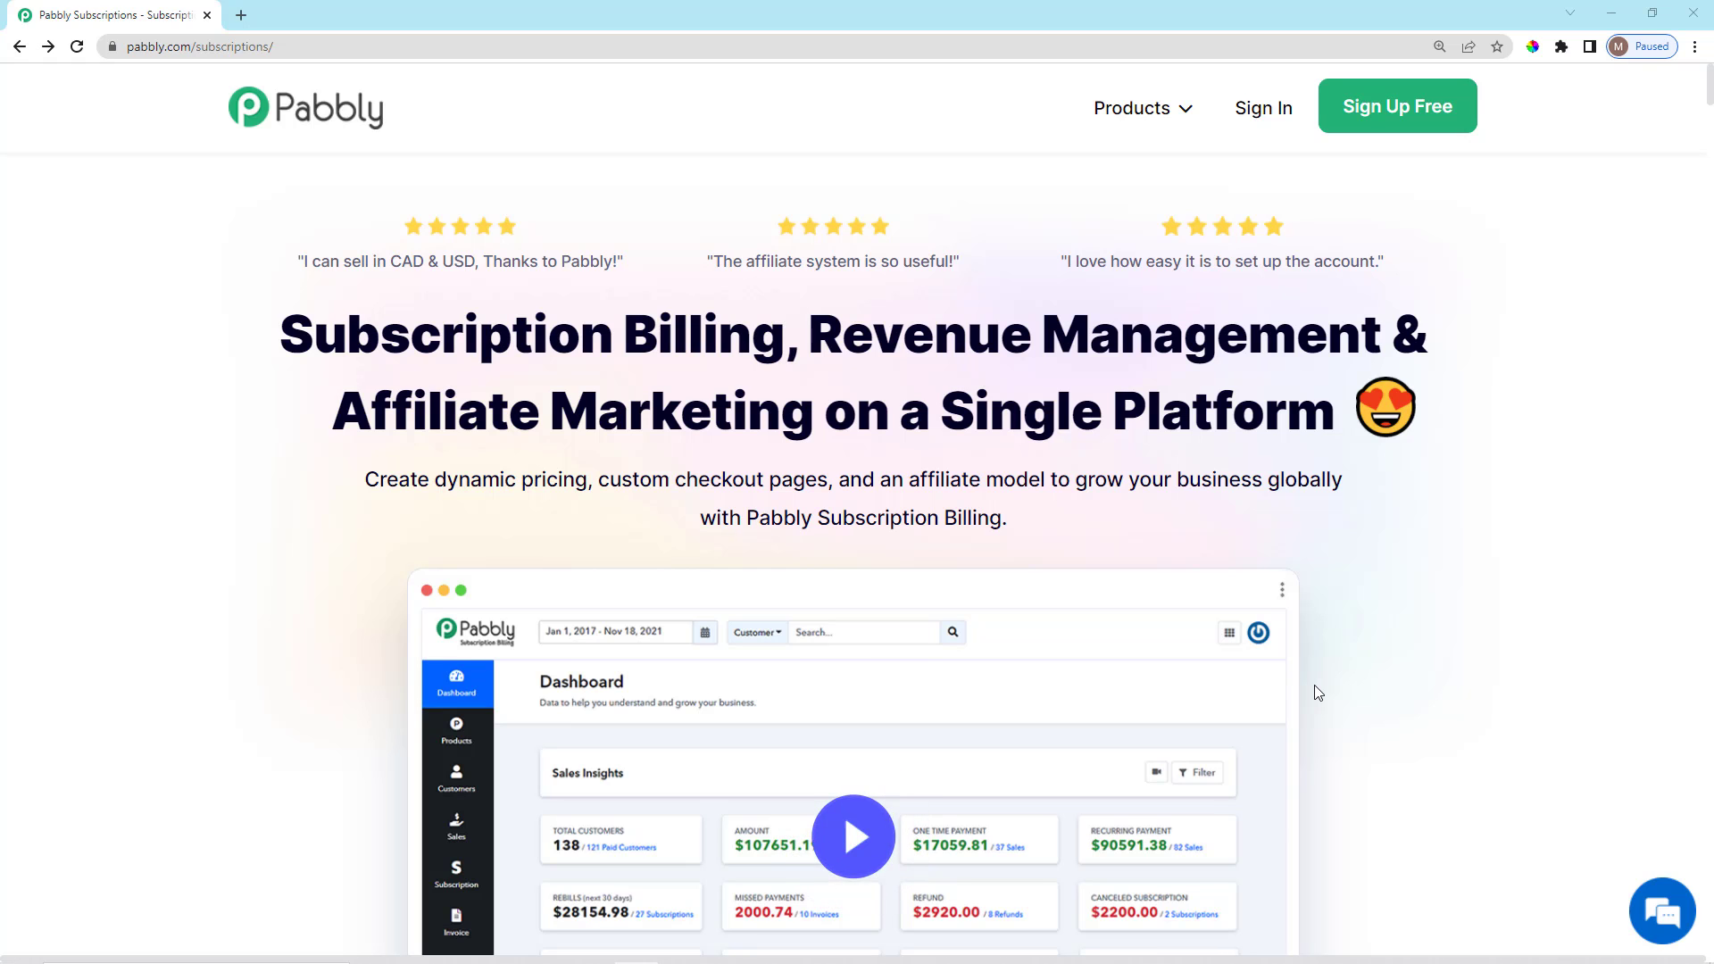
Sign in to the Pabbly account.
scroll(1251, 414, "down", 7)
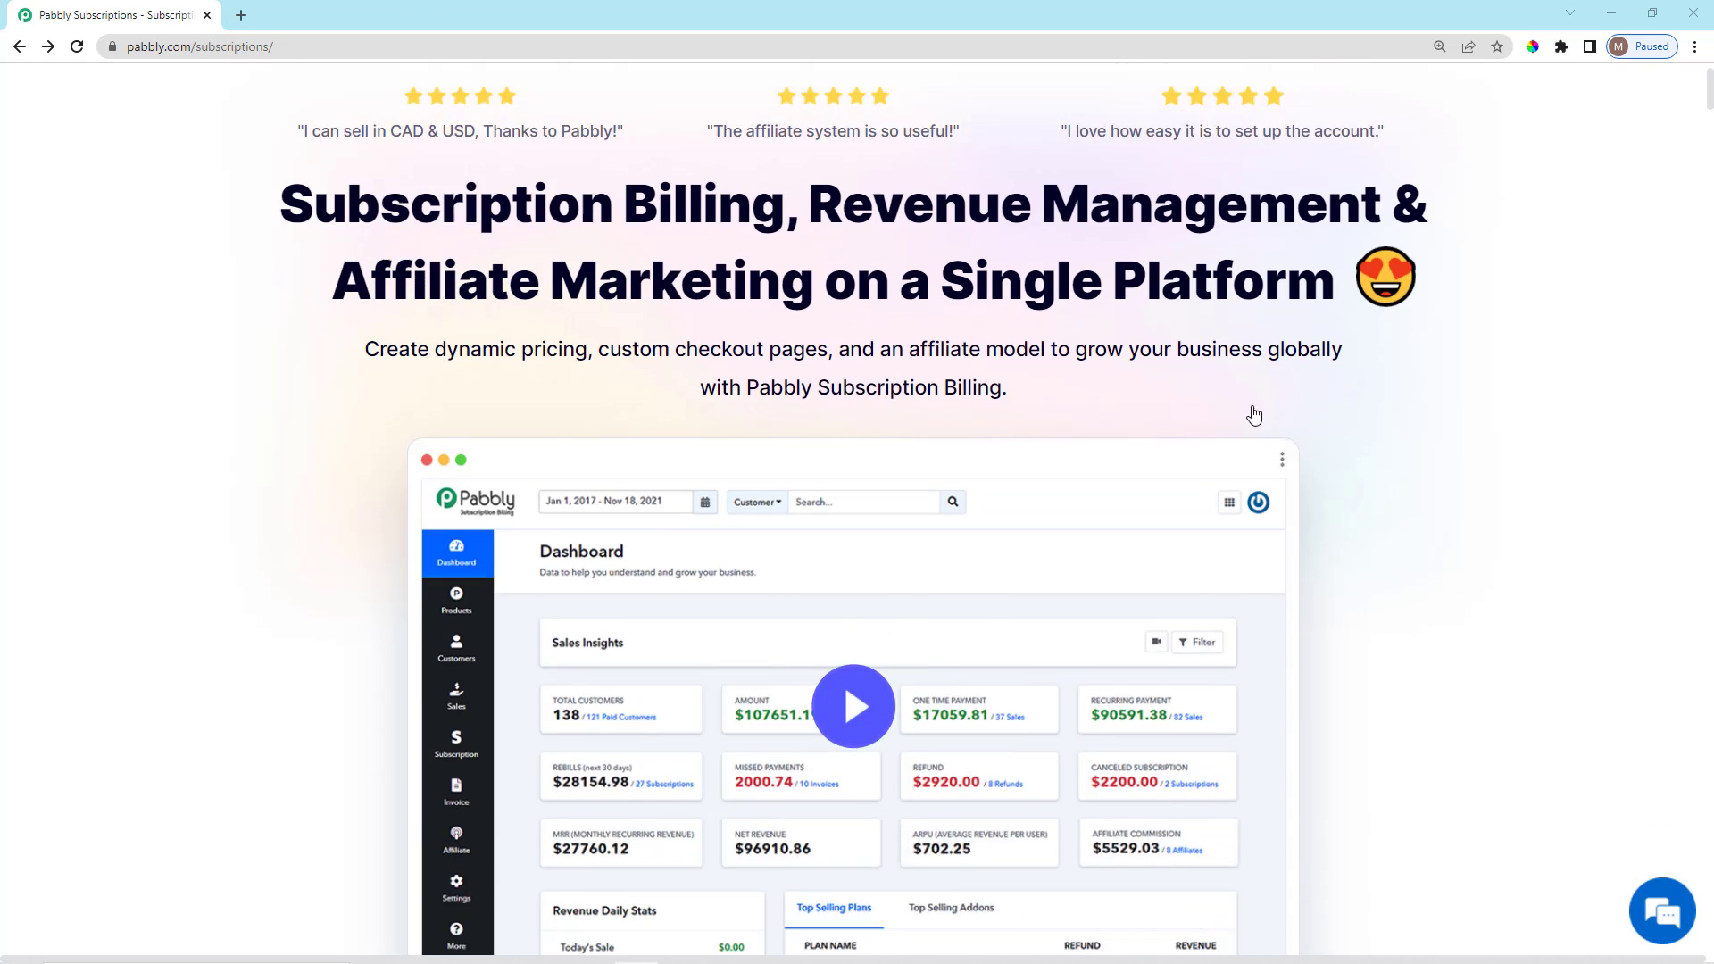
scroll(1247, 209, "up", 6)
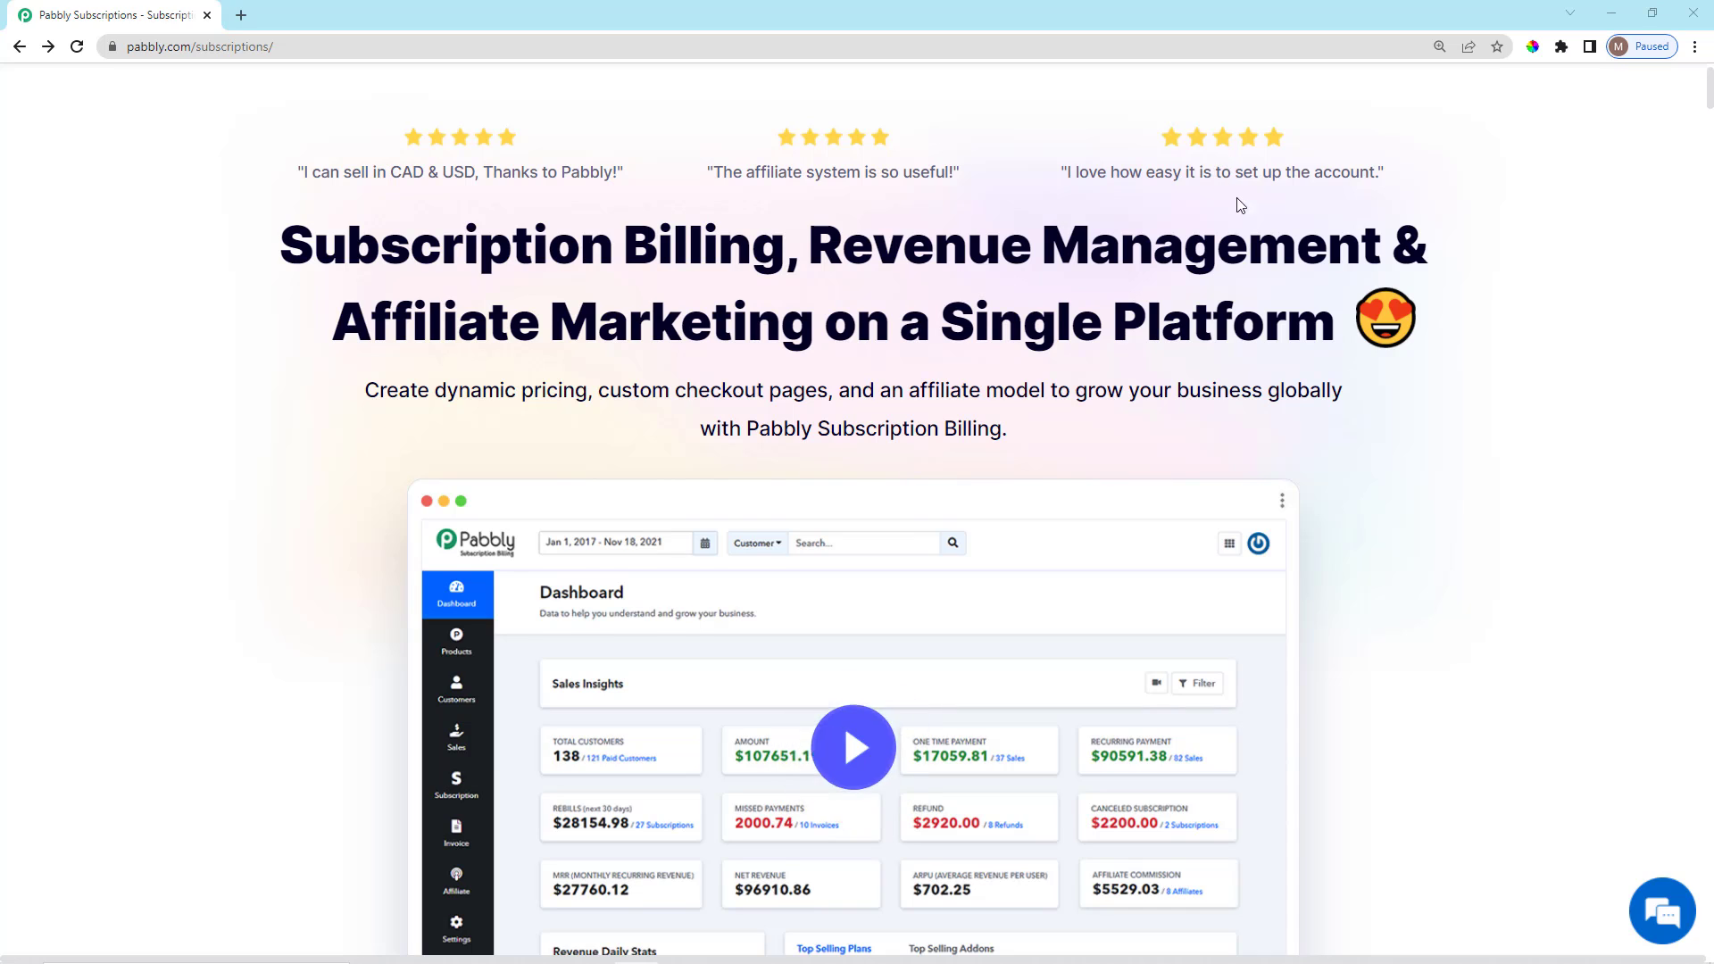
scroll(1241, 205, "up", 1)
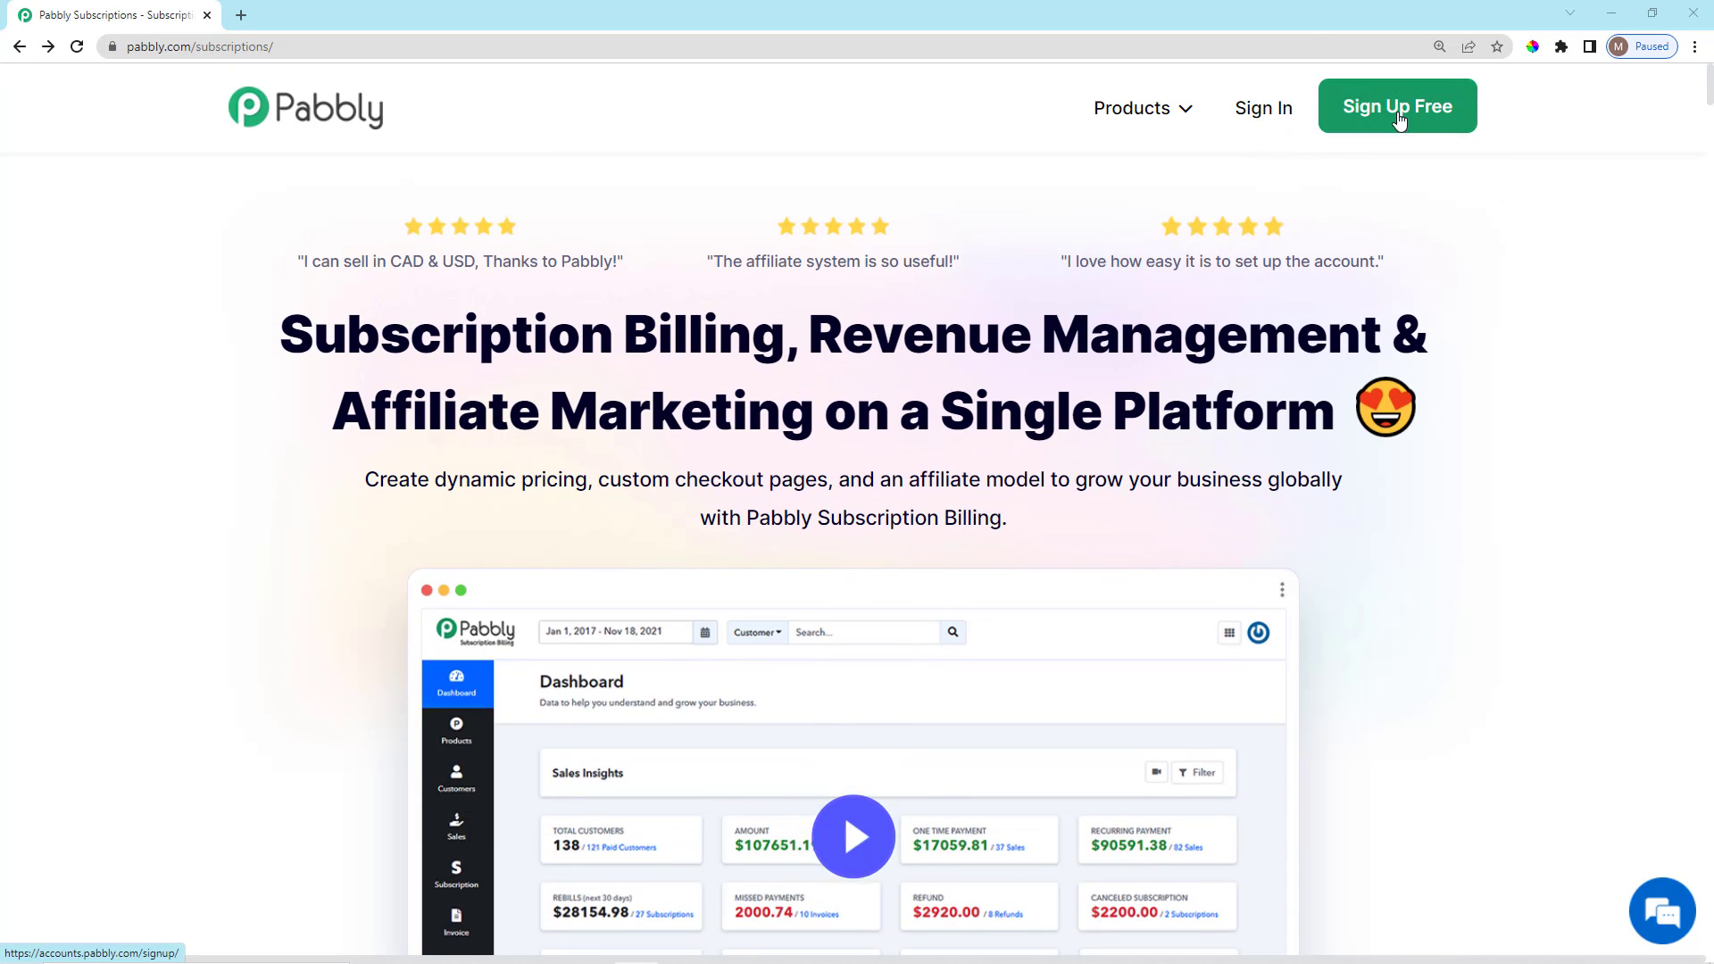
left_click(1267, 112)
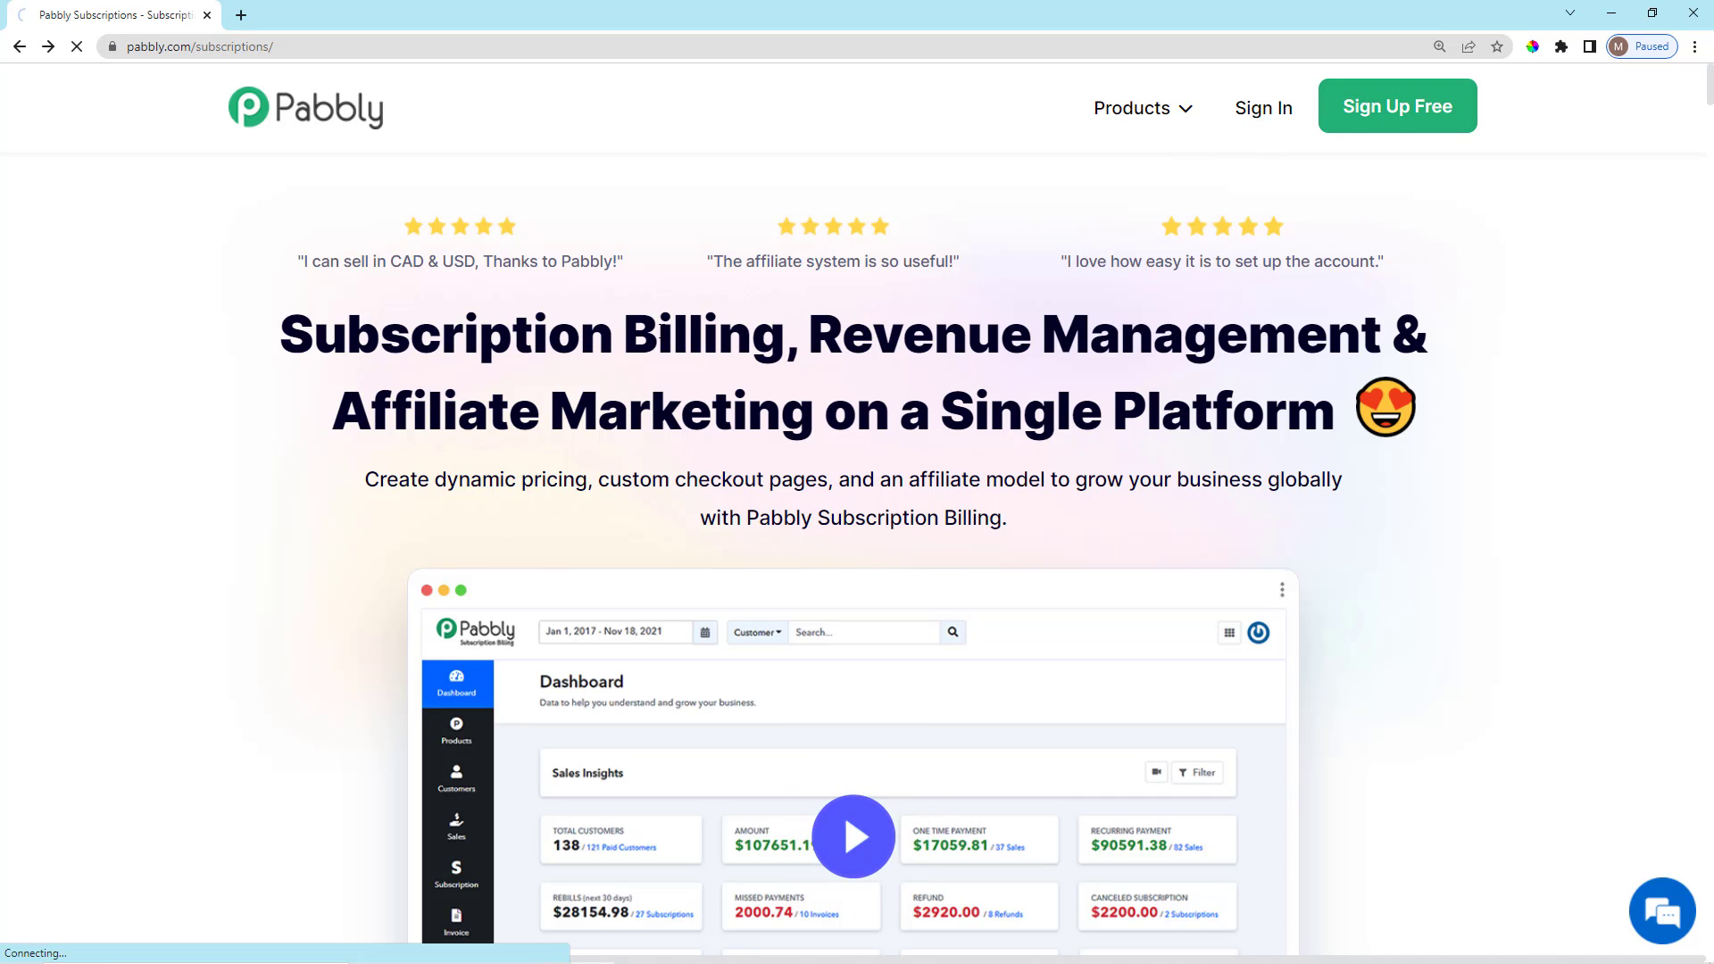
Launch the Pabbly Subscription Billing app from the All Apps page.
scroll(705, 455, "down", 3)
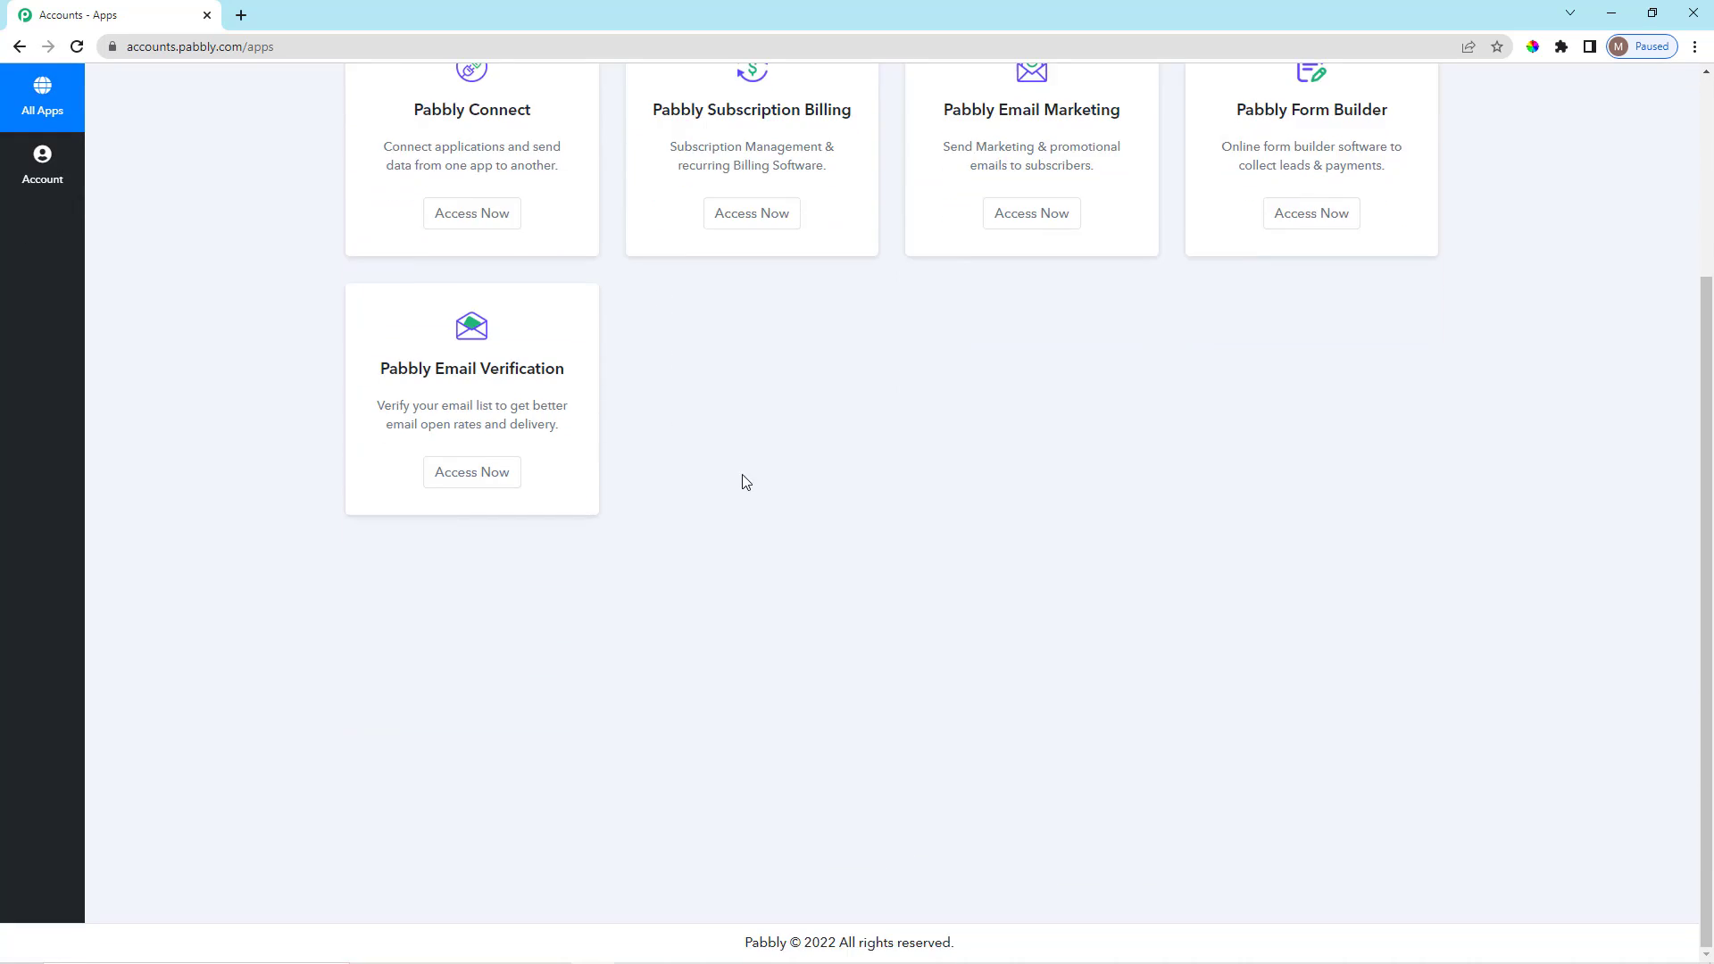
scroll(742, 482, "up", 3)
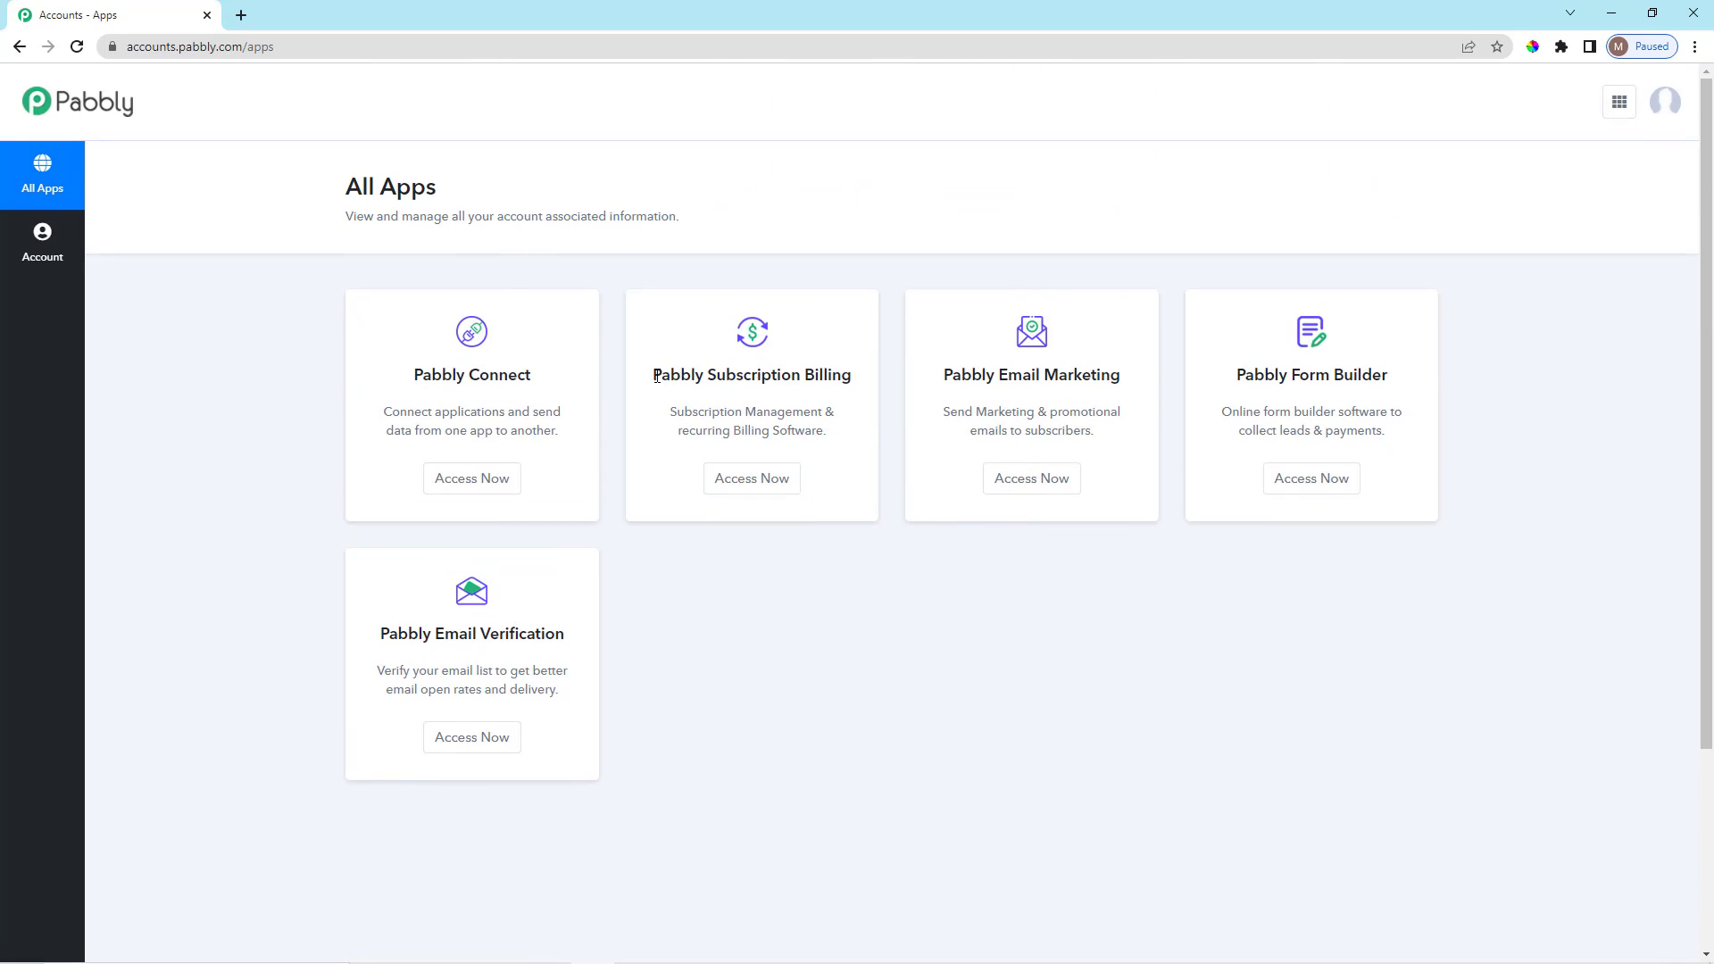
left_click_drag(653, 375, 883, 383)
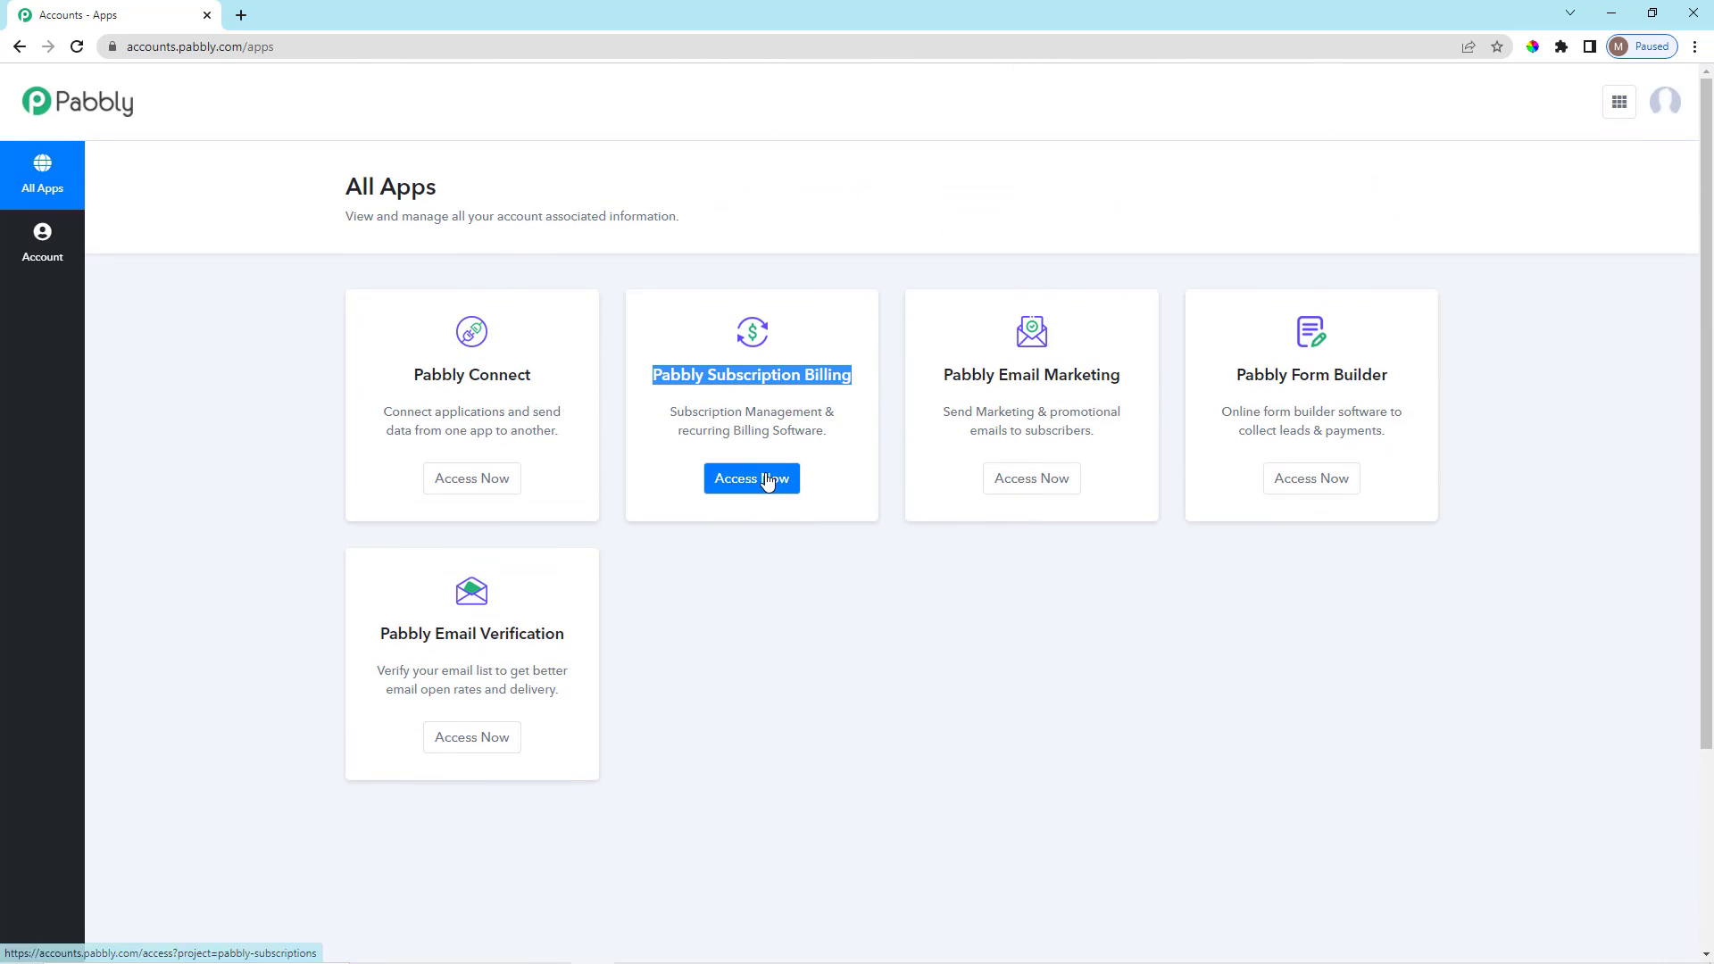
left_click(761, 480)
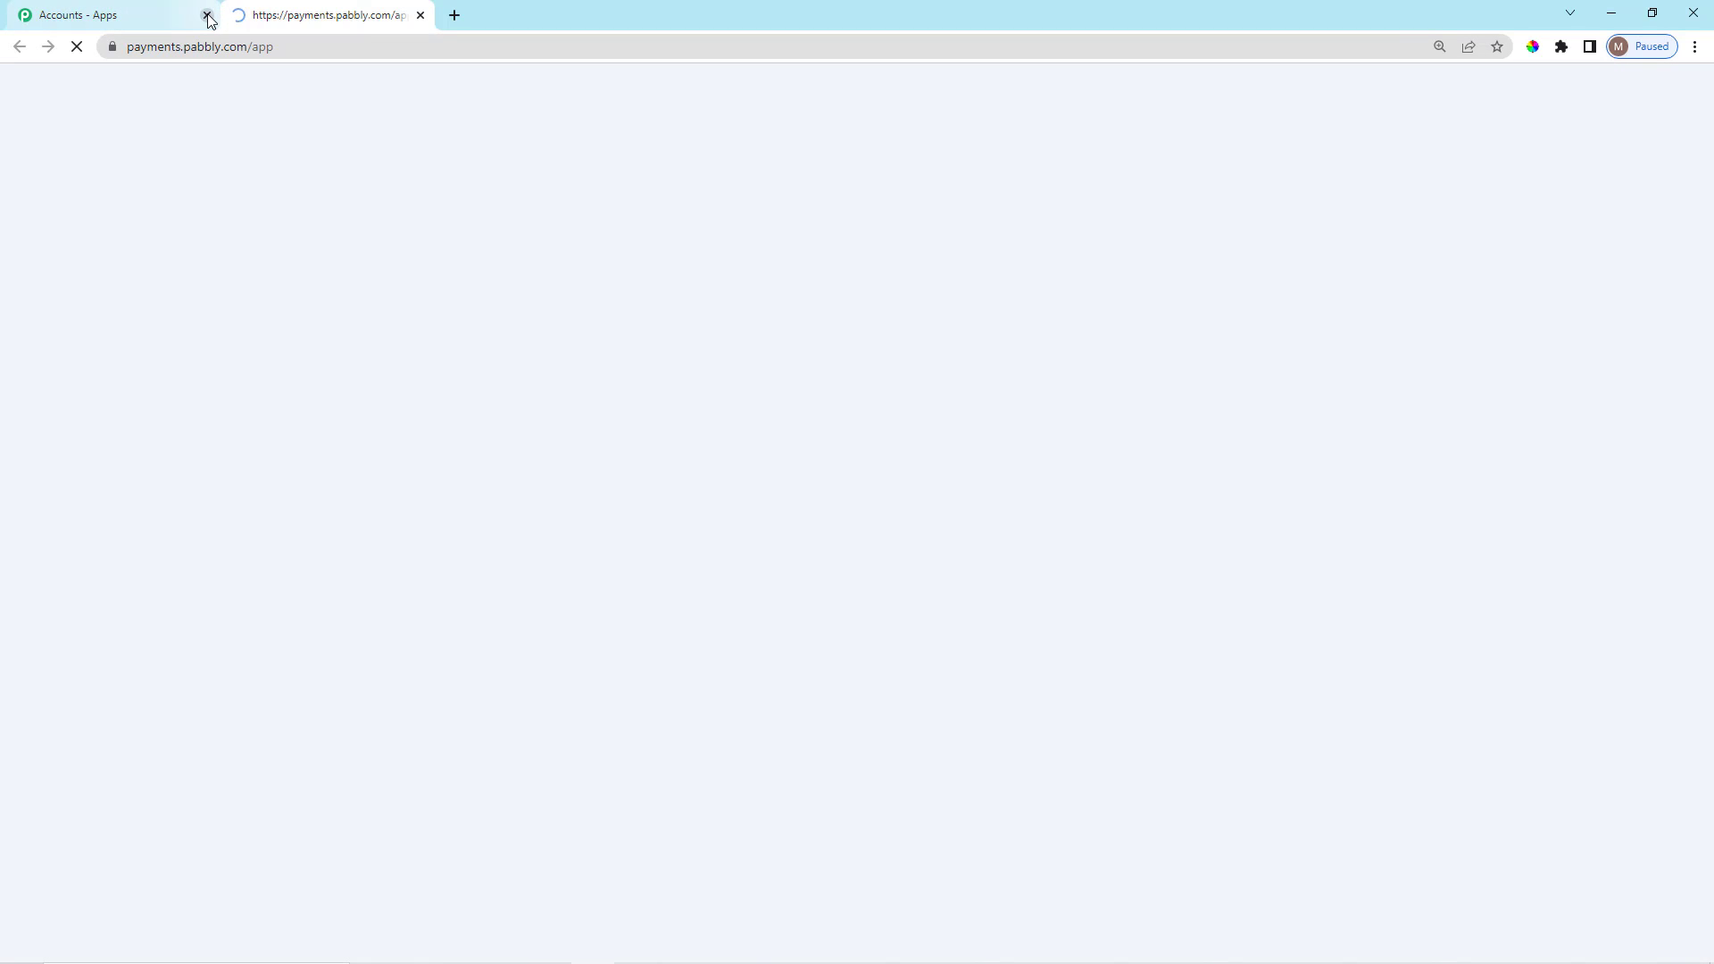
Close the accounts app list and replace the default company name with the new company name.
left_click(207, 16)
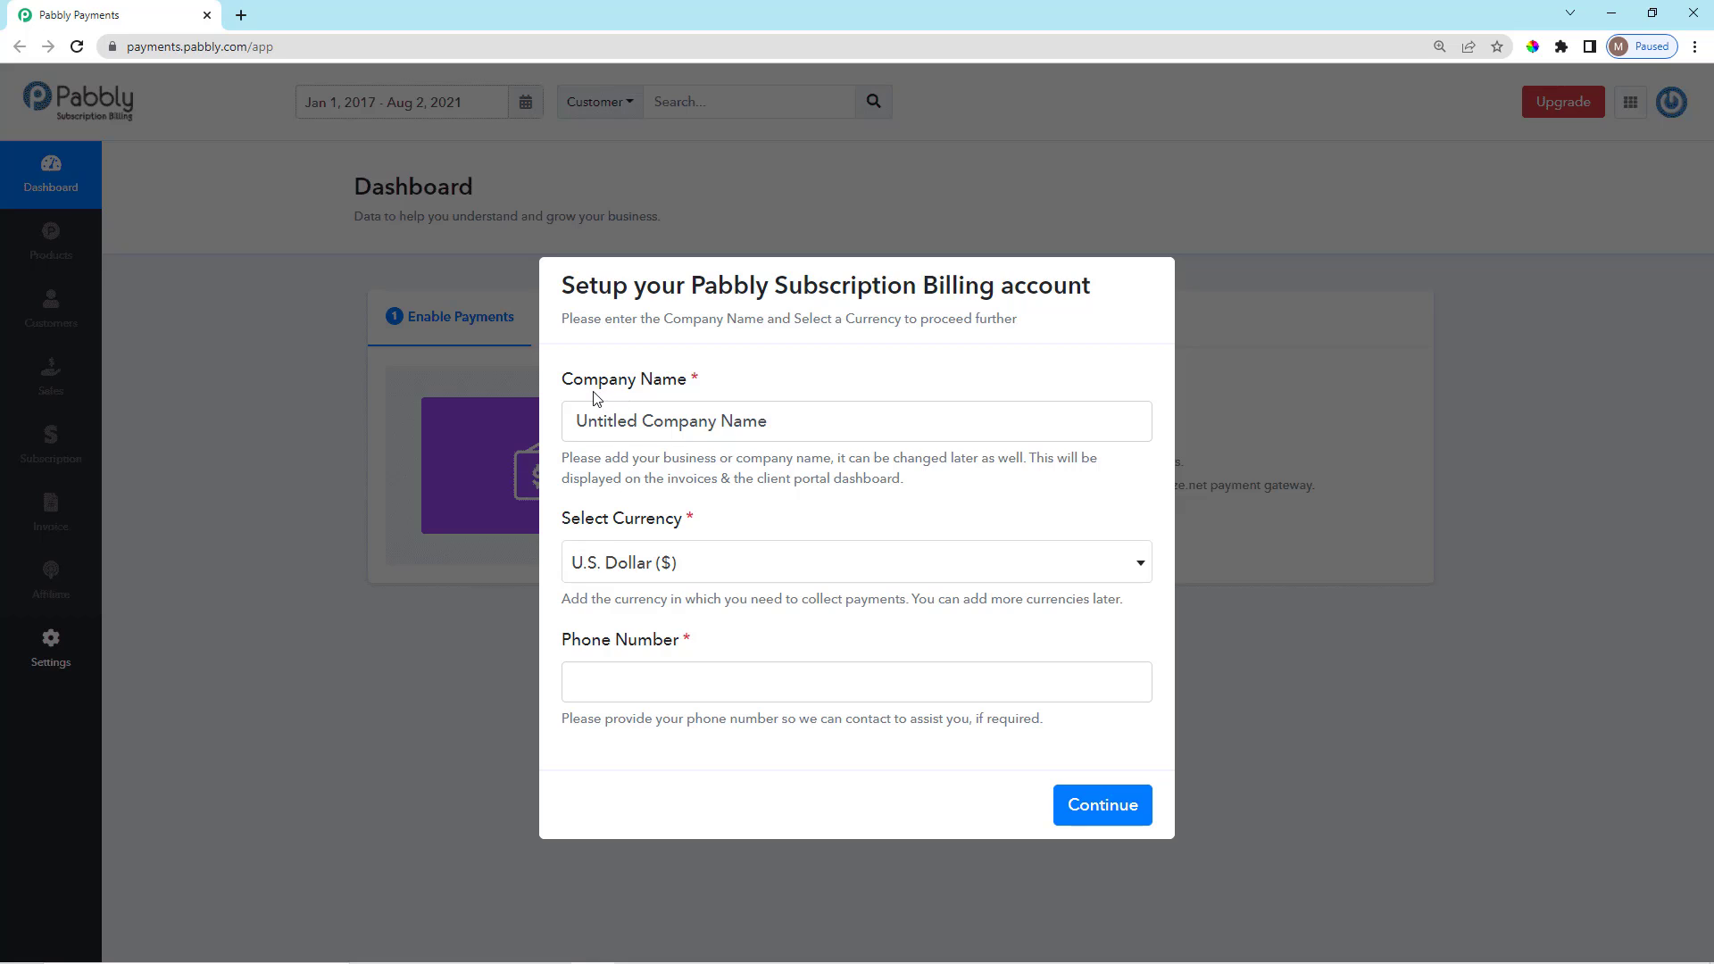
left_click_drag(564, 382, 705, 386)
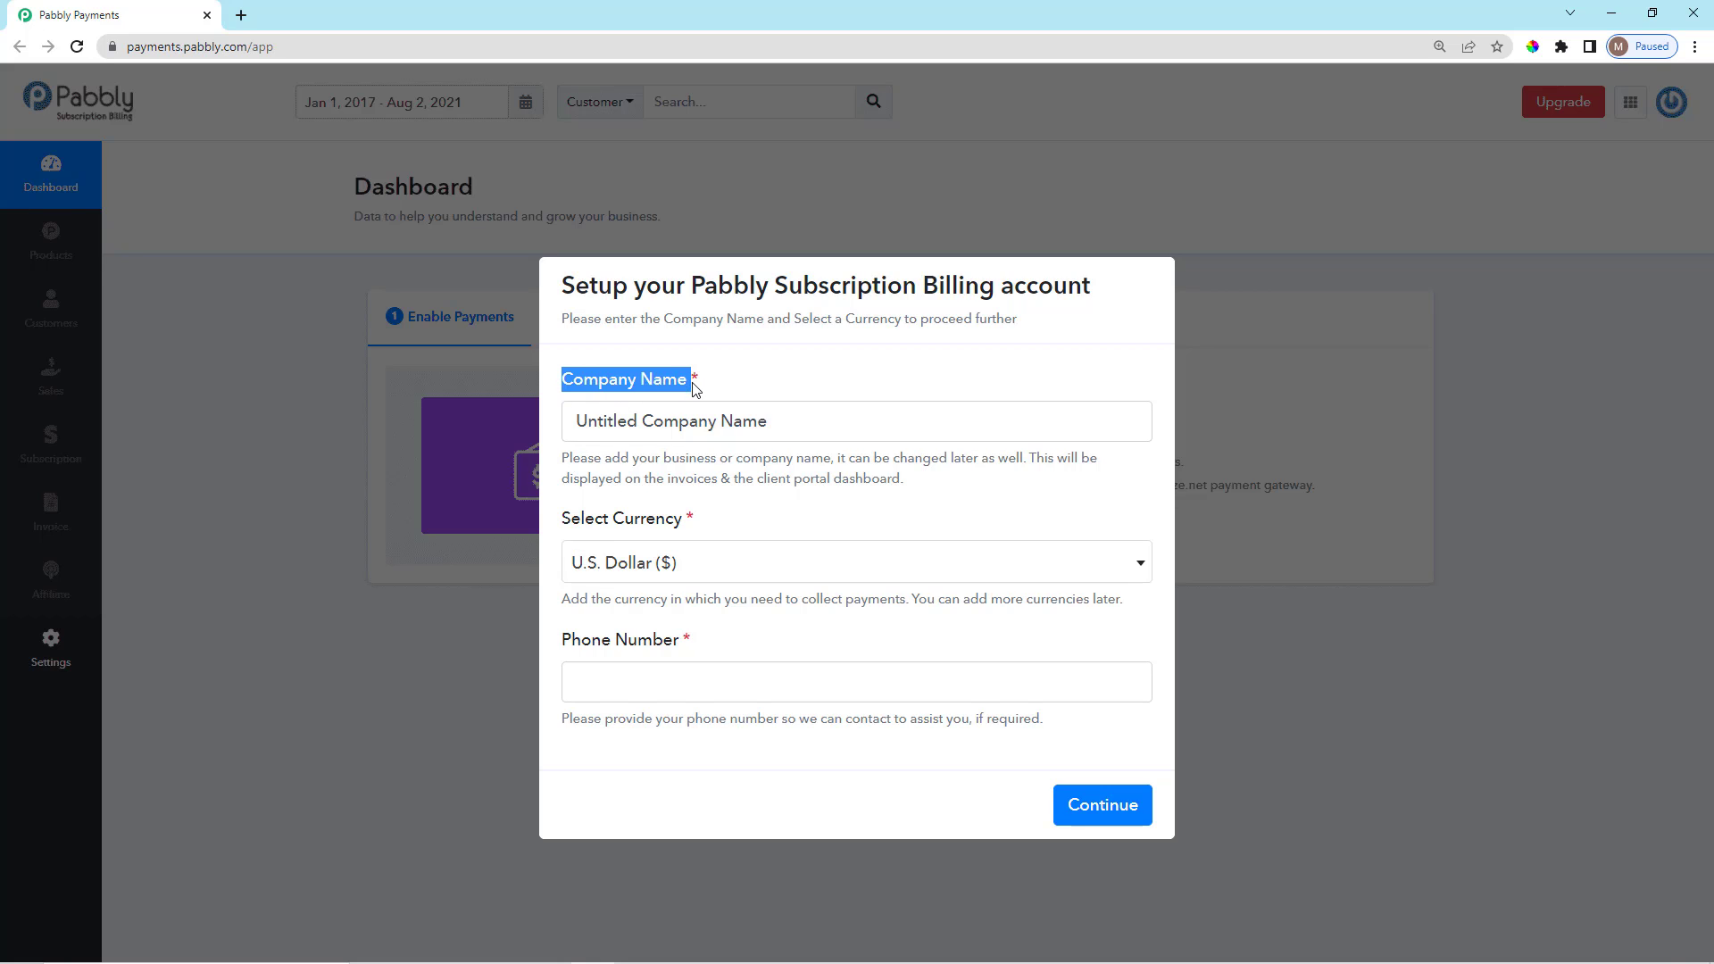
left_click(791, 426)
left_click_drag(791, 426, 563, 449)
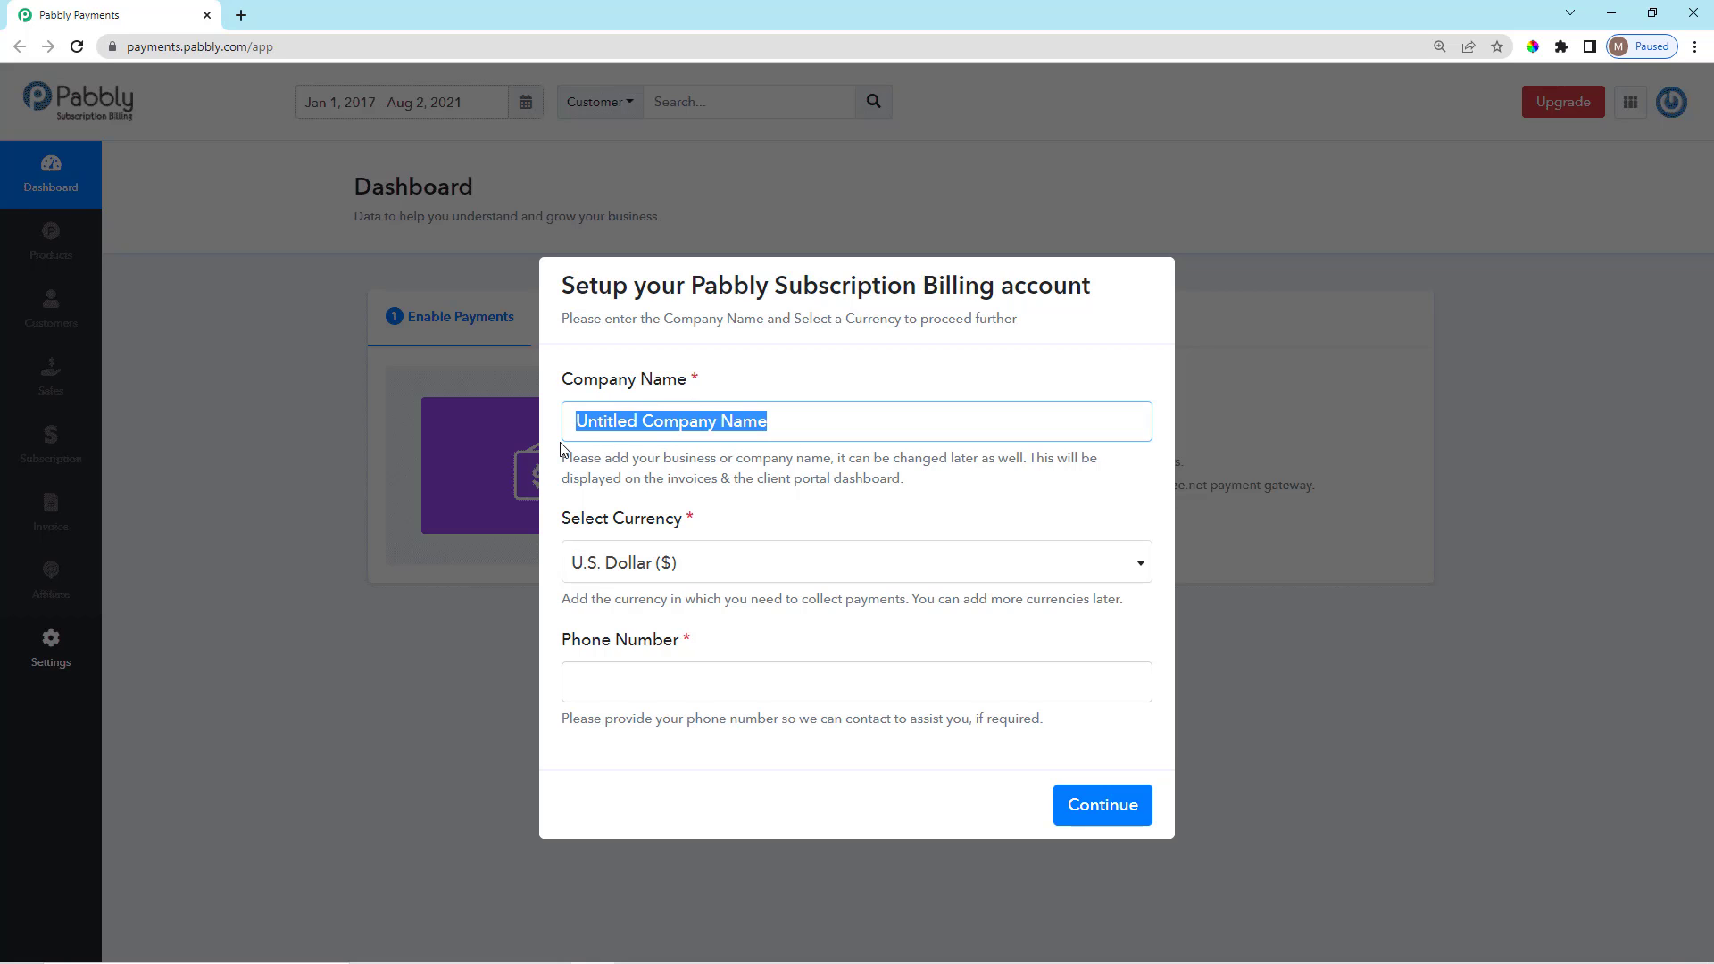
key("BackSpace")
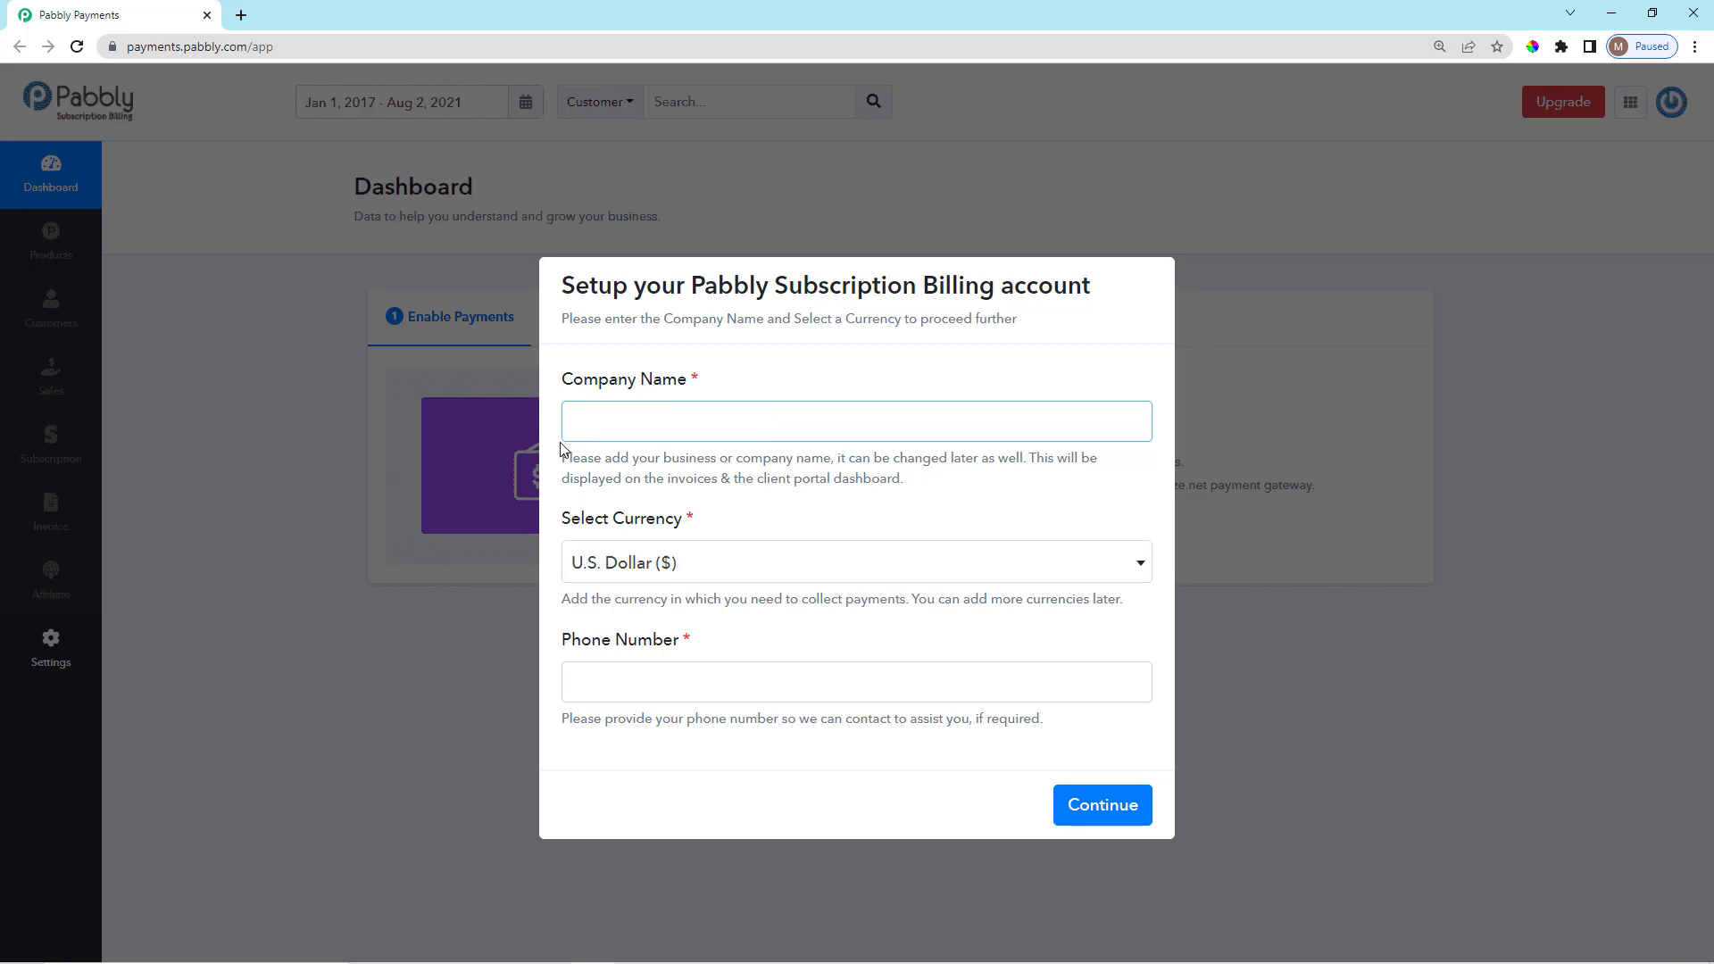
type("Adam's Subscriptions")
left_click(729, 494)
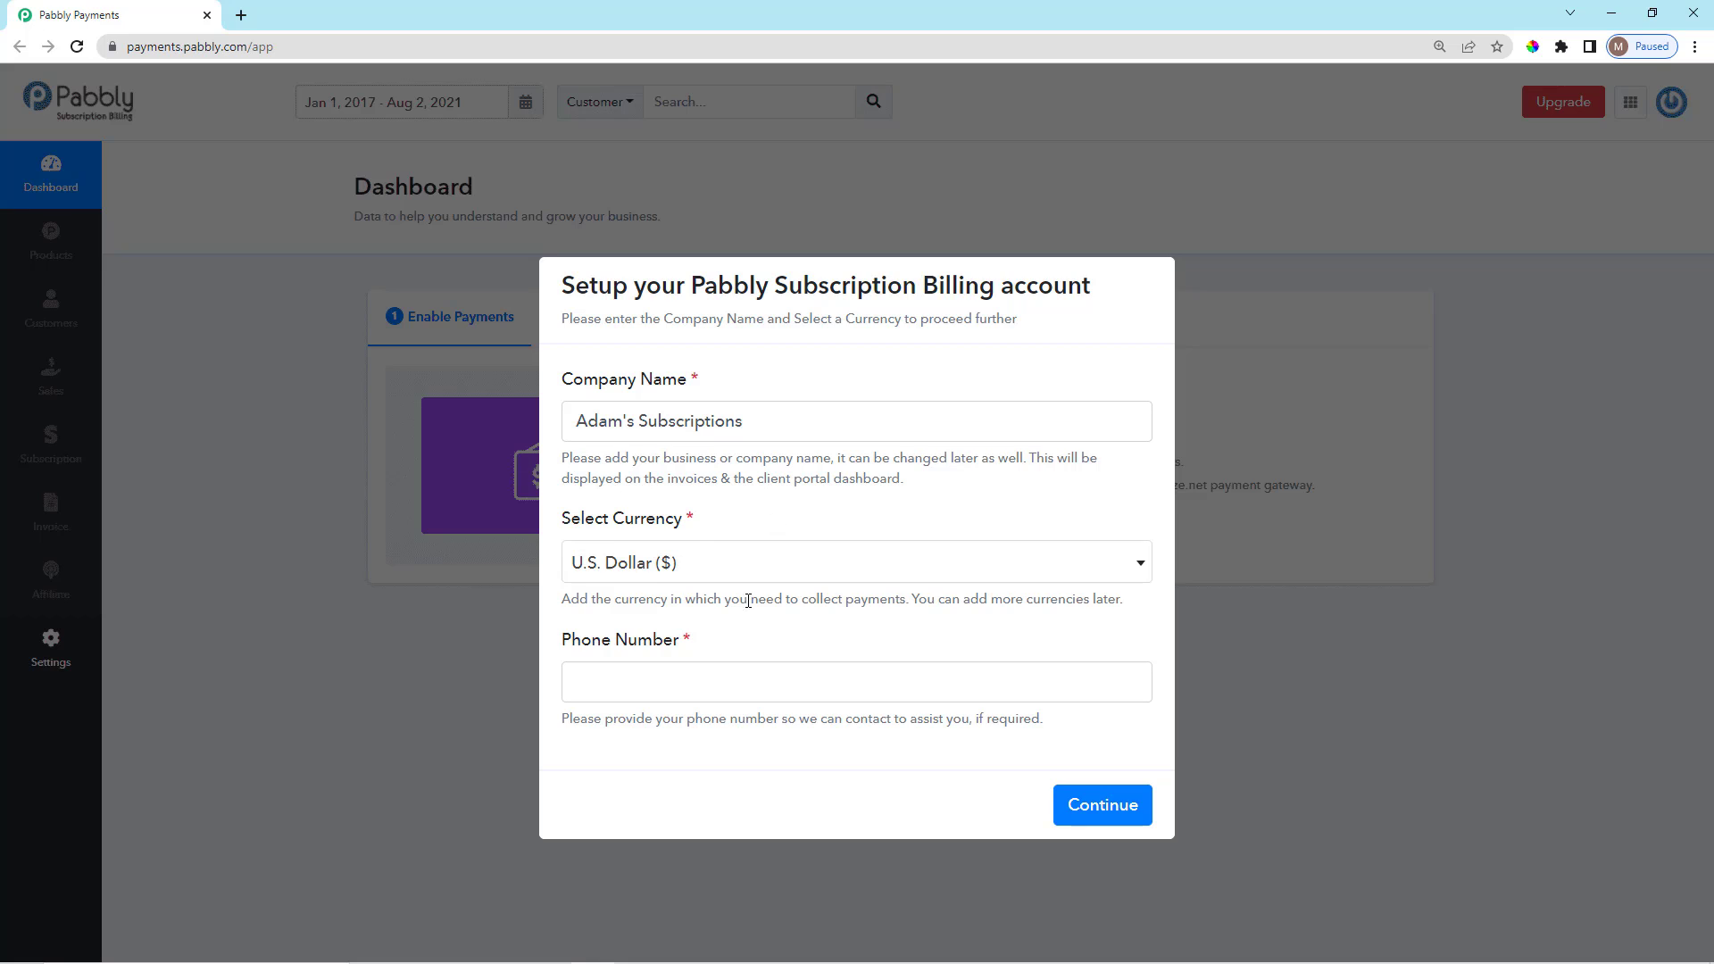
Keep U.S. Dollar as the currency, enter the phone number, and submit the setup.
left_click_drag(700, 525, 564, 528)
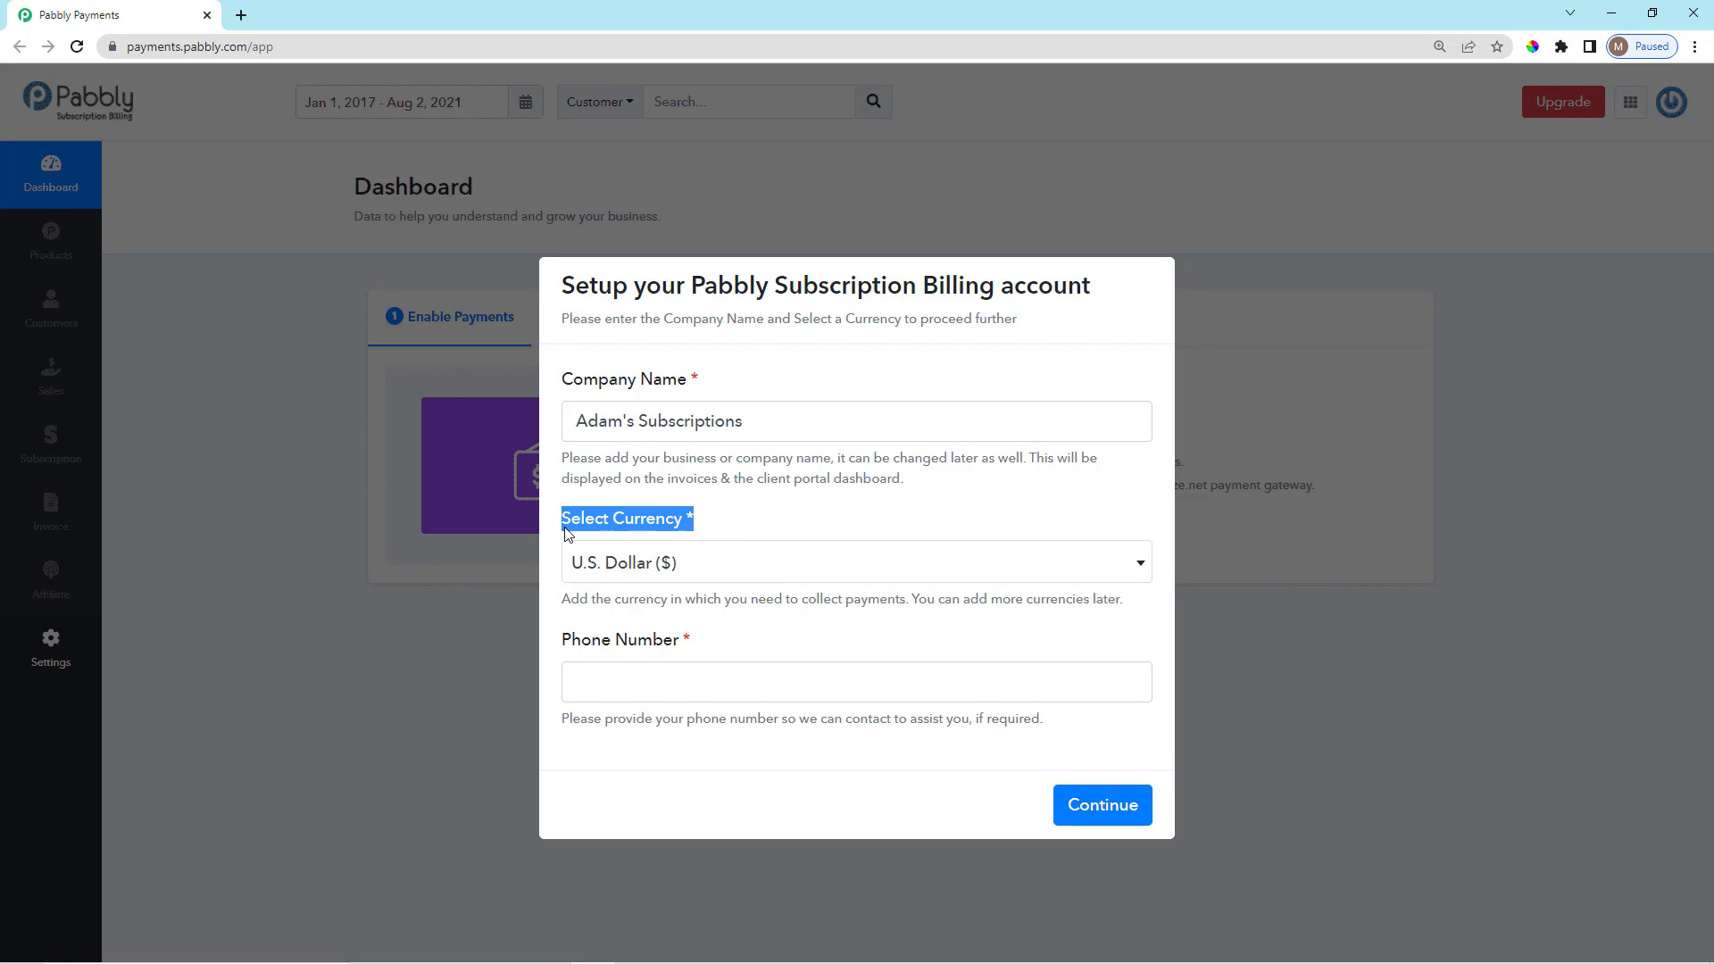
left_click(742, 524)
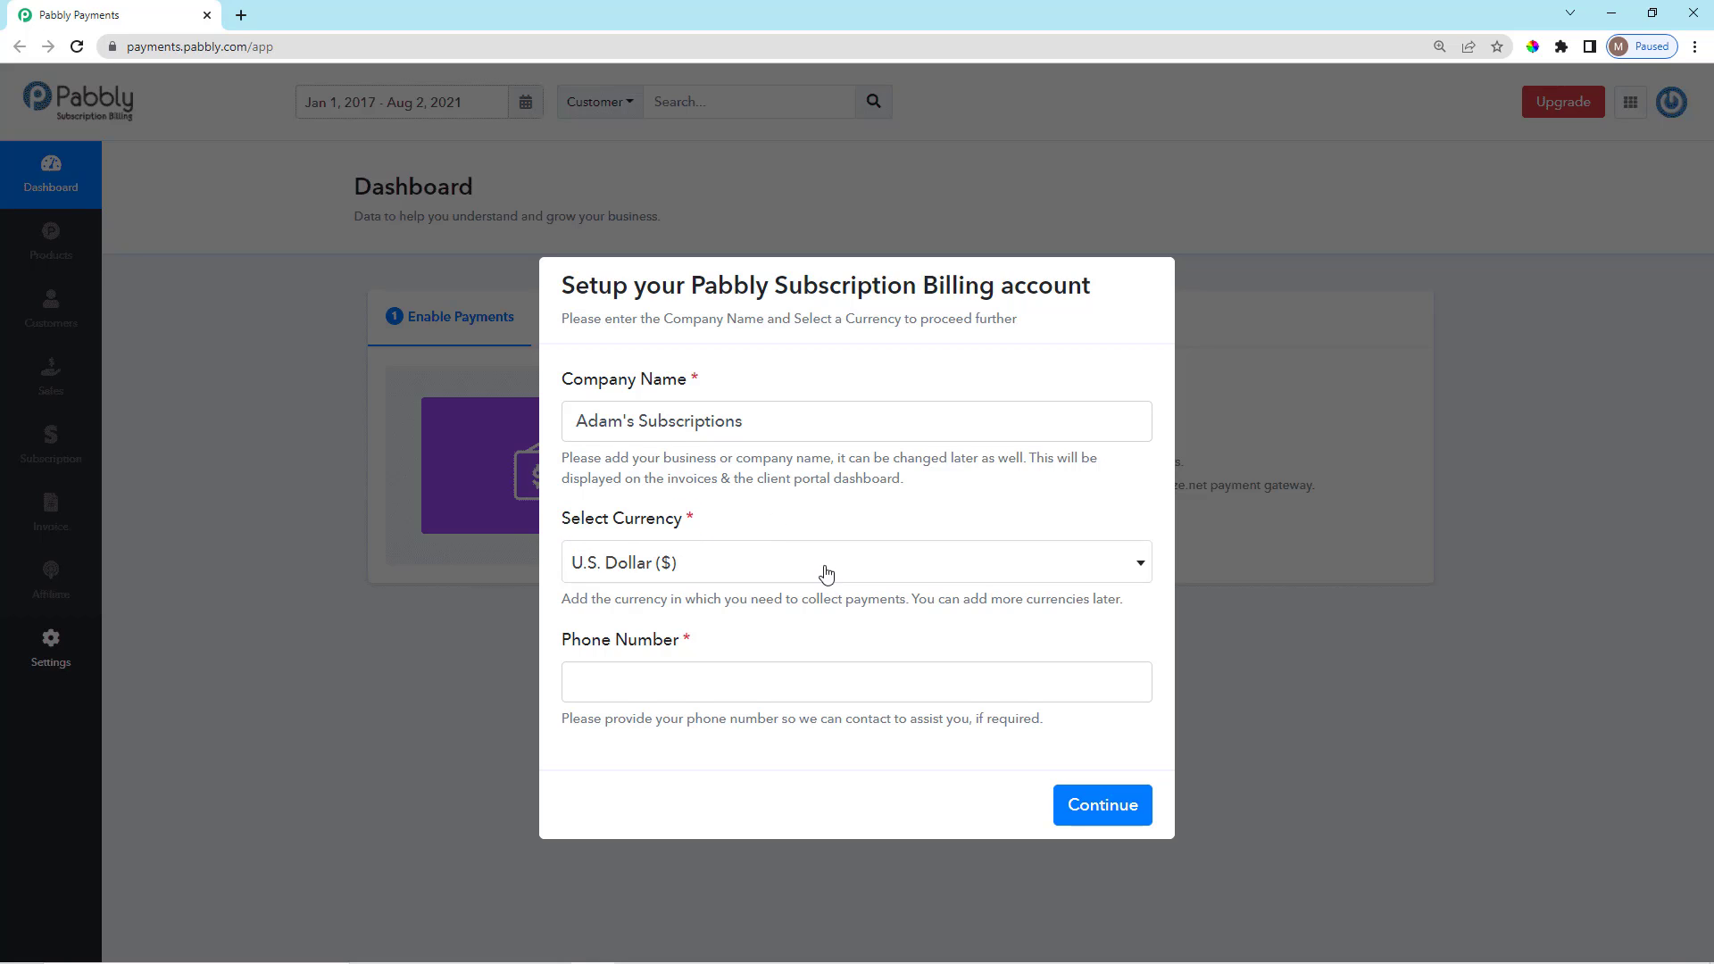
left_click(740, 566)
left_click(739, 566)
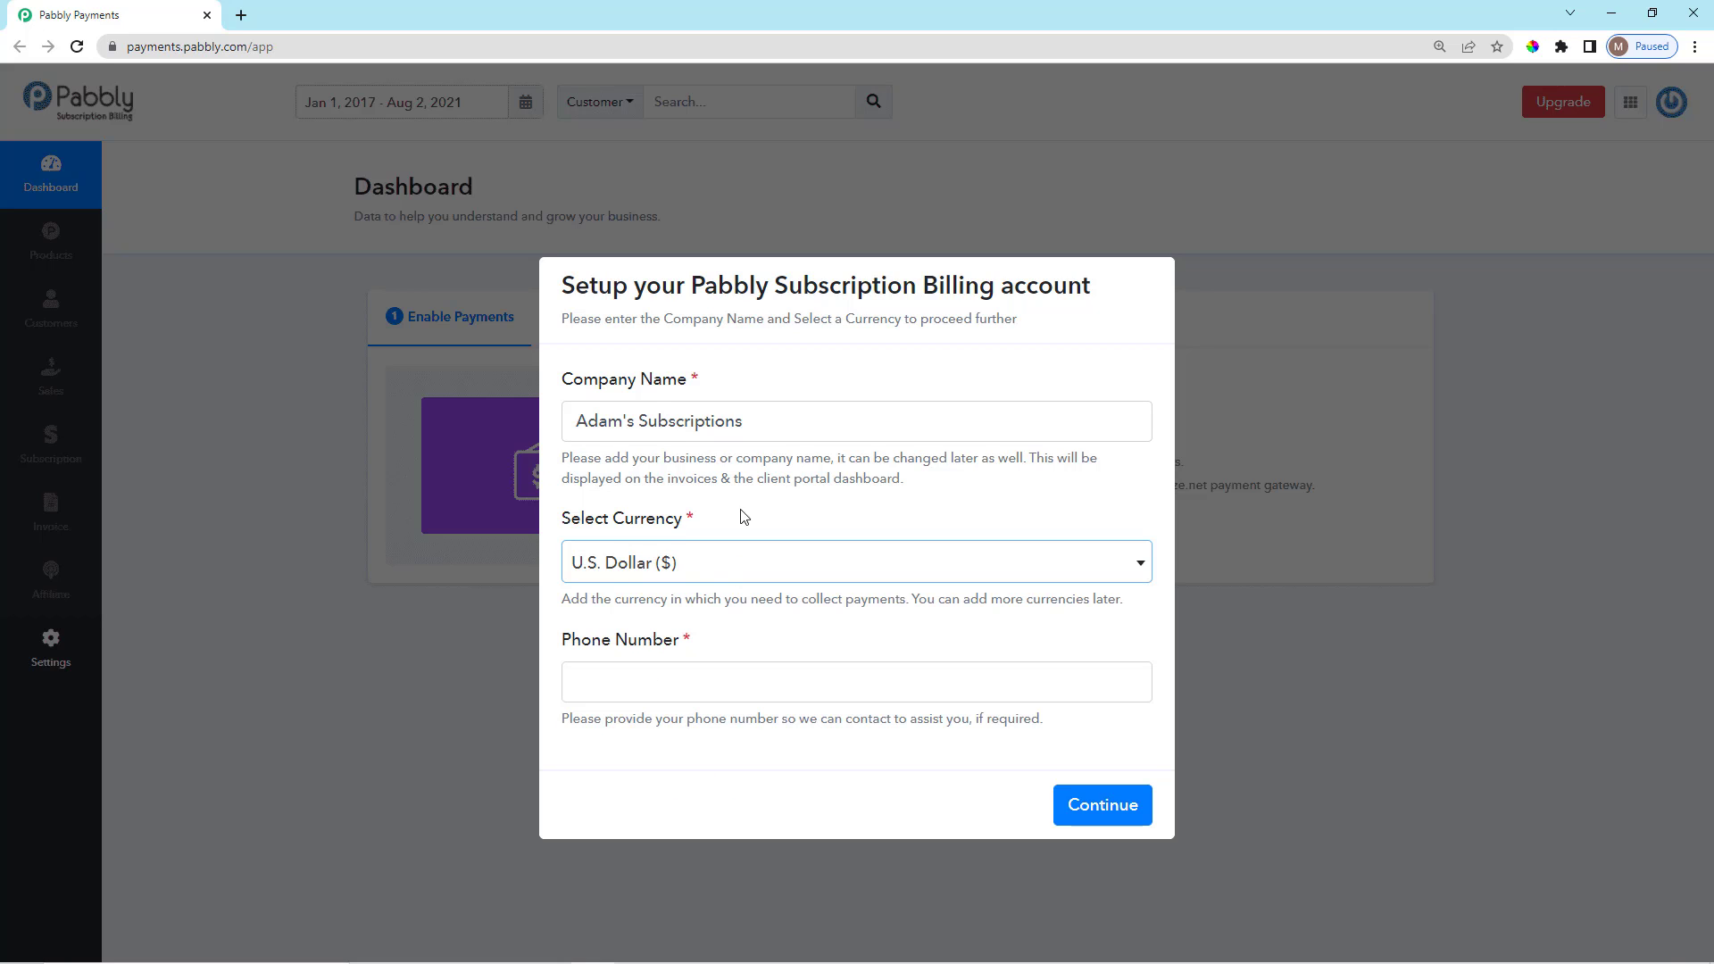
left_click(768, 684)
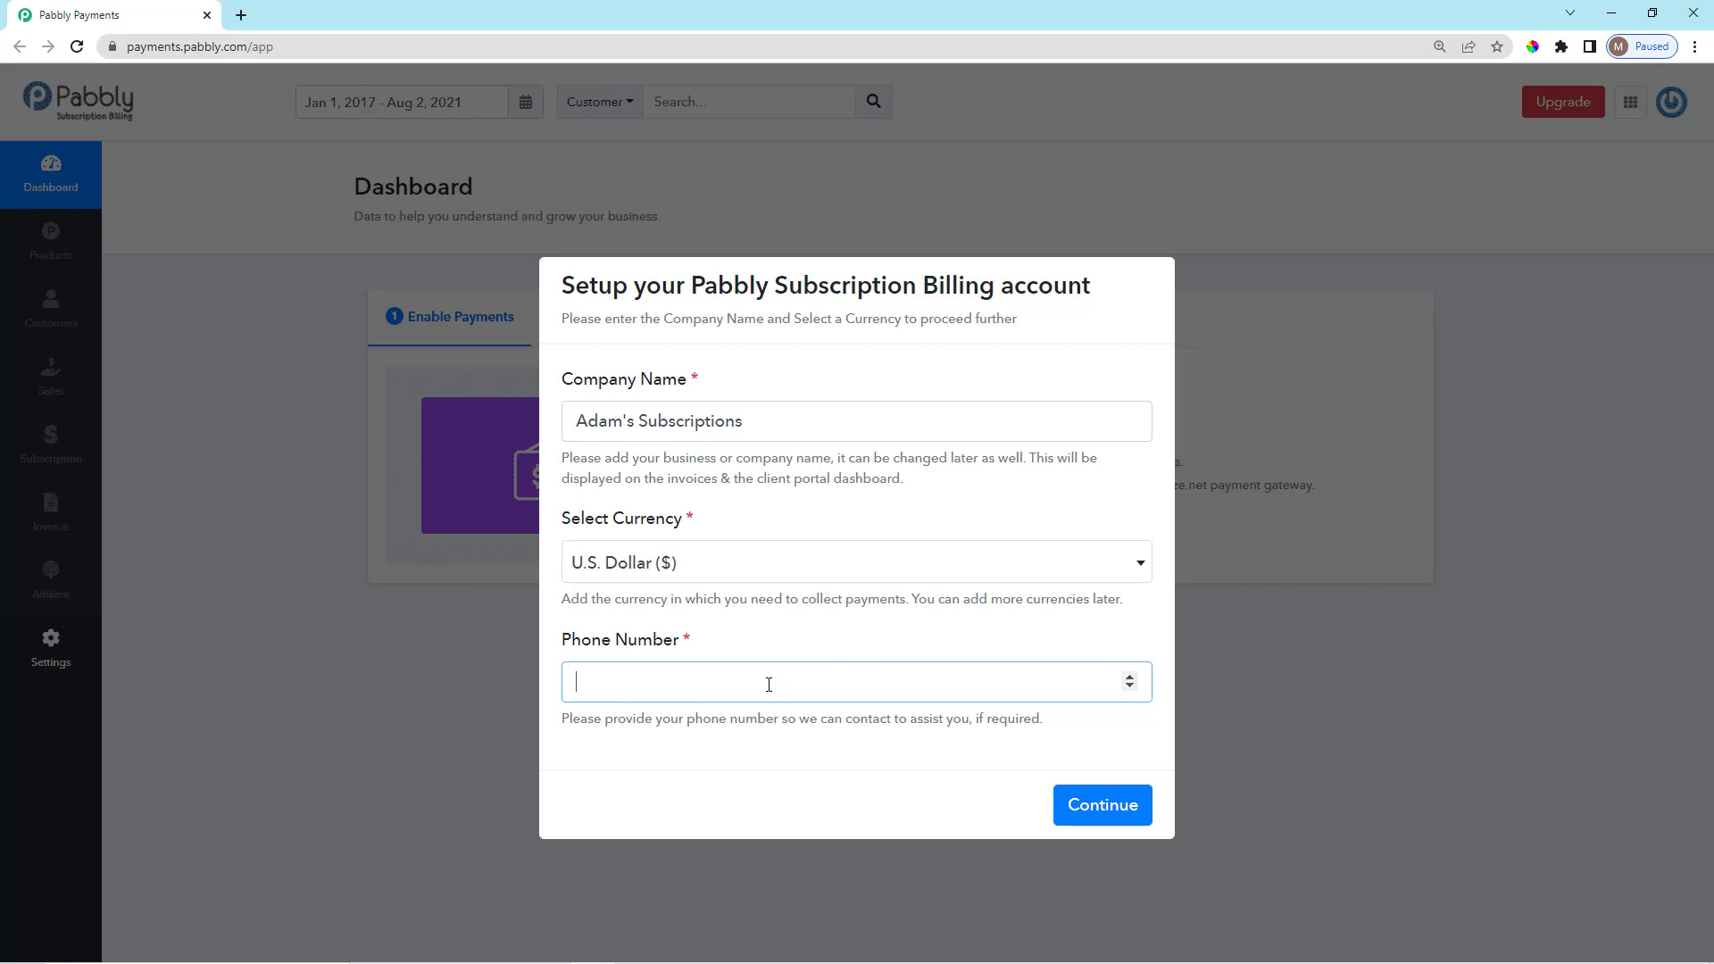
type("**********")
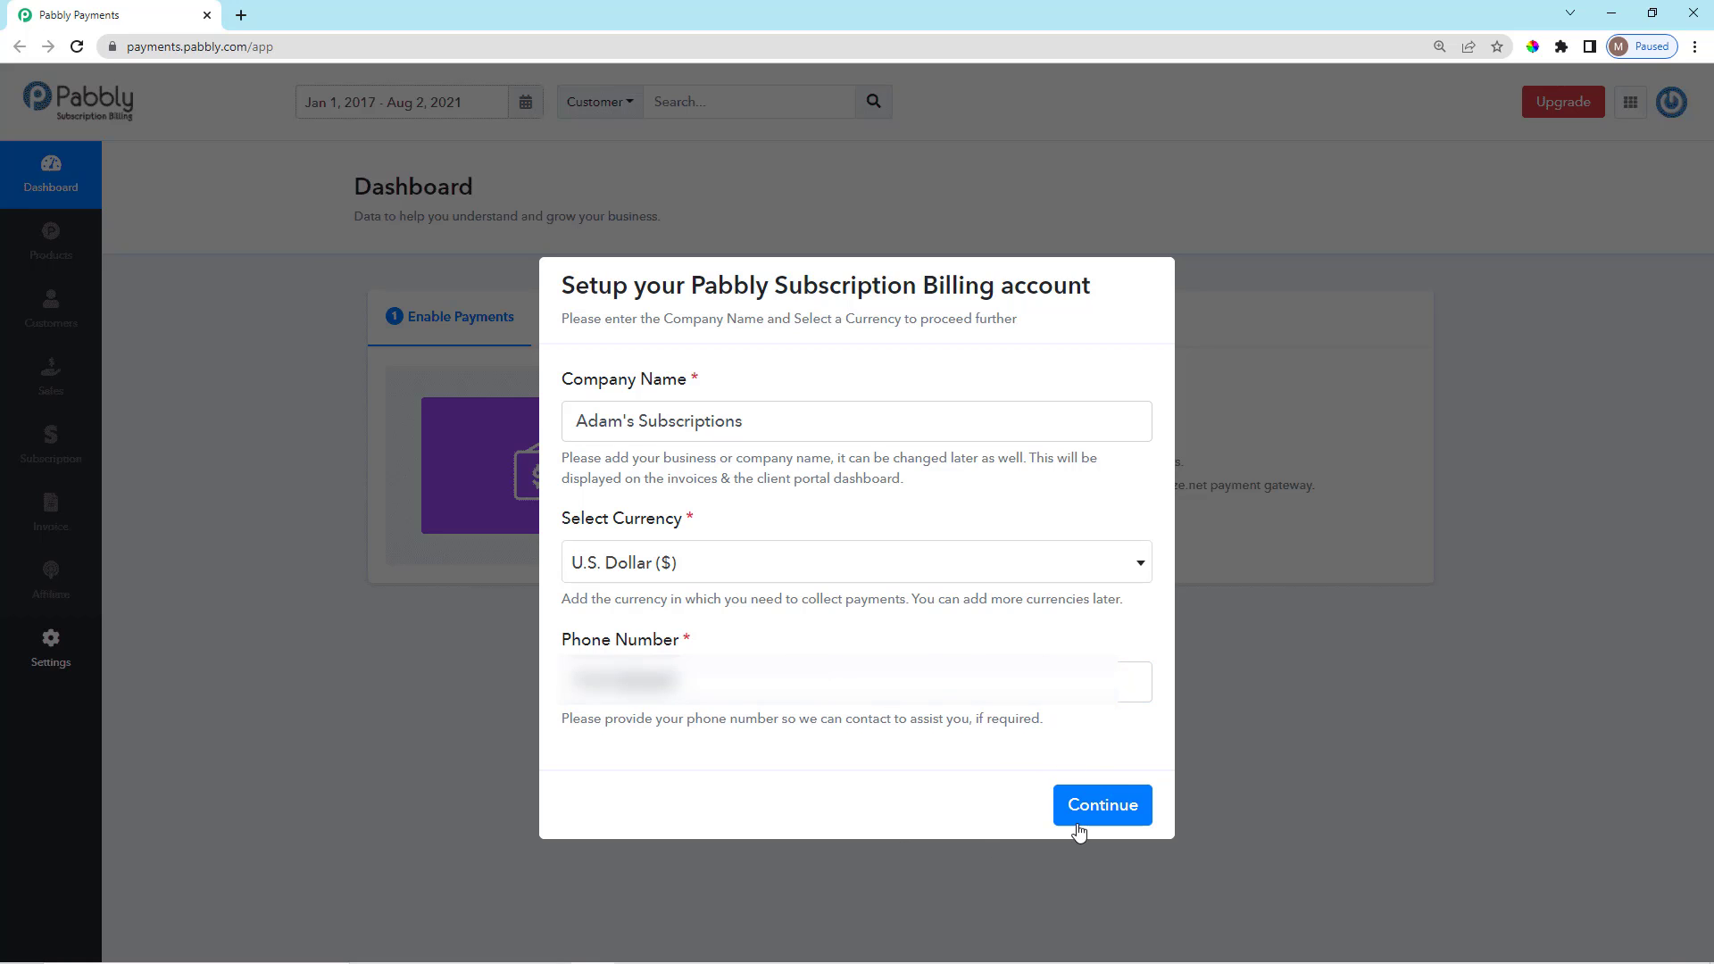
left_click(1100, 806)
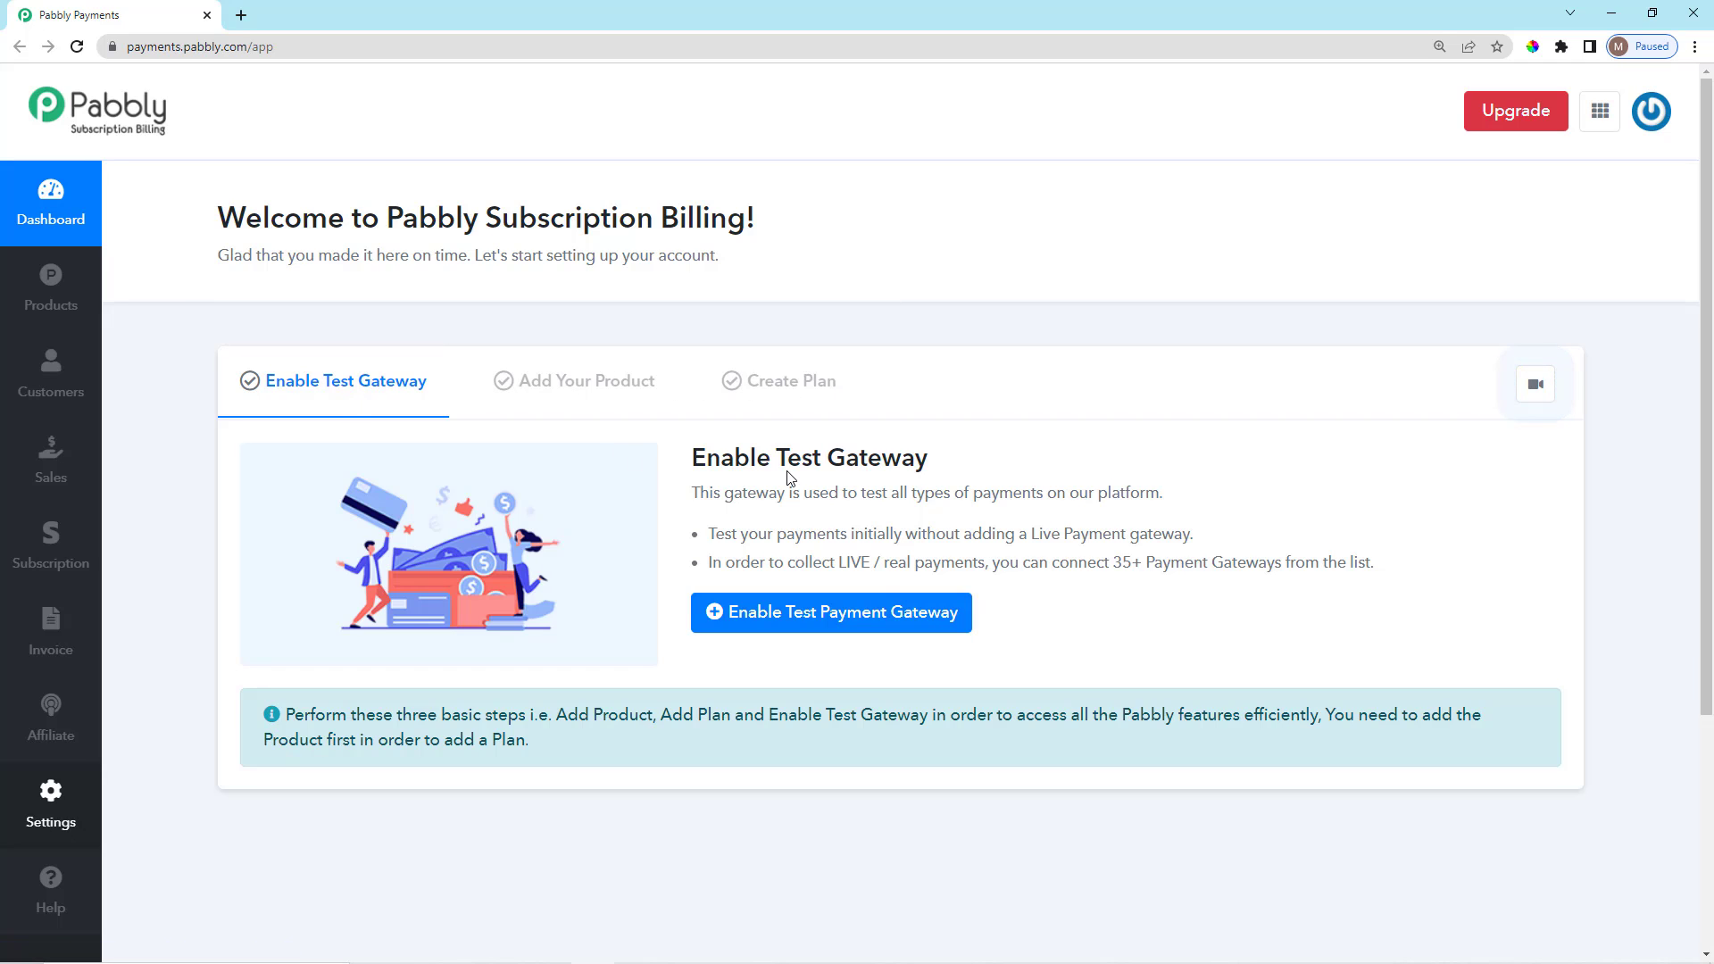
Enable the test payment gateway and acknowledge the gateway-added confirmation.
left_click_drag(690, 466, 967, 473)
left_click(946, 507)
scroll(914, 552, "down", 2)
scroll(914, 551, "up", 2)
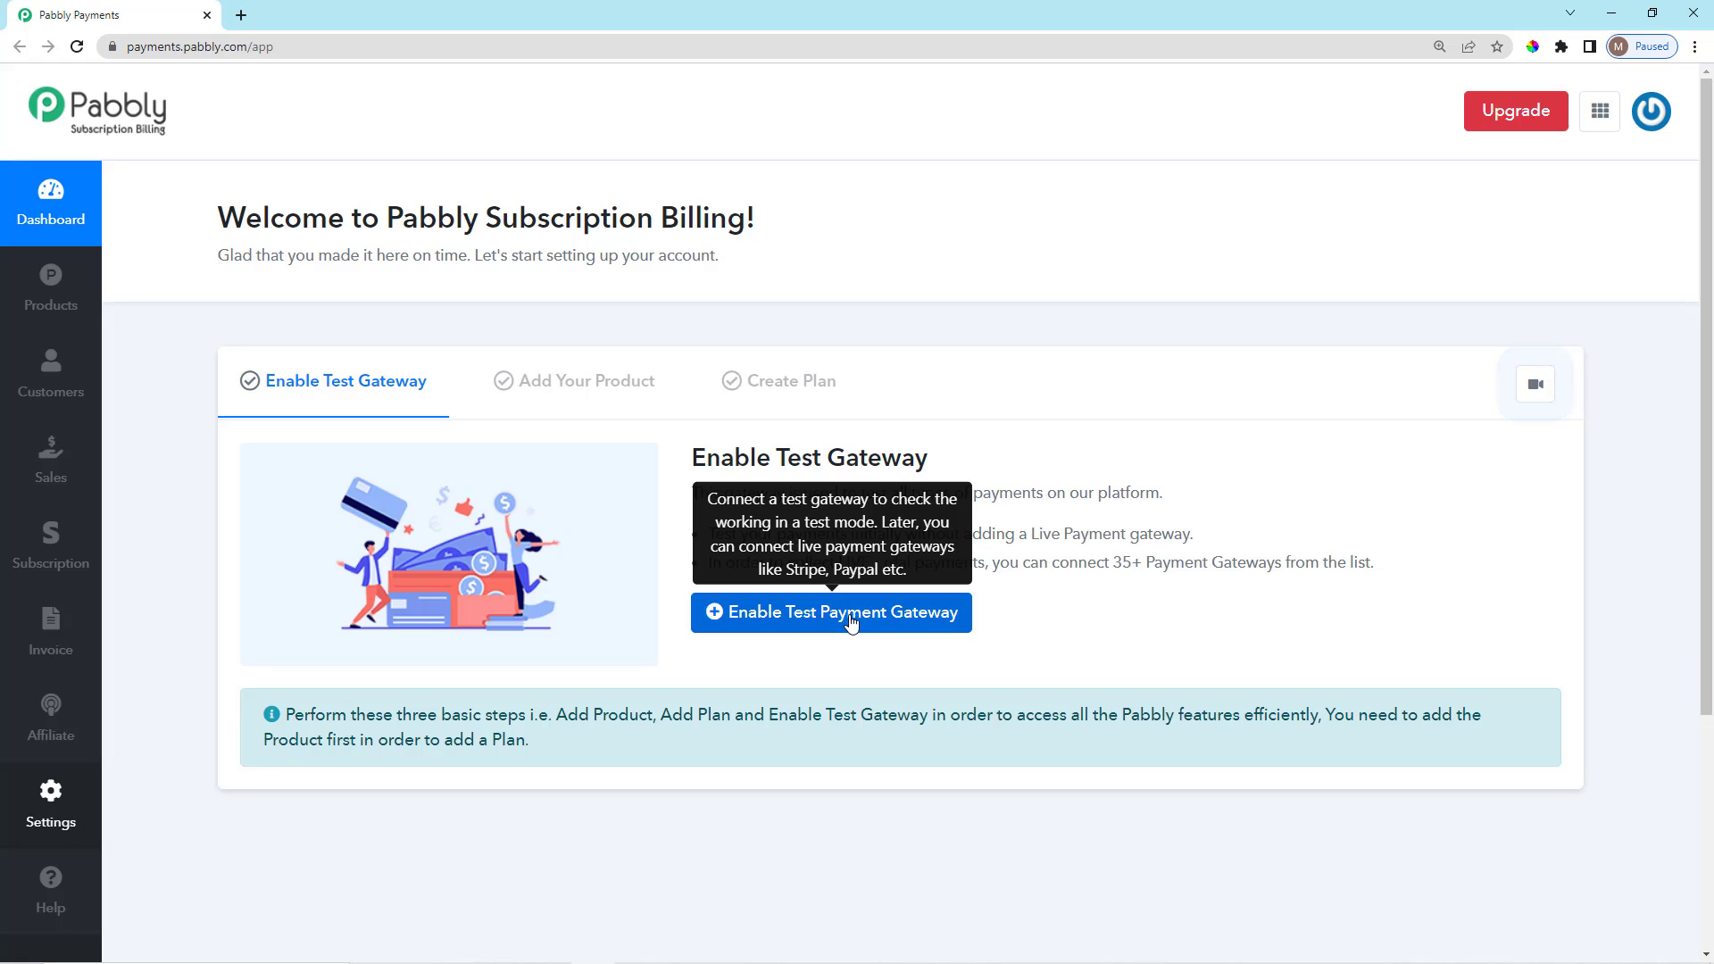
left_click_drag(692, 464, 932, 487)
left_click(966, 466)
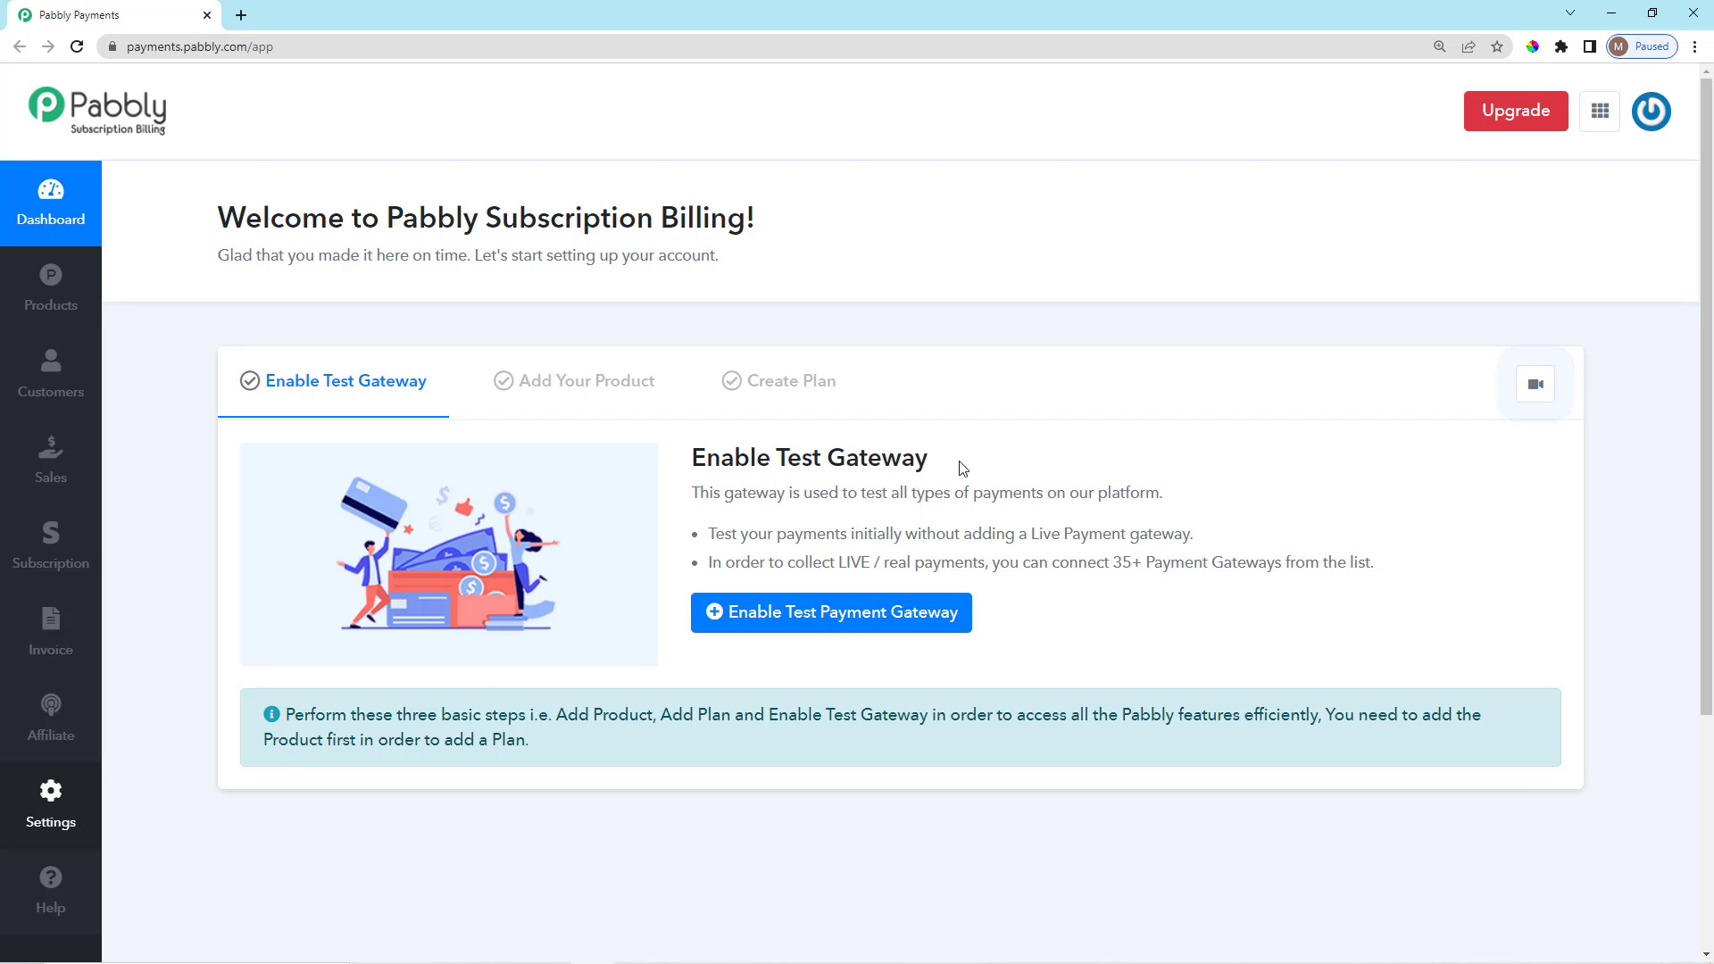
left_click(835, 625)
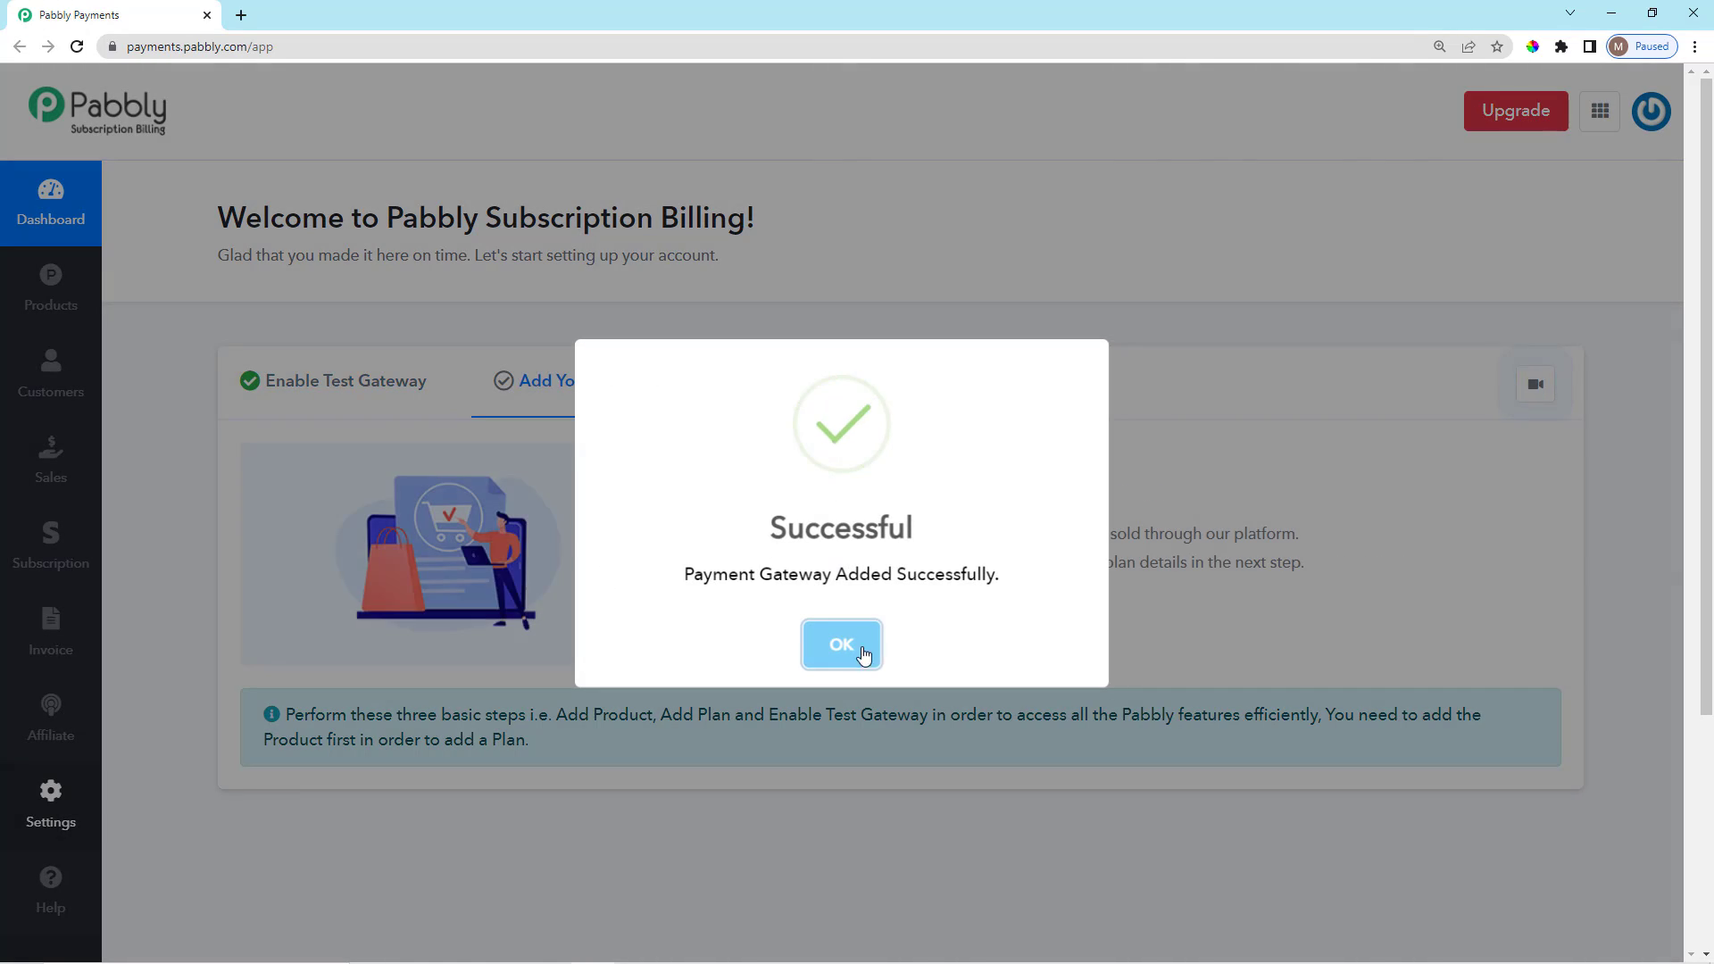
left_click(862, 657)
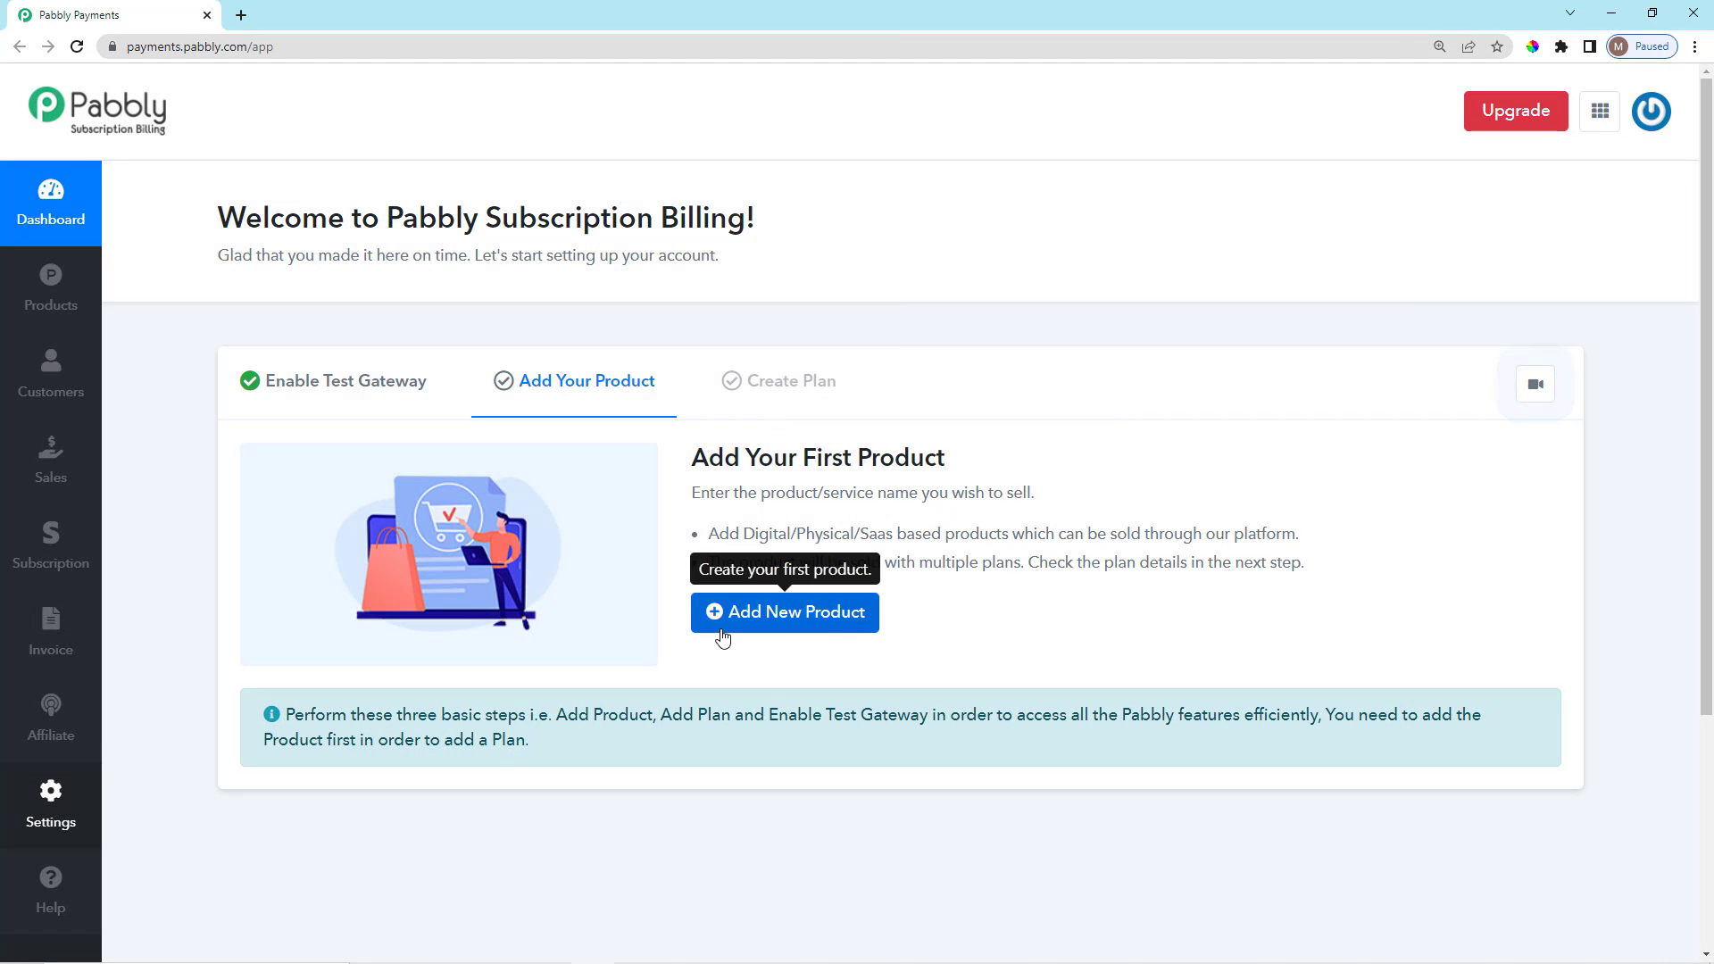
Create the first product, named 'Newspaper Subscriptions'.
left_click(795, 613)
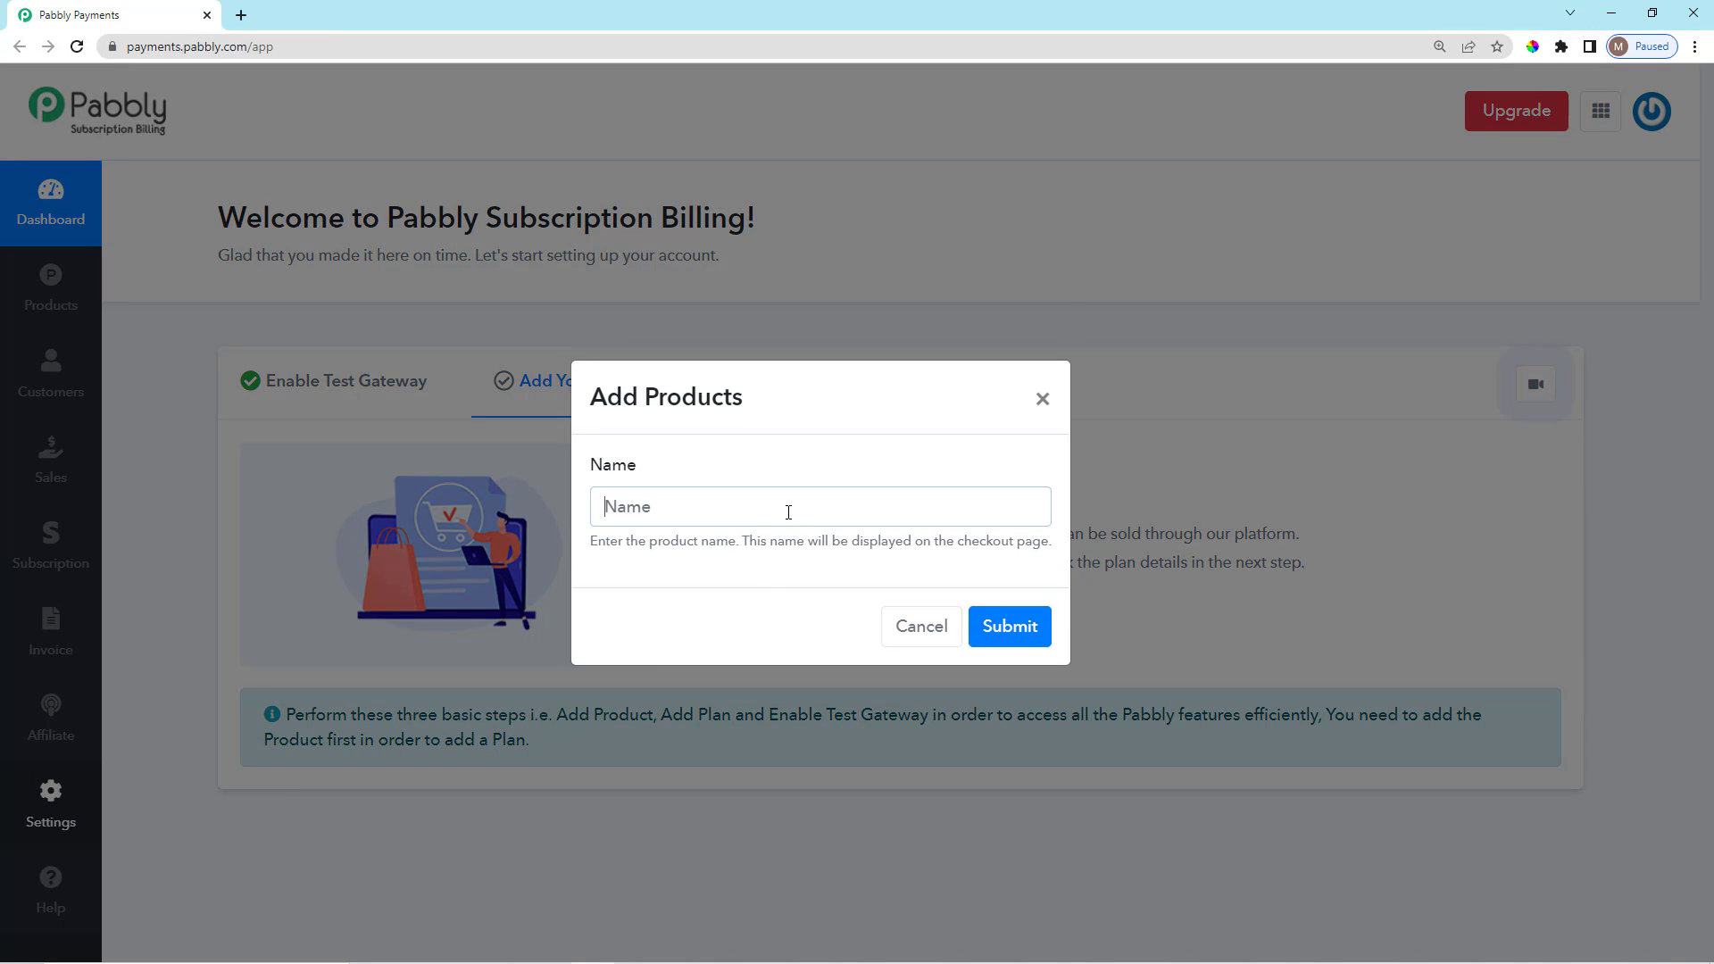
left_click(788, 510)
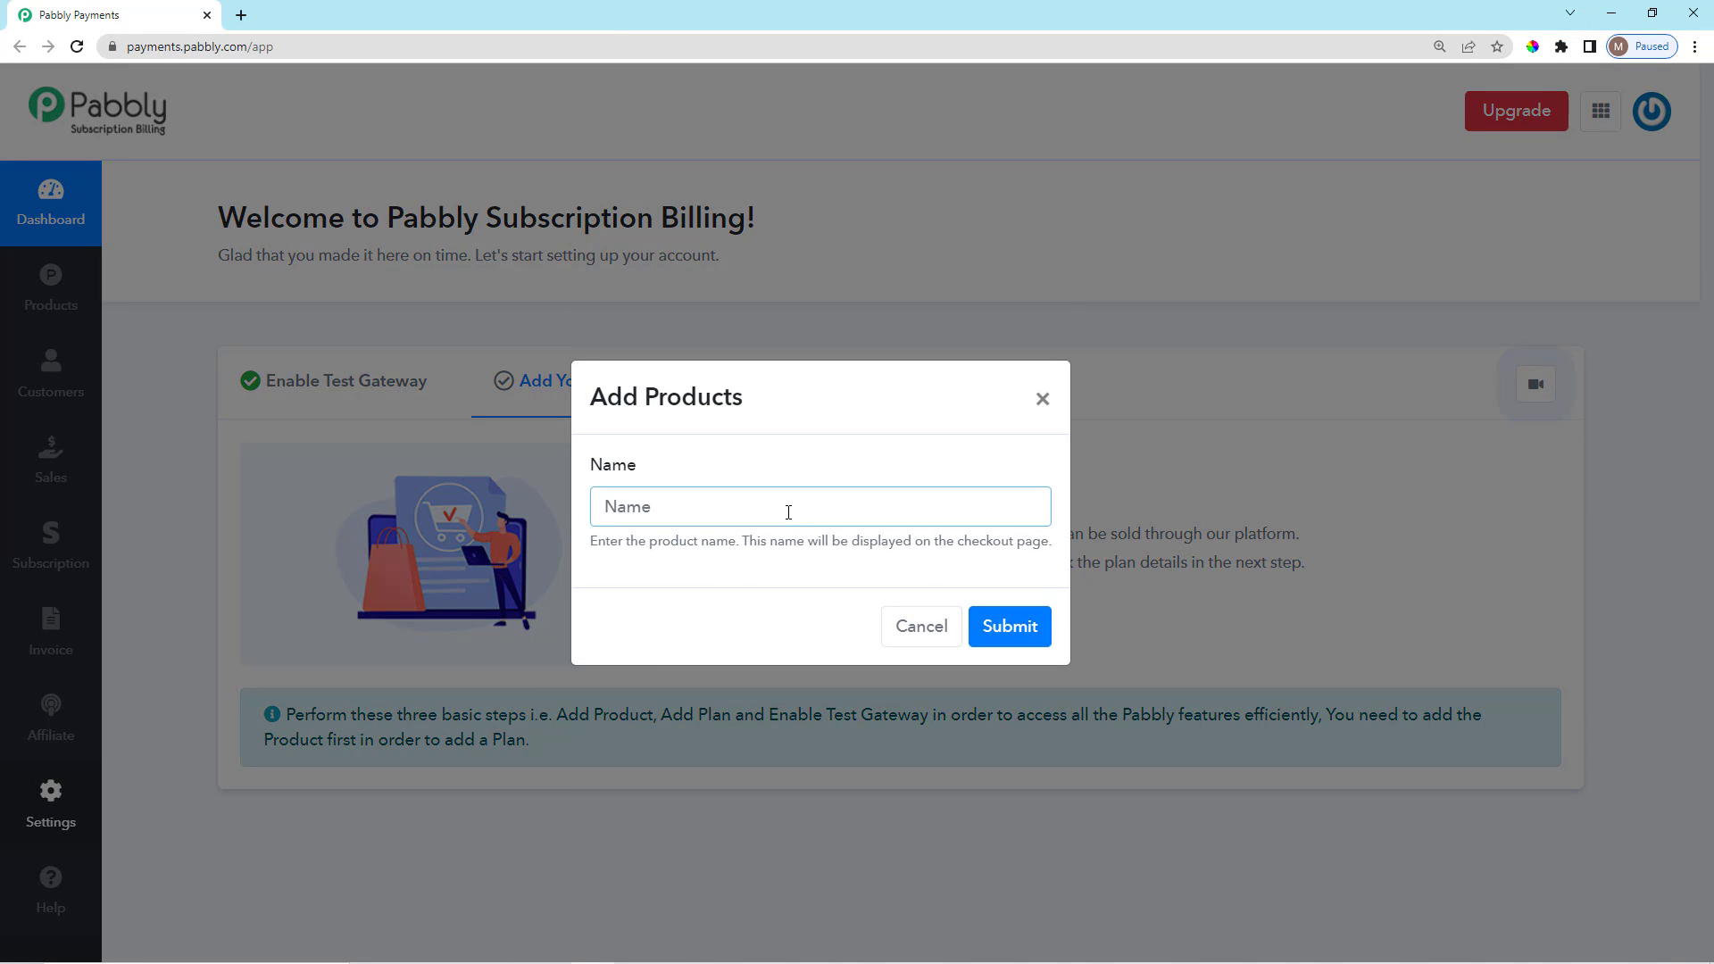
type("Newspapa")
key("BackSpace")
type("er Subscriptions")
left_click(1035, 630)
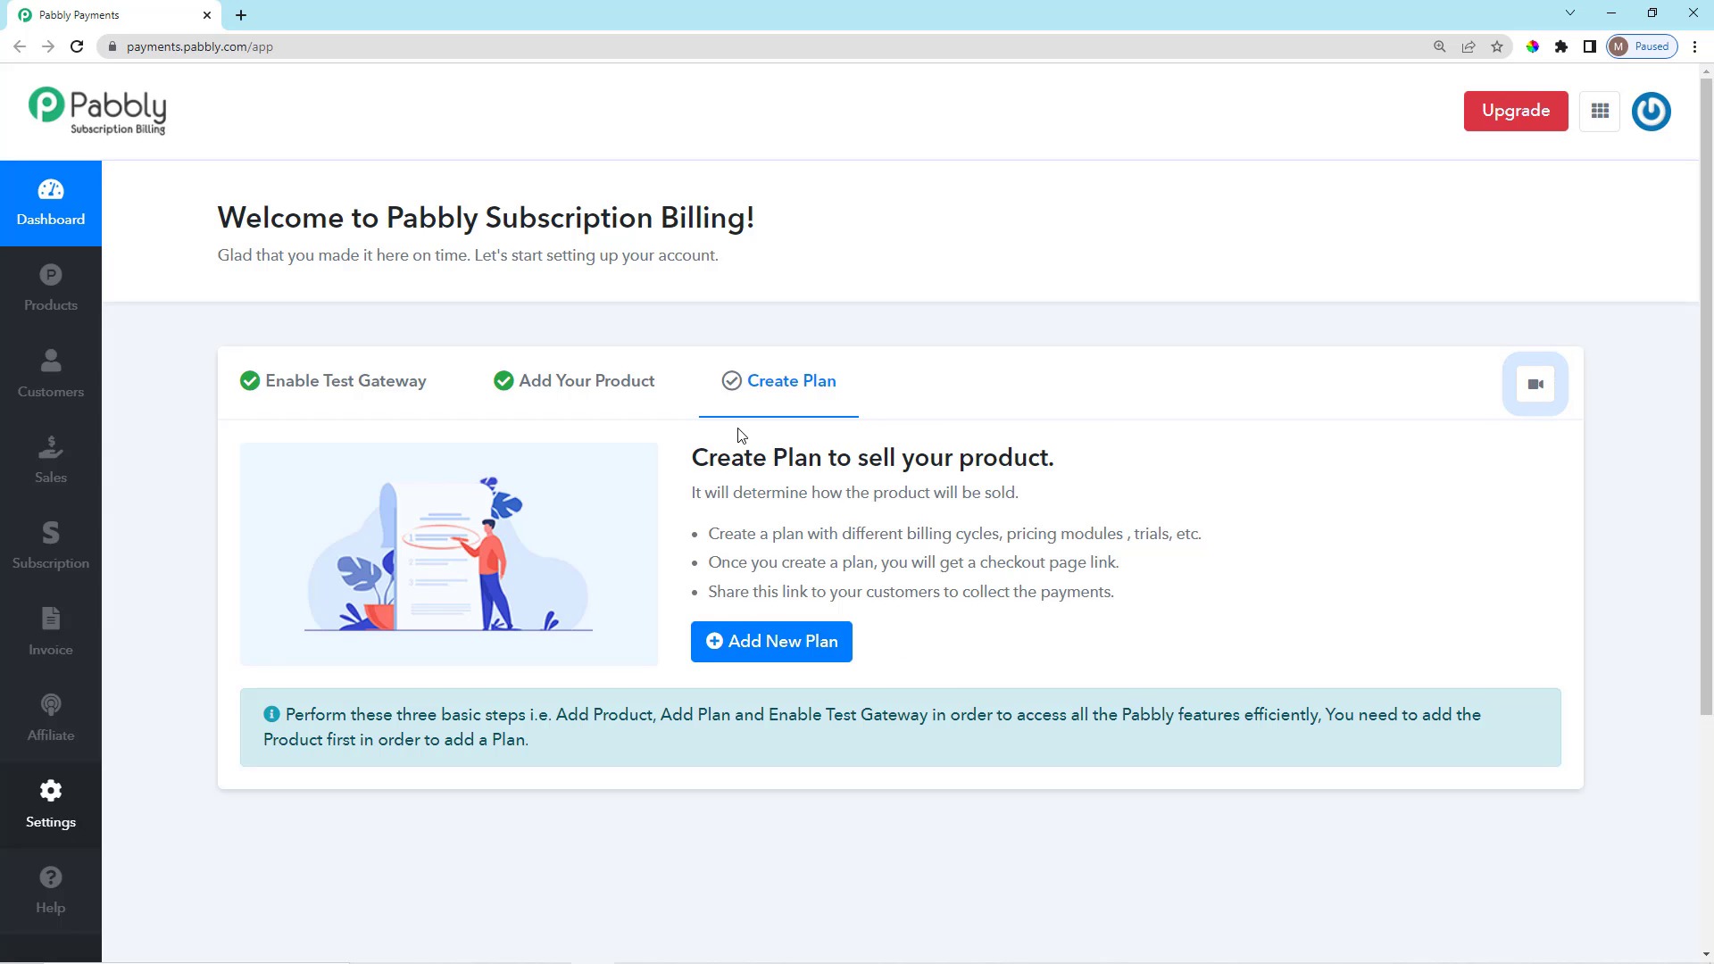
scroll(770, 571, "down", 2)
scroll(765, 572, "up", 2)
Start a new plan for the product and name it 'Per Month Plan'.
left_click(801, 651)
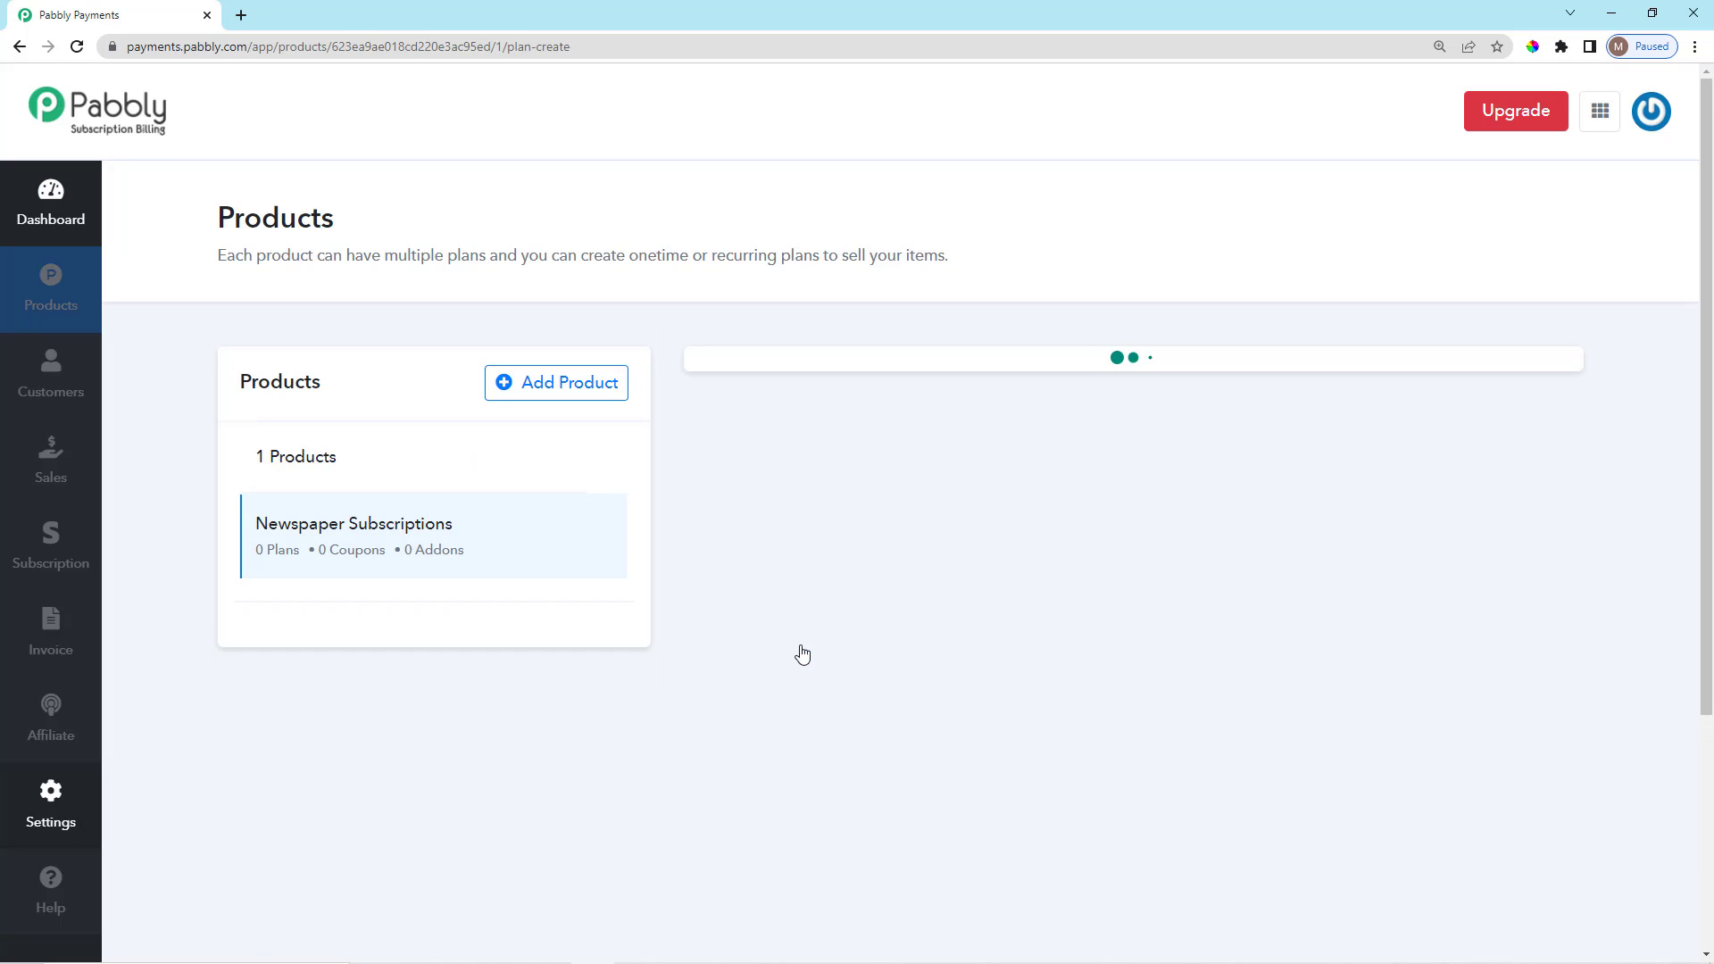
scroll(817, 674, "down", 1)
scroll(817, 721, "down", 14)
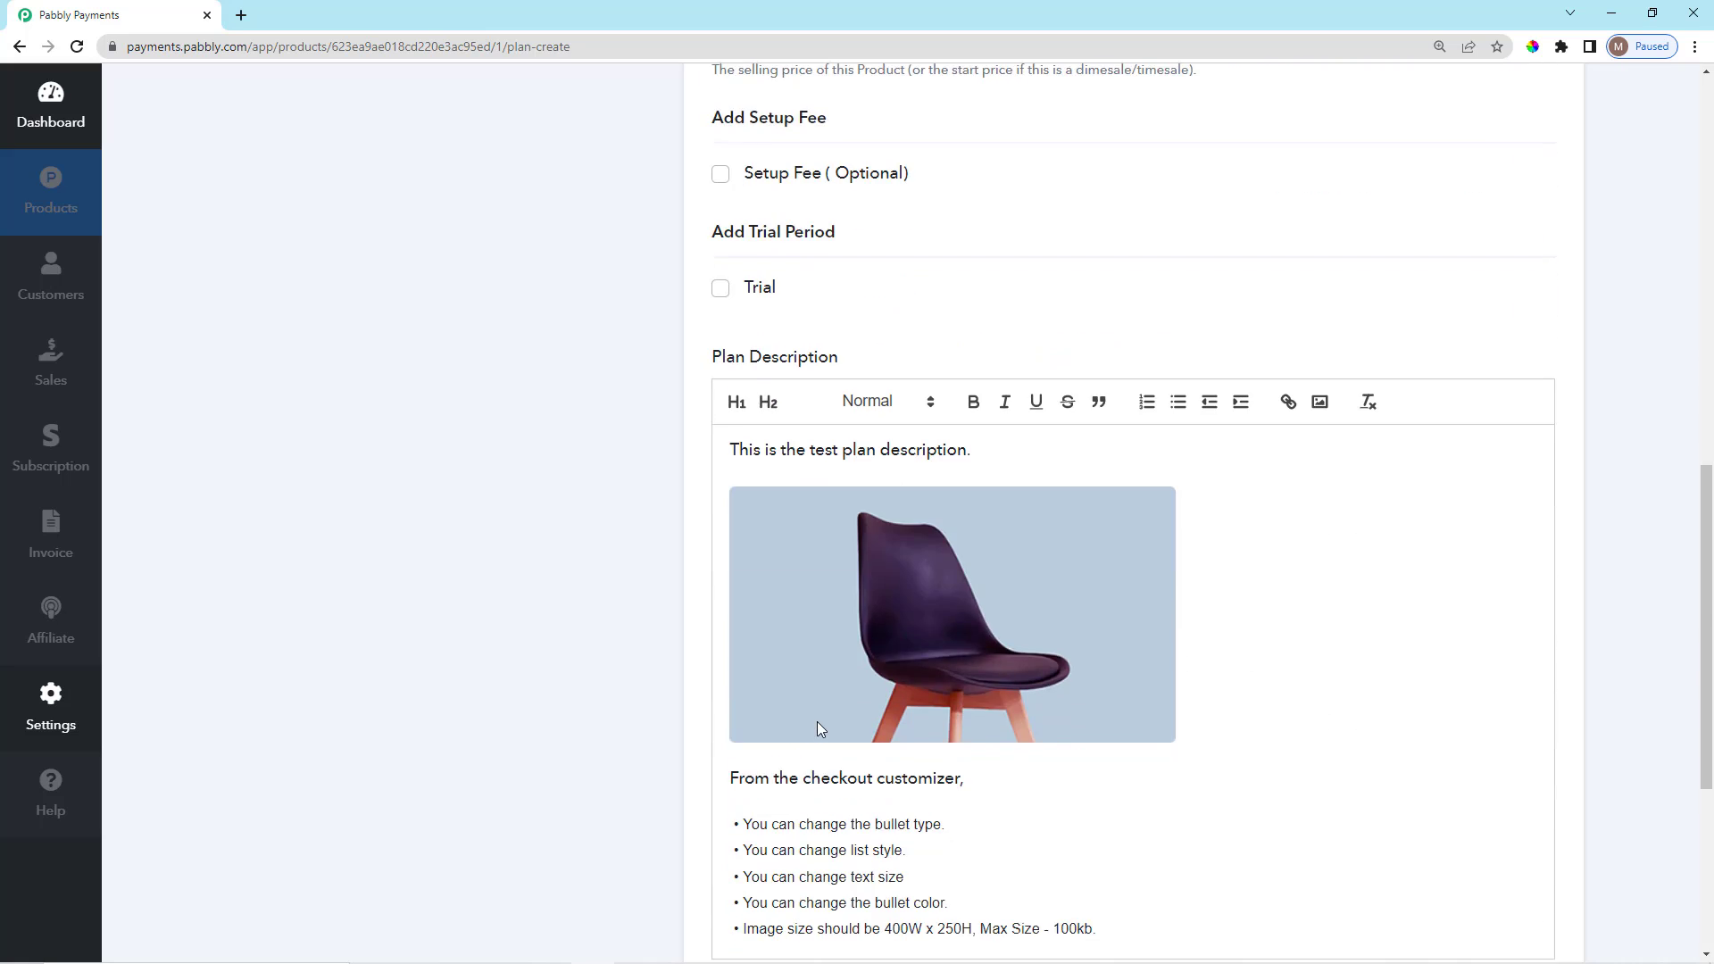
scroll(833, 795, "up", 6)
scroll(834, 795, "up", 10)
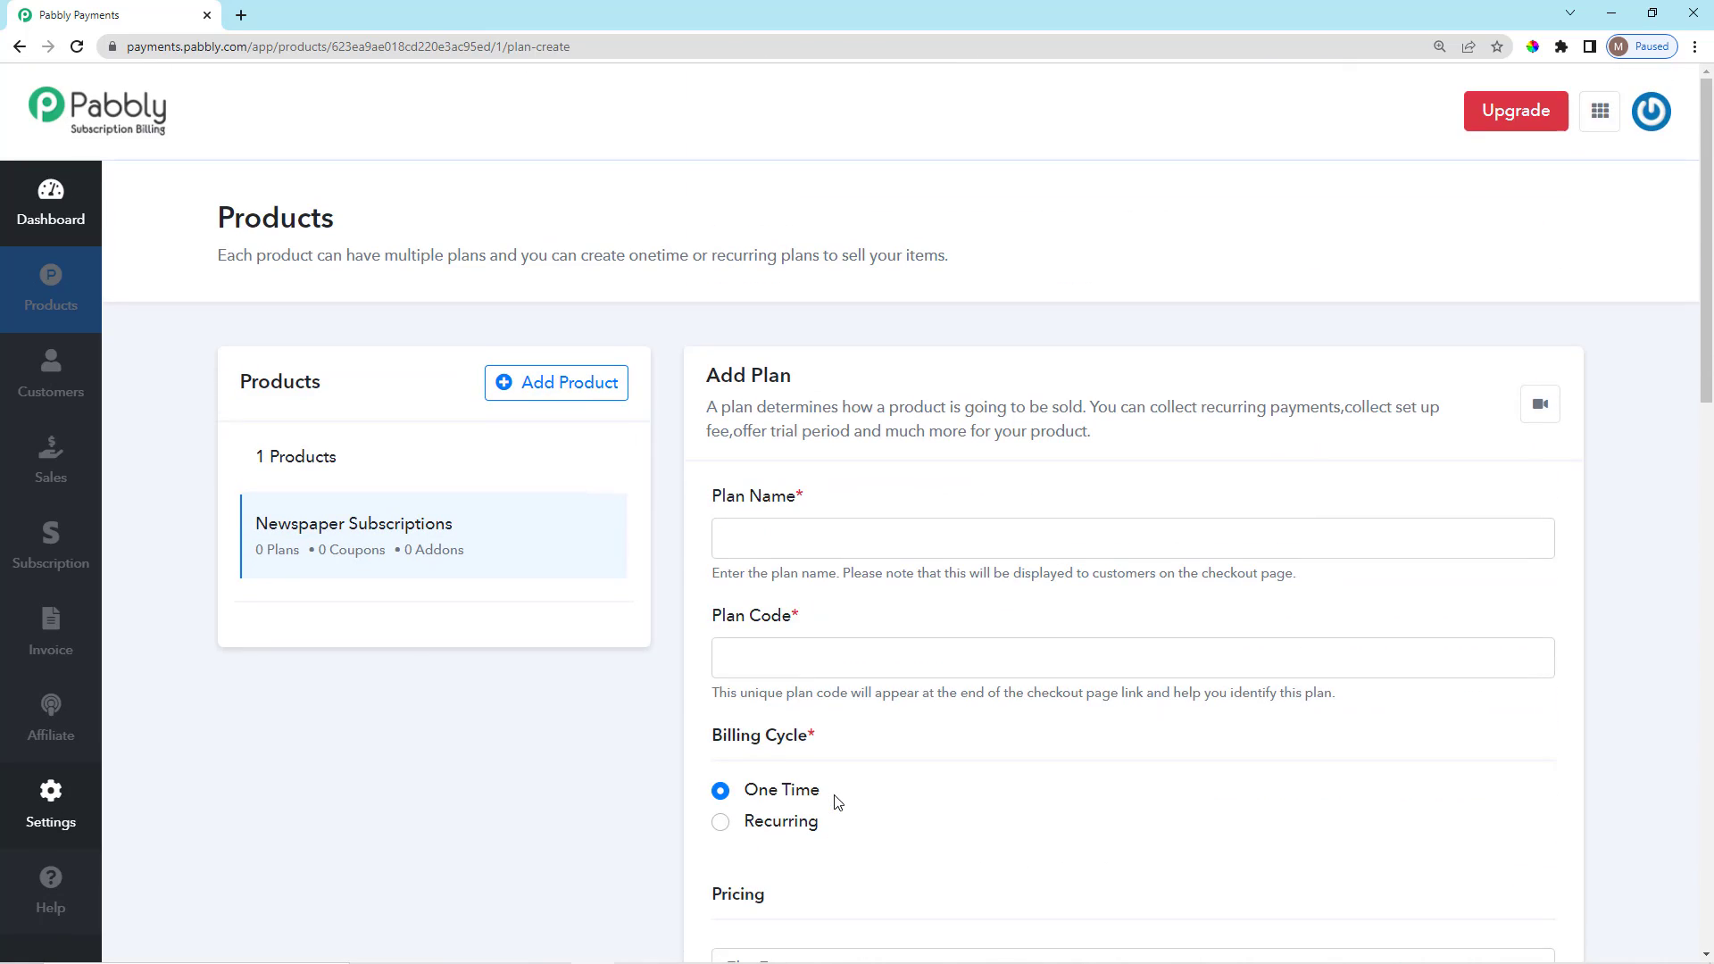
left_click_drag(712, 494, 809, 503)
left_click(832, 505)
left_click(826, 529)
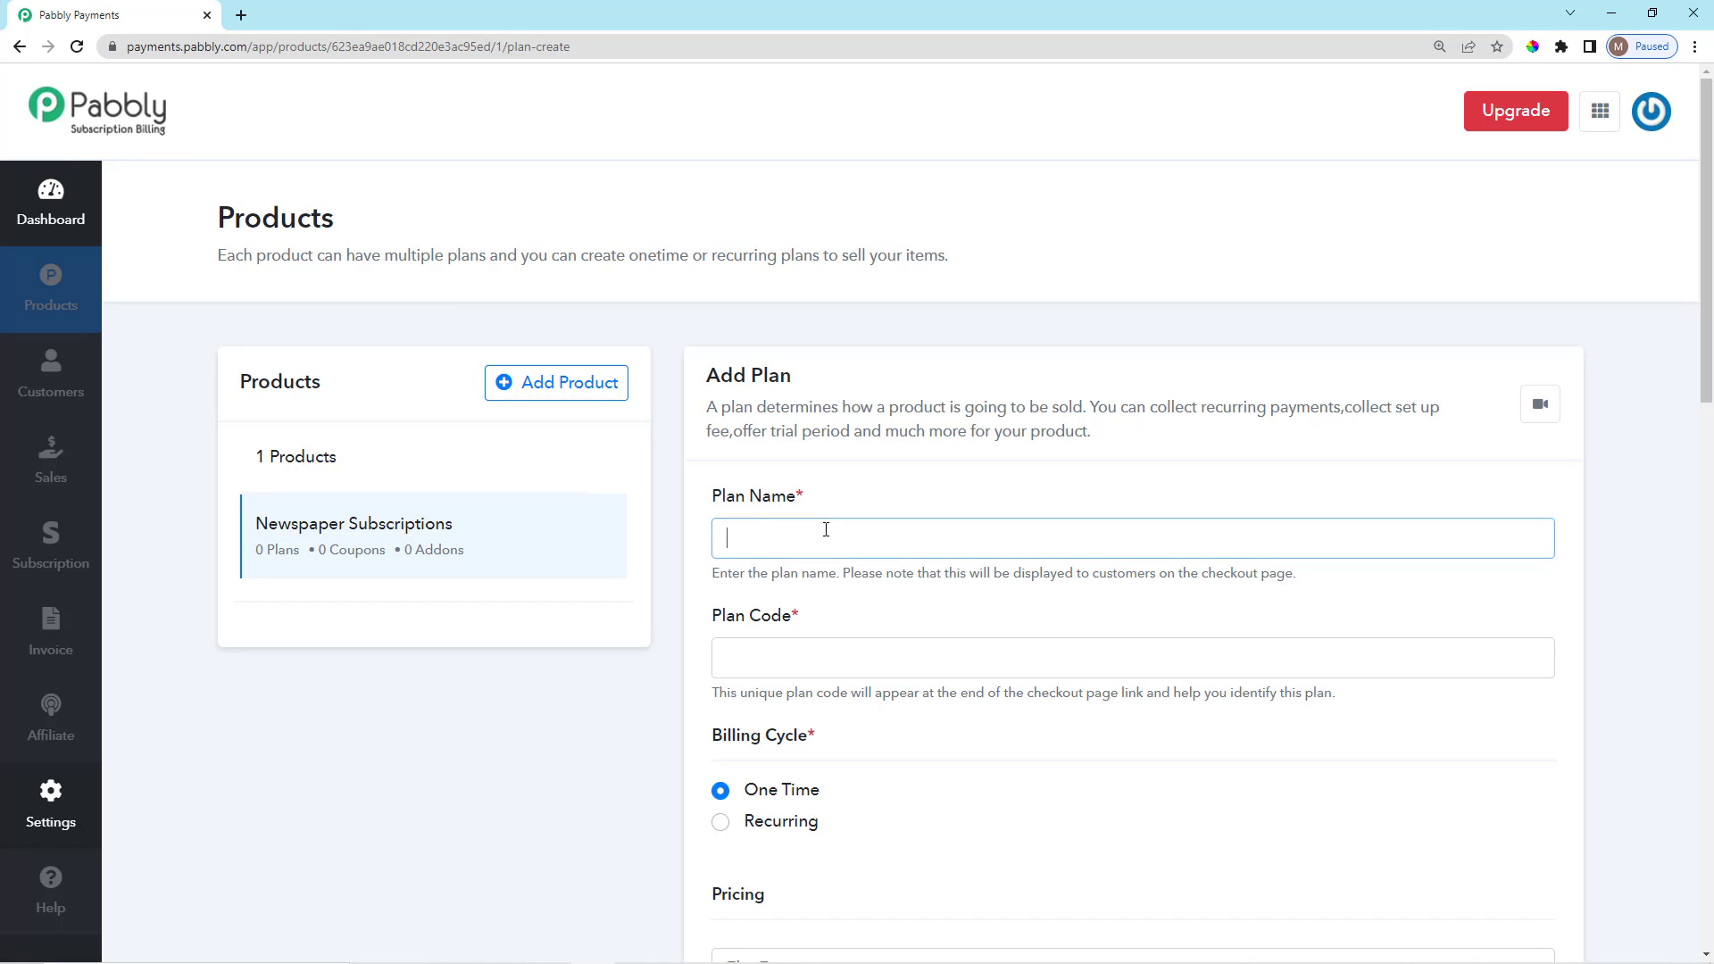
type("Per Month Ppl")
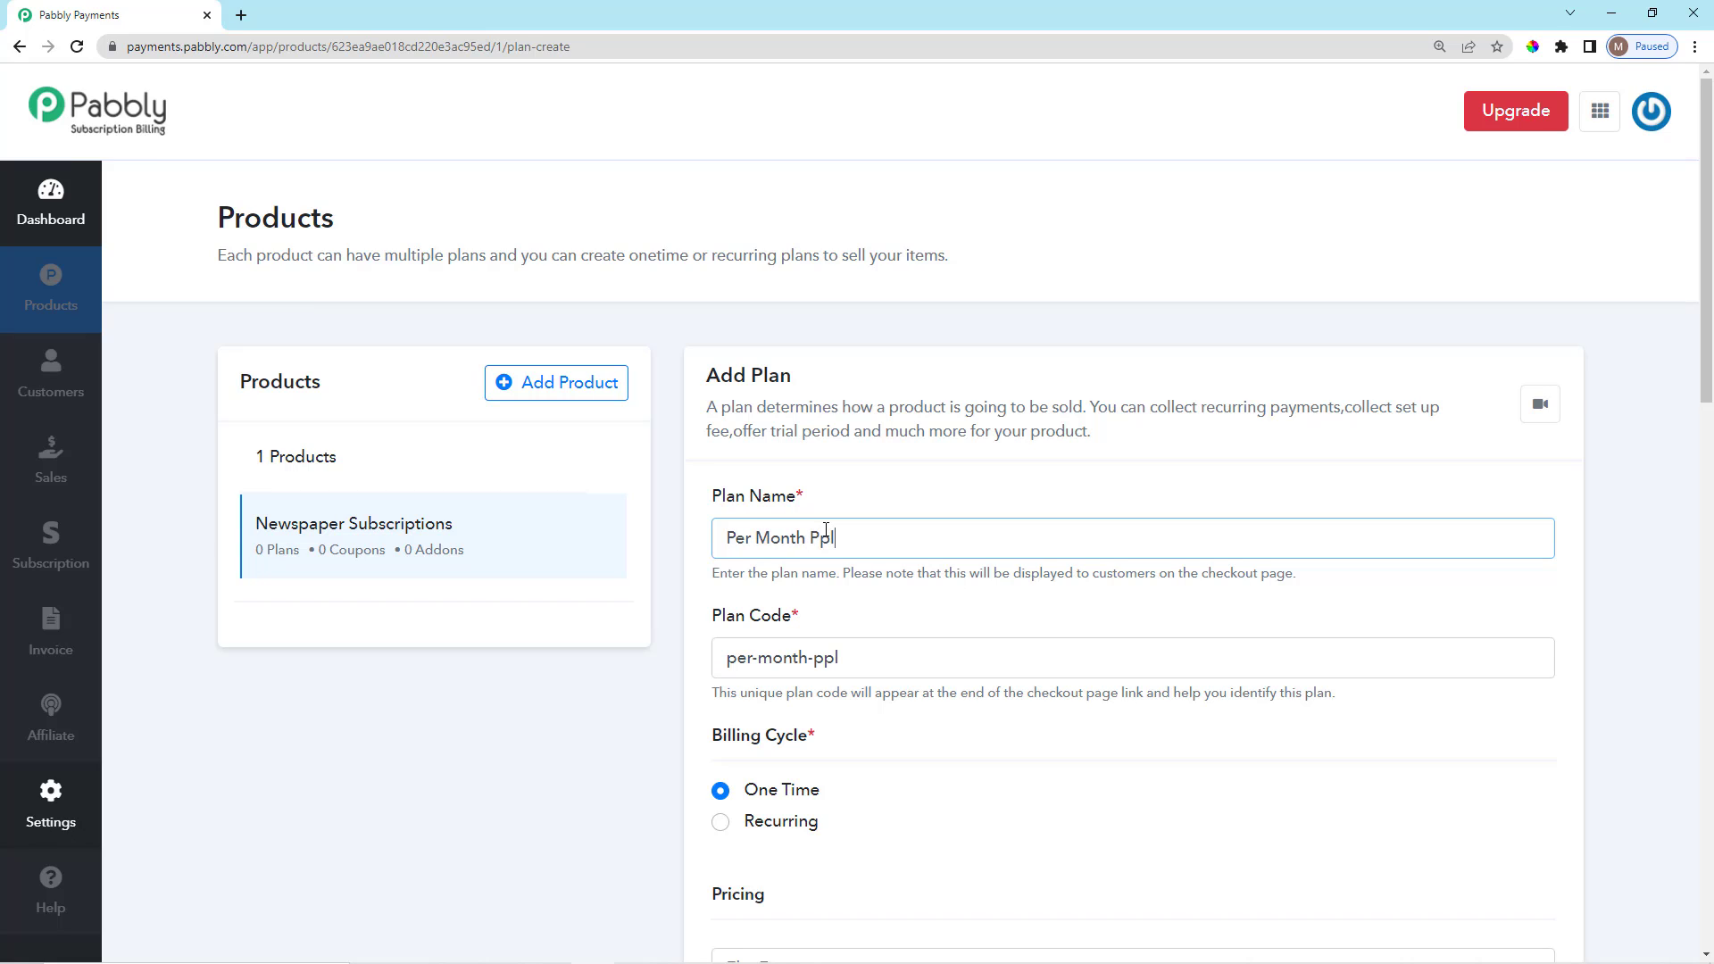
type("an")
key("BackSpace")
key("BackSpace")
key("BackSpace")
key("BackSpace")
type("lan")
left_click(836, 552)
Keep the plan code as per-month-plan, removing the added '-at-bes' suffix.
scroll(838, 535, "down", 2)
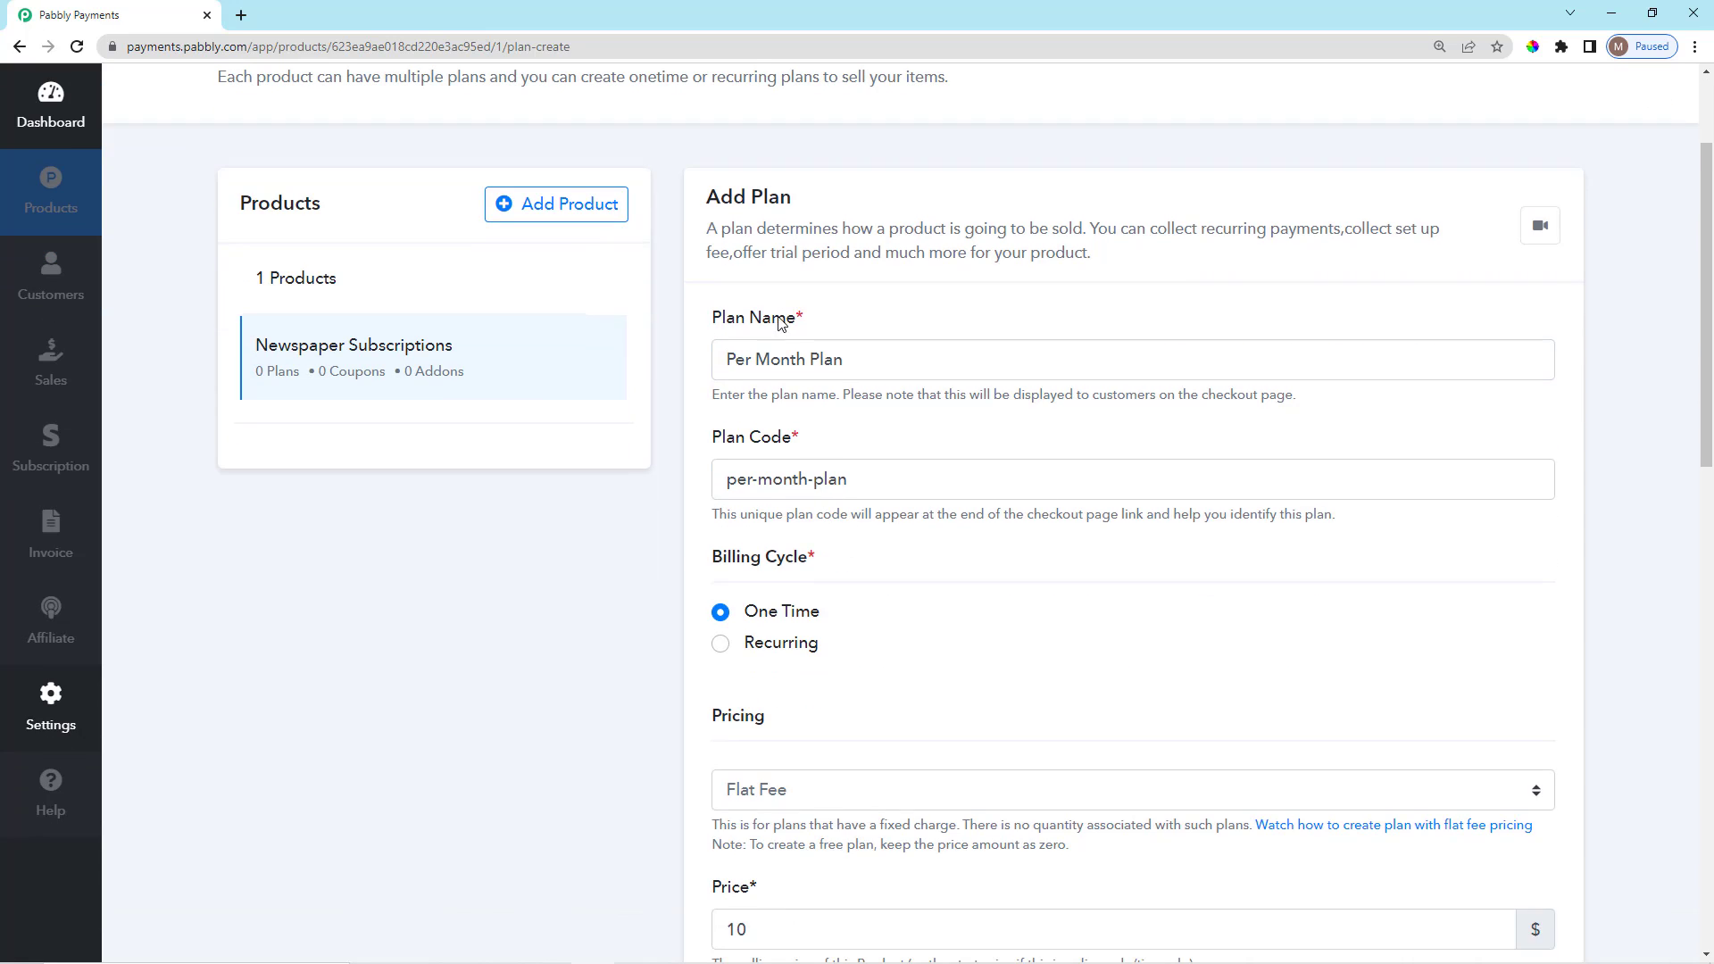
left_click_drag(806, 319, 698, 325)
left_click(807, 400)
left_click_drag(815, 443, 714, 444)
left_click(834, 437)
scroll(841, 447, "down", 1)
scroll(843, 449, "down", 1)
left_click(875, 302)
scroll(930, 390, "up", 1)
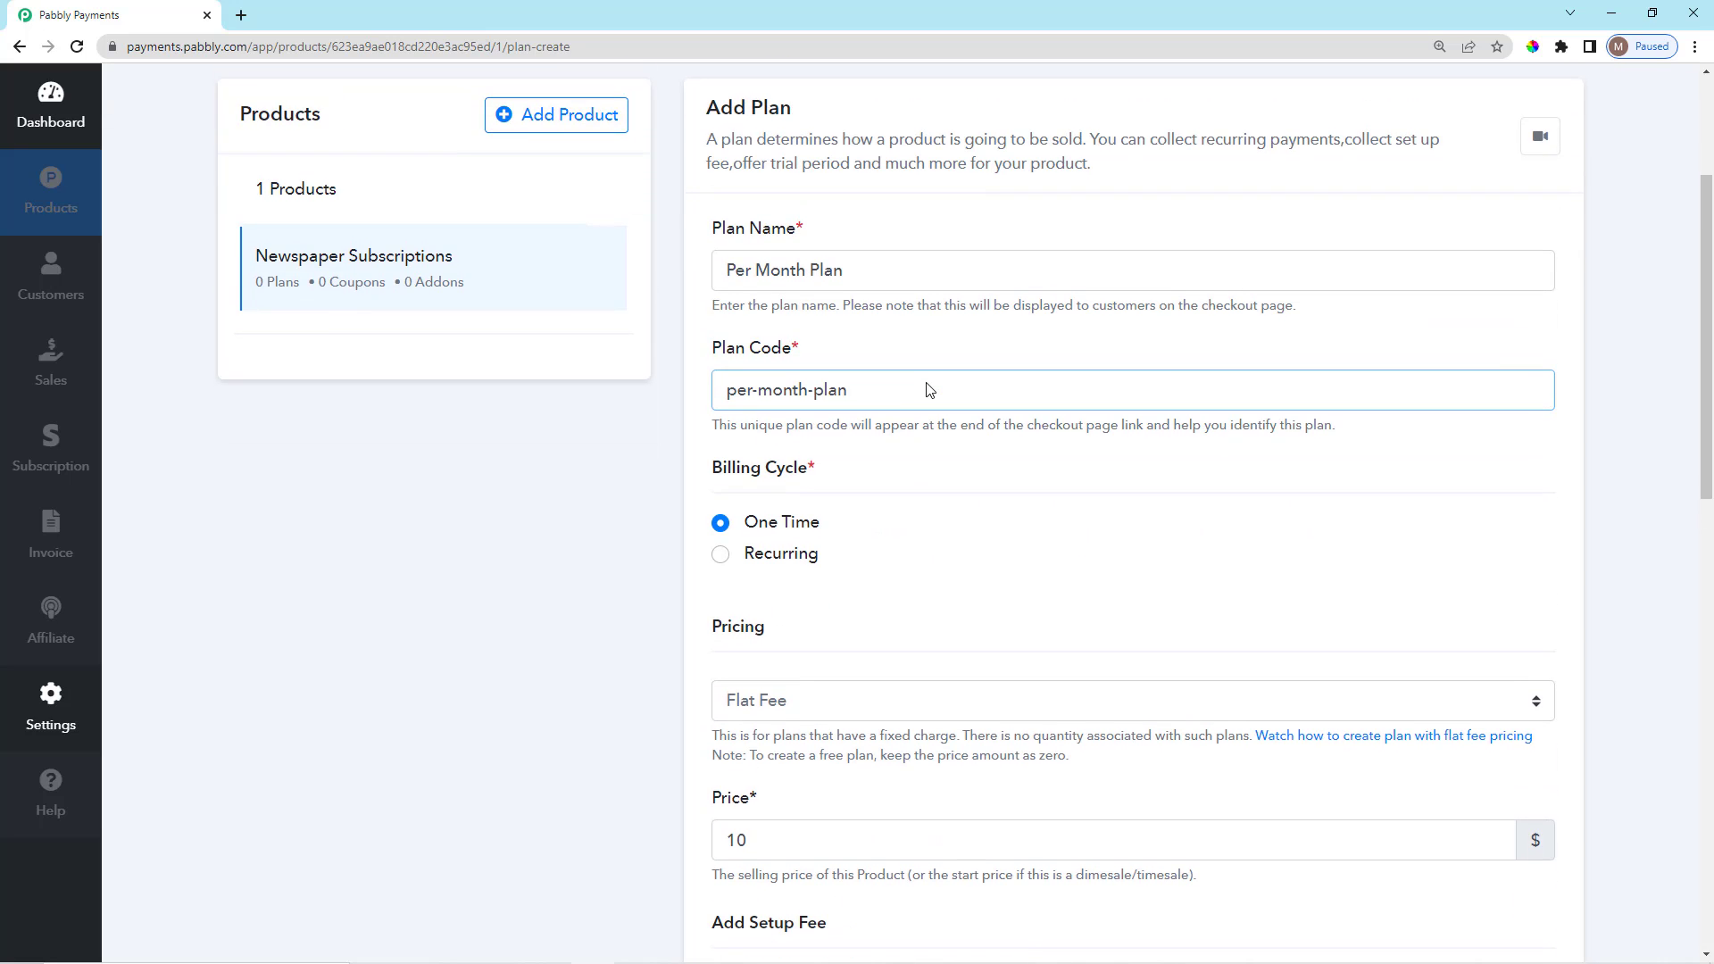
type("-at-best-price")
left_click_drag(946, 398, 849, 399)
key("BackSpace")
left_click(851, 347)
Point out the Add Plan heading and the plan code help text.
scroll(928, 497, "up", 1)
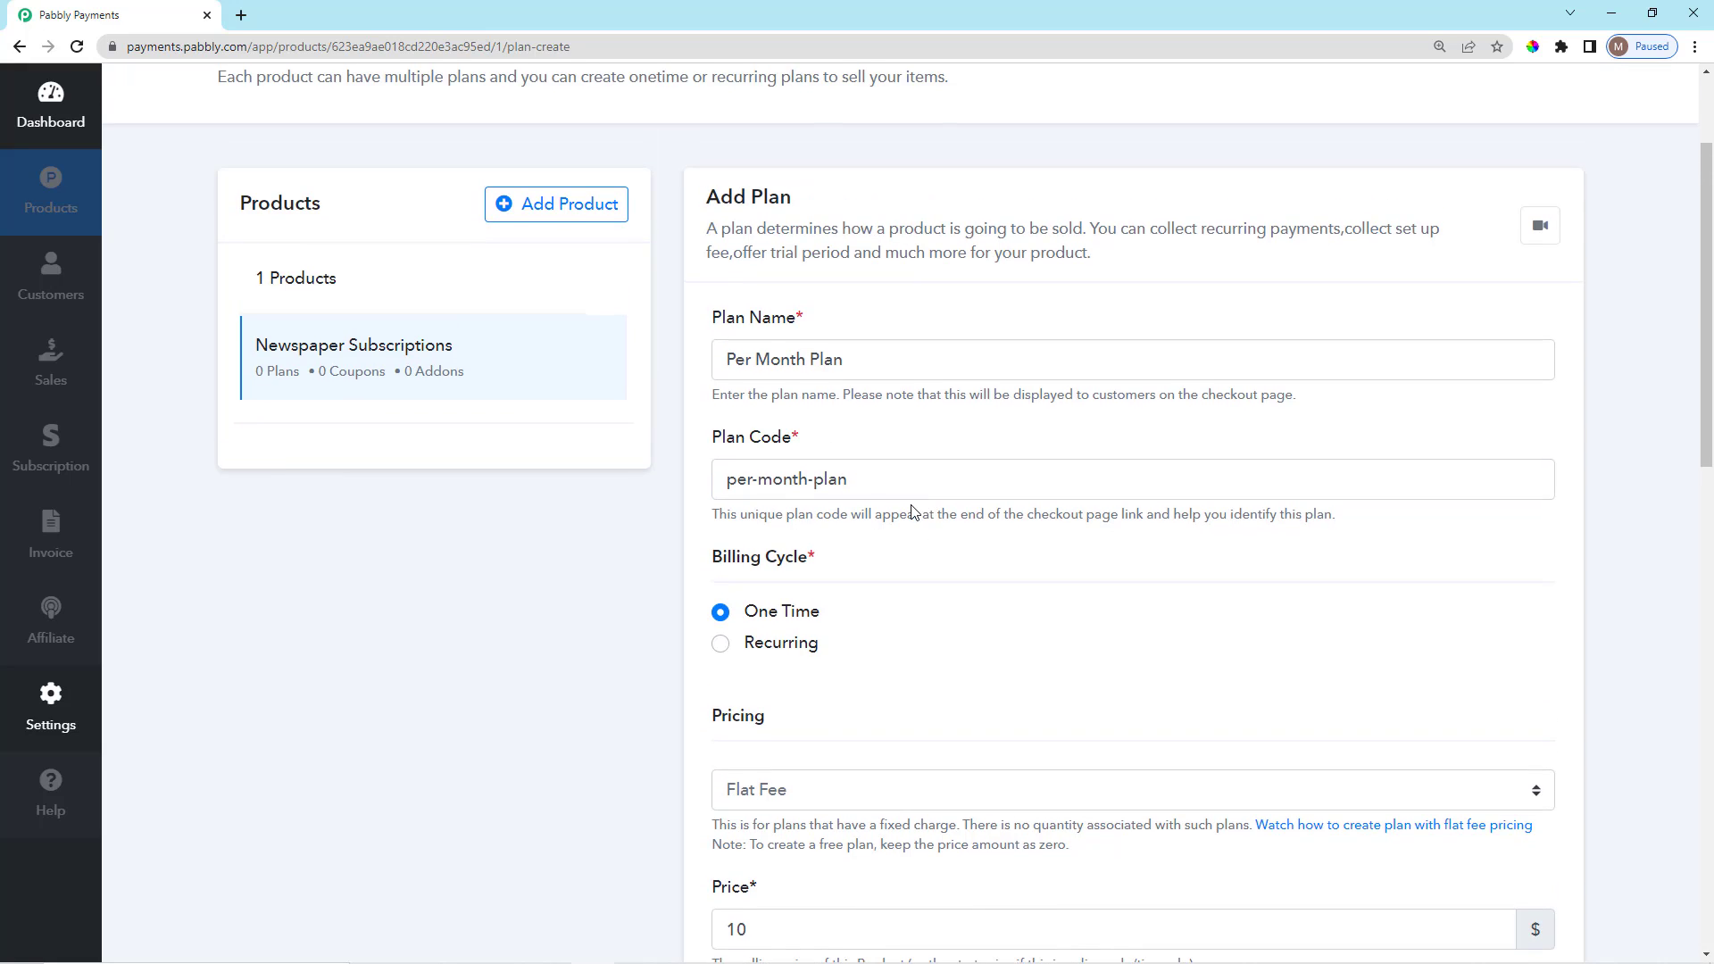
scroll(911, 497, "down", 1)
scroll(897, 535, "down", 2)
scroll(889, 560, "up", 4)
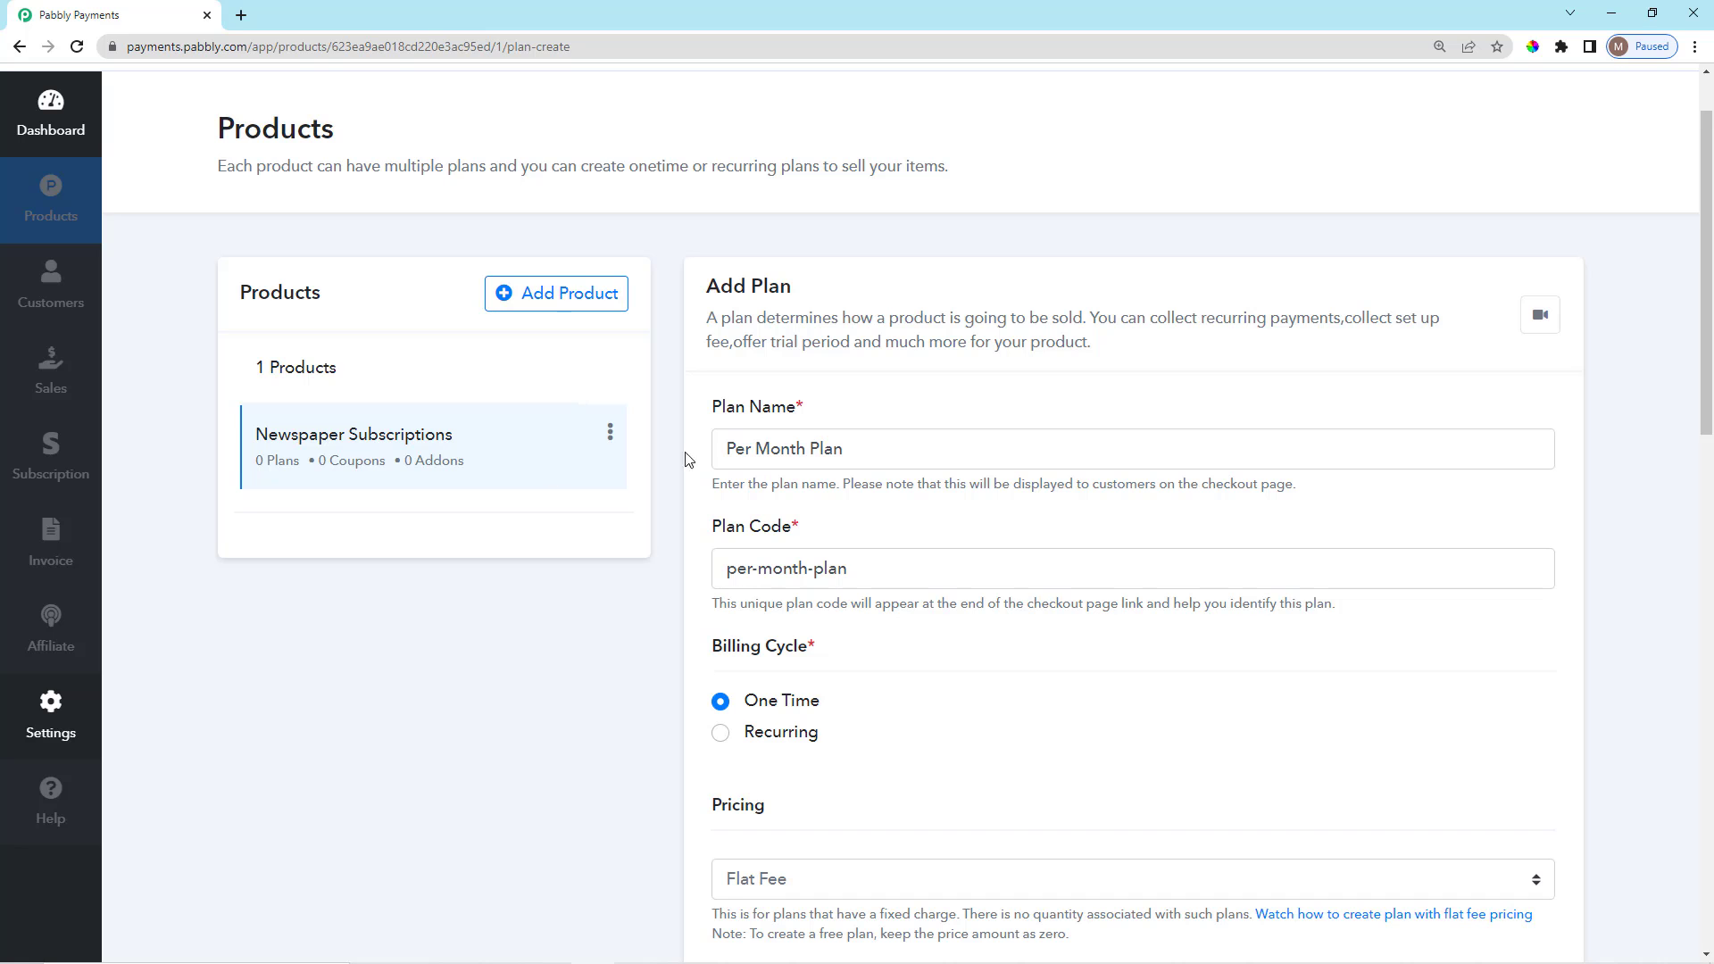
scroll(970, 260, "down", 6)
scroll(846, 613, "down", 4)
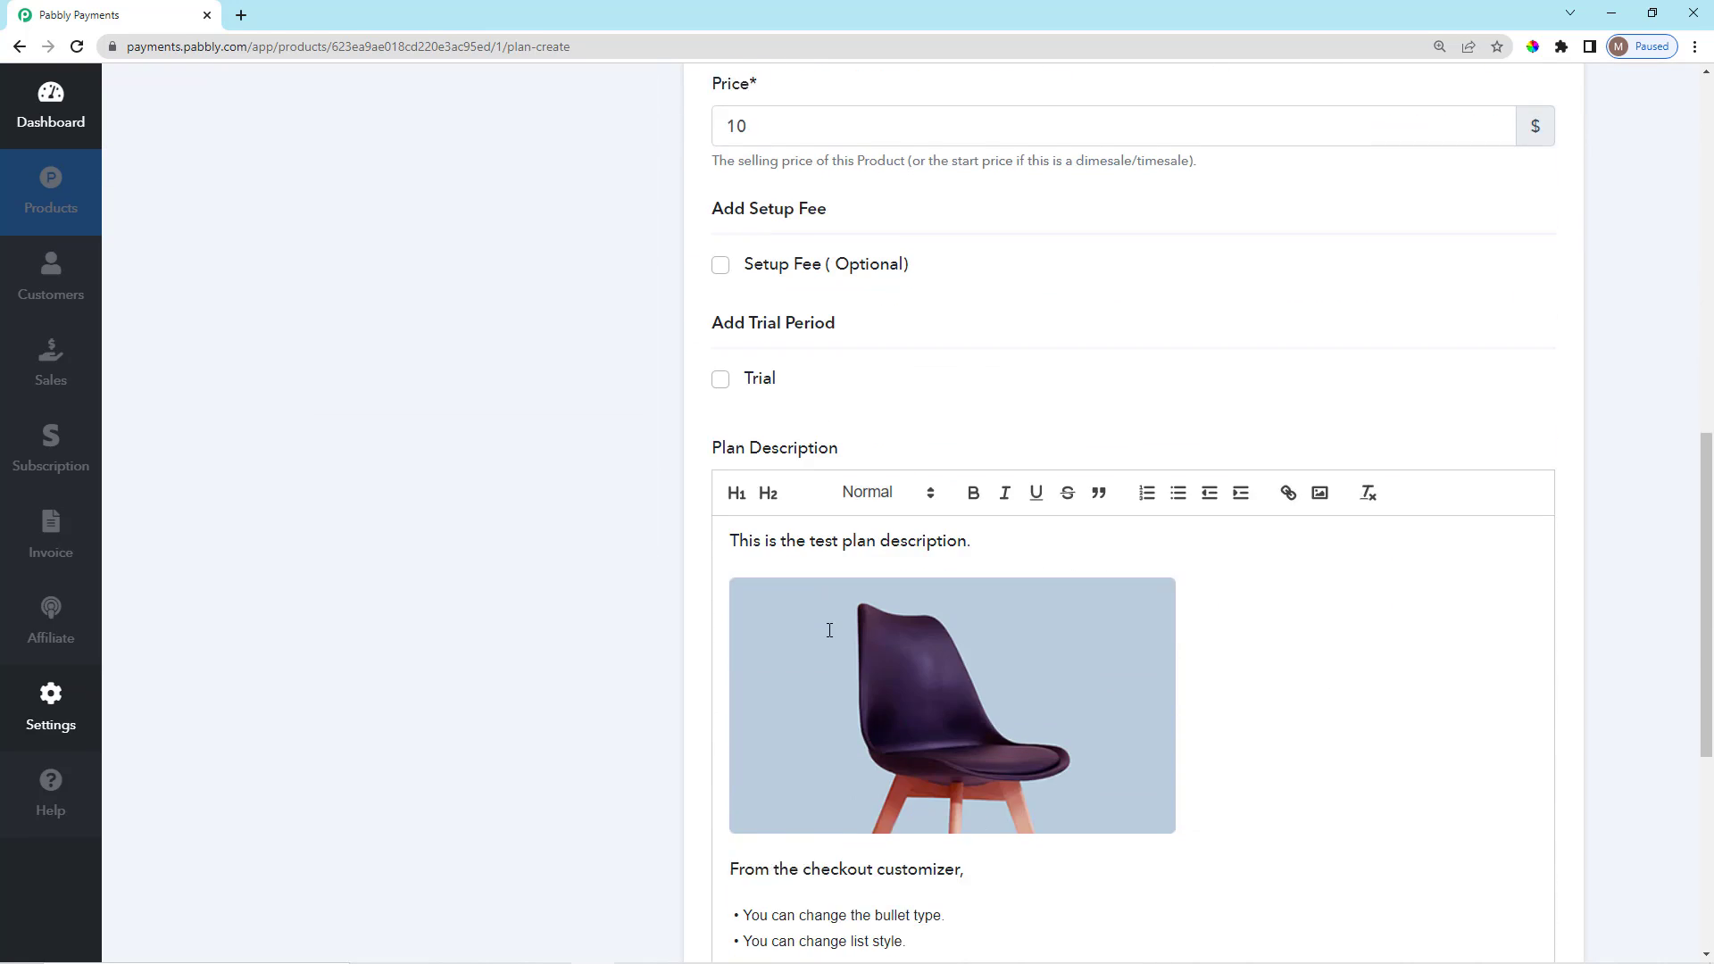
scroll(834, 624, "up", 11)
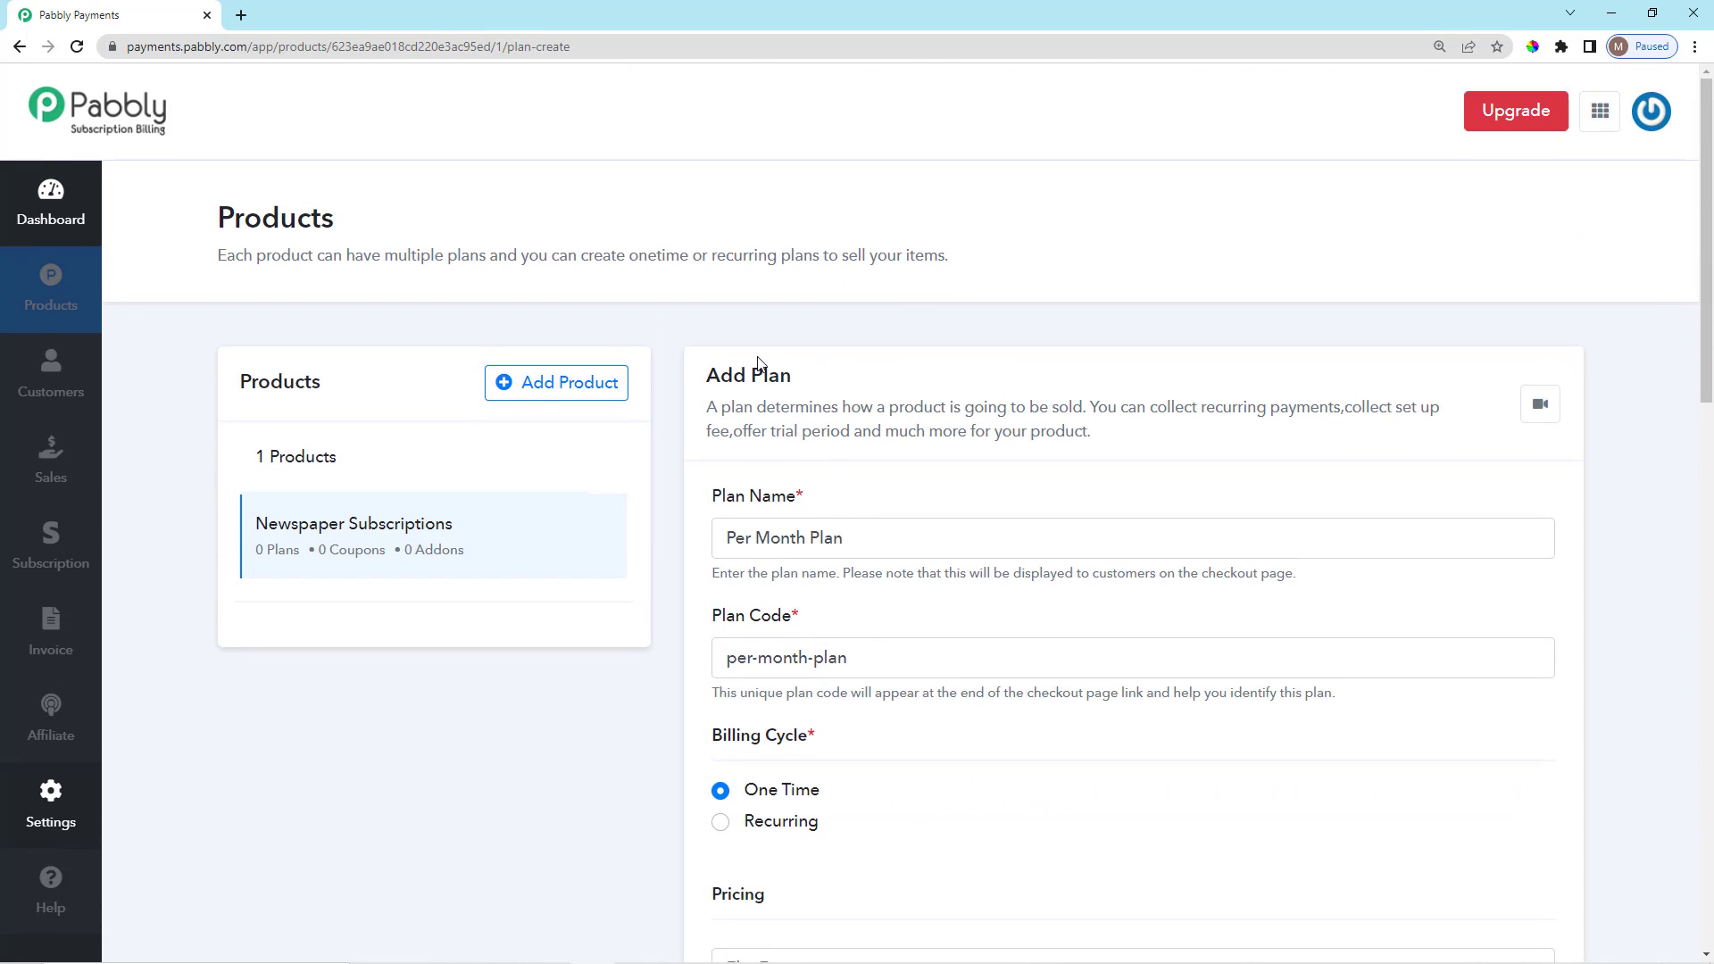
left_click_drag(697, 386, 844, 432)
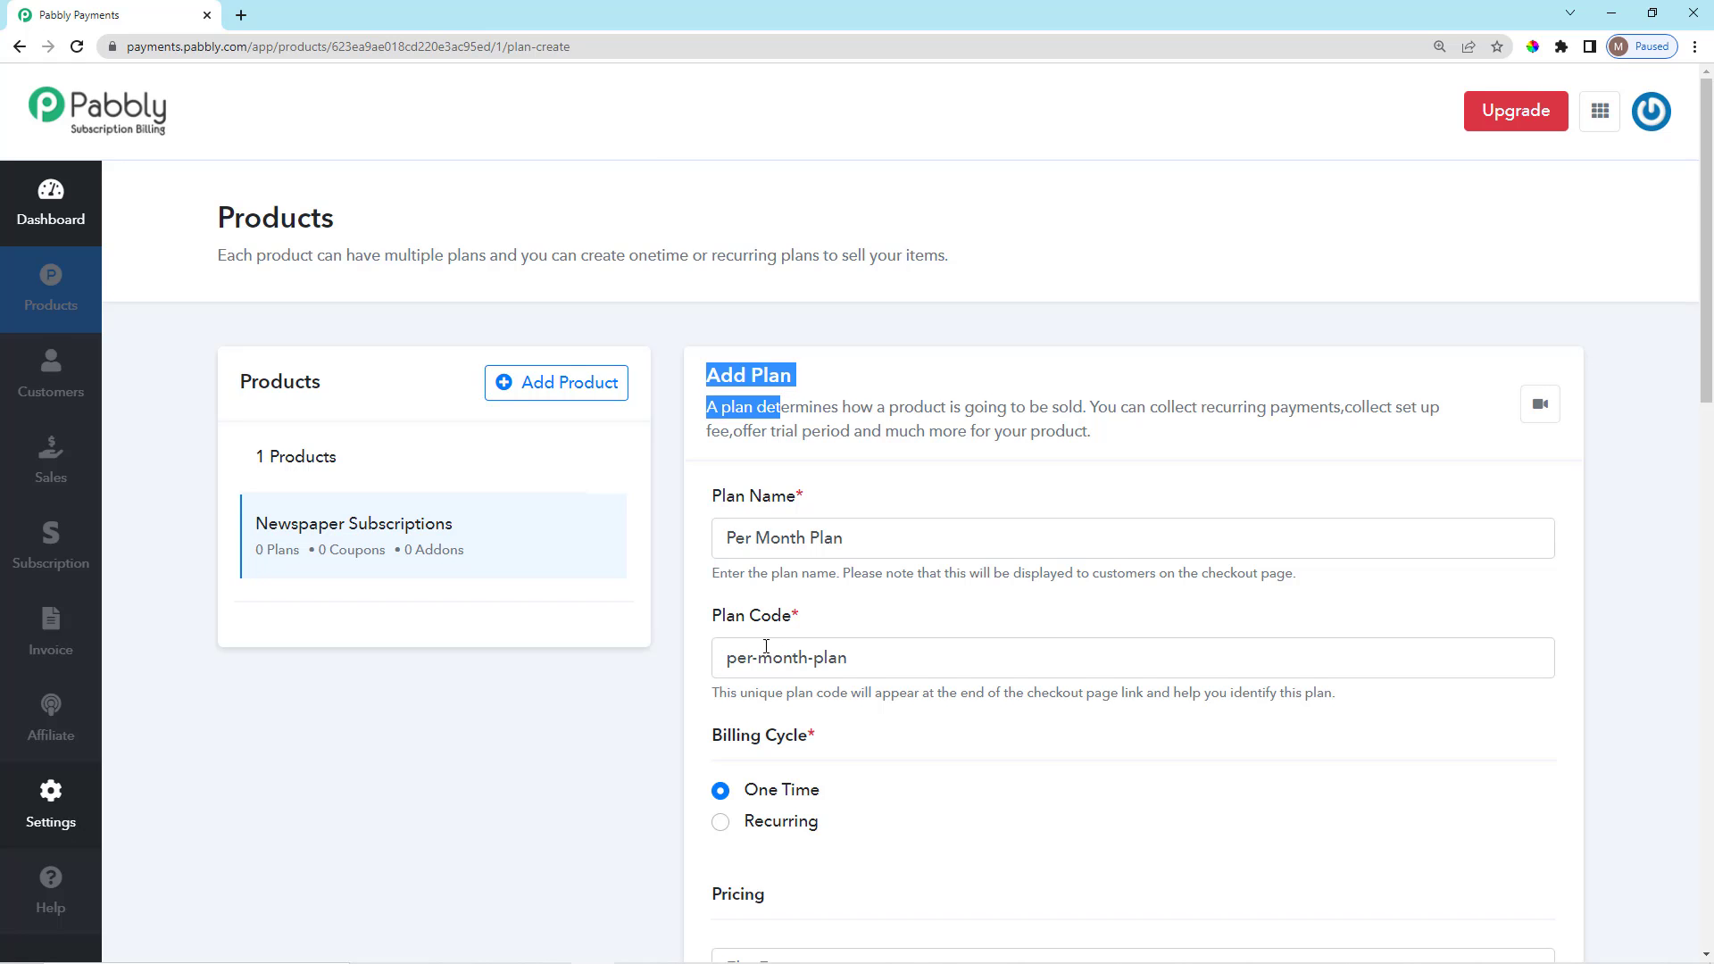
scroll(766, 645, "down", 1)
left_click(712, 545)
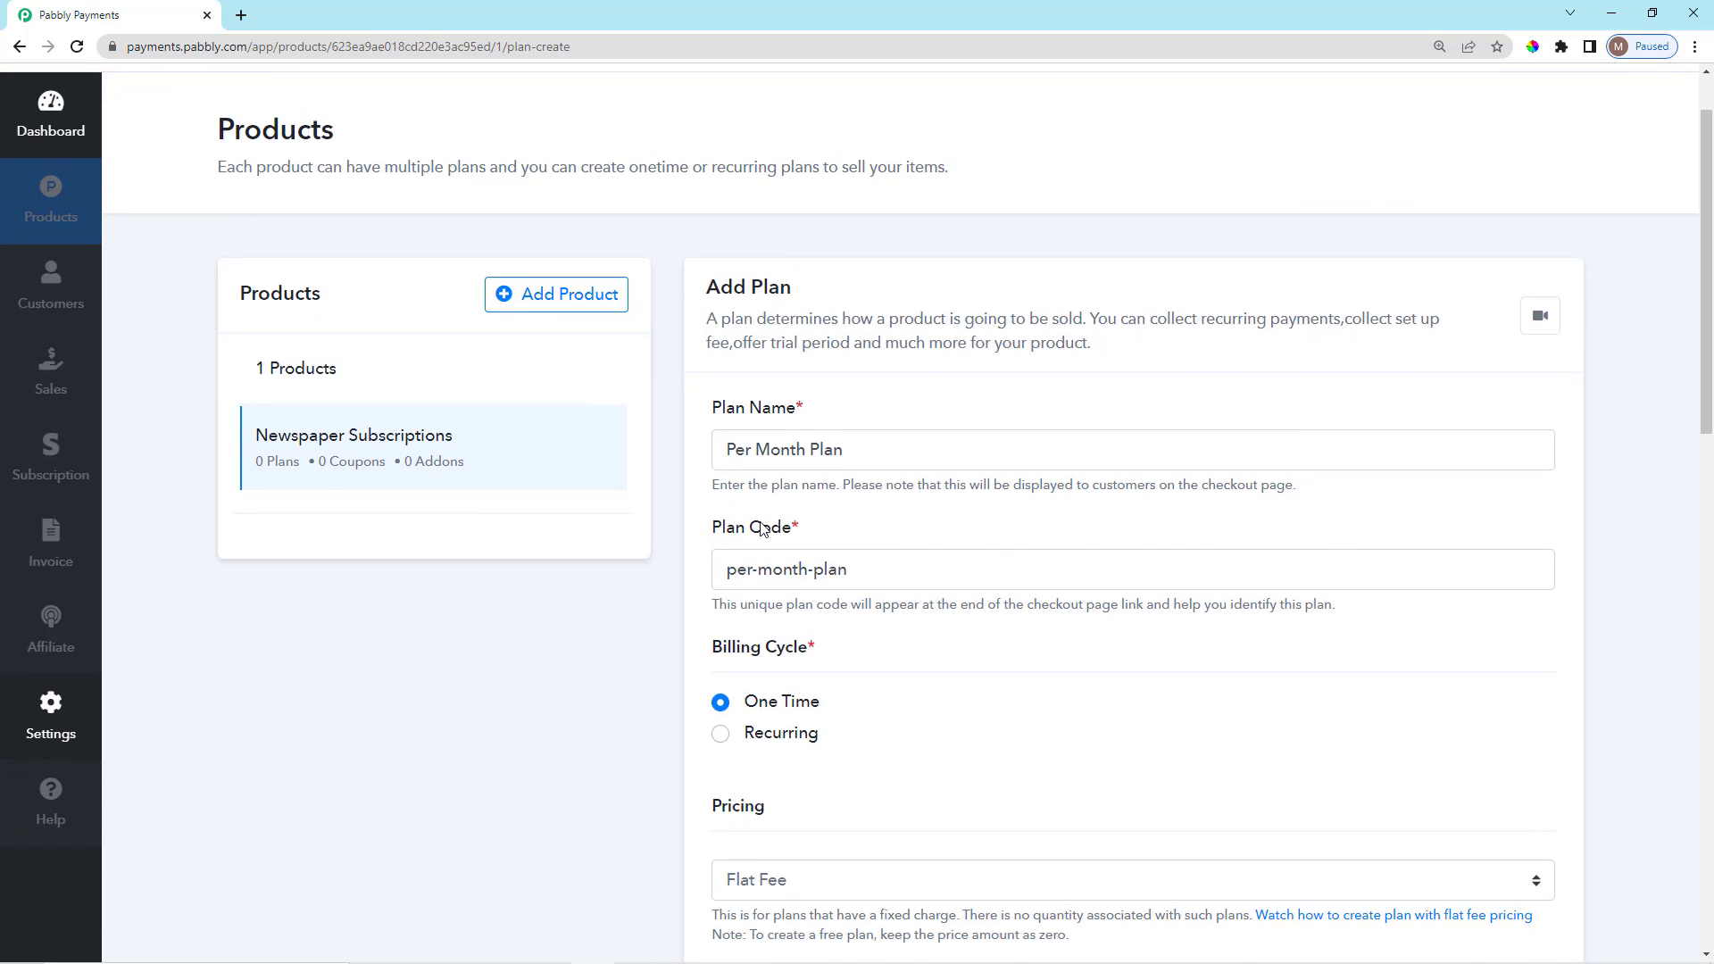
scroll(696, 357, "up", 1)
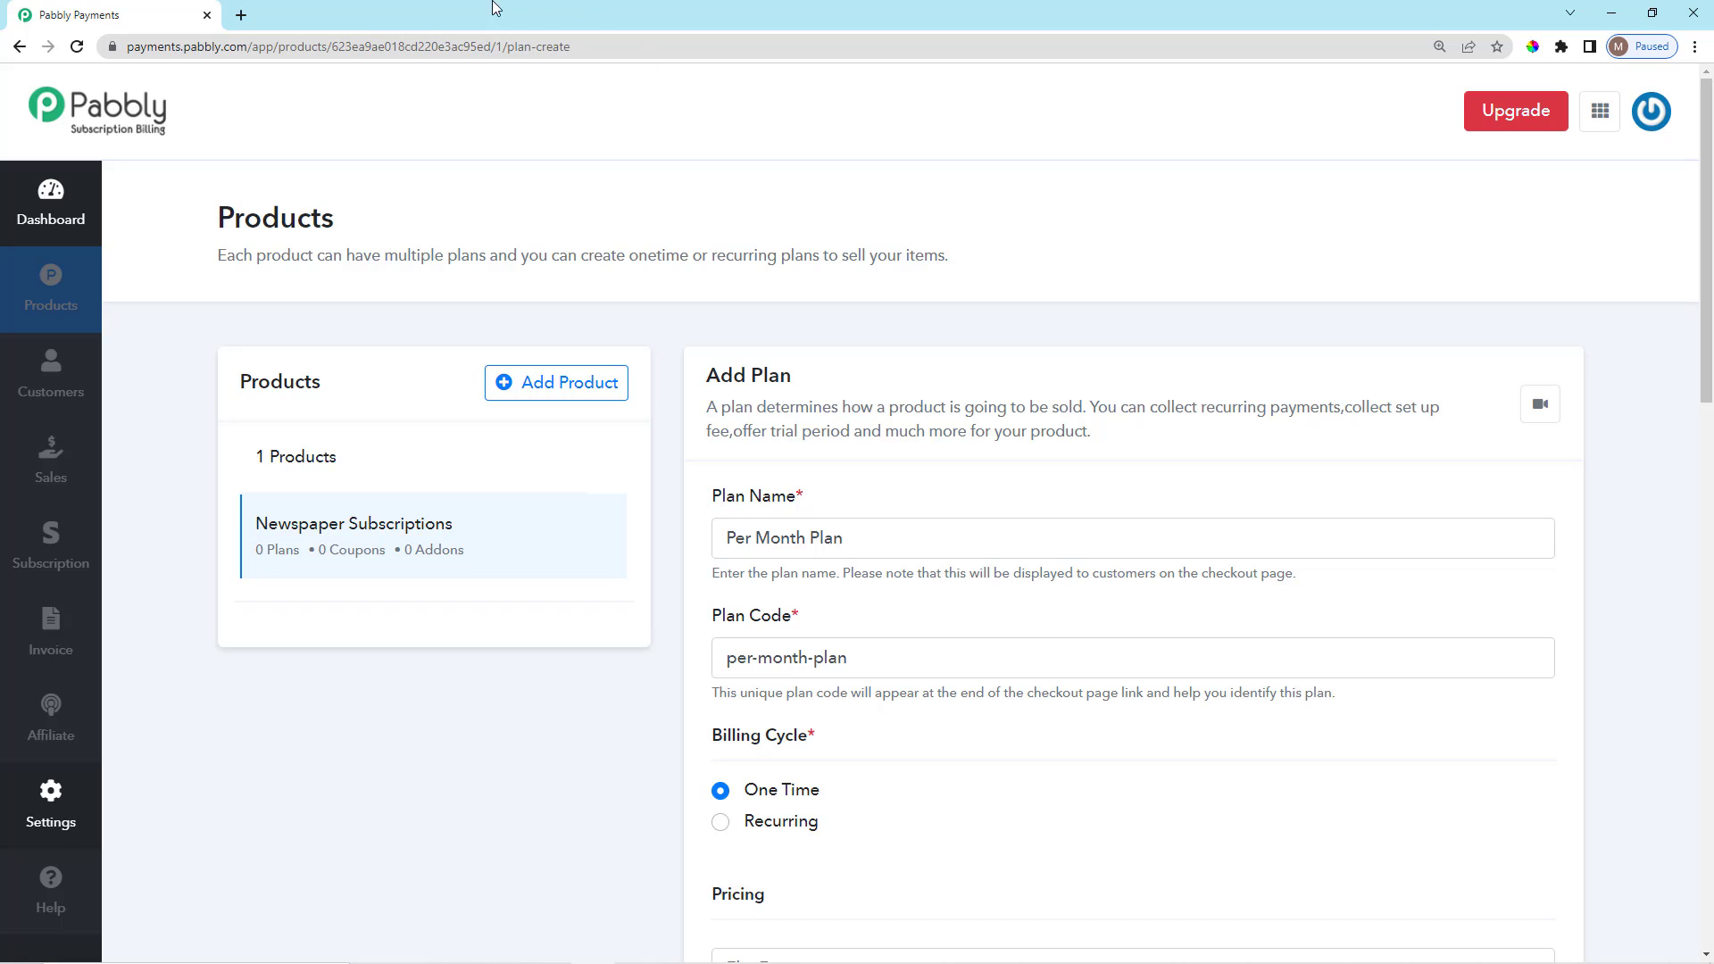
scroll(786, 549, "down", 2)
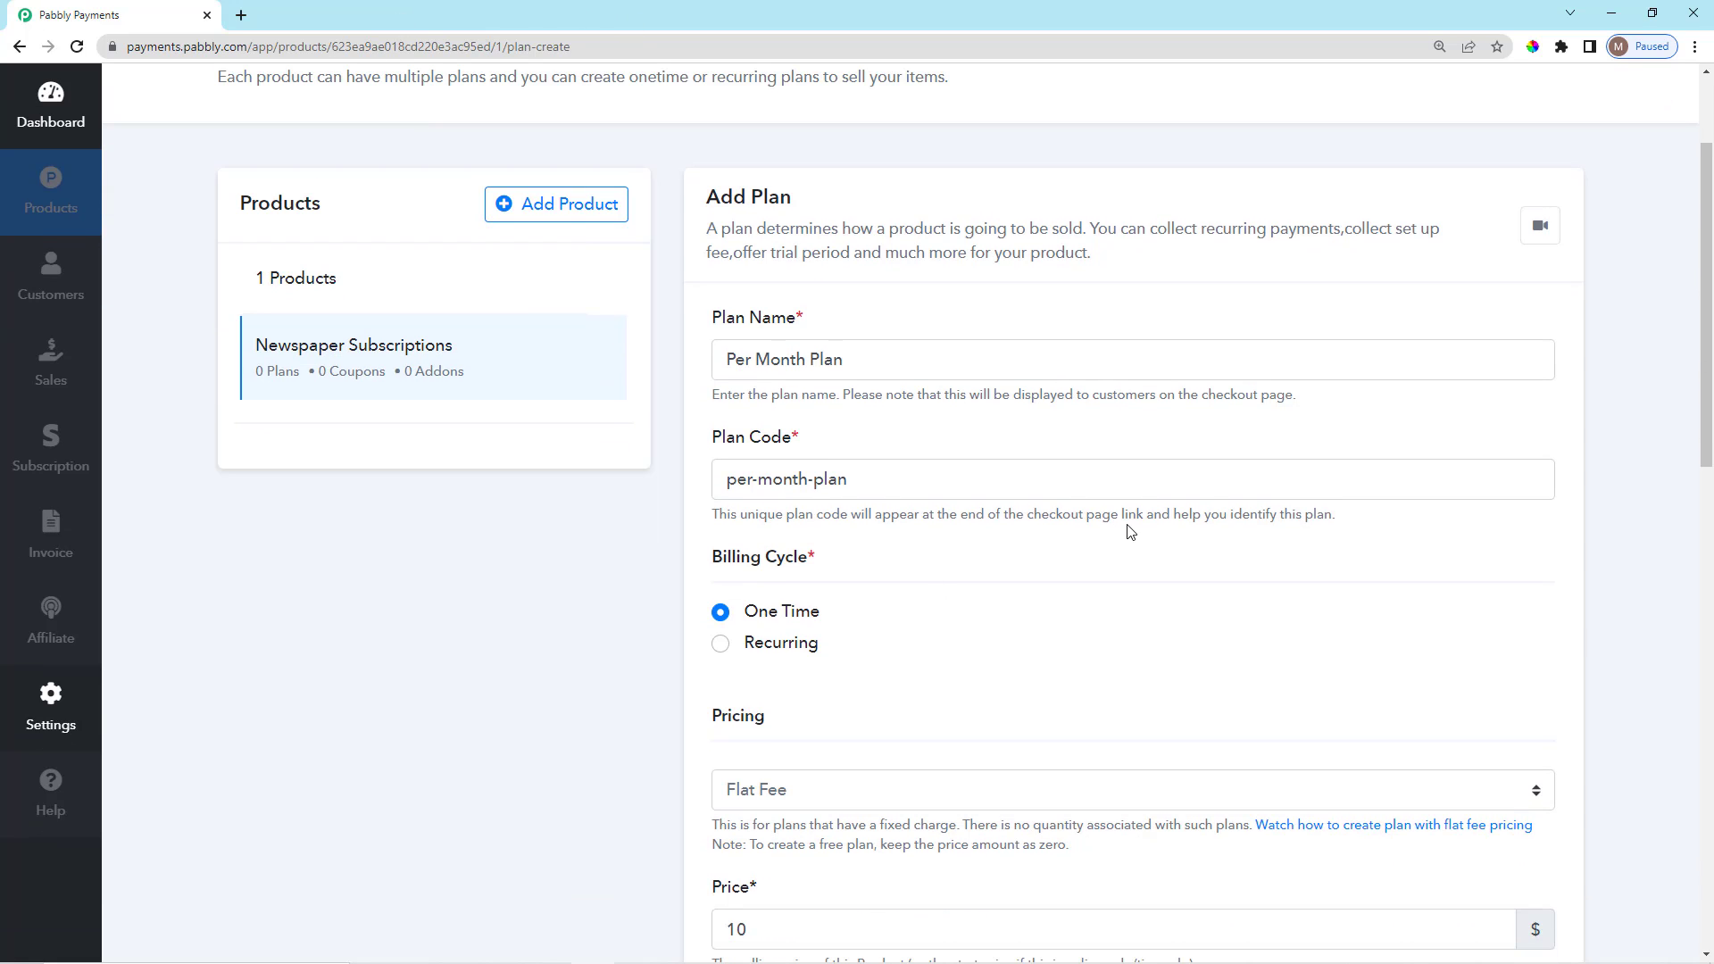
left_click_drag(1122, 516, 1361, 534)
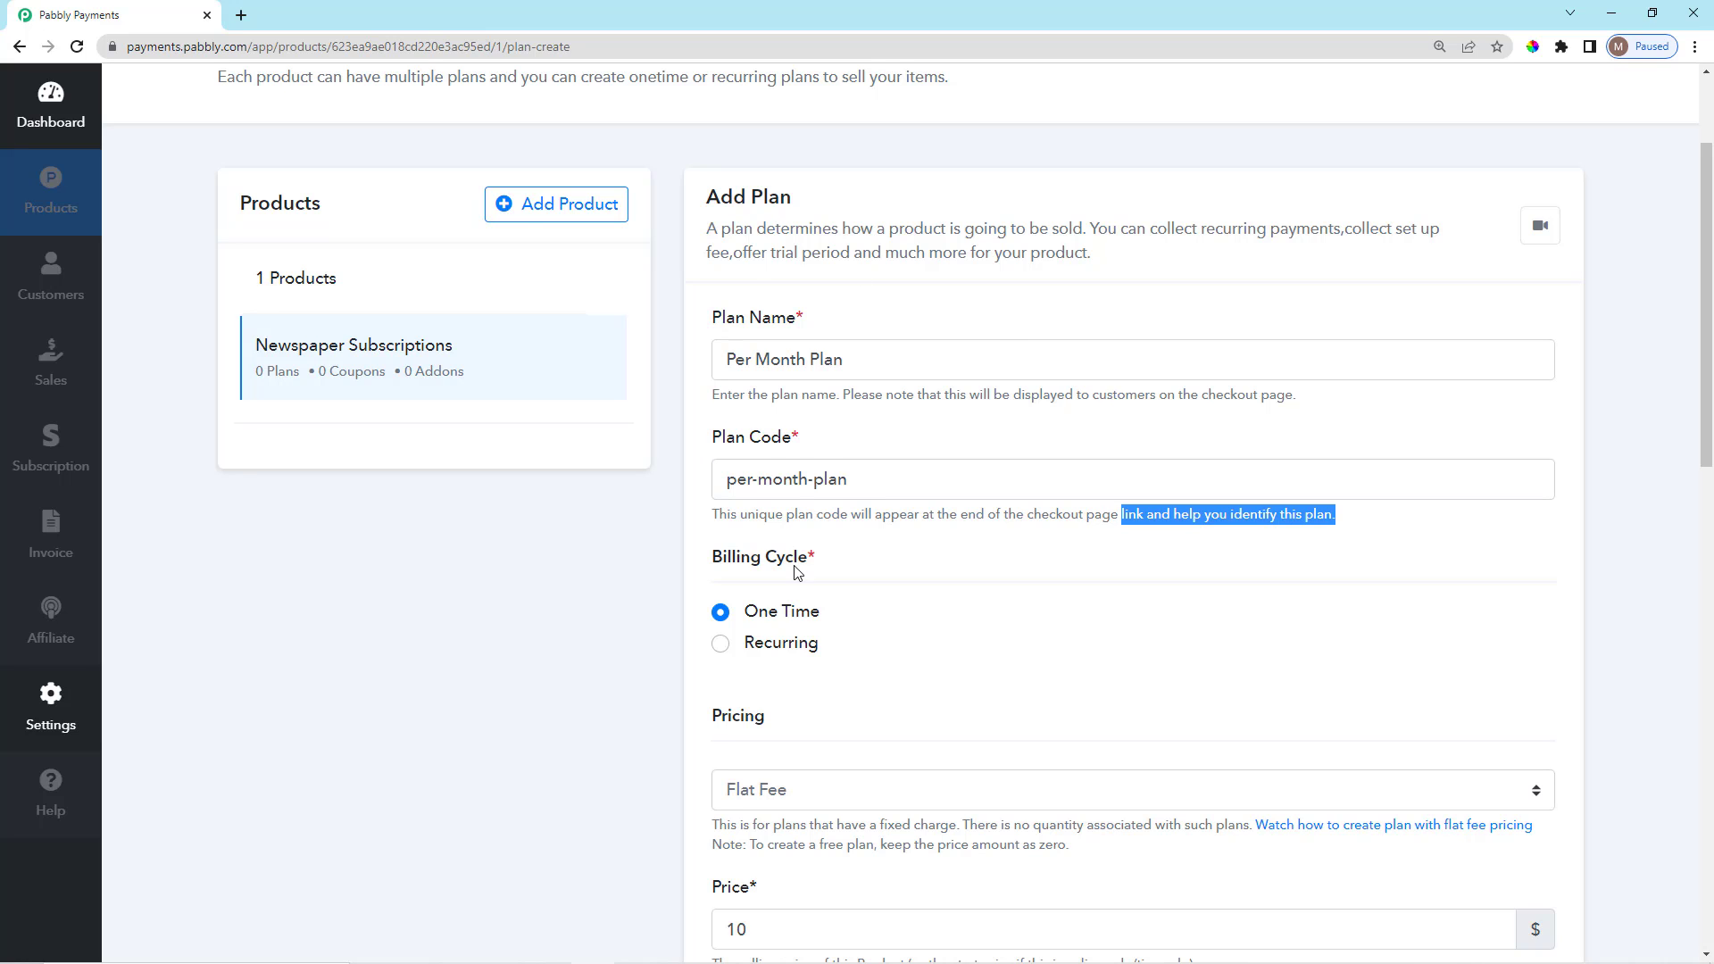
left_click(949, 559)
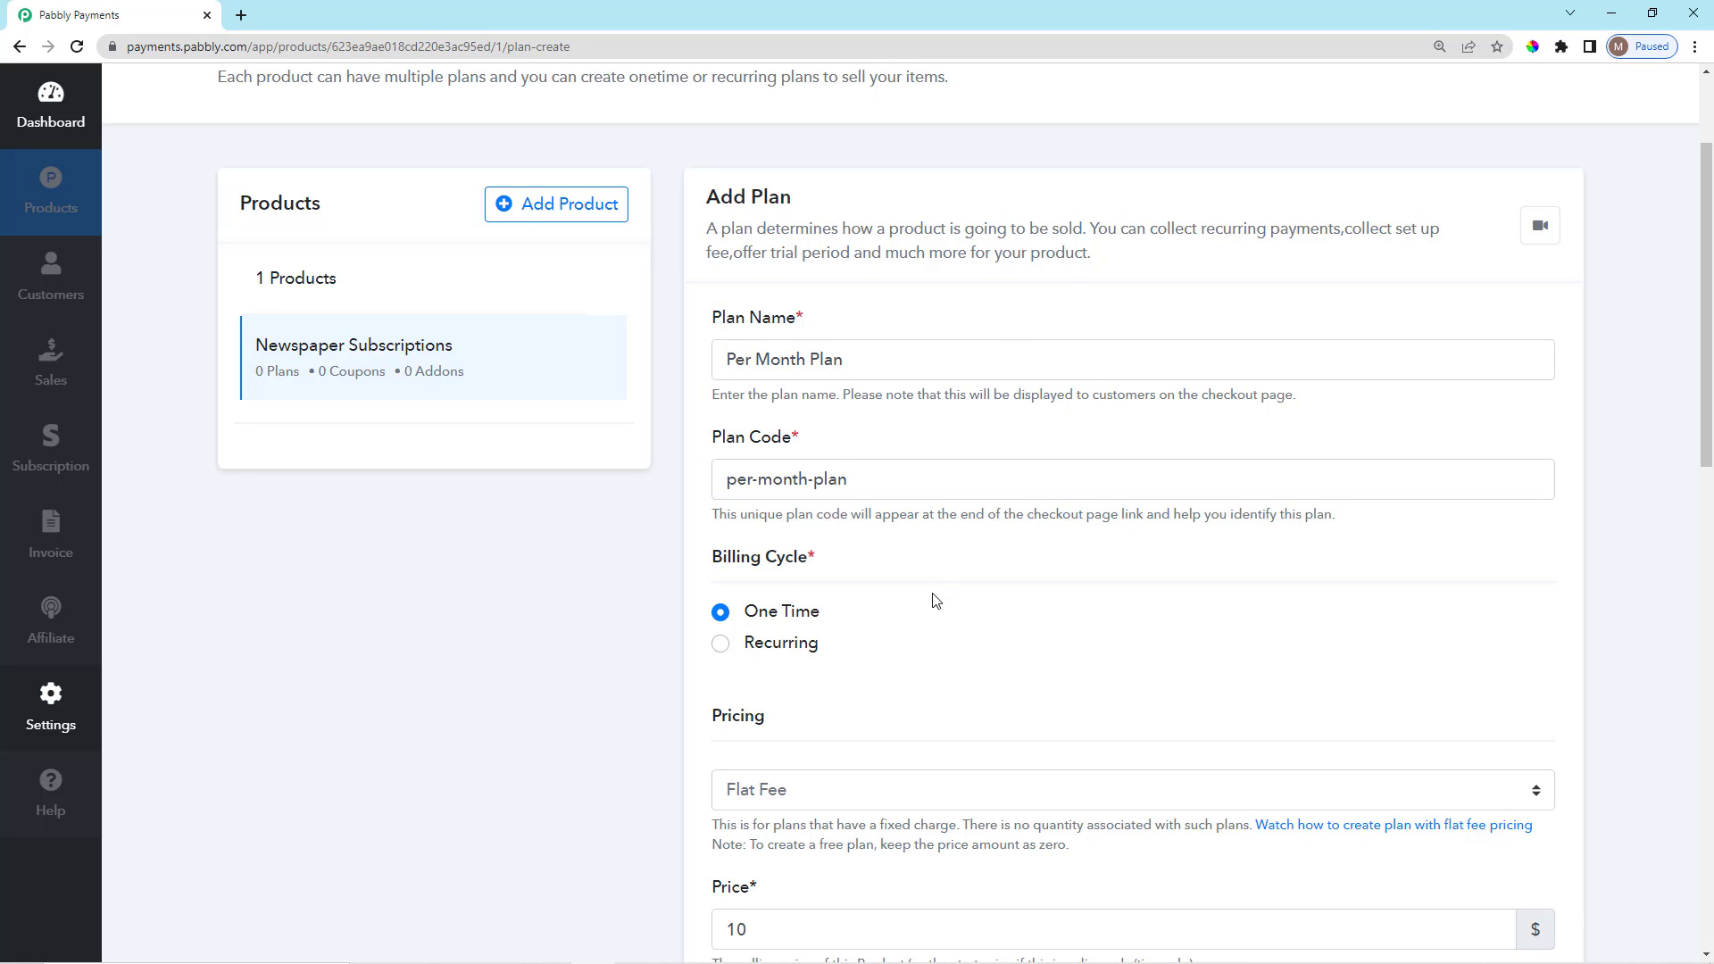
scroll(934, 597, "down", 4)
scroll(918, 581, "up", 2)
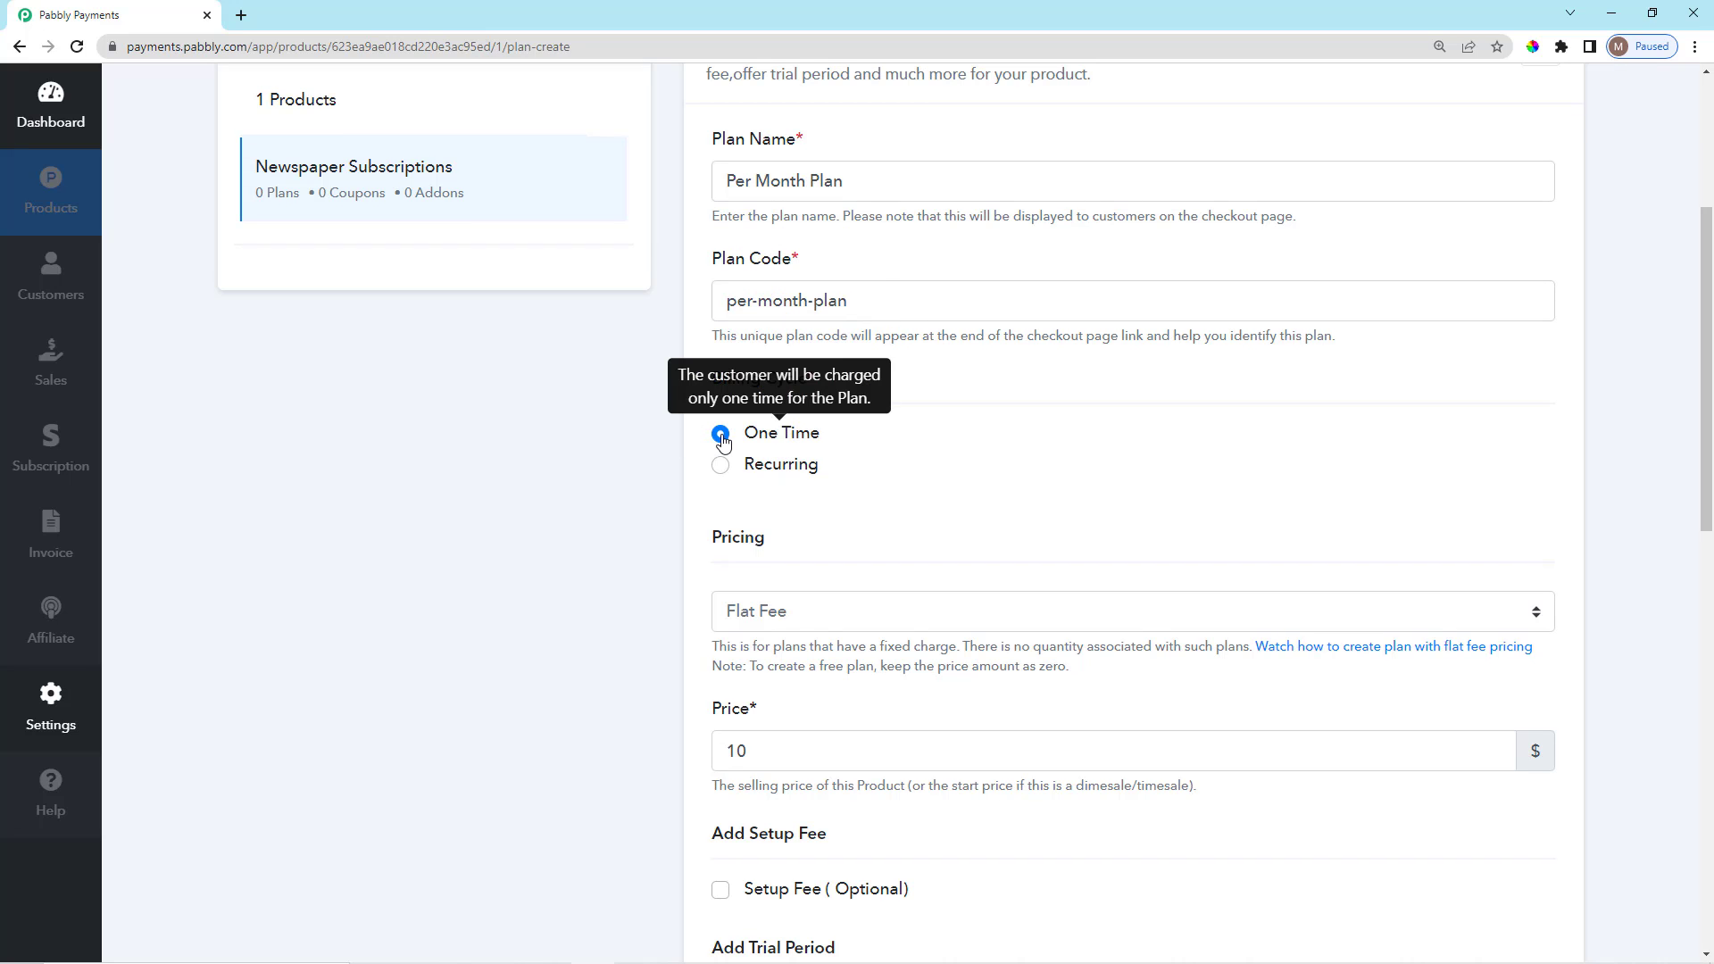
Set the billing cycle to Recurring instead of One Time.
left_click(720, 465)
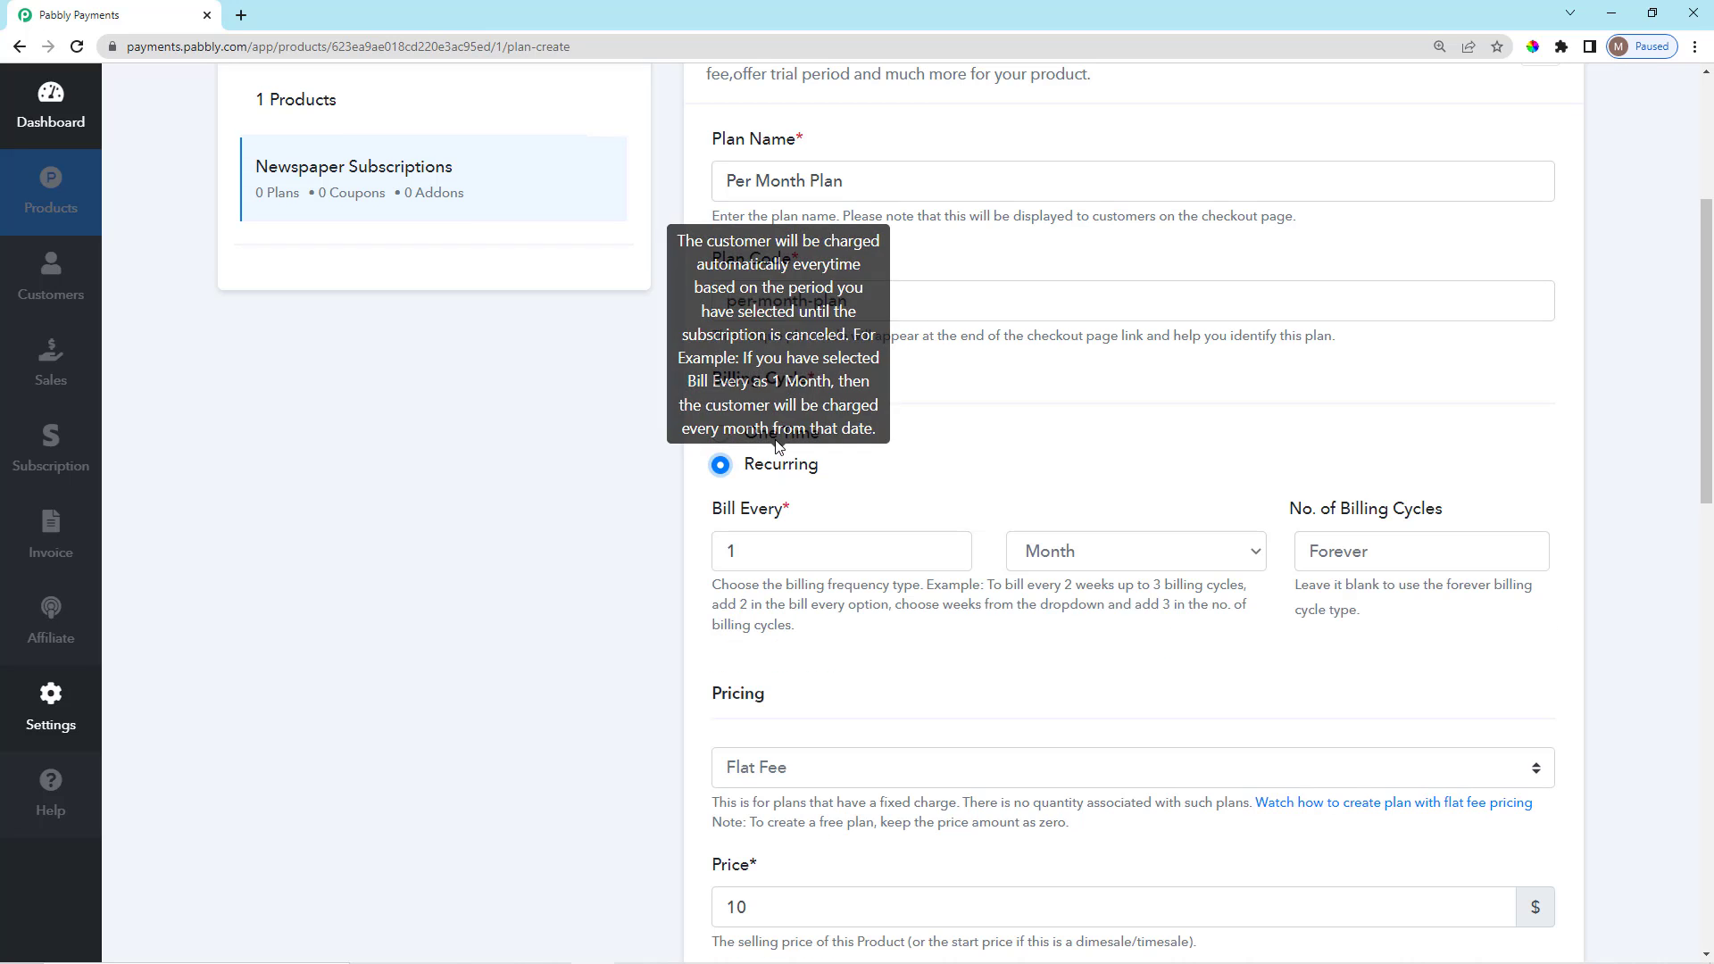
left_click(721, 434)
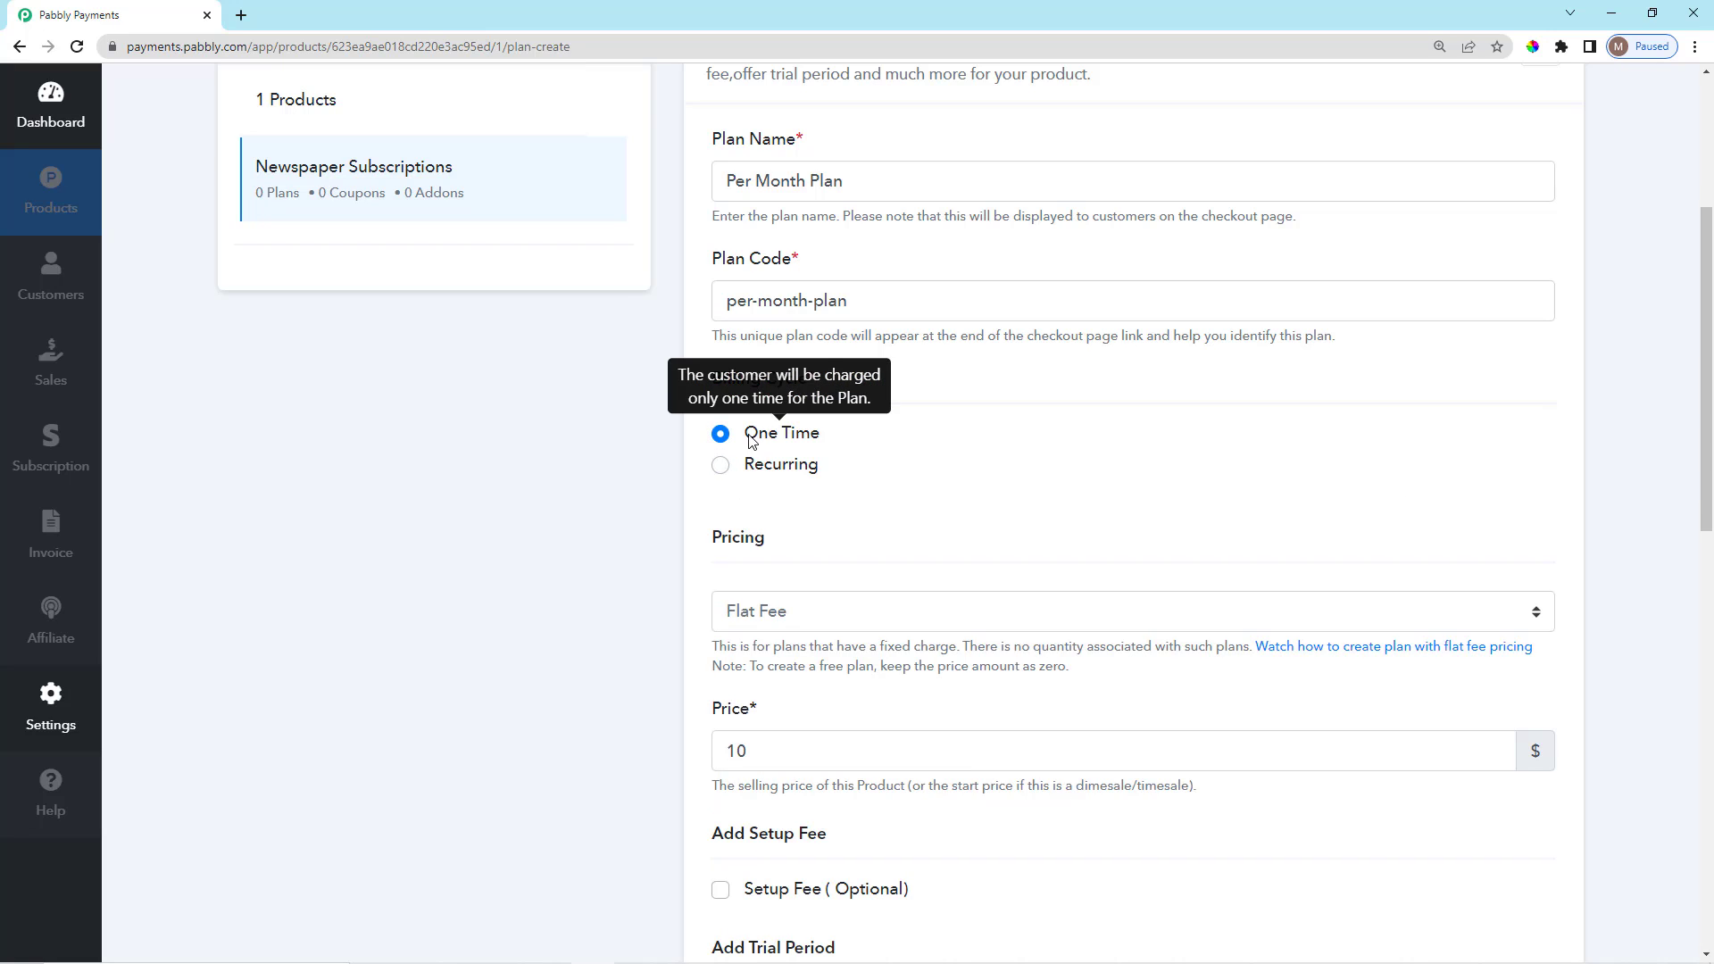
left_click_drag(750, 433, 831, 439)
left_click(829, 438)
scroll(822, 439, "down", 1)
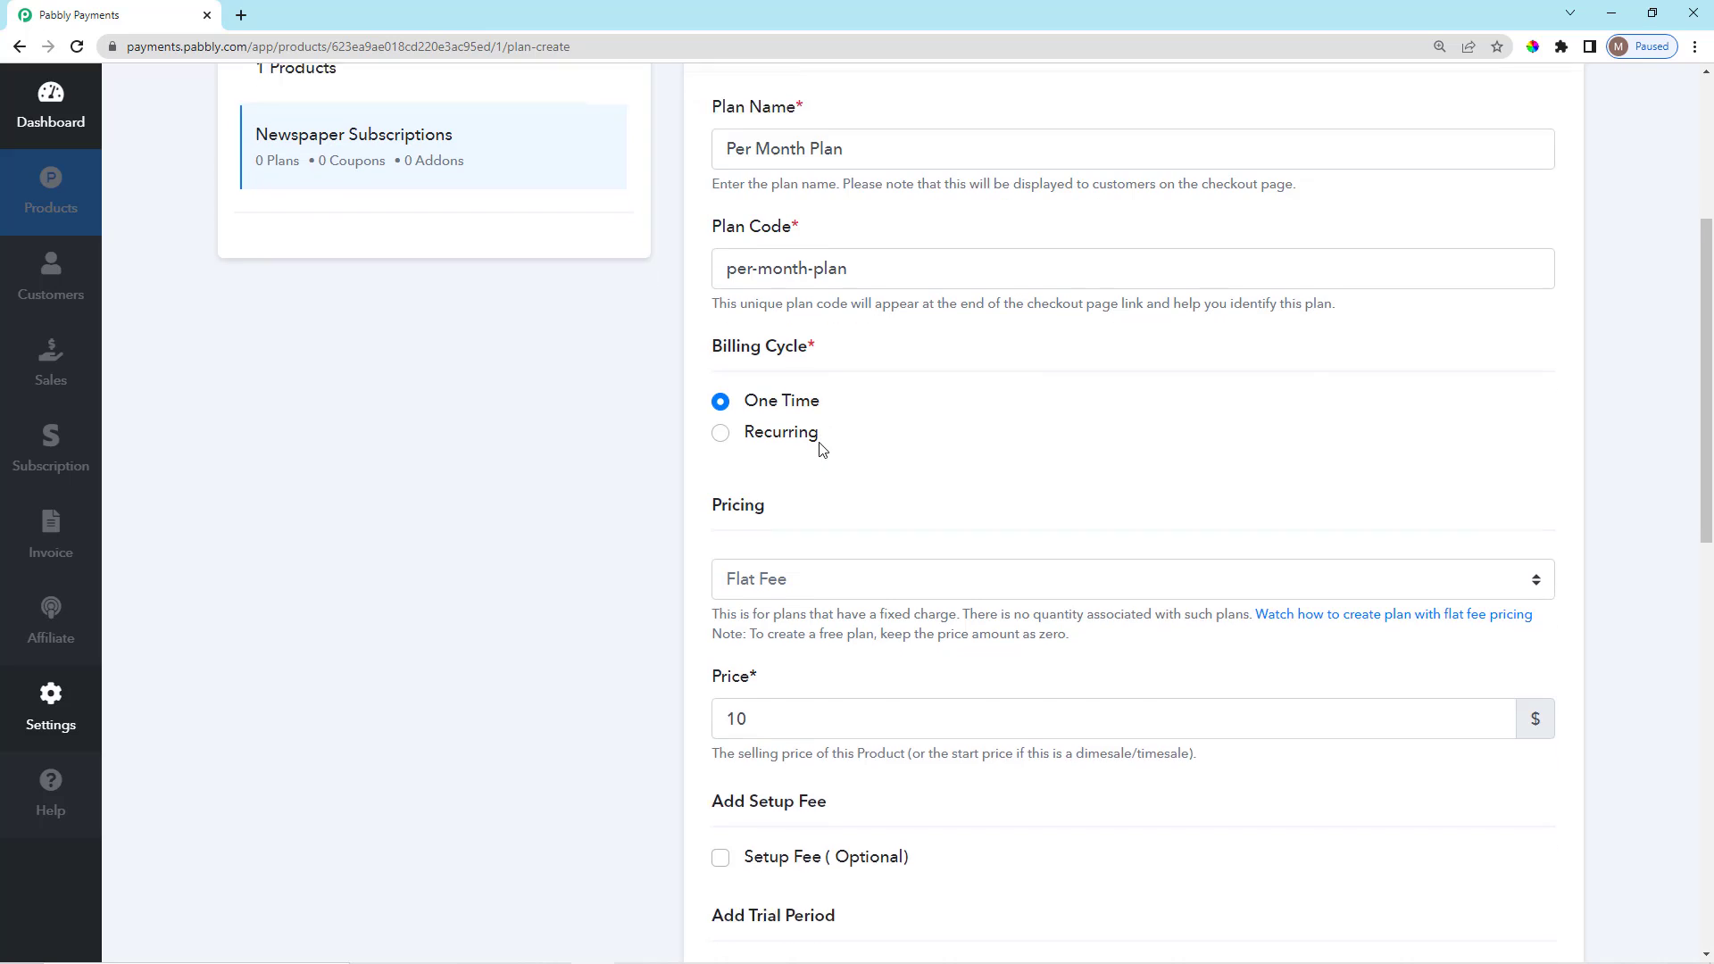
left_click(721, 376)
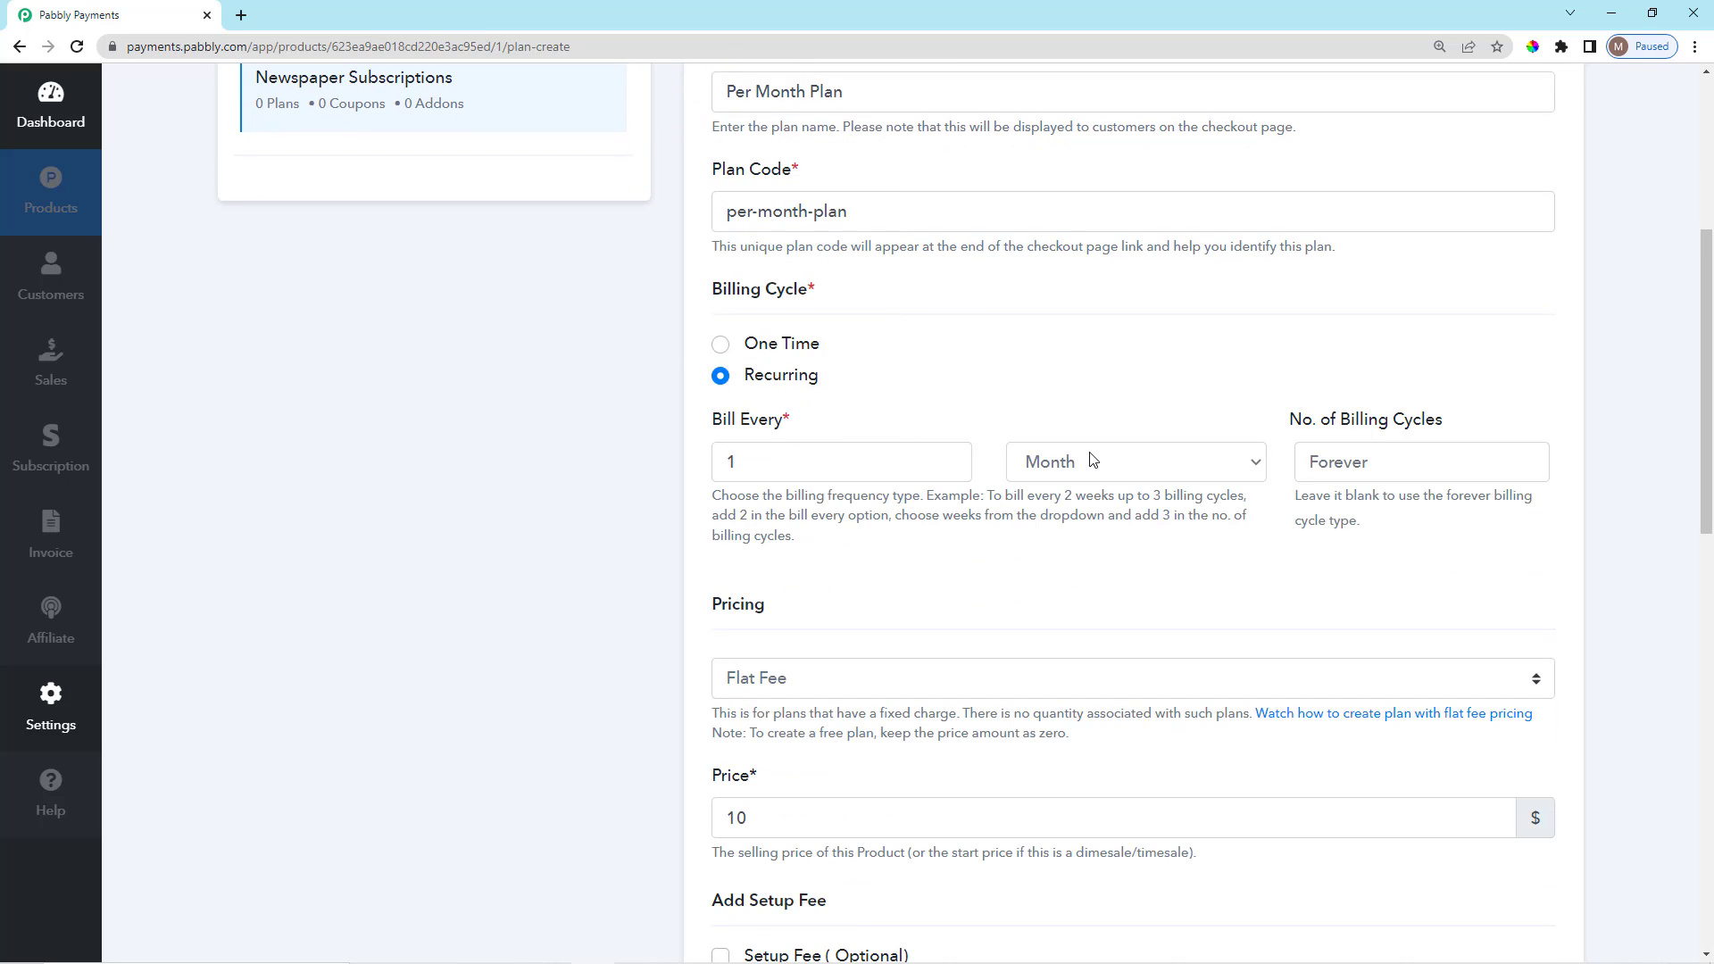
Keep billing every 1 Month with the number of cycles left at Forever.
left_click(1136, 470)
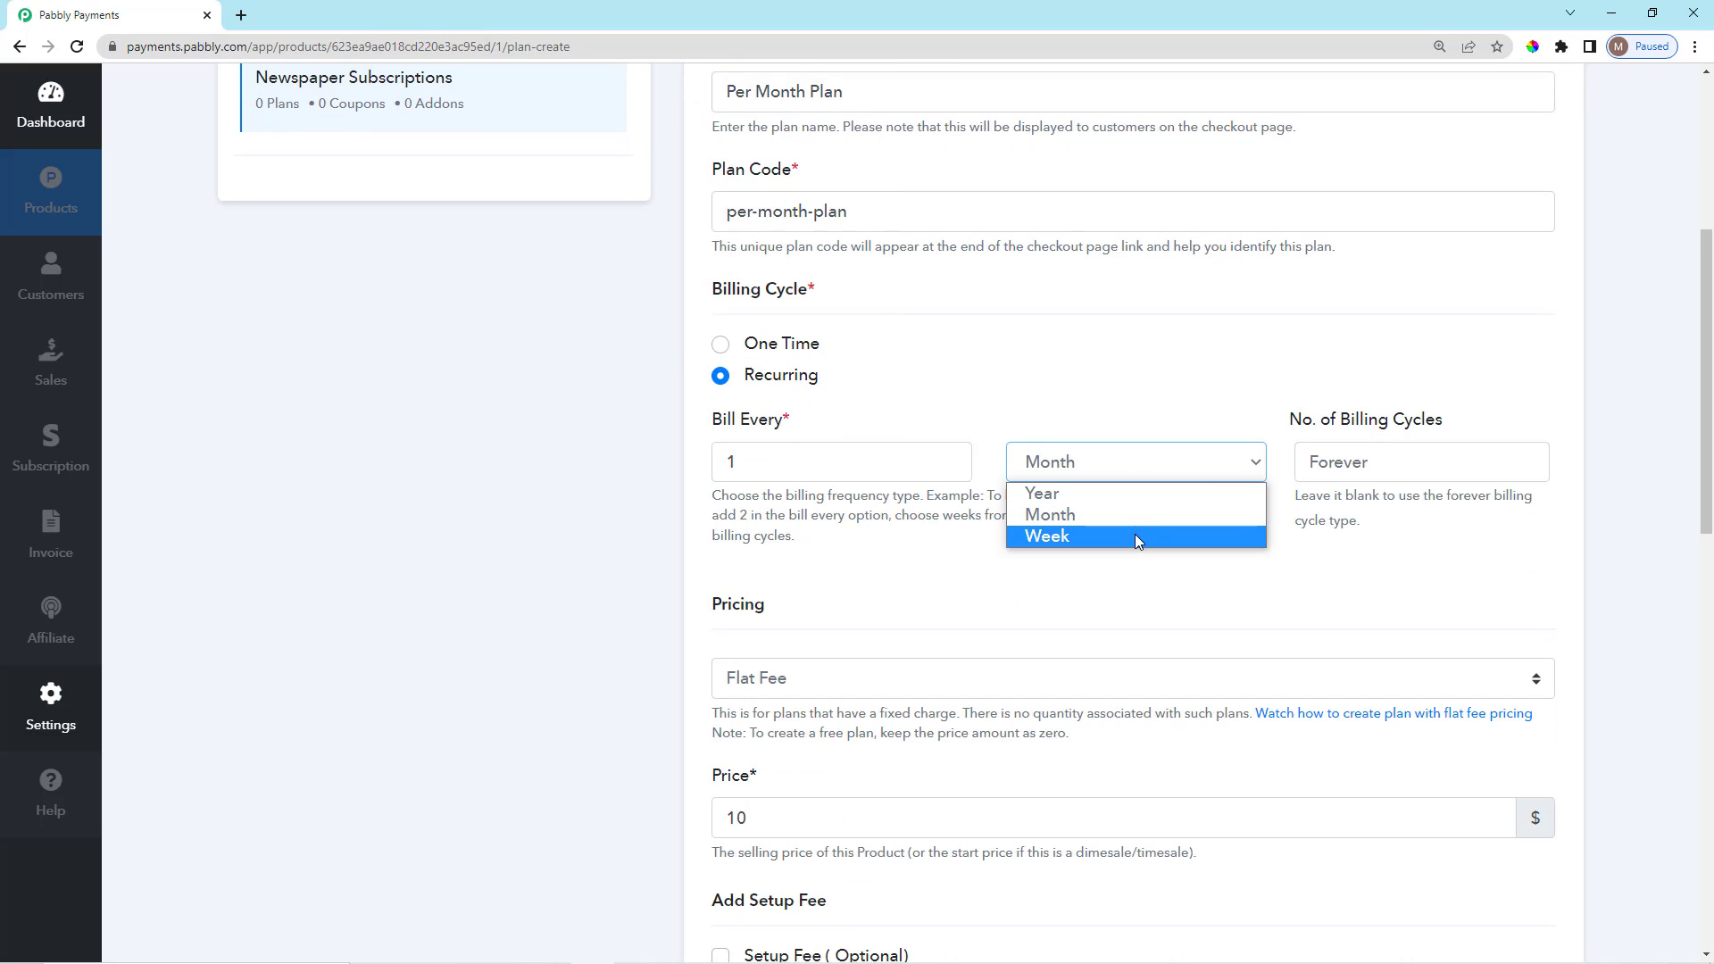
left_click(1367, 458)
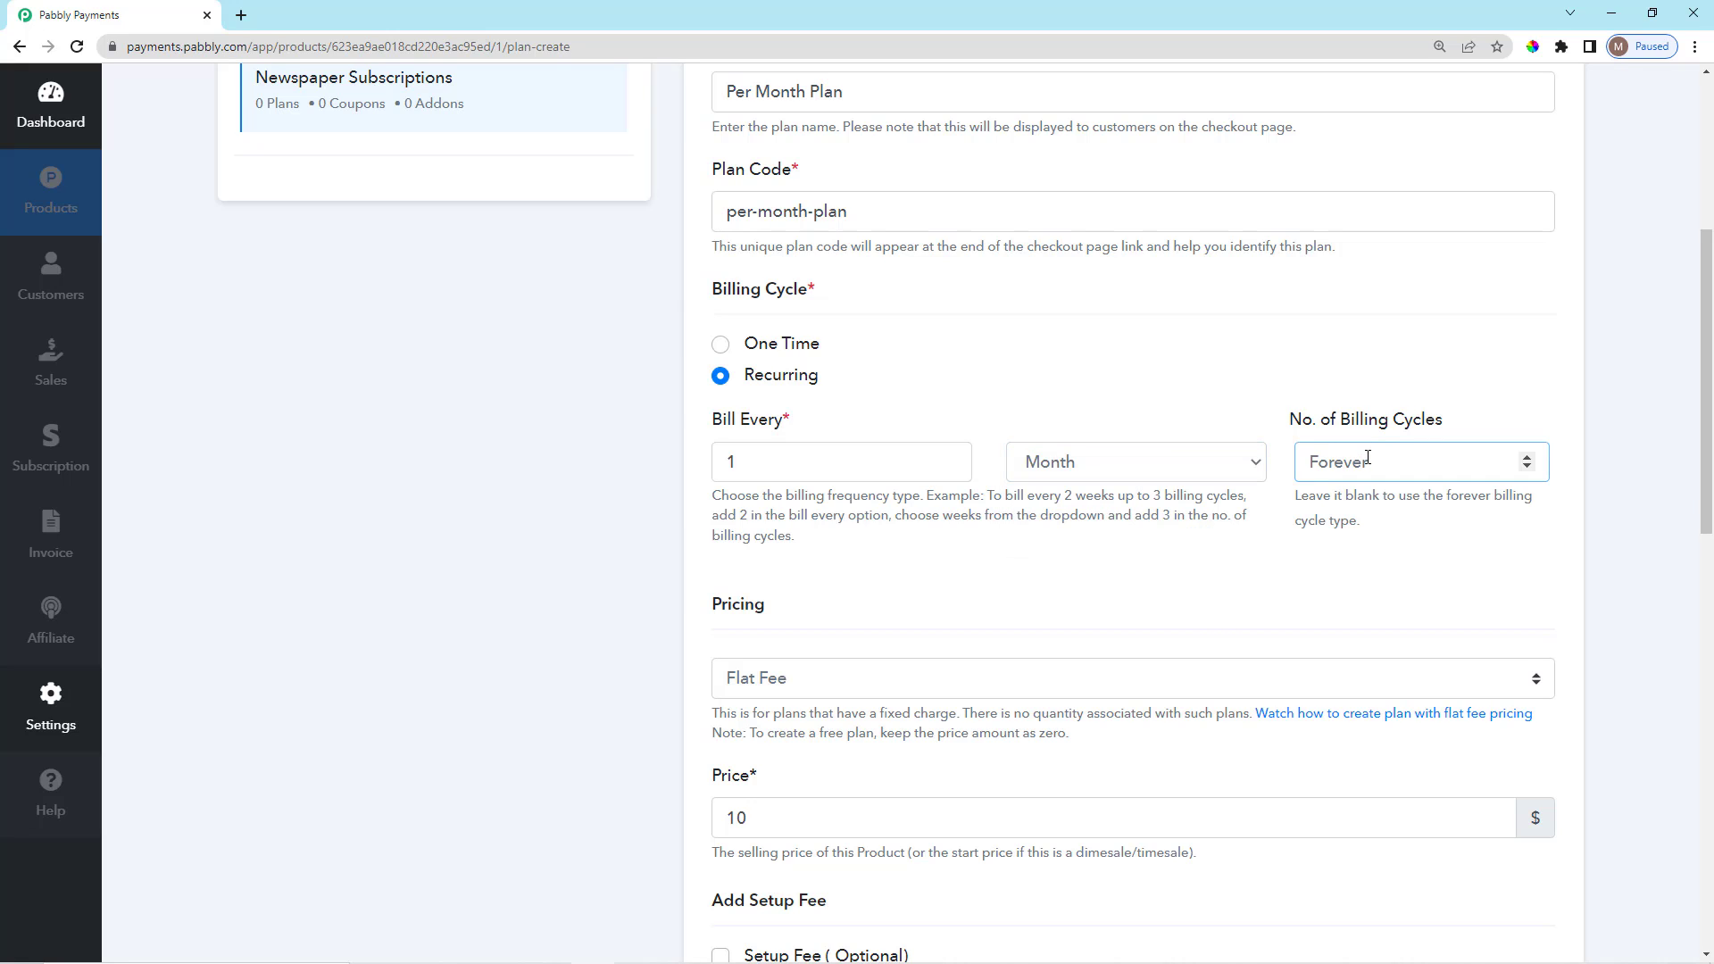
type("12")
key("BackSpace")
key("BackSpace")
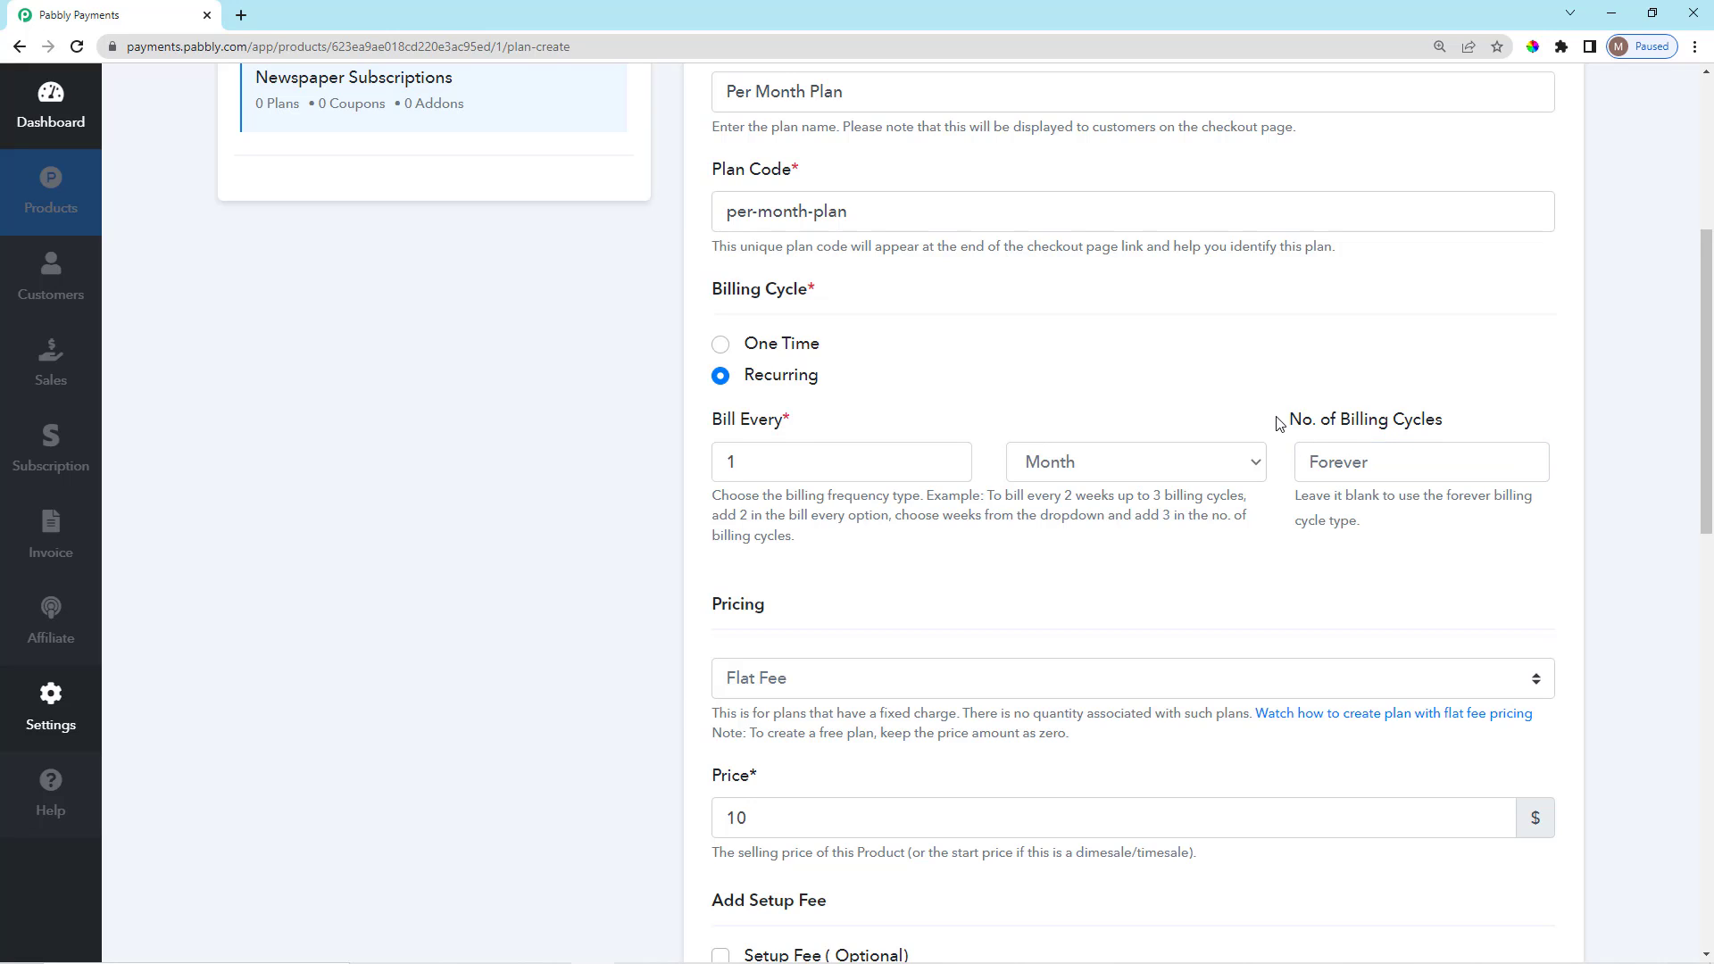
left_click_drag(1282, 420, 1464, 432)
left_click(1471, 423)
left_click(1418, 470)
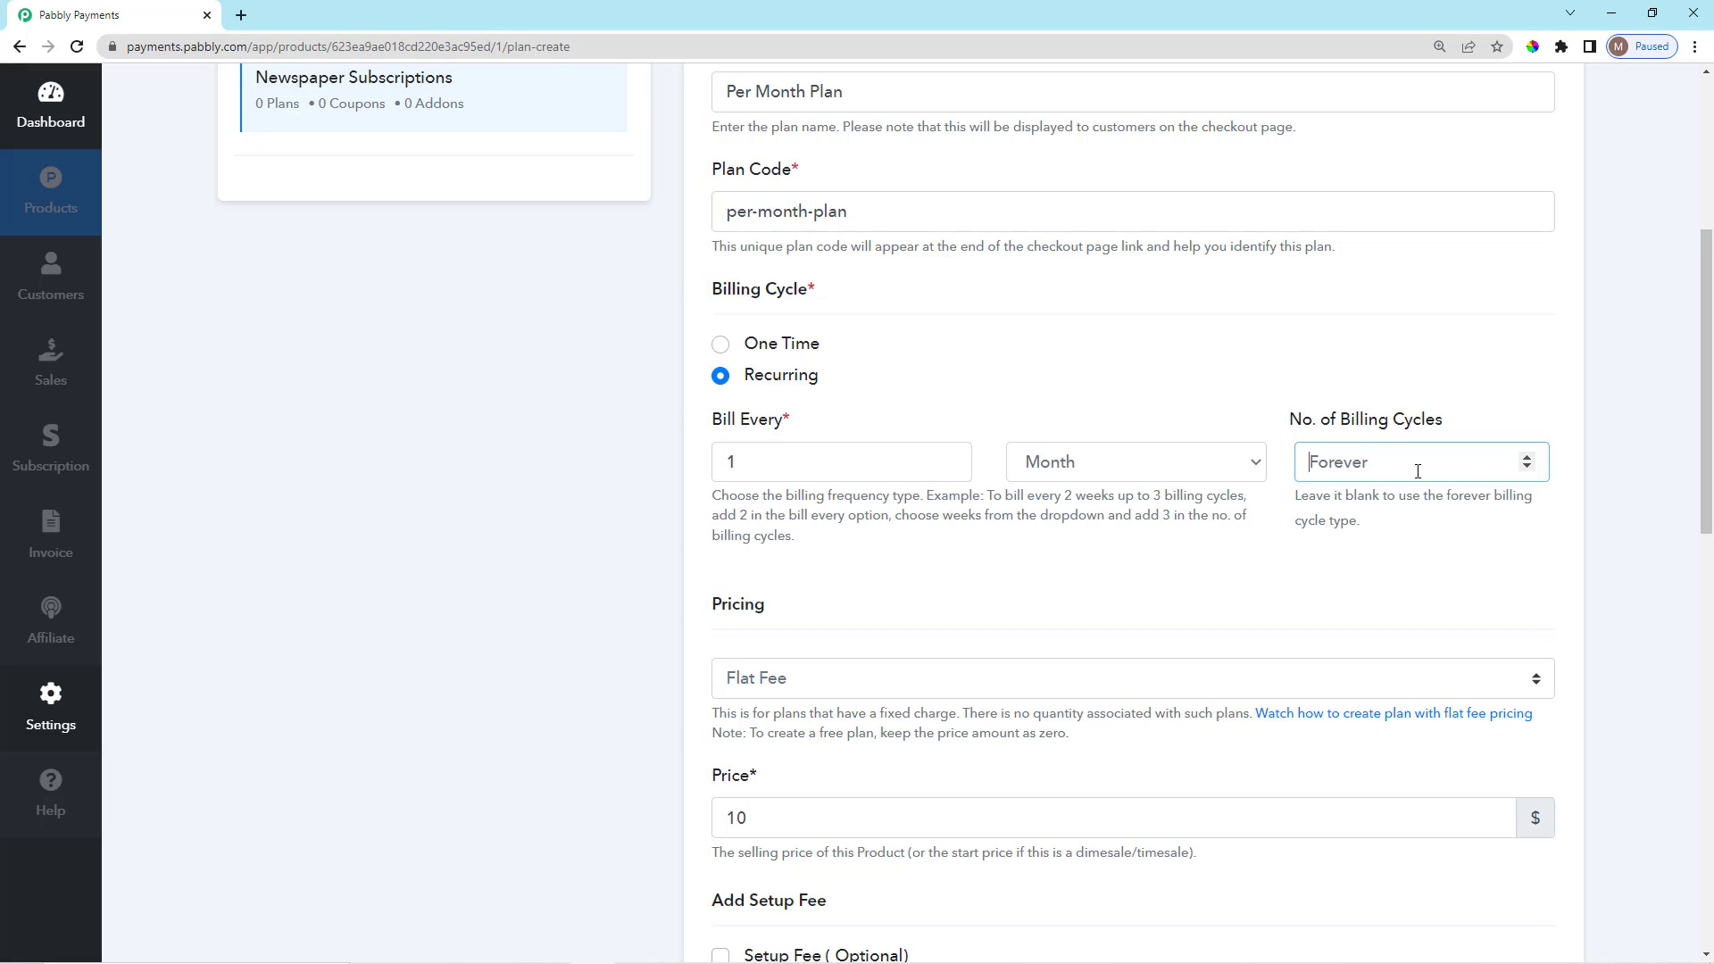
left_click(1192, 456)
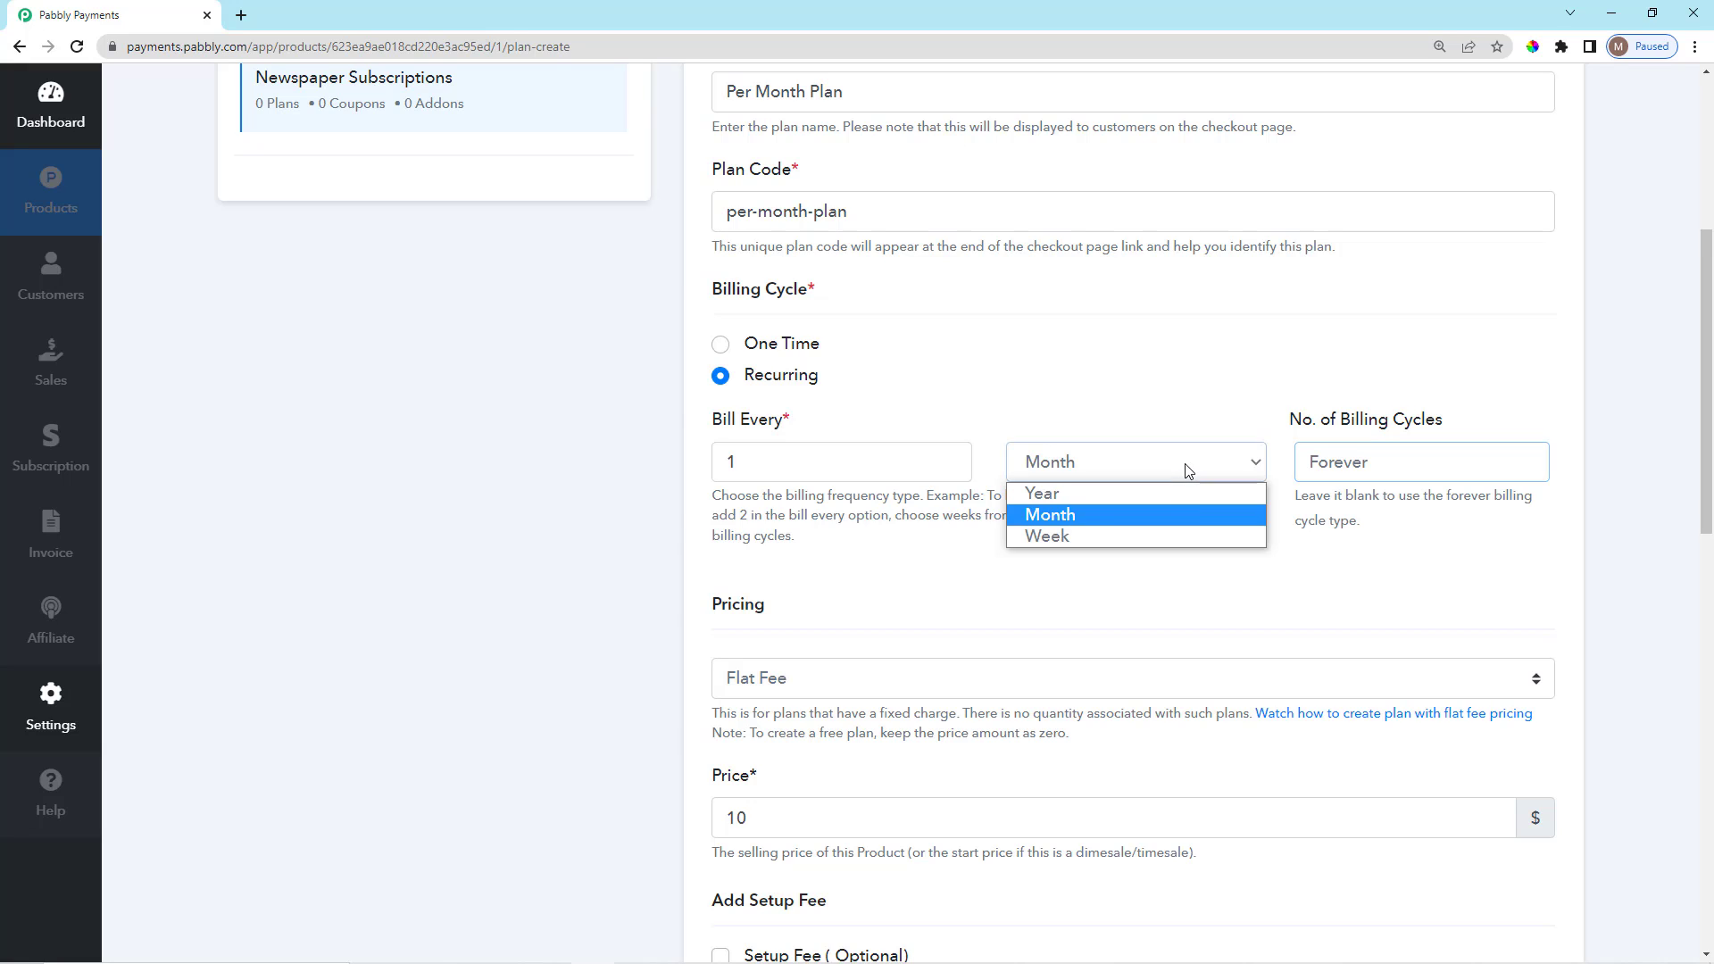
left_click(1318, 516)
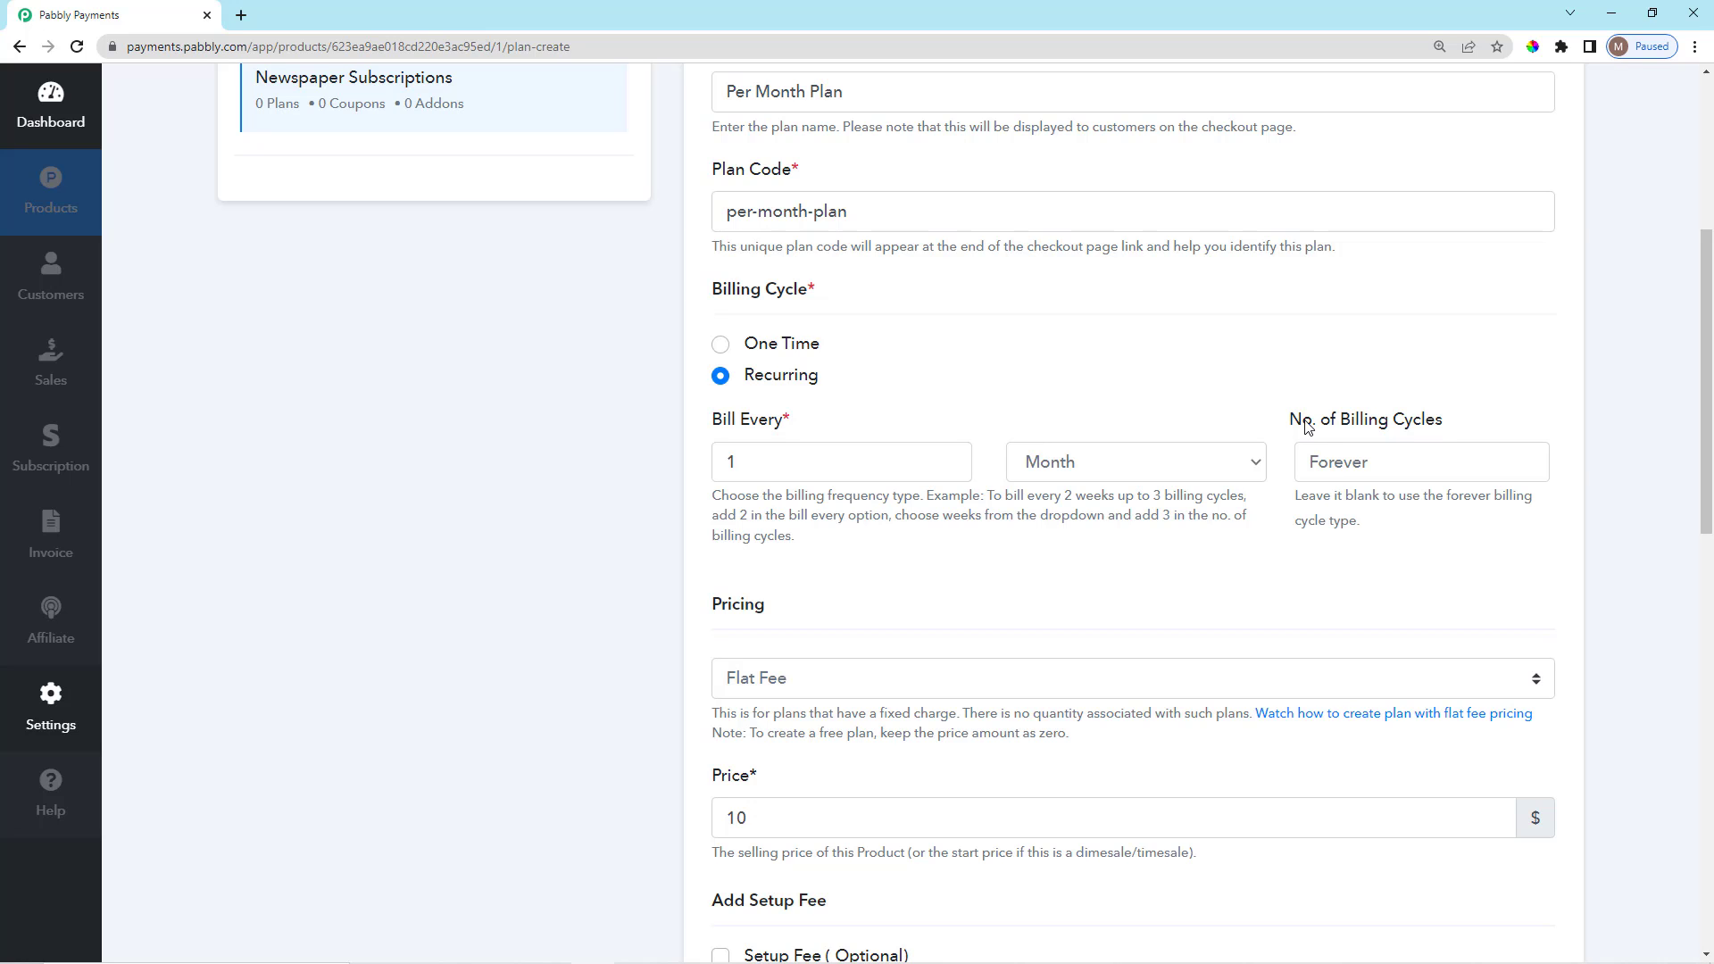
scroll(1300, 489, "down", 1)
scroll(1302, 490, "up", 1)
scroll(1092, 460, "up", 3)
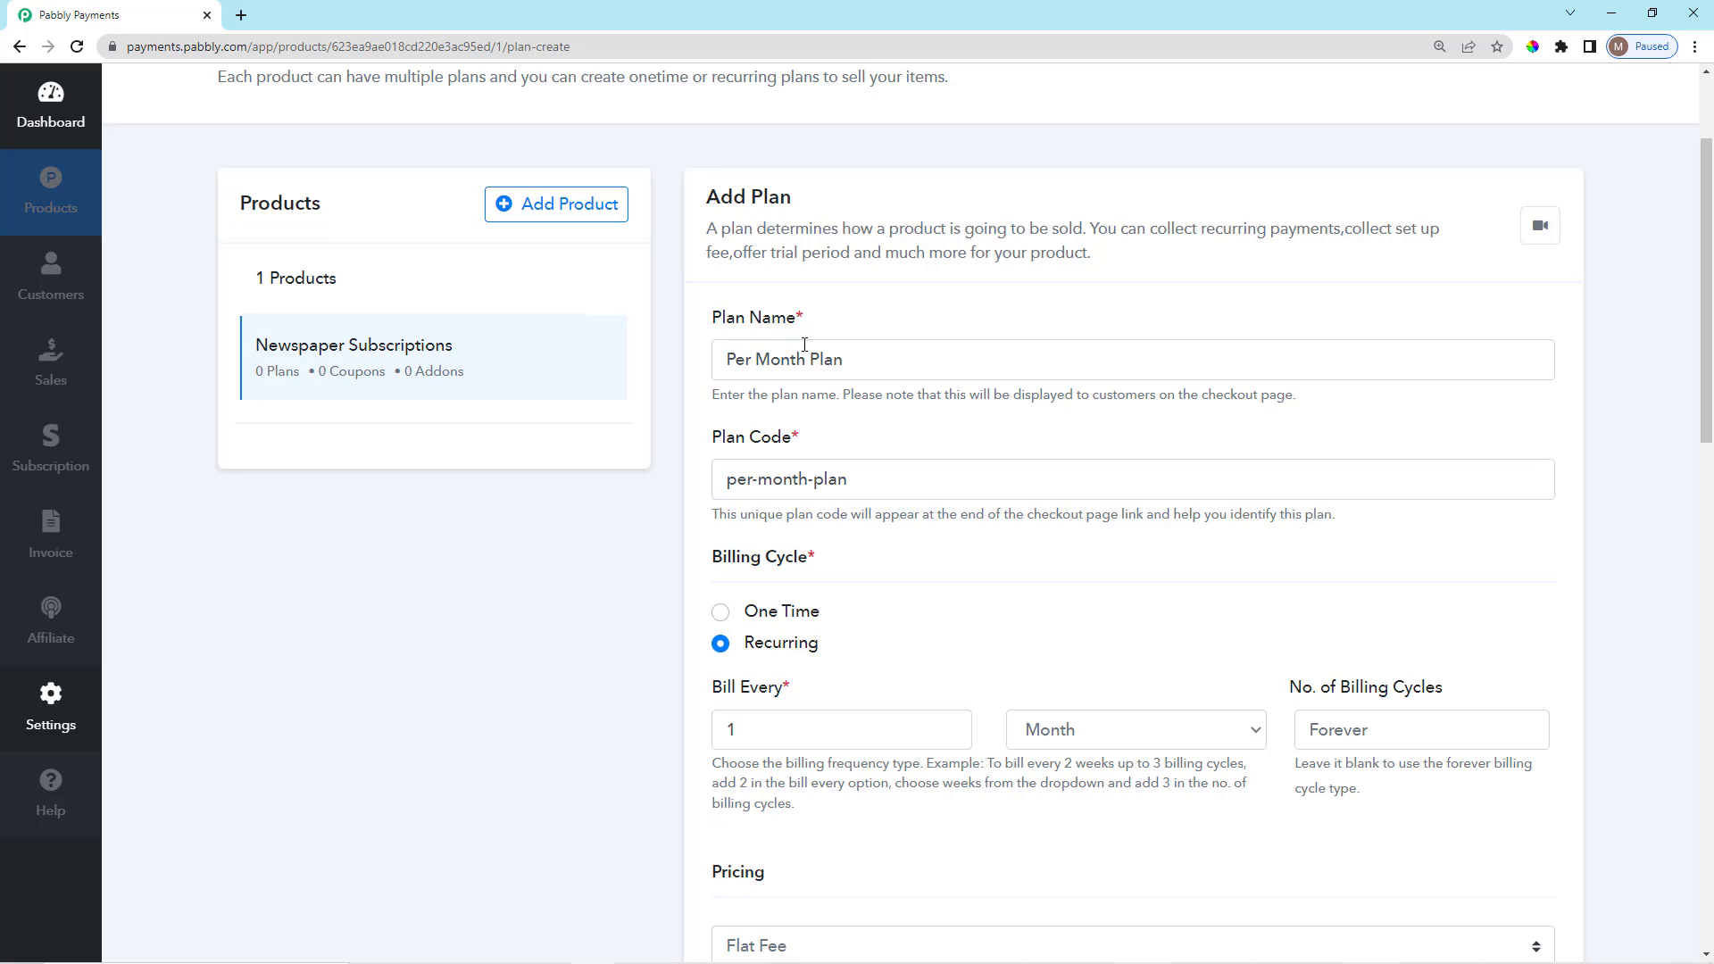
scroll(931, 665, "down", 2)
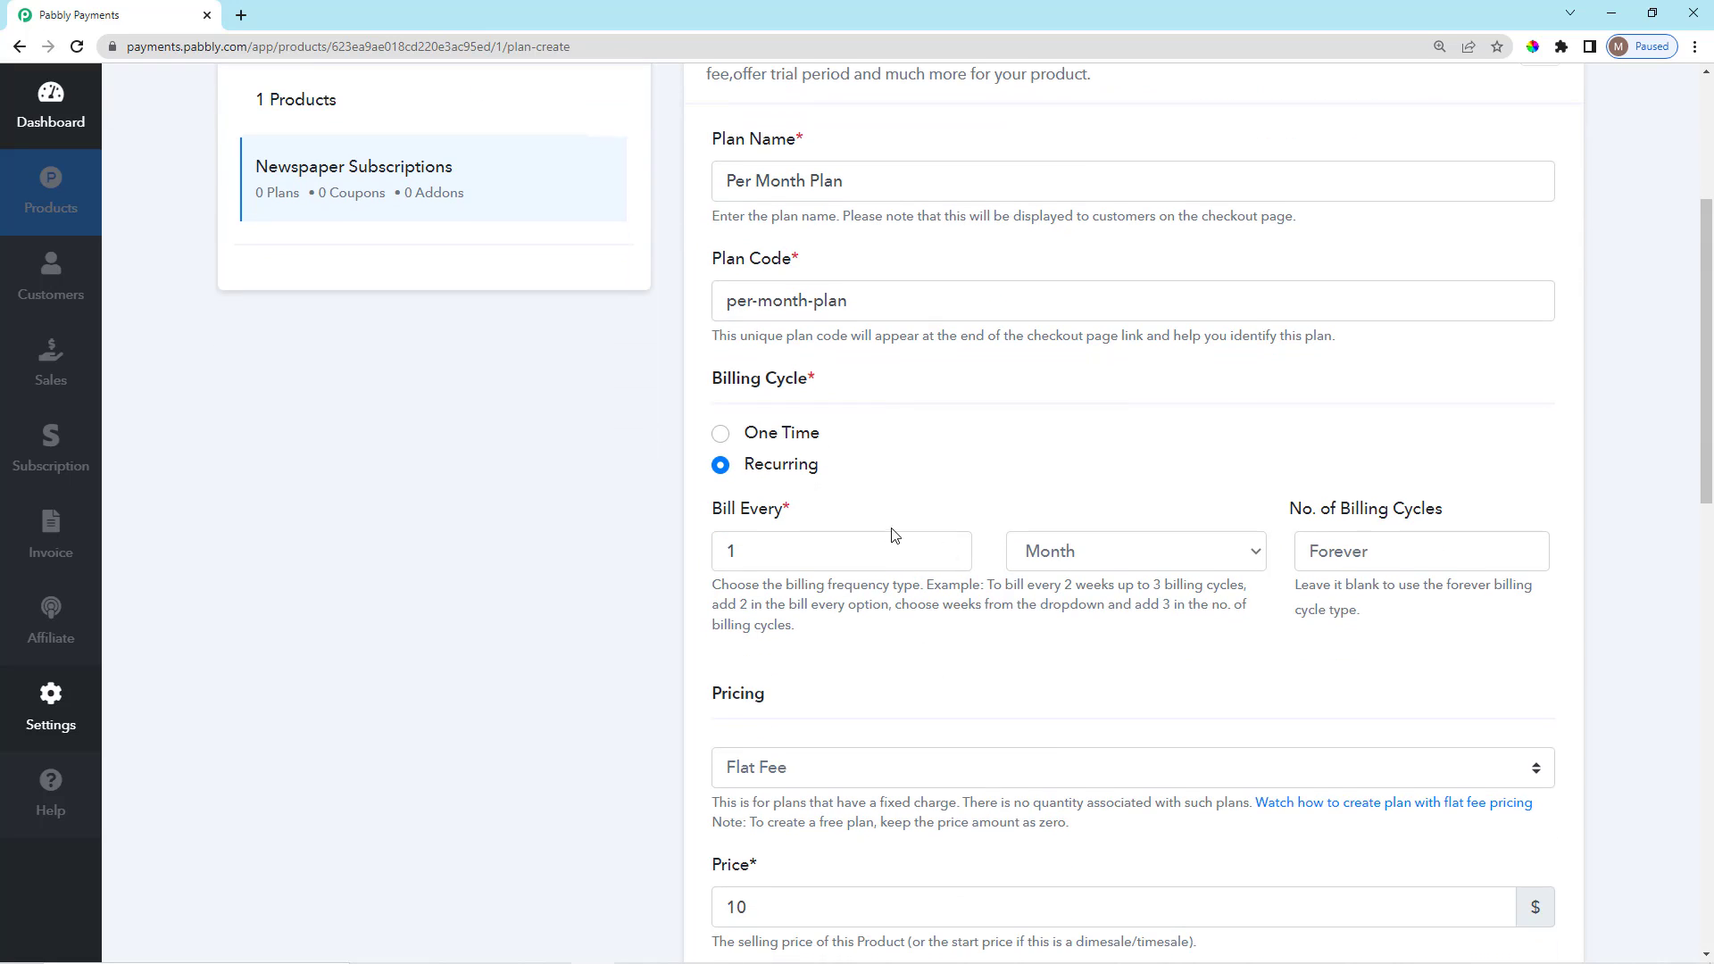
Set the No. of Billing Cycles to 12.
left_click(1340, 547)
type("12")
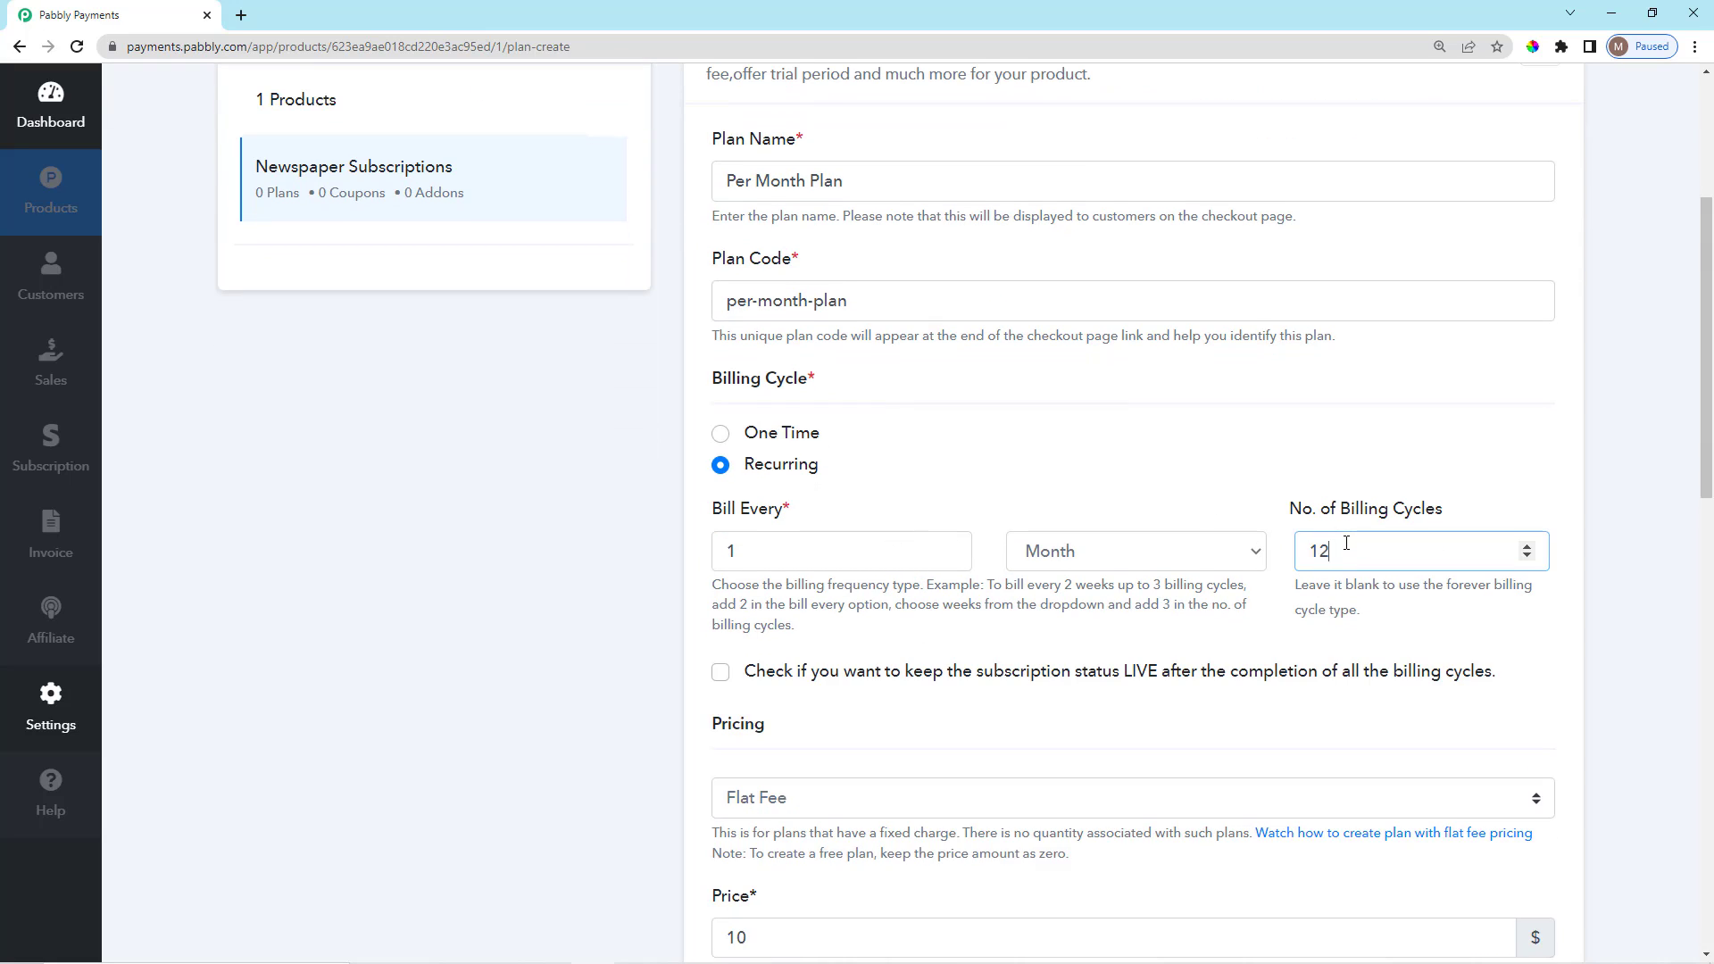
left_click(1338, 611)
scroll(1338, 610, "down", 1)
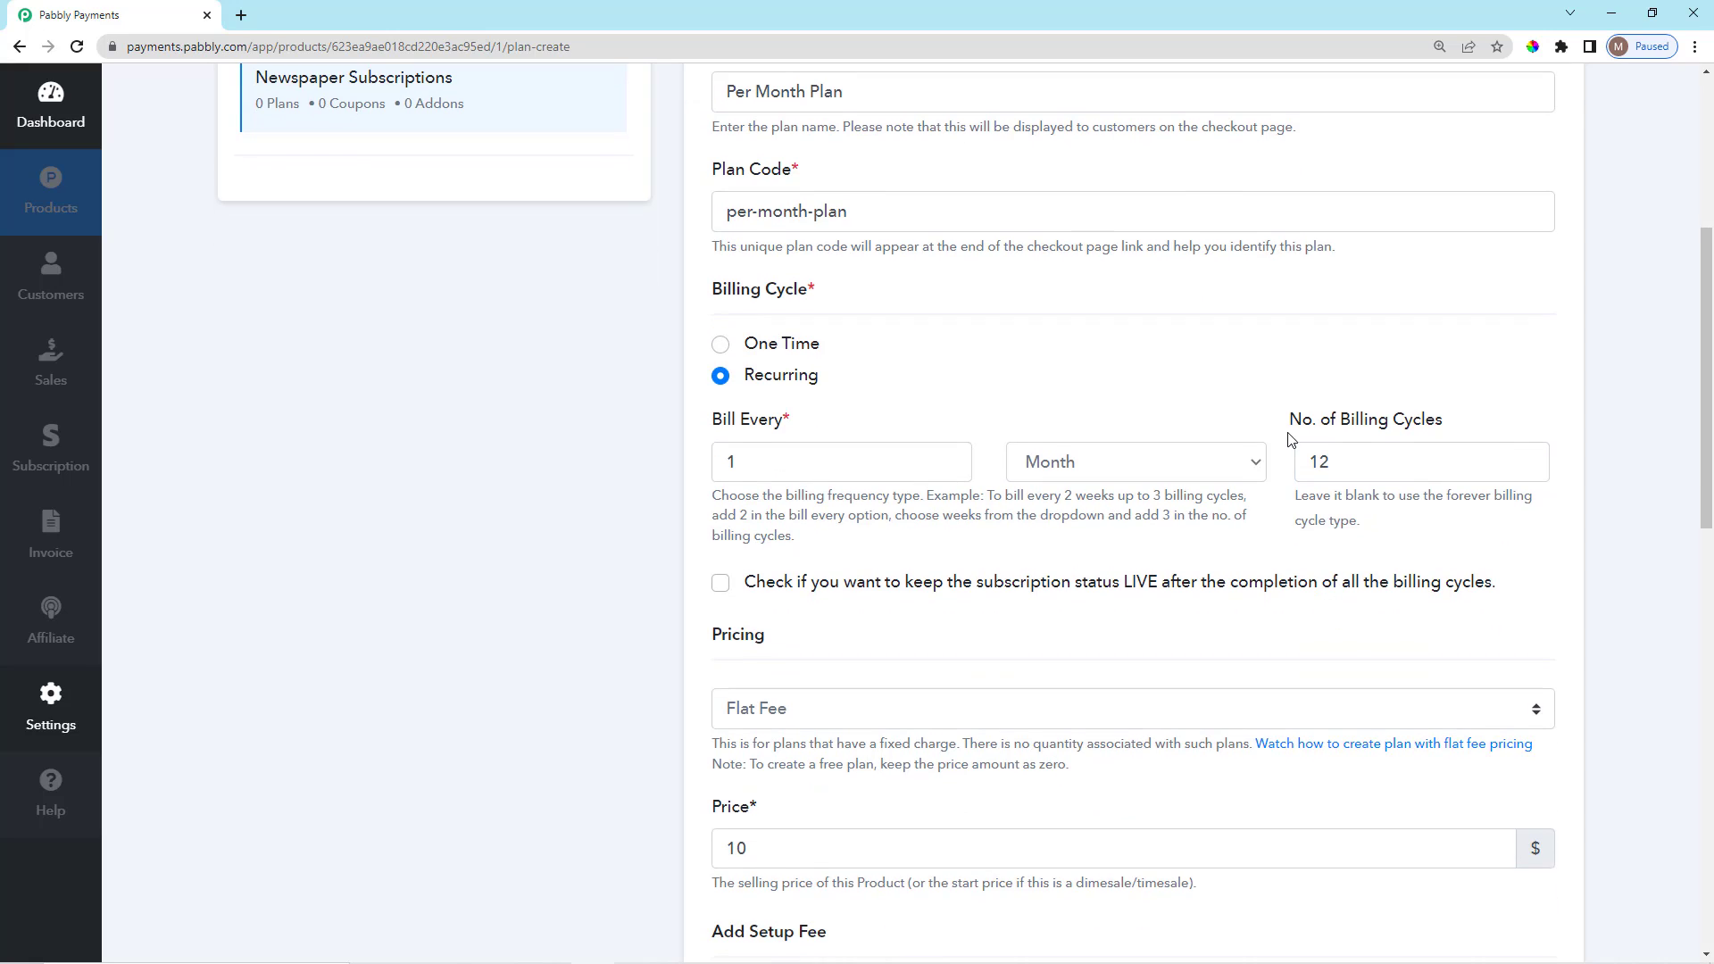
left_click_drag(1291, 426, 1451, 430)
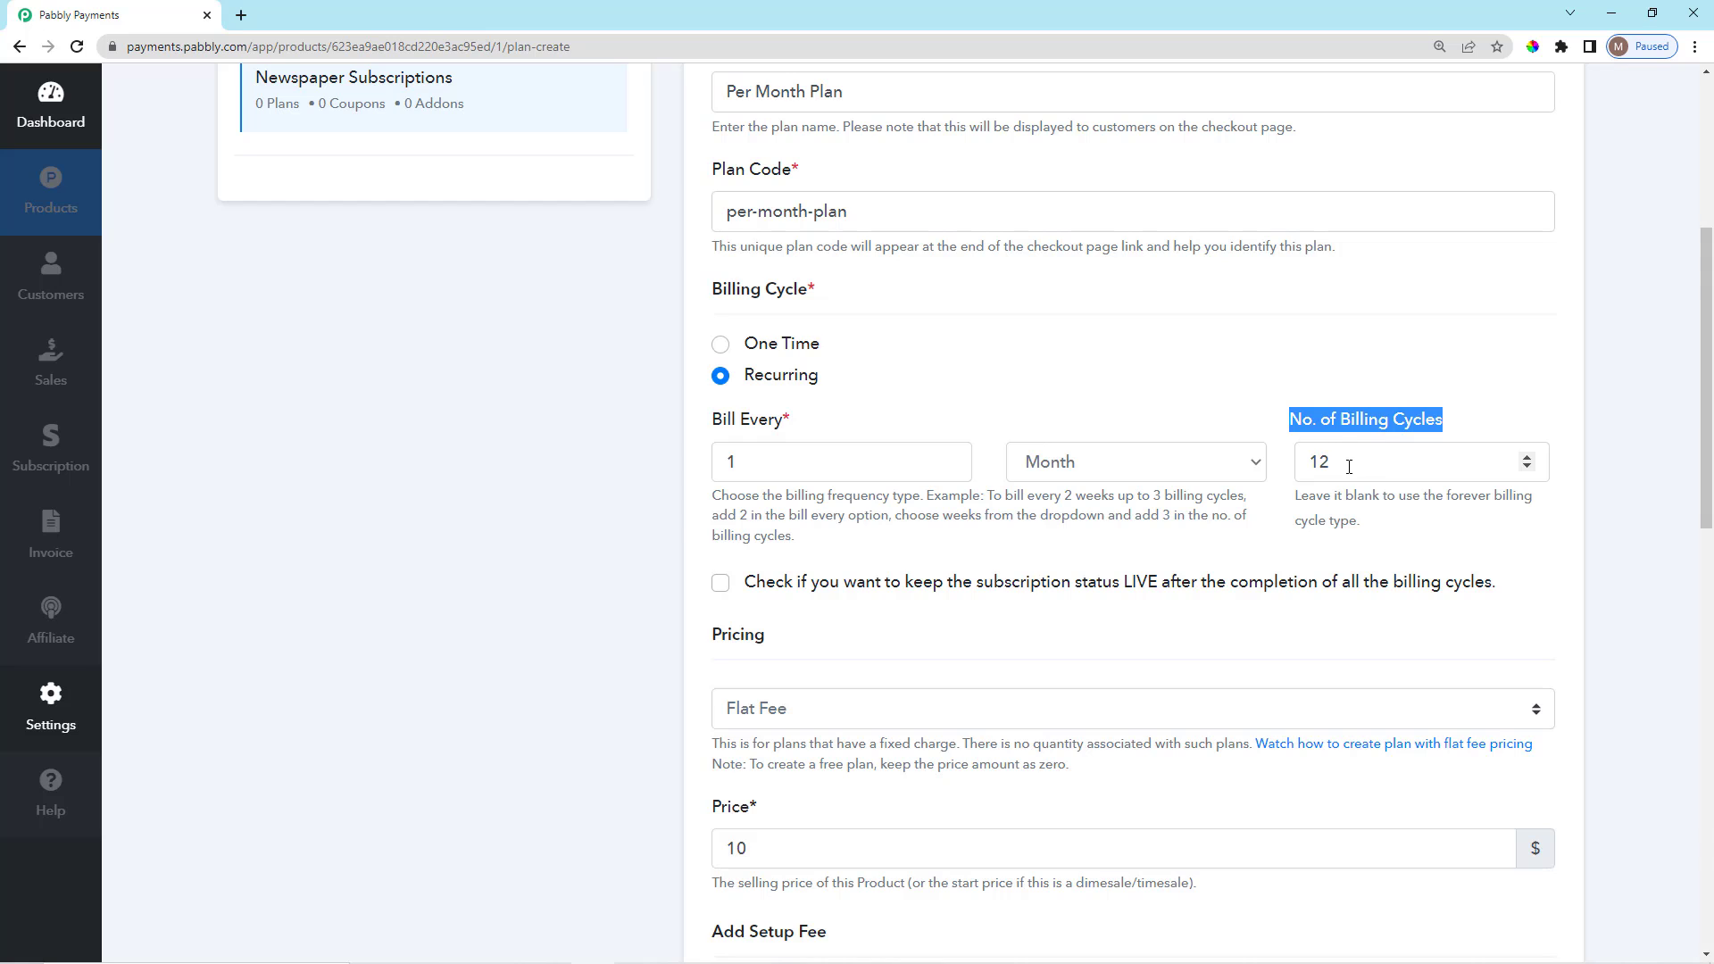
left_click(1349, 467)
scroll(869, 600, "down", 2)
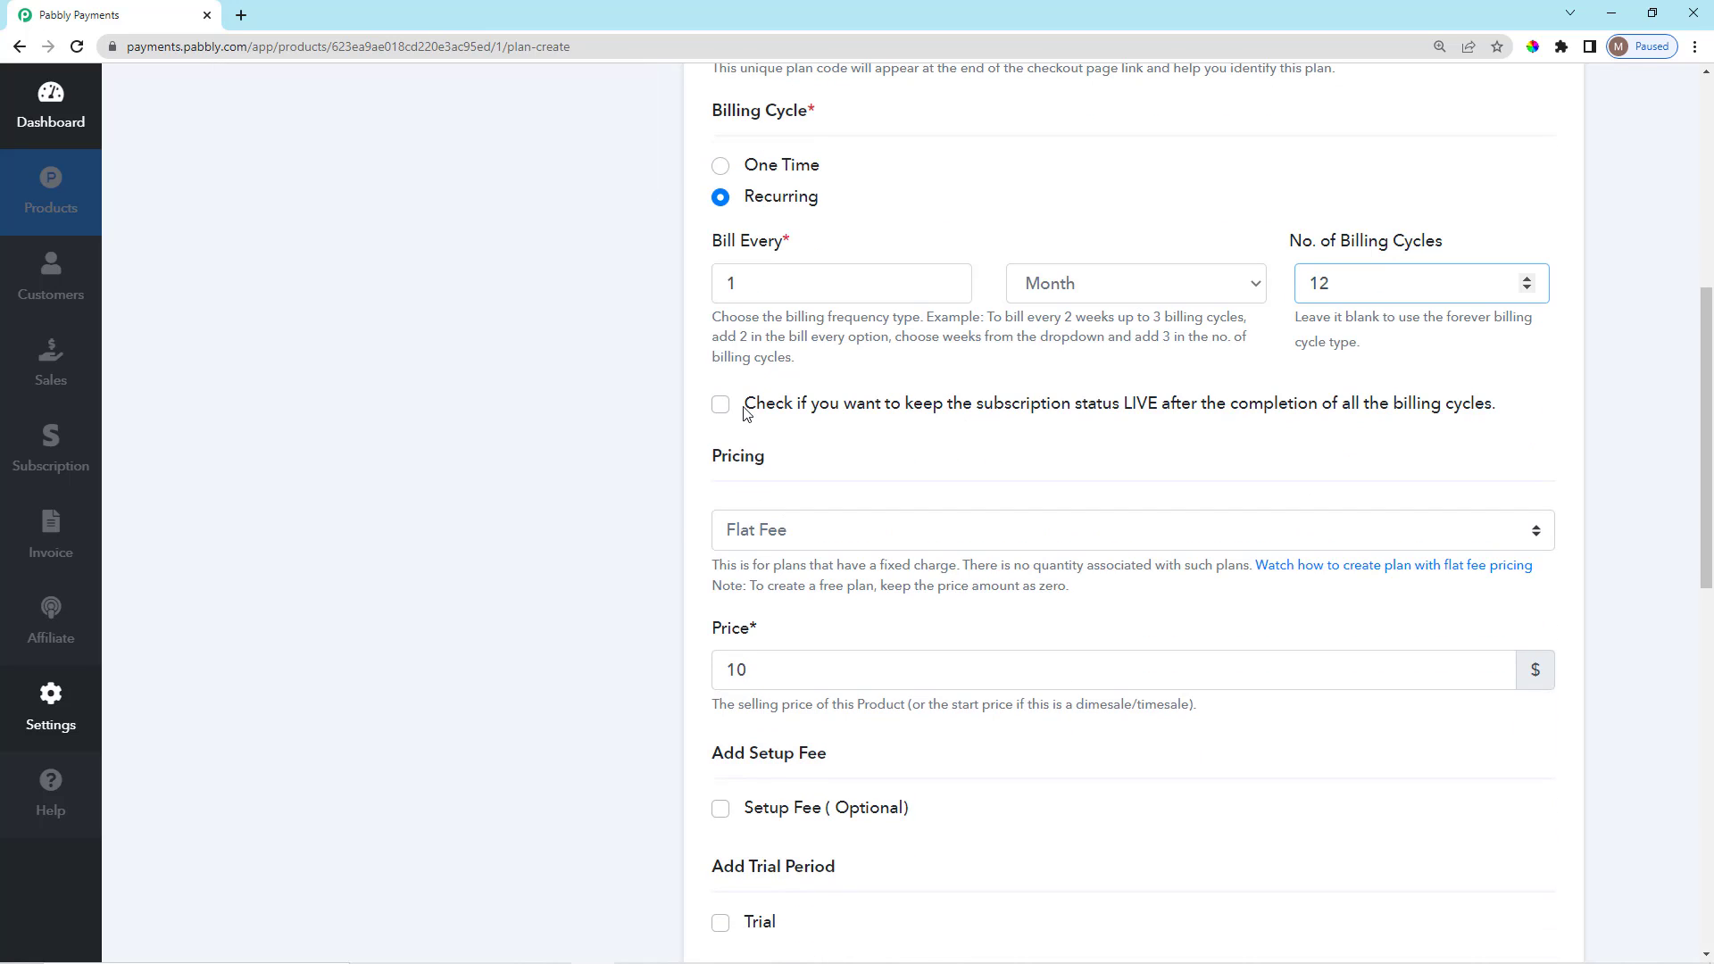
scroll(714, 463, "down", 1)
scroll(768, 464, "up", 2)
left_click_drag(743, 500, 1282, 501)
left_click(1356, 507)
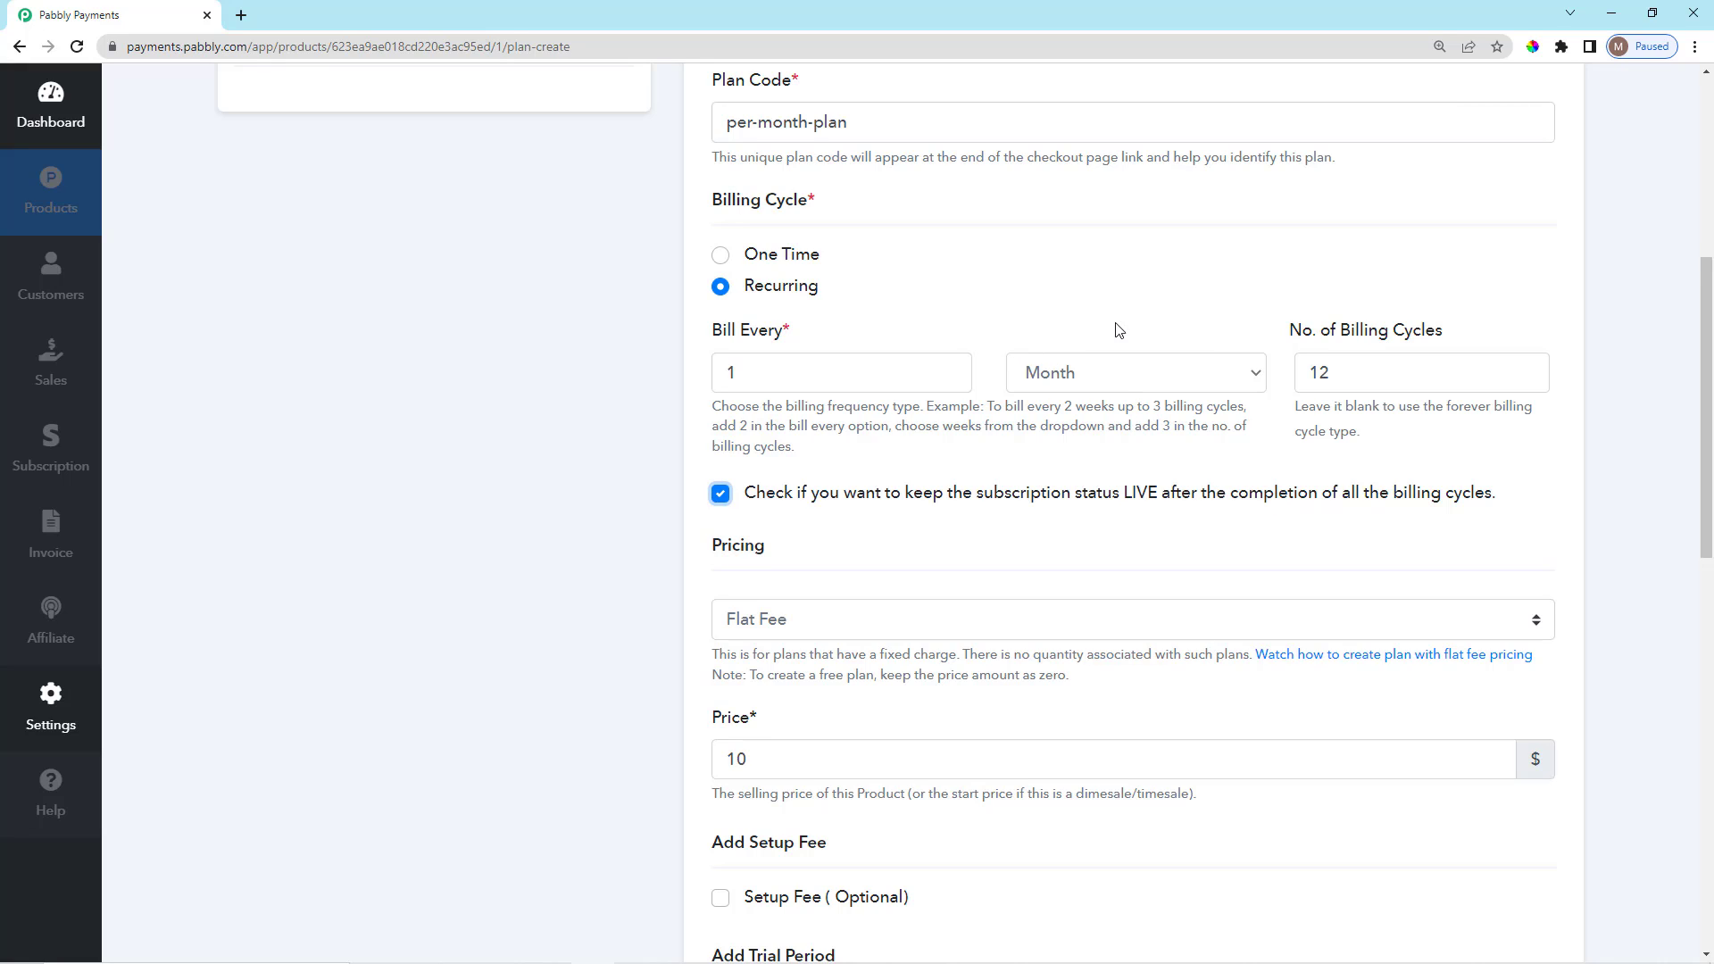
double_click(1312, 374)
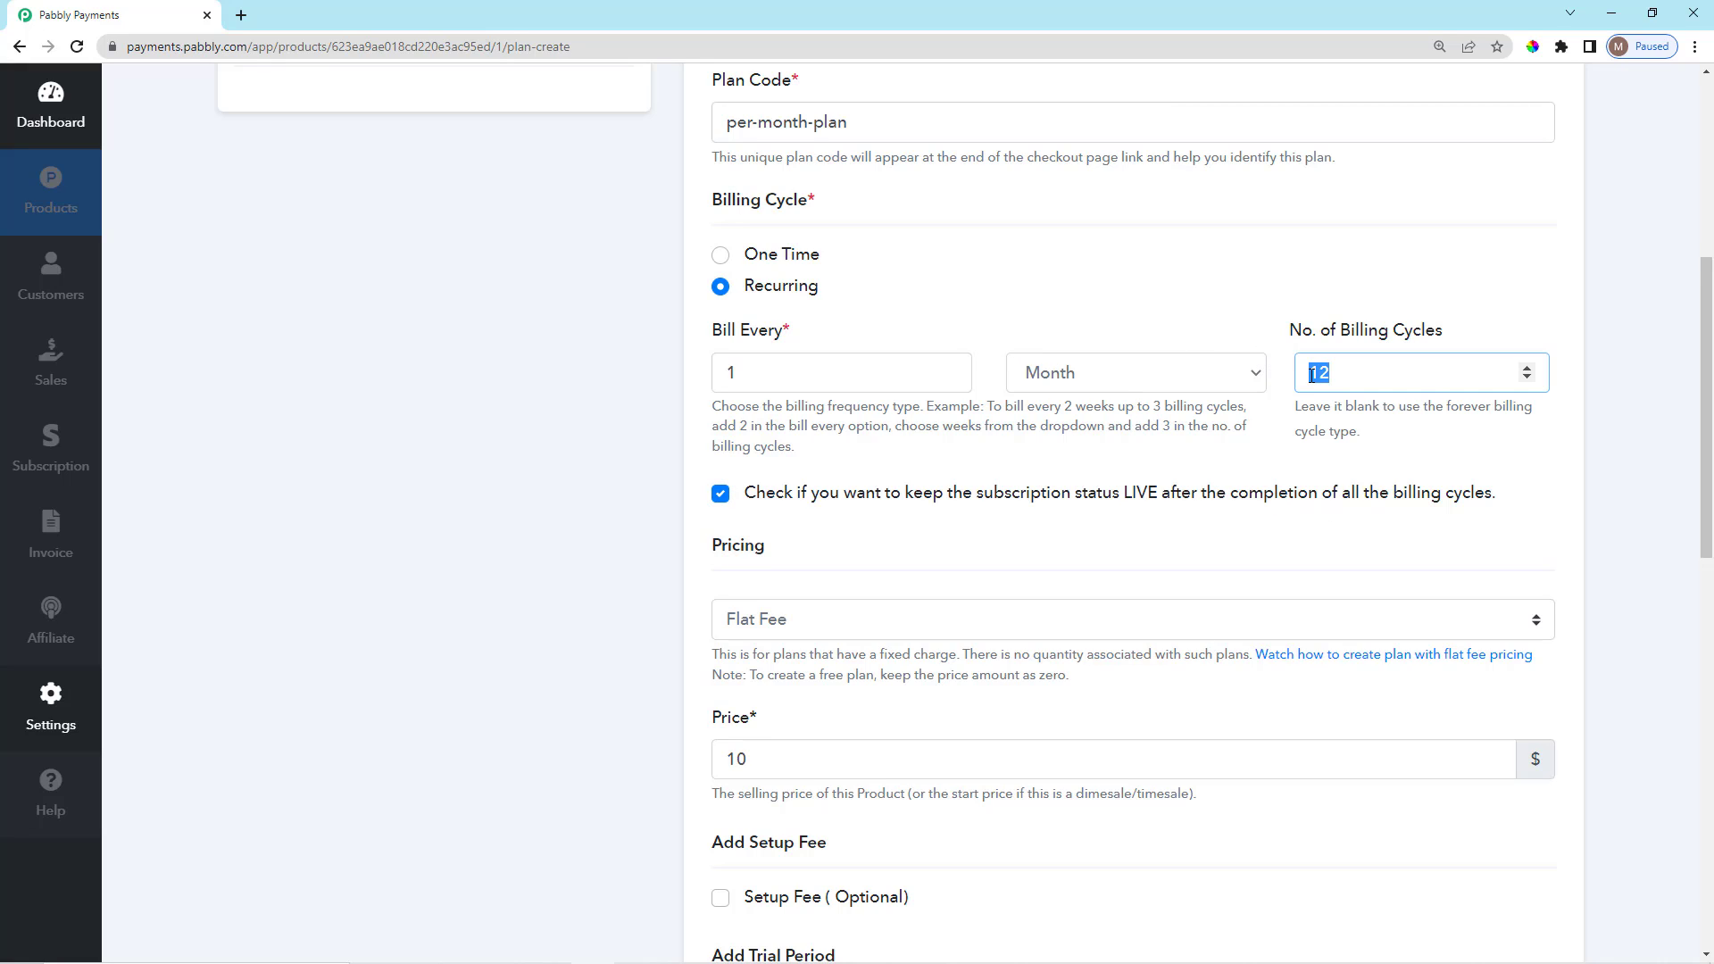
left_click(773, 540)
Leave the 'keep subscription status LIVE' option unchecked after the cycles end.
scroll(750, 499, "down", 1)
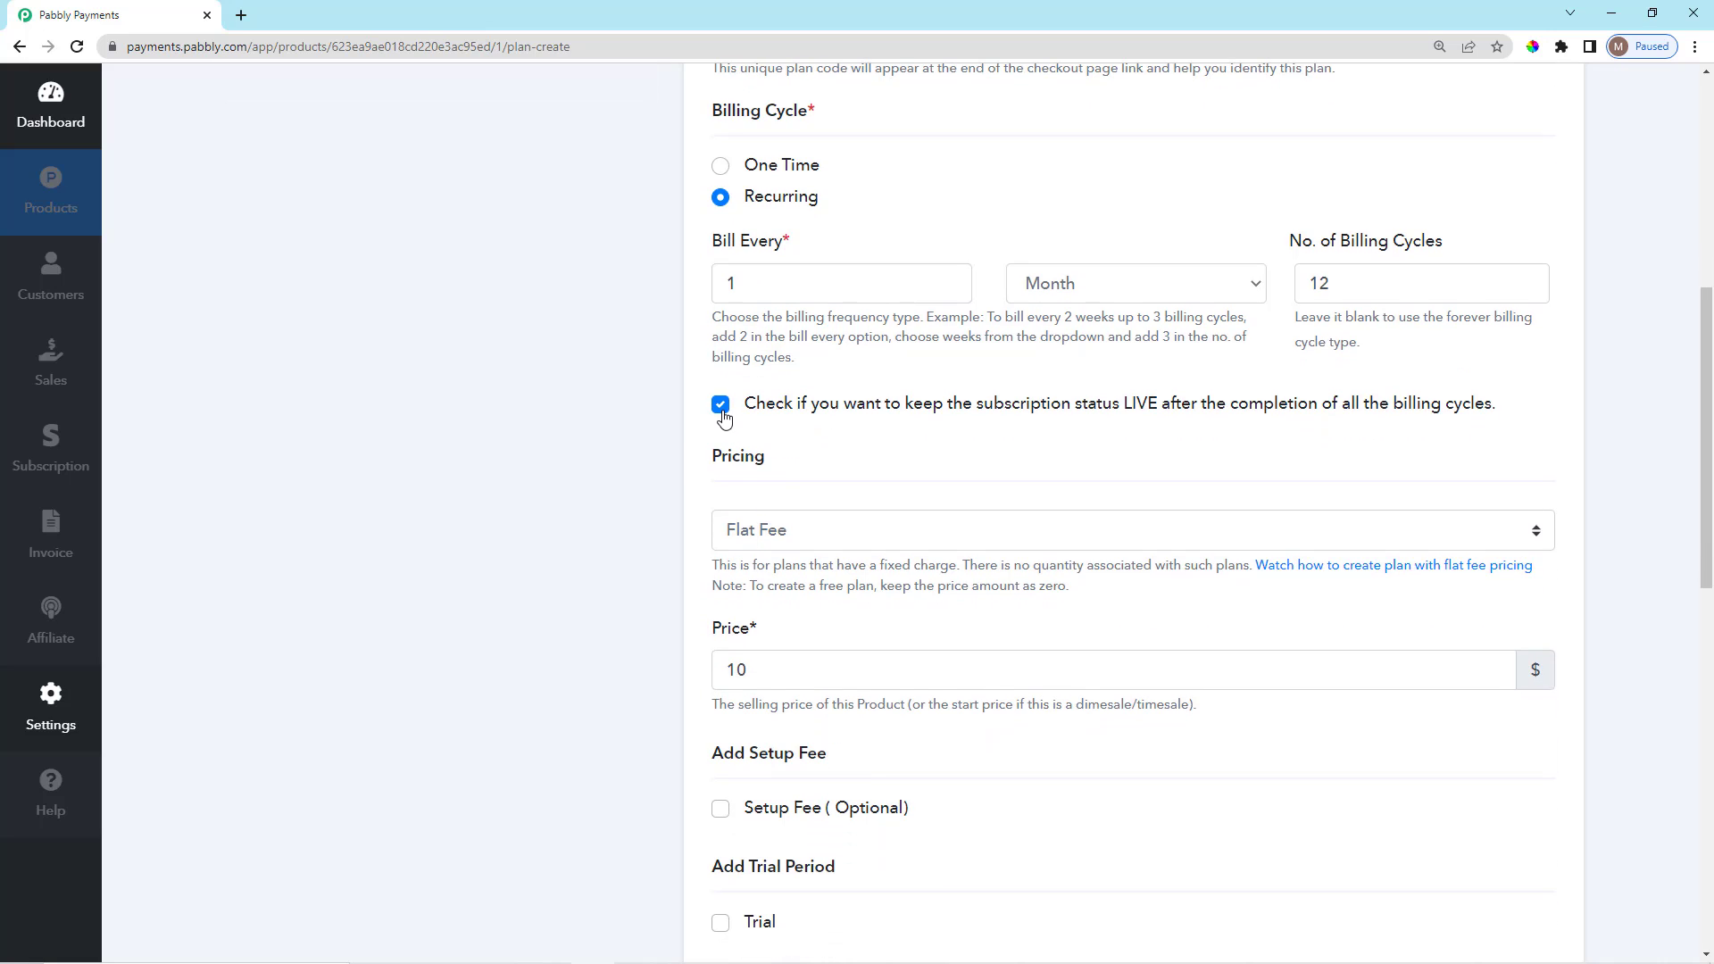
left_click(722, 417)
left_click(723, 416)
left_click(719, 415)
scroll(853, 461, "up", 2)
scroll(790, 557, "down", 1)
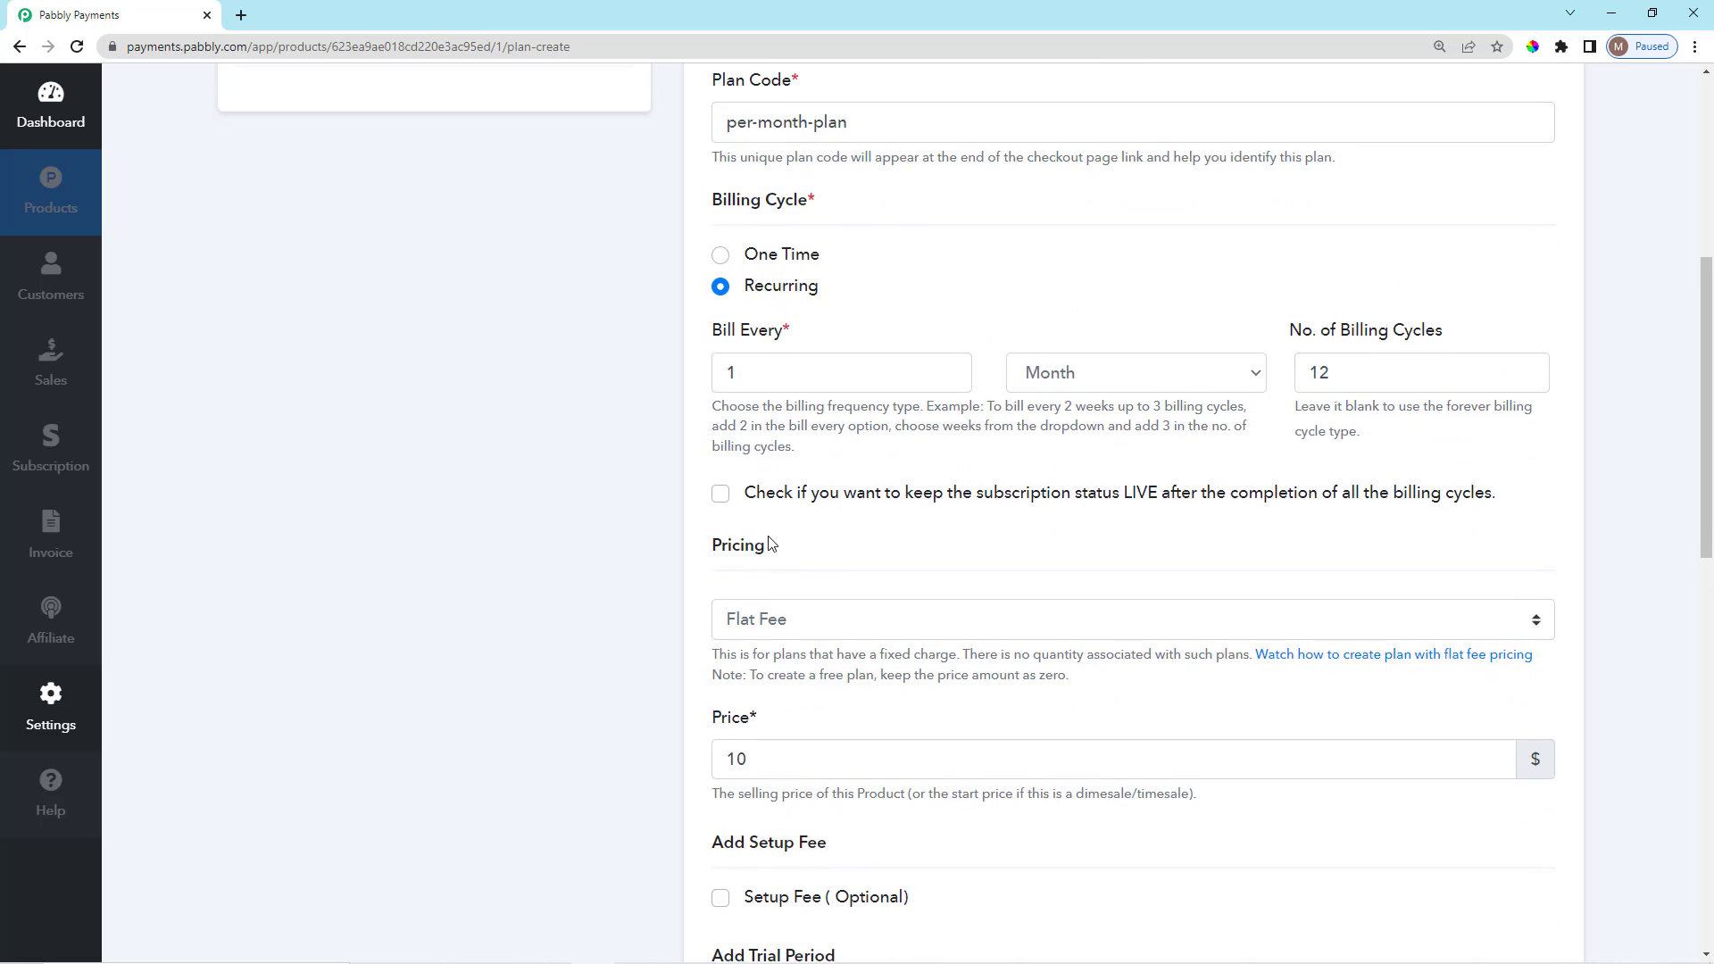
scroll(773, 543, "down", 3)
scroll(830, 566, "up", 2)
Keep Flat Fee as the plan's pricing type.
scroll(828, 565, "down", 1)
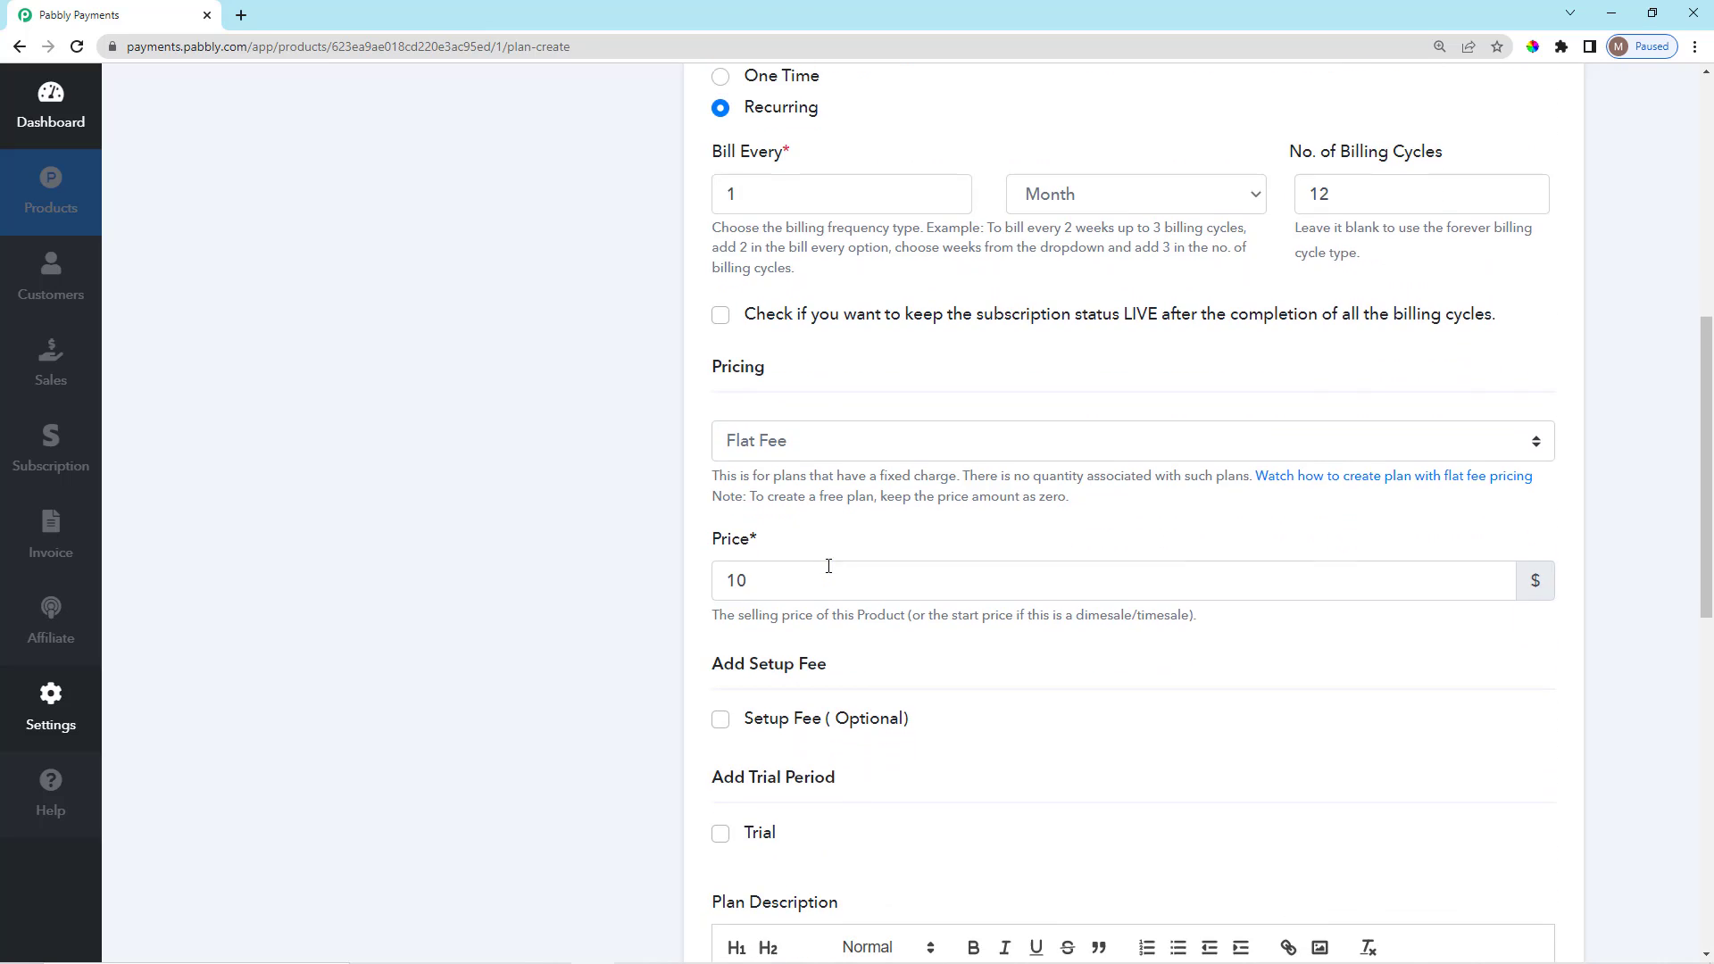
double_click(726, 373)
left_click(814, 409)
left_click(798, 446)
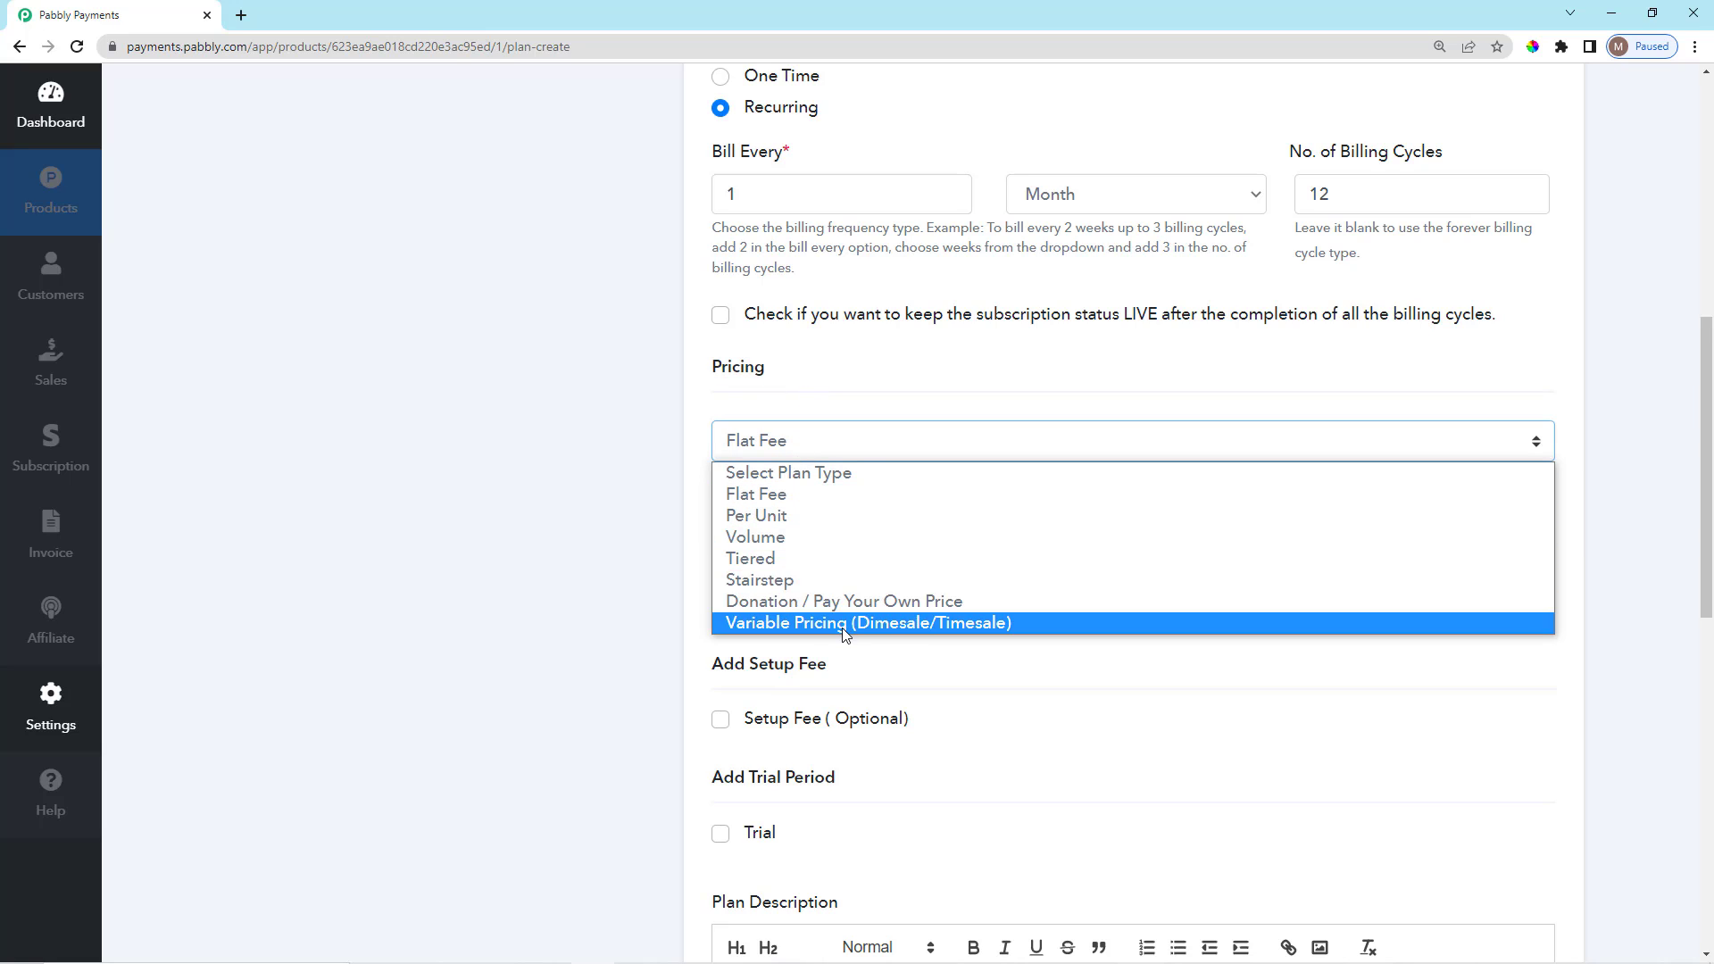
left_click(808, 495)
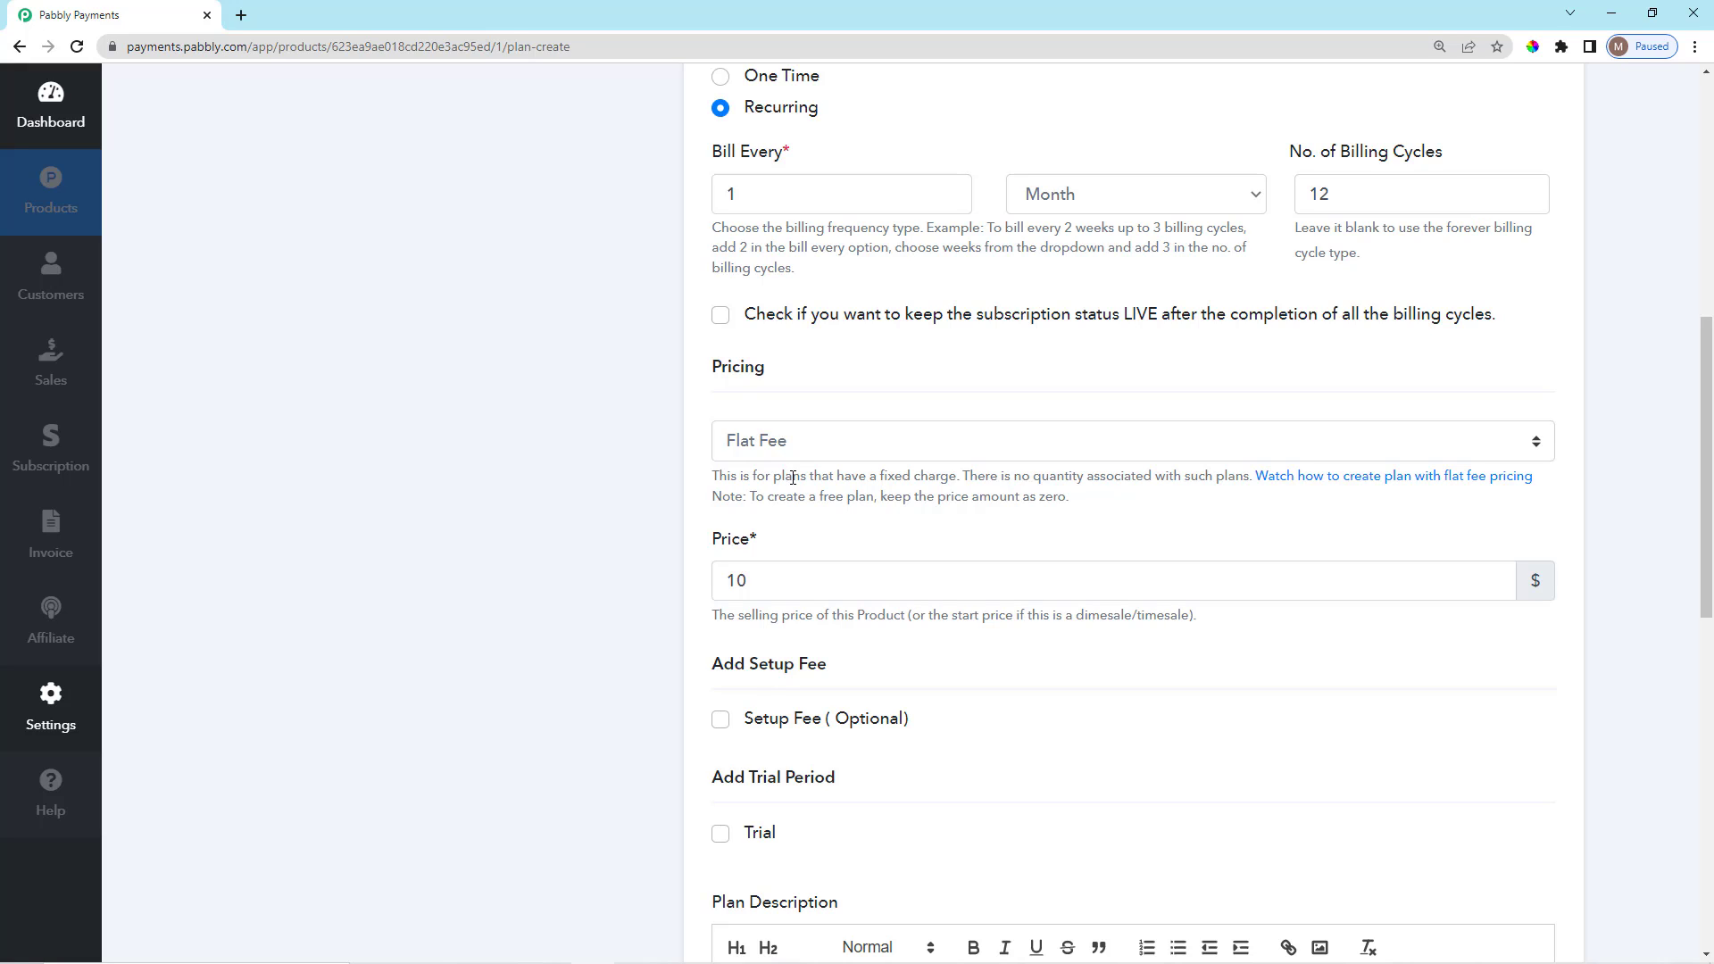
left_click_drag(791, 478, 1253, 476)
left_click(958, 506)
left_click(1093, 547)
Change the plan price from 10 to 100.
scroll(850, 558, "up", 5)
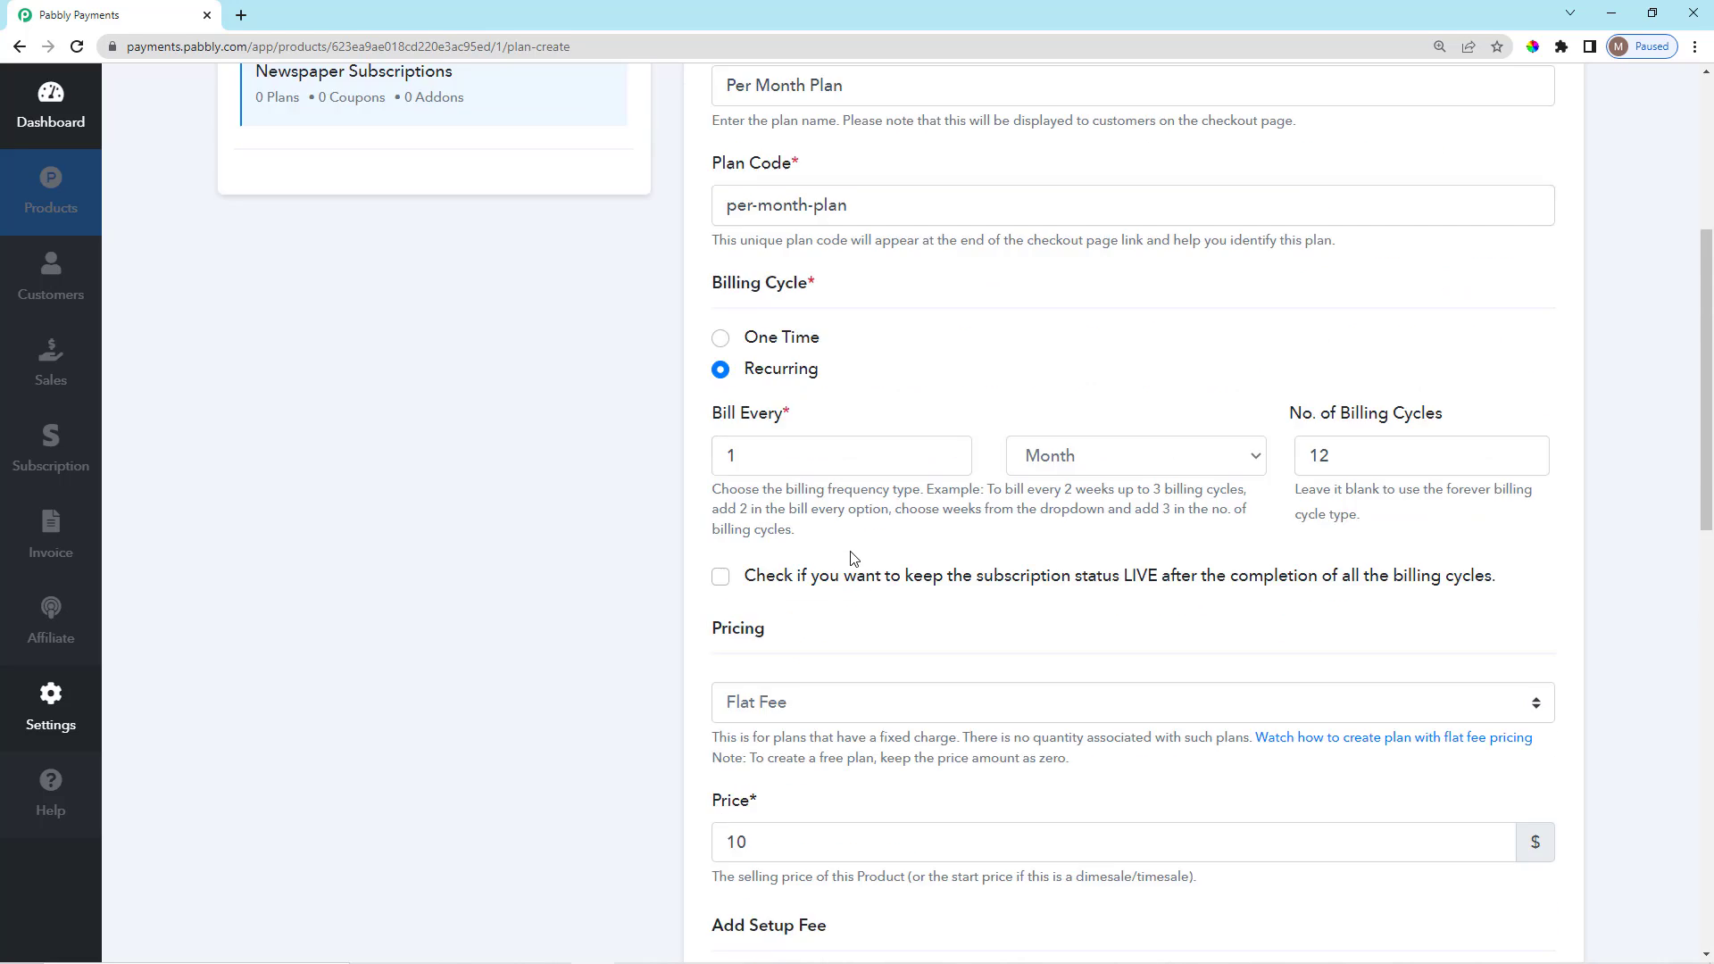
scroll(848, 557, "down", 5)
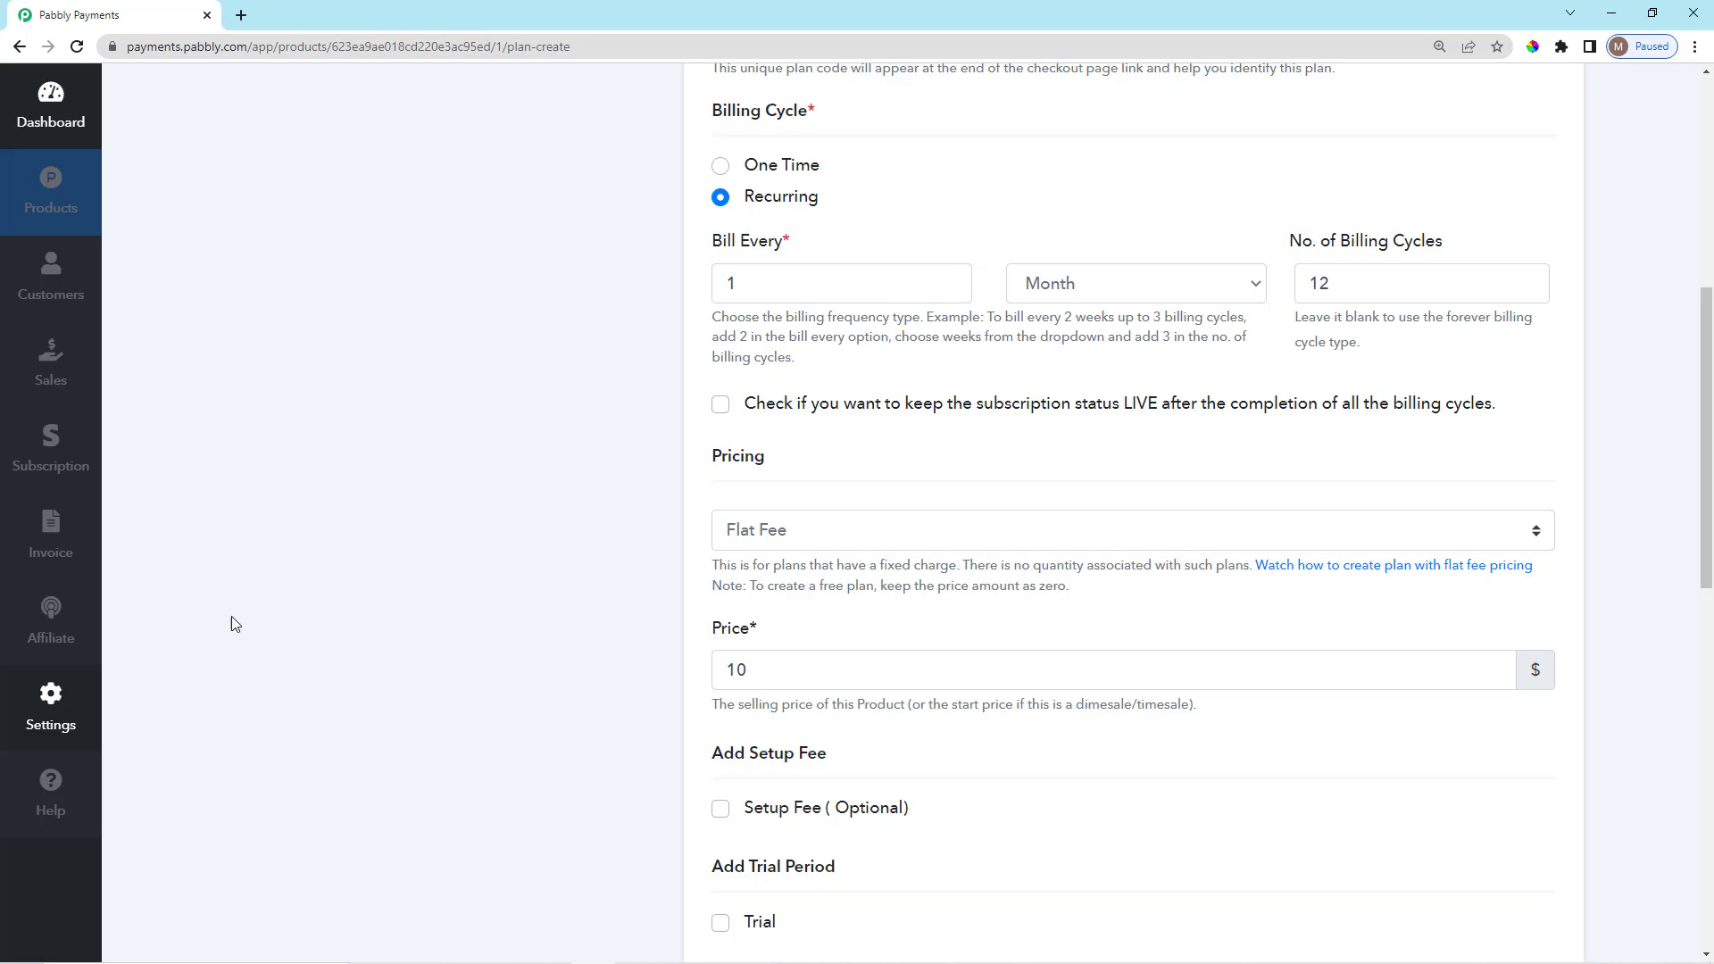
scroll(401, 692, "up", 4)
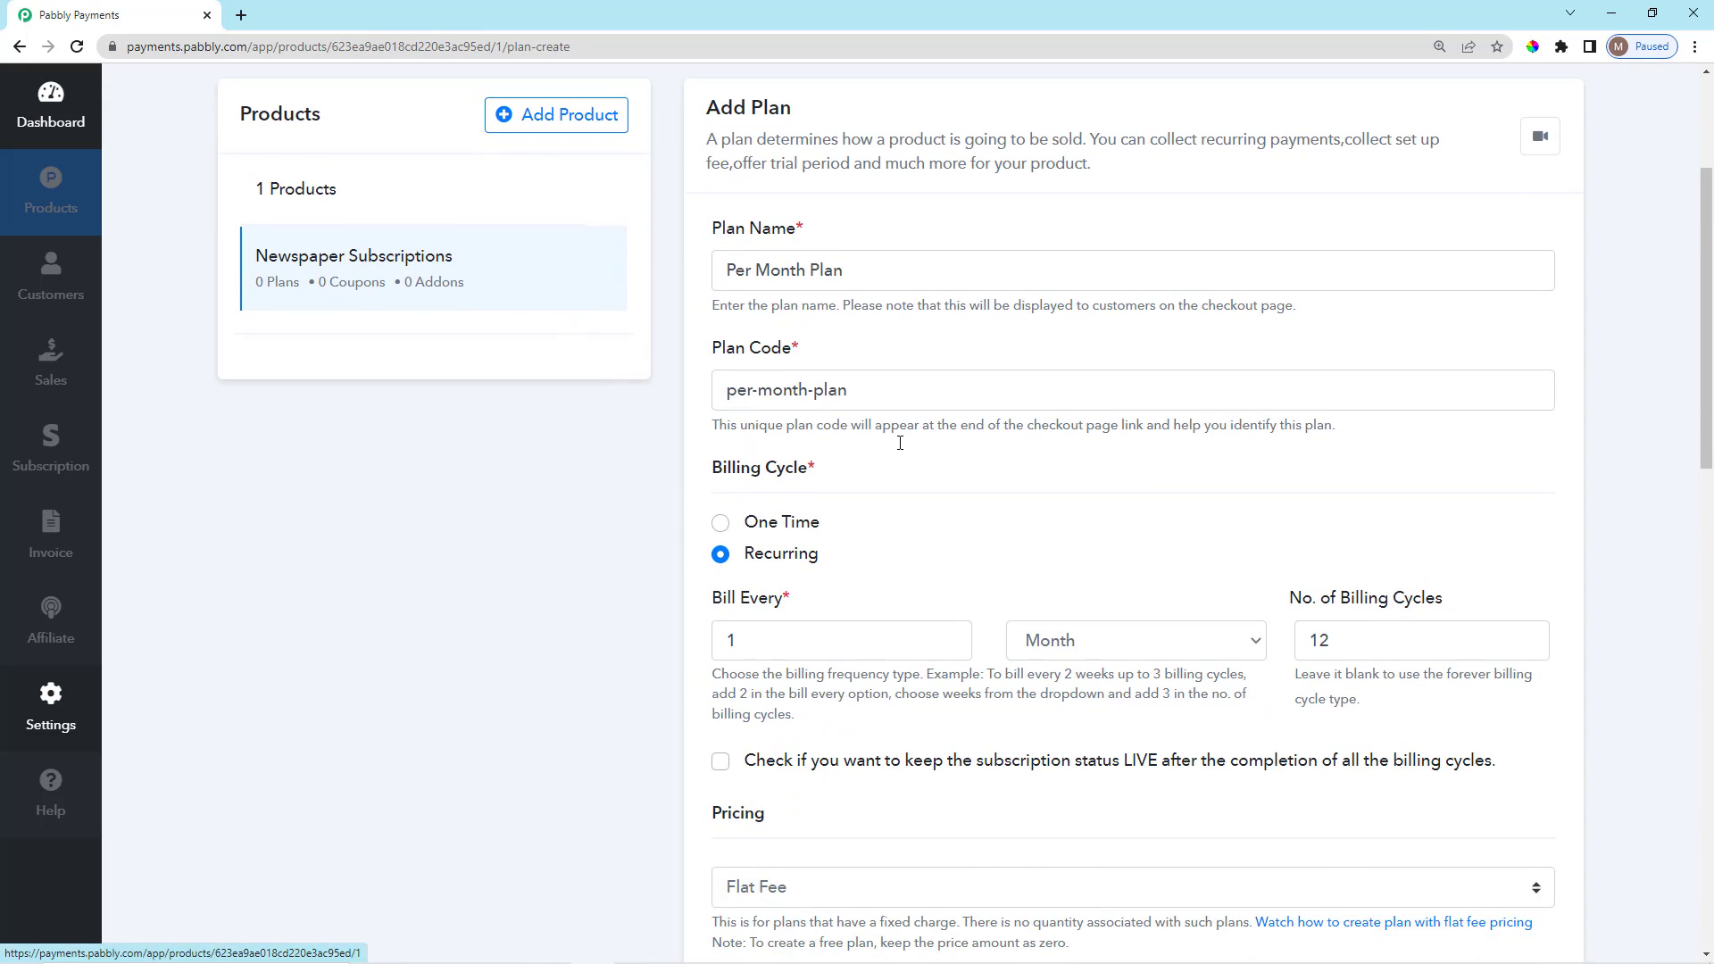
scroll(896, 446, "up", 2)
scroll(892, 446, "down", 4)
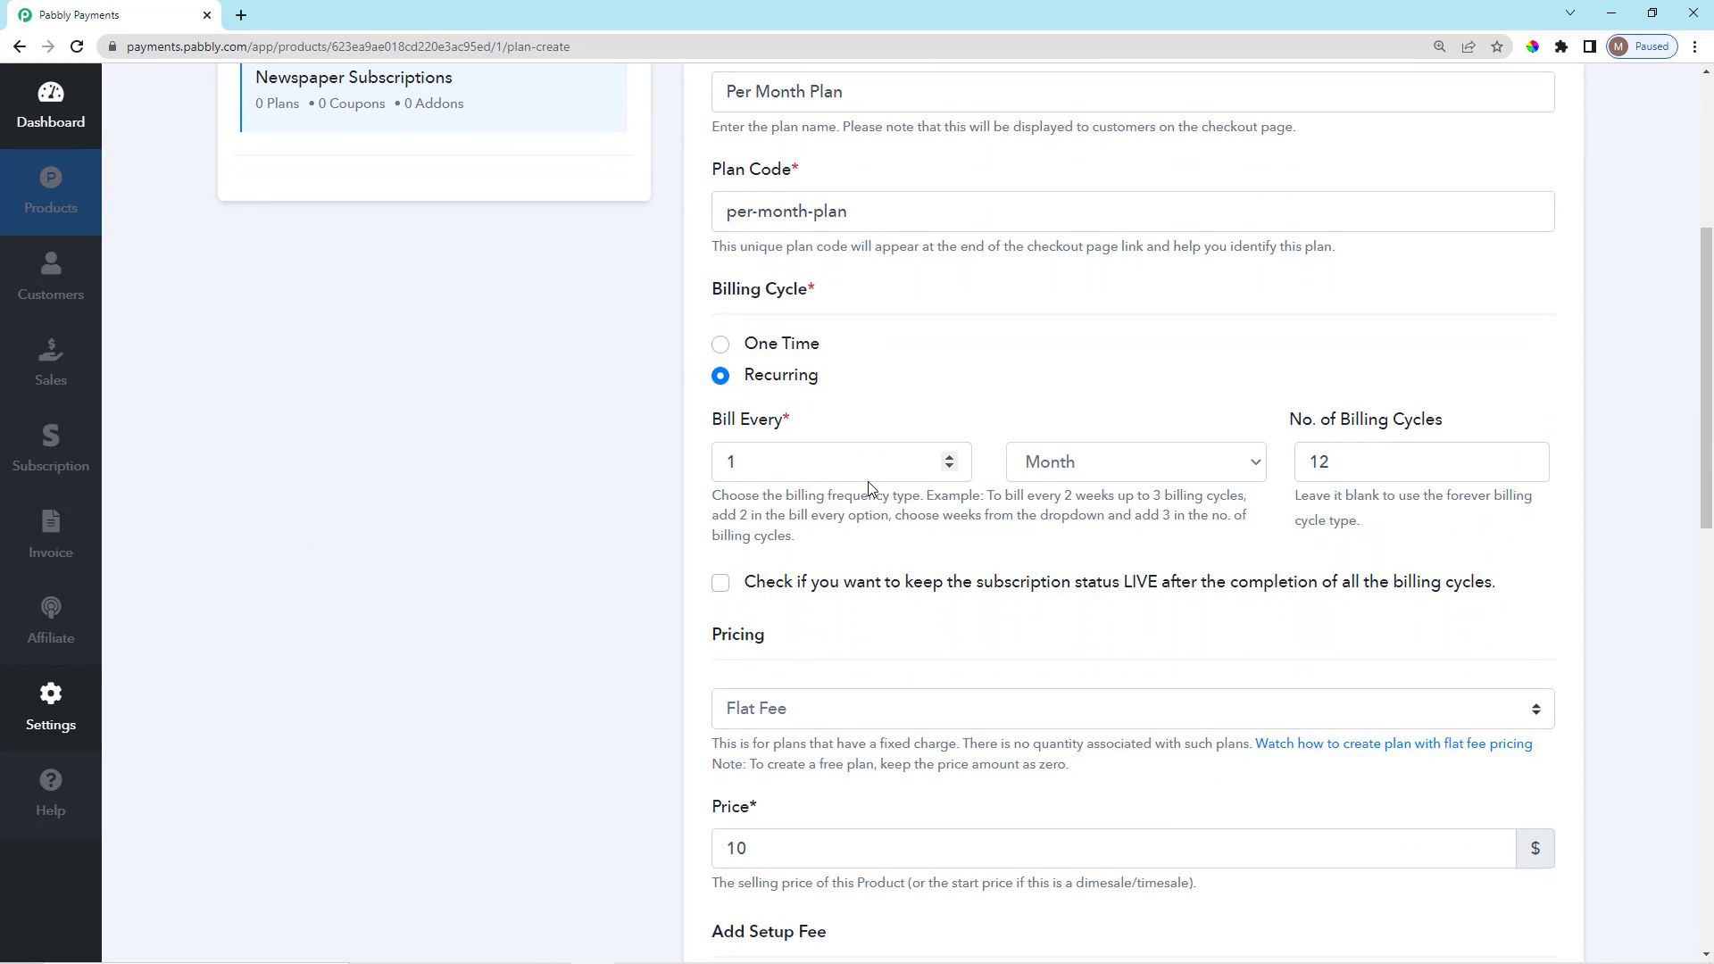
left_click_drag(712, 250, 755, 247)
scroll(915, 284, "down", 3)
left_click(822, 581)
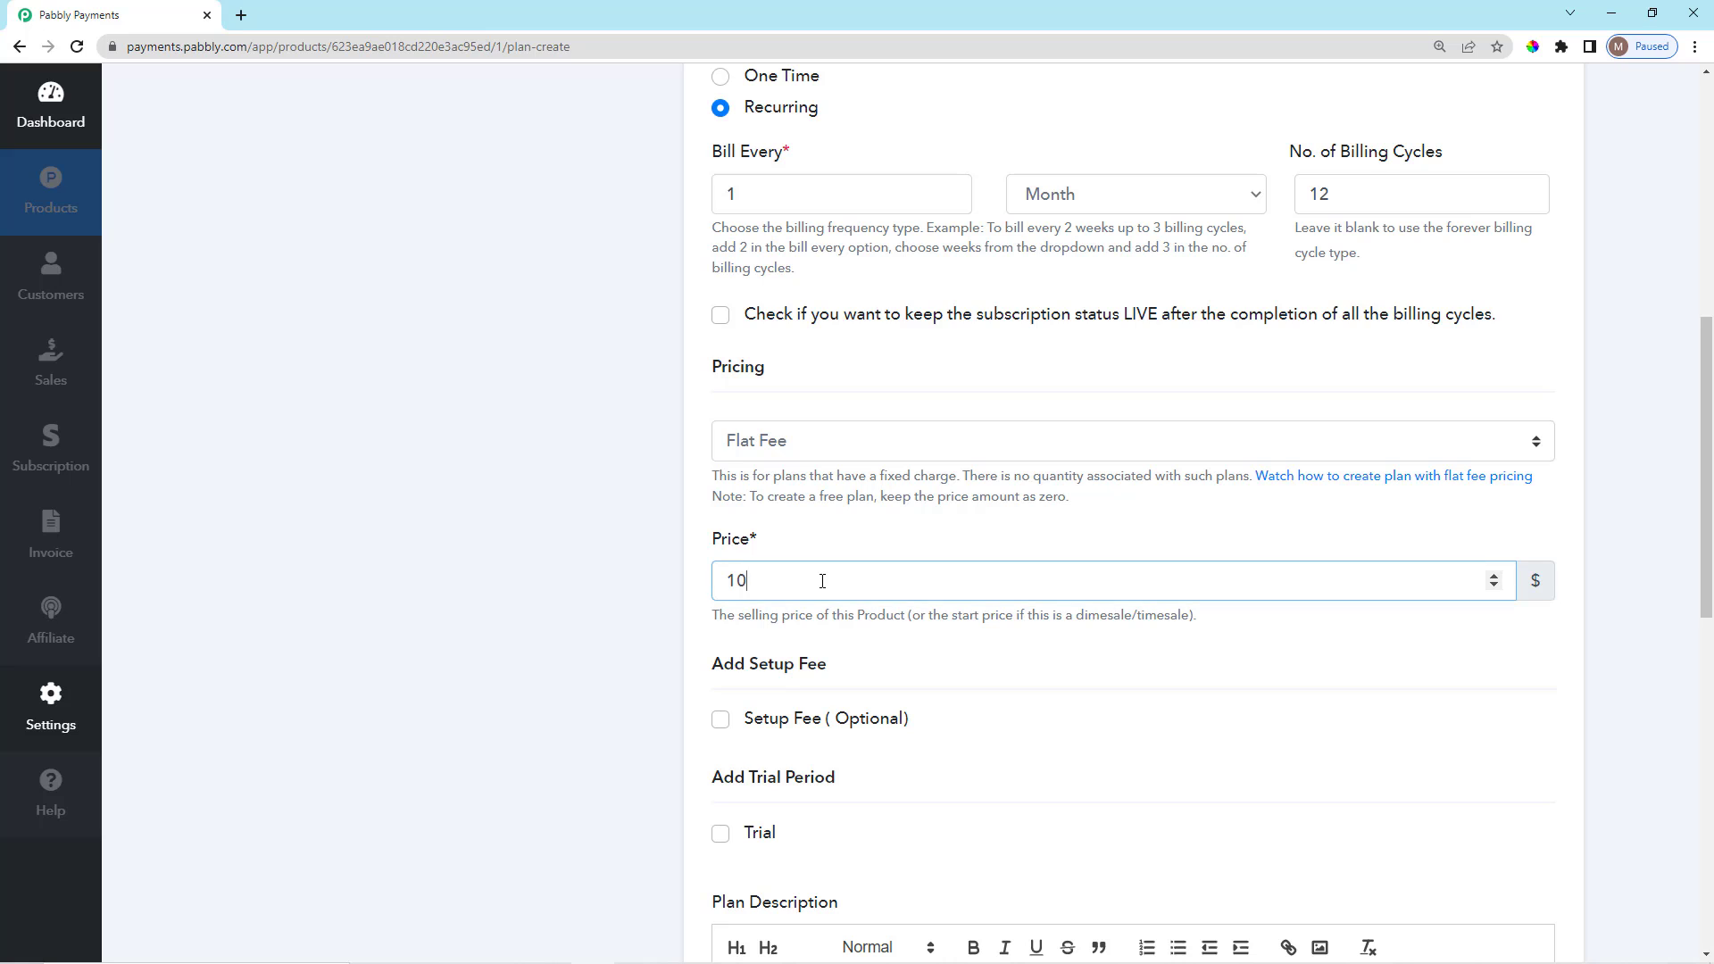
left_click(835, 545)
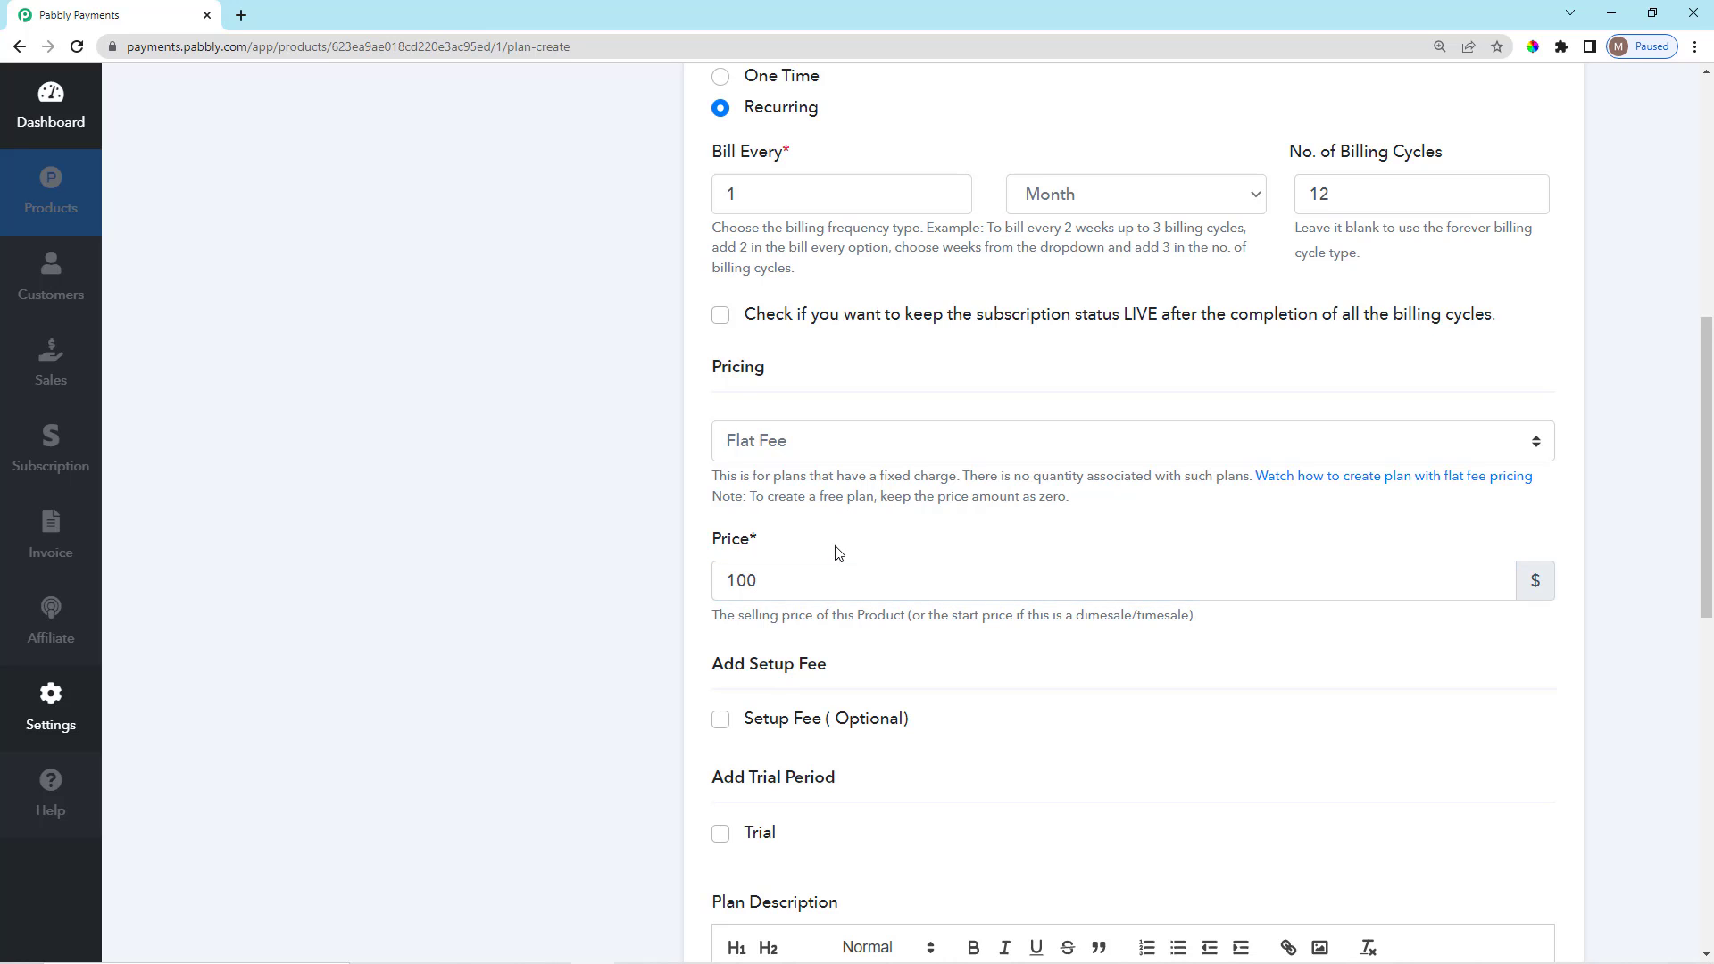
scroll(821, 562, "up", 2)
scroll(821, 562, "down", 2)
scroll(830, 456, "down", 1)
Change the plan's pricing from Flat Fee to Per Unit, keeping the 100 price.
left_click(848, 357)
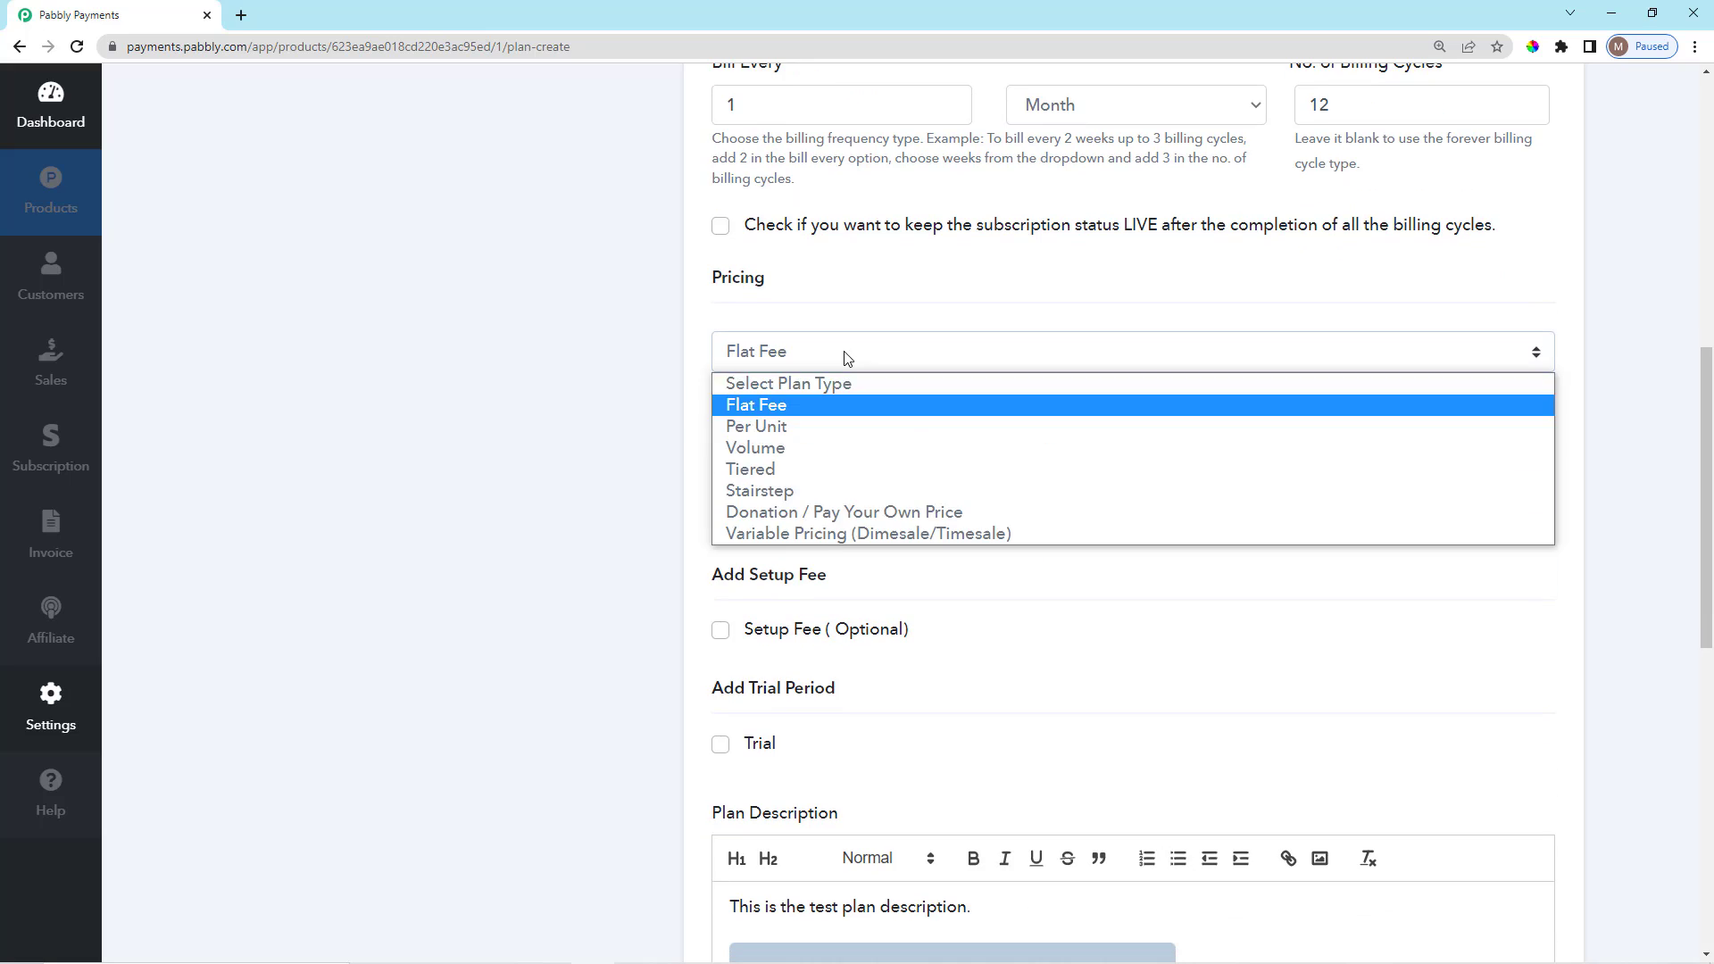
left_click(803, 426)
scroll(831, 413, "down", 2)
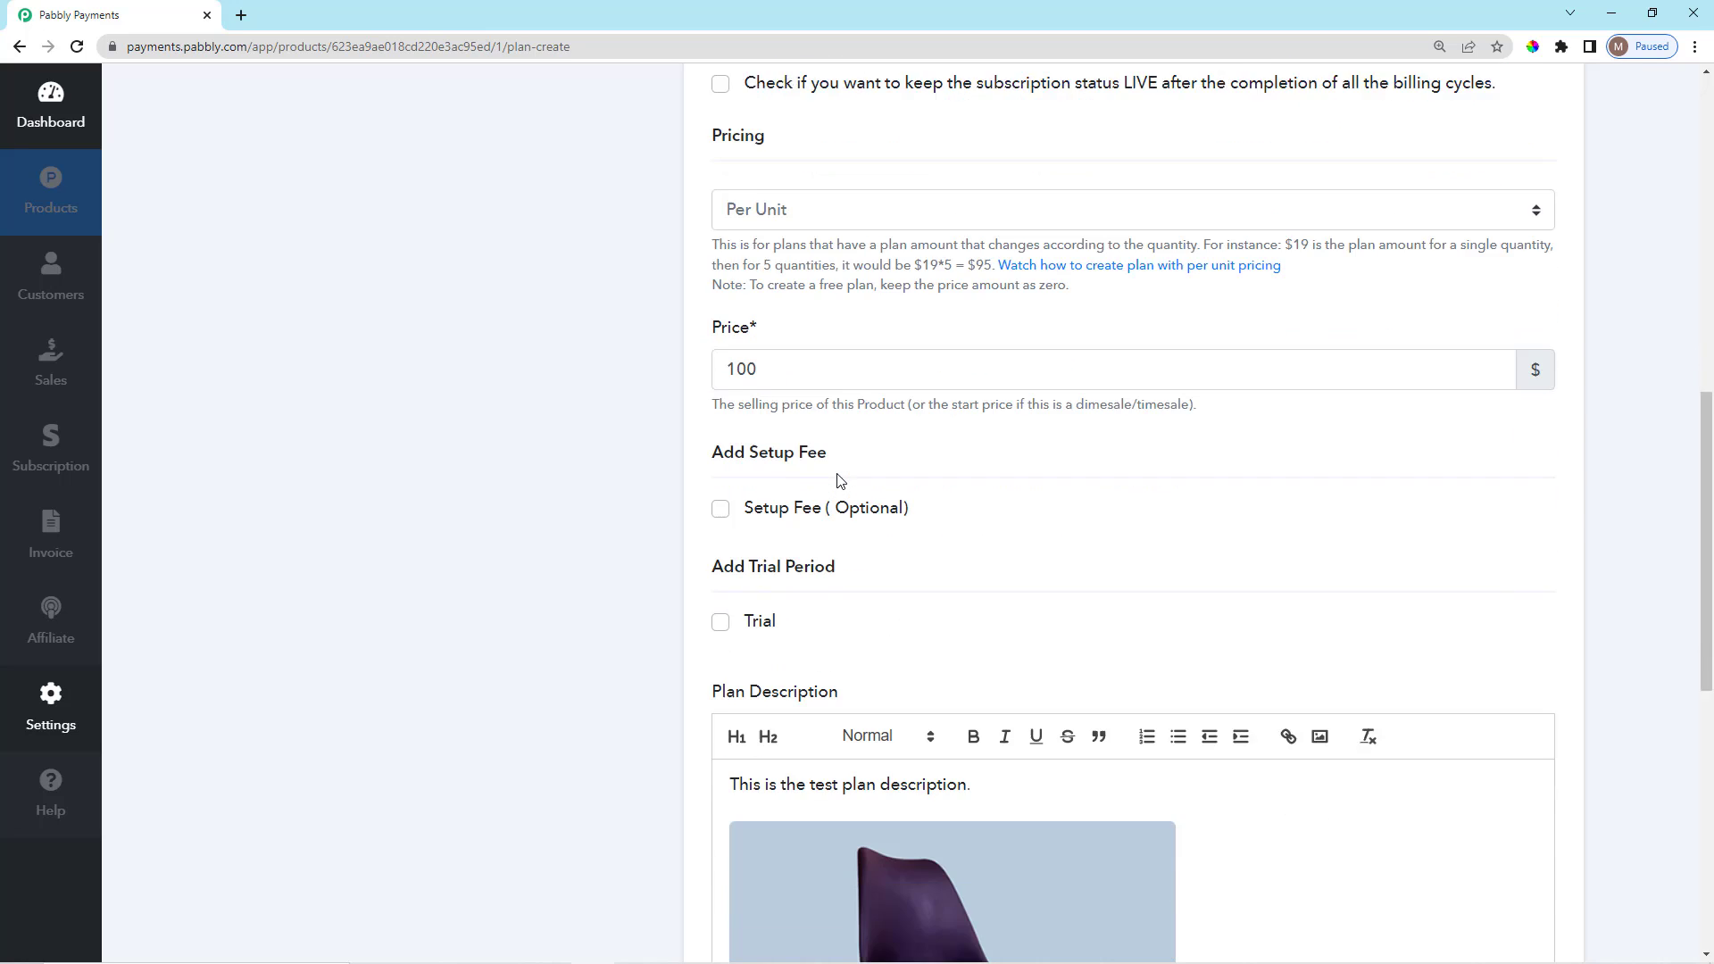
scroll(822, 482, "up", 2)
Highlight the Per Unit explanation and its example of $19 × 5 = $95.
left_click_drag(711, 387, 1214, 383)
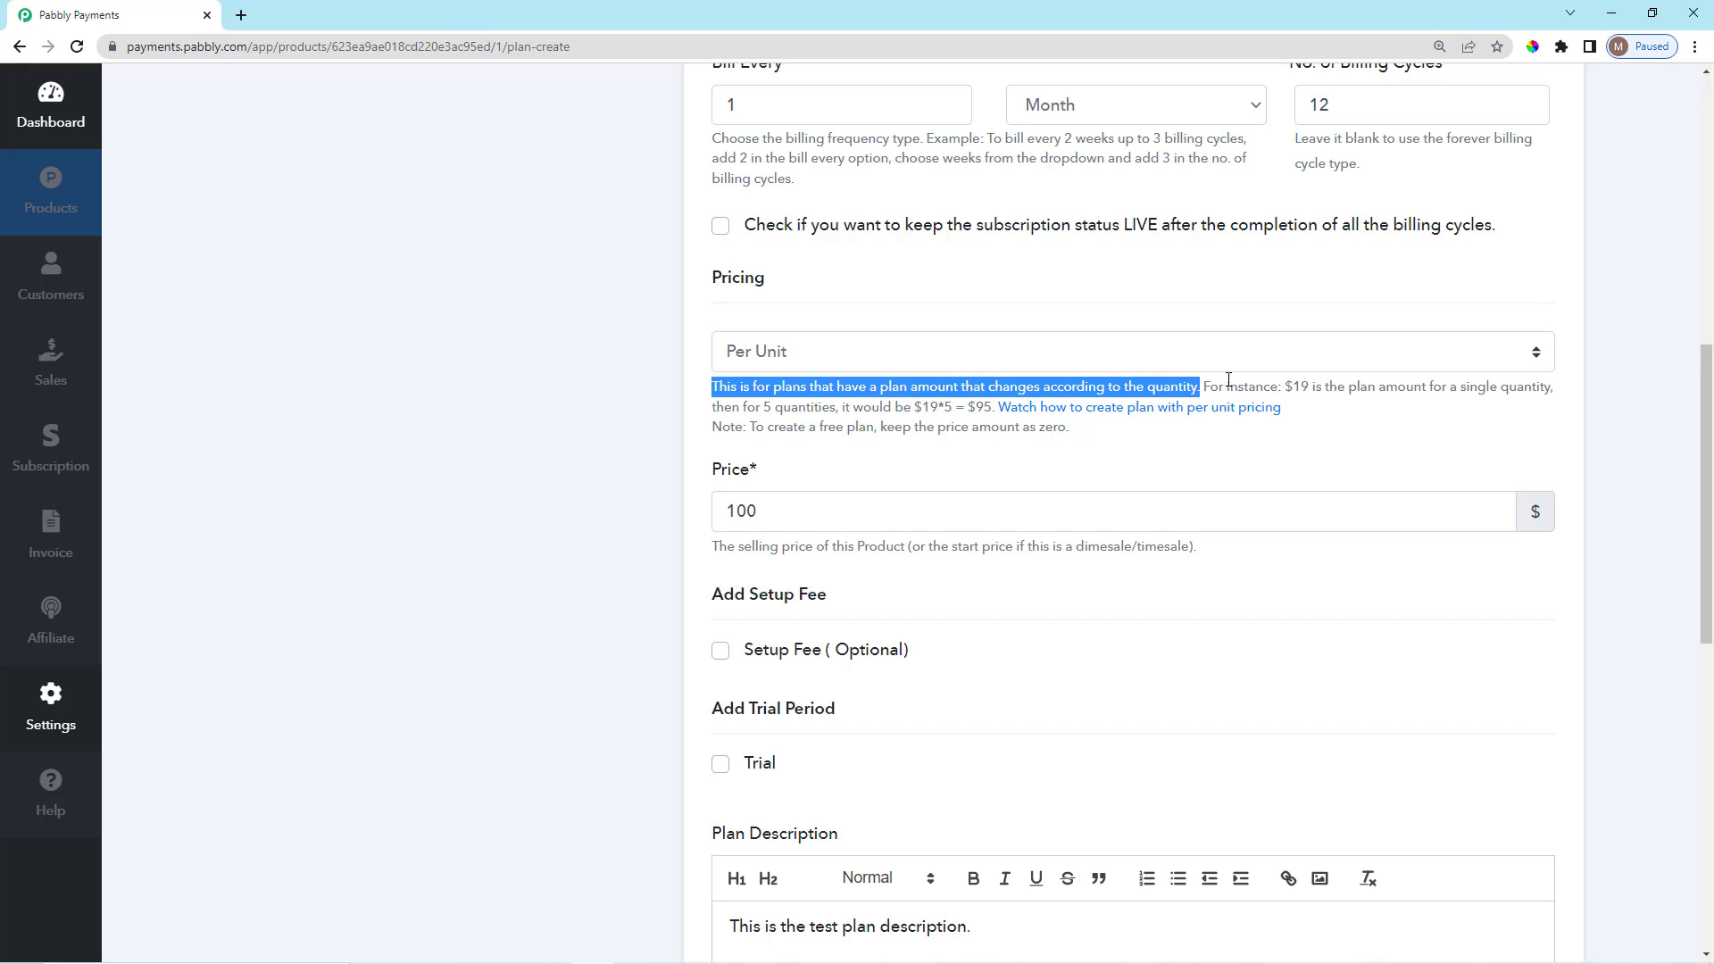
left_click(1228, 380)
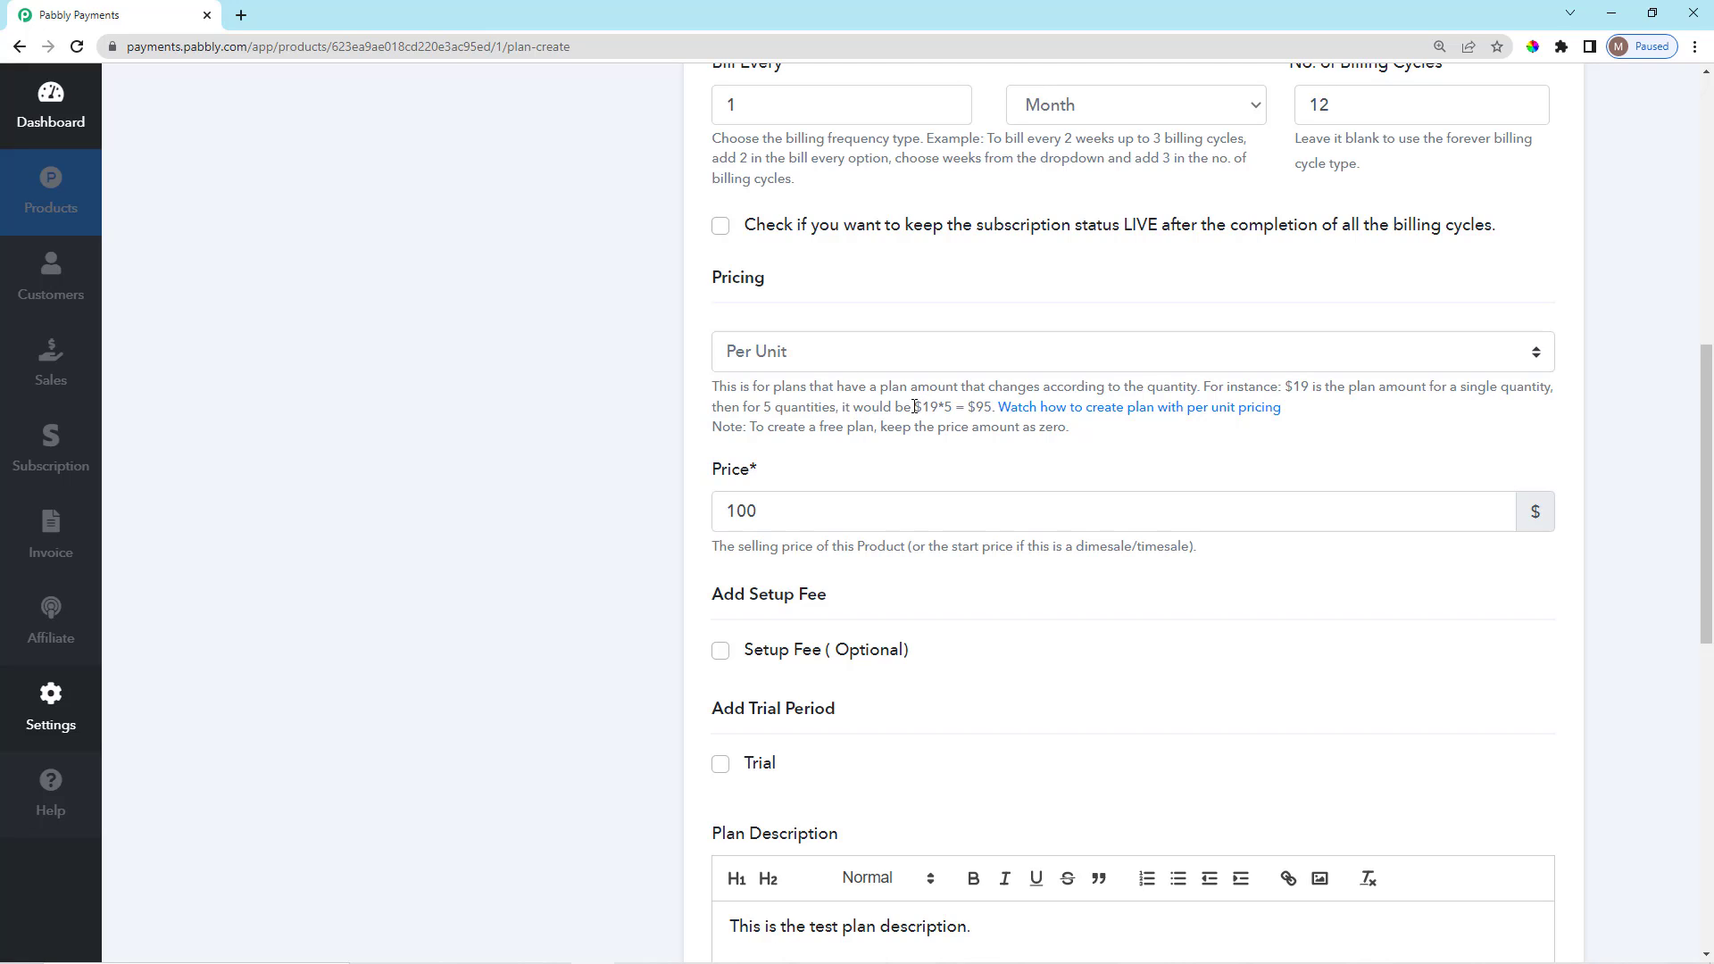
left_click_drag(915, 407, 936, 407)
left_click(941, 424)
left_click_drag(944, 406, 951, 407)
left_click(956, 413)
left_click_drag(971, 408, 993, 408)
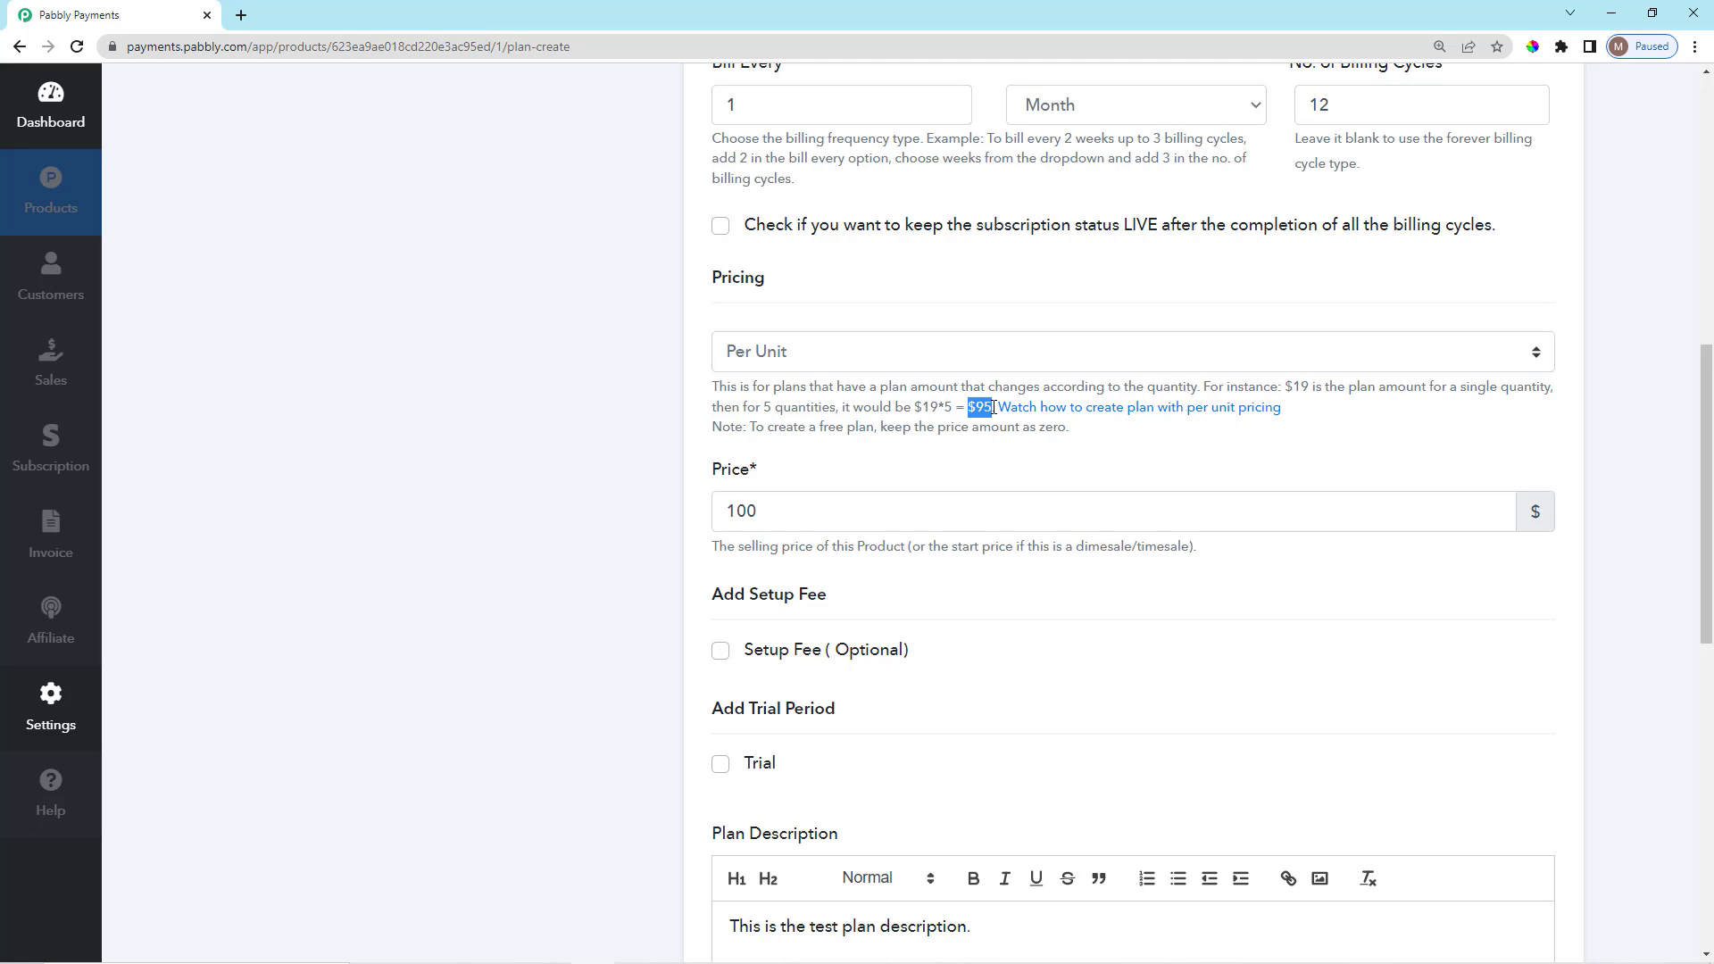
left_click(980, 452)
left_click(855, 368)
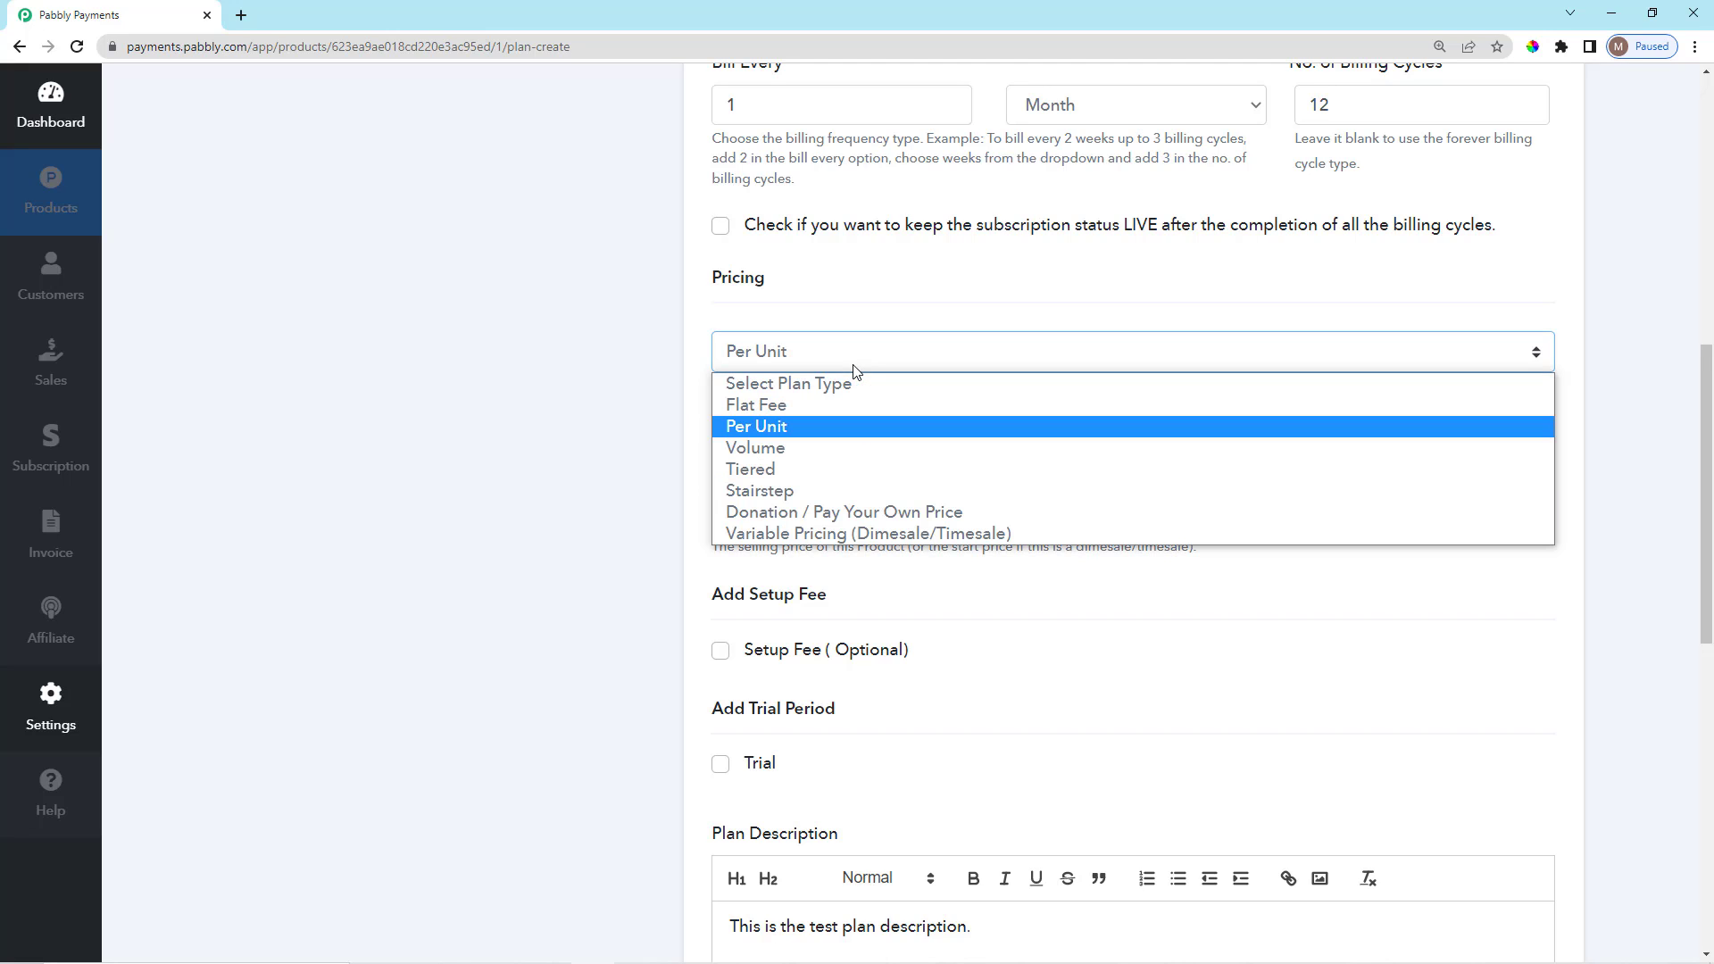
Switch the plan's pricing type to Volume.
left_click(779, 452)
scroll(848, 487, "down", 1)
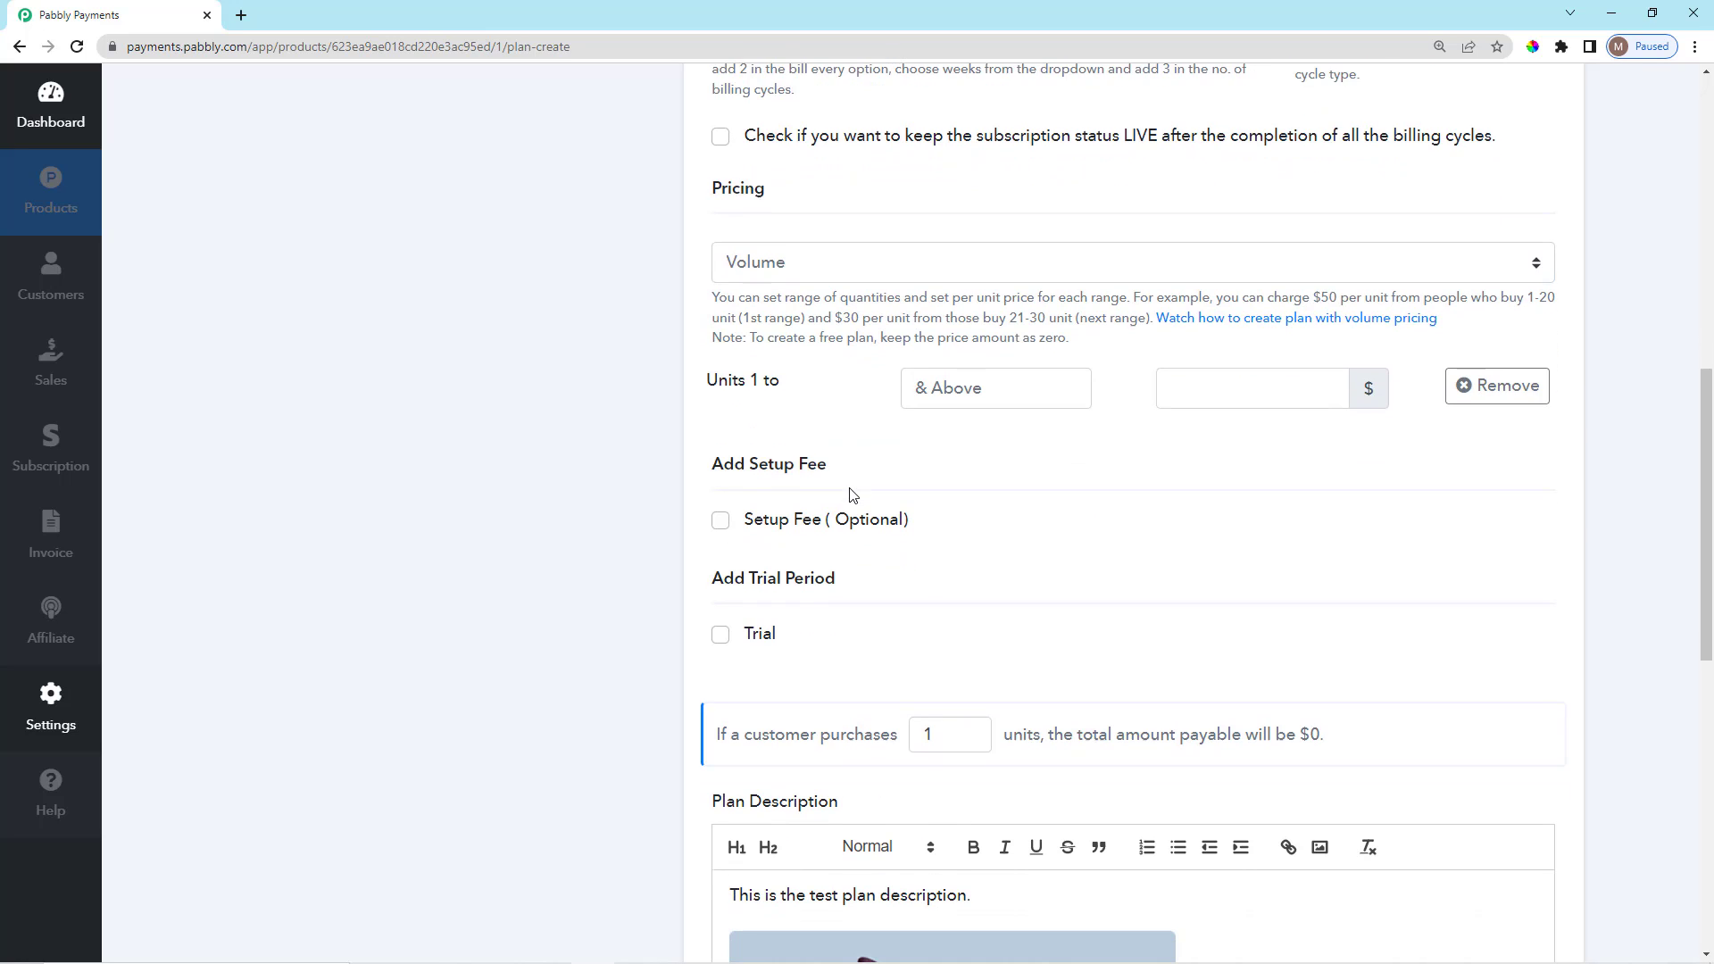
scroll(849, 482, "up", 1)
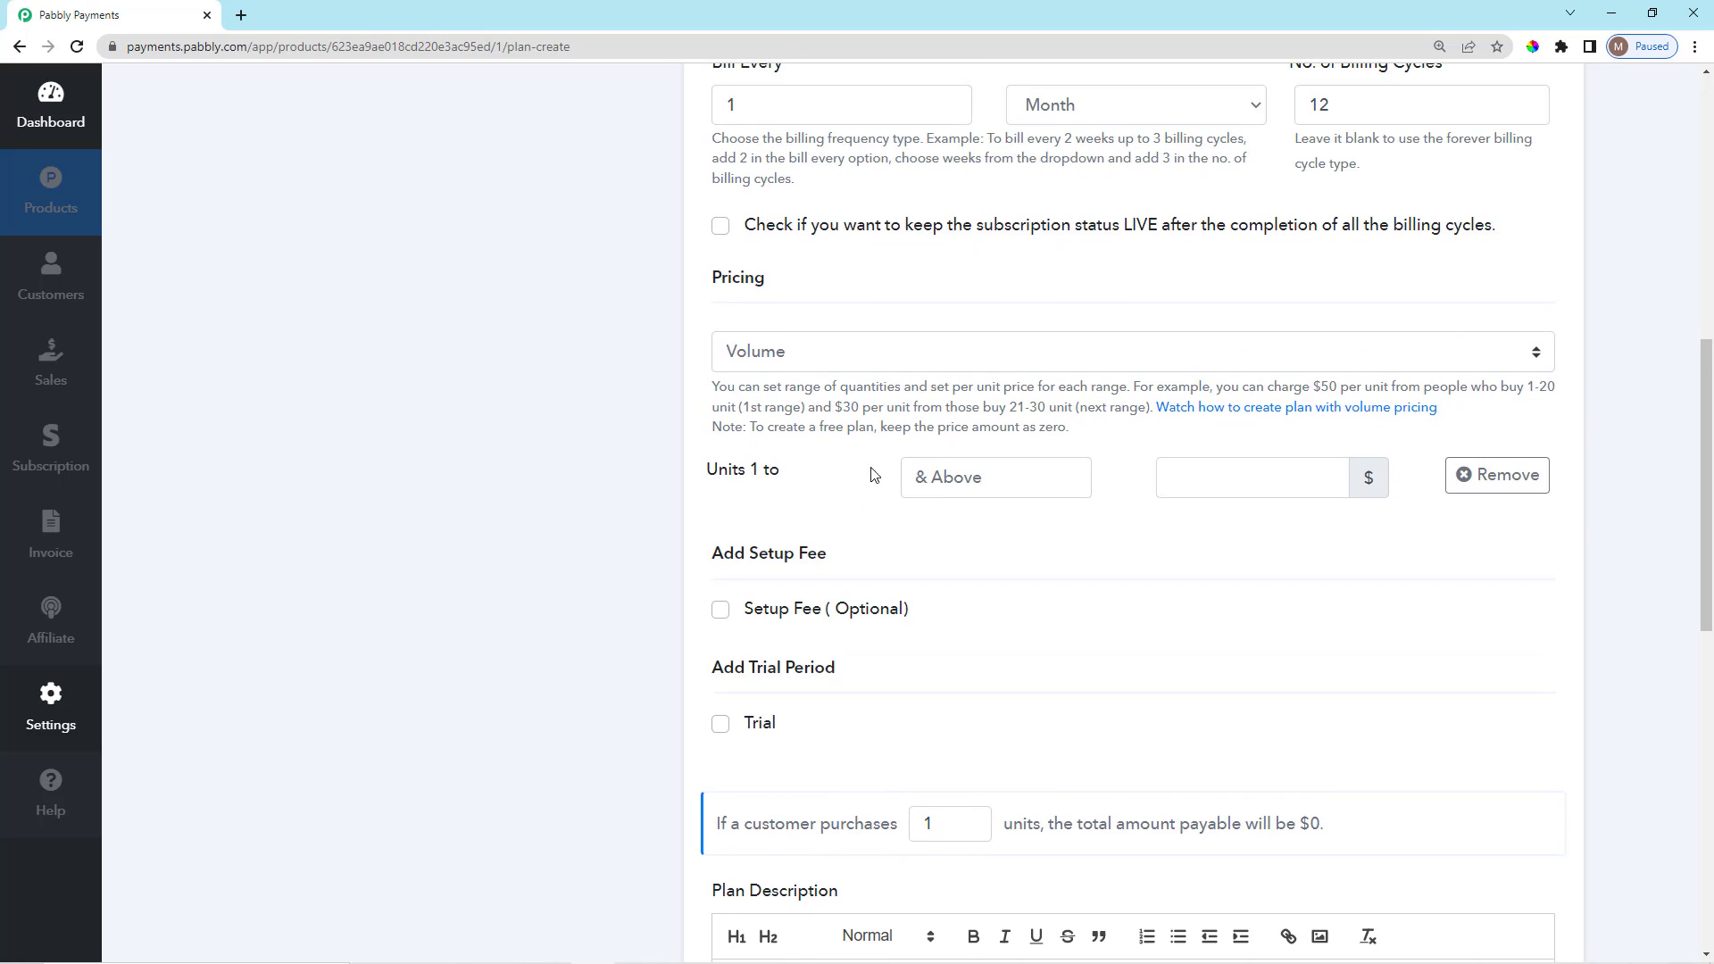
scroll(987, 456, "down", 1)
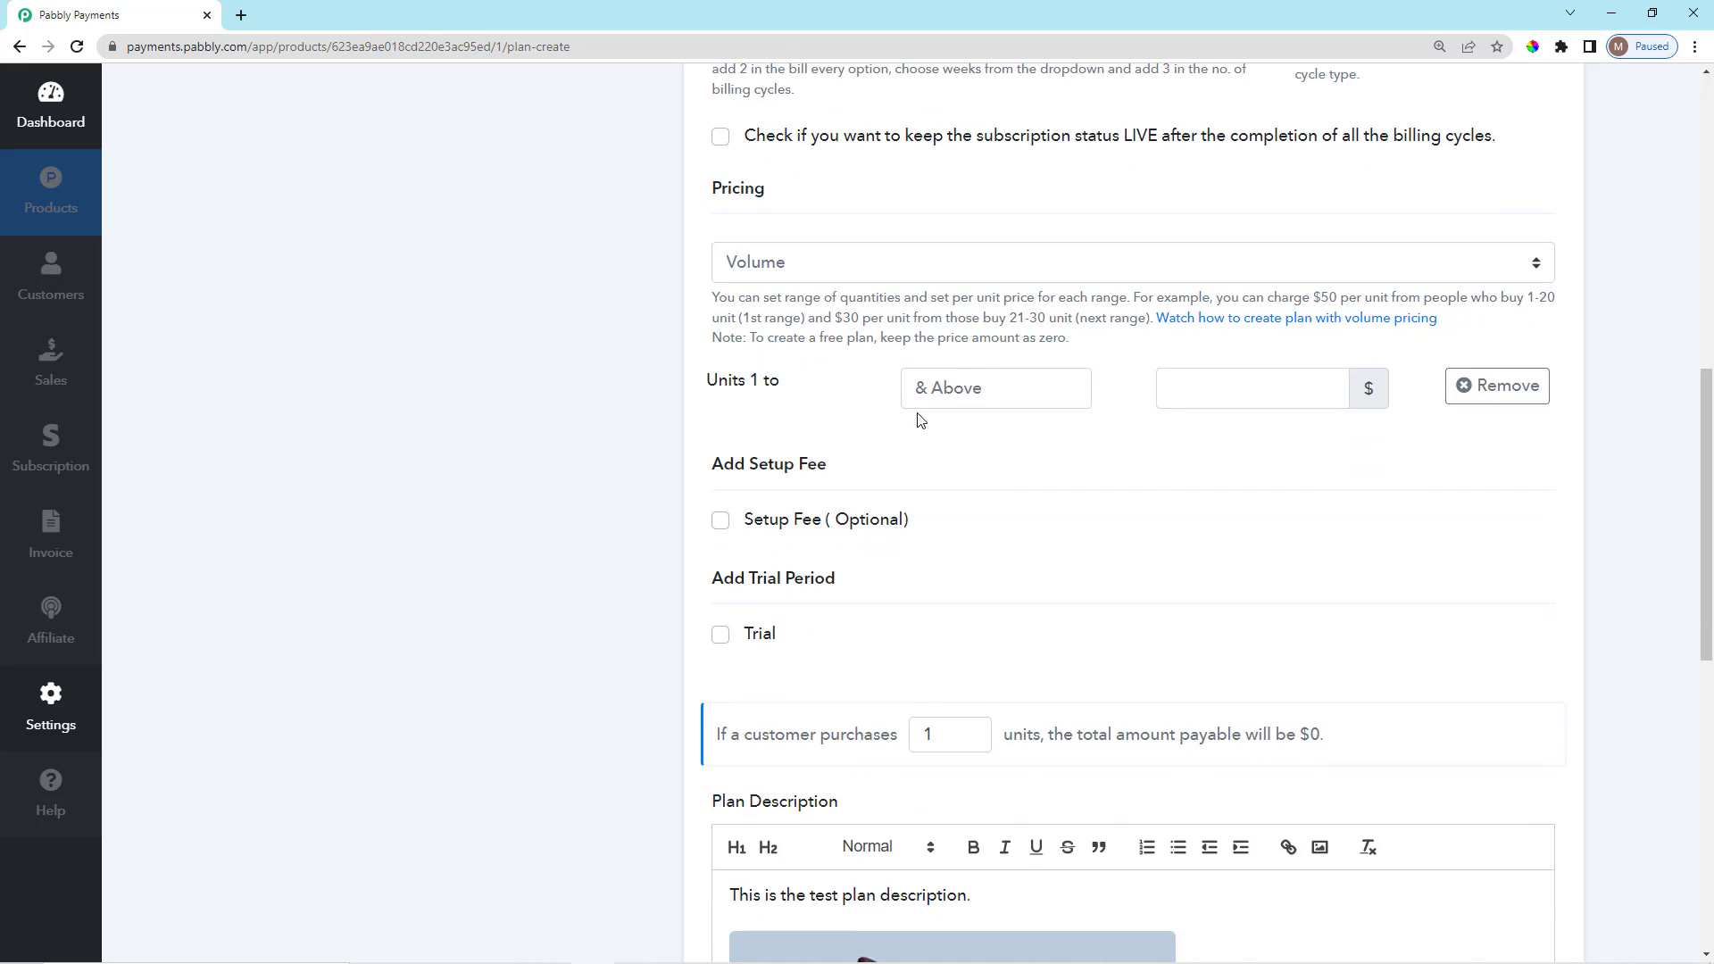
scroll(919, 420, "up", 2)
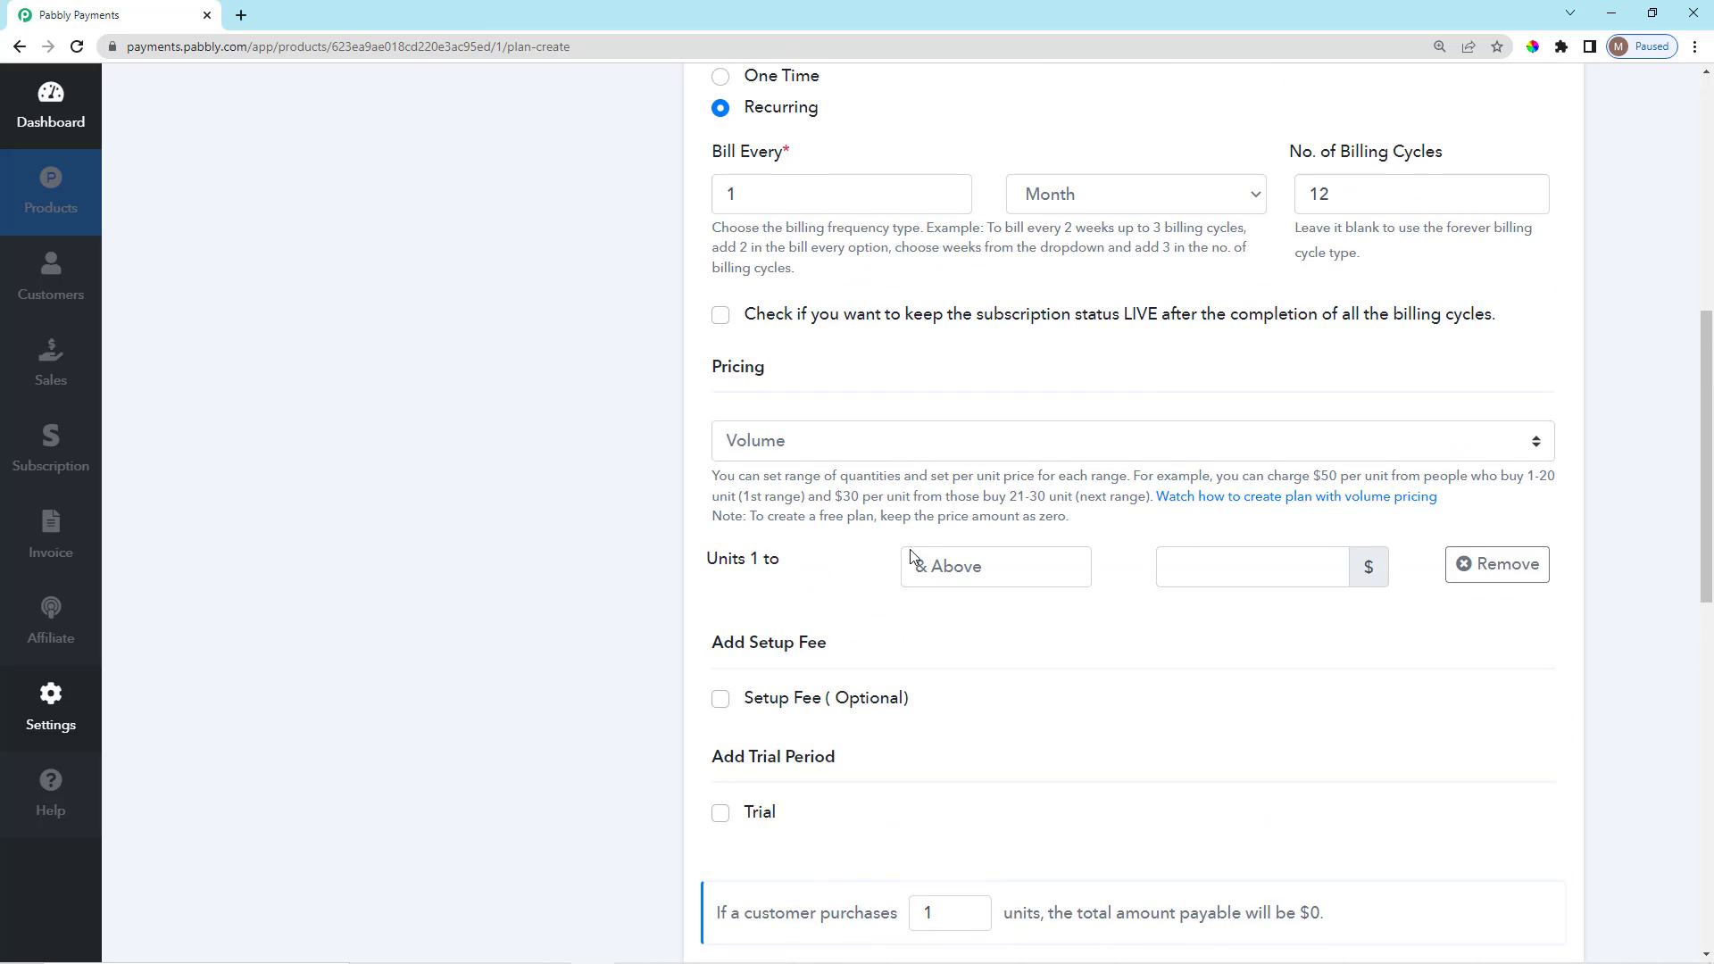
scroll(902, 567, "down", 1)
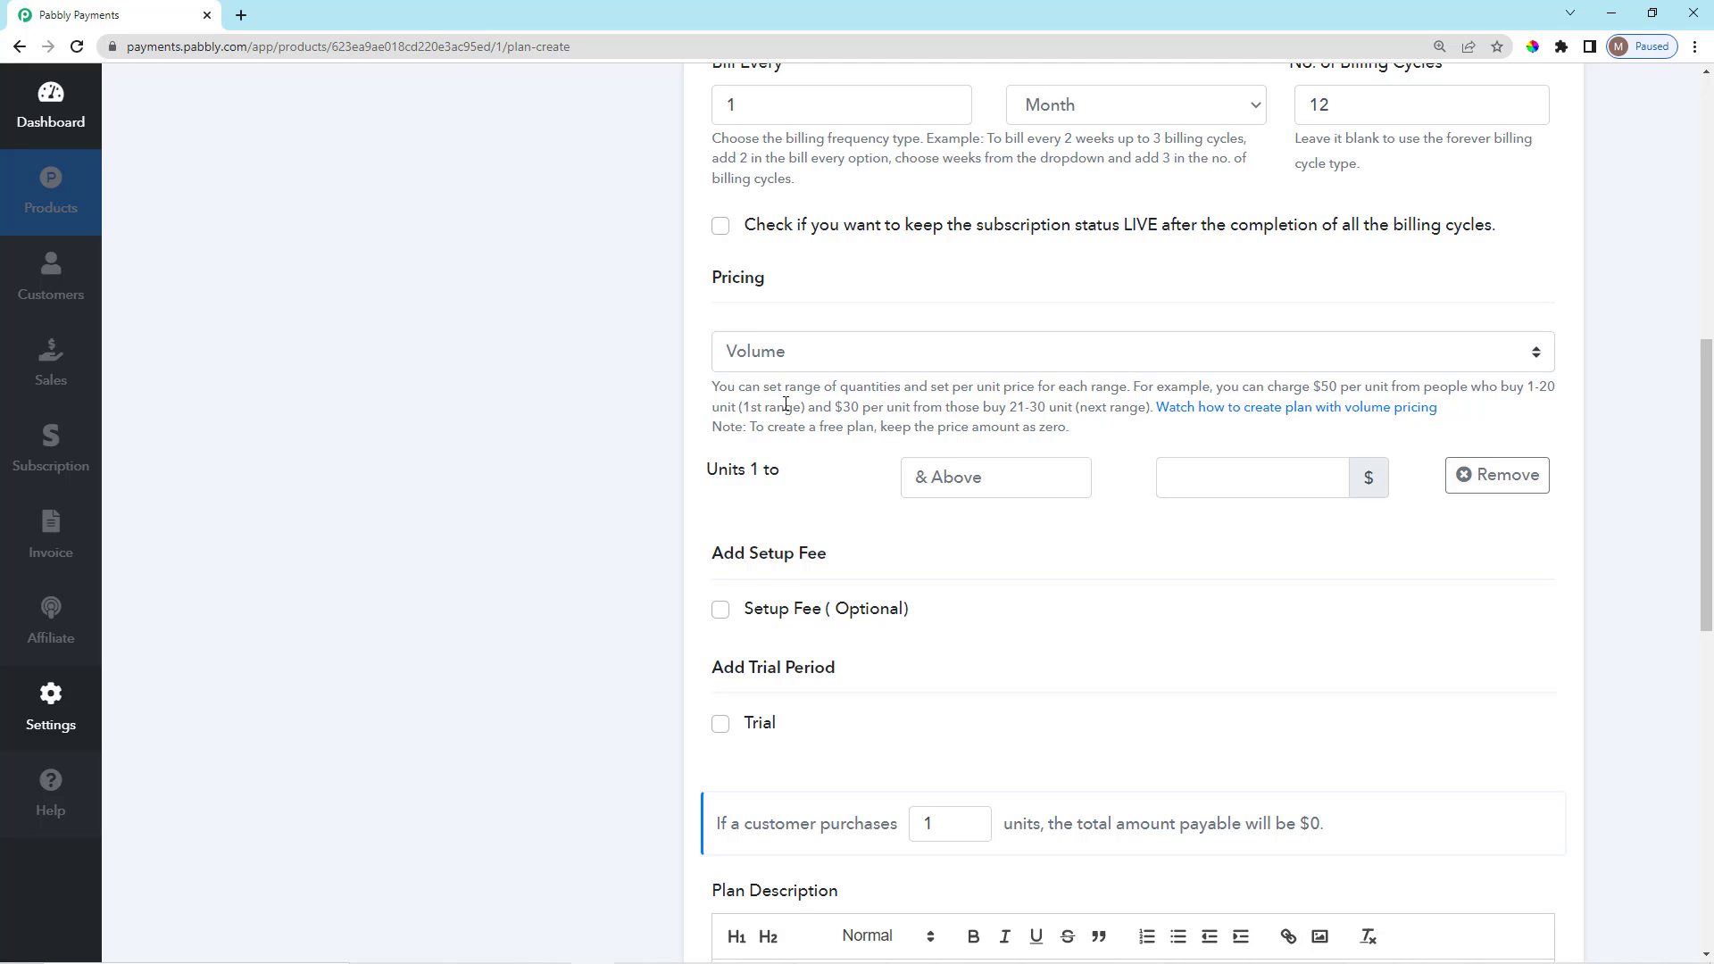
Fill the volume ranges: units 1–10 at $10, 11–20 at $8, 21 and above at $5.
left_click(961, 478)
type("10")
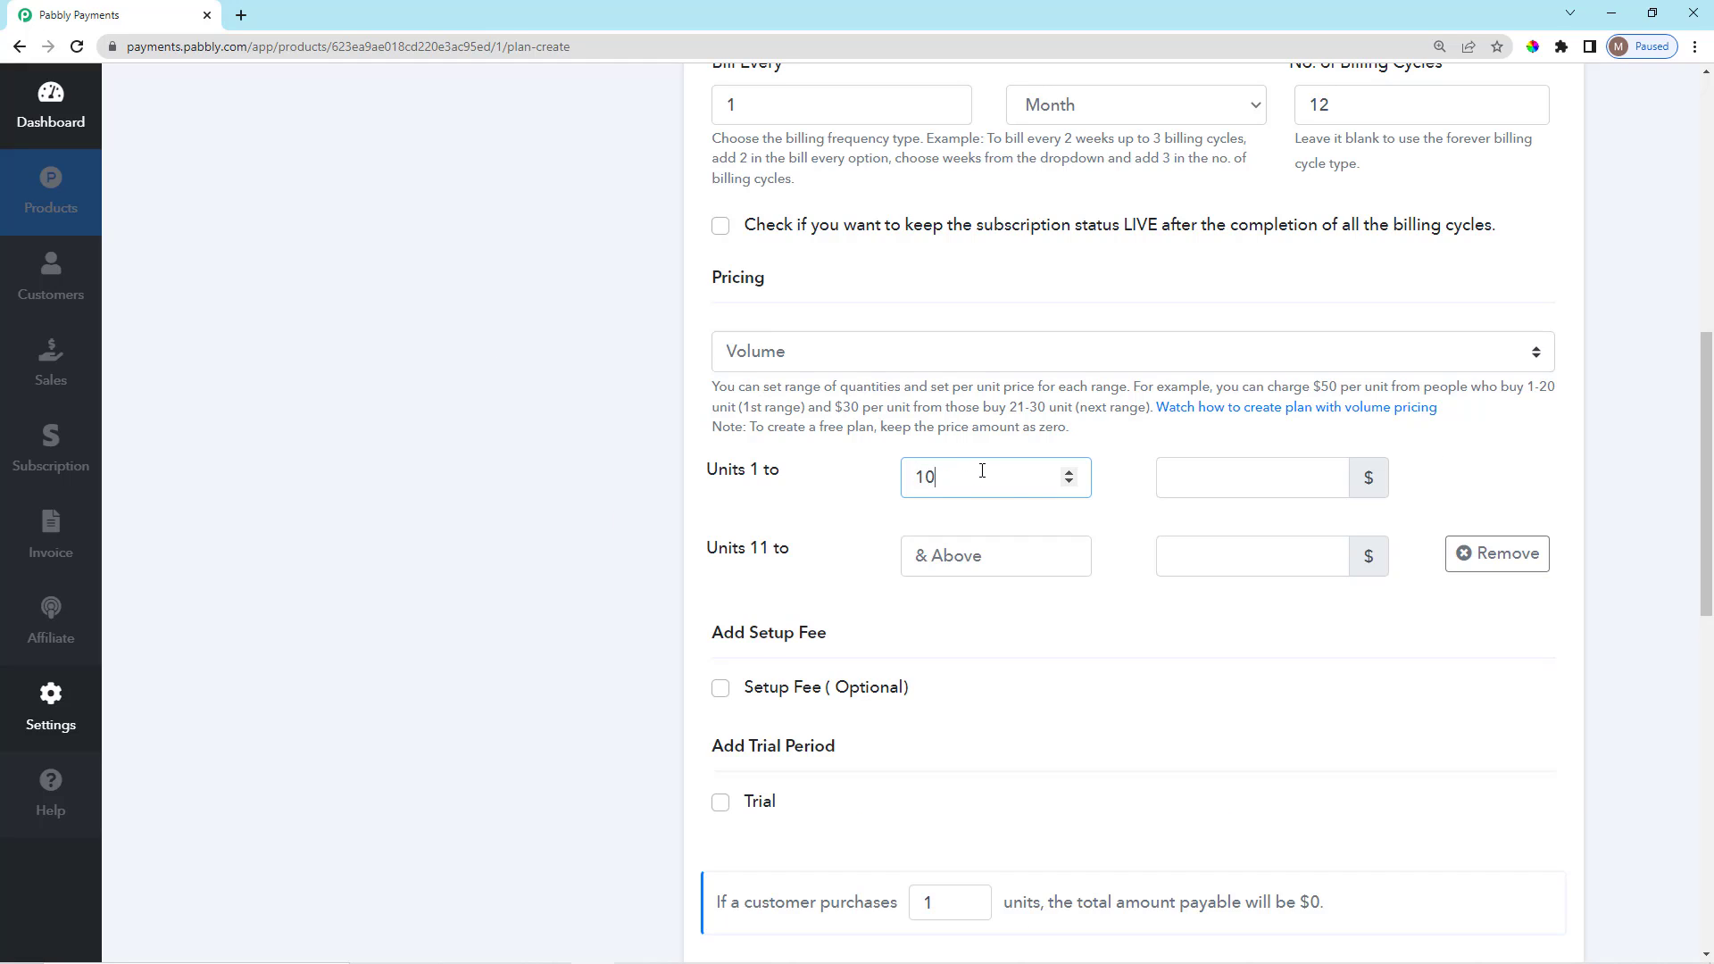
left_click(1216, 479)
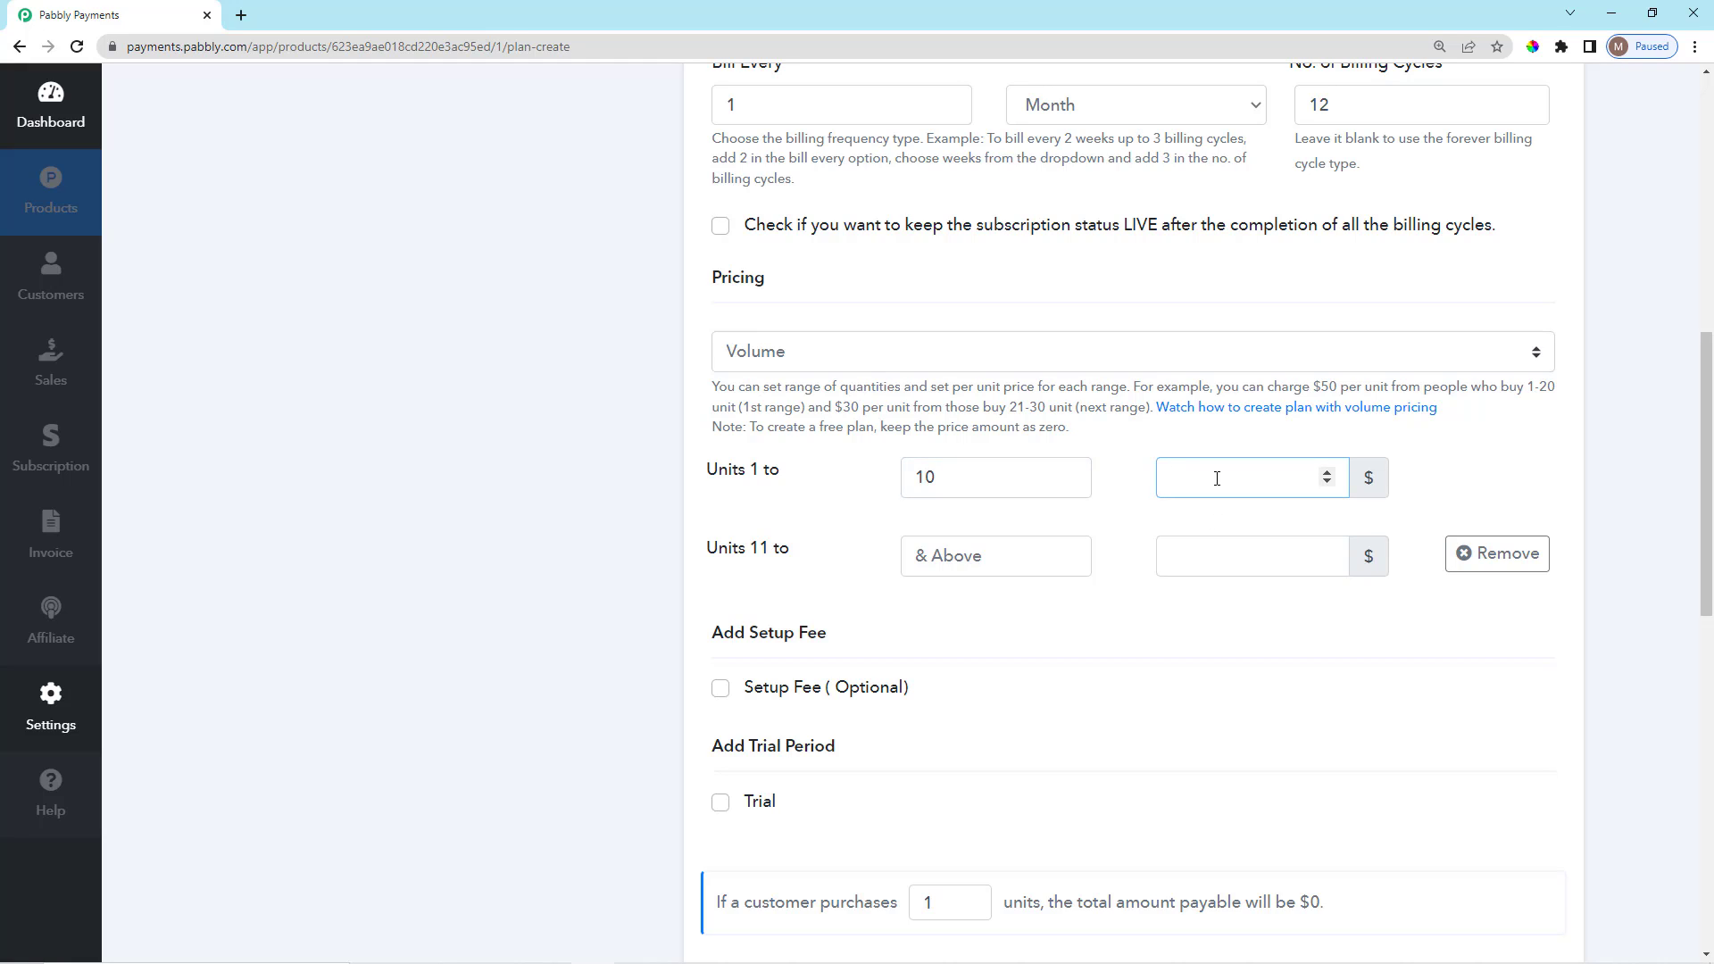
type("10")
left_click(966, 550)
type("20")
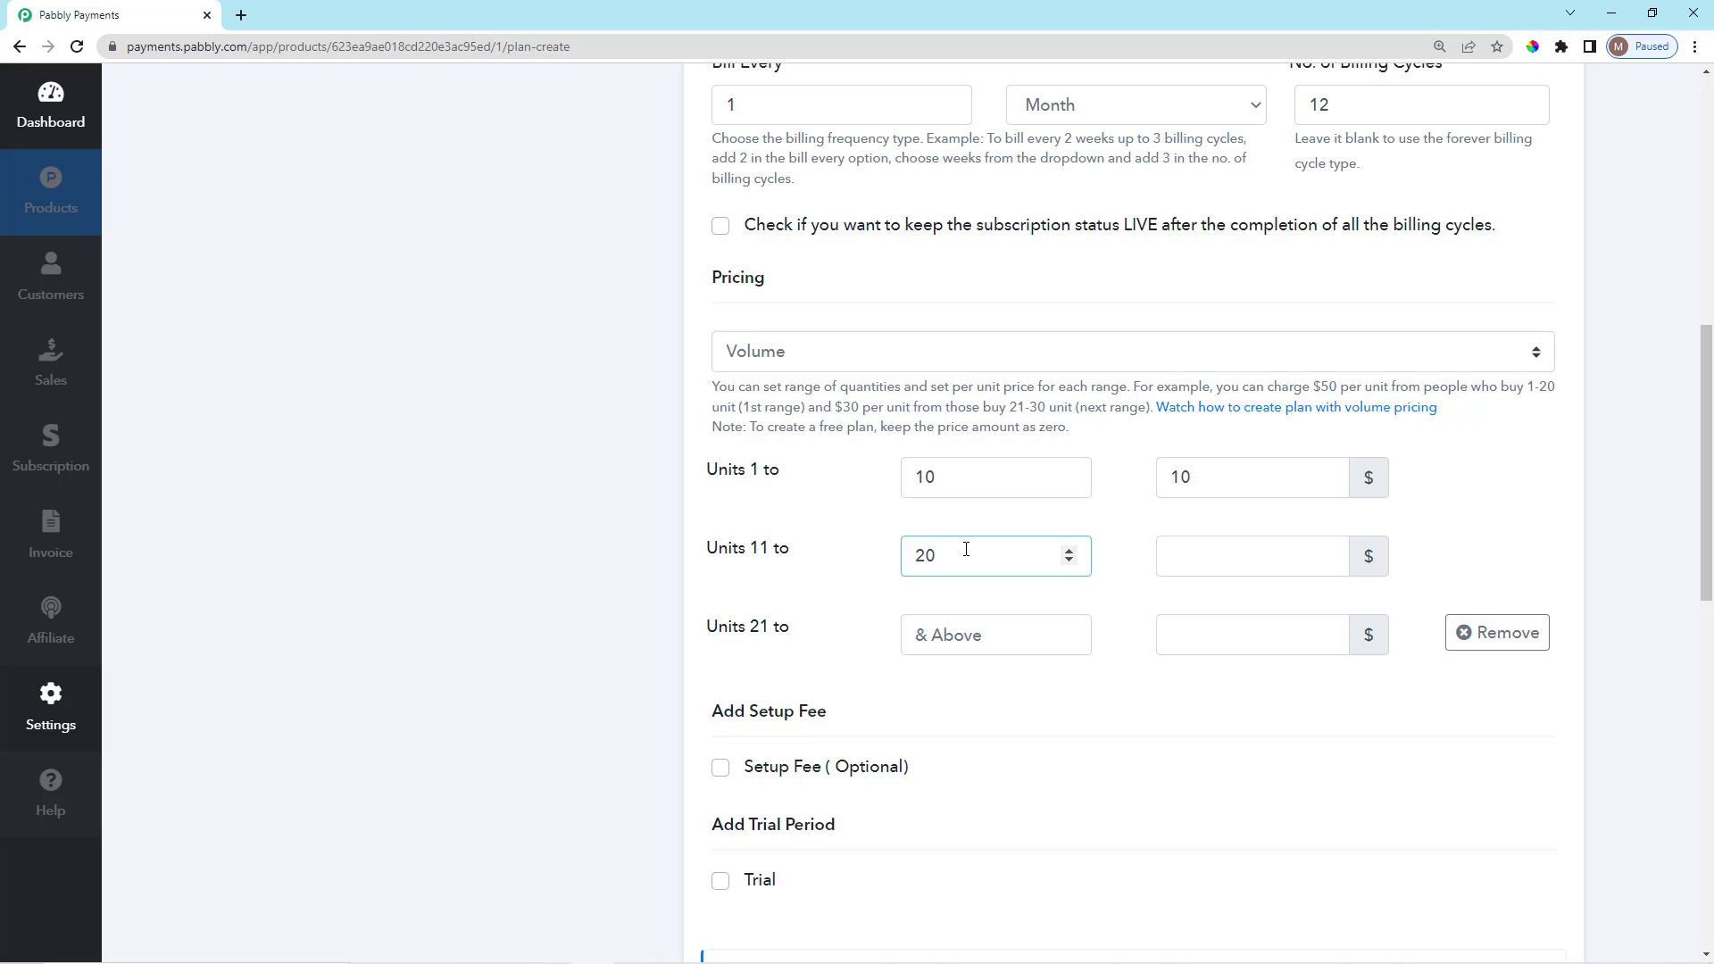
left_click(1195, 558)
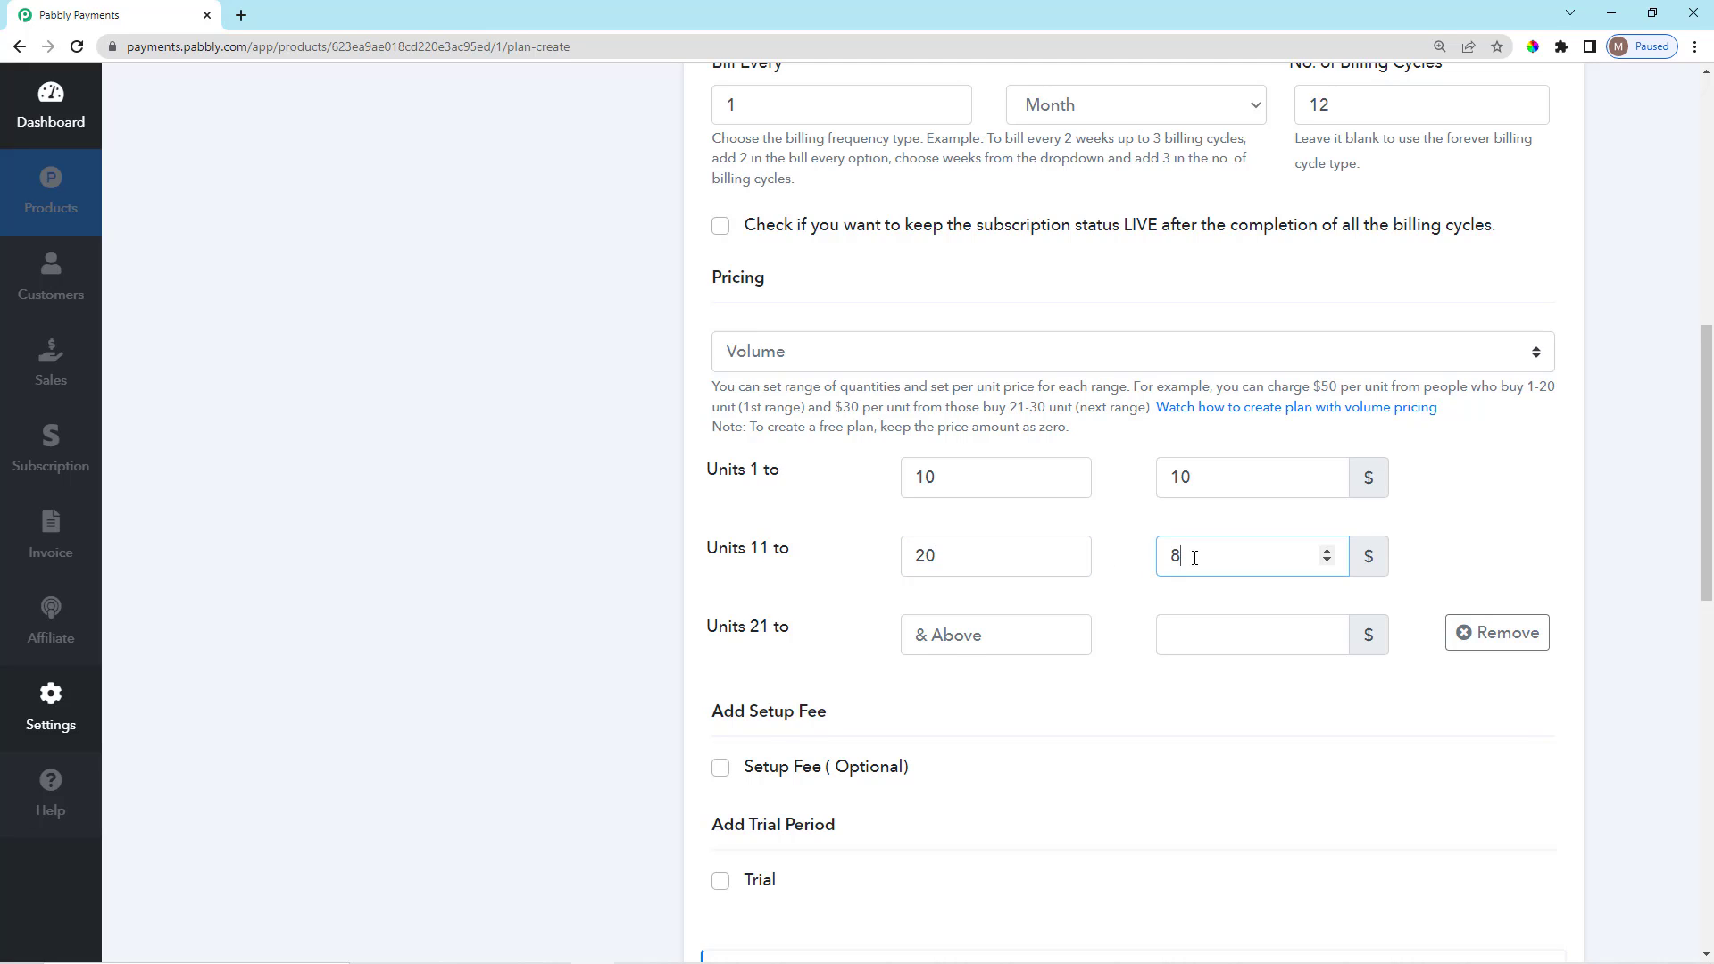
type("8")
left_click(1010, 639)
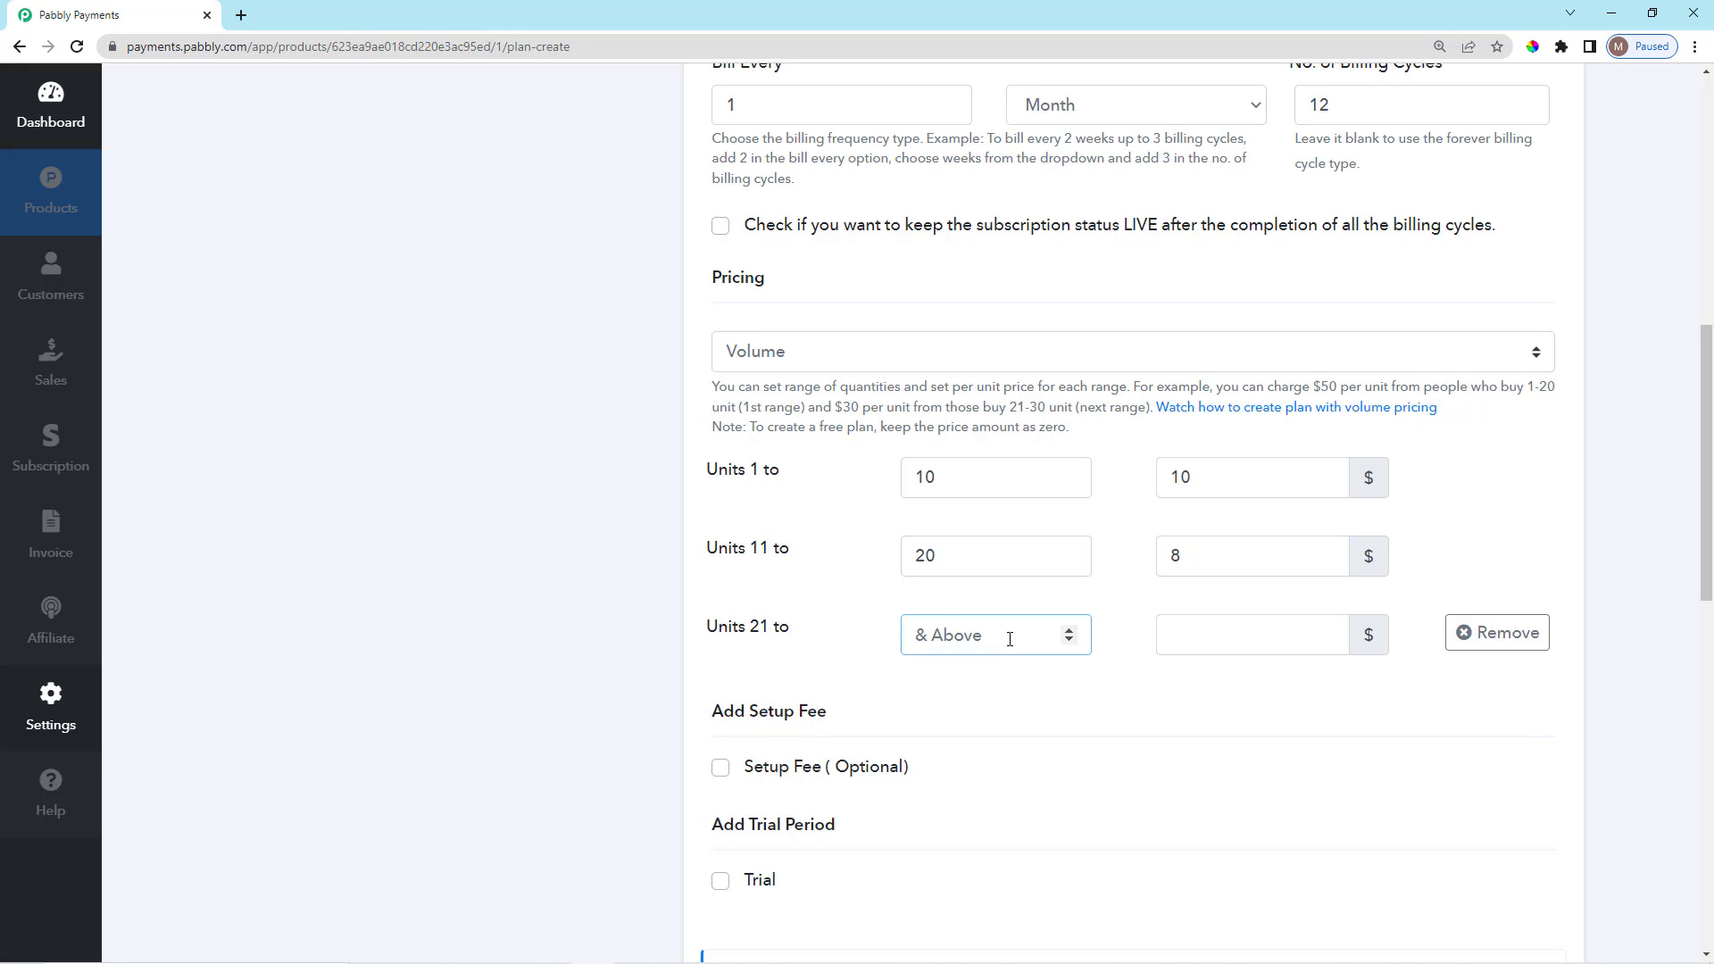
left_click(1203, 637)
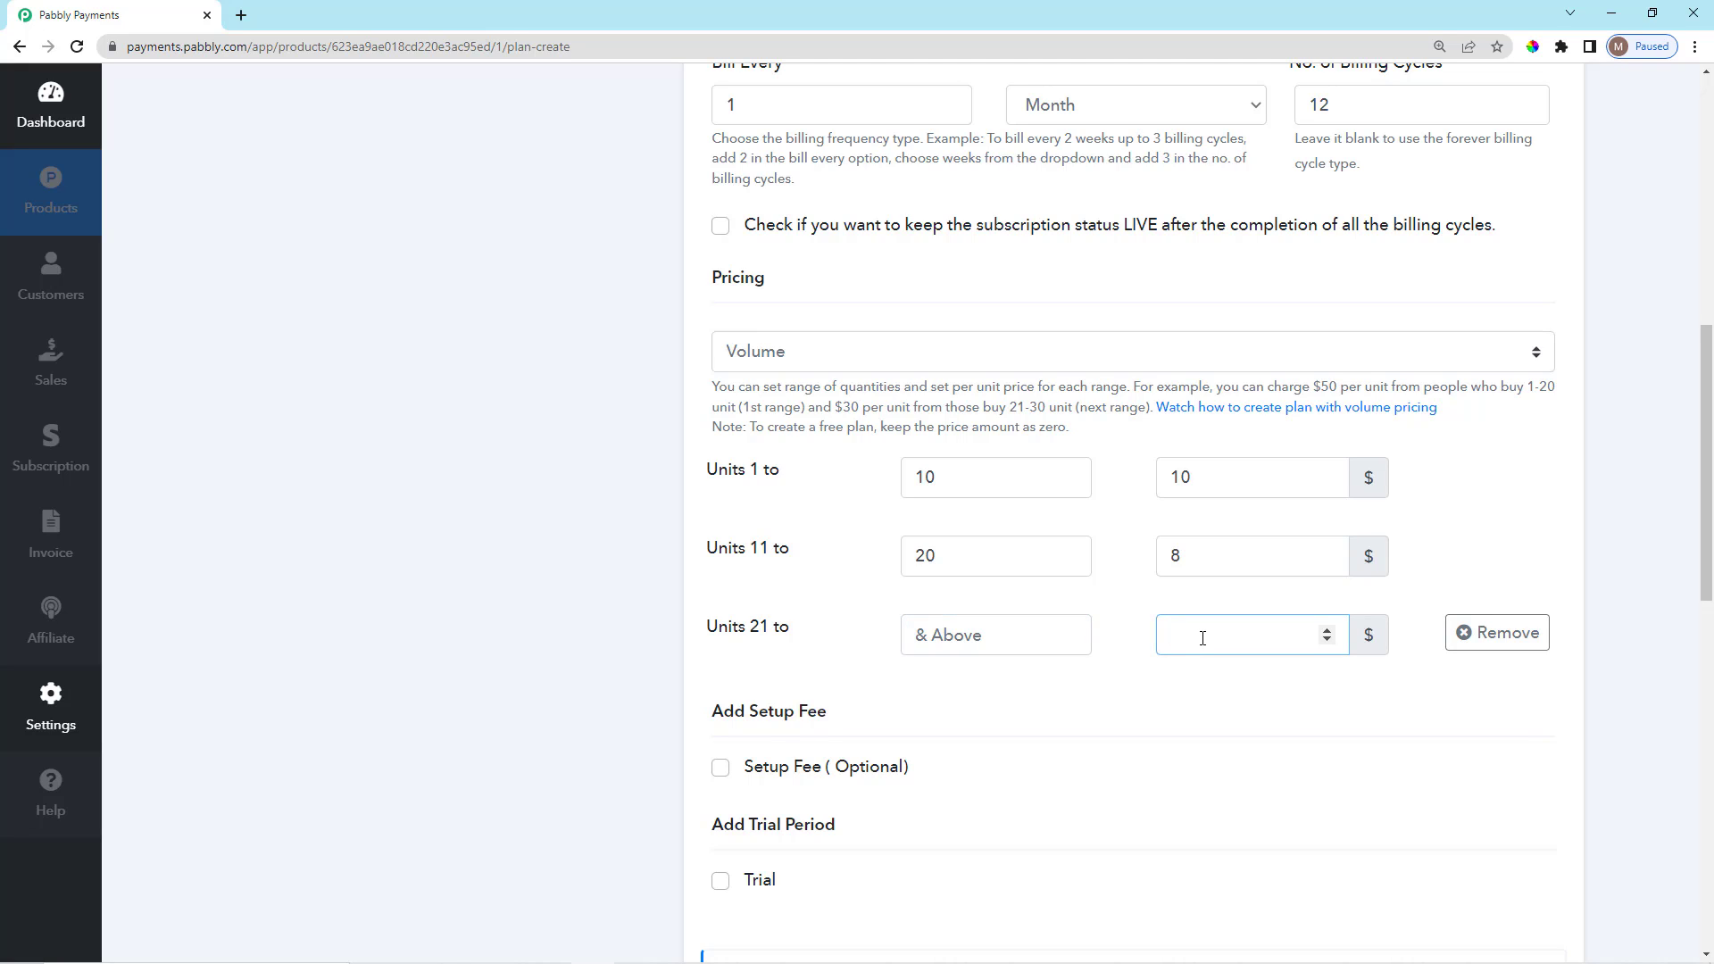
left_click(428, 518)
Review the entered volume prices $10, $8 and $5 and the 'Units 11 to' label.
double_click(1180, 477)
left_click(823, 497)
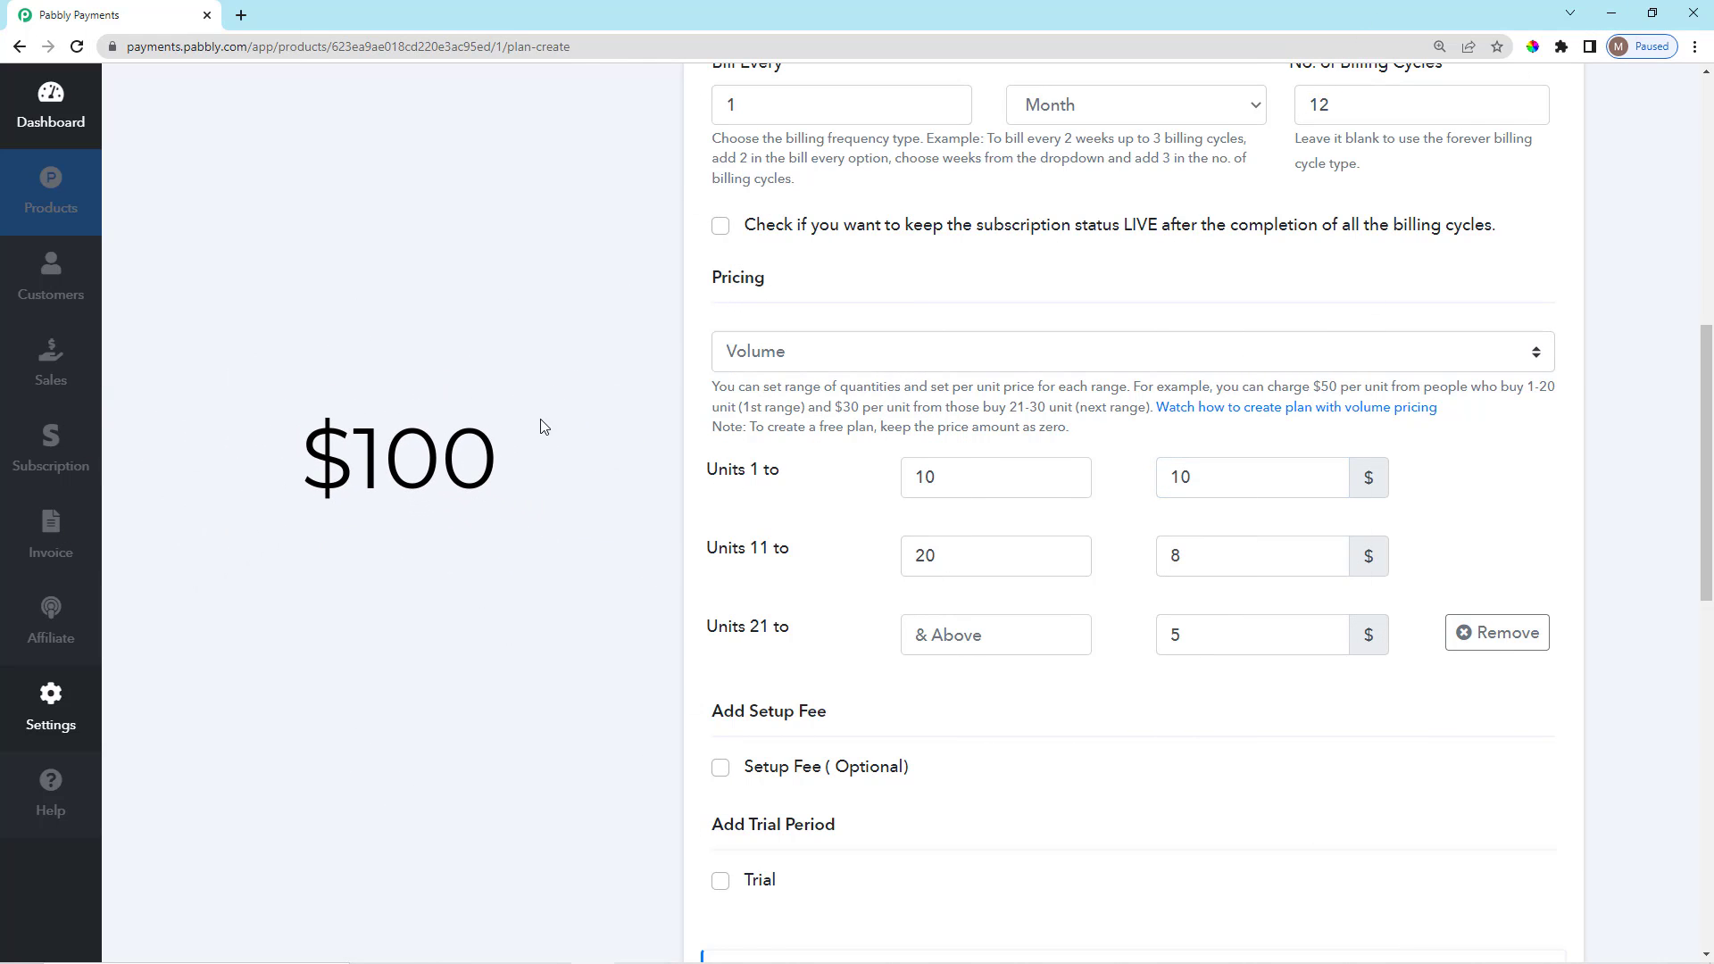
scroll(716, 527, "down", 1)
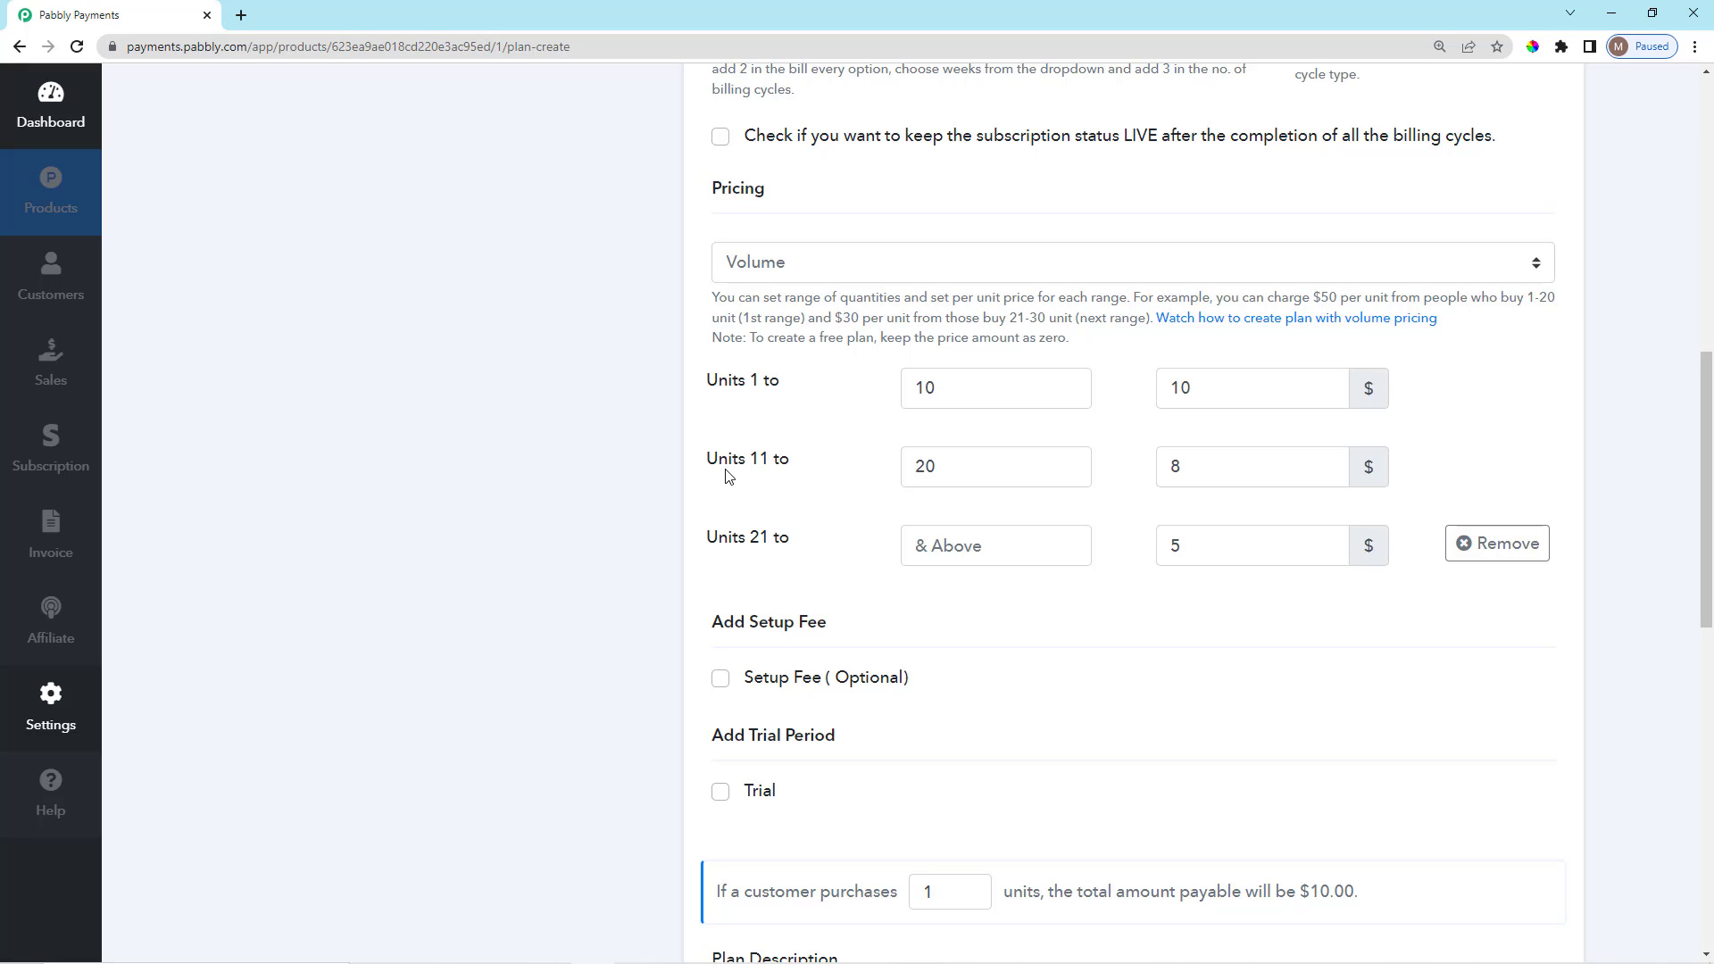
left_click_drag(706, 465, 815, 470)
left_click(874, 477)
scroll(1184, 424, "down", 1)
double_click(1169, 387)
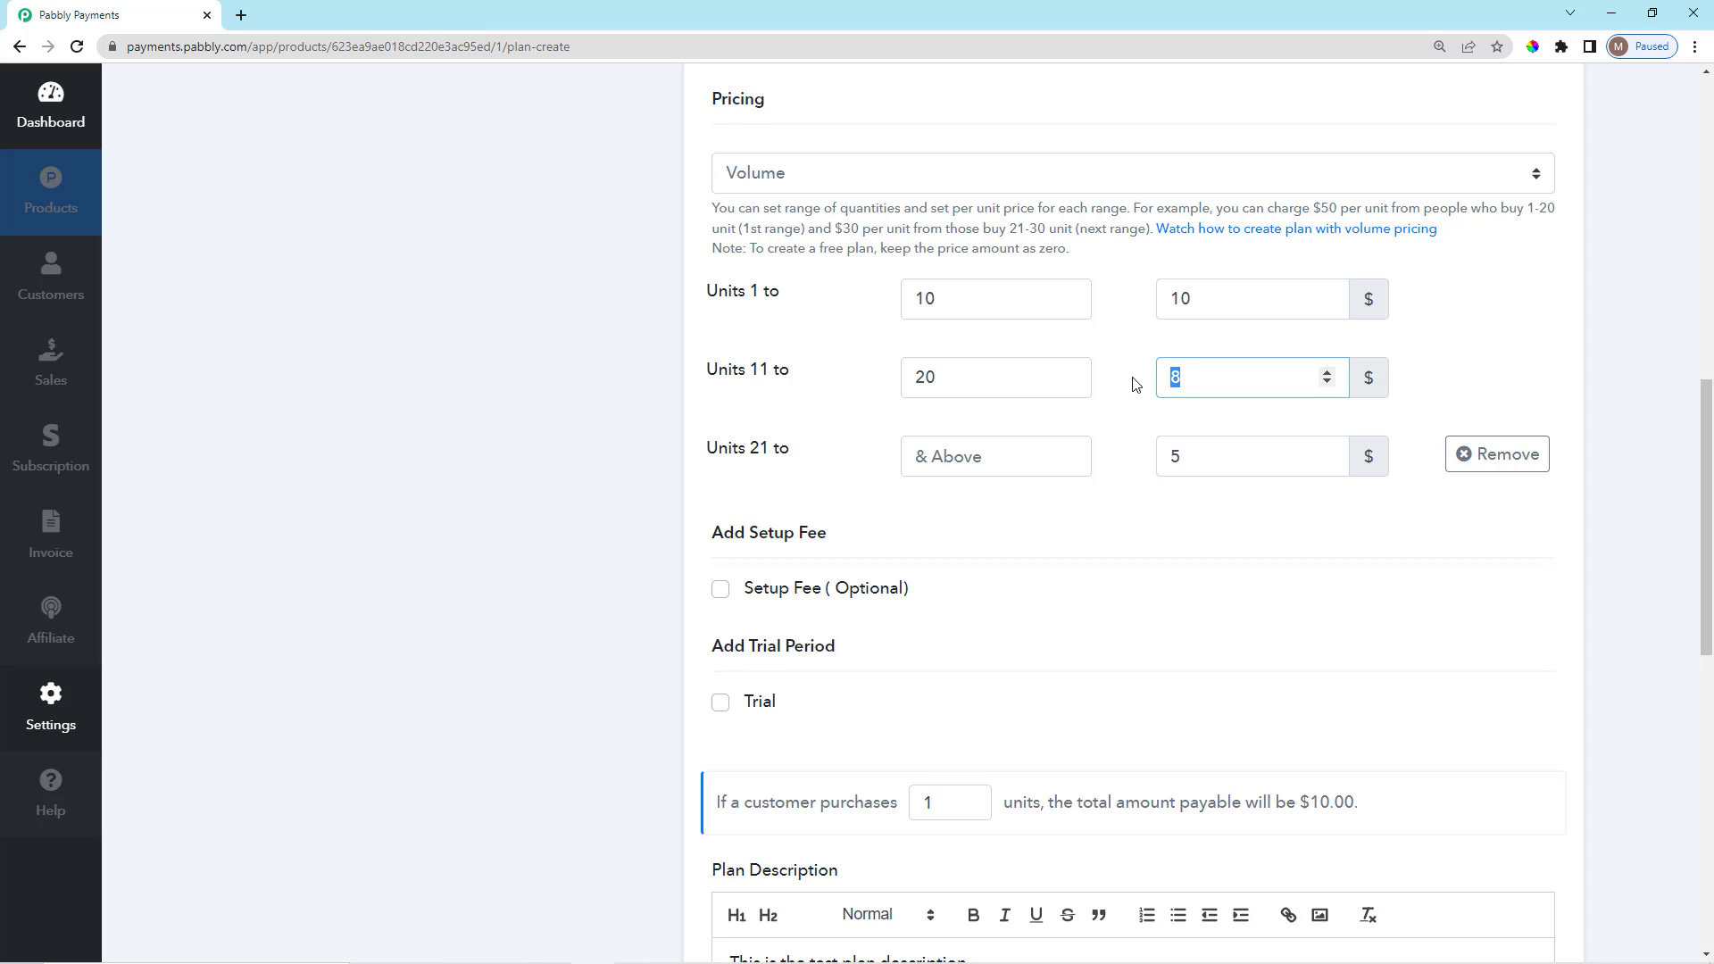
left_click(1131, 382)
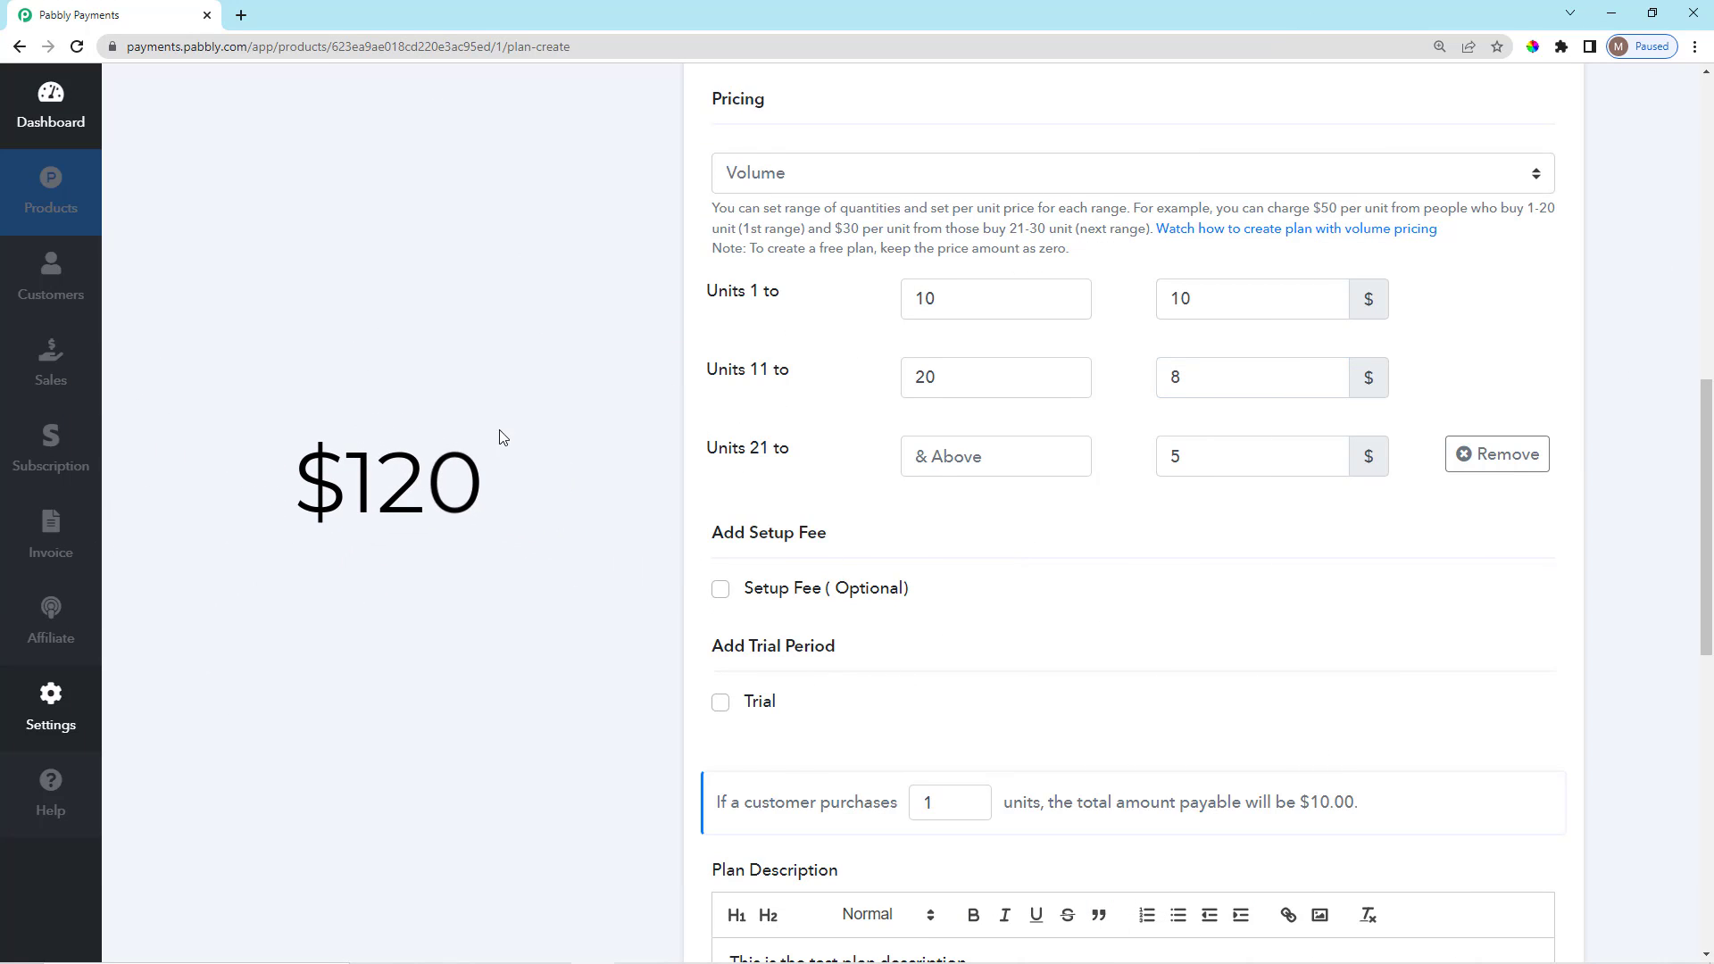
scroll(608, 532, "down", 1)
scroll(611, 533, "up", 1)
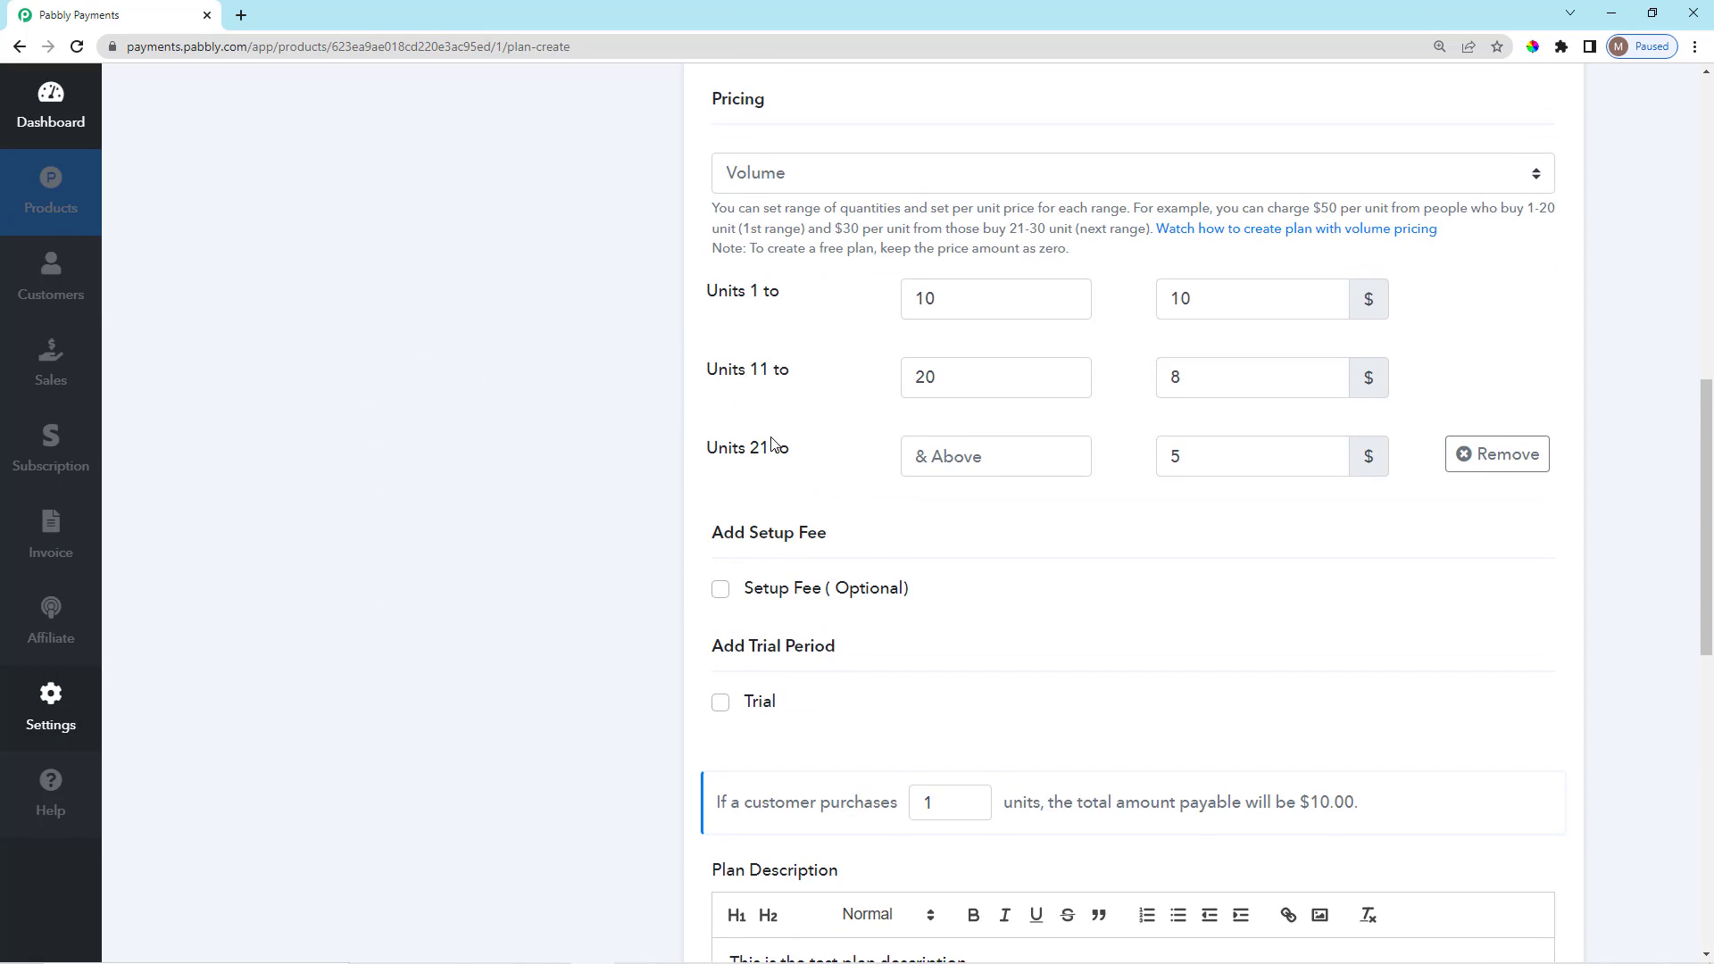
left_click_drag(1185, 457, 1169, 460)
left_click(1143, 475)
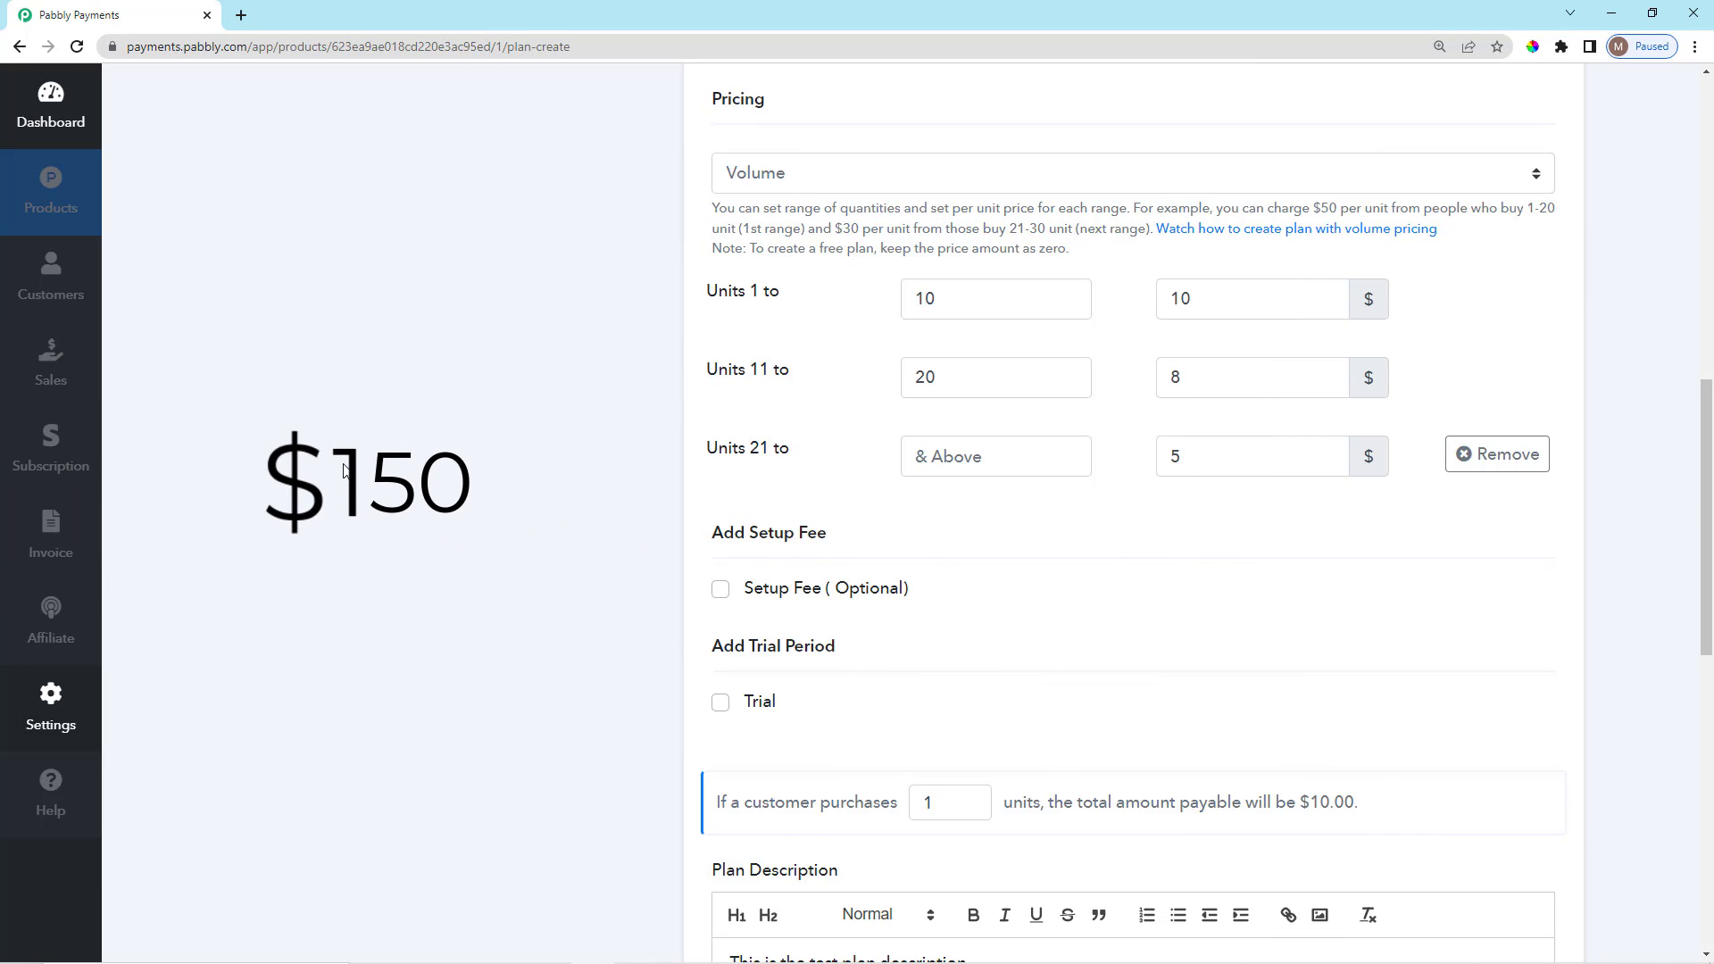
scroll(528, 515, "up", 2)
scroll(535, 535, "up", 2)
scroll(566, 574, "down", 3)
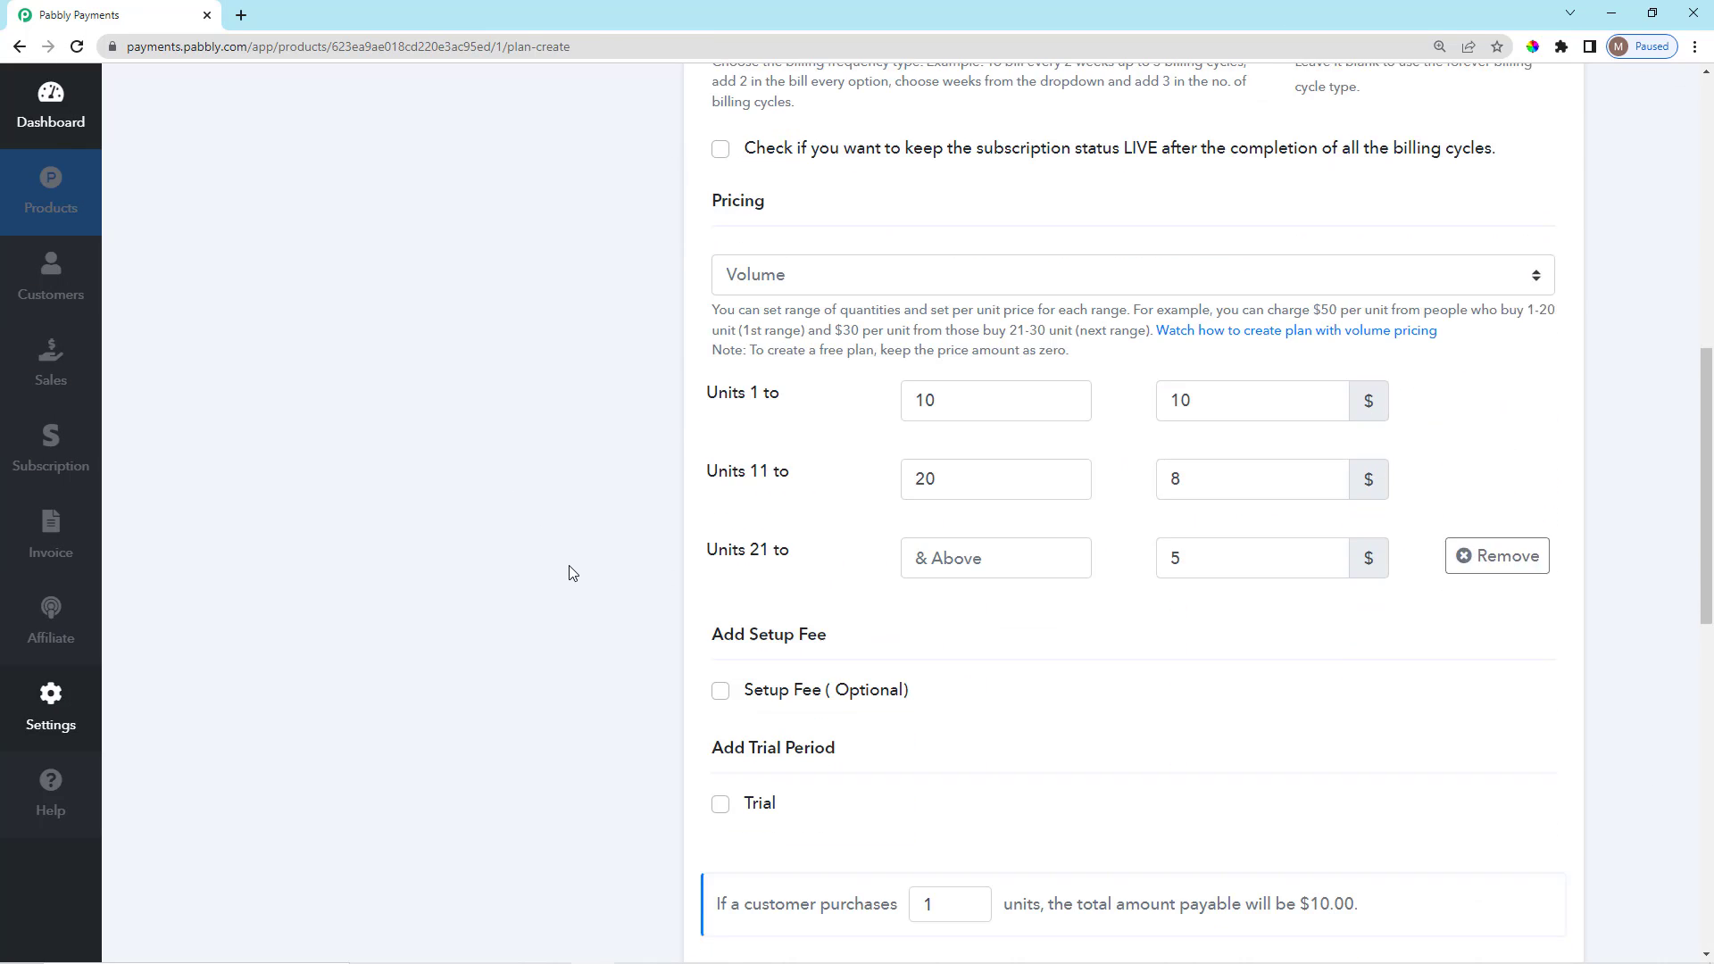
scroll(879, 303, "down", 2)
scroll(902, 349, "up", 3)
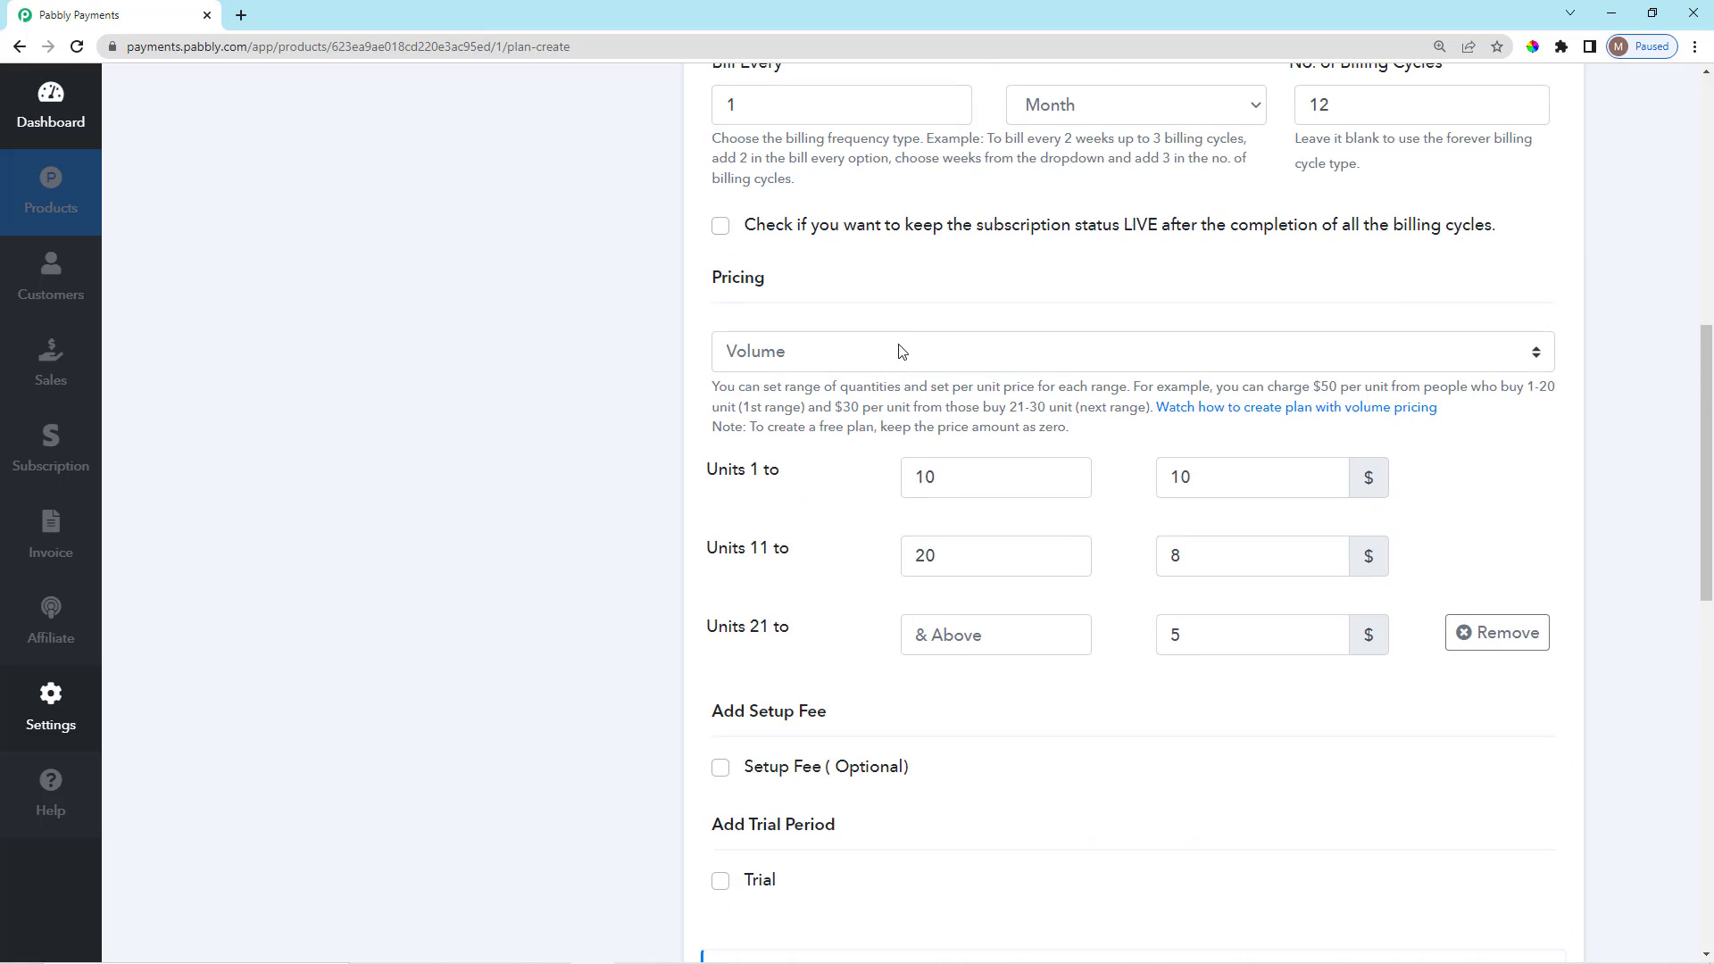
Change the plan's pricing type from Volume to Tiered.
left_click(938, 362)
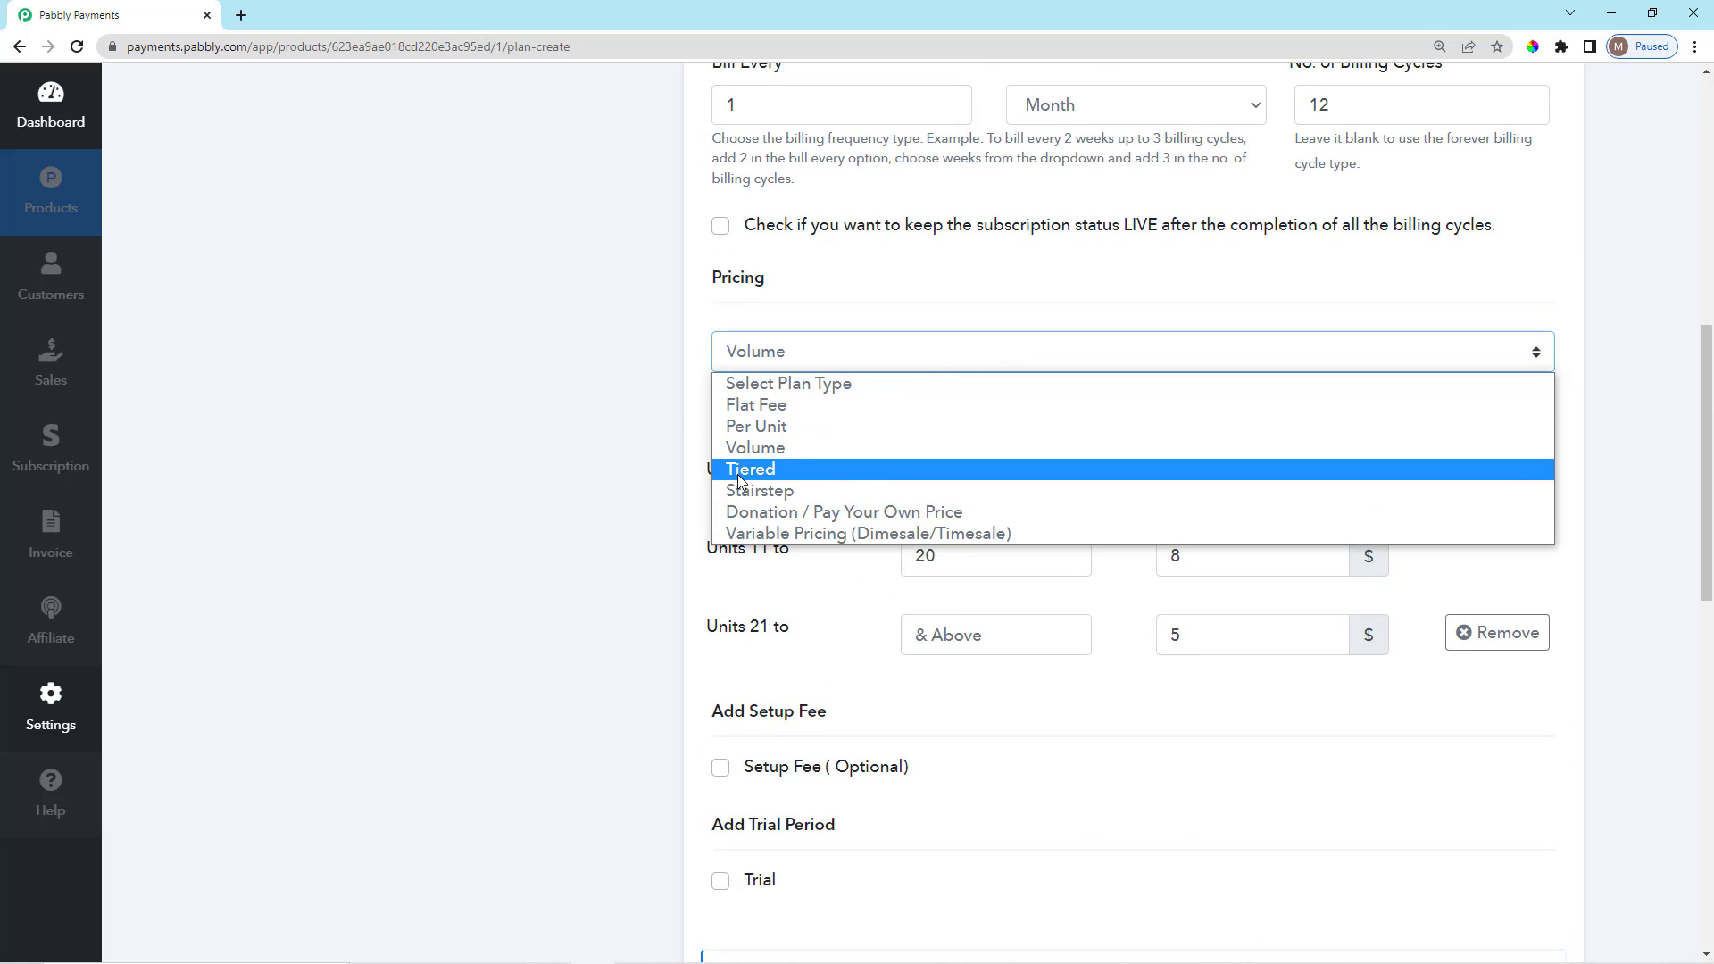
left_click(739, 475)
left_click(858, 407)
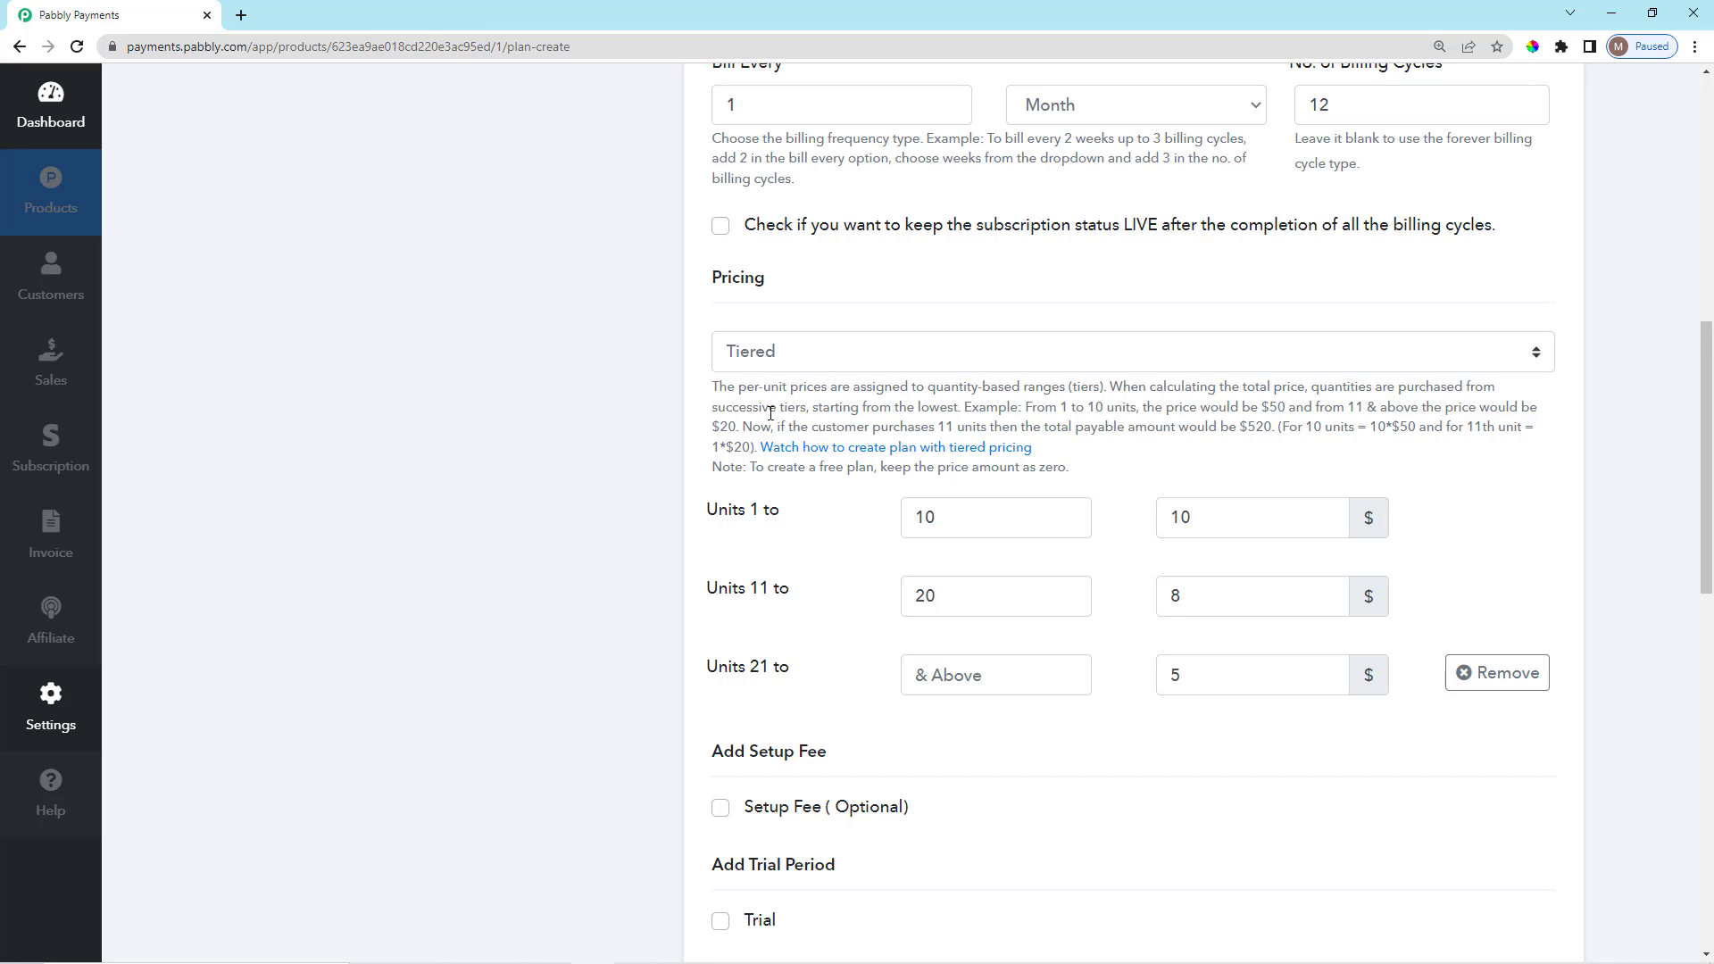
scroll(770, 412, "down", 1)
scroll(790, 449, "up", 1)
Highlight the Tiered explanation, the 10-unit limit, and the $8 and $5 prices.
left_click_drag(717, 390, 1110, 393)
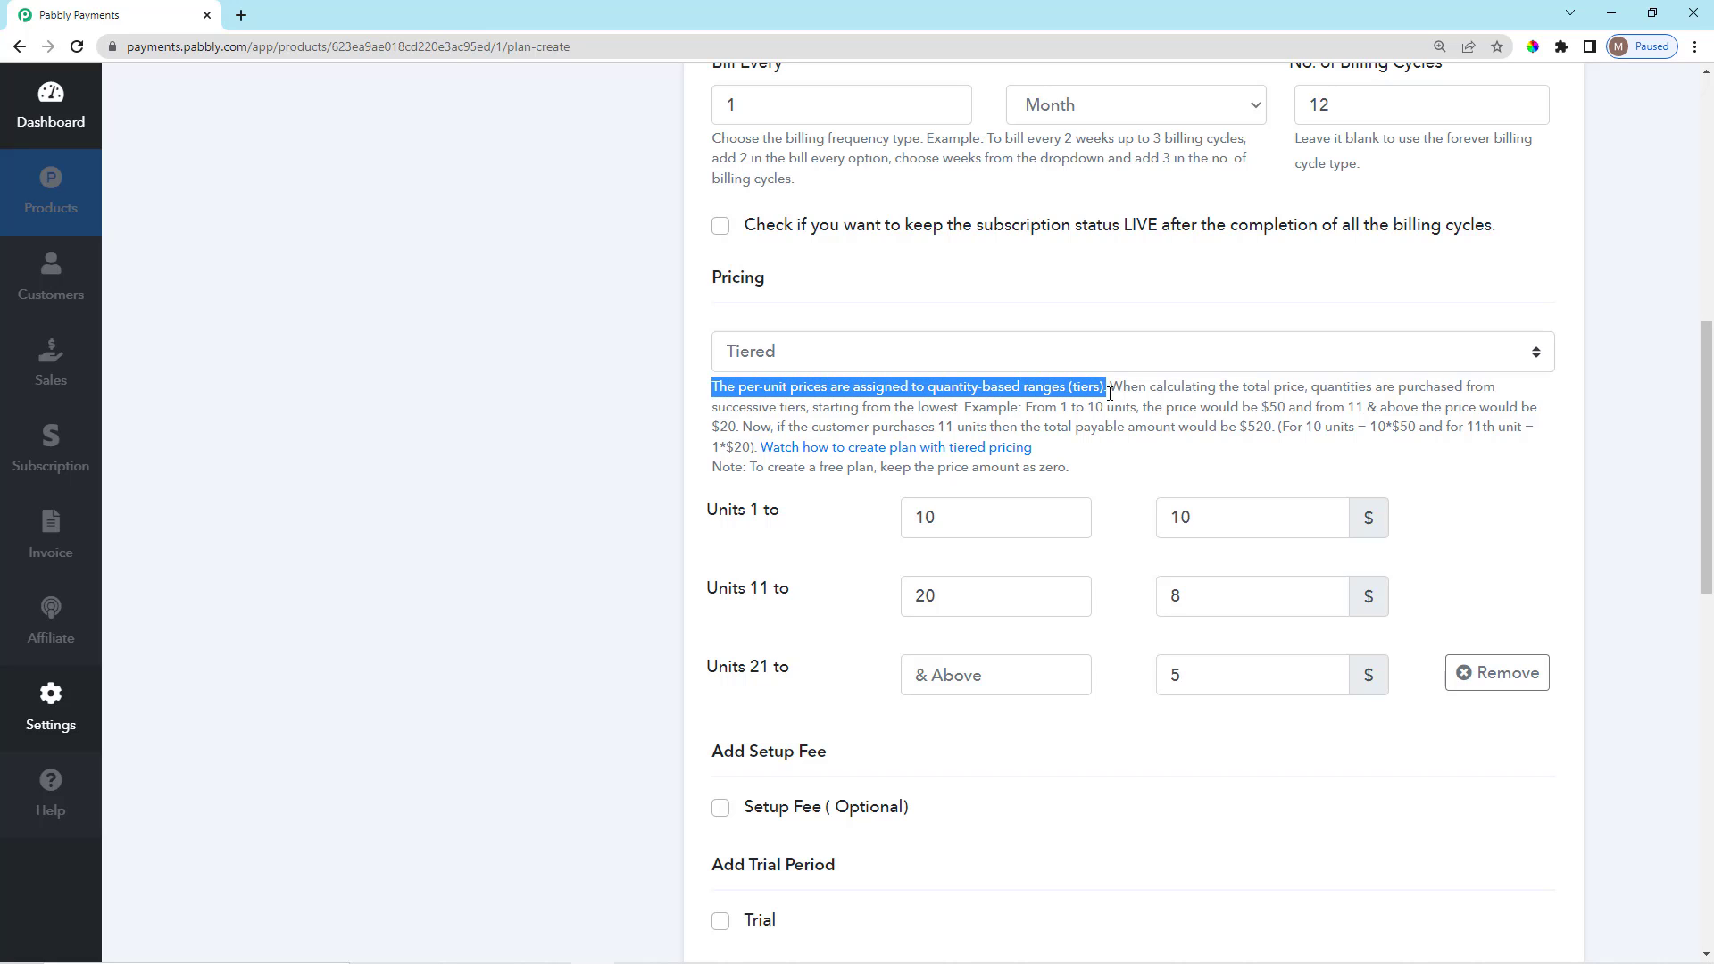
left_click(1167, 393)
scroll(1109, 447, "down", 2)
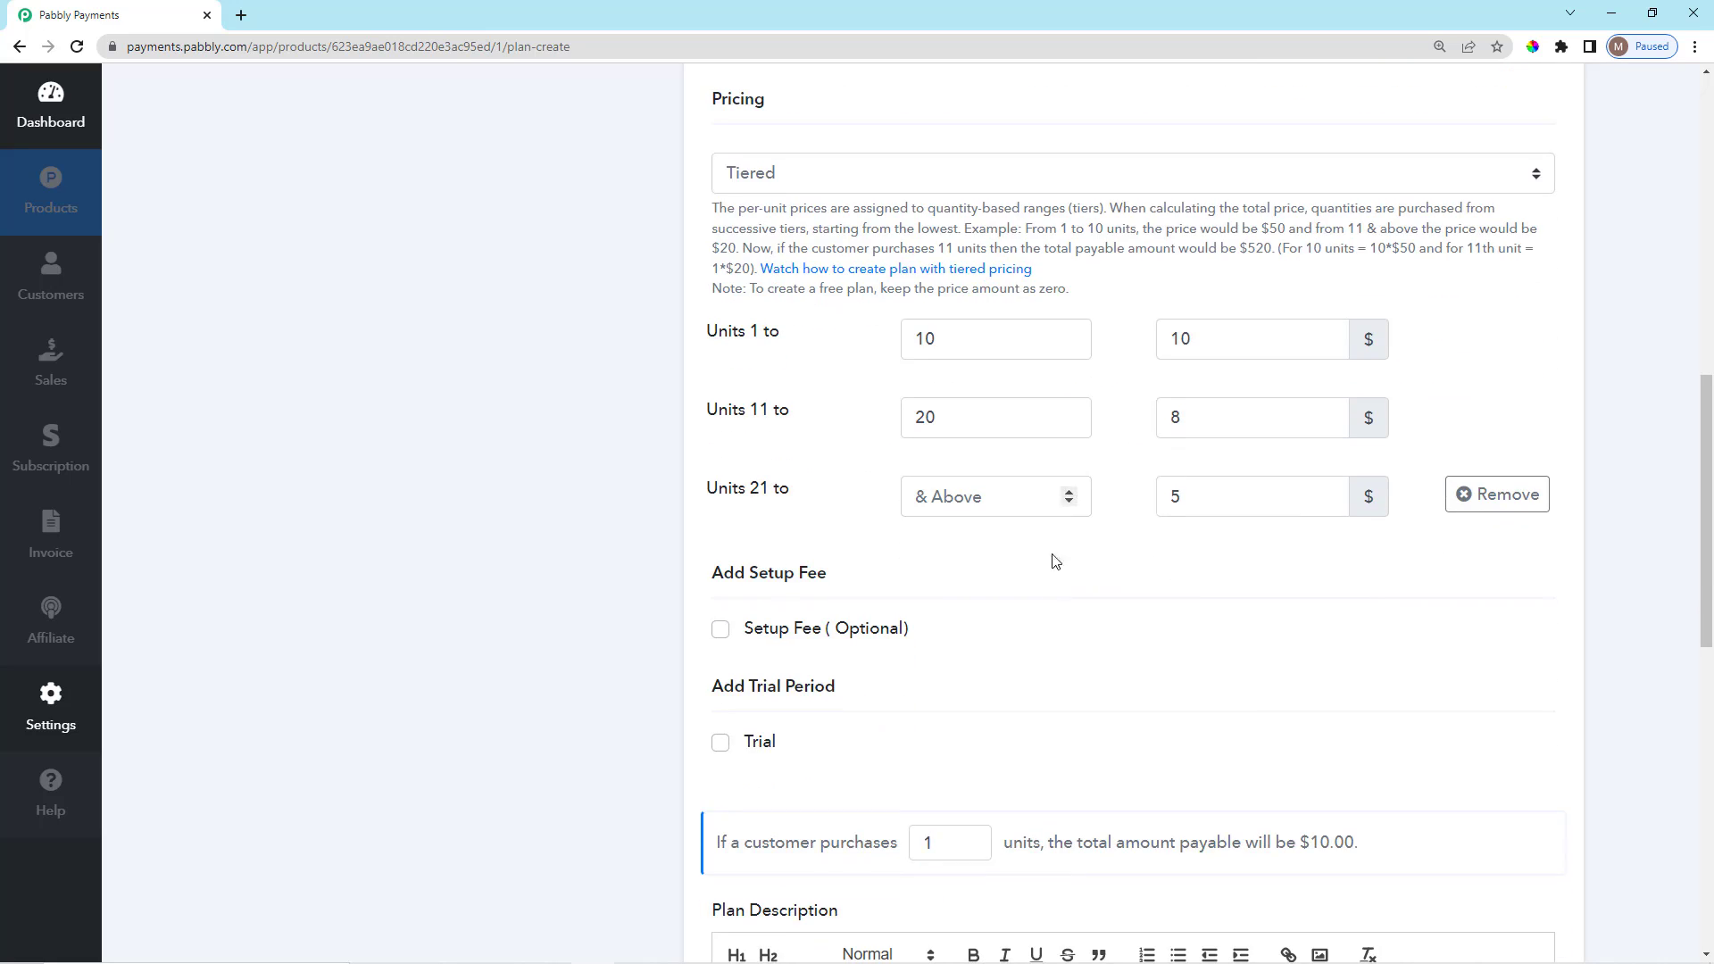
scroll(1039, 621, "up", 1)
scroll(1038, 620, "down", 2)
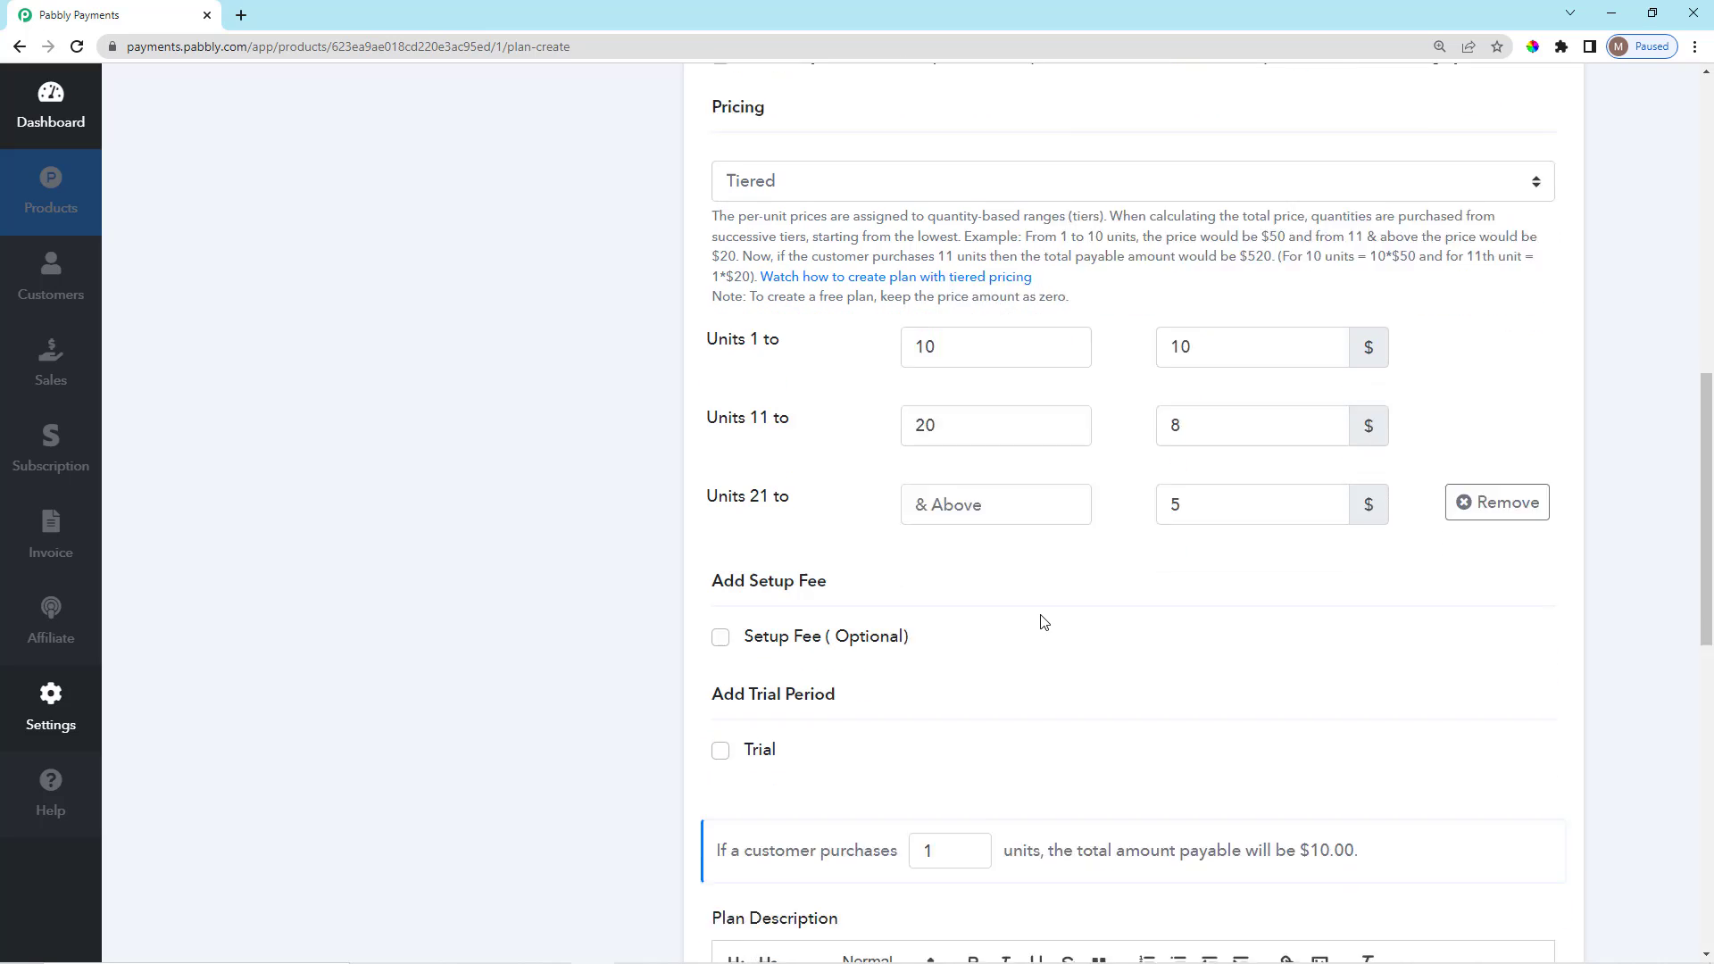
scroll(803, 375, "up", 1)
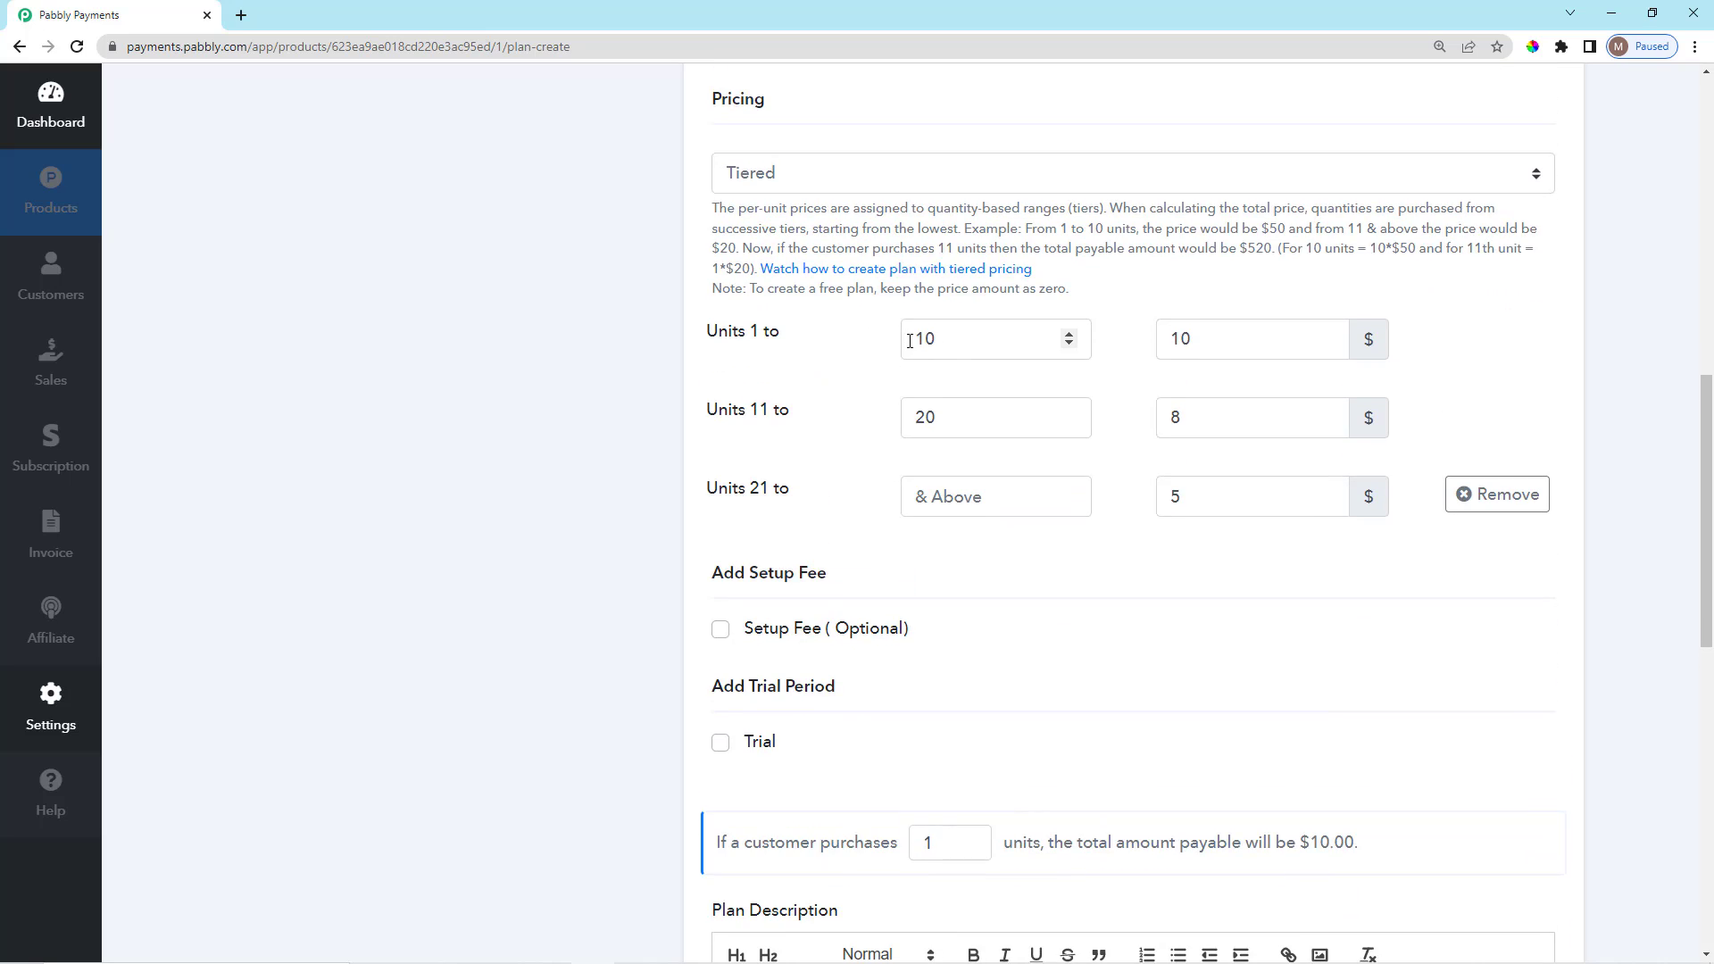
left_click_drag(917, 340, 1191, 483)
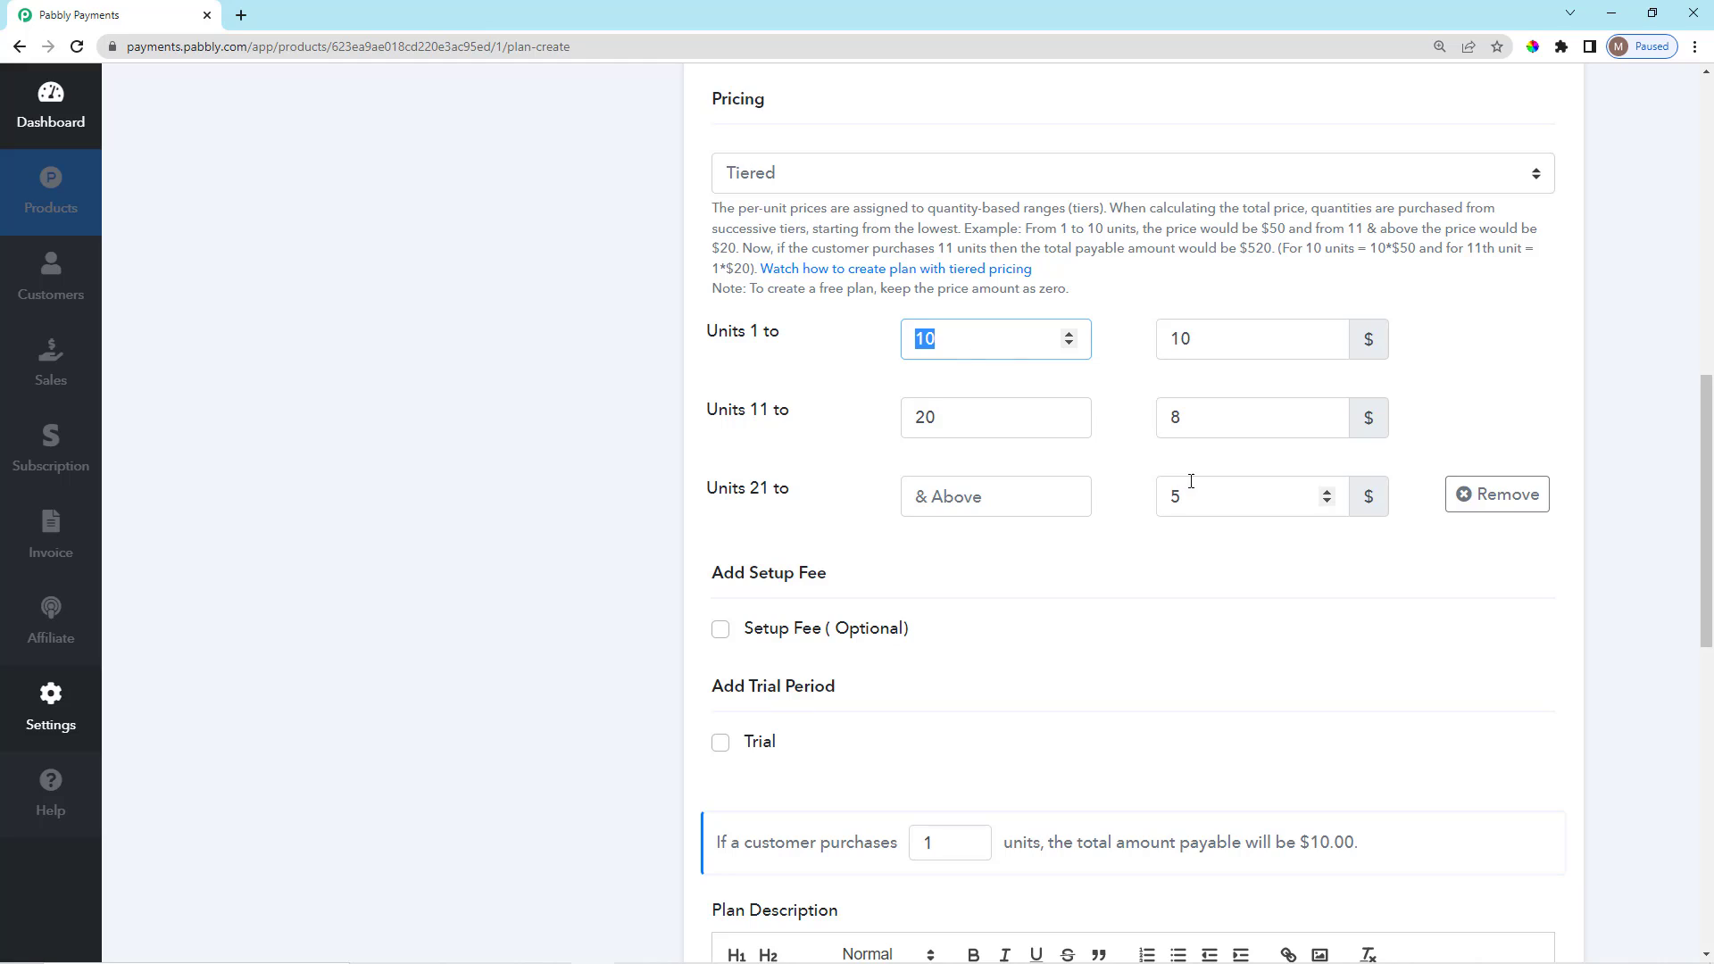
left_click(1202, 546)
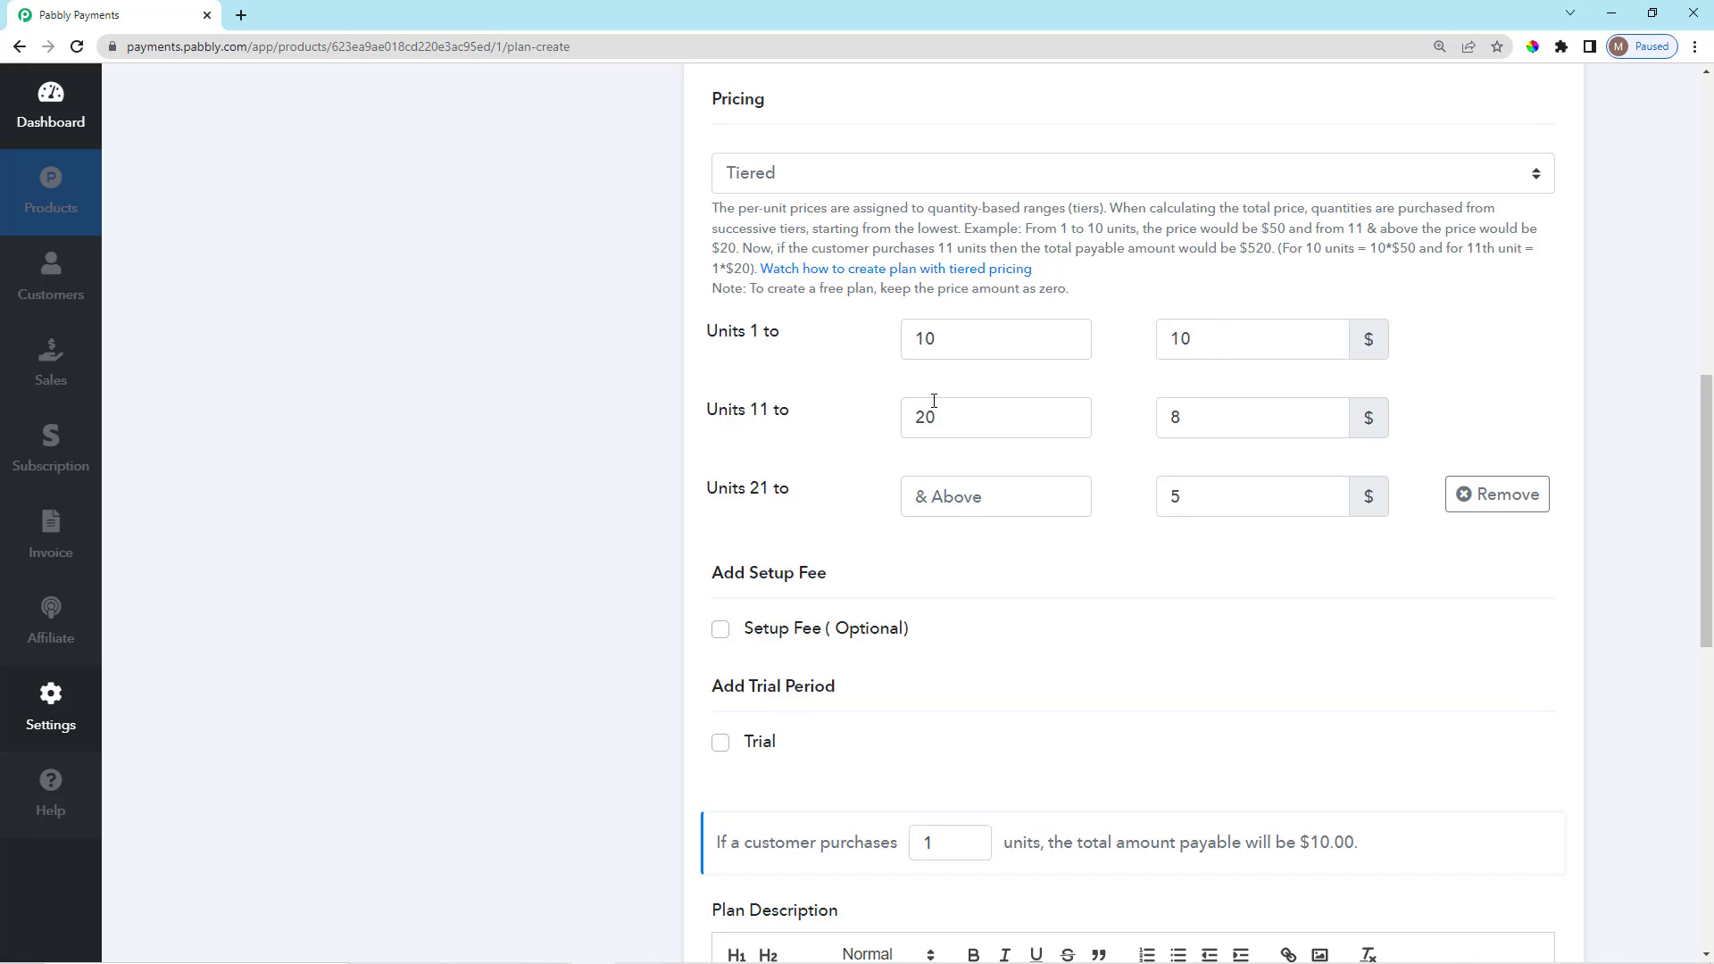
left_click_drag(1190, 418, 1163, 425)
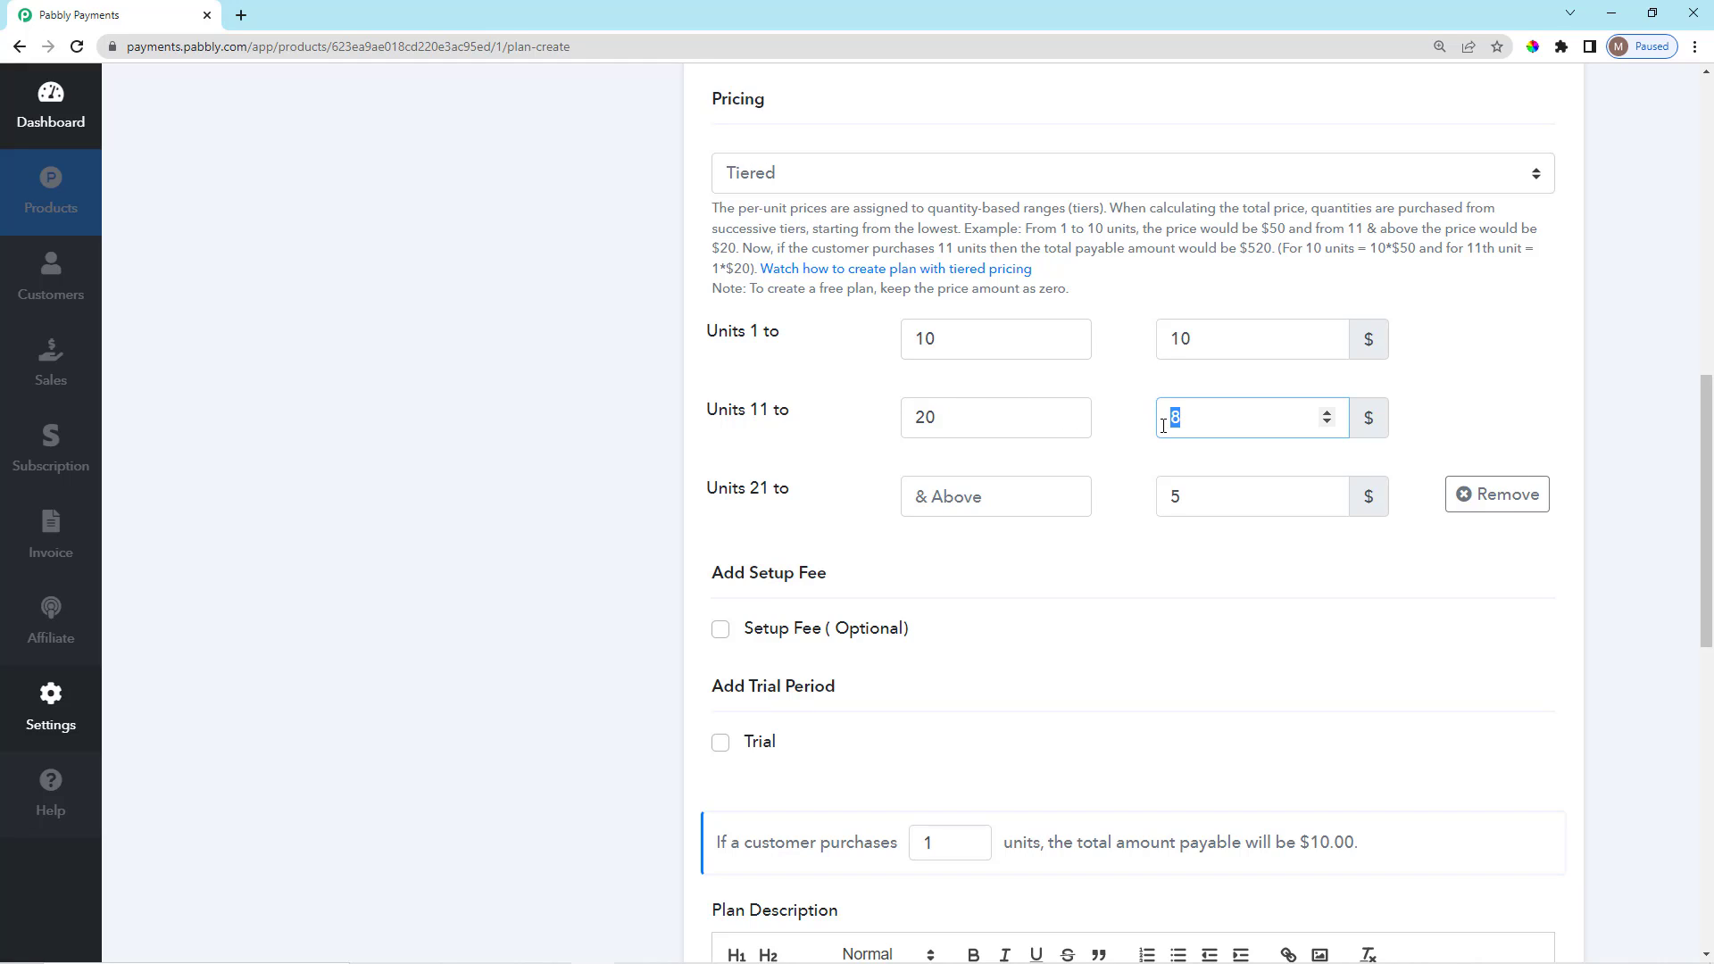
left_click(777, 512)
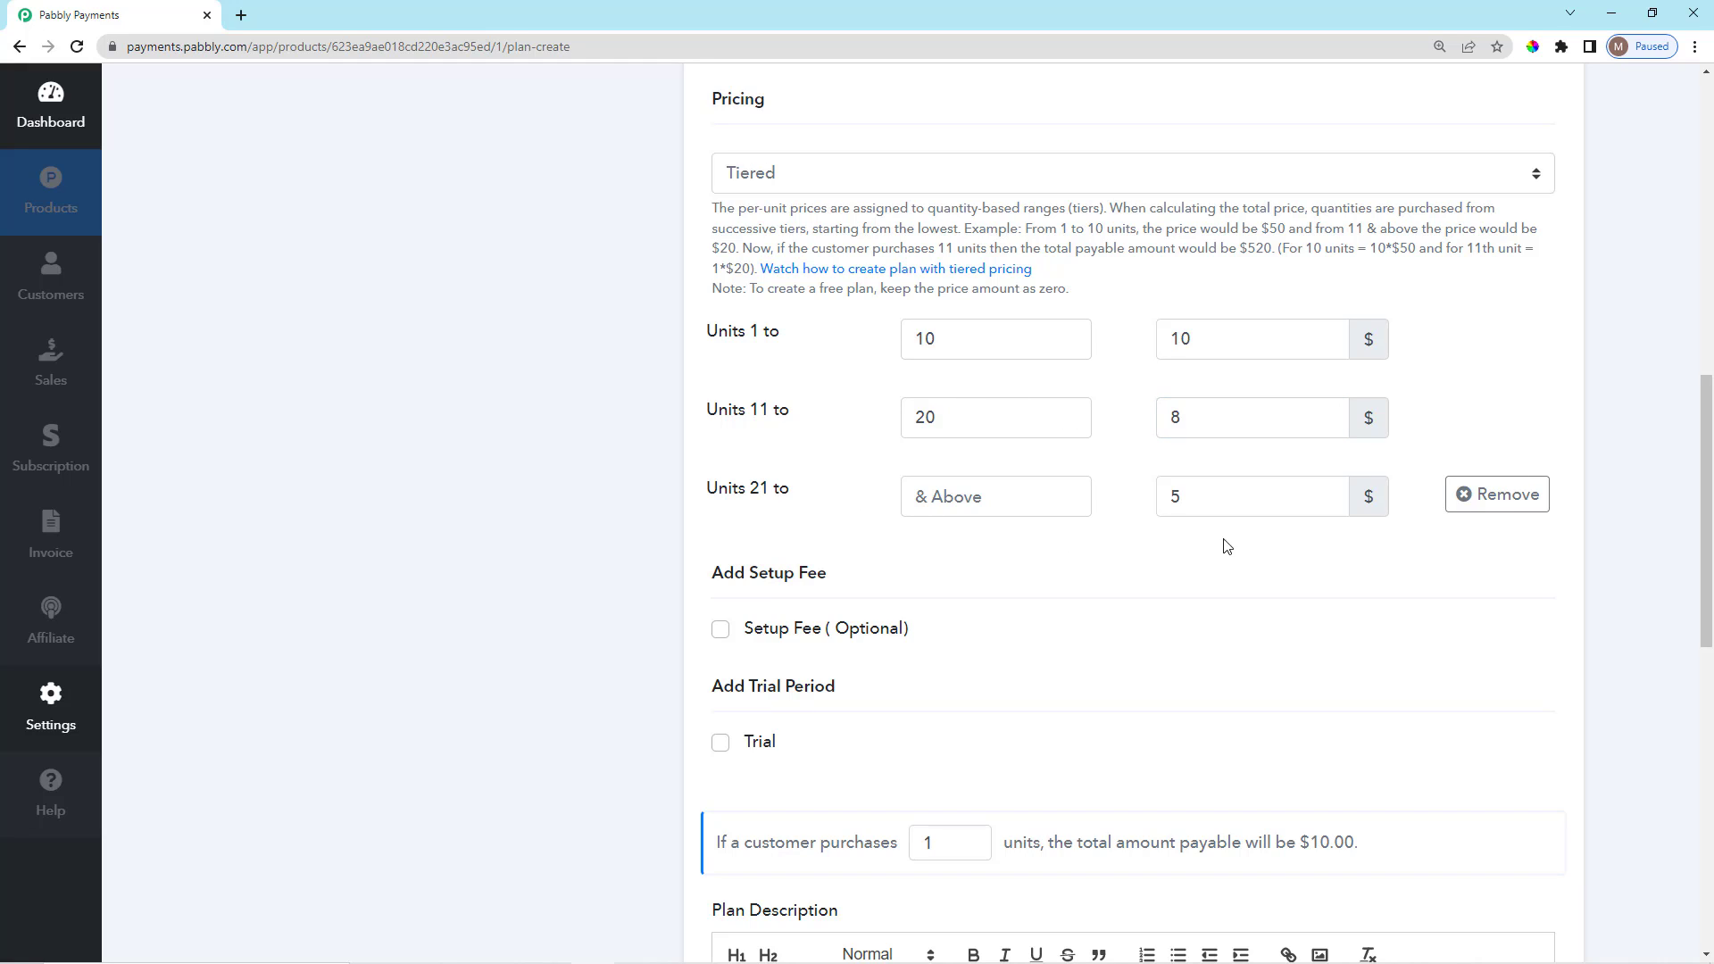
left_click_drag(1190, 504, 1160, 503)
left_click(1120, 510)
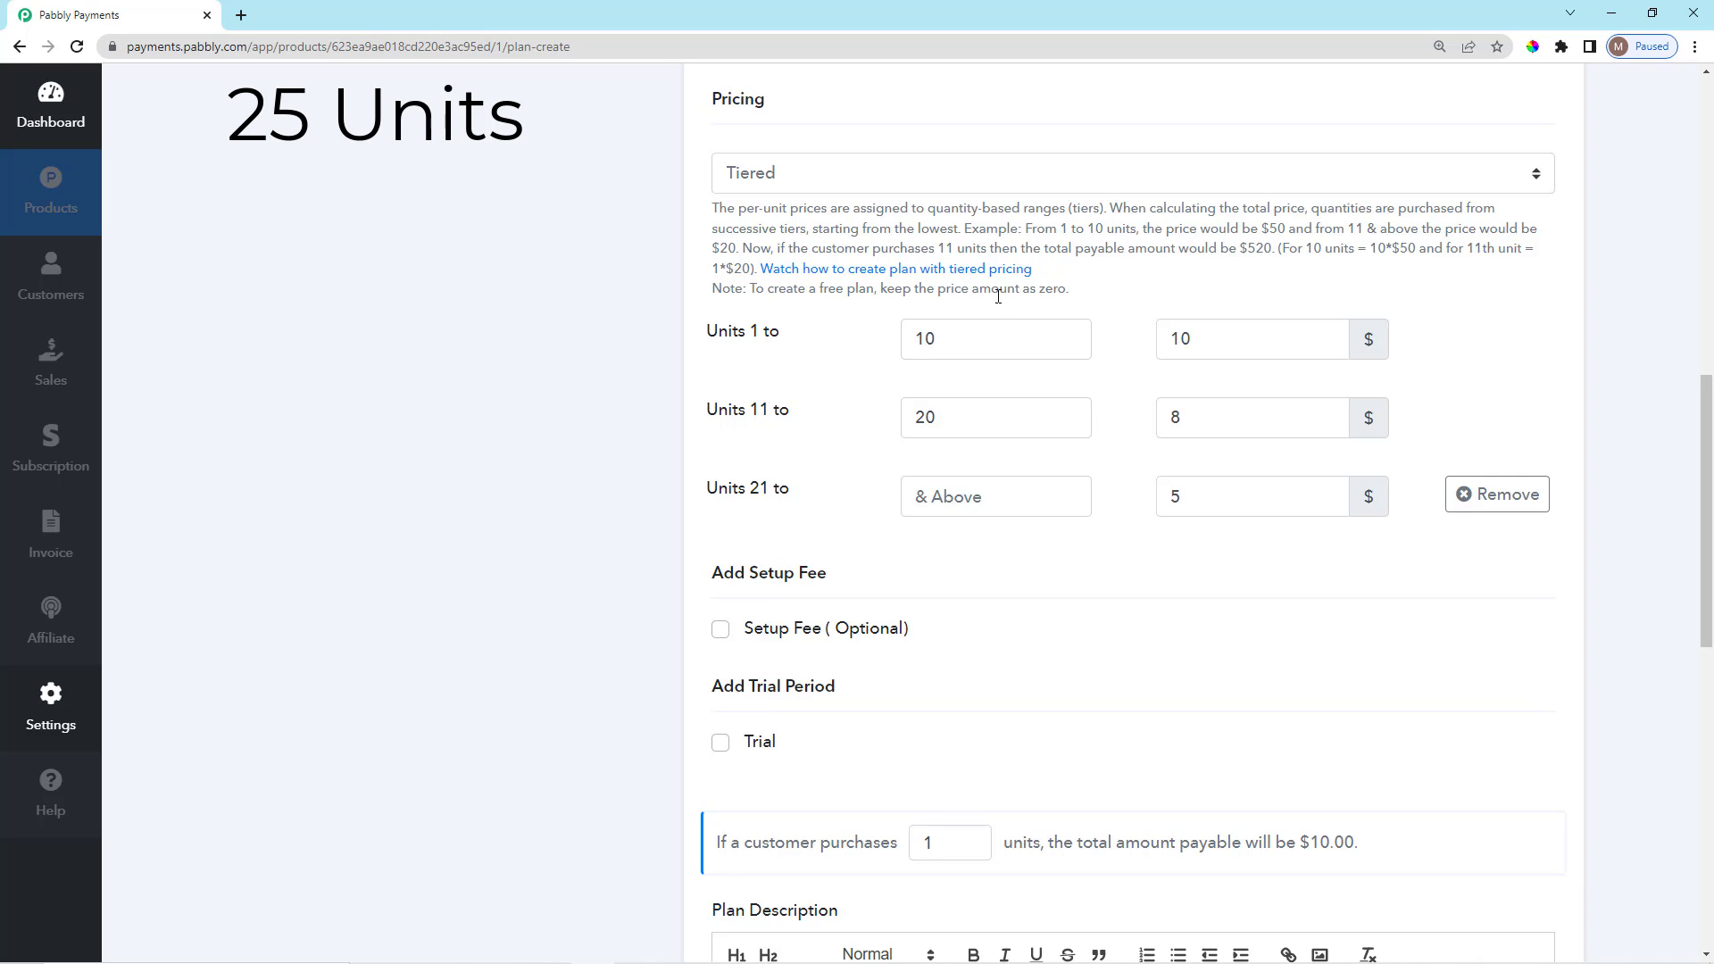
Review each tier's price ($10, $8, $5) and the '21 to' label, leaving them unchanged.
double_click(1180, 338)
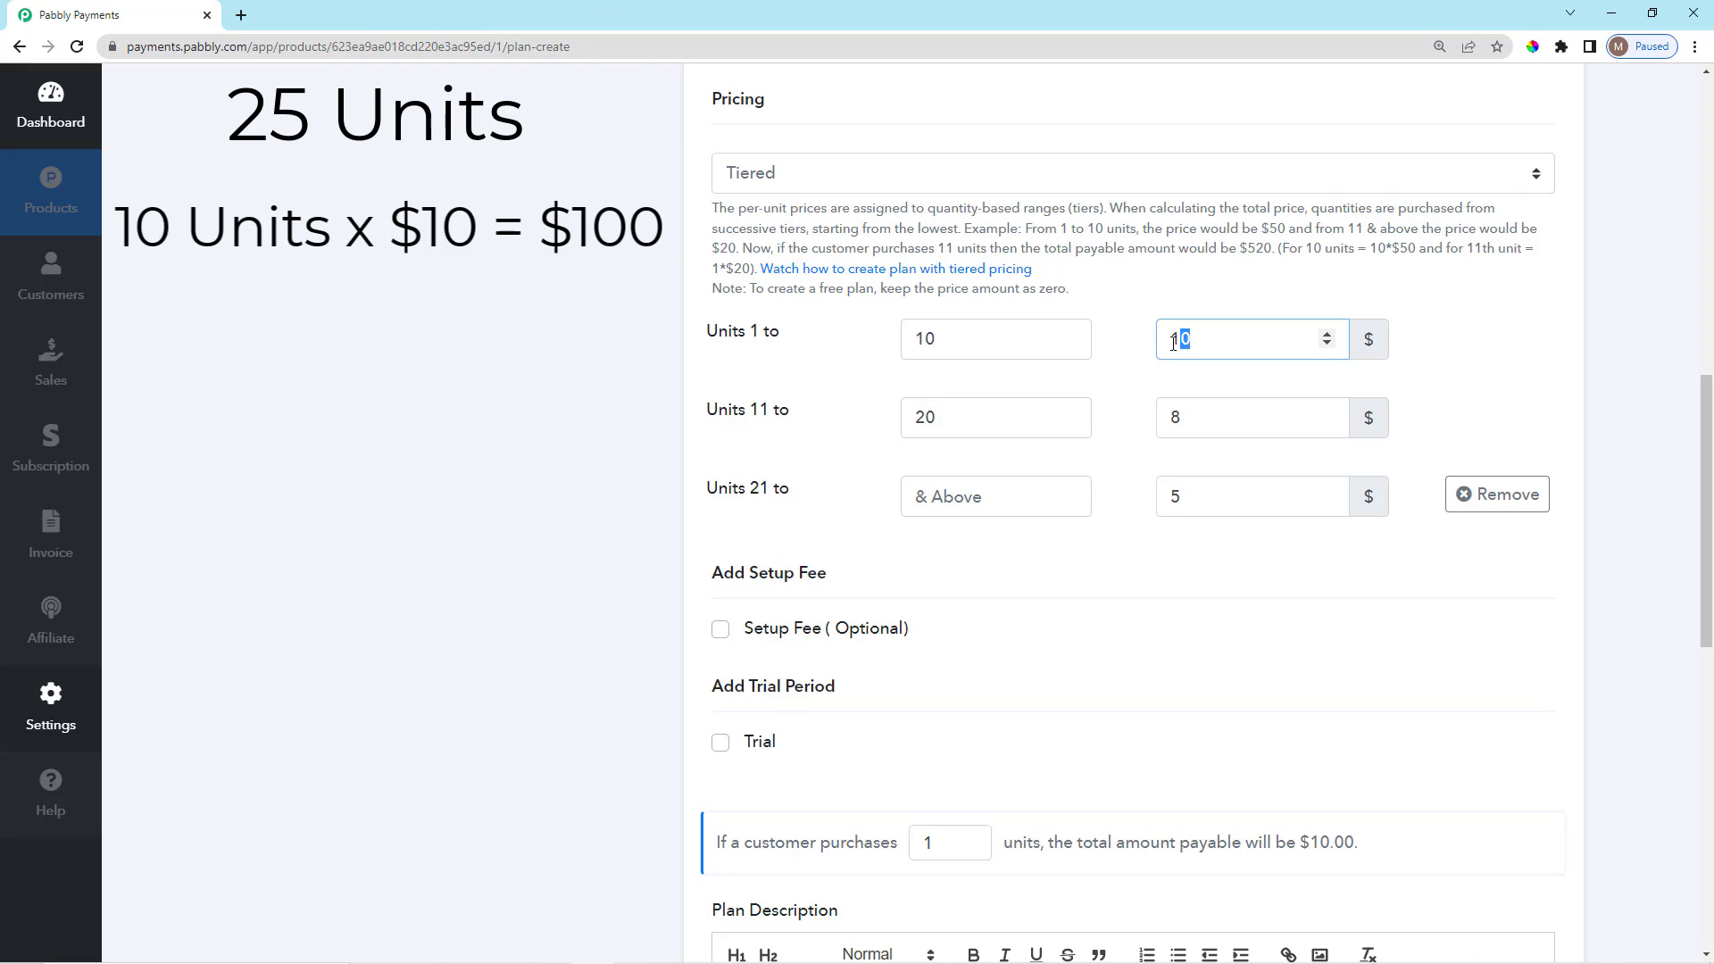
left_click(1115, 348)
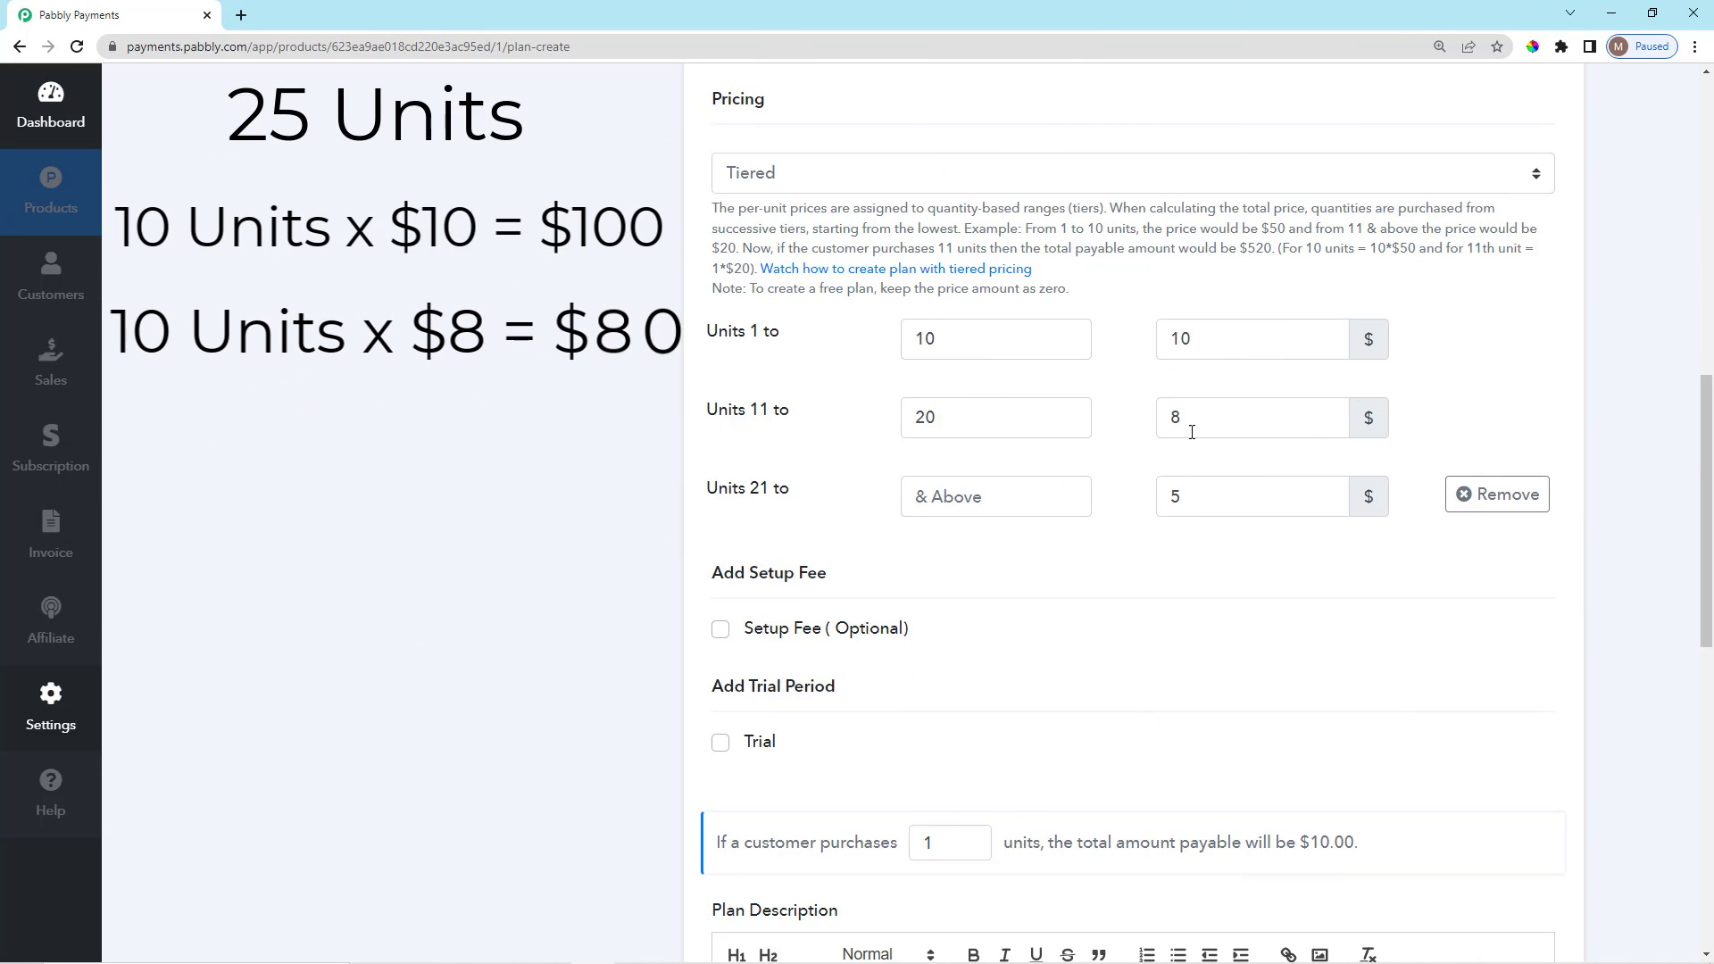
double_click(1197, 422)
left_click(1111, 446)
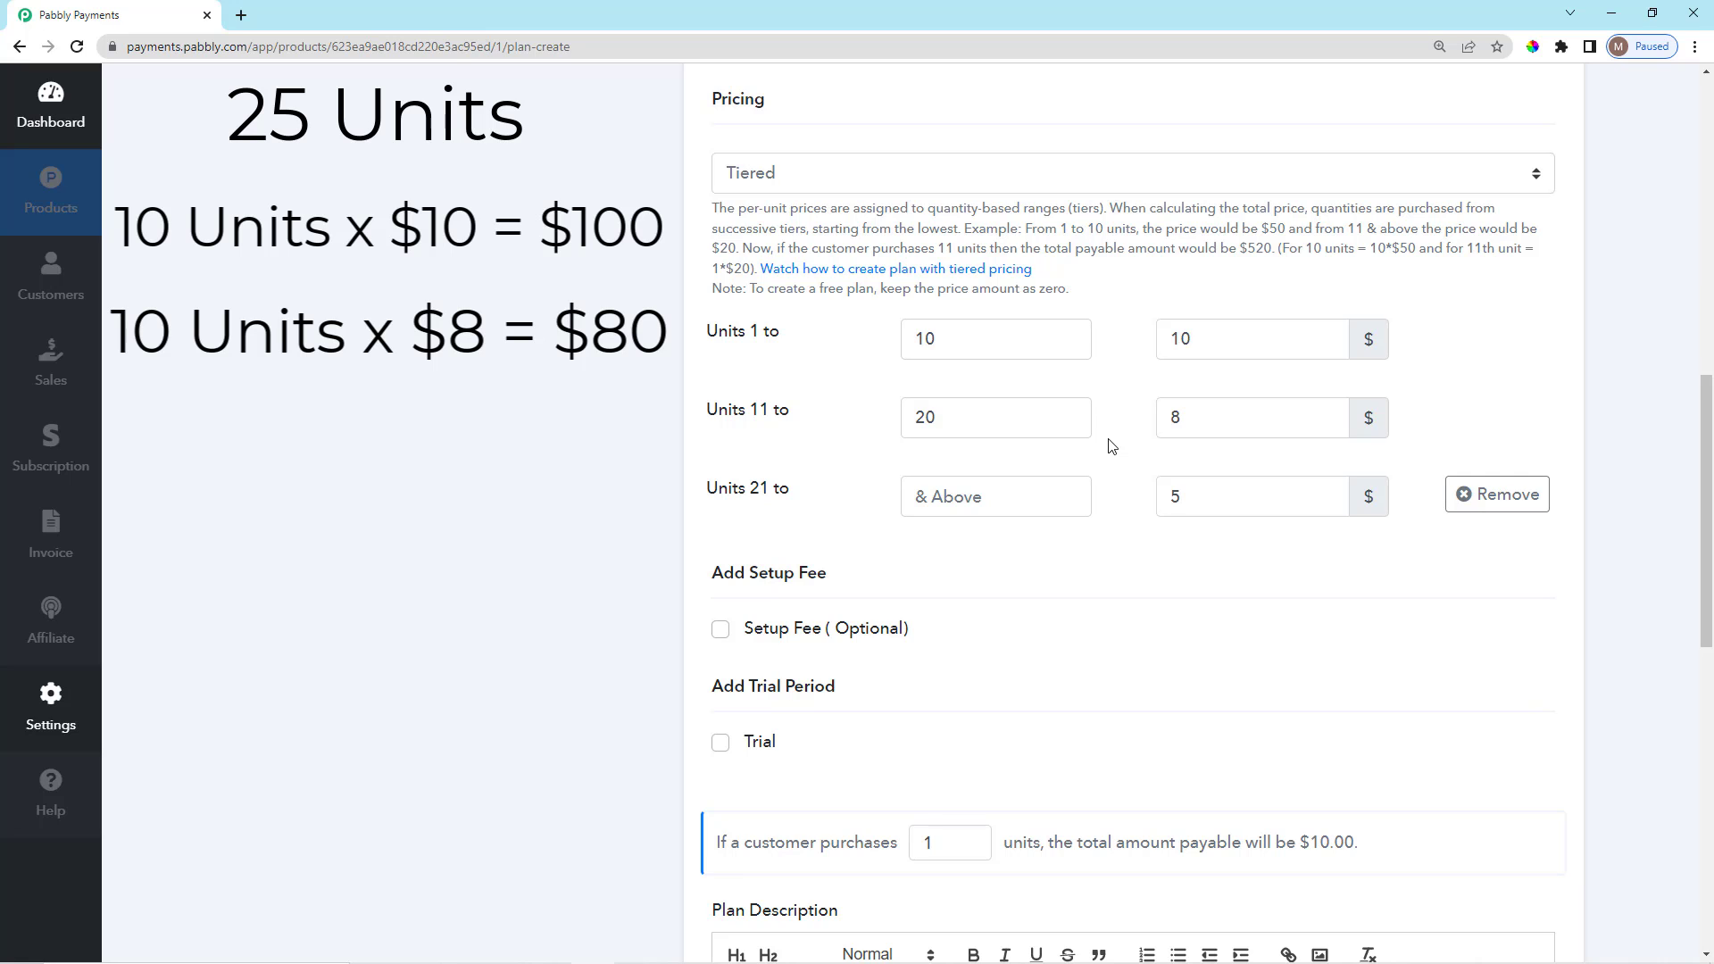
left_click_drag(750, 489, 792, 490)
left_click(815, 497)
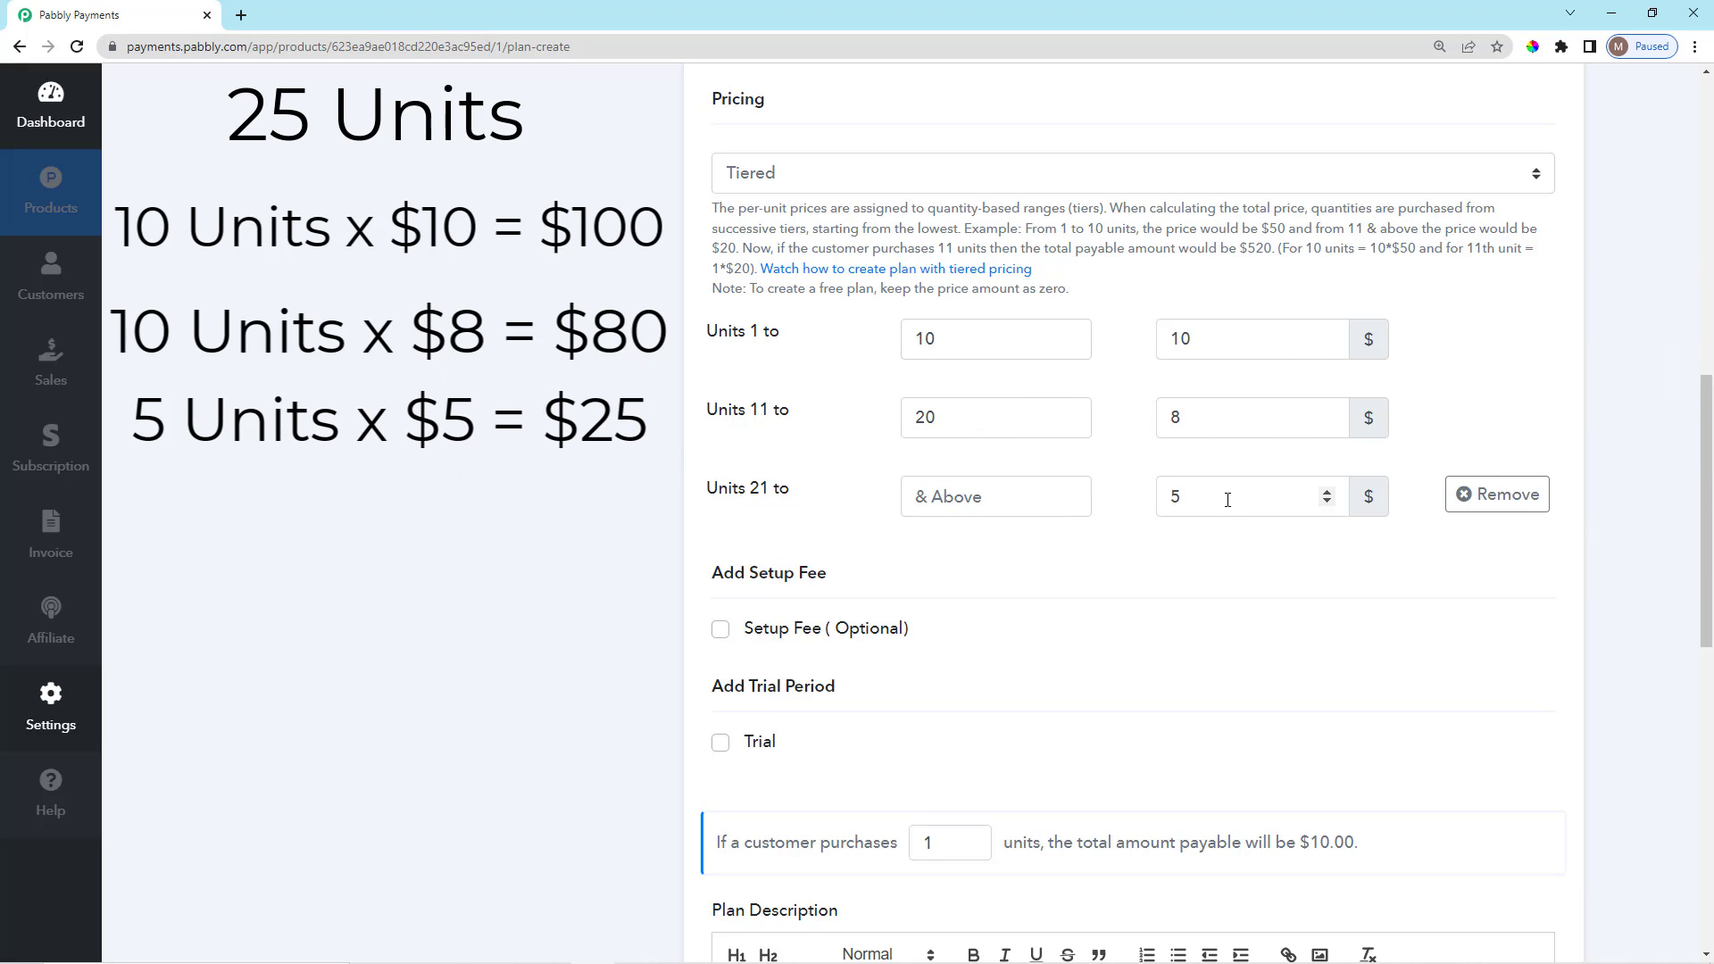
left_click(1192, 495)
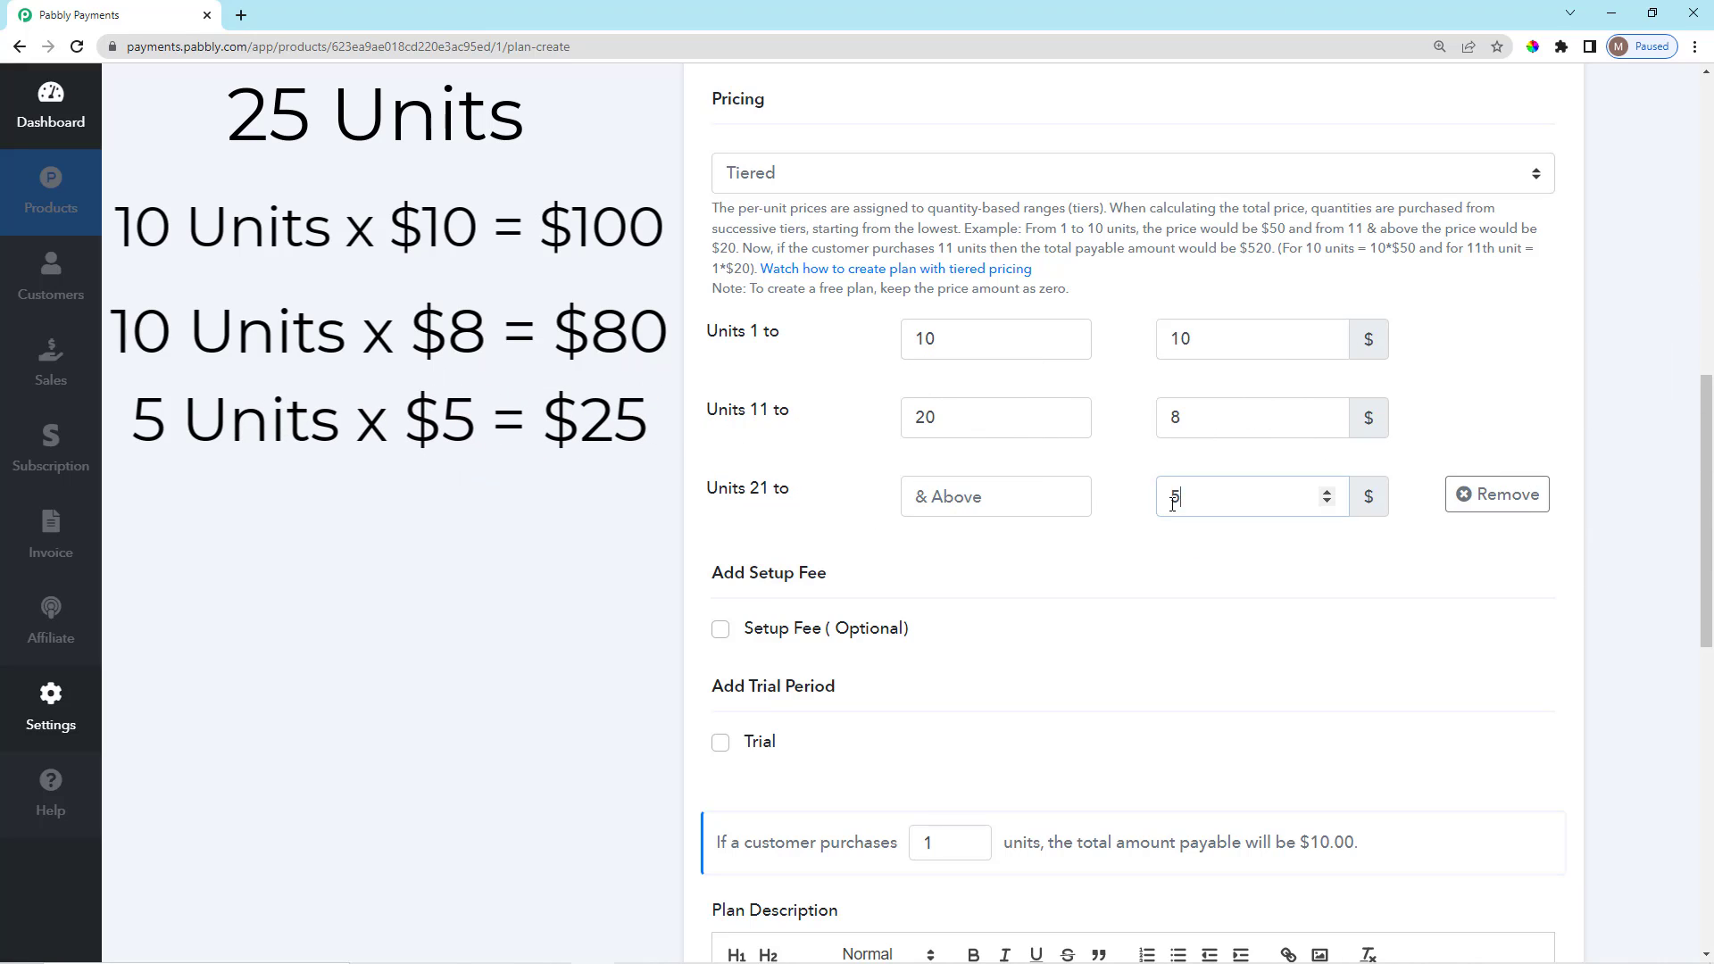
left_click(1130, 526)
scroll(450, 509, "down", 2)
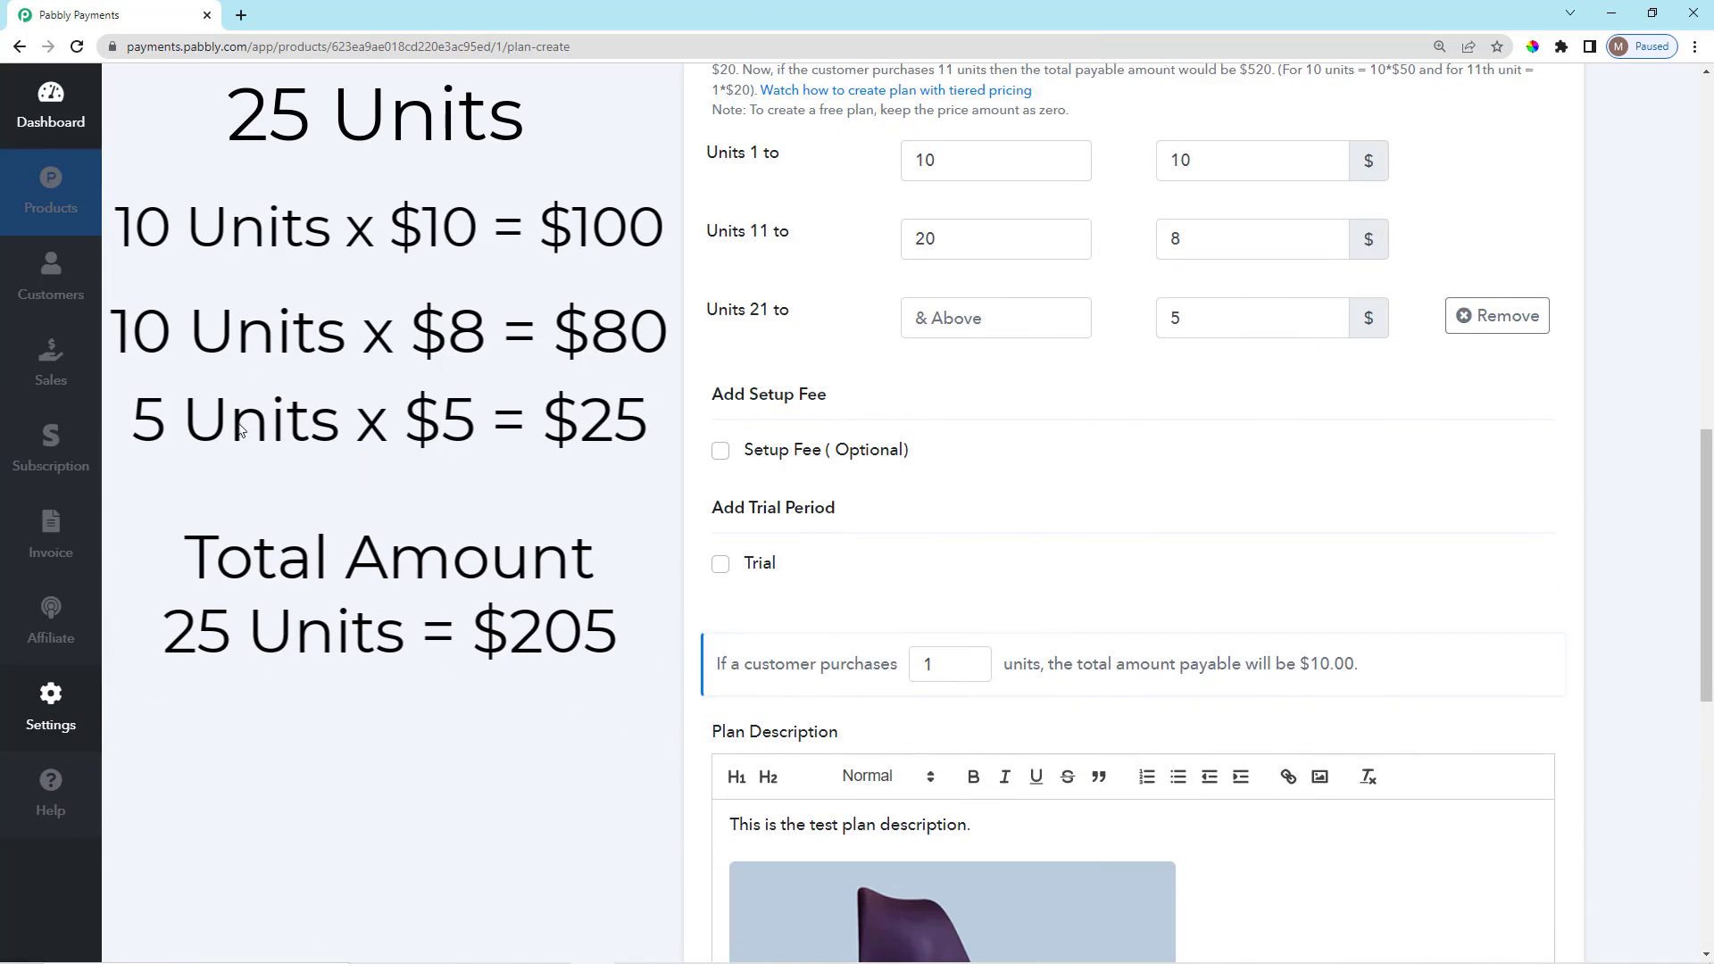
scroll(457, 601, "up", 3)
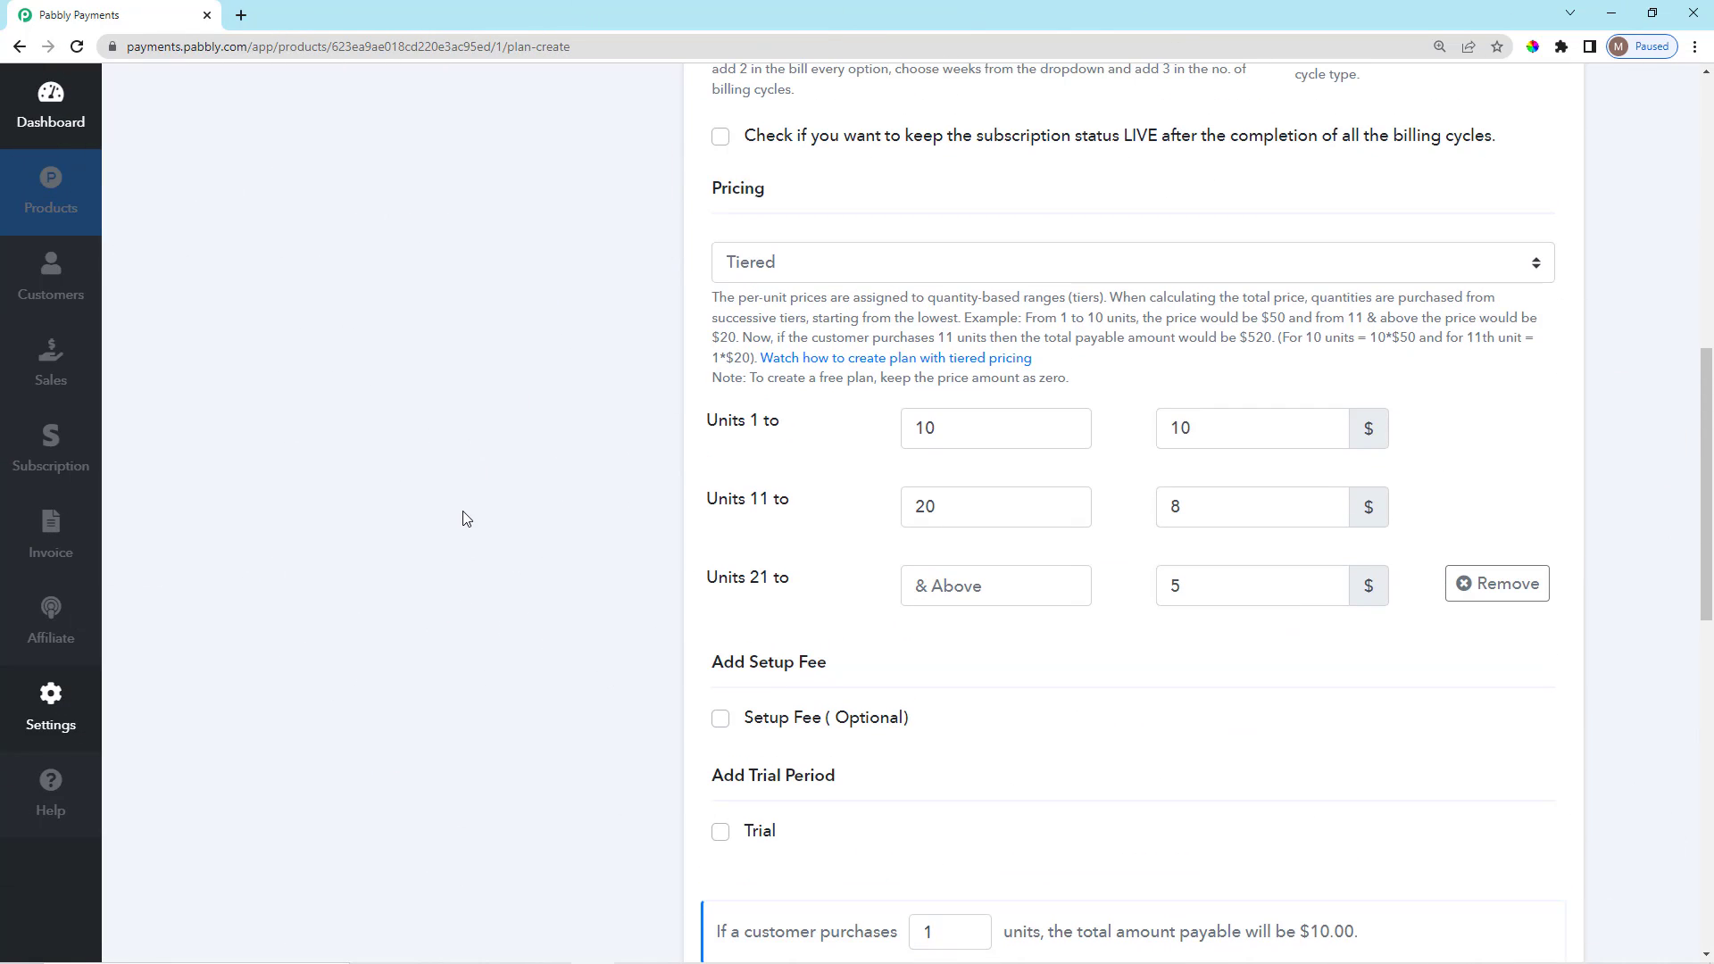
scroll(864, 367, "up", 1)
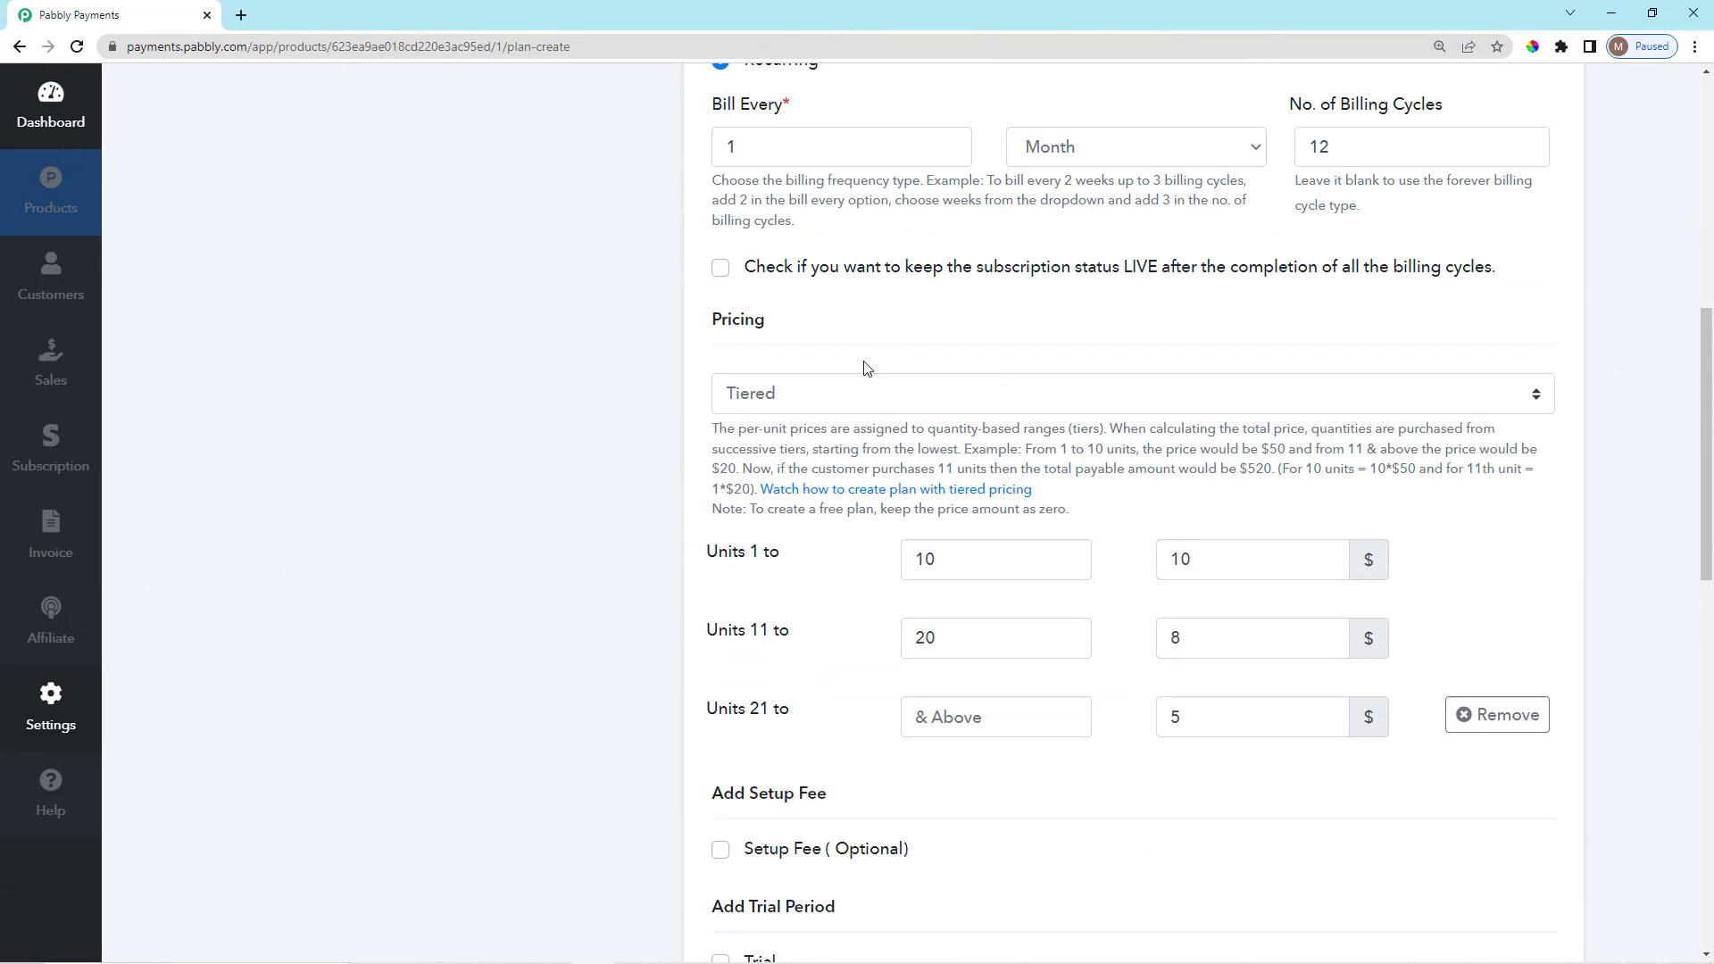
scroll(849, 500, "down", 1)
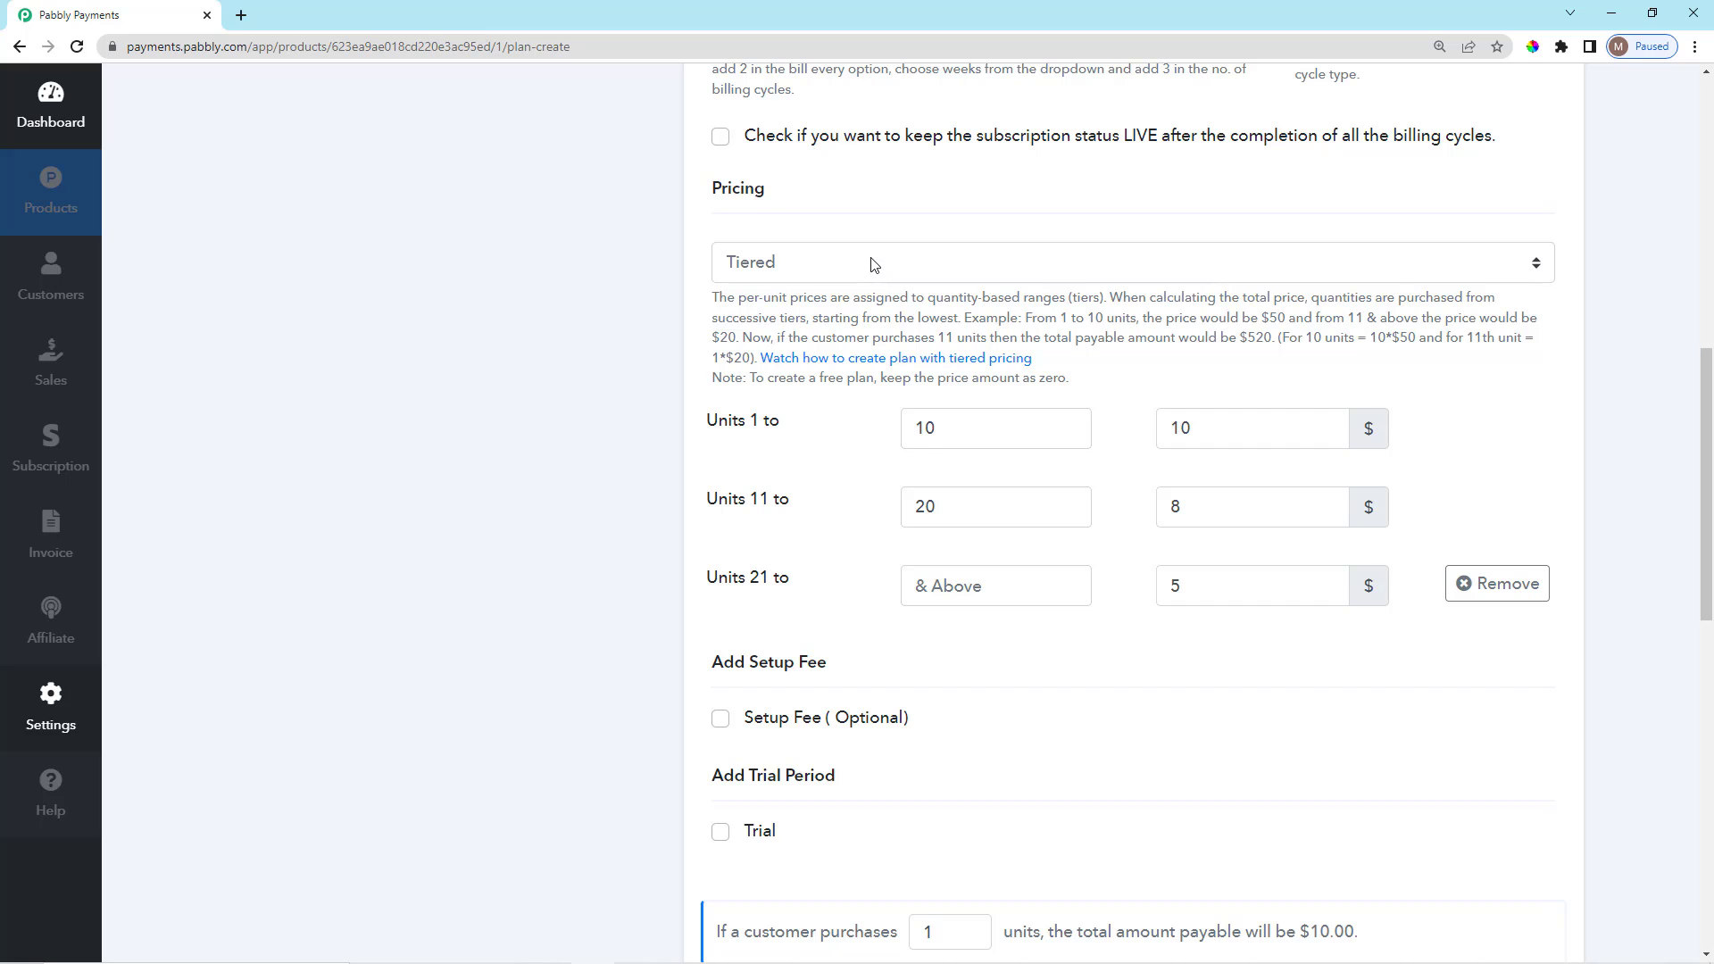
left_click(875, 262)
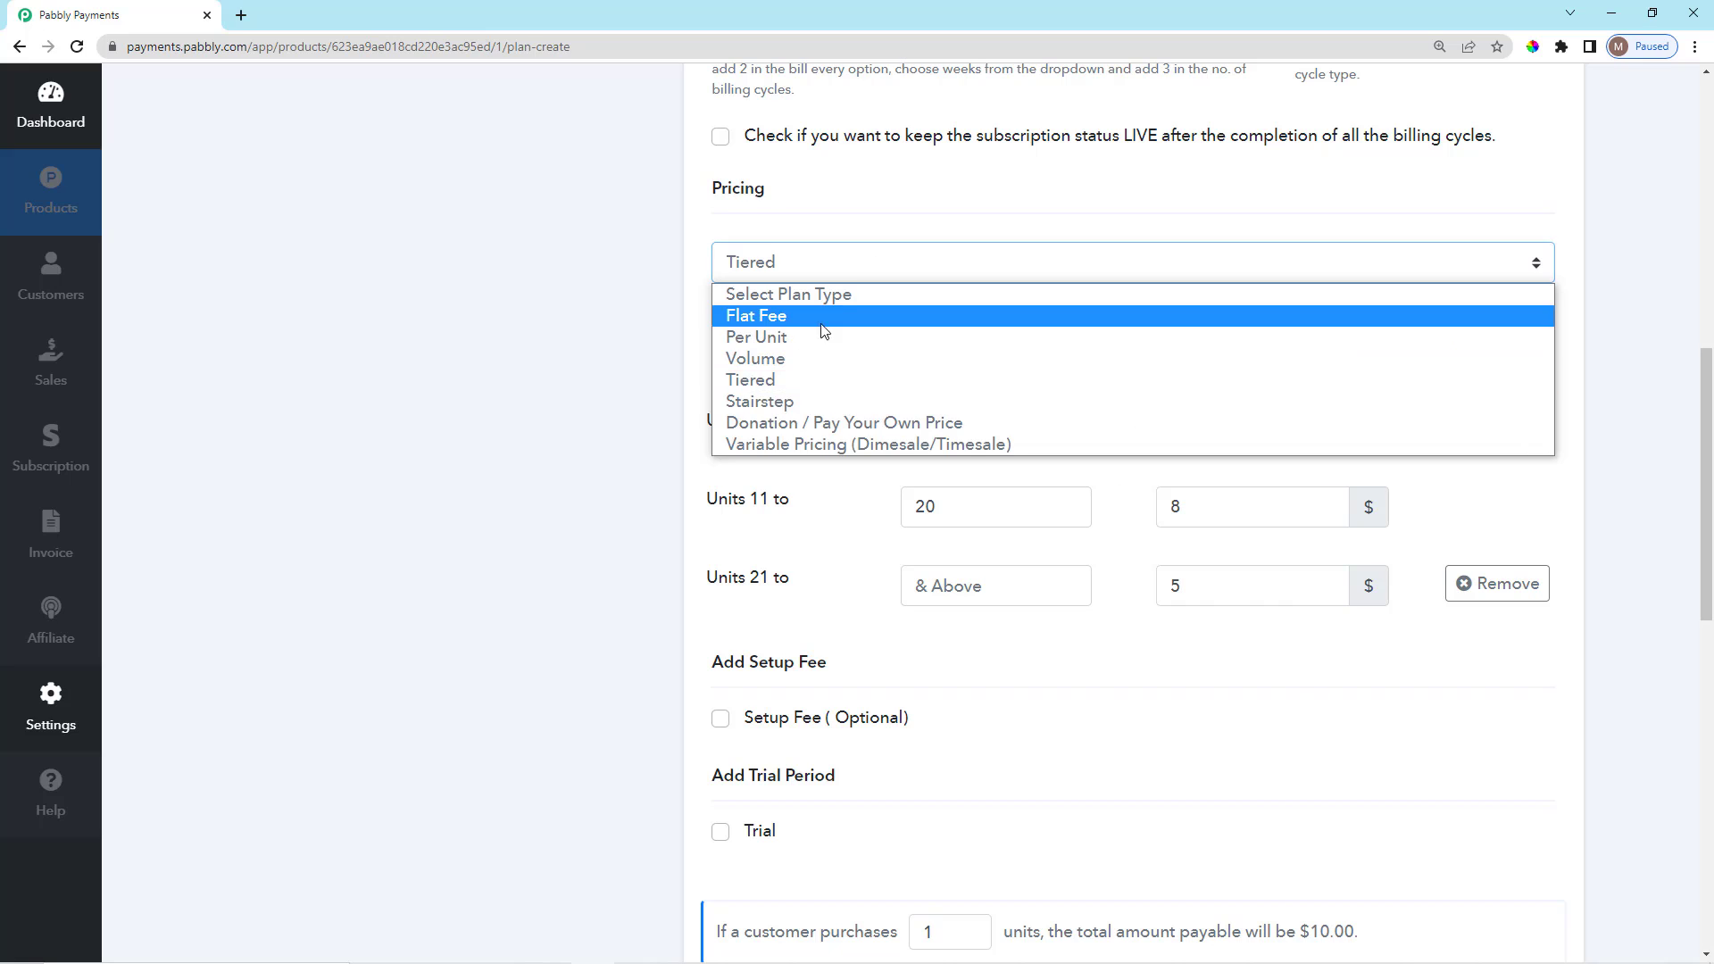
Switch the plan to Stairstep pricing and highlight its three unit ranges and prices.
left_click(816, 400)
scroll(831, 496, "down", 2)
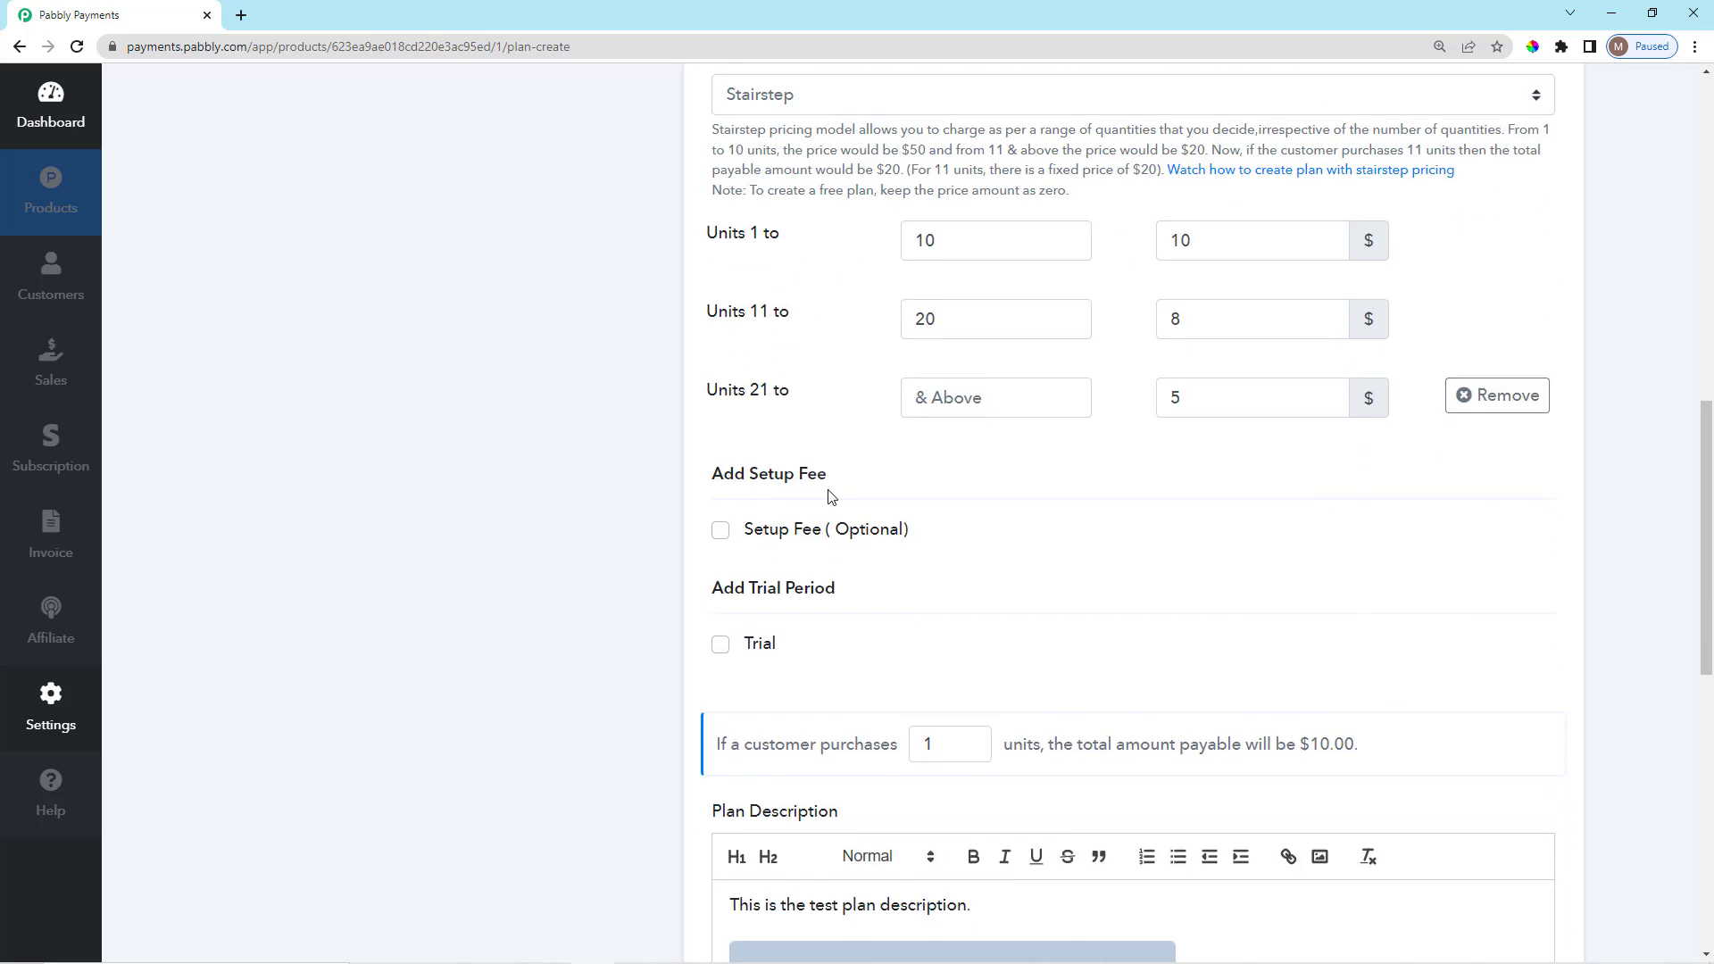
scroll(831, 496, "up", 2)
left_click_drag(703, 399, 812, 573)
left_click(813, 572)
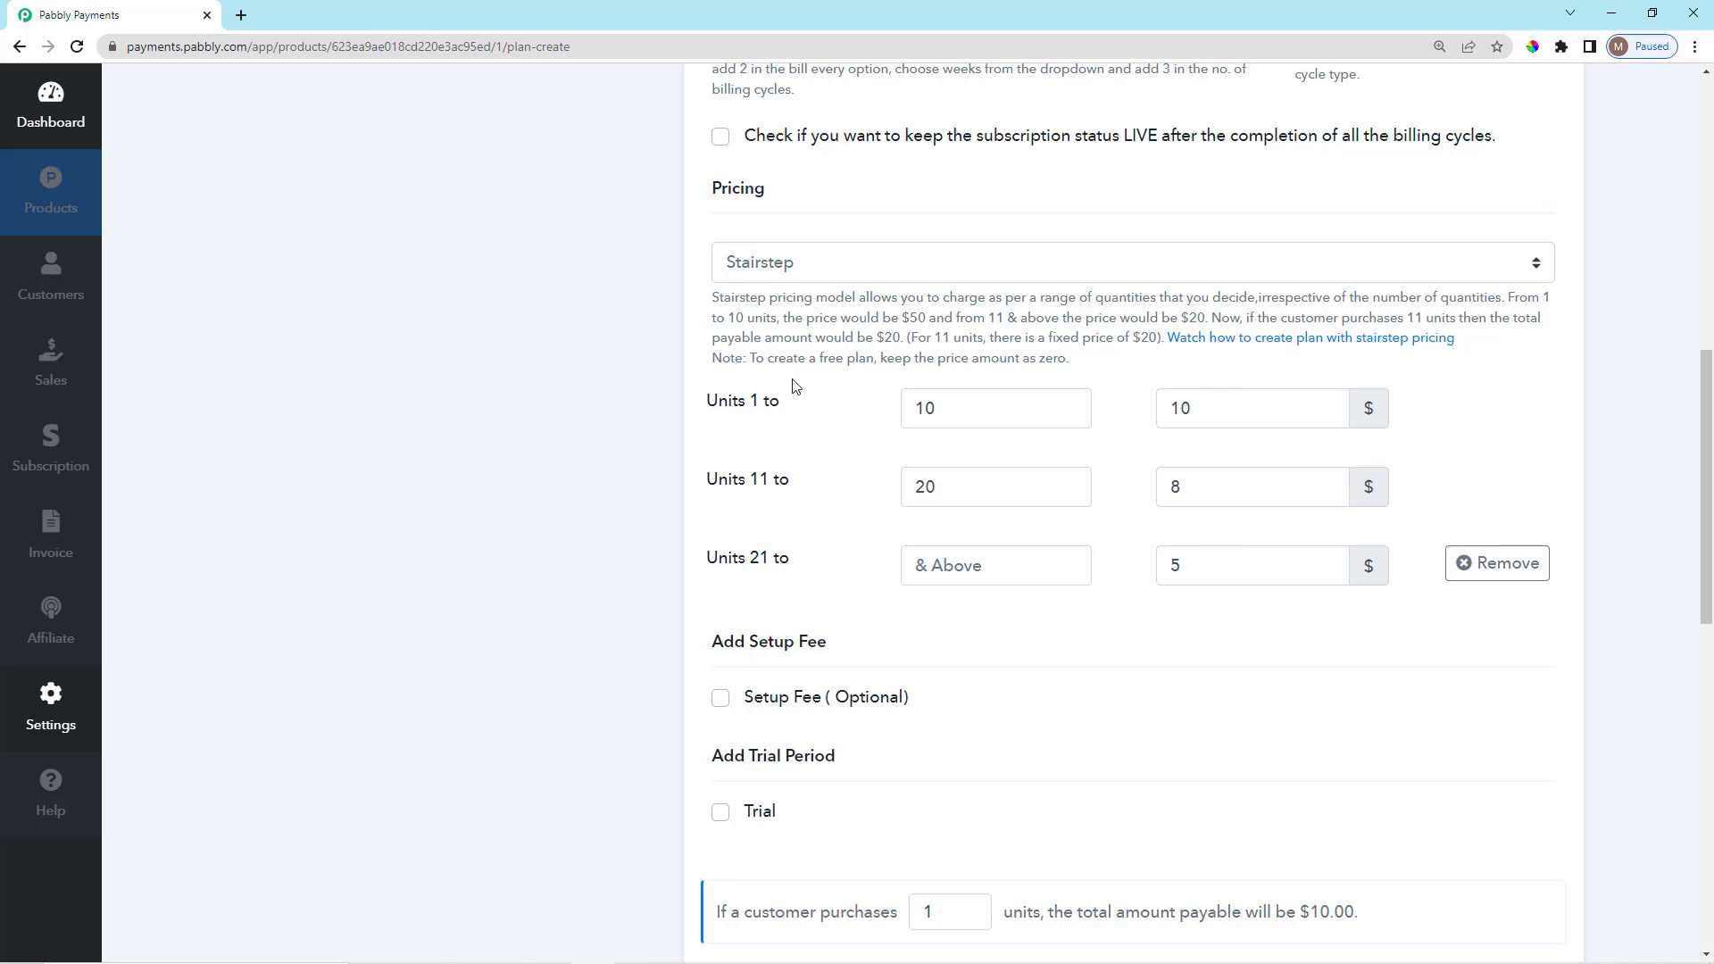
scroll(777, 479, "down", 1)
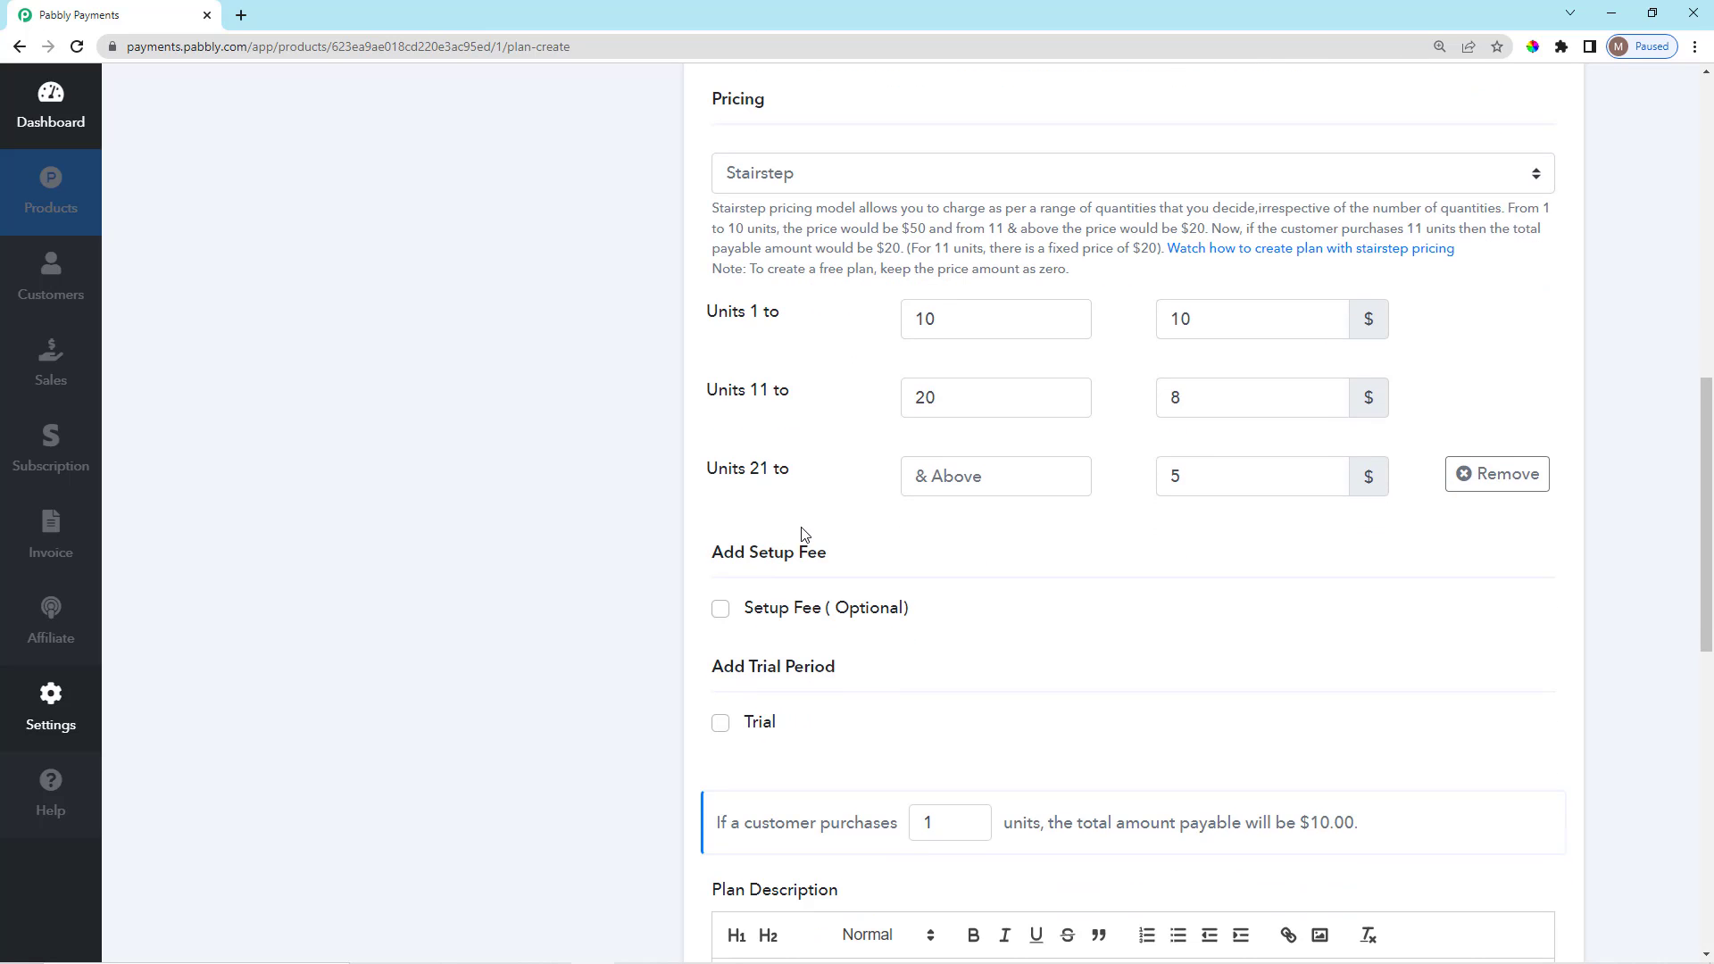
scroll(803, 527, "up", 1)
left_click_drag(713, 409, 832, 575)
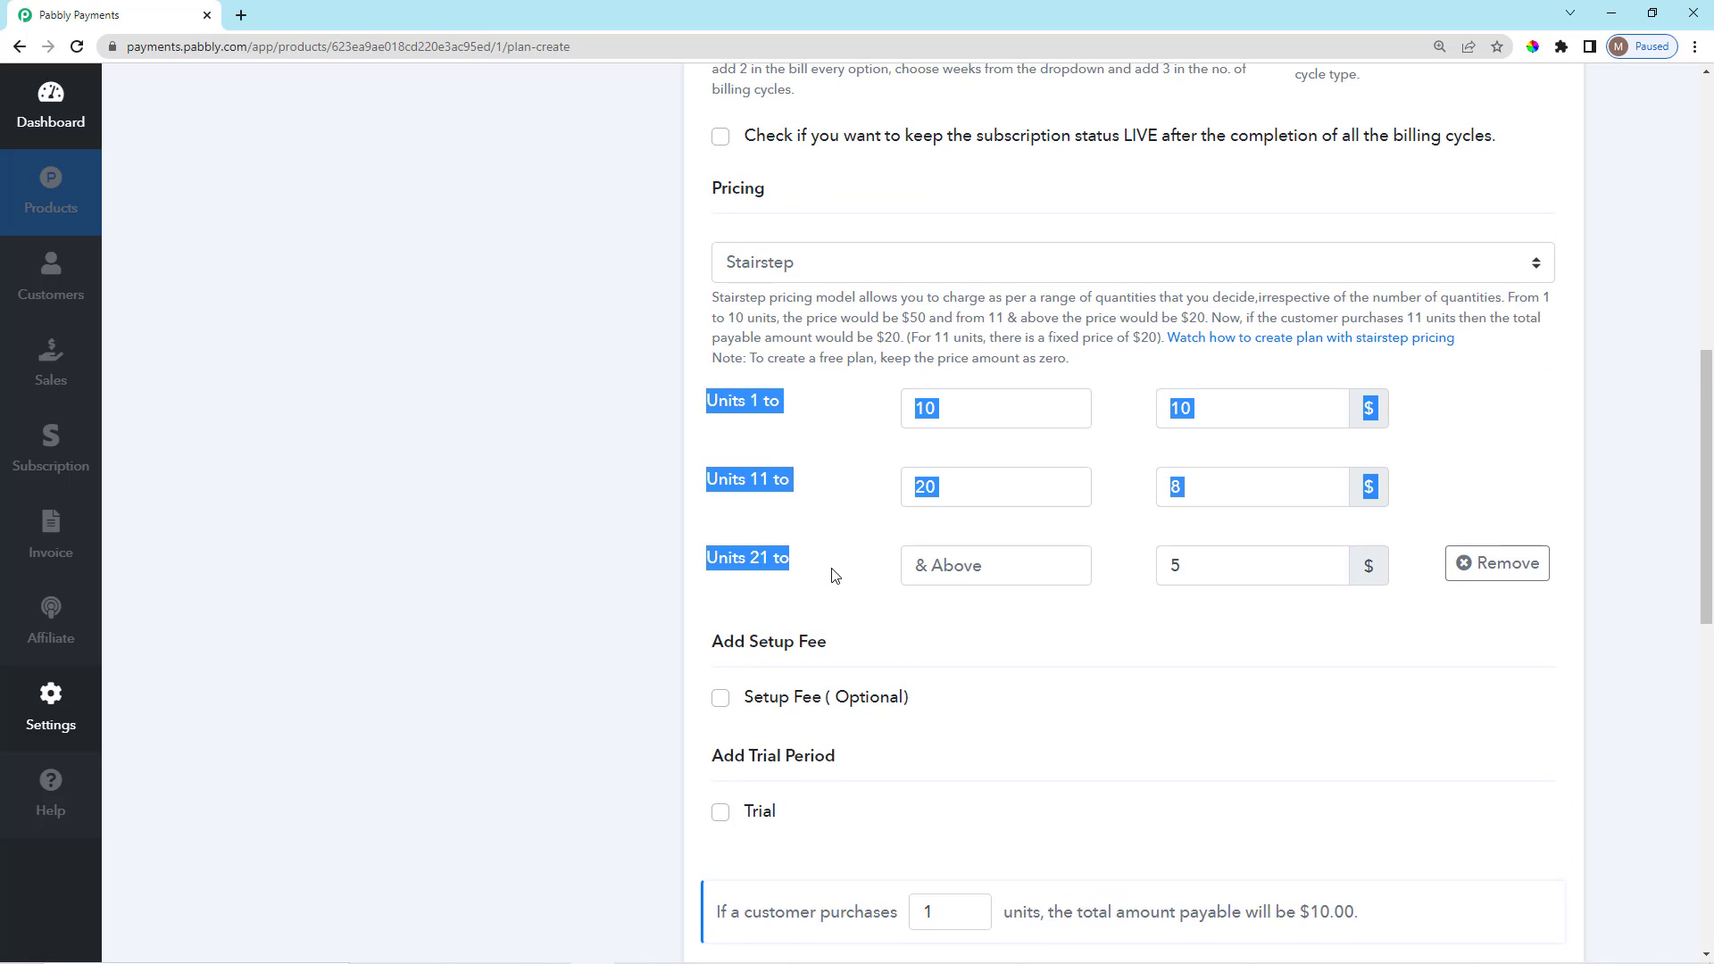
left_click(832, 575)
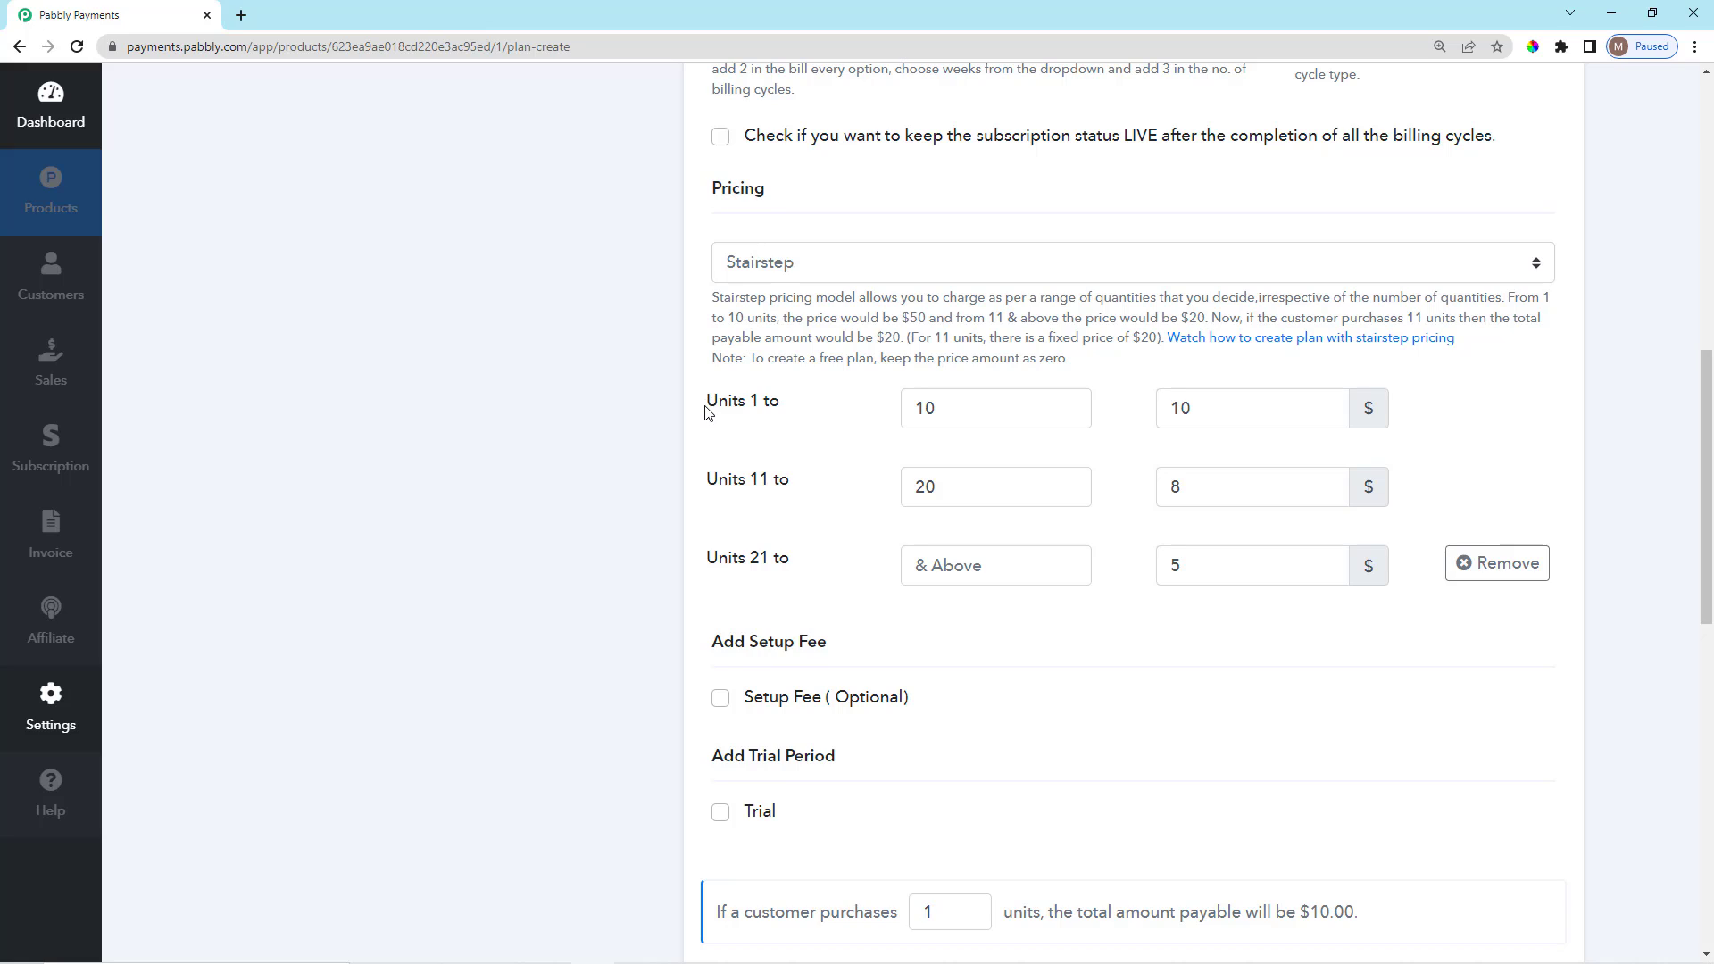
Inspect the first stairstep tier: the 'Units 1 to' label, 10-unit limit and $10 price.
left_click_drag(709, 403, 848, 418)
left_click(1002, 412)
left_click(853, 425)
left_click_drag(1200, 412, 1179, 418)
left_click(1144, 385)
scroll(1144, 384, "down", 2)
scroll(982, 397, "up", 1)
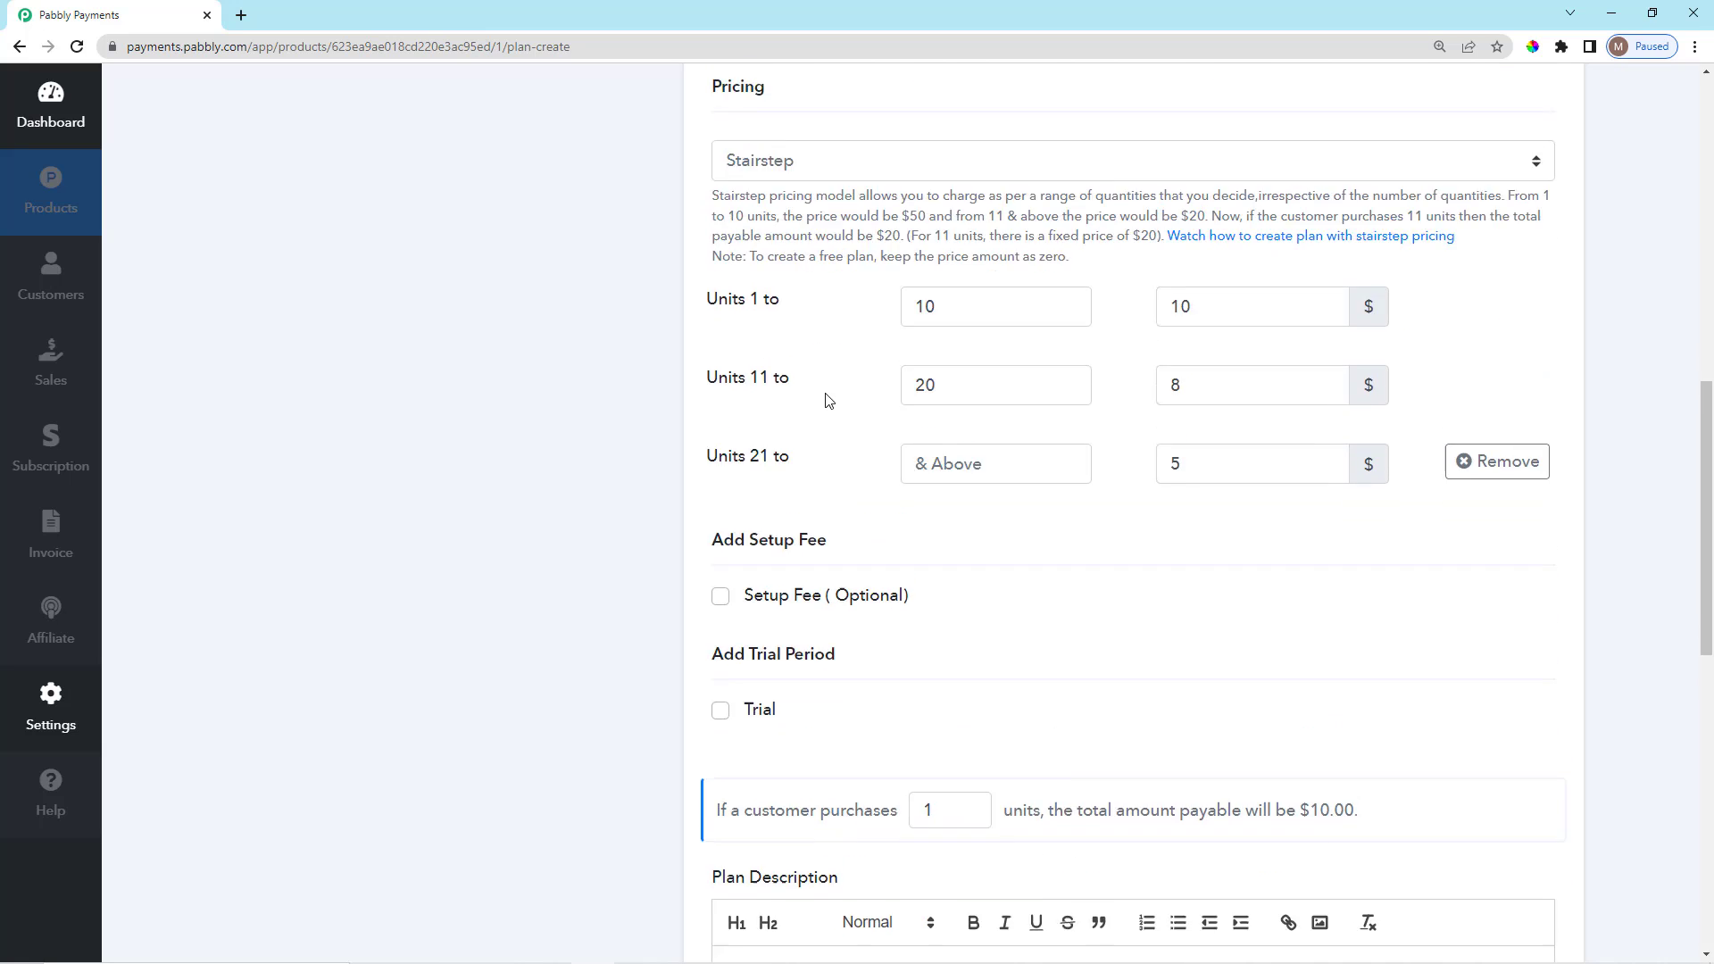
scroll(815, 405, "down", 1)
scroll(765, 328, "up", 1)
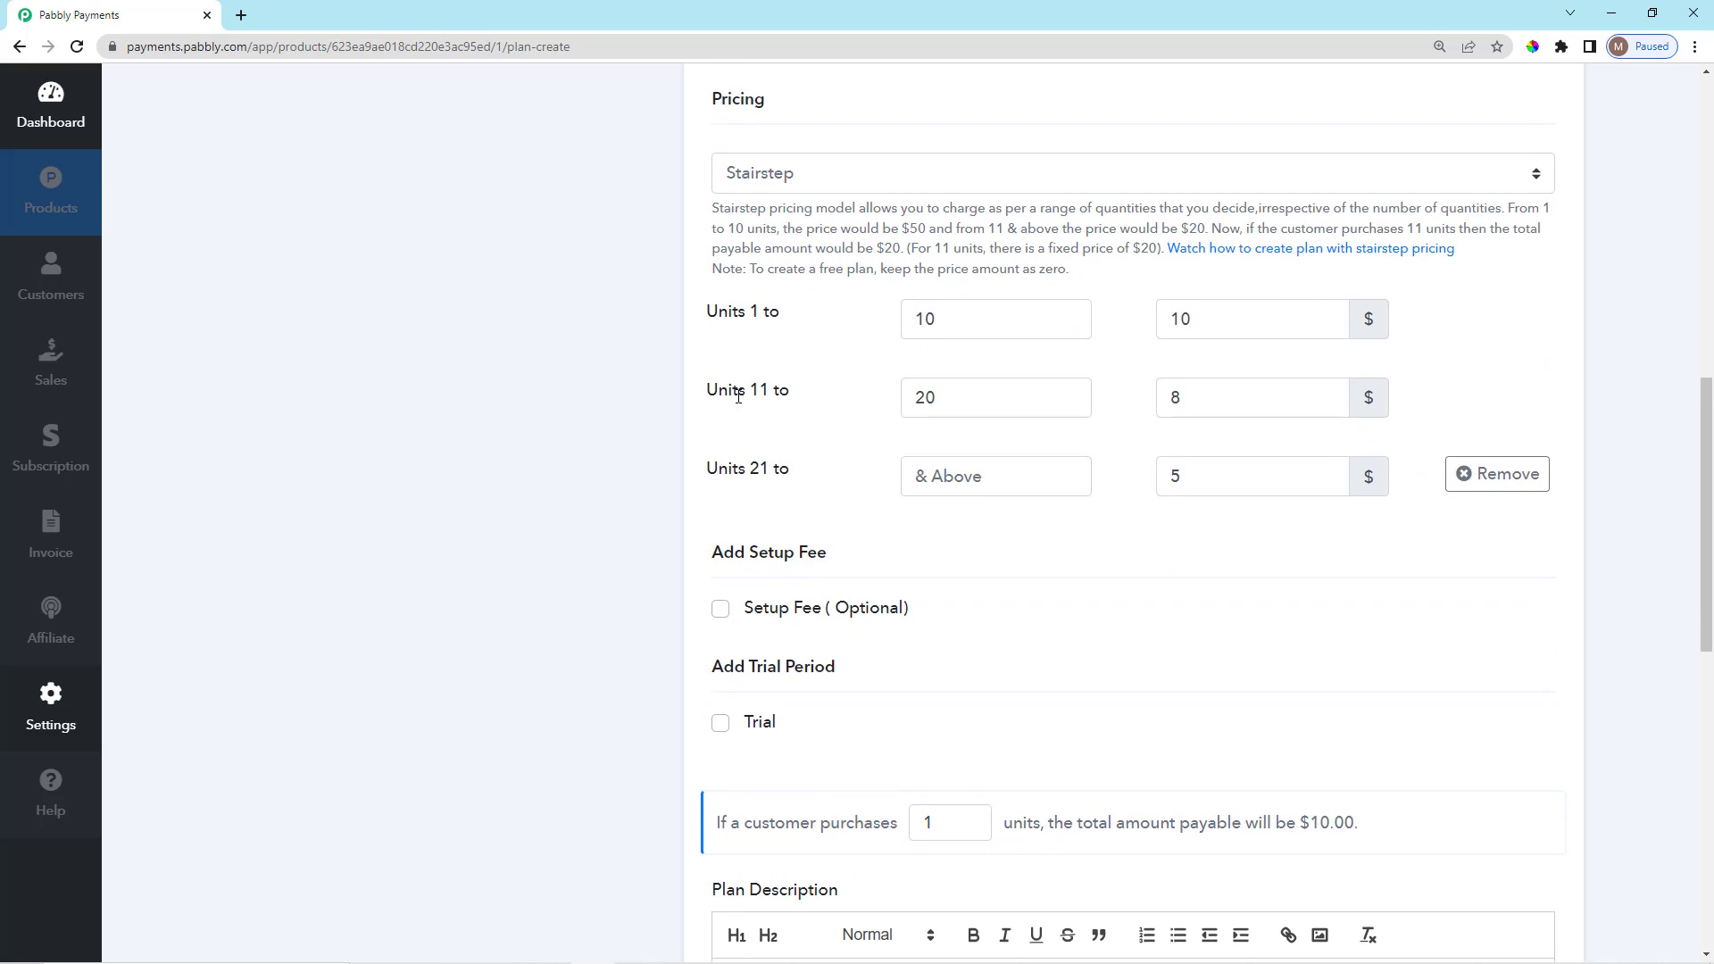
left_click_drag(748, 390, 839, 402)
left_click(842, 403)
Check the $8 and $5 stairstep prices, leaving both unchanged.
scroll(1200, 412, "down", 1)
scroll(1199, 398, "up", 1)
left_click(1198, 398)
left_click(1124, 423)
scroll(844, 348, "down", 2)
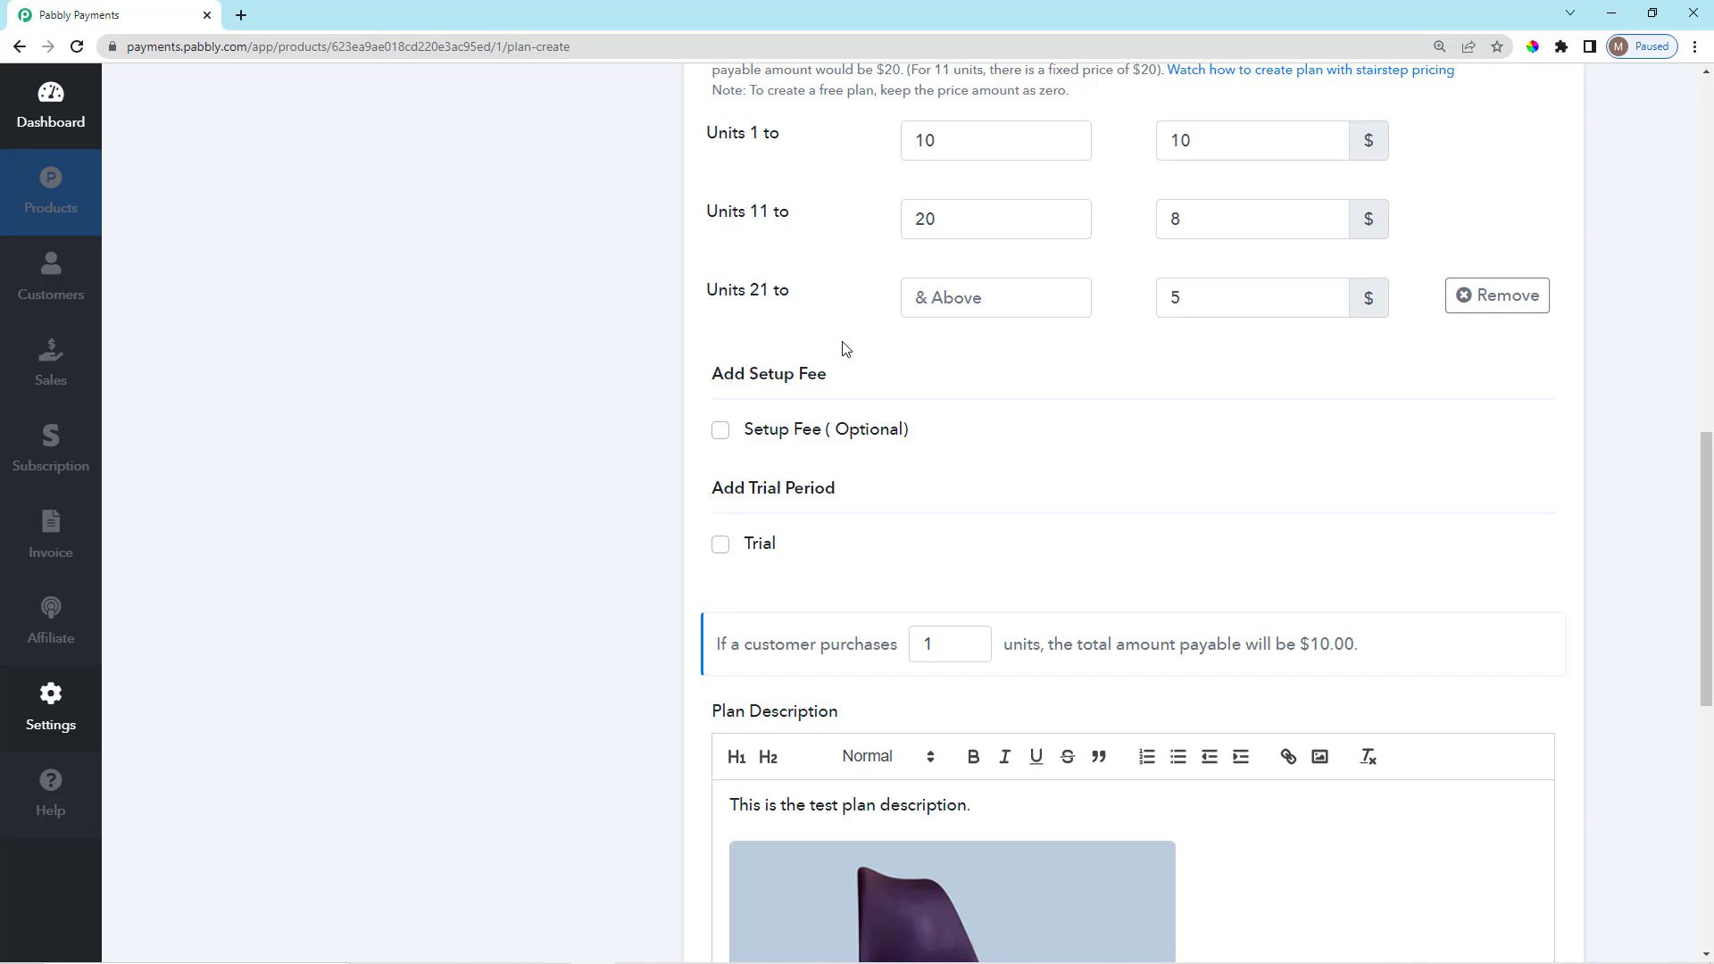
scroll(888, 425, "down", 1)
scroll(922, 432, "up", 1)
scroll(1175, 401, "up", 2)
double_click(1196, 477)
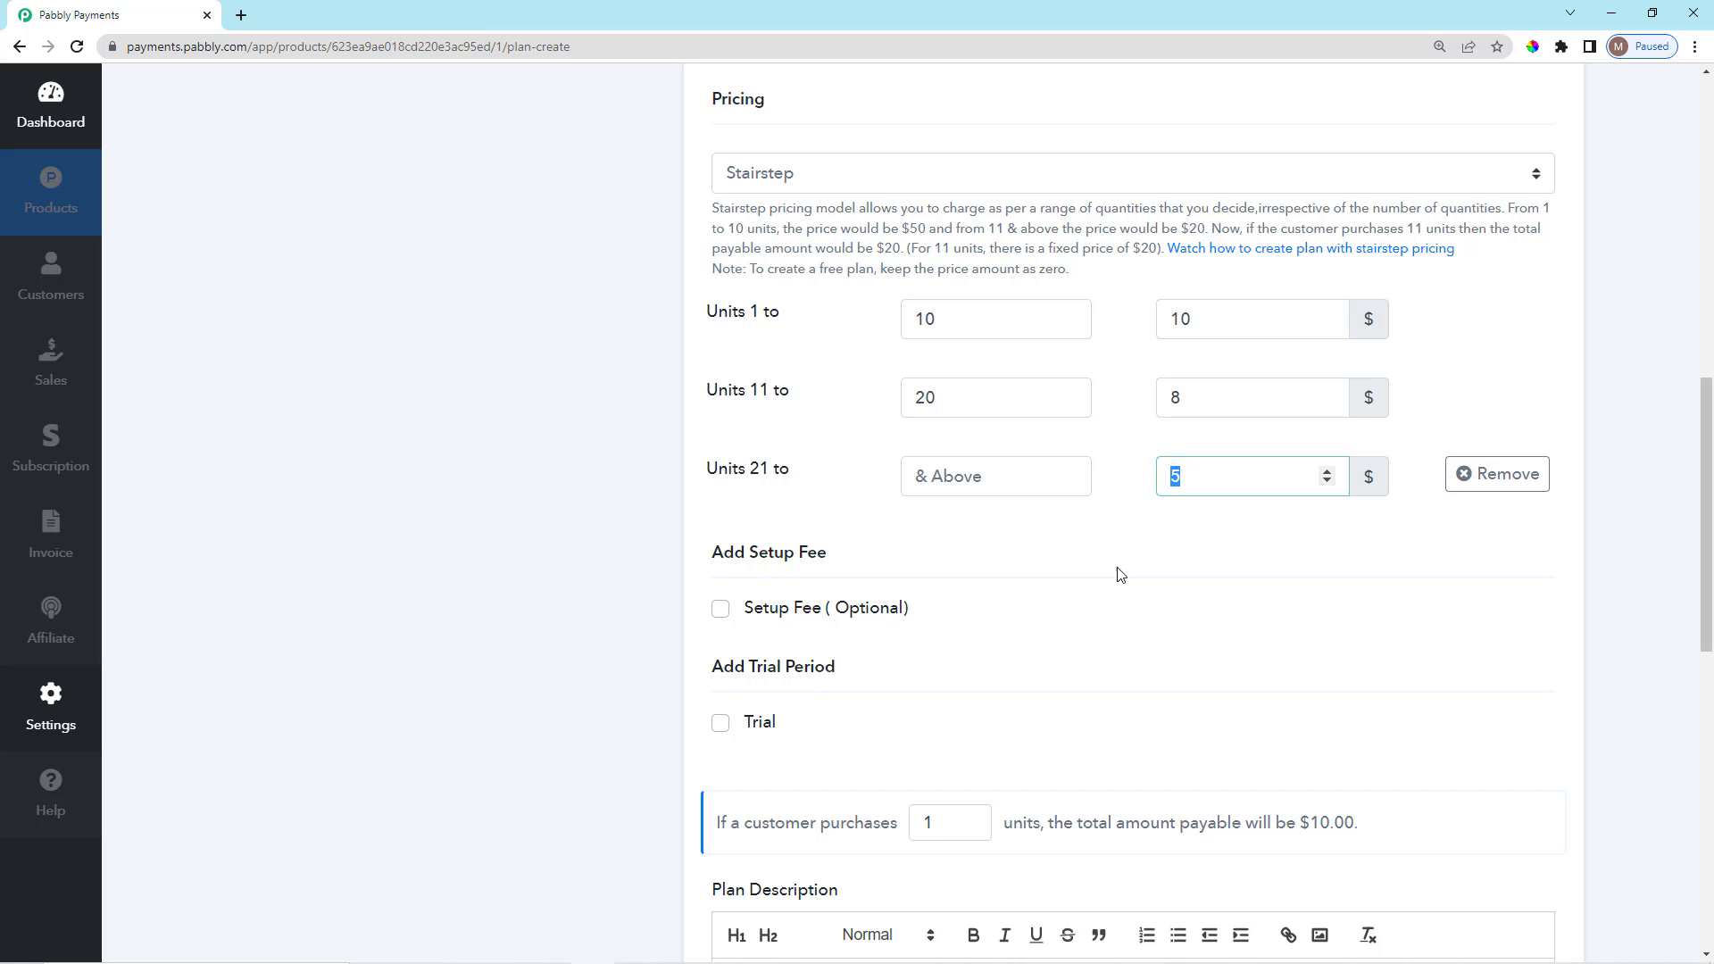
left_click(1120, 573)
scroll(896, 557, "up", 2)
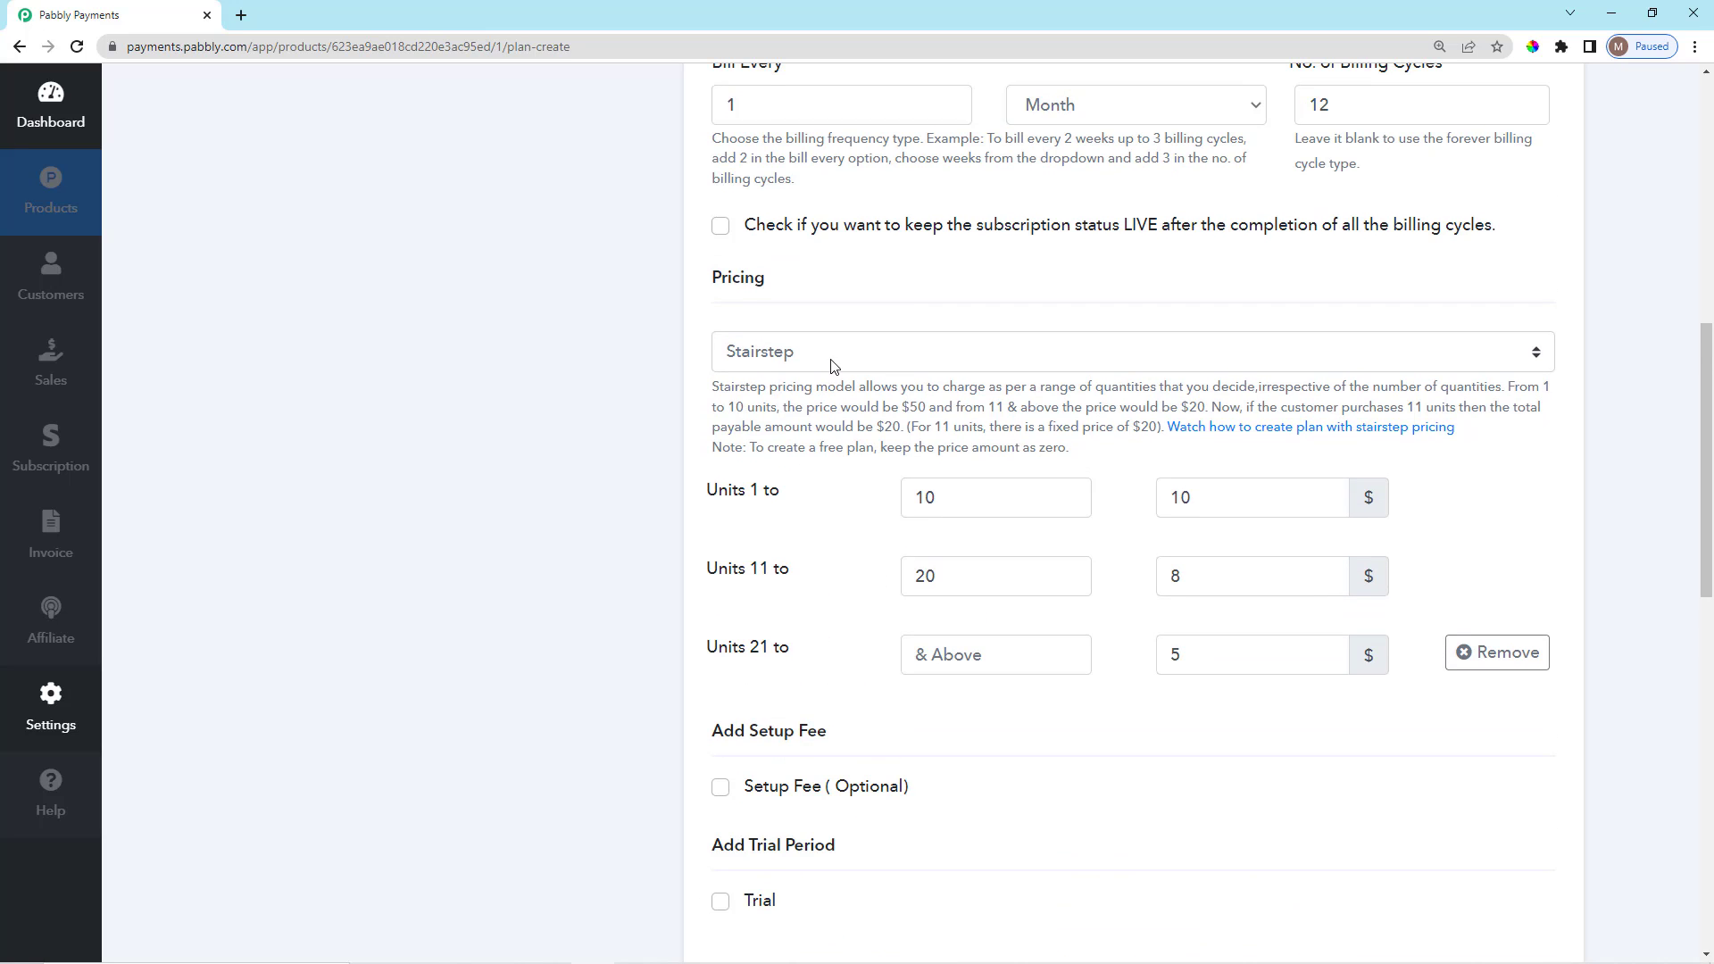
scroll(961, 363, "down", 1)
scroll(956, 375, "up", 1)
scroll(830, 379, "down", 1)
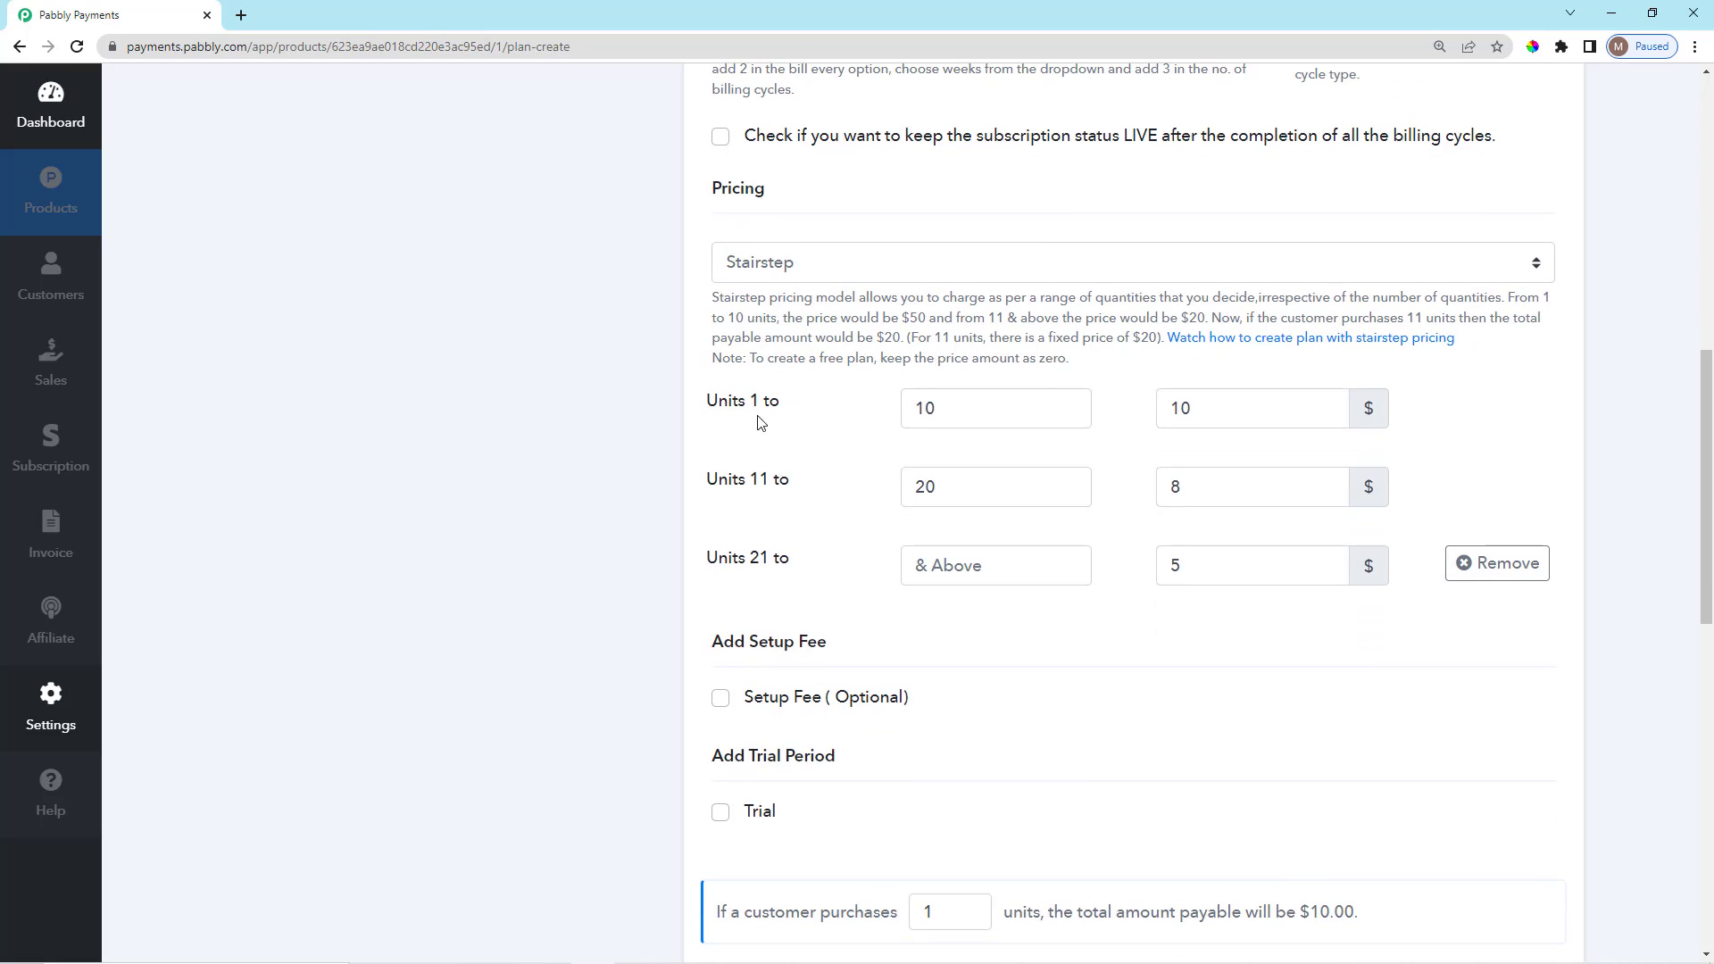
left_click(802, 263)
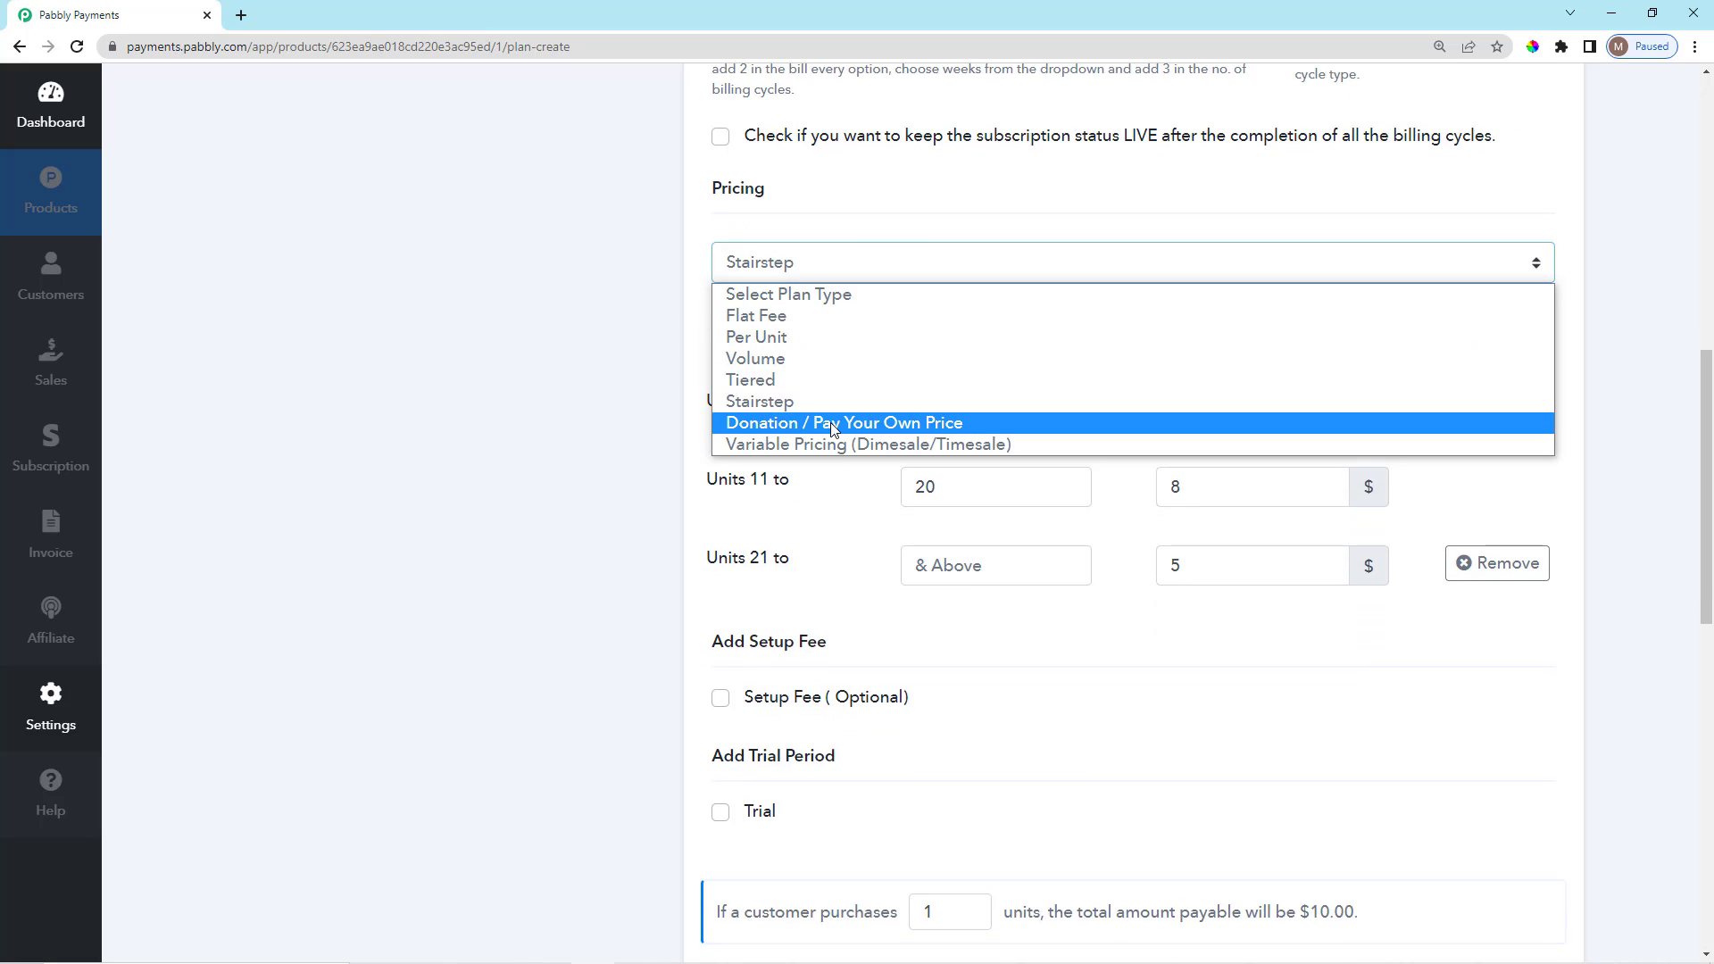
Switch the plan's pricing type to Donation / Pay Your Own Price.
left_click(832, 424)
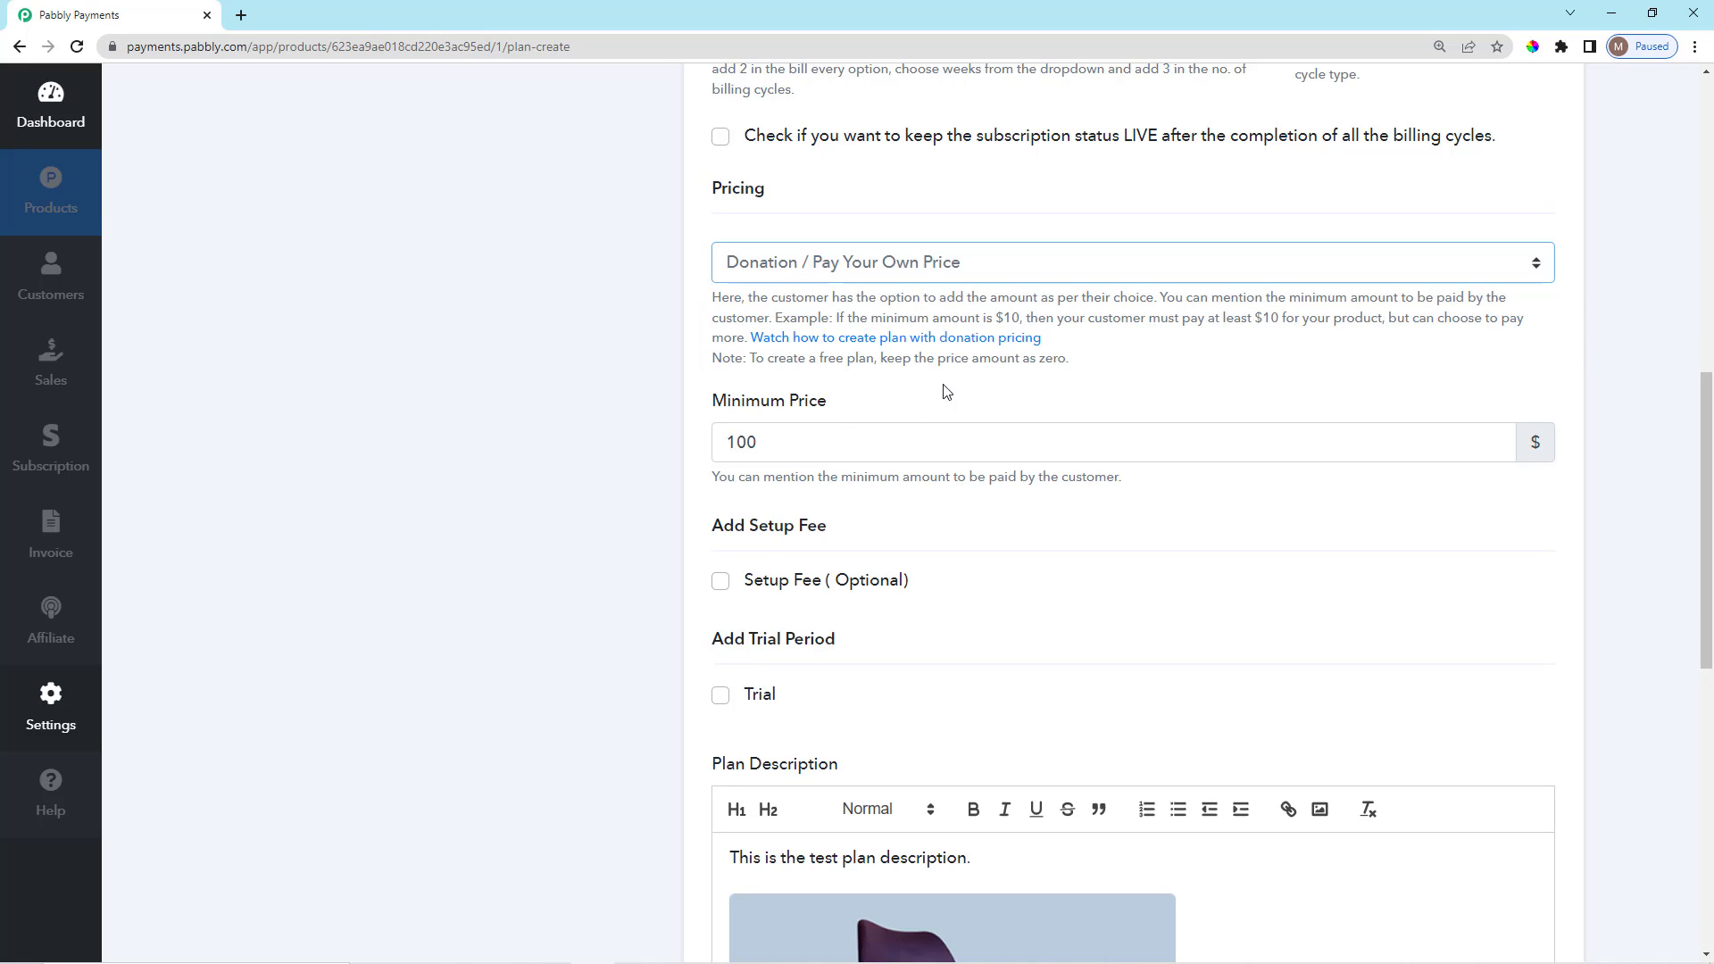
scroll(921, 473, "up", 1)
scroll(920, 482, "up", 1)
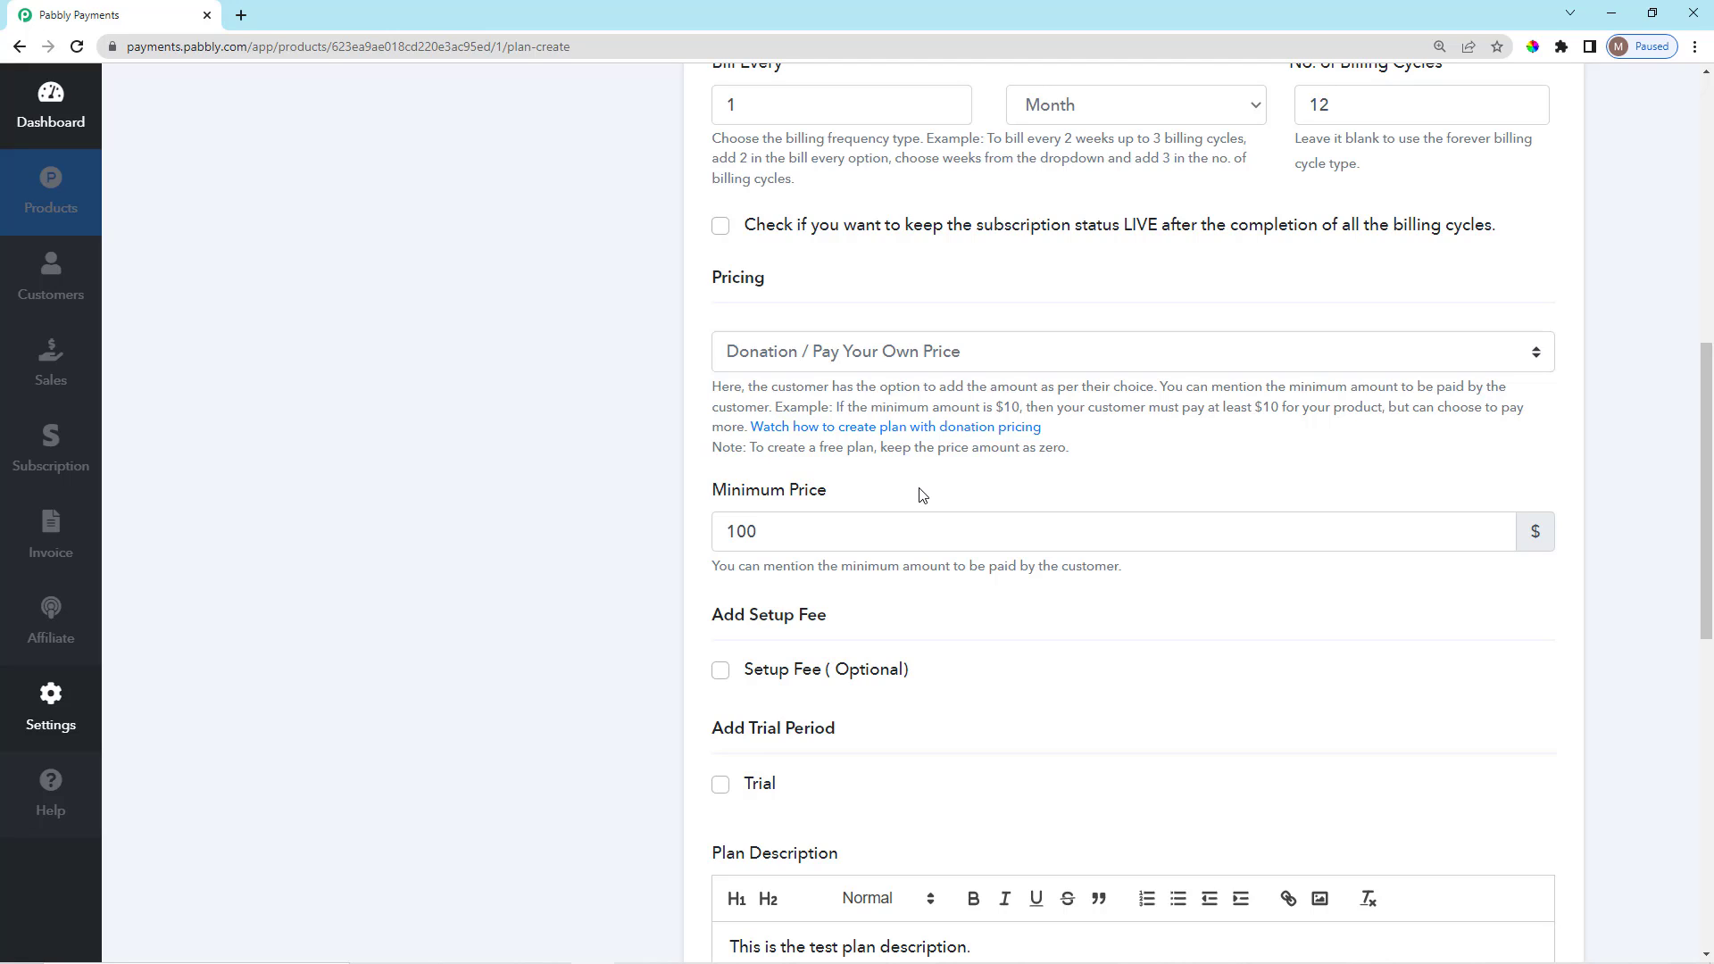
scroll(910, 486, "down", 1)
Change the Minimum Price from 100 to 20.
left_click(798, 445)
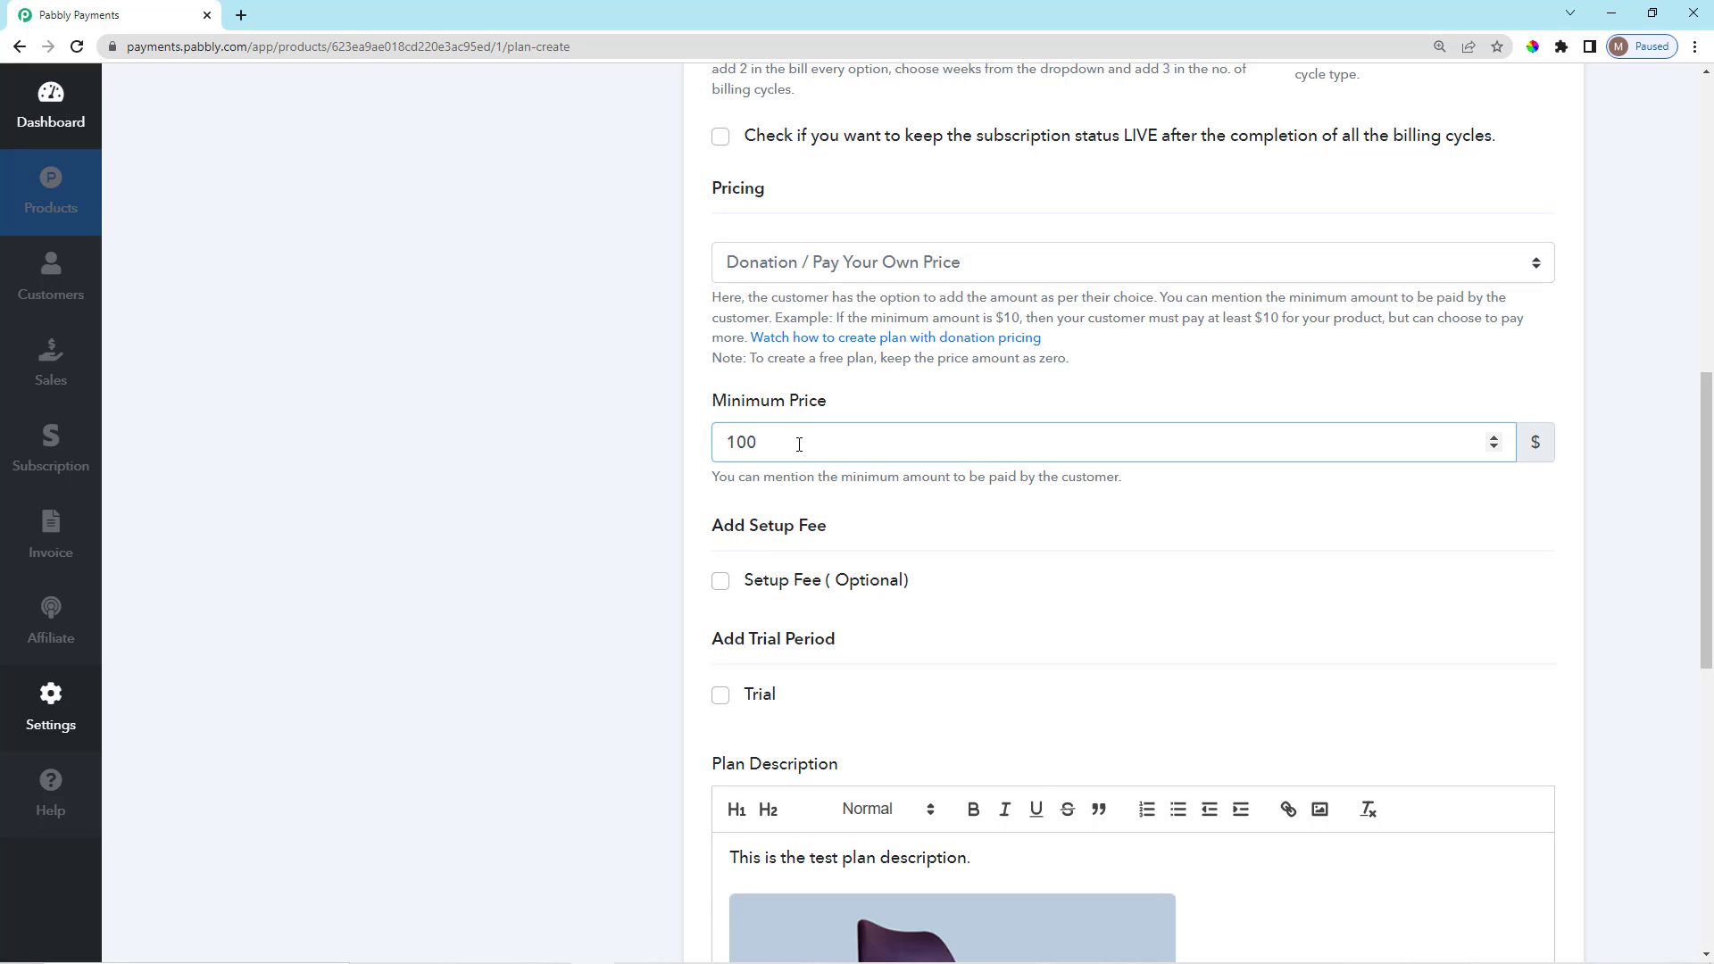
key("BackSpace")
key("BackSpace")
key("BackSpace")
type("20")
left_click(841, 409)
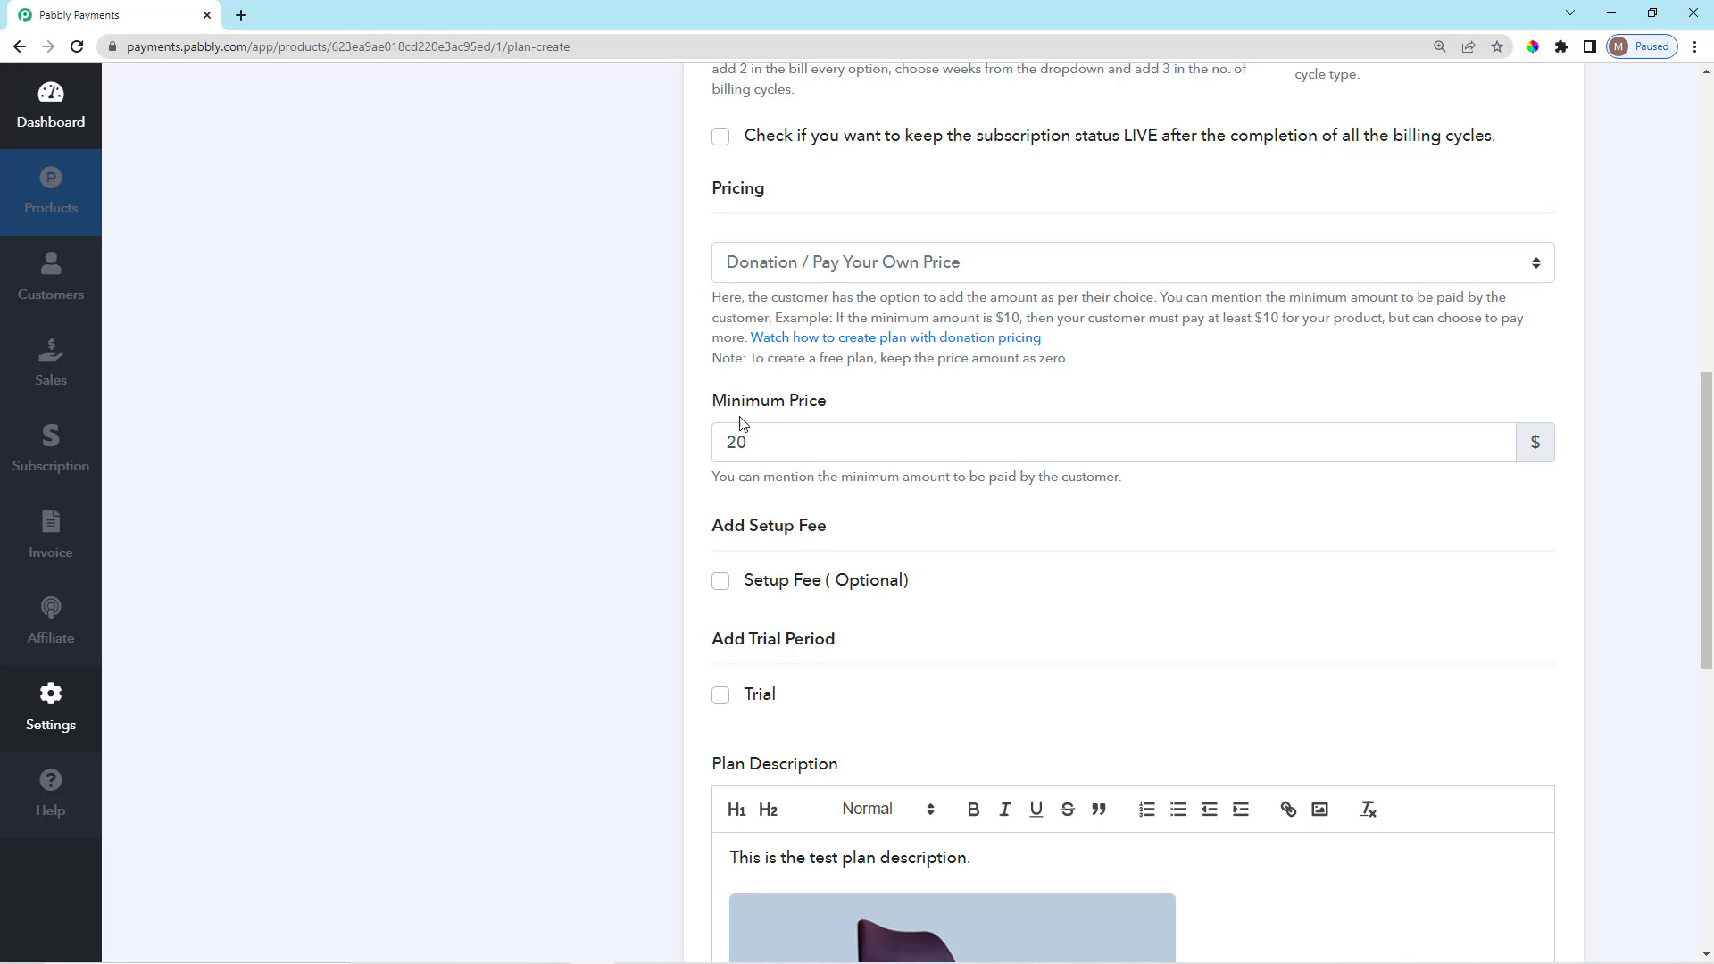
Highlight the Minimum Price label and review the donation settings.
triple_click(727, 411)
left_click(864, 413)
left_click_drag(714, 413, 849, 409)
left_click(850, 410)
scroll(870, 417, "up", 2)
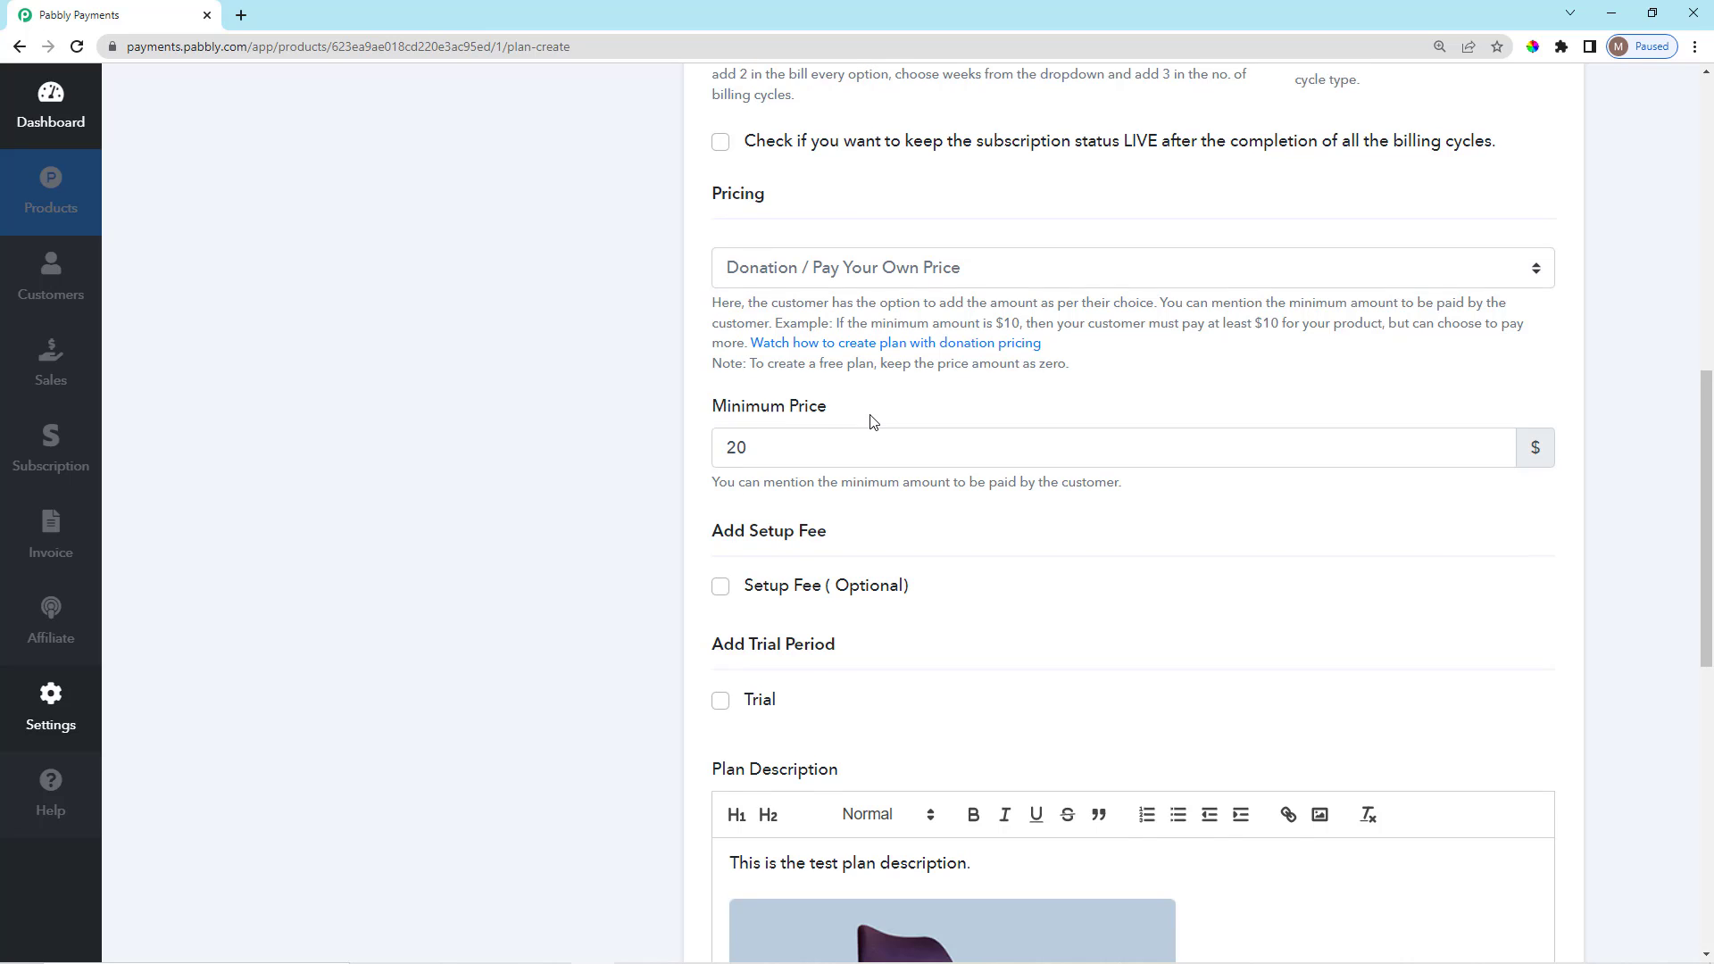
scroll(826, 449, "down", 1)
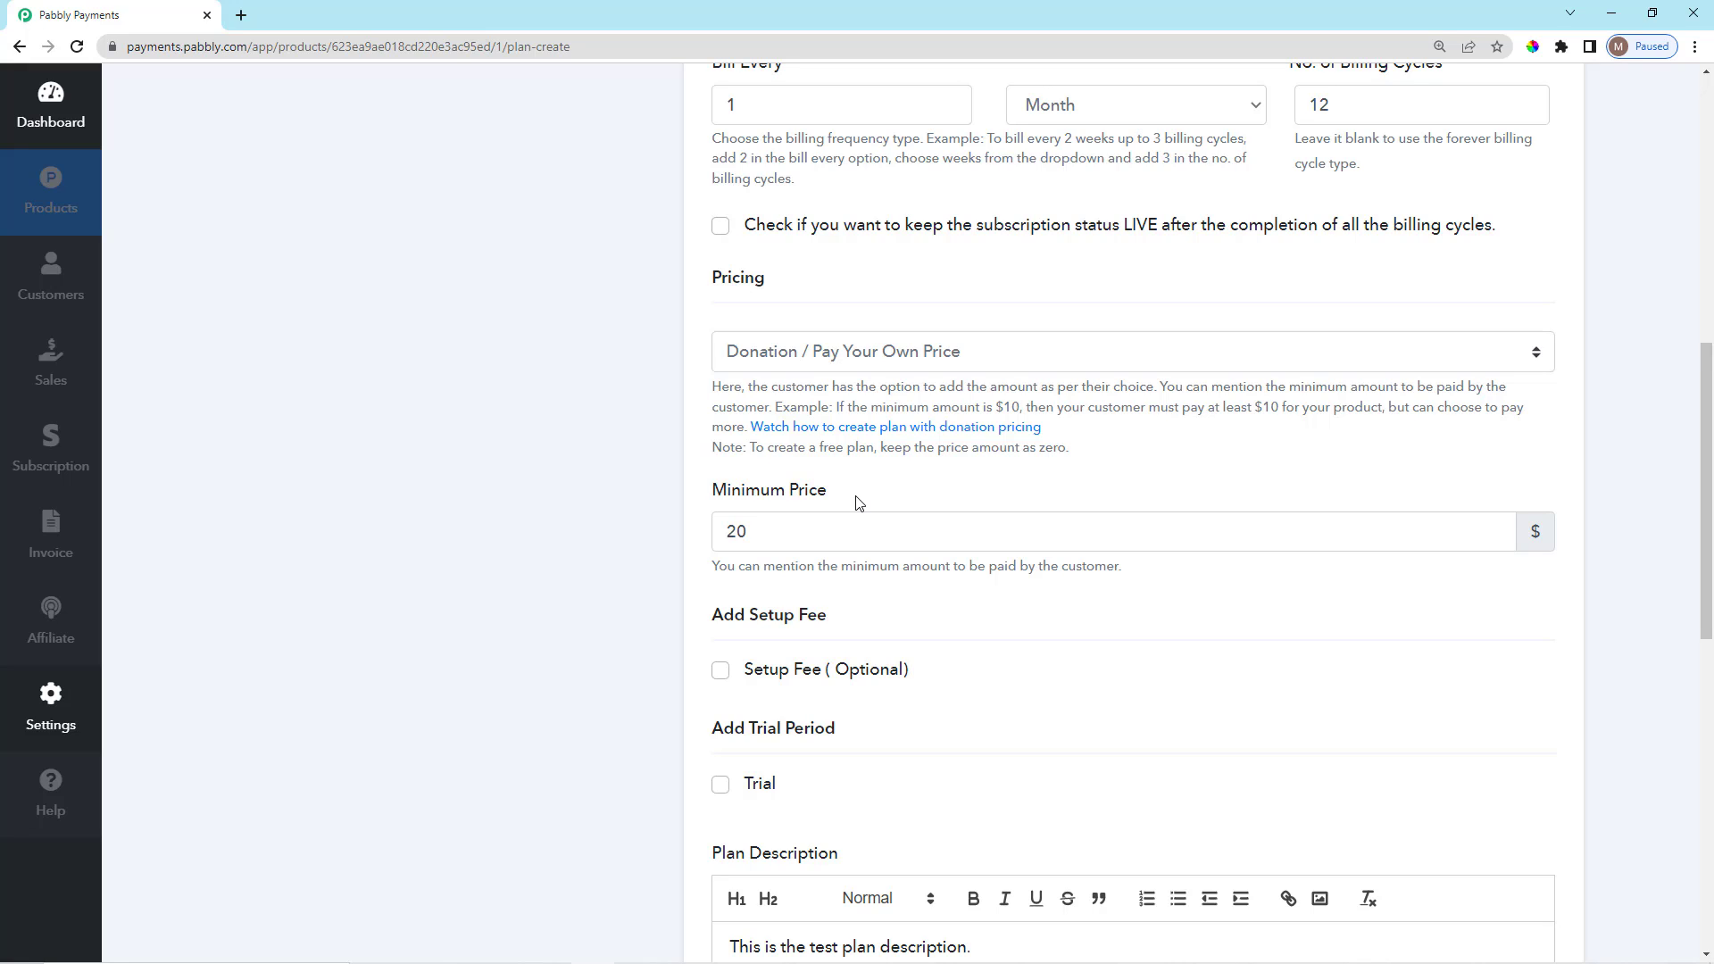
scroll(855, 503, "down", 2)
scroll(848, 428, "up", 2)
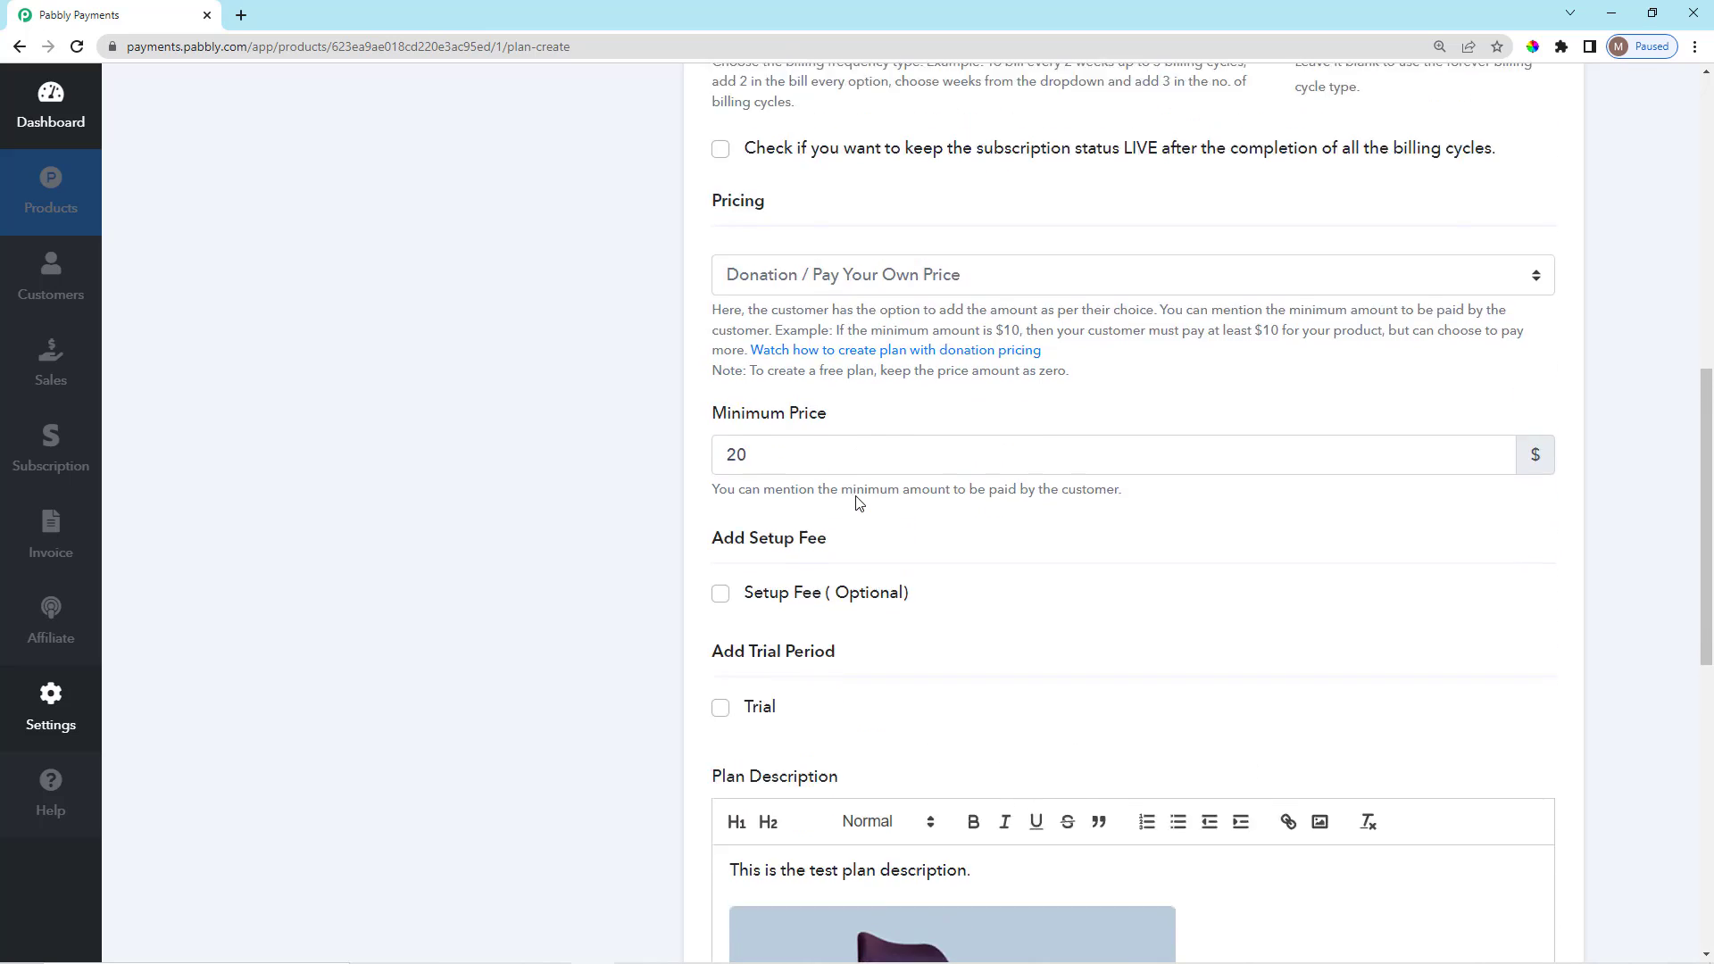
left_click(880, 361)
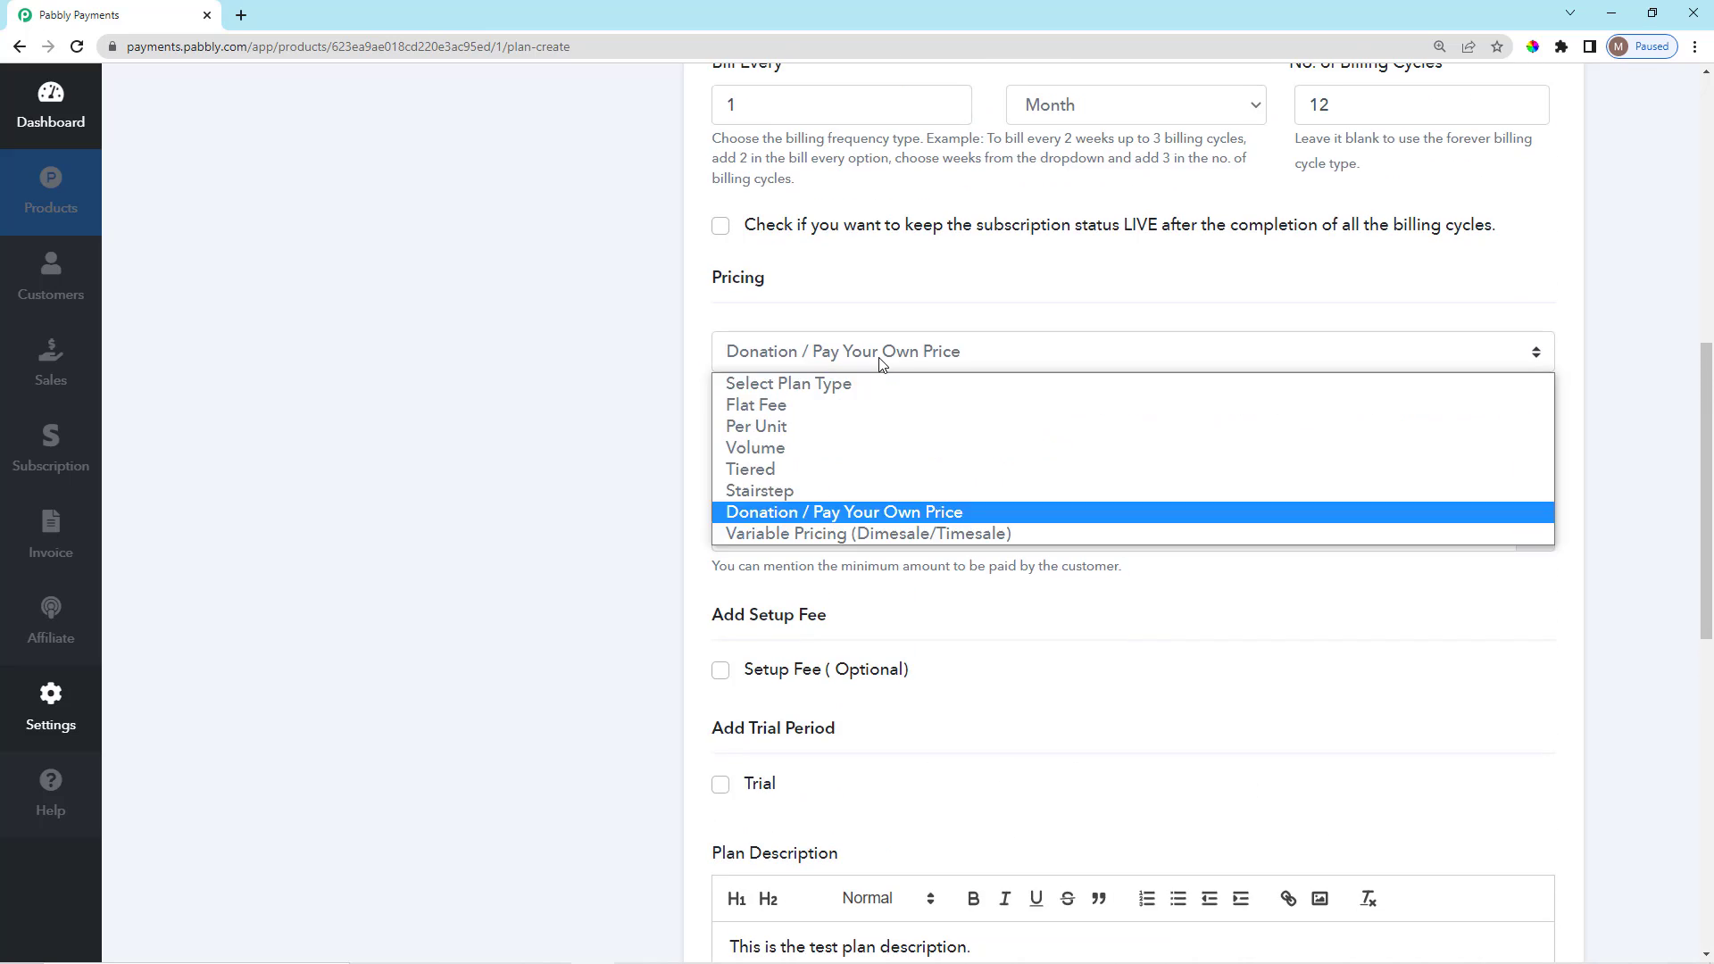
Switch the plan to Variable Pricing (Dimesale/Timesale) with a starting price of 200.
left_click(889, 533)
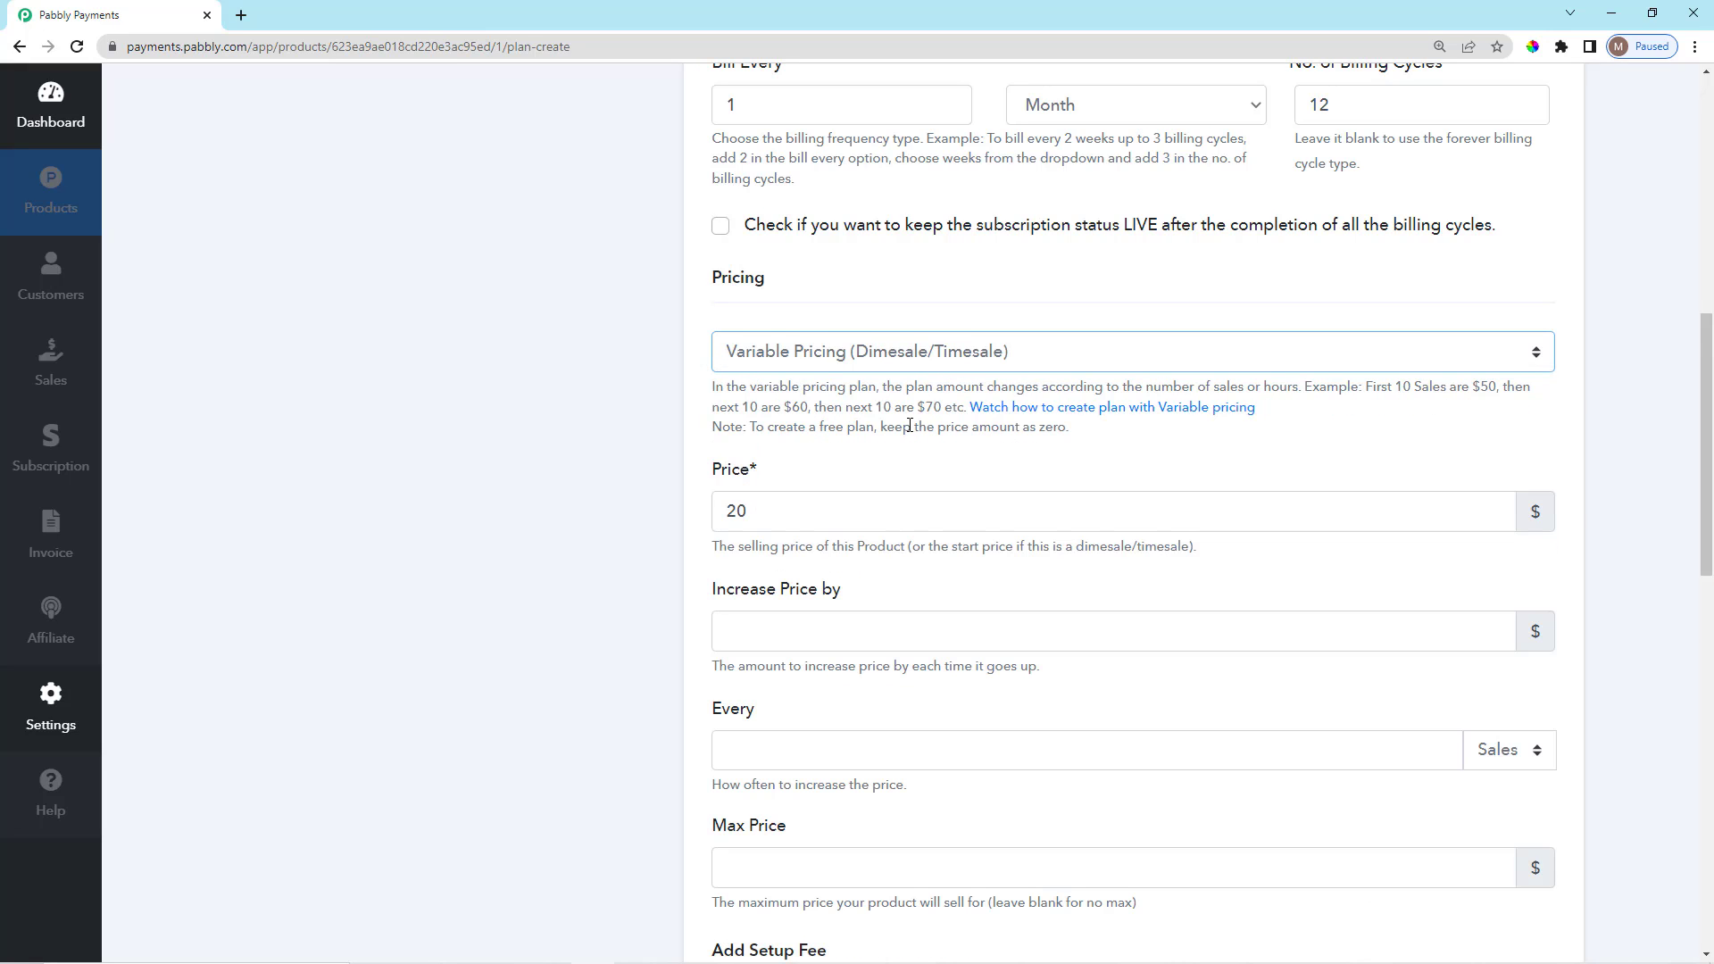
scroll(908, 425, "down", 2)
scroll(857, 473, "up", 1)
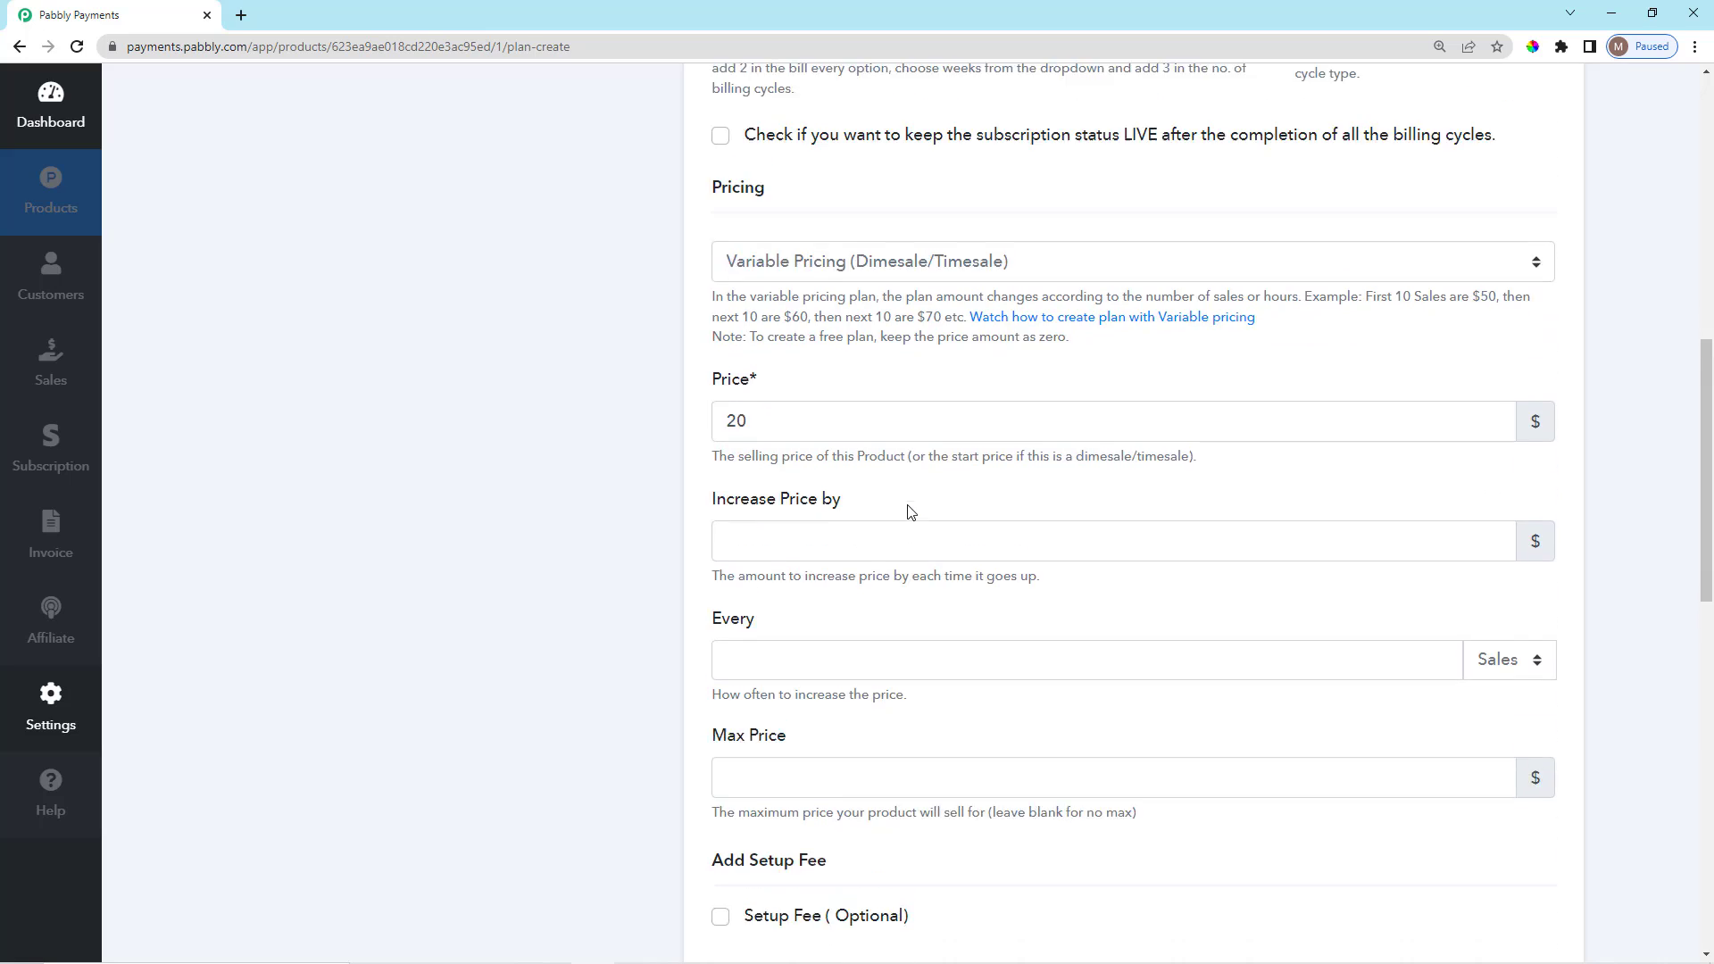
scroll(834, 520, "down", 1)
left_click(780, 341)
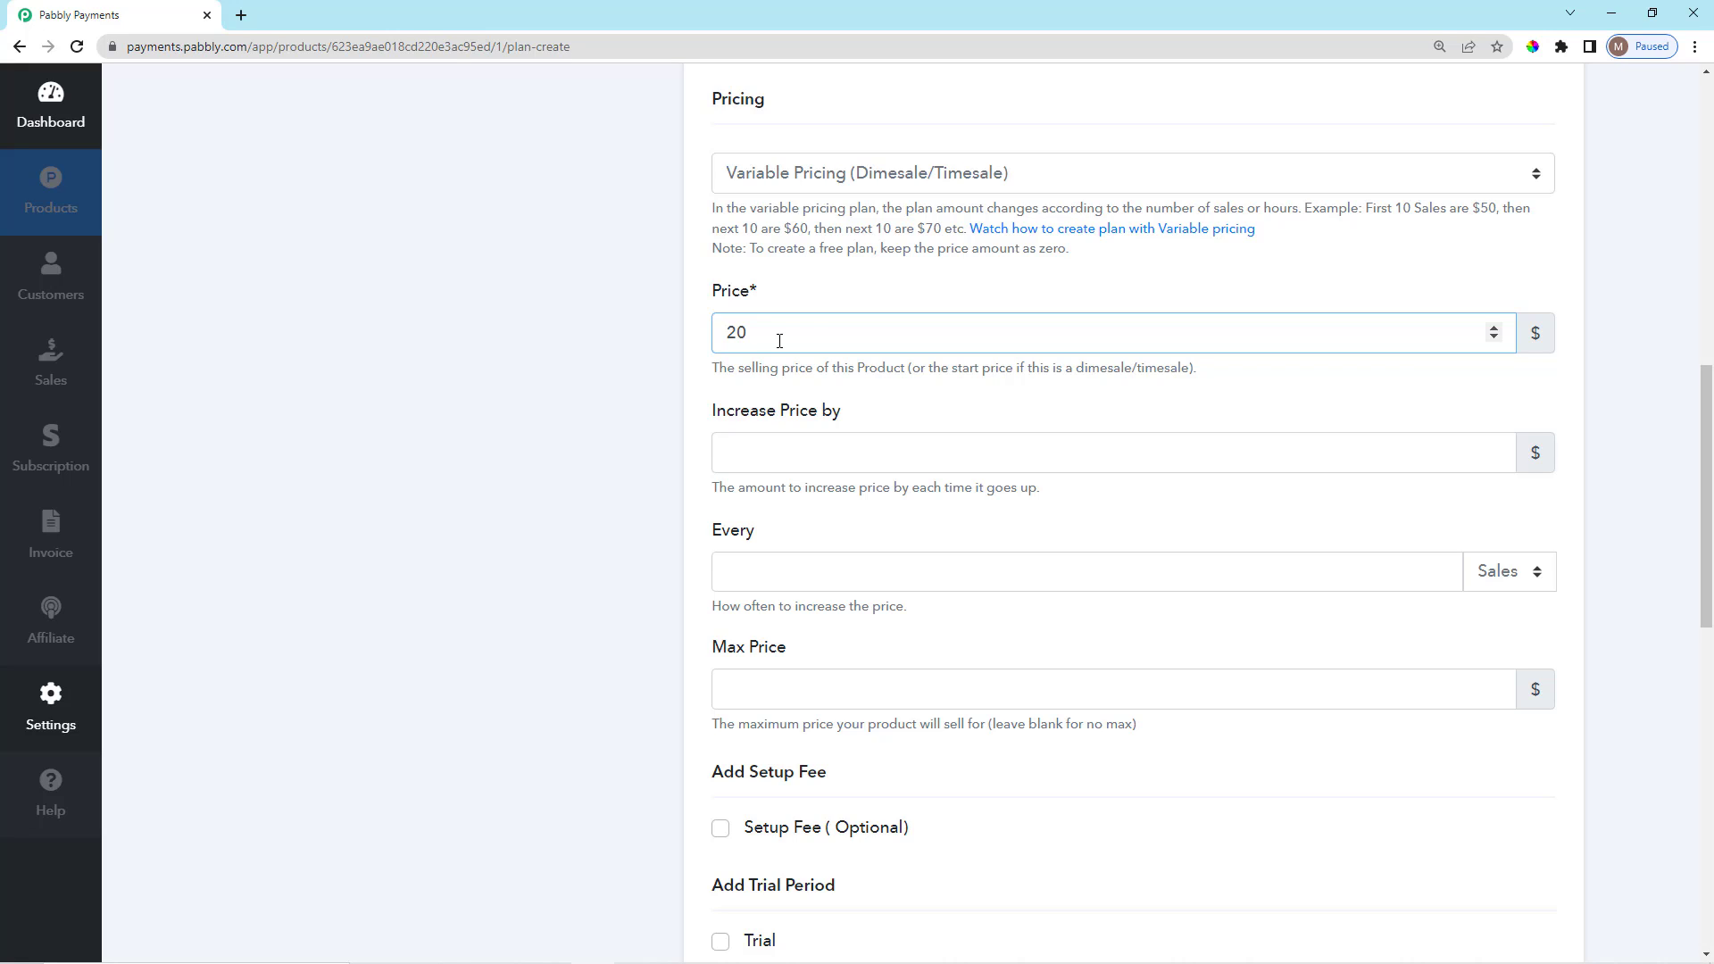
type("0")
left_click(805, 401)
scroll(829, 444, "down", 1)
scroll(829, 444, "up", 1)
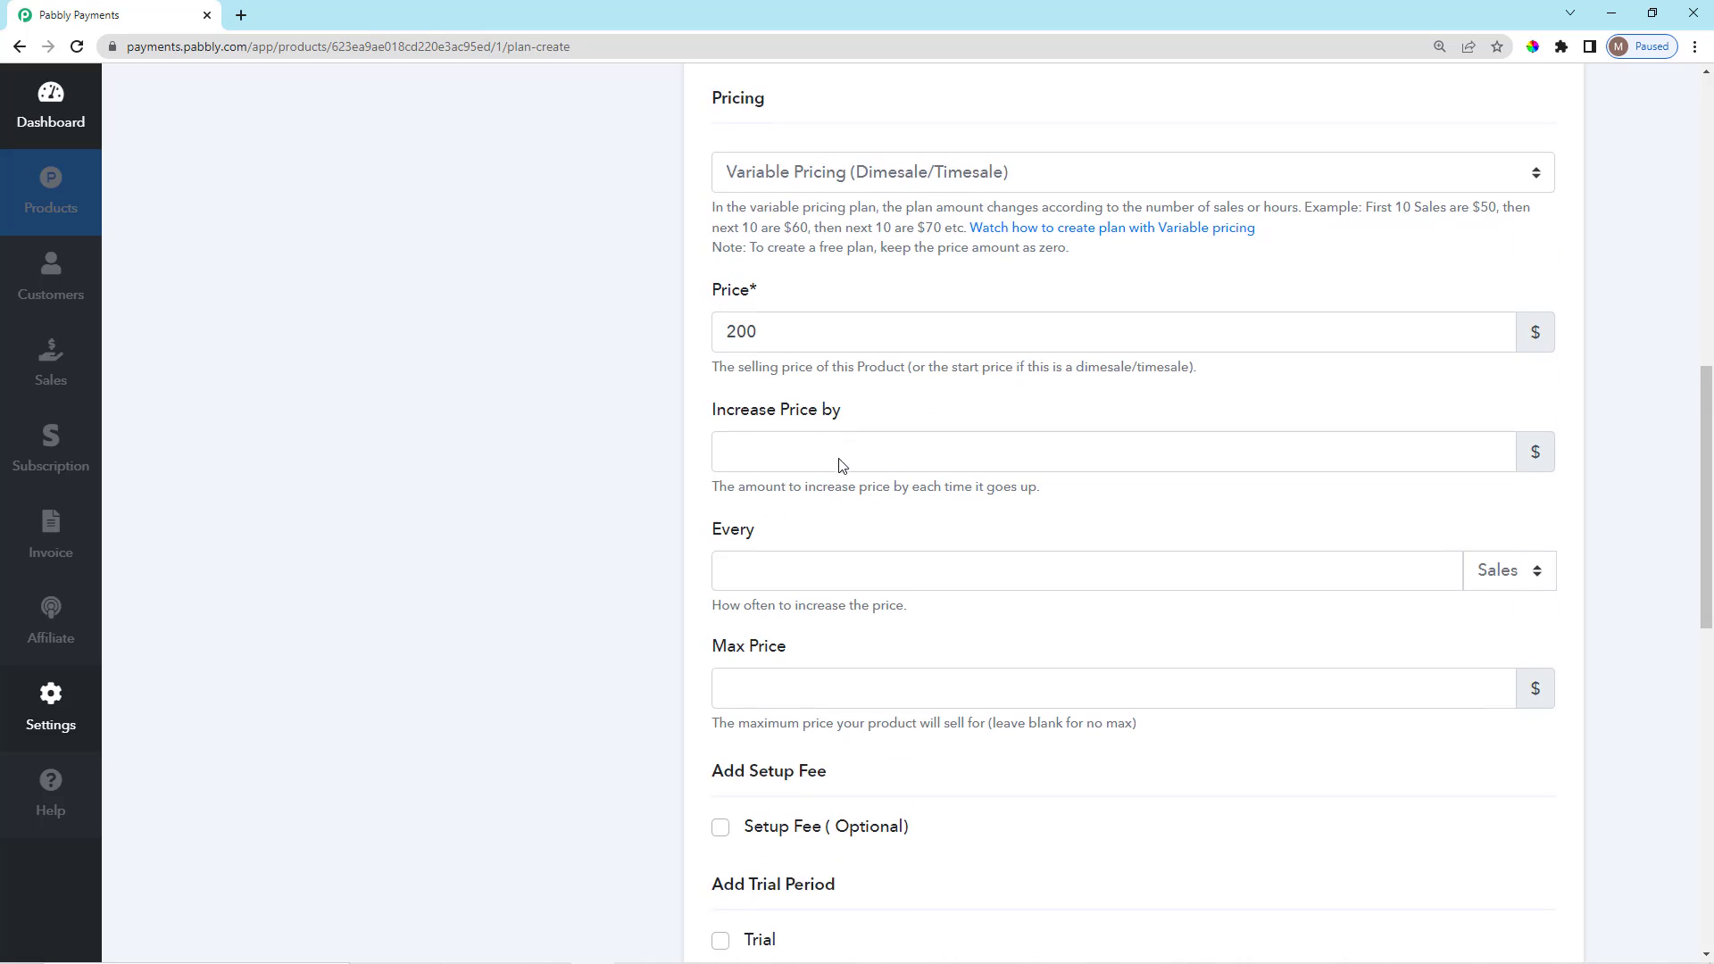
left_click_drag(713, 411, 873, 417)
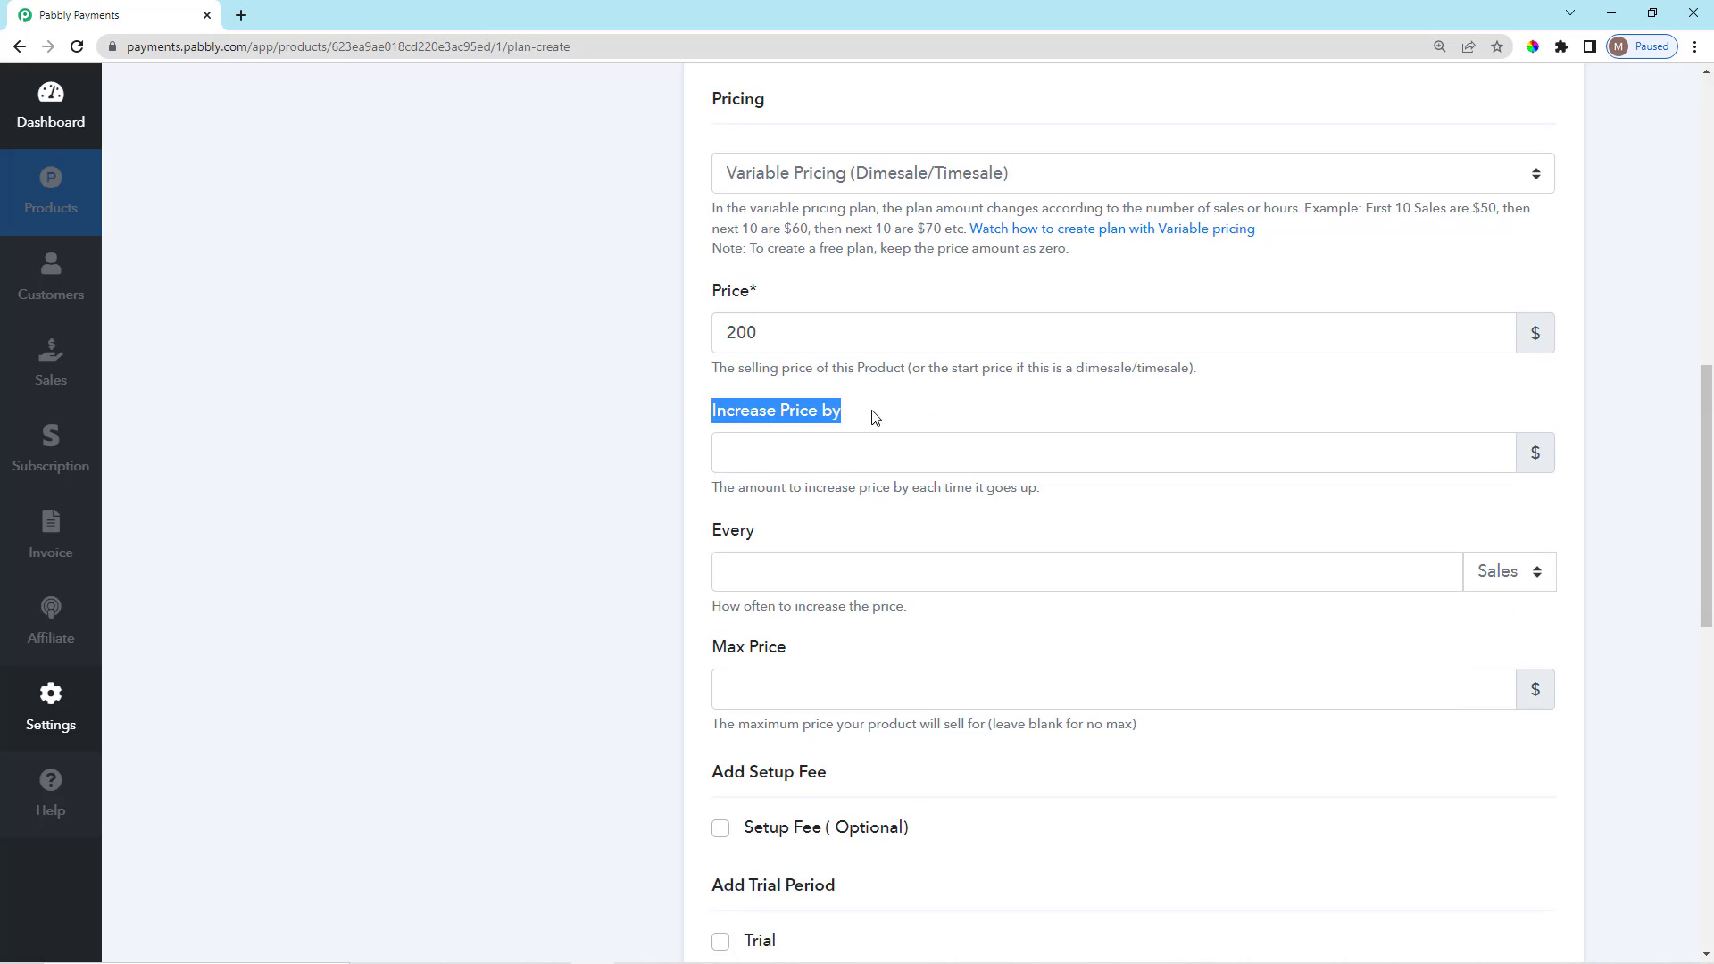
Make the price increase by 10 every 5 Sales.
left_click(842, 451)
type("10")
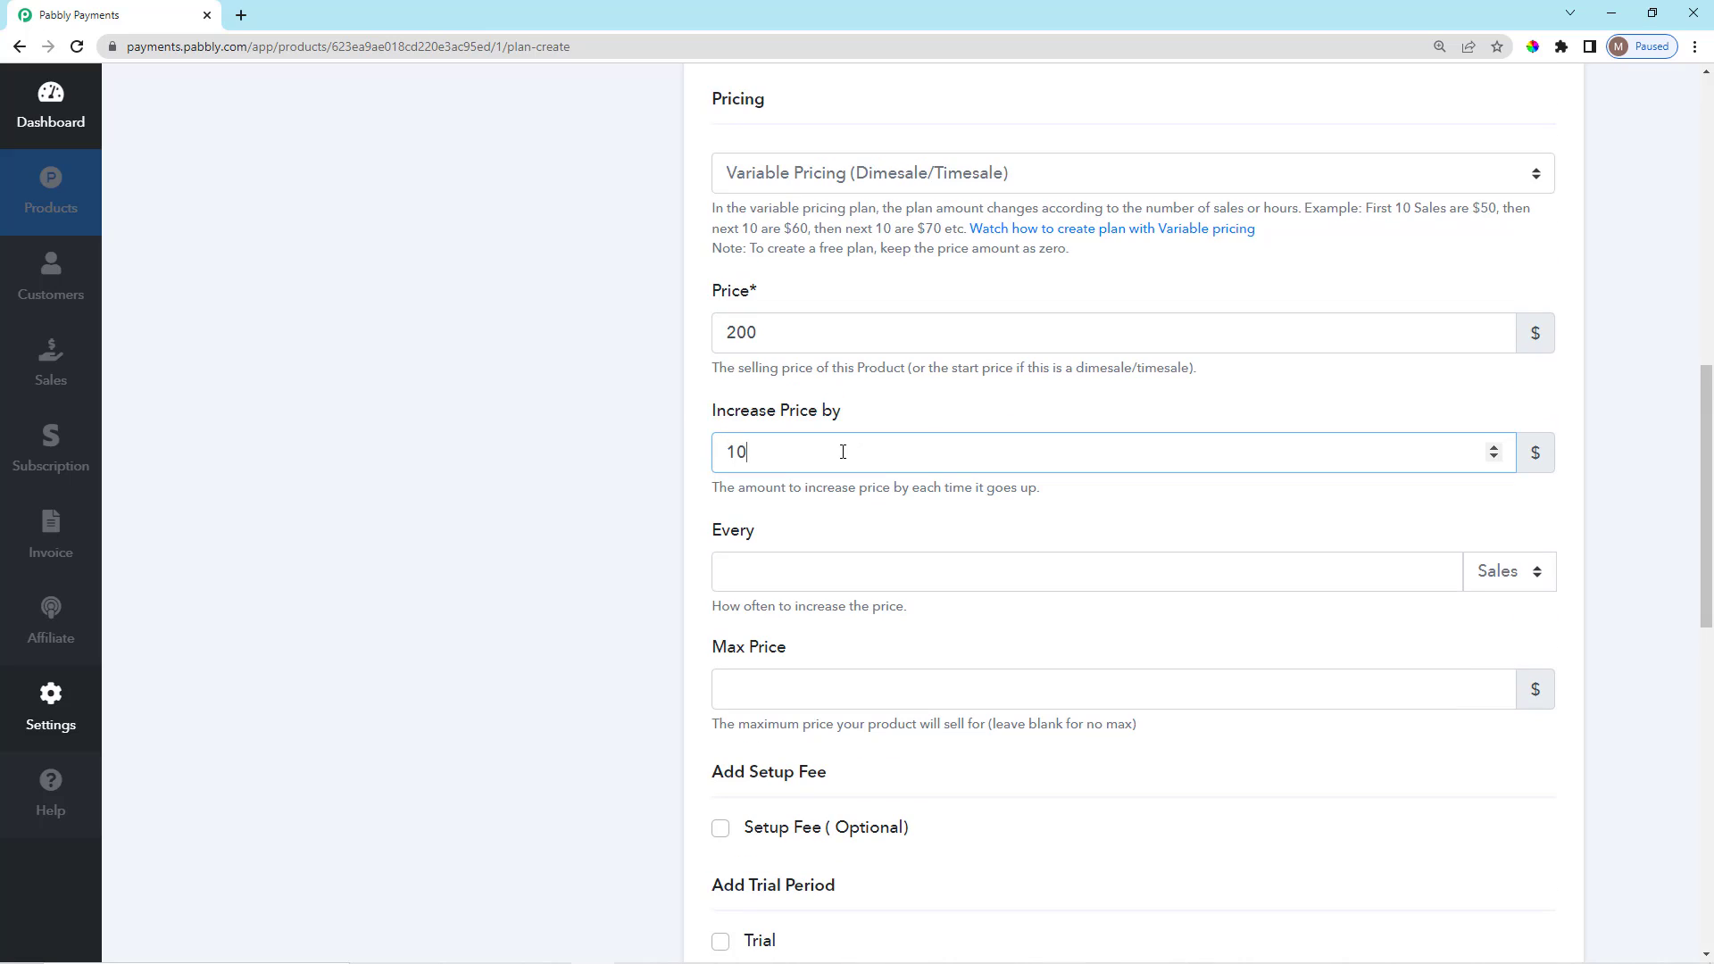
left_click(852, 551)
scroll(855, 554, "down", 2)
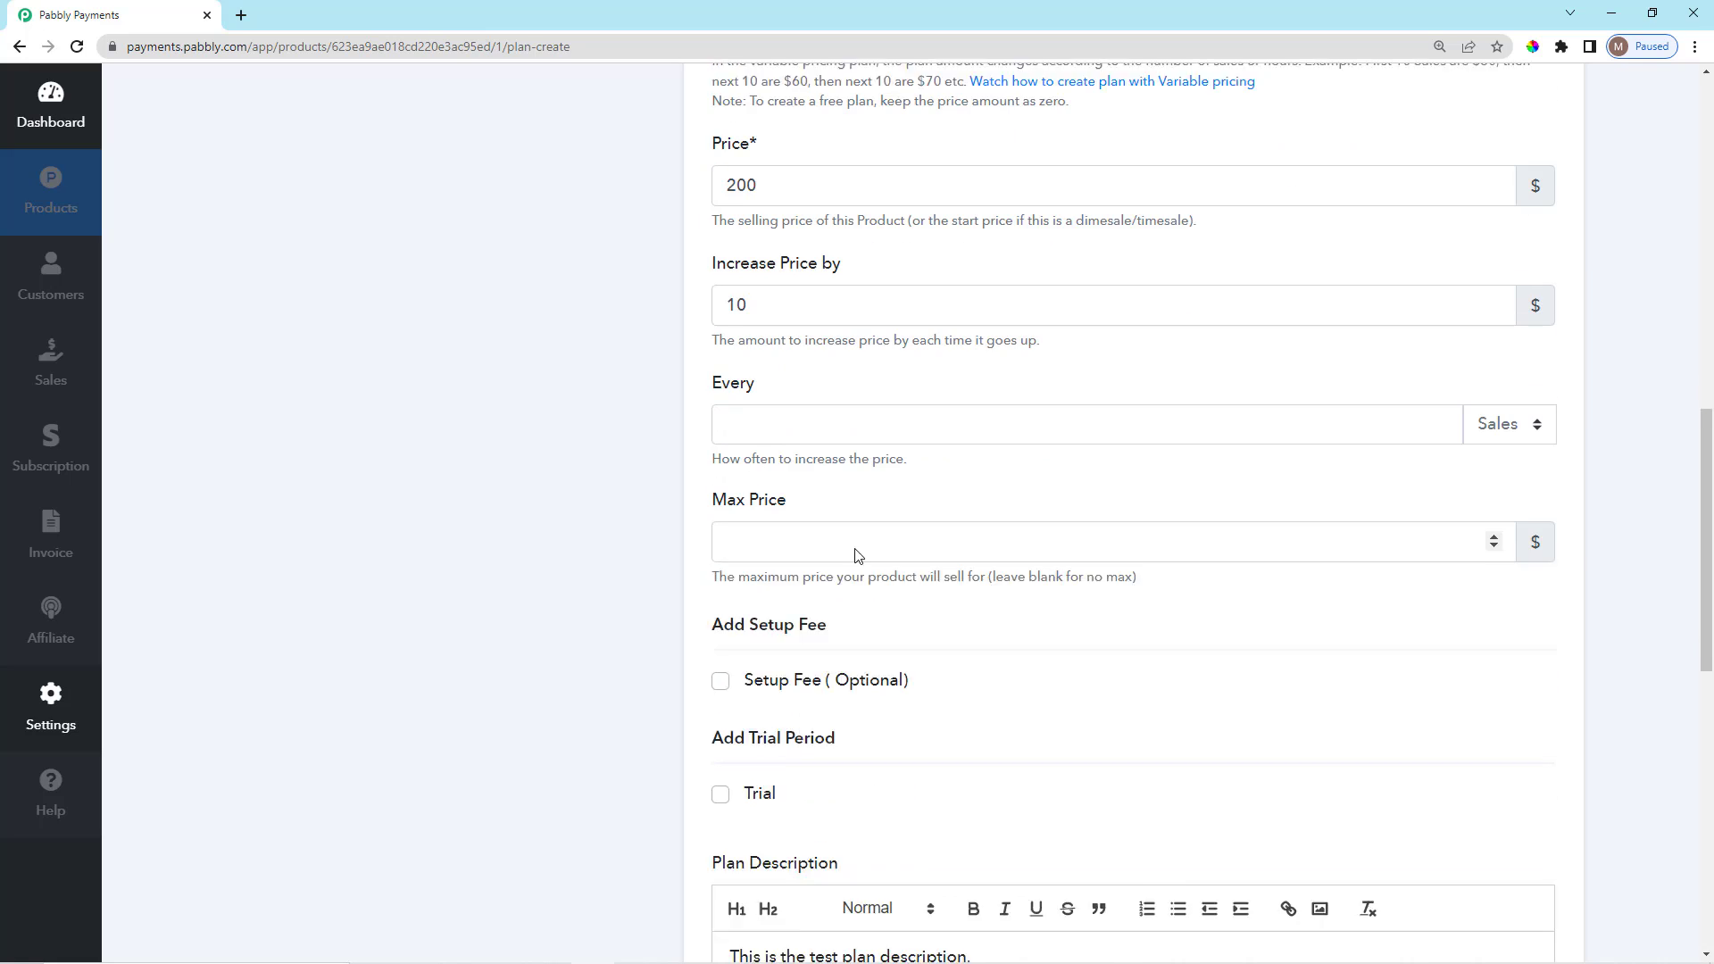
left_click(1482, 398)
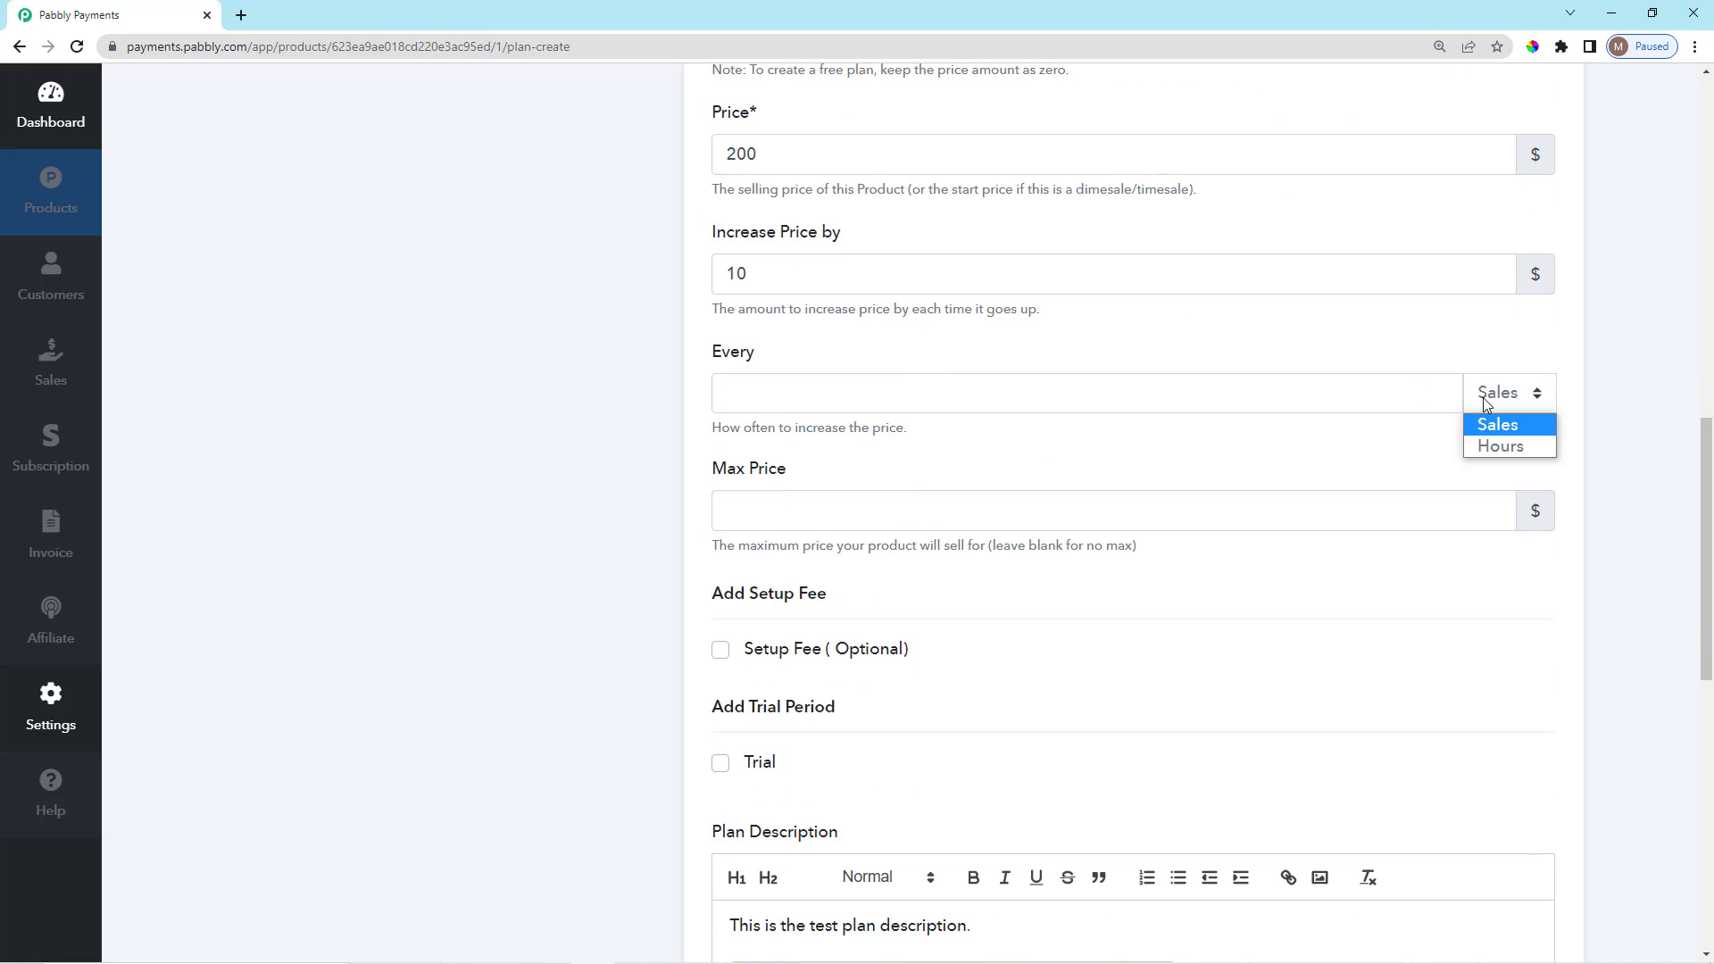
left_click(1517, 426)
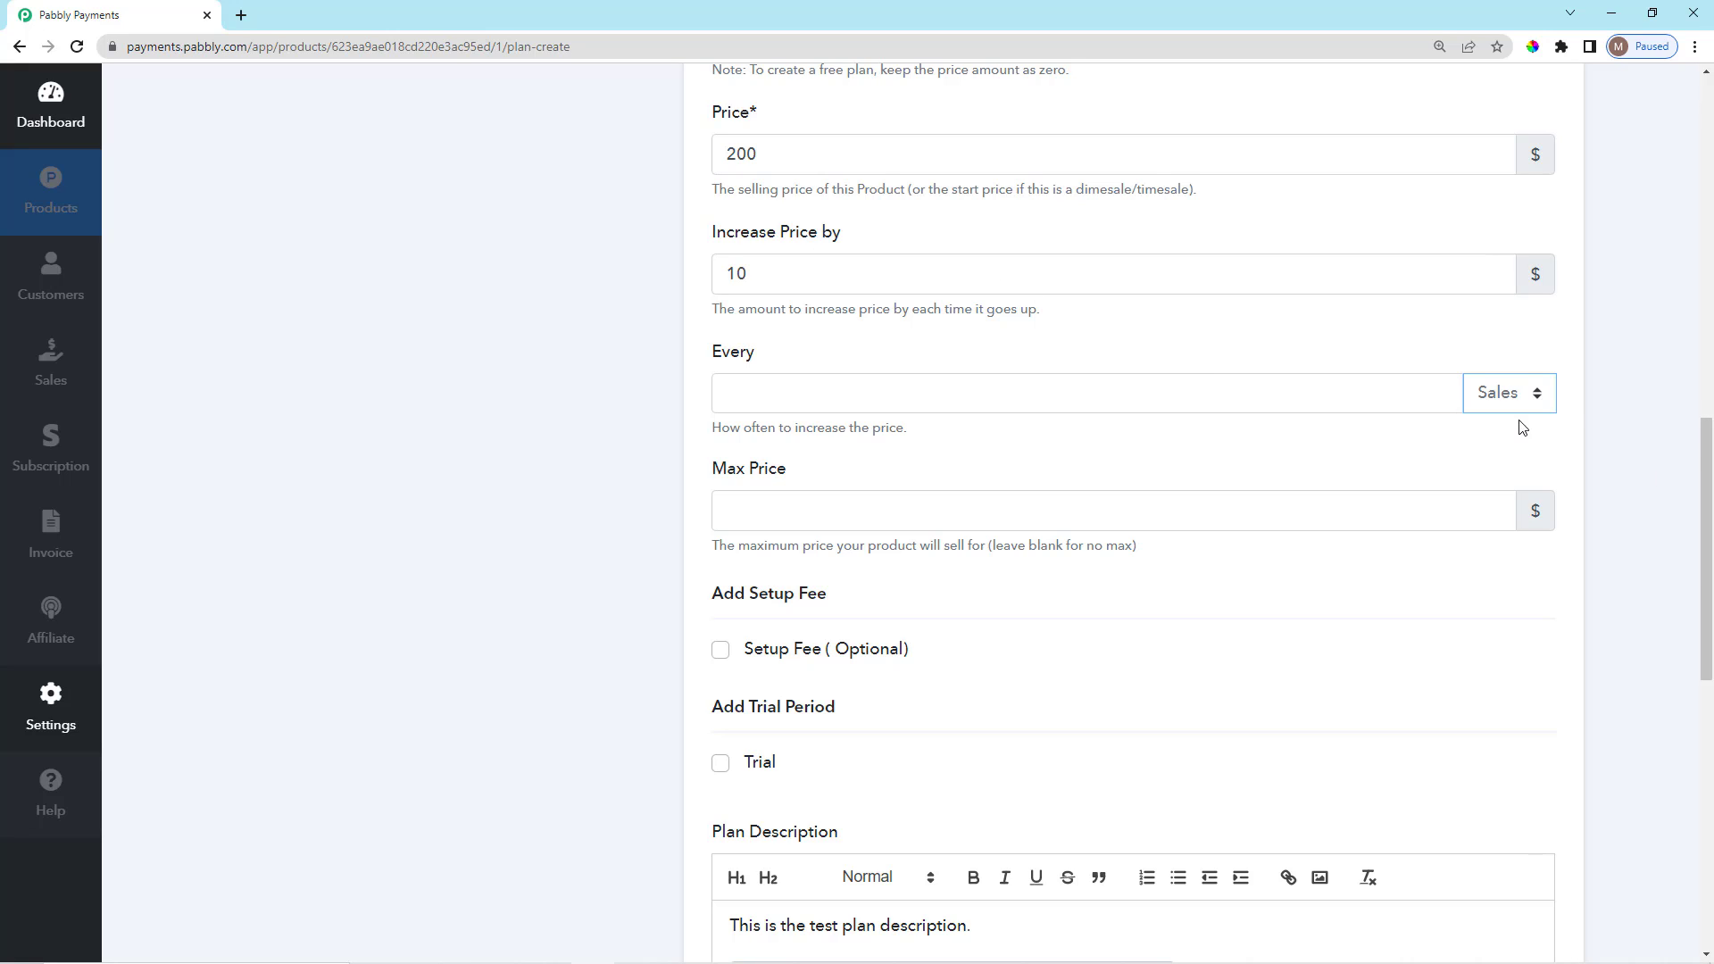
left_click(1177, 394)
type("5")
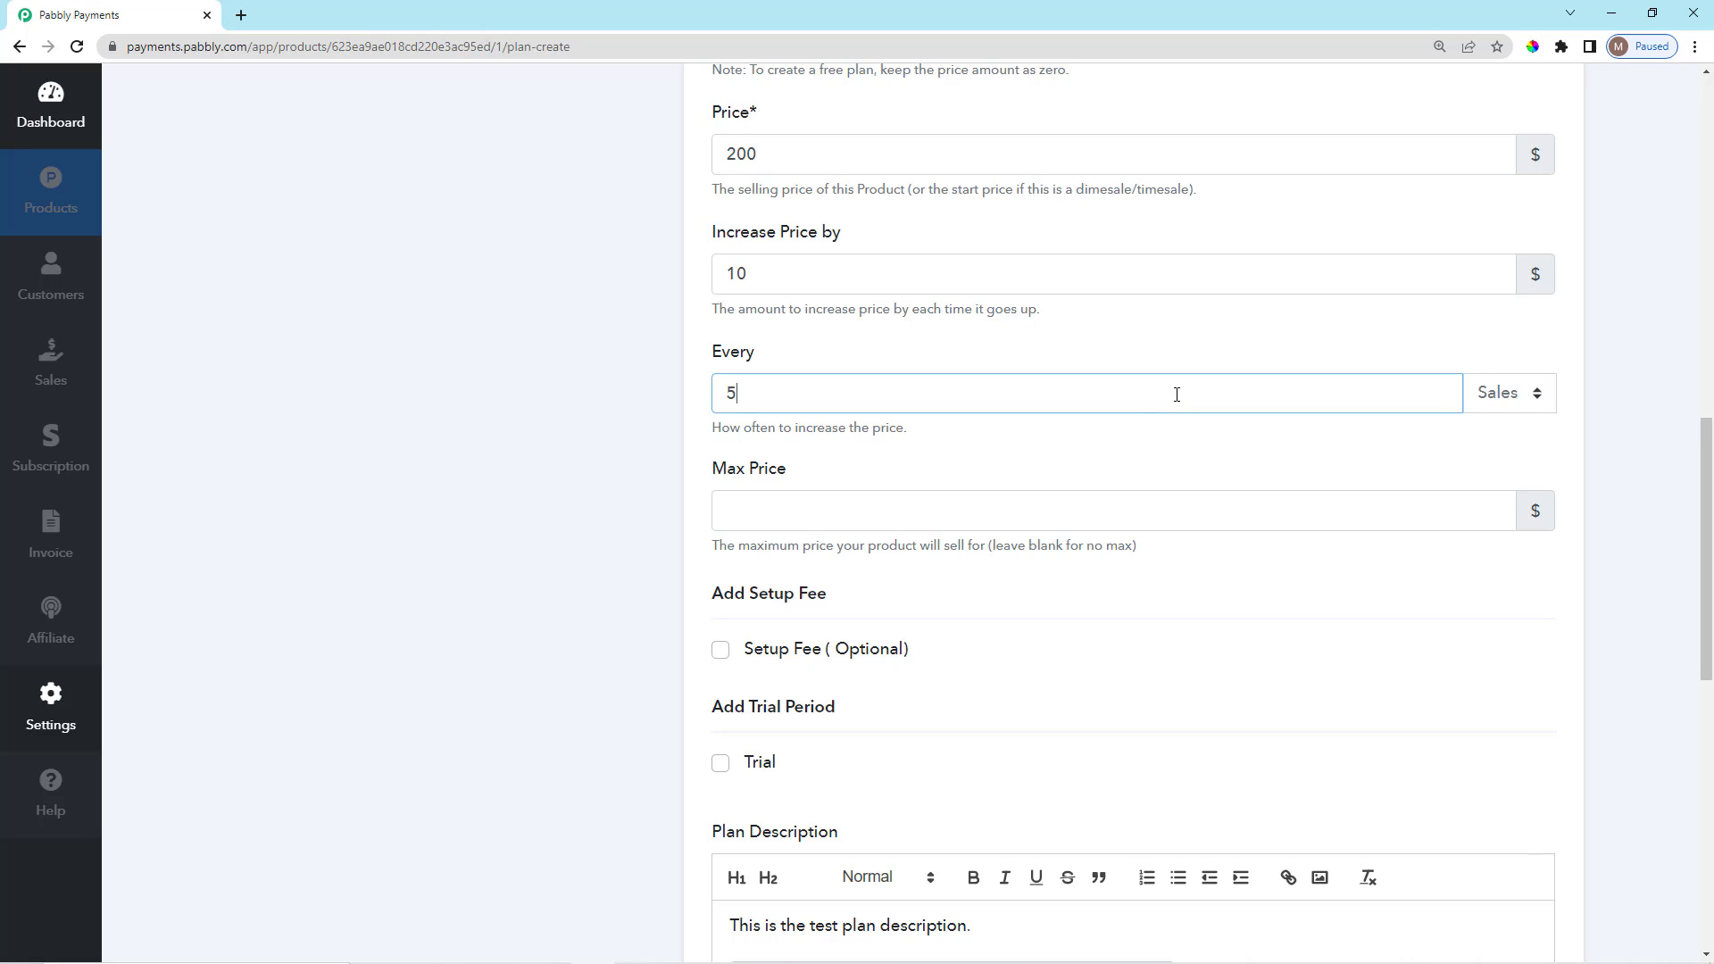
left_click(1100, 469)
scroll(1098, 471, "down", 1)
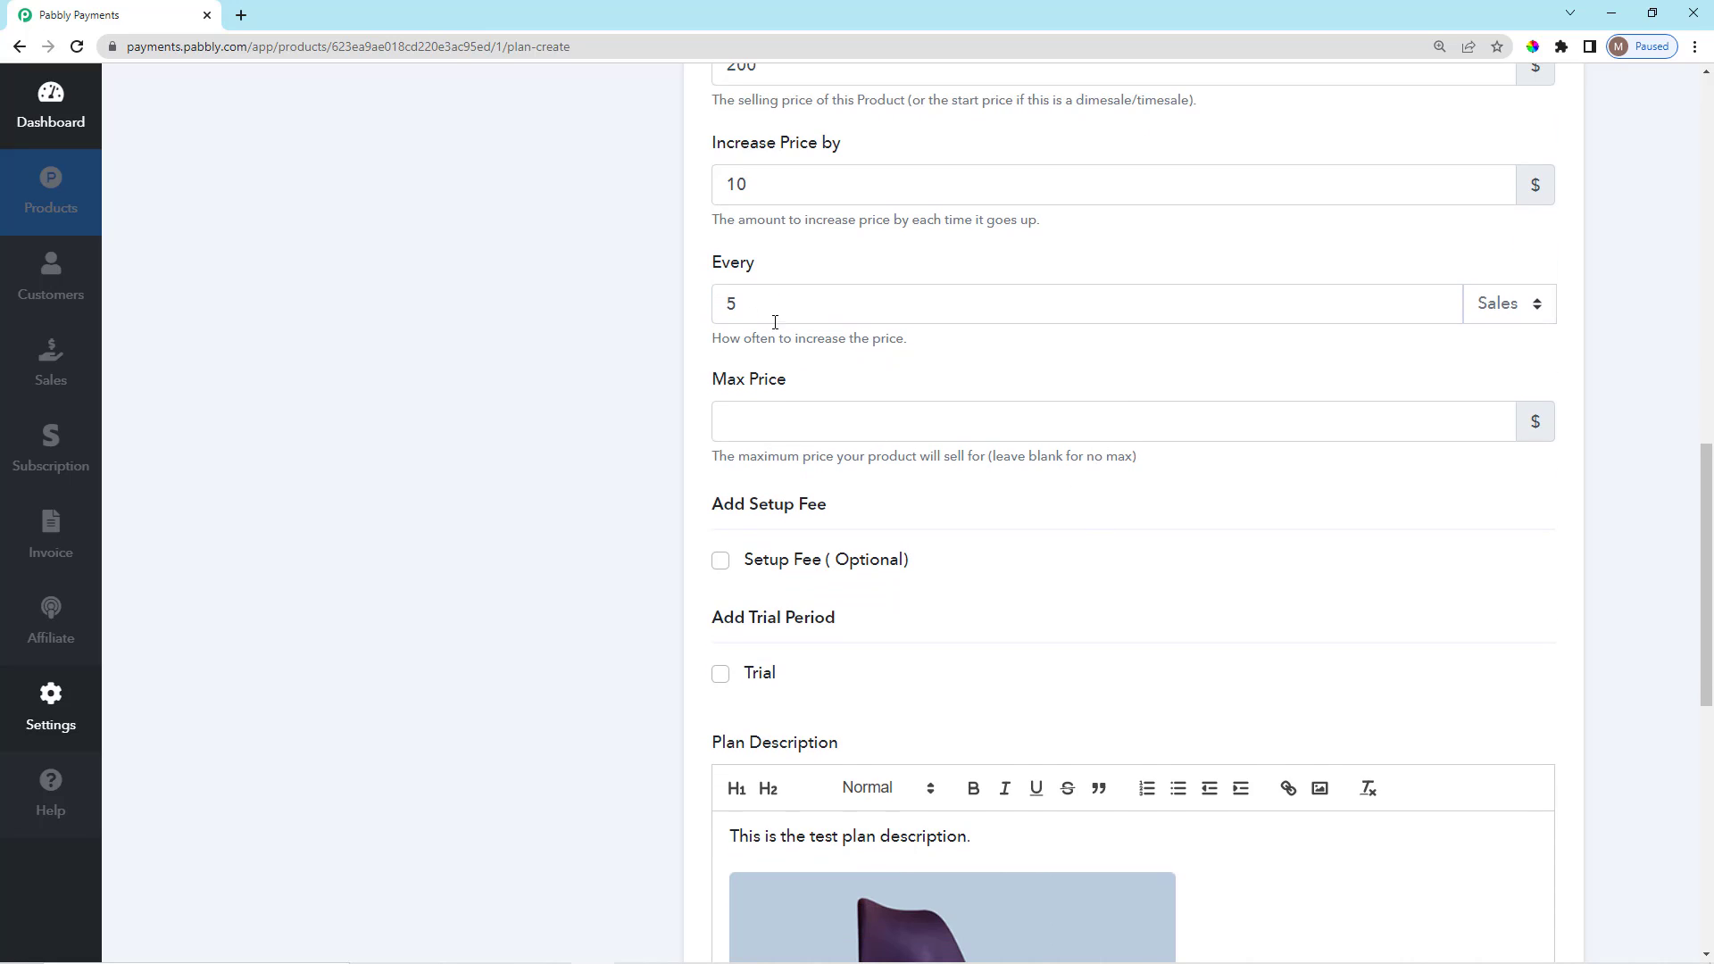
left_click_drag(759, 306, 721, 314)
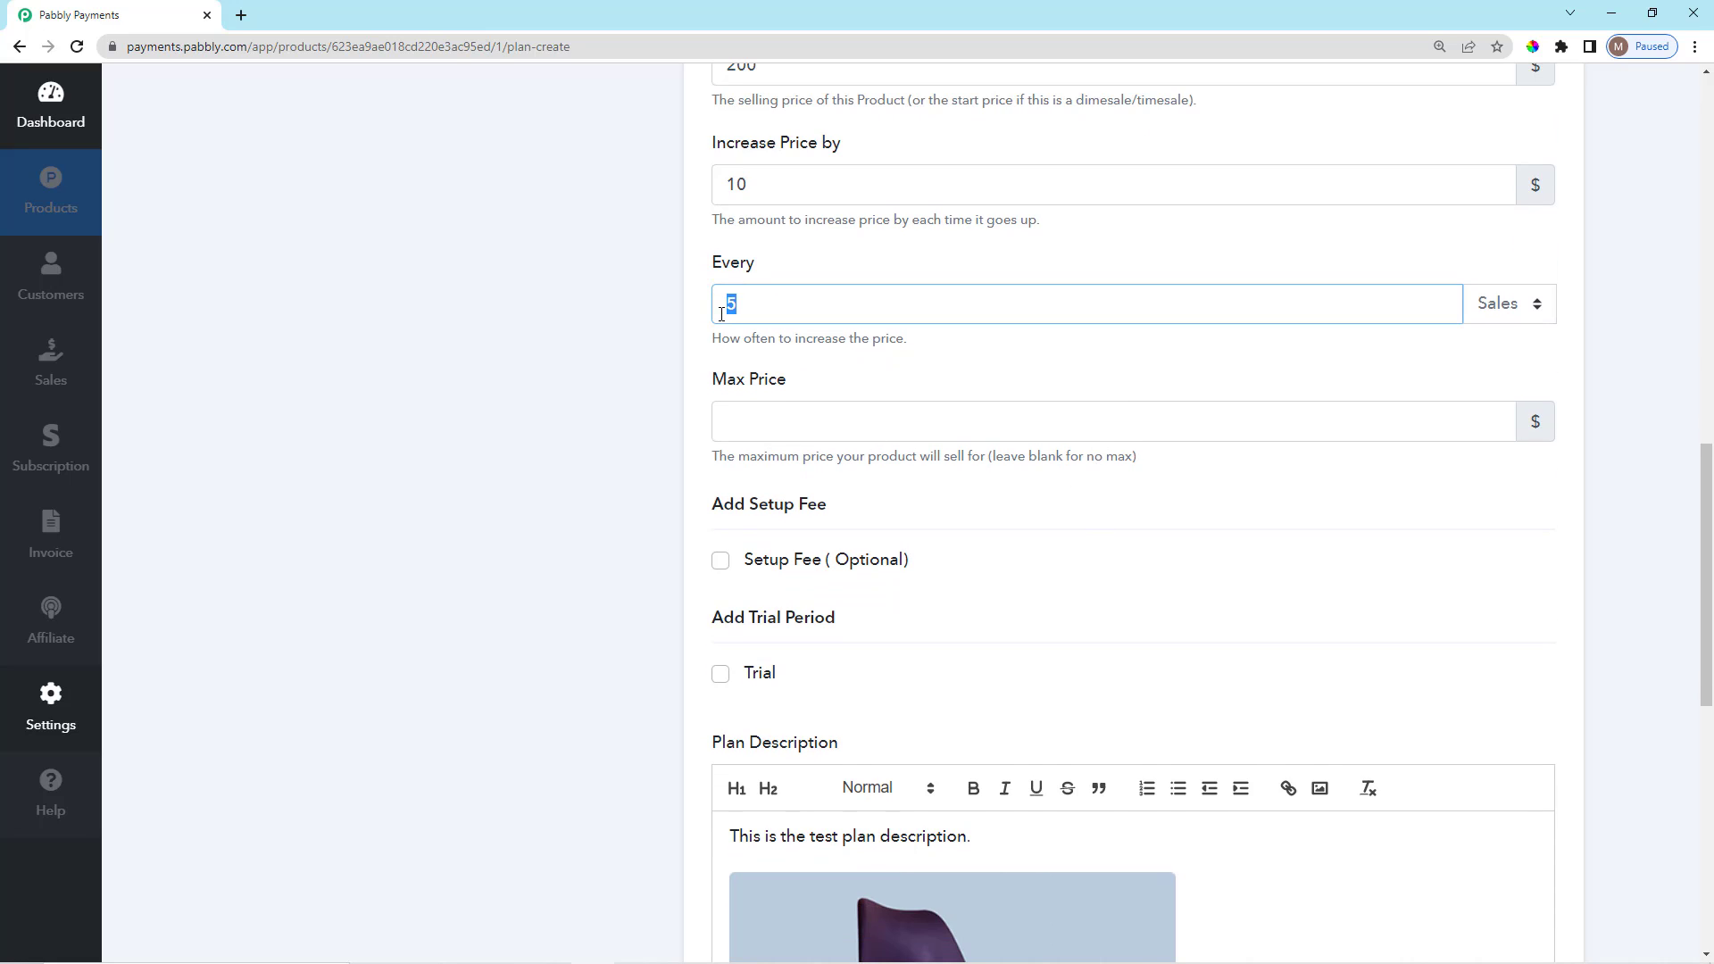
left_click(775, 262)
scroll(768, 254, "up", 2)
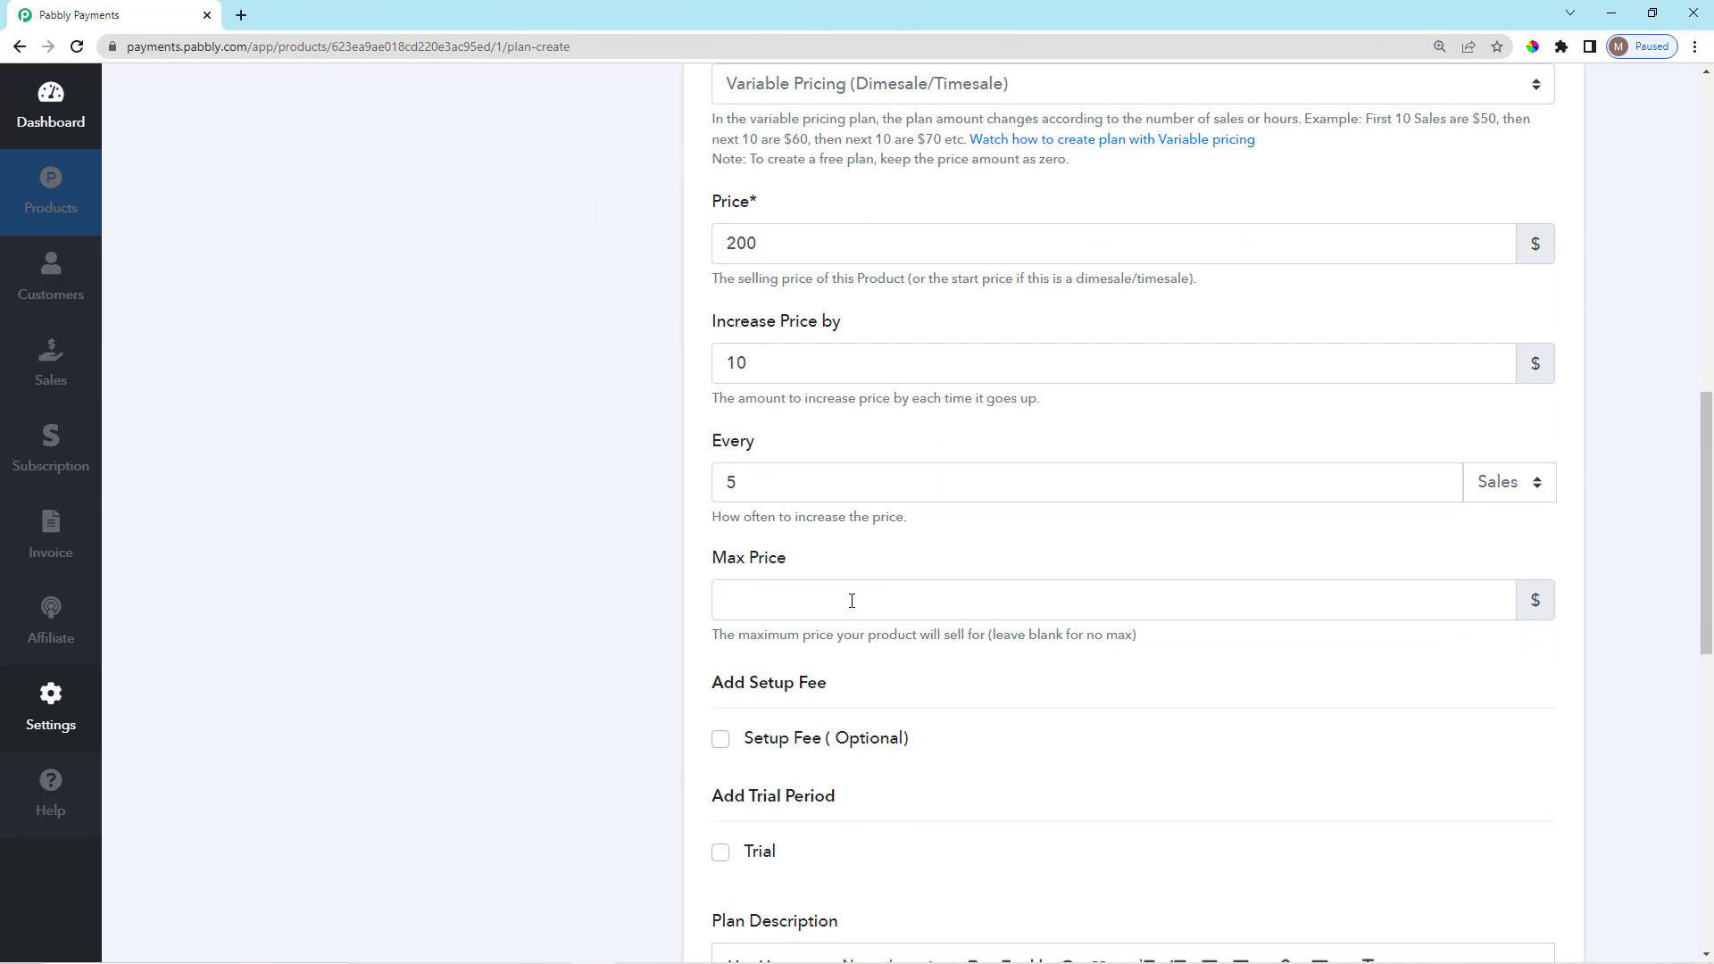
Enter 300 as the Max Price for the variable-priced plan.
left_click(846, 606)
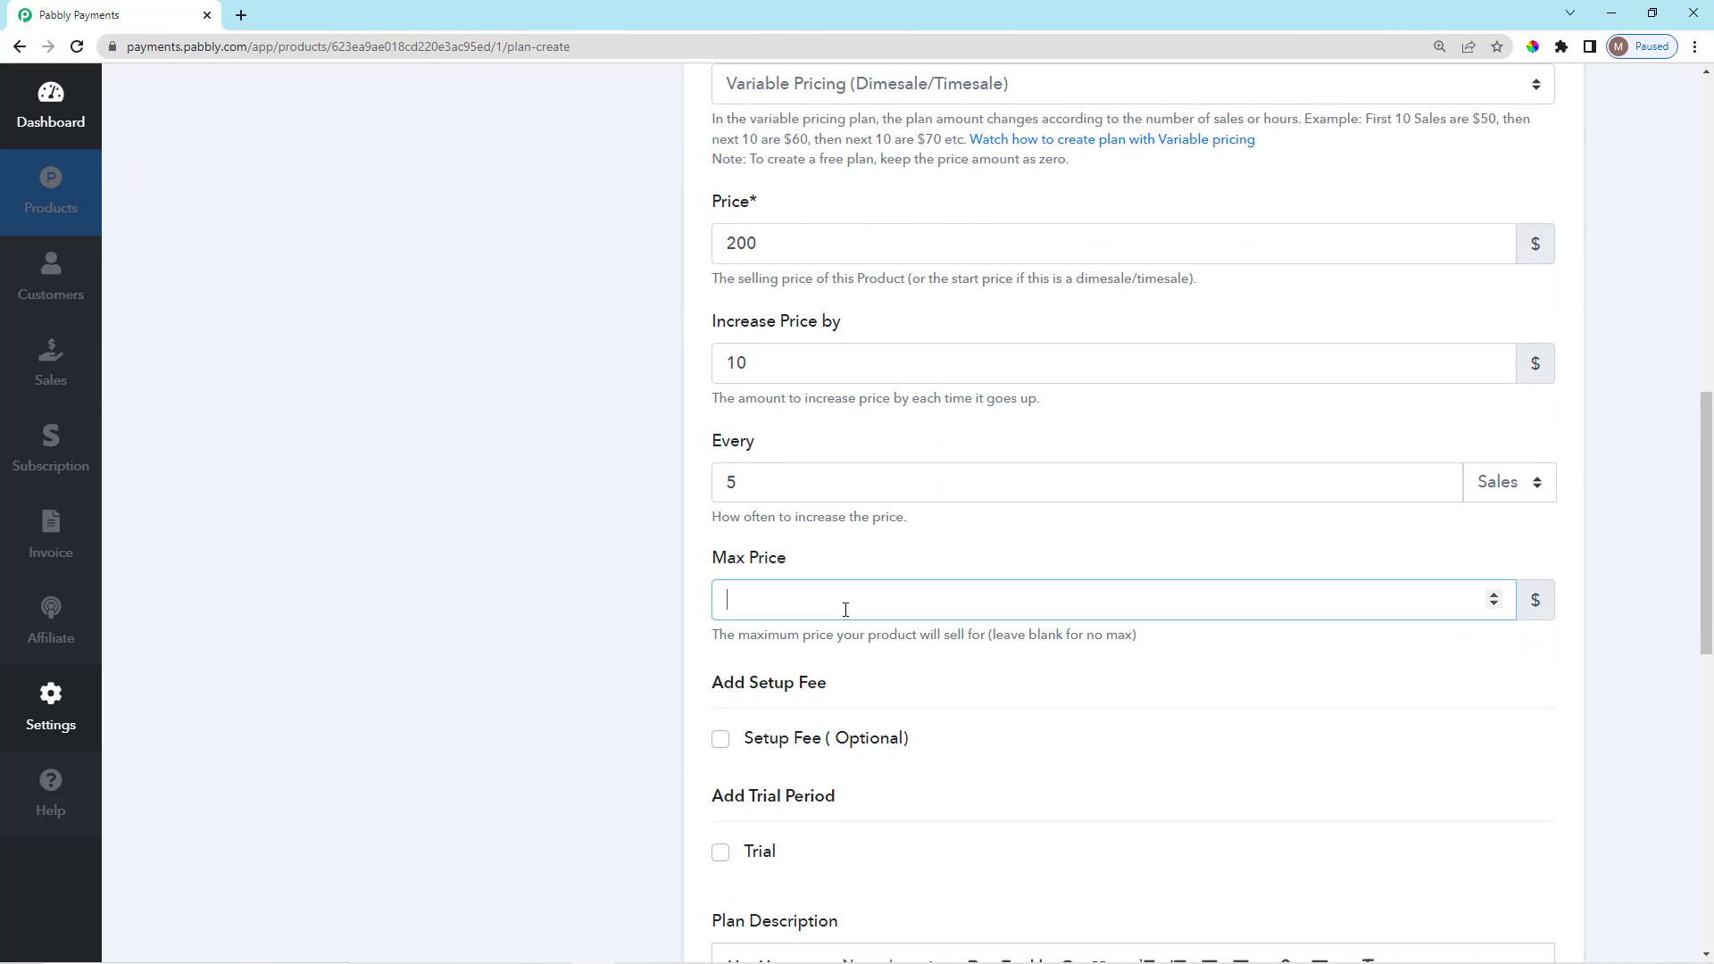
scroll(847, 598, "down", 1)
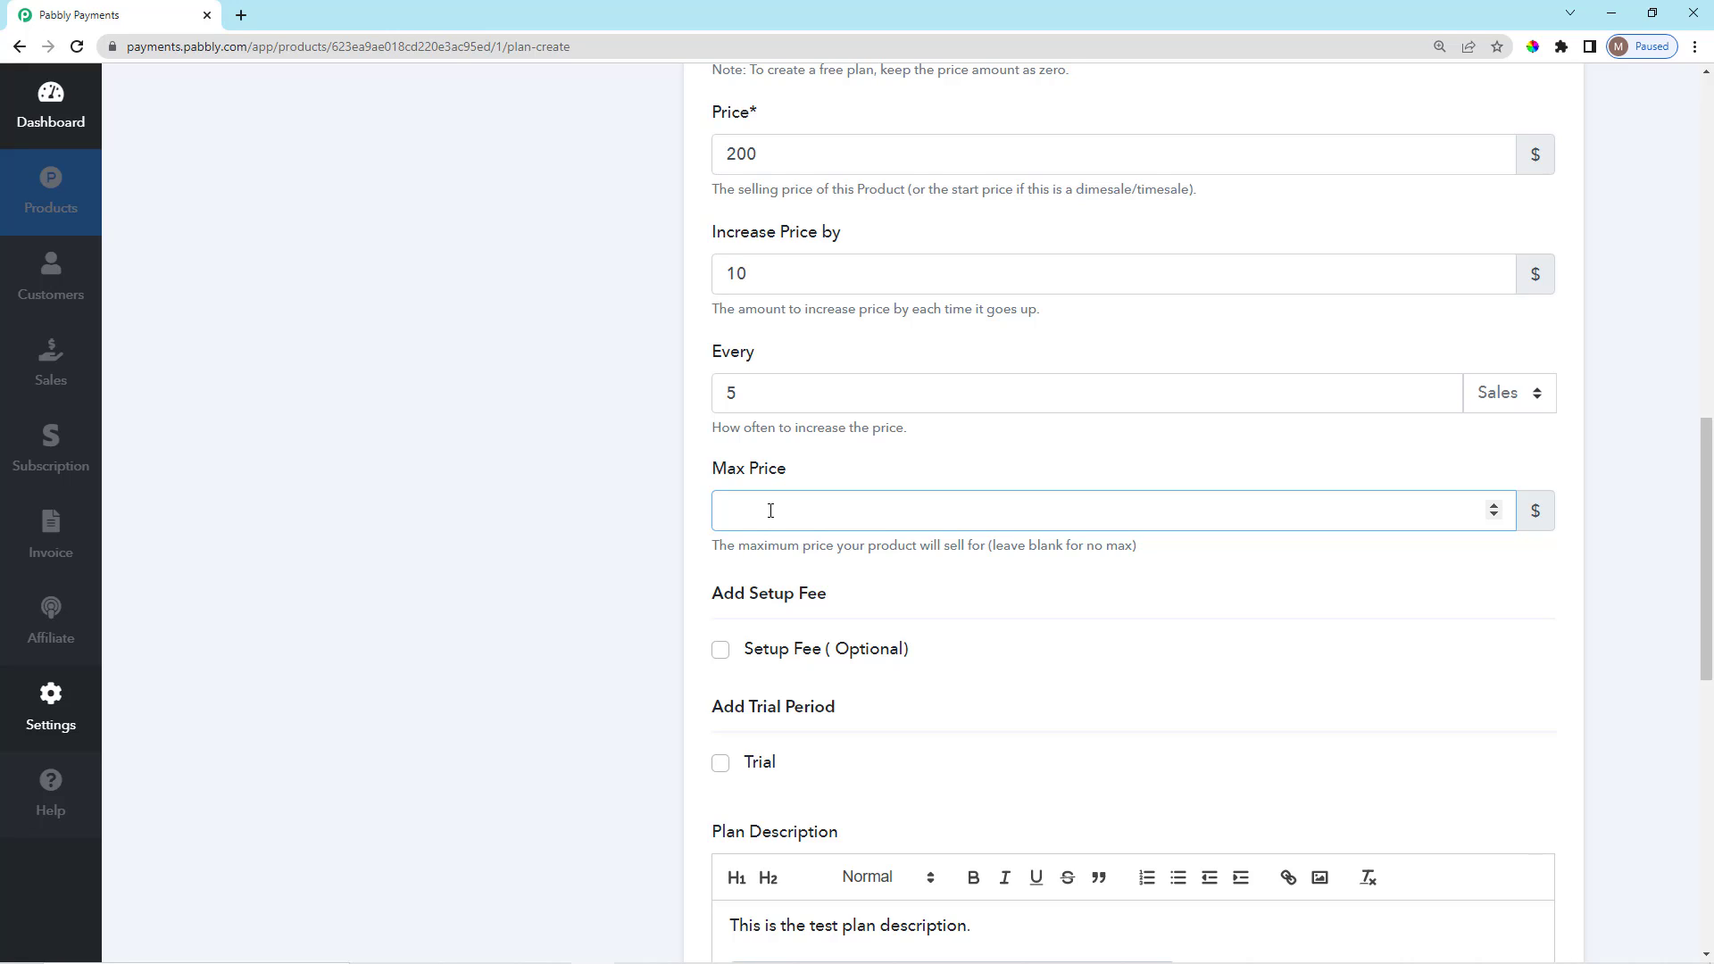
type("300")
left_click(846, 467)
scroll(847, 468, "up", 4)
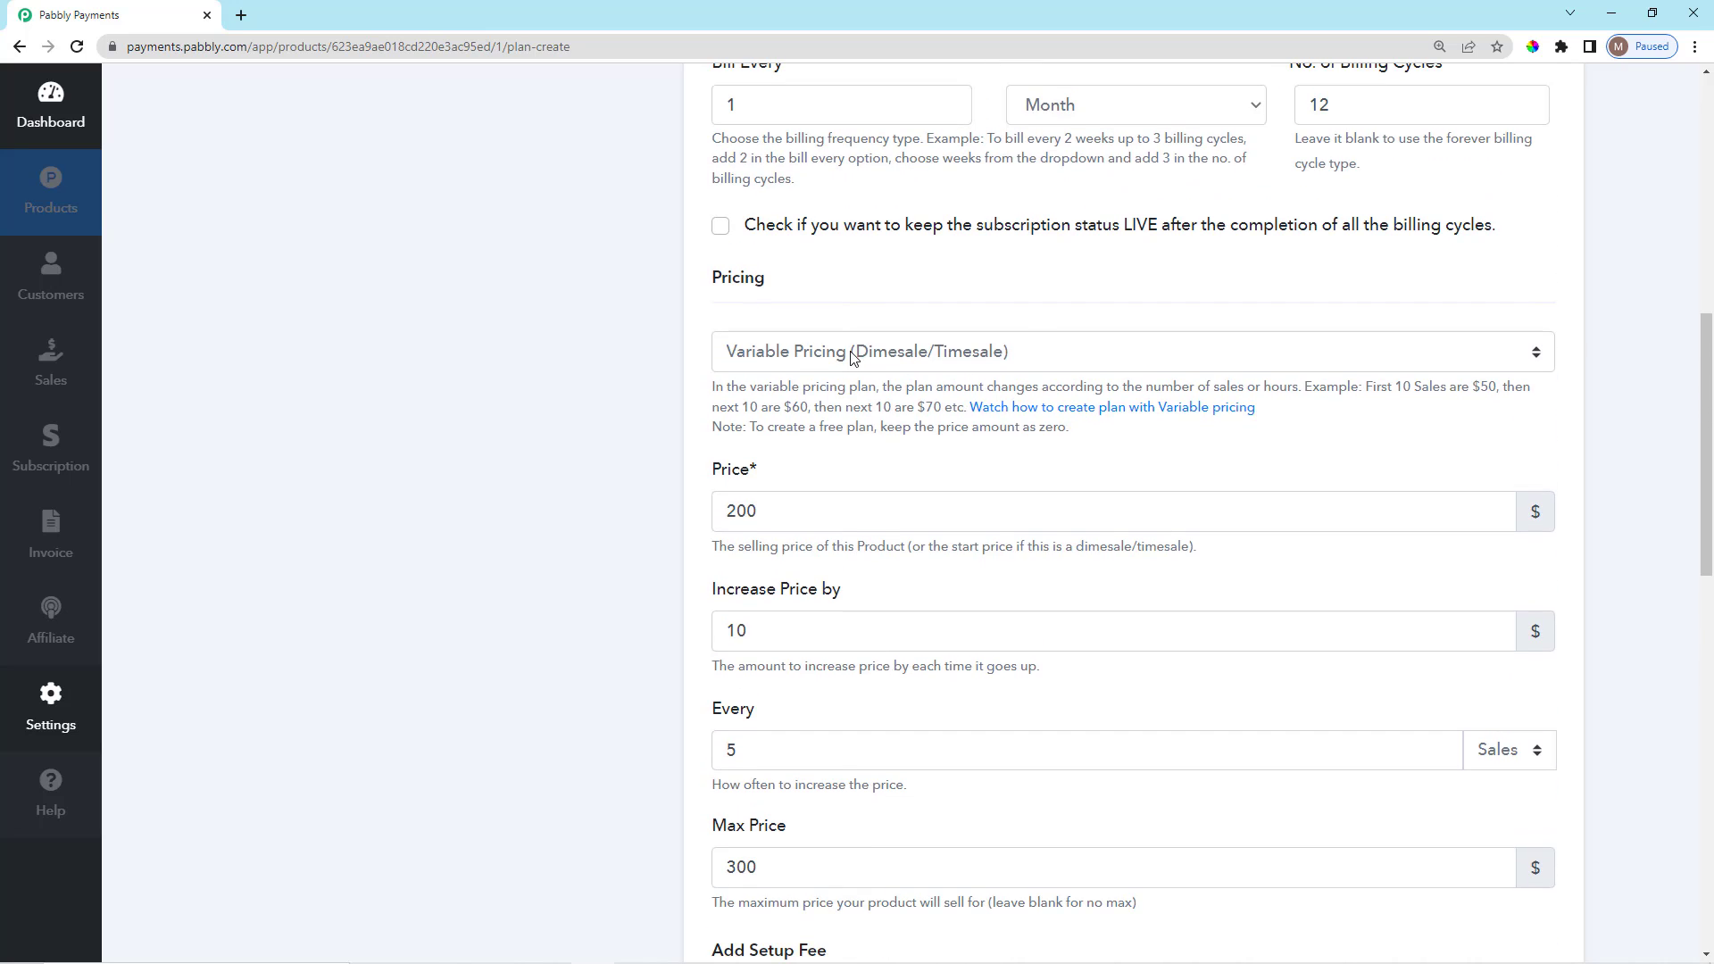
left_click(853, 357)
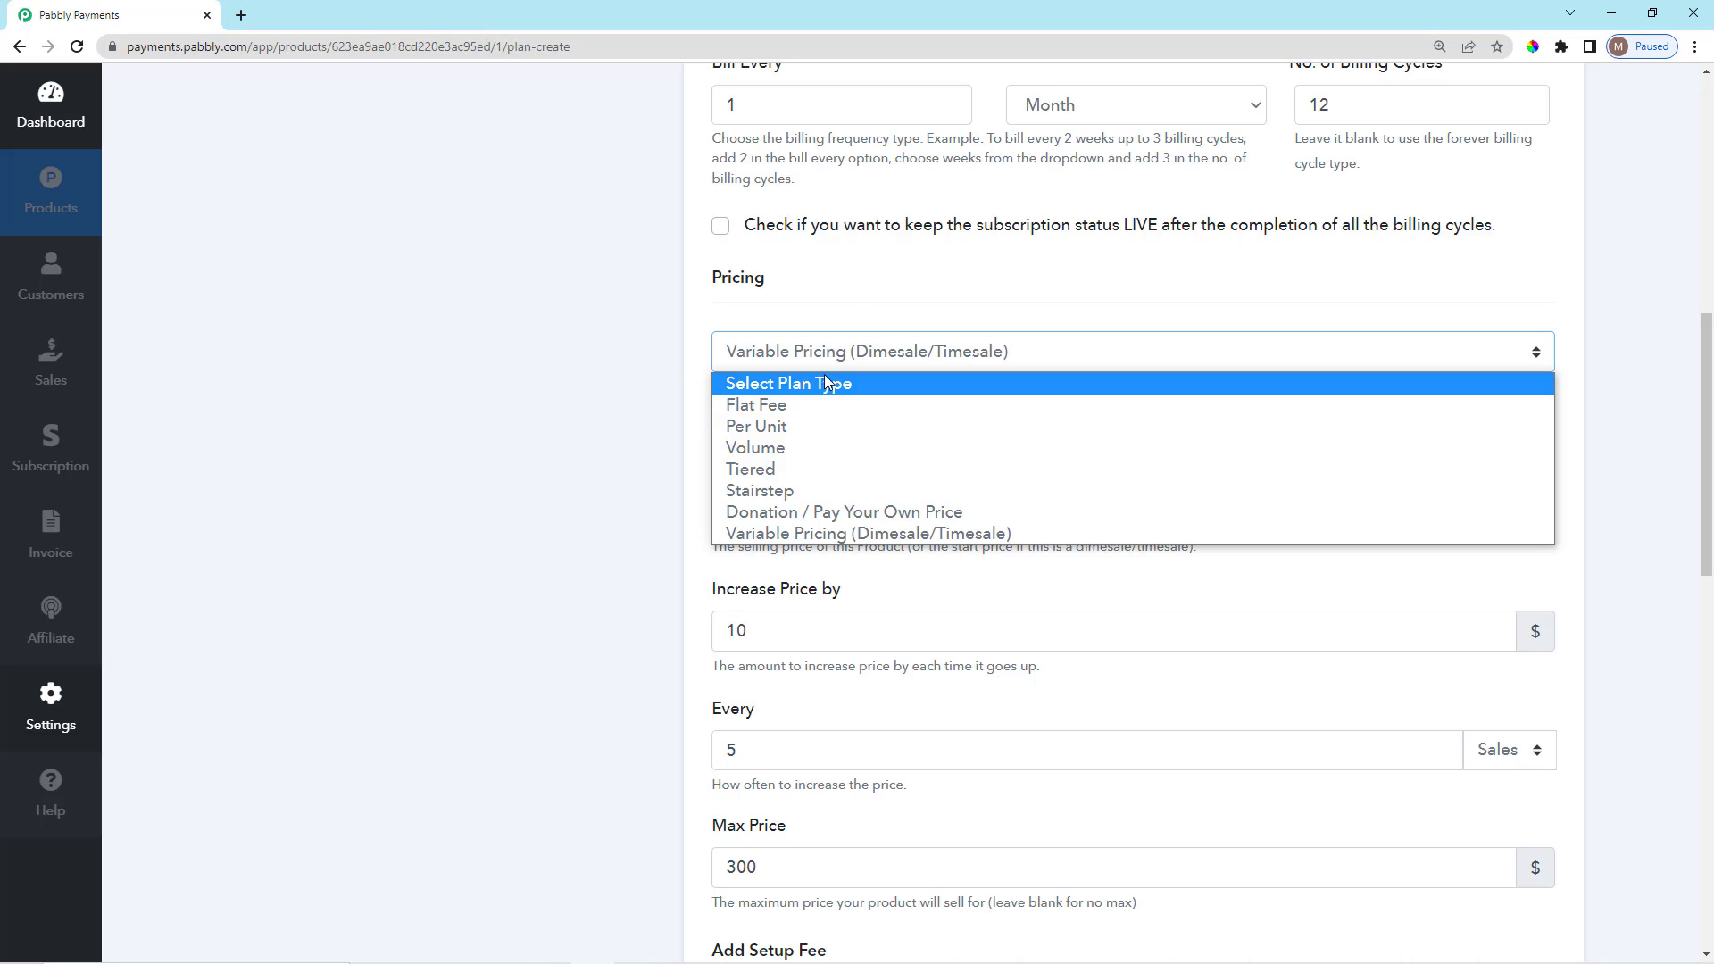
Switch the plan's pricing type from Variable Pricing back to Flat Fee.
scroll(846, 321, "up", 7)
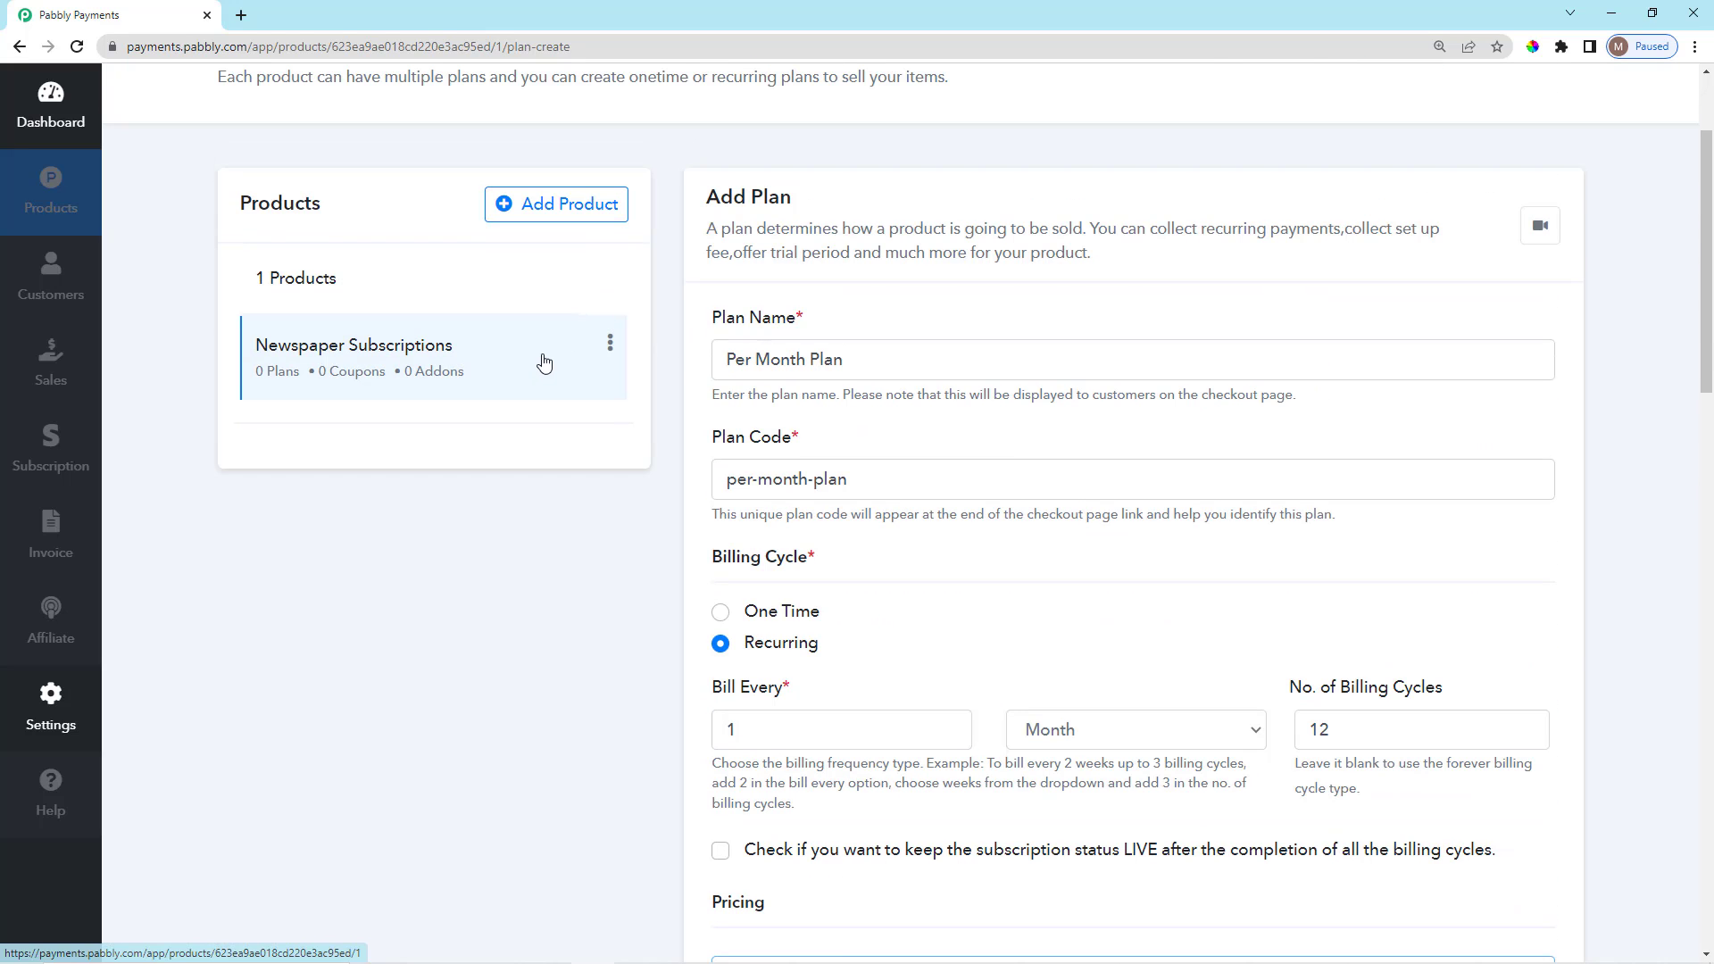
scroll(777, 449, "down", 1)
scroll(777, 449, "down", 3)
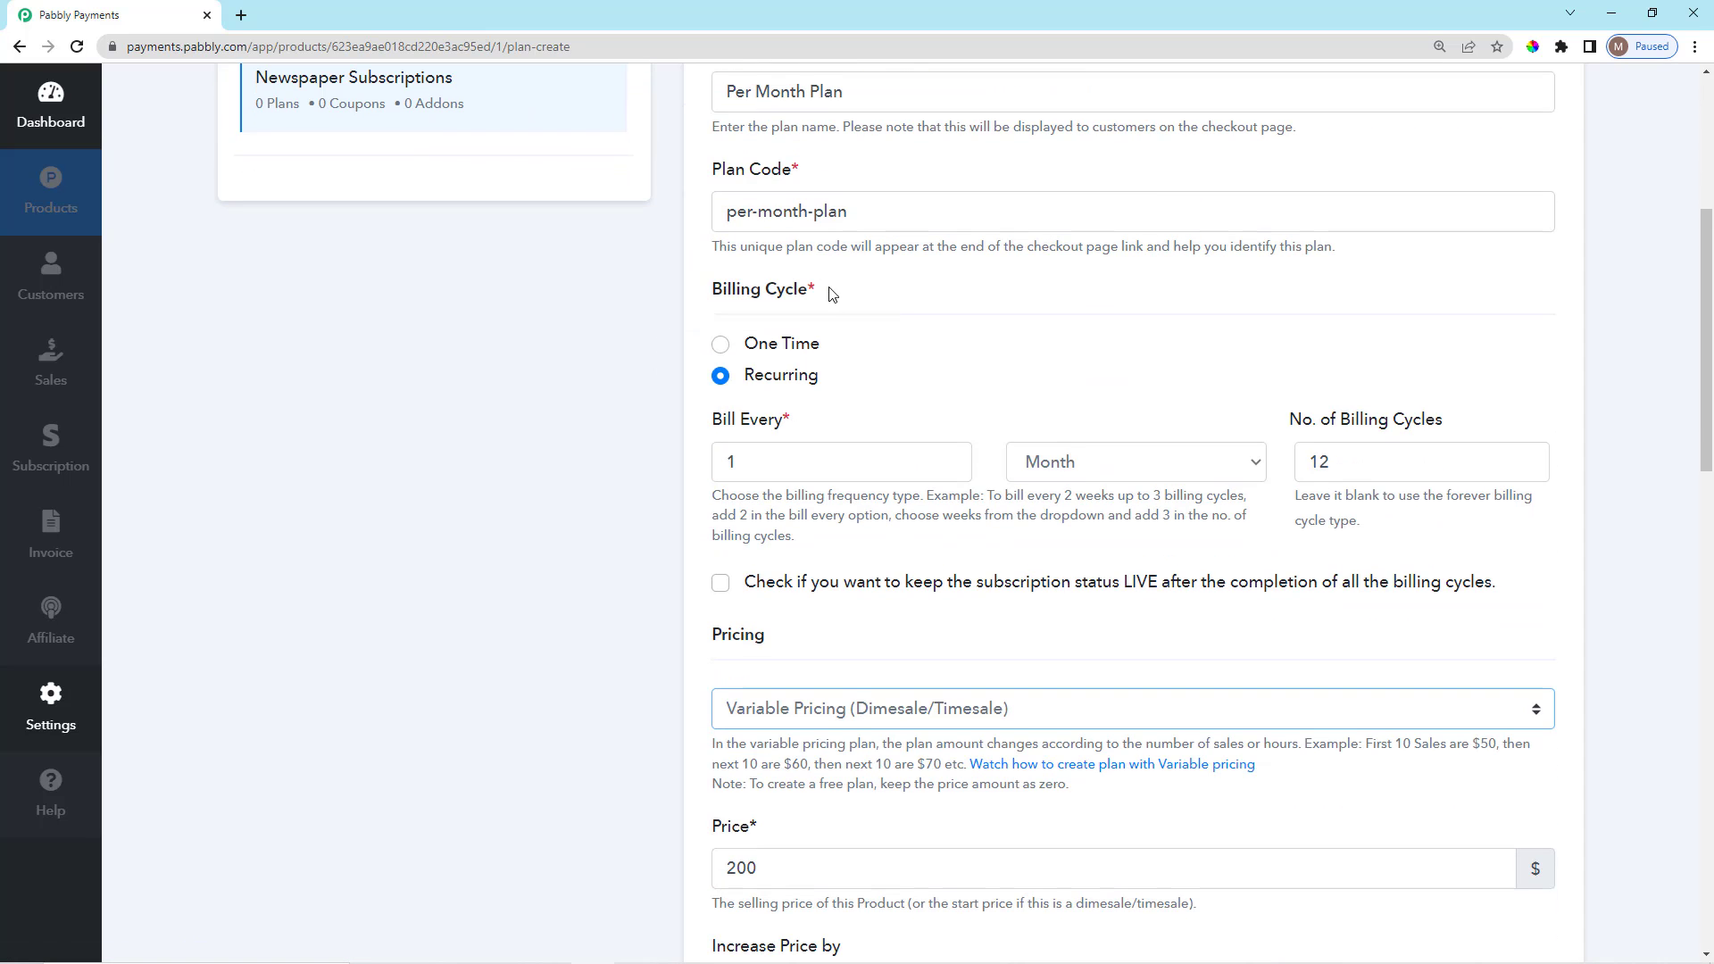
scroll(827, 291, "up", 2)
left_click_drag(855, 183, 791, 212)
scroll(871, 455, "down", 3)
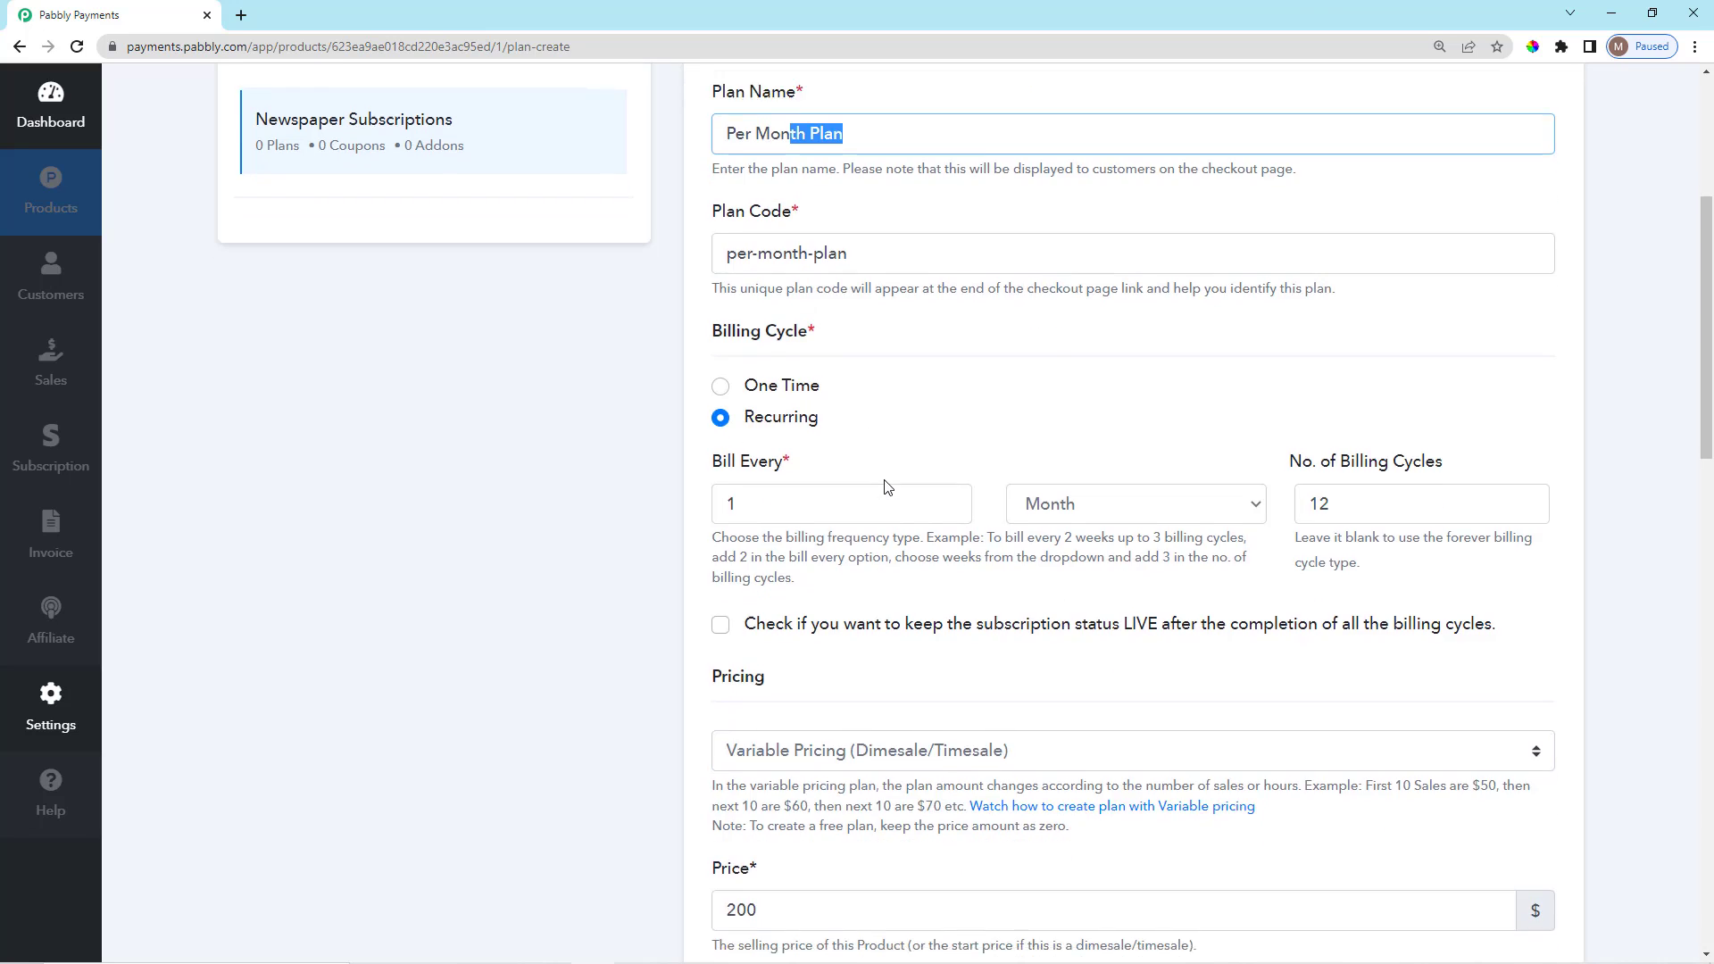
left_click(815, 528)
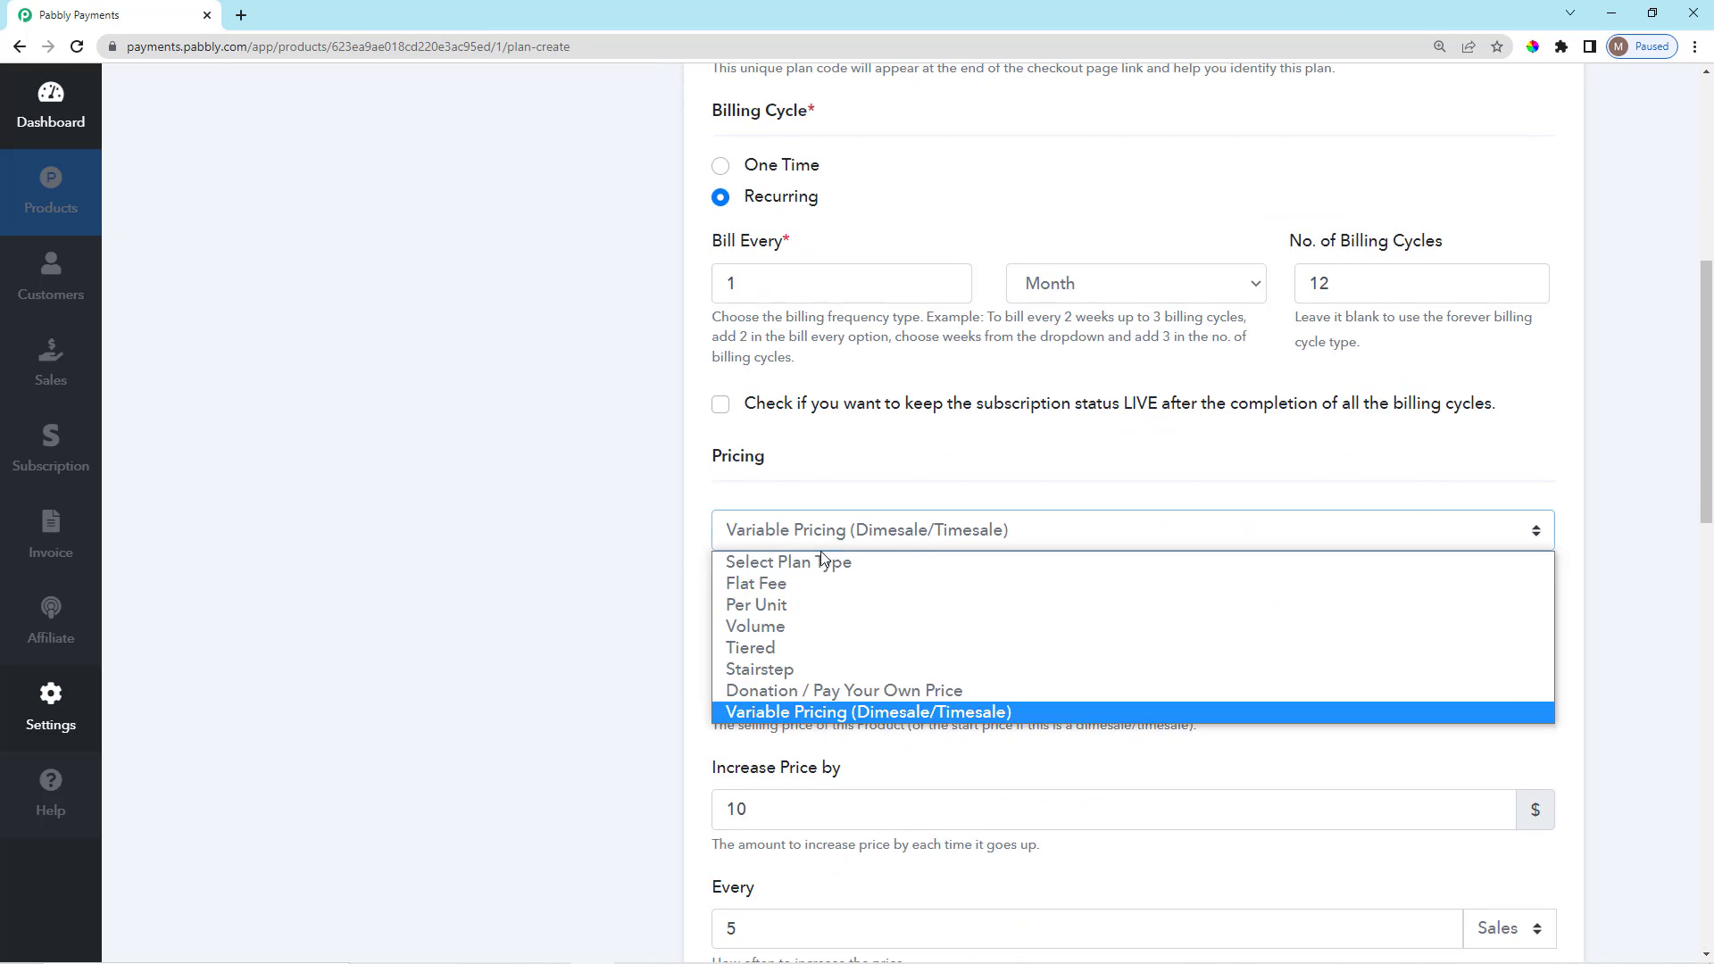
left_click(814, 584)
Replace the old 200 price with a flat price of 100.
scroll(879, 591, "down", 2)
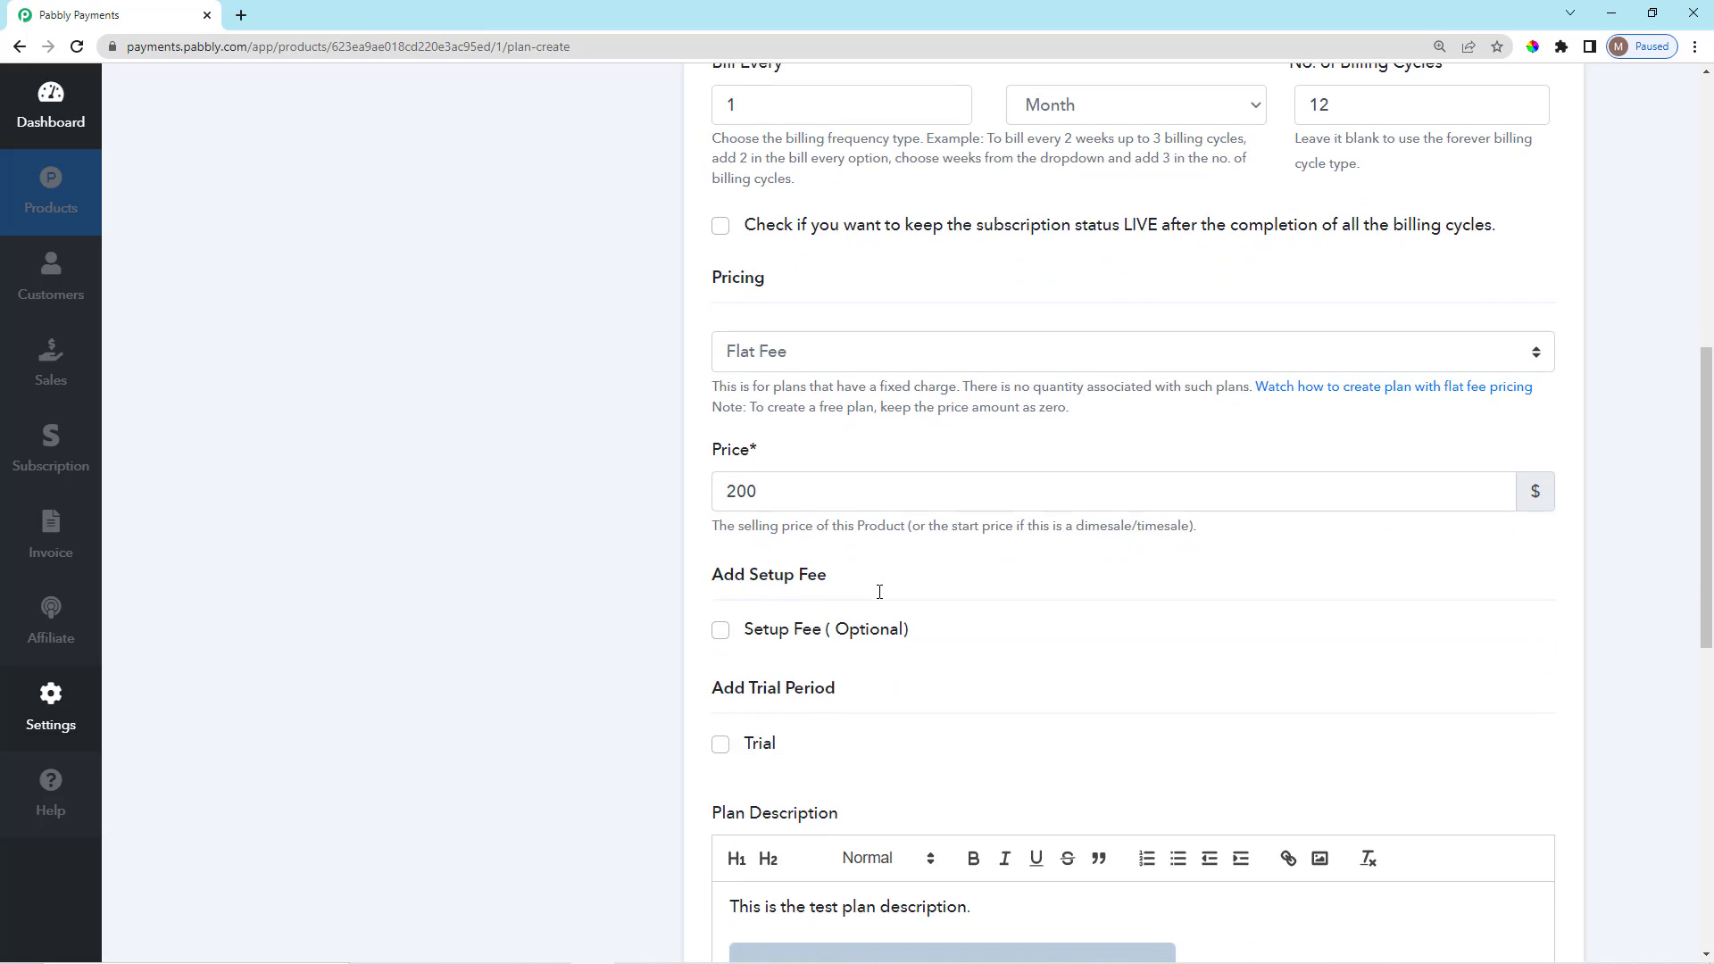
left_click(804, 497)
key("BackSpace")
key("BackSpace")
key("BackSpace")
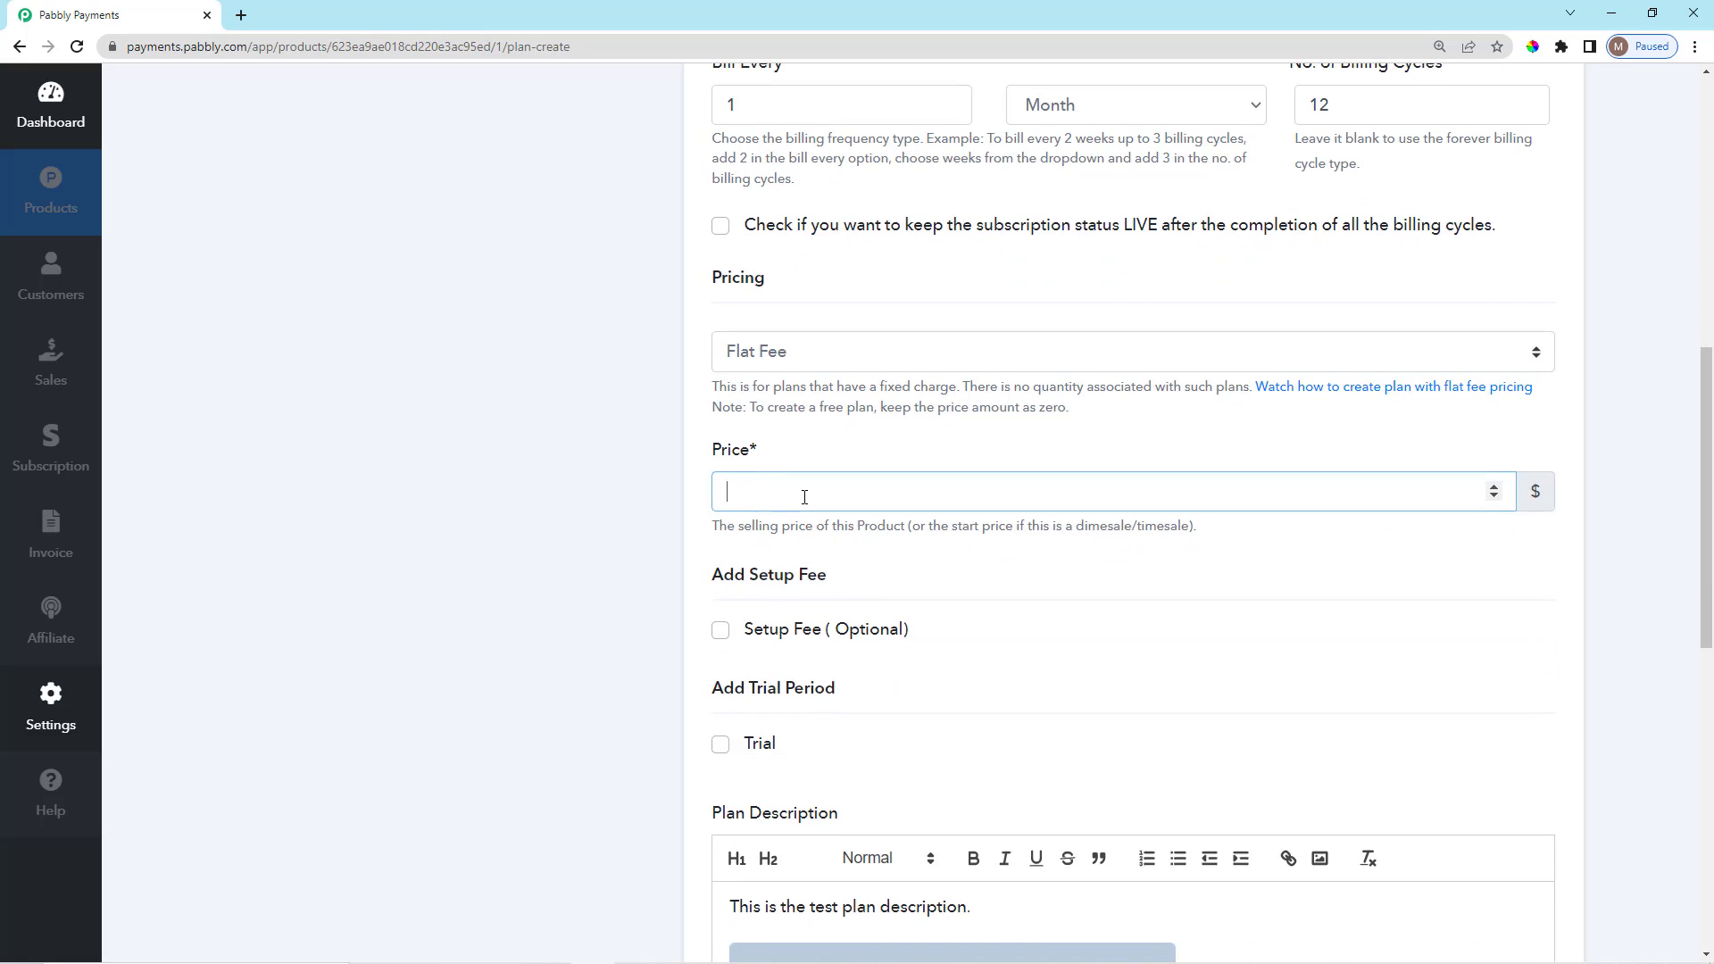
type("100")
left_click(821, 442)
scroll(822, 443, "down", 2)
scroll(819, 442, "down", 1)
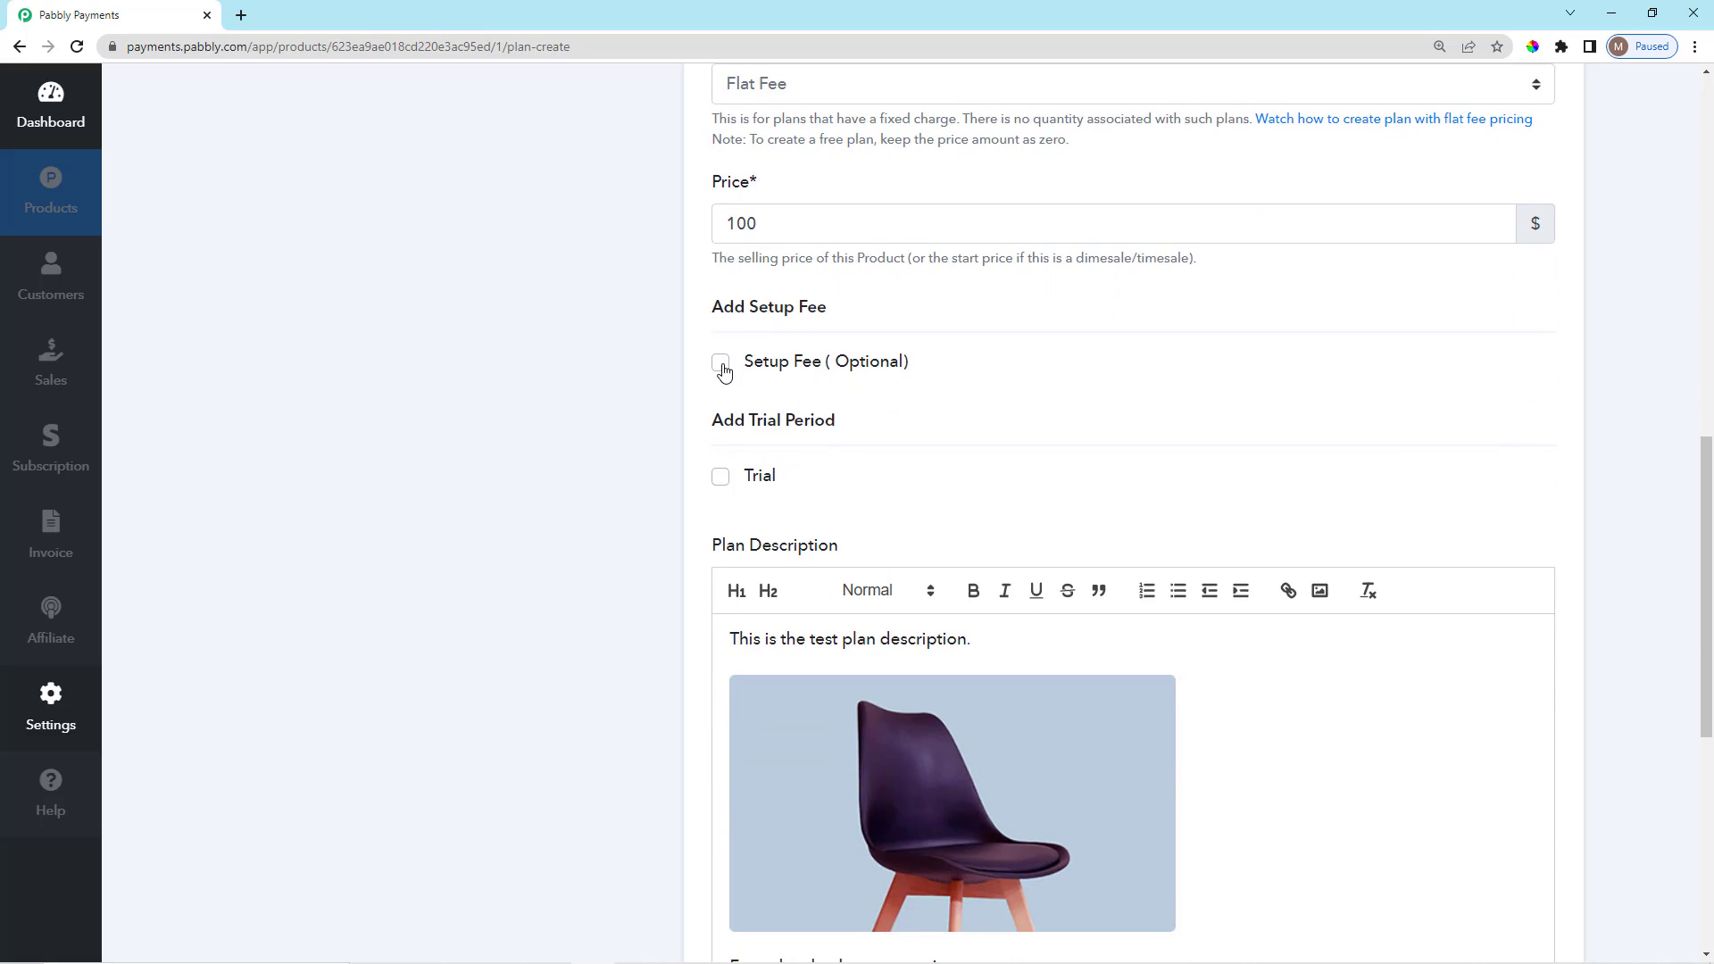
Enable the optional Setup Fee and clear its default 0 amount.
left_click(721, 362)
left_click(795, 430)
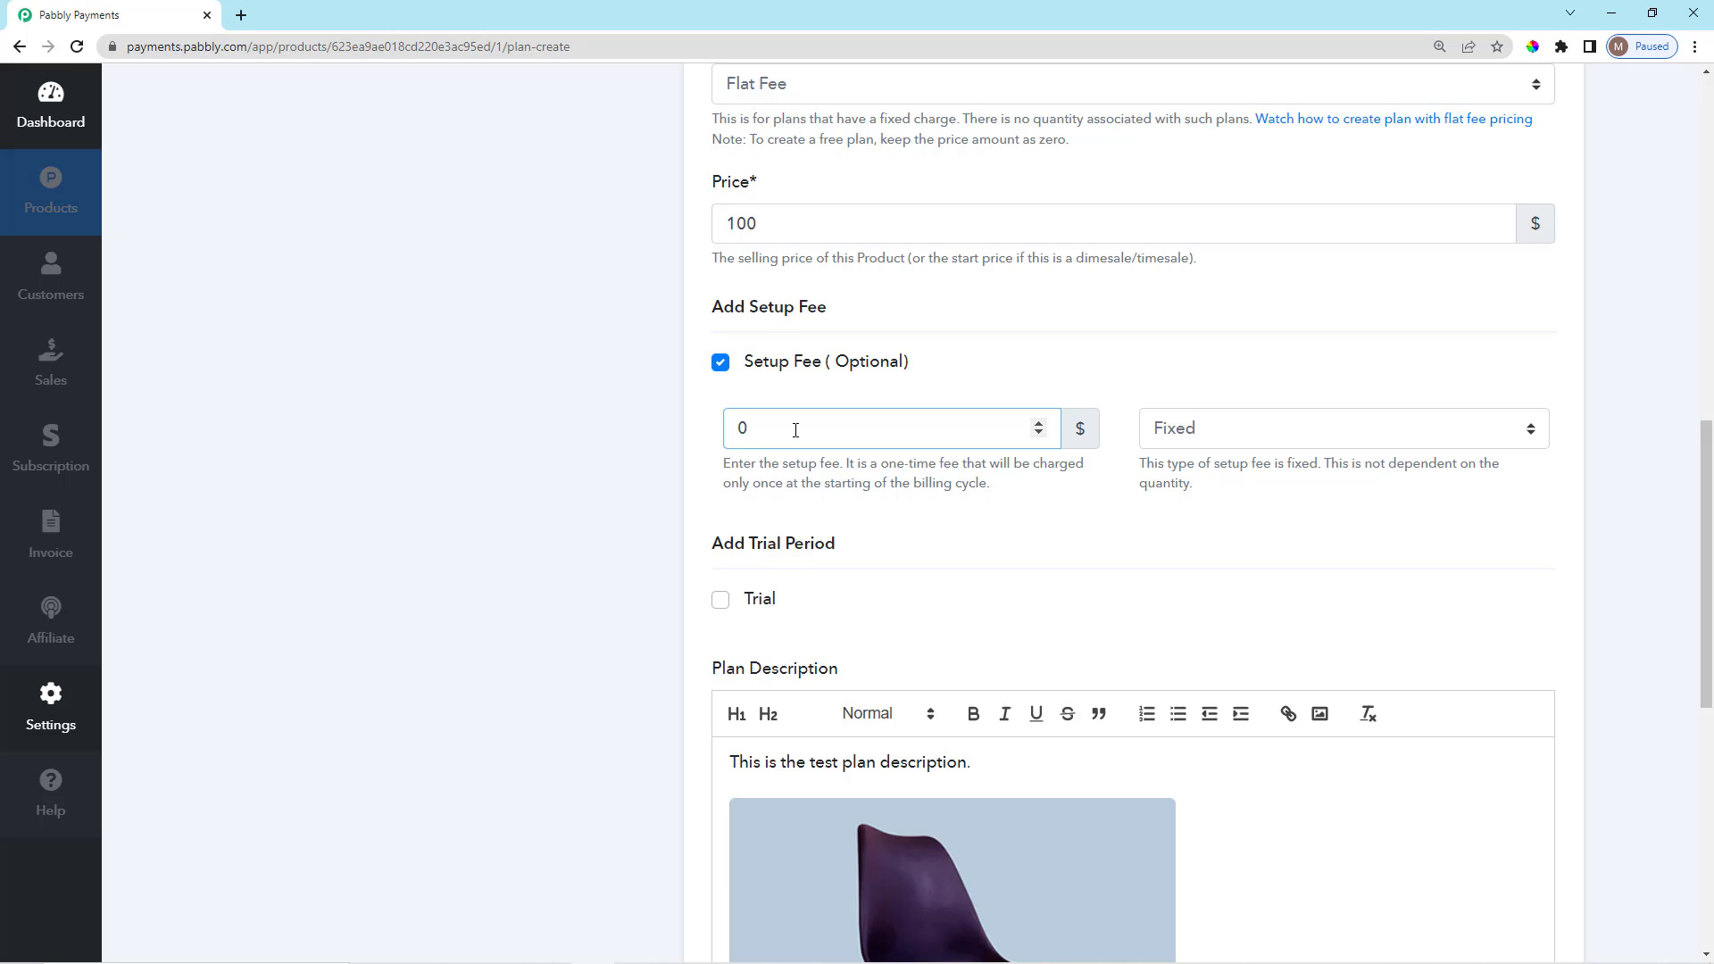
key("BackSpace")
left_click_drag(740, 483, 1015, 489)
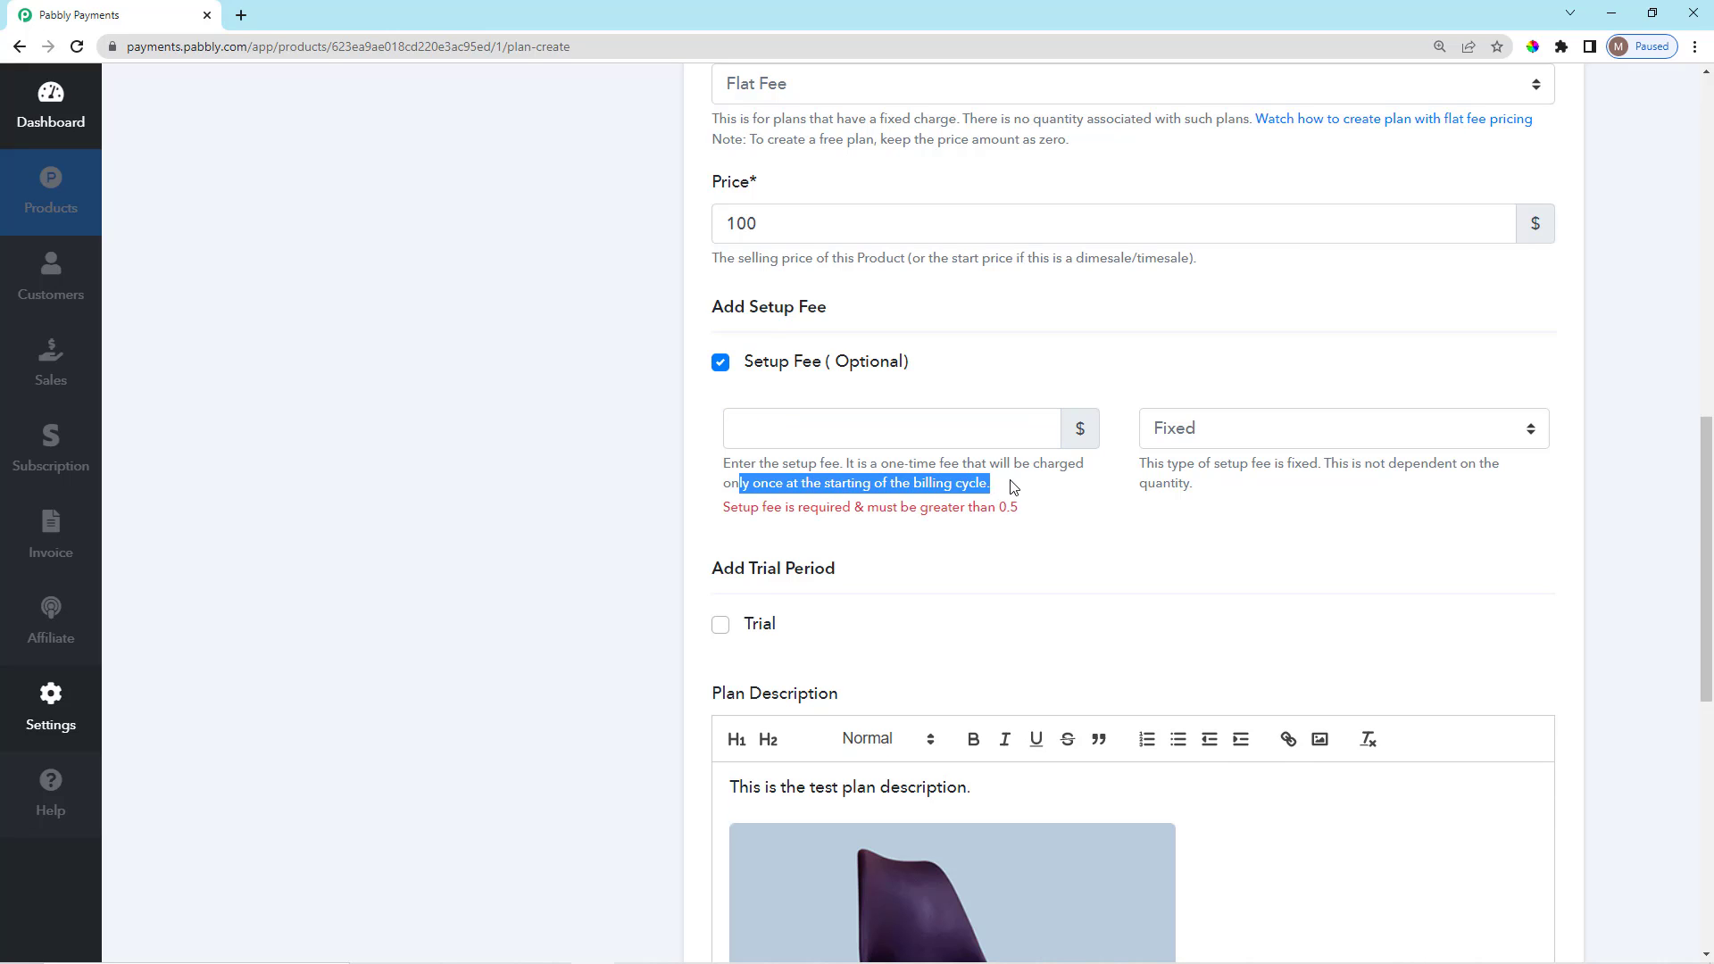
left_click(1015, 489)
scroll(1009, 485, "up", 3)
scroll(939, 455, "up", 1)
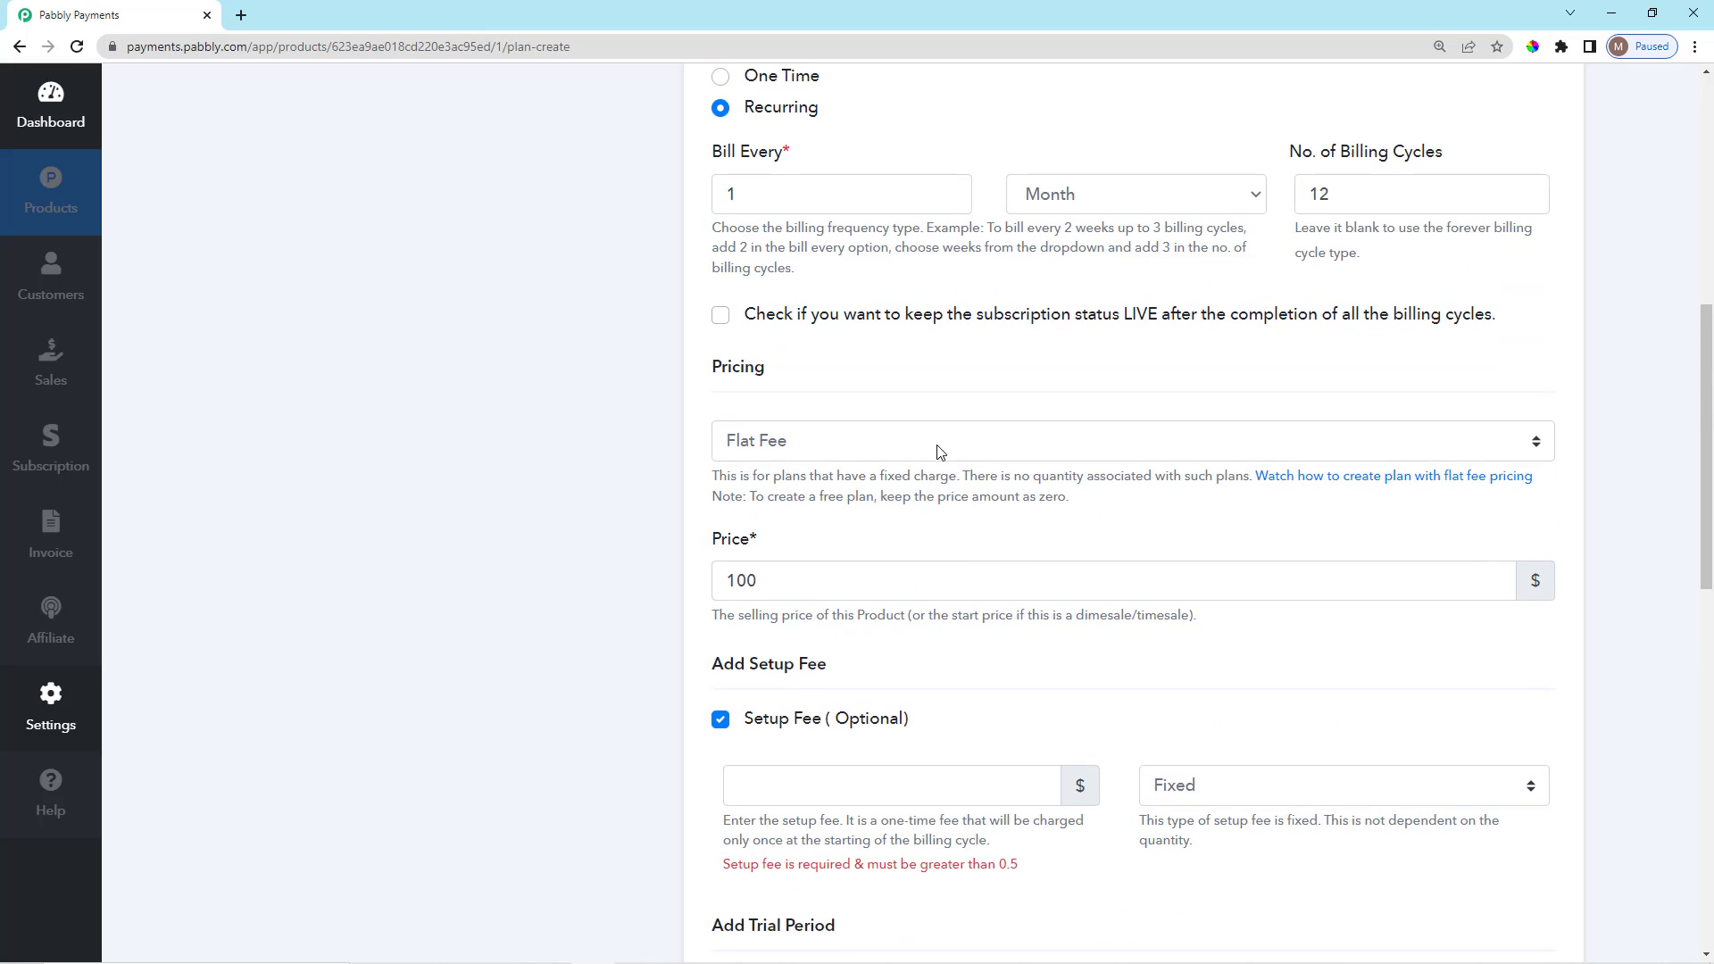
scroll(911, 318, "down", 2)
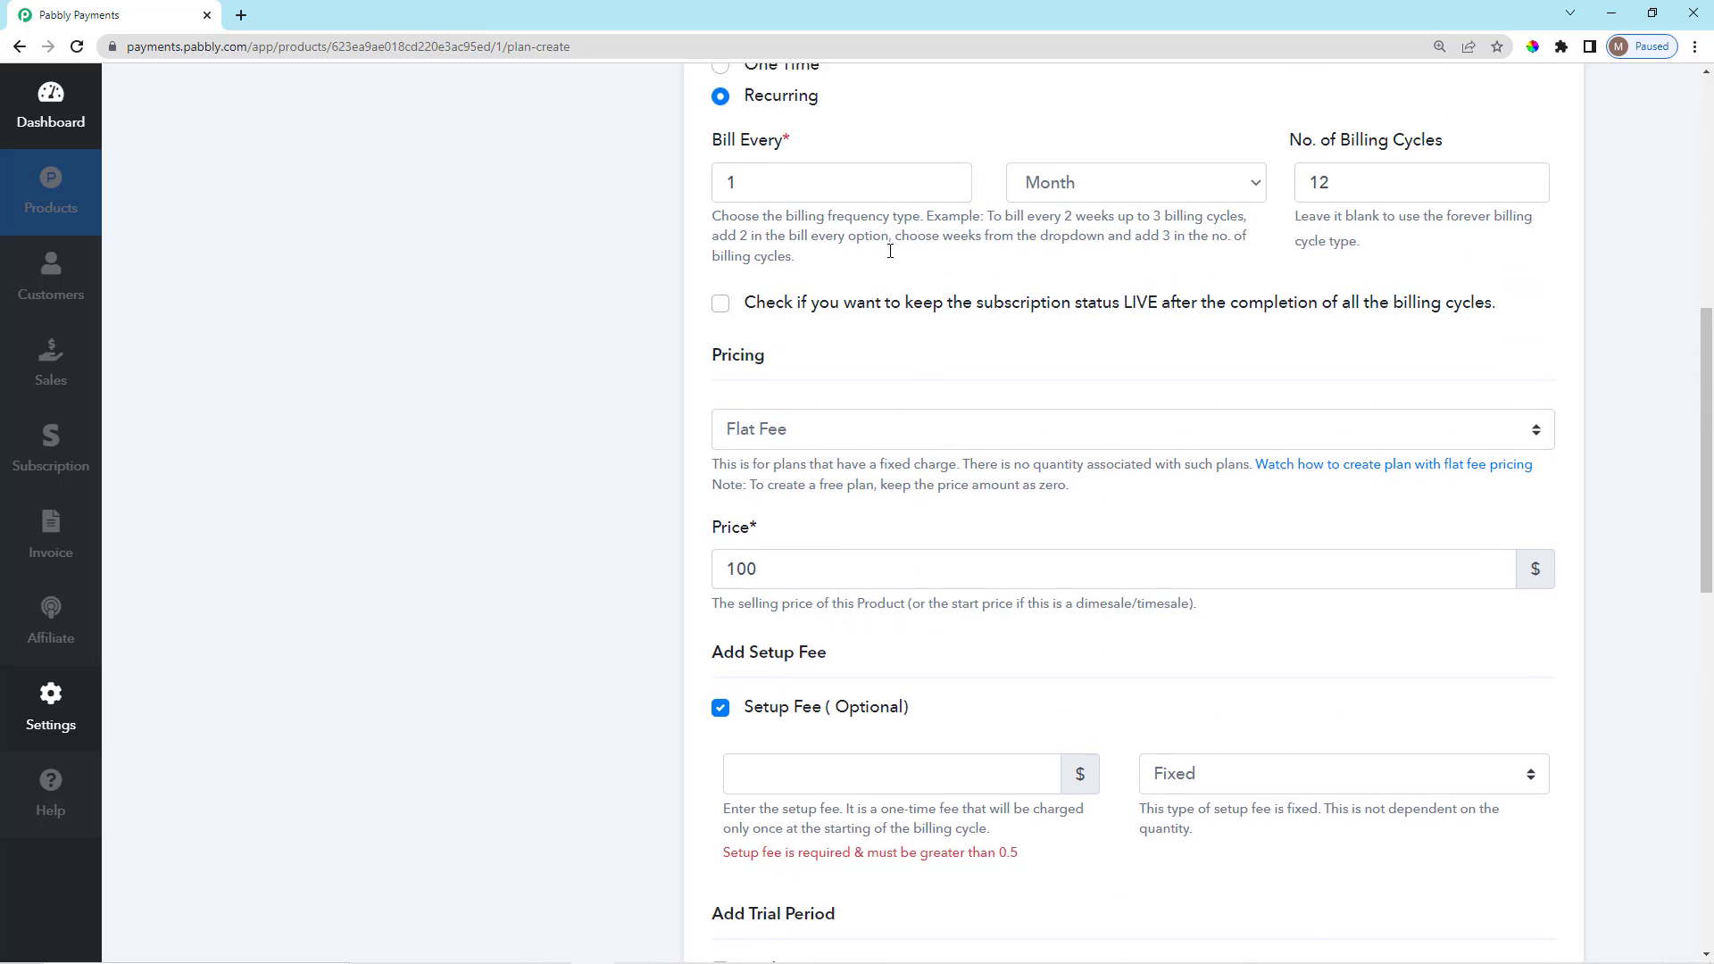
scroll(949, 282, "up", 3)
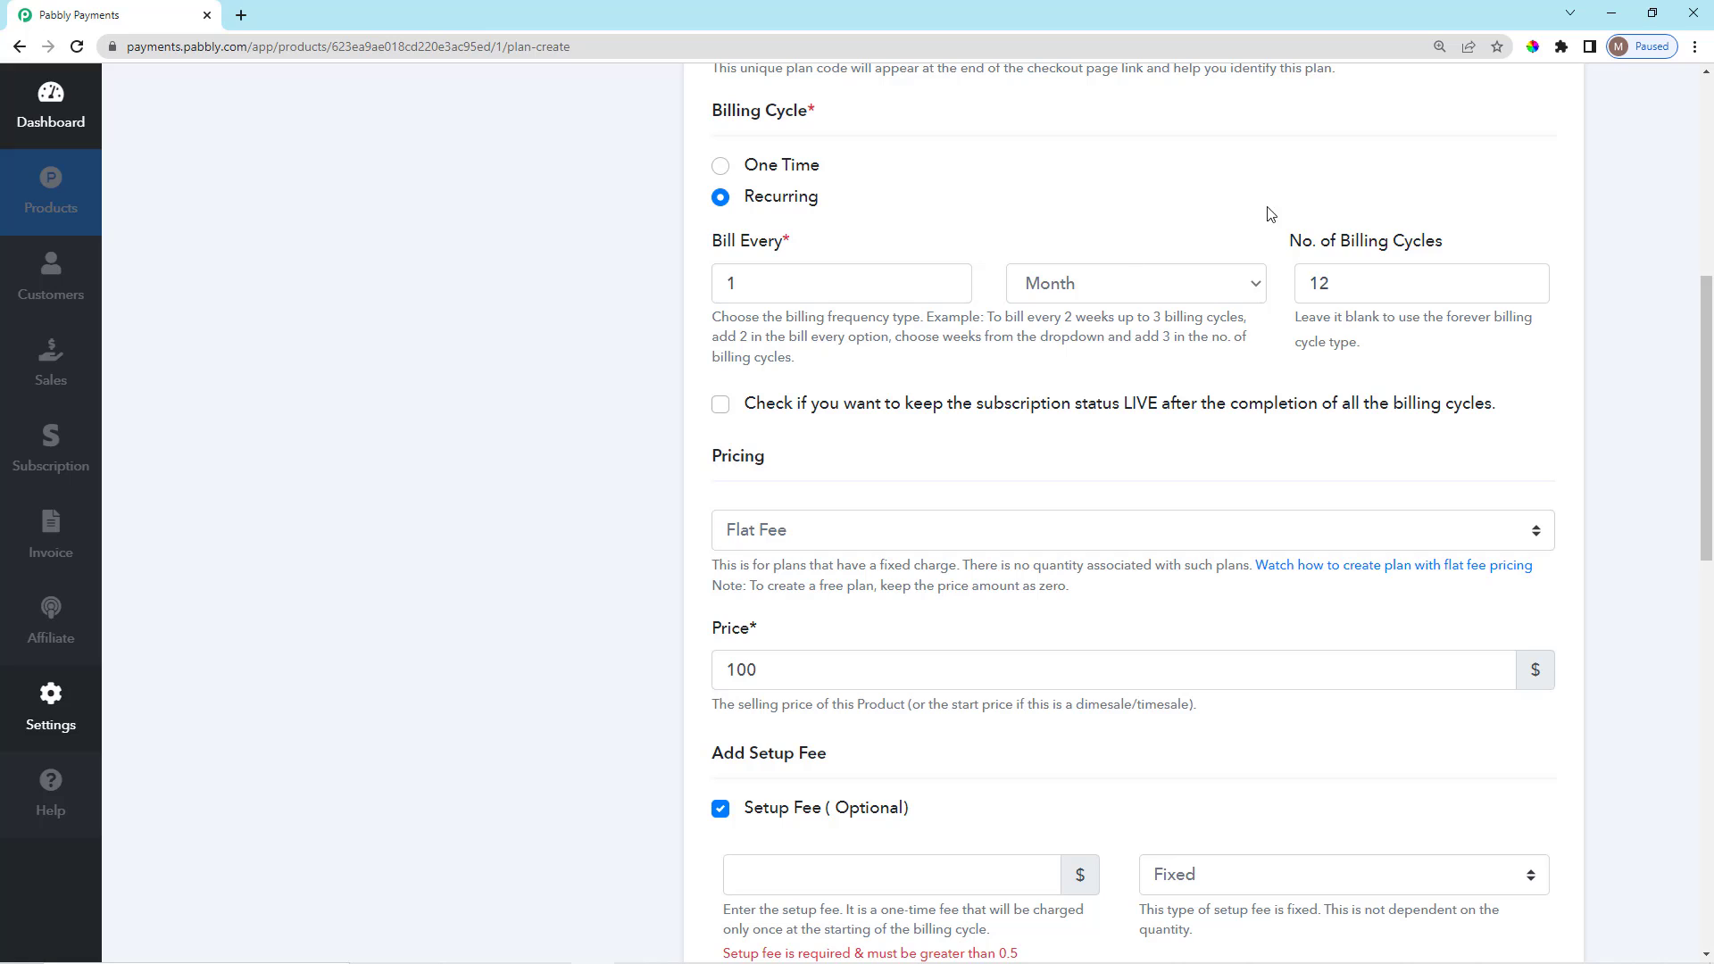
scroll(964, 489, "down", 1)
scroll(963, 486, "down", 2)
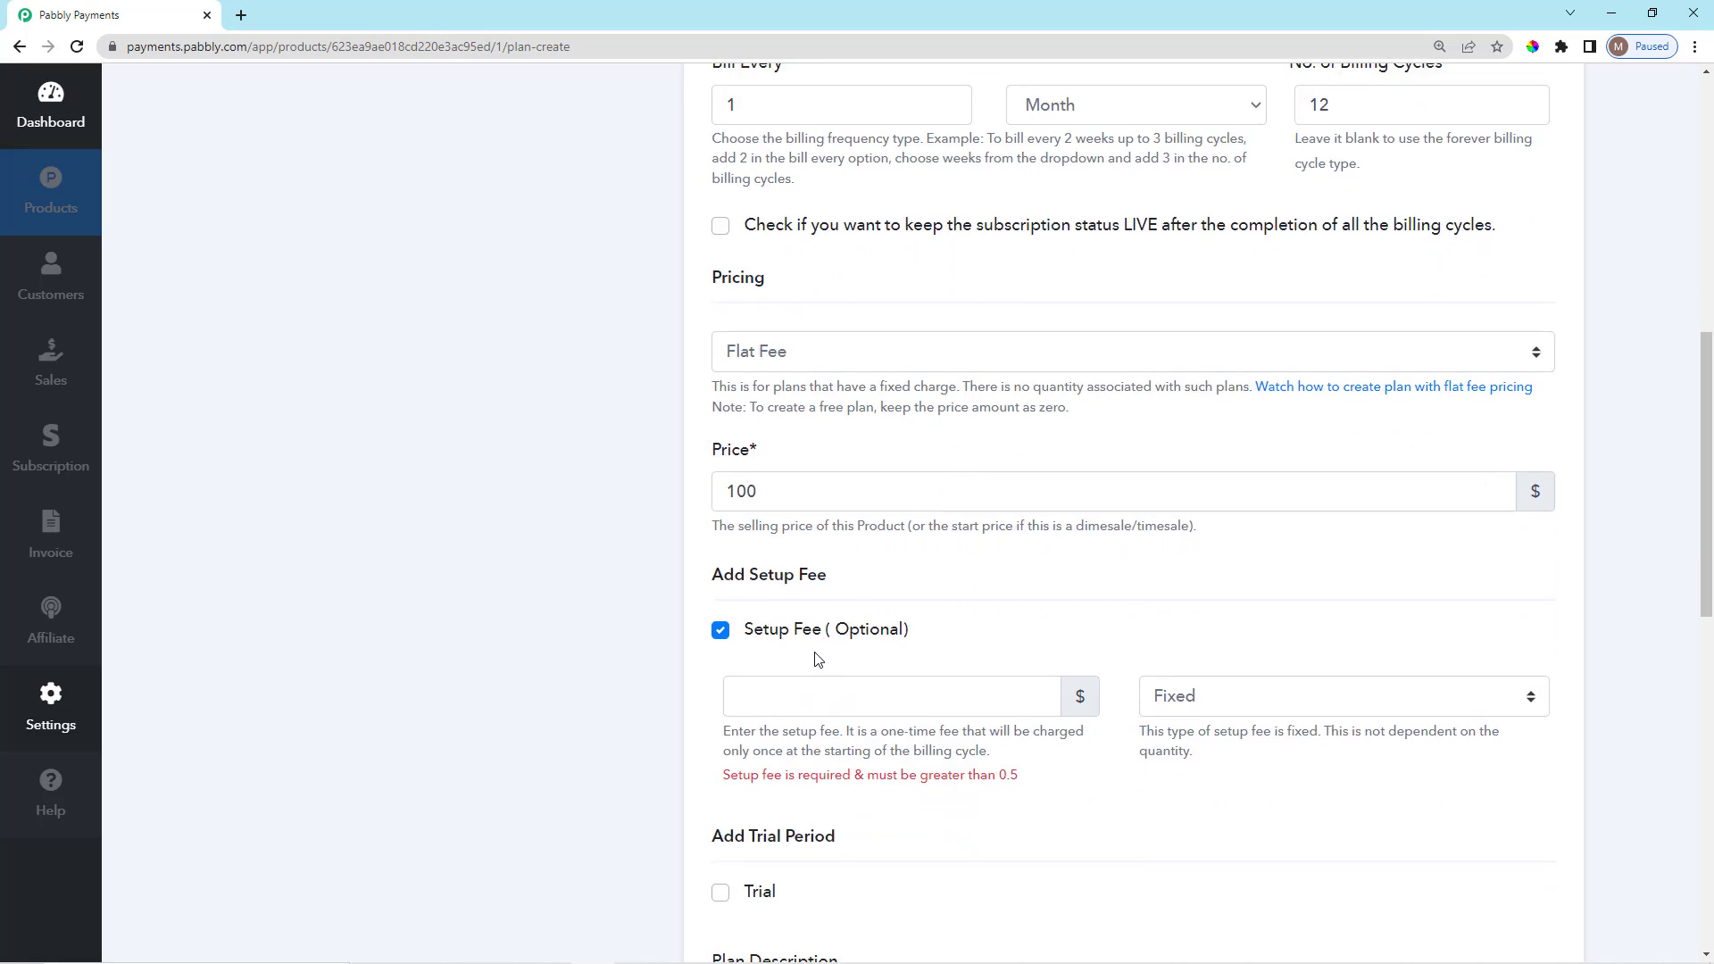
Enter 20 as the one-time setup fee amount.
left_click(848, 608)
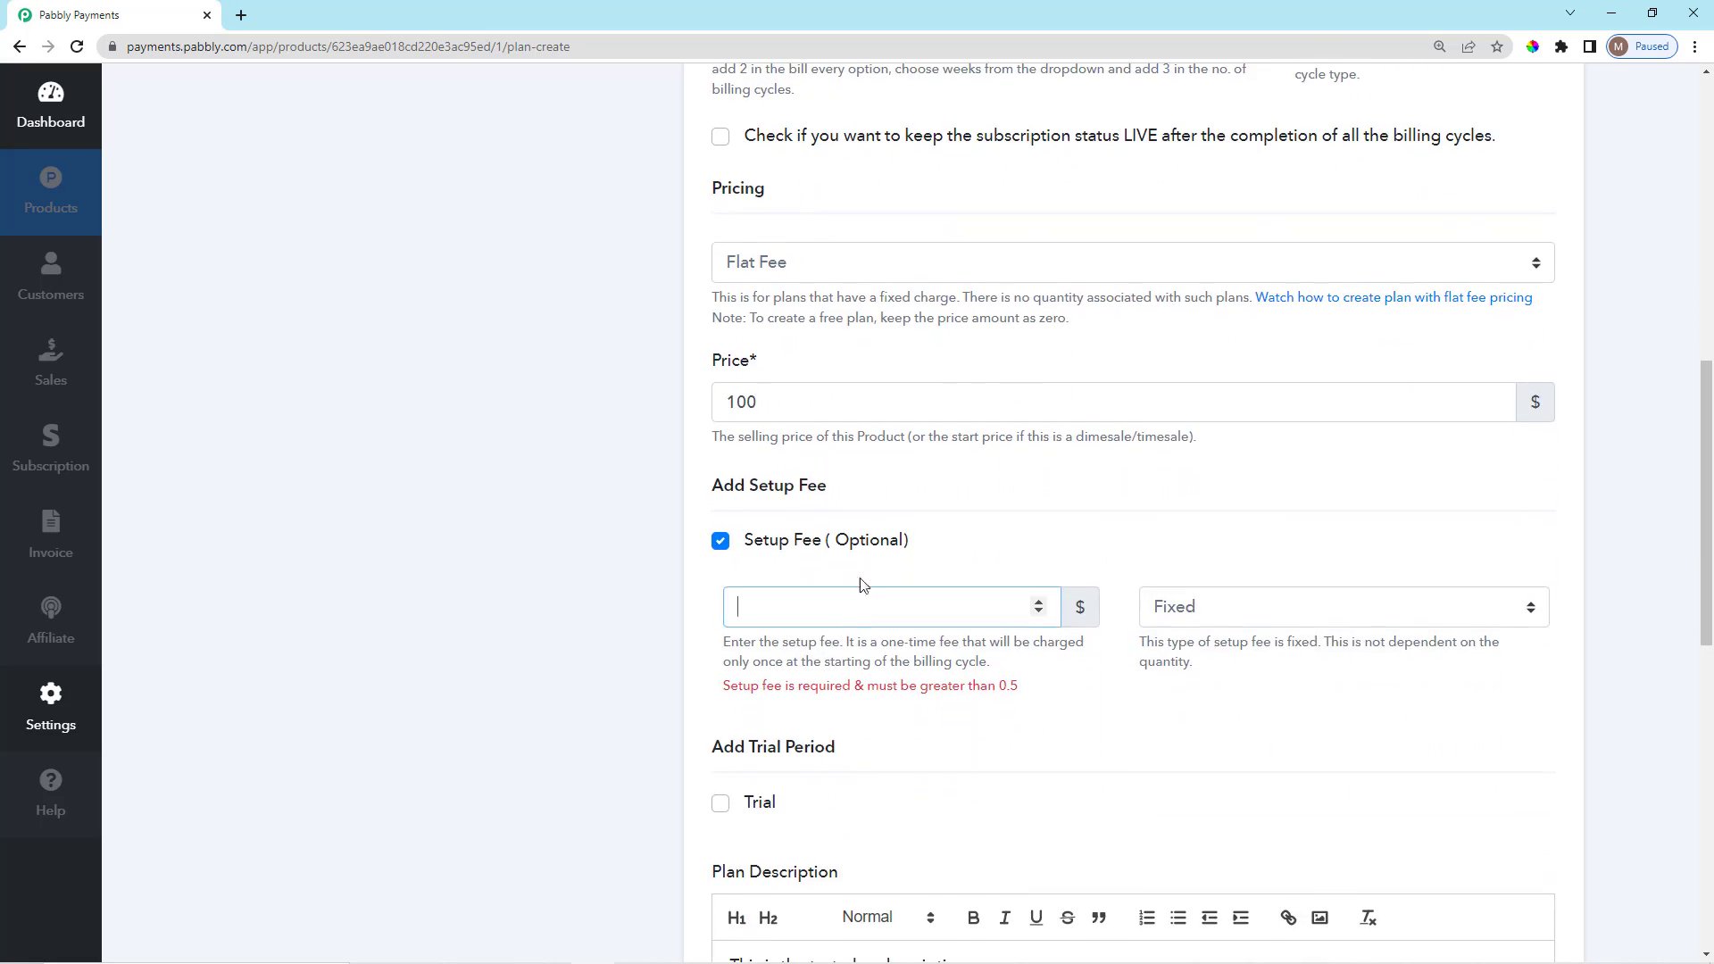
scroll(870, 549, "up", 1)
left_click_drag(792, 489, 714, 499)
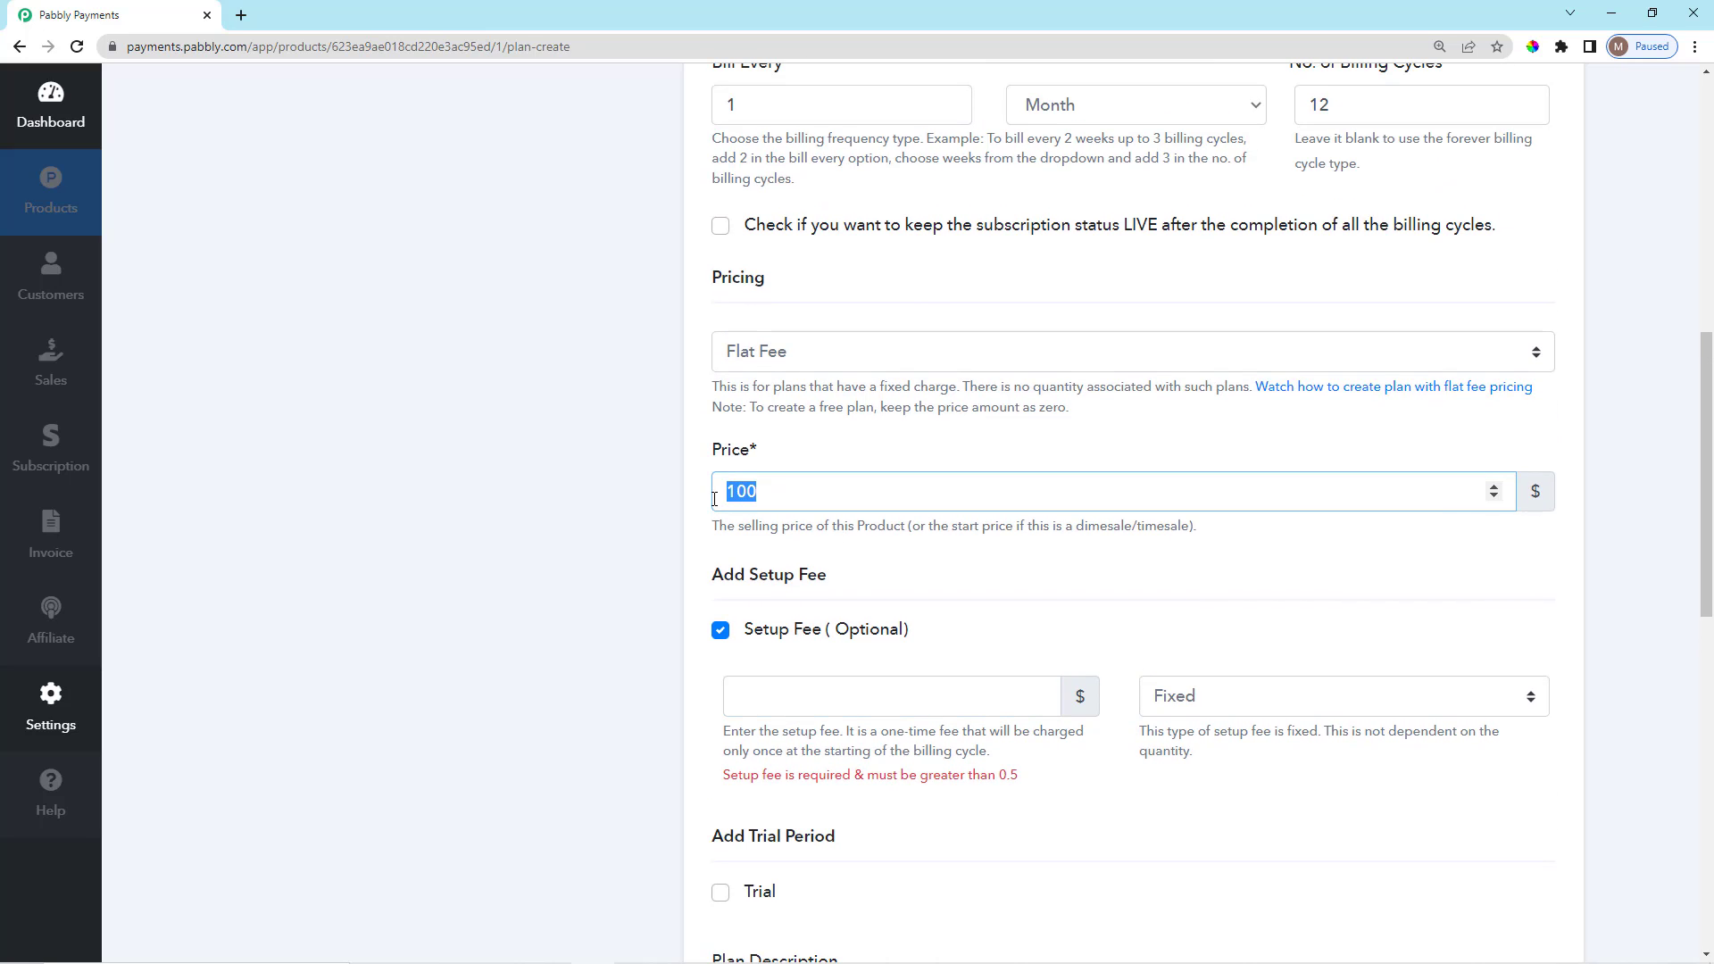
left_click(930, 566)
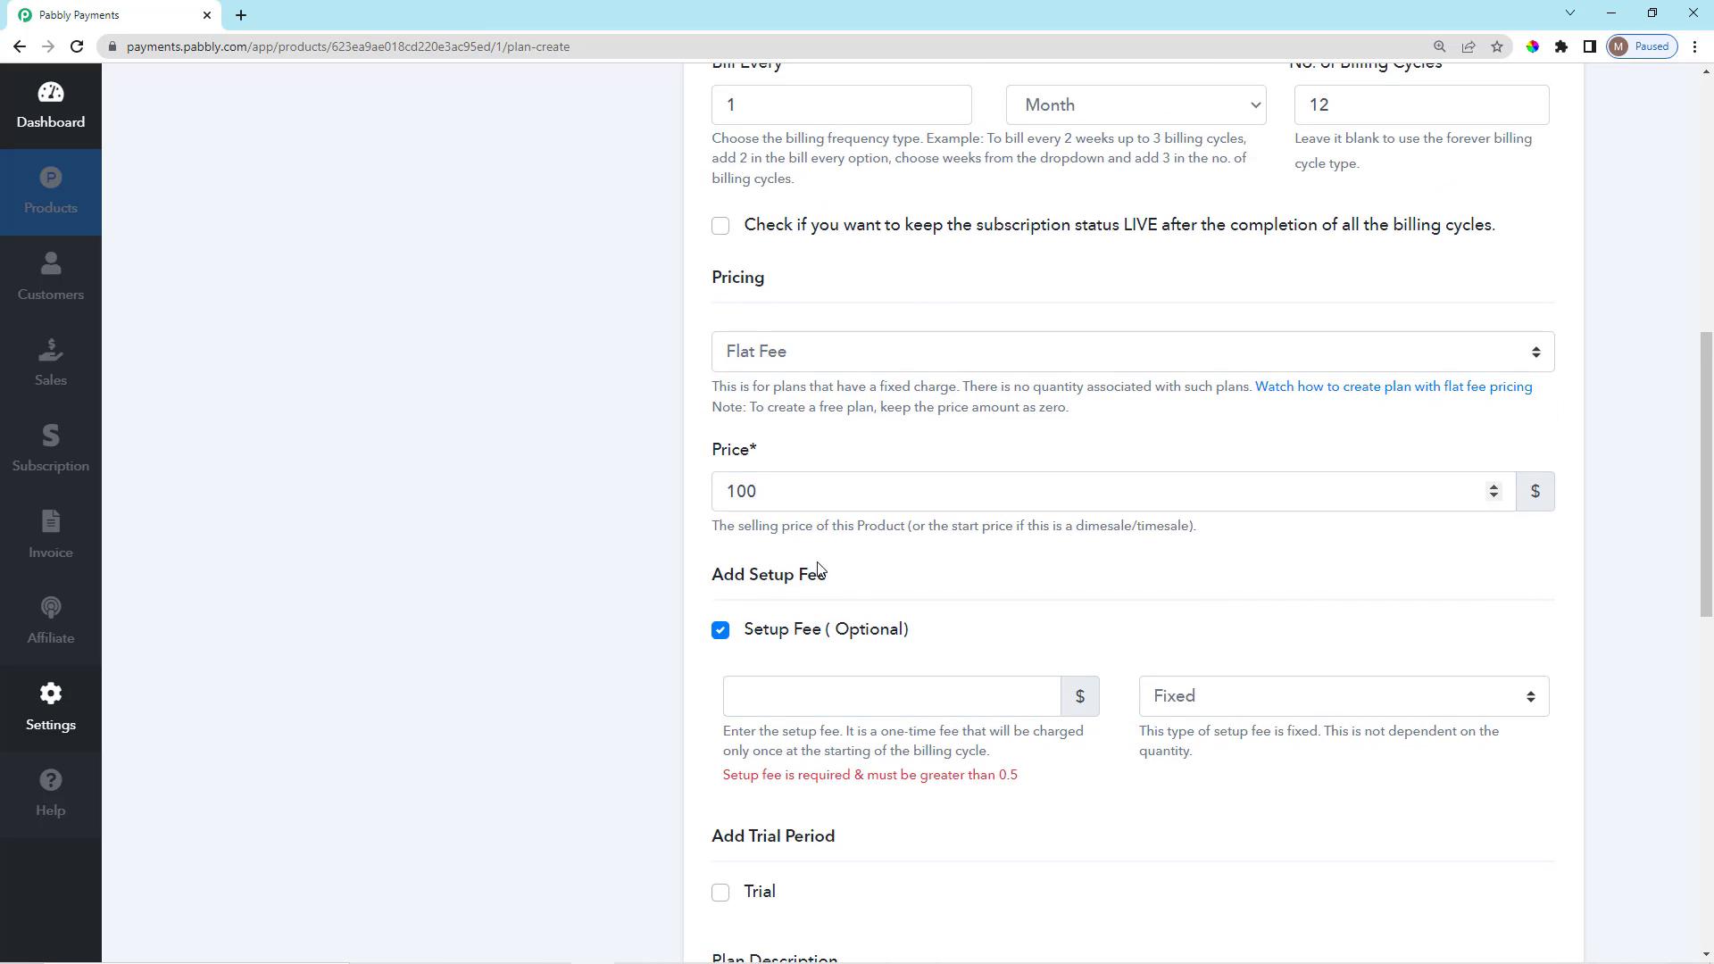
left_click(847, 696)
type("20")
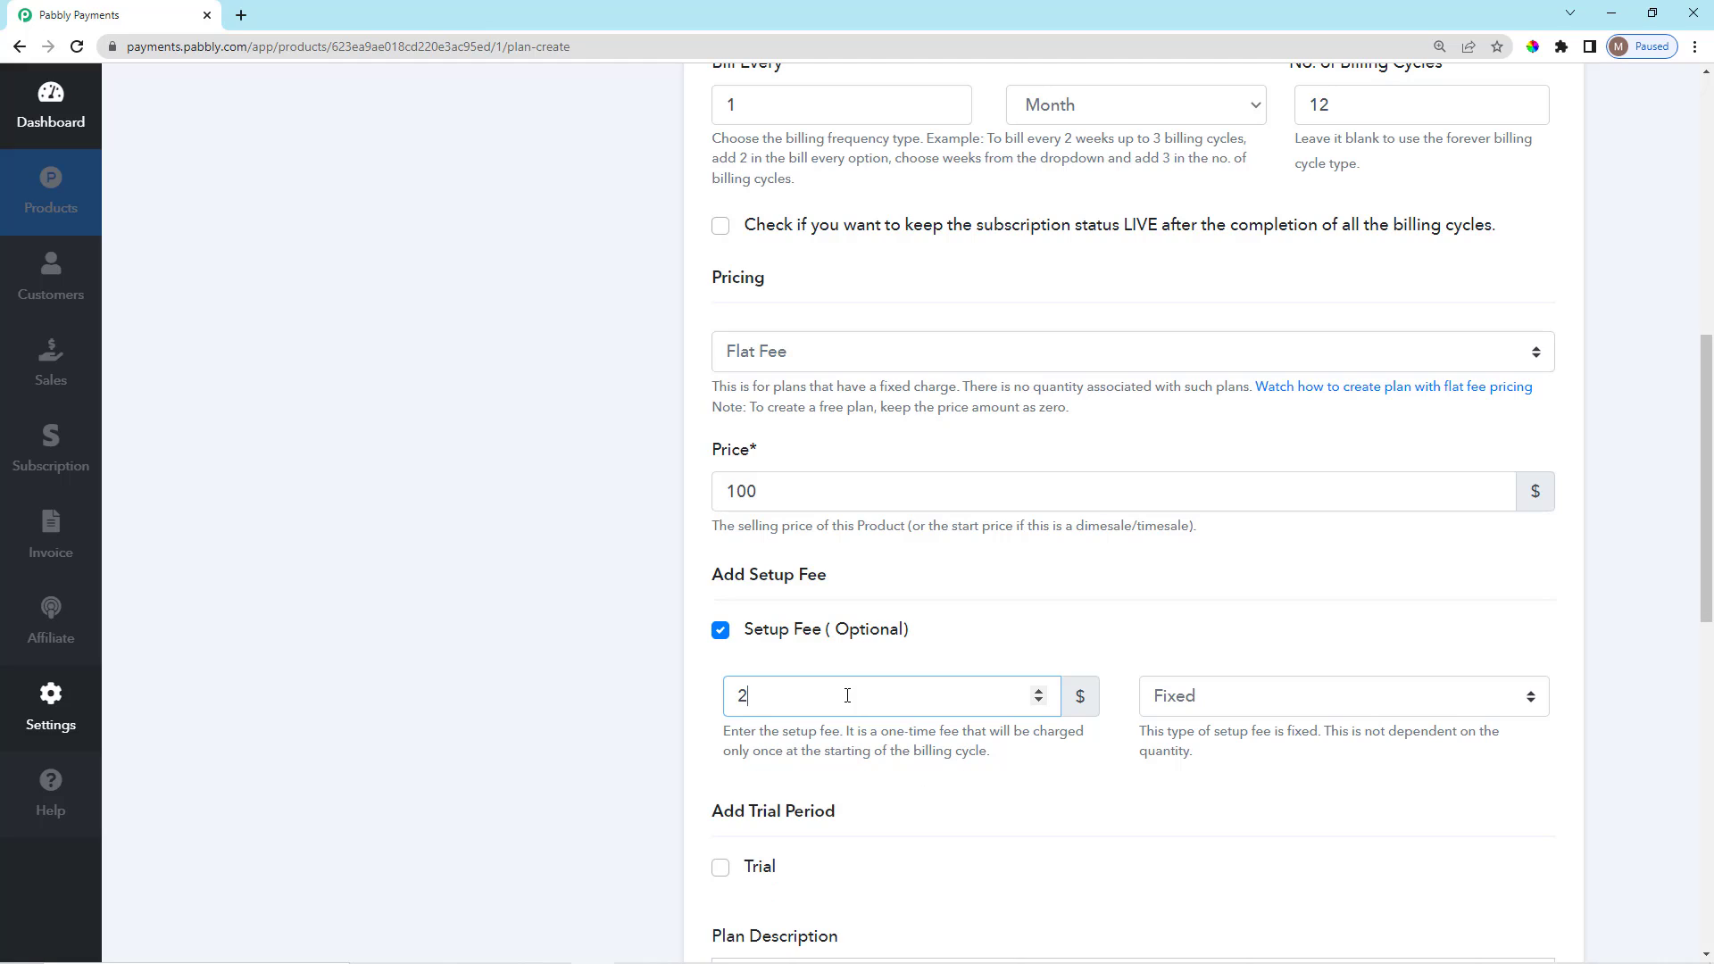
left_click(915, 600)
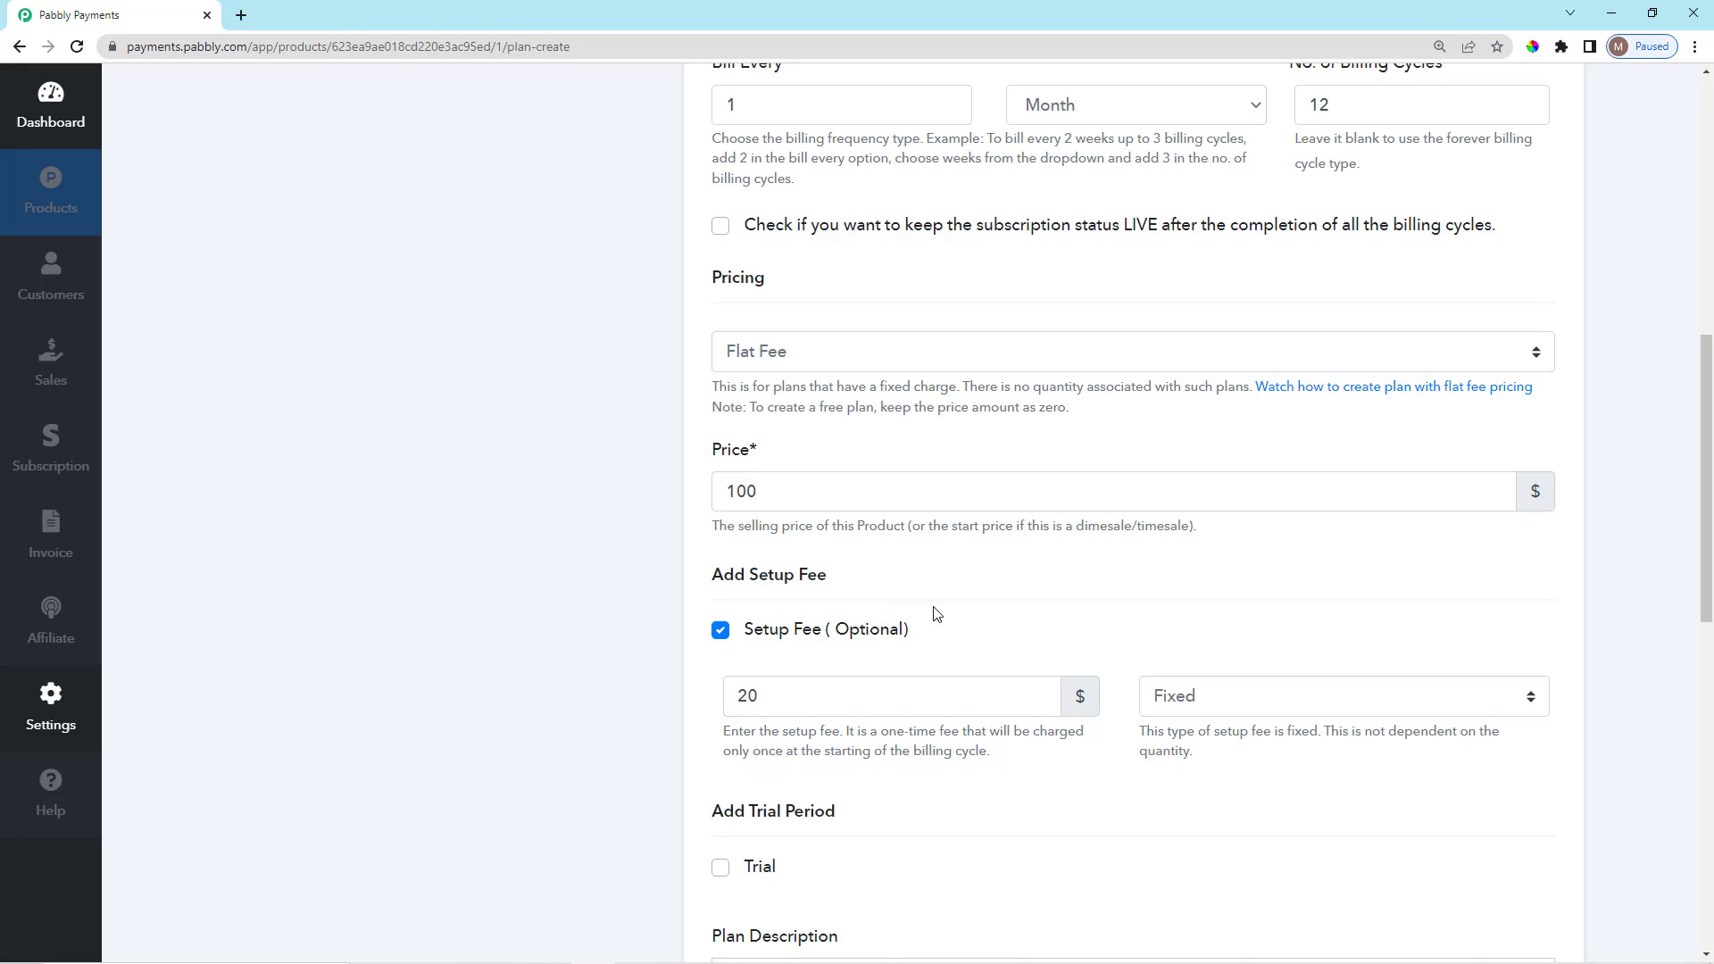
left_click_drag(891, 639, 754, 651)
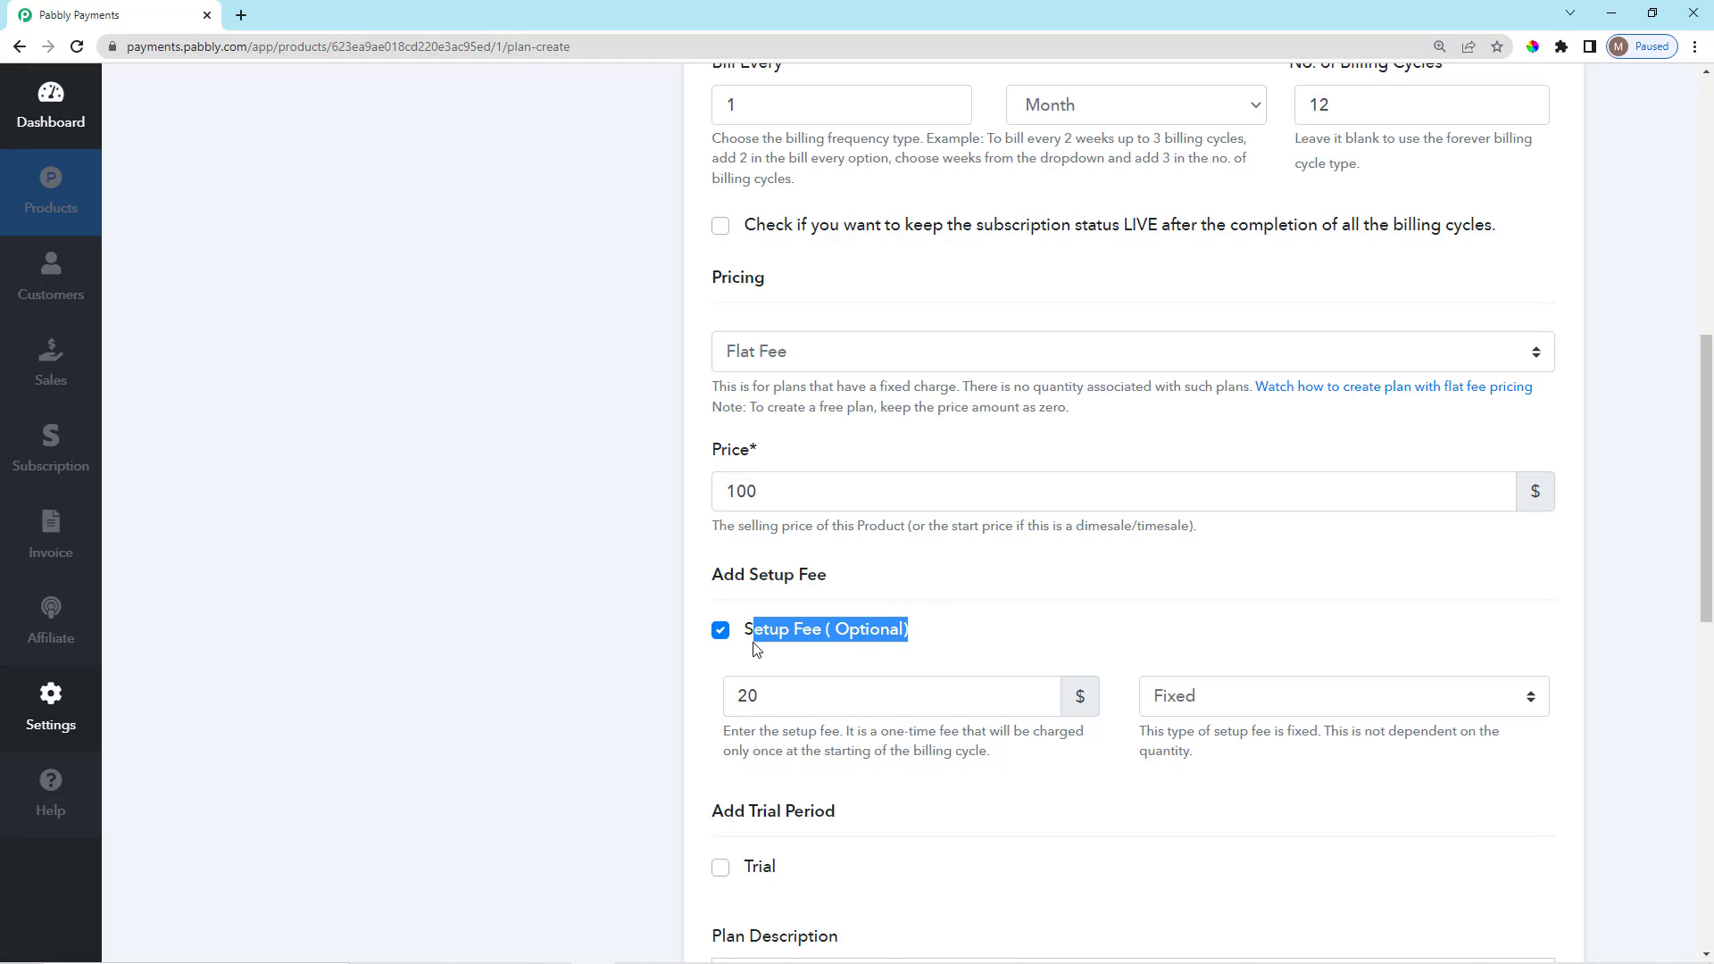
left_click(752, 652)
Check the 100 price and confirm the setup fee type is Fixed.
scroll(998, 673, "down", 2)
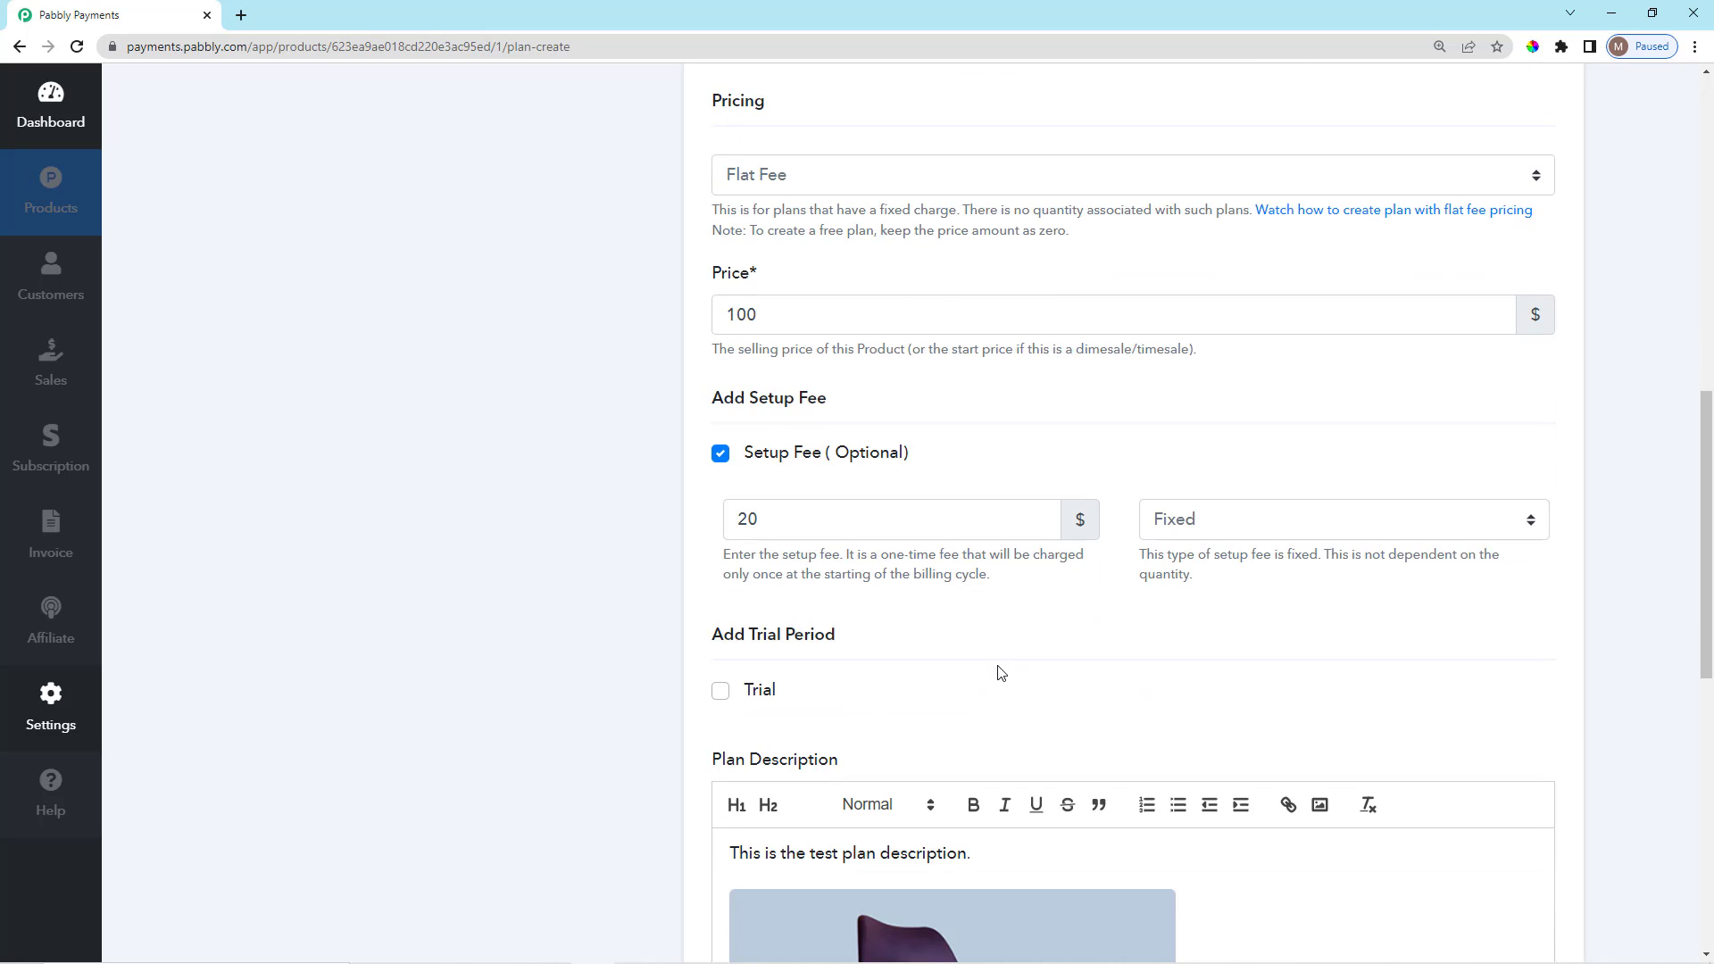
scroll(991, 669, "up", 1)
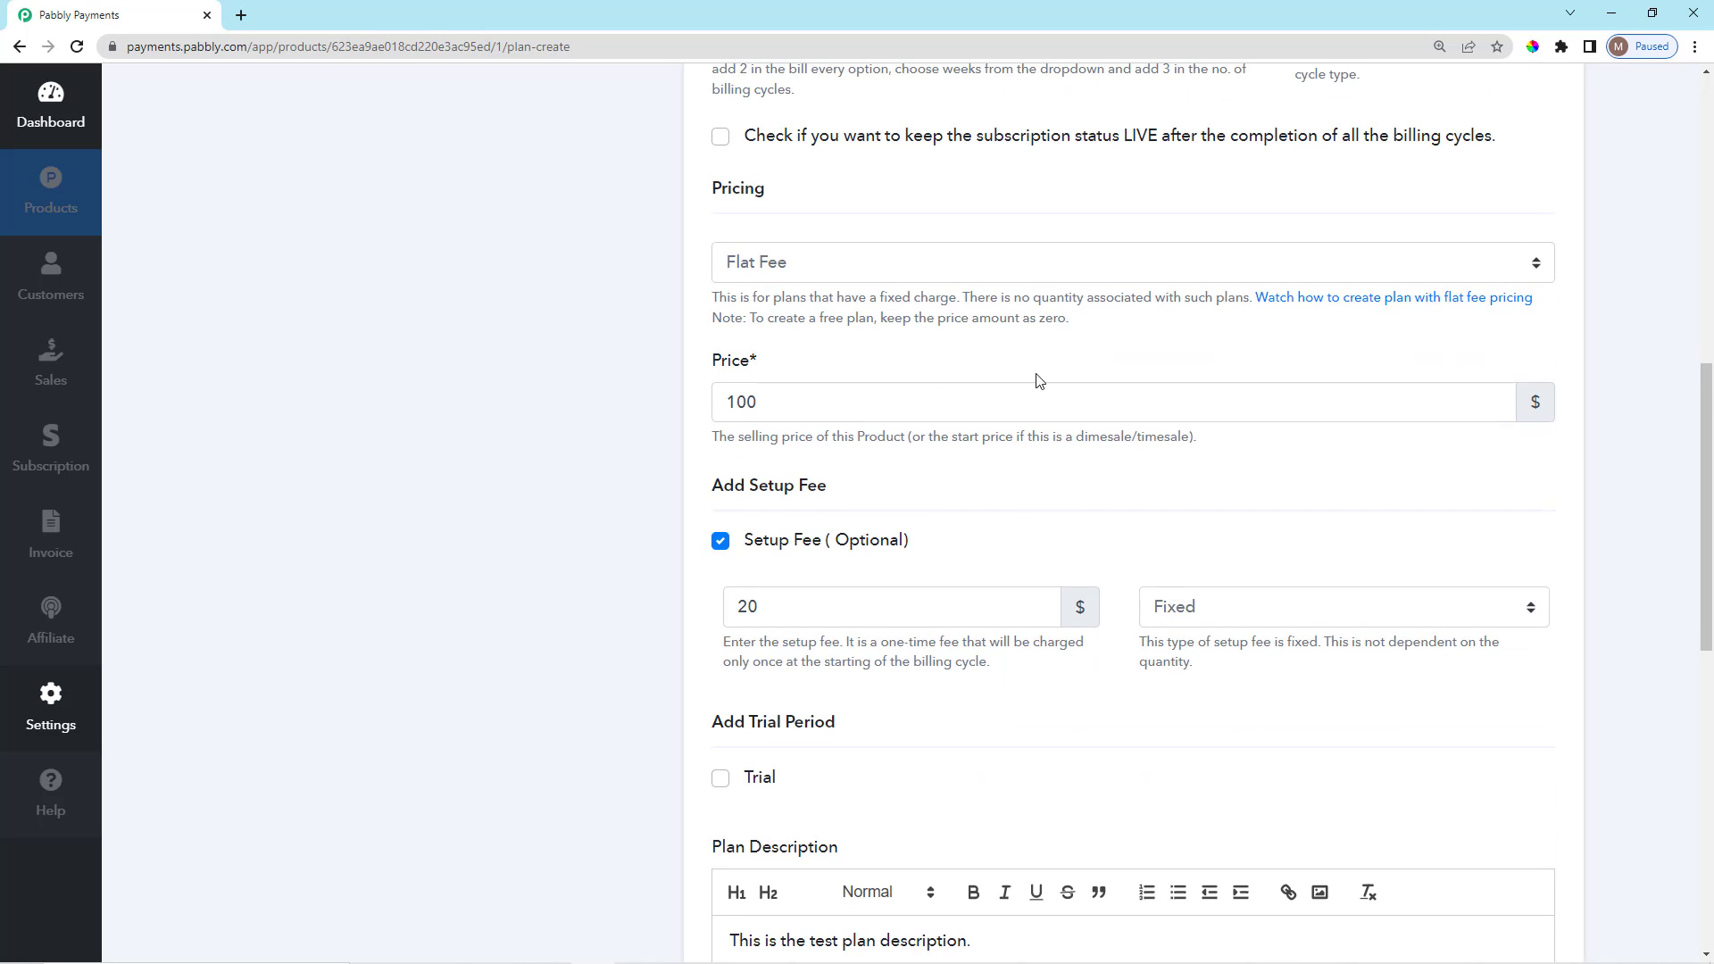
scroll(903, 574, "up", 2)
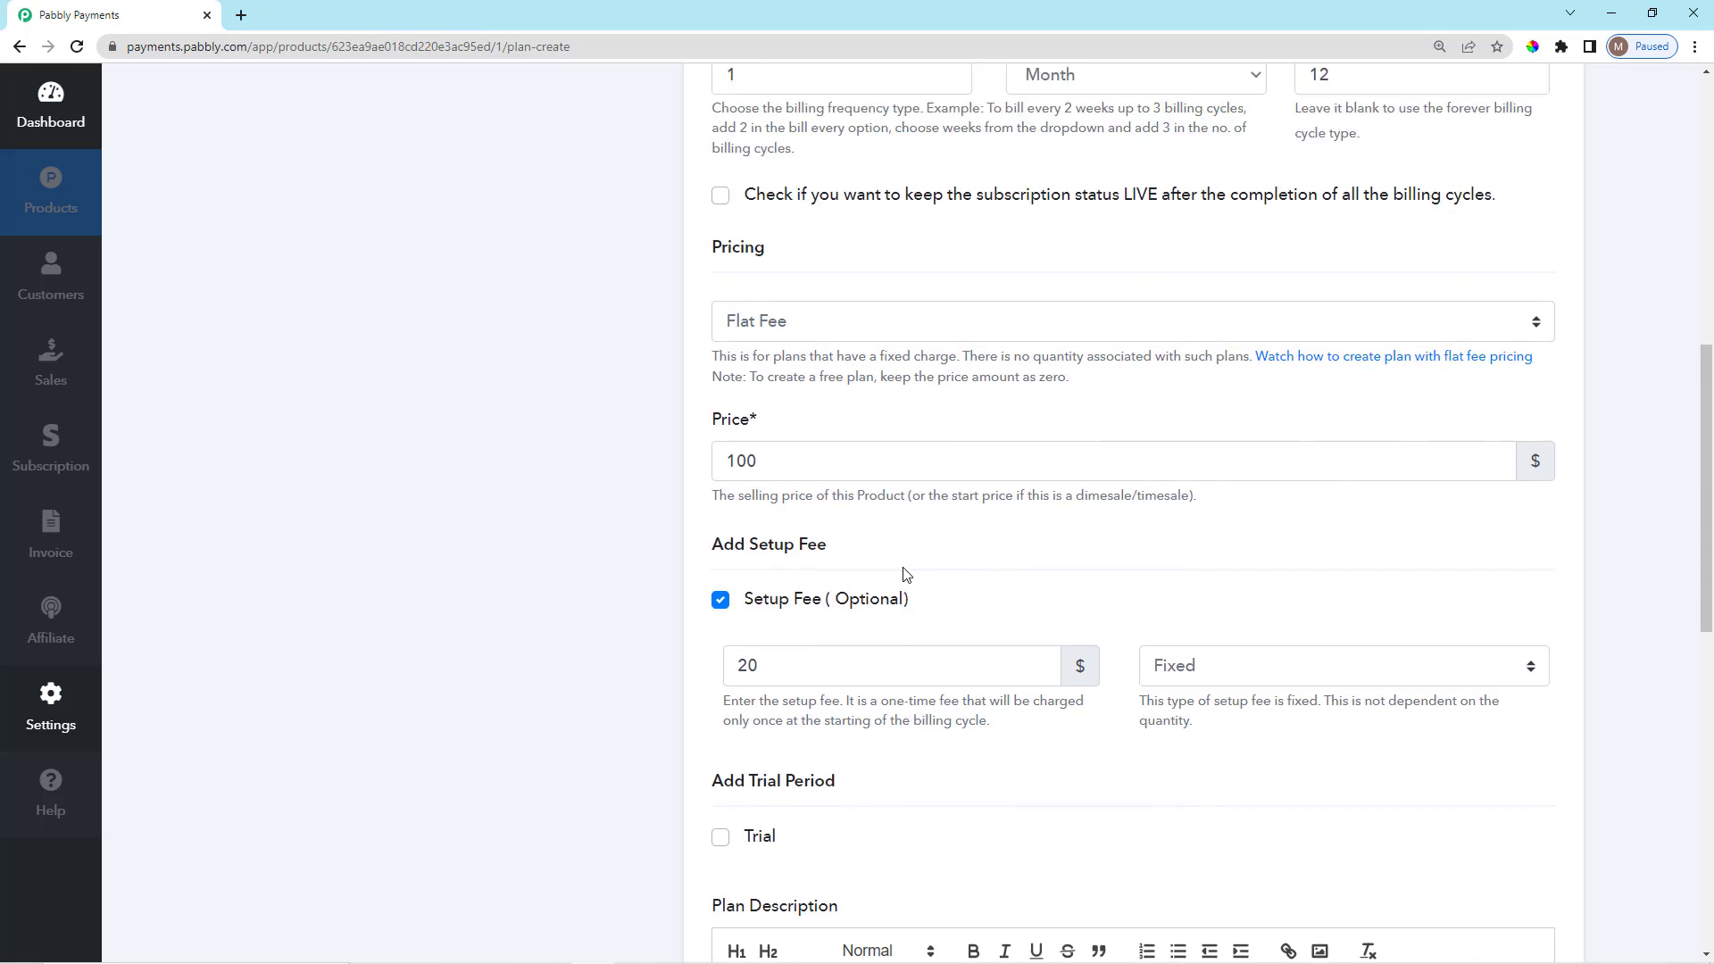
scroll(790, 492, "down", 1)
double_click(770, 493)
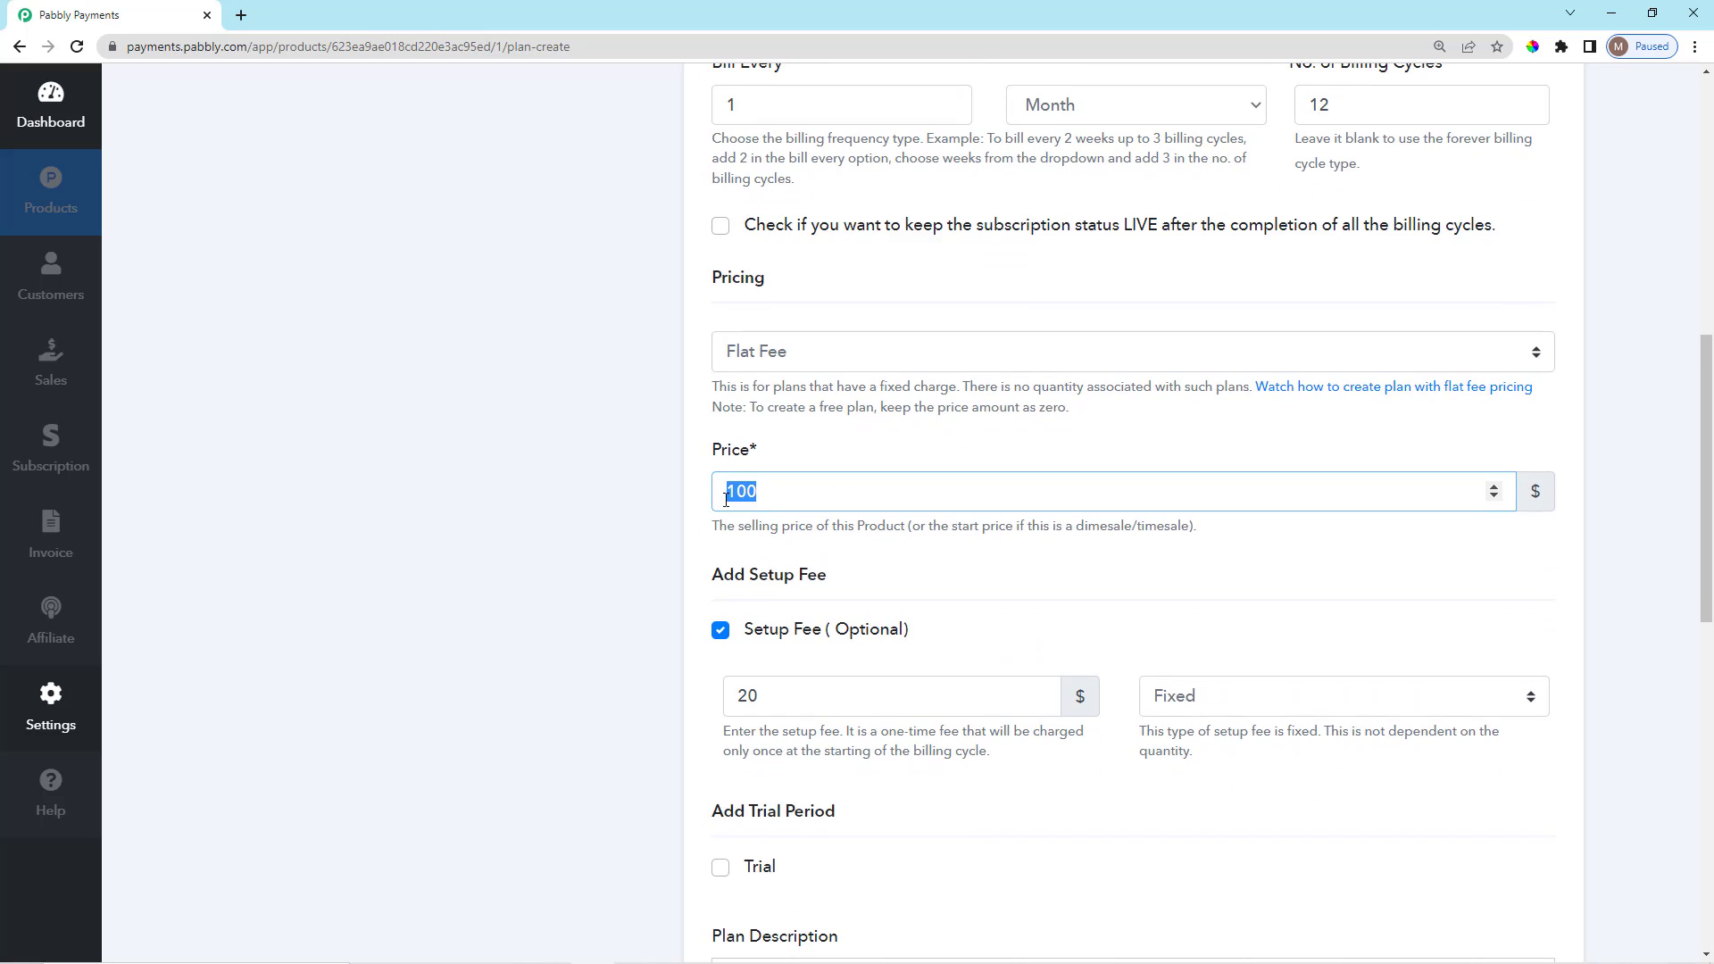
left_click(793, 460)
scroll(1232, 581, "down", 4)
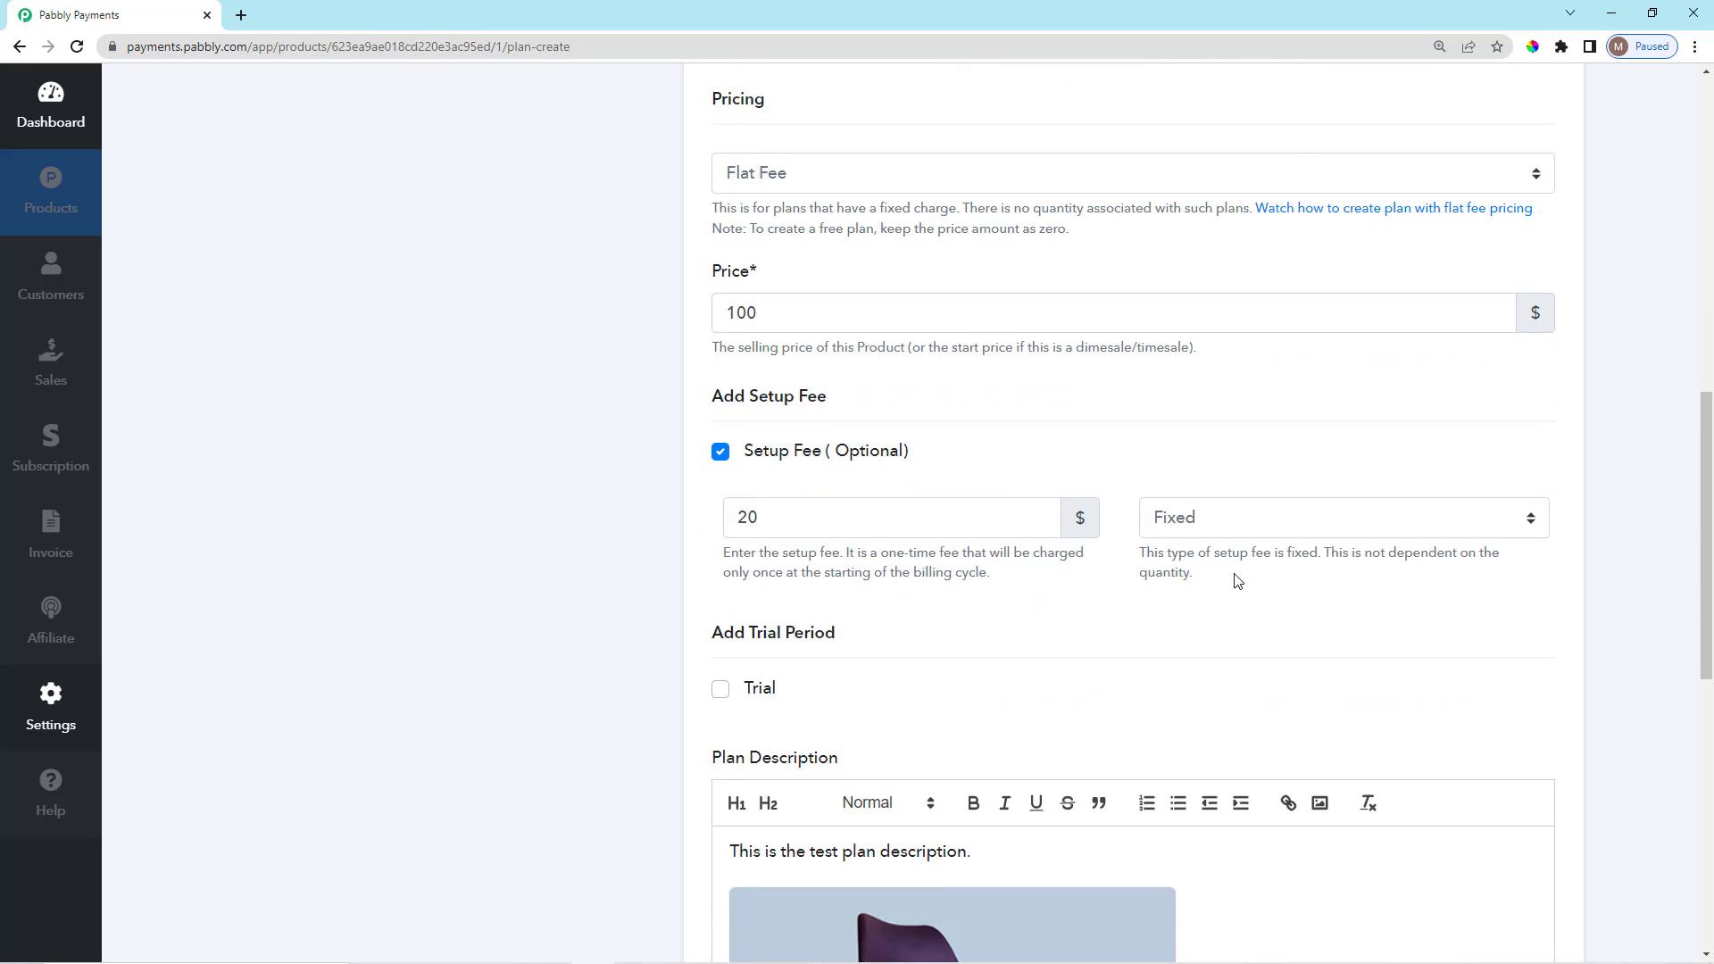
scroll(1224, 559, "up", 1)
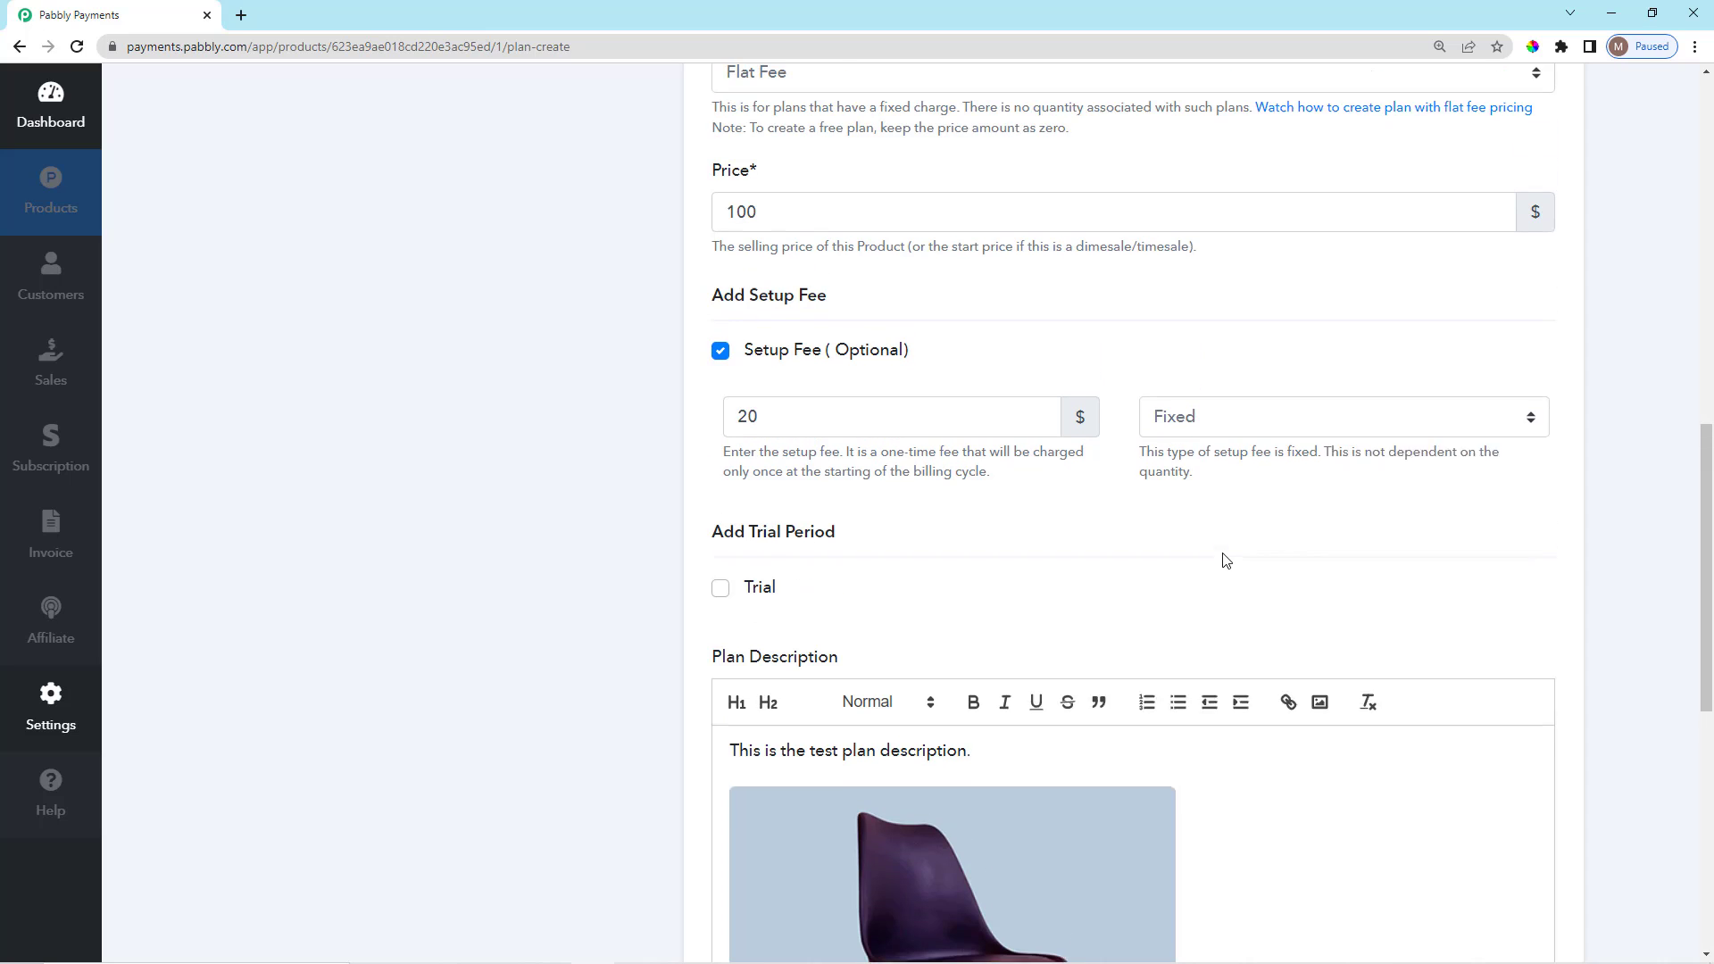
left_click(1200, 438)
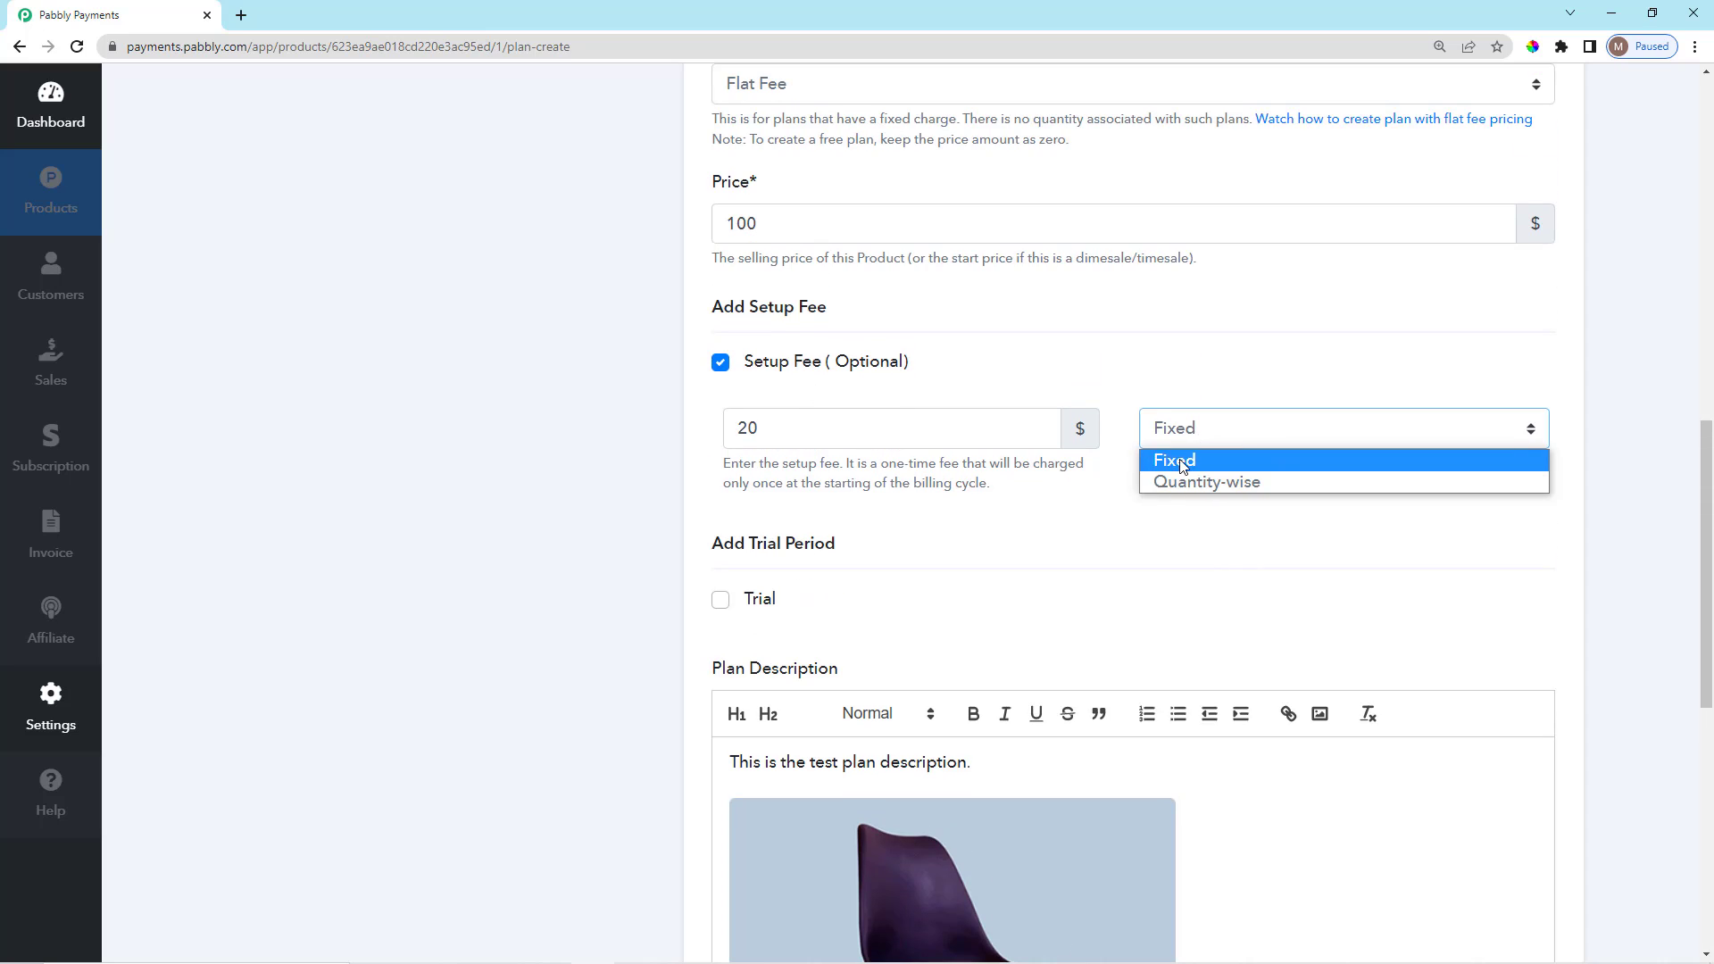
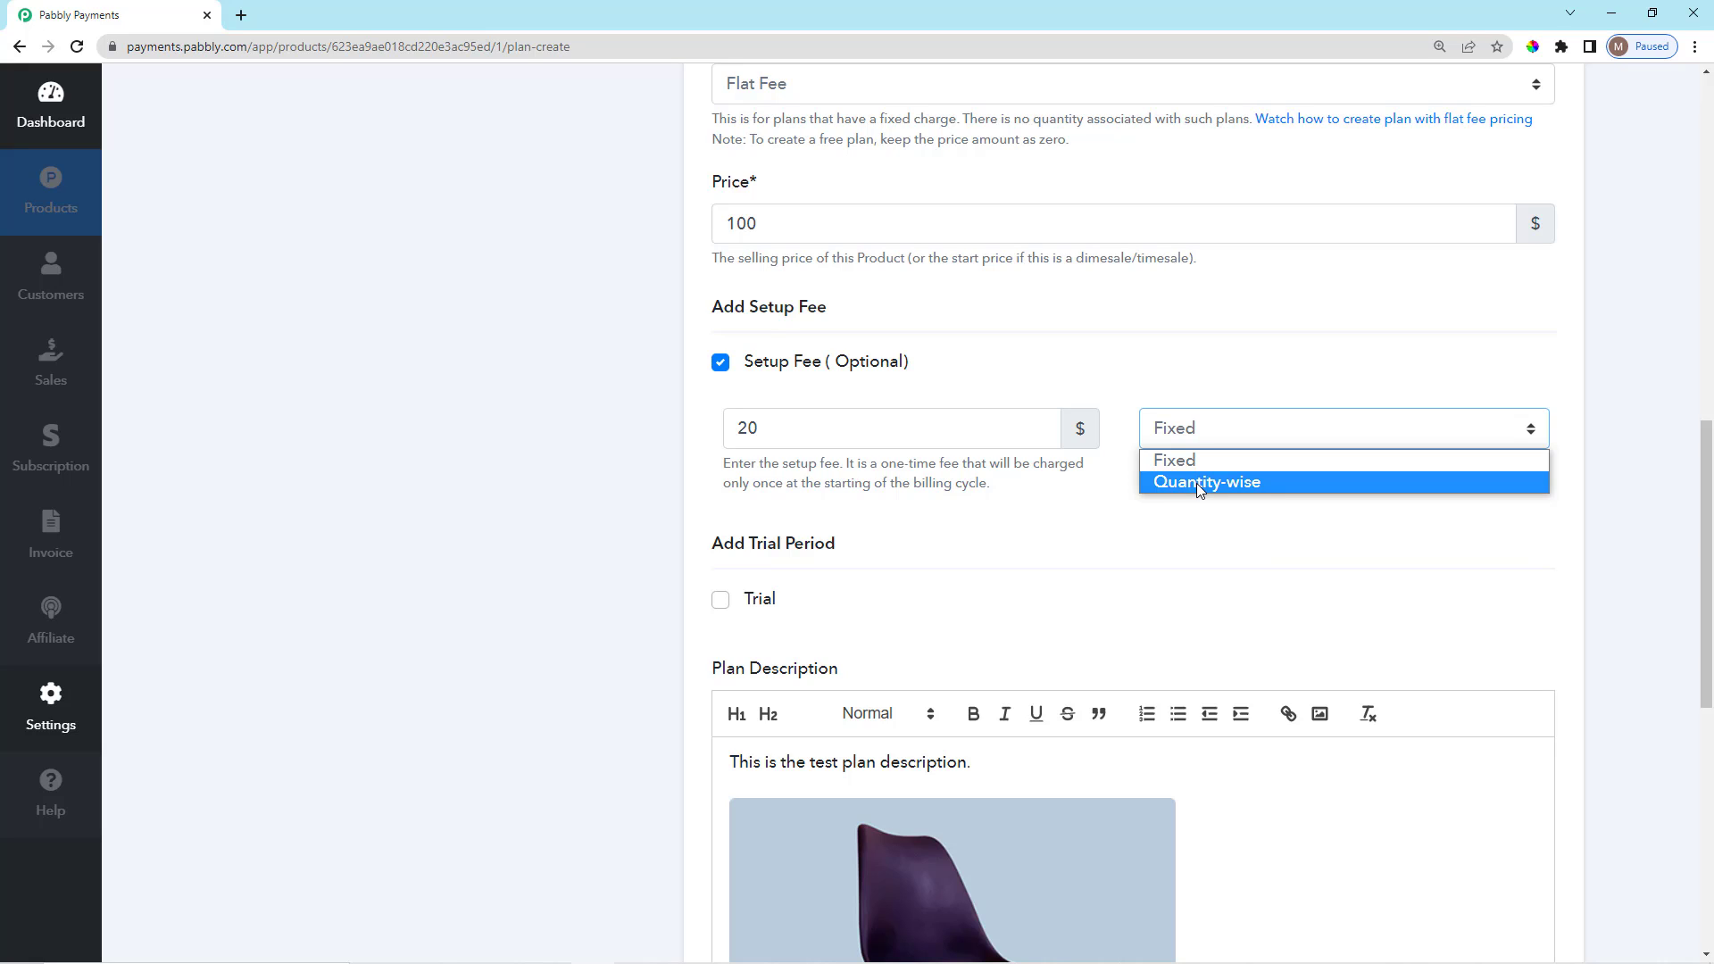
Switch the $20 setup fee type from Fixed to Quantity-wise.
left_click(1196, 484)
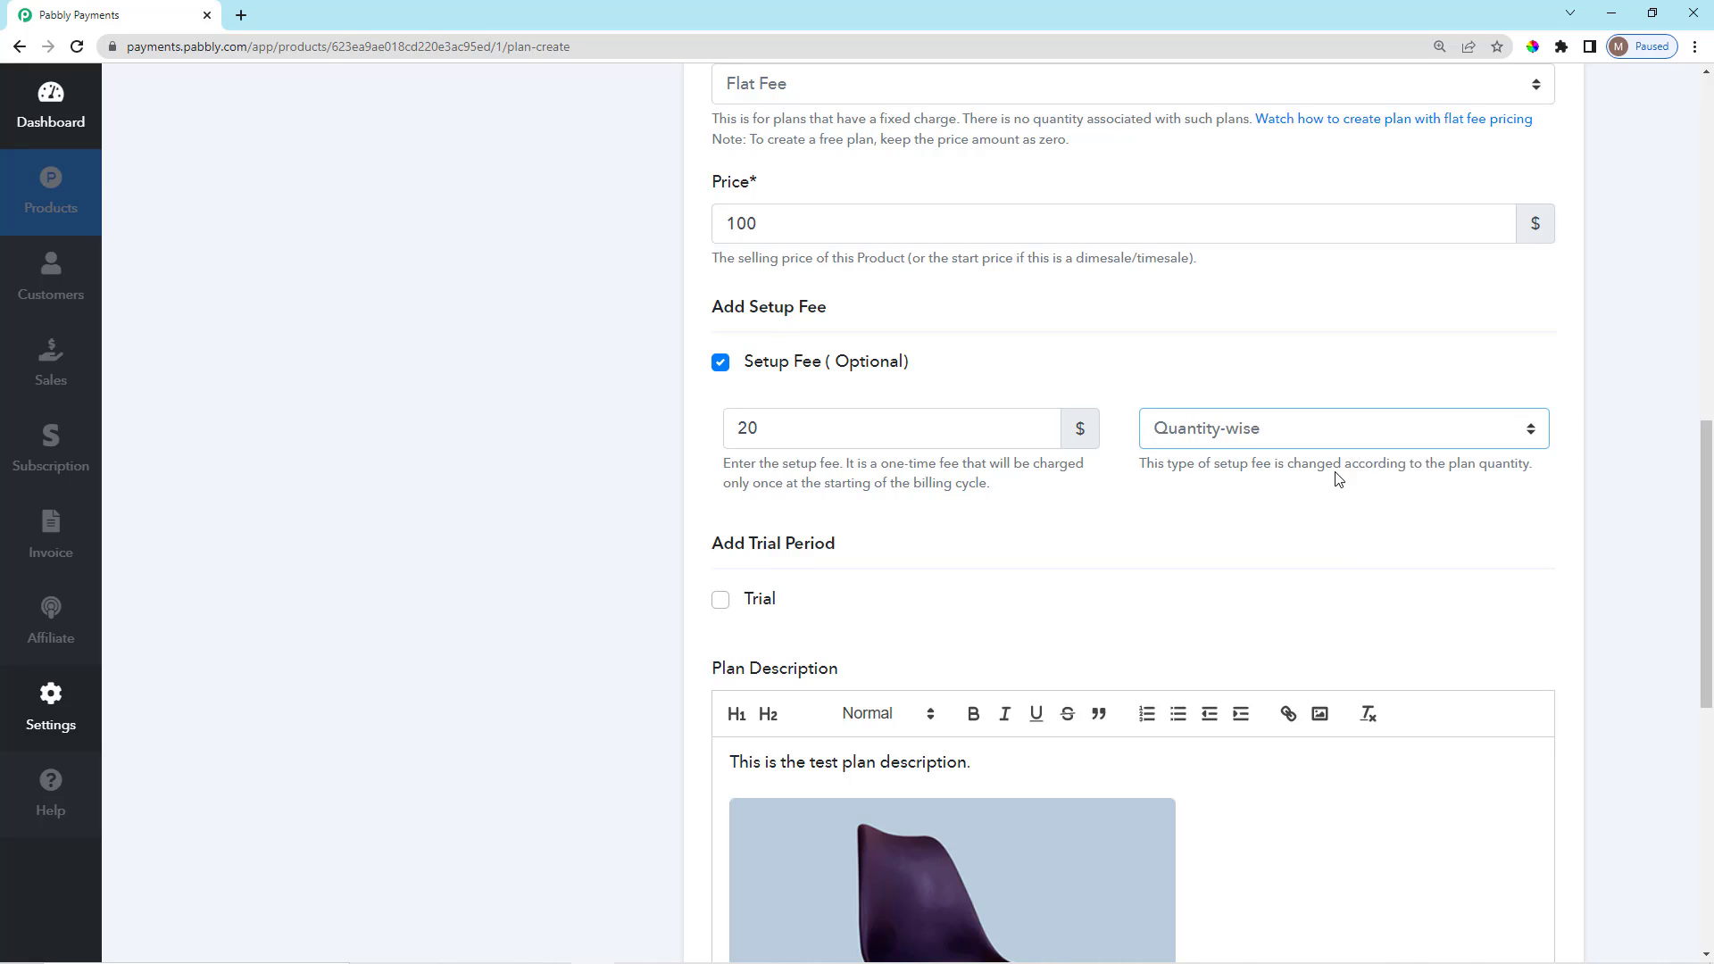
left_click_drag(1292, 466, 1544, 473)
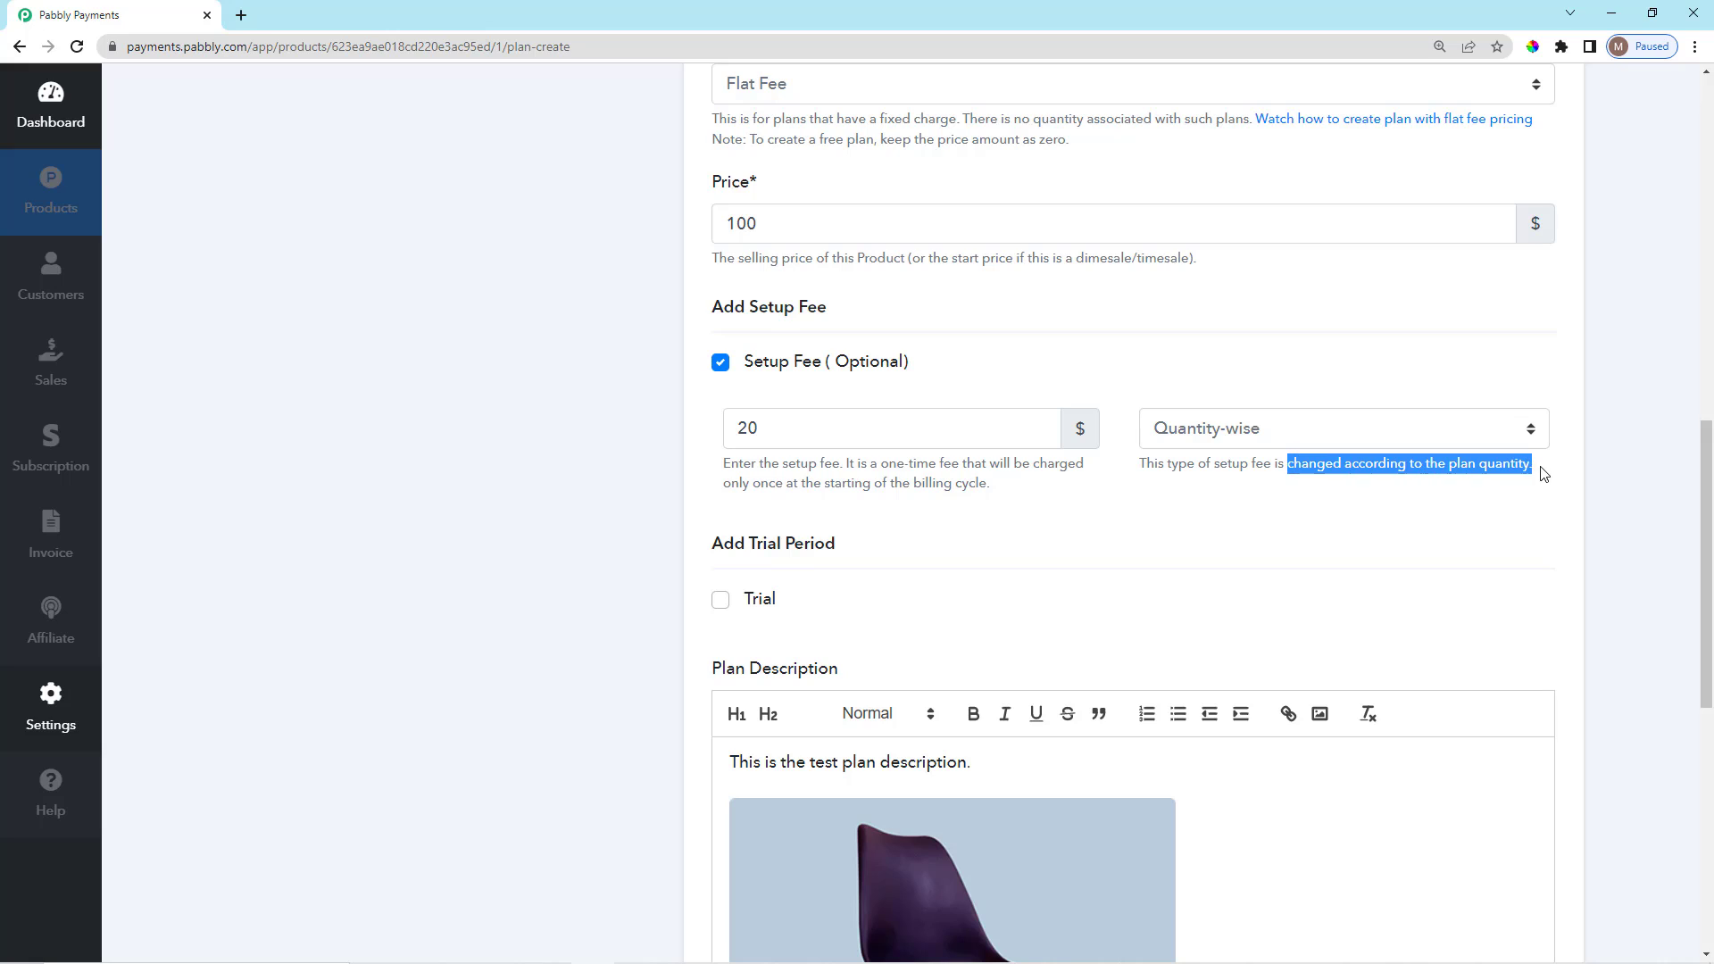
left_click(1386, 527)
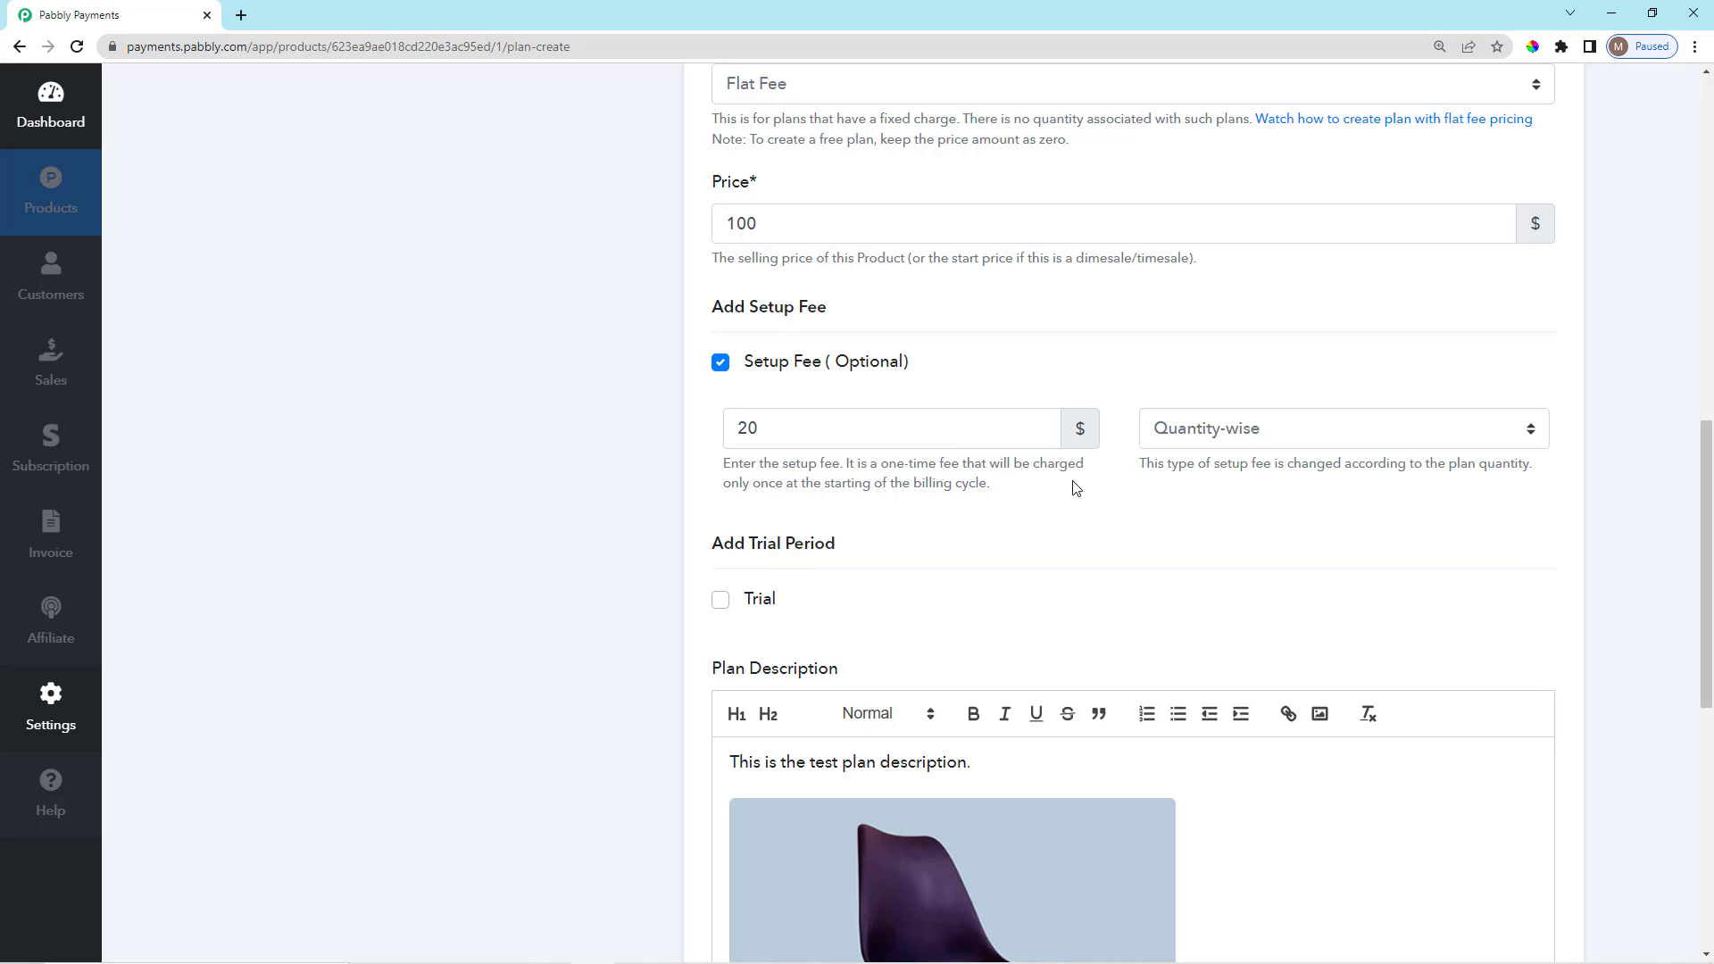
scroll(1063, 490, "down", 1)
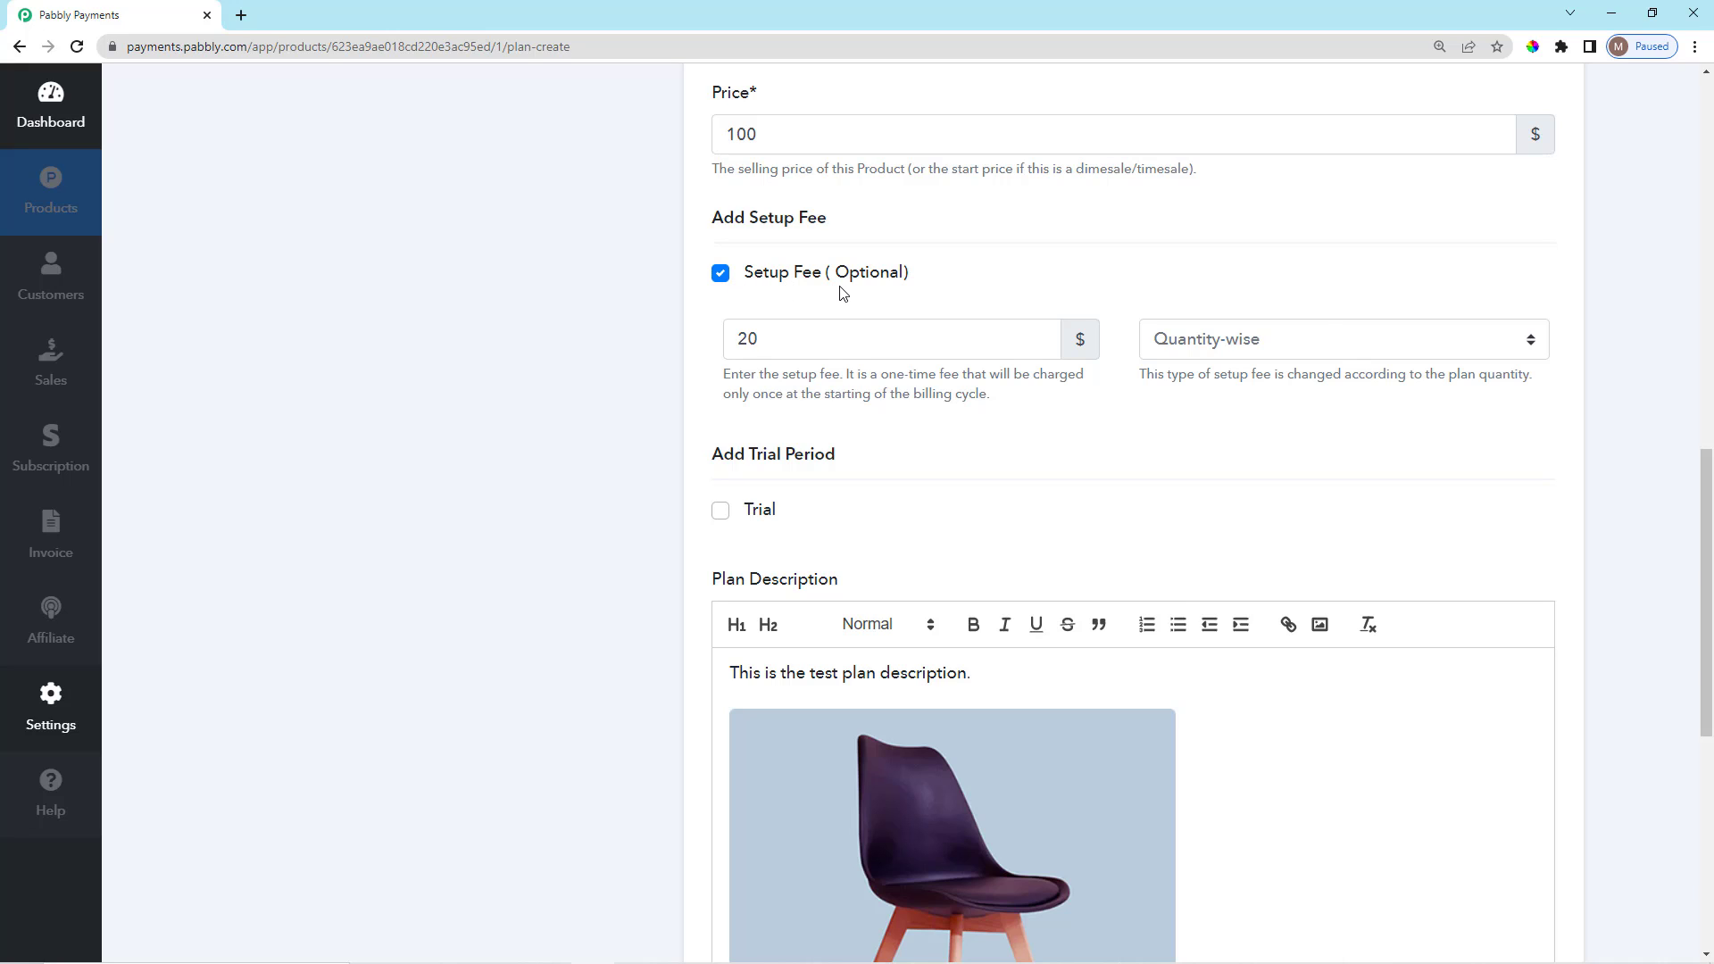
scroll(727, 308, "down", 2)
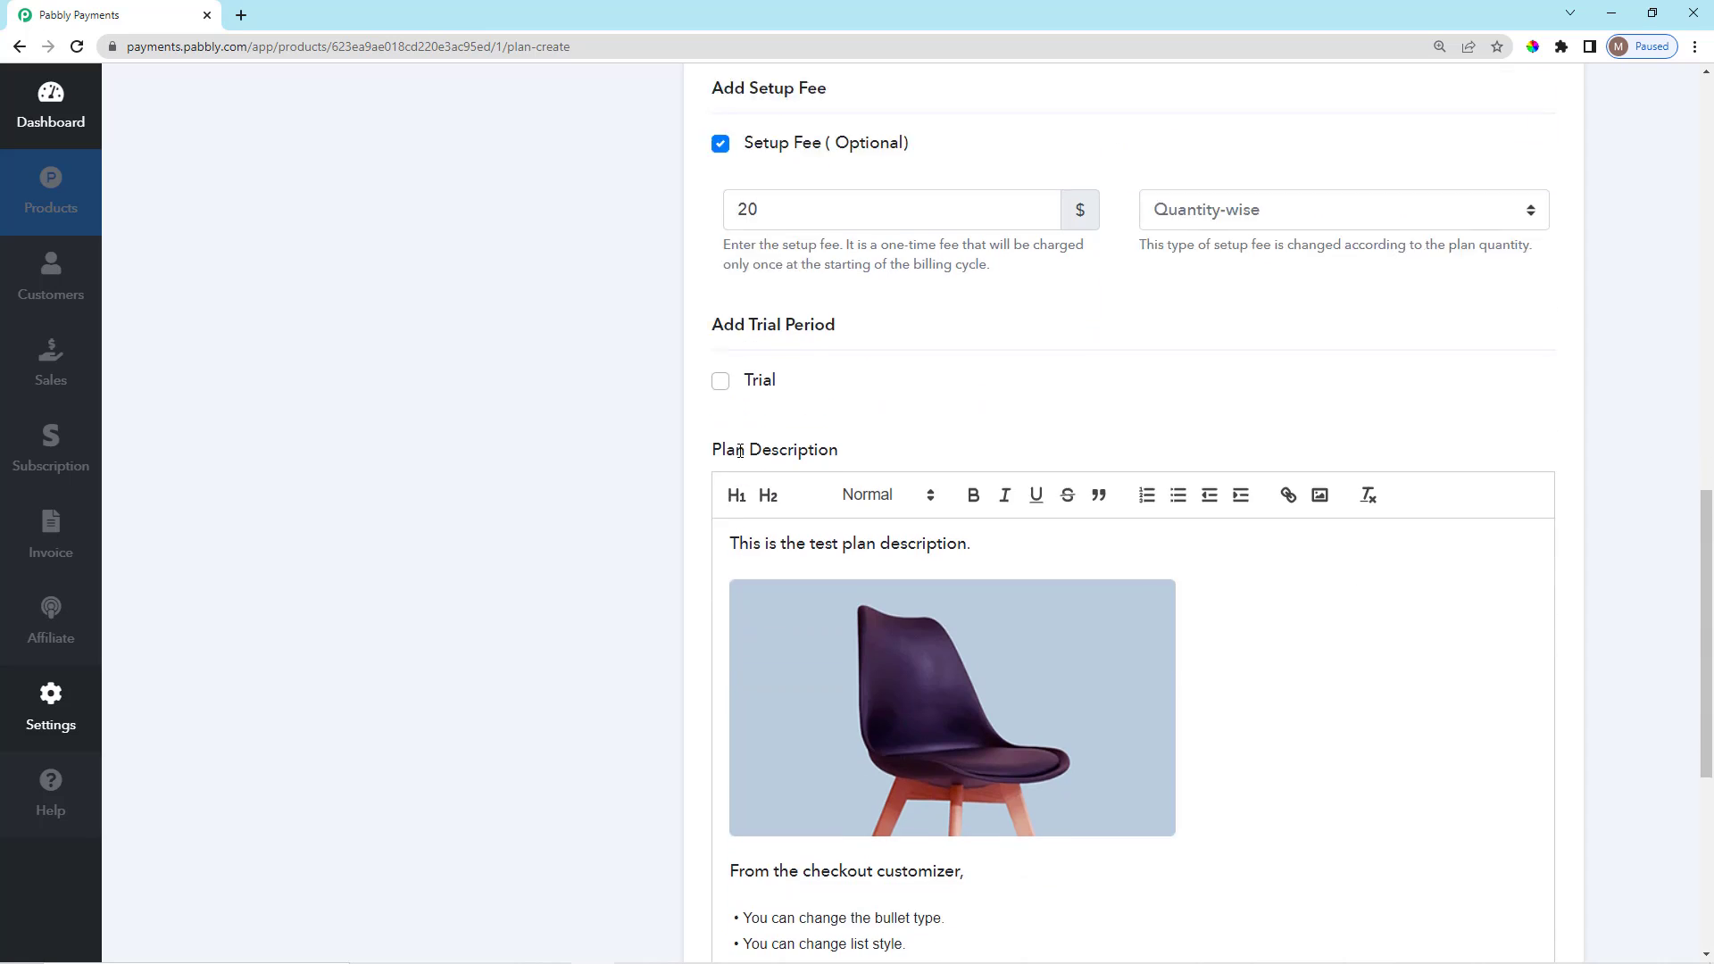
scroll(721, 398, "down", 1)
scroll(714, 388, "up", 1)
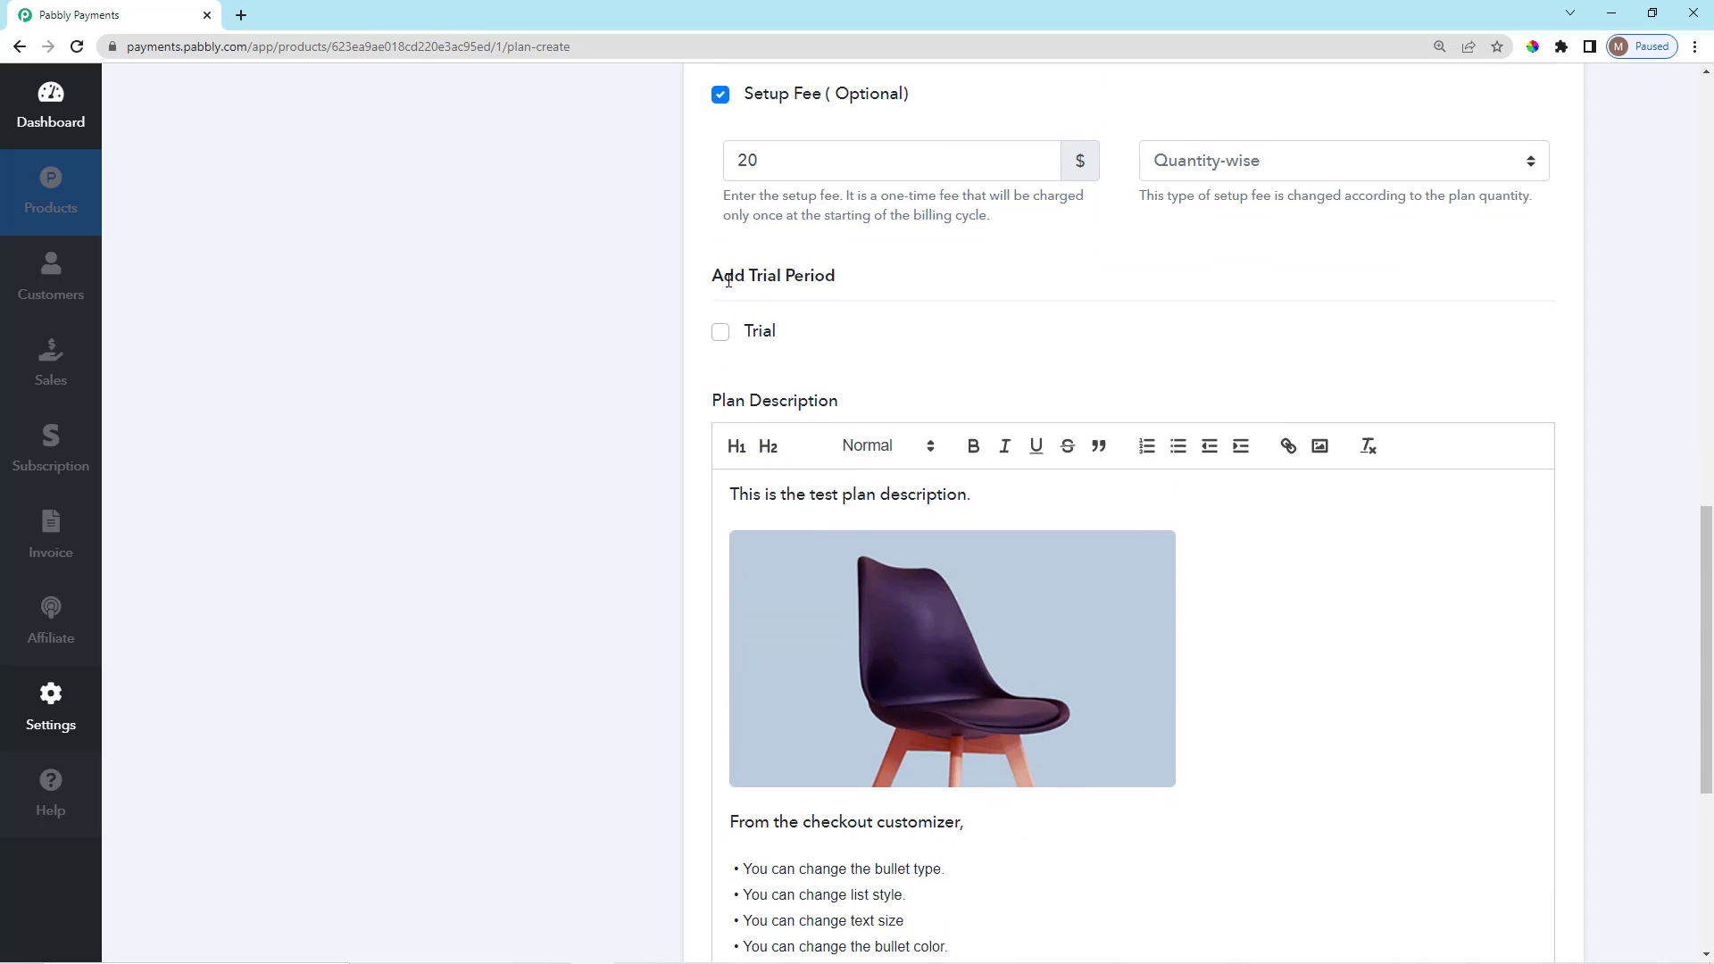
left_click(724, 335)
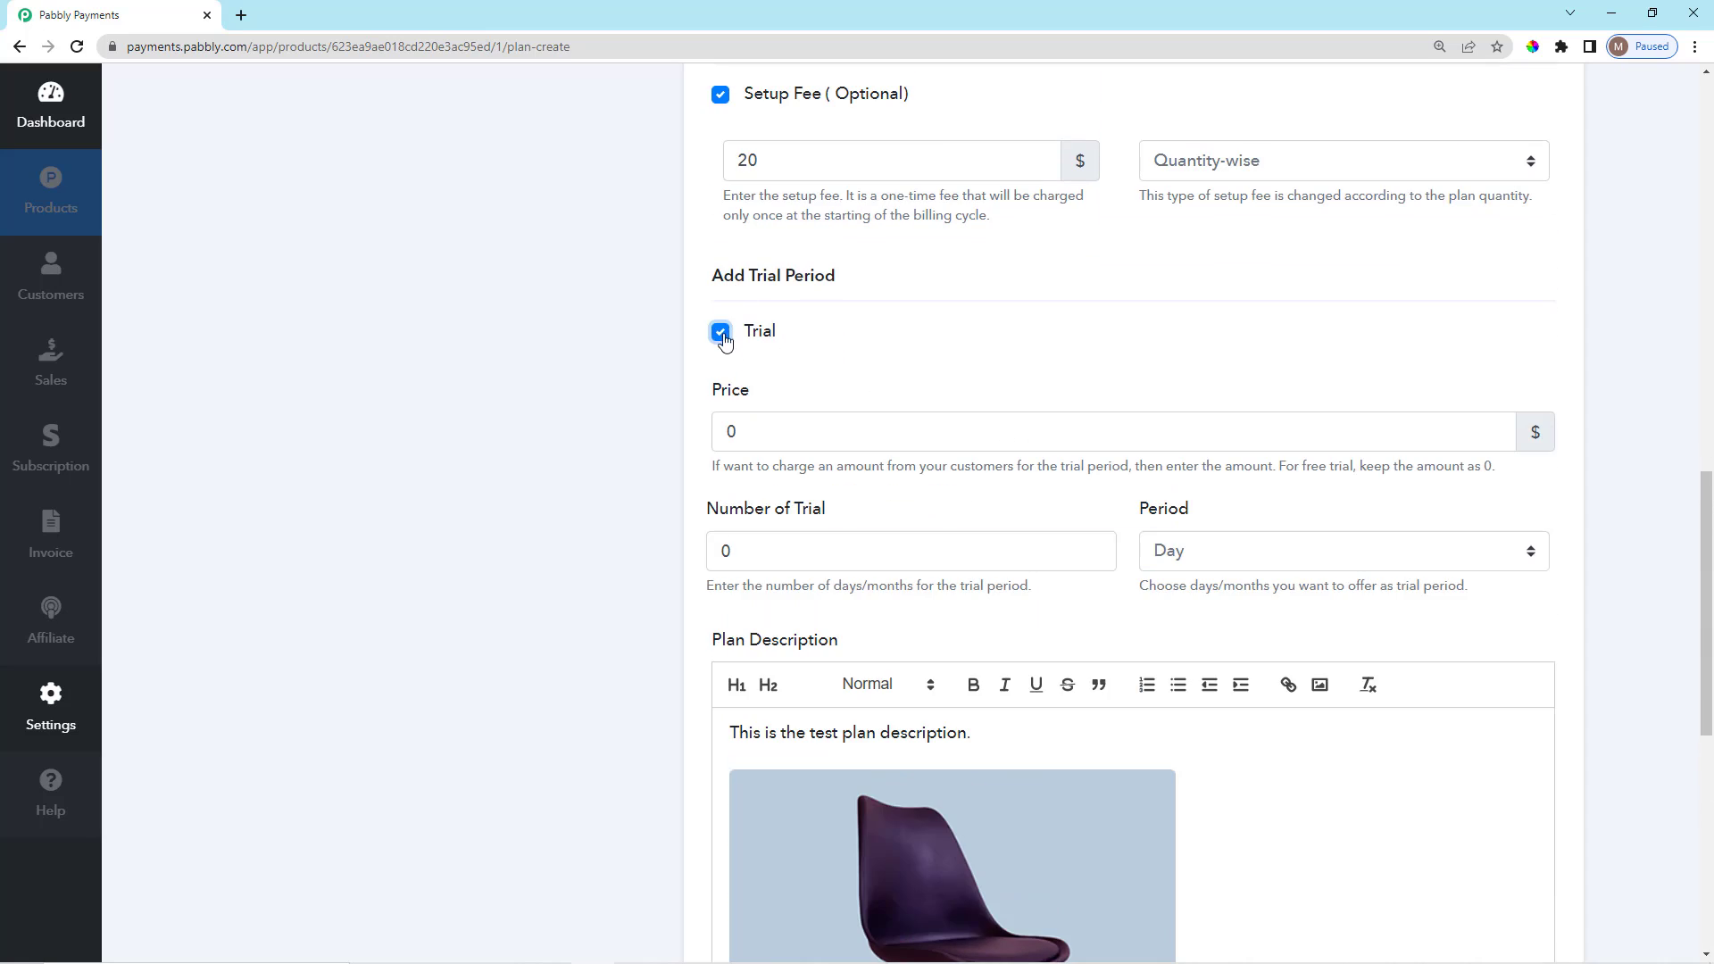
scroll(754, 393, "down", 1)
left_click(770, 346)
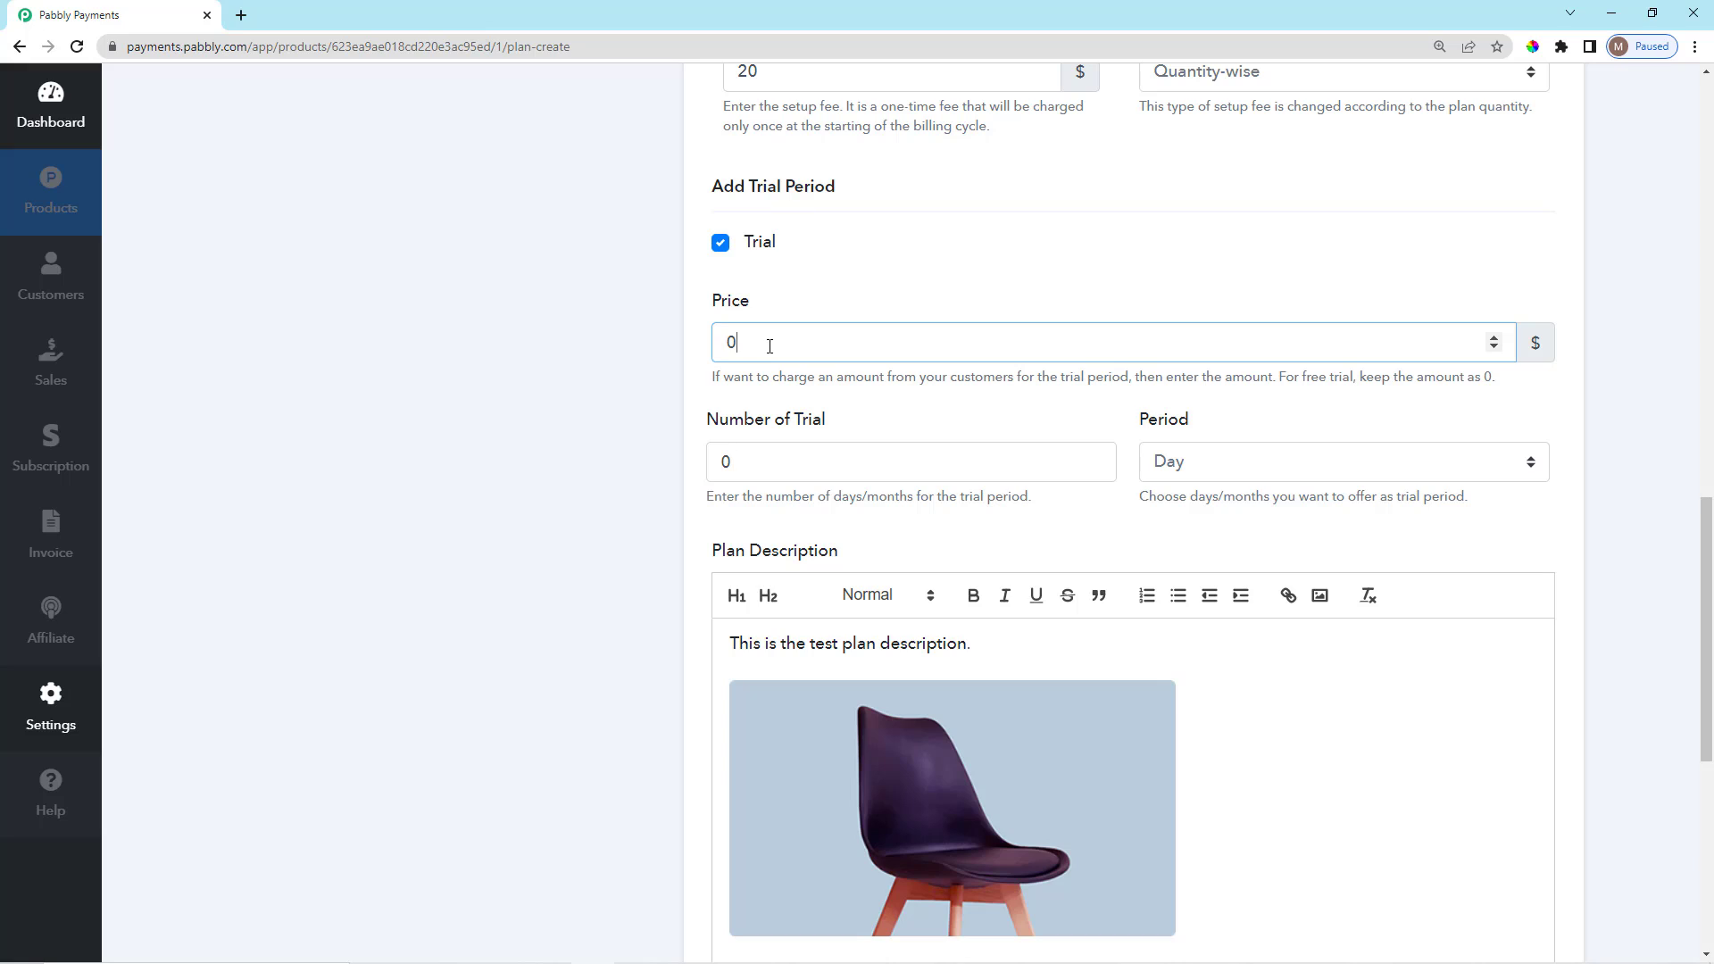
key("BackSpace")
type("10")
left_click(774, 461)
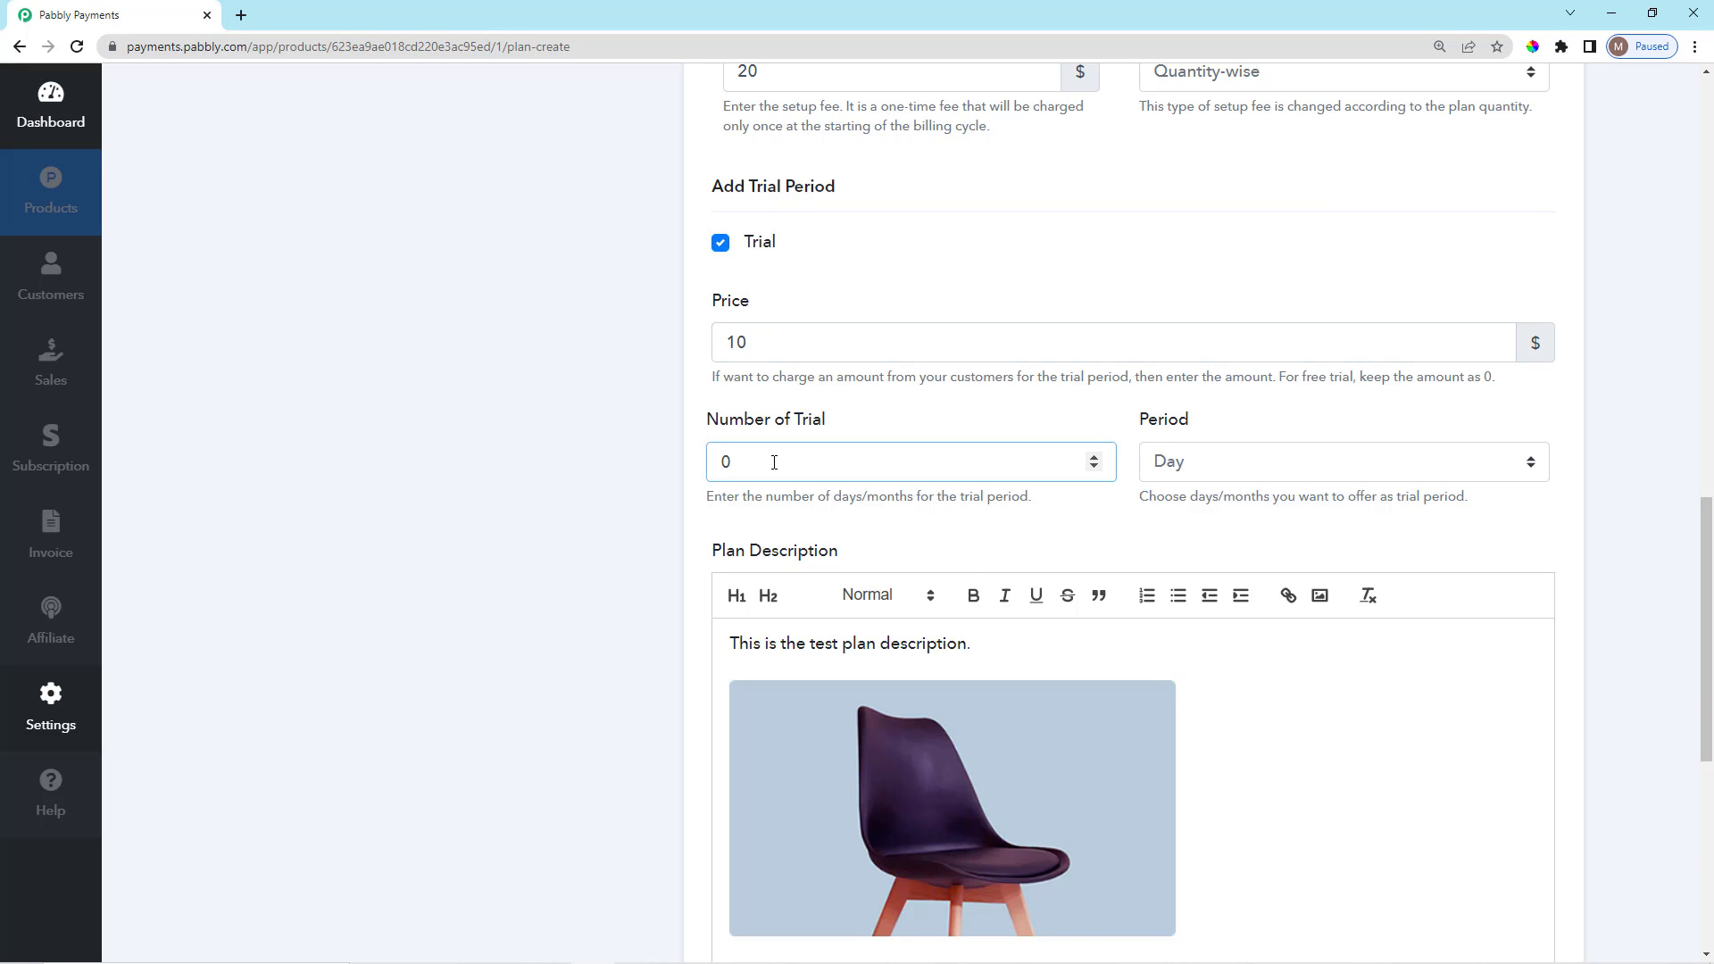
key("BackSpace")
type("10")
left_click(945, 399)
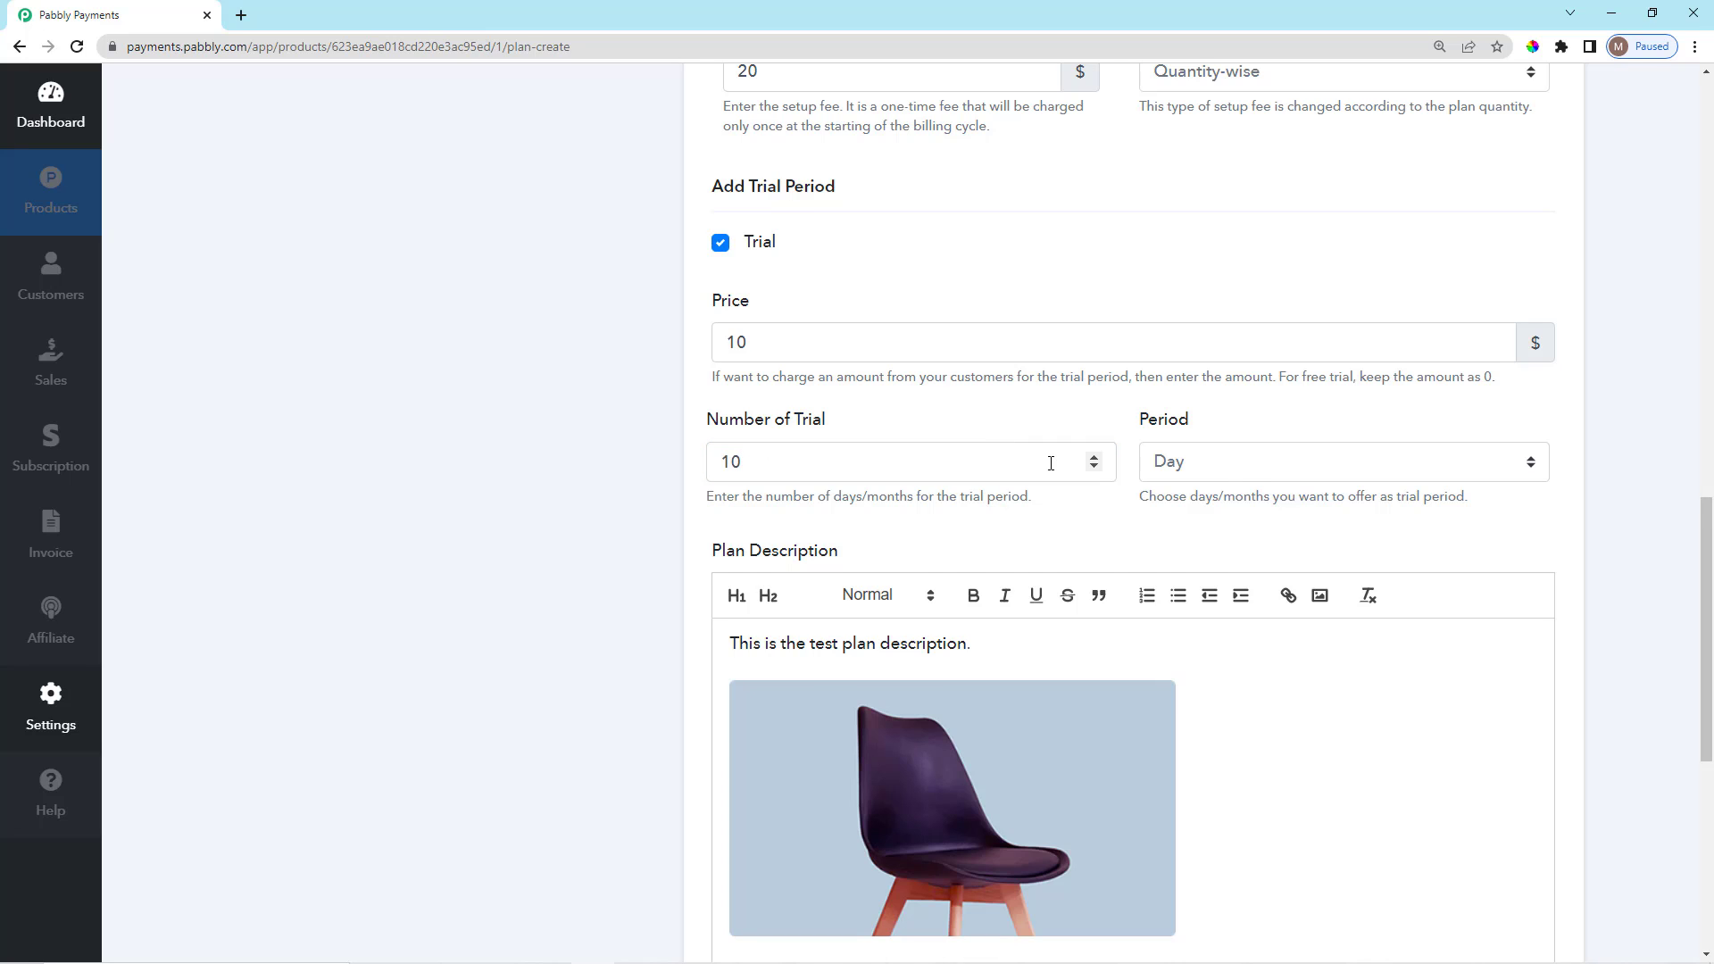
scroll(1044, 460, "down", 1)
scroll(962, 422, "up", 2)
left_click_drag(746, 431, 699, 446)
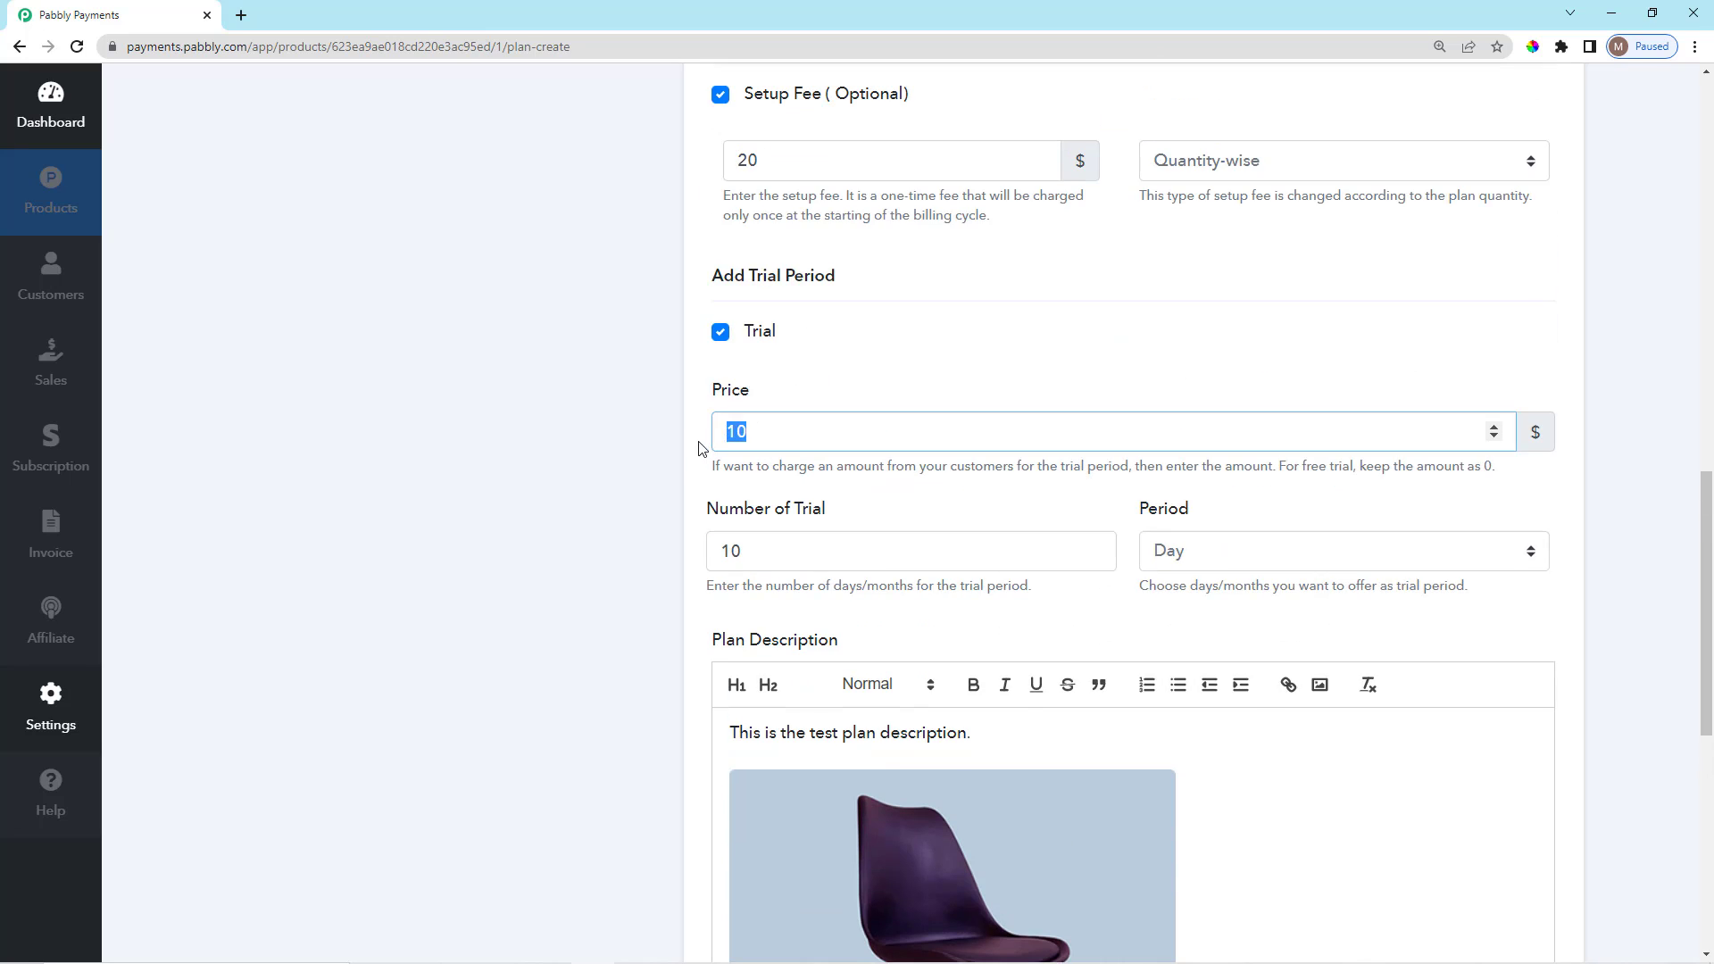
key("BackSpace")
type("0")
left_click(885, 511)
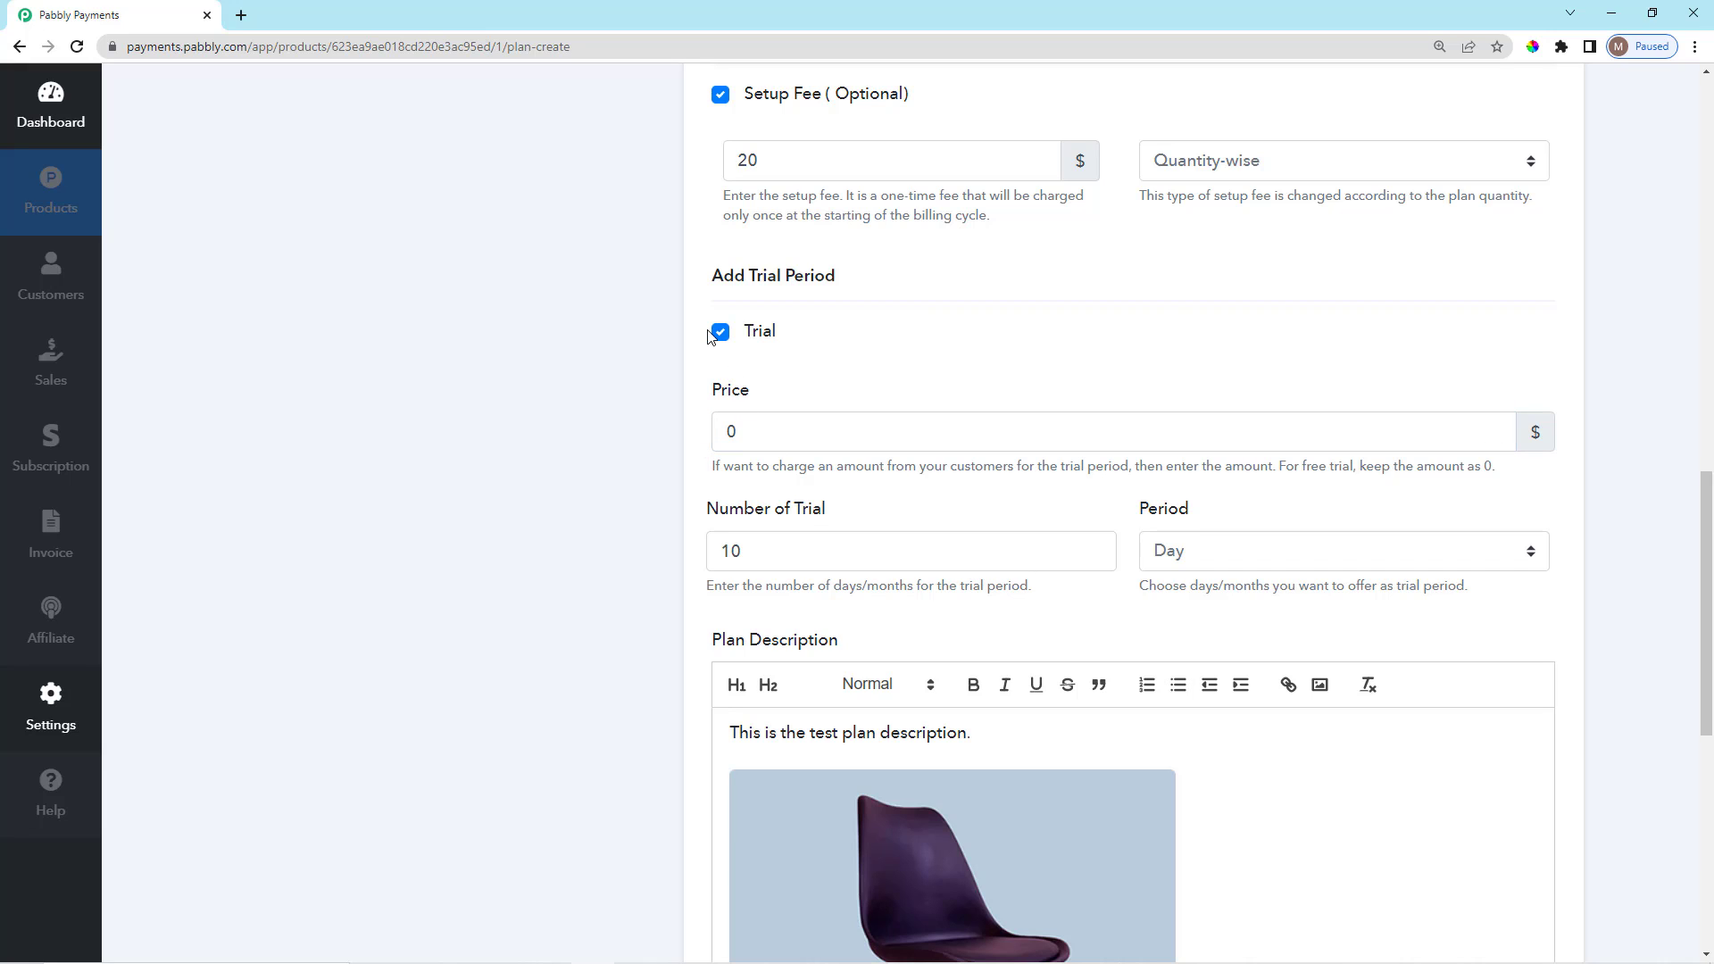
left_click(722, 333)
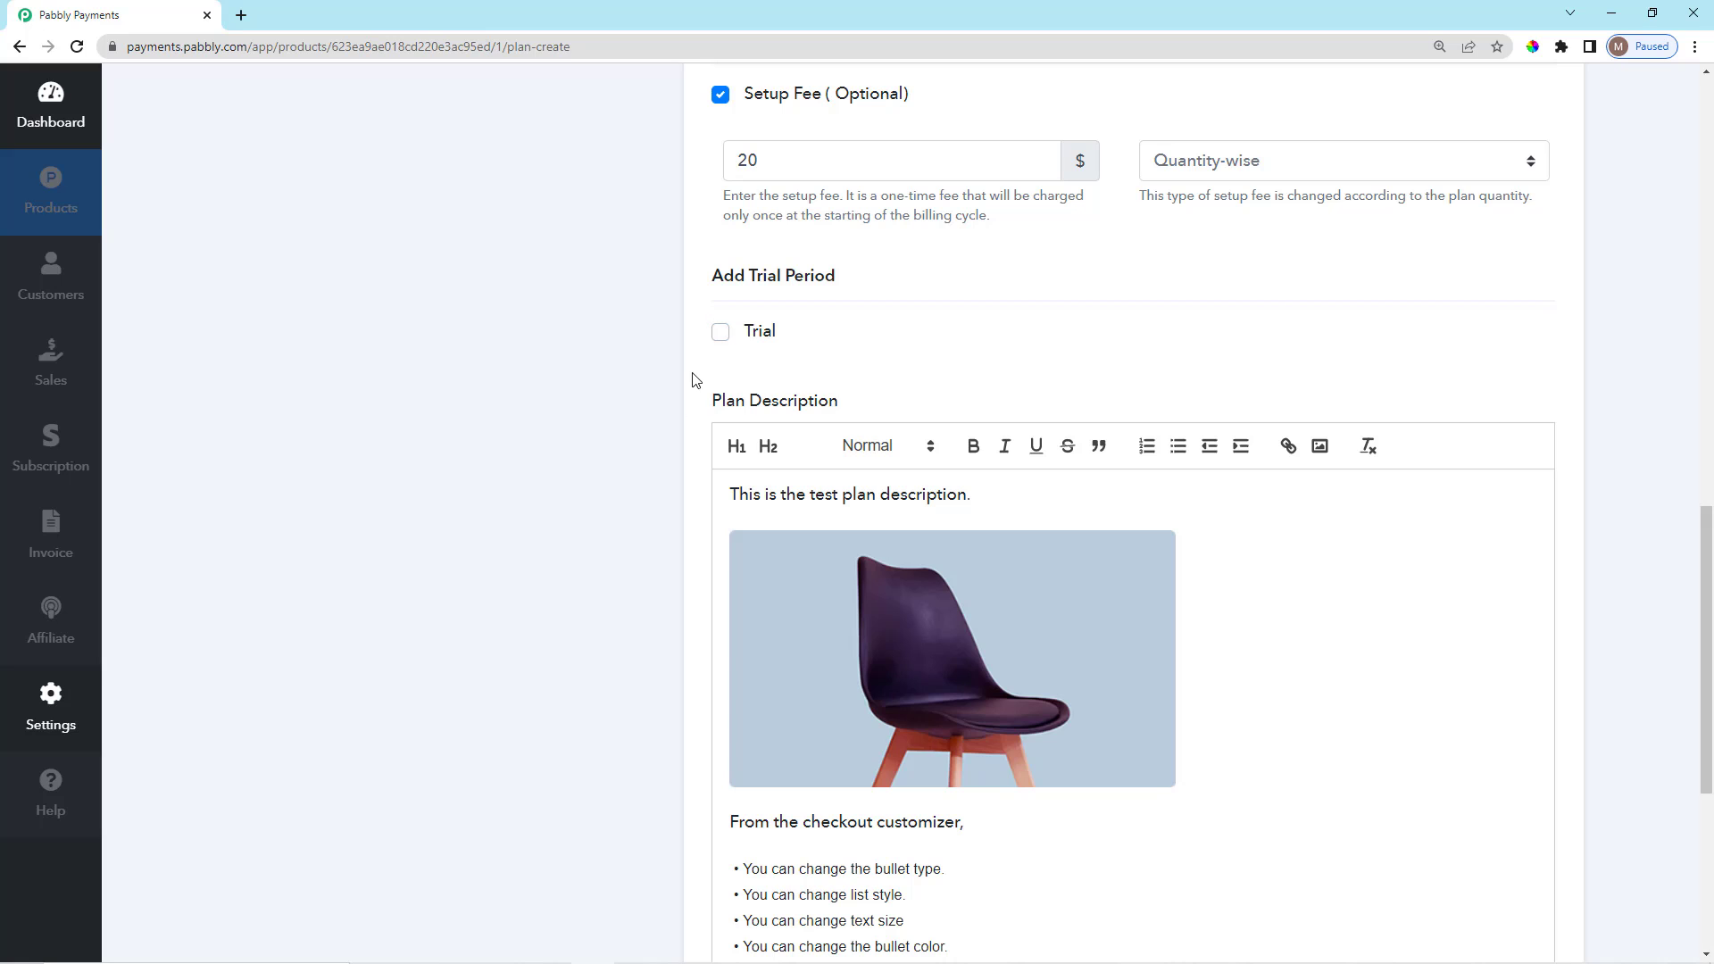
scroll(695, 379, "up", 1)
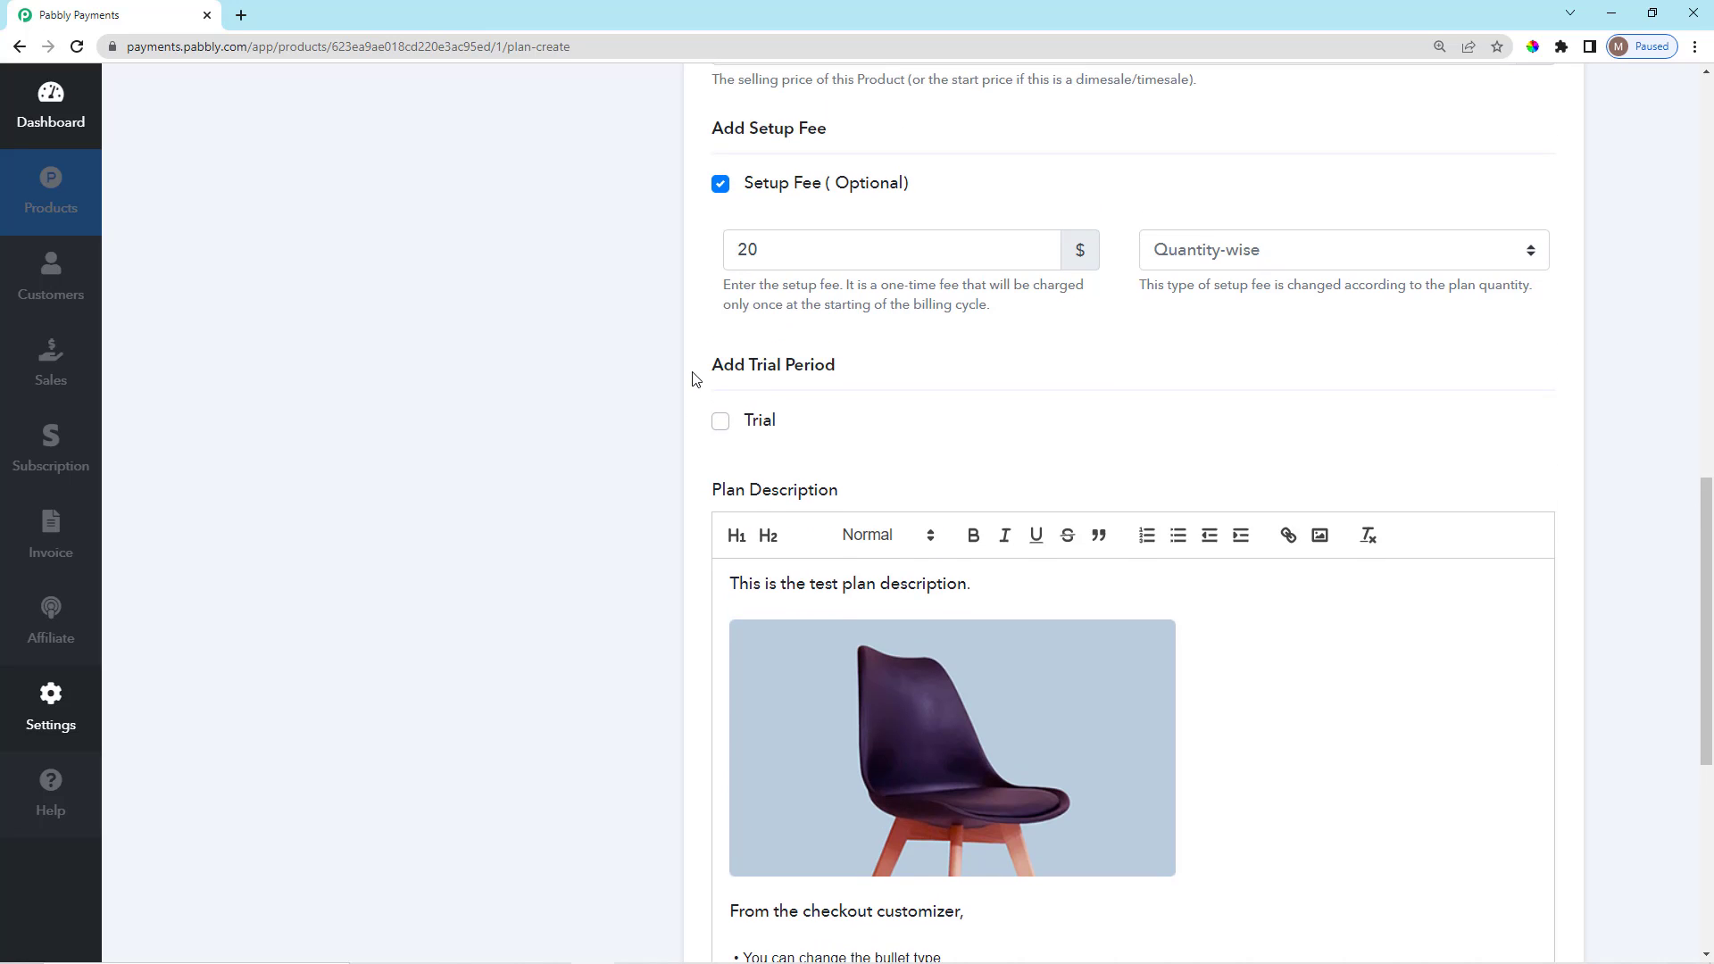
scroll(1000, 633, "down", 4)
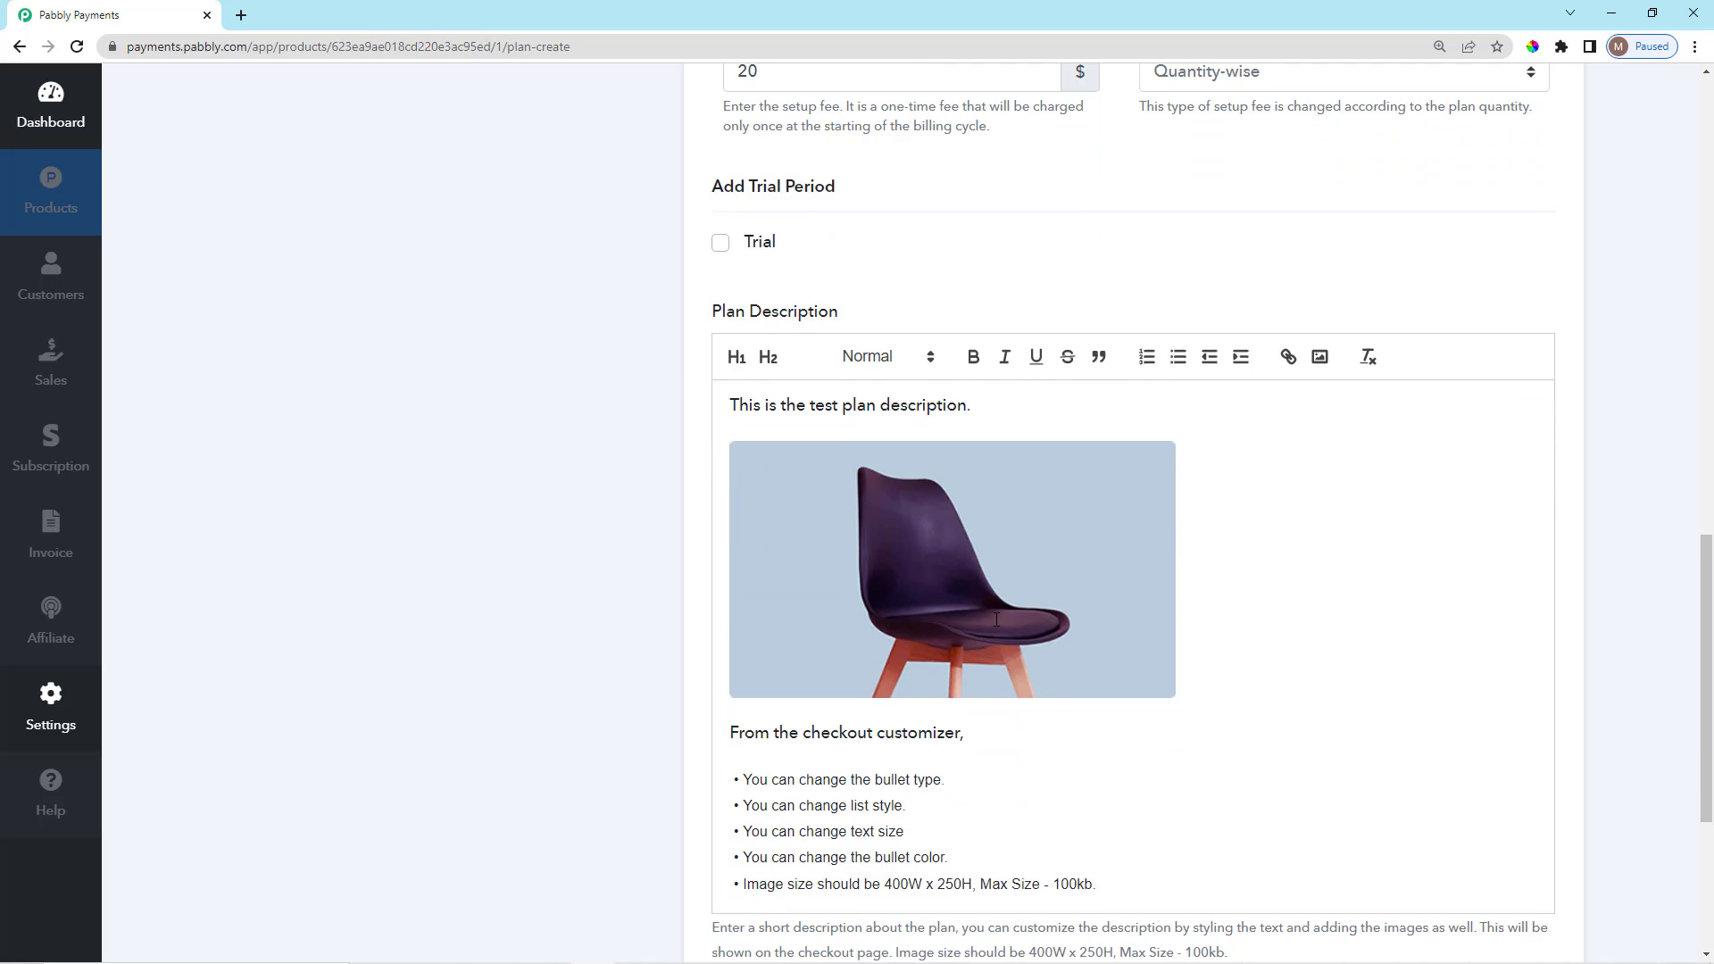
scroll(996, 619, "up", 3)
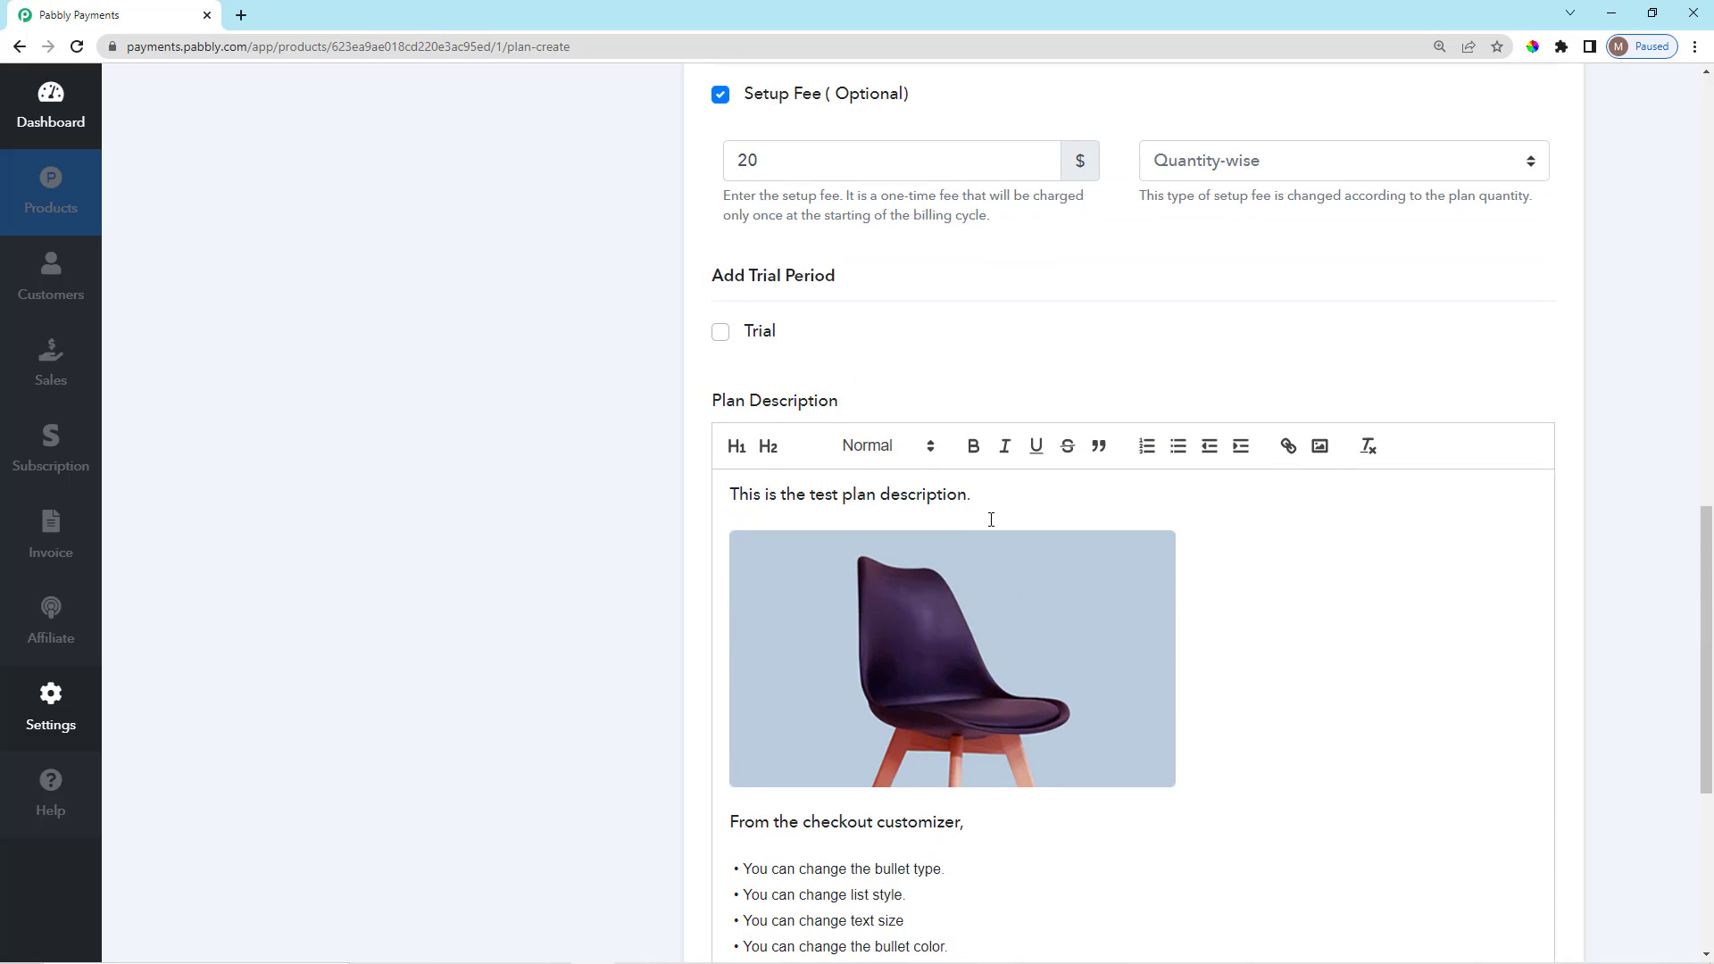
Replace the description's first line with the pasted 'Daily News with 100% Accuracy. Not Just Fast but Accurate.' tagline.
left_click_drag(990, 513, 703, 500)
key("BackSpace")
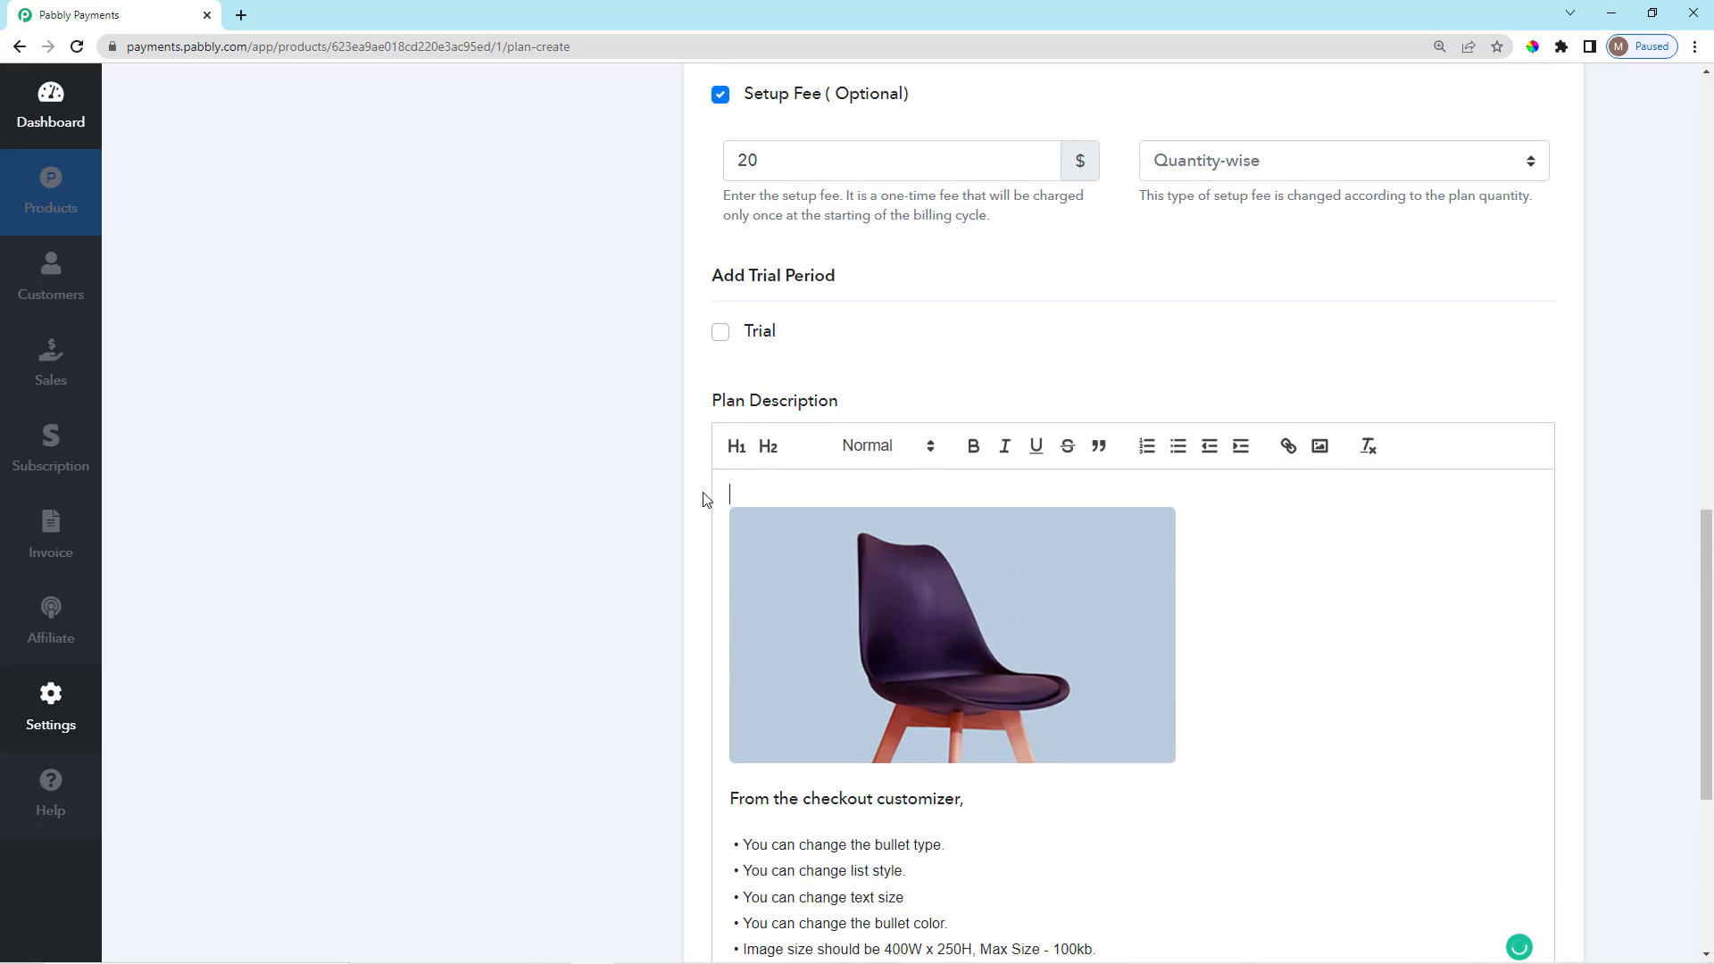
type("Daily News with 100% Accuracy. Not Just Fast but Accurate.")
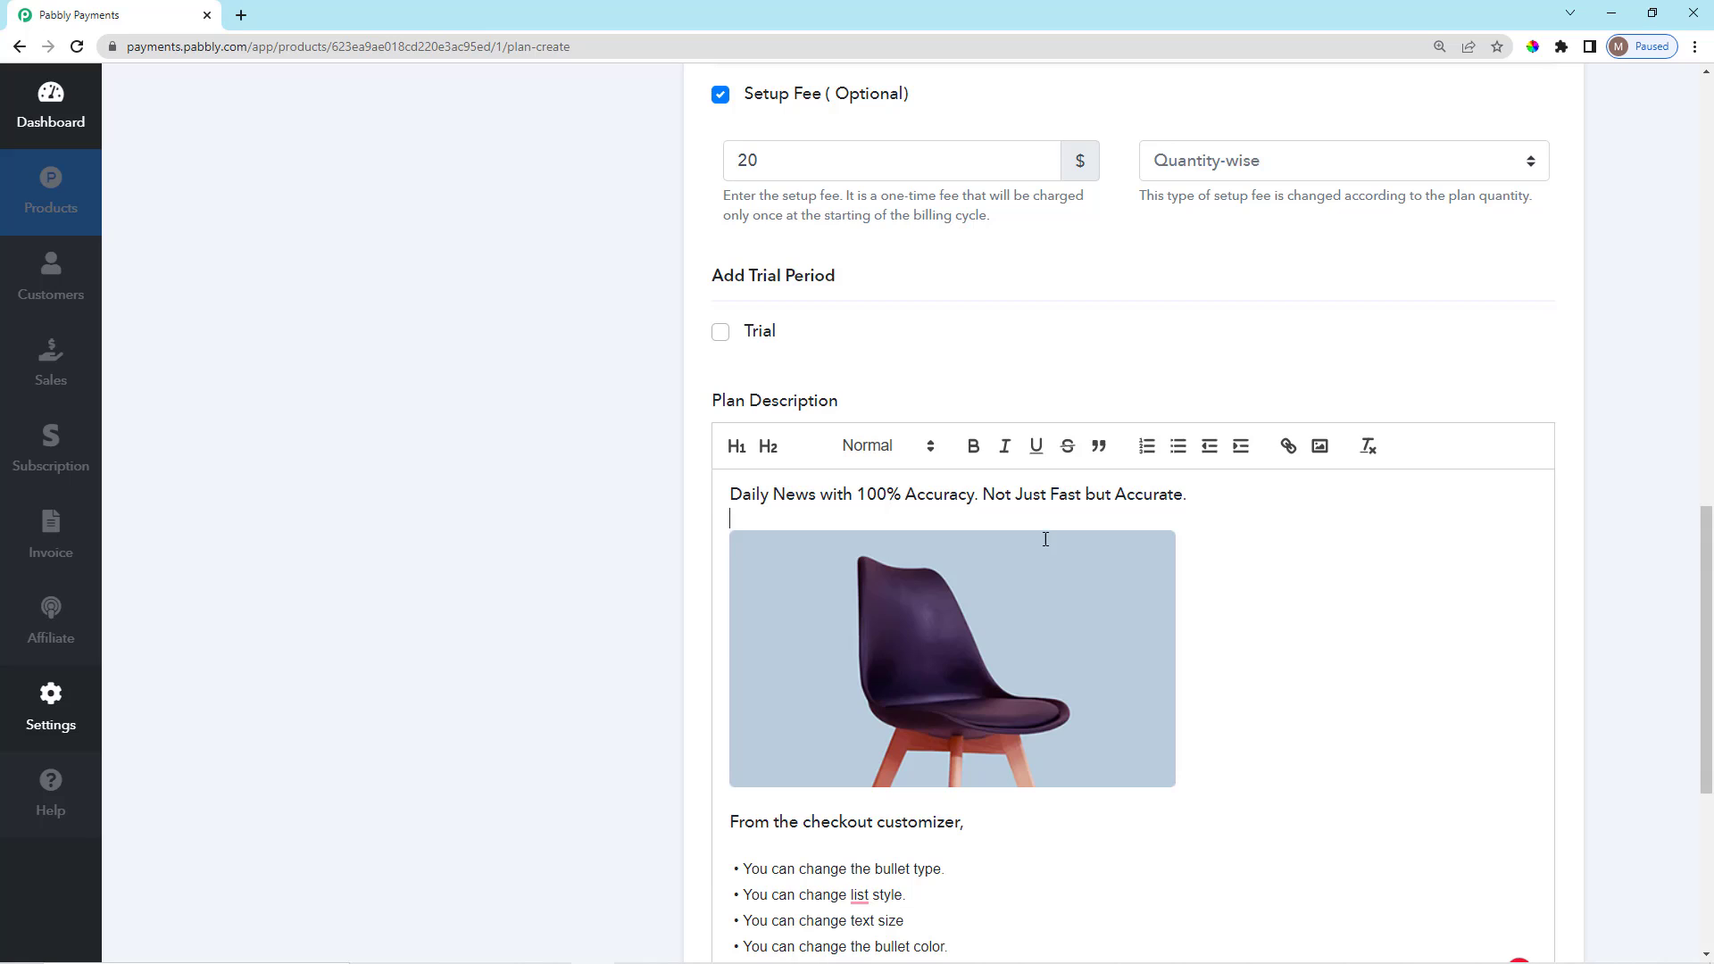
scroll(1045, 539, "down", 2)
scroll(1018, 535, "up", 2)
Make the Daily News tagline bold.
left_click_drag(1230, 494, 747, 502)
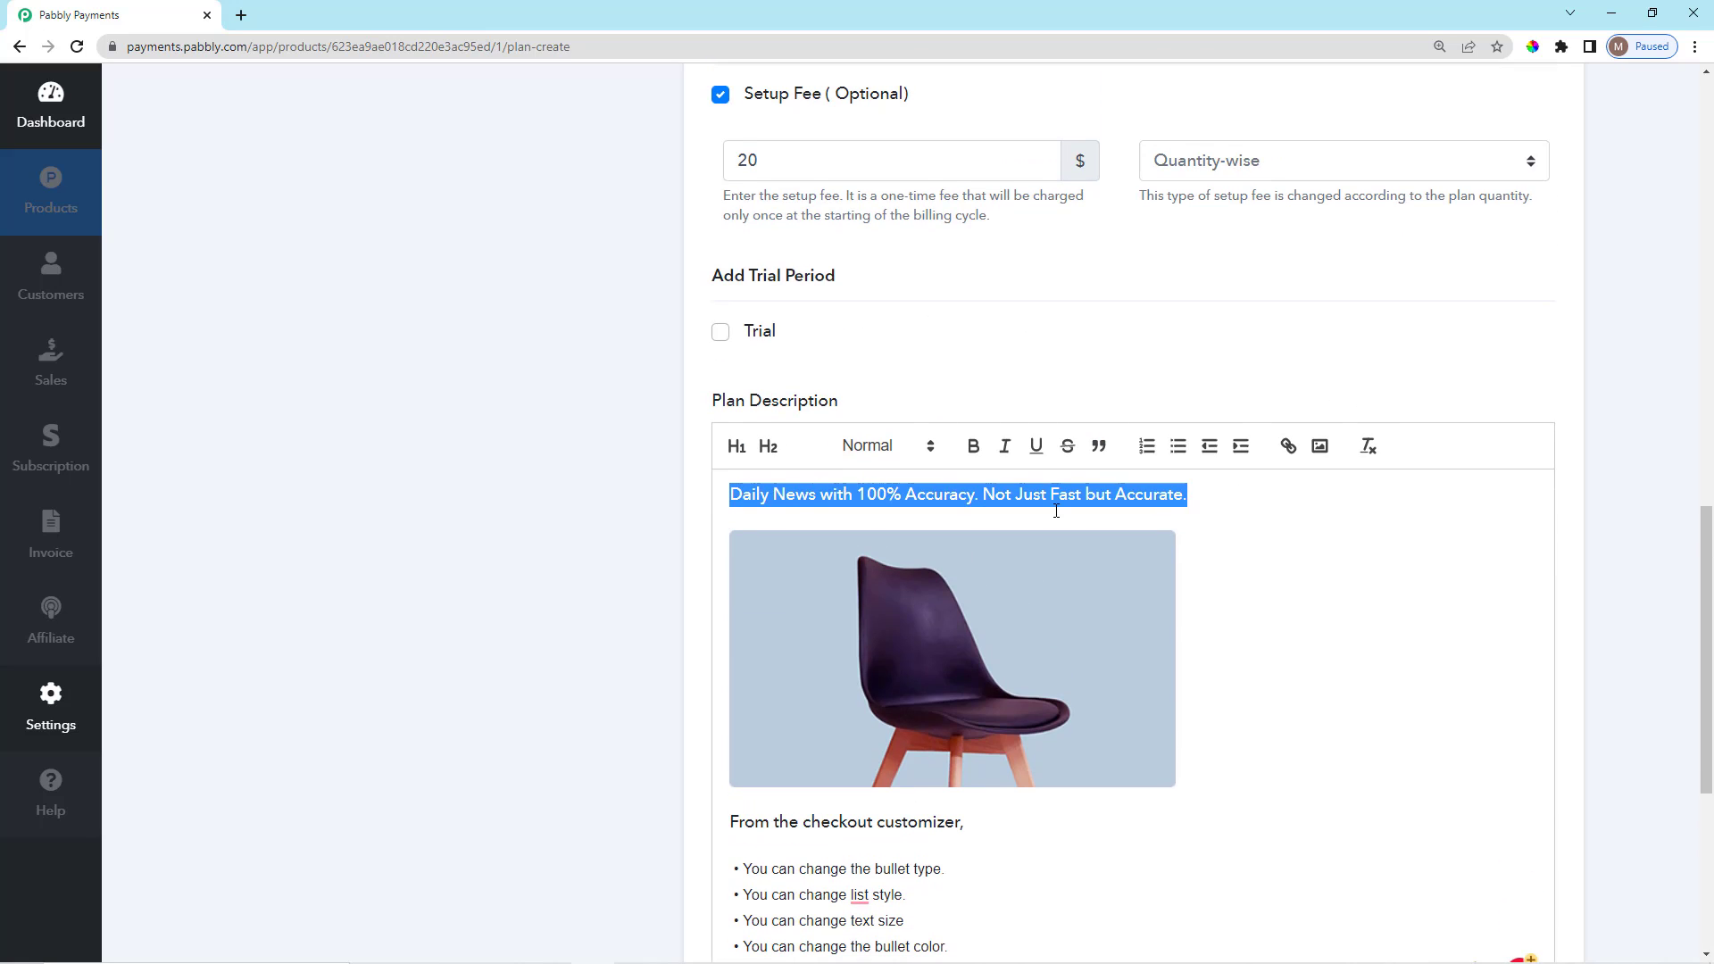
scroll(1056, 511, "up", 1)
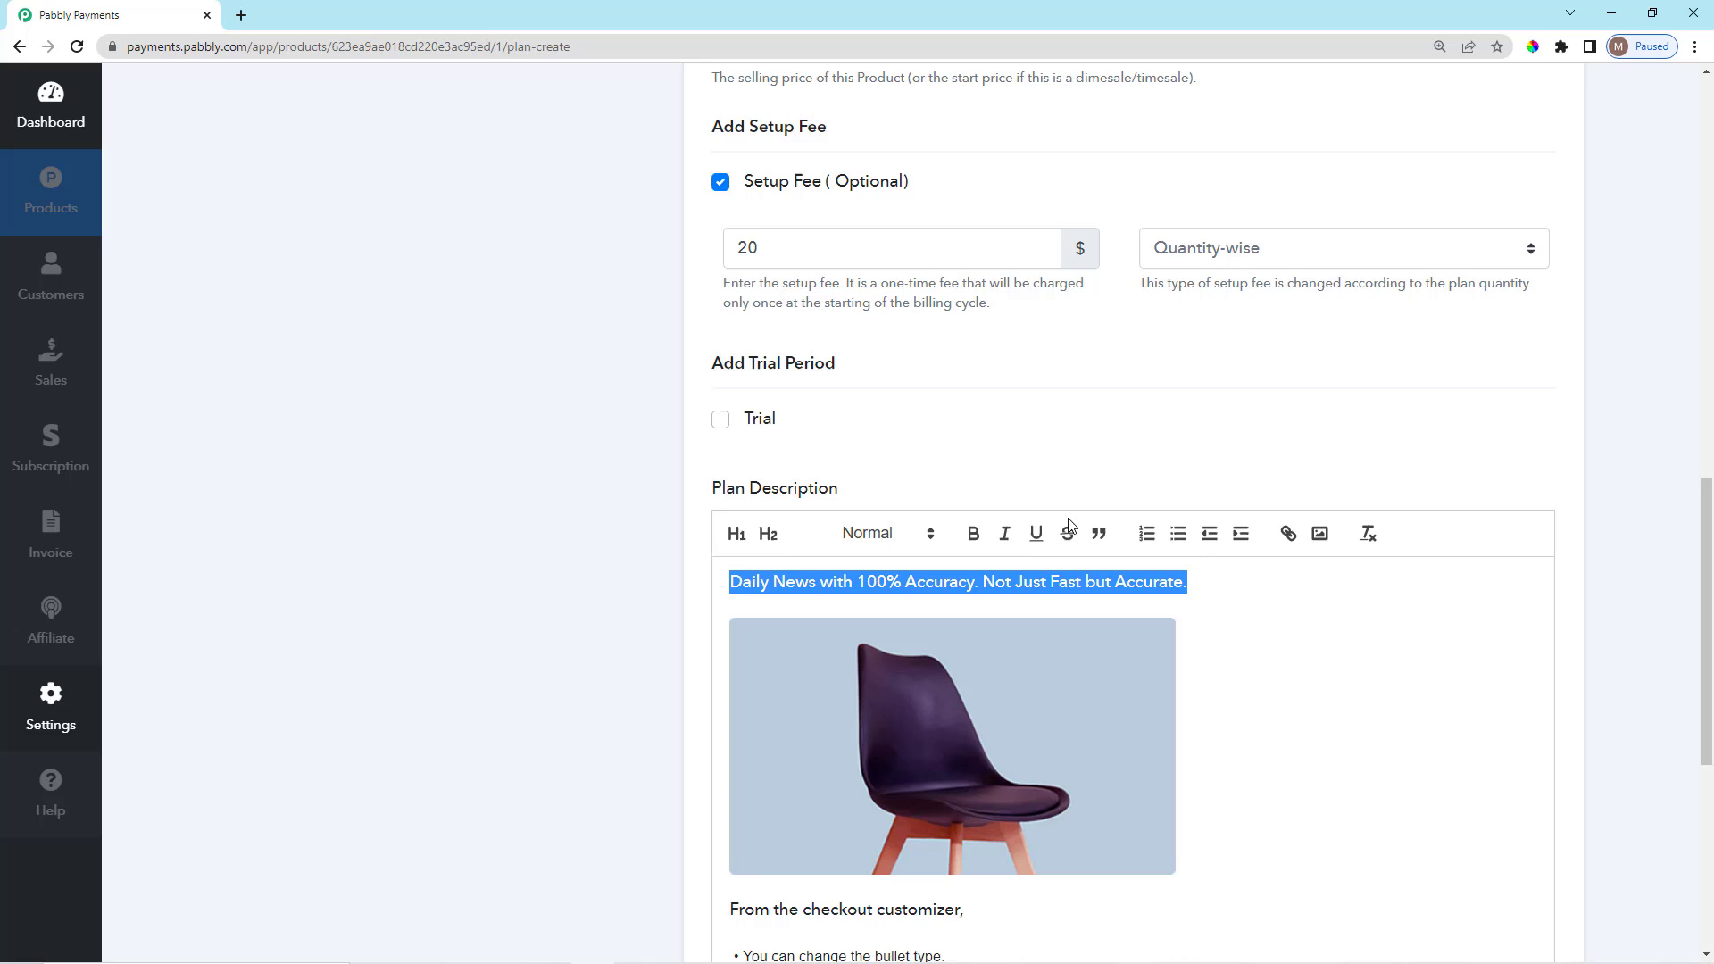
left_click(1238, 584)
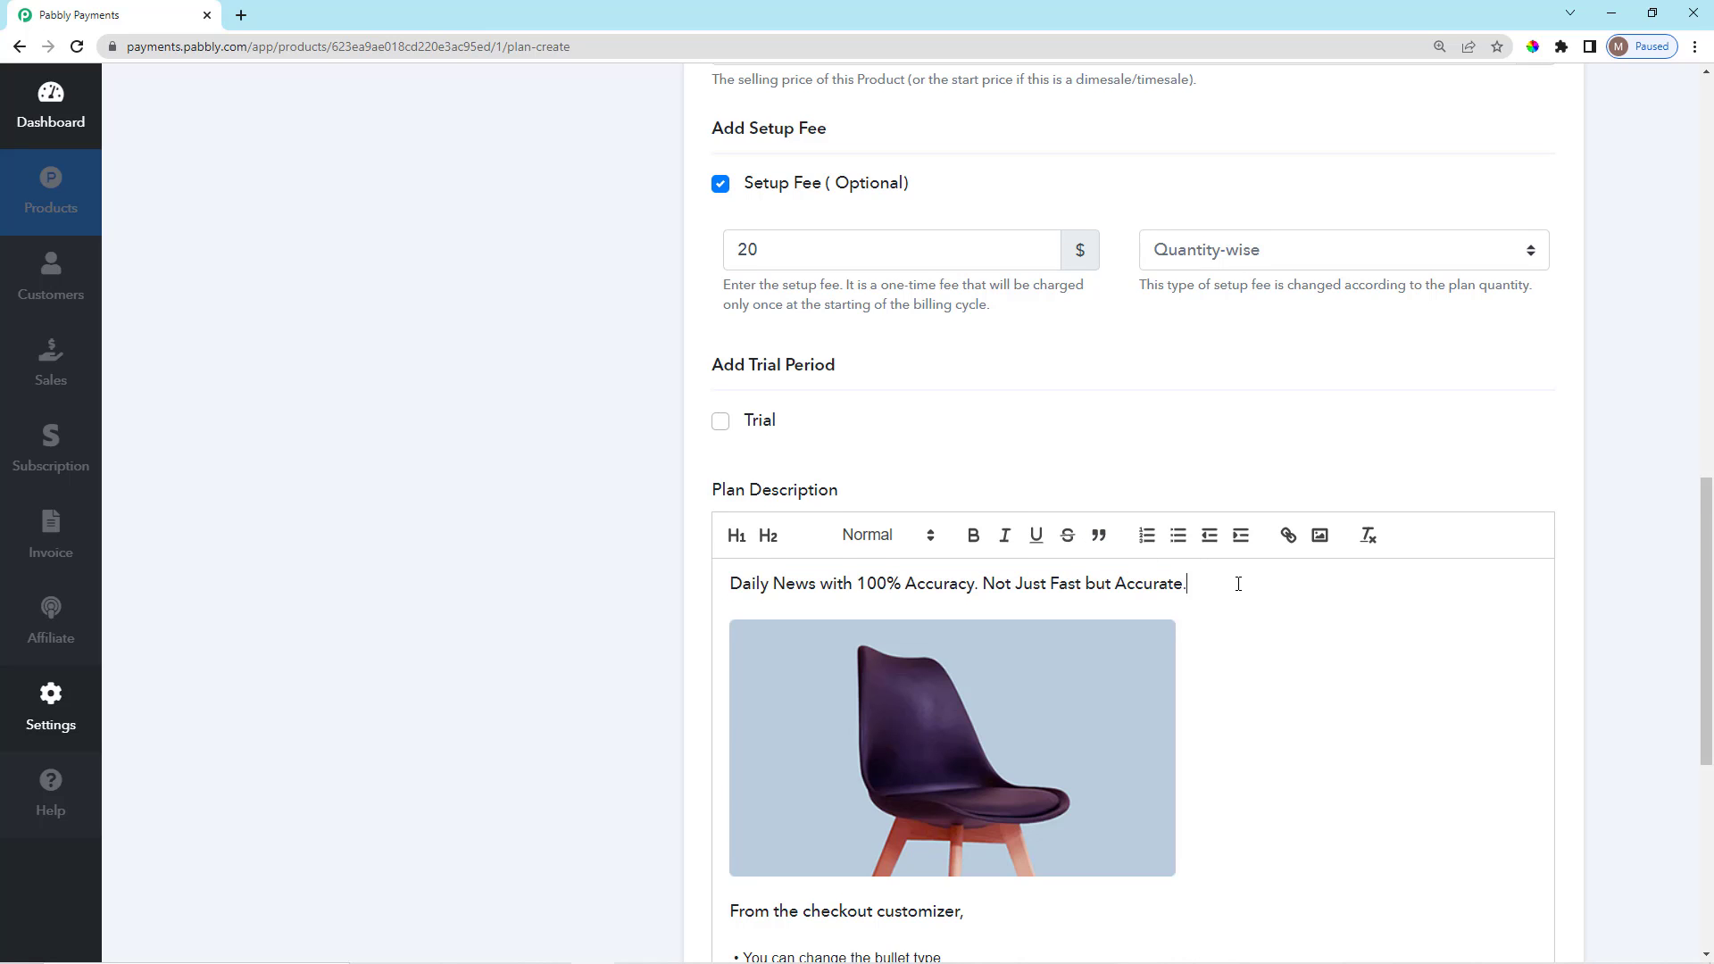
scroll(1238, 584, "down", 2)
scroll(955, 399, "down", 1)
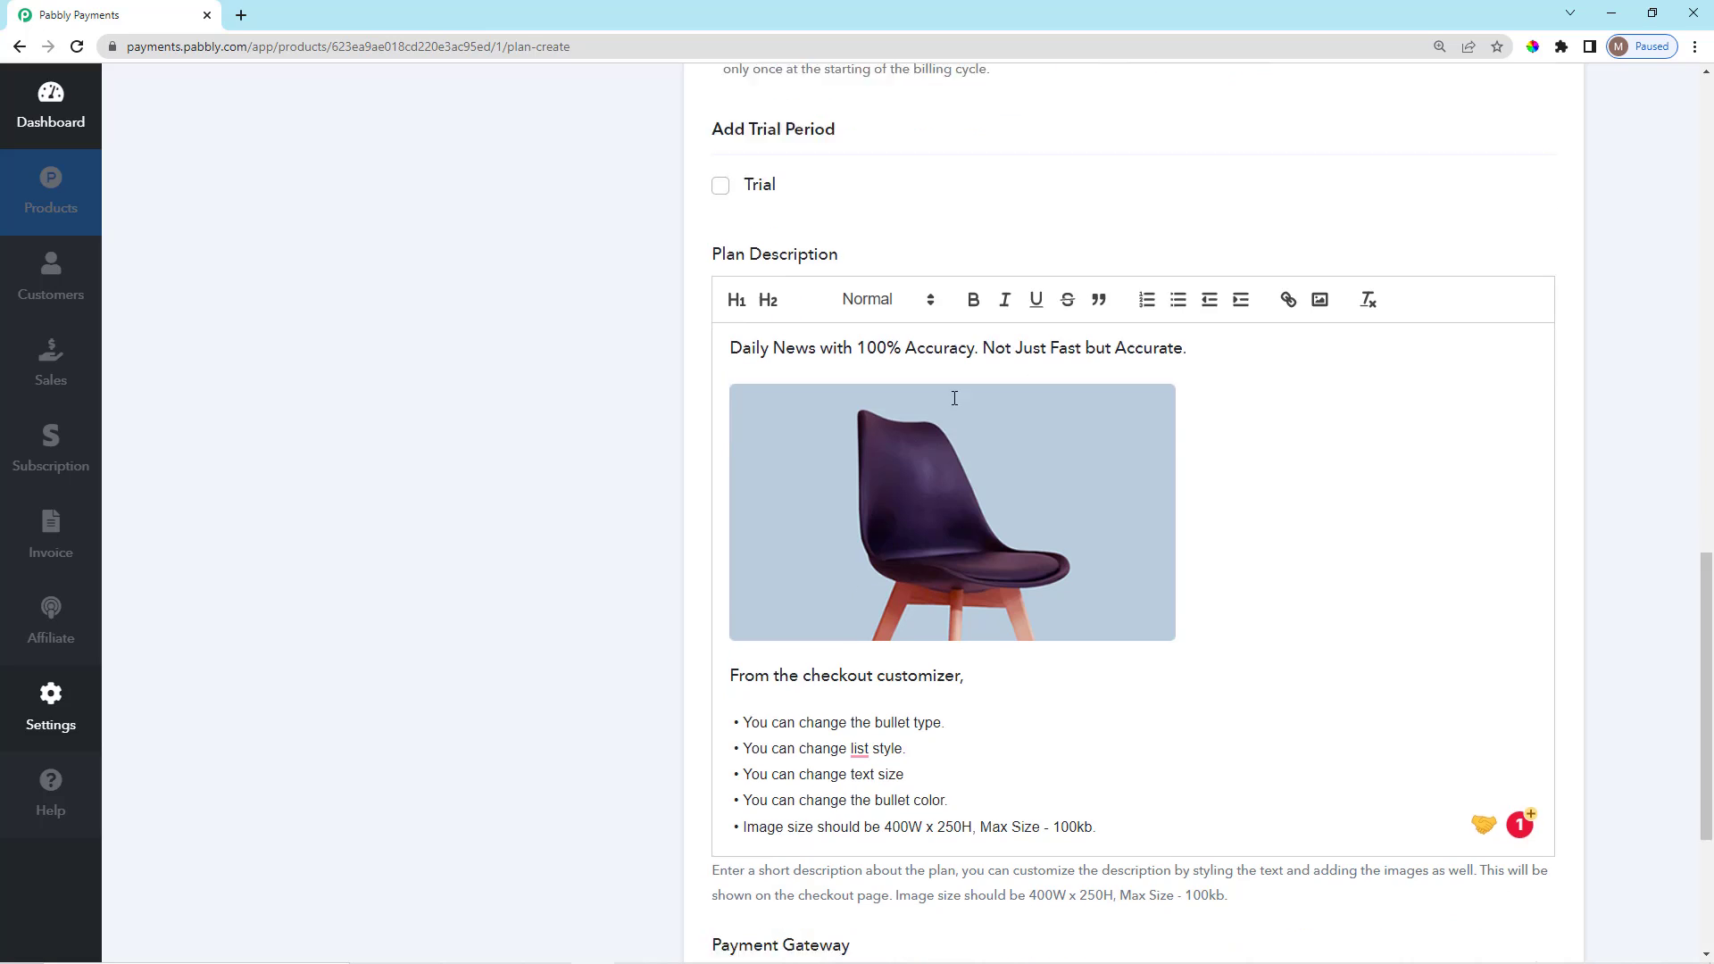
left_click_drag(1191, 318, 722, 327)
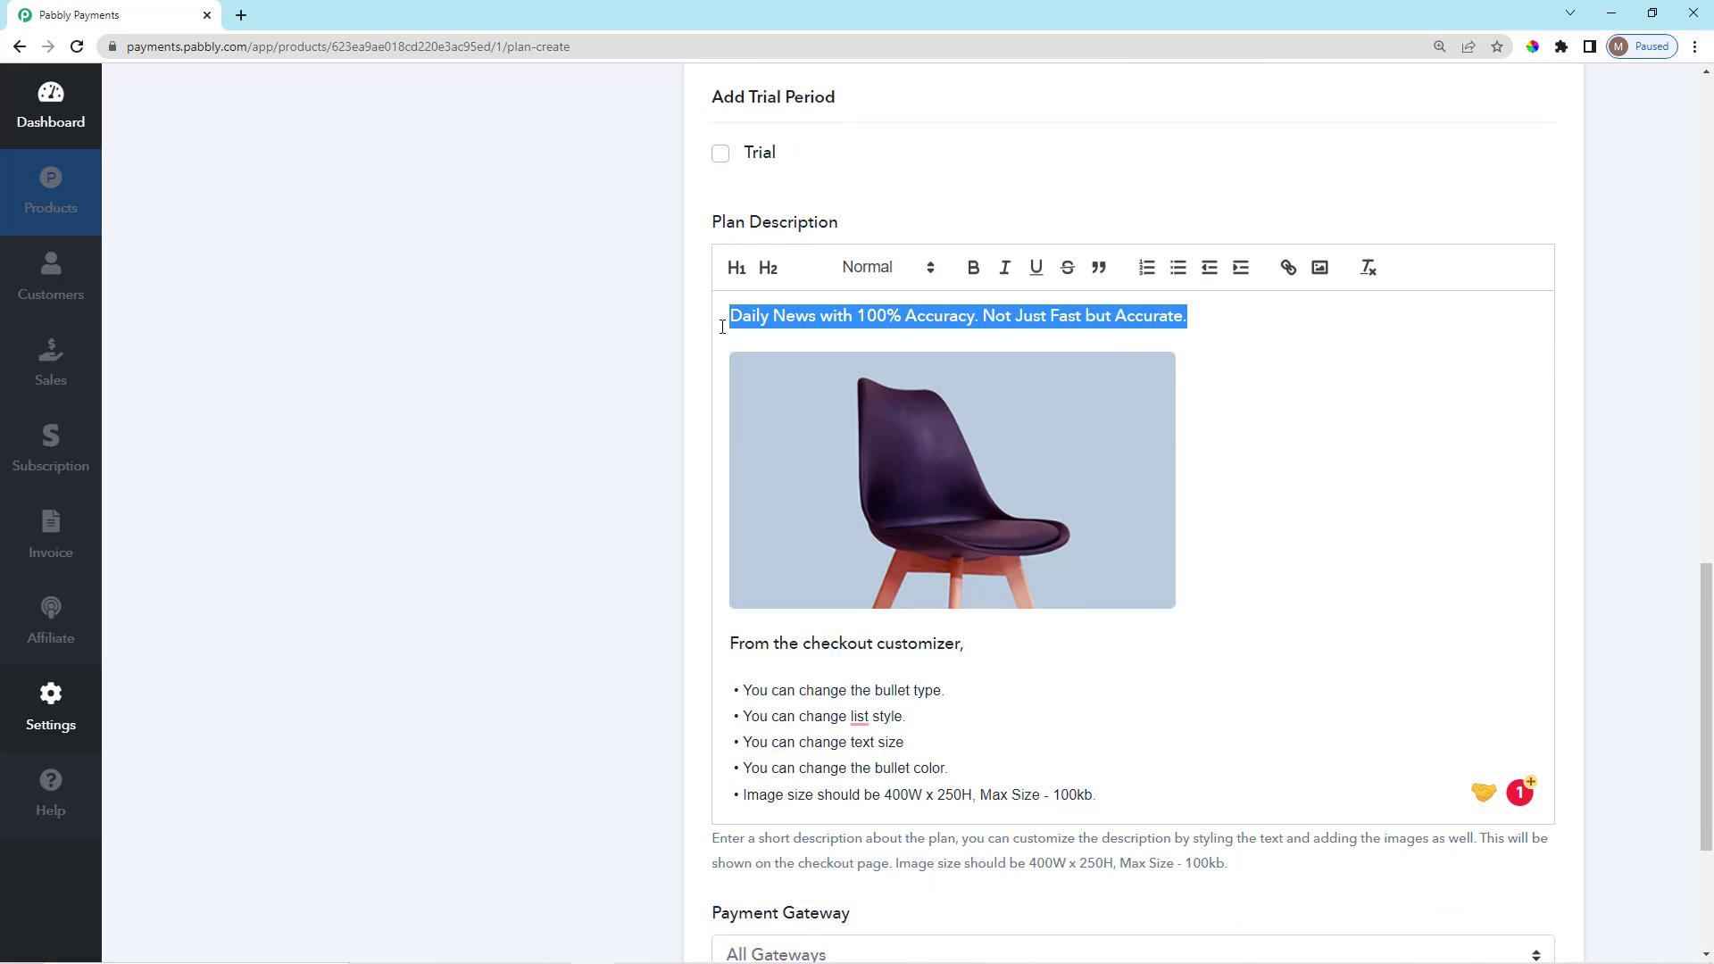
scroll(903, 441, "up", 1)
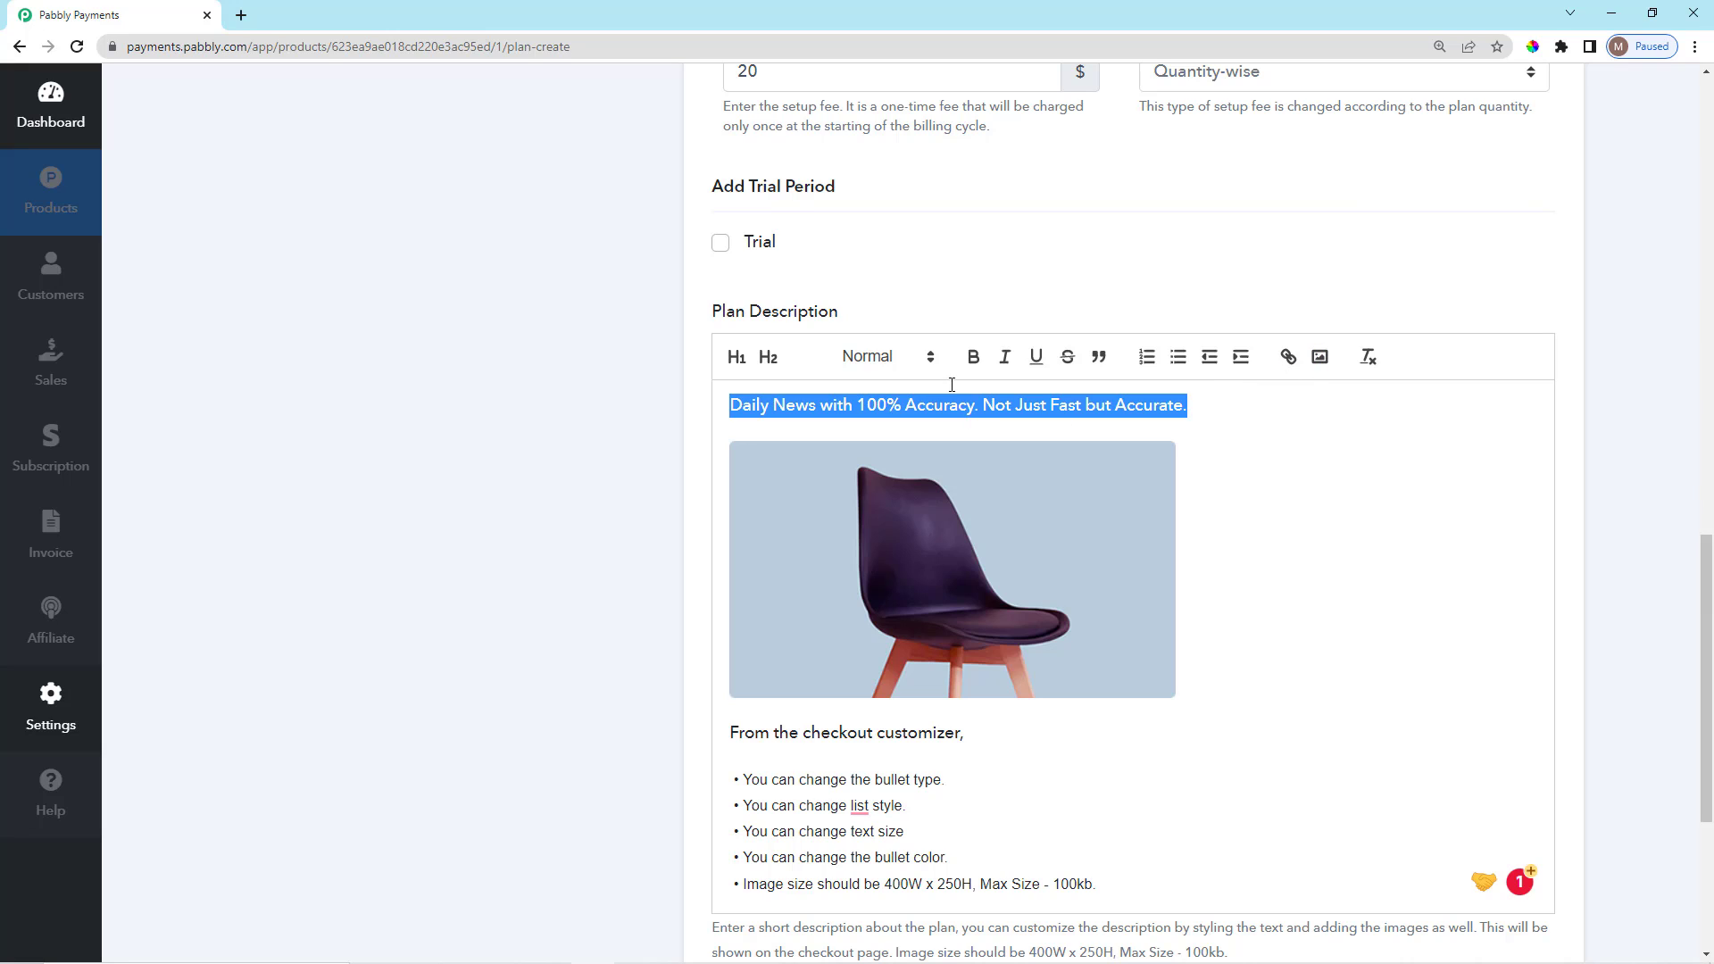
left_click(973, 356)
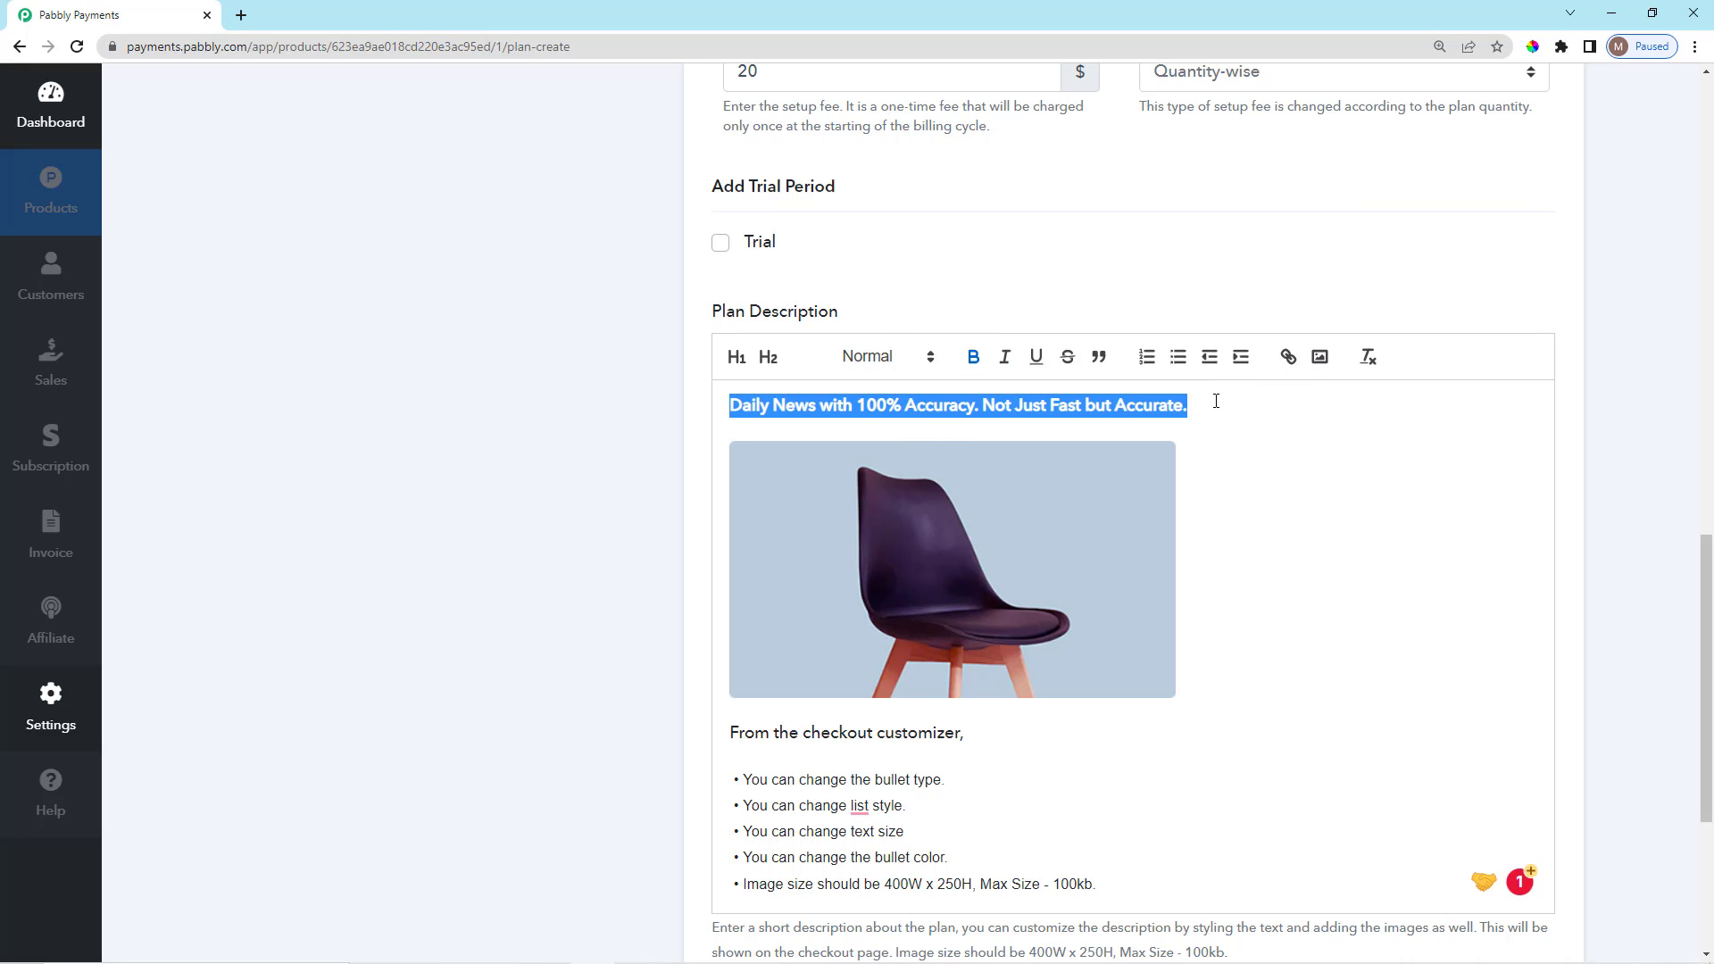
Try underline, text size and link options on the tagline, leaving it unchanged.
left_click_drag(1200, 408, 728, 409)
left_click(1035, 357)
left_click(1035, 357)
left_click(1217, 393)
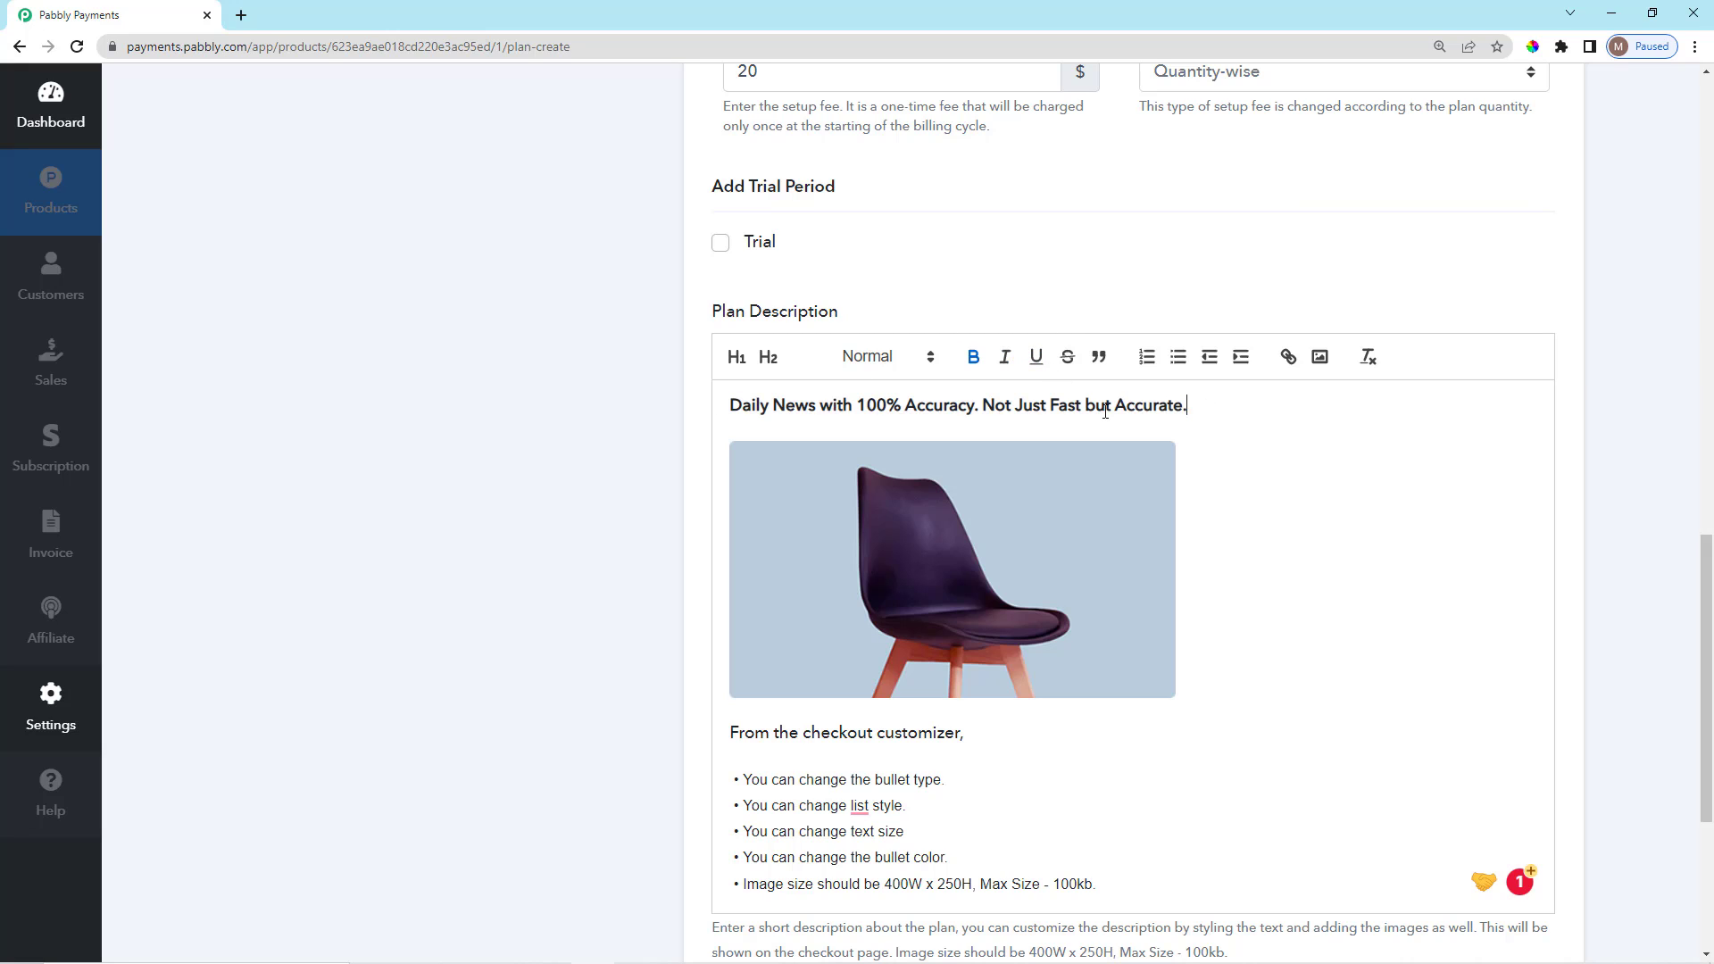
left_click_drag(1186, 406, 727, 402)
left_click(895, 359)
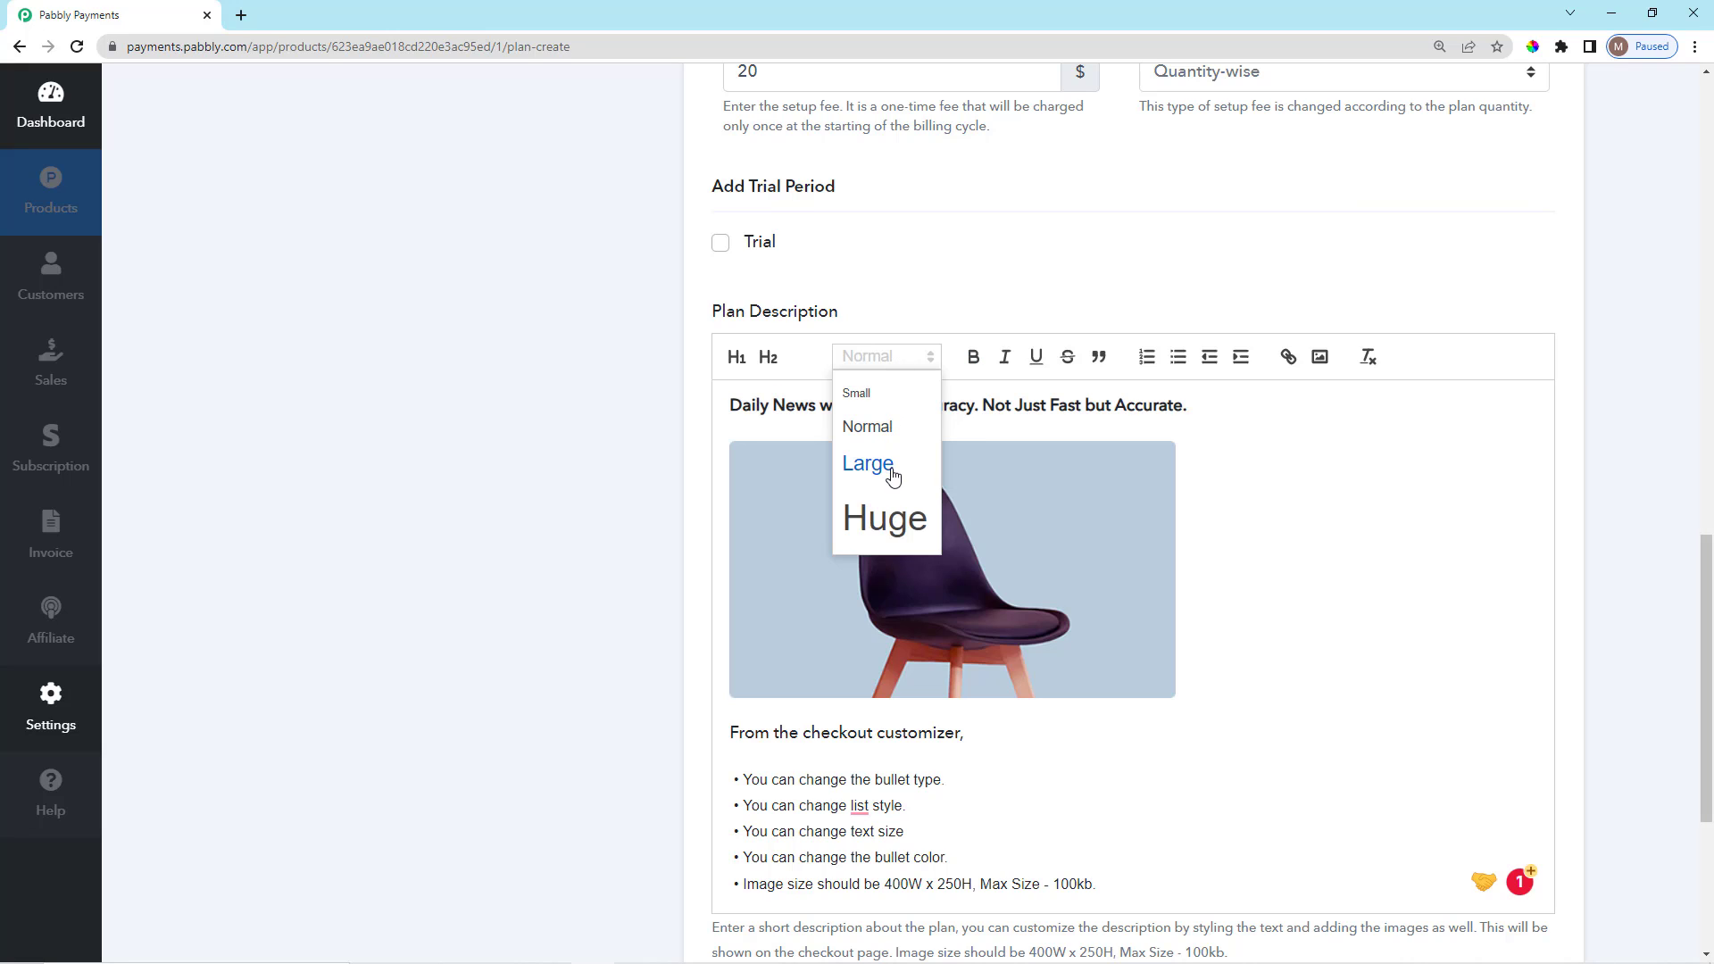
triple_click(1196, 416)
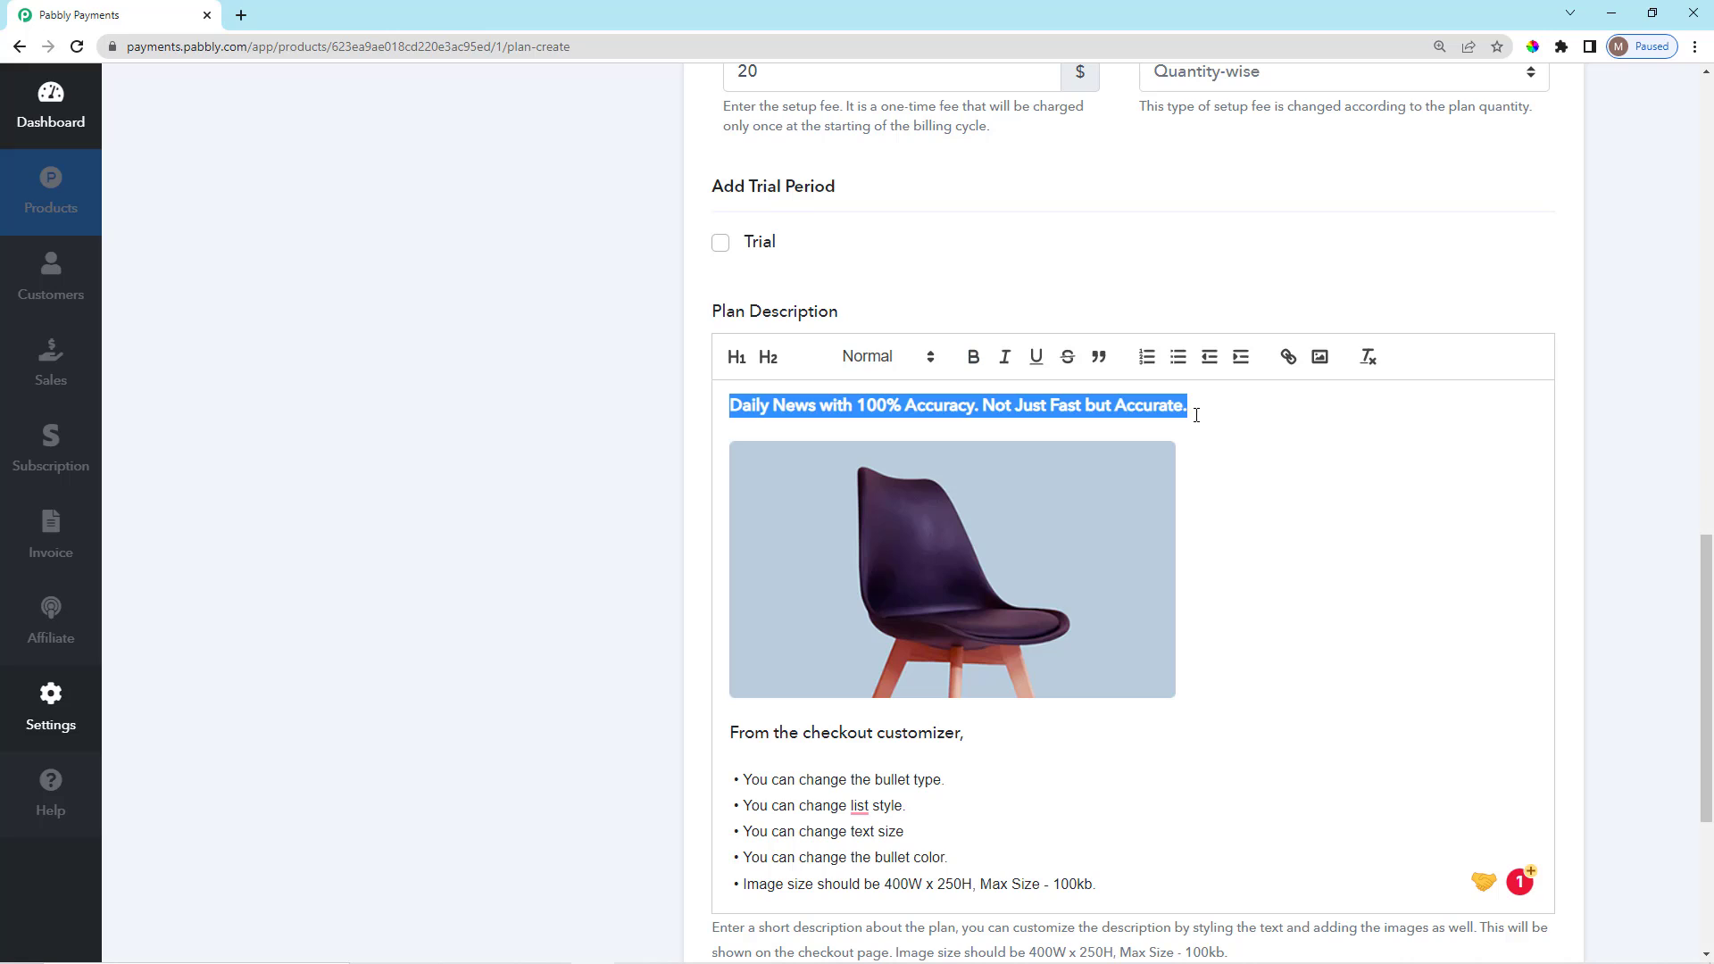
left_click(1288, 357)
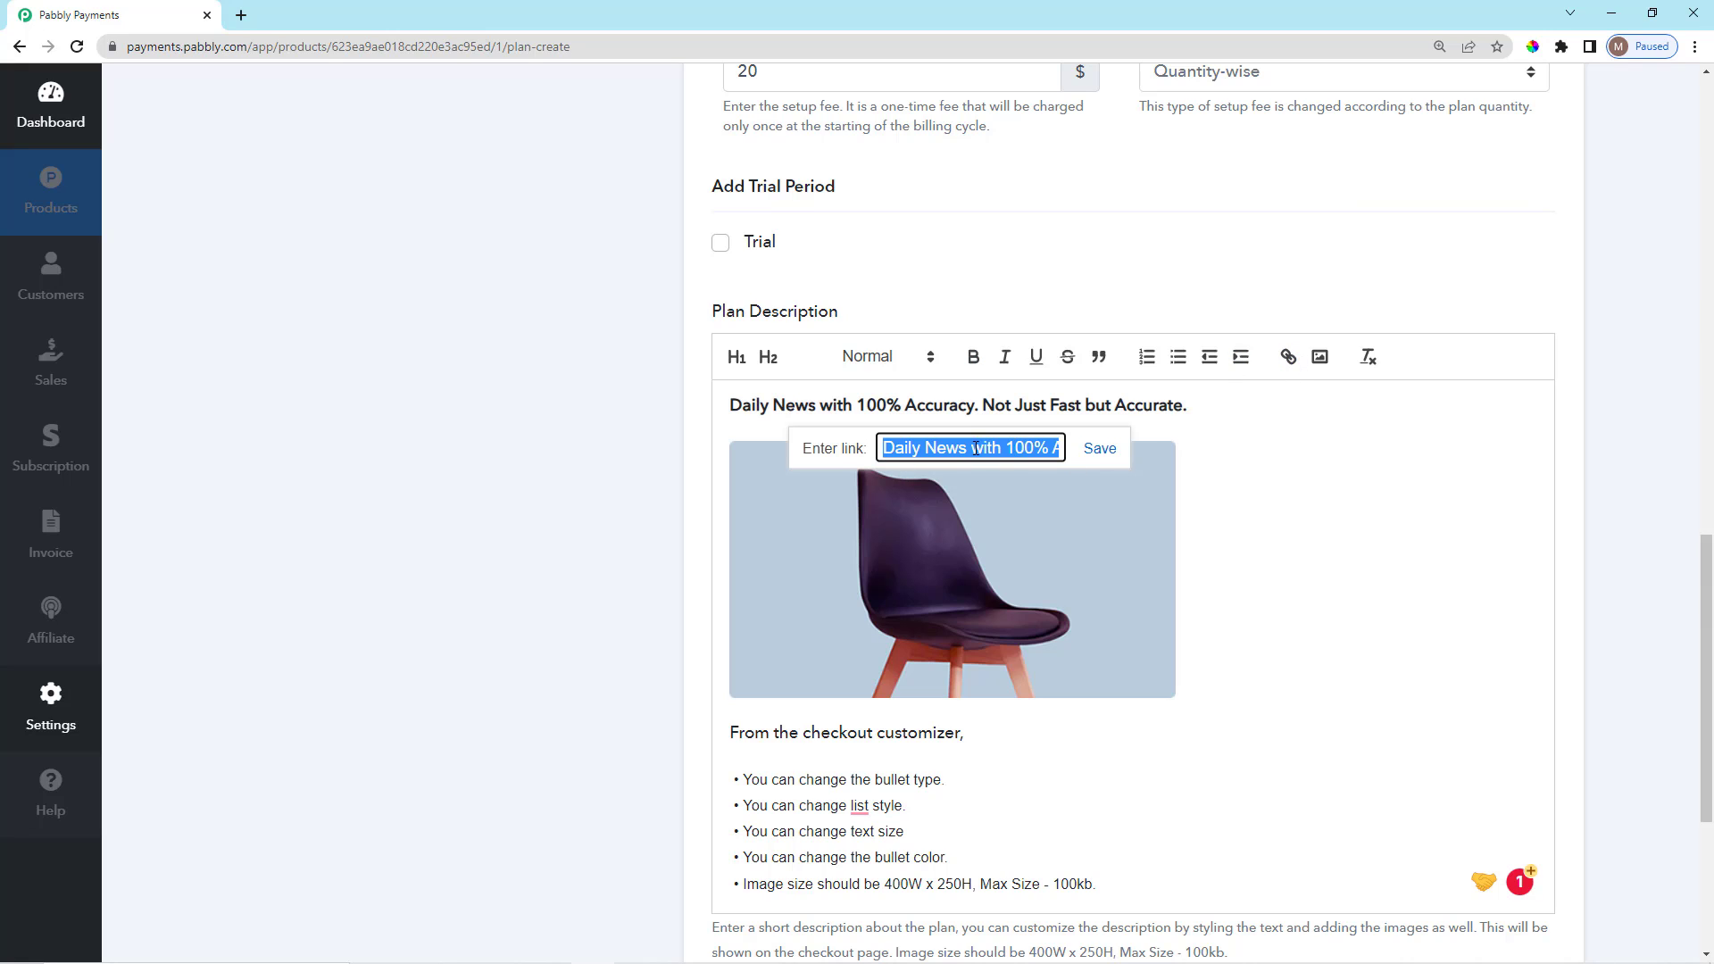
left_click(1192, 403)
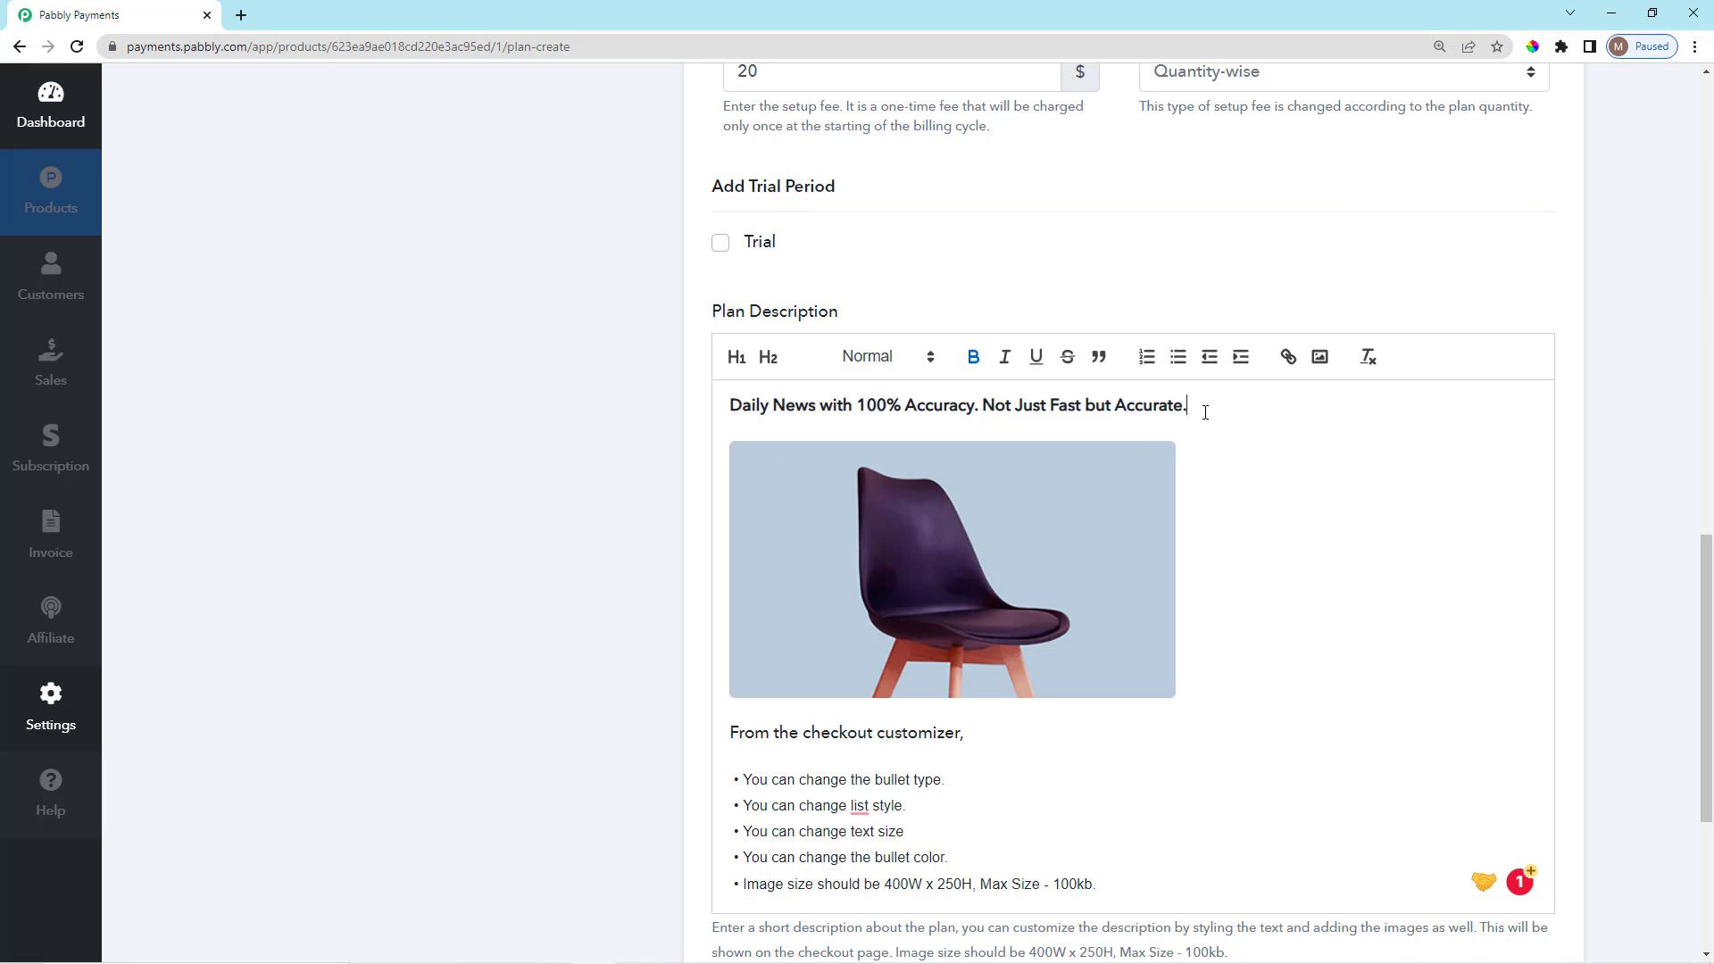
Indent and un-indent the headline, then place the caret after the chair image.
triple_click(1068, 411)
left_click(1238, 358)
left_click(1209, 358)
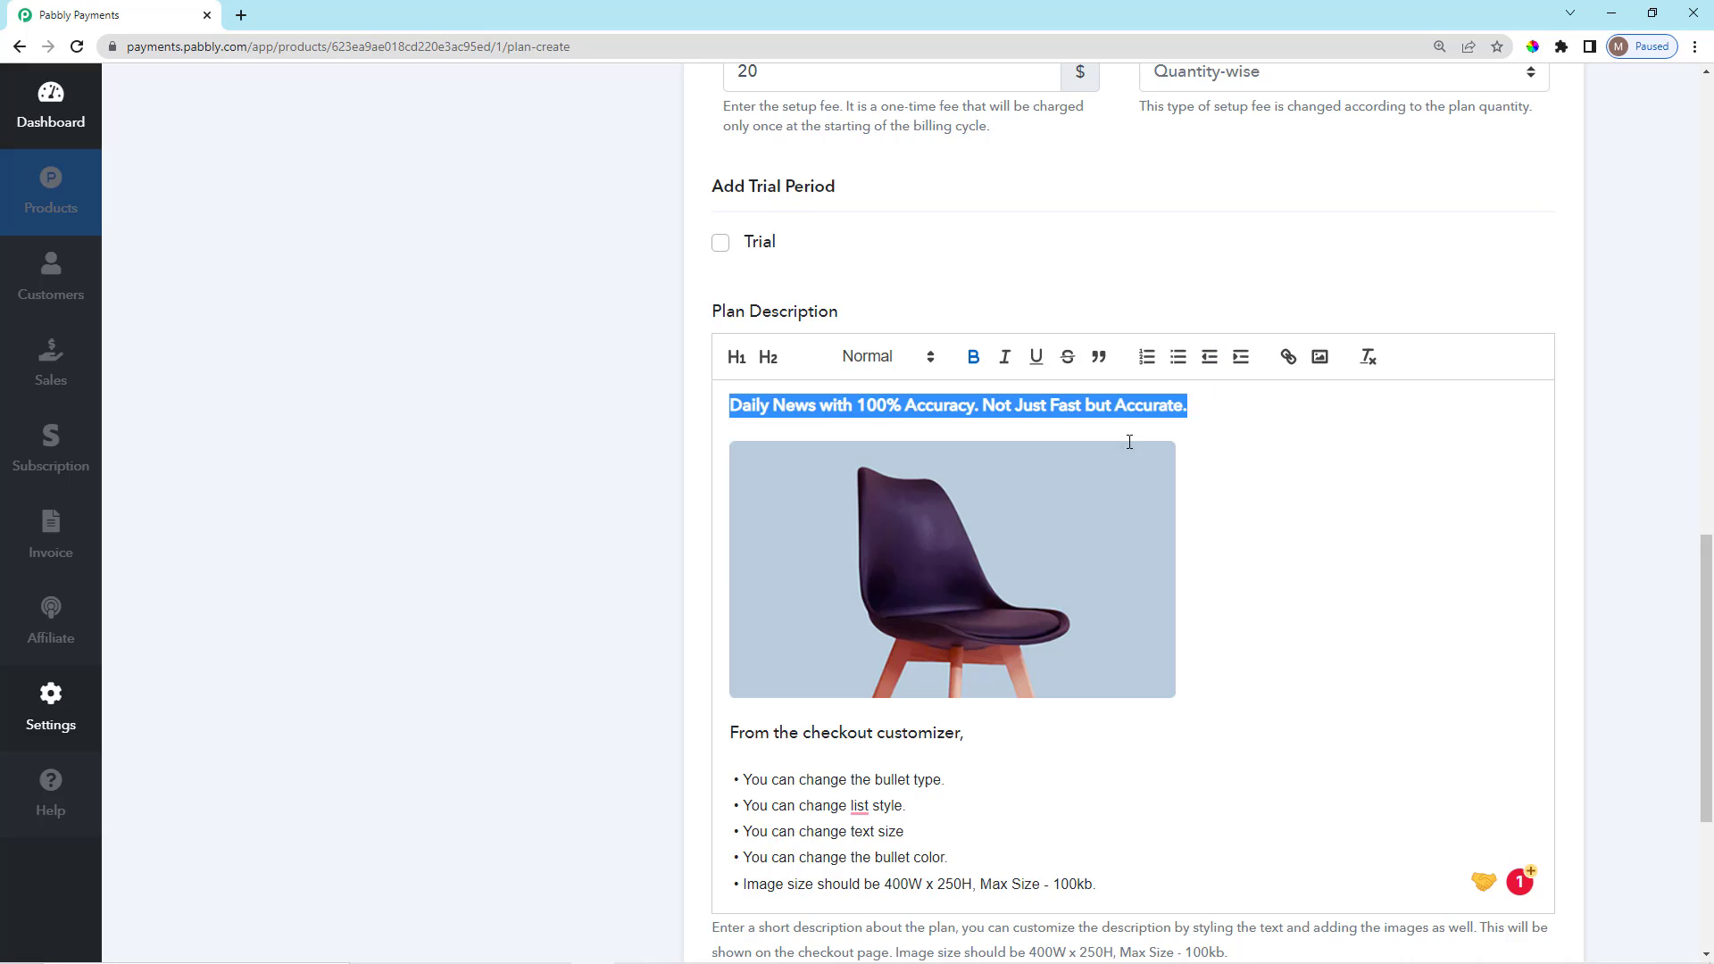
left_click(1215, 411)
scroll(1190, 465, "down", 1)
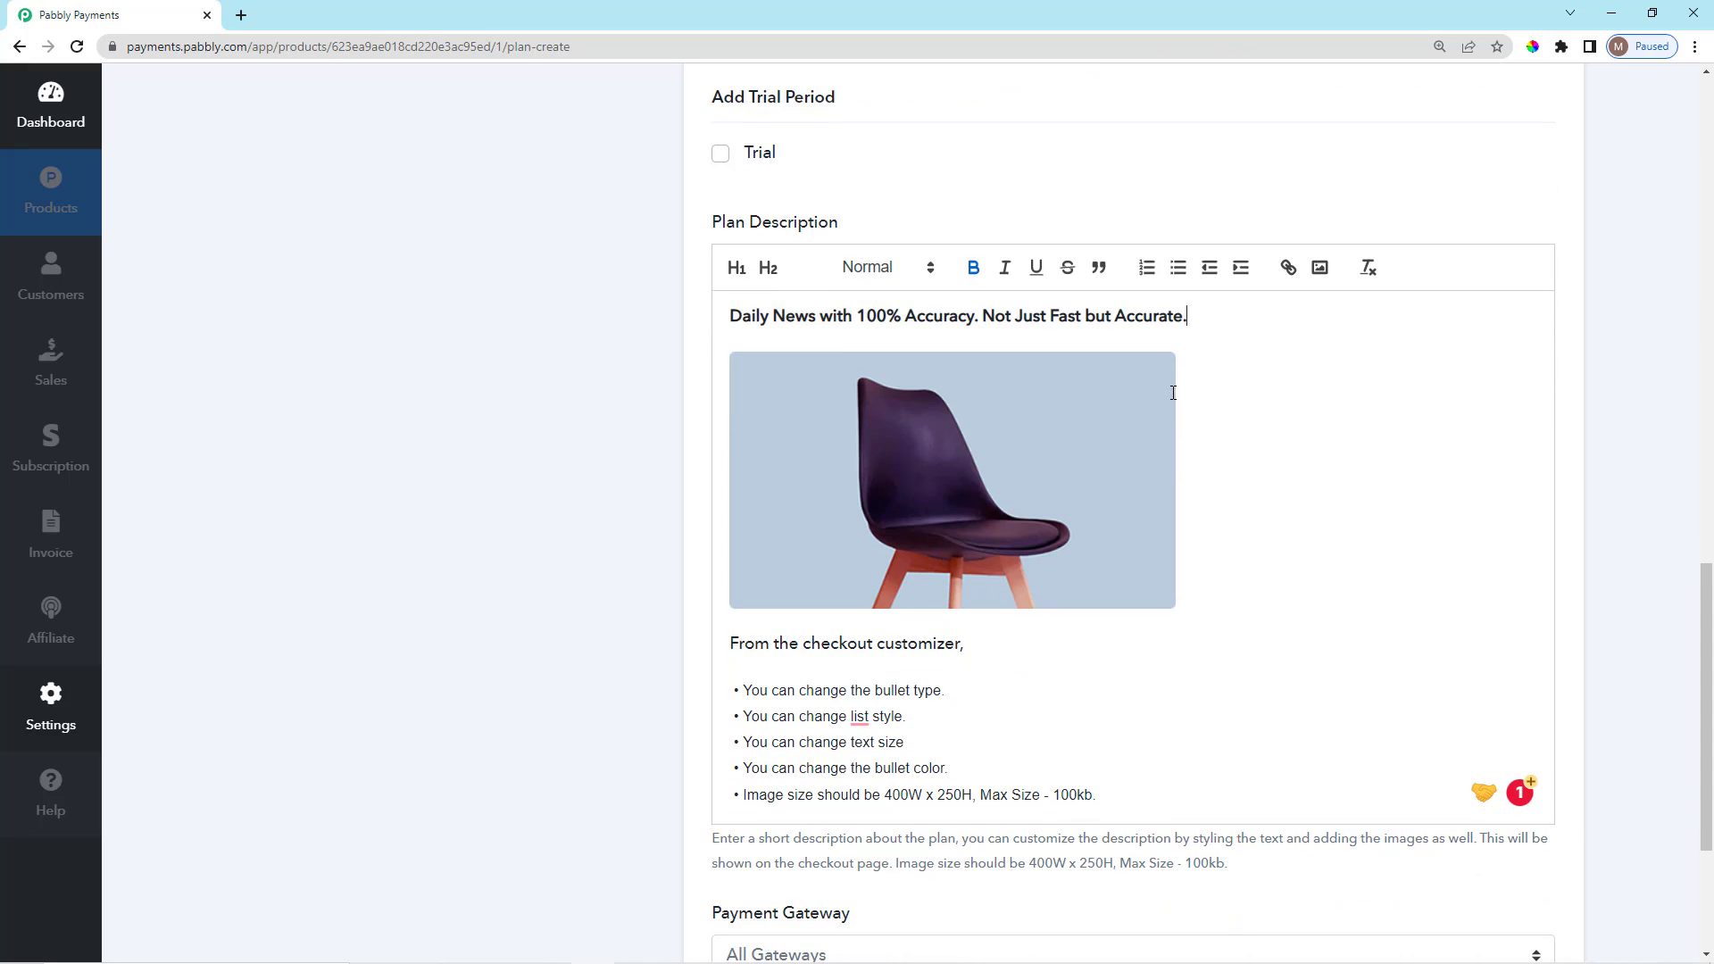
left_click(1247, 476)
Replace the chair image with the uploaded newspaper picture.
key("BackSpace")
left_click(1320, 268)
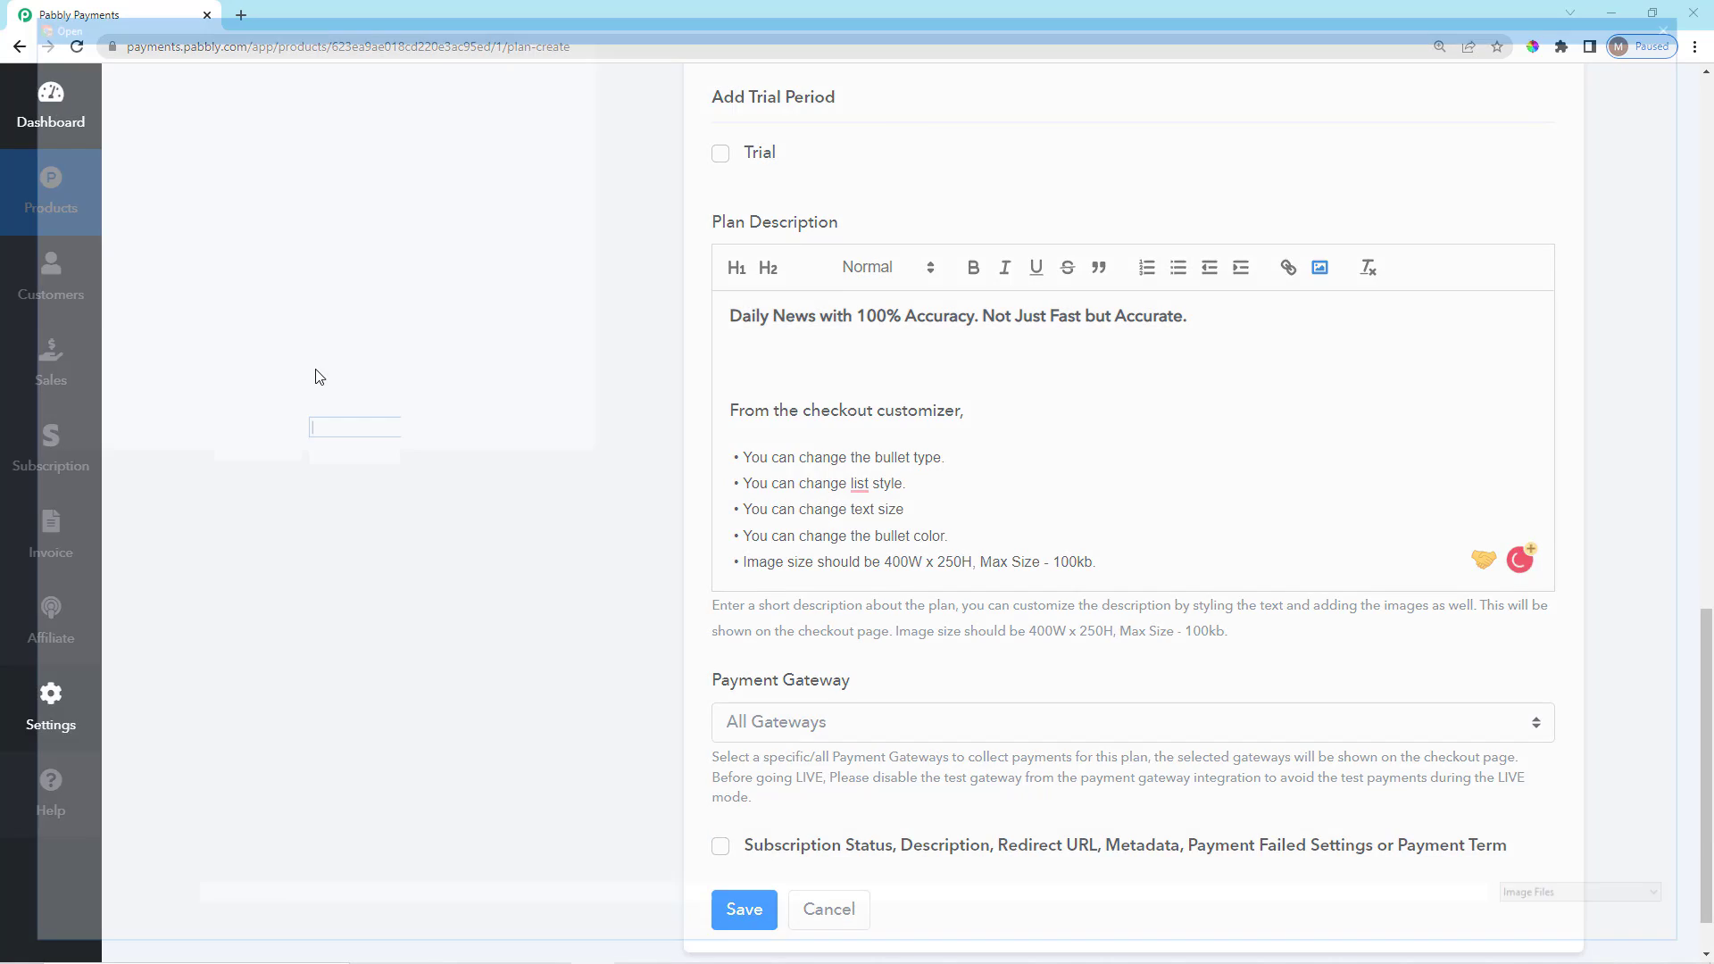
double_click(202, 172)
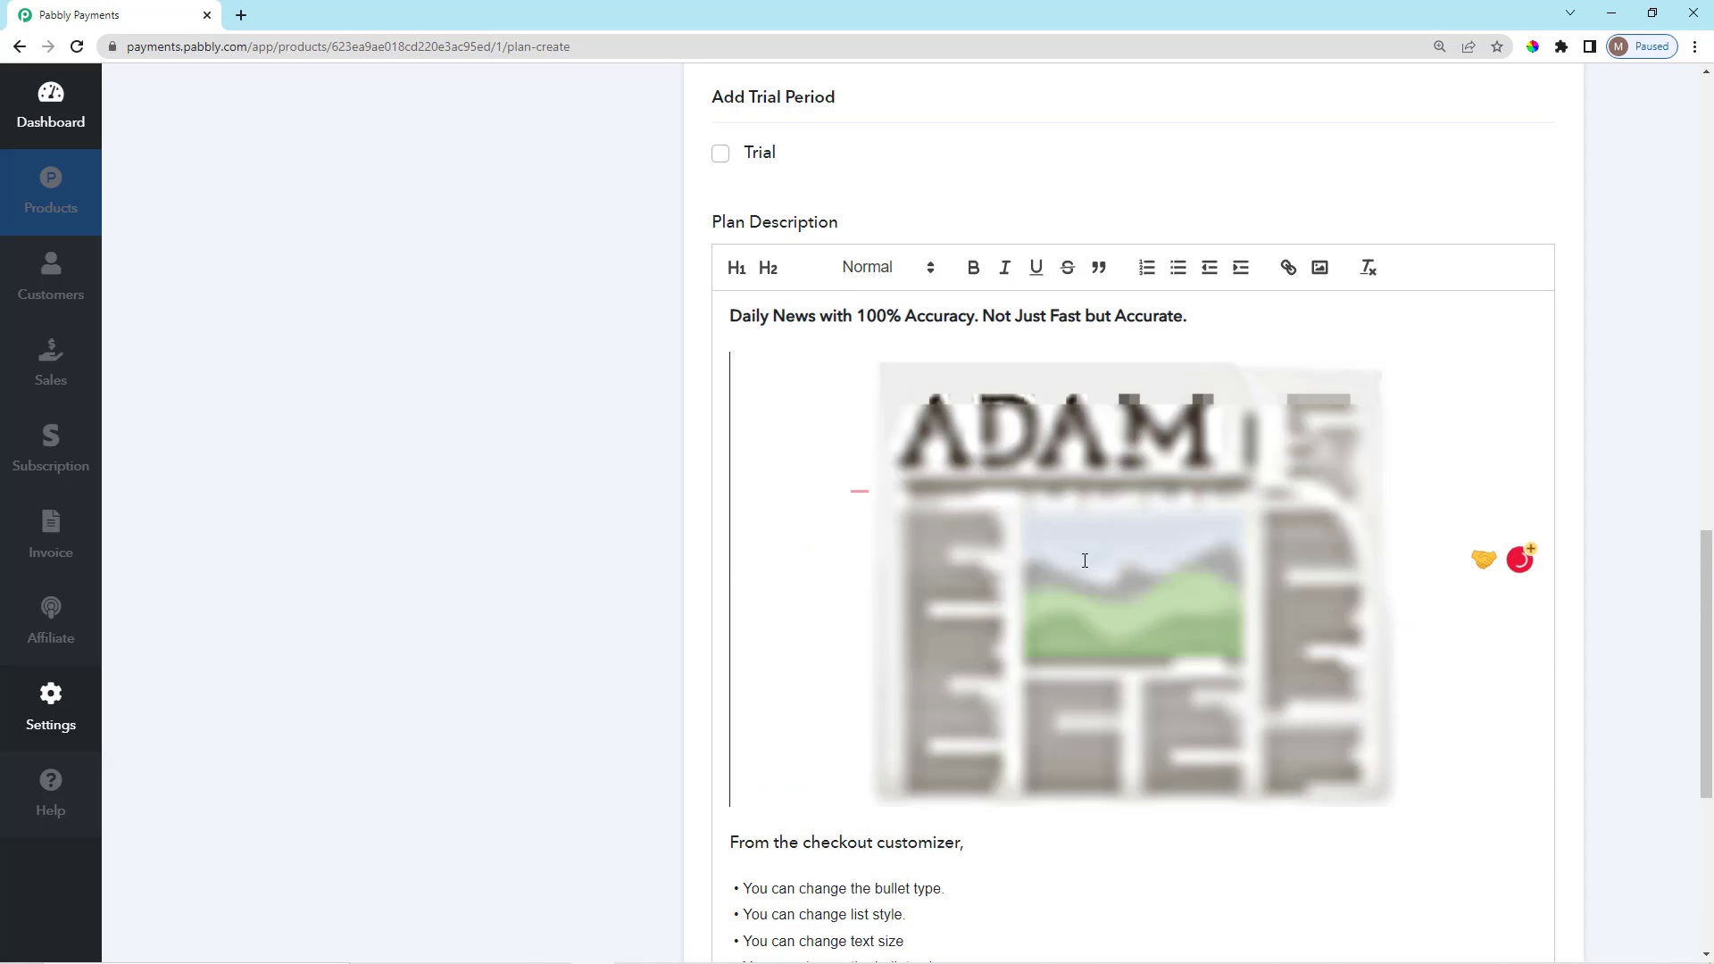
scroll(1085, 560, "down", 3)
scroll(1085, 560, "up", 2)
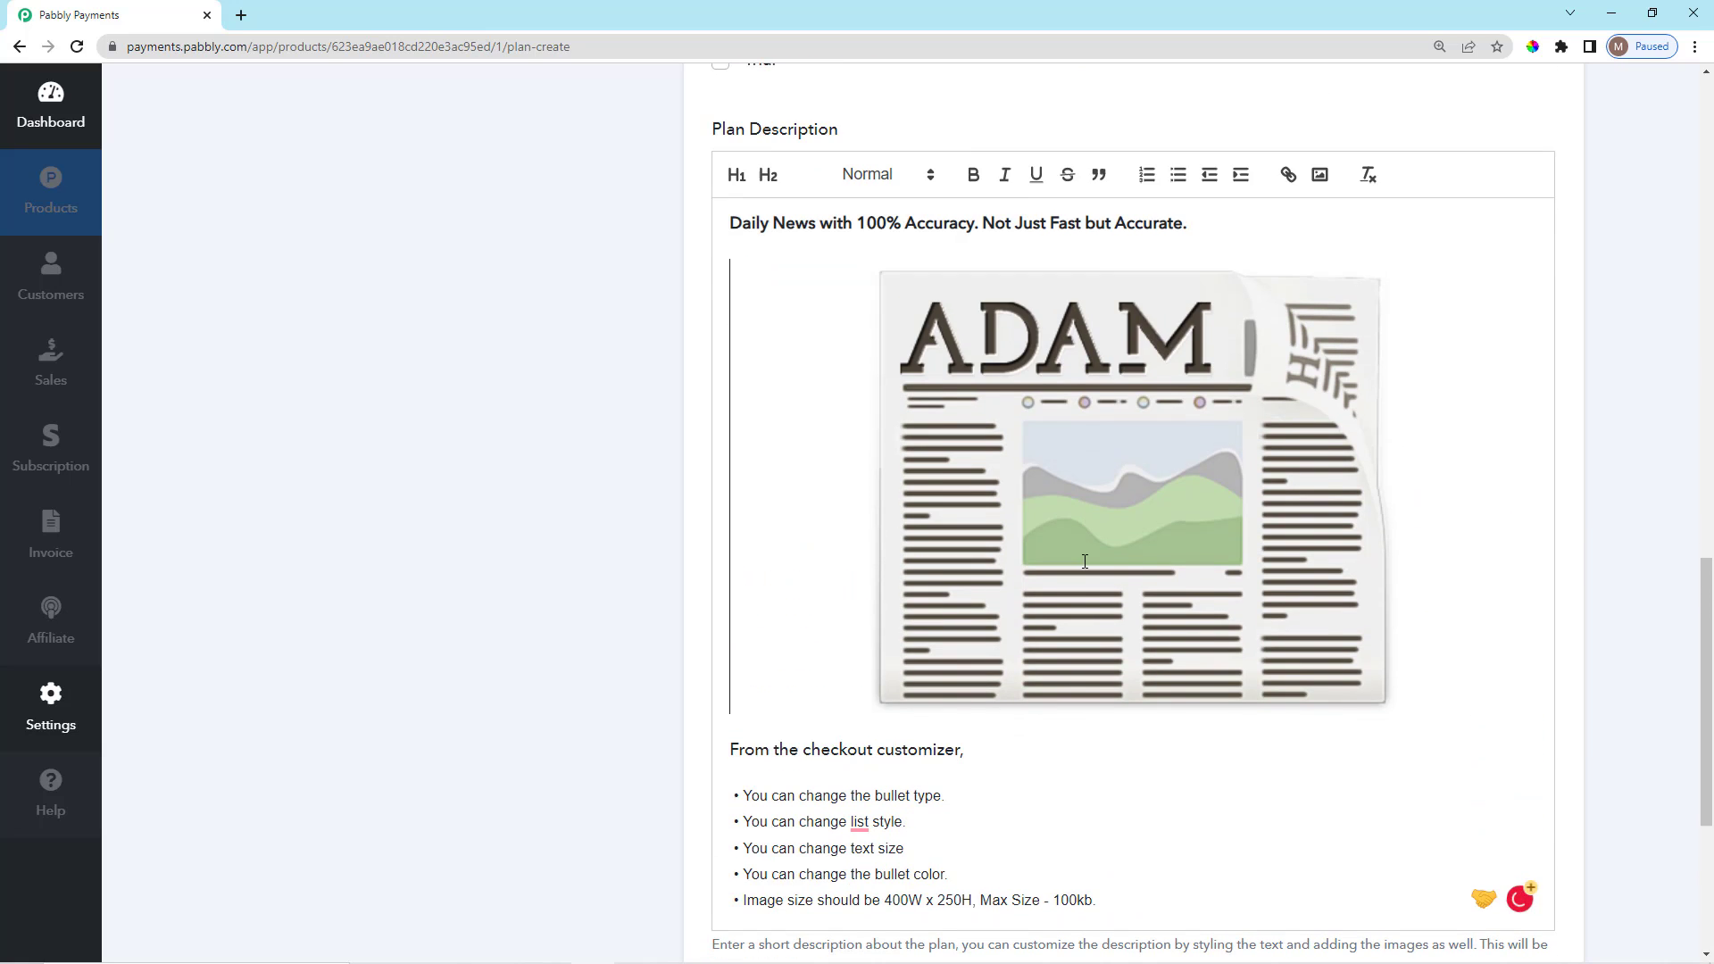
scroll(1085, 567, "down", 4)
Replace the sample text with the three pasted features as a bulleted list.
left_click_drag(1098, 548, 729, 405)
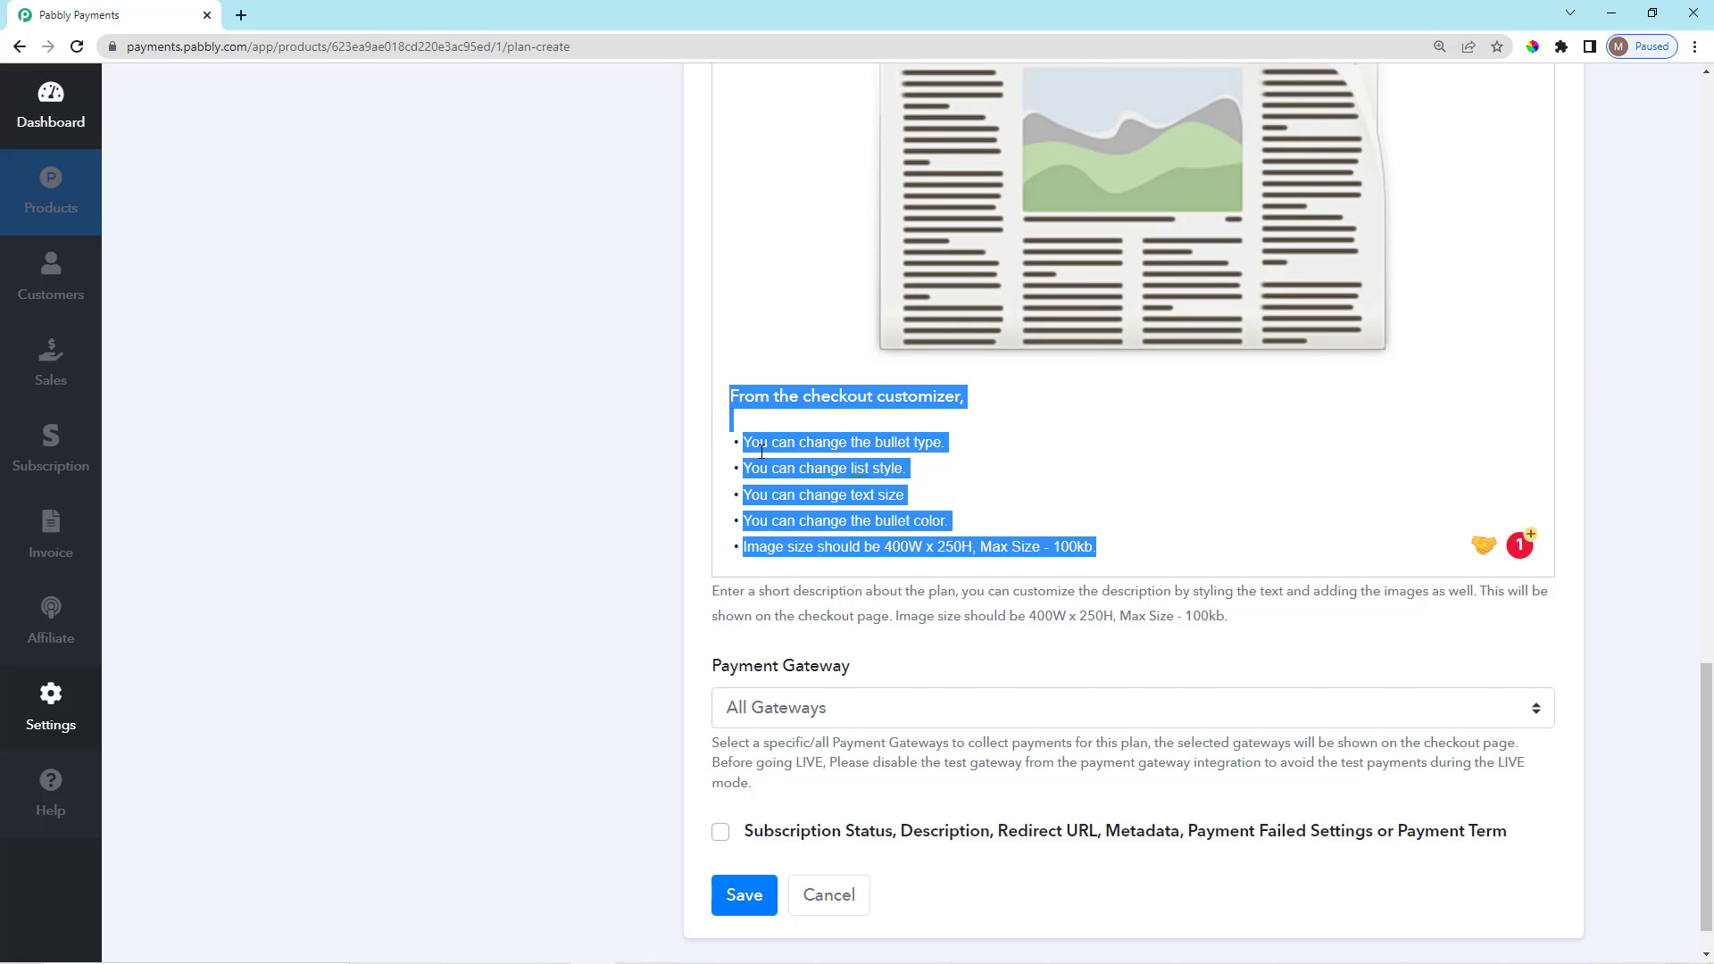
key("BackSpace")
key("BackSpace")
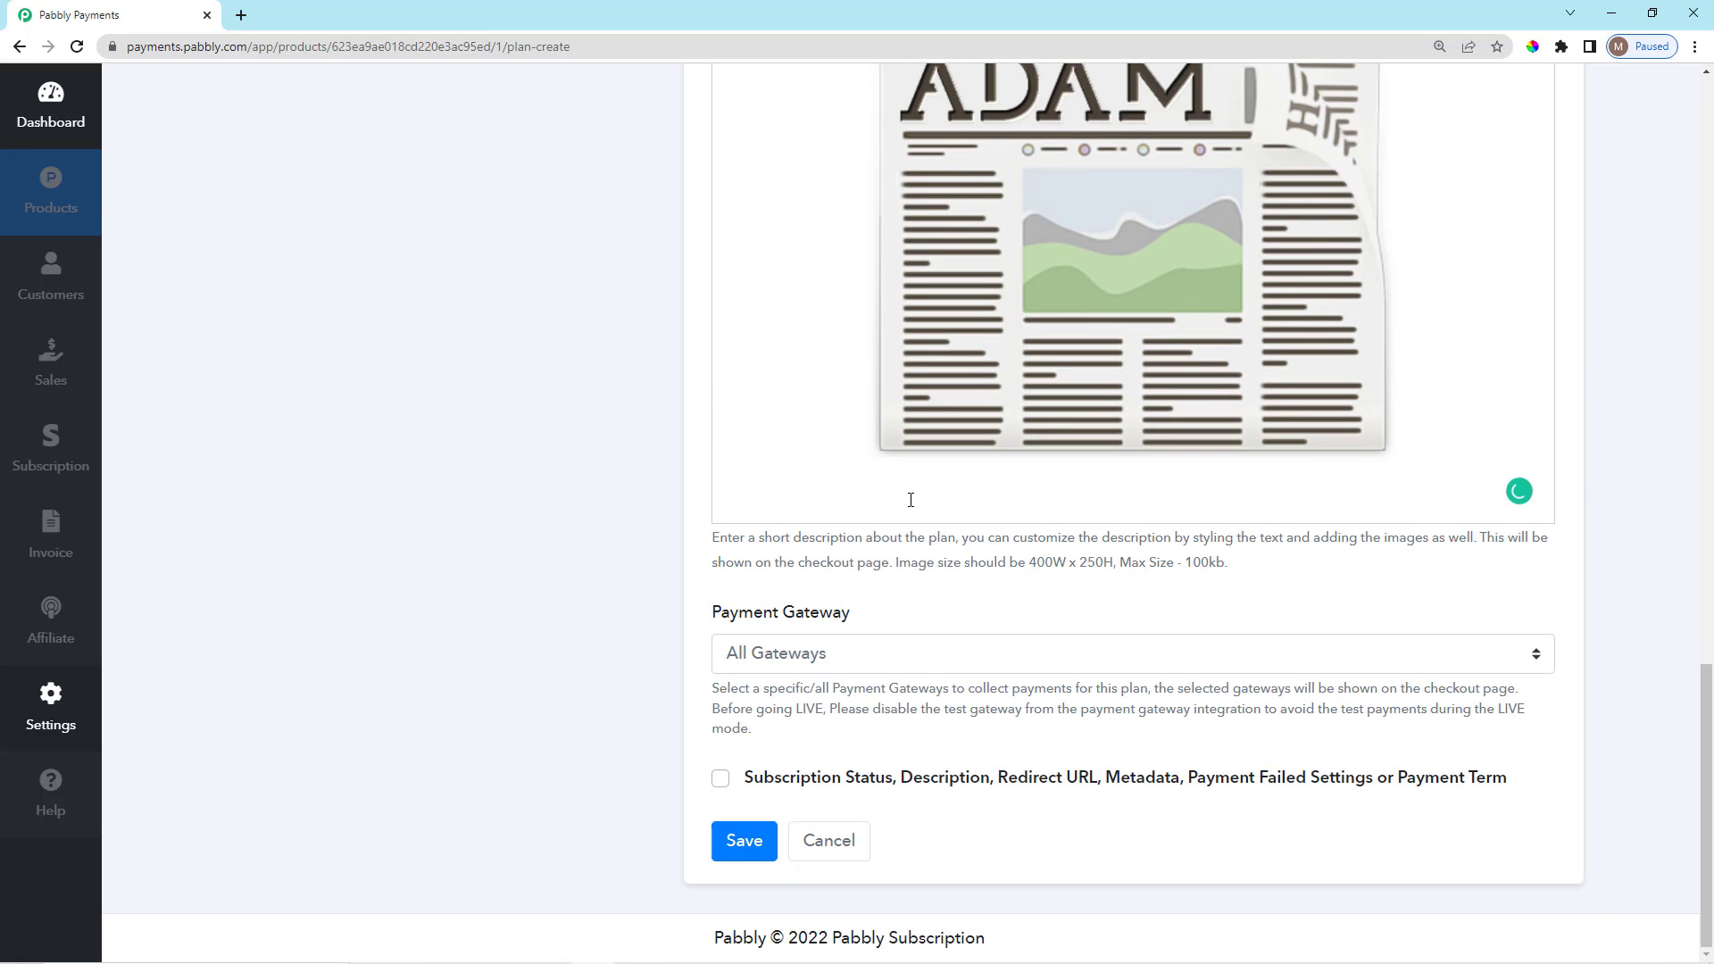
type("National and International News Monthly Magazine Personalized Alerts")
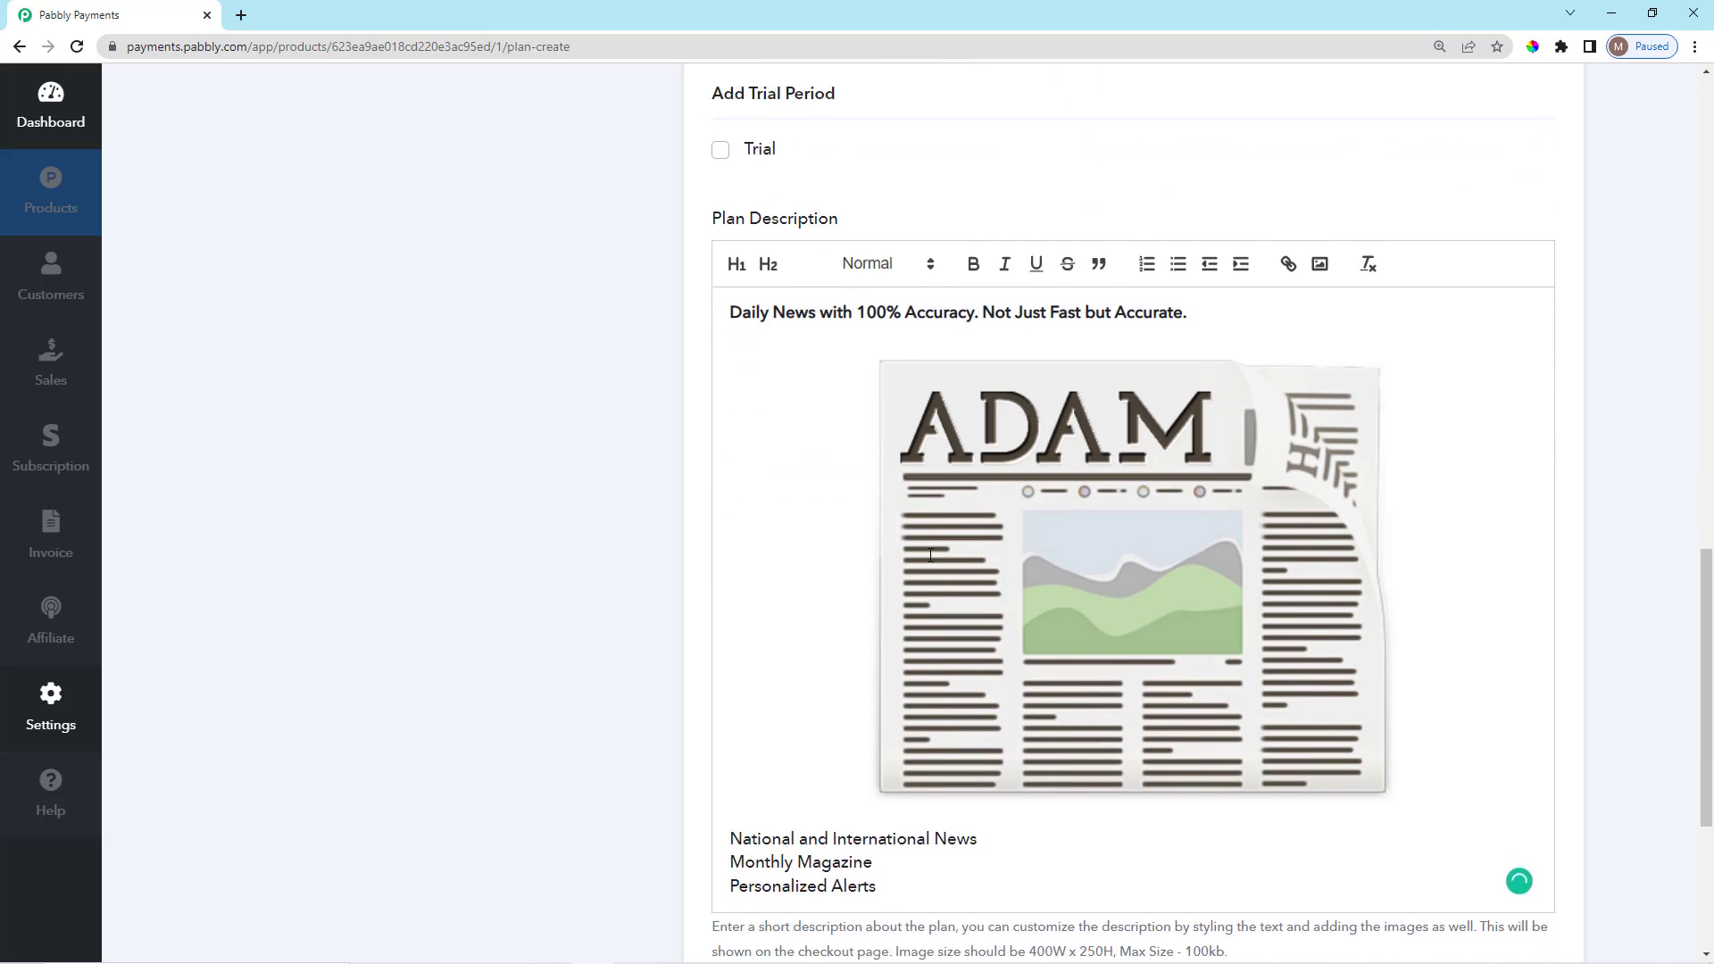
left_click_drag(885, 555, 730, 512)
scroll(955, 553, "up", 2)
scroll(941, 616, "down", 2)
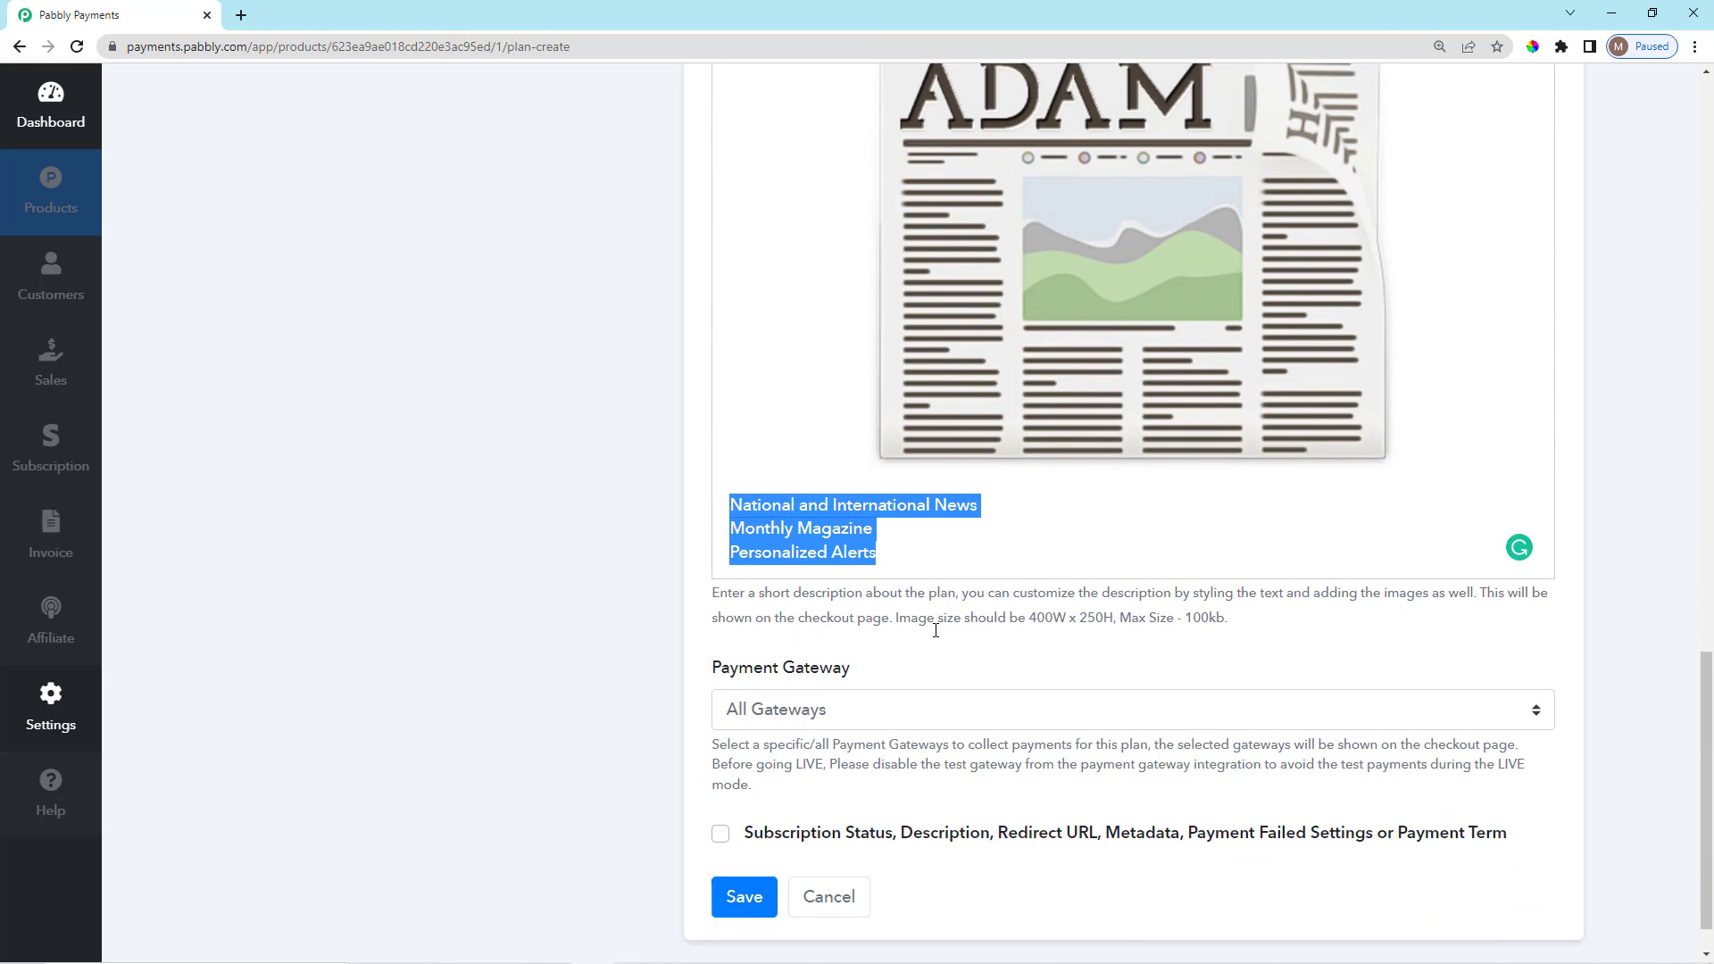
scroll(937, 623, "up", 2)
scroll(961, 451, "up", 1)
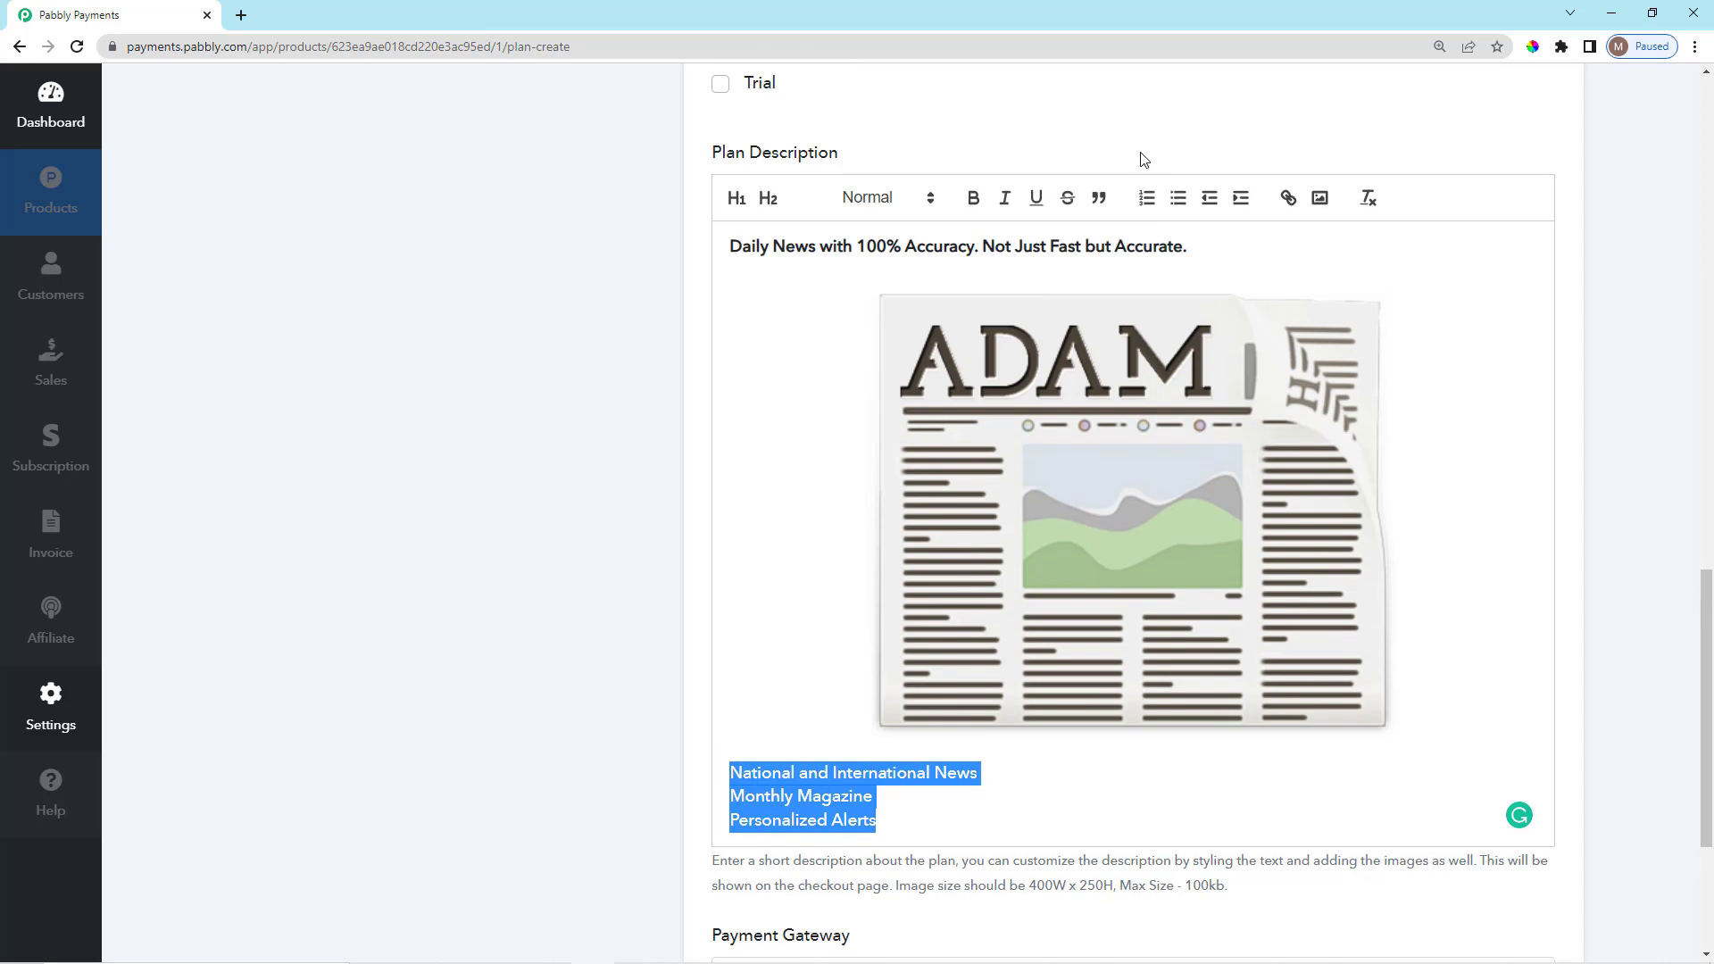
left_click(1146, 198)
left_click(1178, 198)
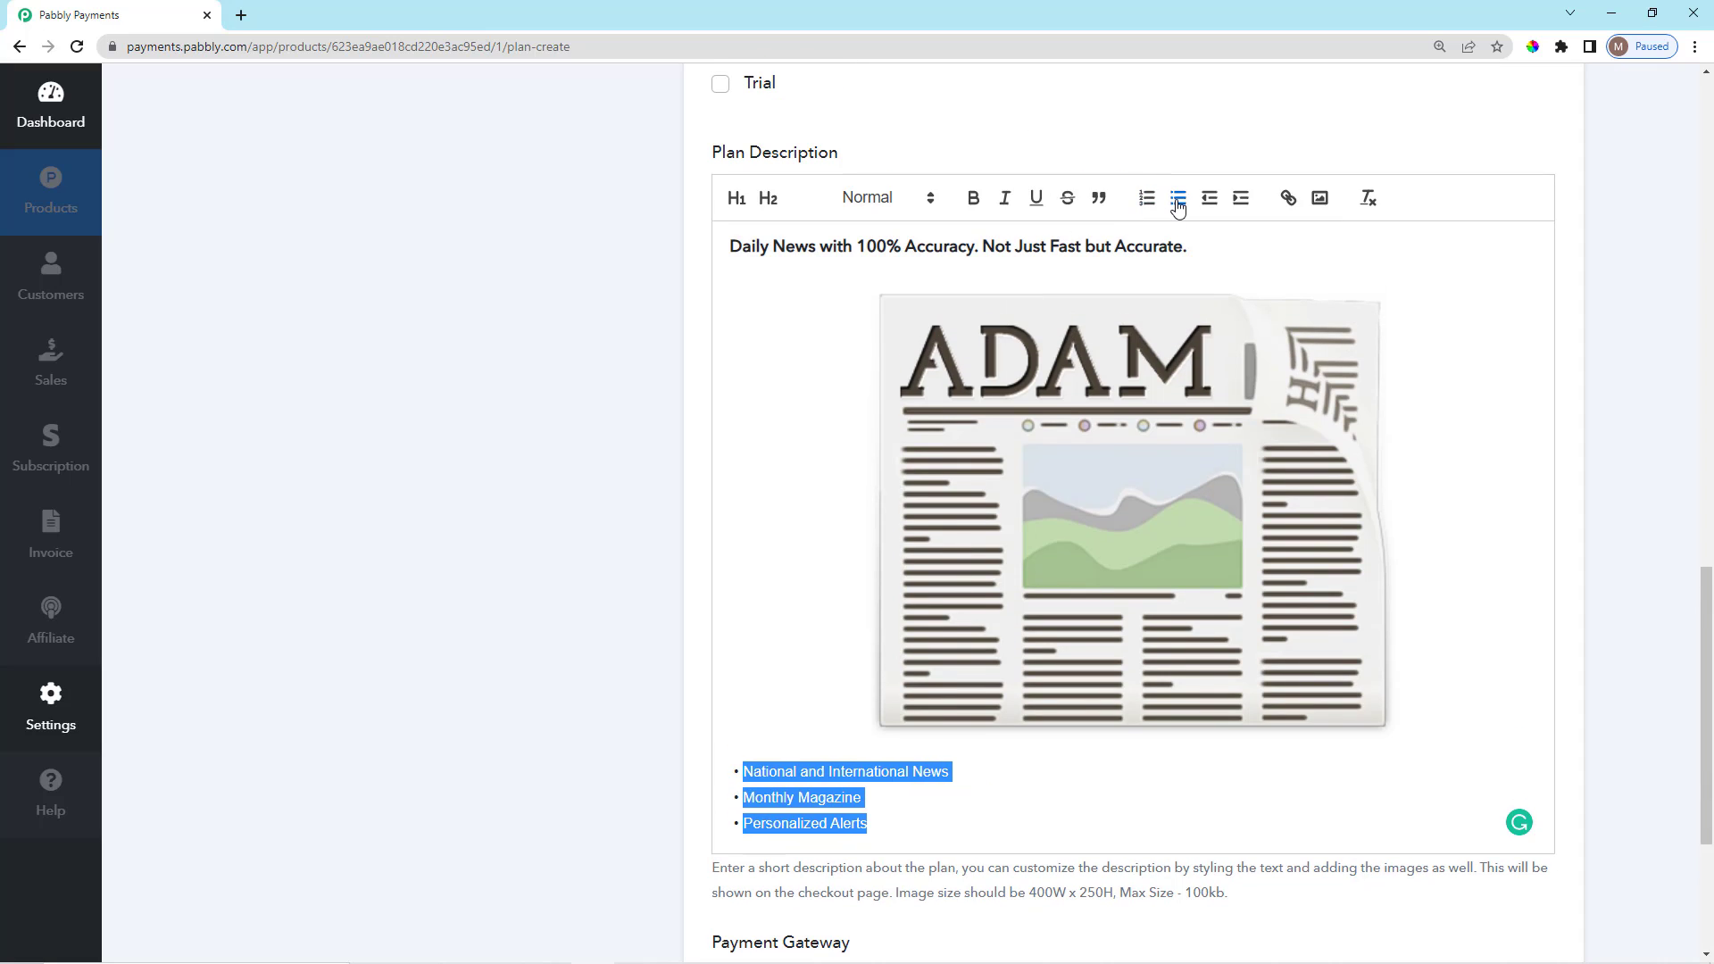
left_click(905, 809)
scroll(949, 758, "up", 1)
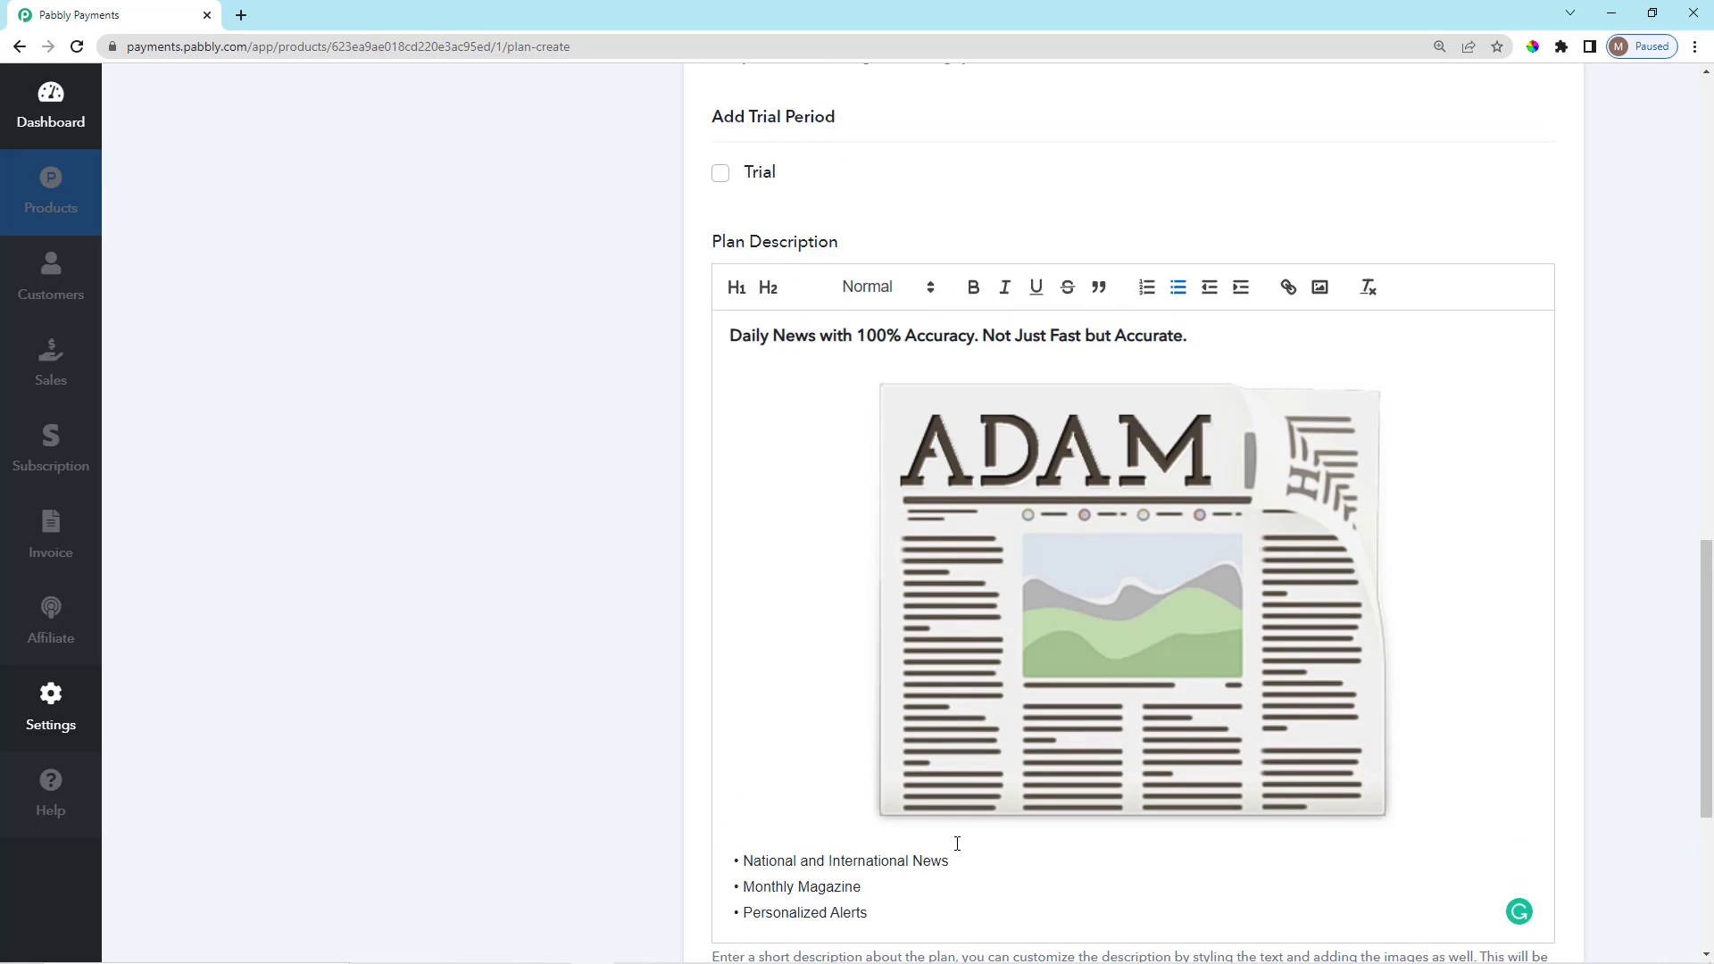
scroll(956, 842, "down", 4)
scroll(928, 639, "down", 1)
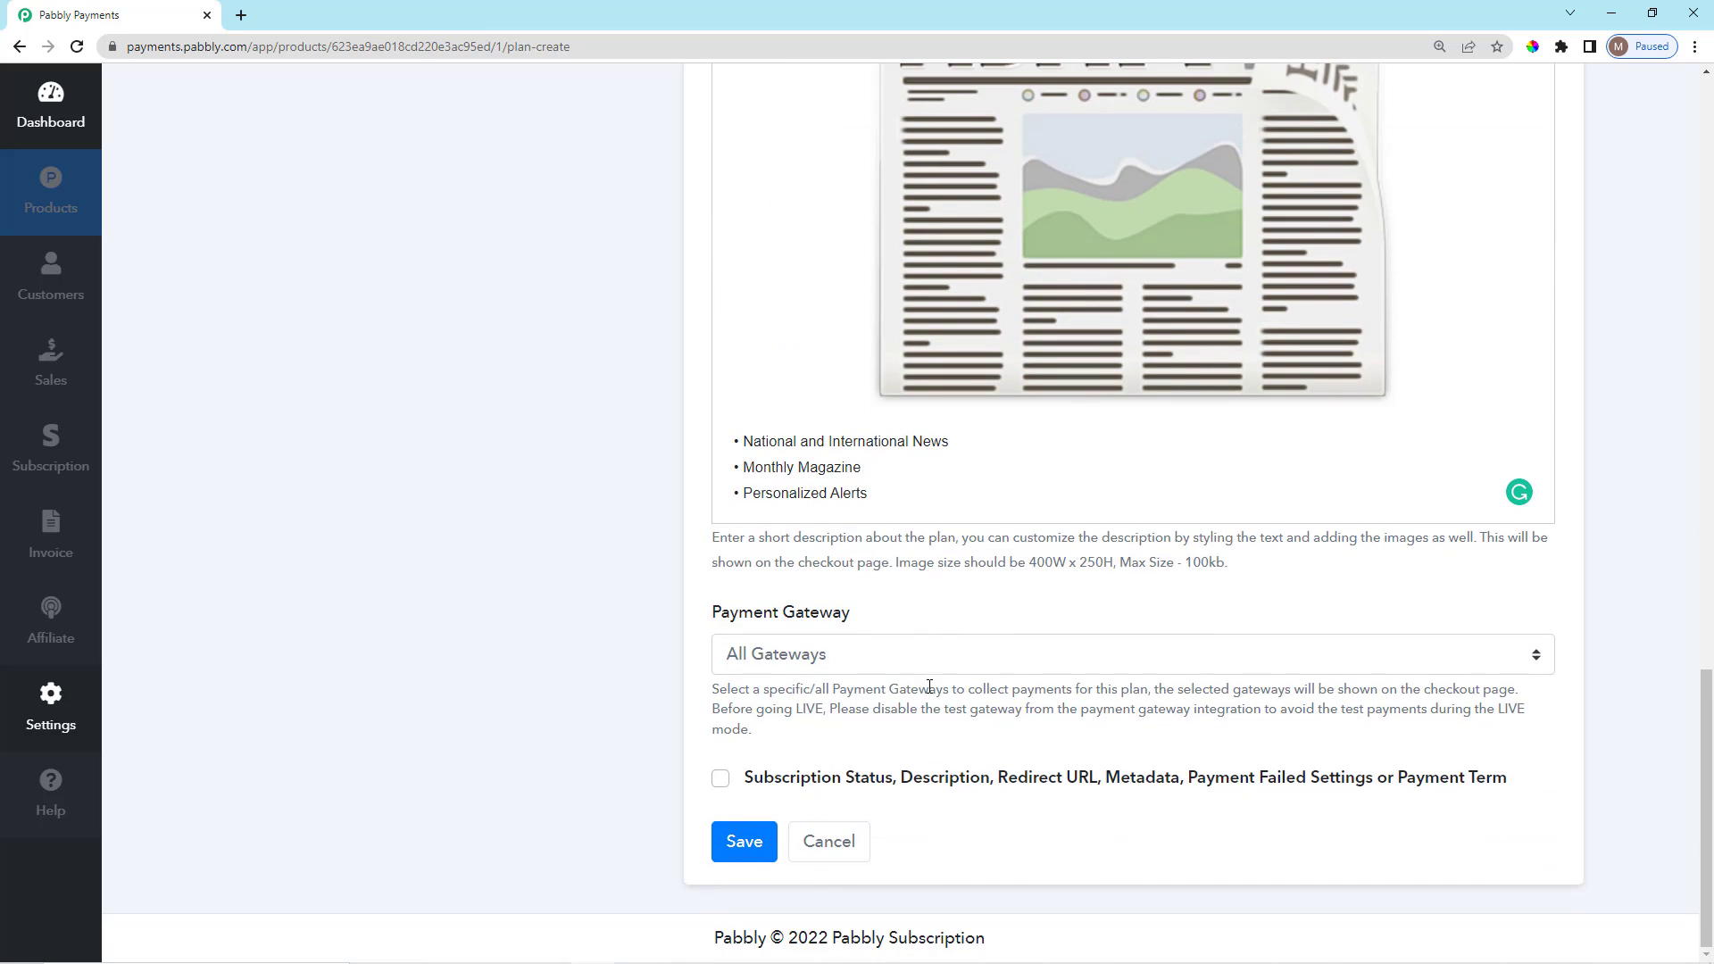
left_click(816, 661)
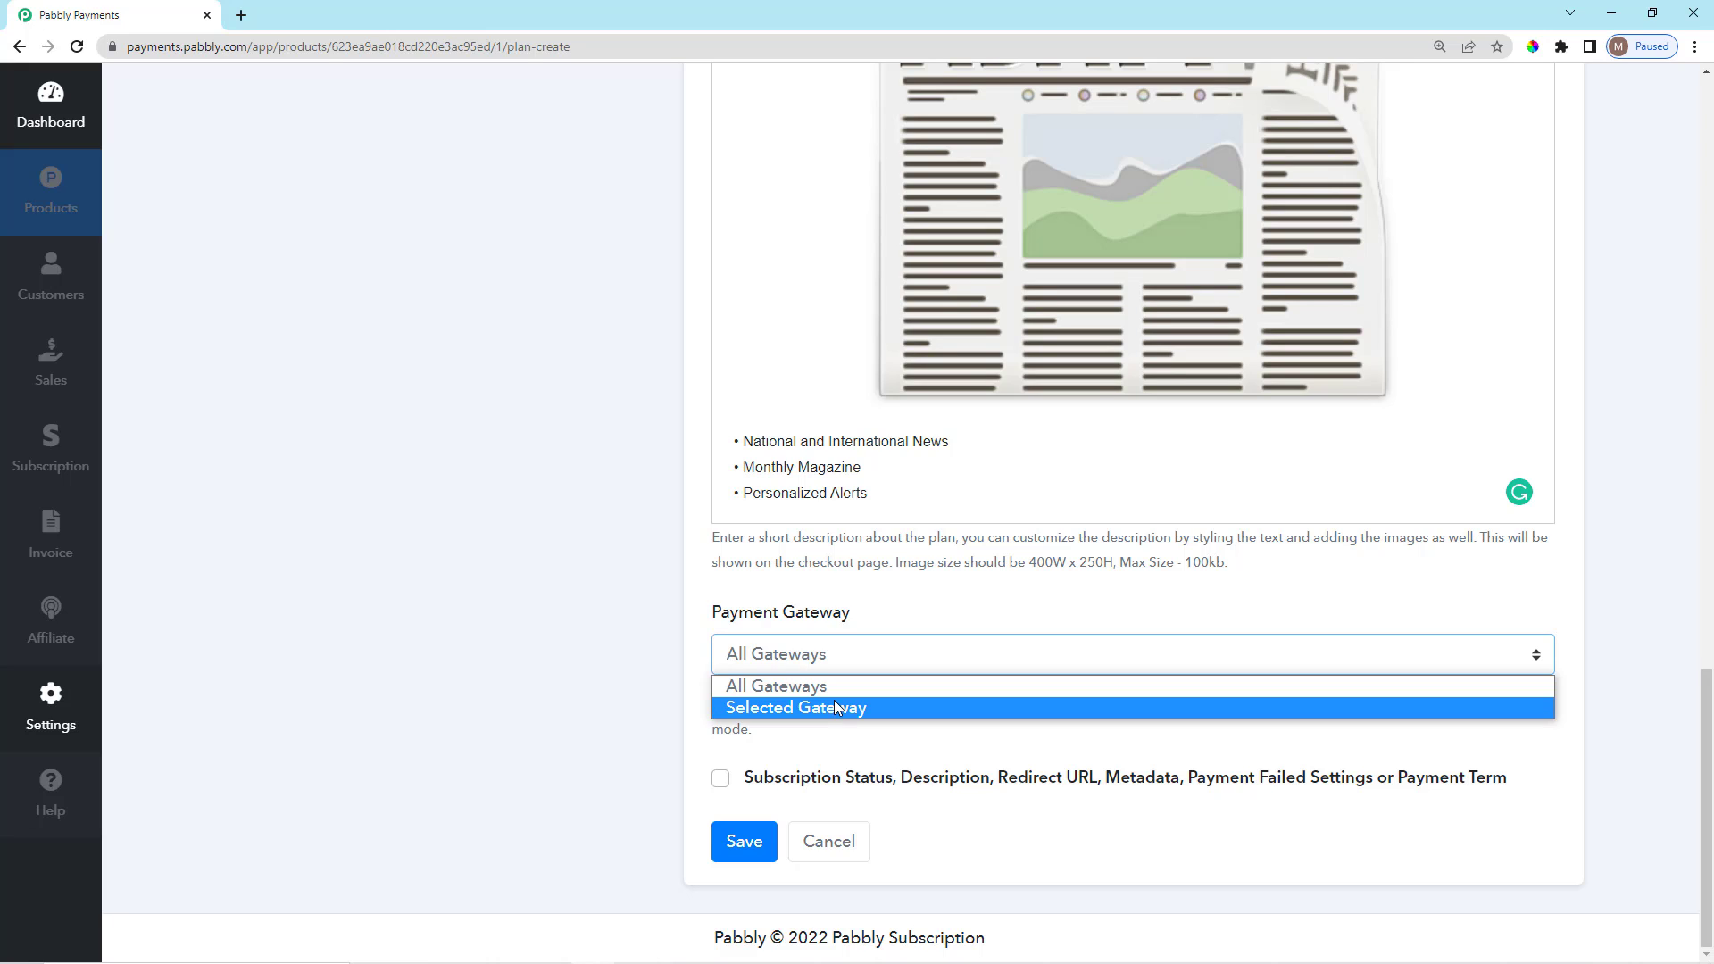
left_click(834, 687)
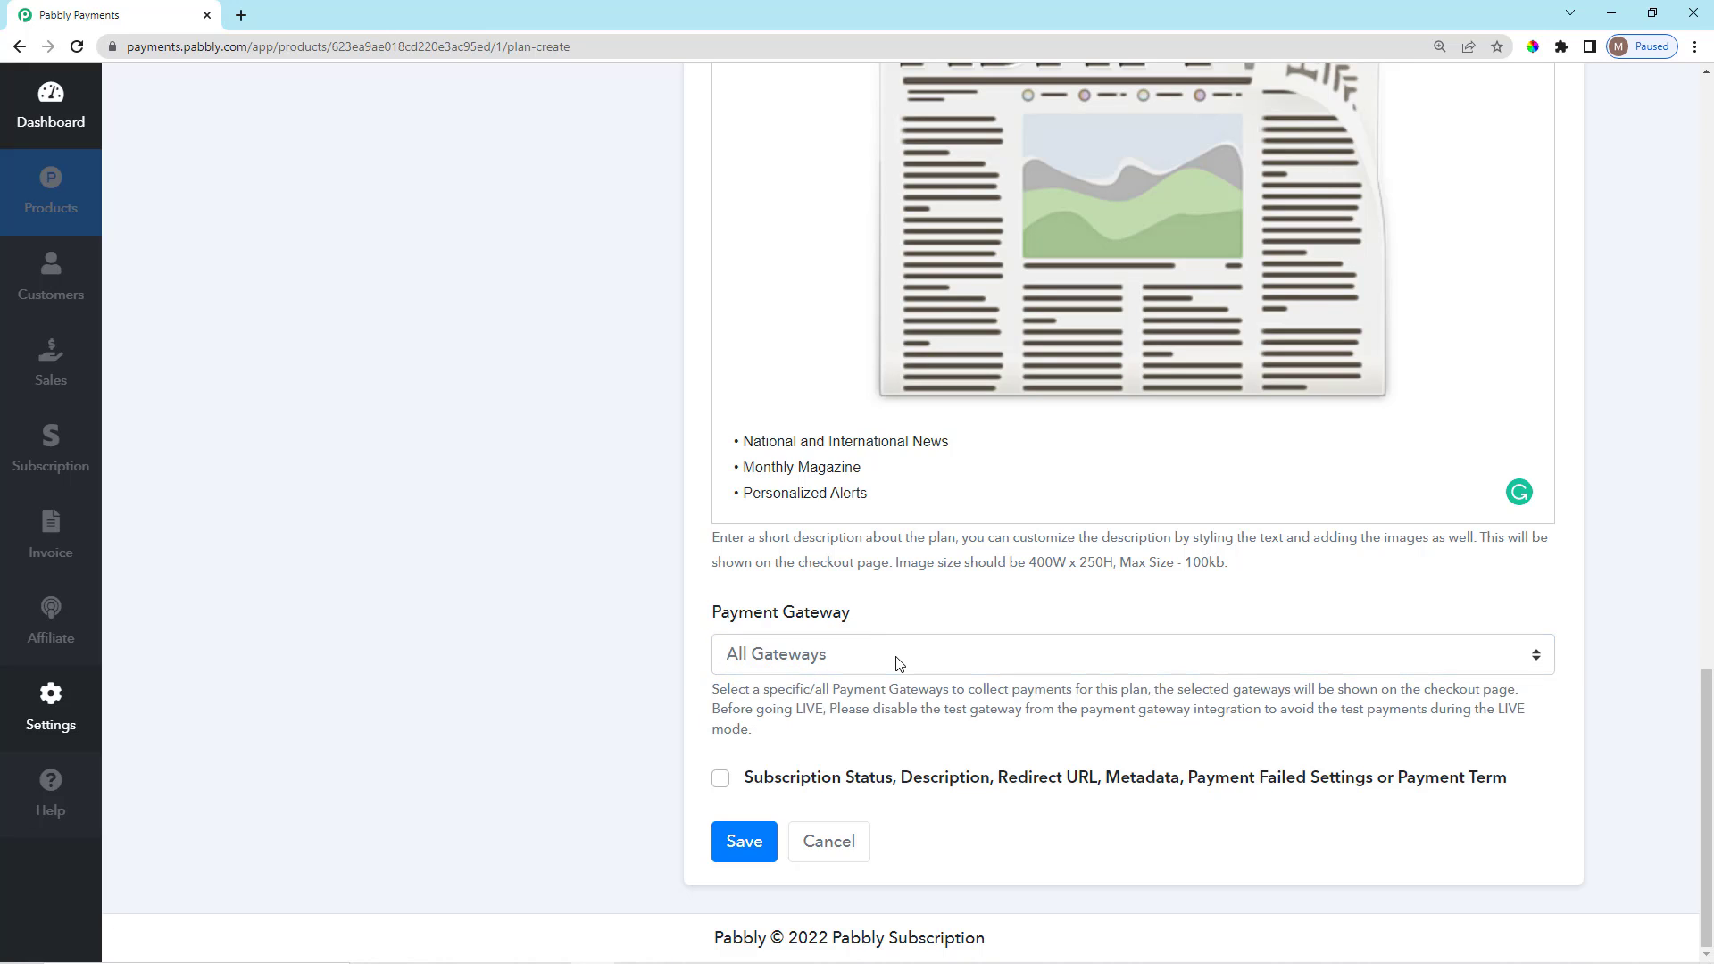
scroll(935, 698, "up", 2)
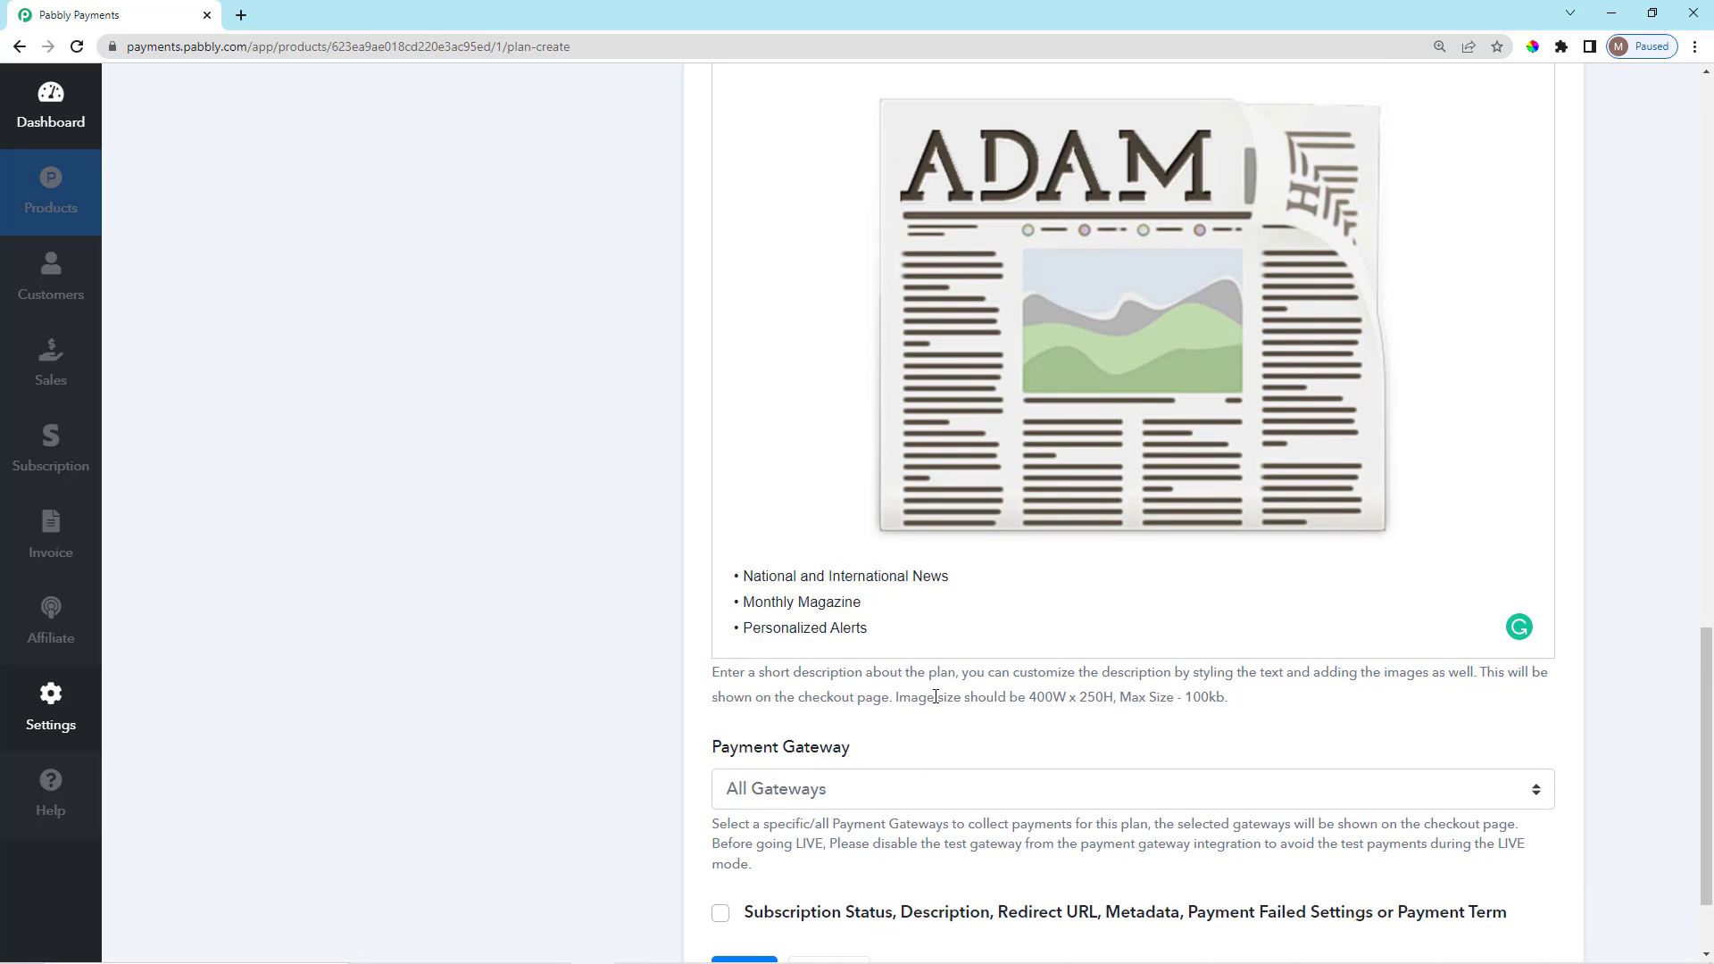
scroll(936, 727, "down", 2)
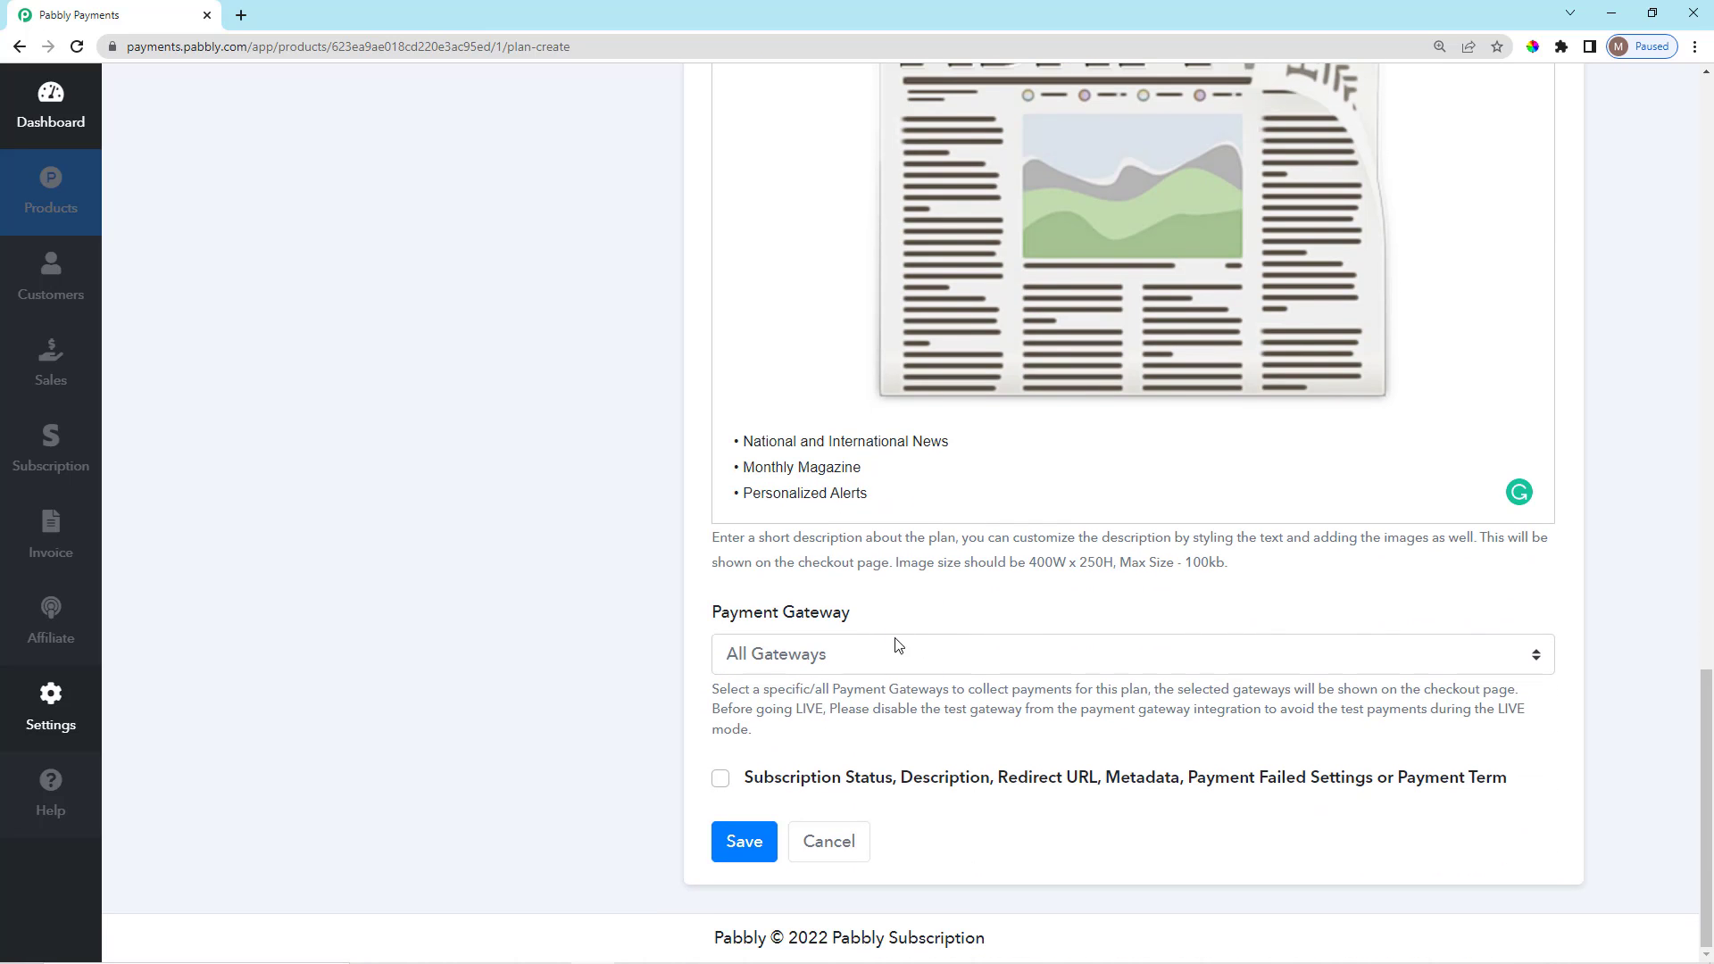
left_click_drag(706, 622, 876, 608)
left_click(876, 611)
left_click(904, 646)
left_click(899, 703)
scroll(900, 714, "down", 1)
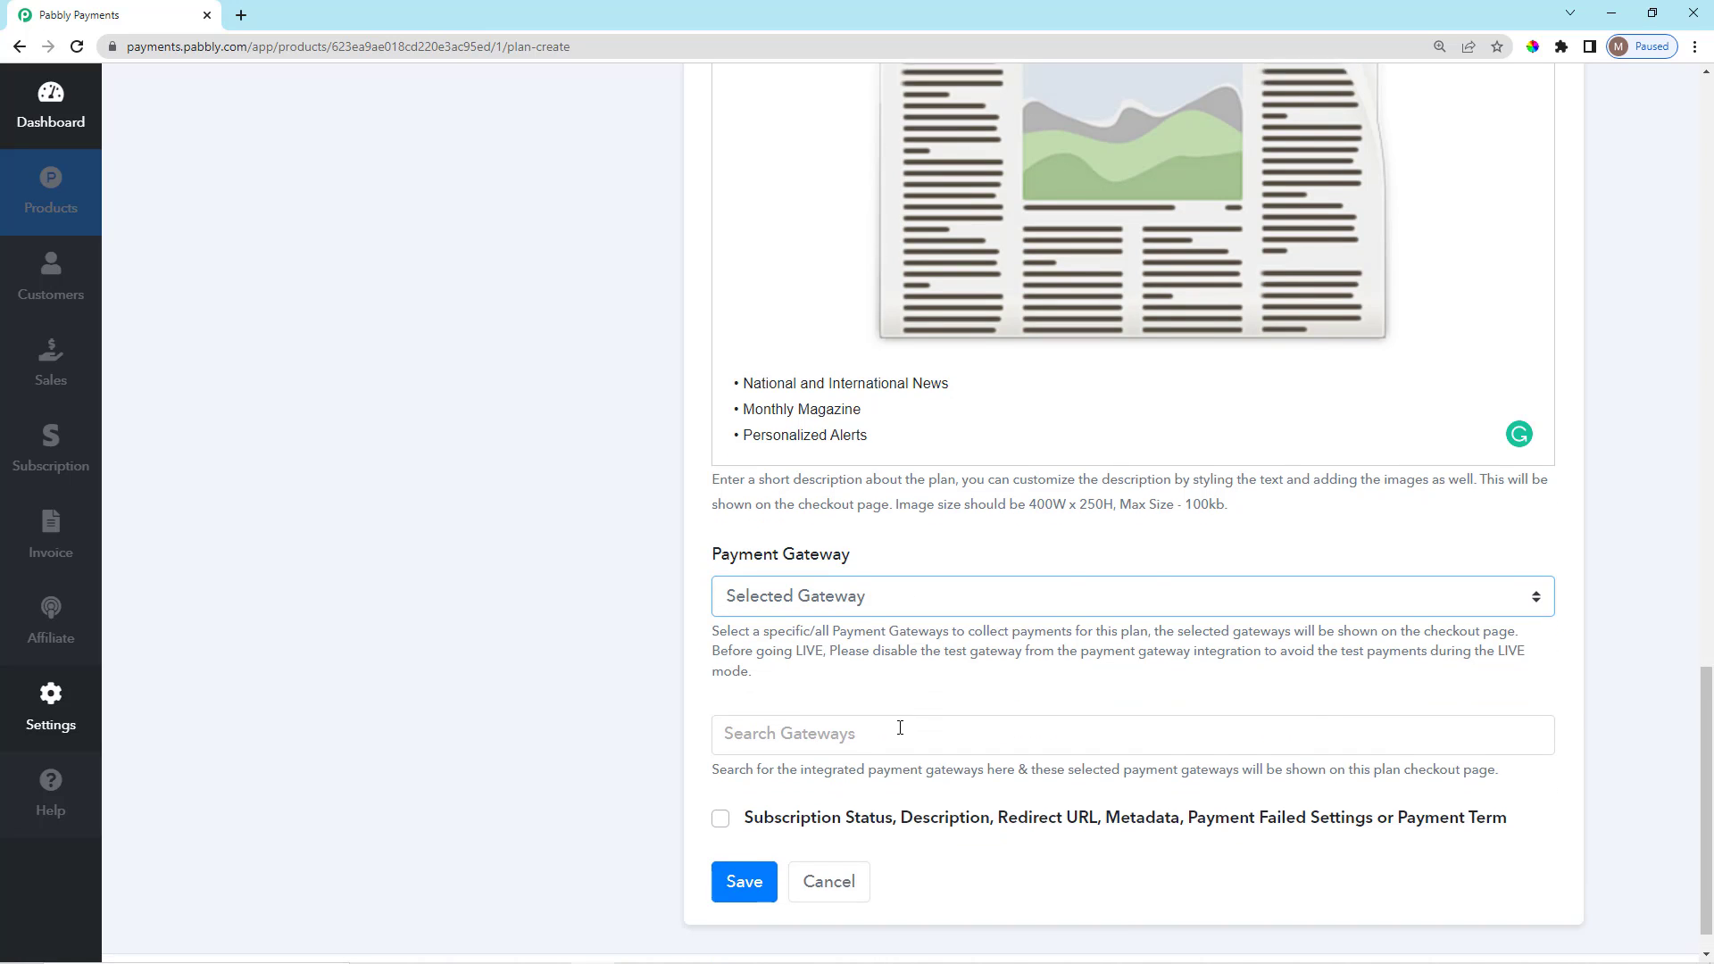
left_click(903, 703)
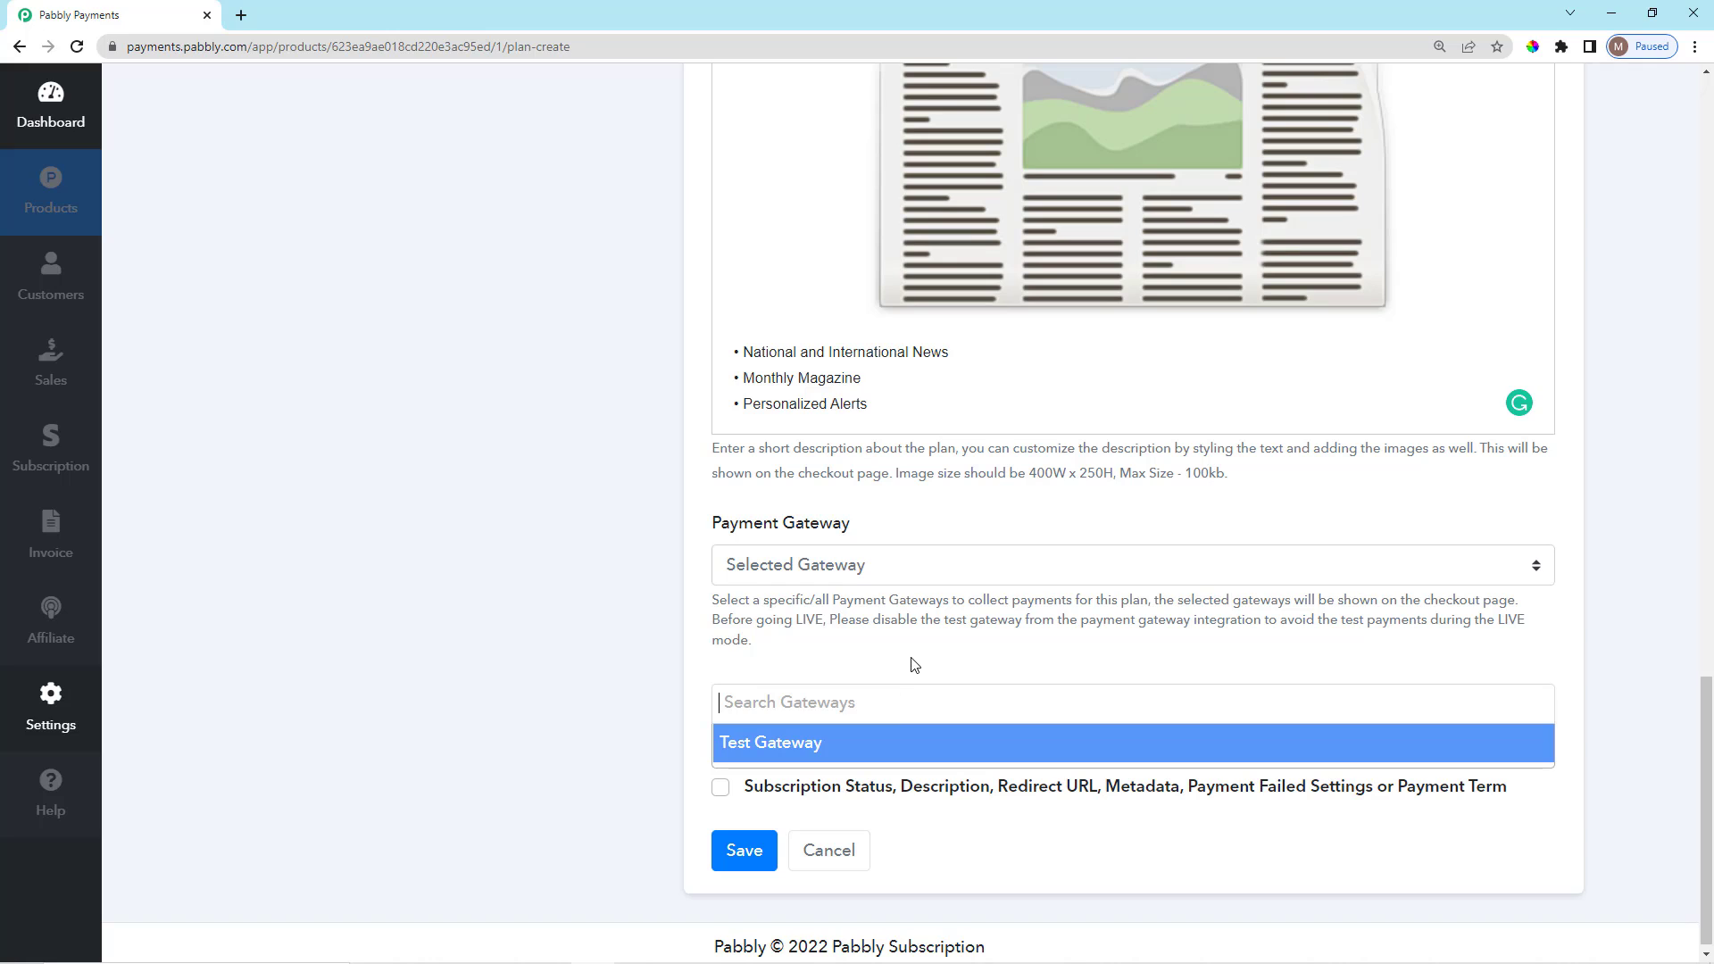
left_click(872, 657)
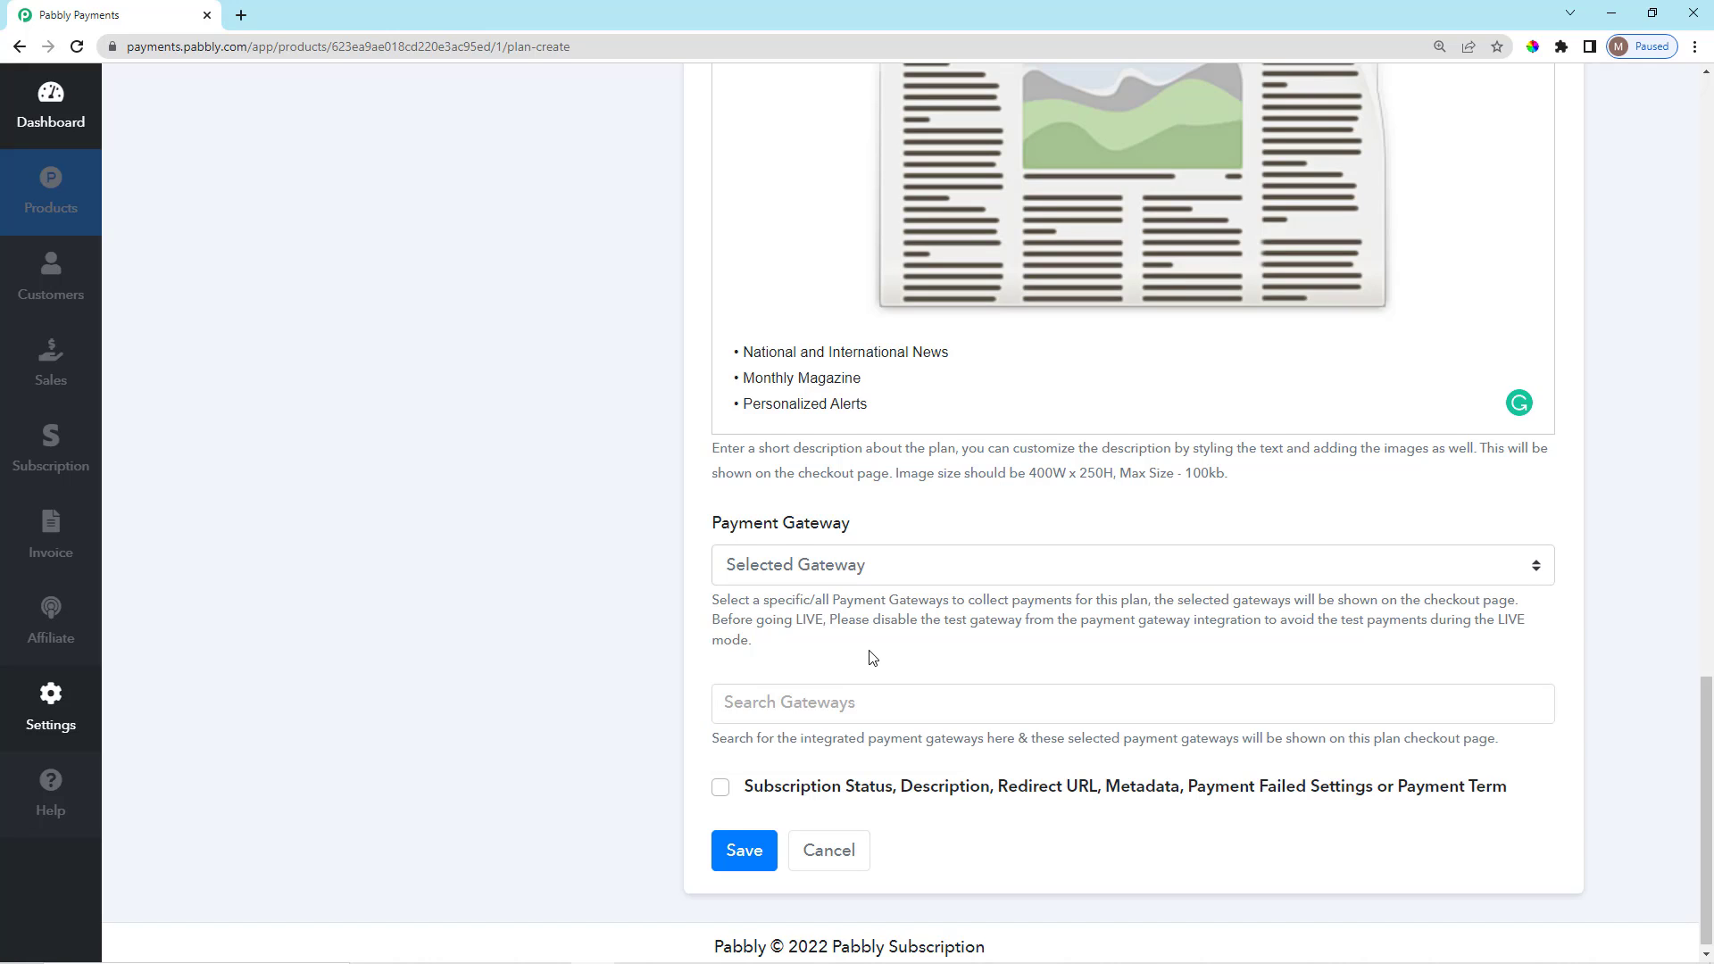
scroll(877, 703, "down", 1)
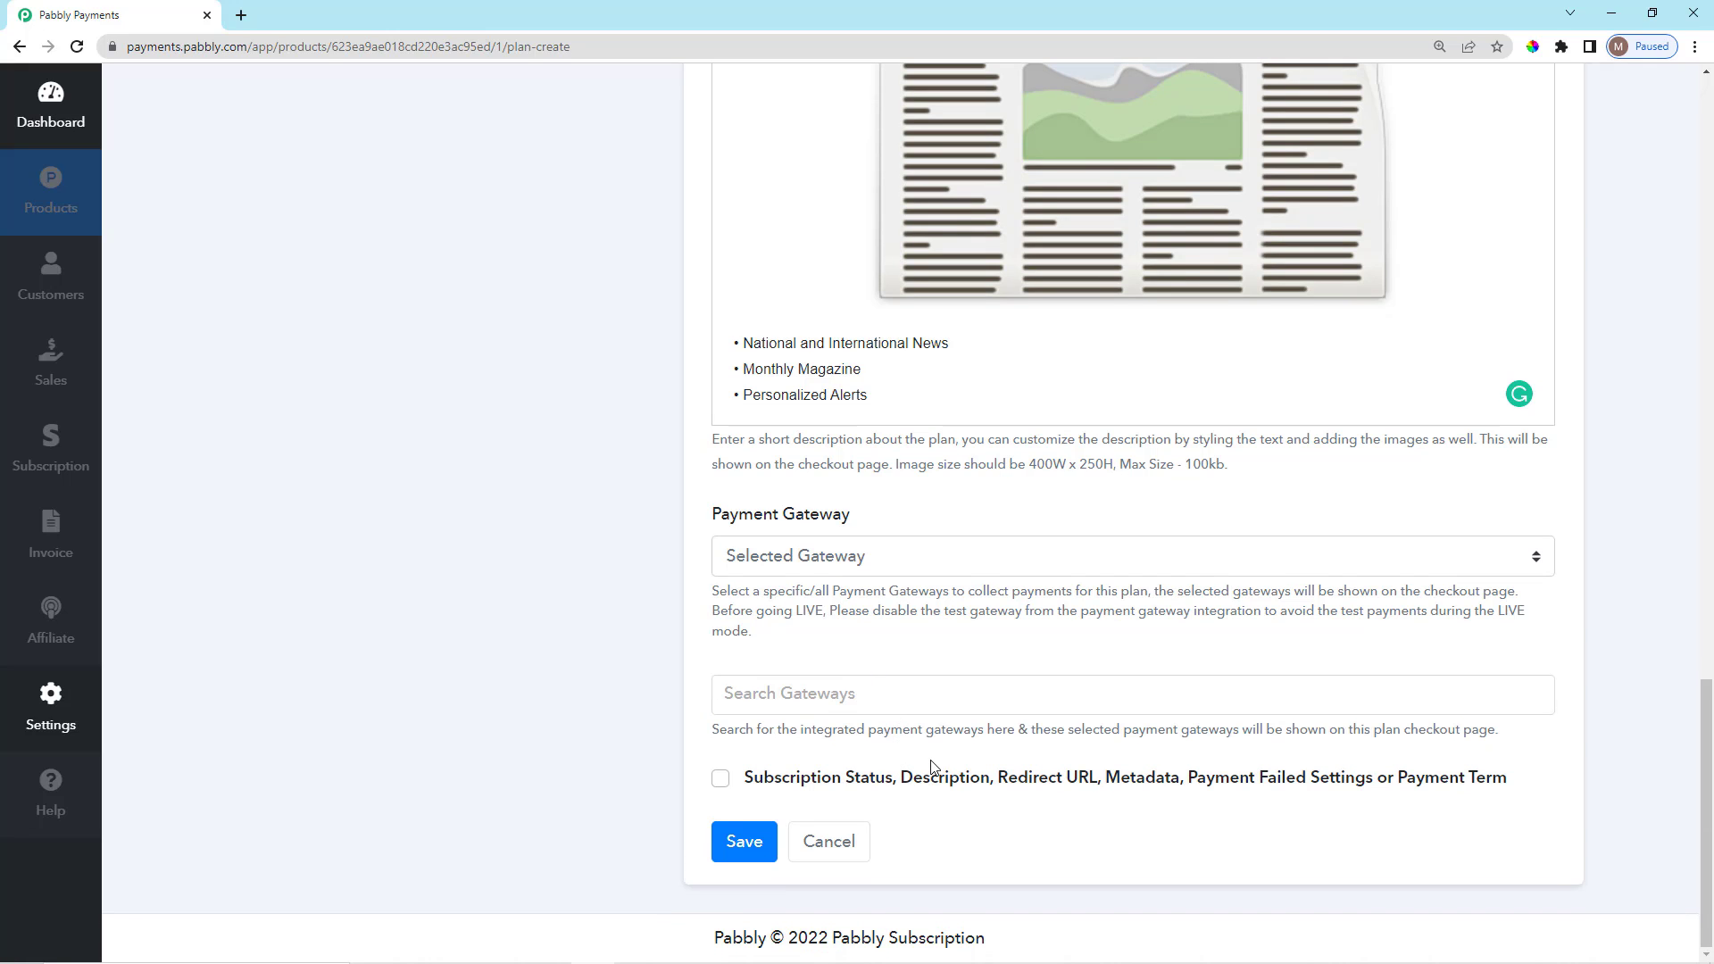
left_click_drag(857, 733, 997, 734)
left_click(875, 749)
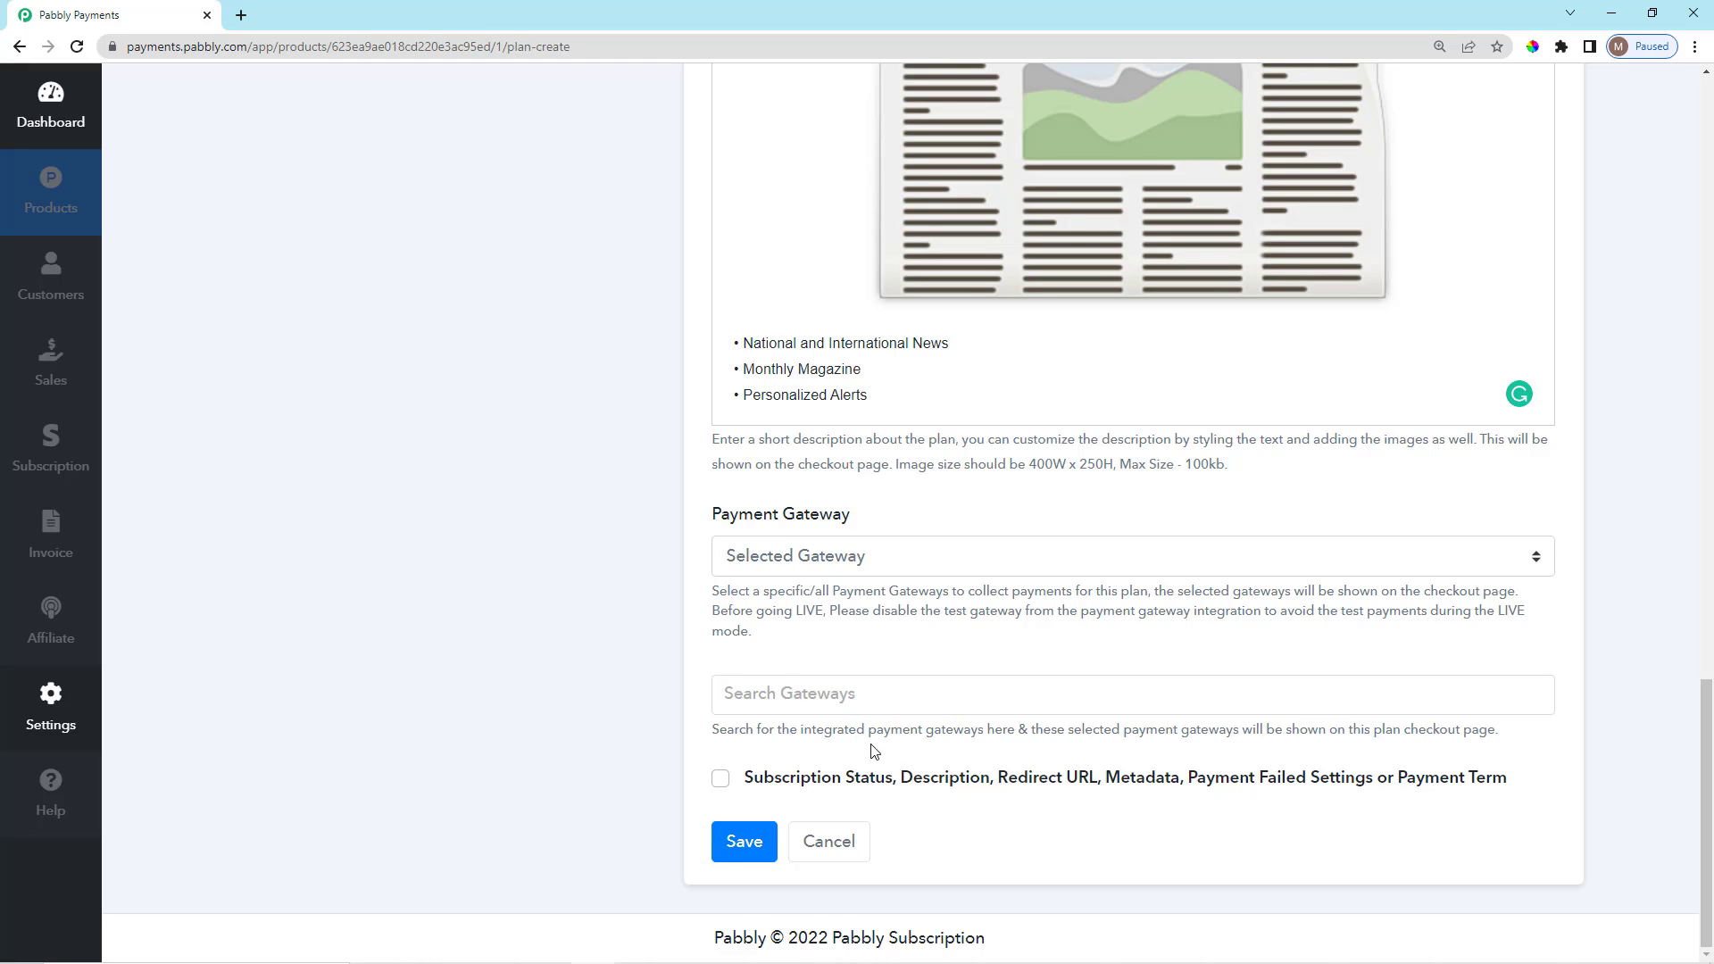
left_click(859, 564)
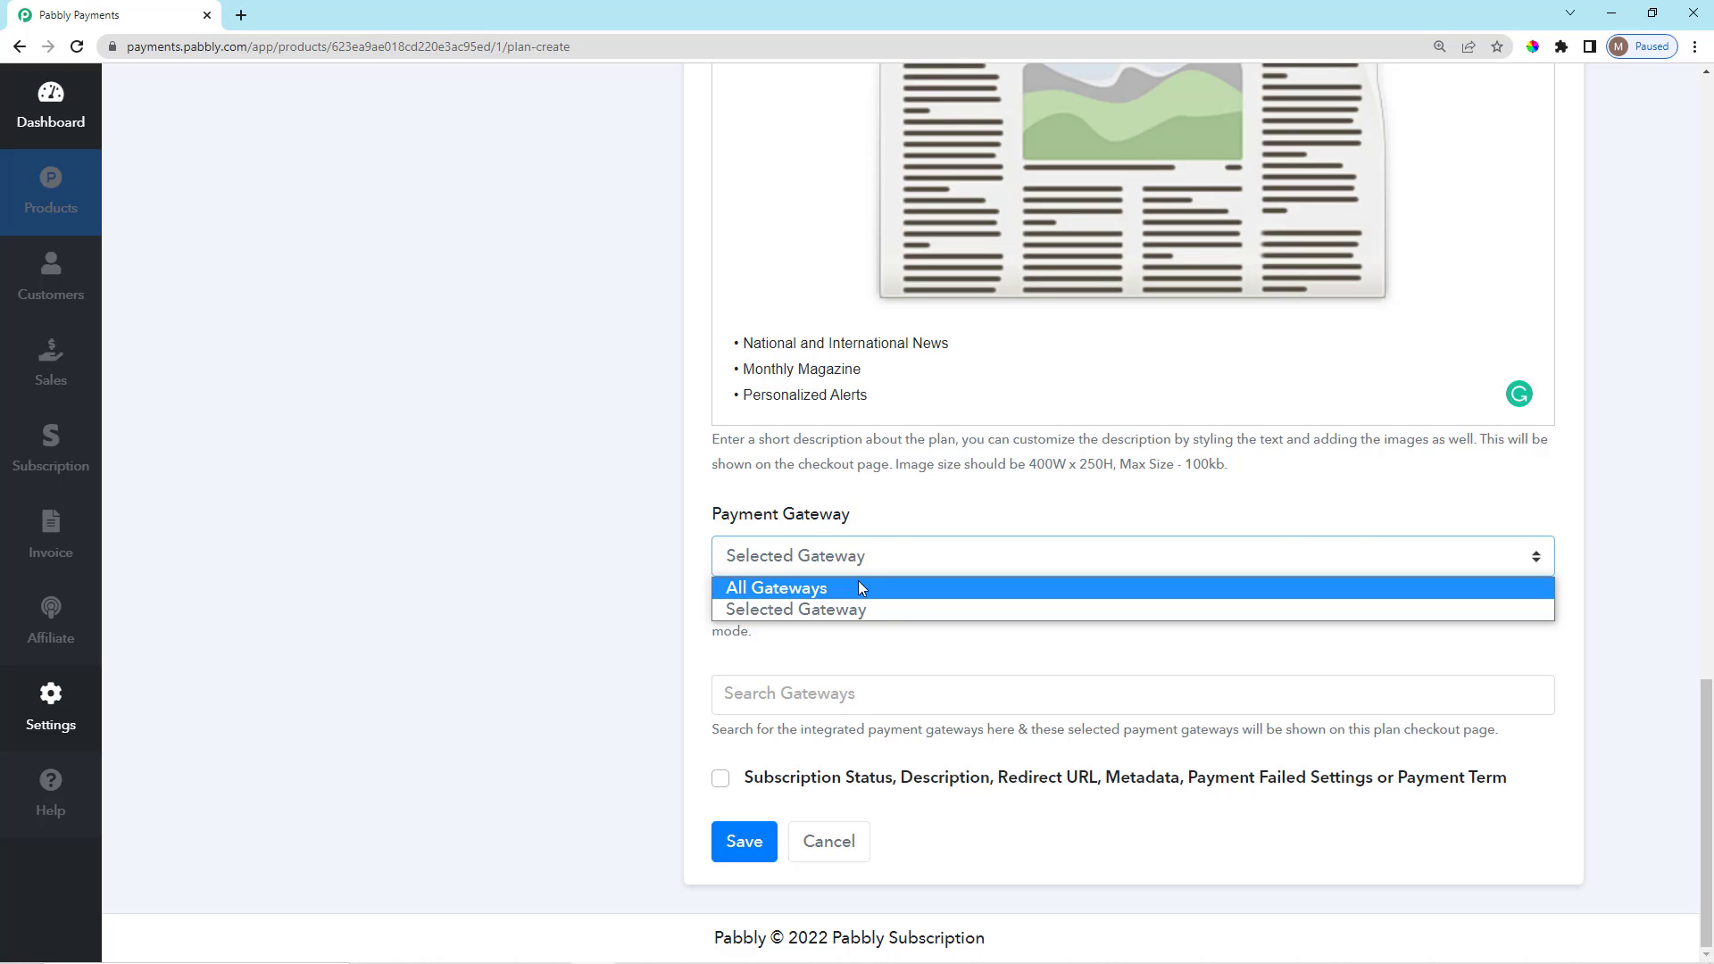
left_click(859, 587)
scroll(892, 593, "up", 4)
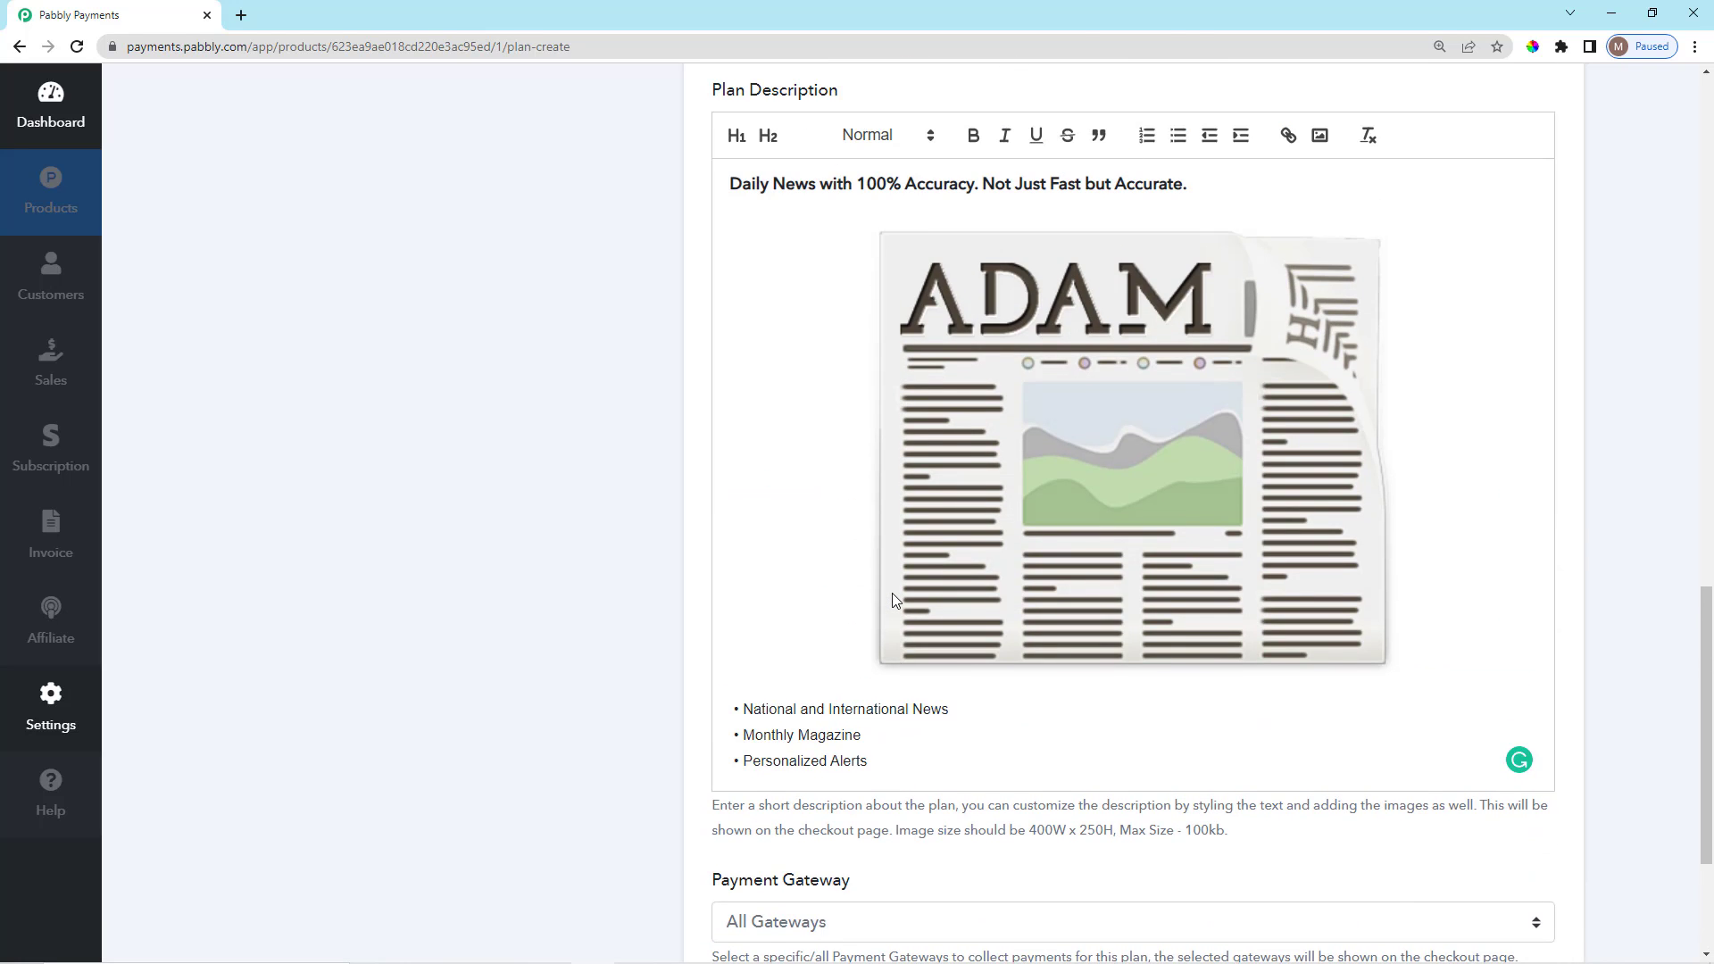
scroll(892, 592, "up", 15)
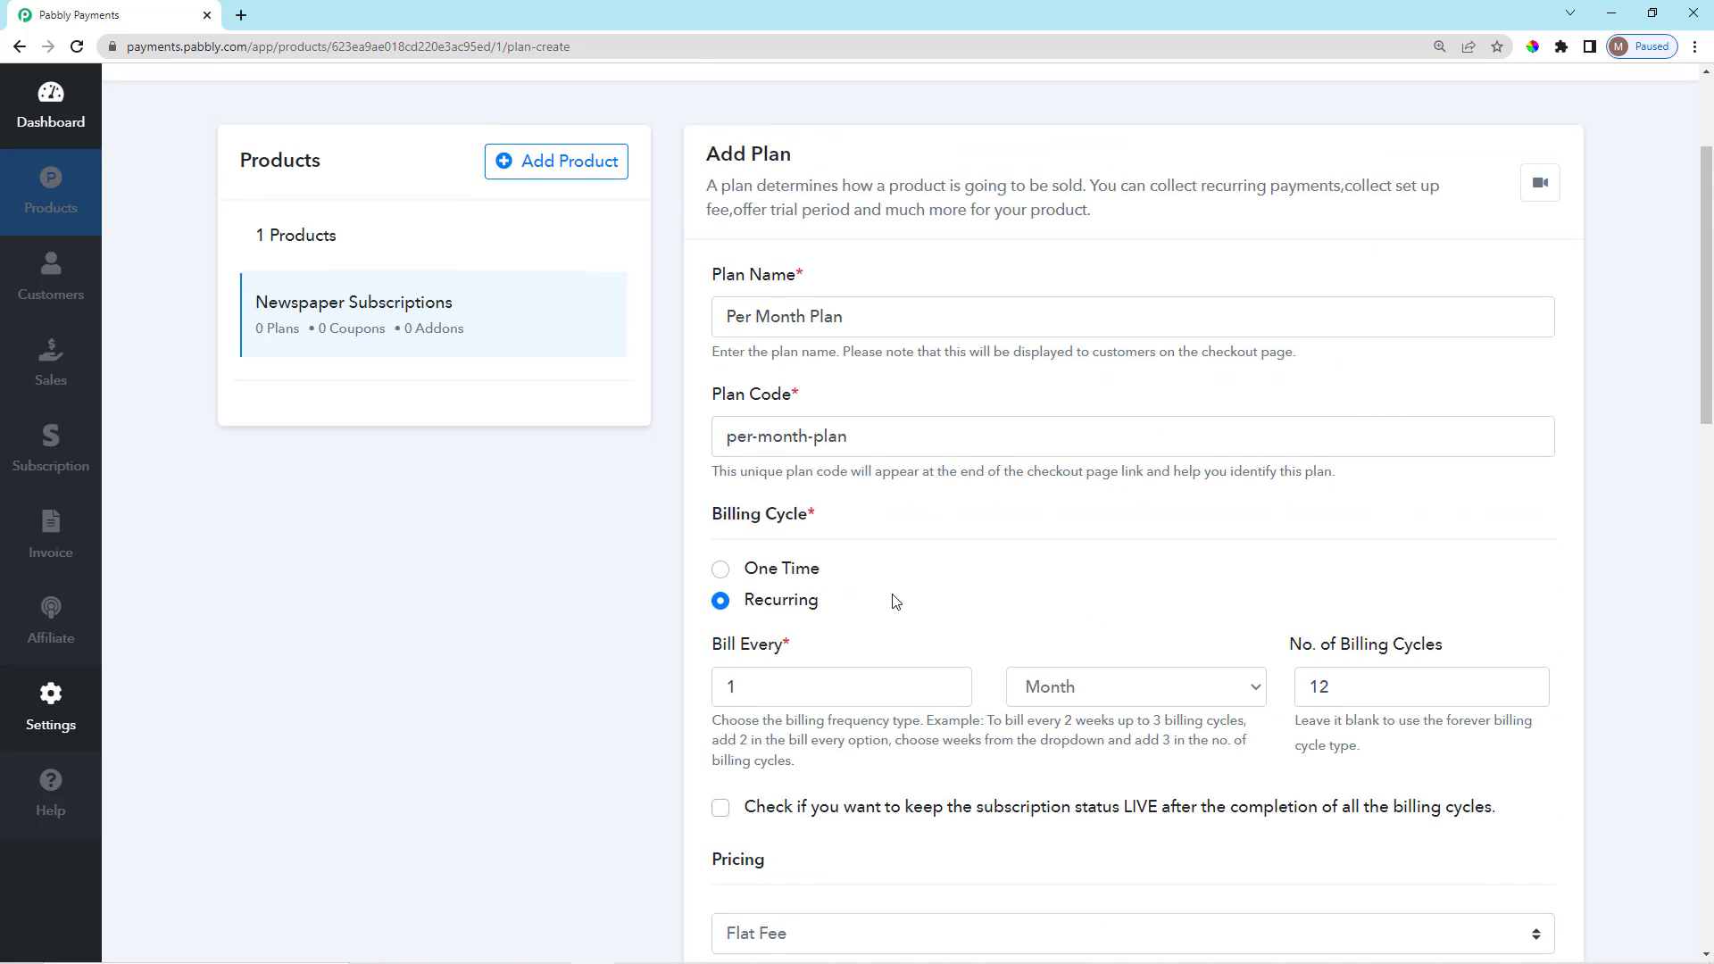
scroll(895, 601, "down", 20)
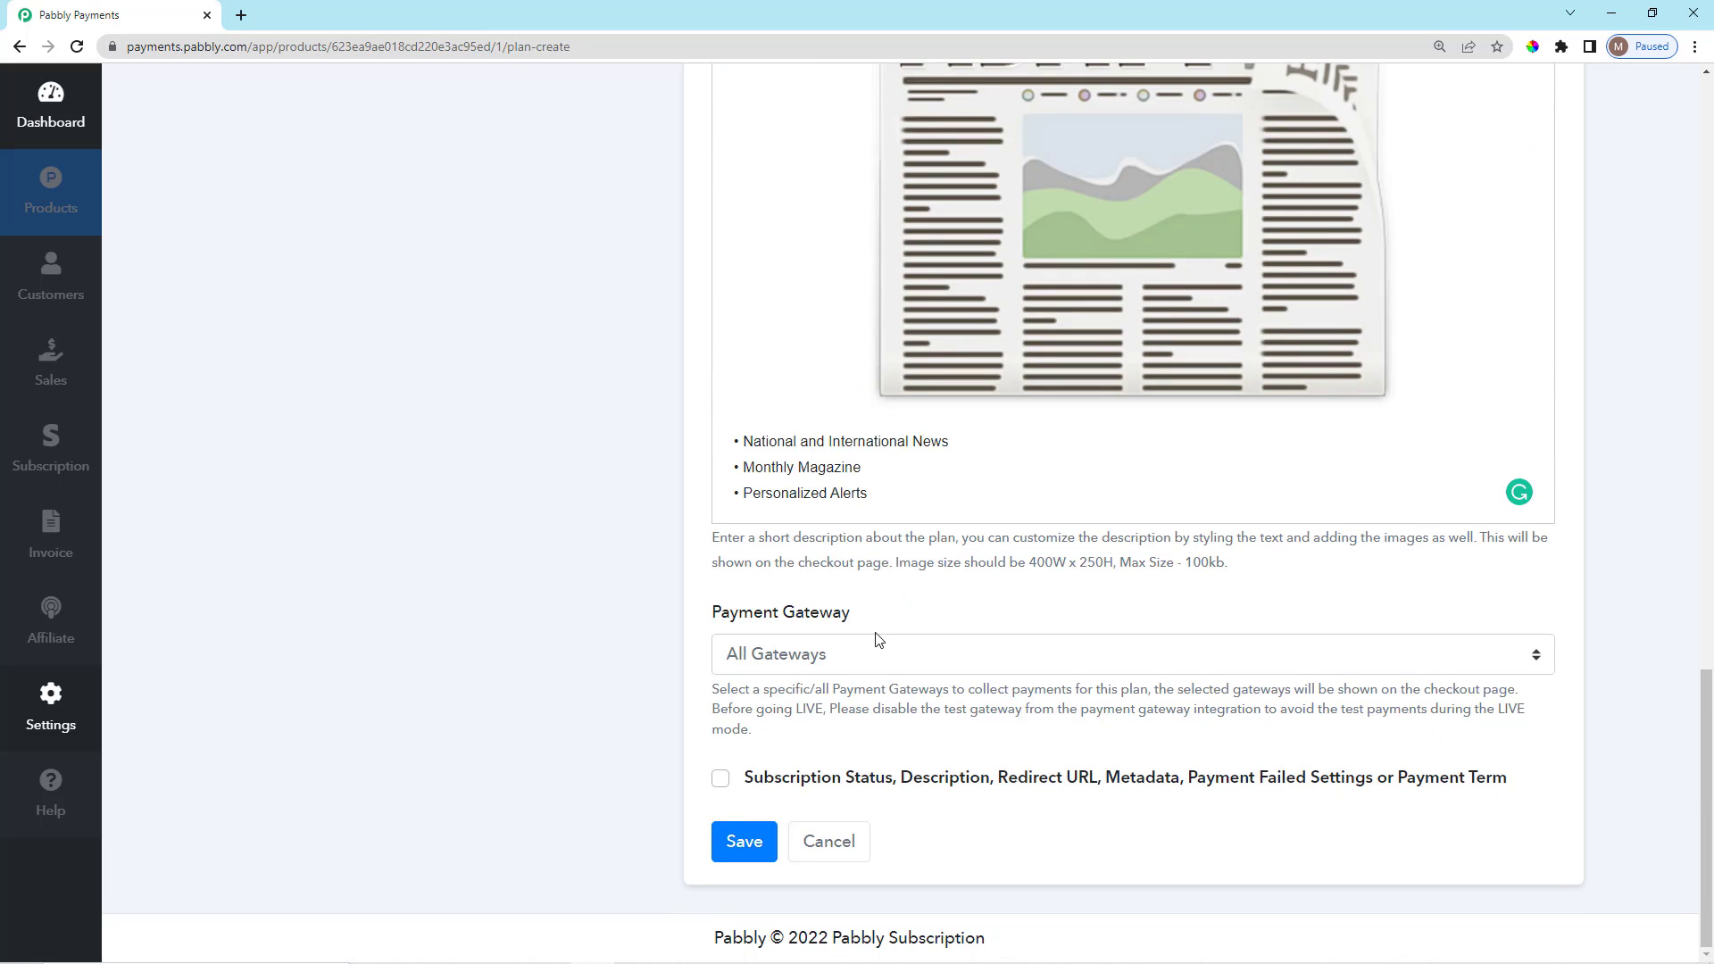
left_click(720, 779)
scroll(881, 702, "down", 1)
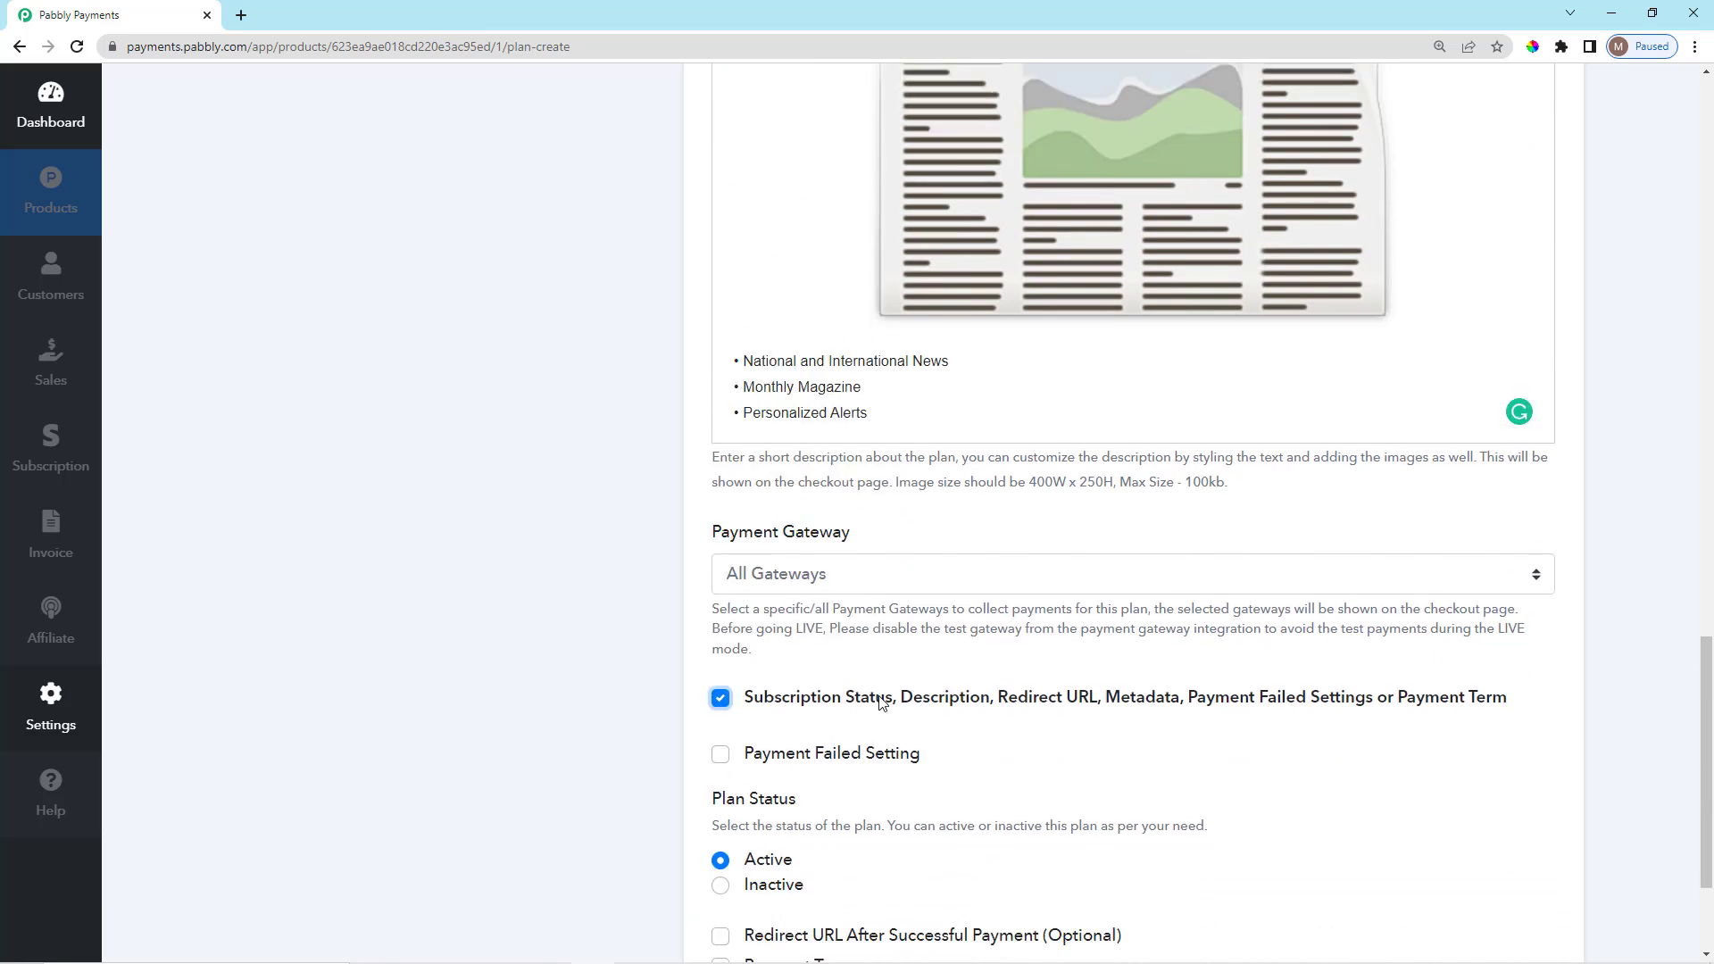
scroll(881, 702, "down", 3)
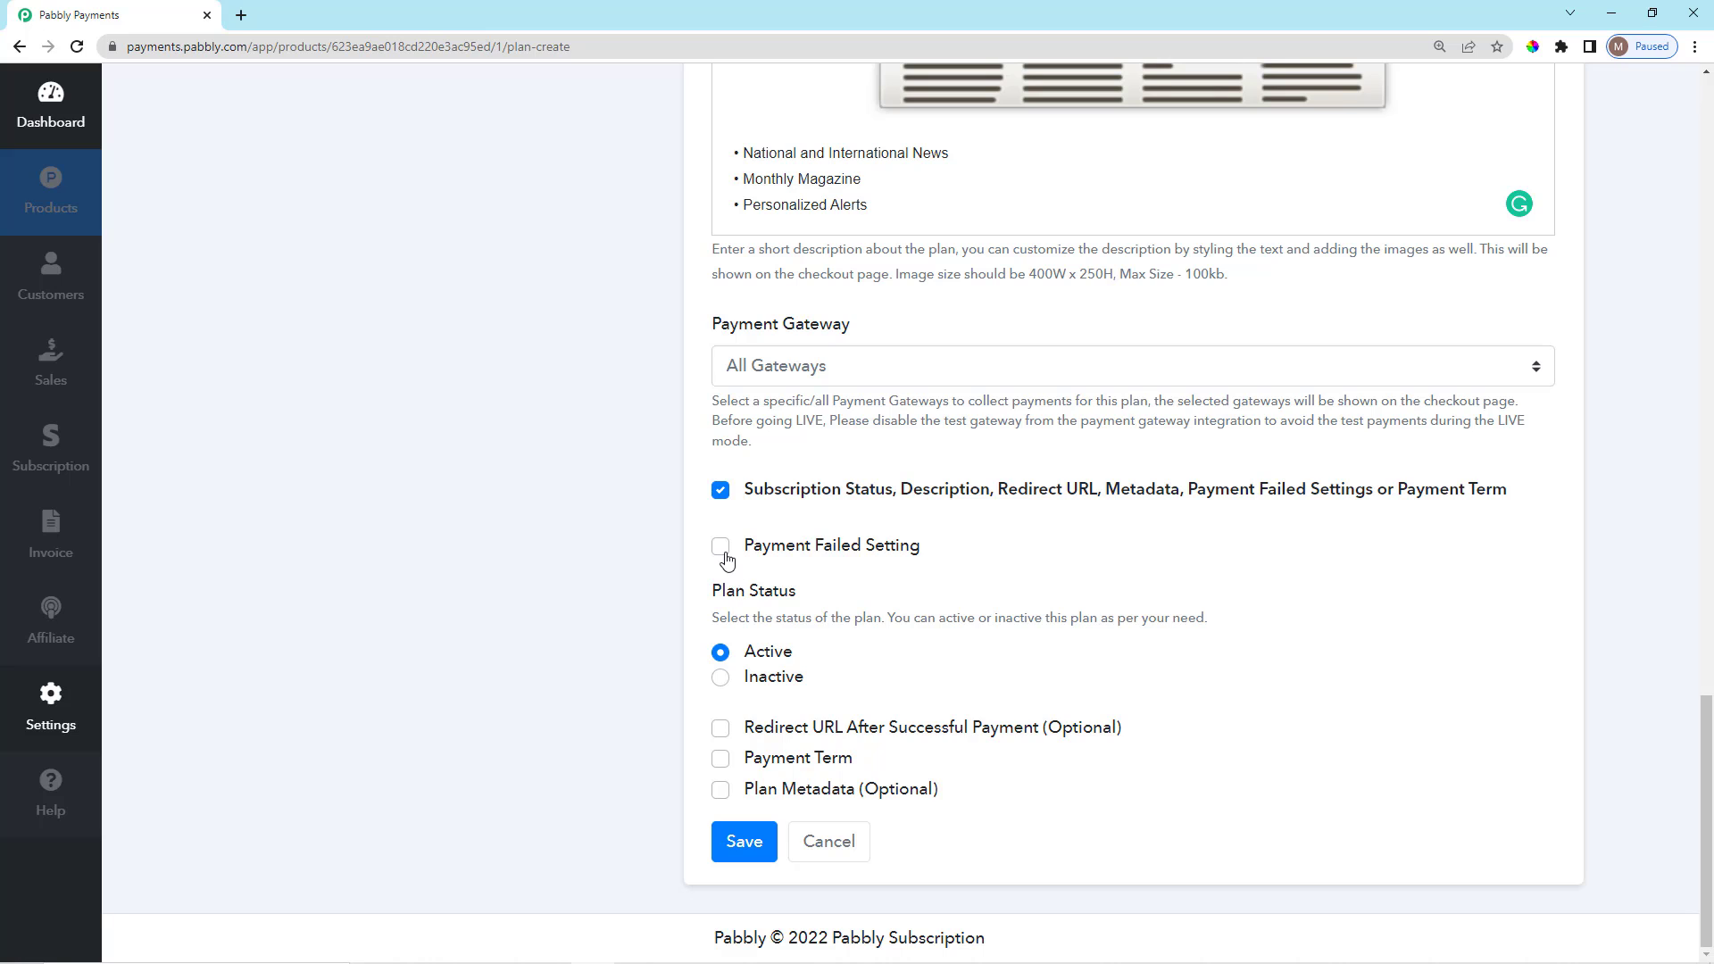
left_click(721, 548)
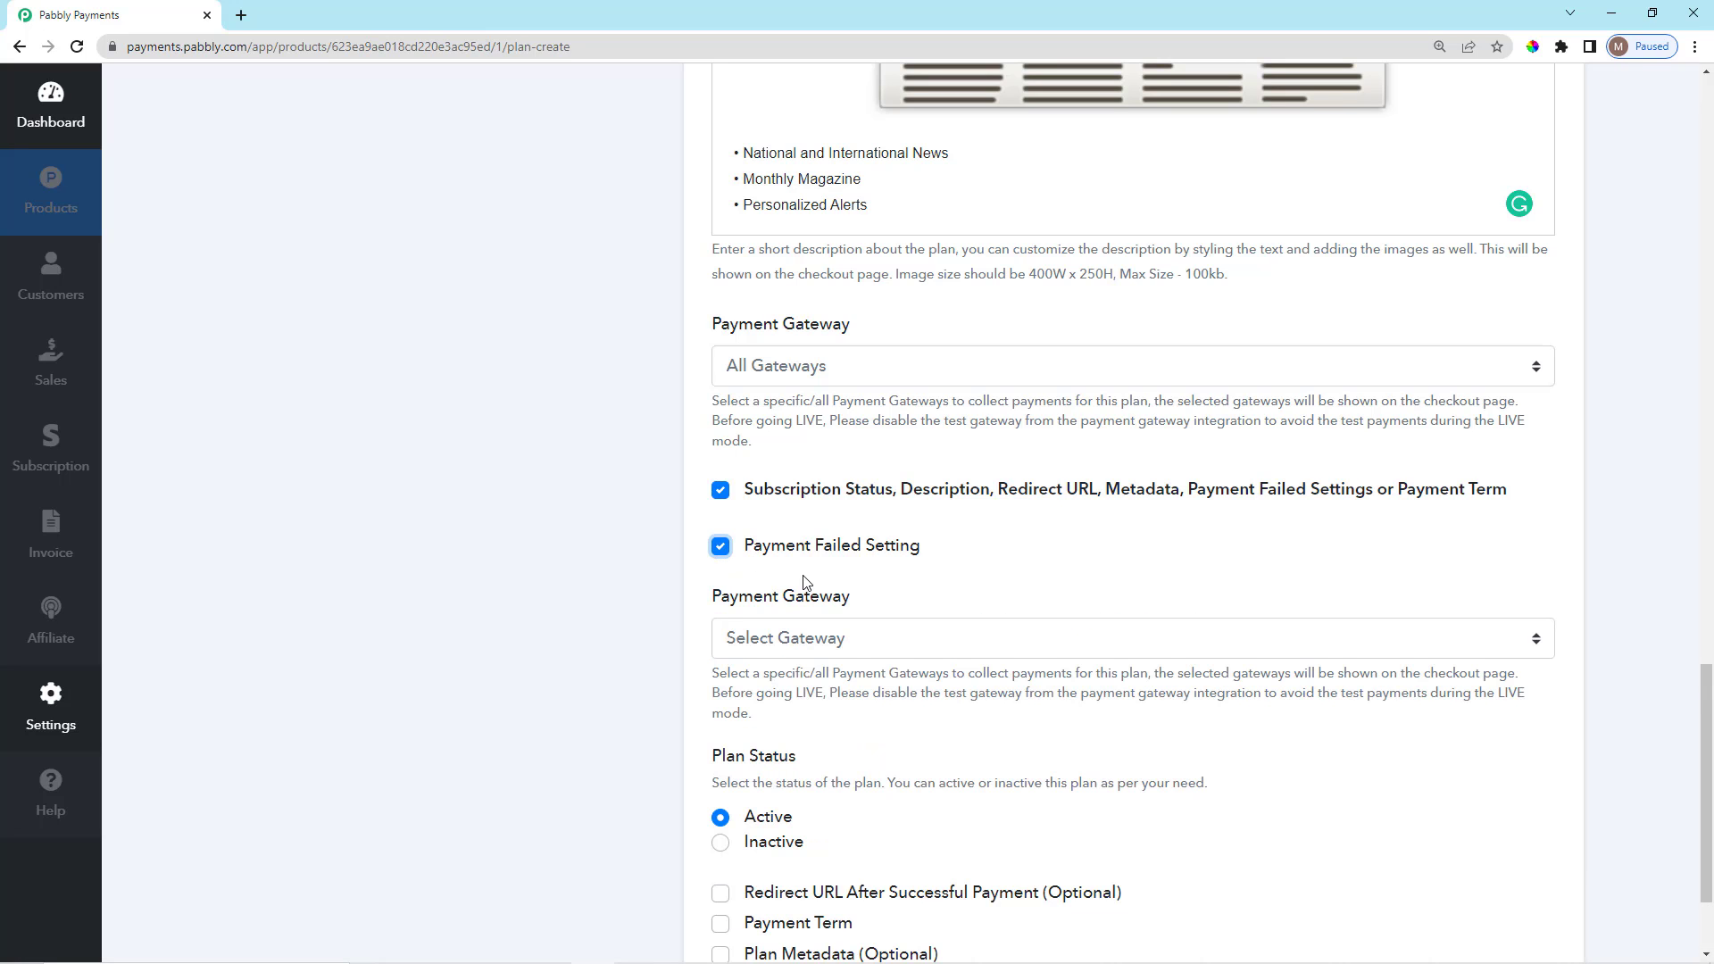
scroll(785, 580, "down", 2)
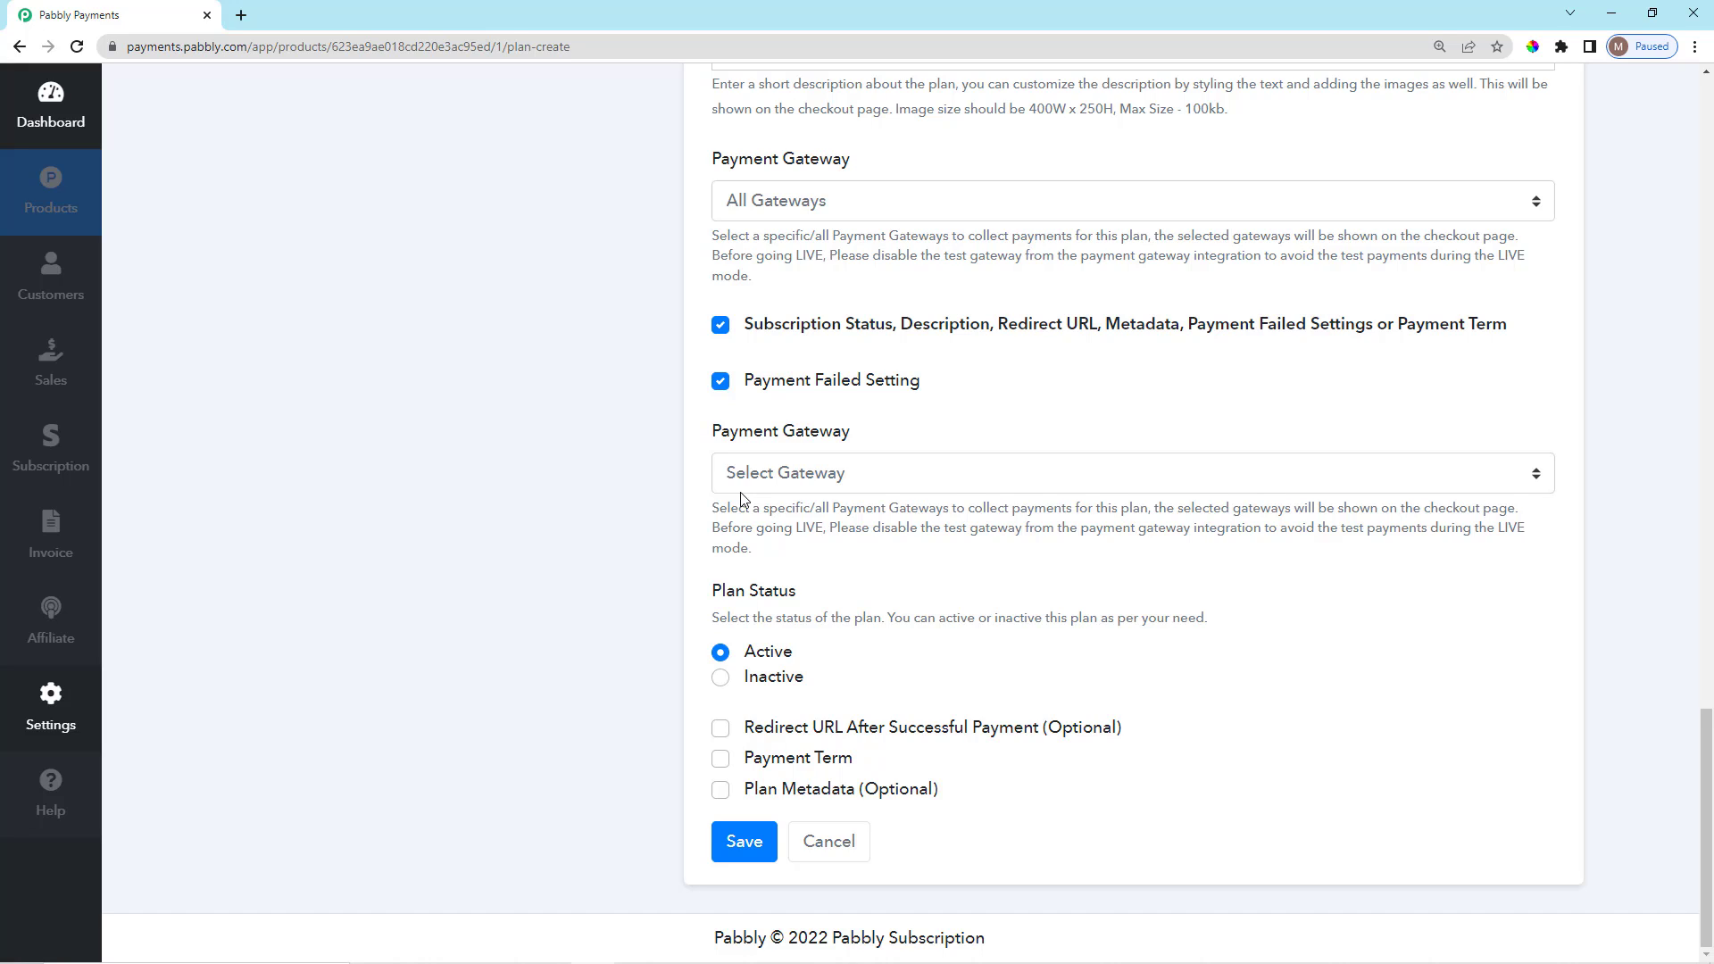
left_click(766, 478)
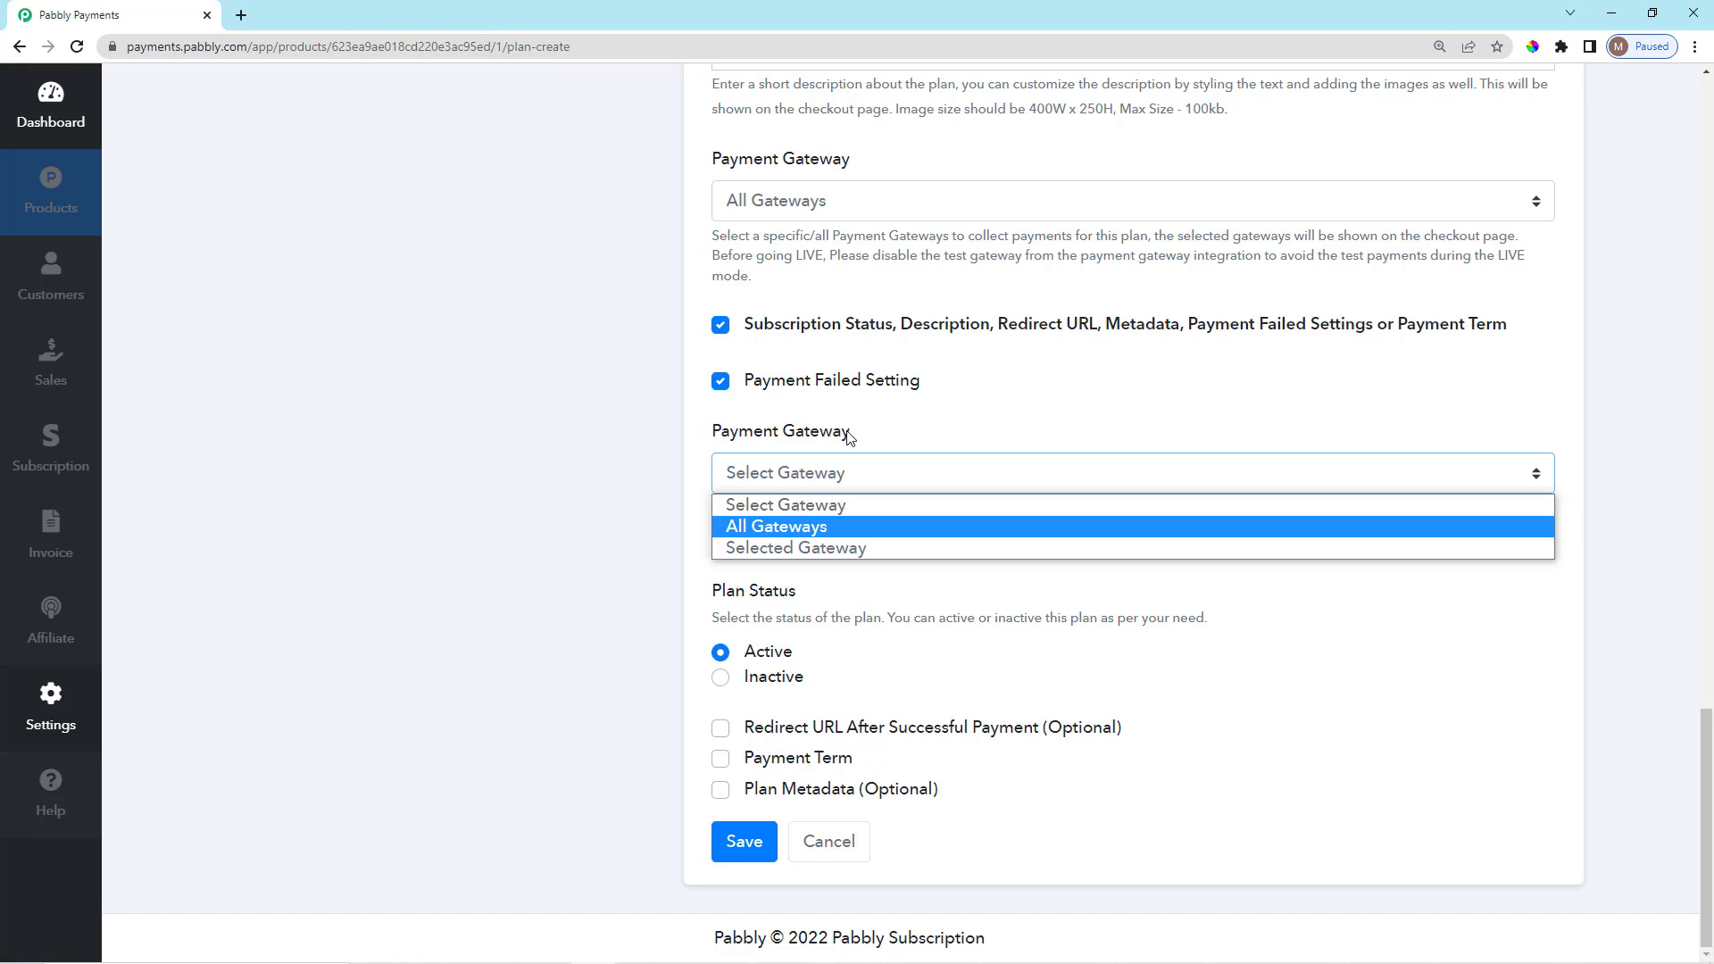
left_click(833, 478)
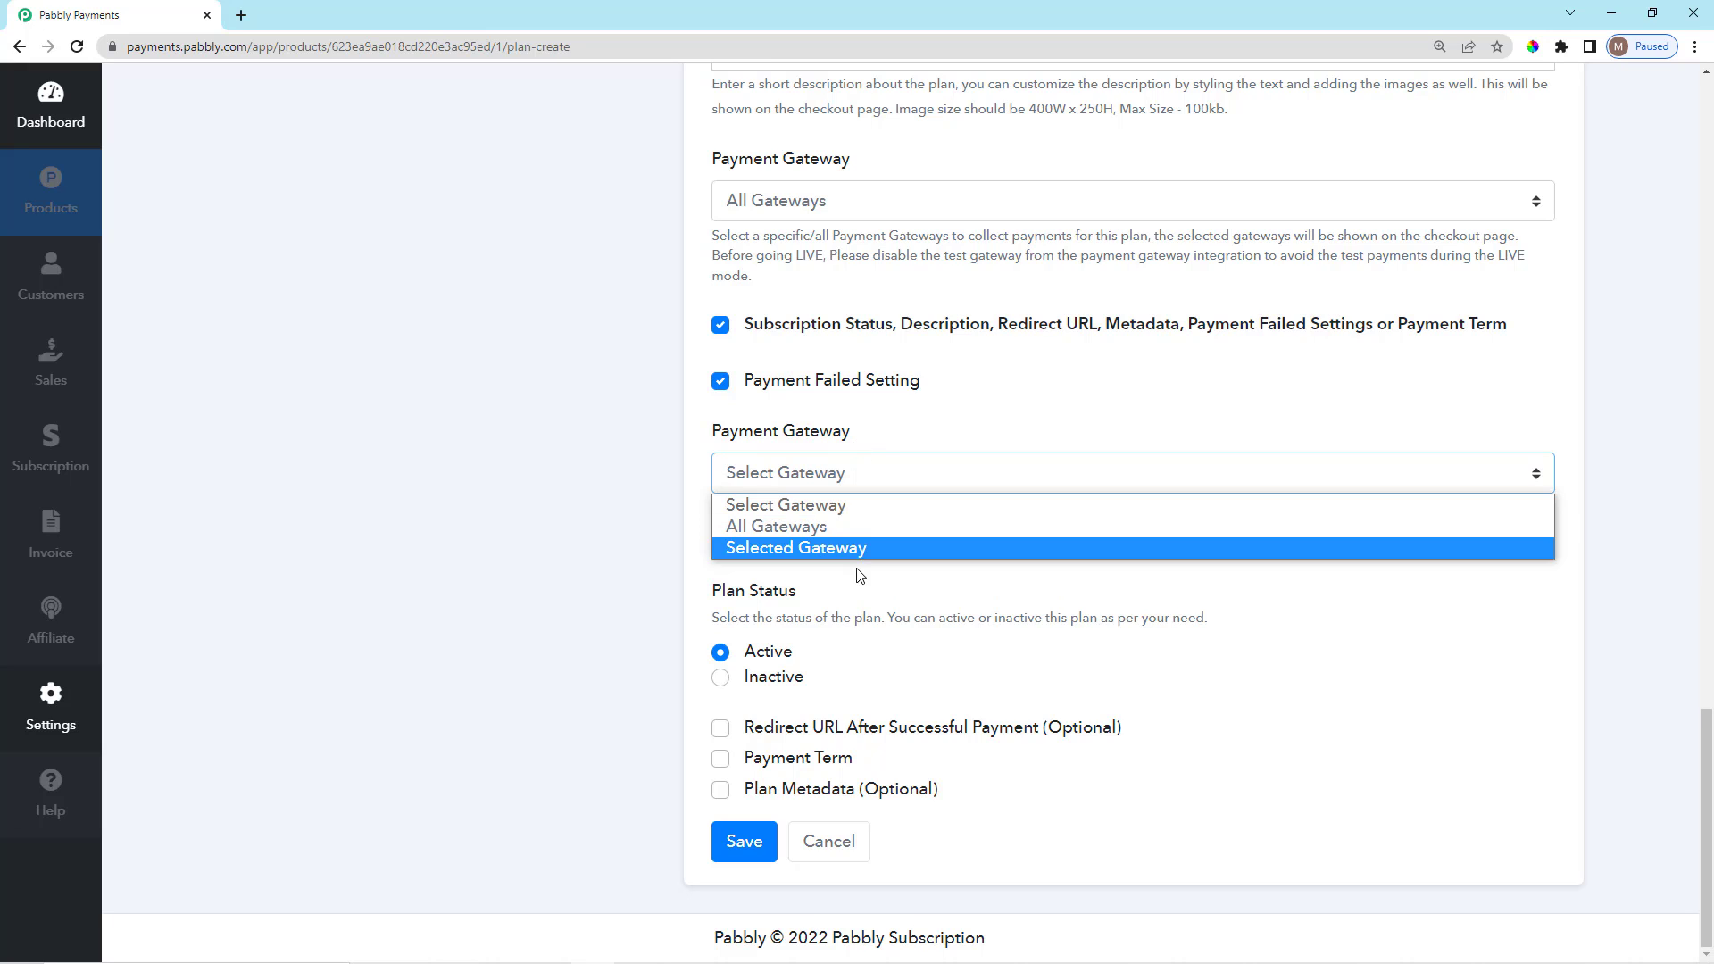
left_click(860, 526)
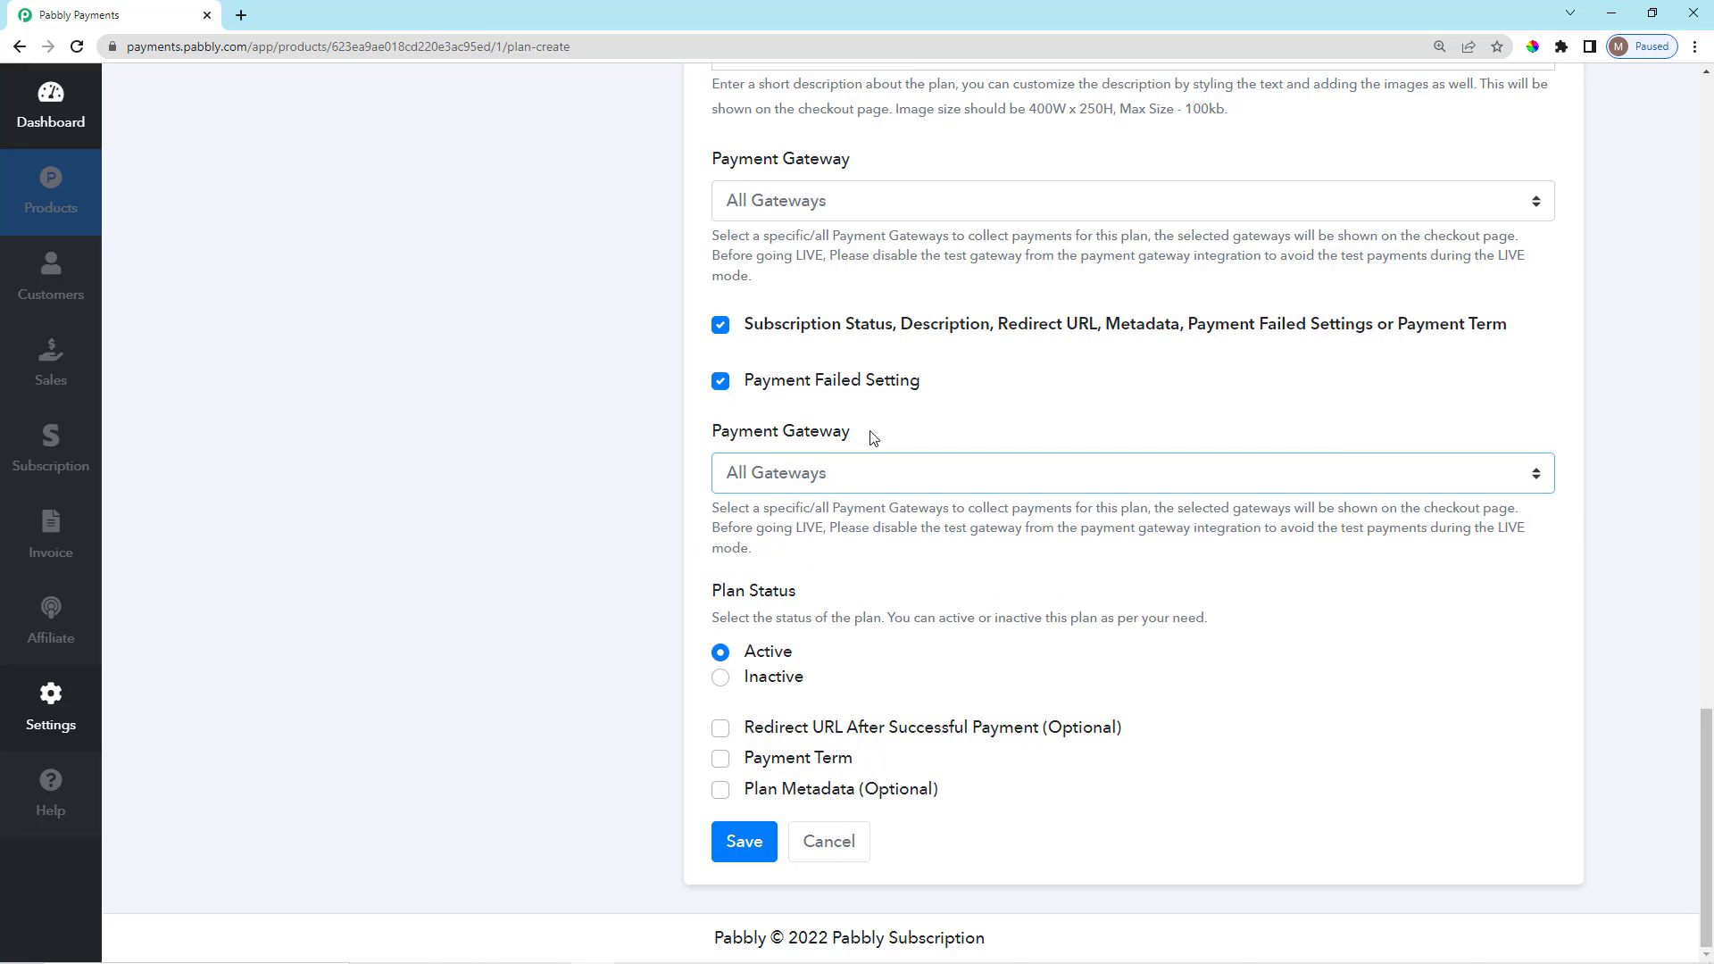
left_click(722, 383)
scroll(758, 720, "up", 2)
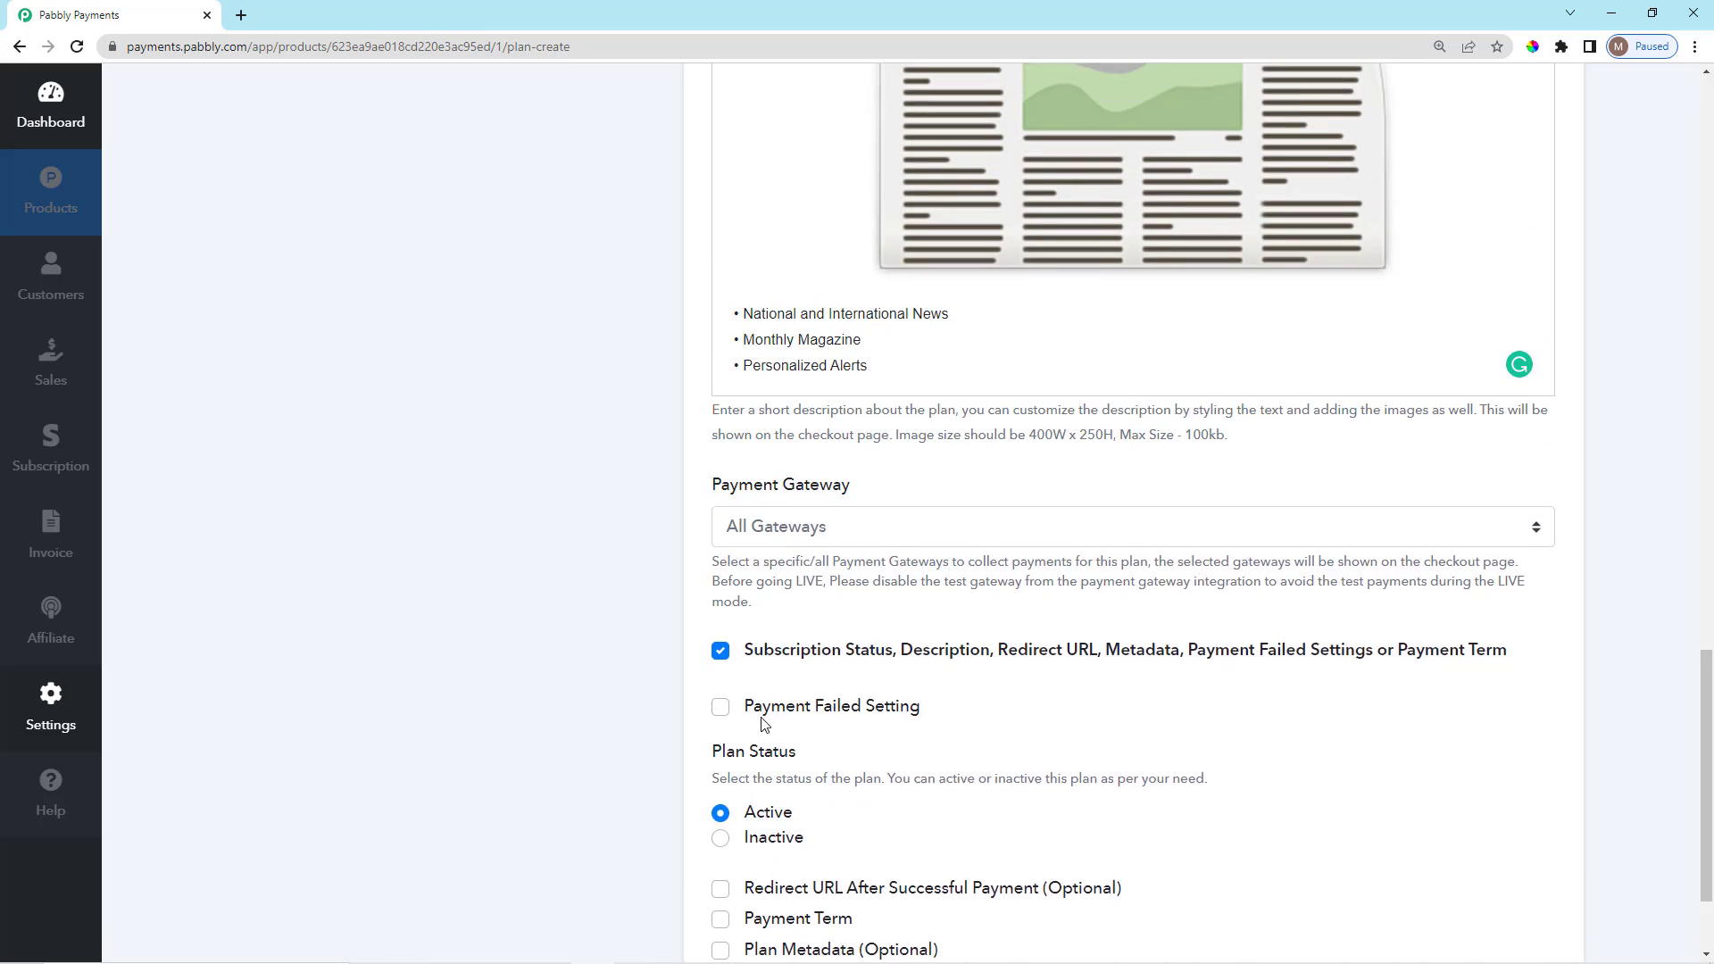
scroll(757, 731, "down", 2)
left_click_drag(715, 602, 770, 645)
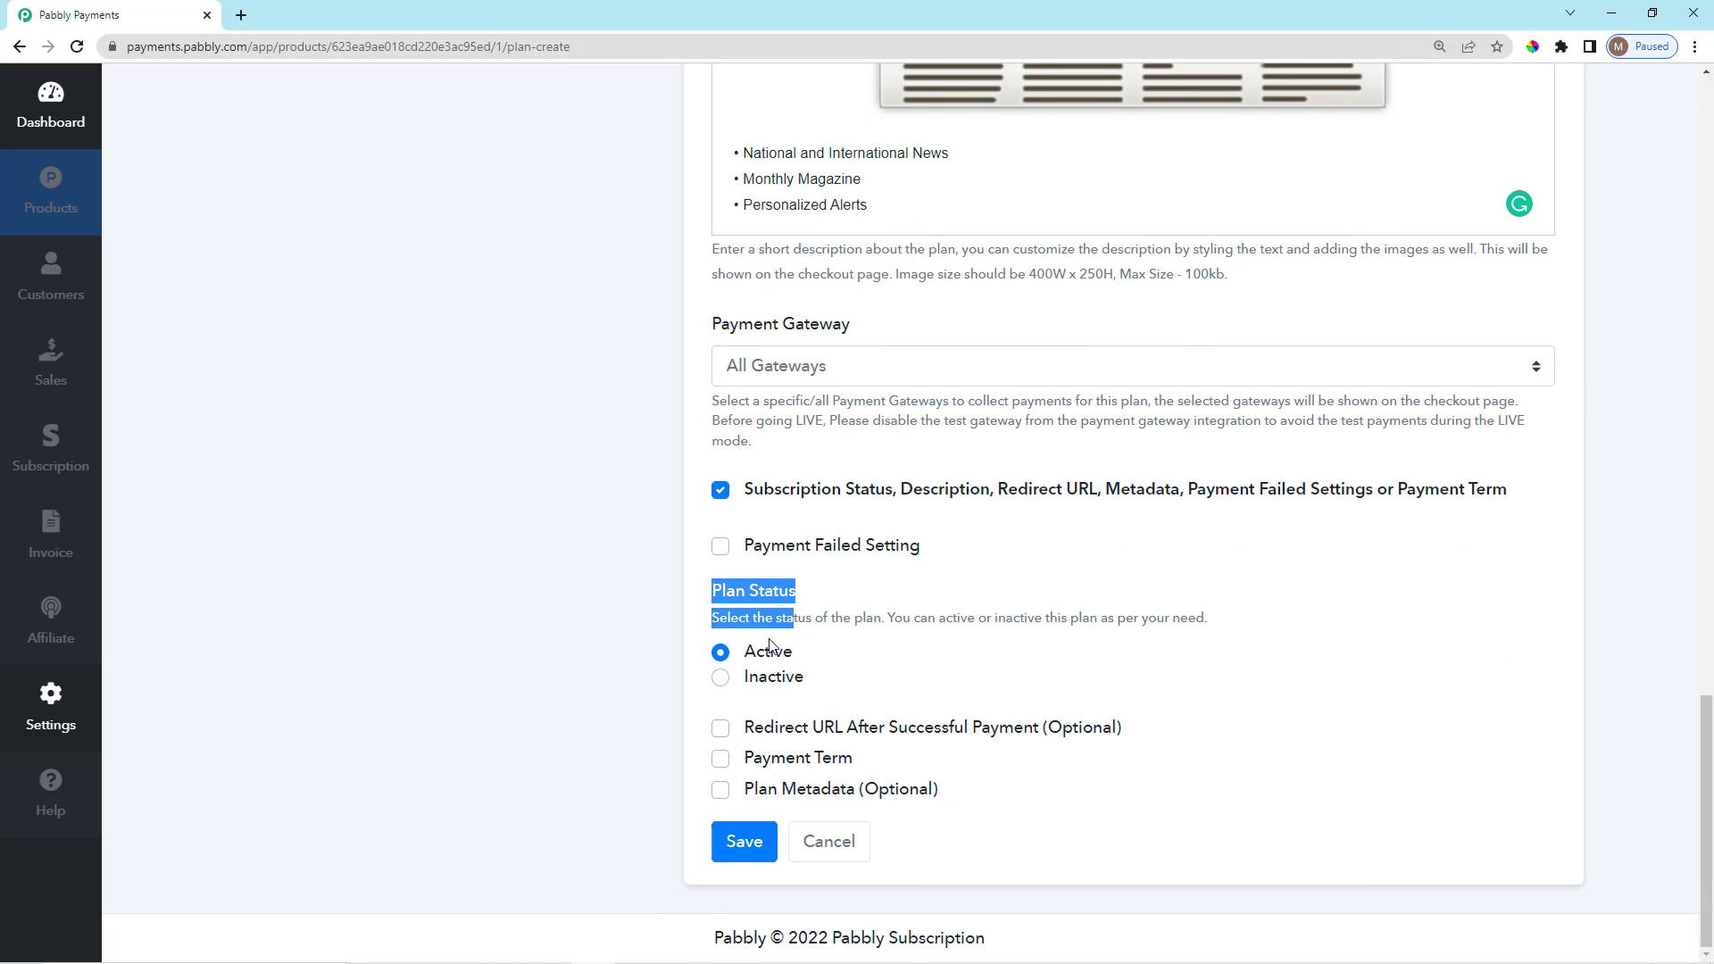
left_click(763, 636)
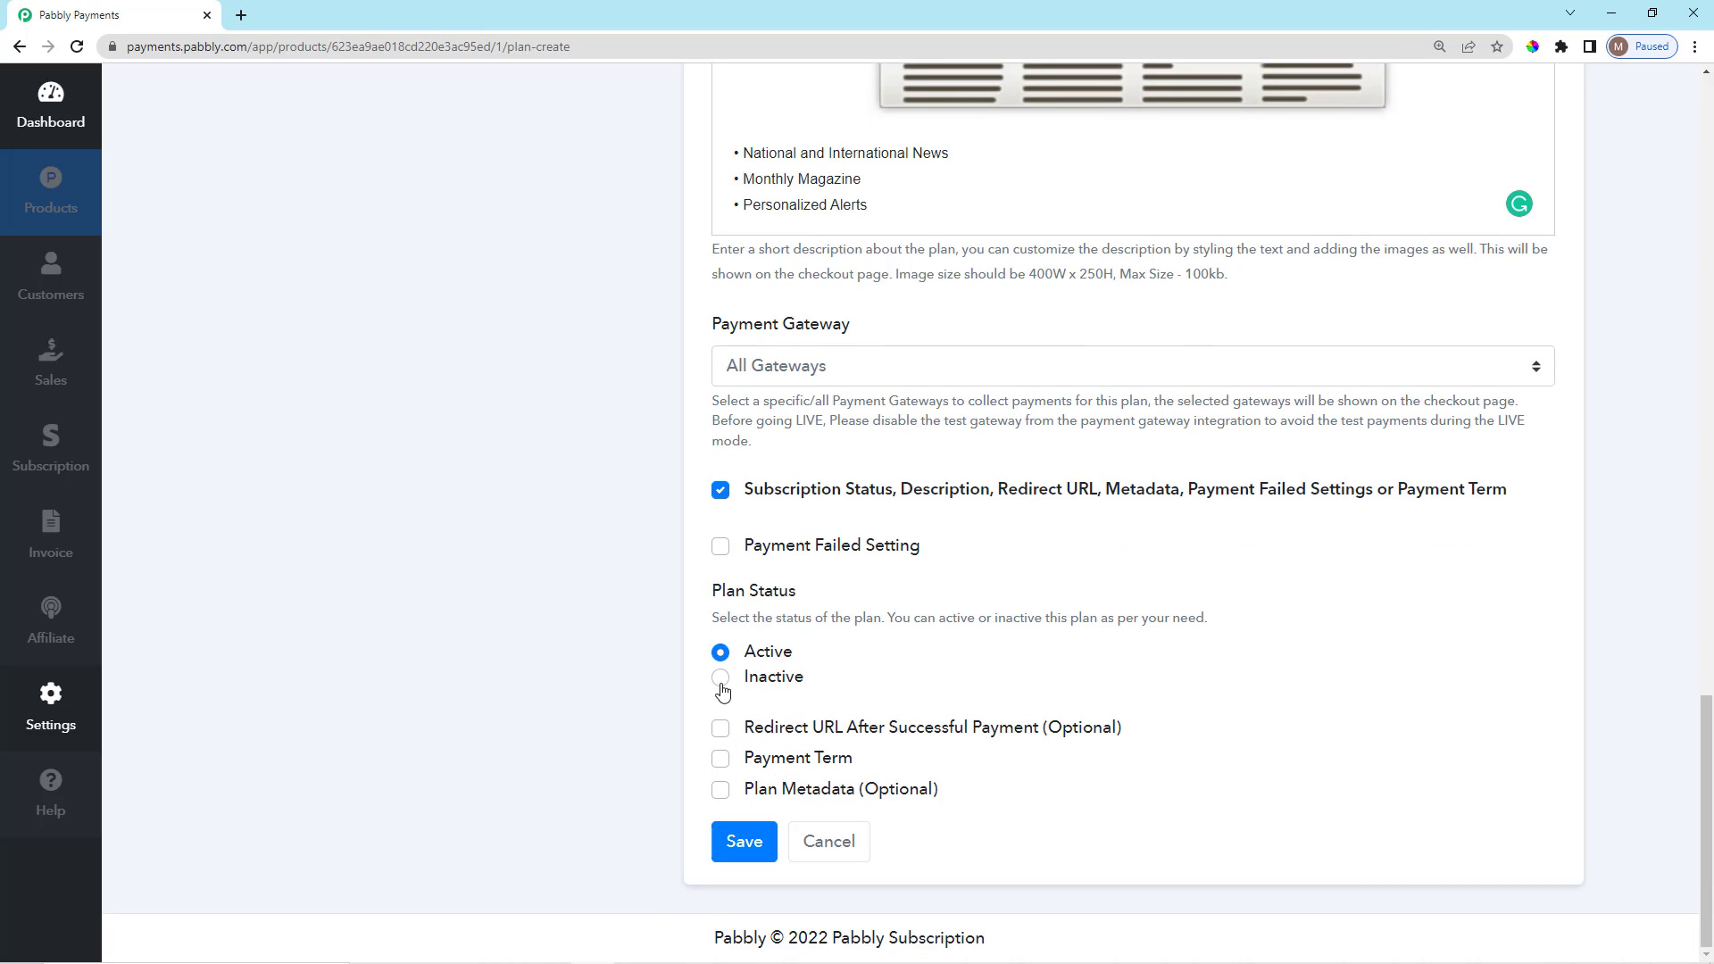
left_click(720, 676)
left_click(721, 656)
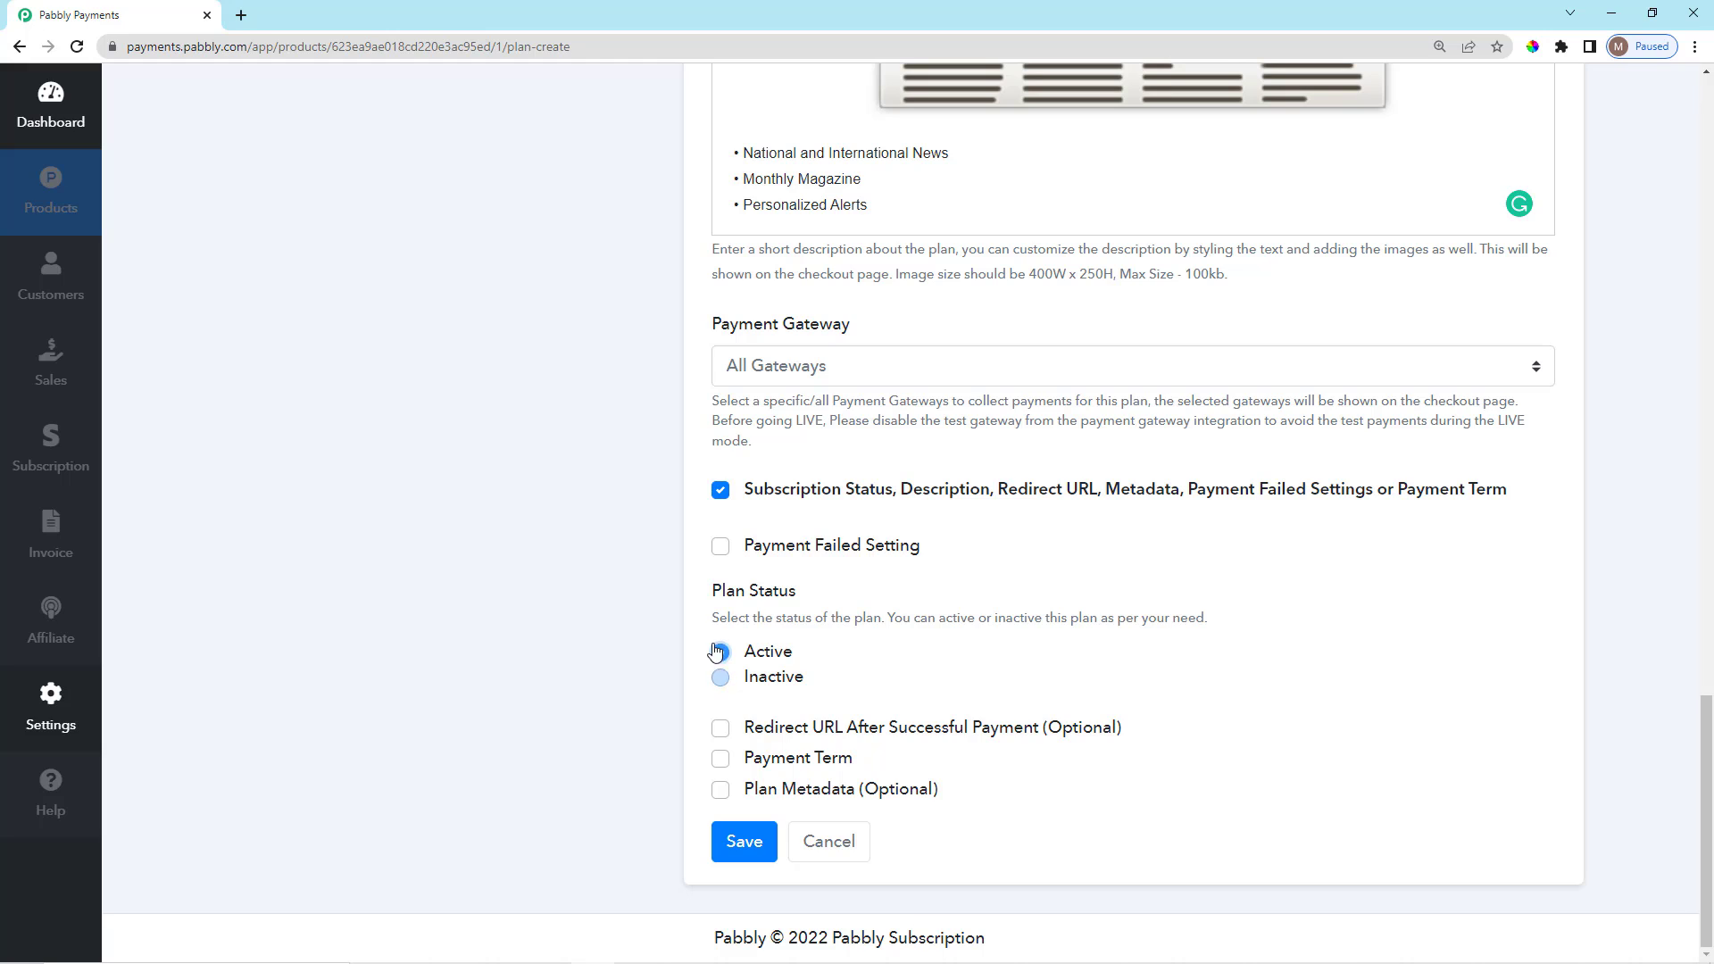
Turn the post-payment Redirect URL option on, then off again without entering a link.
left_click(719, 736)
scroll(803, 705, "down", 2)
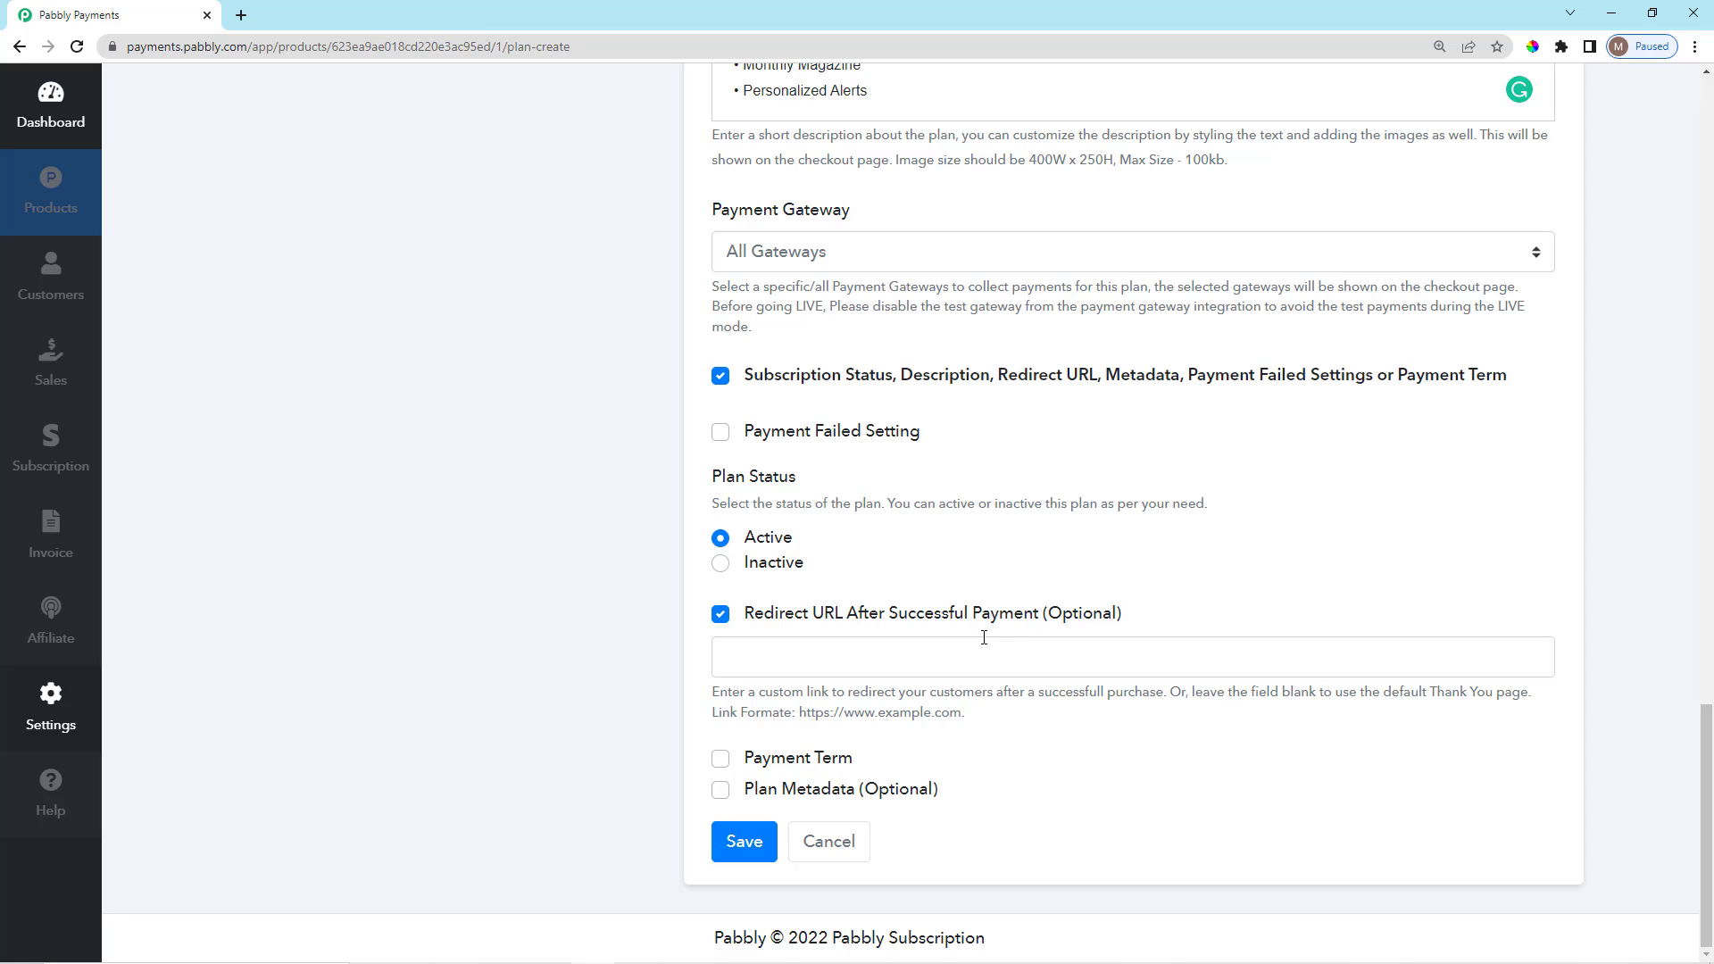
left_click(1041, 667)
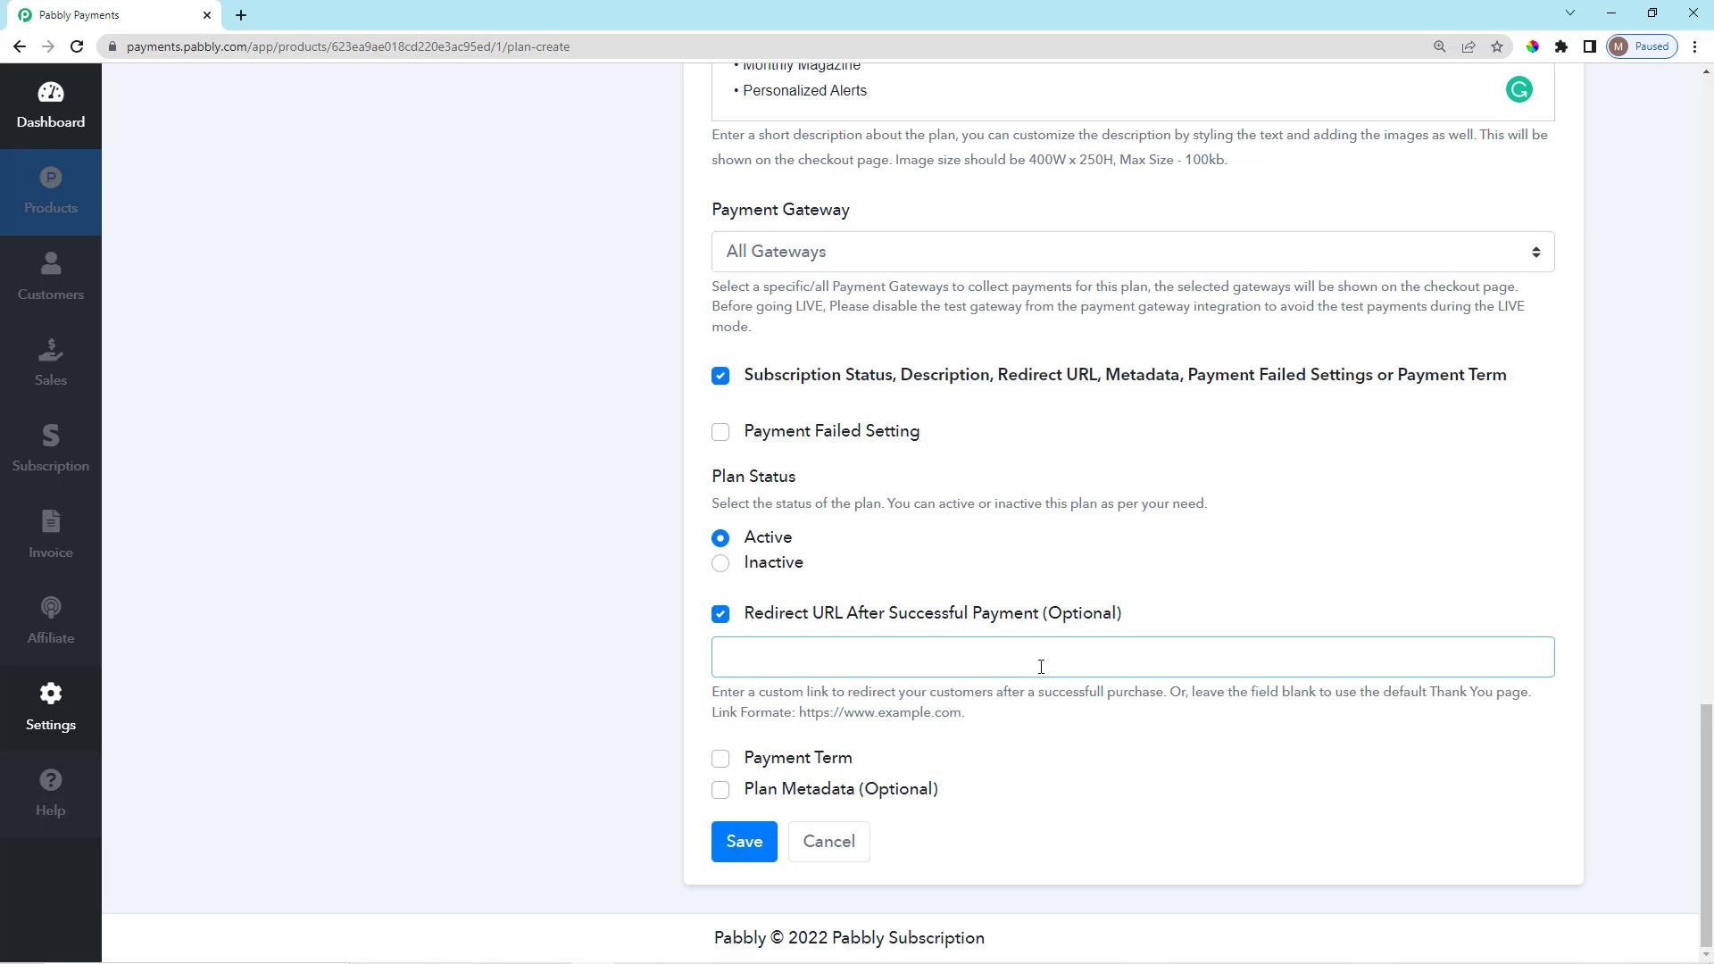
scroll(608, 383, "up", 20)
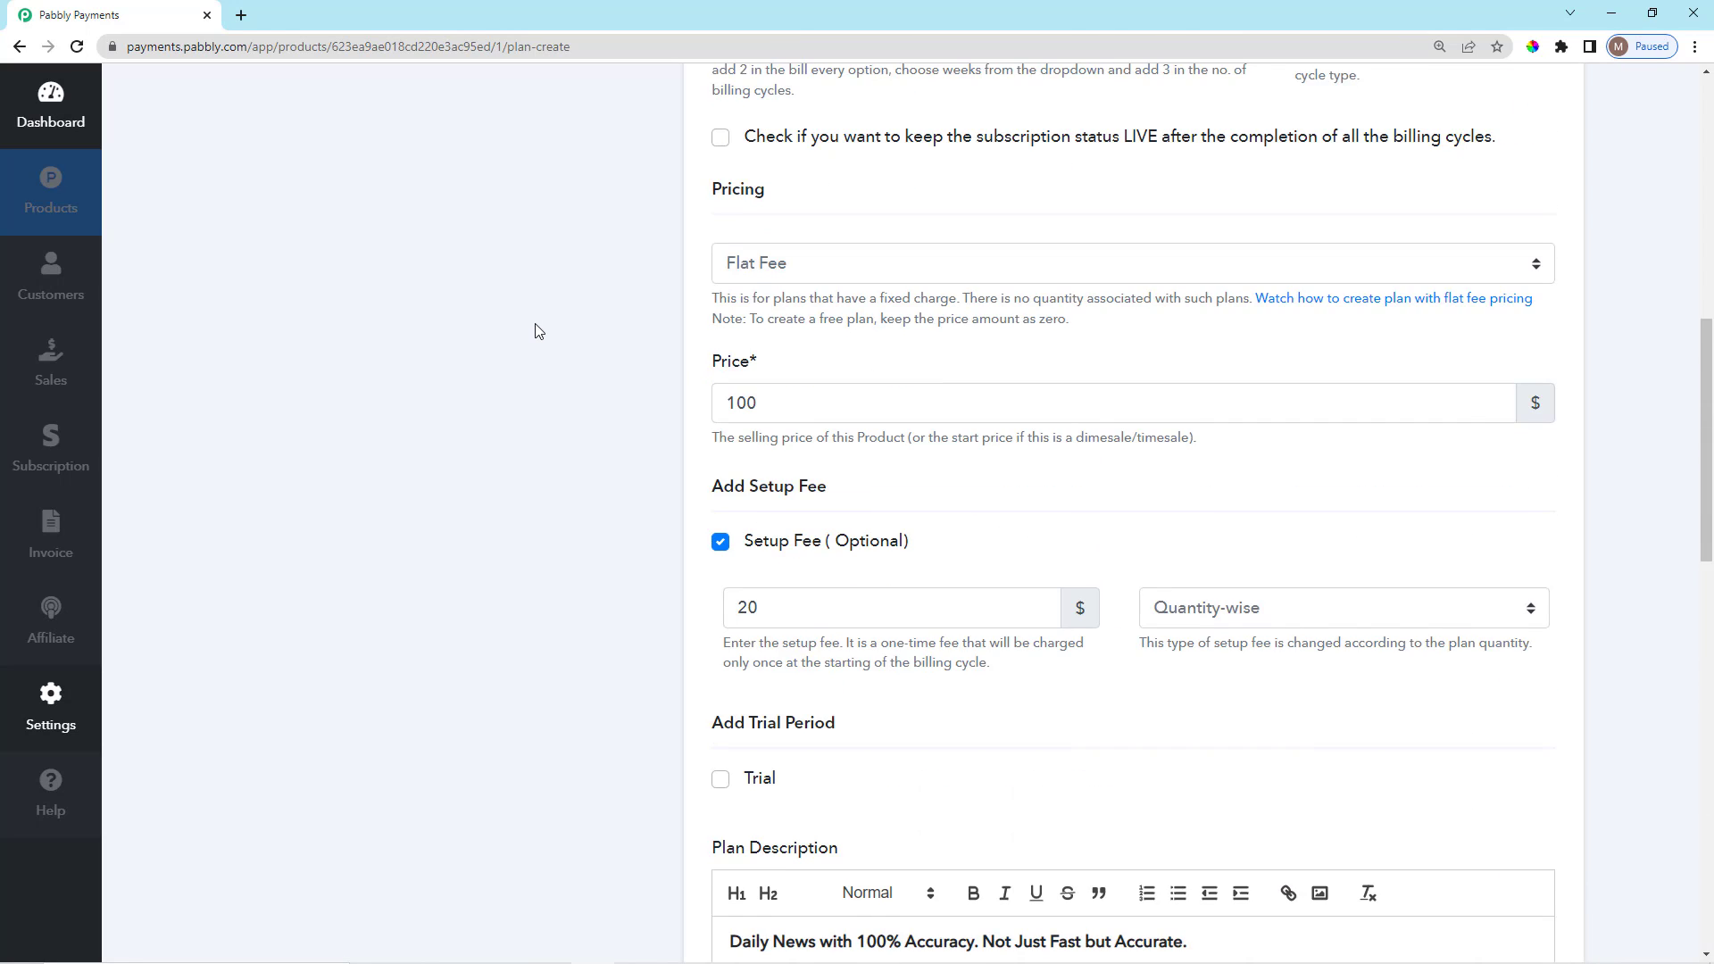
scroll(539, 325, "up", 2)
scroll(723, 464, "down", 15)
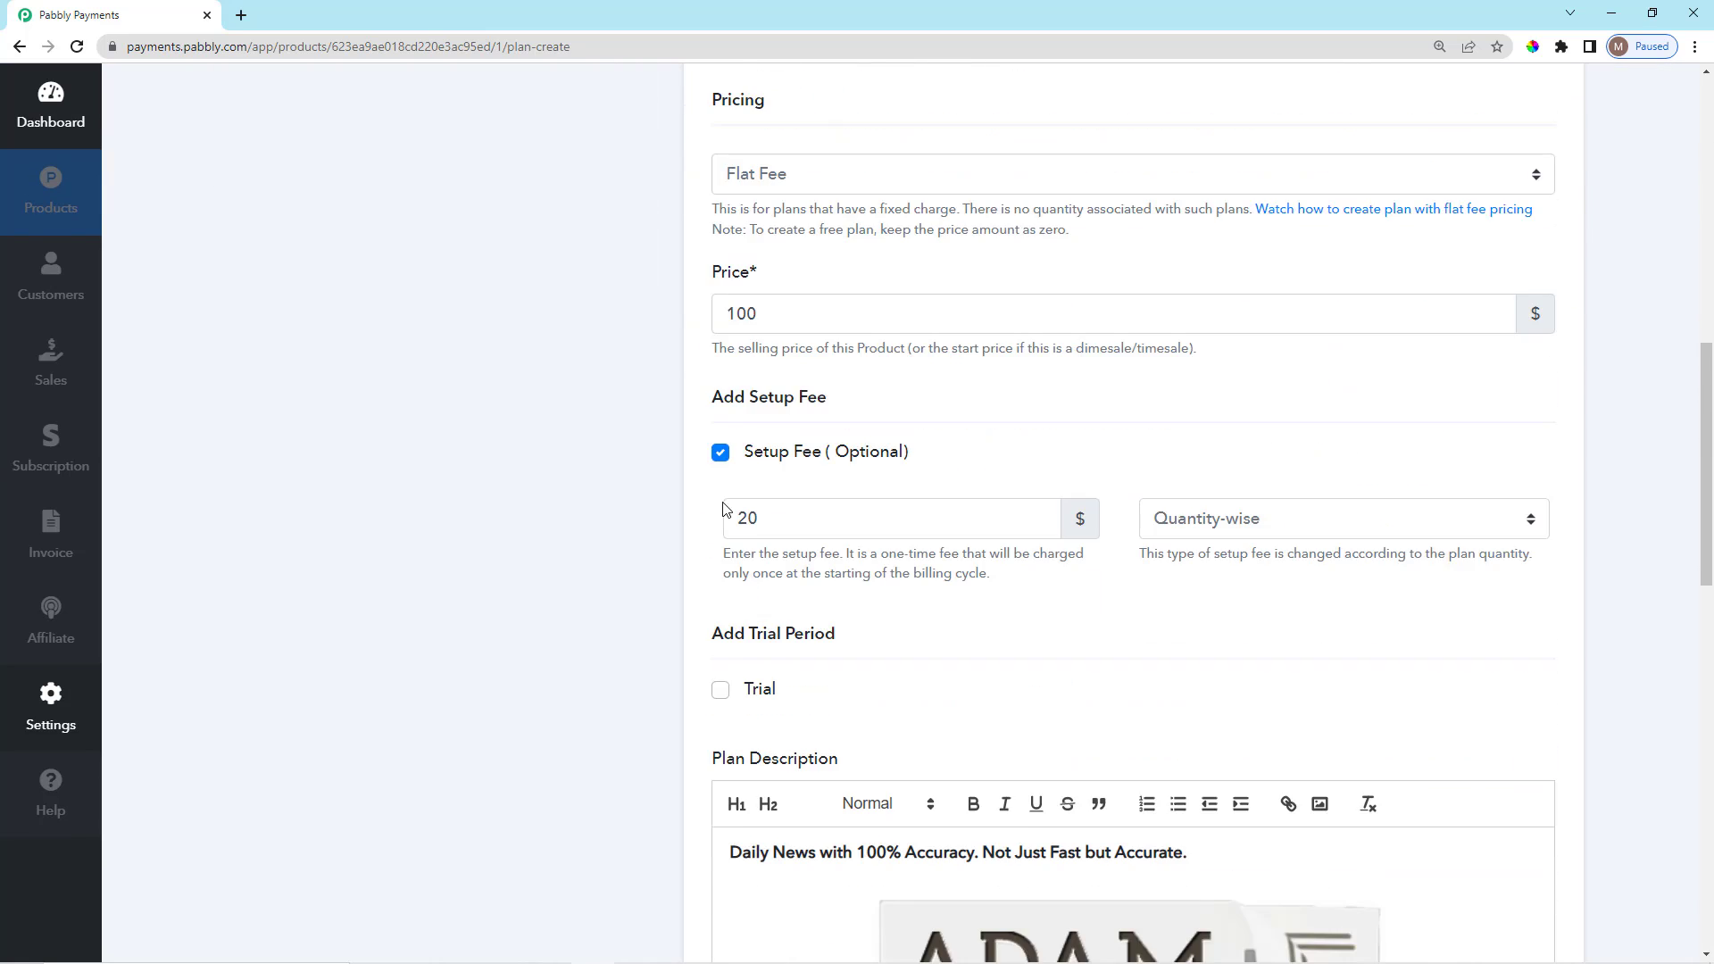
scroll(855, 639, "down", 10)
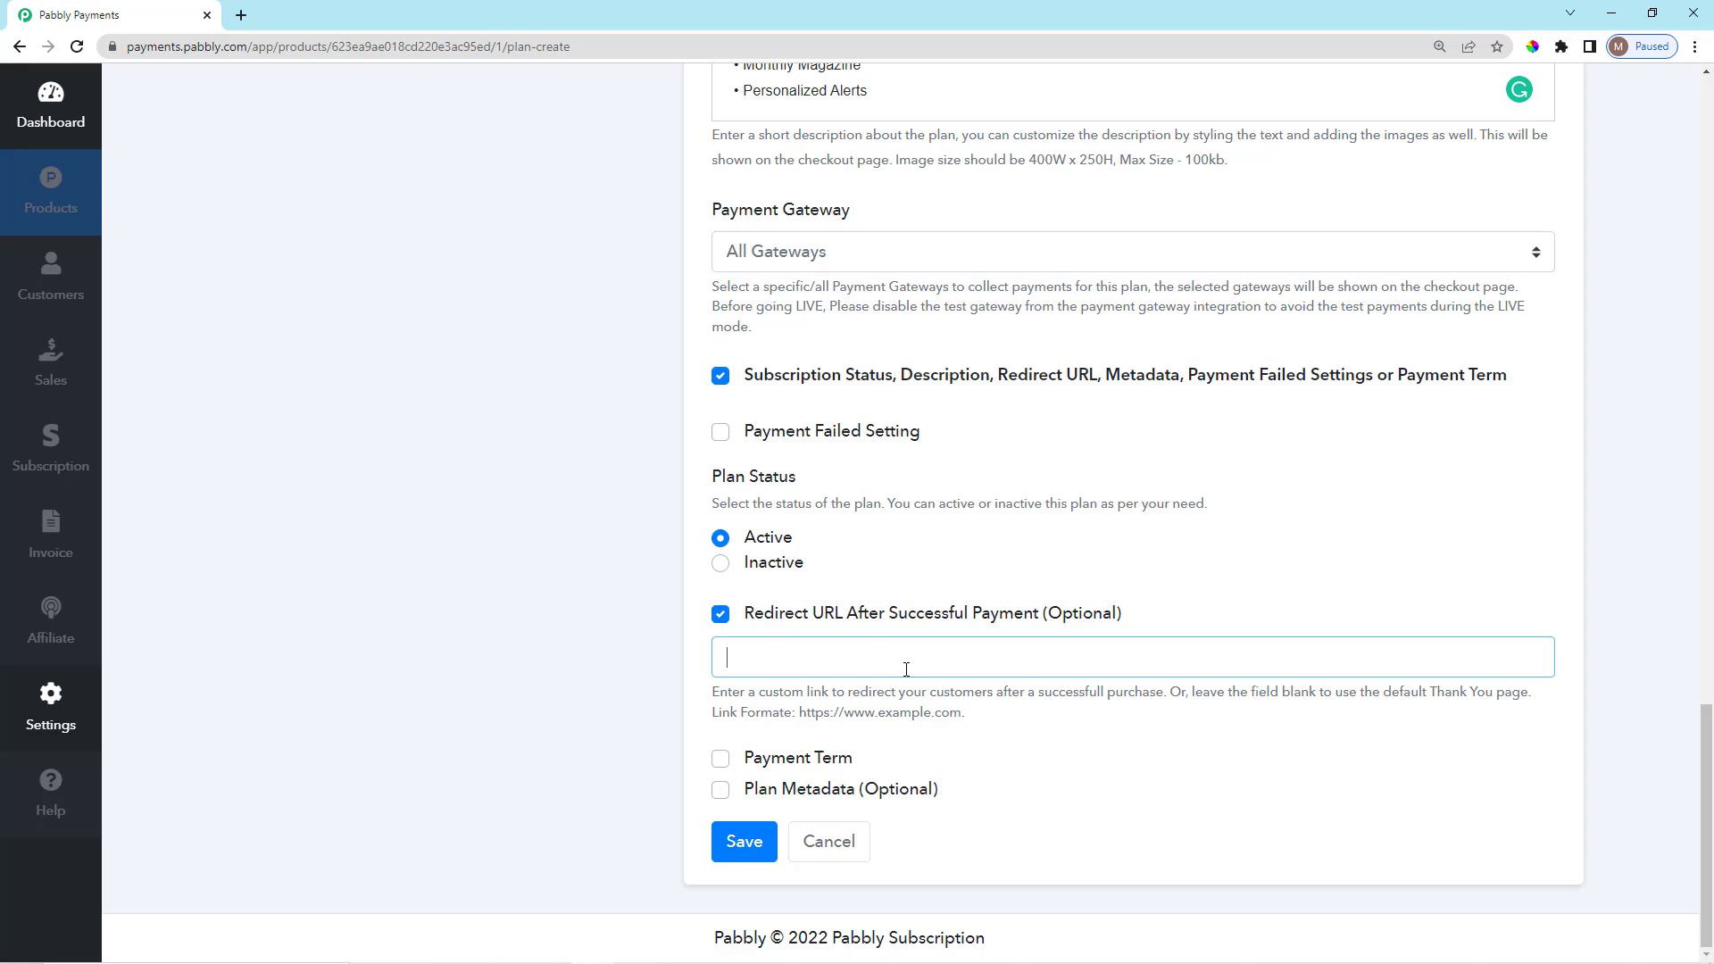
scroll(776, 692, "up", 1)
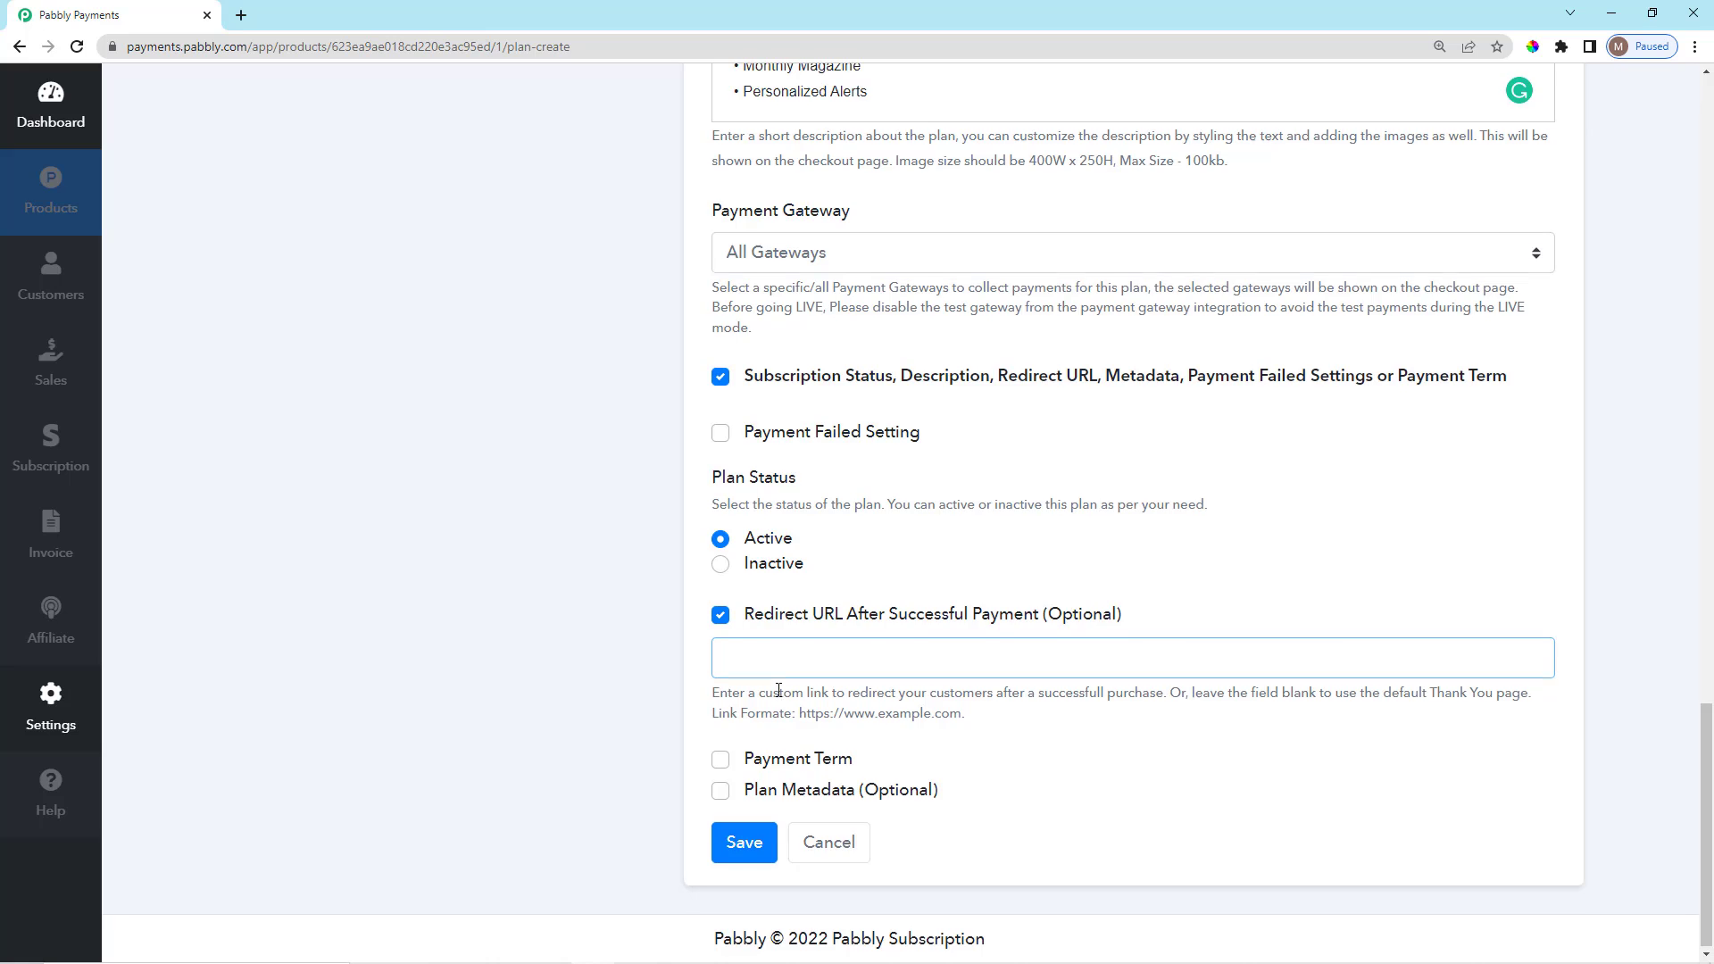
scroll(777, 698, "down", 1)
left_click(720, 615)
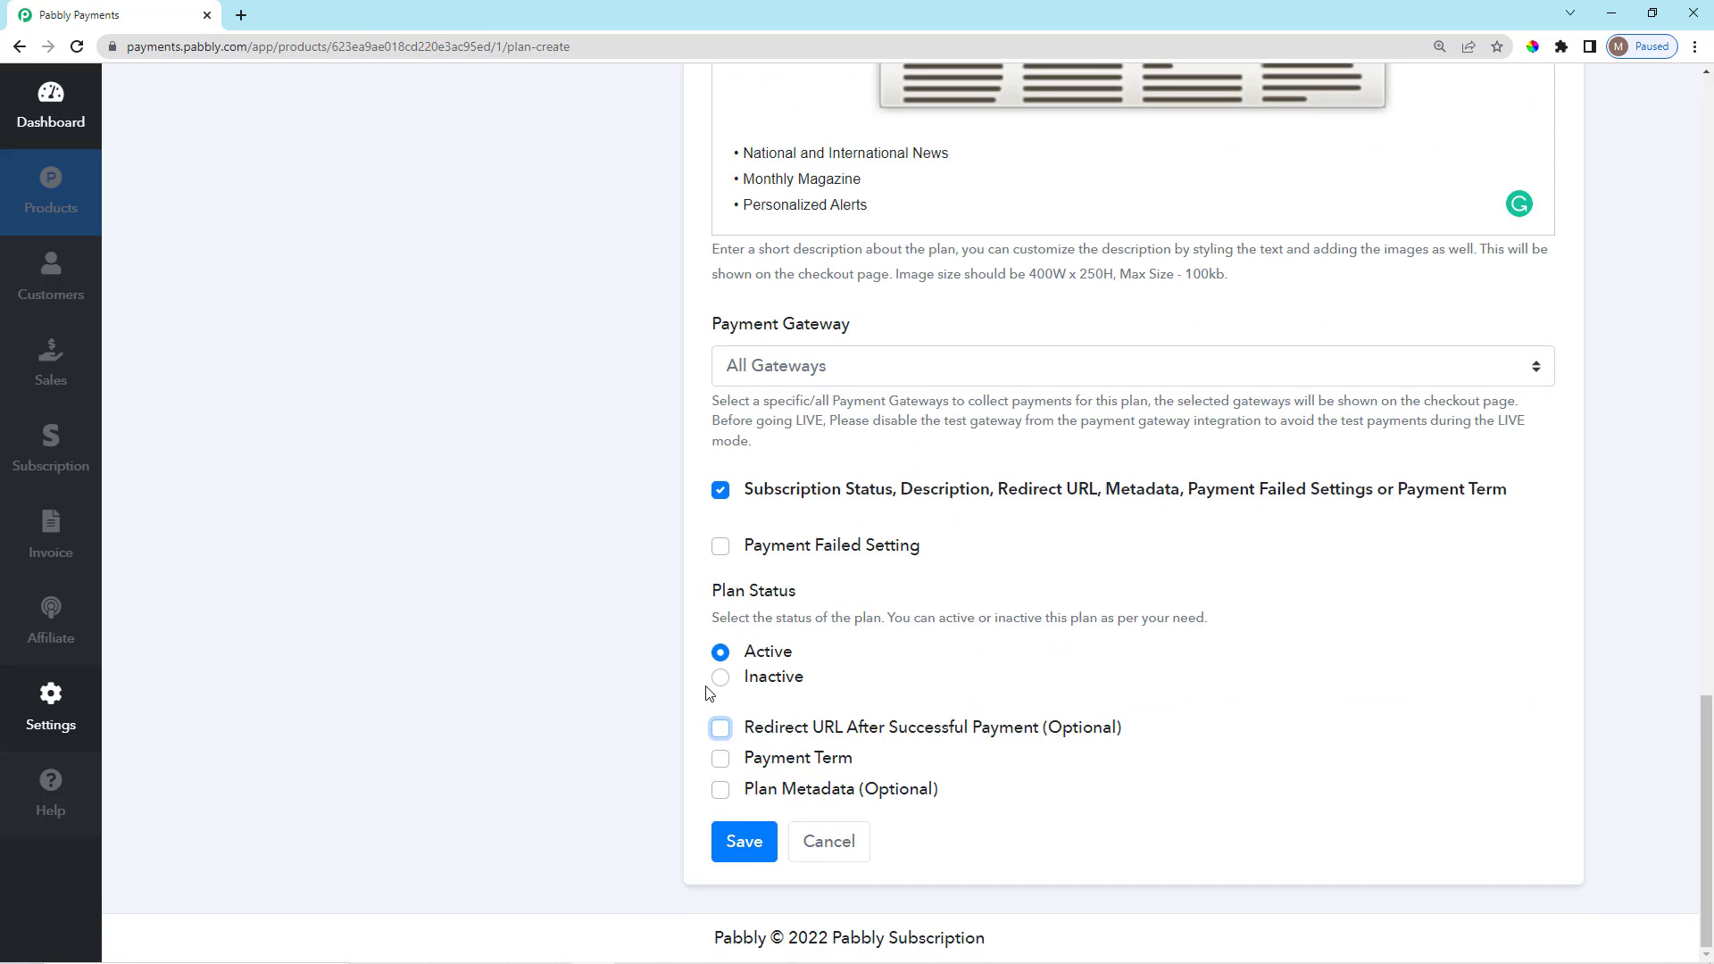
Enable Payment Term with Net 15, then uncheck Payment Term again.
left_click(721, 761)
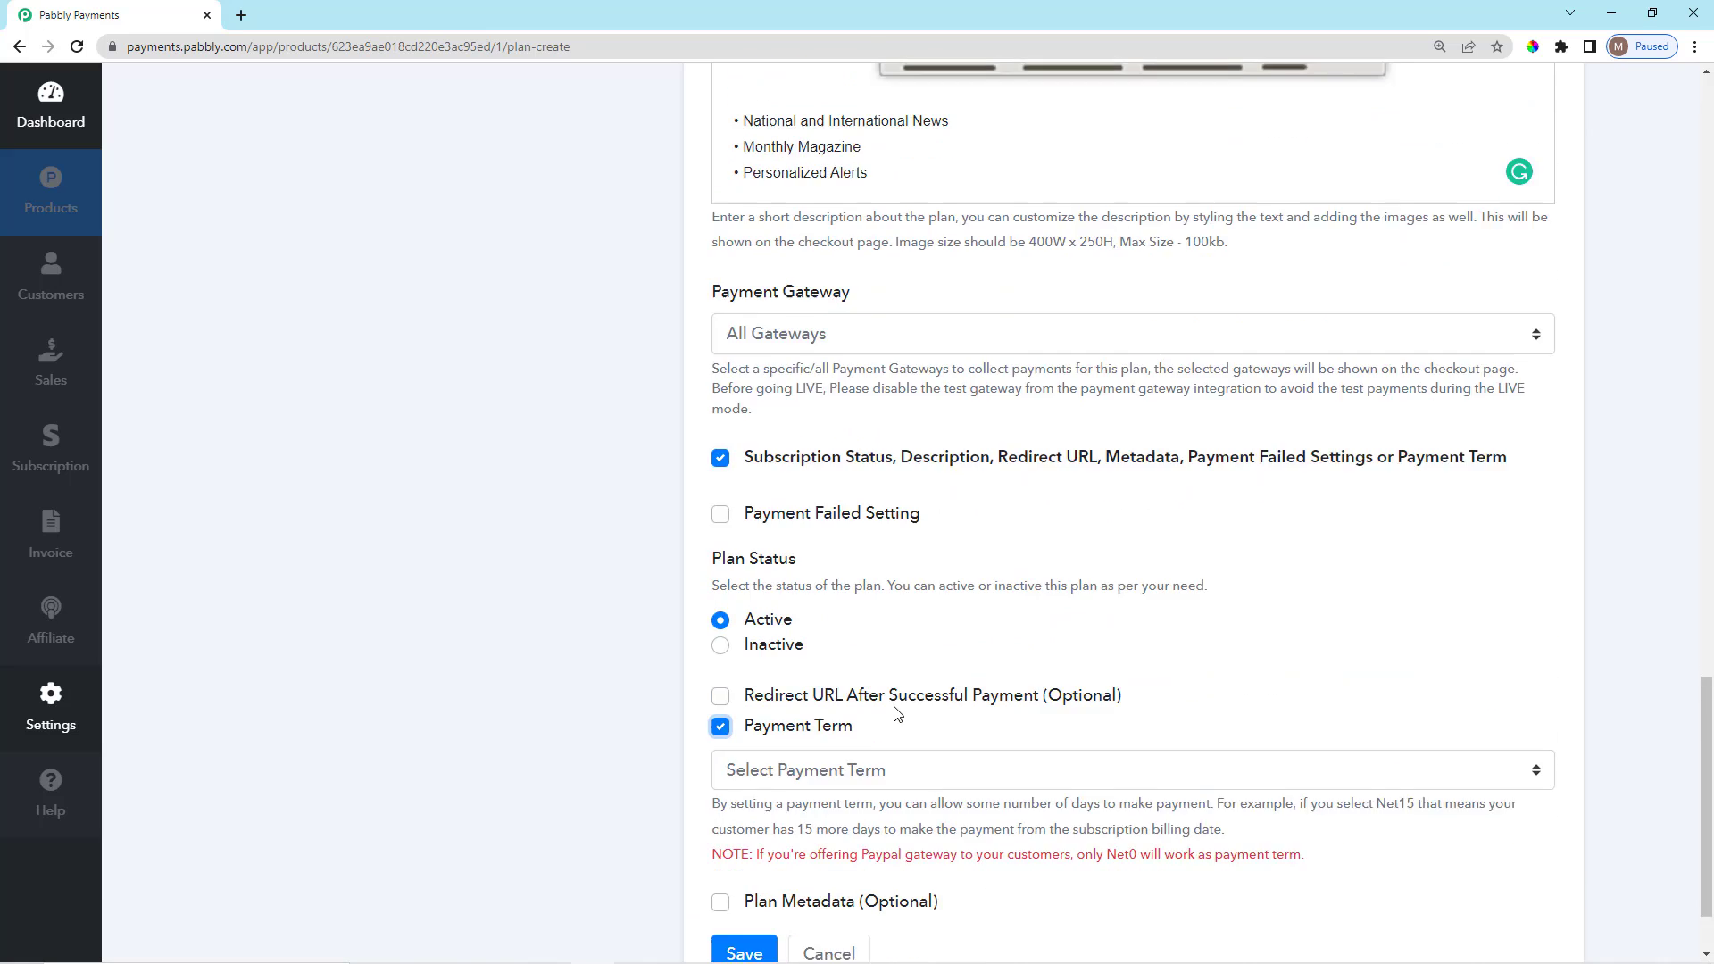
left_click(992, 665)
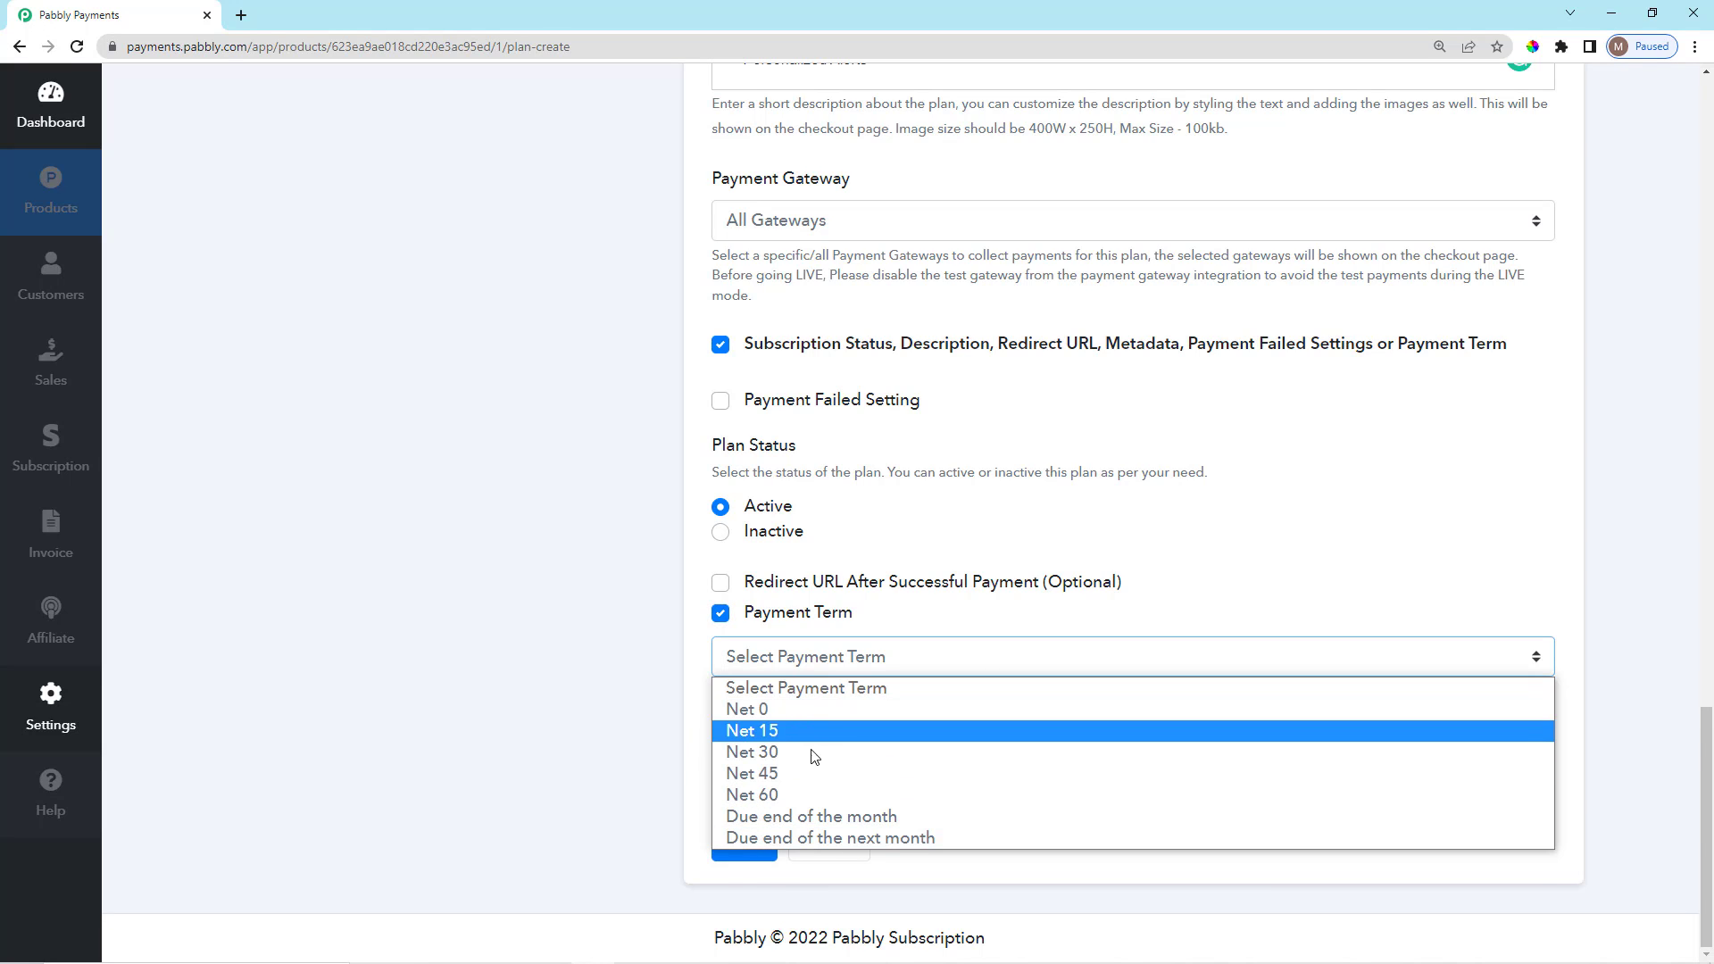
left_click(700, 650)
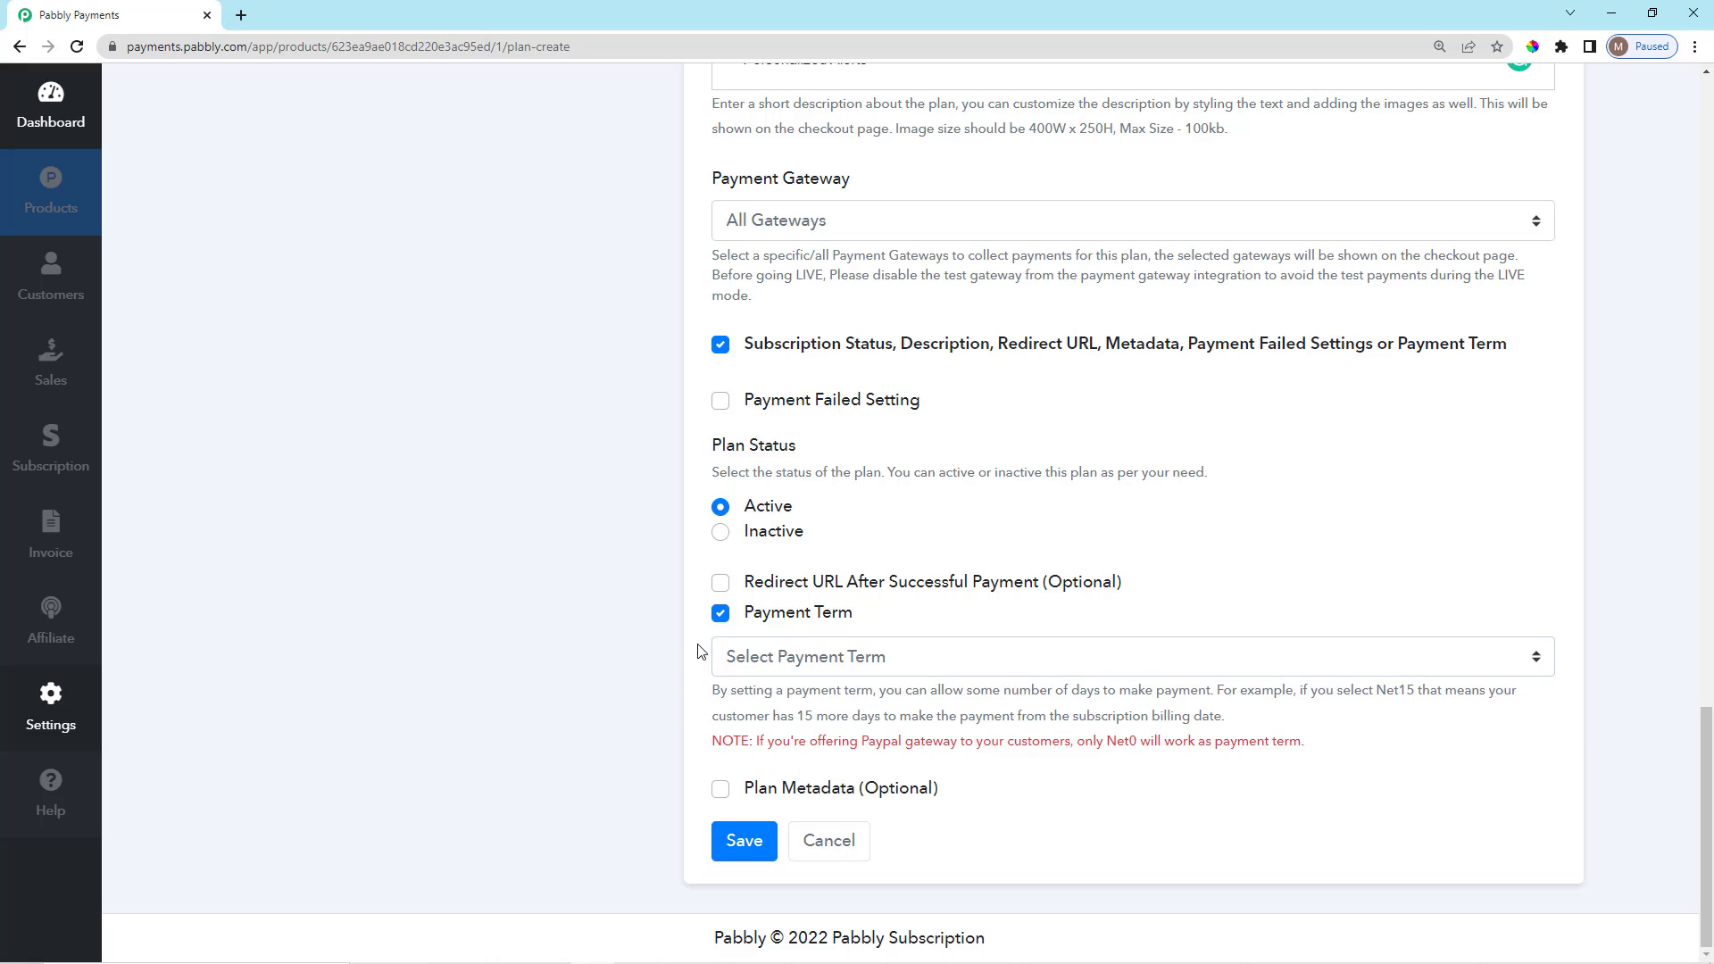
left_click(873, 658)
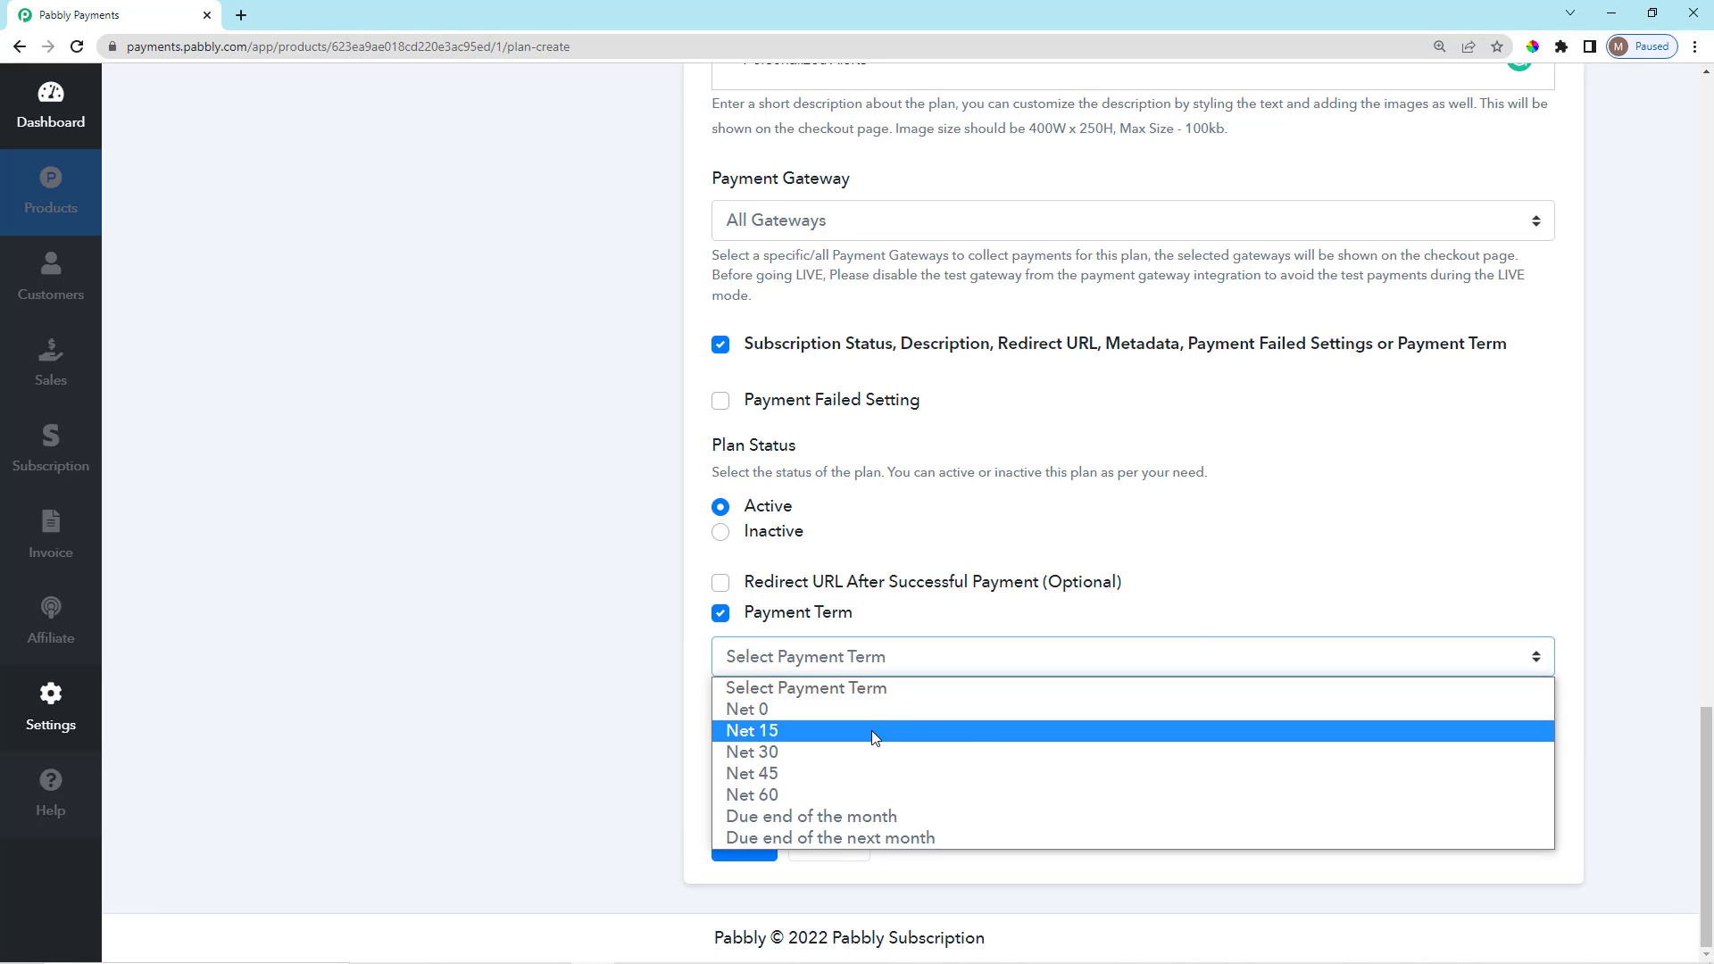
left_click(871, 730)
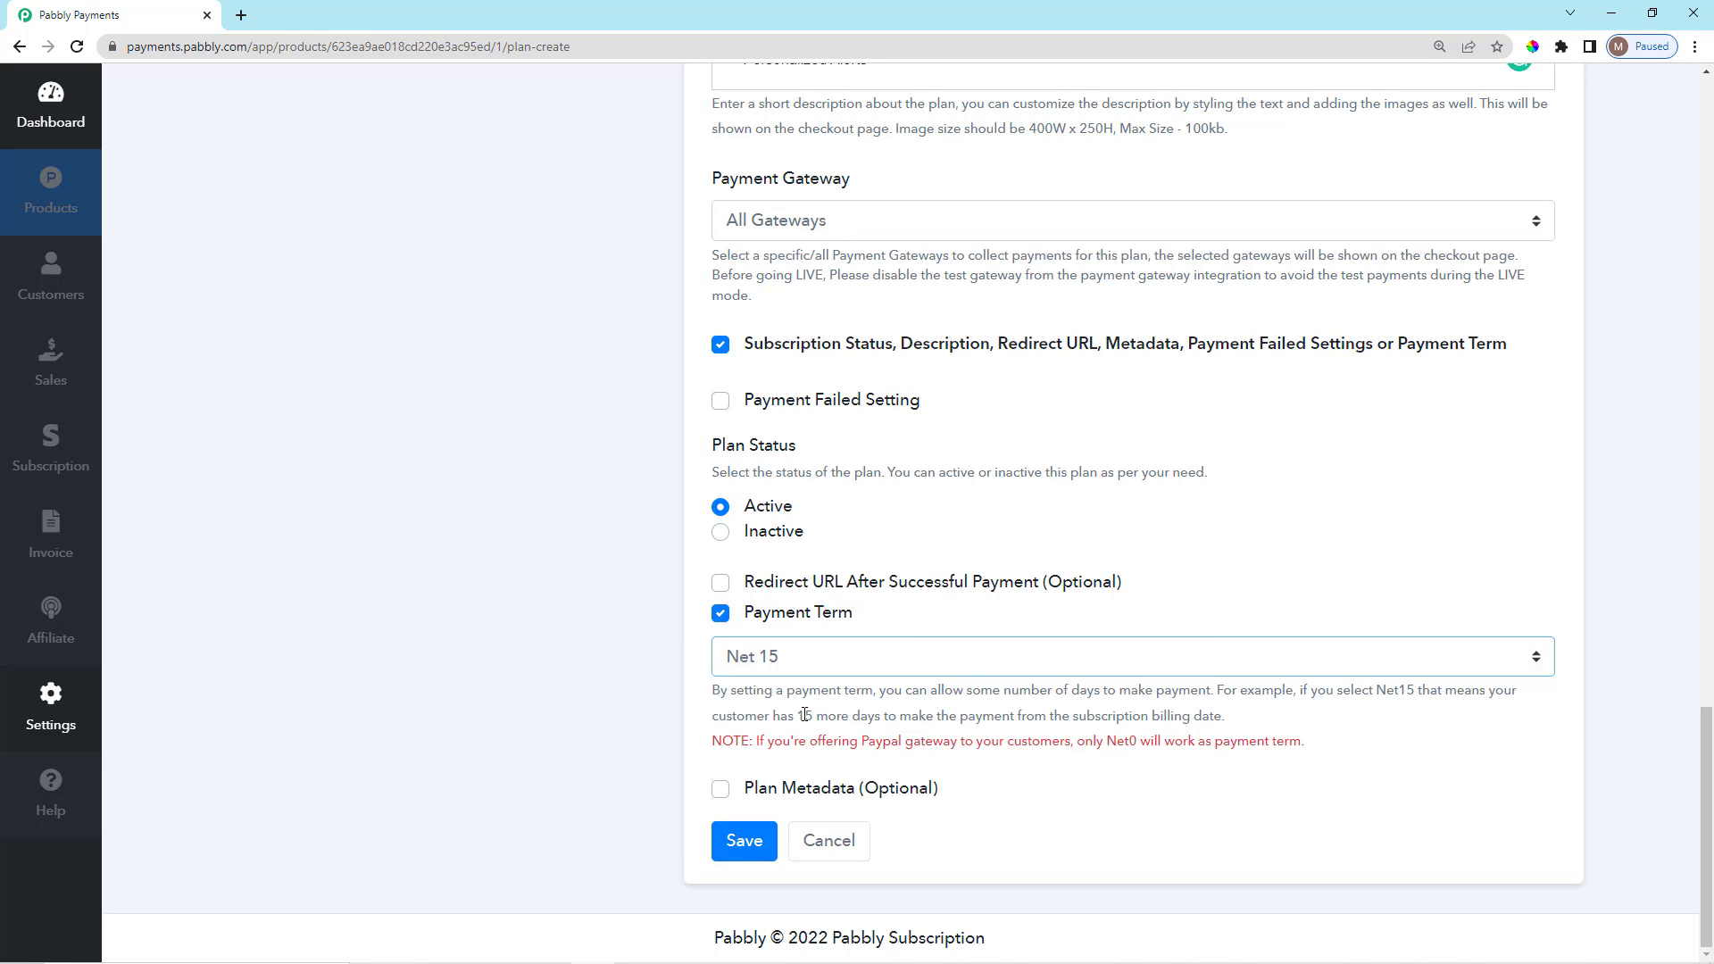
left_click_drag(763, 716, 1259, 717)
left_click(1259, 716)
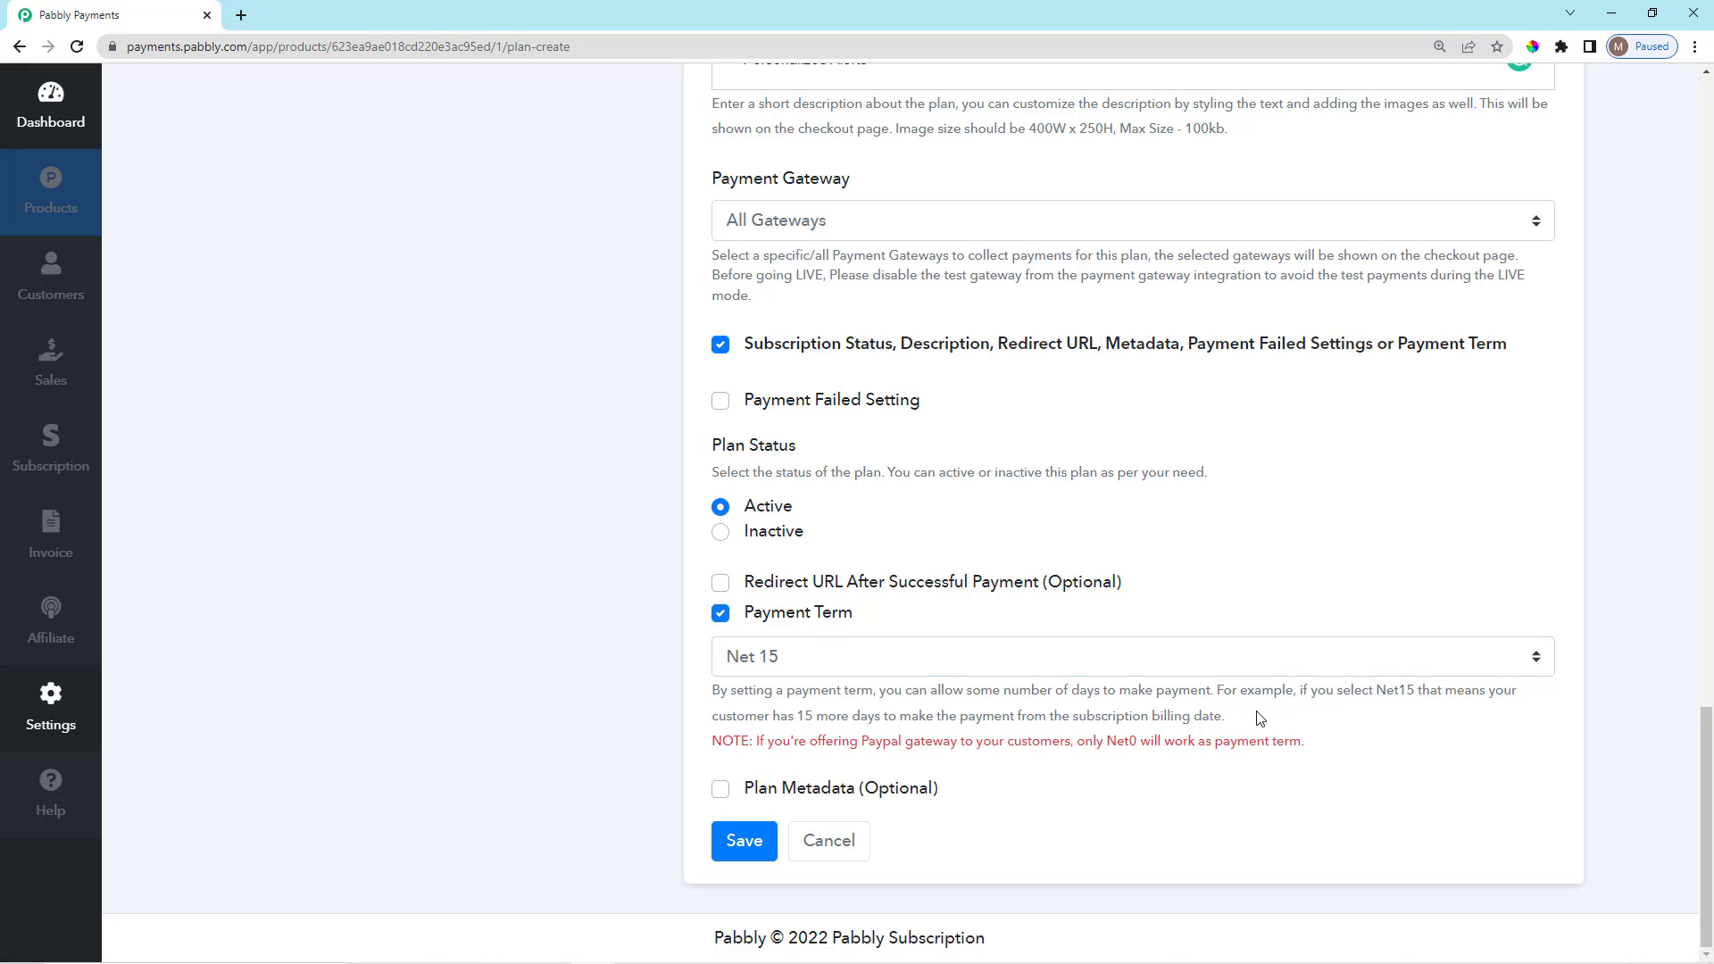
left_click(941, 659)
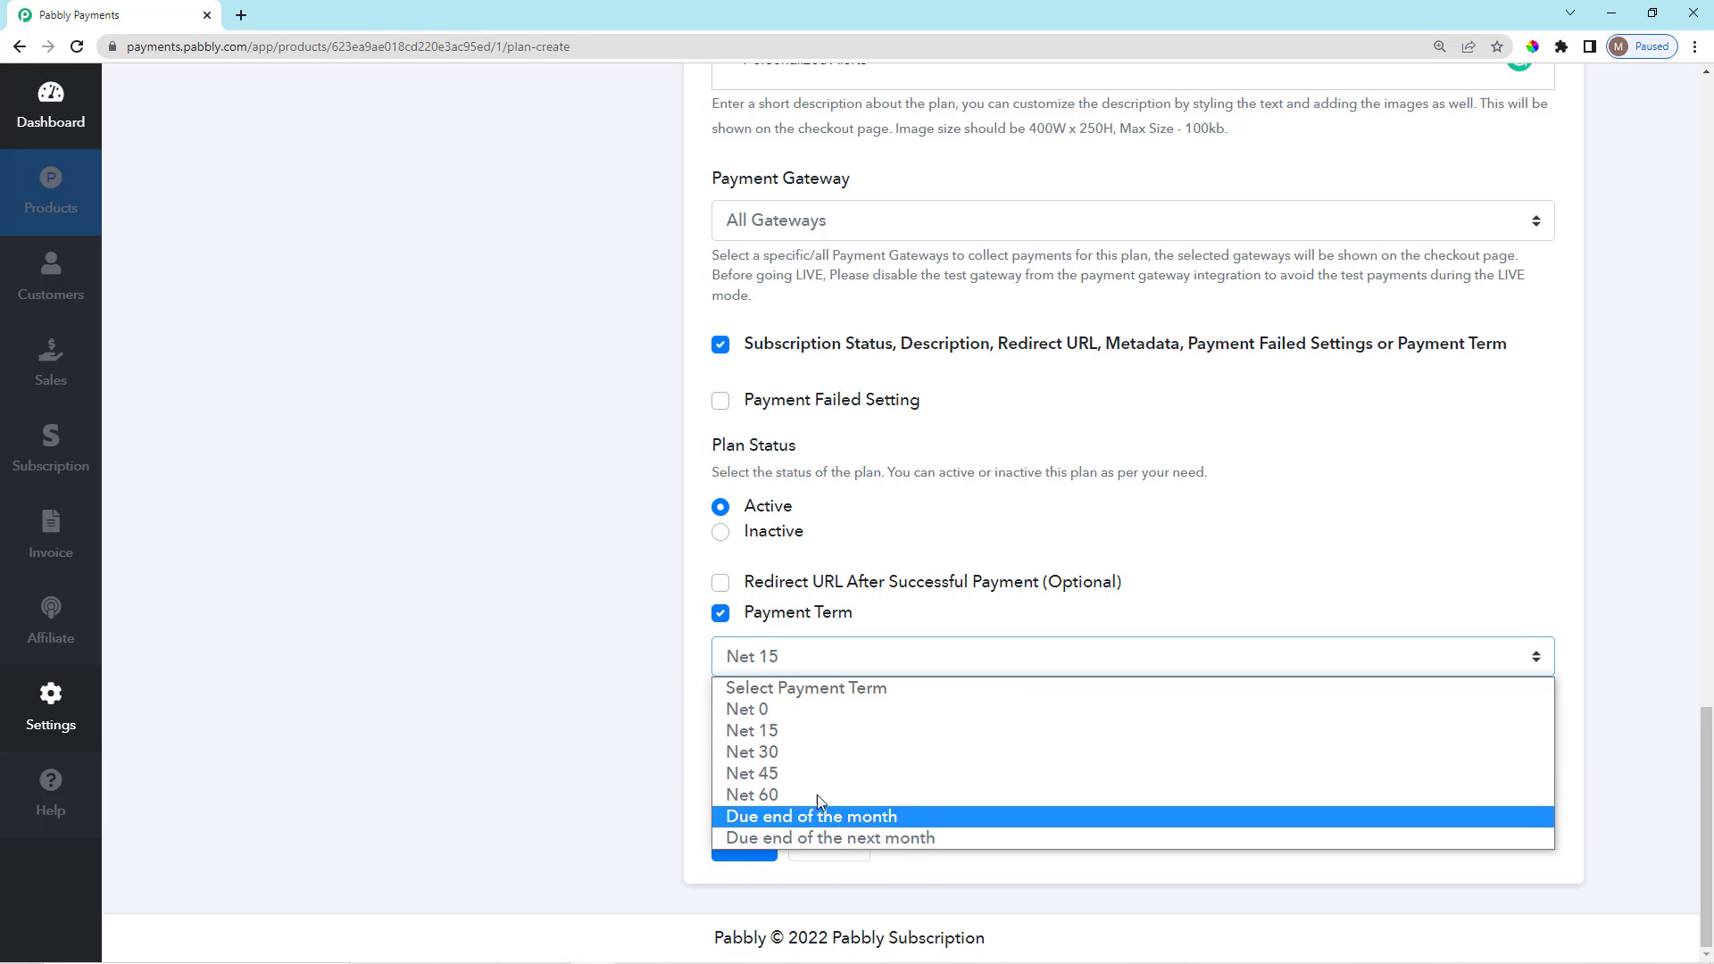
left_click(814, 729)
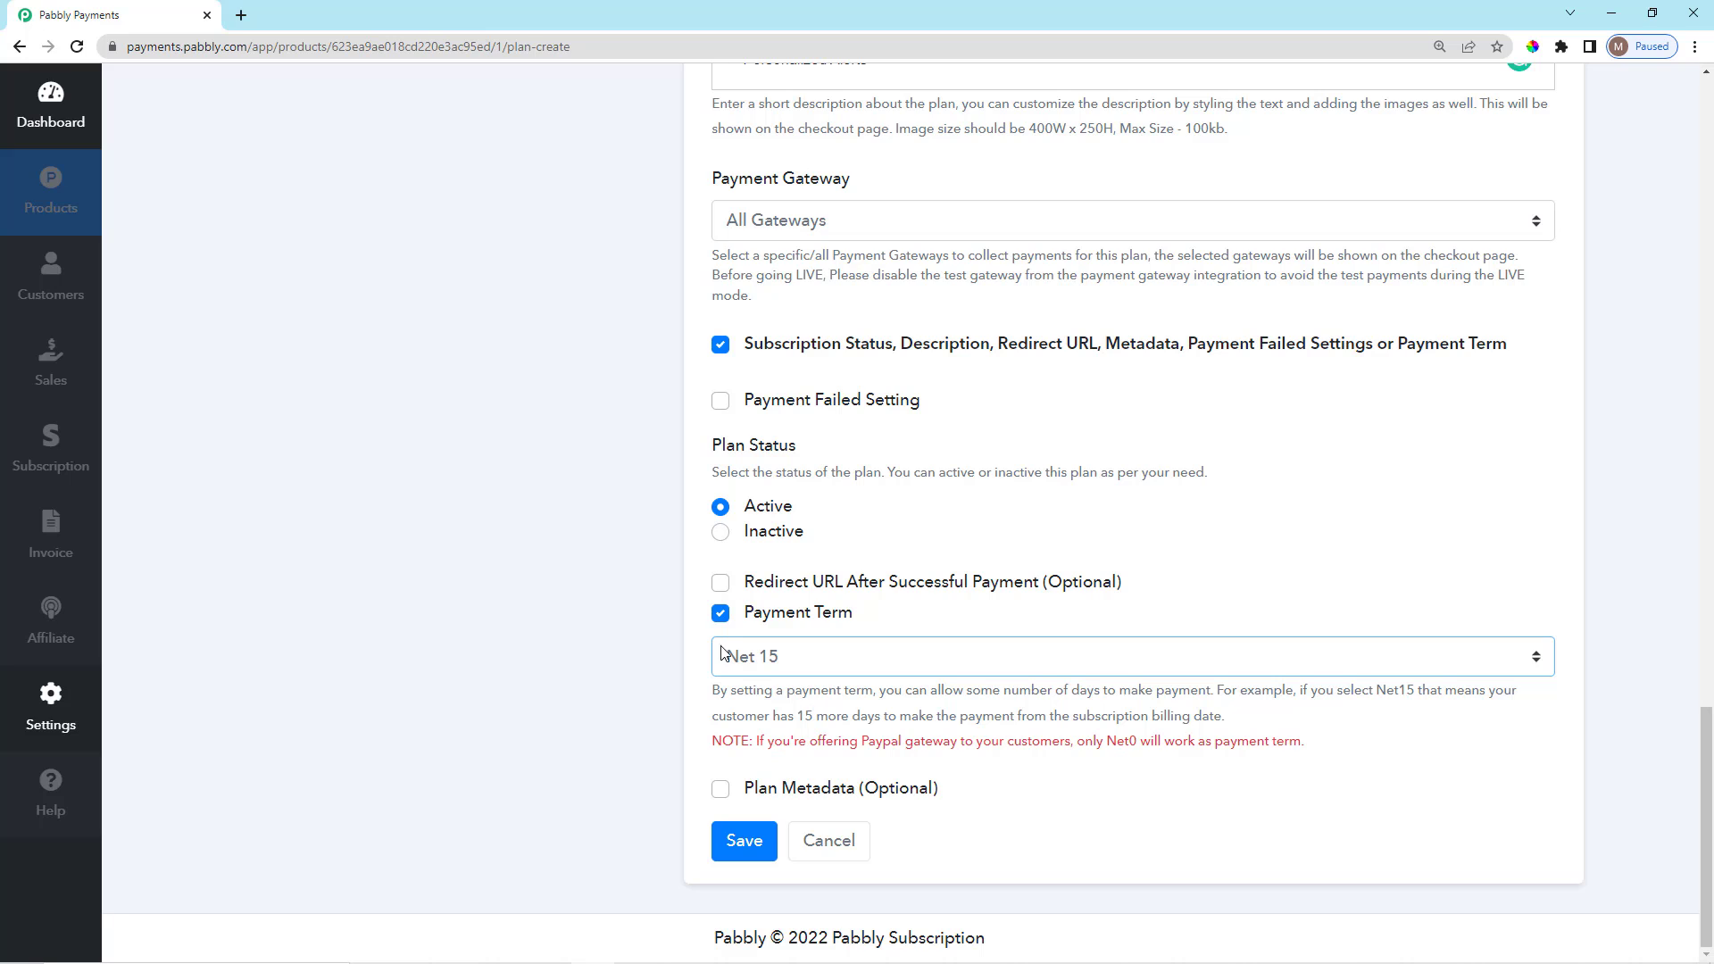
left_click(721, 615)
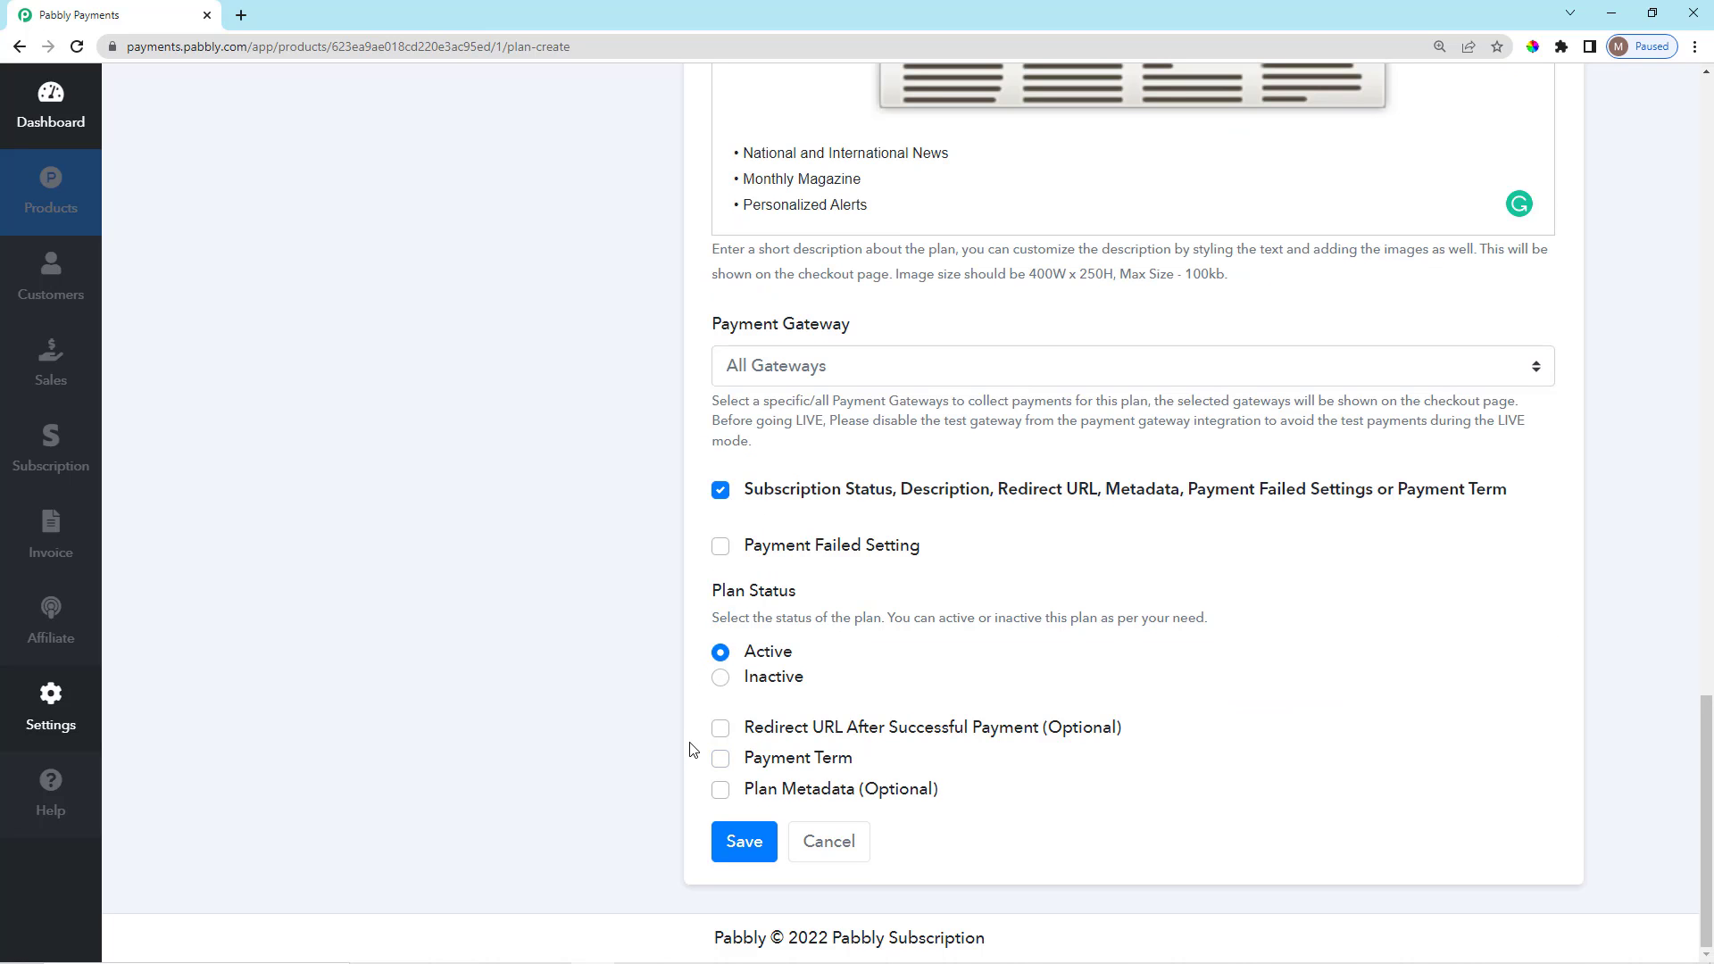
Enable Plan Metadata briefly, then uncheck it and the Subscription Status, Description, Redirect URL options.
left_click(721, 791)
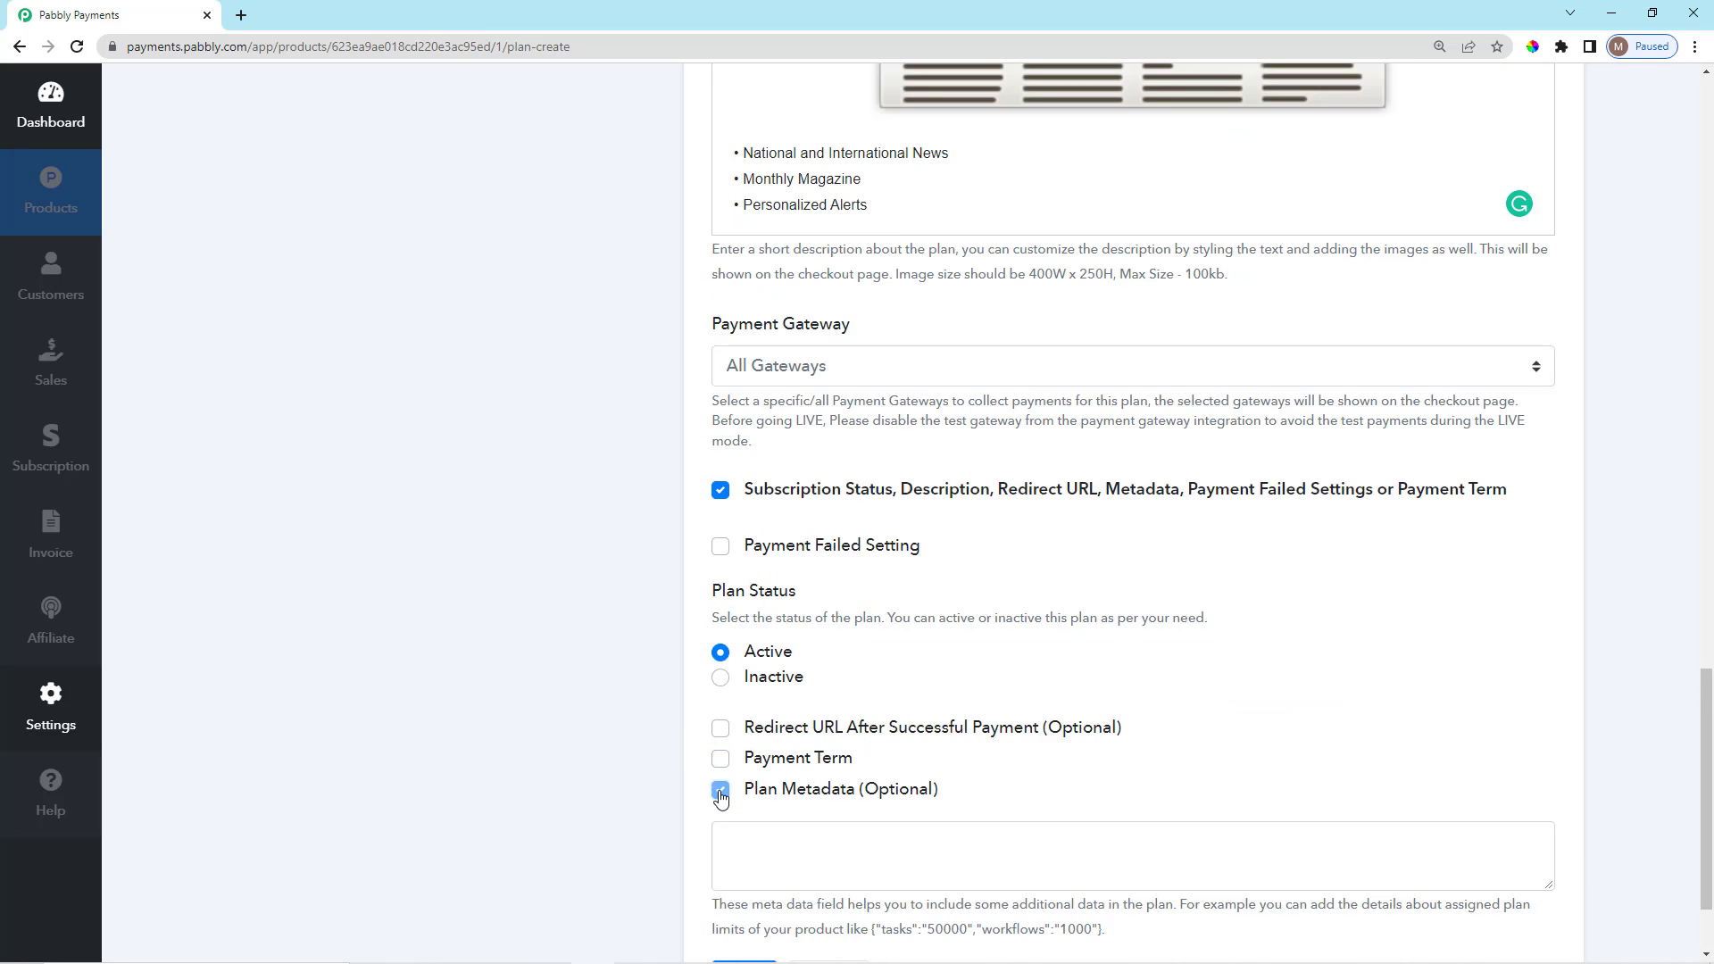
scroll(722, 794, "down", 2)
left_click(834, 713)
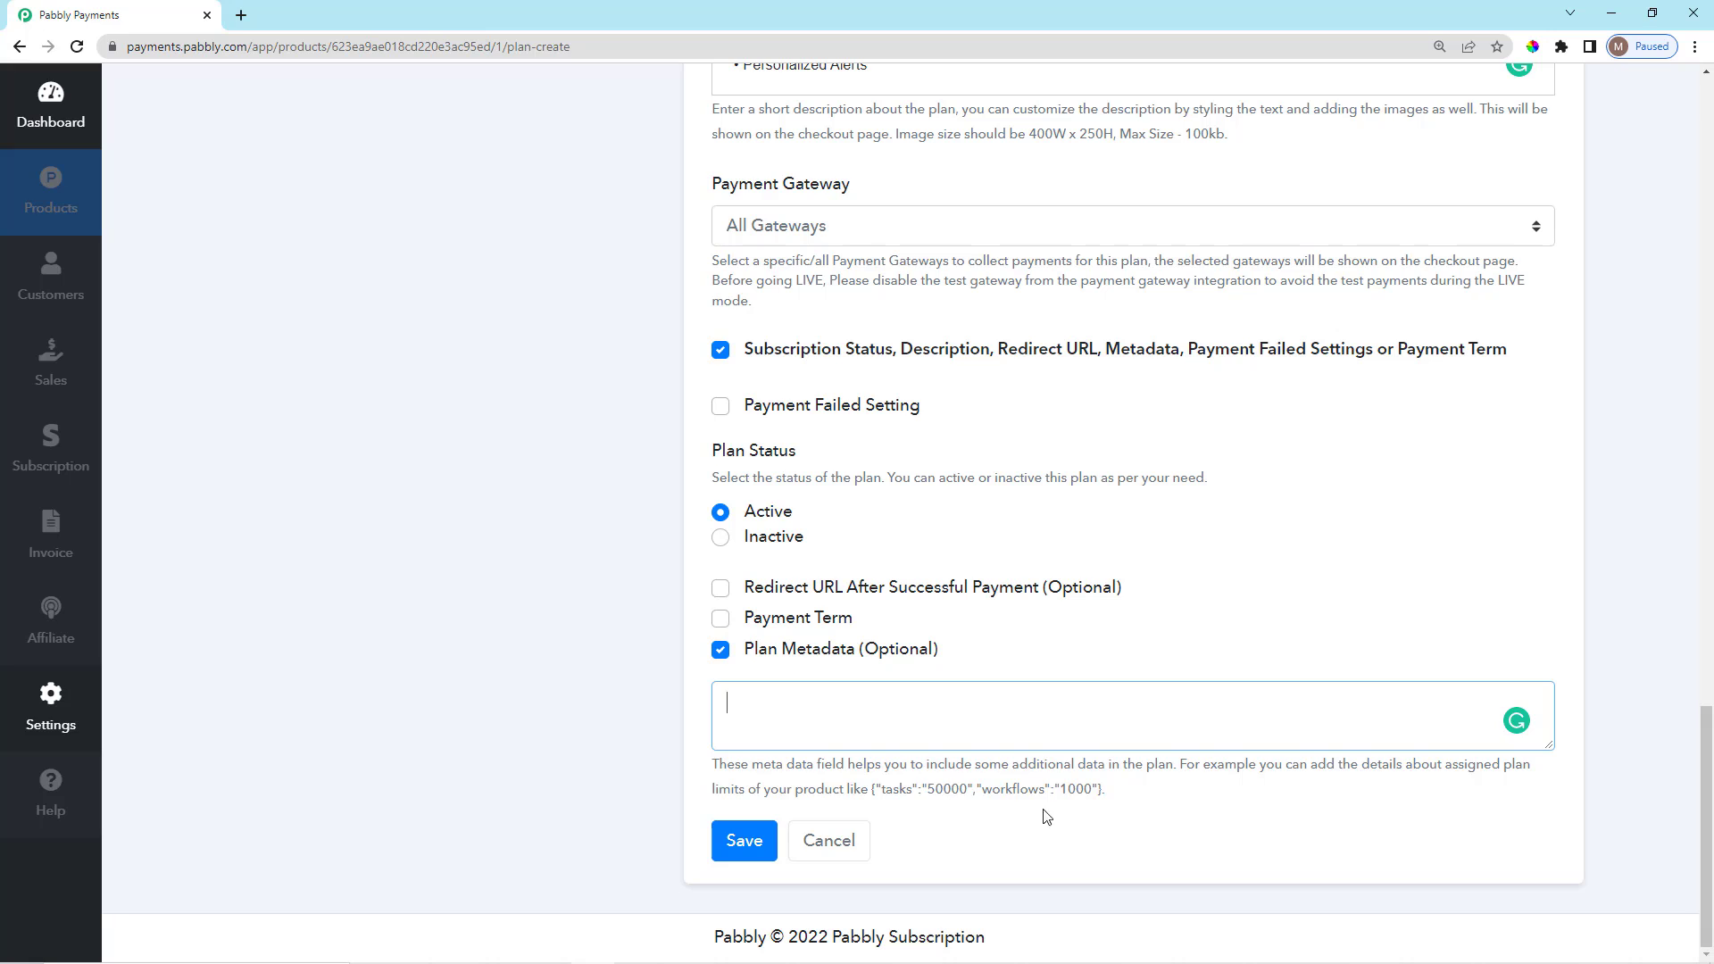
scroll(1053, 814, "up", 1)
scroll(1027, 817, "down", 1)
left_click_drag(927, 758, 1176, 761)
left_click(873, 742)
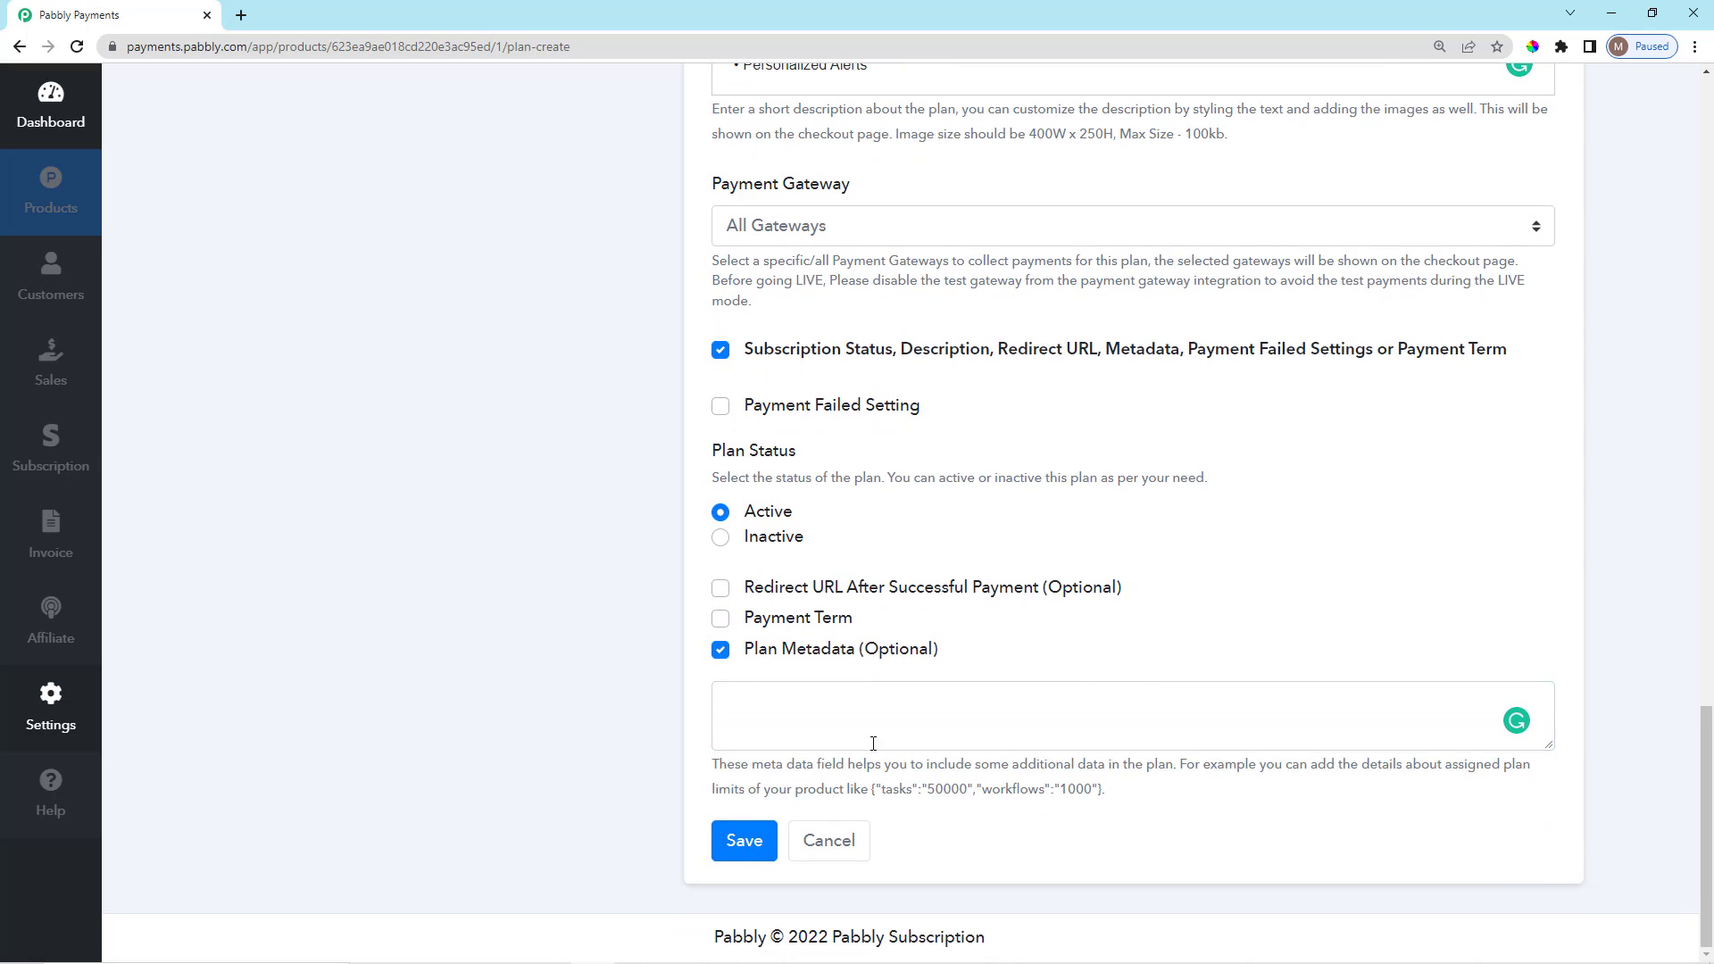
left_click(719, 651)
left_click(719, 491)
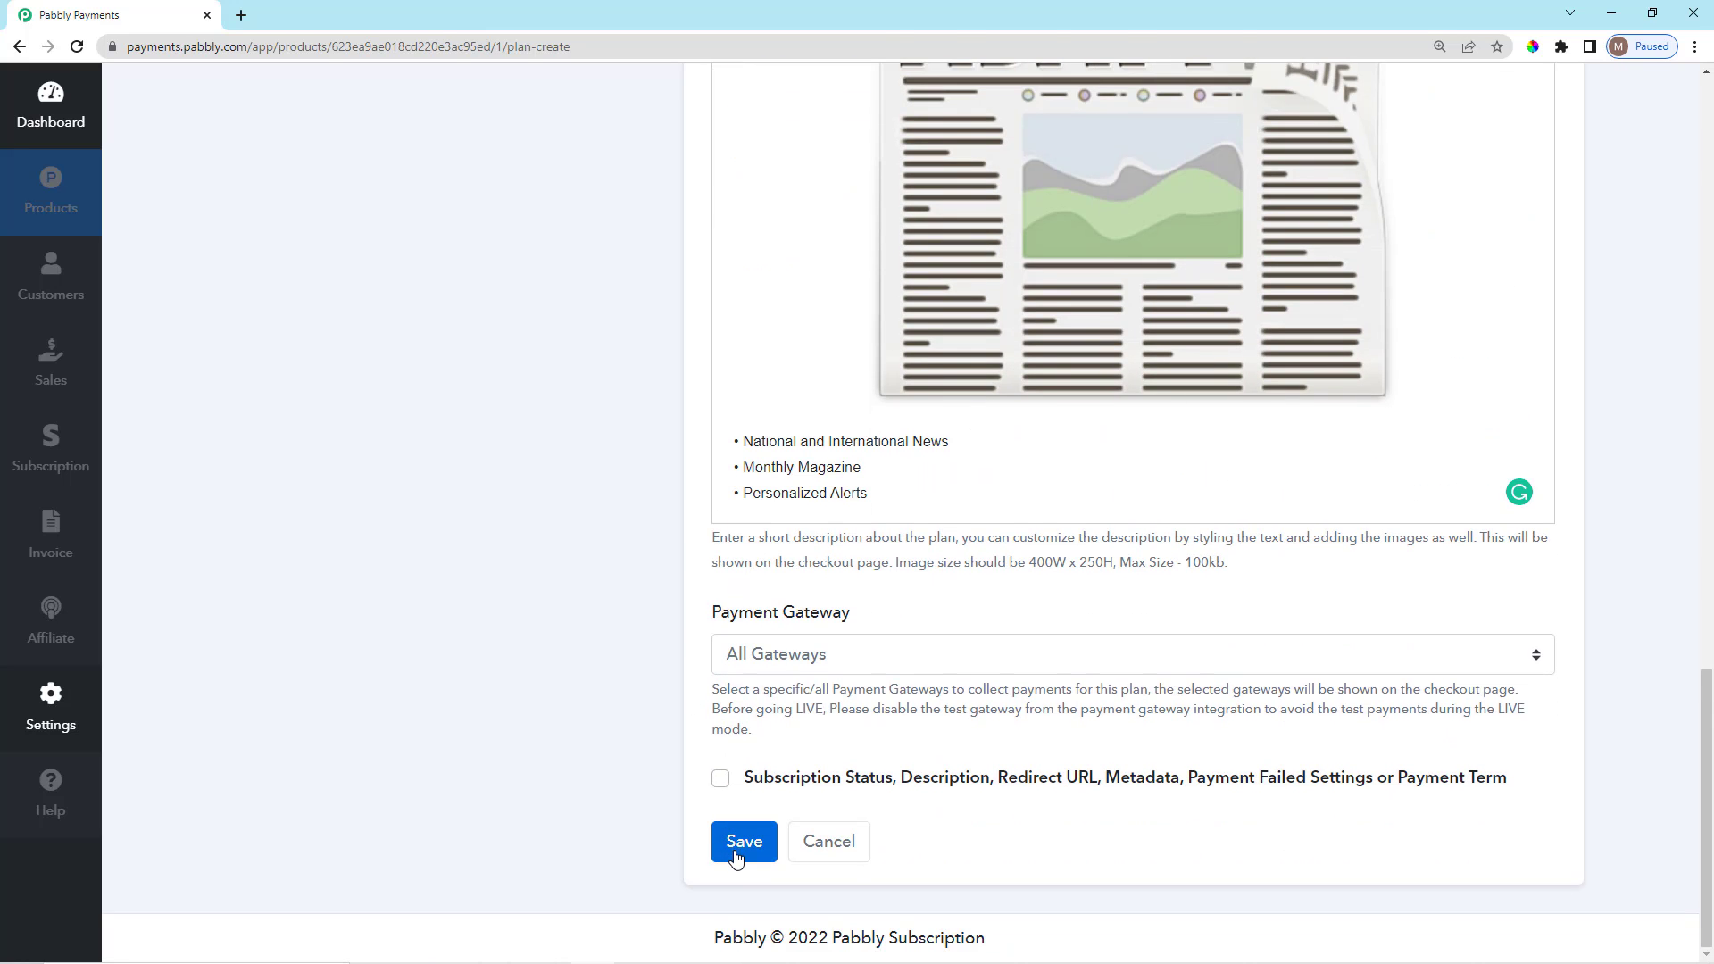
Save the Per Month Plan and open its checkout page.
left_click(727, 843)
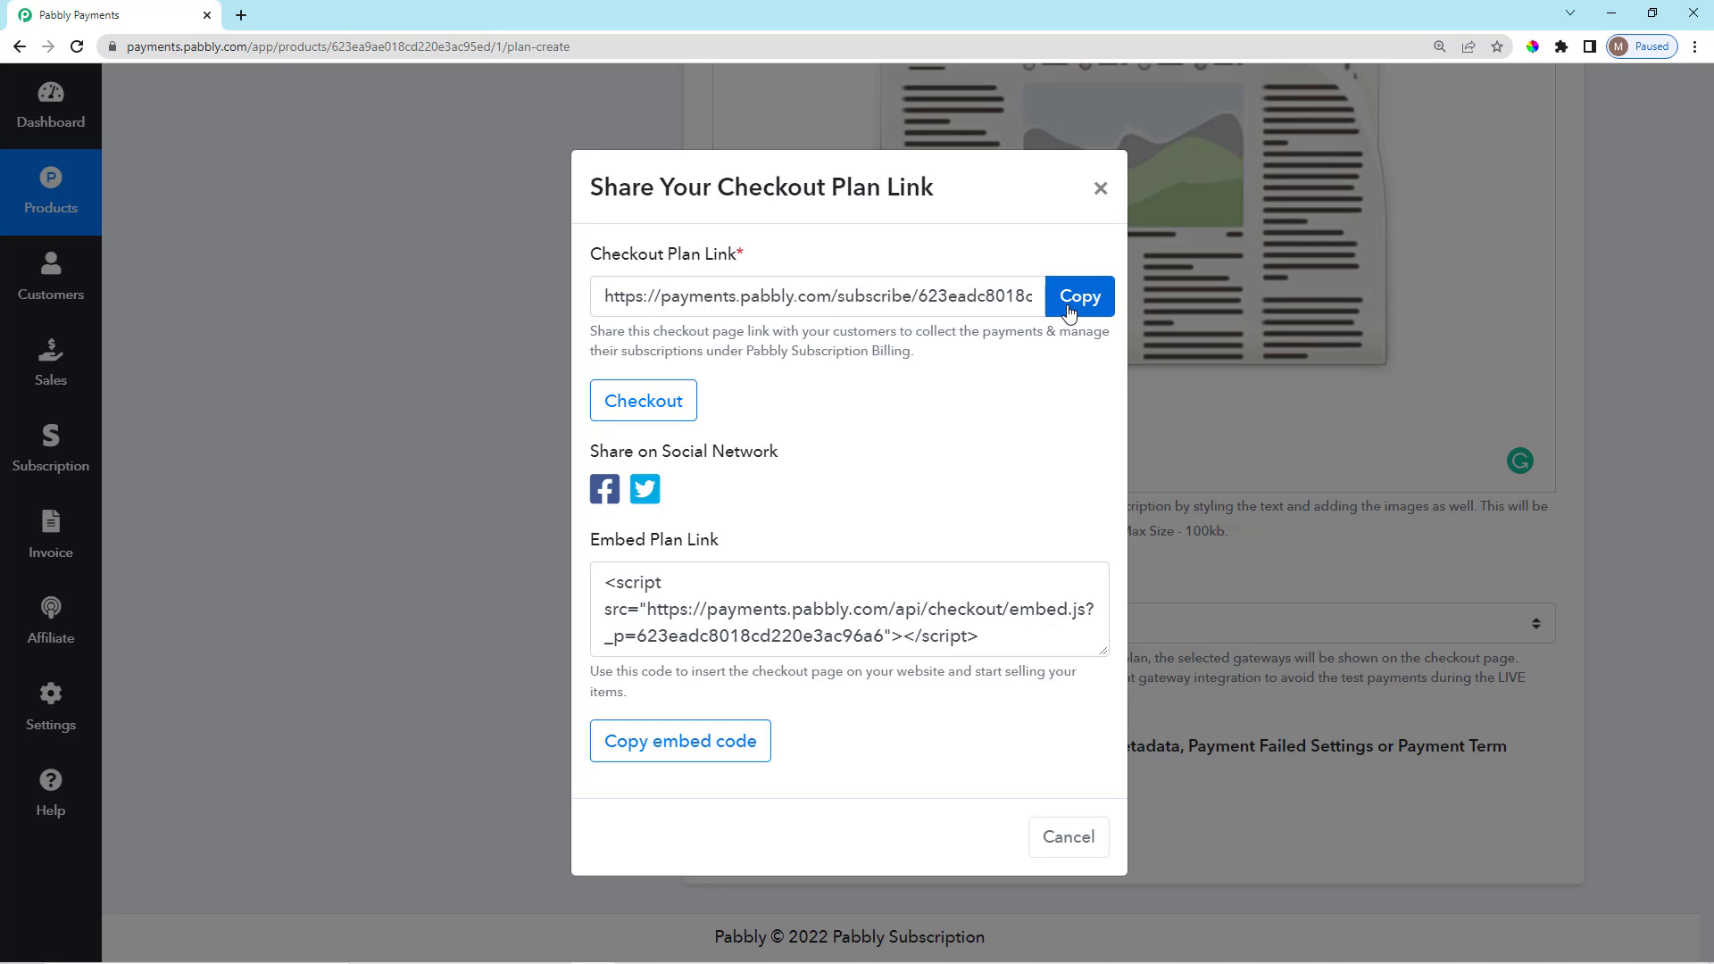
left_click(666, 400)
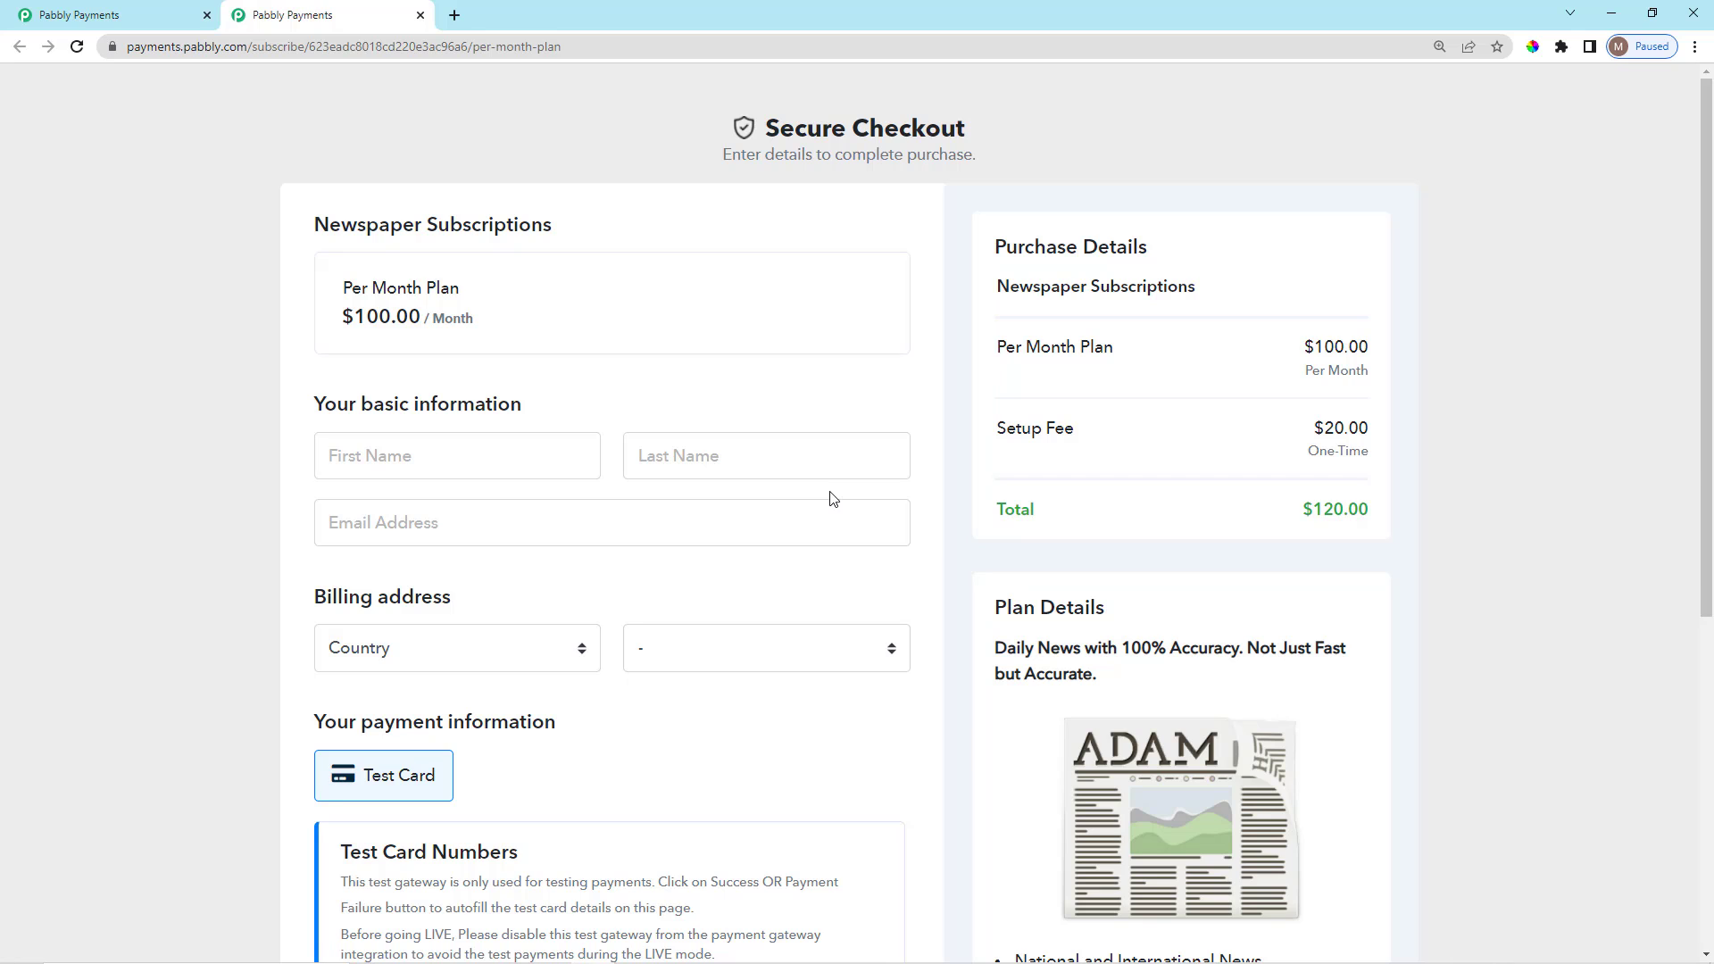
left_click_drag(771, 119, 984, 164)
left_click(984, 164)
Check the product name, plan name and $100 monthly price on the checkout page.
scroll(650, 268, "down", 3)
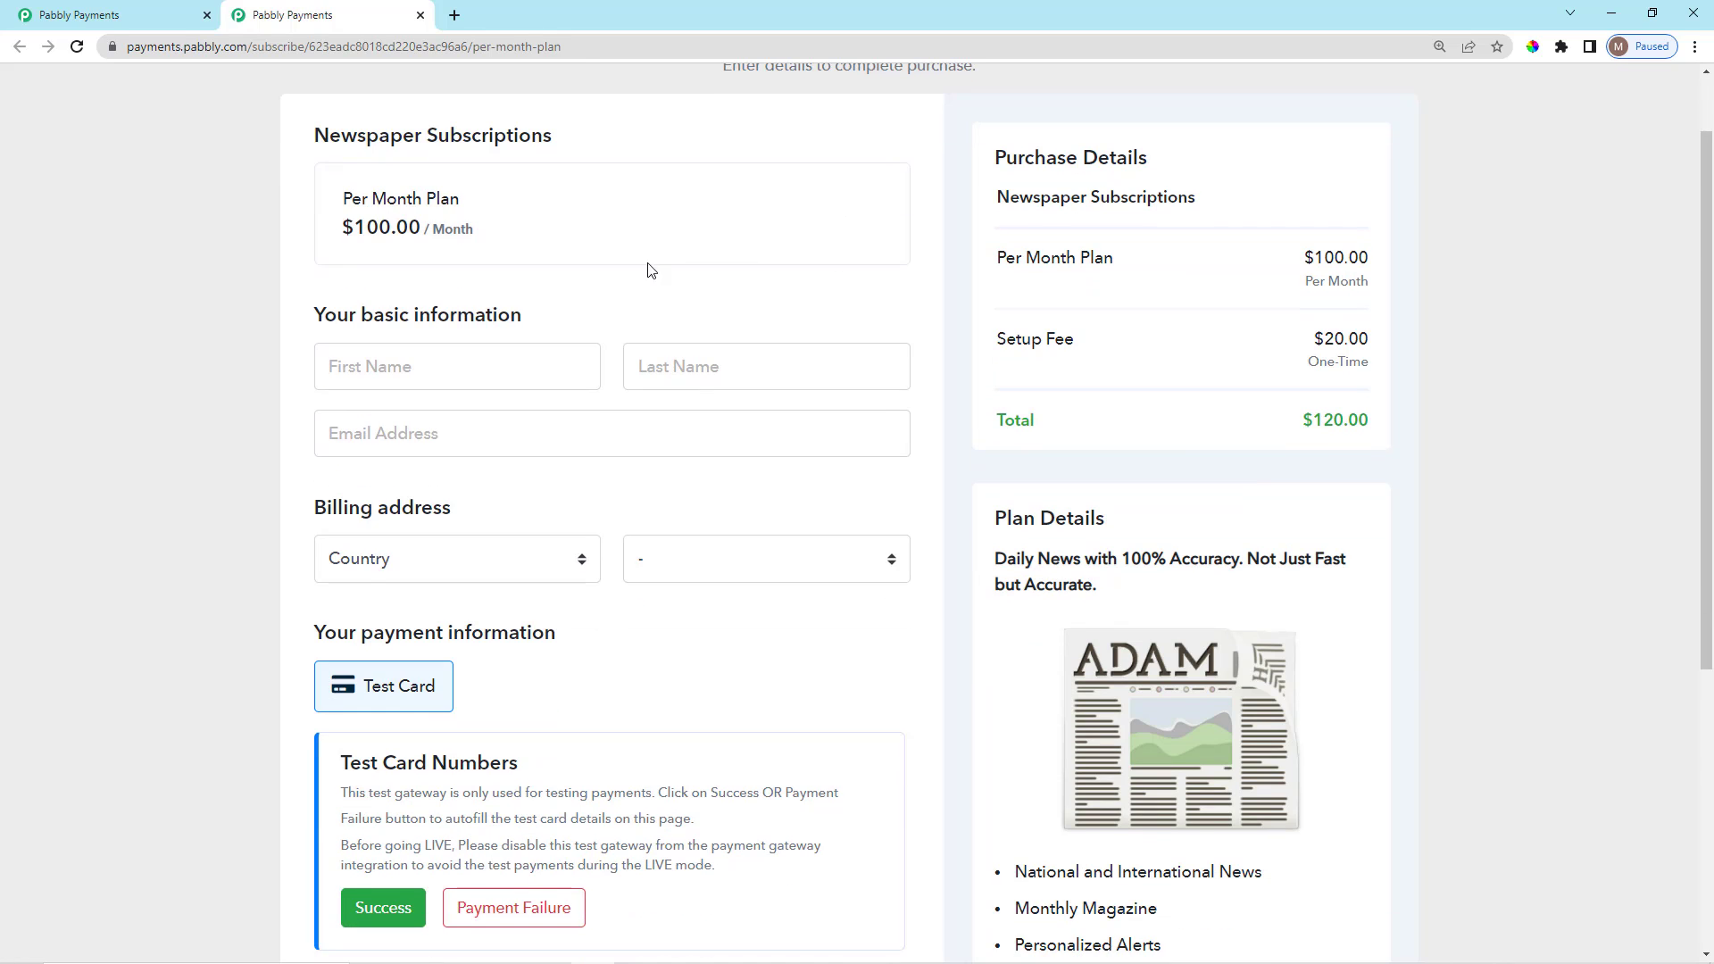
scroll(651, 364, "up", 3)
left_click_drag(310, 215, 571, 222)
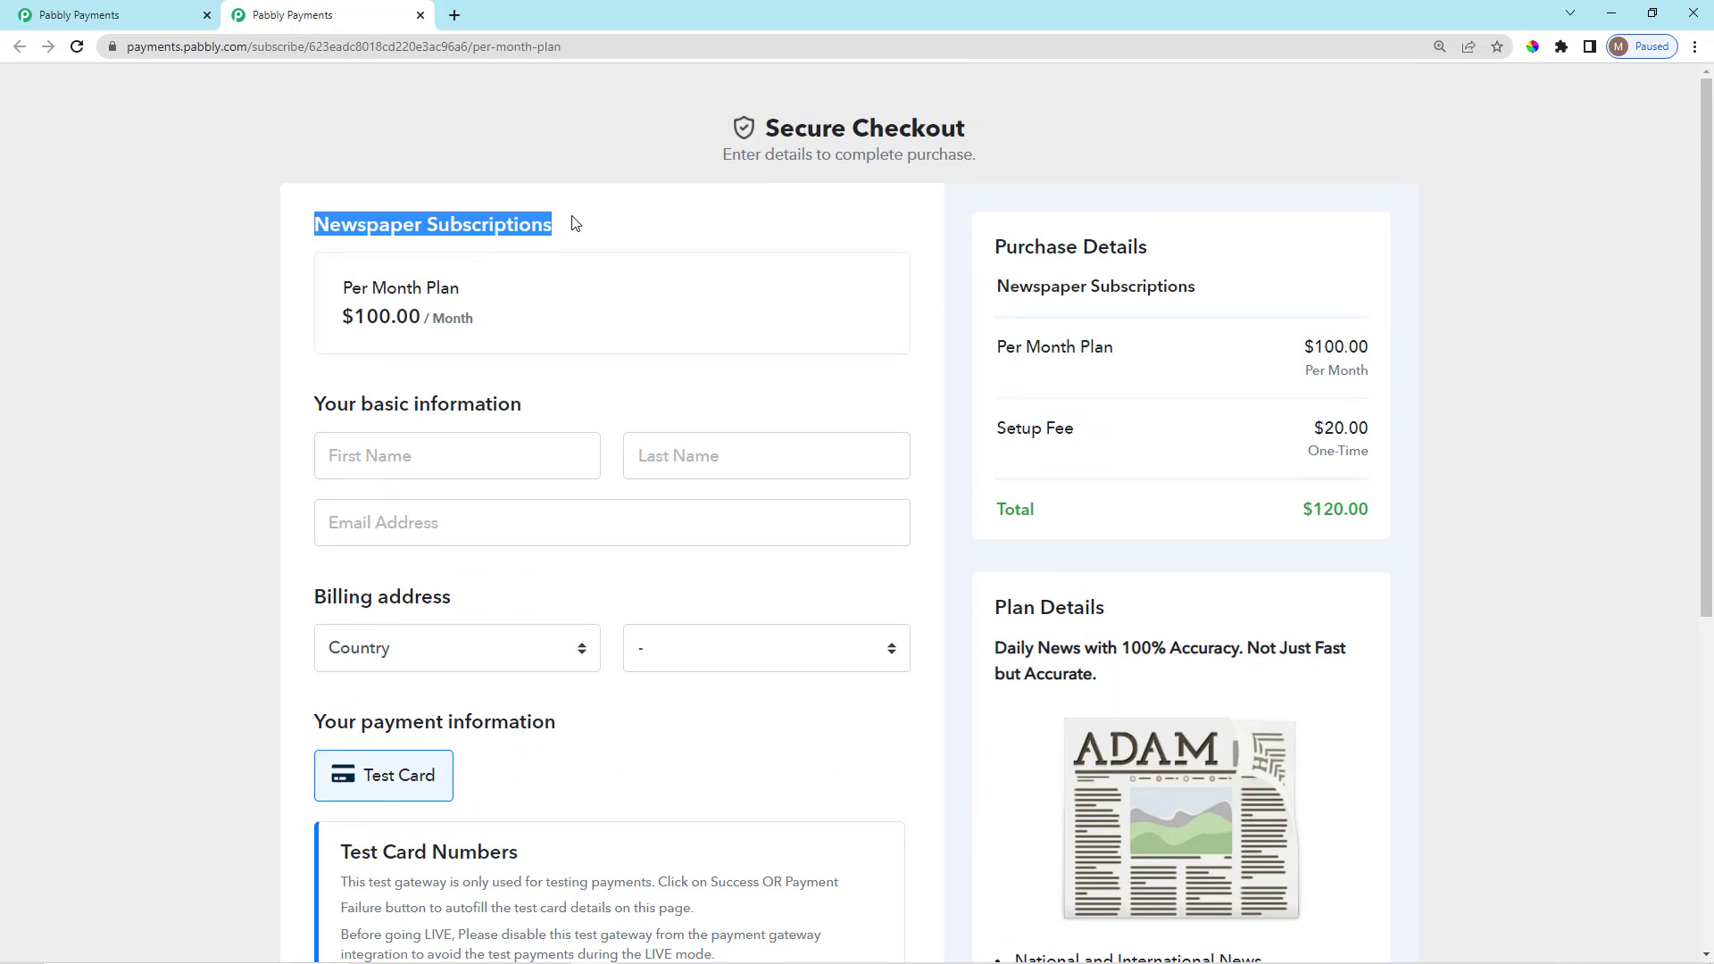
left_click(572, 222)
scroll(451, 283, "down", 2)
scroll(374, 265, "up", 2)
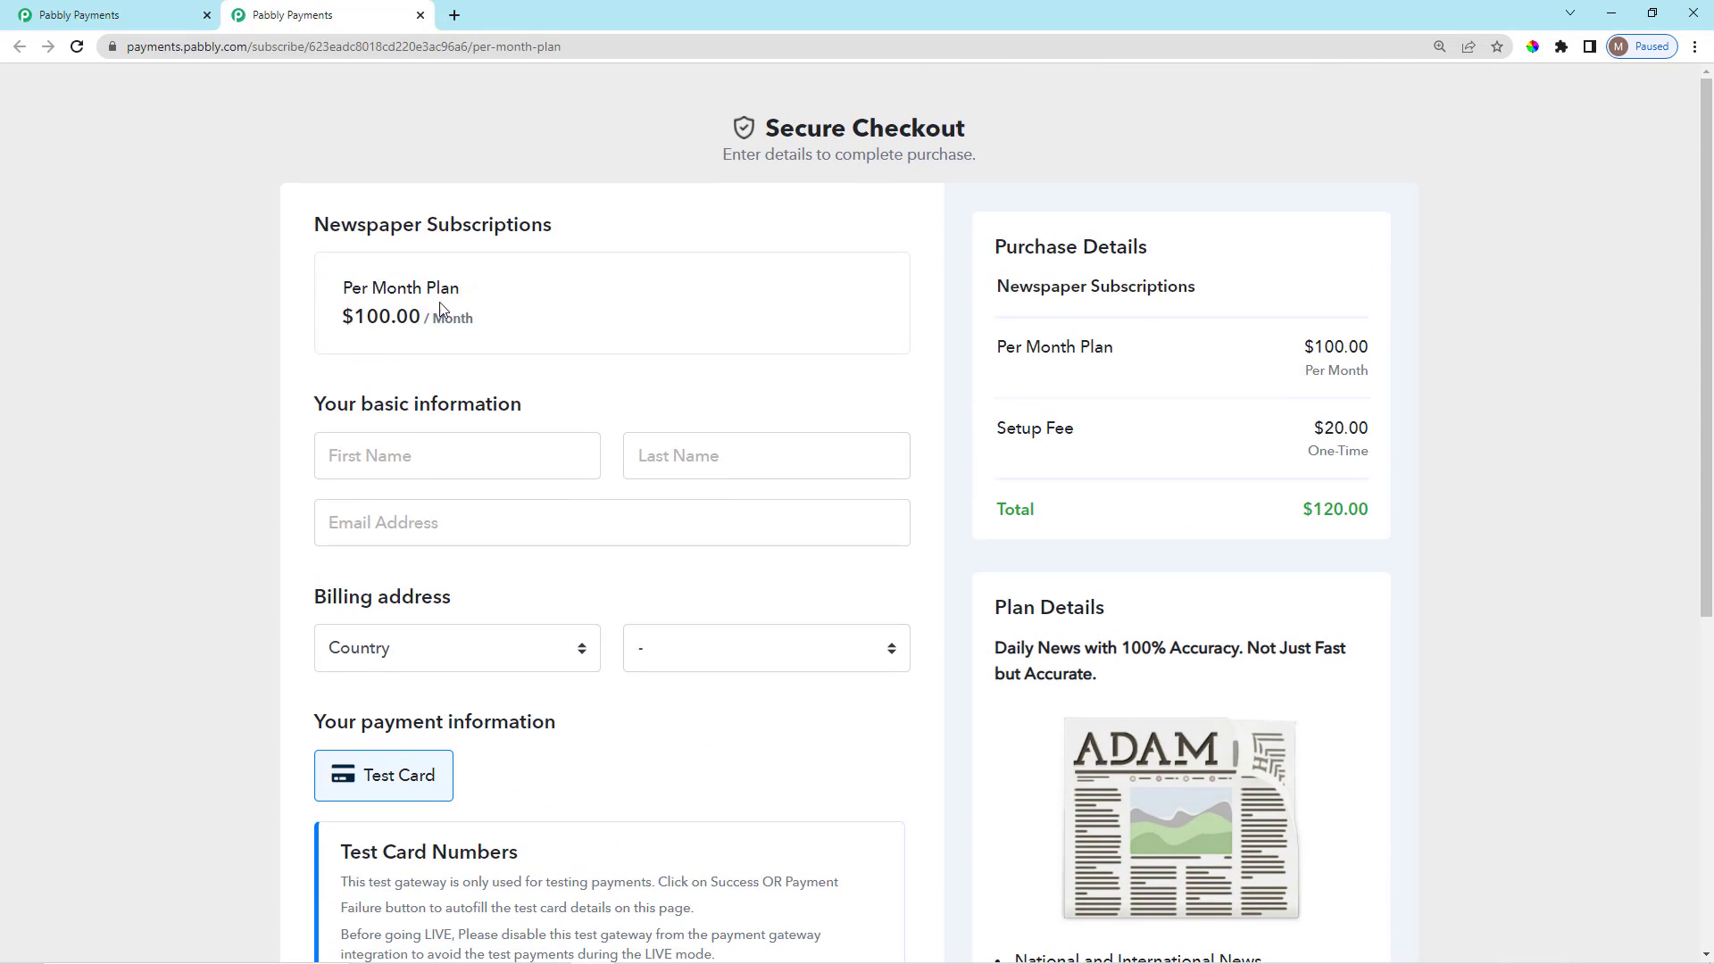
left_click_drag(339, 280, 523, 313)
left_click(799, 357)
Review the $120 checkout total including the $20 setup fee, then return to the first tab.
scroll(1138, 550, "down", 3)
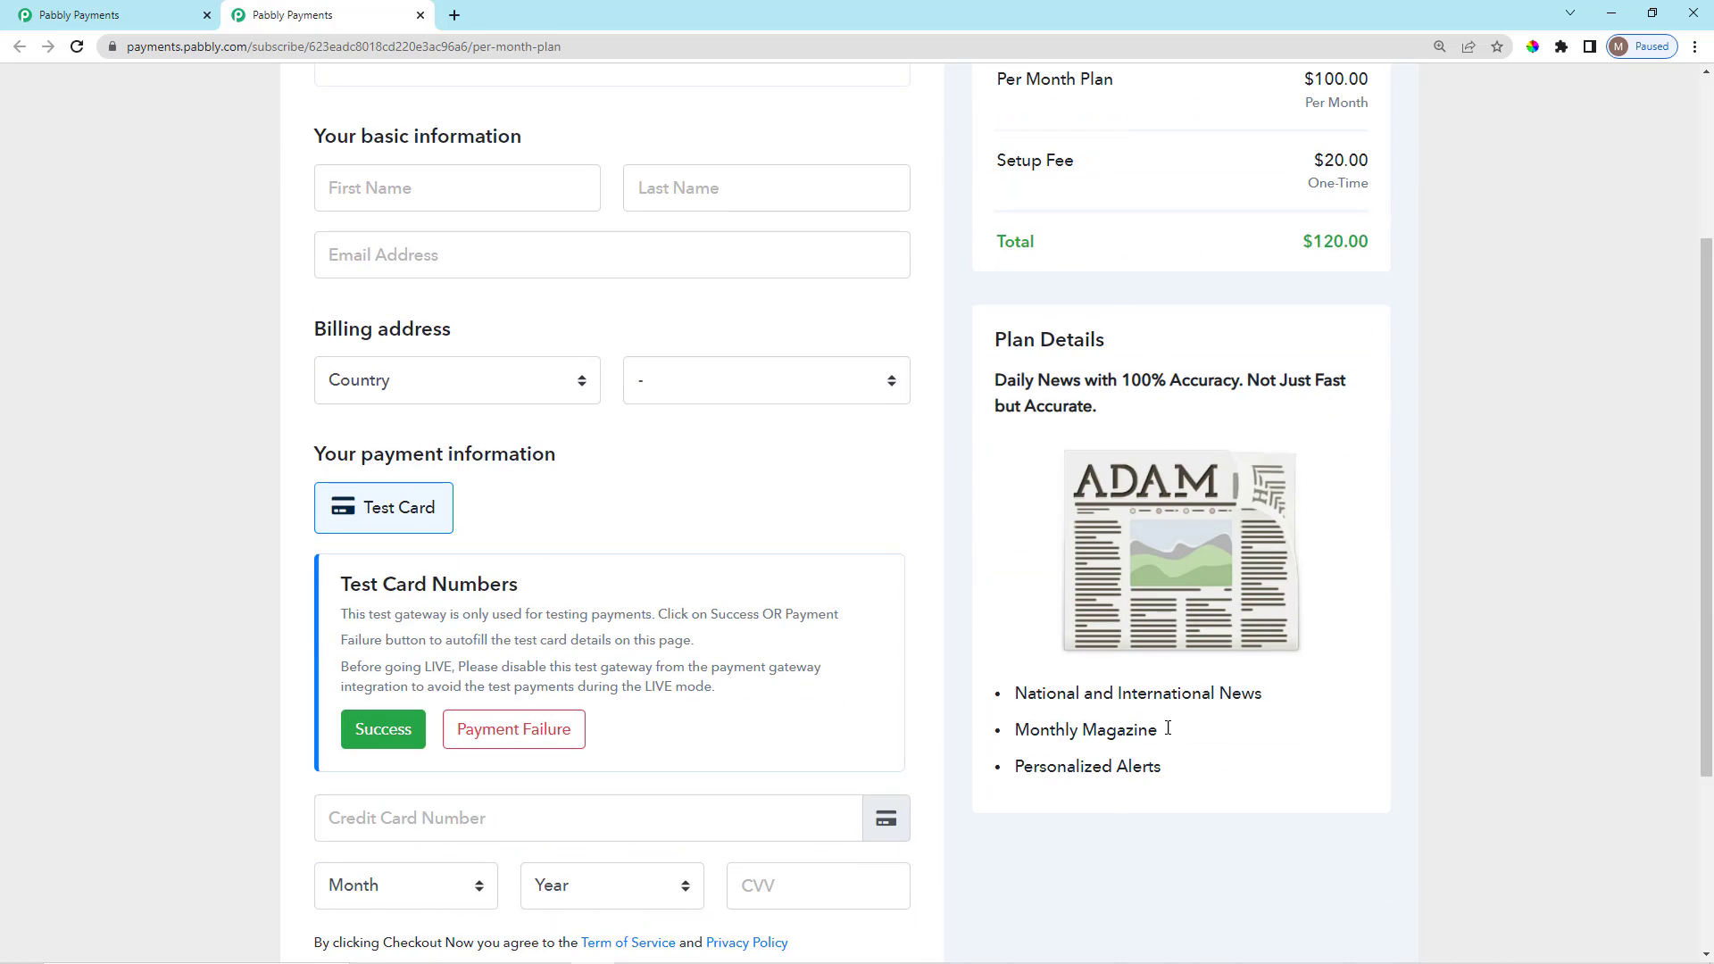
scroll(1168, 728, "down", 3)
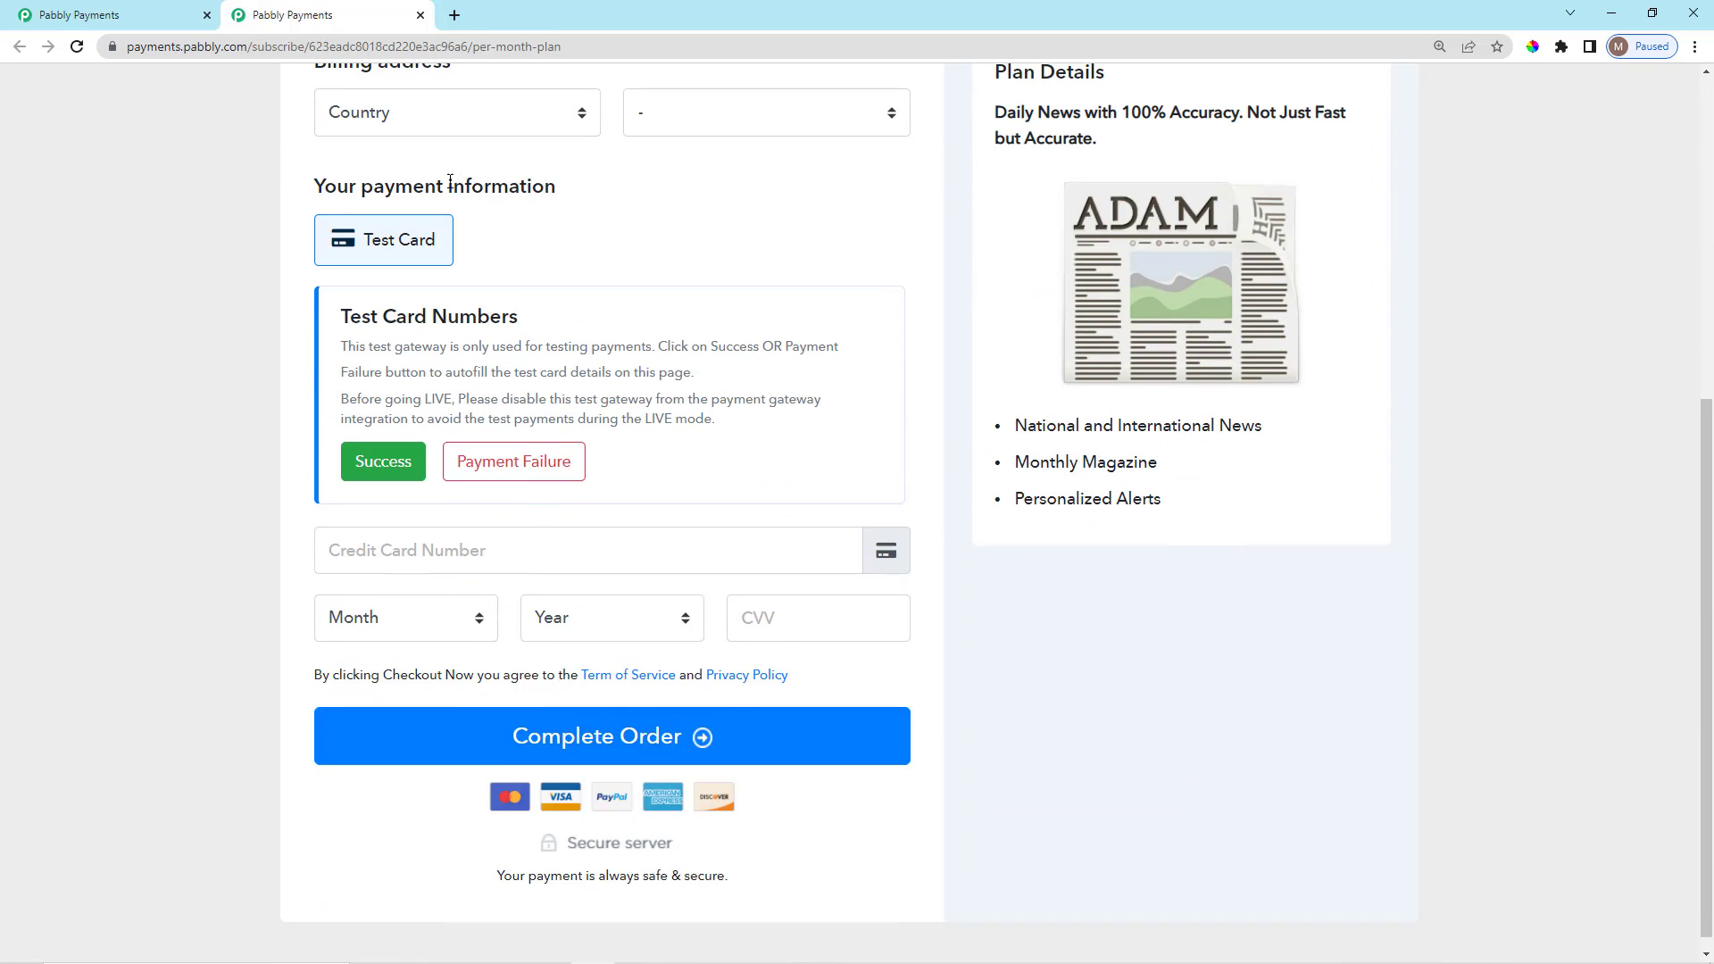
scroll(872, 524, "up", 6)
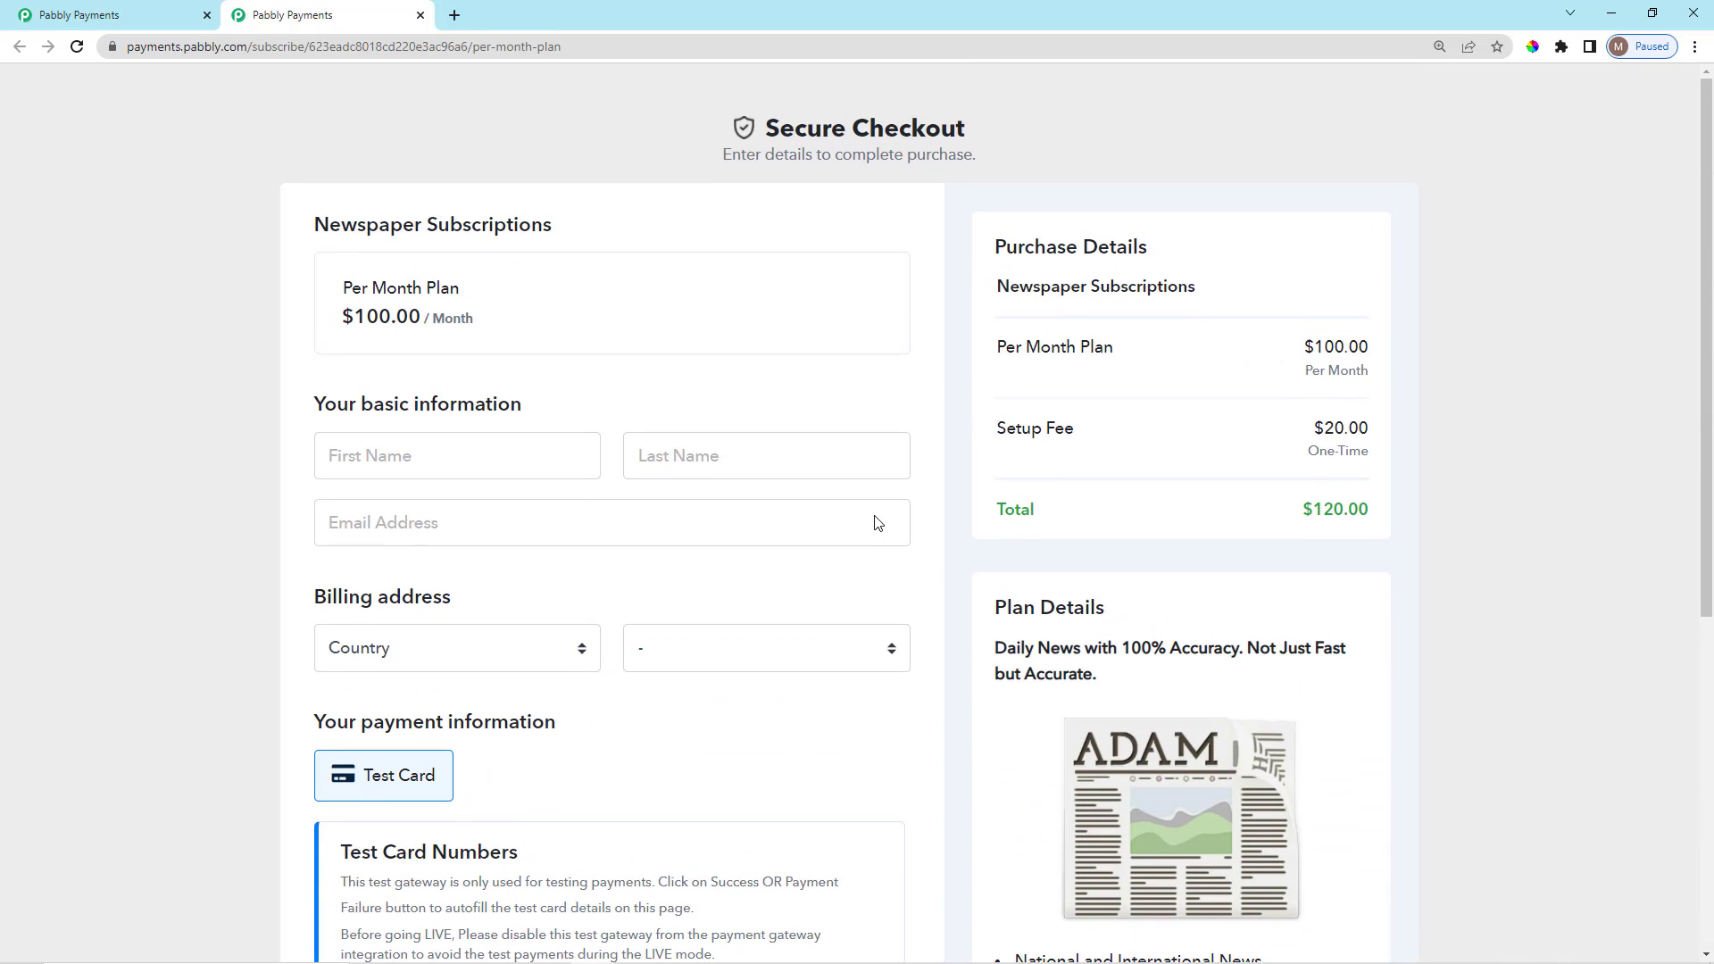
scroll(875, 524, "down", 3)
scroll(875, 524, "up", 3)
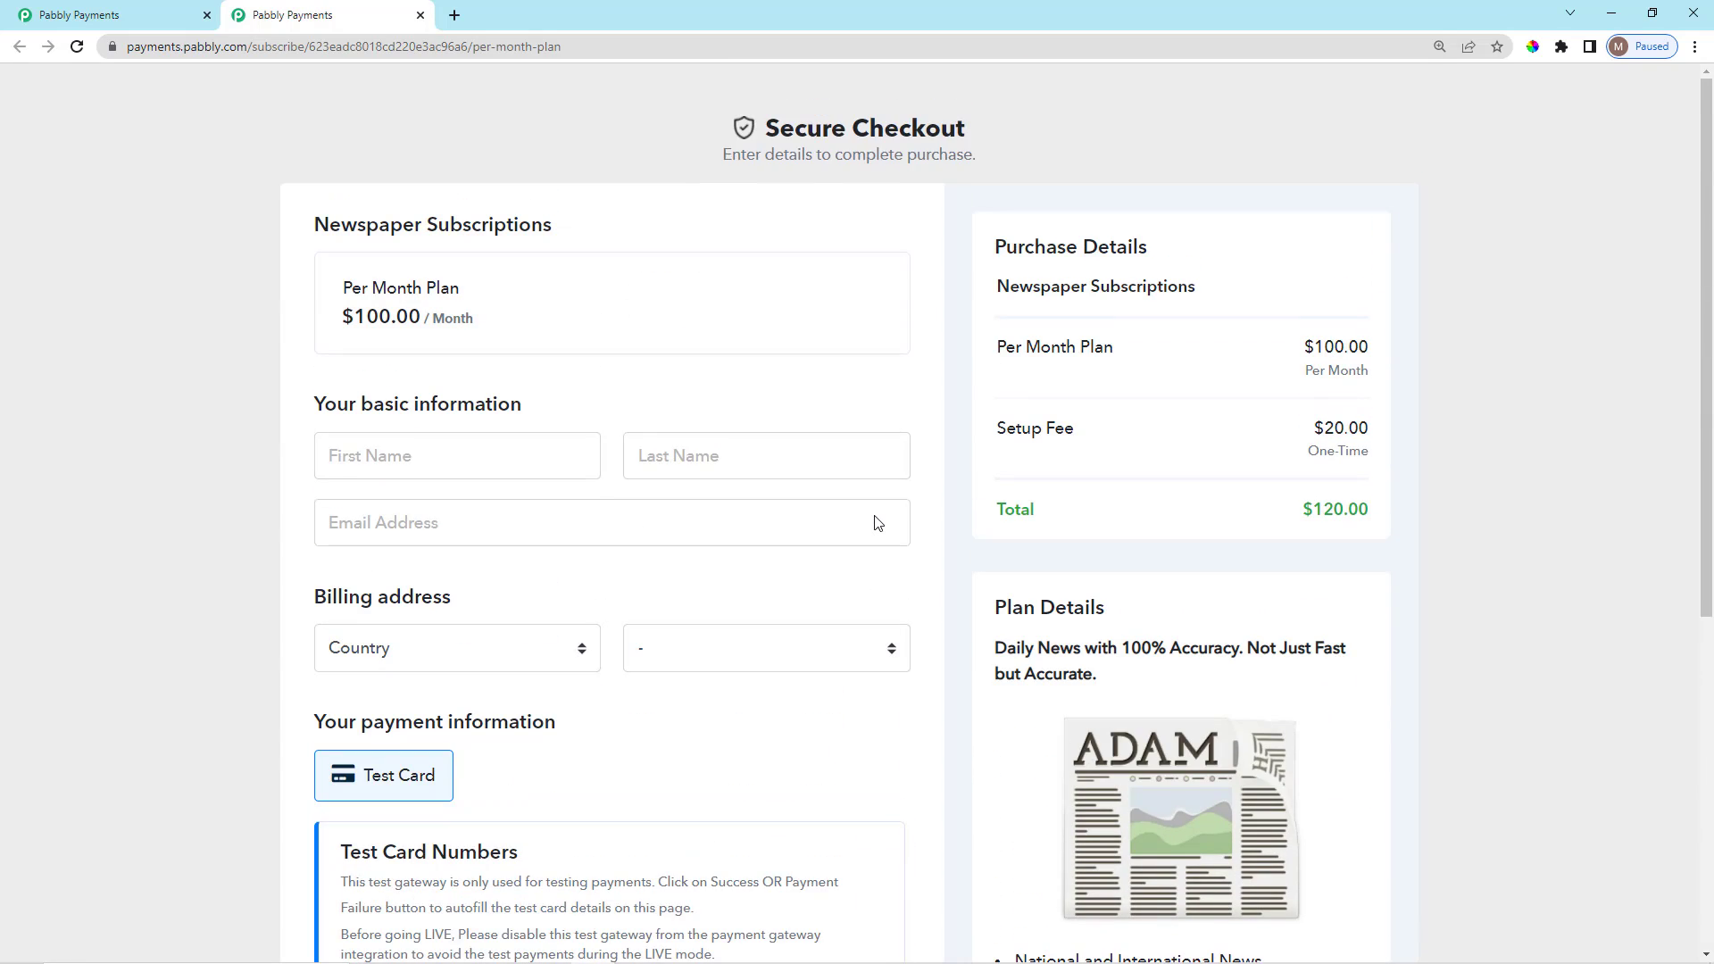
left_click(134, 15)
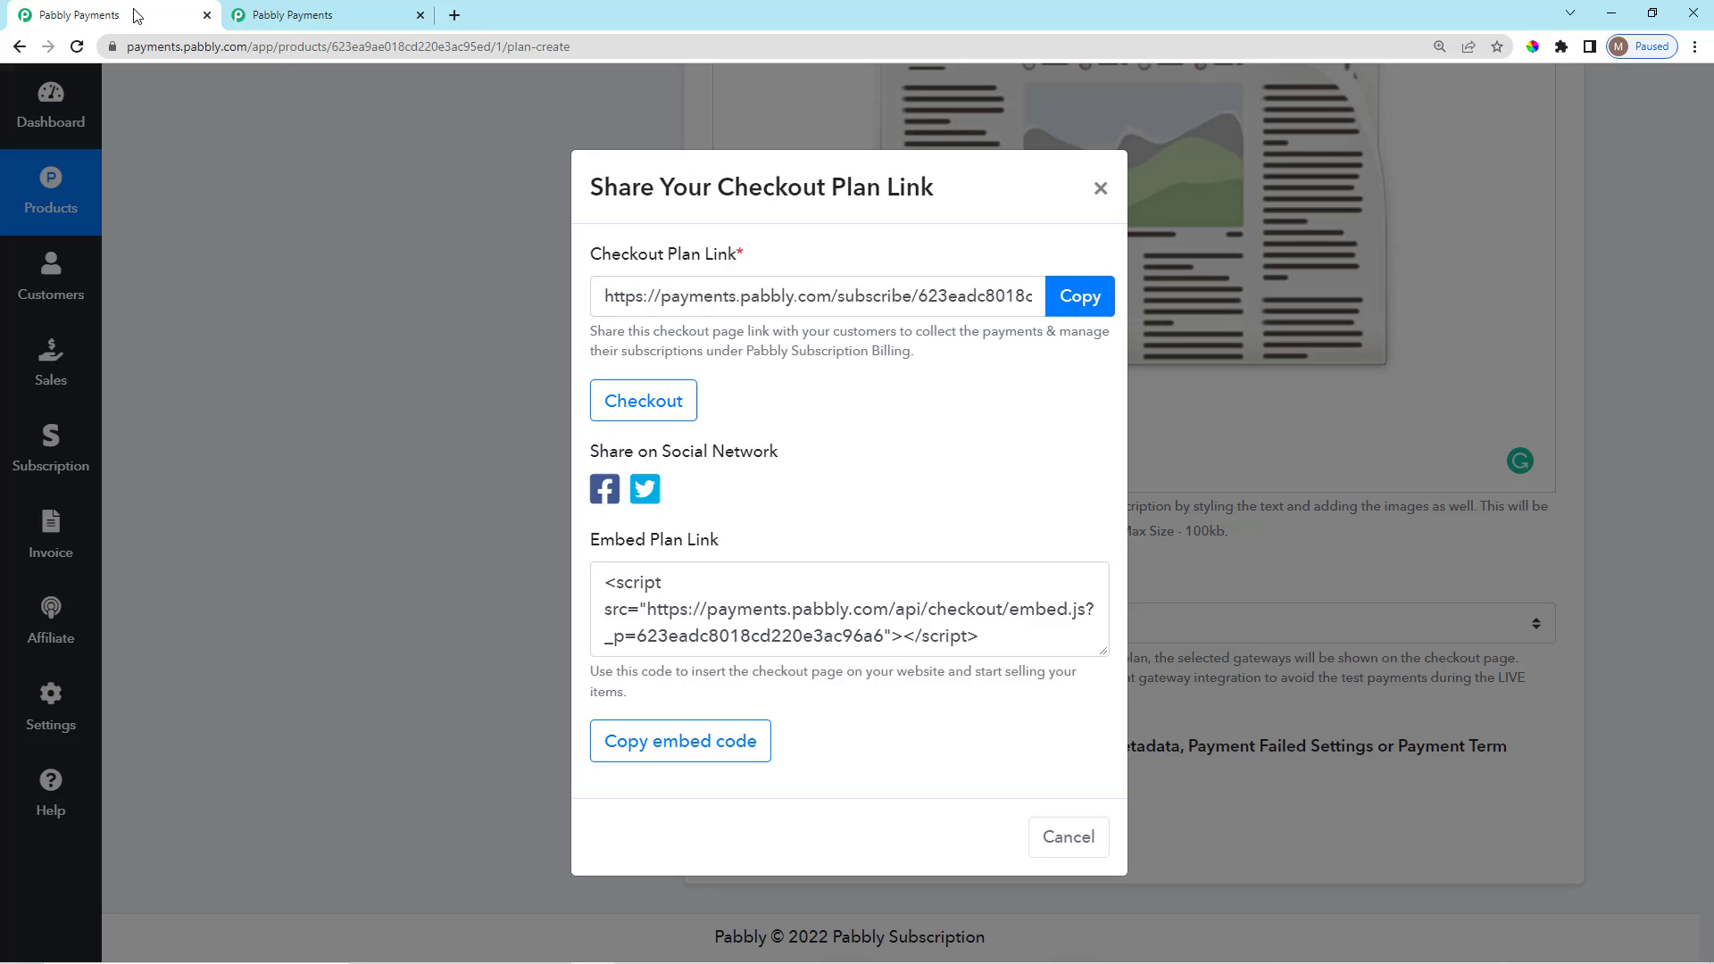
Close the share dialog and open the Per Month Plan's ⋮ menu on the Newspaper Subscriptions plans list.
left_click(316, 283)
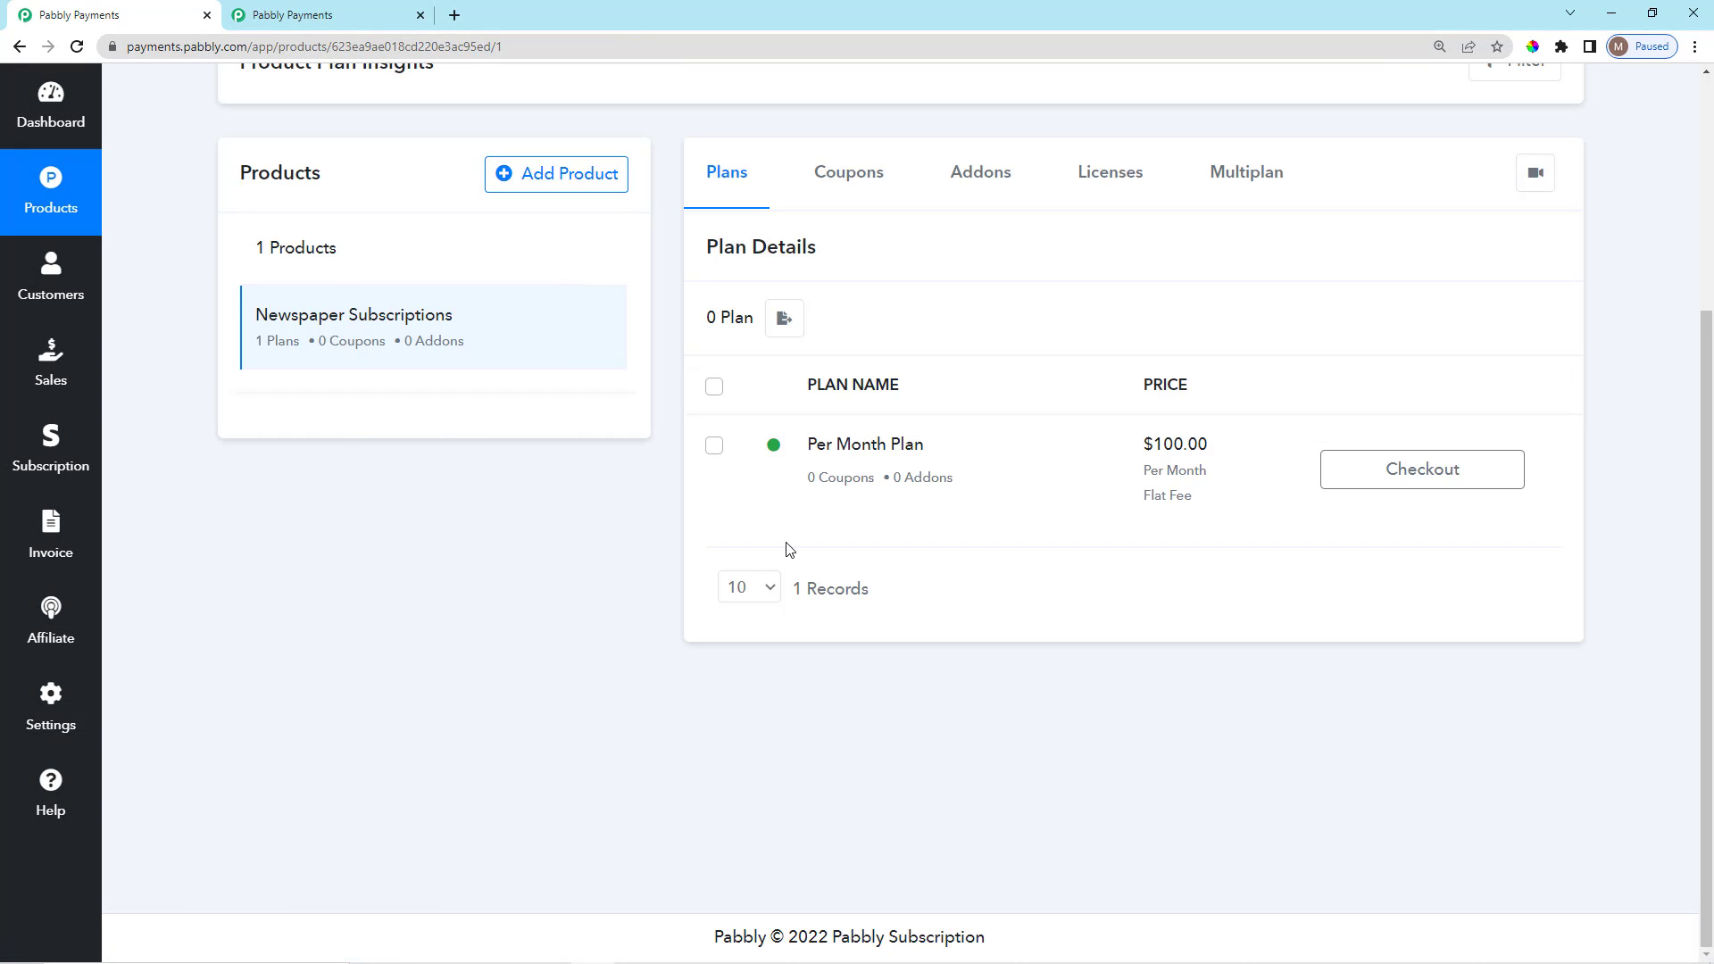
left_click(299, 13)
left_click_drag(767, 120, 1015, 166)
left_click(1014, 166)
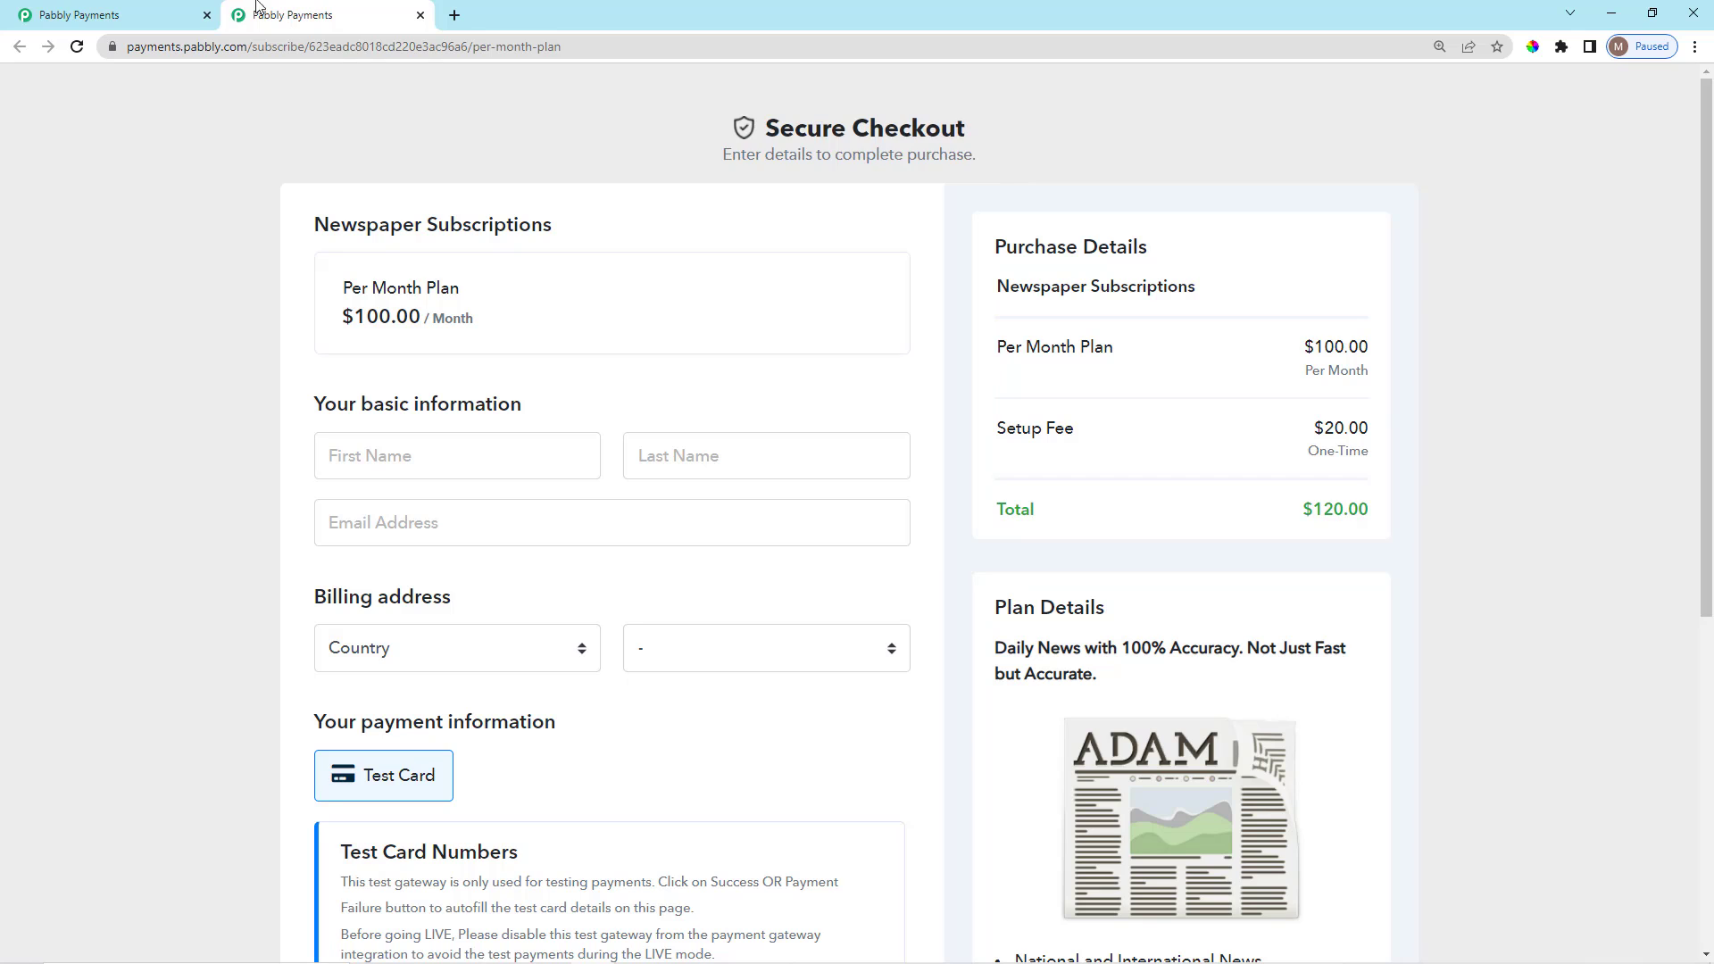
left_click(156, 14)
scroll(1484, 661, "up", 1)
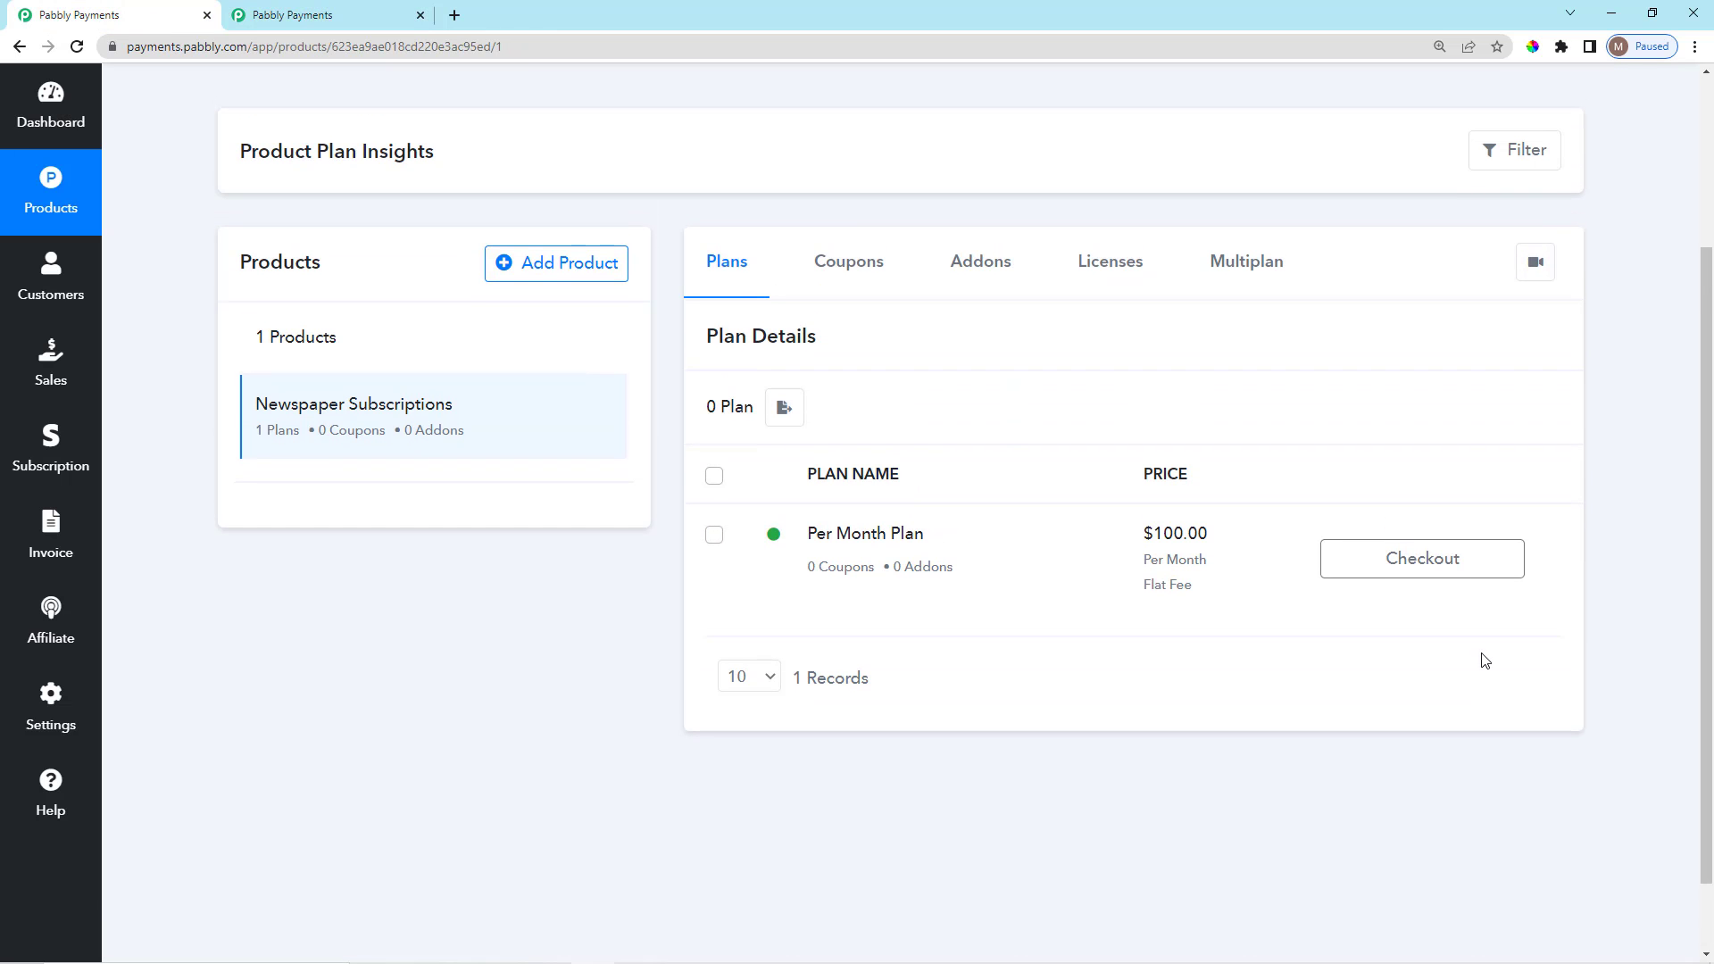
left_click(1569, 563)
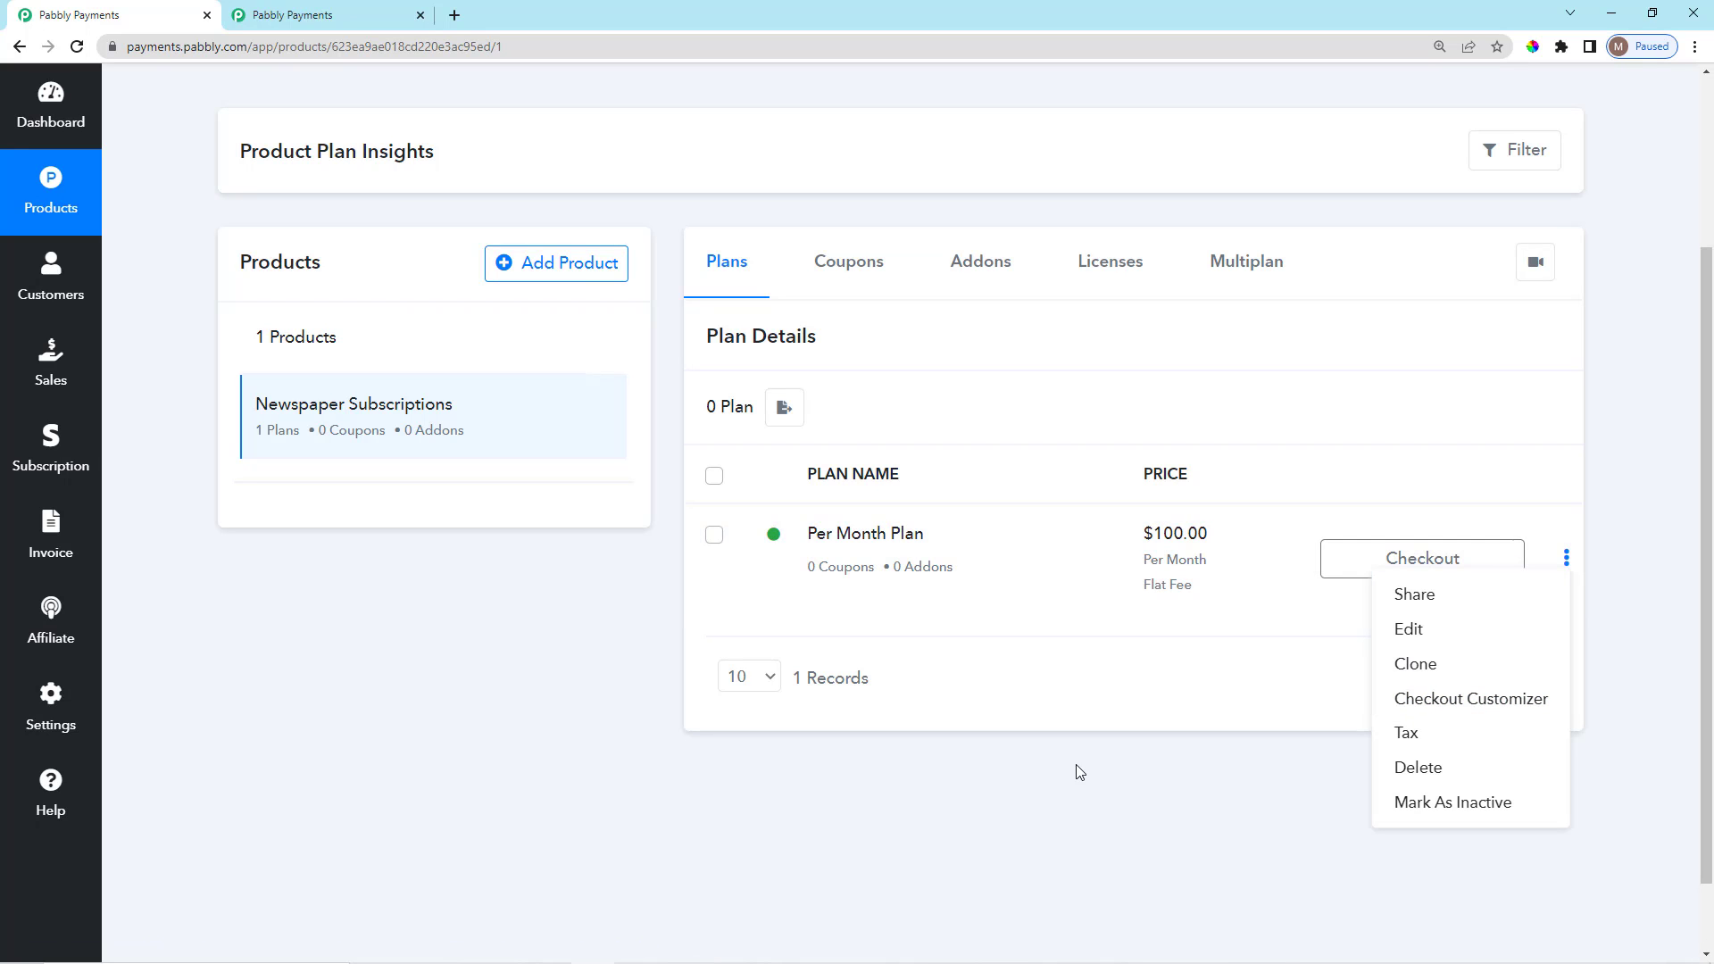
Switch to the checkout tab and review its basic information section.
left_click(489, 743)
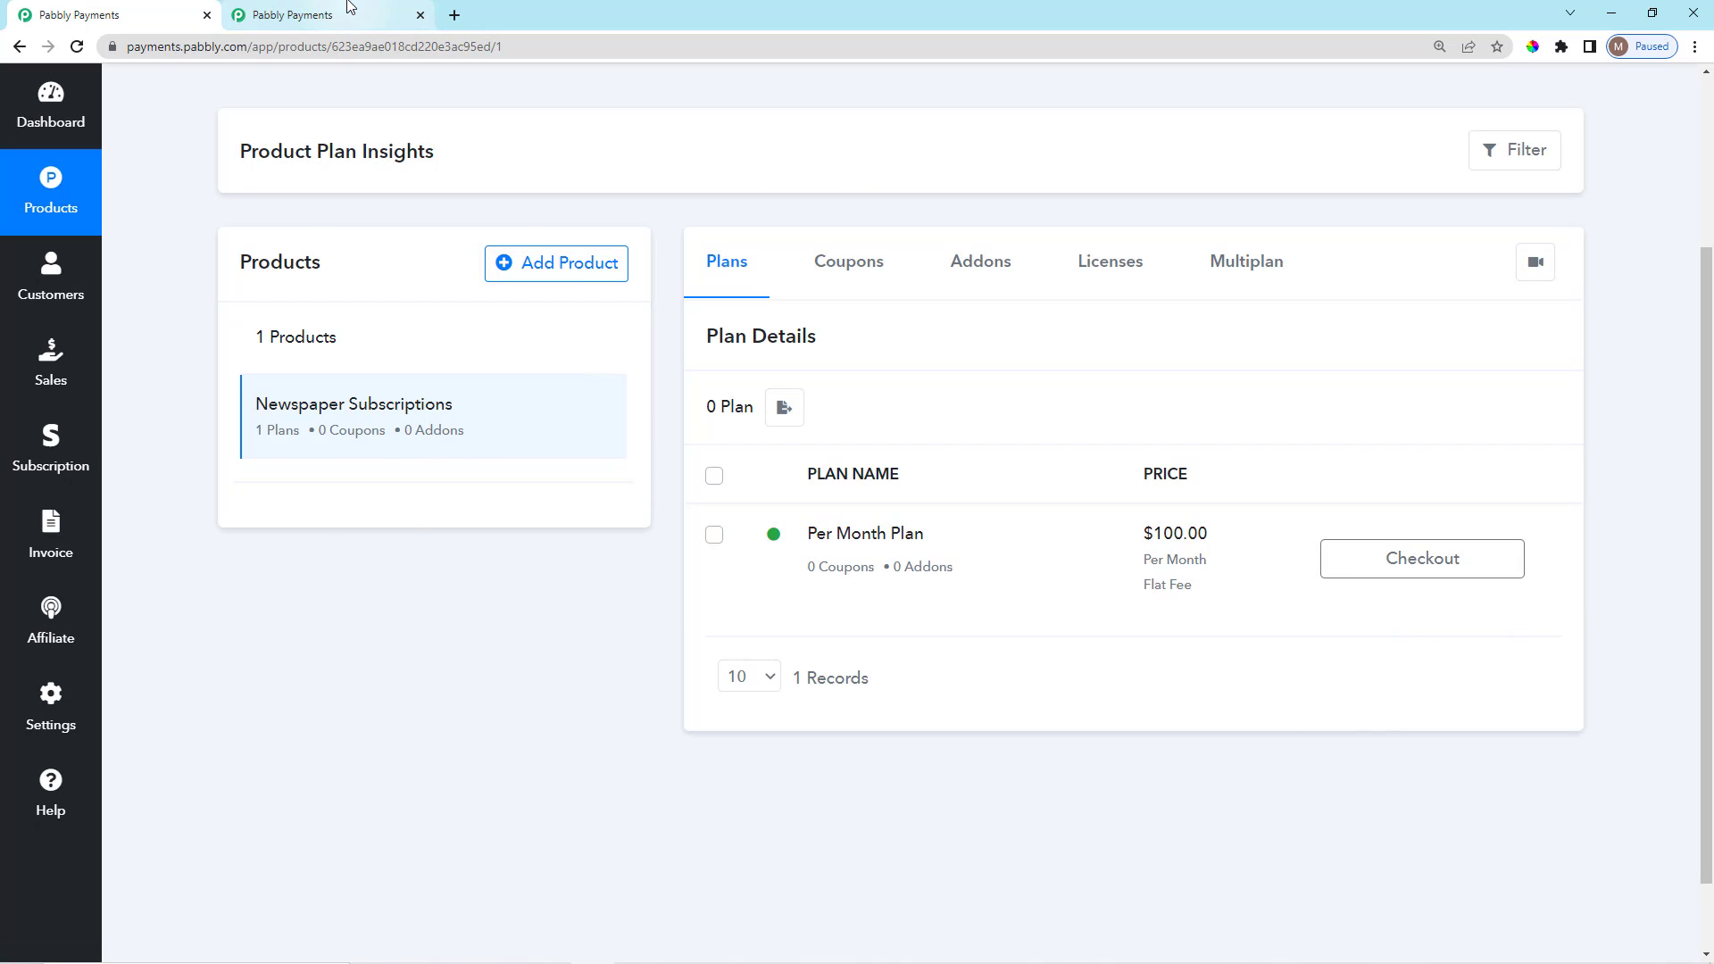
left_click(349, 8)
scroll(548, 556, "down", 1)
scroll(548, 555, "down", 2)
scroll(554, 536, "up", 2)
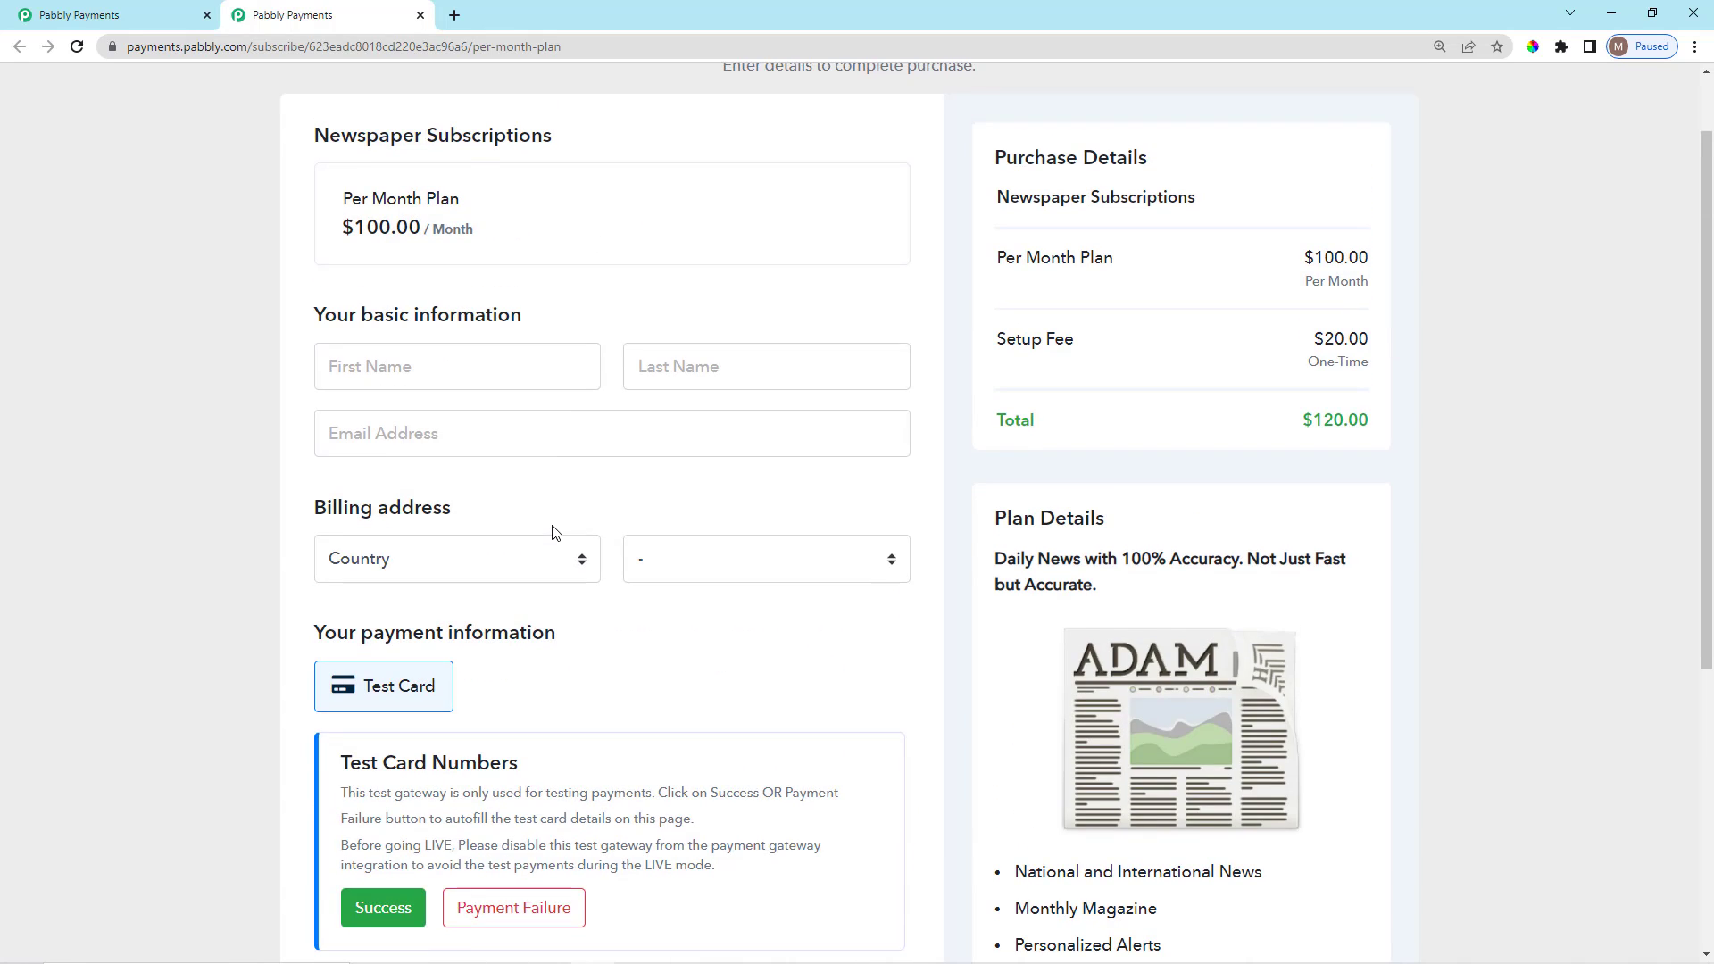
scroll(552, 533, "up", 1)
left_click_drag(287, 408, 528, 421)
left_click(554, 404)
scroll(564, 458, "down", 2)
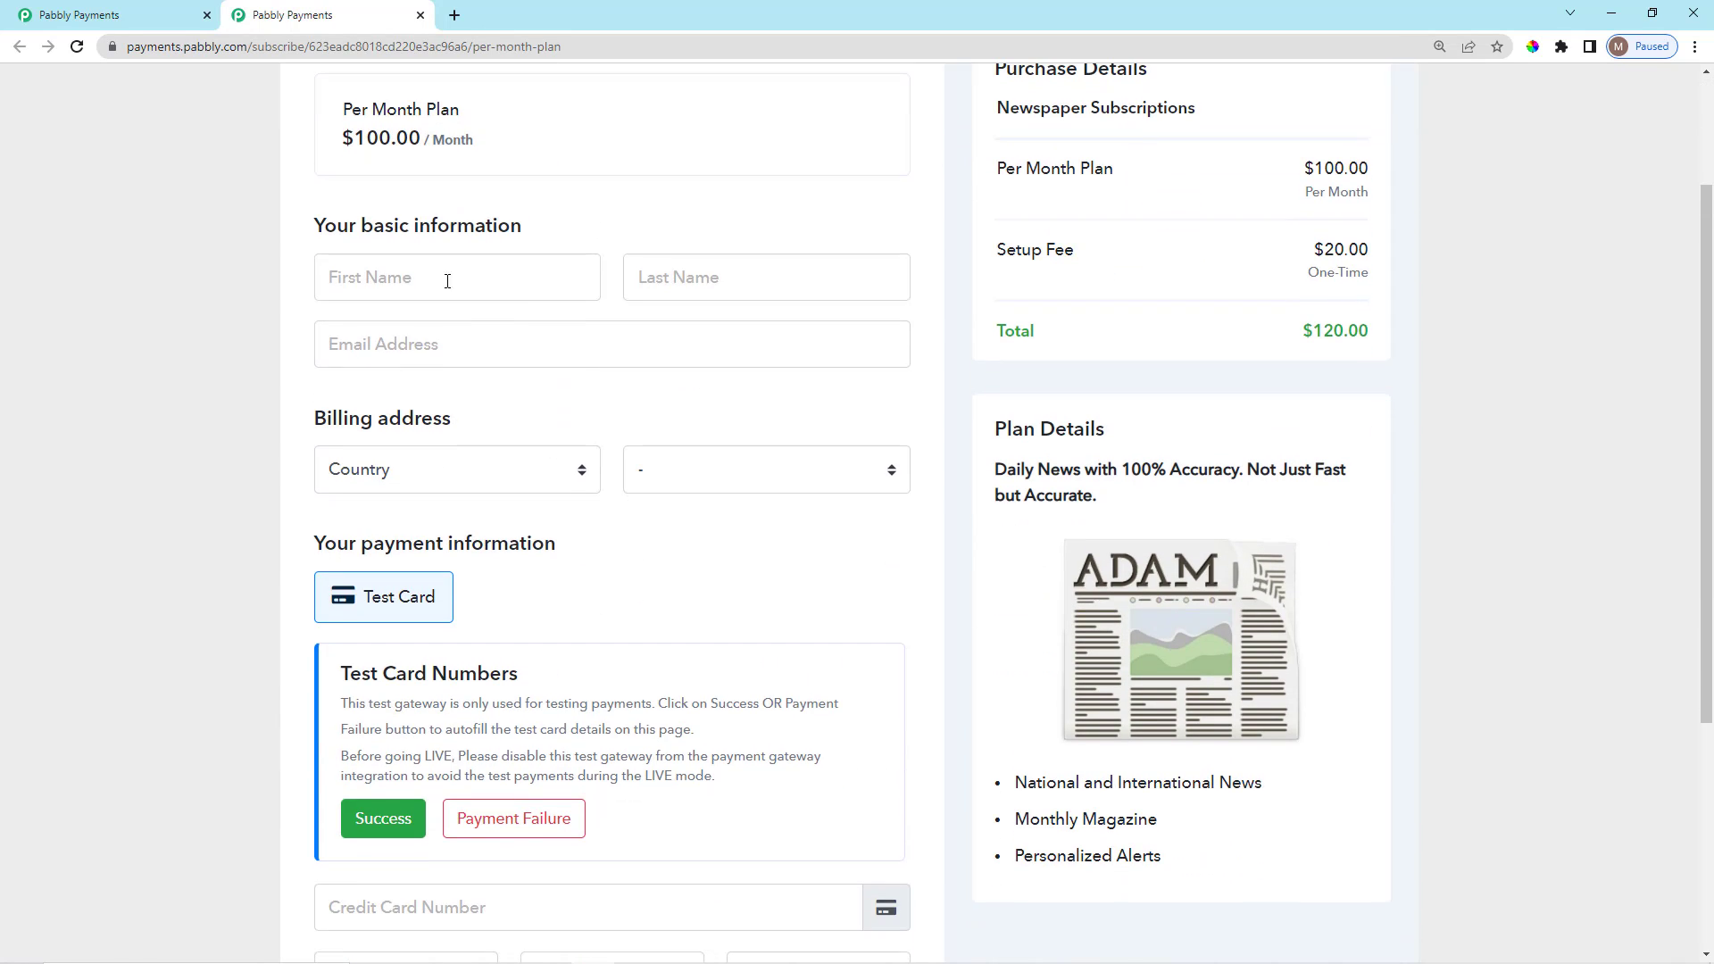
Trigger validation on the required First Name, Last Name and Email Address fields.
left_click(418, 278)
left_click(643, 276)
left_click(509, 375)
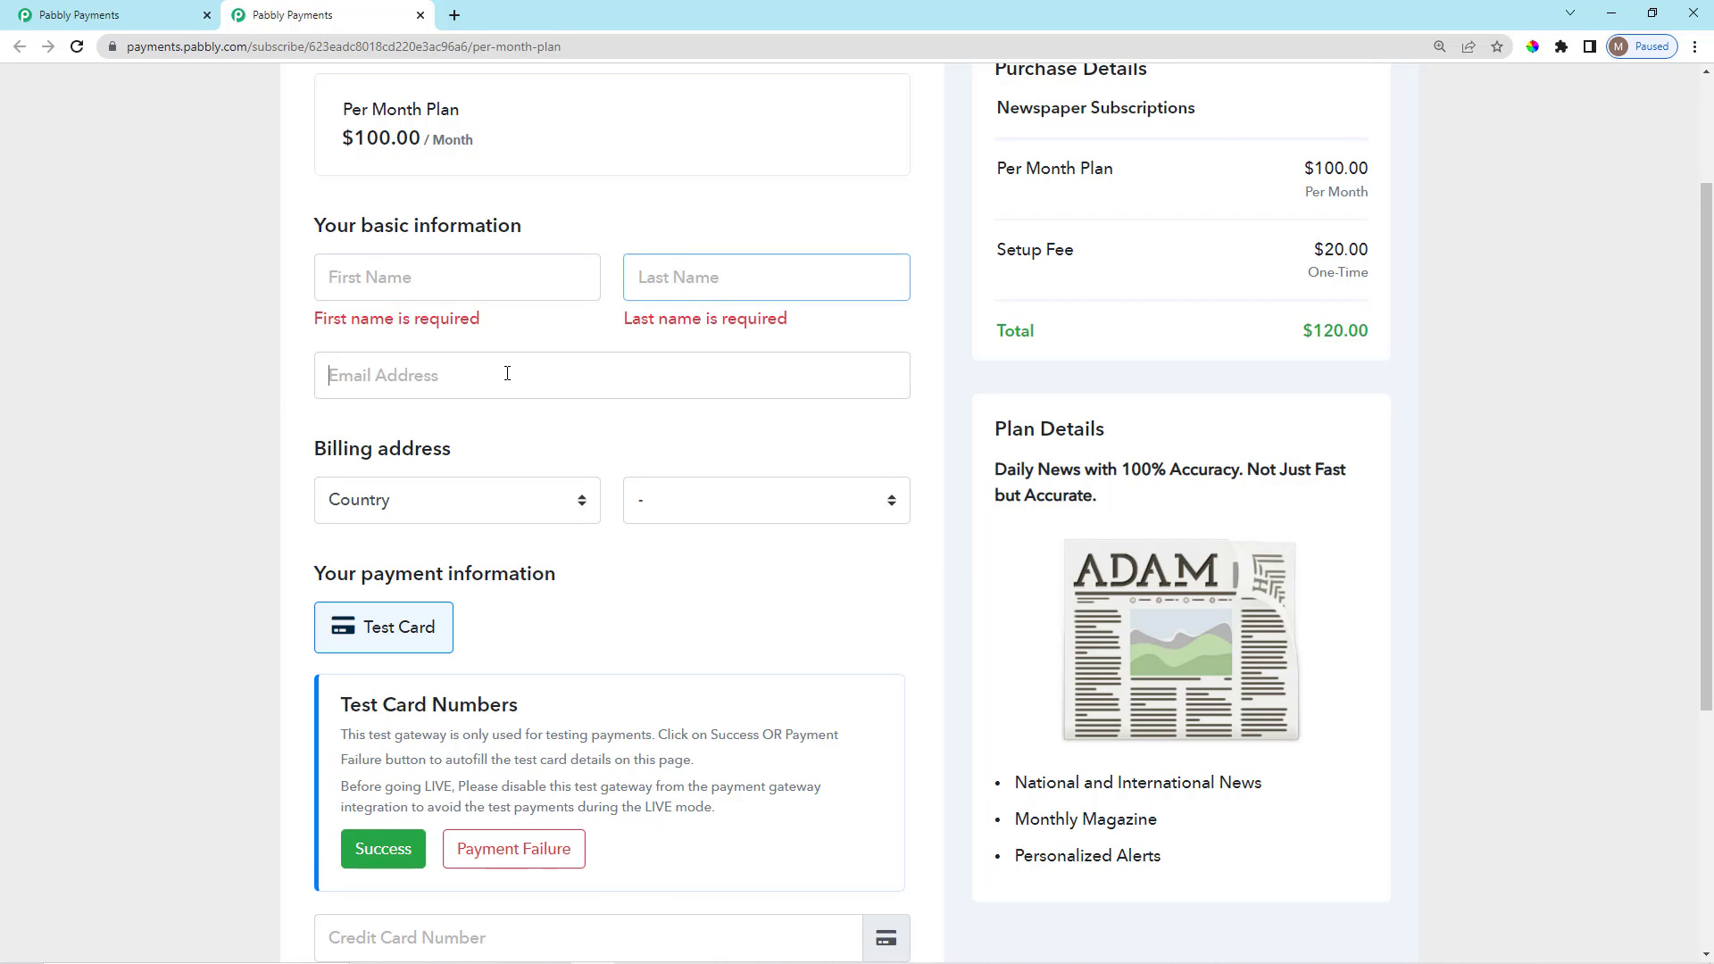
left_click(279, 386)
scroll(624, 578, "down", 2)
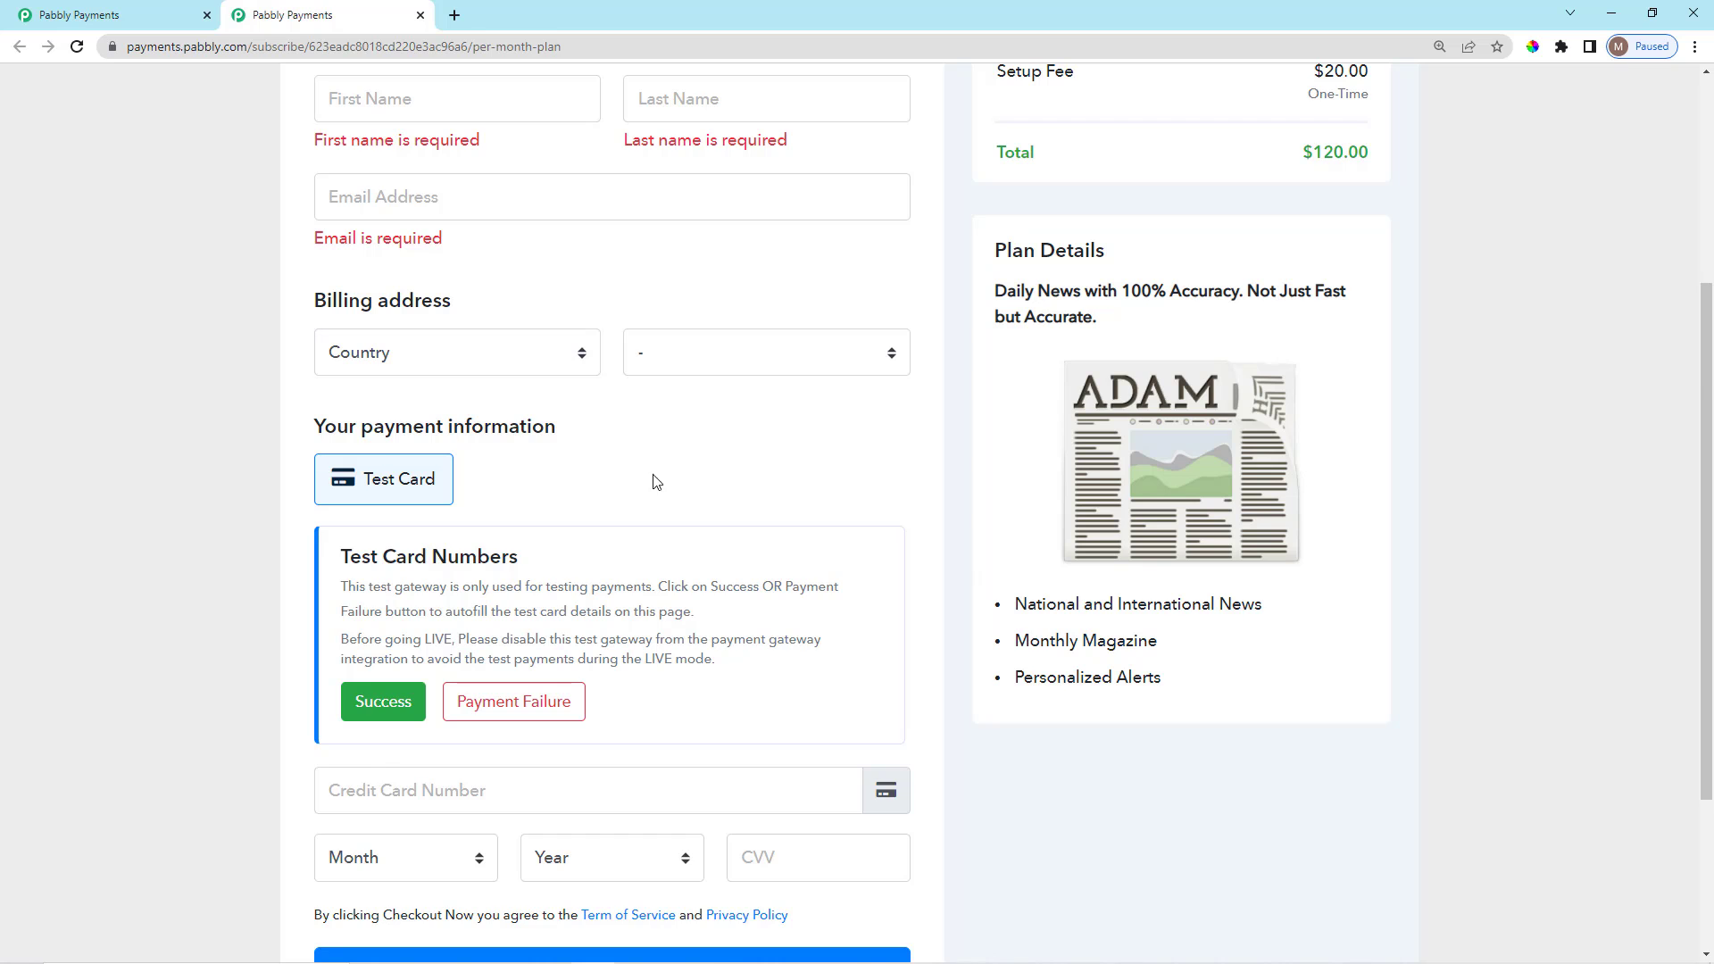
scroll(648, 473, "down", 2)
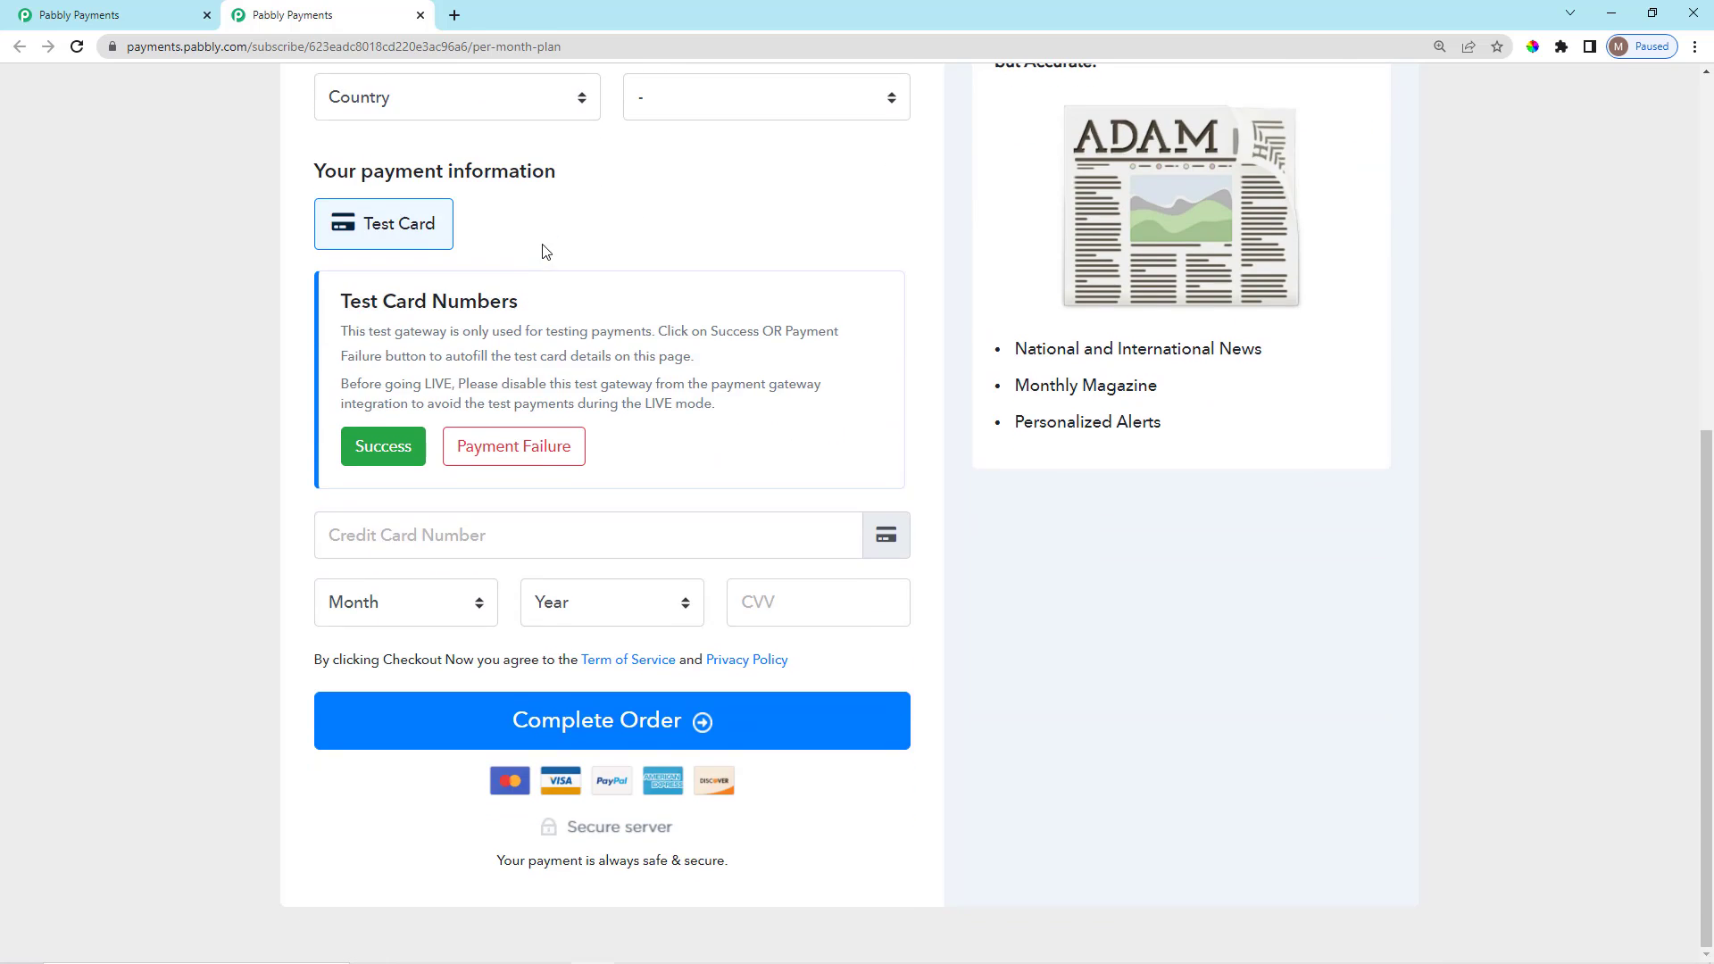
scroll(670, 745, "up", 7)
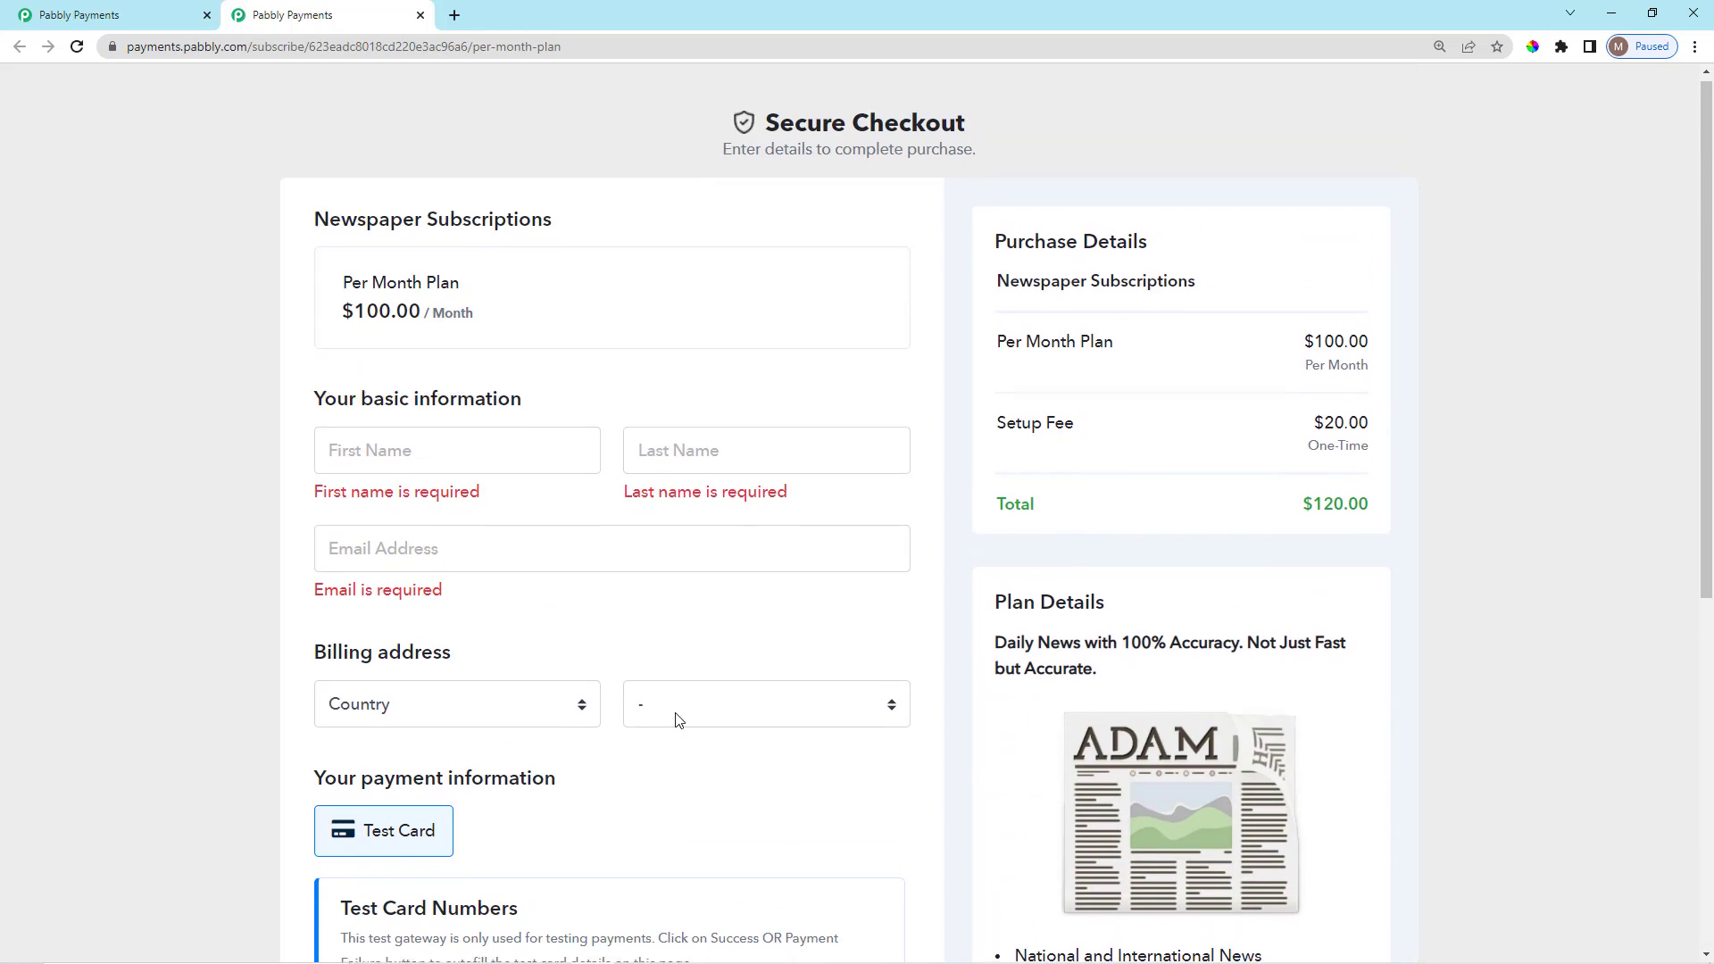
scroll(676, 718, "down", 2)
left_click(420, 15)
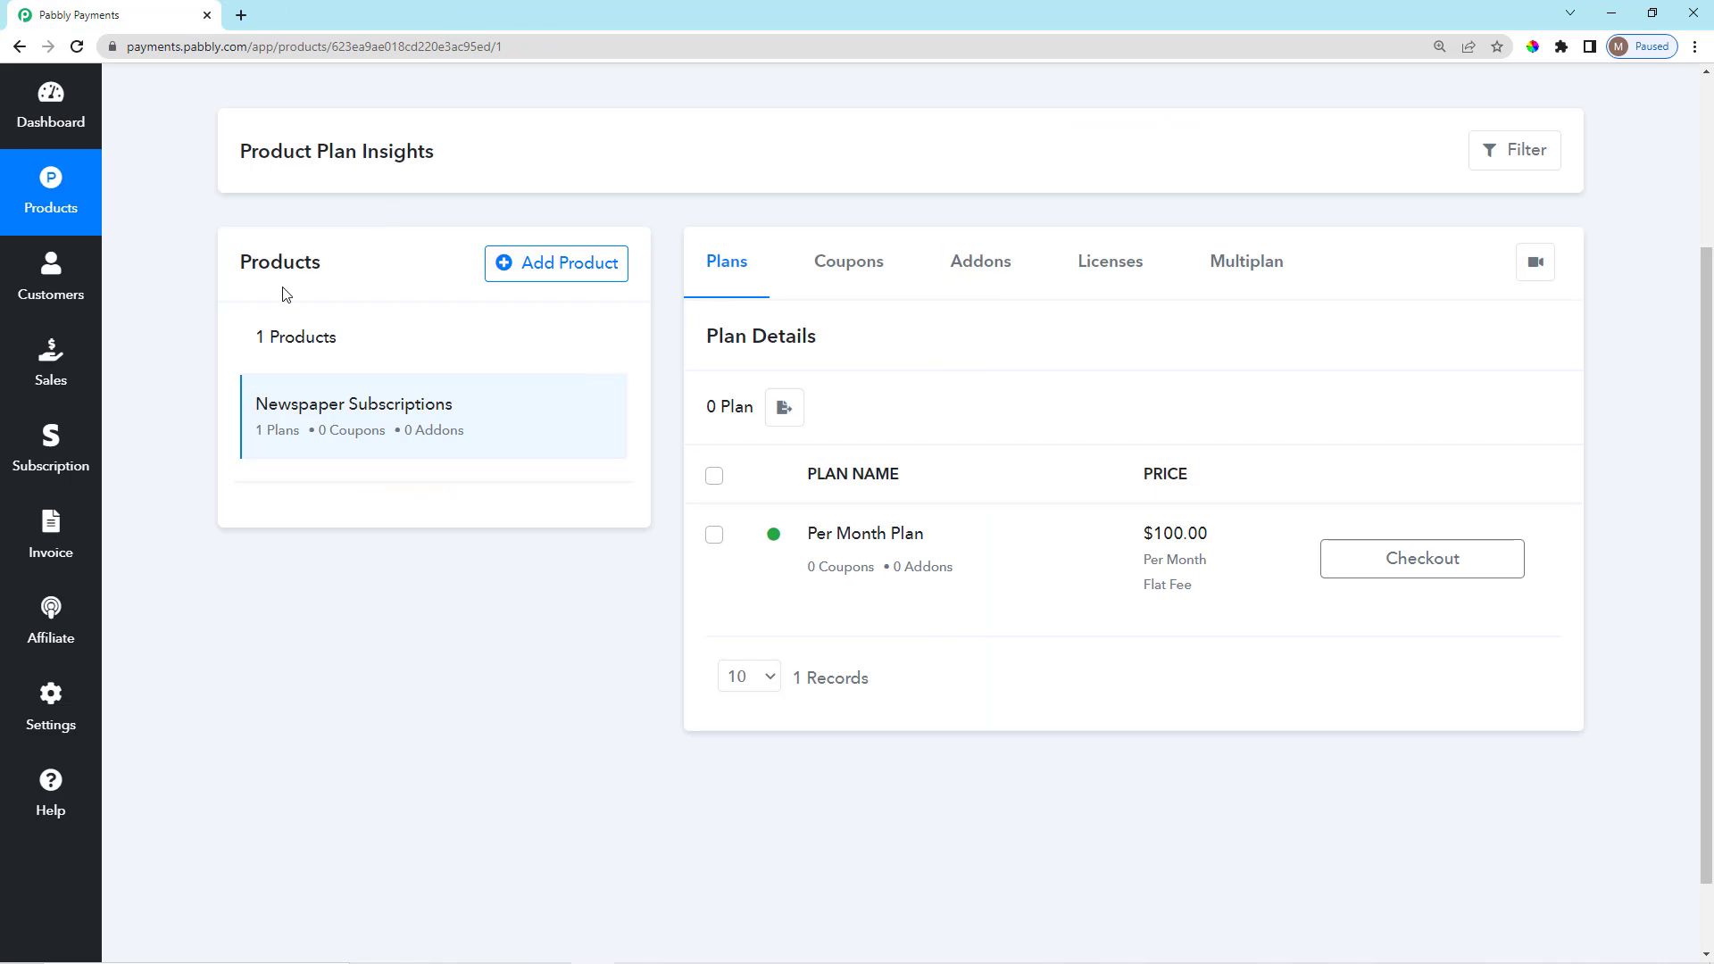
scroll(221, 598, "up", 3)
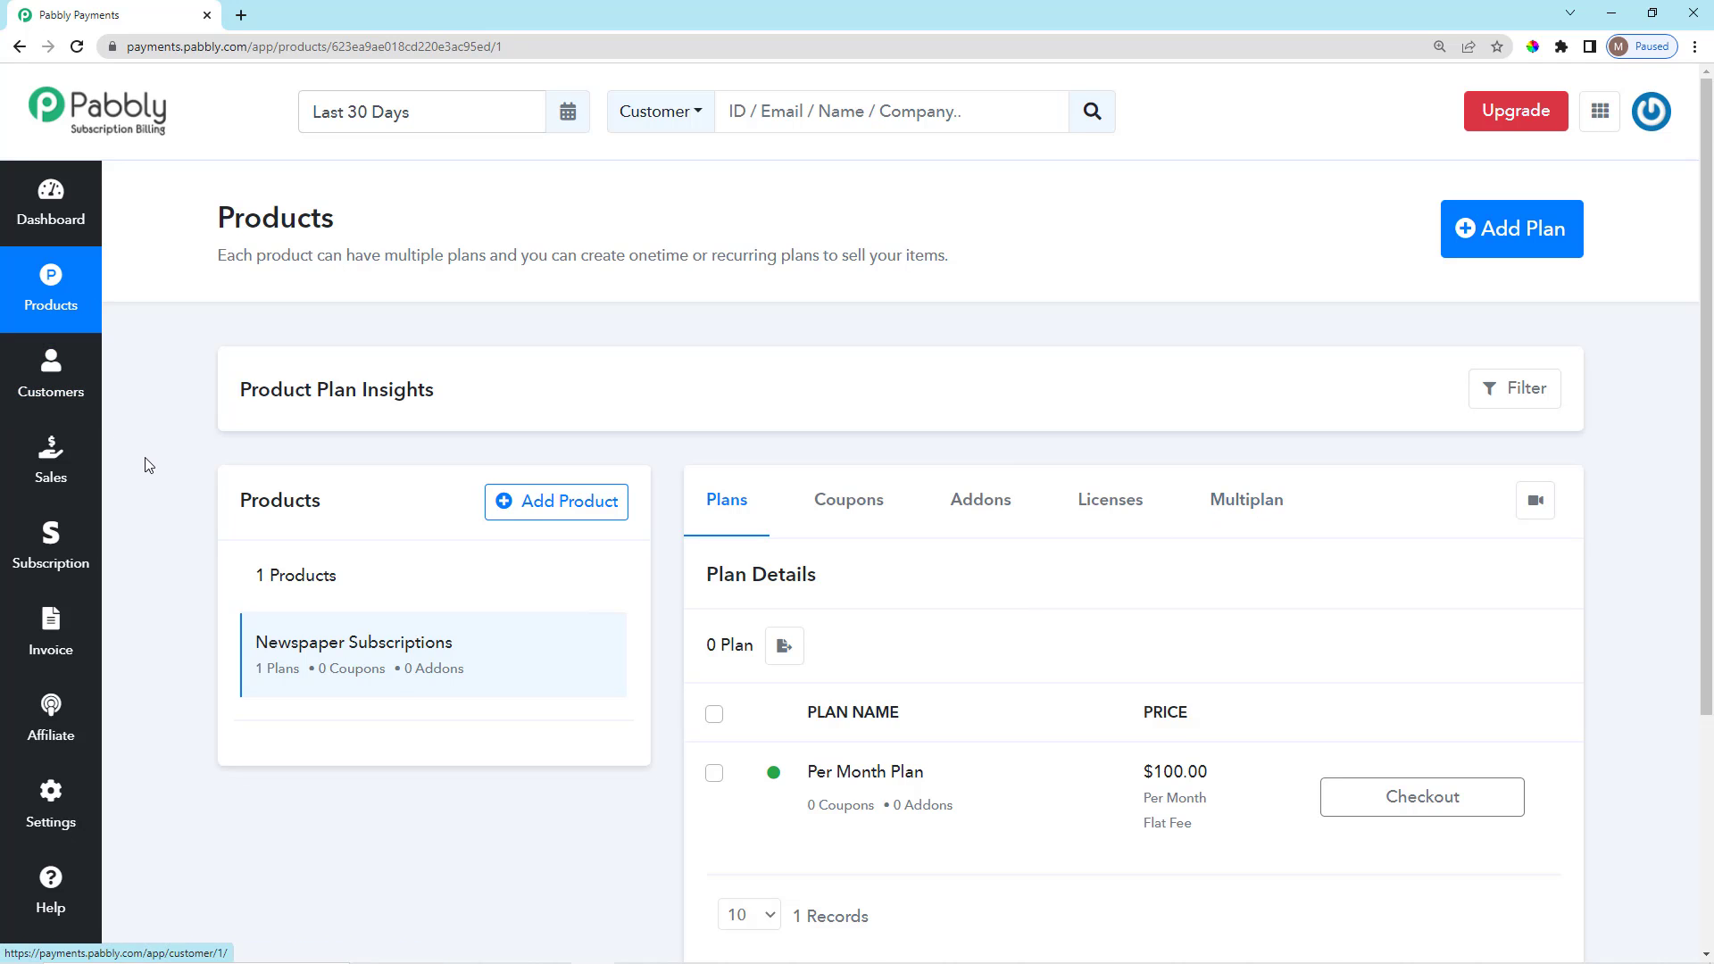
scroll(143, 463, "down", 1)
scroll(143, 463, "up", 1)
scroll(143, 463, "down", 2)
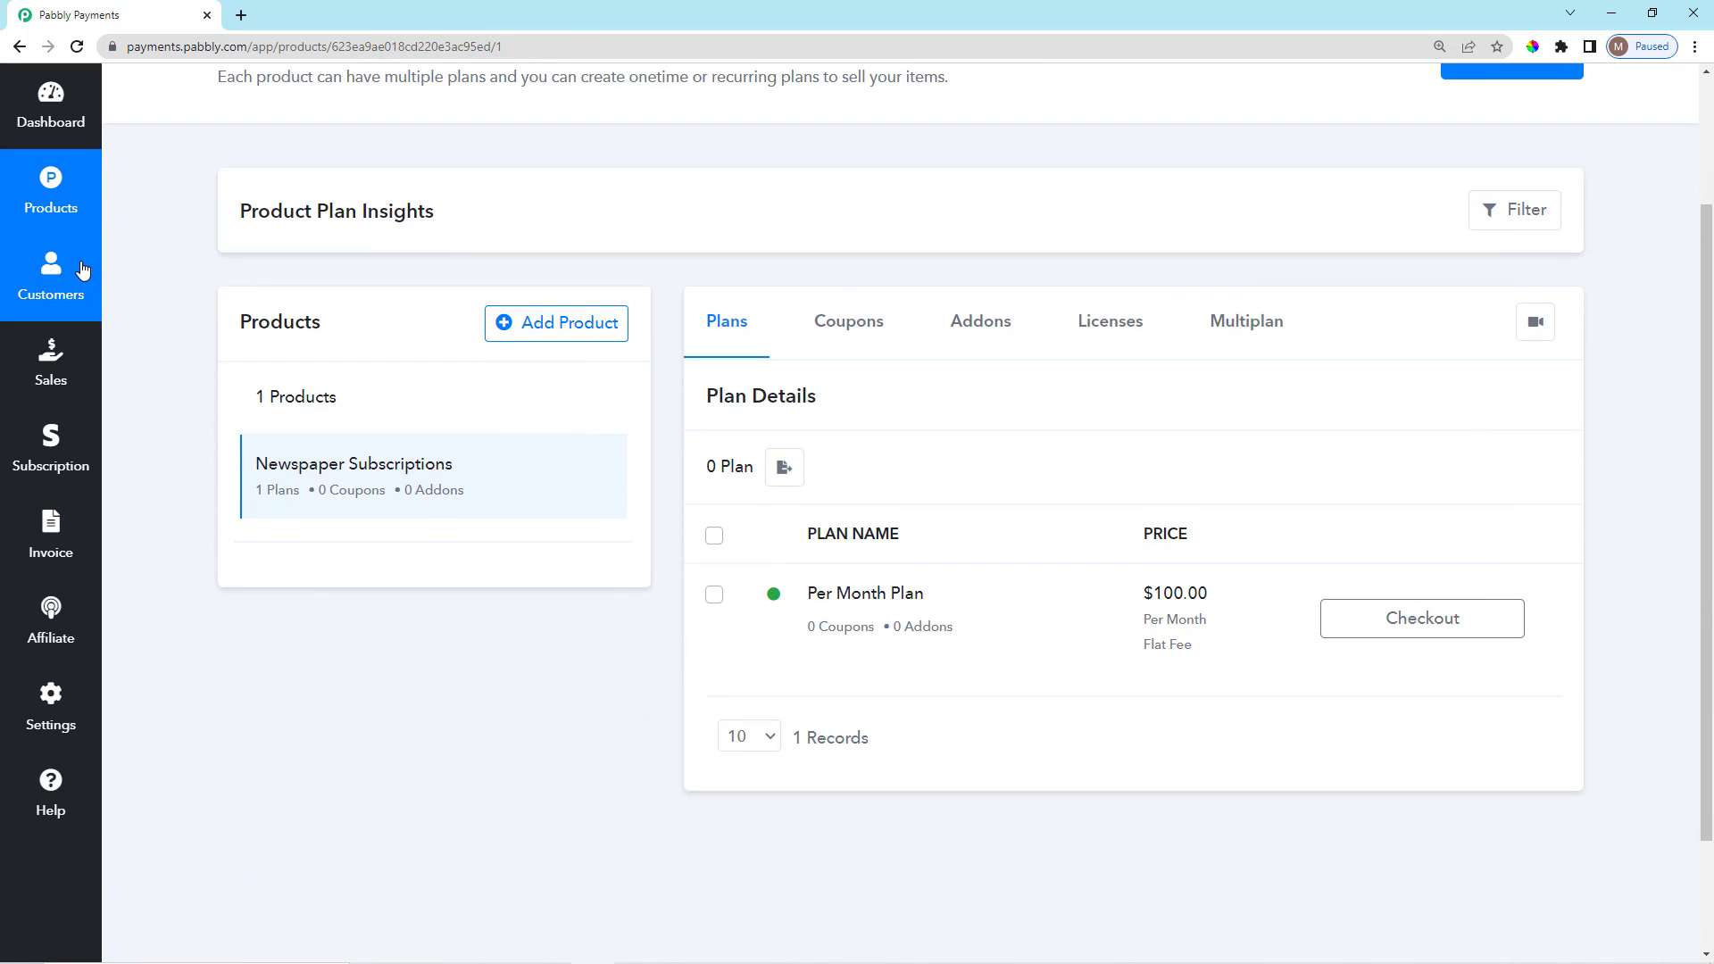
left_click(53, 285)
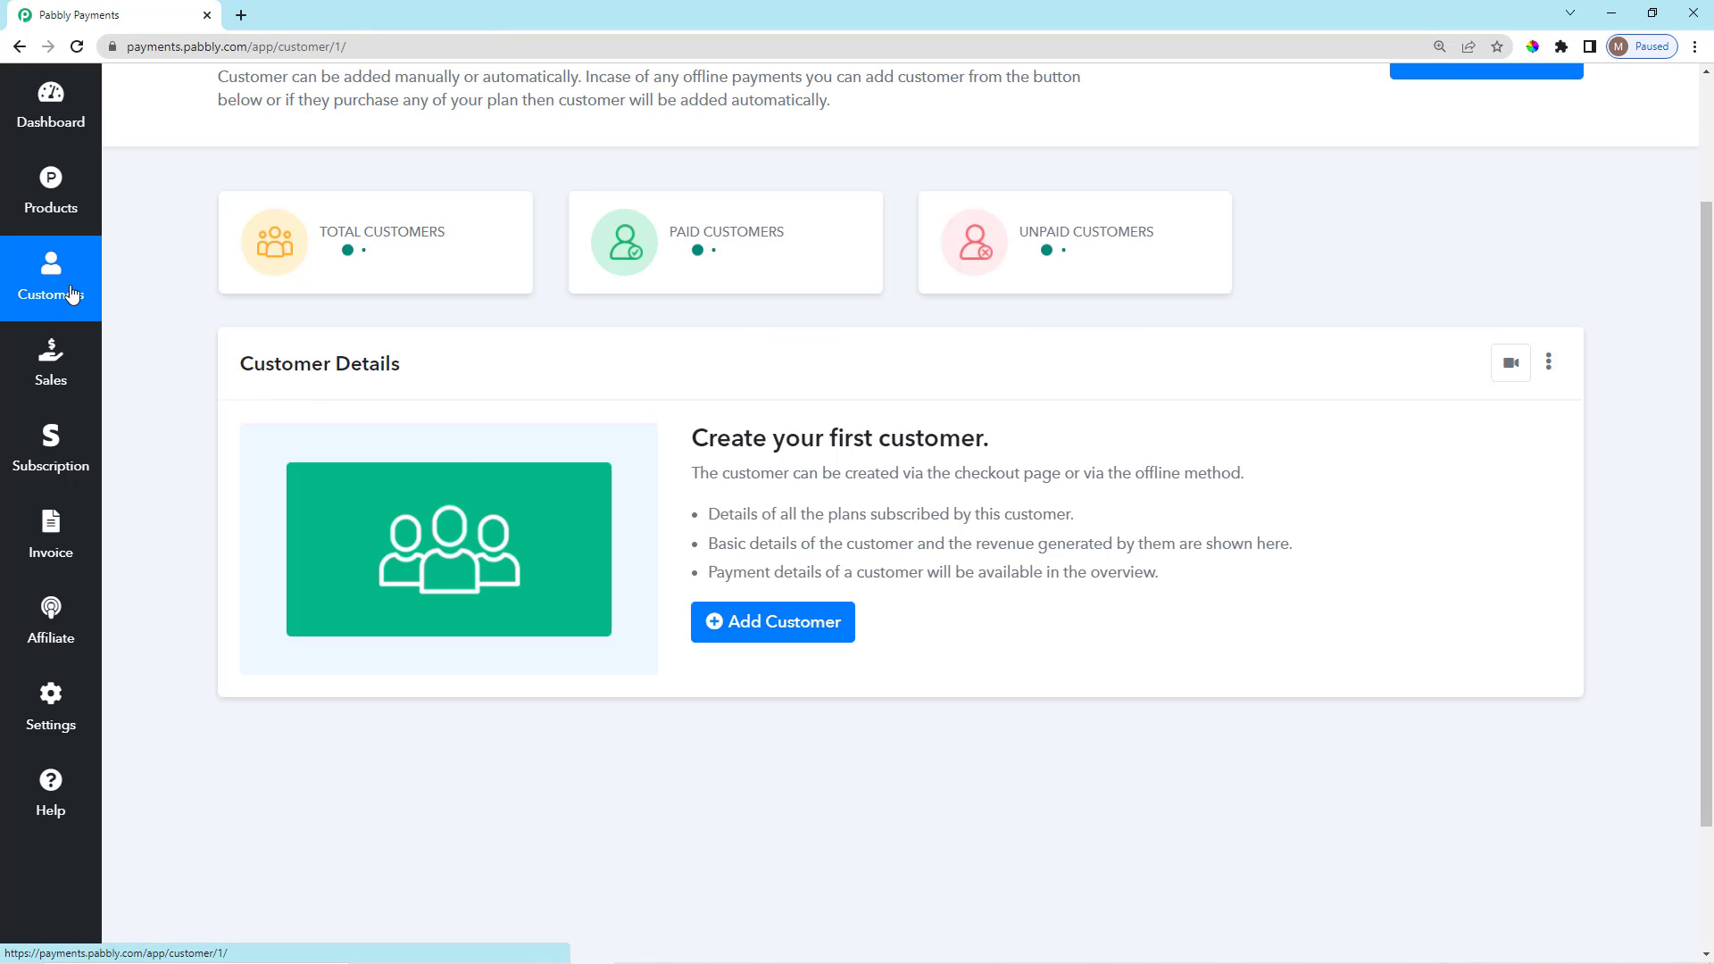
scroll(842, 548, "up", 2)
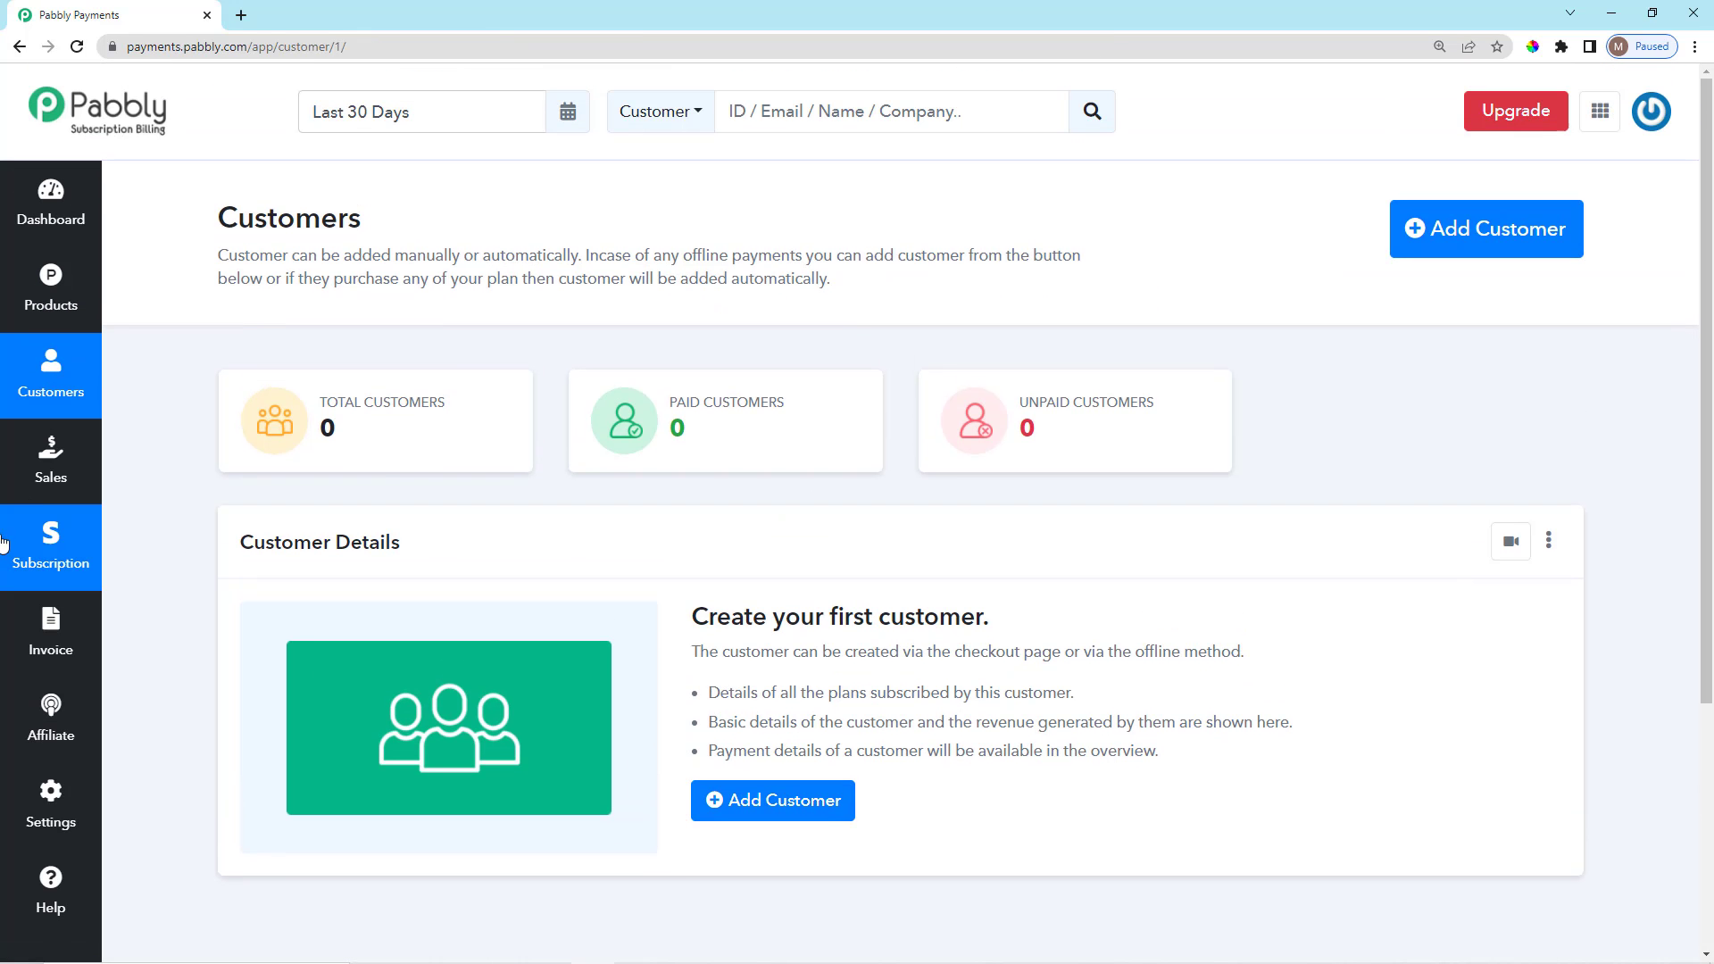
left_click(51, 459)
scroll(875, 446, "down", 4)
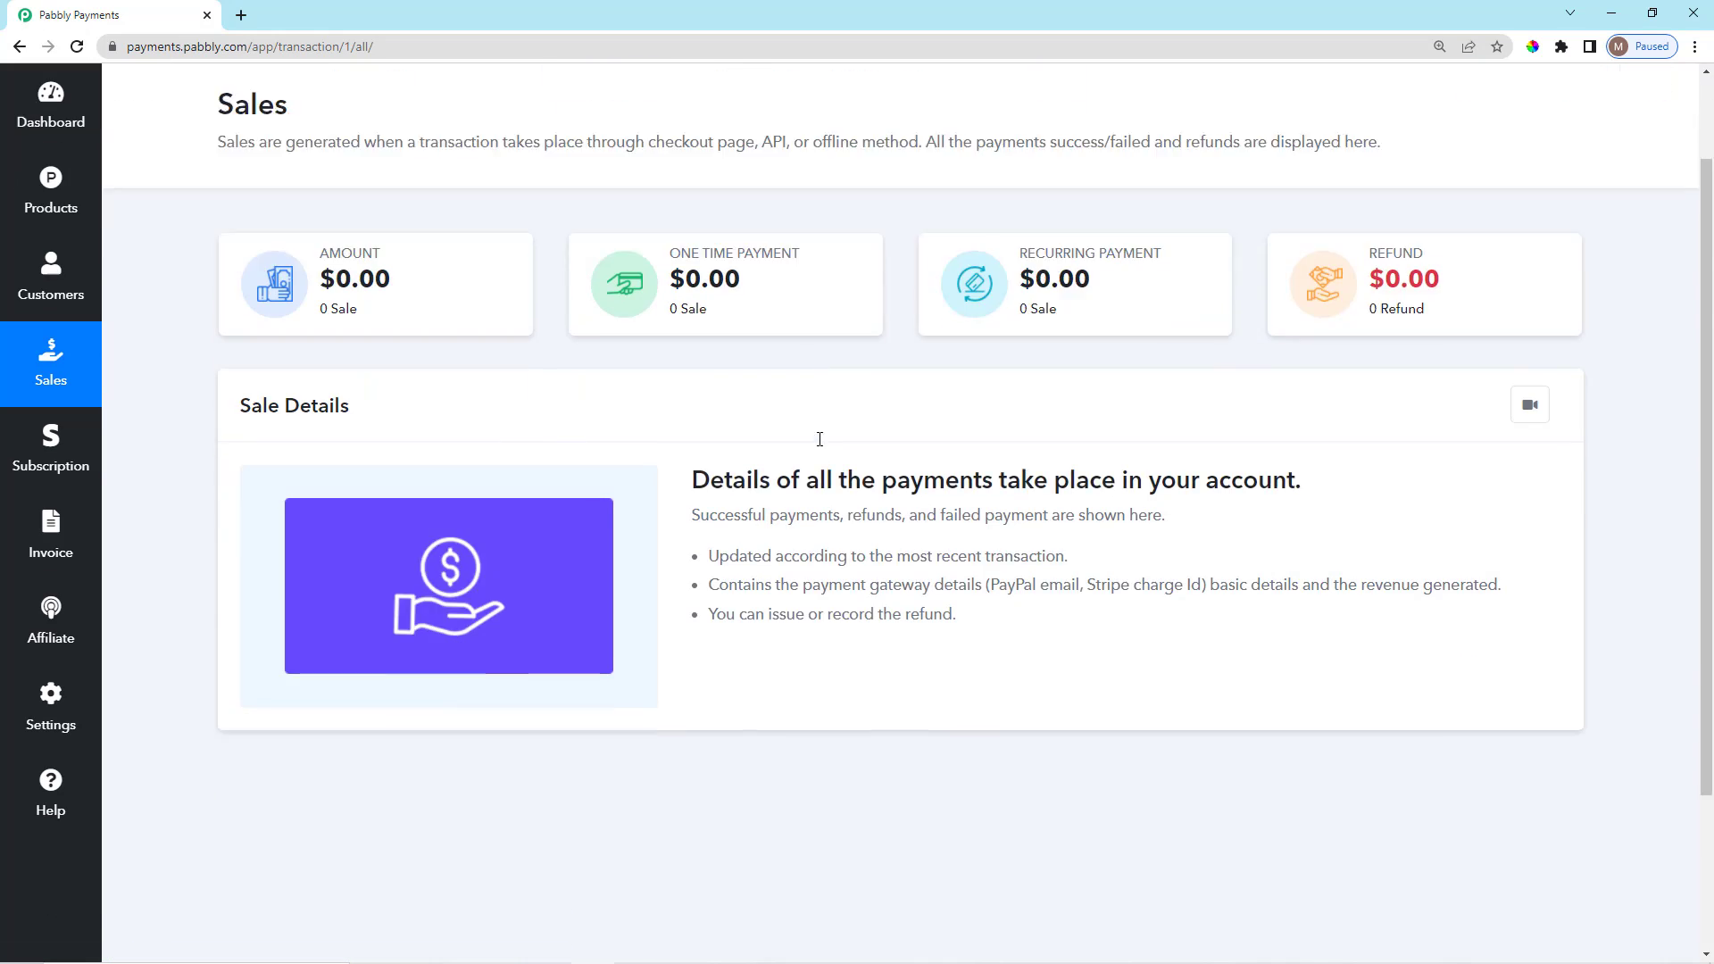
left_click(63, 473)
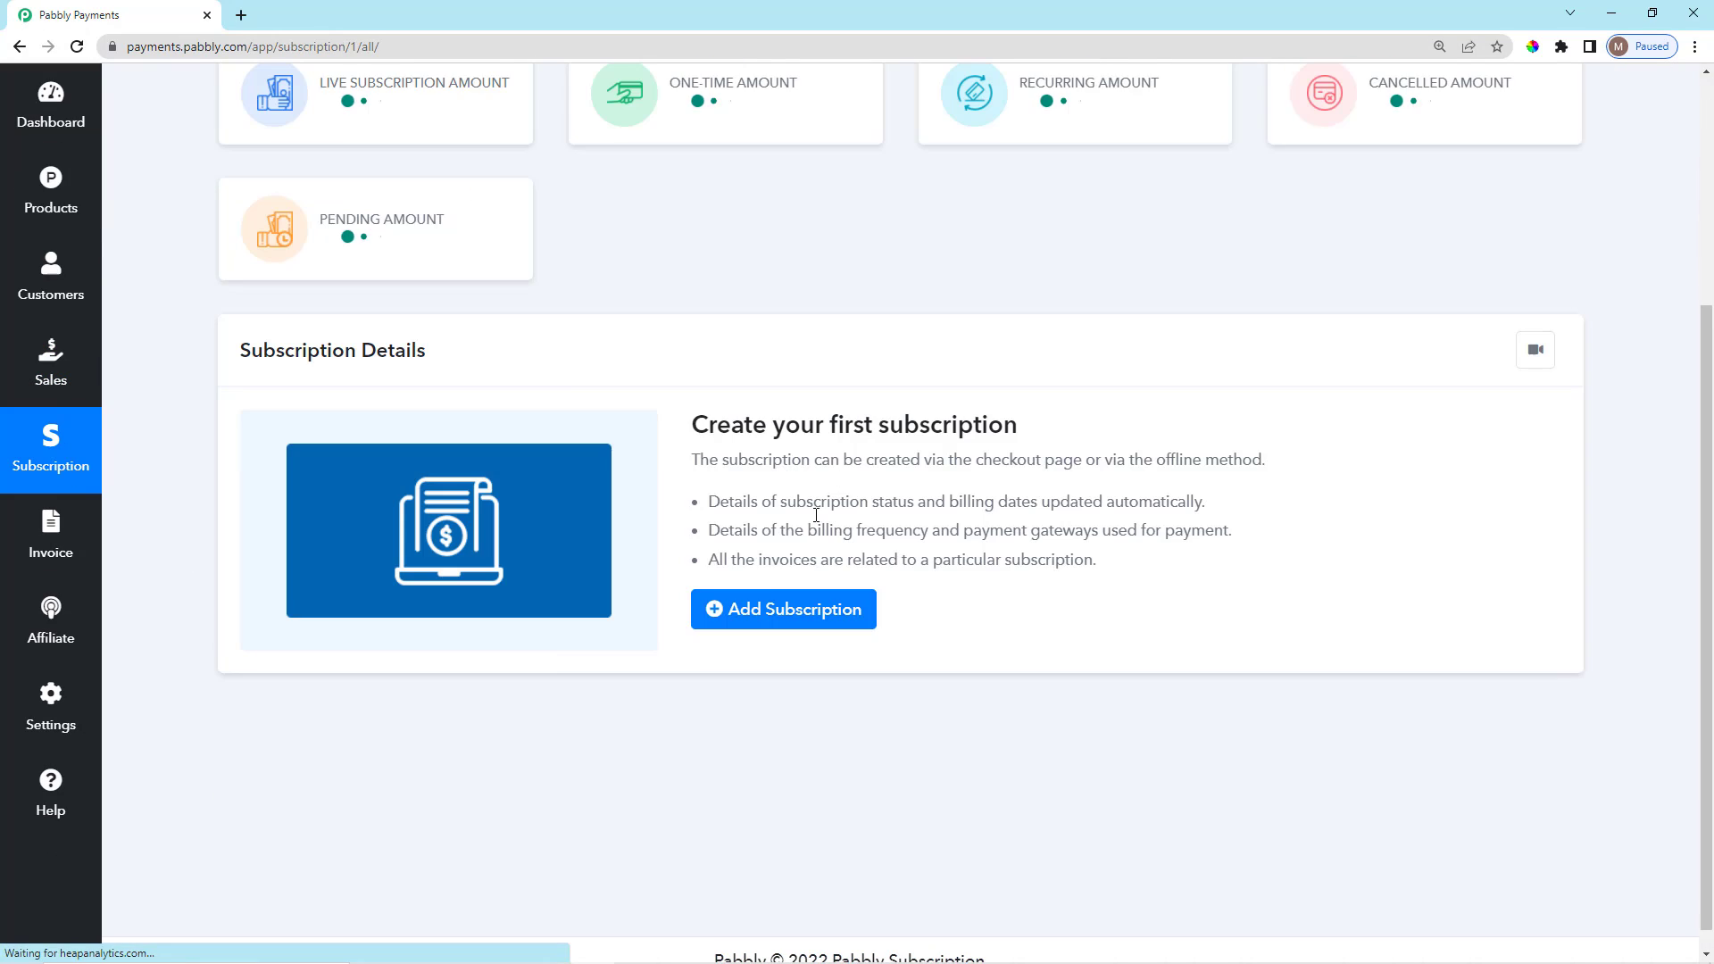
left_click(61, 543)
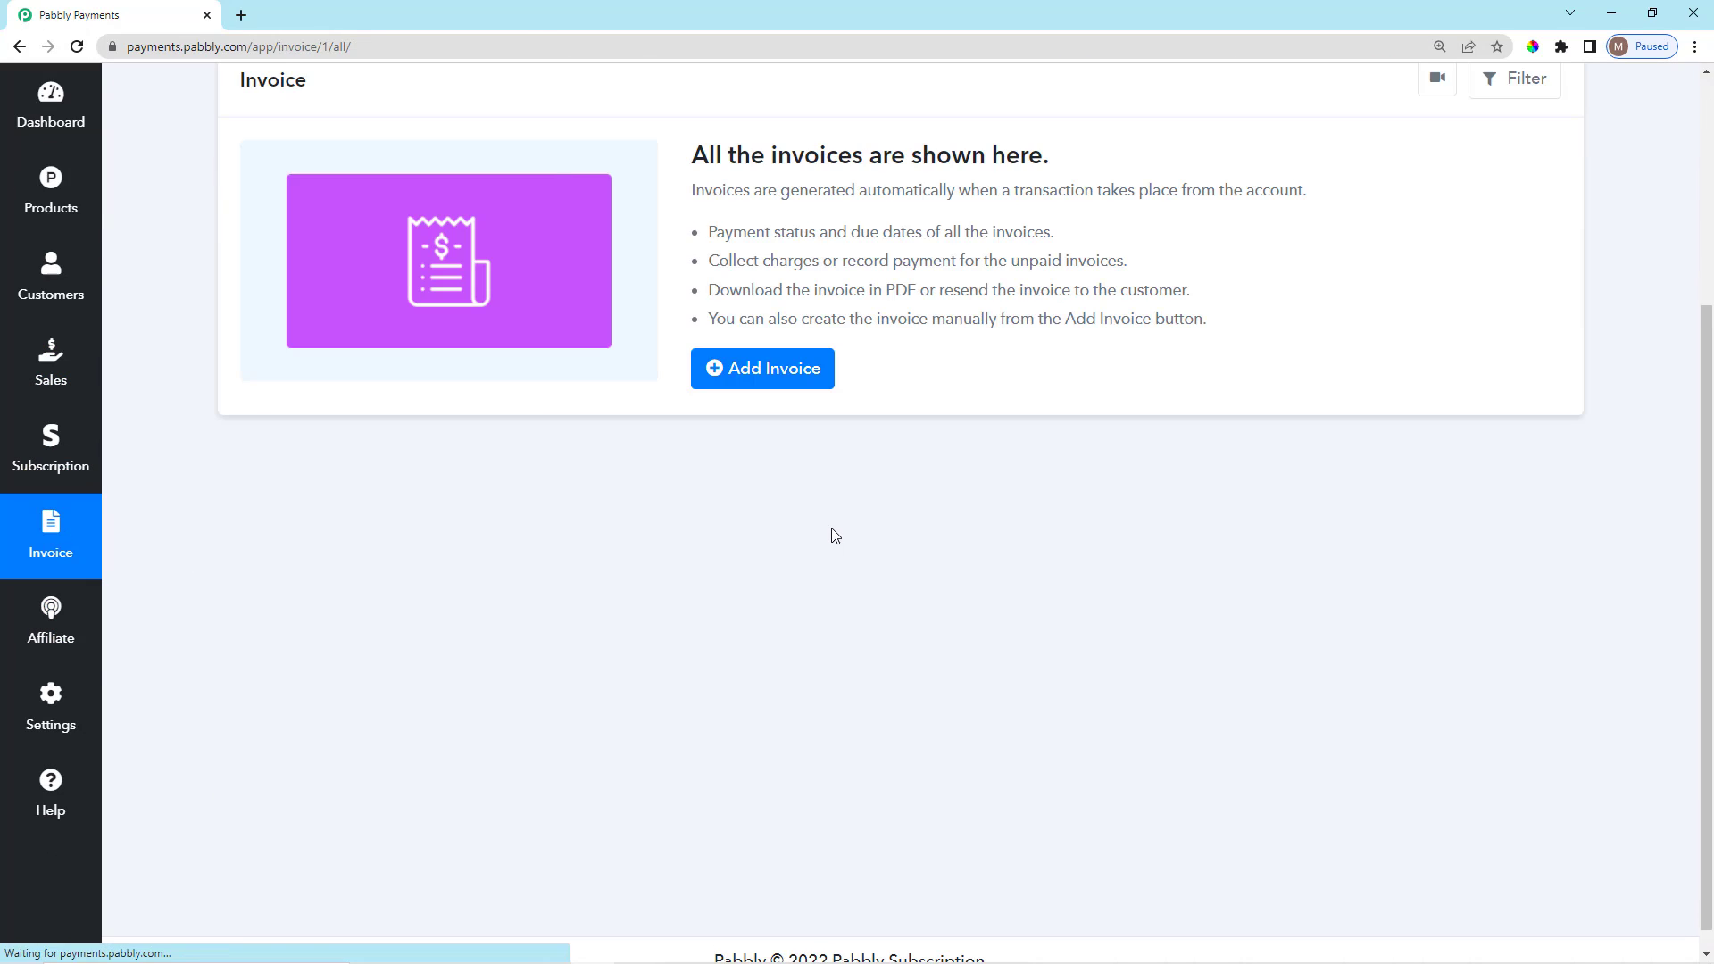
scroll(834, 532, "up", 1)
left_click(80, 317)
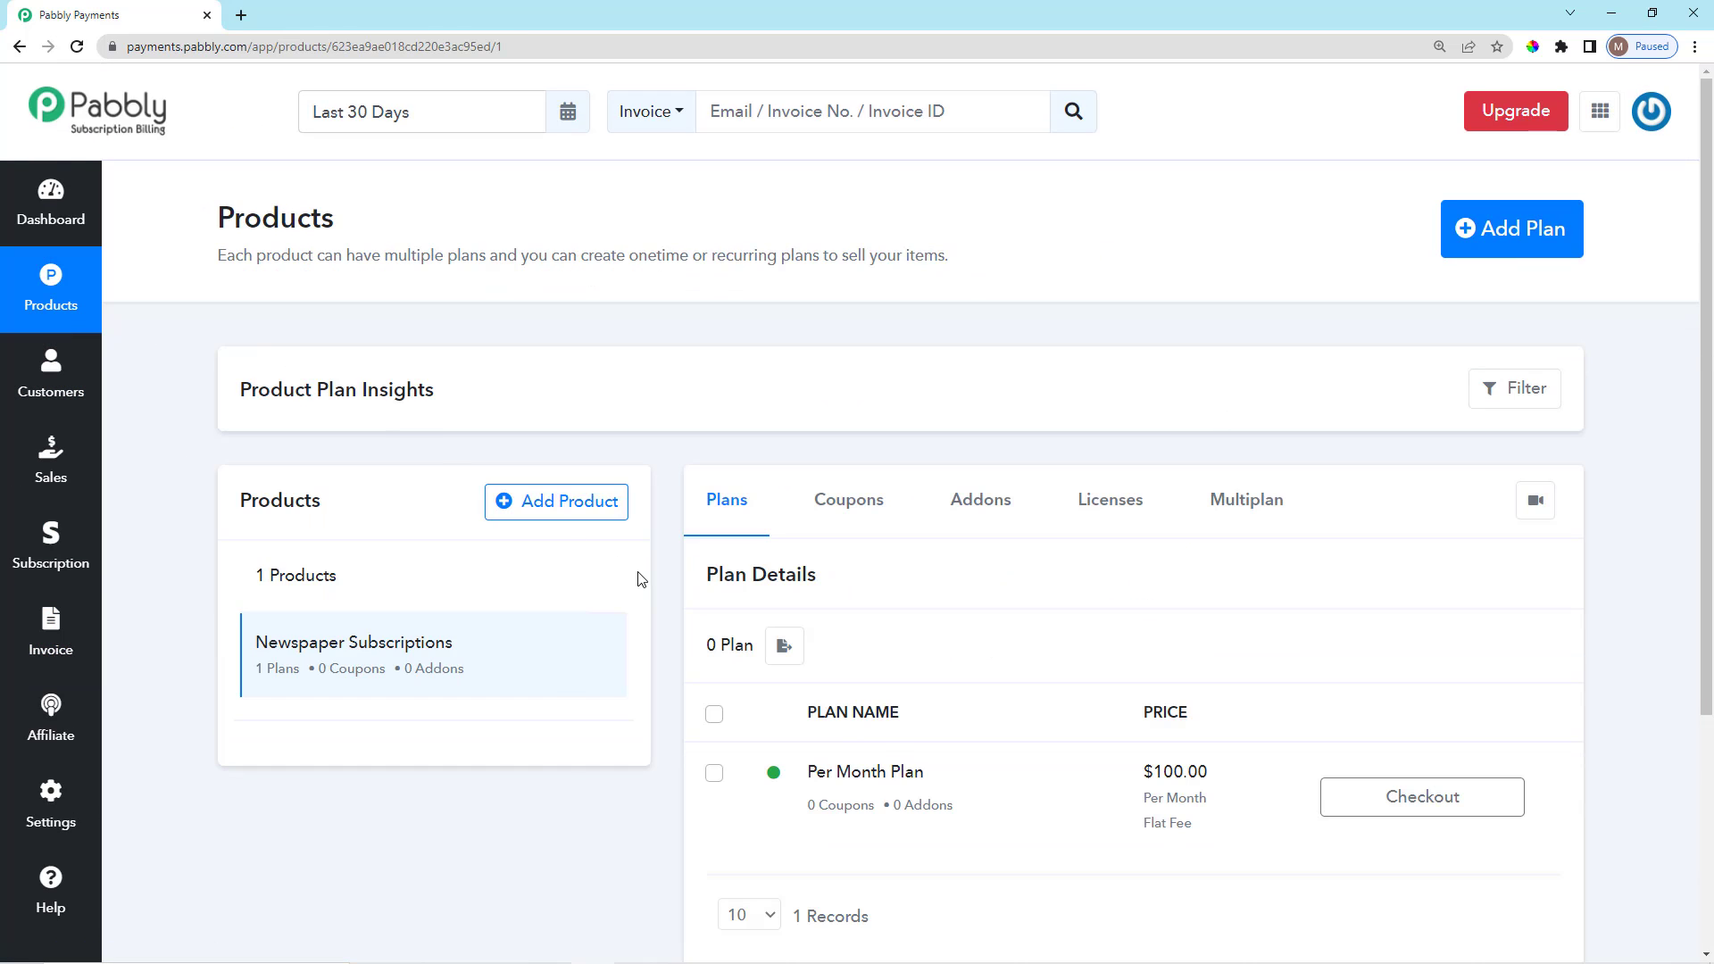
scroll(1098, 447, "down", 1)
scroll(1103, 757, "up", 1)
scroll(1026, 727, "down", 1)
scroll(1026, 727, "up", 1)
Add a new plan named Yearly Plan priced at 999.97.
left_click(1517, 250)
left_click(773, 537)
type("Yearly Plan")
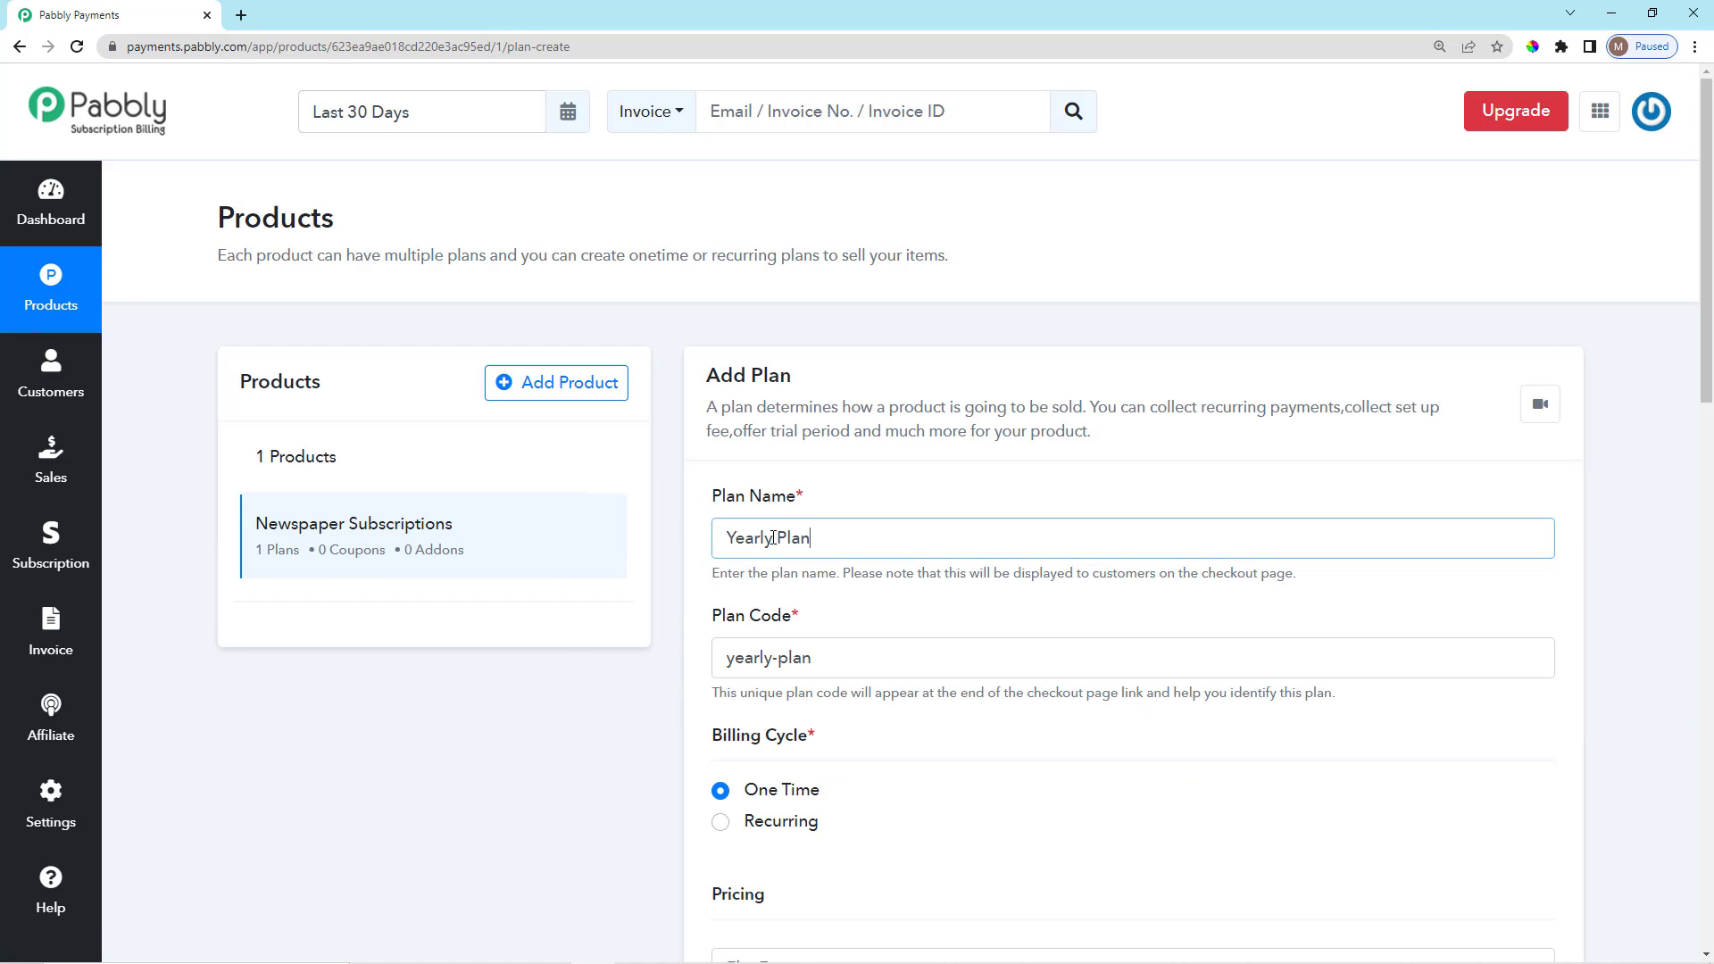
scroll(853, 631, "down", 5)
left_click(815, 658)
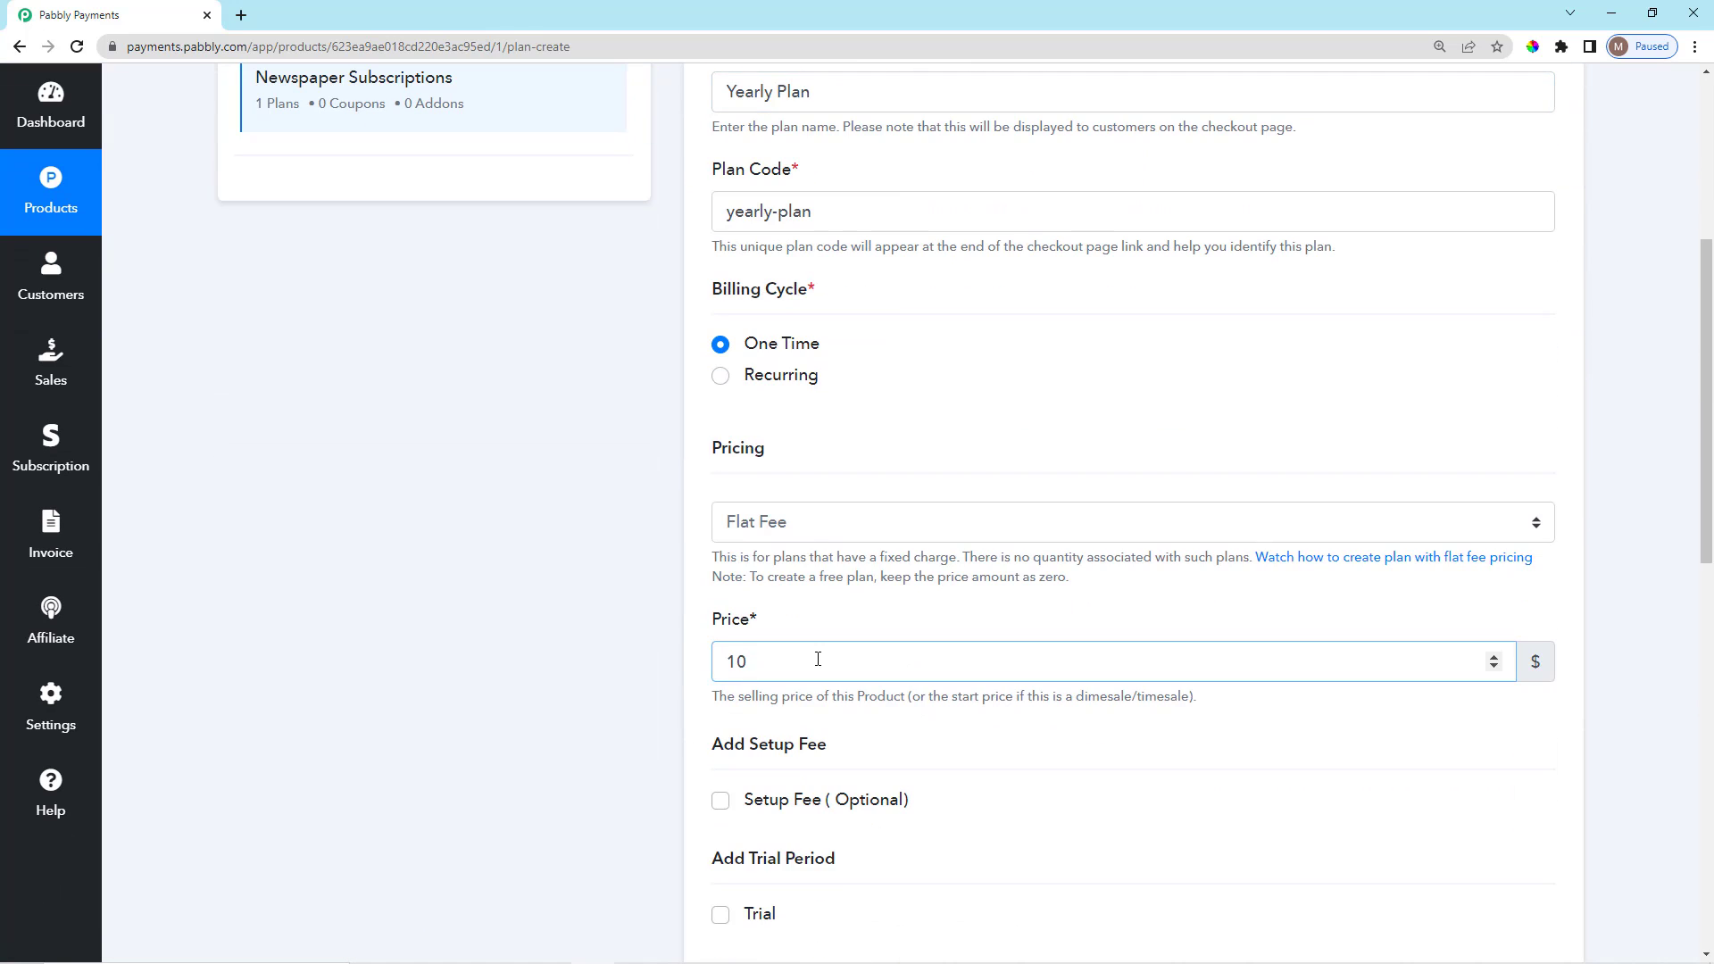
key("BackSpace")
key("BackSpace")
type("999.97")
scroll(817, 659, "down", 4)
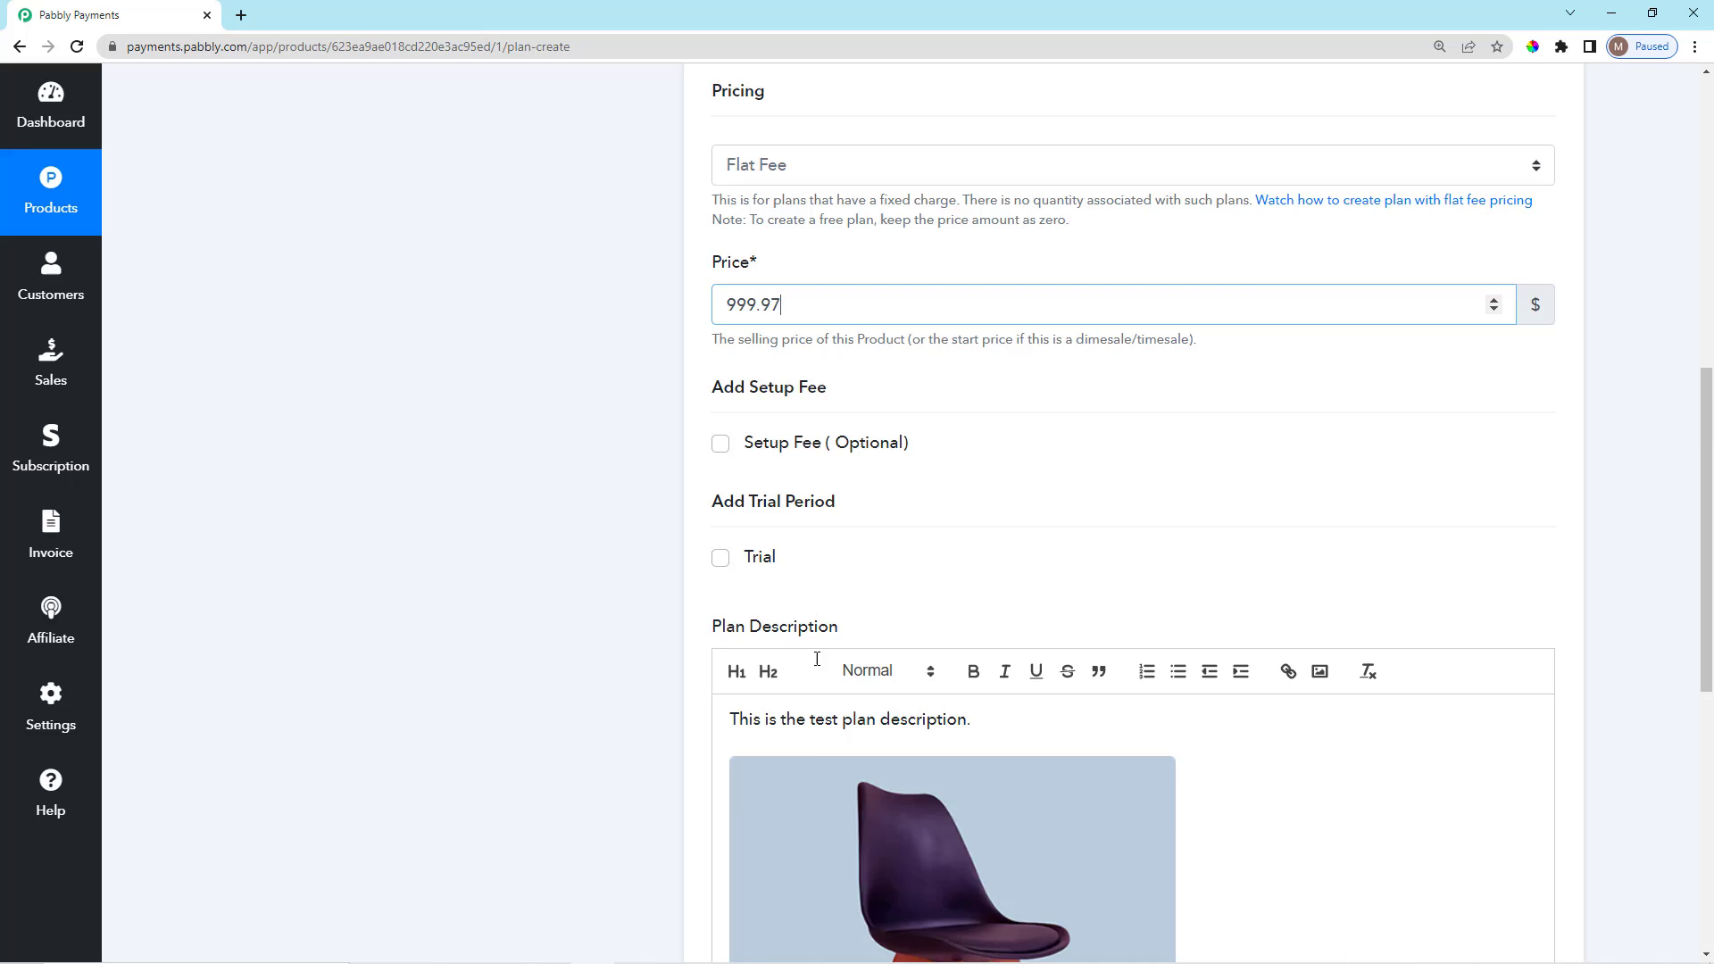
scroll(816, 659, "down", 7)
scroll(1026, 494, "up", 2)
Replace the sample plan description with the accuracy headline copied from the notes.
left_click(964, 273)
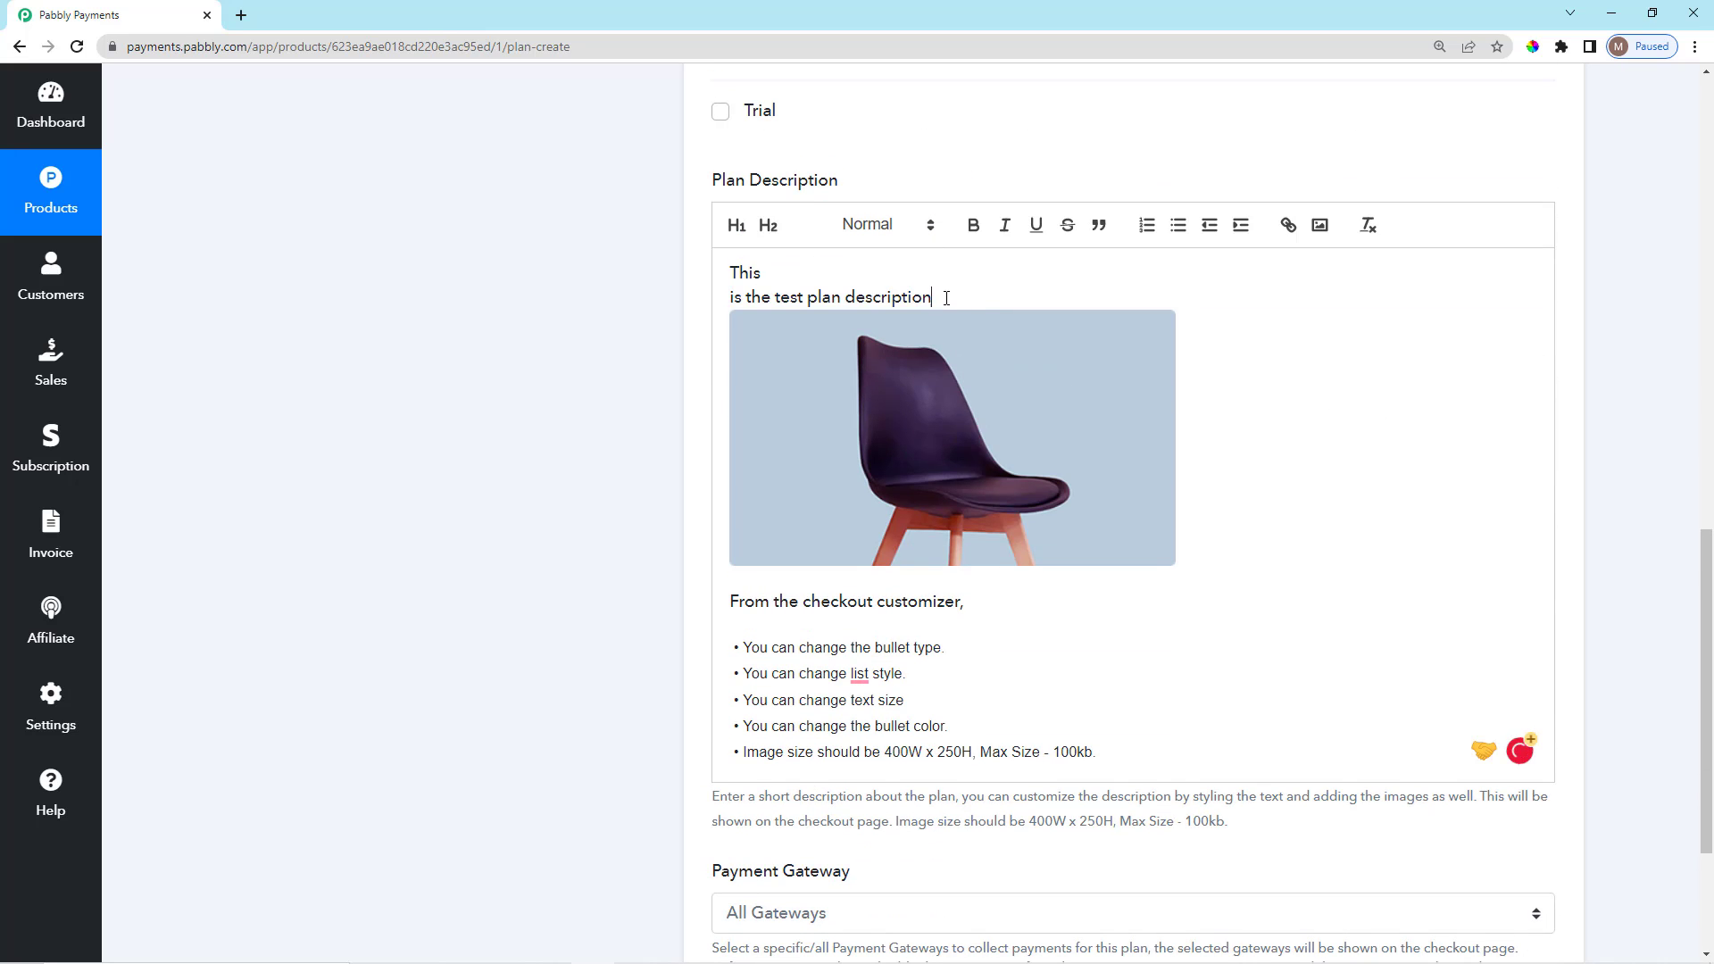
key("BackSpace")
key("BackSpace")
key("BackSpace")
key("BackSpace")
key("BackSpace")
key("BackSpace")
key("BackSpace")
key("BackSpace")
key("BackSpace")
key("BackSpace")
key("BackSpace")
key("BackSpace")
key("BackSpace")
key("BackSpace")
key("BackSpace")
key("BackSpace")
key("BackSpace")
key("BackSpace")
key("BackSpace")
key("BackSpace")
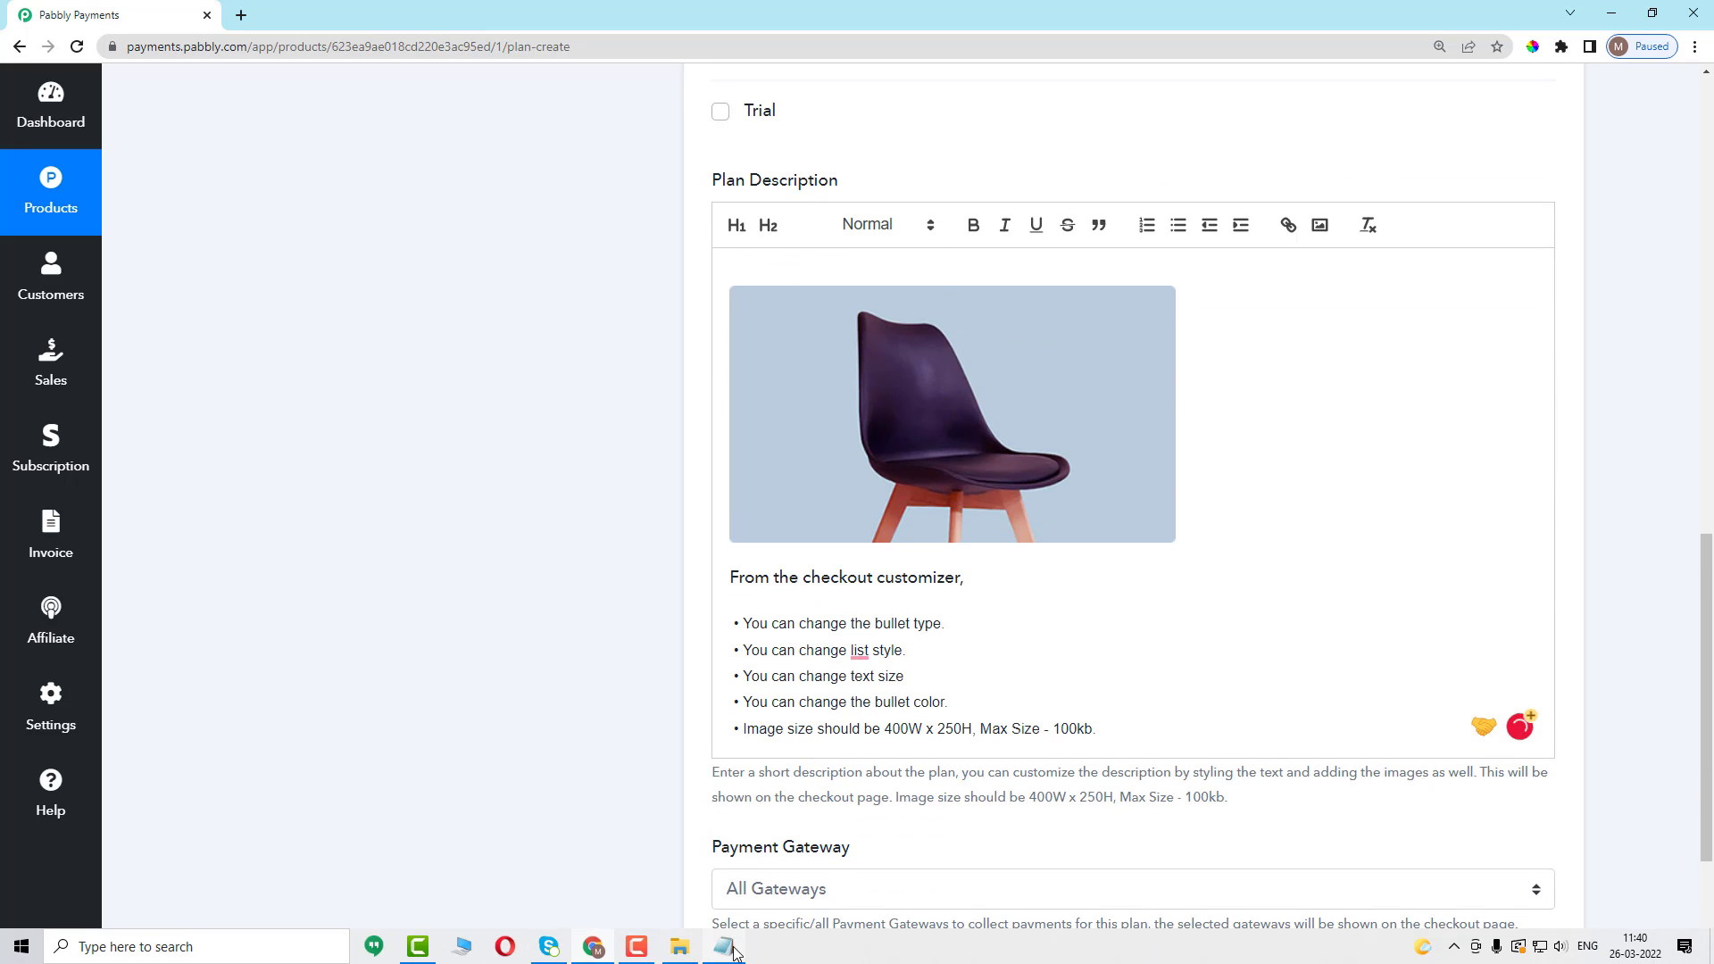
left_click(593, 947)
left_click_drag(1162, 342, 759, 337)
left_click(1084, 268)
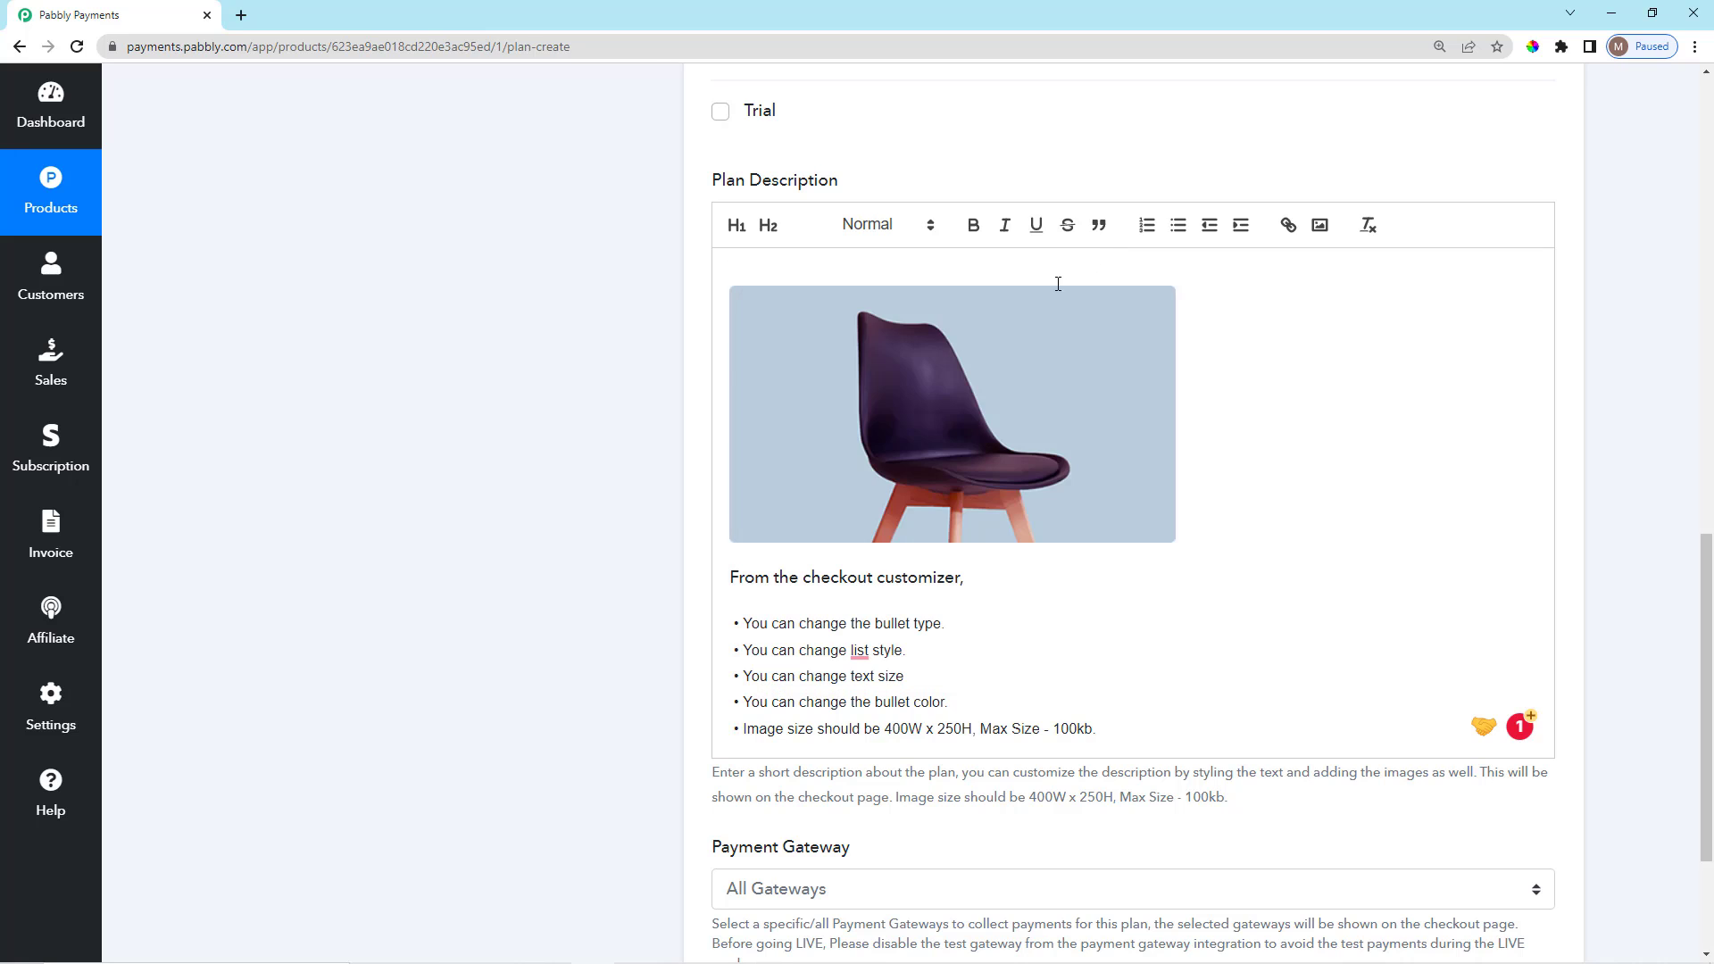
type("Daily News with 100% Accuracy. Not Just Fast but Accurate.")
key("Return")
Swap the sample chair image in the description for the newspaper image.
left_click(1232, 424)
key("BackSpace")
left_click(1319, 224)
double_click(261, 174)
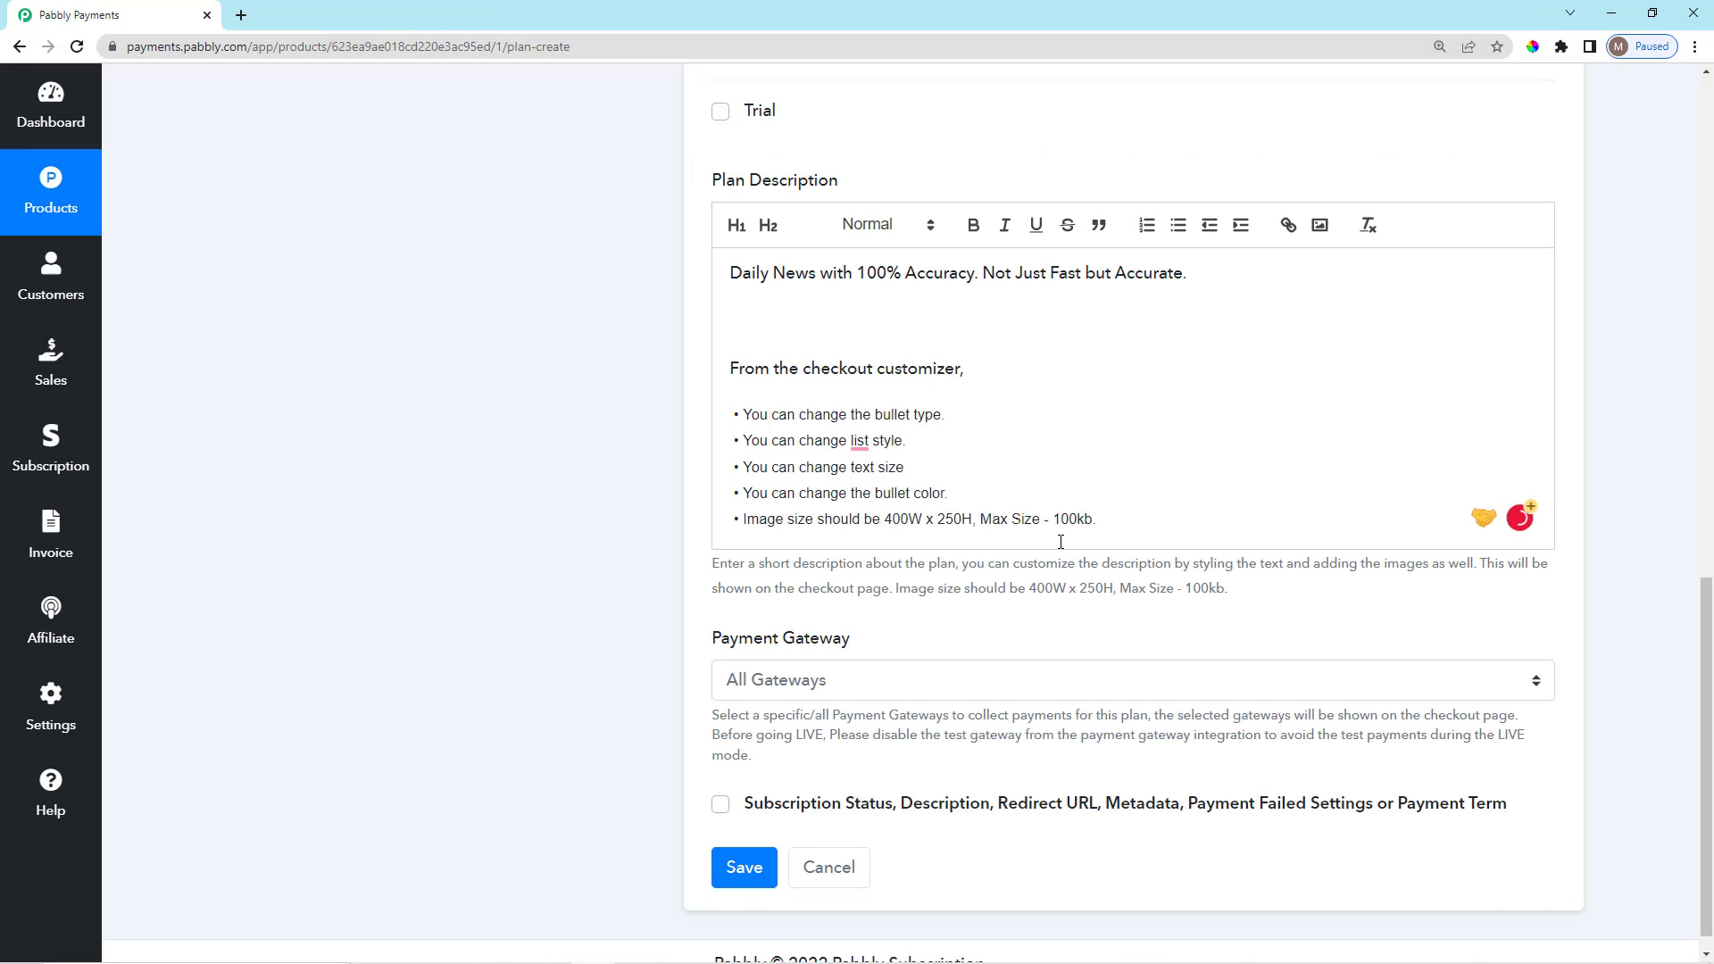
Replace the sample customizer text and bullets with the three feature lines from the notes.
left_click(724, 945)
left_click_drag(893, 414, 755, 380)
key("ctrl+c")
left_click(1047, 848)
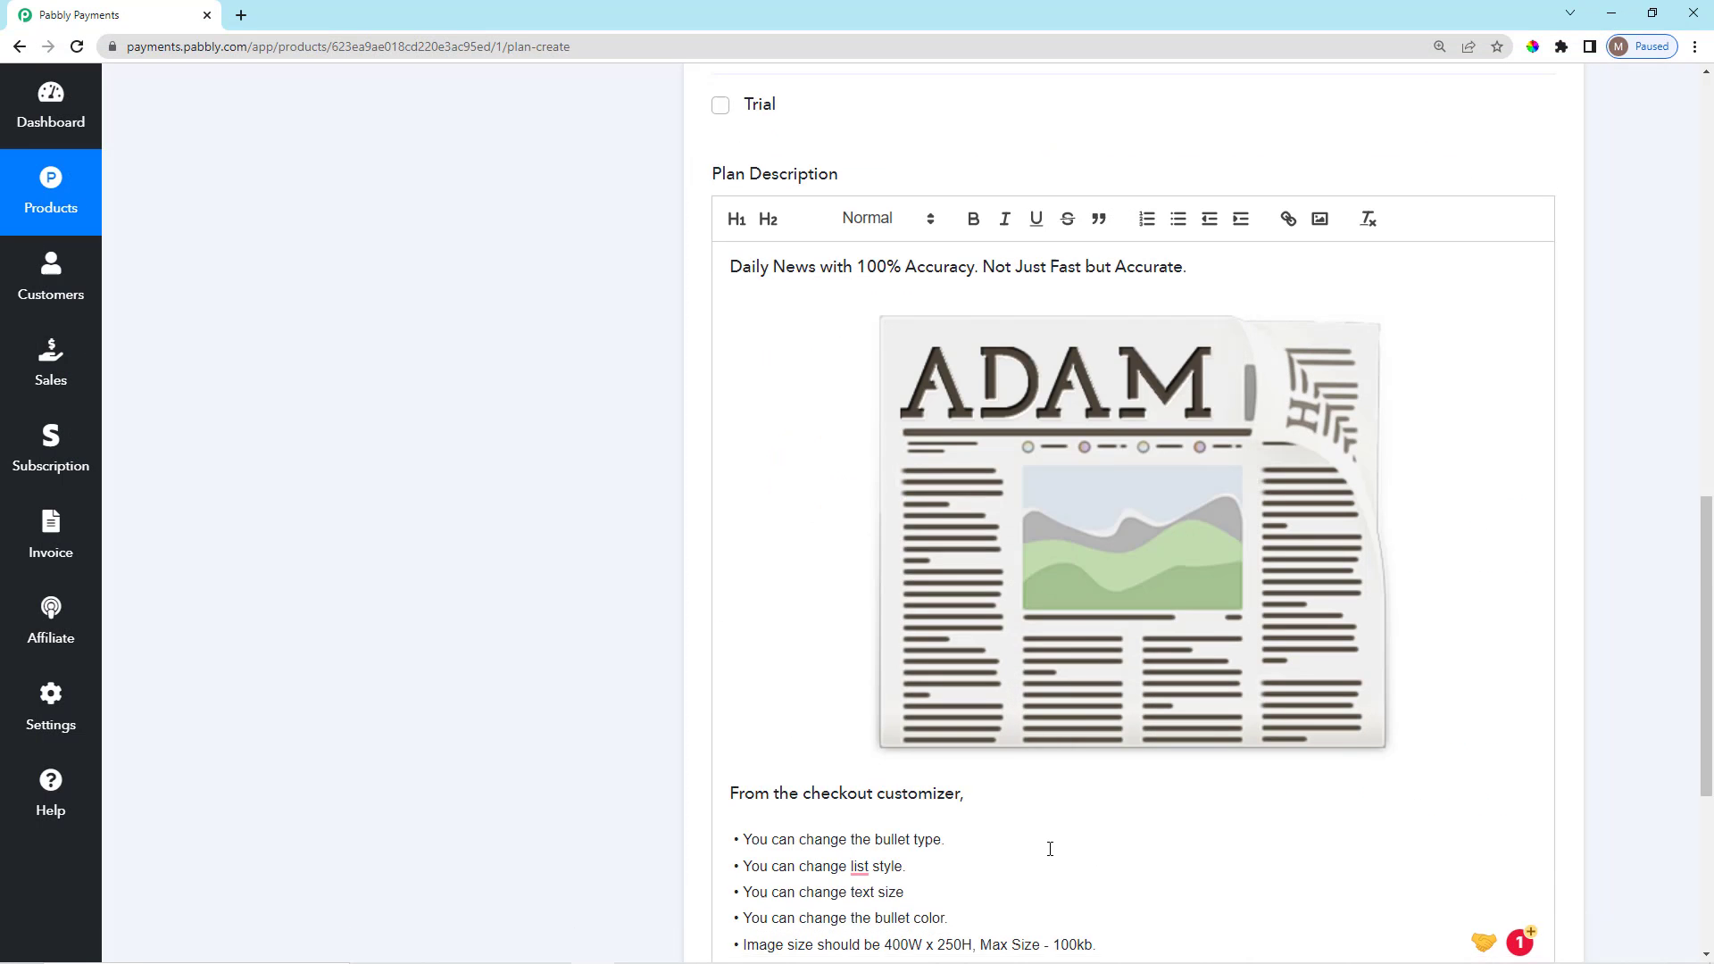
scroll(1048, 849, "down", 3)
left_click_drag(1098, 683, 731, 532)
key("BackSpace")
key("ctrl+v")
scroll(809, 590, "up", 6)
scroll(810, 590, "down", 5)
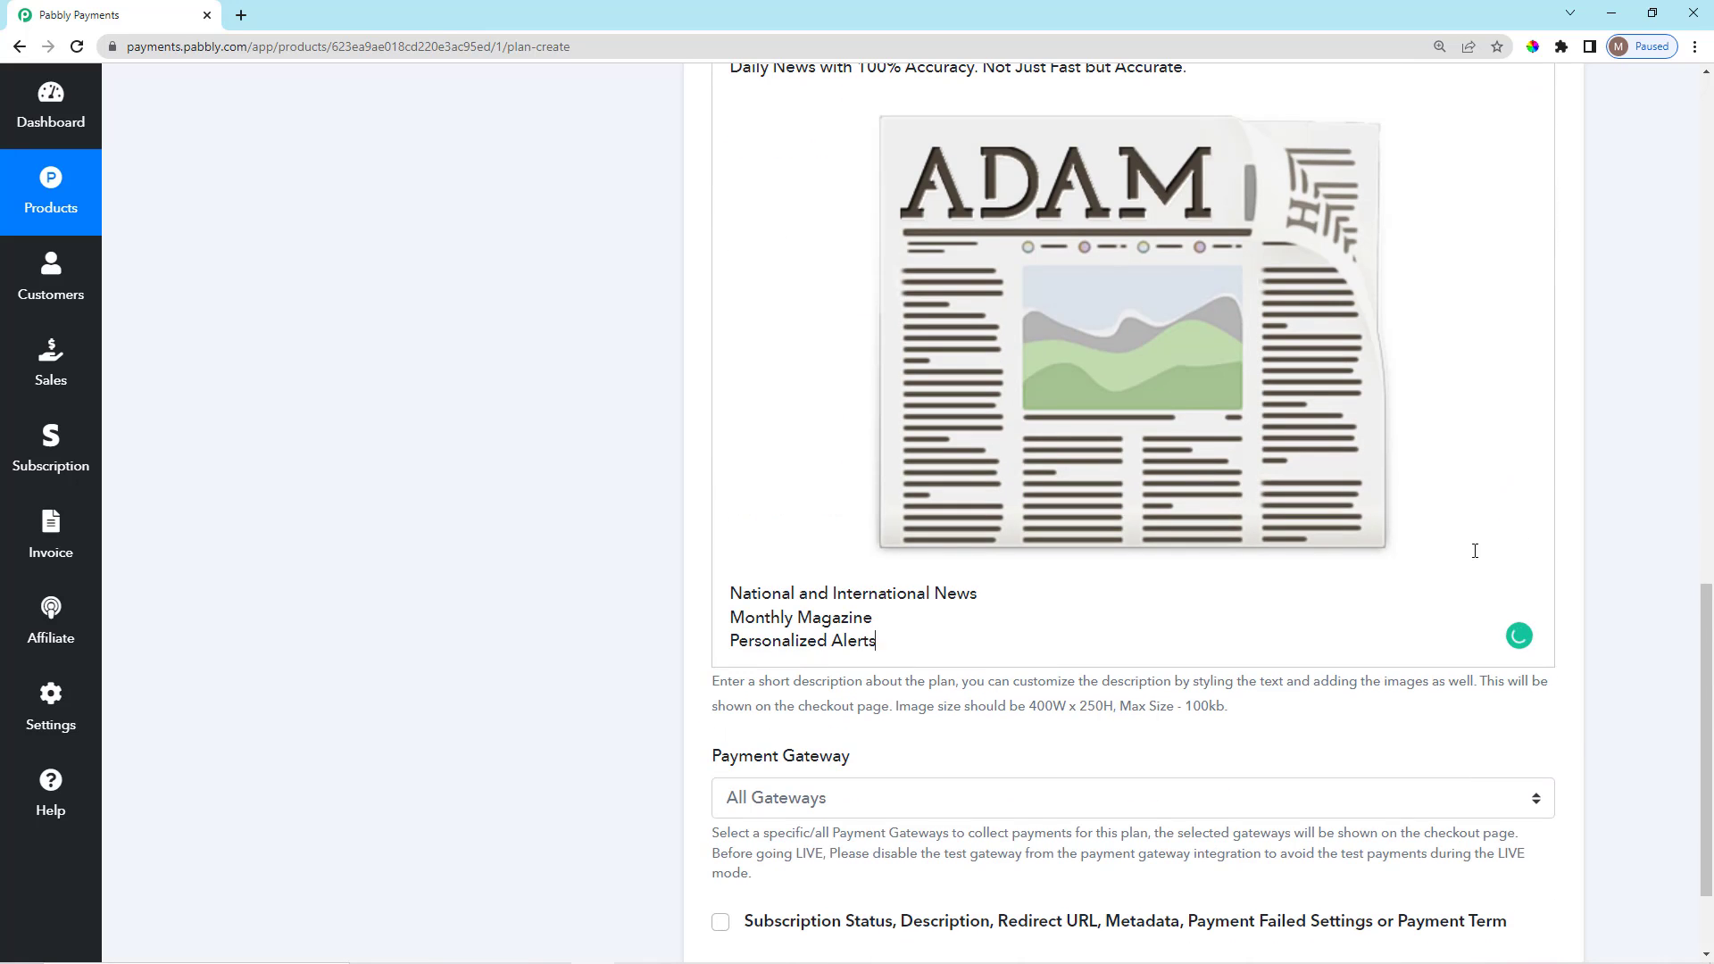
scroll(760, 836, "down", 2)
Save the Yearly Plan and dismiss the checkout link sharing prompt.
left_click(760, 839)
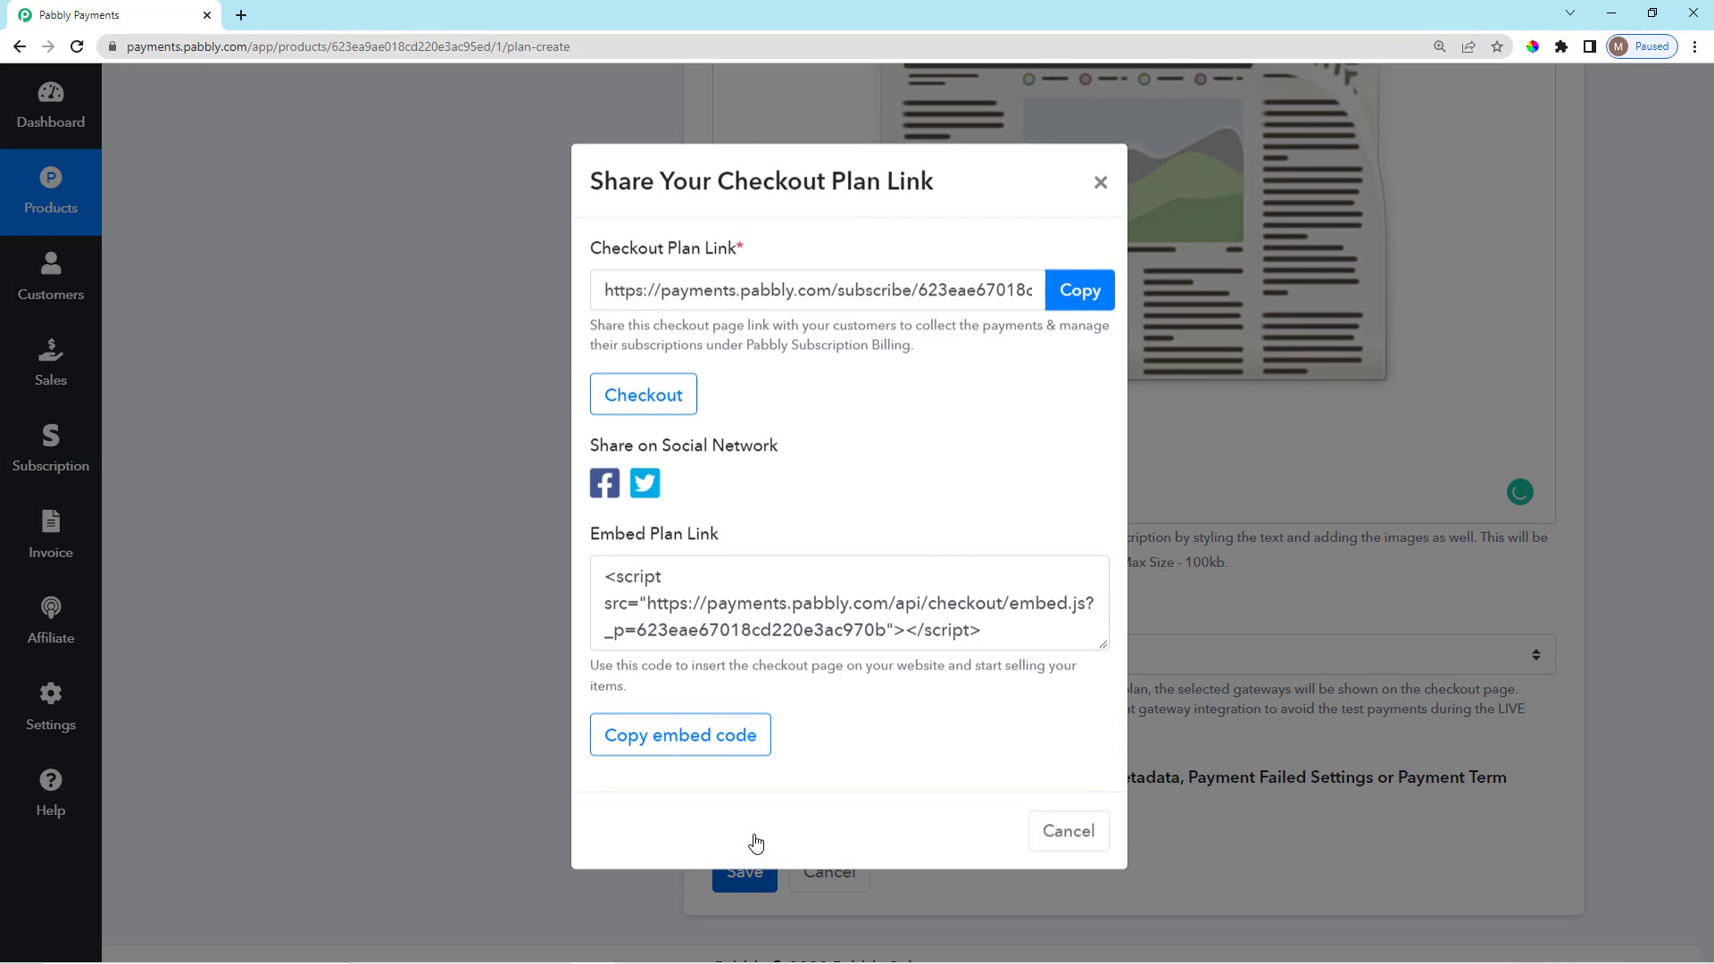
left_click(1068, 830)
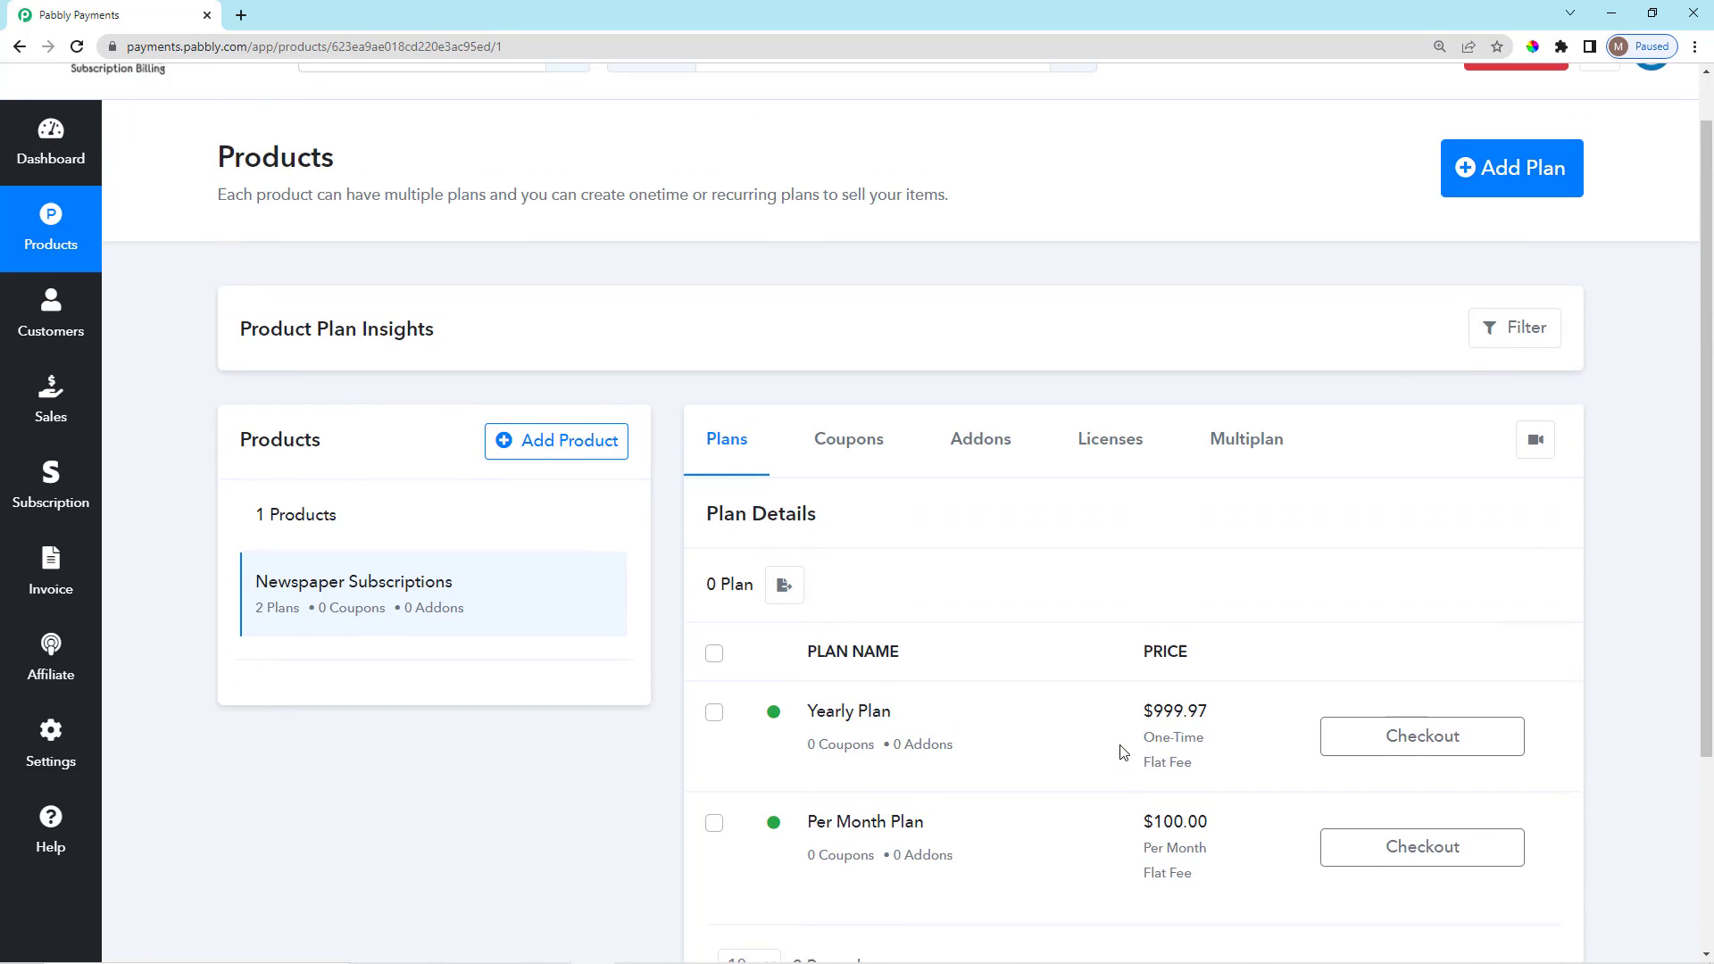
scroll(1121, 749, "down", 3)
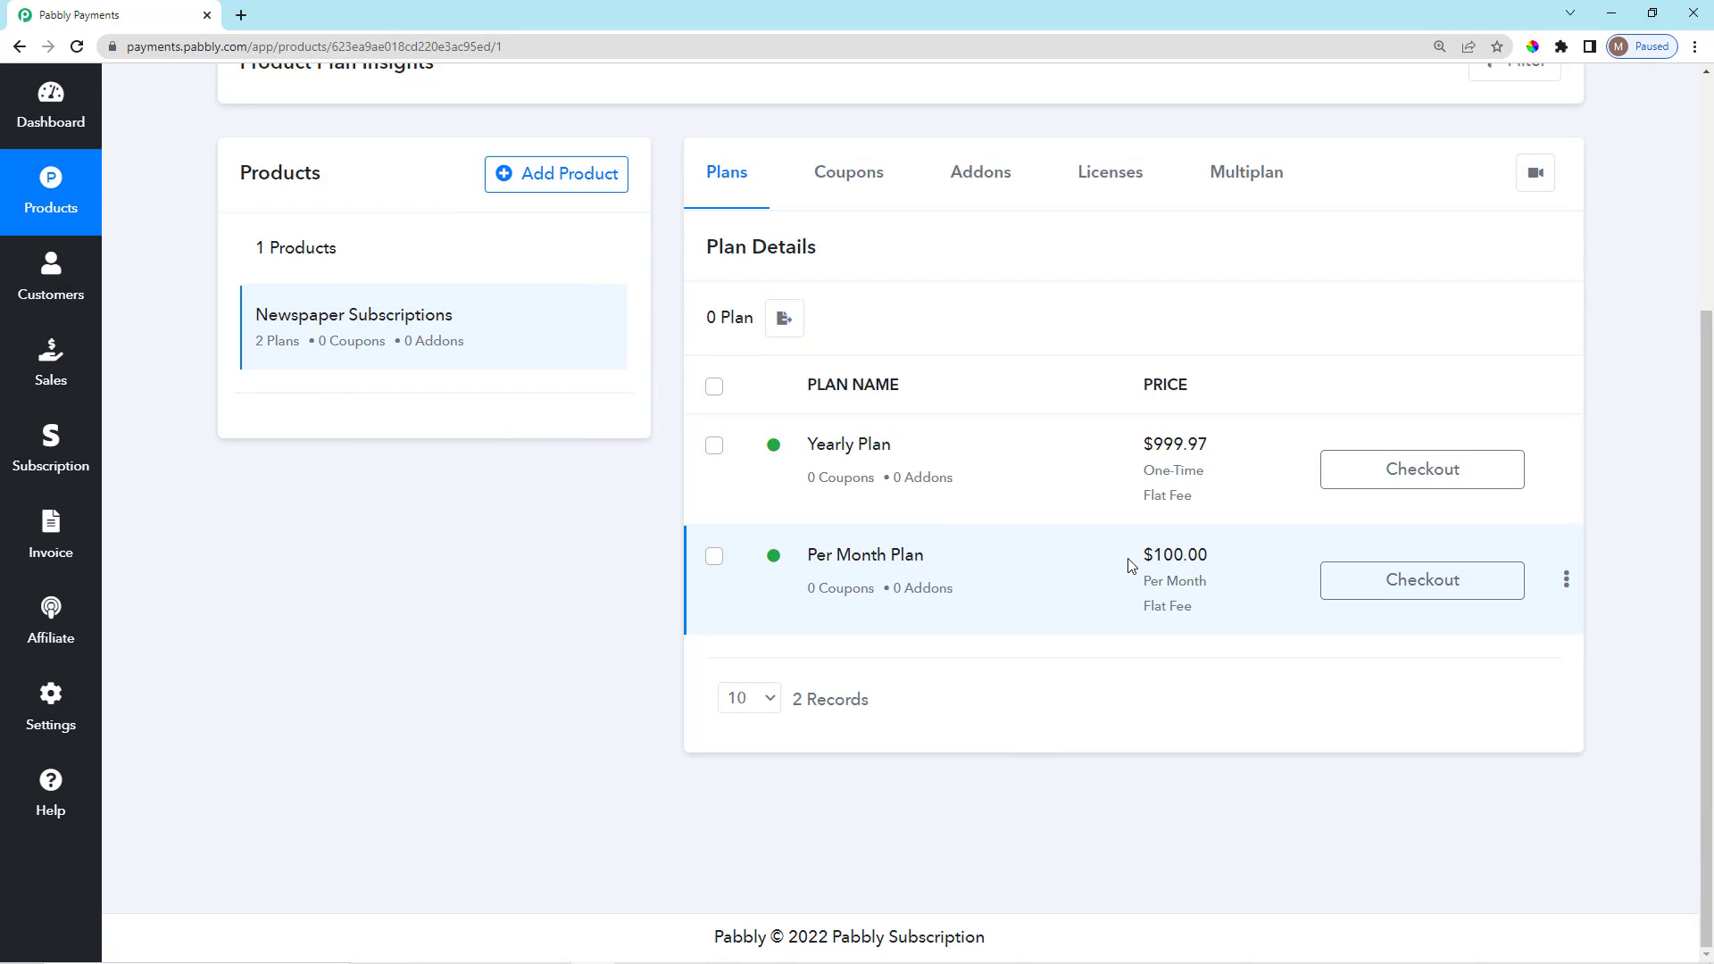
scroll(1132, 566, "up", 4)
Go to Newspaper Subscriptions' Multiplan checkout pages section and start a new multiplan checkout page.
scroll(1236, 565, "down", 2)
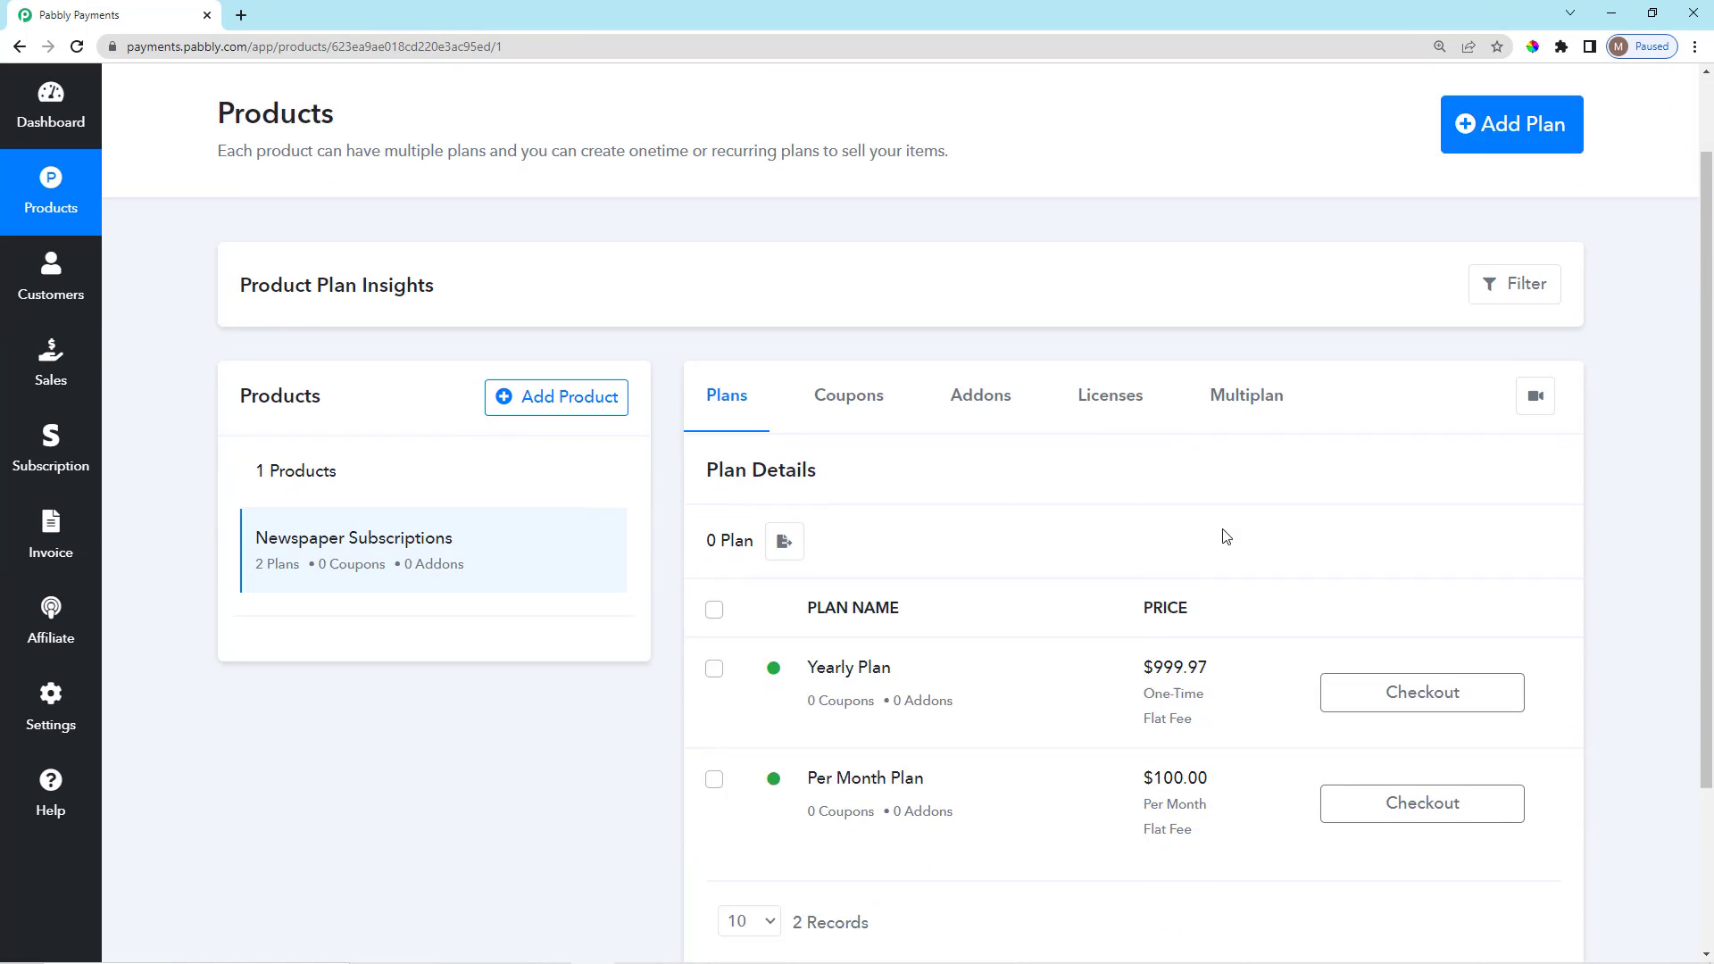
left_click(1239, 332)
scroll(1067, 639, "up", 2)
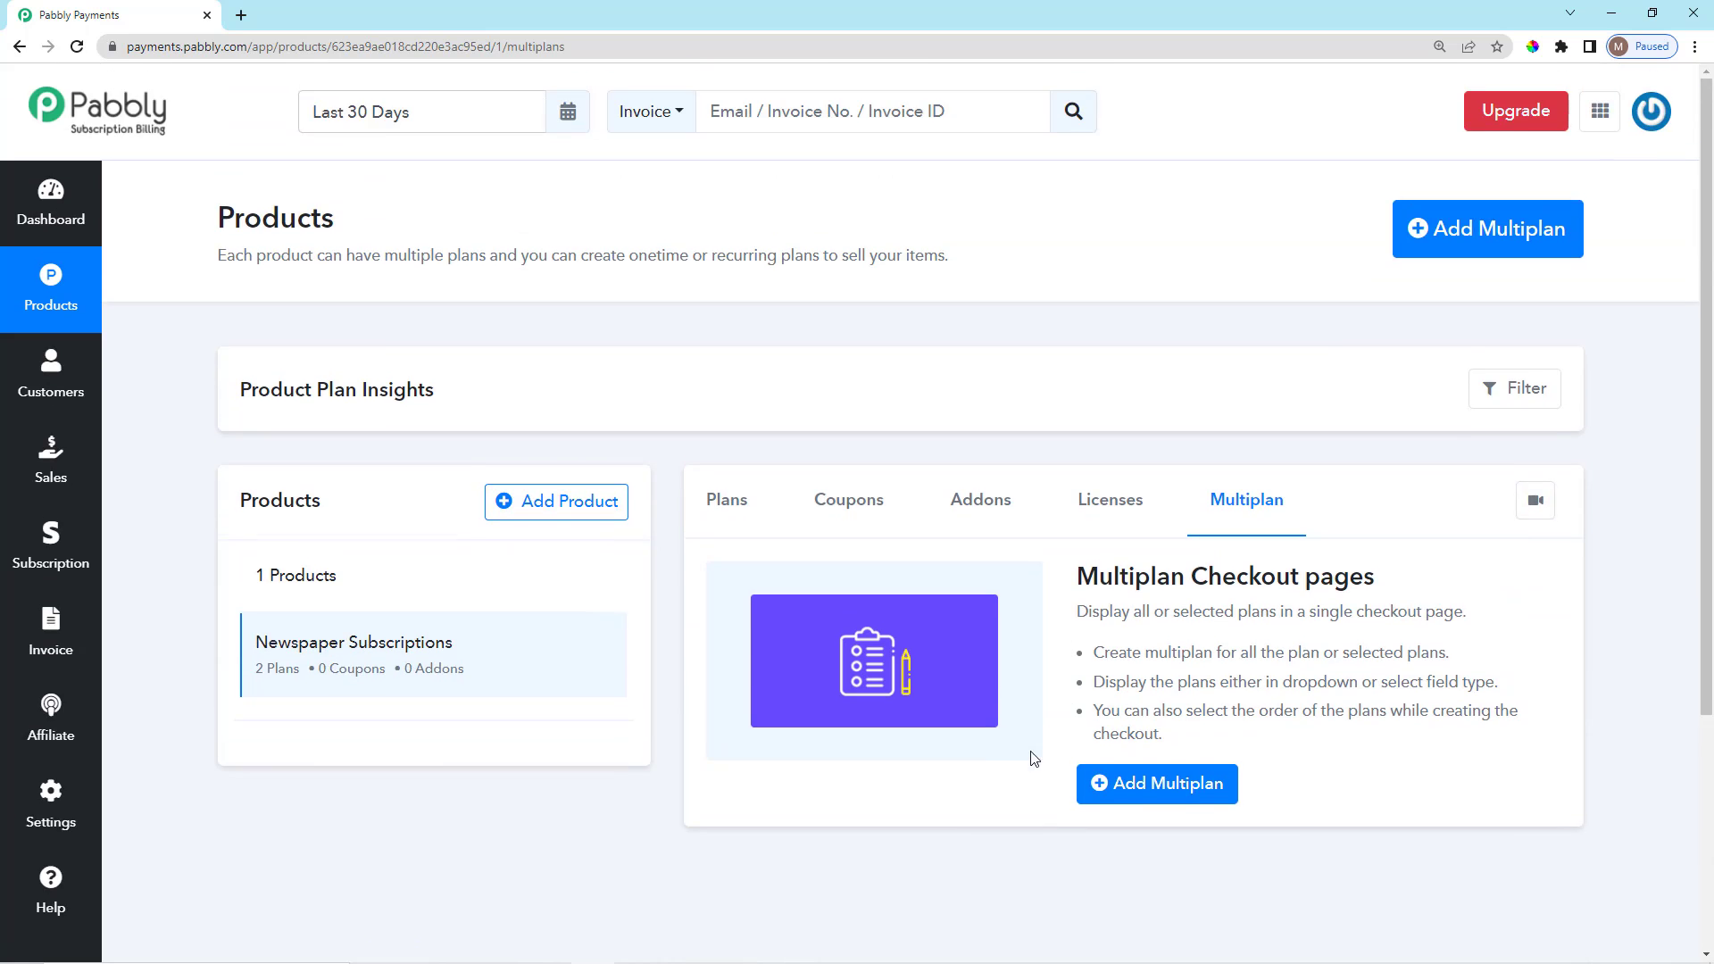
scroll(1114, 643, "down", 3)
scroll(1116, 644, "up", 2)
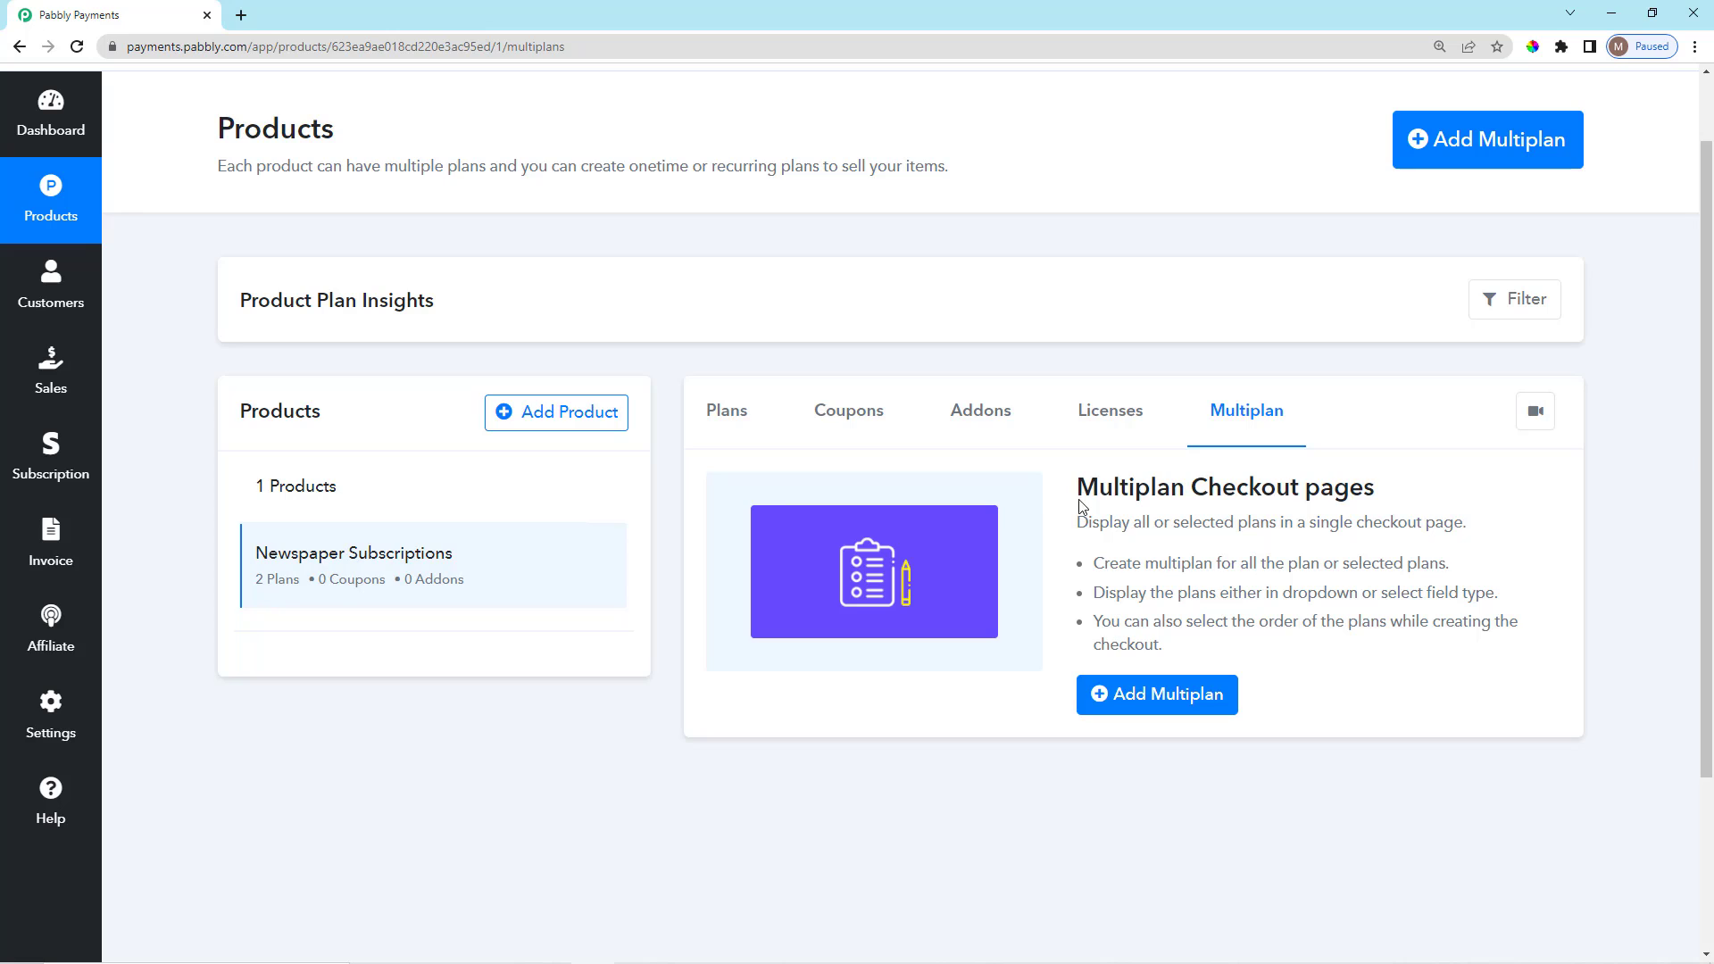
left_click_drag(1077, 489, 1408, 502)
left_click(1408, 503)
scroll(1101, 424, "down", 1)
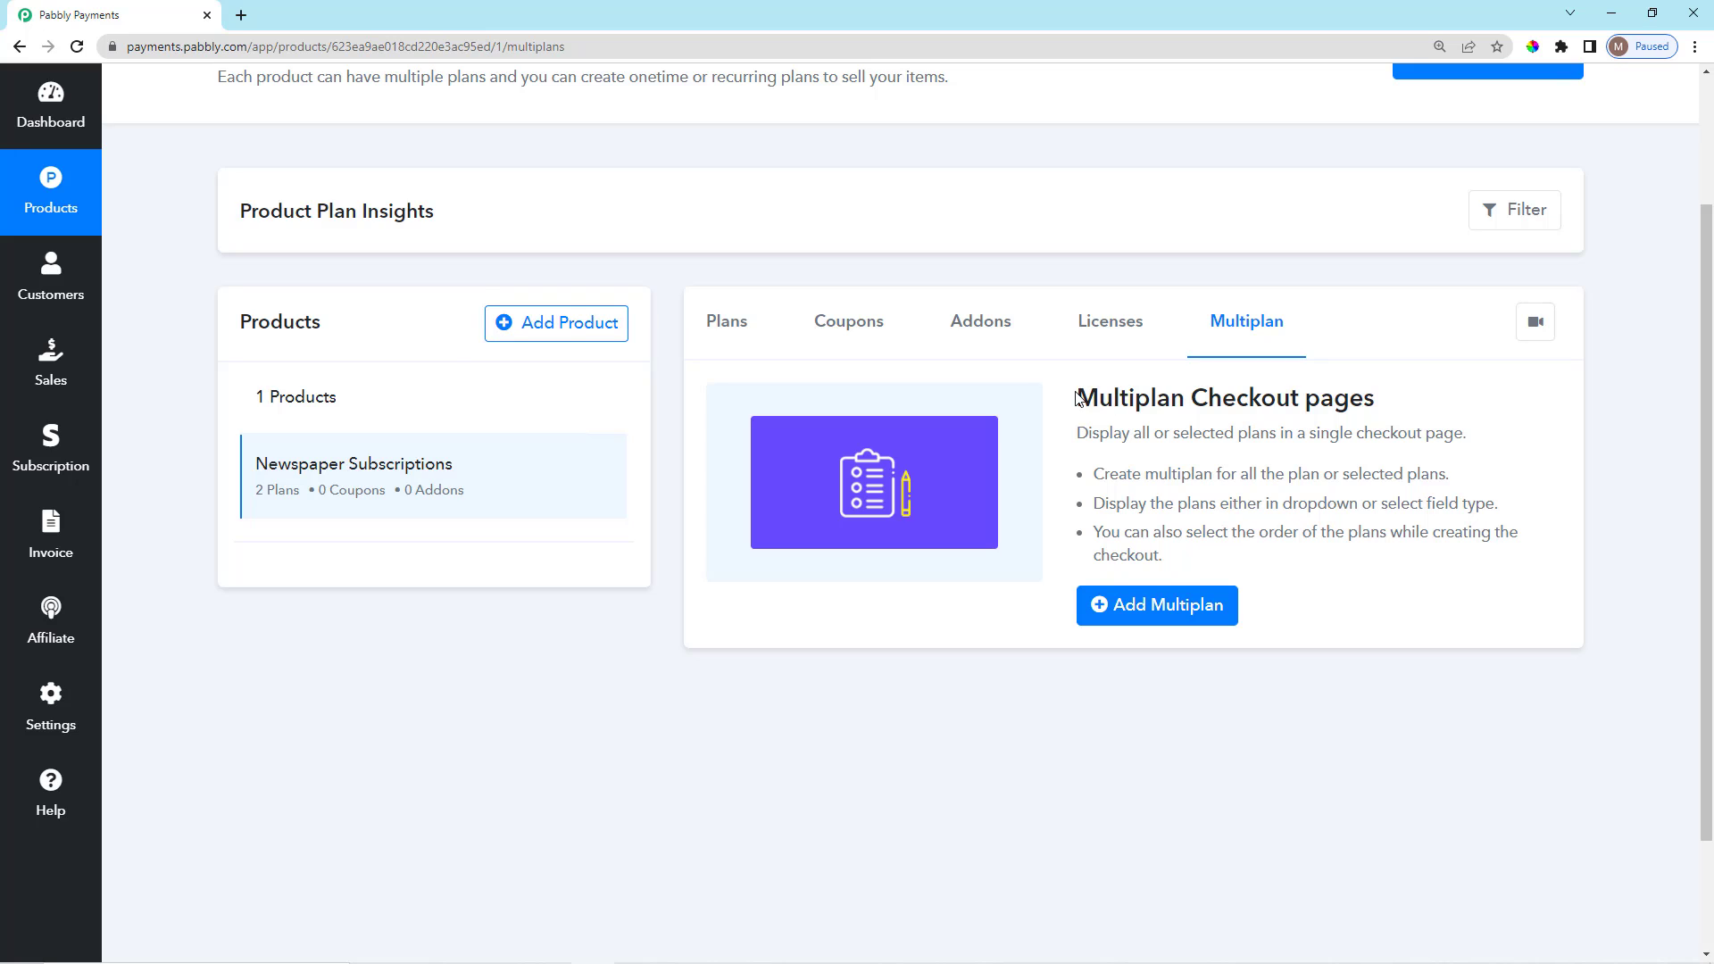
scroll(1080, 370, "down", 2)
scroll(1128, 593, "up", 1)
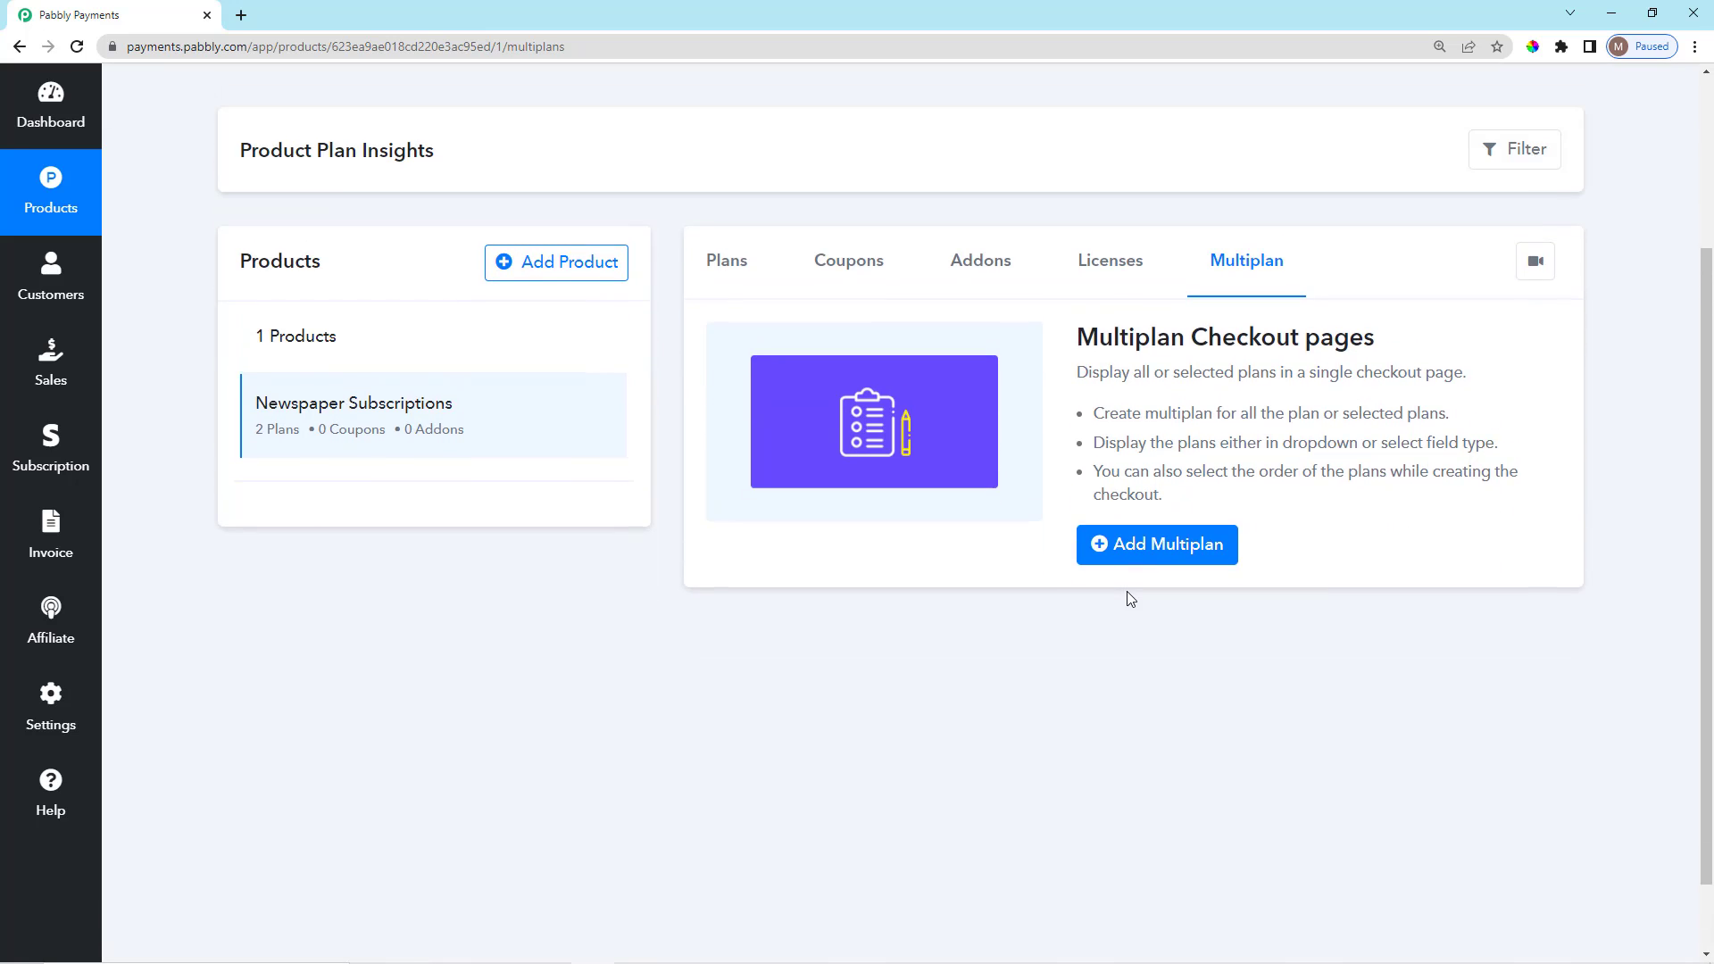
scroll(1129, 594, "up", 1)
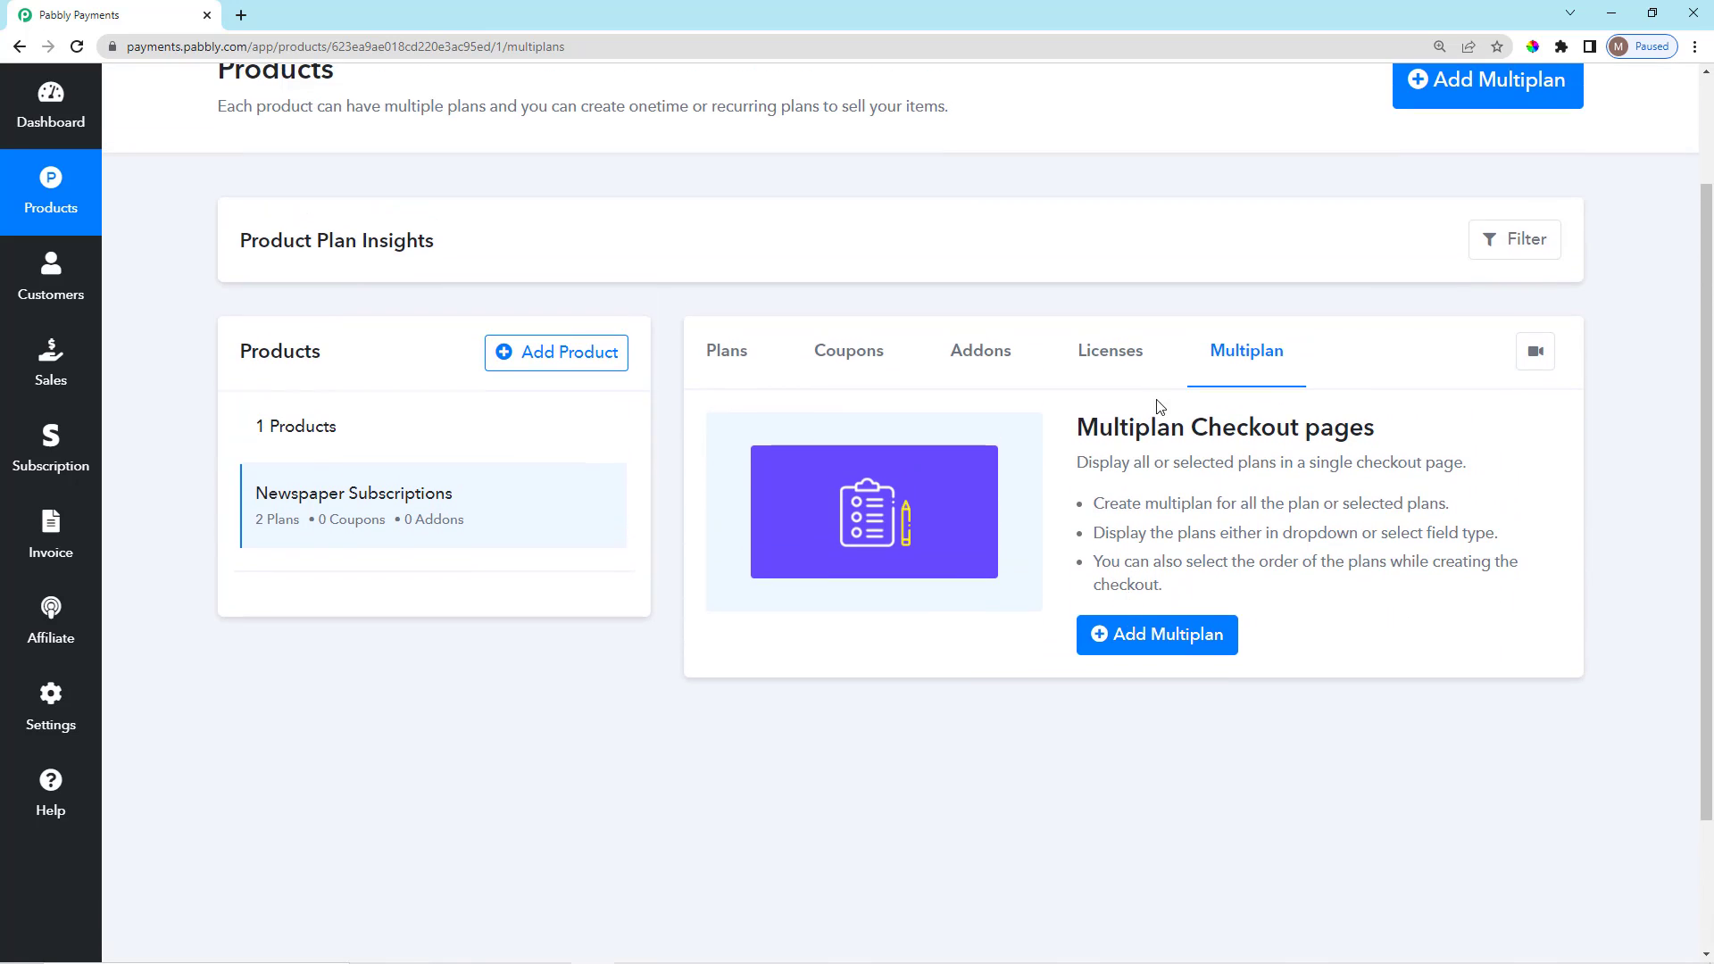
left_click(1154, 635)
Name the checkout page 'Subscription Plan' and include the Yearly Plan and Per Month Plan.
scroll(1121, 666, "down", 2)
scroll(971, 522, "up", 3)
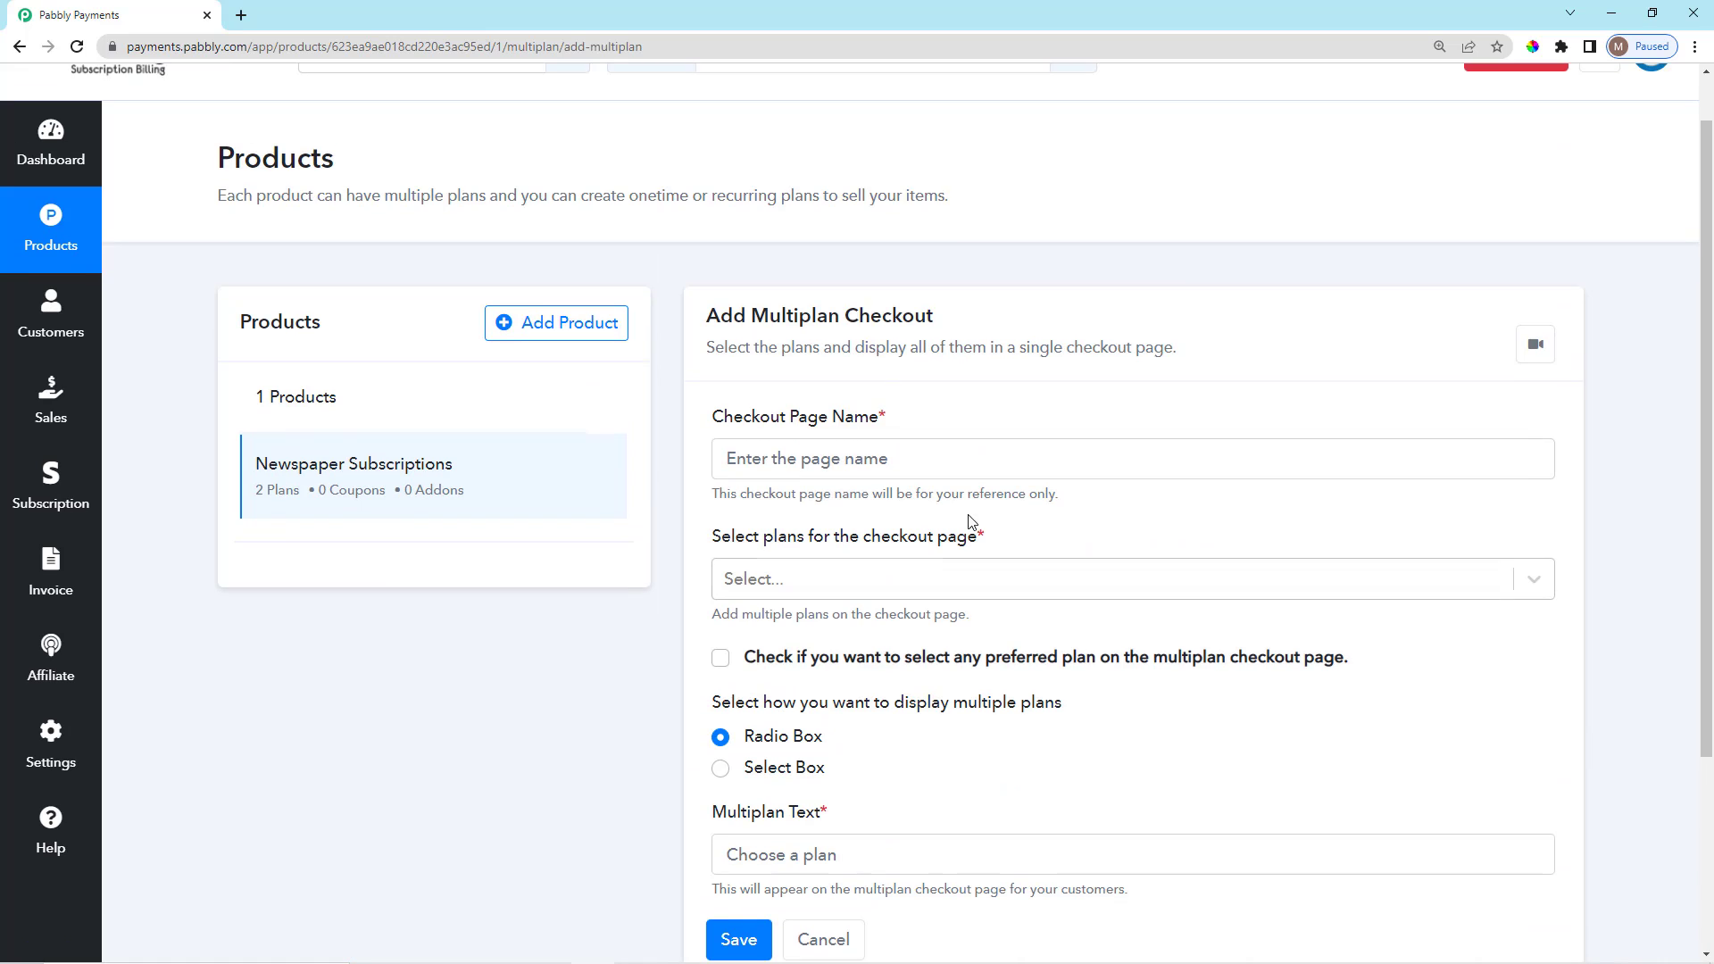
left_click(954, 446)
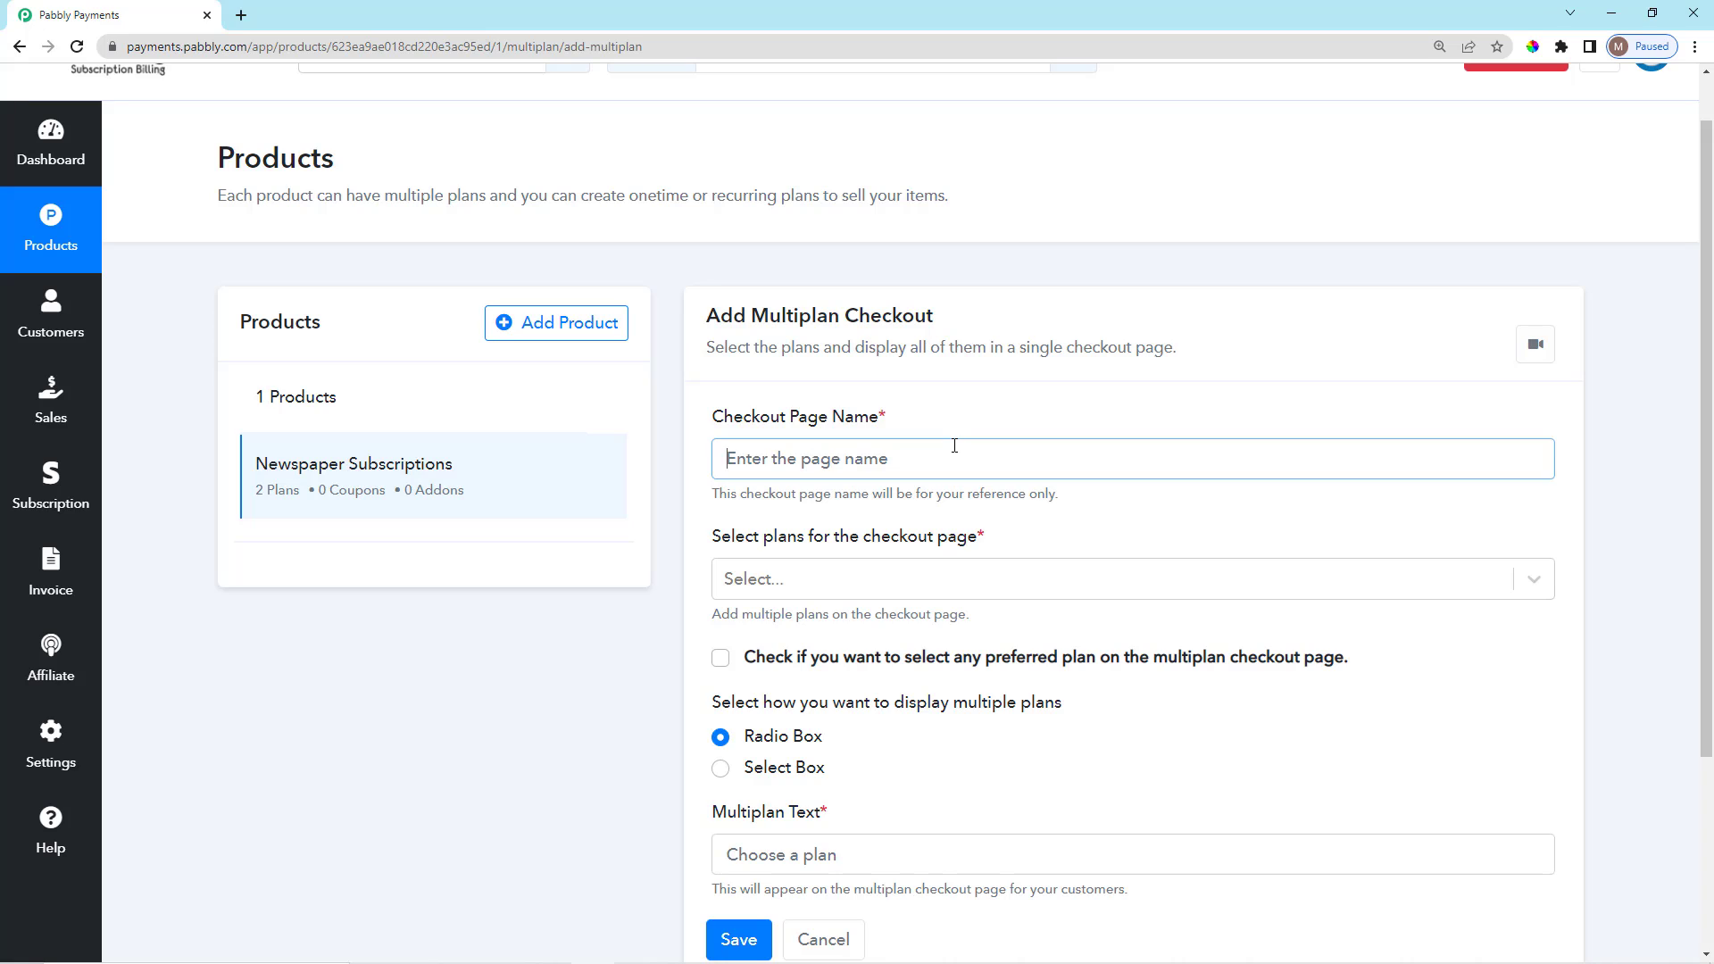
type("Subs")
type("cripit")
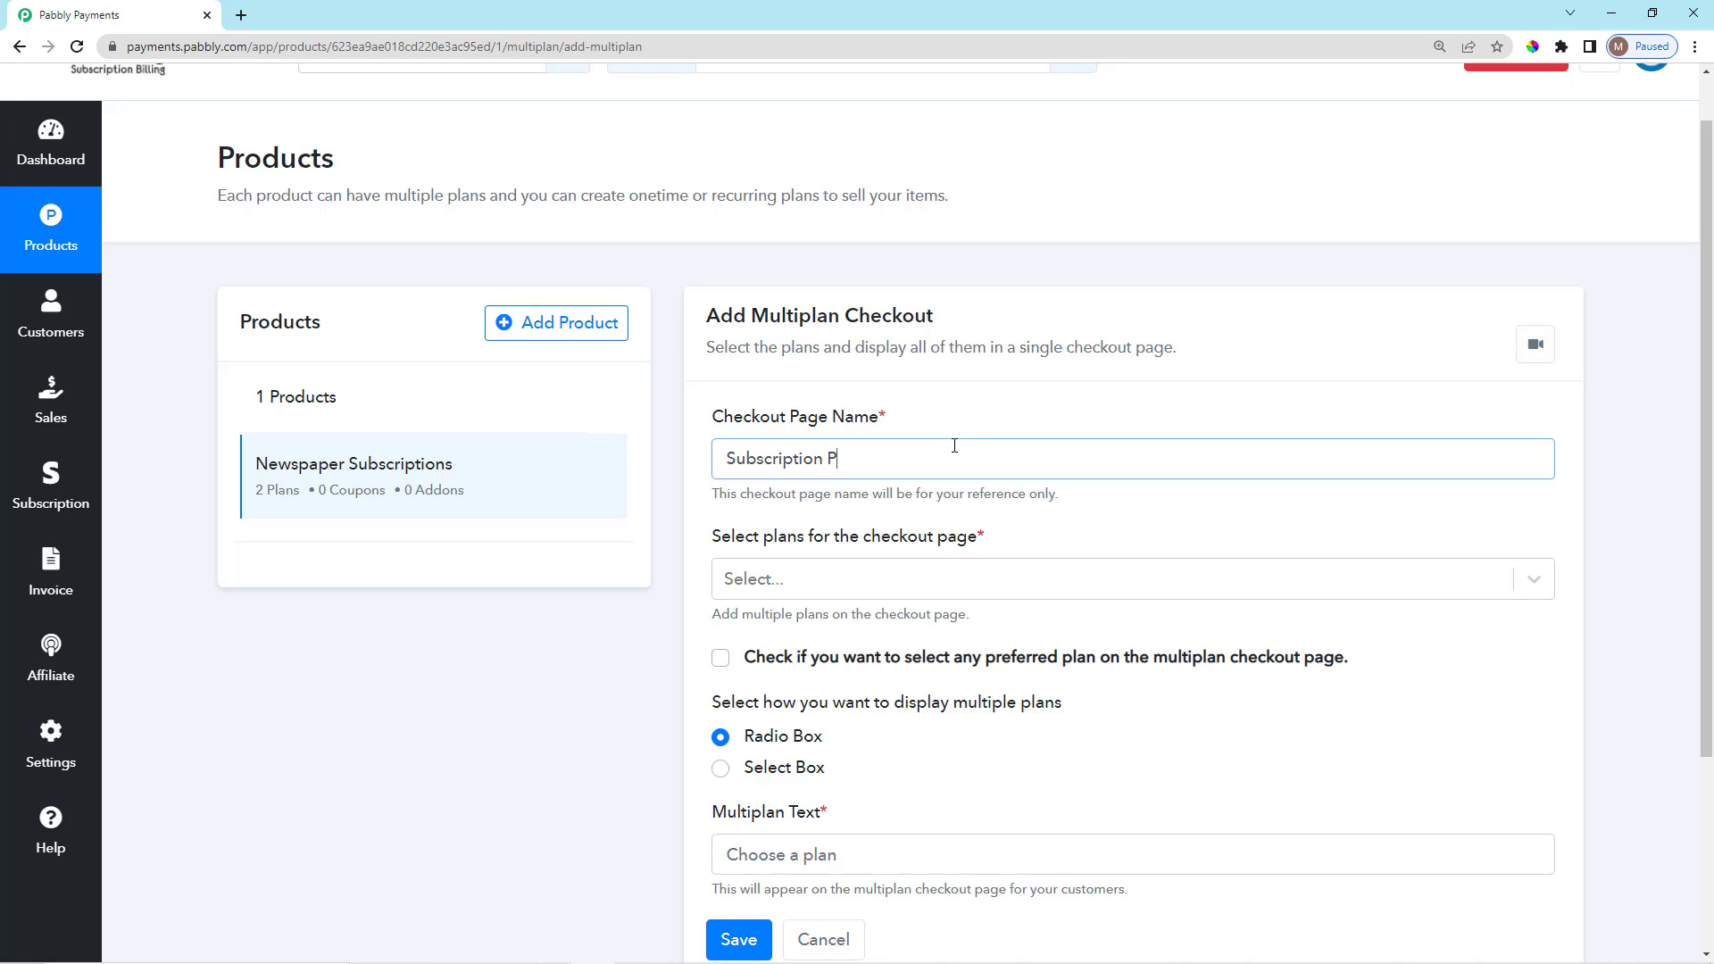
scroll(955, 445, "down", 2)
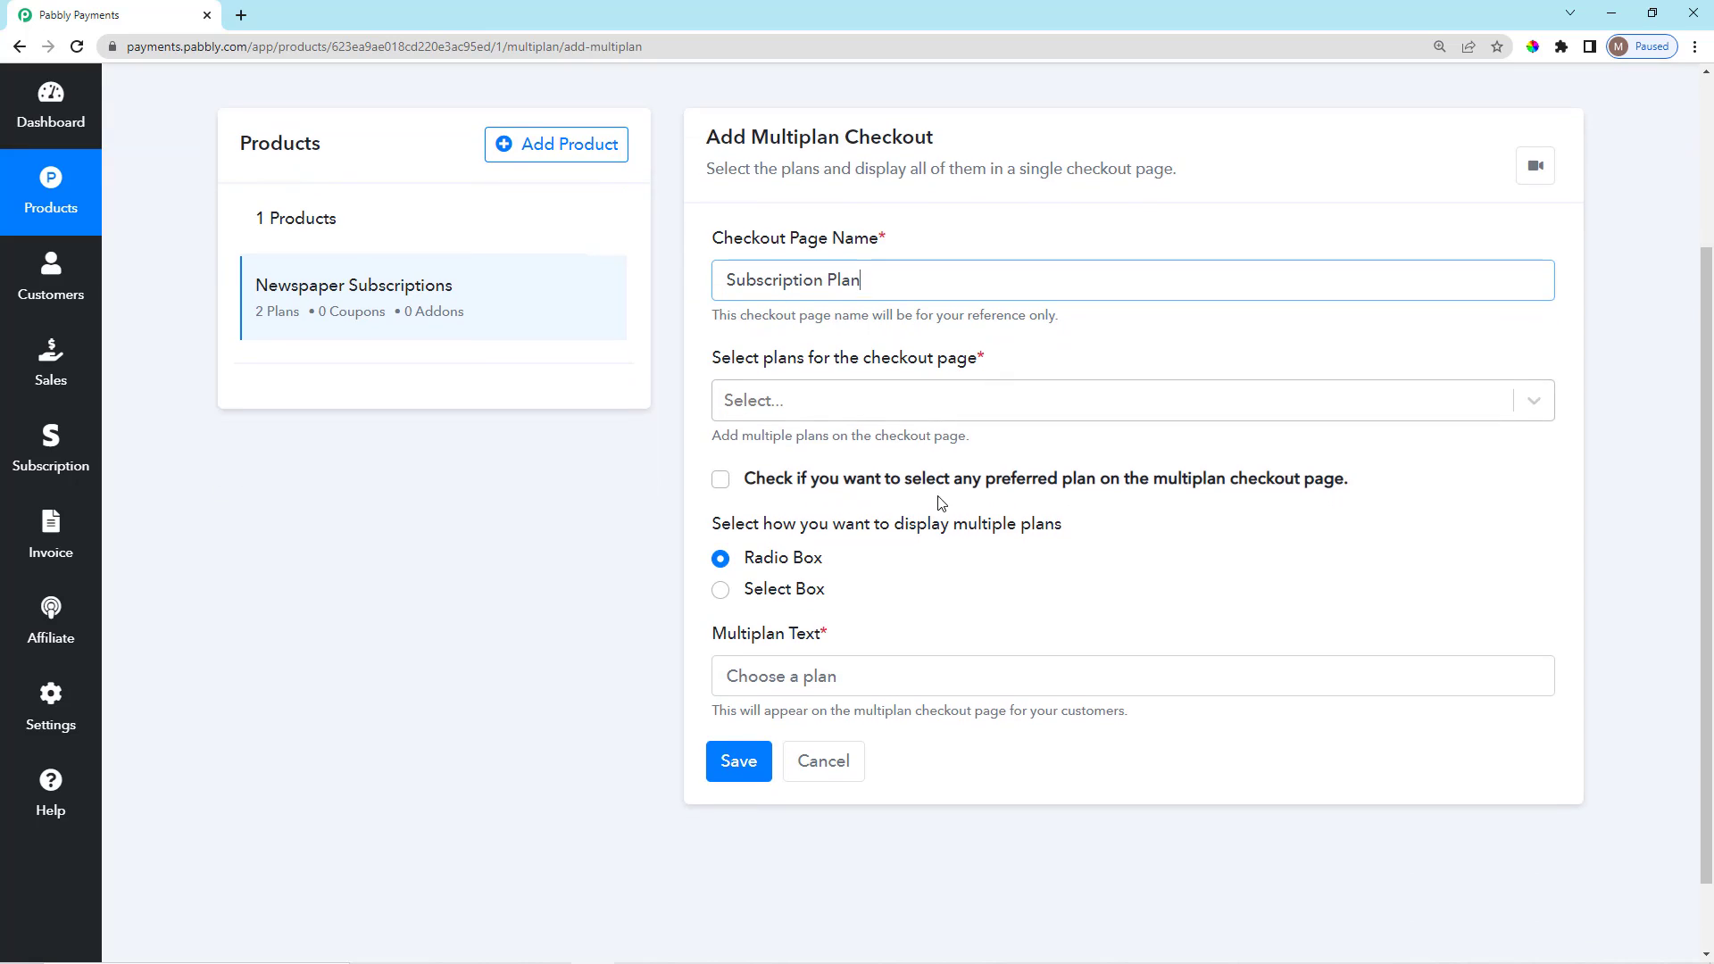
left_click(864, 404)
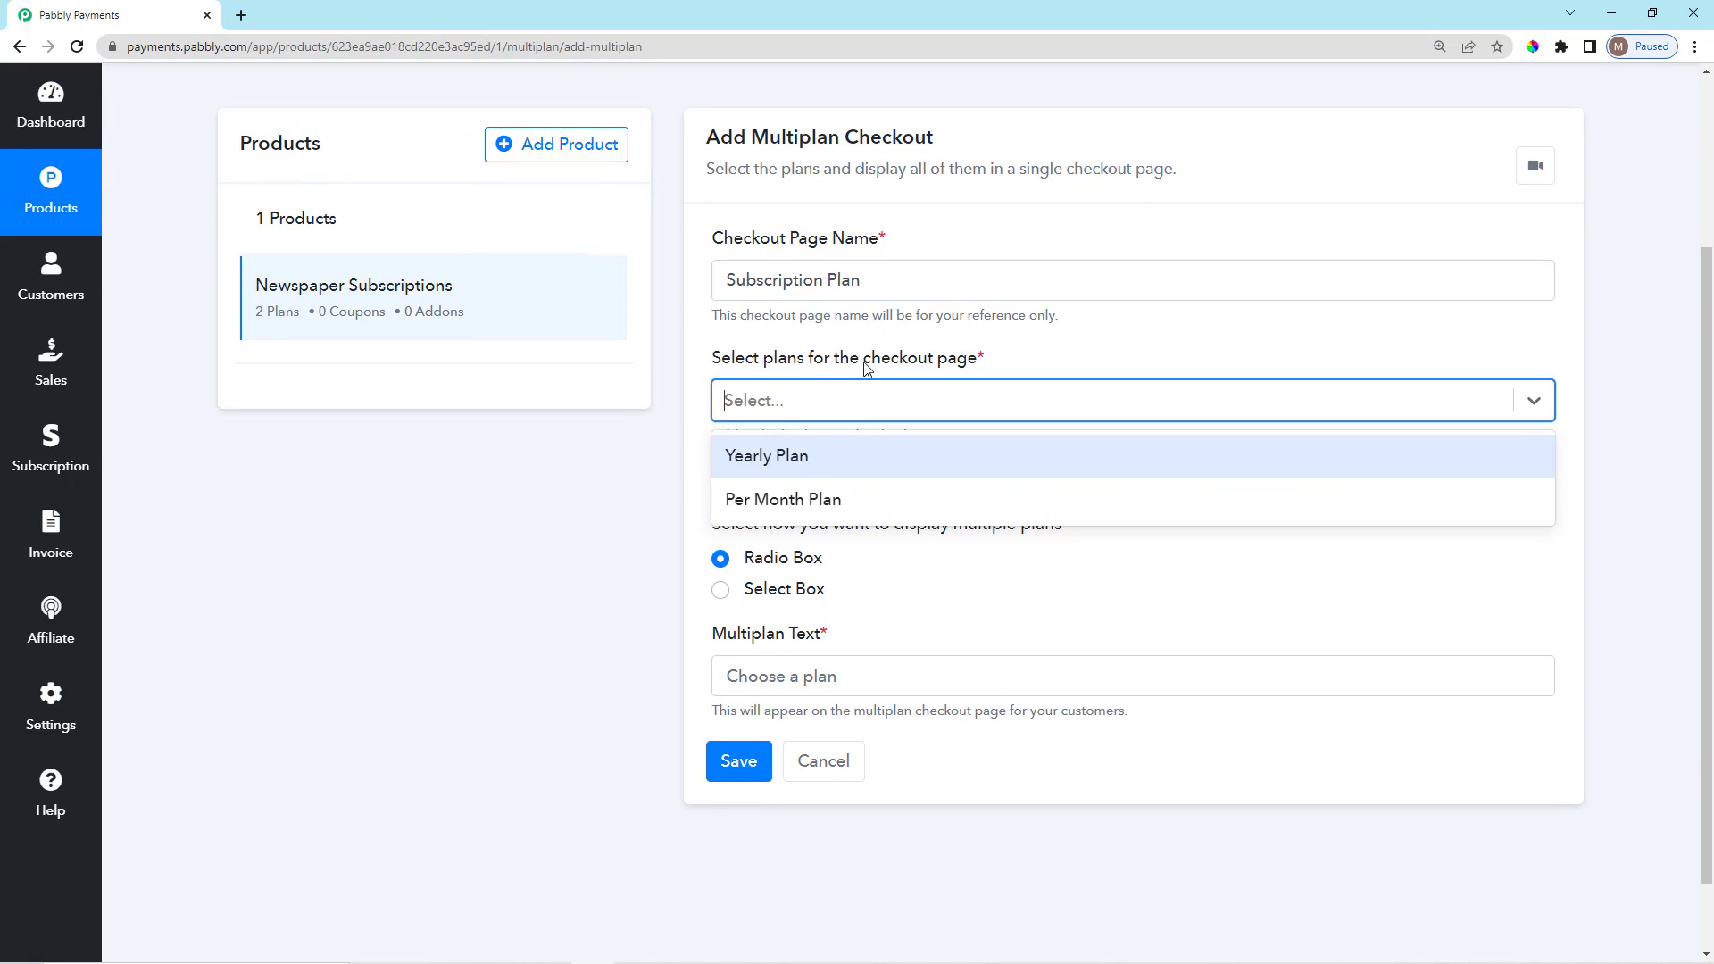
left_click(805, 457)
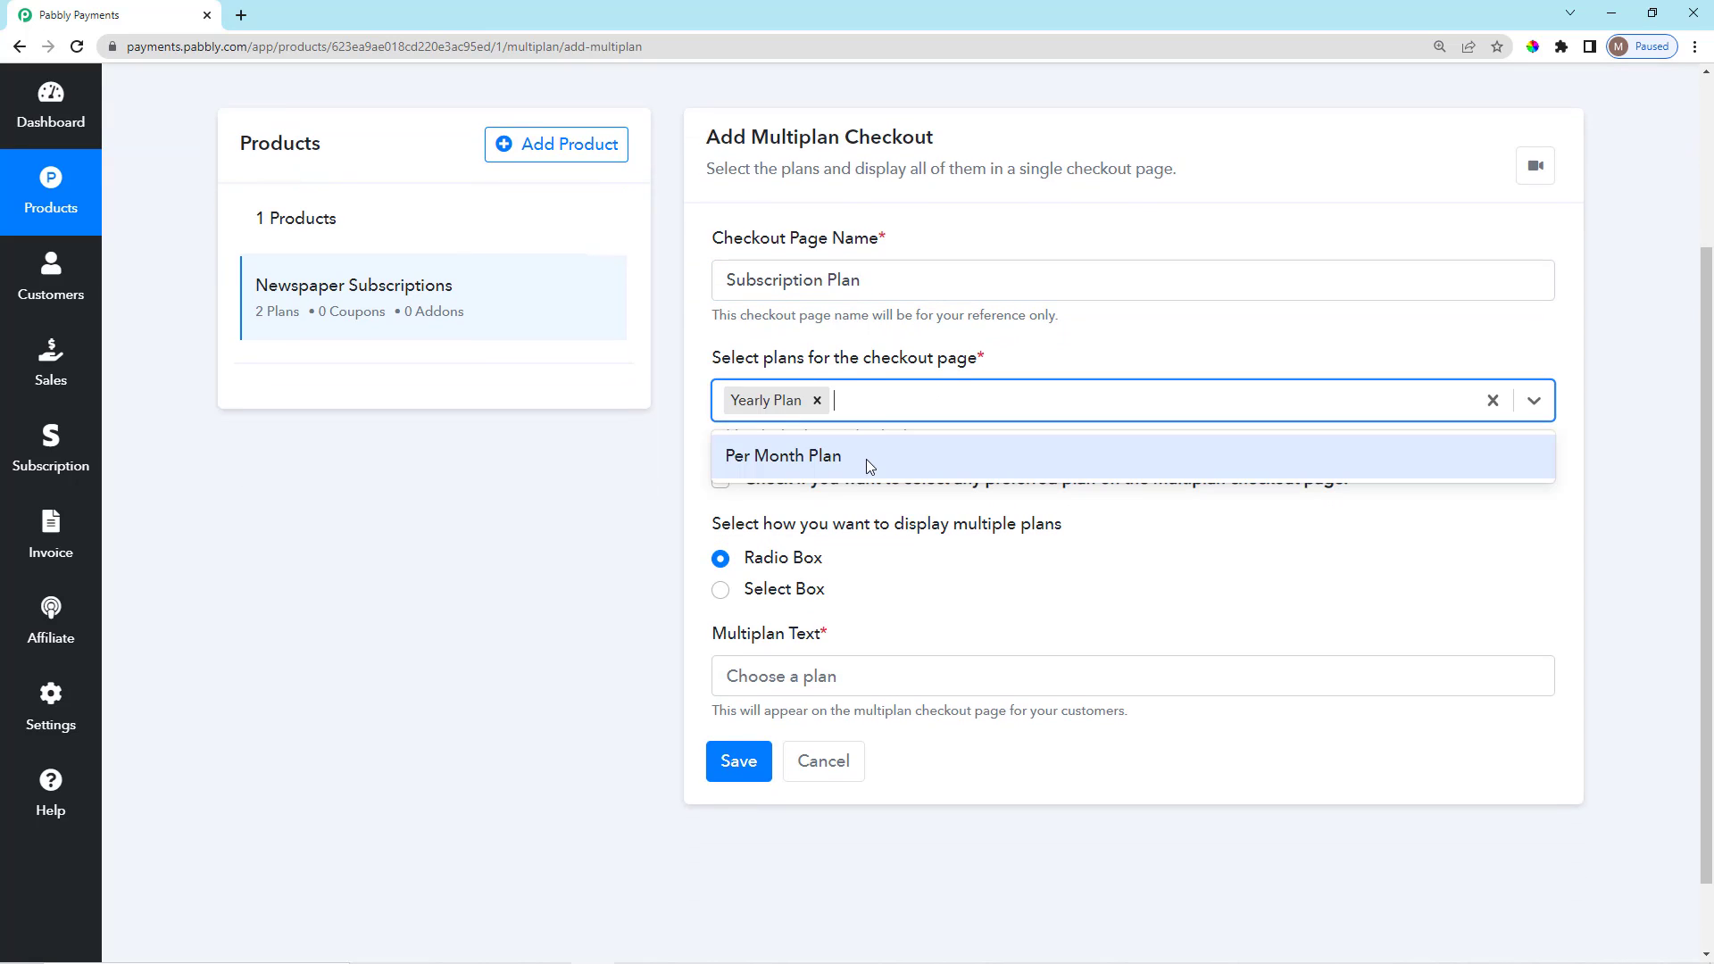
left_click(865, 459)
Try the preferred plan option, then leave it turned off.
scroll(1060, 344, "down", 1)
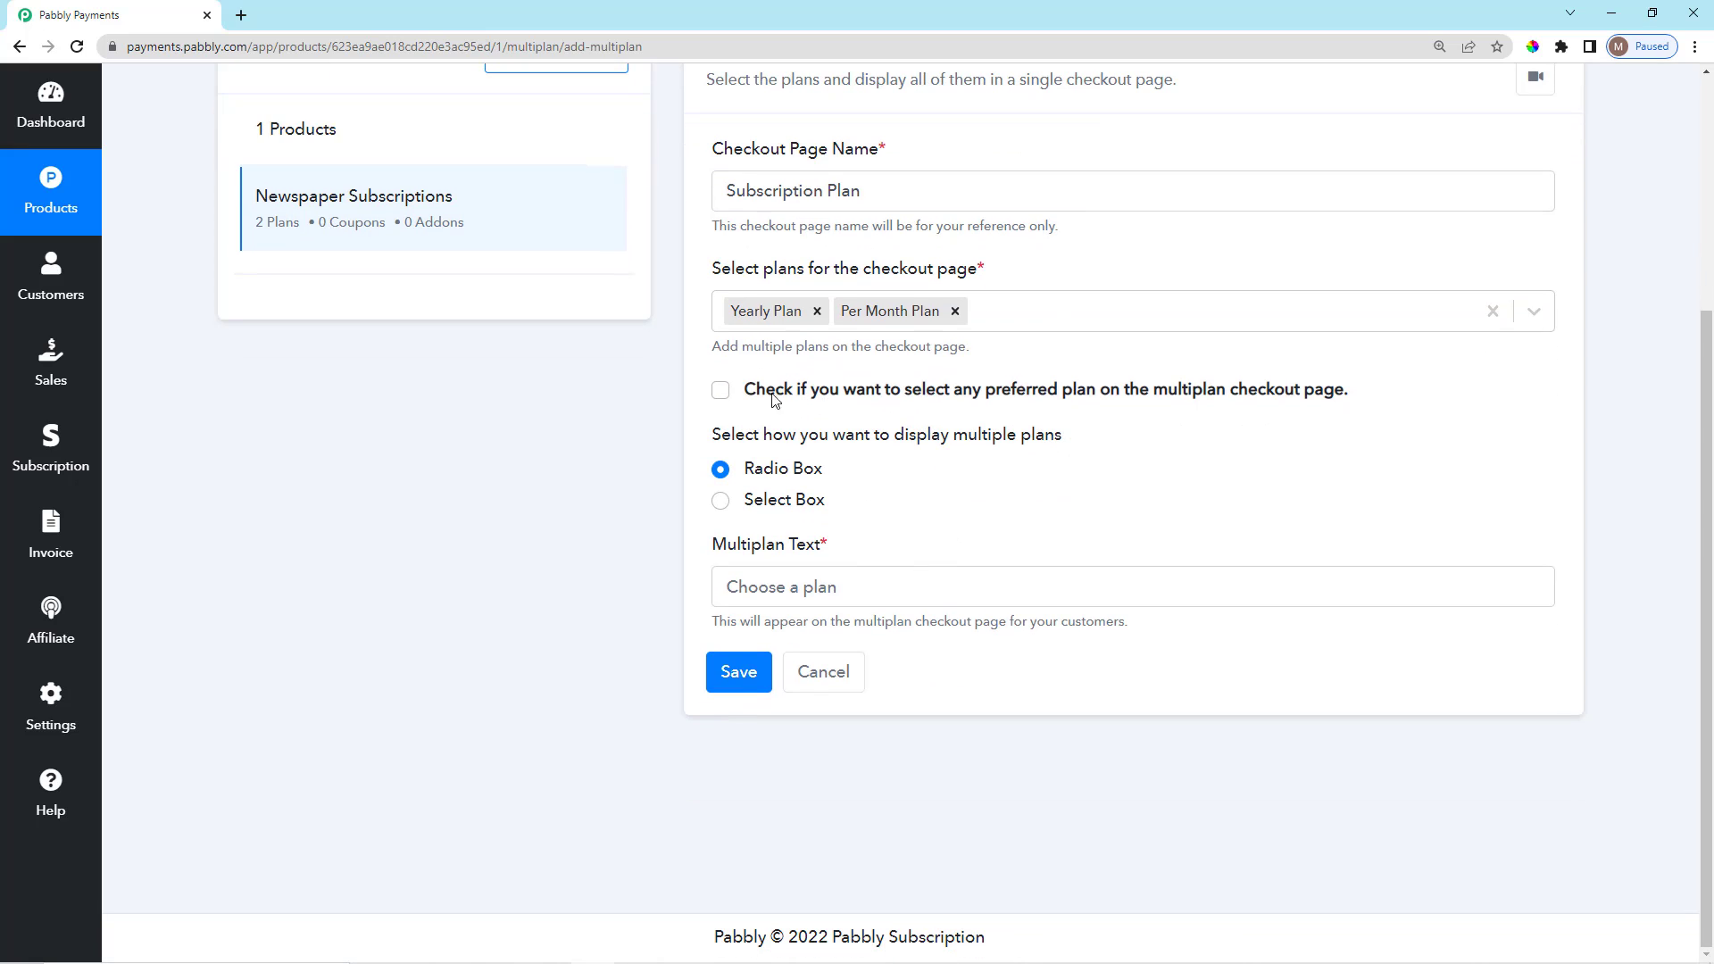
scroll(774, 402, "up", 1)
left_click(720, 390)
scroll(858, 446, "down", 1)
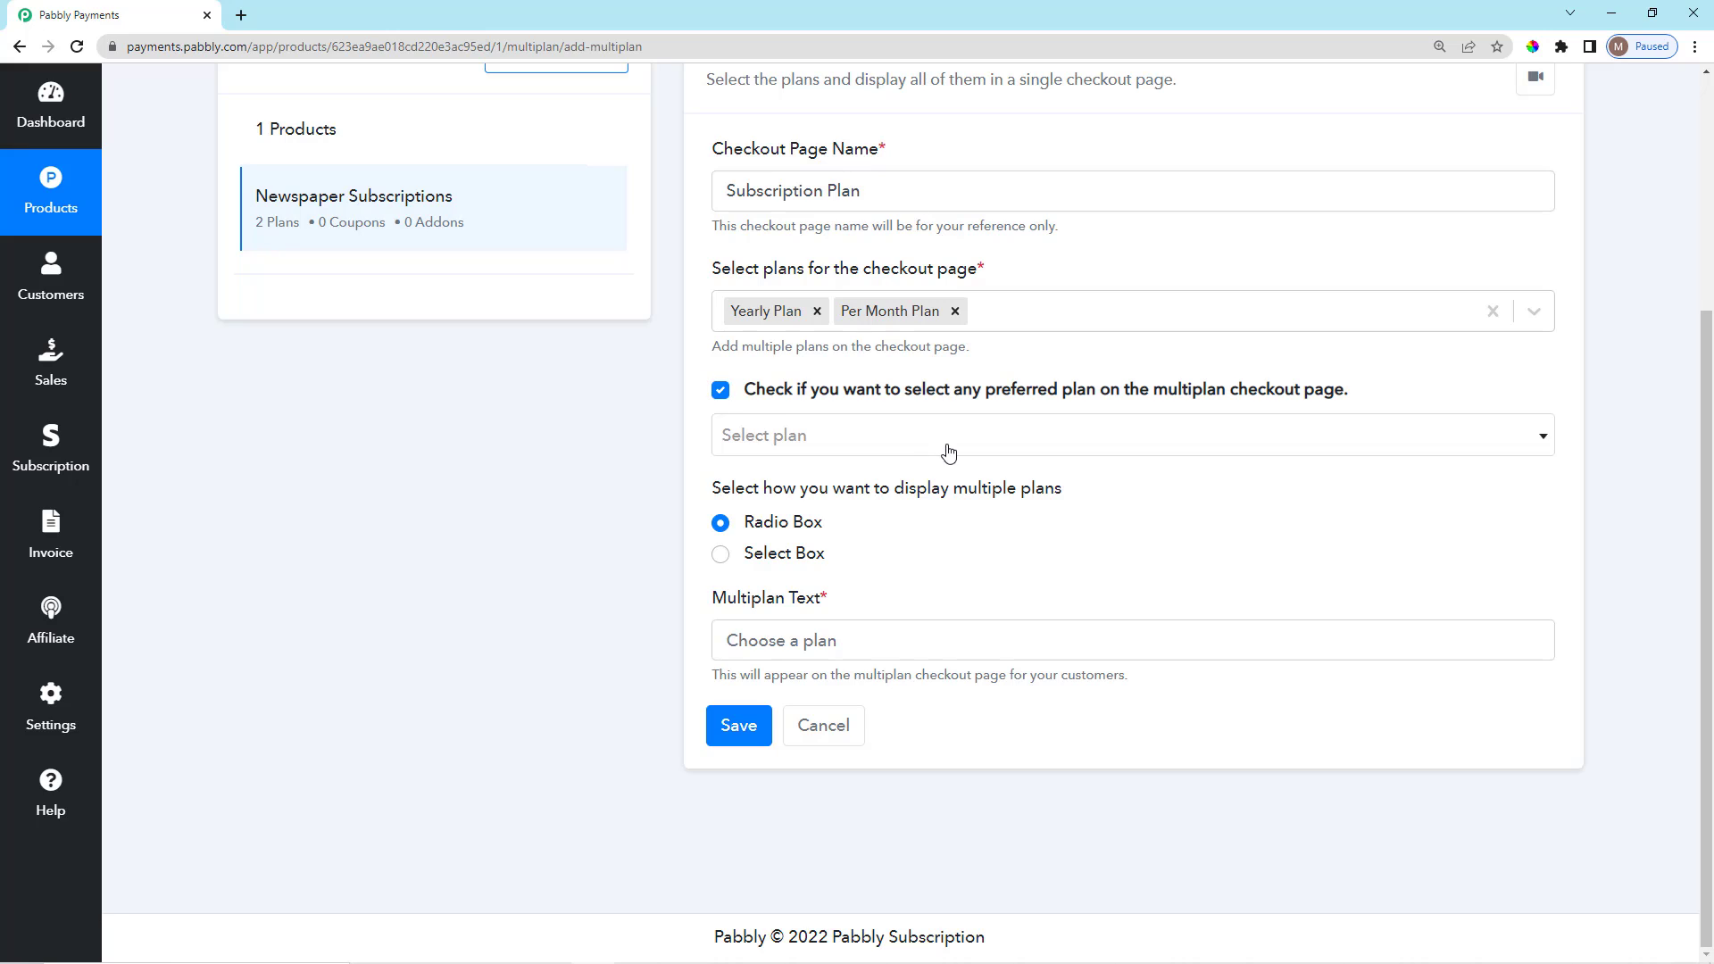
left_click(903, 450)
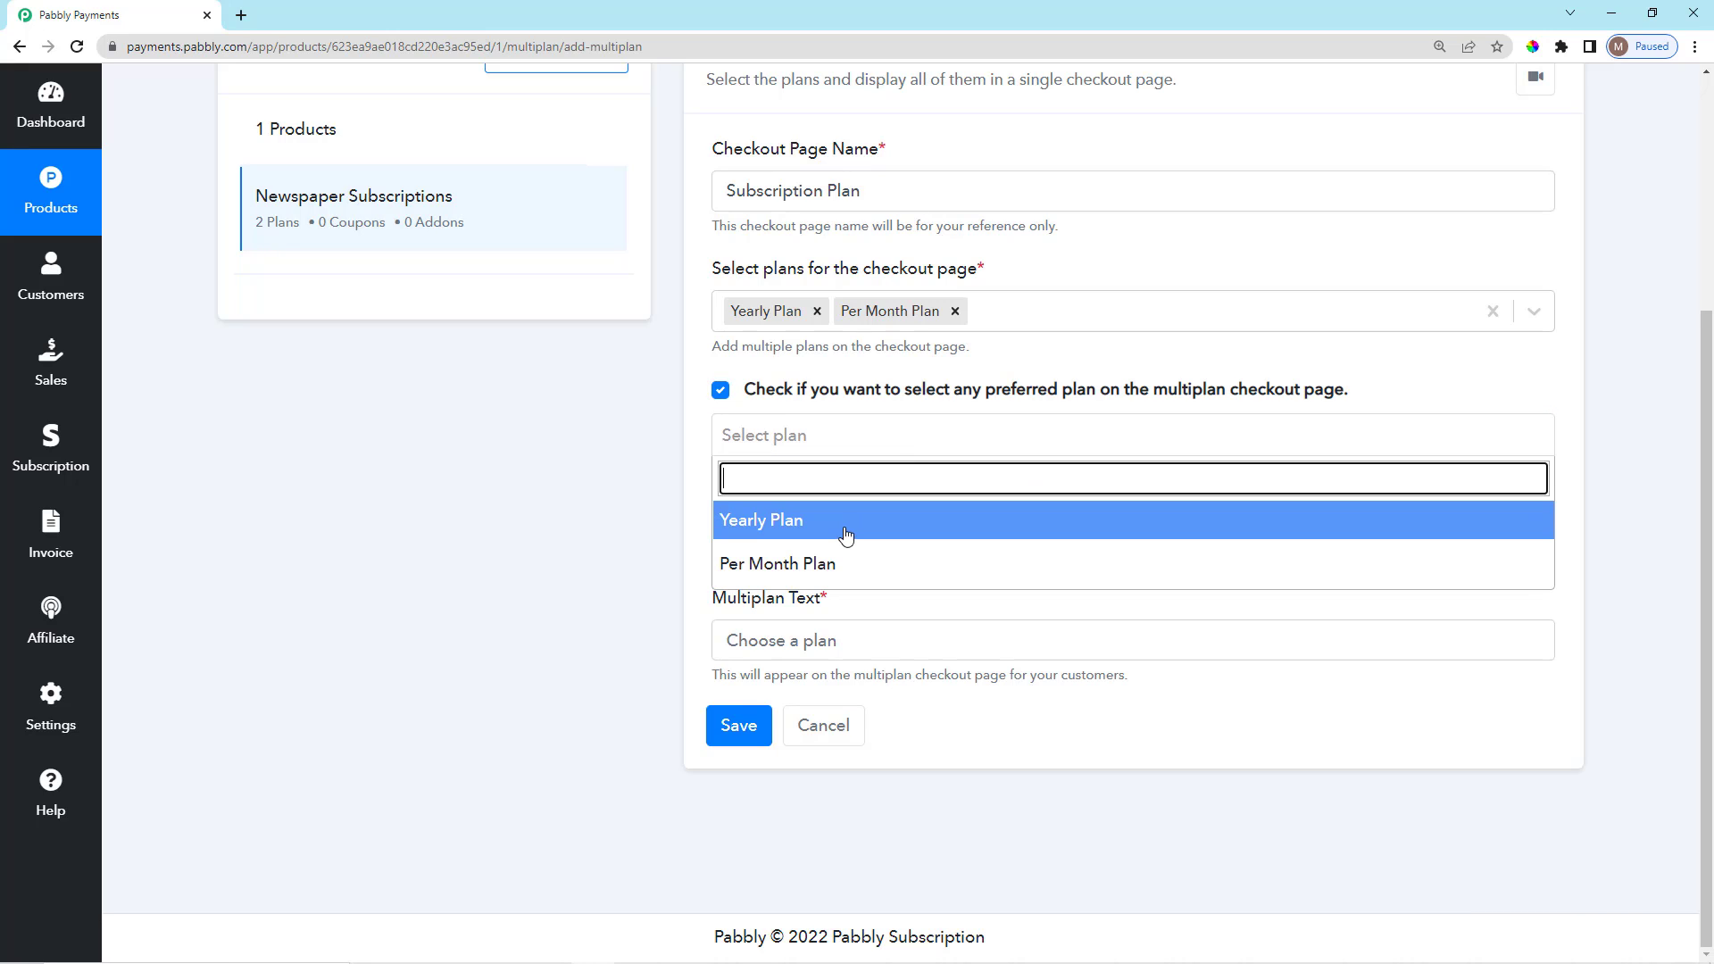
left_click(823, 380)
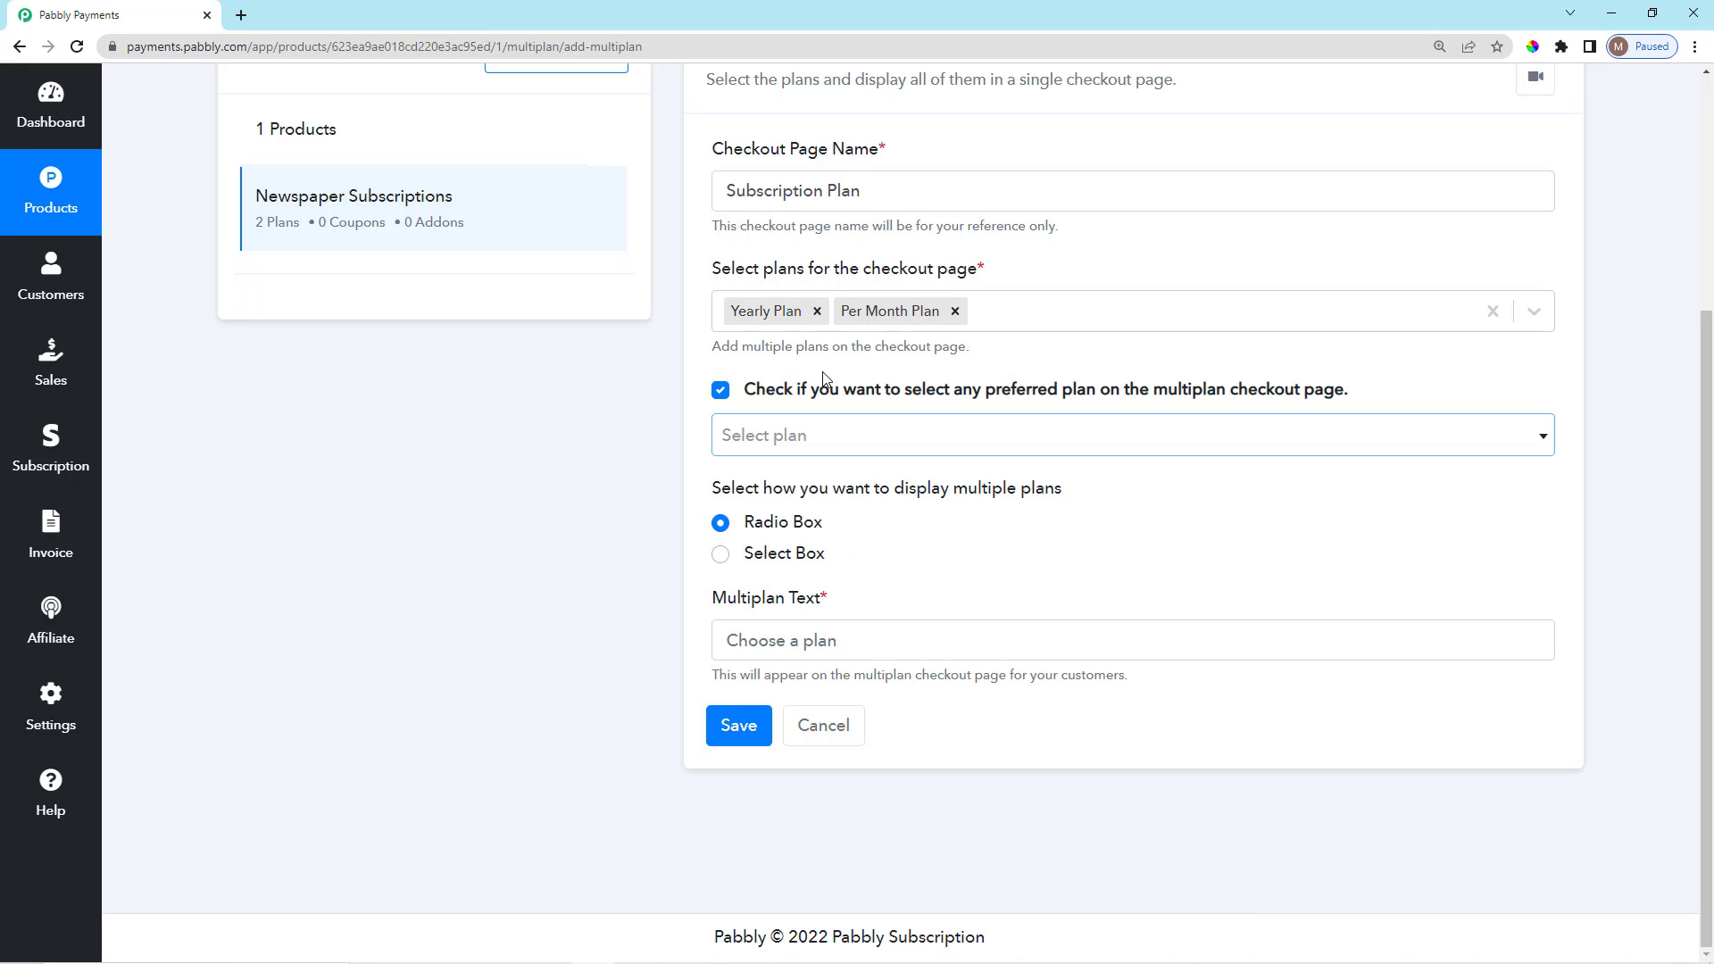
left_click(720, 392)
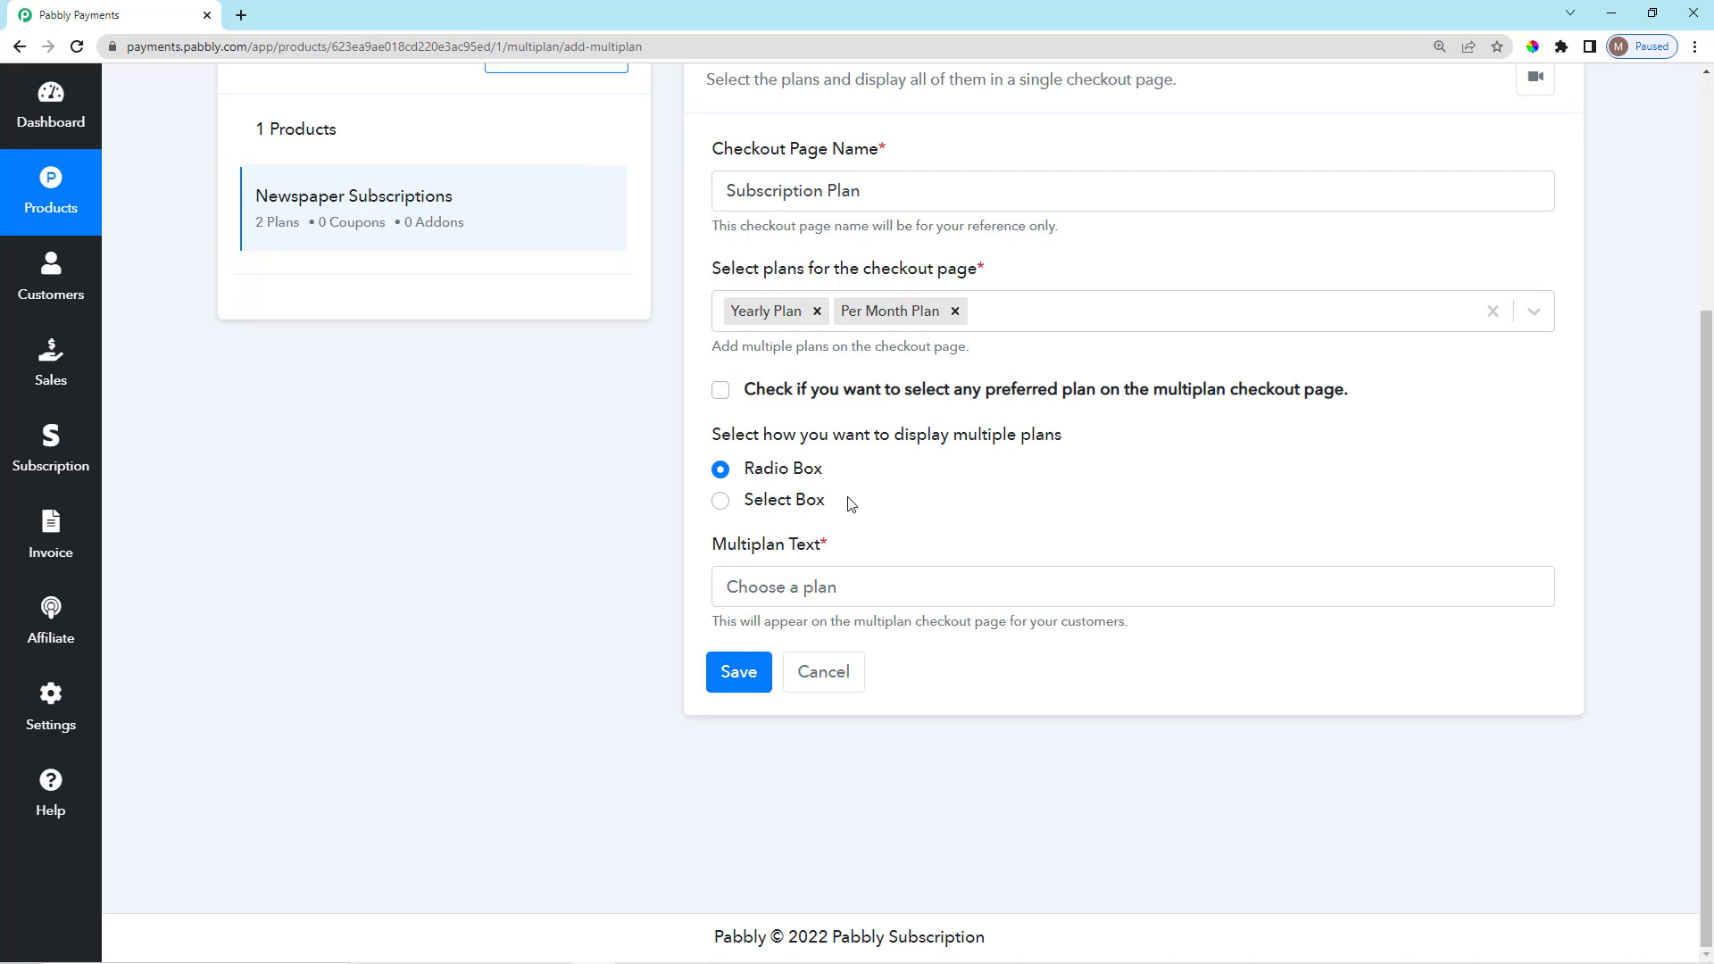
scroll(820, 549, "up", 2)
scroll(813, 607, "down", 2)
left_click_drag(748, 458, 808, 491)
left_click(851, 502)
Set the multiplan text to 'Multi Plans' and save the checkout page.
left_click(913, 583)
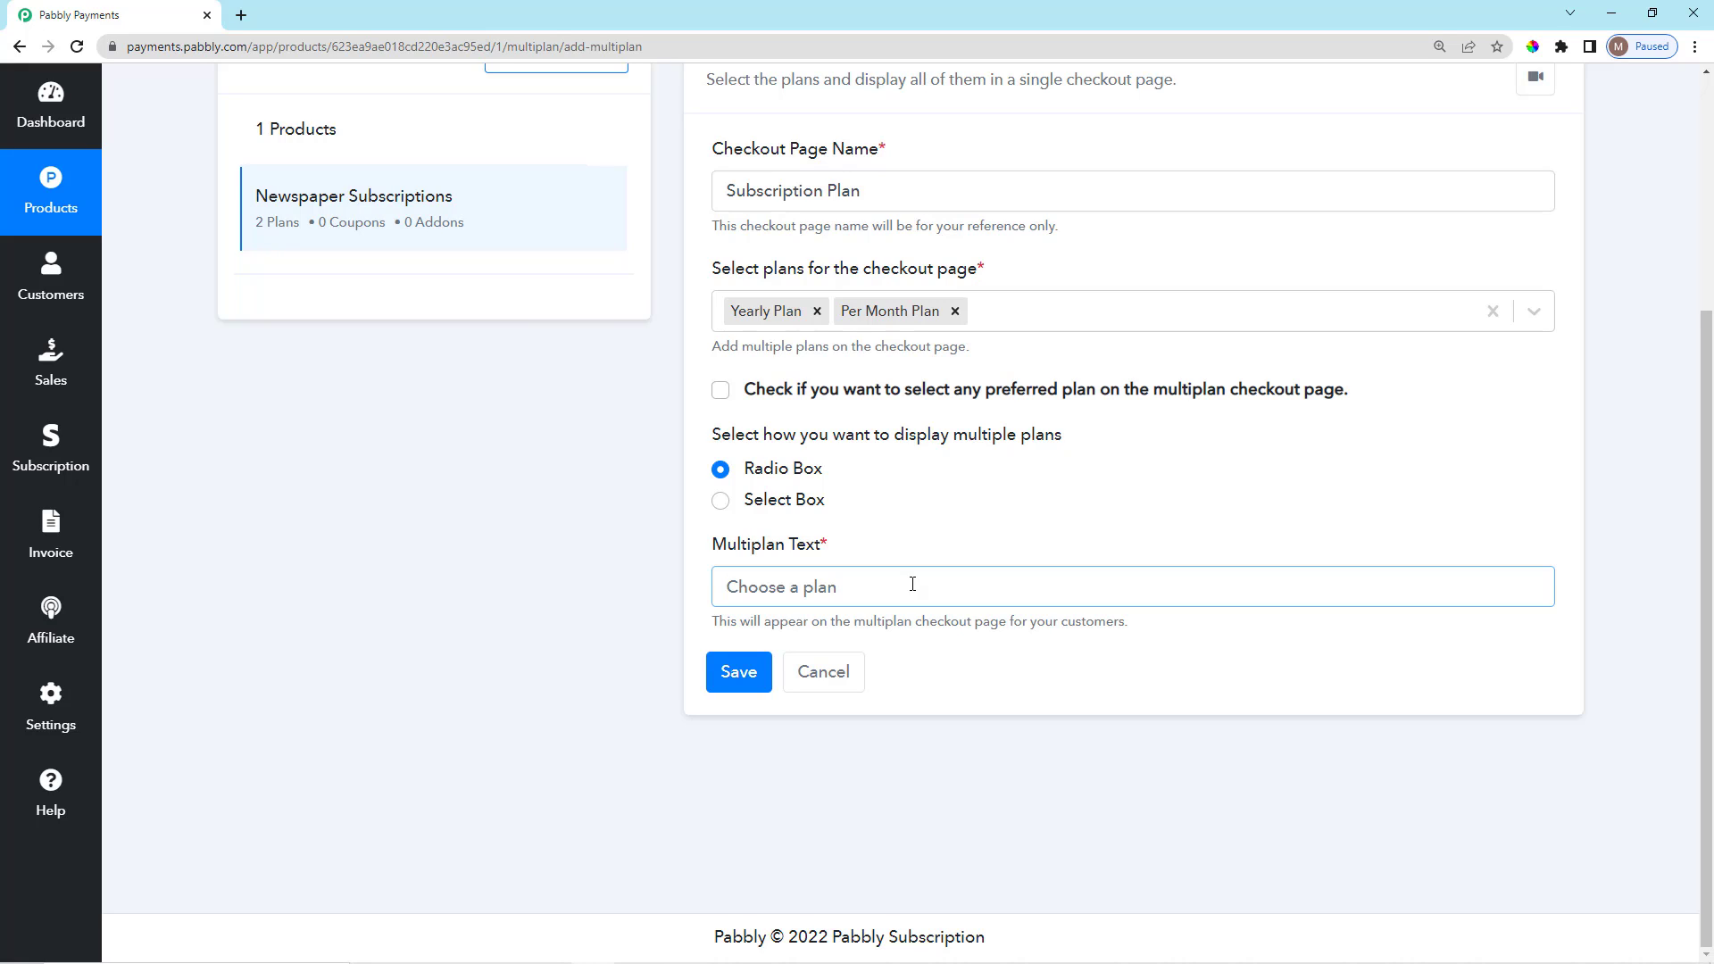
type("Multi Plans")
left_click(753, 674)
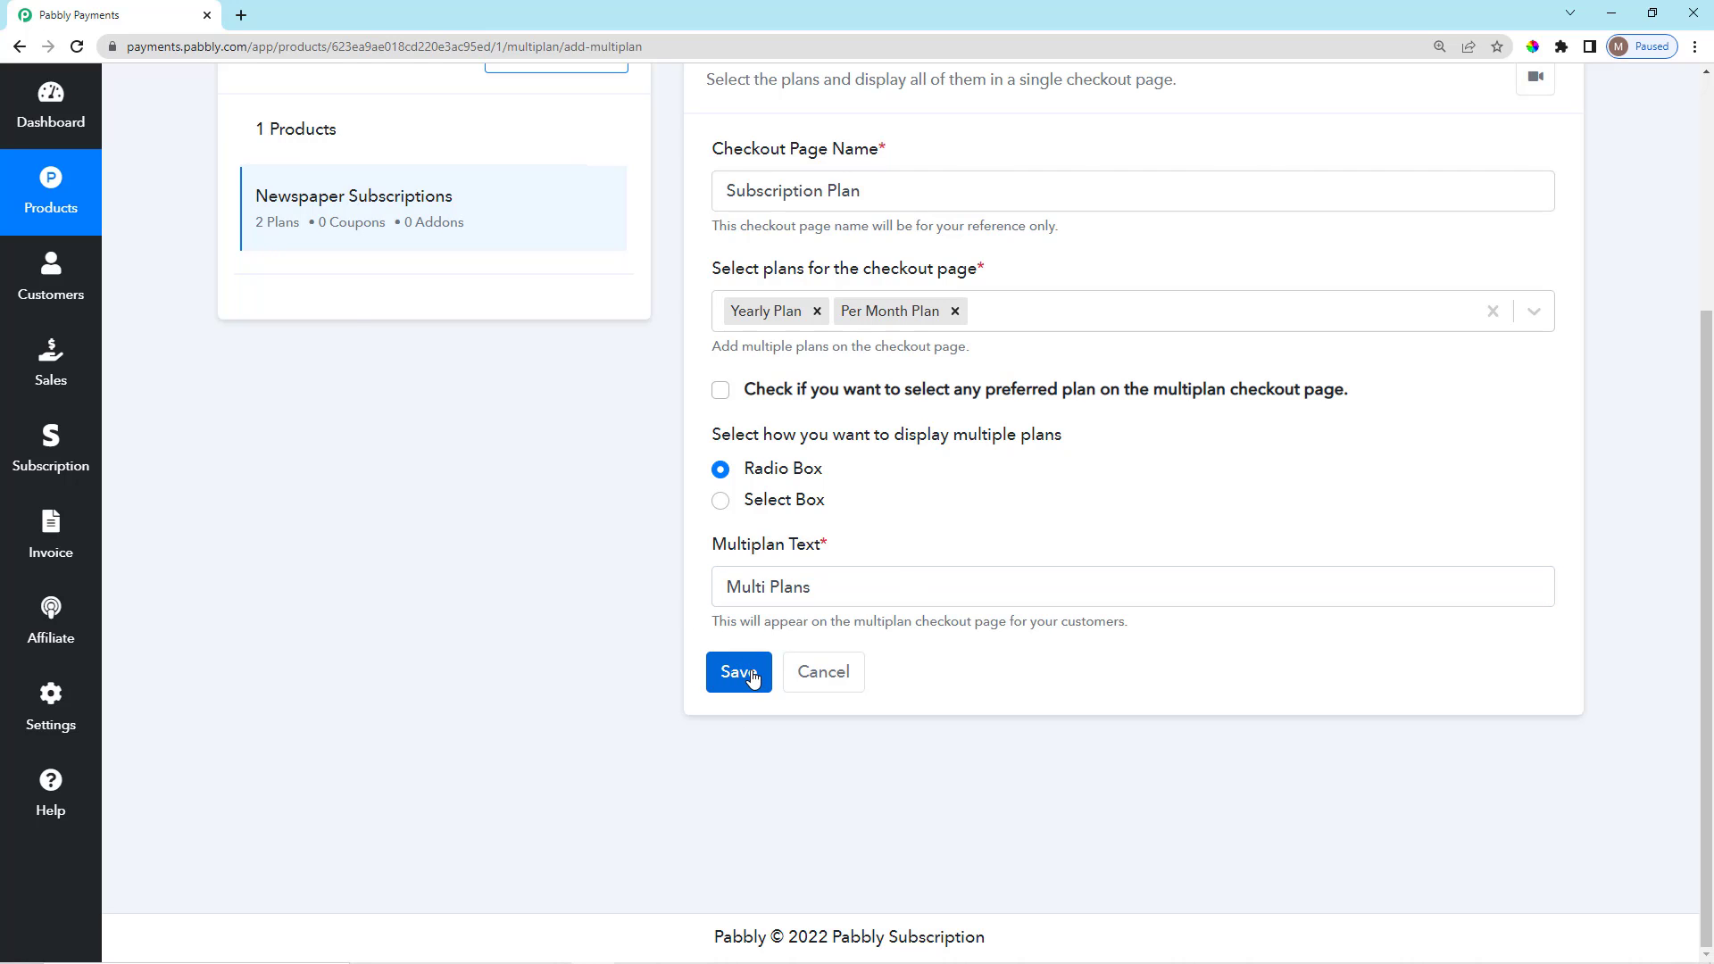
scroll(1266, 660, "up", 3)
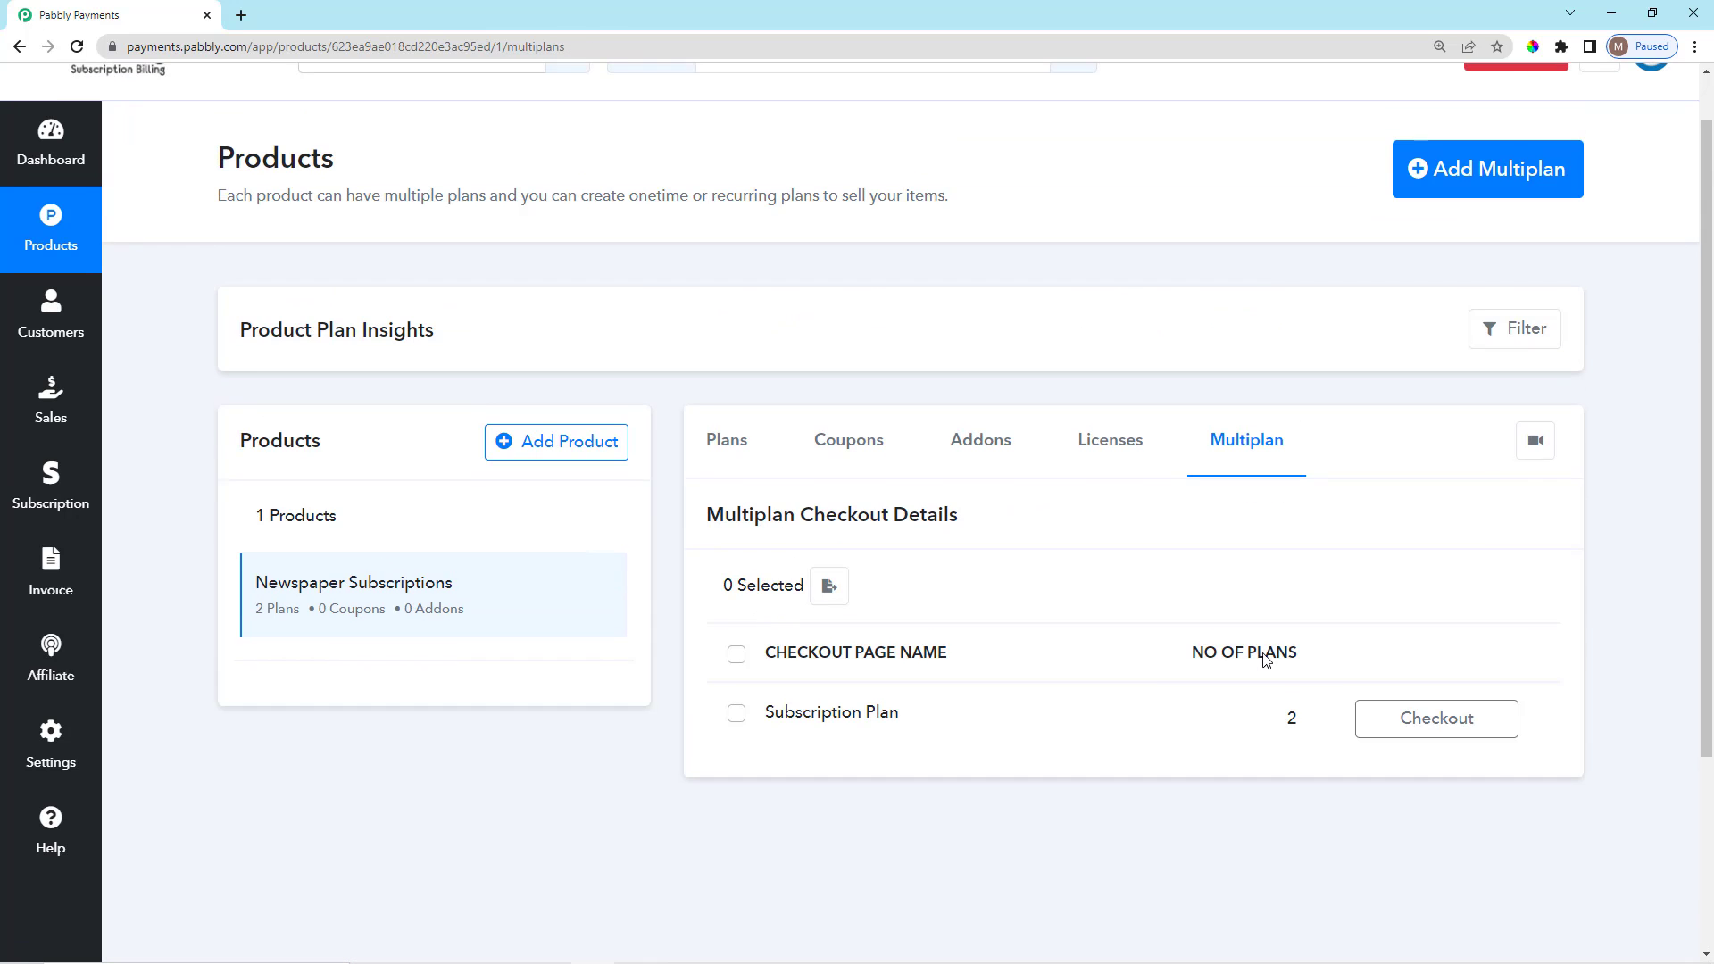
scroll(1158, 655, "down", 2)
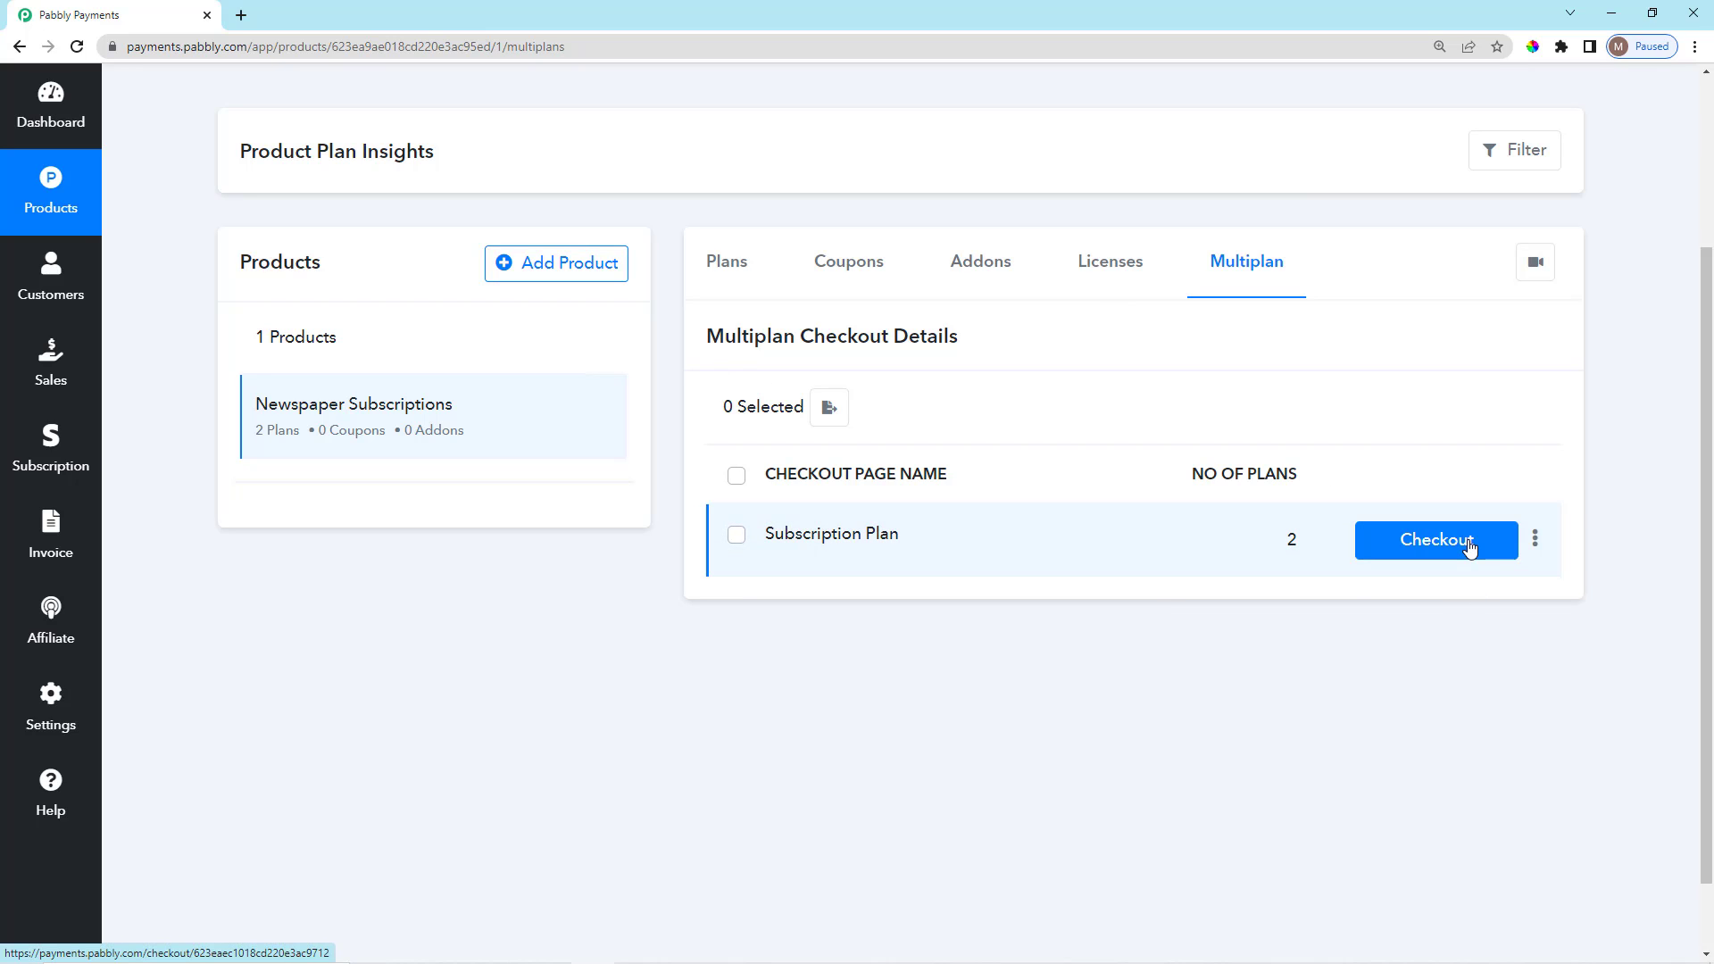
left_click(1469, 541)
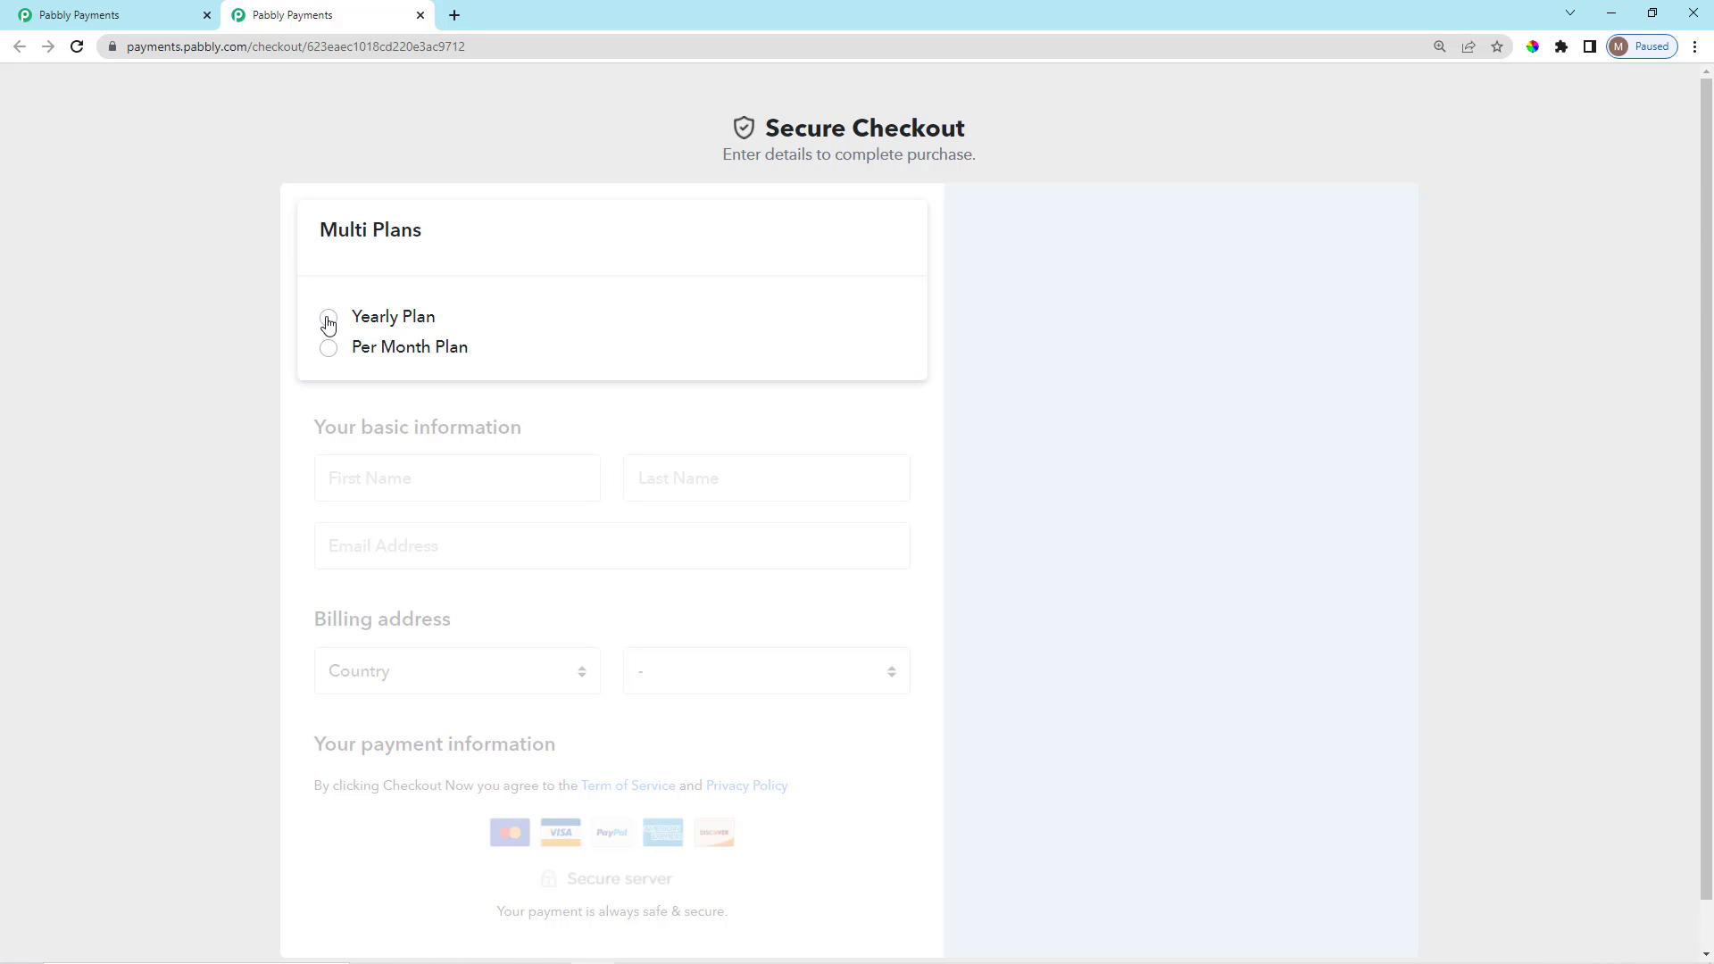
left_click(329, 319)
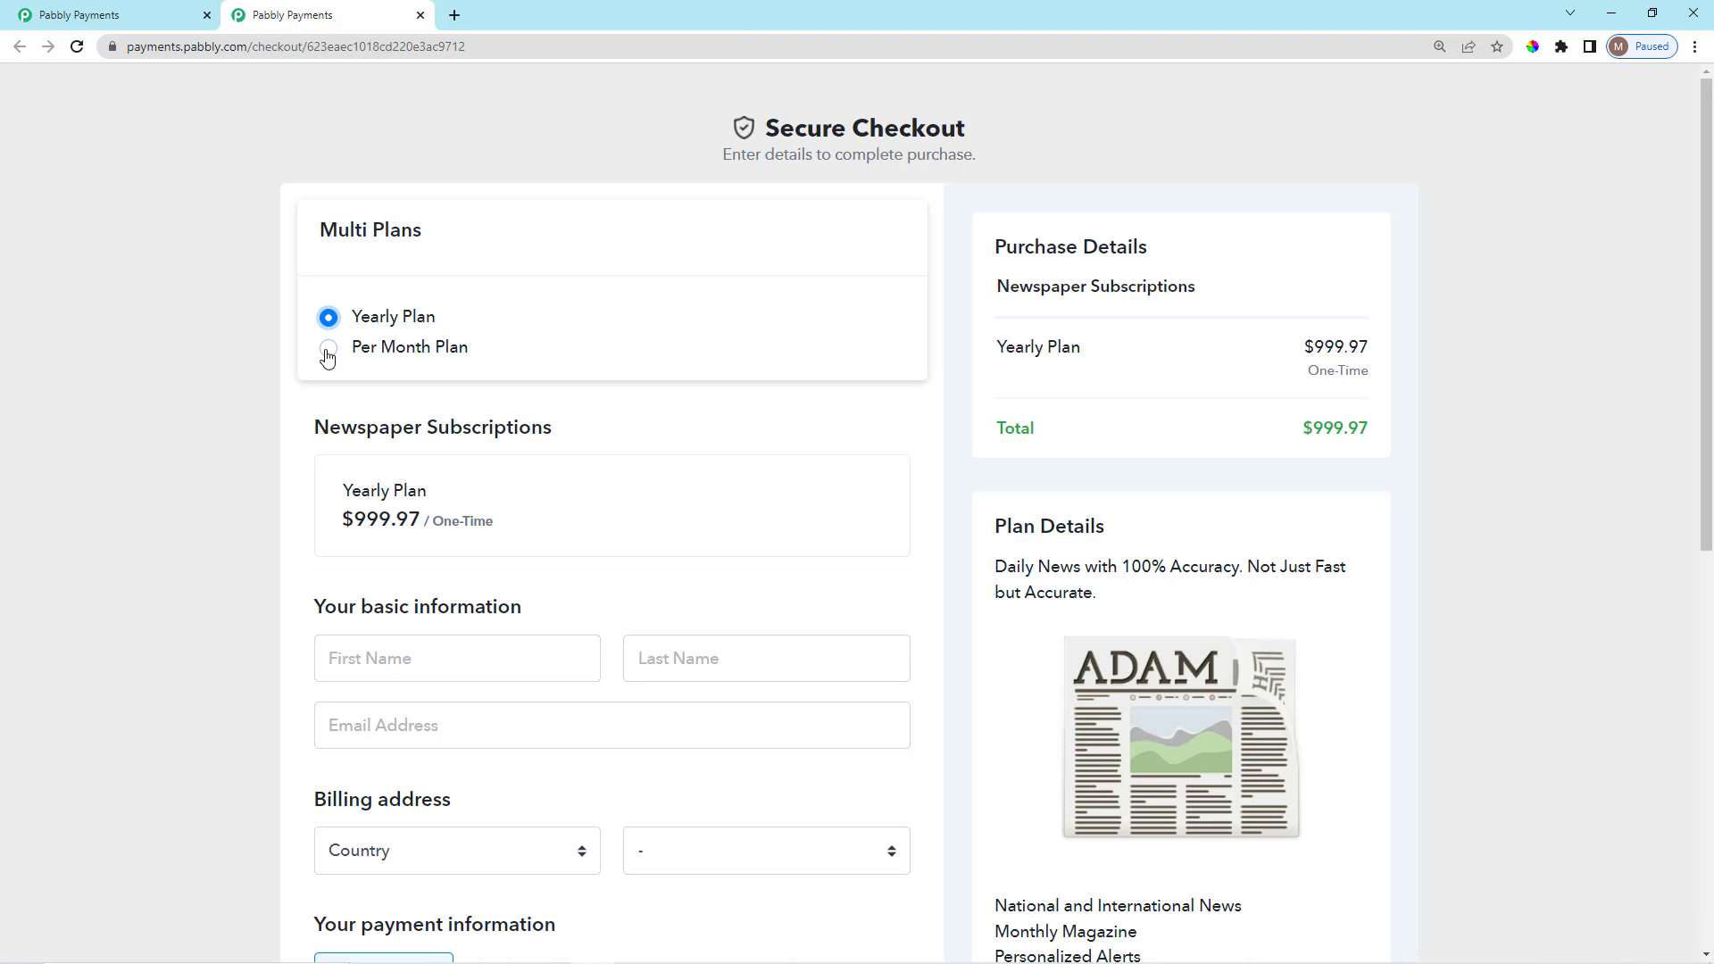
left_click(328, 348)
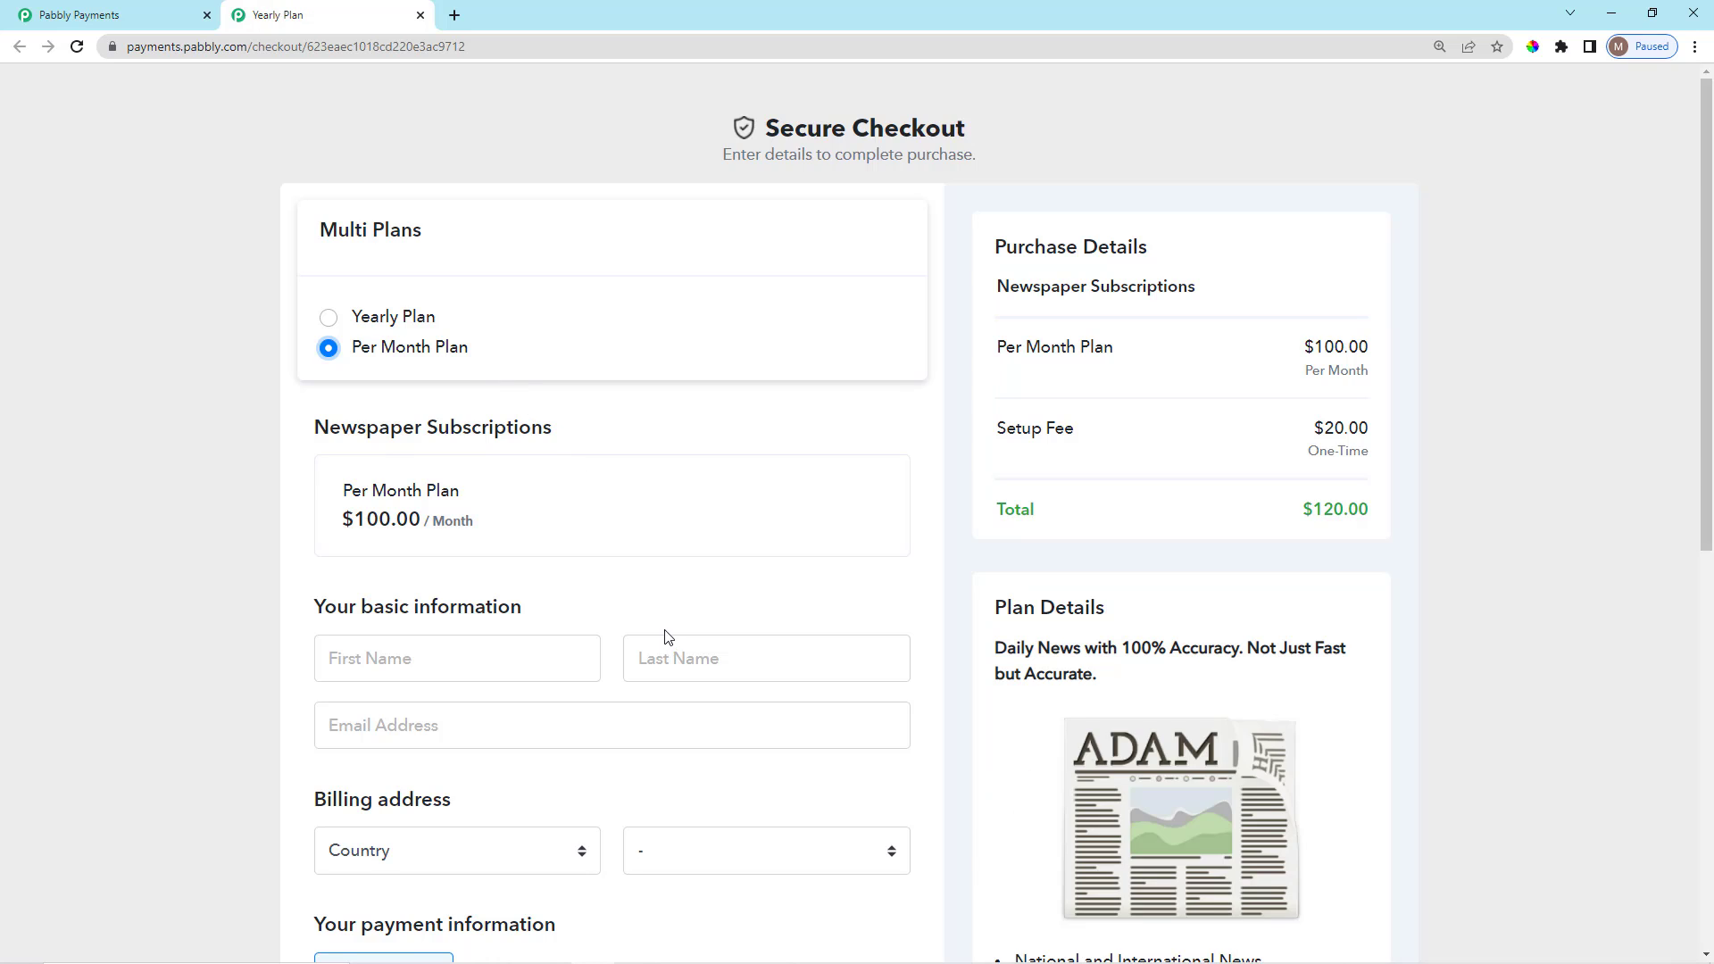
scroll(678, 593, "down", 3)
scroll(692, 641, "up", 3)
left_click(420, 15)
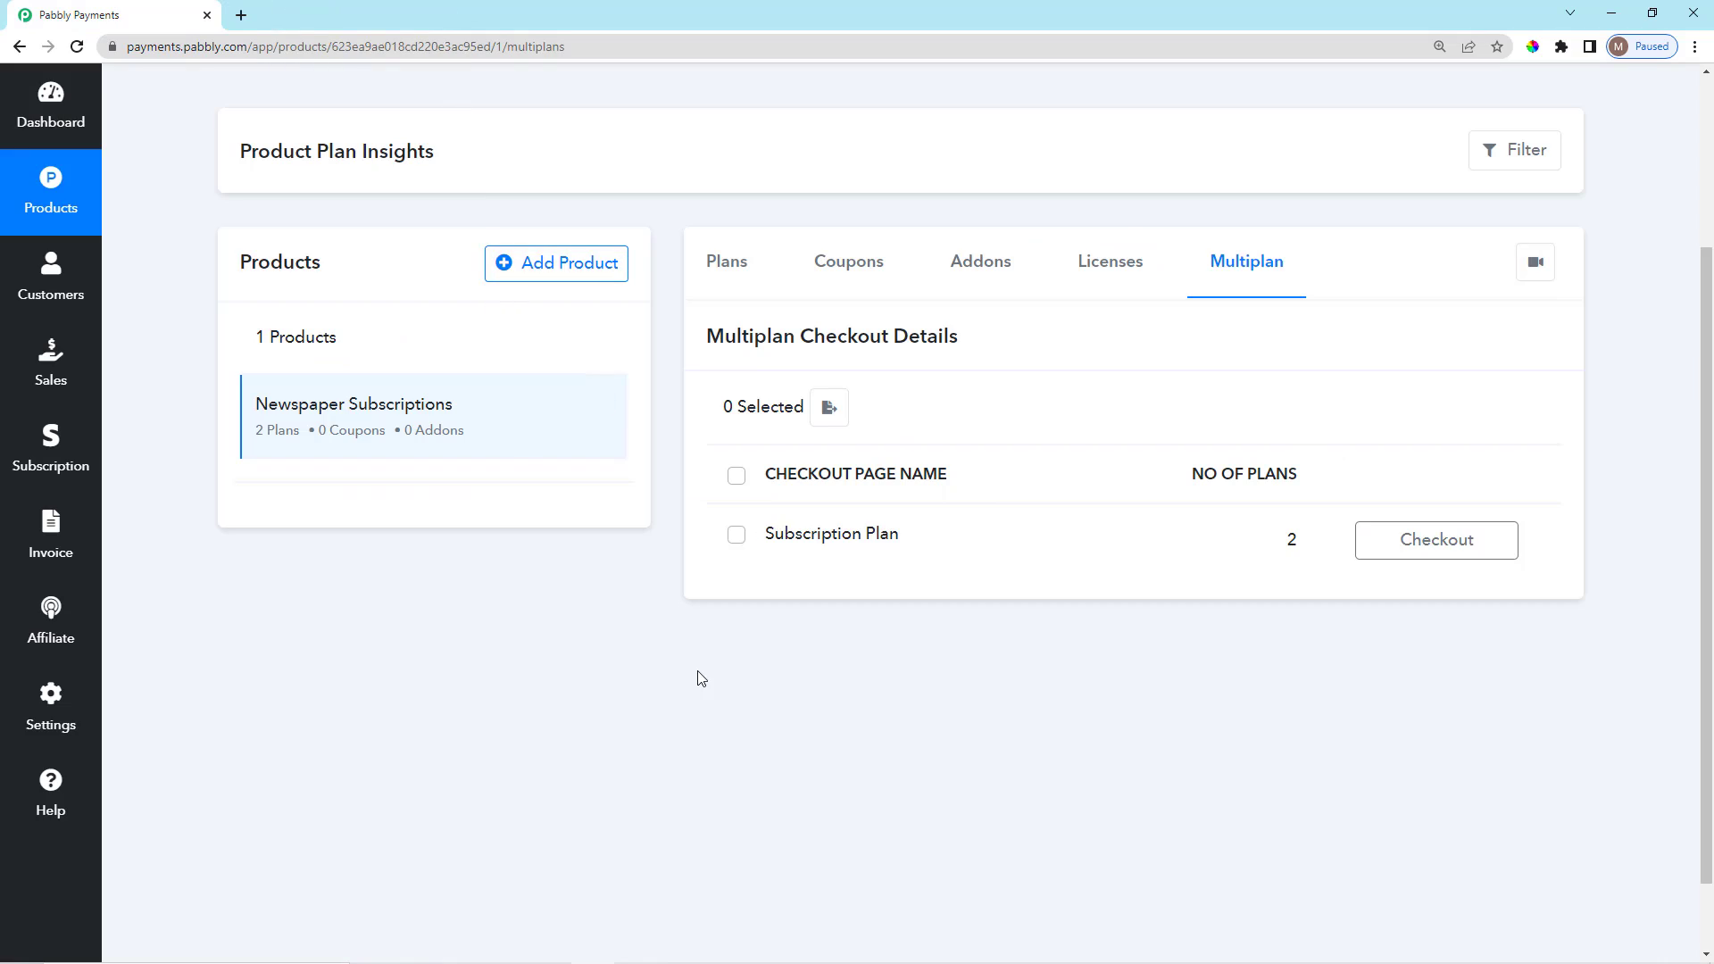
Review the Yearly Plan's price on the Plans tab, then return to the empty Coupons tab.
scroll(750, 682, "up", 3)
scroll(875, 652, "down", 4)
scroll(940, 659, "up", 2)
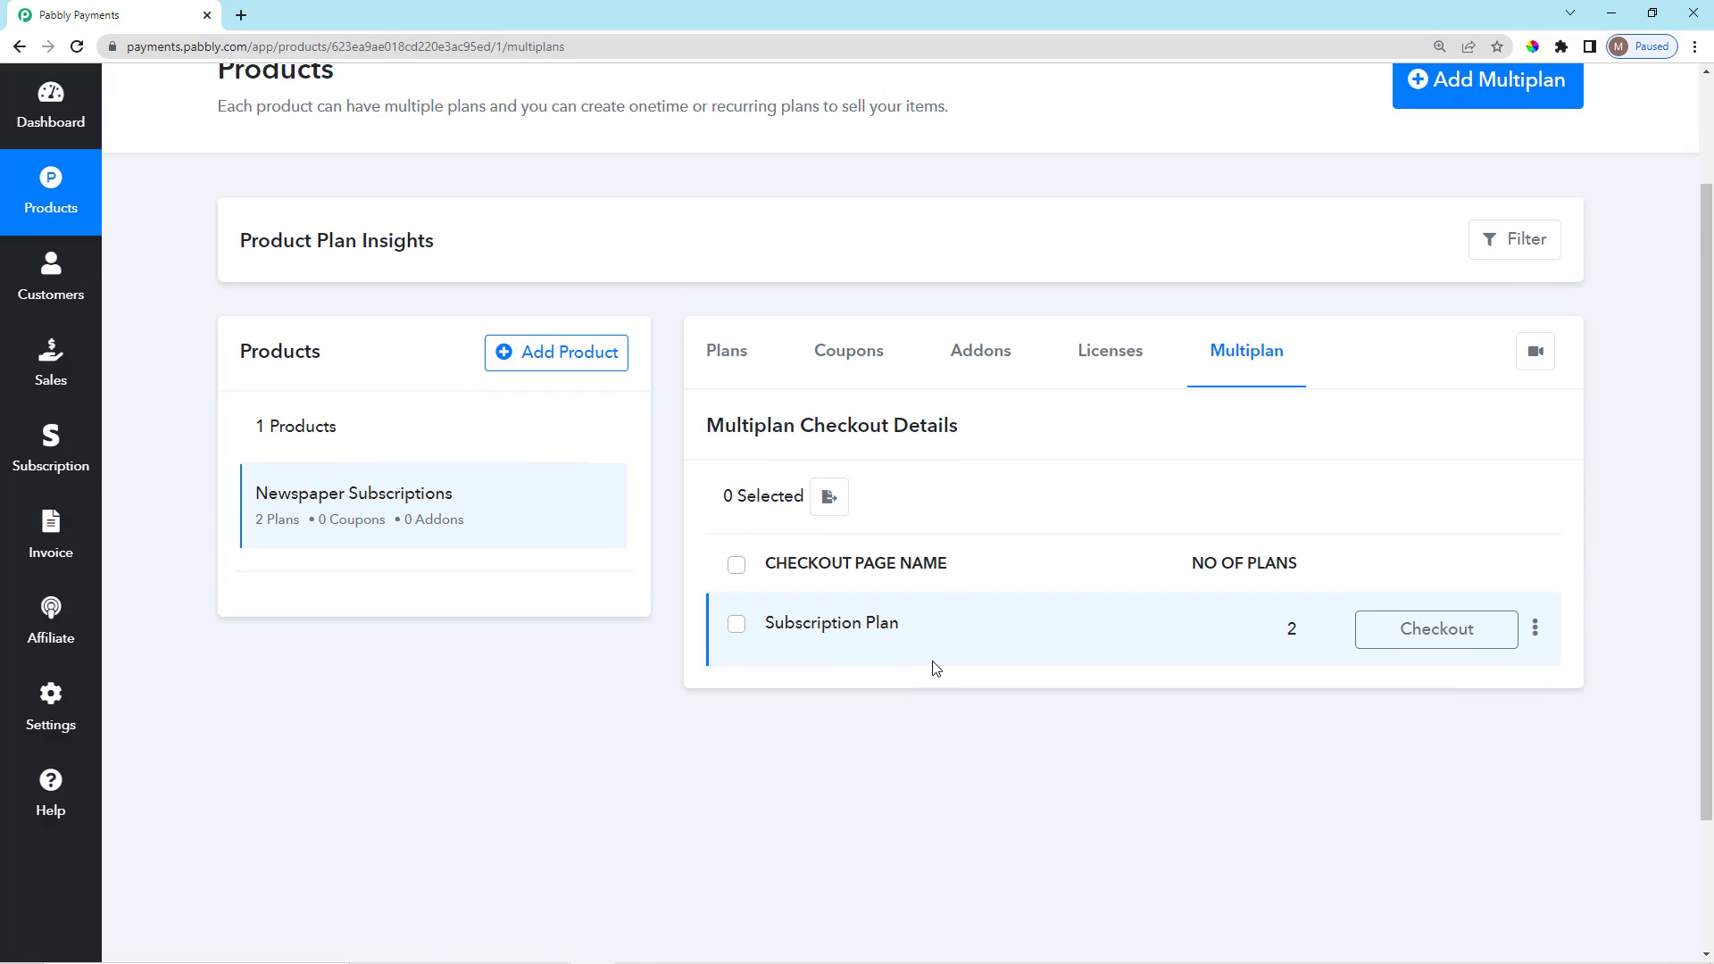
left_click(832, 357)
left_click(727, 352)
scroll(1086, 646, "down", 2)
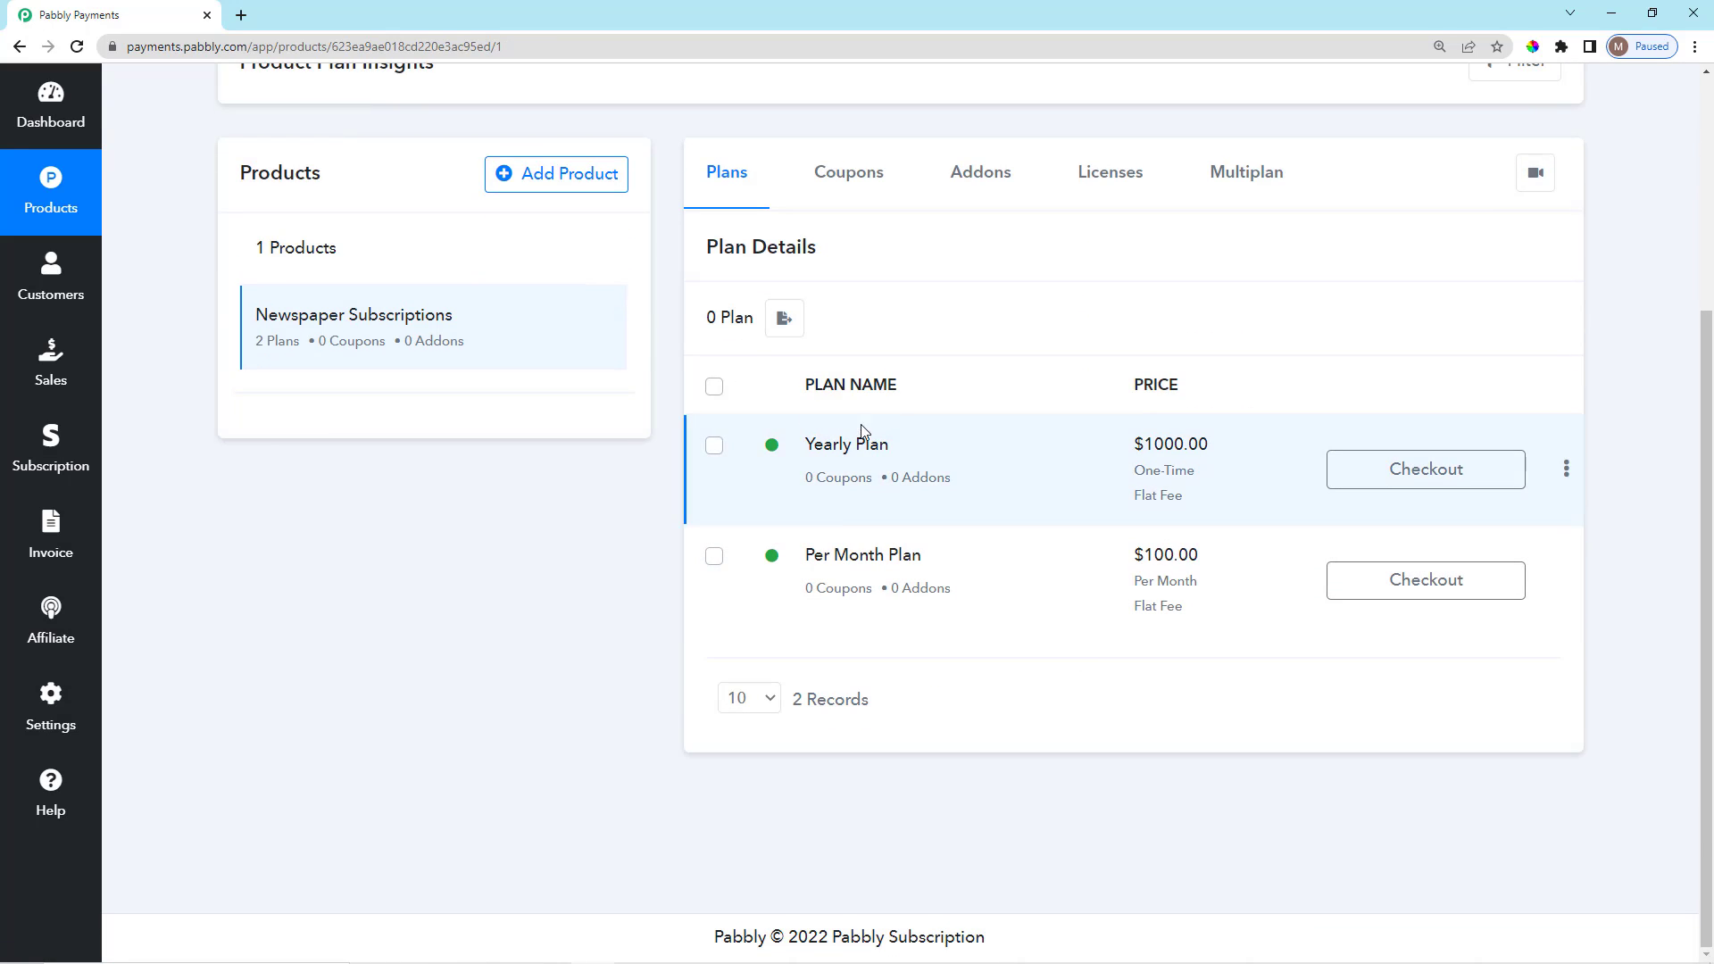
left_click_drag(1121, 455, 1205, 516)
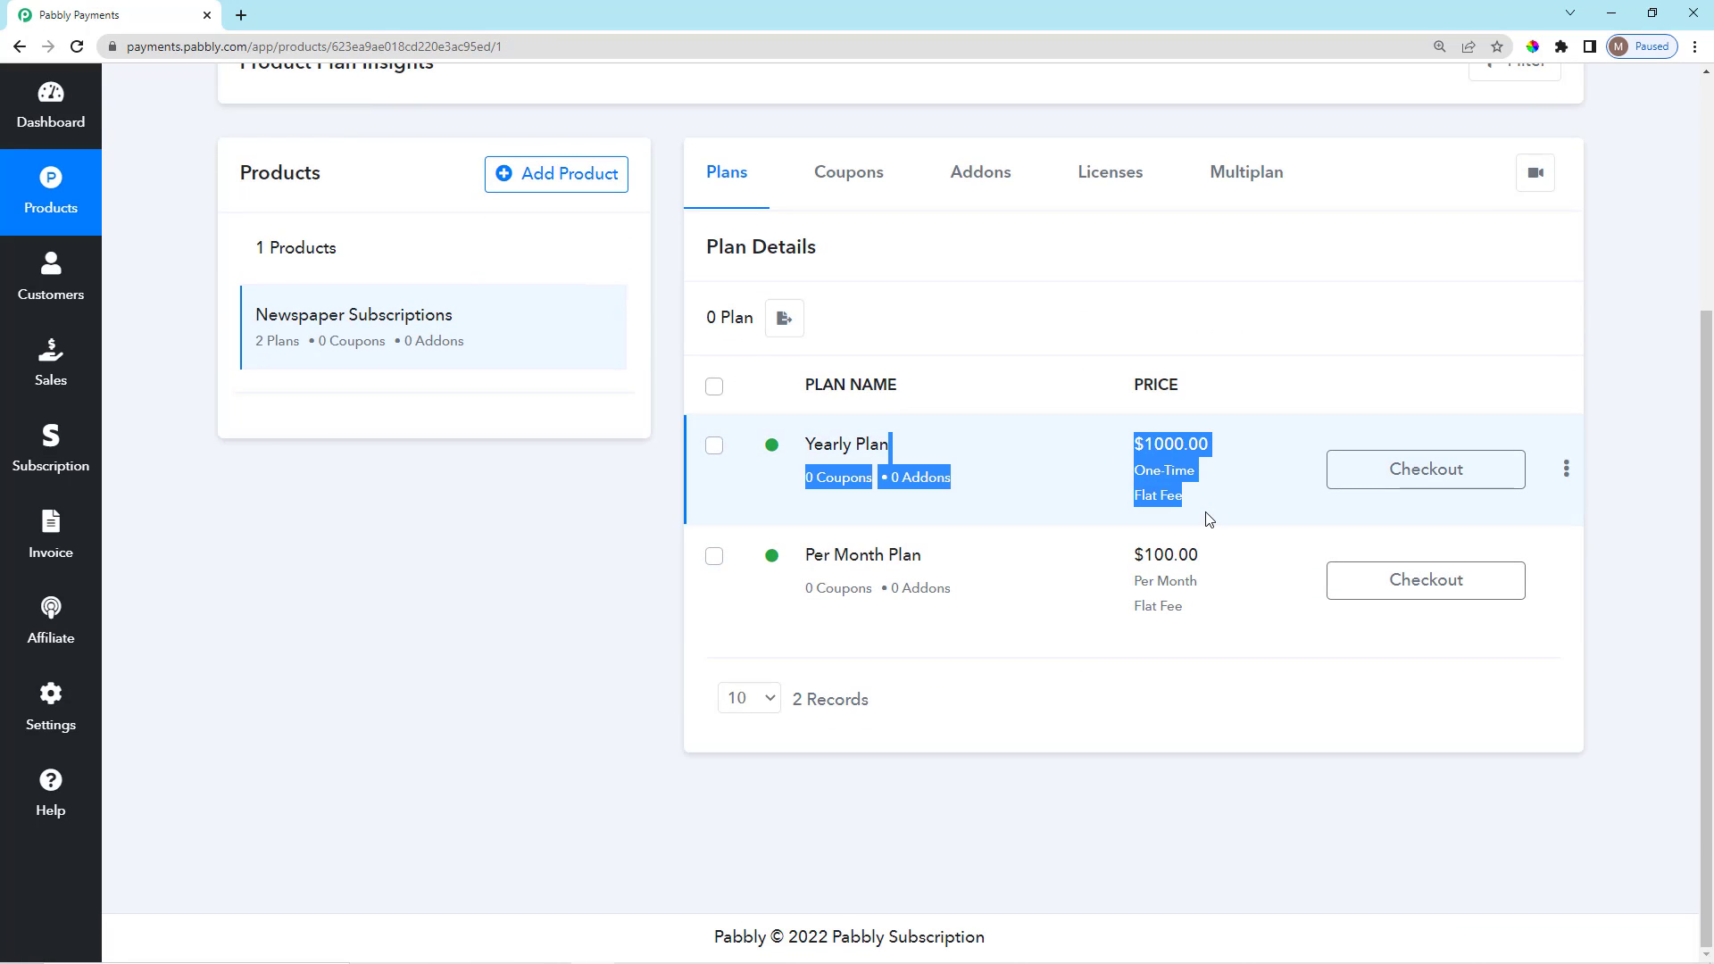
left_click(1114, 428)
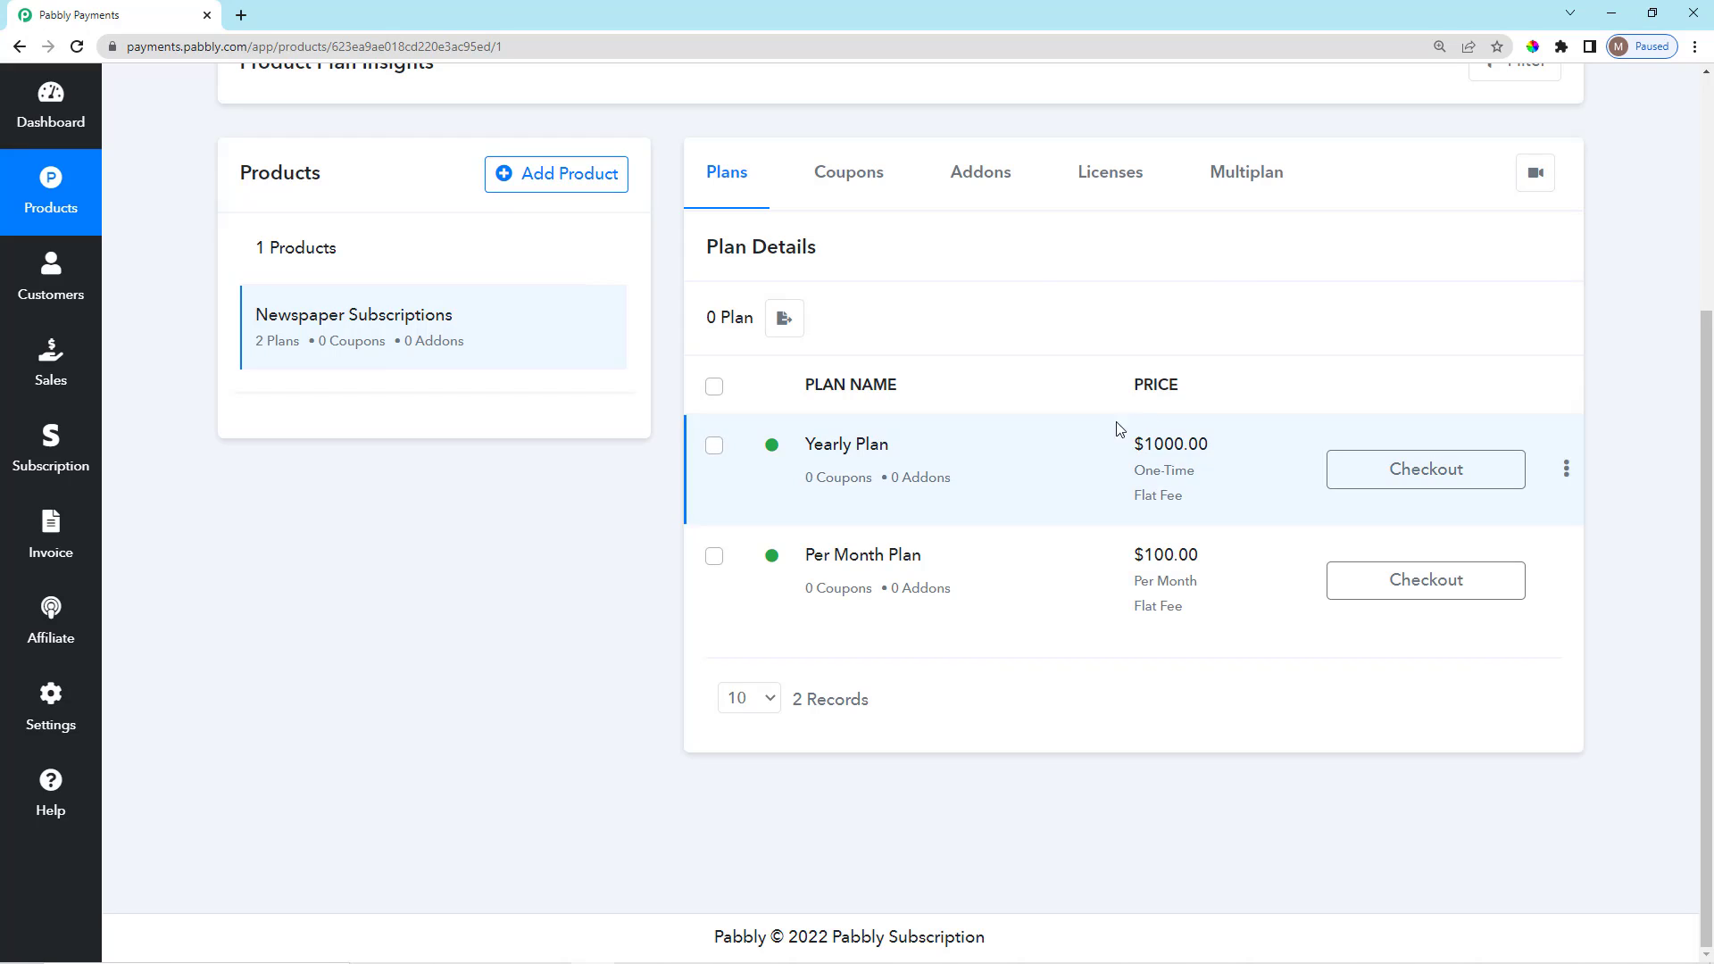
left_click(848, 183)
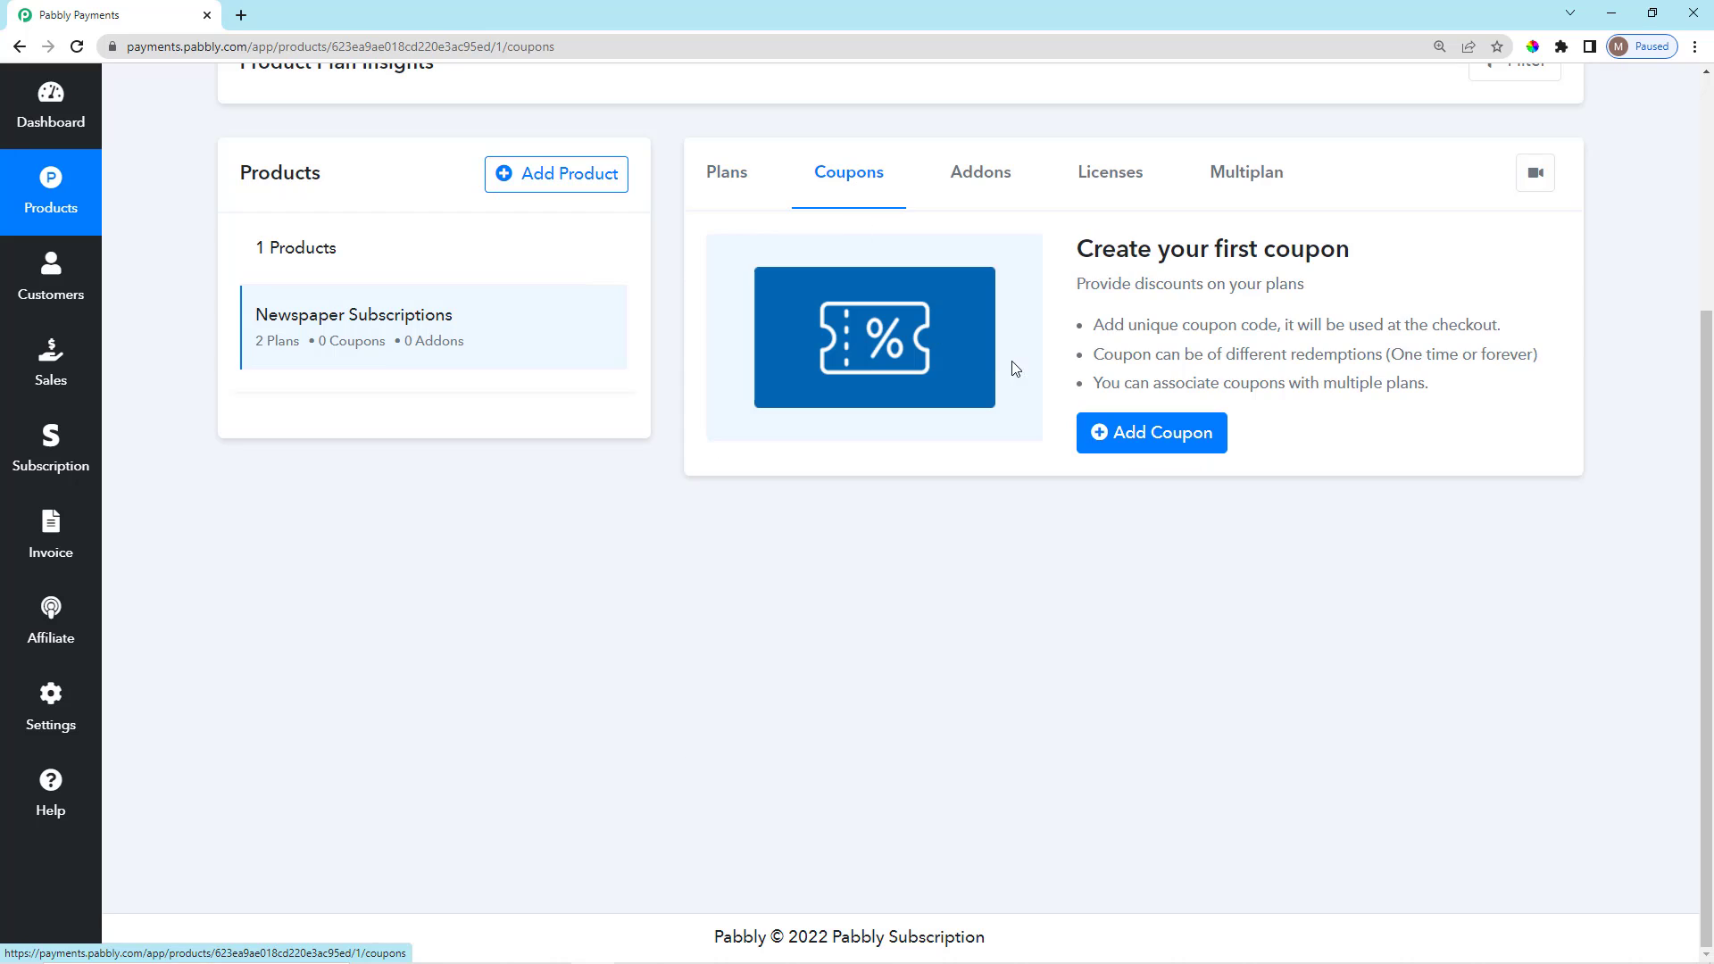
scroll(1175, 619, "up", 1)
scroll(1175, 619, "up", 2)
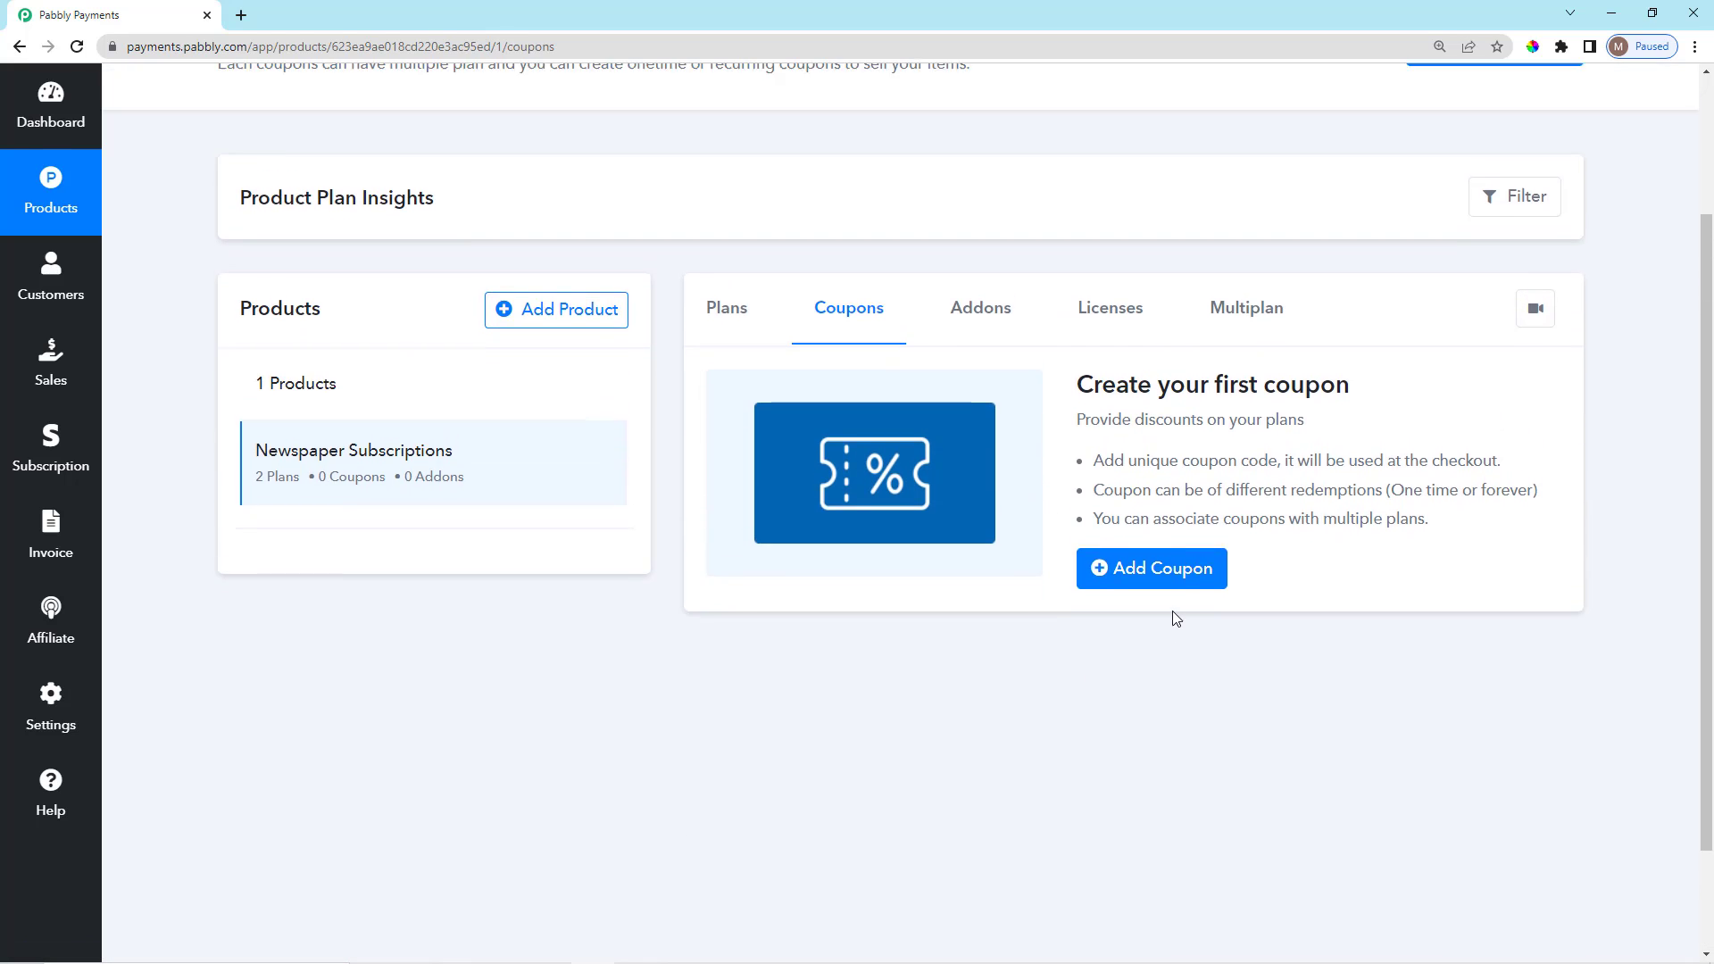
scroll(1175, 619, "down", 3)
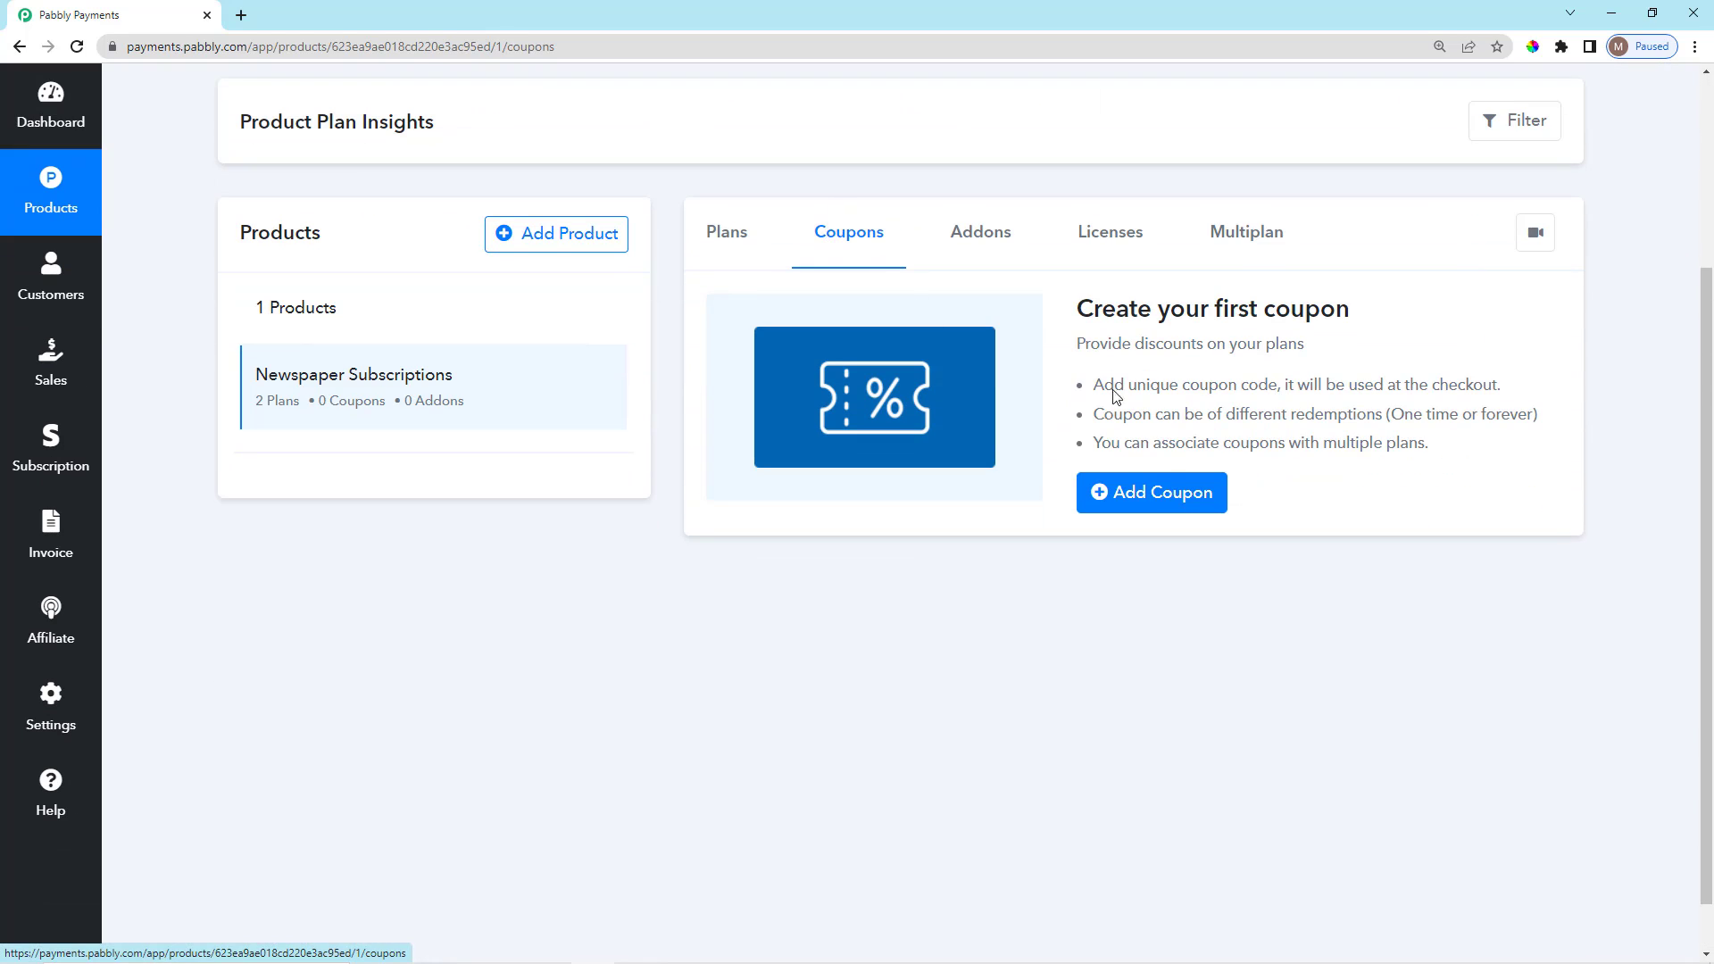
Start a new coupon and name it 'Subscription Coupon'.
left_click(1164, 509)
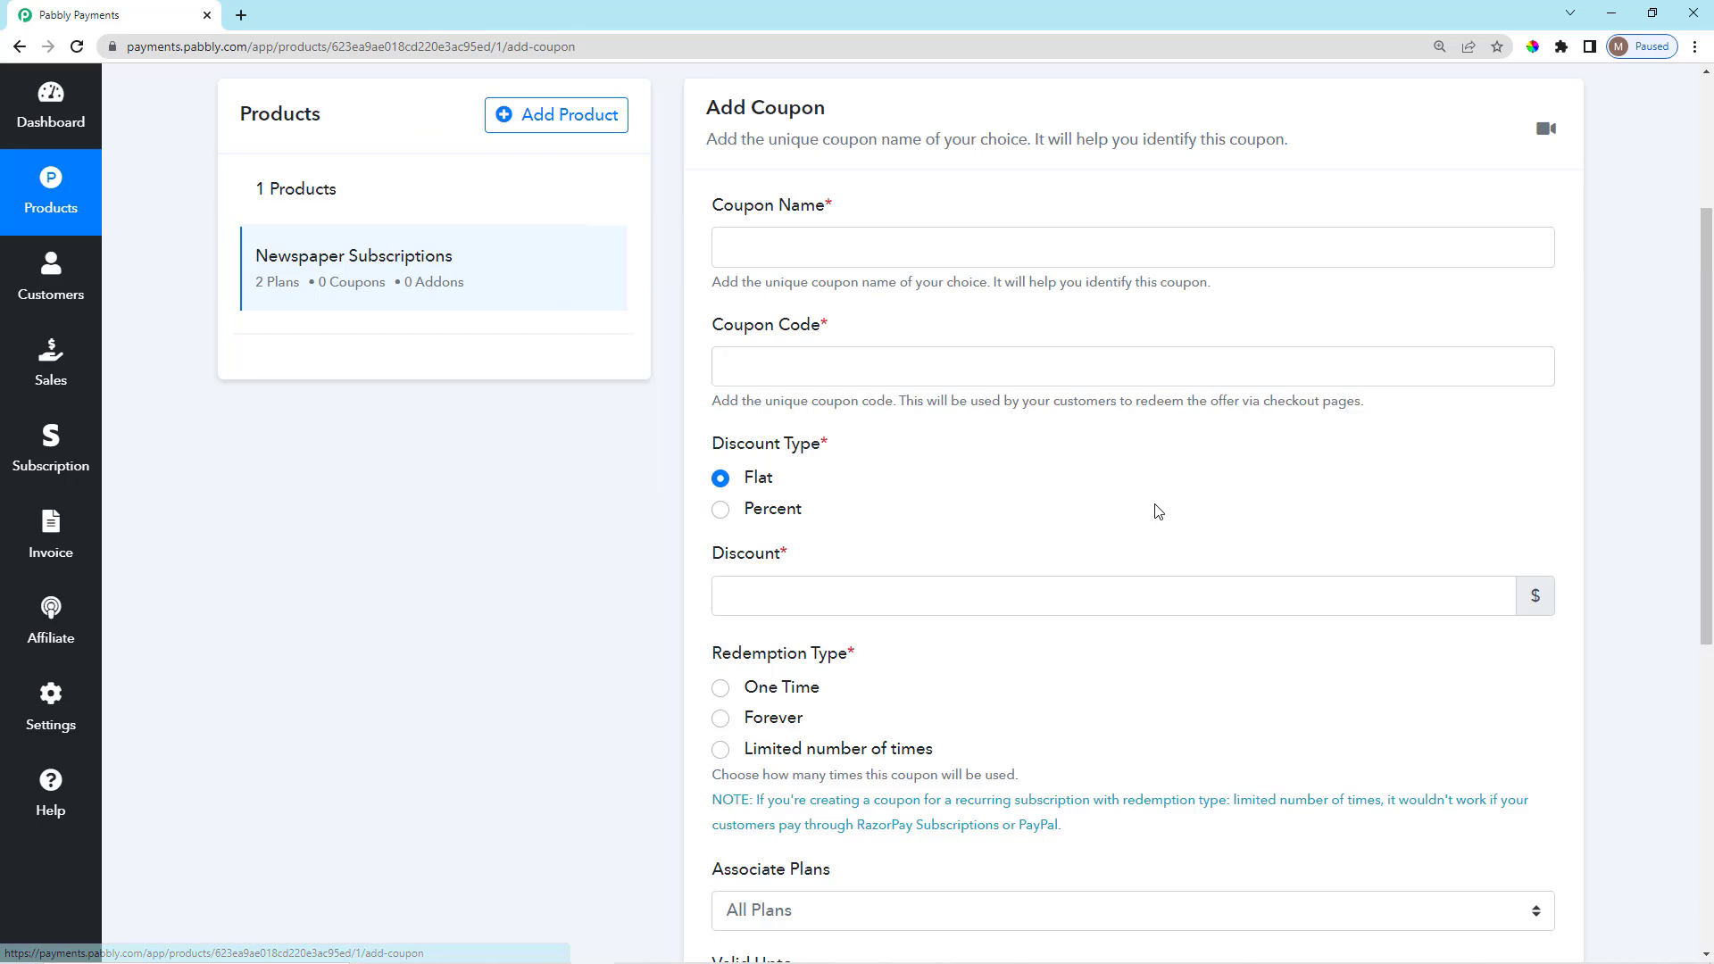
scroll(922, 535, "up", 2)
left_click(781, 418)
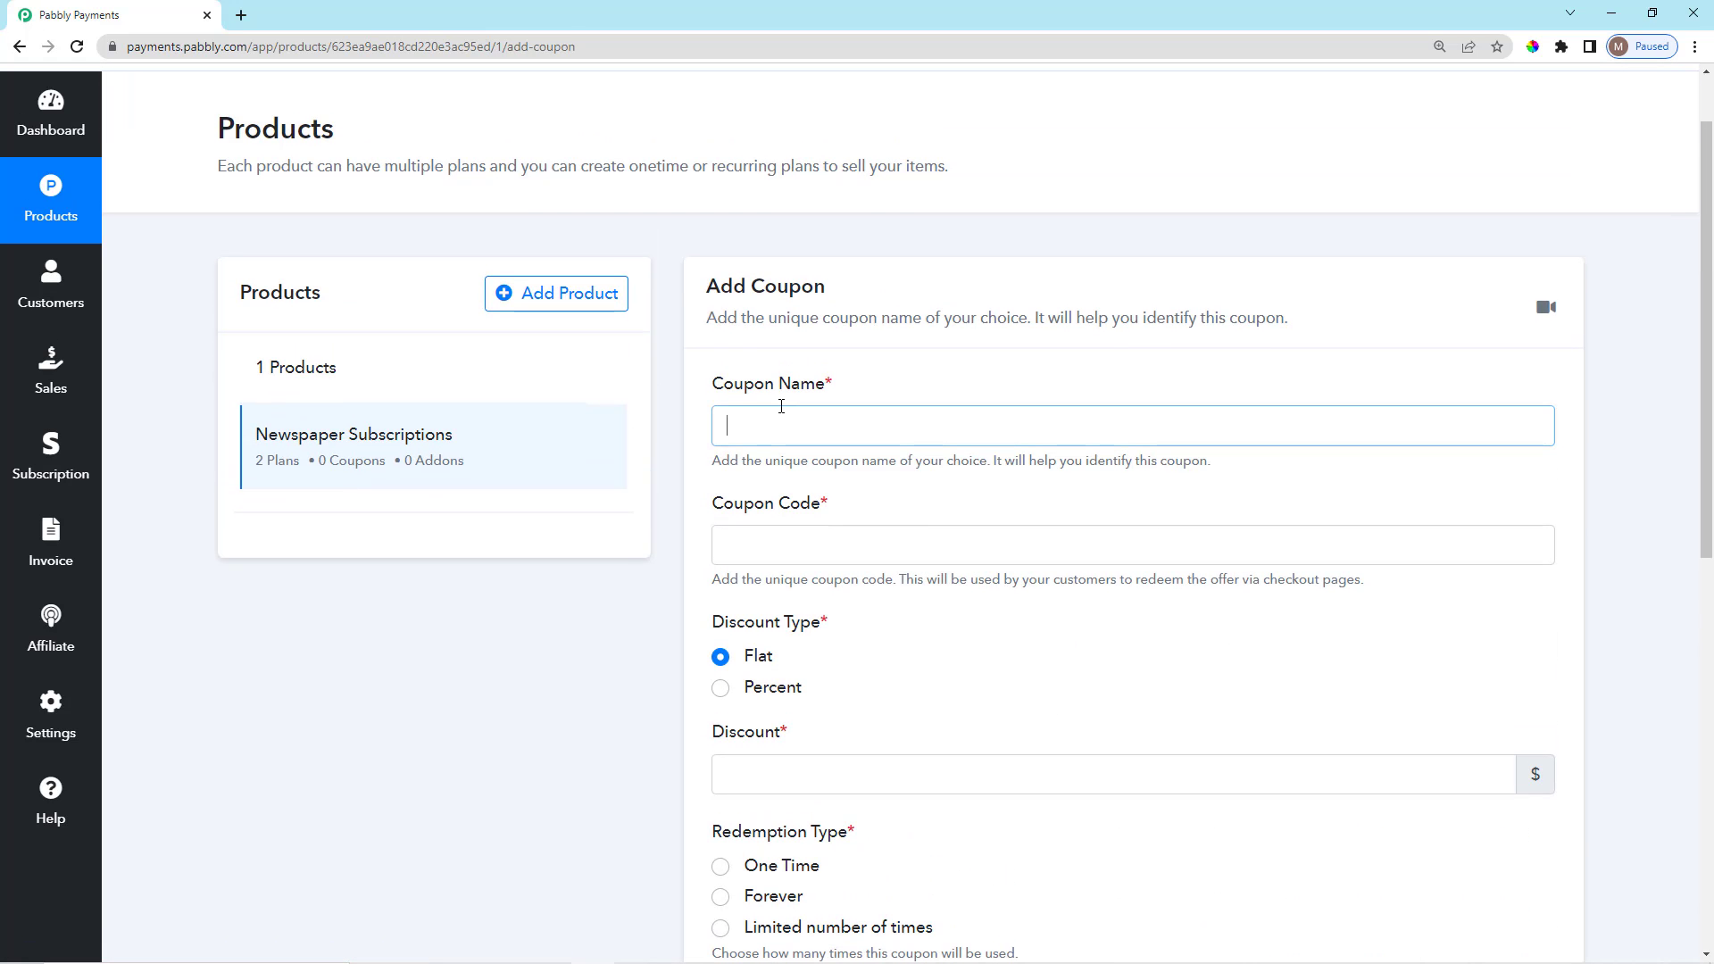
left_click_drag(700, 394, 861, 387)
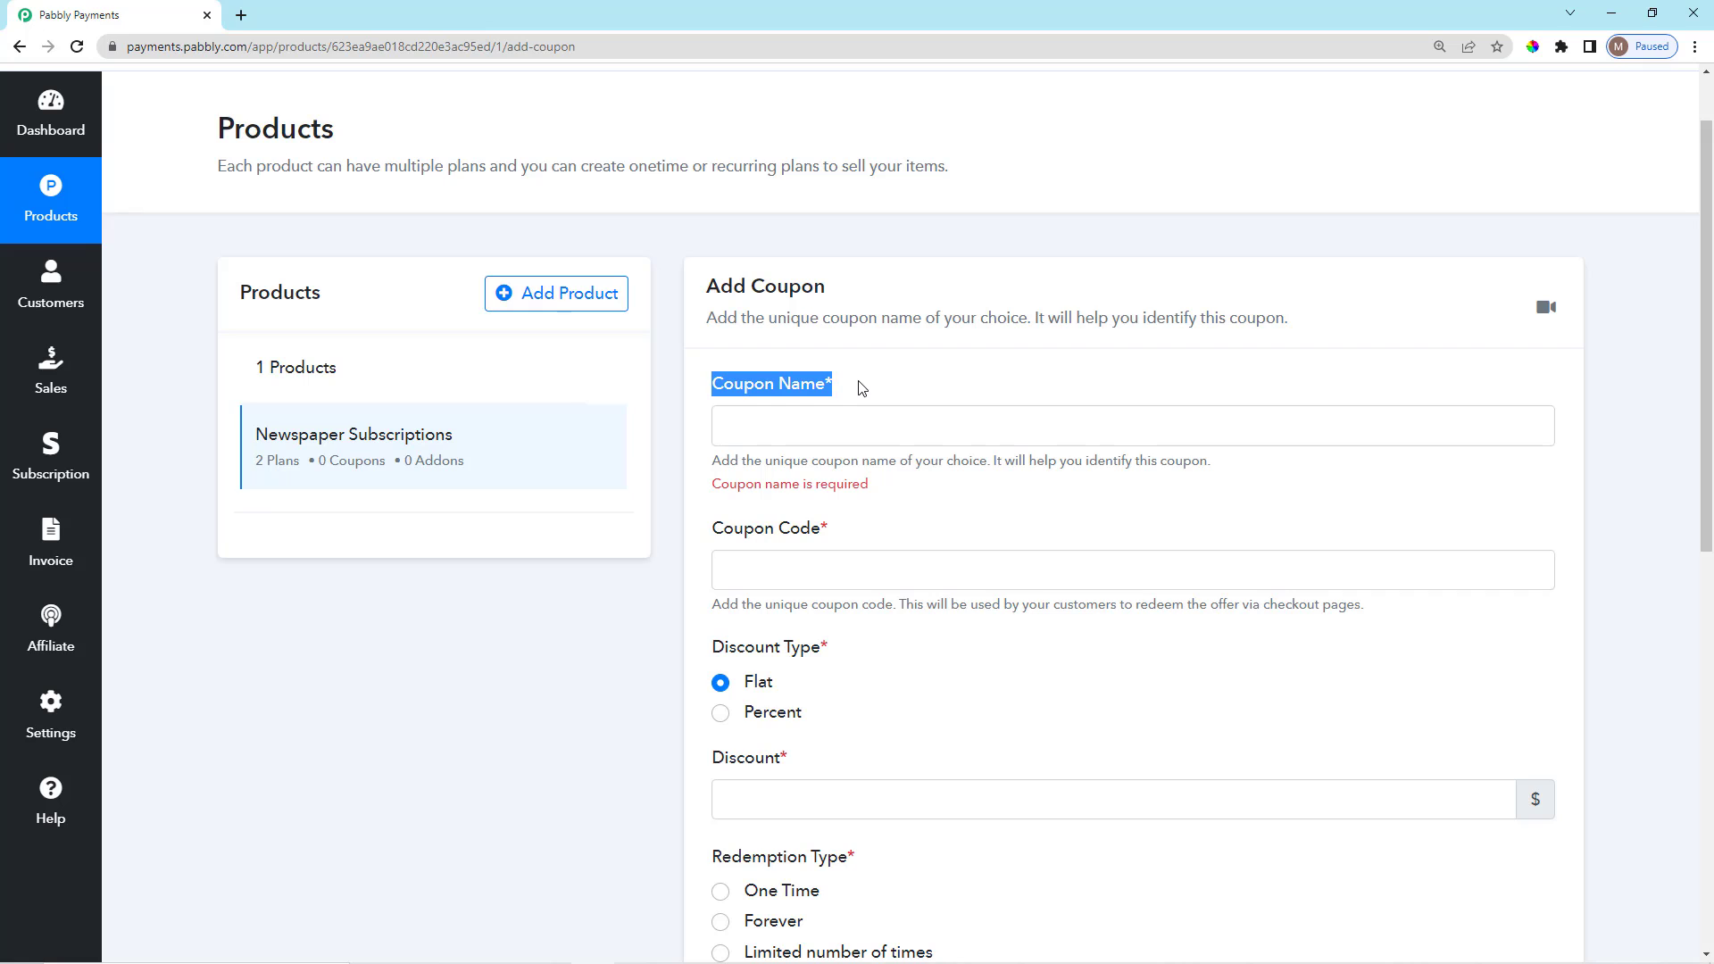
left_click(862, 389)
left_click(857, 424)
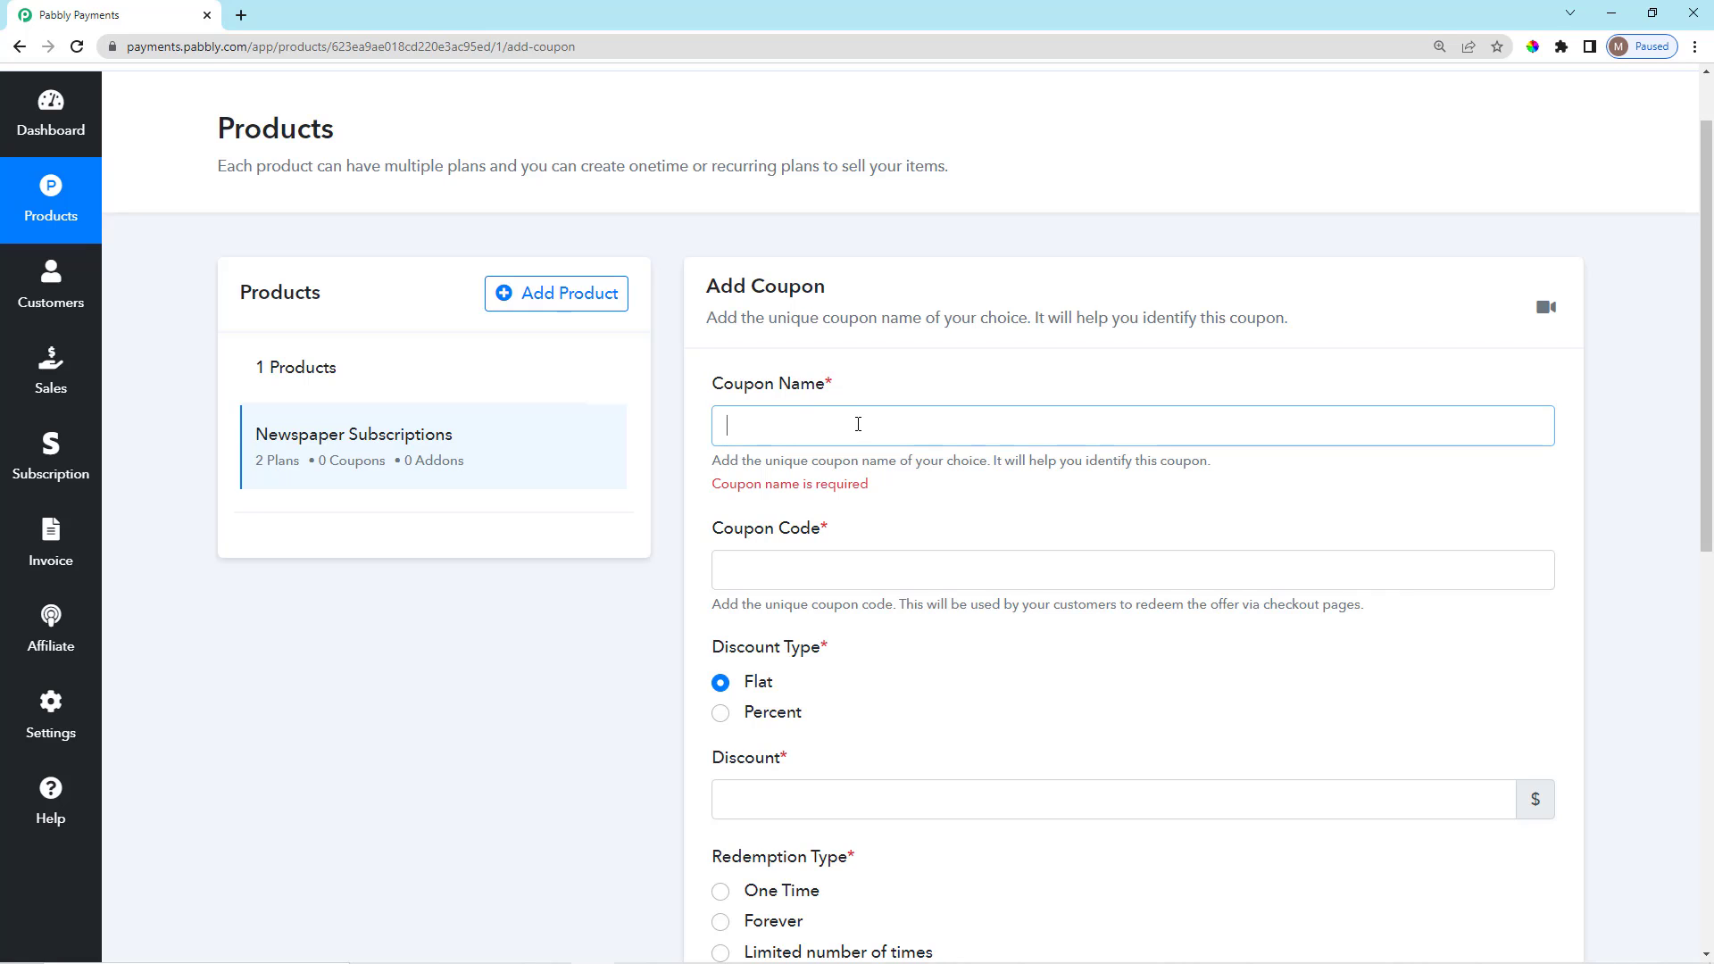
type("S")
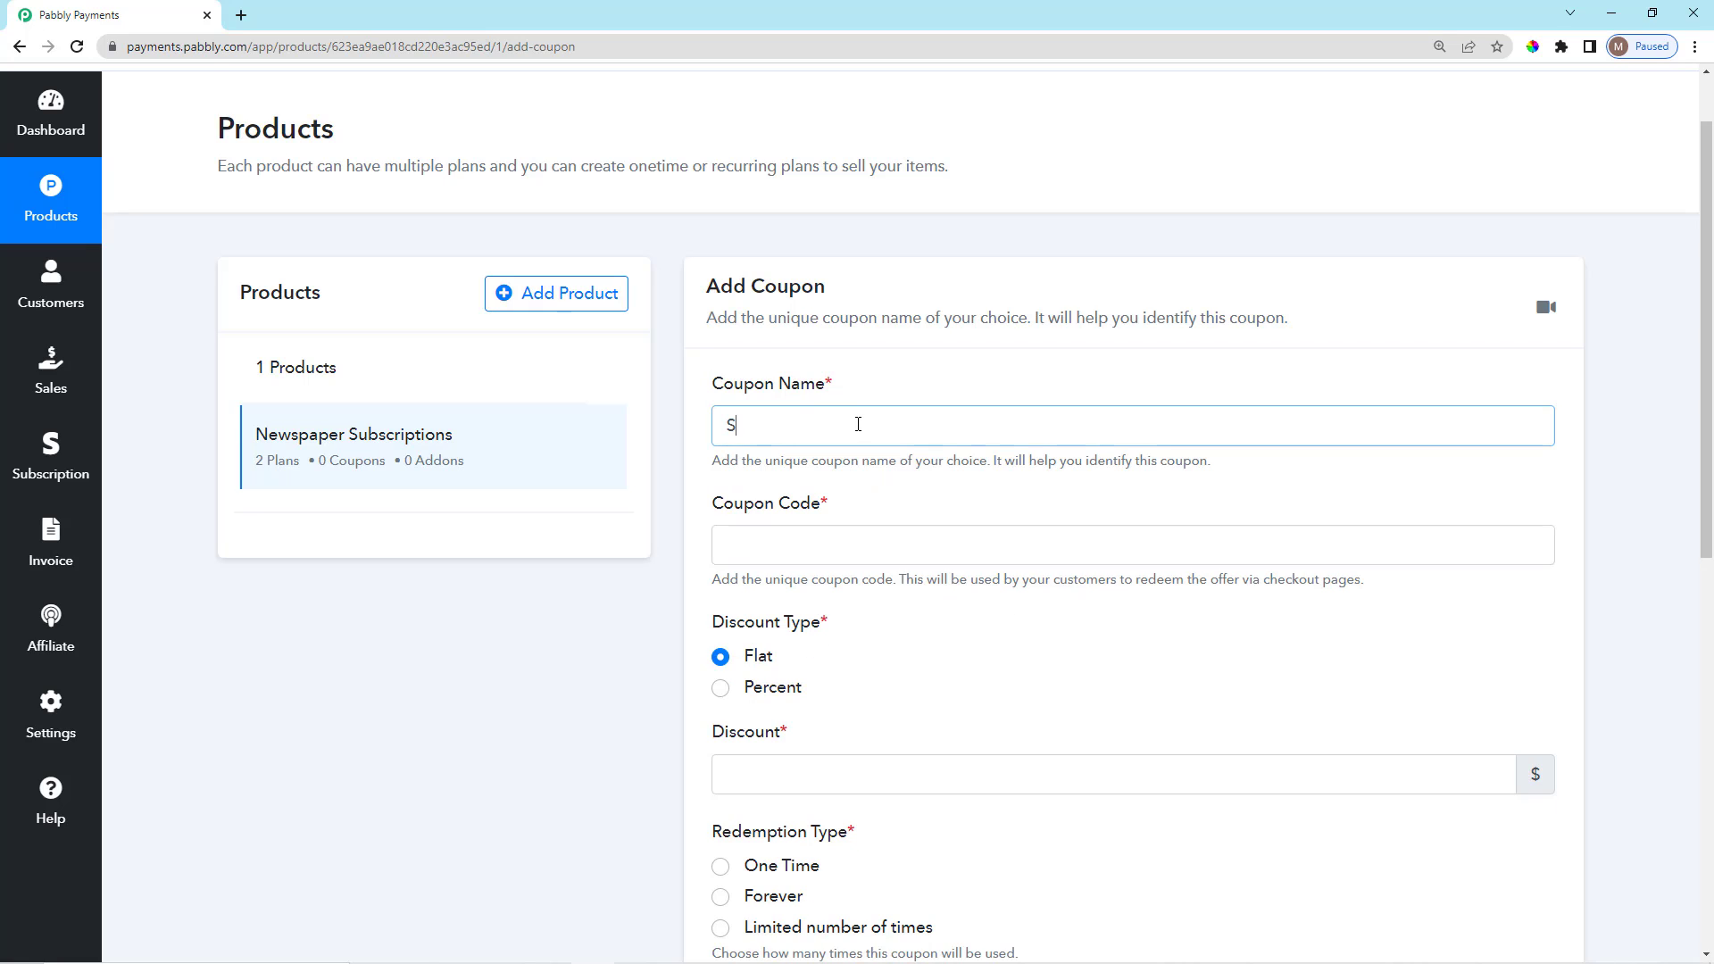
type("ubscription Coupon")
scroll(891, 464, "down", 2)
Enter 100OFF as the coupon code.
left_click(866, 370)
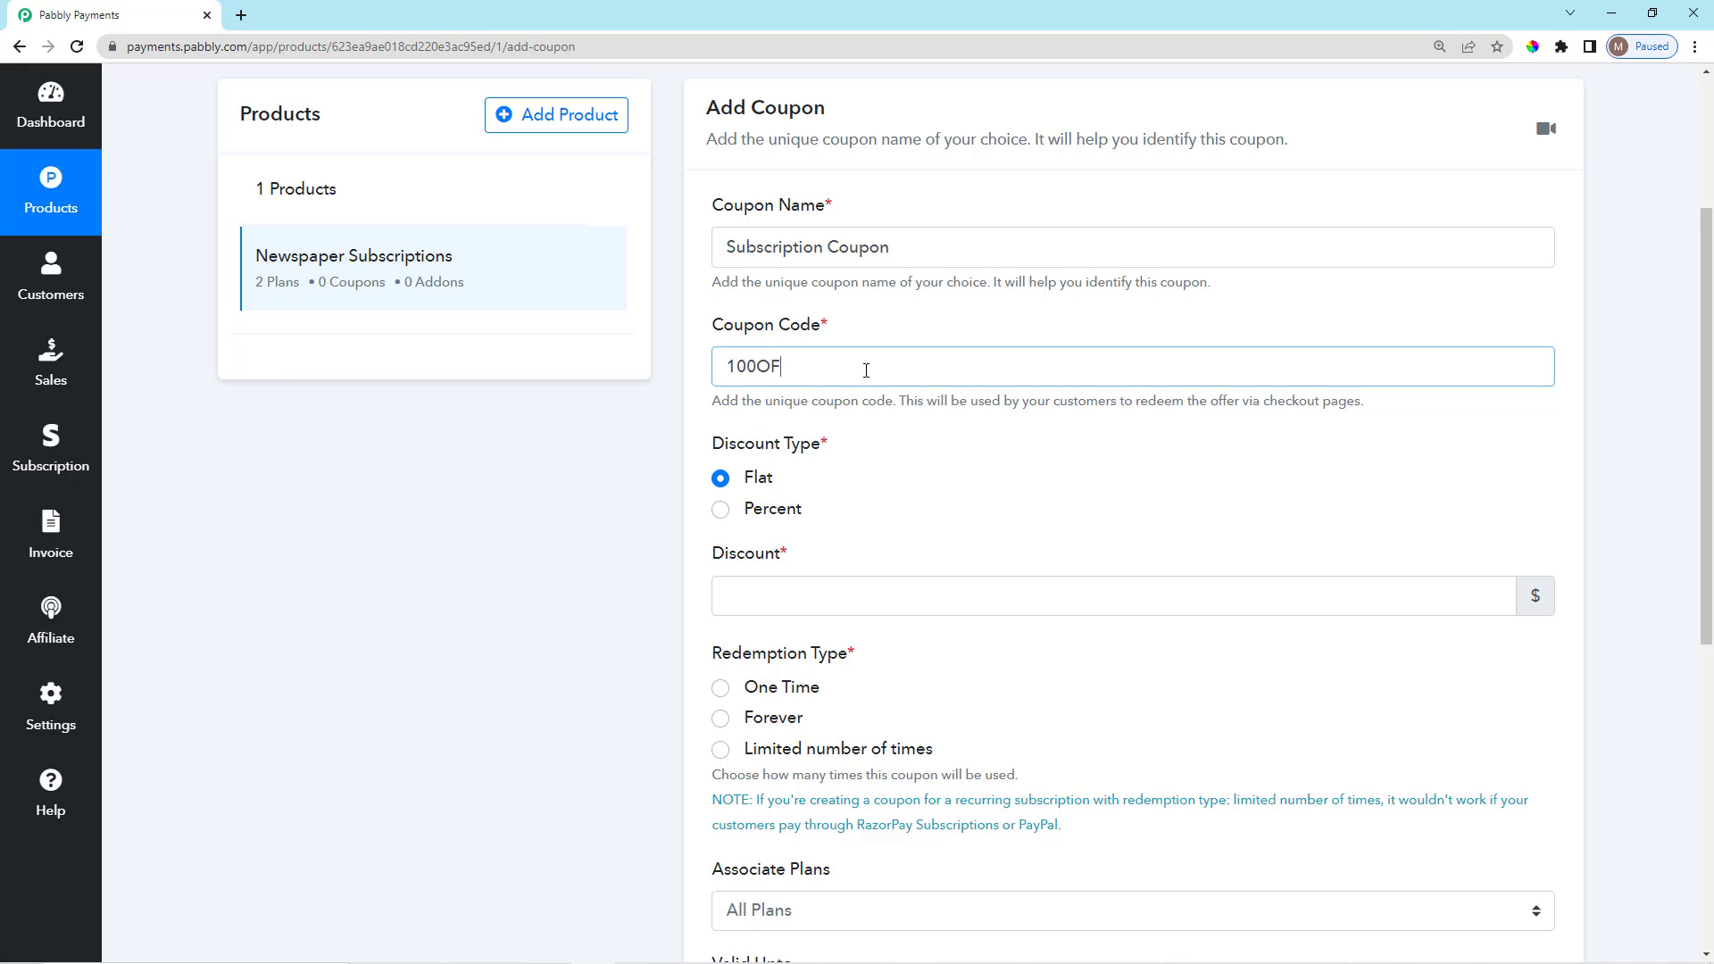
left_click(908, 457)
scroll(897, 473, "down", 2)
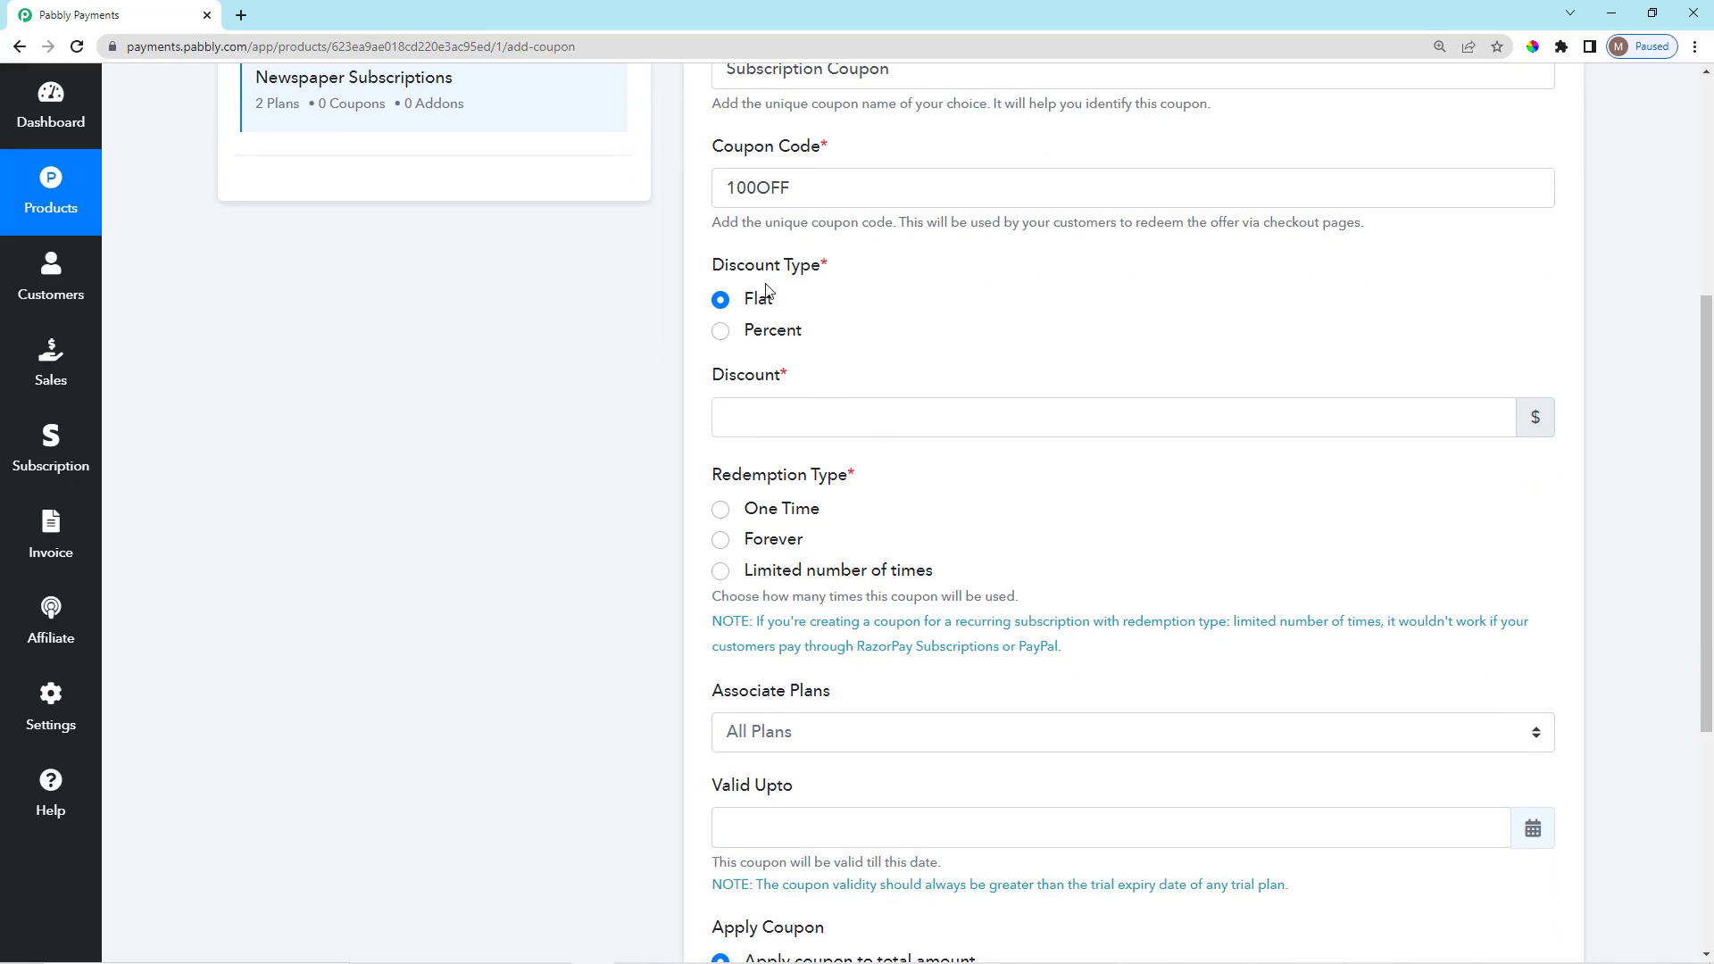
left_click_drag(702, 282, 822, 280)
left_click(841, 275)
Set the coupon's discount type to Flat amount.
left_click(721, 301)
left_click(721, 333)
scroll(728, 306, "up", 3)
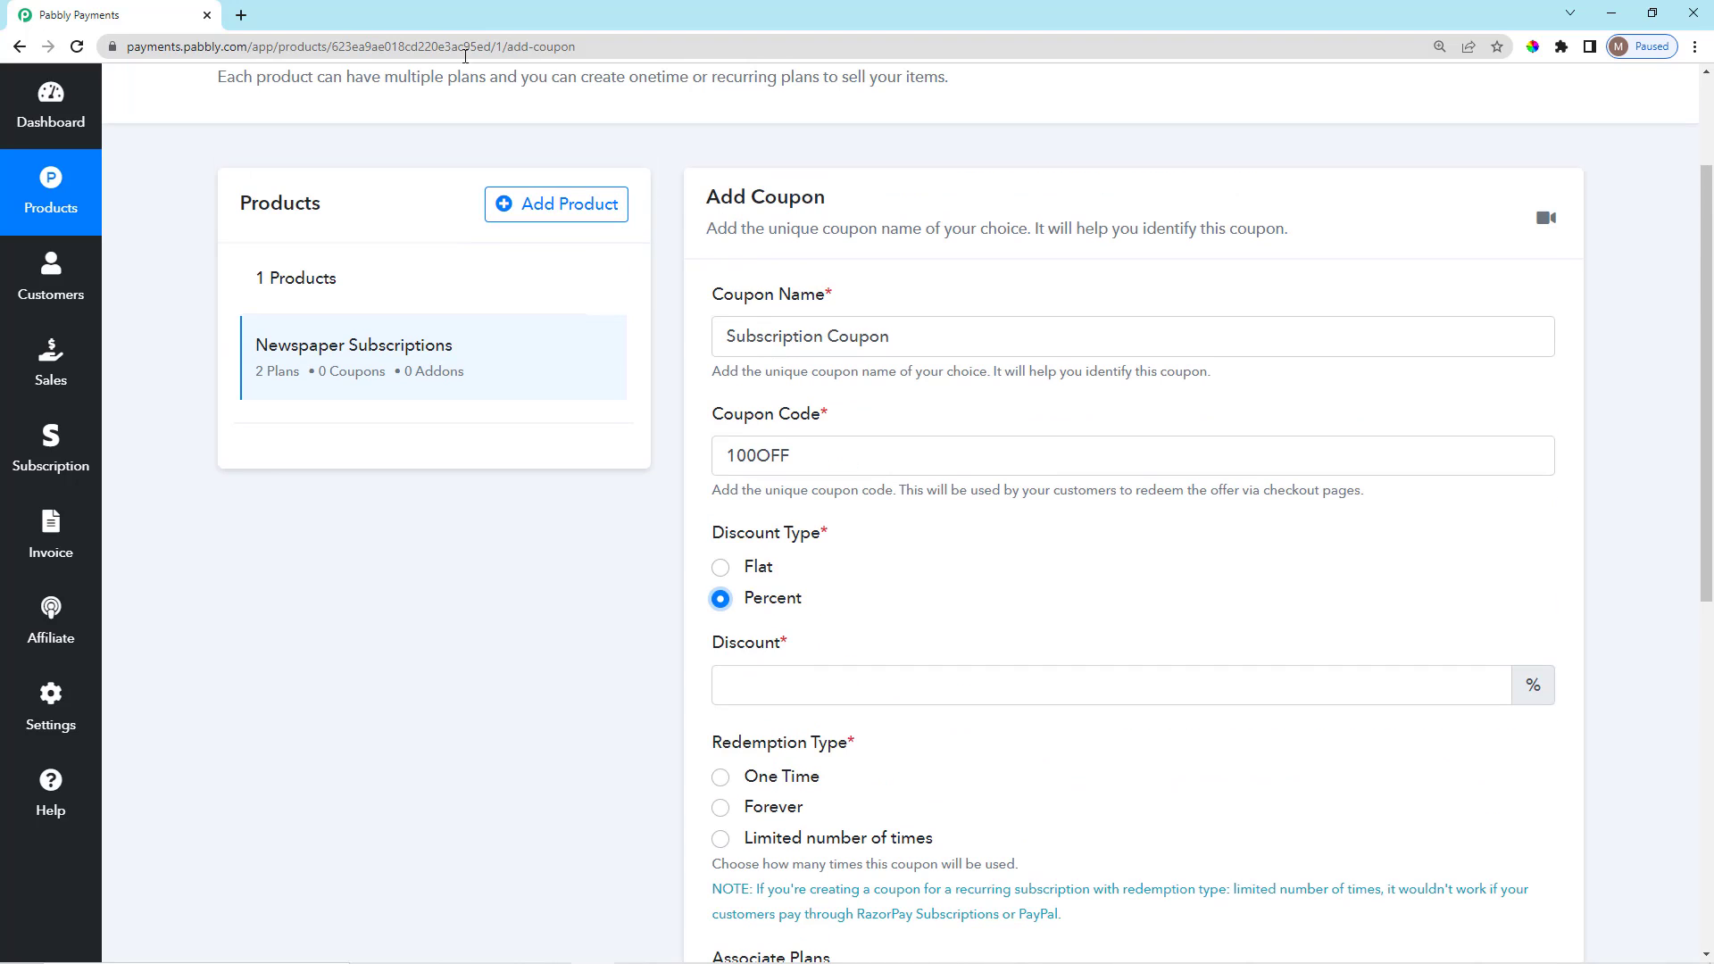
scroll(440, 807, "down", 2)
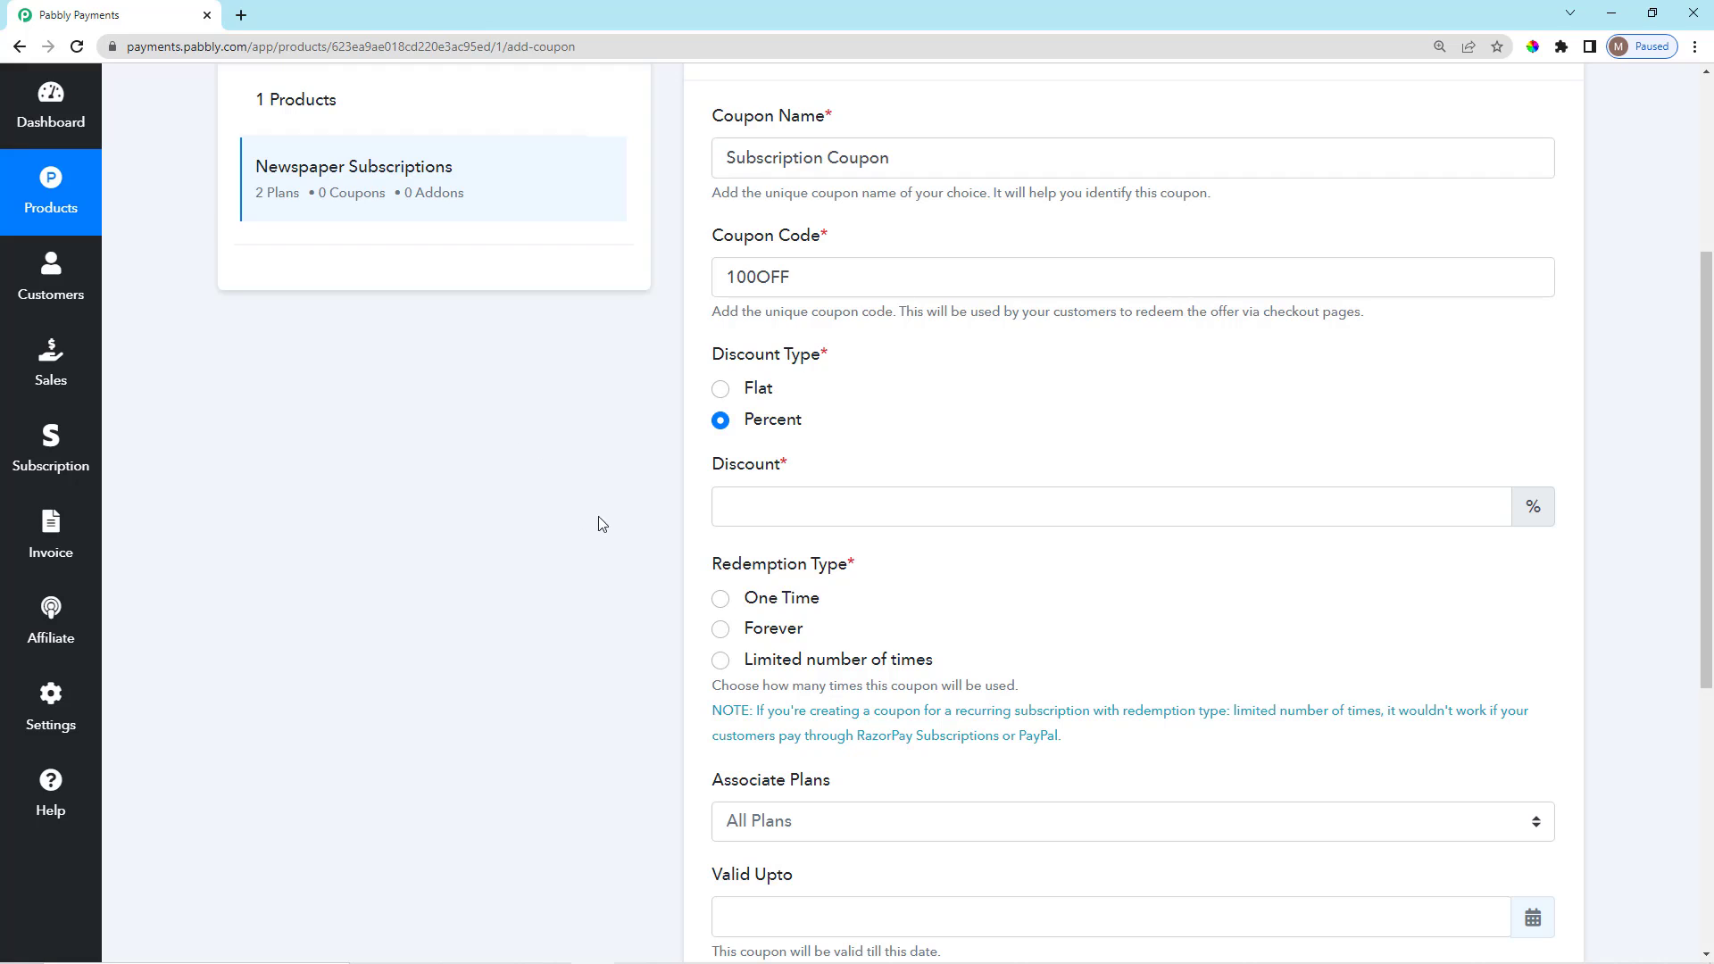
left_click(719, 389)
scroll(604, 526, "down", 1)
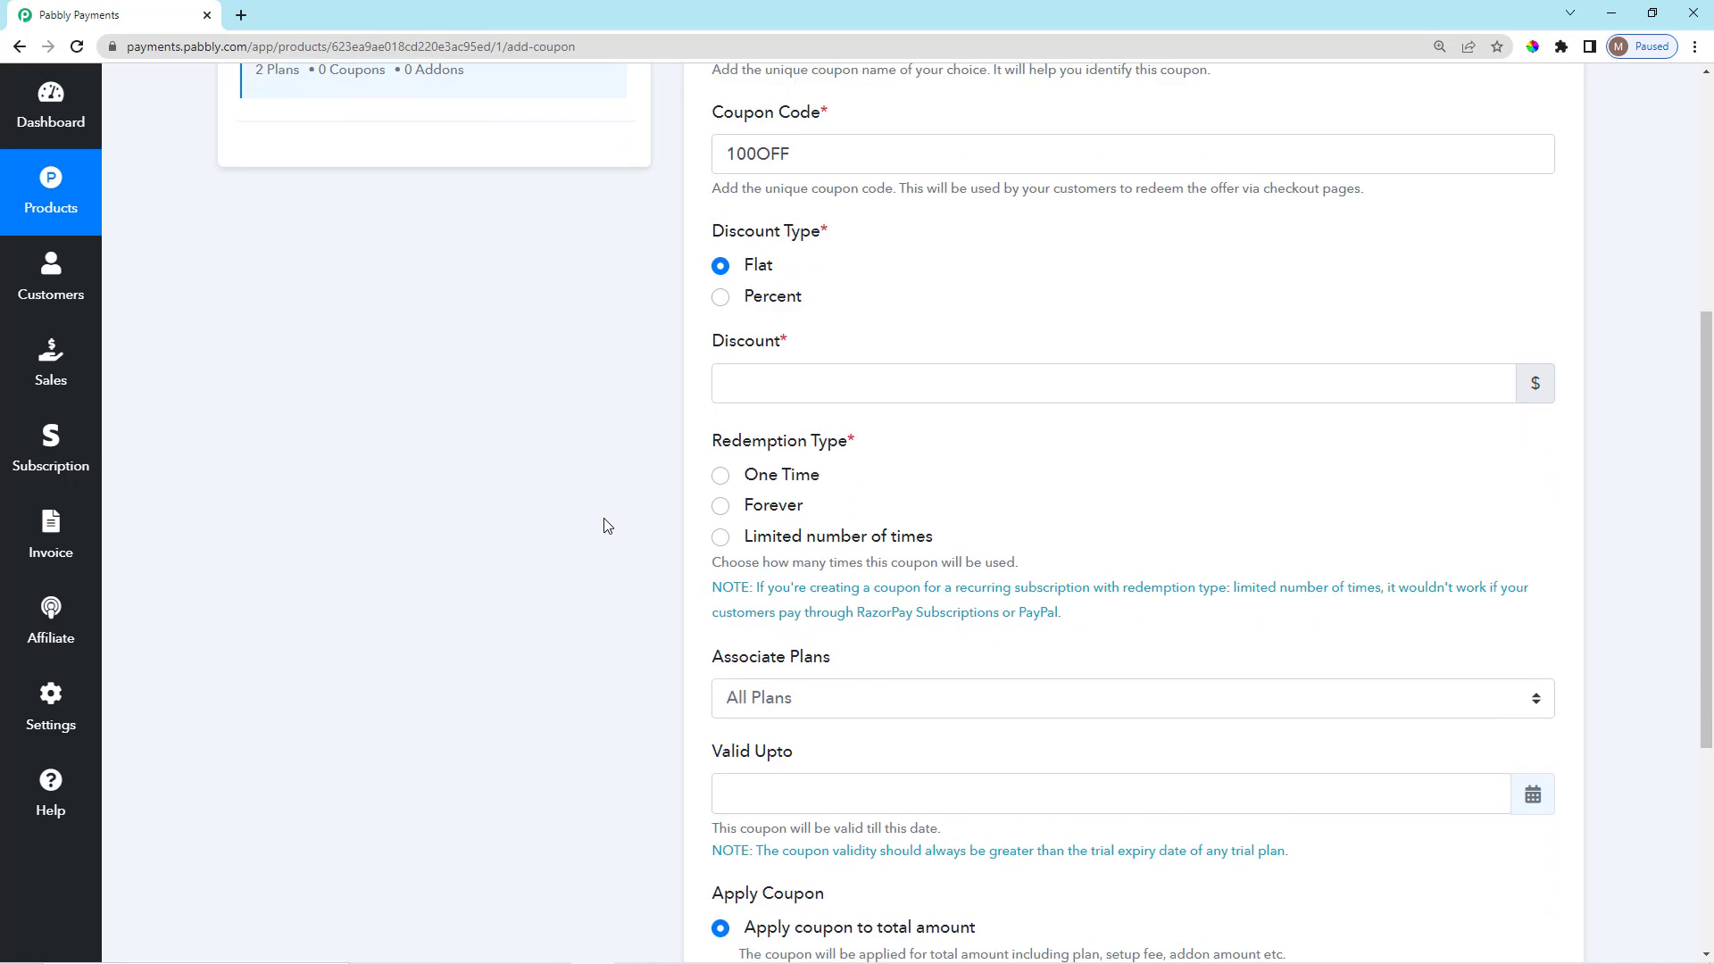
scroll(601, 524, "up", 2)
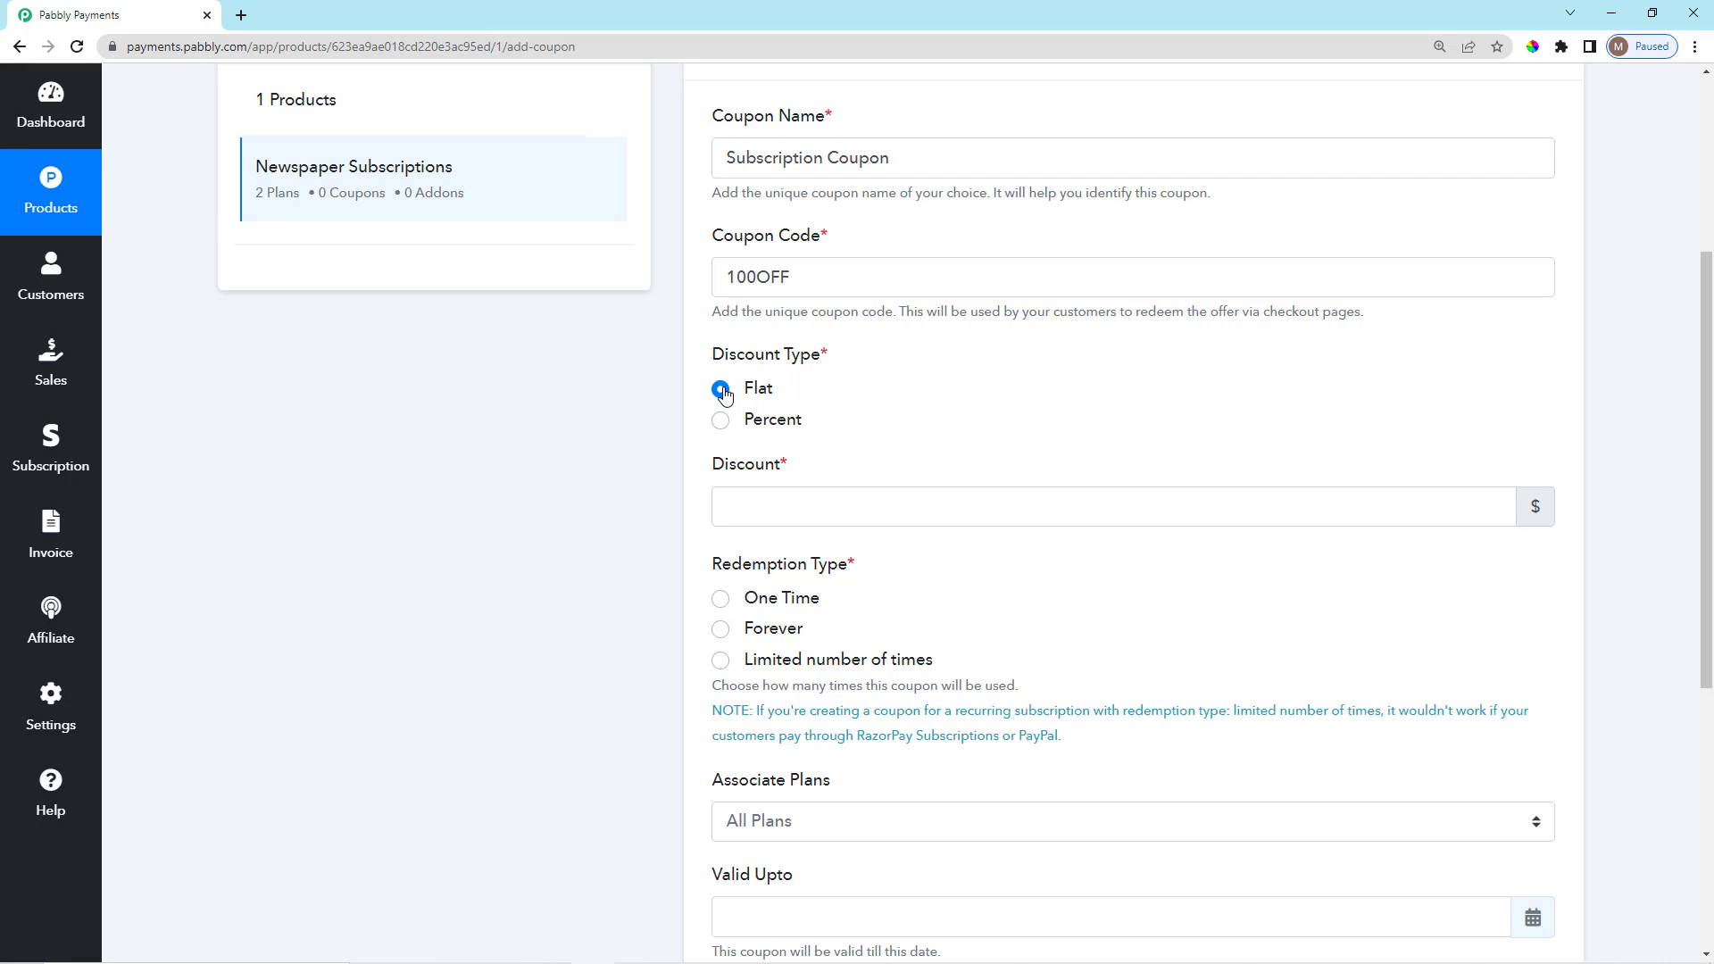
Enter a discount amount of 100.
left_click(796, 507)
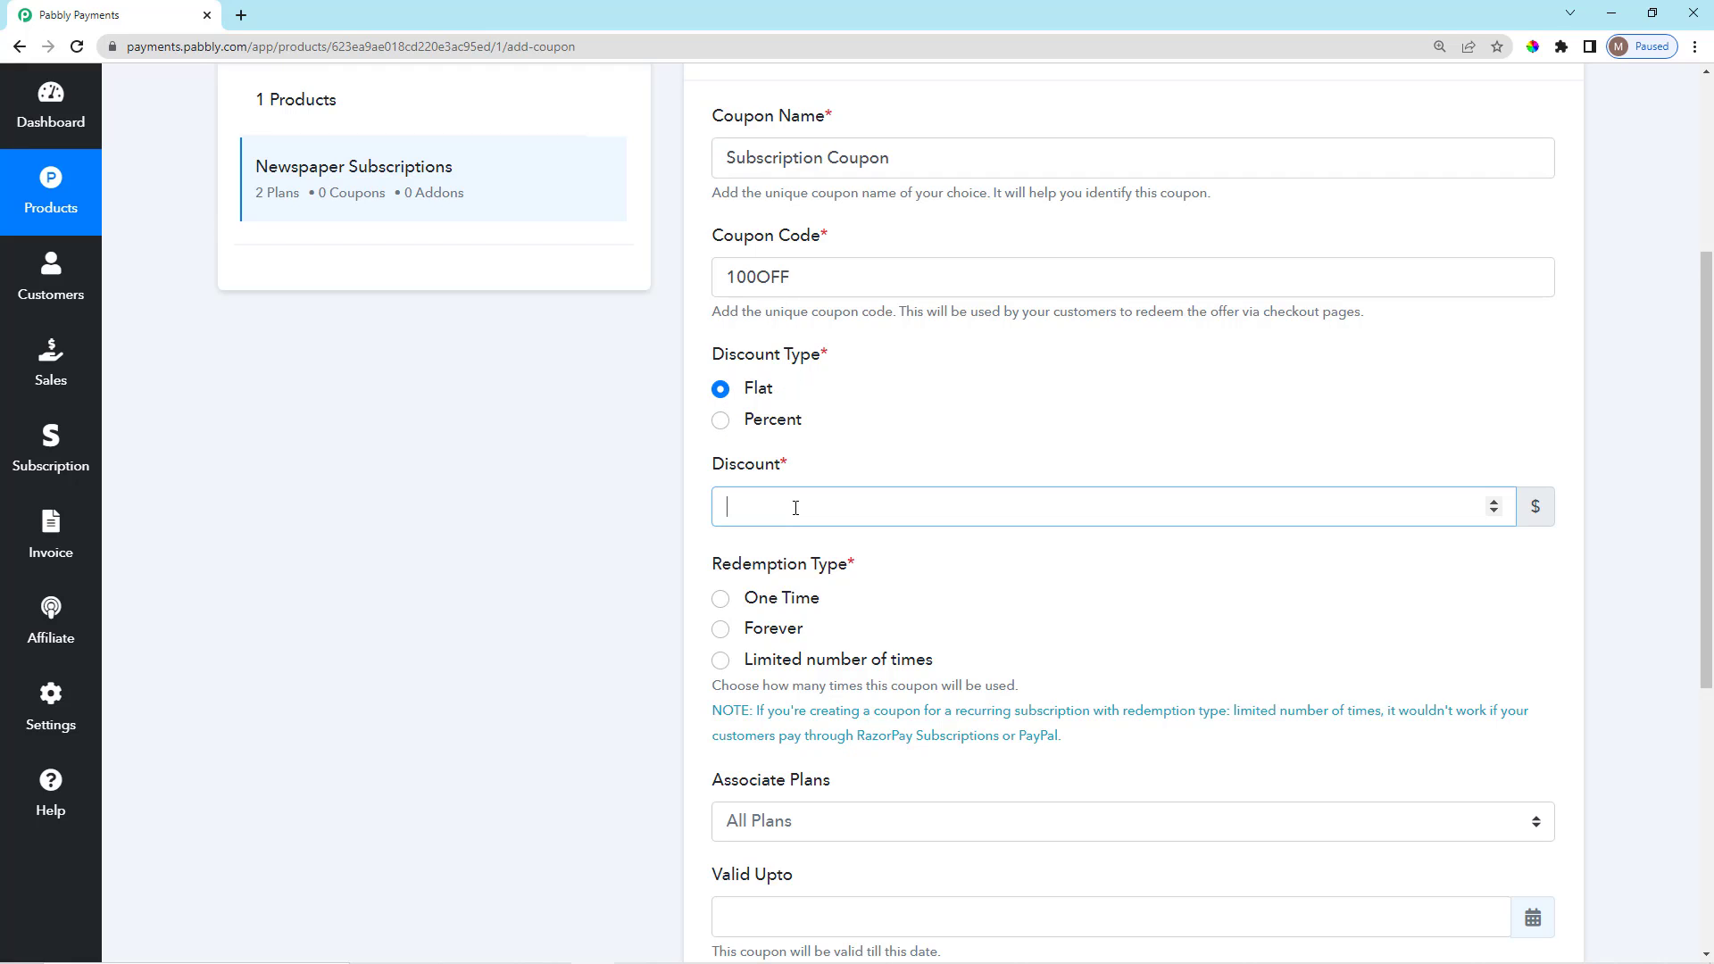
type("100")
left_click(964, 589)
scroll(966, 587, "down", 1)
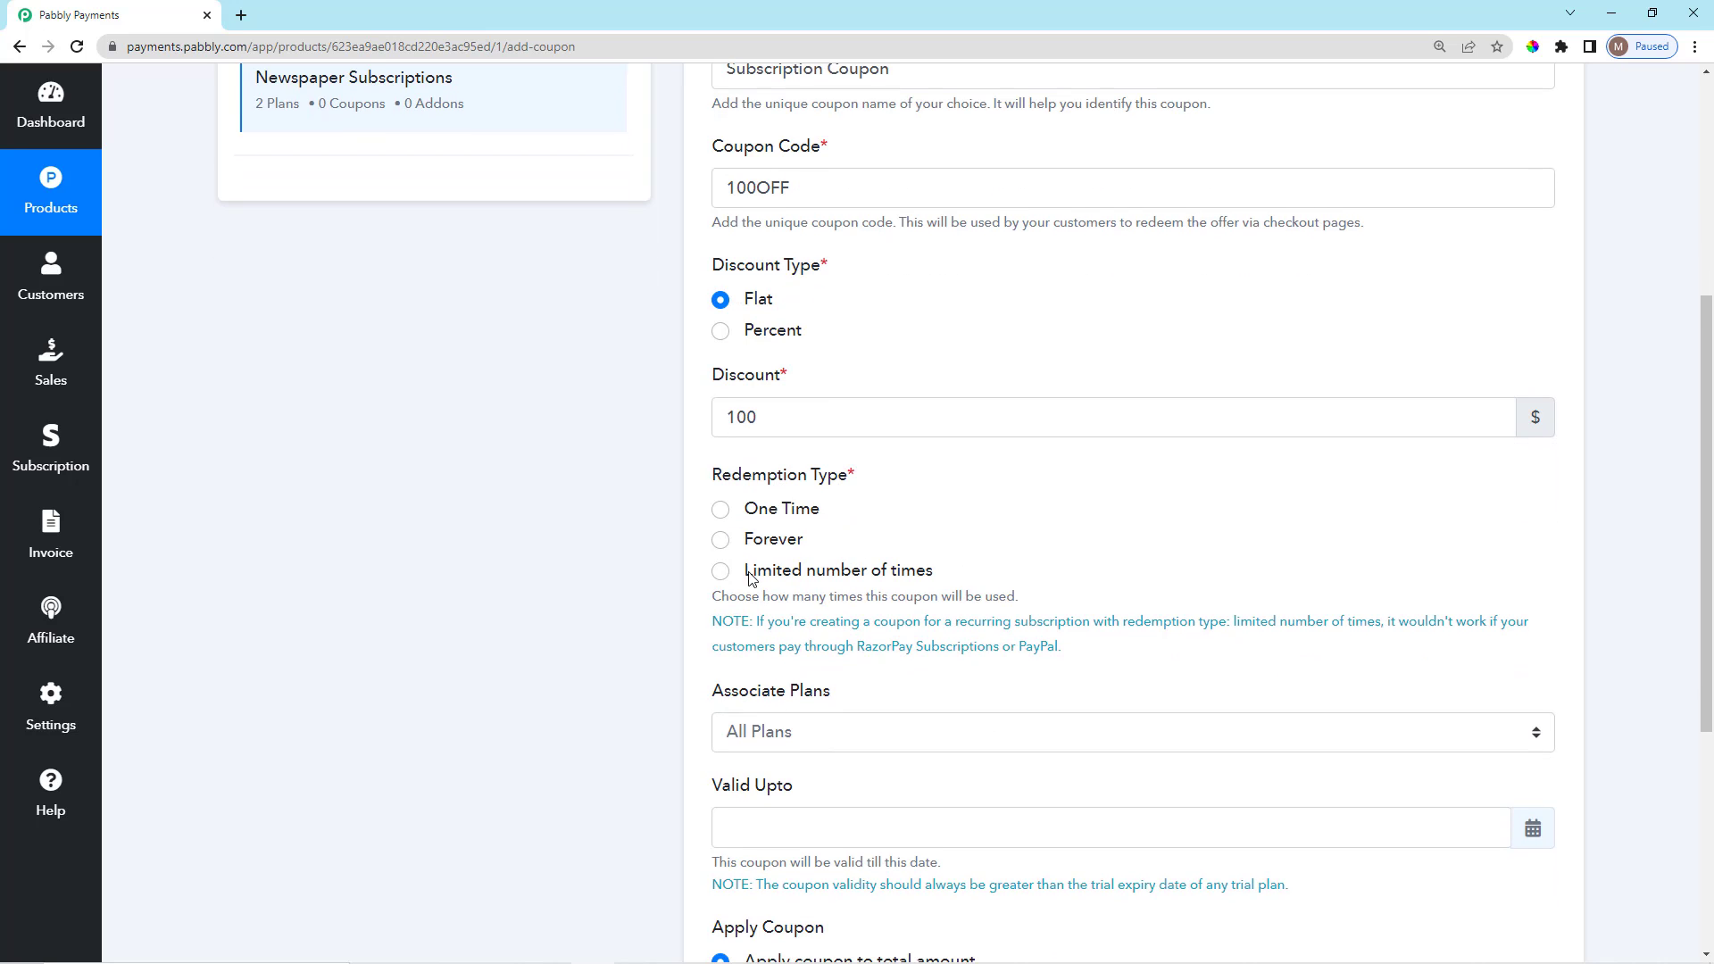
scroll(750, 578, "down", 2)
scroll(734, 308, "down", 1)
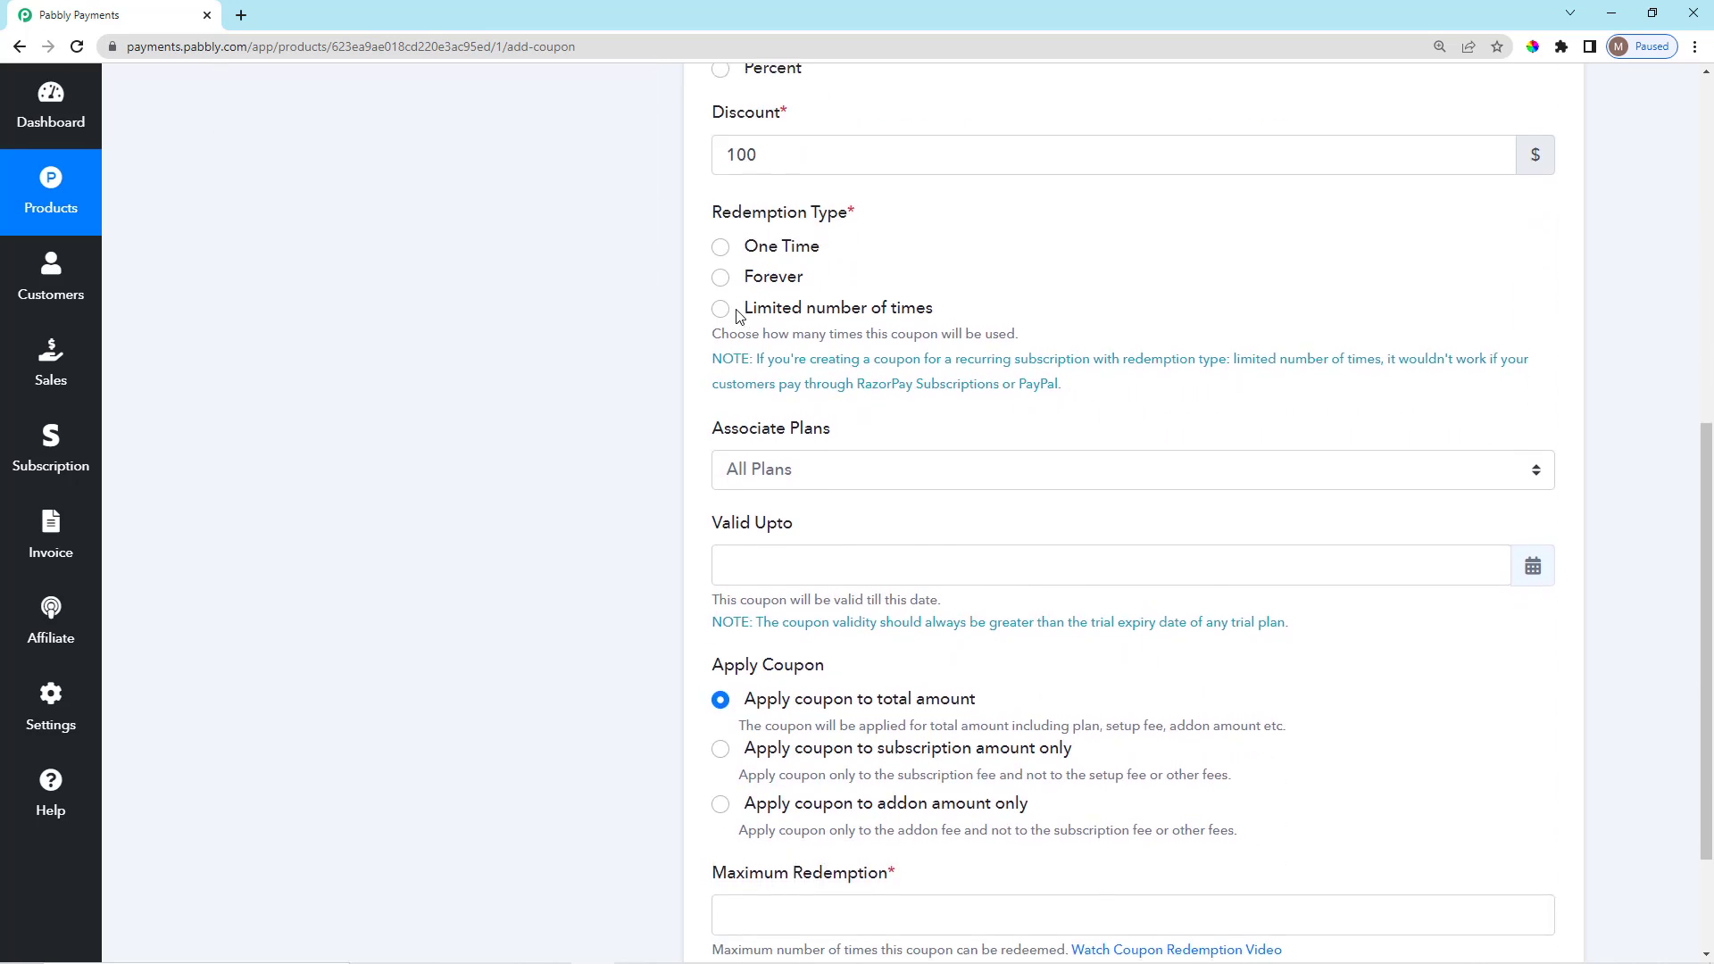
scroll(725, 308, "up", 2)
left_click_drag(712, 387, 864, 396)
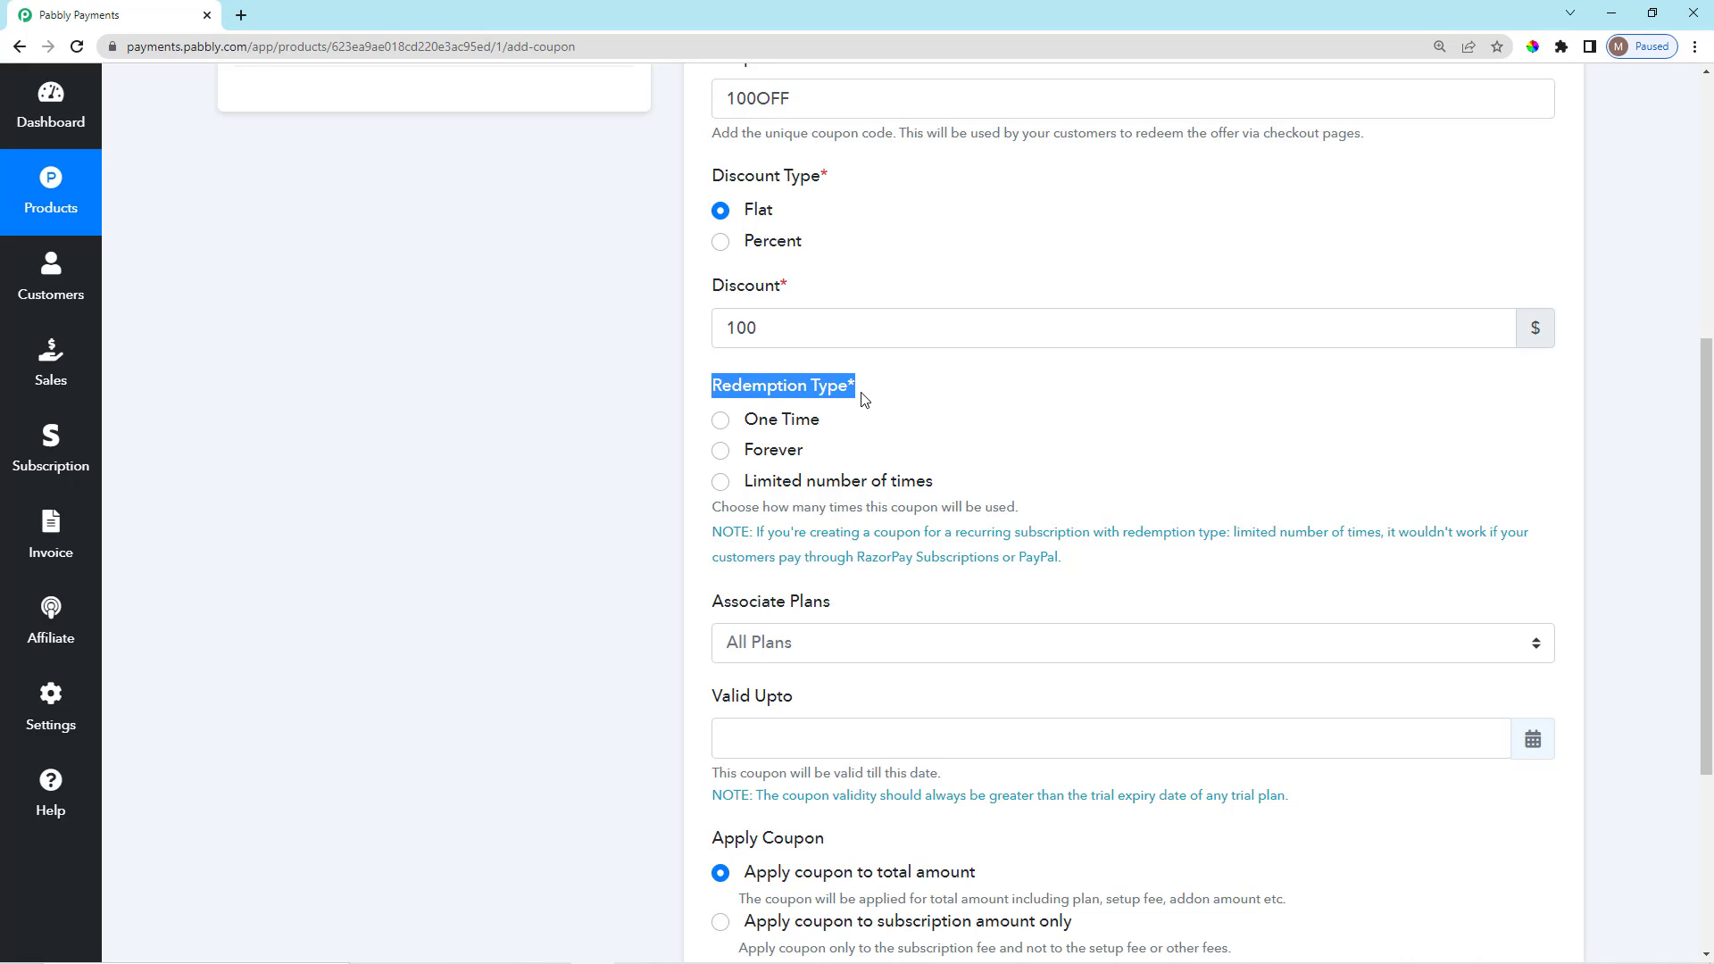
left_click(873, 399)
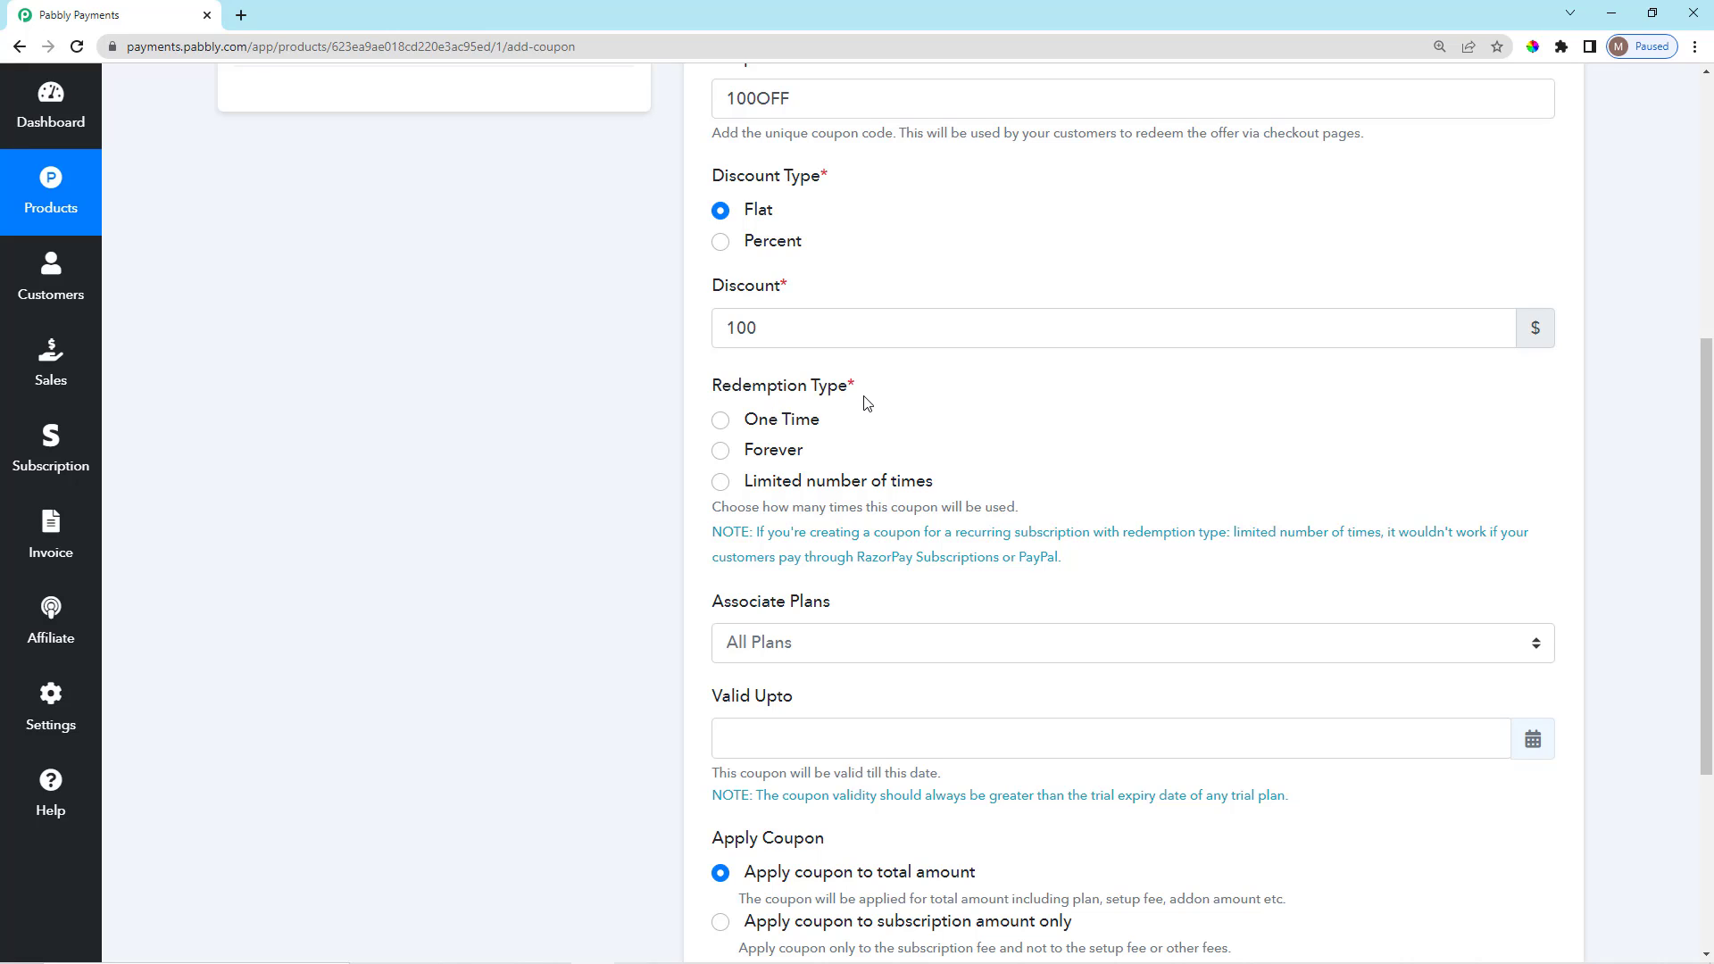
Set the coupon's redemption limit to One Time.
scroll(848, 500, "up", 1)
scroll(788, 460, "down", 2)
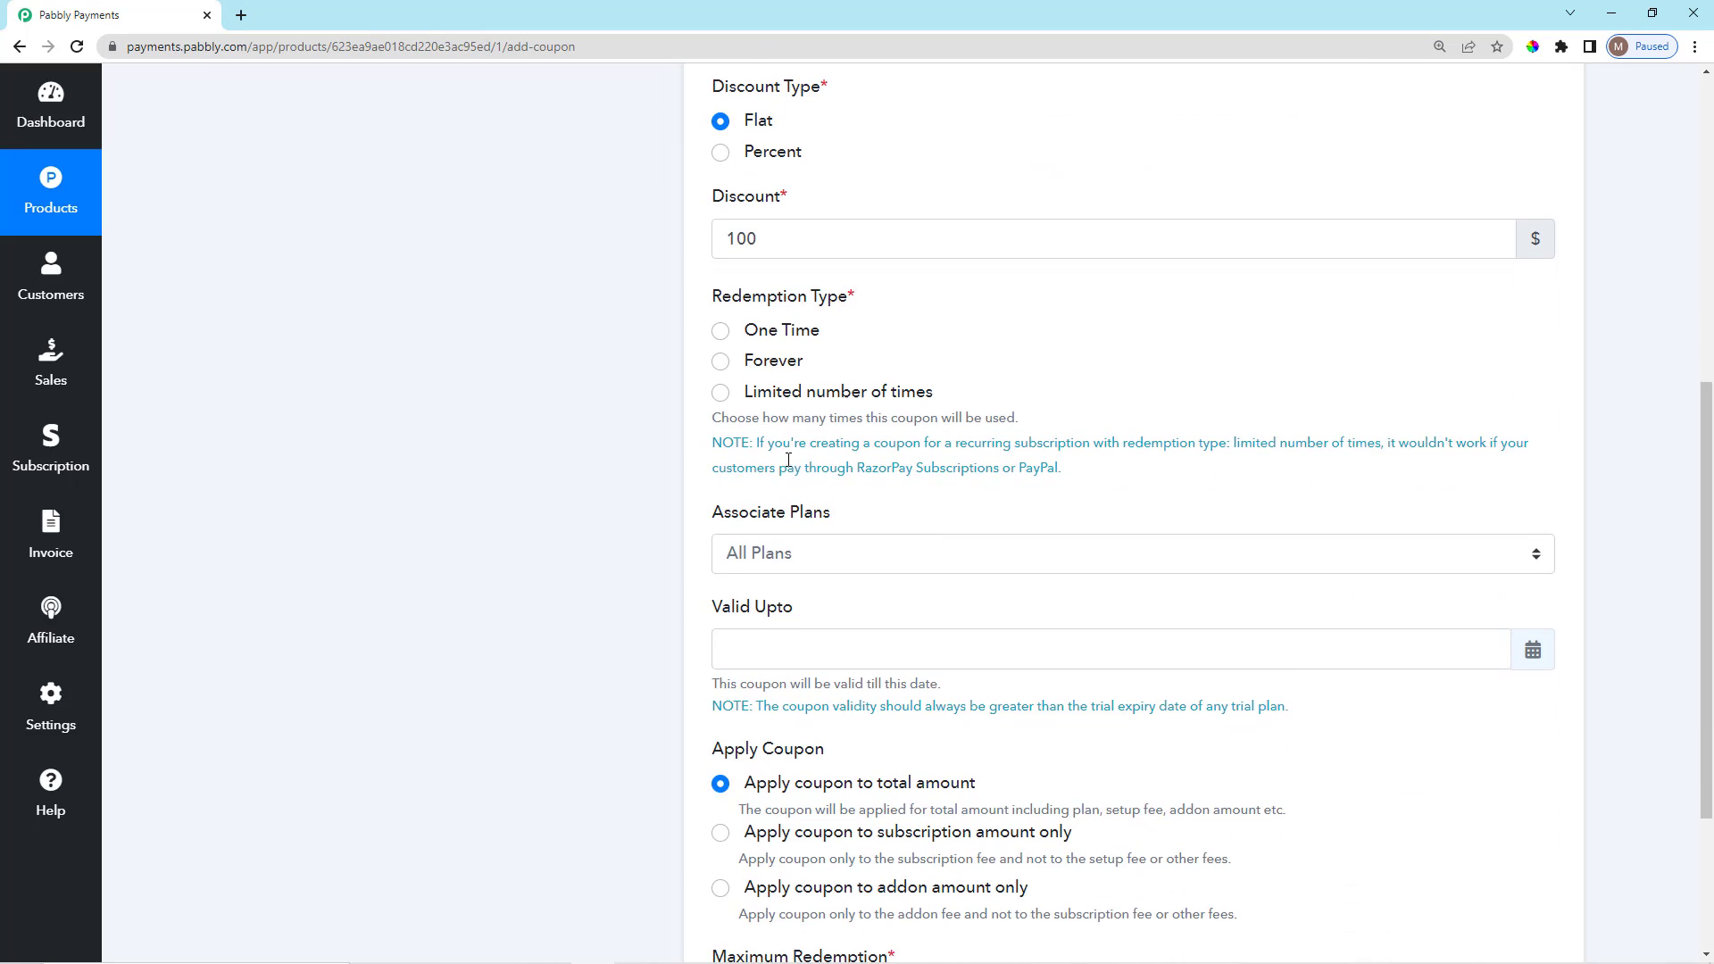
left_click(720, 332)
scroll(880, 401, "up", 1)
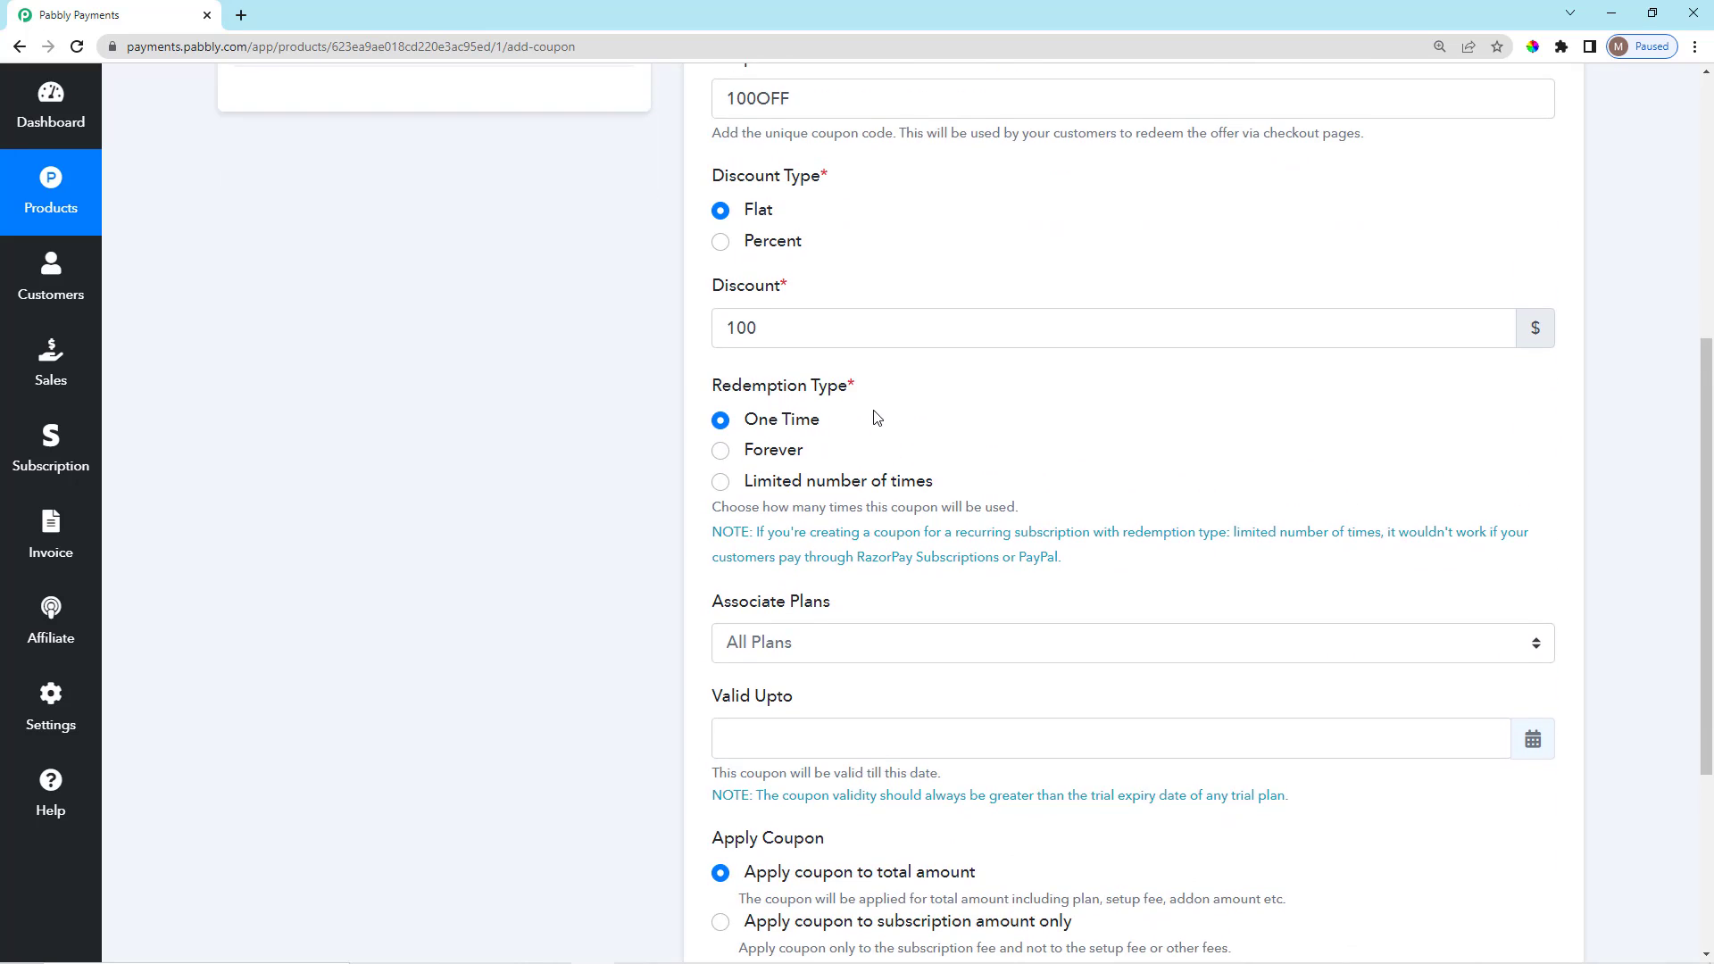
scroll(875, 417, "down", 2)
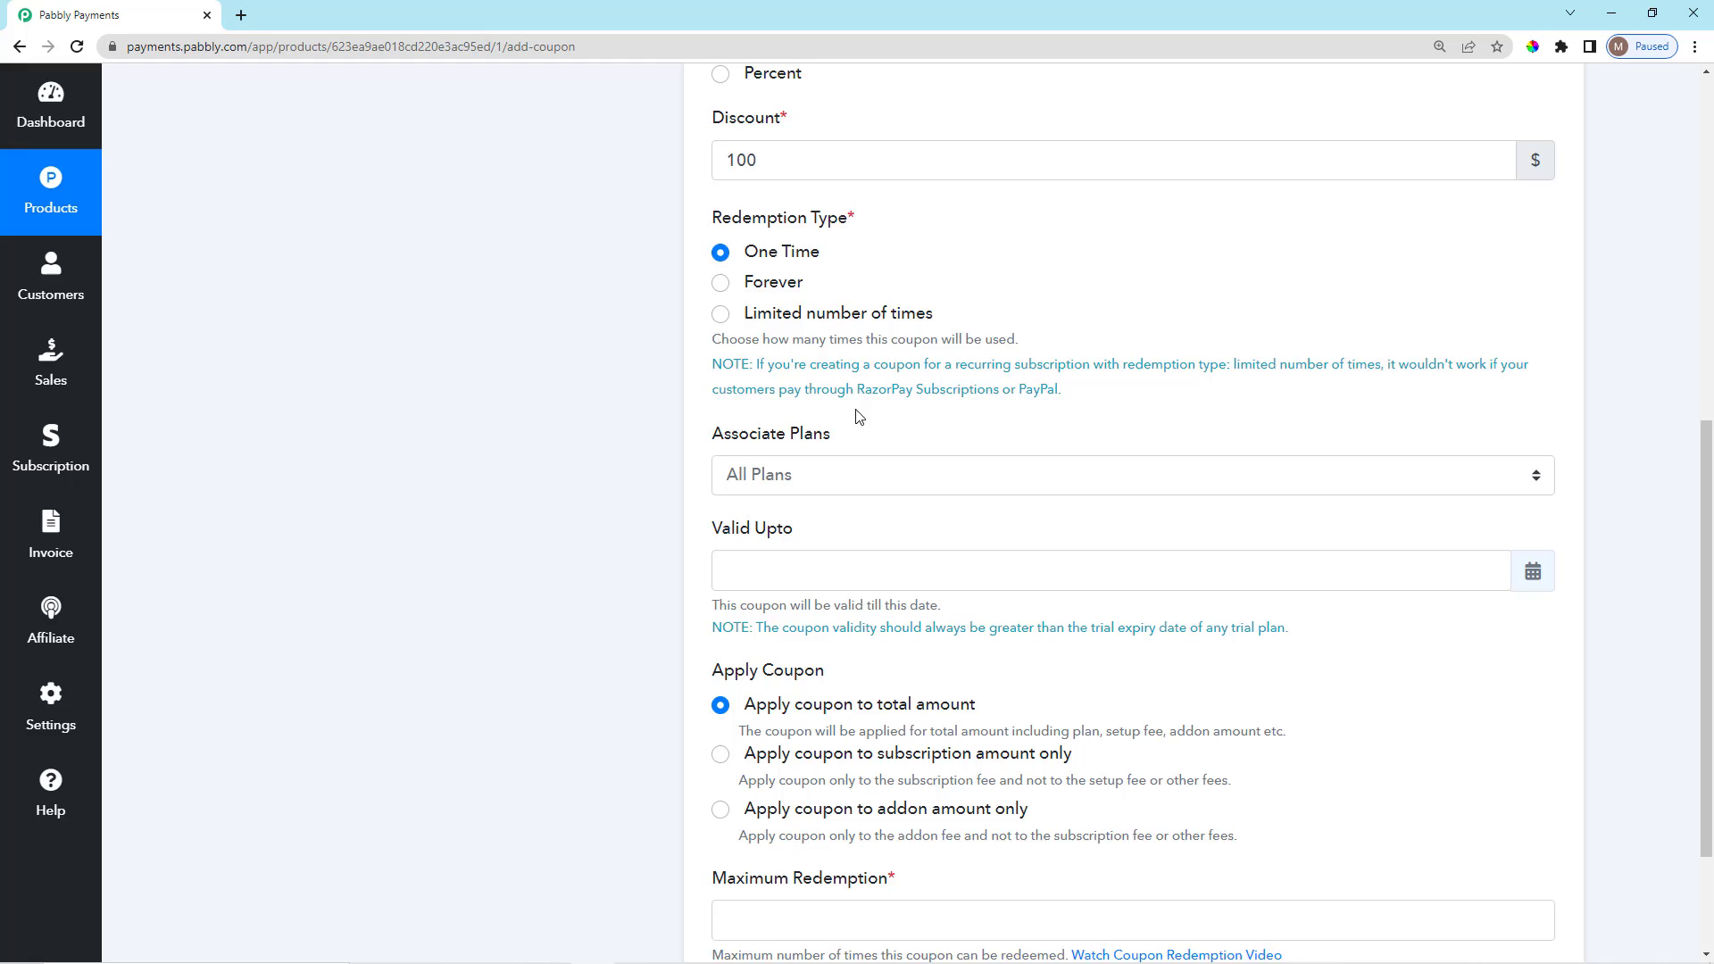
left_click(720, 278)
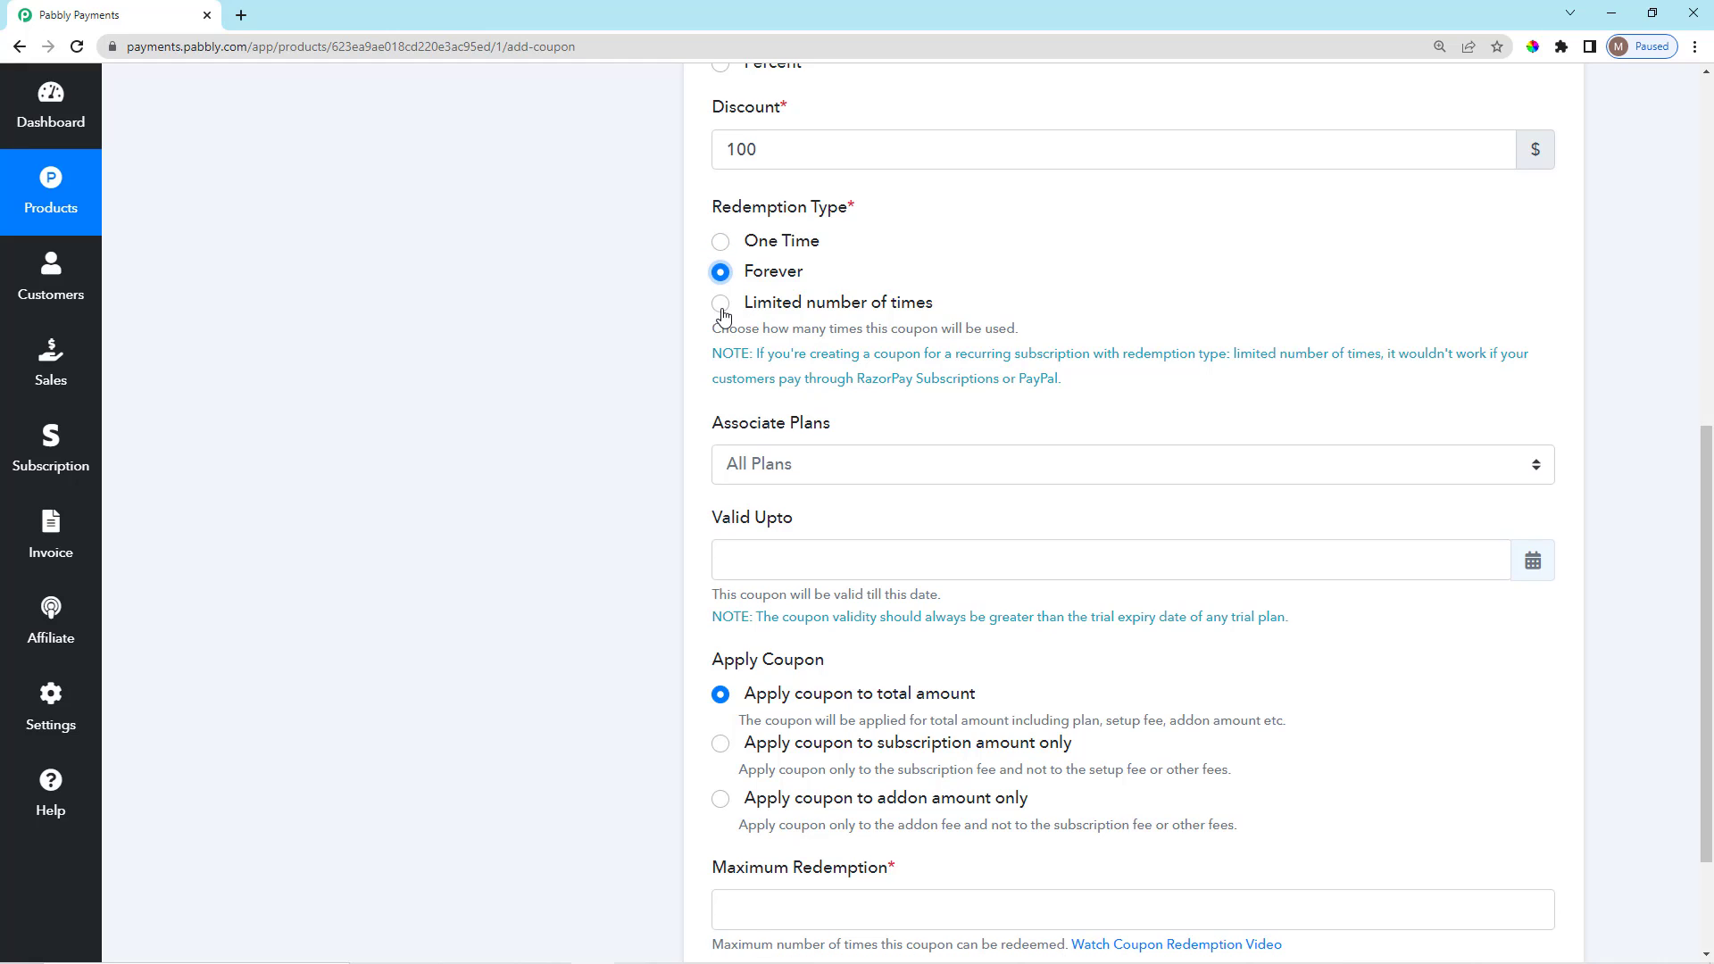
left_click(722, 305)
left_click(824, 427)
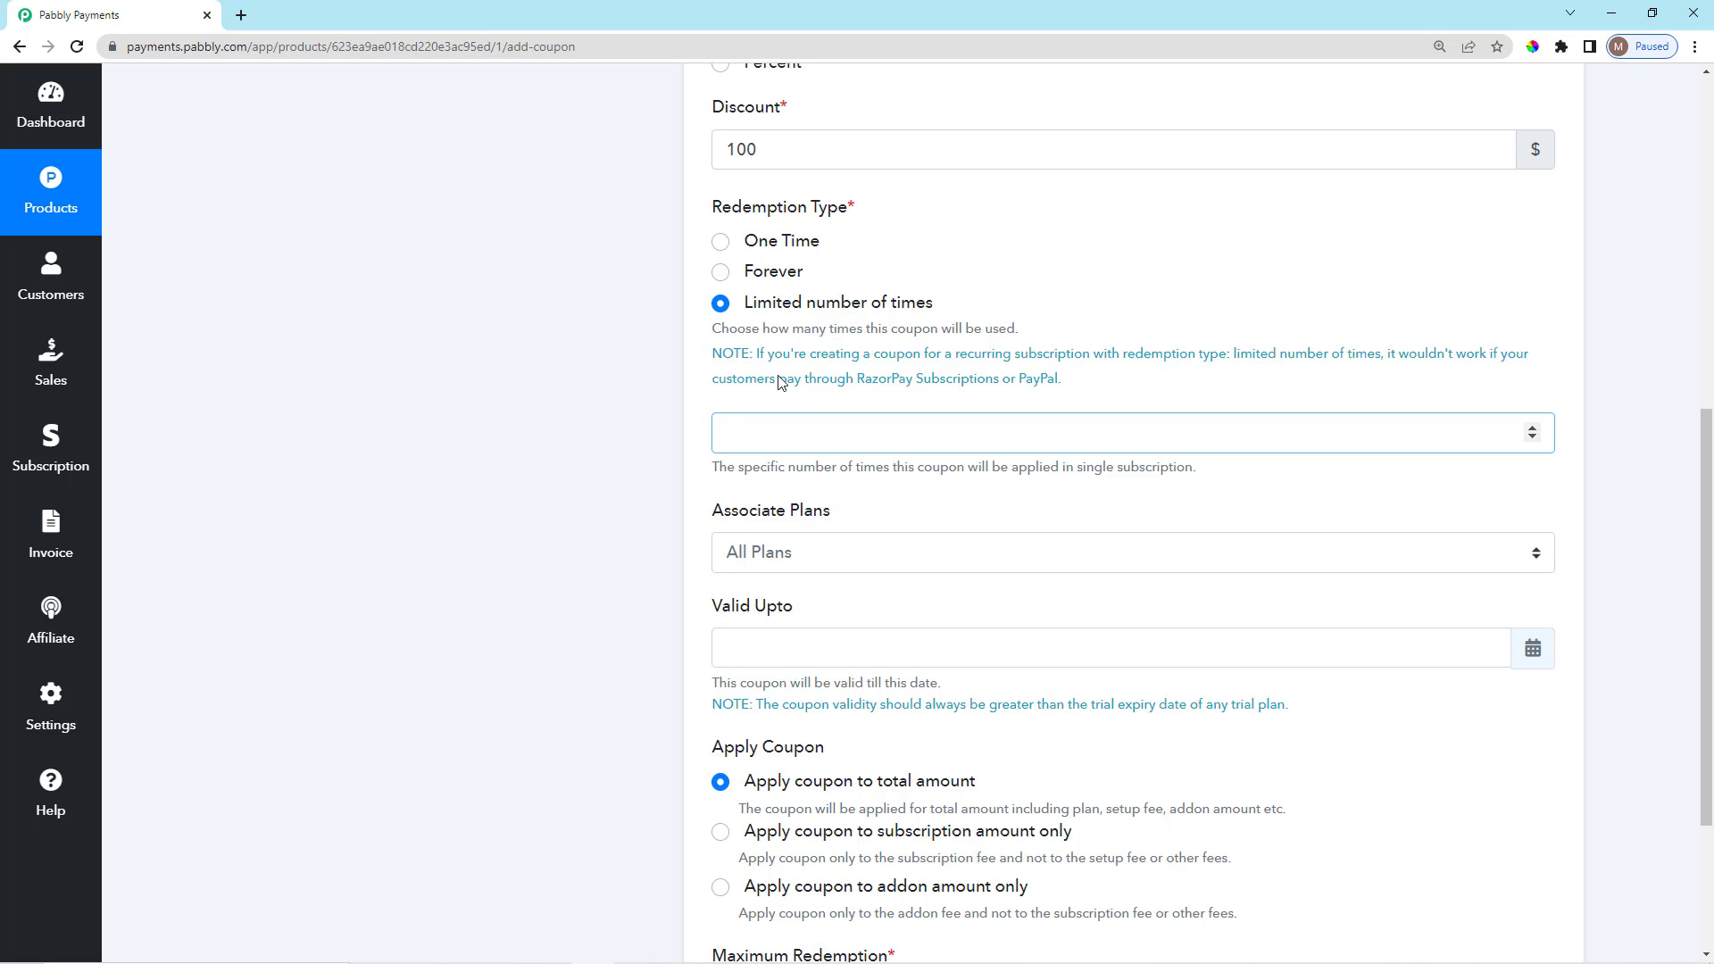
left_click(720, 242)
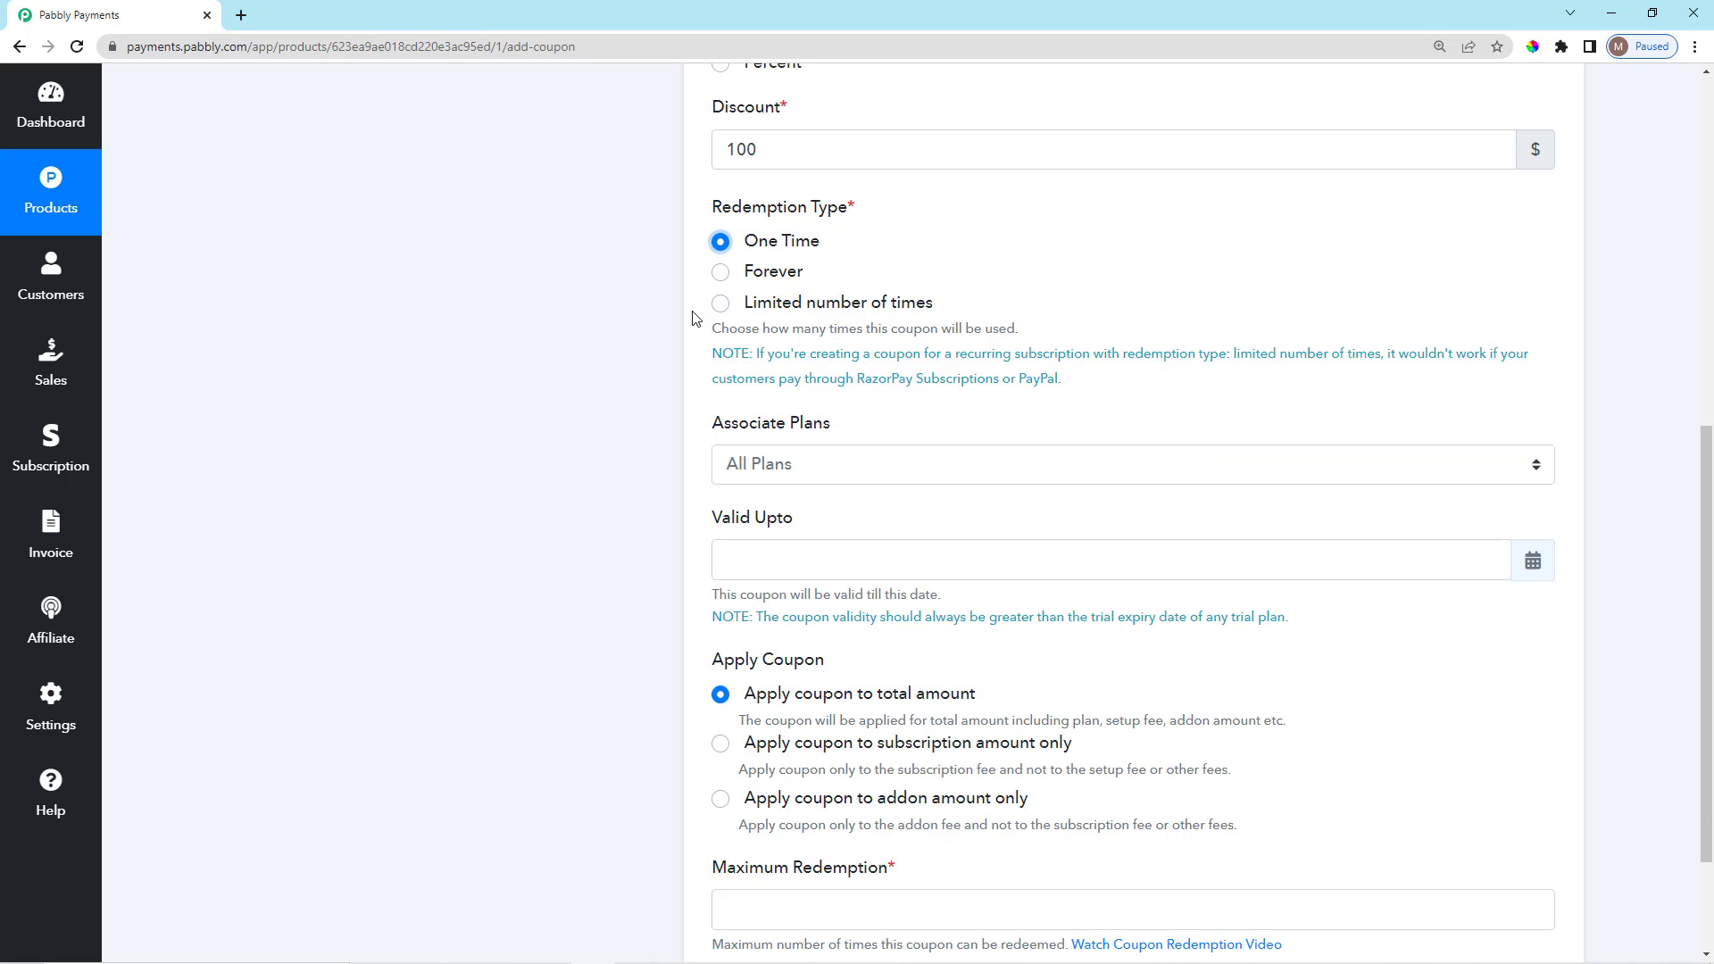
scroll(939, 435, "down", 3)
Limit the coupon's Associate Plans to the Yearly Plan only.
left_click(878, 300)
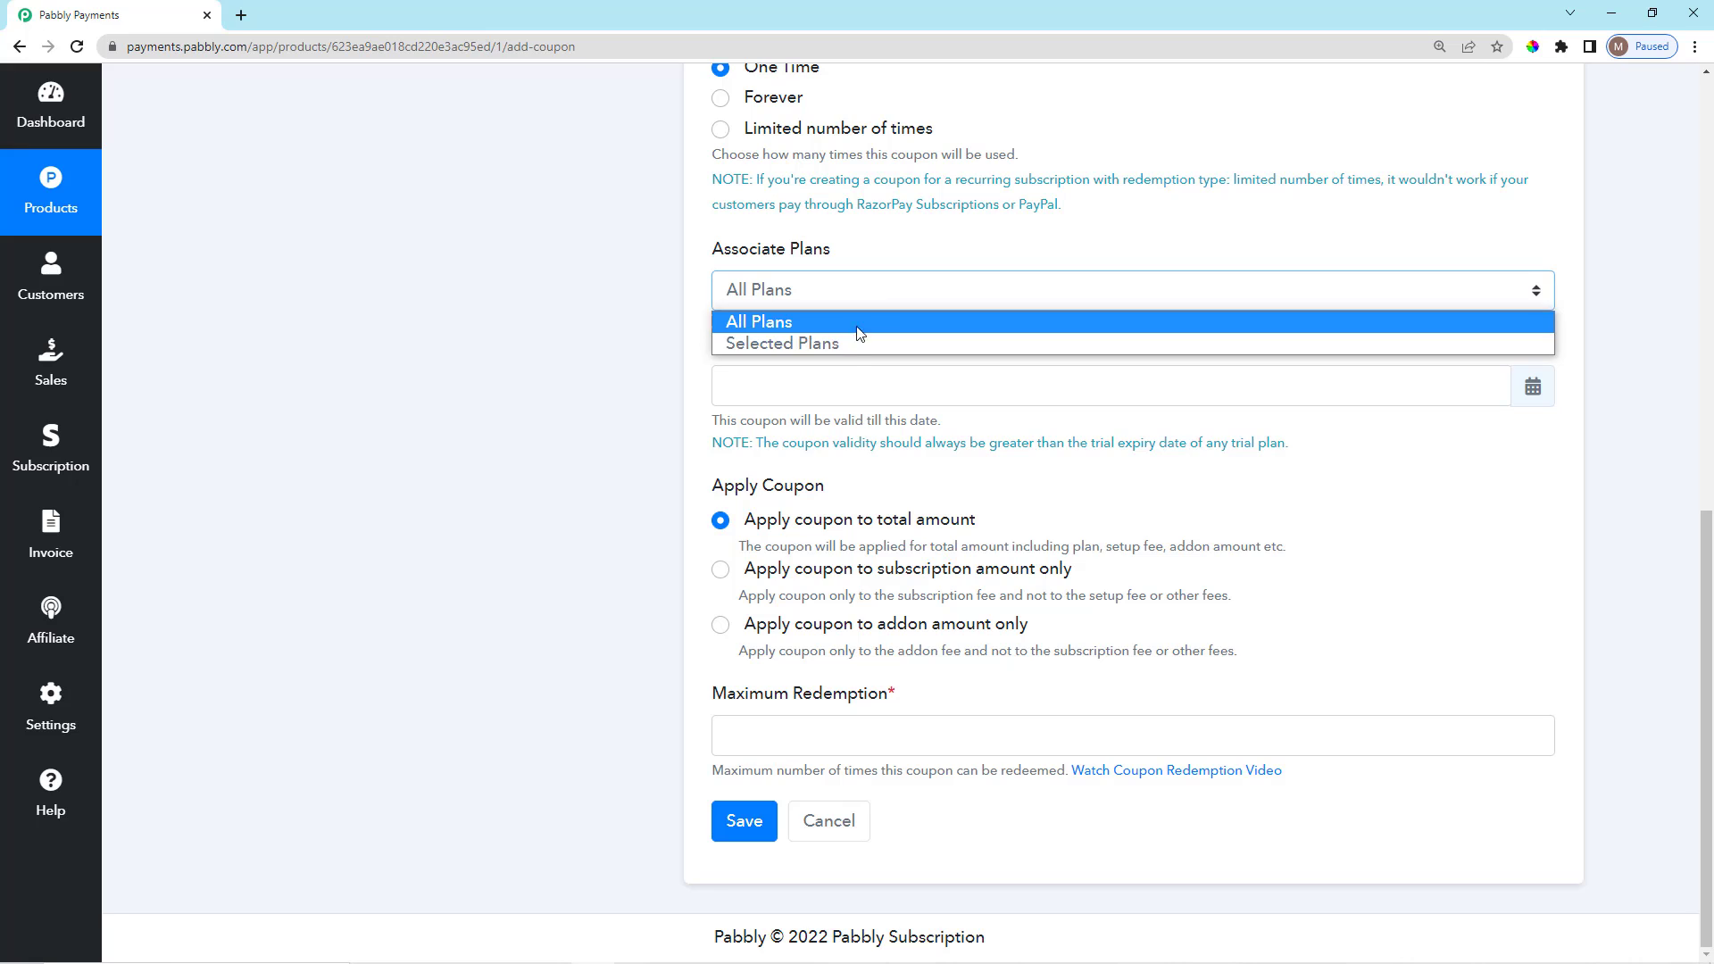
left_click(826, 347)
left_click(825, 373)
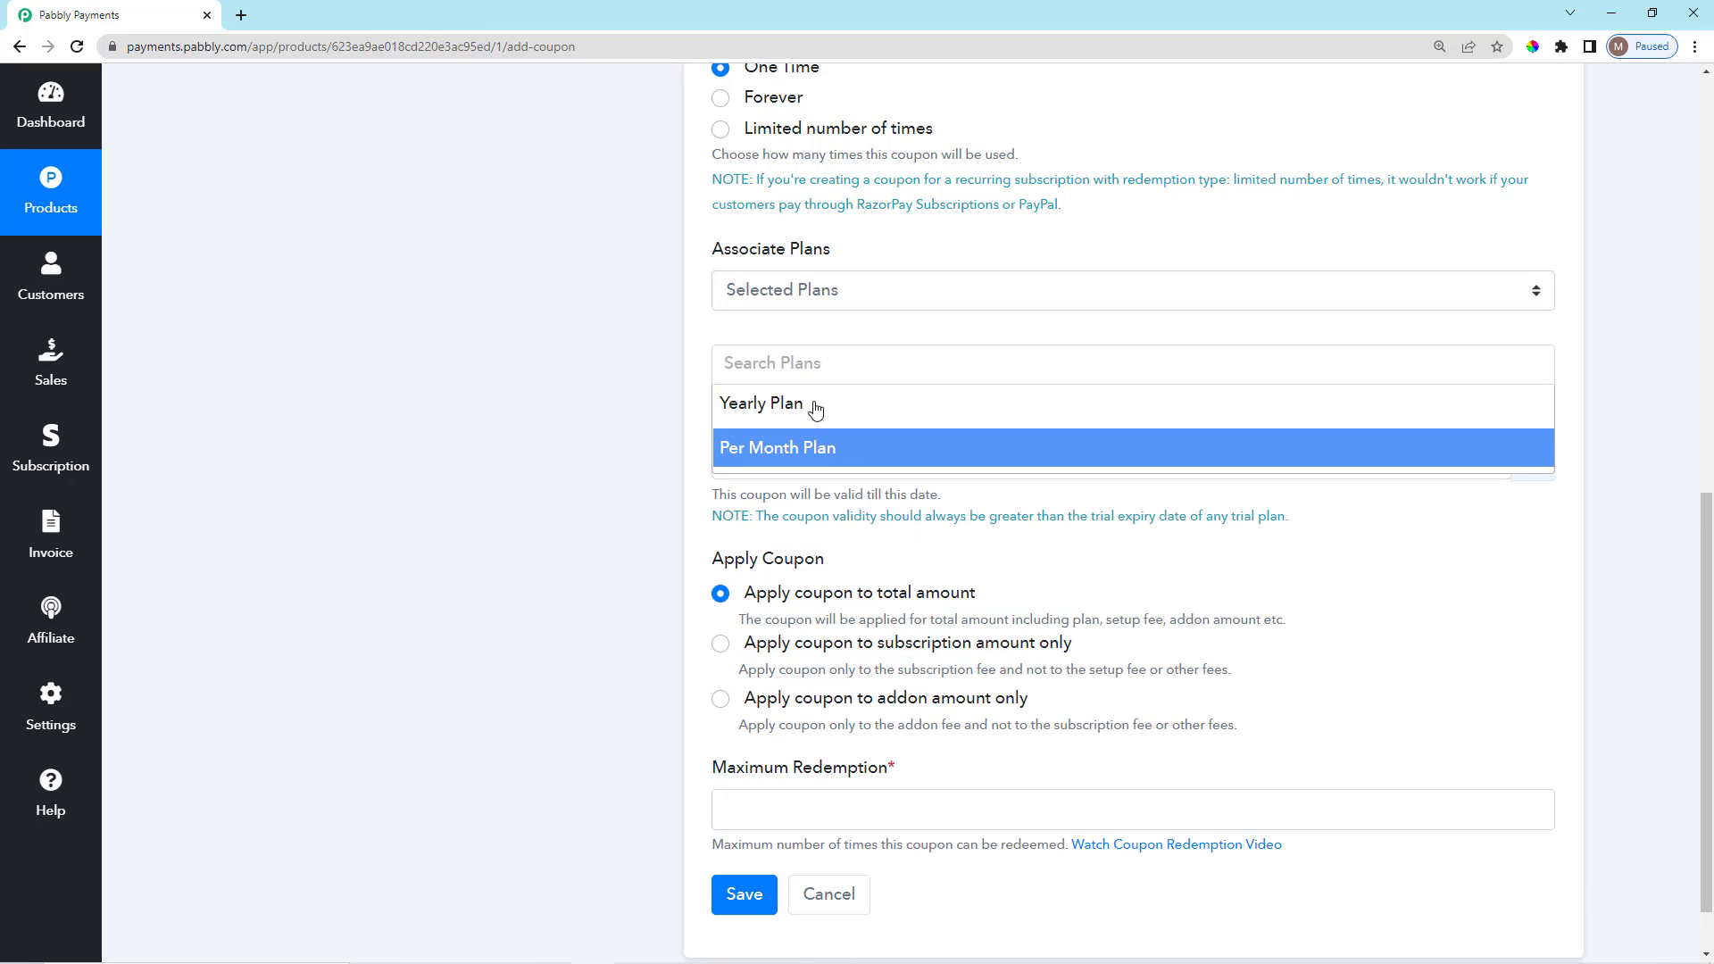
left_click(810, 405)
scroll(758, 402, "down", 1)
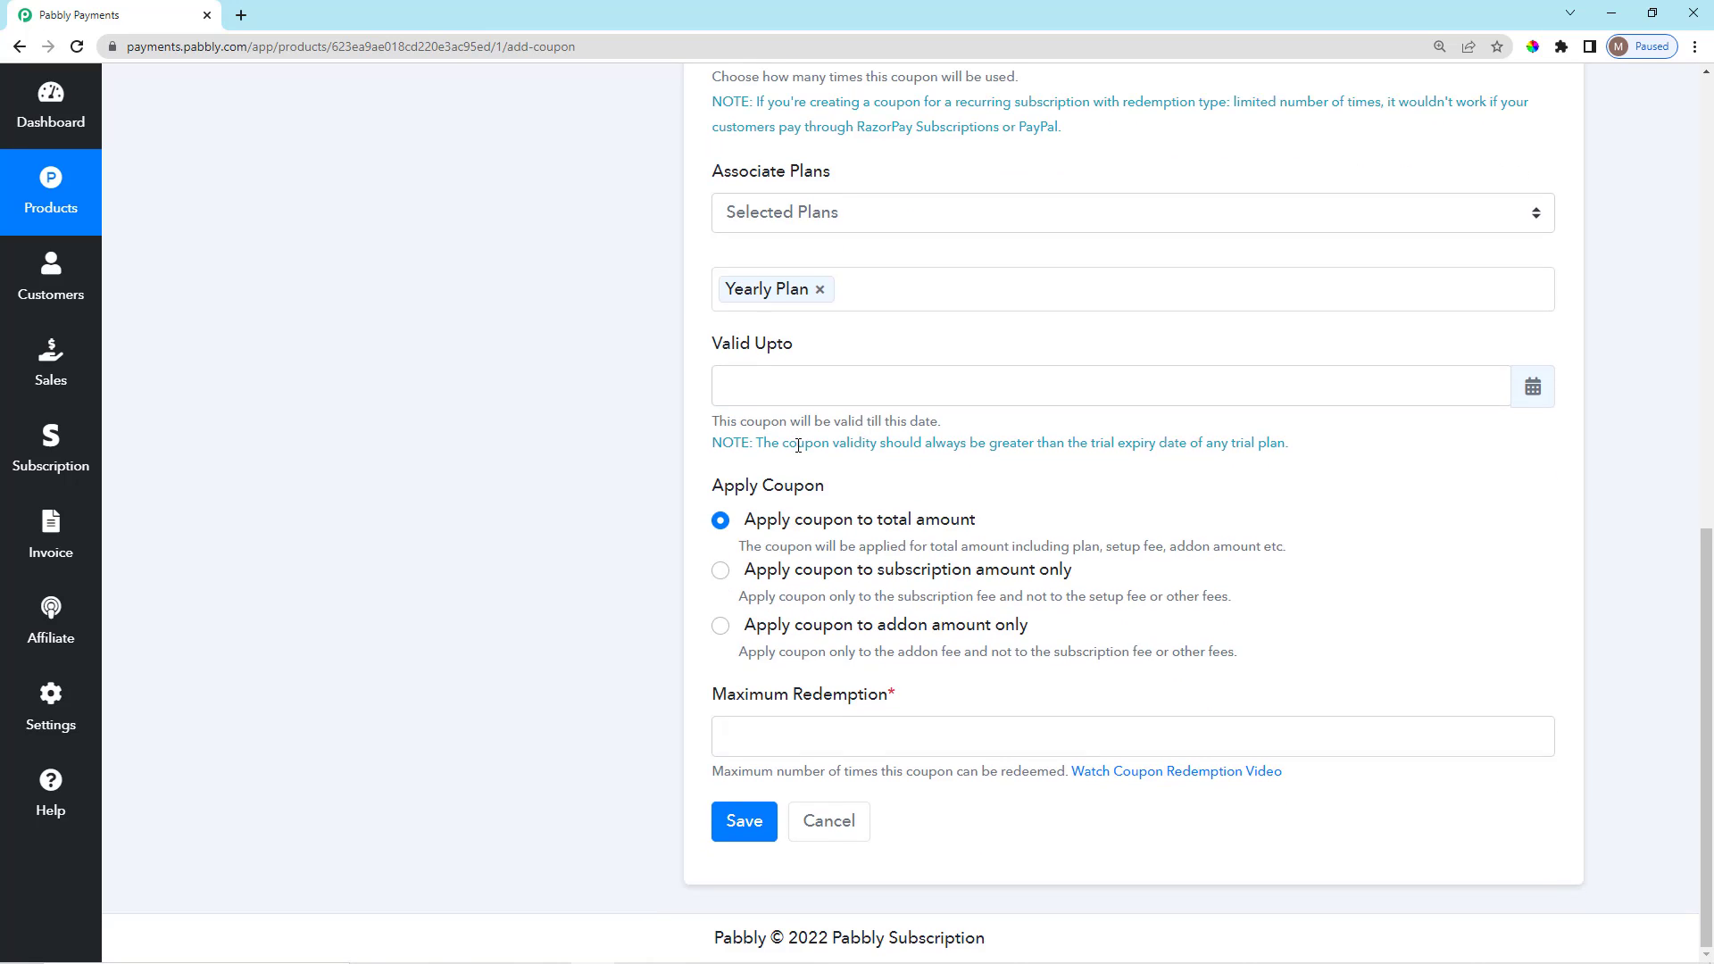
Set the coupon's Valid Upto date to April 15, 2022.
left_click(1461, 384)
left_click(844, 443)
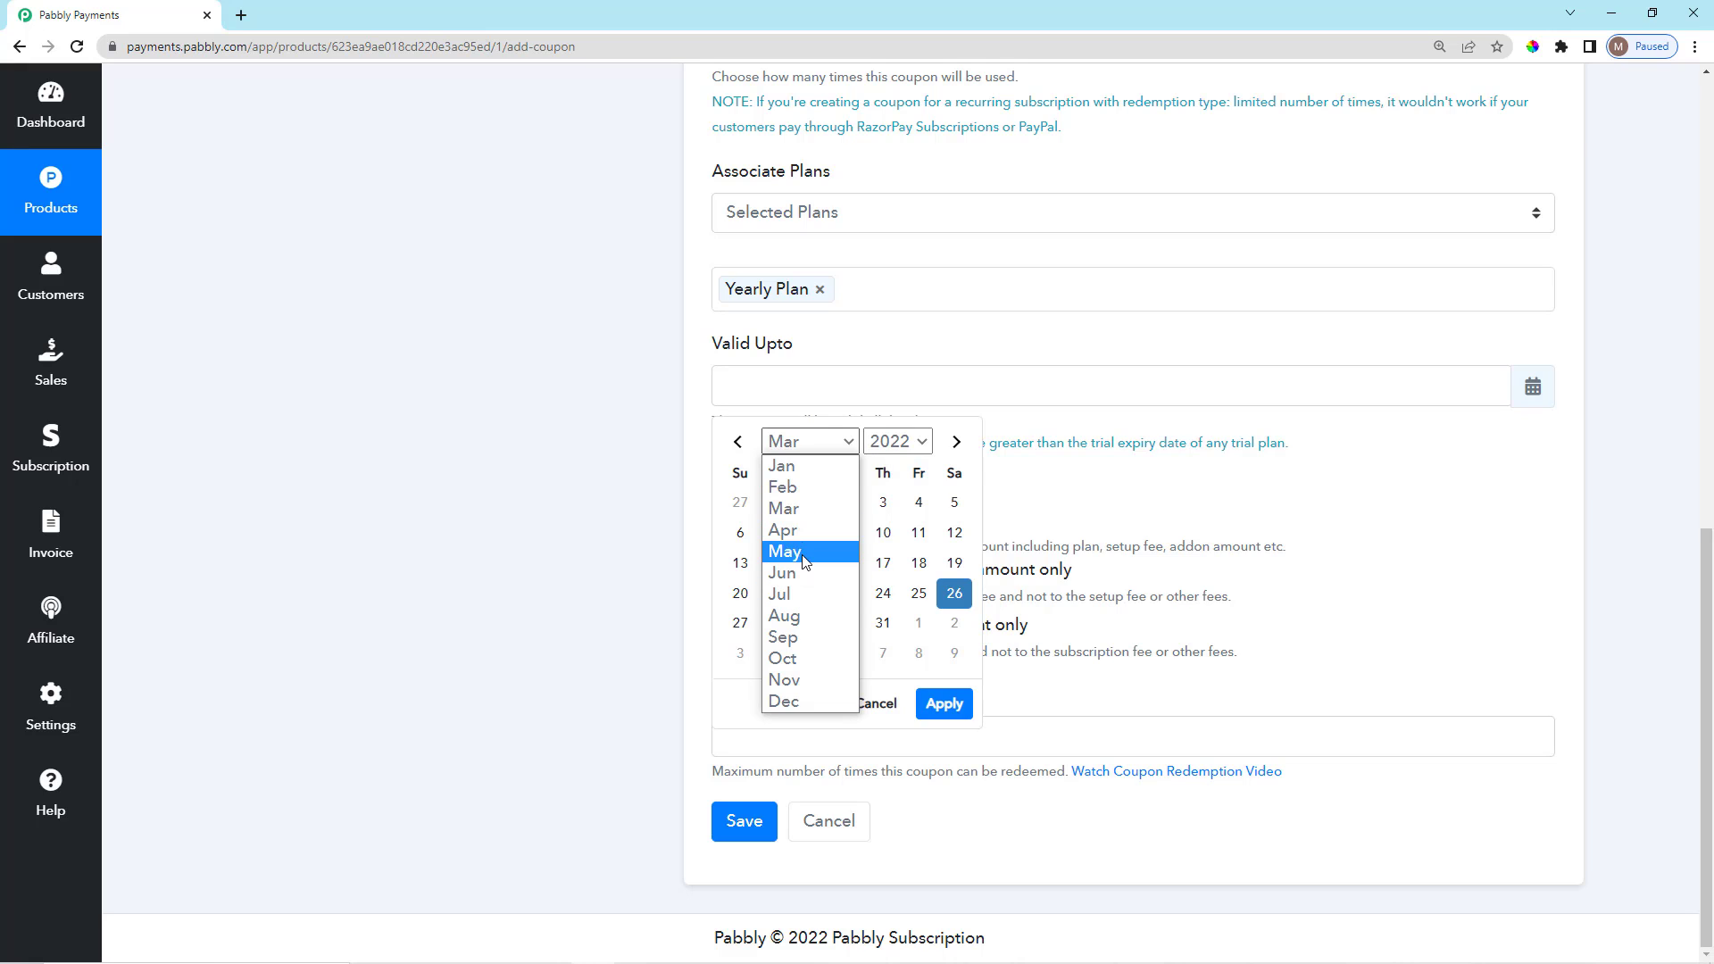
left_click(786, 531)
left_click(925, 568)
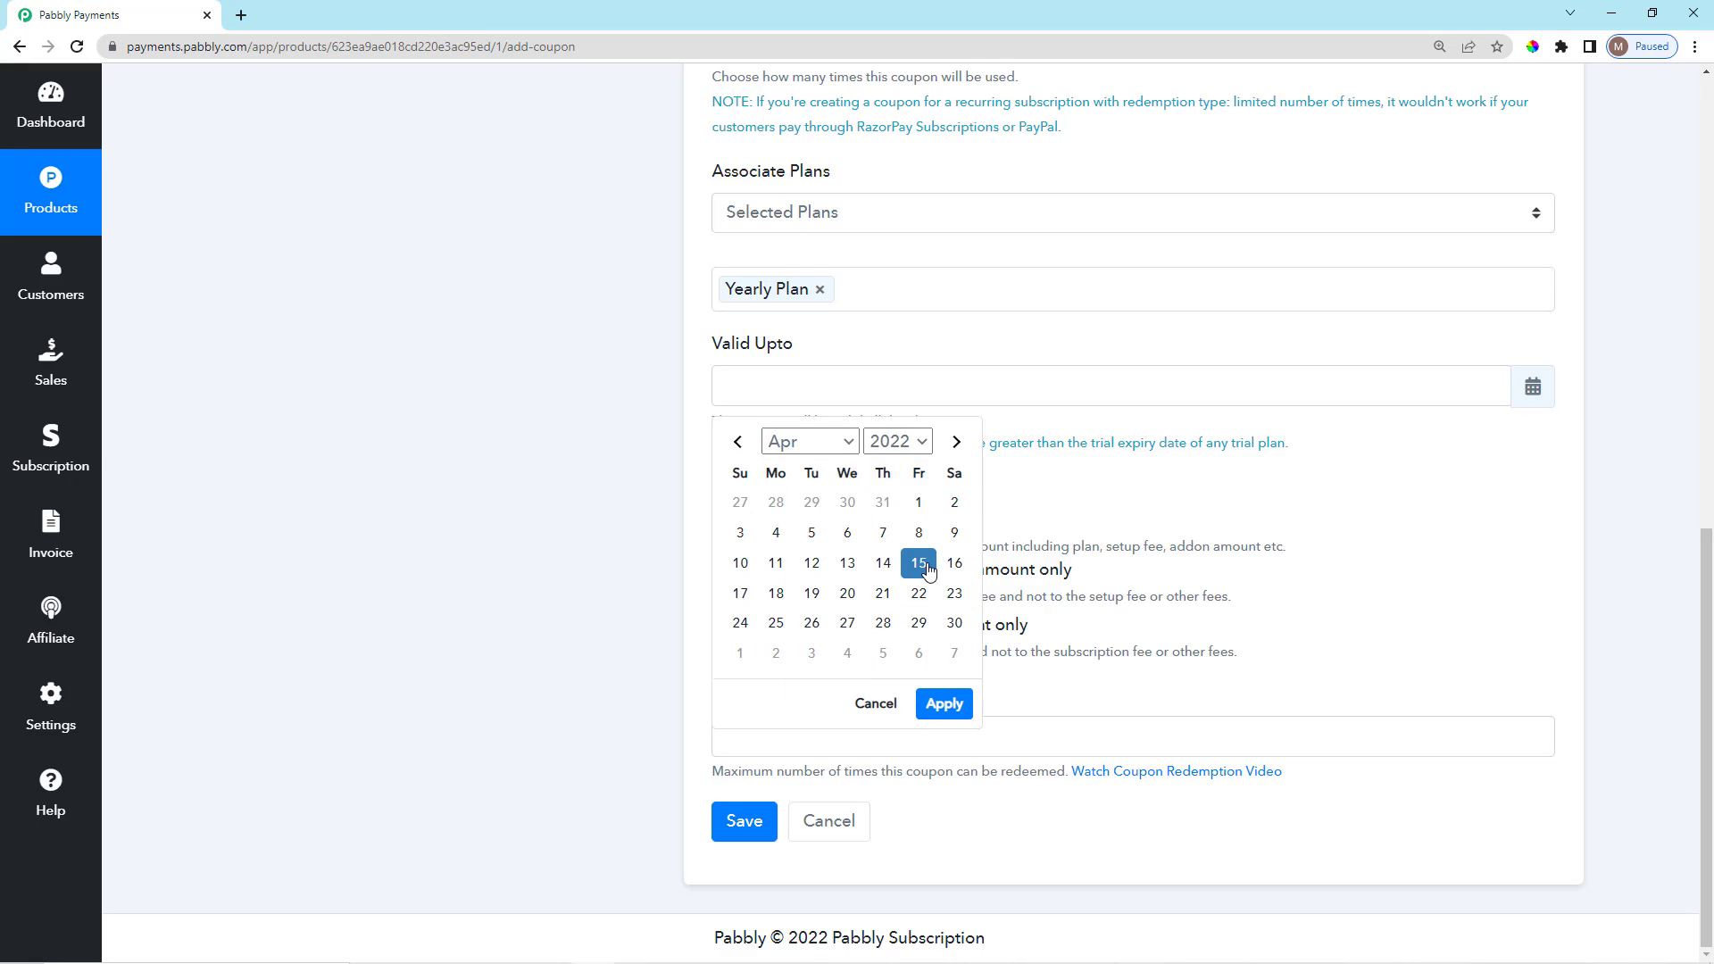
left_click(944, 704)
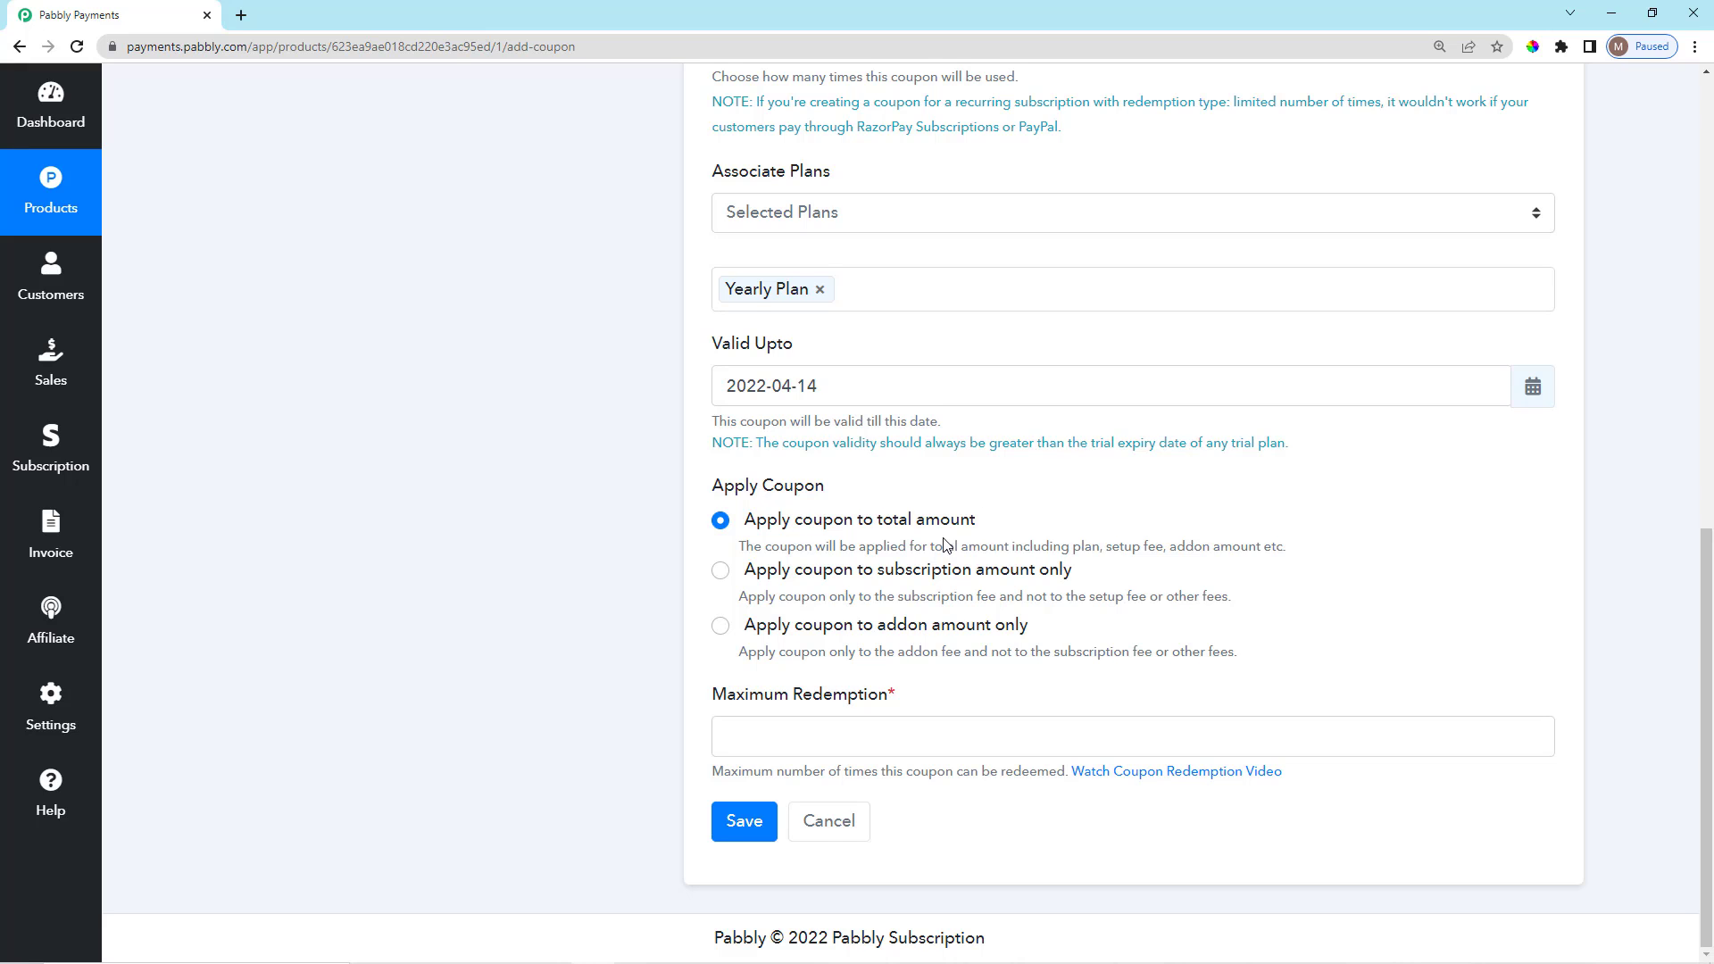
Set the coupon's Maximum Redemption to 100.
scroll(903, 581, "up", 1)
scroll(899, 577, "down", 1)
left_click_drag(712, 489, 995, 522)
left_click_drag(877, 572, 1085, 570)
left_click(1062, 591)
left_click_drag(872, 630, 1032, 632)
left_click(1060, 632)
scroll(1044, 767, "up", 2)
scroll(1008, 801, "down", 2)
left_click(960, 743)
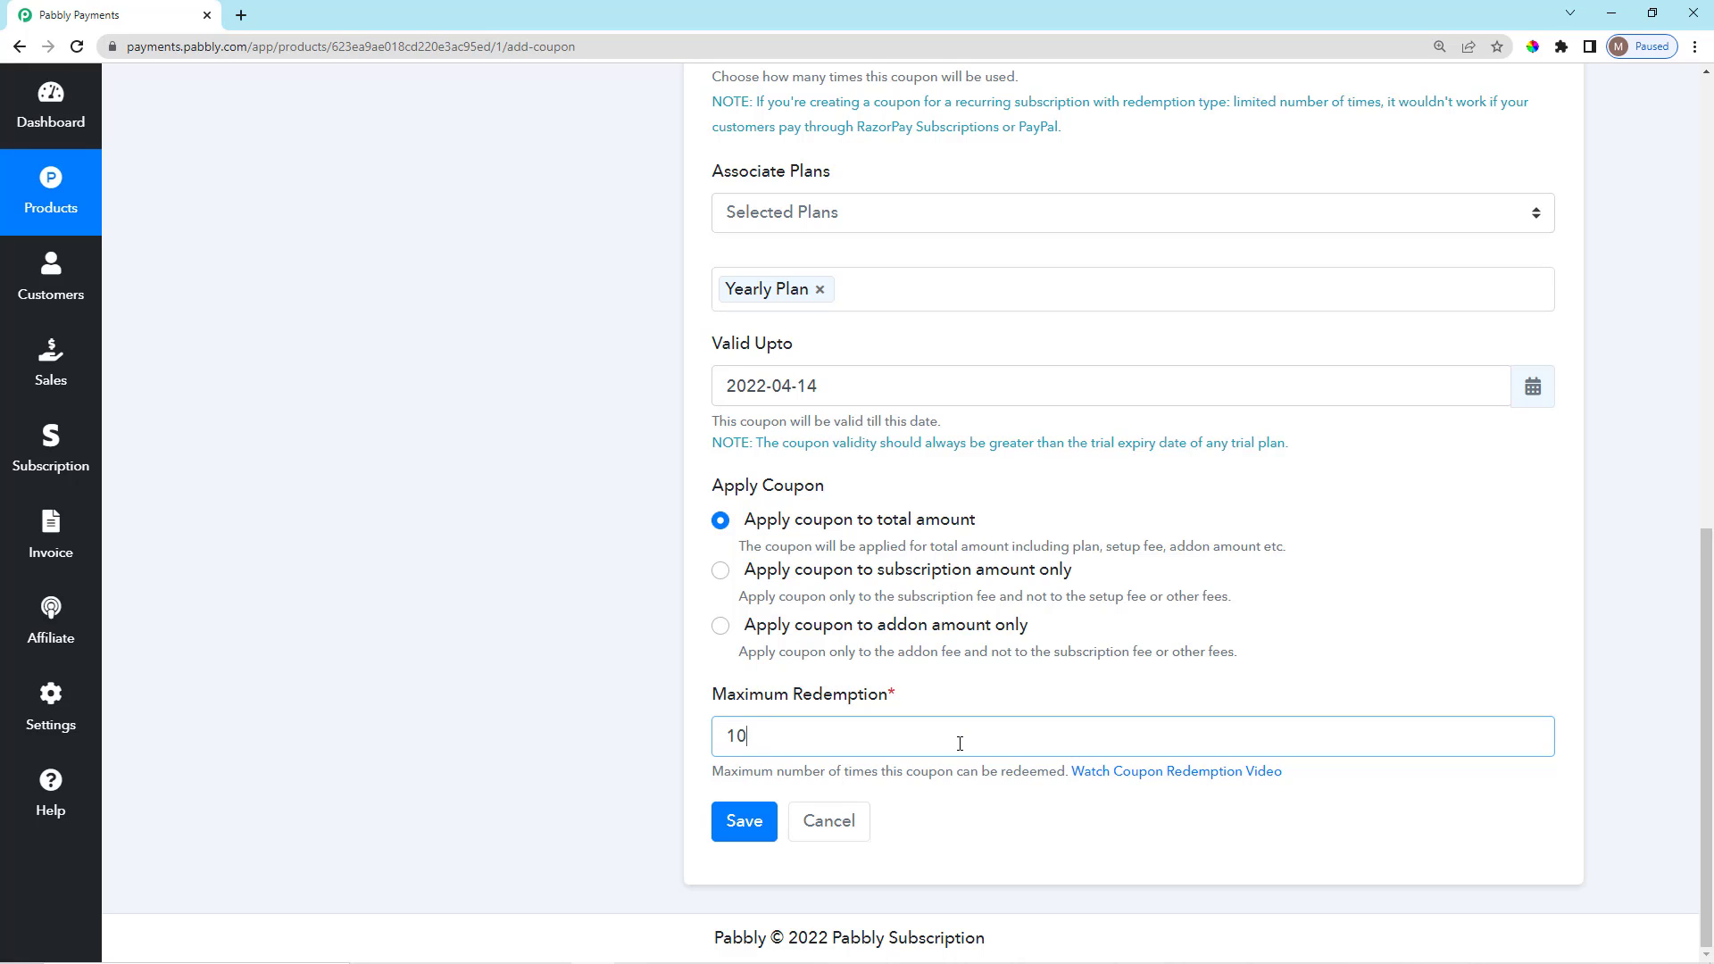
left_click(980, 858)
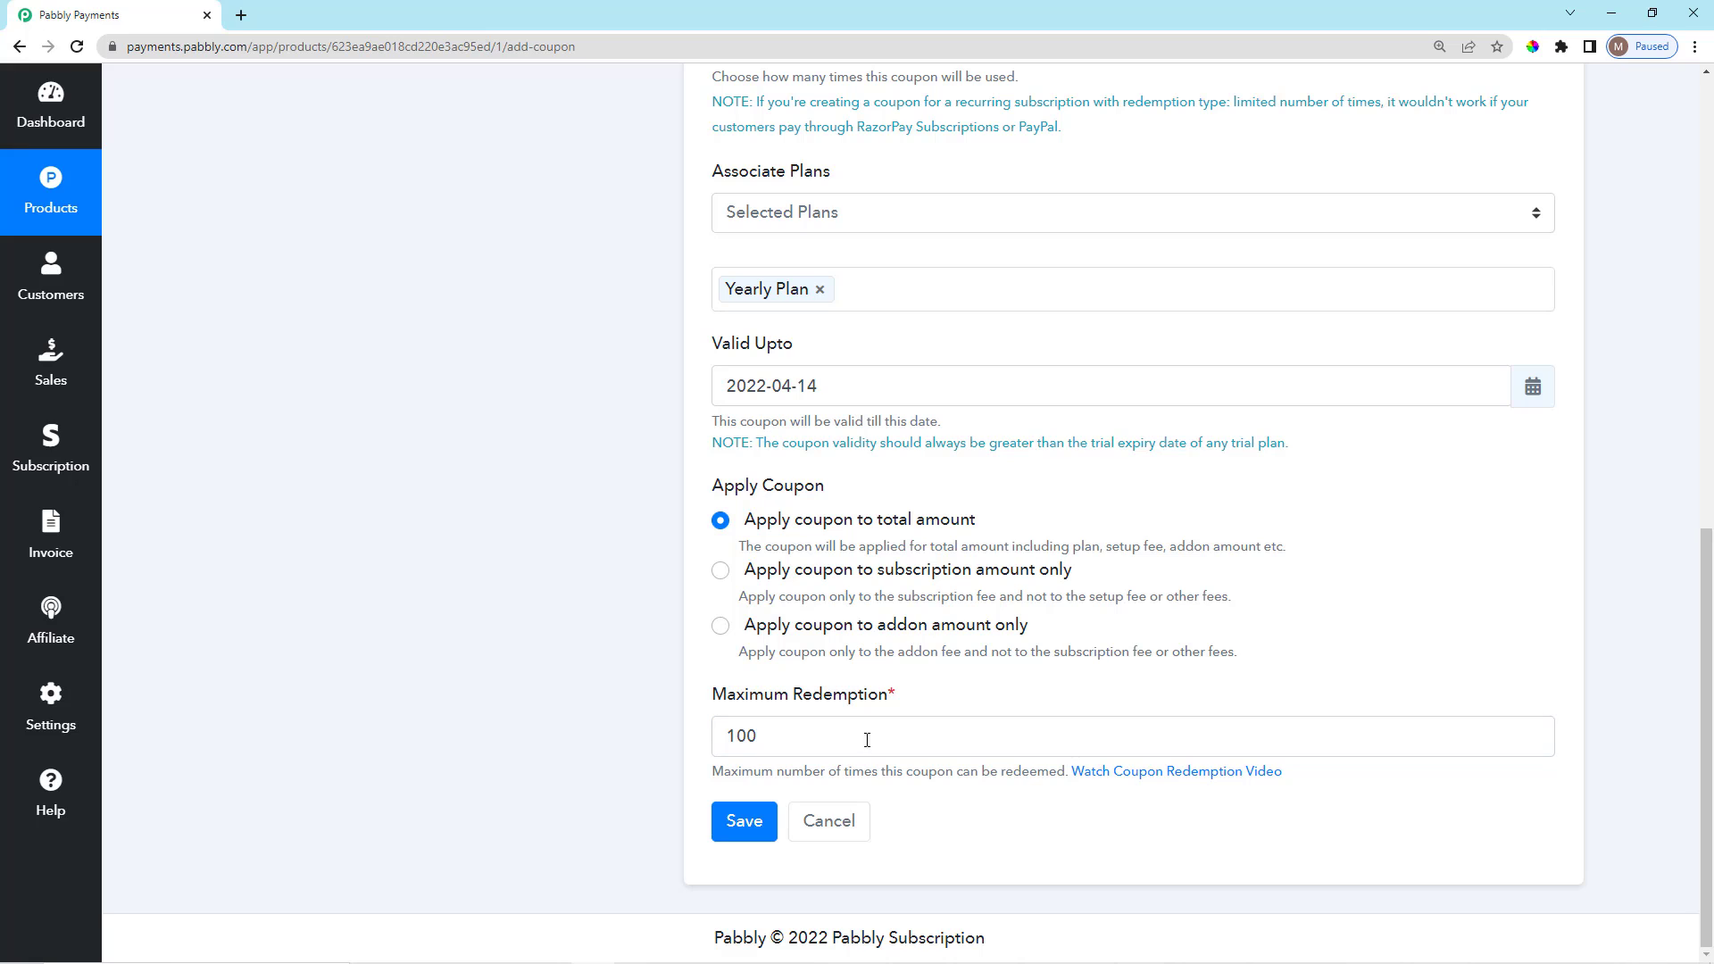
Save the 100OFF coupon.
left_click(740, 825)
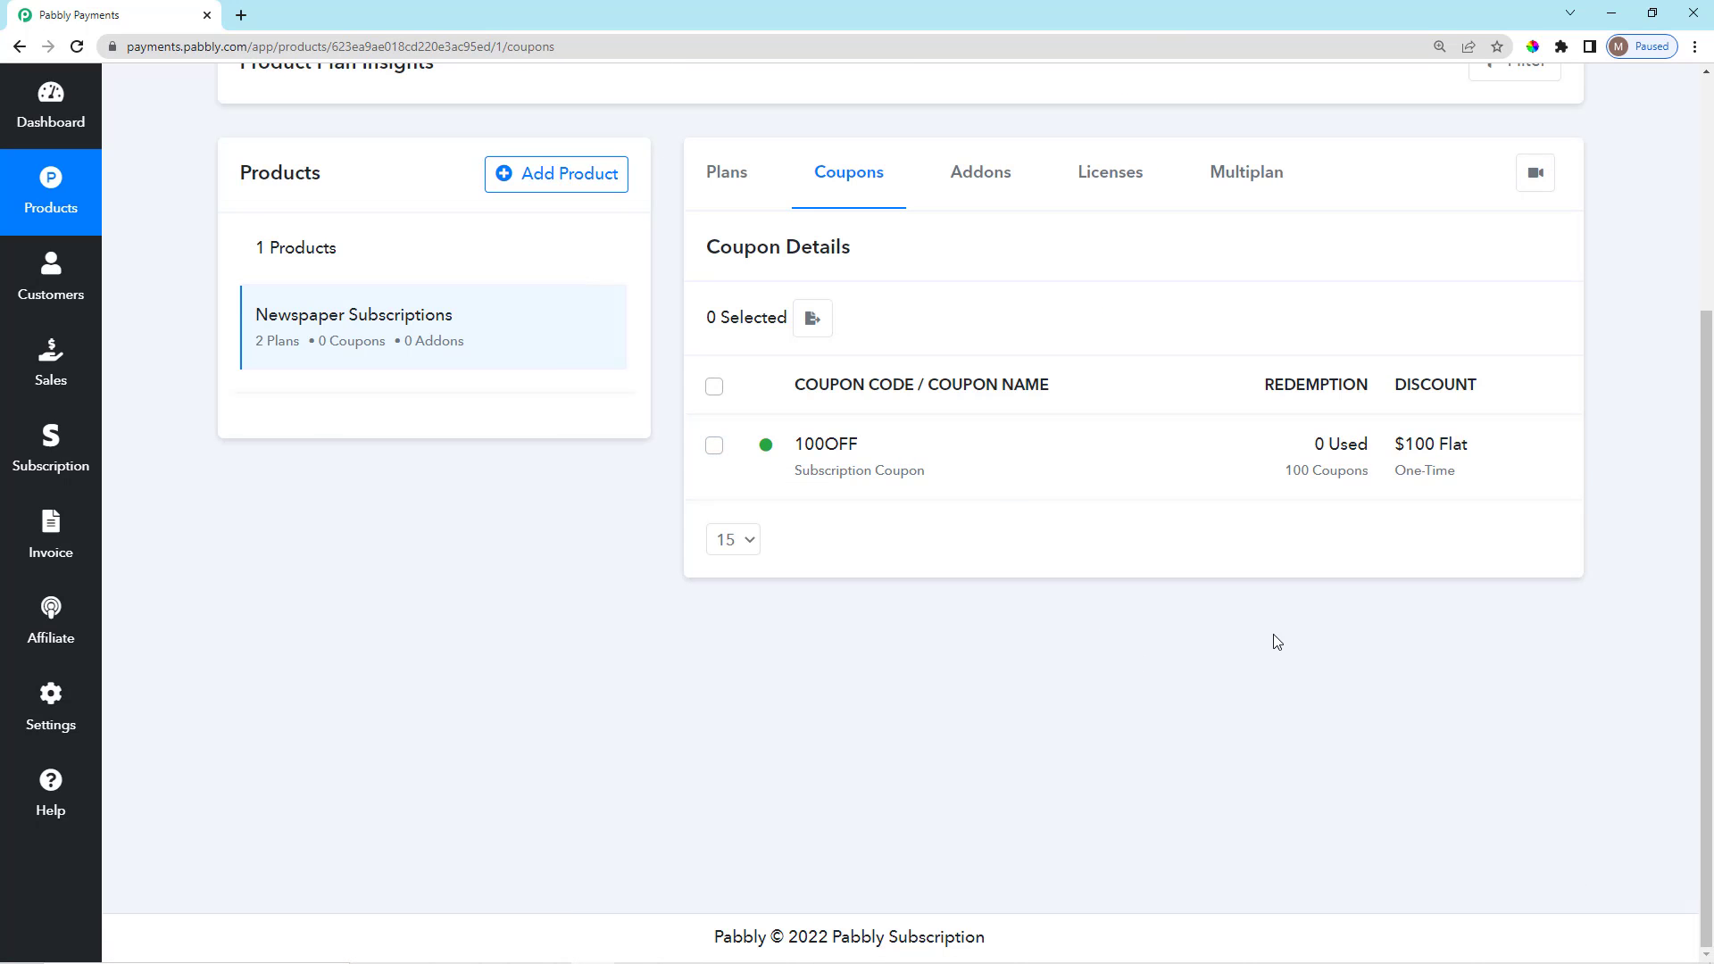
scroll(1275, 635, "up", 4)
scroll(1064, 578, "down", 1)
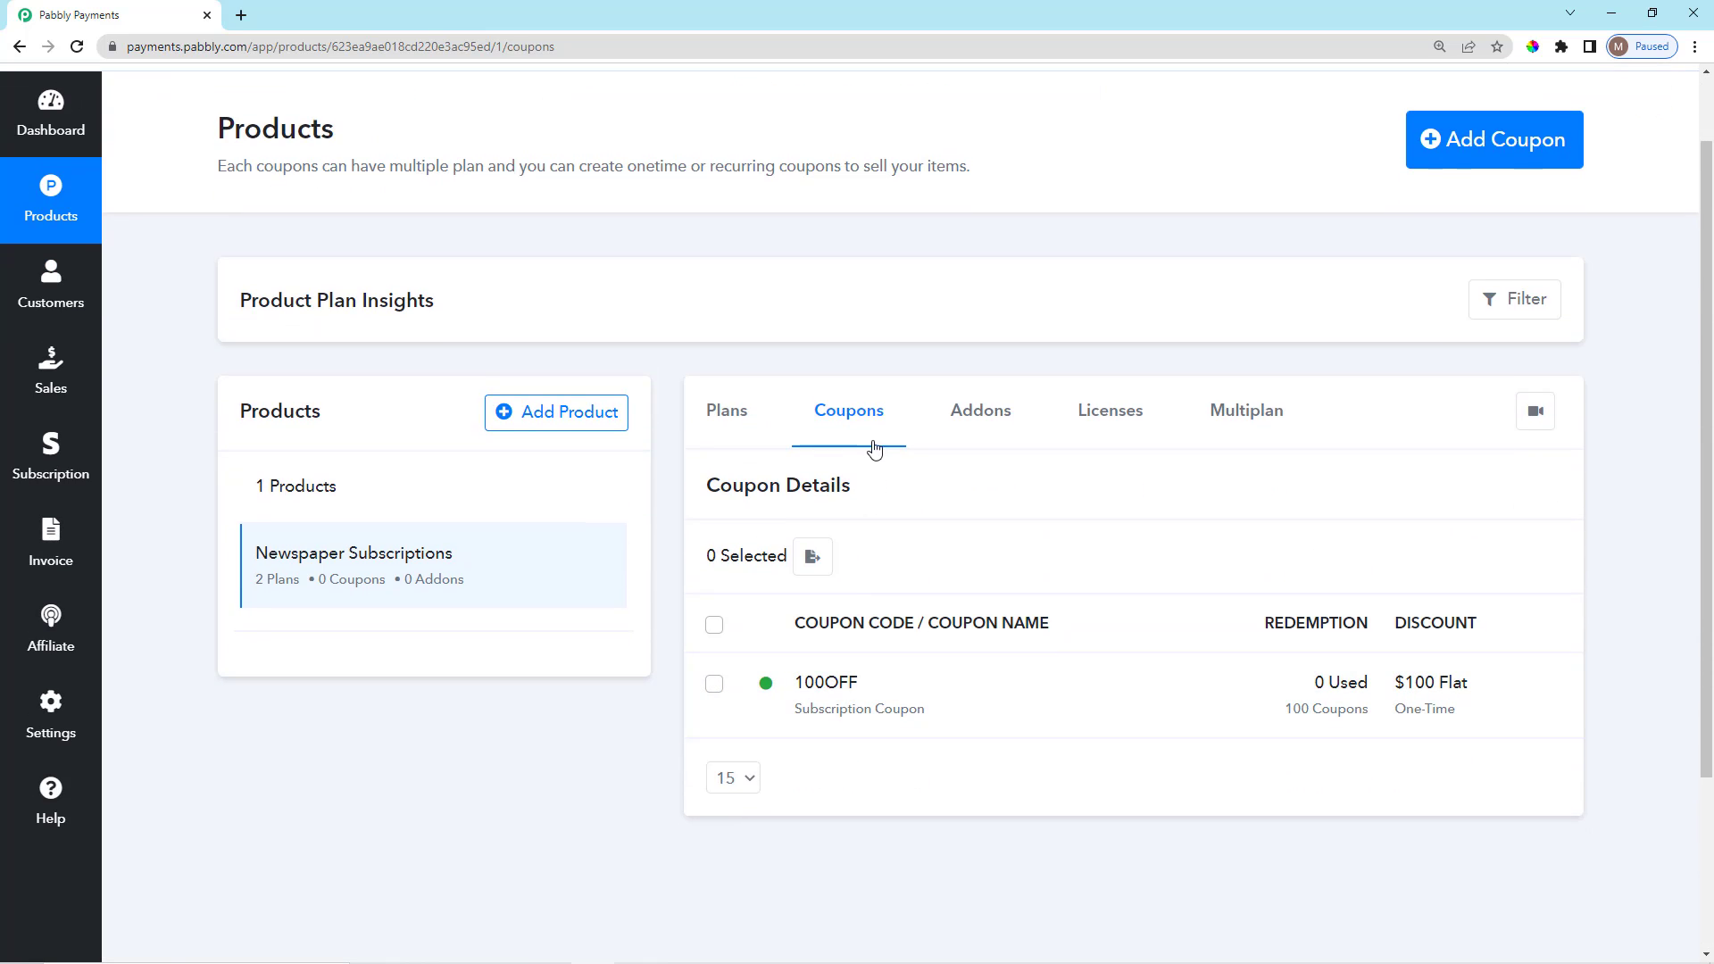
Open the Subscription Plan checkout page from the Multiplan tab.
scroll(1039, 746, "down", 2)
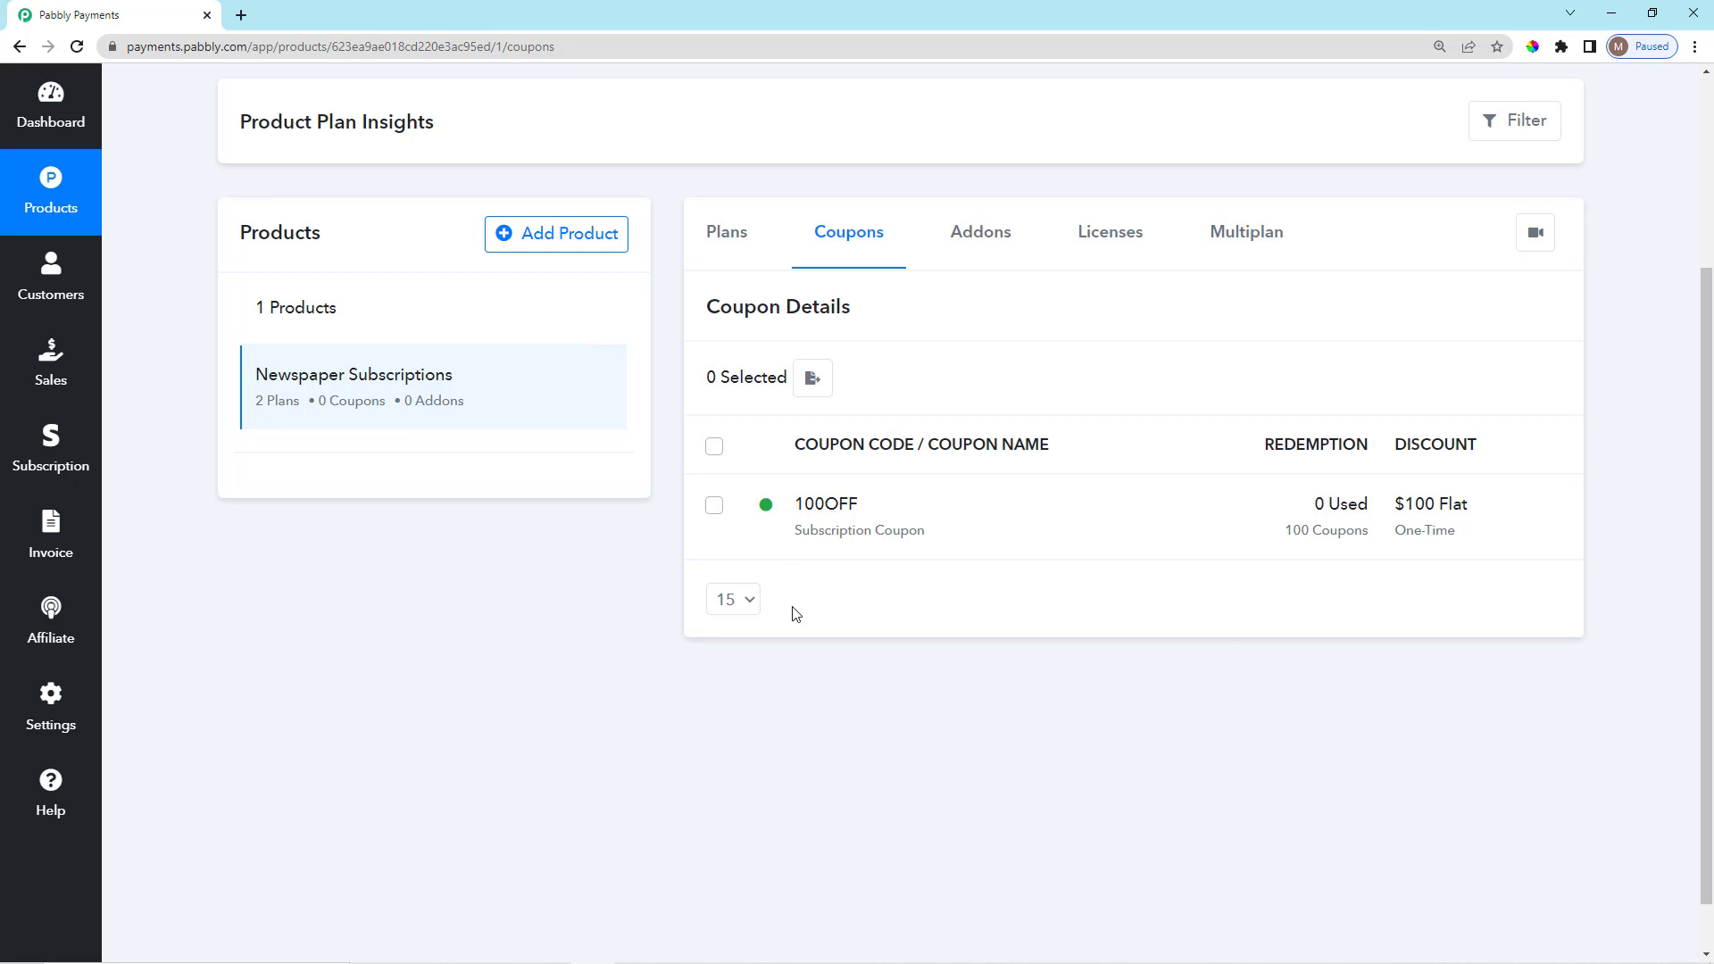
left_click(1255, 231)
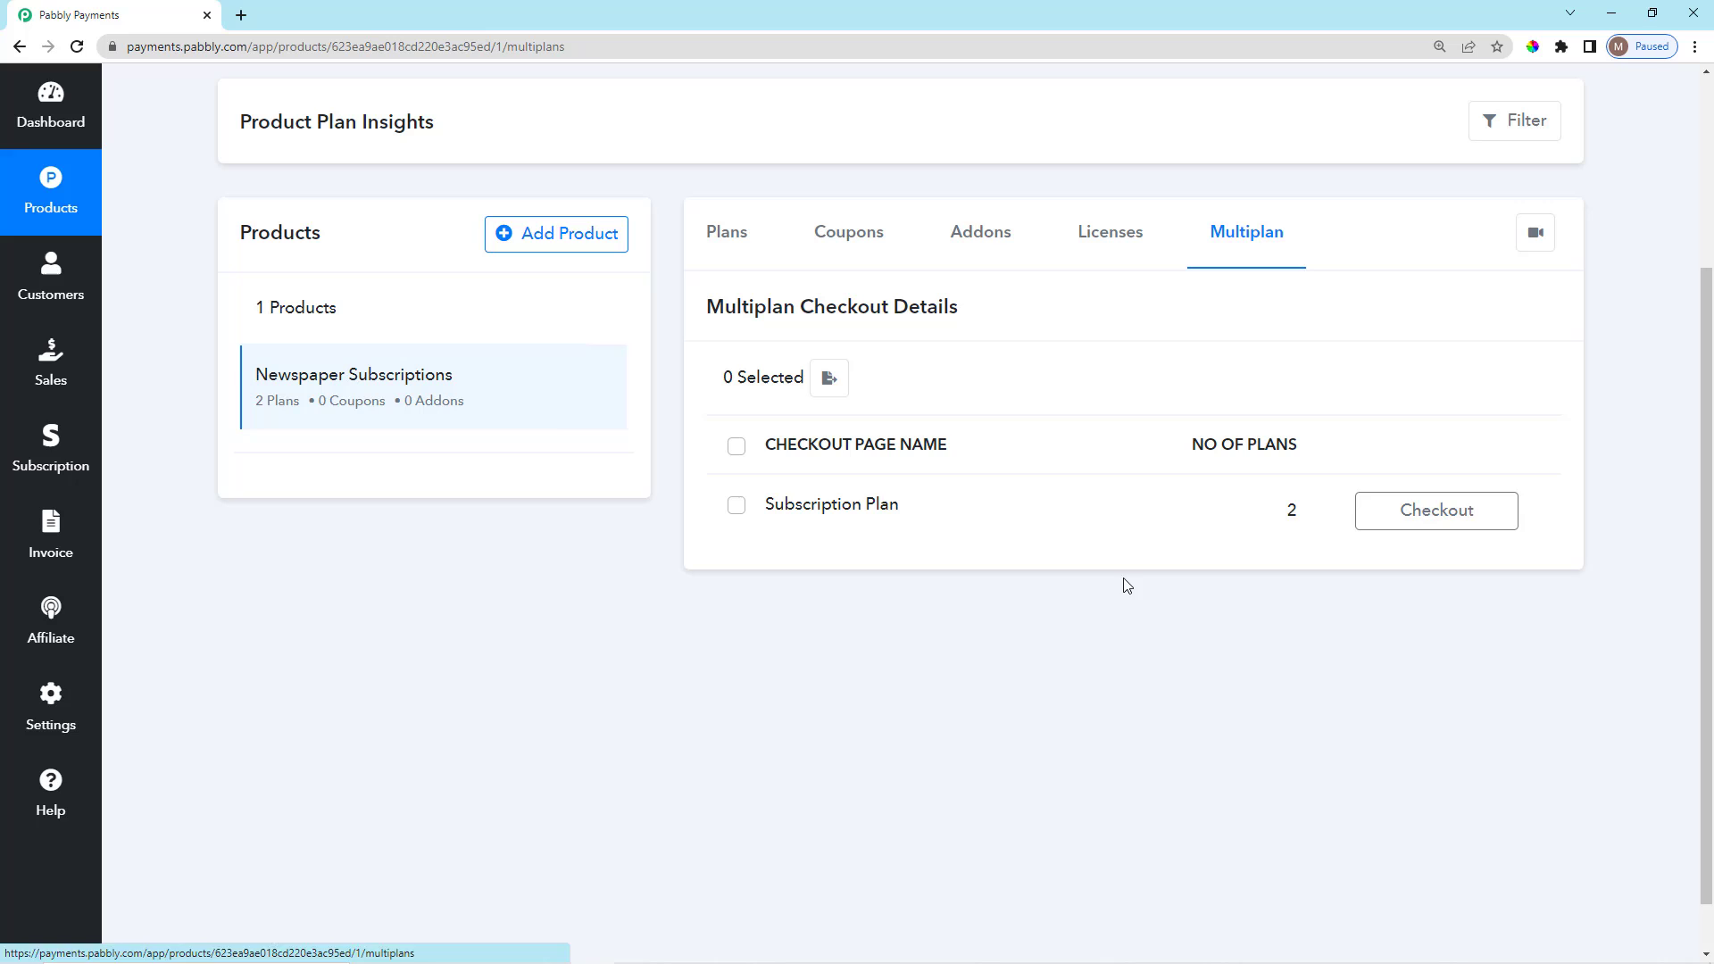
left_click(1469, 516)
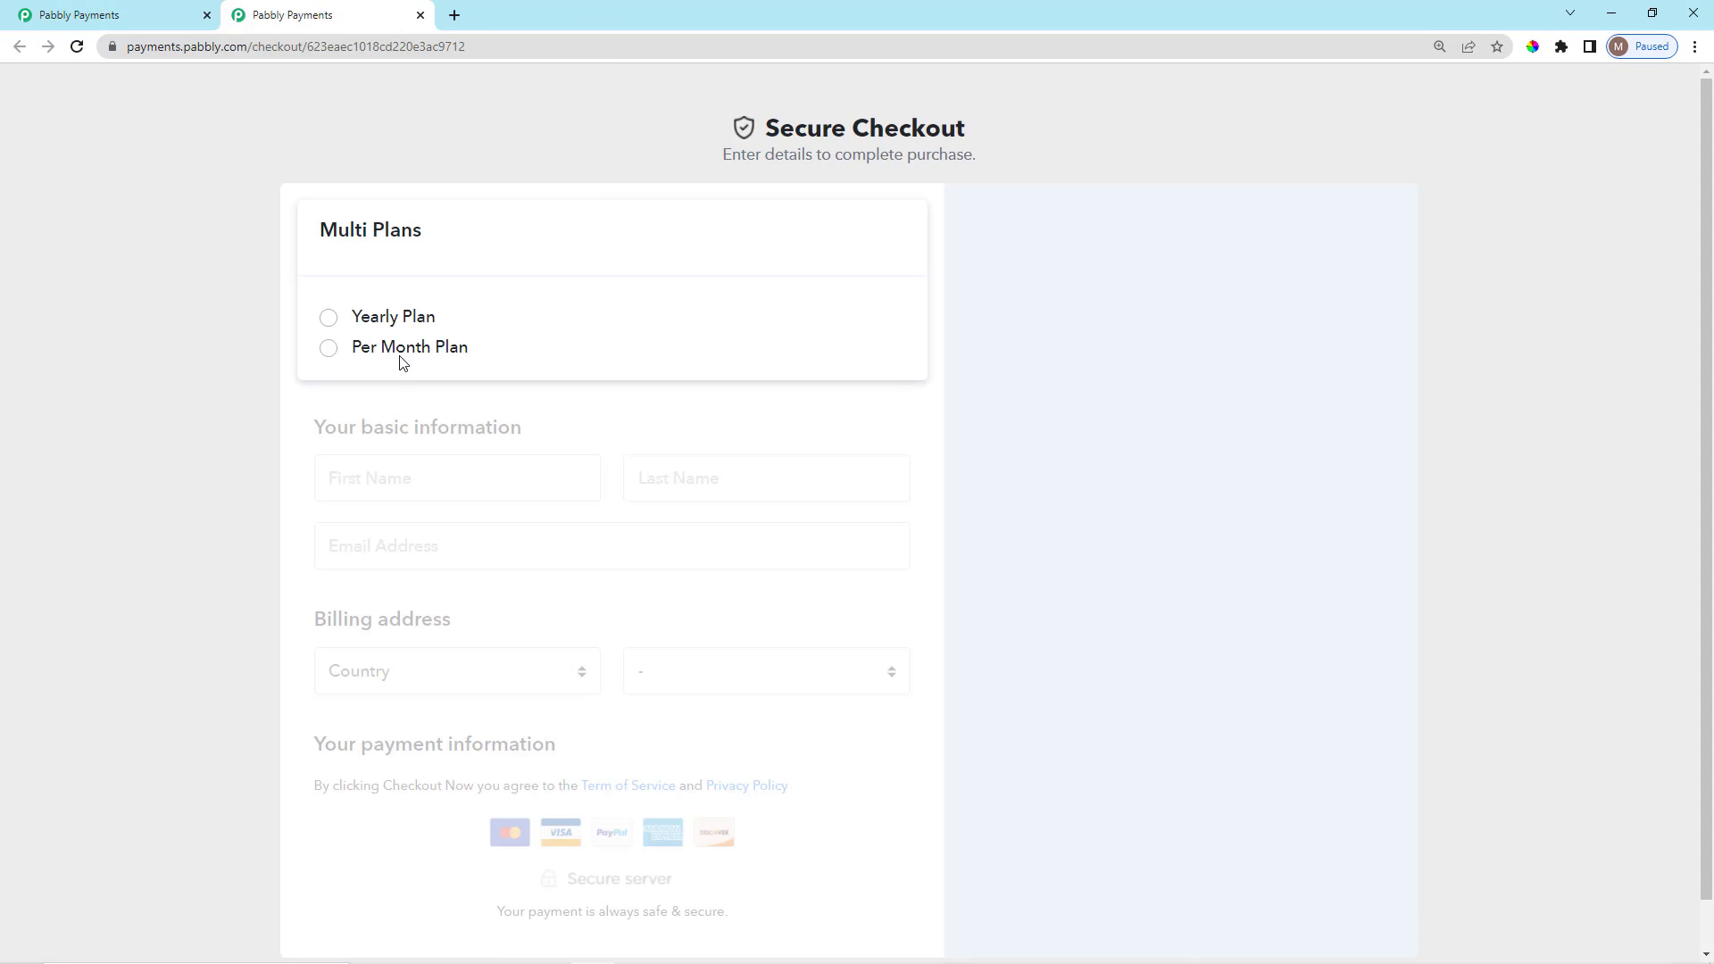
Choose the Yearly Plan at checkout and note the $1000.00 total.
left_click(328, 320)
scroll(761, 639, "down", 1)
scroll(1325, 309, "down", 1)
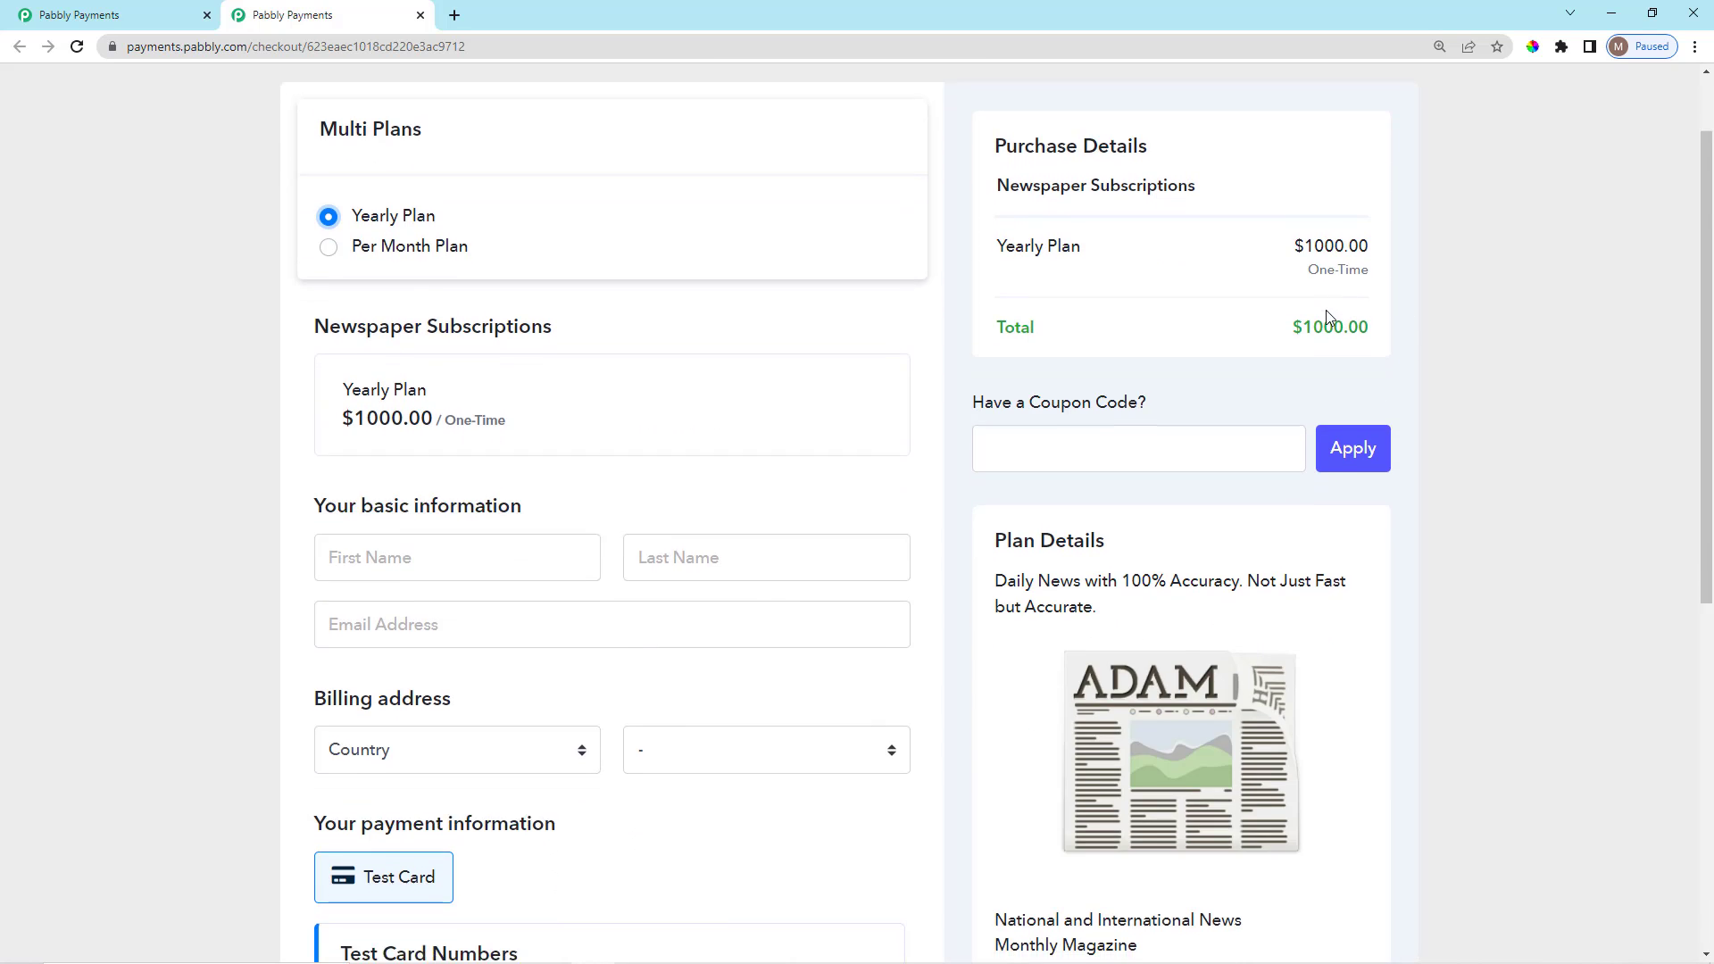
scroll(1312, 357, "up", 2)
left_click_drag(1288, 435, 1386, 433)
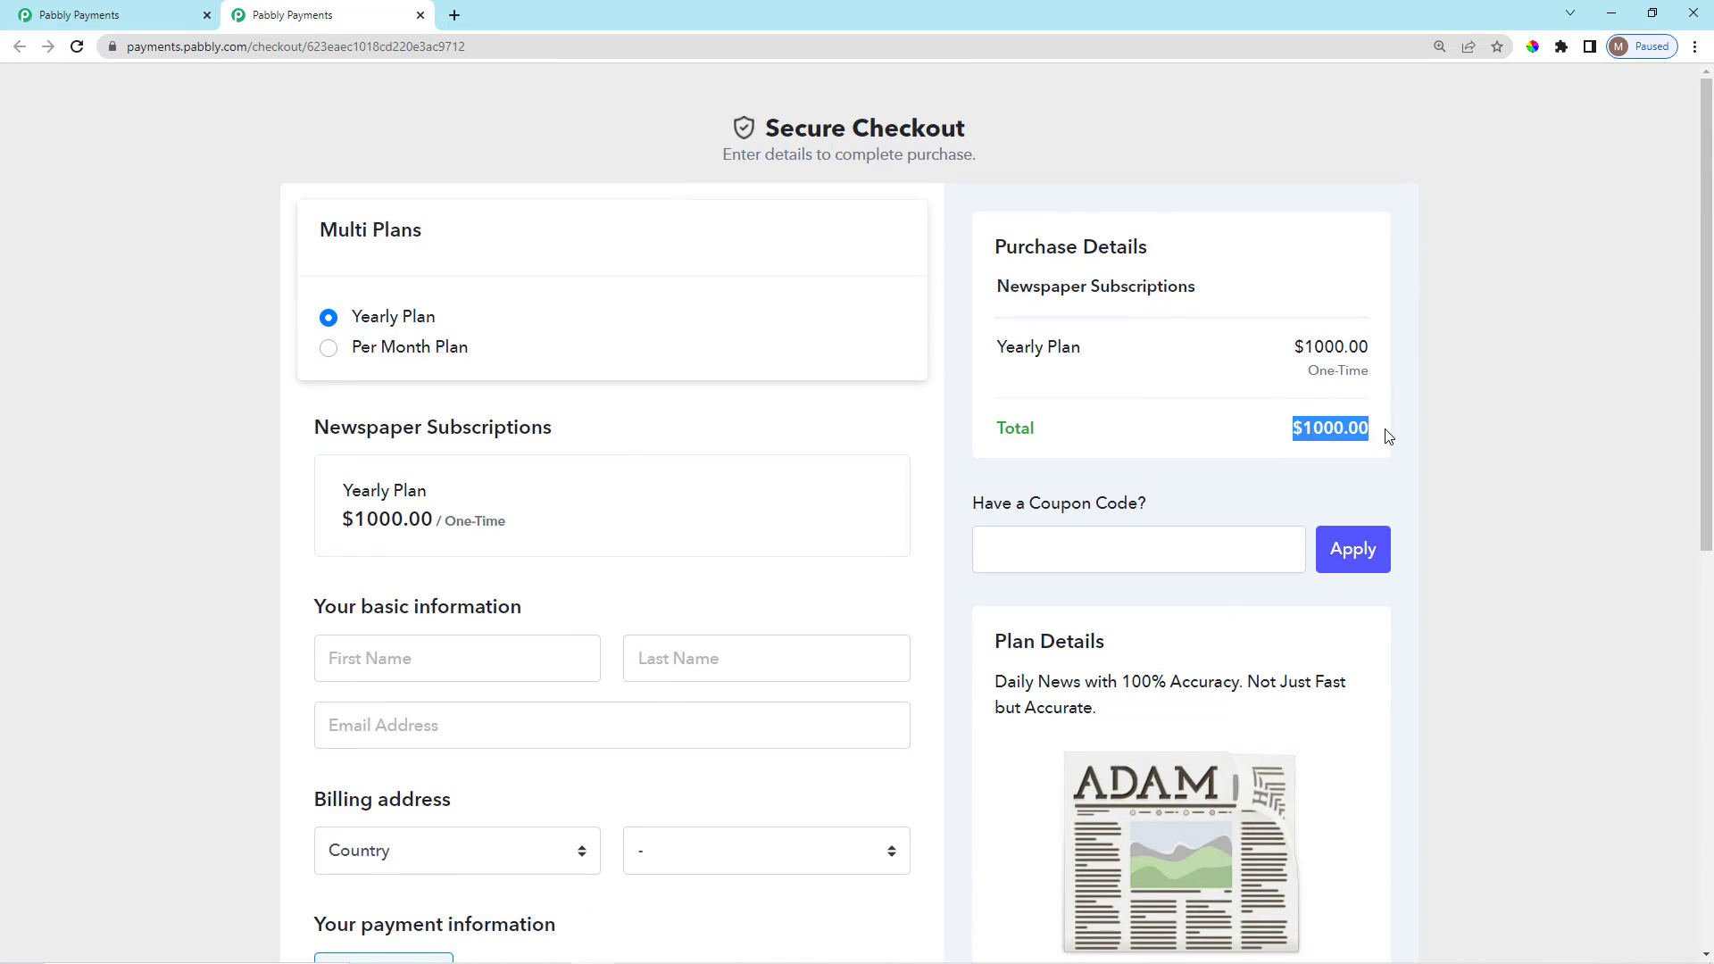
left_click(1306, 482)
left_click_drag(978, 508, 1143, 502)
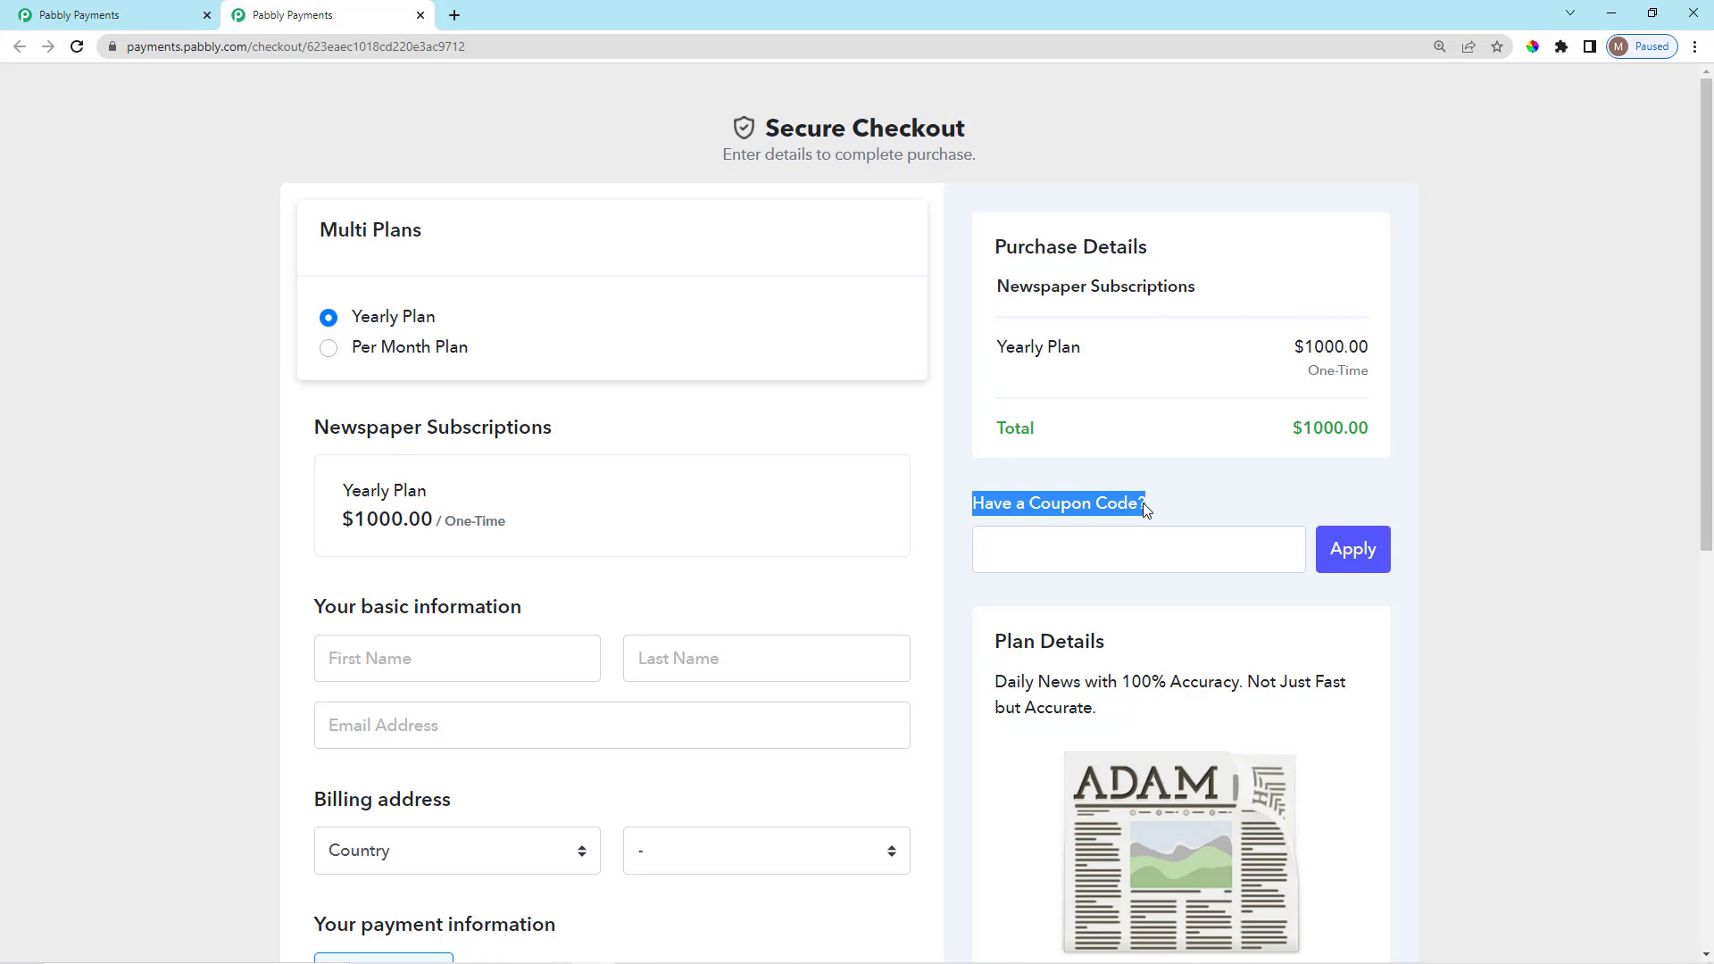
left_click(1157, 509)
Apply coupon 100OFF and check the Flat 100 discount line.
left_click(1126, 553)
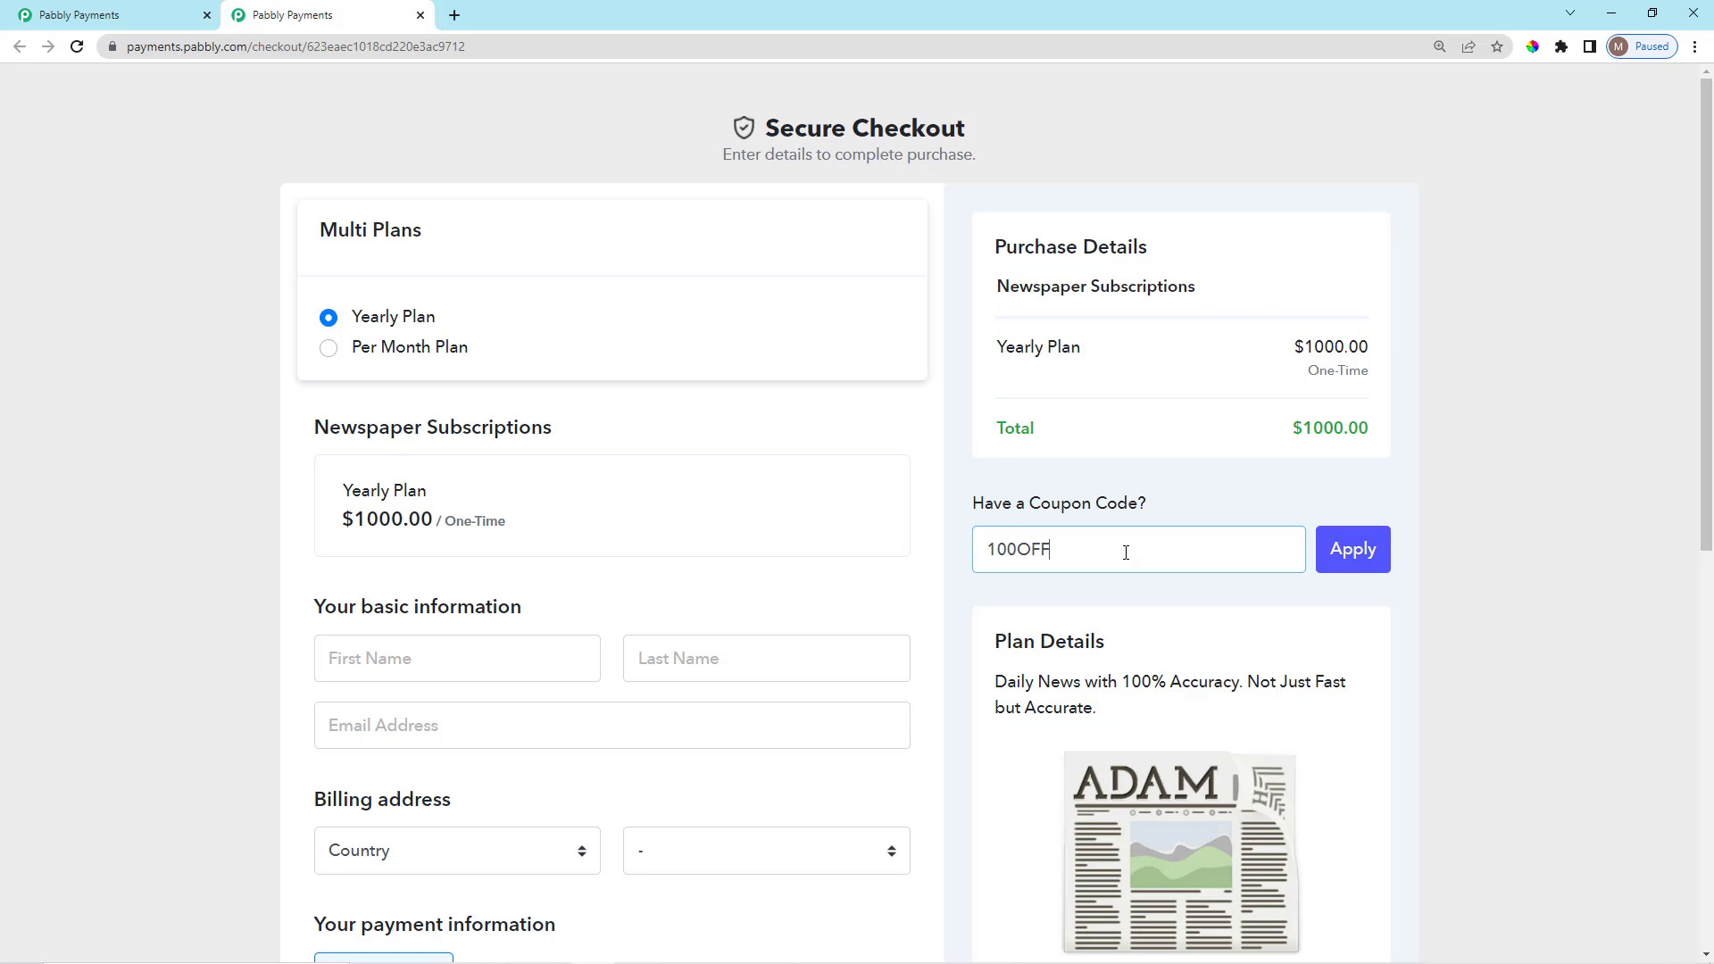
left_click(1227, 502)
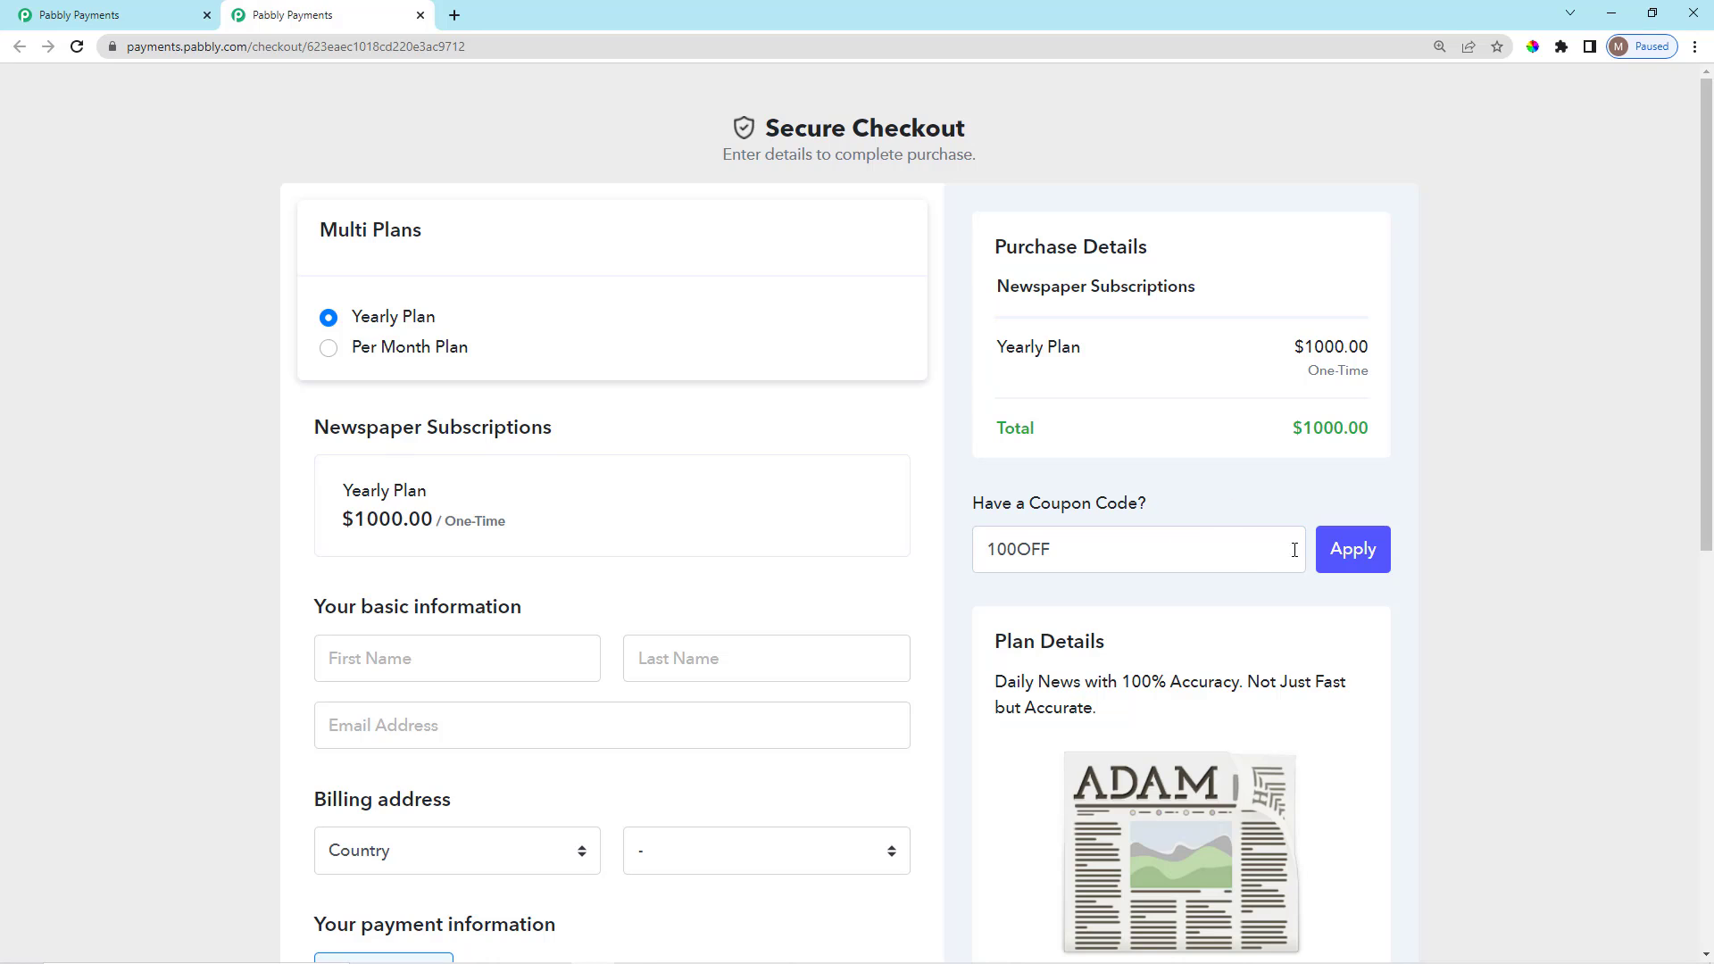
left_click(1361, 558)
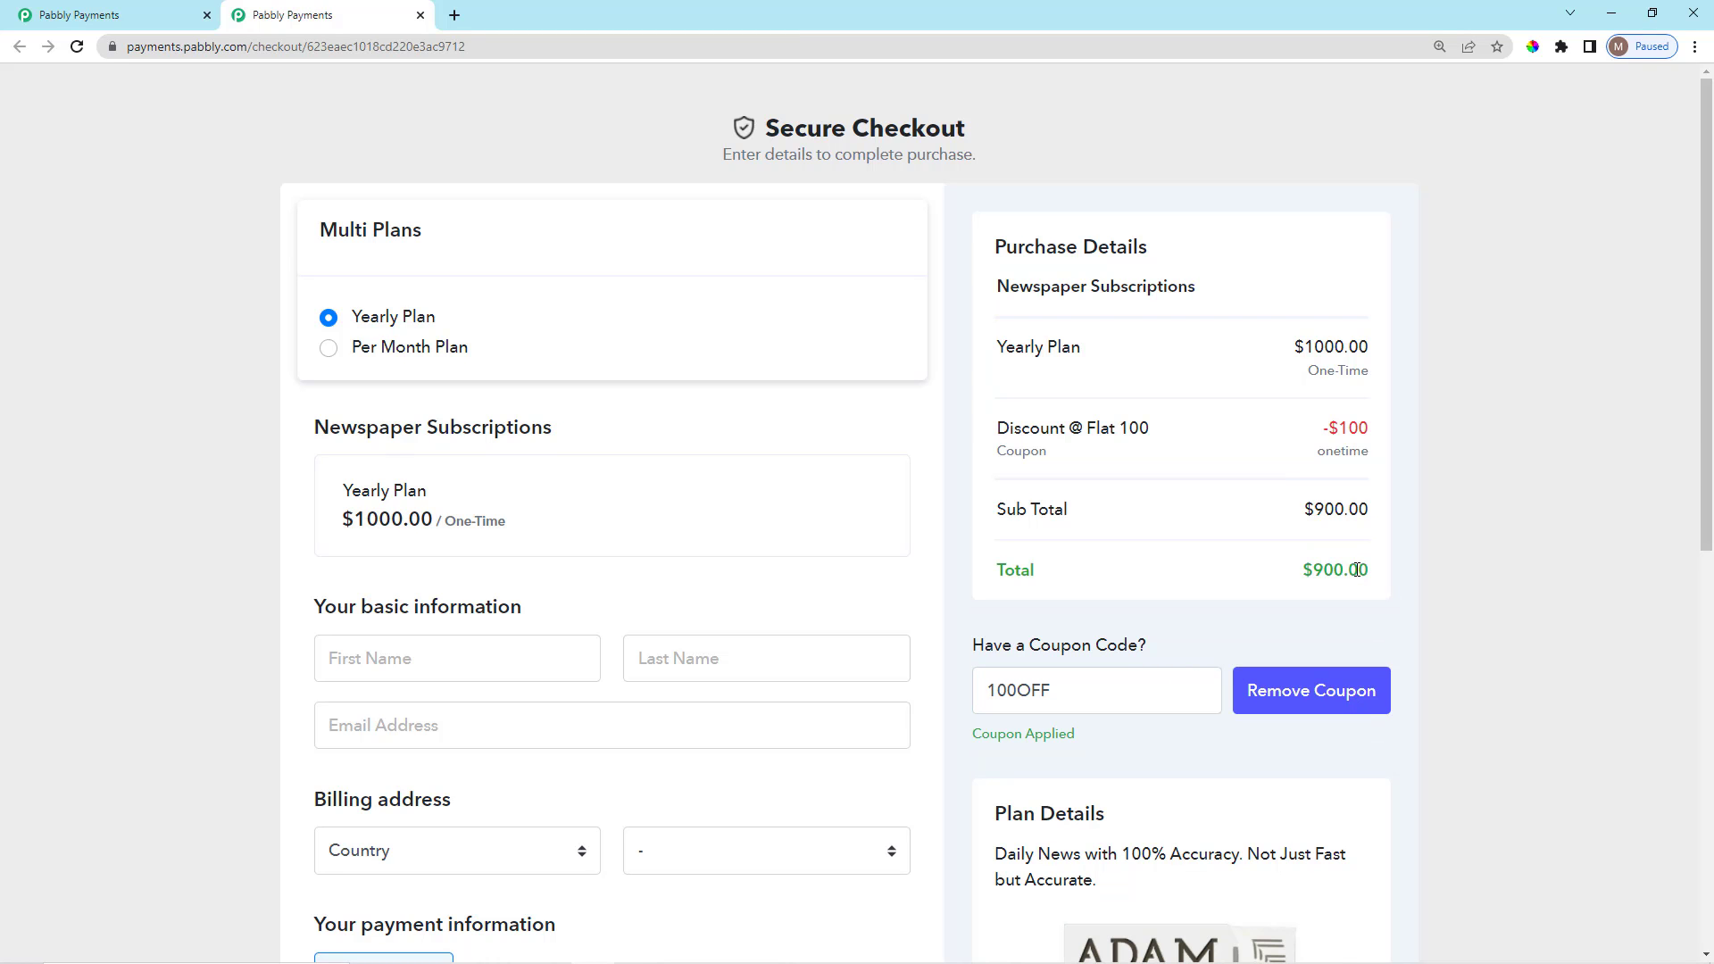
scroll(1216, 493, "down", 2)
scroll(1215, 500, "up", 2)
left_click_drag(1001, 435, 1071, 459)
left_click(1078, 461)
Verify the discounted total of $900.00, then close the checkout preview.
scroll(1334, 498, "down", 1)
scroll(1334, 473, "up", 1)
left_click_drag(1294, 356, 1375, 376)
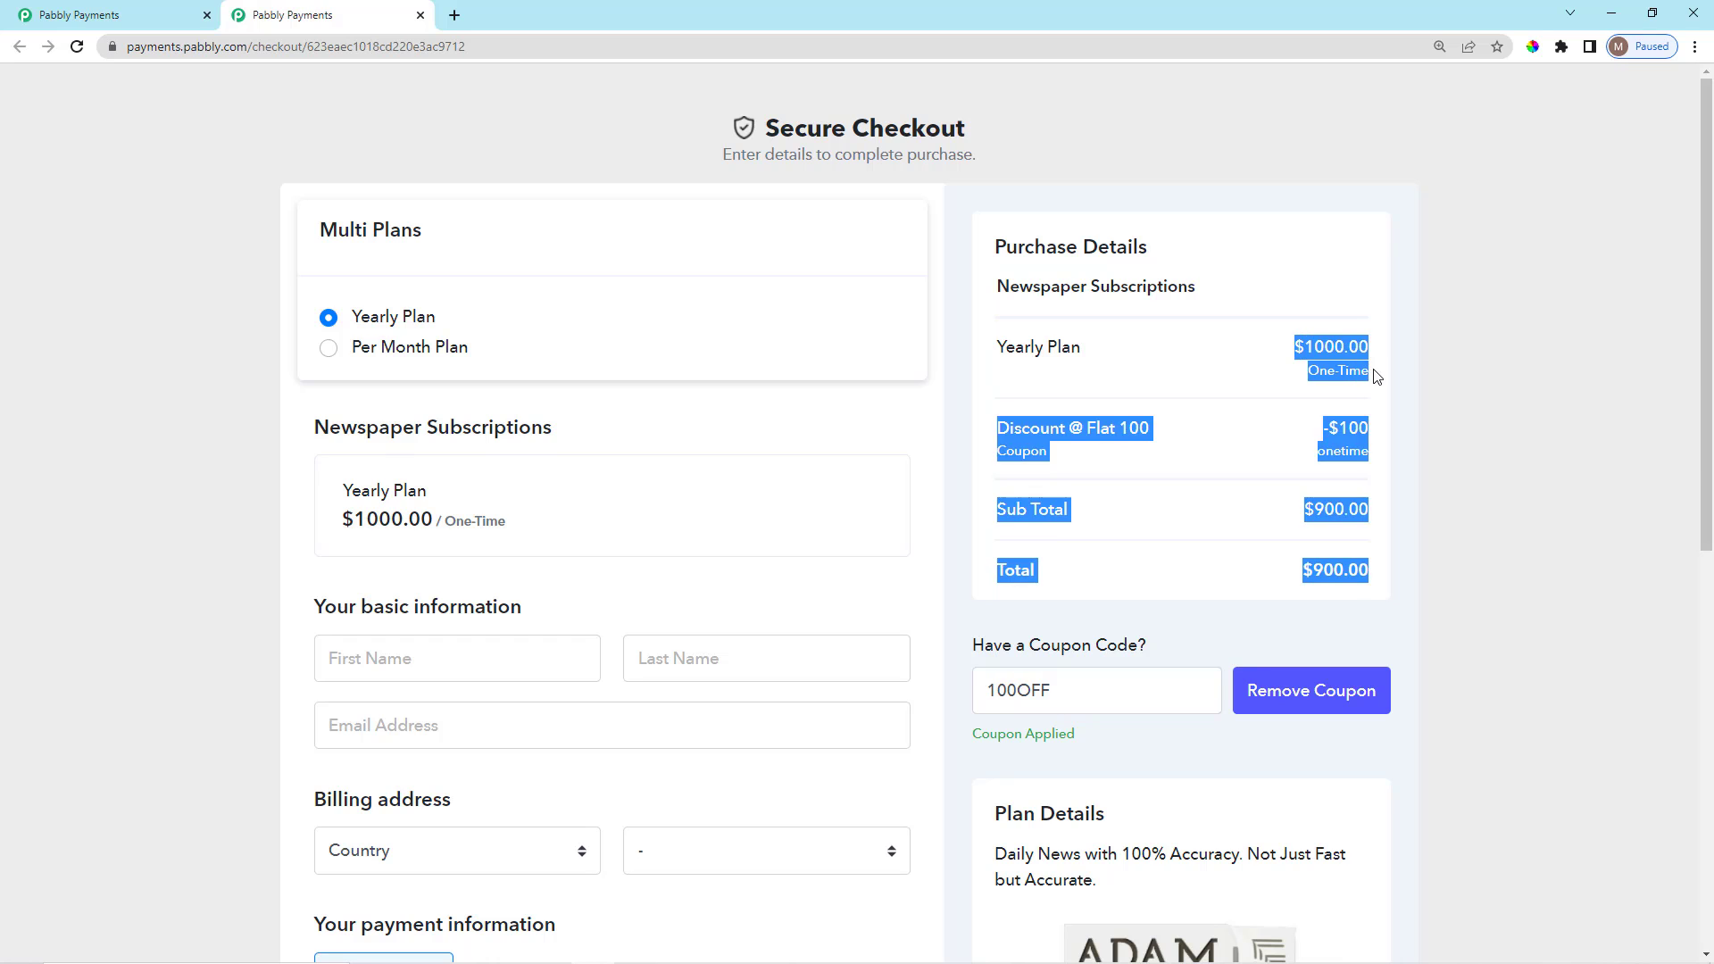
left_click(1359, 304)
scroll(1316, 498, "down", 1)
left_click_drag(1298, 482, 1377, 492)
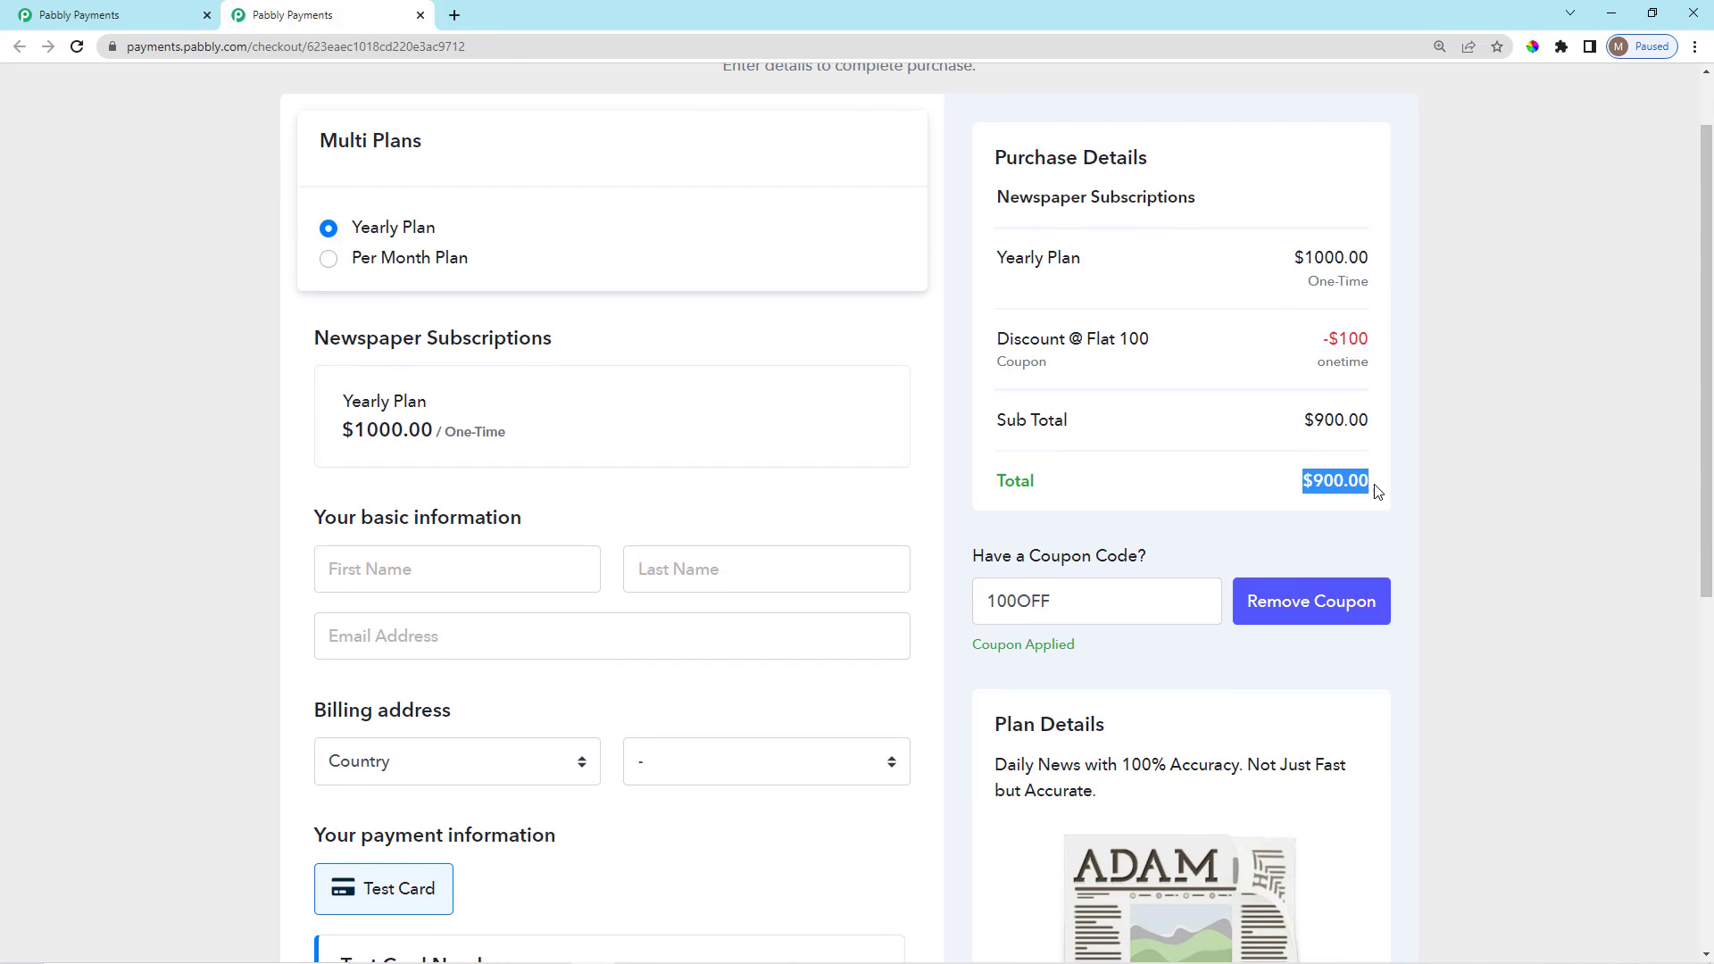
left_click(1357, 521)
scroll(1331, 539, "up", 1)
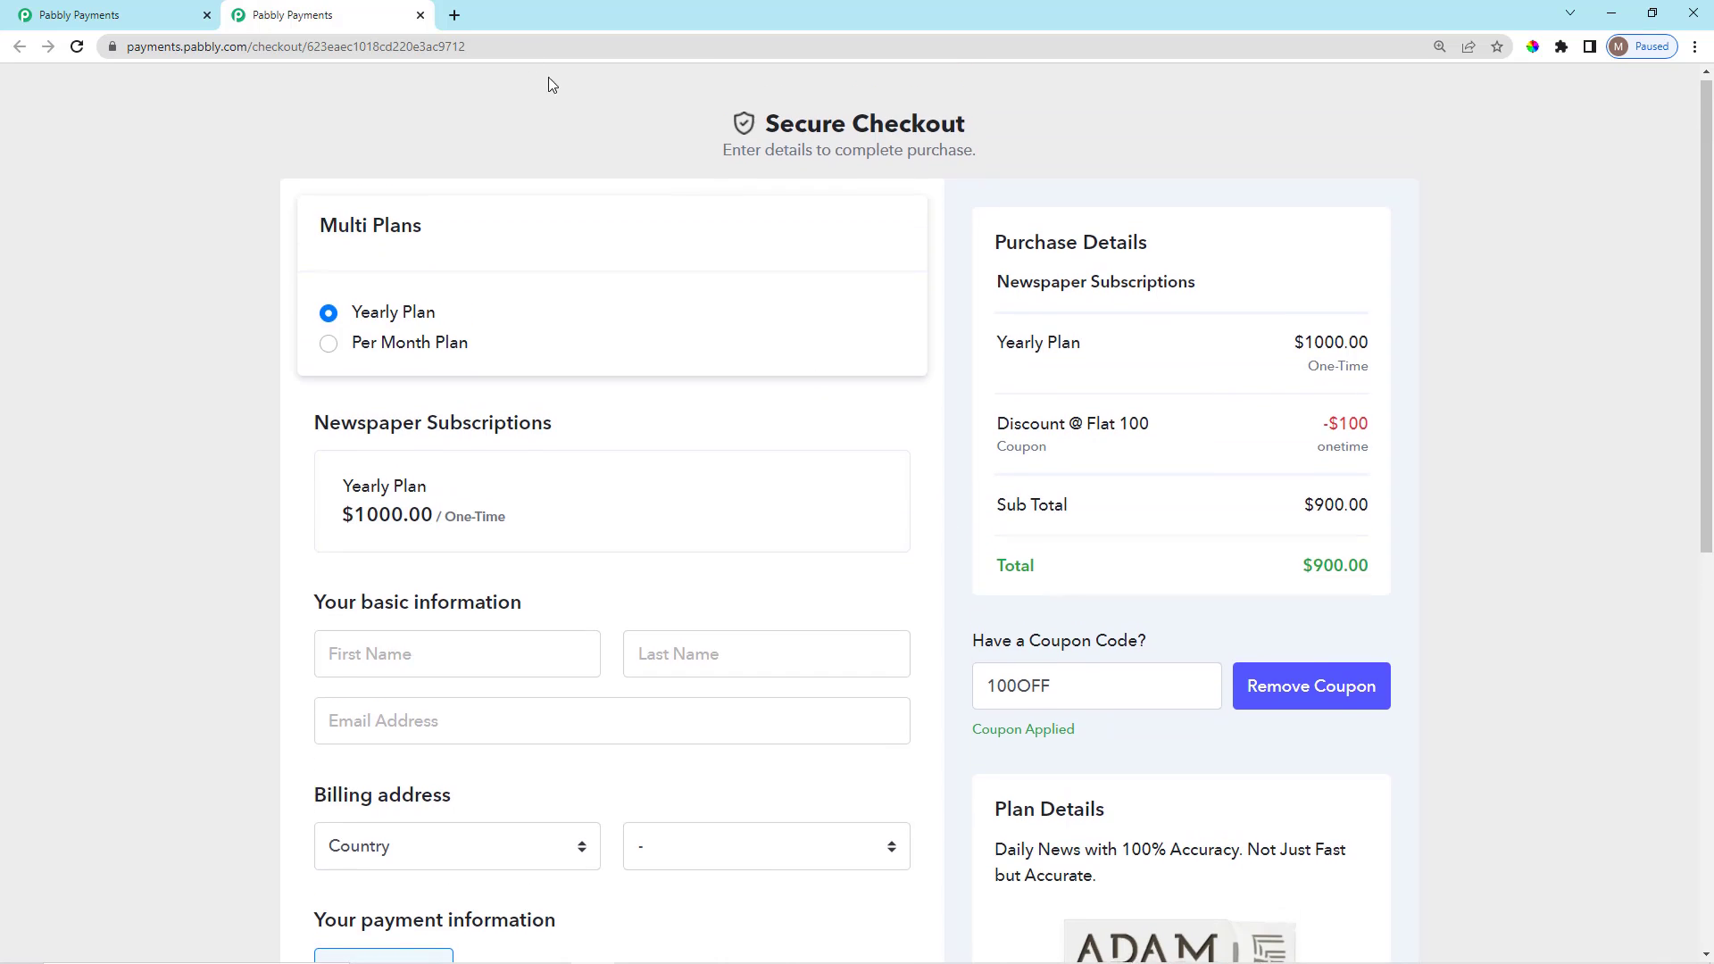
left_click(420, 15)
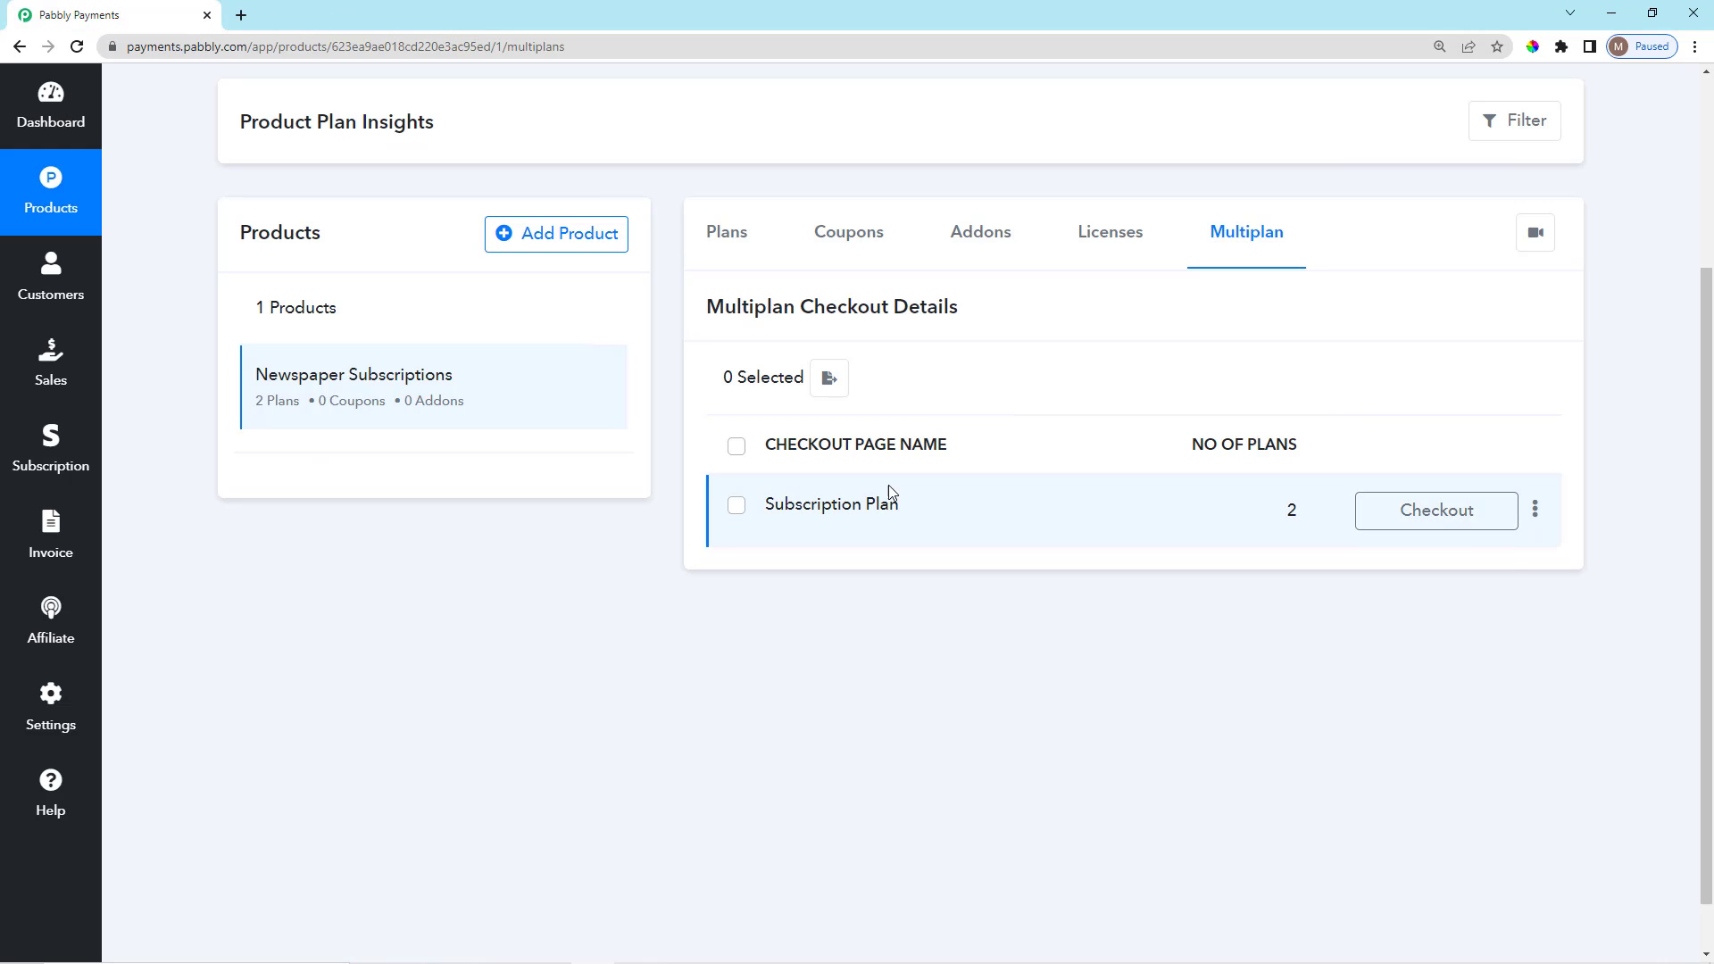
Switch from the Coupons tab to the empty Addons tab of Newspaper Subscriptions.
left_click(845, 236)
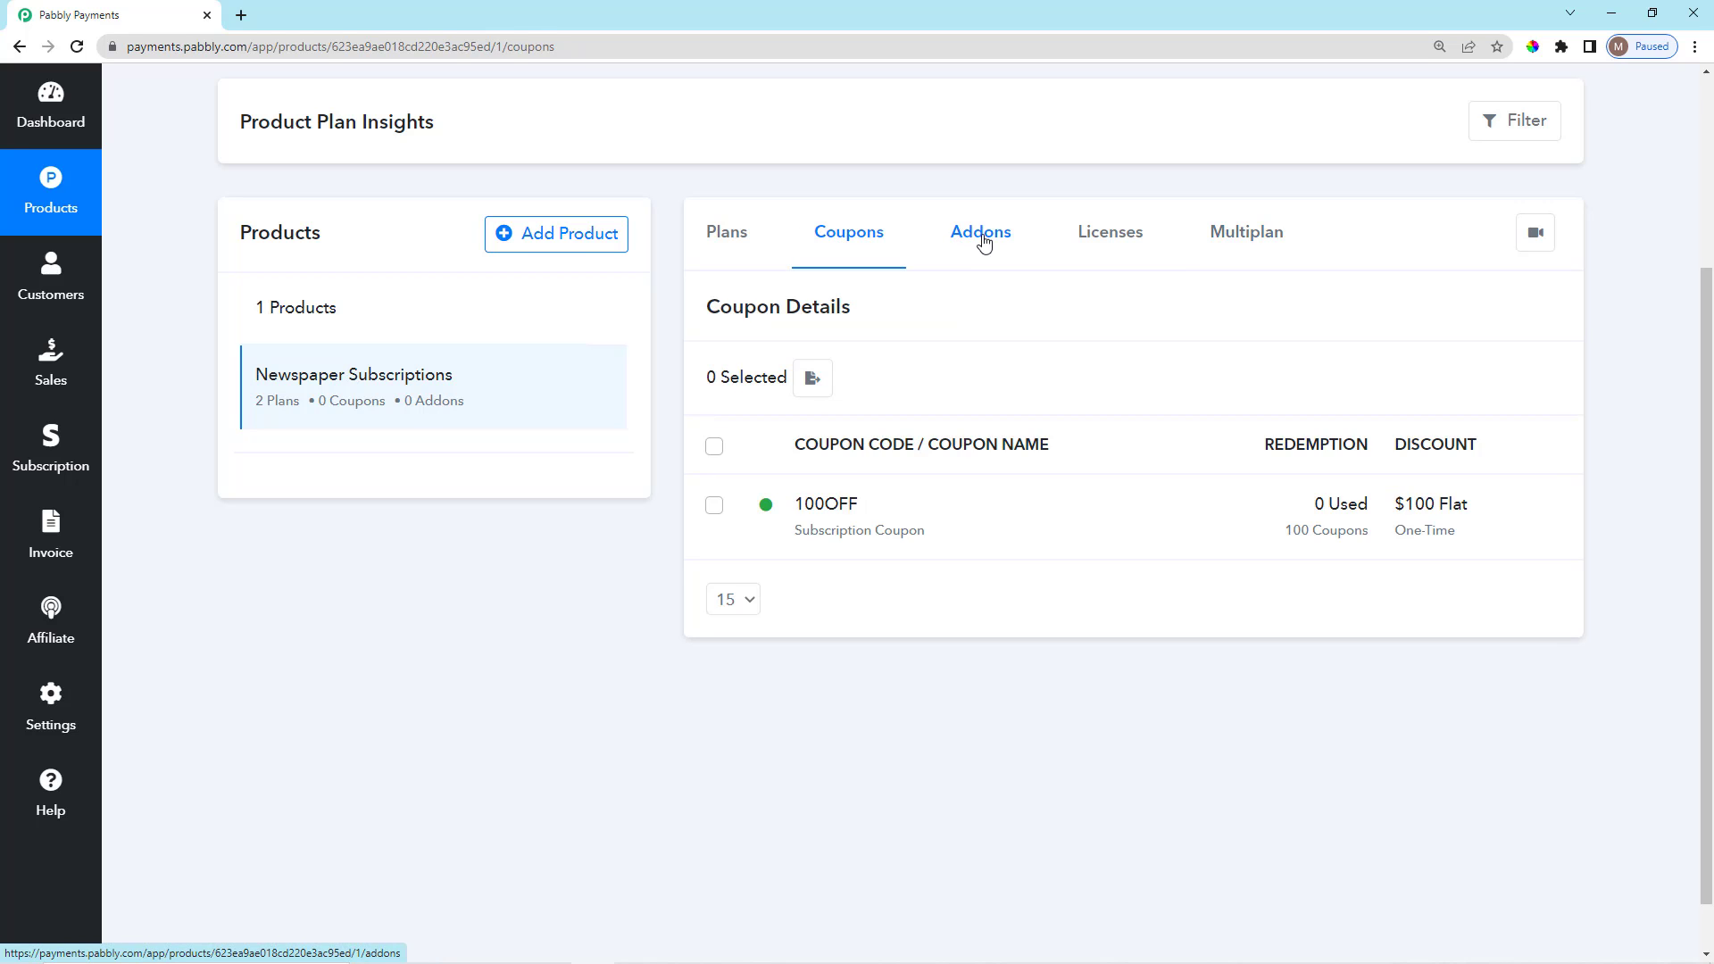
left_click(965, 235)
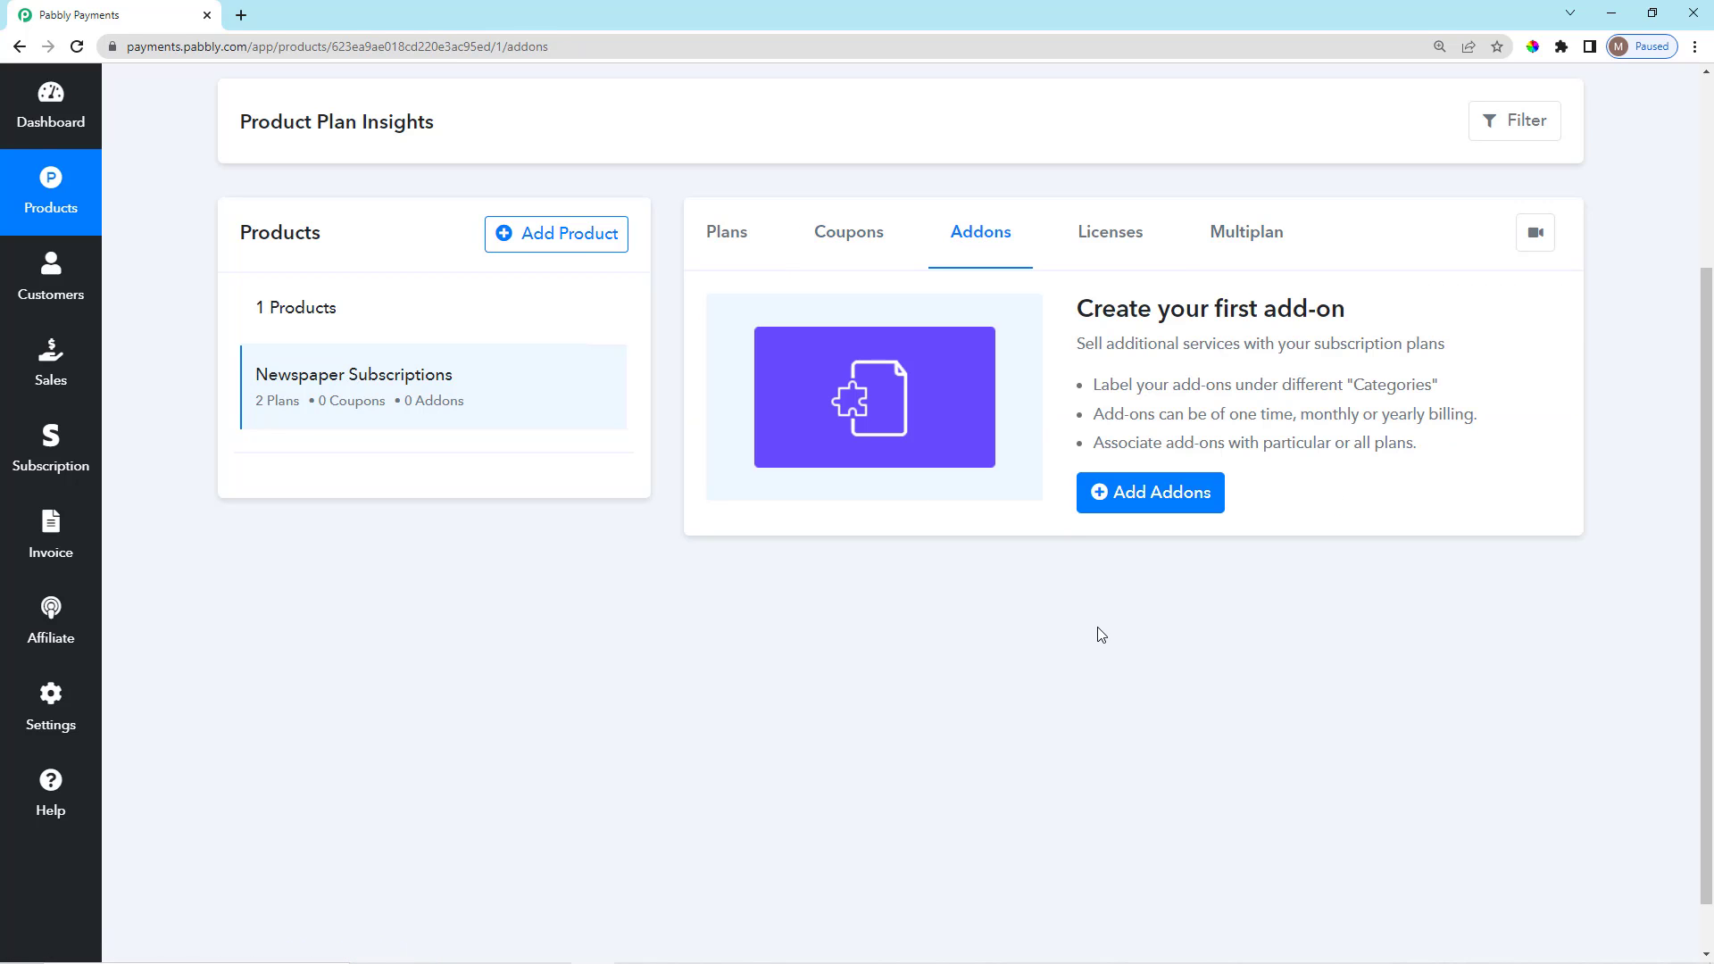
scroll(1100, 634, "up", 3)
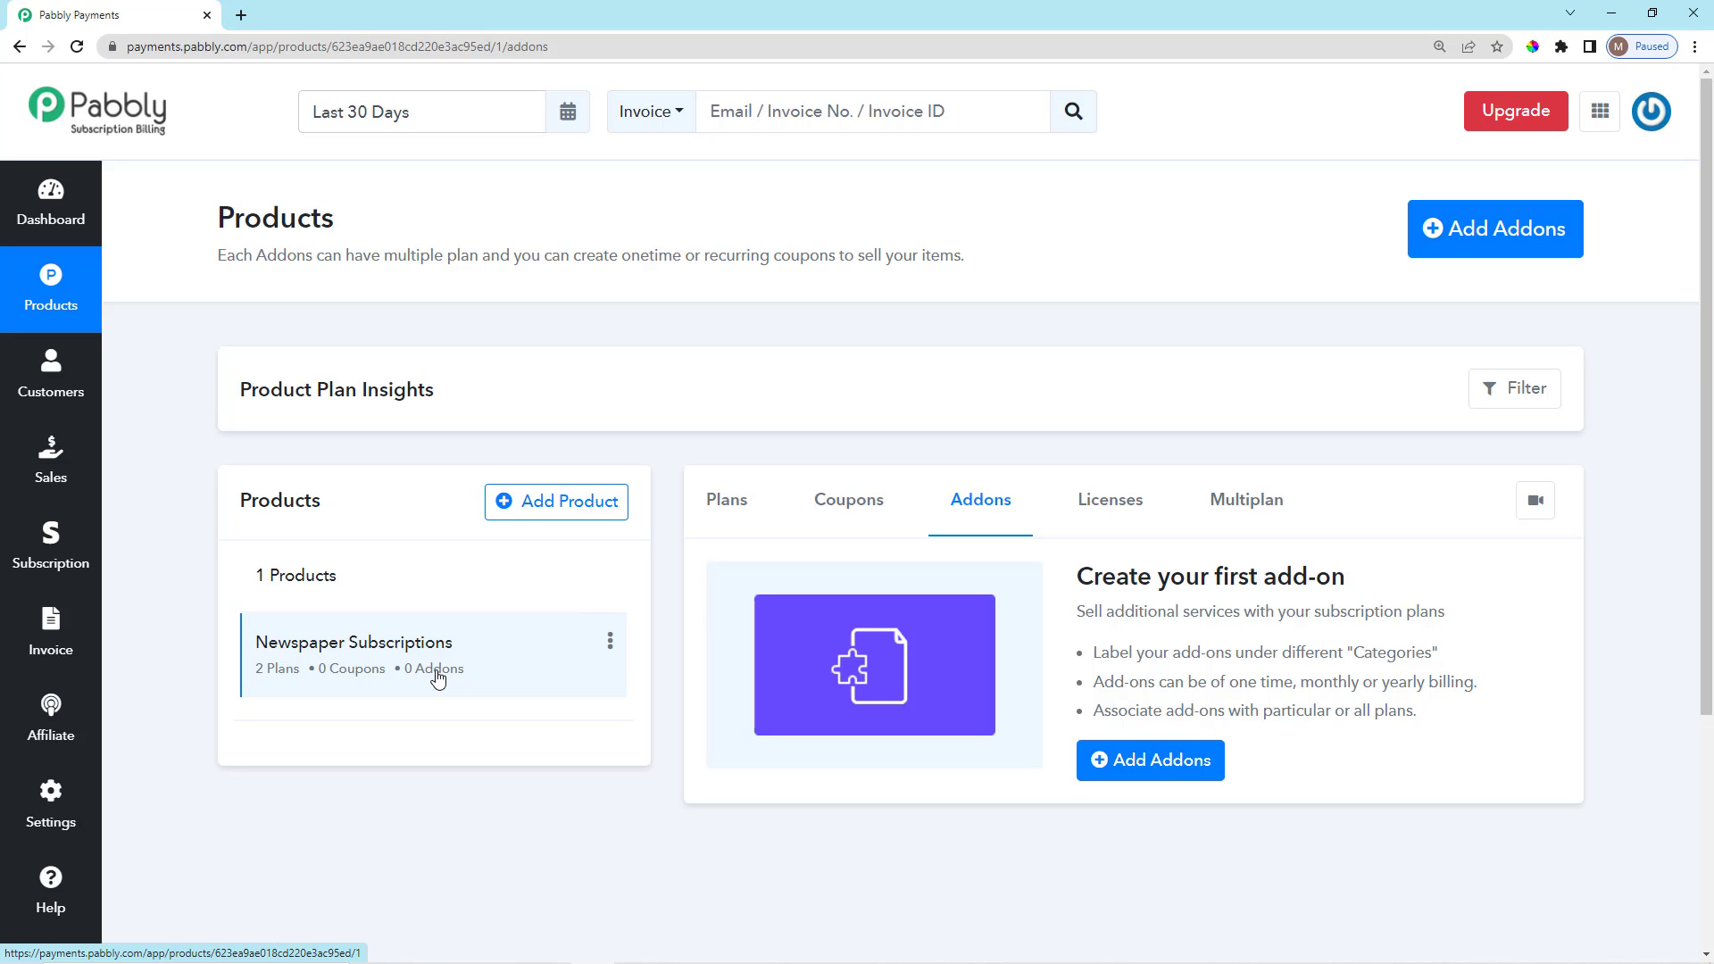
scroll(648, 558, "down", 1)
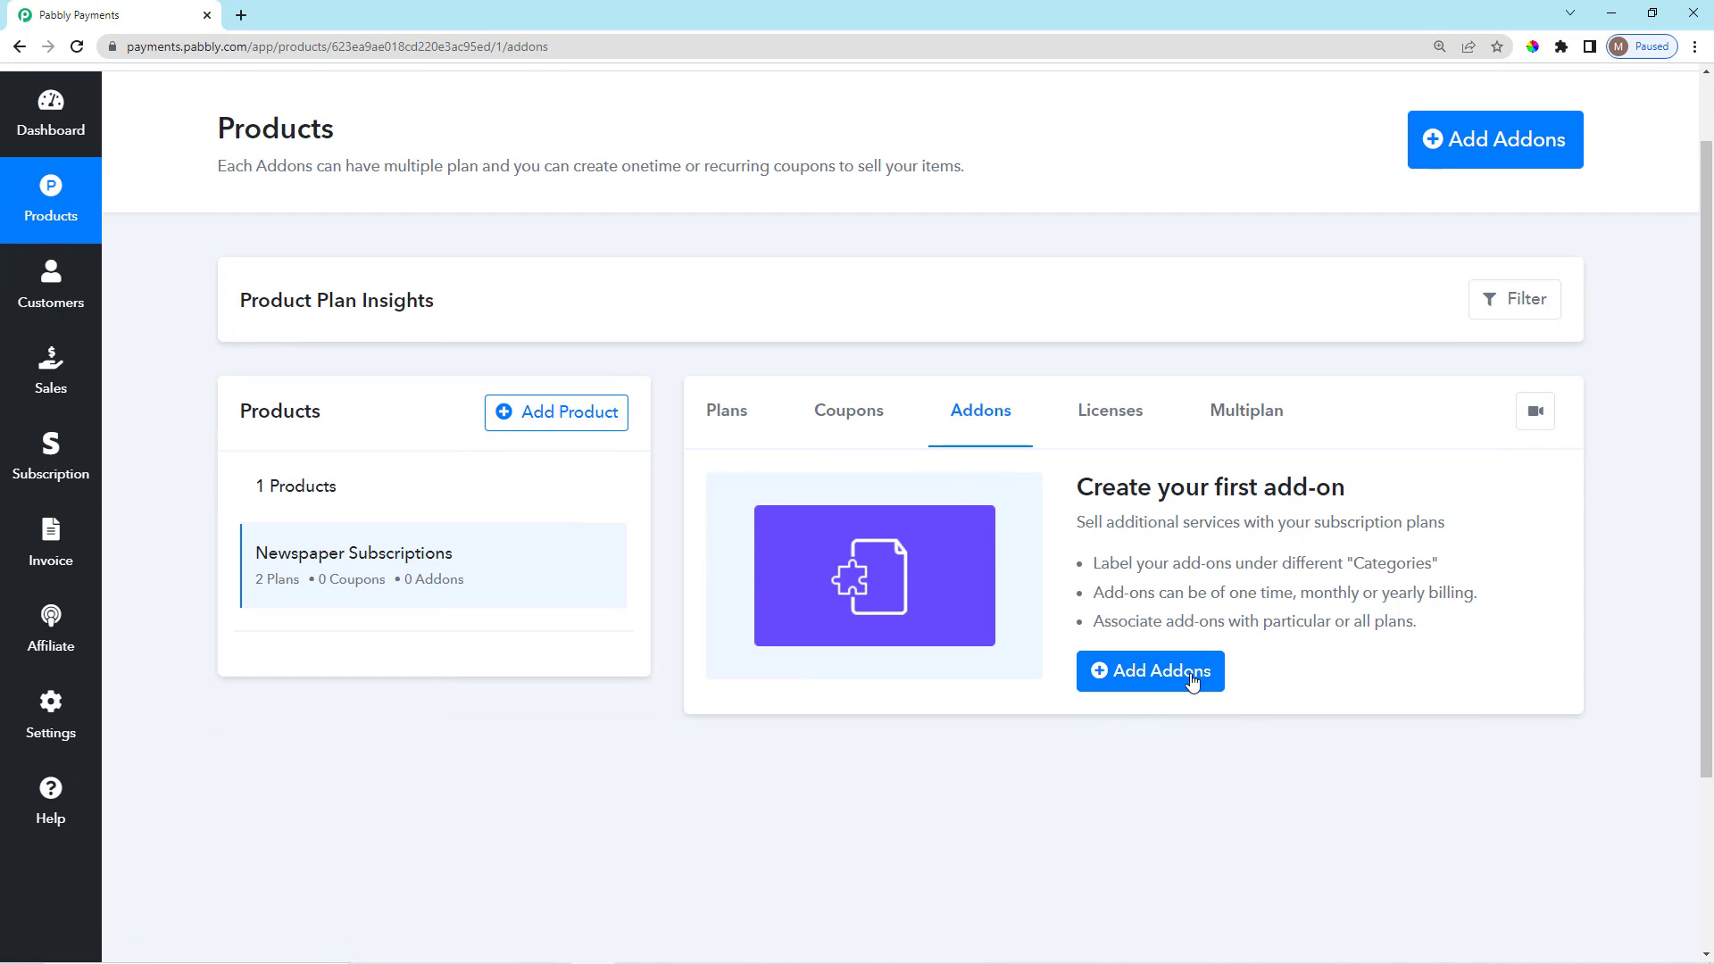
scroll(1183, 789, "up", 1)
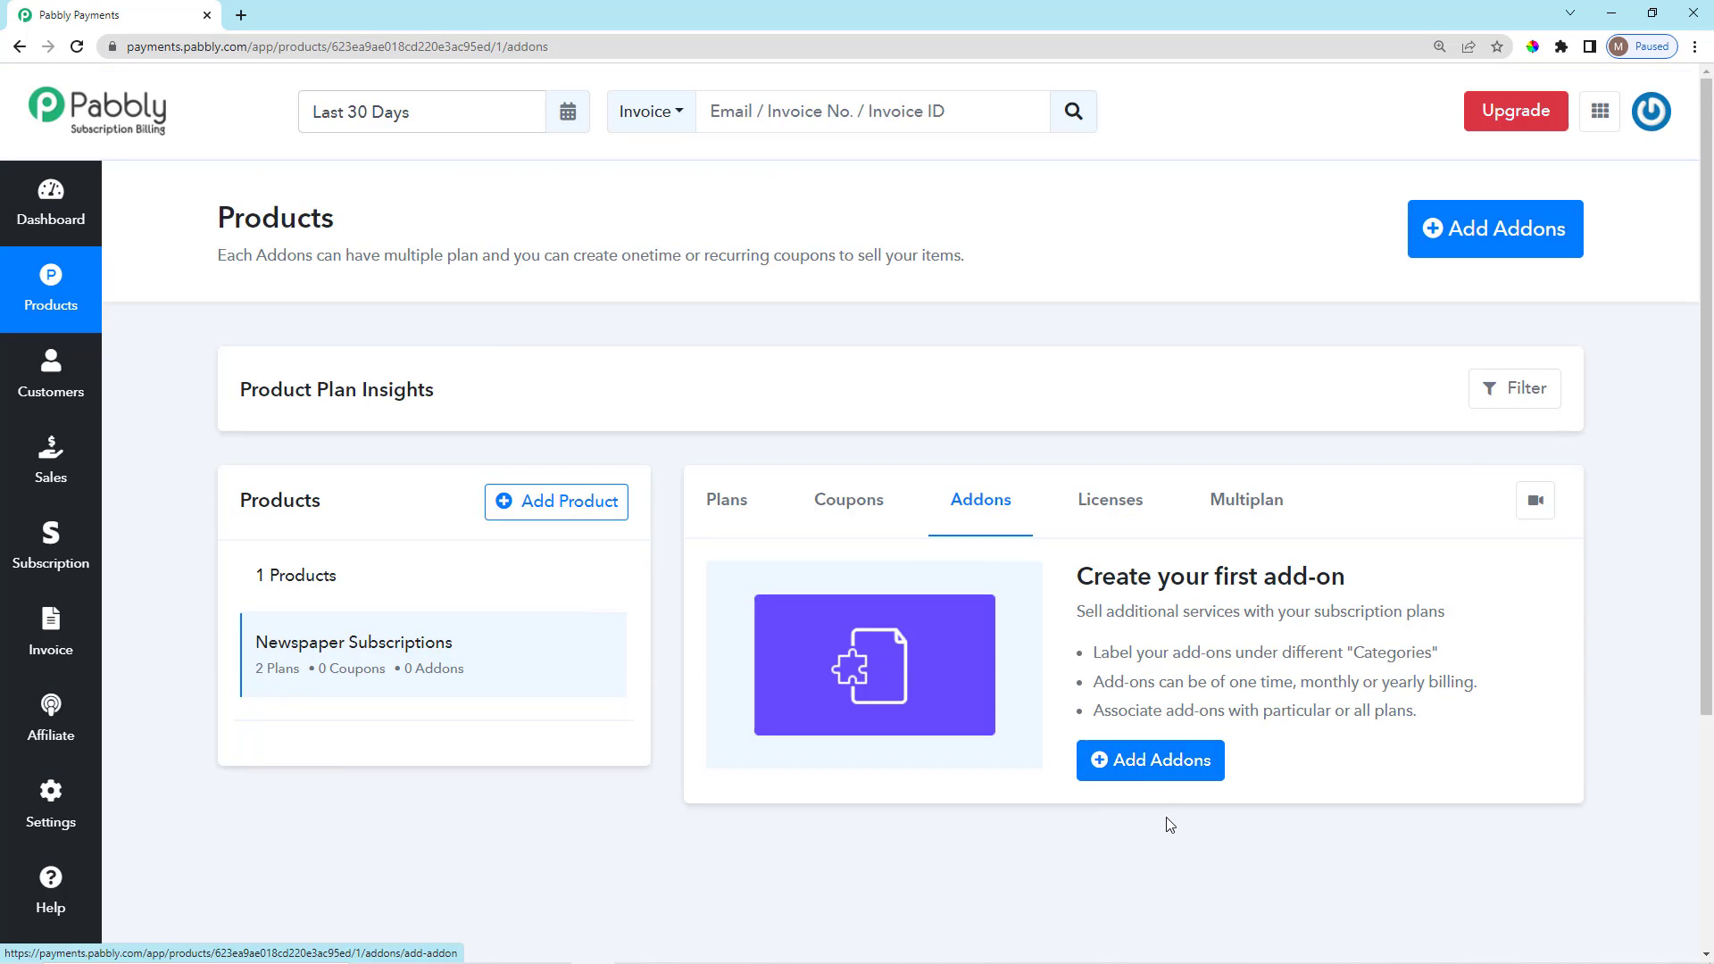
Start a new add-on and name it 'Magazine'.
left_click(1158, 761)
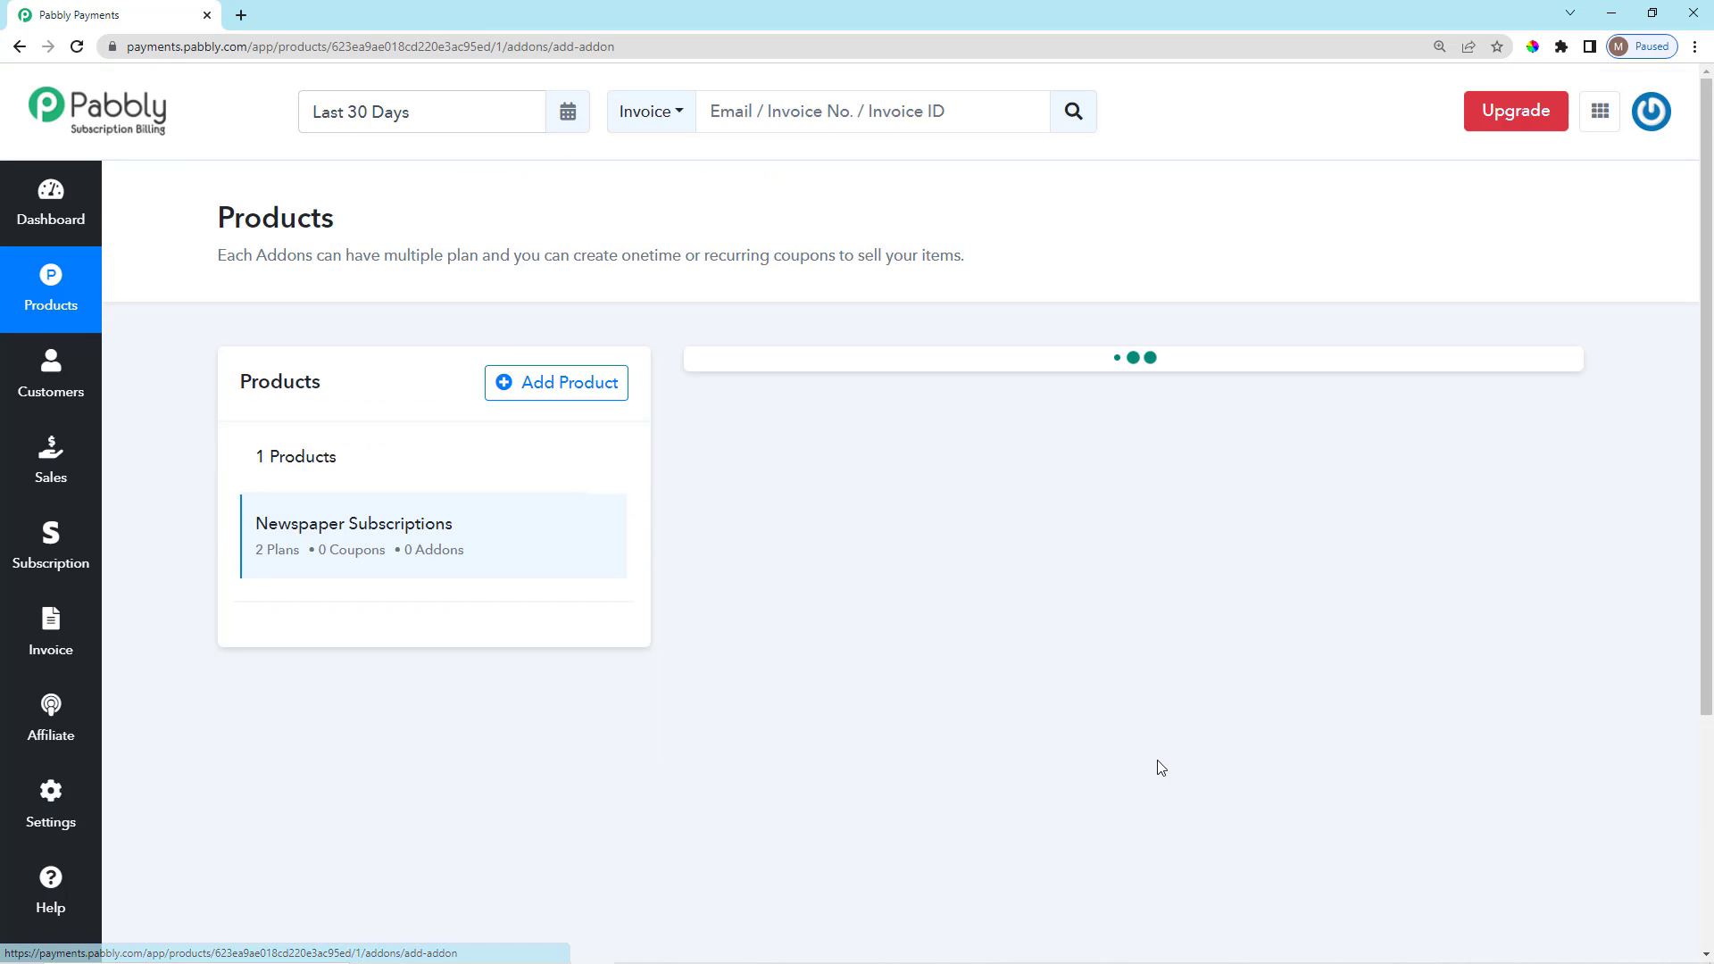
scroll(1161, 767, "down", 2)
scroll(1156, 763, "up", 2)
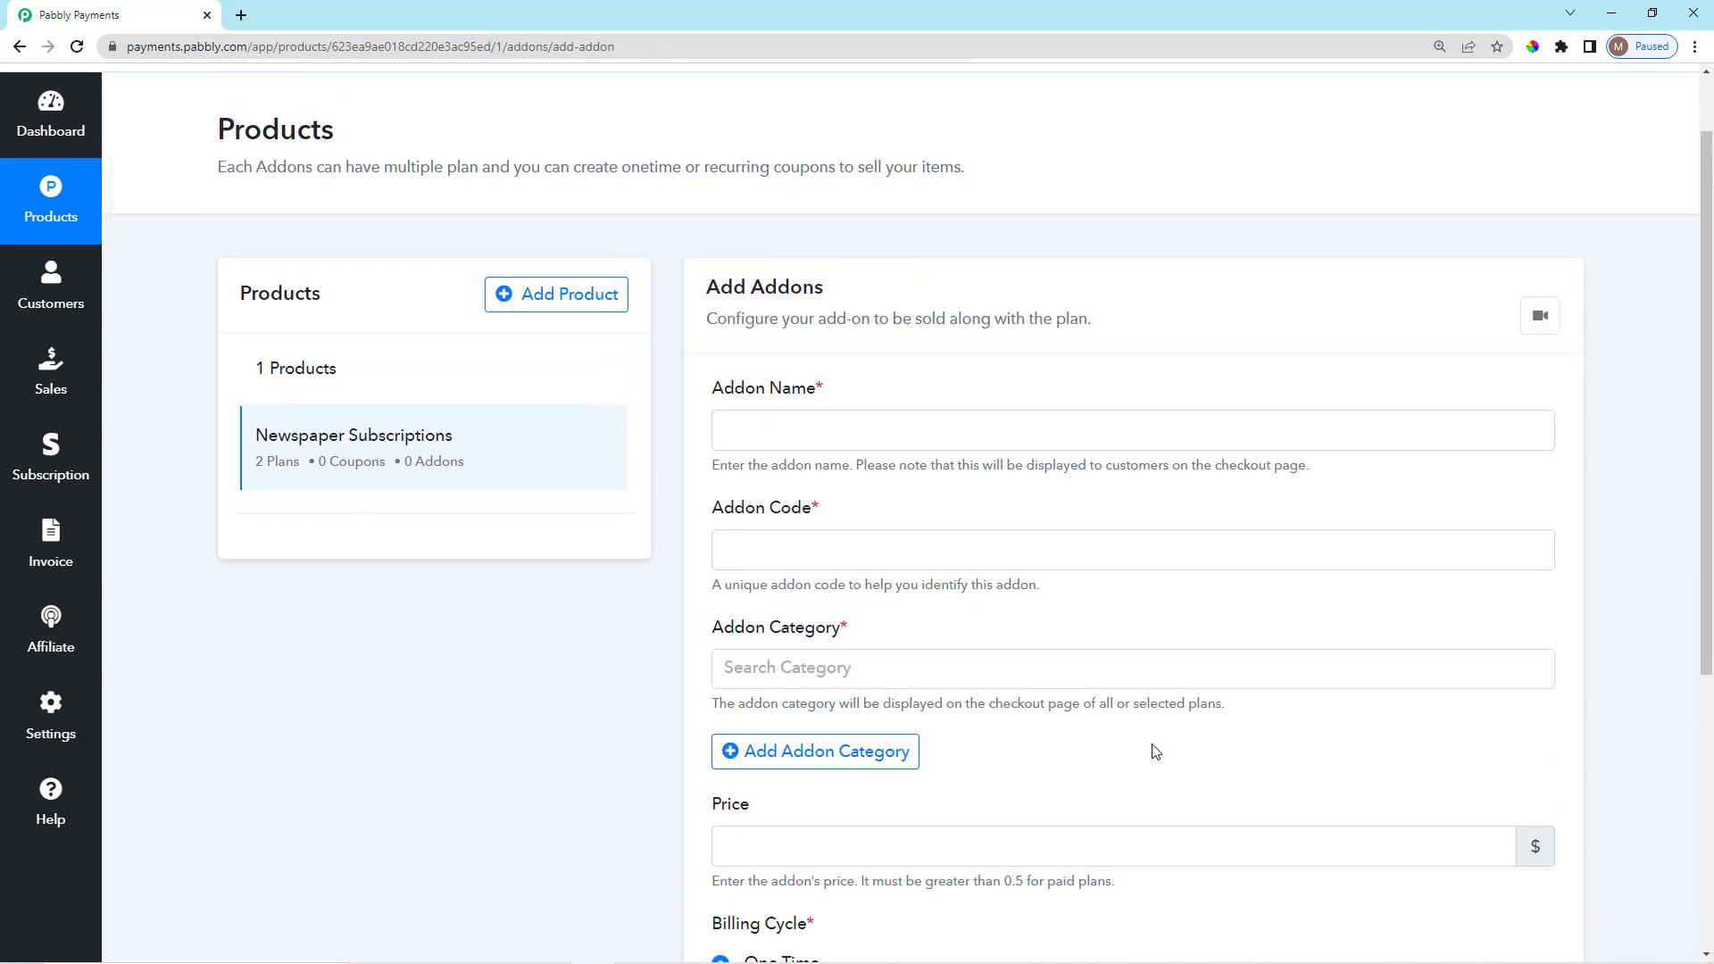
left_click_drag(714, 480, 814, 483)
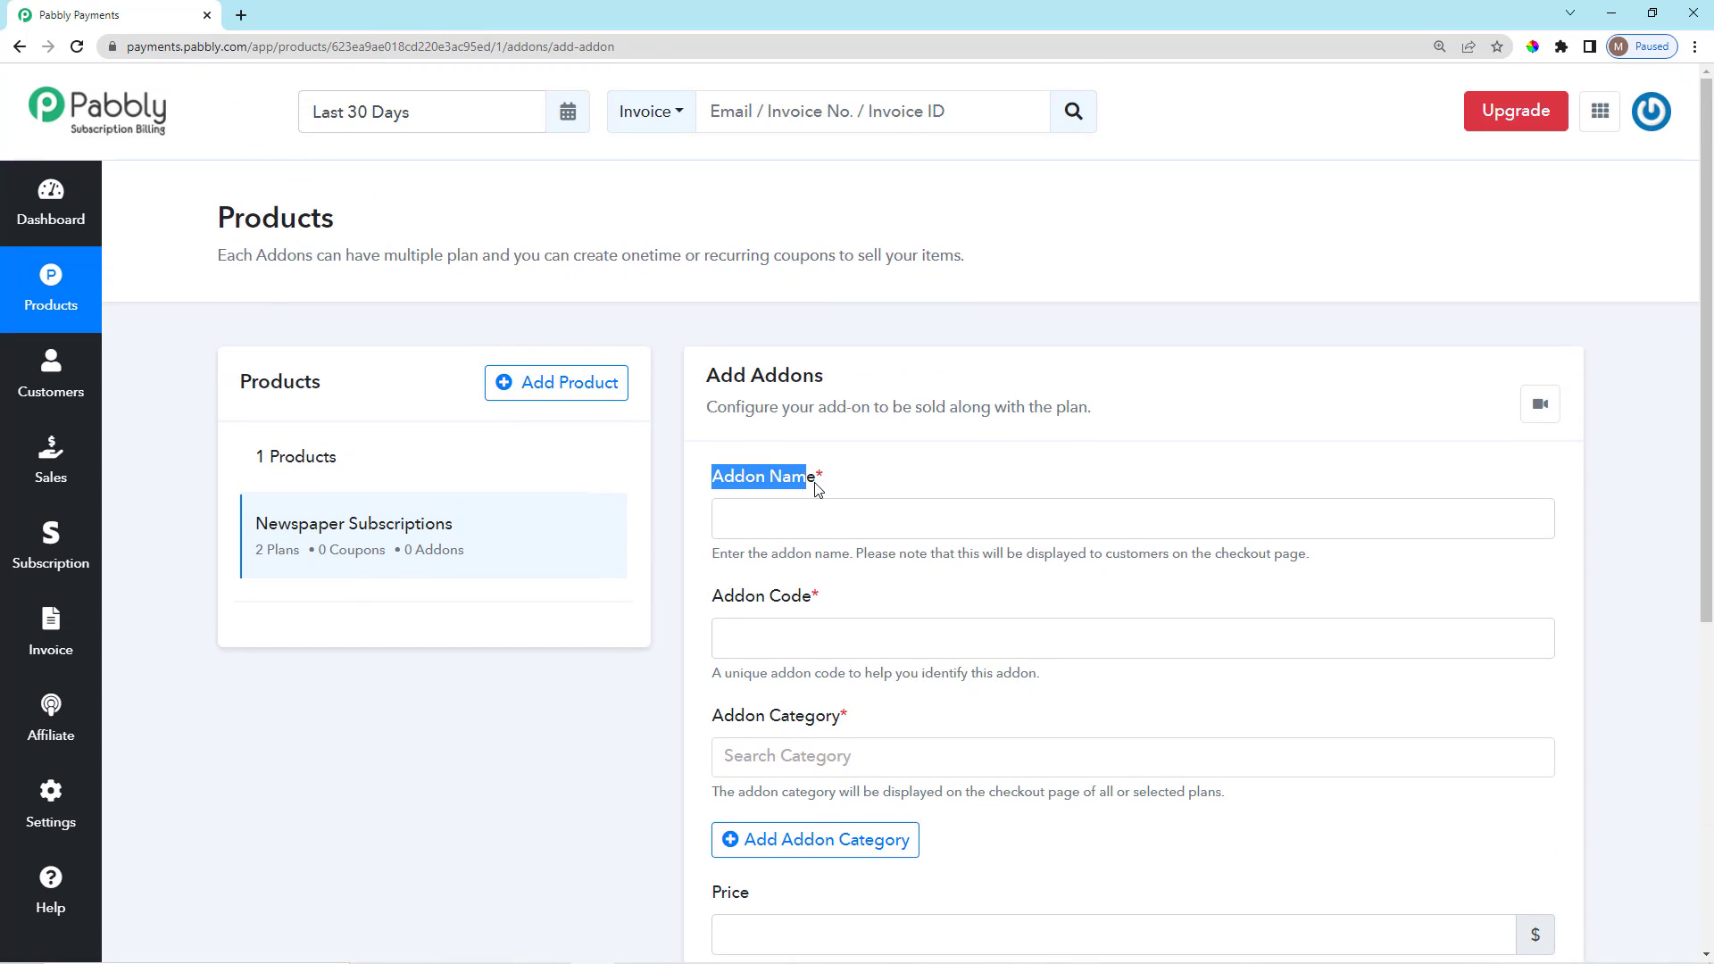
left_click(834, 519)
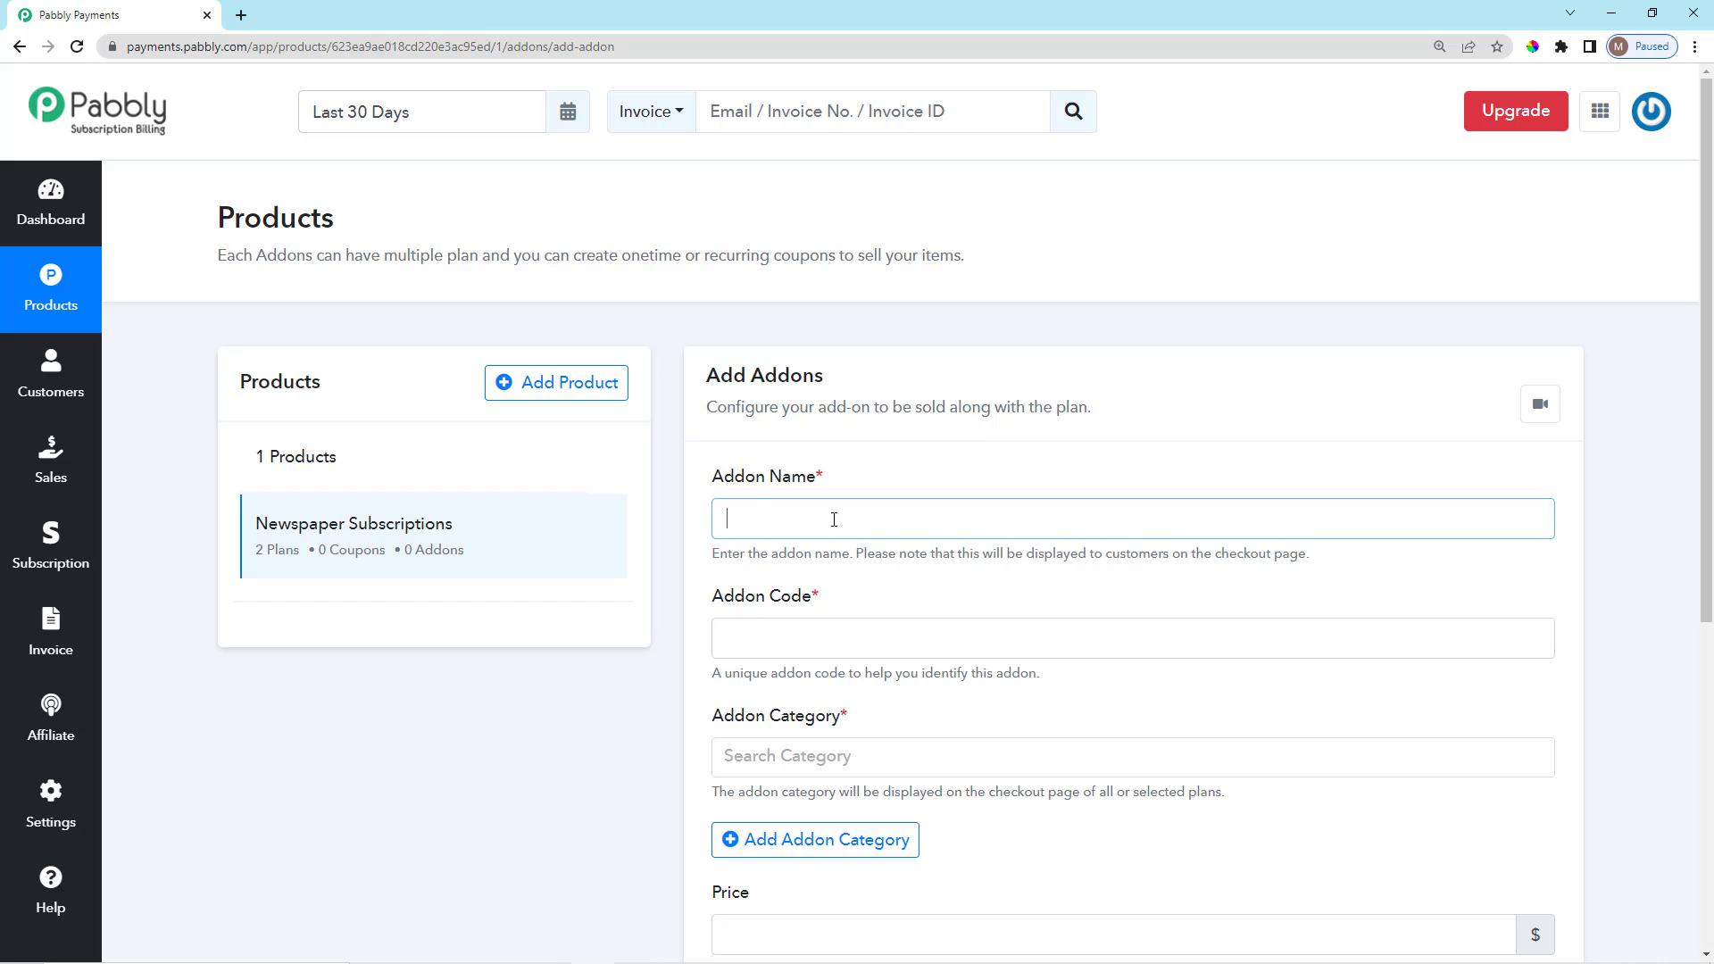
type("Magazine")
left_click(870, 492)
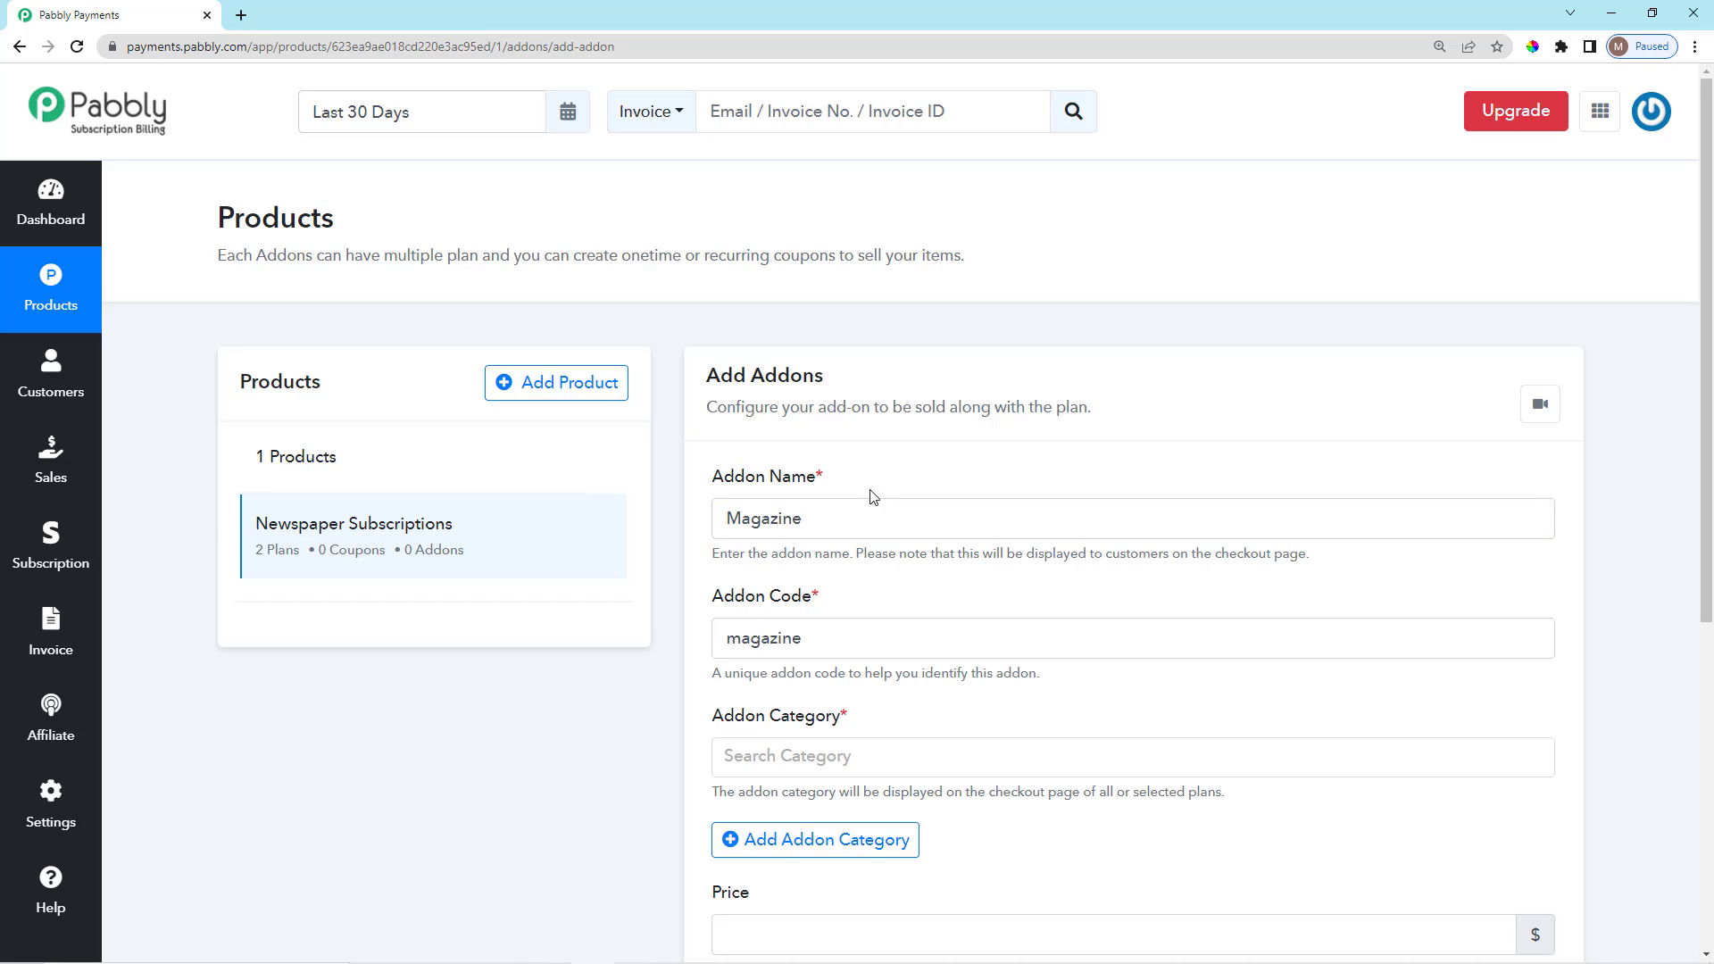
Confirm the add-on code auto-fills as 'magazine' and open the Addon Category list.
scroll(872, 500, "down", 2)
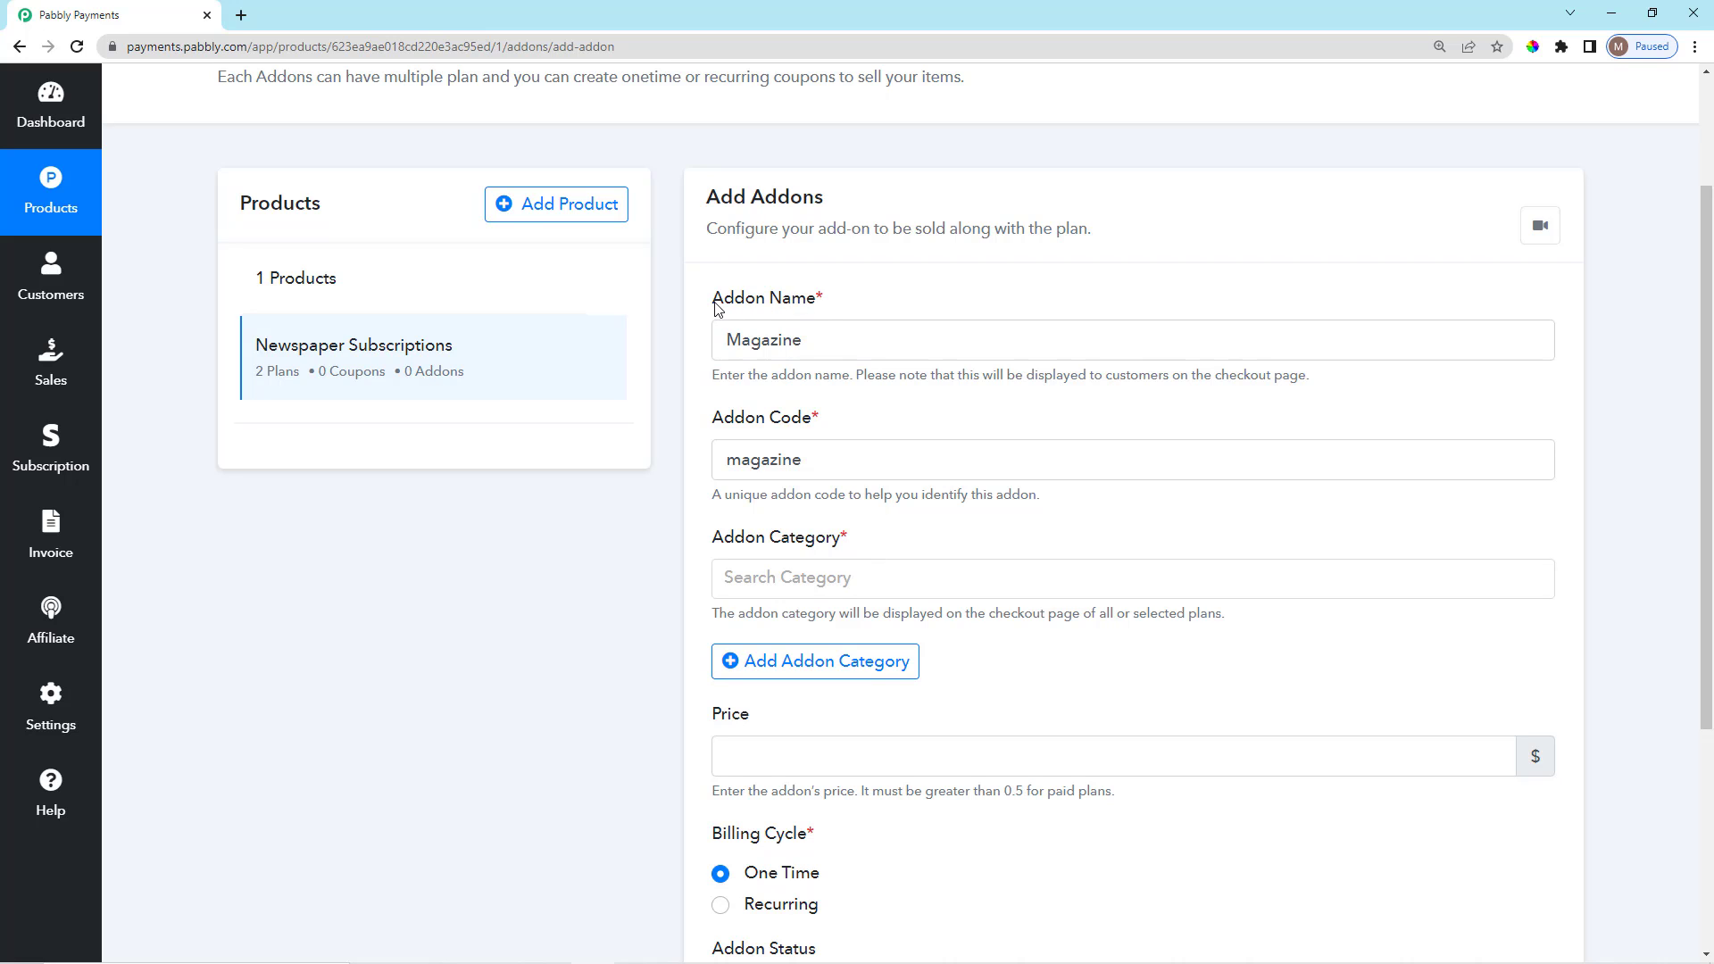
left_click_drag(714, 308, 715, 257)
left_click(854, 299)
scroll(831, 276, "down", 2)
left_click(872, 286)
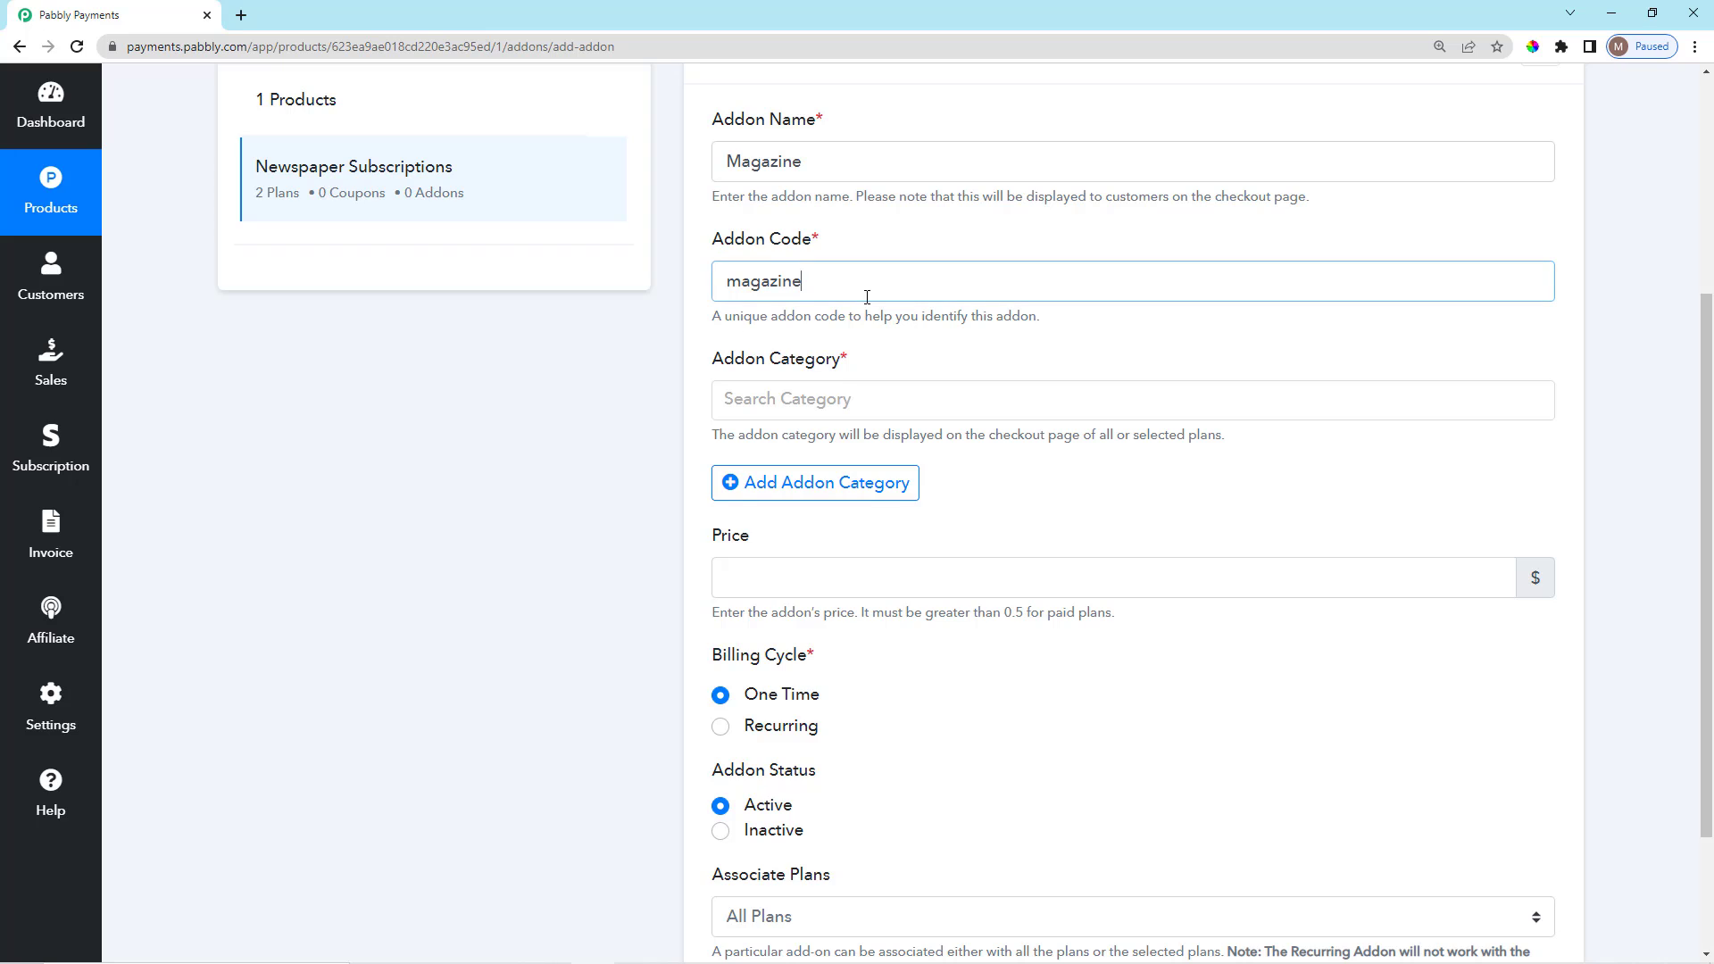
scroll(864, 337, "down", 1)
scroll(848, 339, "up", 2)
left_click_drag(821, 336, 766, 338)
left_click(924, 334)
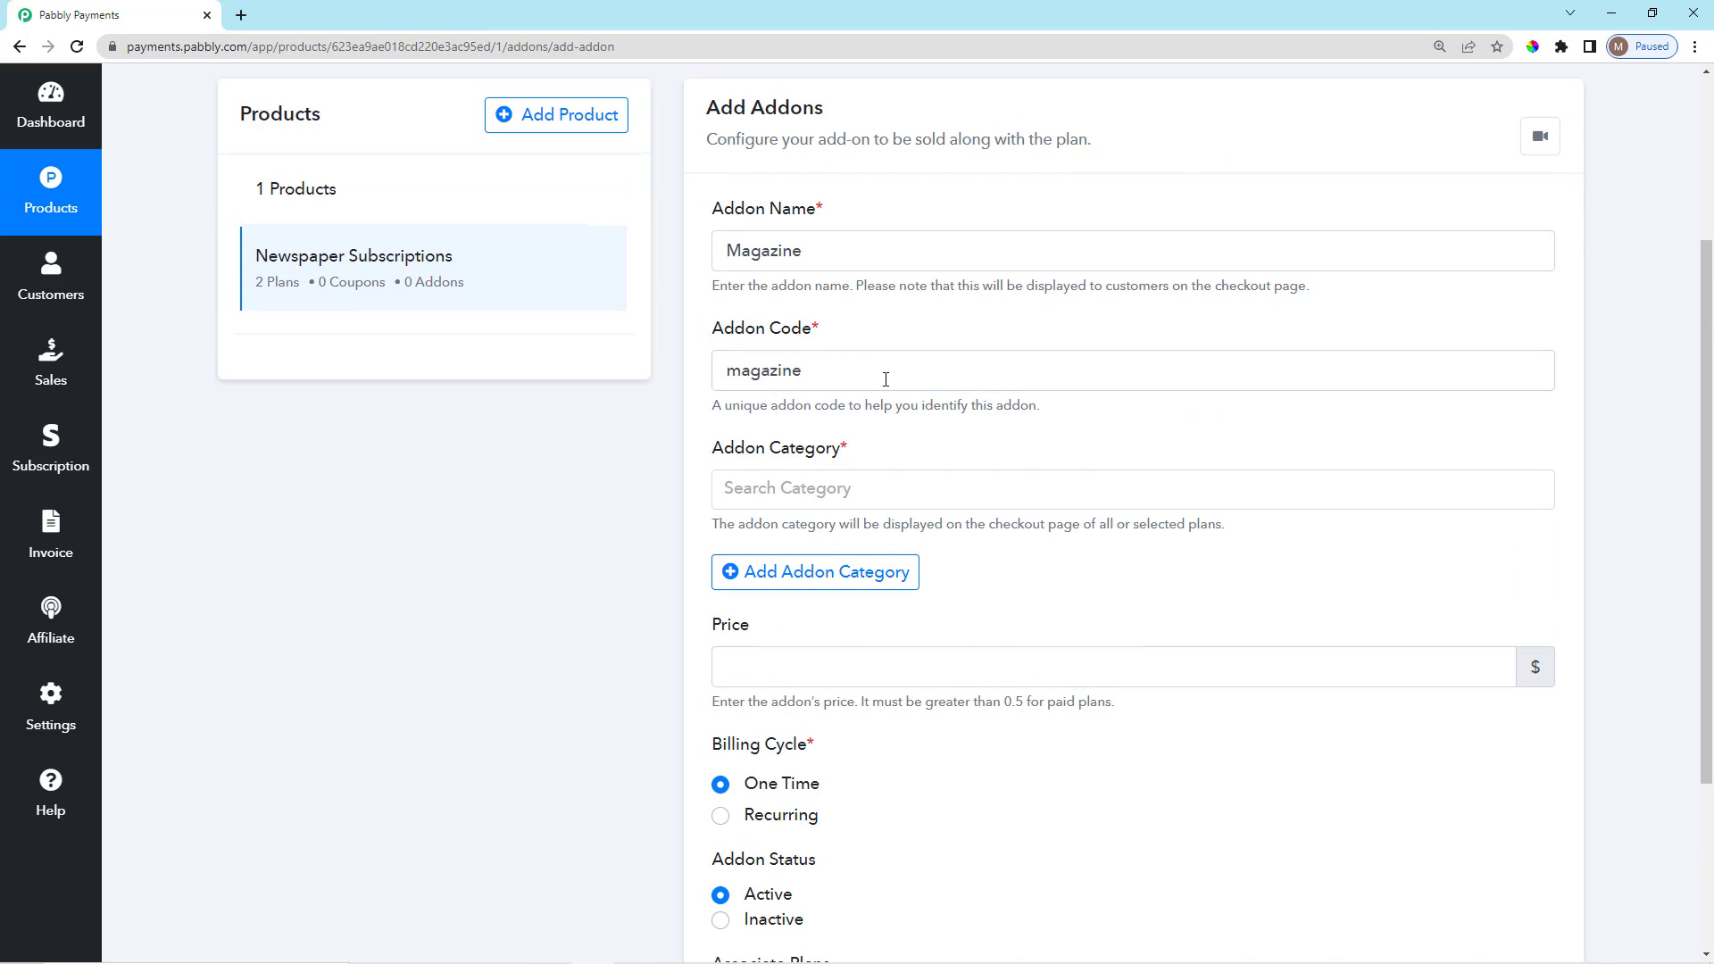
scroll(855, 420, "down", 1)
scroll(803, 464, "up", 2)
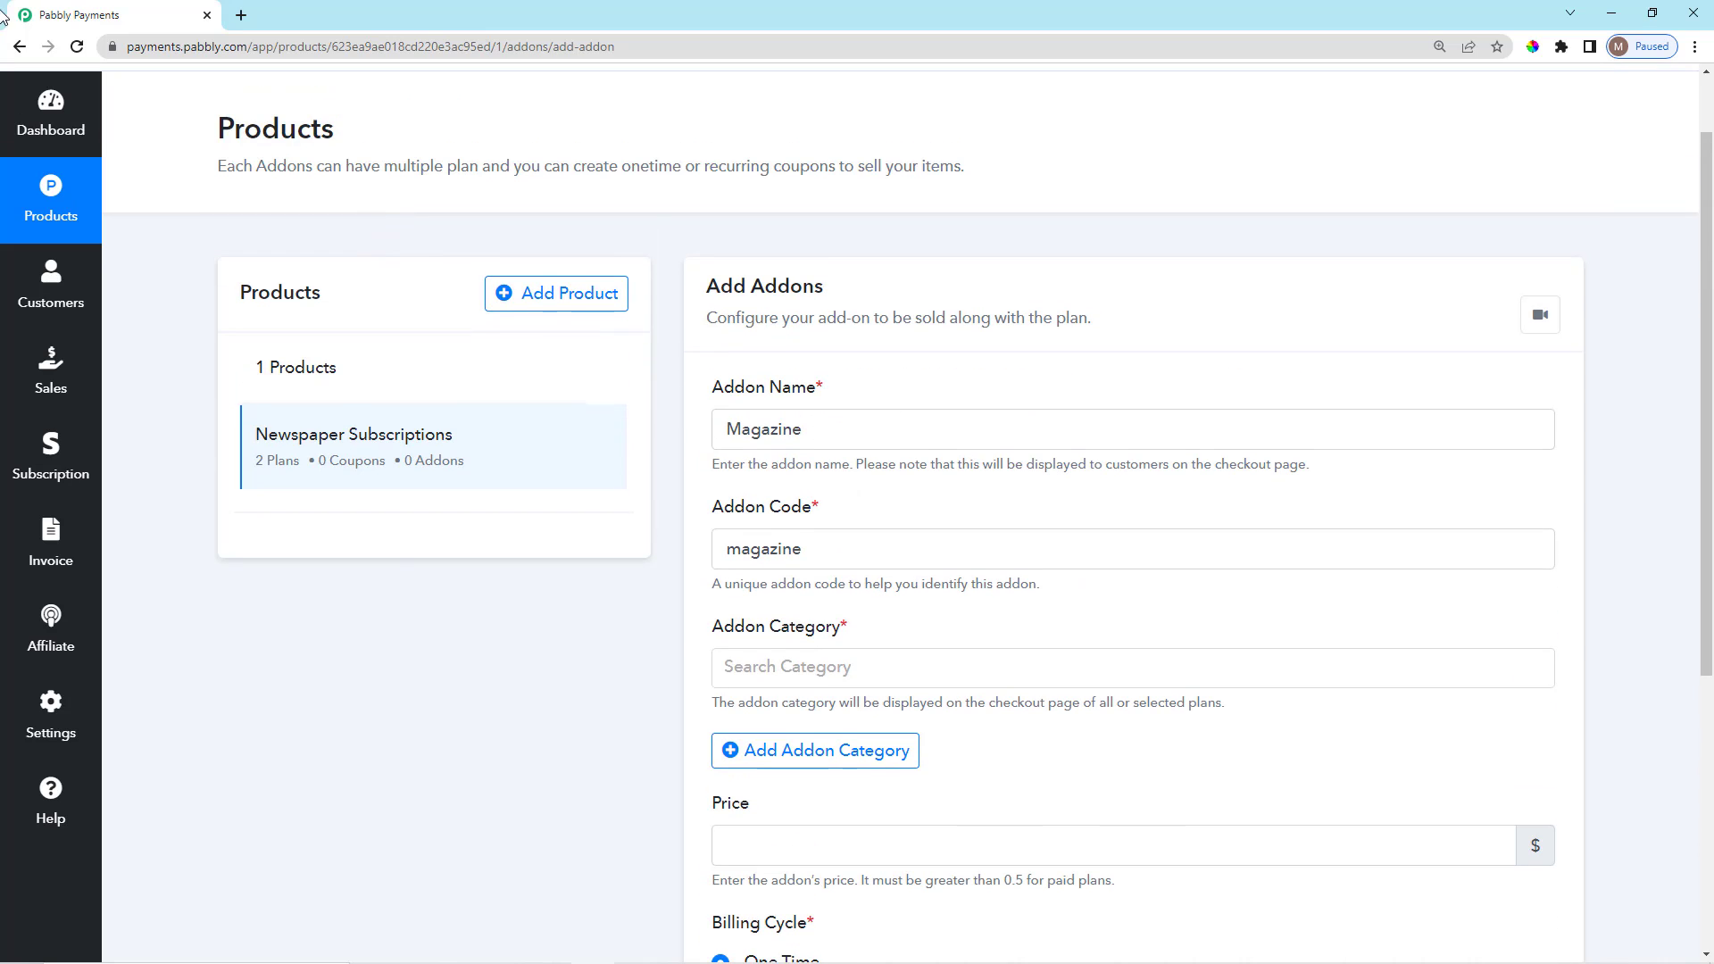
scroll(873, 463, "down", 2)
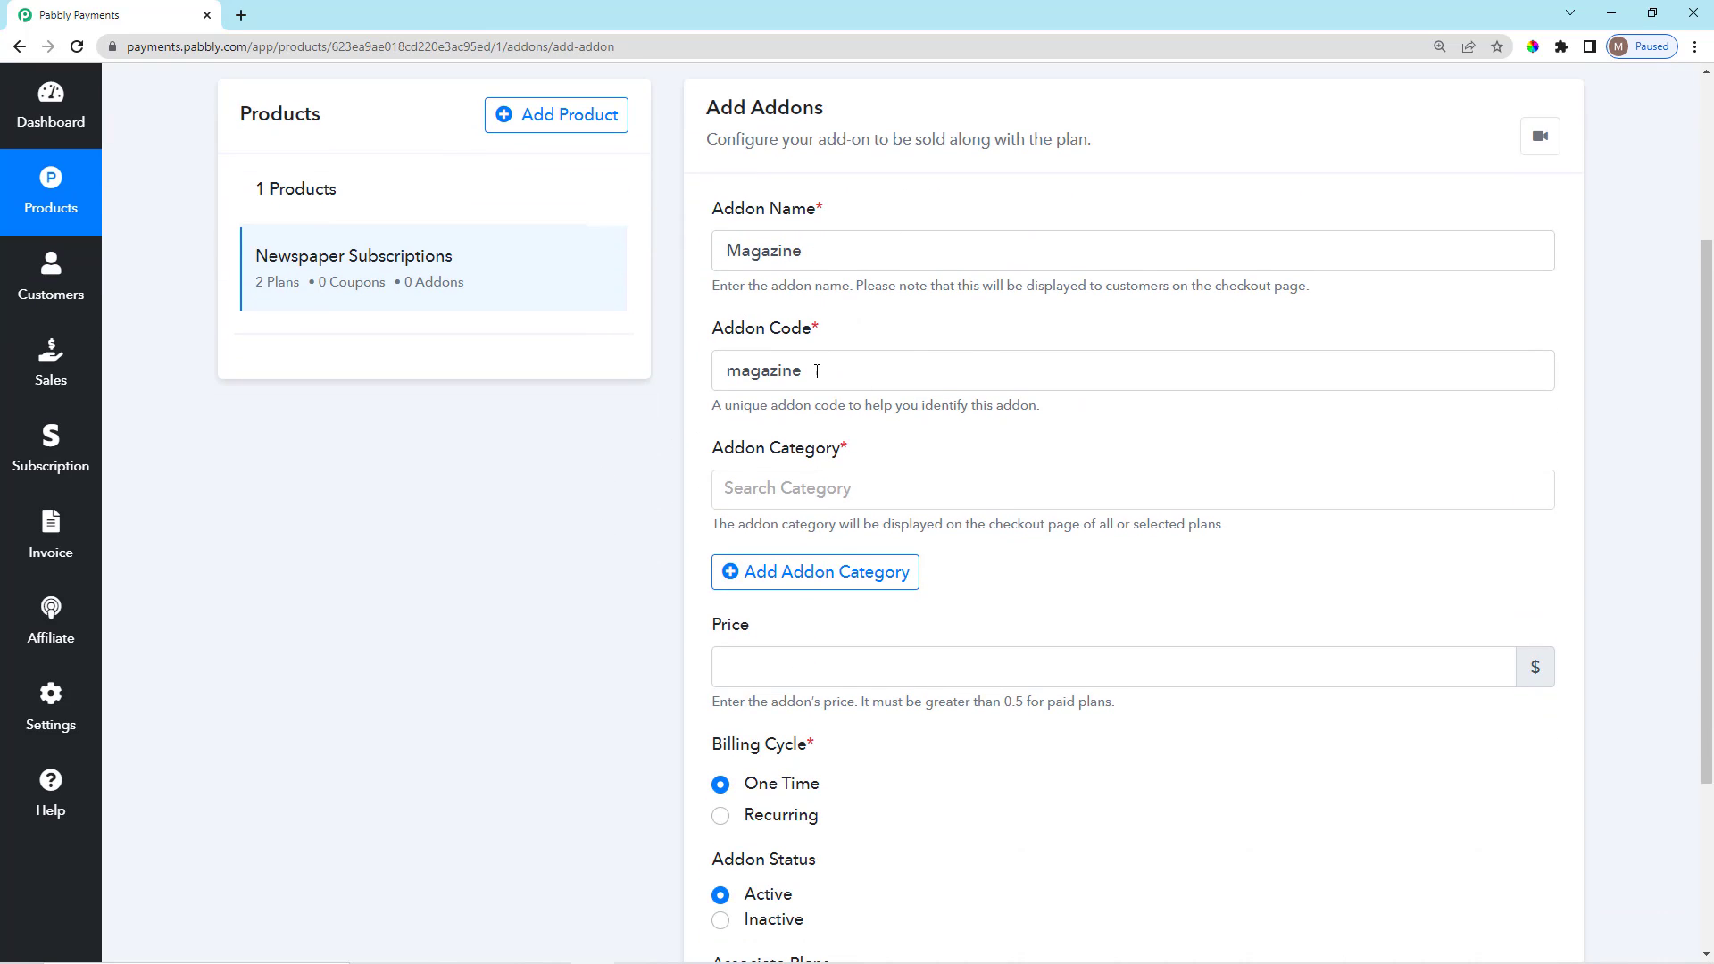
left_click_drag(833, 335, 746, 335)
left_click(849, 334)
scroll(877, 501, "down", 2)
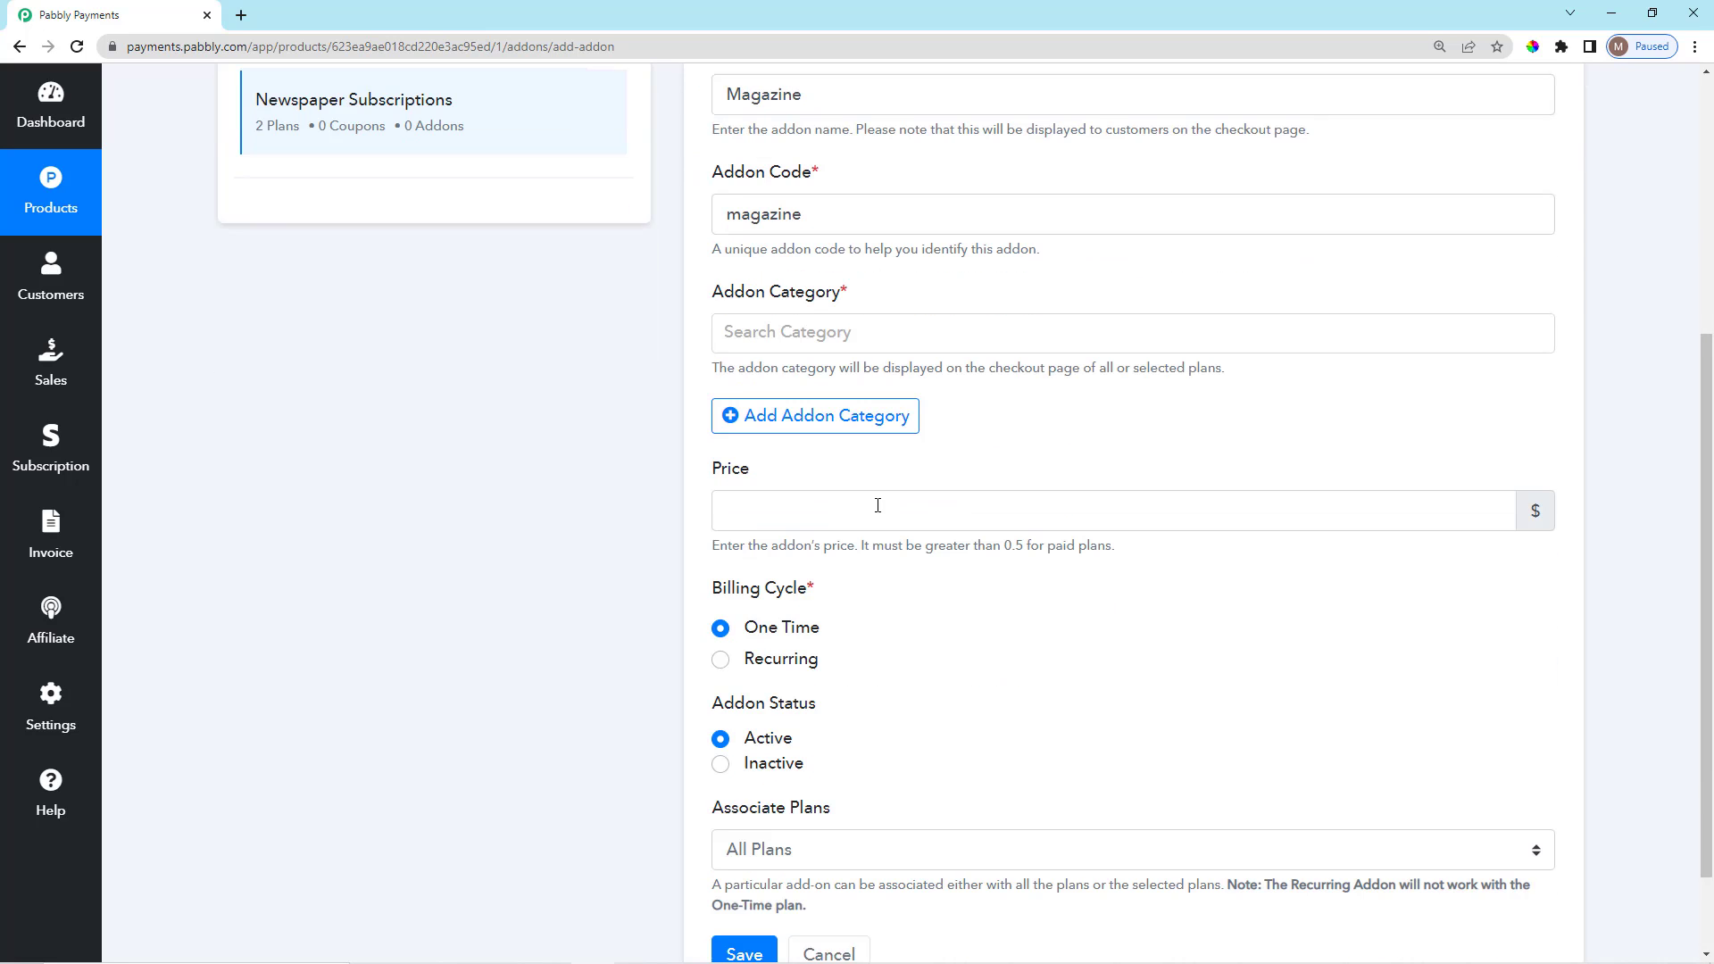
left_click(831, 315)
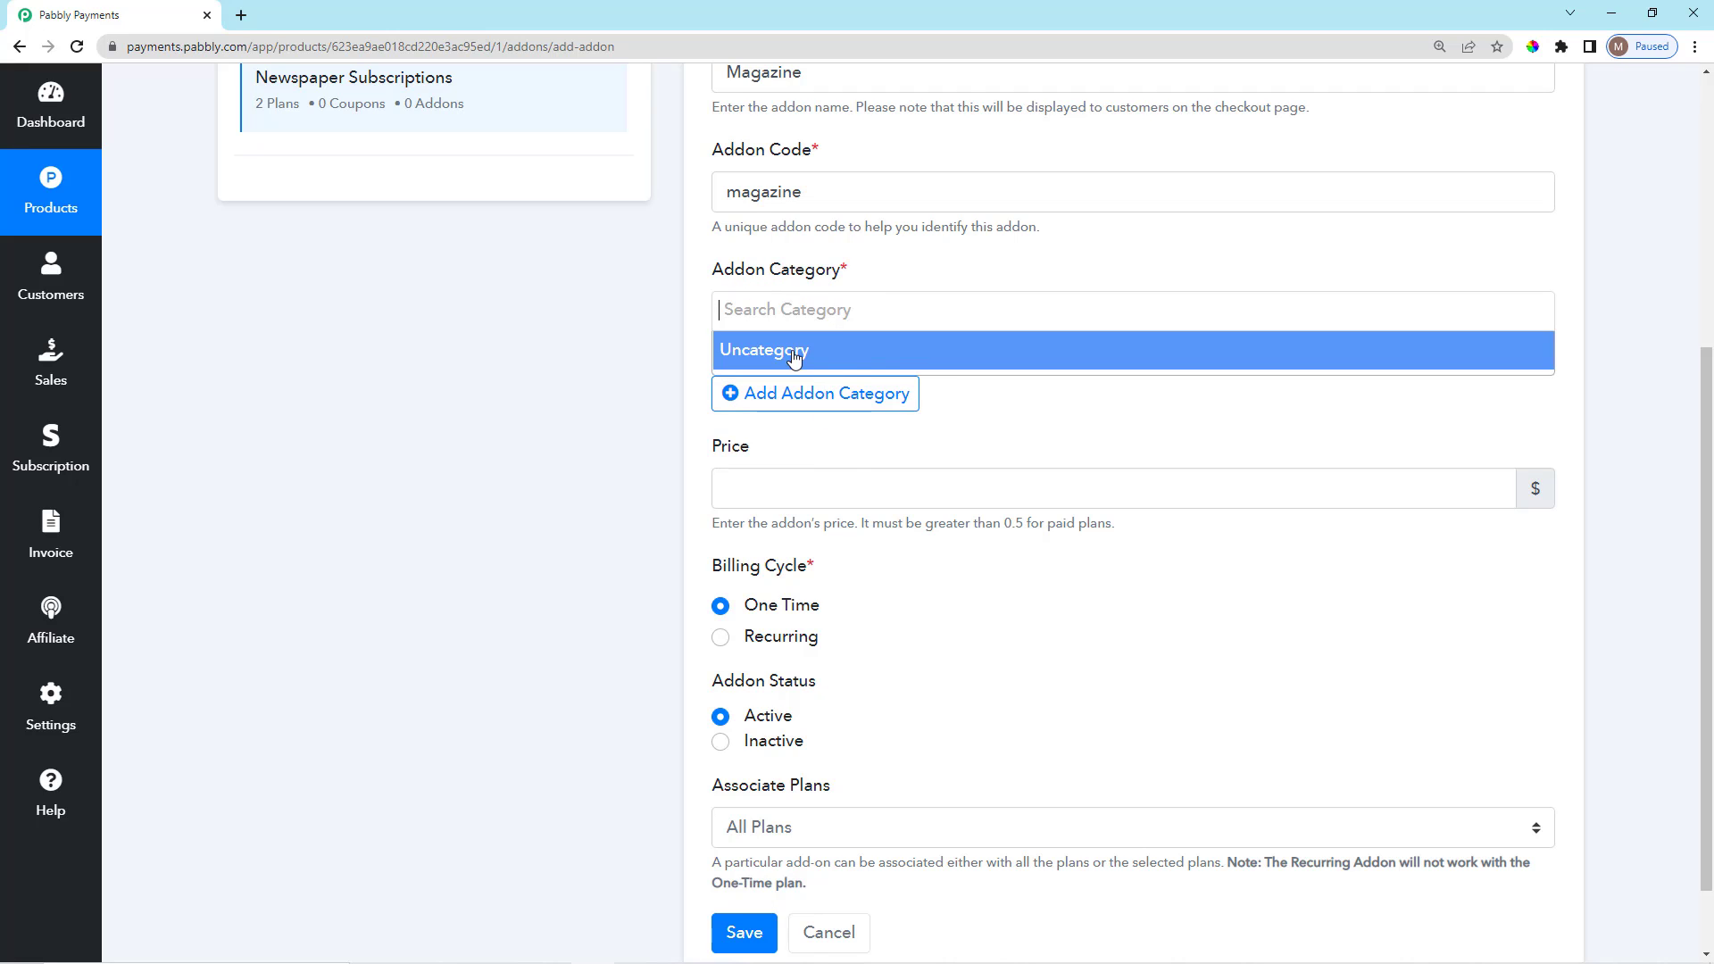
Create a 'Magazine' add-on category and assign it to the add-on.
left_click(846, 393)
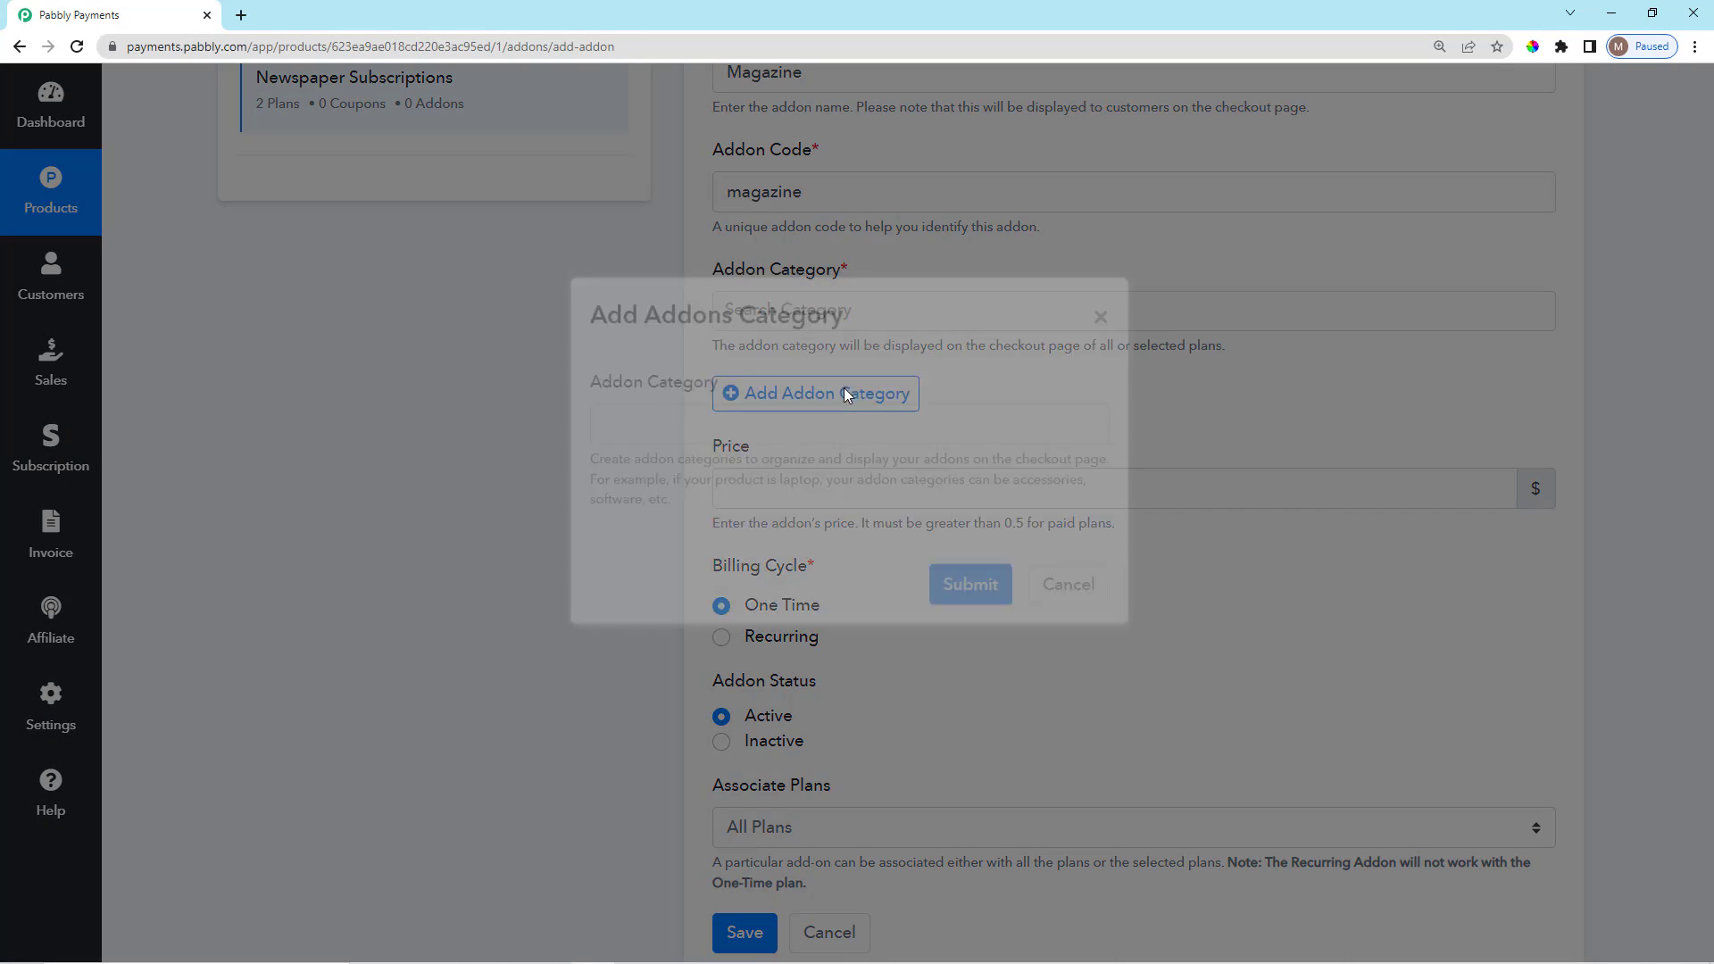
left_click(827, 478)
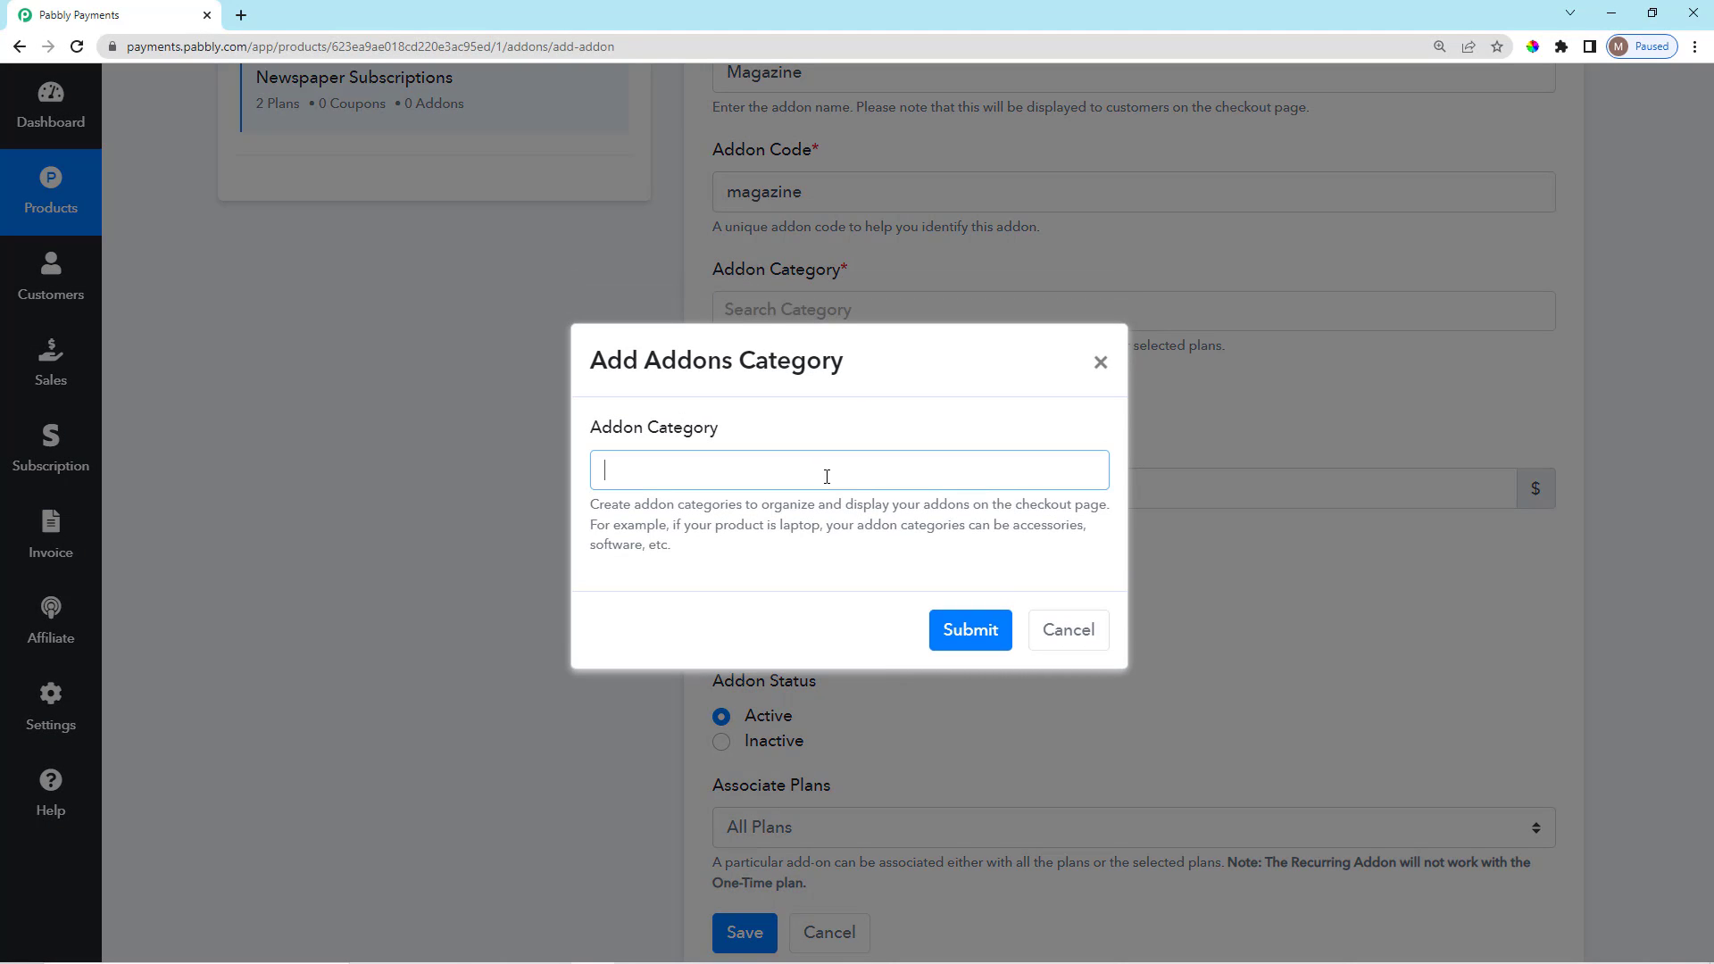
type("Magazine")
left_click(953, 631)
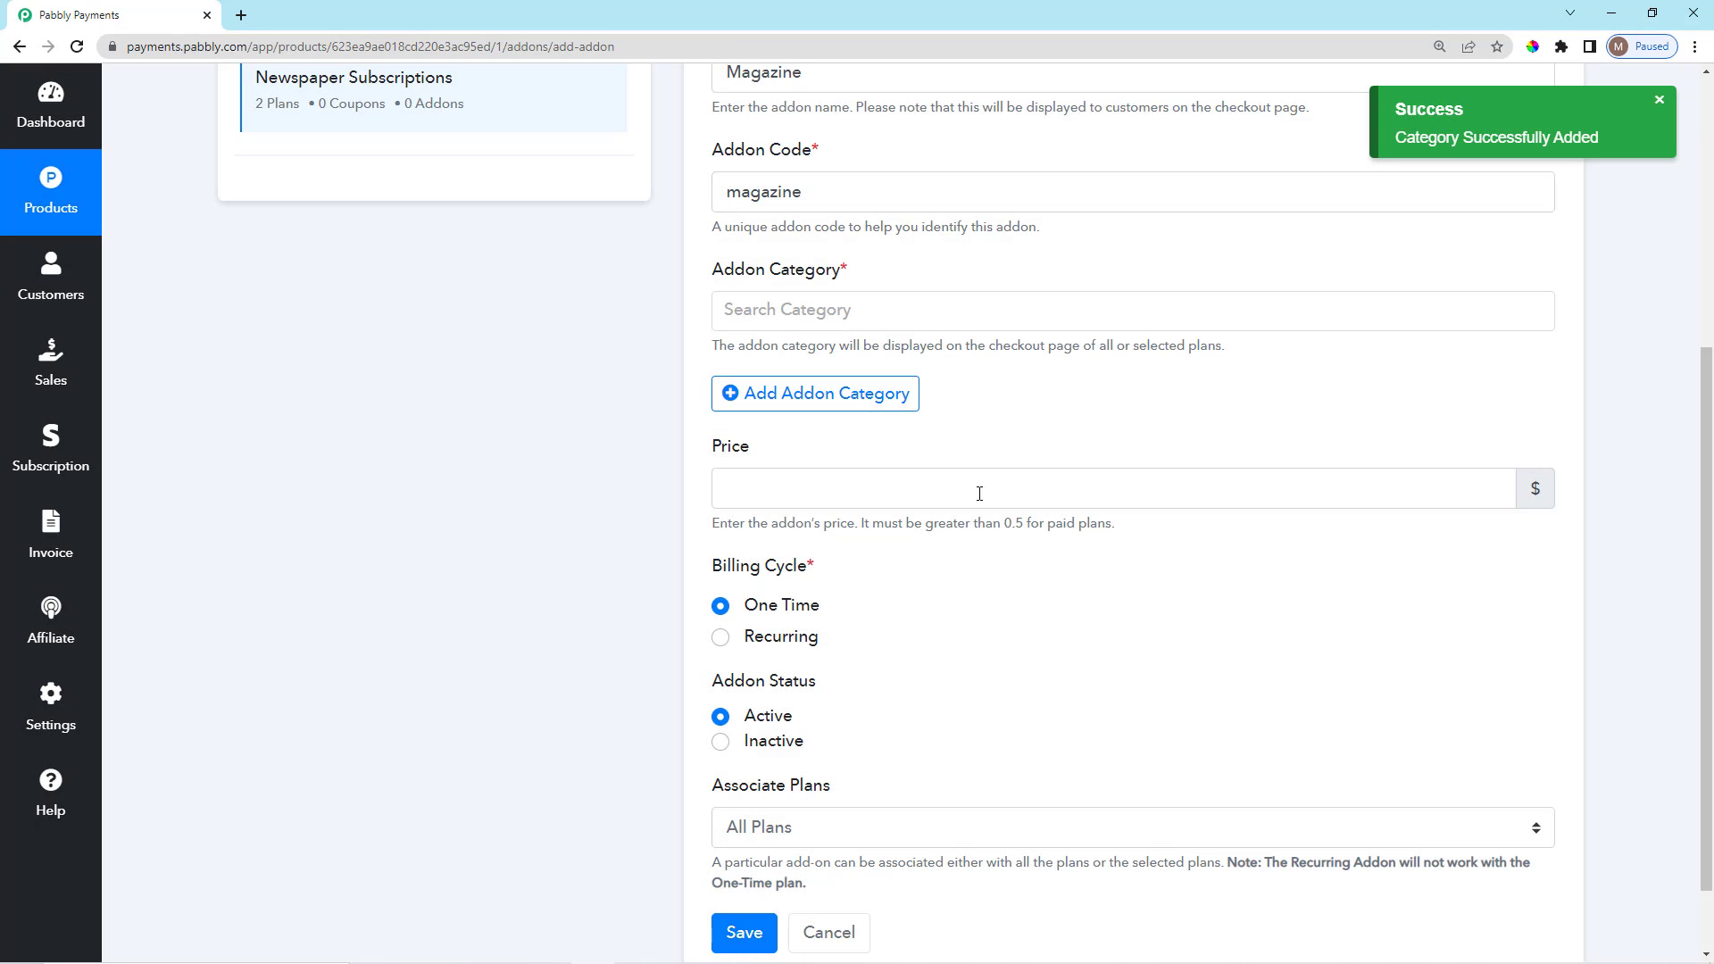
left_click(858, 308)
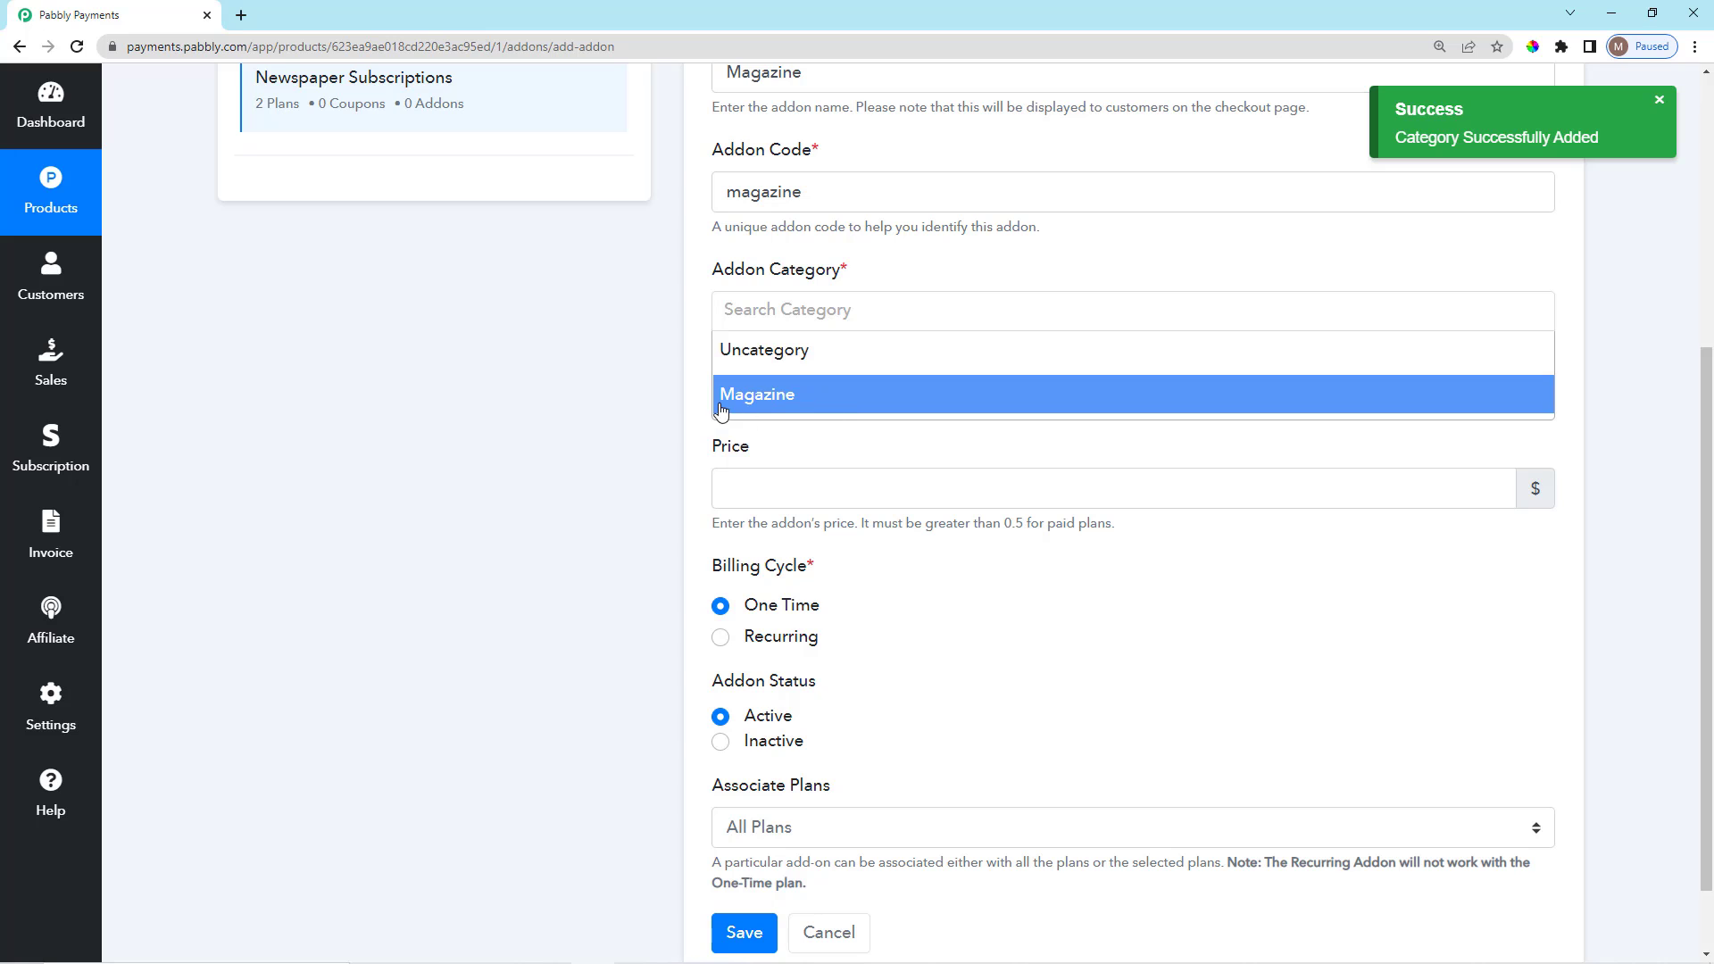
left_click(834, 399)
scroll(1006, 411, "down", 2)
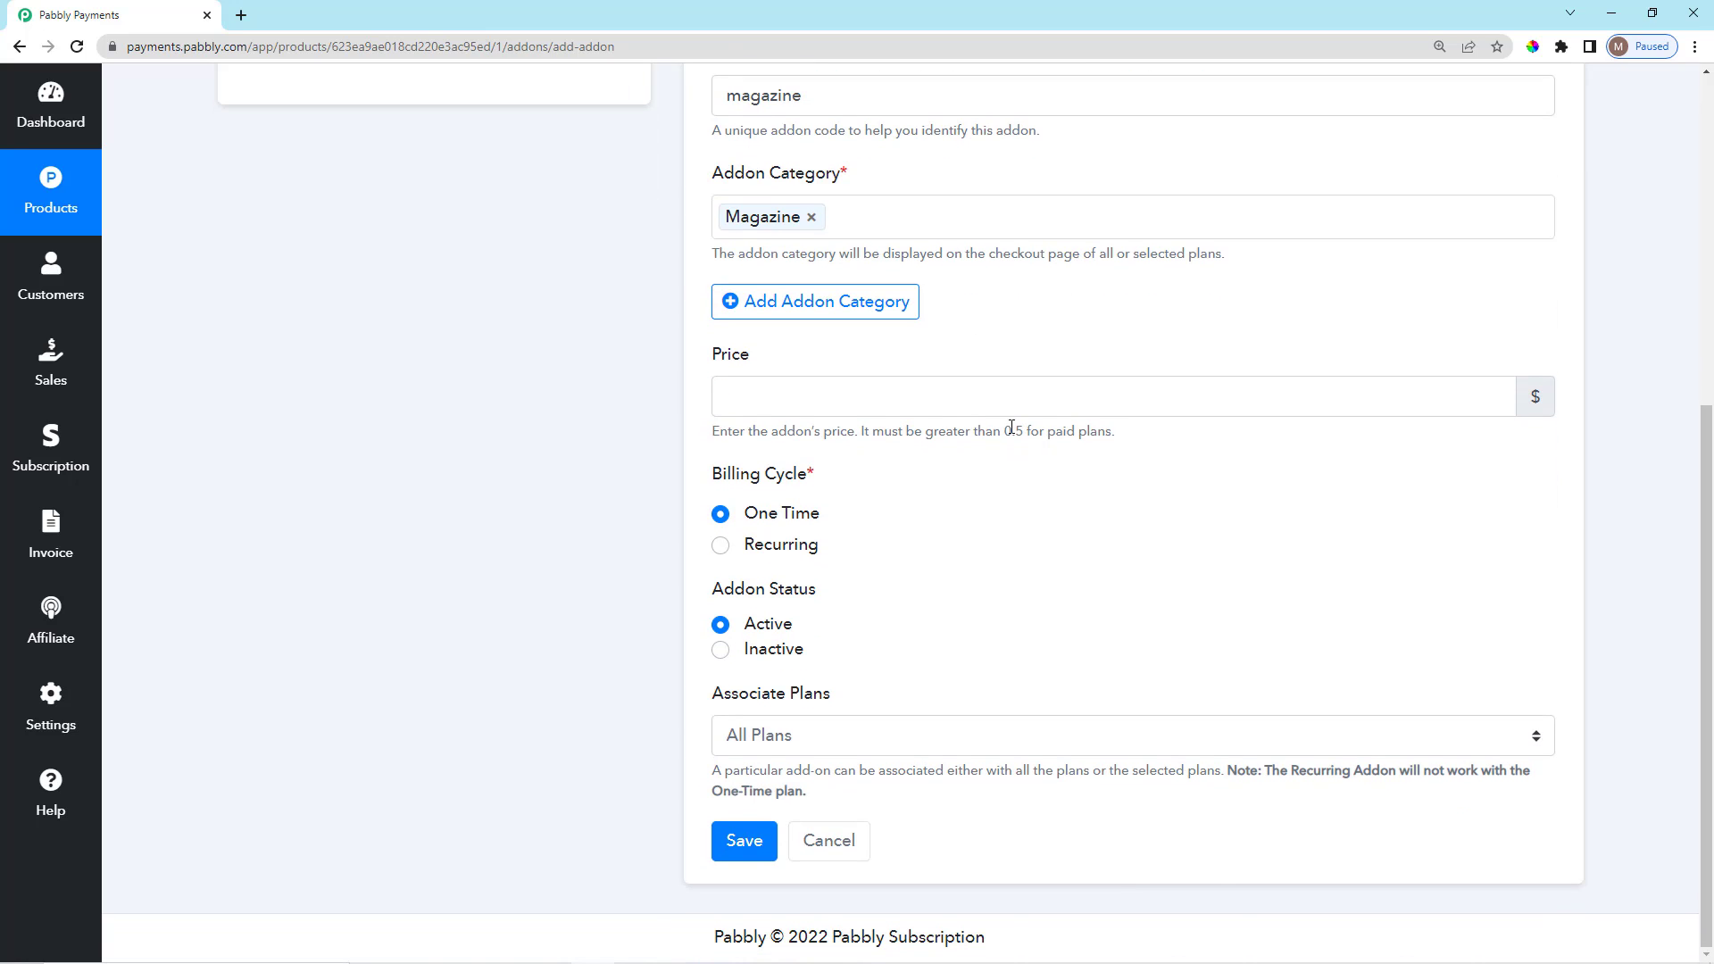
scroll(1003, 463, "up", 1)
scroll(987, 455, "down", 1)
Enter 0.01 in the add-on Price field.
left_click(986, 394)
type("0.01")
scroll(982, 446, "up", 3)
scroll(947, 494, "down", 2)
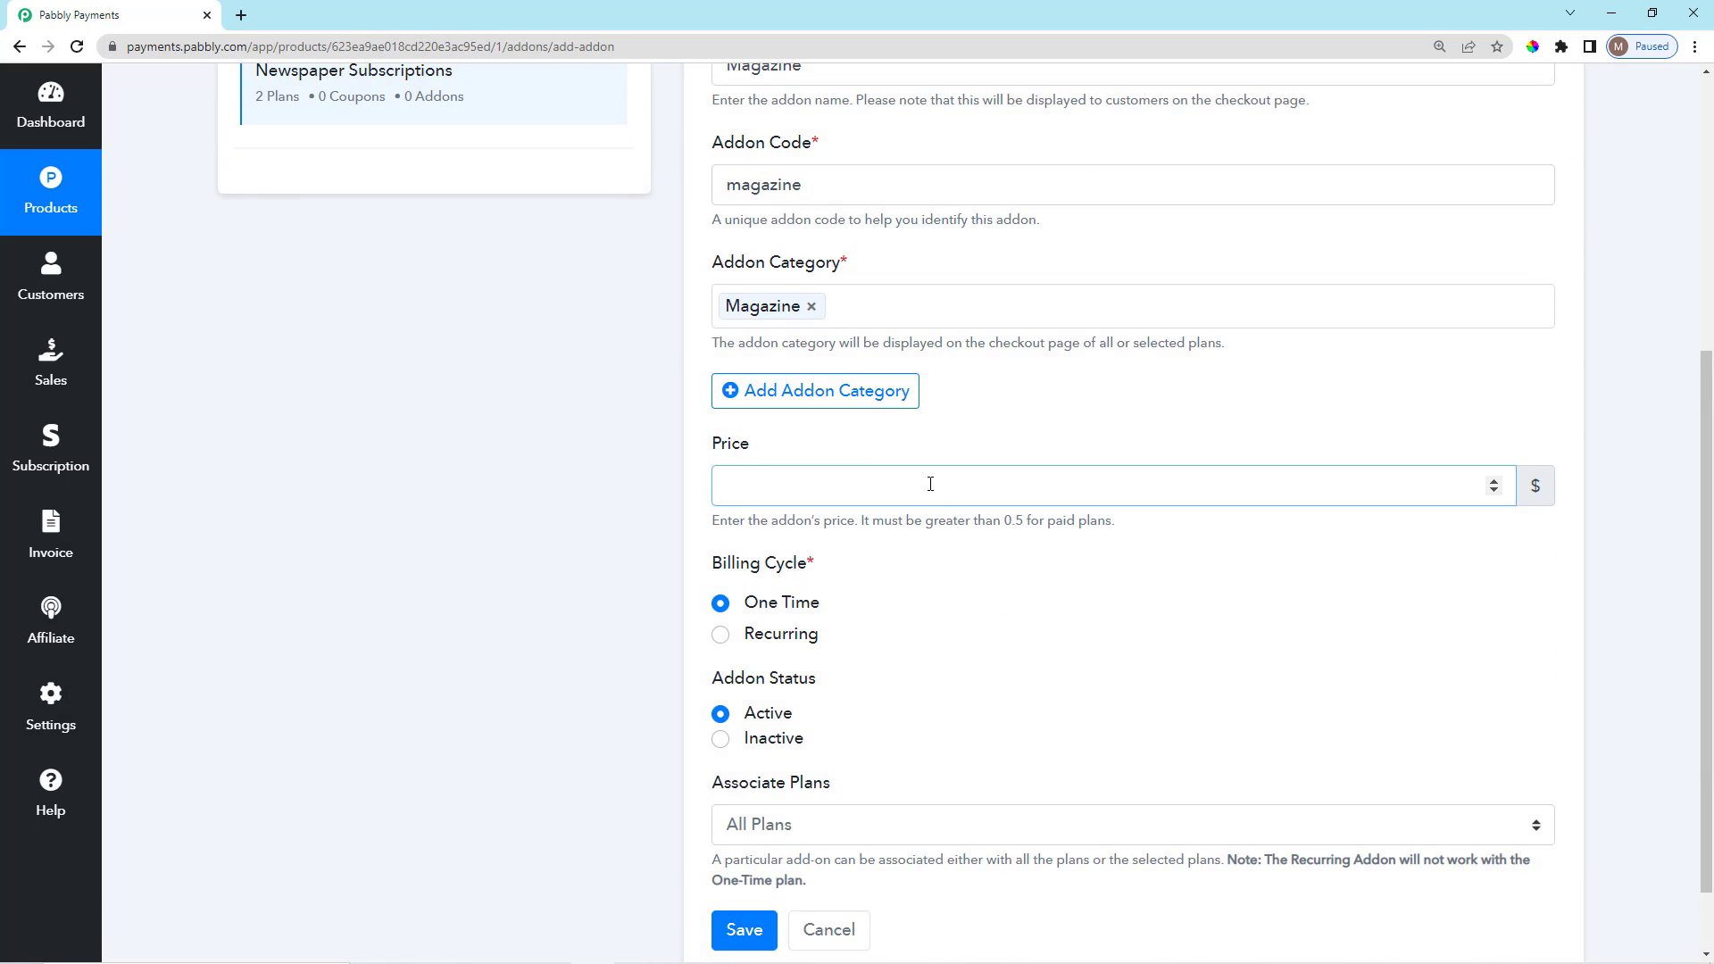
Set the Magazine addon price to 20, billed recurring every month.
left_click(882, 602)
scroll(940, 764, "down", 1)
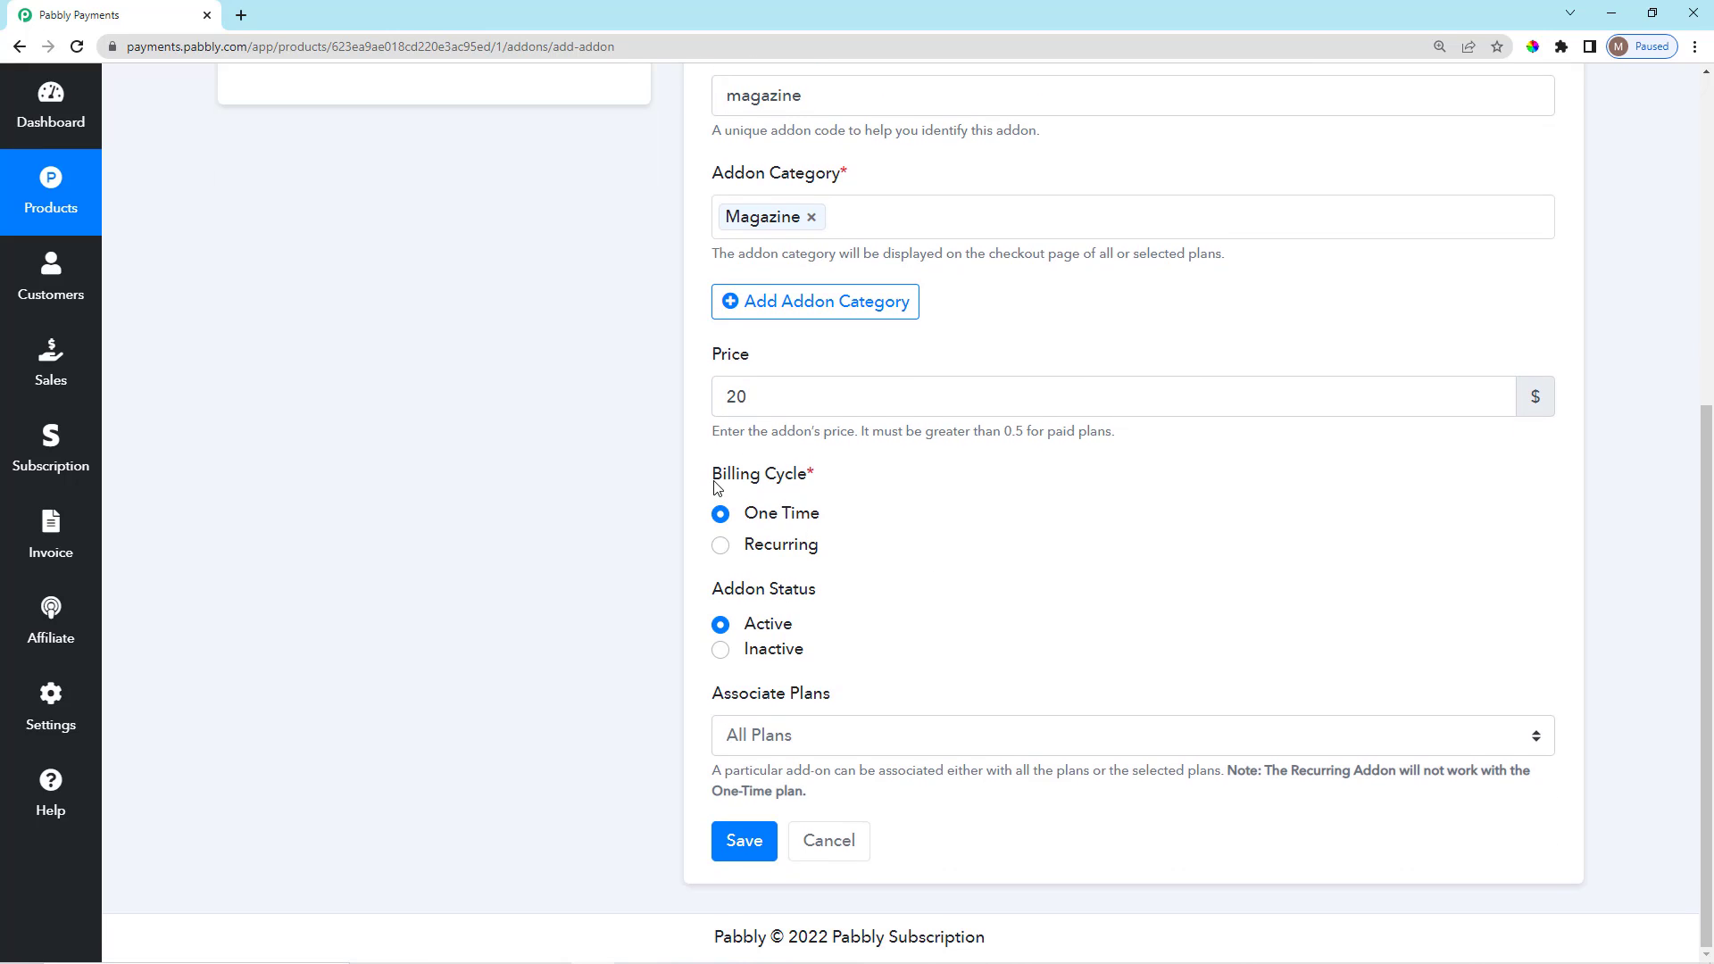
left_click_drag(714, 486, 818, 485)
left_click(759, 533)
left_click(722, 549)
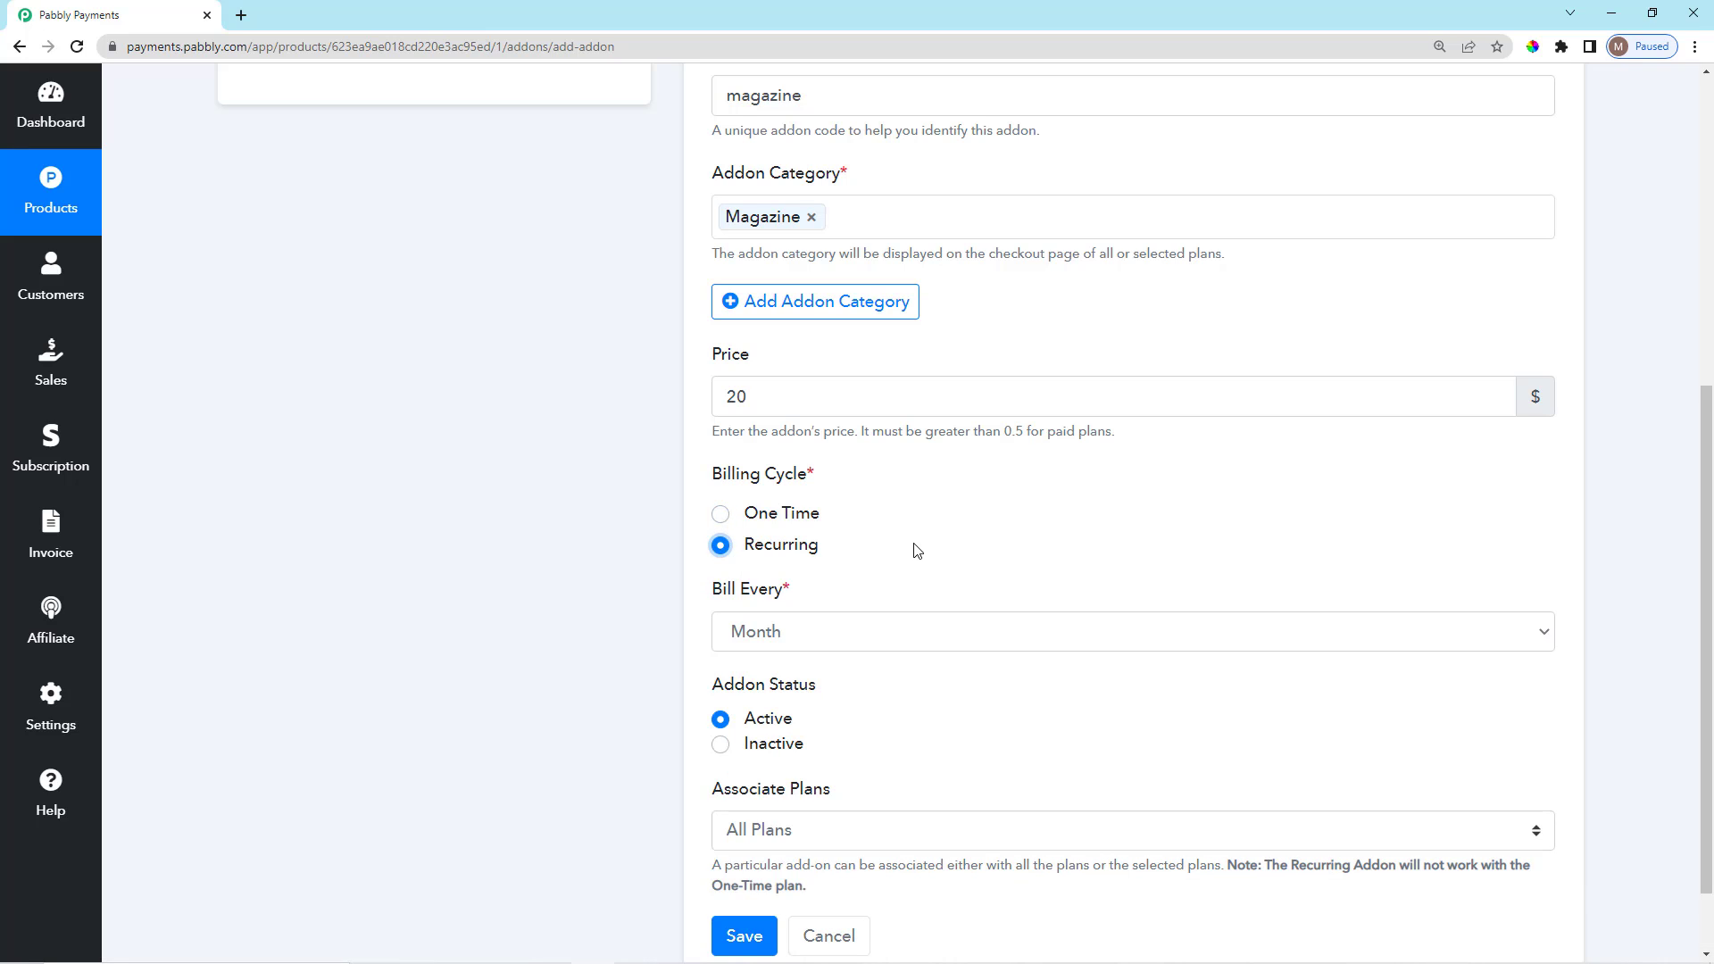
scroll(884, 625, "down", 1)
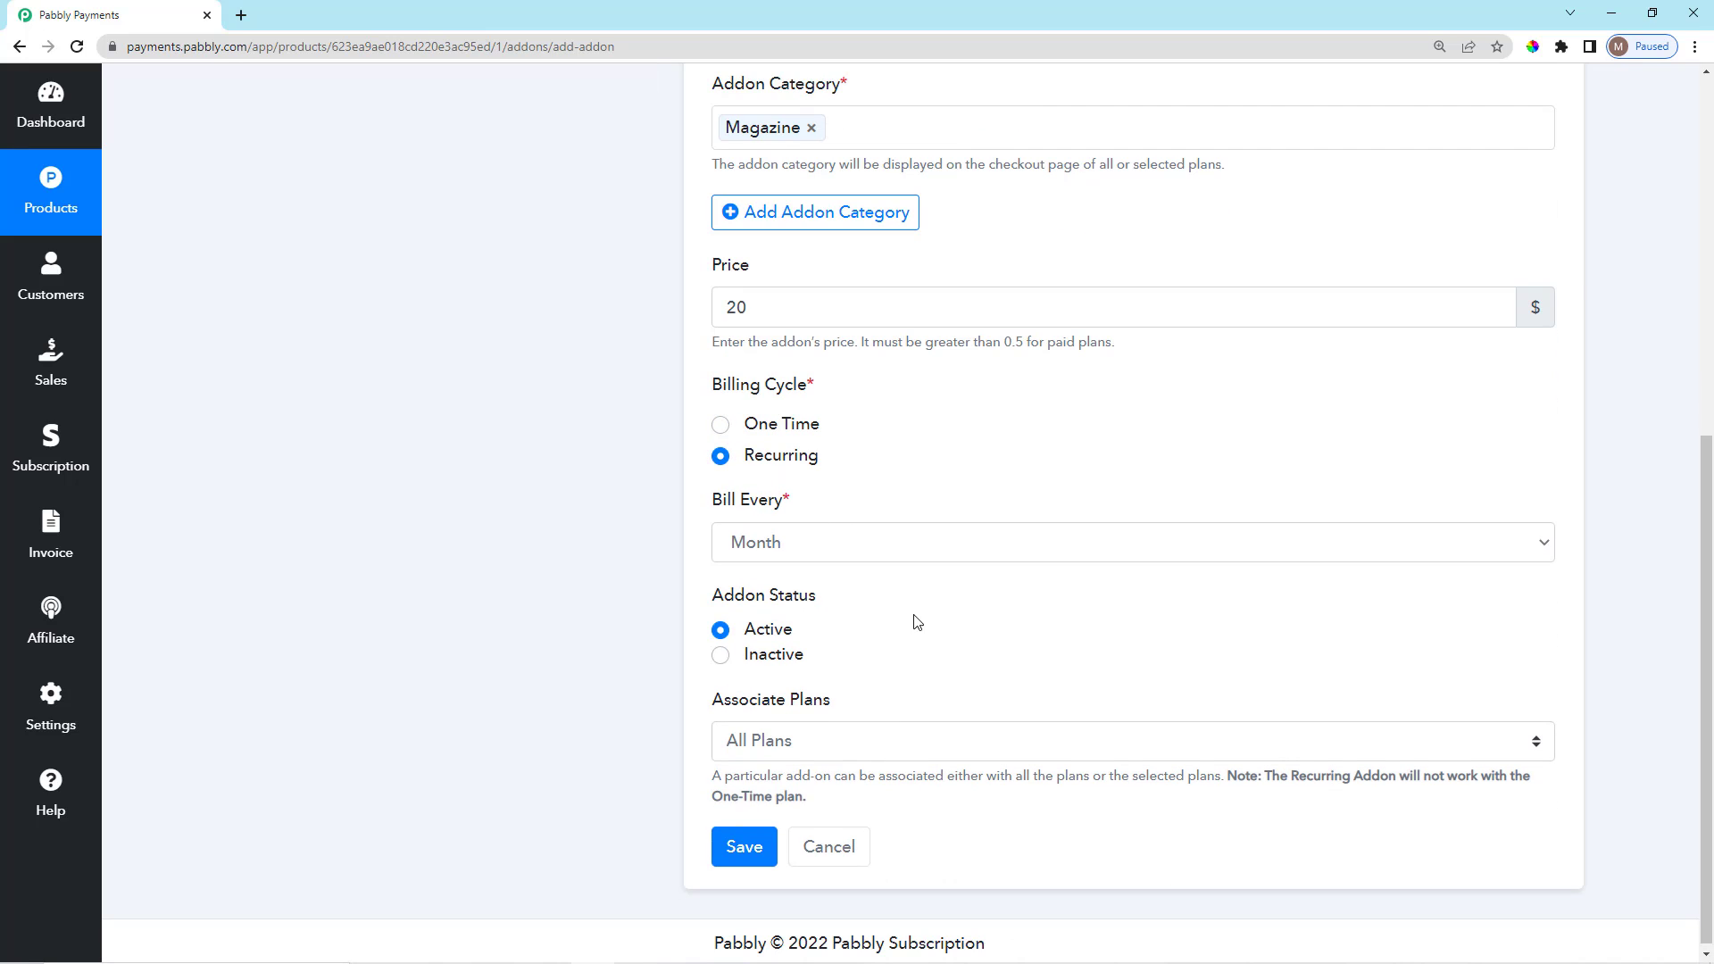
left_click(897, 542)
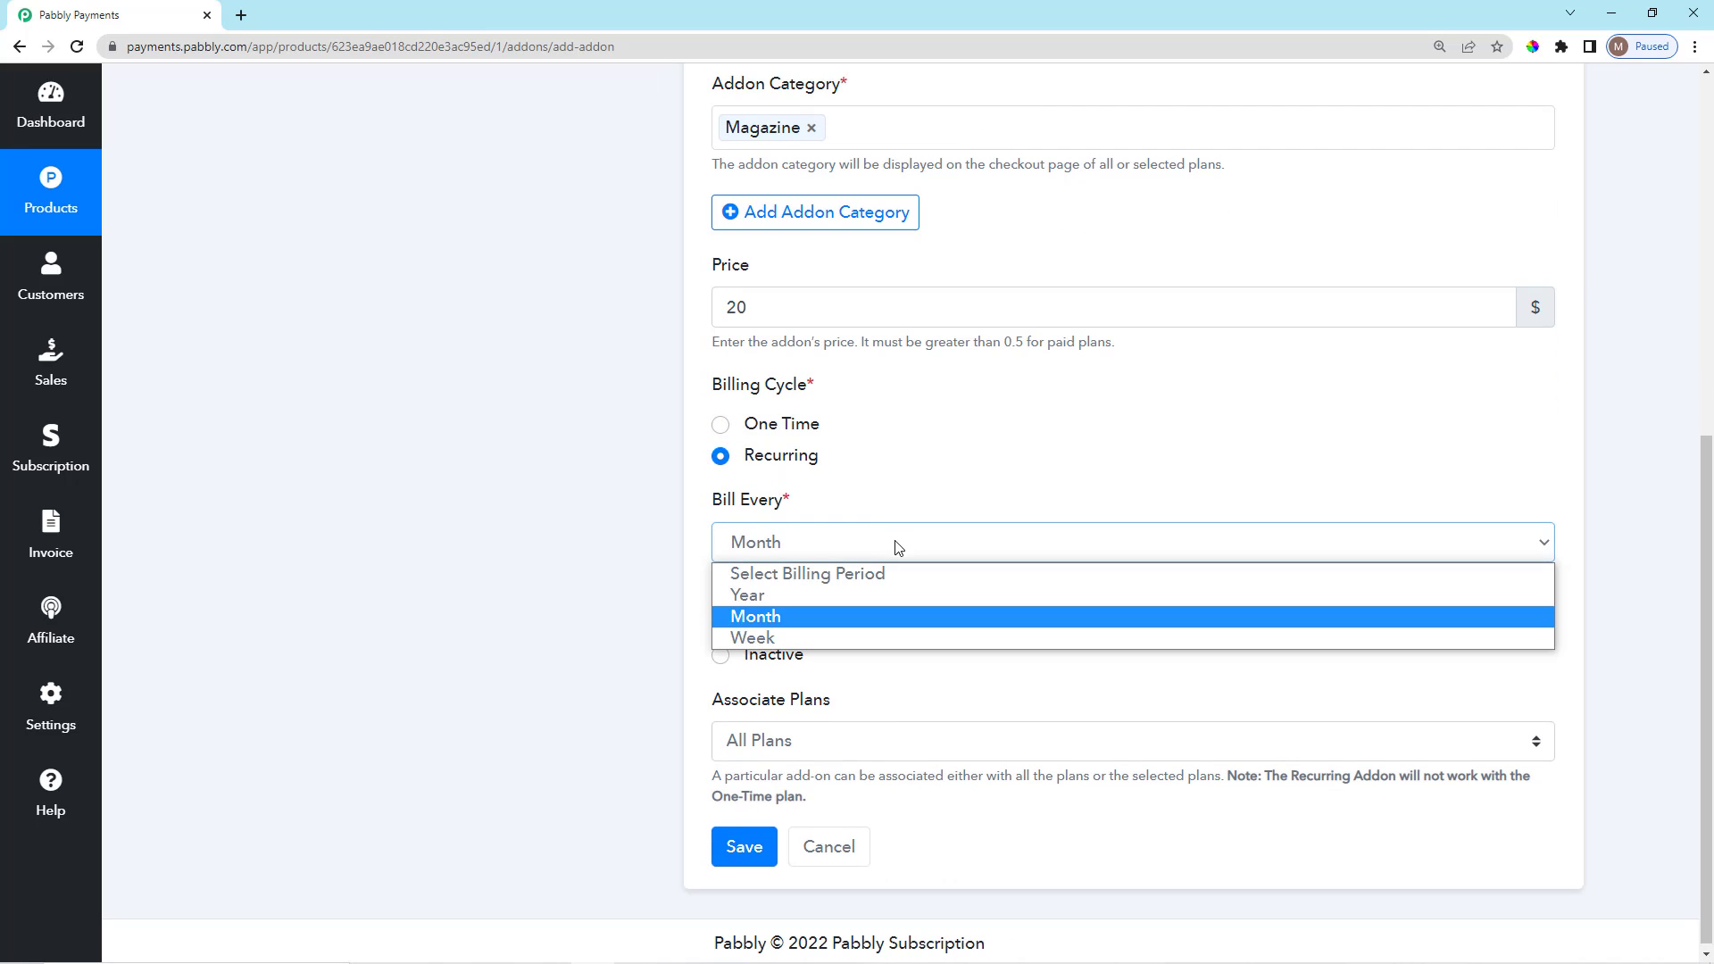
left_click(844, 616)
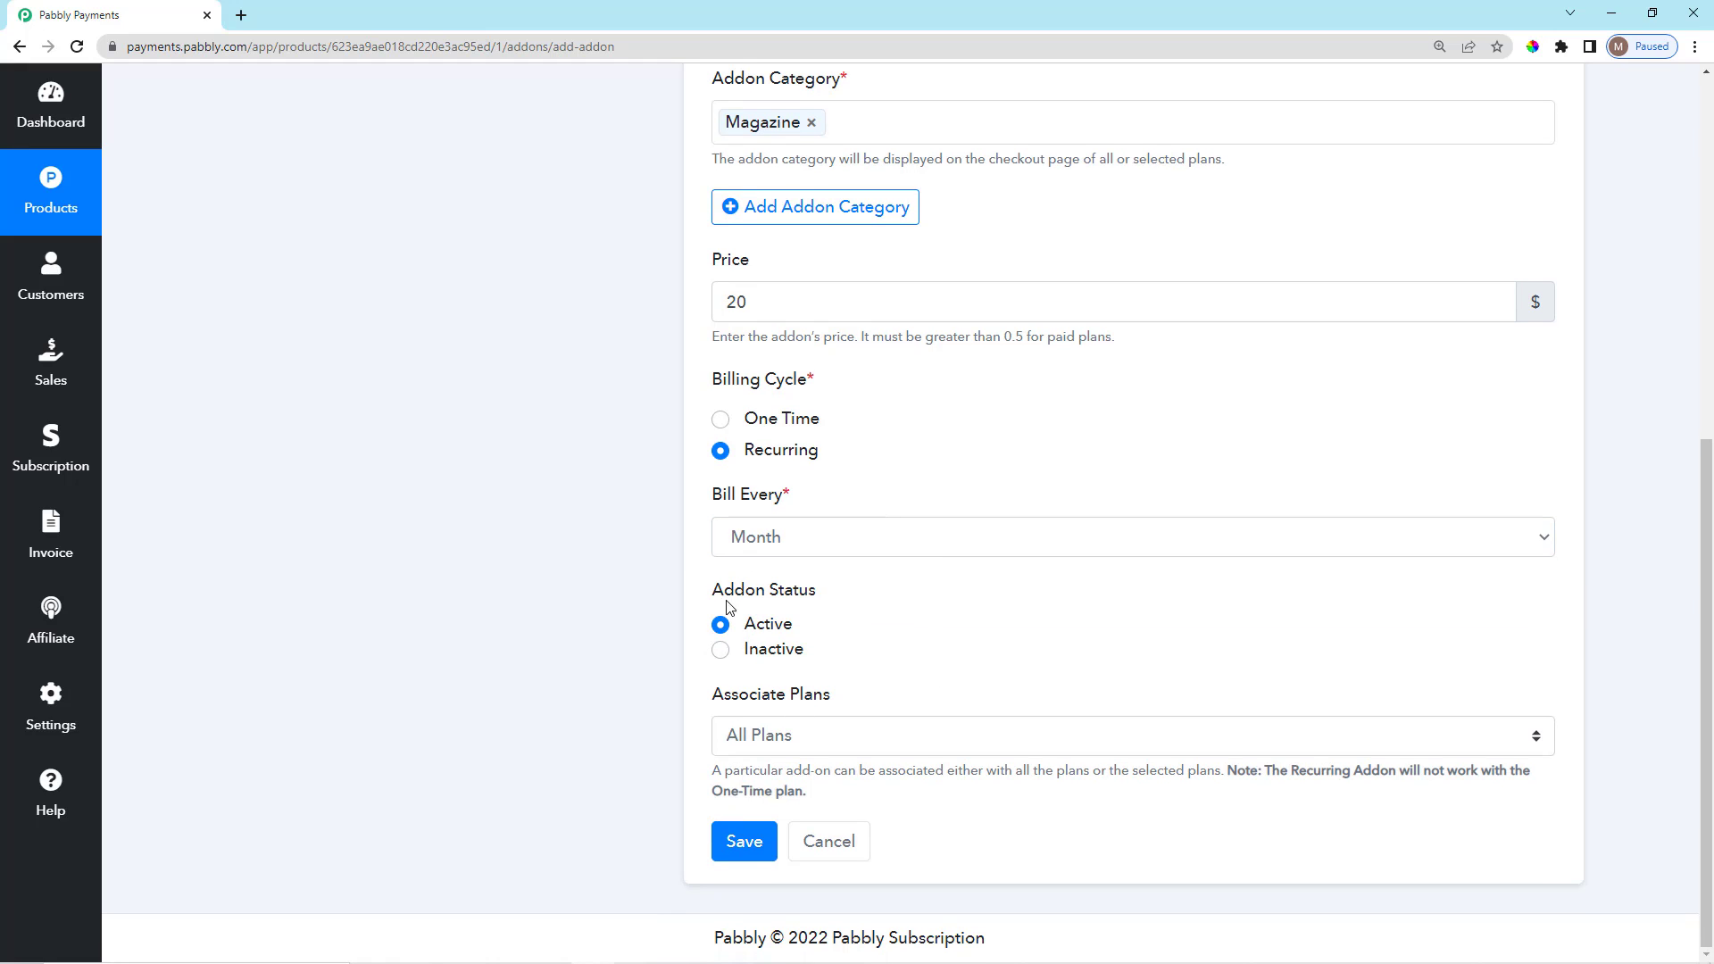
Tie the addon to the Per Month Plan only, save it, and open the Subscription Plan checkout.
left_click_drag(713, 589, 837, 653)
left_click(837, 653)
left_click(898, 741)
left_click(888, 784)
scroll(906, 797, "down", 1)
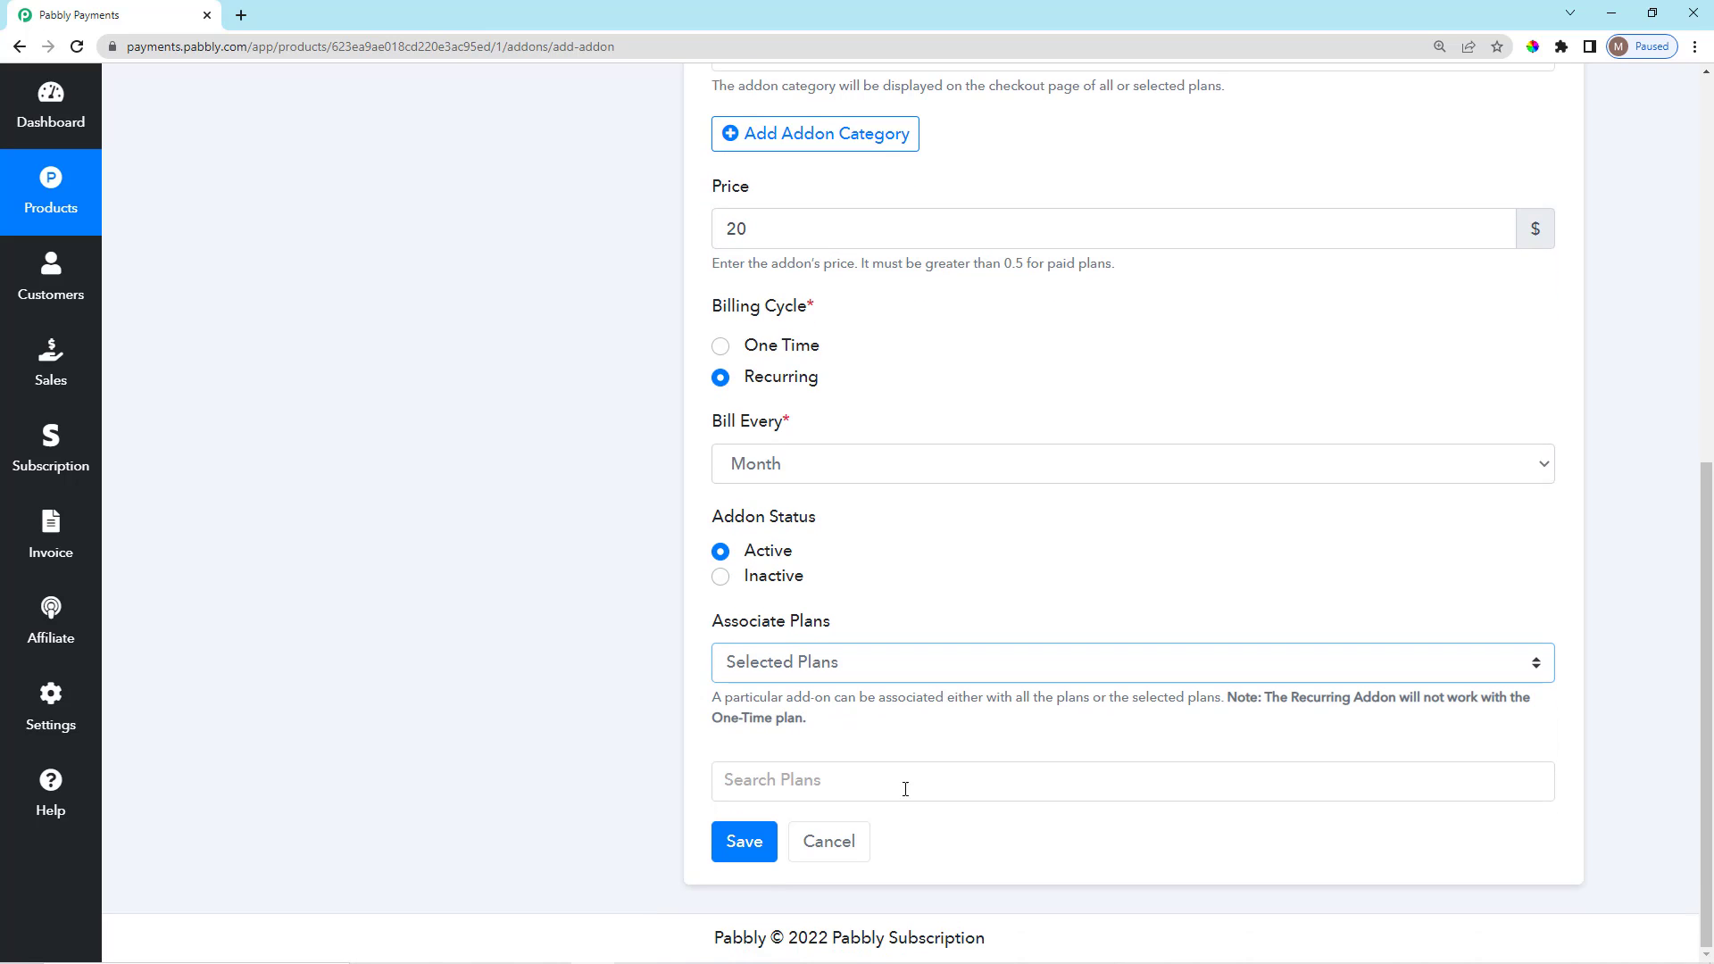
left_click(848, 783)
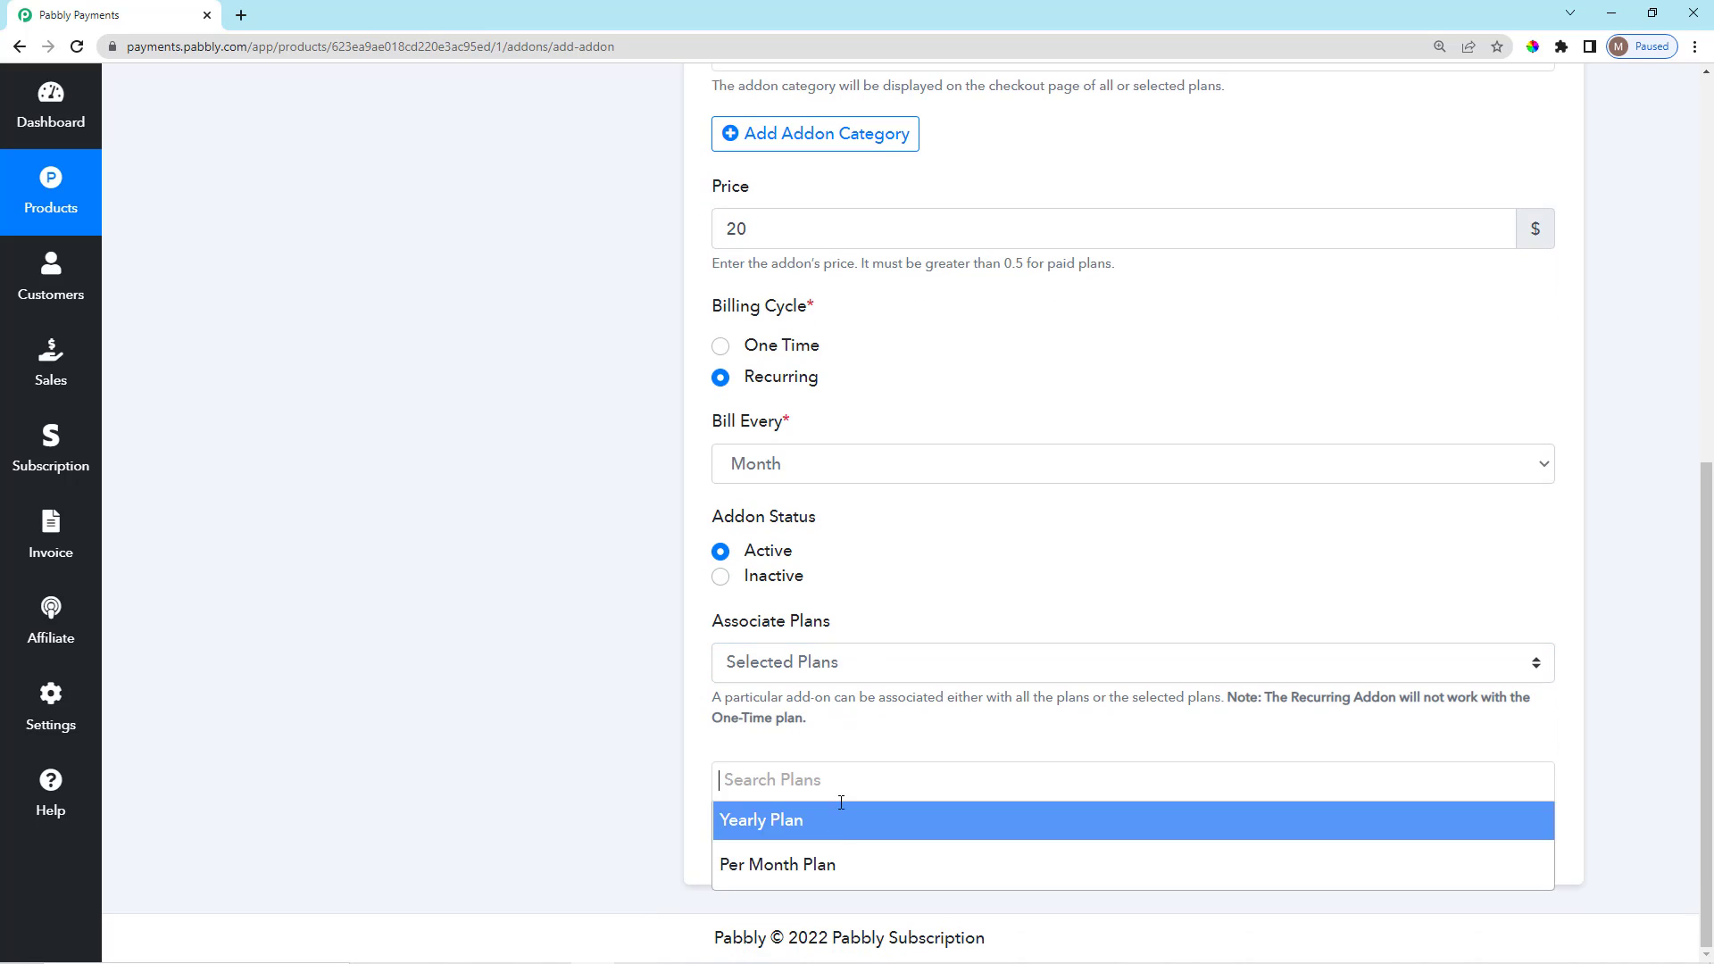
left_click(826, 864)
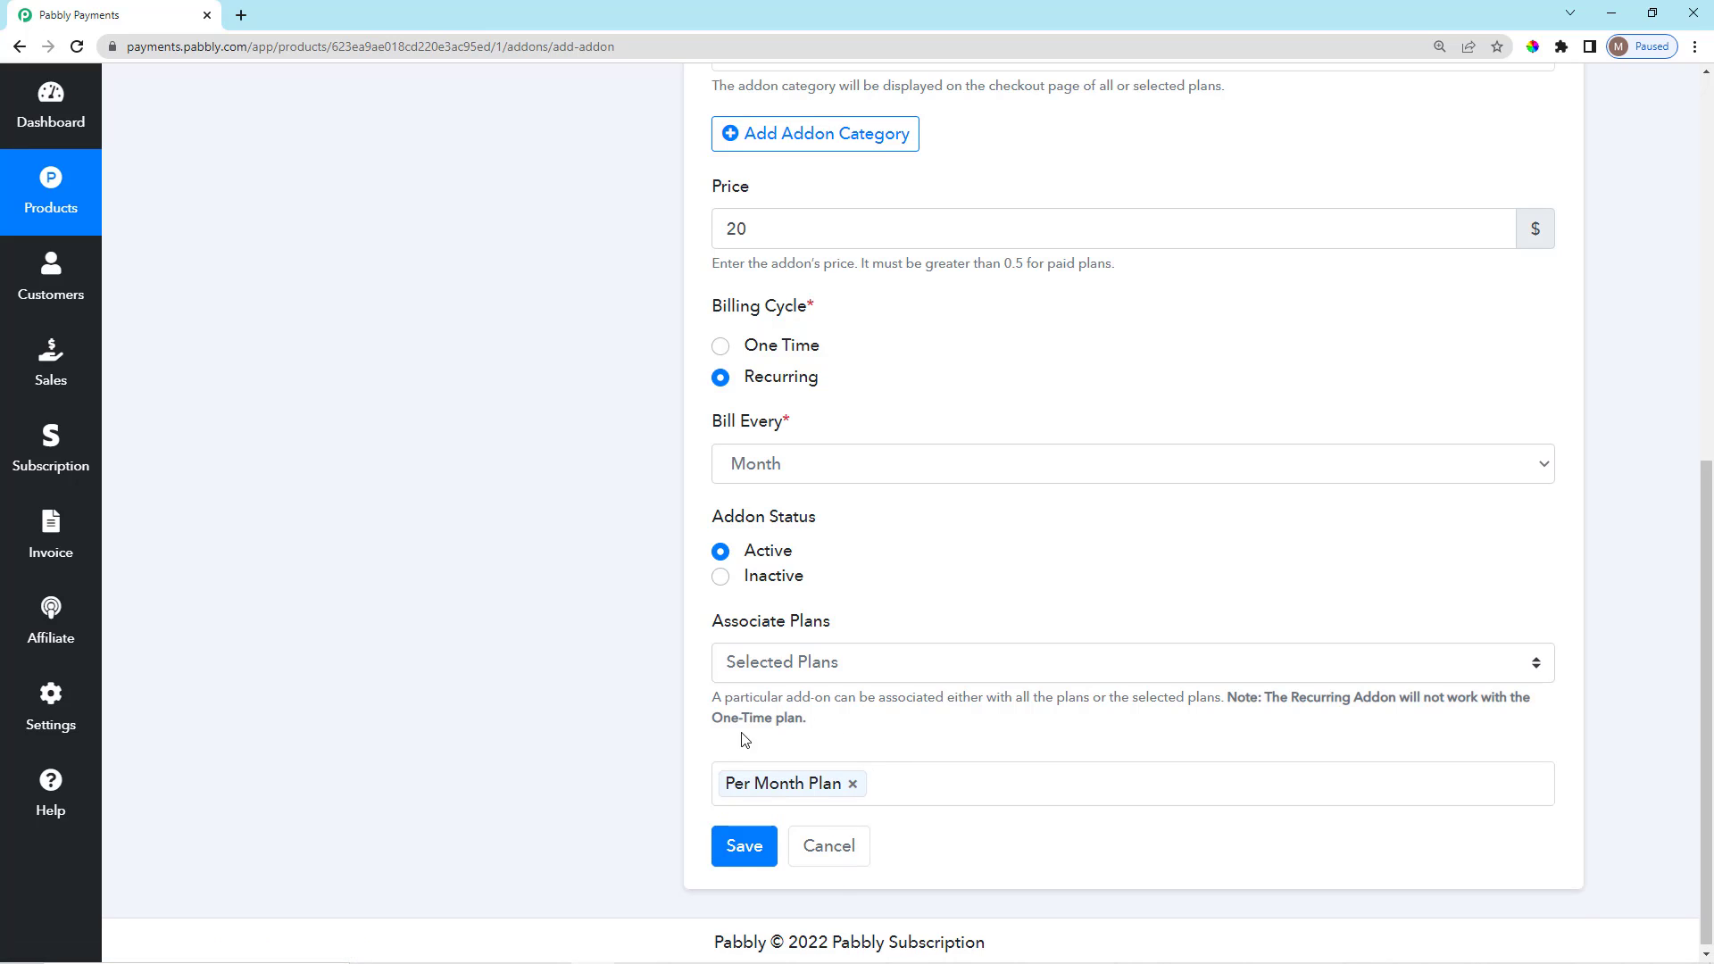
left_click(741, 855)
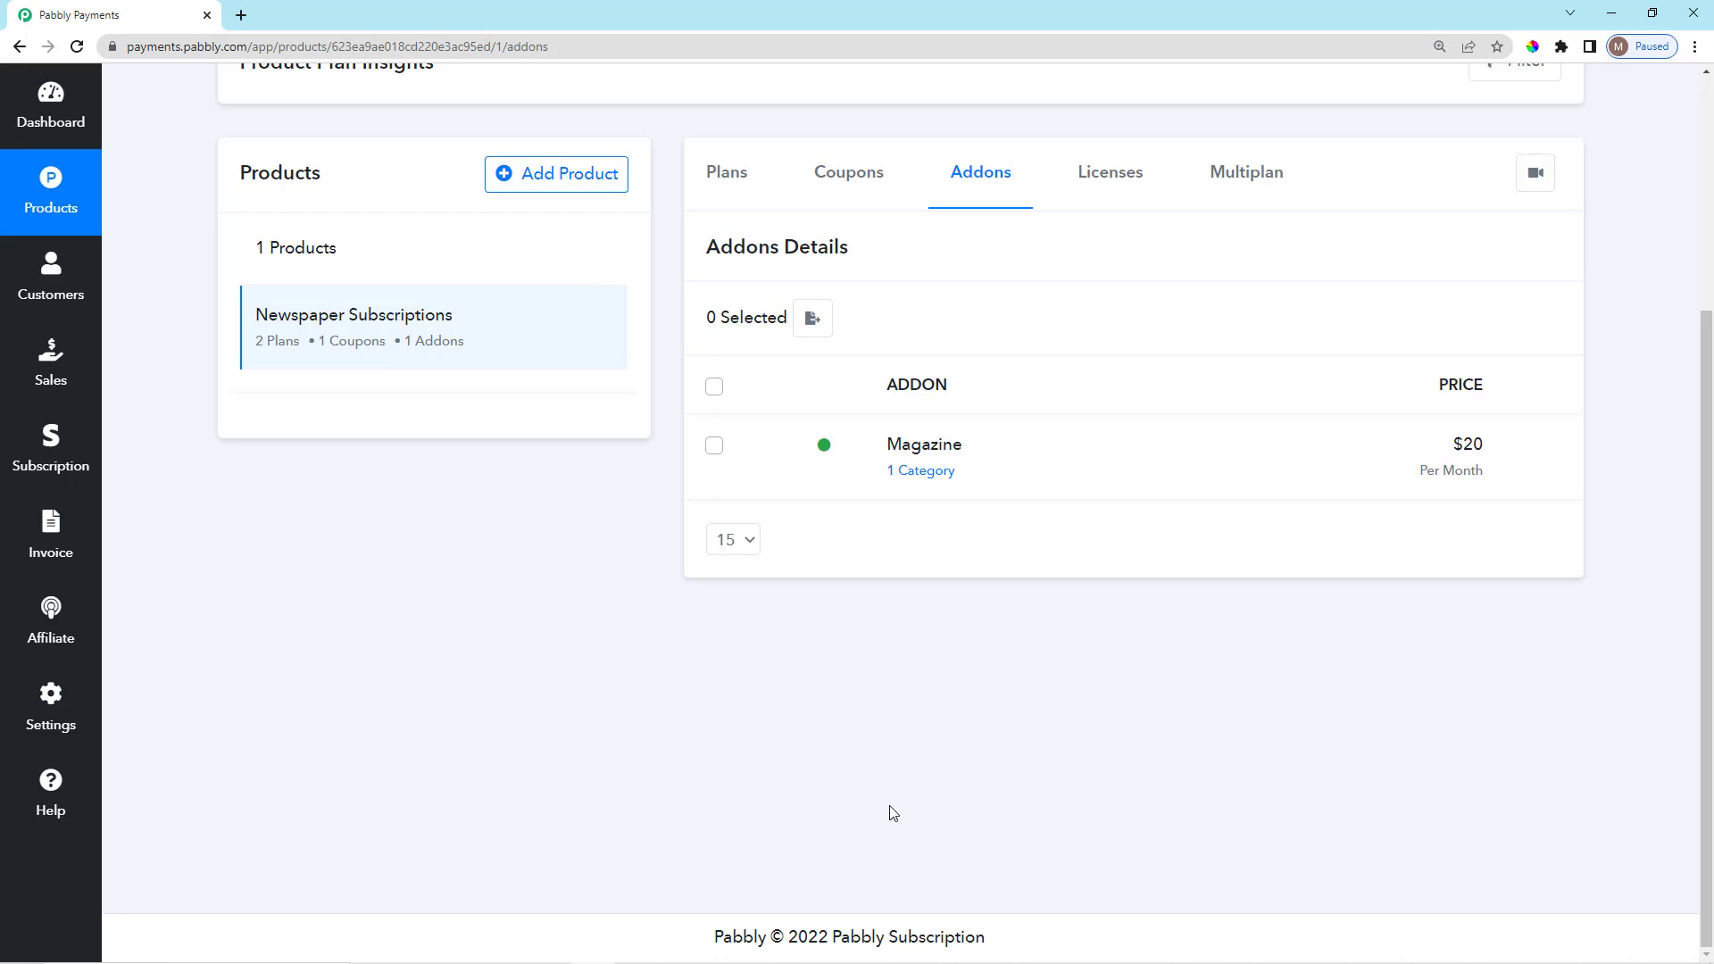
left_click(1254, 178)
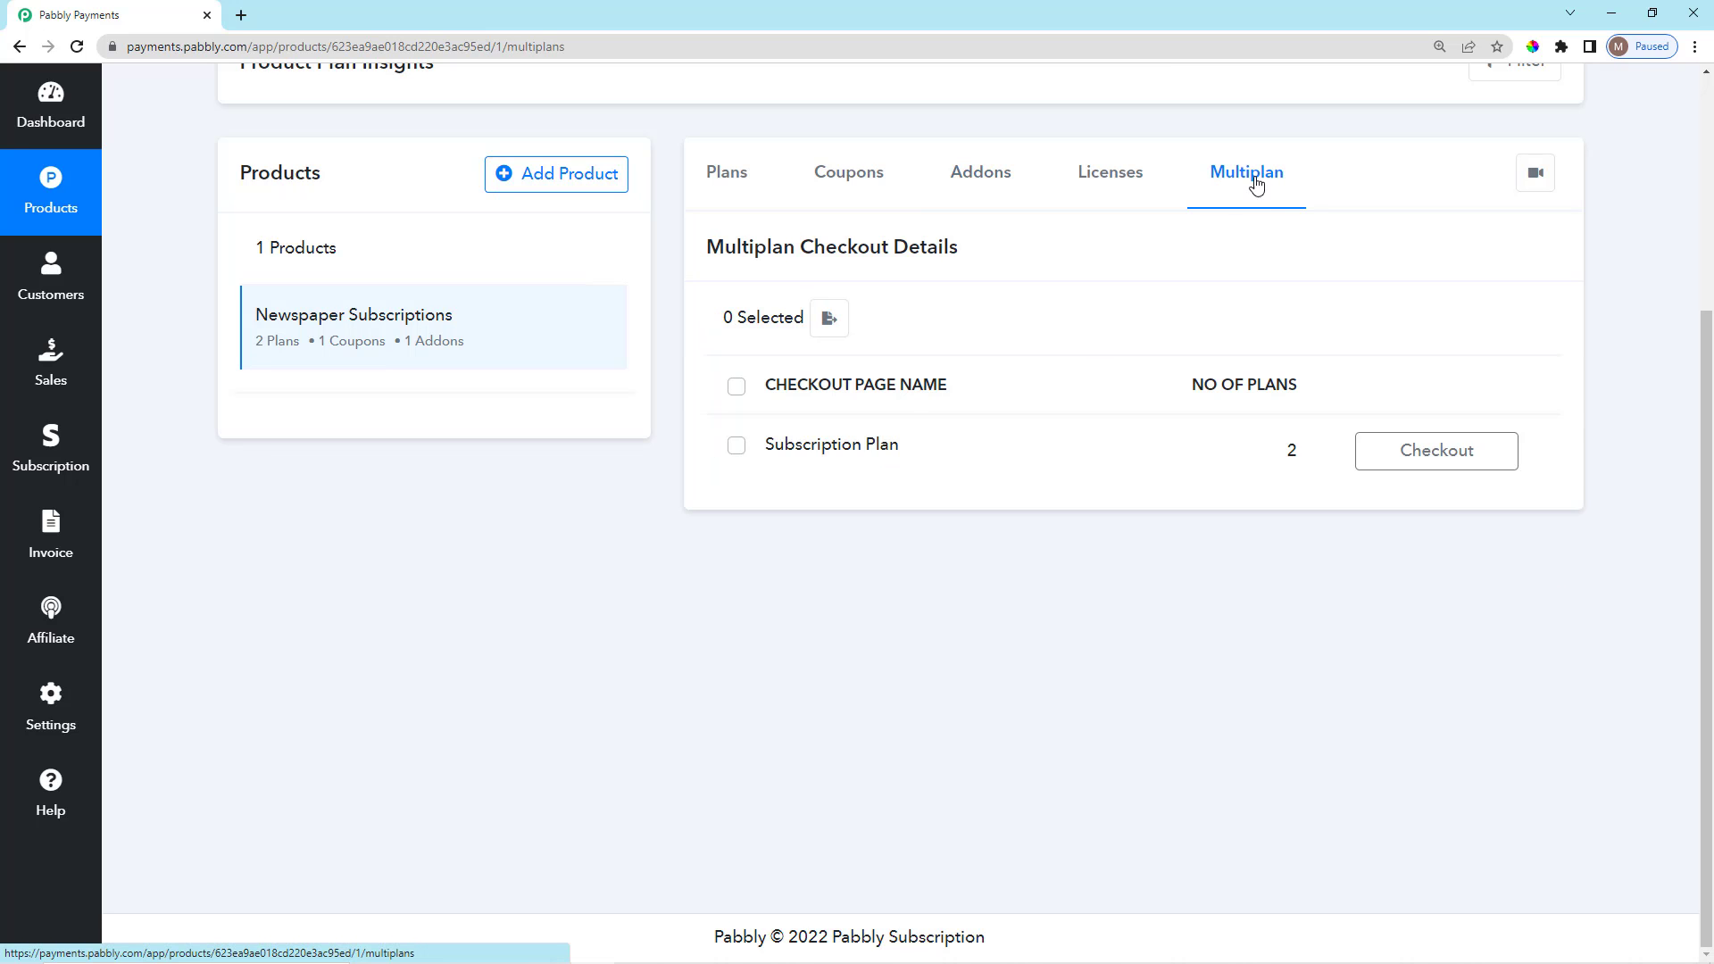
left_click(1429, 452)
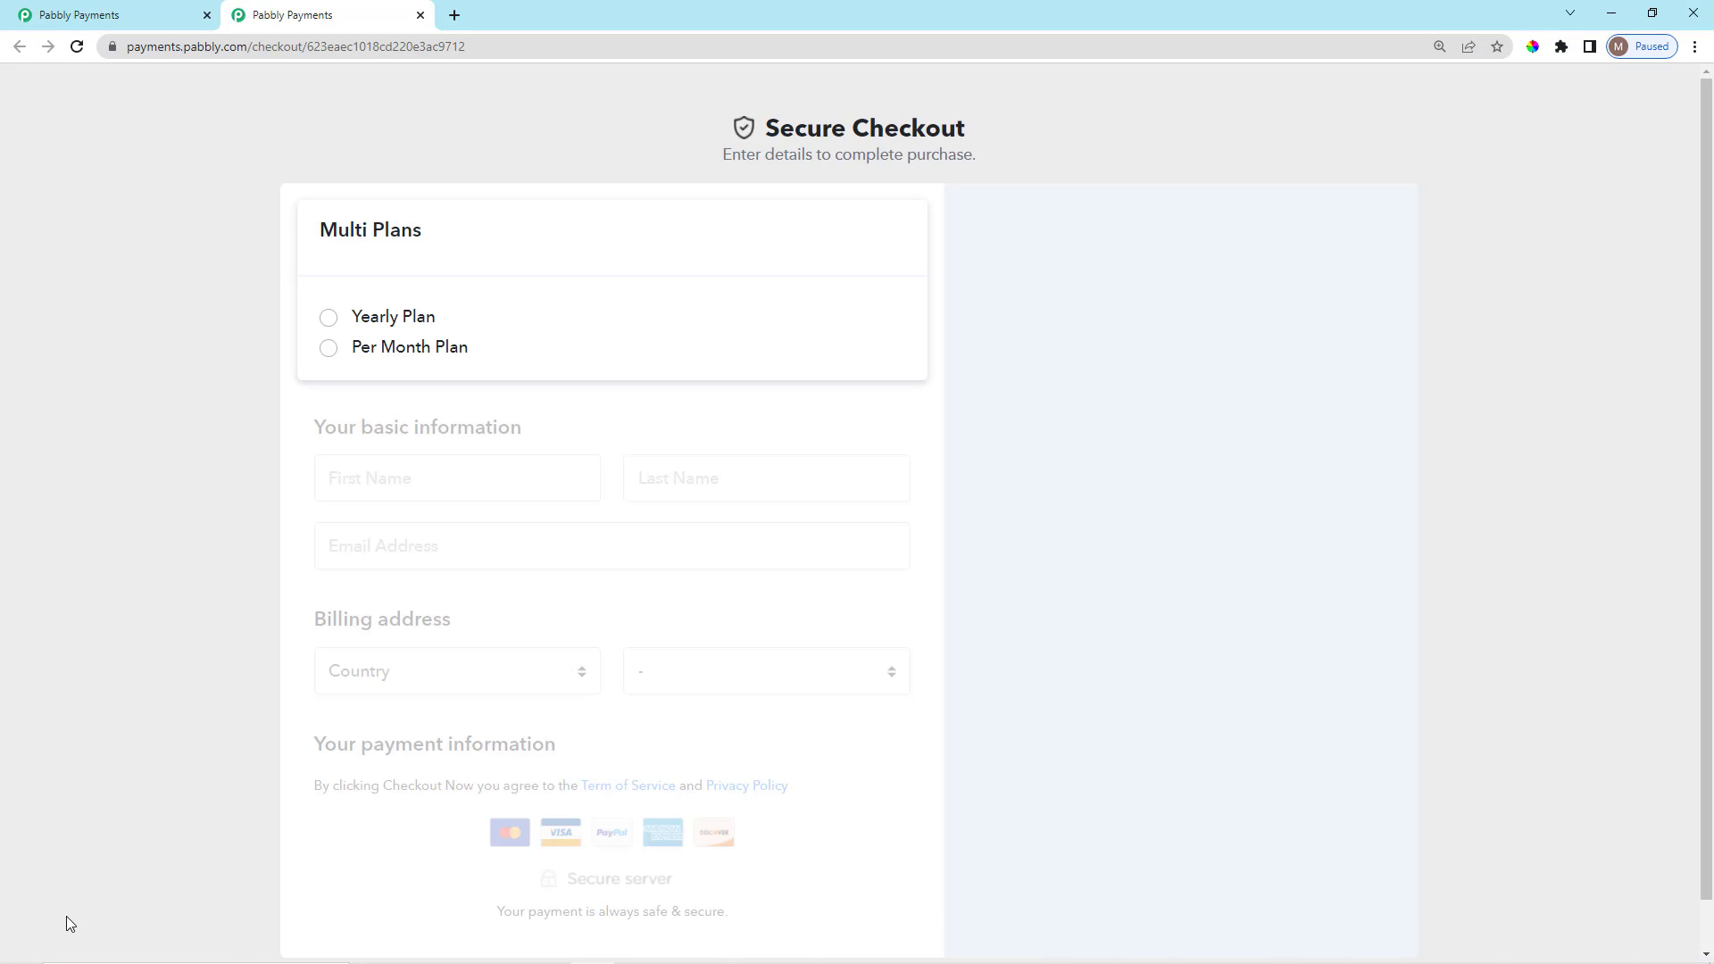
Select the Per Month Plan at checkout and add the Magazine addon to the order.
left_click(329, 350)
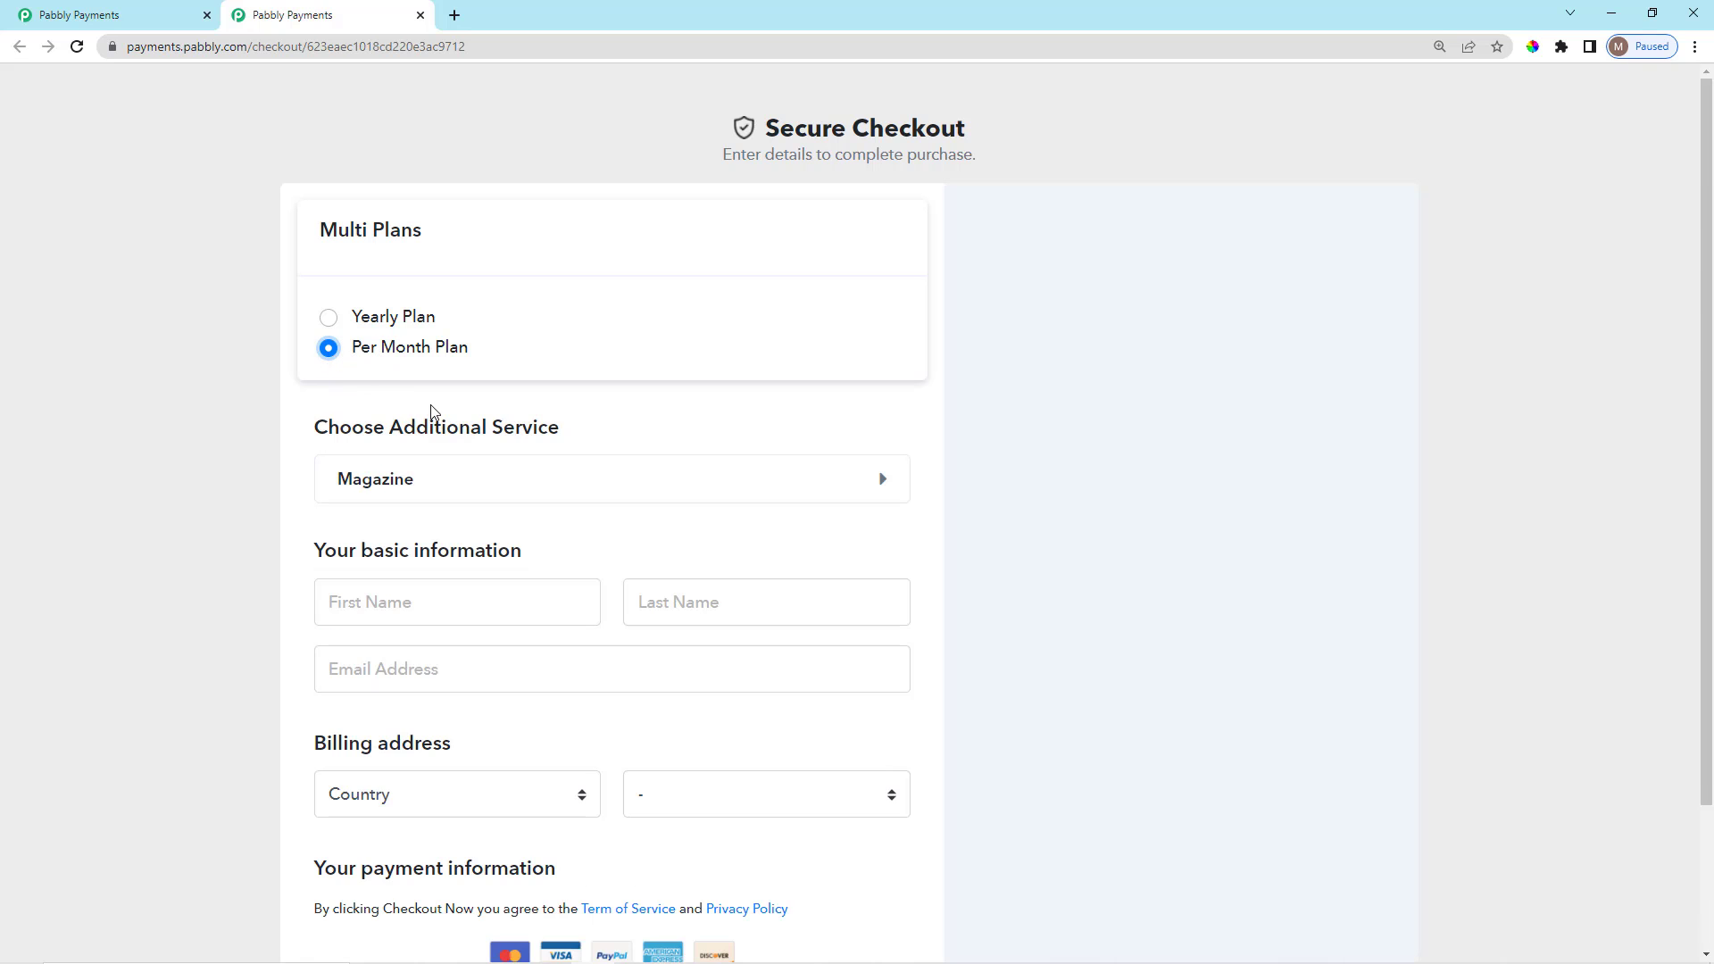
scroll(531, 581, "down", 2)
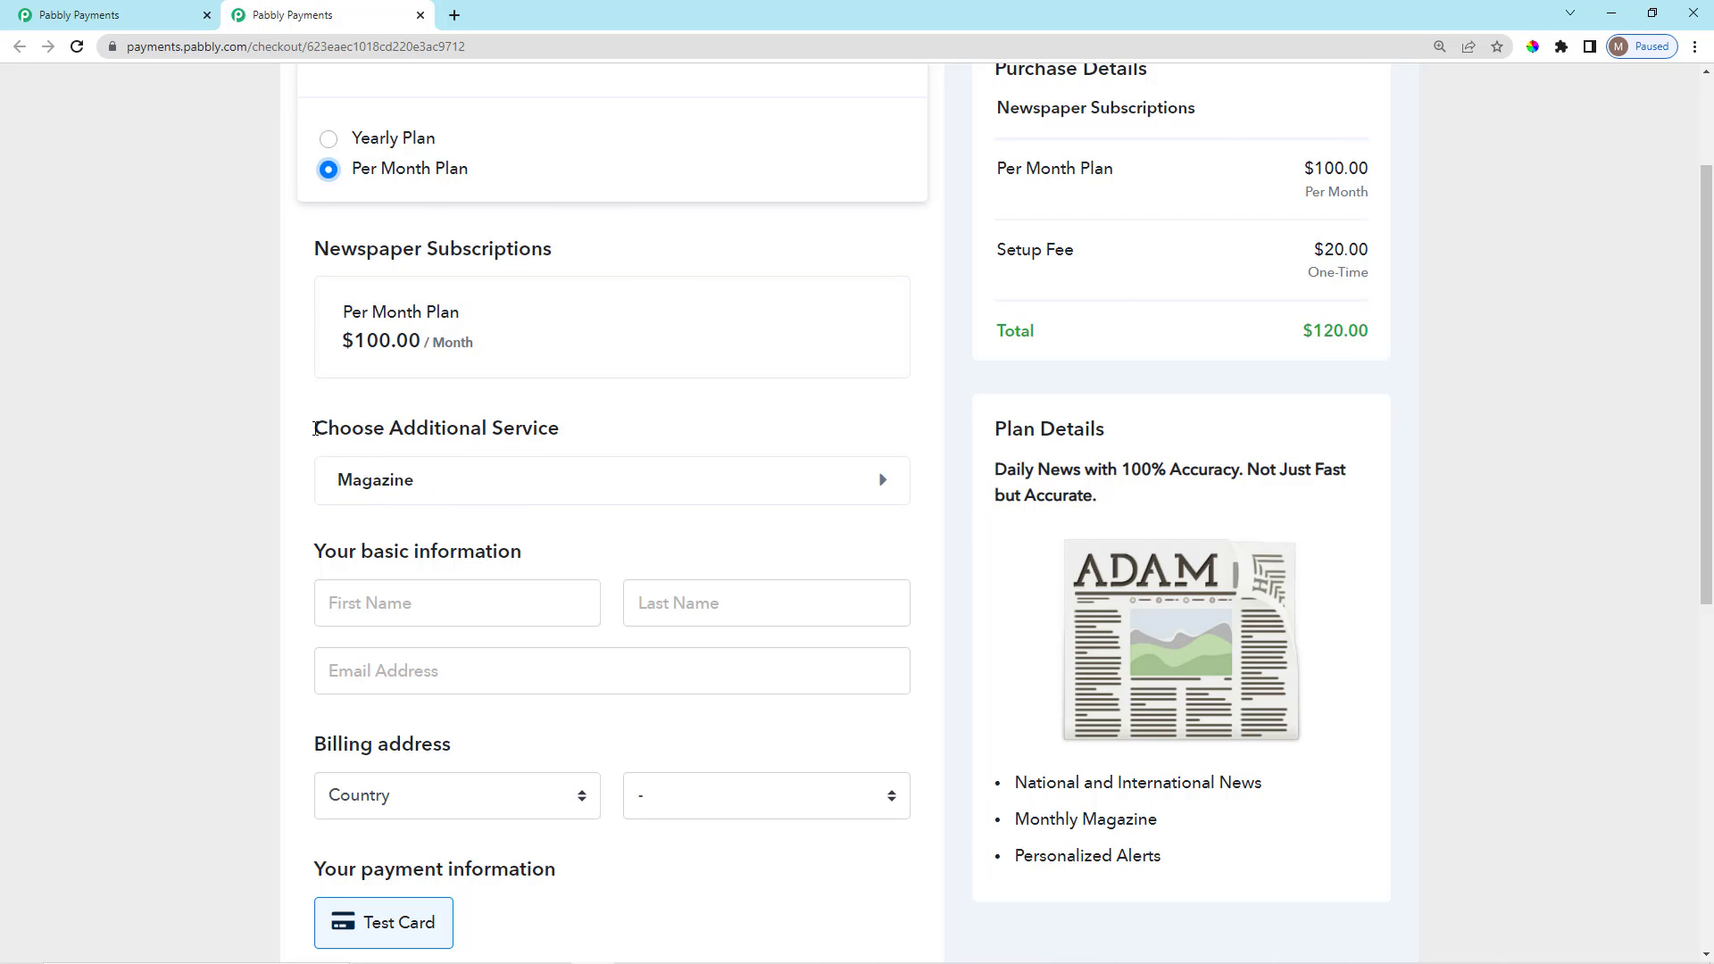
double_click(318, 431)
left_click_drag(430, 432, 558, 447)
left_click(584, 432)
left_click(460, 482)
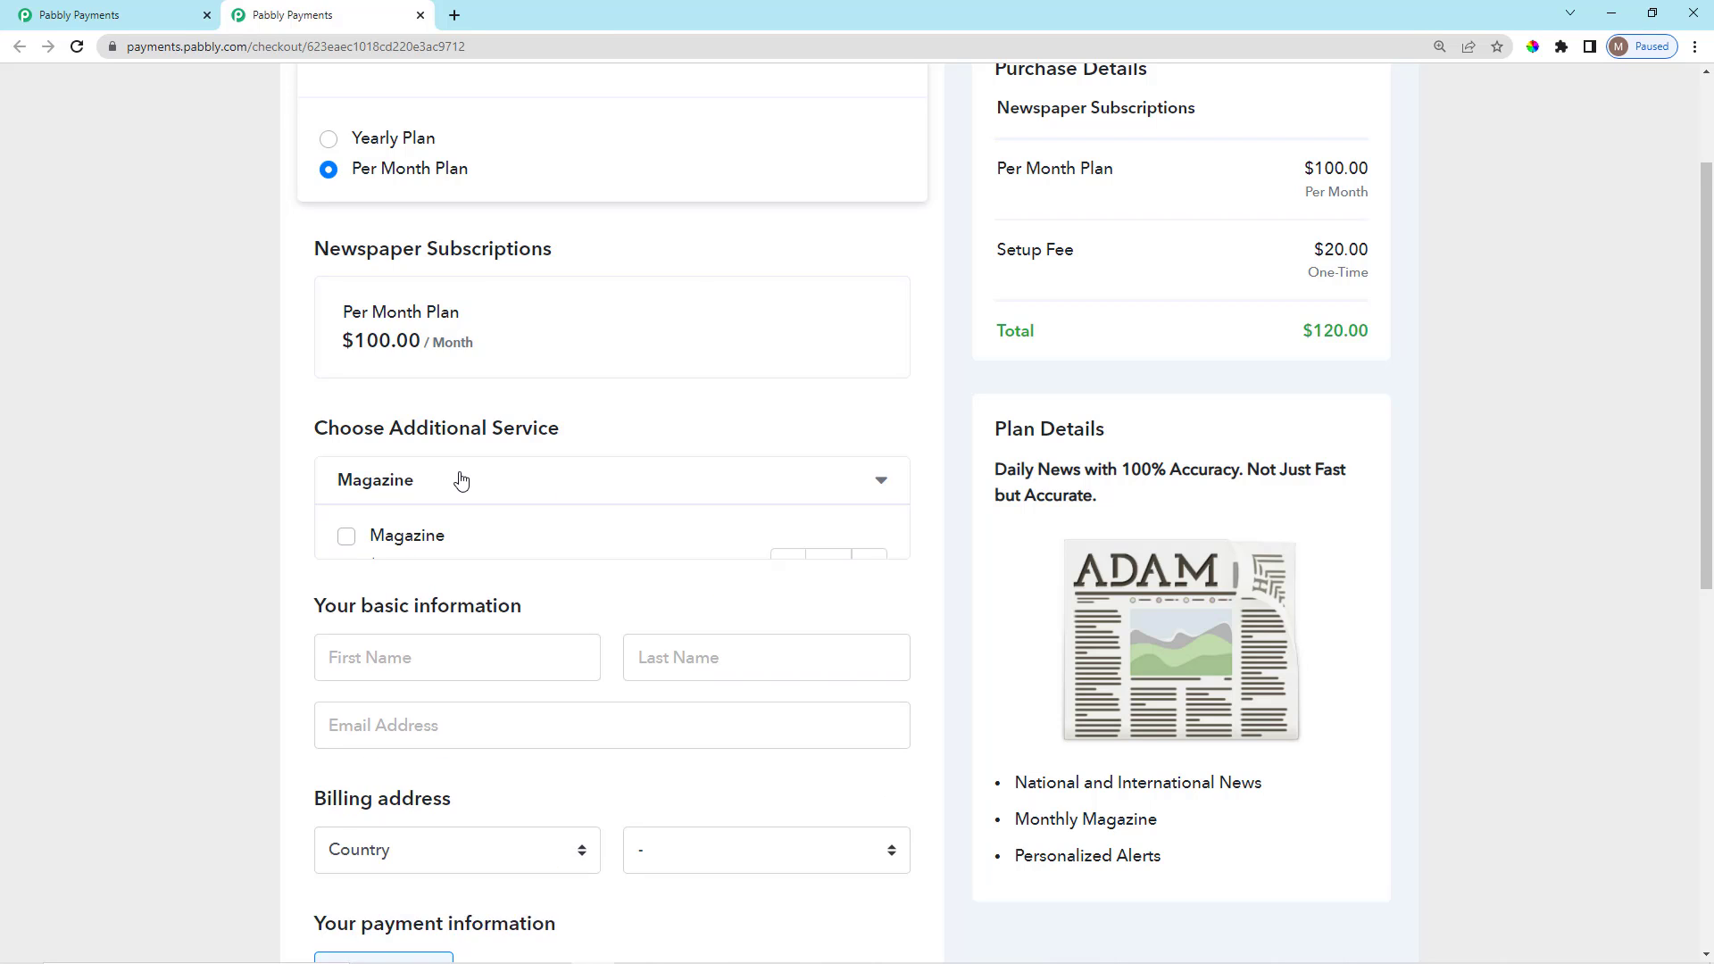
scroll(599, 586, "down", 1)
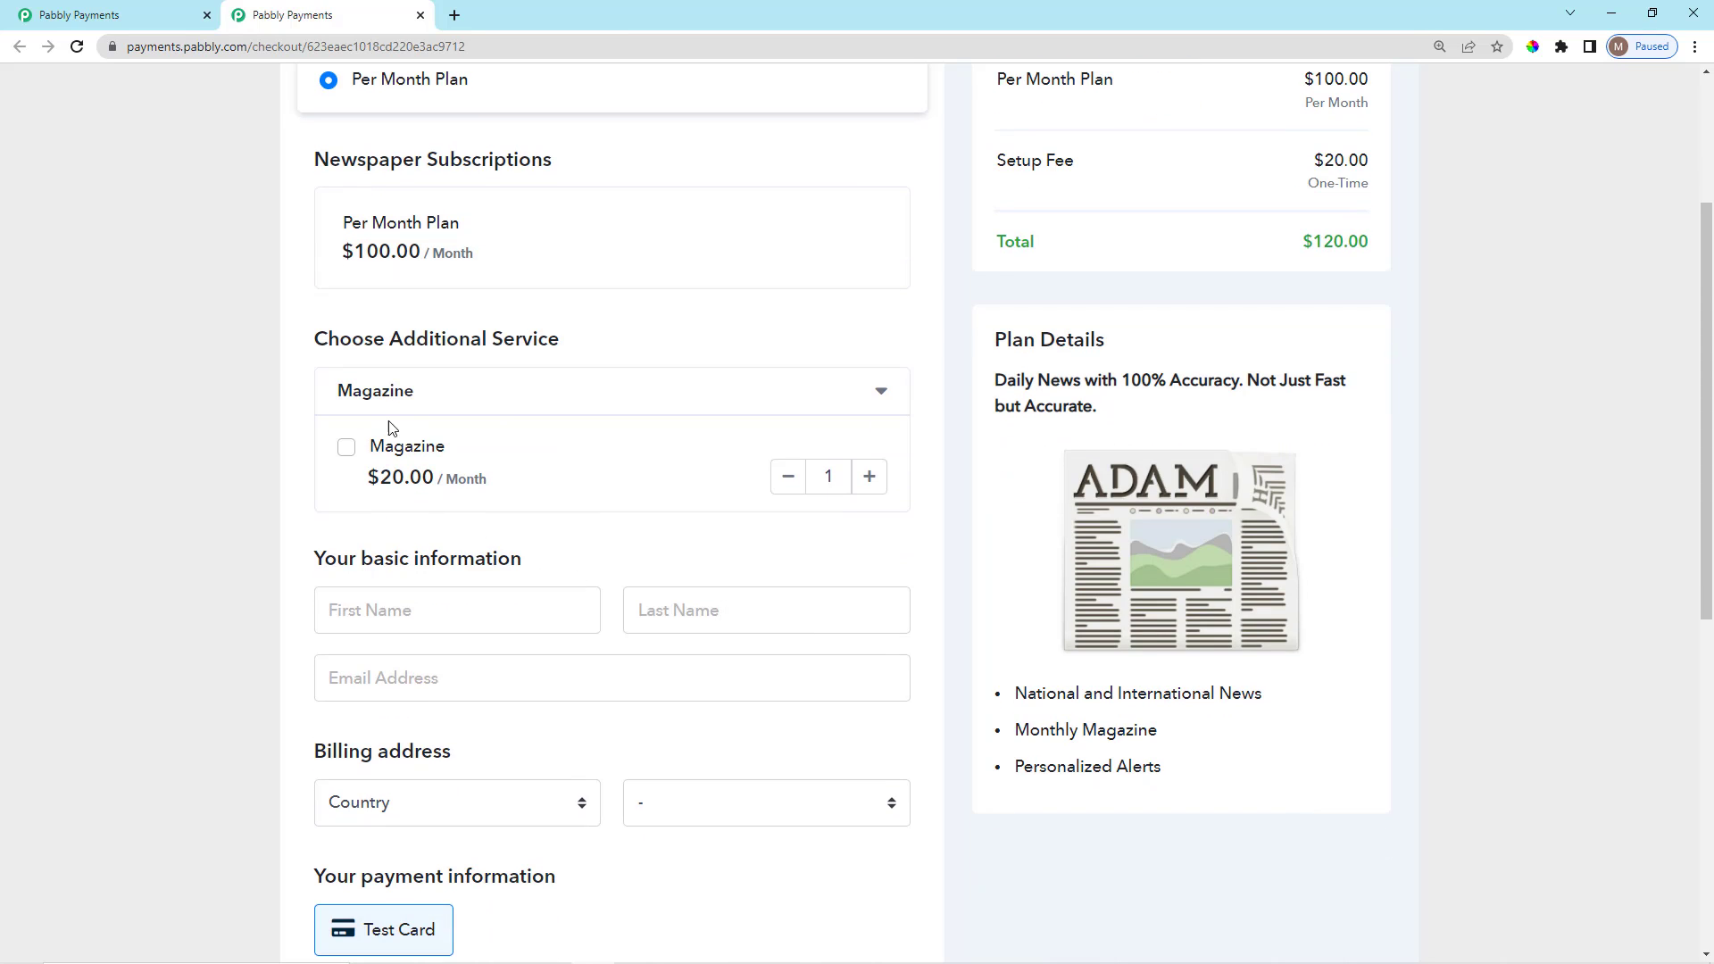
left_click(346, 447)
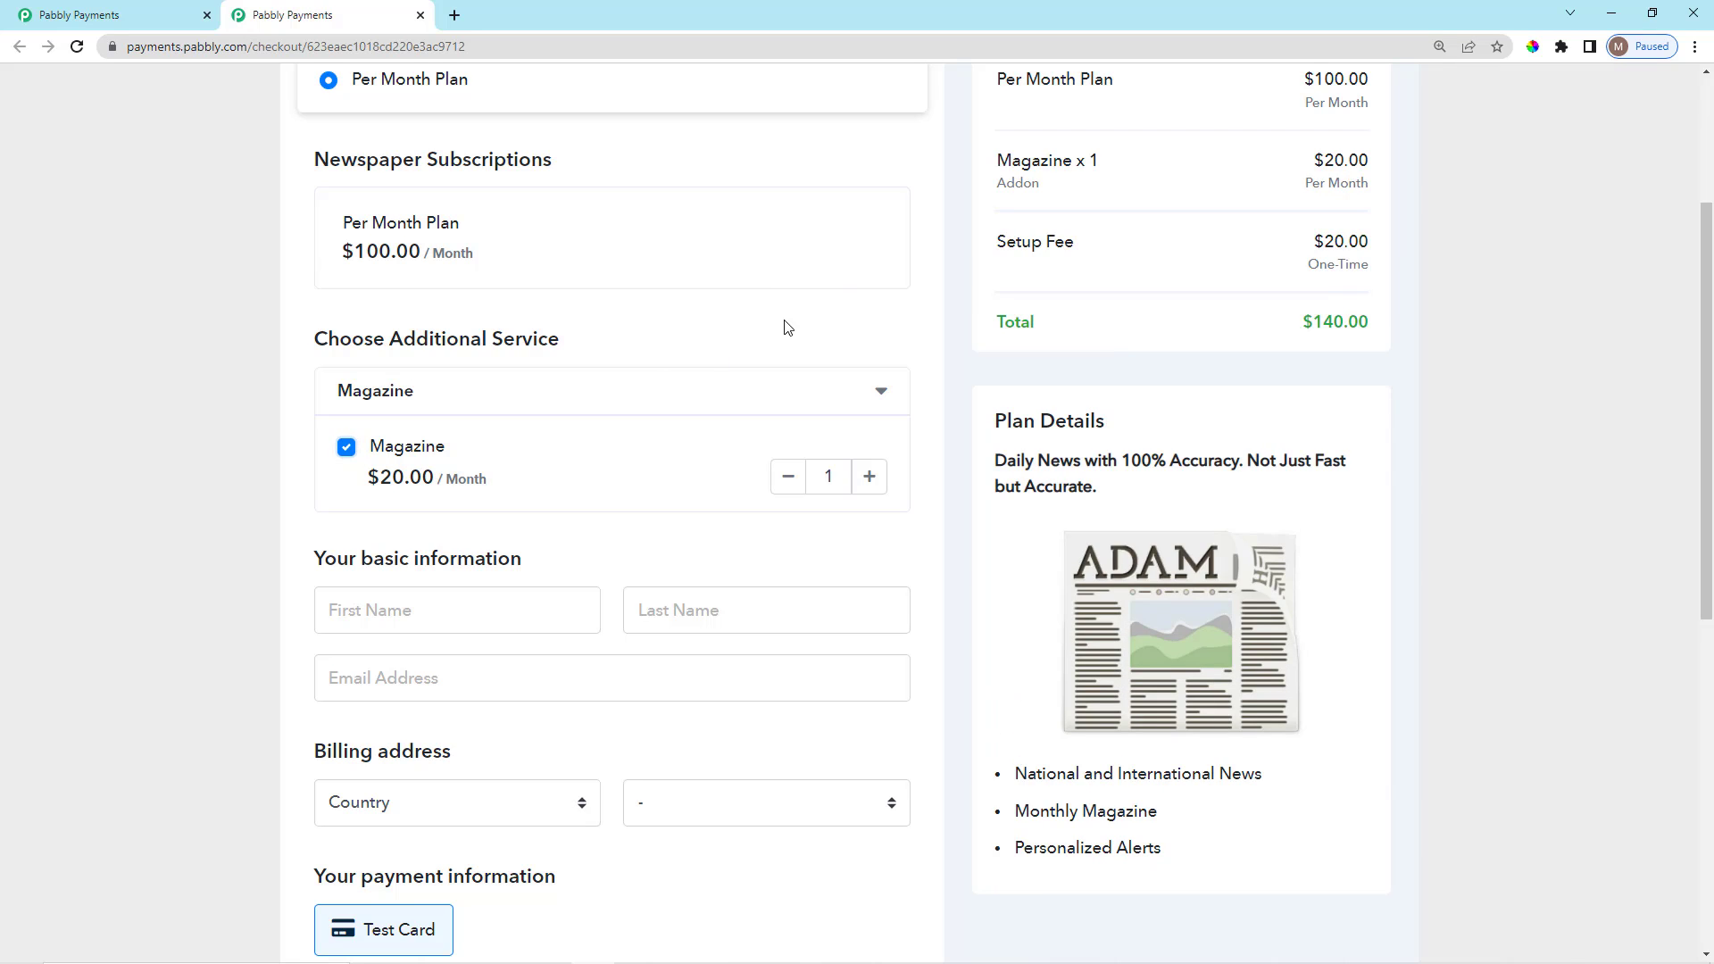
scroll(1056, 348, "up", 2)
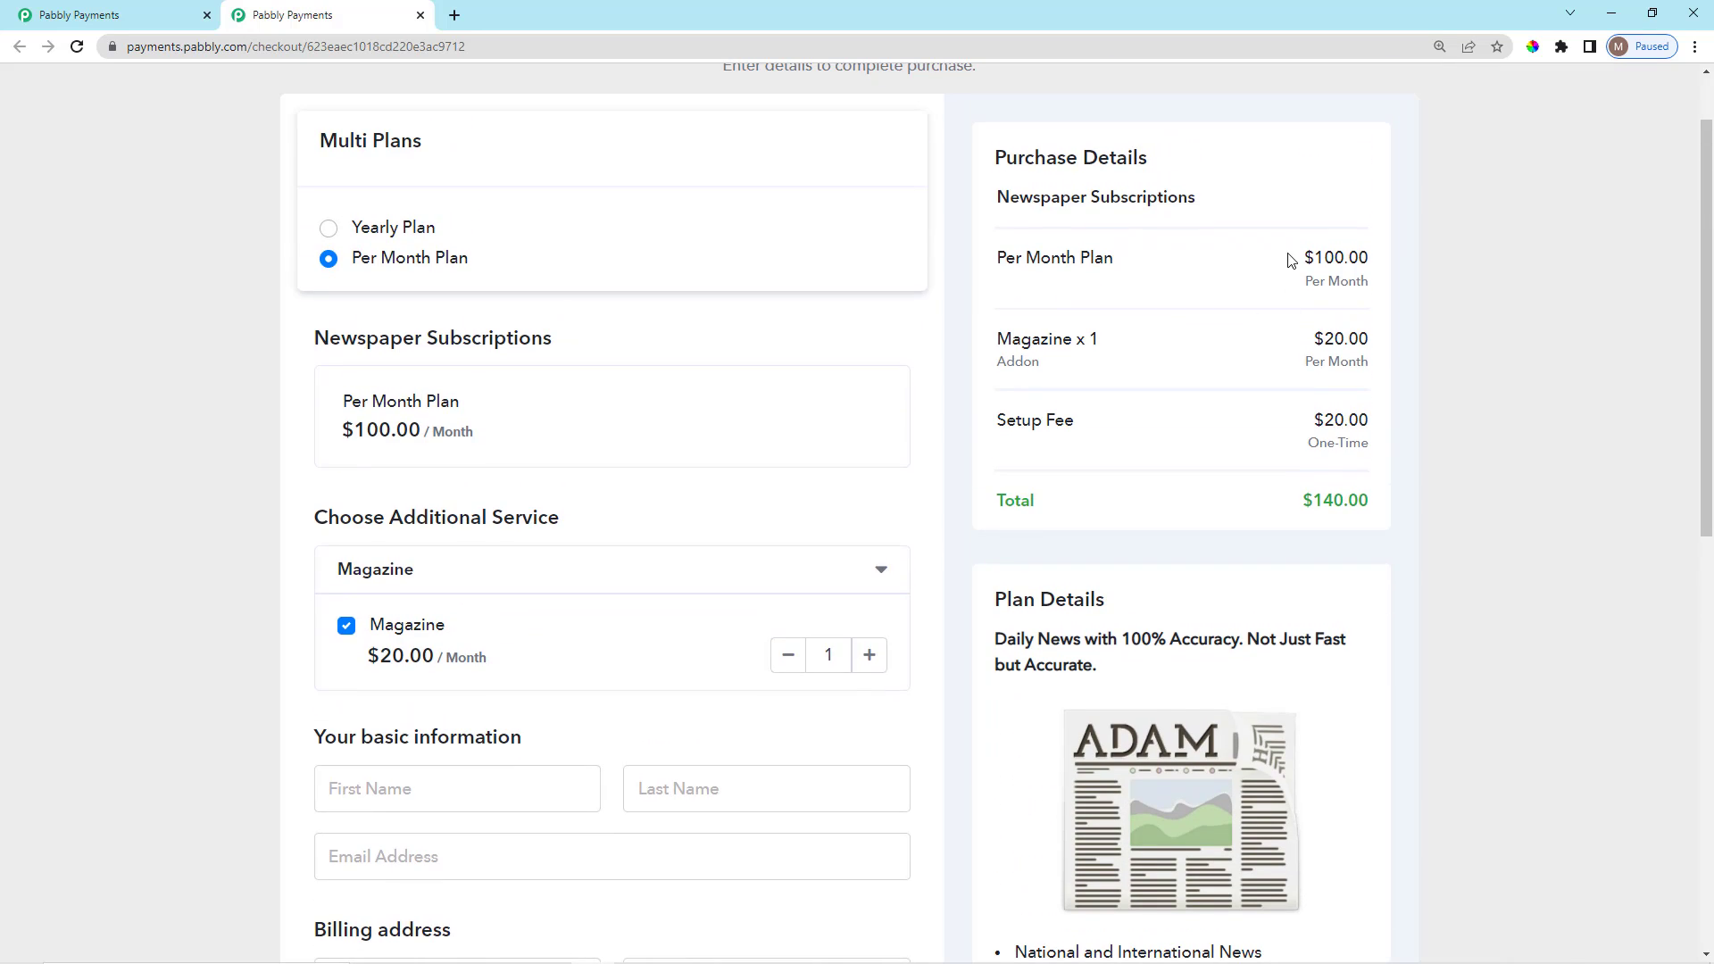
left_click_drag(1286, 260, 1398, 312)
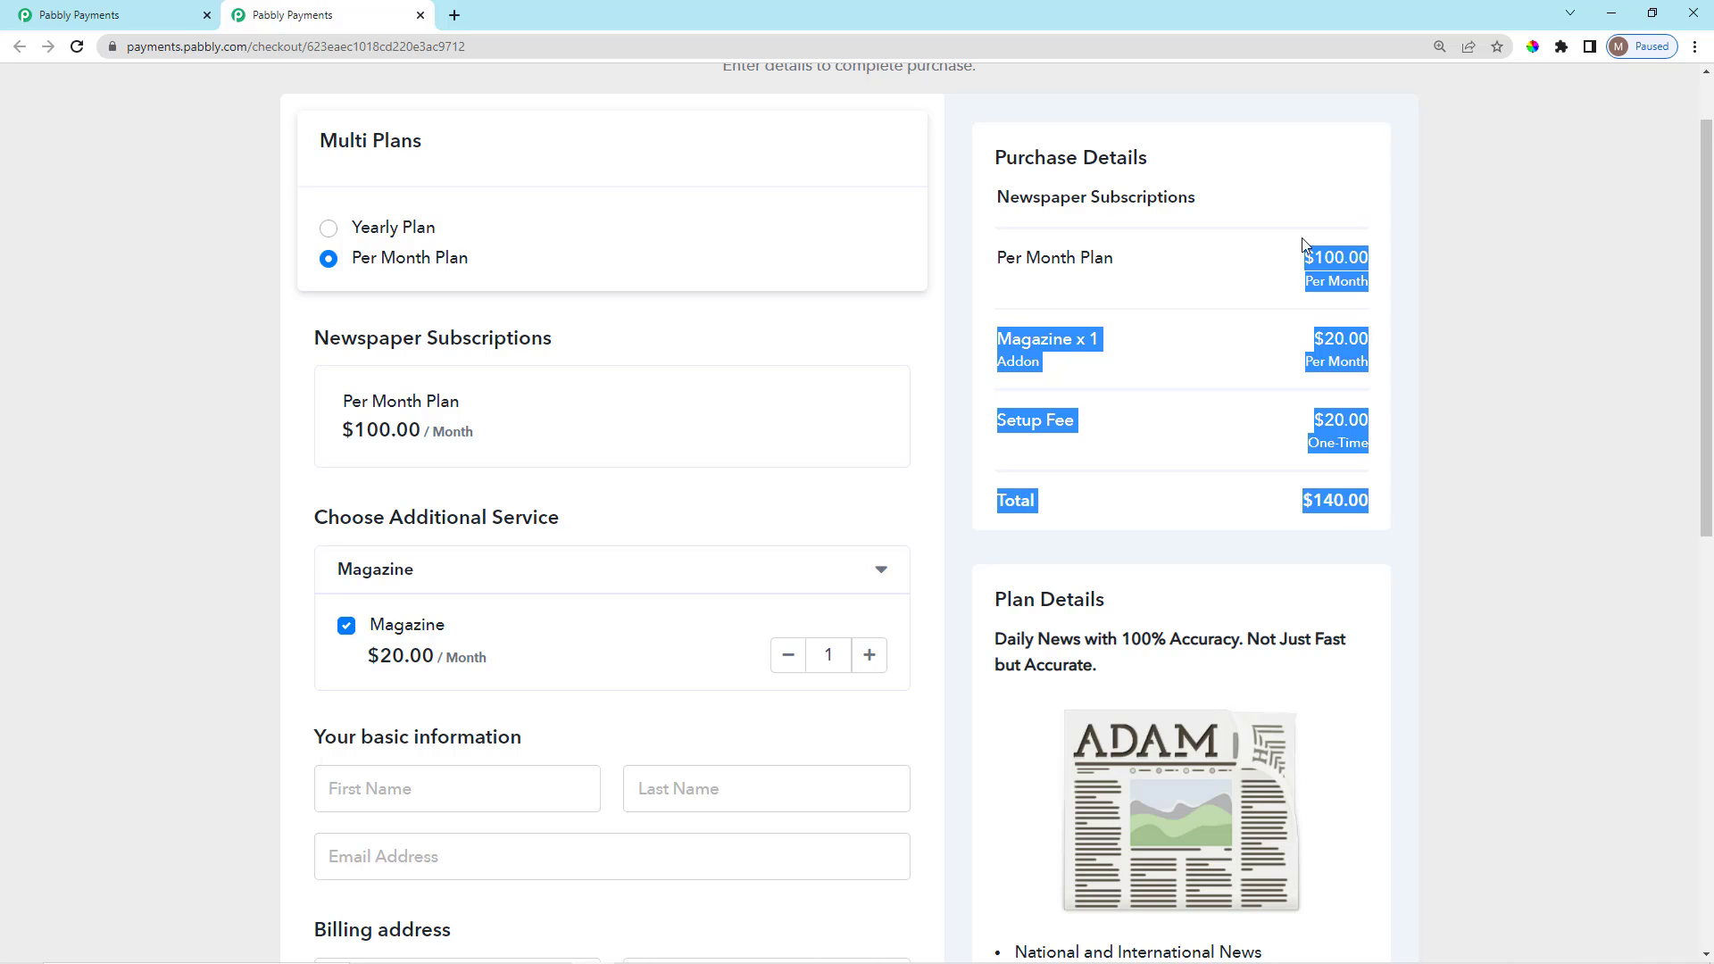
left_click(1266, 314)
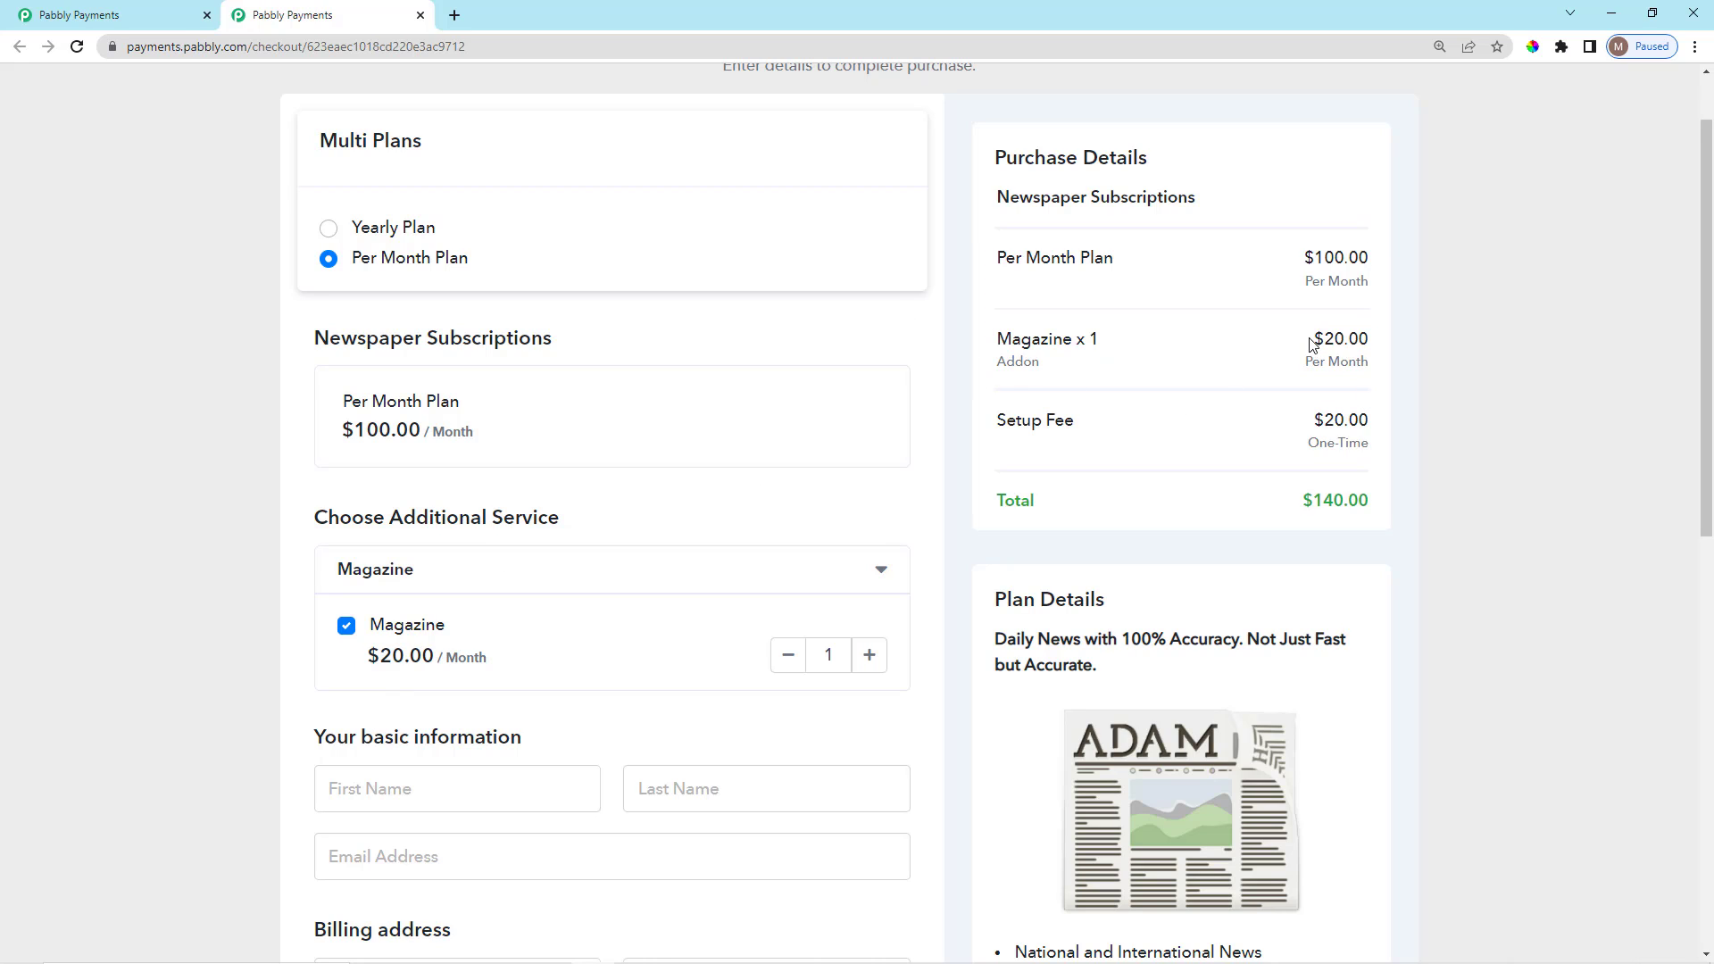
left_click_drag(1309, 344, 1244, 407)
left_click(1244, 407)
Change the Magazine quantity to 3, raising the addon charge to $60.00.
scroll(1201, 478, "down", 1)
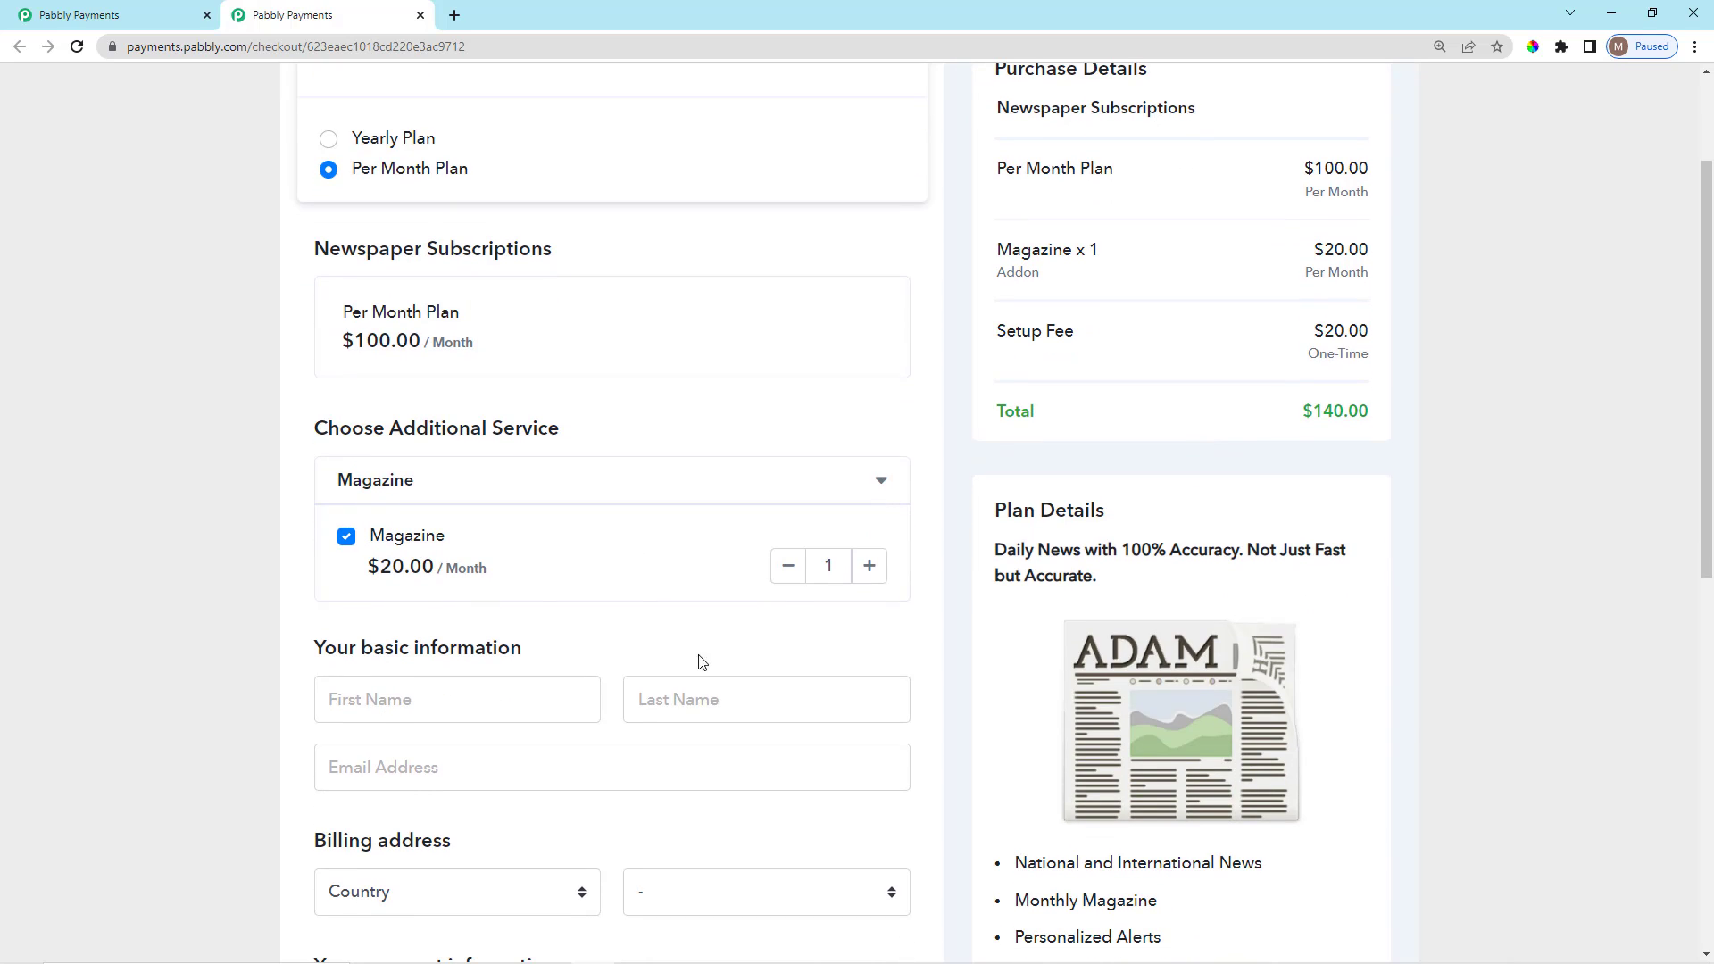
left_click(838, 566)
key("BackSpace")
type("2")
key("BackSpace")
type("3")
left_click_drag(1307, 264, 1357, 276)
left_click(1213, 330)
Close the checkout browser tab to return to the Newspaper Subscriptions product page.
left_click(420, 15)
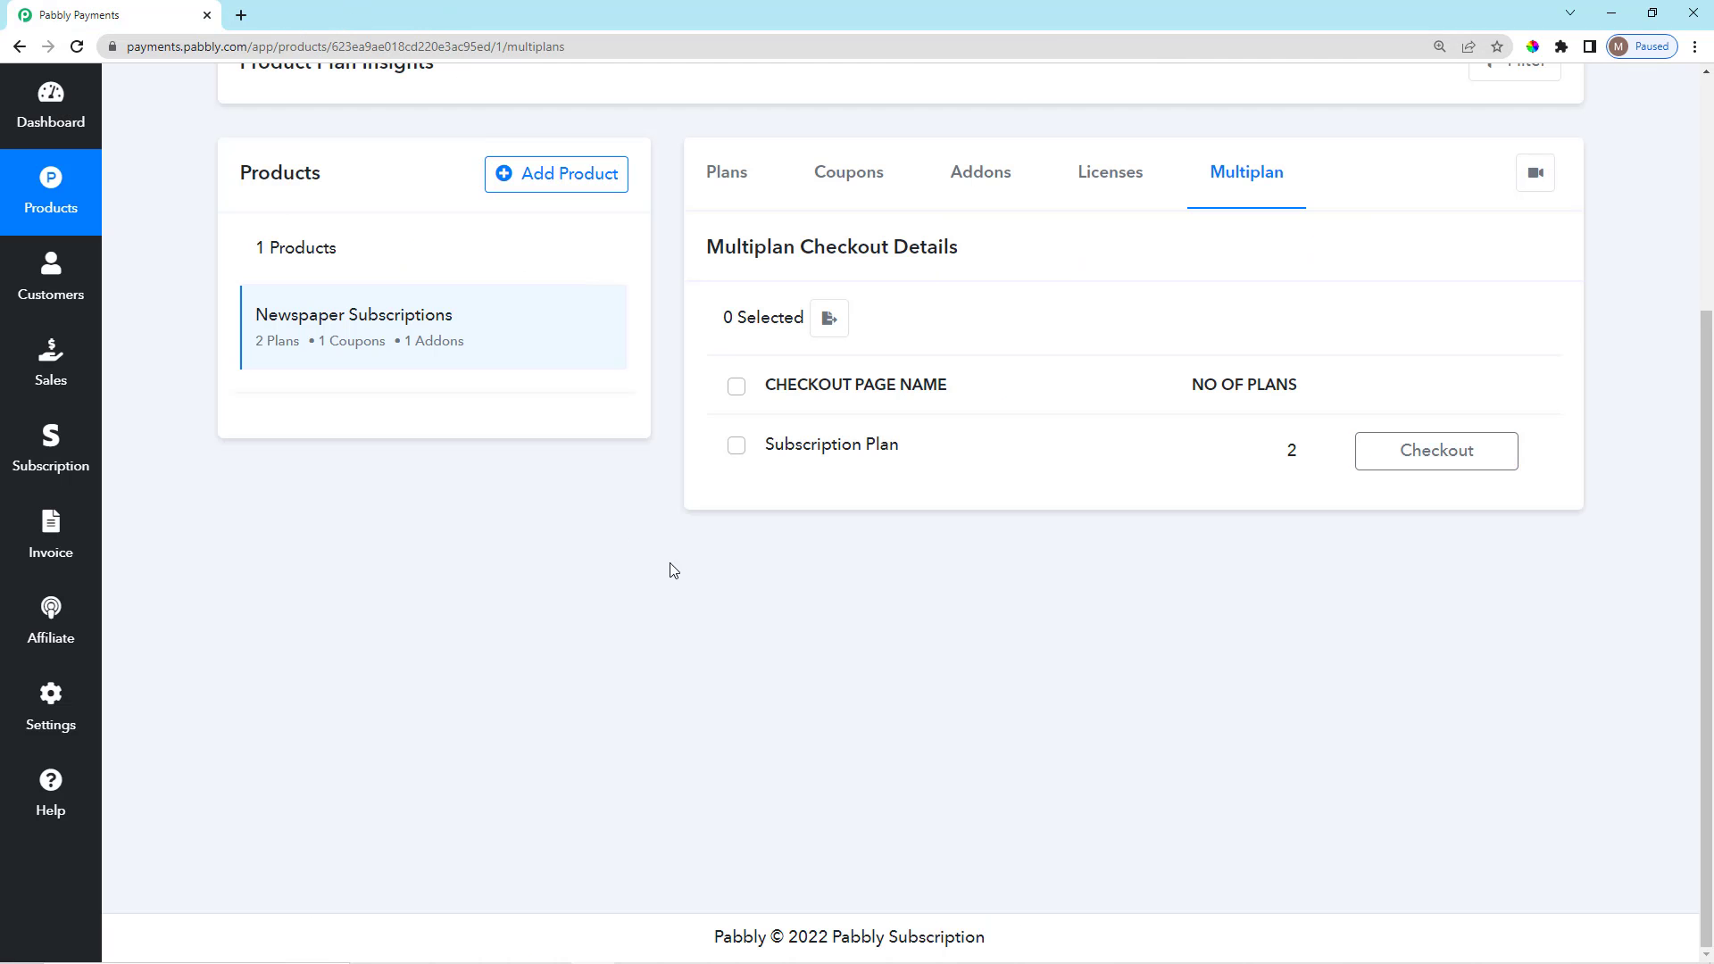
scroll(985, 539, "up", 3)
scroll(983, 546, "down", 2)
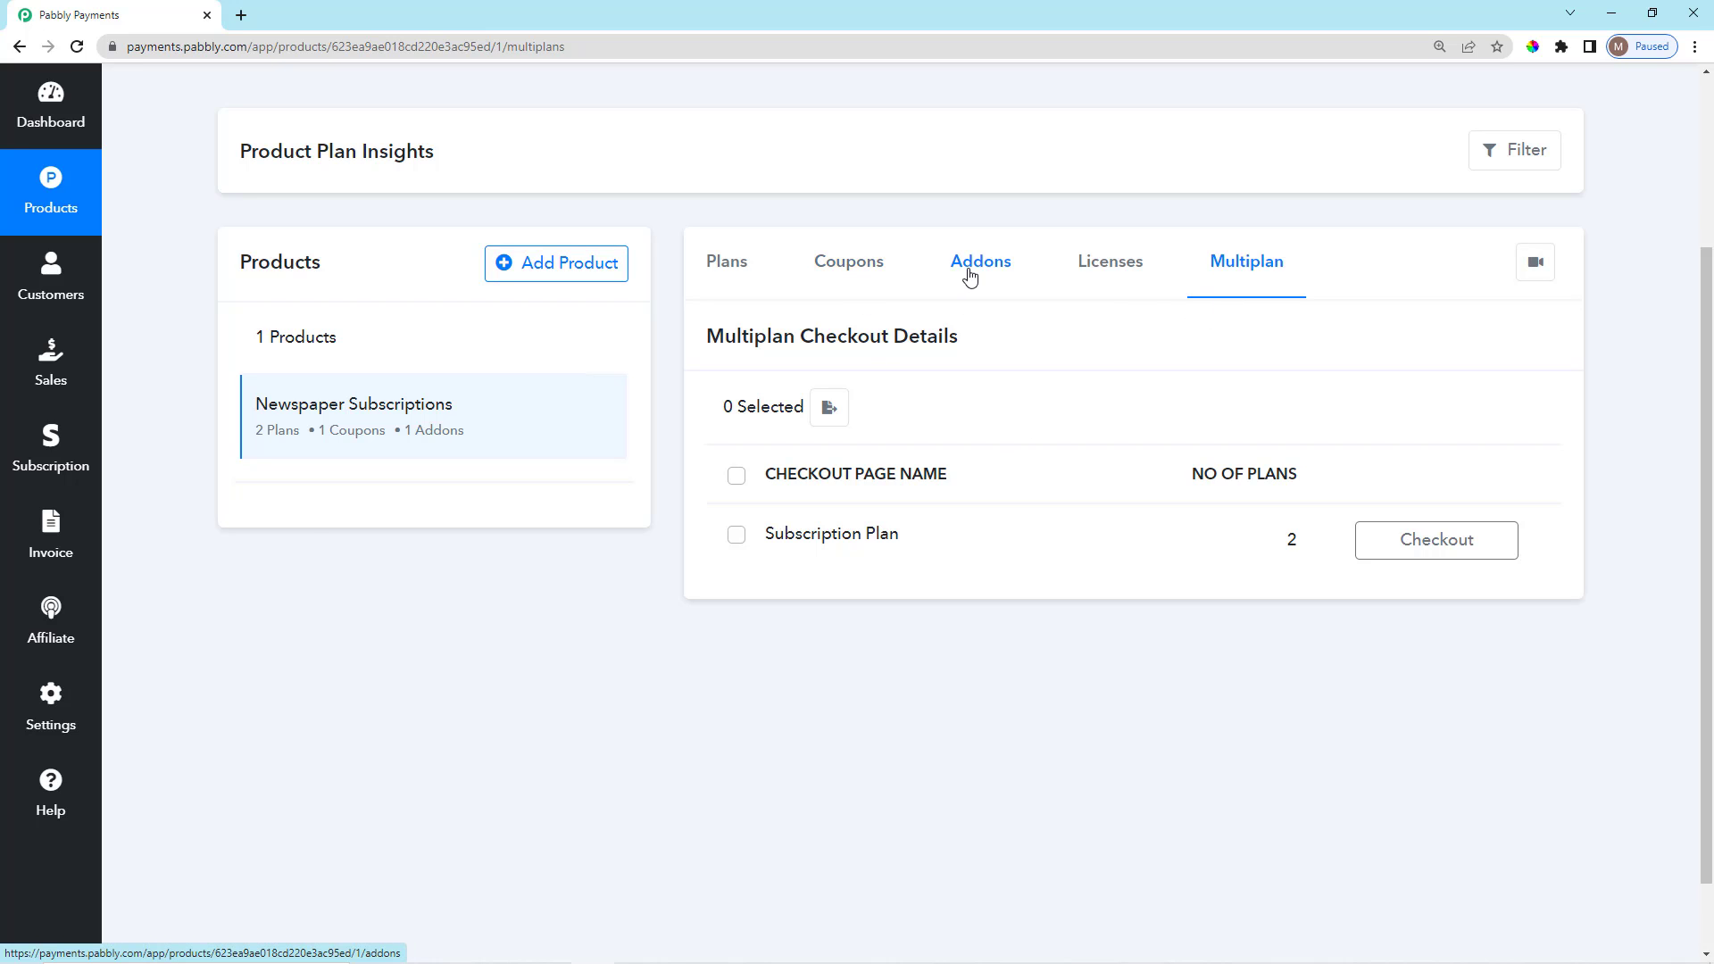
Show the product's Licenses section, which is empty and offers 'Create your first License'.
left_click(1118, 273)
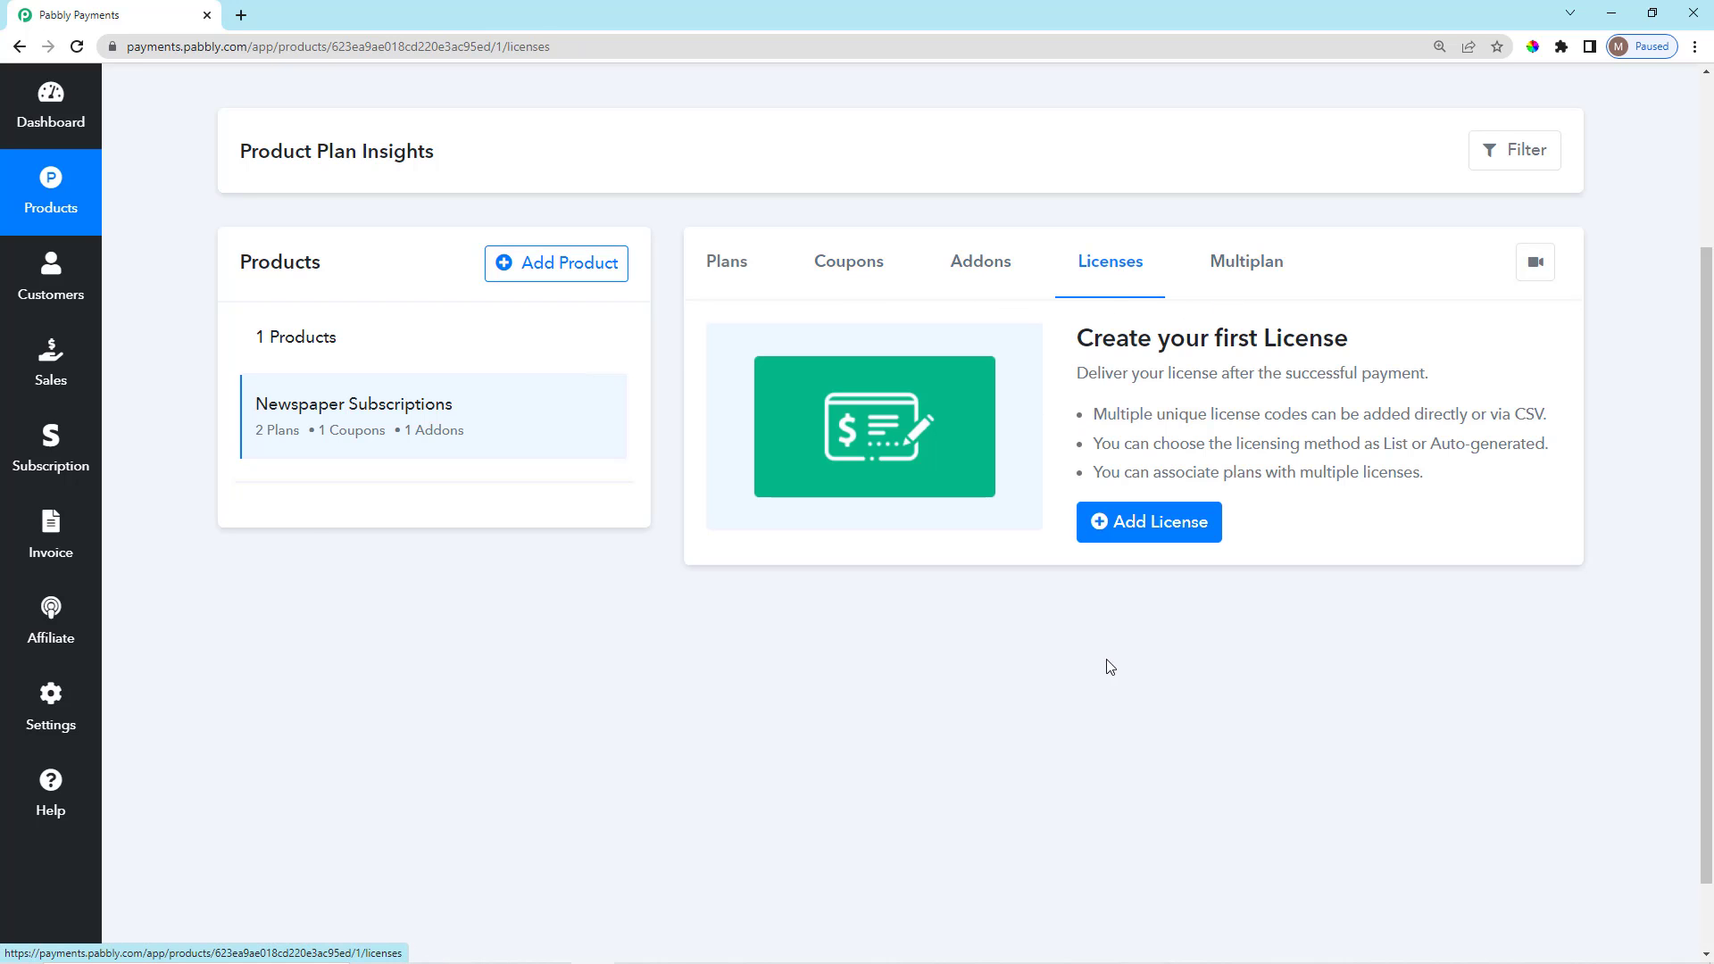
scroll(1118, 658, "up", 2)
scroll(1115, 653, "up", 1)
scroll(1119, 690, "down", 3)
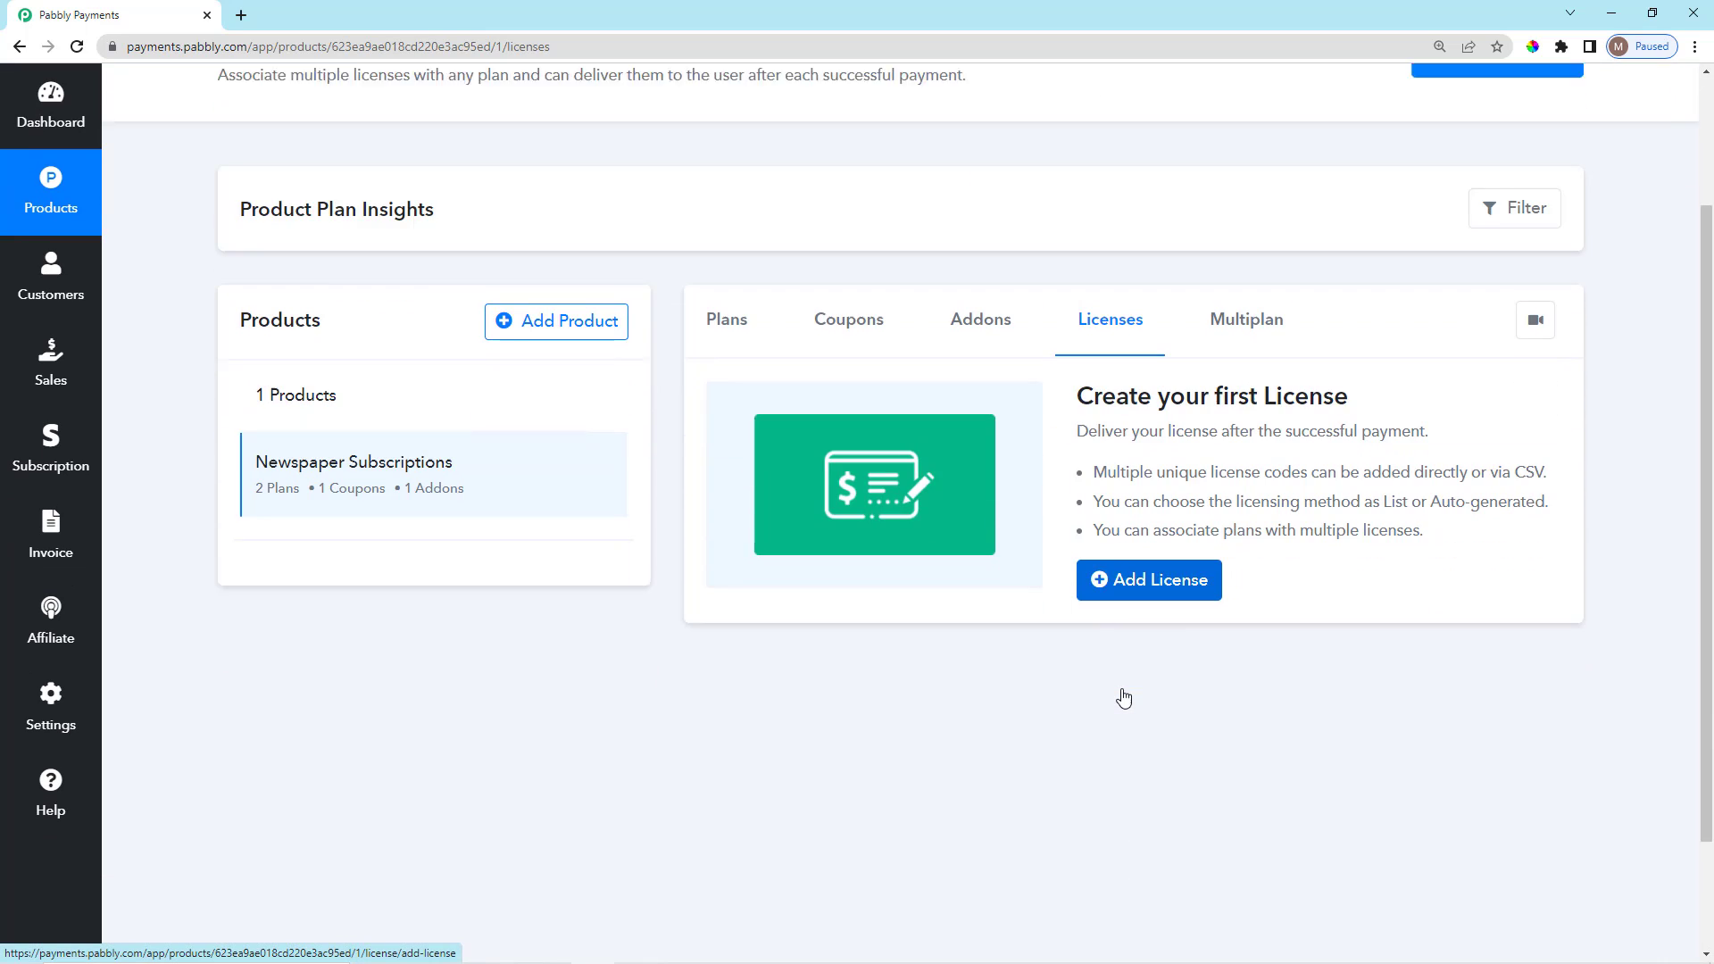
scroll(1120, 690, "up", 3)
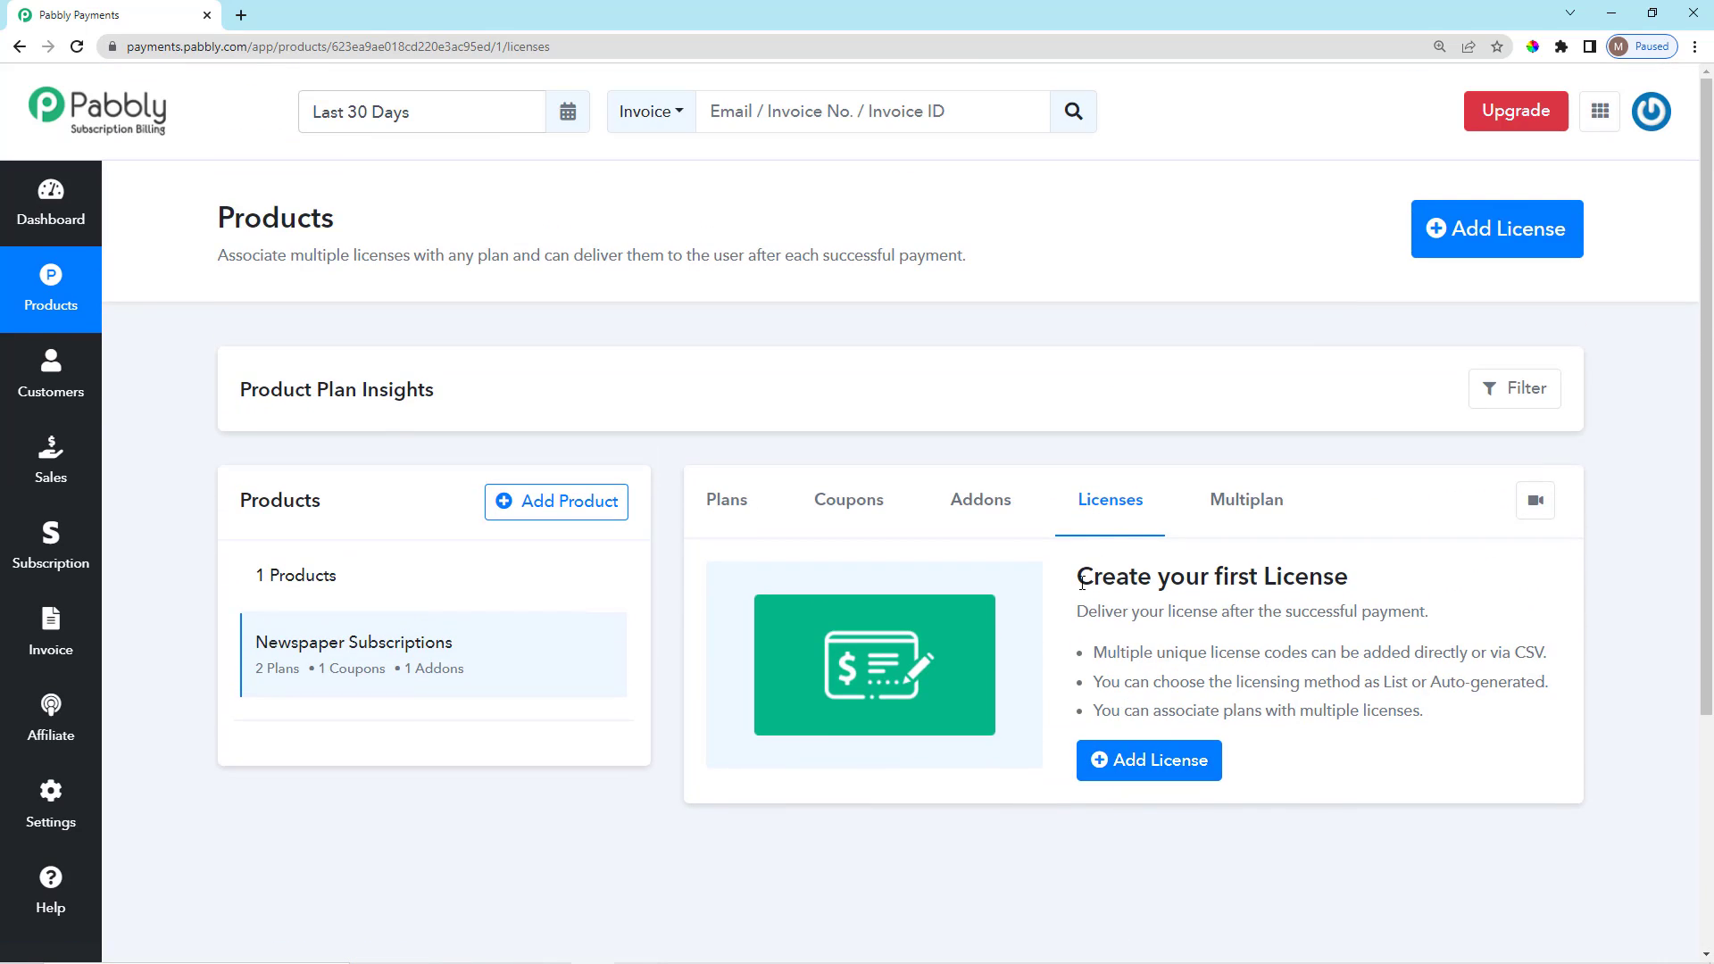
left_click_drag(1078, 579, 1355, 585)
left_click(1359, 586)
scroll(1337, 591, "down", 1)
scroll(1336, 591, "up", 1)
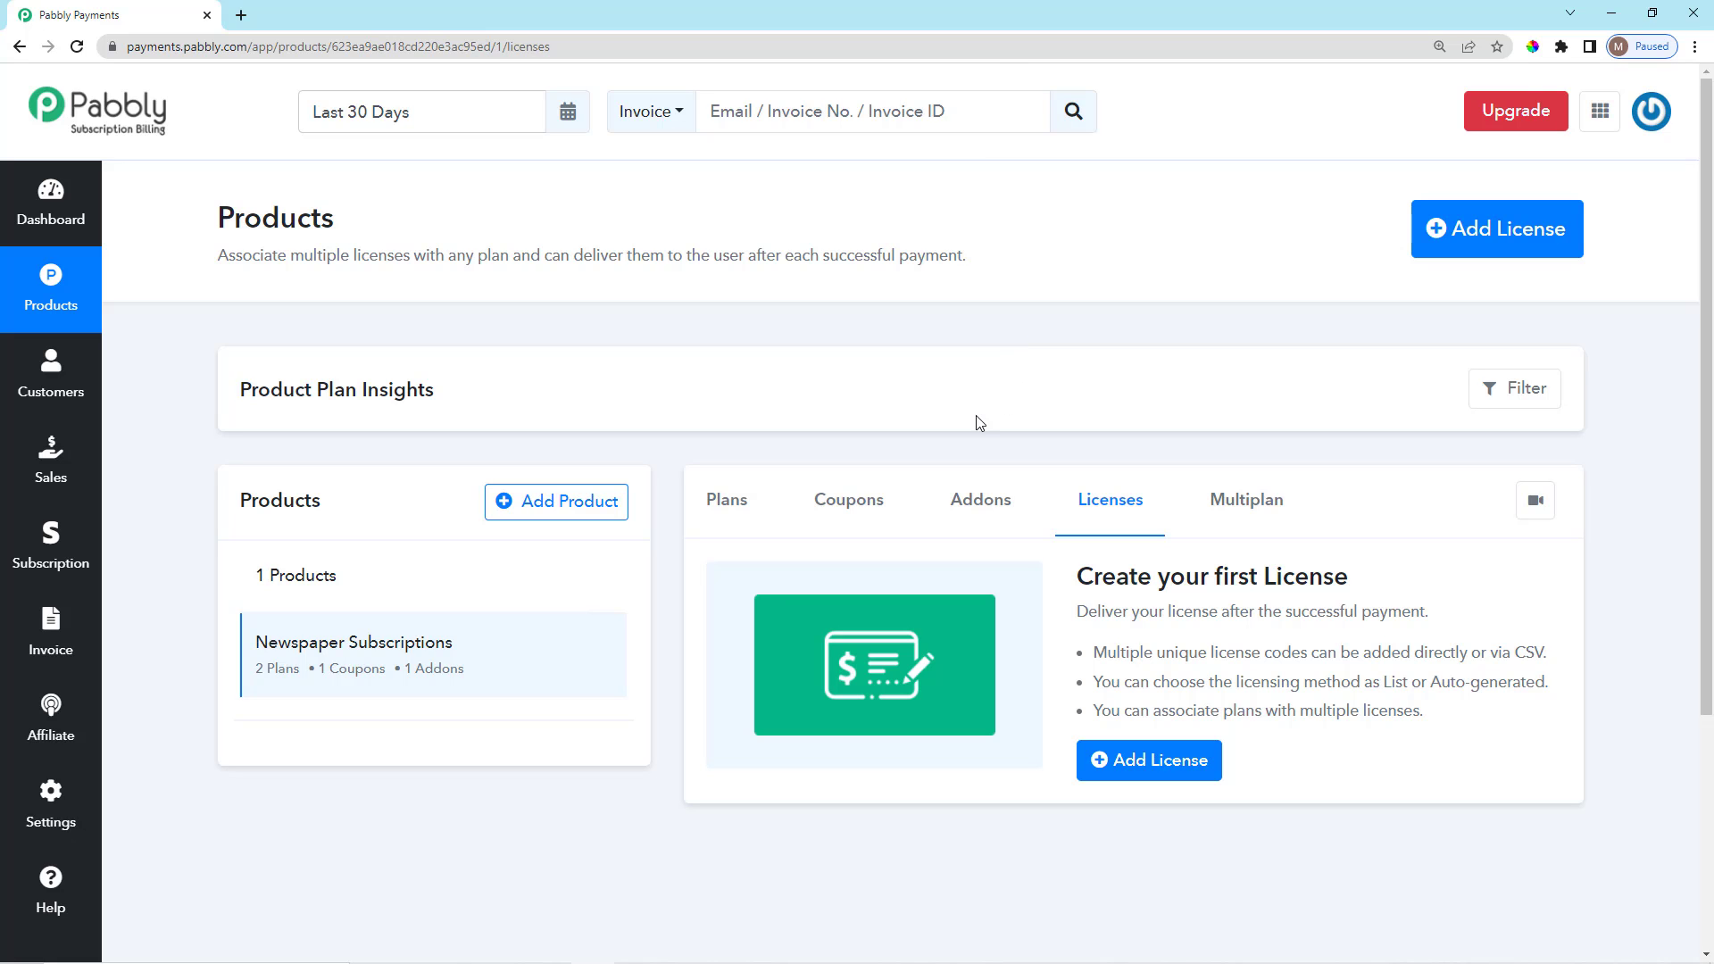
Open the Add License form for the Newspaper Subscriptions product from its Licenses tab.
scroll(1173, 763, "down", 2)
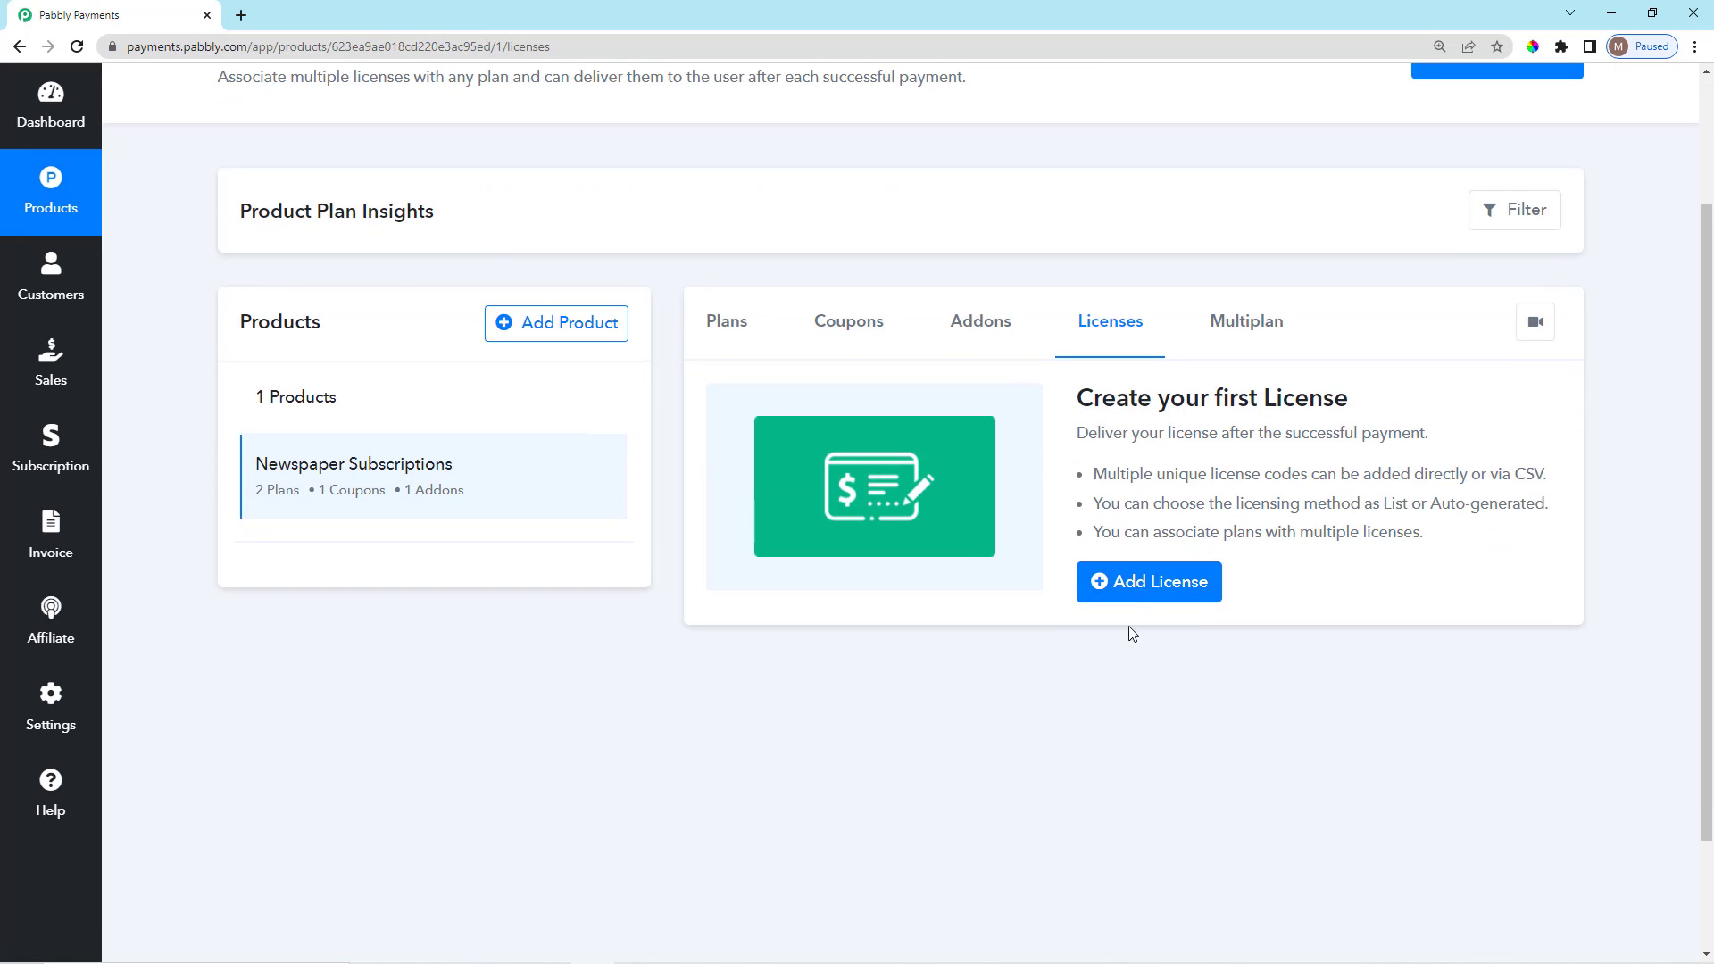
left_click(1145, 583)
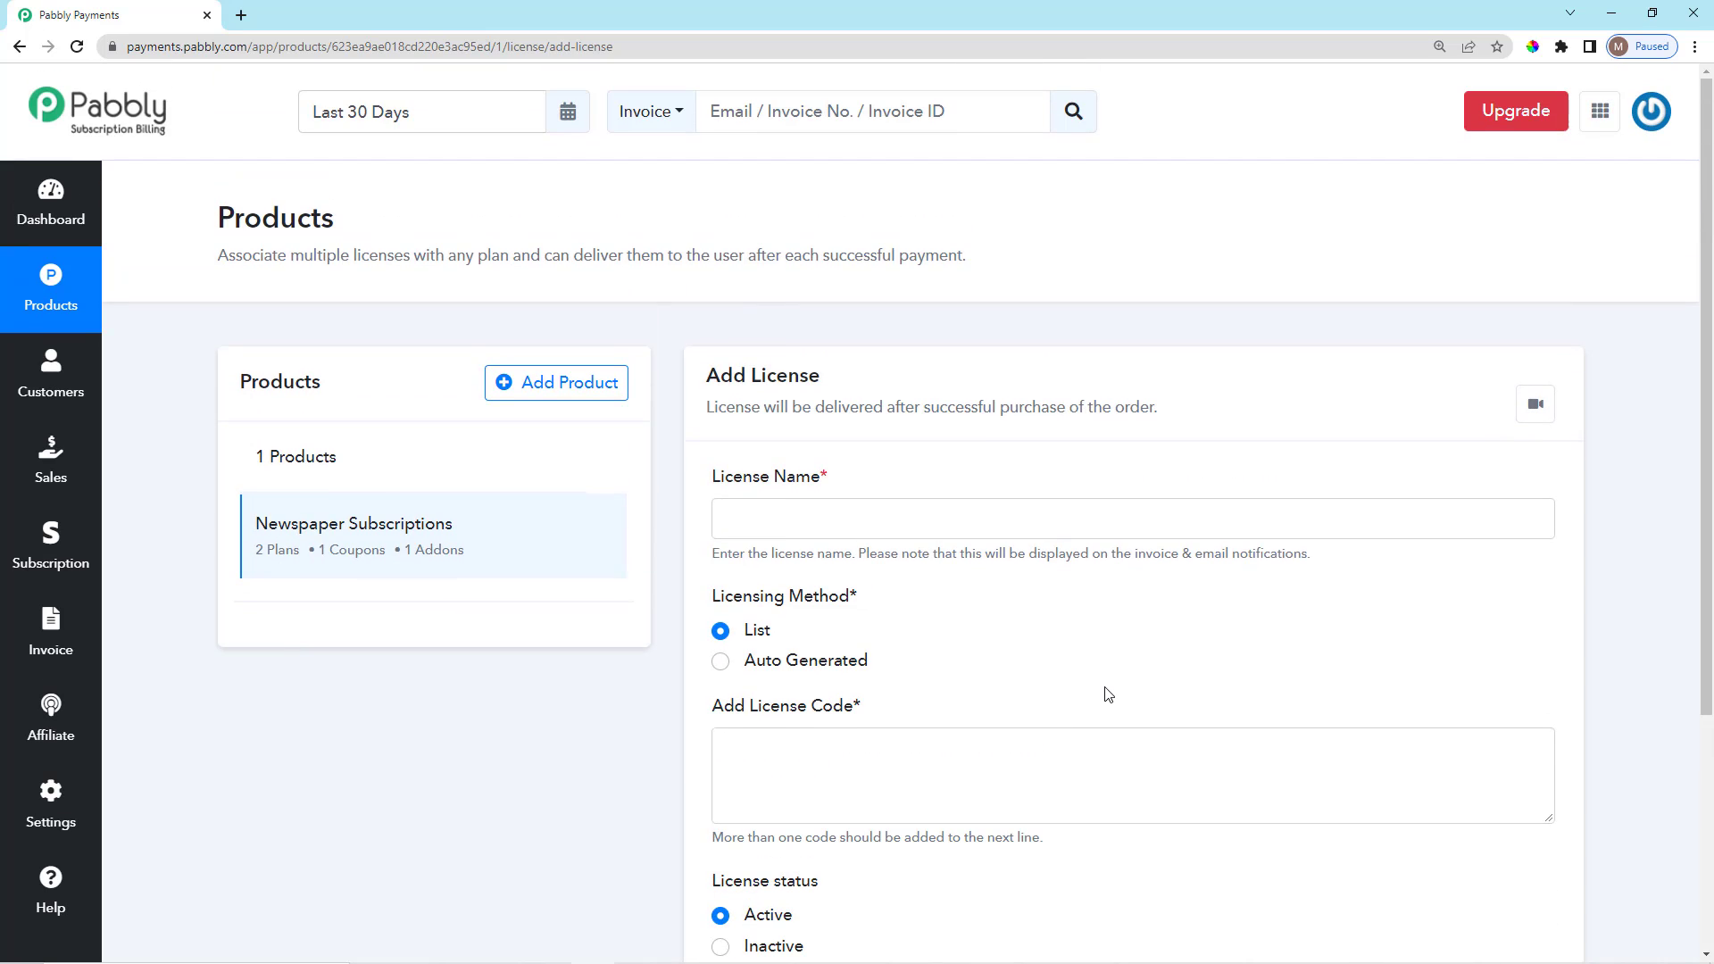
Enter Per Month Plan as the license name.
left_click(887, 516)
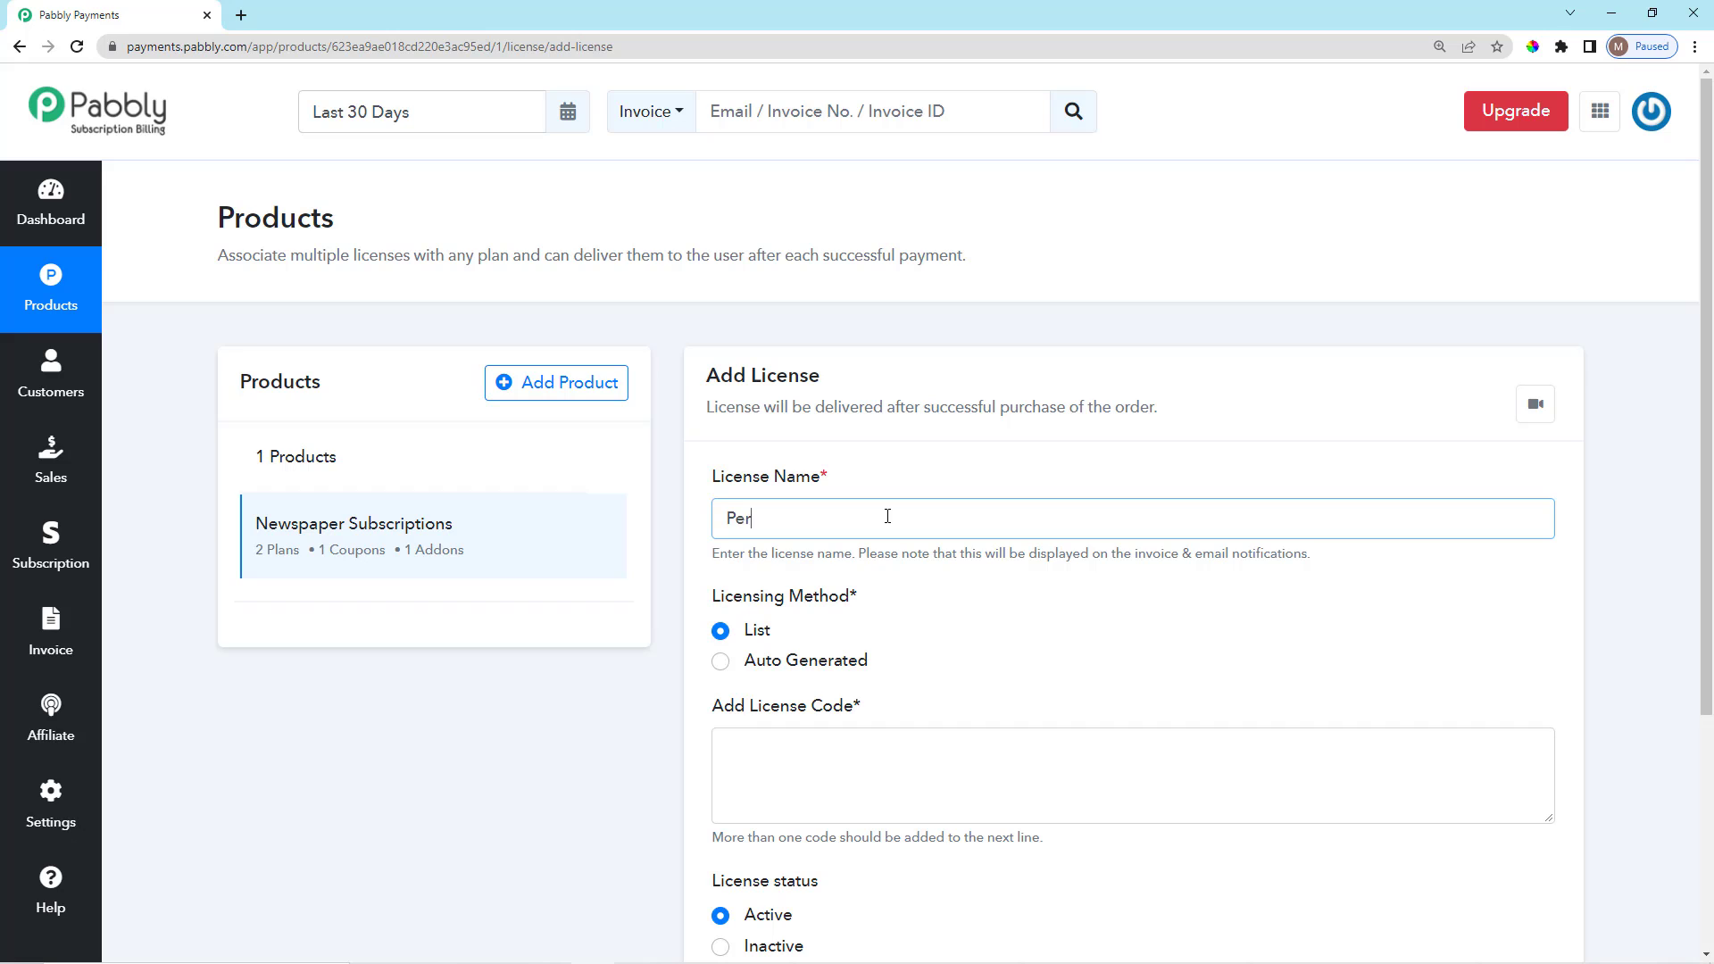
type("th Plan")
scroll(893, 557, "down", 2)
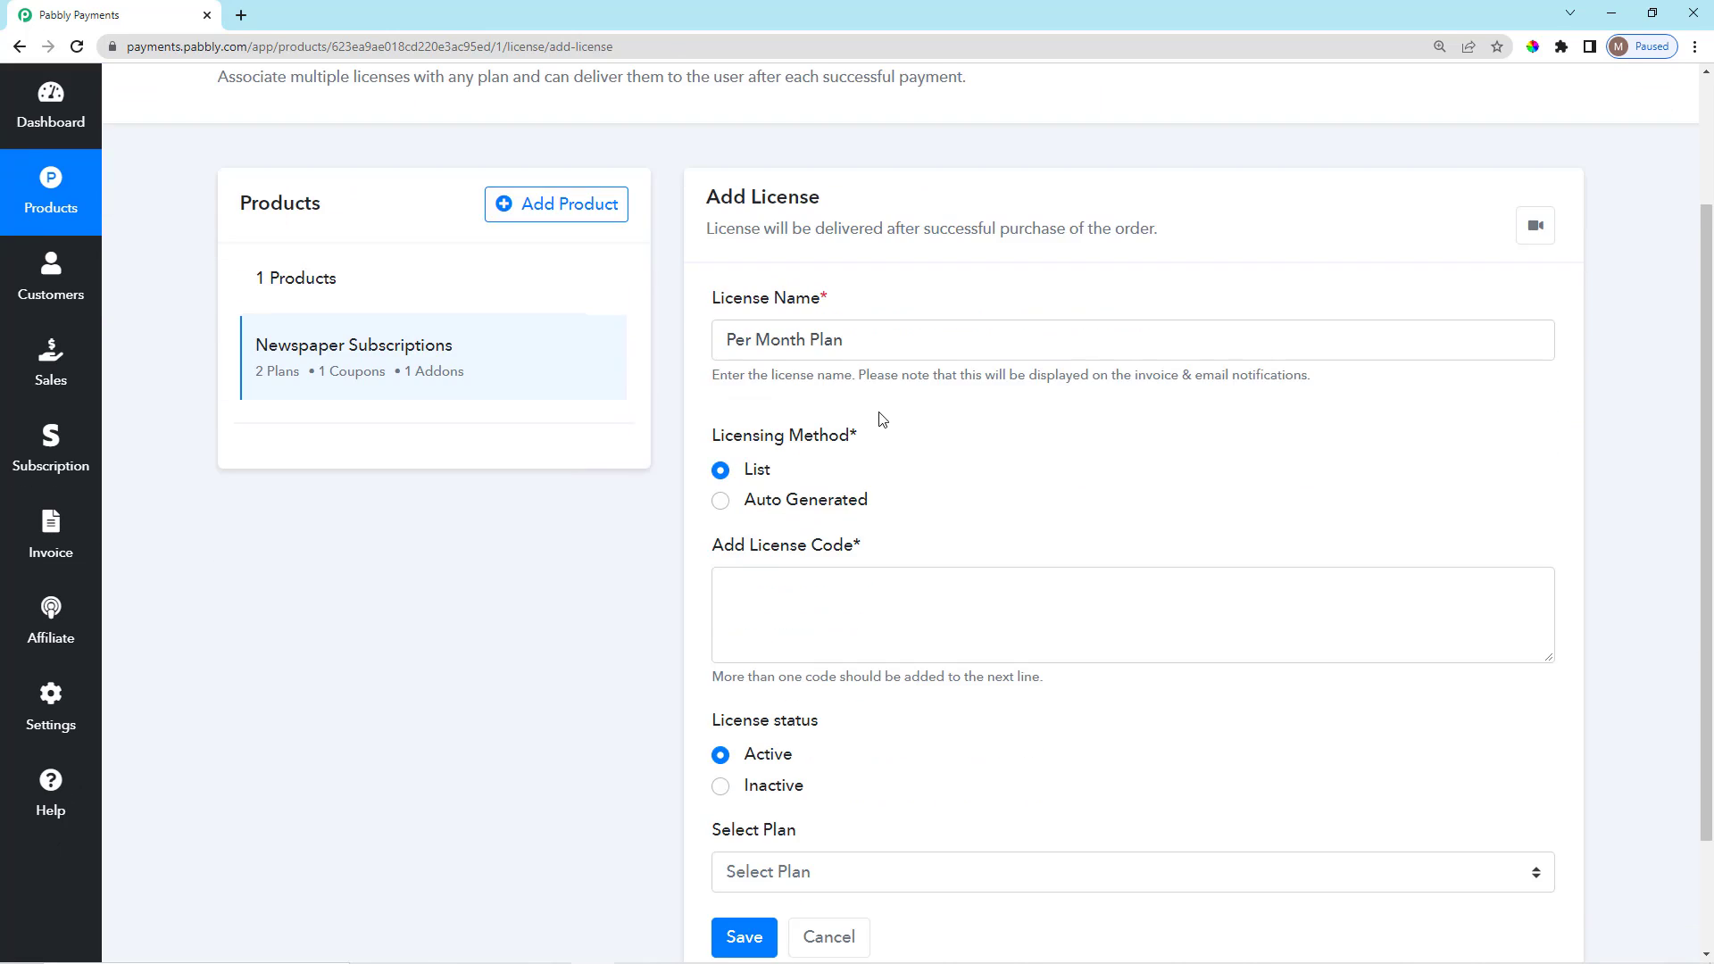
left_click_drag(711, 441, 873, 453)
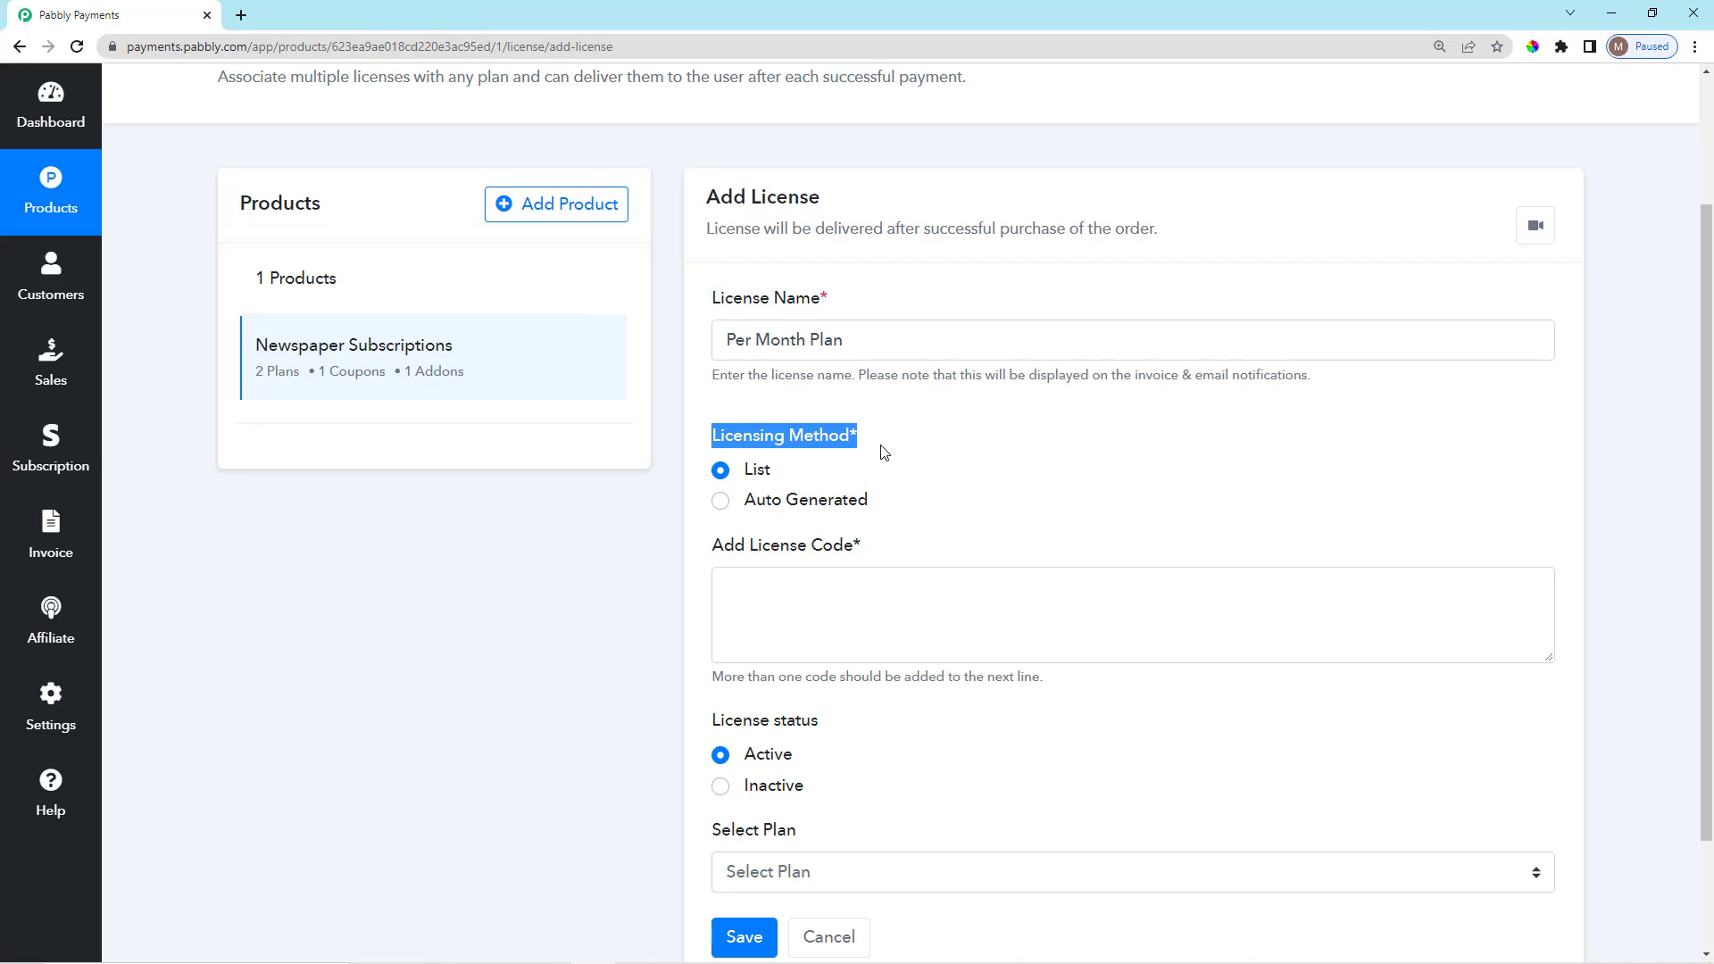
left_click(892, 437)
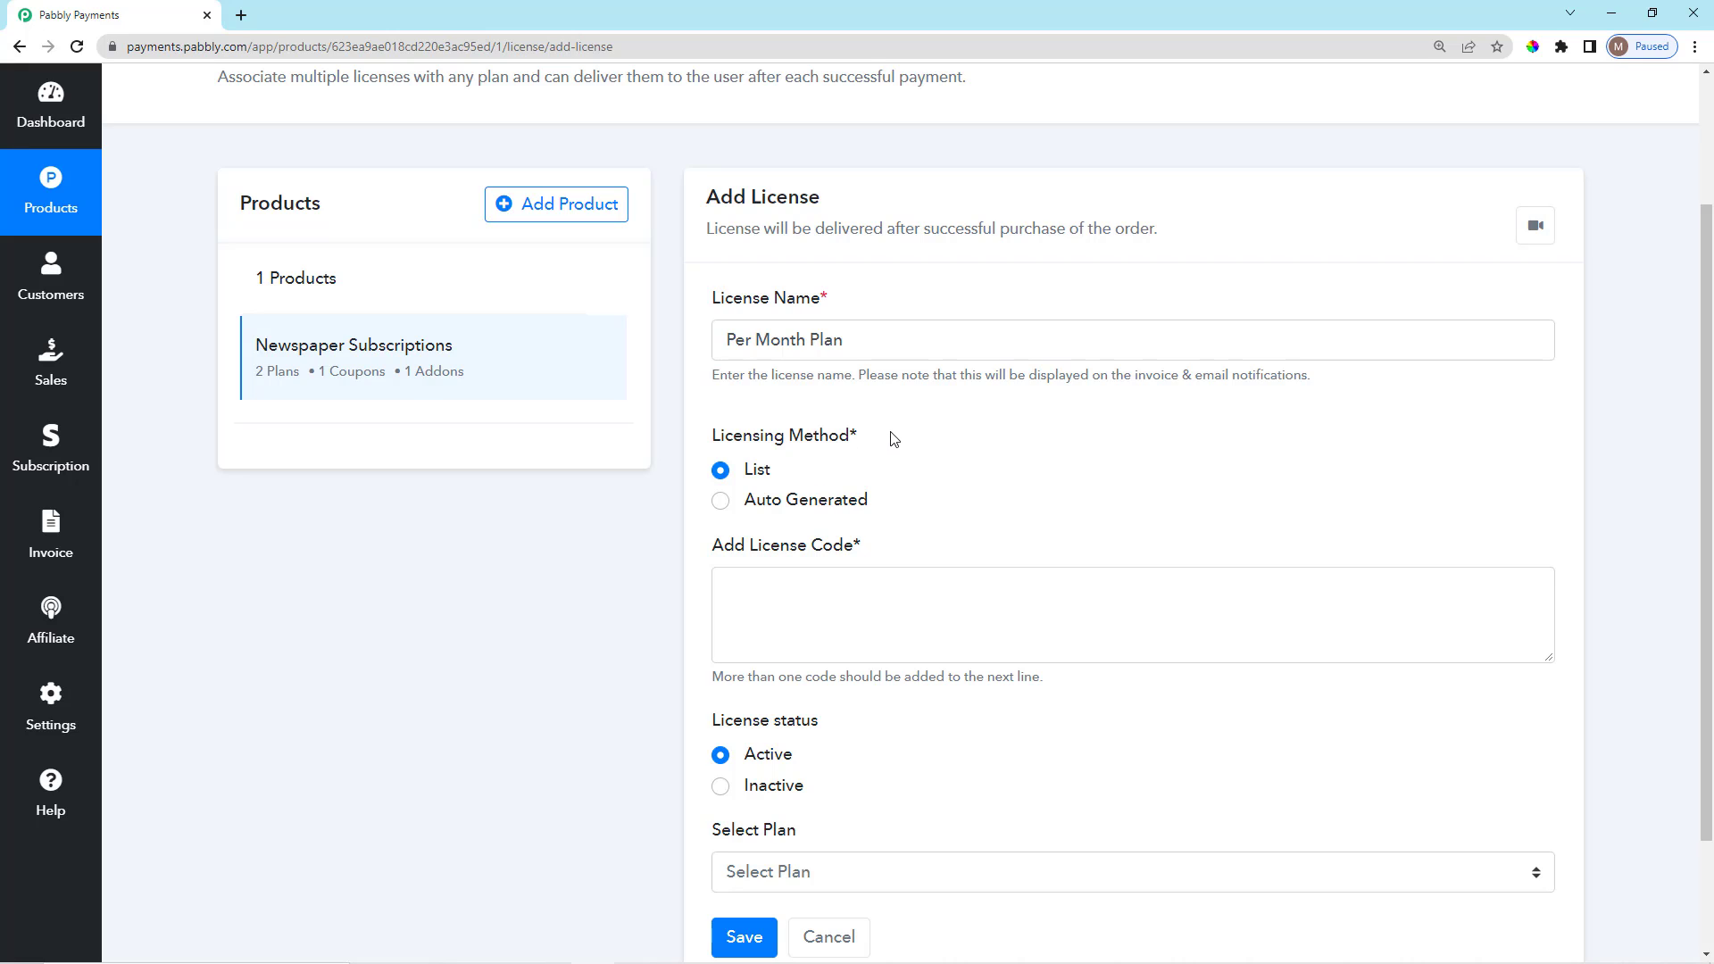
Try Auto Generated, switch back to a codes list, then delete the entered license codes.
left_click(721, 502)
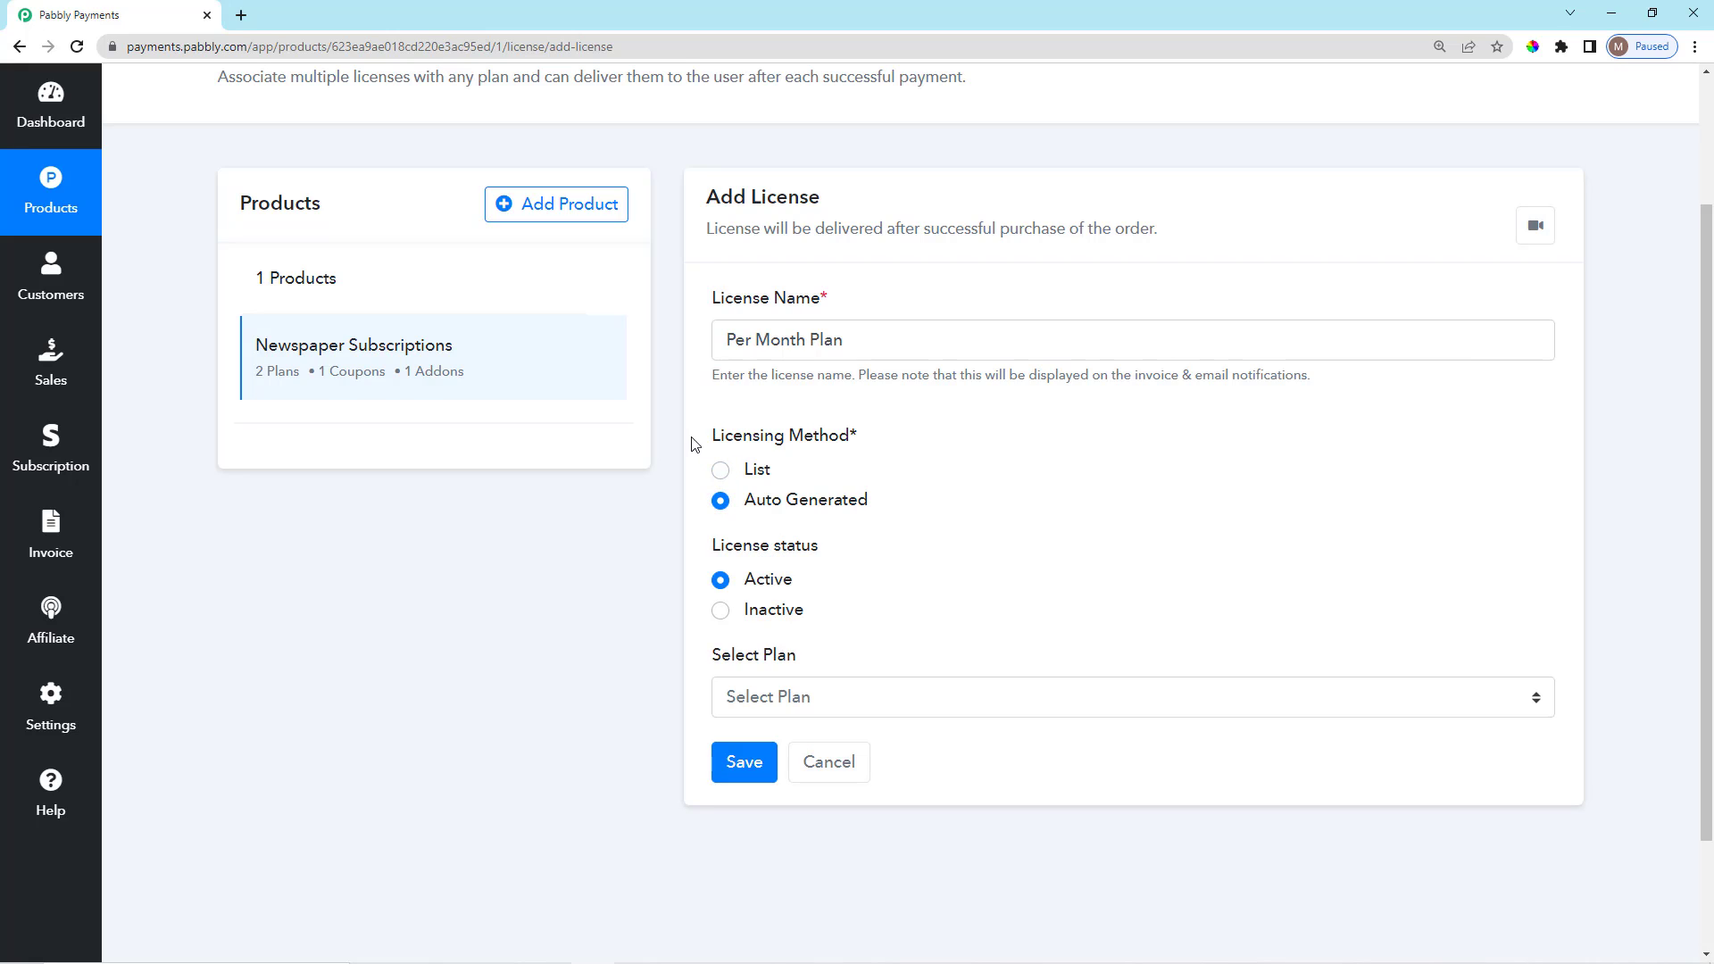
left_click_drag(719, 435, 874, 437)
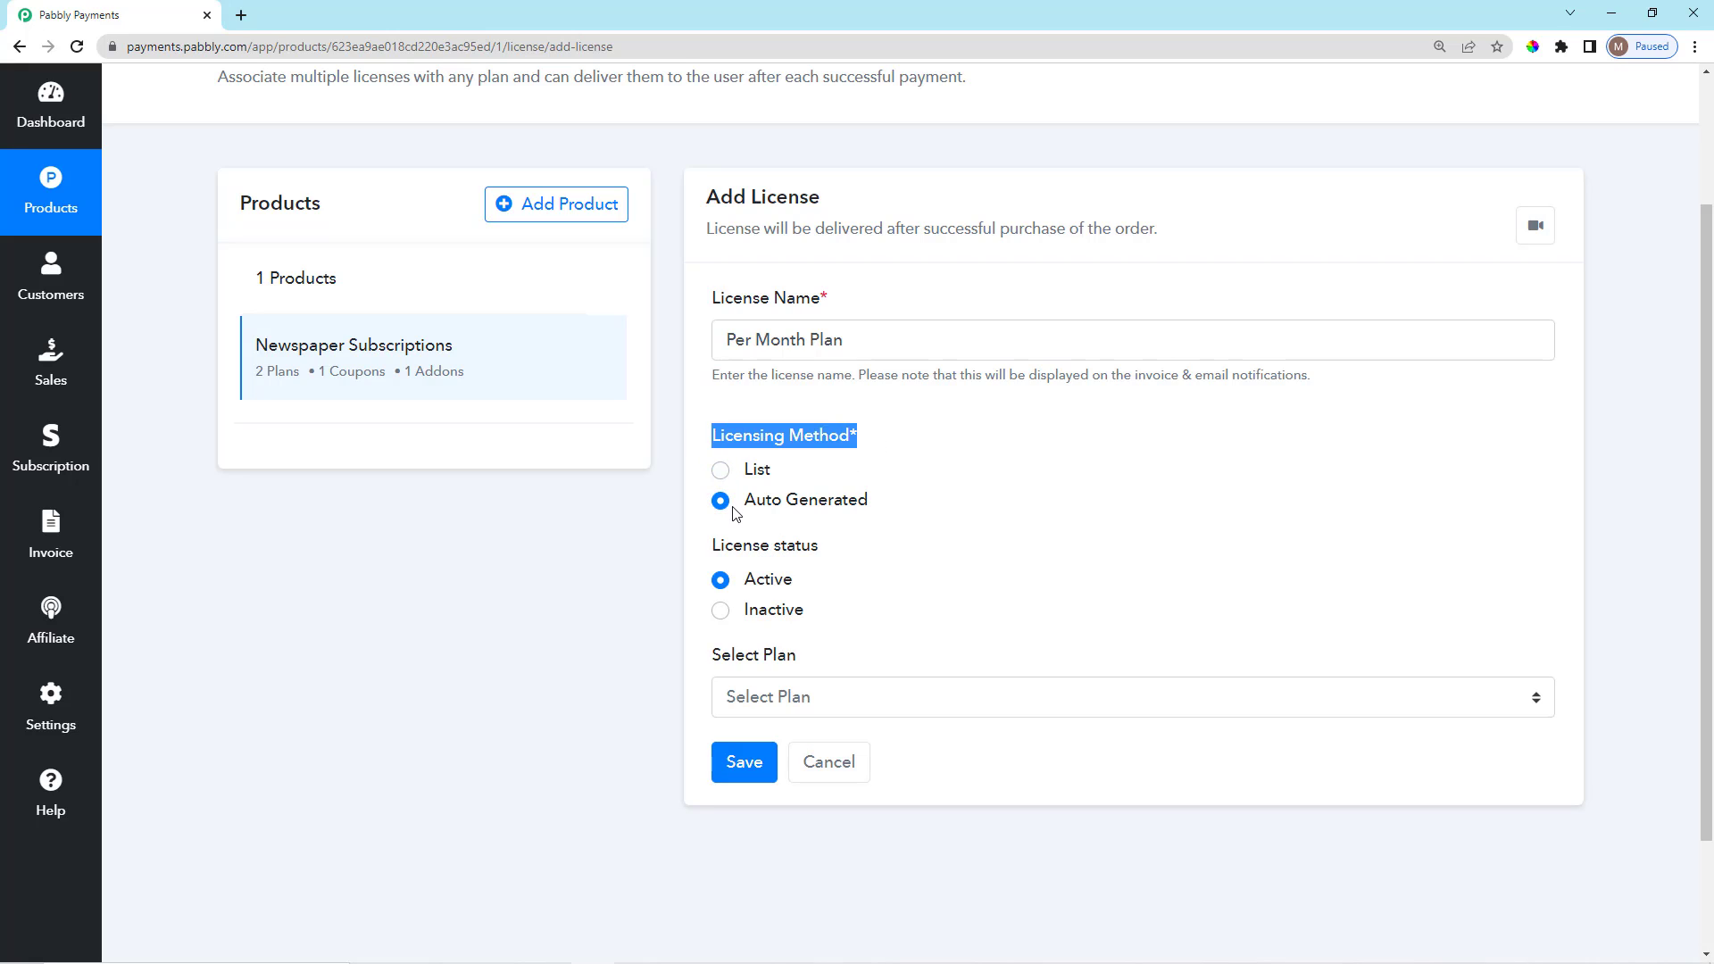
left_click(952, 432)
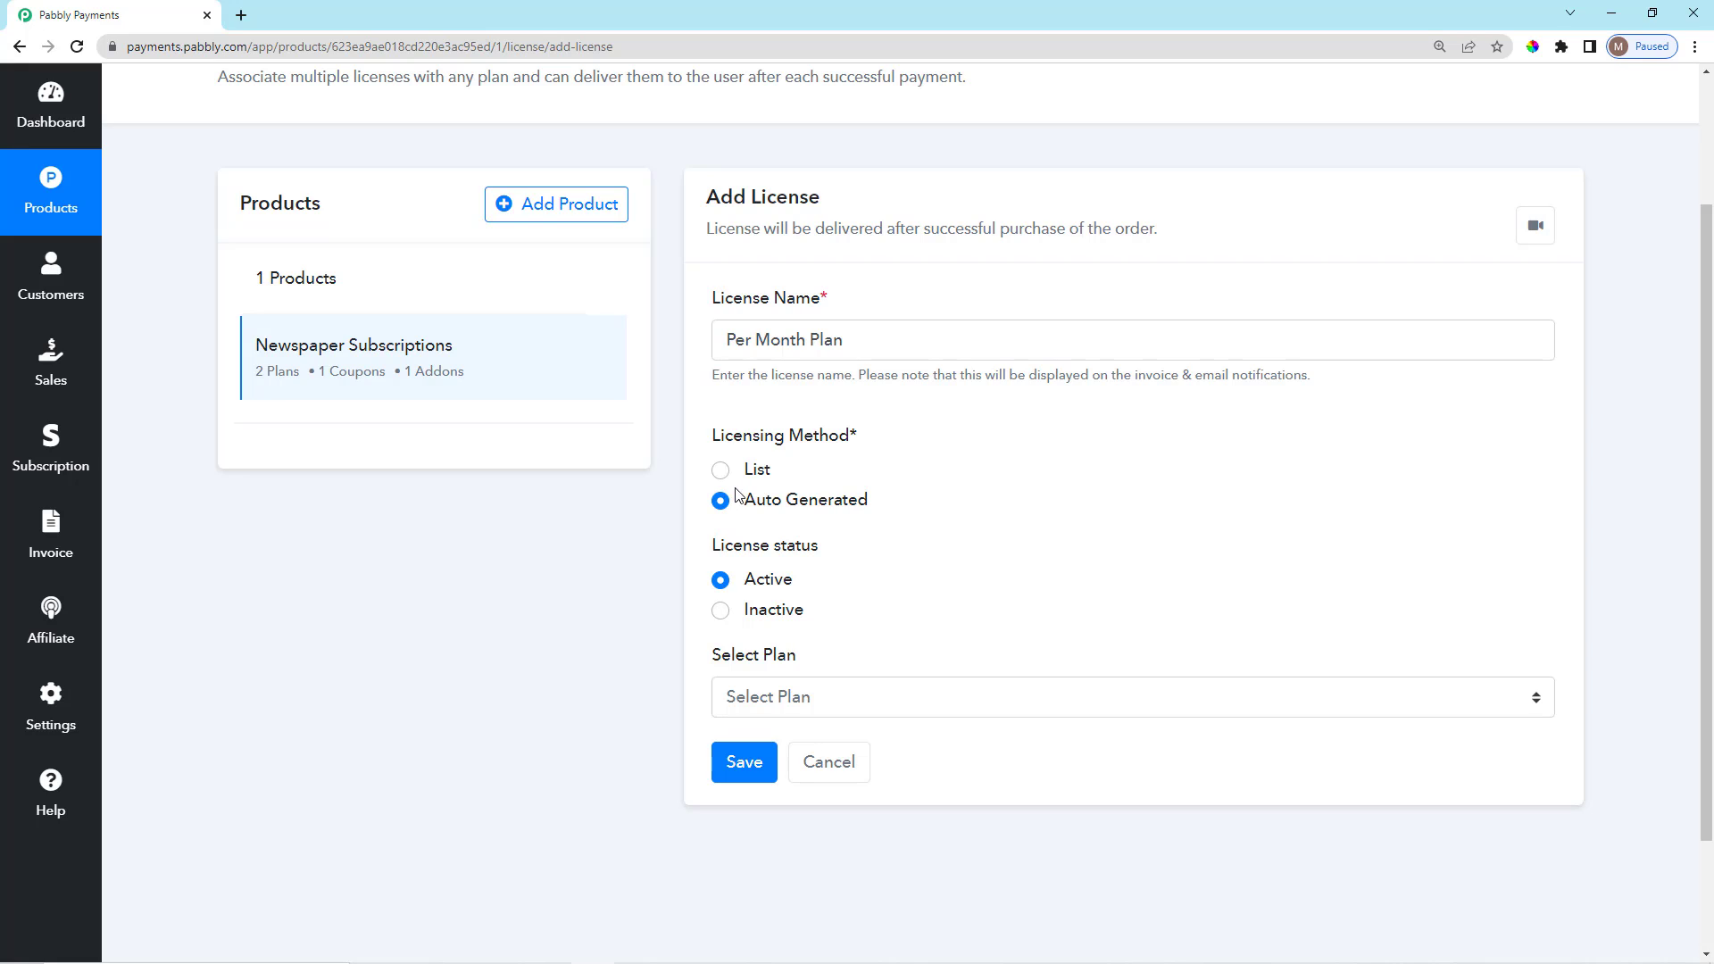
left_click(719, 469)
left_click(870, 598)
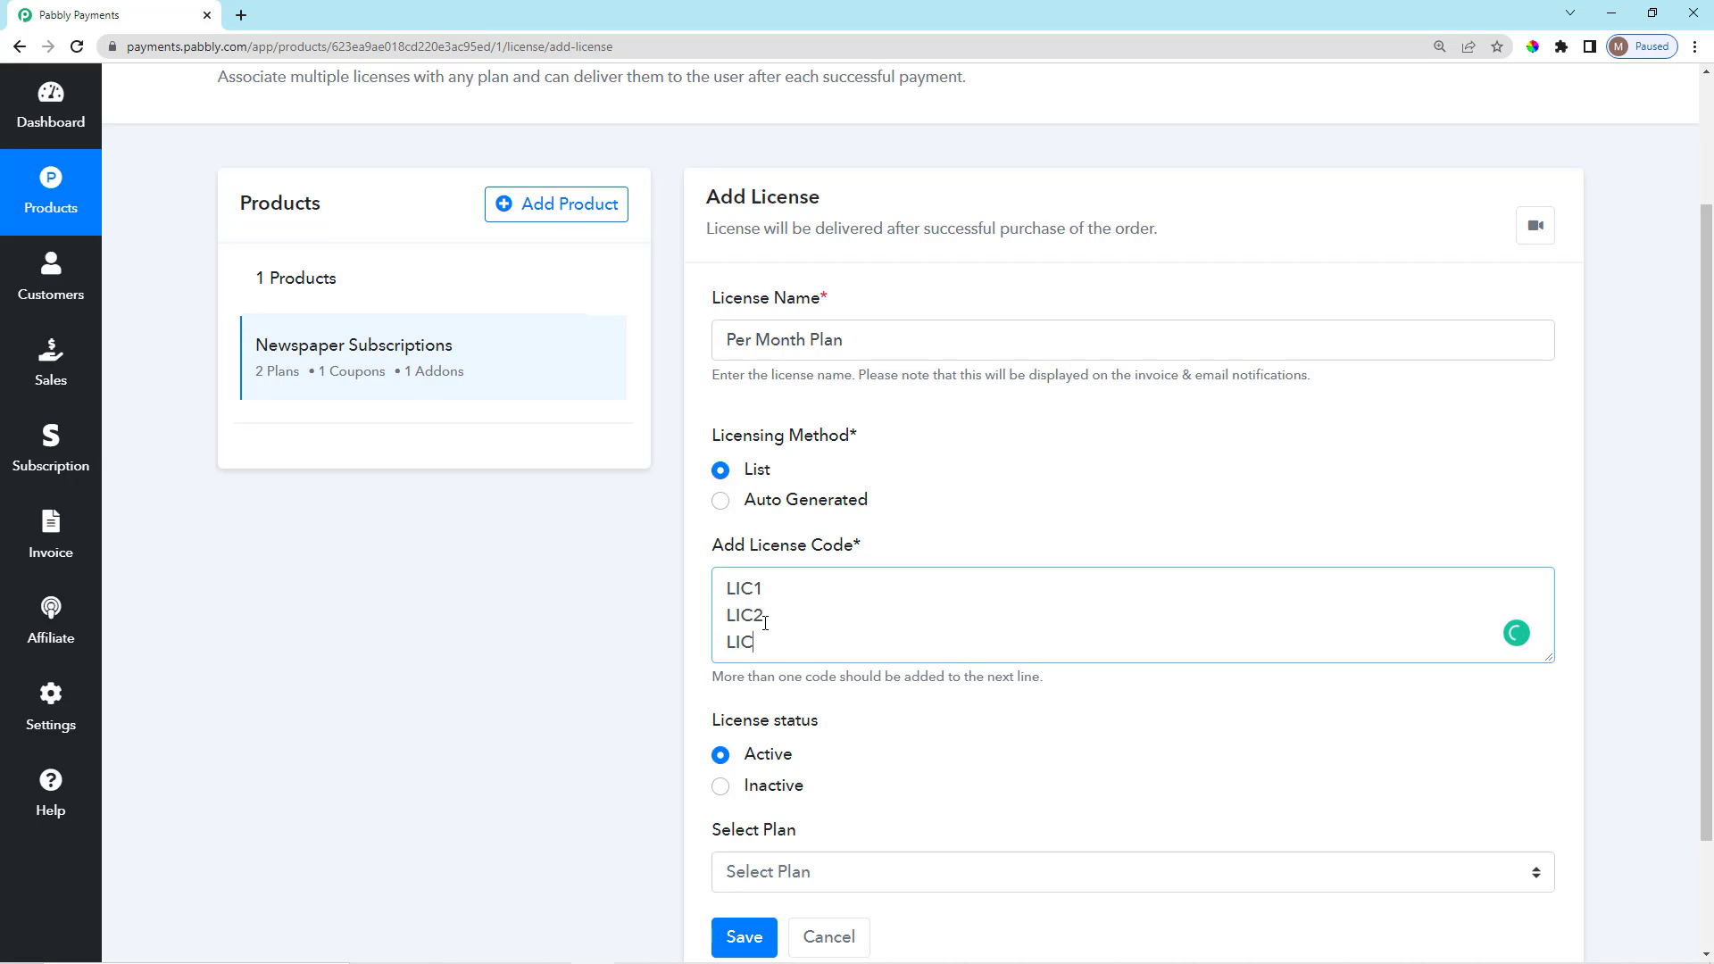
left_click_drag(767, 630, 759, 578)
key("BackSpace")
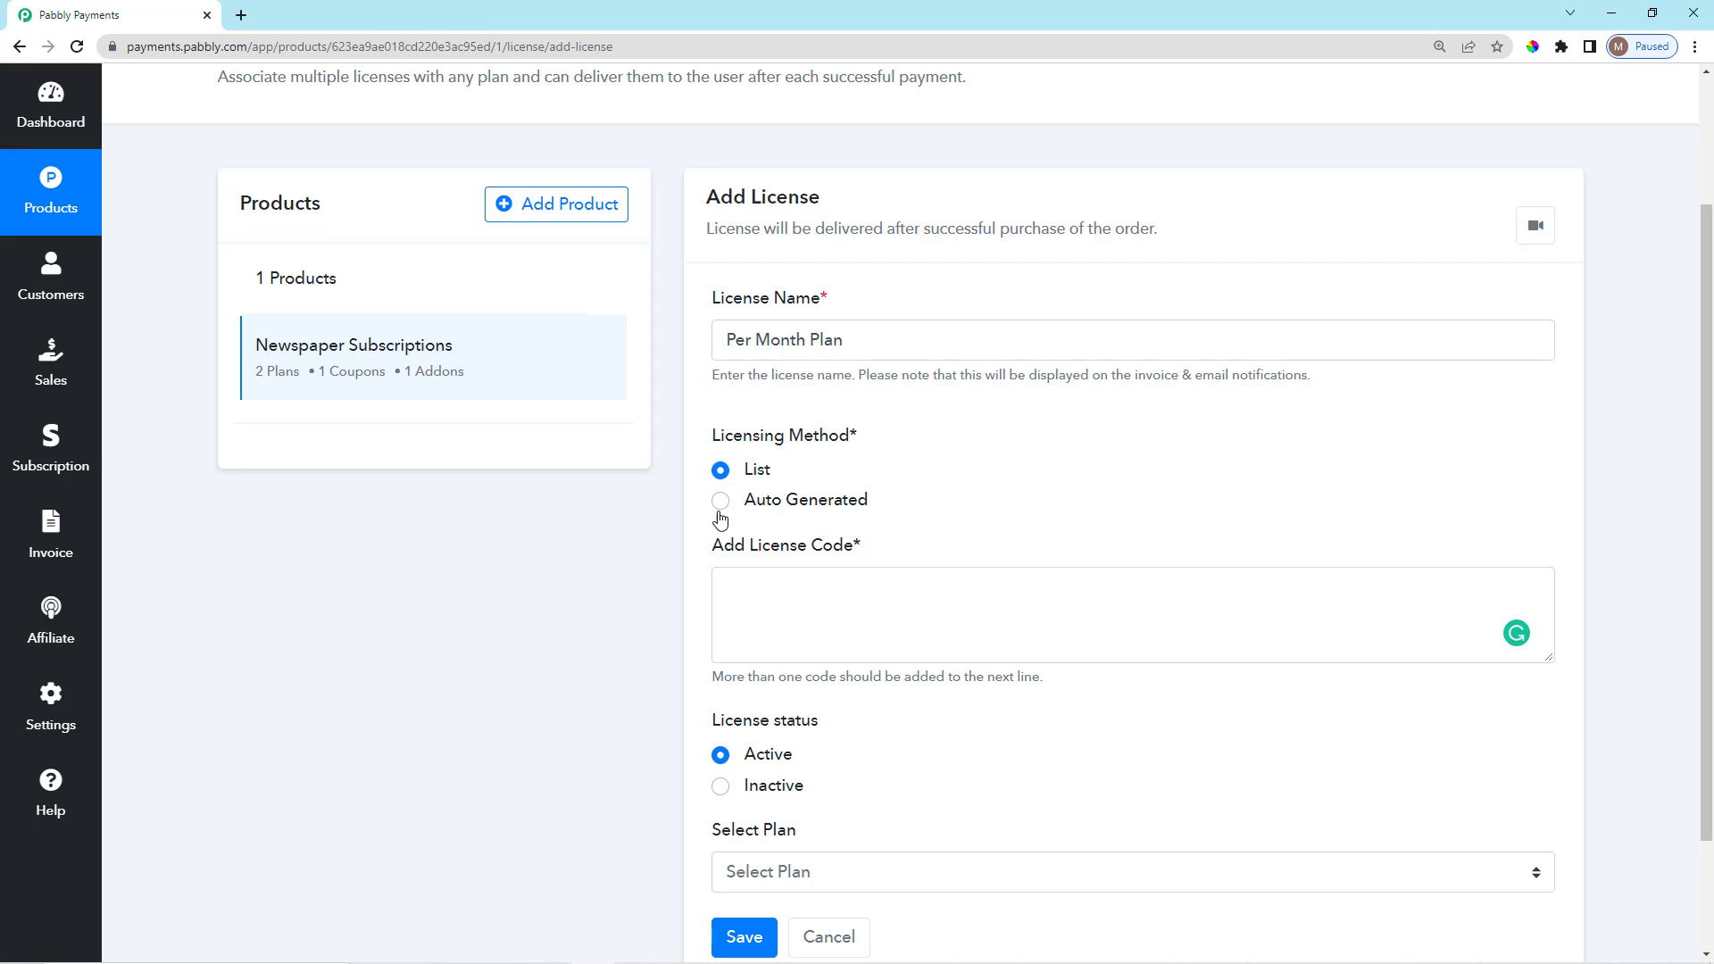
Choose auto-generated license codes and keep the license status Active.
left_click(718, 501)
left_click(694, 529)
scroll(705, 650, "down", 2)
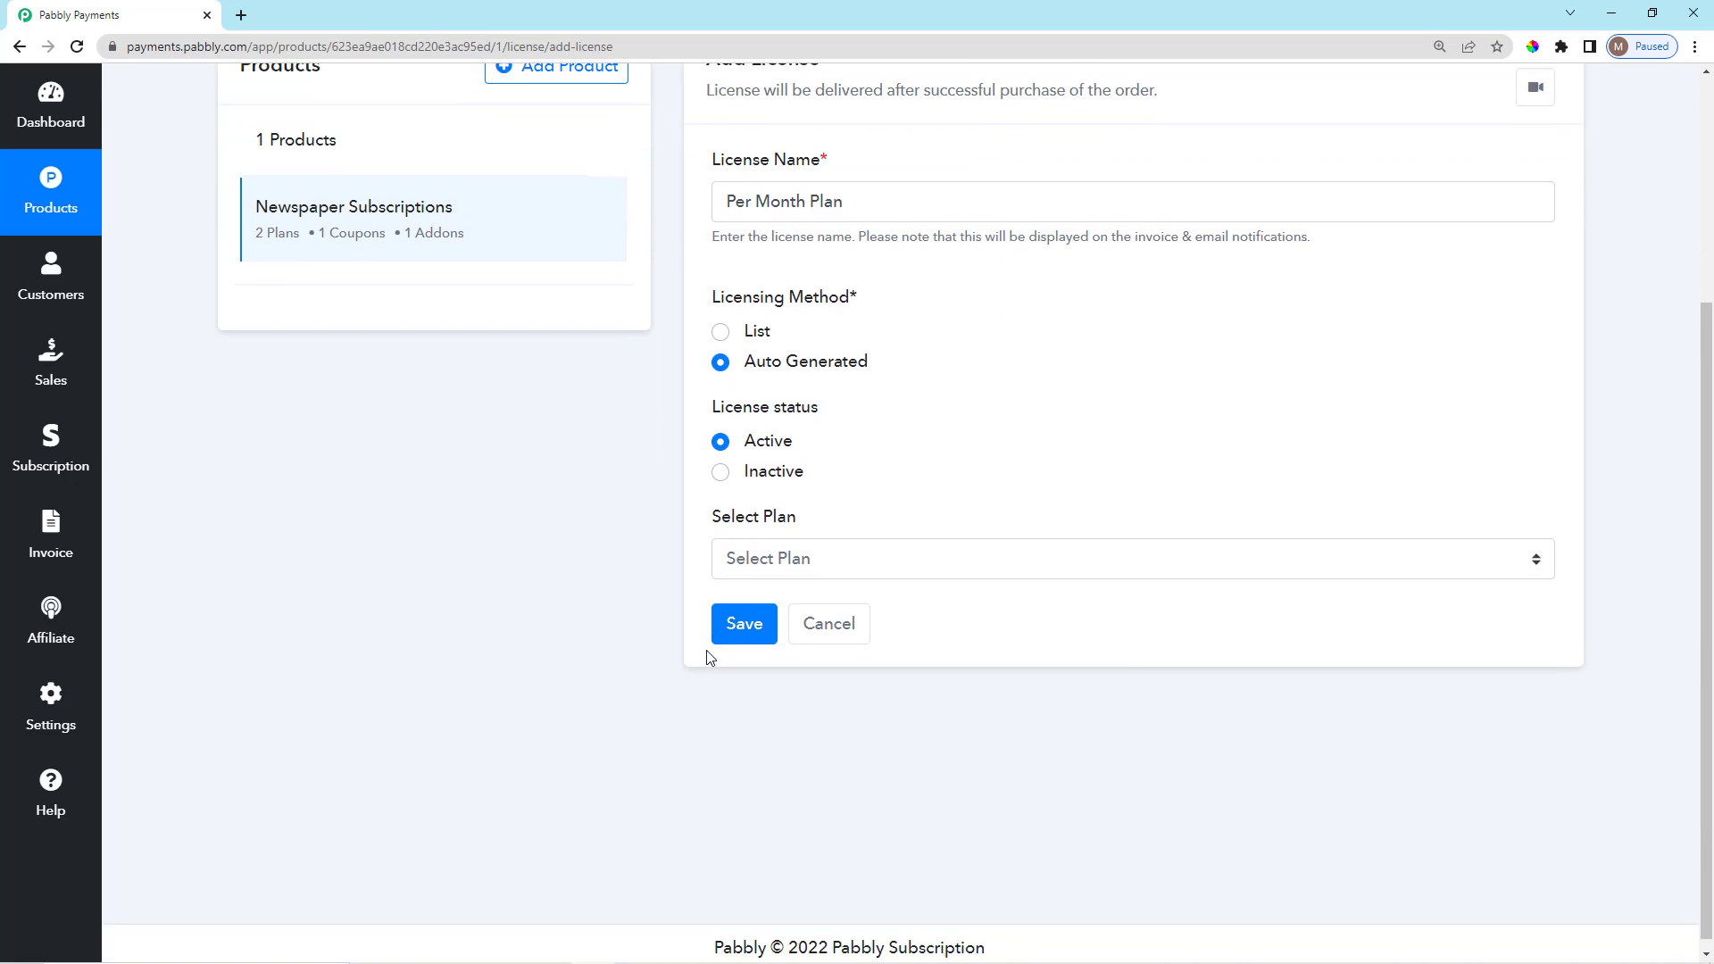
scroll(705, 653, "up", 1)
left_click_drag(699, 489, 815, 497)
left_click(760, 527)
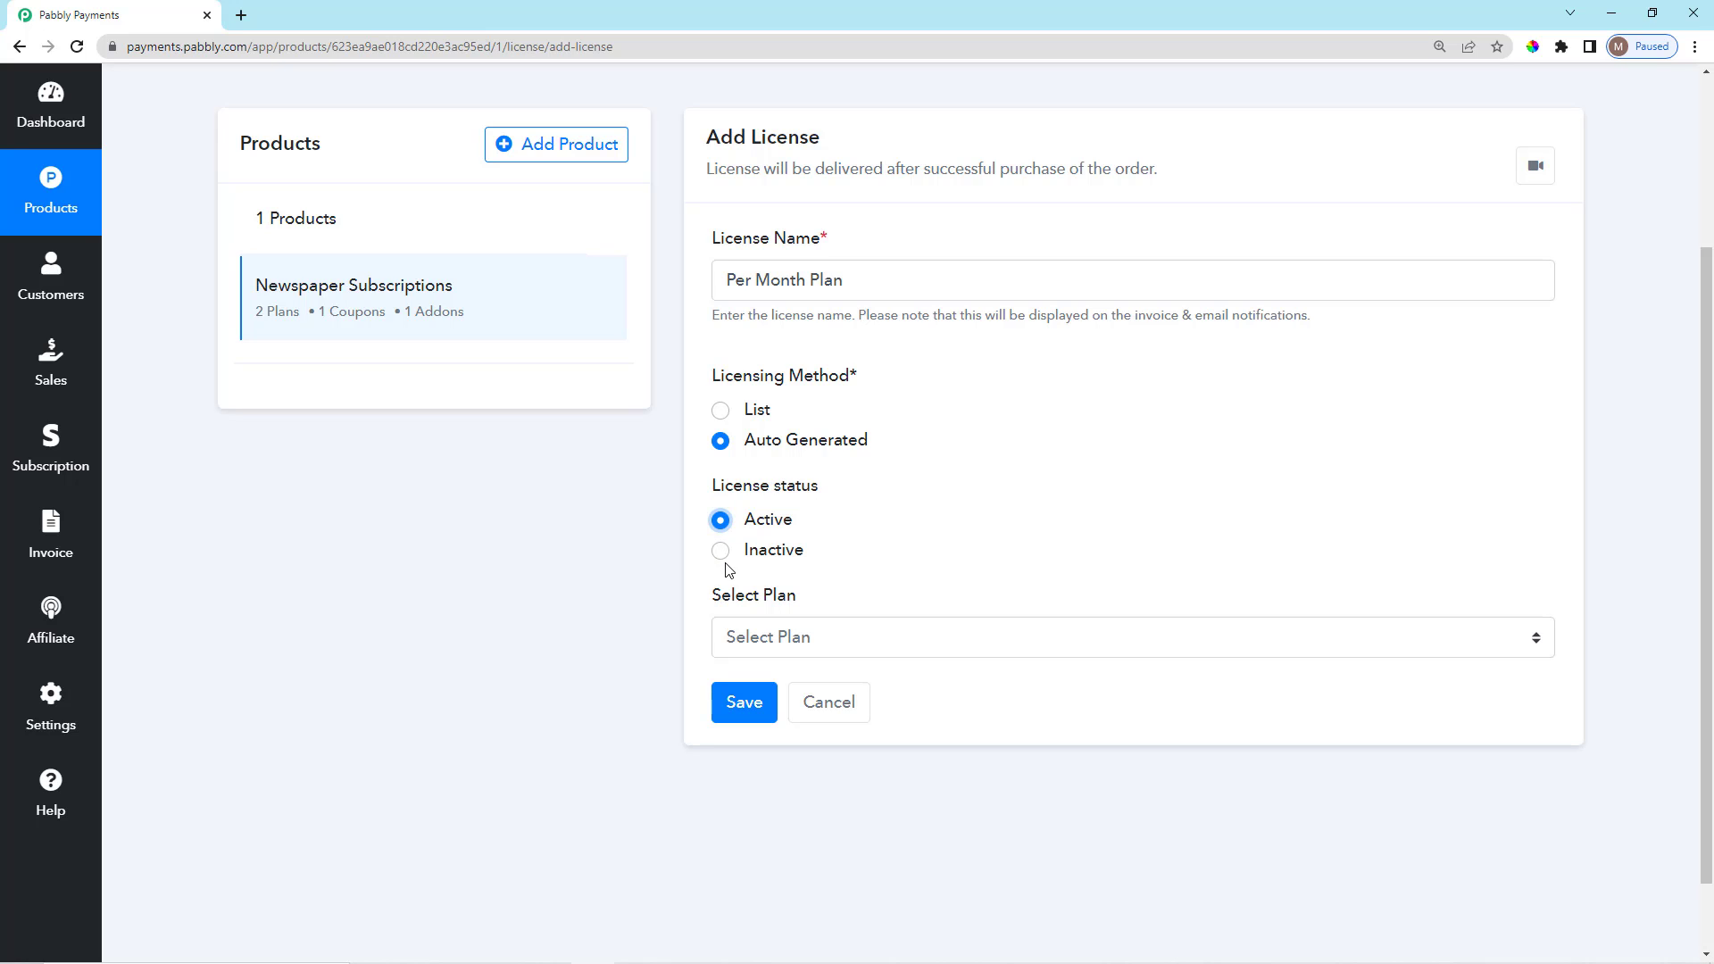
left_click(720, 552)
left_click(722, 523)
Link the license to Per Month Plan and save it.
scroll(1008, 768, "down", 1)
scroll(982, 678, "up", 1)
scroll(979, 654, "down", 1)
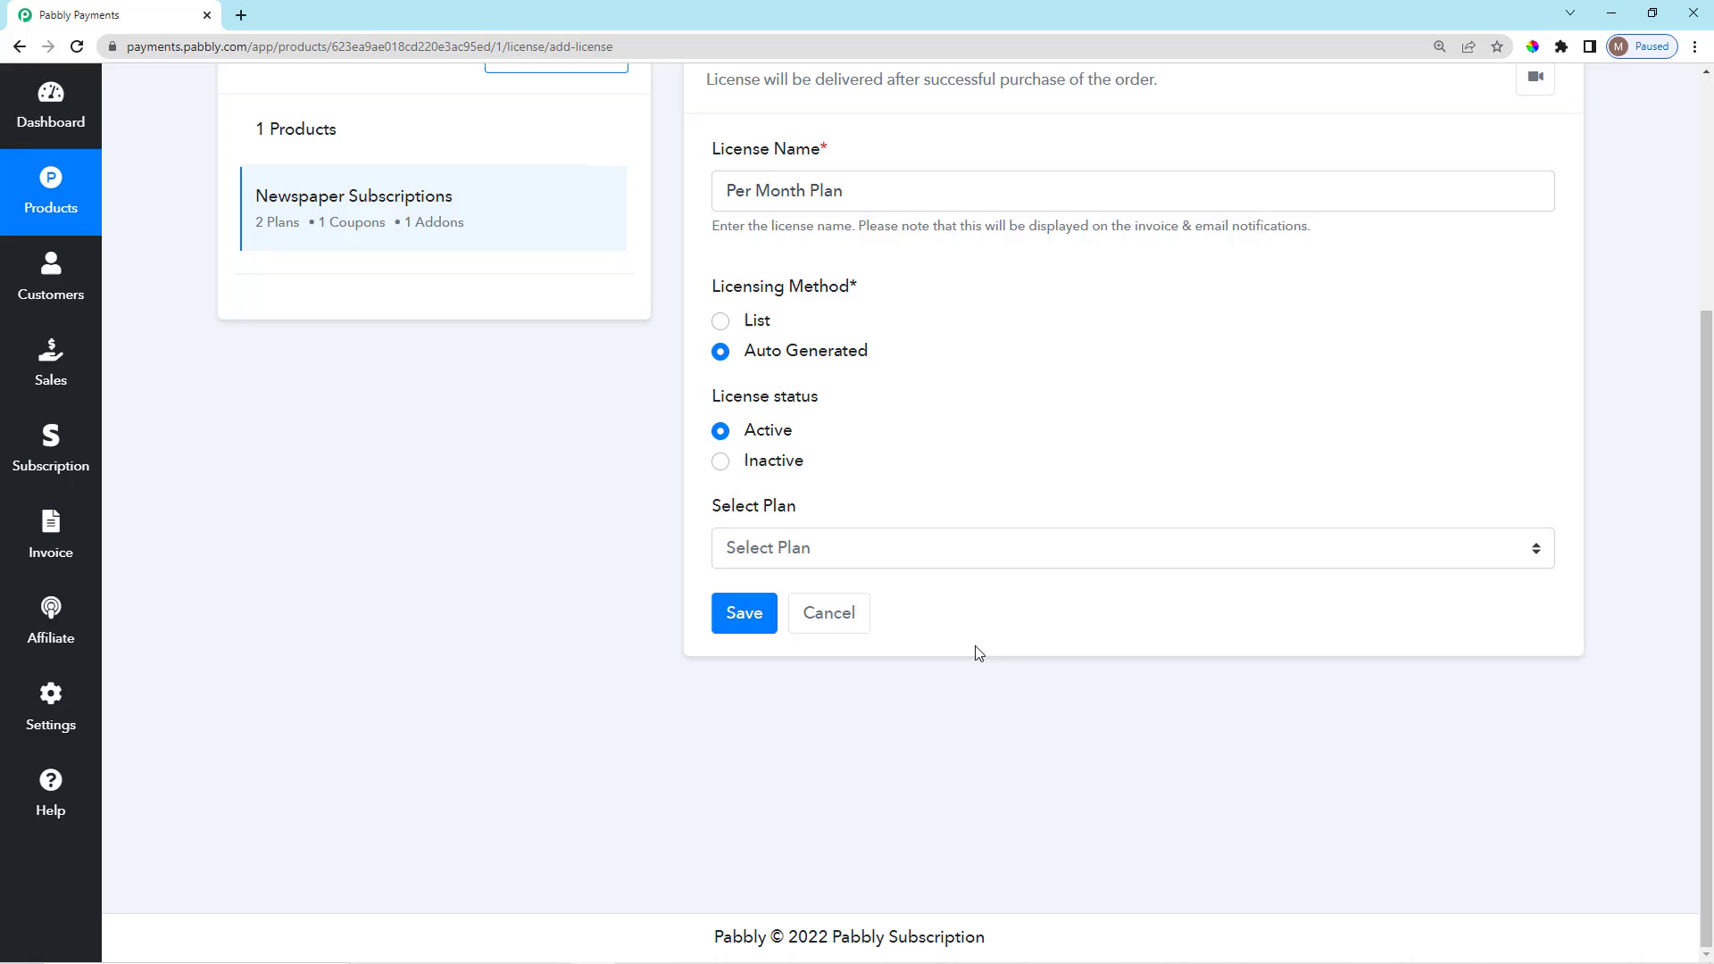
left_click(939, 563)
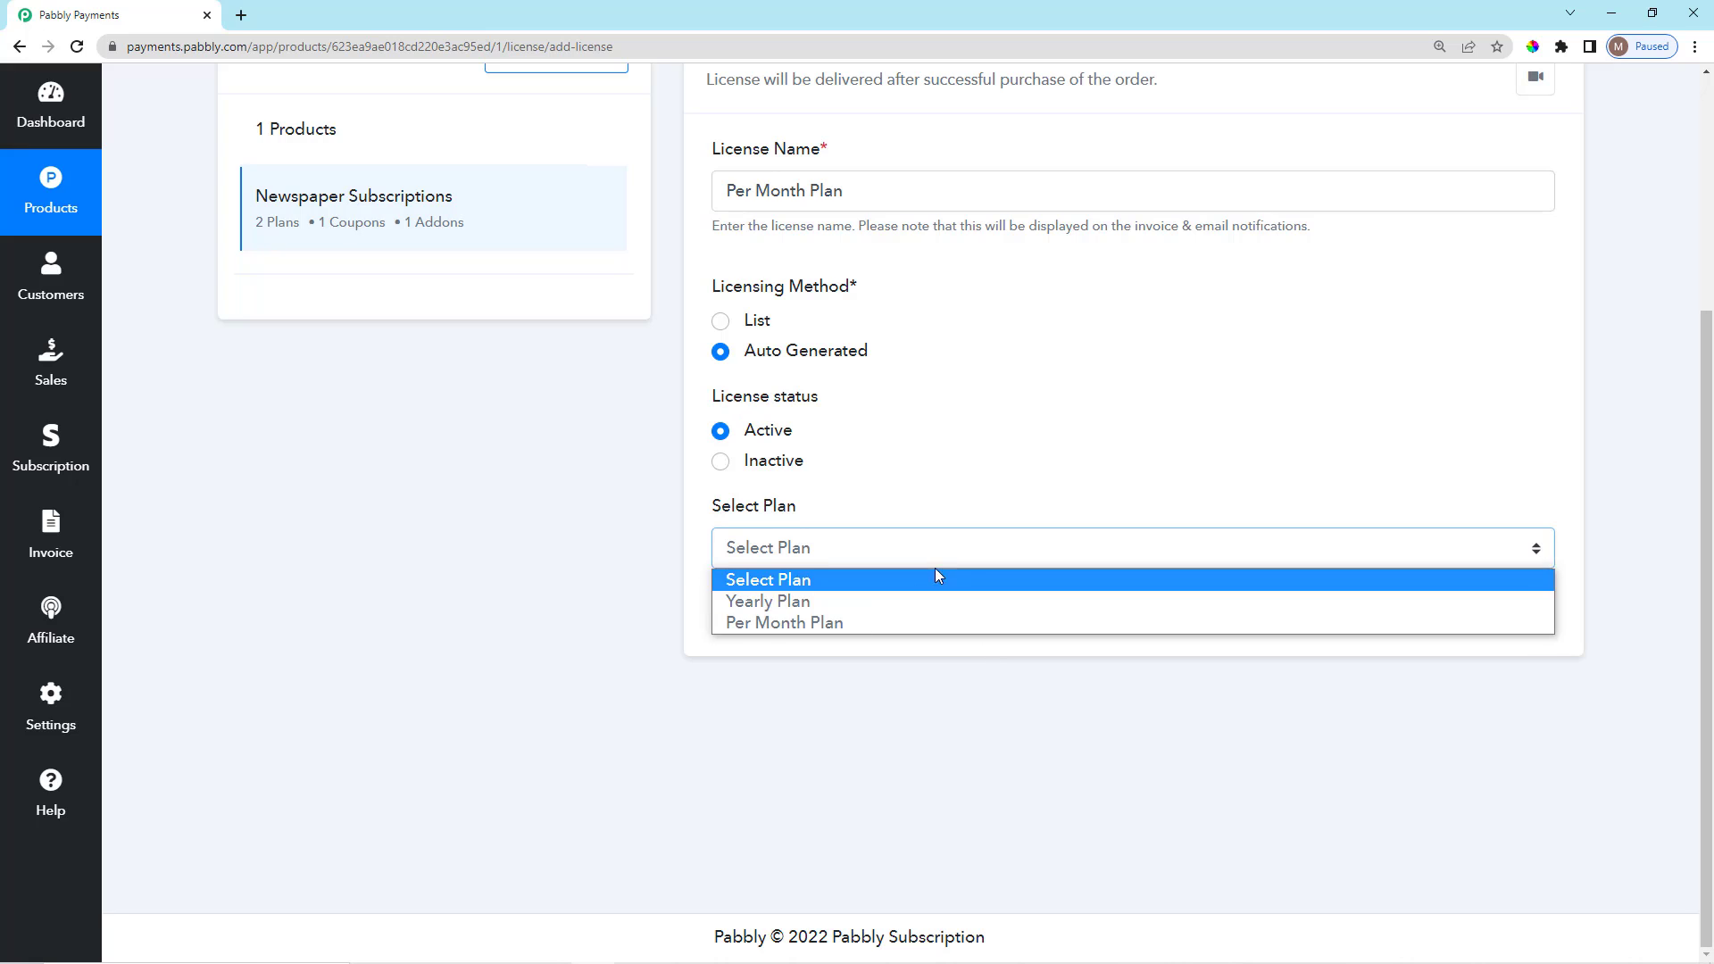
left_click(839, 623)
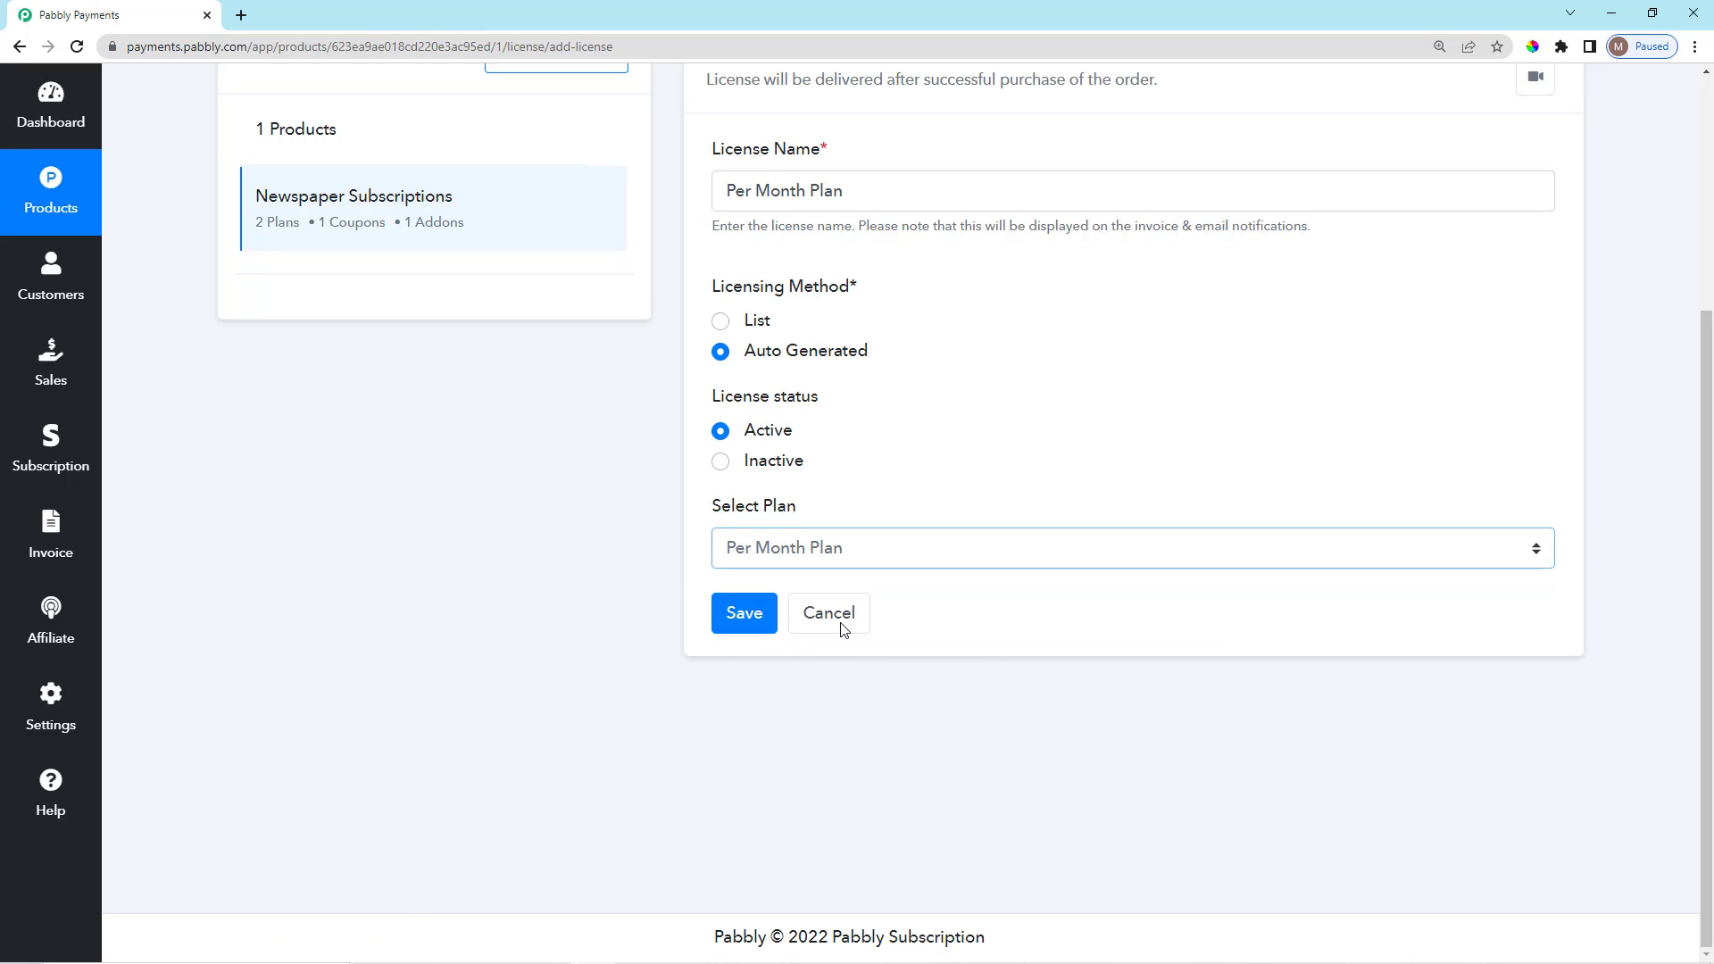
left_click(744, 616)
scroll(758, 613, "up", 2)
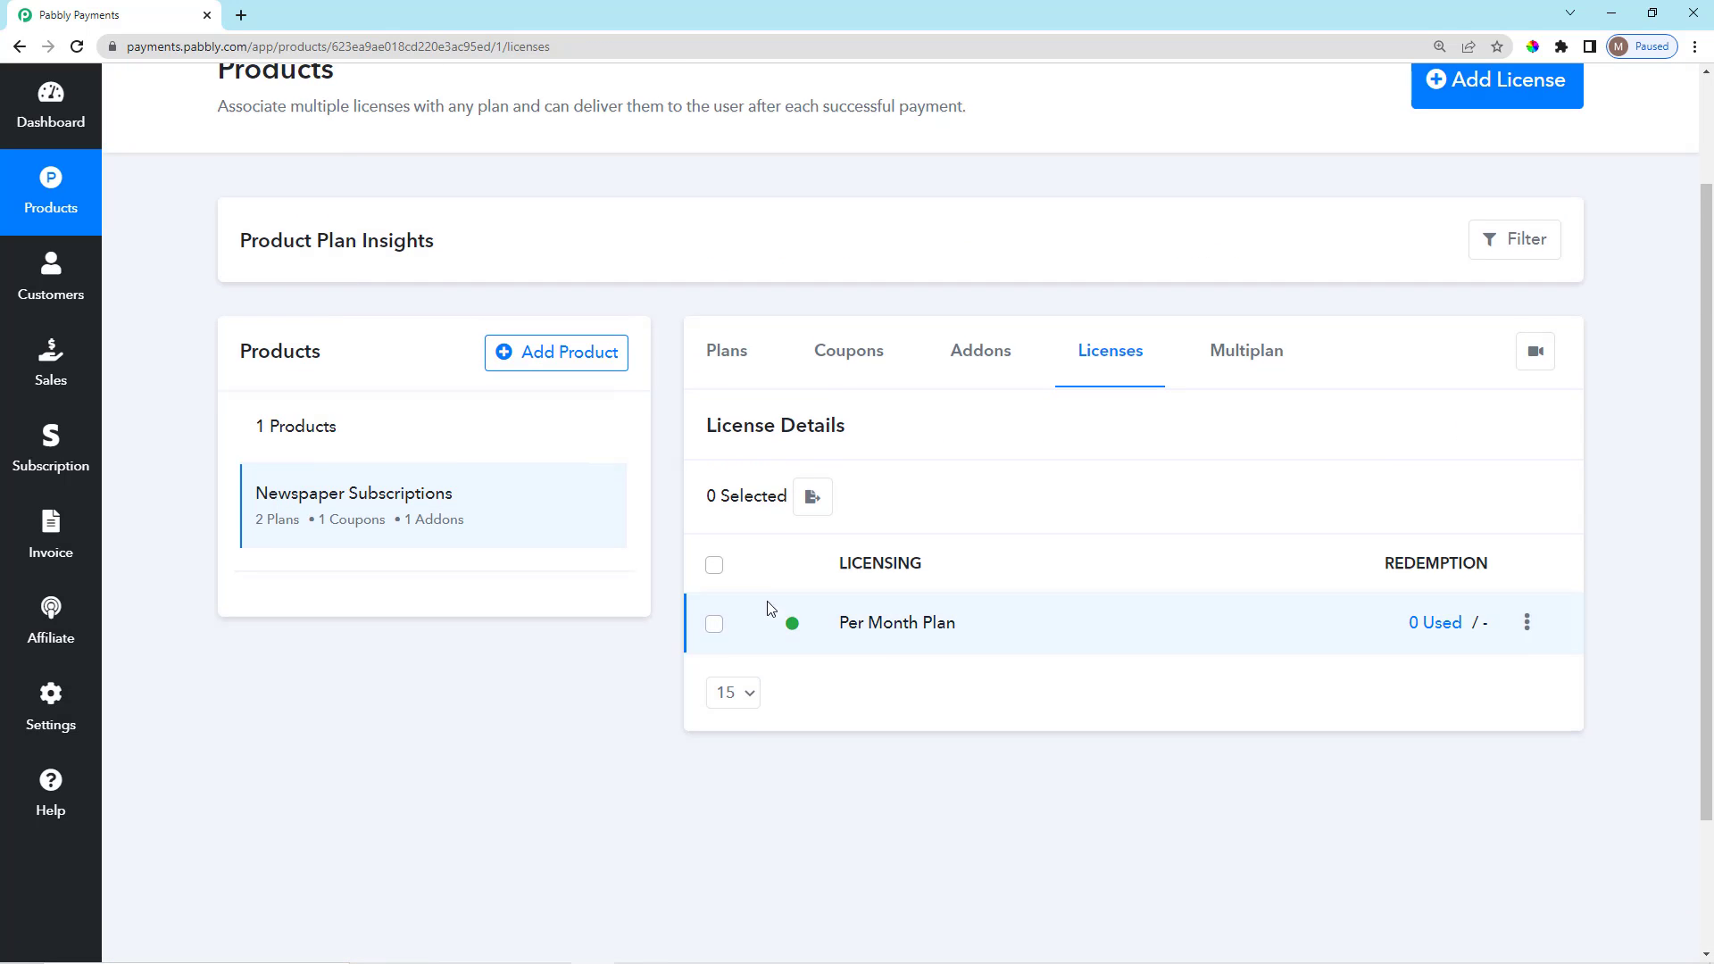
Open the Subscription Plan multiplan checkout offering Yearly Plan and Per Month Plan.
scroll(770, 609, "down", 1)
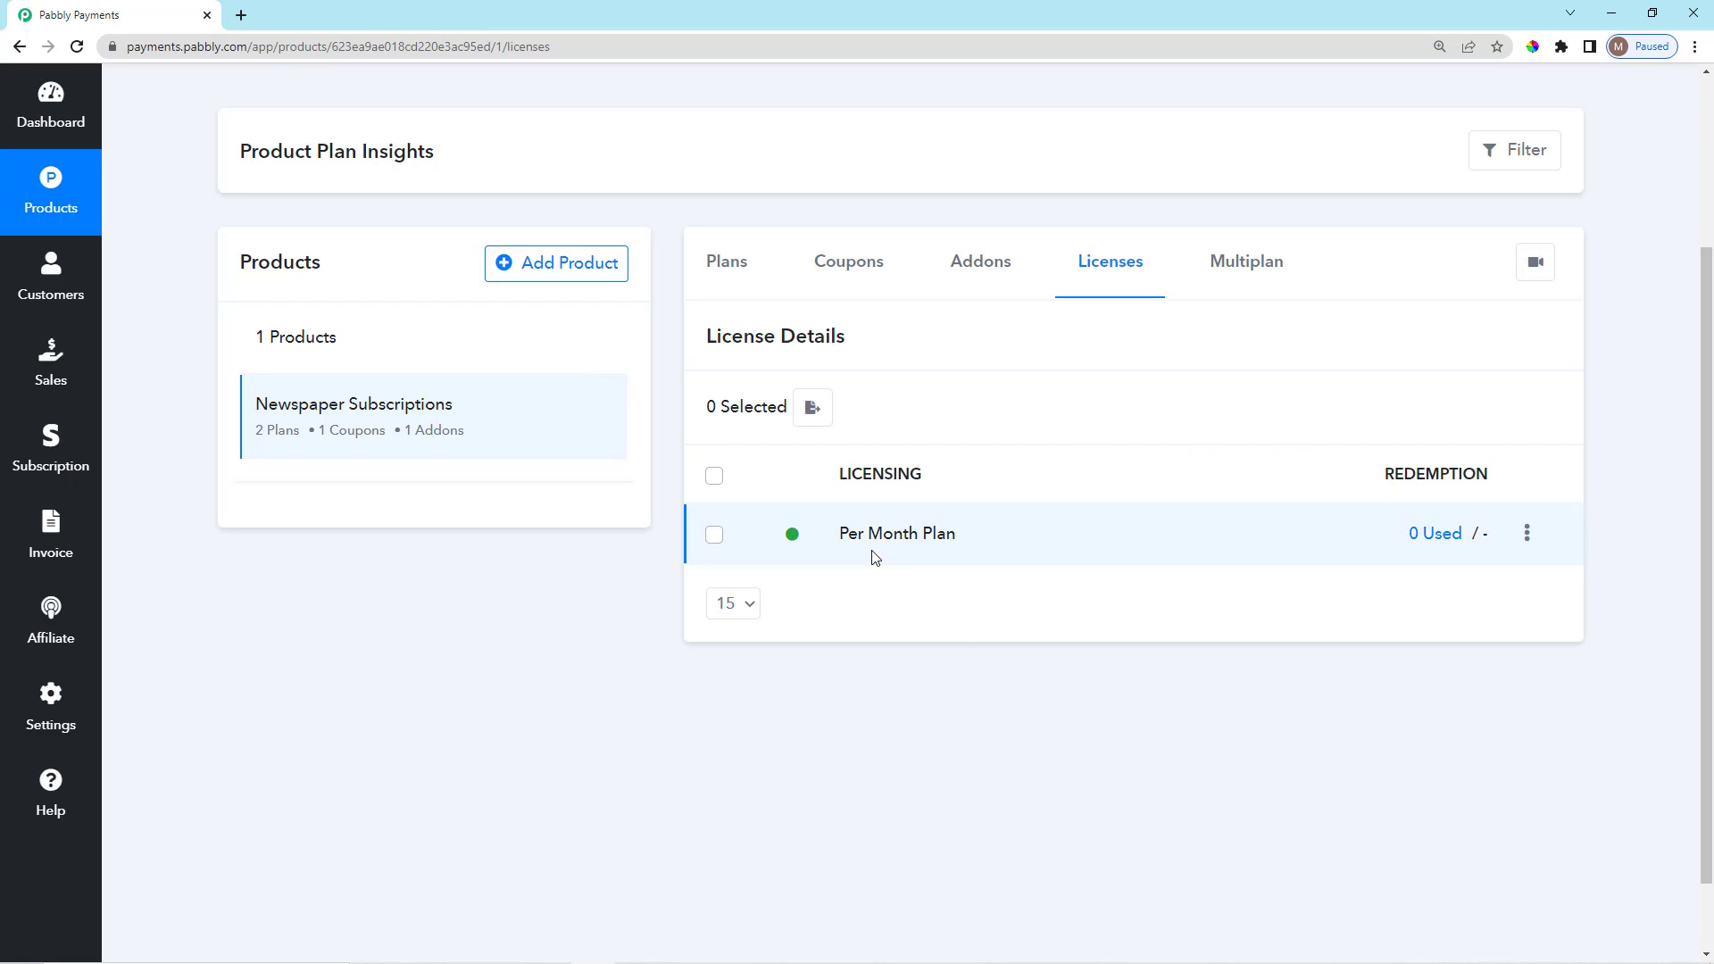
left_click_drag(886, 540, 967, 547)
left_click(872, 685)
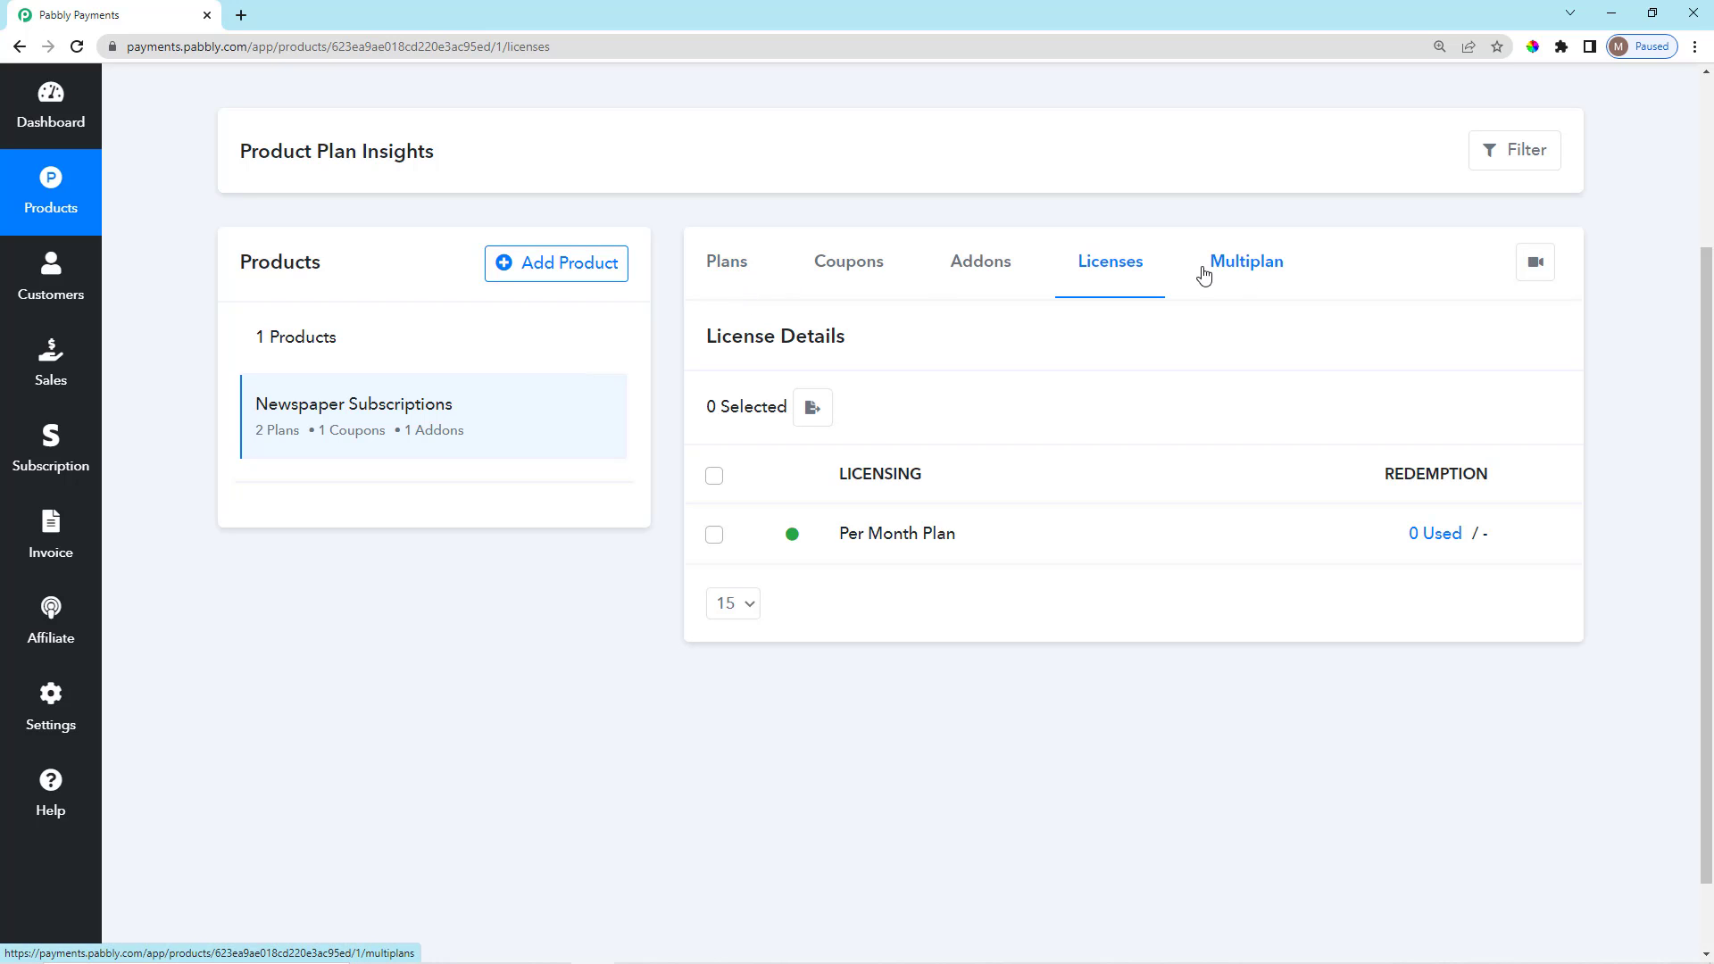
left_click(1246, 266)
left_click(1432, 547)
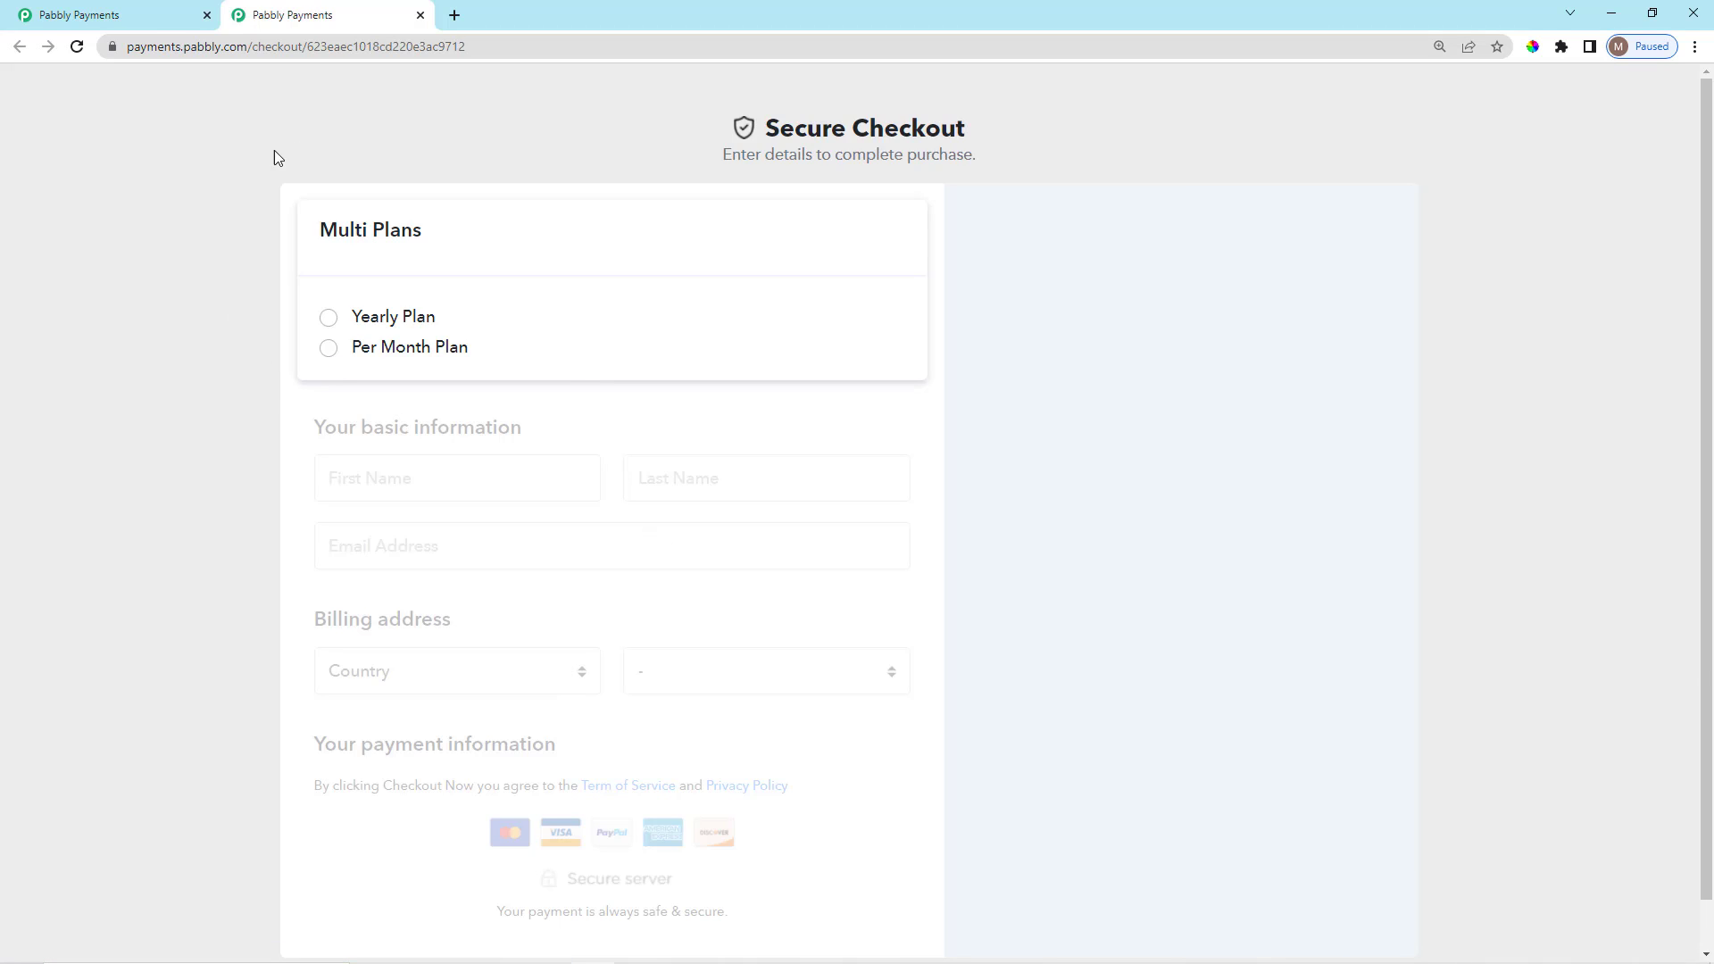
Choose Per Month Plan and enter the customer's first name, last name and e-mail.
scroll(340, 384, "down", 1)
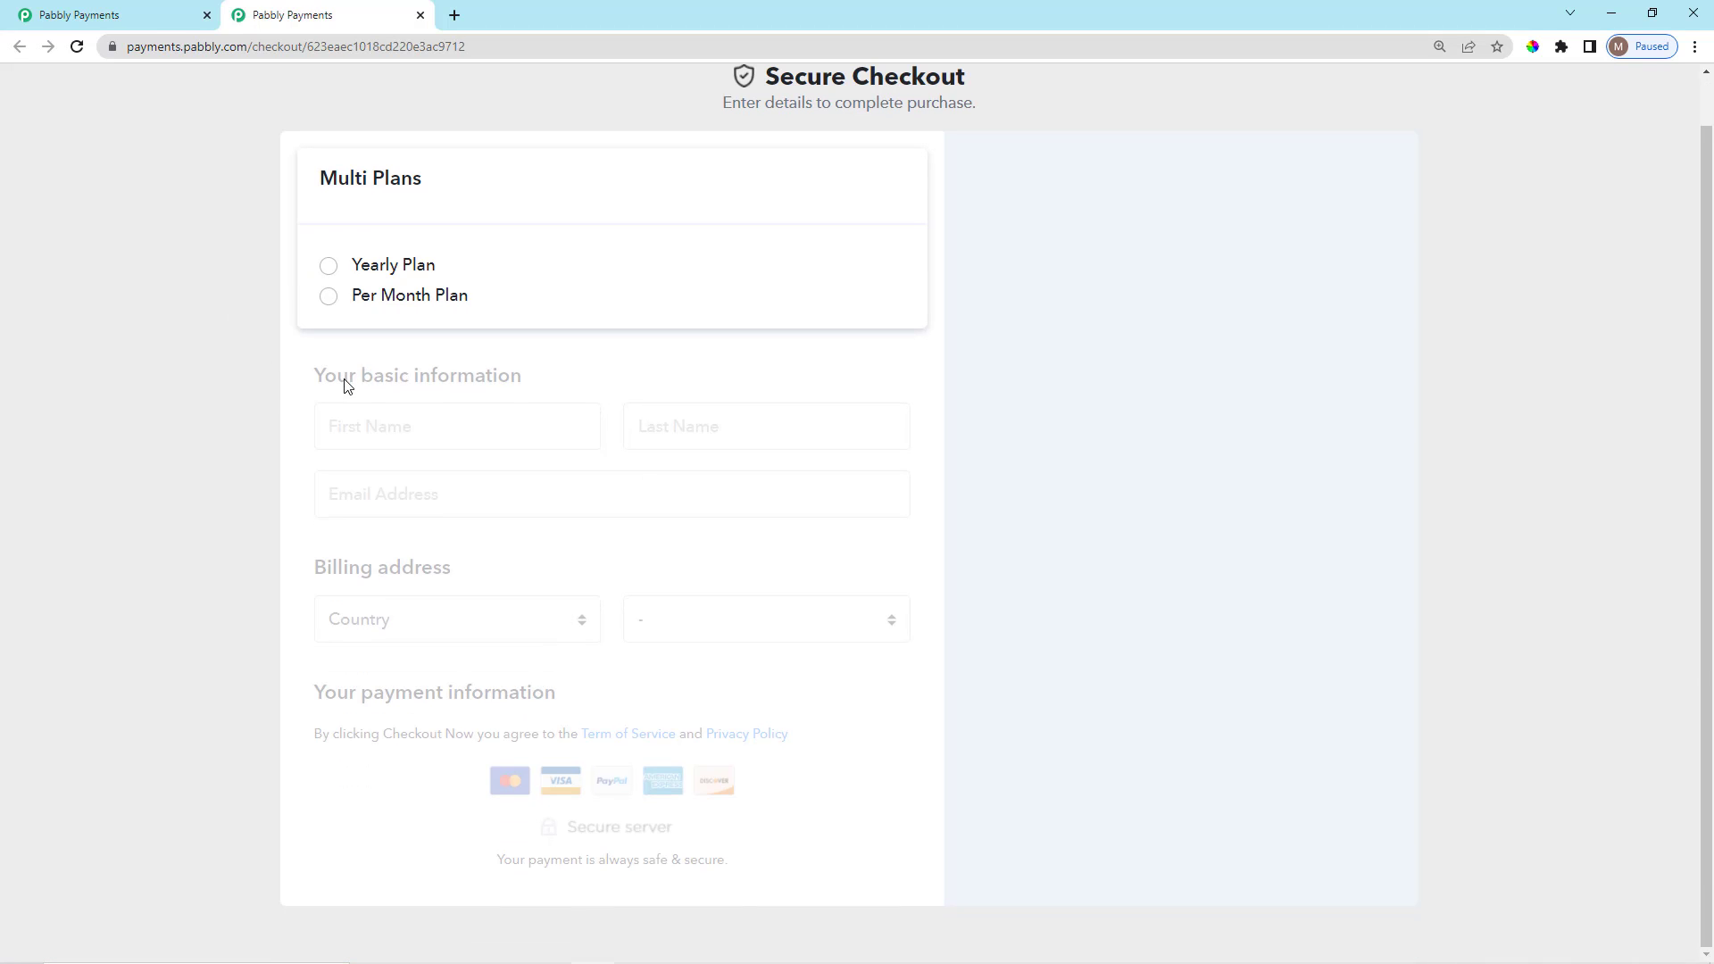
left_click(328, 298)
scroll(571, 471, "down", 4)
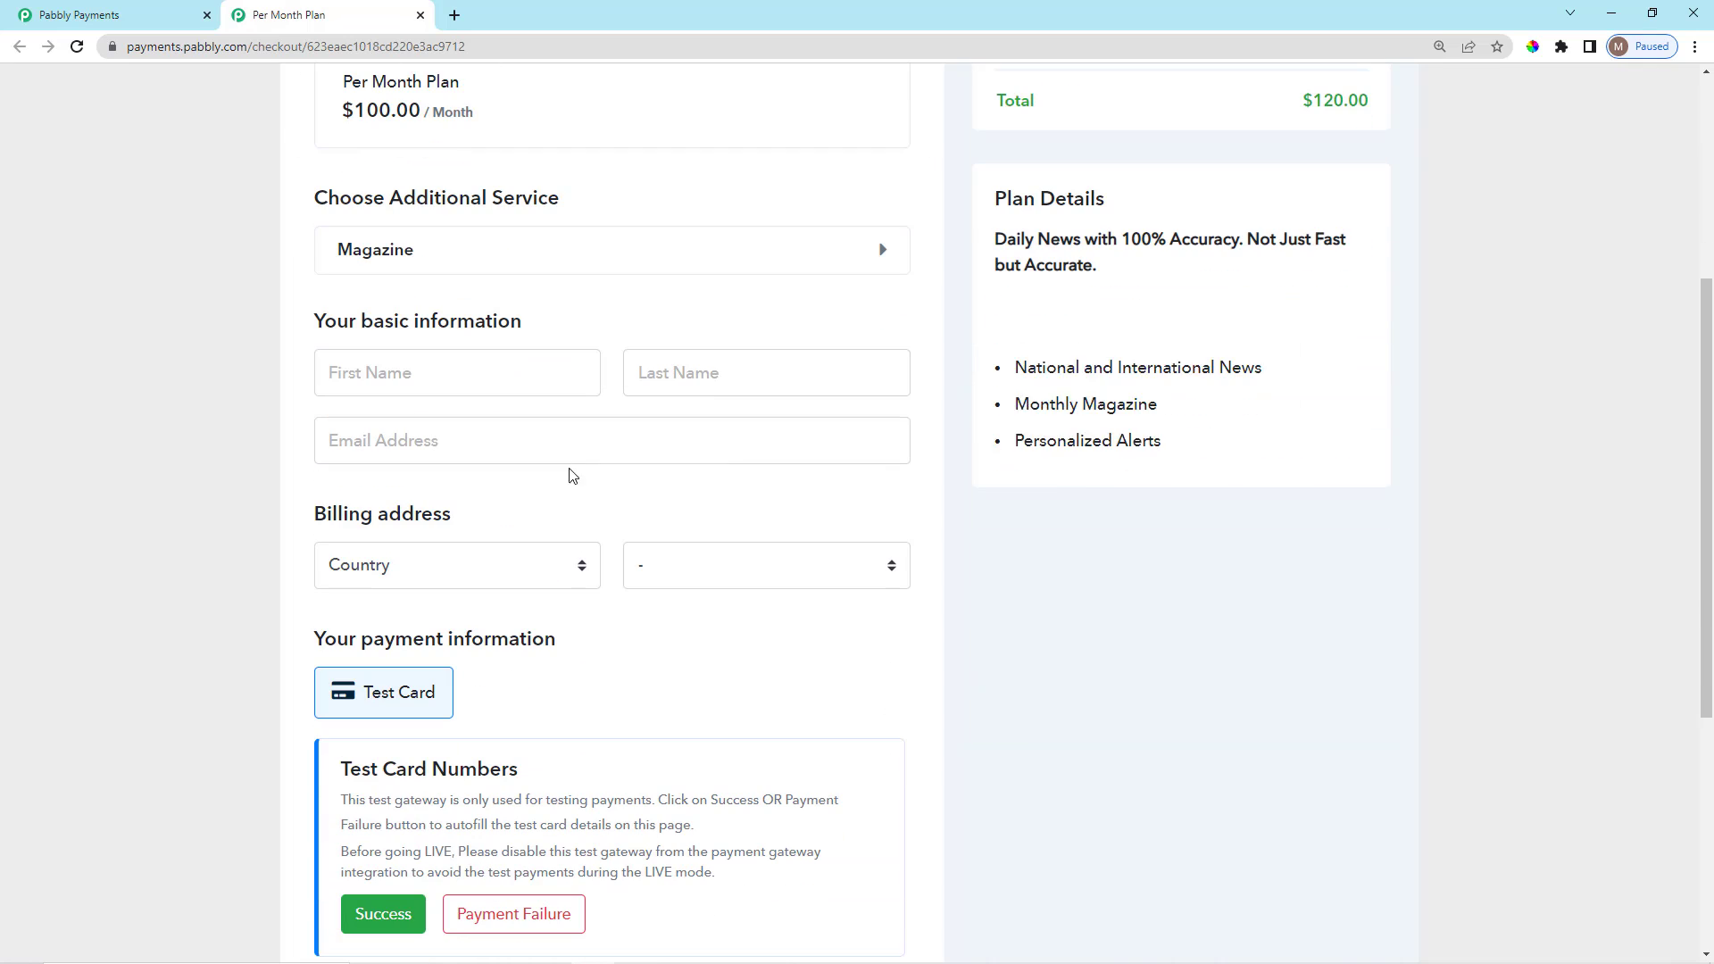
left_click(486, 377)
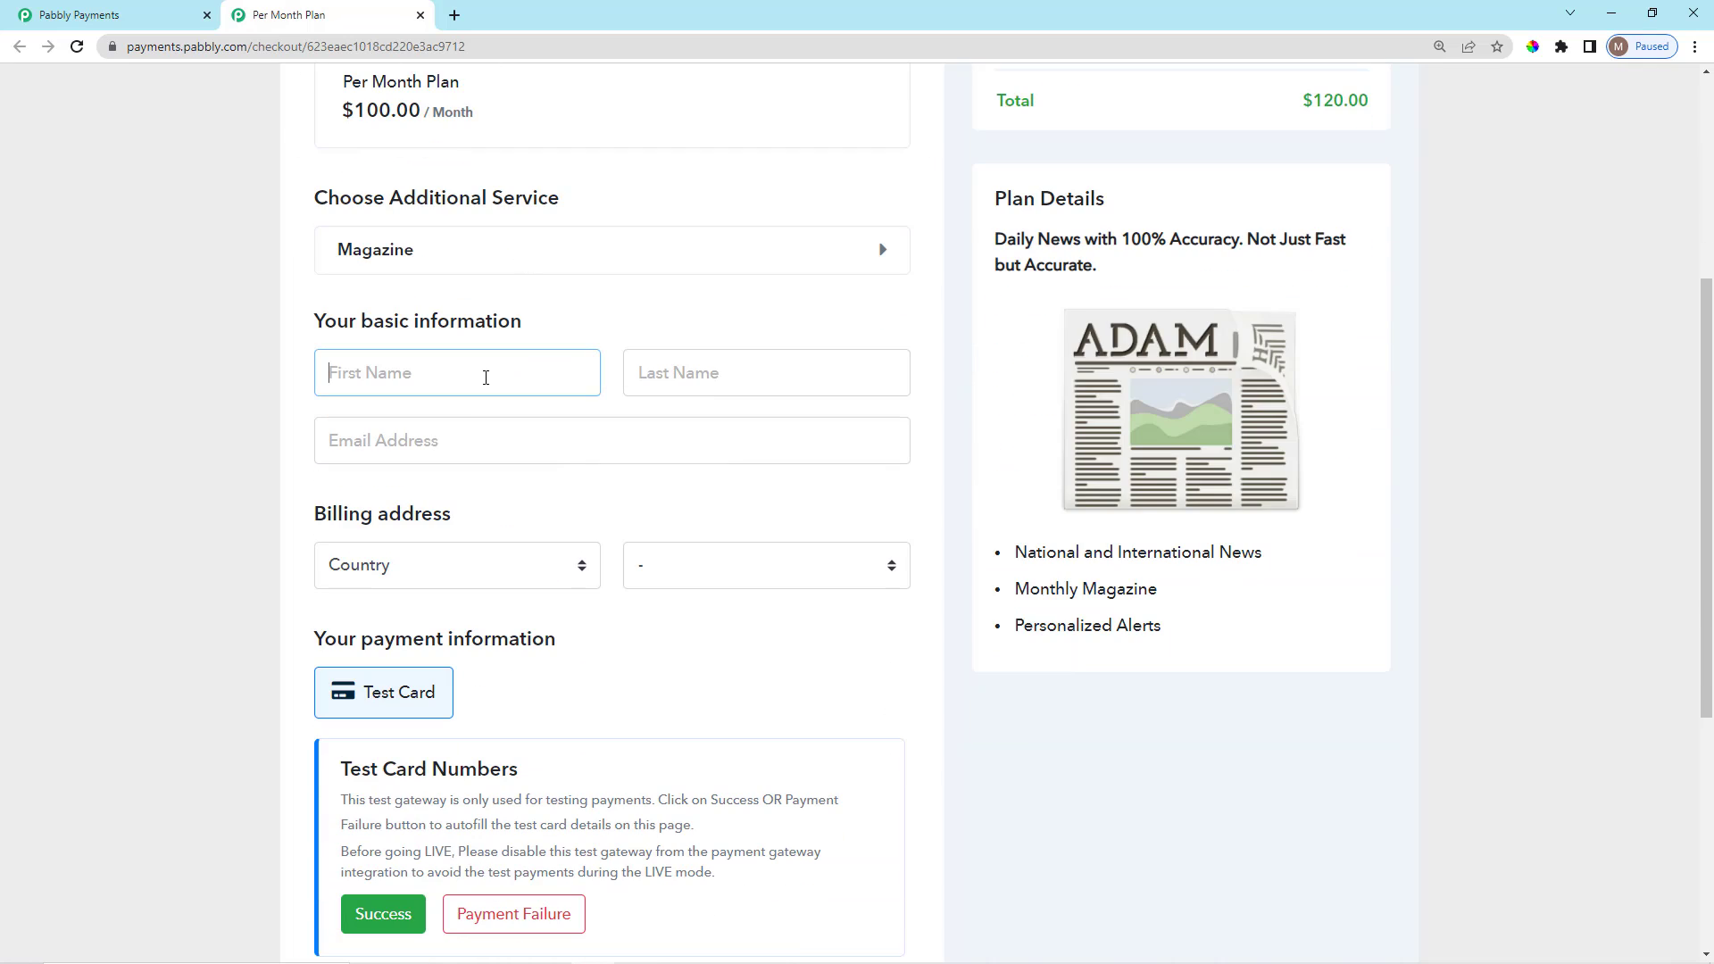
key("Tab")
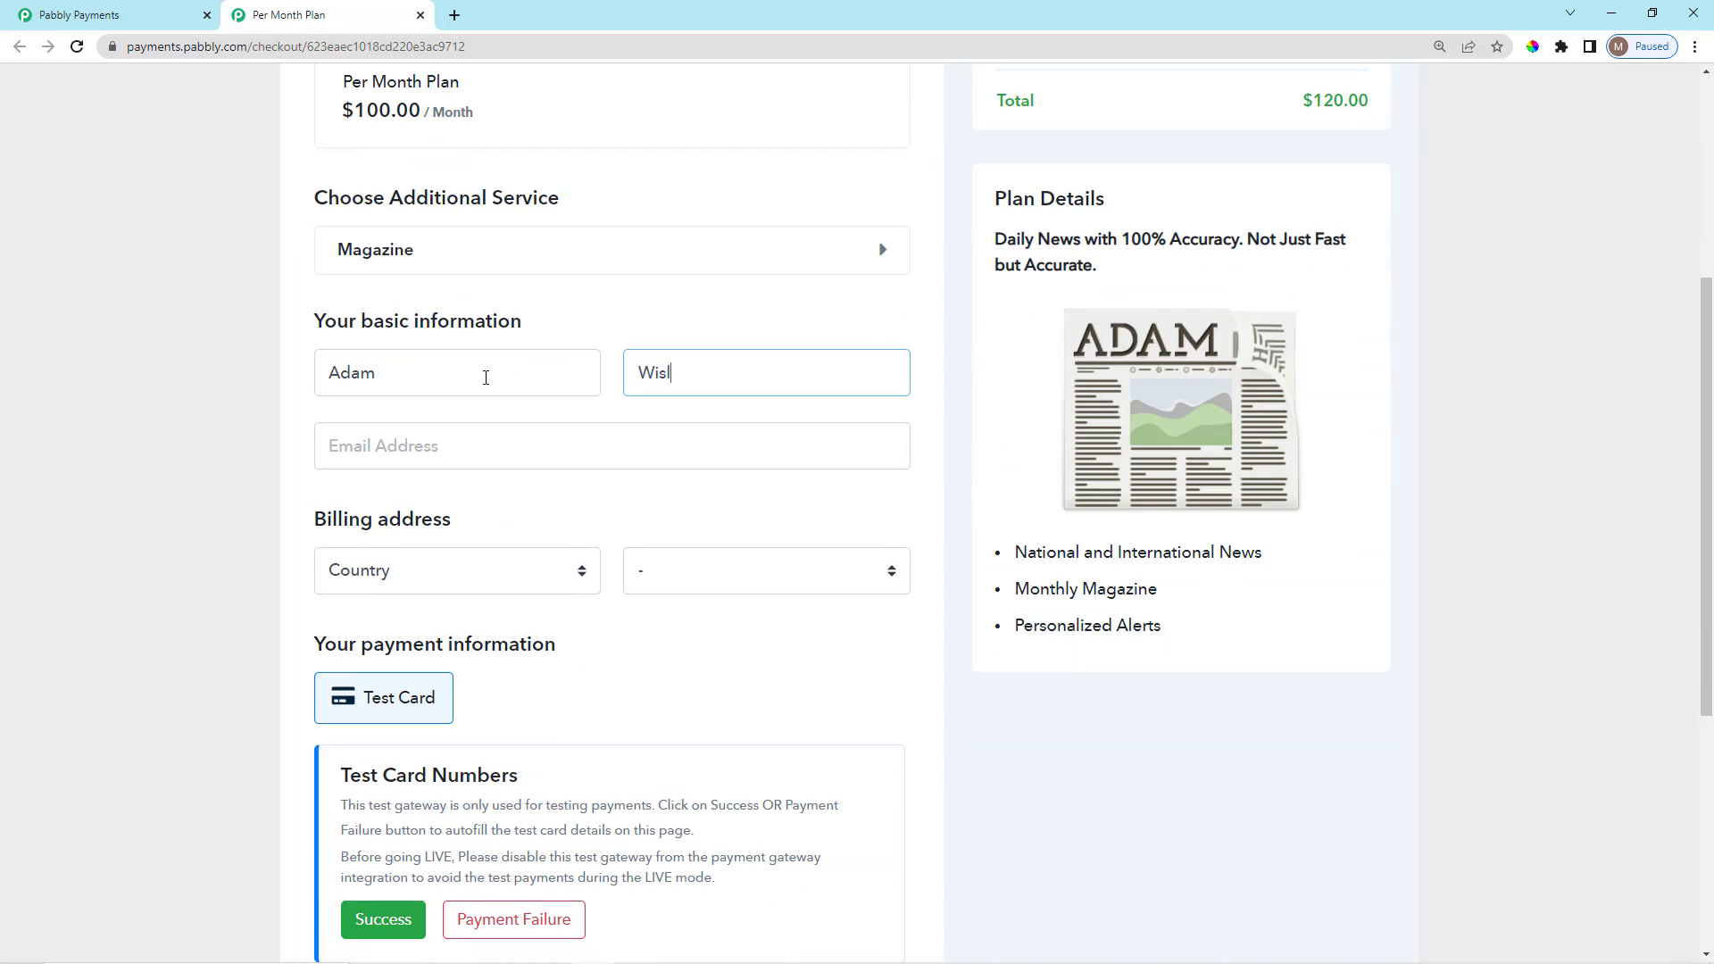
left_click(498, 440)
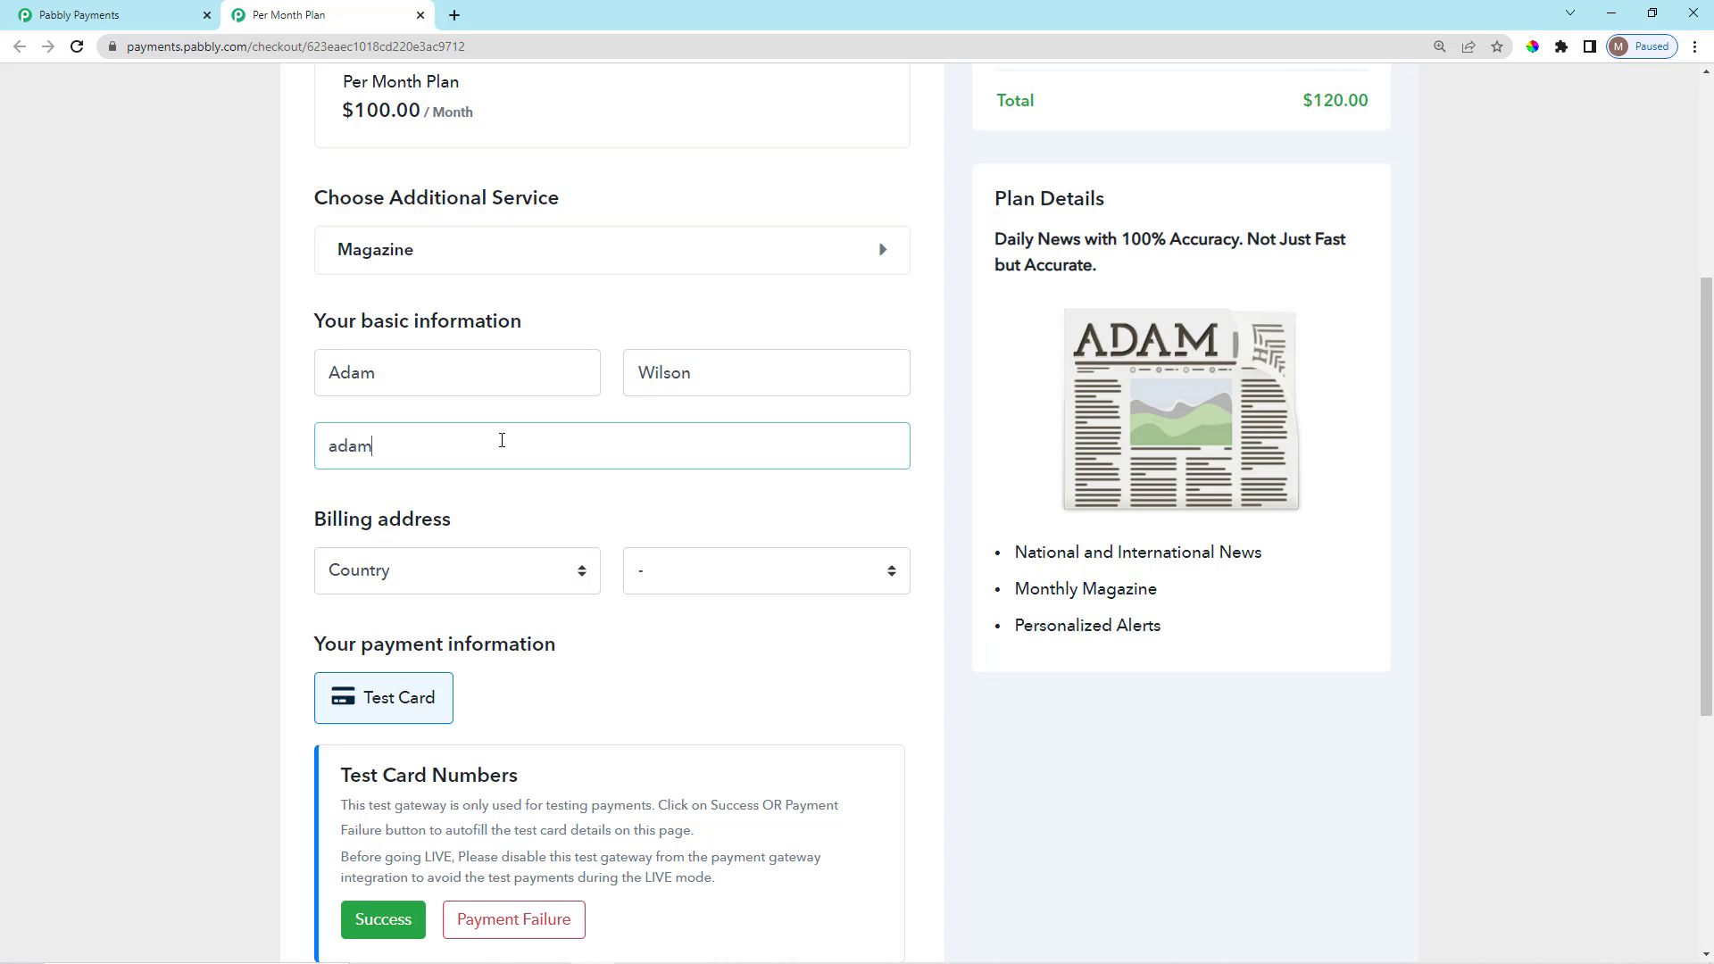
Pay with the Success test card, complete the order, and close the checkout tab.
scroll(380, 540, "down", 4)
left_click(383, 573)
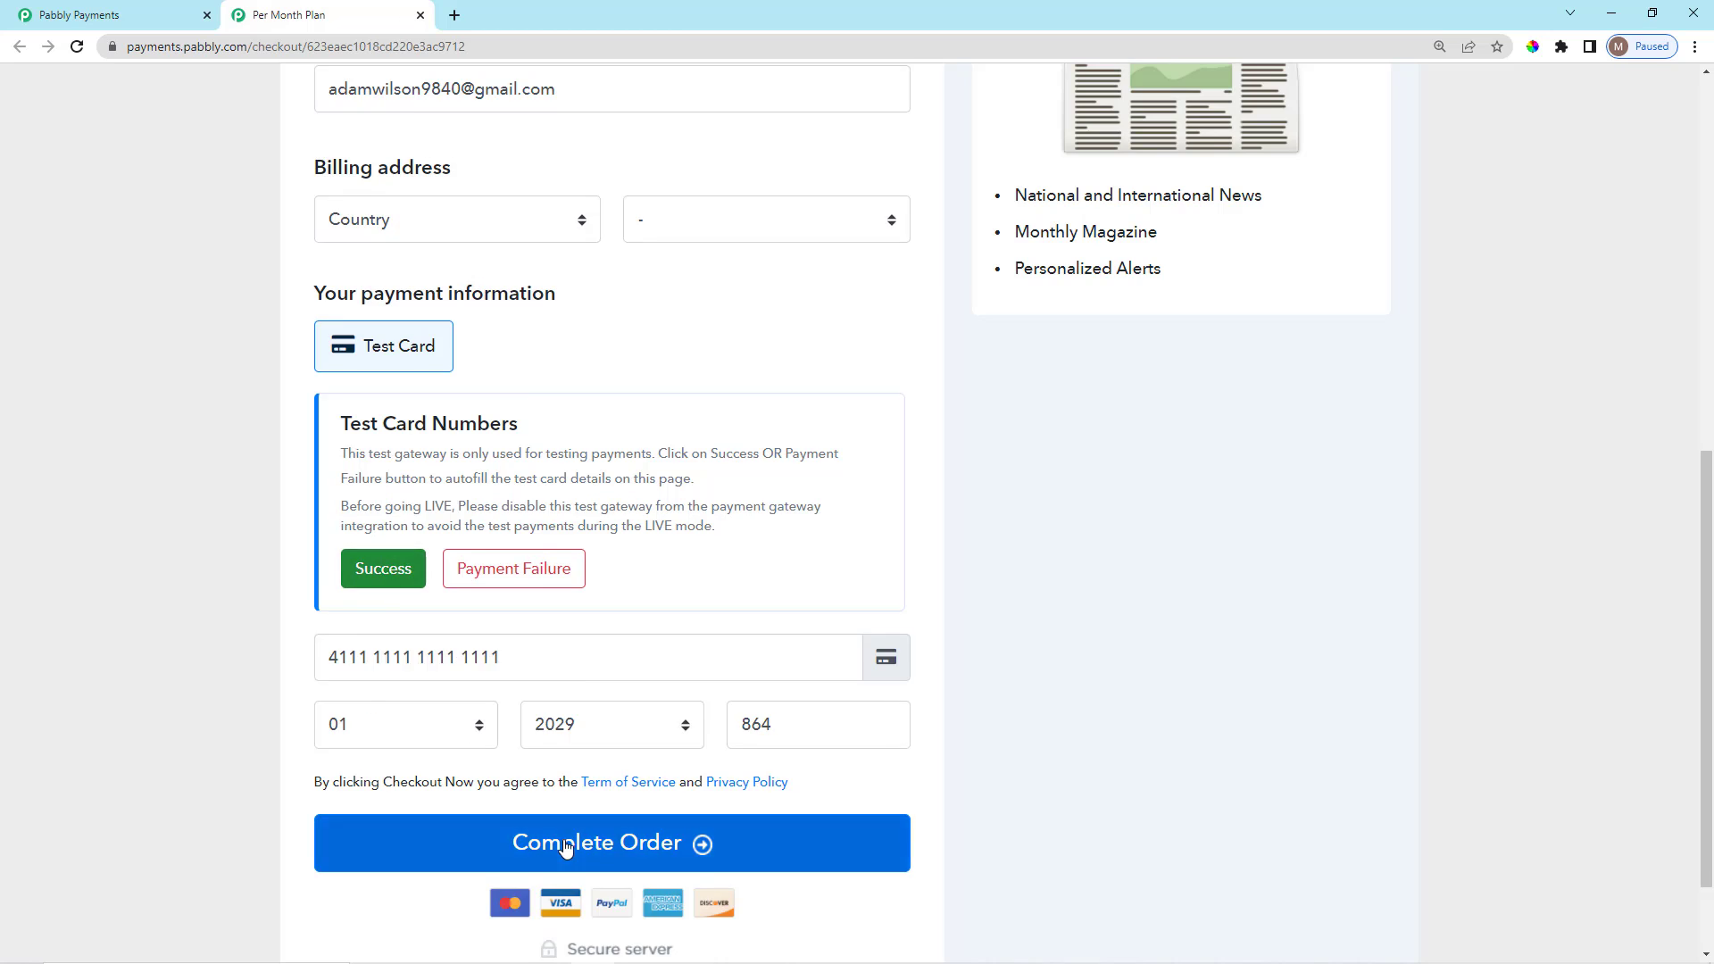
left_click(566, 852)
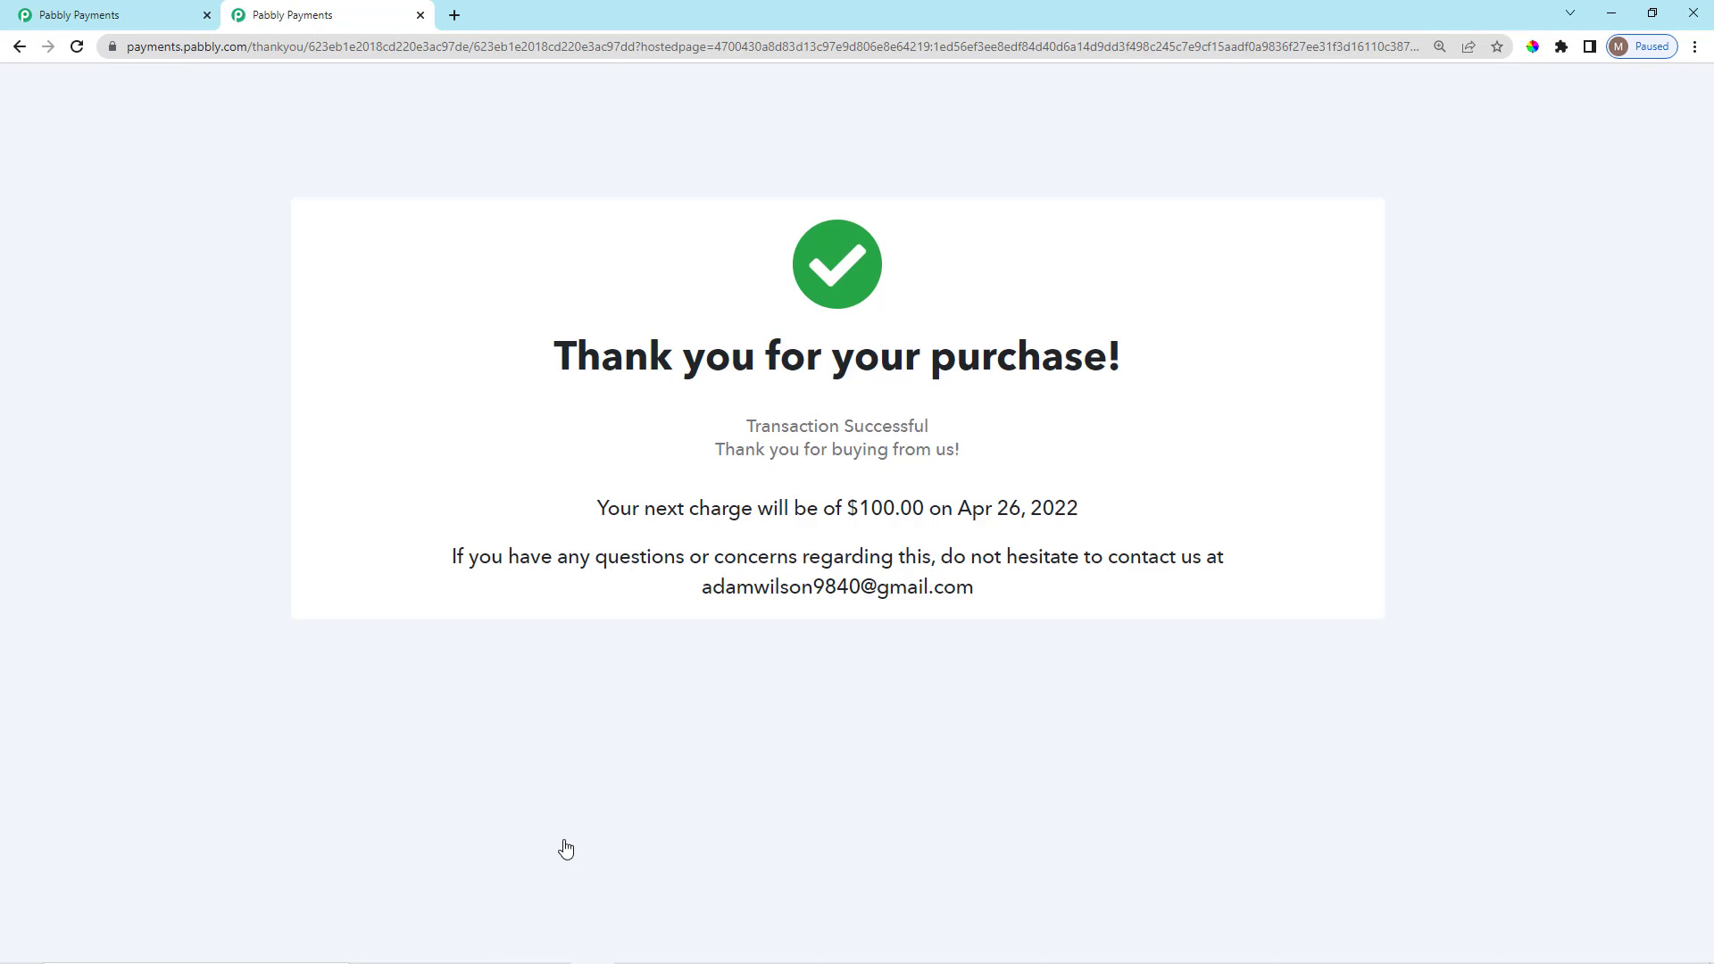
left_click(420, 15)
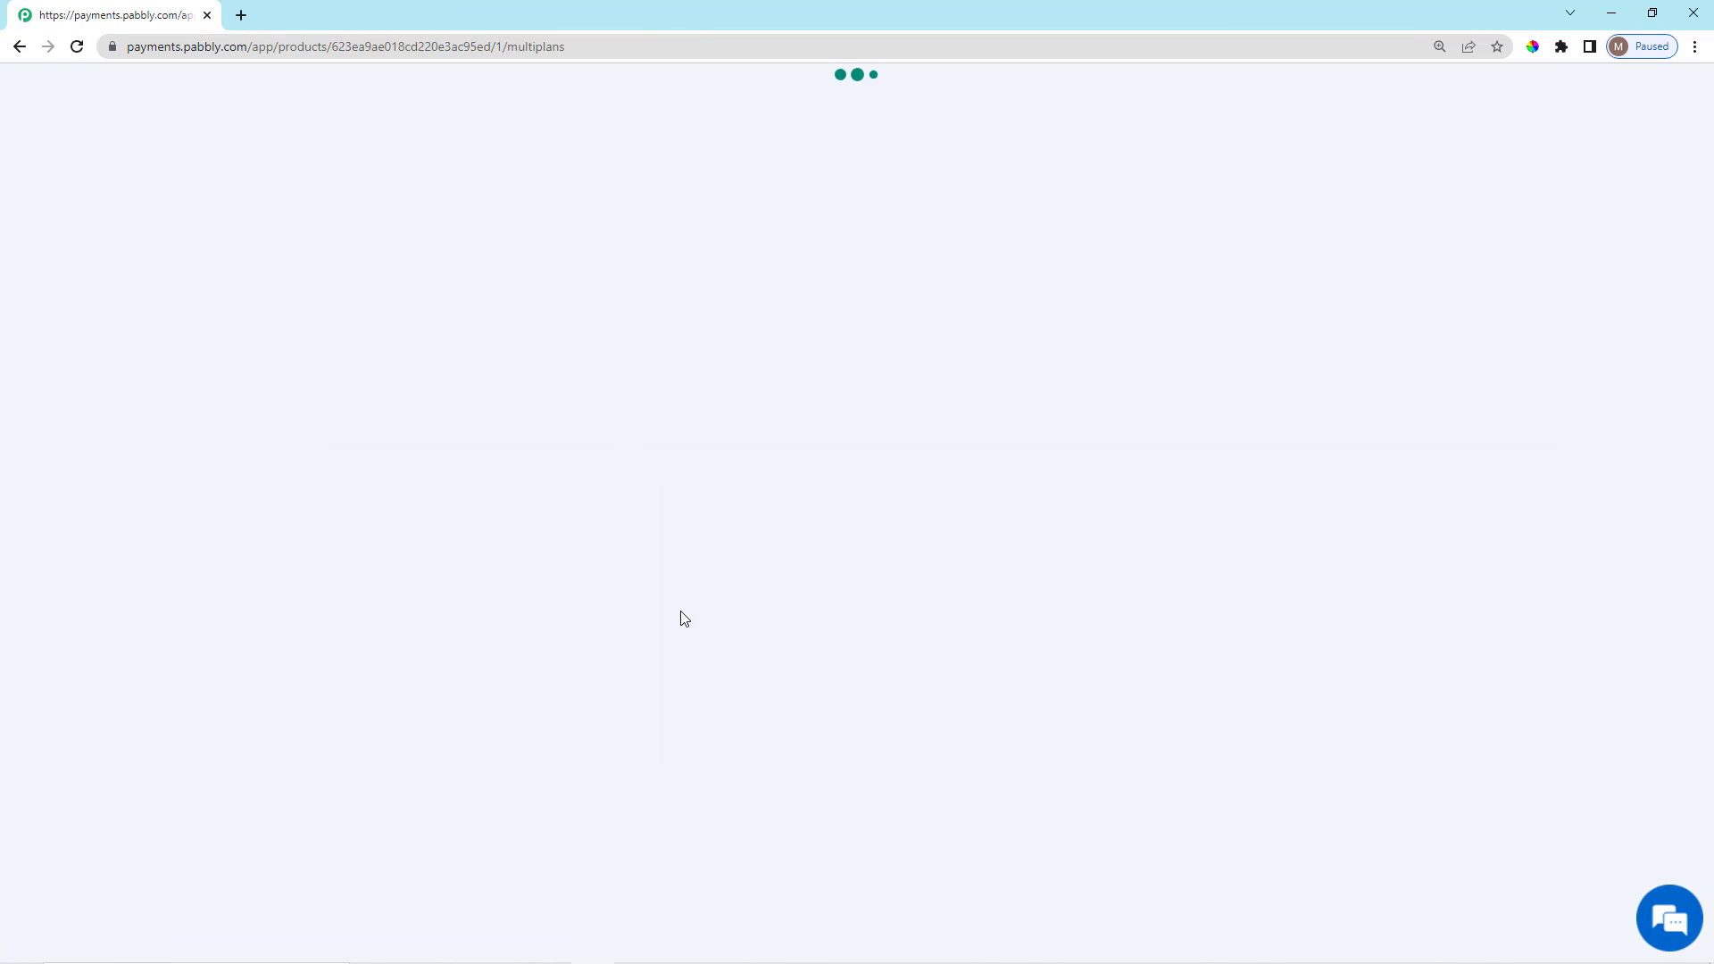
Look over the reloaded Products page showing the 2-plan Subscription Plan checkout.
scroll(661, 552, "down", 4)
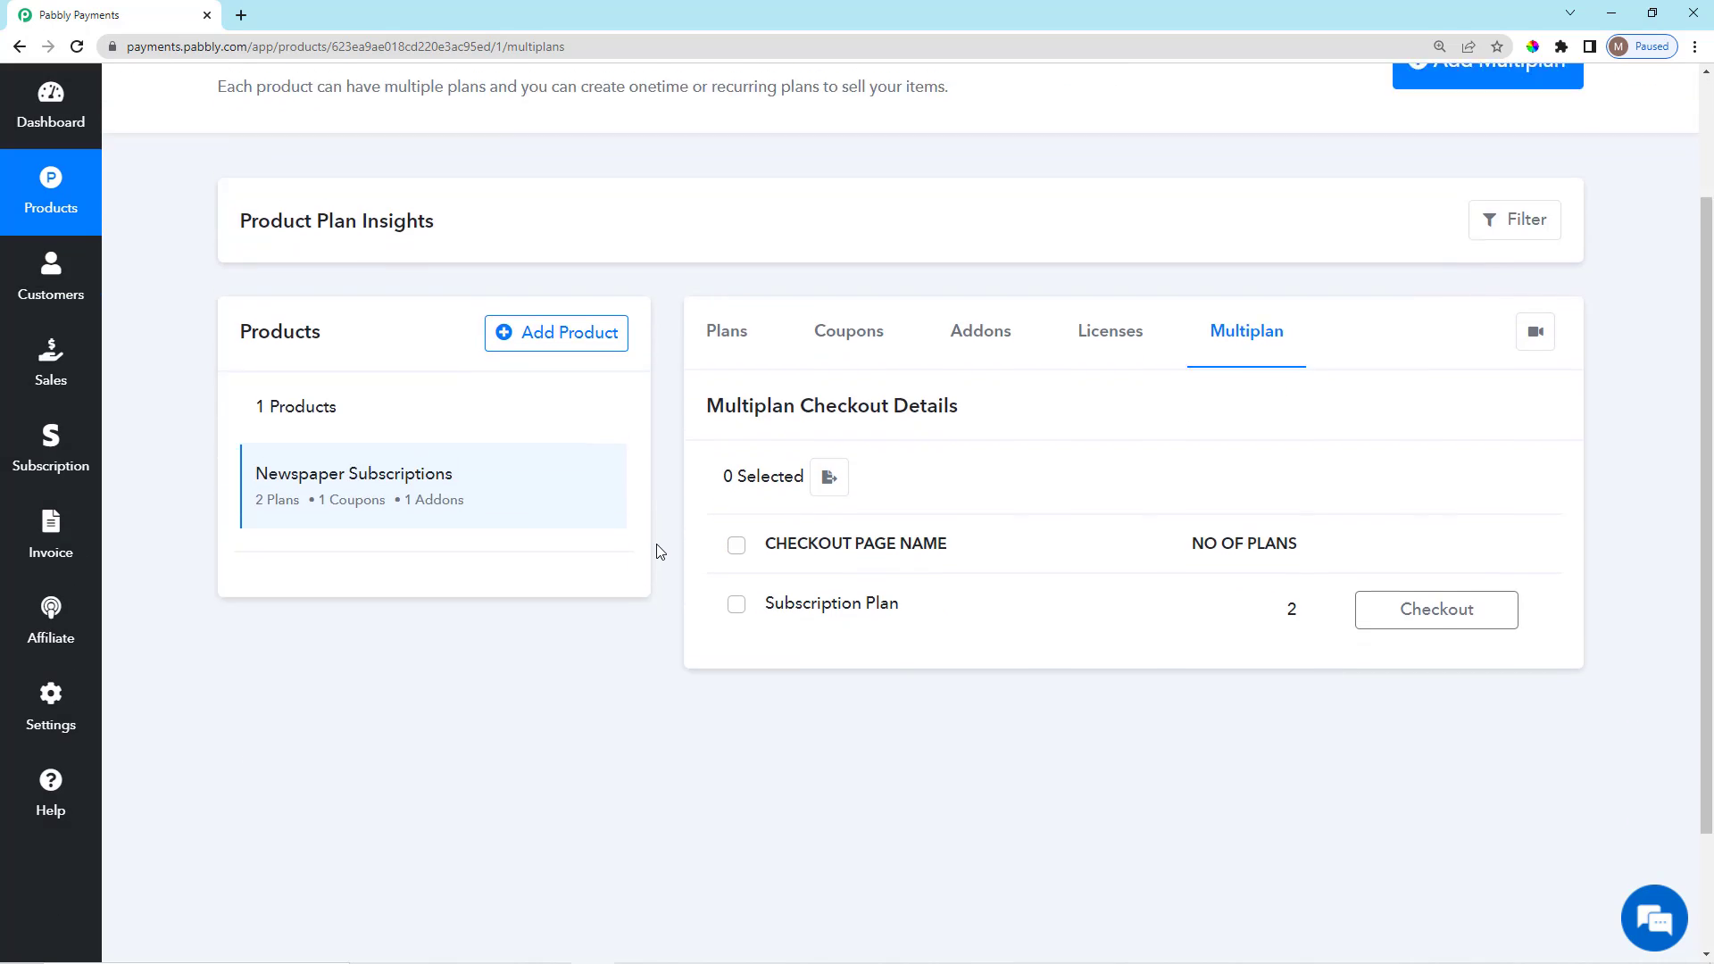
scroll(661, 571, "up", 4)
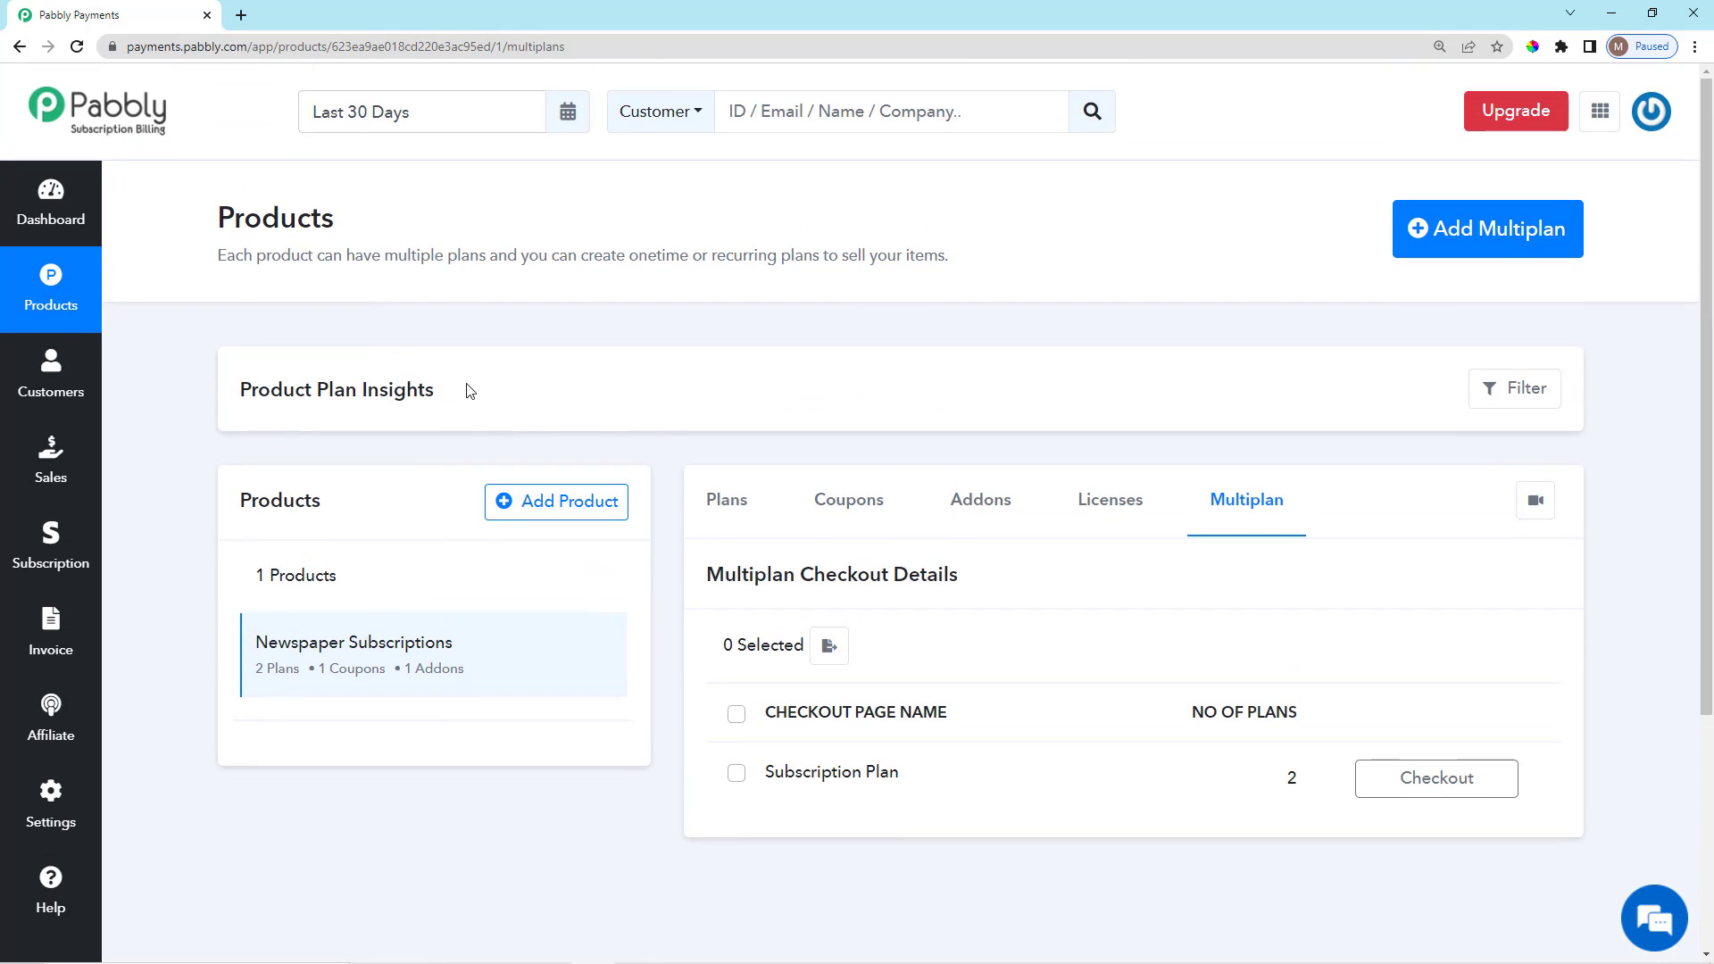
left_click_drag(470, 390, 271, 406)
left_click(172, 410)
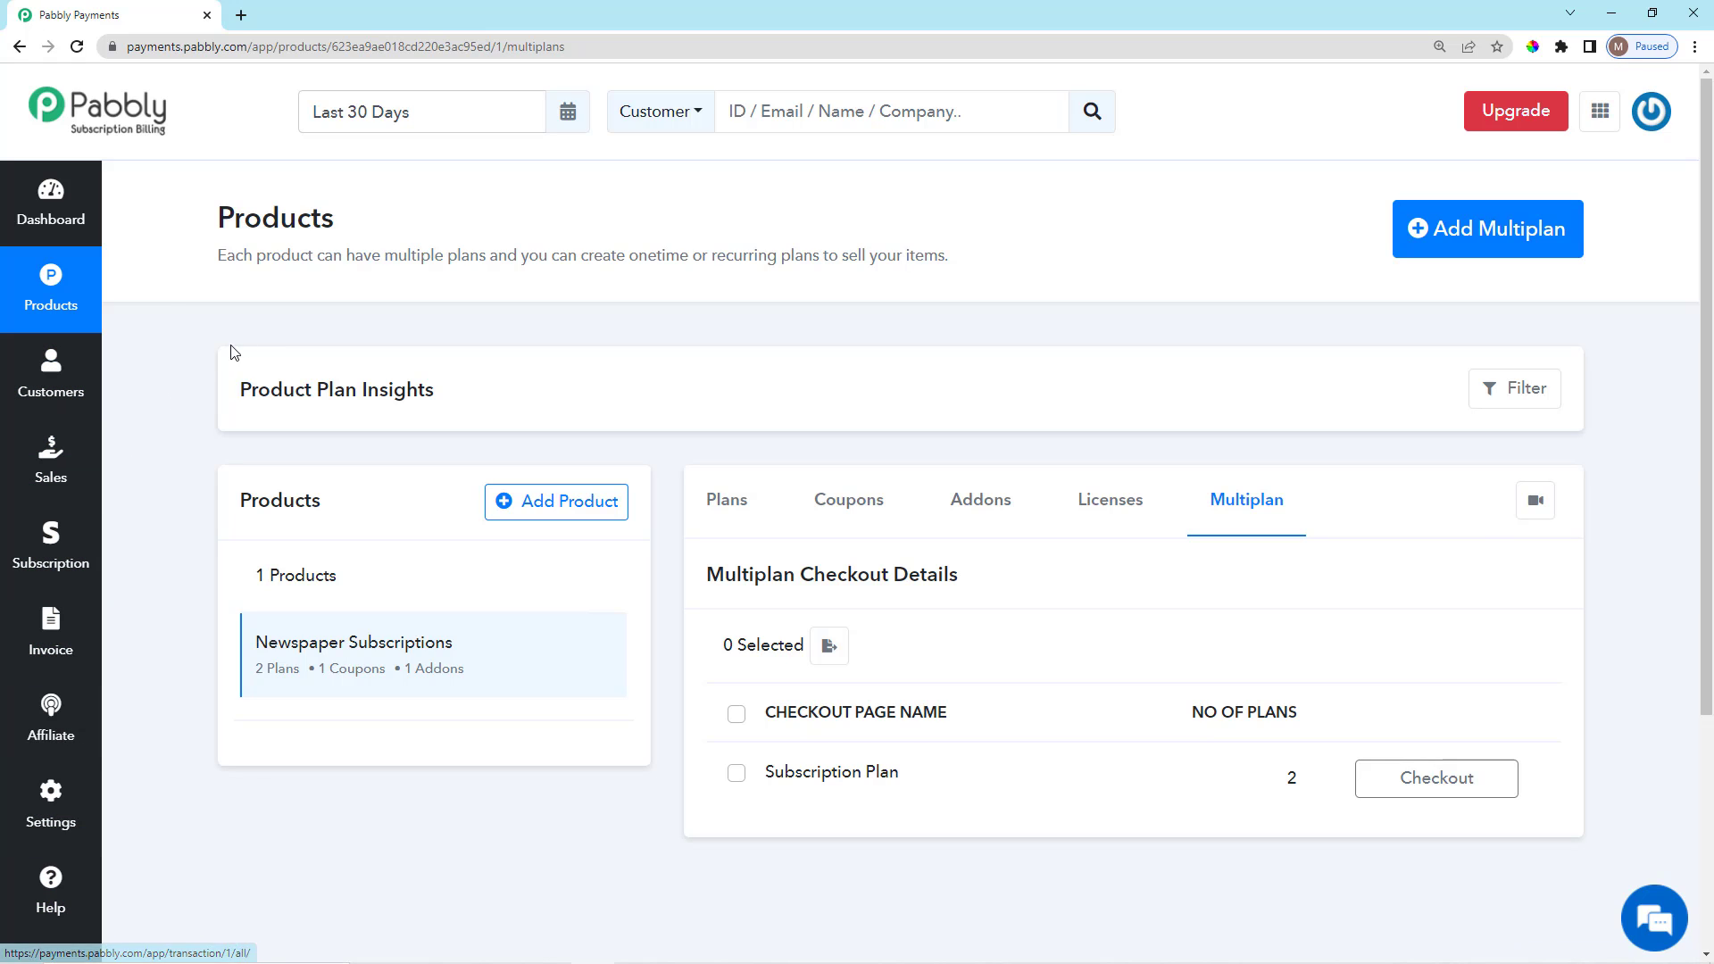
Open the Customers page and scroll through it.
left_click(23, 379)
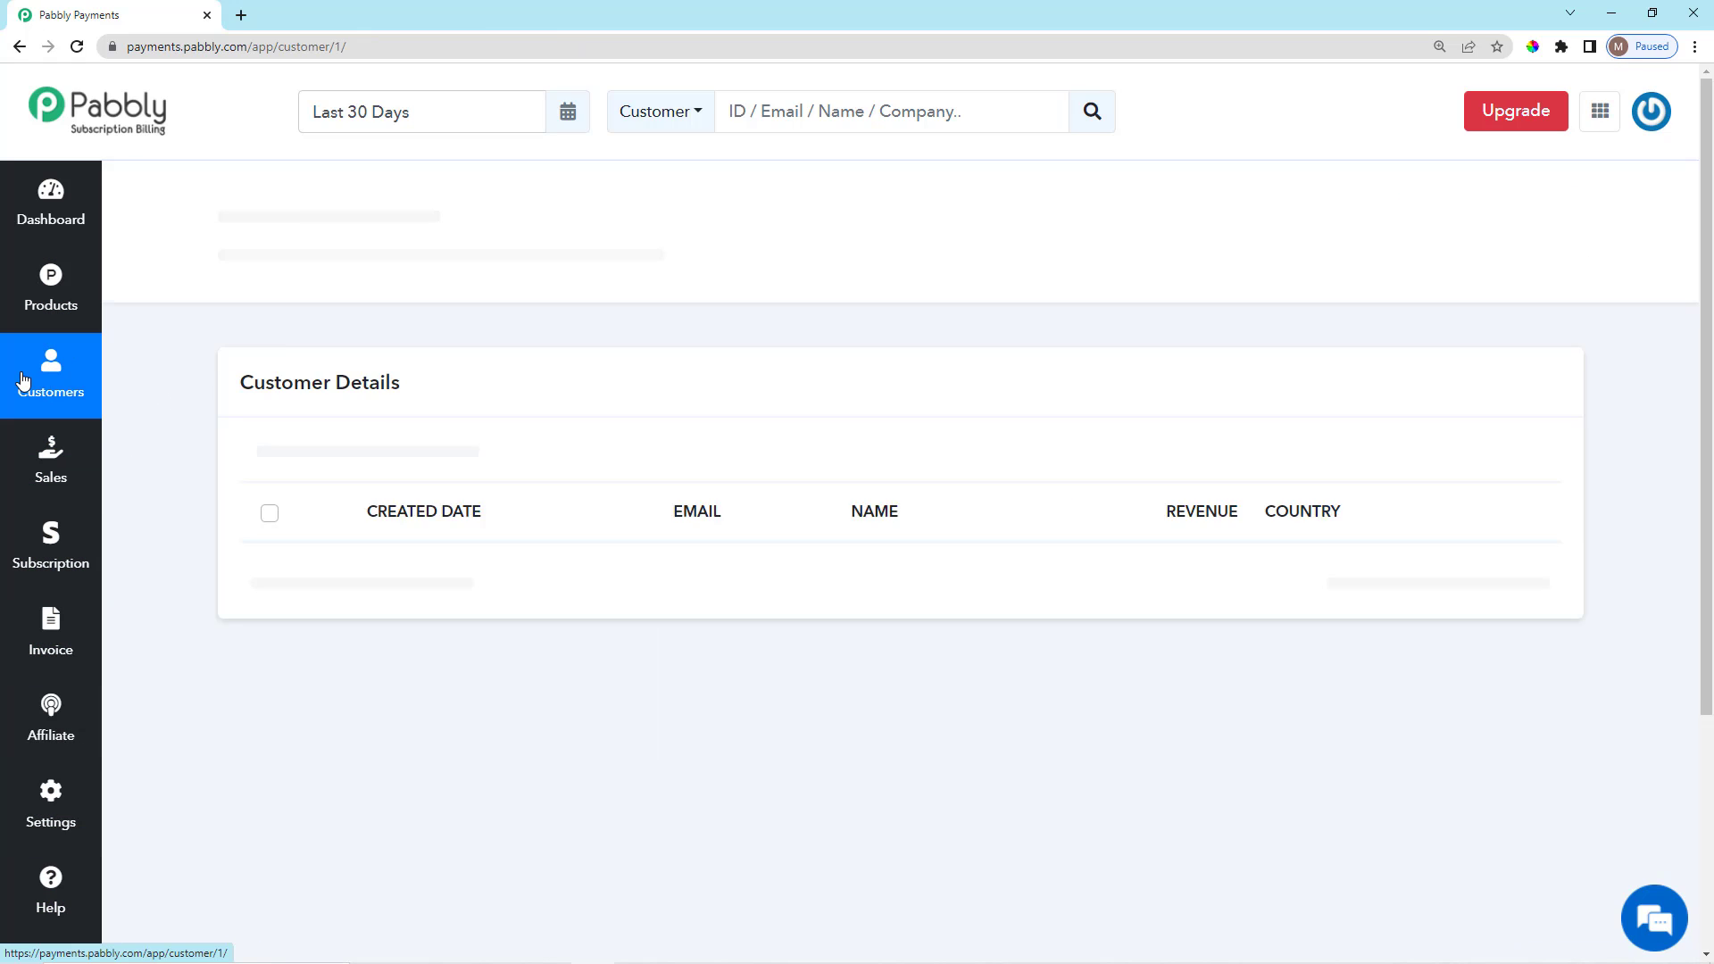
scroll(605, 685, "down", 2)
scroll(609, 685, "up", 2)
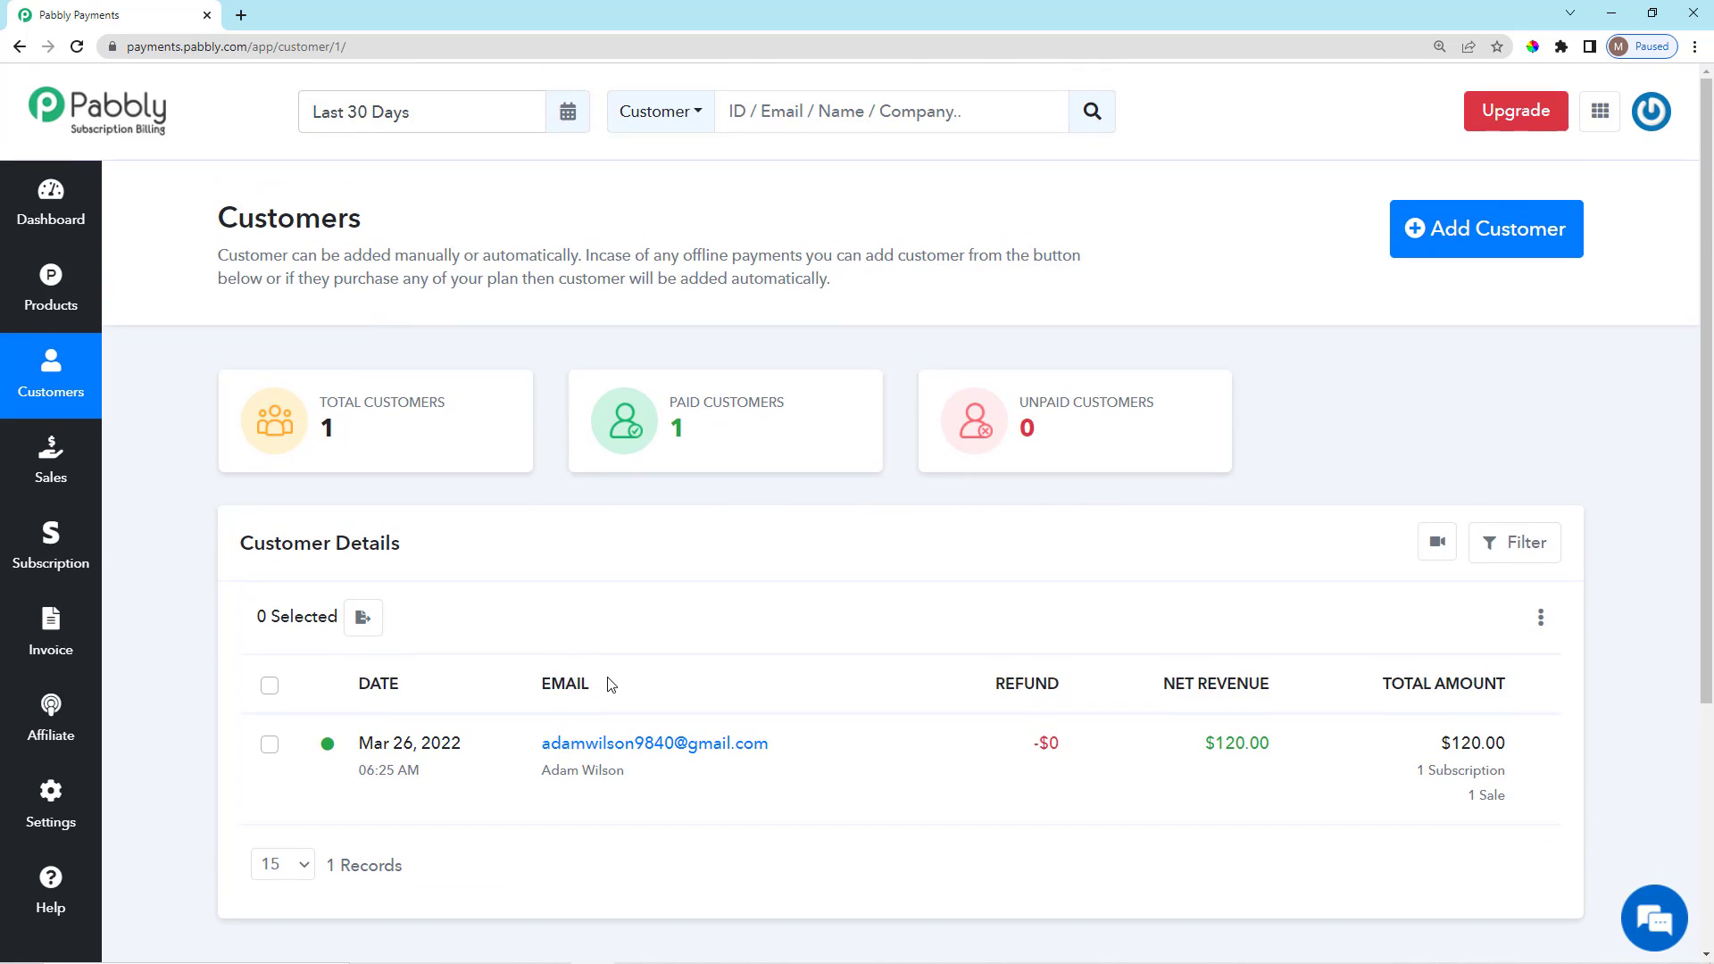
scroll(566, 630, "down", 3)
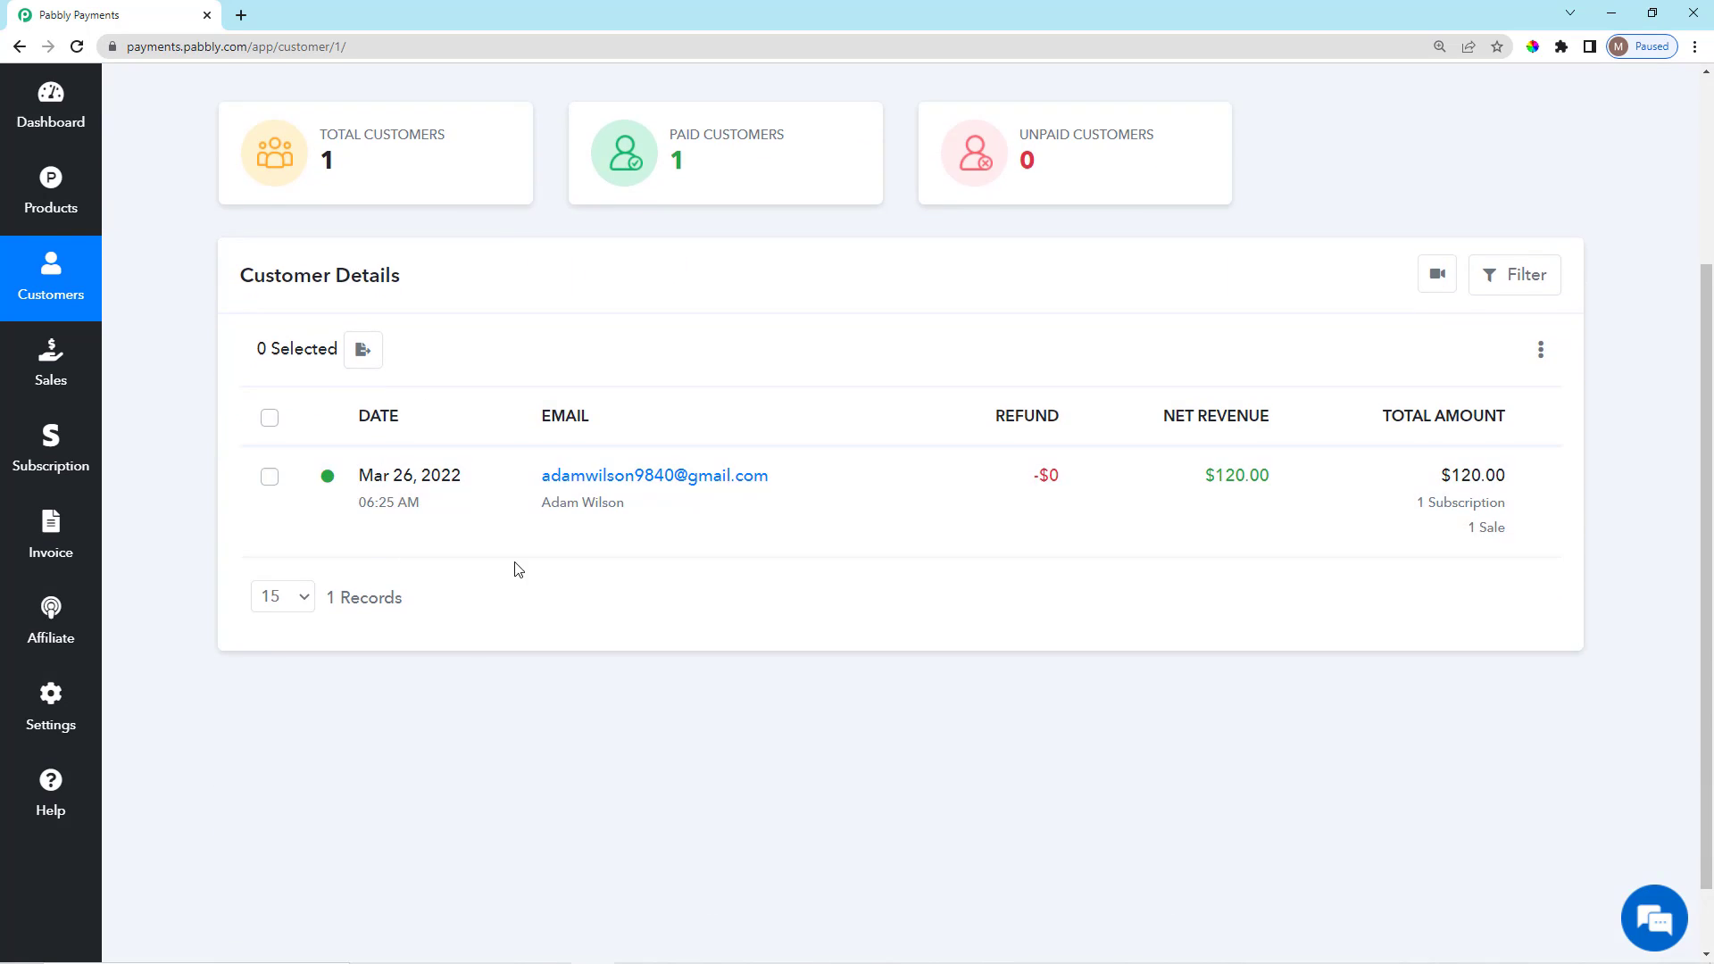
Review the Sales page showing the $120 sale.
left_click(51, 384)
scroll(486, 364, "down", 1)
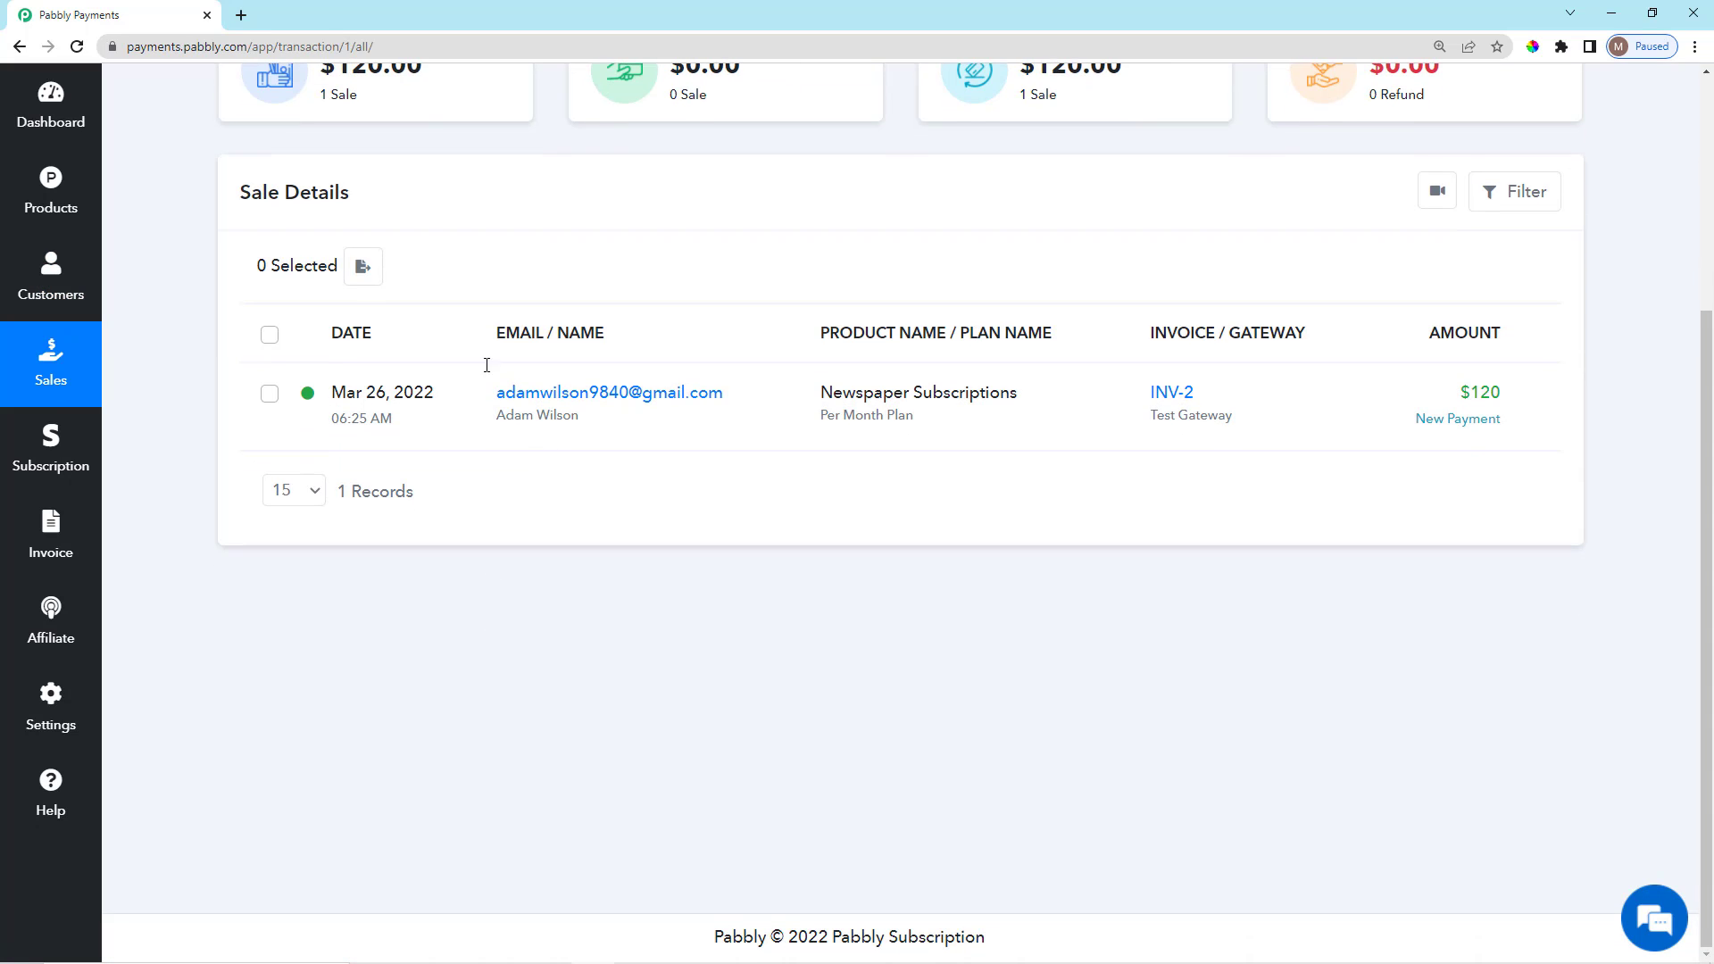
scroll(414, 379, "up", 2)
scroll(413, 380, "up", 1)
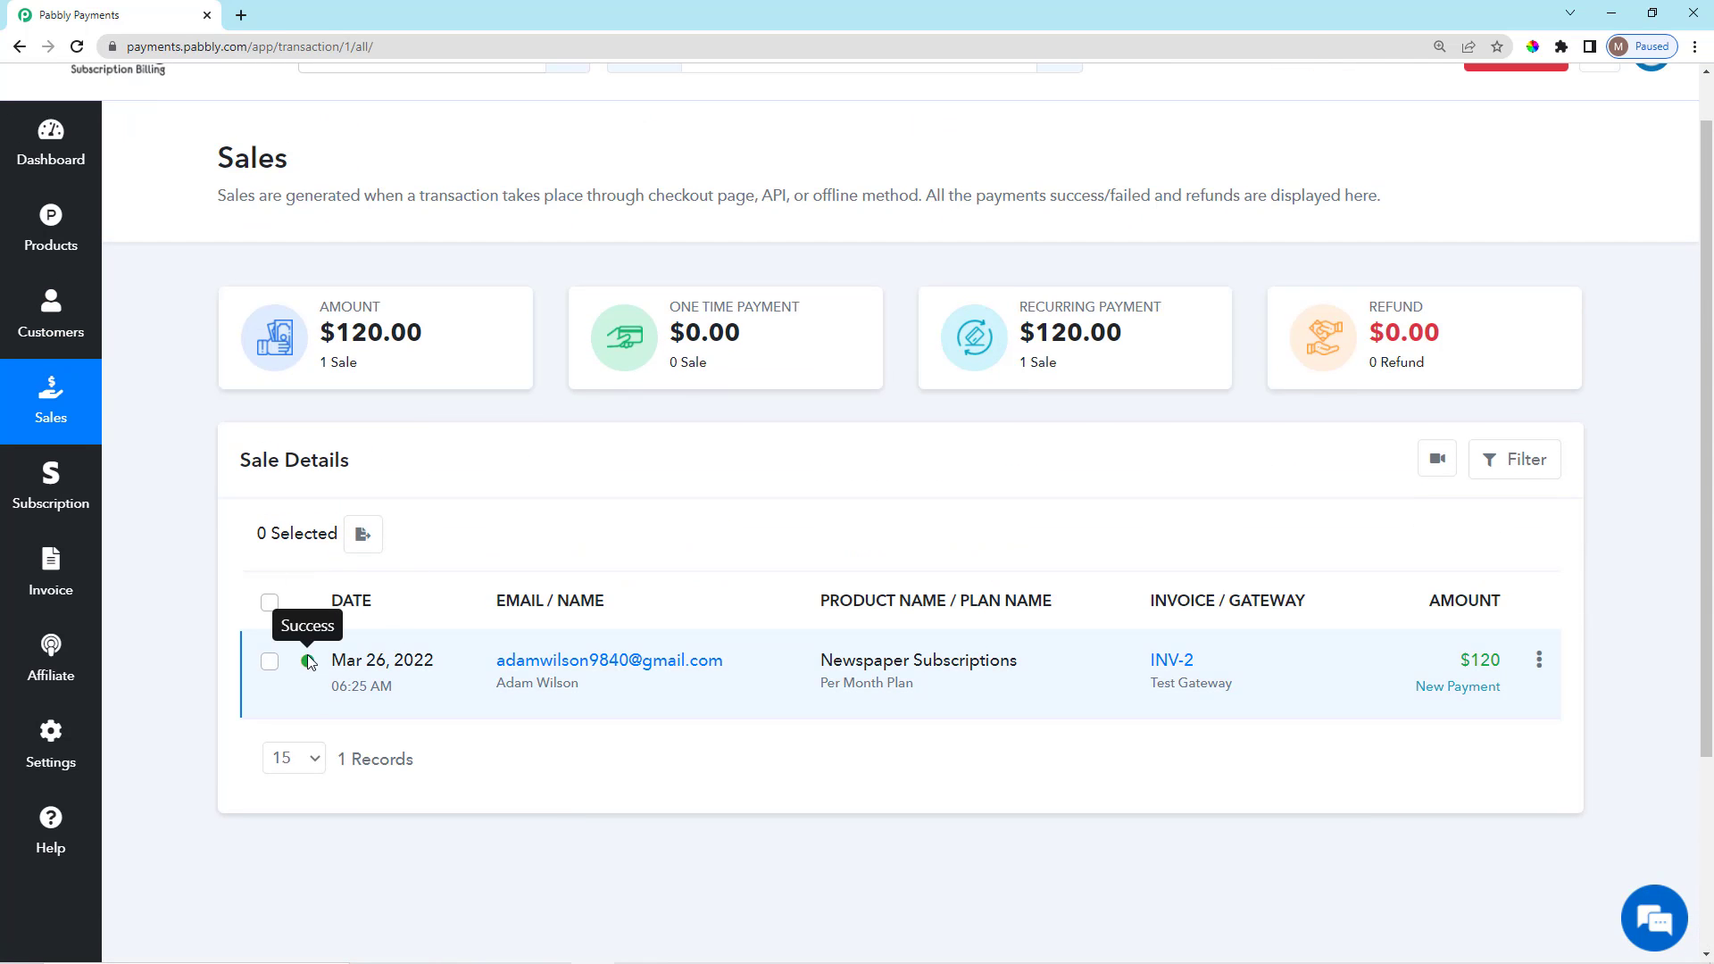
Review the Subscriptions page with the one Per Month Plan subscription.
left_click(49, 486)
scroll(589, 627, "down", 1)
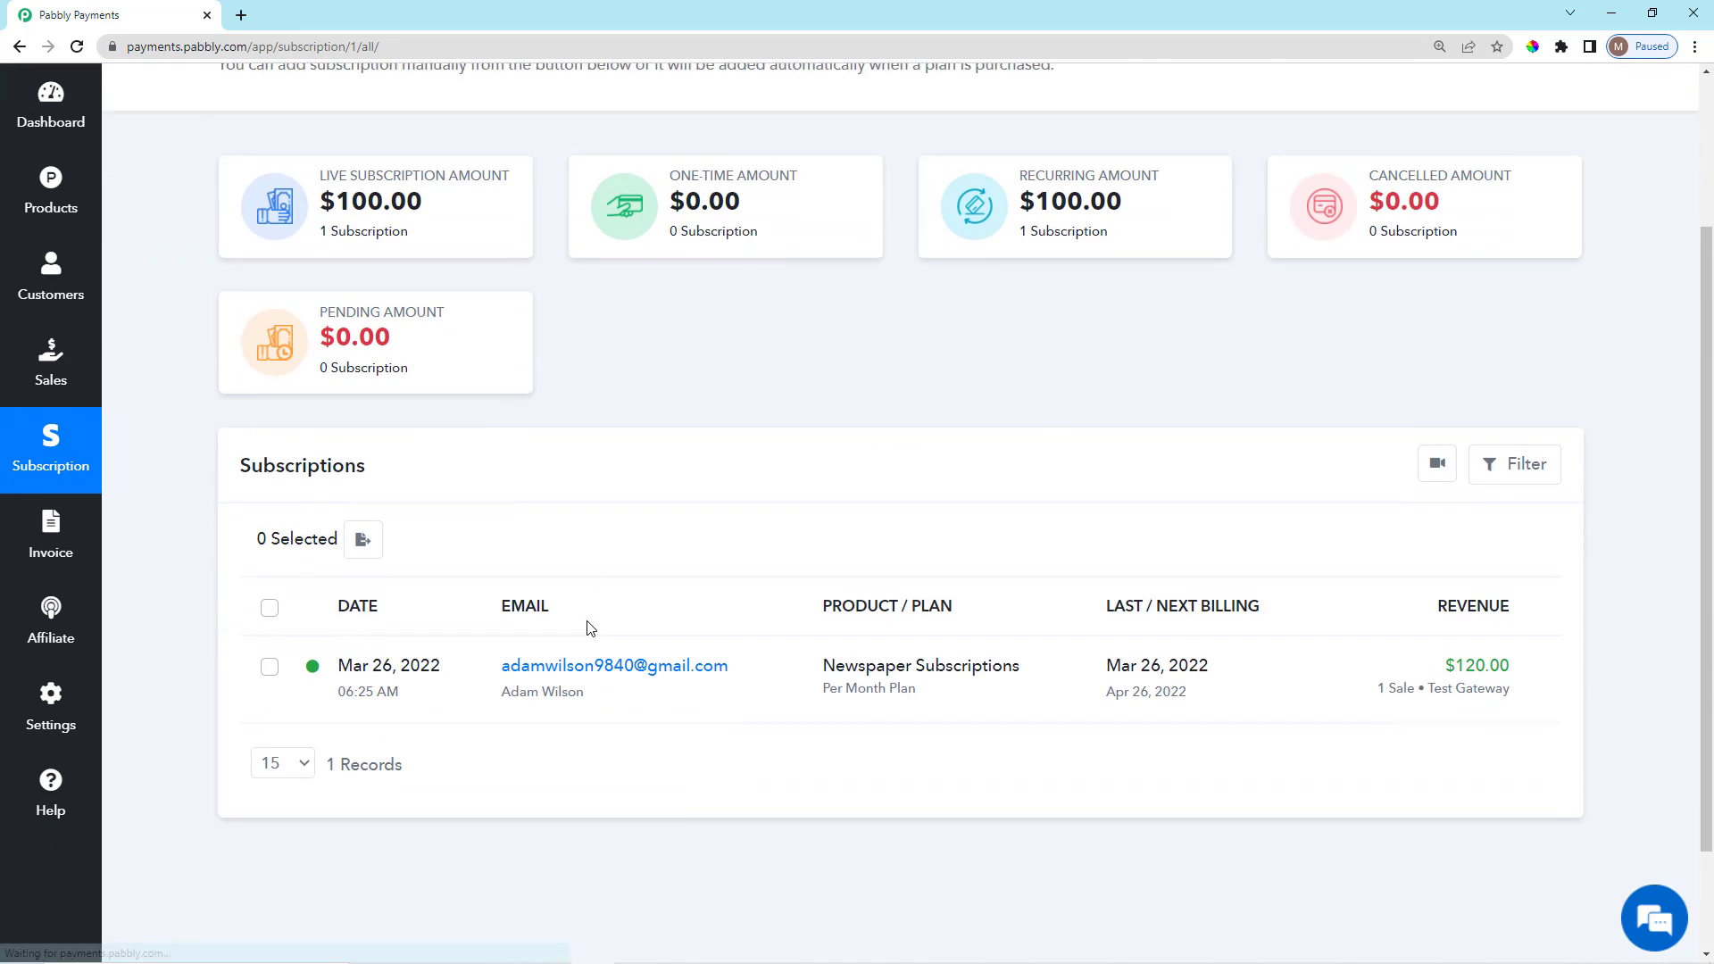
scroll(589, 628, "down", 1)
scroll(155, 577, "down", 1)
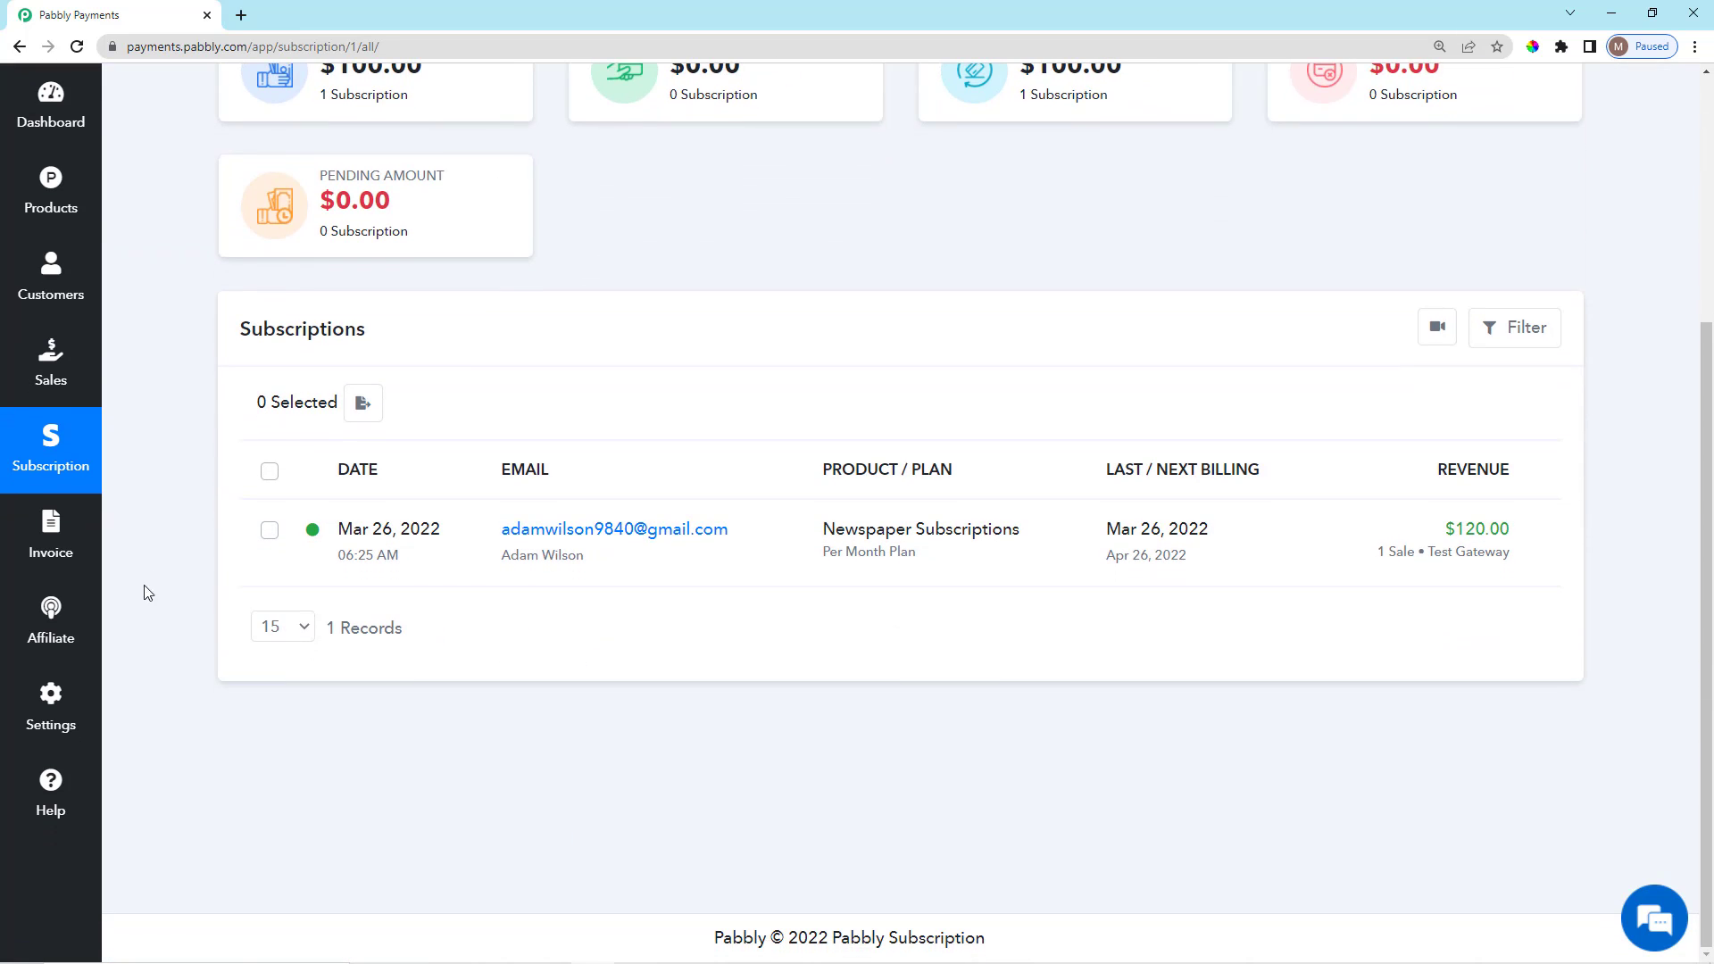
Open the $120 invoice INV-2, highlight its license code line, and close the panel.
left_click(53, 547)
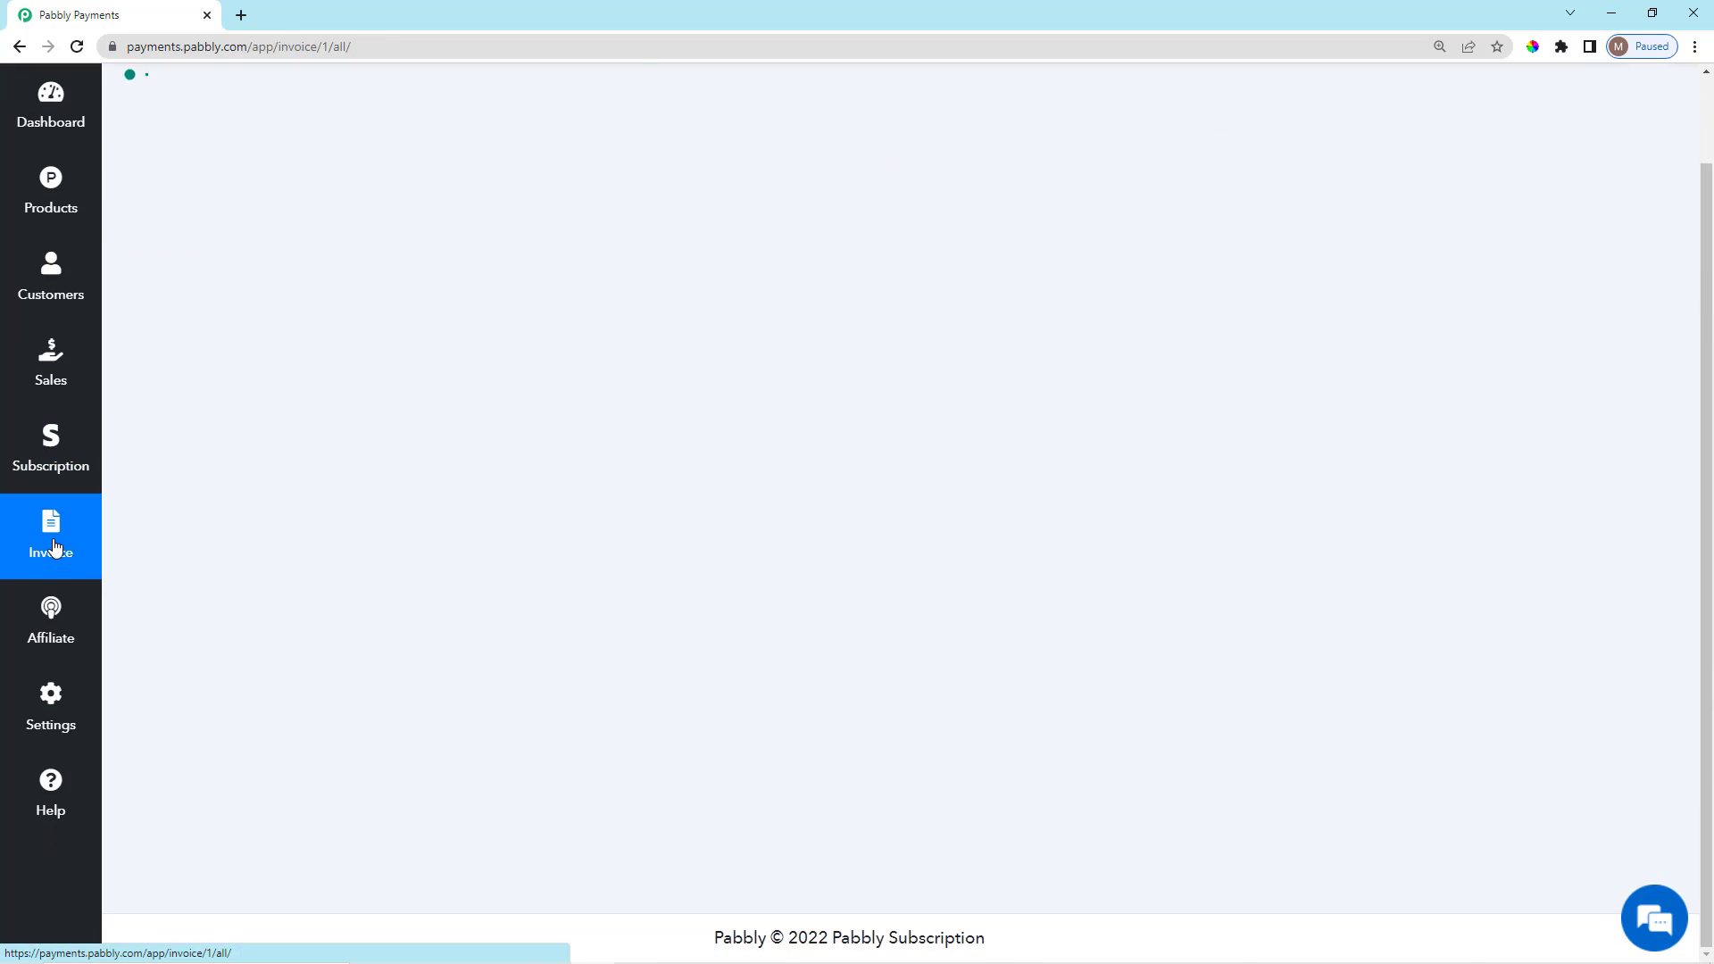
scroll(1089, 762, "up", 3)
scroll(1017, 320, "up", 1)
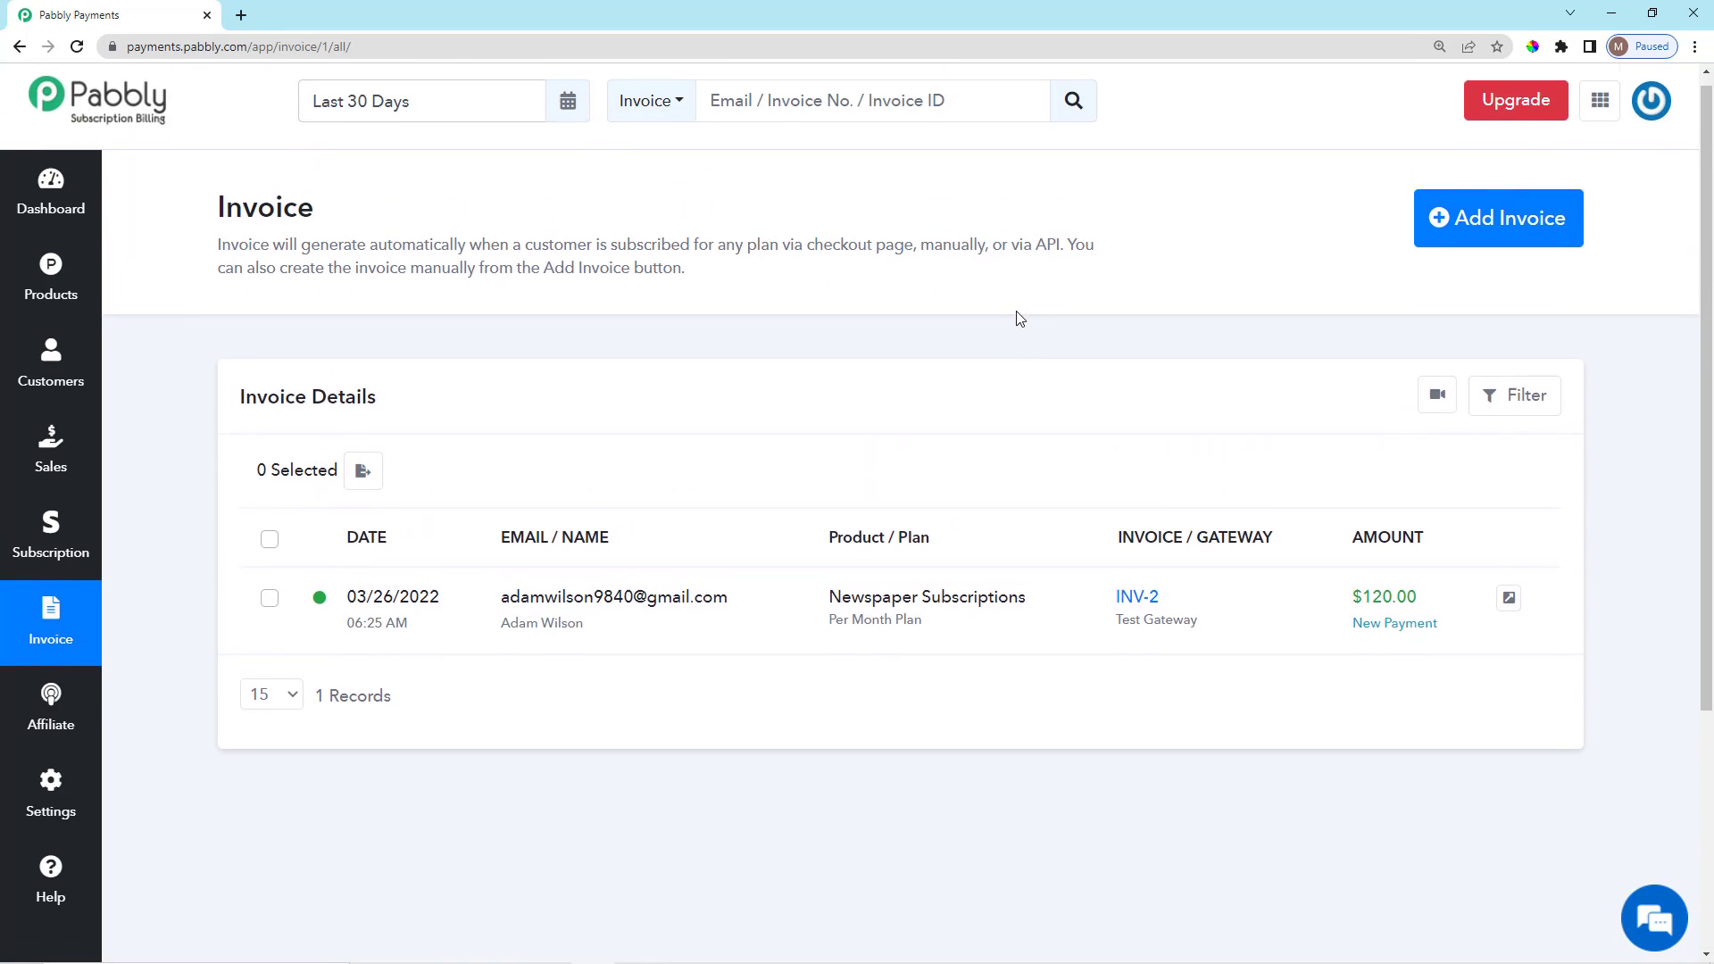
left_click(1137, 610)
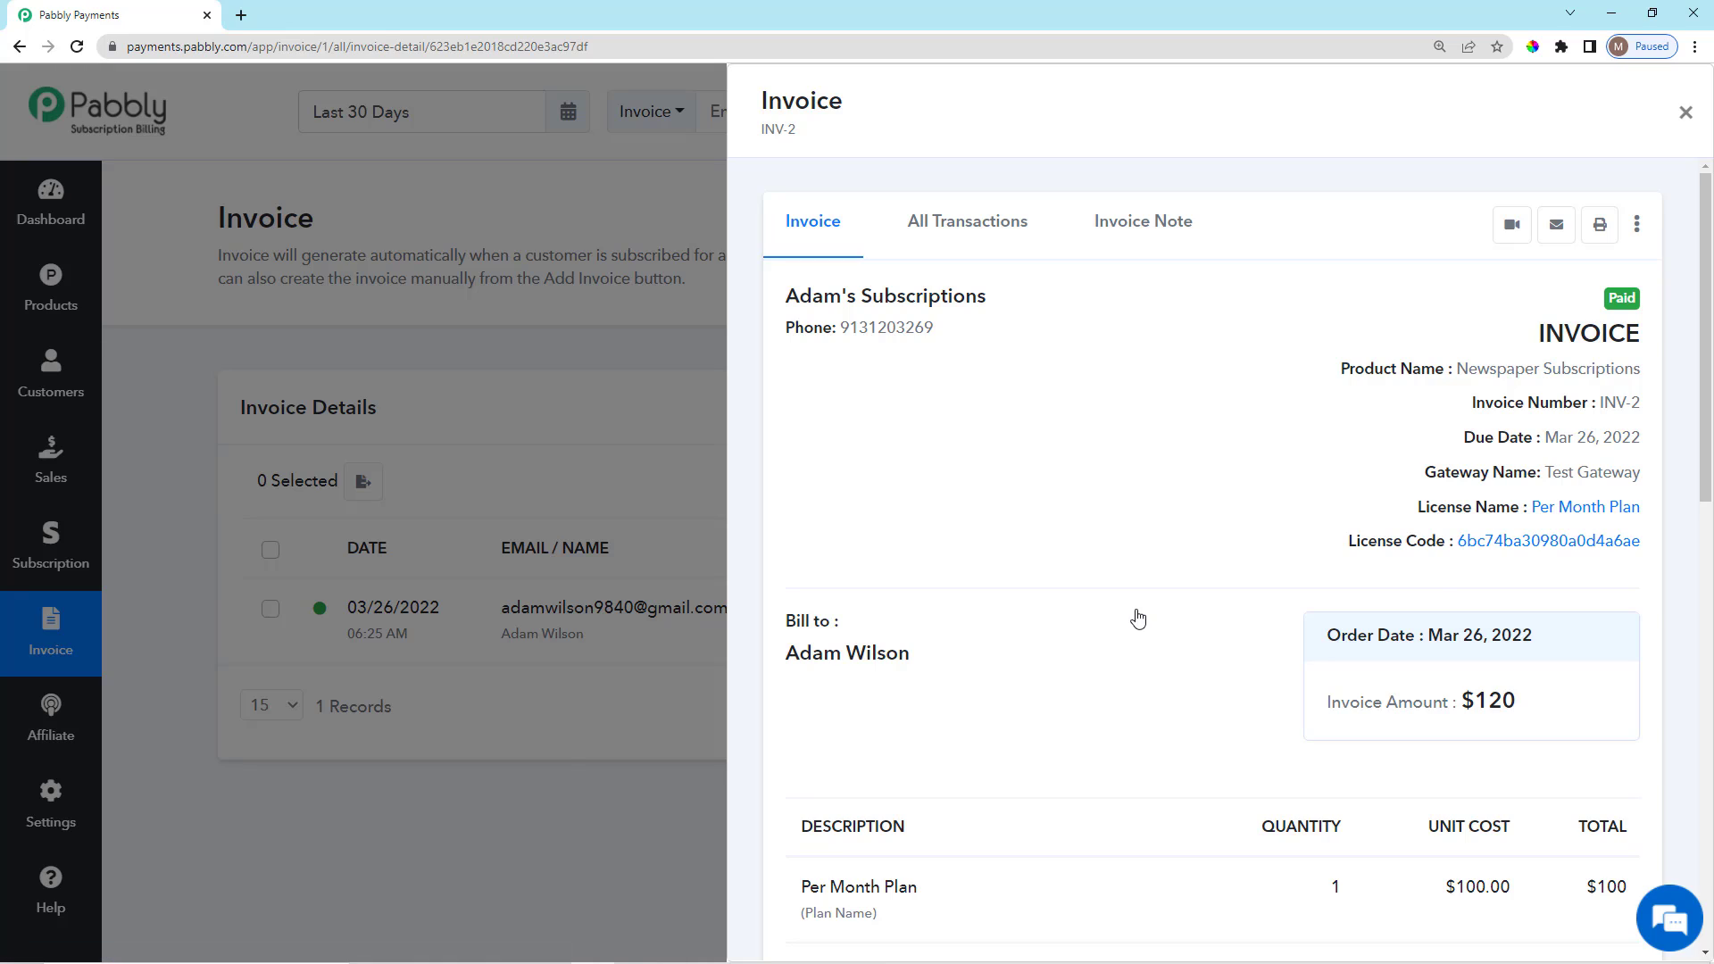
left_click_drag(1346, 555, 1650, 561)
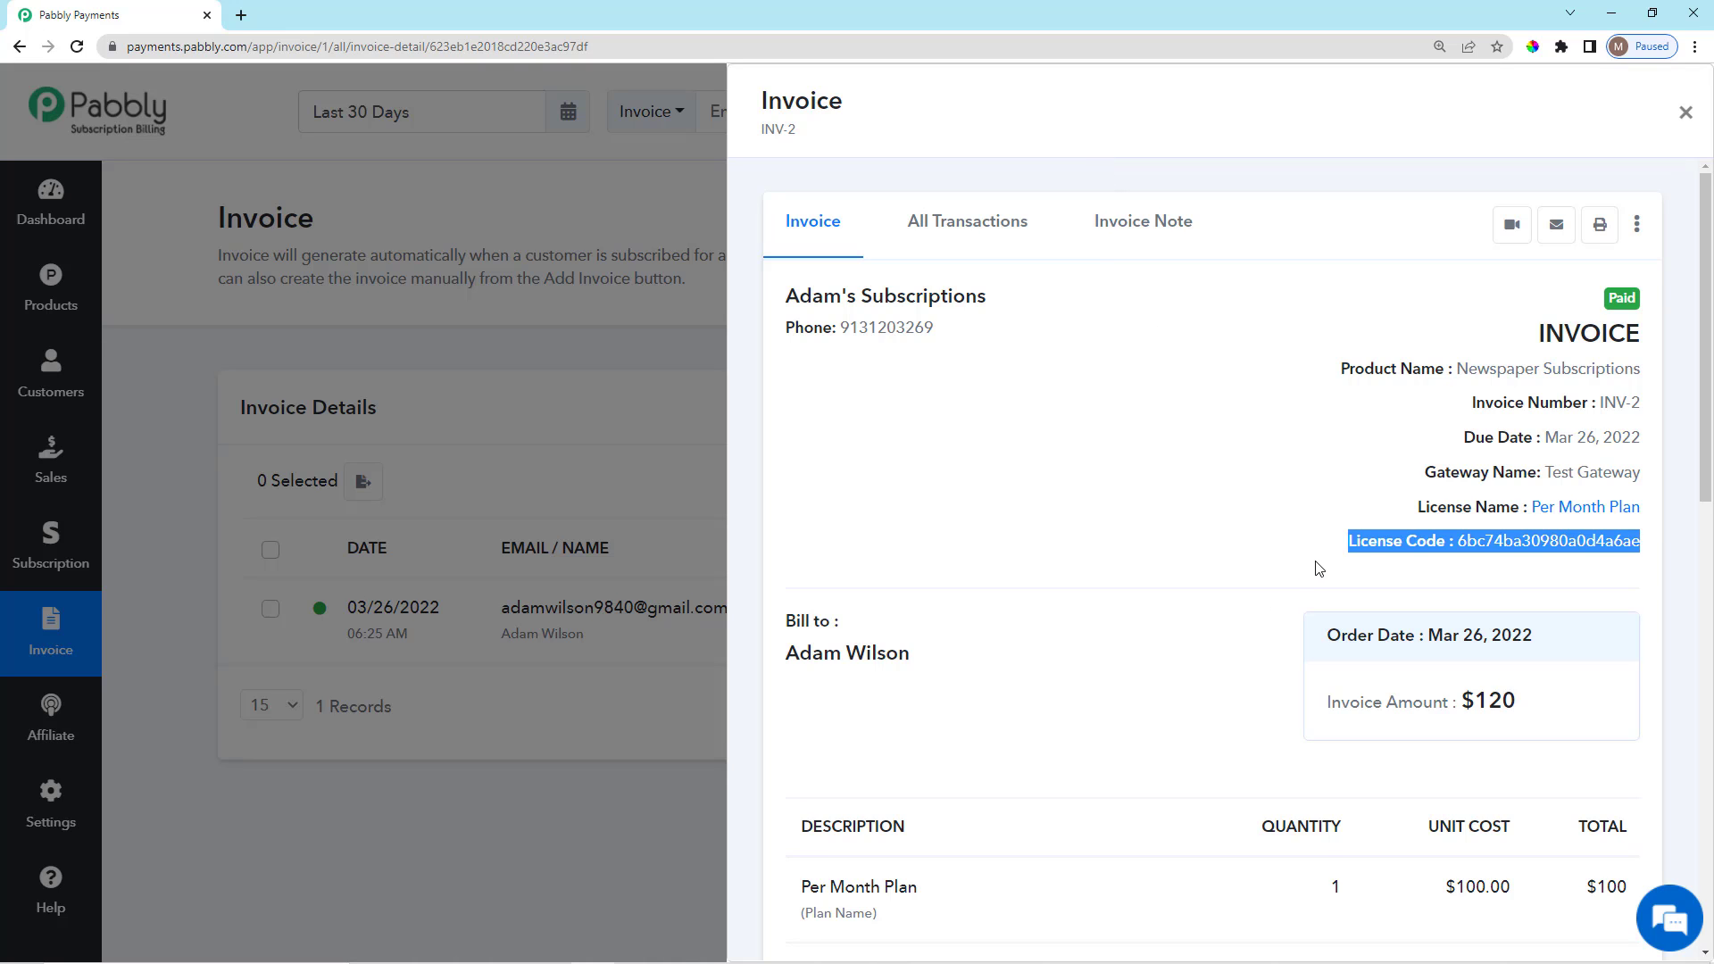
left_click_drag(1330, 554, 1647, 558)
left_click(571, 382)
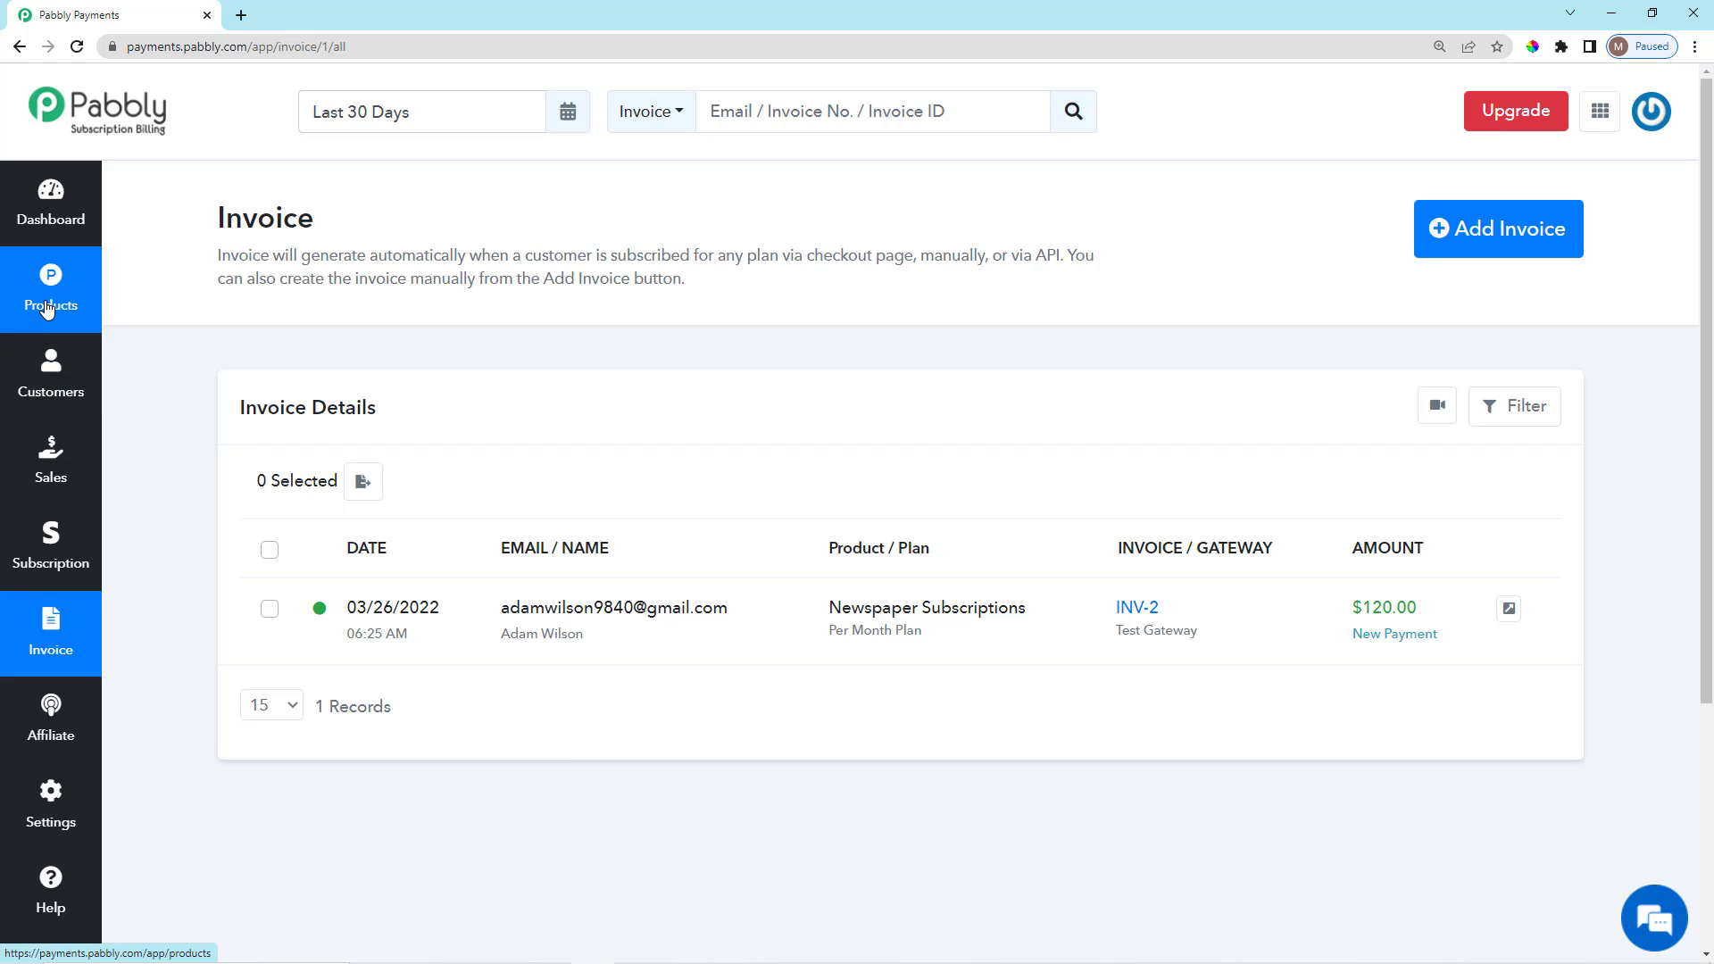
Scroll through the Products plans: Yearly Plan $1000.00 and Per Month Plan $100.00.
left_click(48, 308)
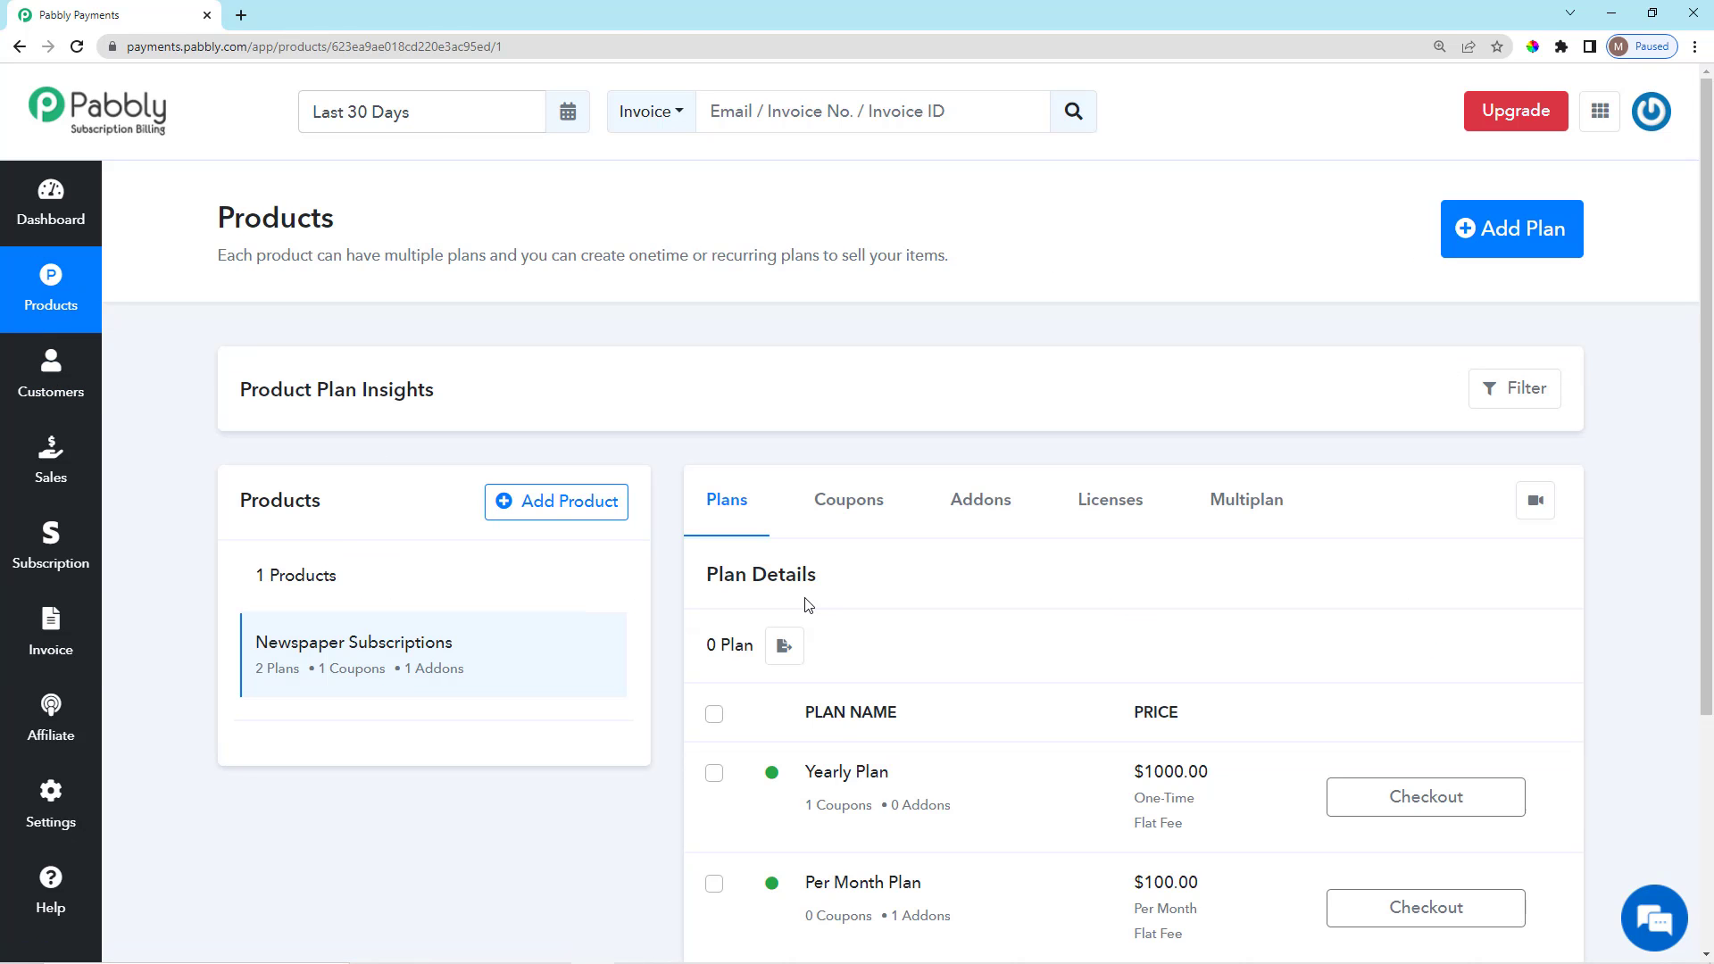
scroll(822, 606, "down", 4)
scroll(825, 602, "up", 3)
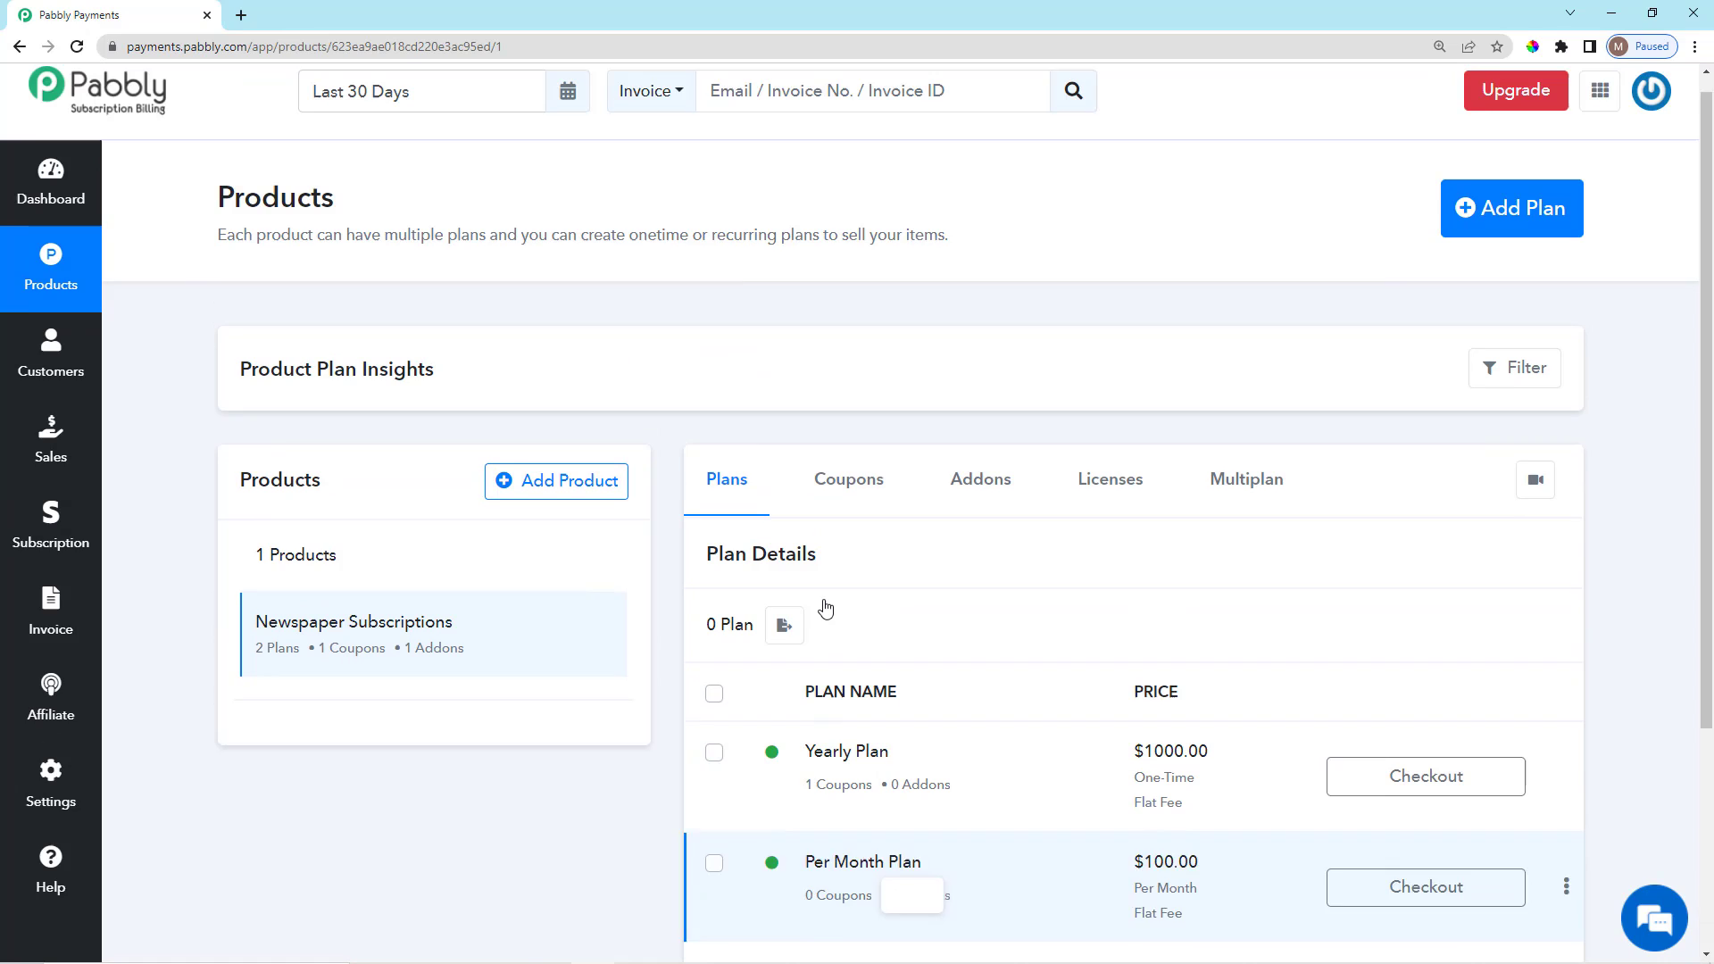
scroll(826, 599, "down", 3)
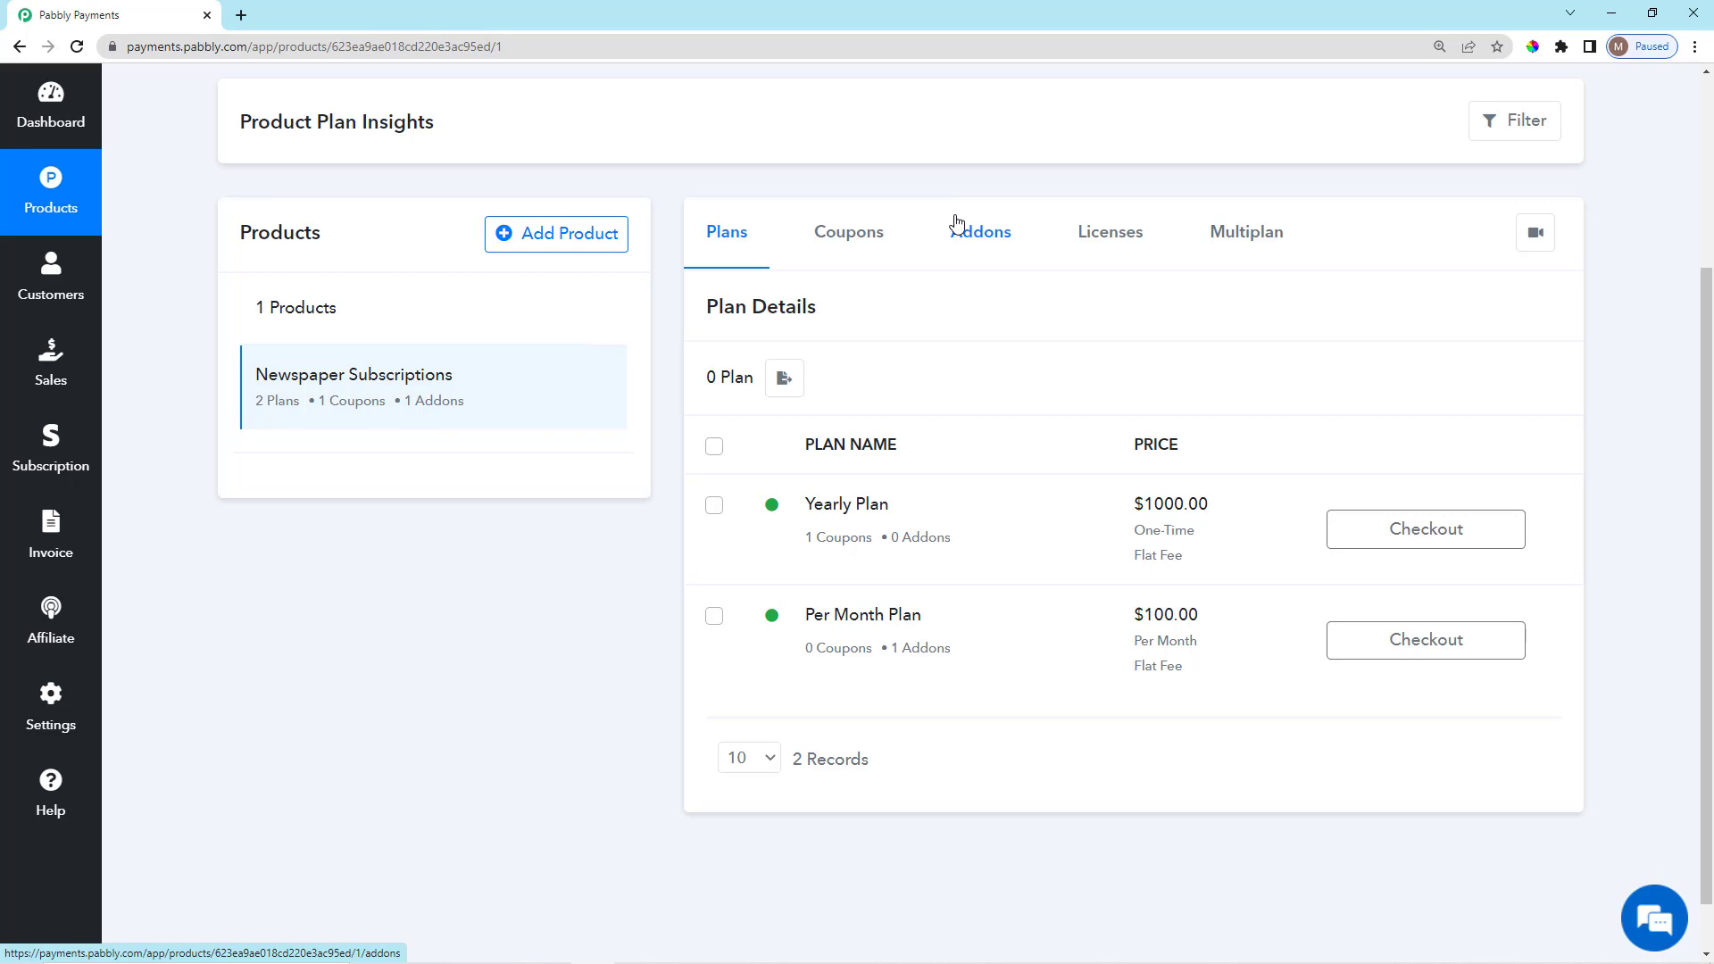
scroll(1096, 326, "down", 1)
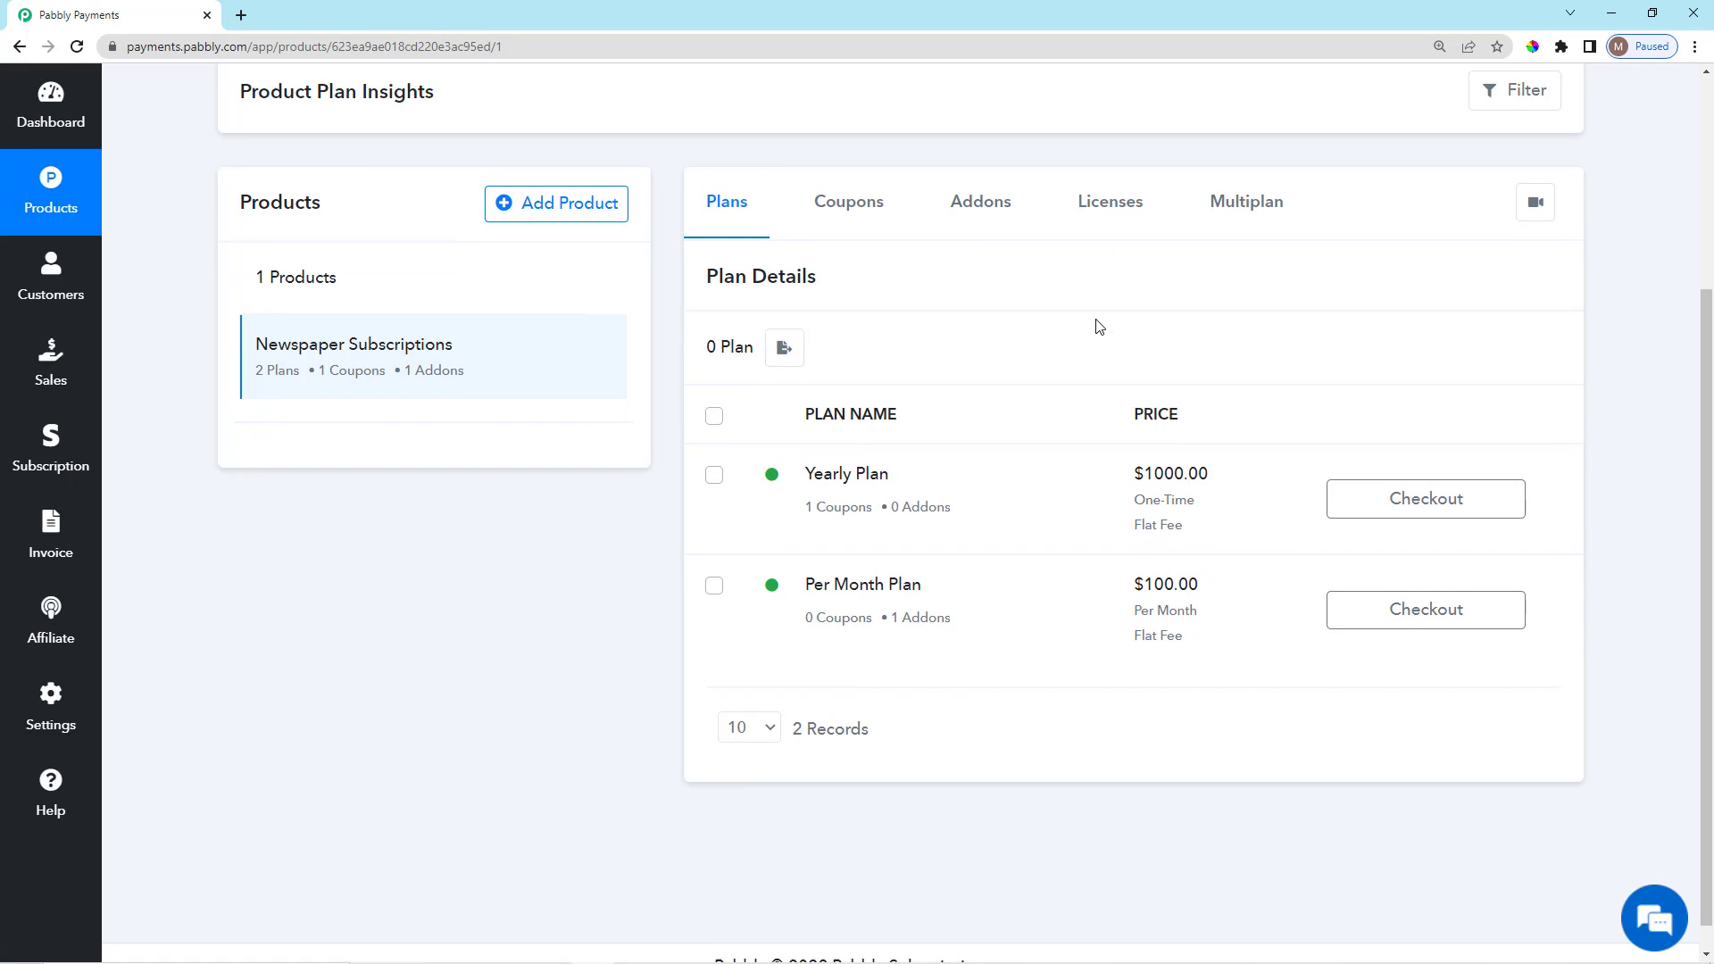
scroll(1099, 312, "up", 3)
scroll(595, 389, "up", 1)
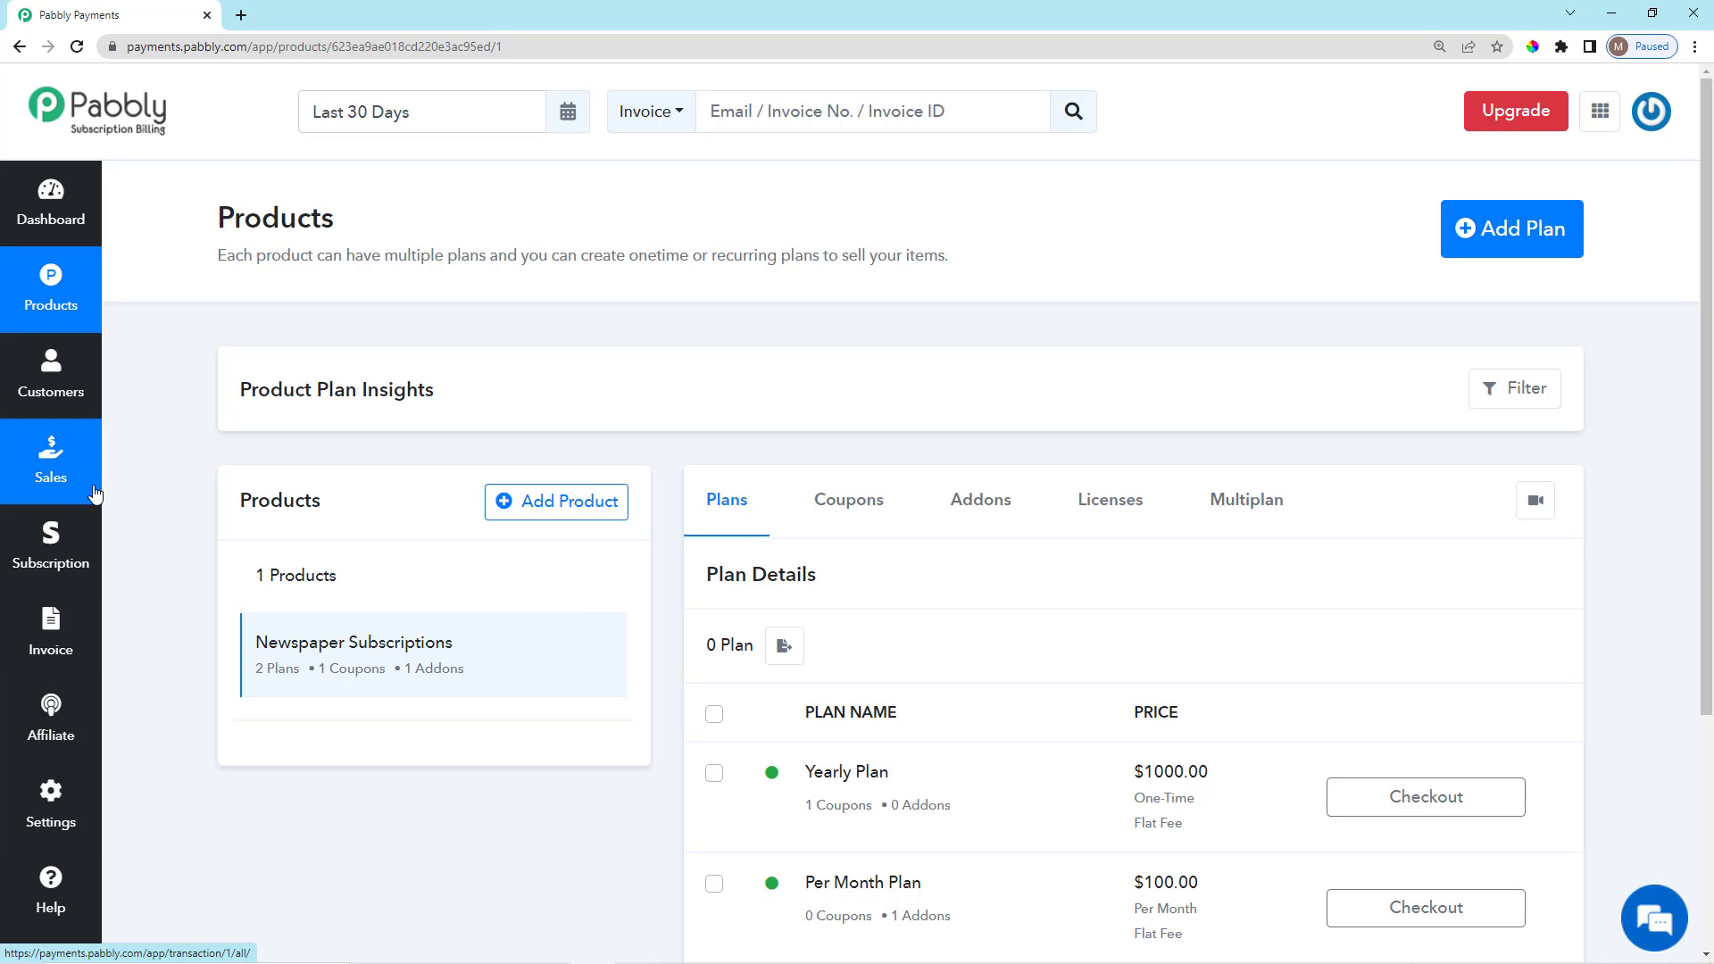
left_click(40, 383)
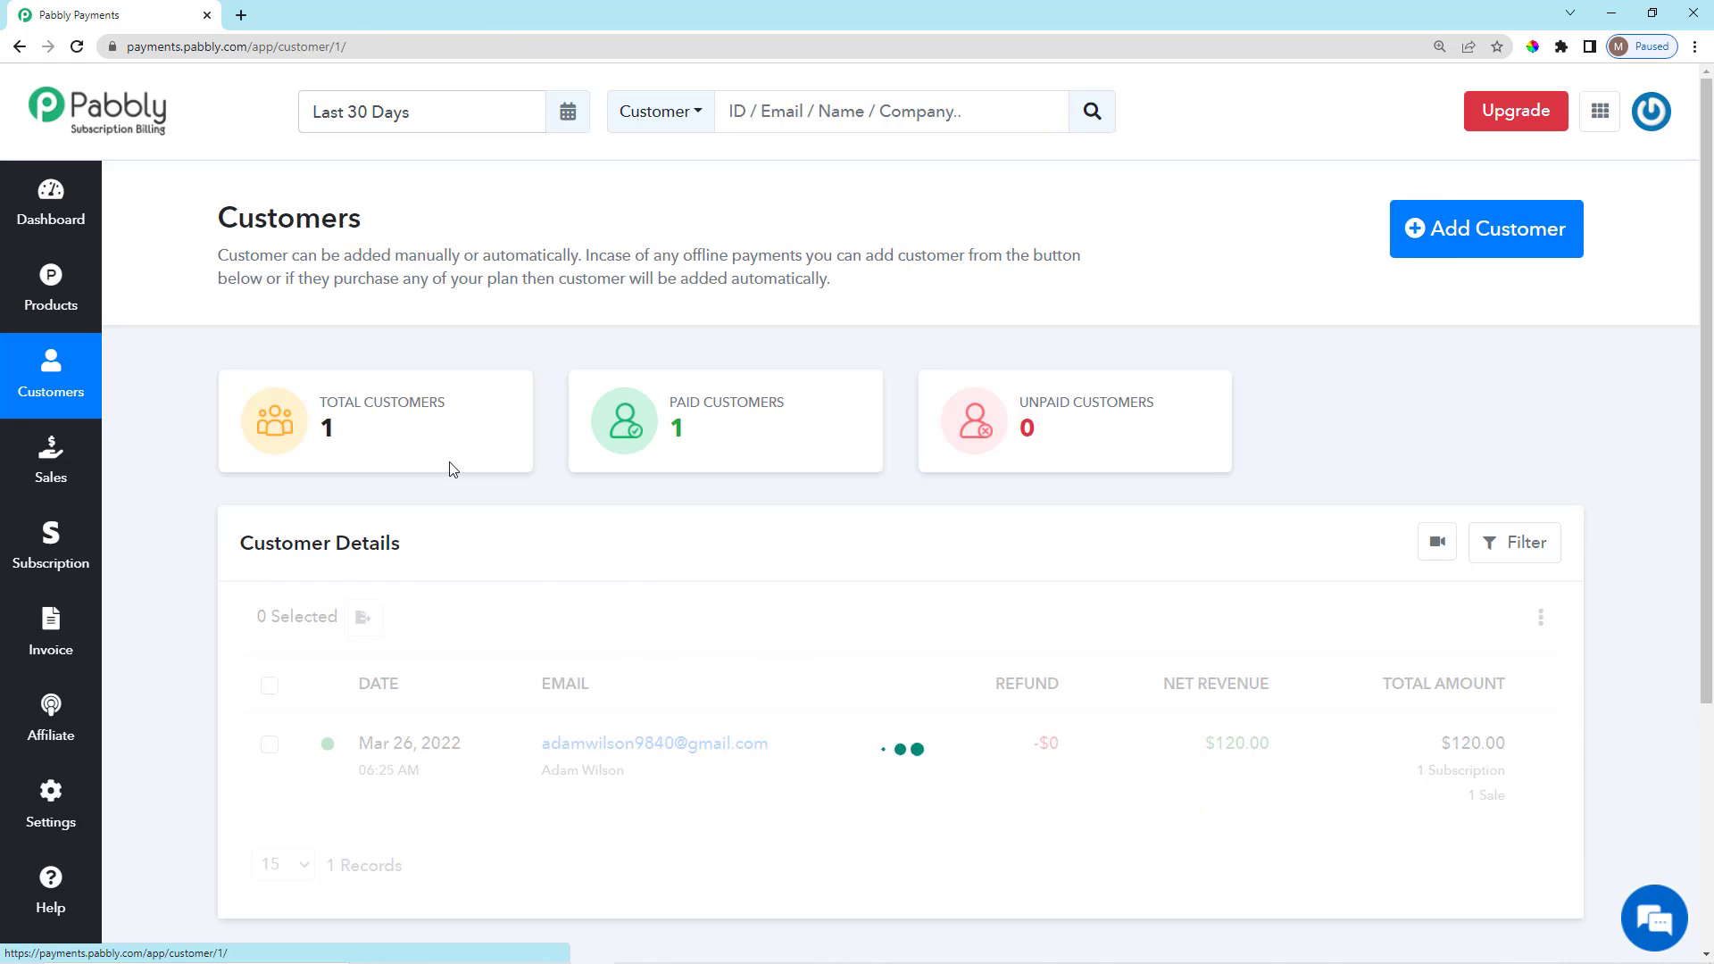
scroll(977, 549, "down", 2)
scroll(976, 562, "up", 2)
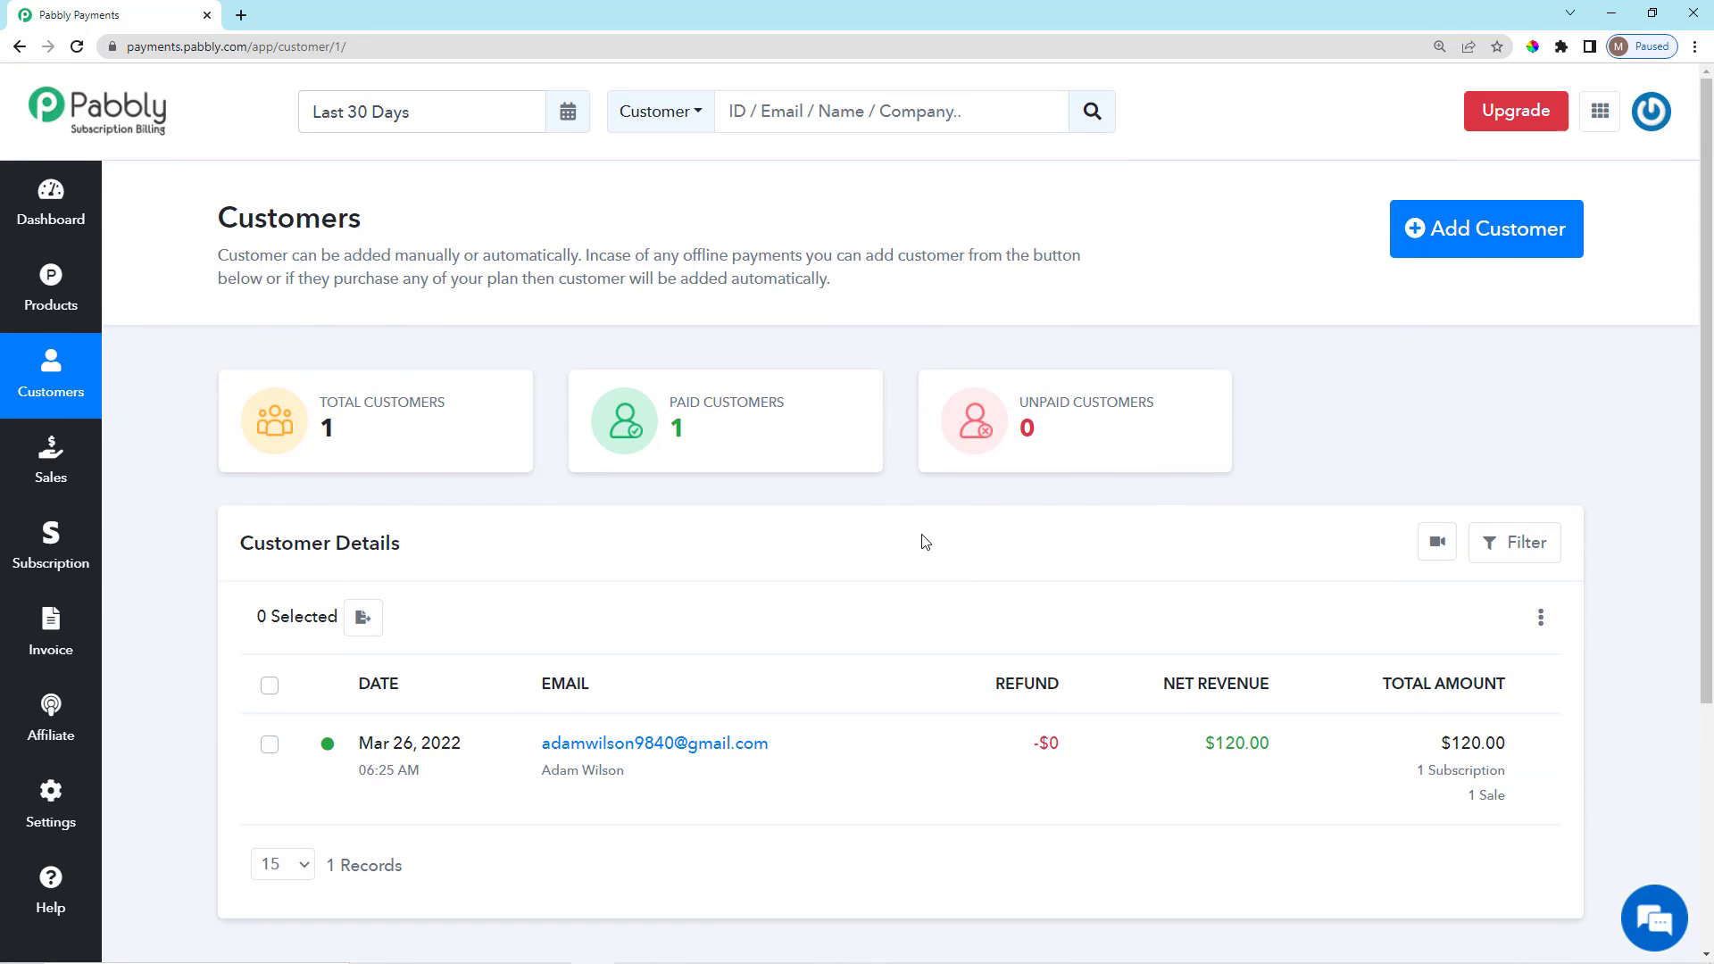
scroll(785, 534, "down", 1)
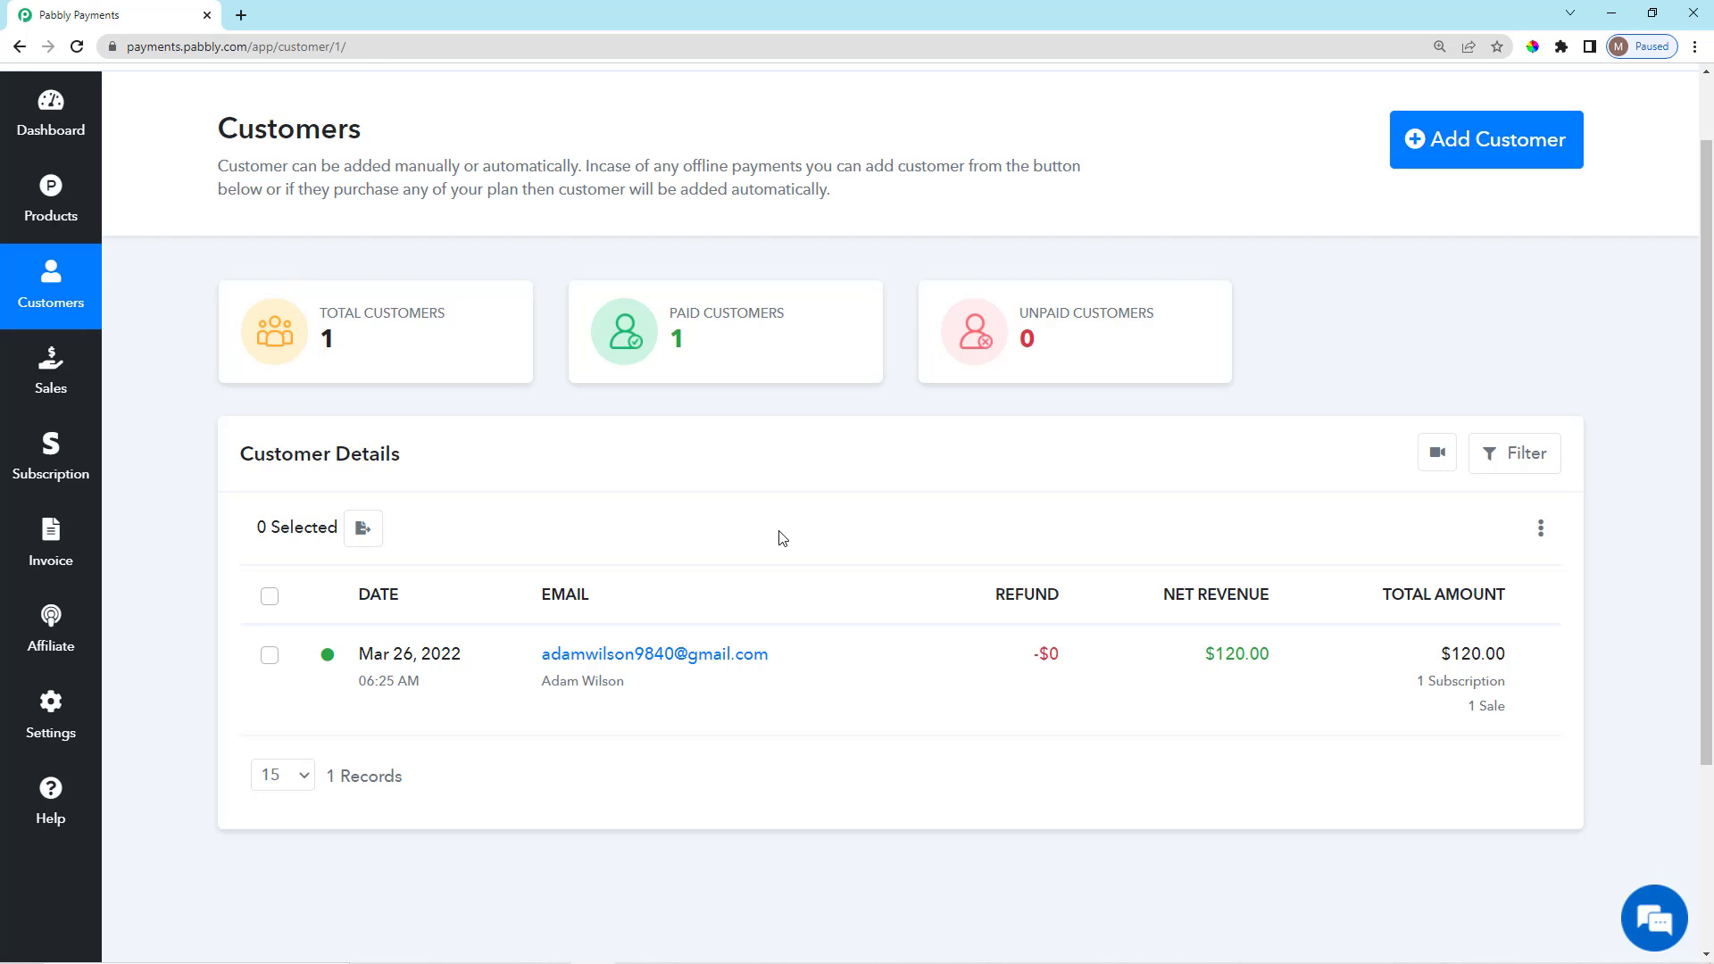
scroll(639, 714, "up", 1)
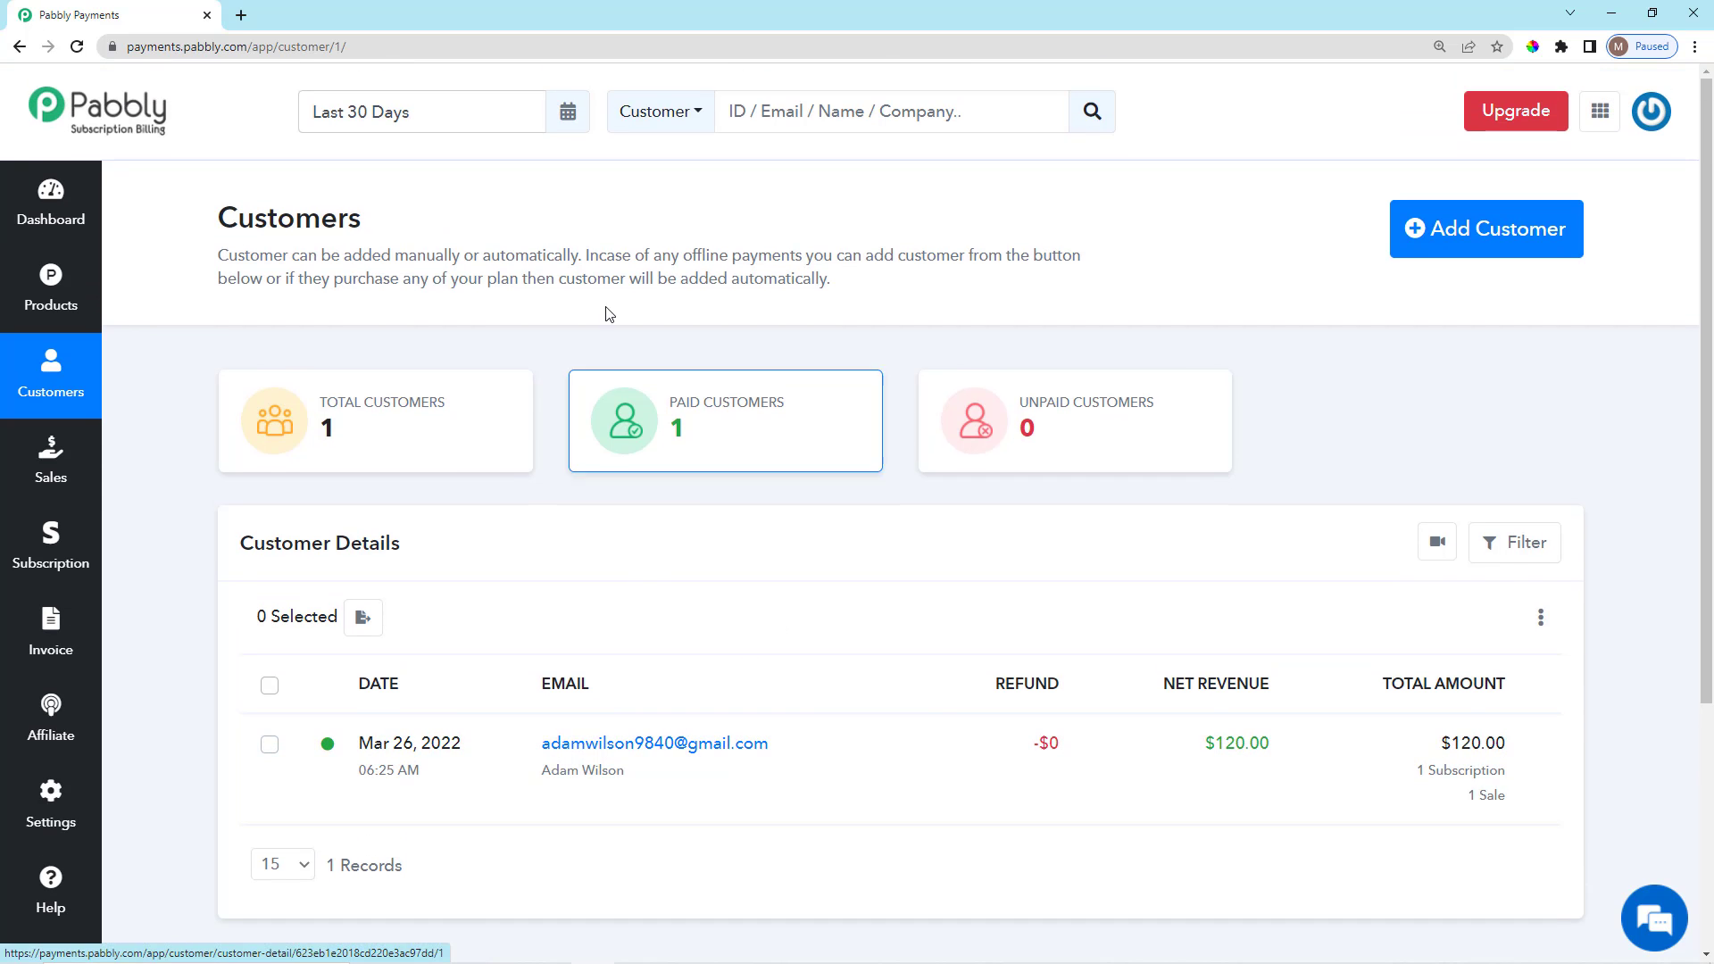
scroll(1401, 624, "down", 3)
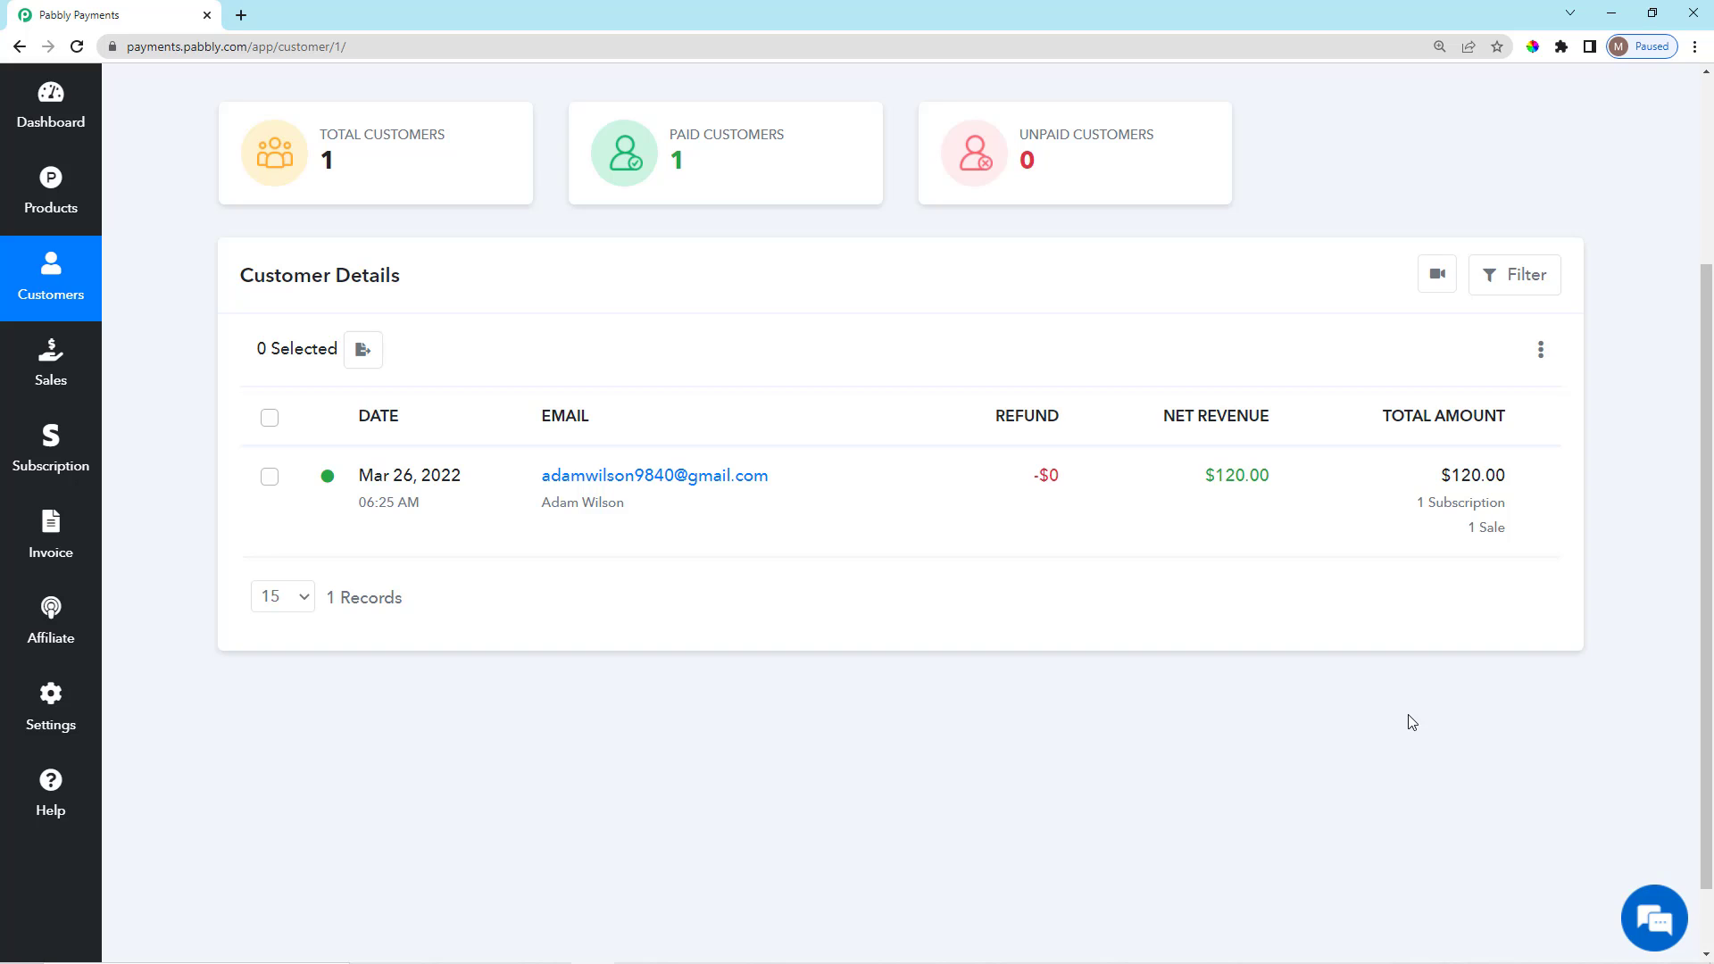
scroll(1411, 721, "up", 3)
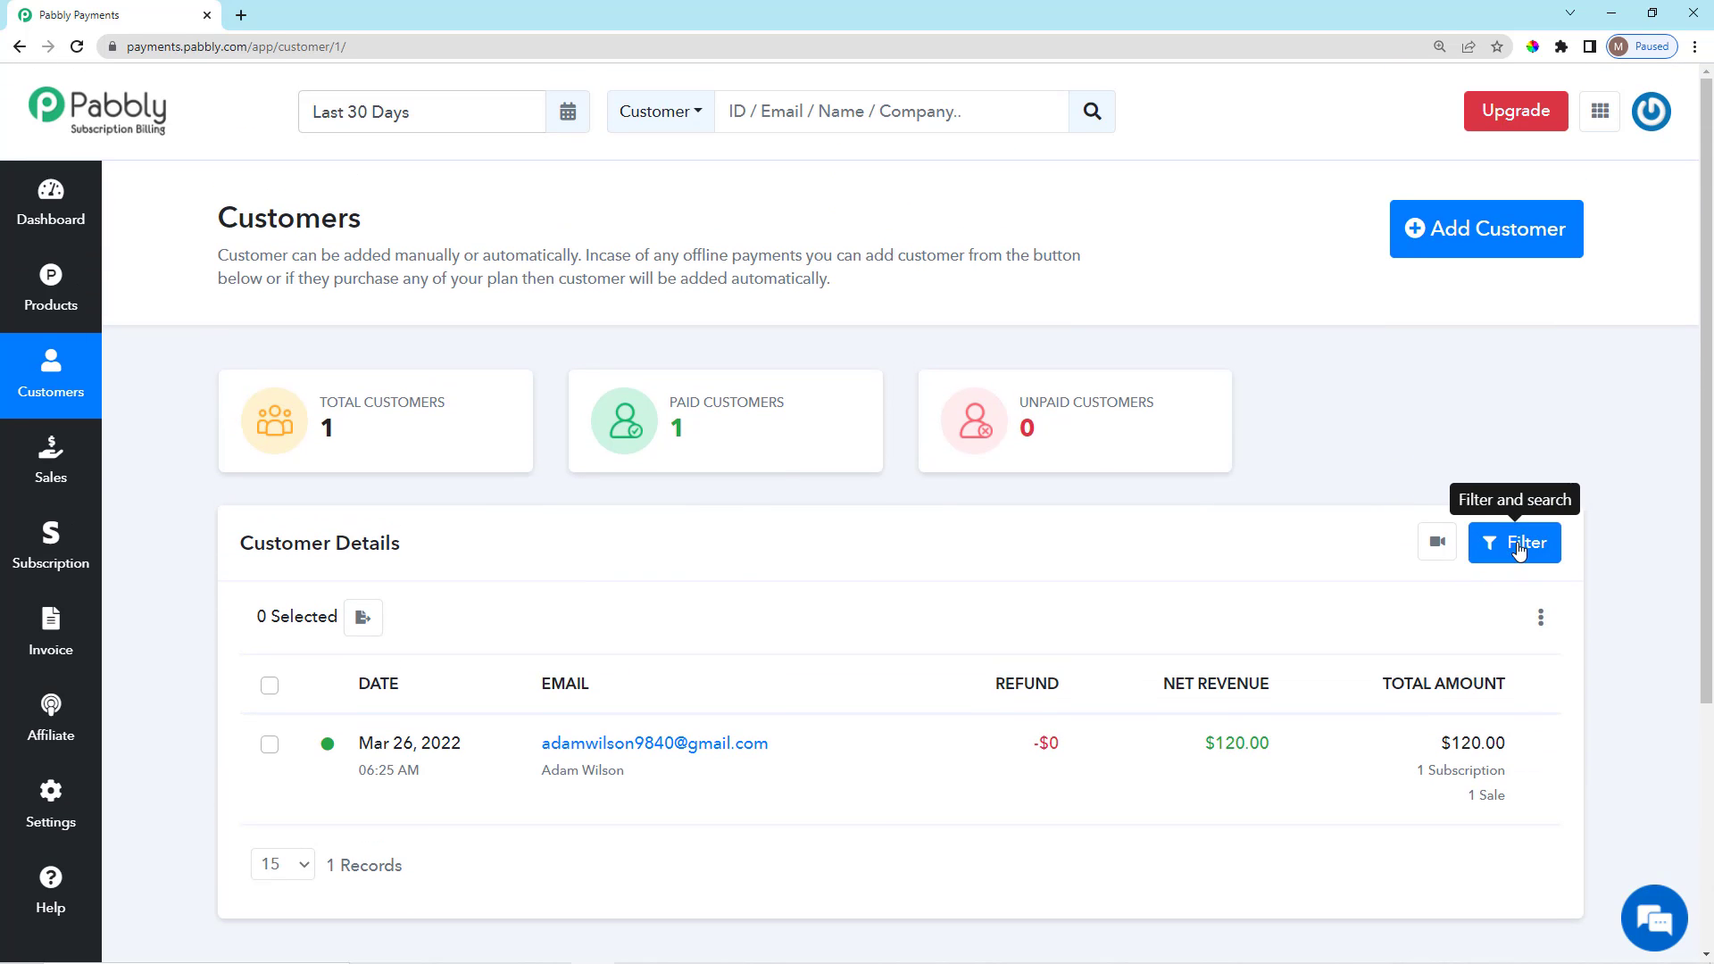
left_click(1509, 544)
scroll(1285, 585, "down", 3)
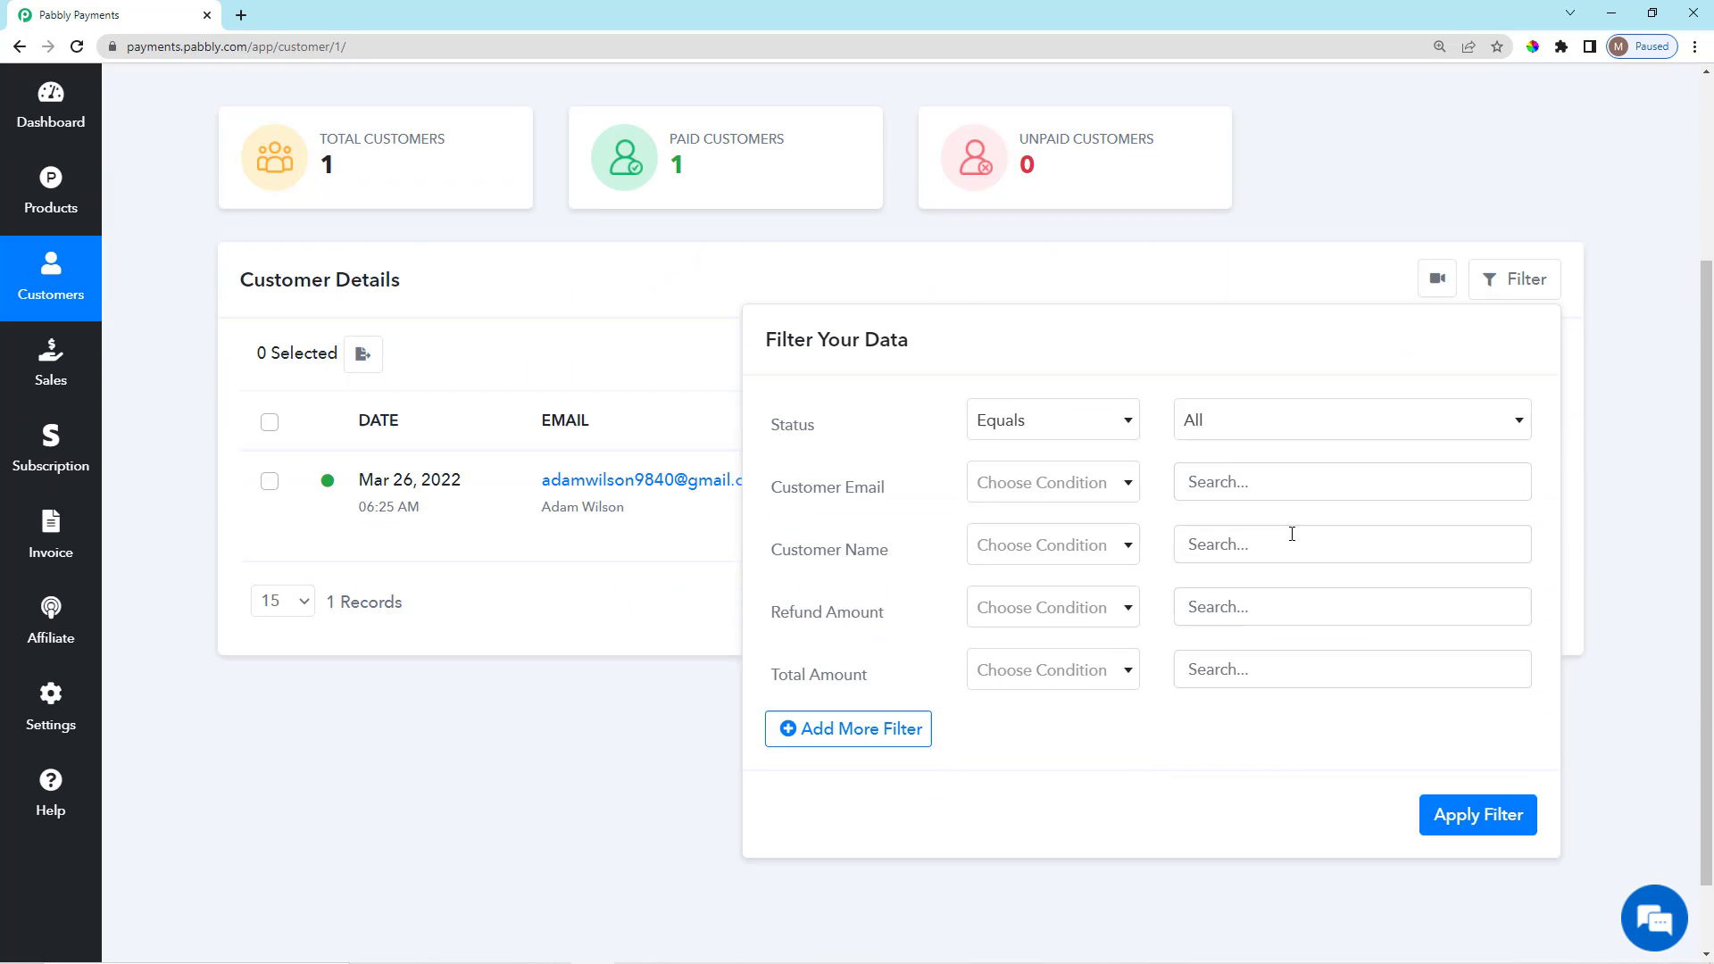
left_click(1295, 412)
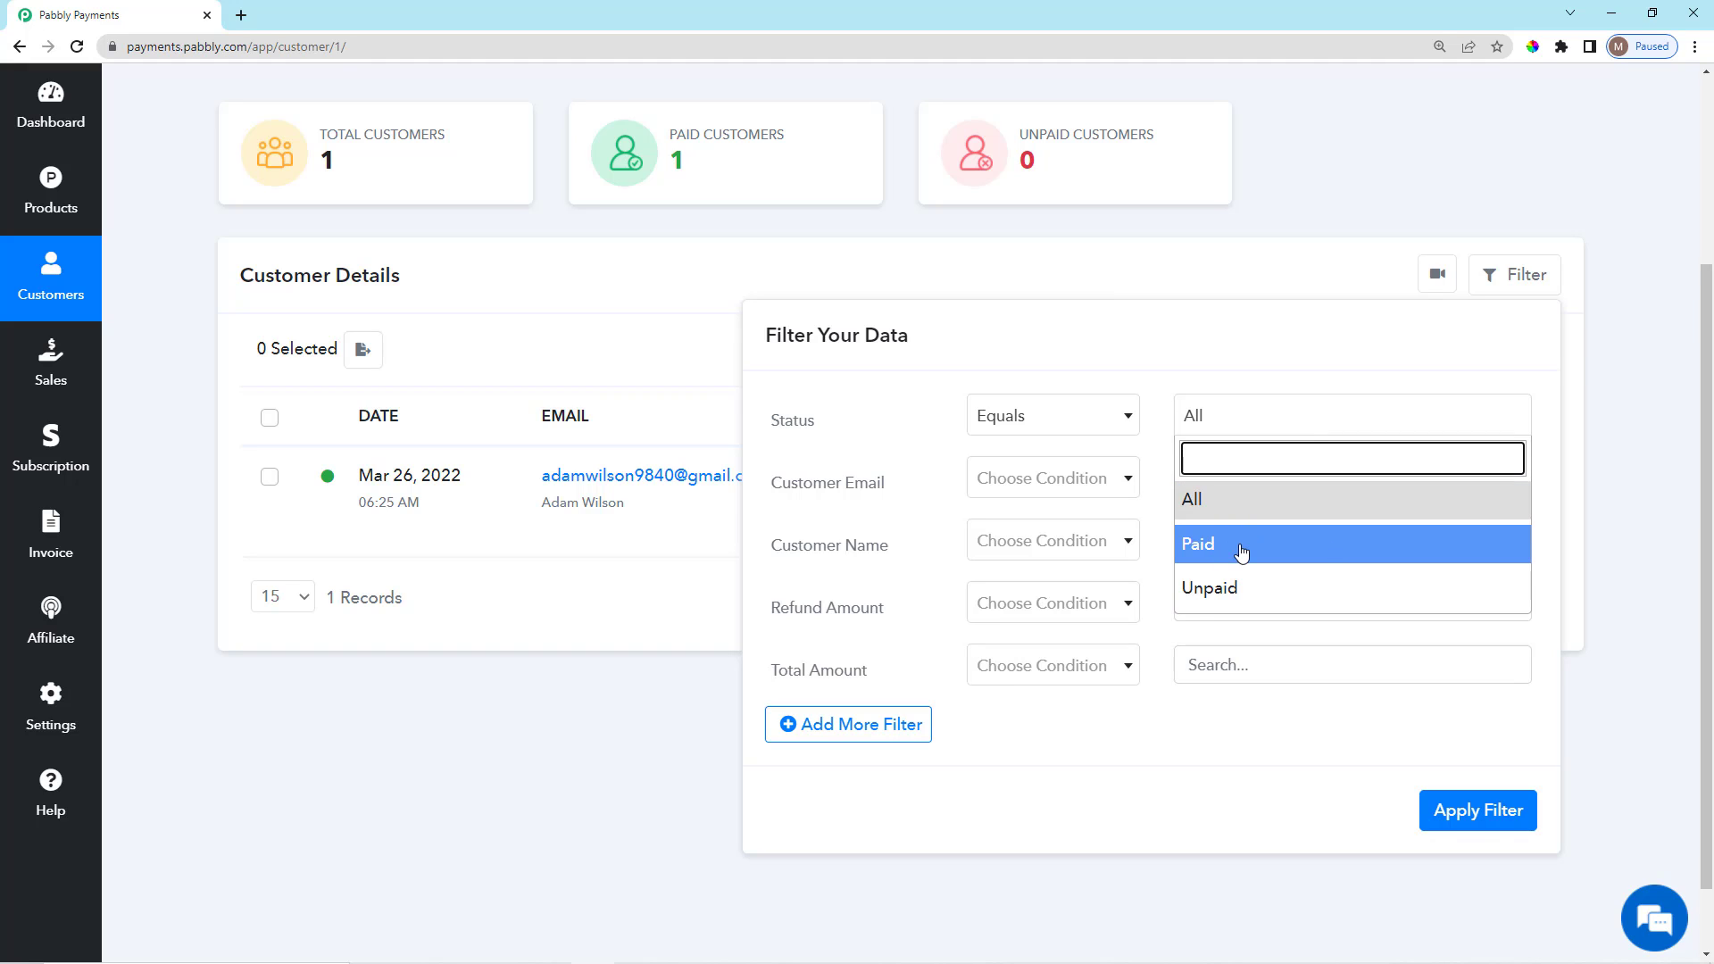
left_click(1286, 545)
left_click(1290, 418)
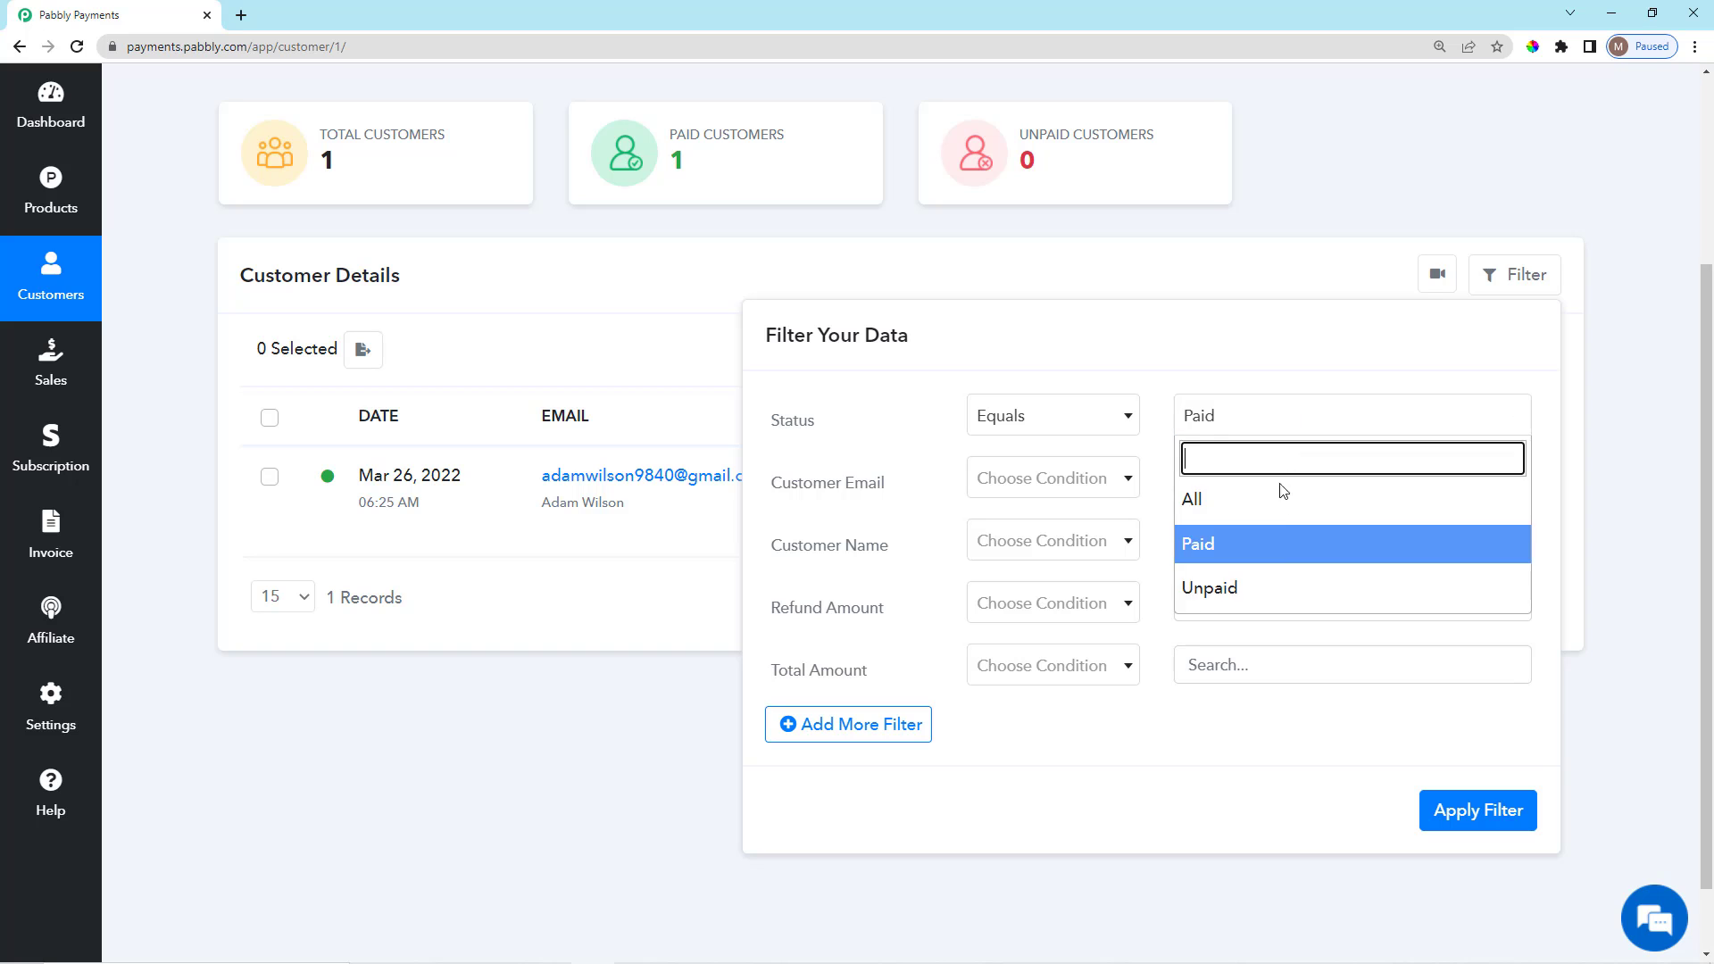
left_click(1278, 585)
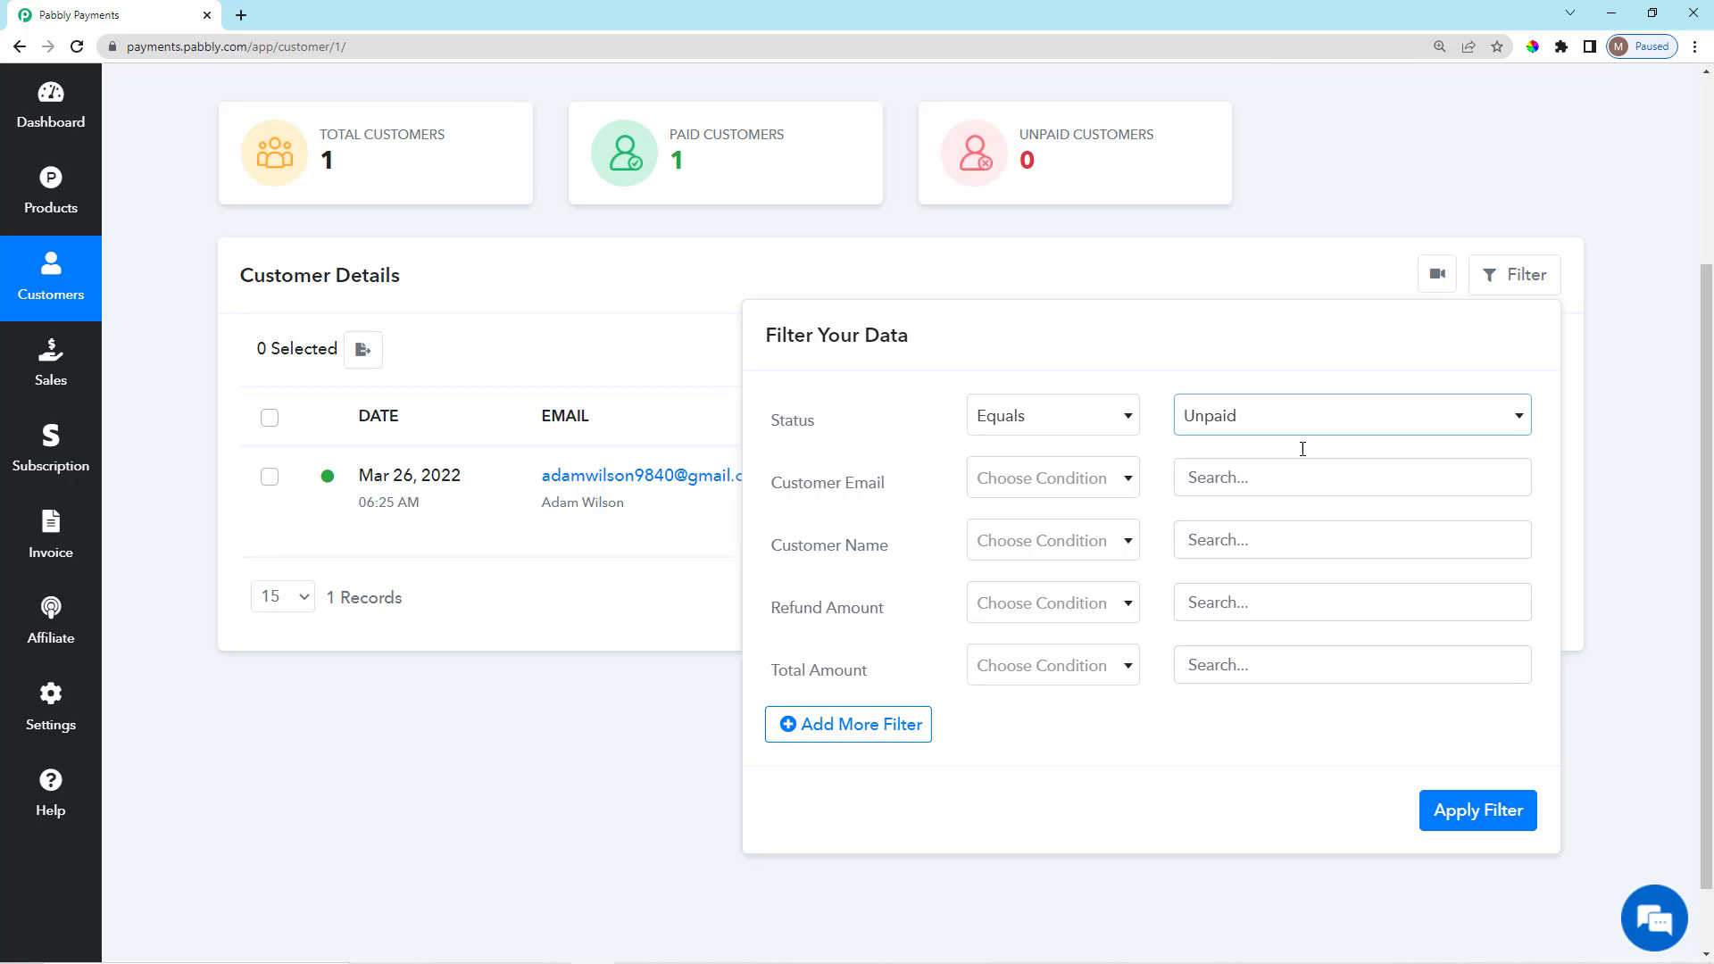
left_click(1302, 261)
scroll(1358, 619, "down", 1)
scroll(1400, 732, "up", 4)
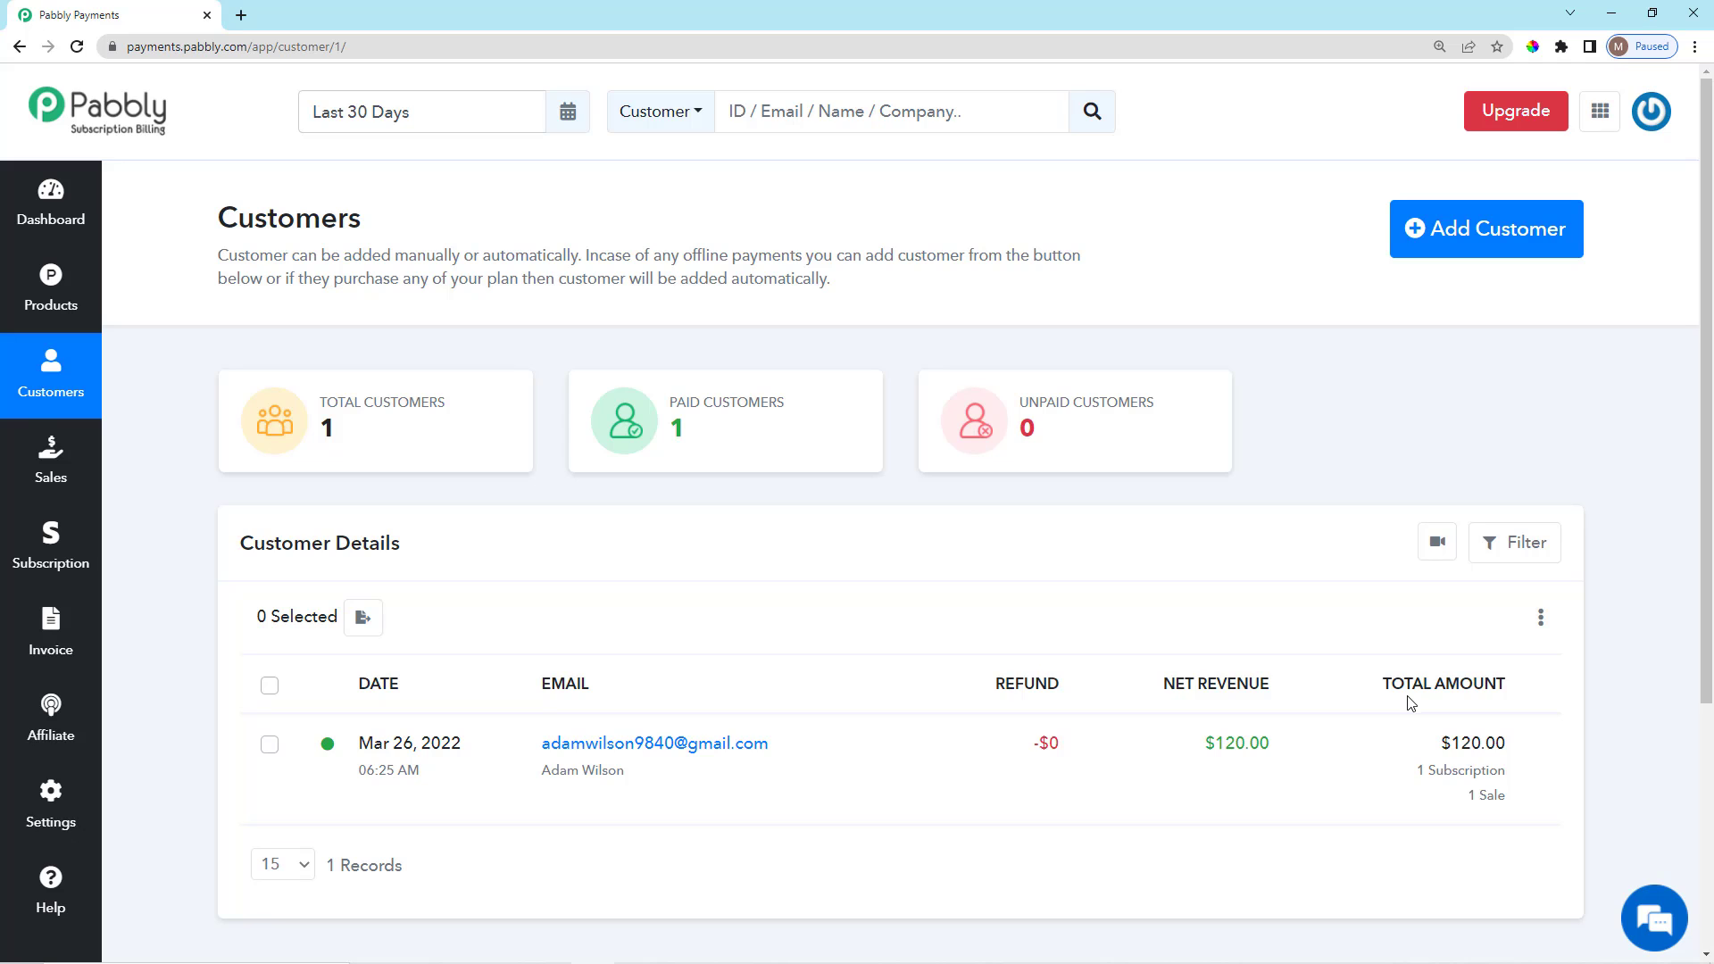
Review the Customers page with one customer and $120.00 net revenue.
scroll(1544, 804, "down", 2)
scroll(1532, 776, "up", 2)
left_click_drag(587, 257, 673, 284)
left_click(884, 286)
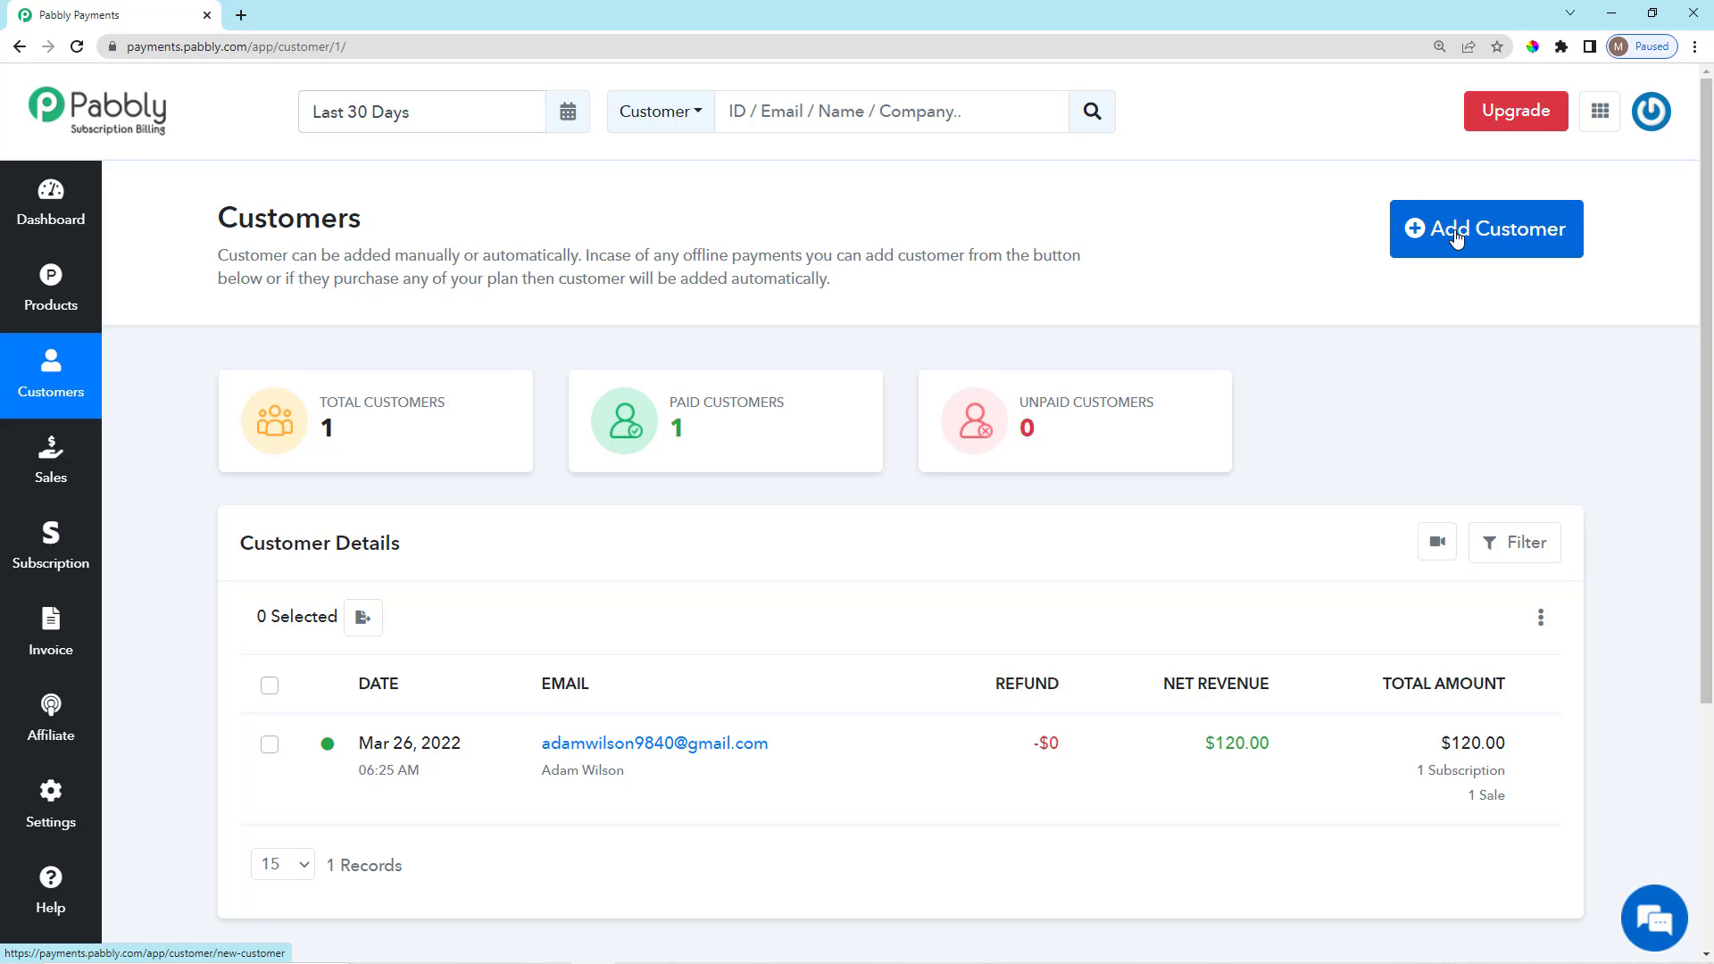
Open the Add Customer form and look over its name and email fields.
left_click(1503, 237)
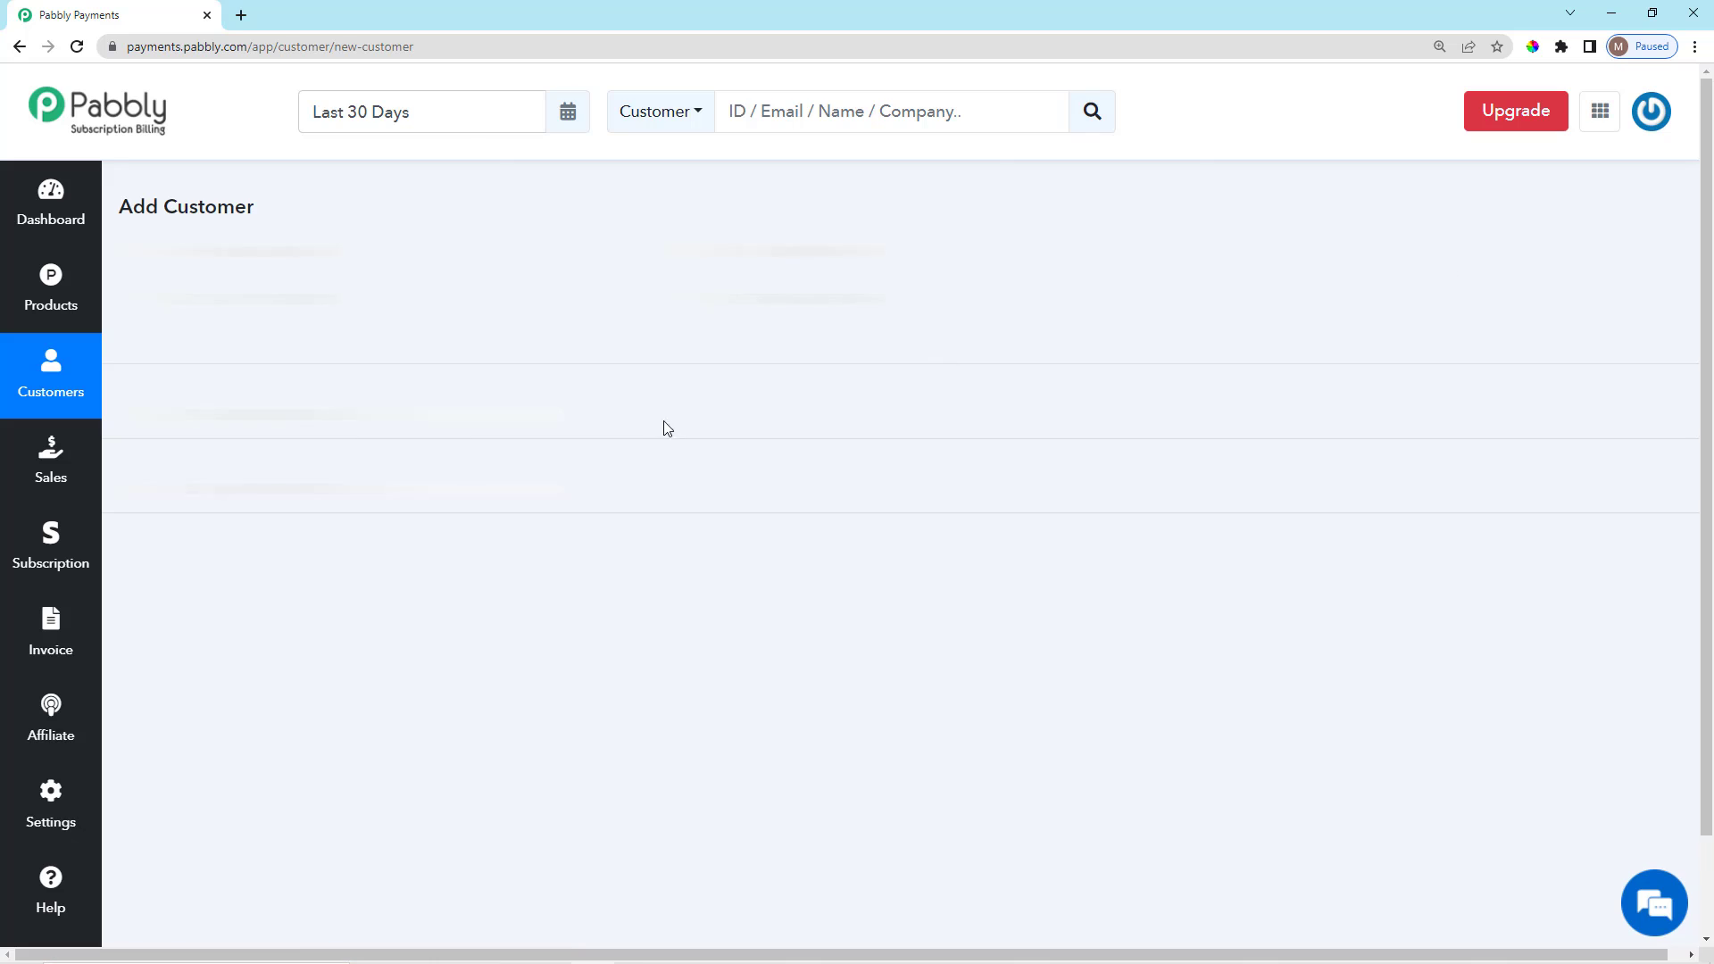
scroll(319, 553, "down", 2)
scroll(319, 552, "down", 2)
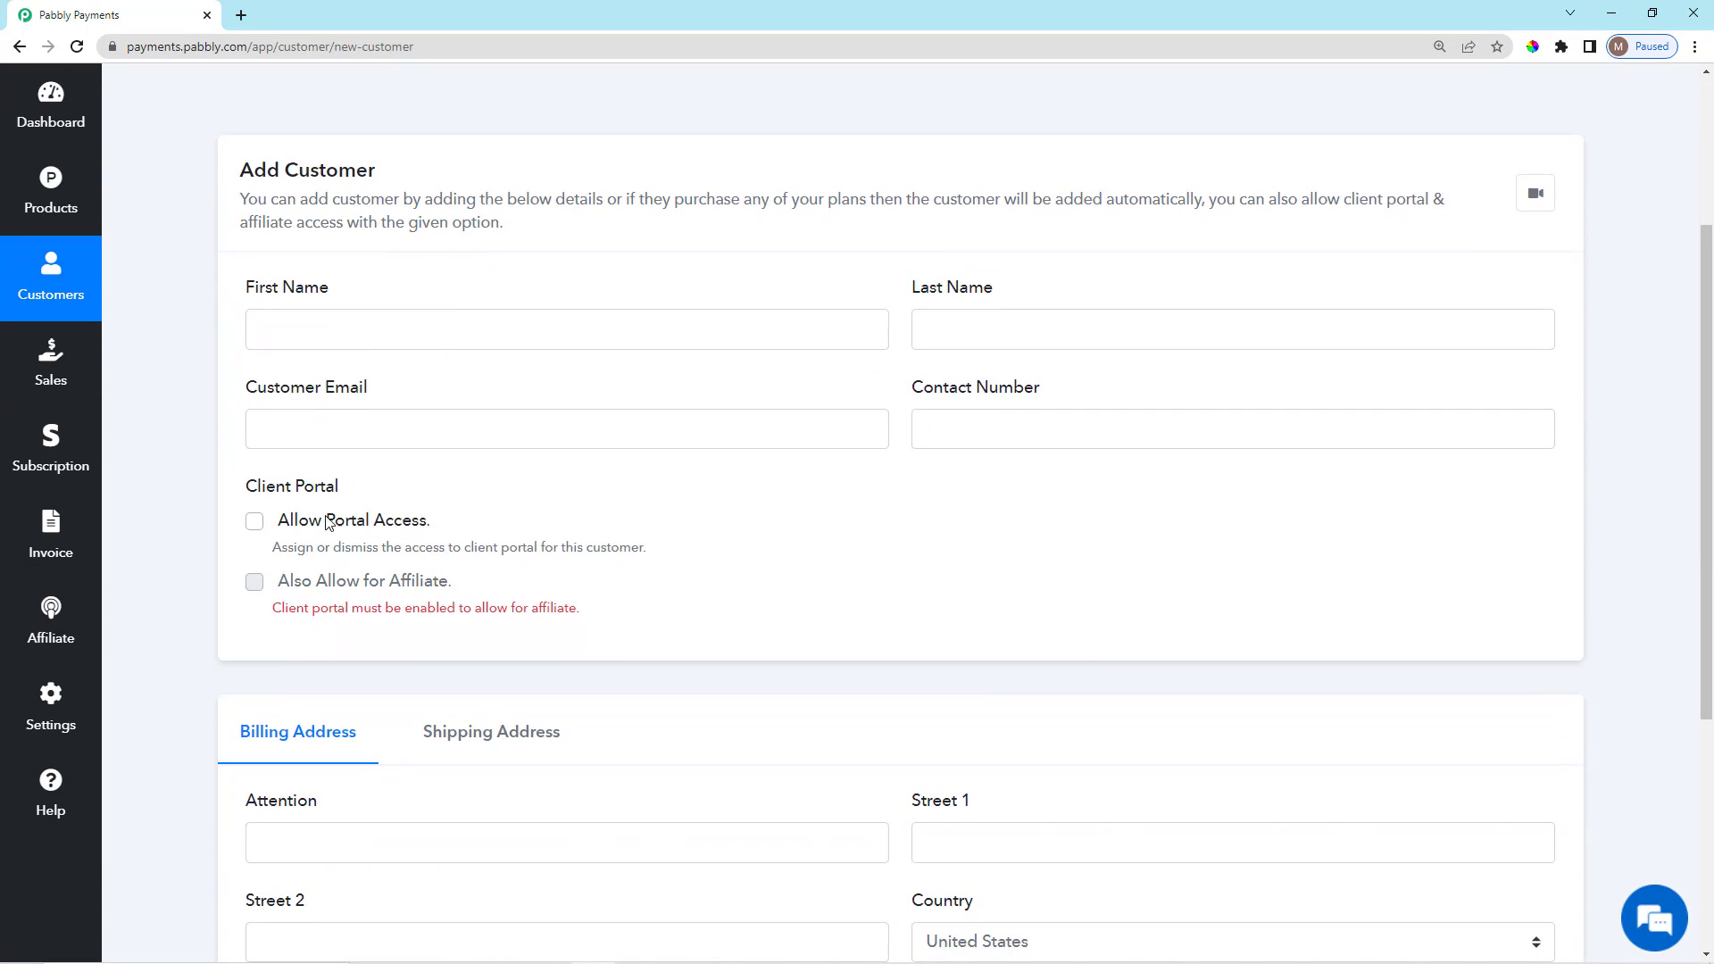
left_click_drag(234, 200, 342, 204)
left_click(343, 205)
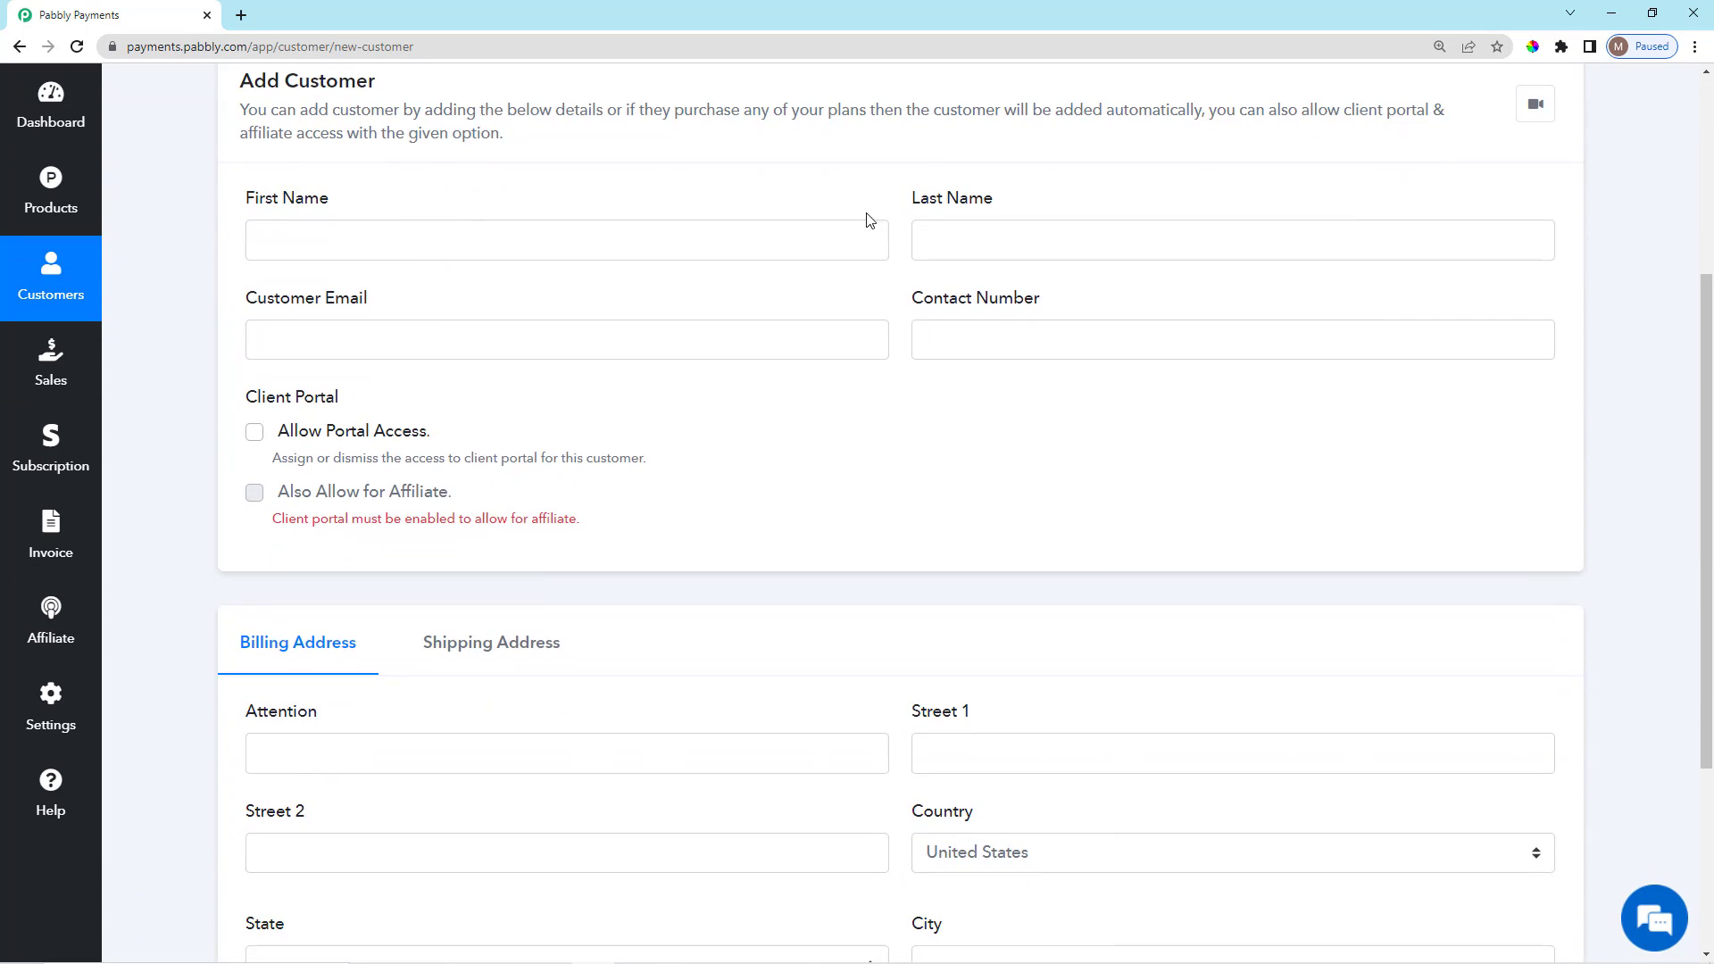
left_click_drag(920, 196, 1096, 214)
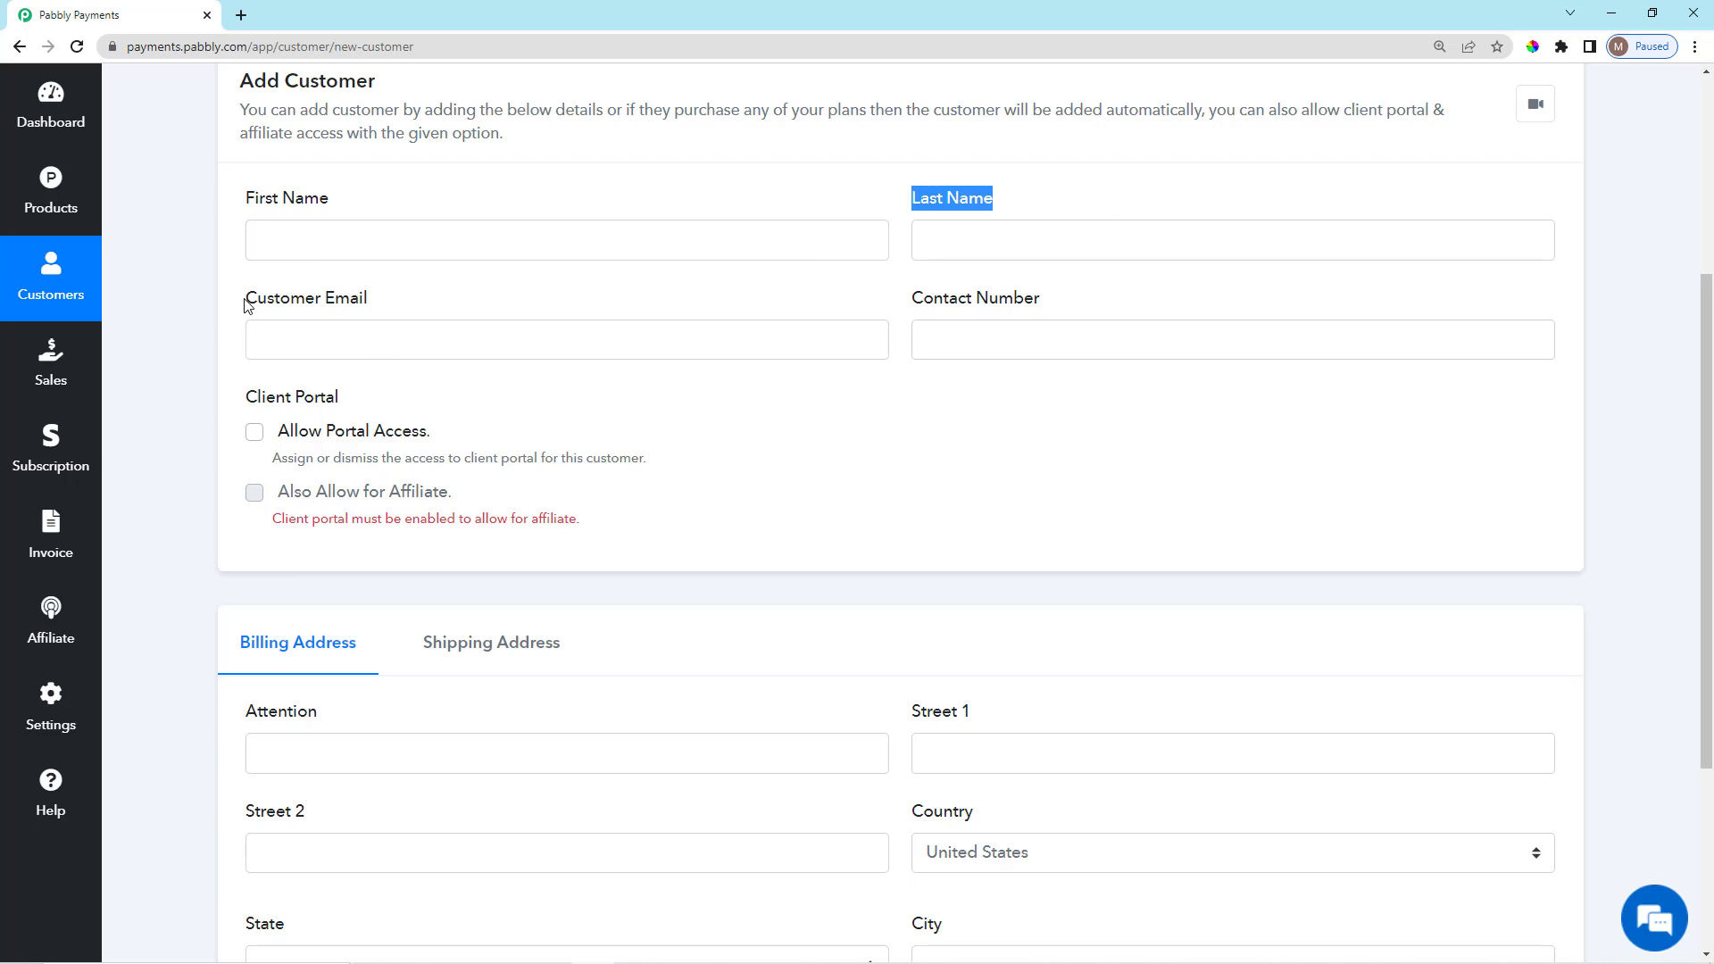
left_click_drag(248, 305, 401, 306)
left_click(403, 308)
scroll(393, 652, "down", 3)
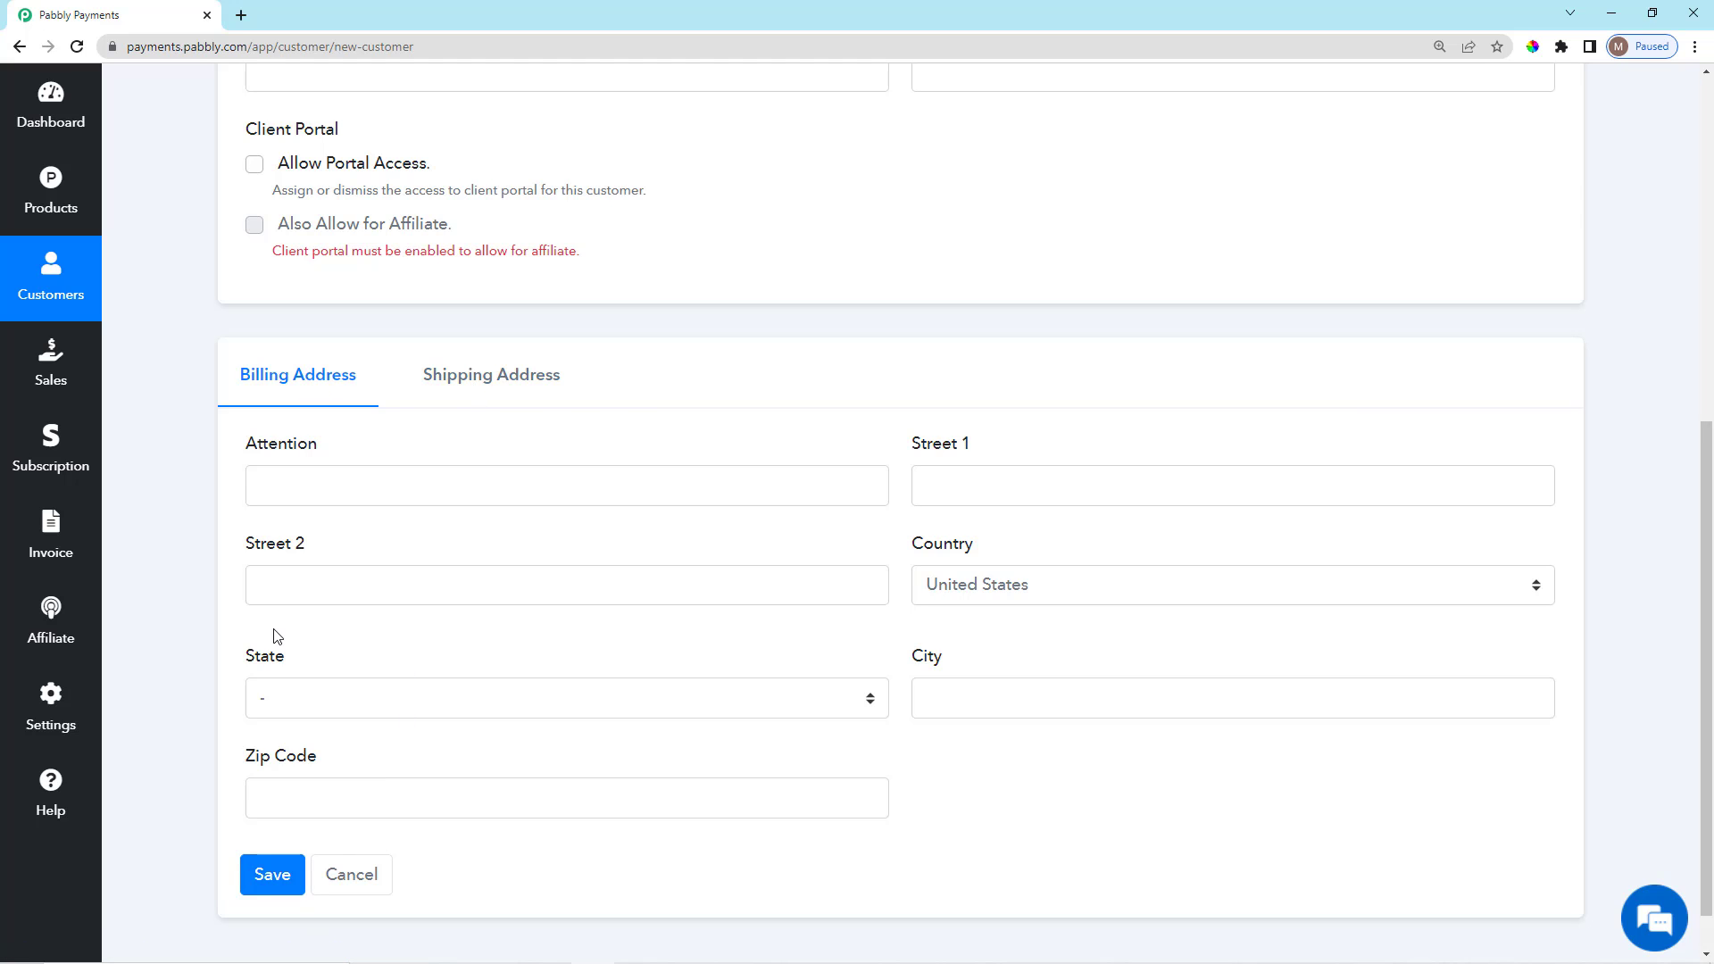
scroll(294, 716, "up", 2)
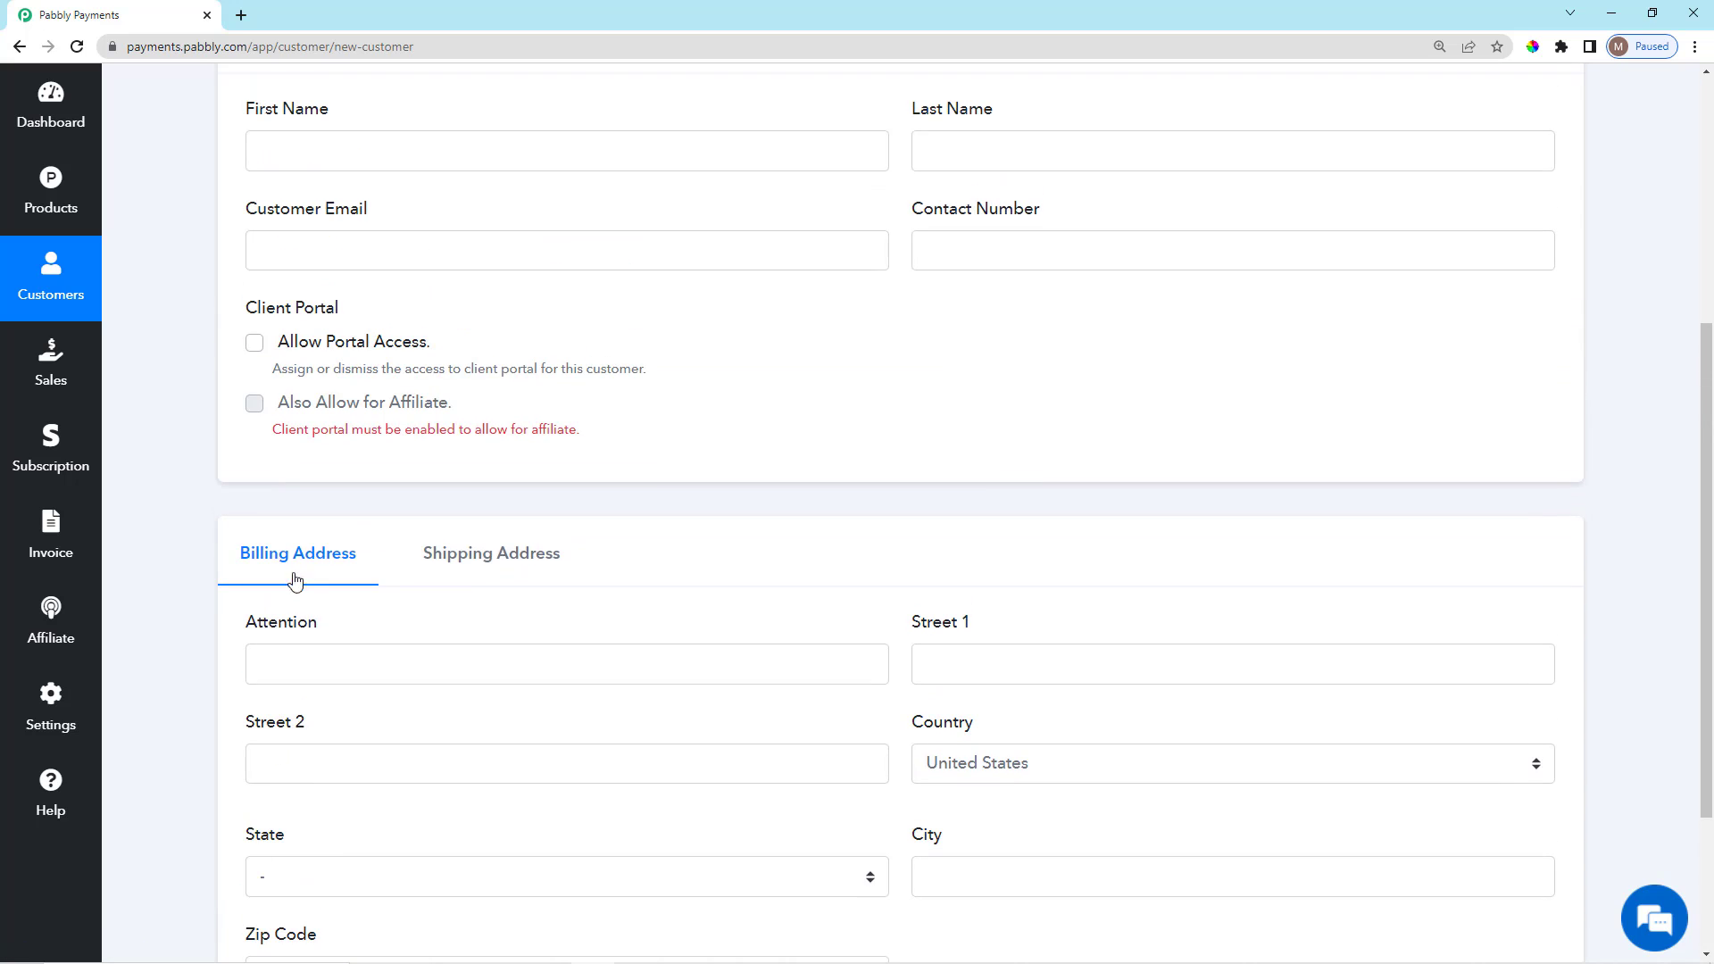
scroll(278, 486, "up", 1)
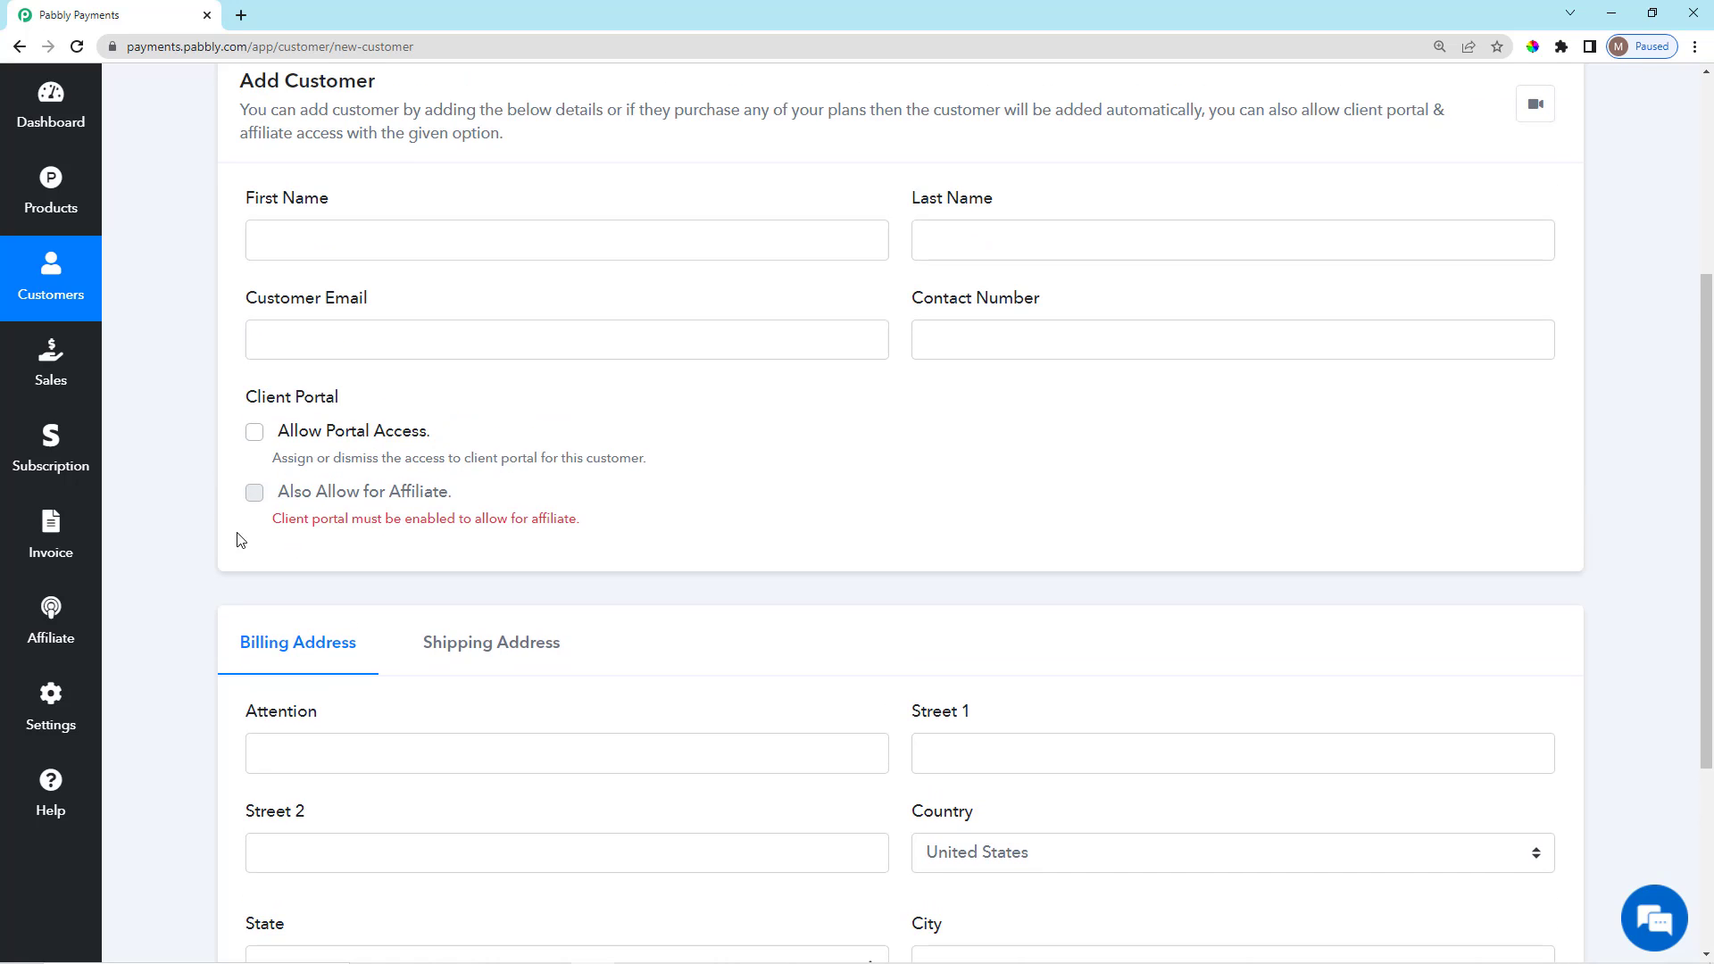
Tick Allow Portal Access and Also Allow for Affiliate for the new customer.
left_click(255, 436)
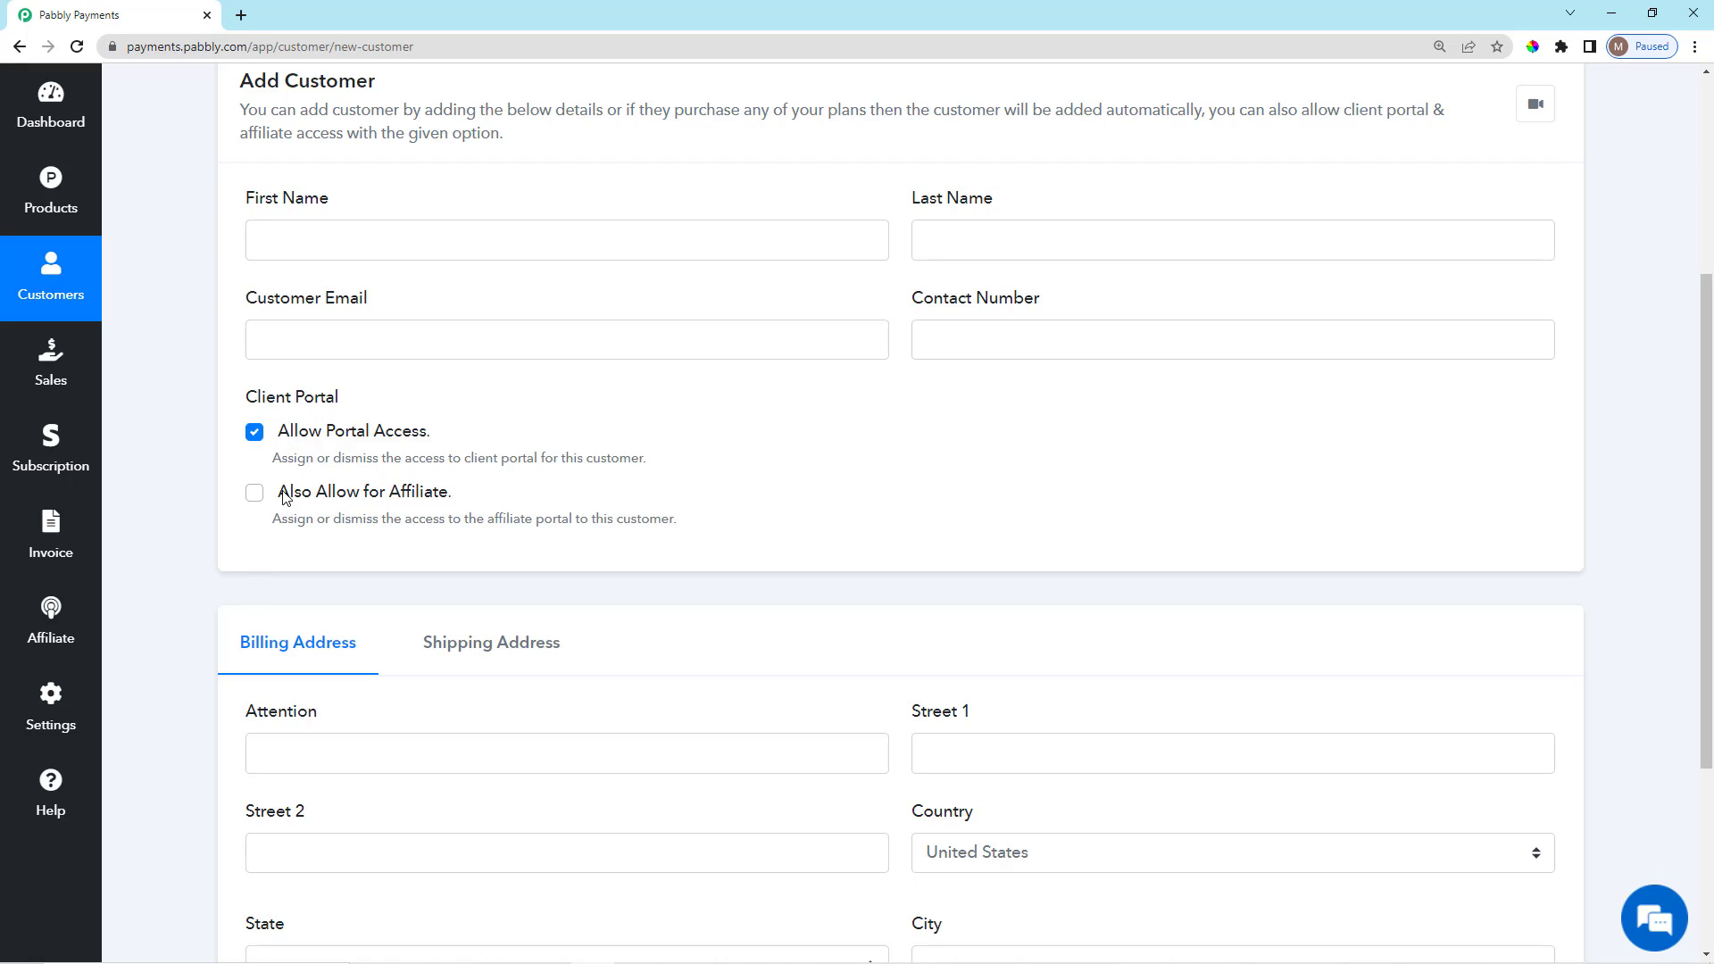
left_click_drag(284, 497, 447, 500)
left_click(362, 555)
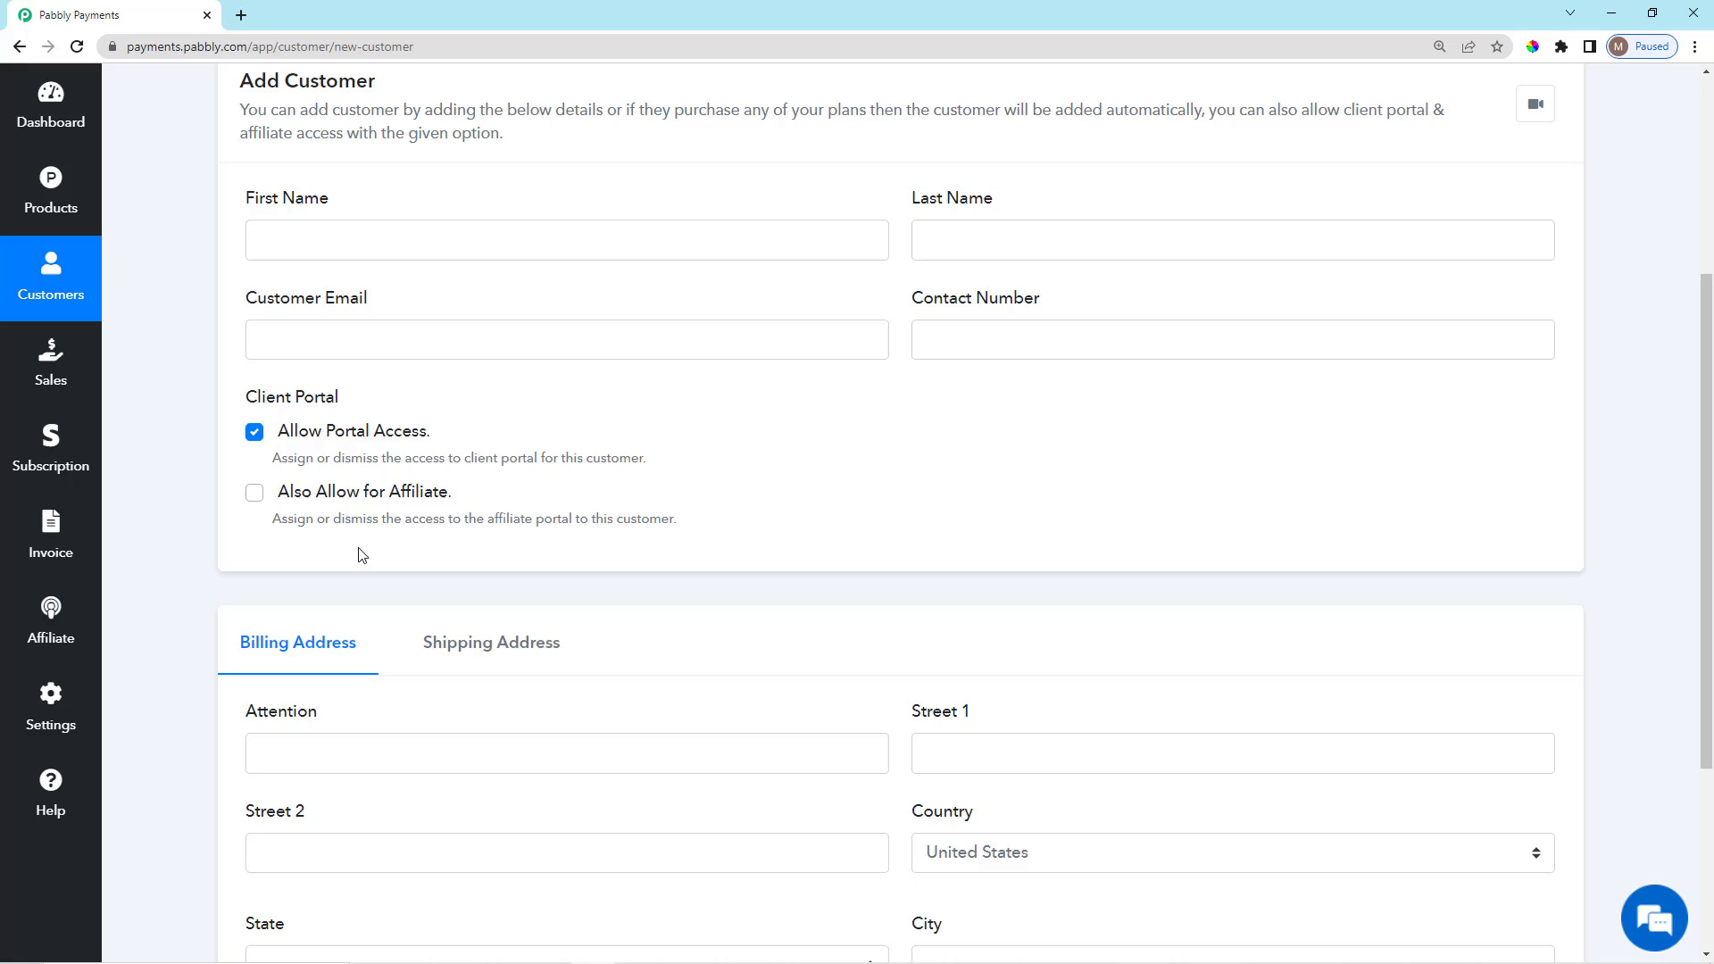
left_click(257, 495)
Leave the unsaved new-customer form and preview the Import From Stripe page.
left_click(19, 46)
scroll(964, 651, "down", 3)
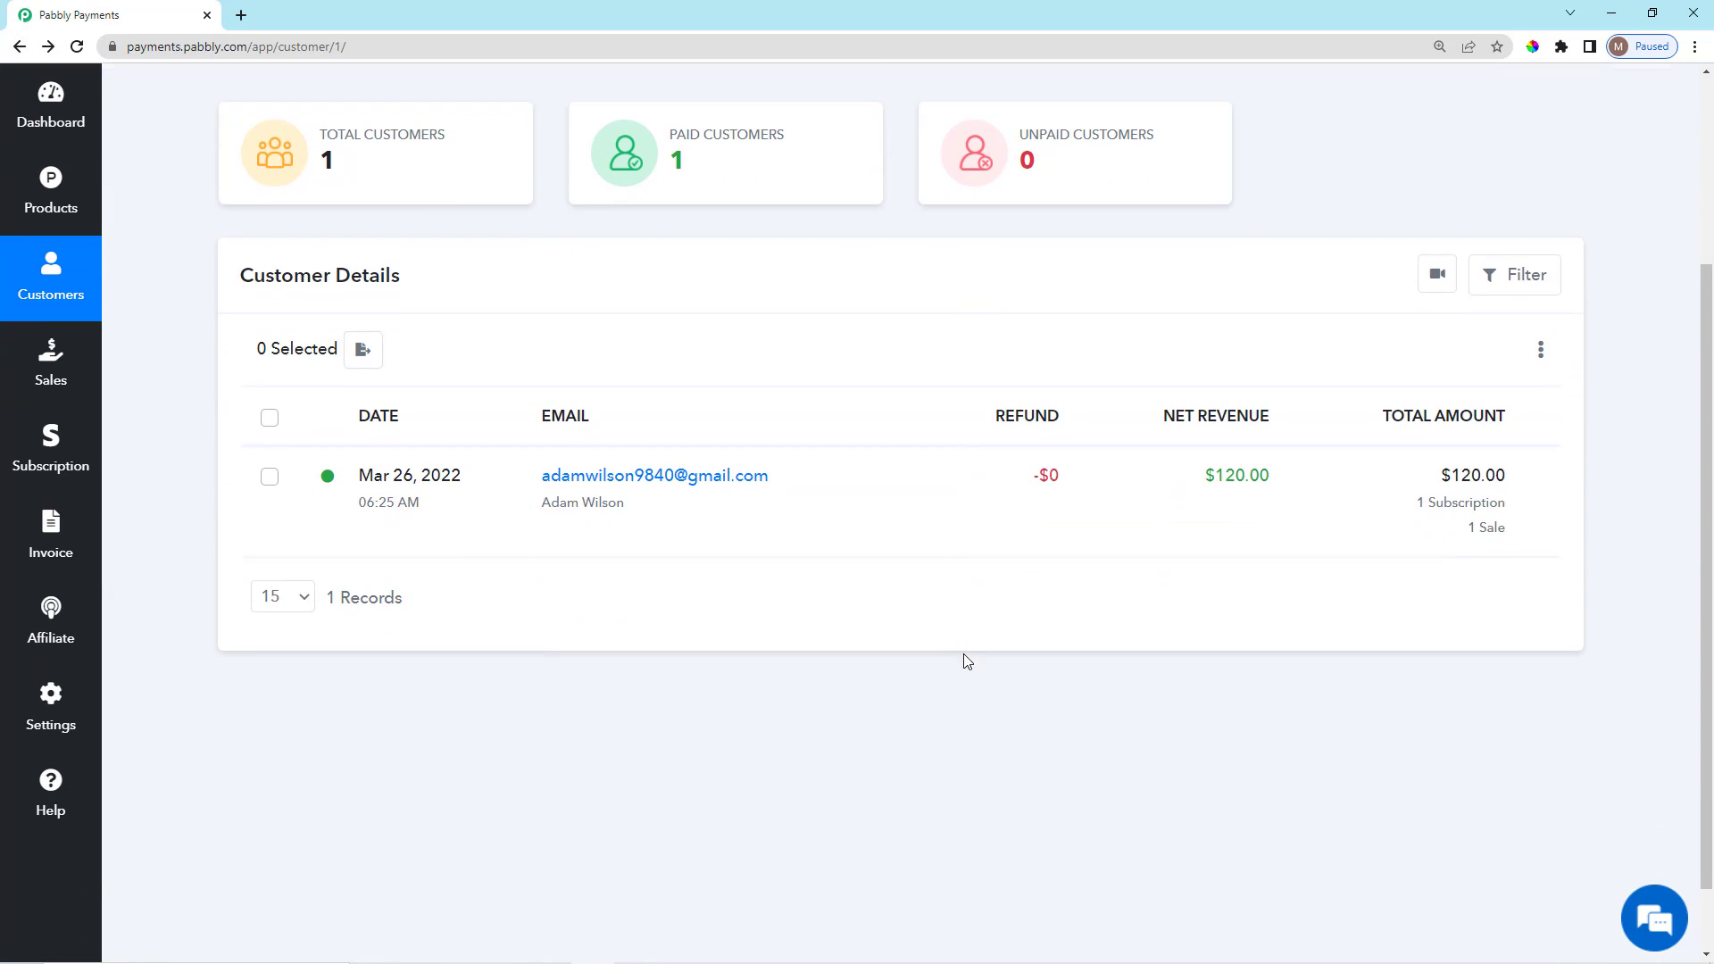
scroll(1292, 697, "down", 1)
scroll(1292, 697, "up", 4)
scroll(1499, 579, "down", 1)
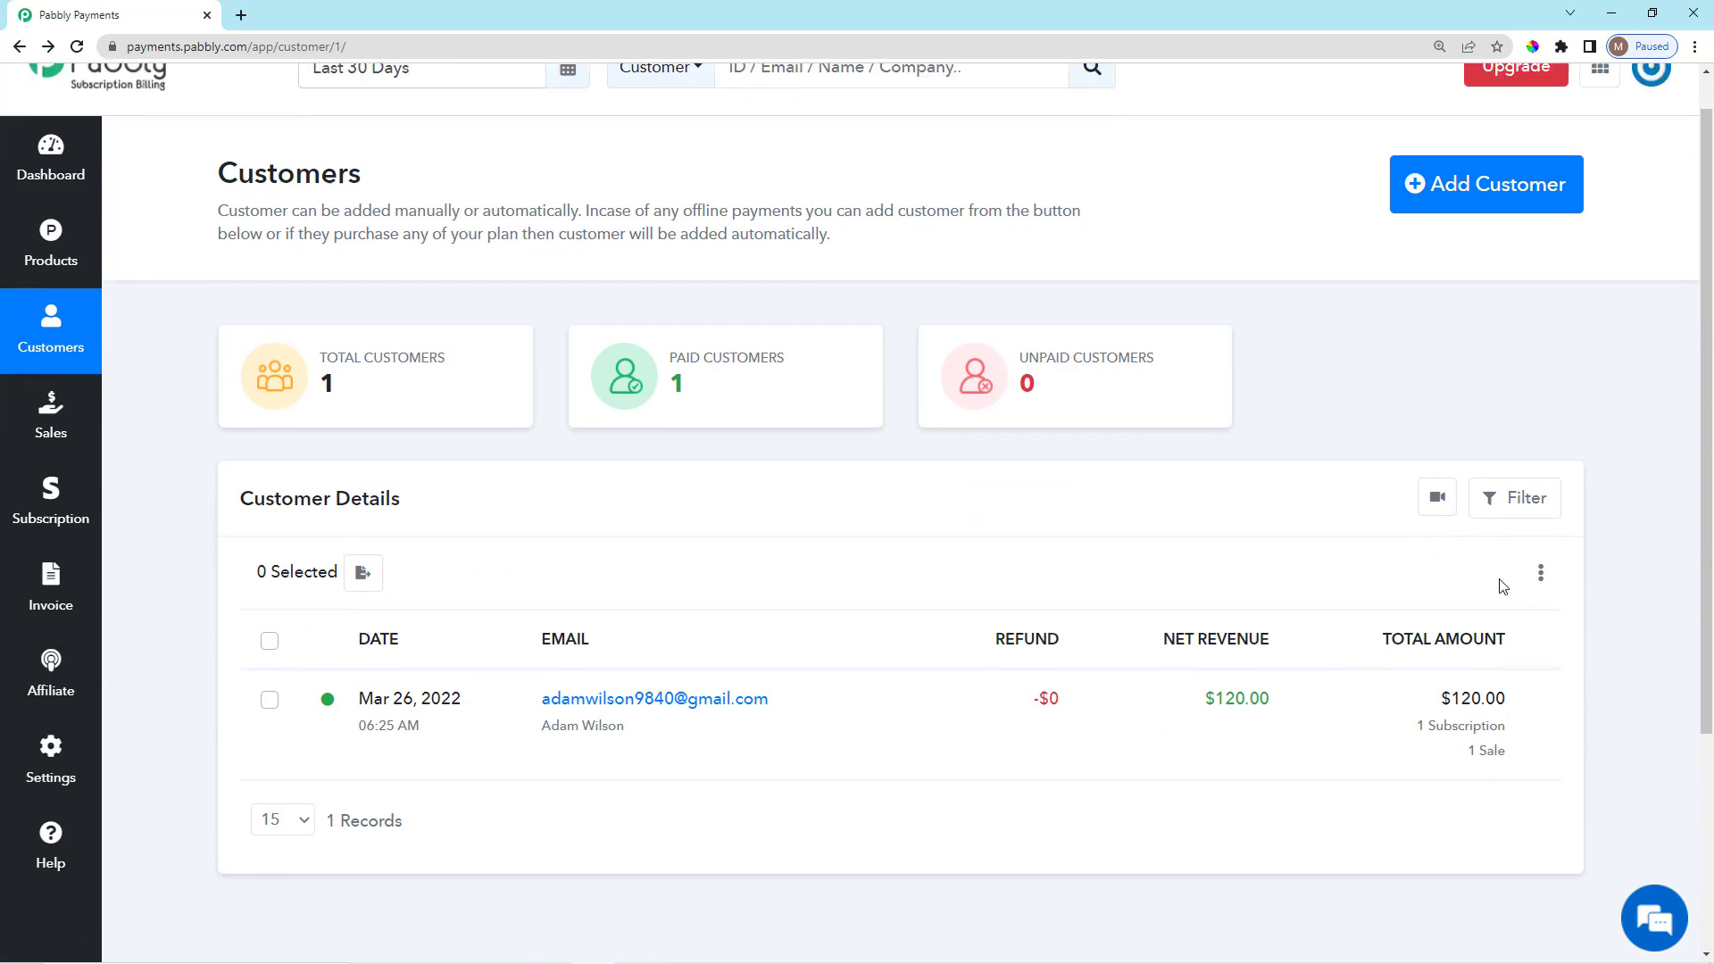
scroll(1503, 586, "down", 1)
scroll(1530, 612, "up", 2)
left_click(1535, 619)
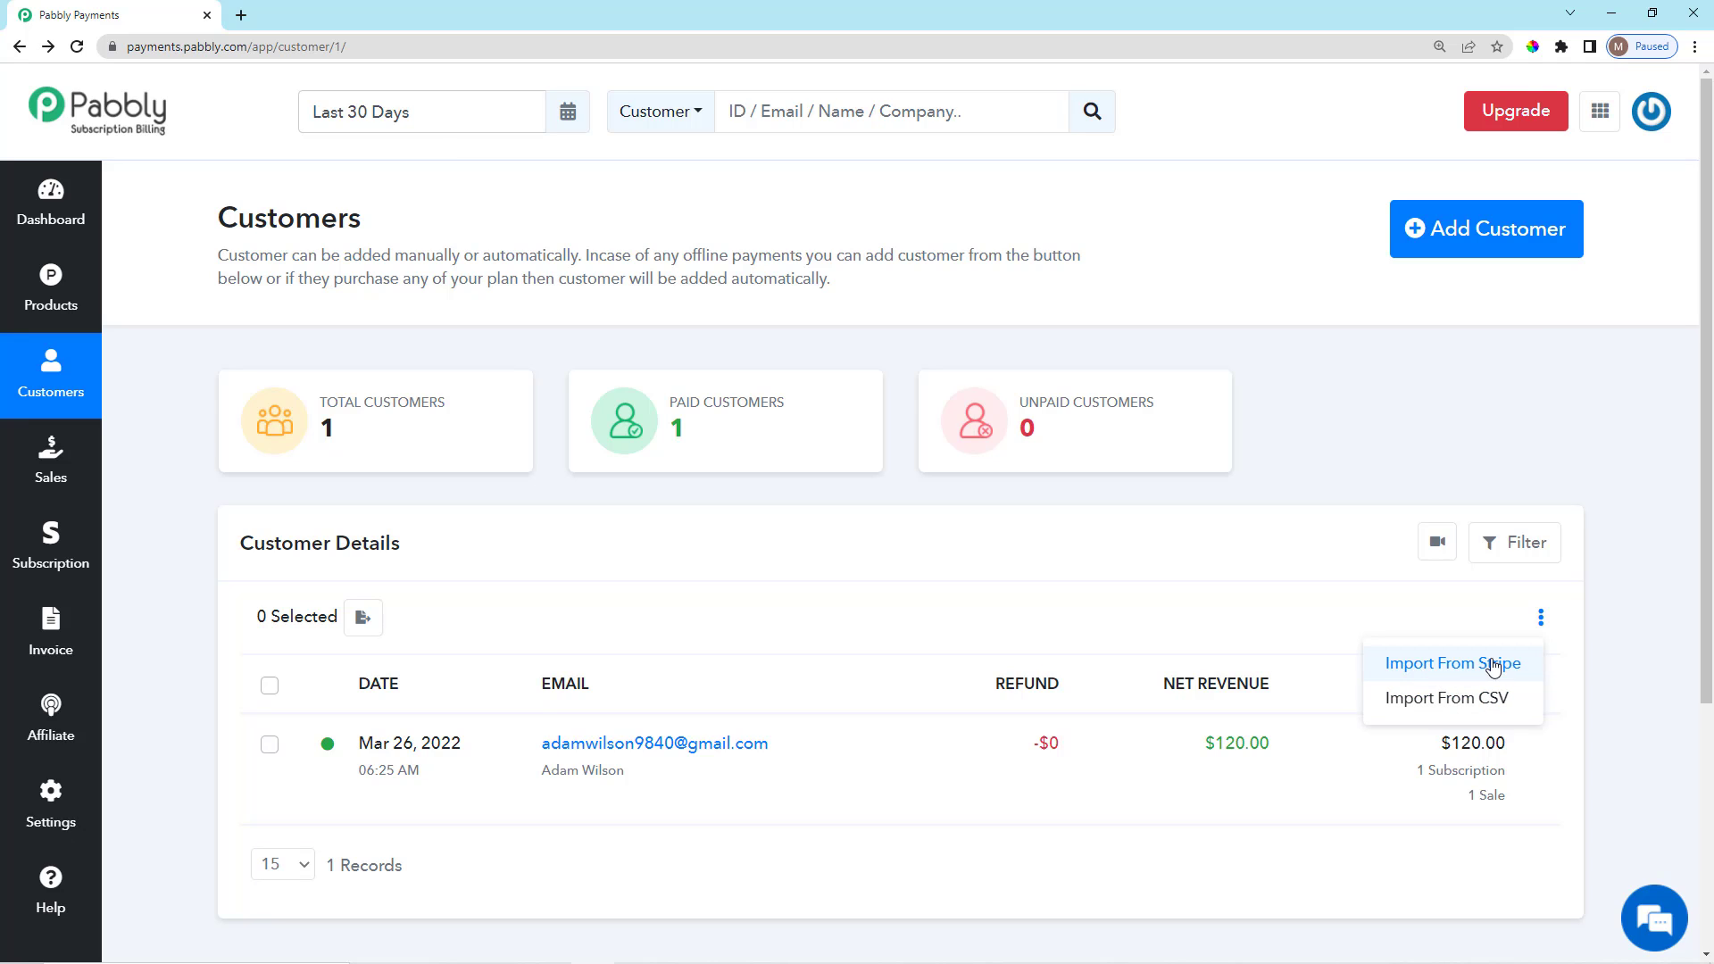
left_click(1467, 671)
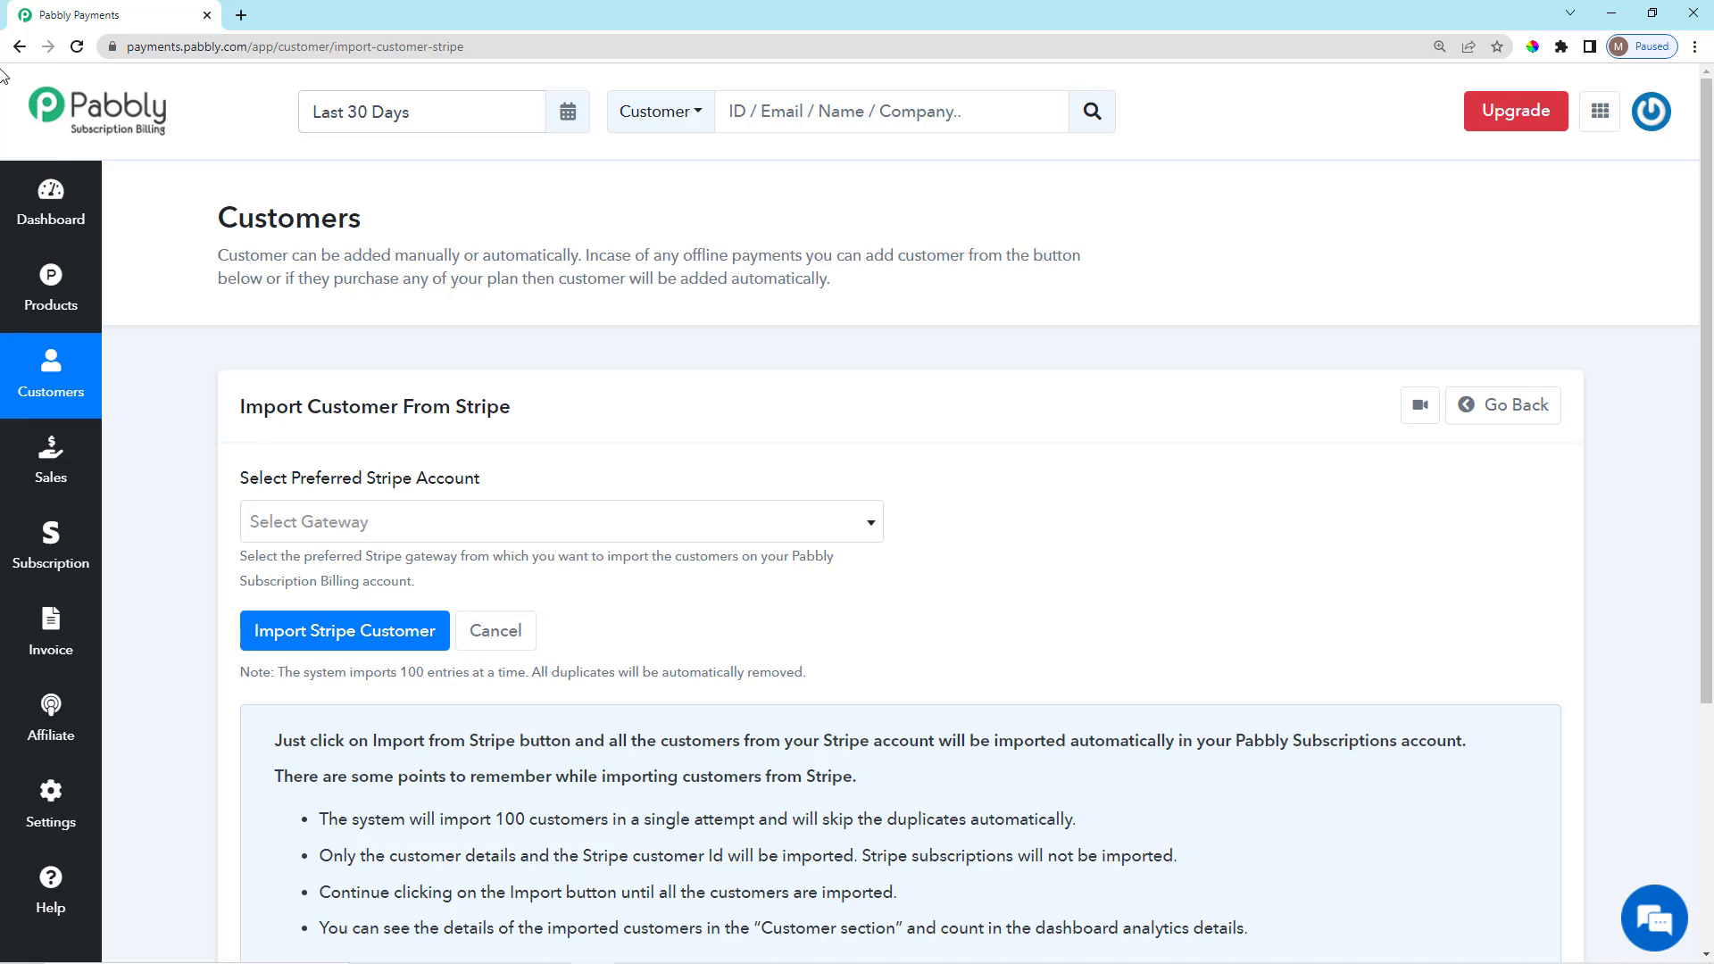
Preview the Import From CSV page, then return to the Customers list.
left_click(20, 47)
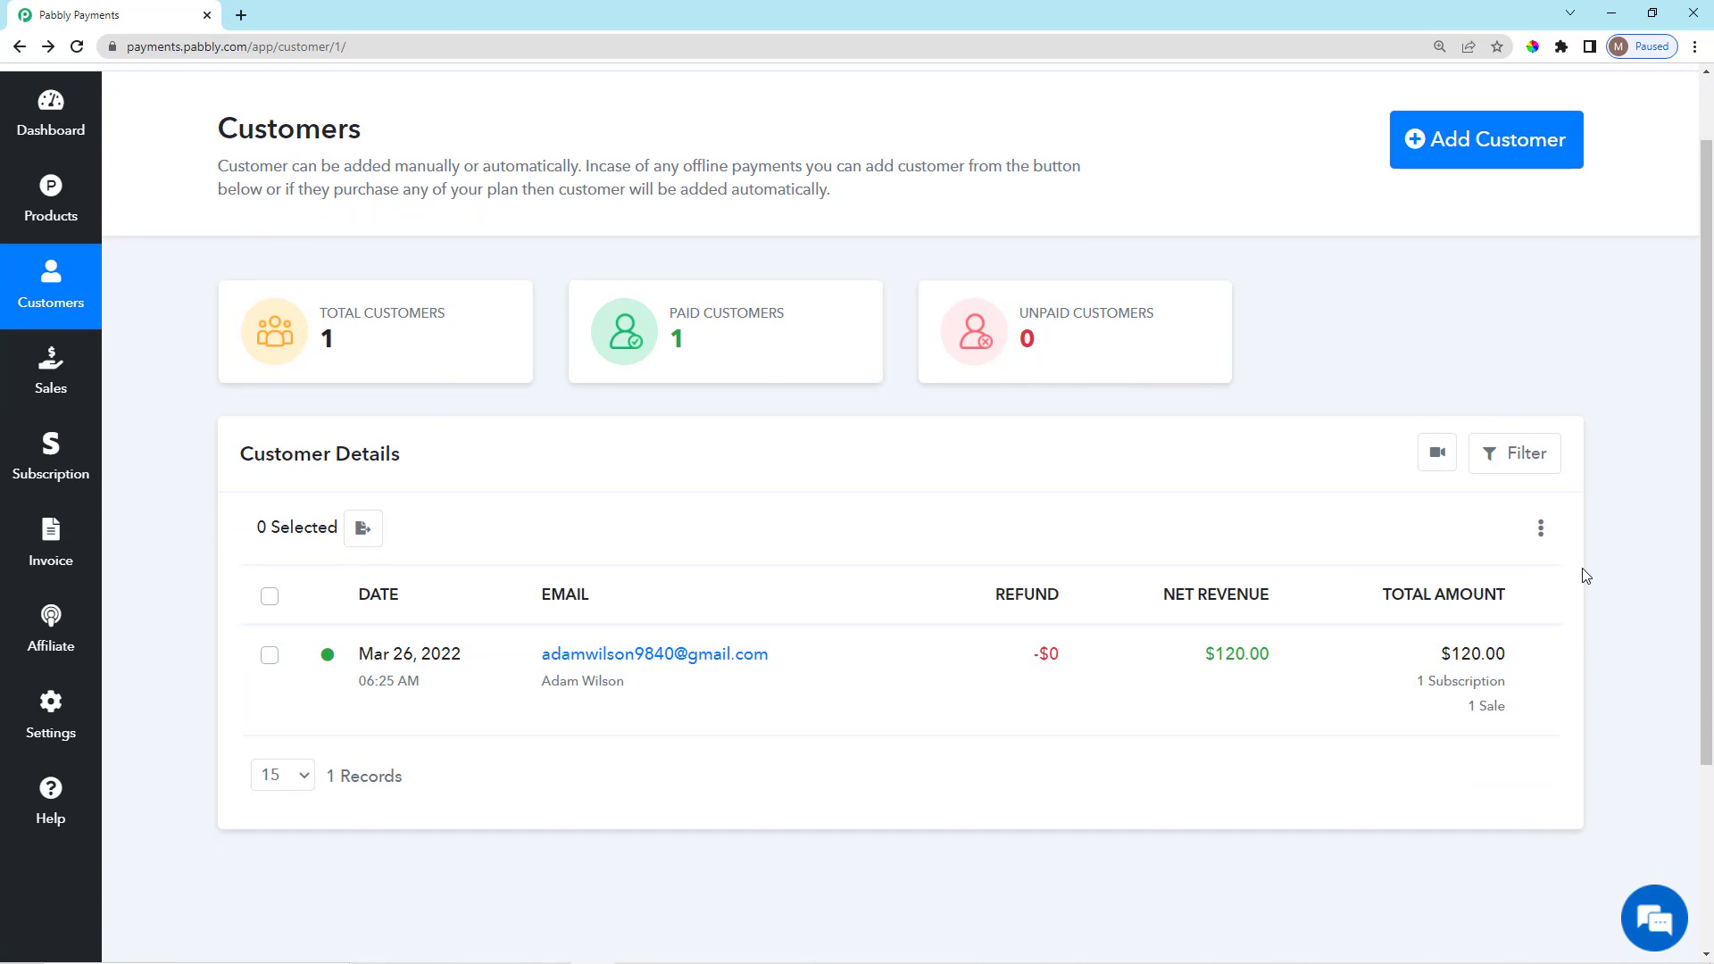
left_click(1540, 617)
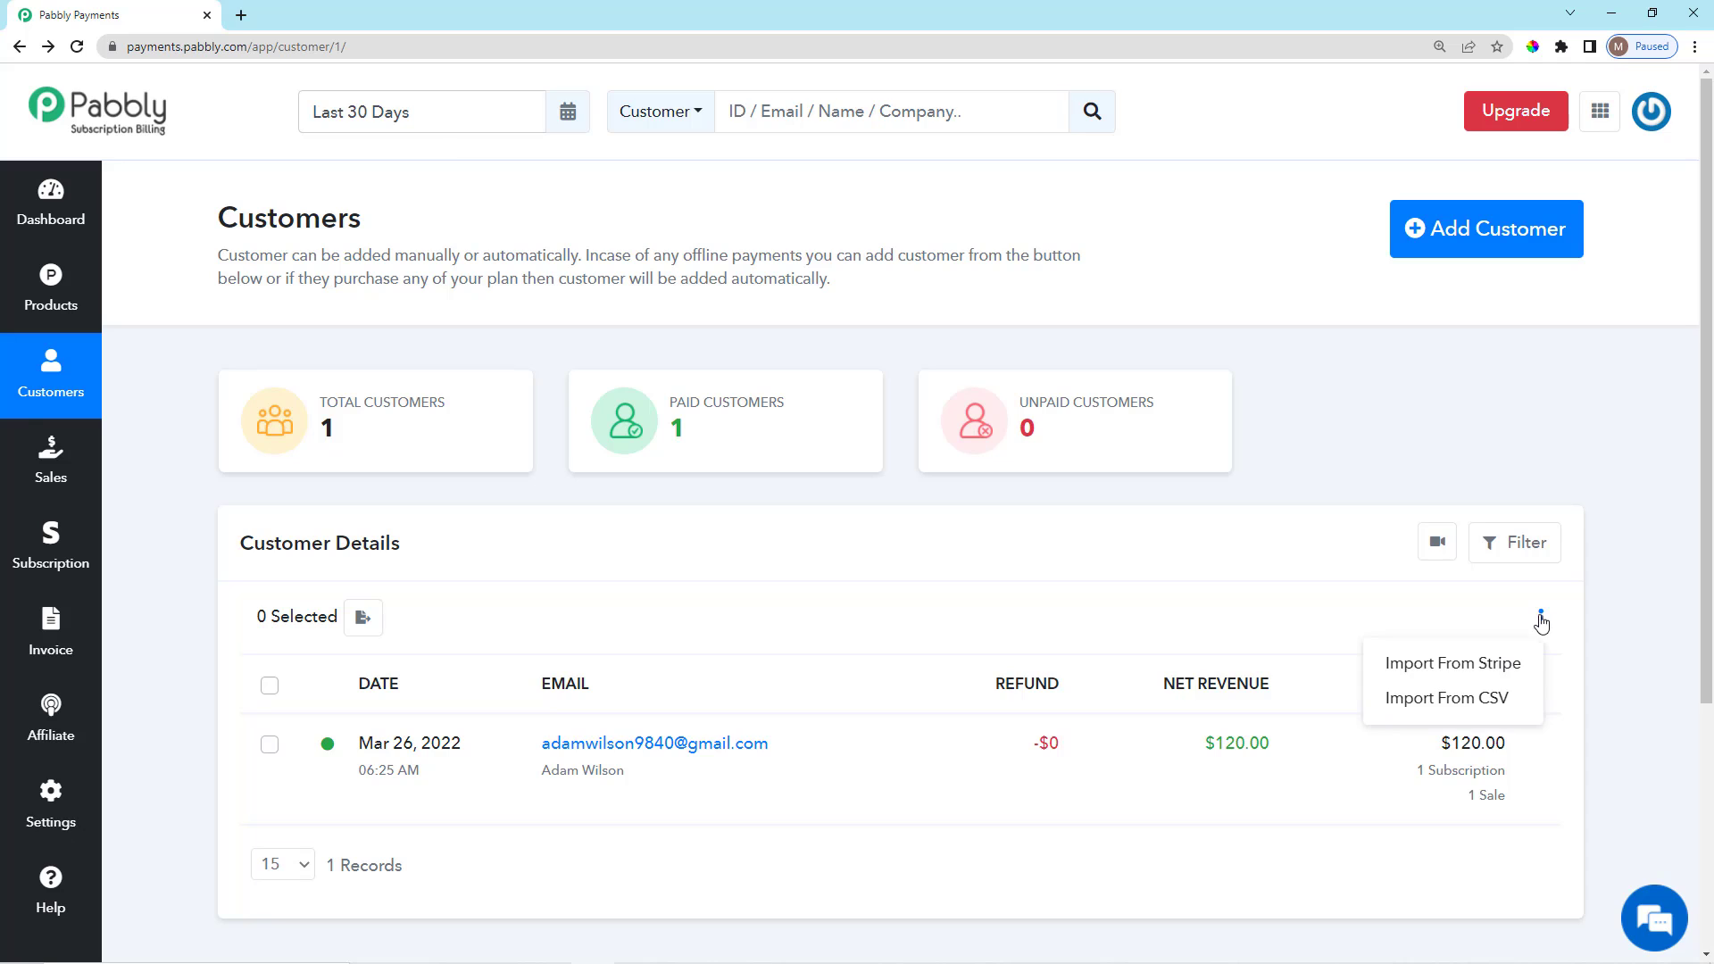
left_click(1481, 704)
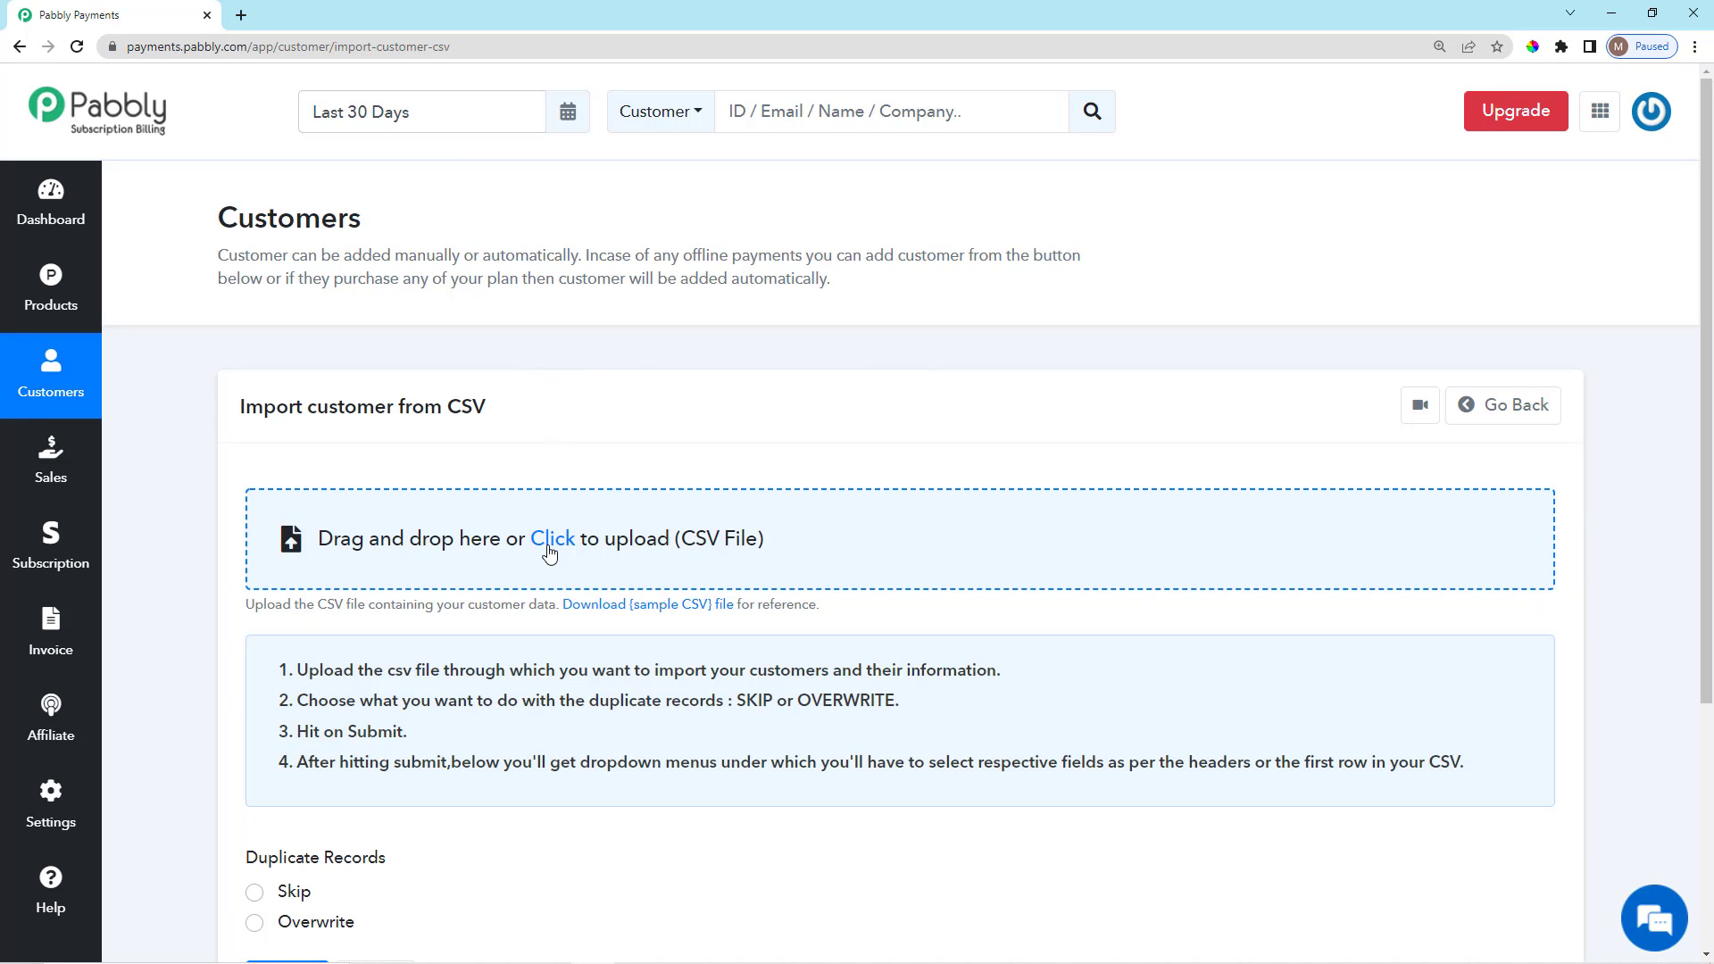
left_click(40, 373)
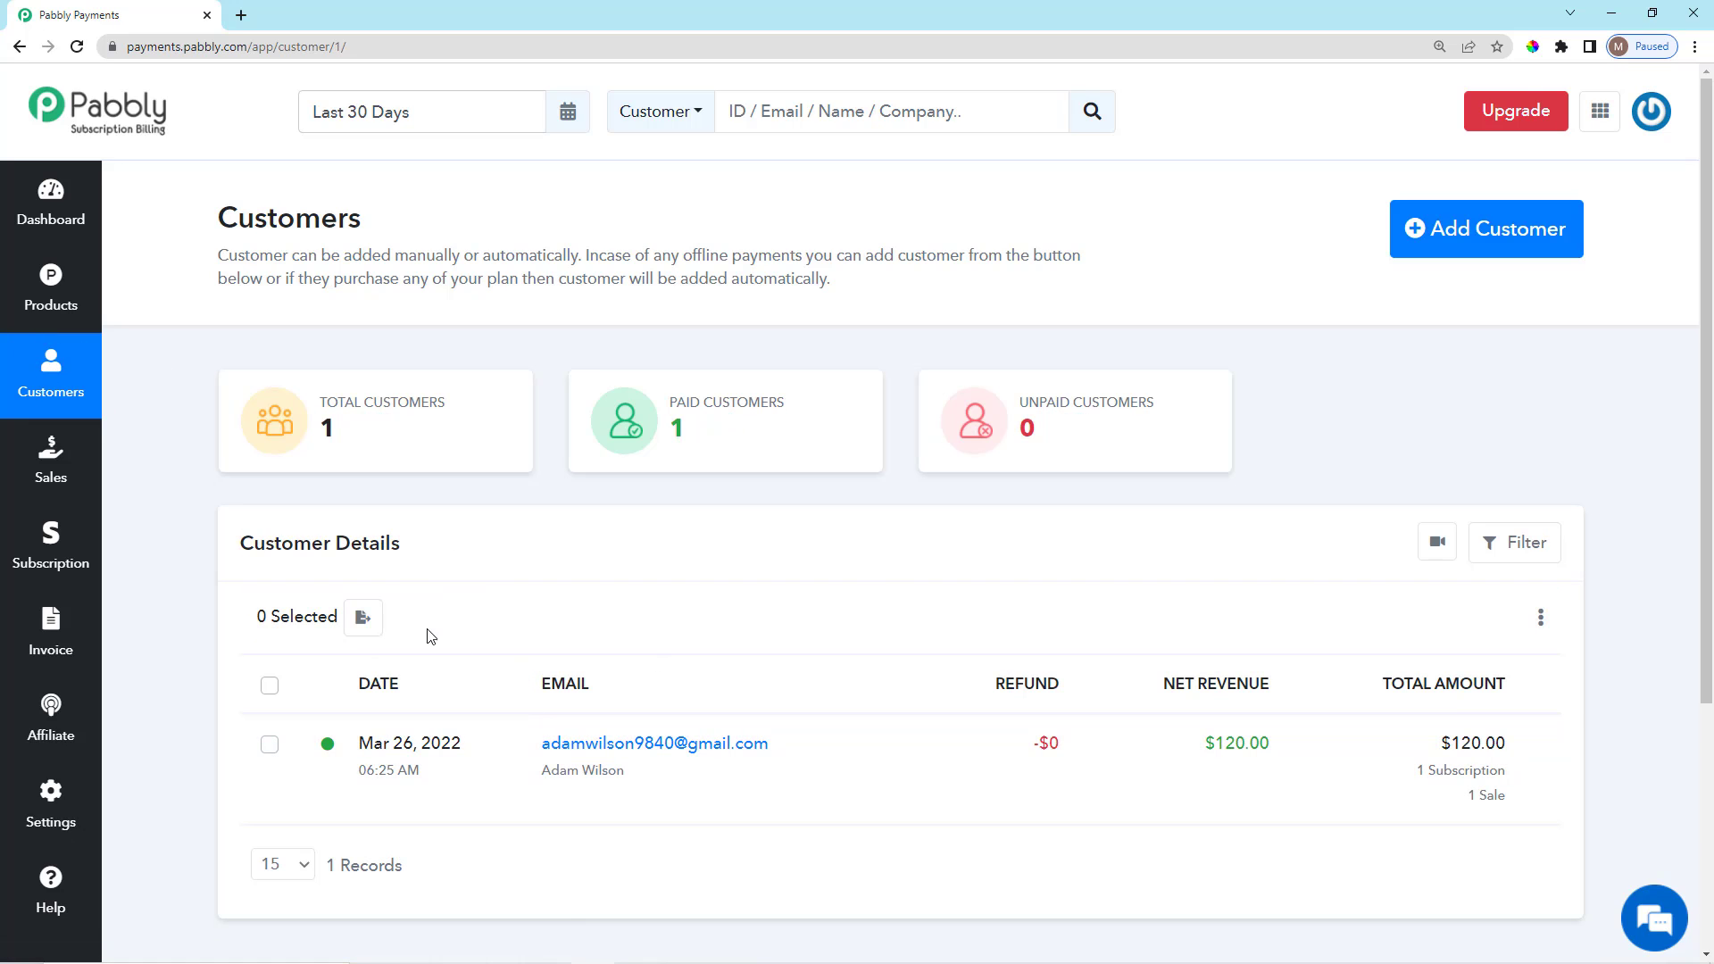
scroll(389, 505, "down", 2)
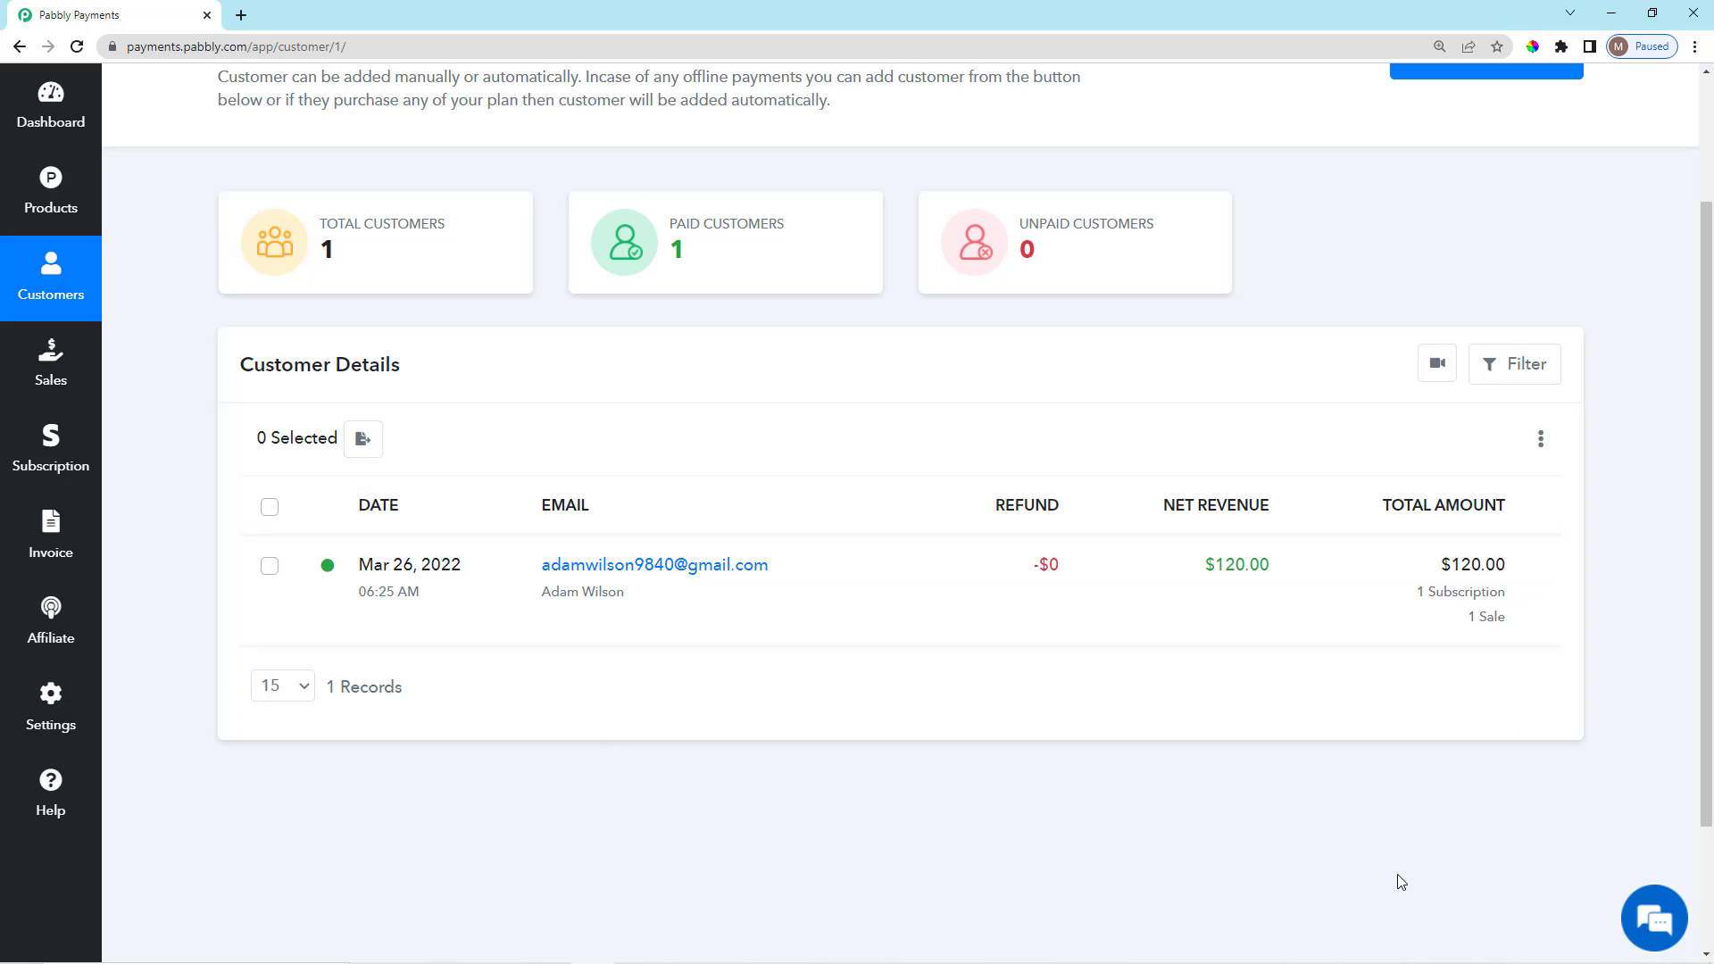
scroll(480, 719, "up", 2)
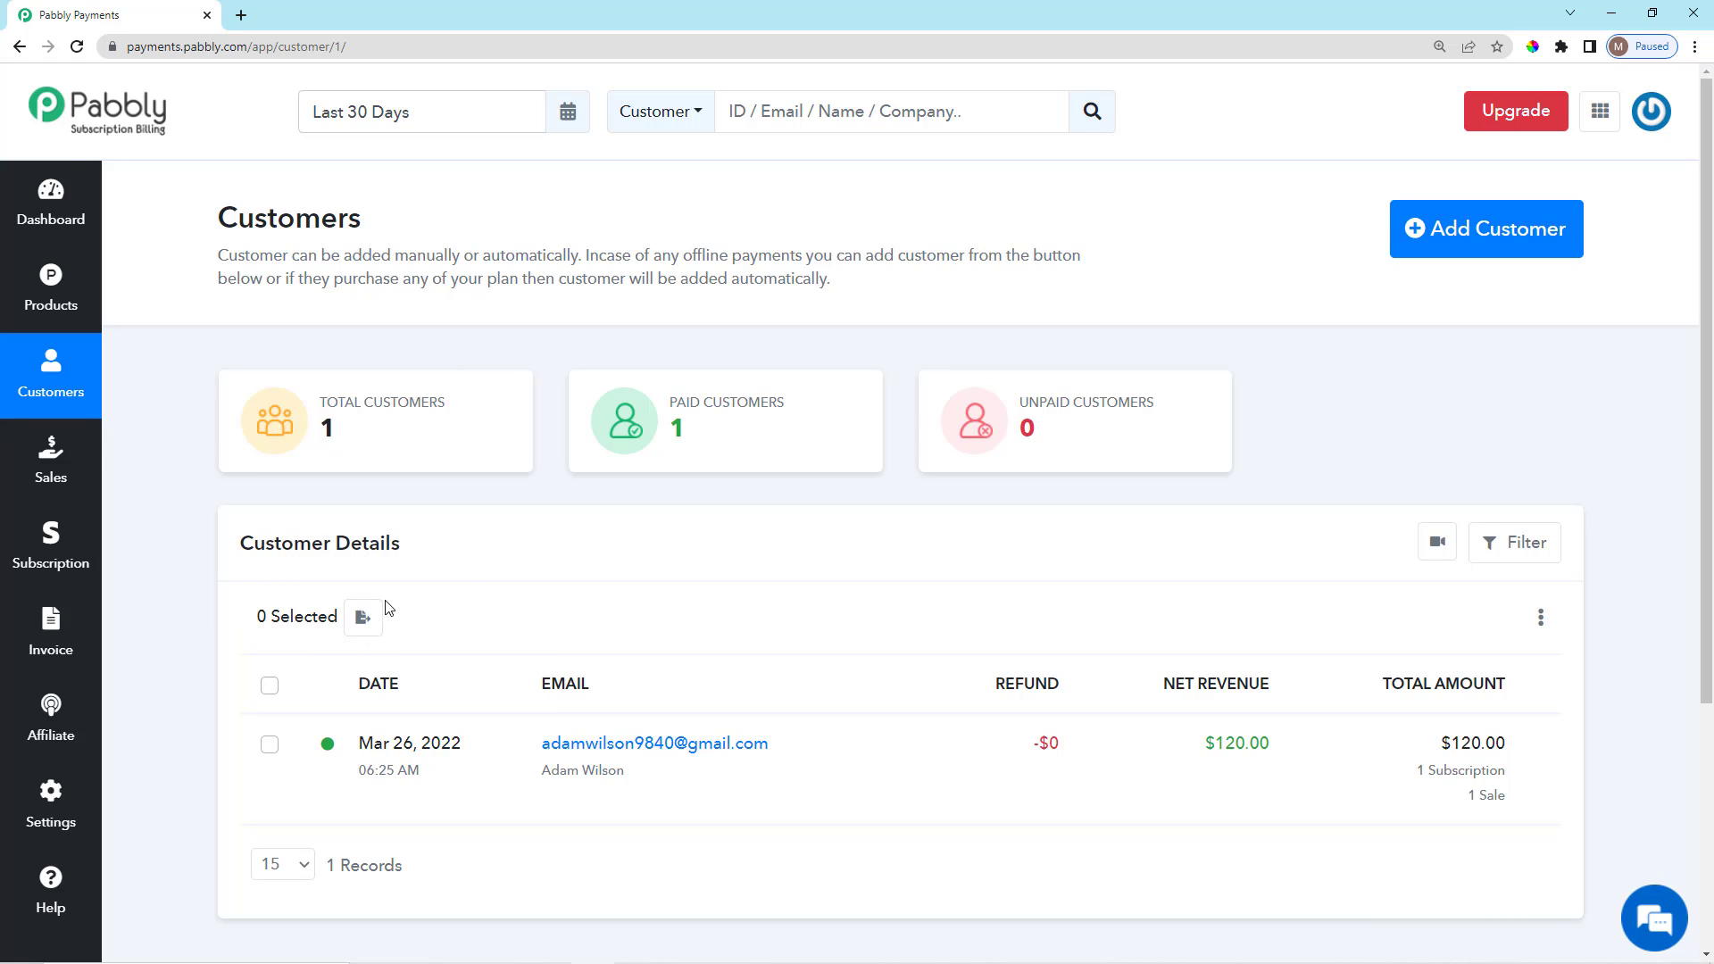
scroll(781, 767, "down", 3)
scroll(785, 754, "up", 2)
scroll(790, 745, "down", 1)
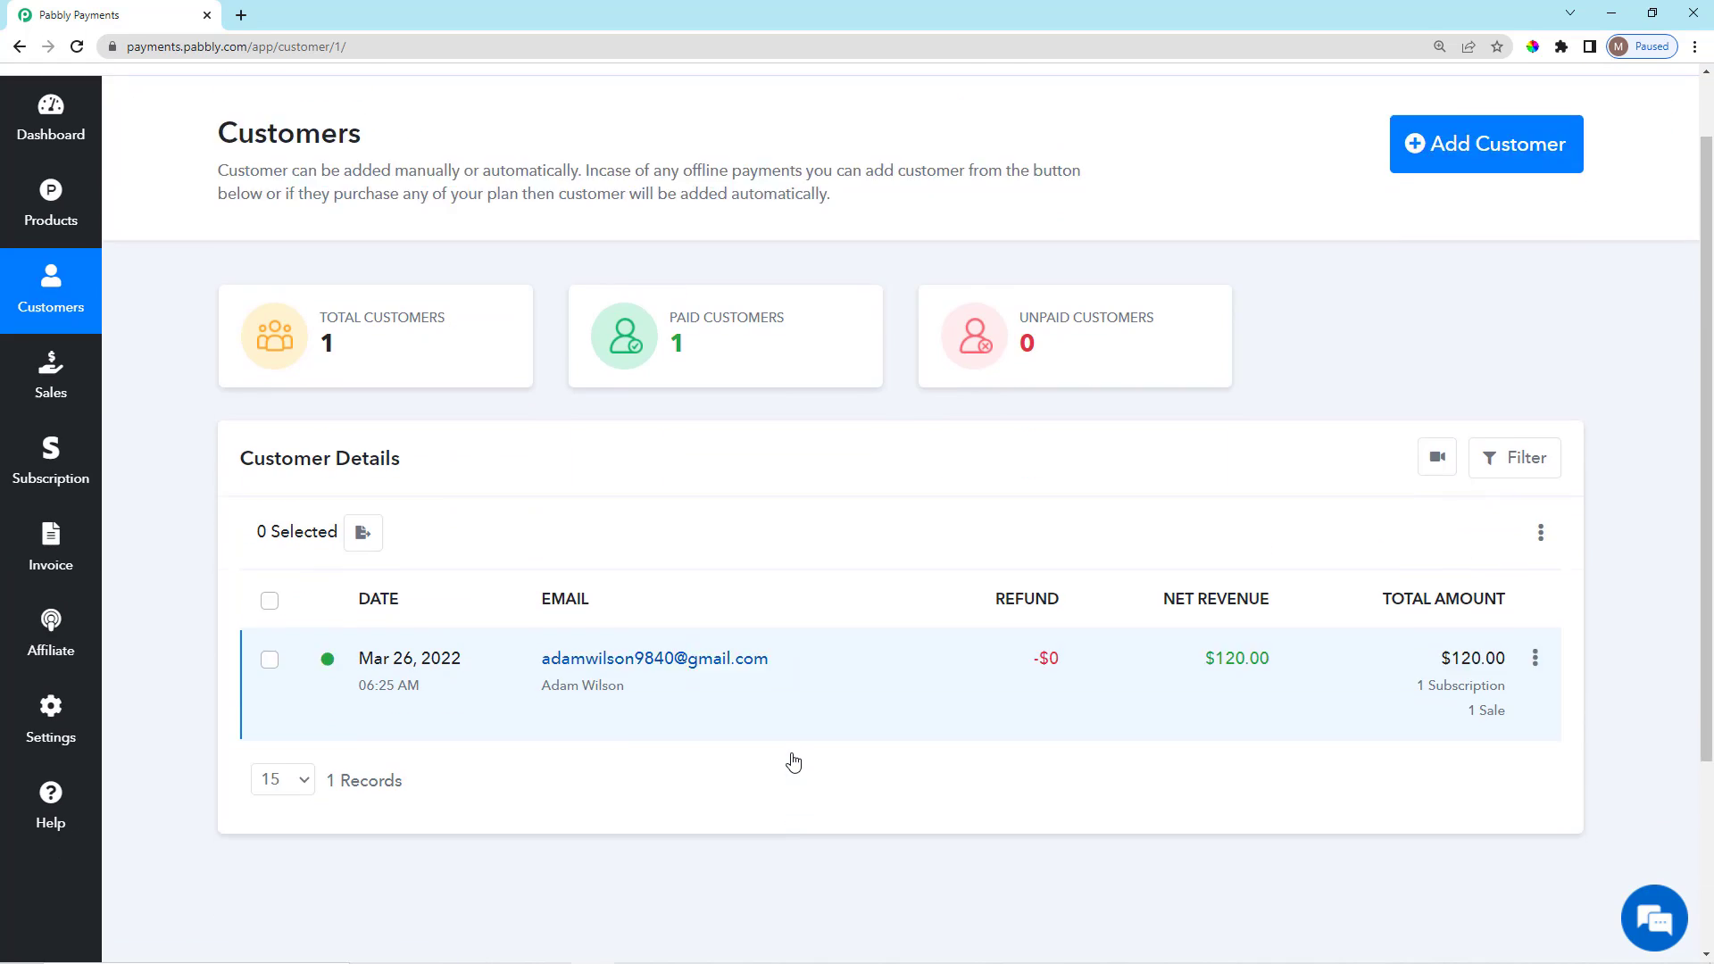
scroll(767, 763, "up", 2)
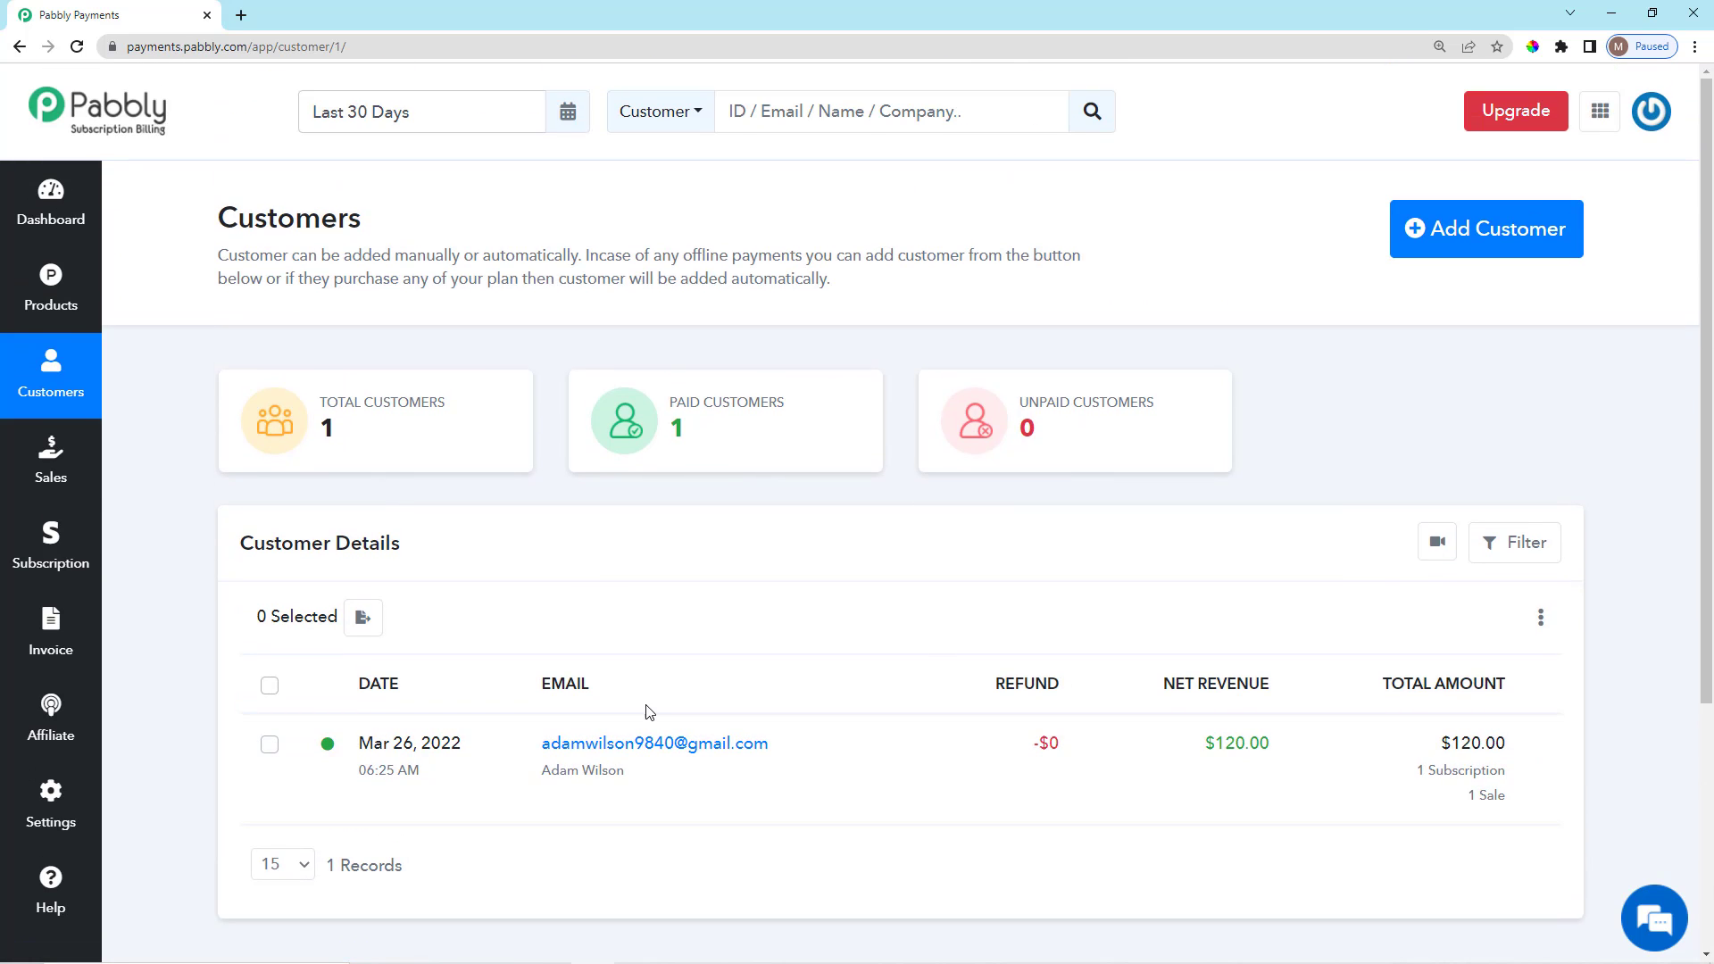
scroll(649, 711, "down", 2)
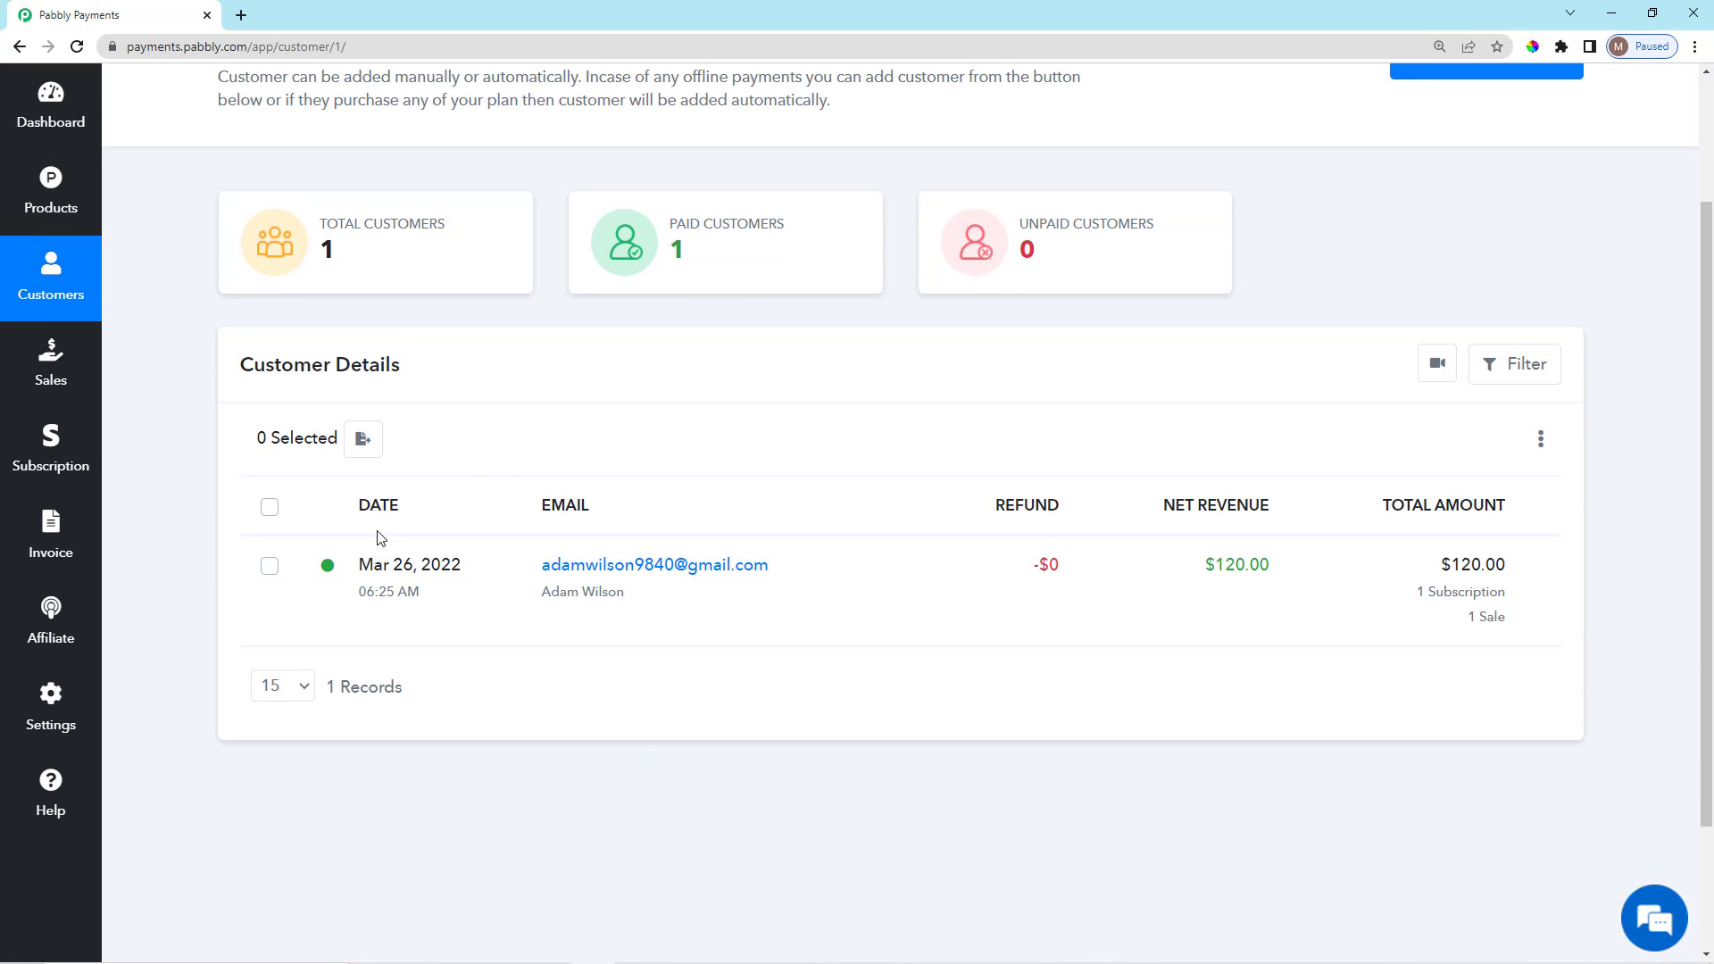
left_click_drag(358, 566, 670, 643)
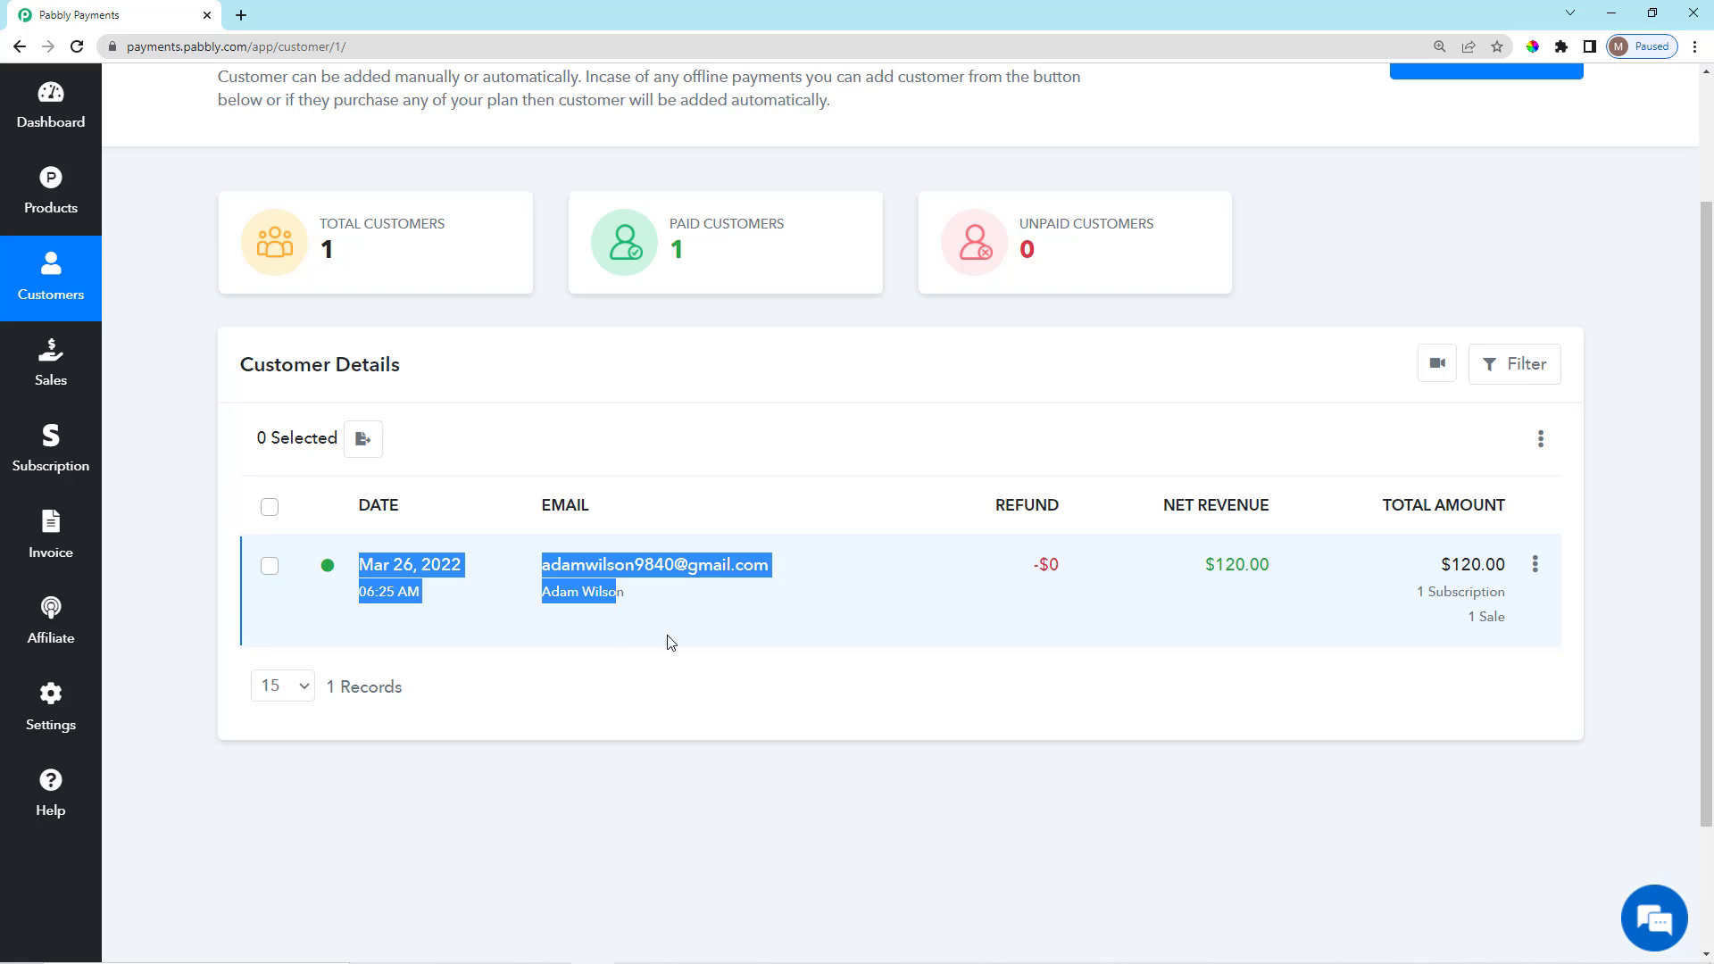
left_click(671, 643)
scroll(662, 724, "up", 2)
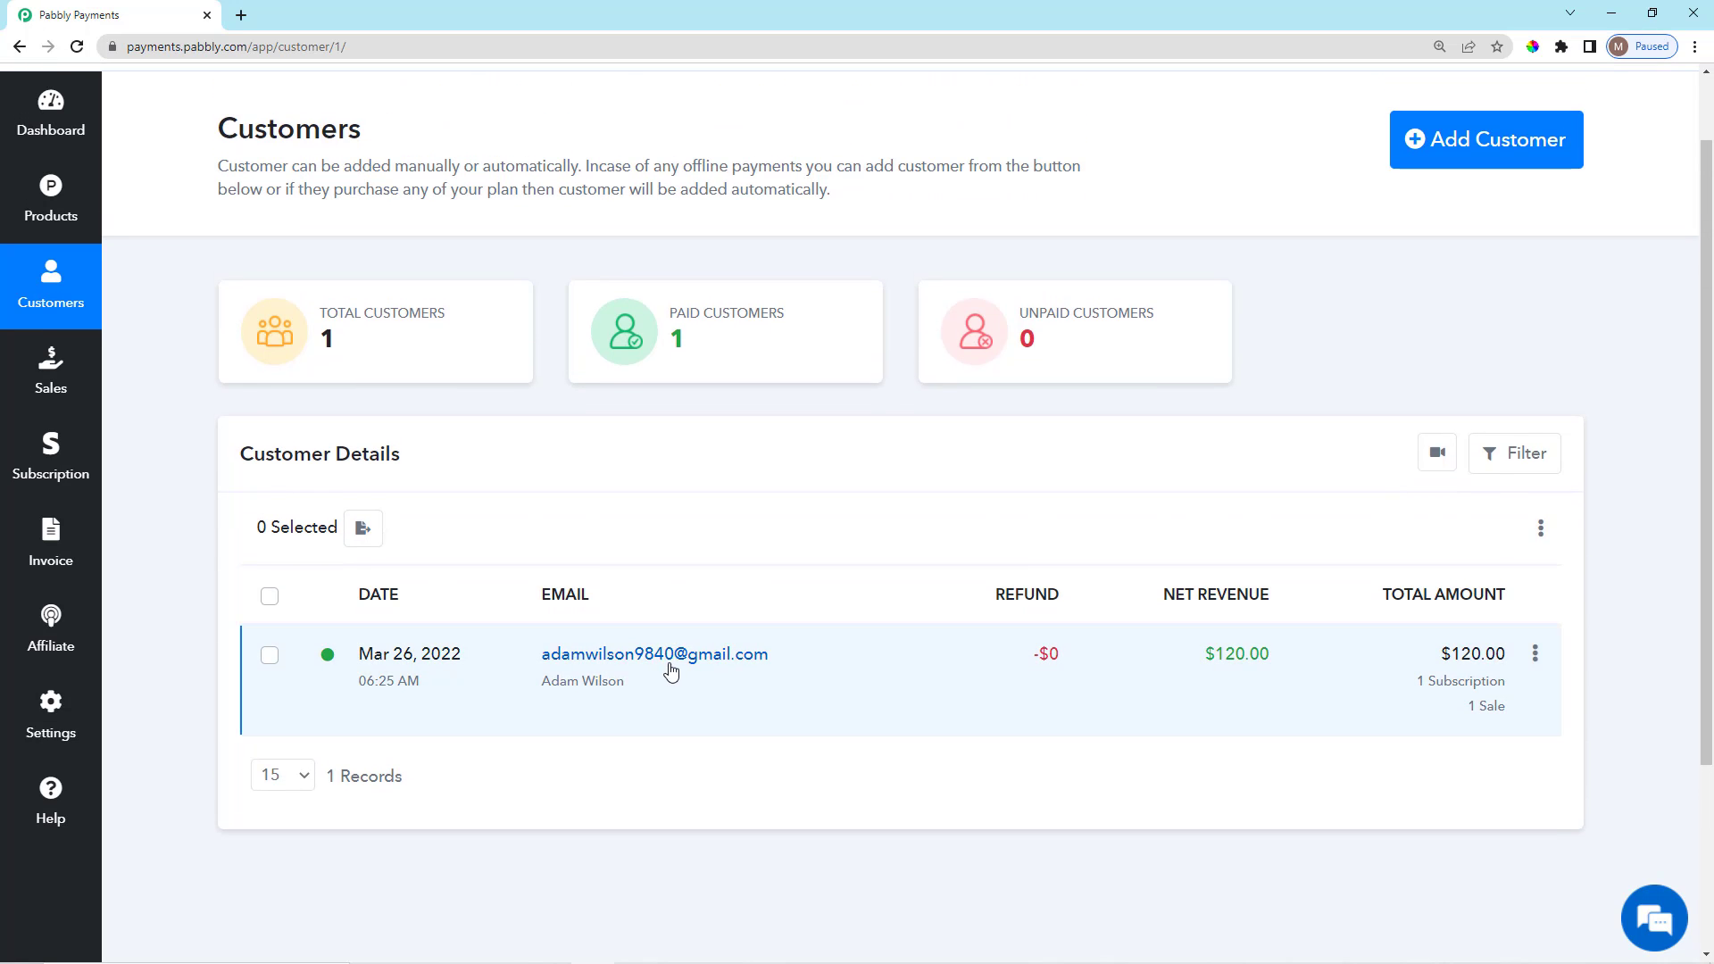
left_click(690, 659)
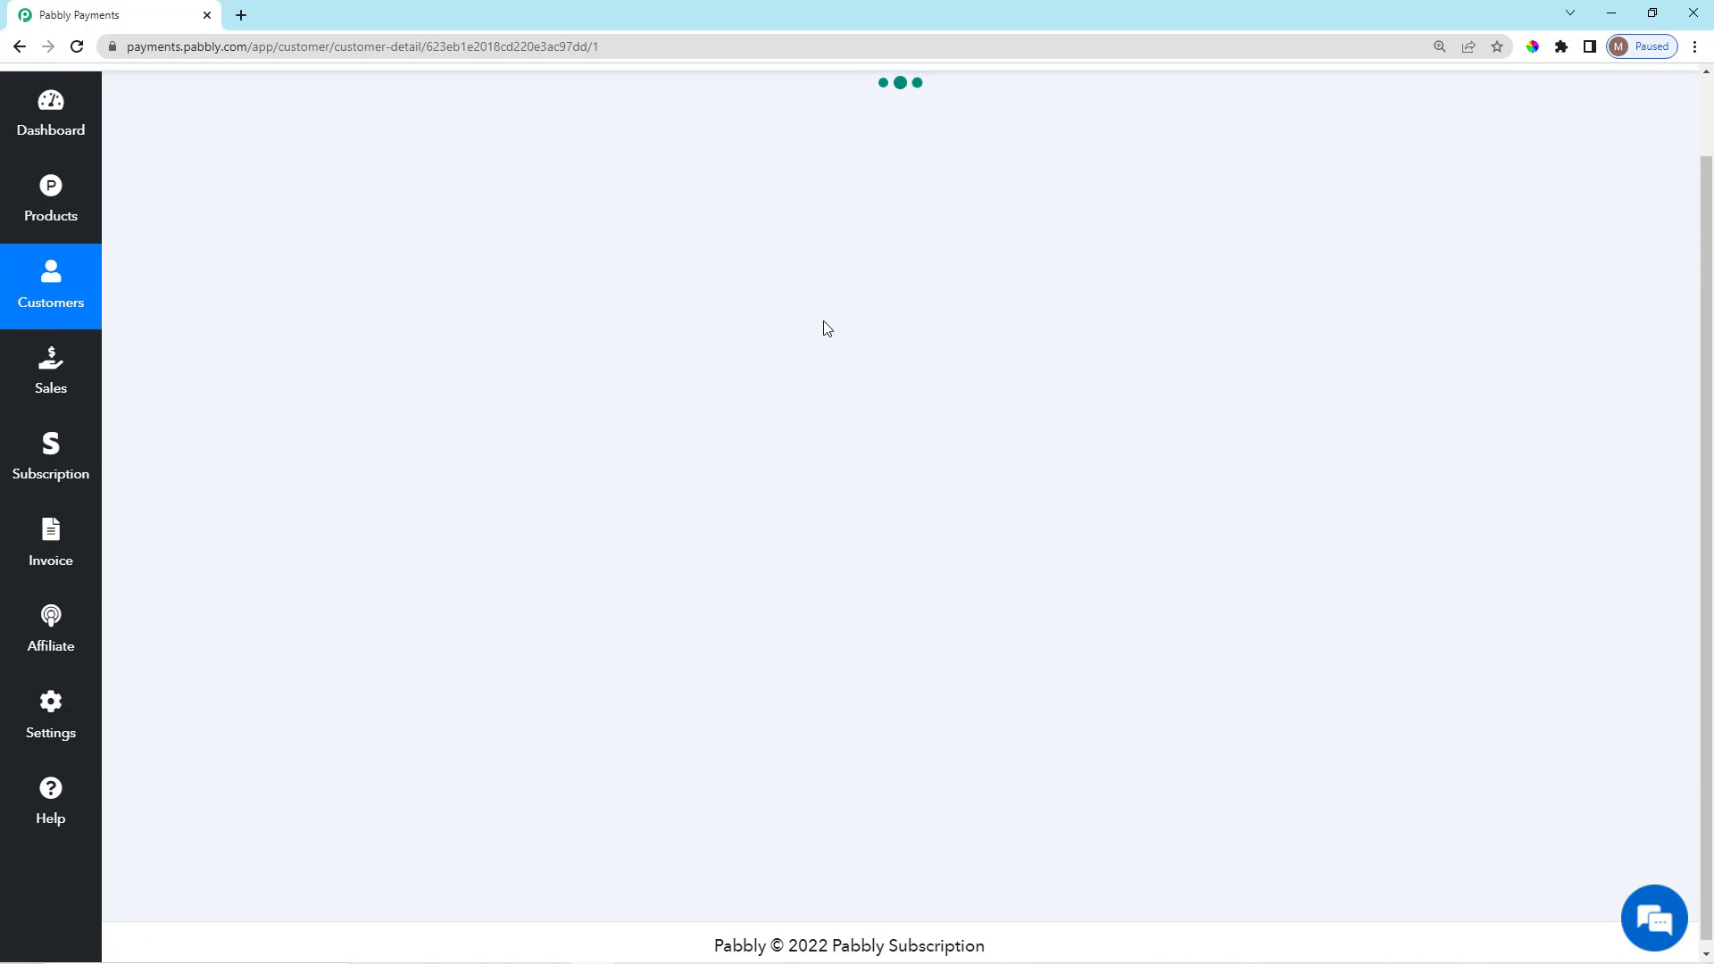
scroll(906, 651, "down", 8)
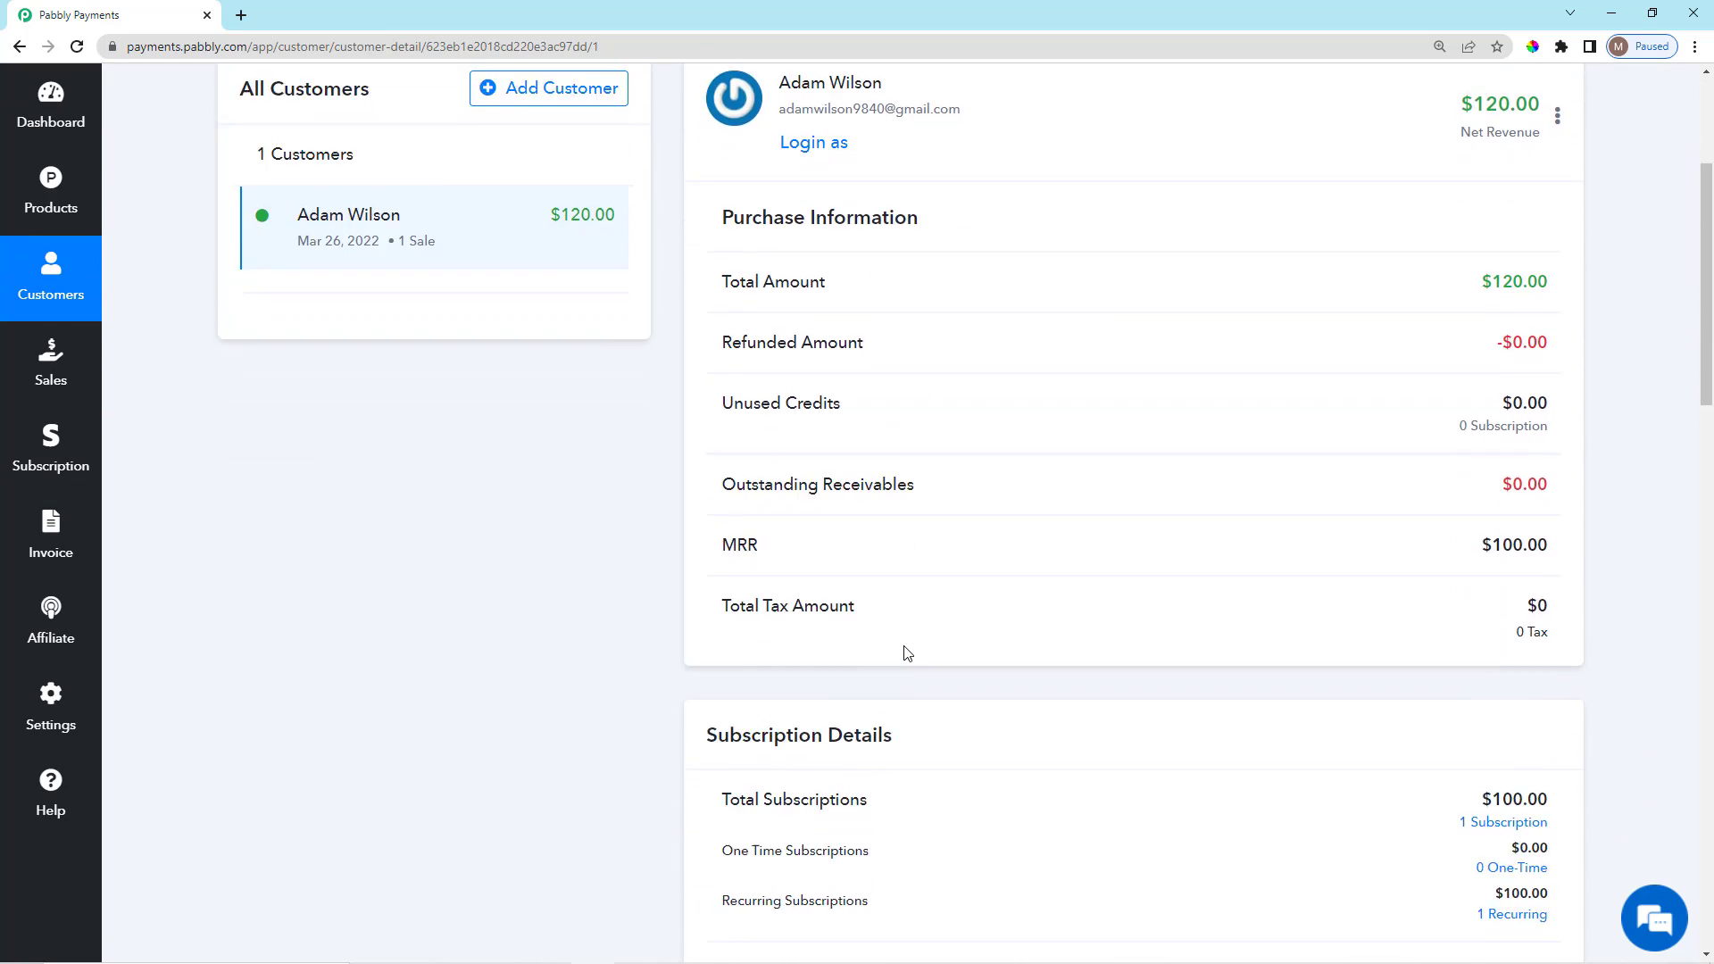
scroll(925, 769, "up", 9)
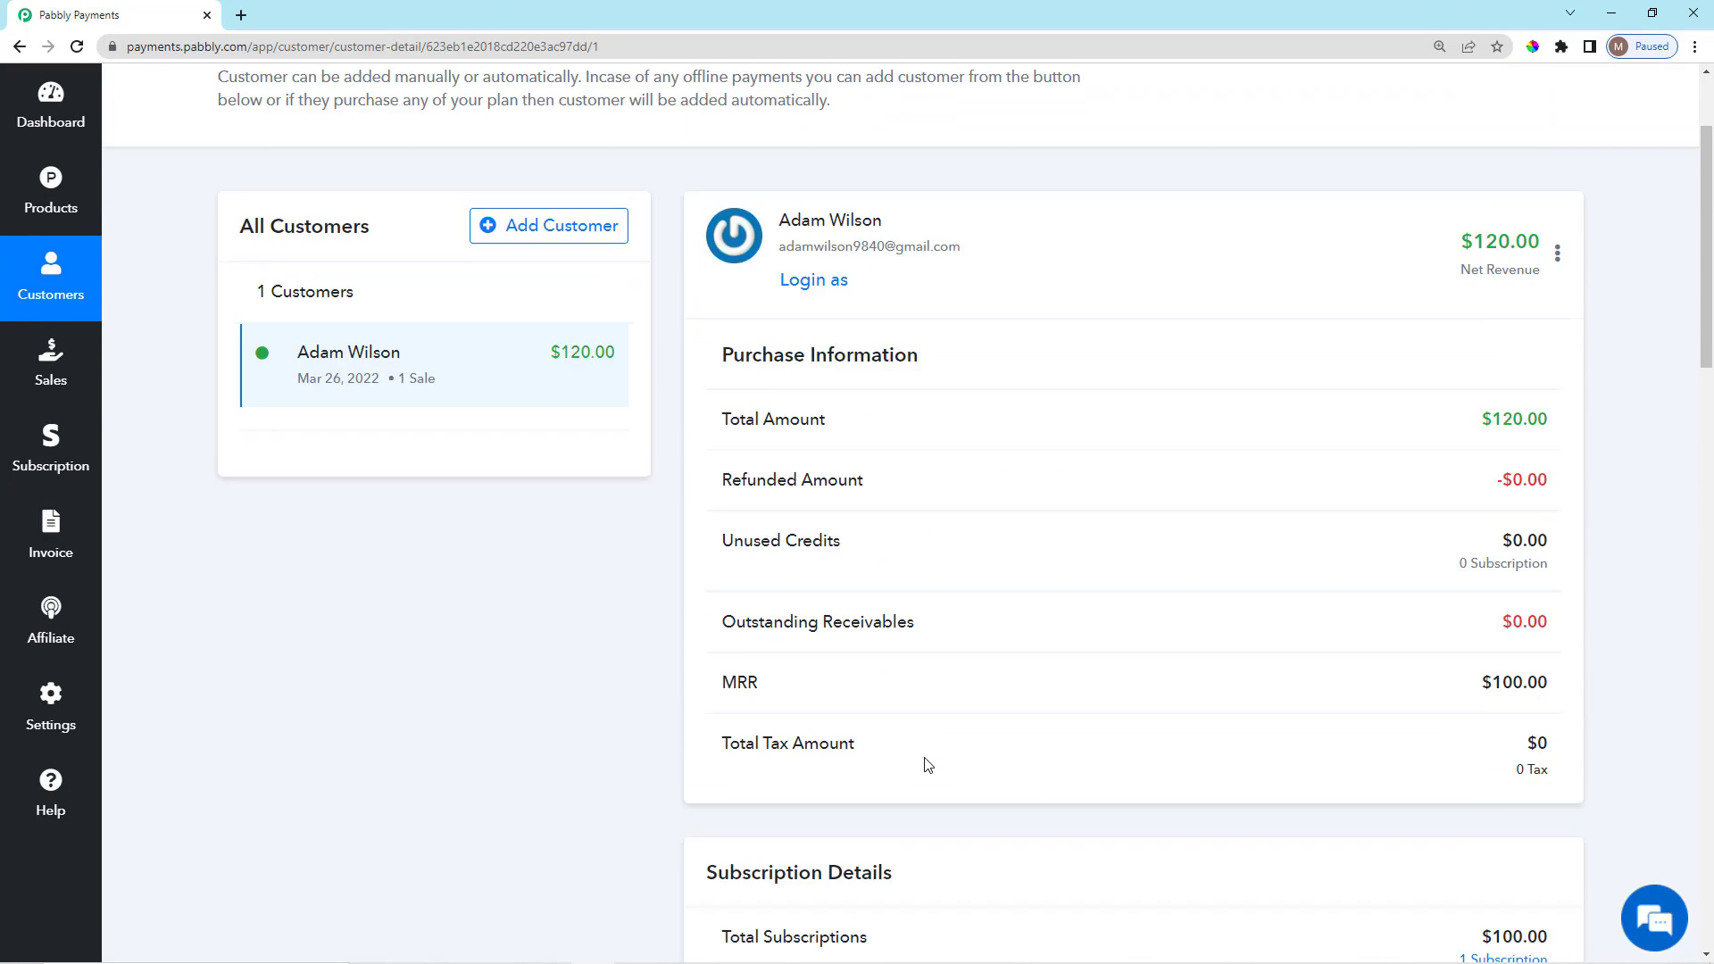
left_click_drag(724, 527, 946, 557)
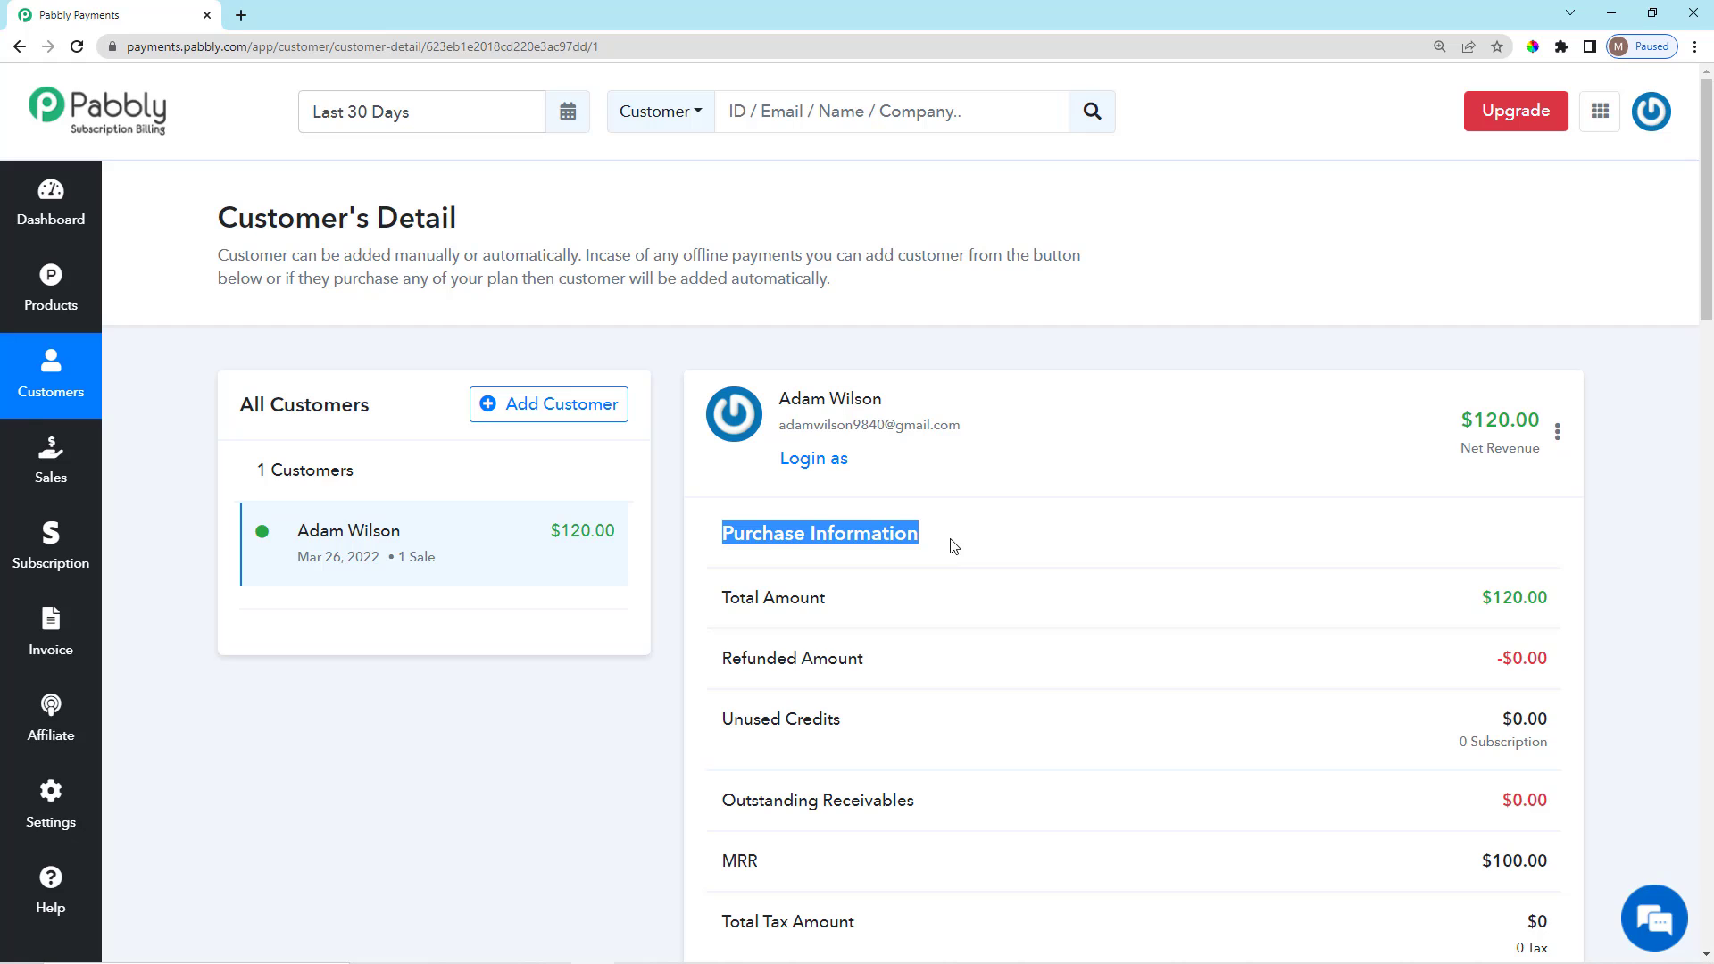
left_click(953, 547)
scroll(953, 558, "down", 2)
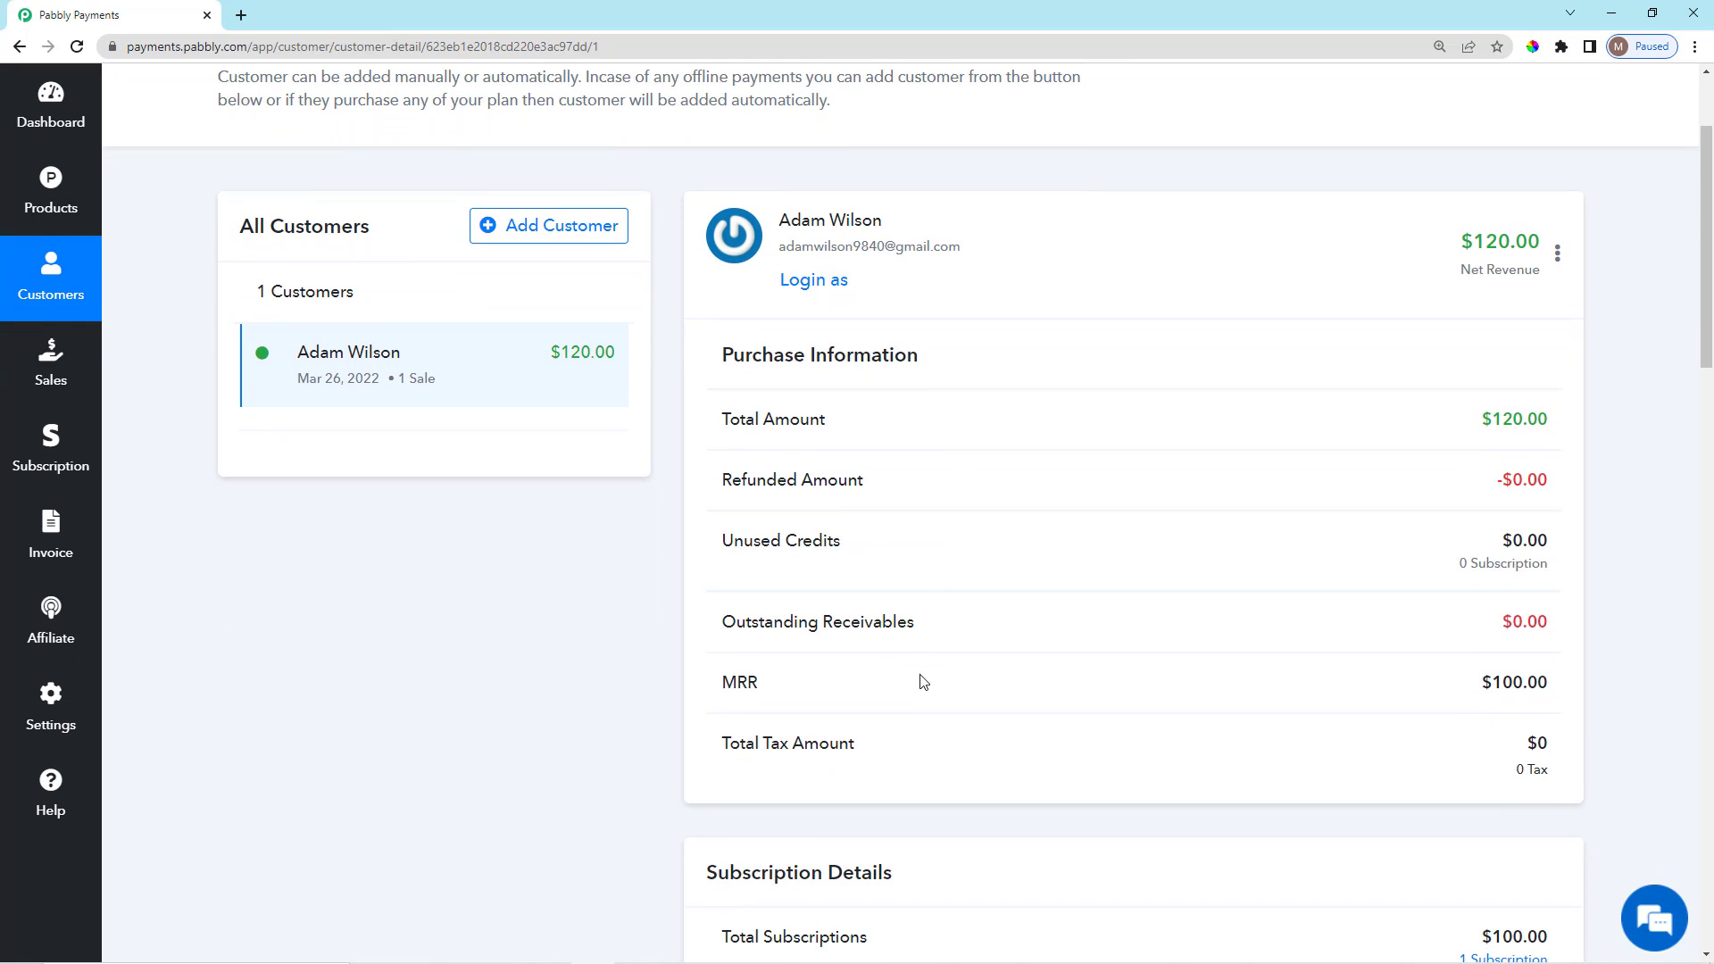
scroll(918, 688, "down", 2)
scroll(915, 693, "down", 3)
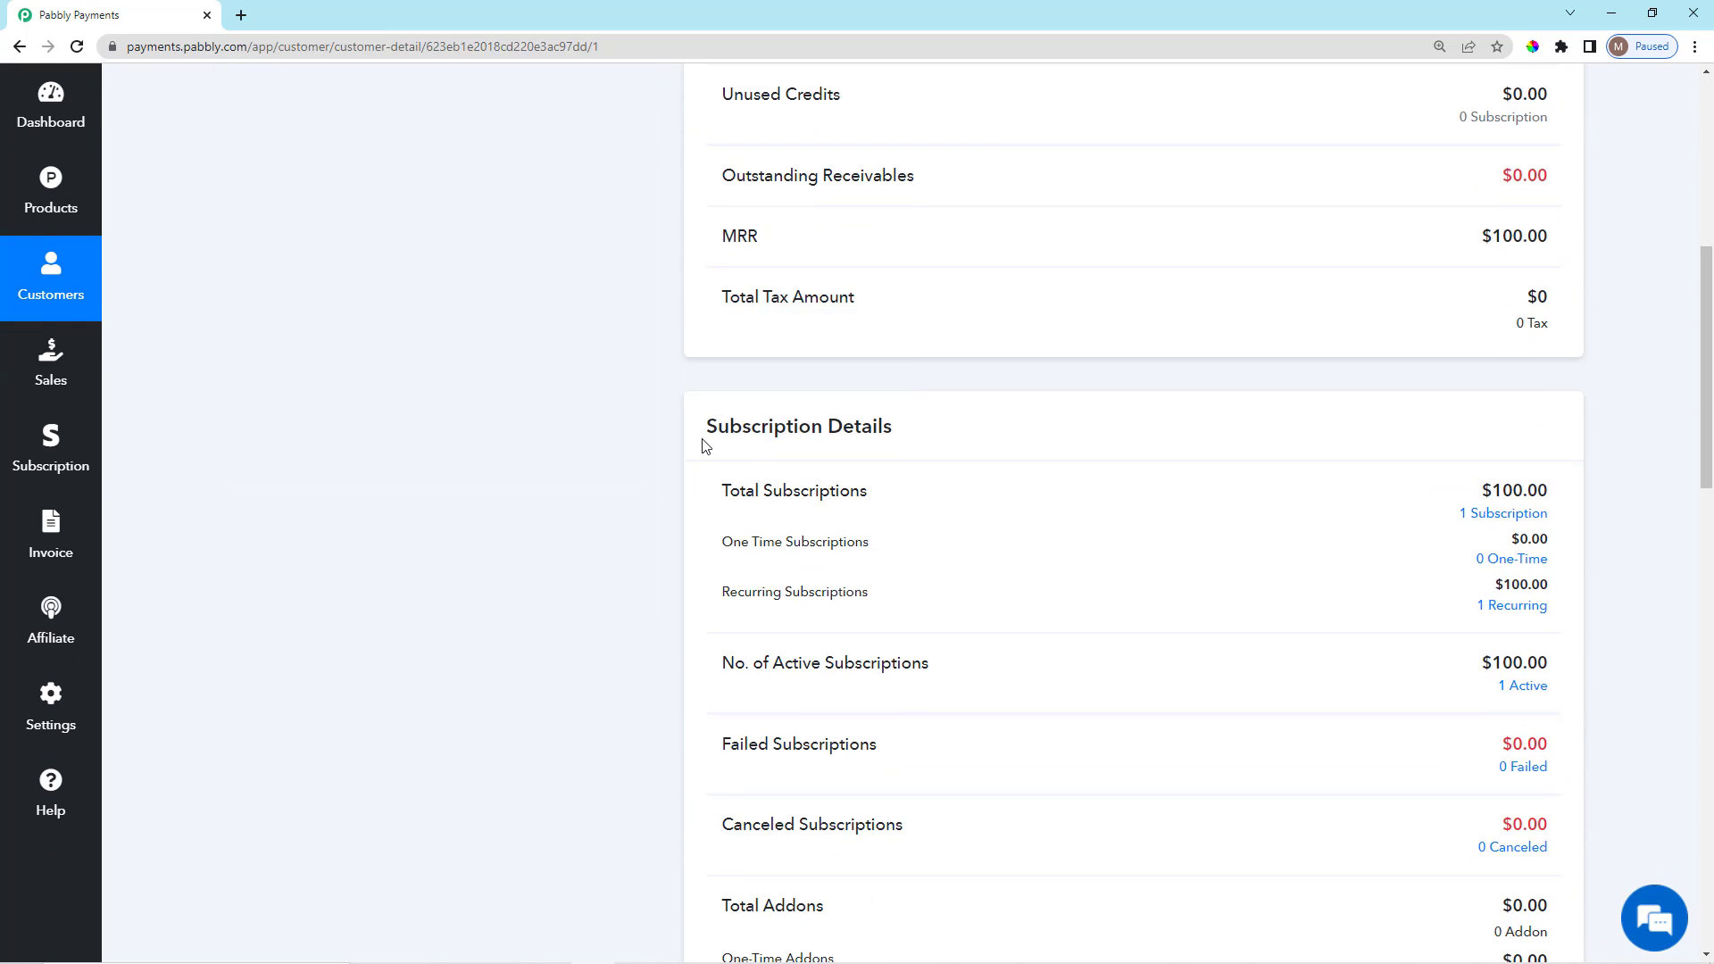
left_click_drag(705, 446, 907, 444)
left_click(903, 454)
scroll(842, 815, "down", 5)
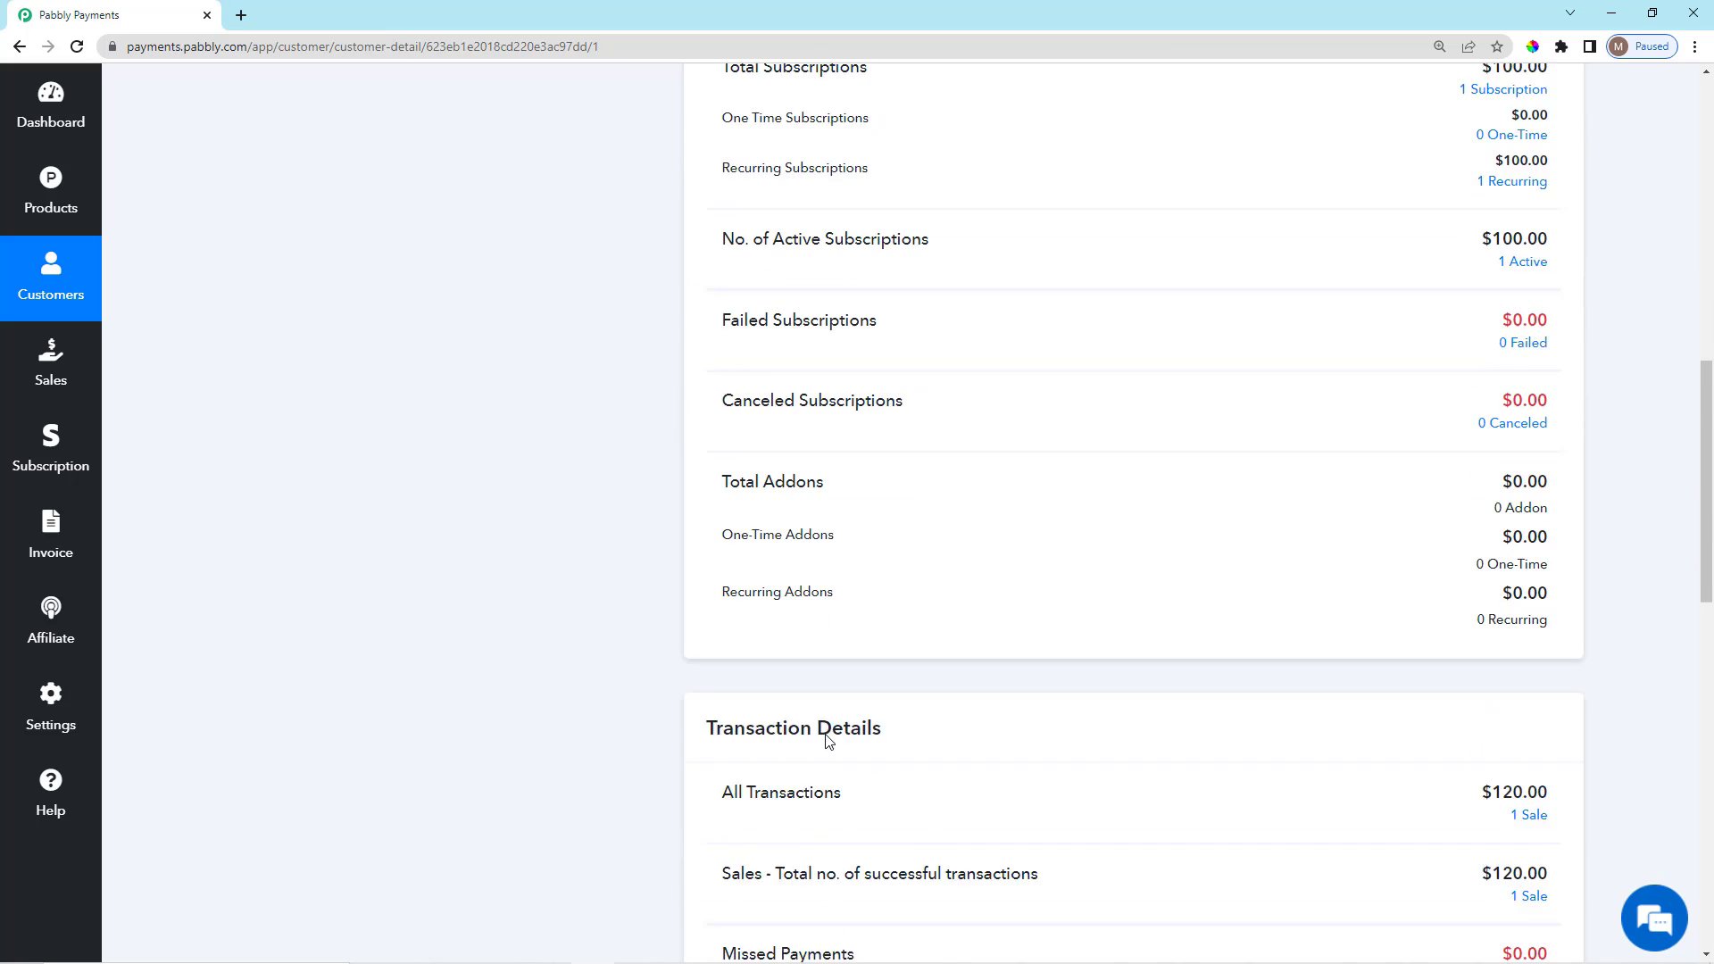
scroll(826, 739, "down", 2)
left_click_drag(712, 532, 874, 545)
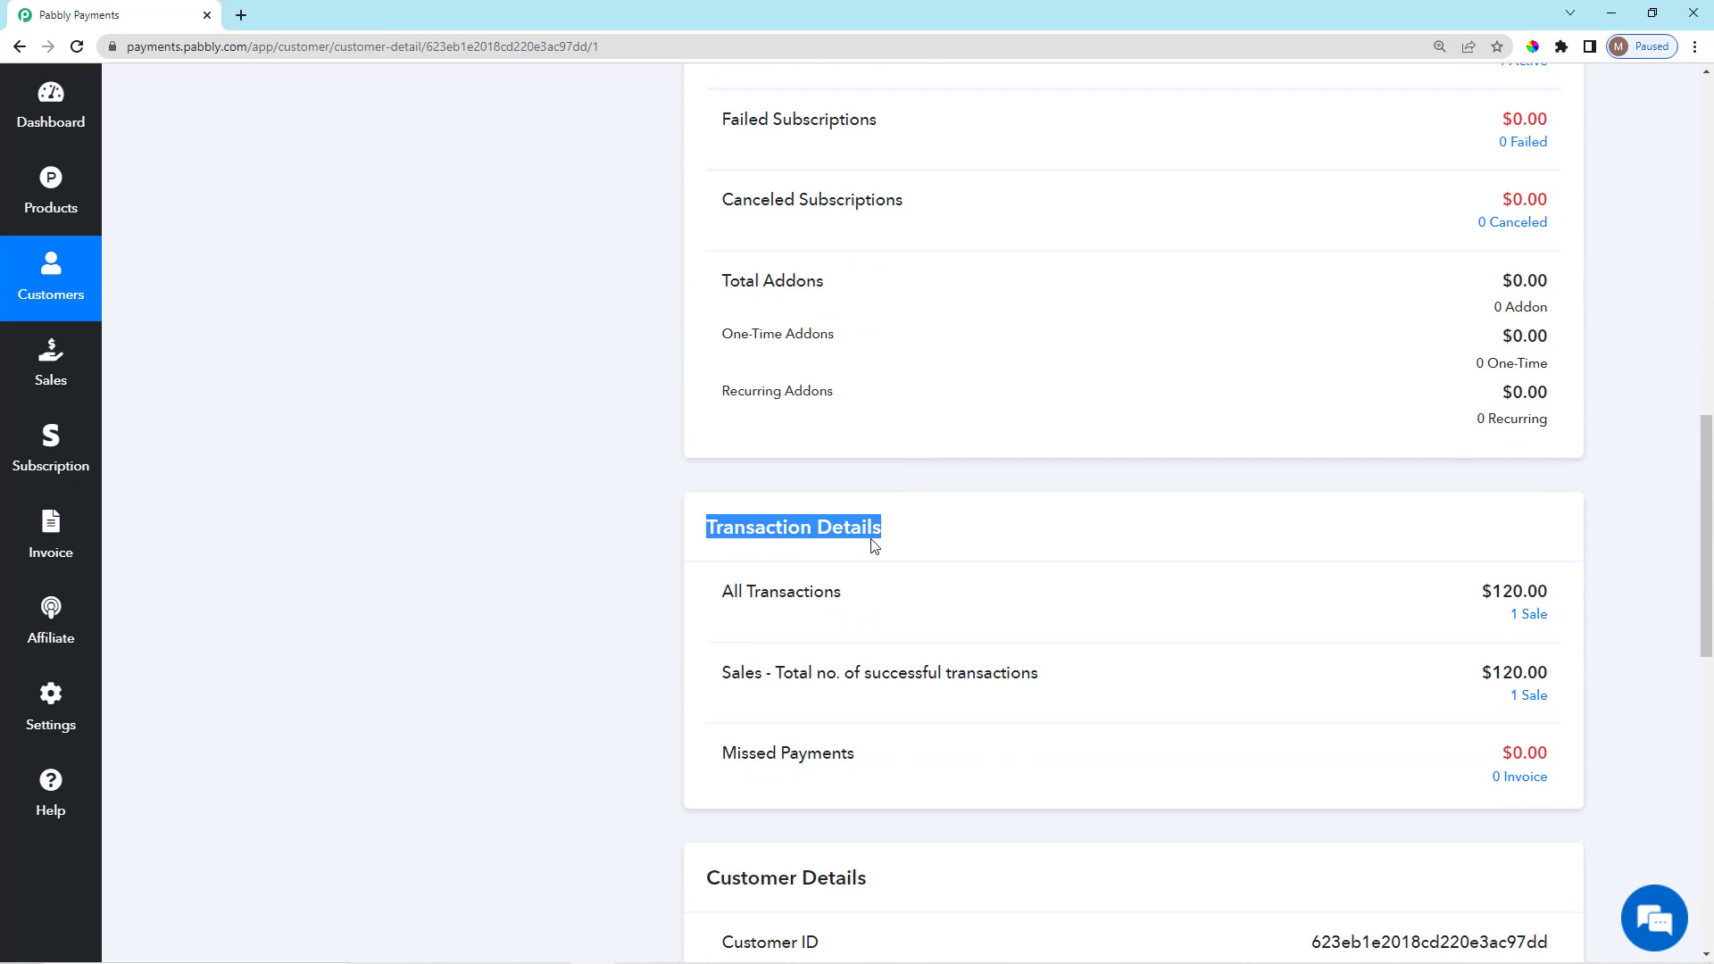
left_click(861, 558)
scroll(861, 561, "down", 3)
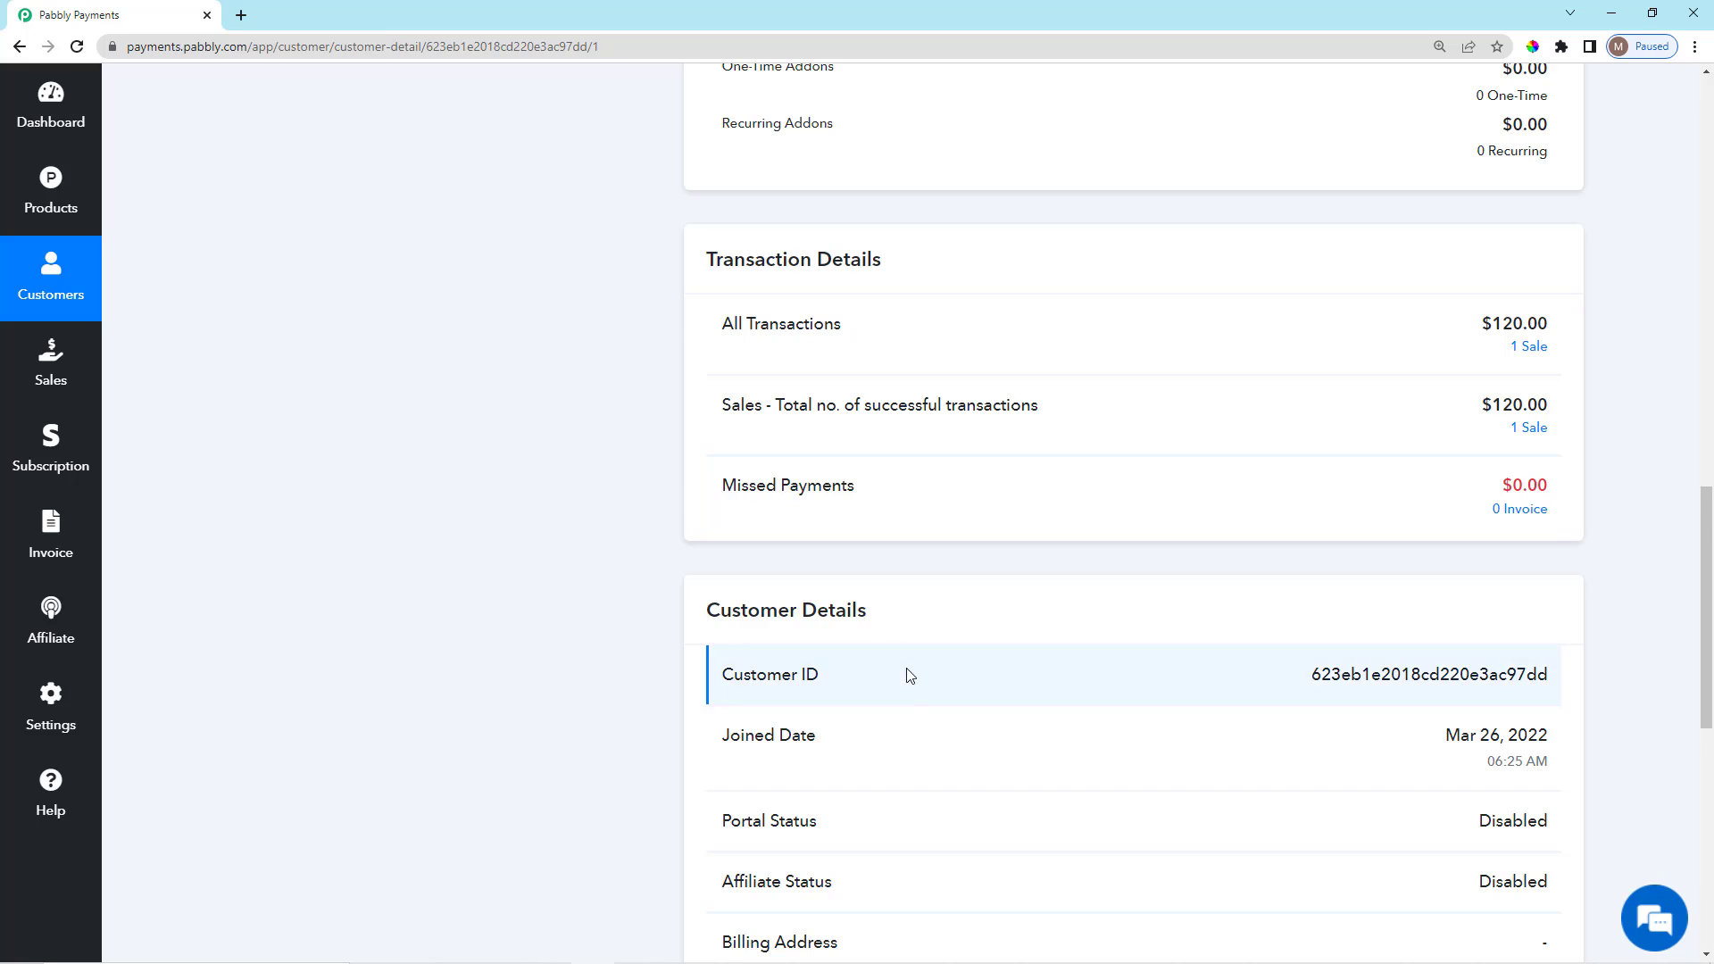
scroll(909, 675, "down", 2)
left_click_drag(1374, 493, 1556, 600)
left_click(1401, 582)
left_click(1230, 595)
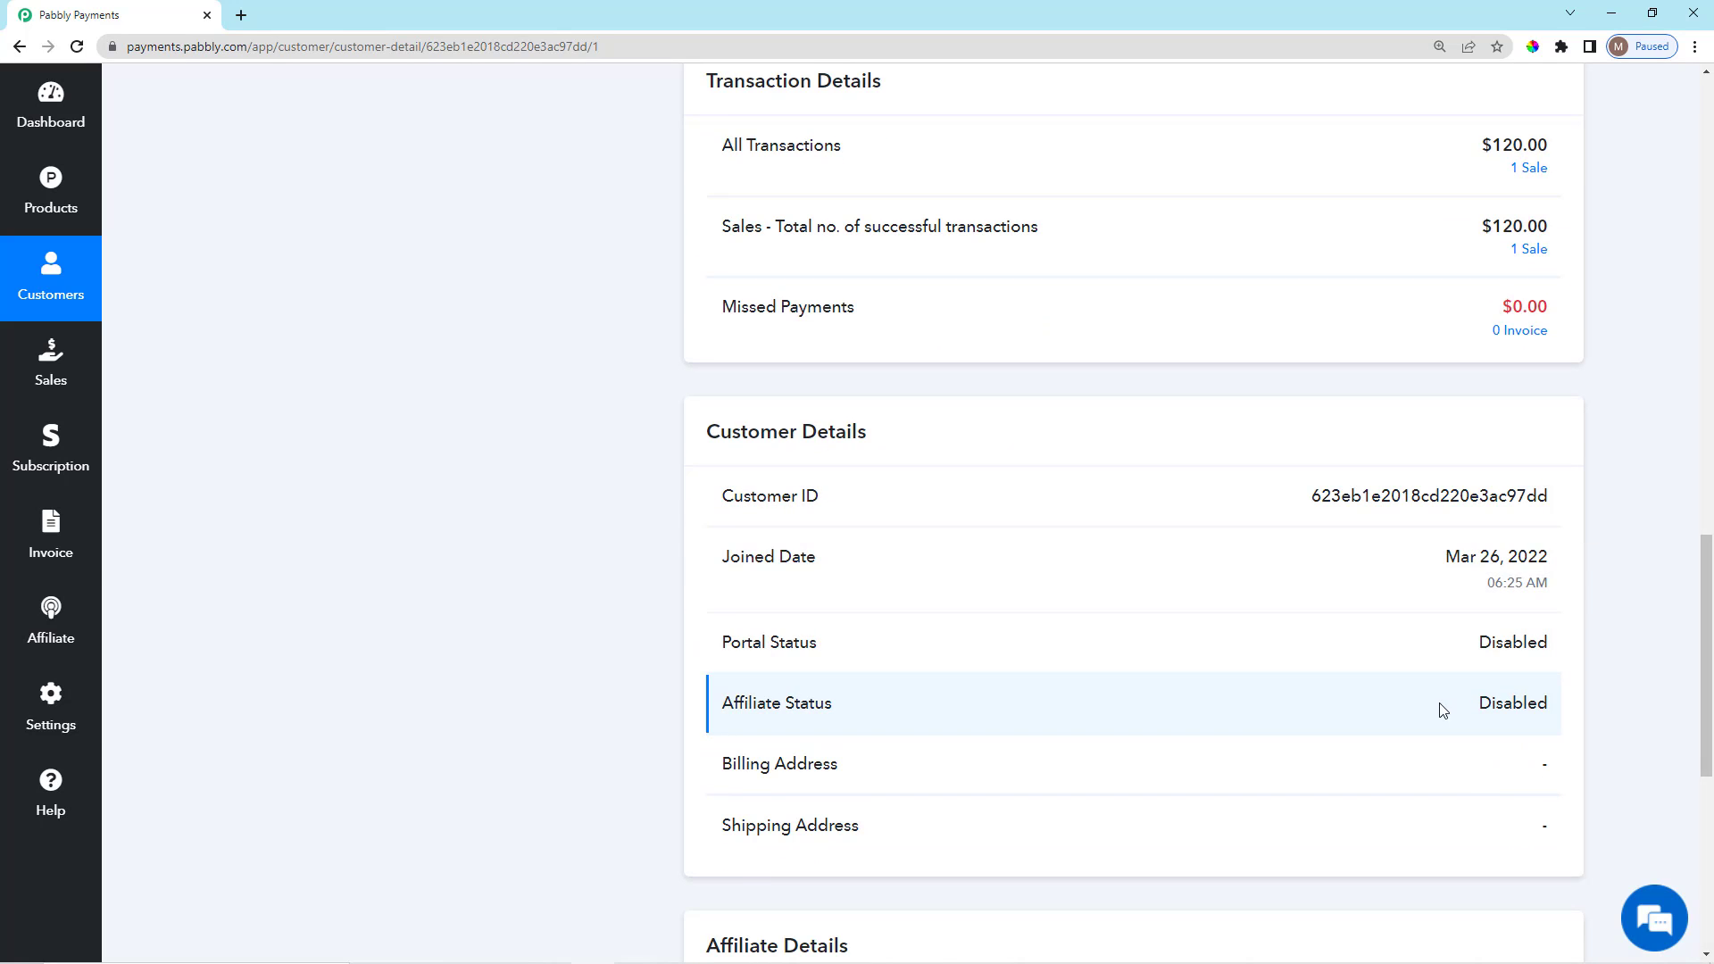
scroll(1443, 709, "down", 2)
left_click_drag(1472, 474, 1568, 482)
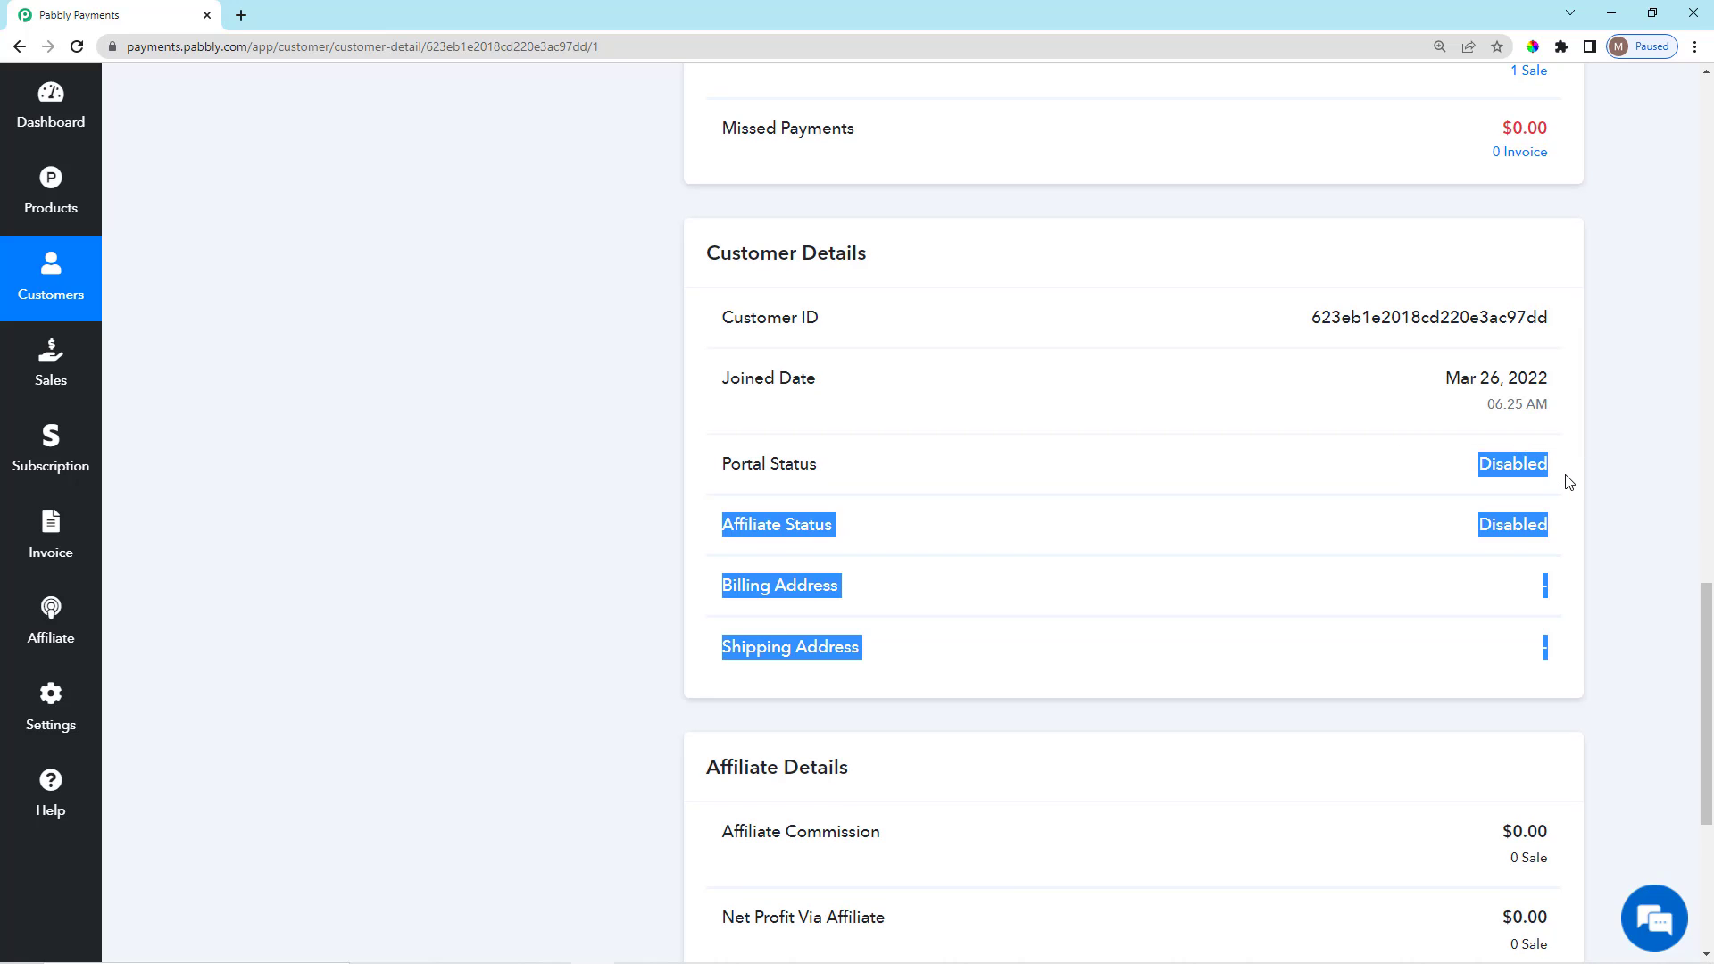
left_click(1568, 482)
left_click_drag(1473, 527, 1562, 543)
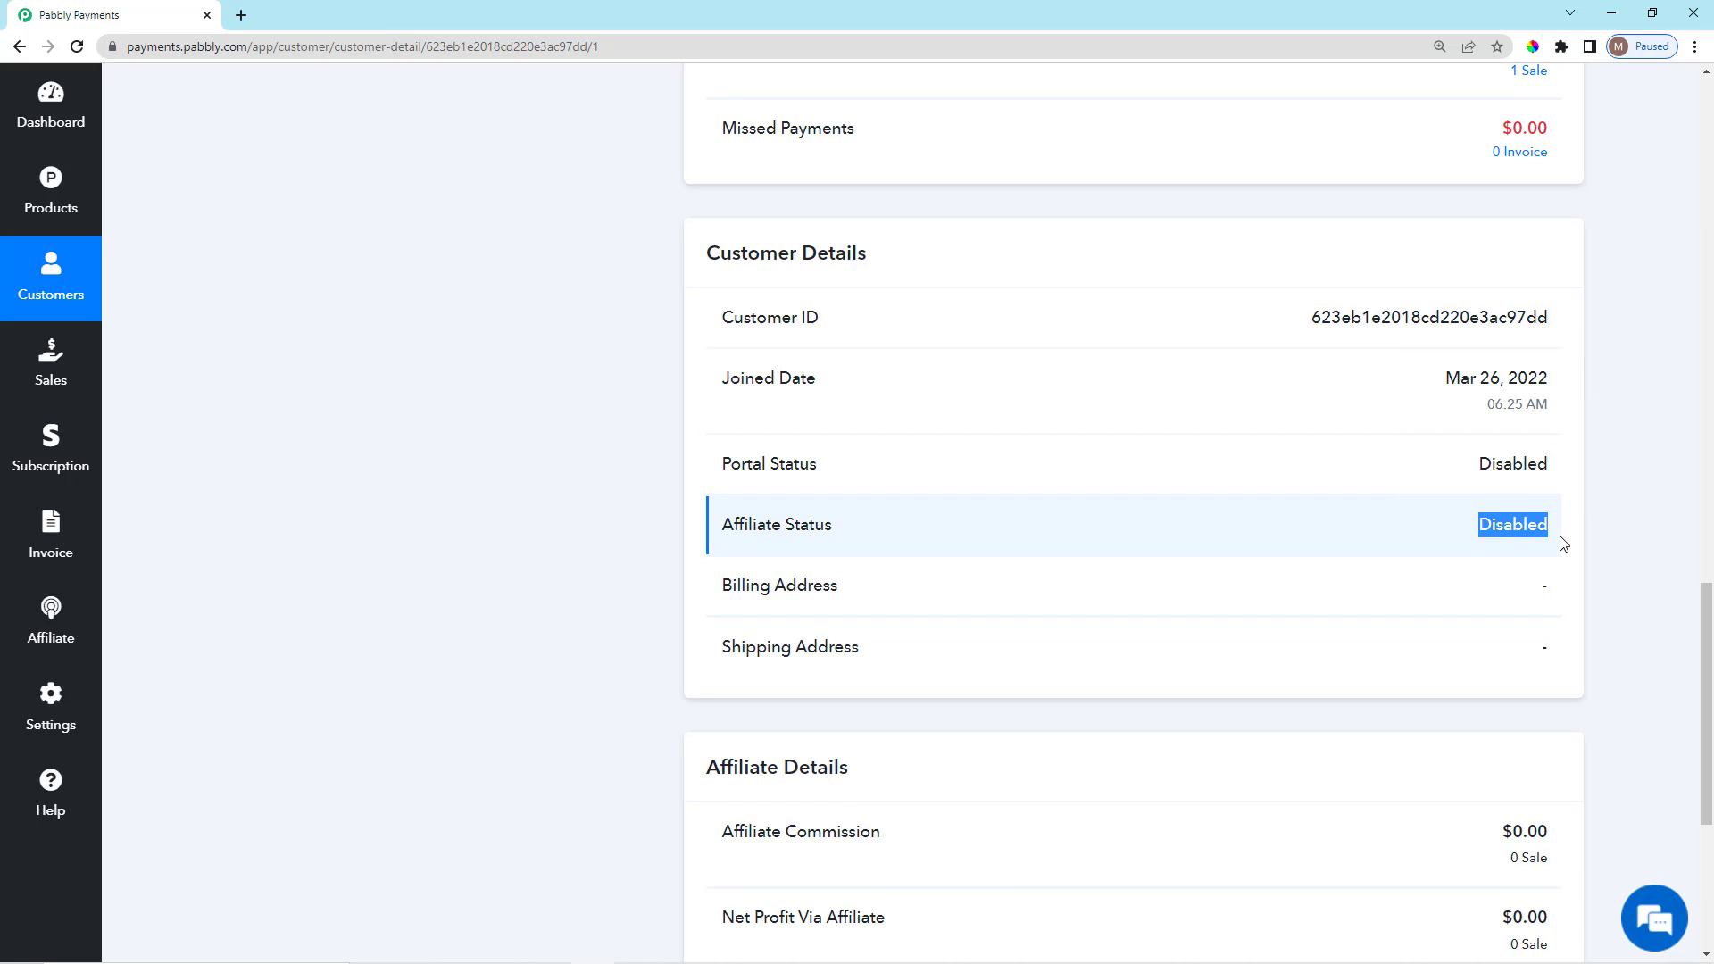
scroll(1133, 715, "down", 1)
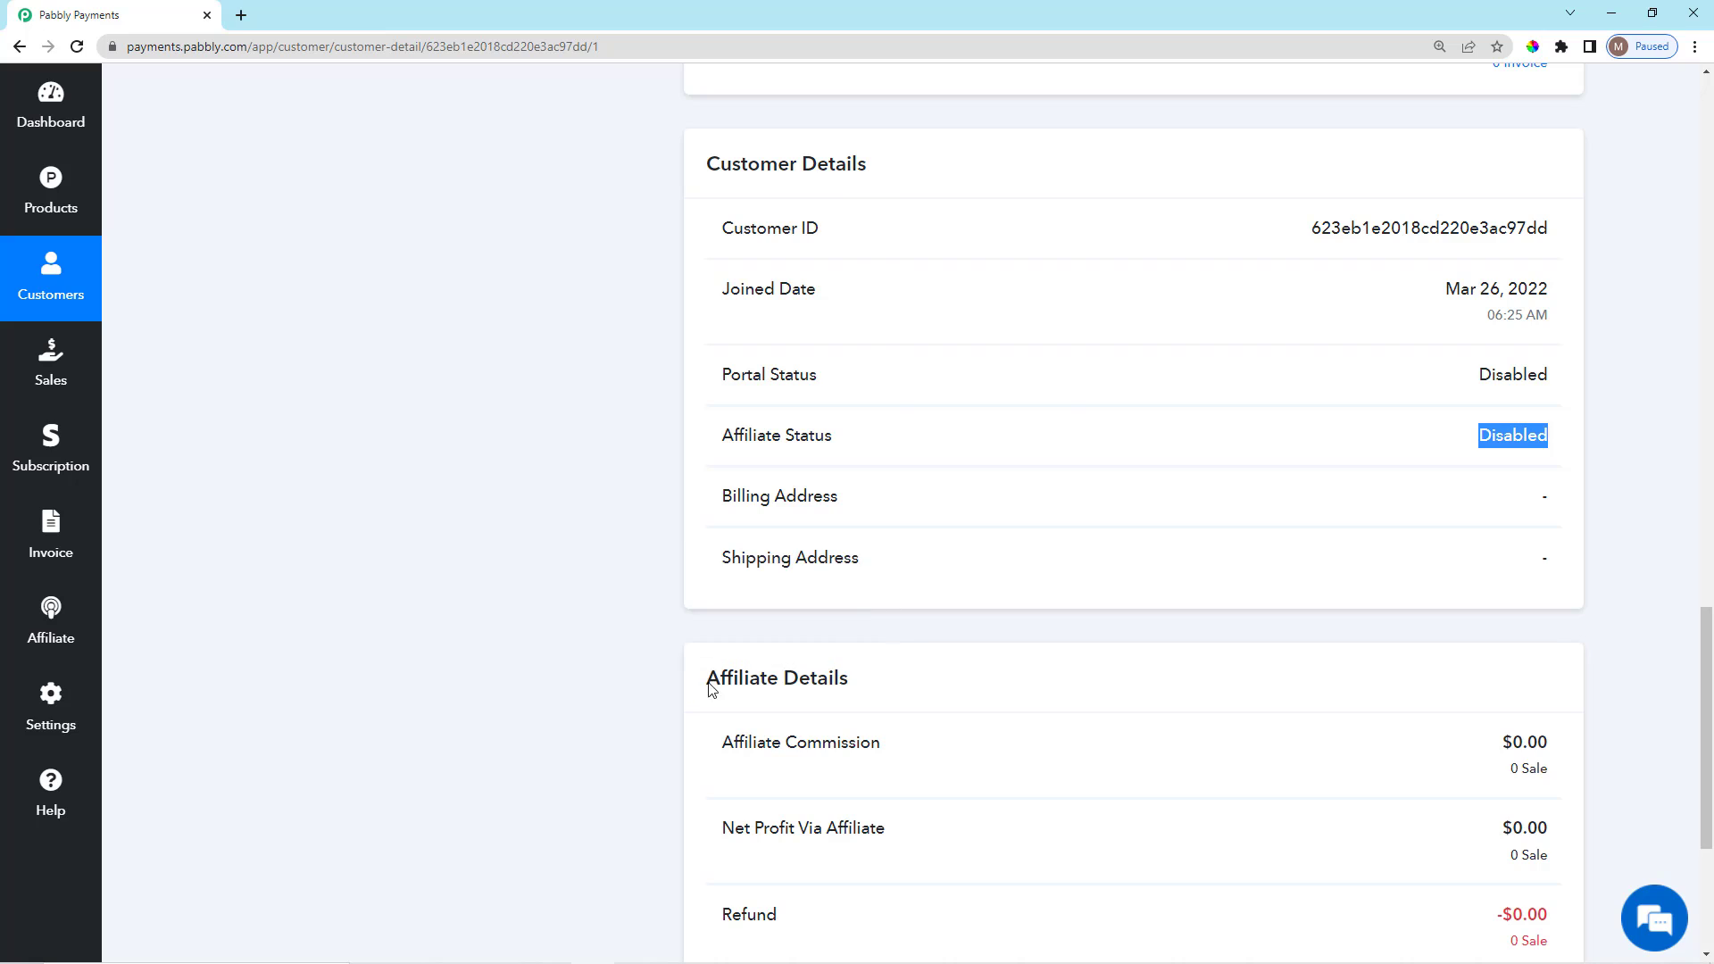
left_click_drag(711, 688, 878, 681)
left_click(882, 681)
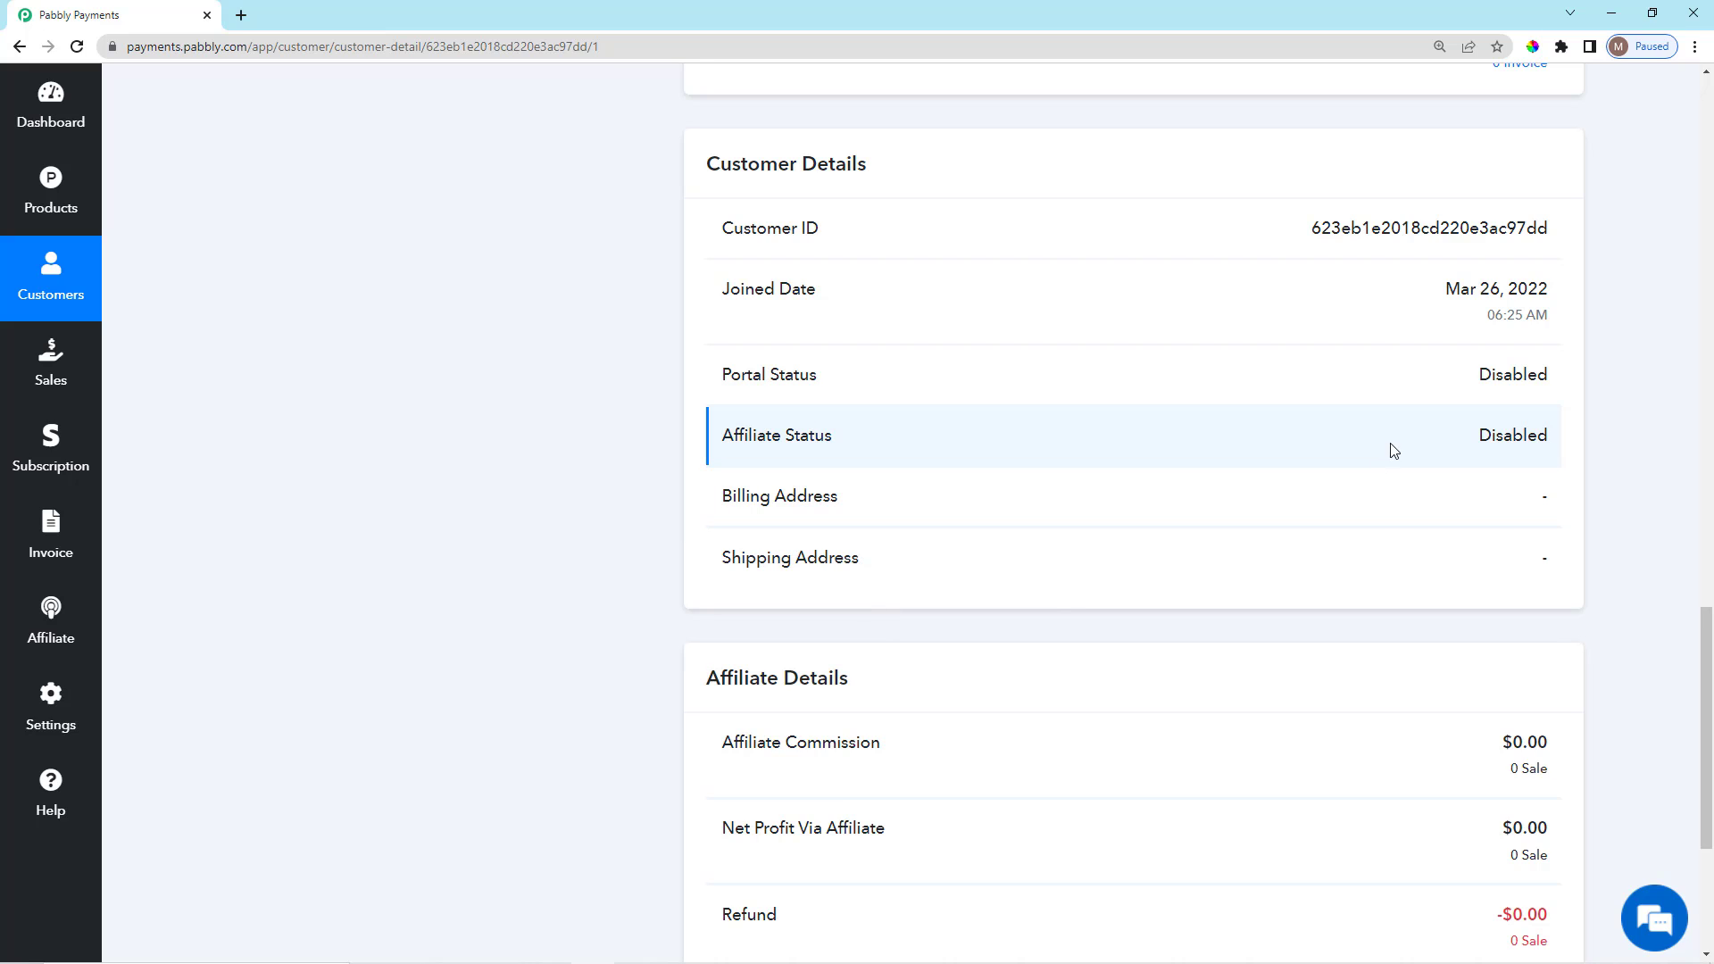
left_click_drag(1479, 441, 1580, 445)
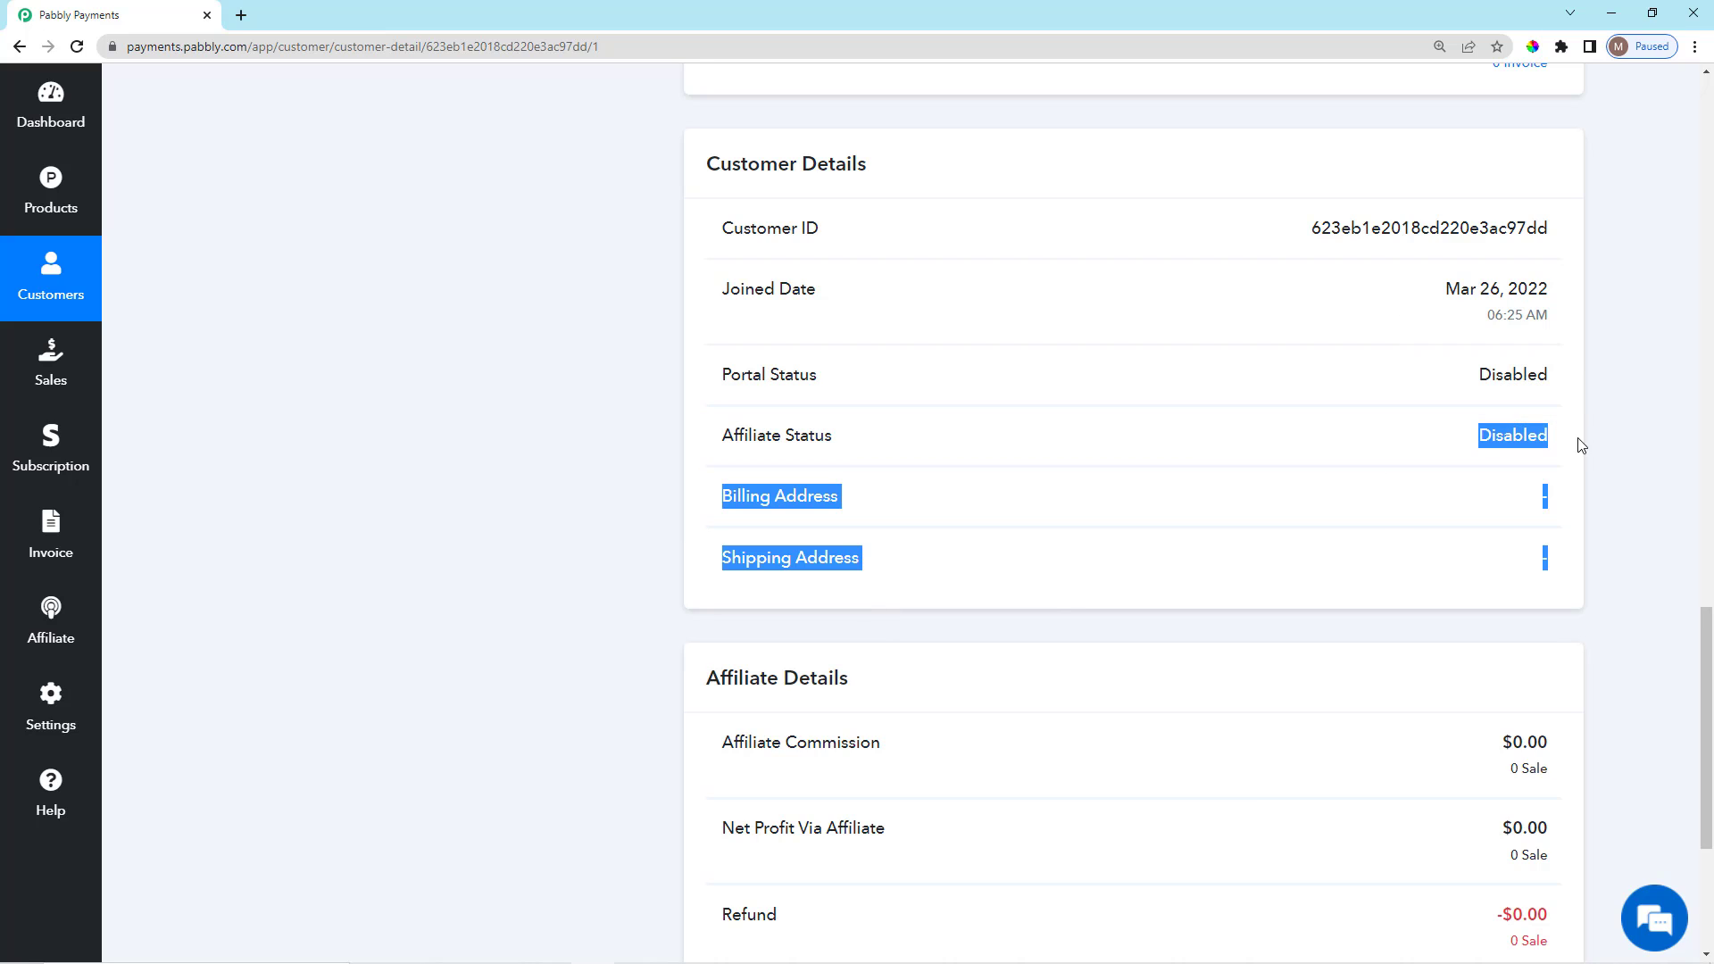
left_click(1017, 734)
scroll(1000, 758, "down", 4)
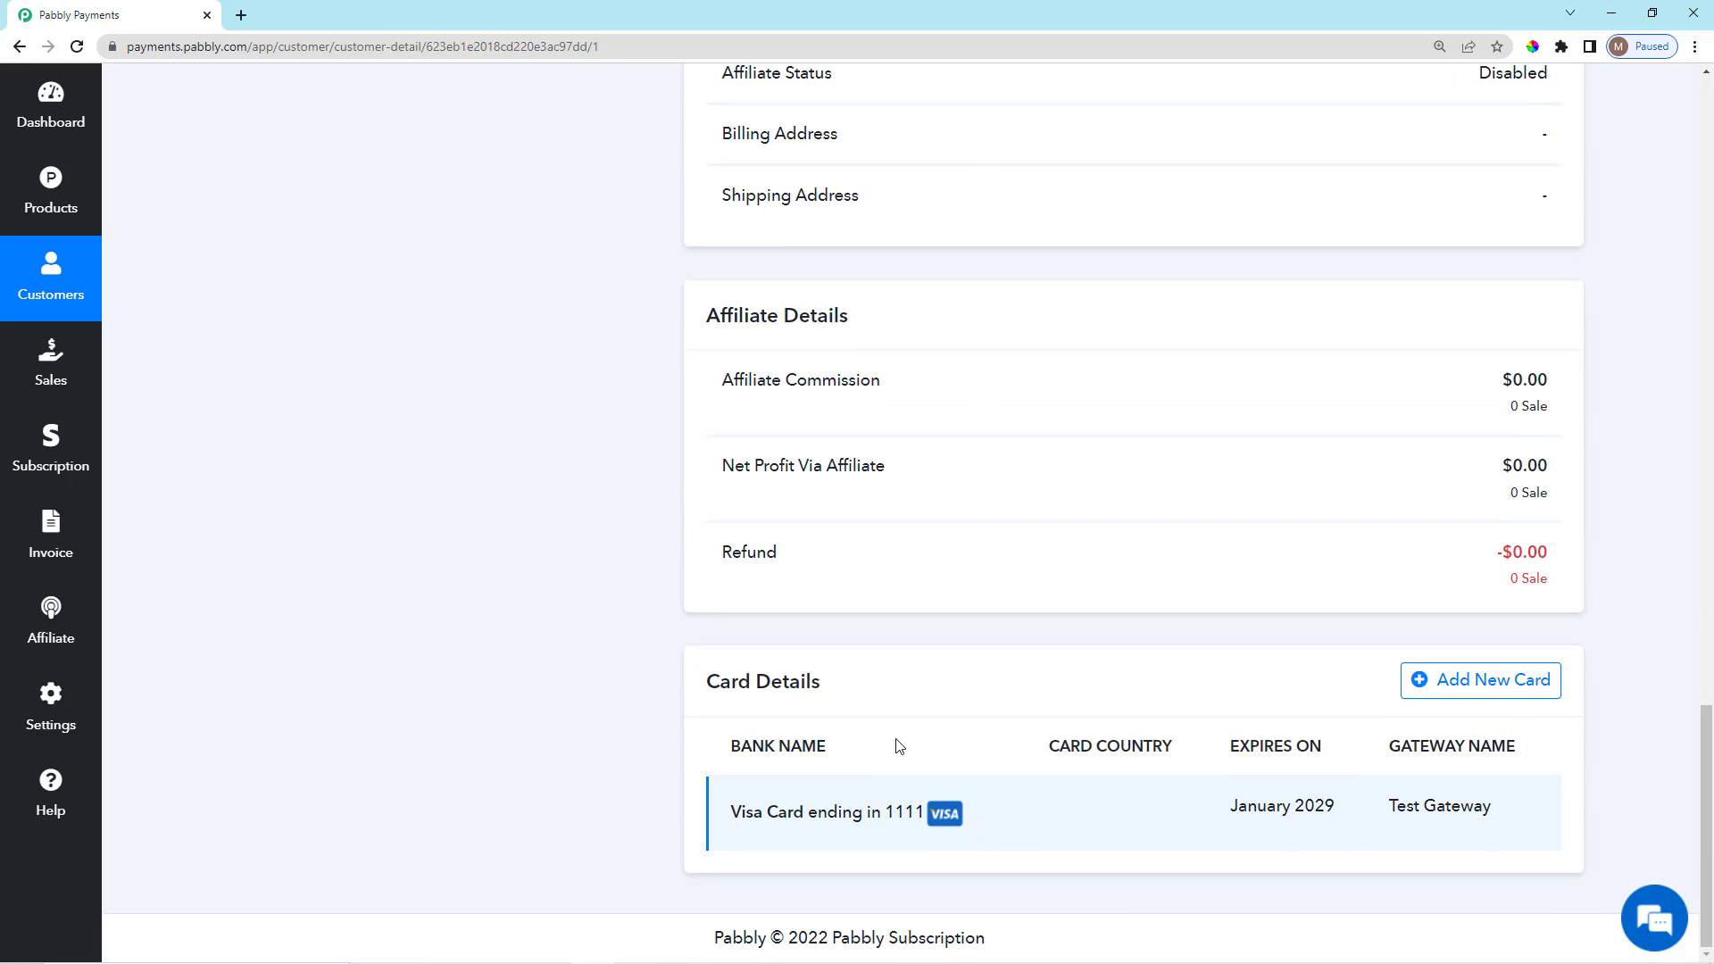
left_click_drag(708, 689, 823, 701)
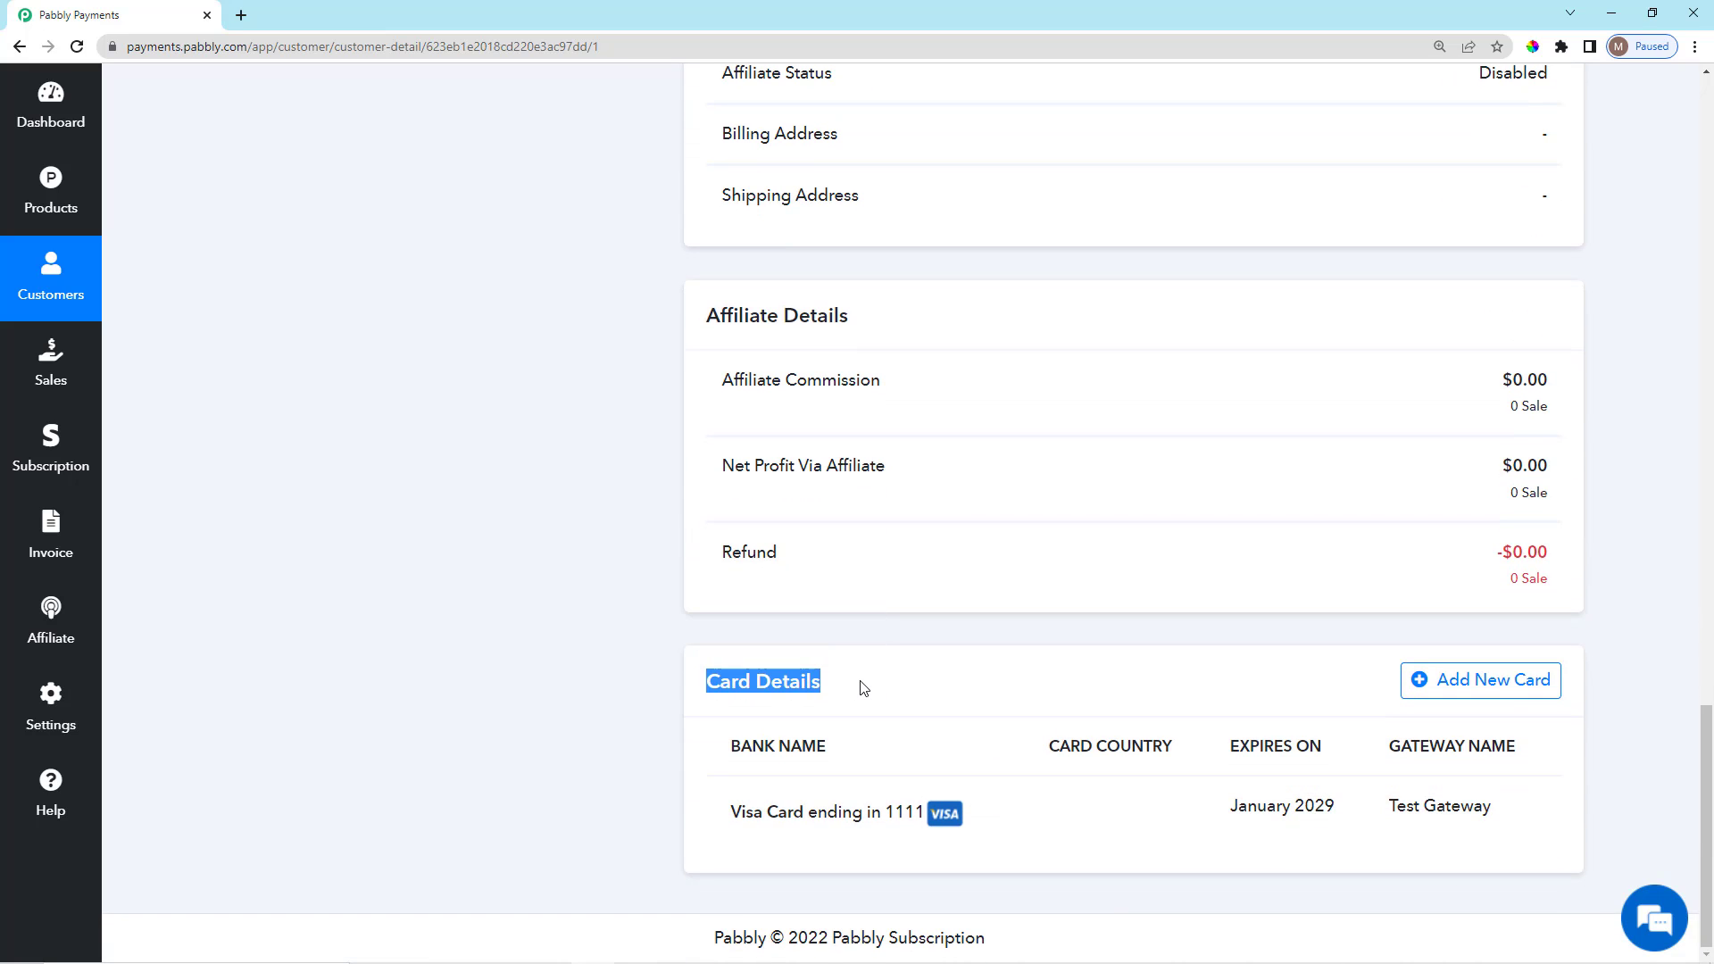
left_click(863, 688)
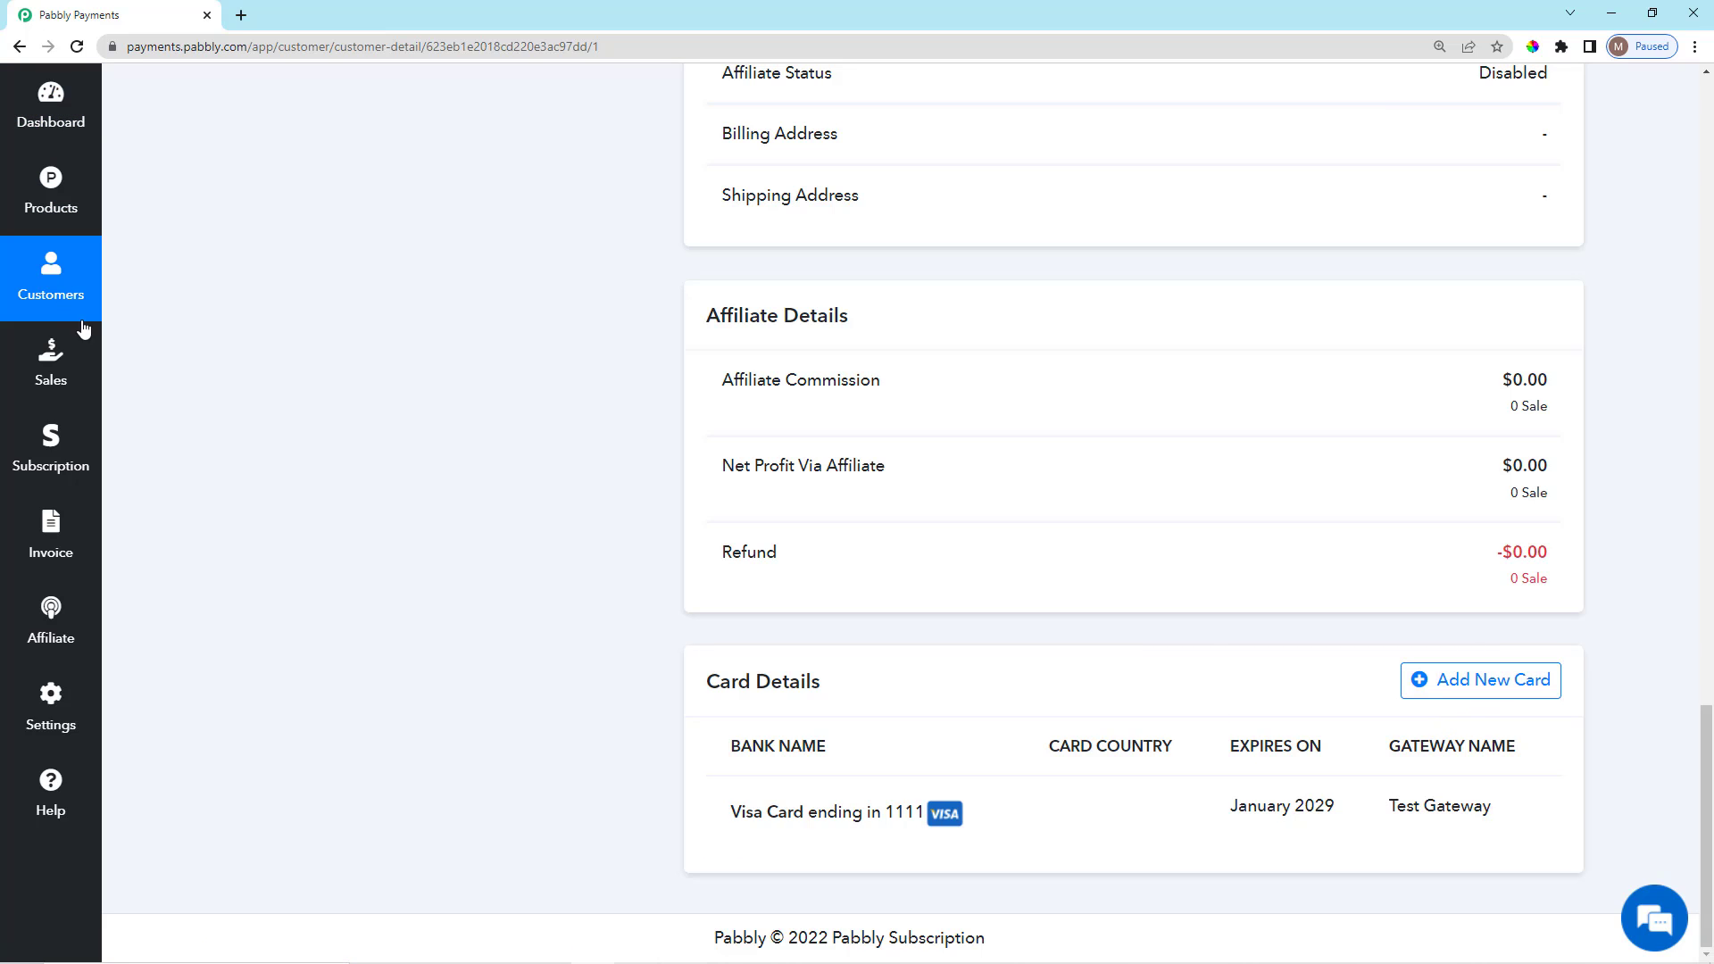
Return to the Customers list and highlight its page title.
left_click(59, 297)
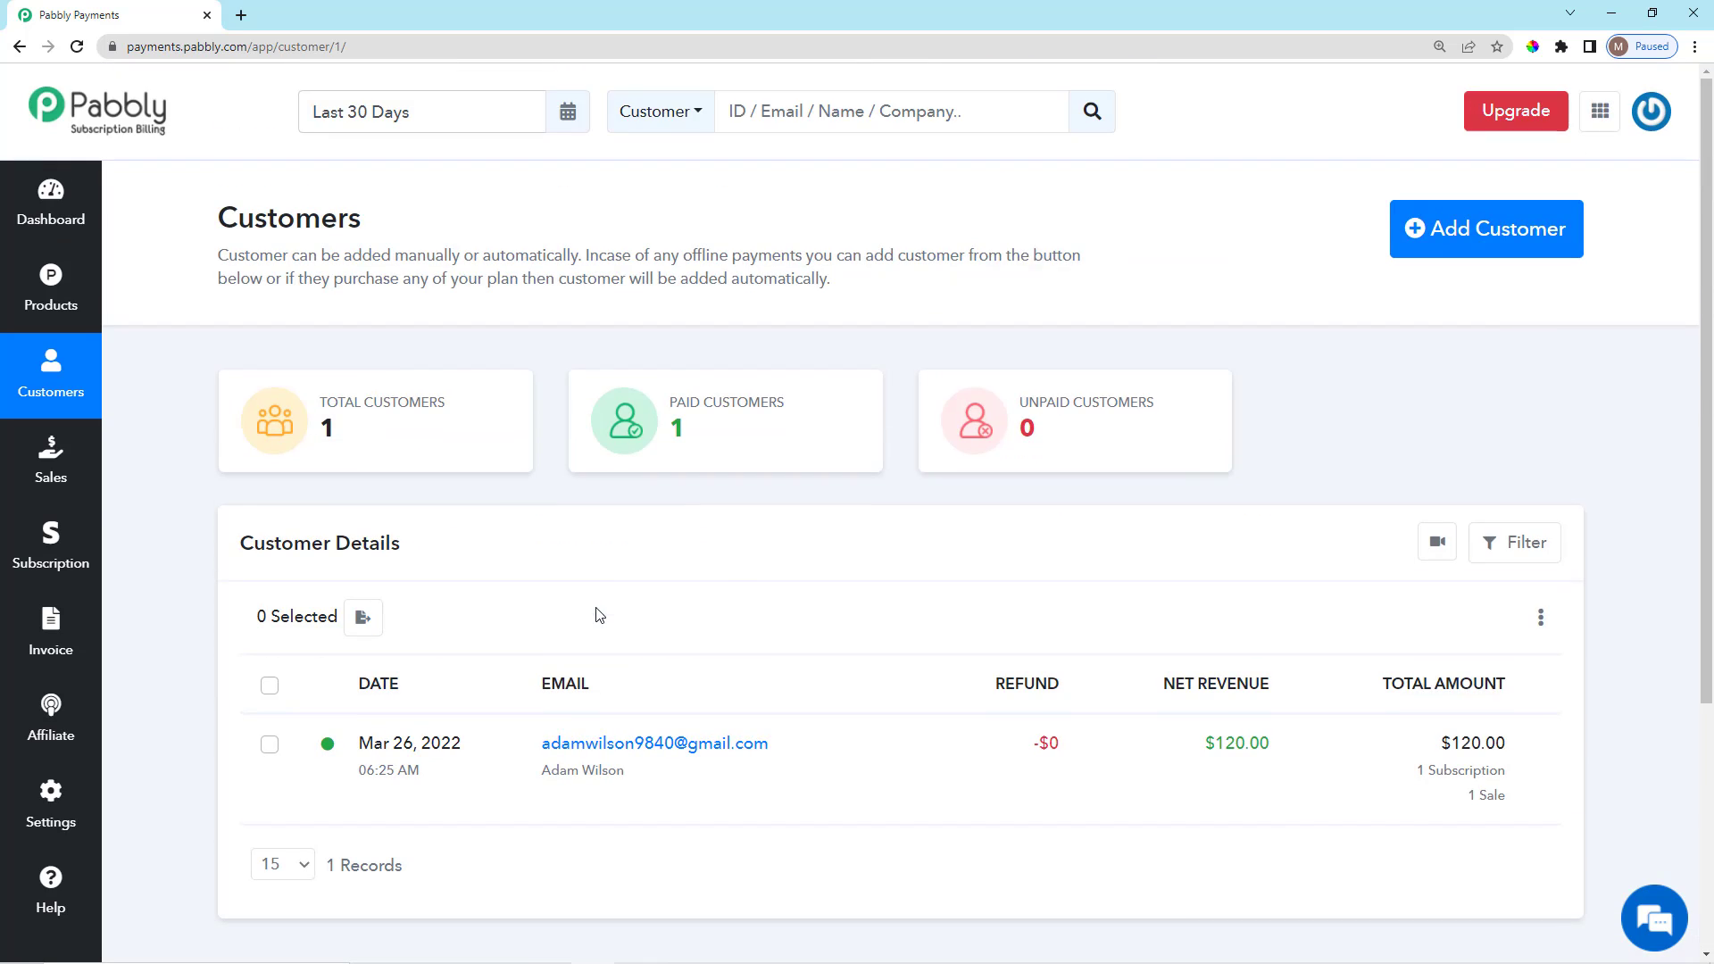
scroll(850, 496, "down", 2)
scroll(850, 496, "up", 2)
left_click_drag(200, 215, 275, 257)
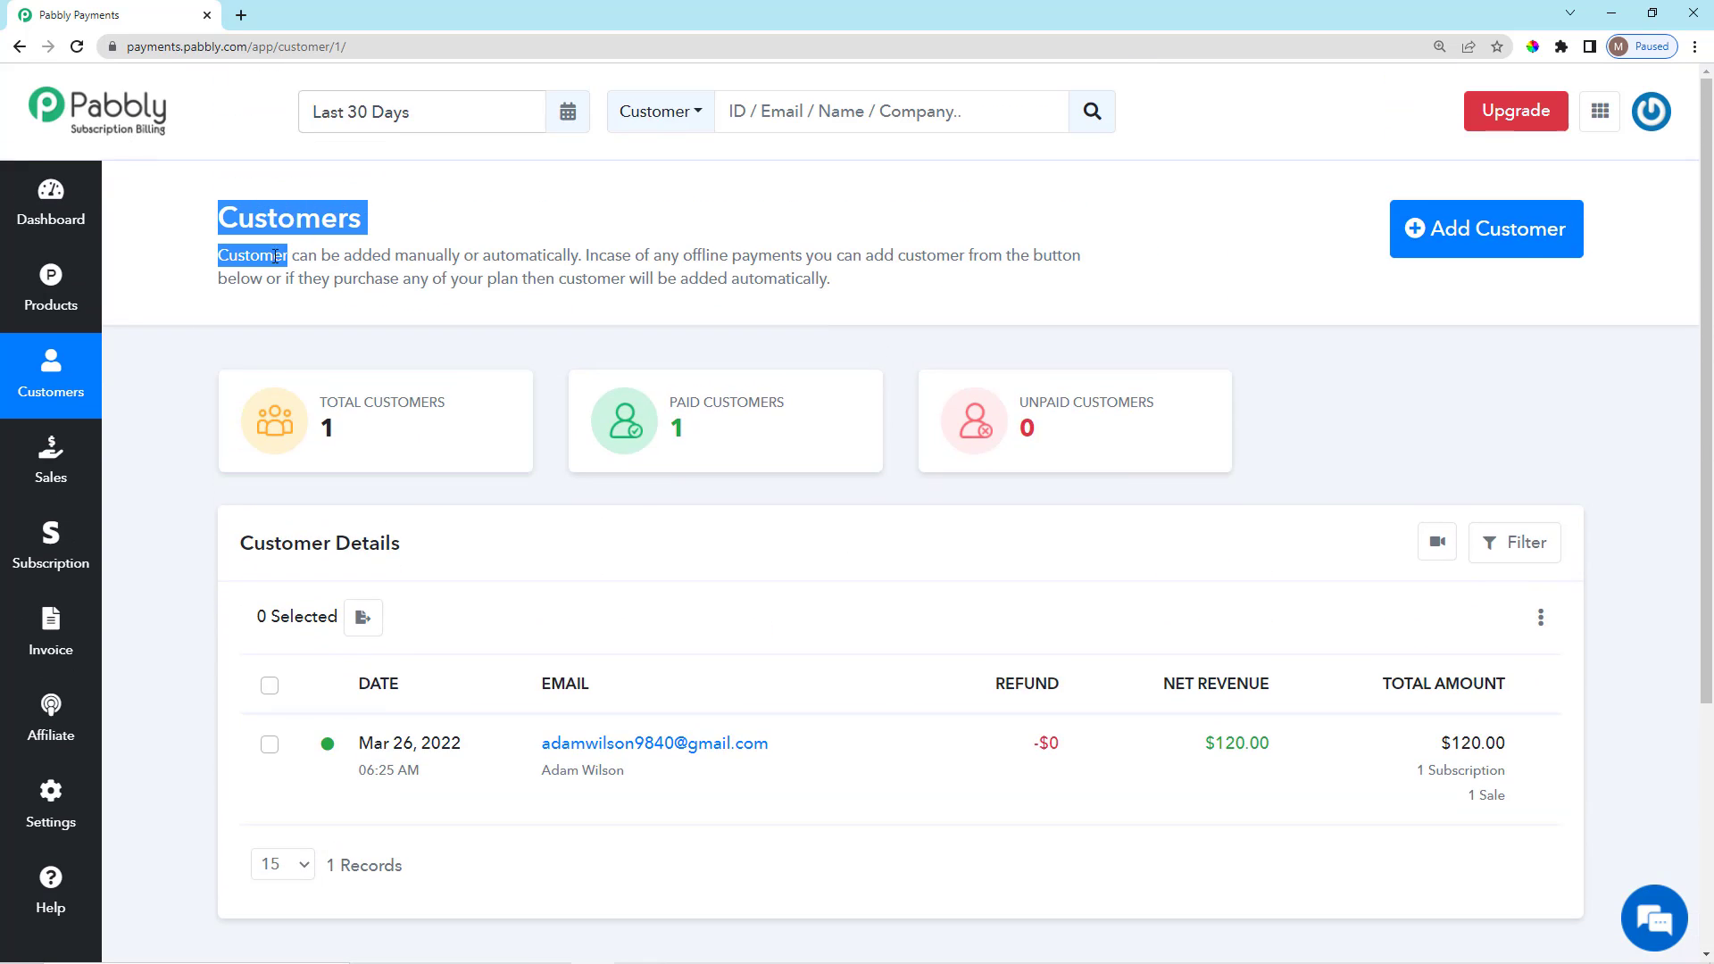
Open the Sales page and review its single $120 Newspaper Subscriptions sale on INV-2.
left_click(51, 457)
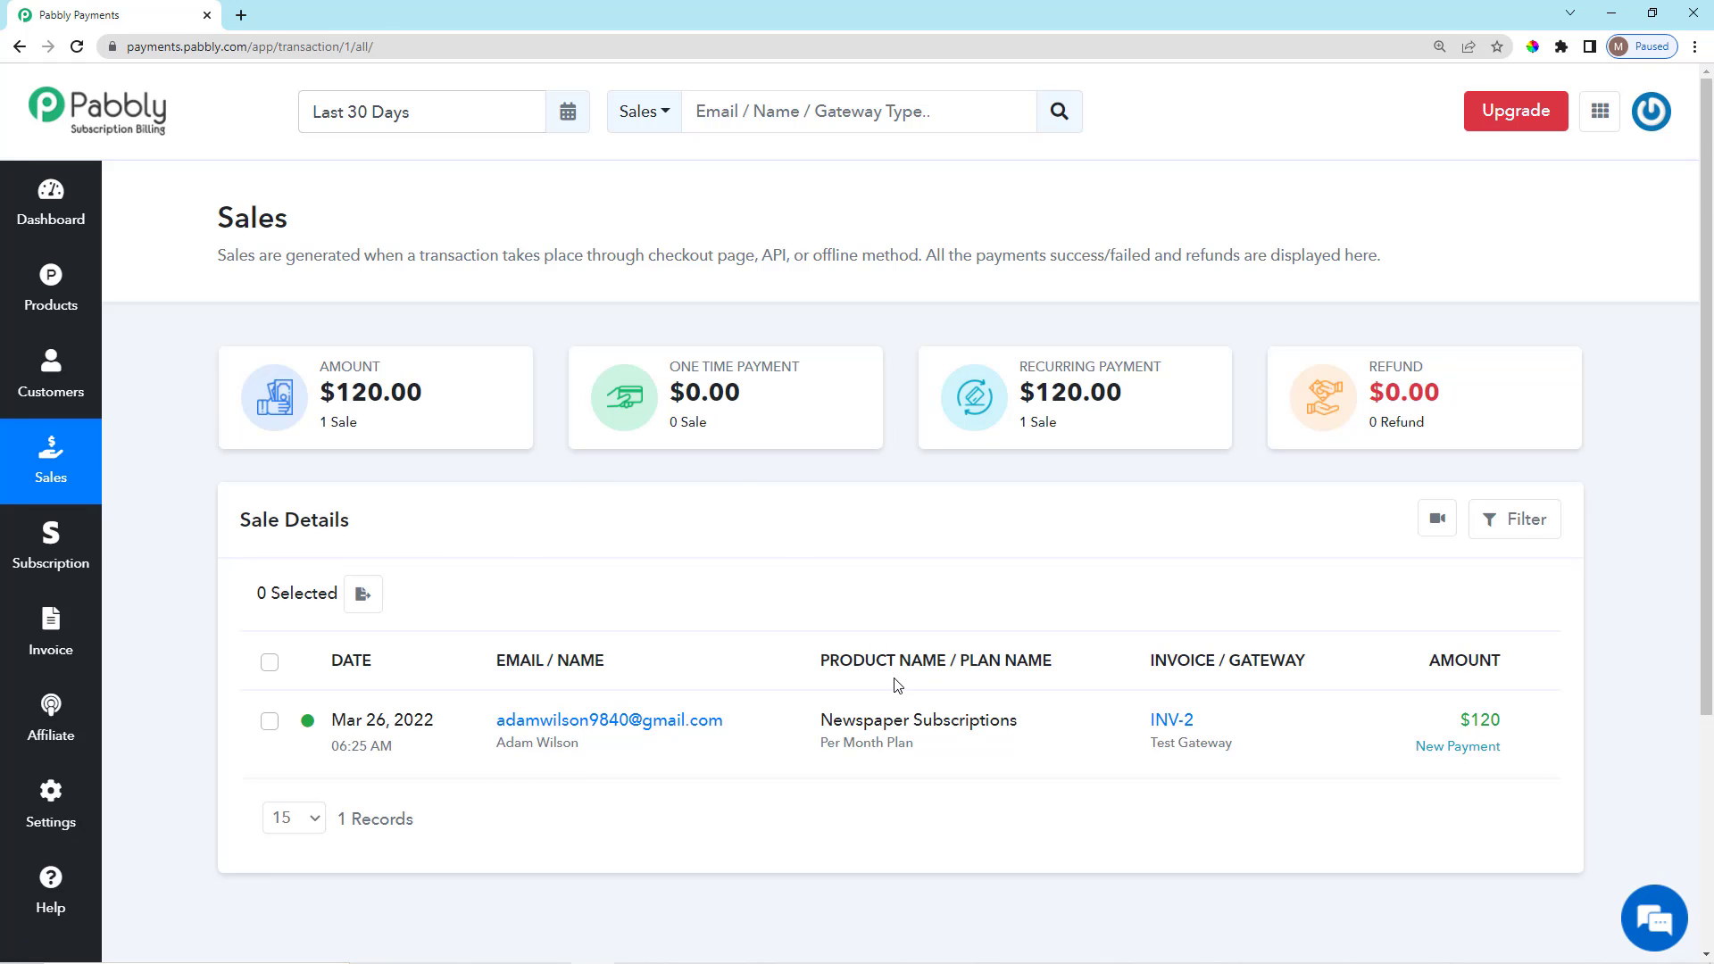
scroll(897, 685, "down", 2)
scroll(899, 699, "up", 2)
left_click_drag(607, 258, 702, 259)
left_click(201, 264)
left_click_drag(221, 220, 355, 228)
left_click(355, 228)
scroll(1113, 532, "down", 1)
scroll(1393, 683, "up", 1)
left_click(1505, 518)
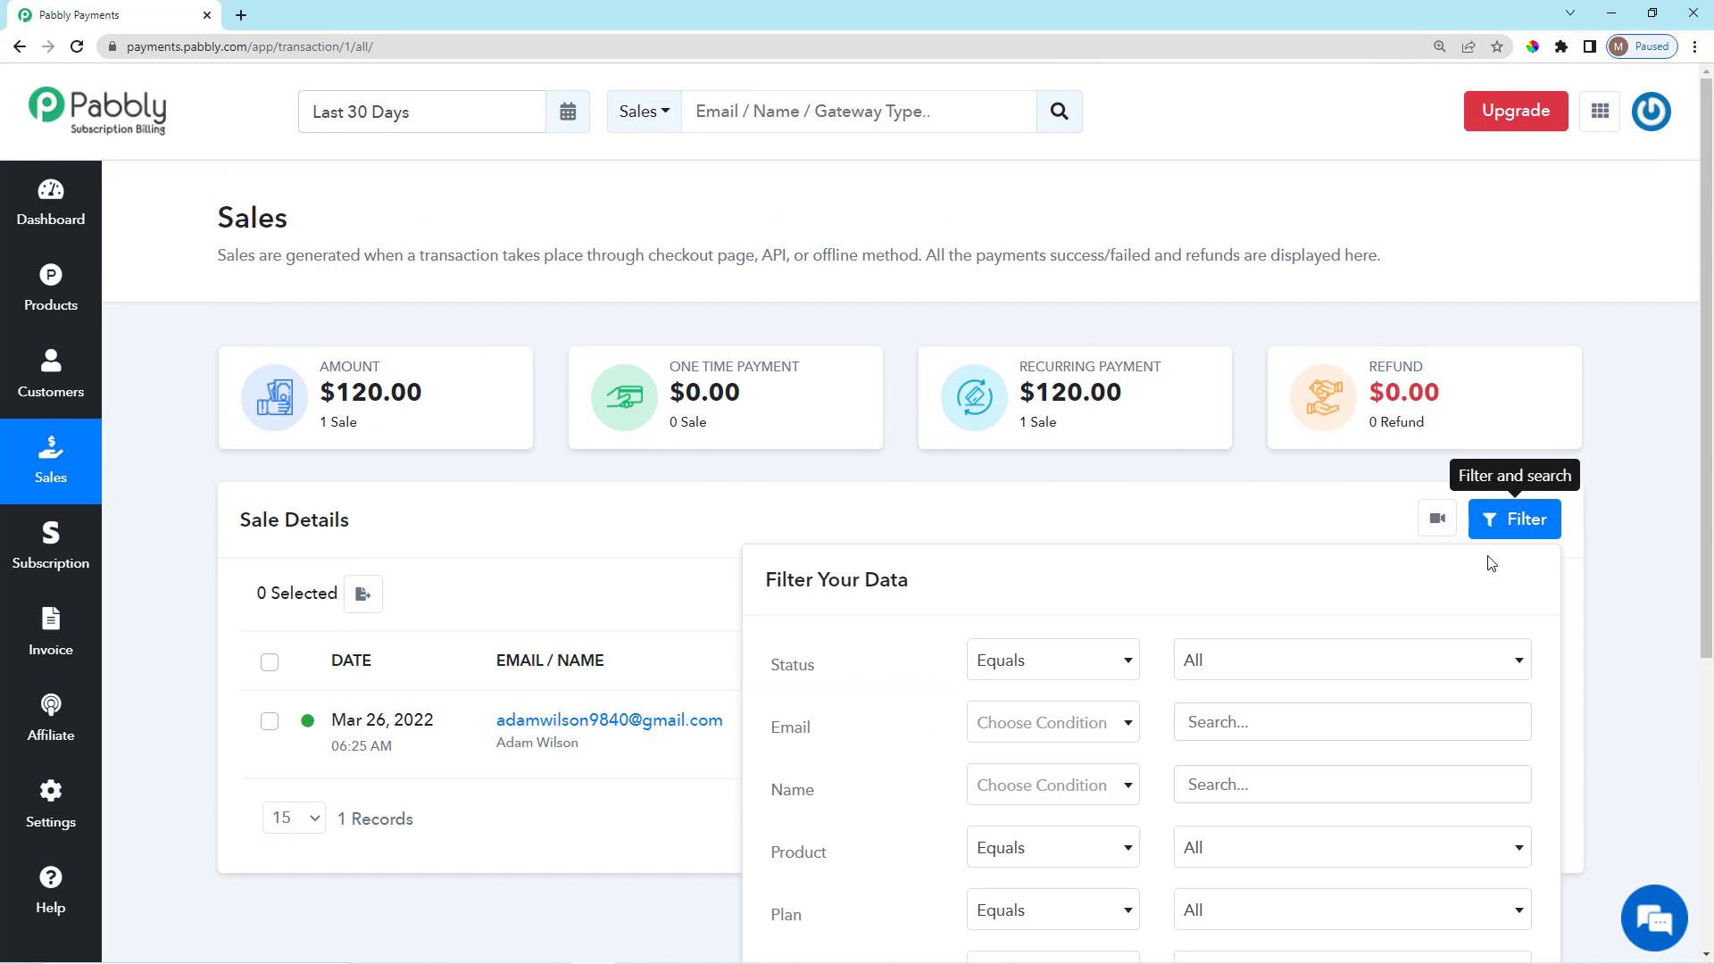
scroll(1259, 401, "down", 3)
left_click(1266, 403)
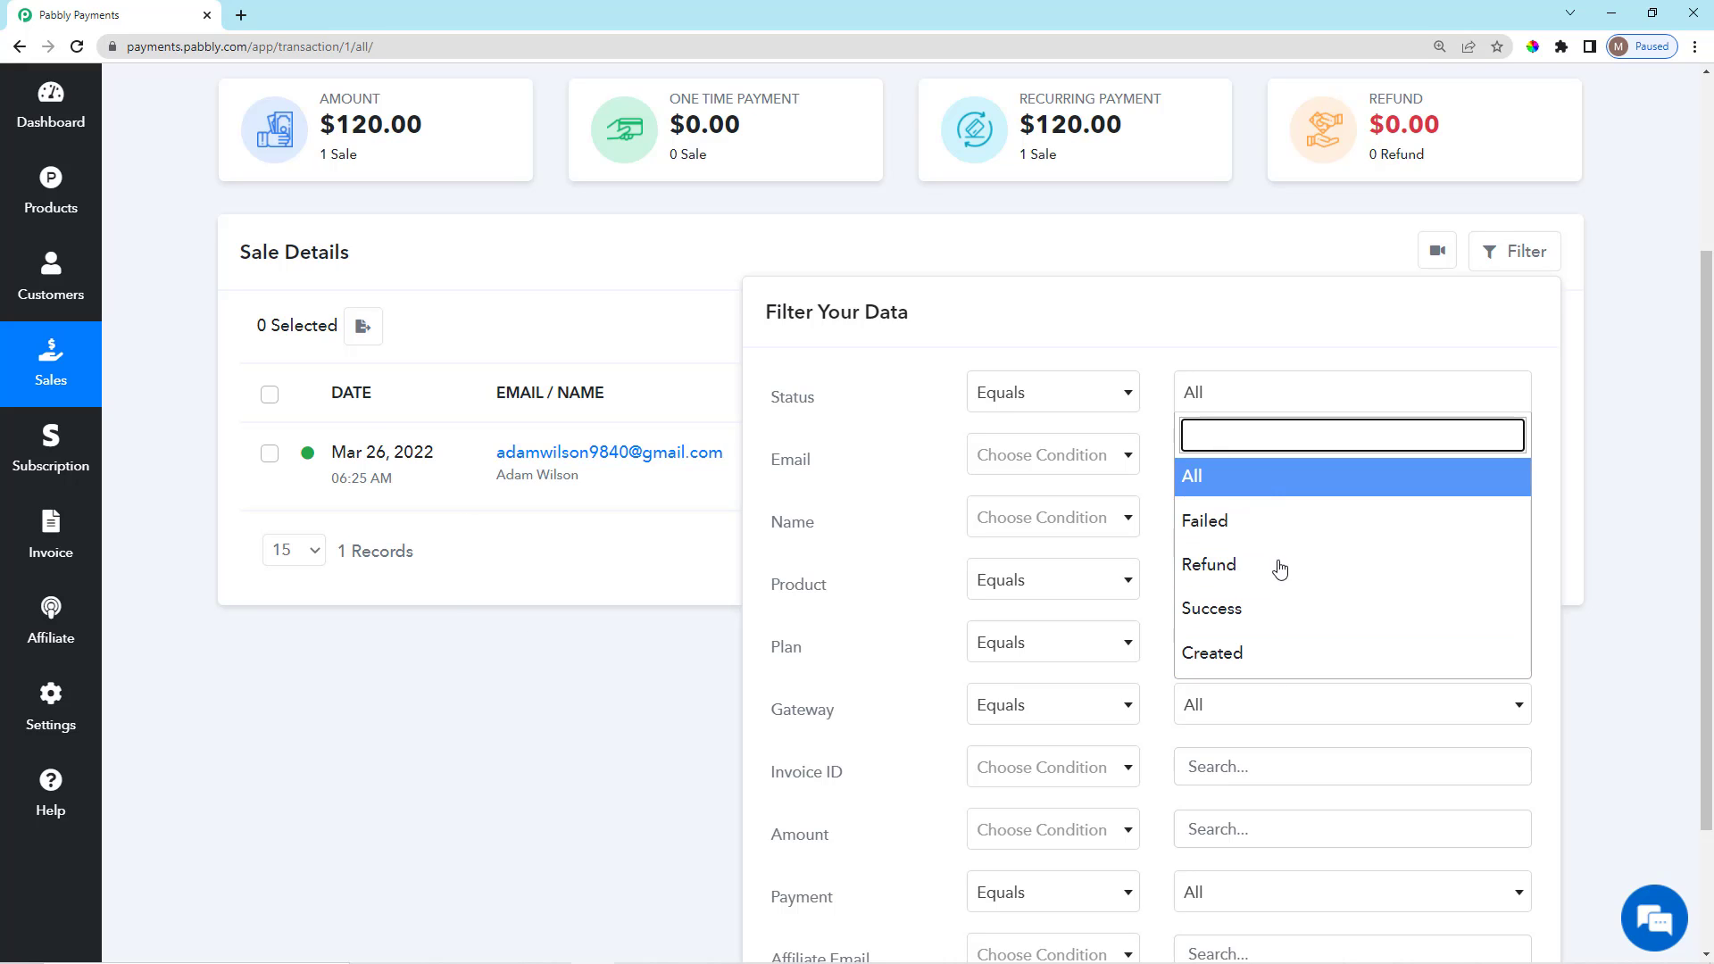
left_click(568, 646)
scroll(1315, 722, "down", 2)
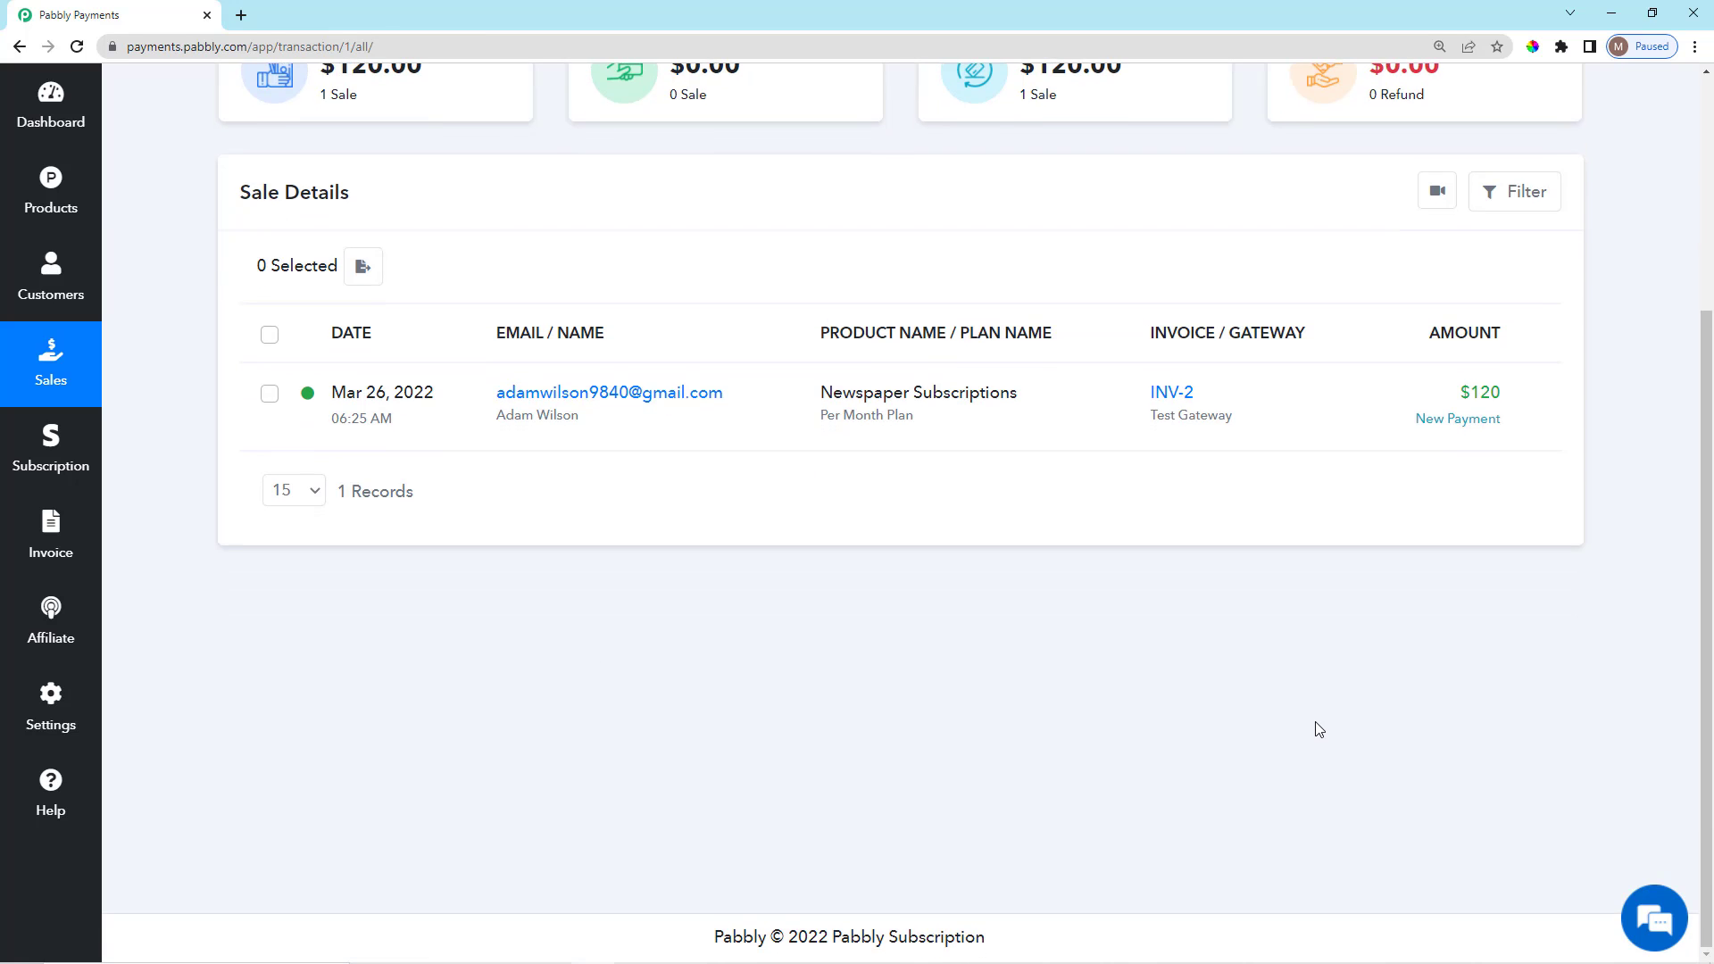
scroll(1315, 722, "up", 3)
scroll(1319, 730, "up", 1)
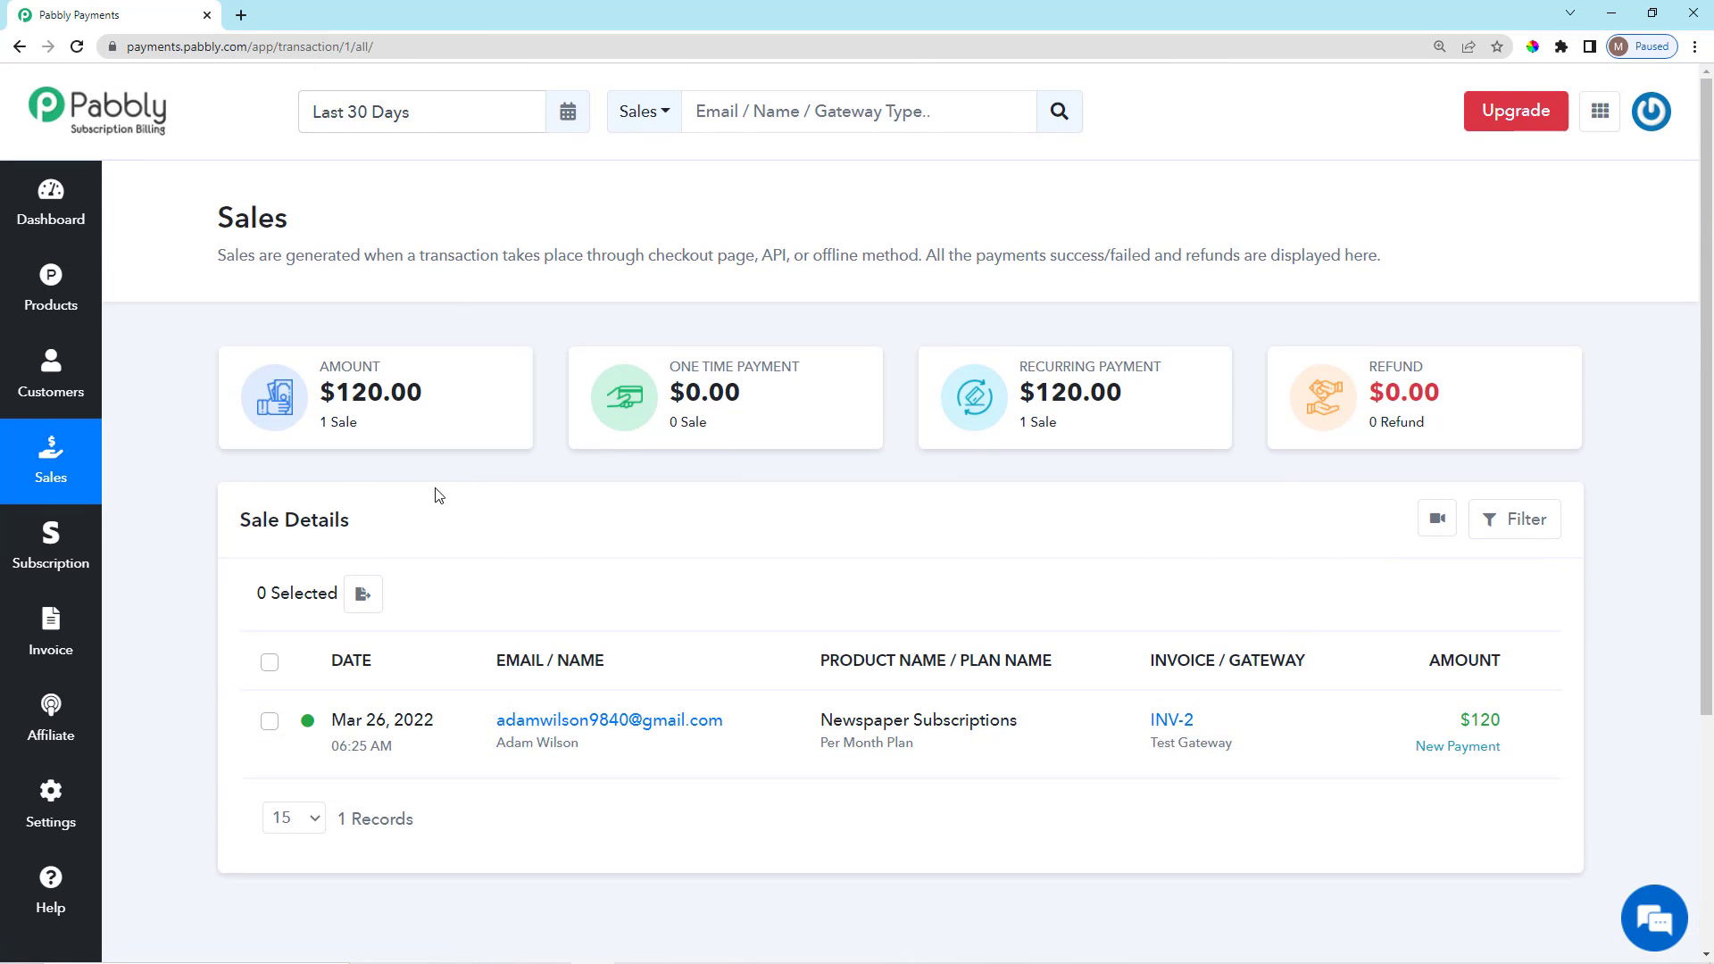
left_click_drag(244, 514, 369, 534)
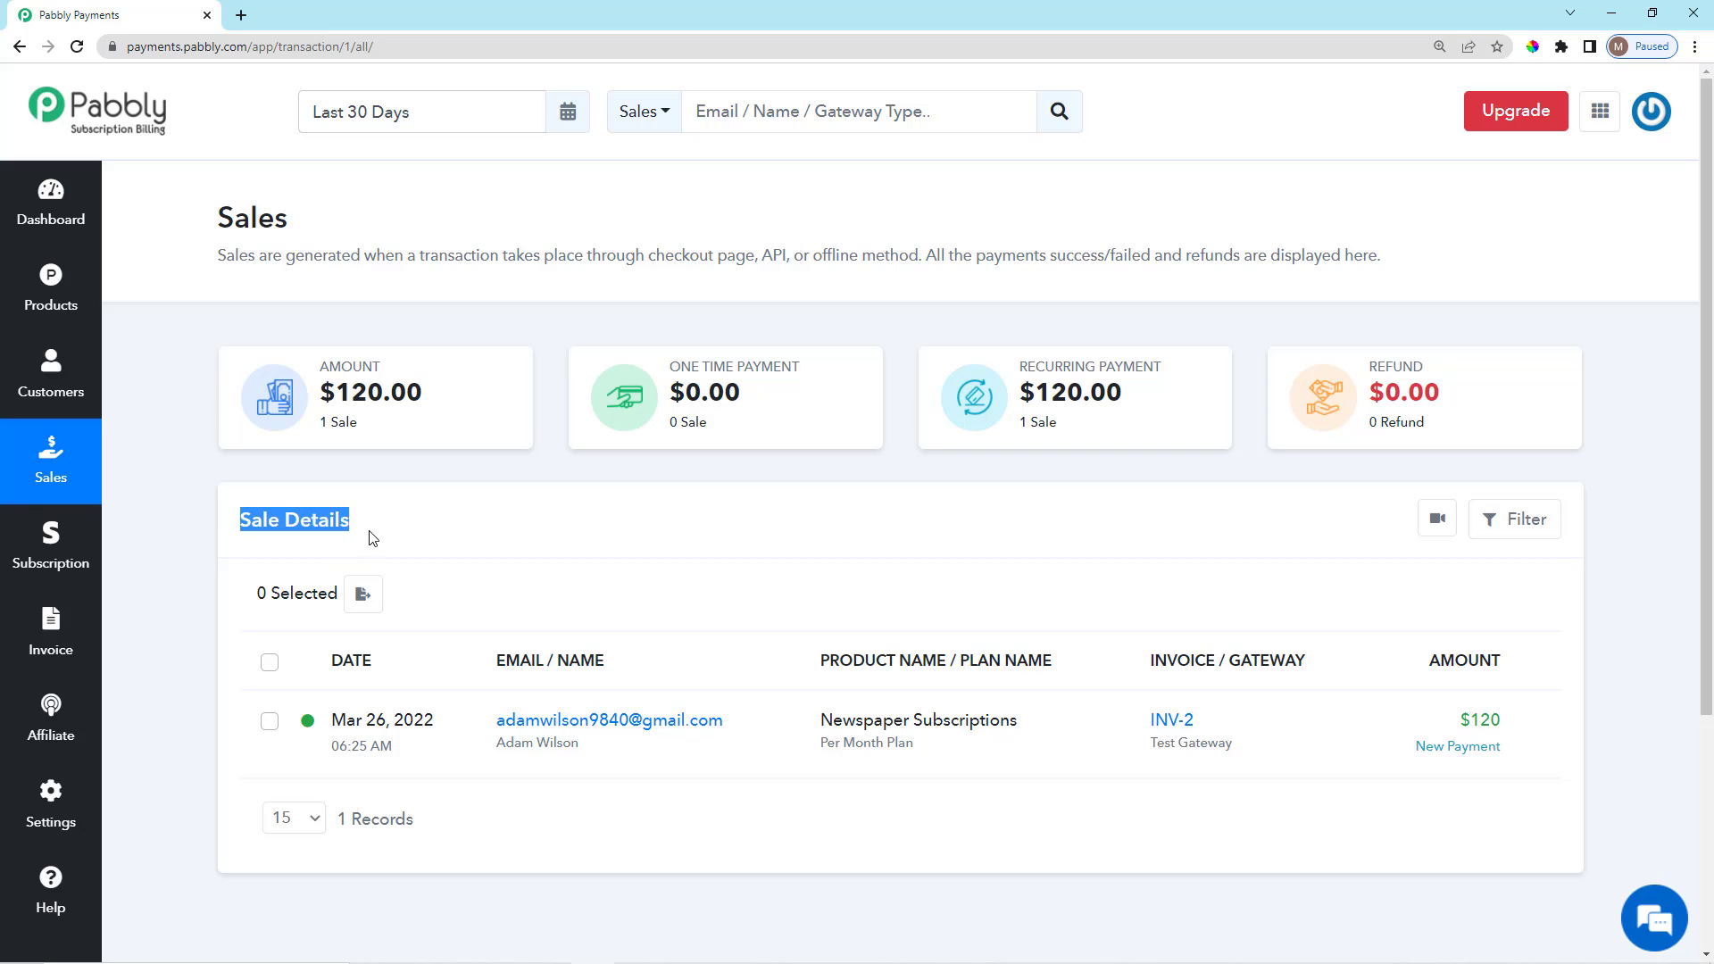
left_click(942, 576)
scroll(1512, 676, "down", 2)
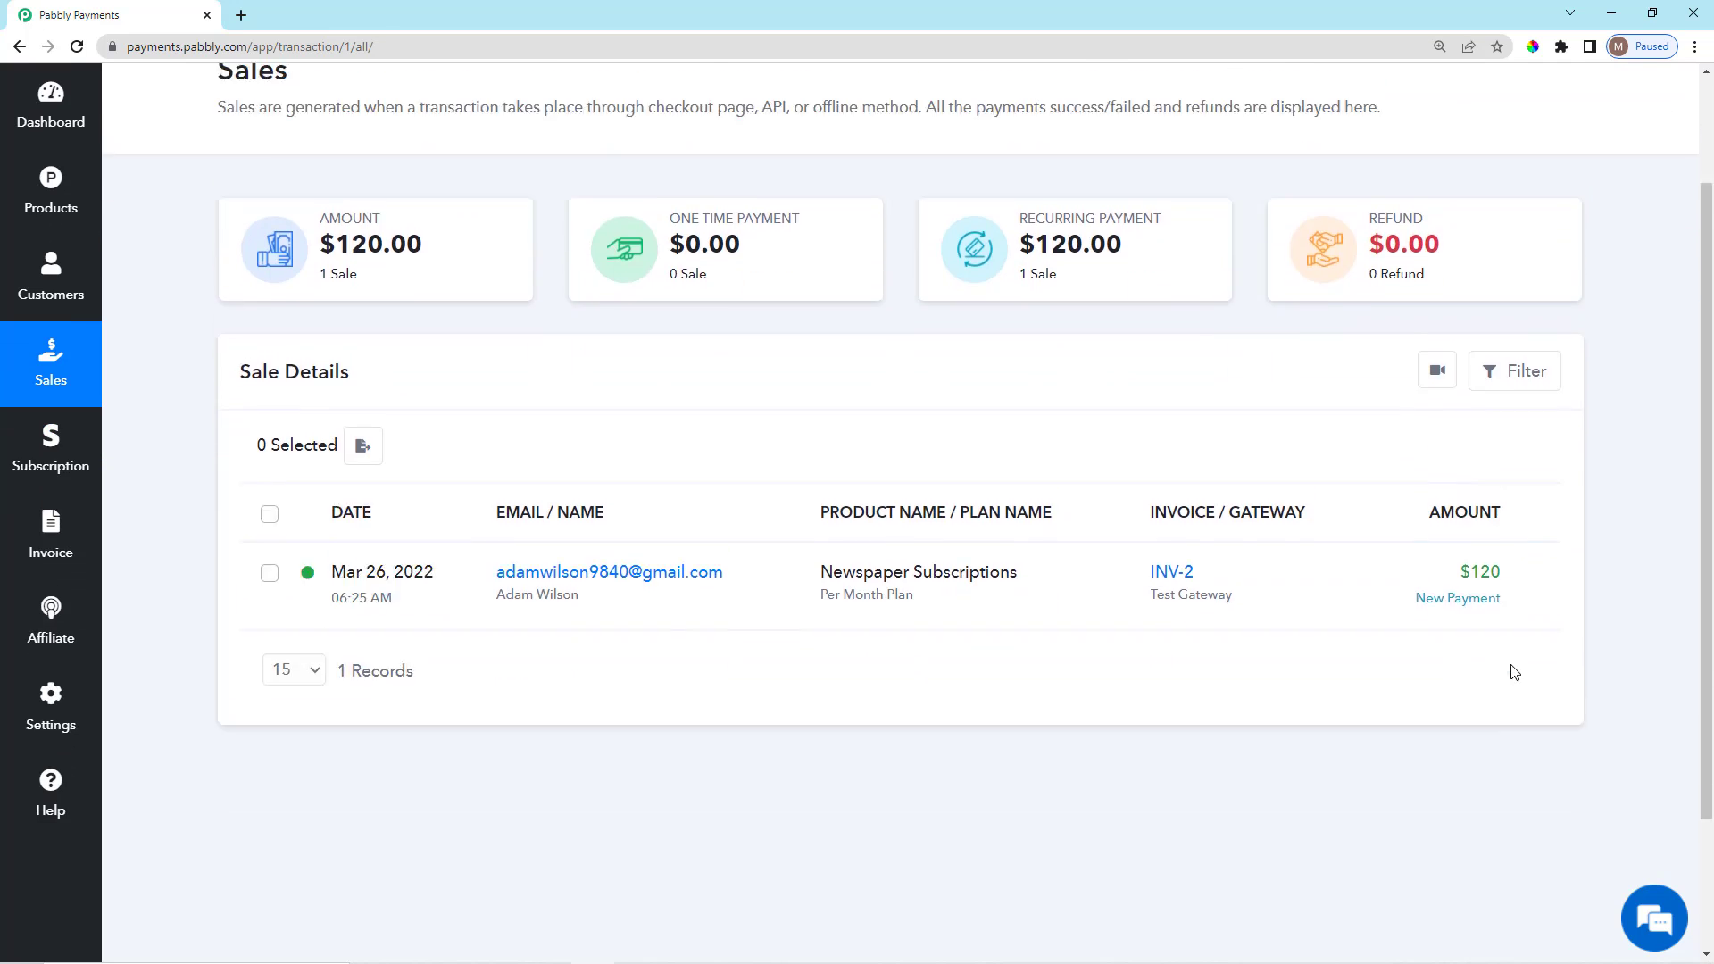
scroll(1511, 675, "up", 2)
left_click_drag(483, 728, 594, 753)
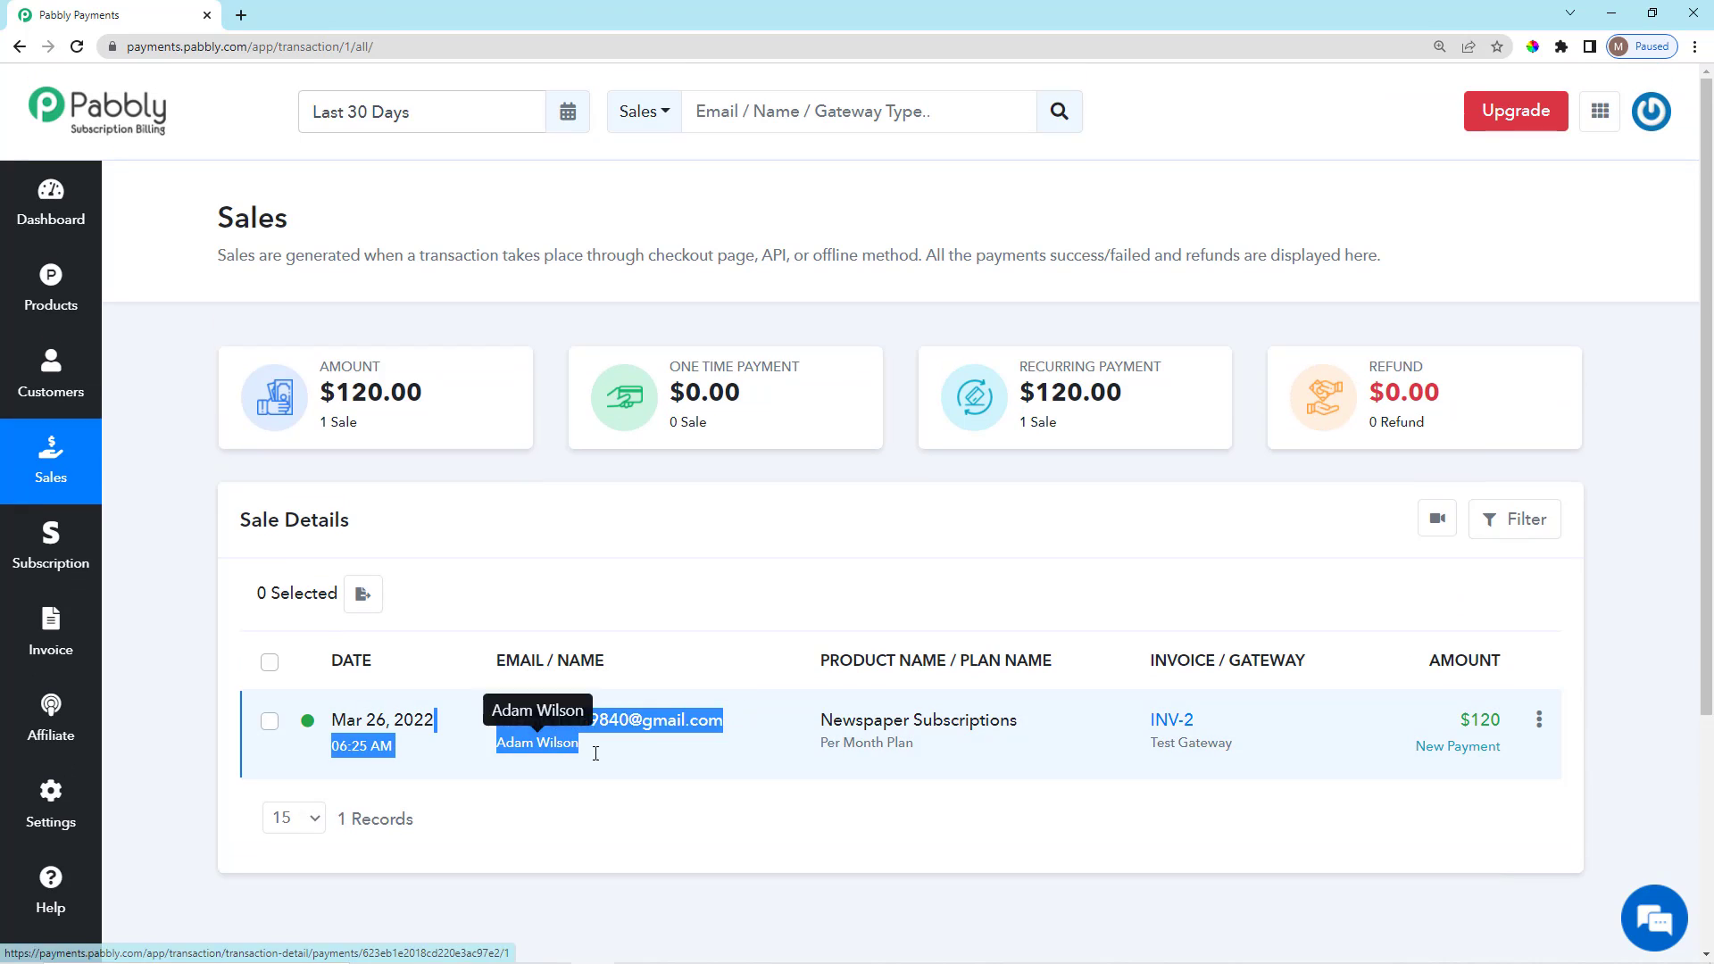
left_click(678, 609)
scroll(1009, 725, "down", 2)
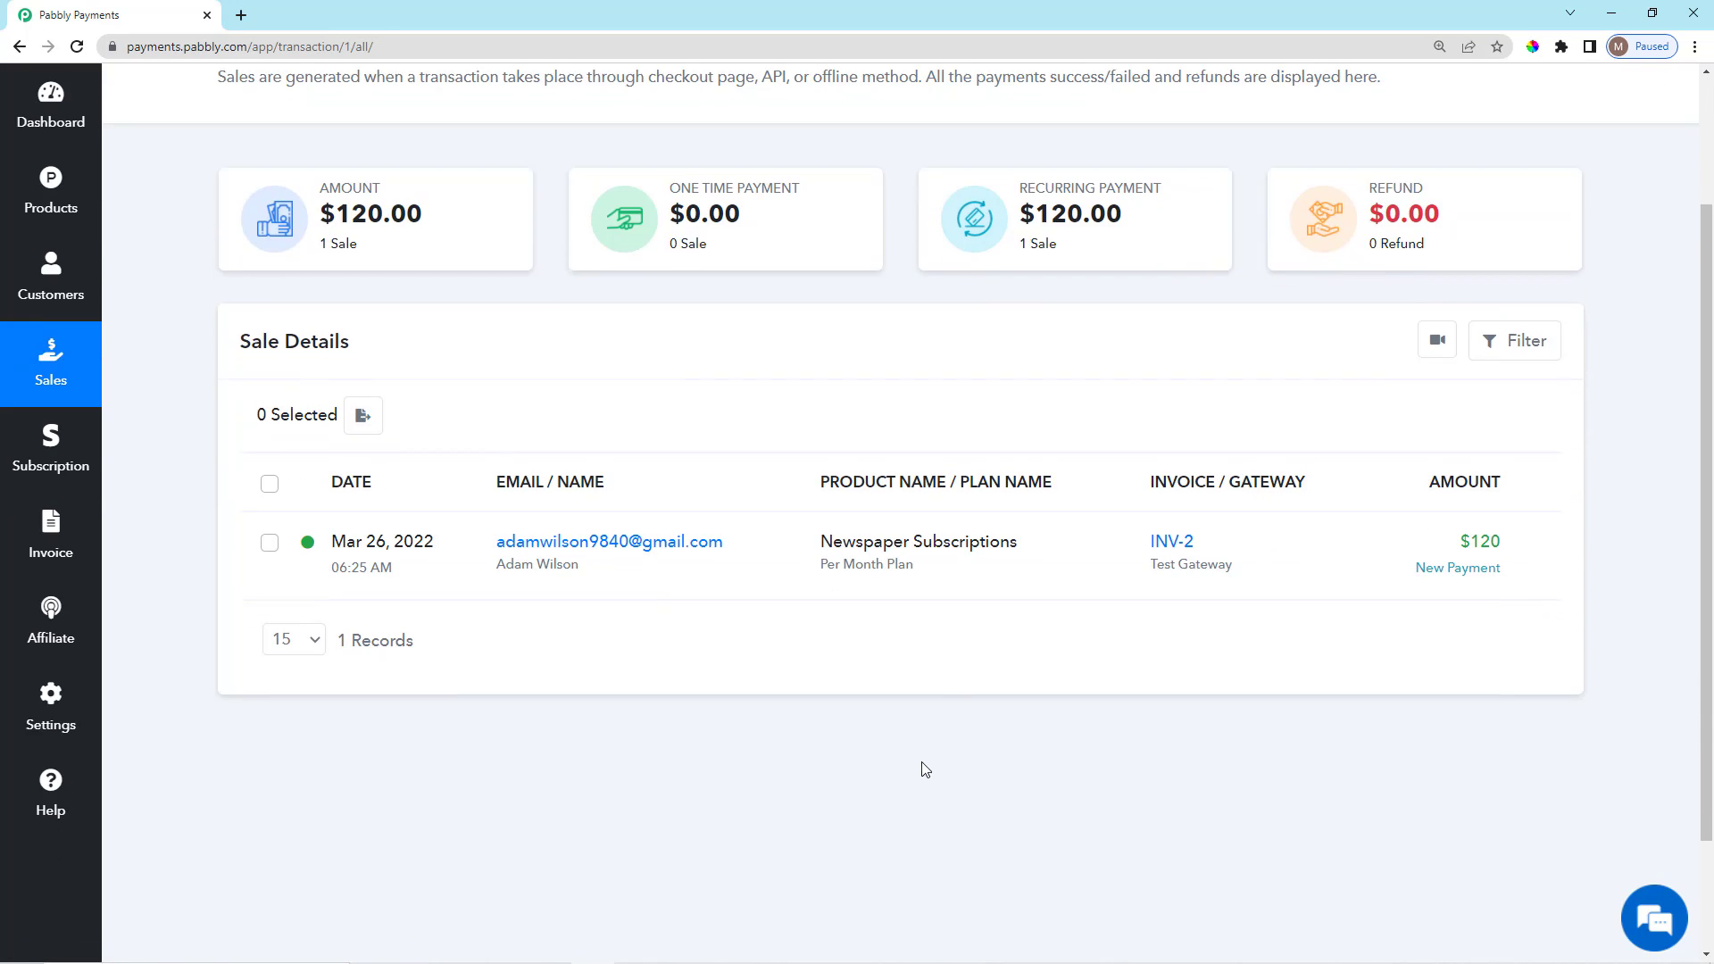
scroll(912, 716, "up", 2)
left_click_drag(814, 732, 919, 824)
left_click(919, 825)
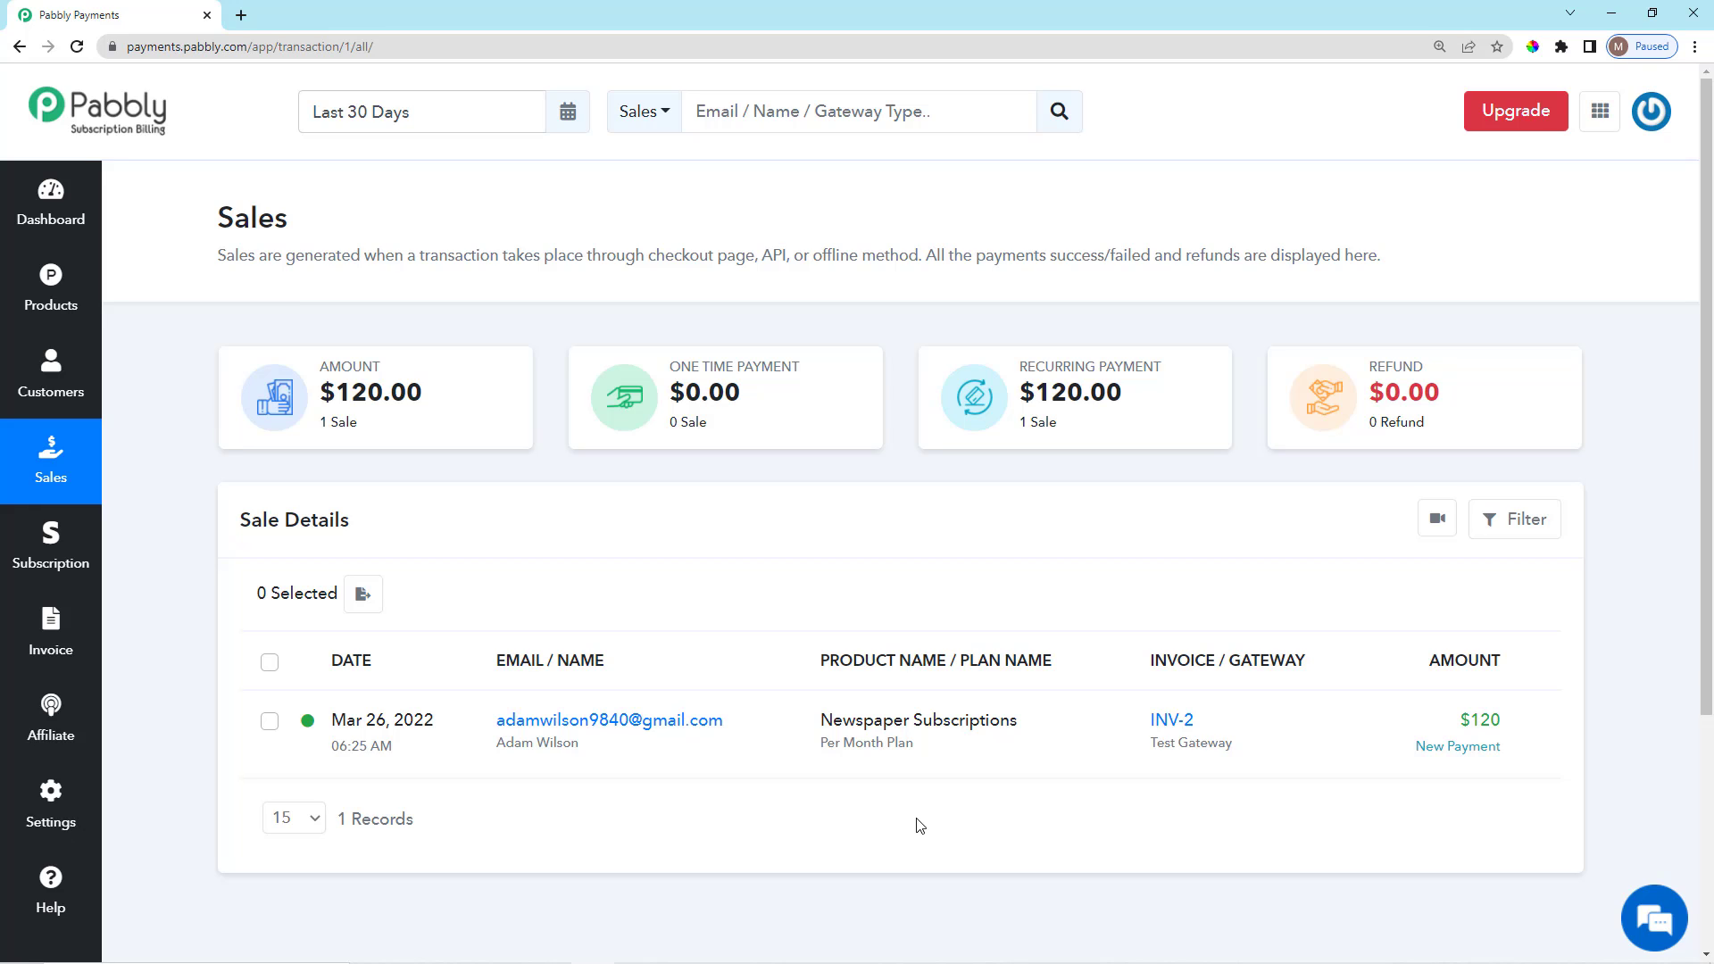
scroll(1588, 796, "down", 1)
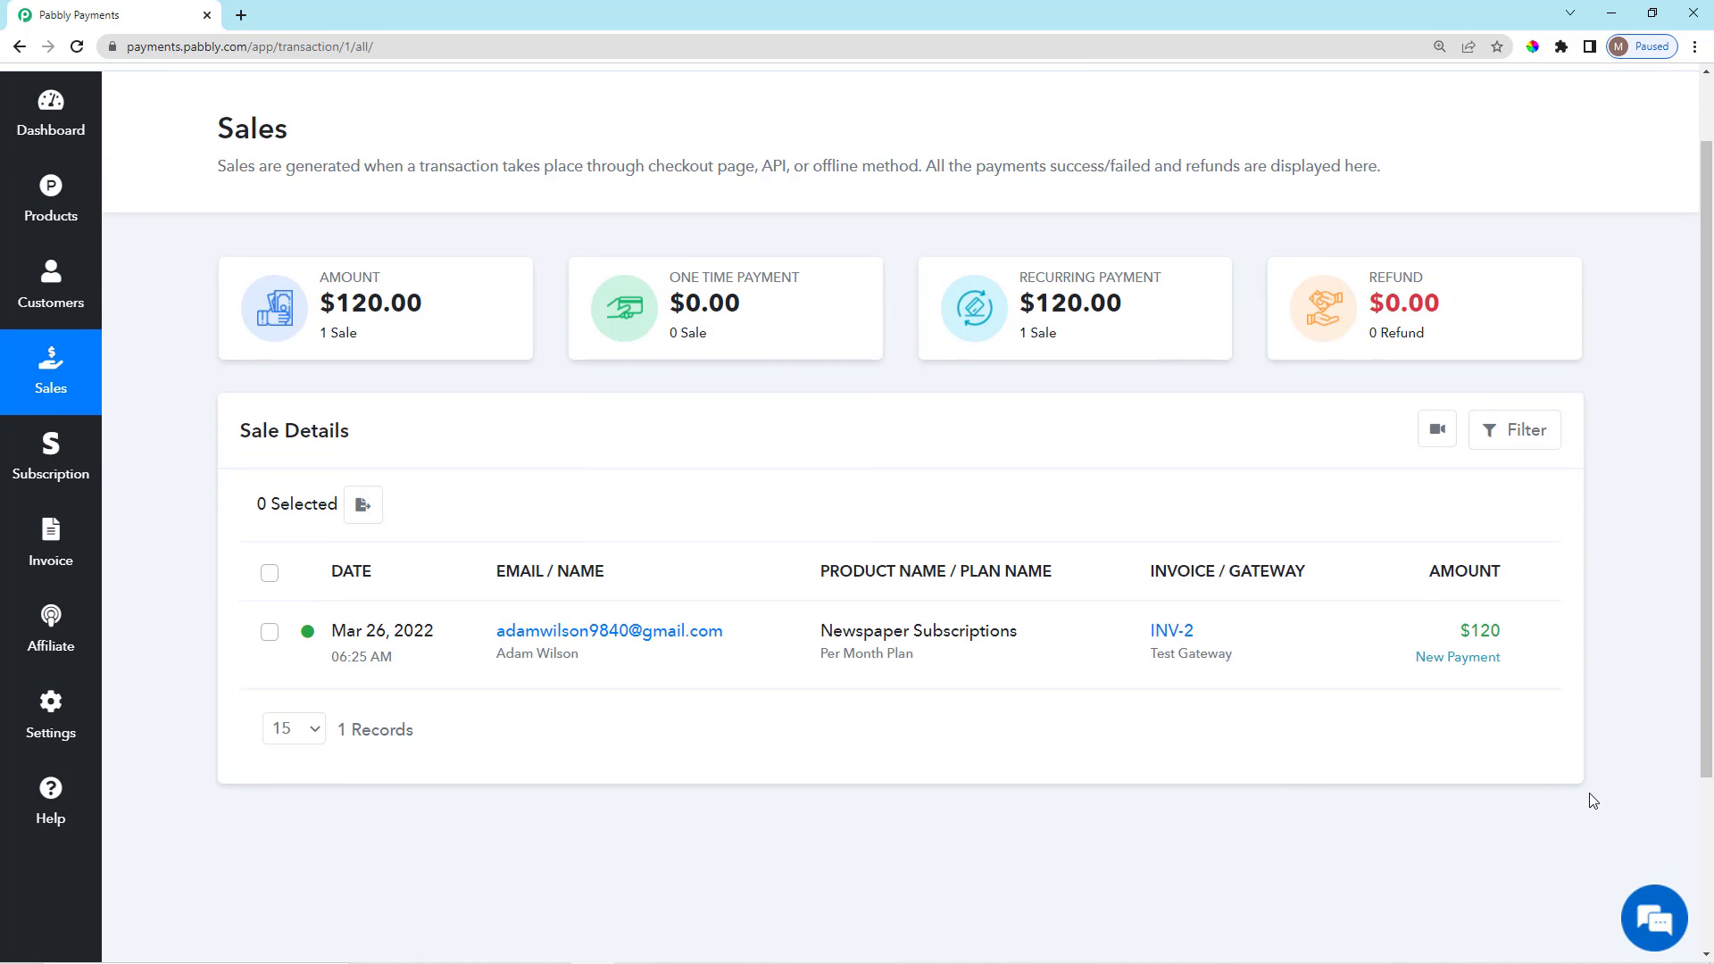
scroll(1571, 795, "up", 1)
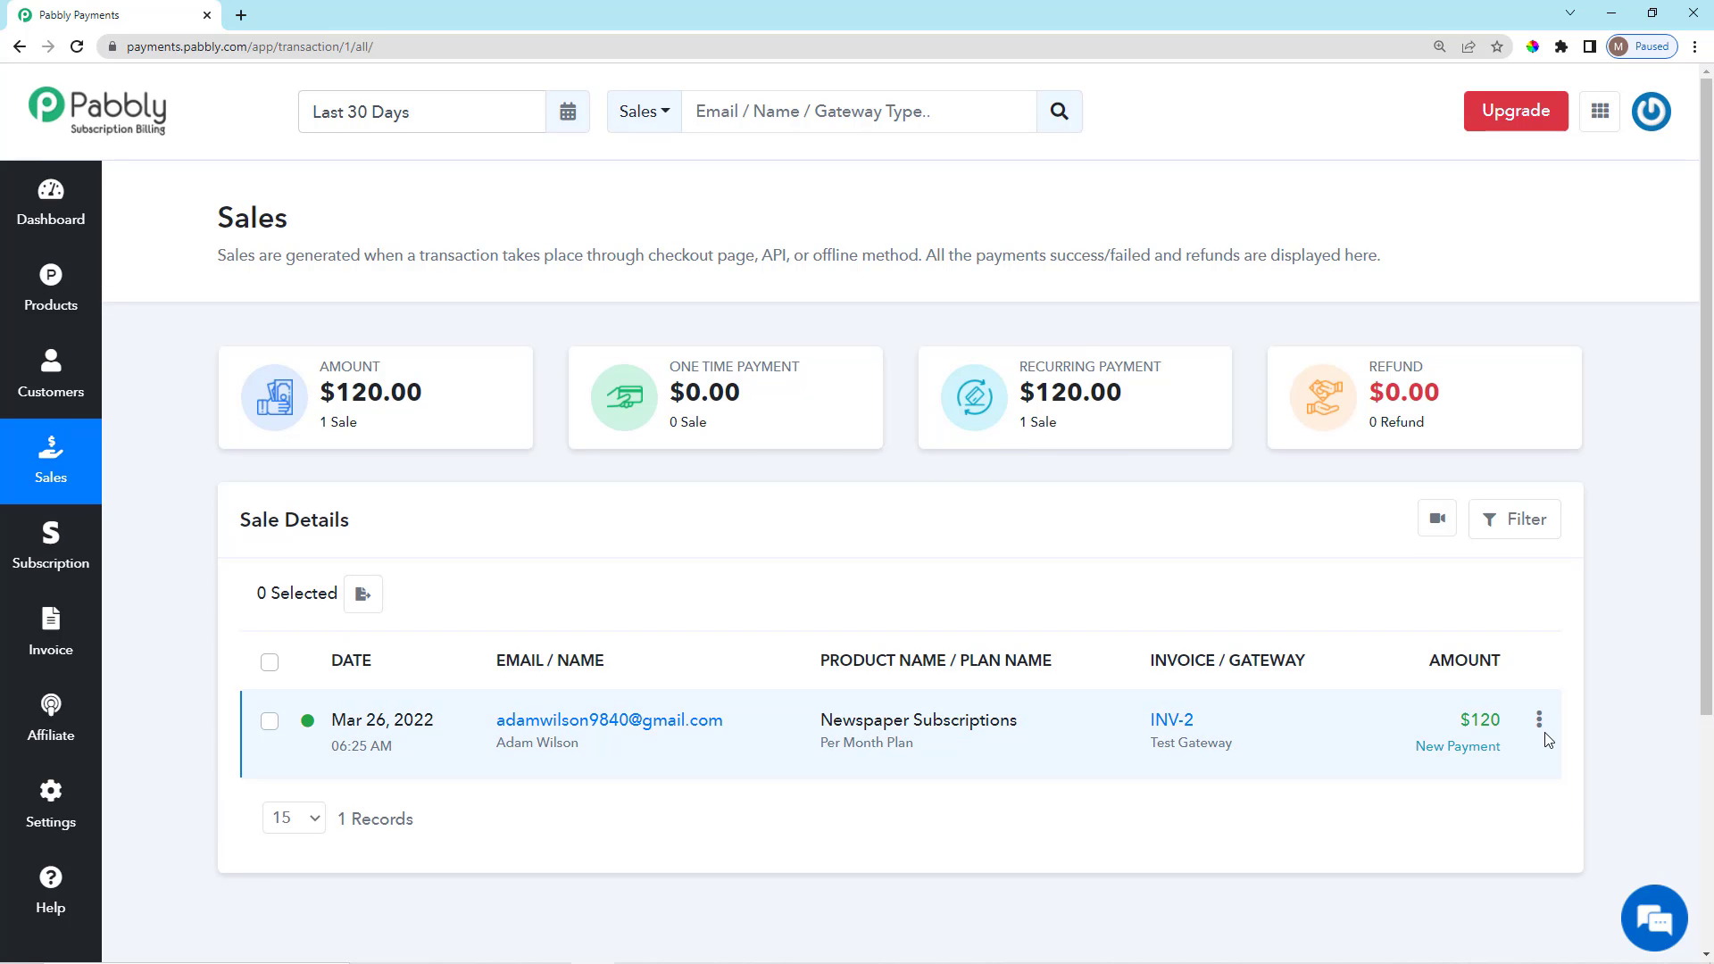
Show the Delete, Refund and Record Refund actions for the $120 sale.
left_click(1539, 723)
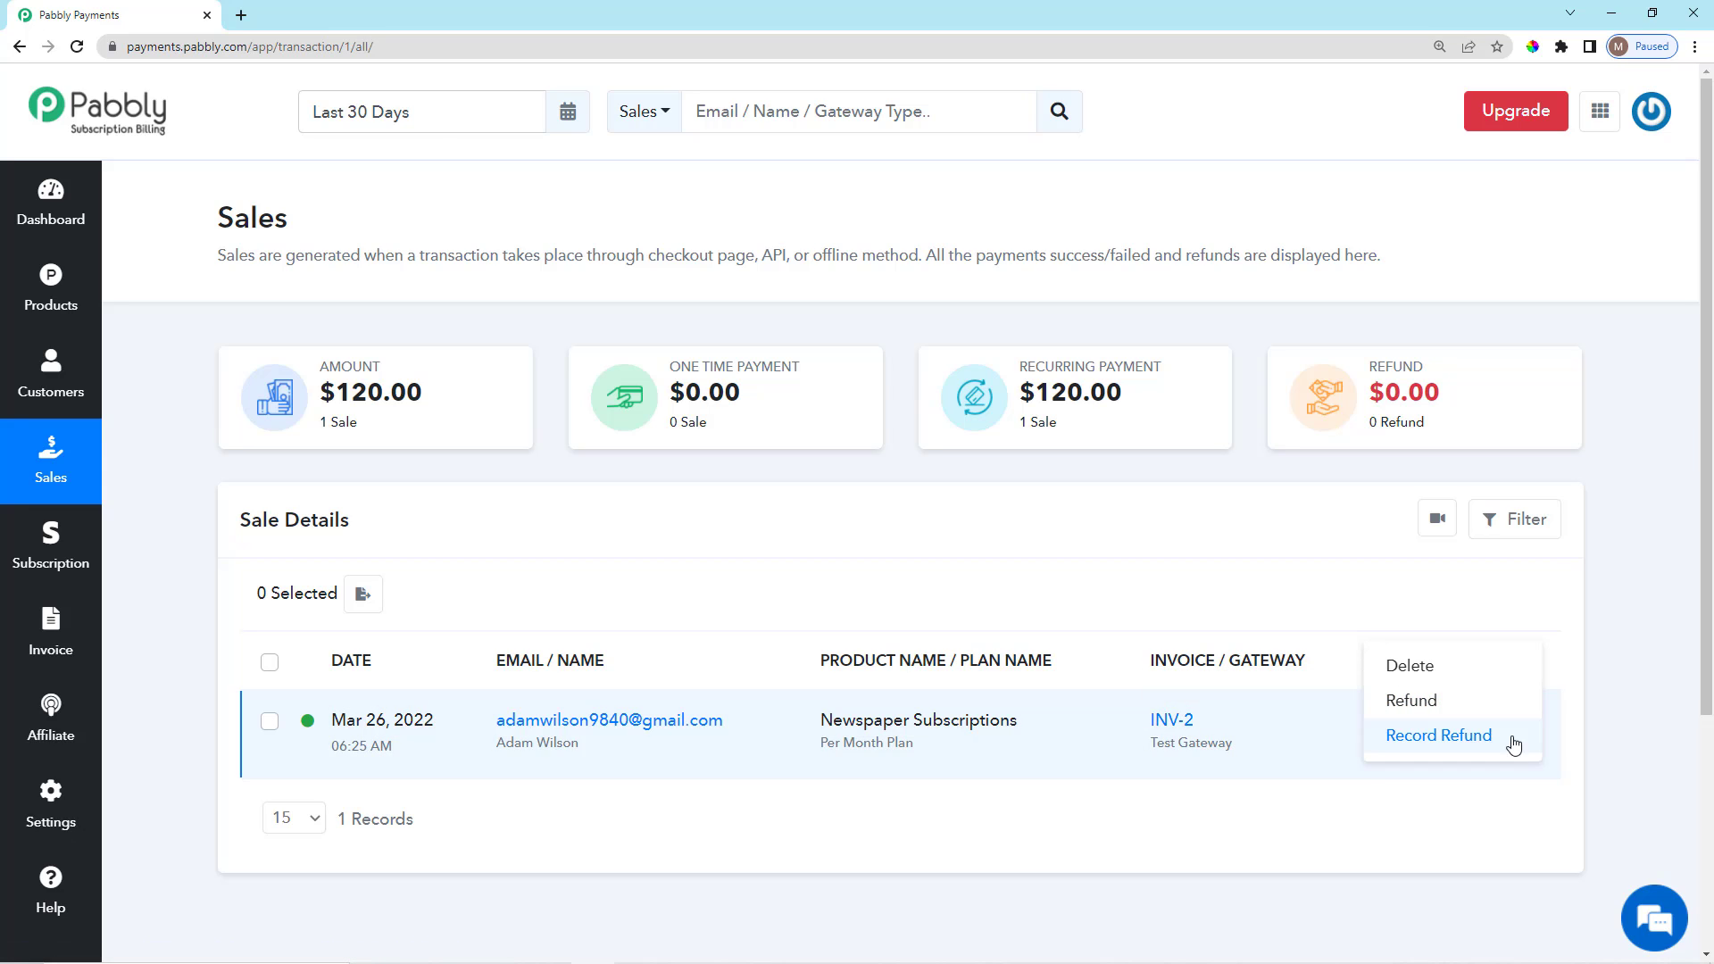
left_click(1540, 721)
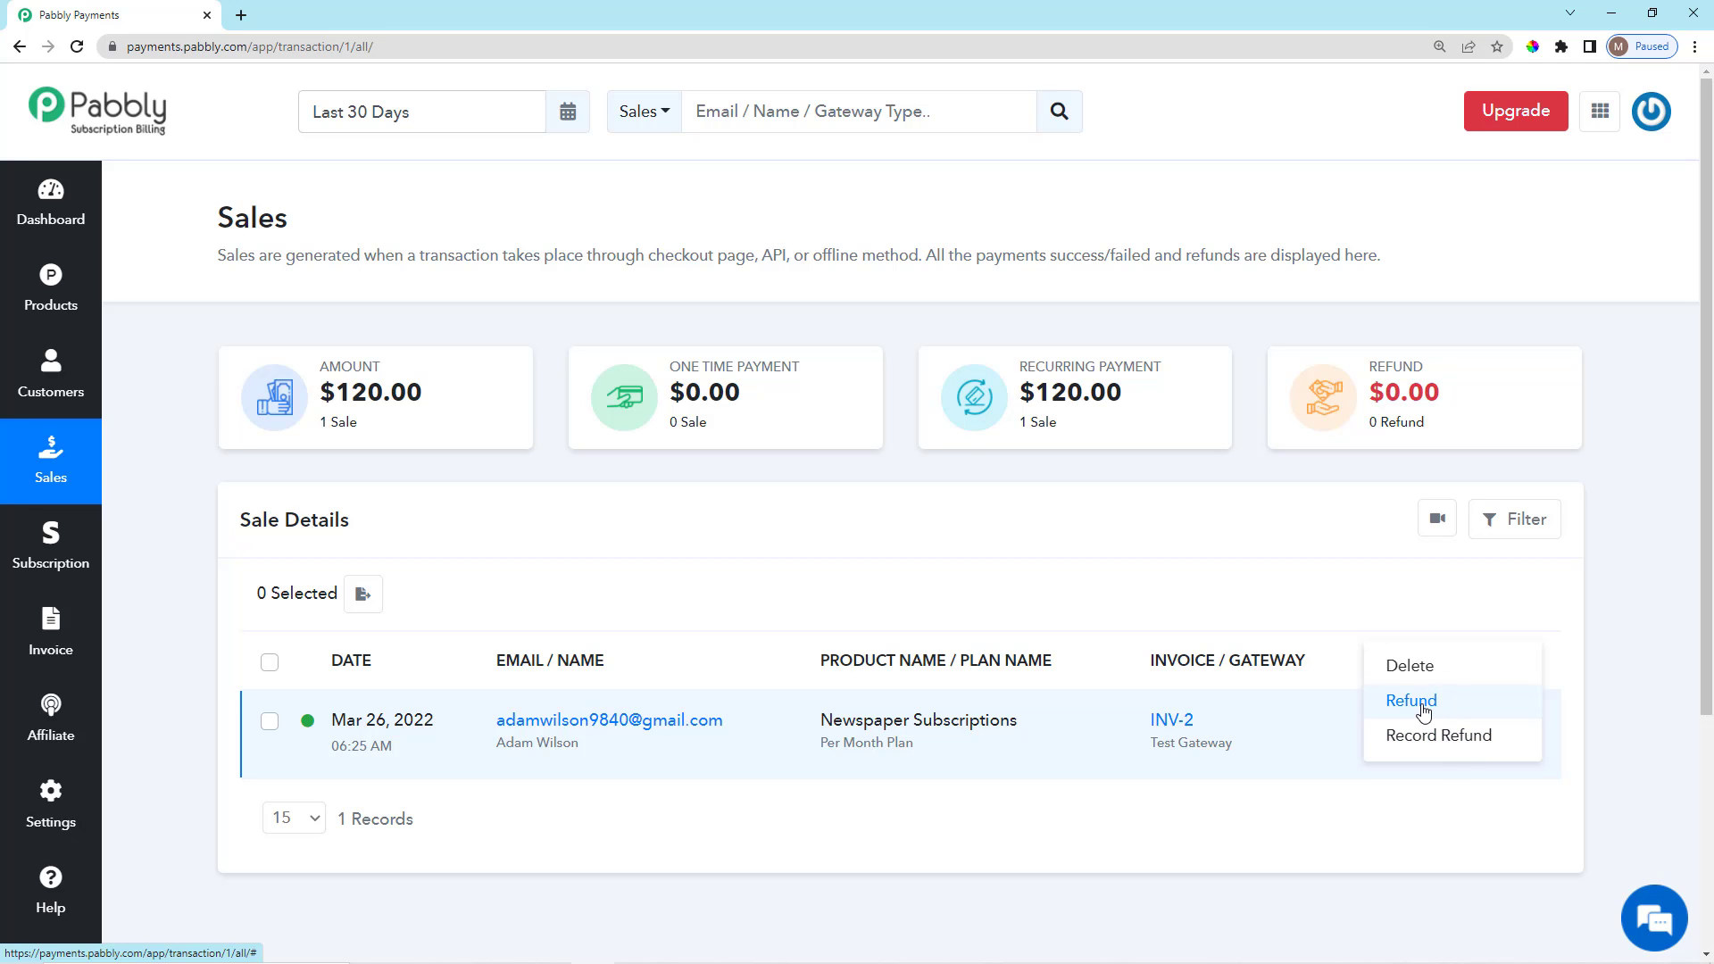
Start a refund for the $120 sale using 'Refund and credit the invoice' with amount 50.
left_click(1423, 710)
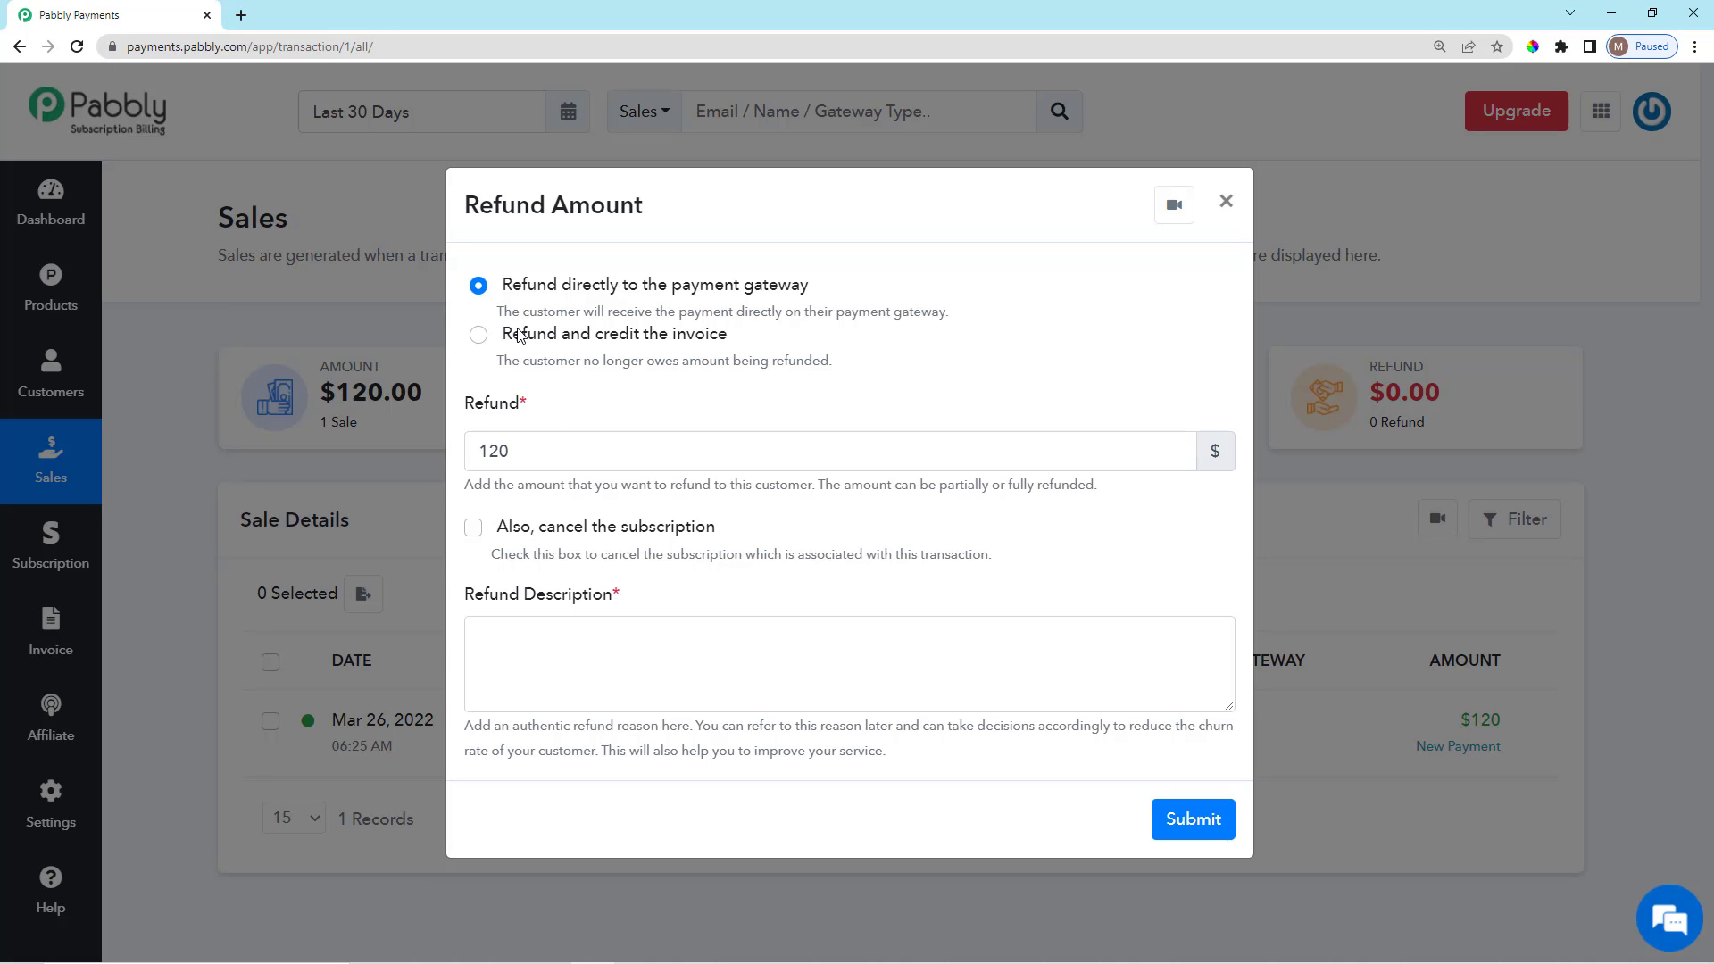
left_click_drag(500, 283, 819, 295)
left_click(479, 335)
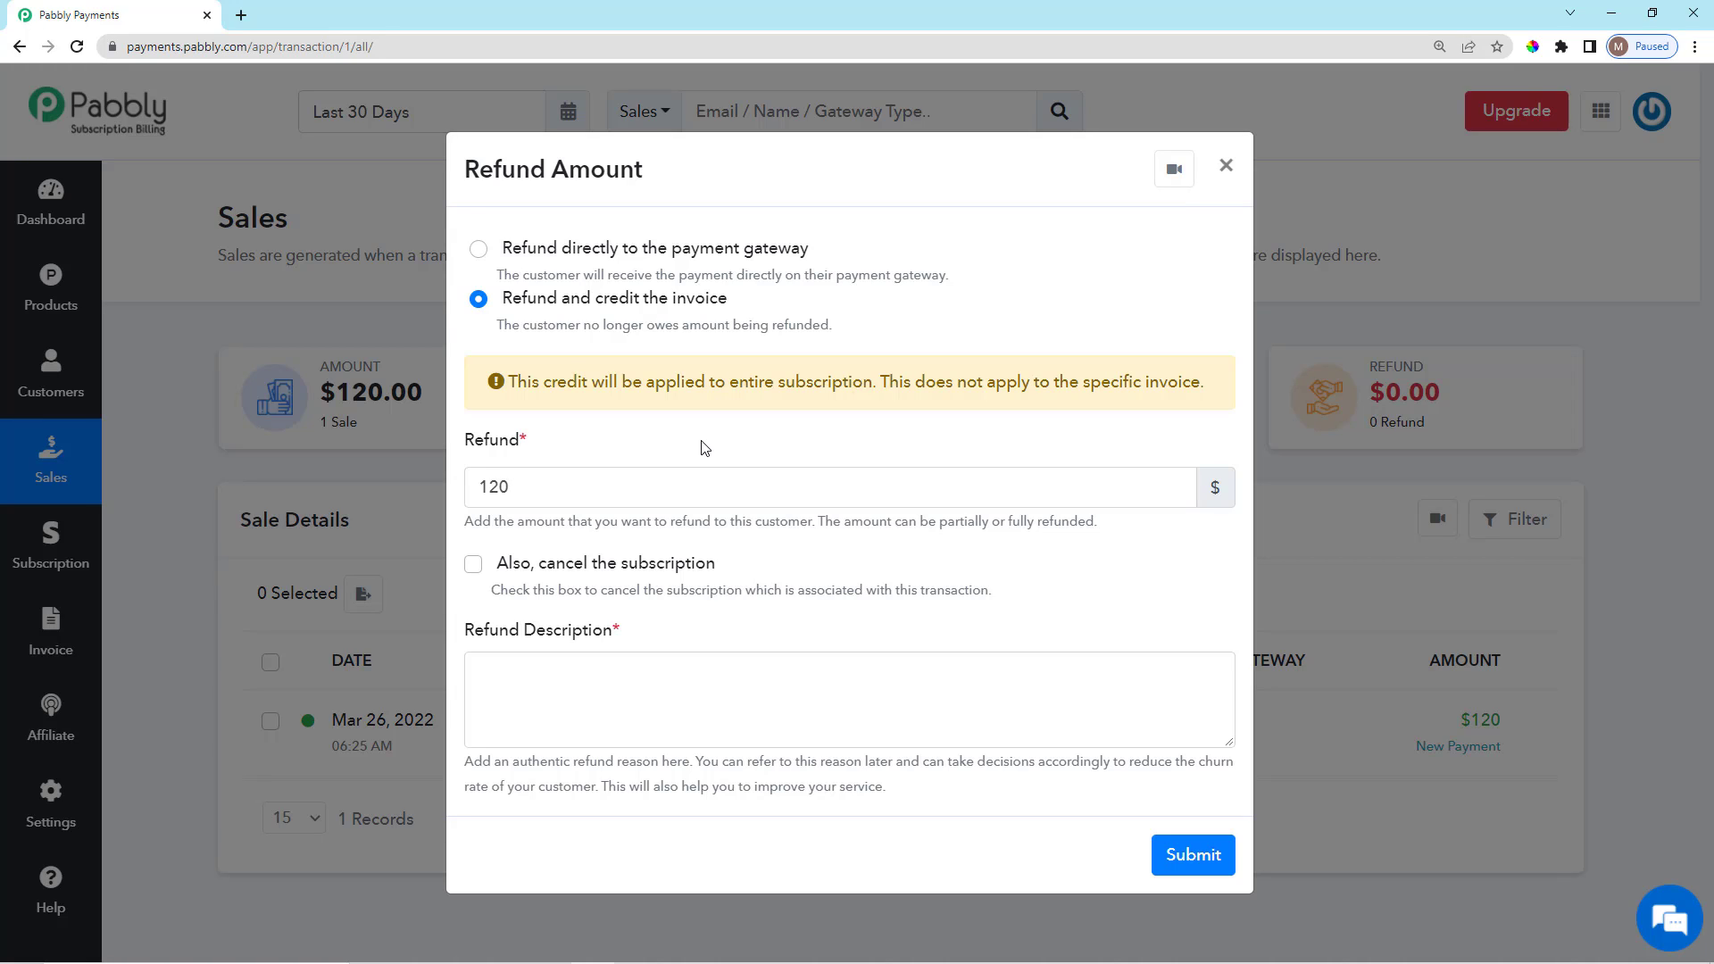
left_click(551, 487)
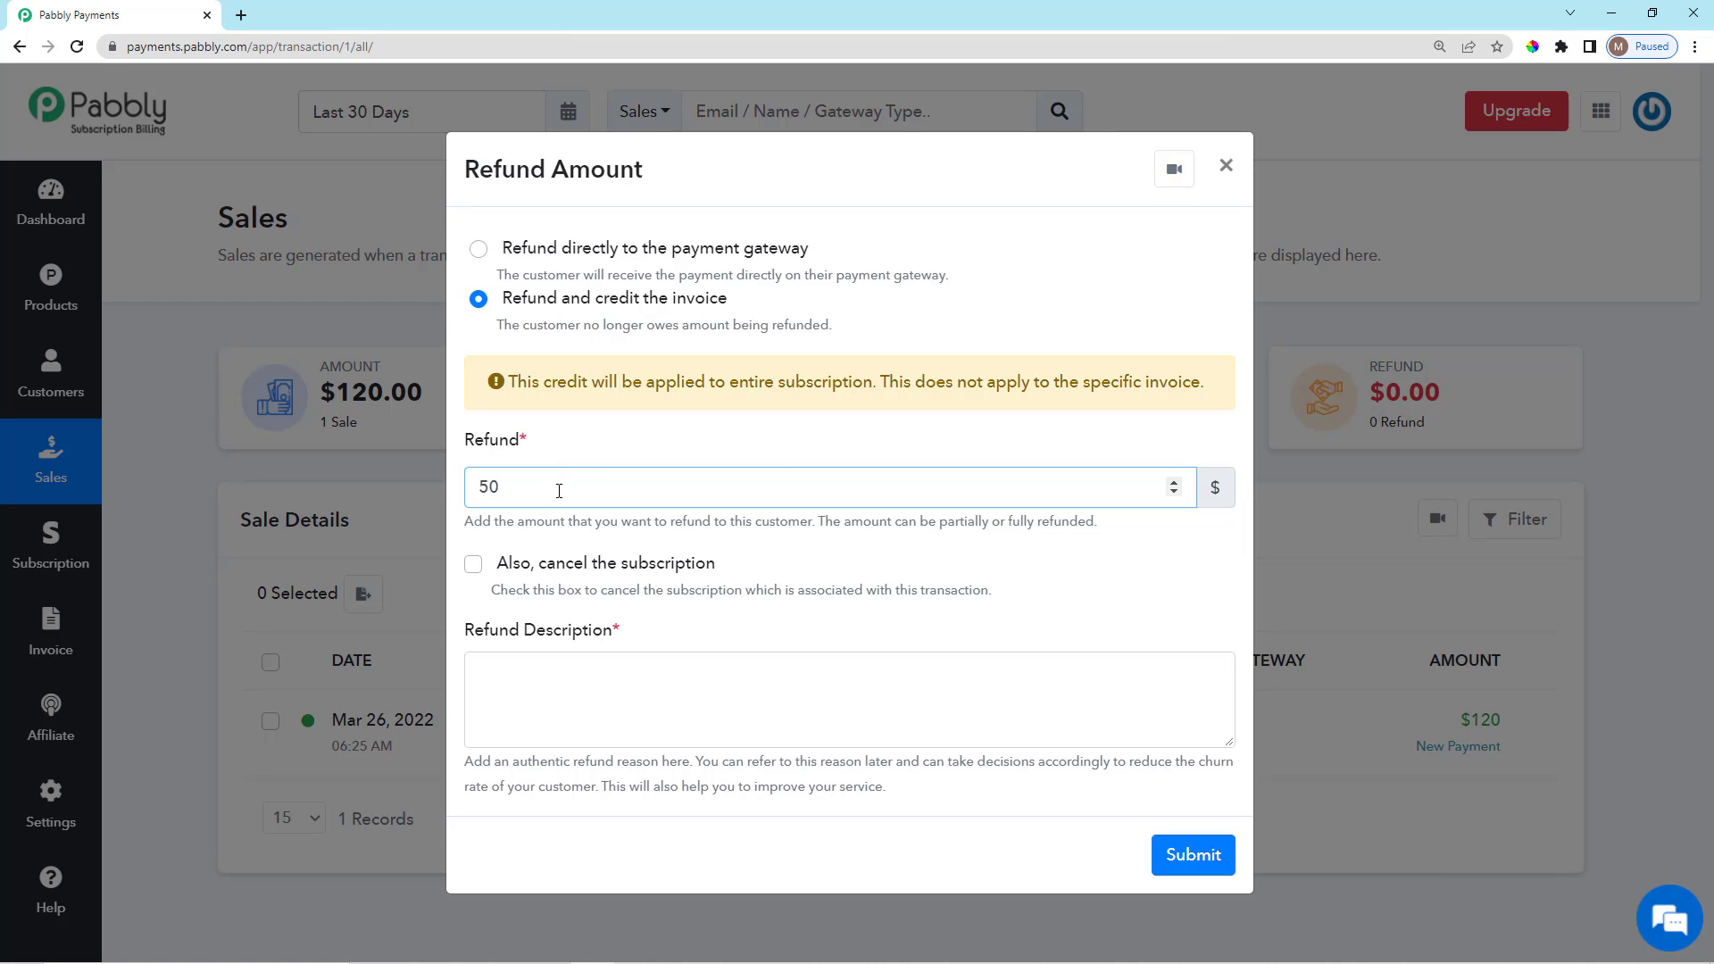
left_click(641, 442)
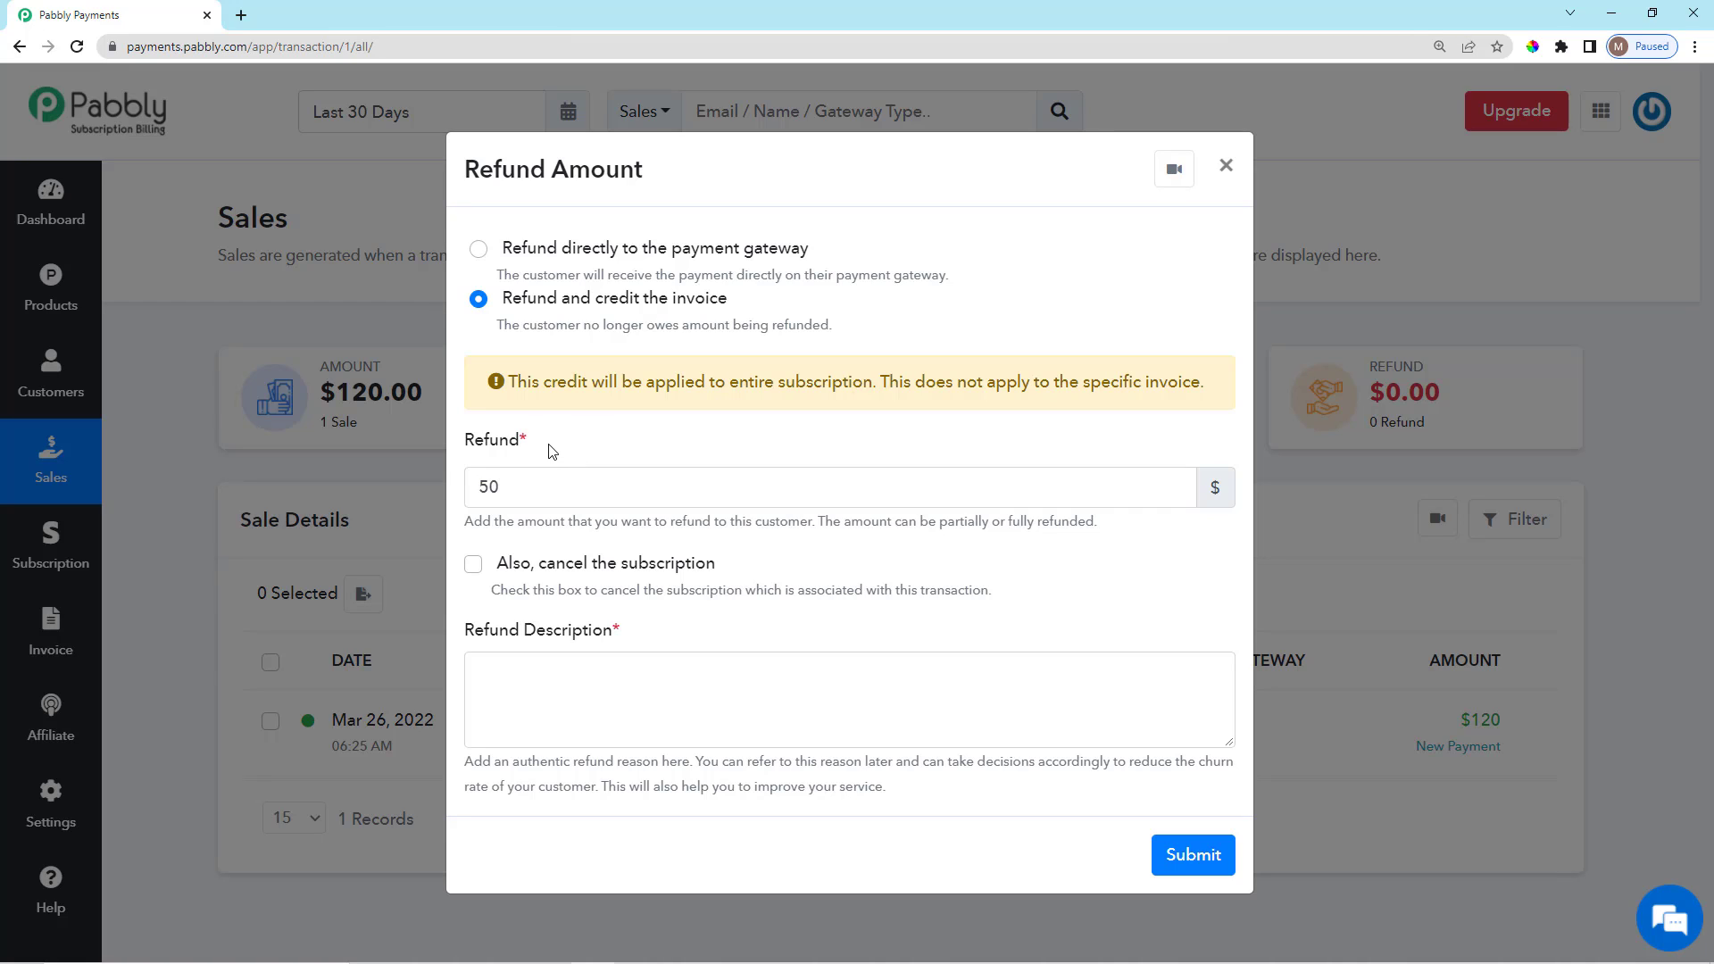
left_click_drag(546, 446, 490, 495)
left_click(561, 442)
left_click(564, 443)
Switch to 'Refund directly to the payment gateway', try amounts 100, 50, 120, 1500, then clear it.
left_click(482, 249)
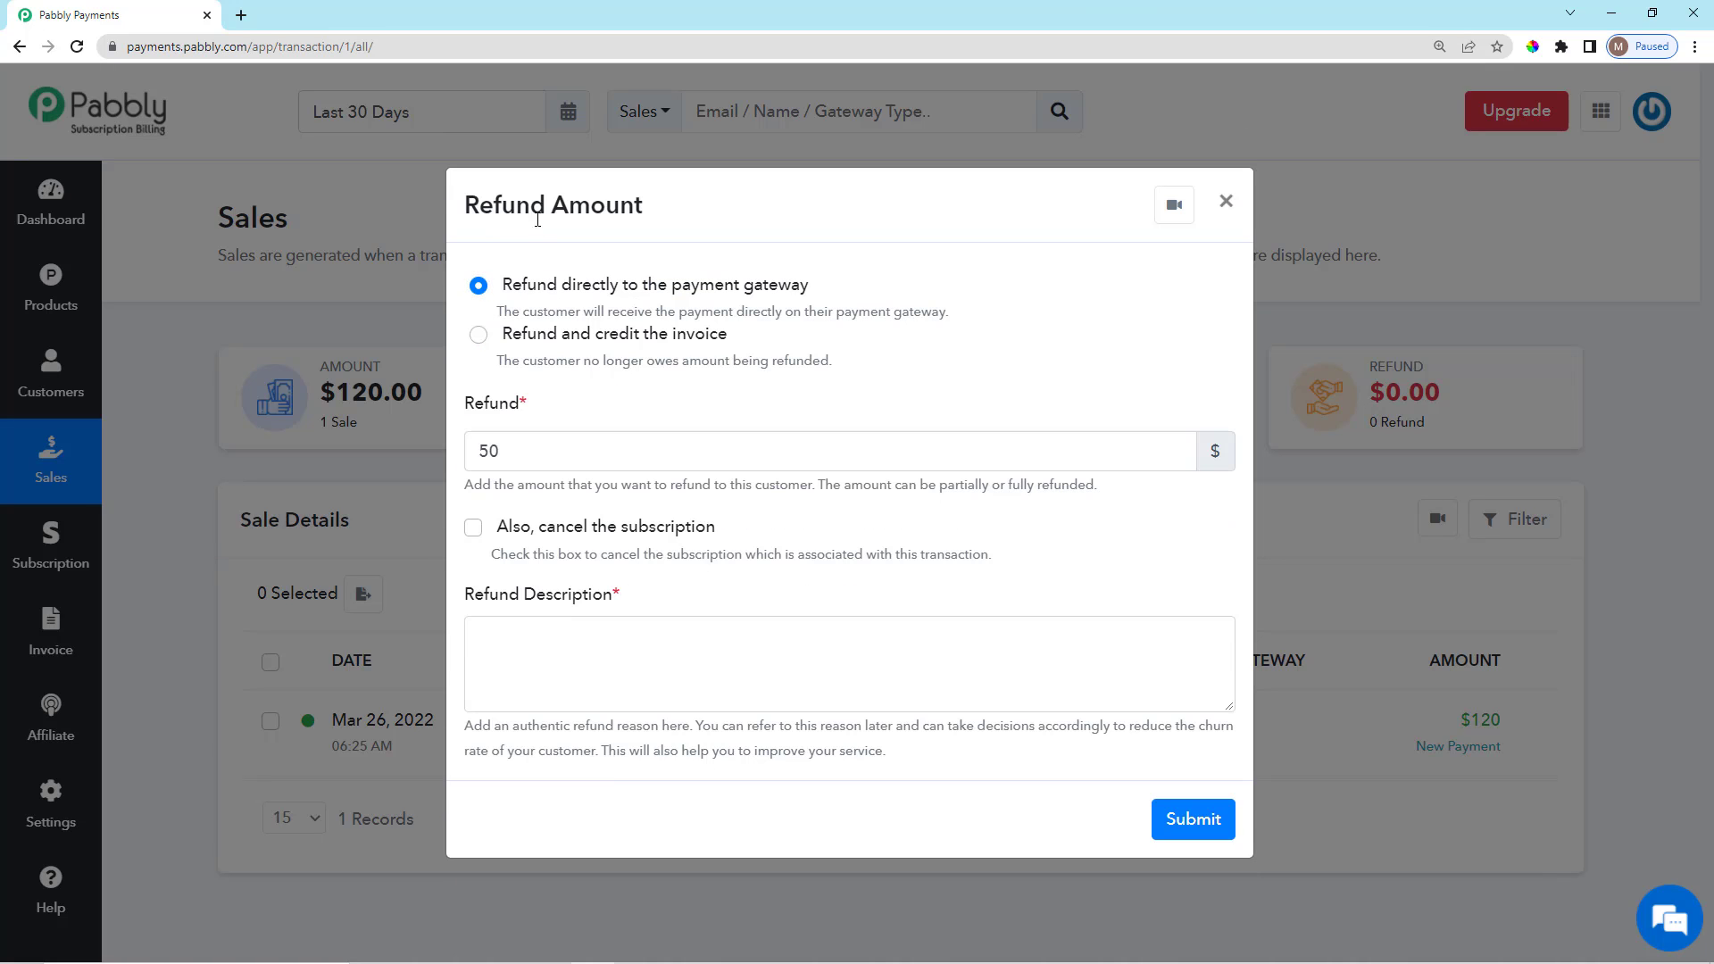
left_click(577, 465)
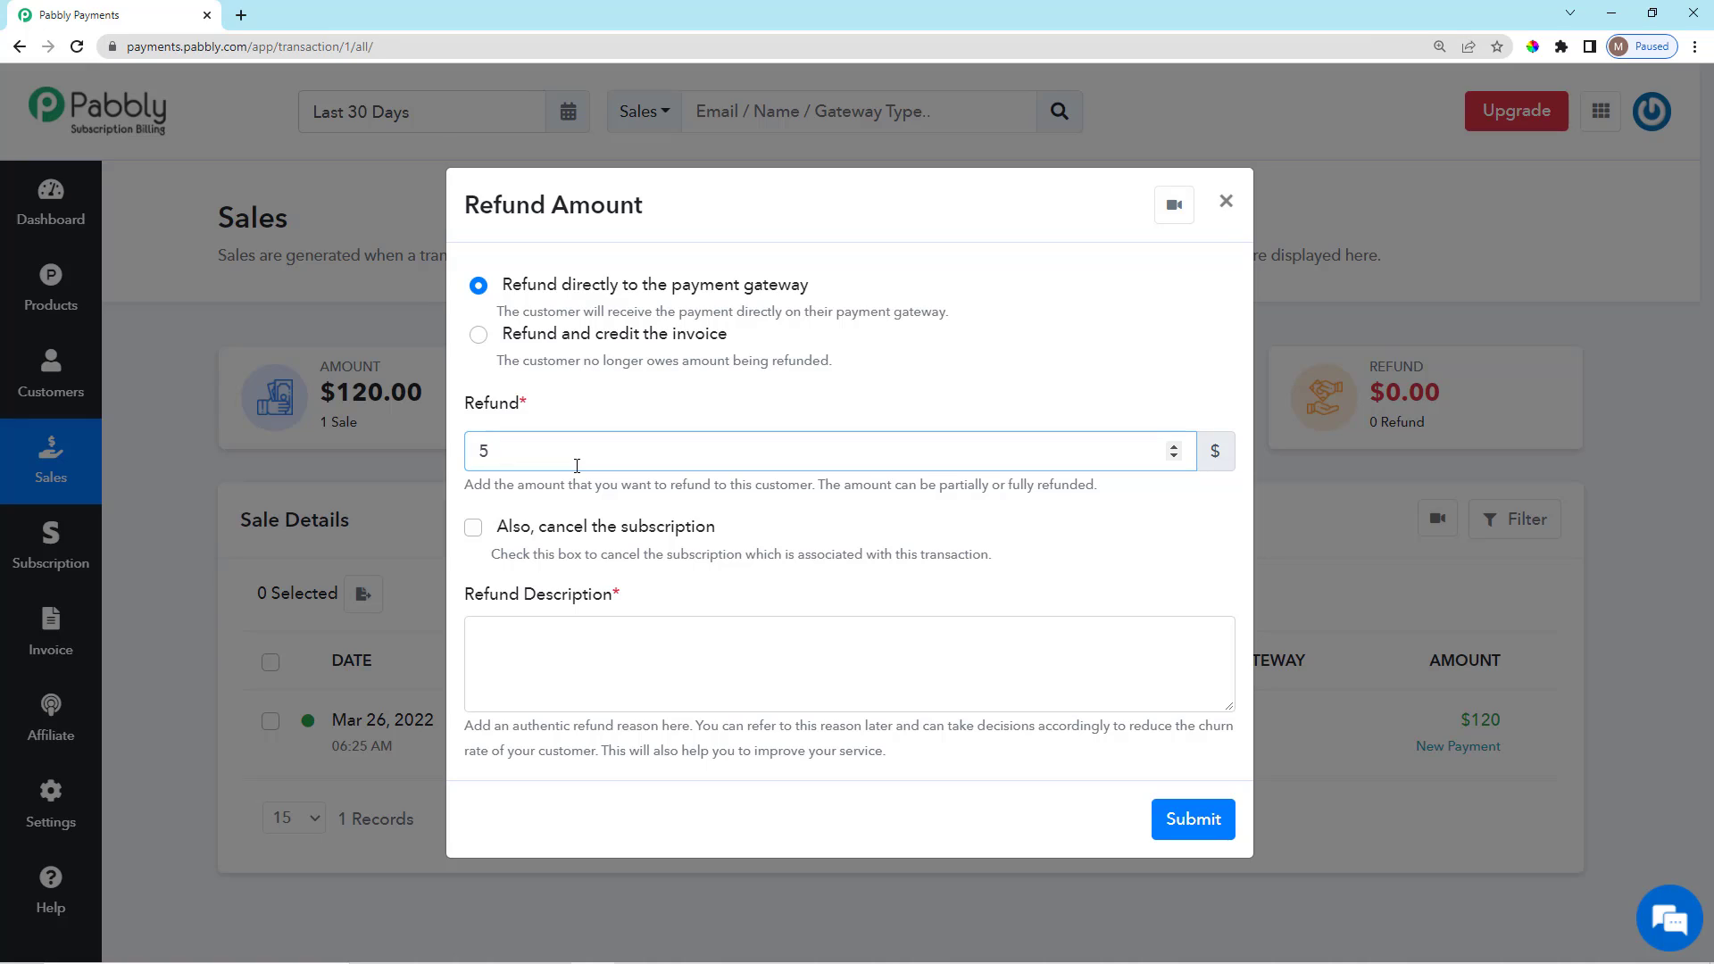
type("100")
key("BackSpace")
key("BackSpace")
type("50")
key("BackSpace")
type("120")
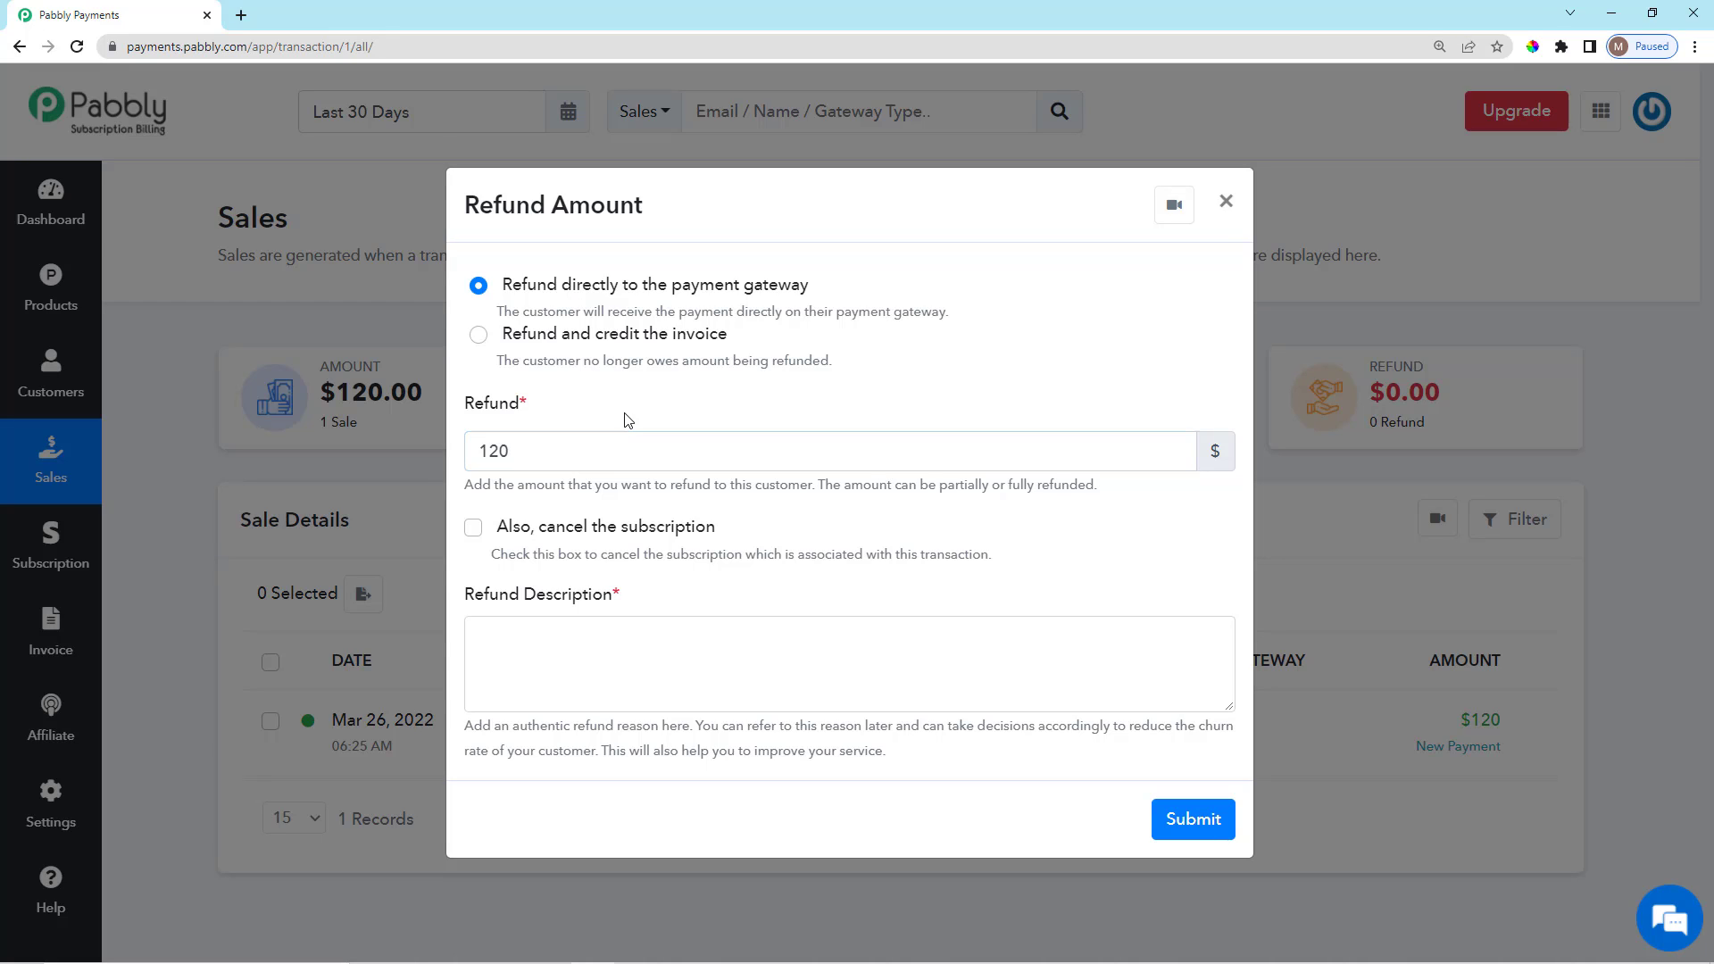
left_click(623, 464)
key("BackSpace")
key("BackSpace")
key("BackSpace")
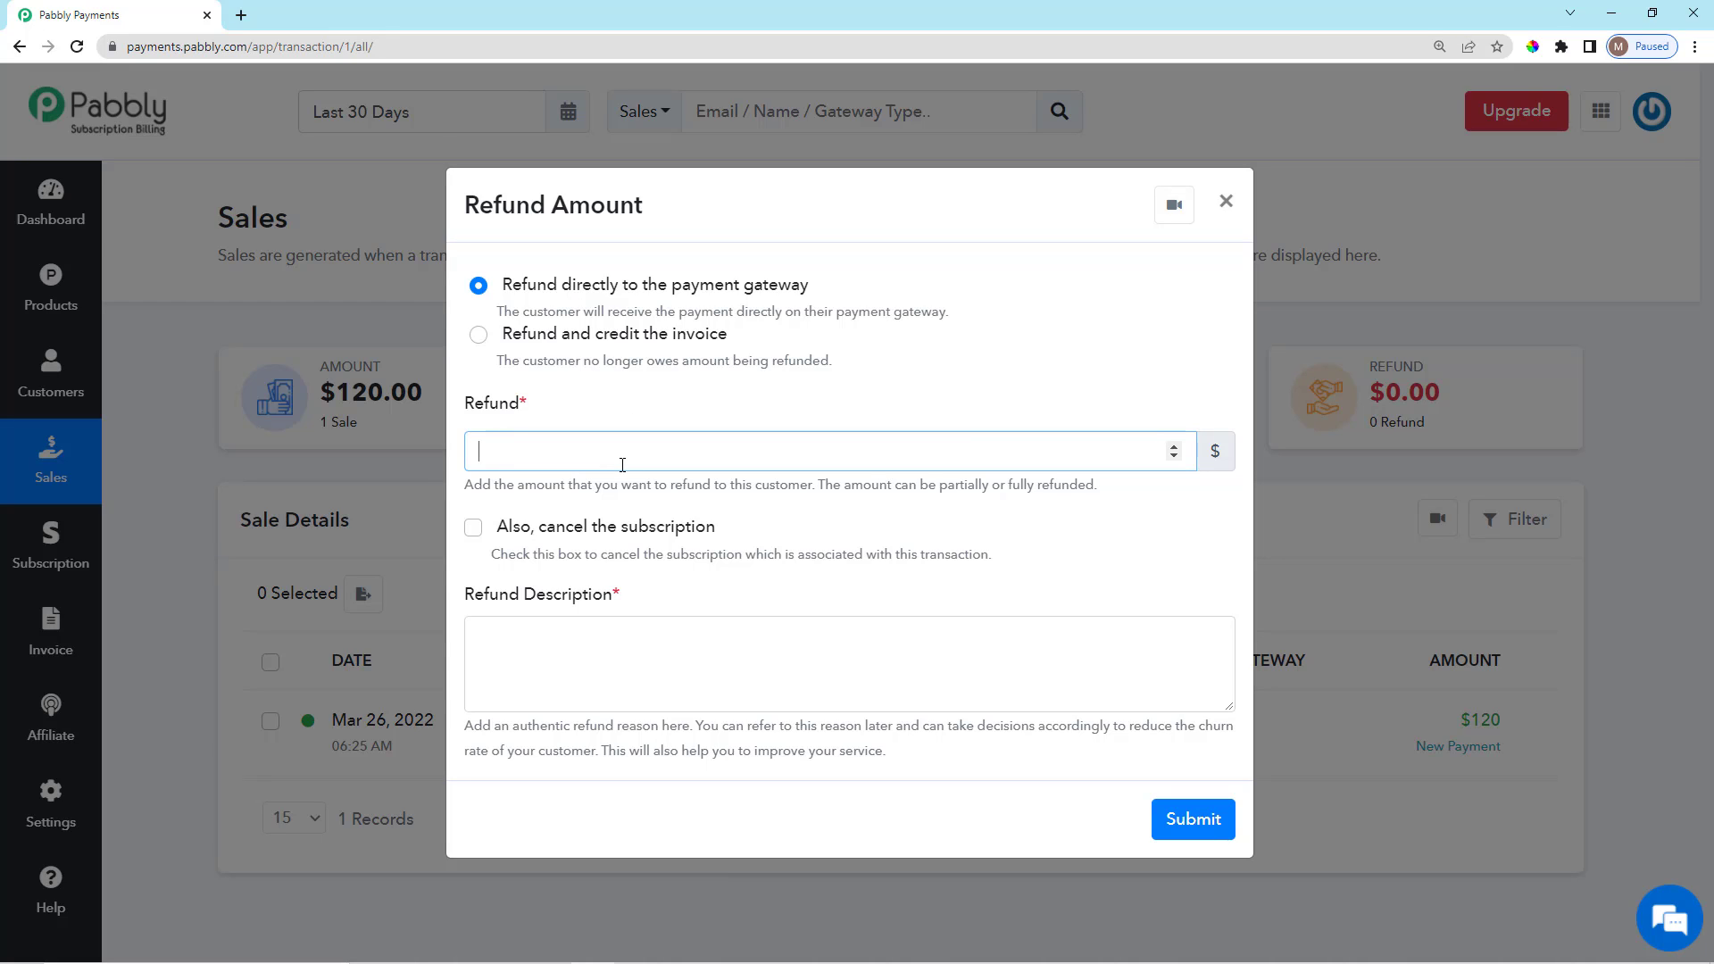
type("1500")
key("BackSpace")
key("BackSpace")
key("BackSpace")
key("BackSpace")
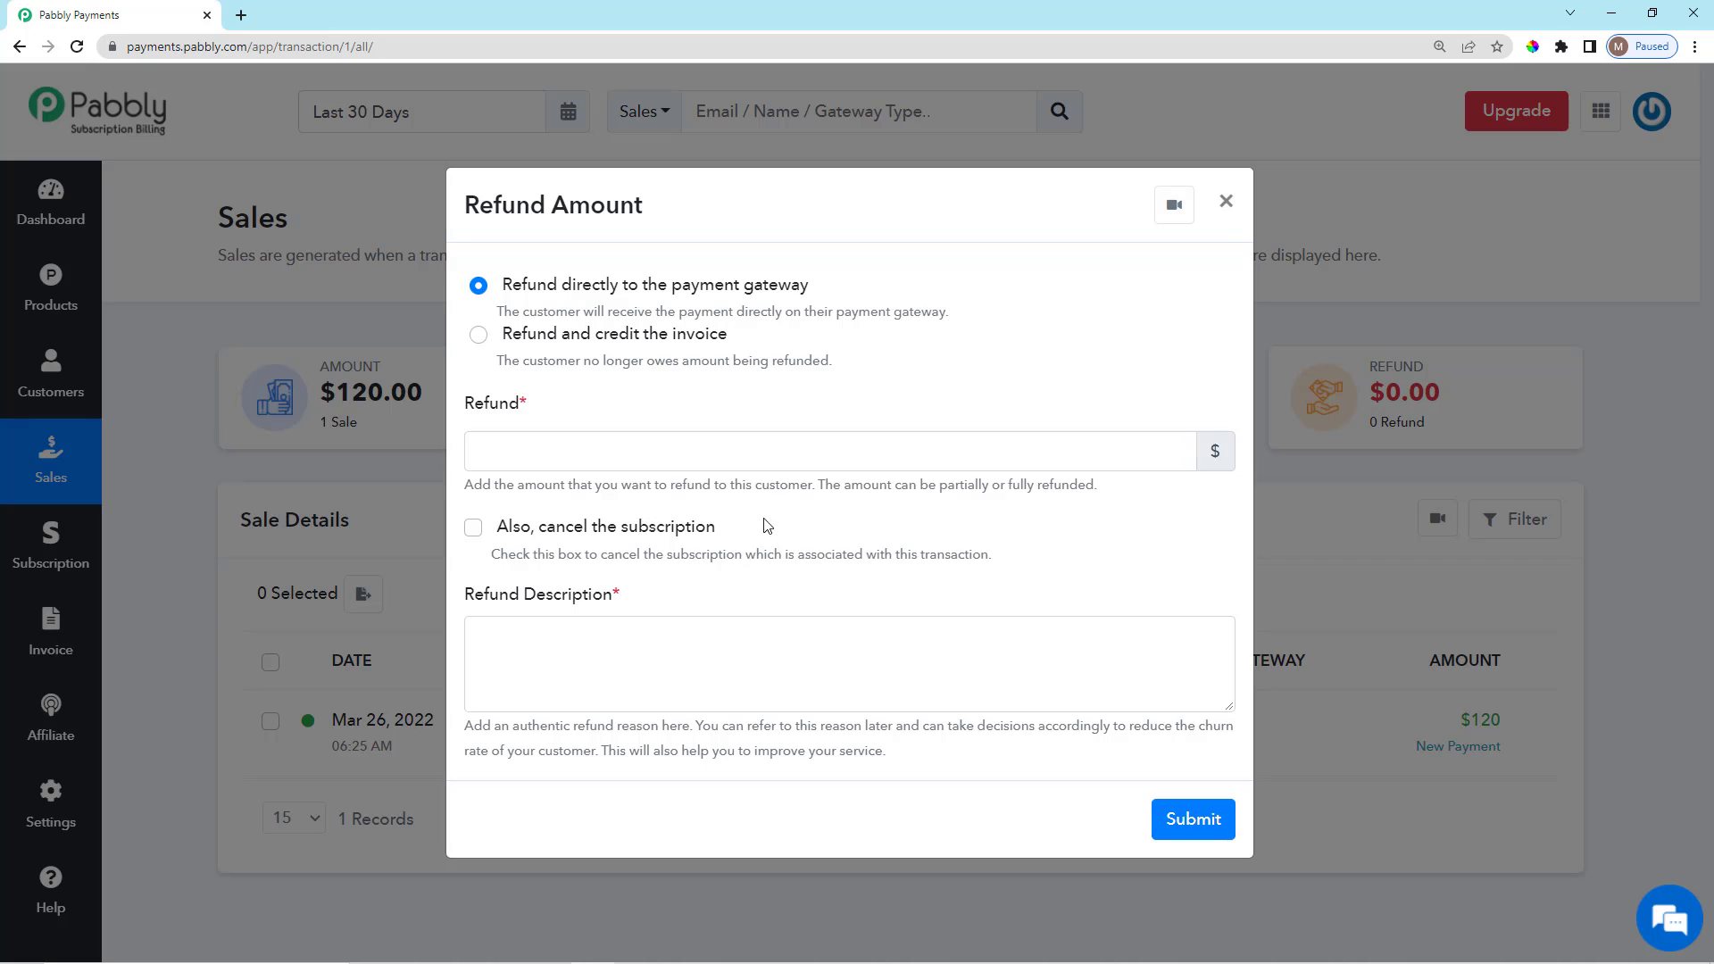
Leave 'Also, cancel the subscription' unchecked, check the Refund Description, and close the form unsubmitted.
left_click(473, 528)
left_click(473, 528)
left_click(487, 565)
left_click_drag(466, 598, 649, 626)
left_click(644, 671)
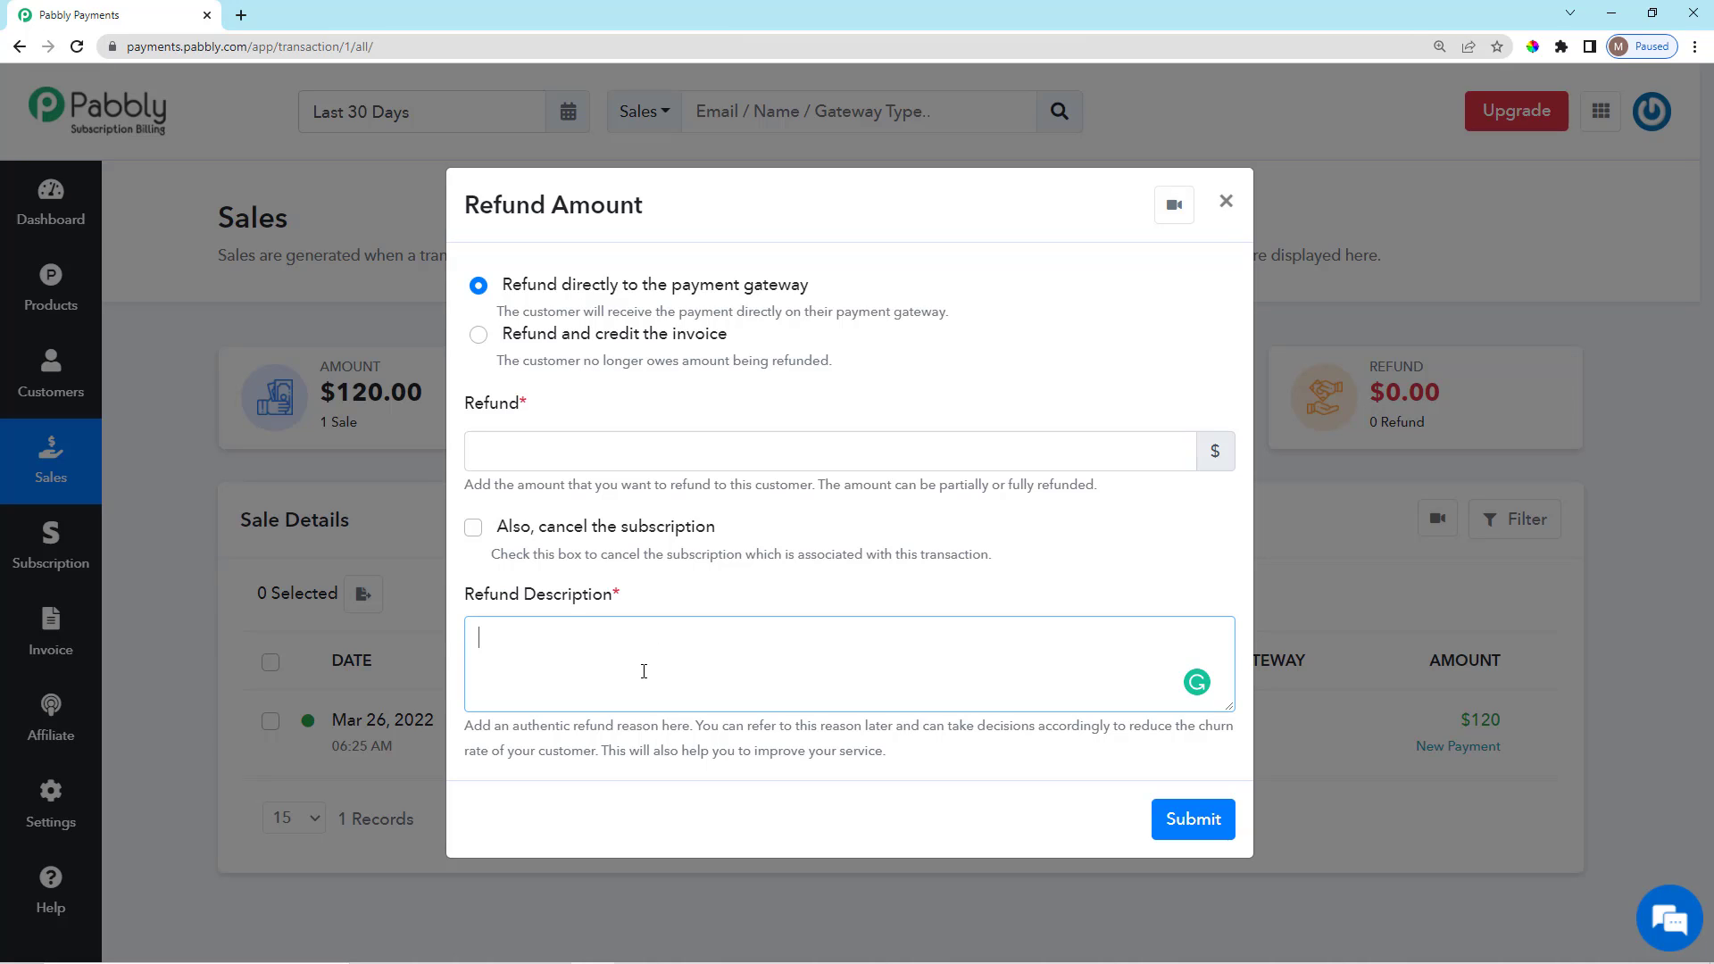
left_click(706, 605)
left_click(710, 652)
left_click(1223, 205)
Open Record Refund for the $120 sale and review the recording option's description.
scroll(1545, 754, "down", 2)
scroll(1577, 667, "down", 2)
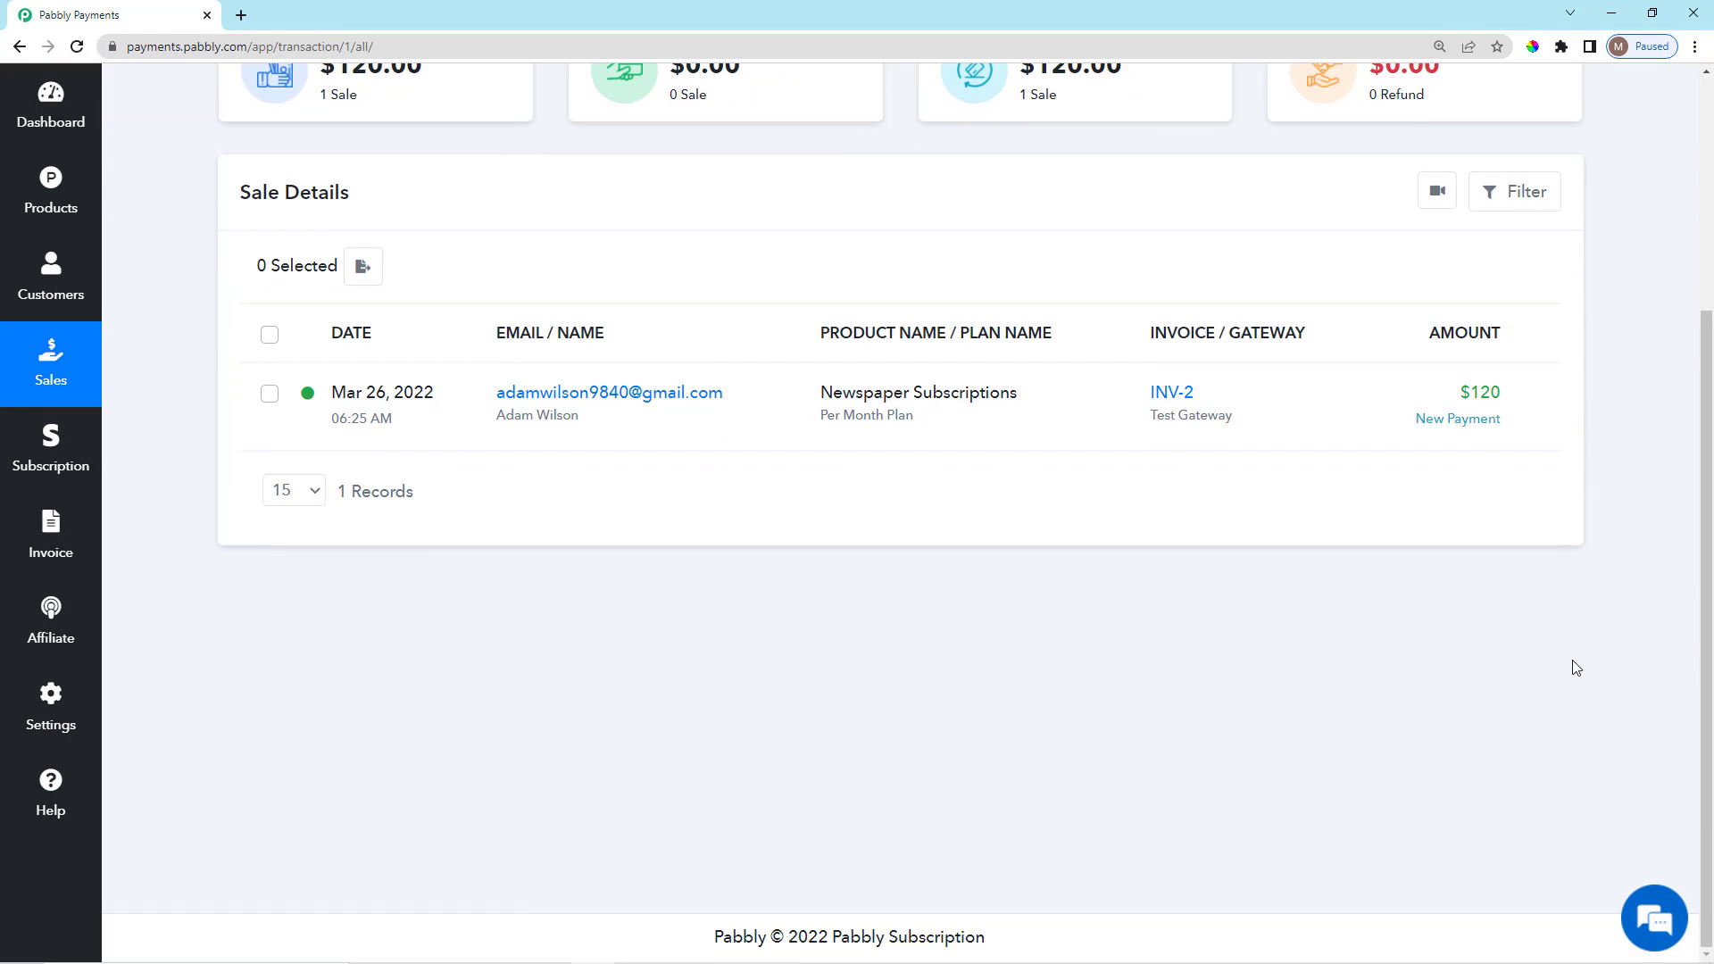
left_click(1543, 399)
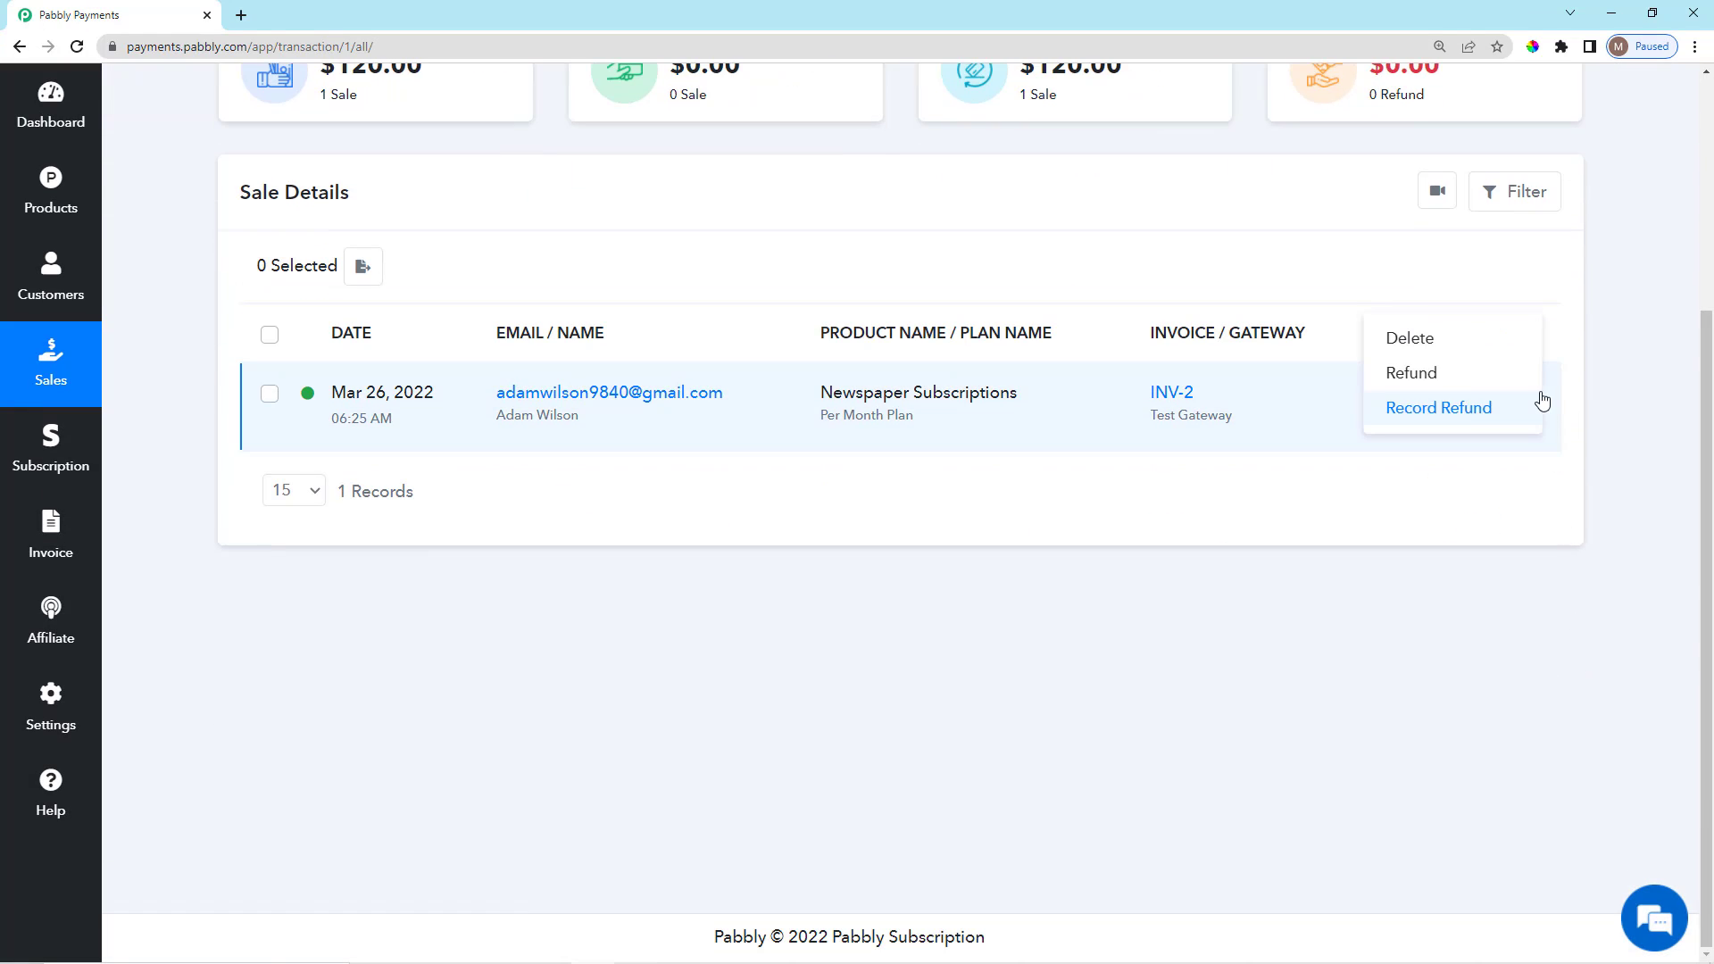
left_click(1459, 411)
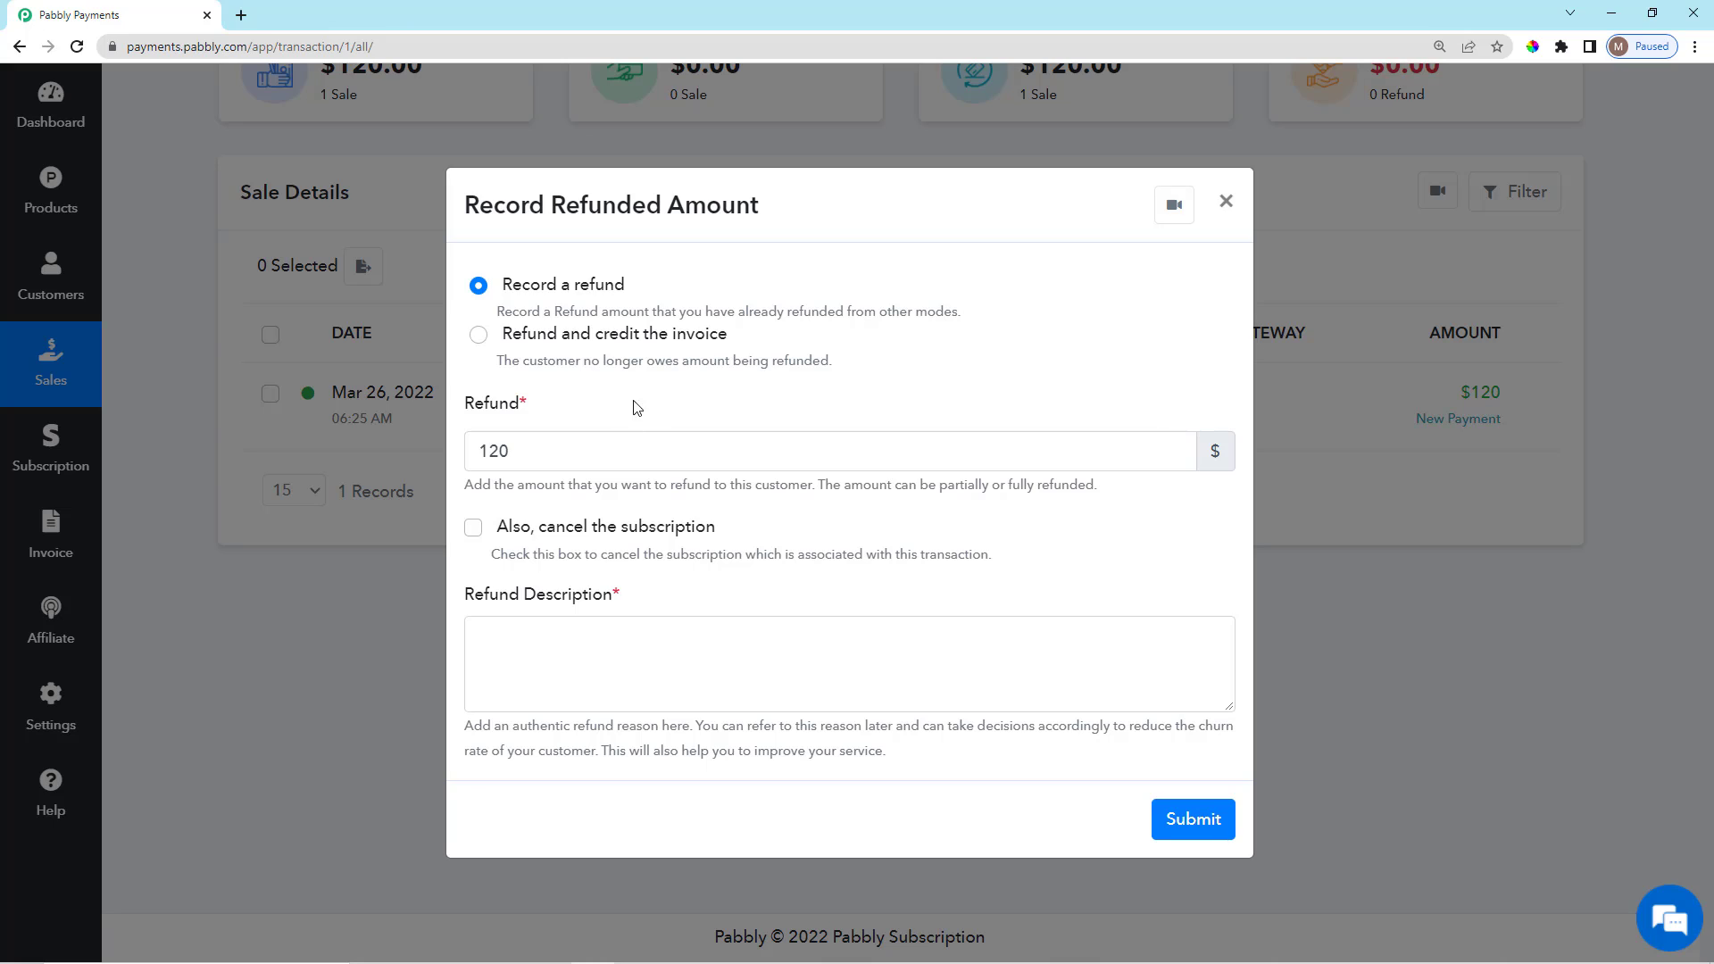
double_click(518, 310)
left_click_drag(729, 313, 1010, 318)
left_click(1009, 319)
Try refund amounts 50 and 100, then leave the Record Refund amount blank.
left_click(573, 456)
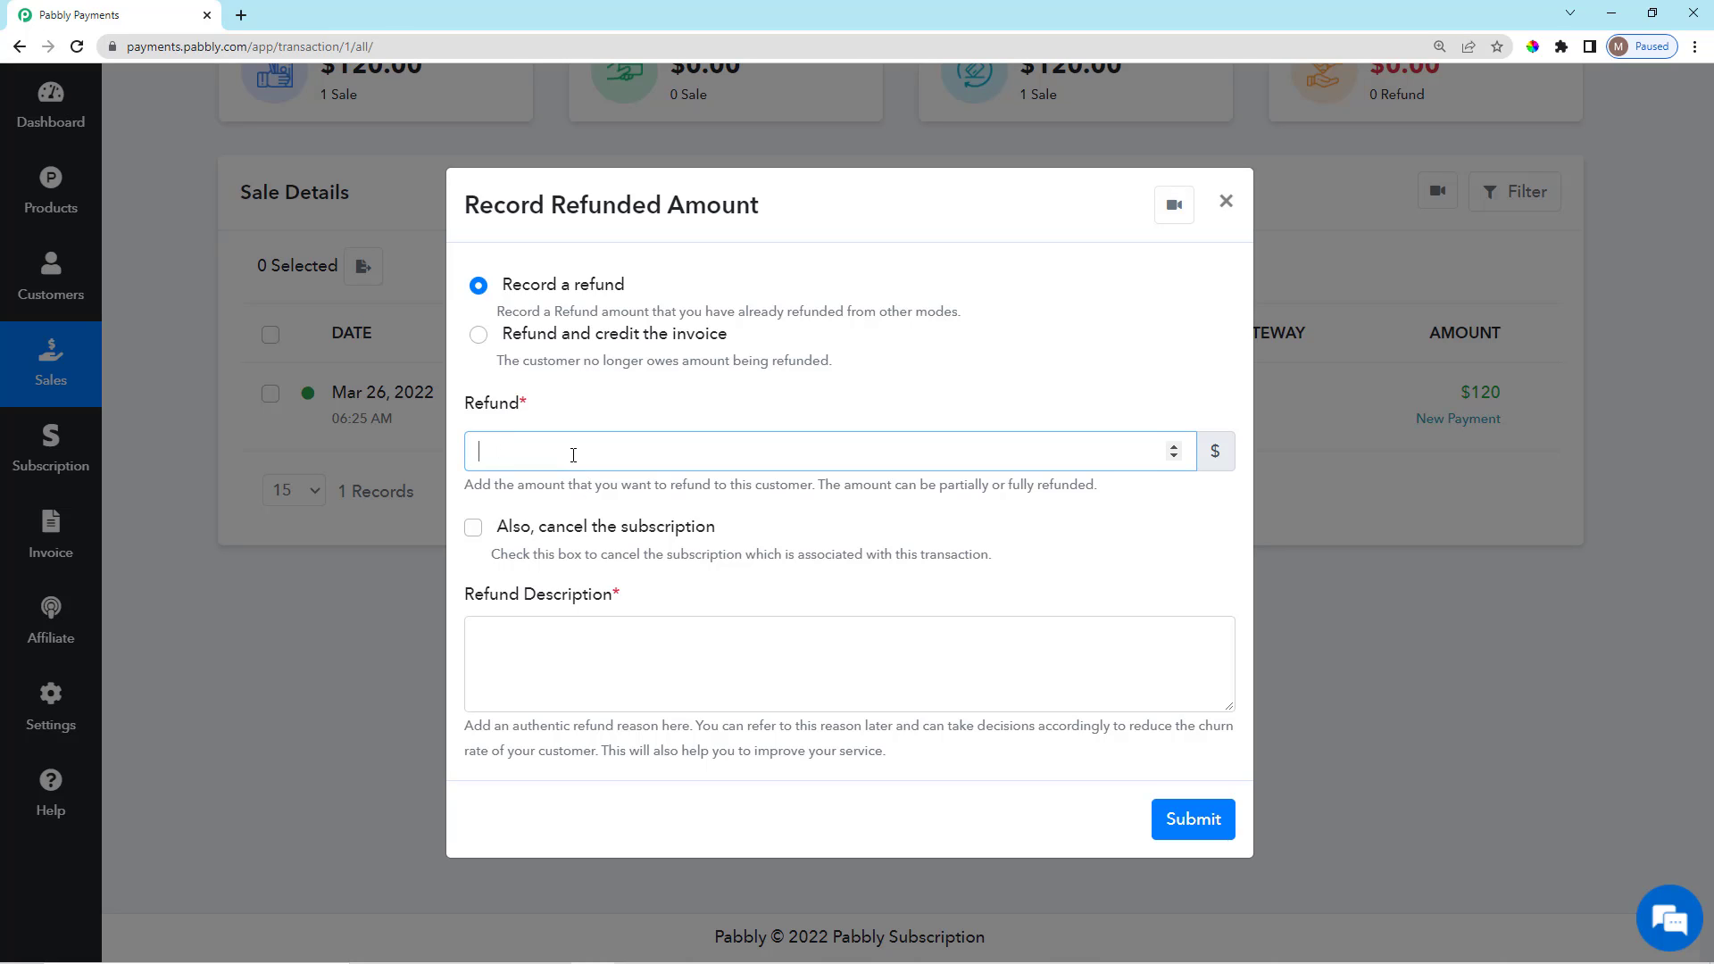
type("50")
key("BackSpace")
key("BackSpace")
type("100")
key("BackSpace")
key("BackSpace")
left_click(596, 404)
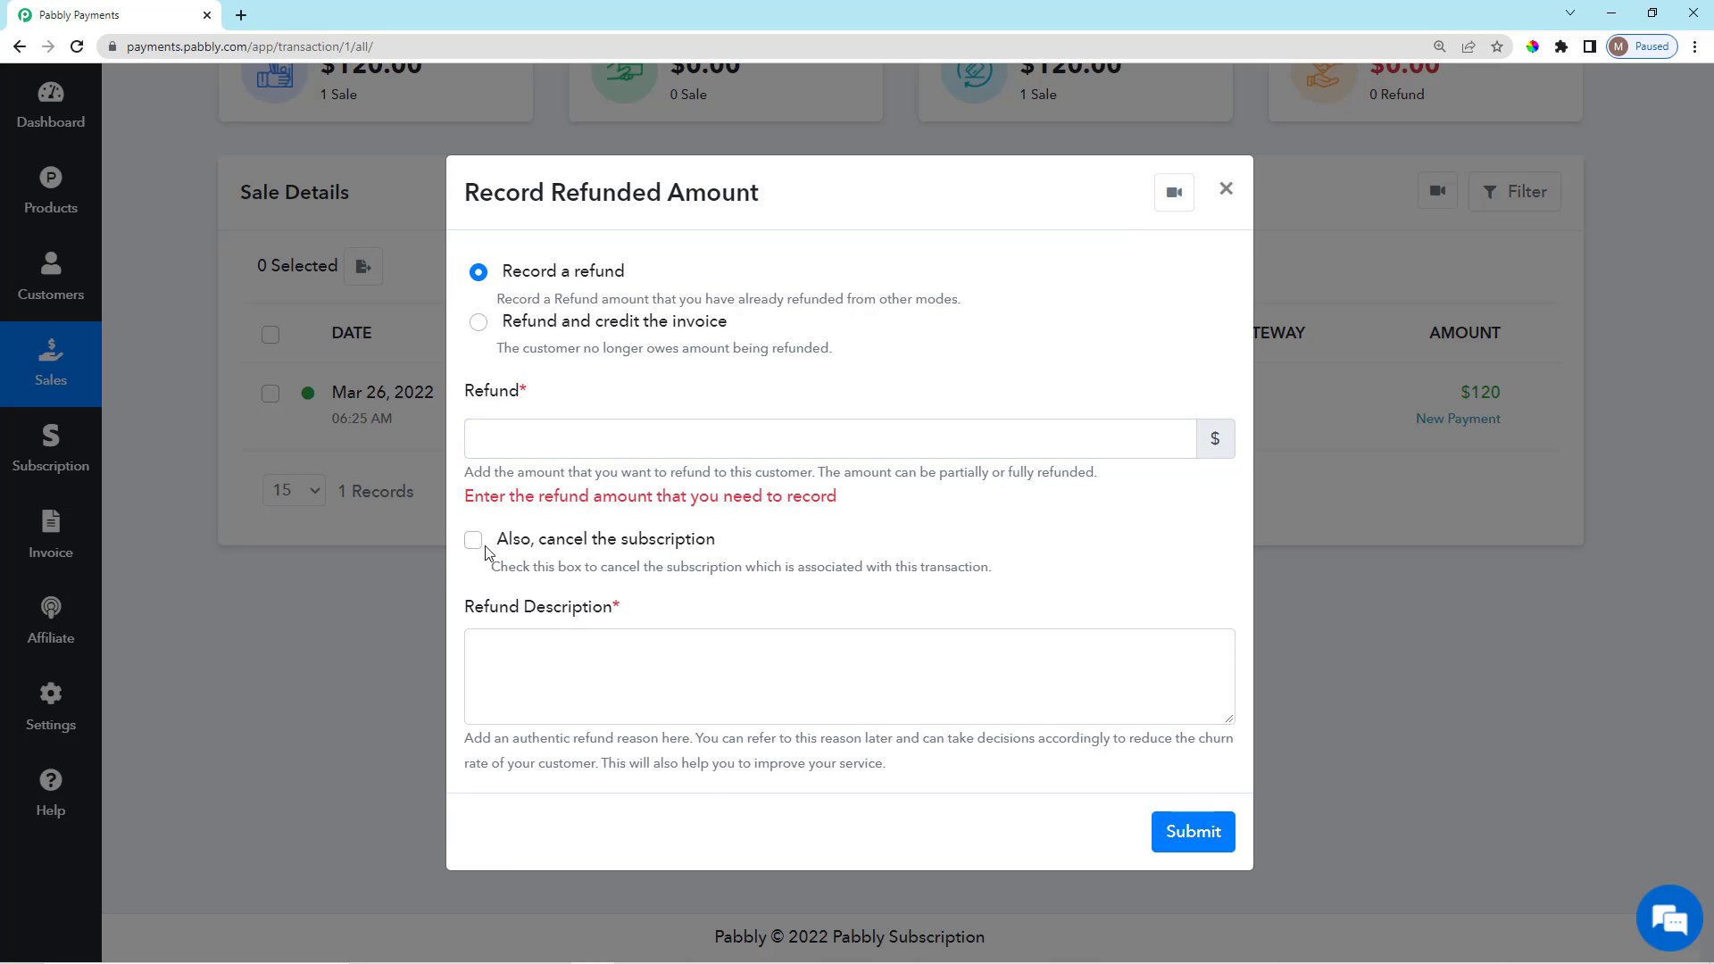
Tick 'Also, cancel the subscription' and review the cancellation note and Refund Description label.
left_click_drag(488, 547, 736, 546)
left_click(737, 547)
left_click(474, 542)
left_click_drag(489, 568, 1015, 581)
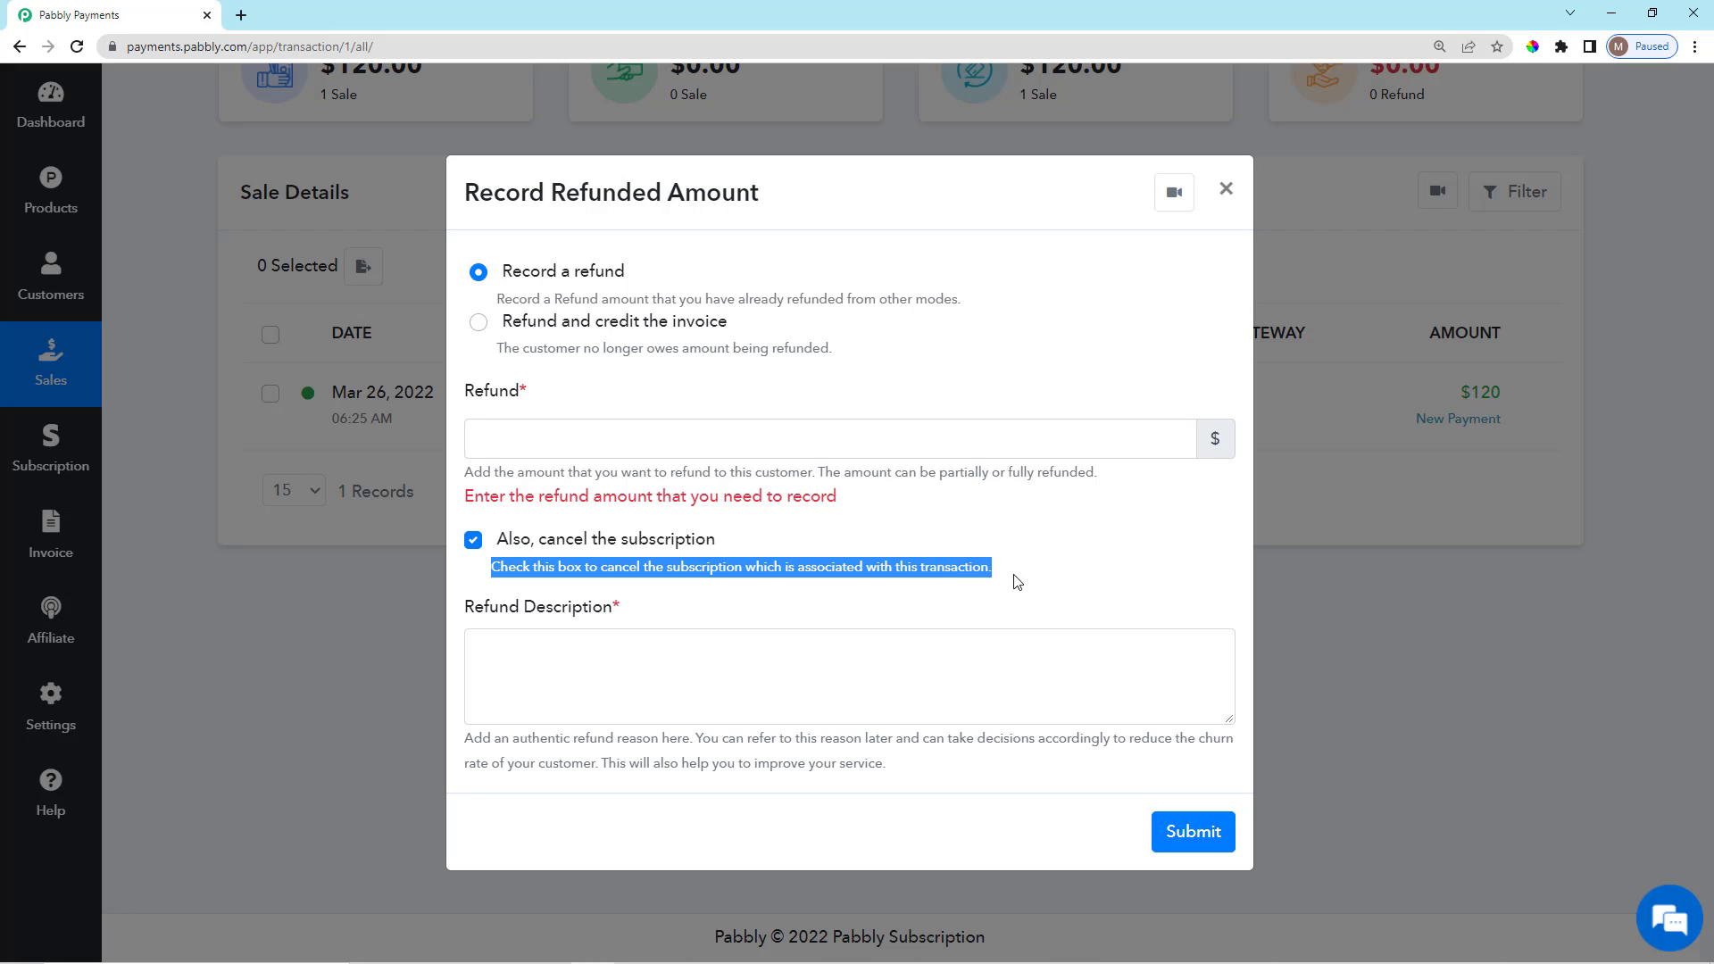
left_click(1016, 581)
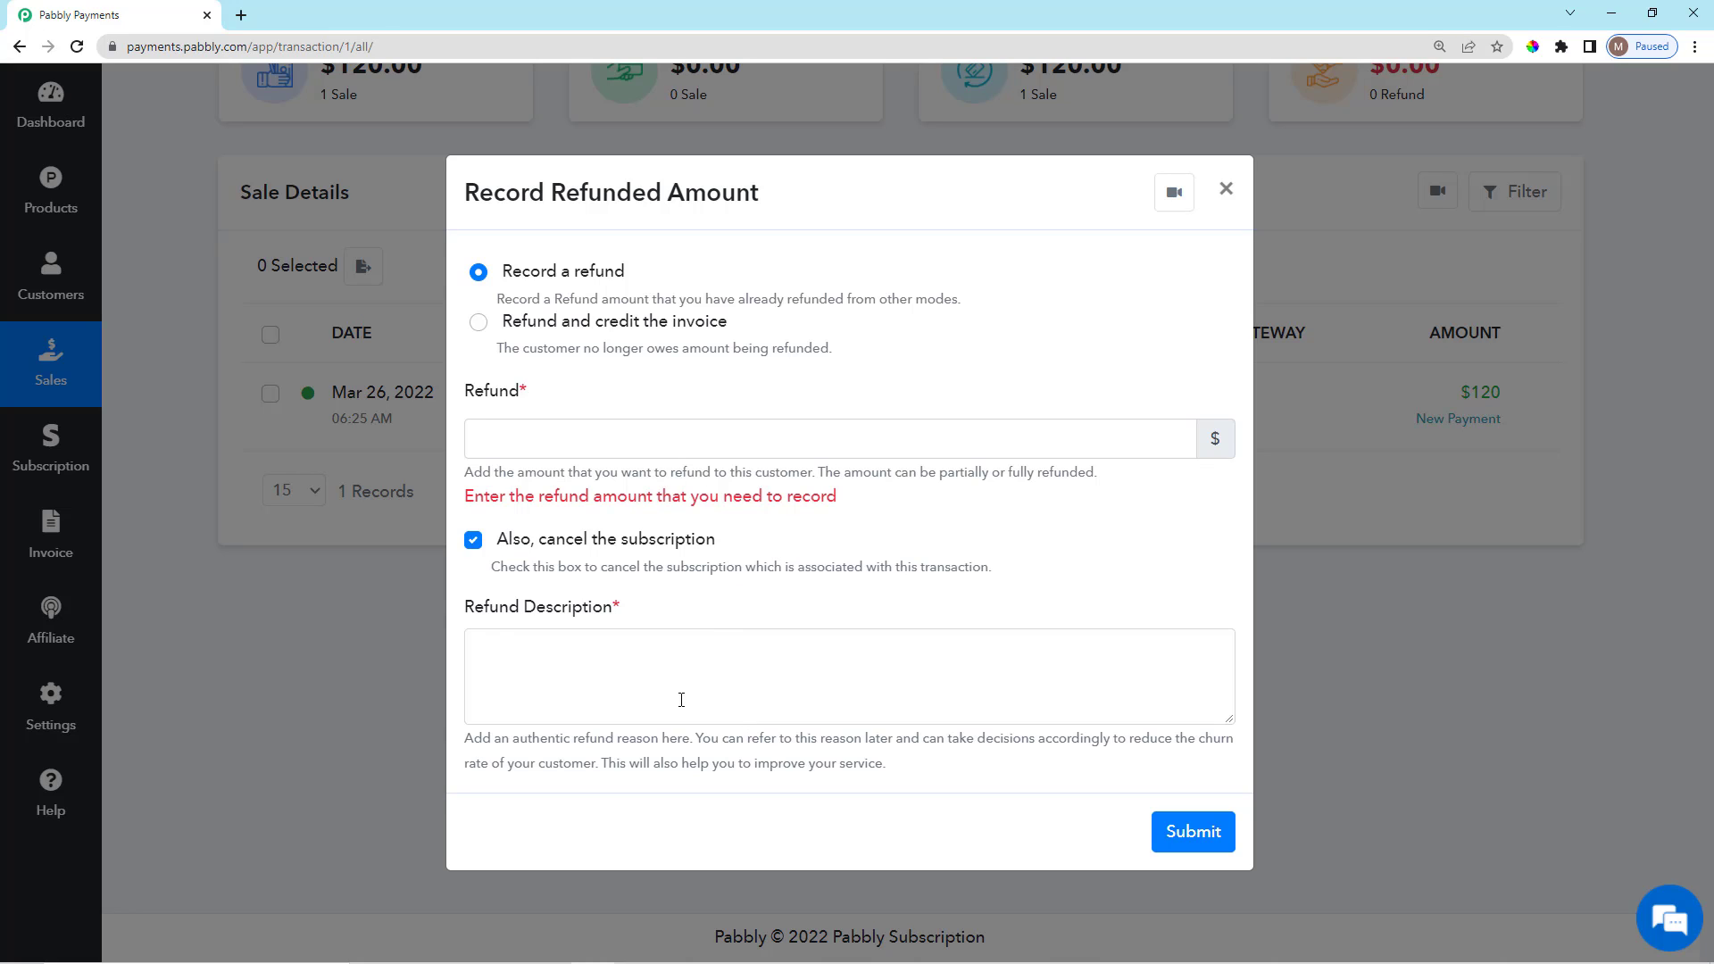
left_click_drag(456, 615, 635, 612)
left_click(659, 611)
left_click(1226, 189)
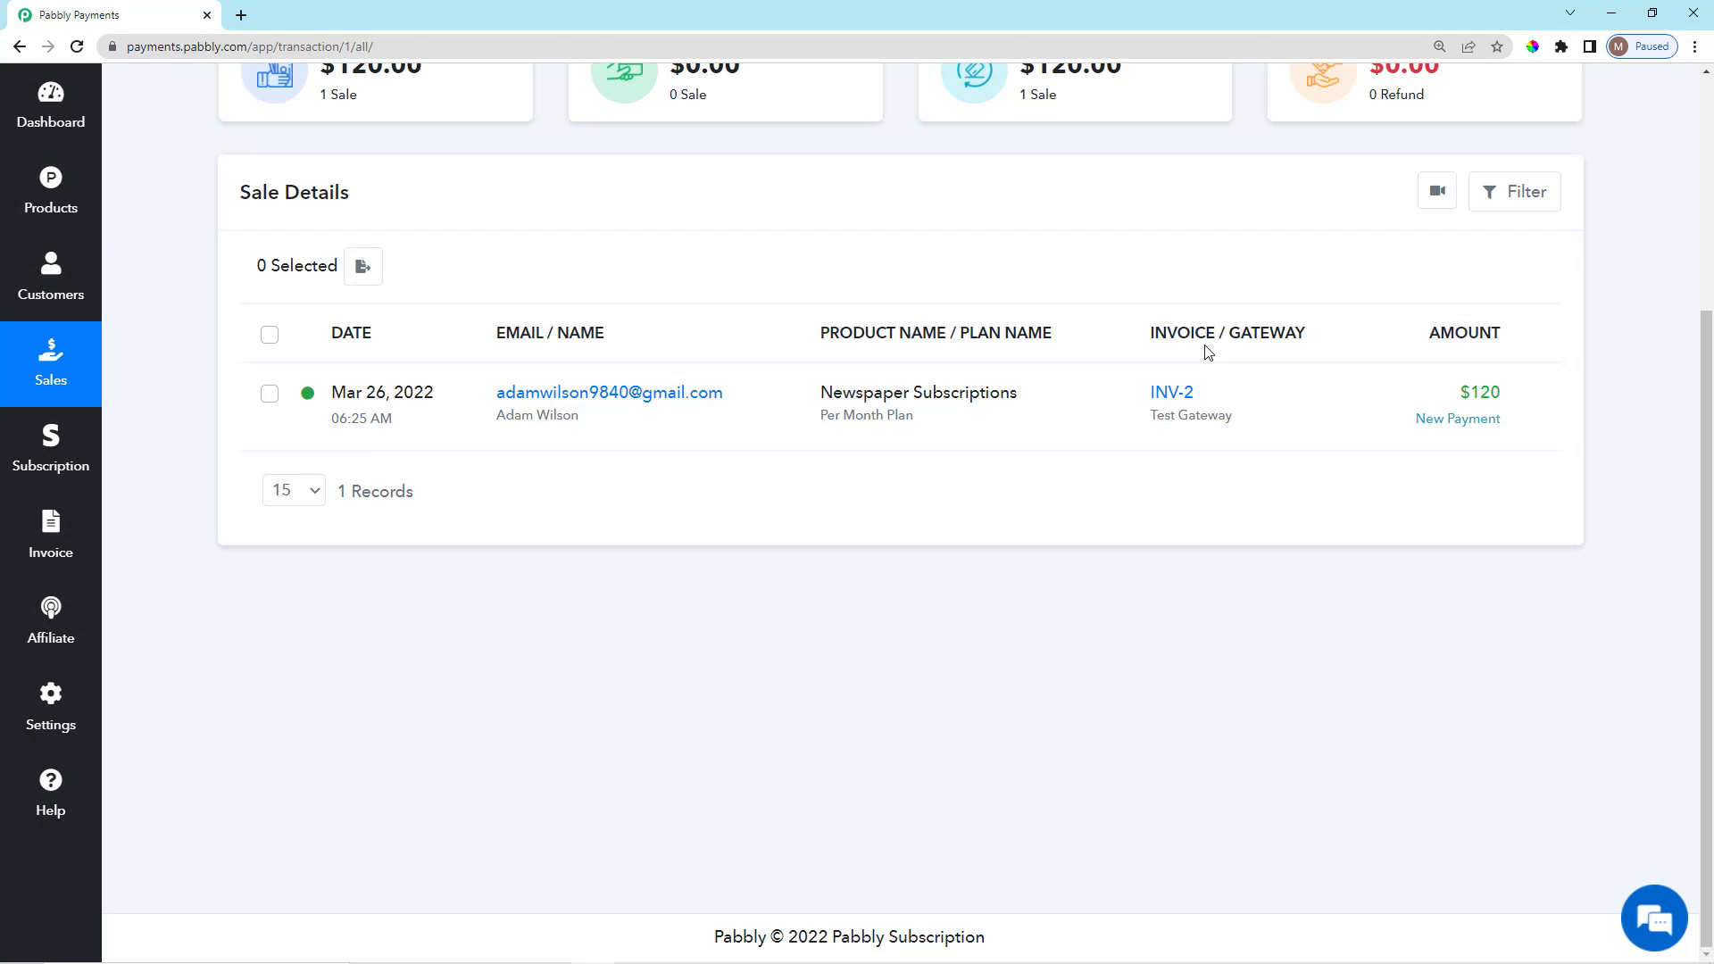
scroll(1239, 693, "up", 4)
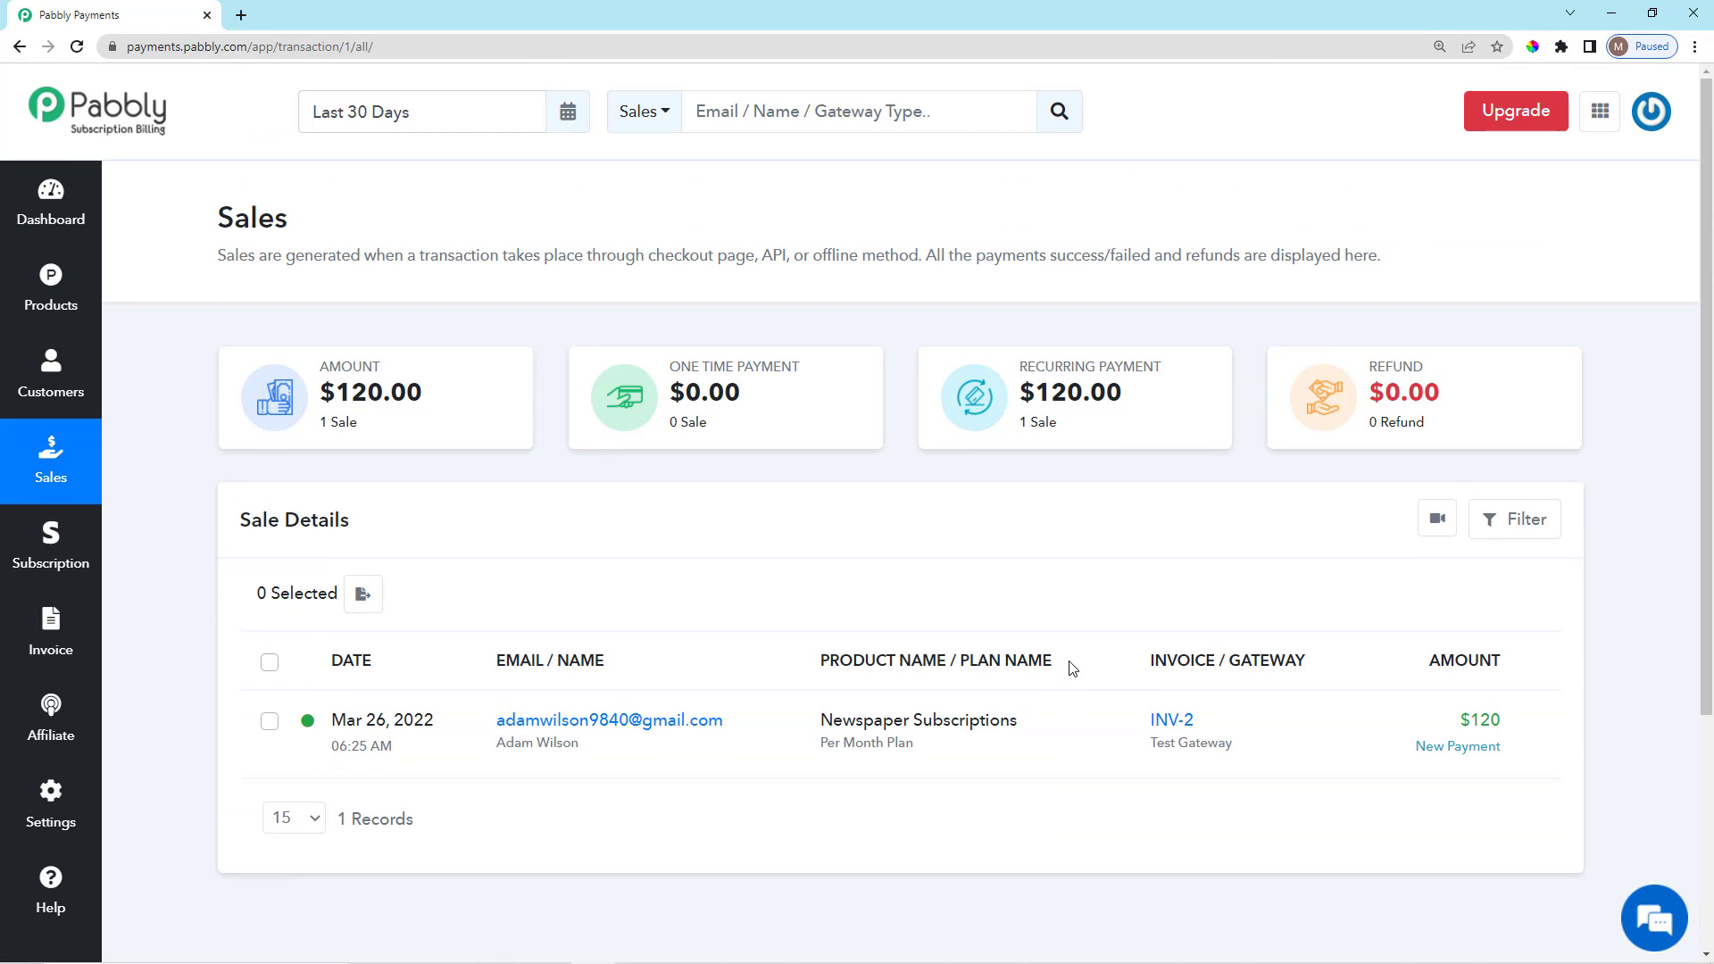
scroll(437, 535, "down", 2)
scroll(384, 589, "up", 2)
scroll(1246, 514, "down", 1)
scroll(1240, 536, "down", 3)
scroll(1230, 571, "up", 4)
Open the Subscriptions list and highlight its page explanation.
left_click(54, 557)
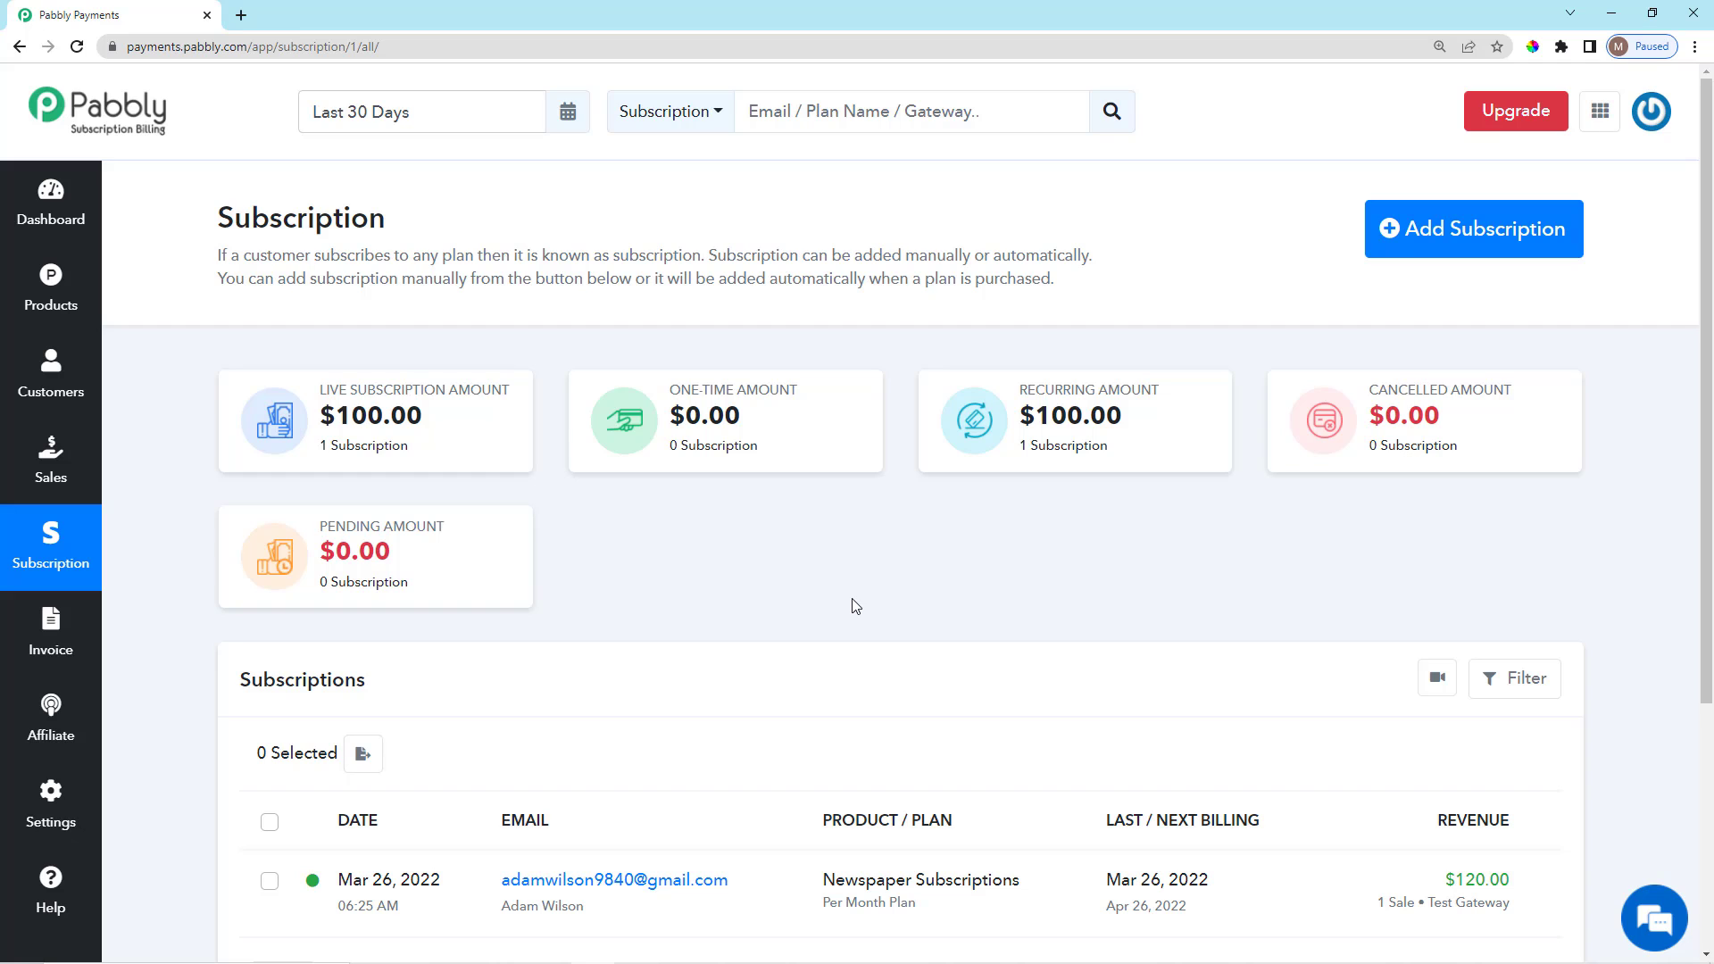
scroll(876, 692, "down", 5)
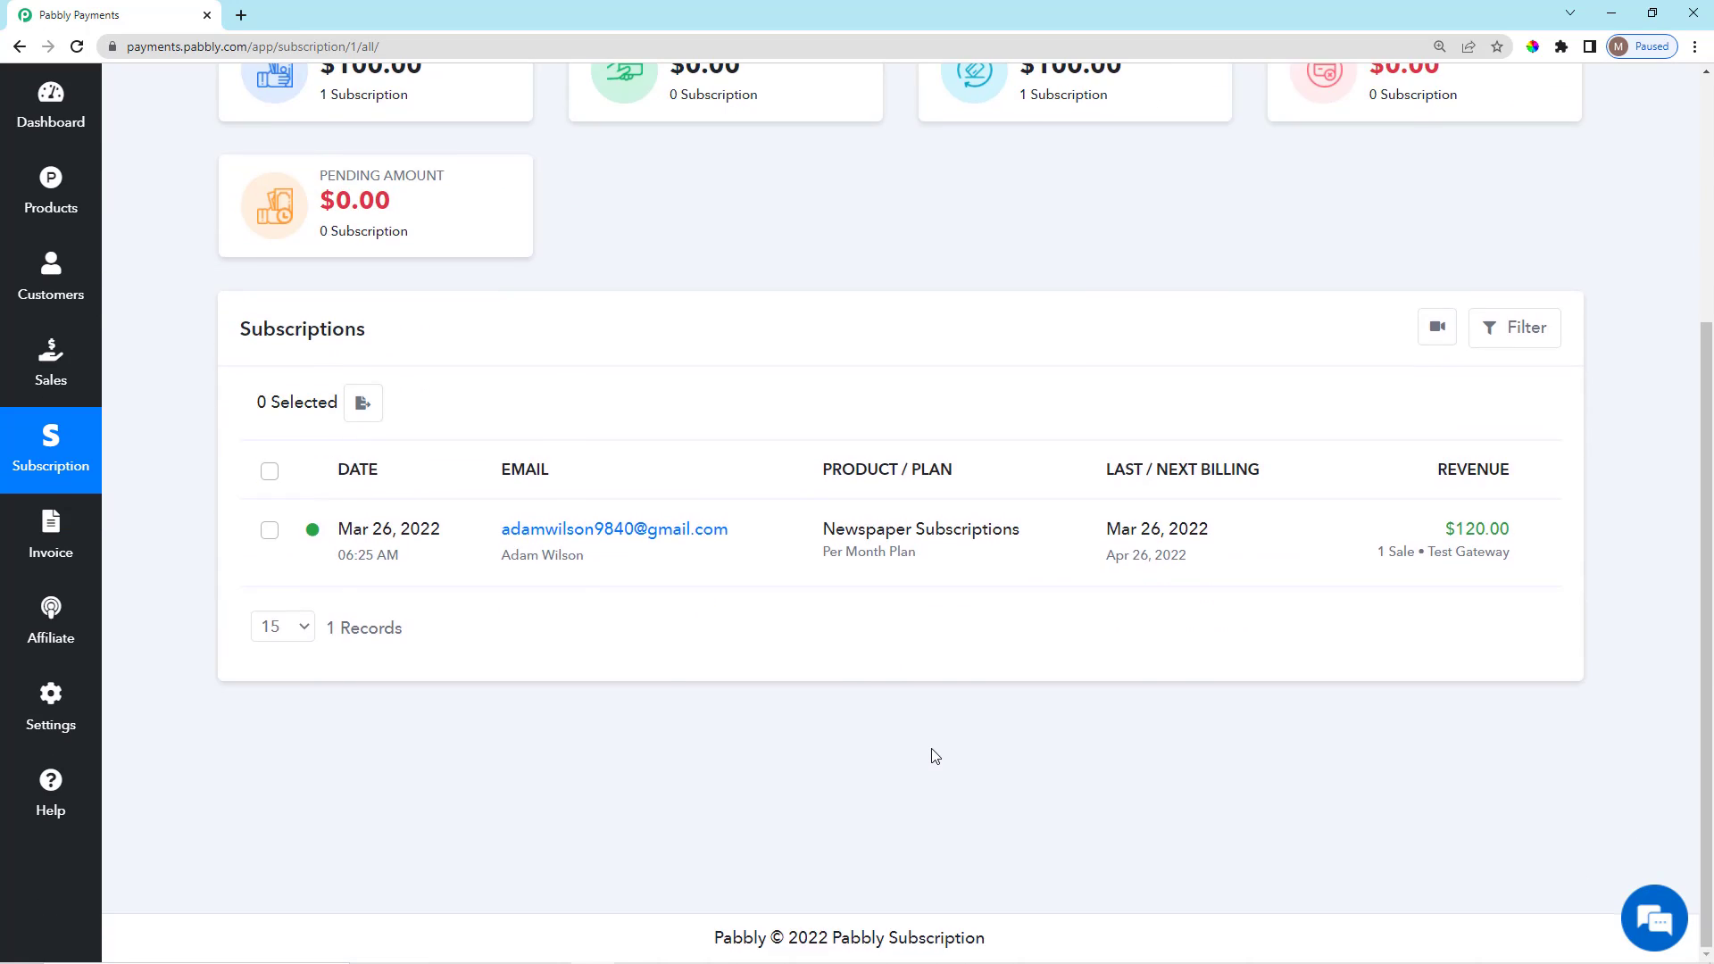
scroll(933, 756, "up", 5)
scroll(867, 759, "down", 4)
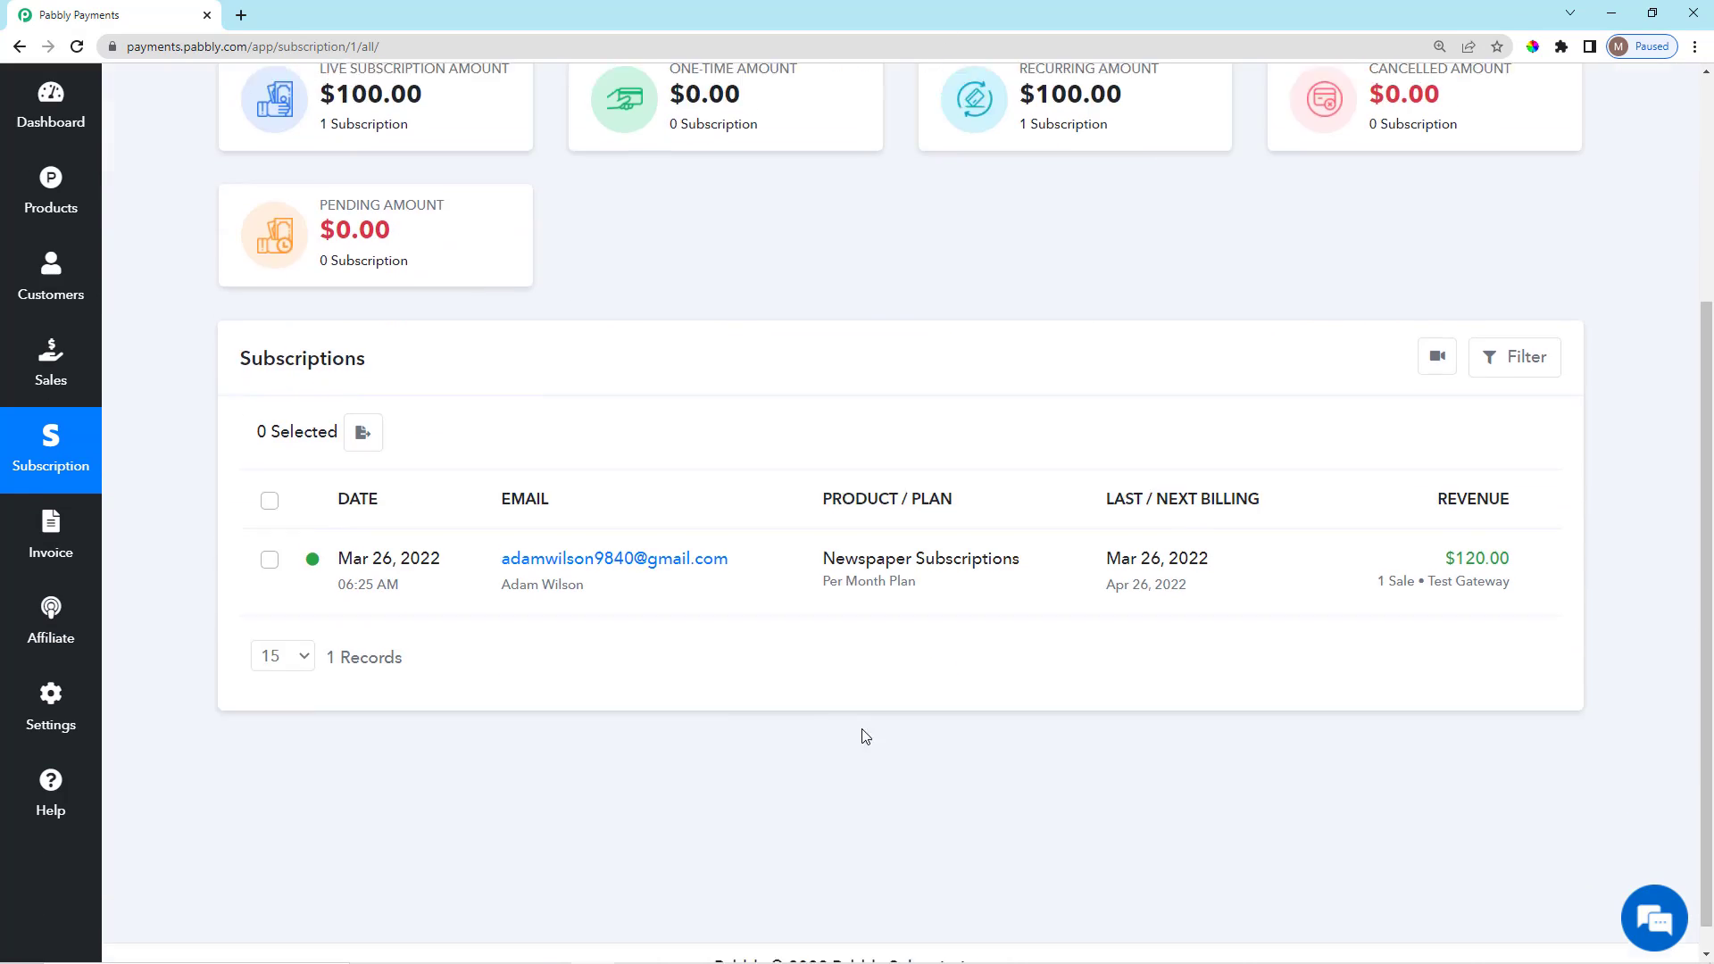
scroll(799, 729, "up", 3)
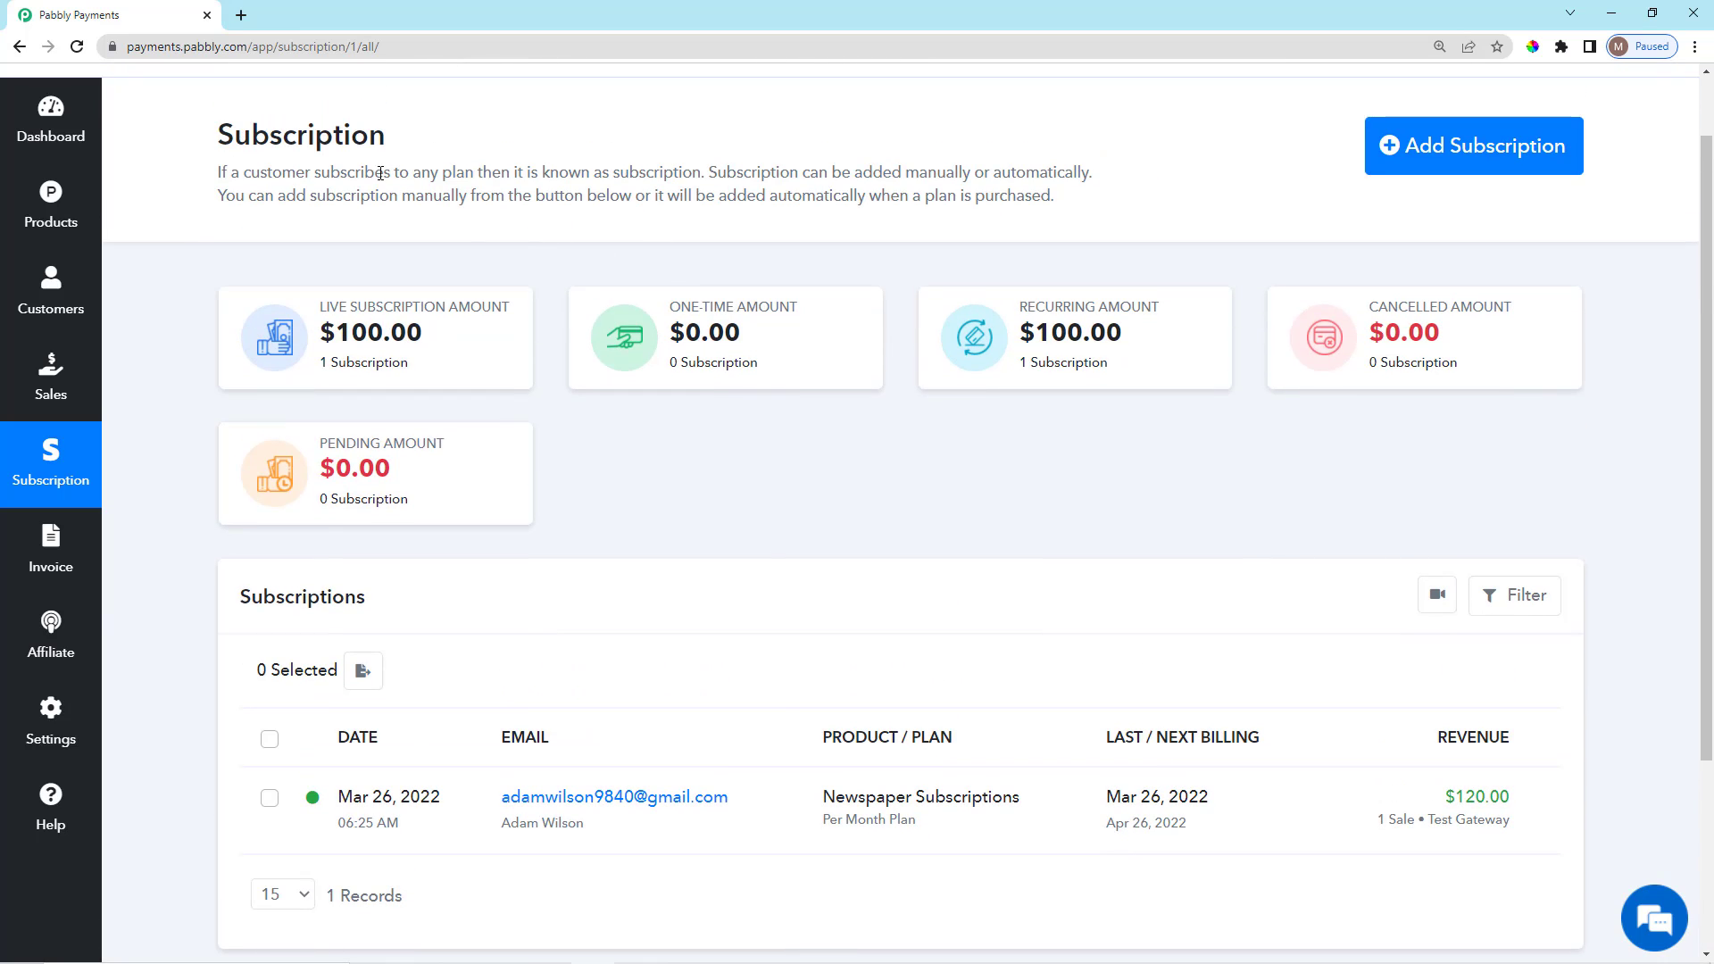
left_click_drag(446, 175, 1120, 204)
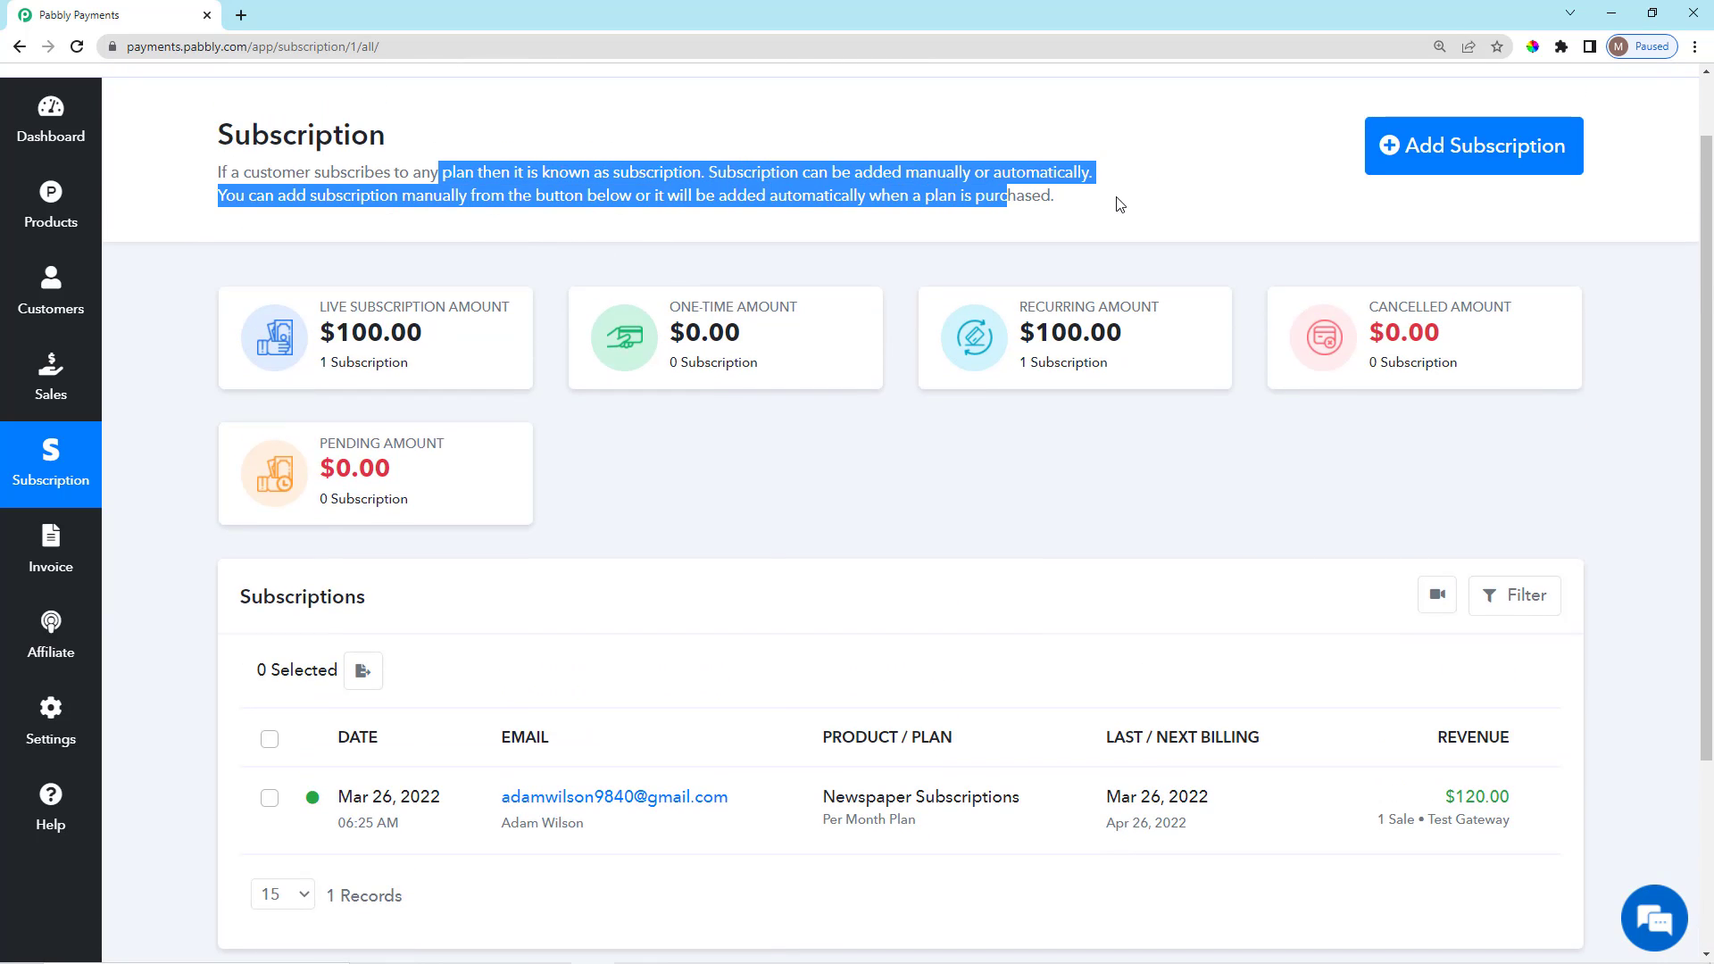
left_click(1120, 204)
Inspect the Newspaper Subscriptions Per Month Plan row, highlighting its plan name.
scroll(807, 672, "down", 3)
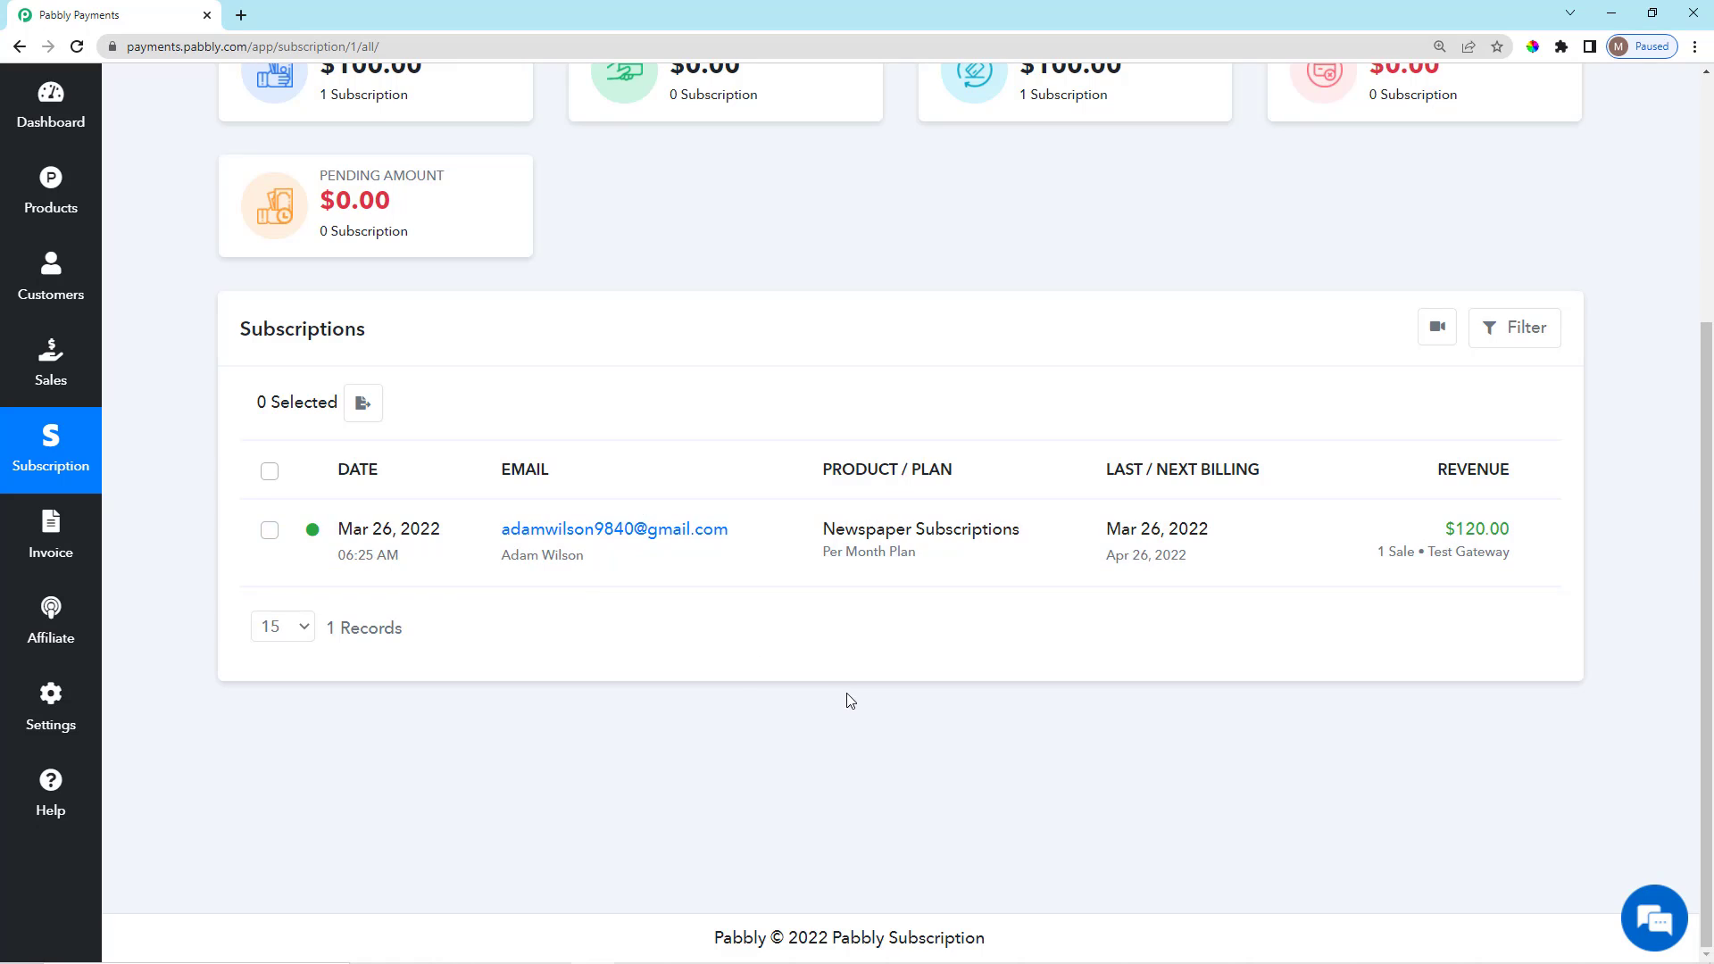
scroll(849, 701, "up", 1)
scroll(849, 714, "down", 1)
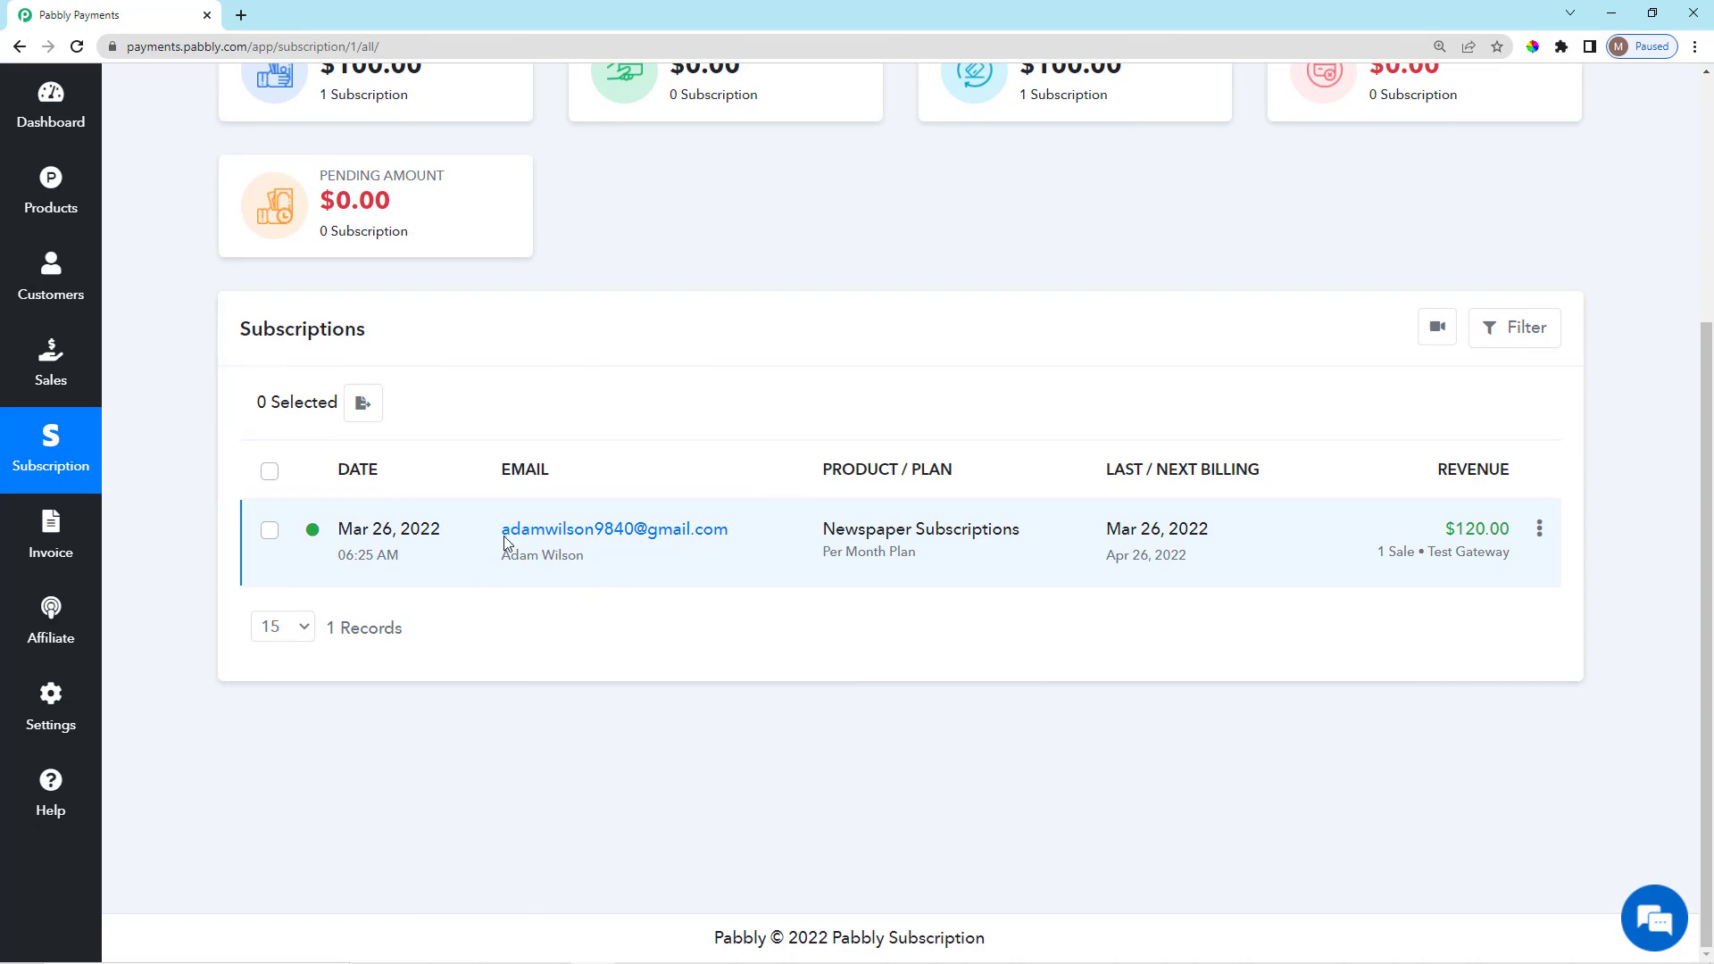
left_click_drag(502, 541, 923, 576)
left_click(940, 649)
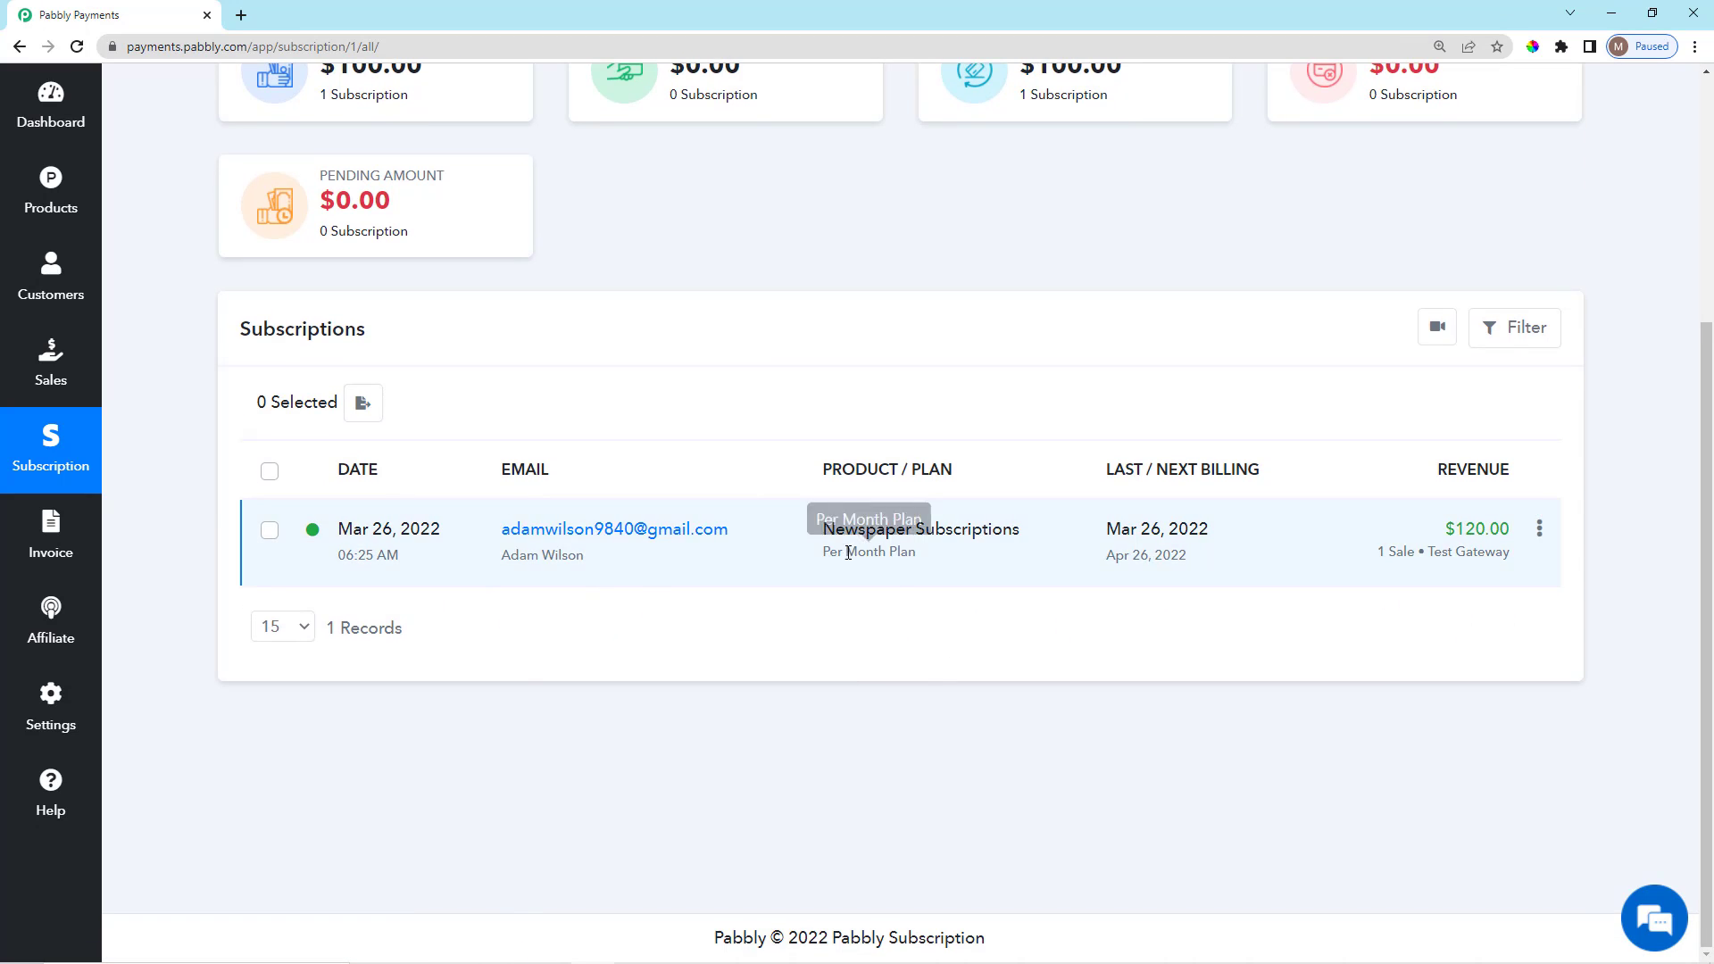
left_click_drag(817, 564, 919, 559)
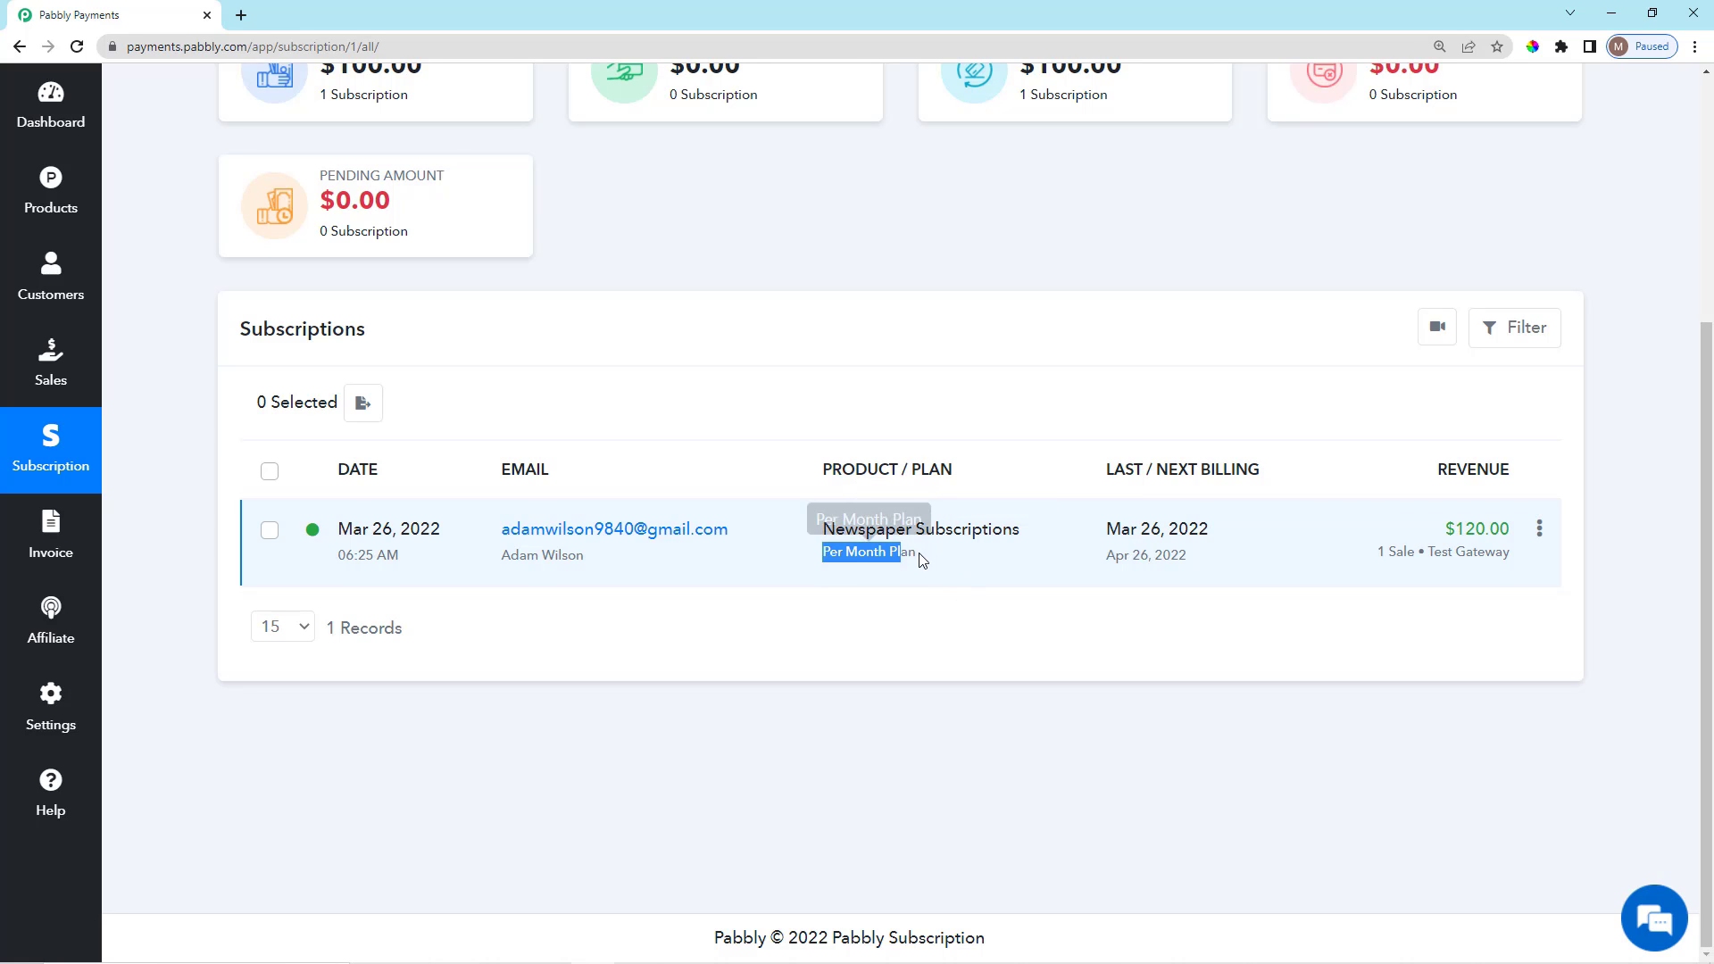
left_click(959, 634)
Review the subscription summary figures, including the cancelled amount.
scroll(1580, 801, "up", 4)
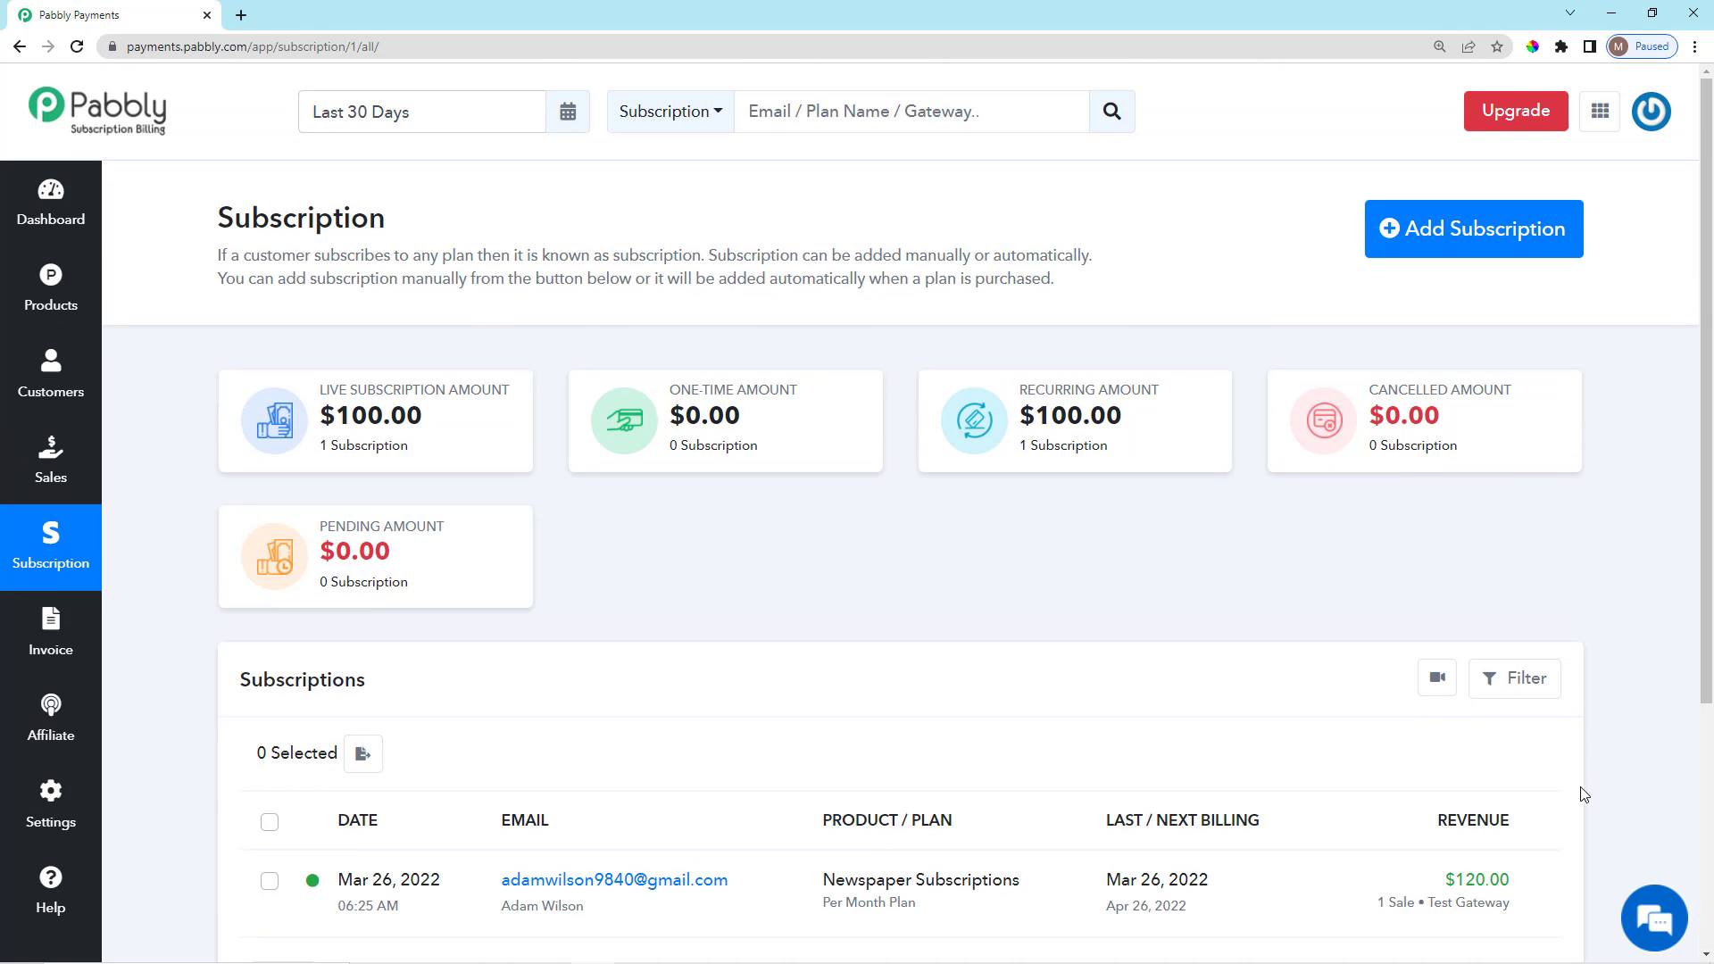
scroll(1564, 773, "down", 1)
scroll(1564, 773, "up", 1)
scroll(1079, 708, "down", 4)
scroll(1389, 735, "up", 4)
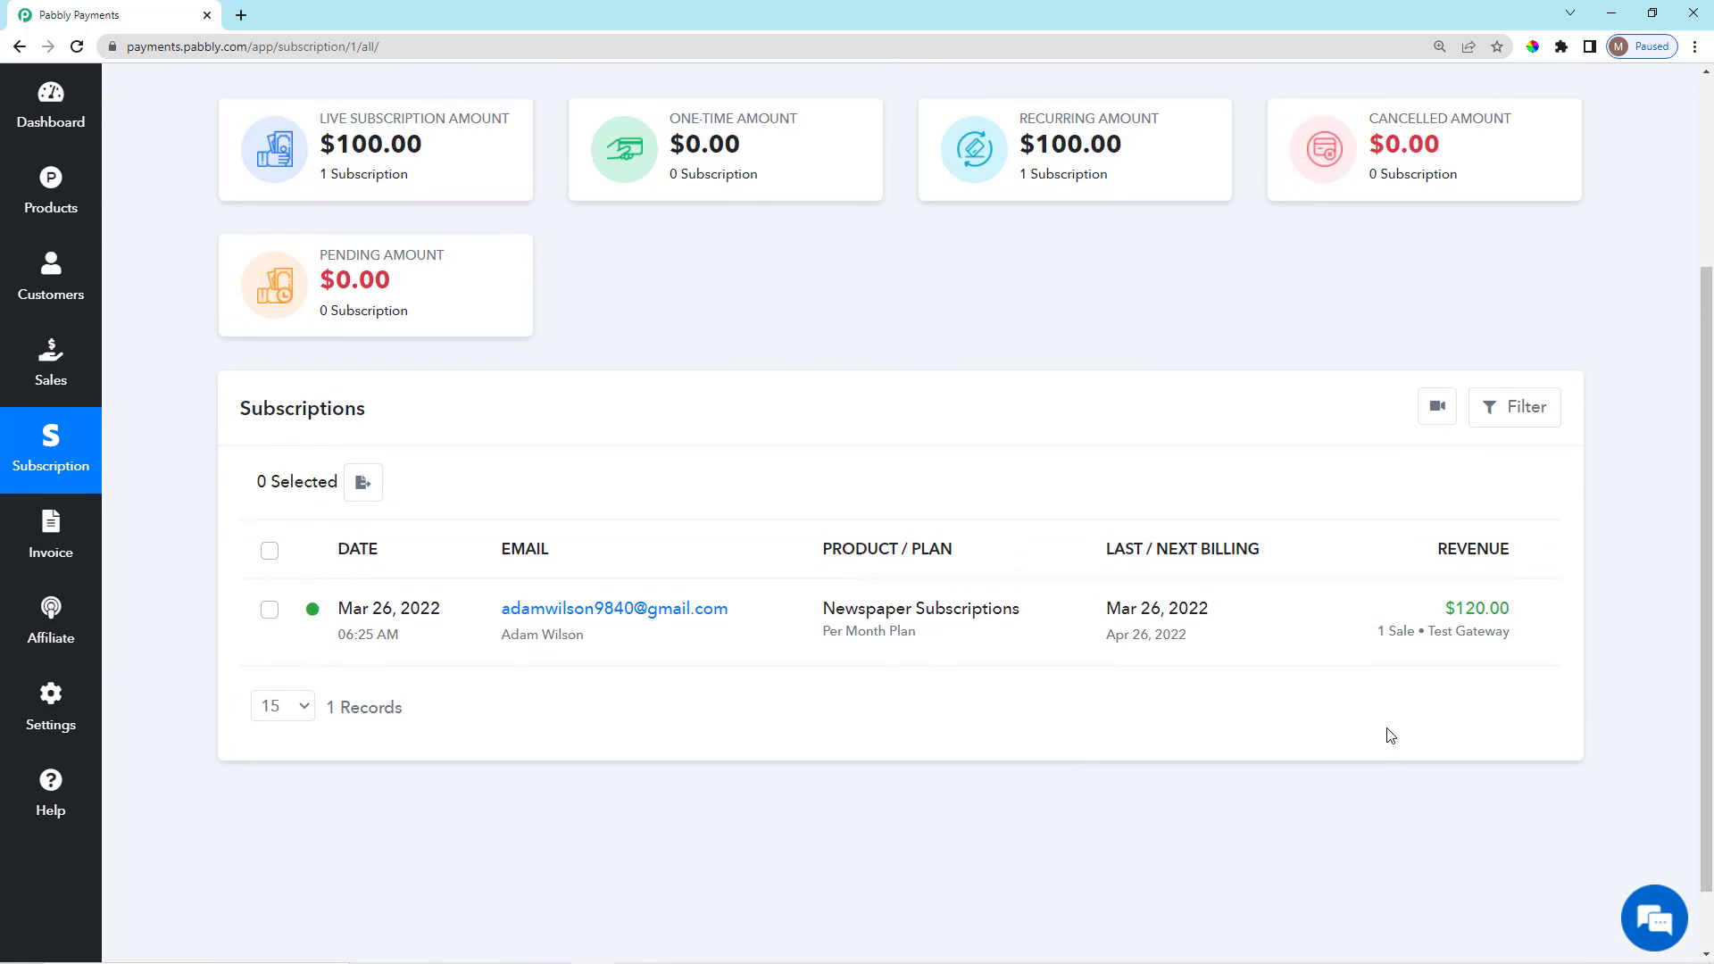
left_click_drag(1368, 389, 1475, 486)
left_click(1472, 504)
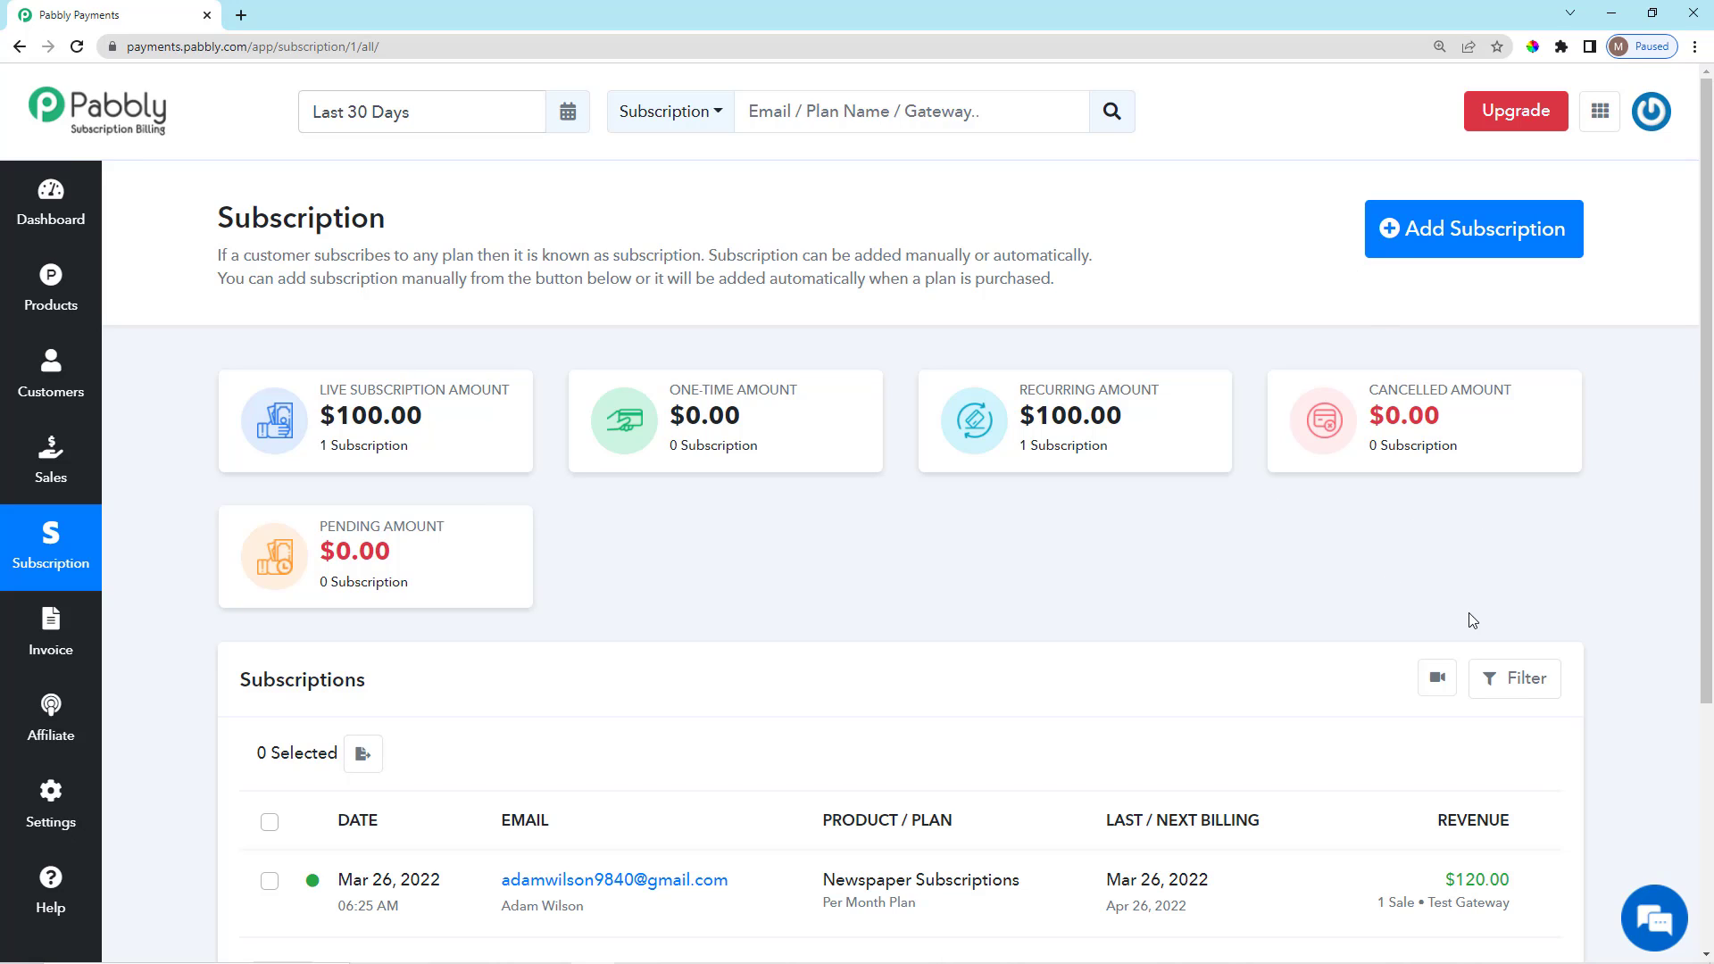
scroll(1470, 625, "down", 2)
scroll(1470, 629, "up", 2)
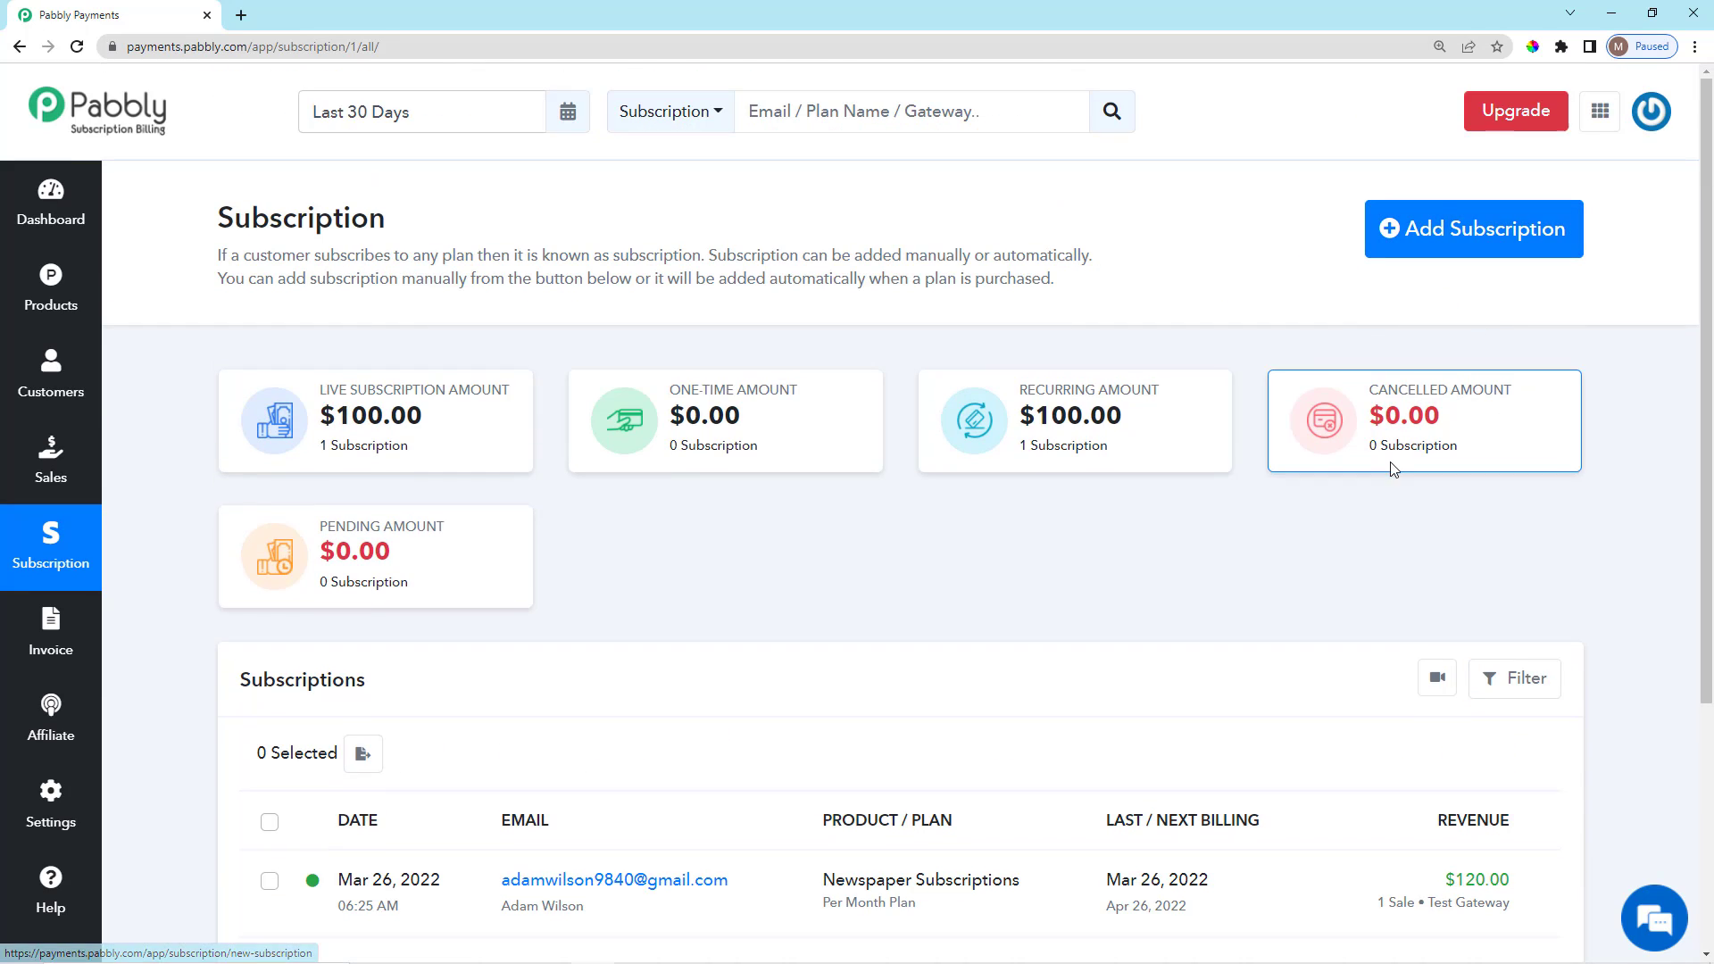
Start a new subscription and select the existing customer in the Customer Email dropdown.
left_click(1418, 235)
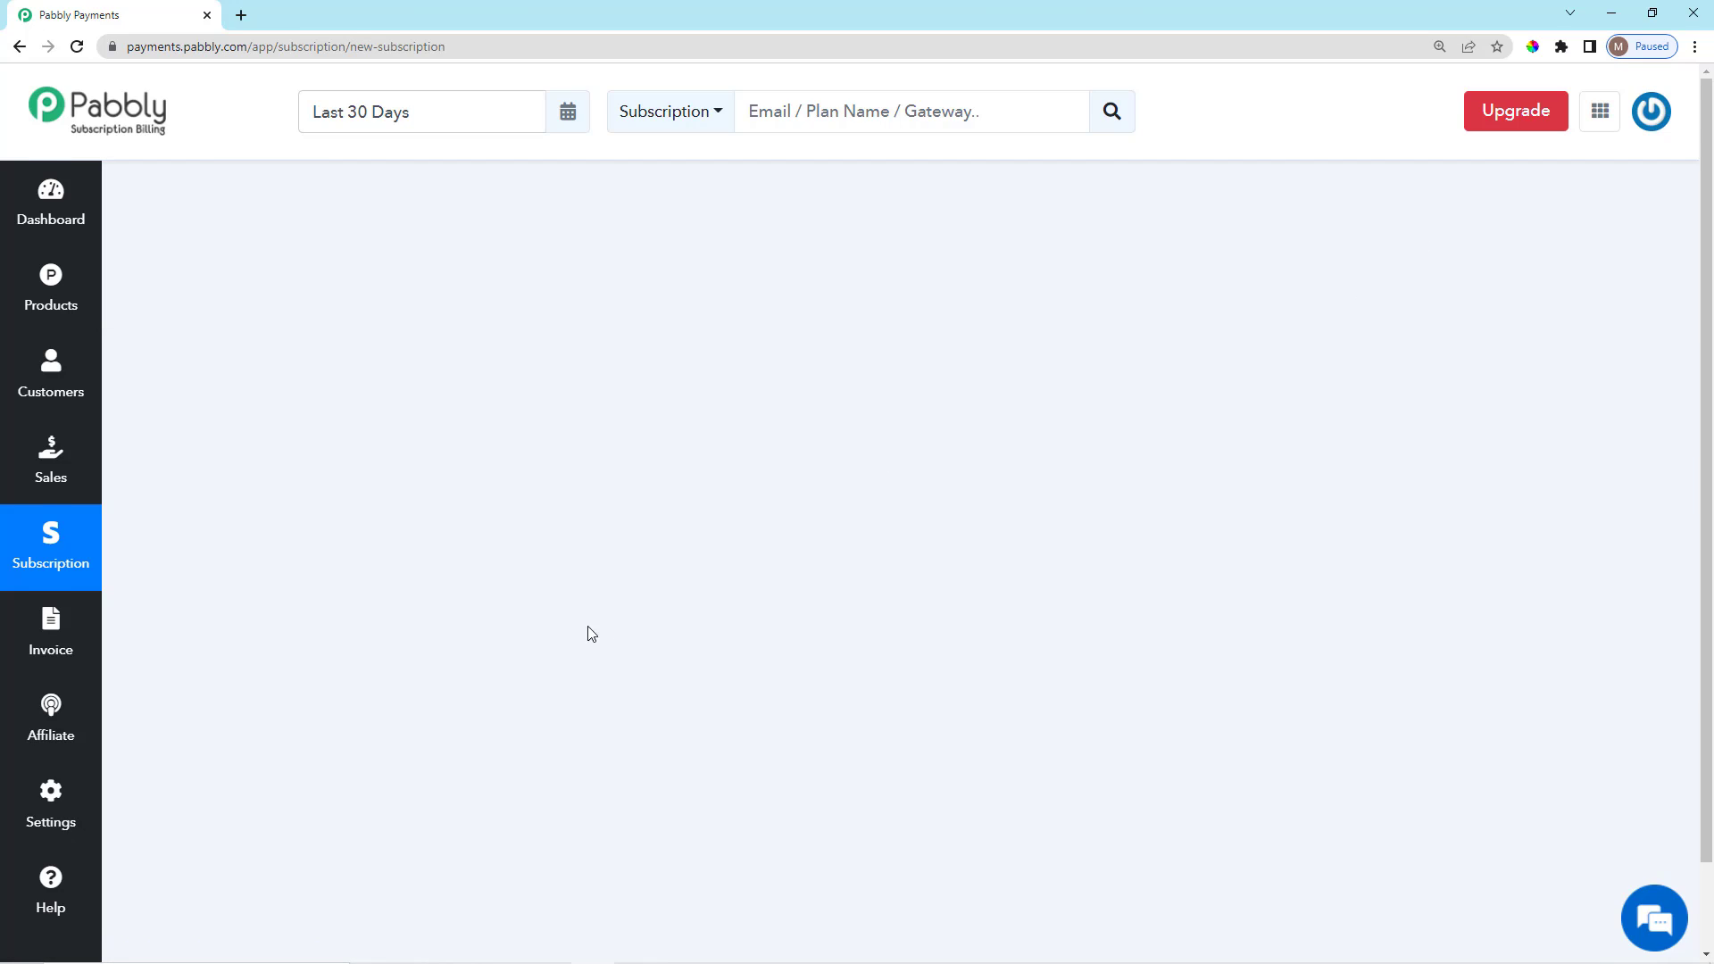
scroll(586, 631, "down", 2)
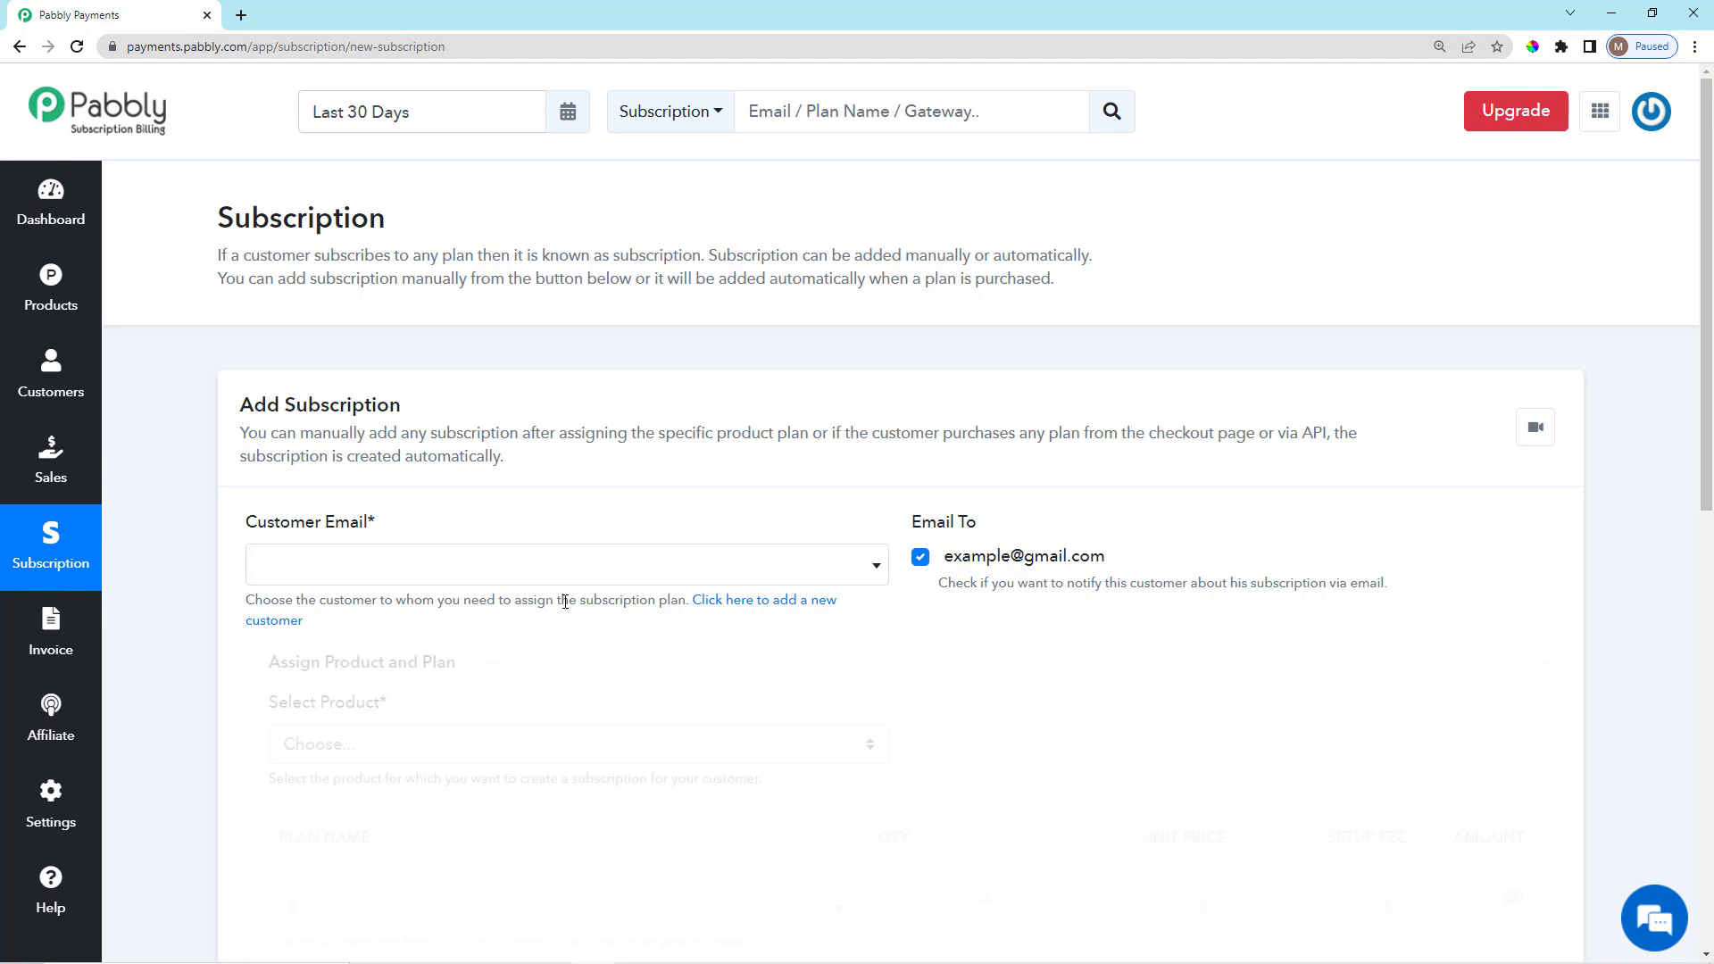
scroll(580, 598, "down", 2)
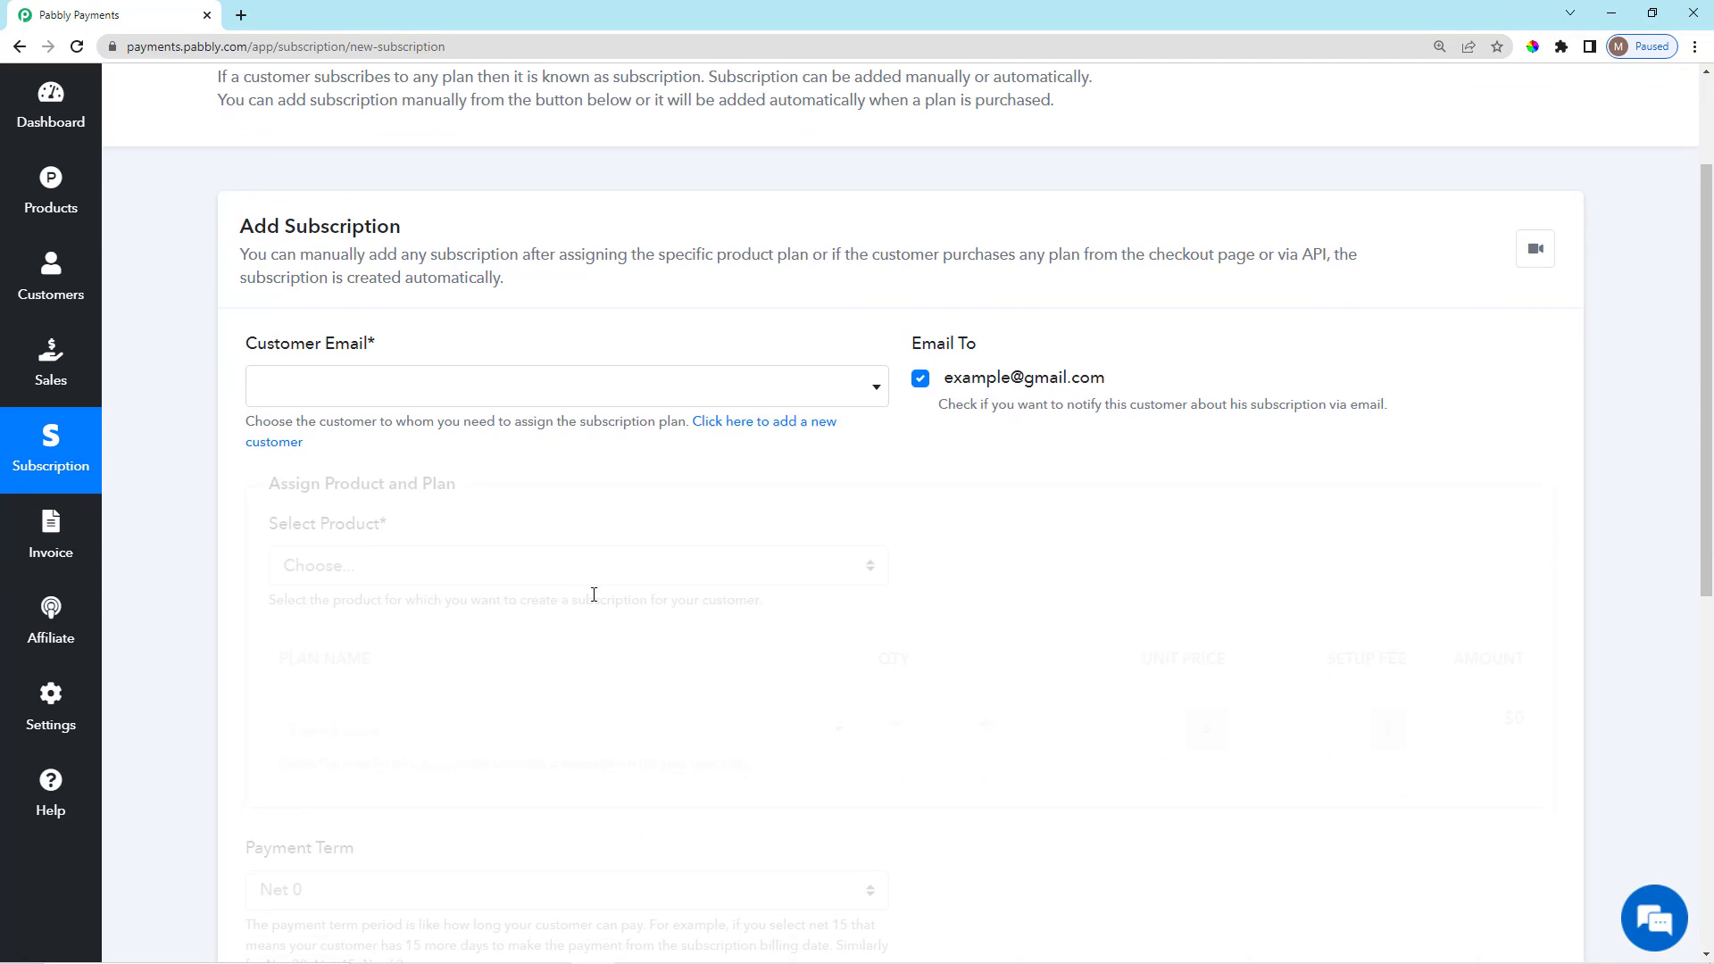
left_click(611, 395)
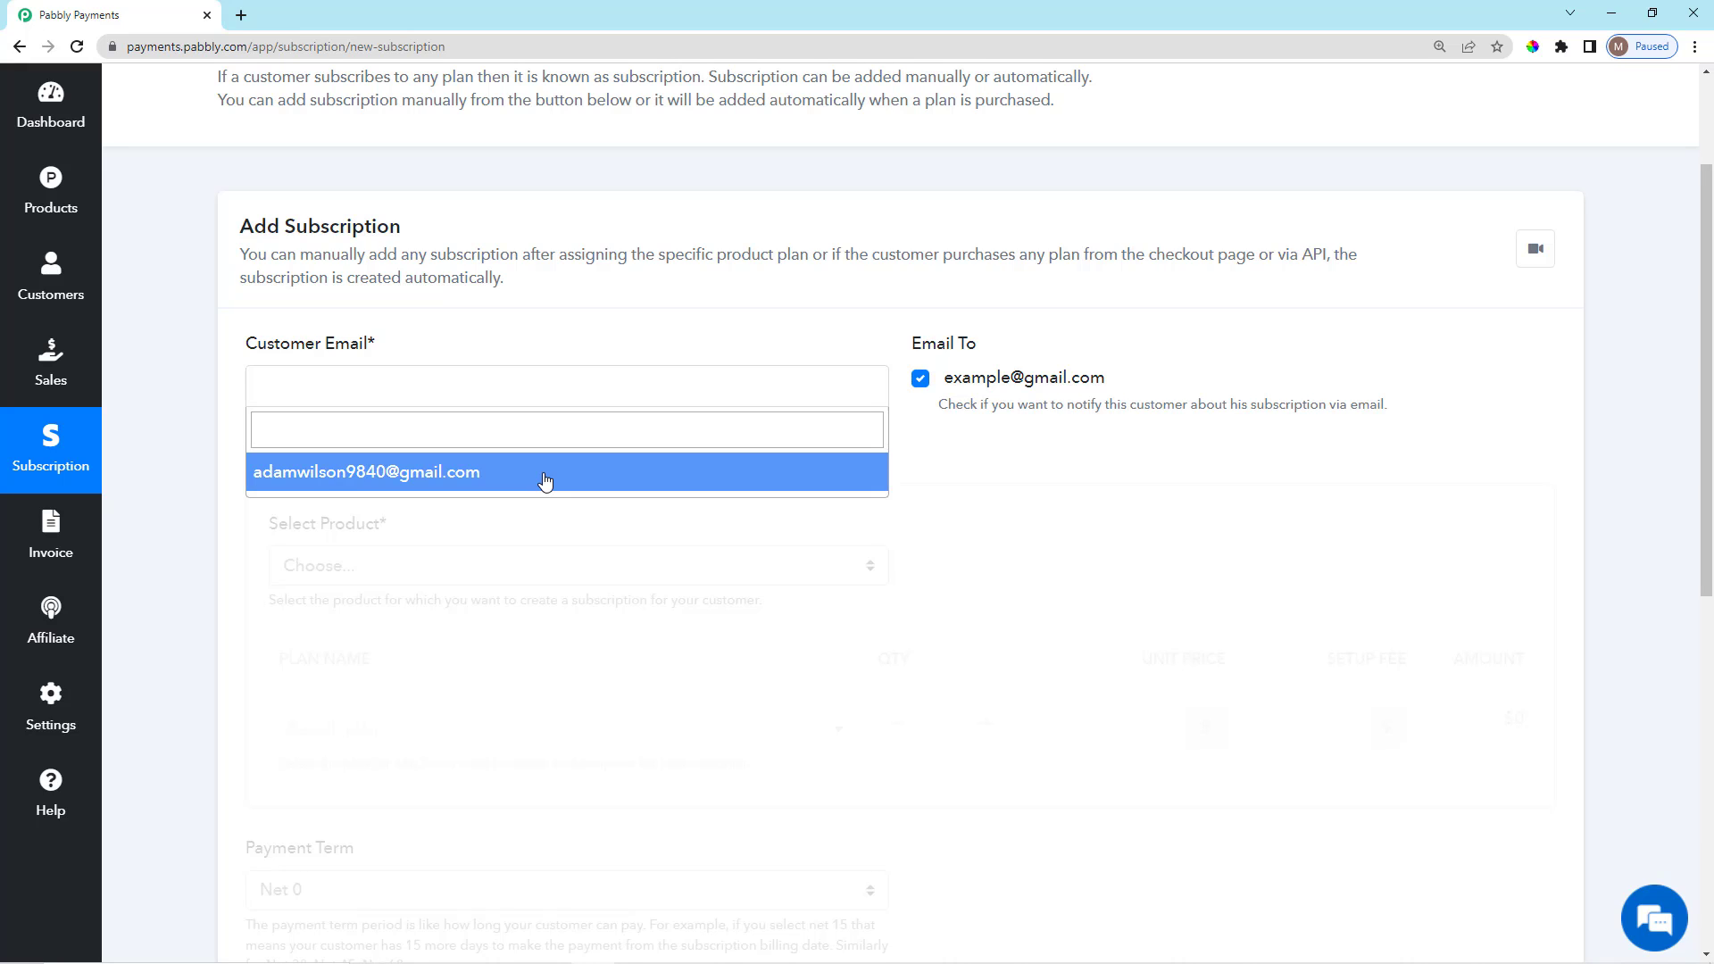
left_click(545, 480)
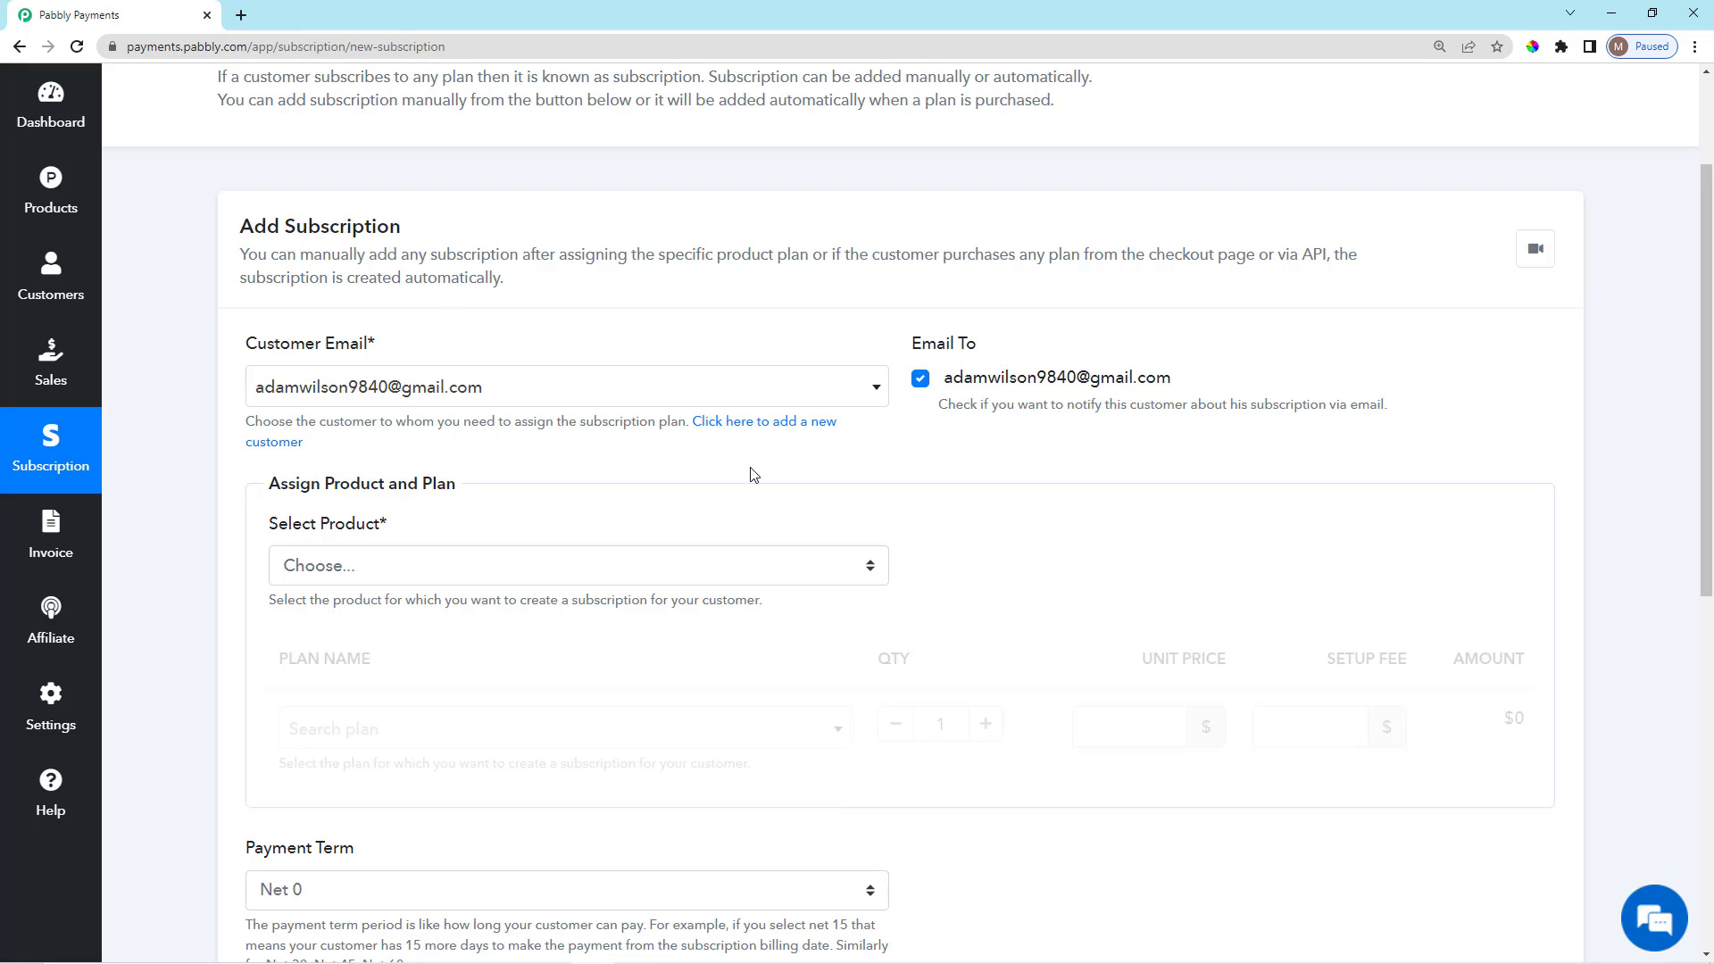
left_click(723, 383)
left_click(727, 340)
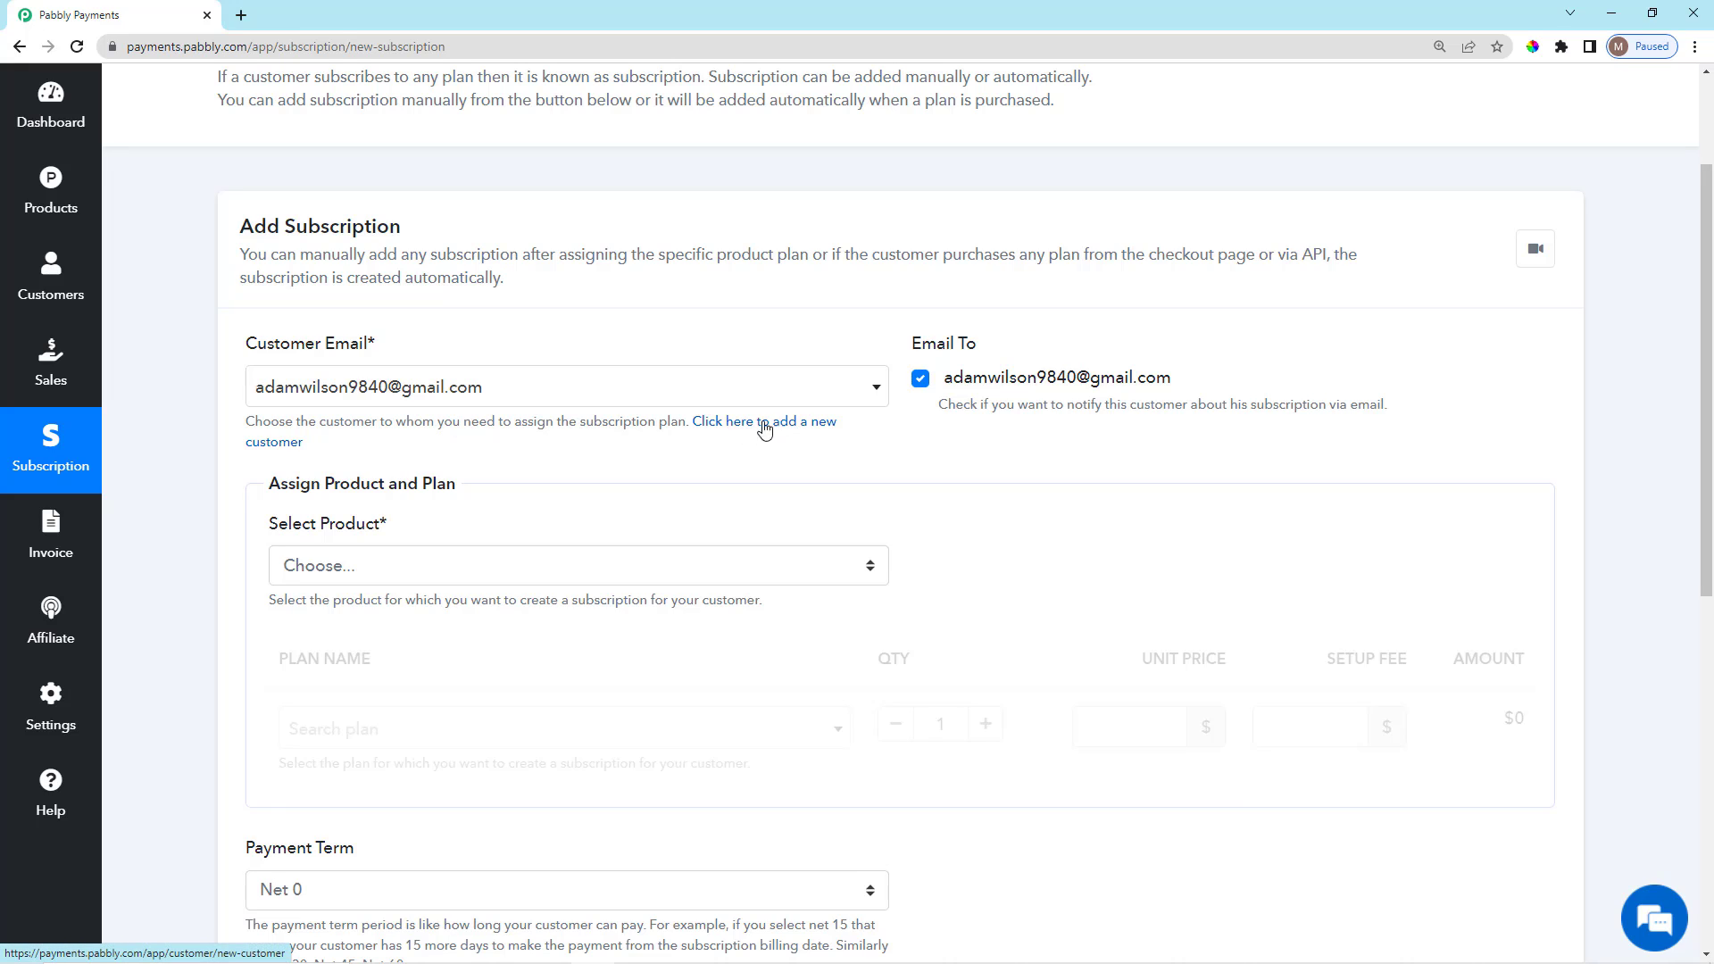
Open the new-customer form, view its First Name and Last Name fields, then go back unsaved.
left_click(765, 430)
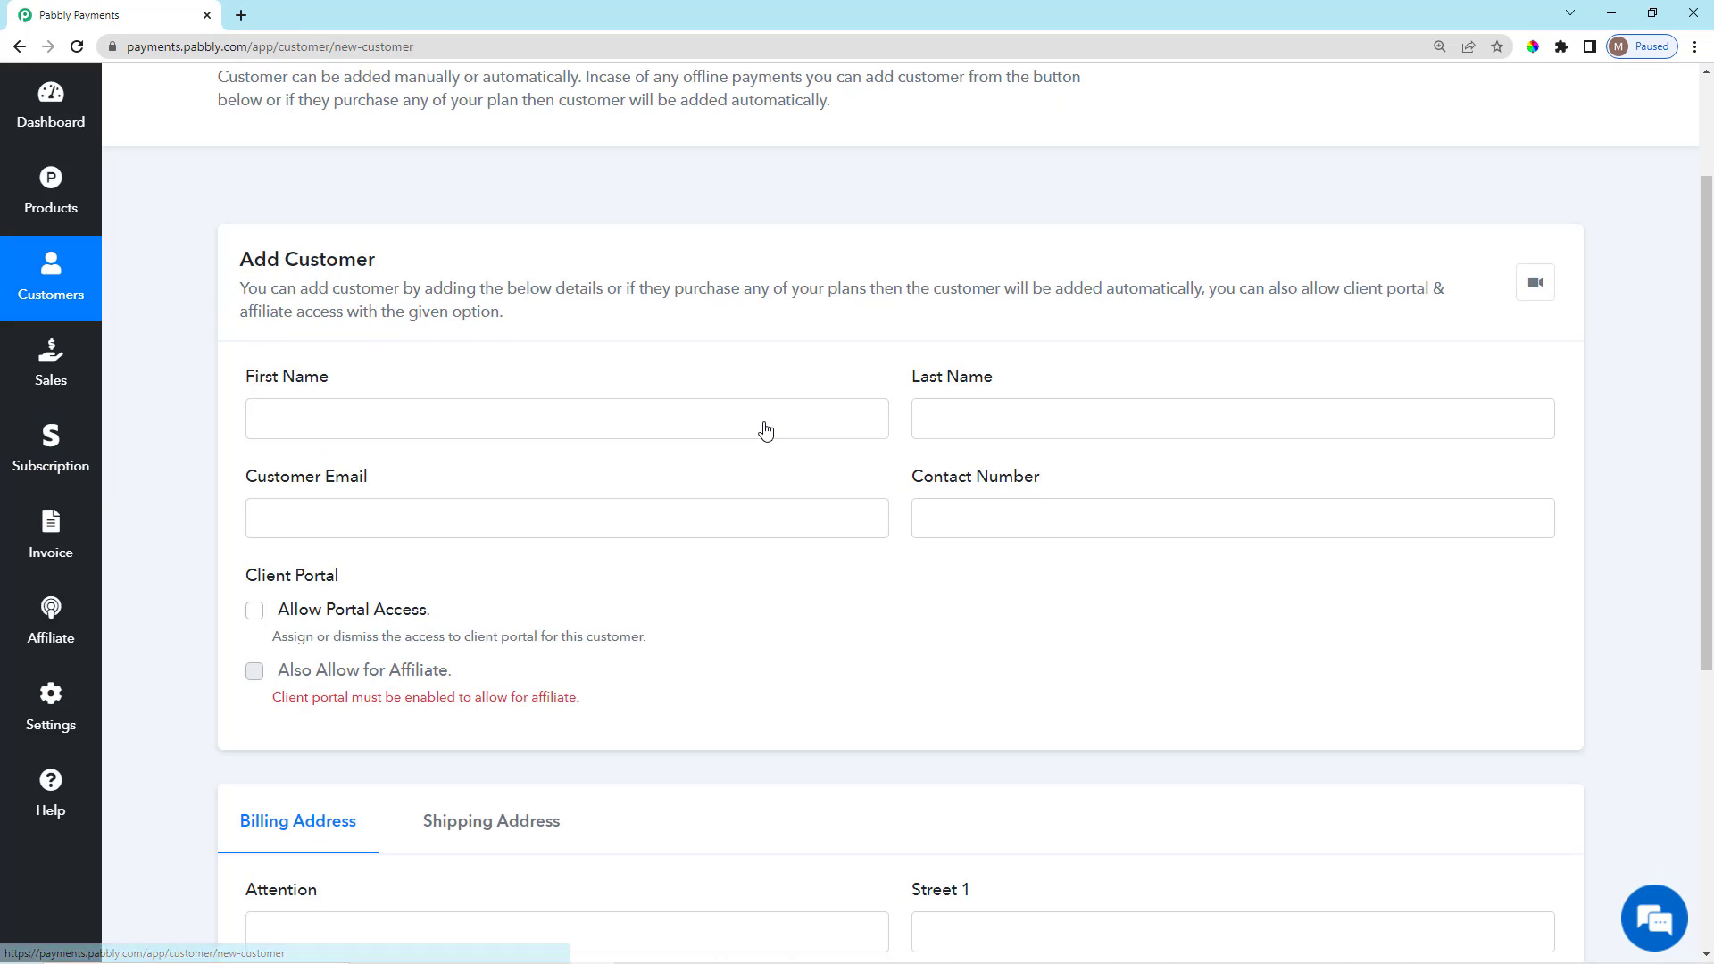
scroll(392, 498, "down", 3)
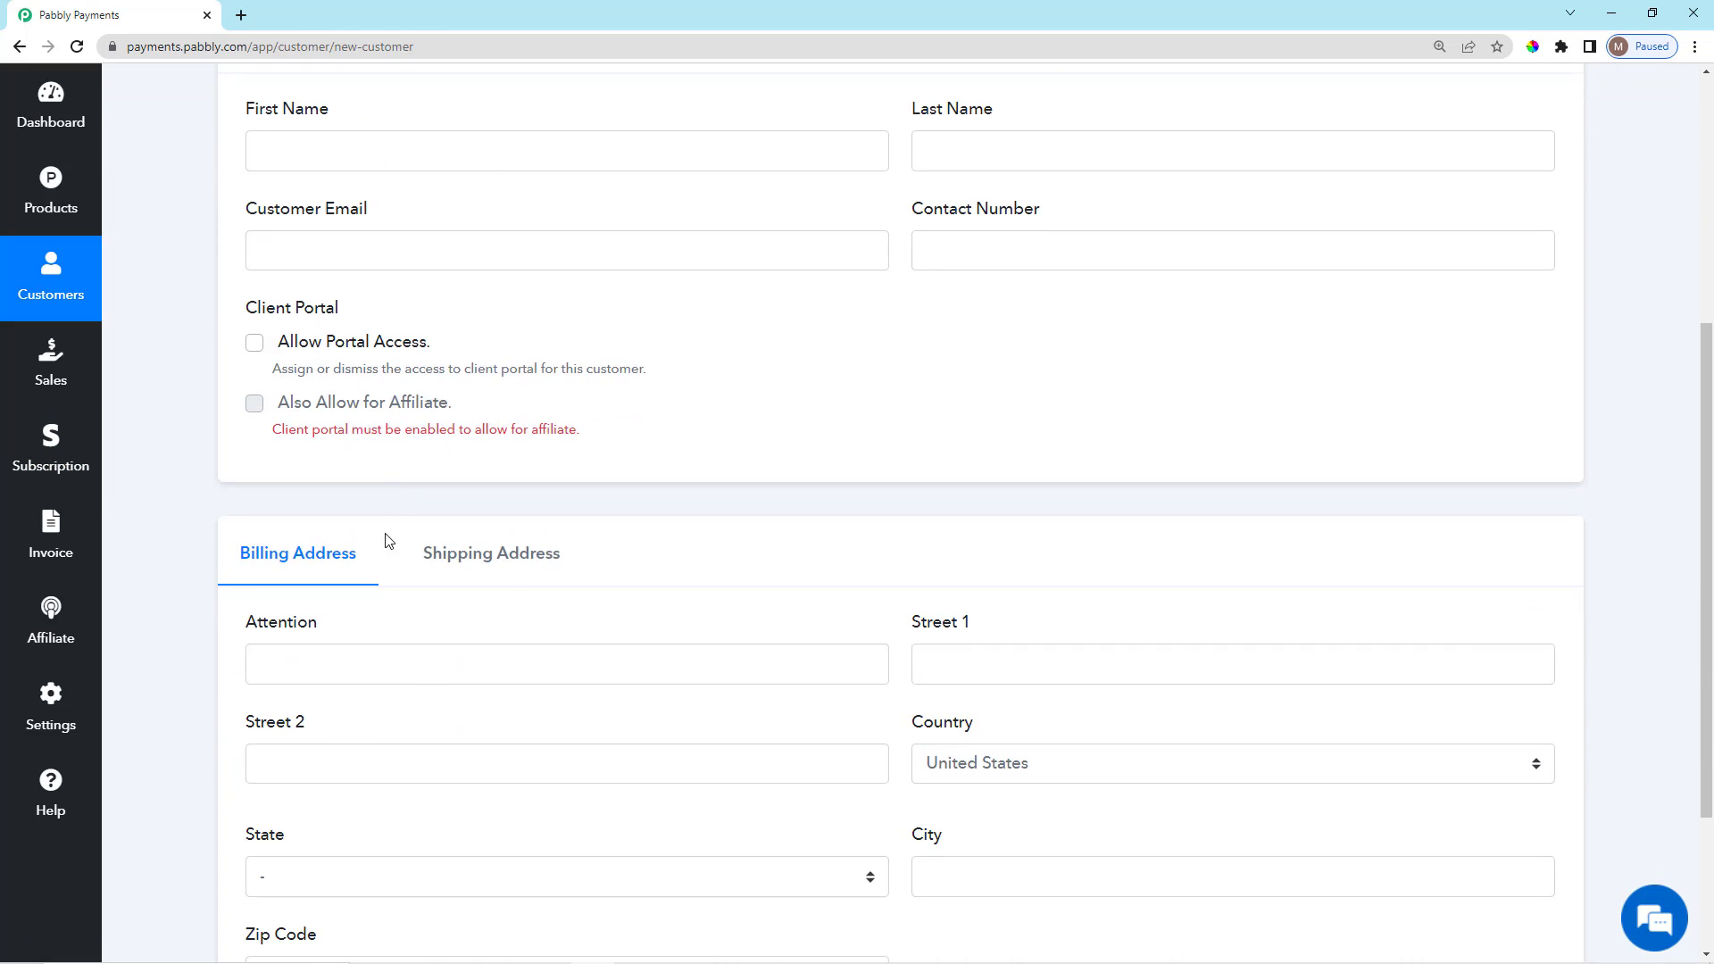
left_click_drag(263, 129, 403, 108)
left_click_drag(906, 108, 1027, 125)
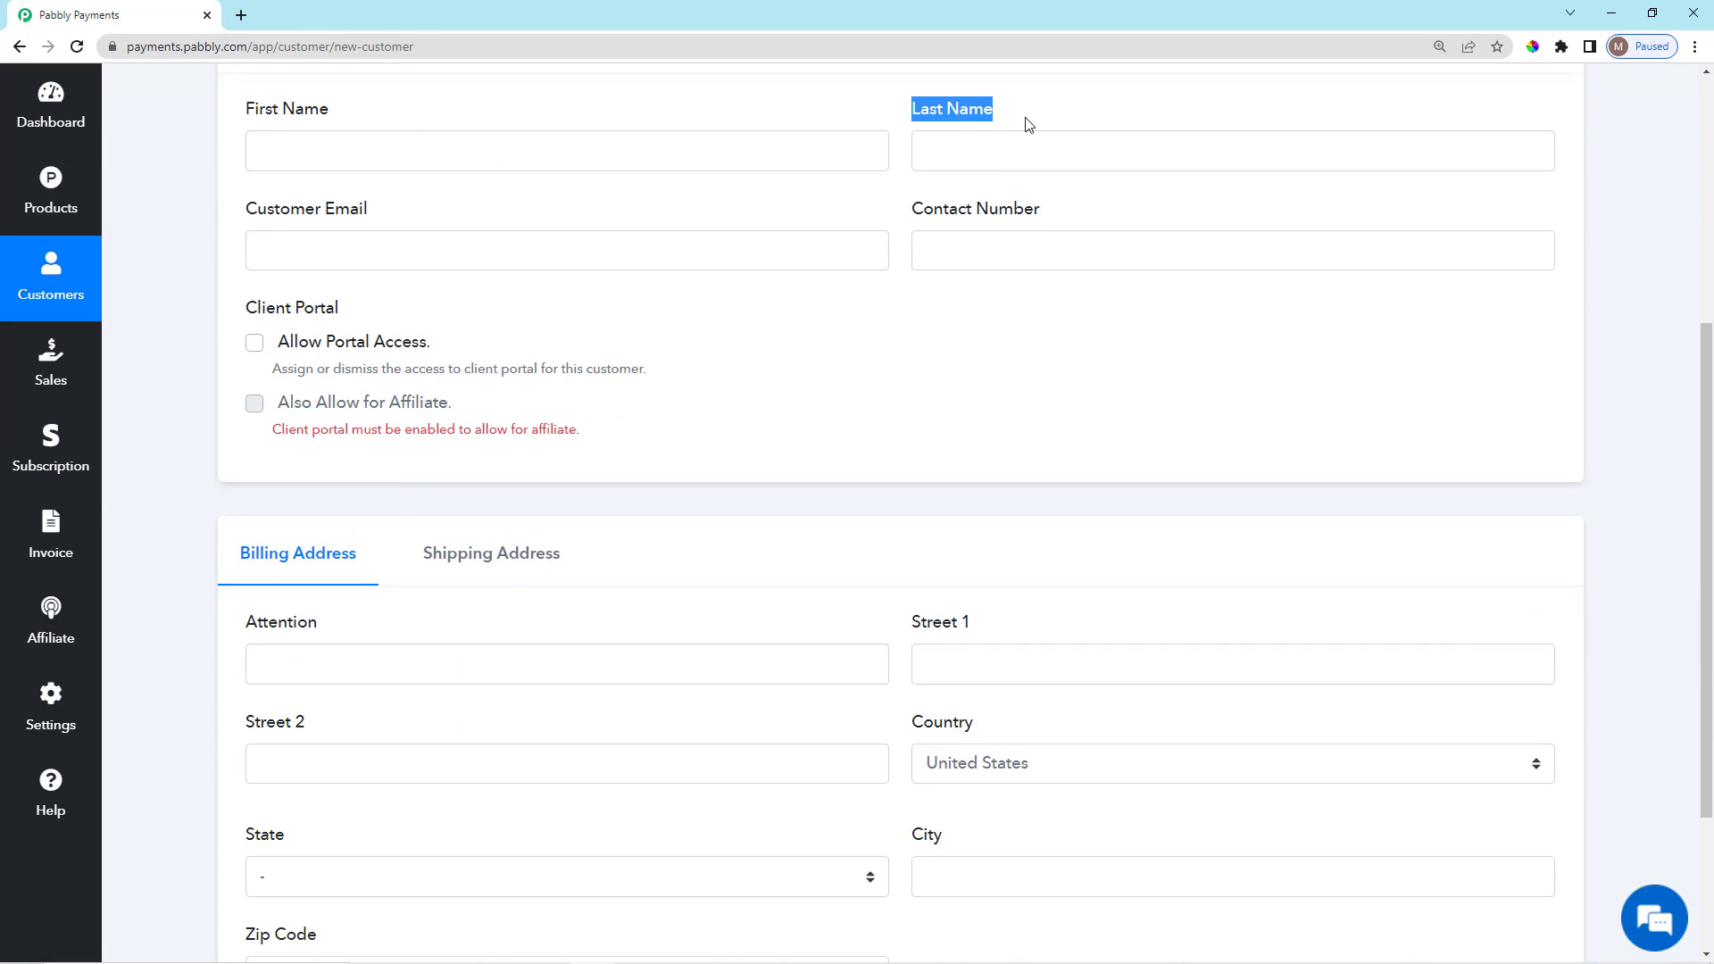
left_click(428, 221)
scroll(420, 673, "down", 3)
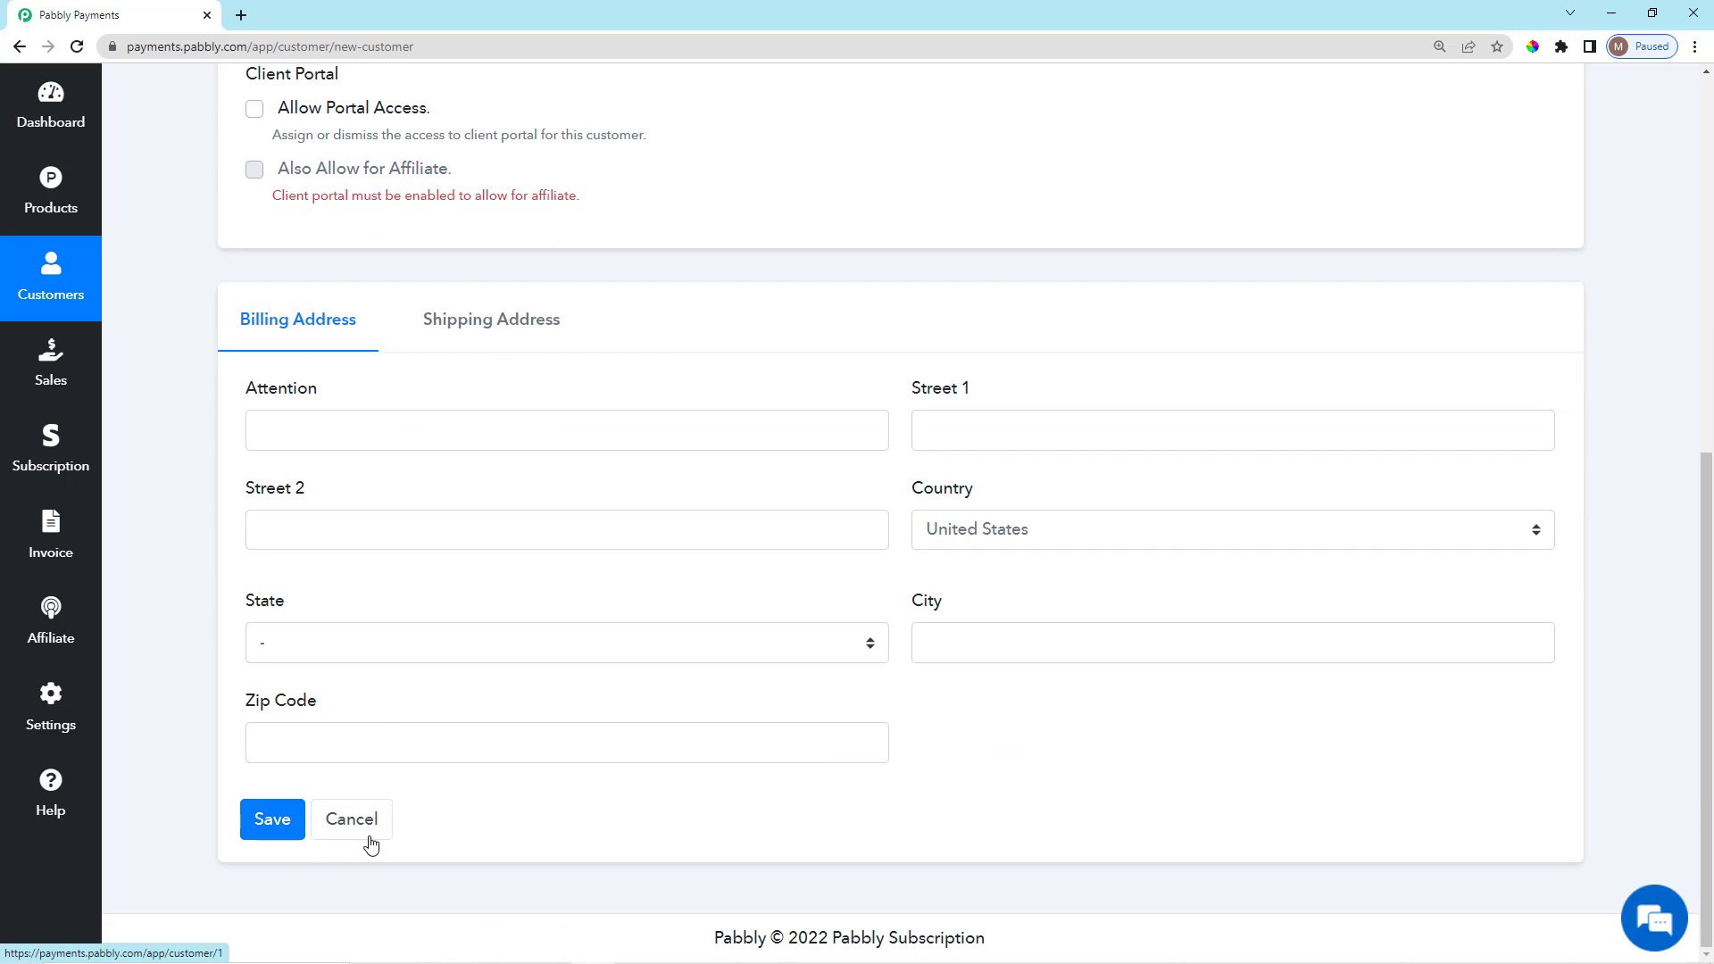
left_click(18, 47)
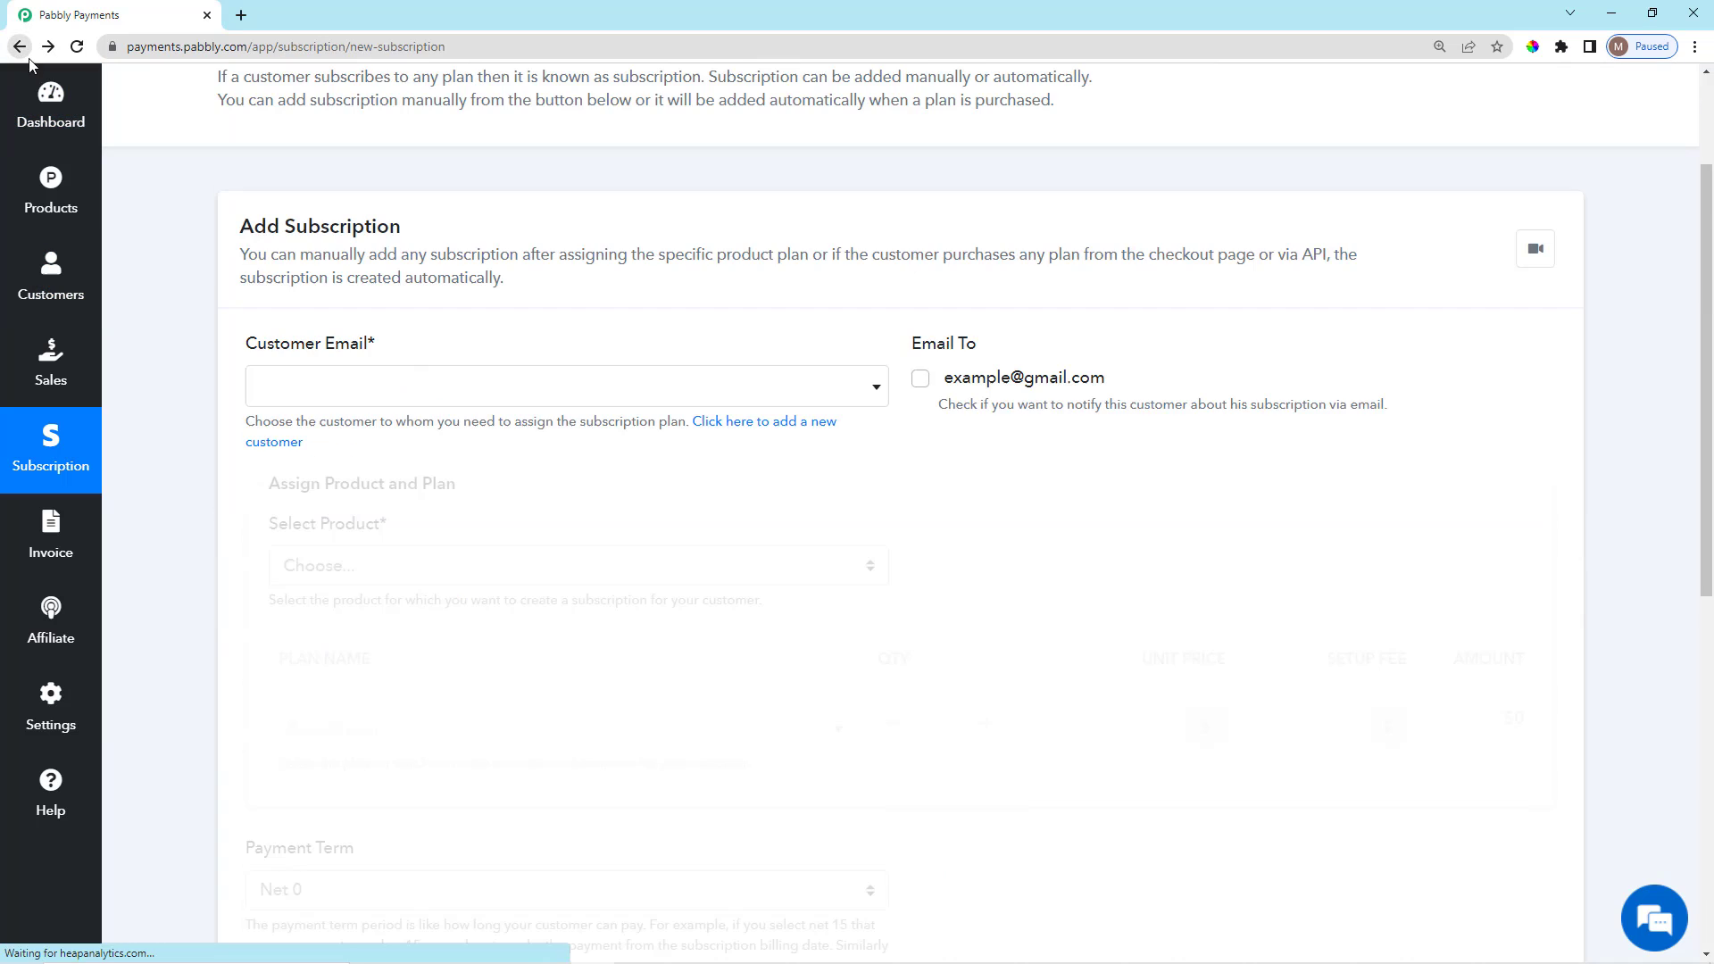
Select the existing customer in Customer Email and read the notification help text.
left_click(588, 393)
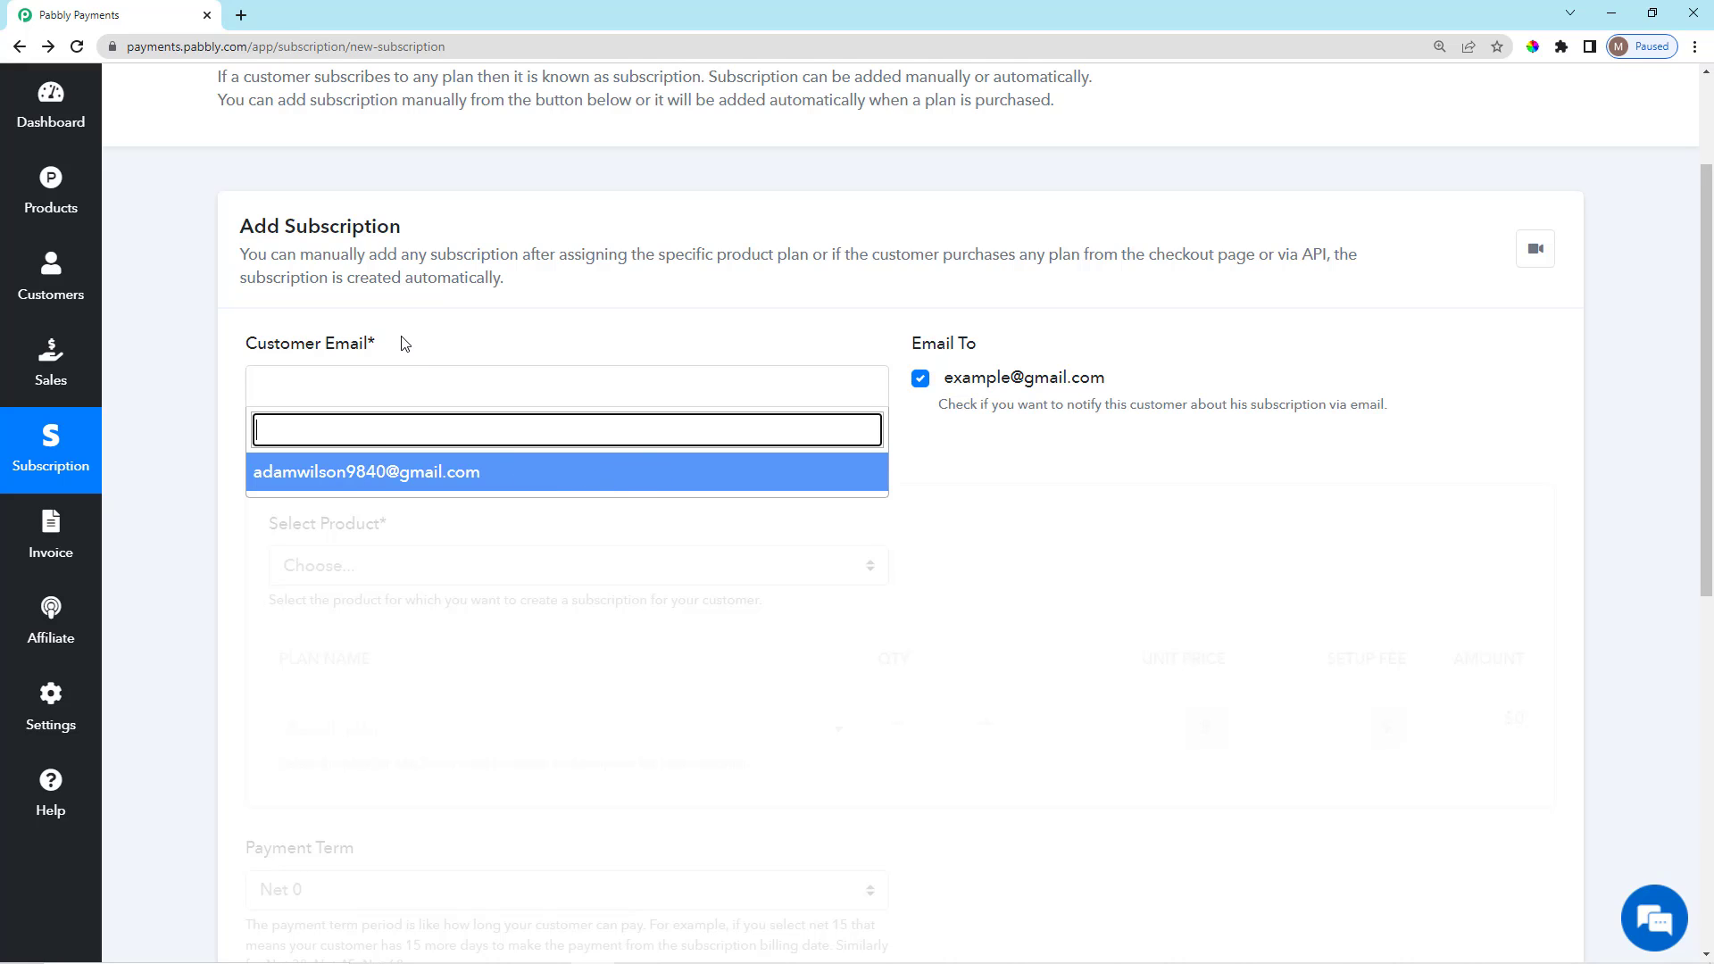
left_click(459, 474)
scroll(1026, 480, "down", 1)
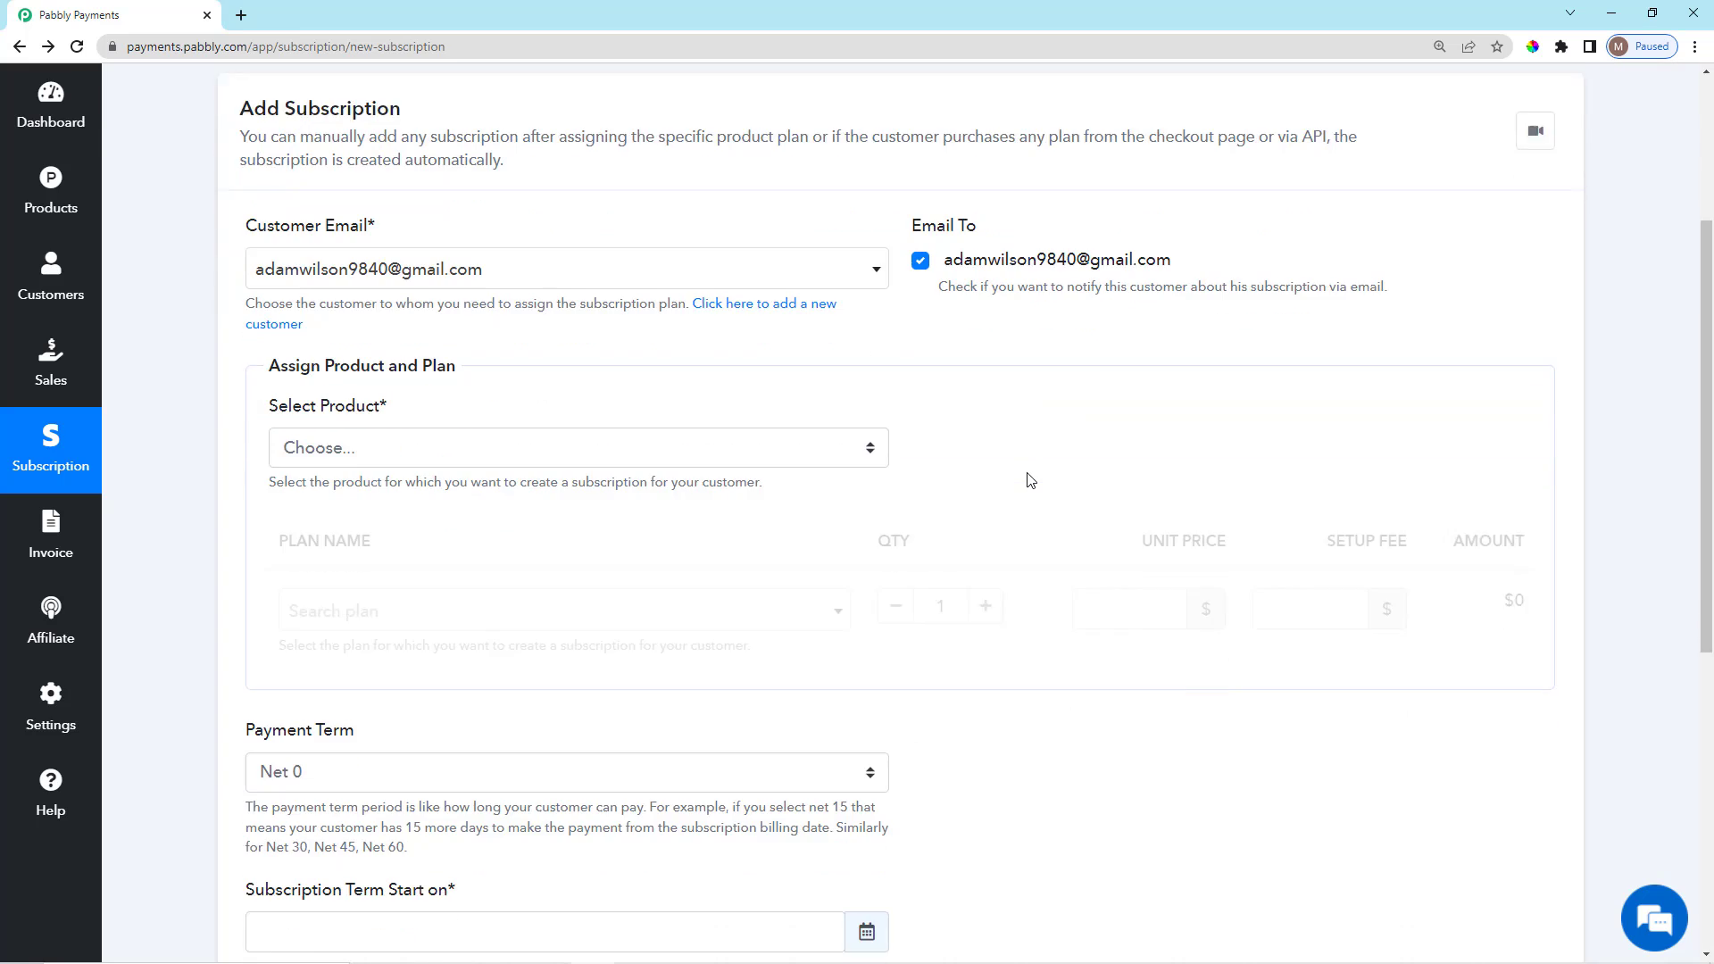
scroll(1026, 480, "up", 3)
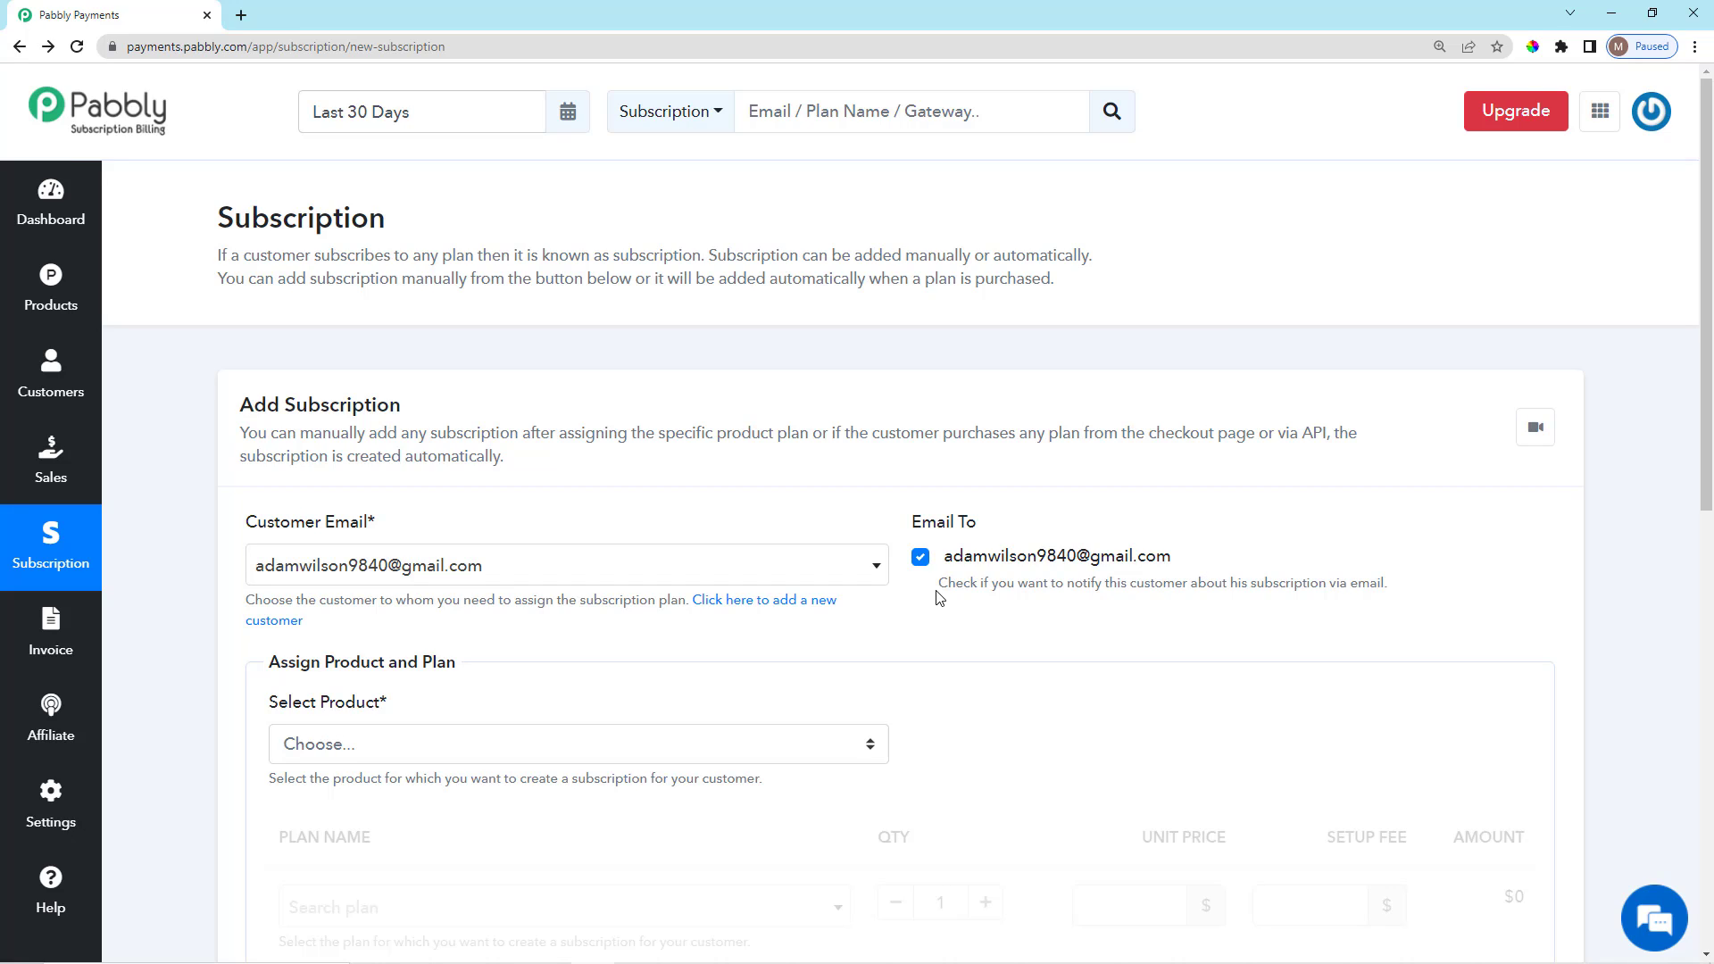
left_click_drag(965, 591, 1400, 607)
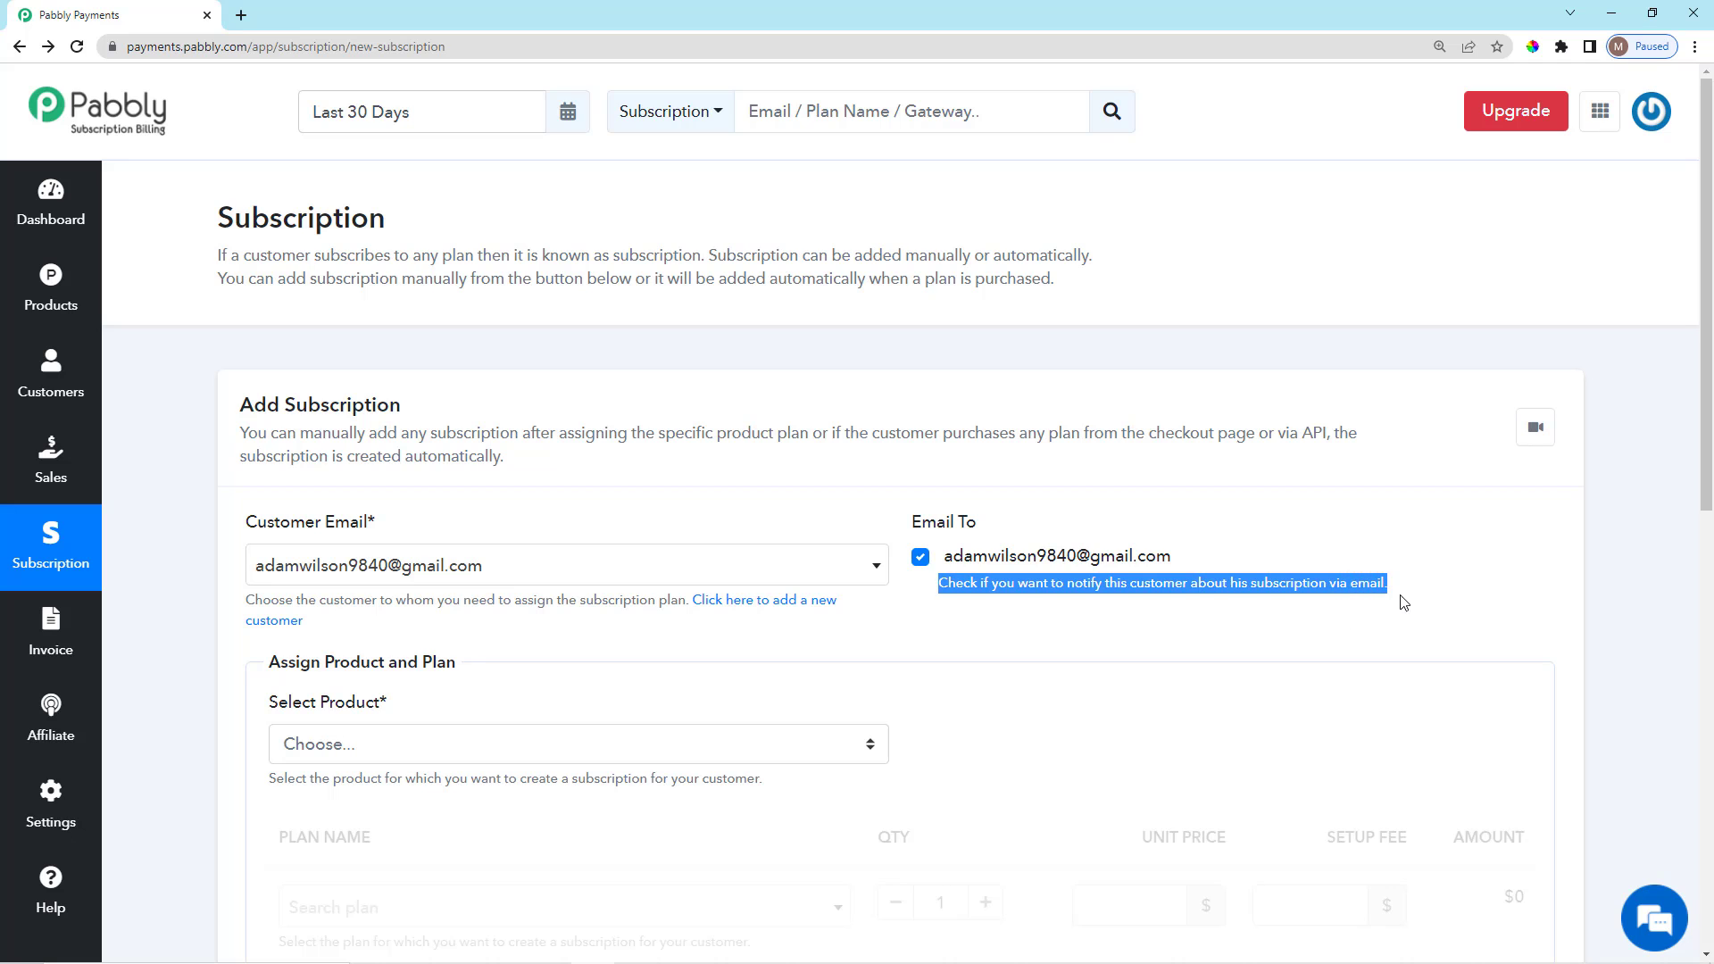
left_click(1083, 656)
Scroll to the Select Product field and open its list of products.
scroll(1071, 651, "down", 3)
scroll(1007, 620, "down", 1)
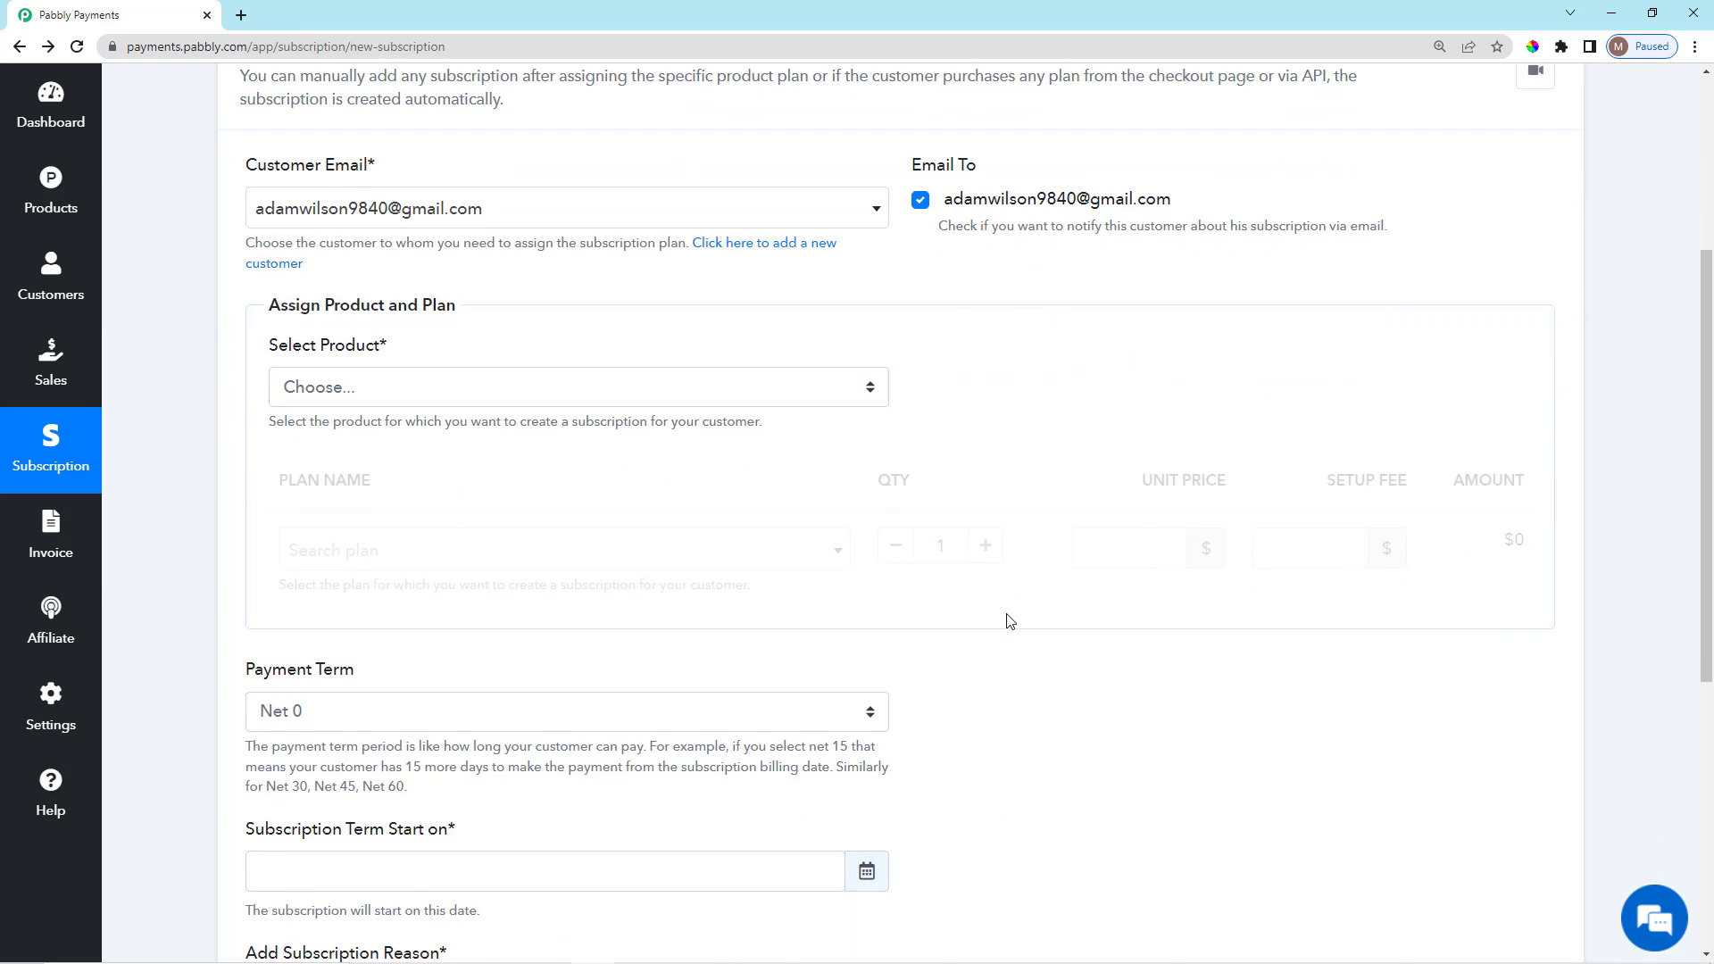
scroll(1007, 620, "up", 2)
scroll(1006, 622, "down", 3)
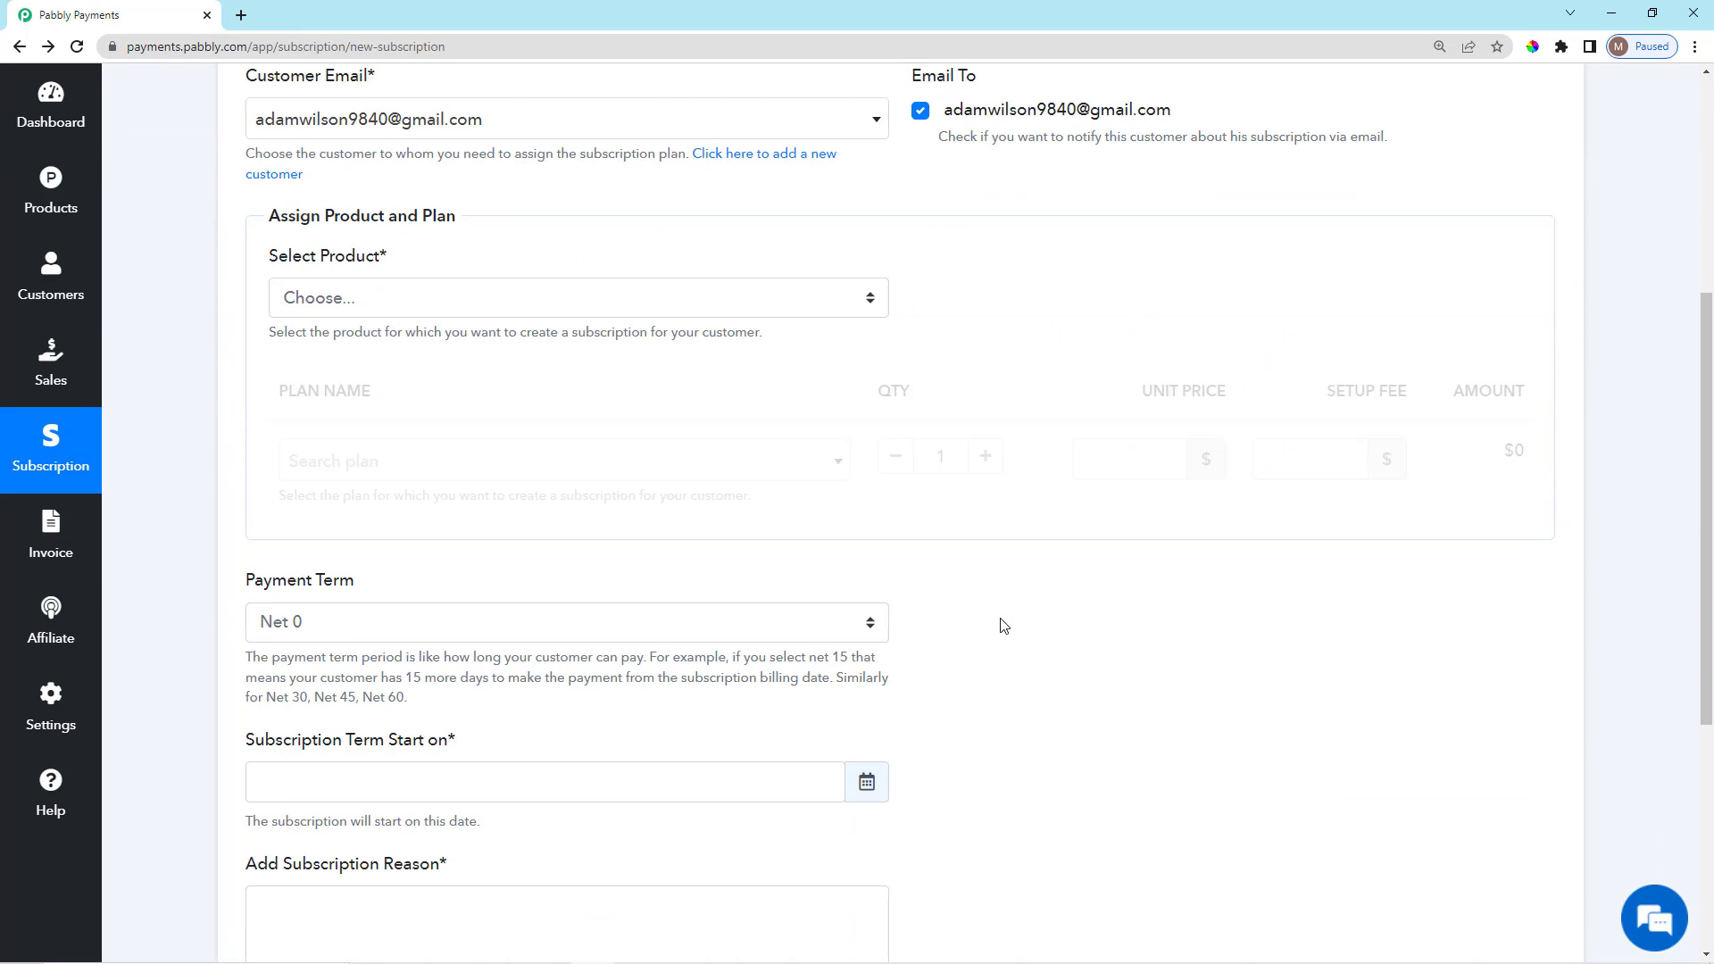
left_click_drag(265, 259, 517, 260)
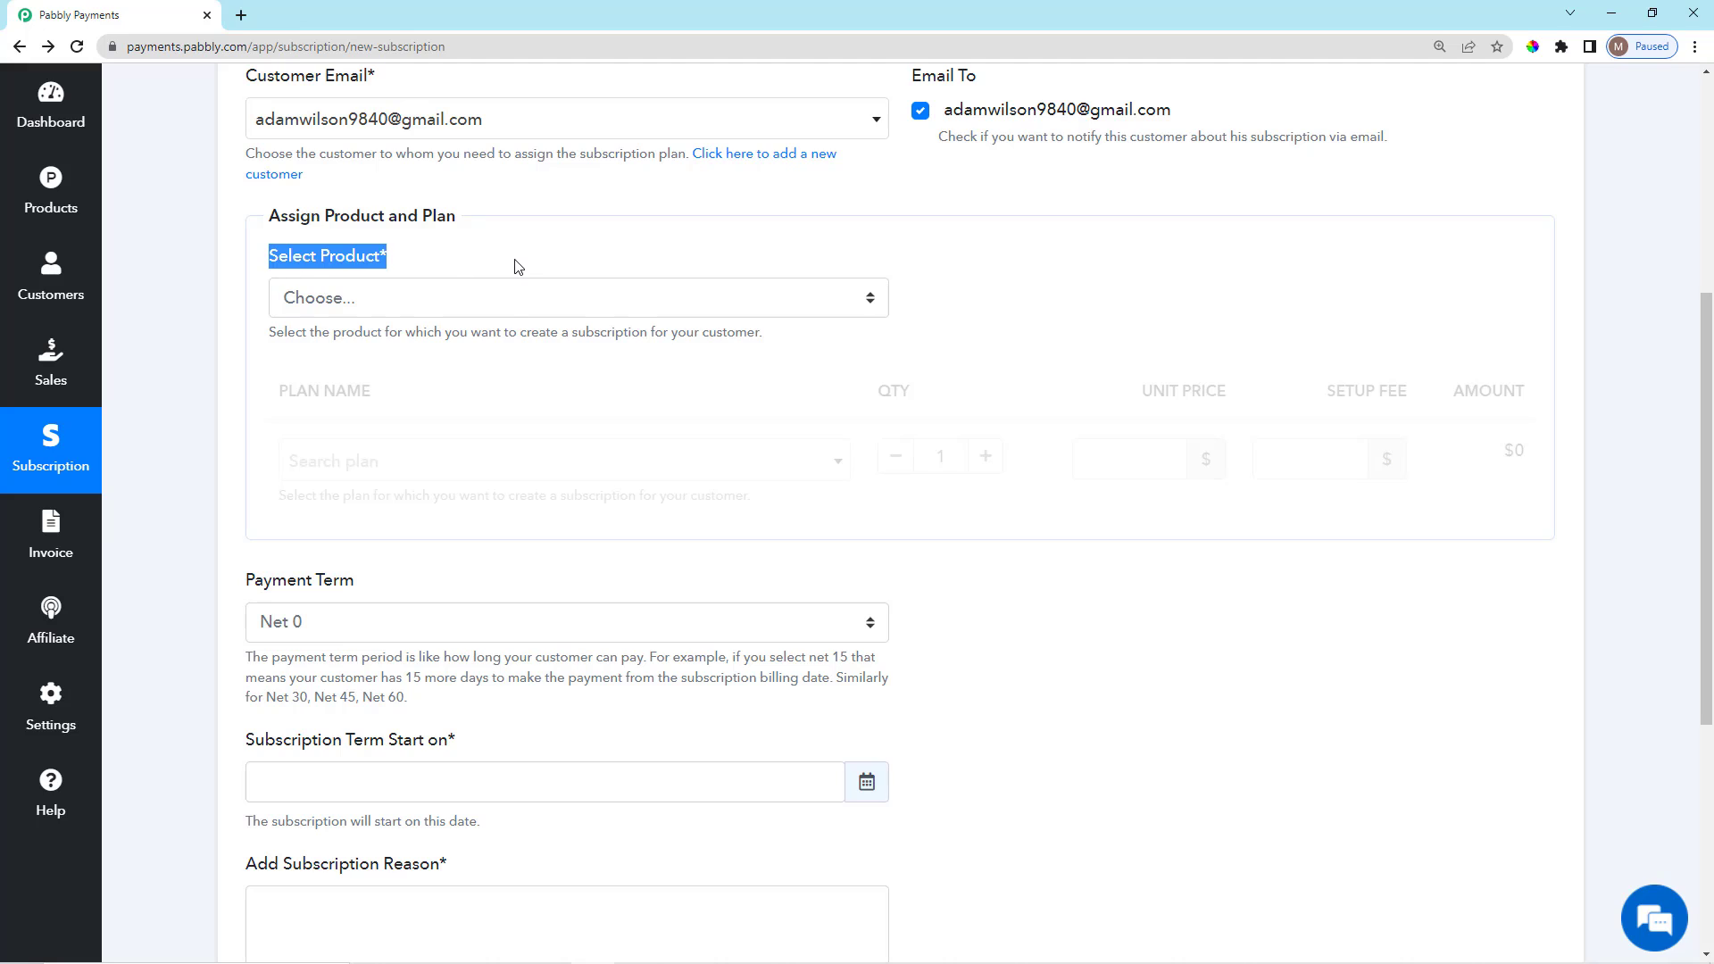
left_click(508, 308)
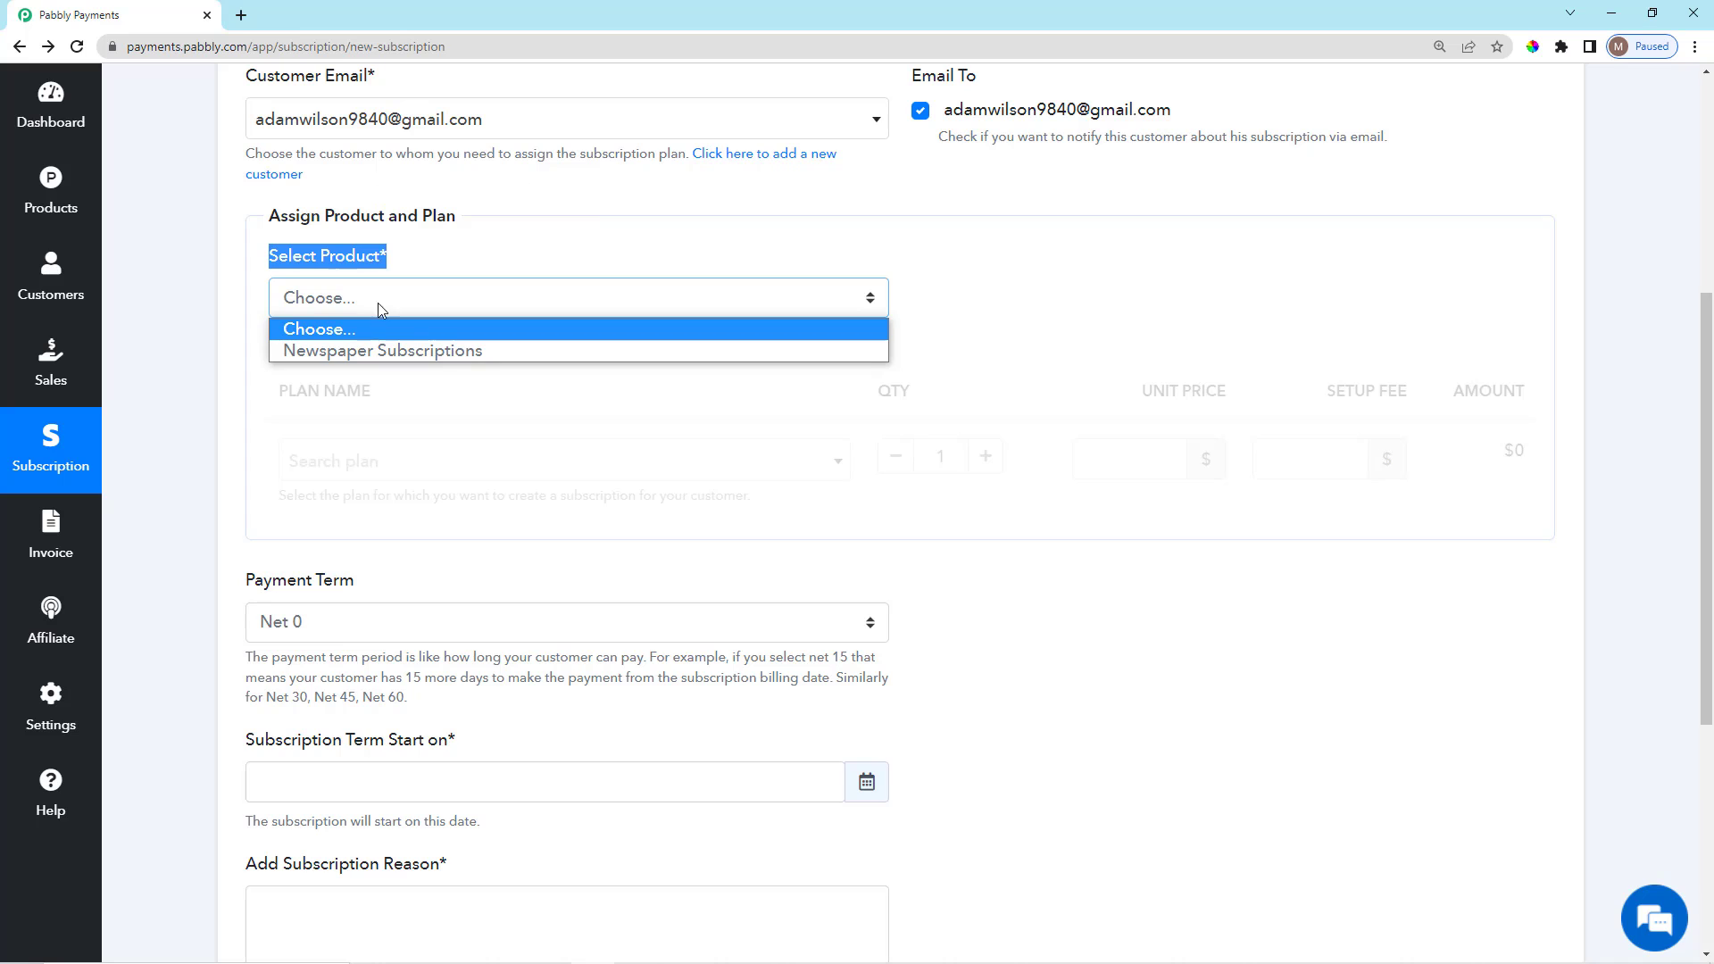
Select the Newspaper Subscriptions product and its Yearly Plan.
left_click(420, 349)
scroll(459, 471, "down", 1)
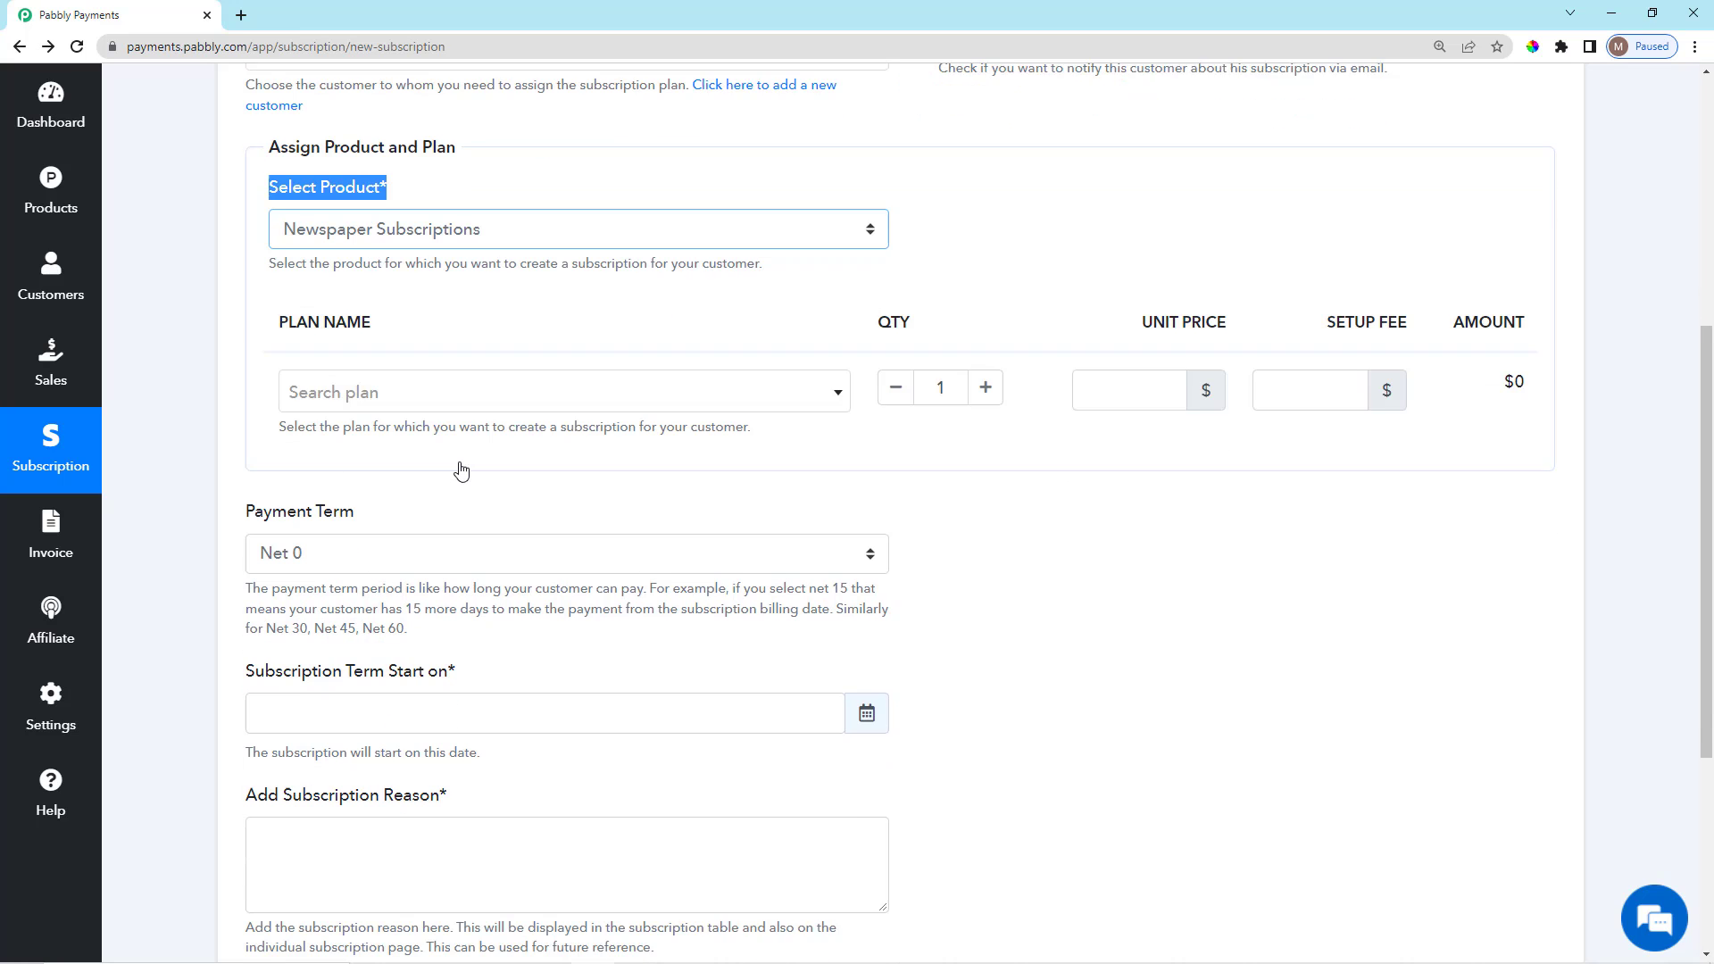
left_click(442, 373)
left_click(407, 466)
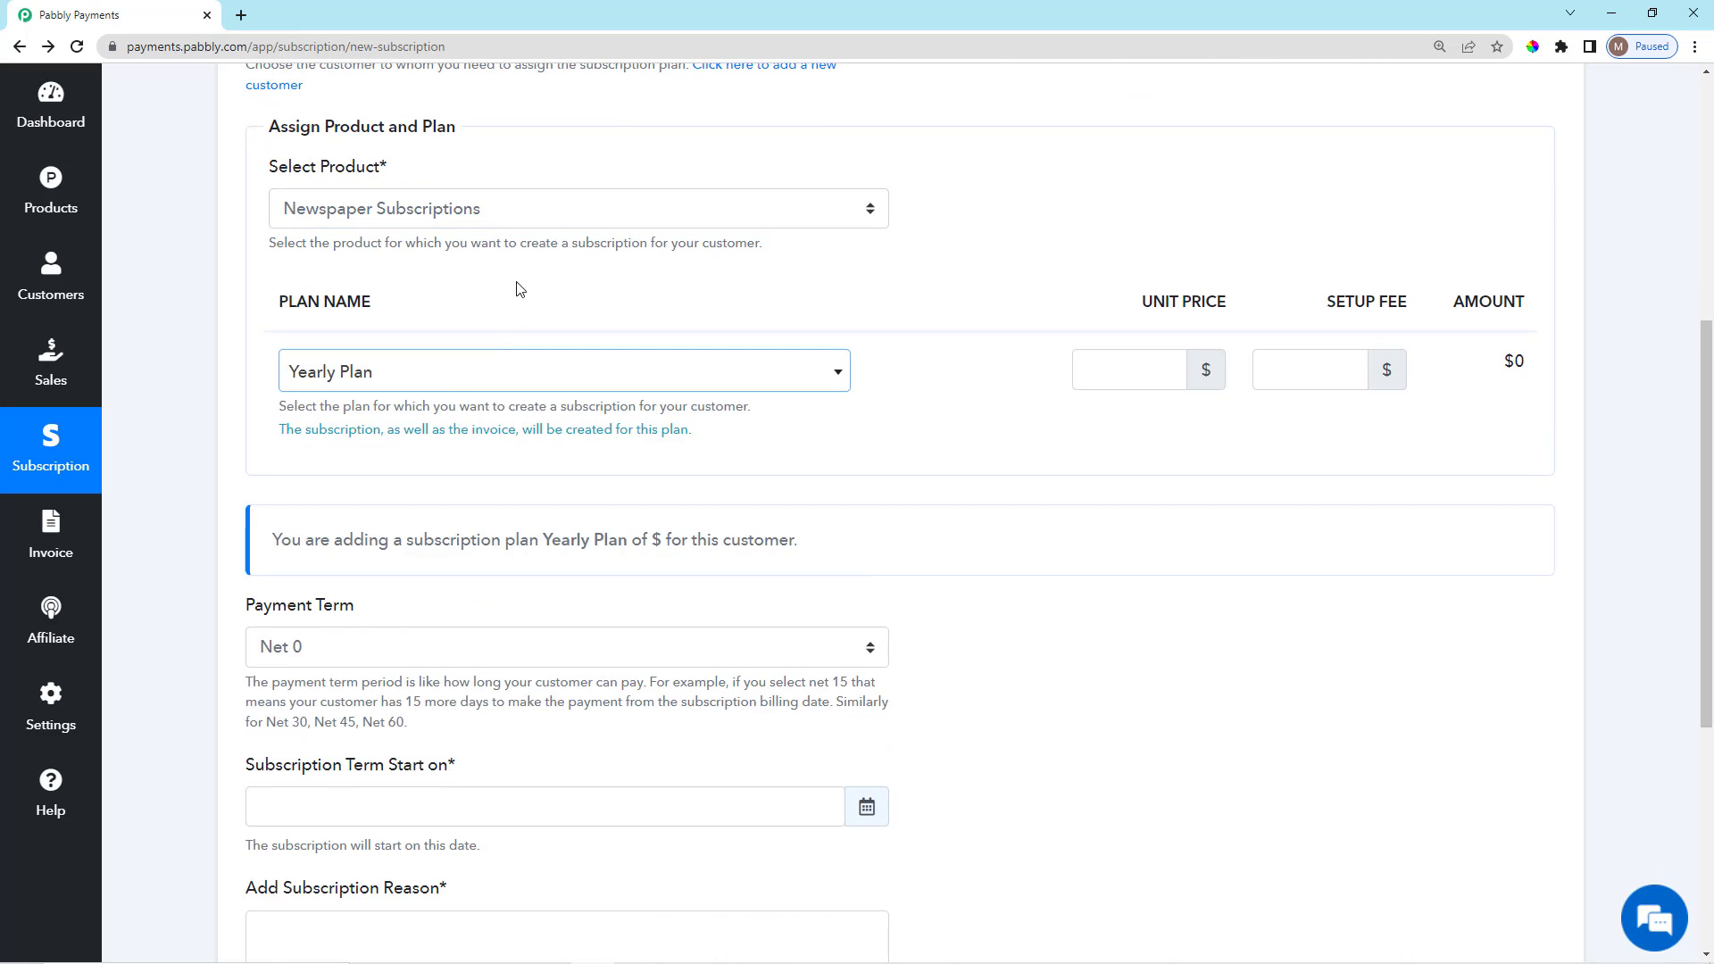
scroll(582, 521, "down", 1)
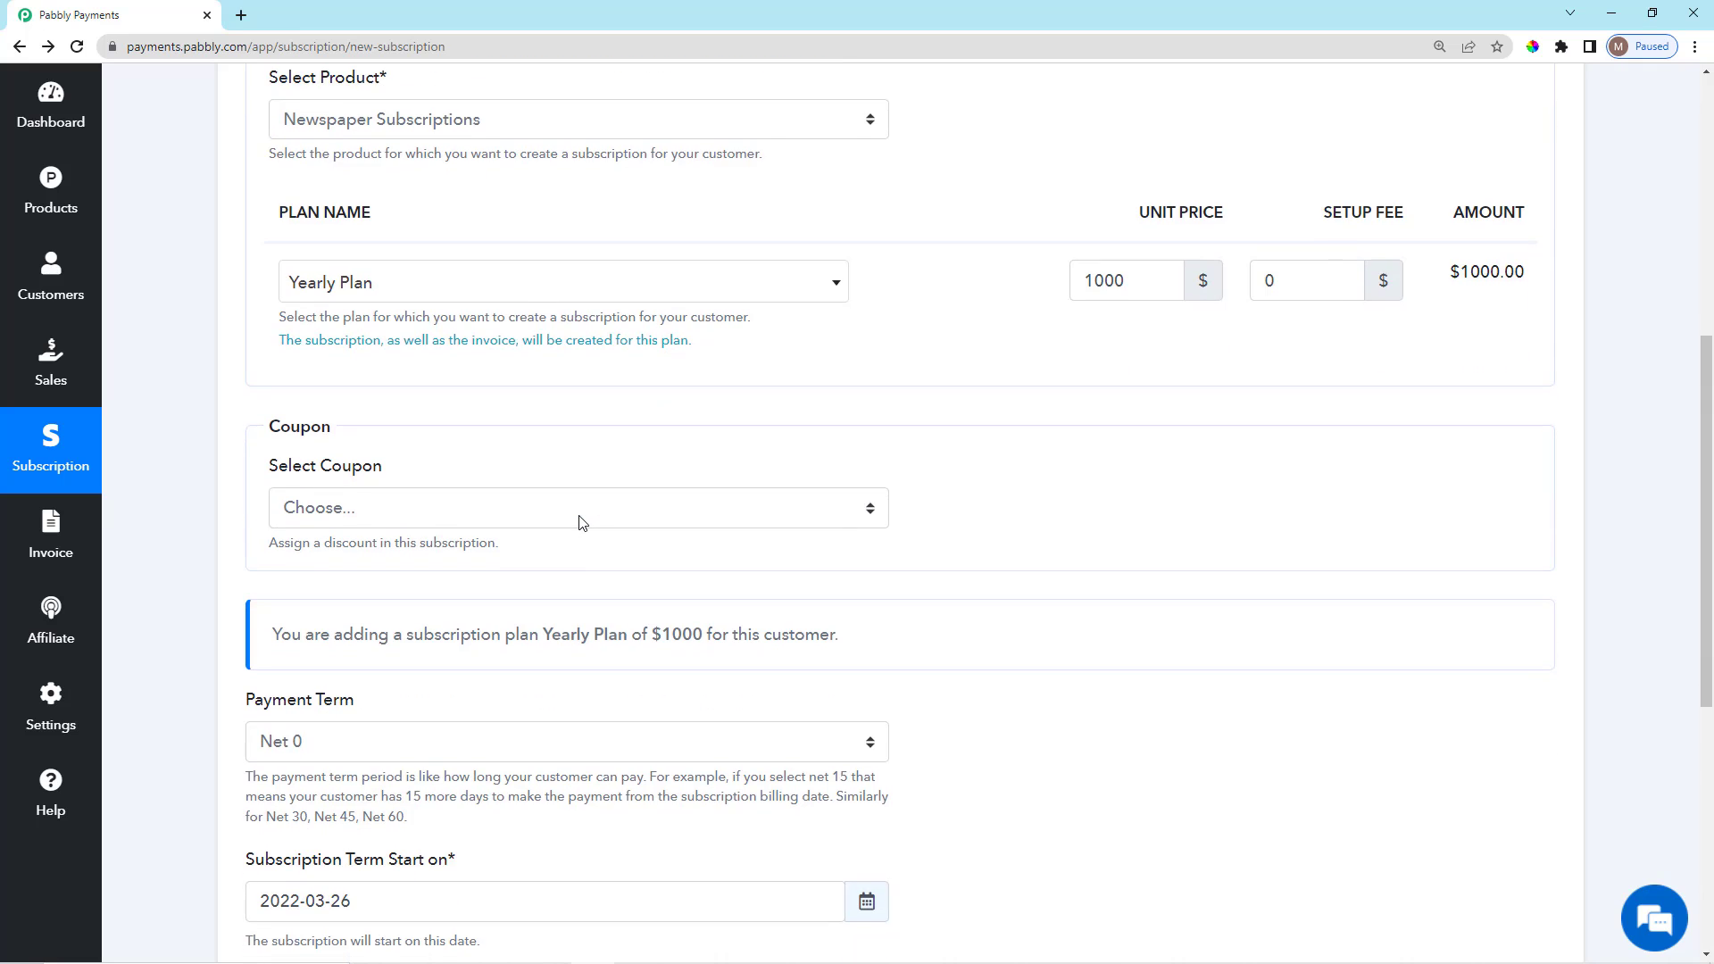
scroll(582, 521, "down", 2)
scroll(585, 509, "up", 4)
scroll(586, 509, "down", 3)
scroll(585, 504, "up", 2)
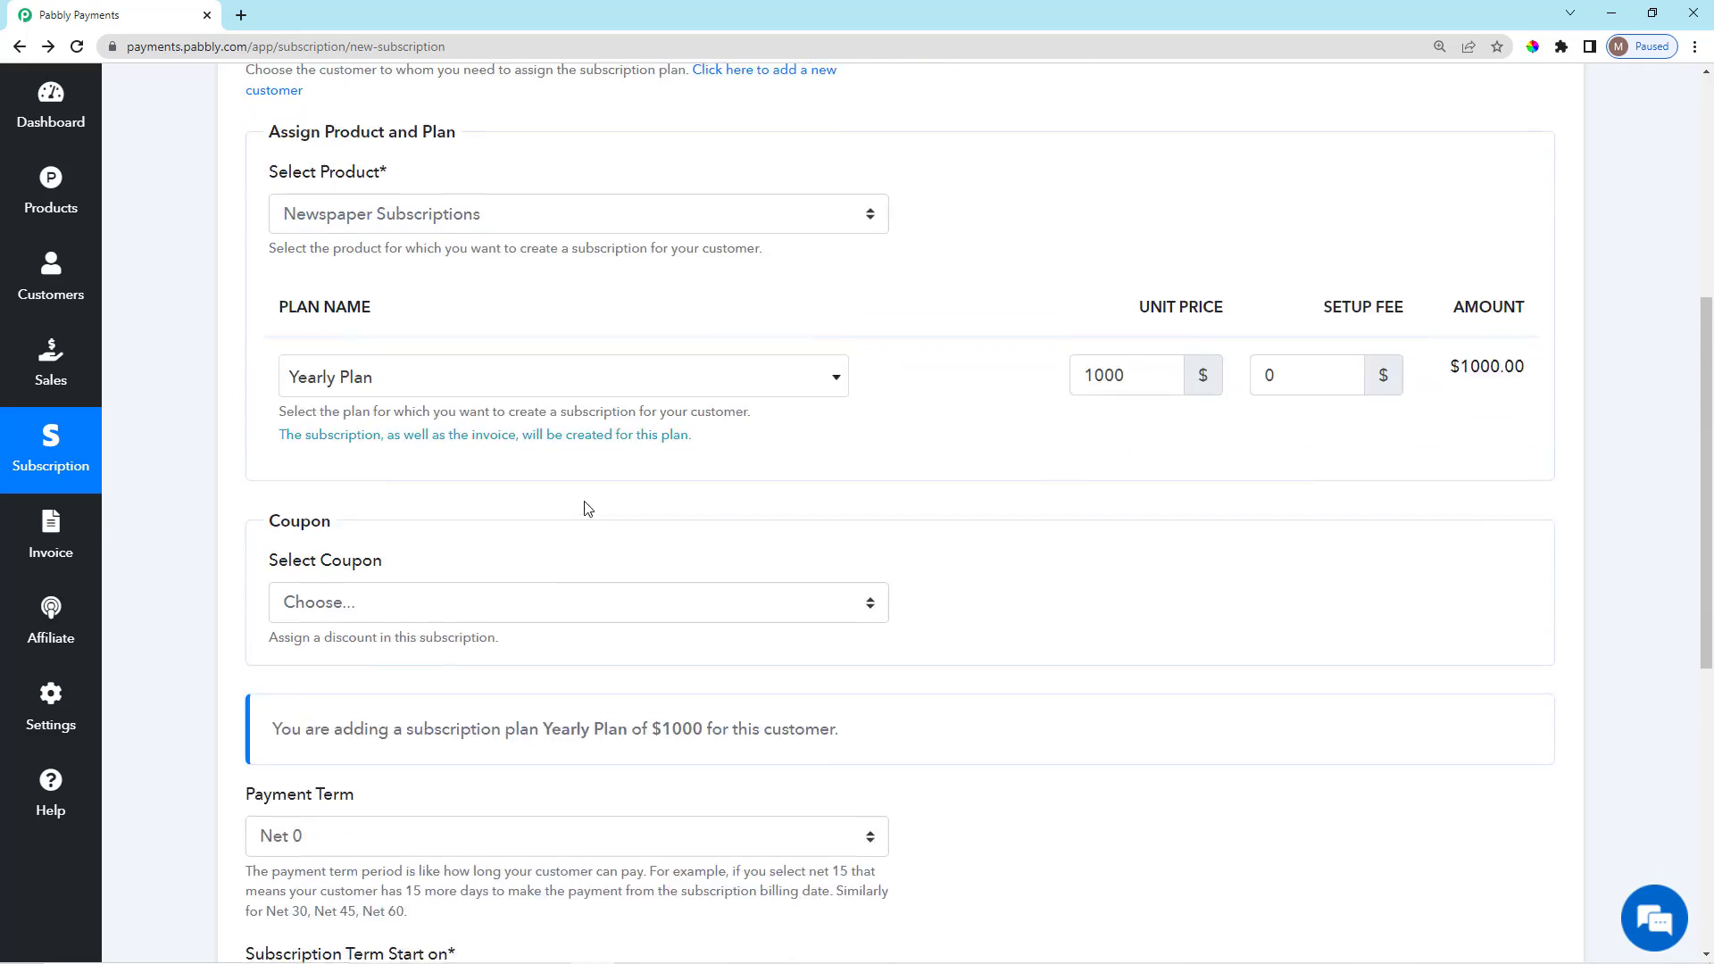
scroll(588, 508, "up", 2)
left_click_drag(279, 390, 419, 407)
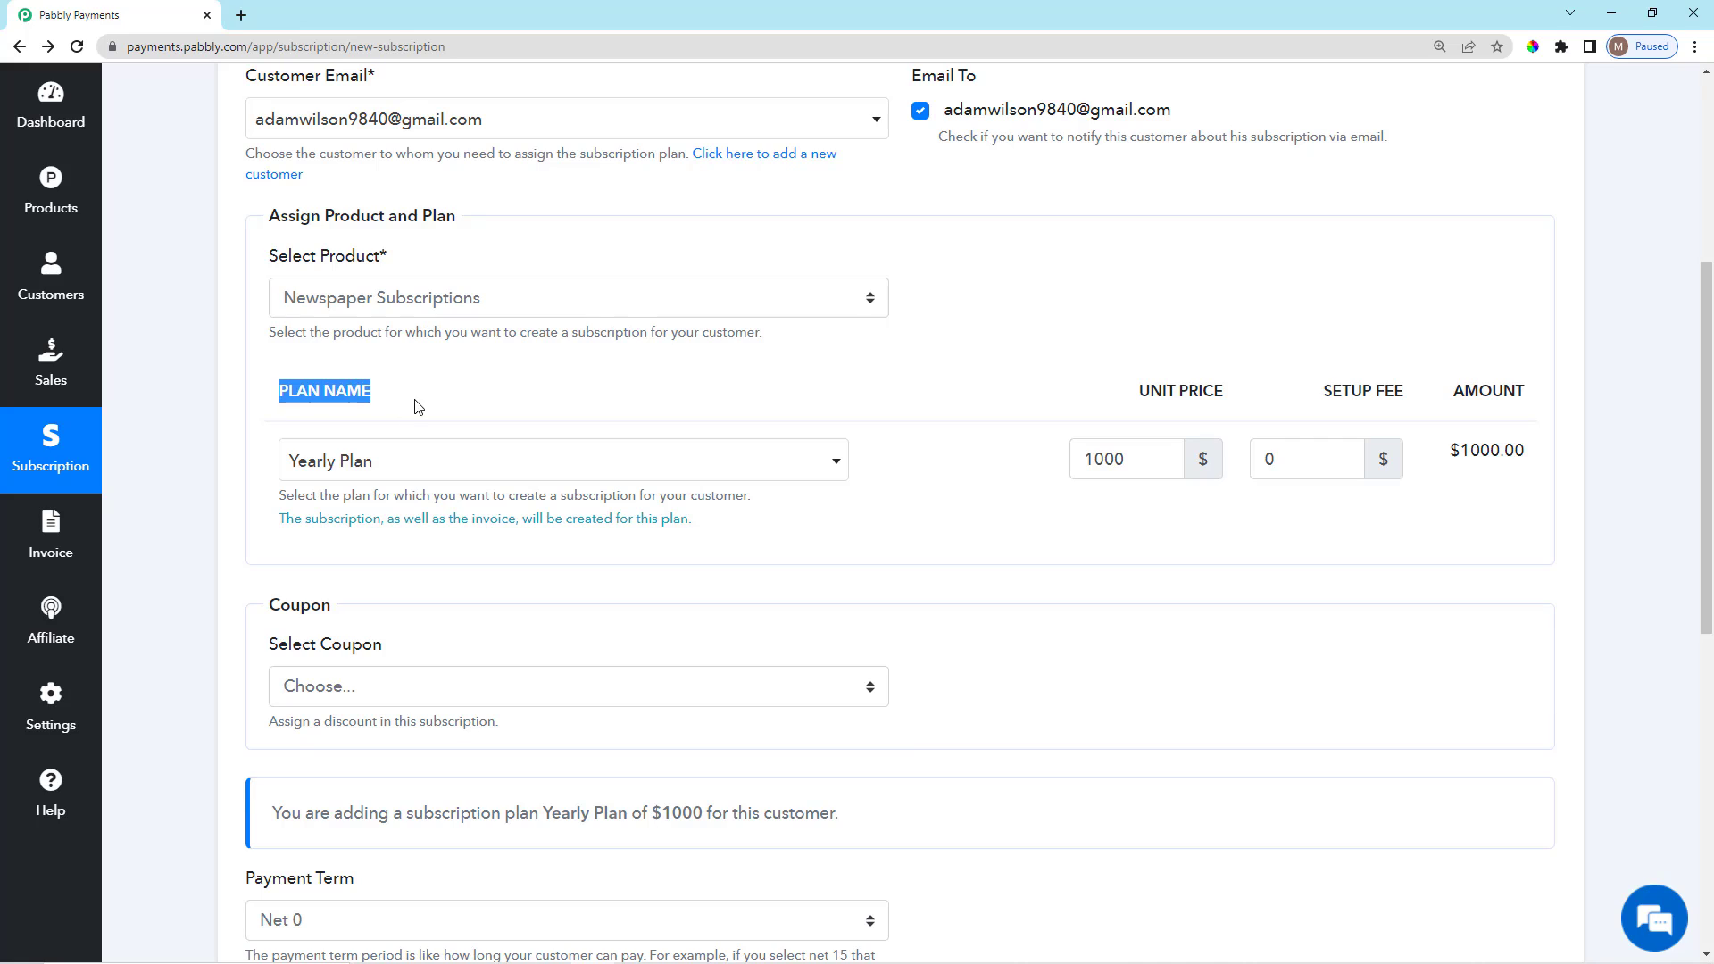
left_click(447, 436)
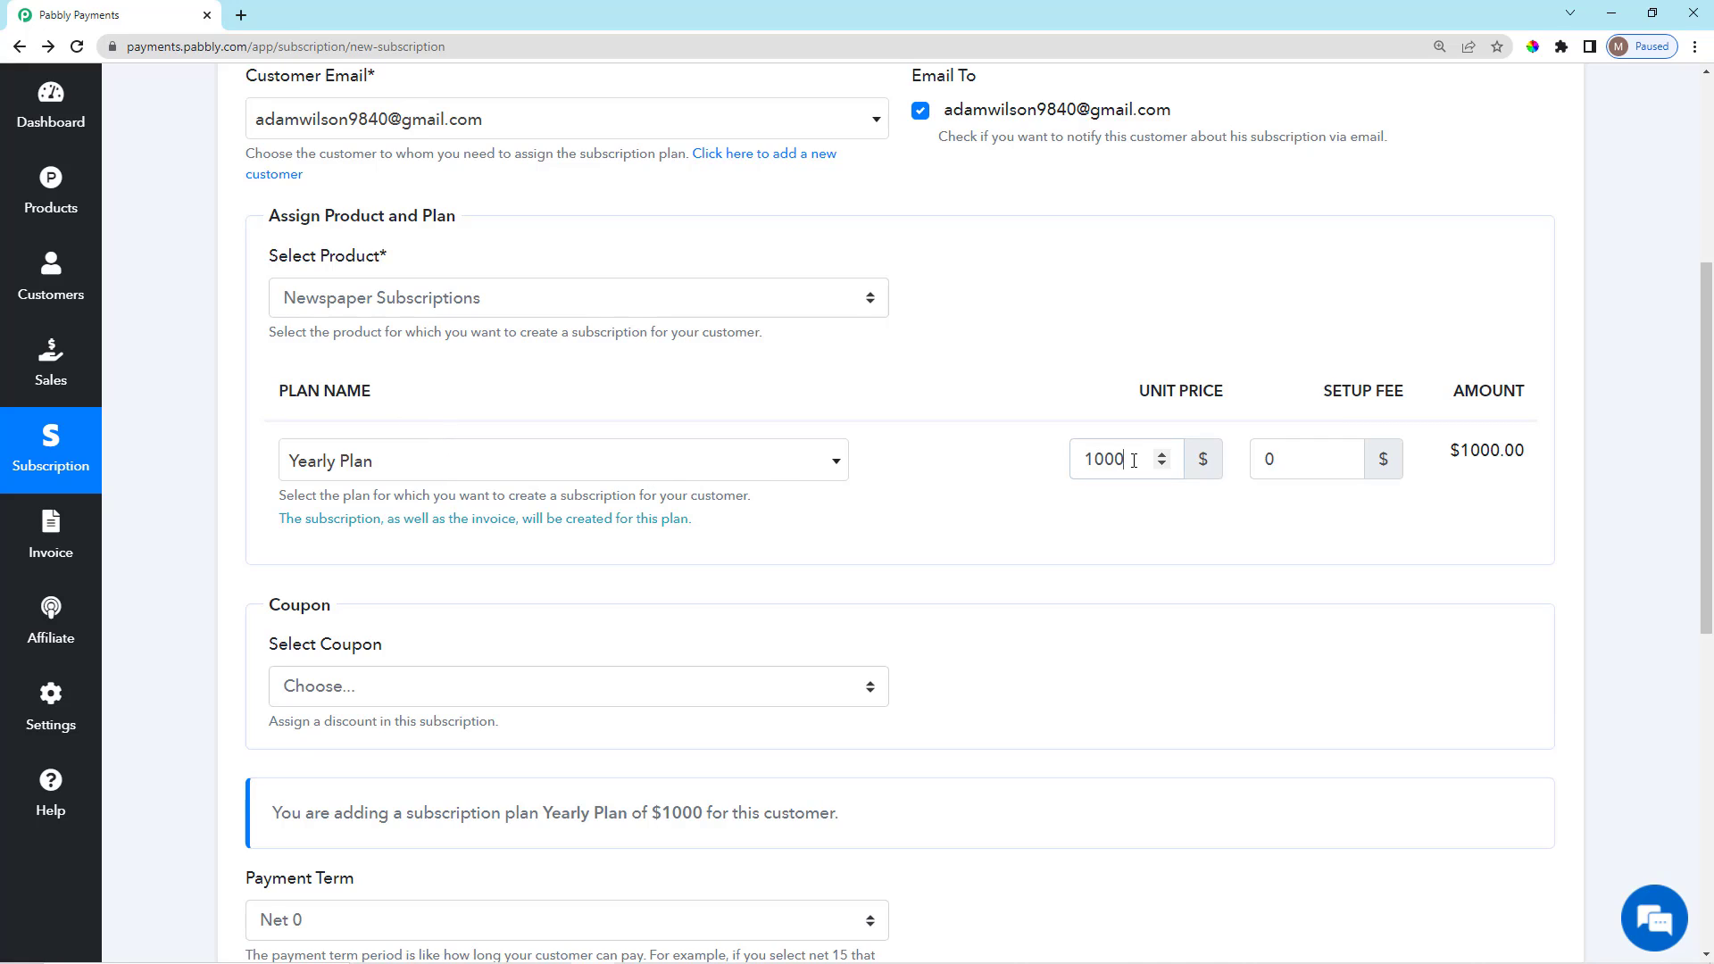
Change the unit price from 1000 to 800.
left_click_drag(1133, 460, 1078, 466)
key("BackSpace")
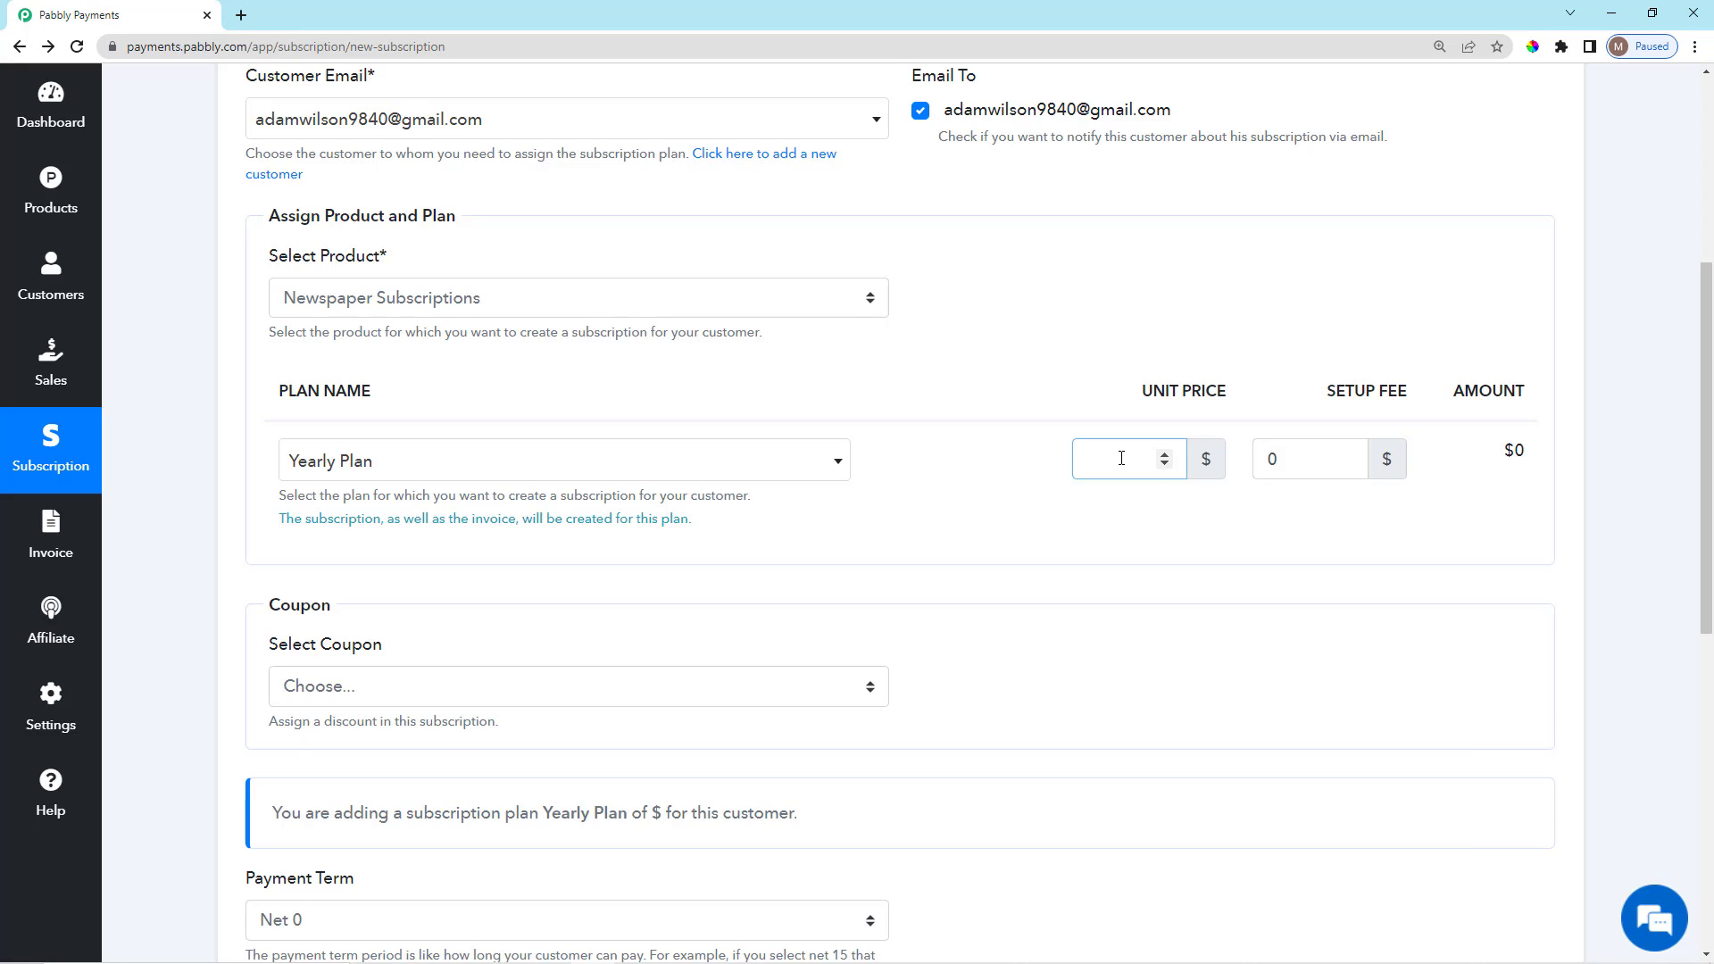
type("800")
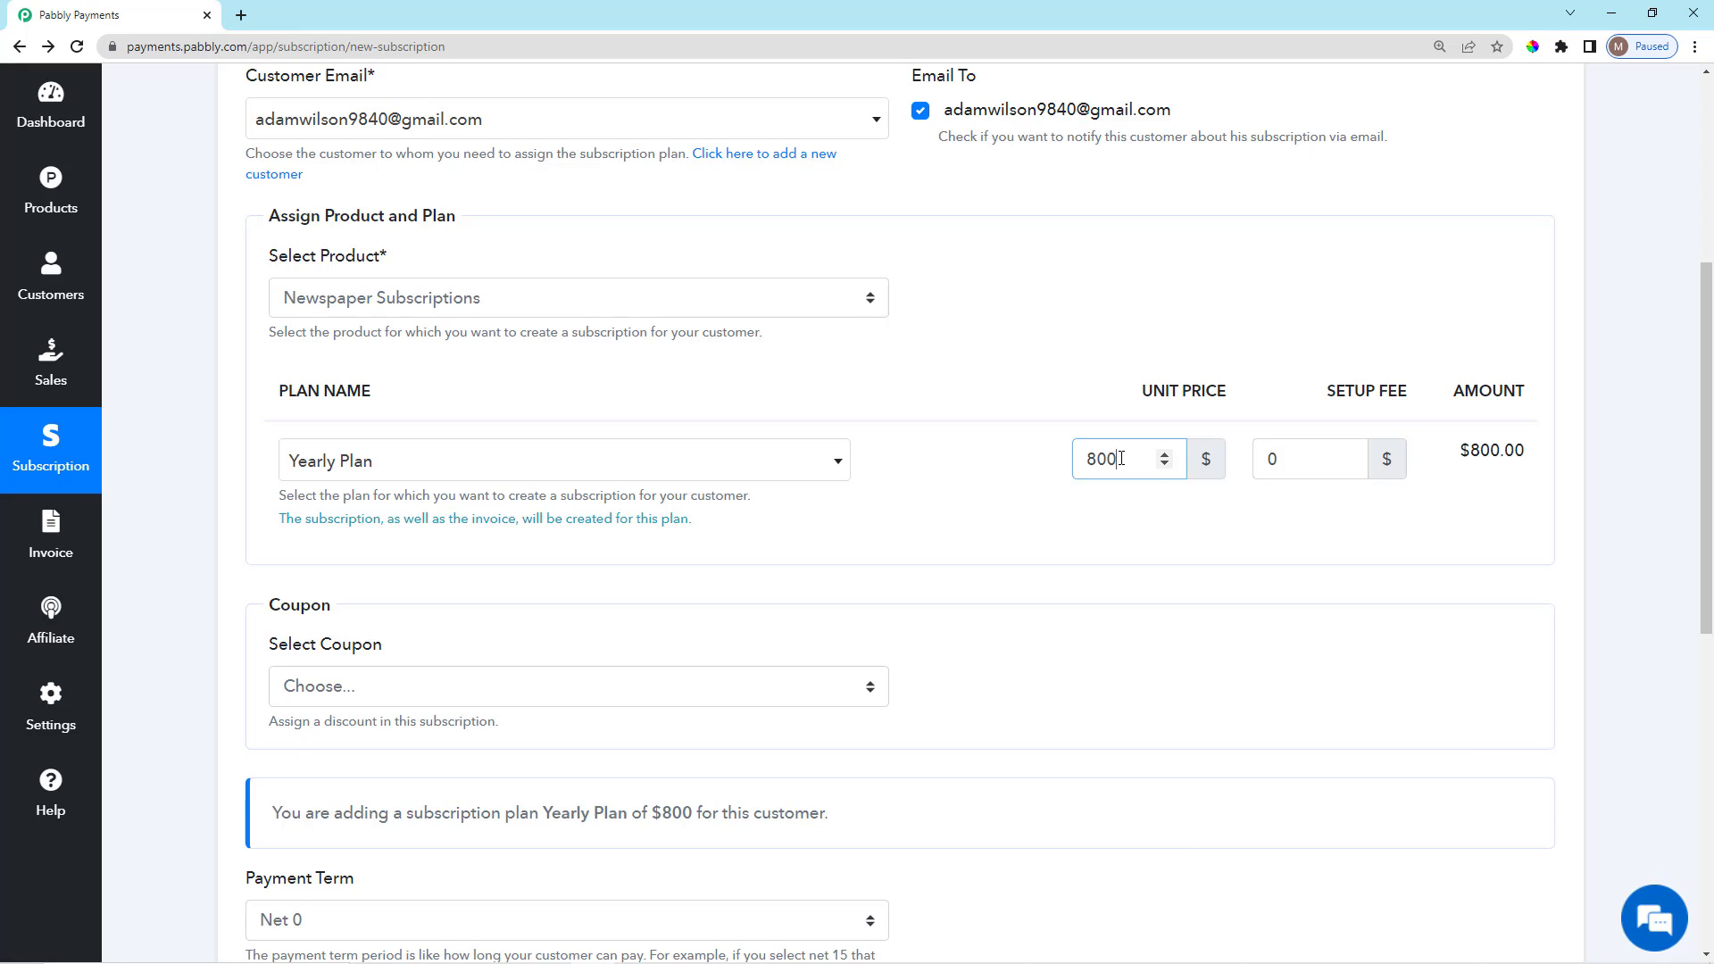
left_click(1151, 533)
double_click(1100, 459)
left_click(1161, 569)
Set the setup fee from 0 to 20, bringing the total to $820.
scroll(1155, 649, "up", 2)
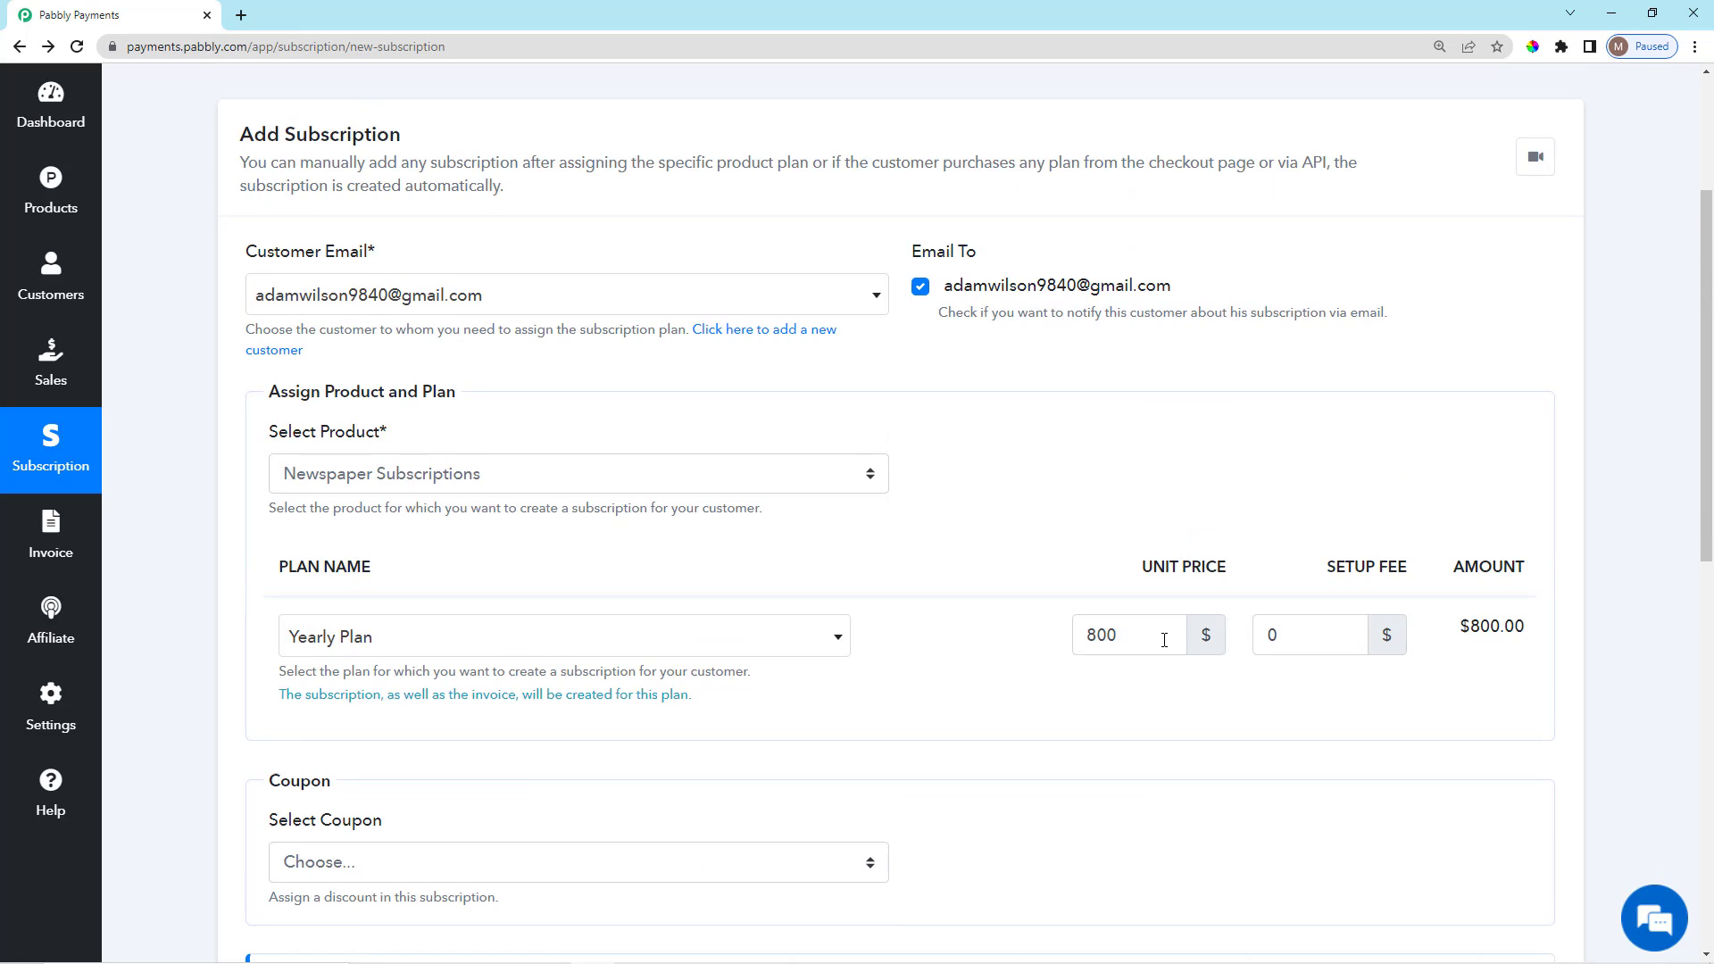
scroll(1293, 624, "down", 2)
left_click(1293, 461)
key("BackSpace")
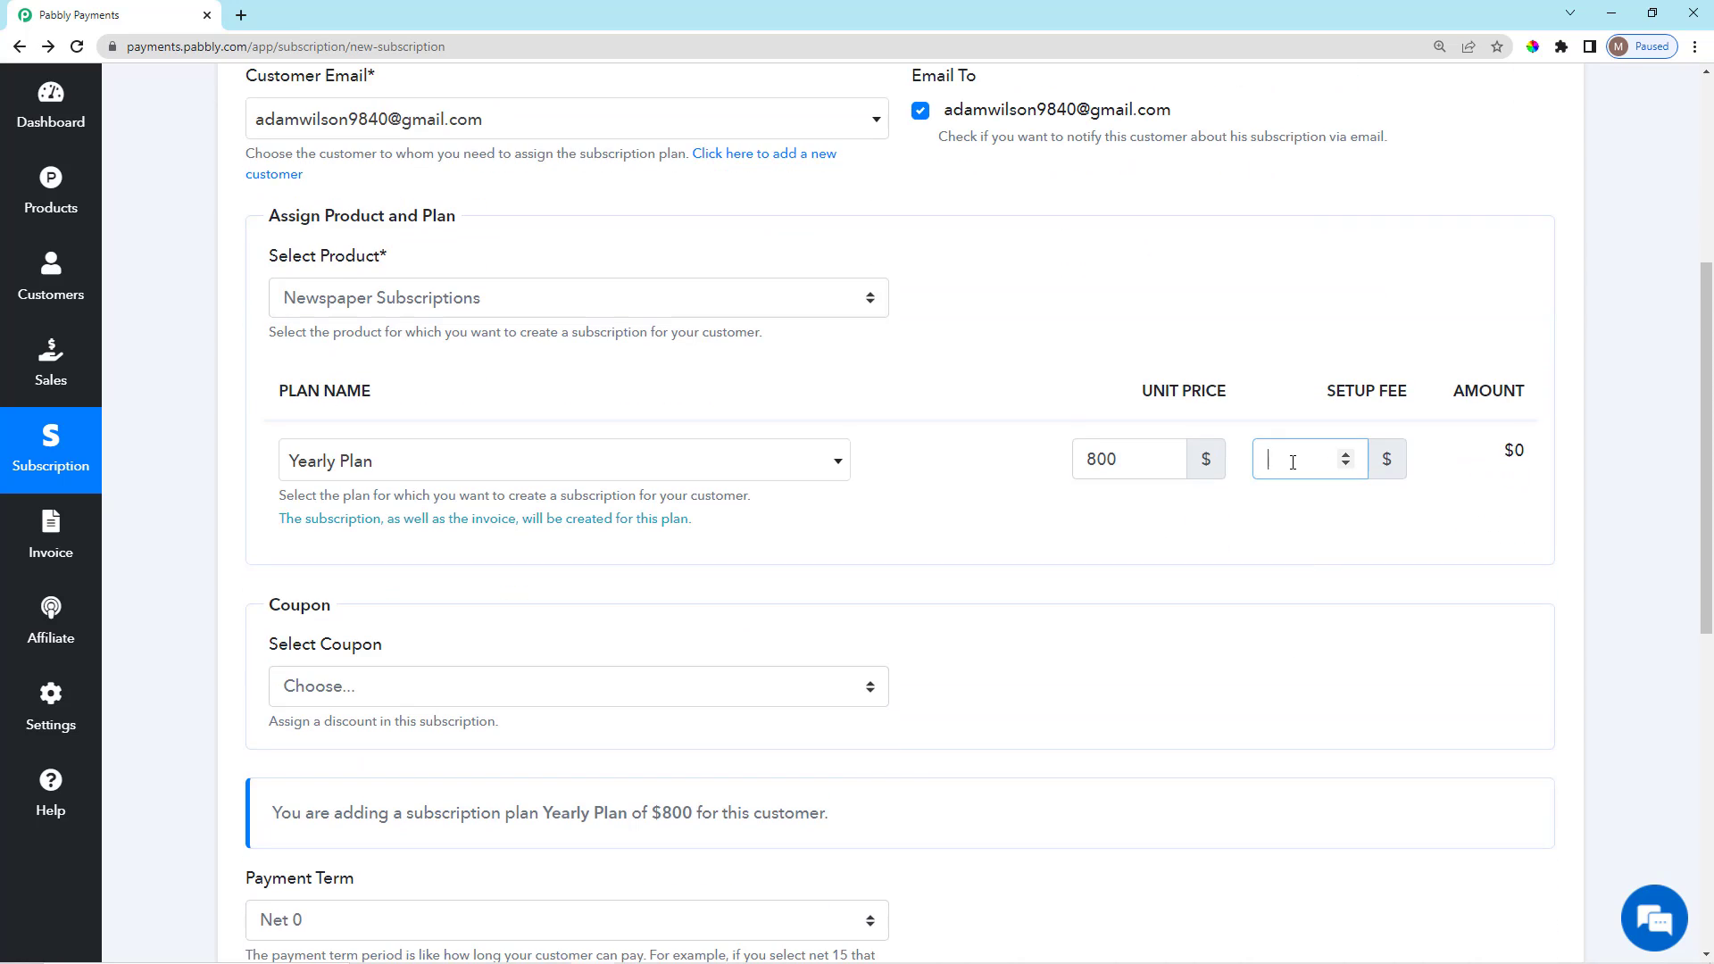
type("20")
left_click(1276, 569)
Leave the coupon selection on Choose... so no coupon is applied.
scroll(1155, 586, "down", 4)
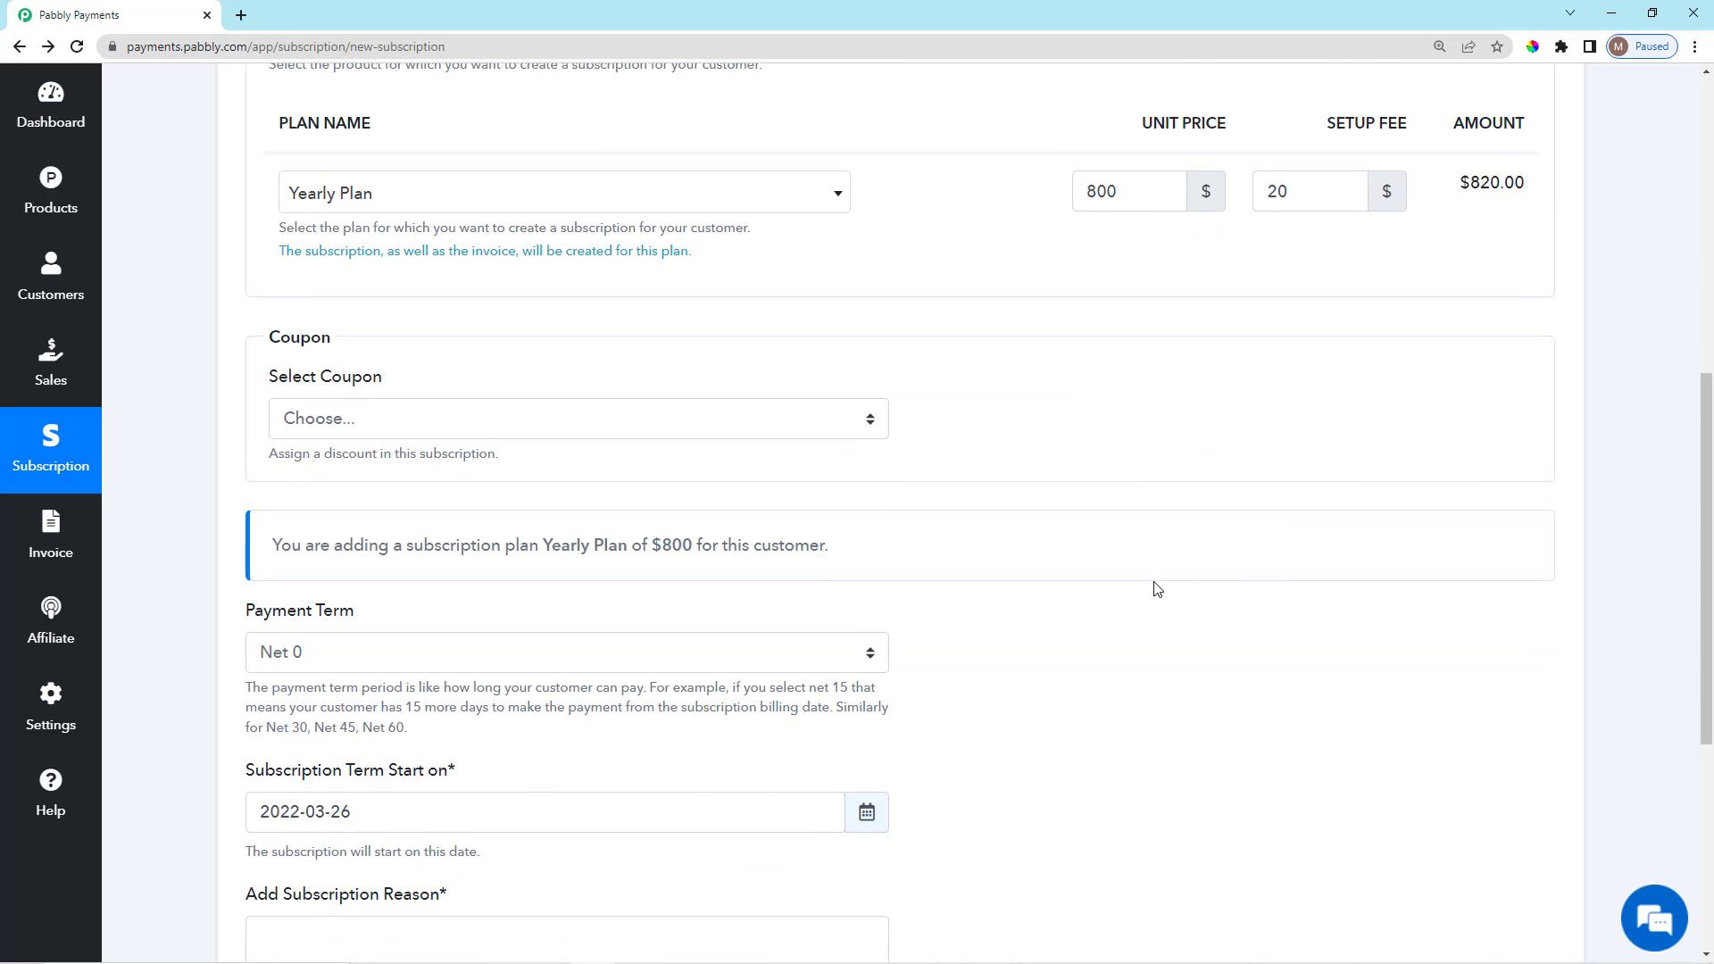
scroll(1155, 585, "up", 2)
scroll(1151, 585, "down", 3)
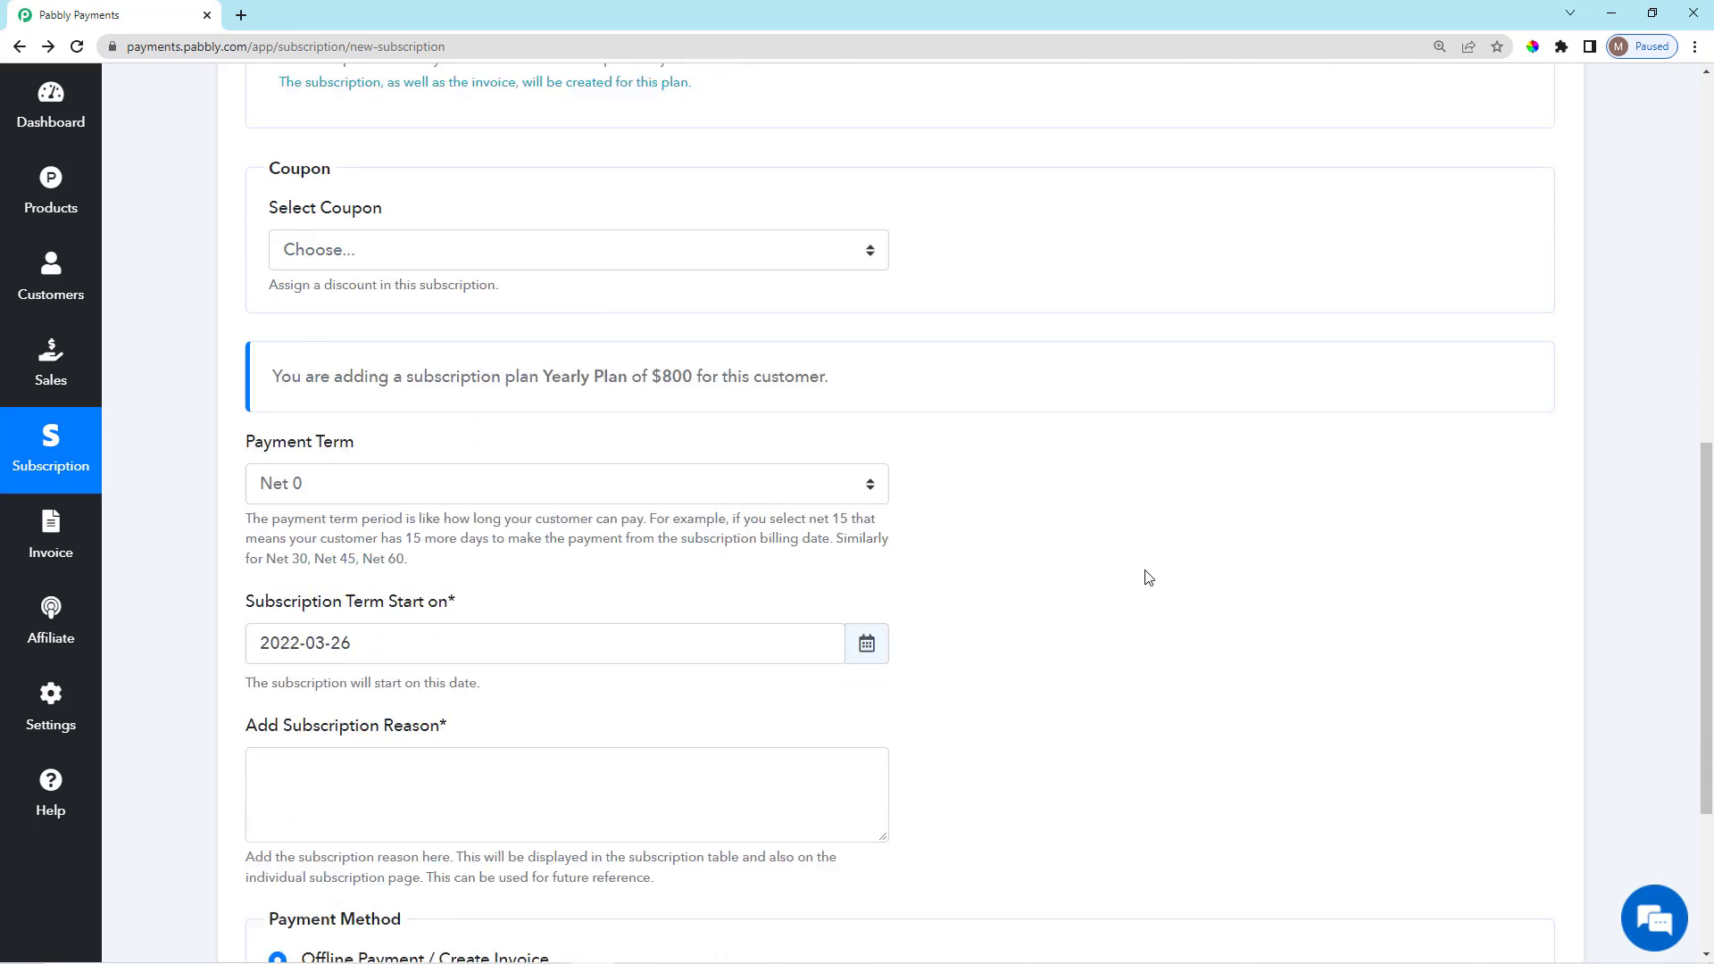
scroll(408, 264, "up", 2)
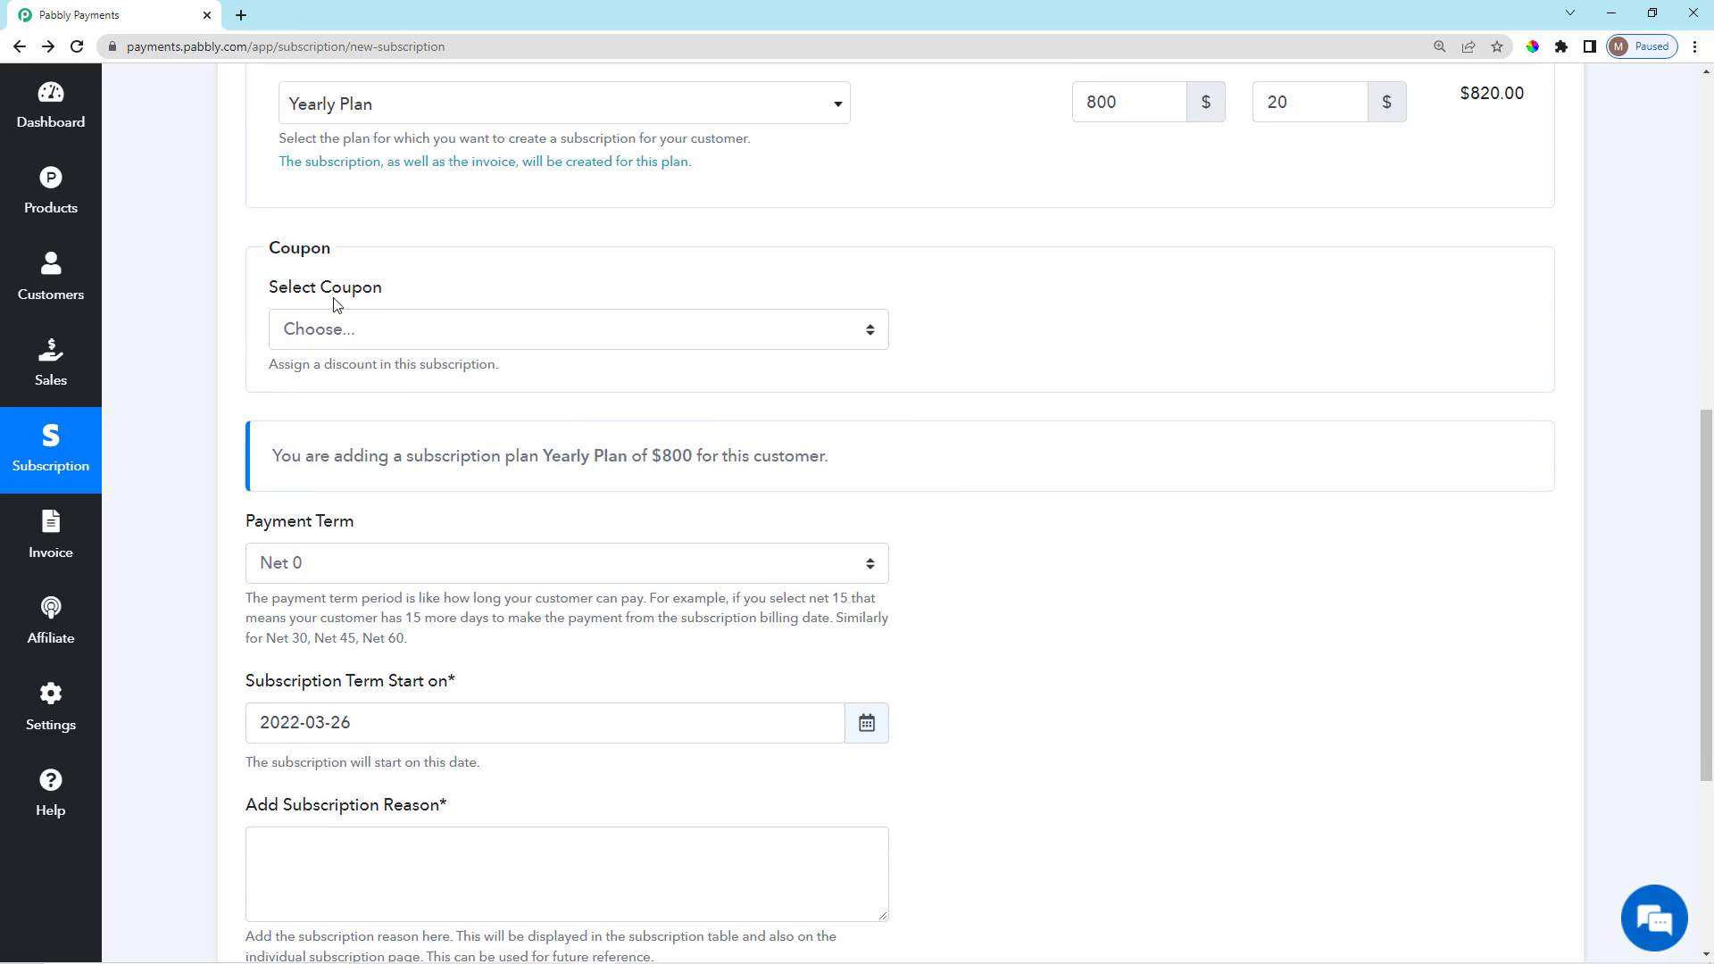
left_click(348, 330)
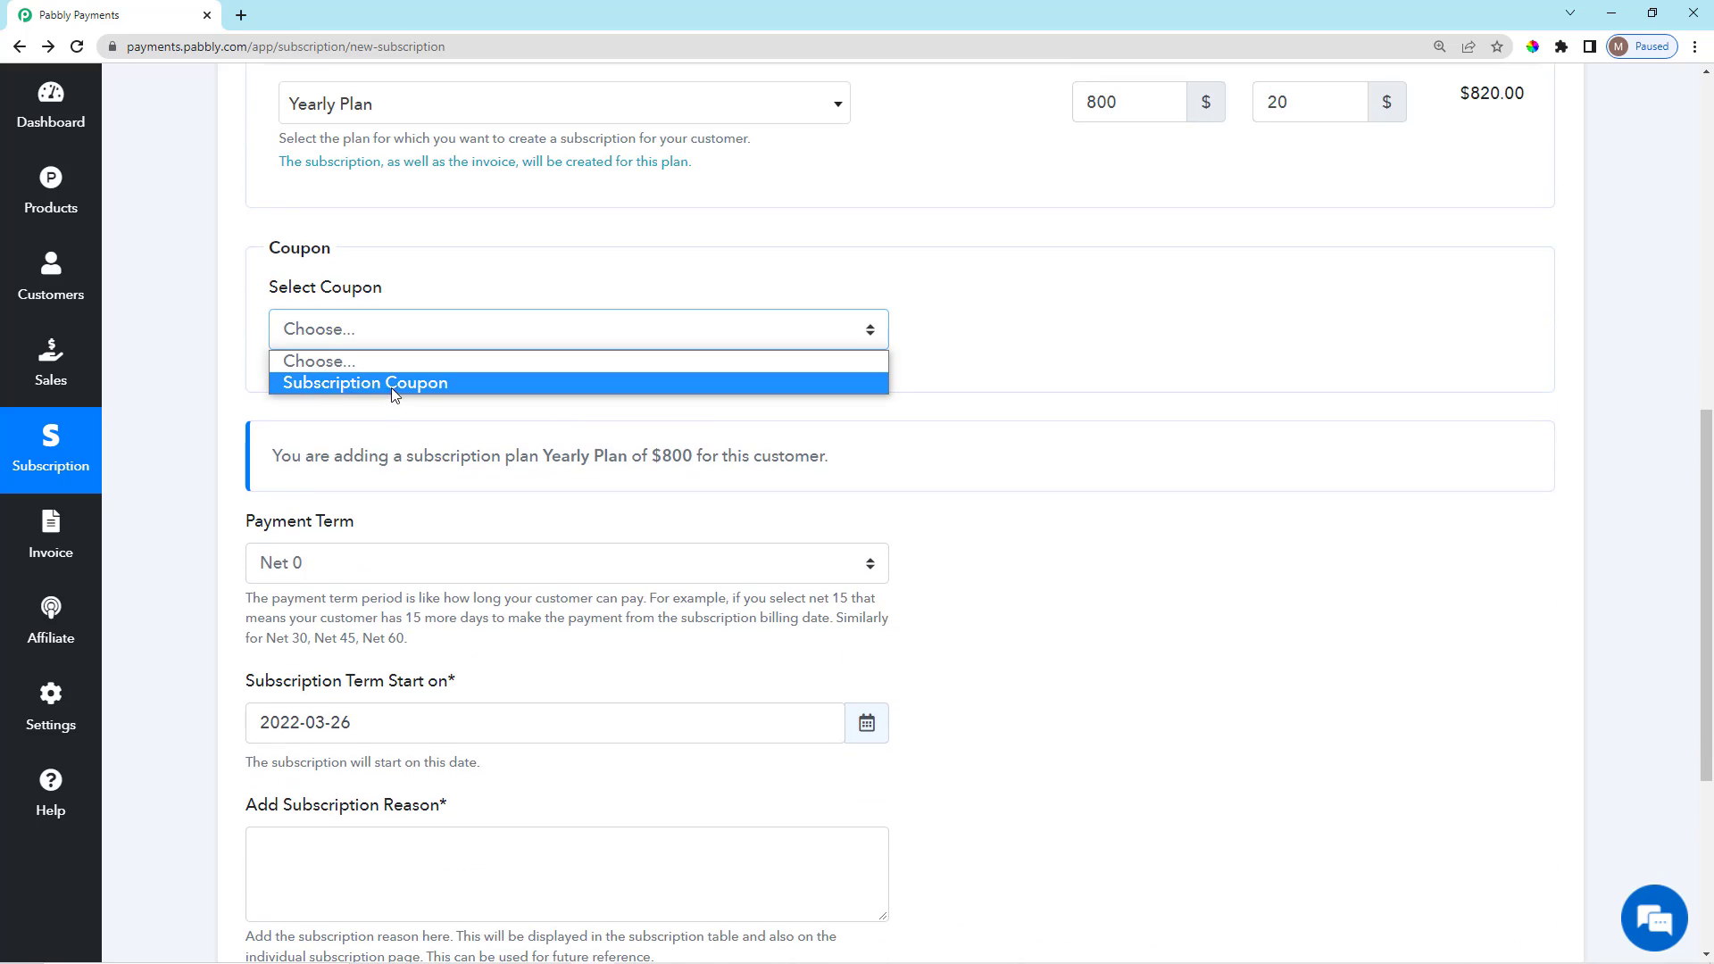
left_click(433, 264)
Review the plan summary note shown on the subscription form.
scroll(455, 339, "down", 2)
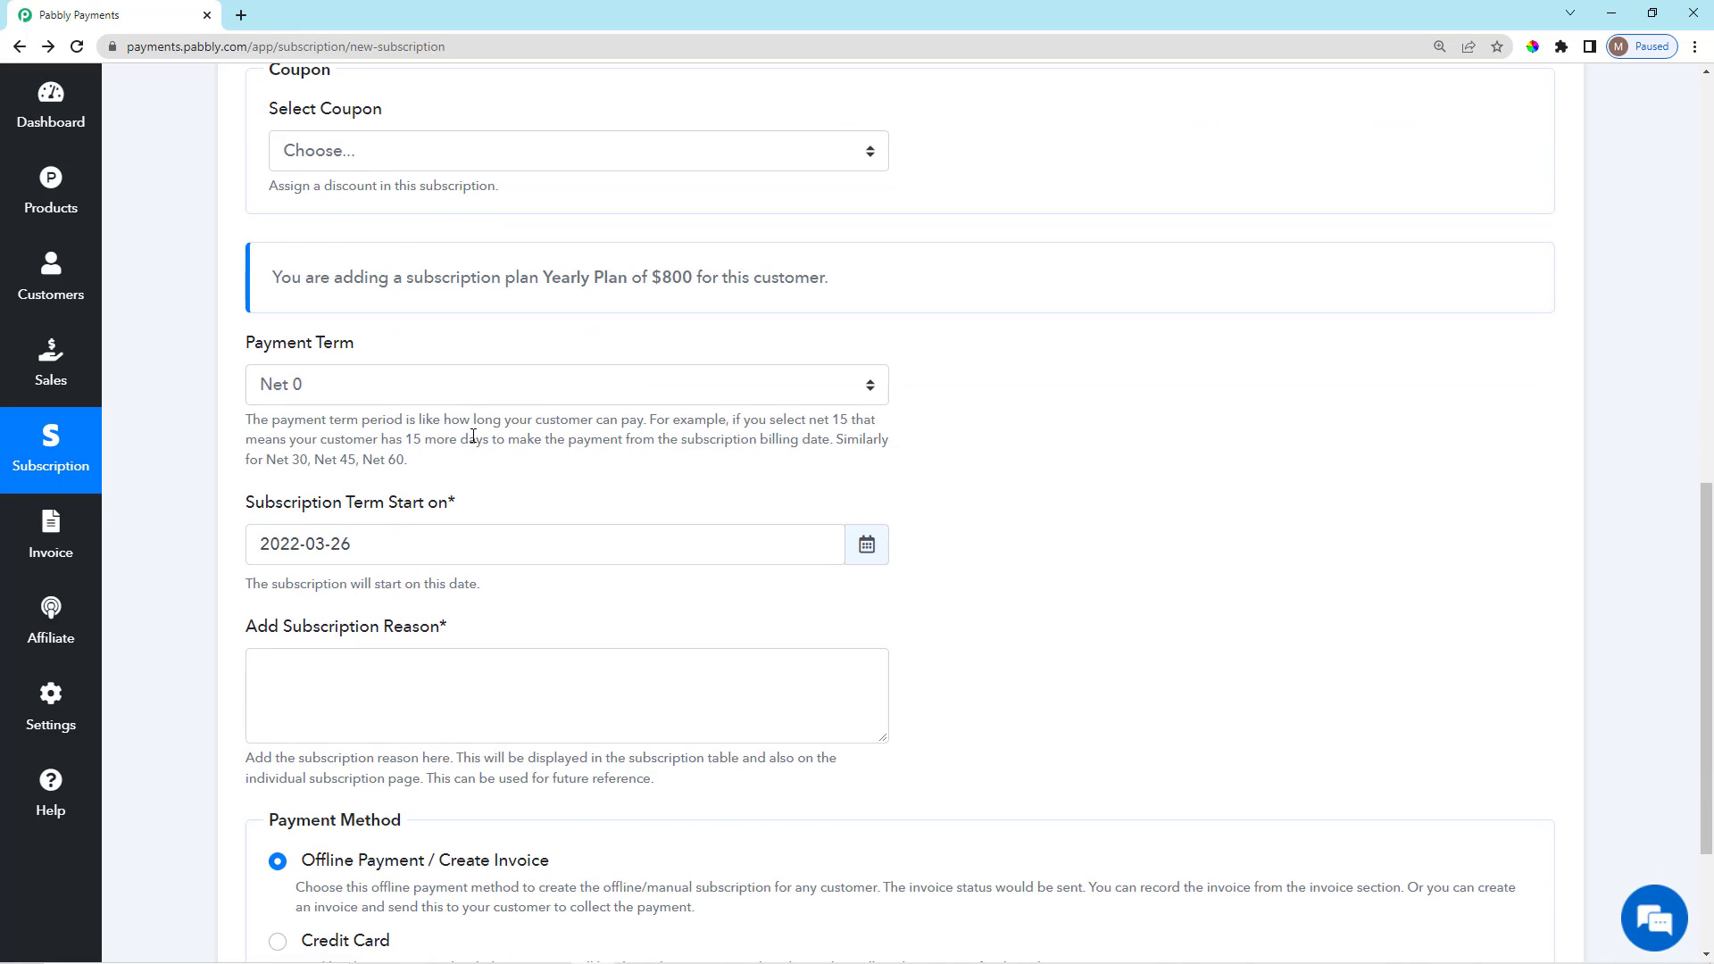
scroll(651, 459, "up", 7)
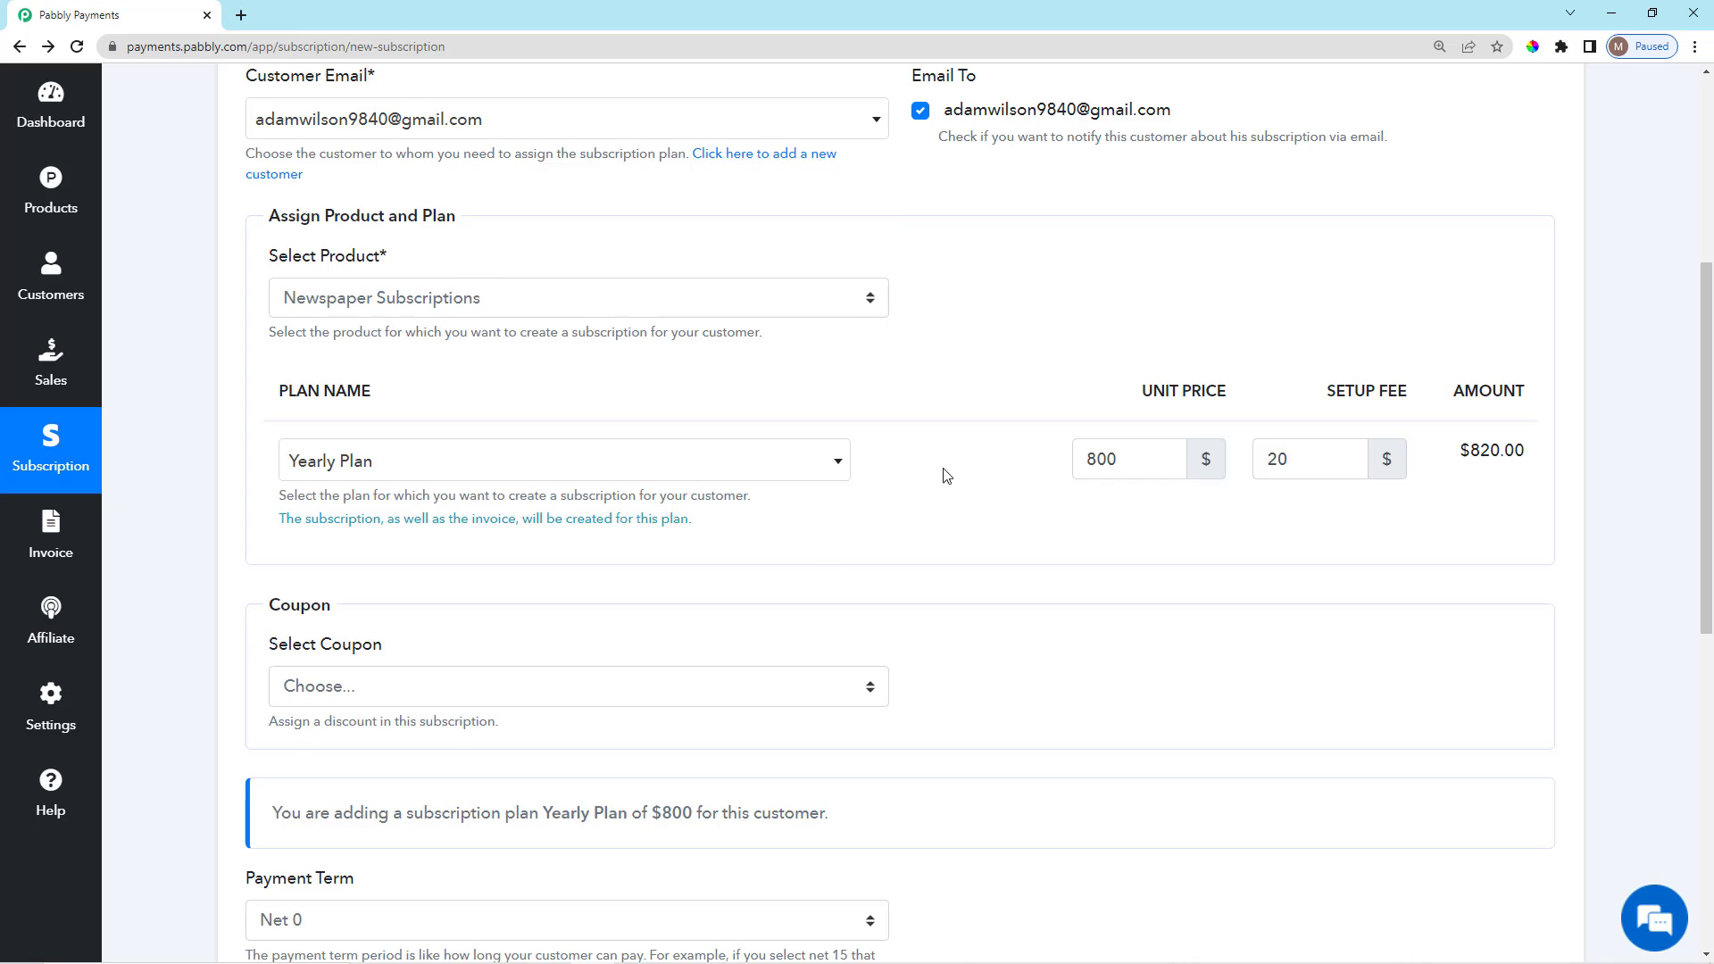
scroll(740, 280, "down", 1)
scroll(734, 414, "down", 3)
scroll(496, 585, "down", 1)
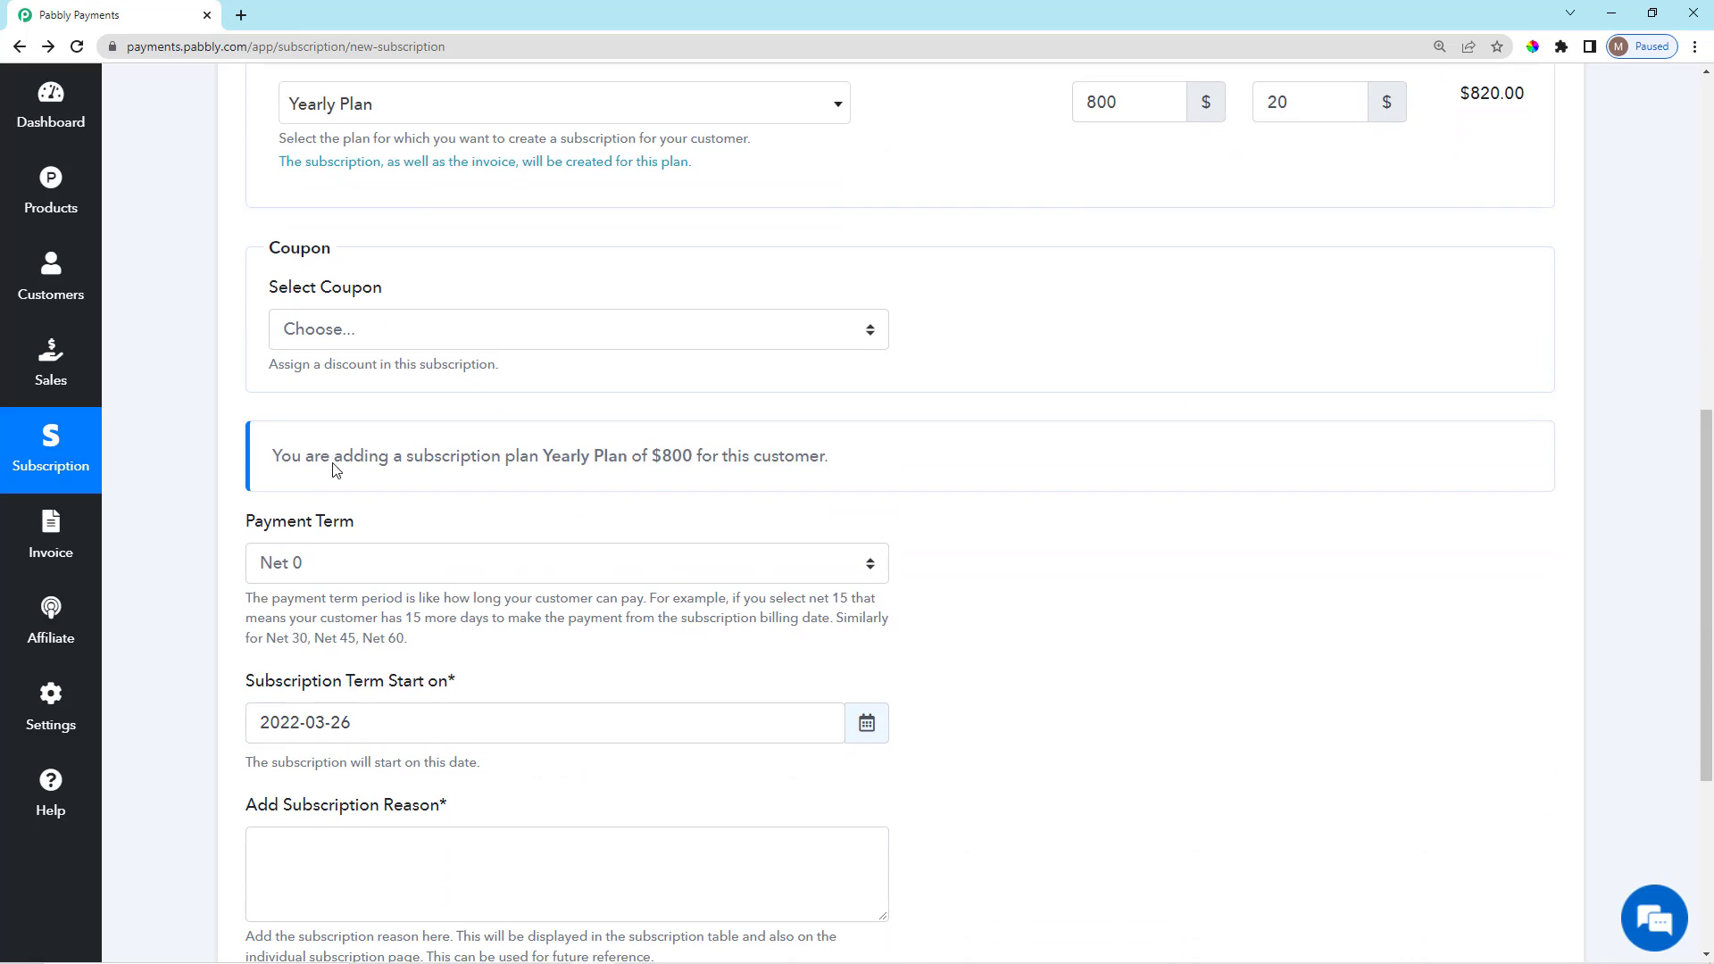
left_click_drag(259, 469, 461, 464)
left_click_drag(581, 462, 661, 462)
left_click(463, 531)
left_click_drag(310, 458, 860, 474)
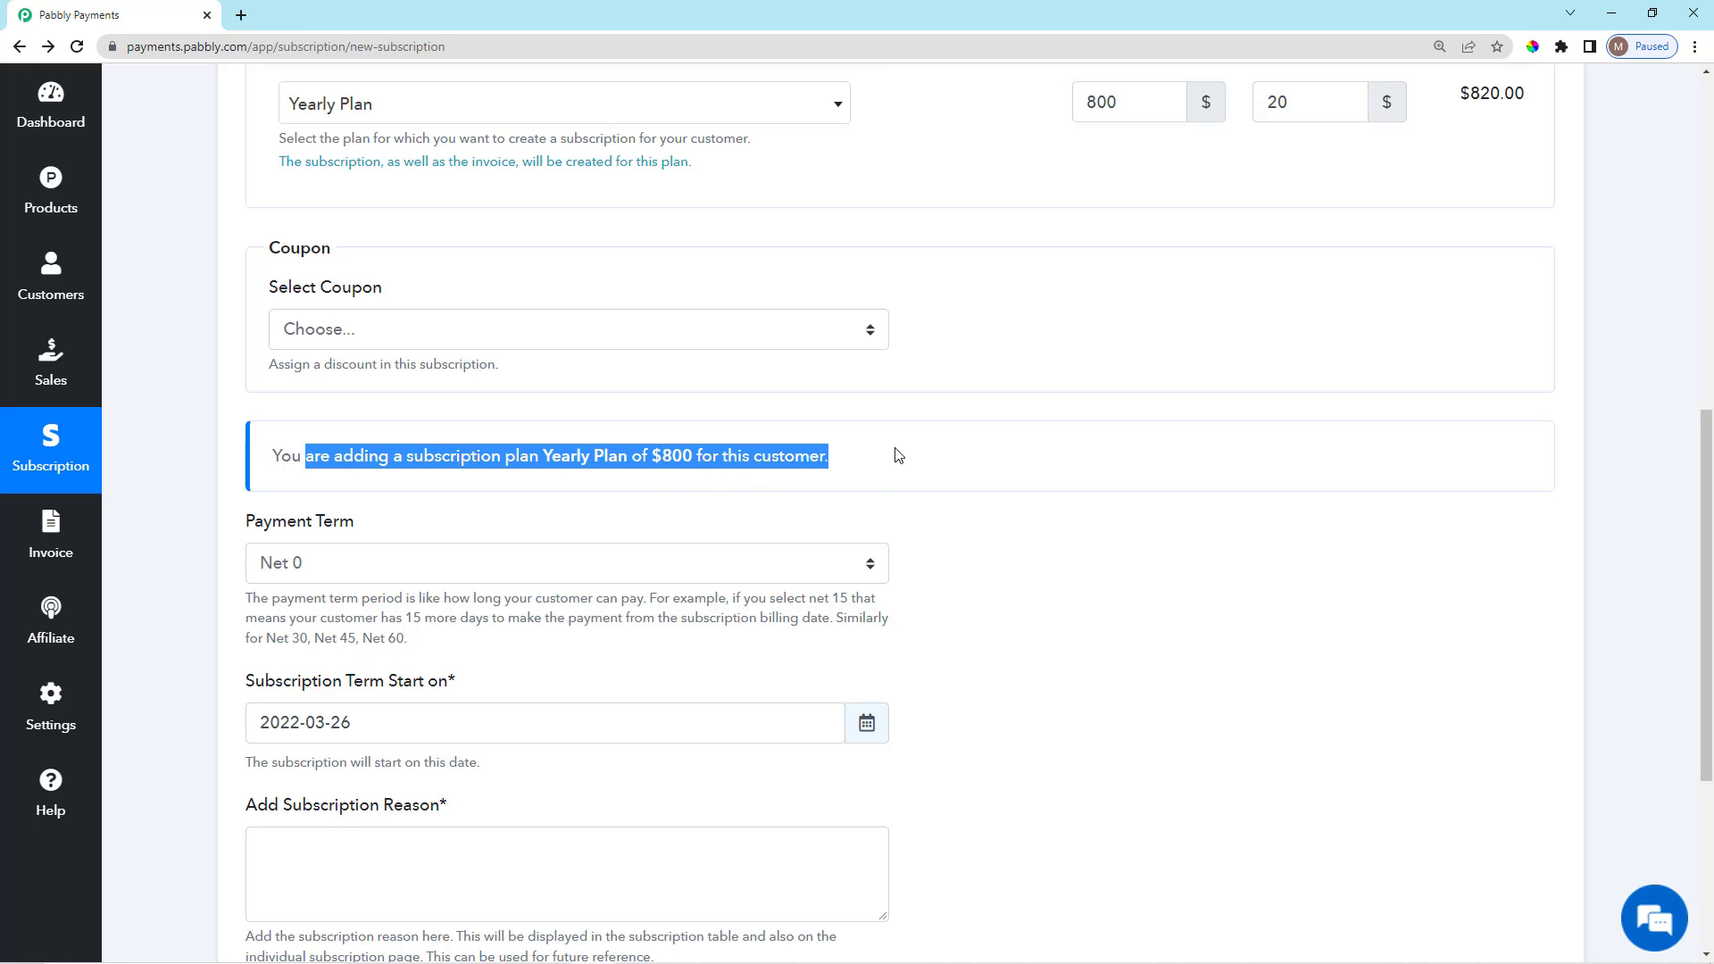
left_click(872, 487)
scroll(875, 517, "down", 5)
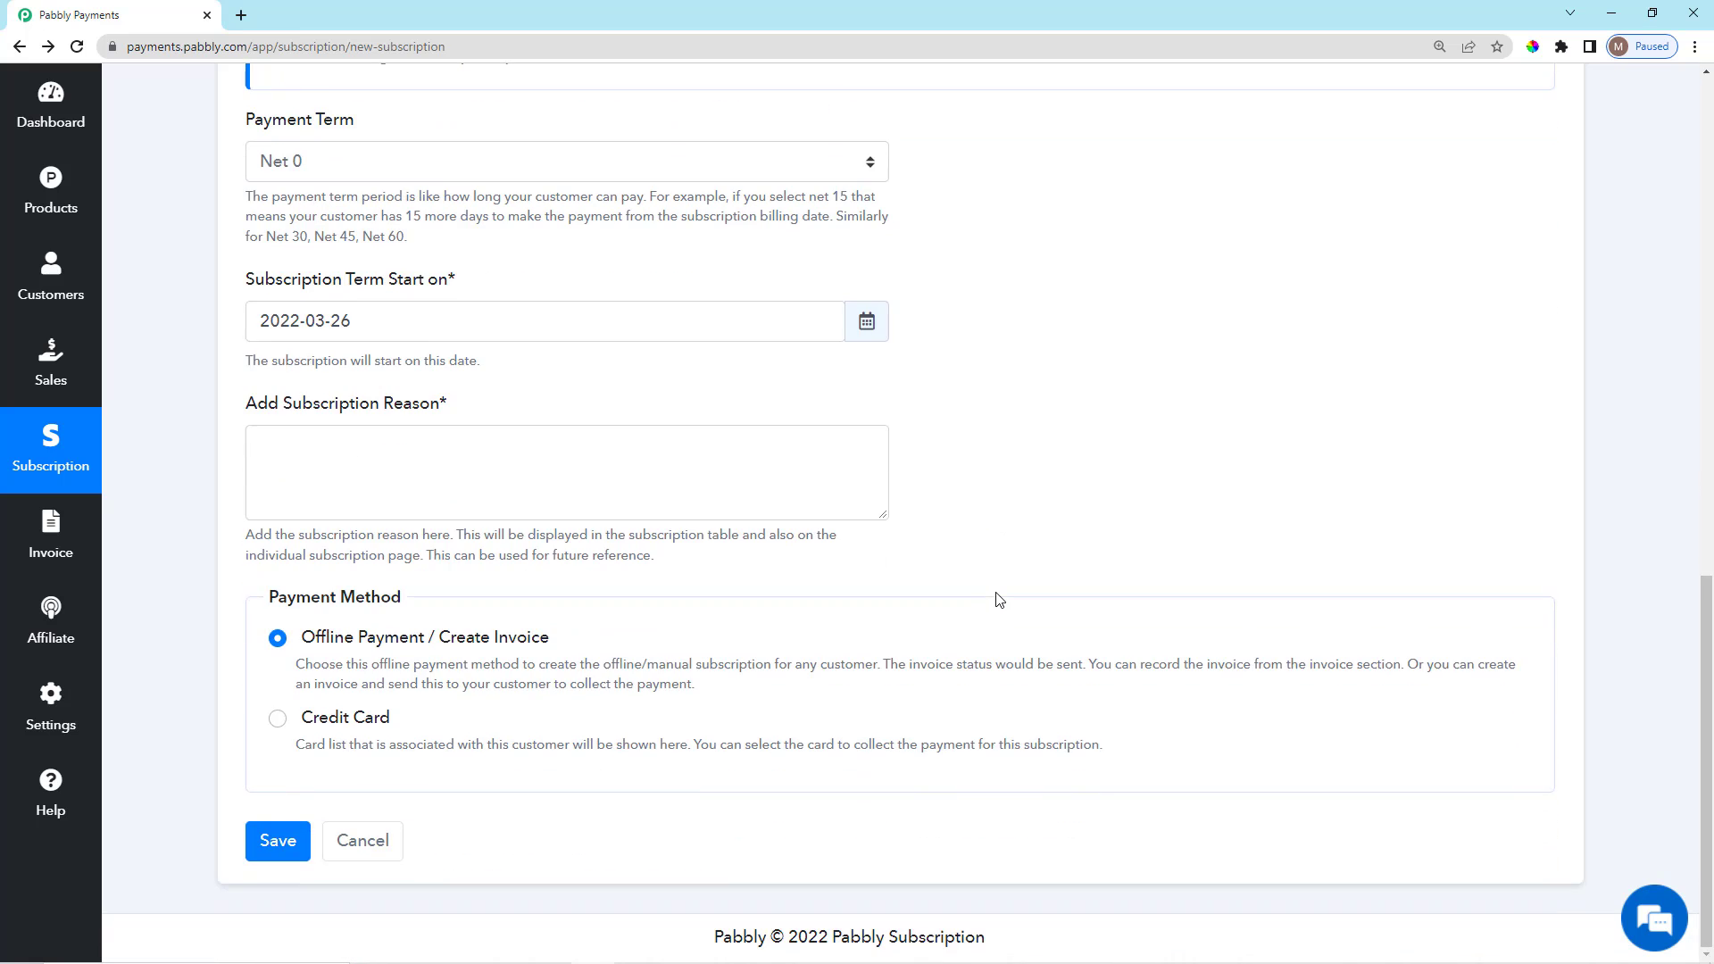
scroll(999, 599, "up", 2)
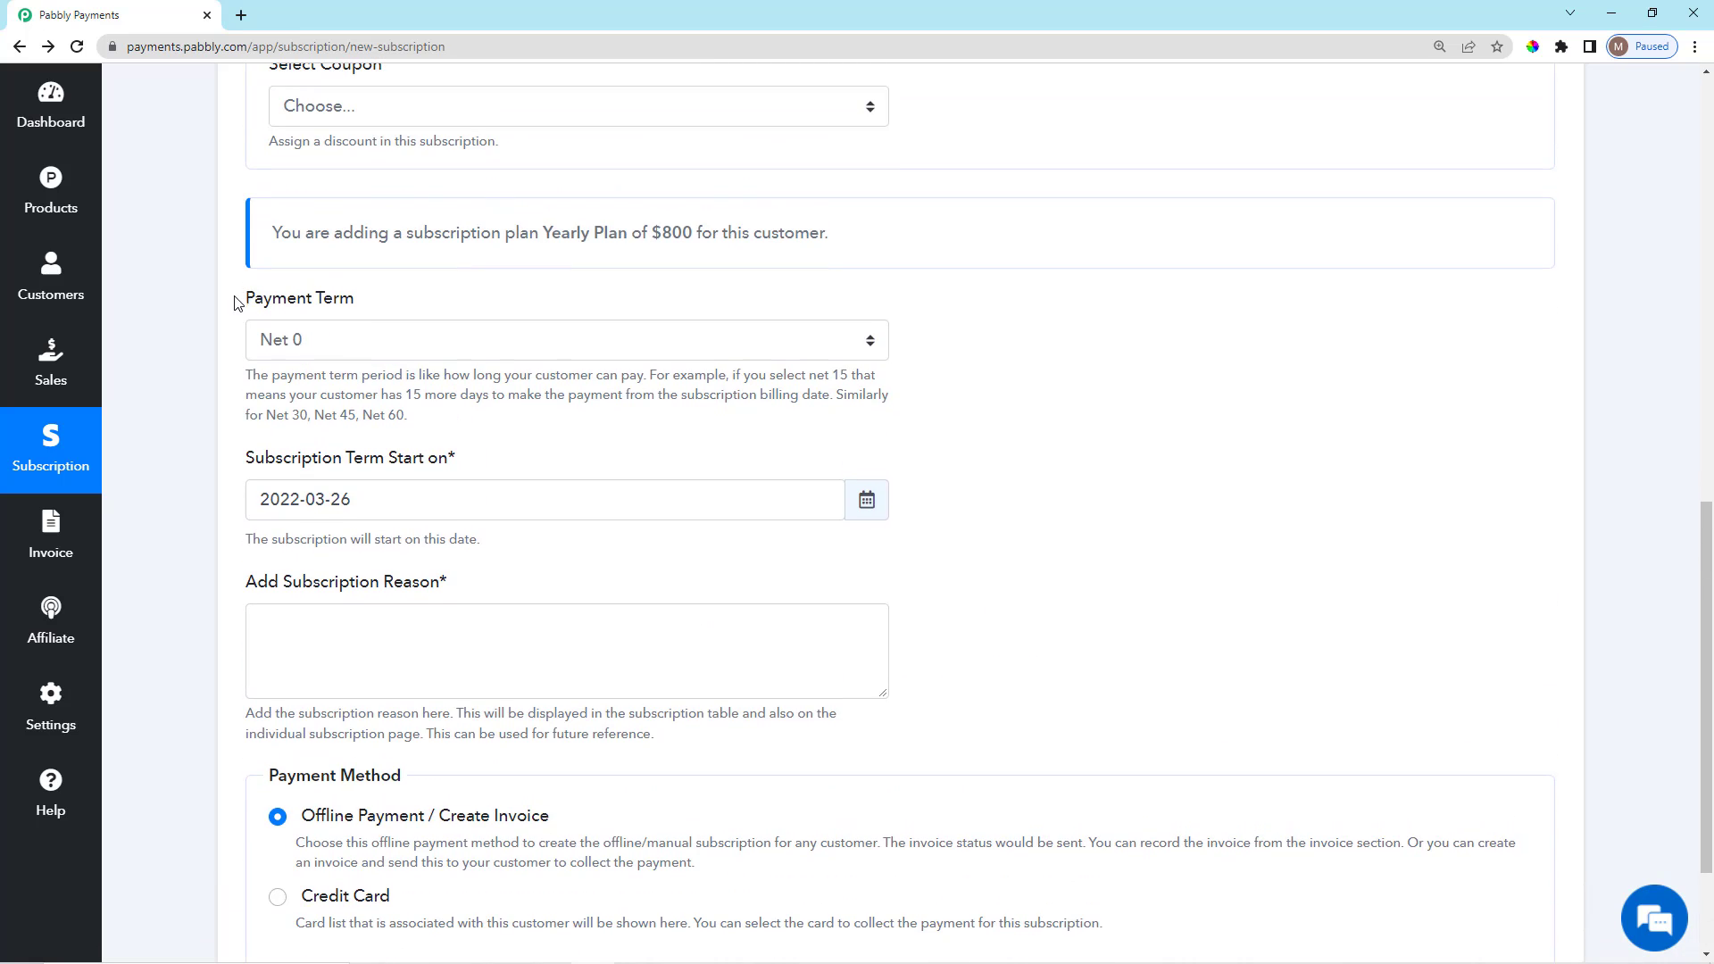
Keep the payment term set to Net 0.
left_click_drag(238, 298, 367, 313)
left_click(366, 315)
left_click_drag(245, 310, 332, 306)
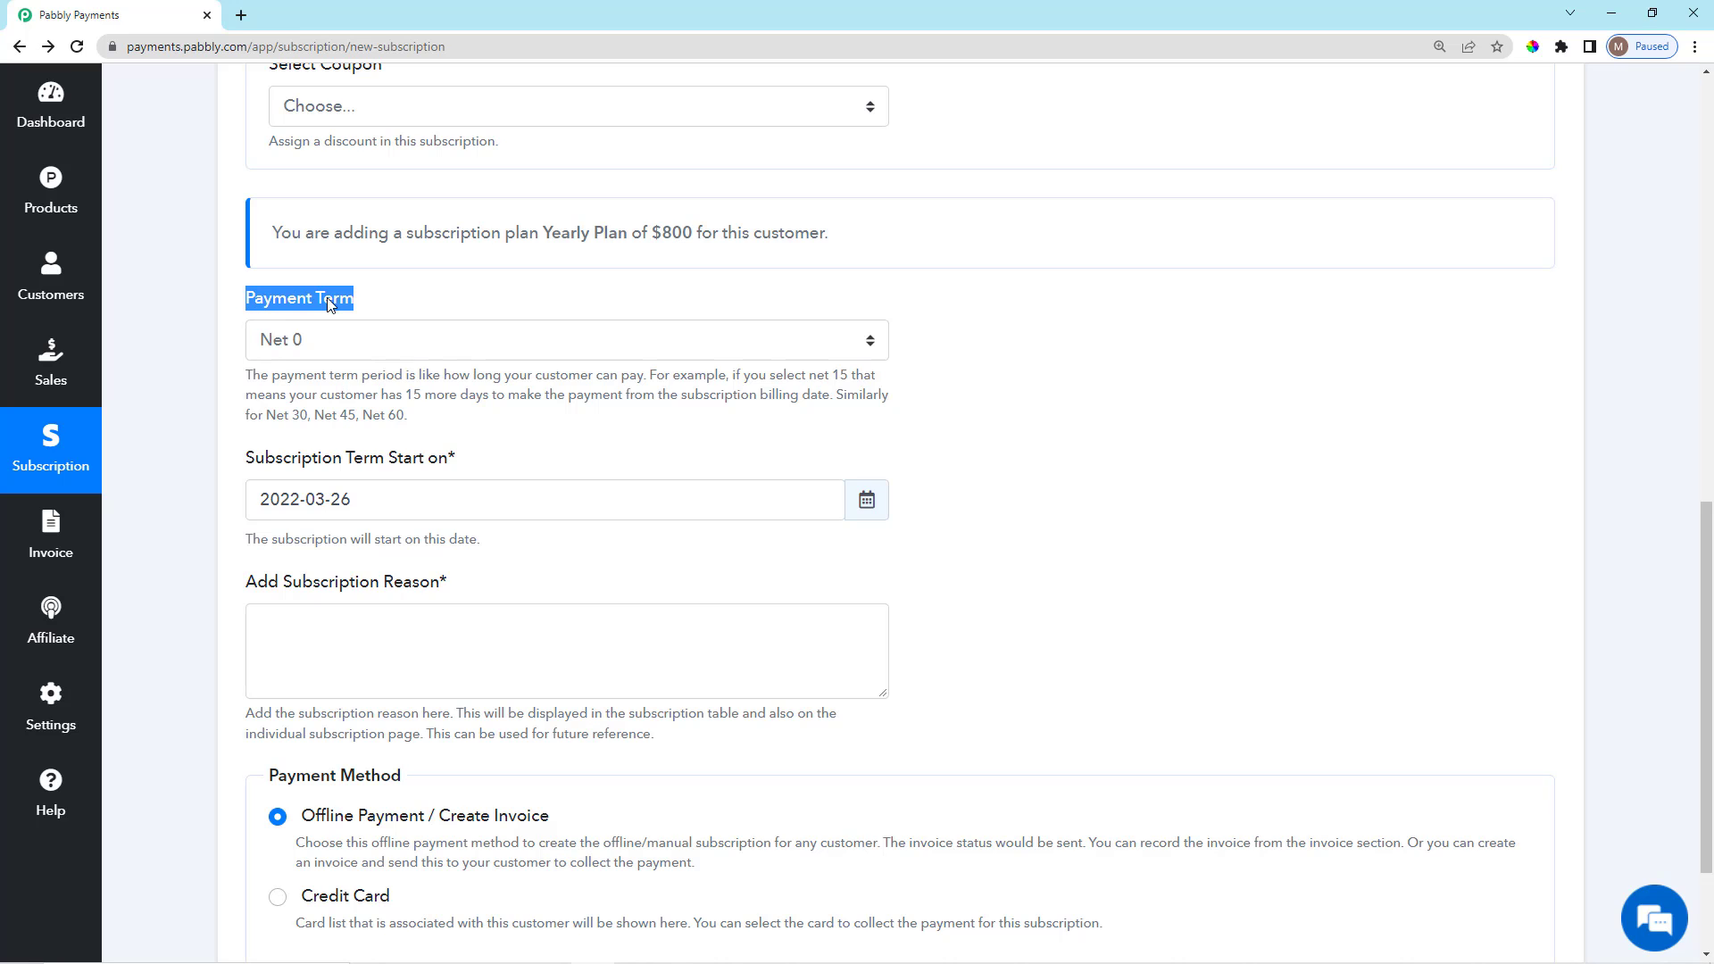
left_click(396, 291)
scroll(440, 387, "down", 1)
scroll(441, 387, "up", 1)
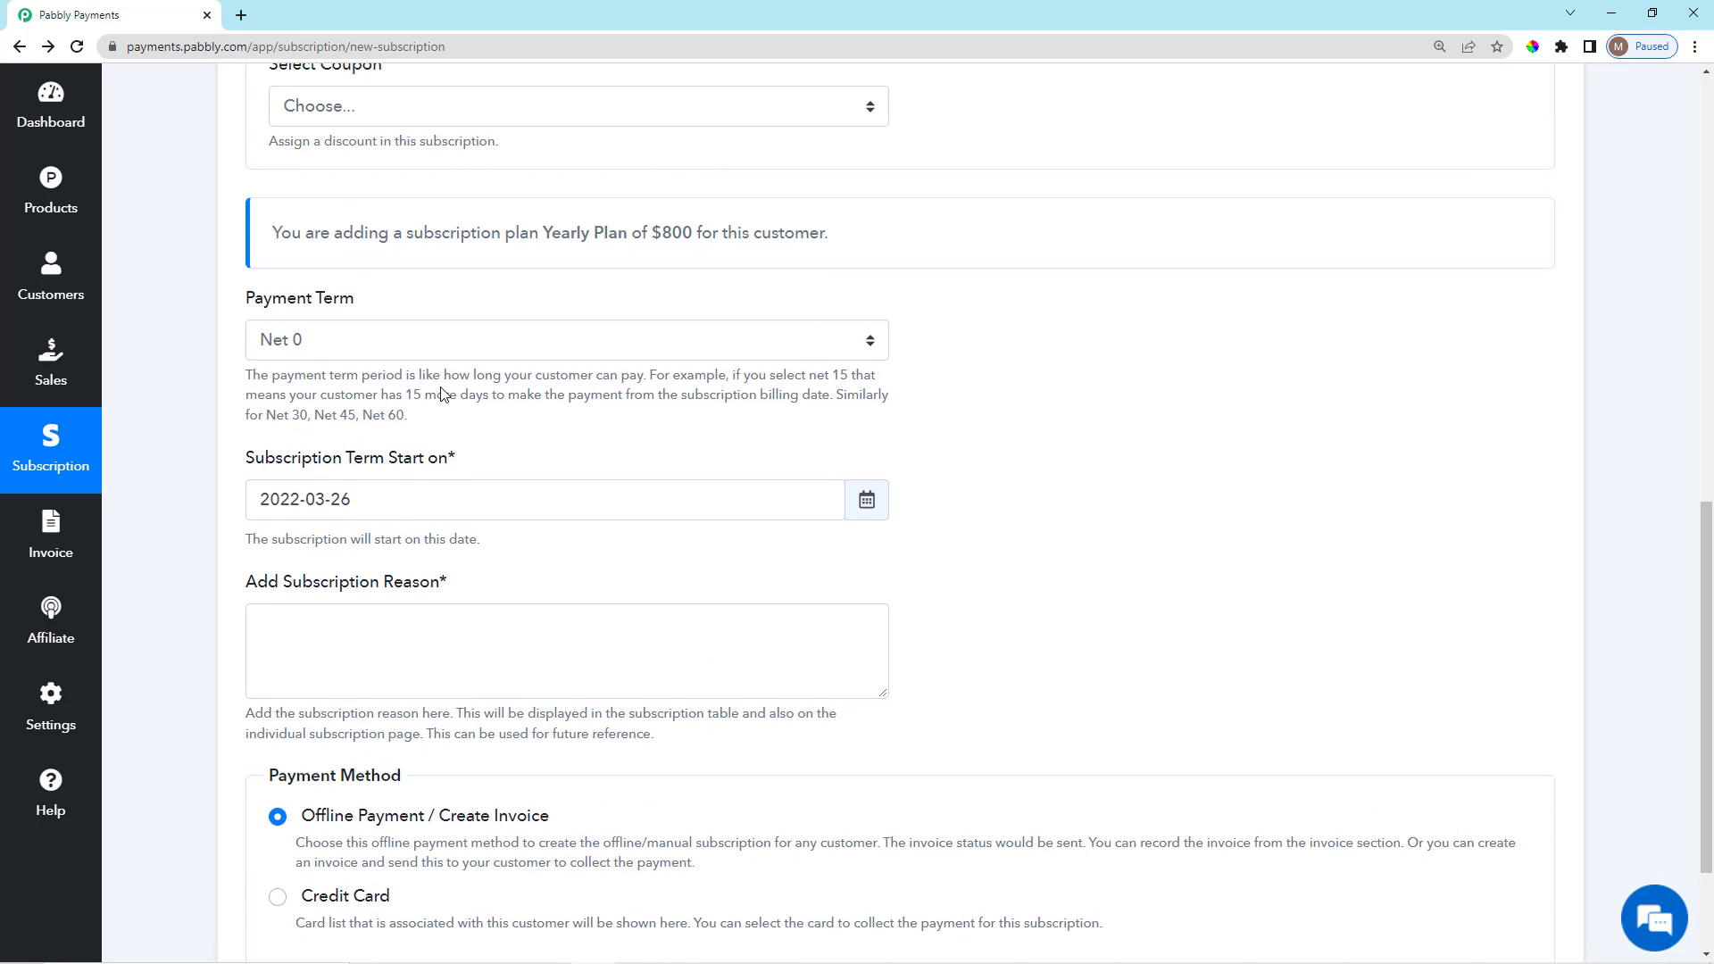
left_click(440, 340)
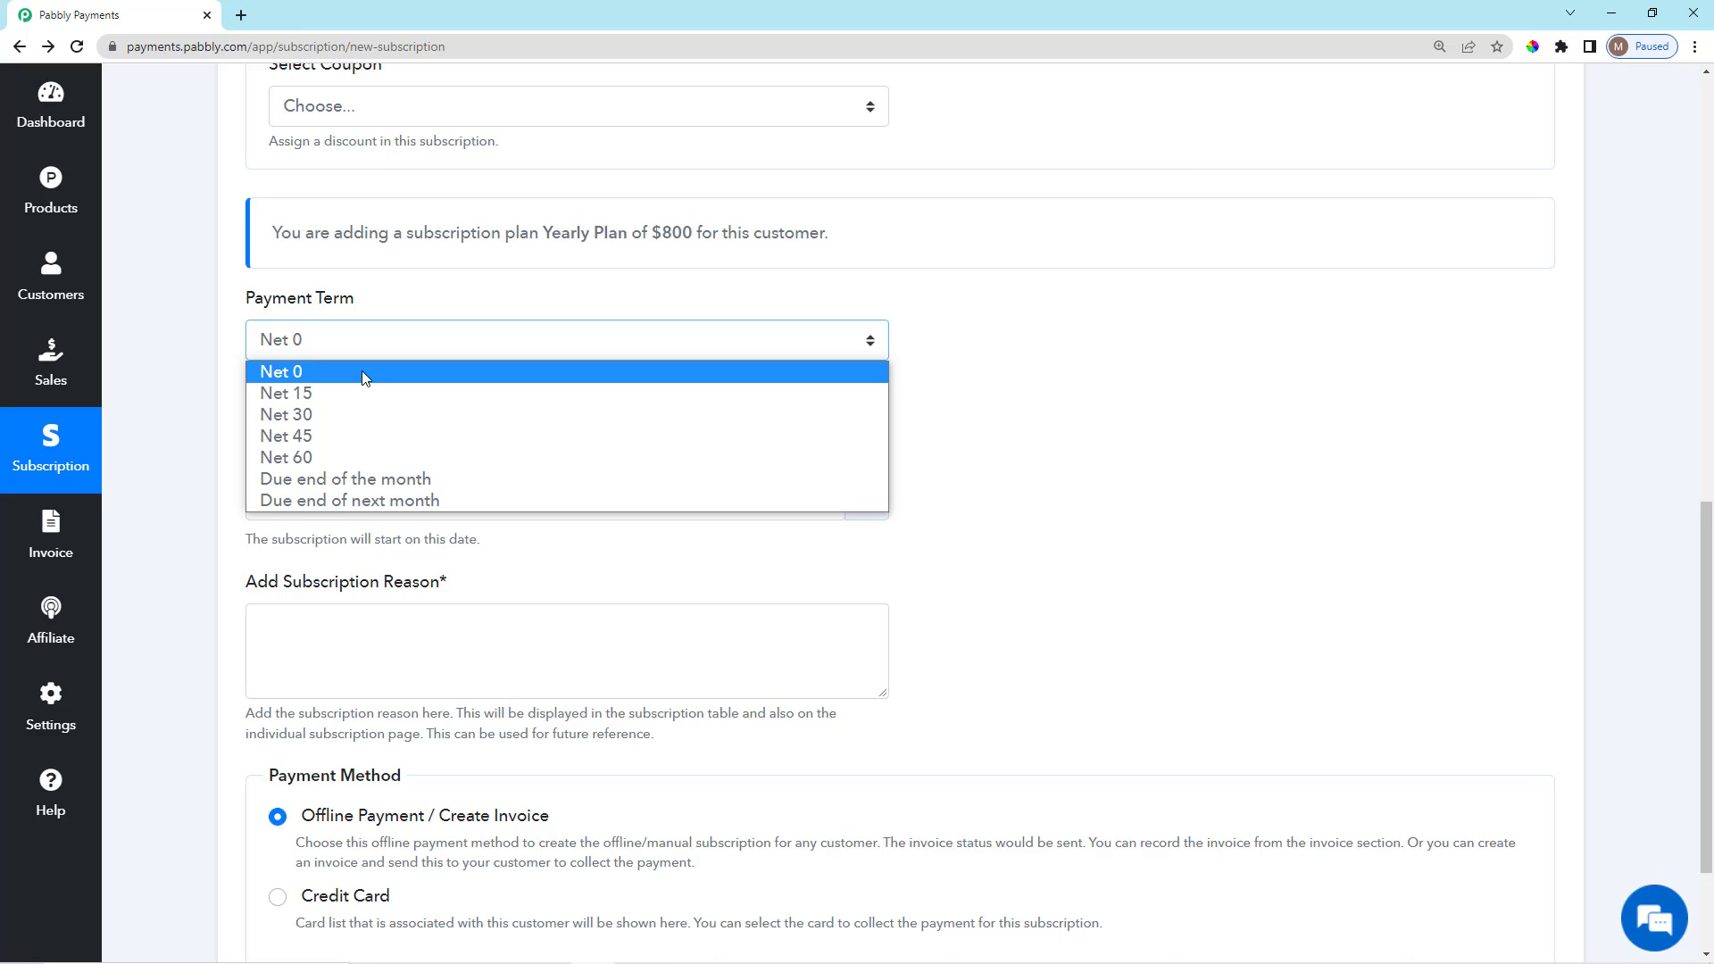
left_click(362, 372)
scroll(939, 399, "down", 3)
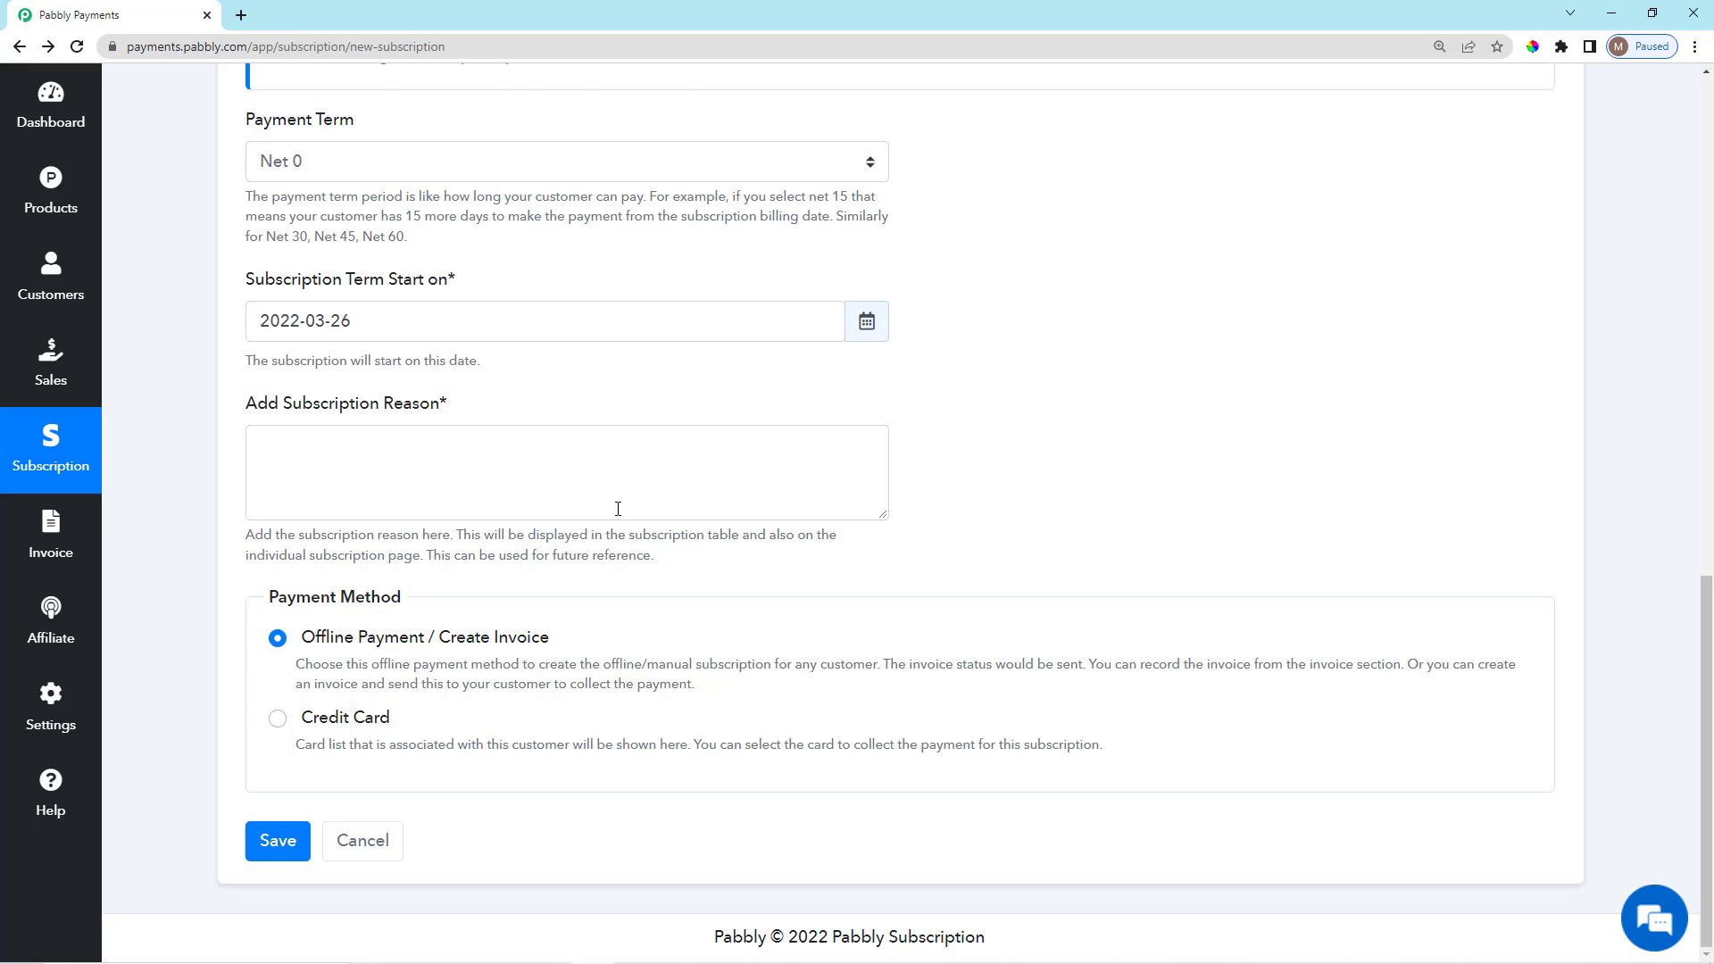
scroll(517, 485, "up", 1)
scroll(517, 486, "down", 1)
Browse the start-date calendar to April 1, then set the date back to 2022-03-26.
left_click(415, 314)
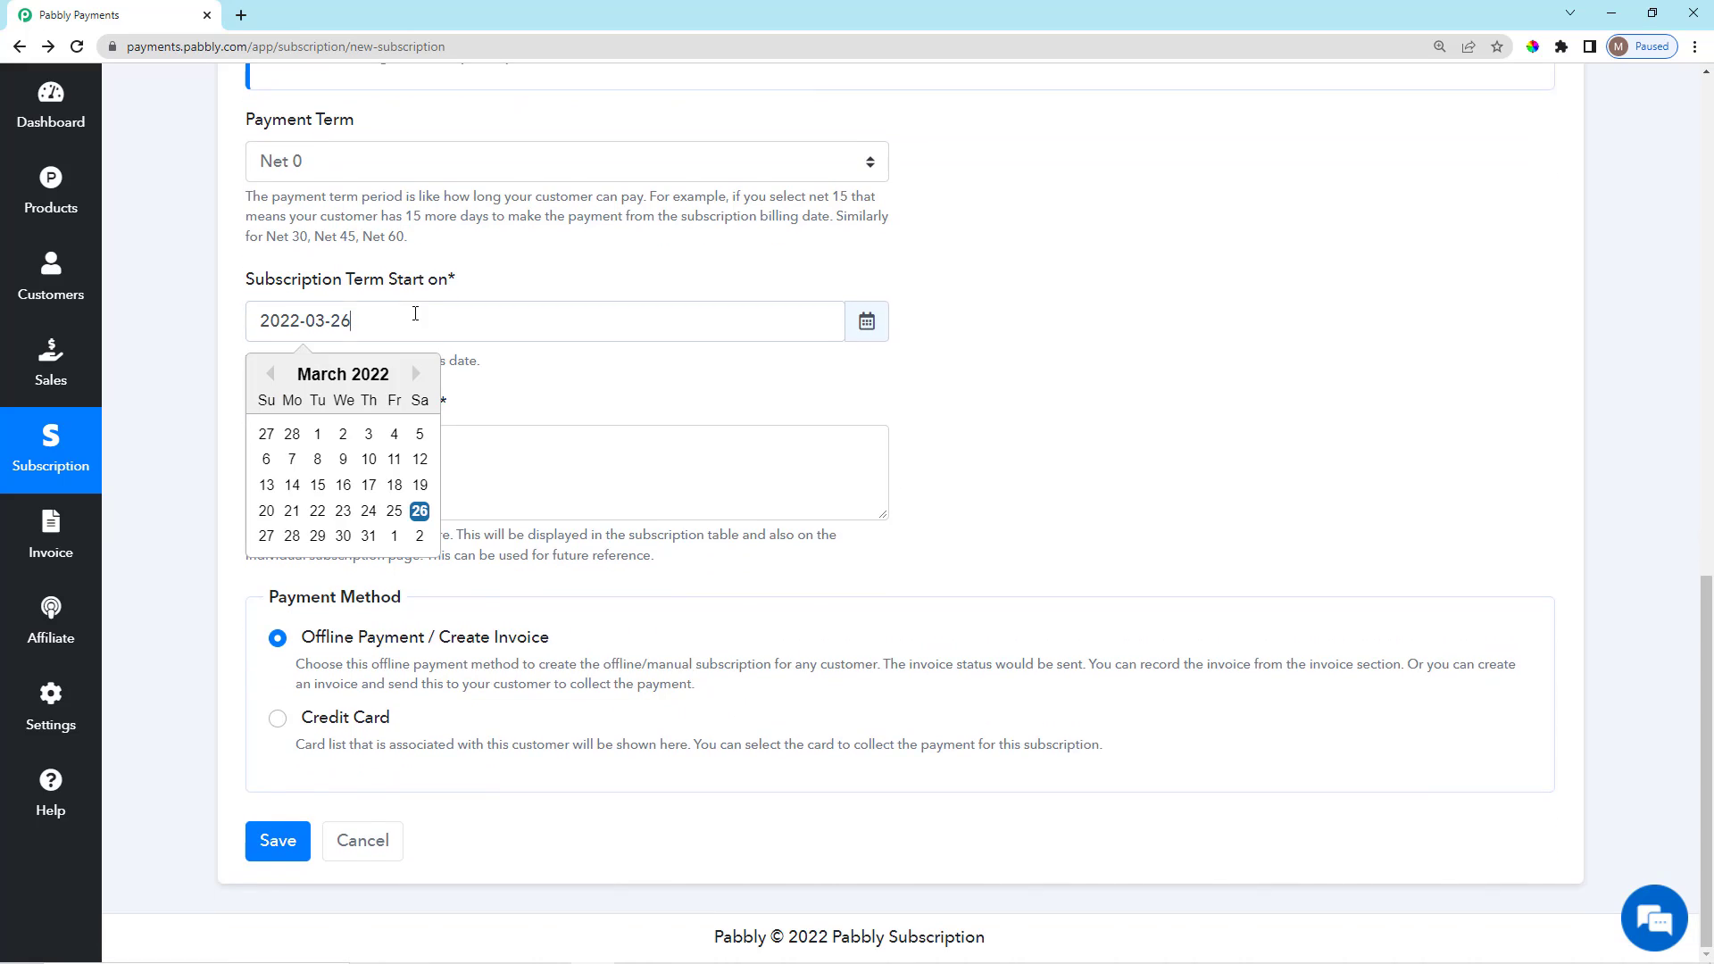
left_click(272, 376)
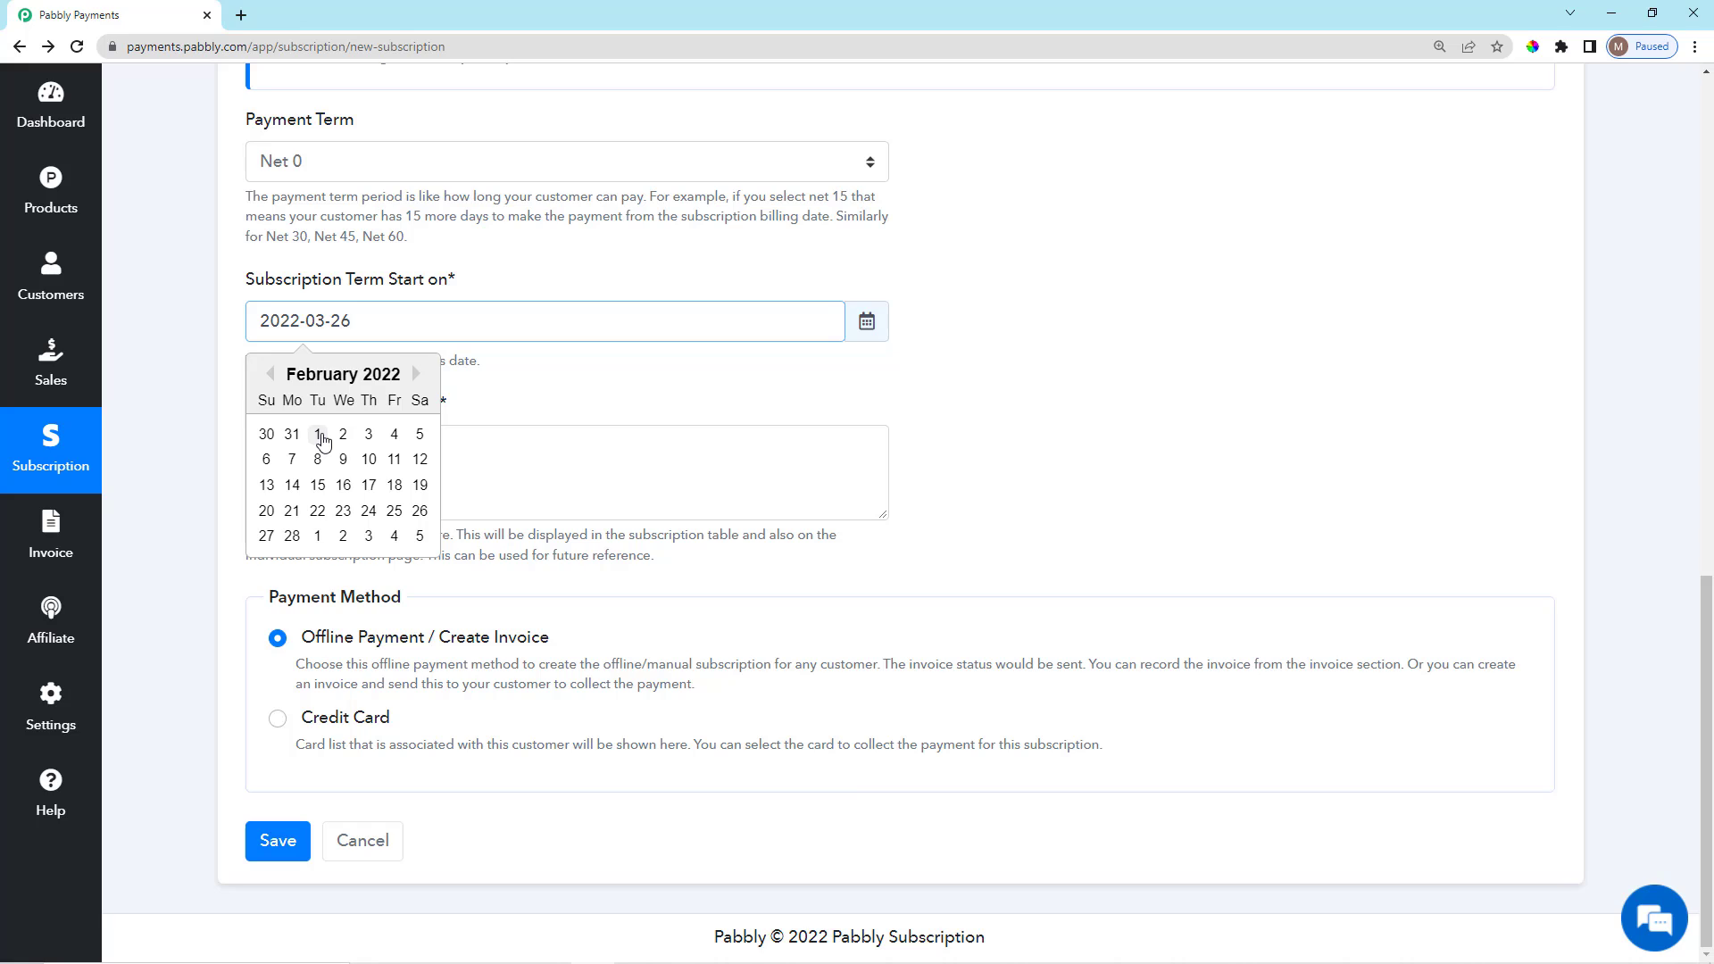
left_click(416, 374)
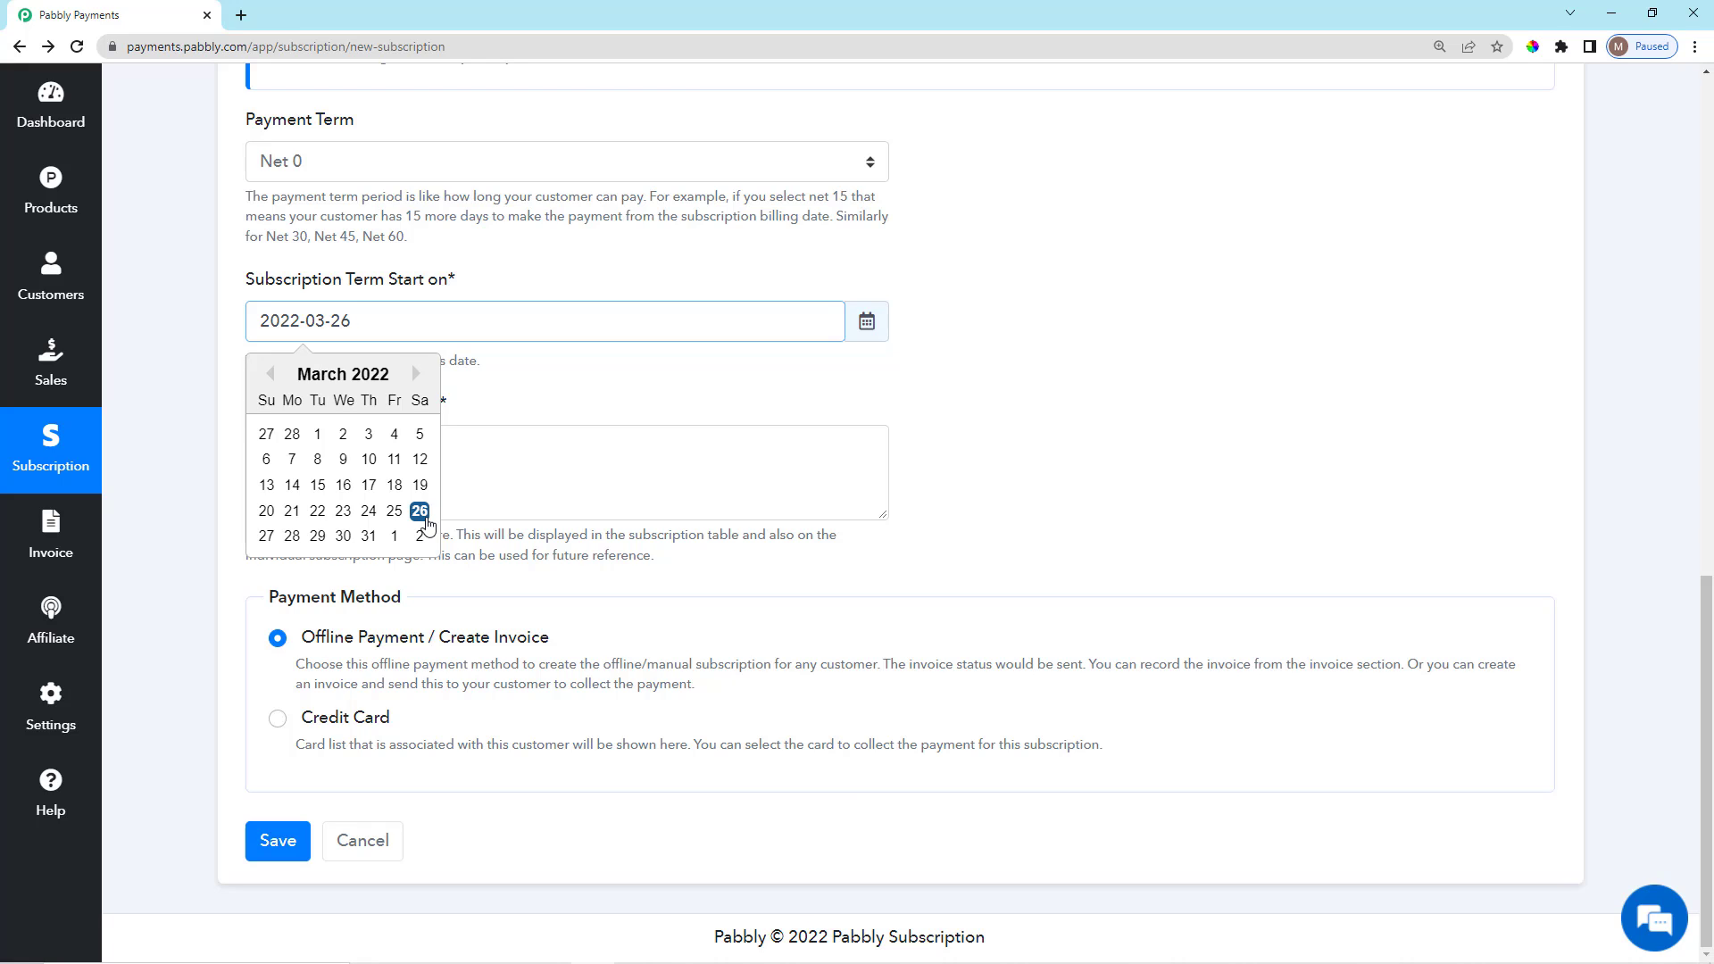
left_click(415, 374)
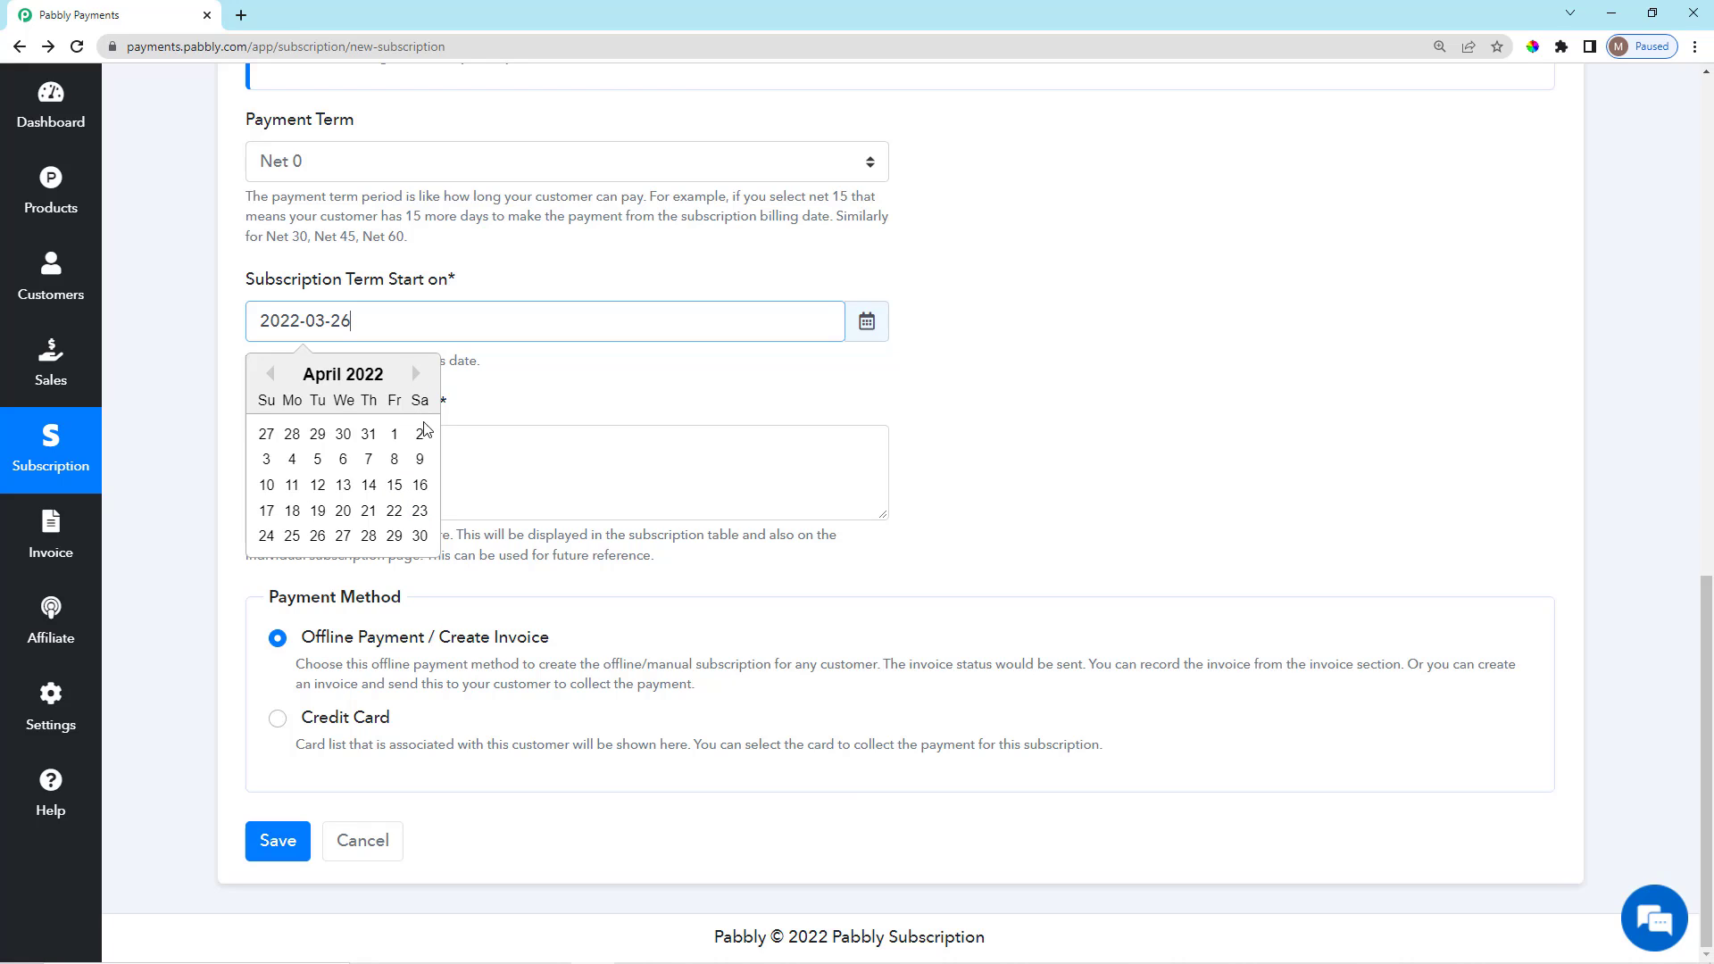
left_click(396, 437)
left_click(269, 373)
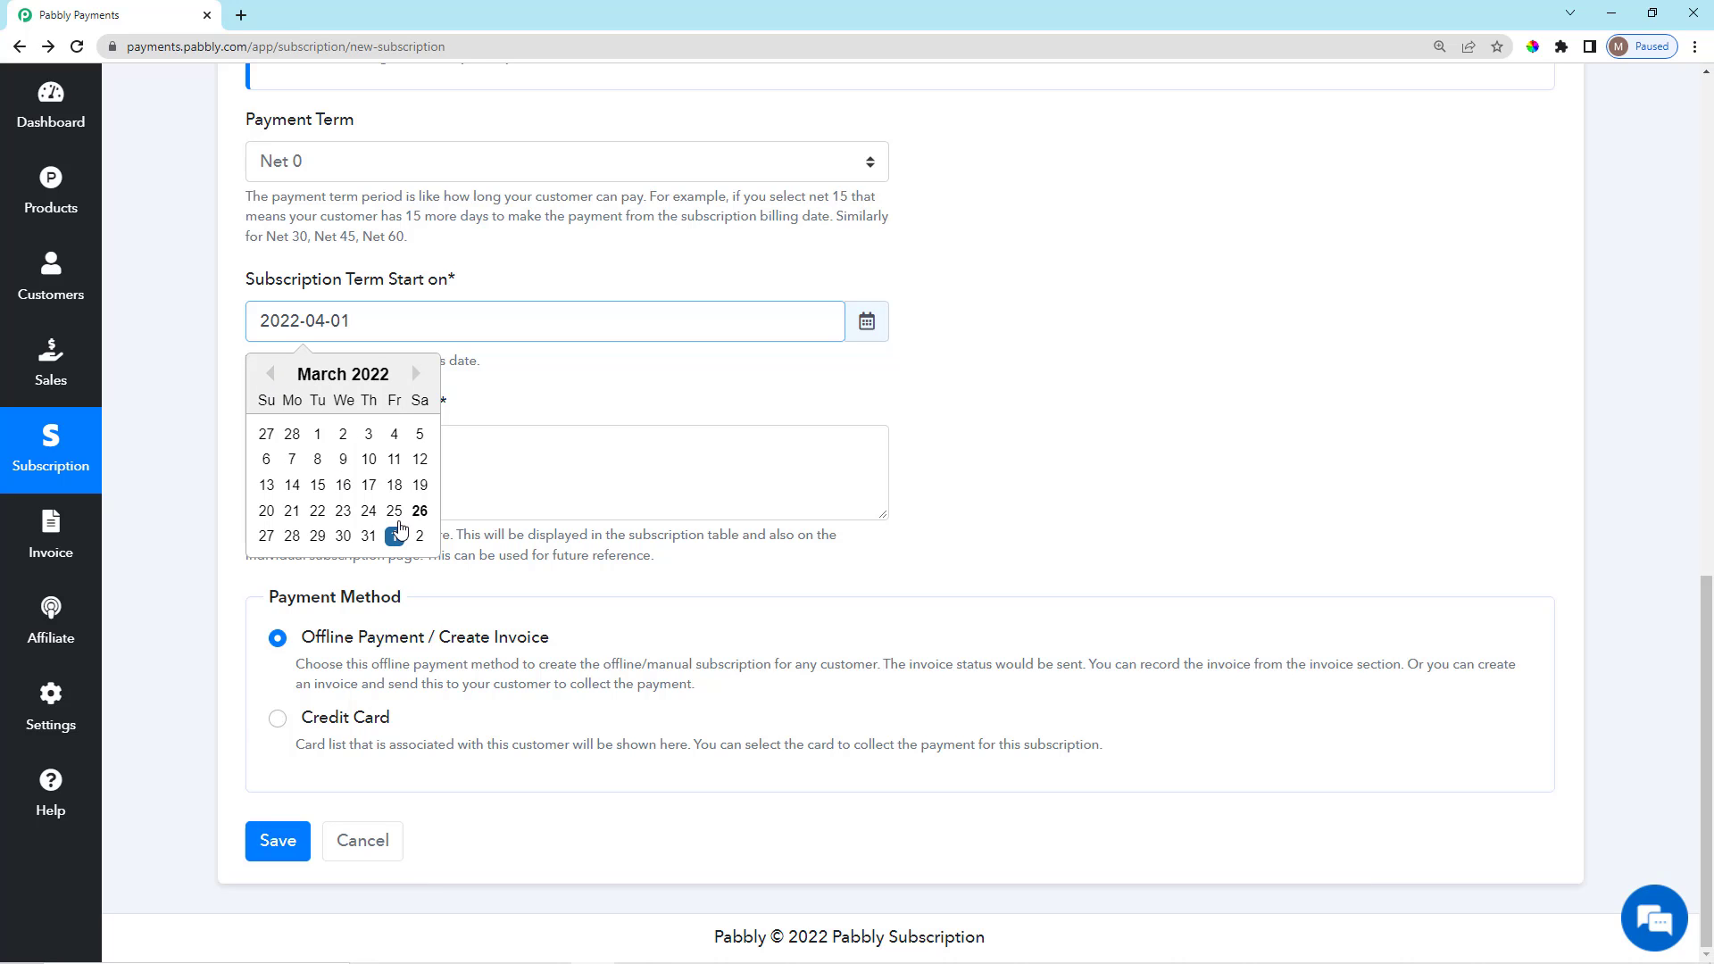
left_click(420, 512)
scroll(554, 504, "up", 2)
scroll(588, 608, "up", 3)
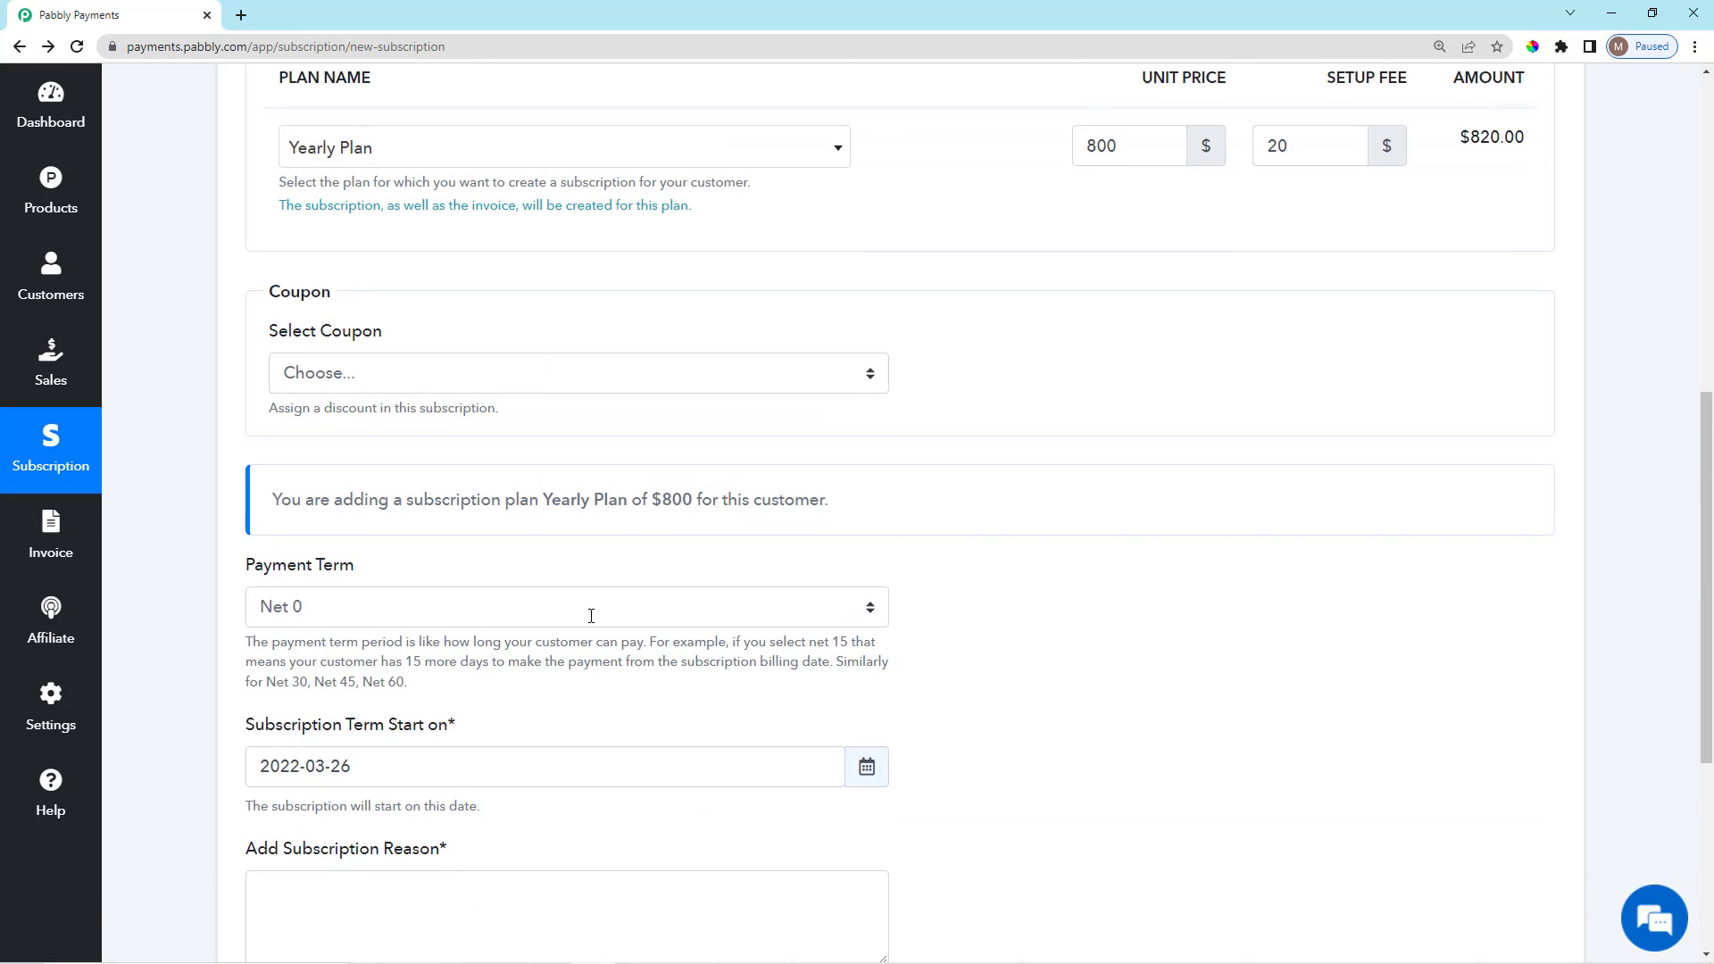
scroll(589, 613, "down", 5)
Enter the reason 'Customer Paid the Amount in Cash', correcting the 'Piad' typo.
left_click(496, 482)
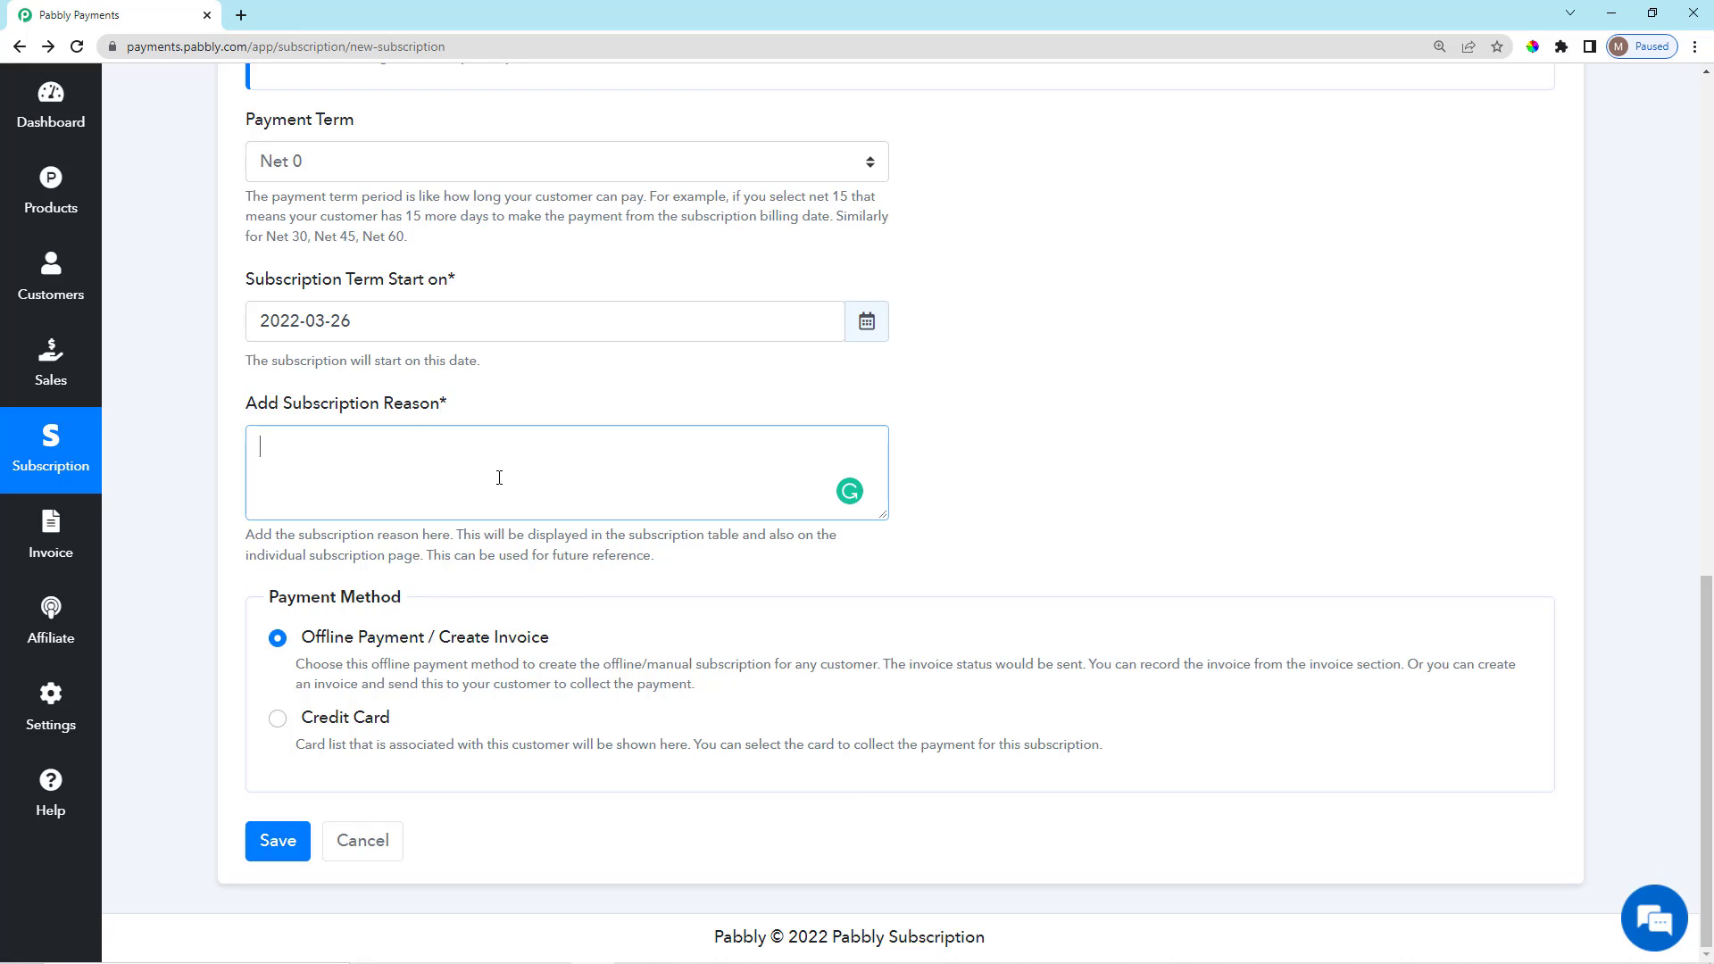
type("Customer Piad the Amount")
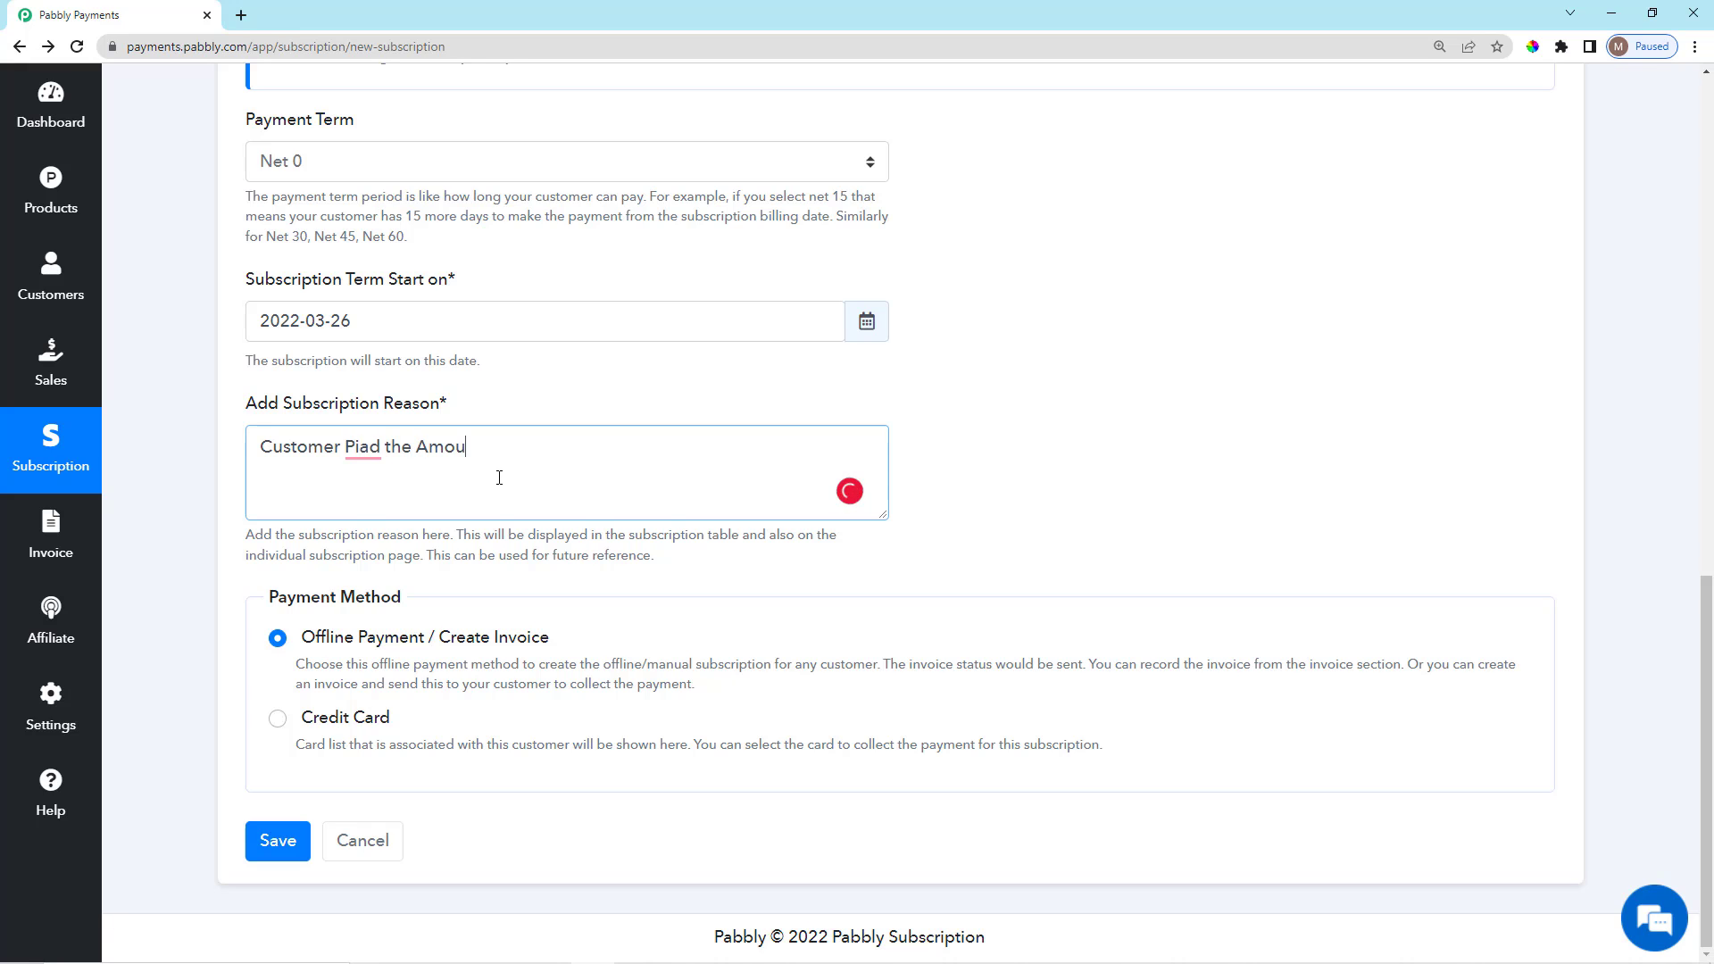
mouse_move(365, 444)
left_click(367, 486)
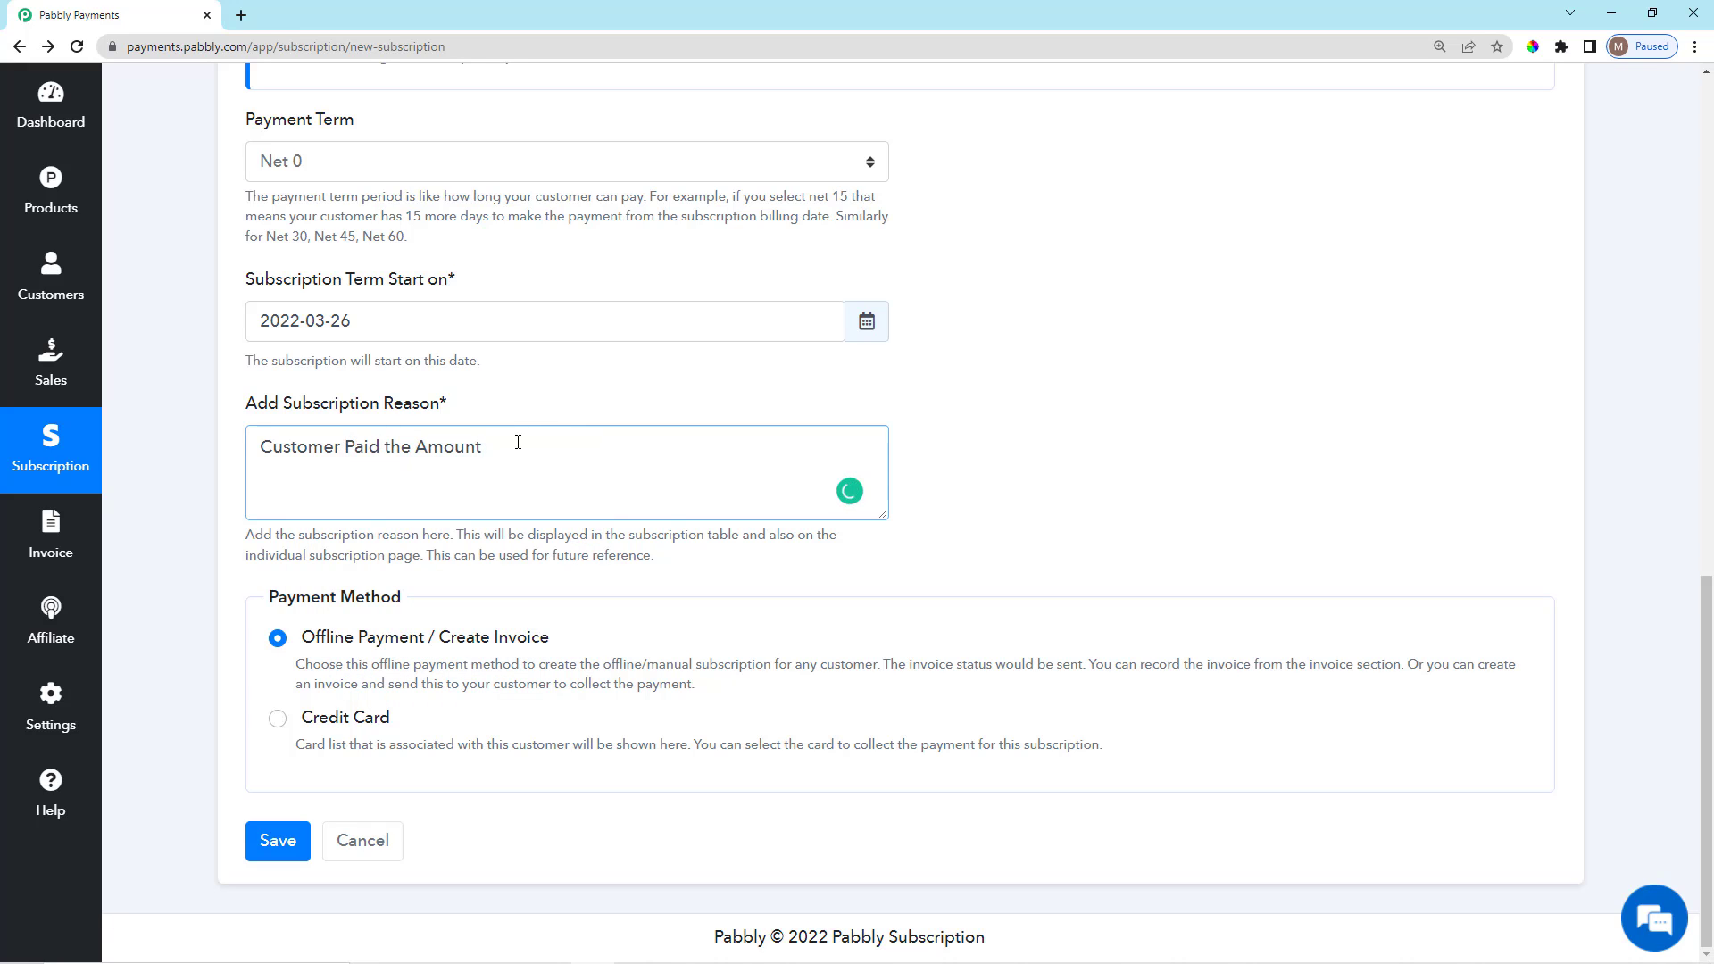
type("in Cash")
scroll(520, 446, "down", 1)
left_click_drag(267, 597, 432, 589)
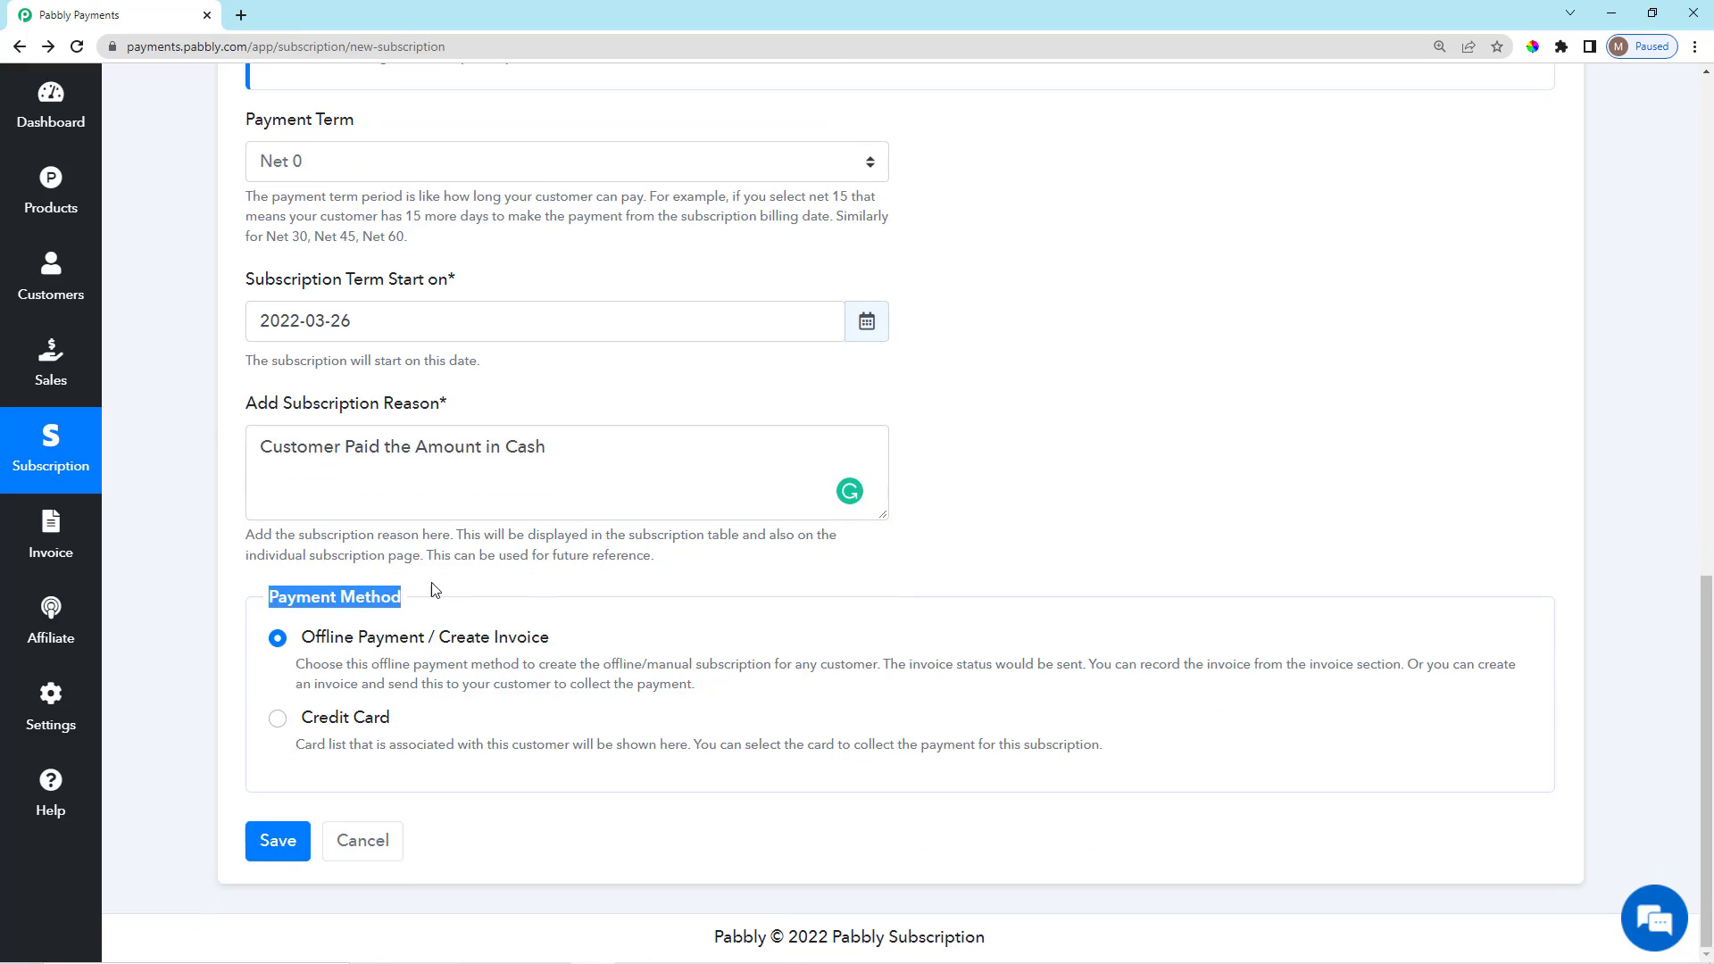
left_click(413, 595)
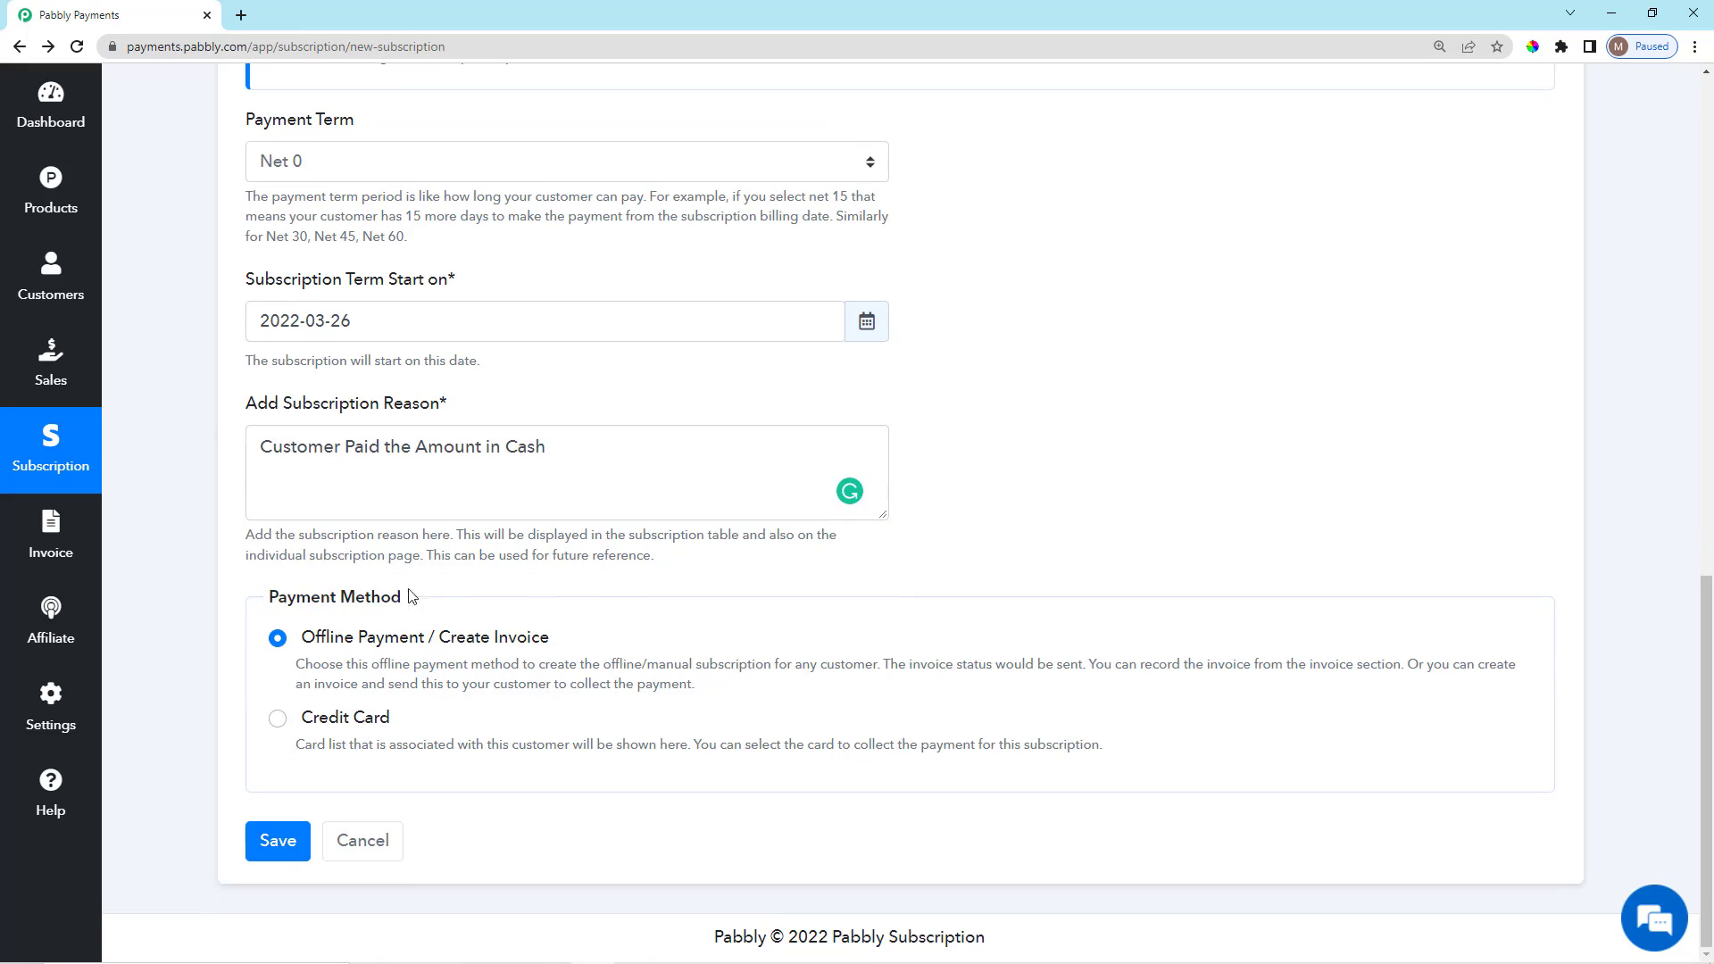
Compare payment options, returning to Offline Payment / Create Invoice and reading its description.
left_click(278, 639)
left_click(278, 719)
scroll(445, 696, "down", 2)
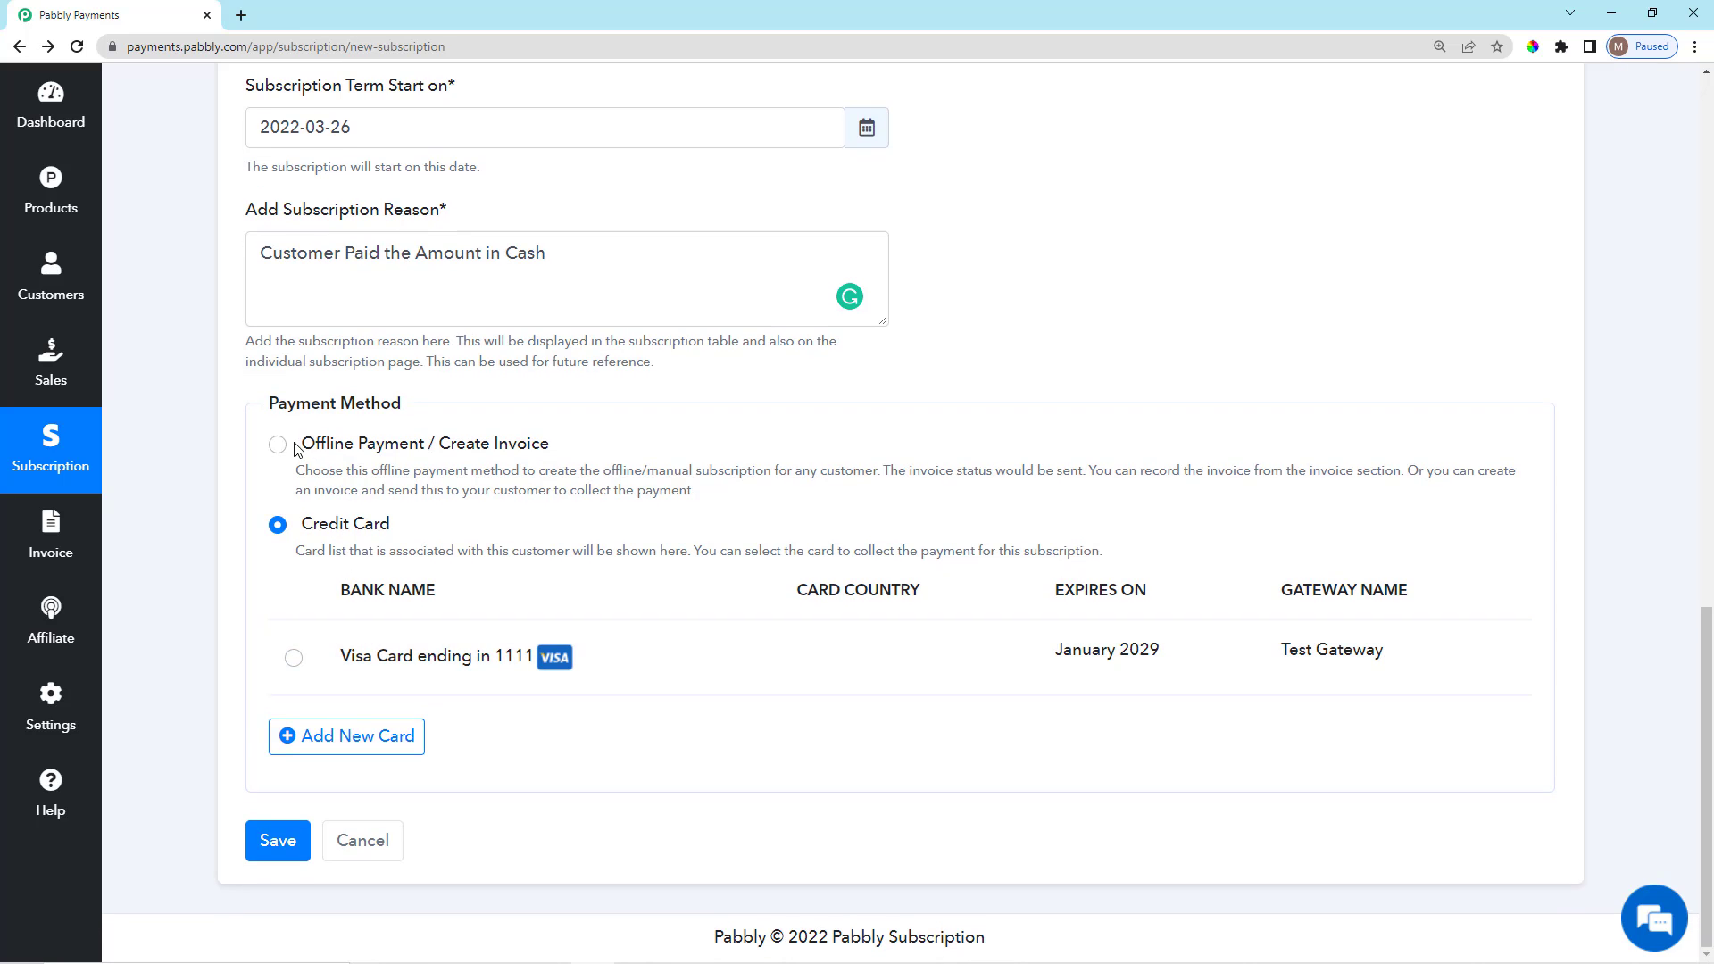
left_click(279, 446)
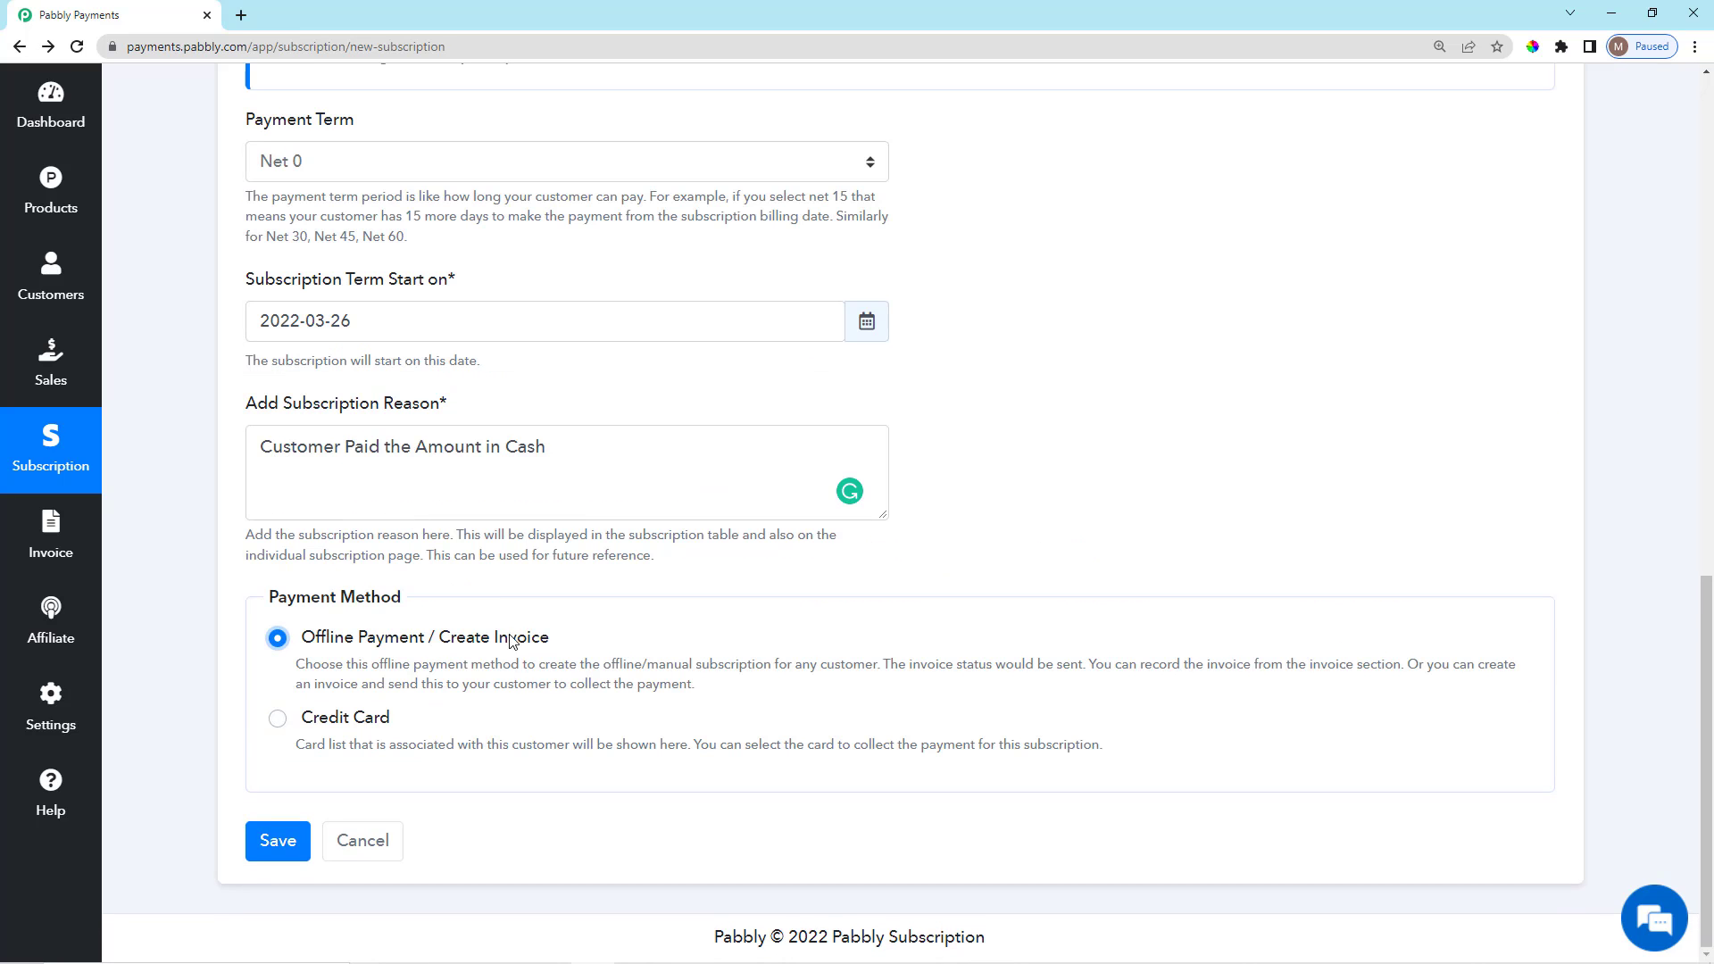
left_click(525, 652)
scroll(524, 653, "up", 1)
scroll(488, 735, "down", 1)
left_click_drag(287, 676, 748, 694)
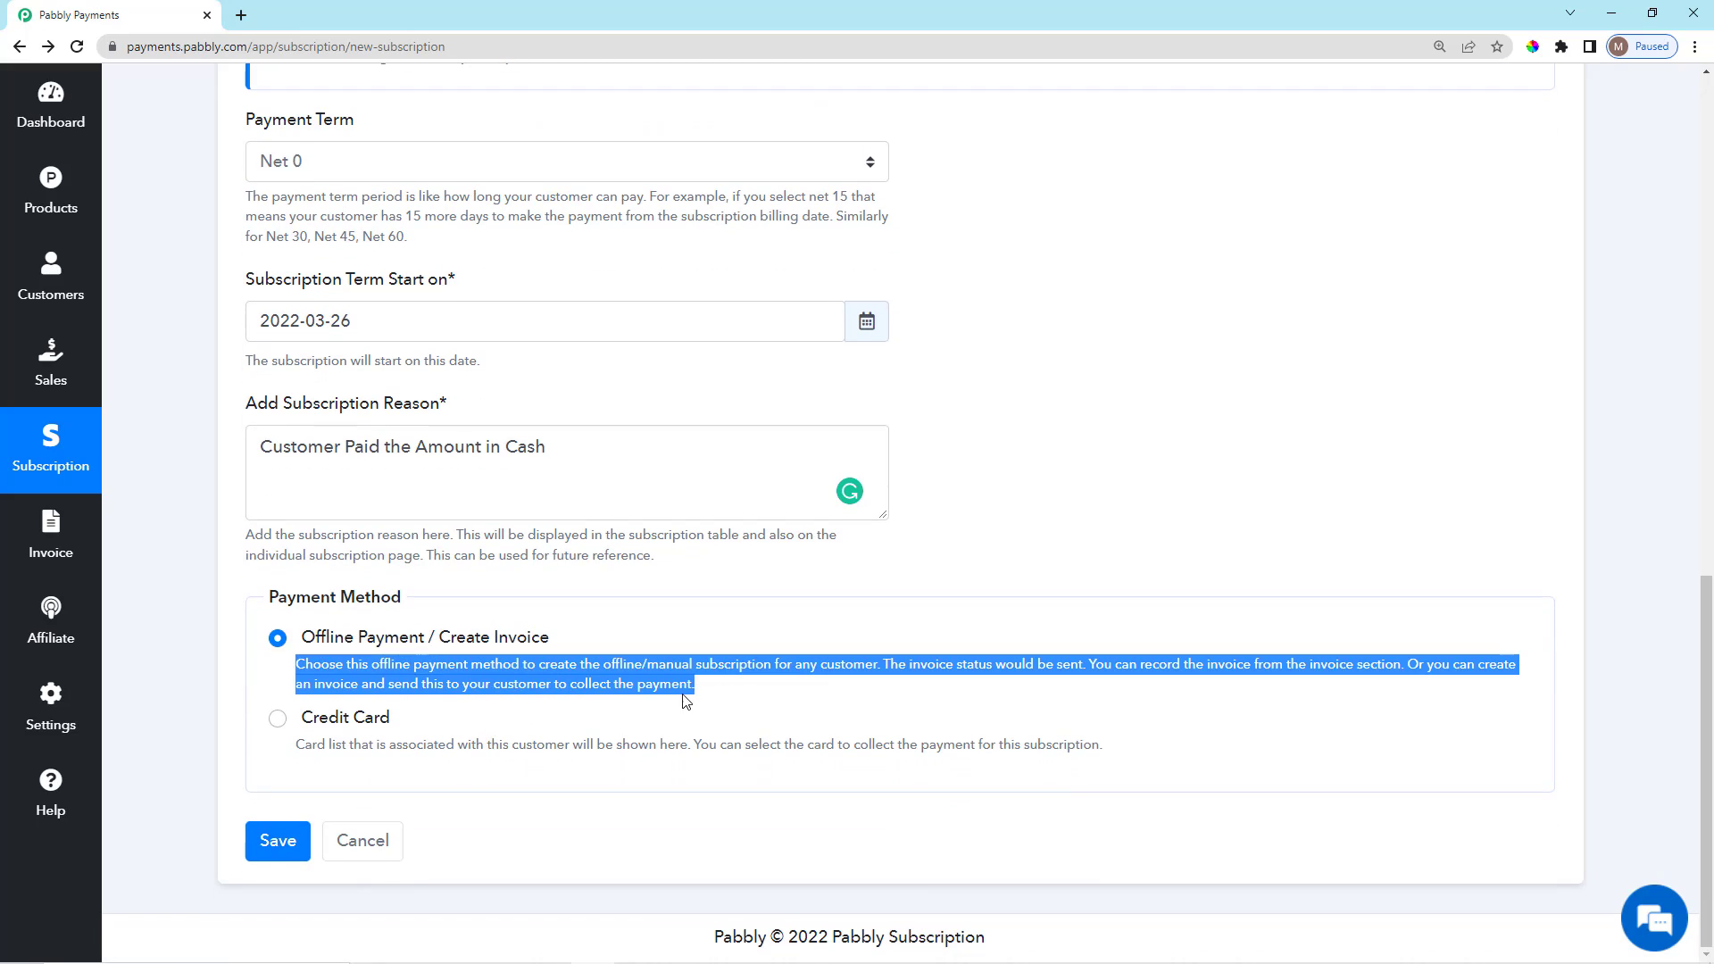
left_click(720, 690)
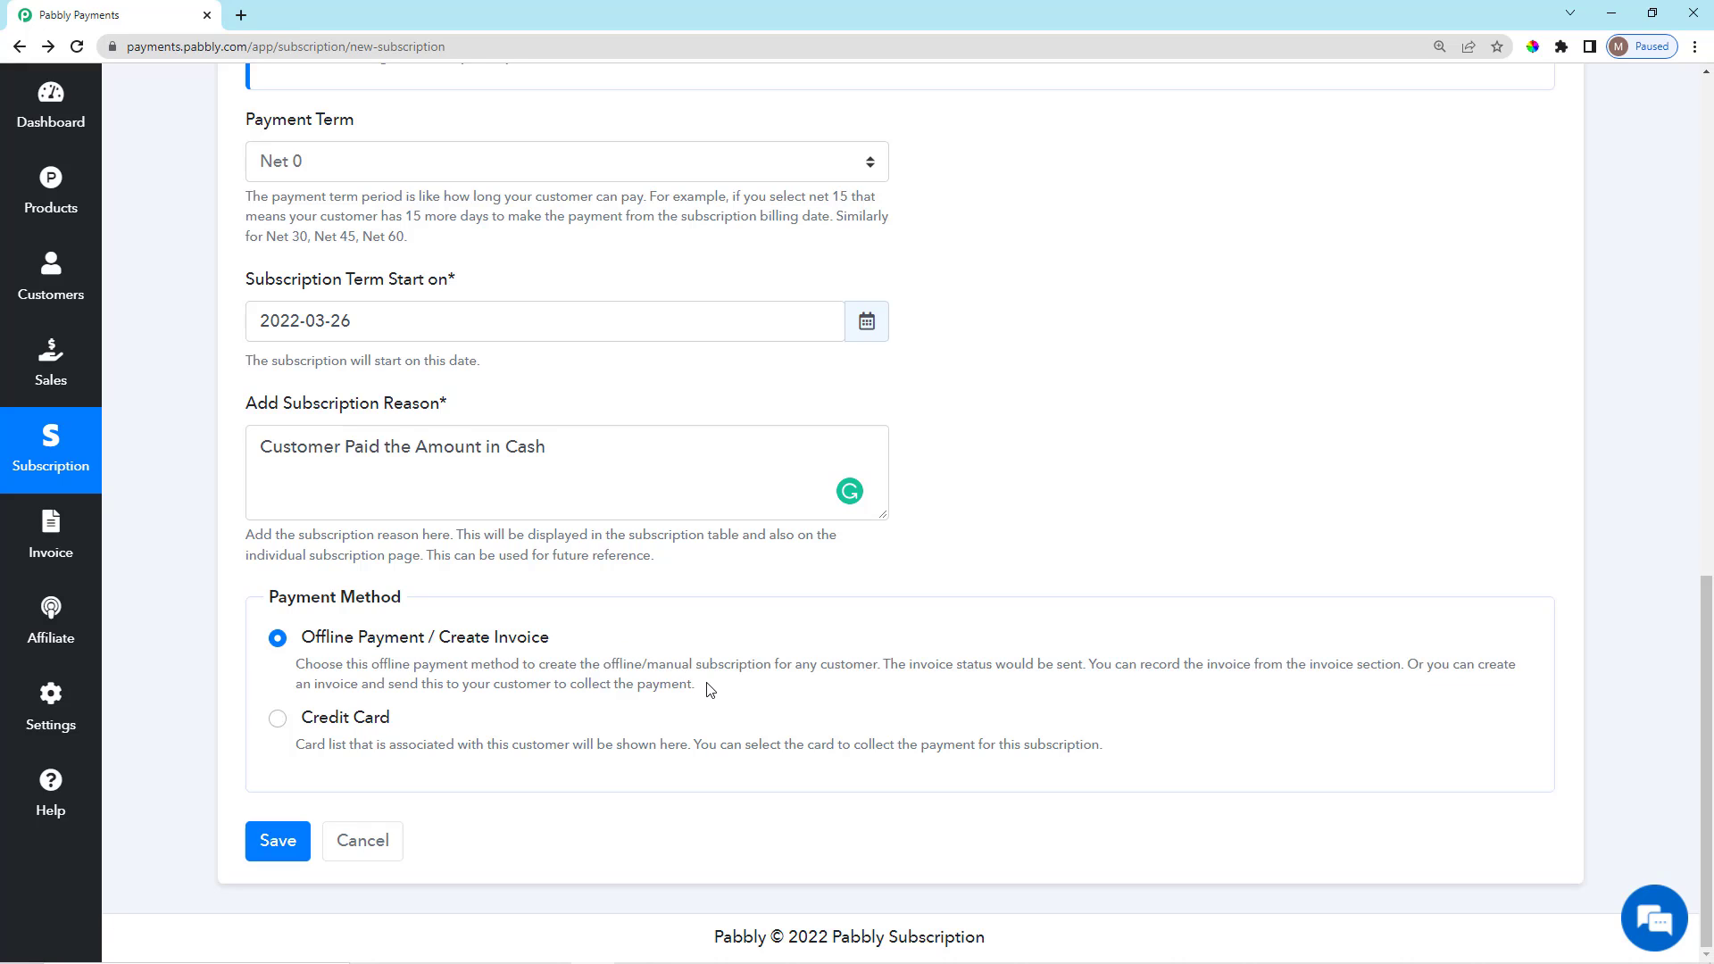
left_click_drag(706, 682, 298, 659)
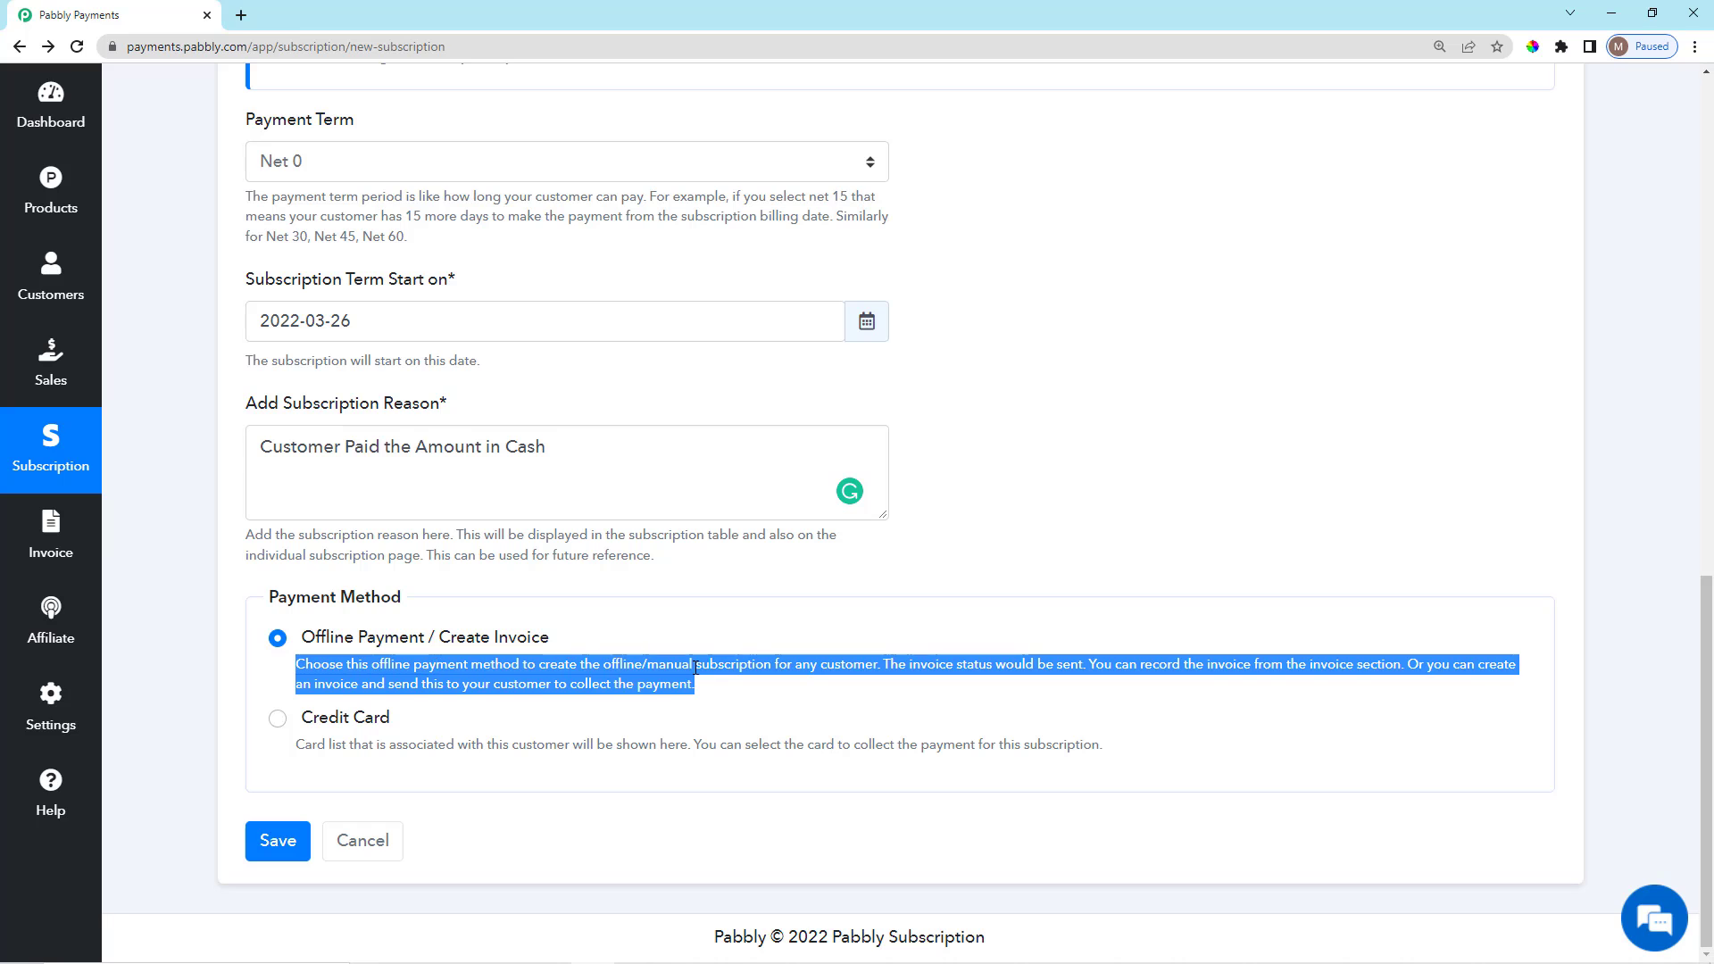
left_click(720, 690)
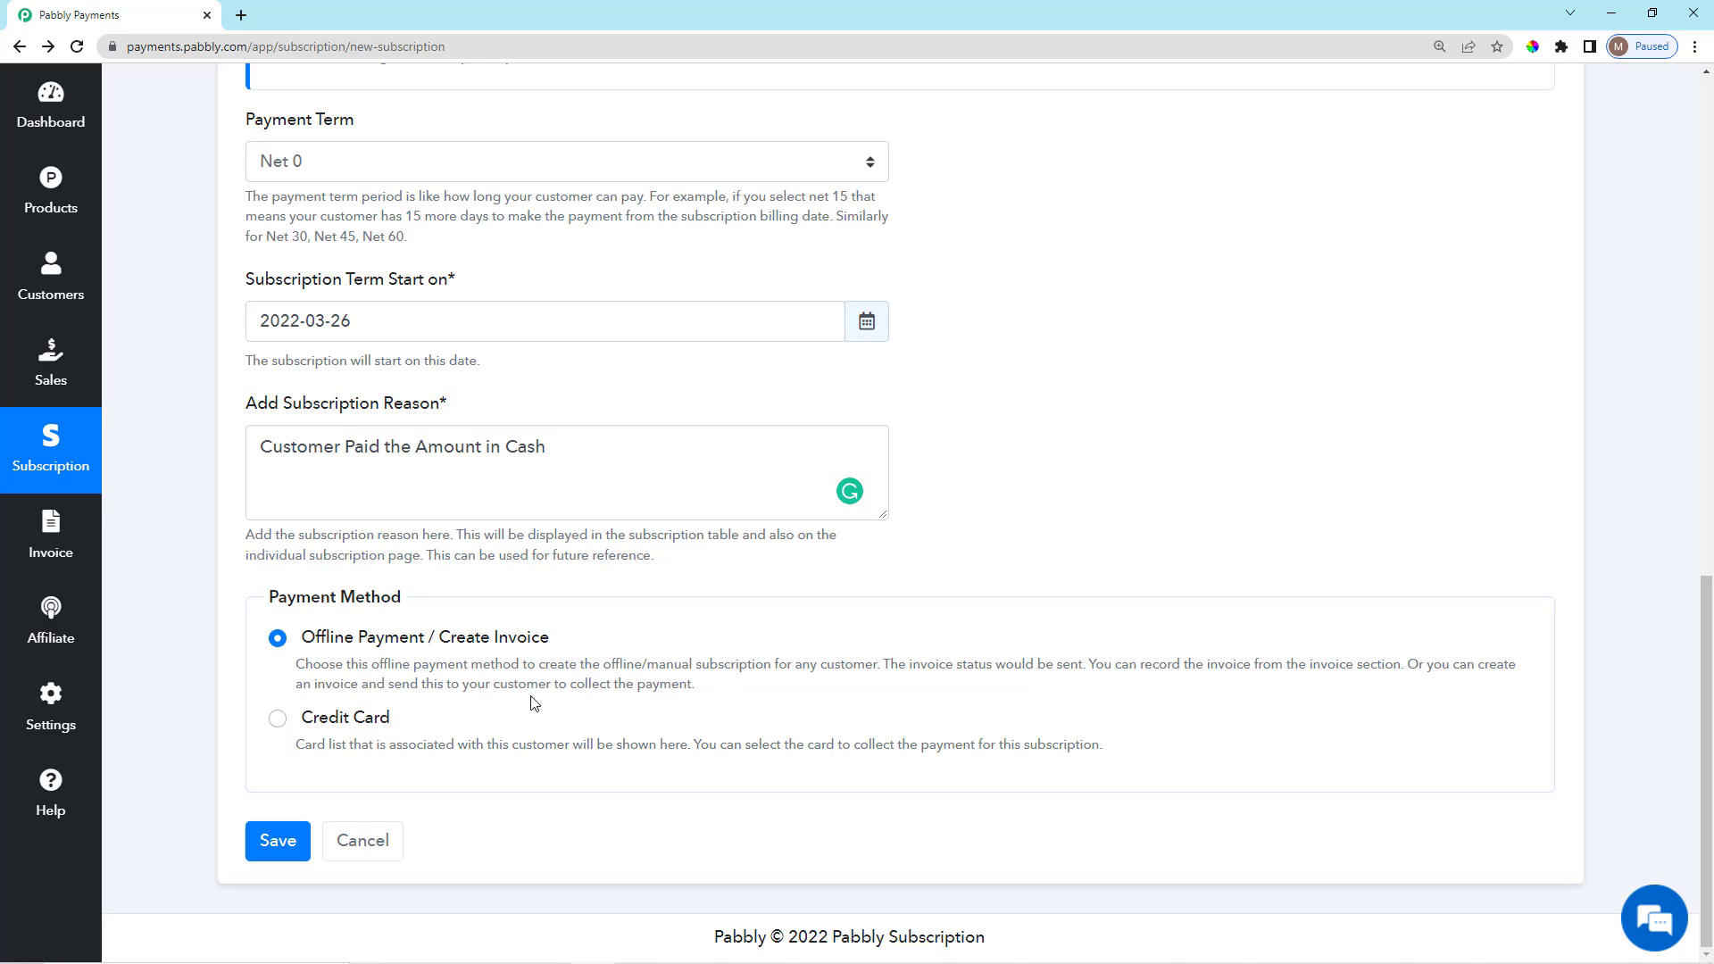
Pay by Credit Card using the customer's saved Visa card expiring January 2029.
left_click(277, 719)
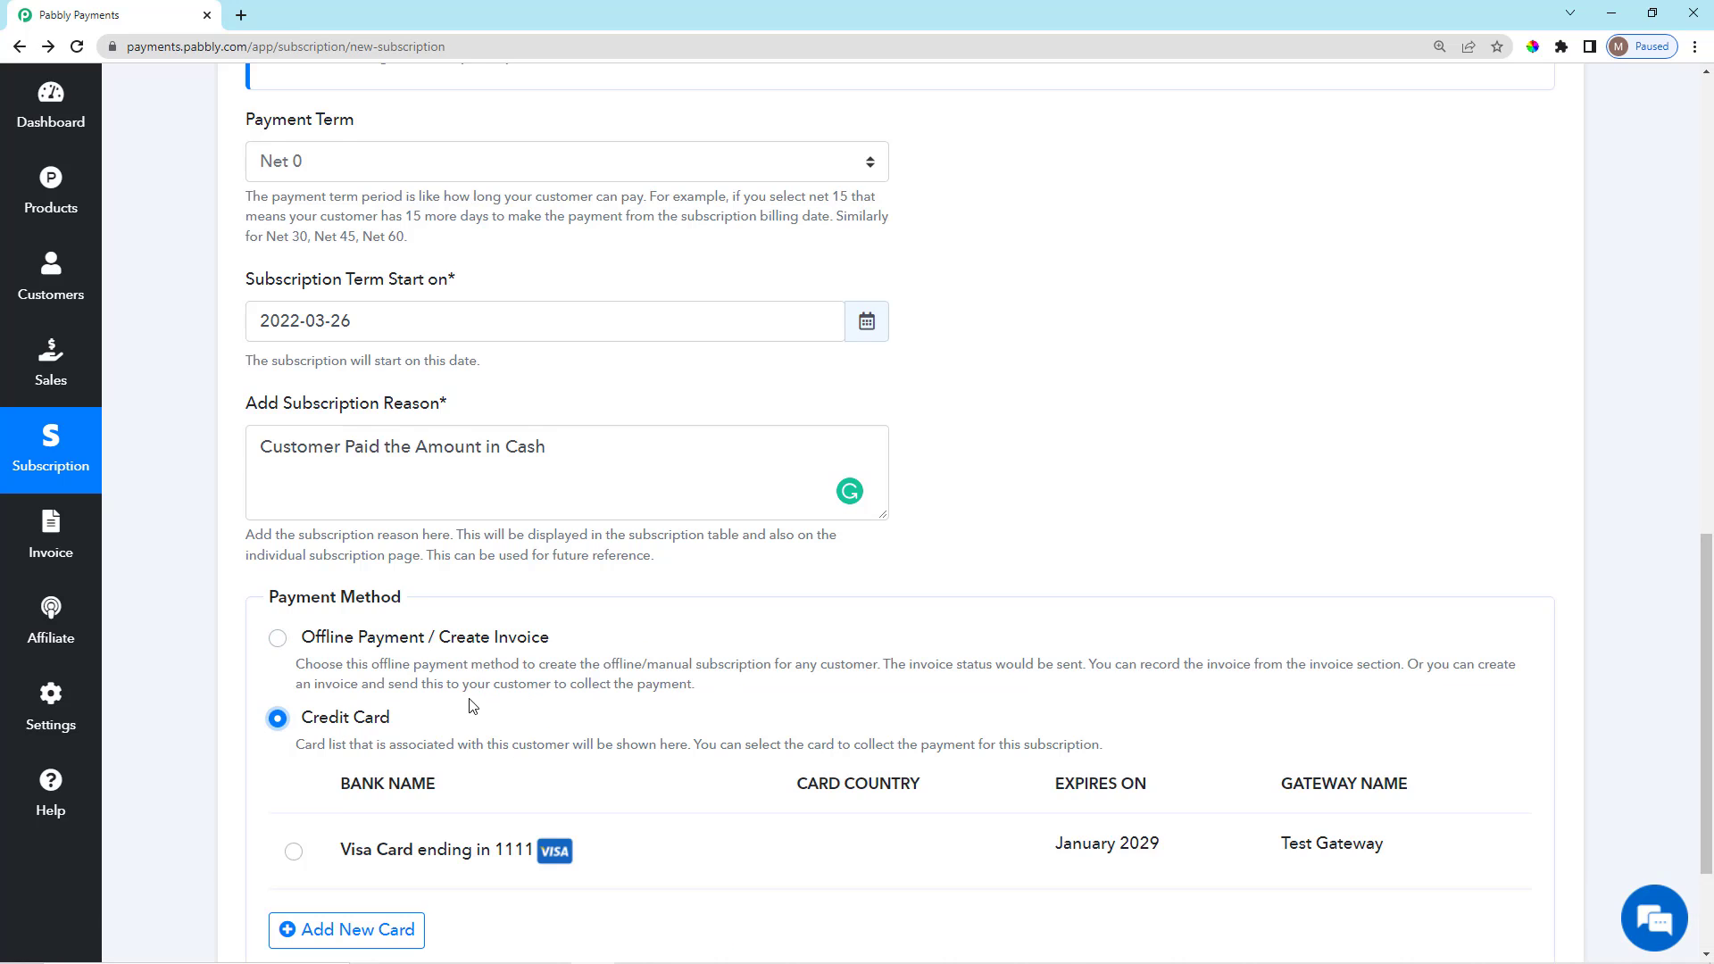
scroll(473, 706, "down", 2)
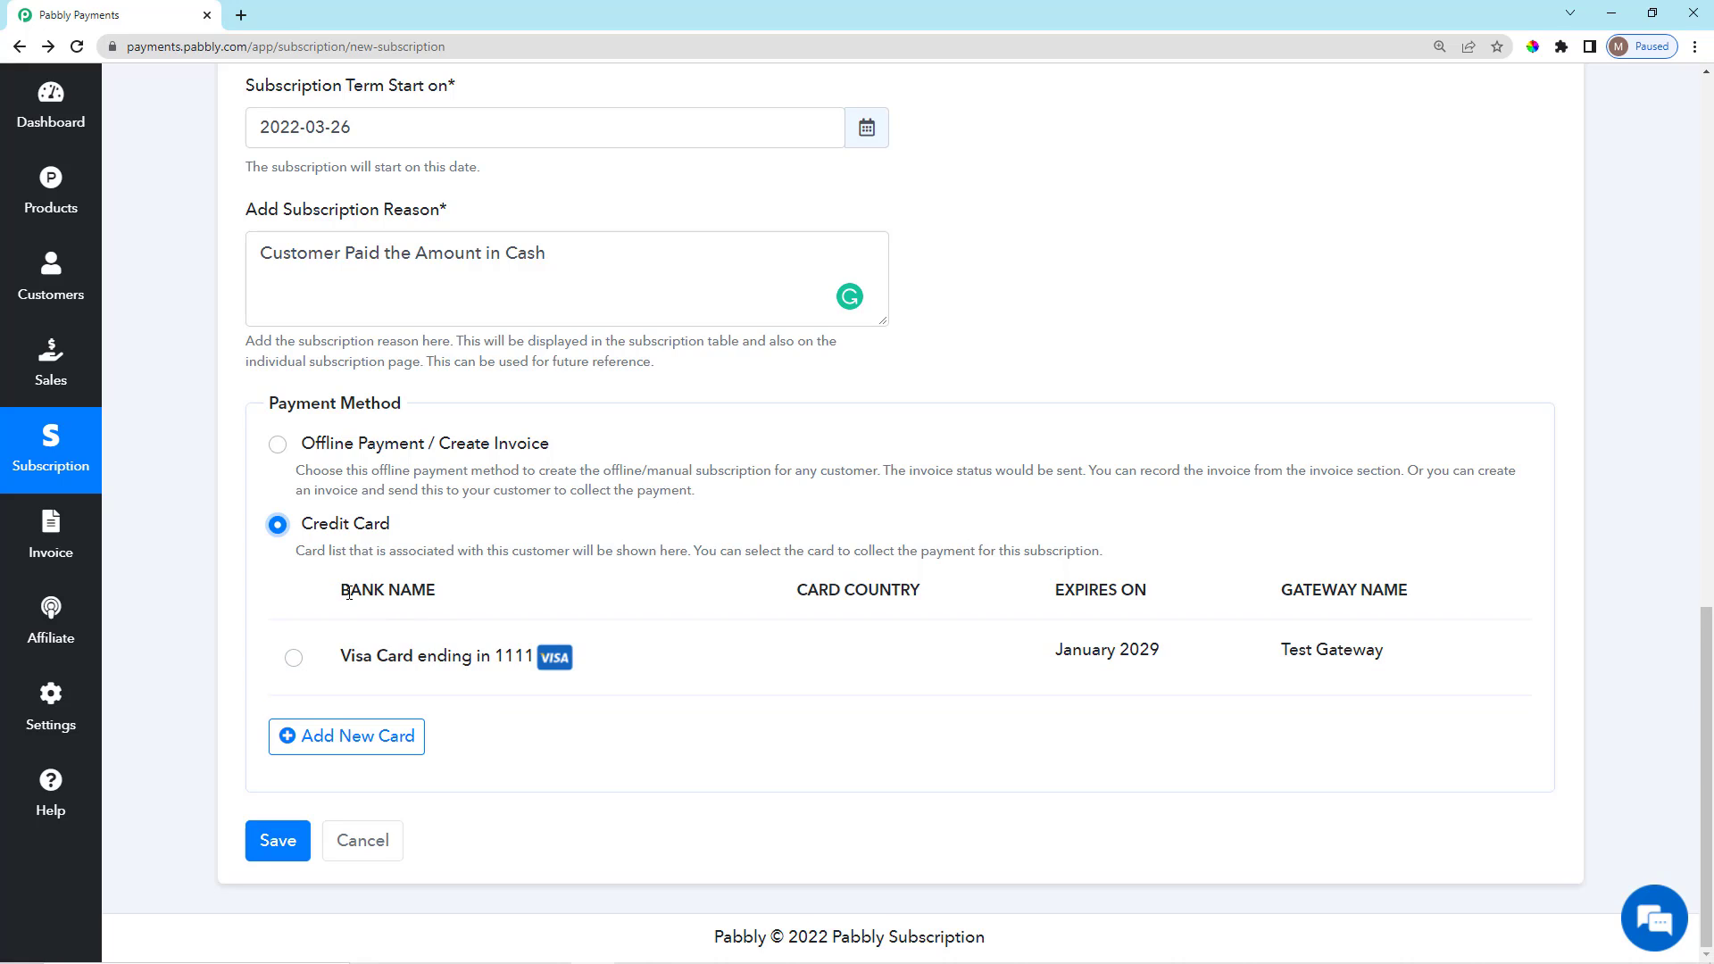
left_click_drag(336, 593, 484, 598)
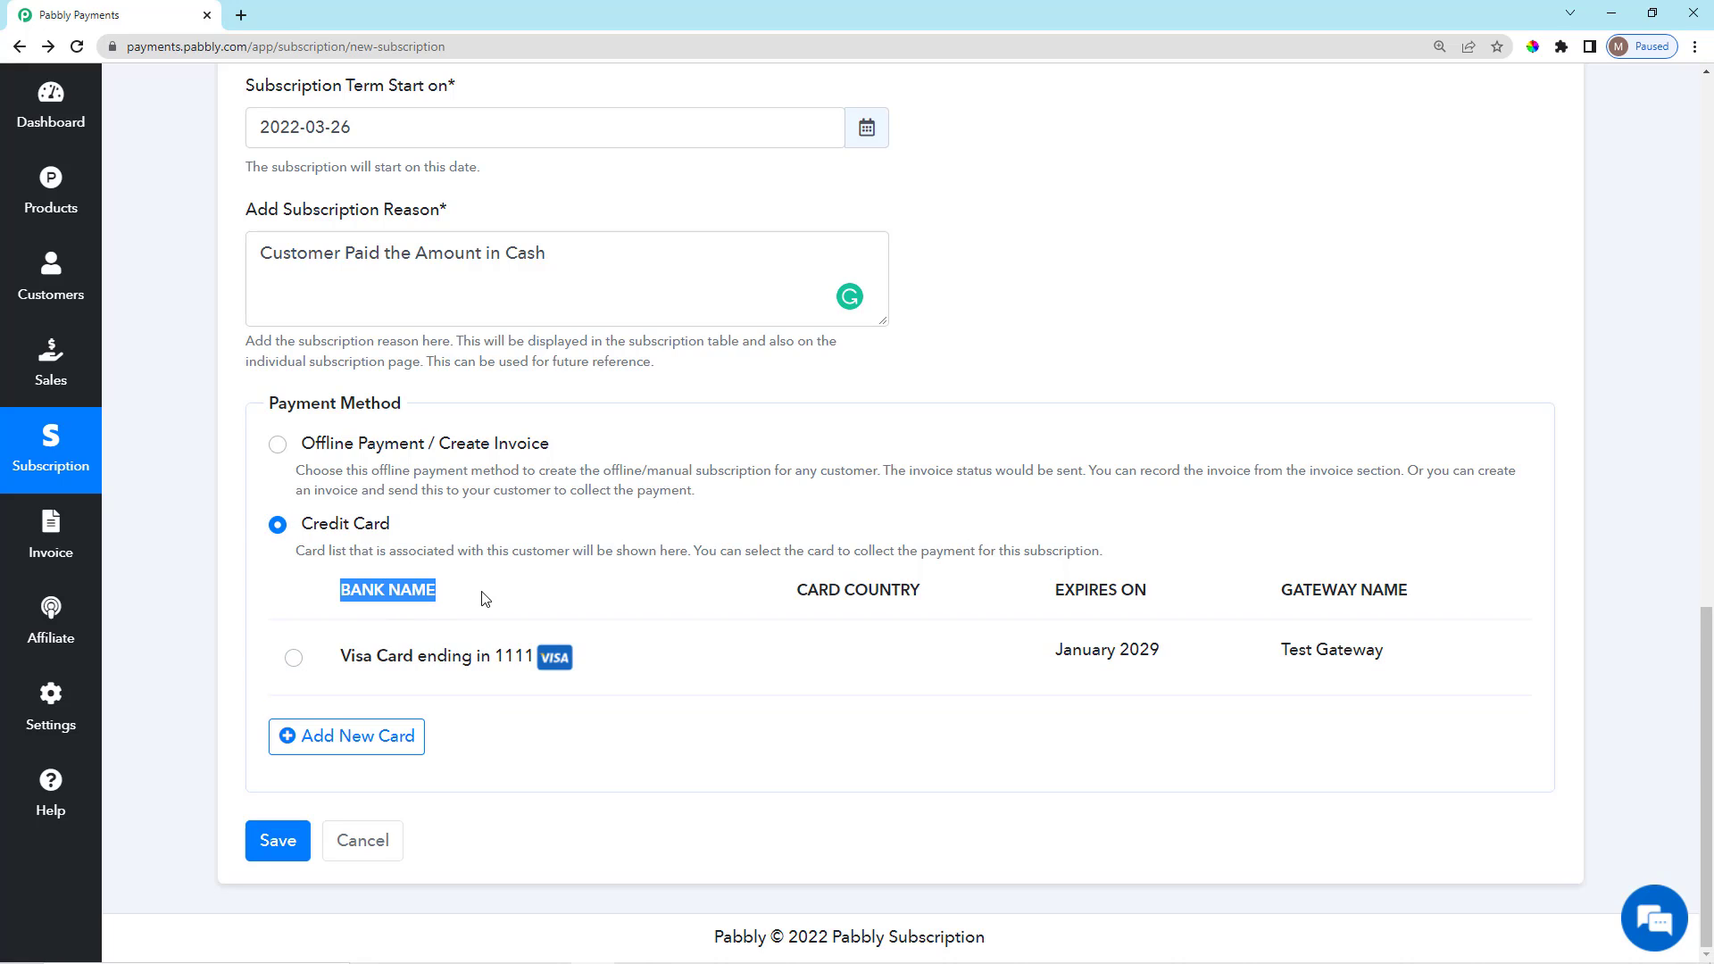
left_click(293, 661)
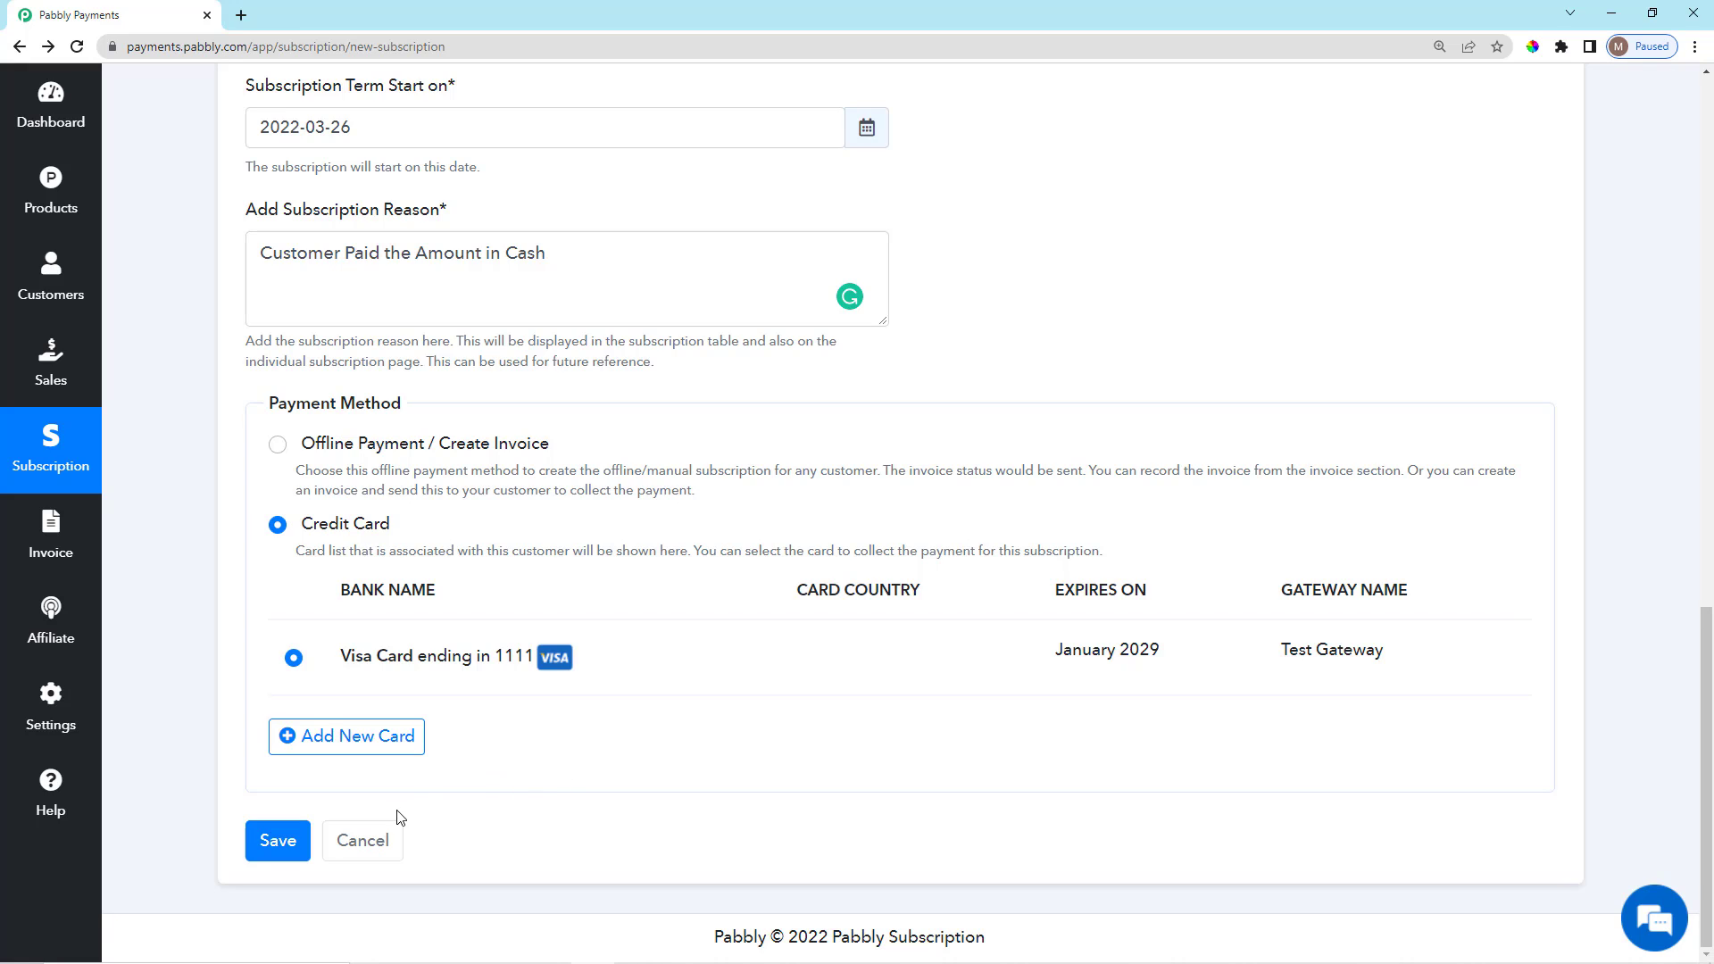
left_click(362, 752)
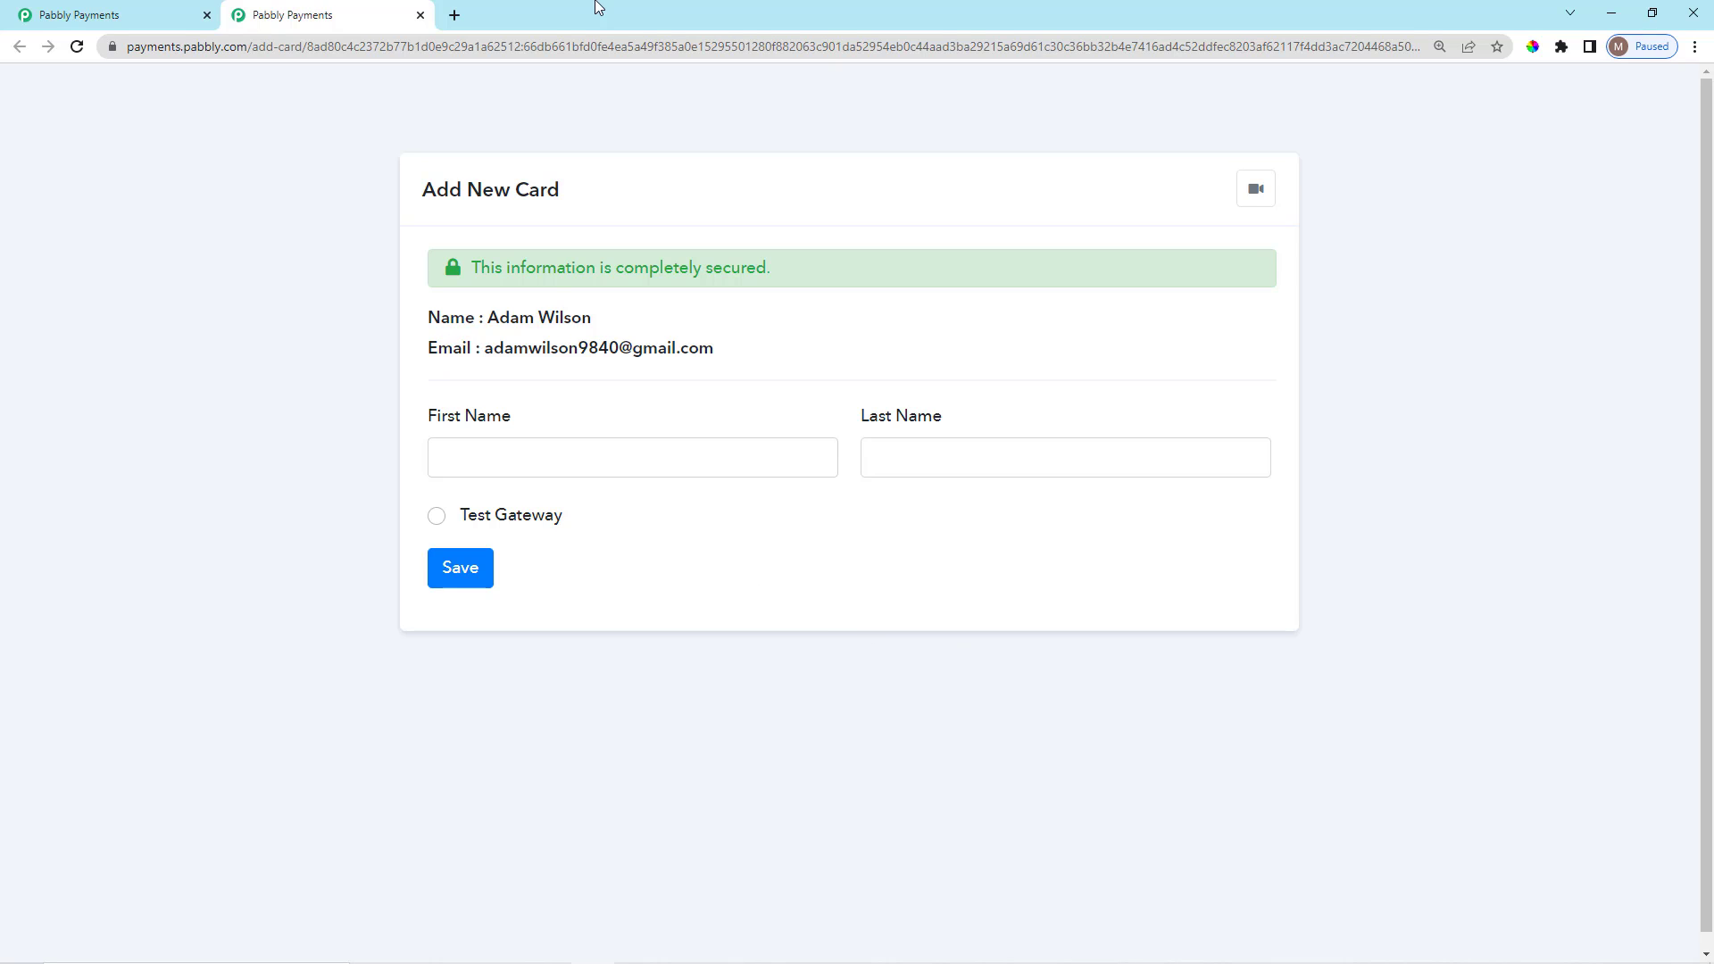
left_click(711, 47)
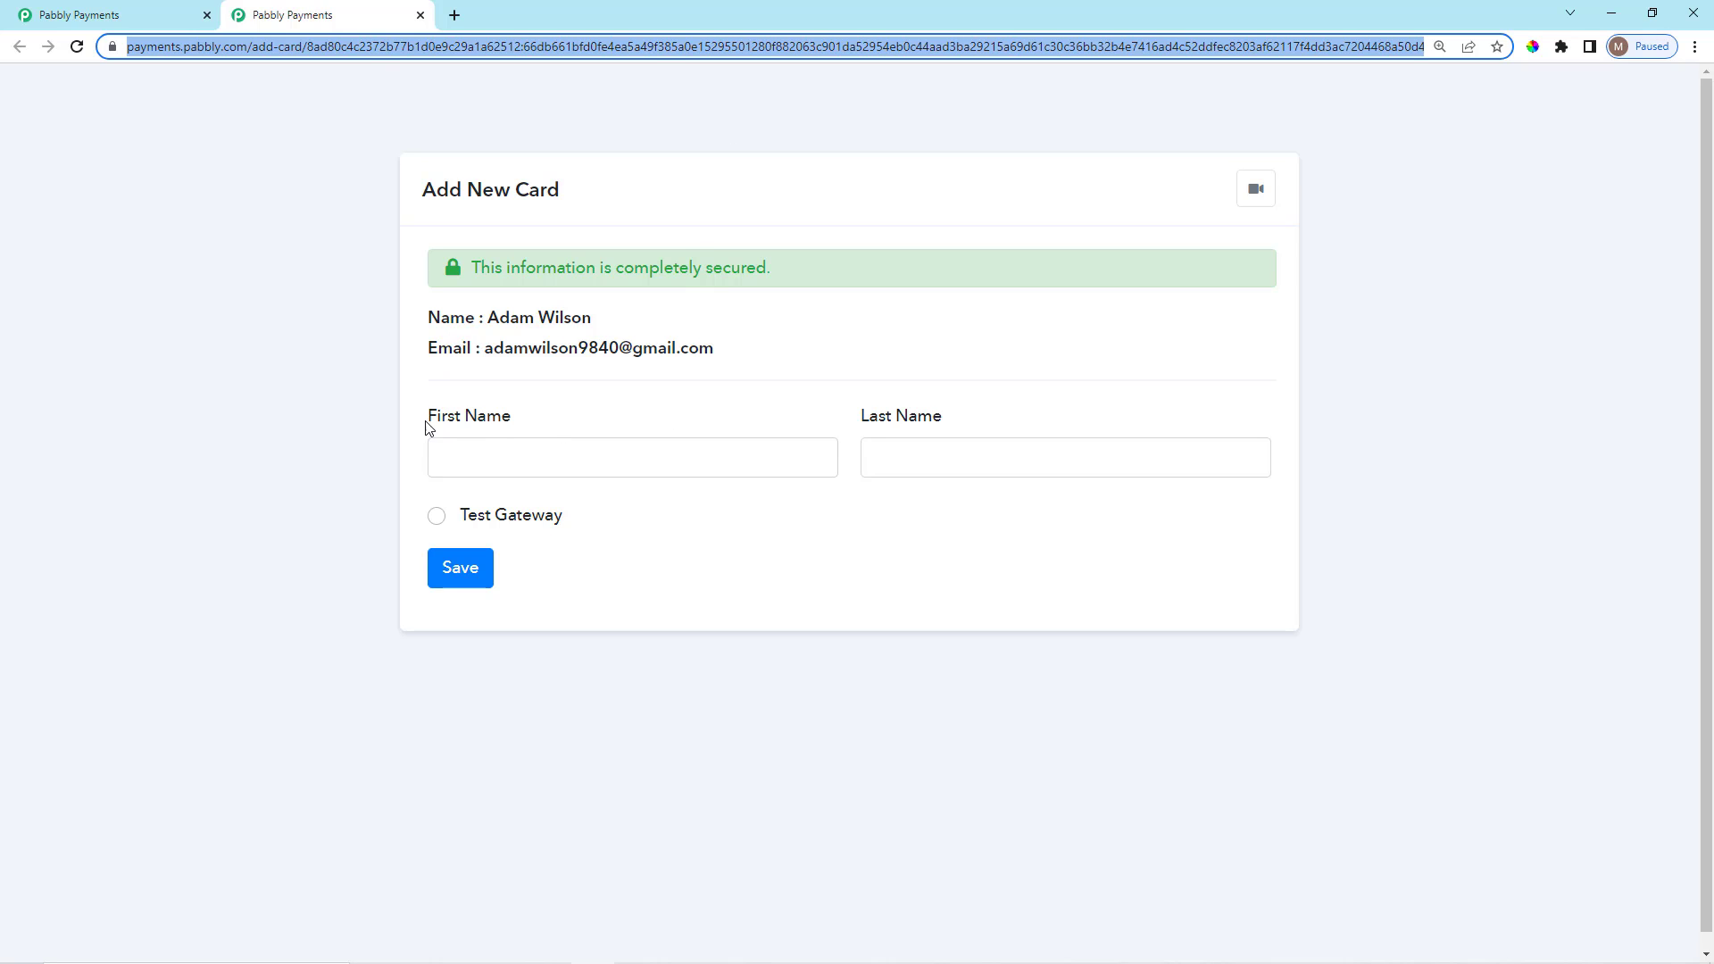
left_click_drag(427, 426, 544, 425)
left_click_drag(848, 427, 972, 417)
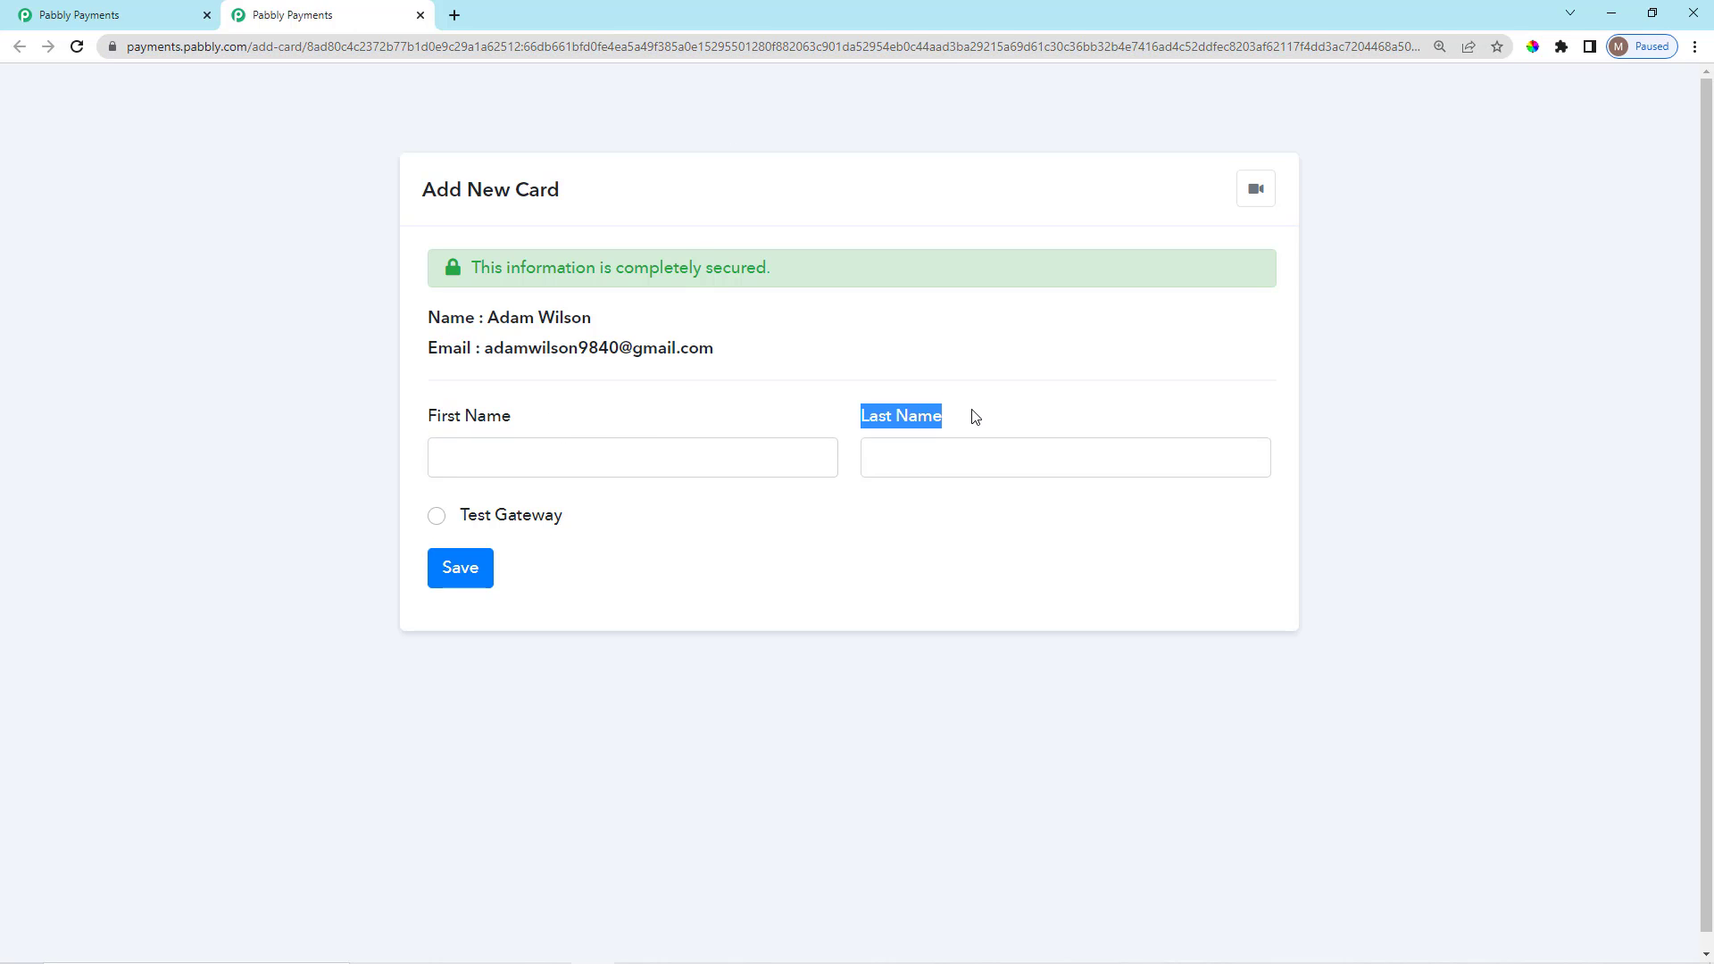
left_click(533, 471)
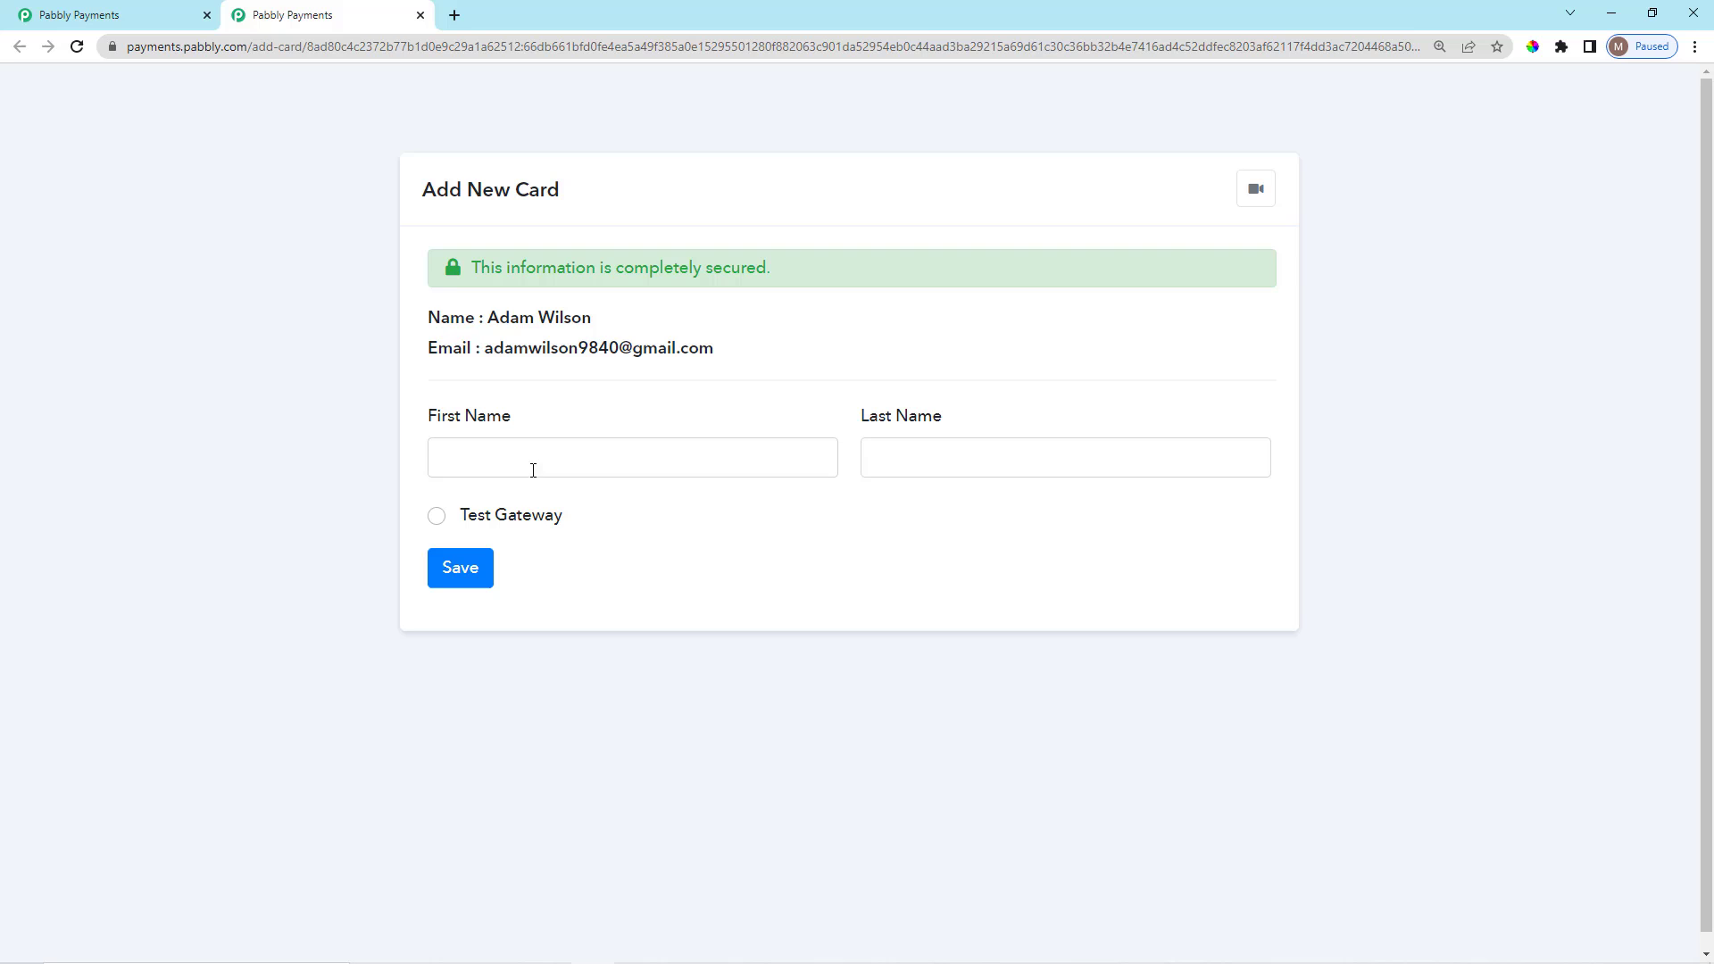
left_click(418, 16)
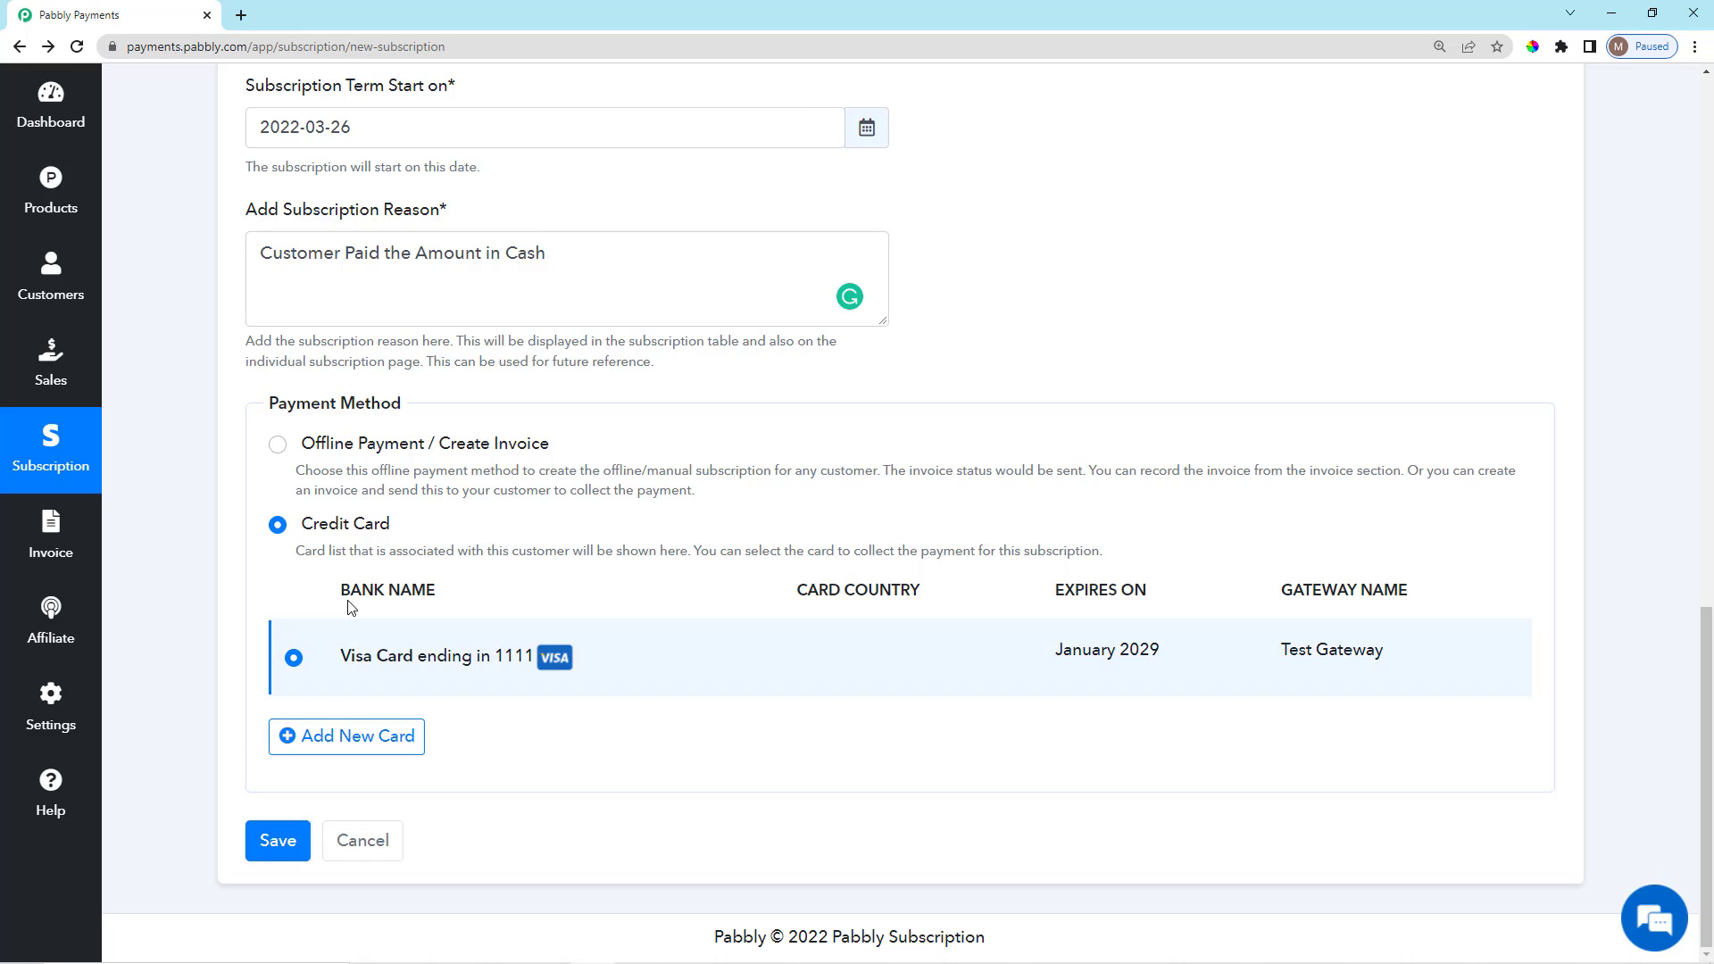
Select Offline Payment / Create Invoice and scroll through the filled form.
scroll(288, 582, "up", 1)
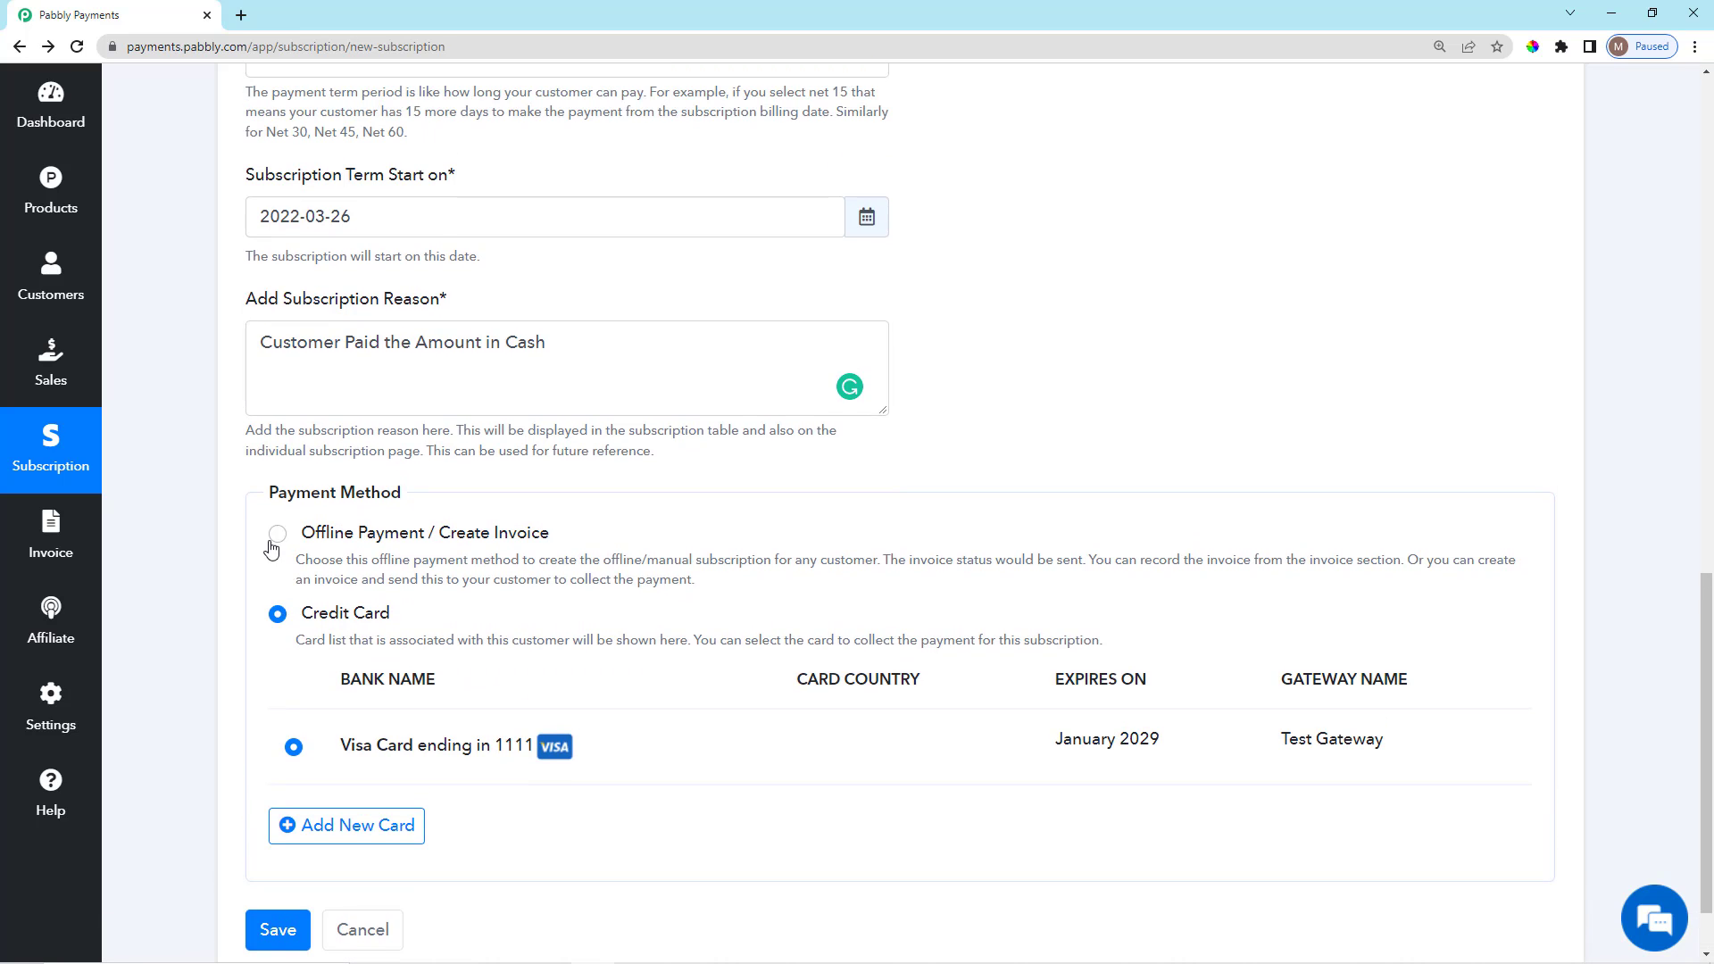
left_click(276, 535)
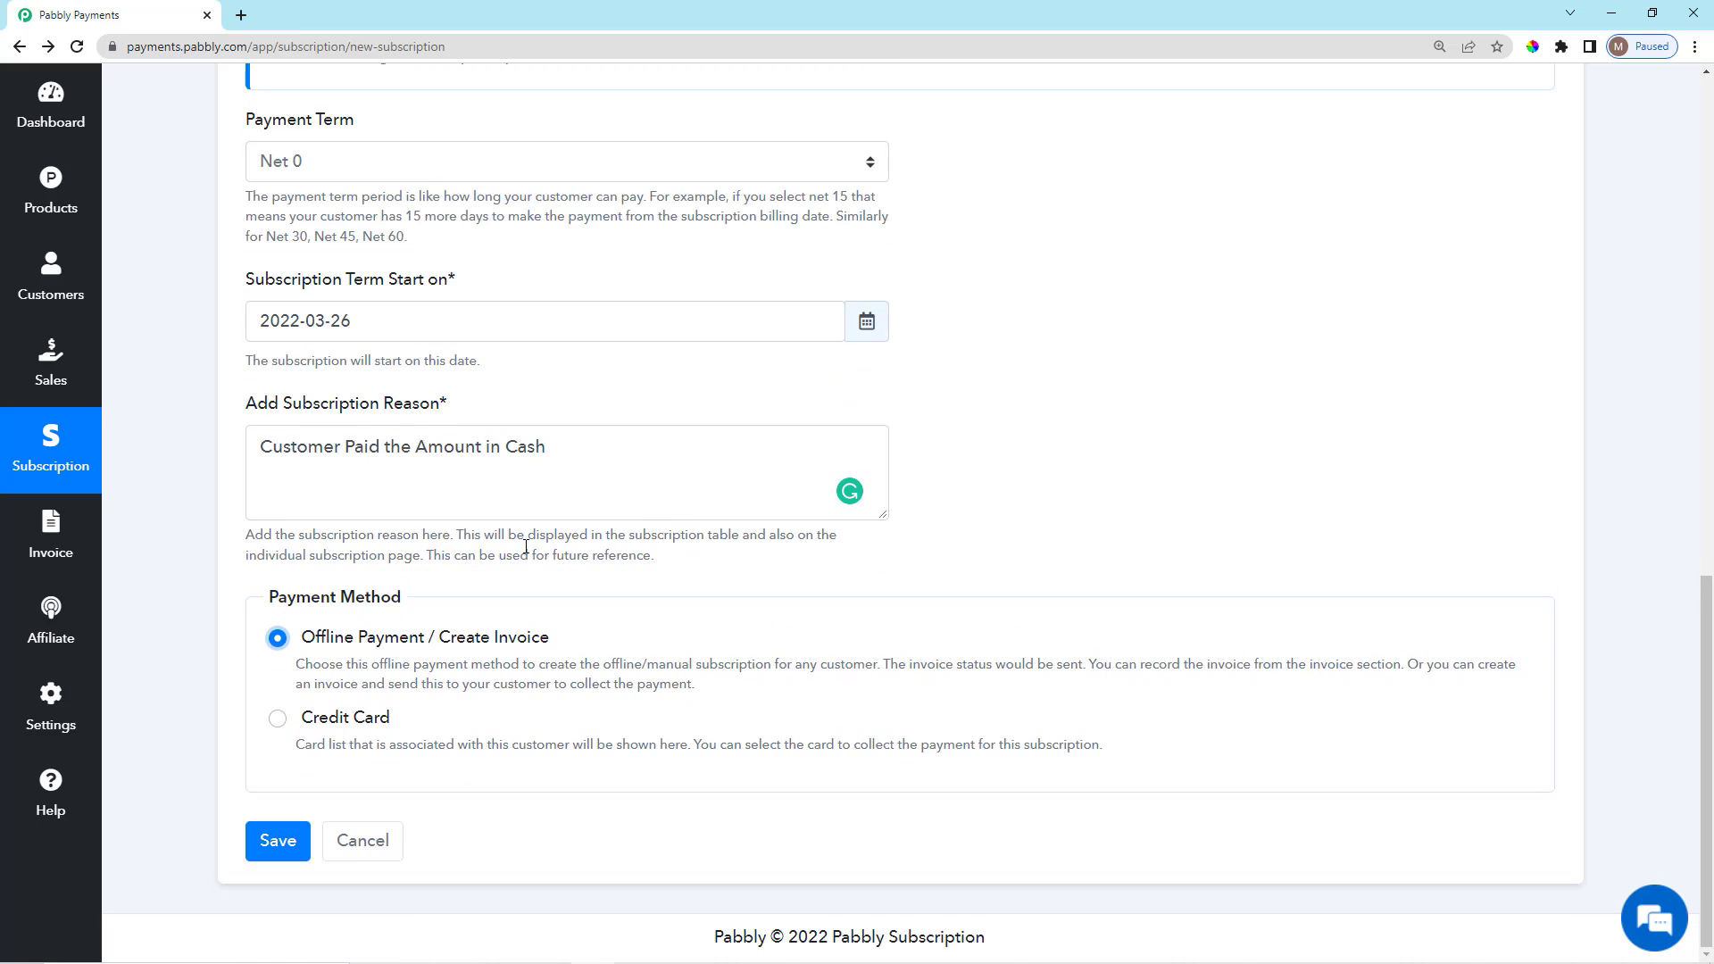
scroll(1163, 530, "up", 10)
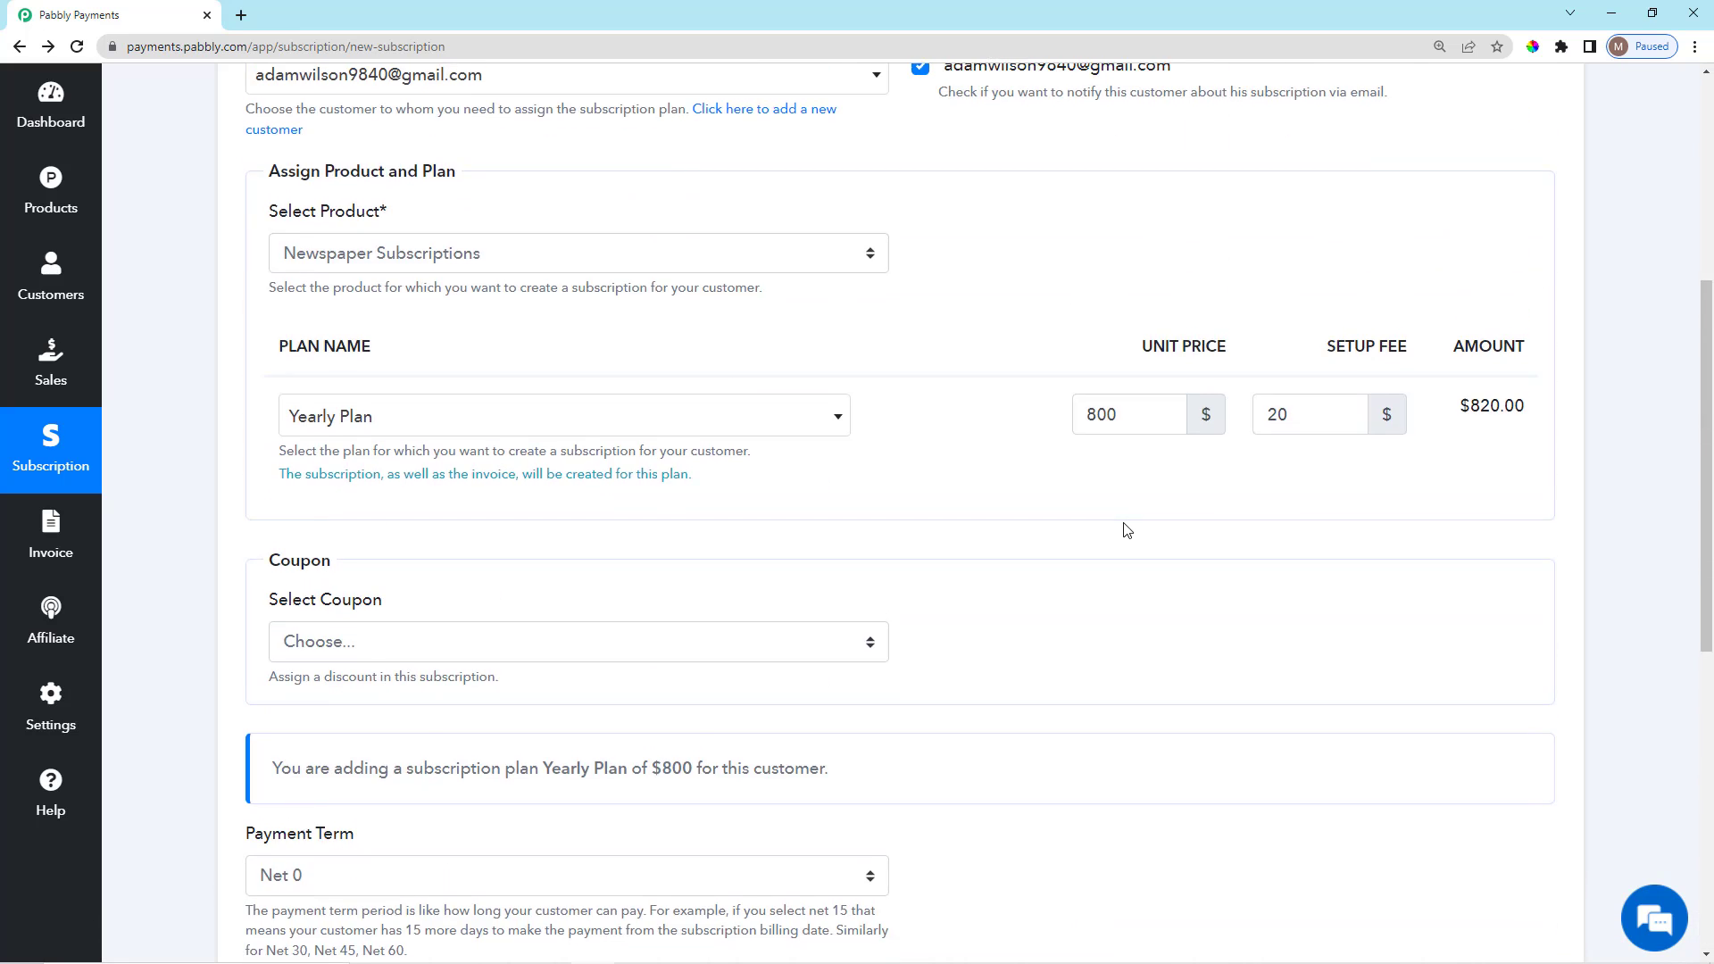
scroll(1015, 516, "down", 3)
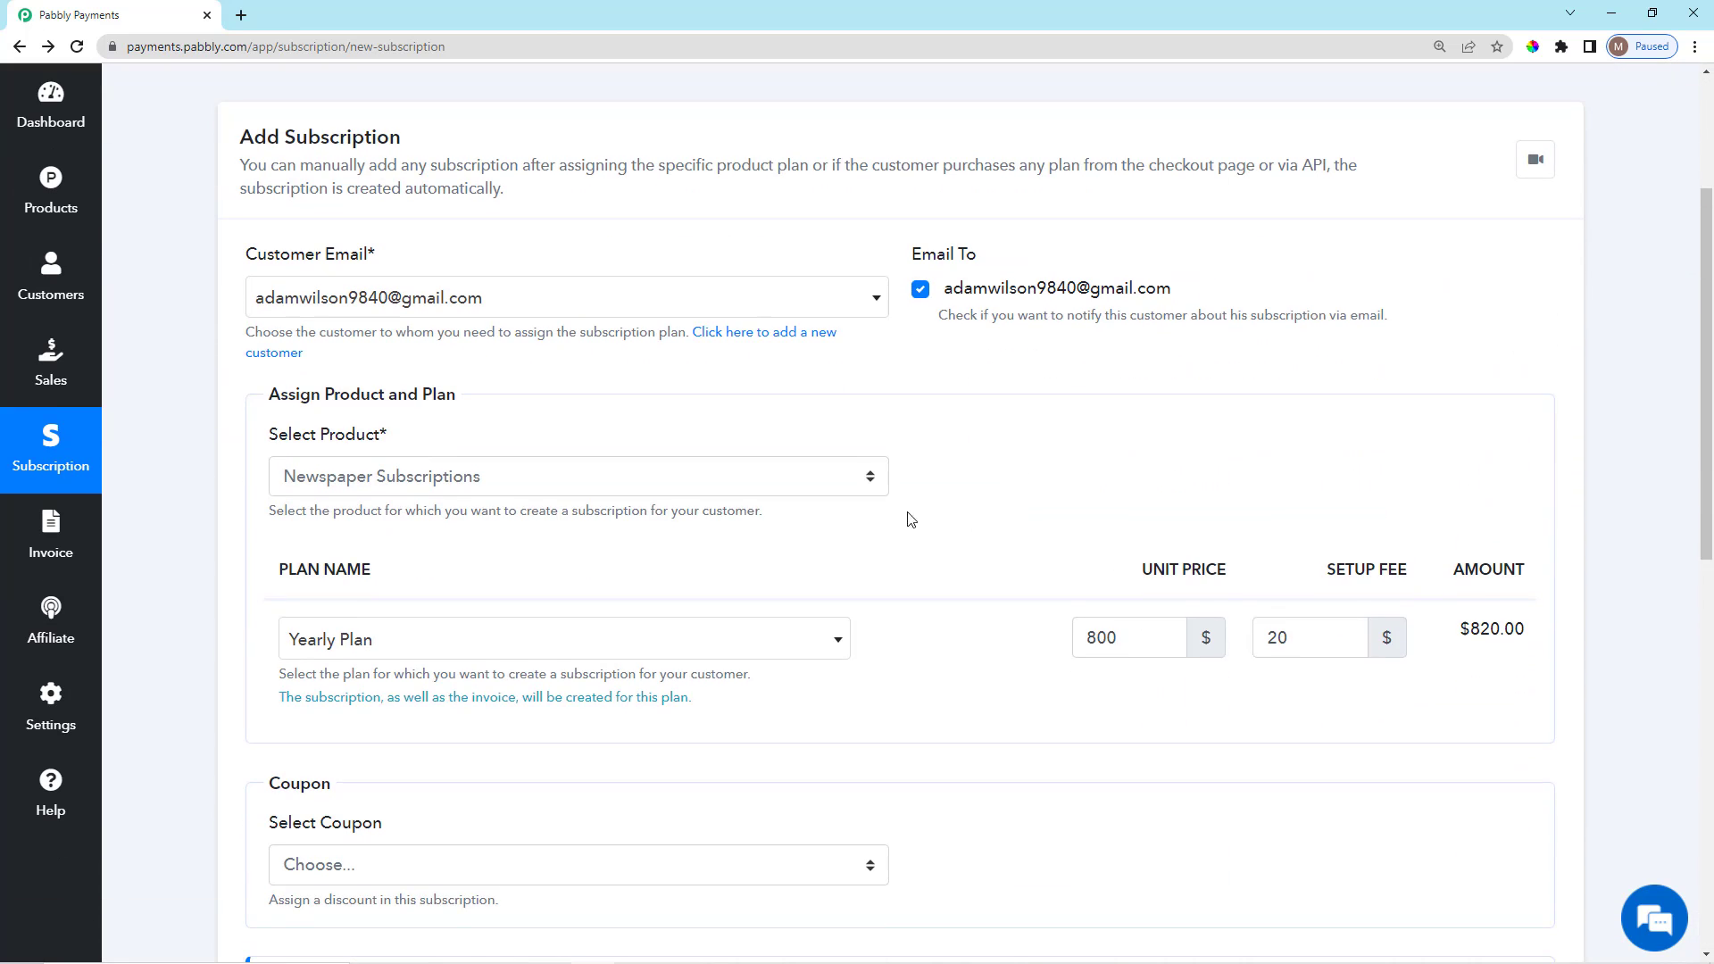
scroll(911, 520, "down", 2)
scroll(917, 498, "down", 6)
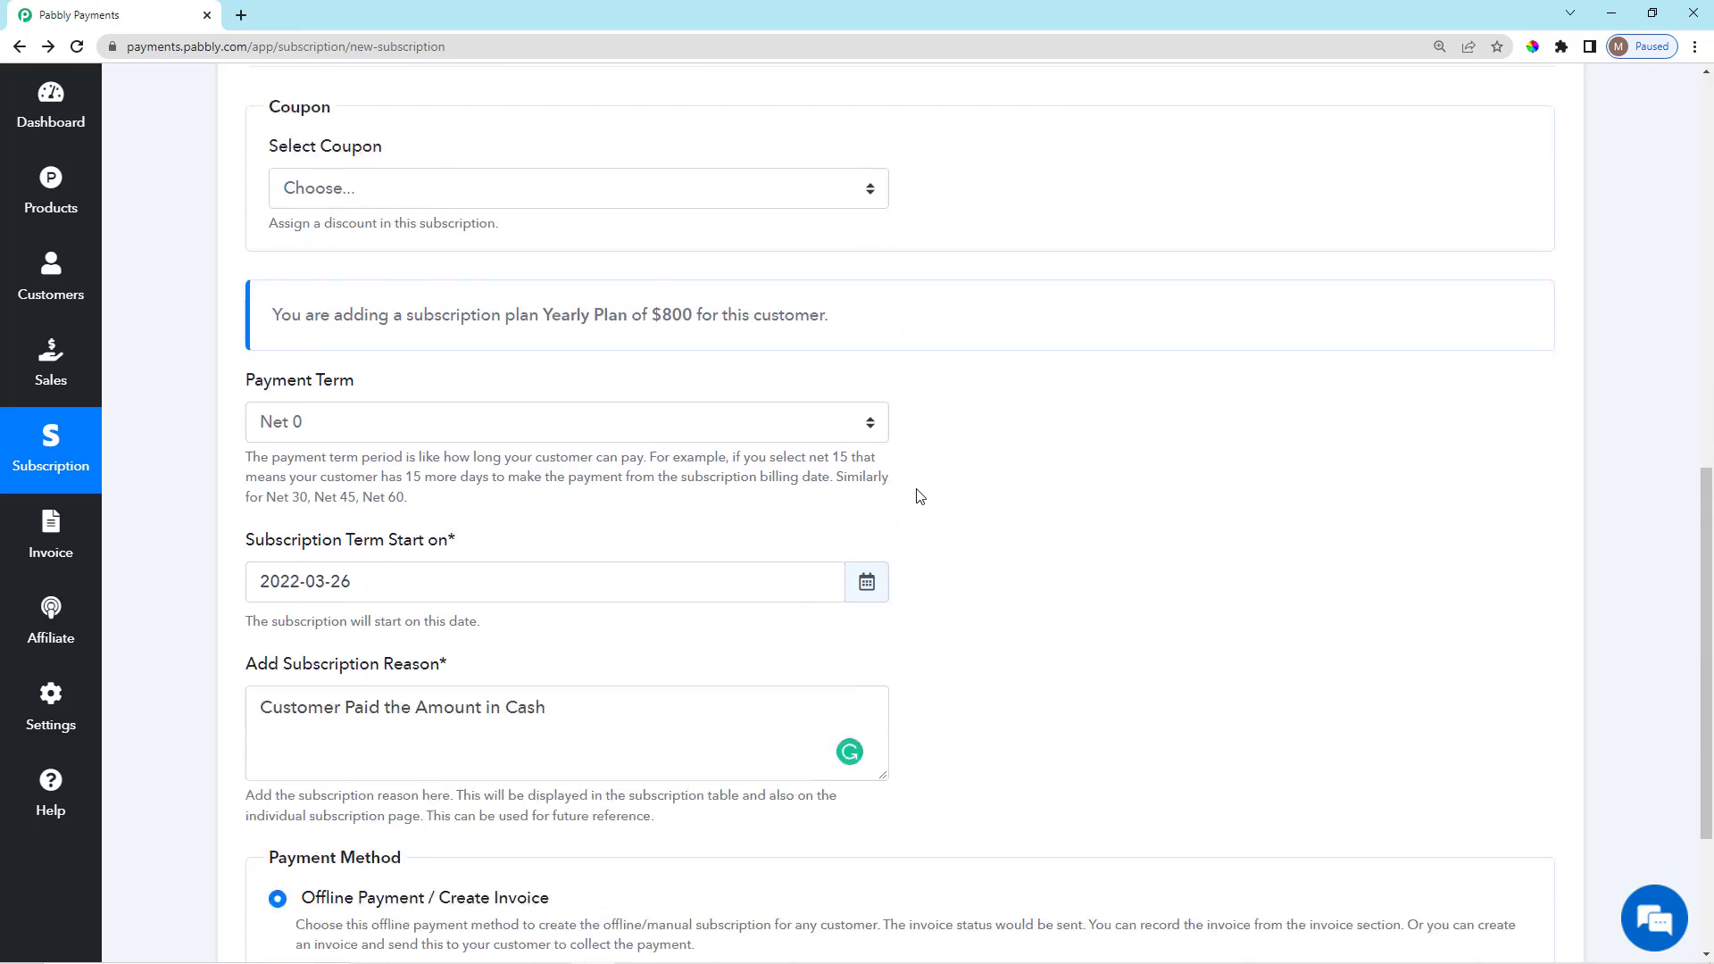
scroll(919, 496, "down", 3)
Save the Yearly Plan subscription, check its pending row, and go to the Invoice list.
left_click(297, 846)
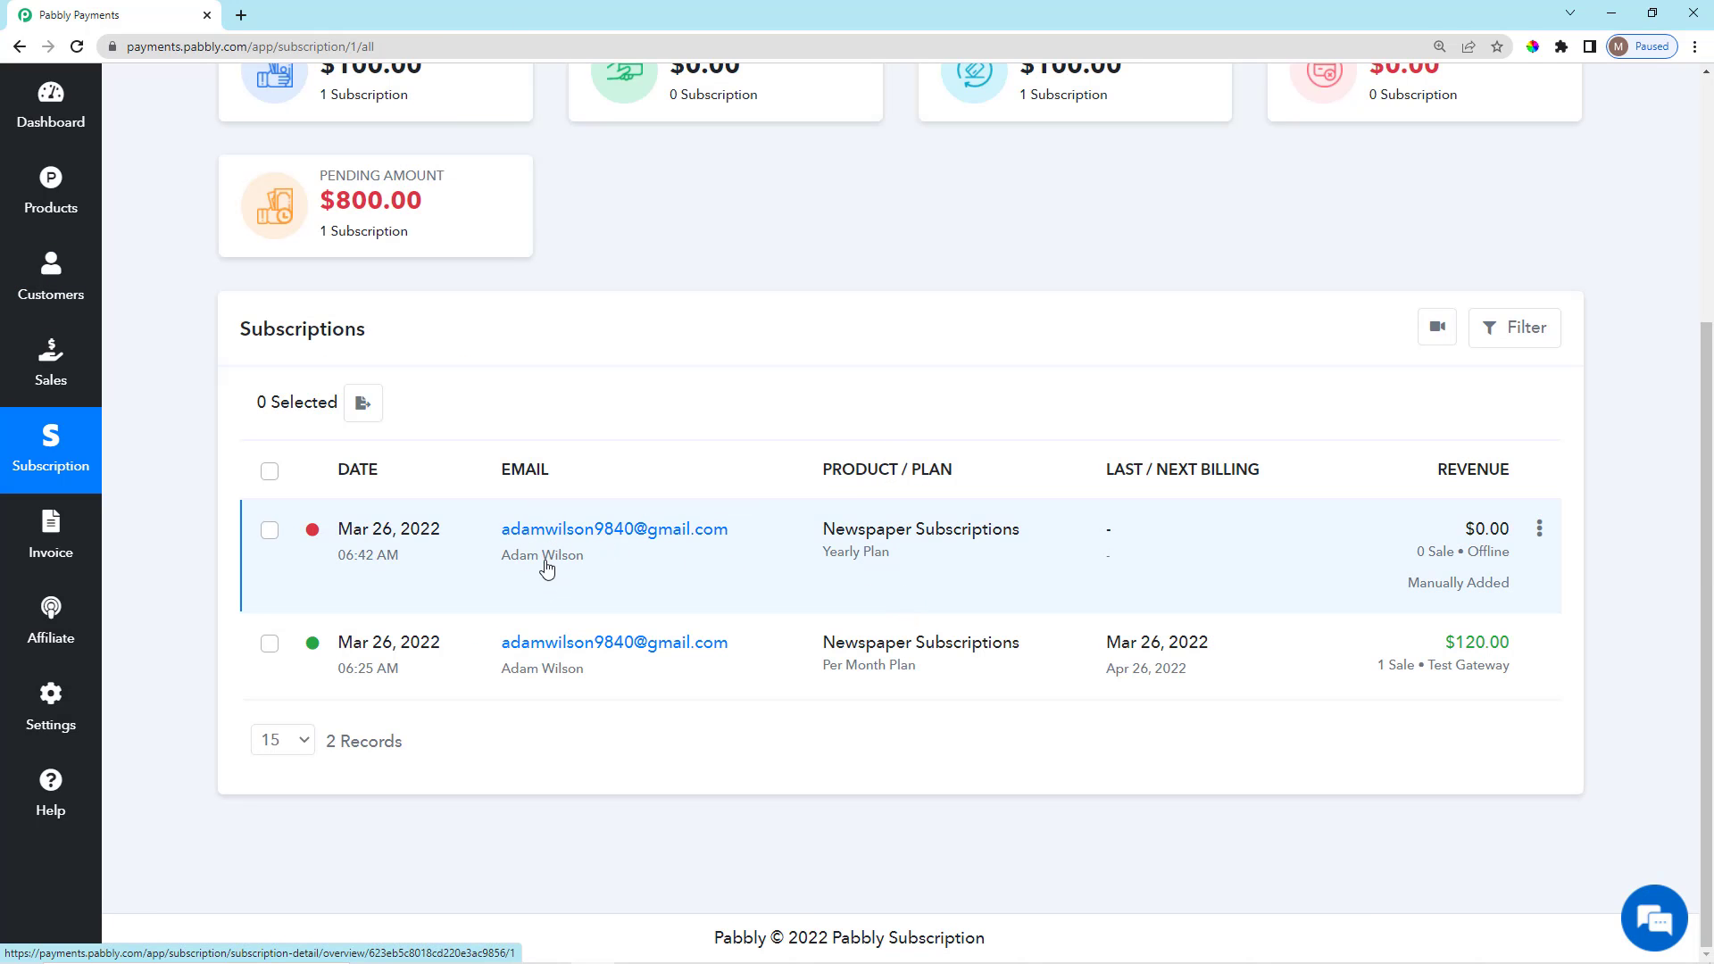
left_click_drag(819, 532, 930, 560)
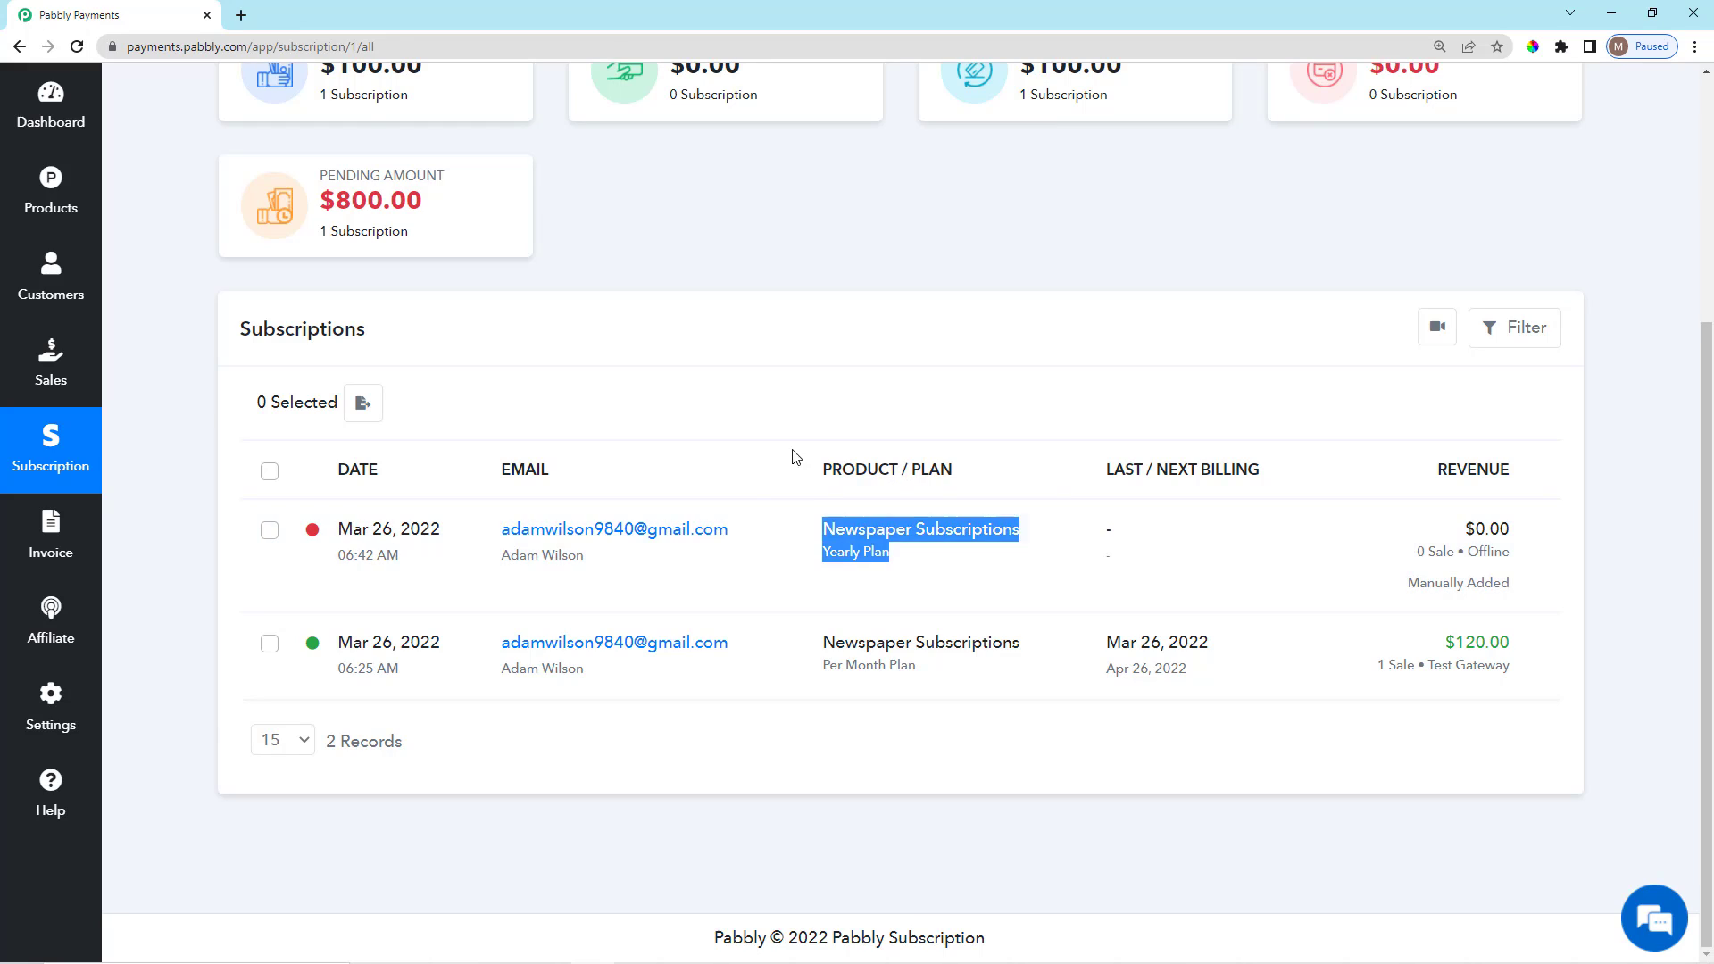
left_click(768, 394)
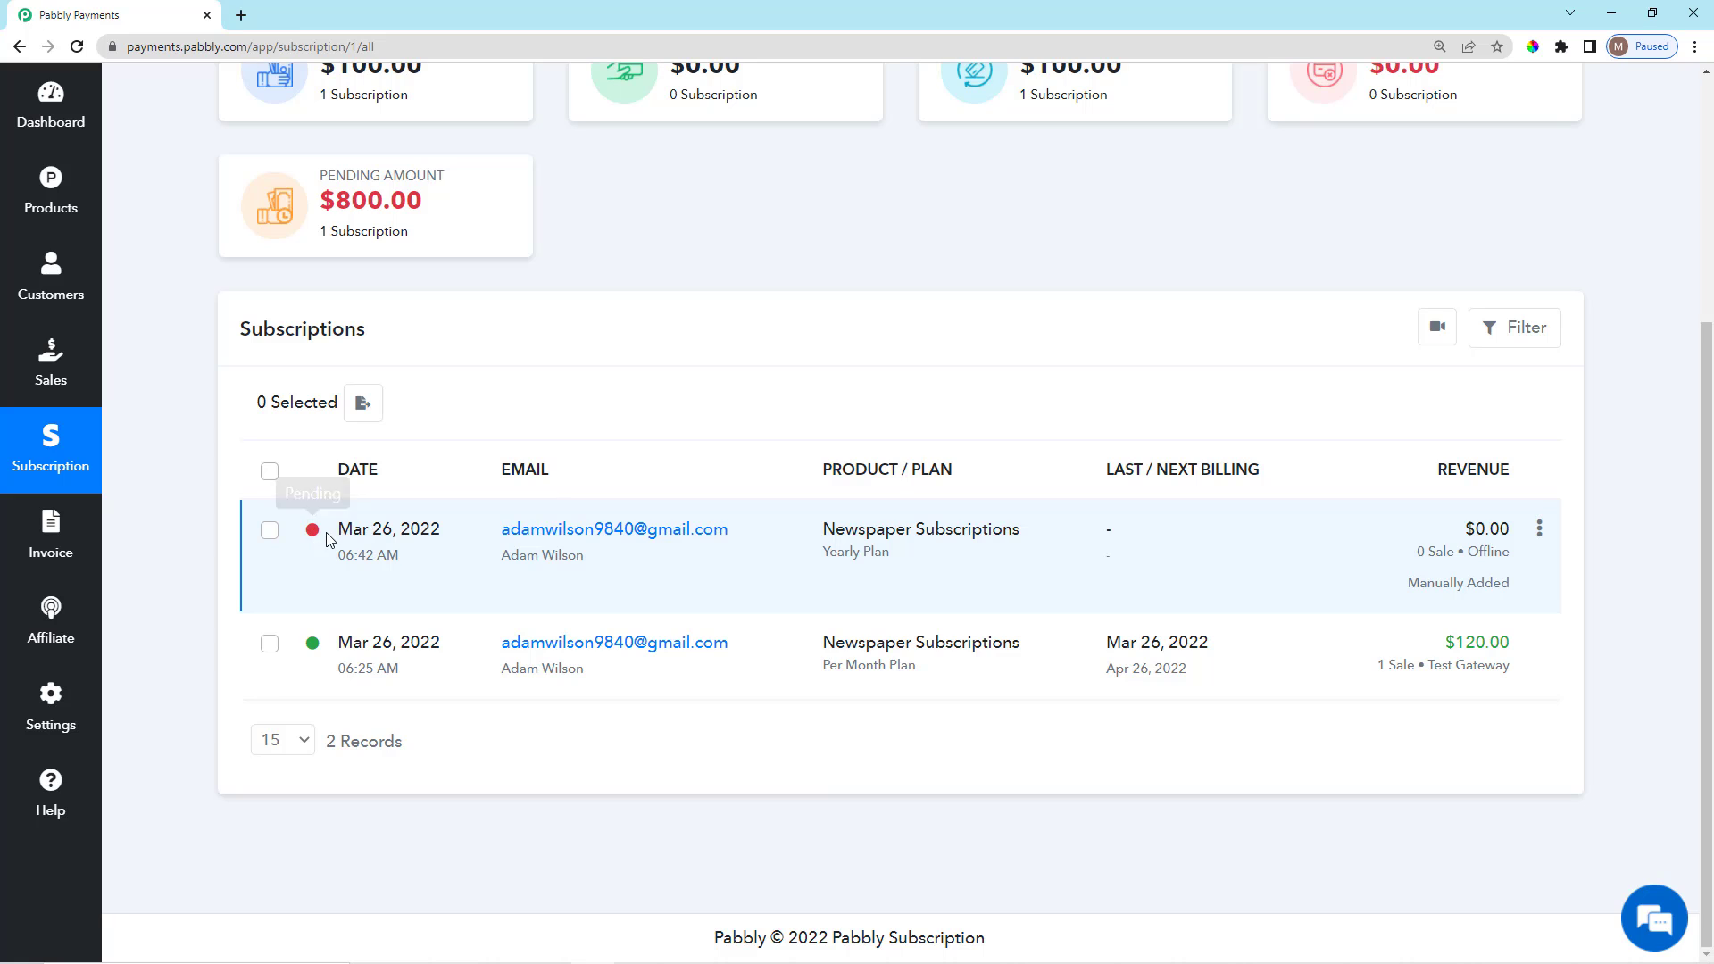
left_click(77, 542)
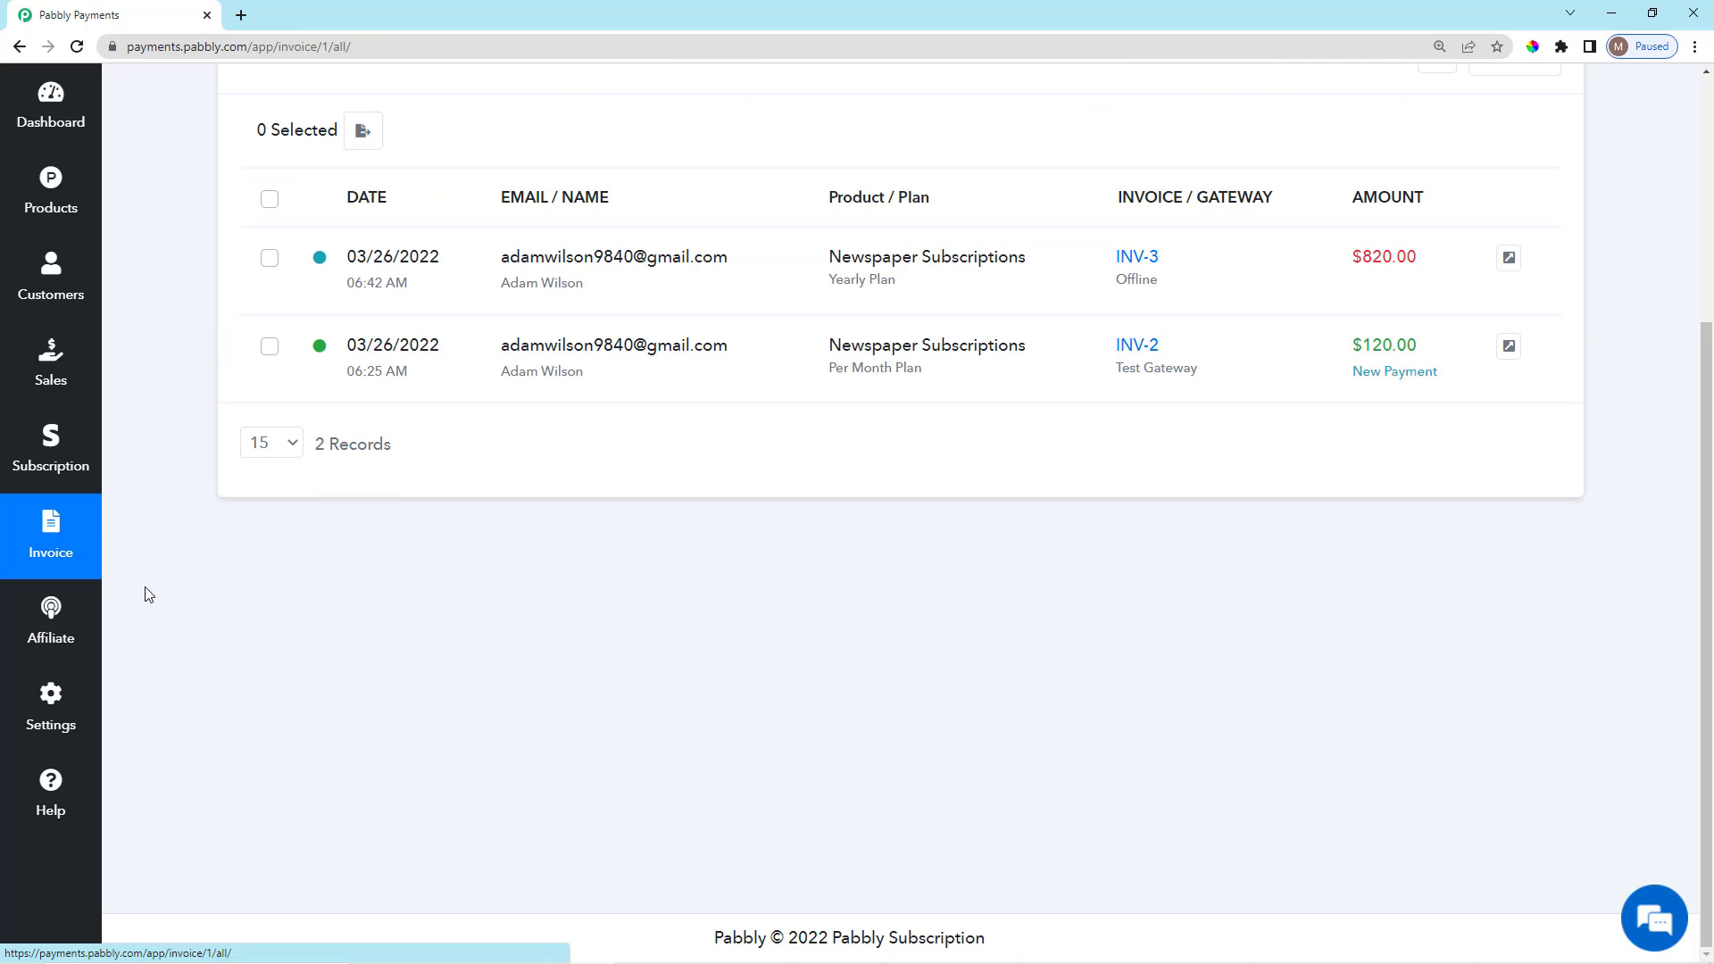
Check INV-3's customer and plan, then show its Delete, Record Payment and Collect Charge actions.
scroll(357, 535, "up", 2)
mouse_move(321, 443)
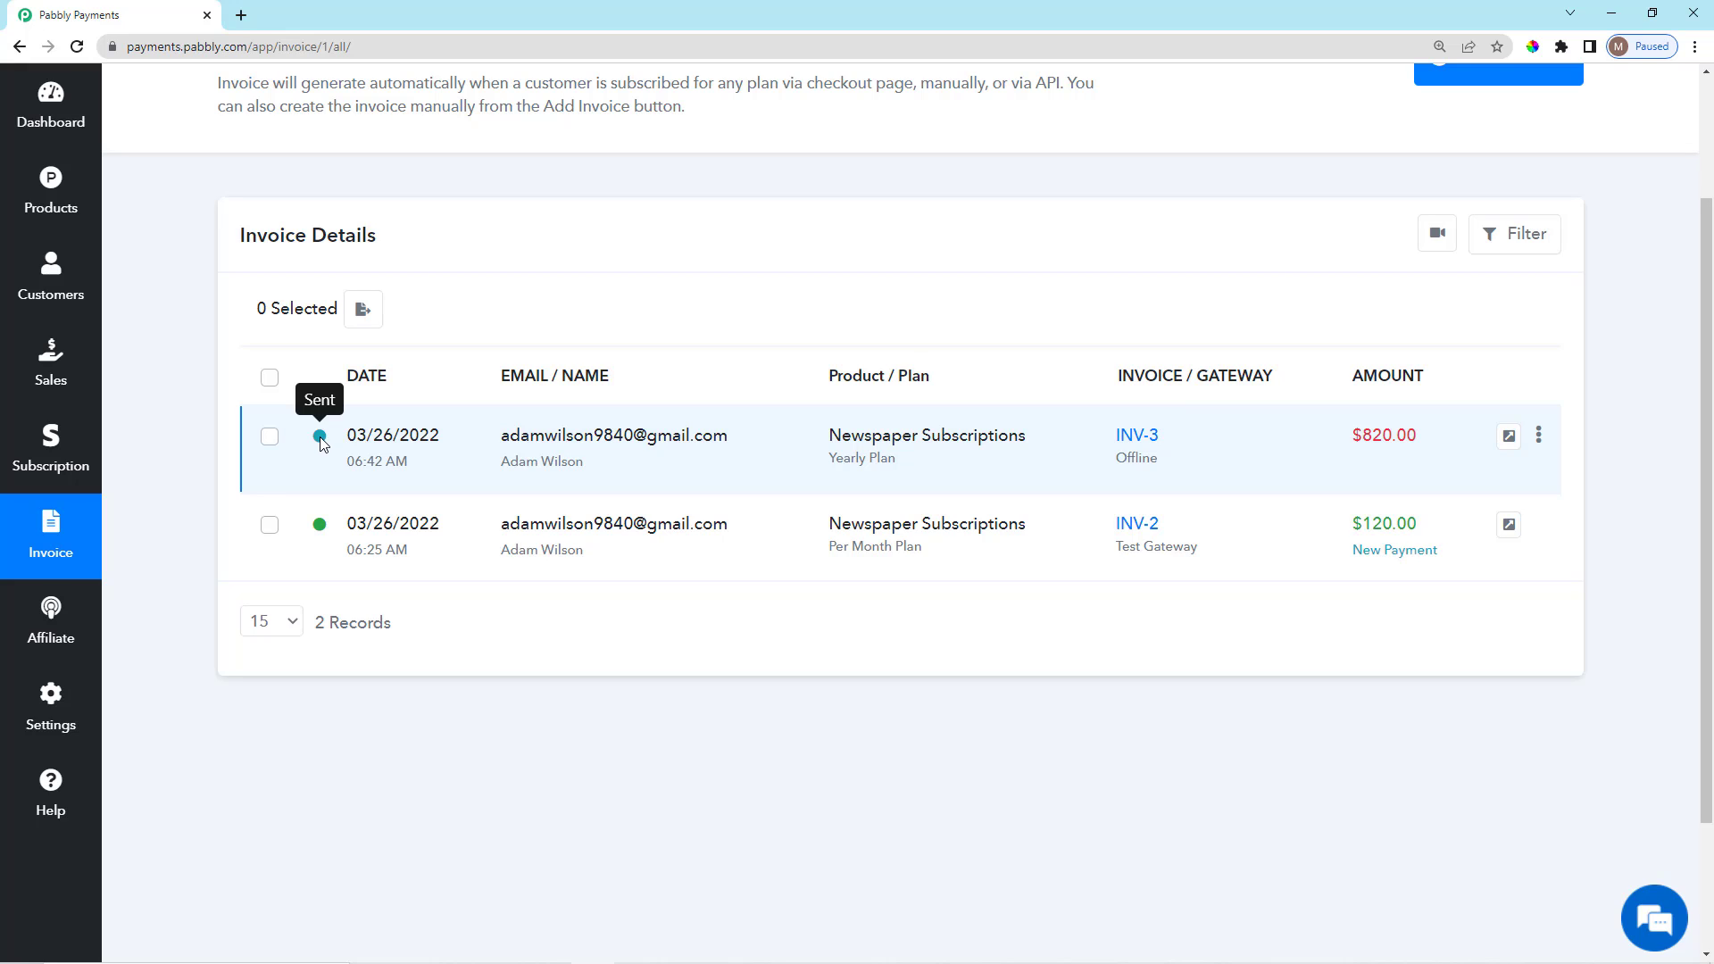
left_click_drag(493, 438, 623, 475)
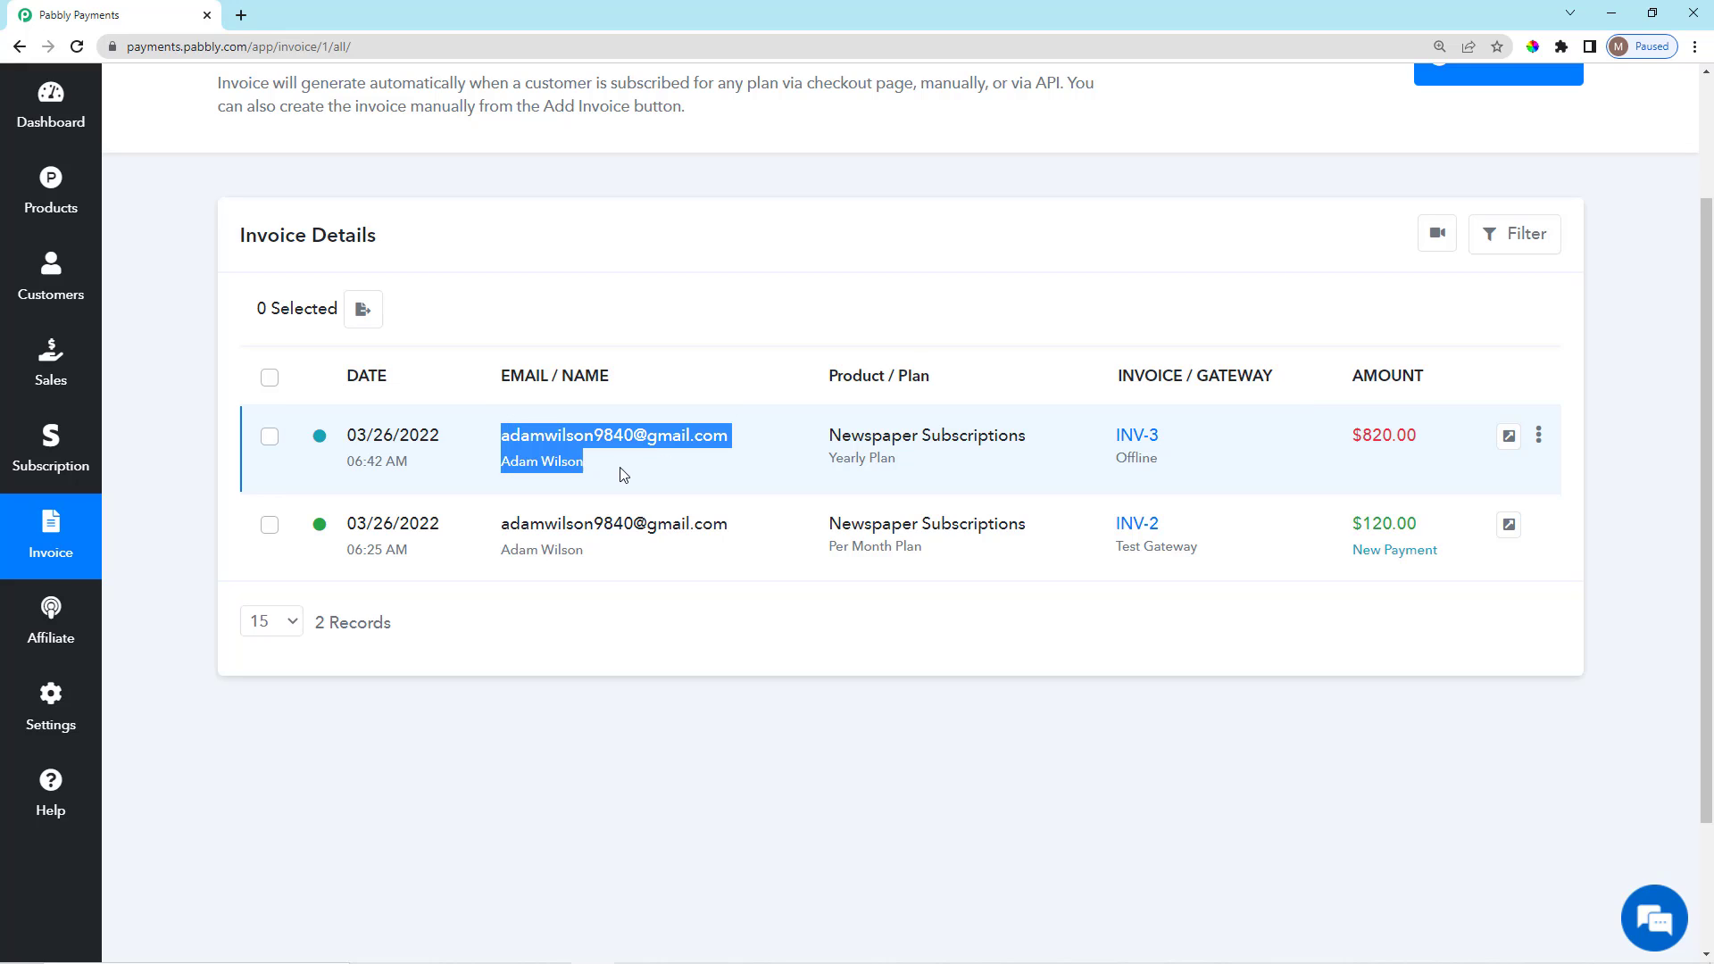
left_click_drag(824, 444, 922, 477)
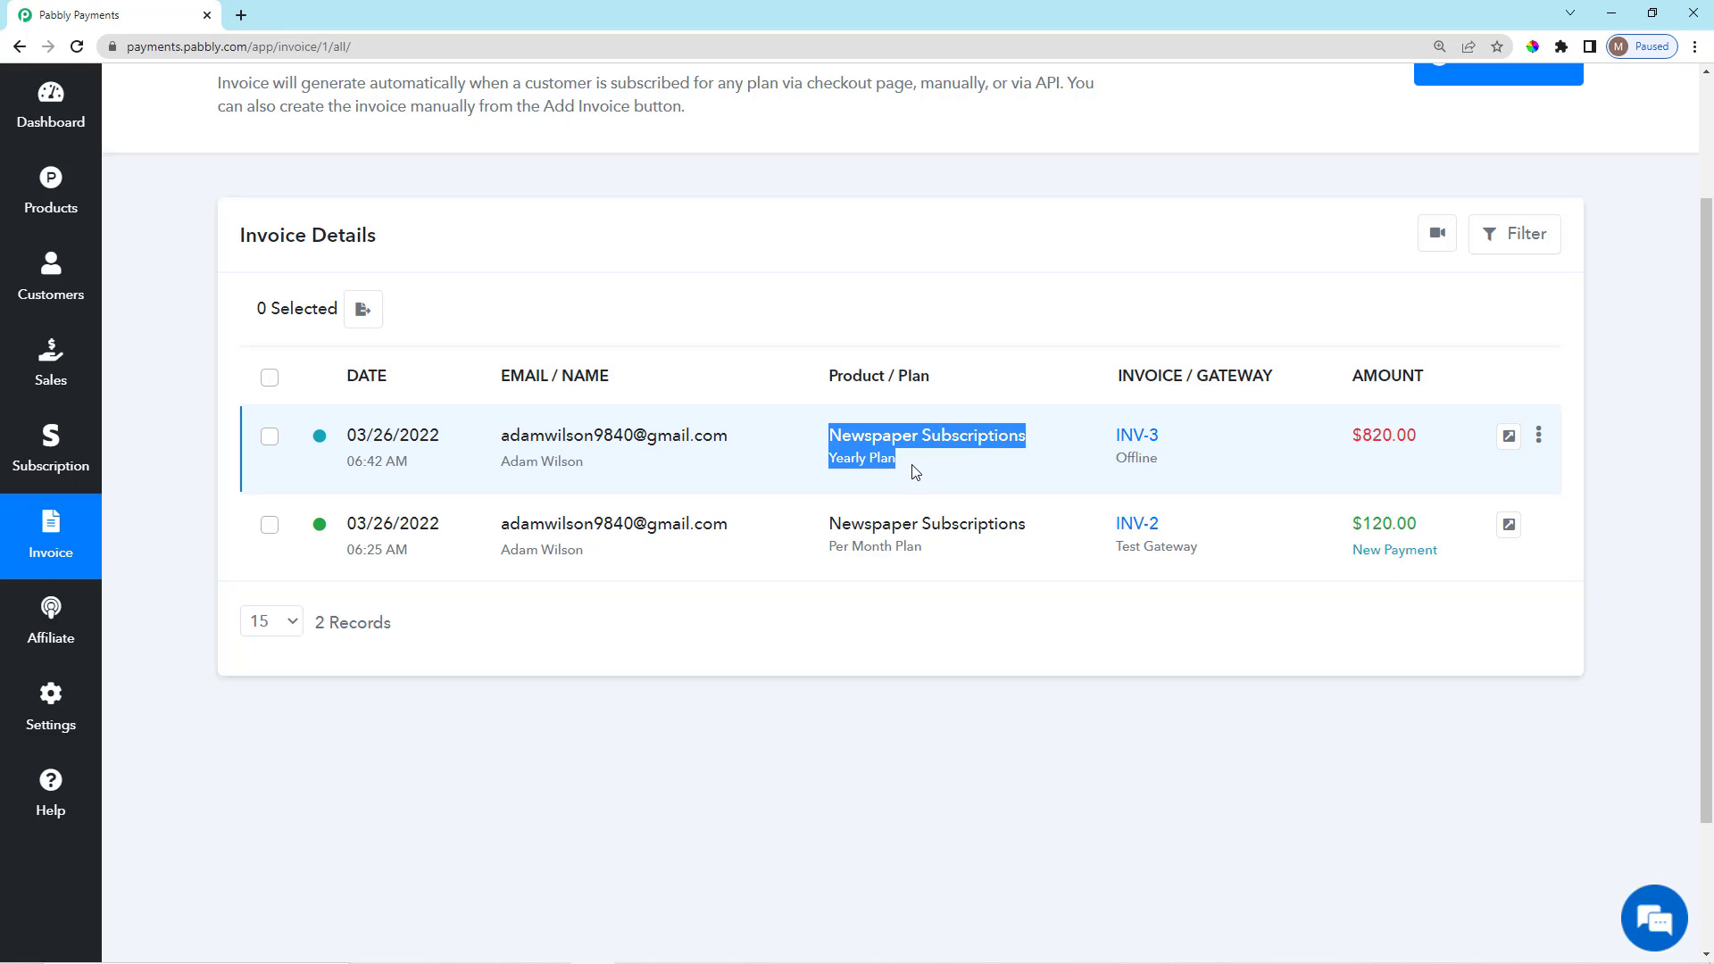
left_click(992, 333)
scroll(1036, 527, "up", 2)
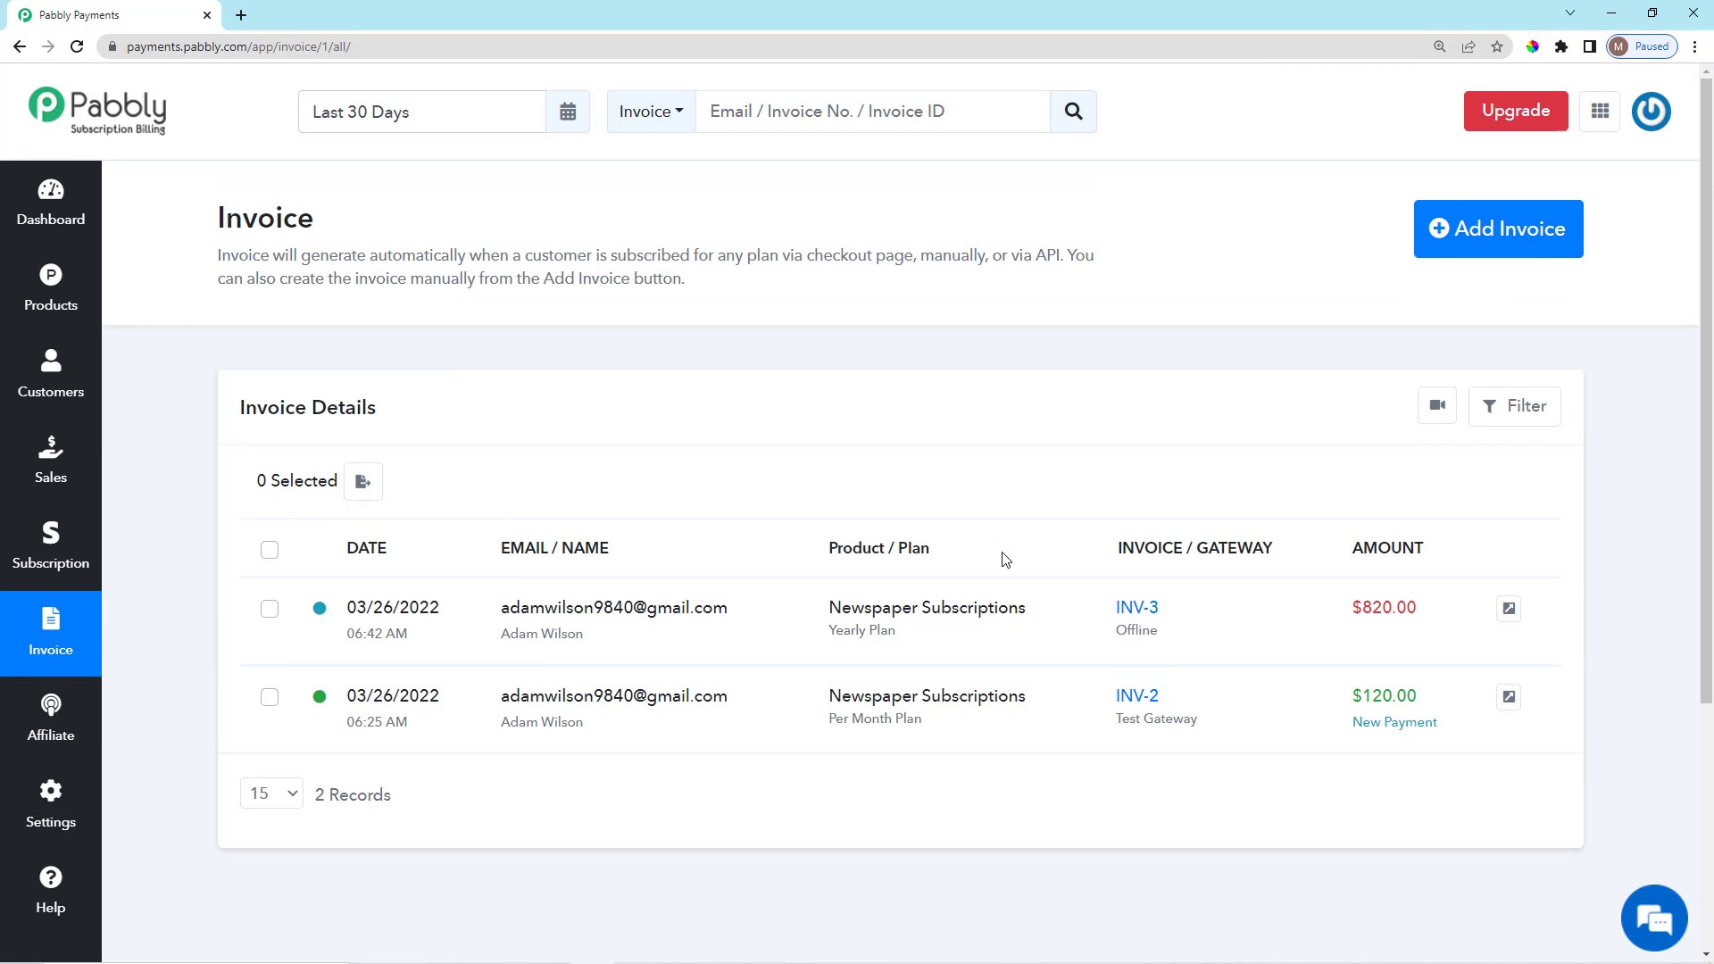
scroll(1031, 337, "down", 1)
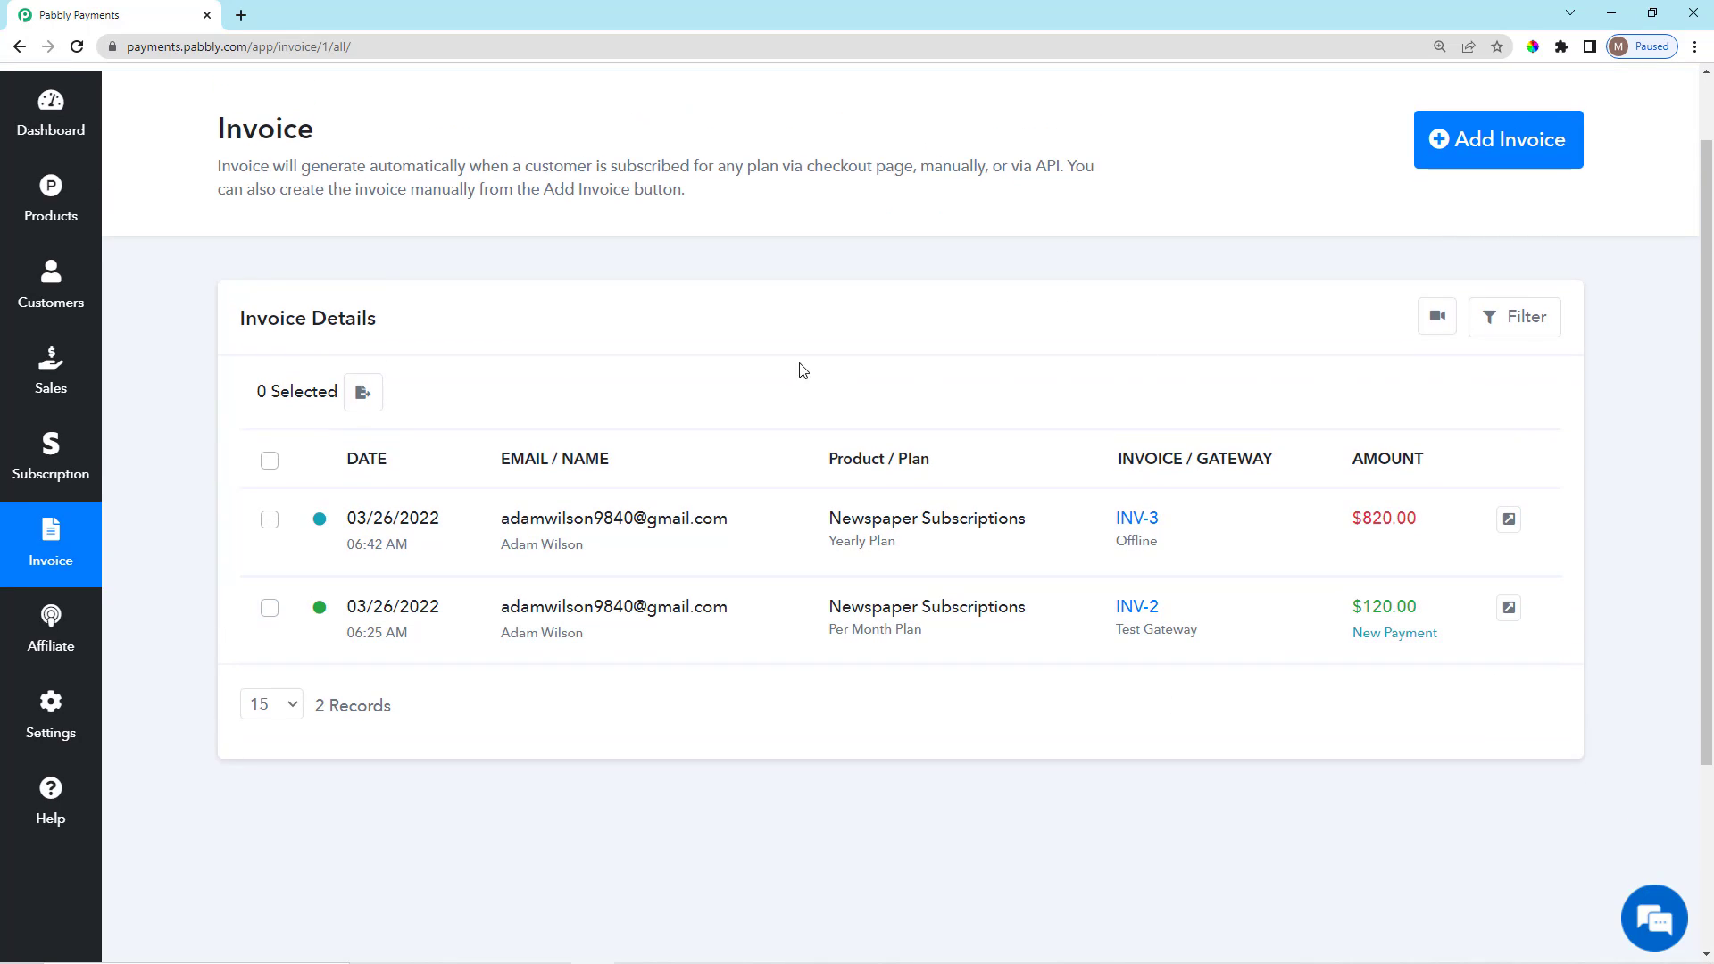
scroll(1475, 528, "down", 1)
scroll(1476, 528, "up", 2)
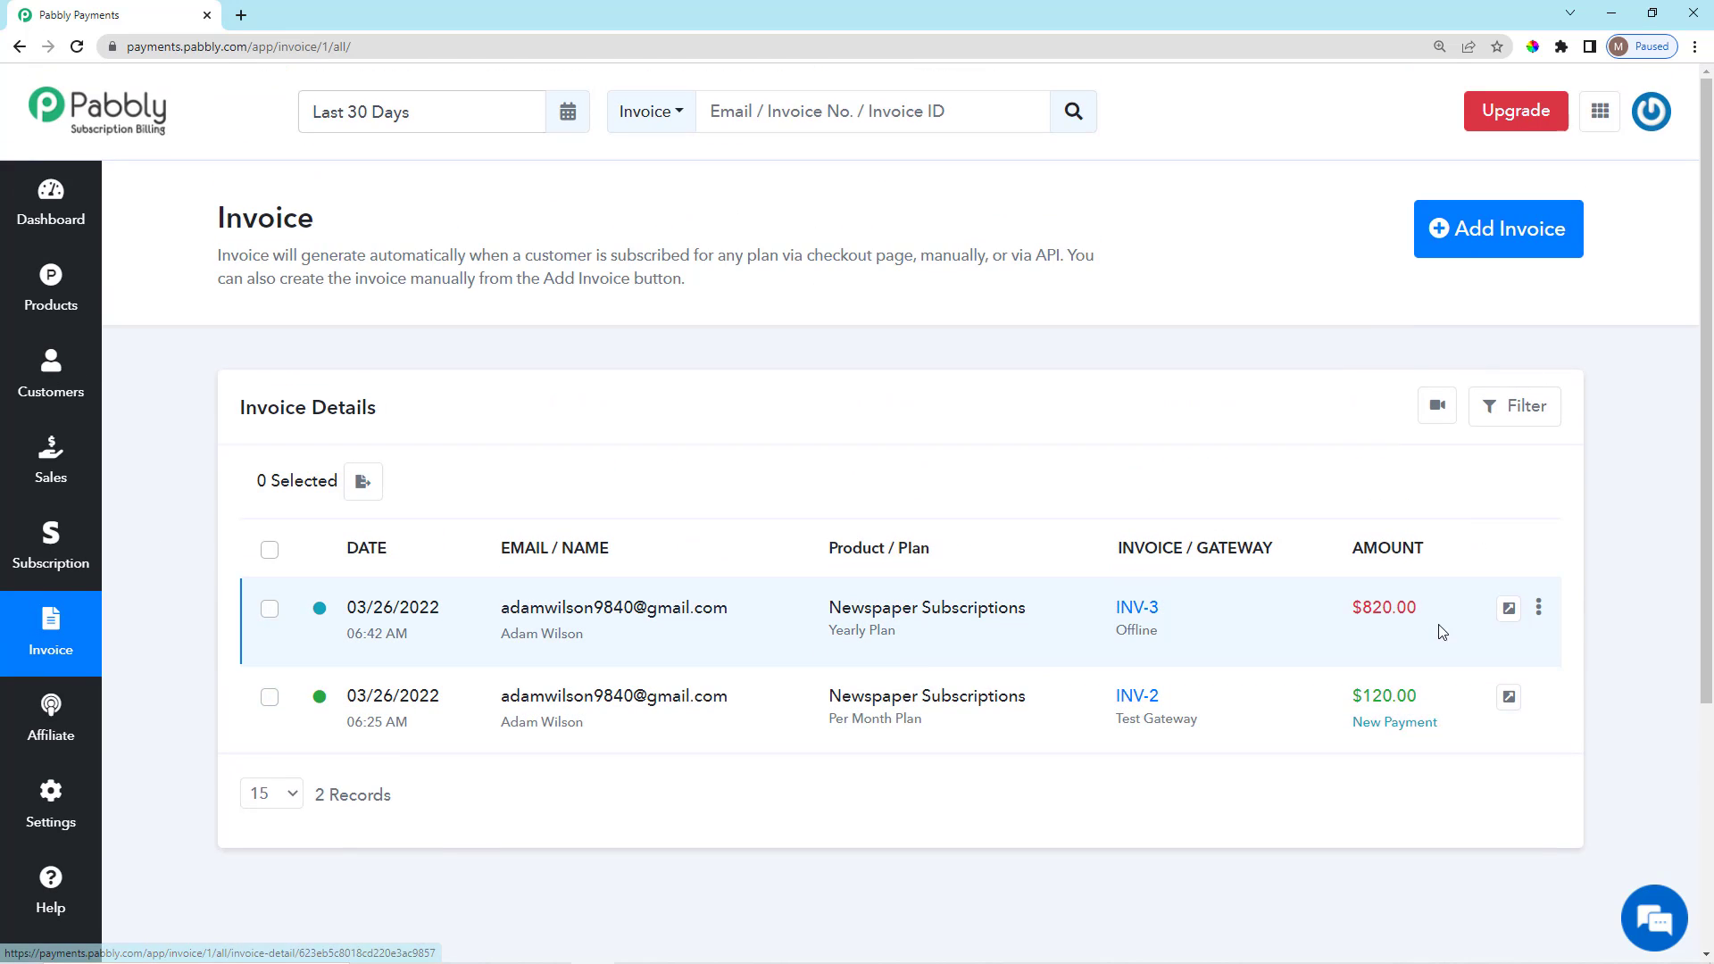
left_click(1540, 609)
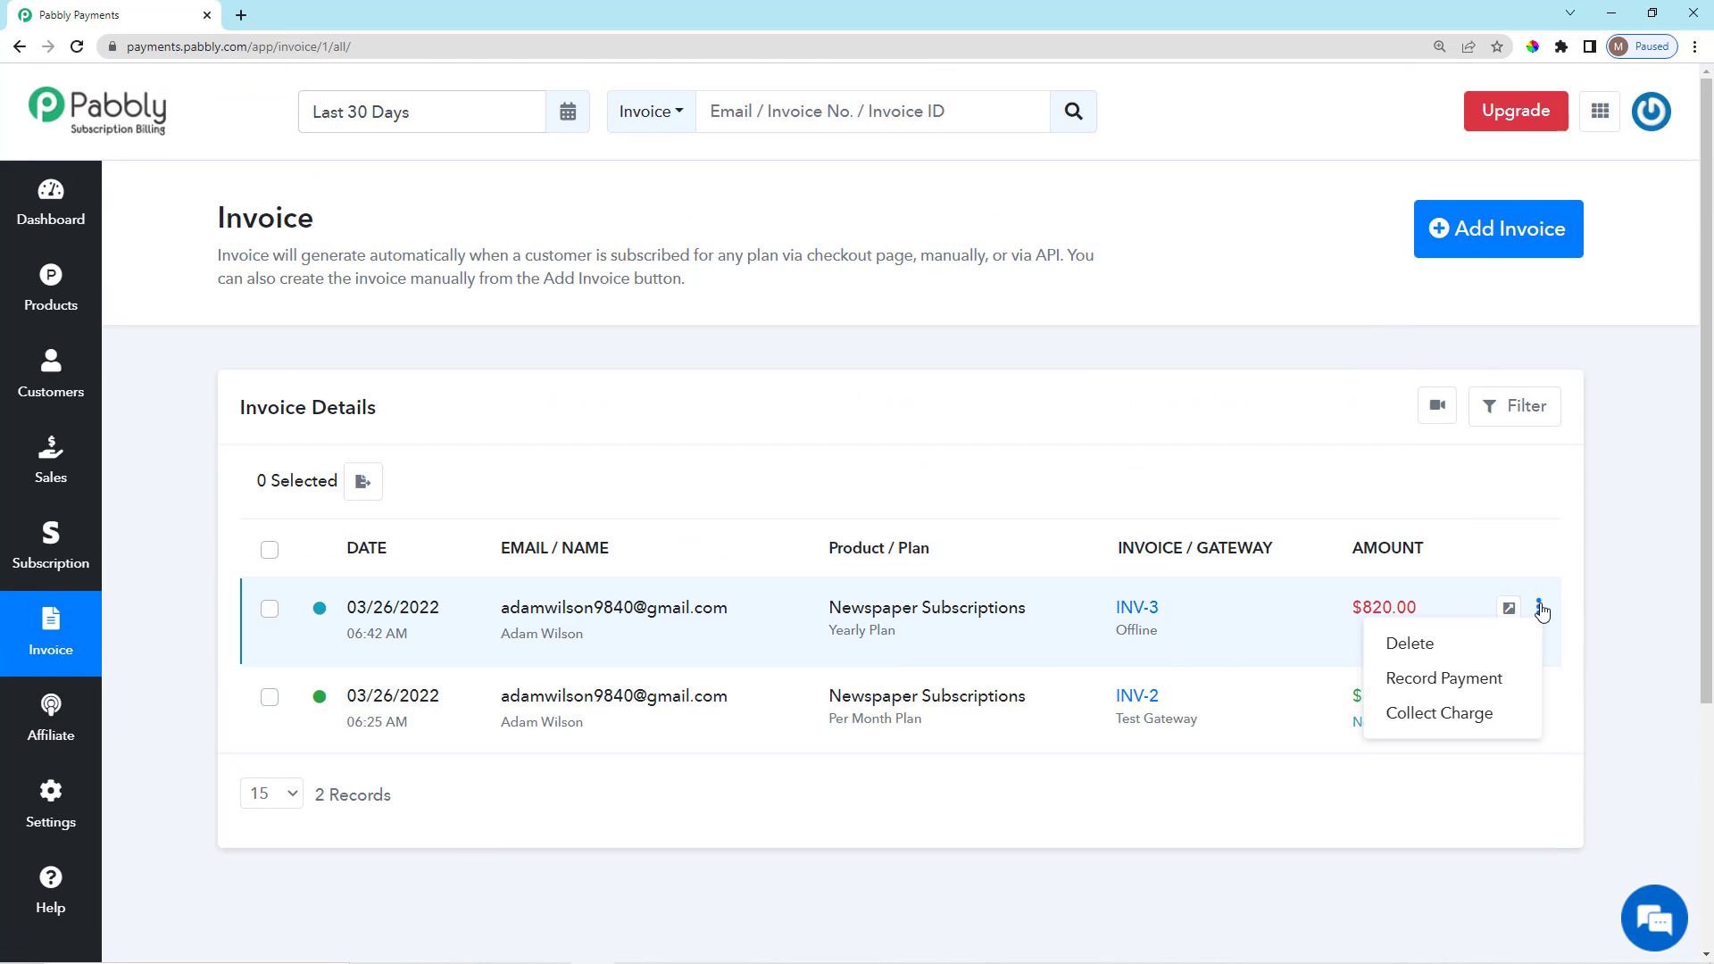
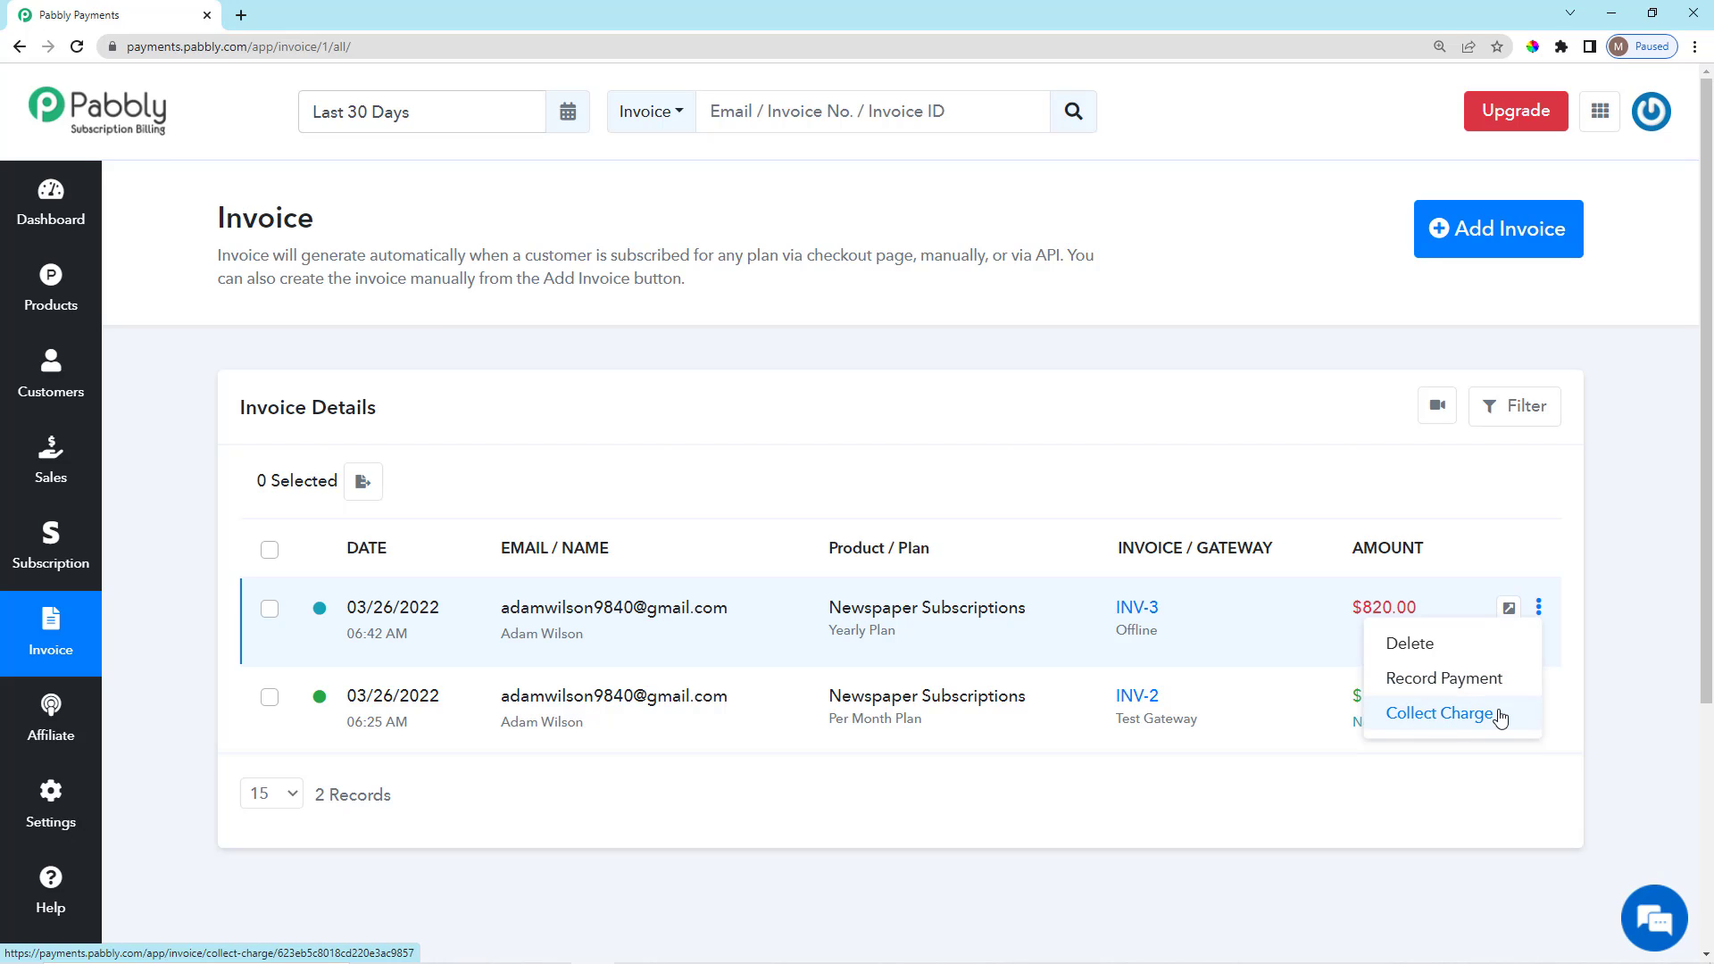
Preview INV-3's Record Payment form with Cash as the payment mode, then leave without saving.
left_click(1446, 680)
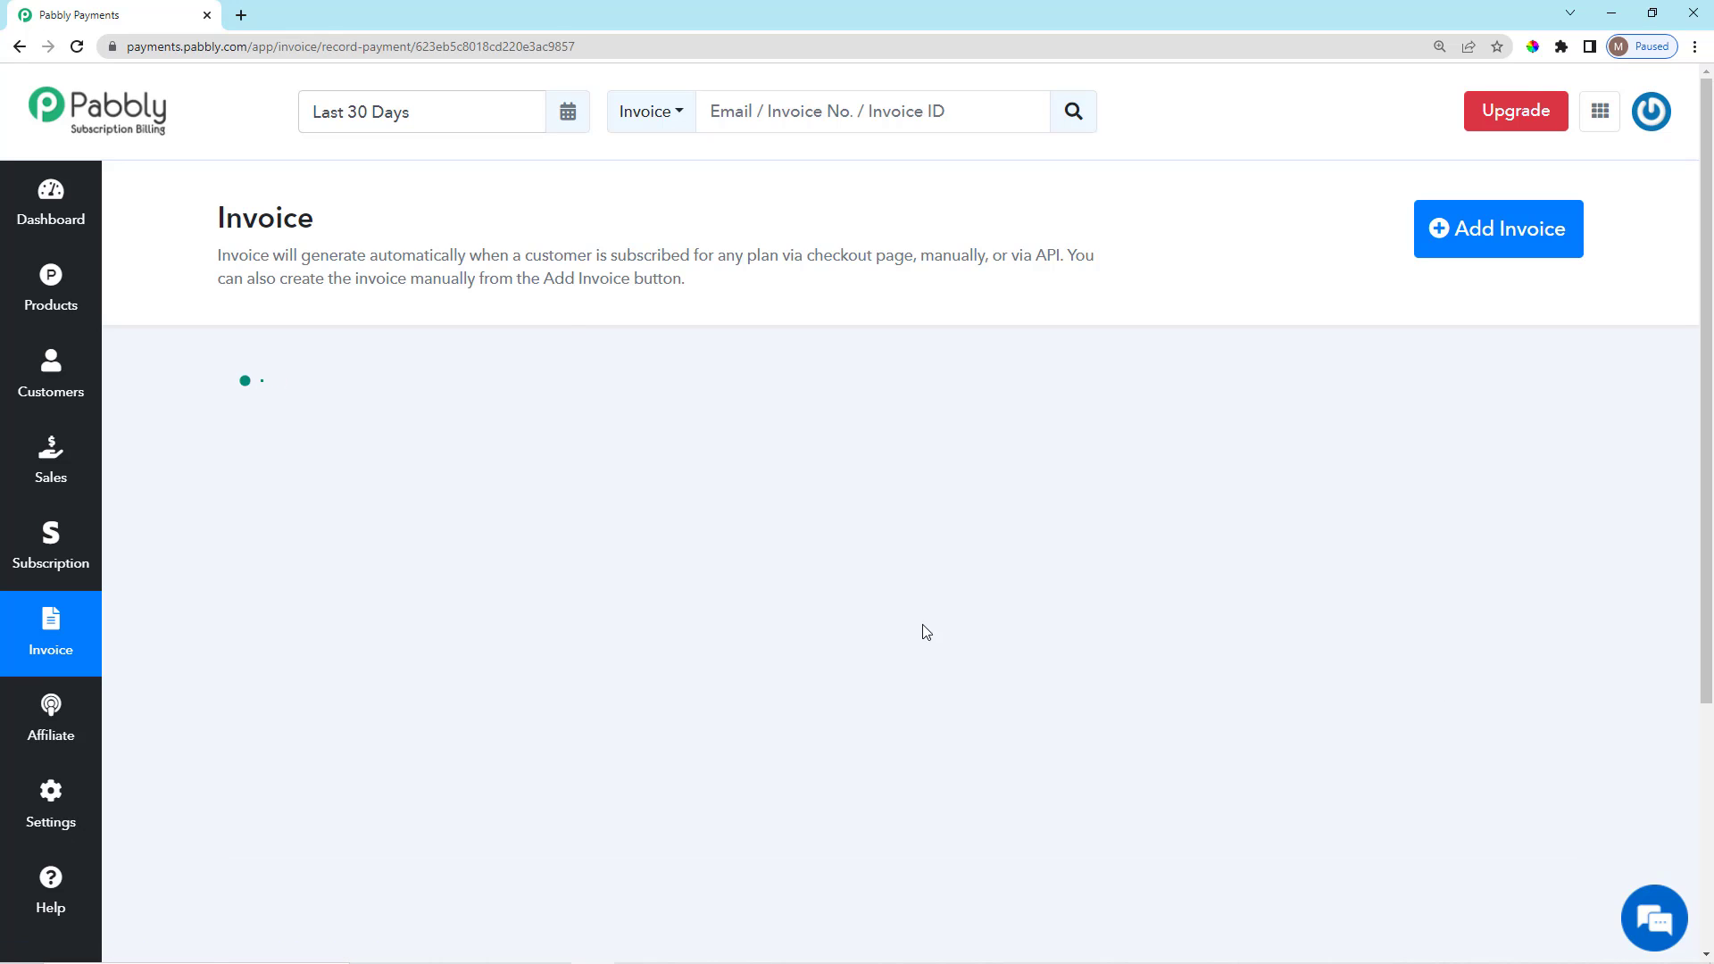
scroll(463, 434, "down", 3)
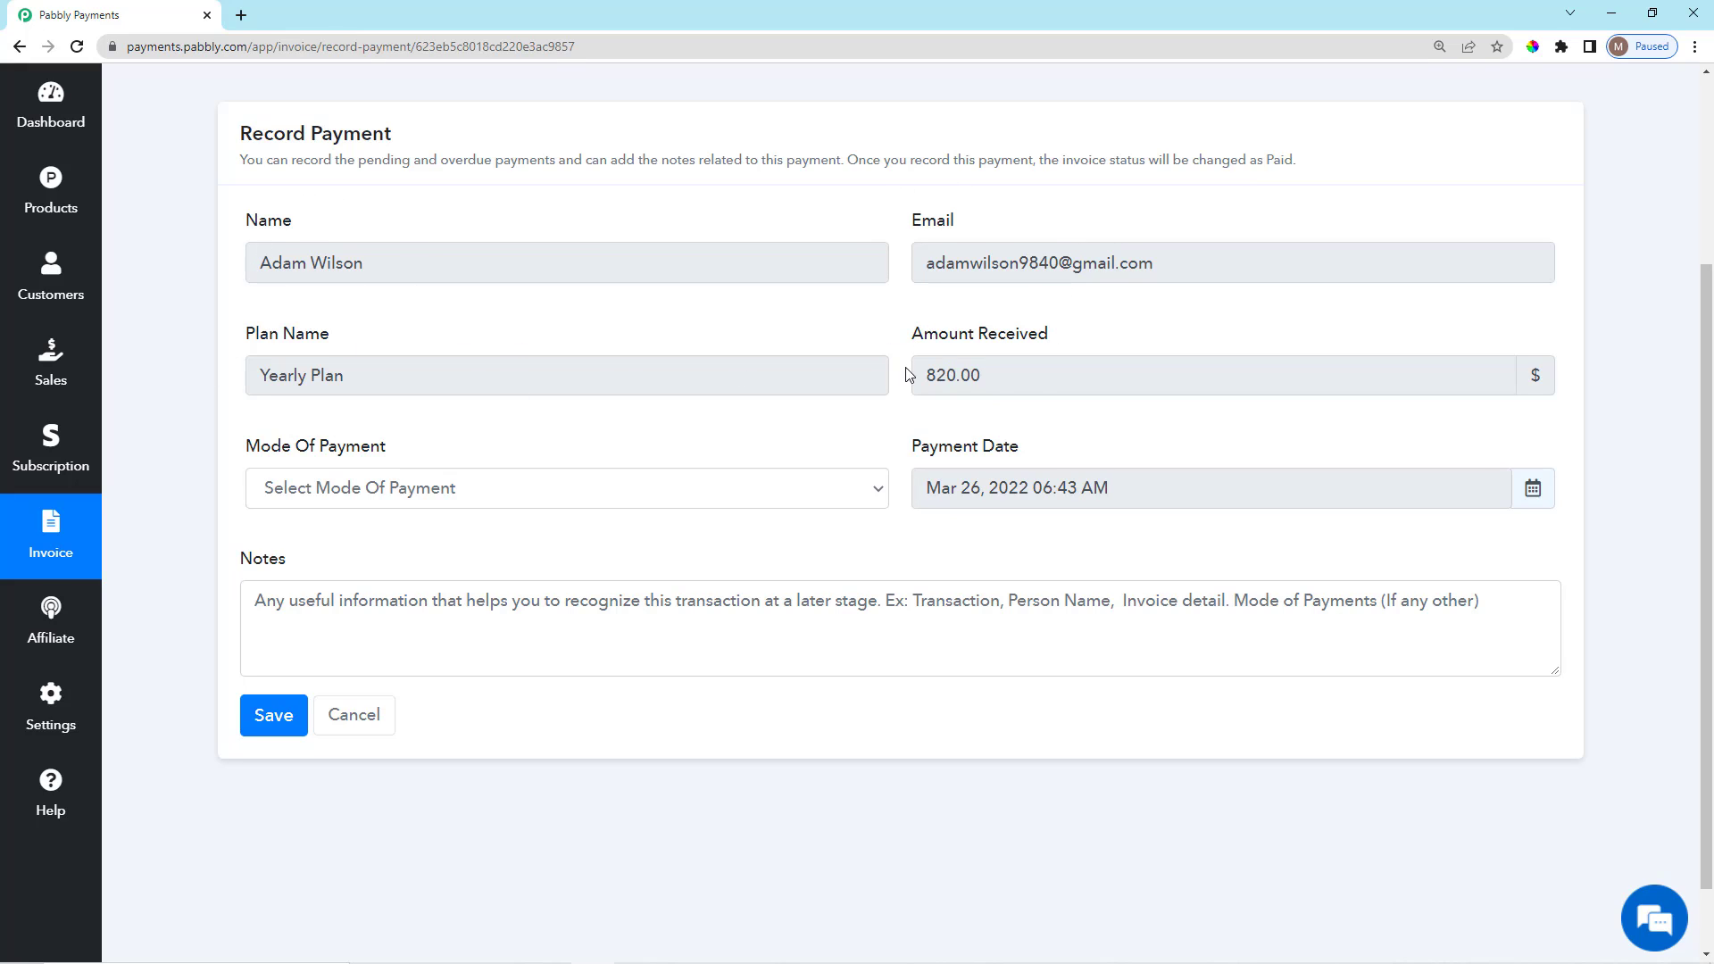
scroll(818, 411, "down", 1)
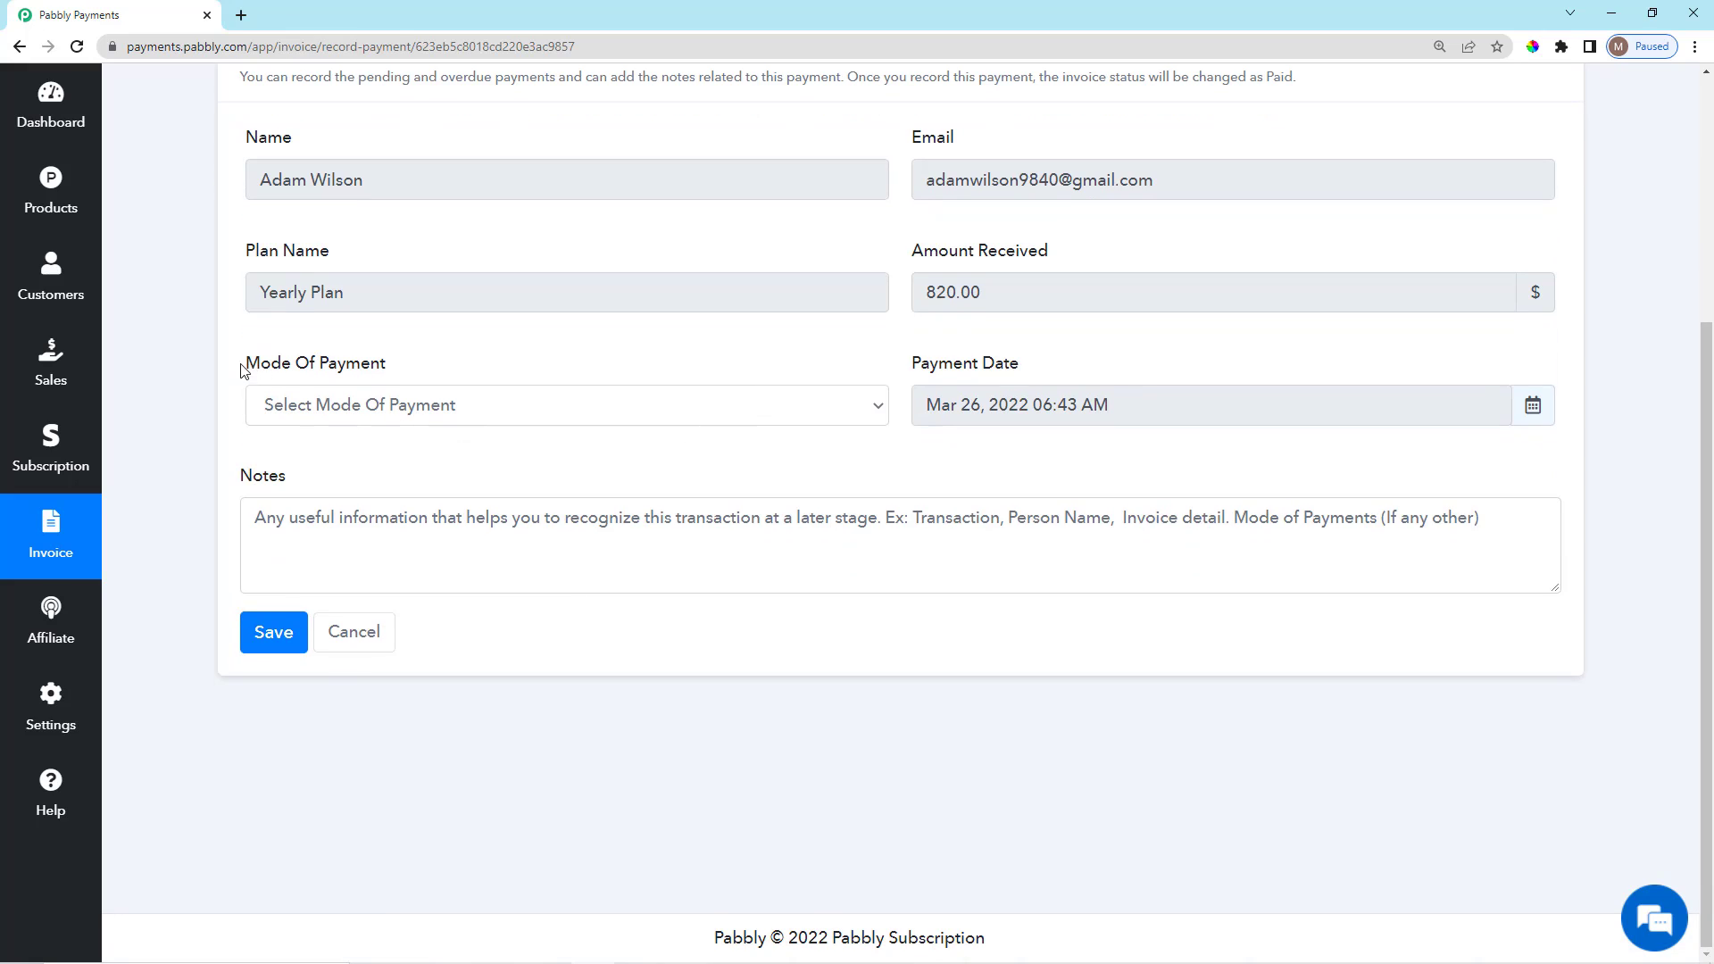
left_click_drag(243, 370, 441, 379)
left_click(441, 380)
left_click(437, 416)
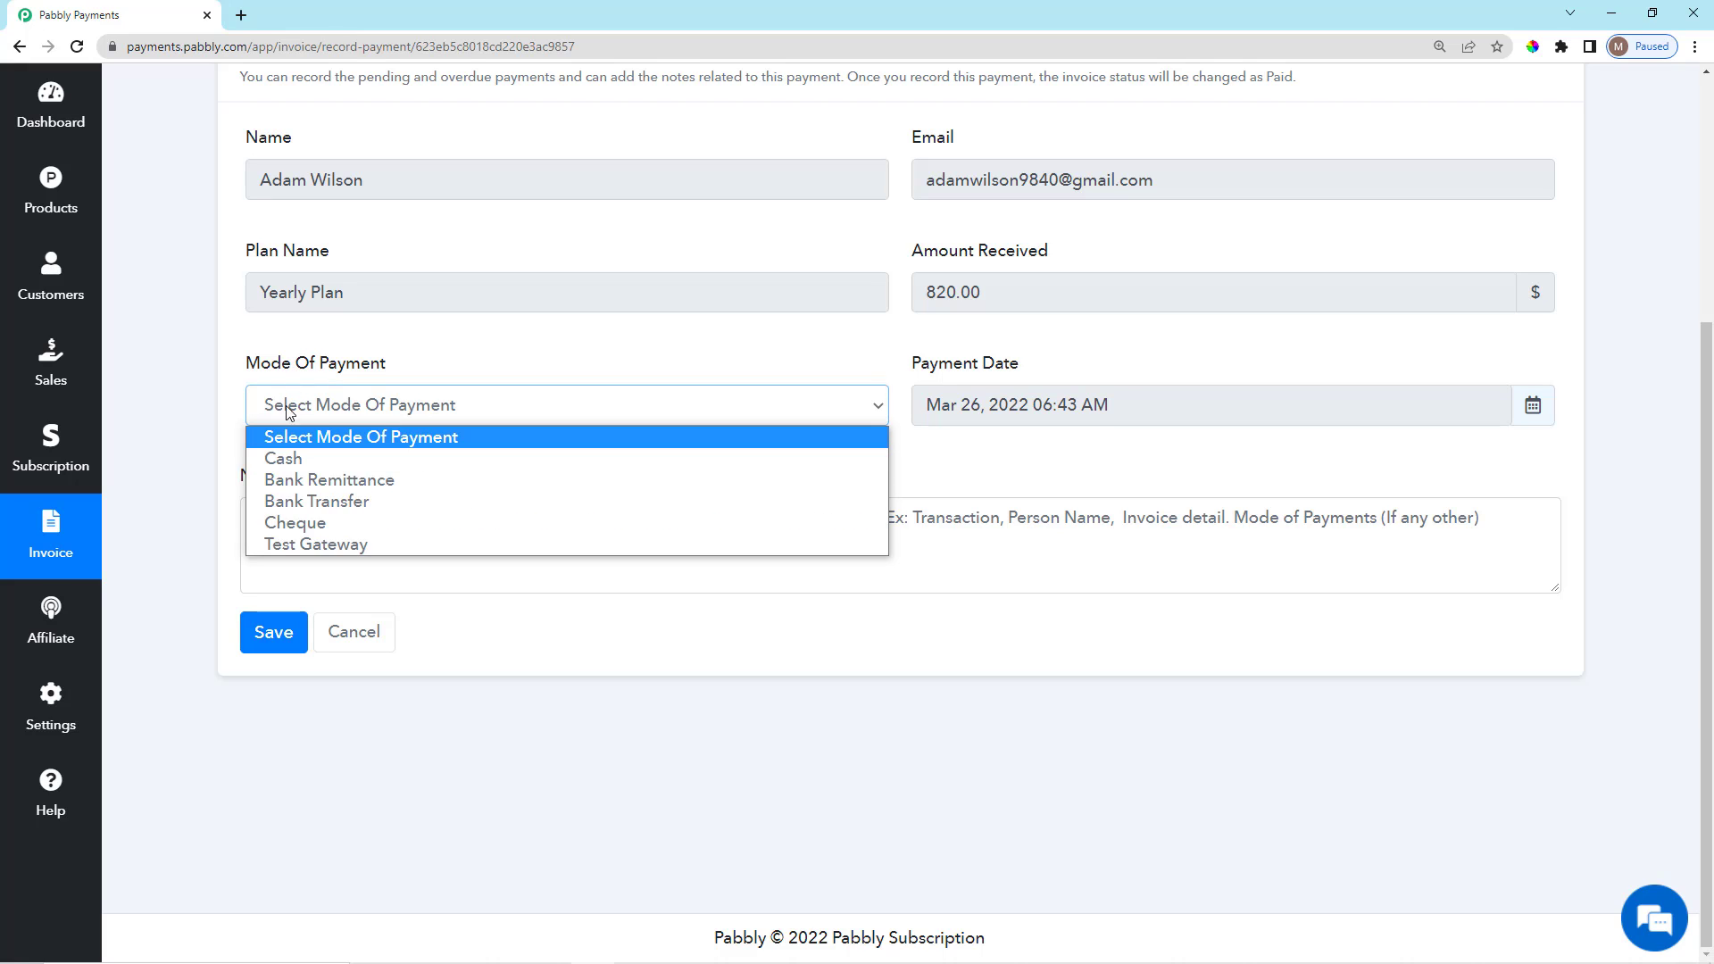
left_click(302, 460)
left_click(930, 483)
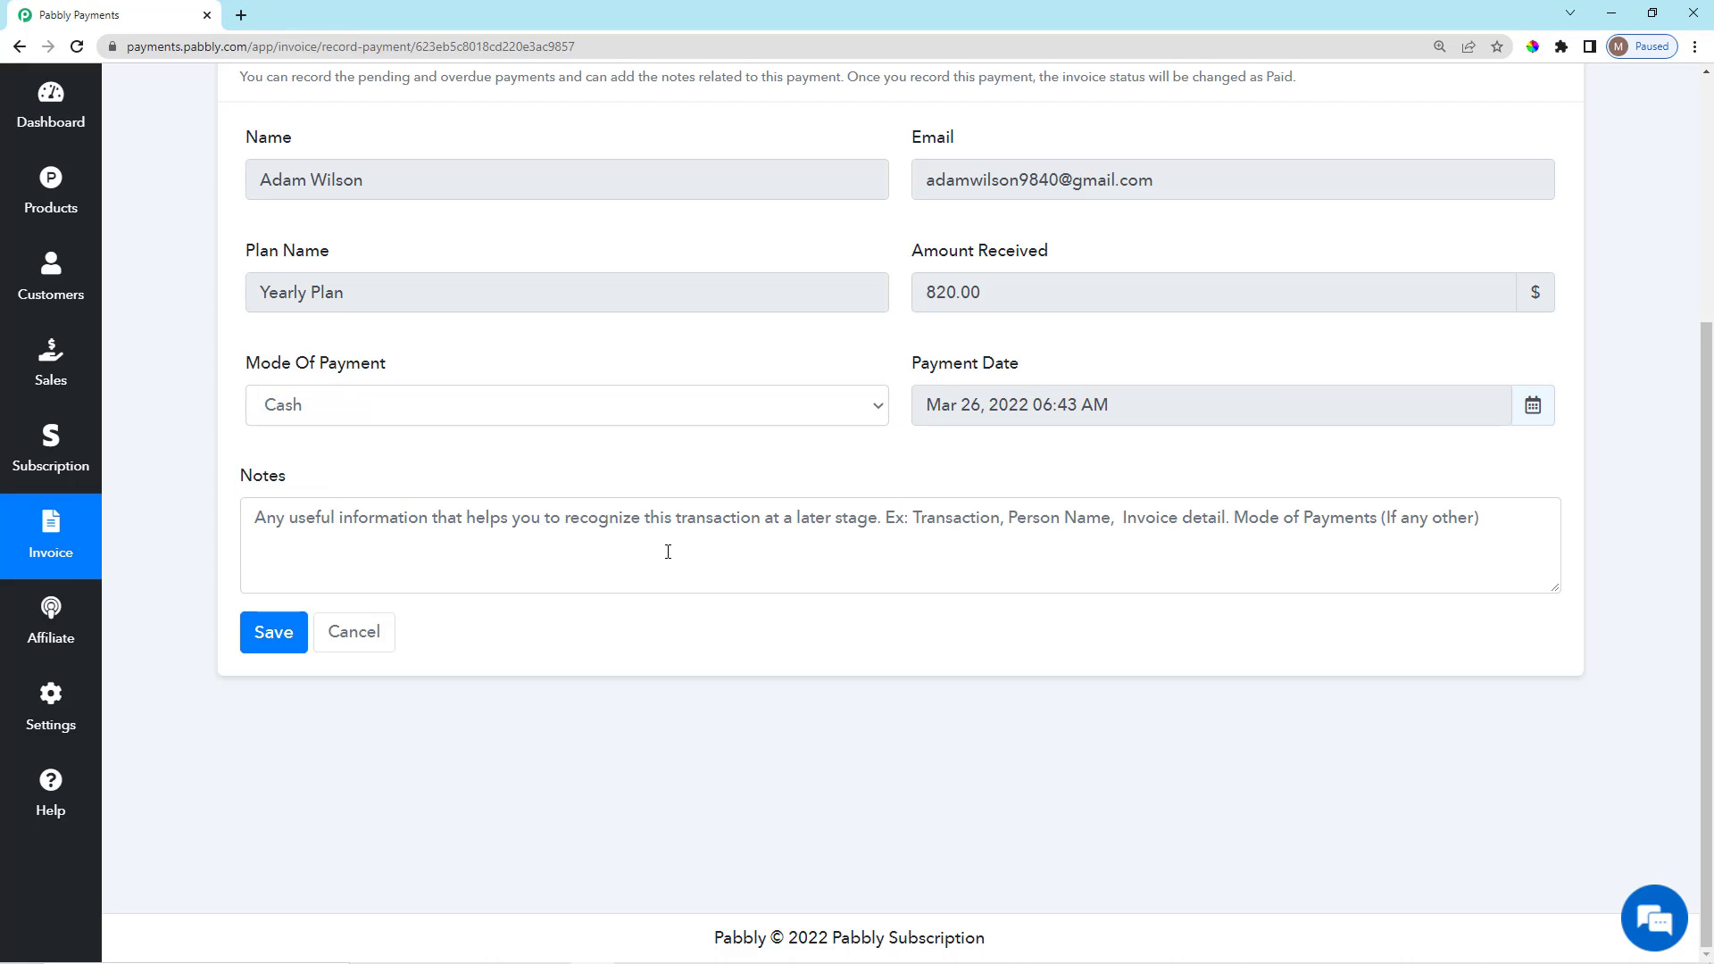
left_click(438, 515)
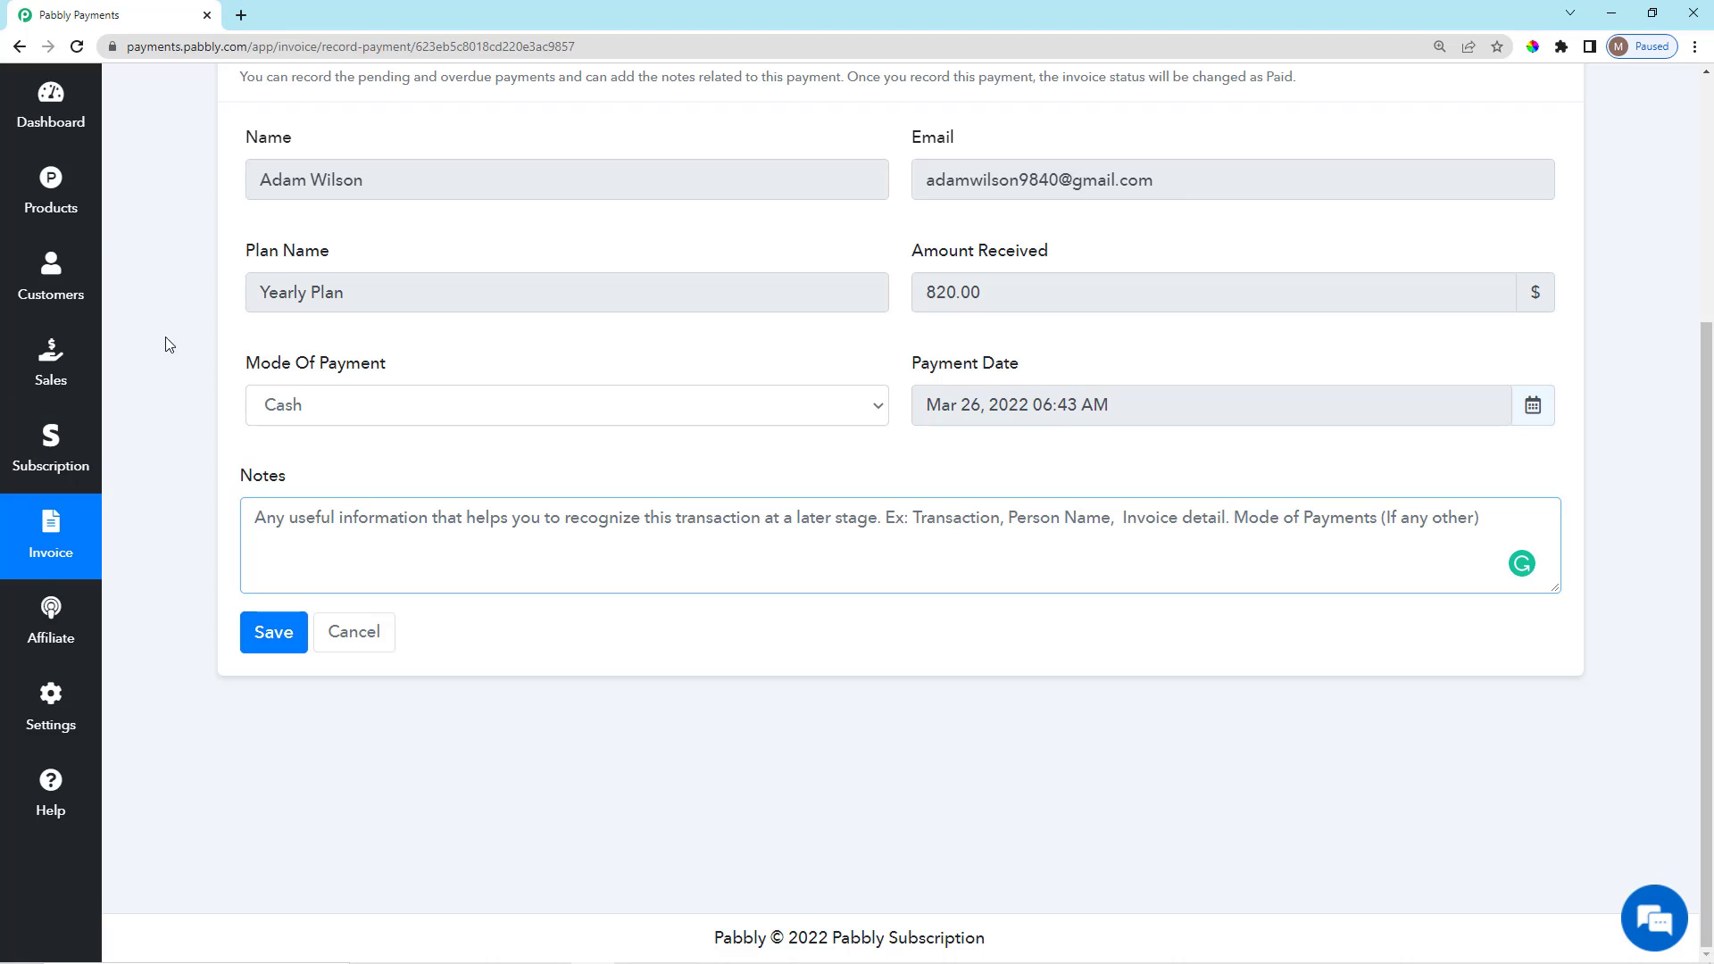
left_click(19, 46)
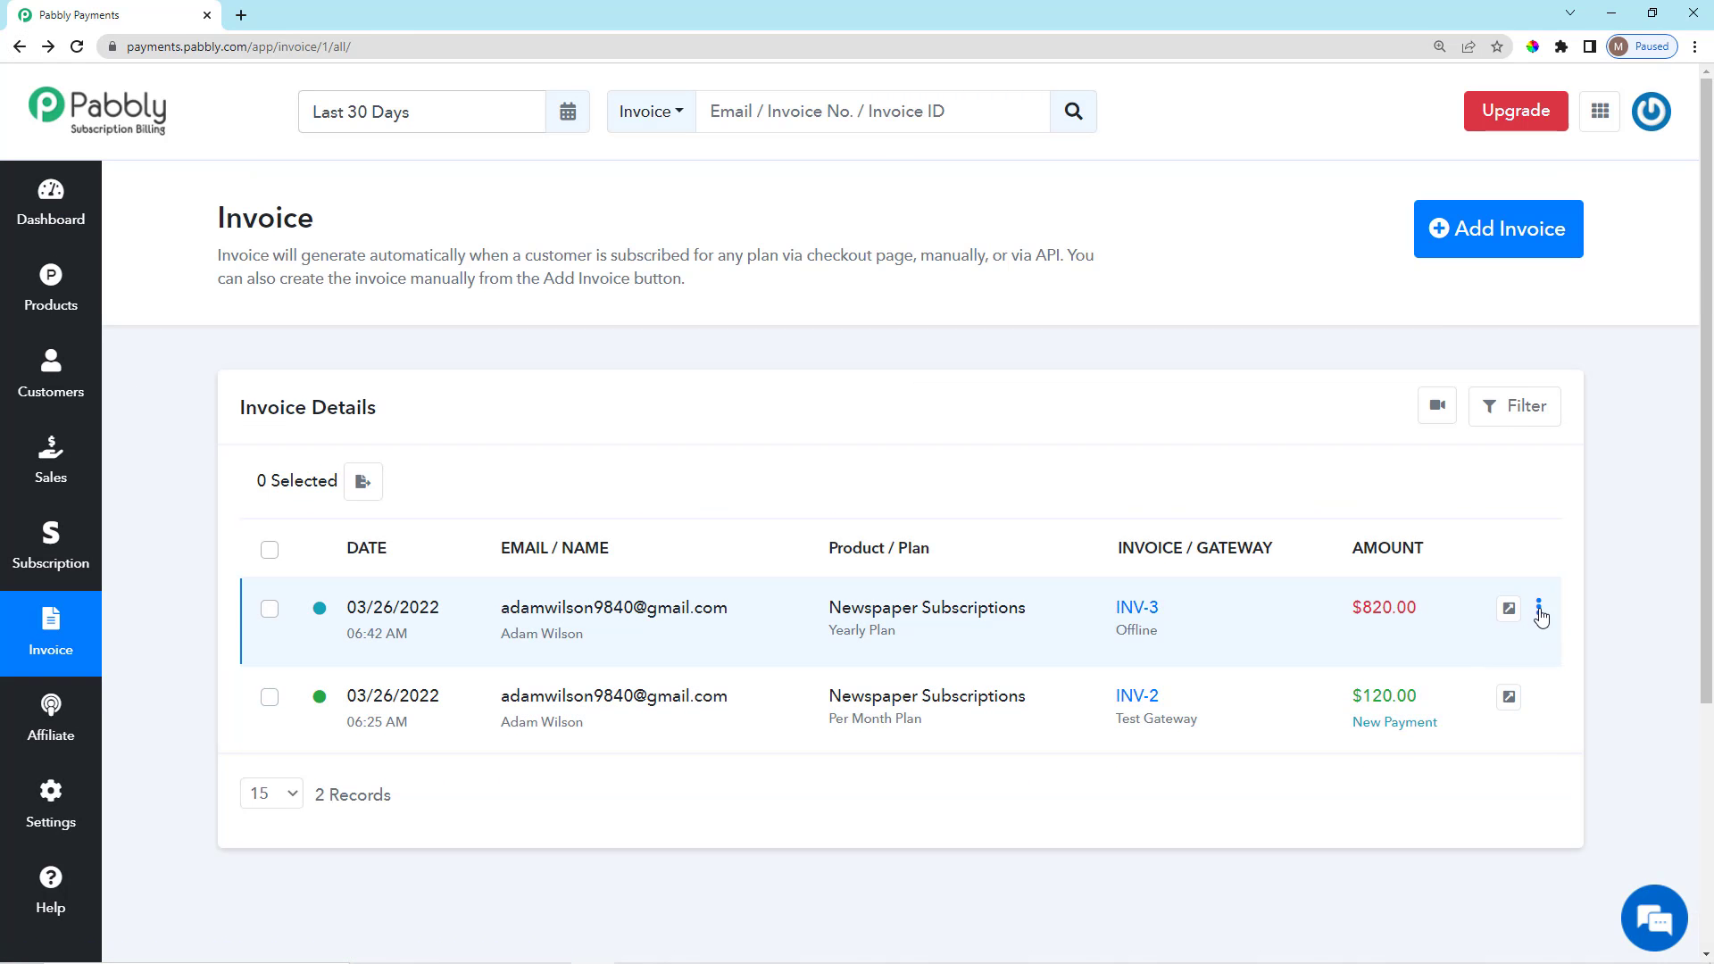
Review INV-3's Collect Charge page, then return to the invoice list.
left_click(1537, 615)
left_click(1462, 713)
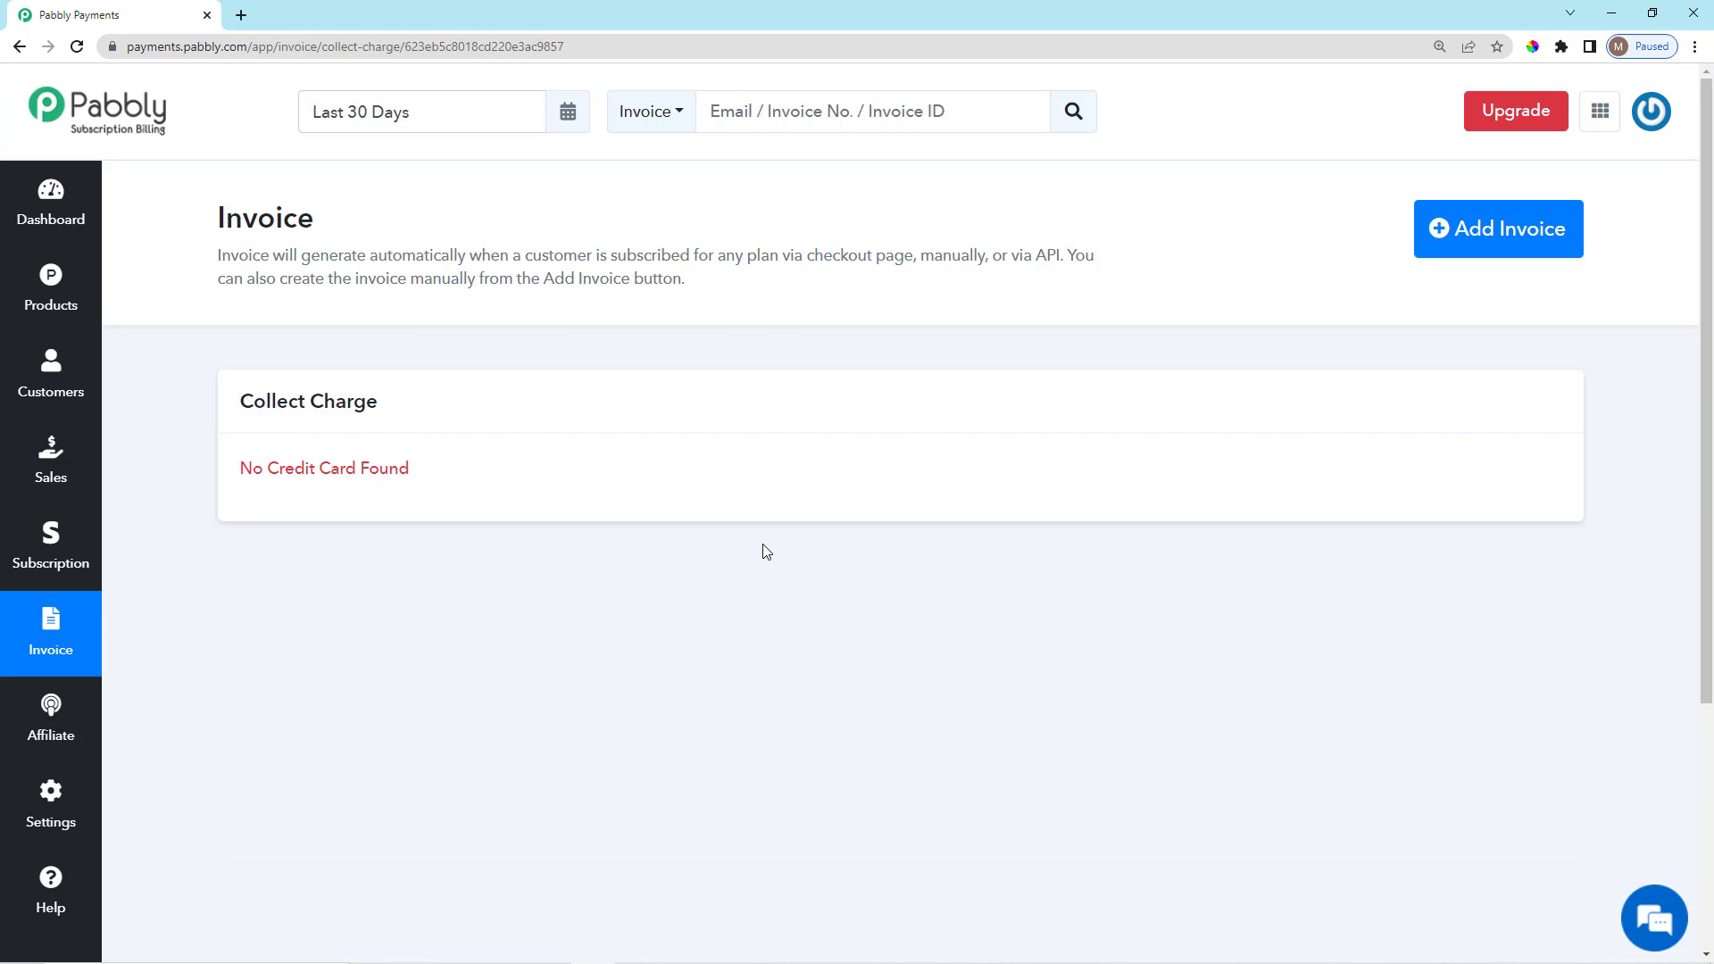
scroll(661, 707, "down", 2)
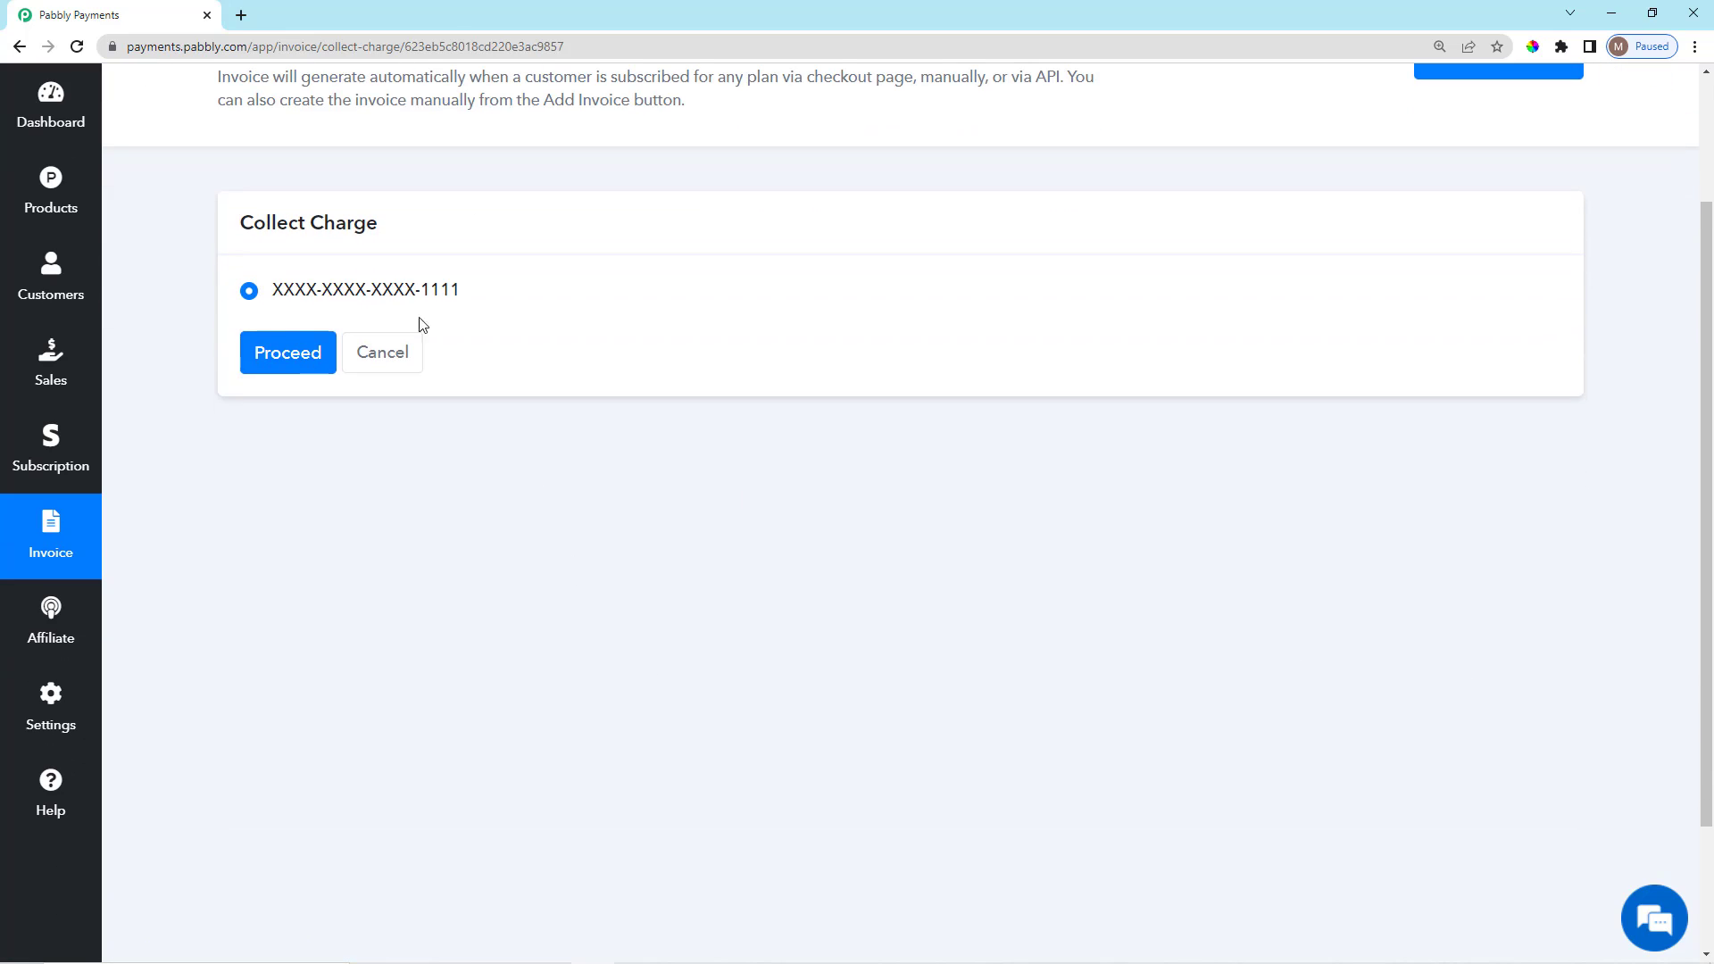
left_click_drag(239, 226, 371, 230)
left_click(386, 243)
scroll(302, 349, "up", 1)
scroll(301, 331, "up", 1)
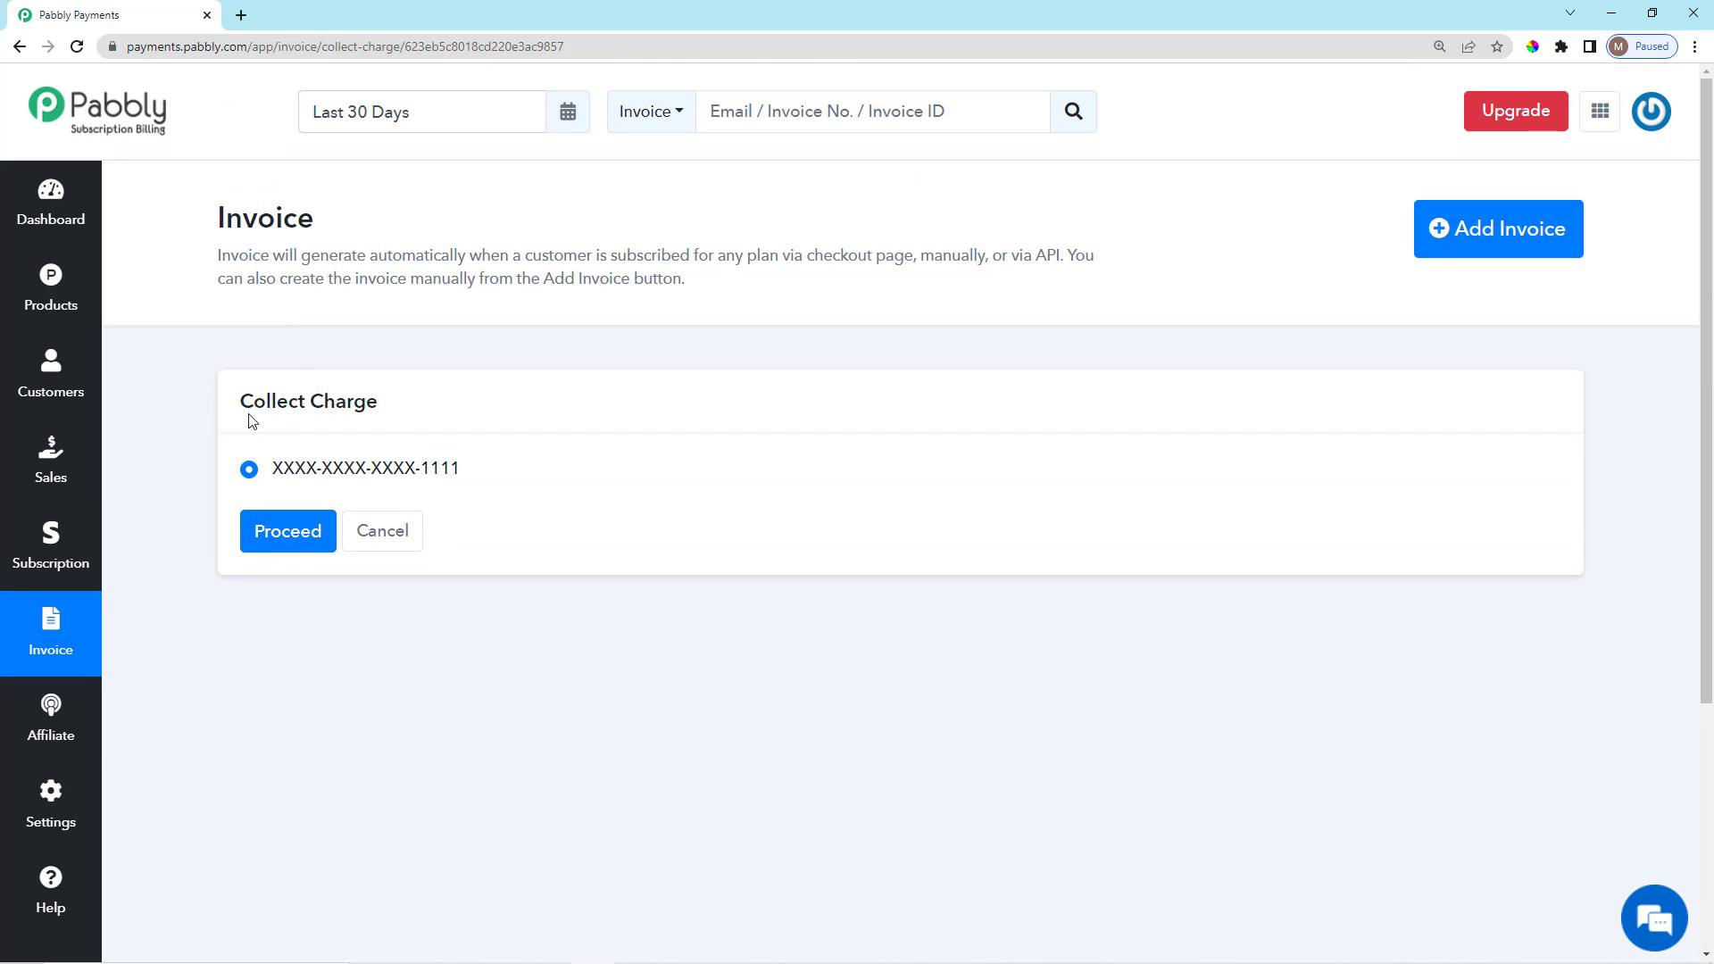
triple_click(295, 413)
left_click(393, 440)
left_click(53, 641)
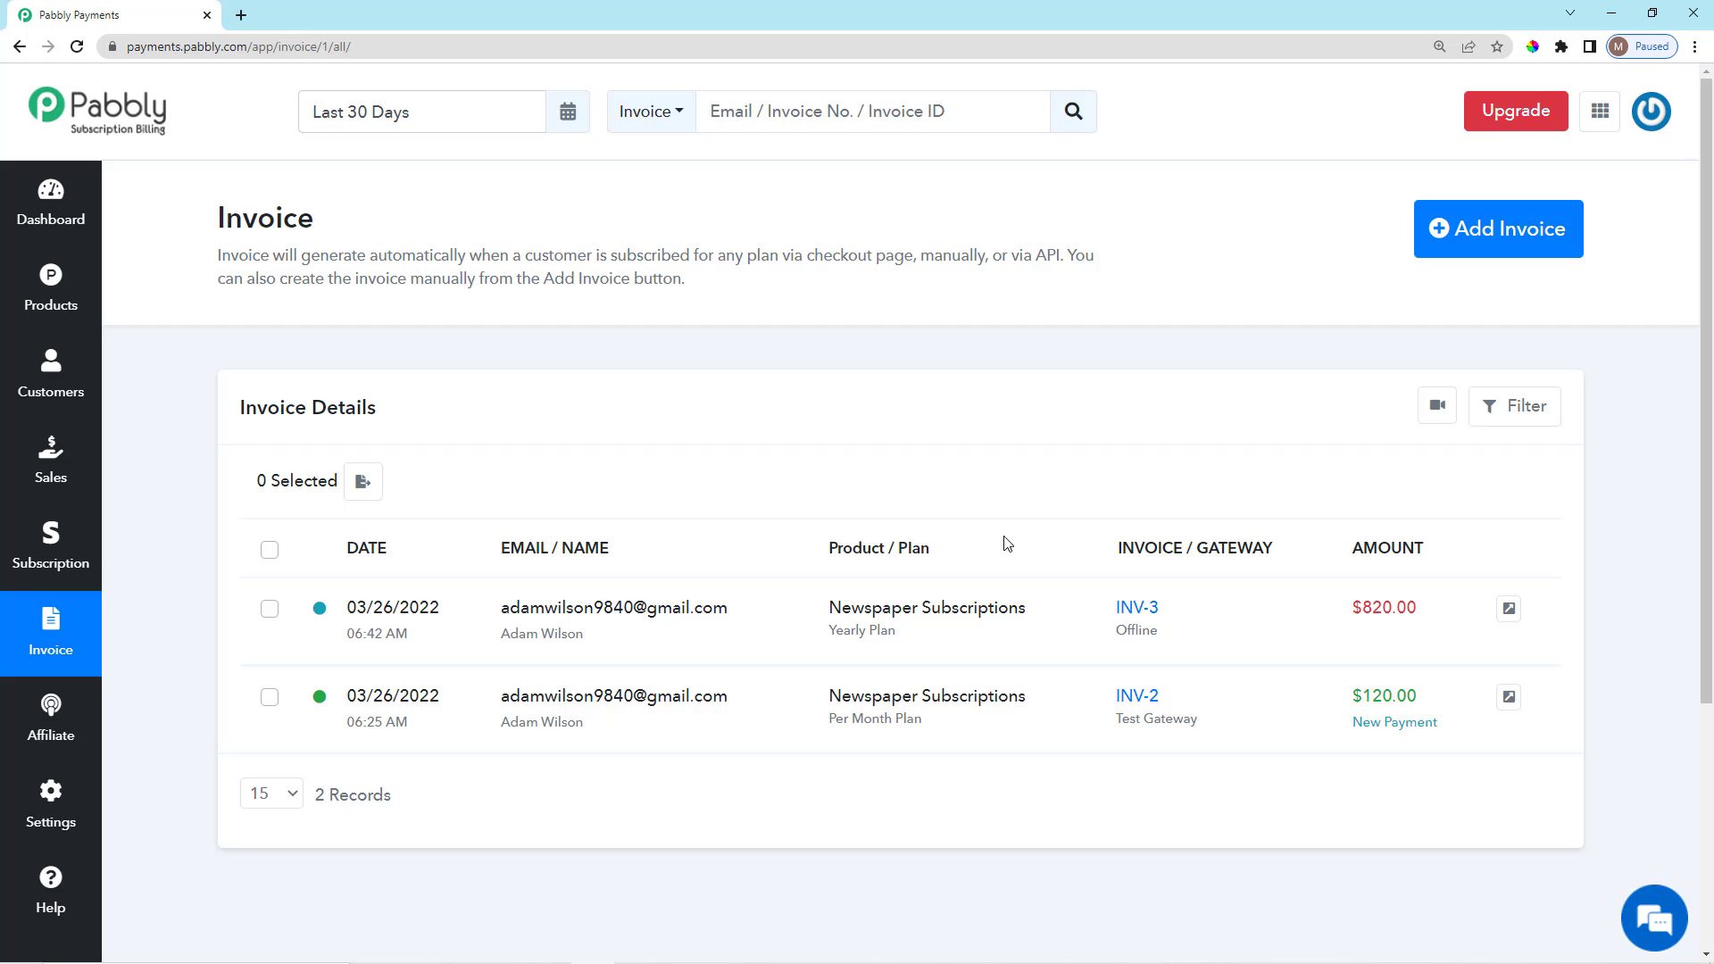
Point out the first invoice's customer e-mail in the invoice list.
scroll(949, 620, "down", 2)
scroll(955, 616, "up", 2)
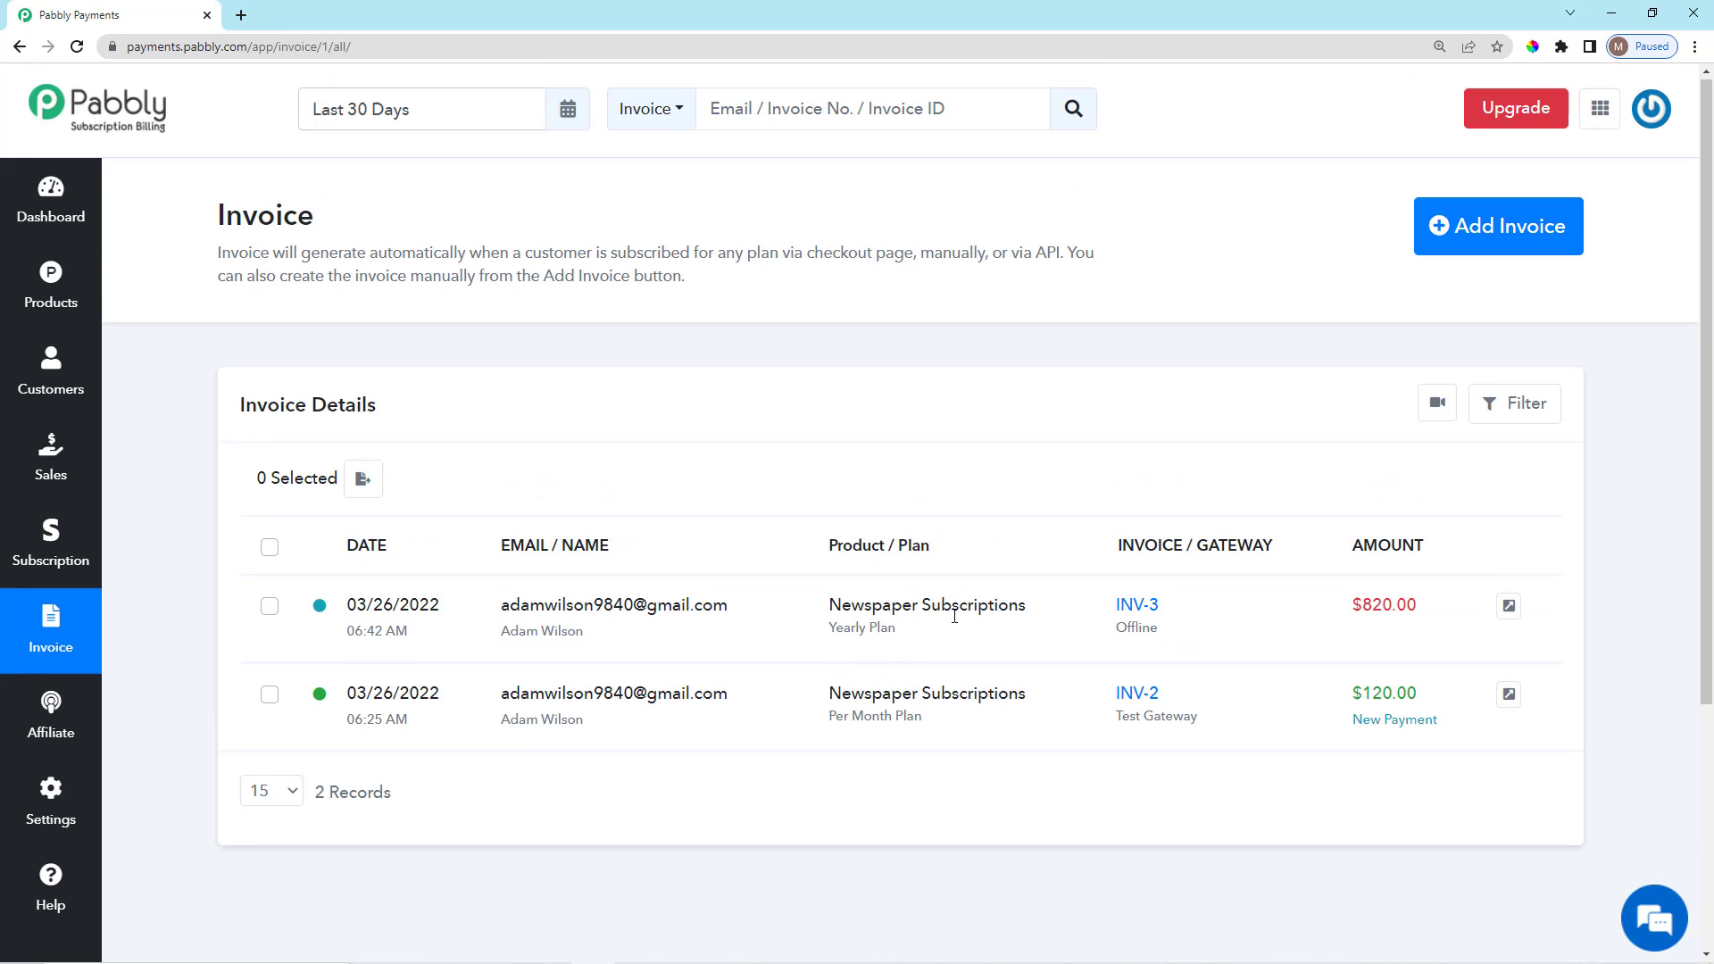
scroll(850, 400, "down", 2)
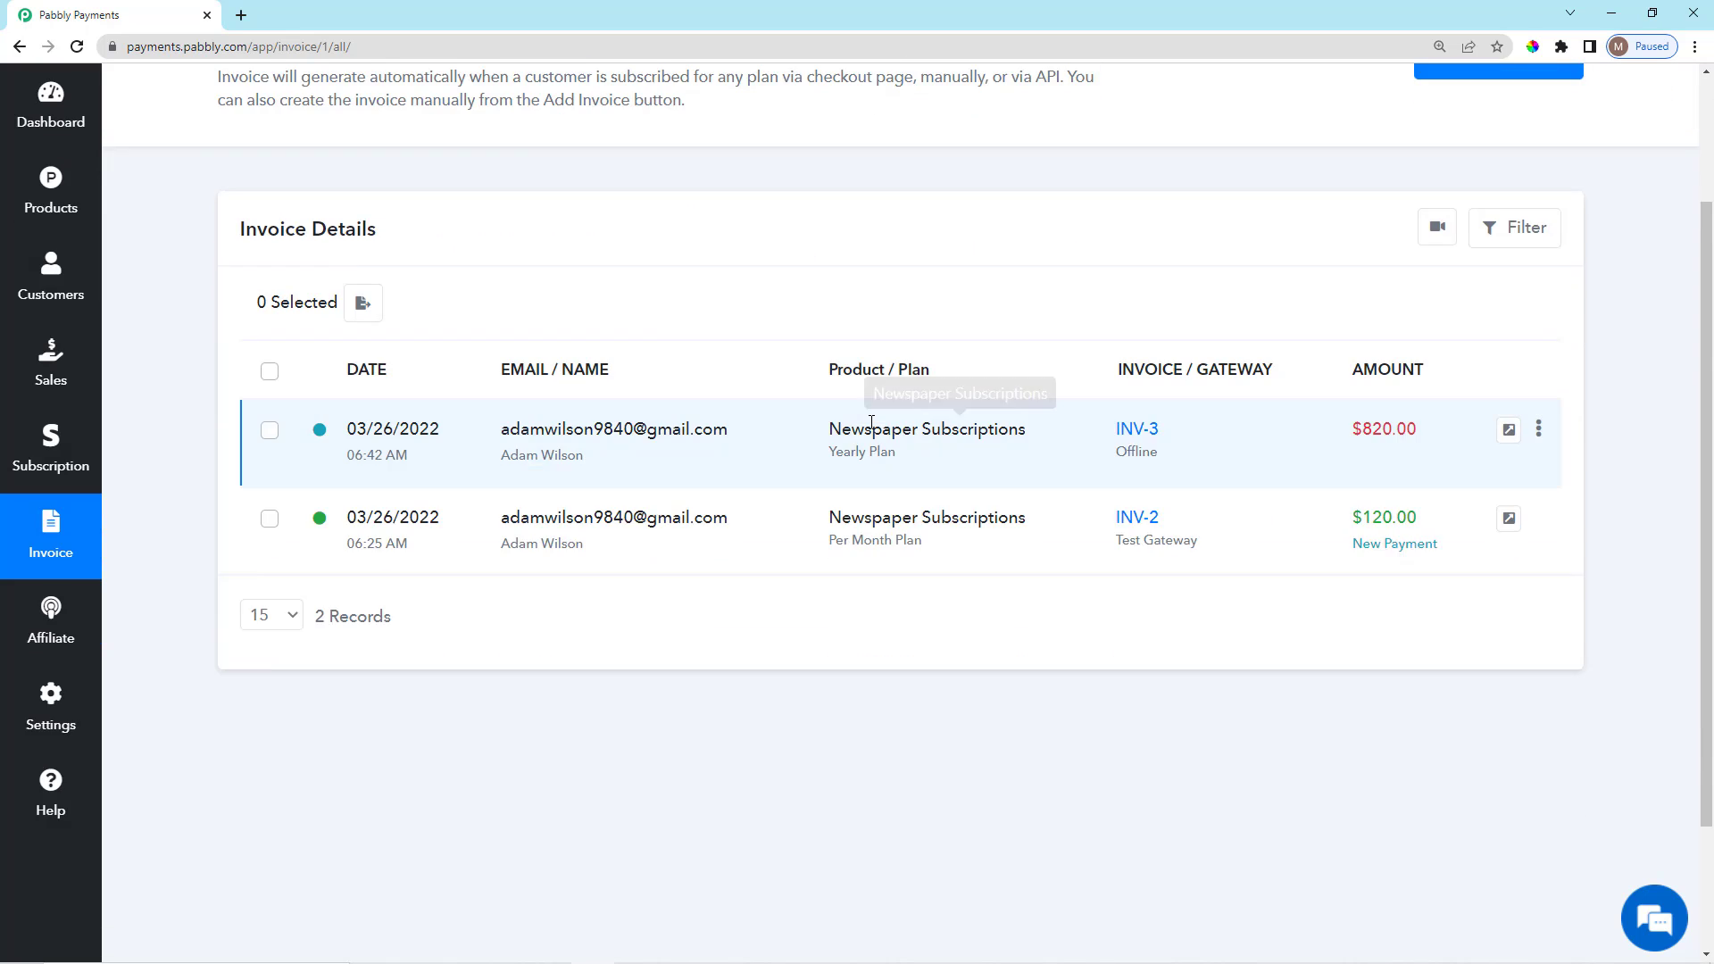
scroll(871, 438, "up", 2)
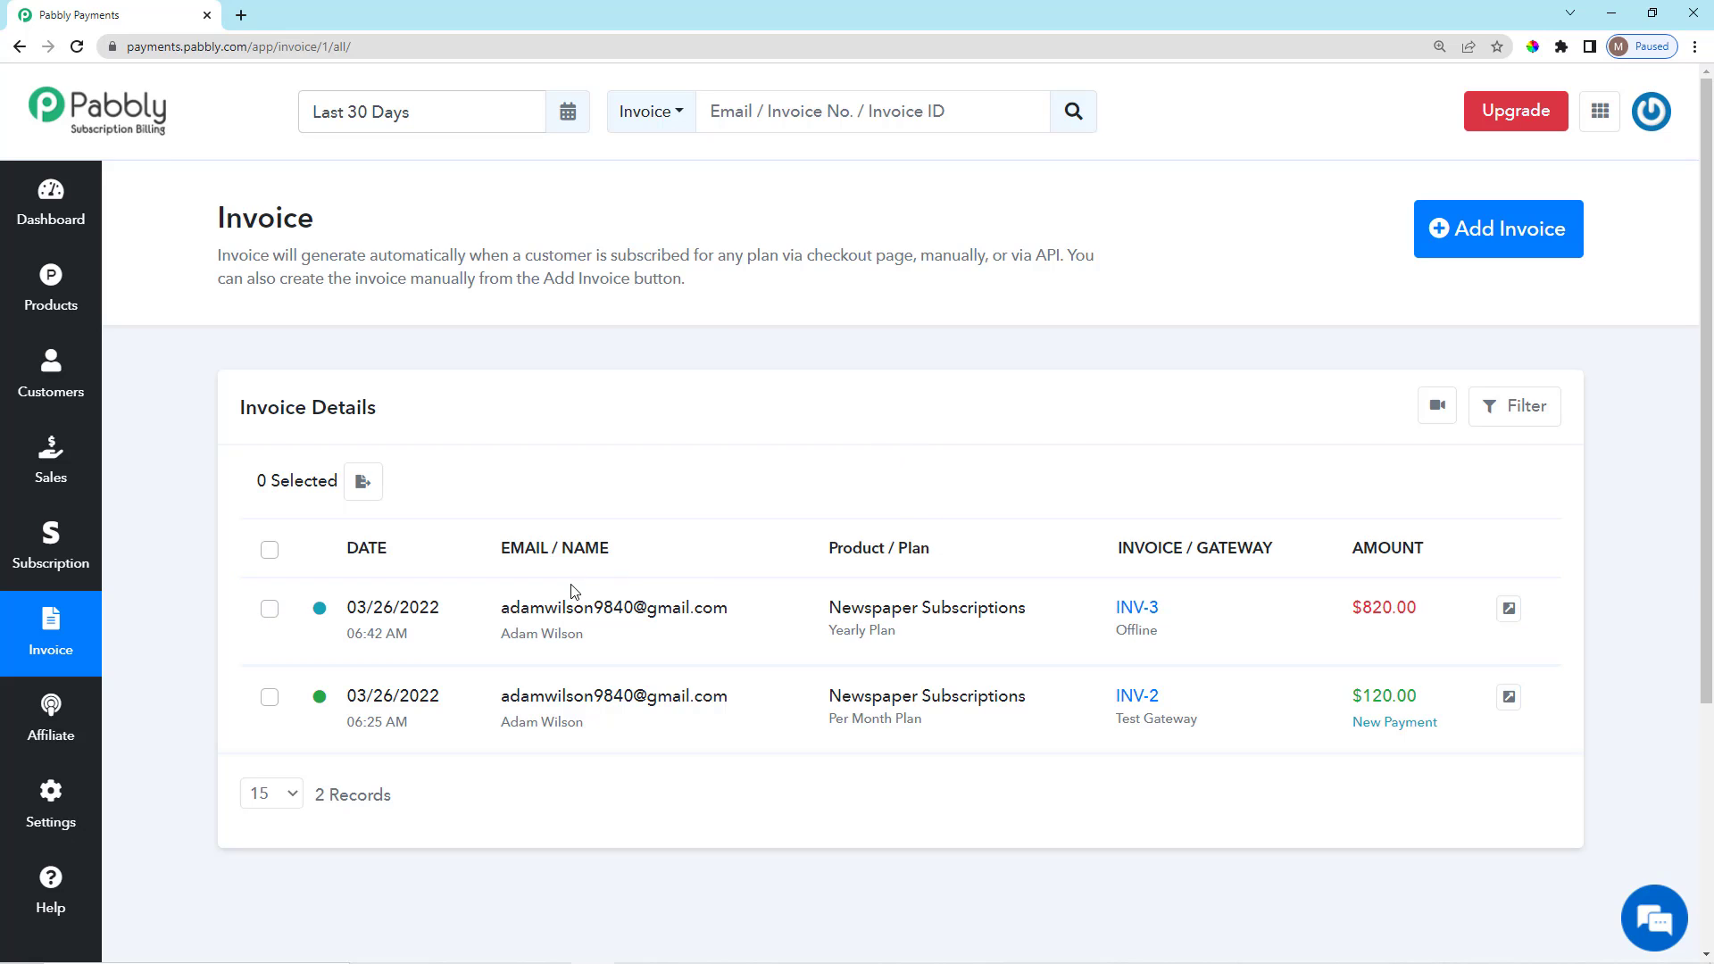
left_click_drag(496, 609, 759, 620)
left_click(784, 467)
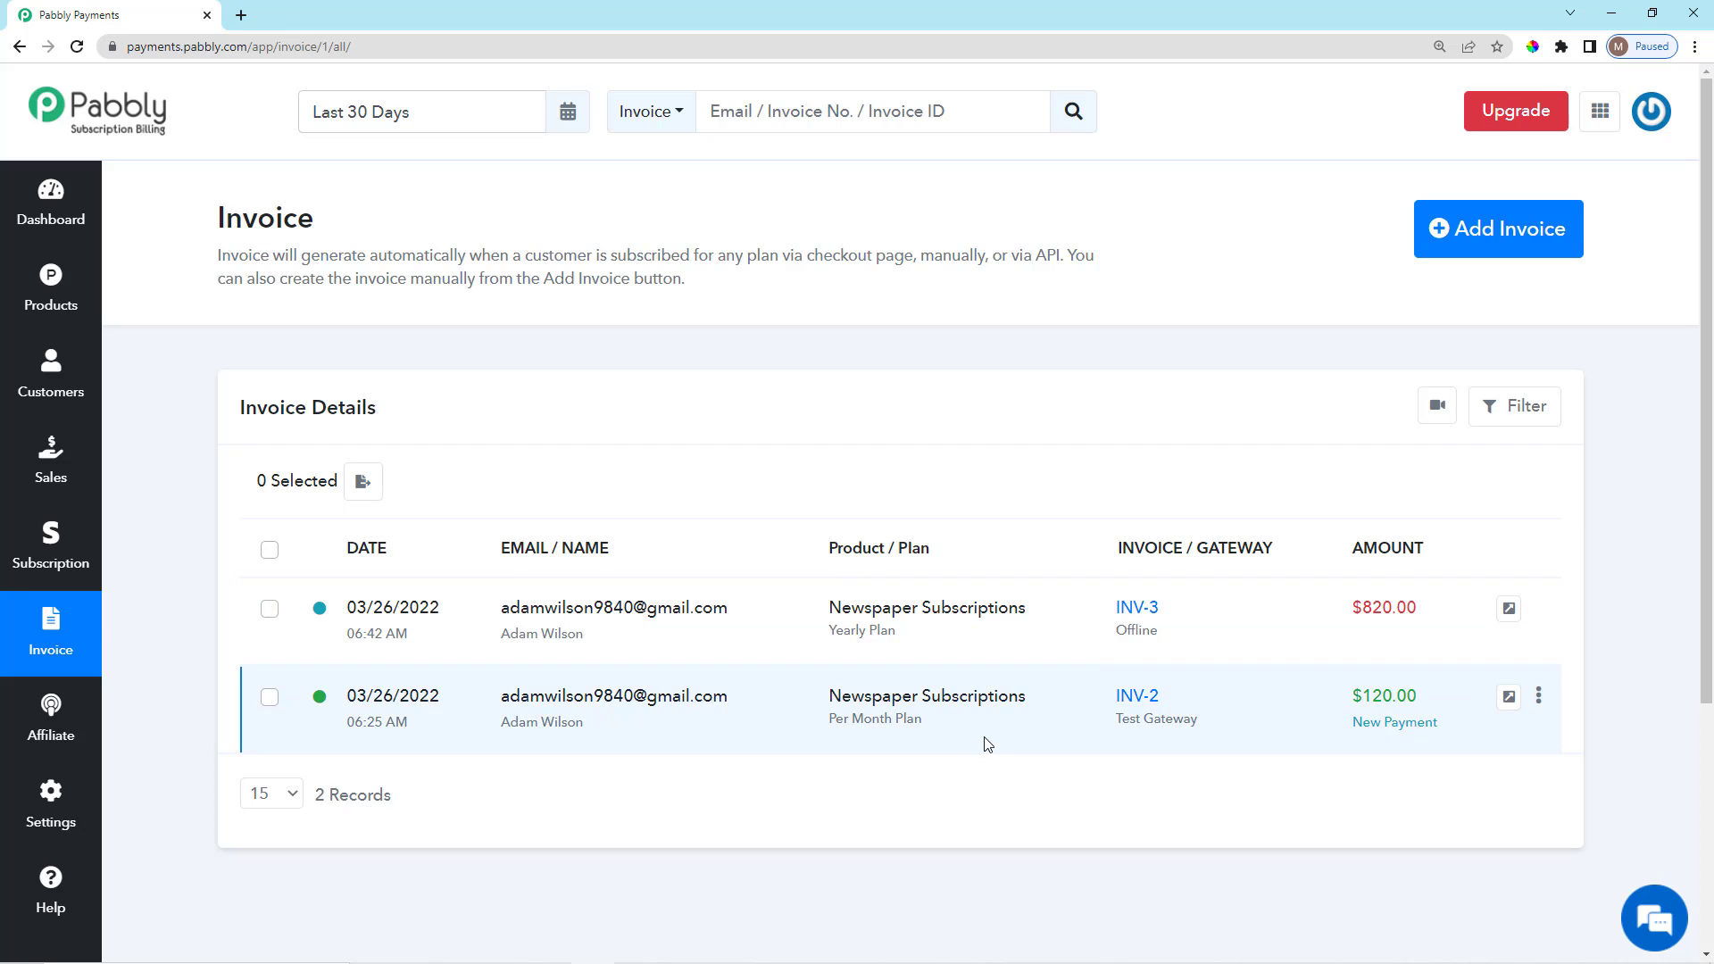
Open Gmail in a new tab and read the INV-3 invoice email from Adam's Subscriptions.
left_click(240, 15)
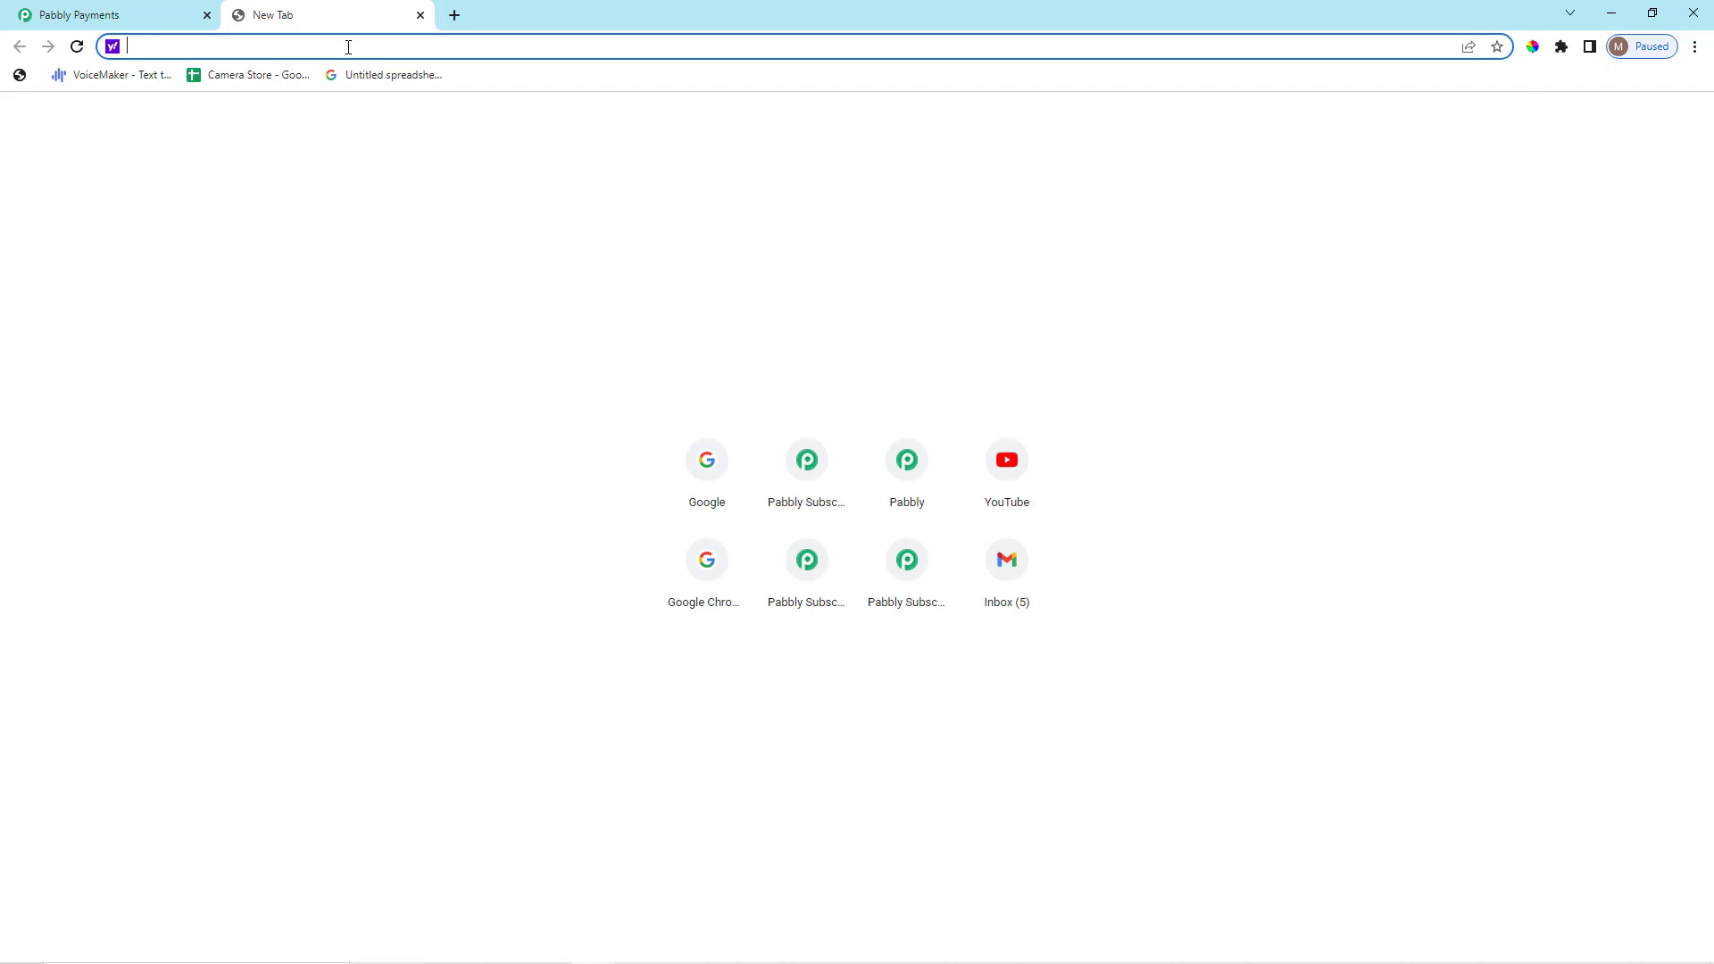
type("gmail")
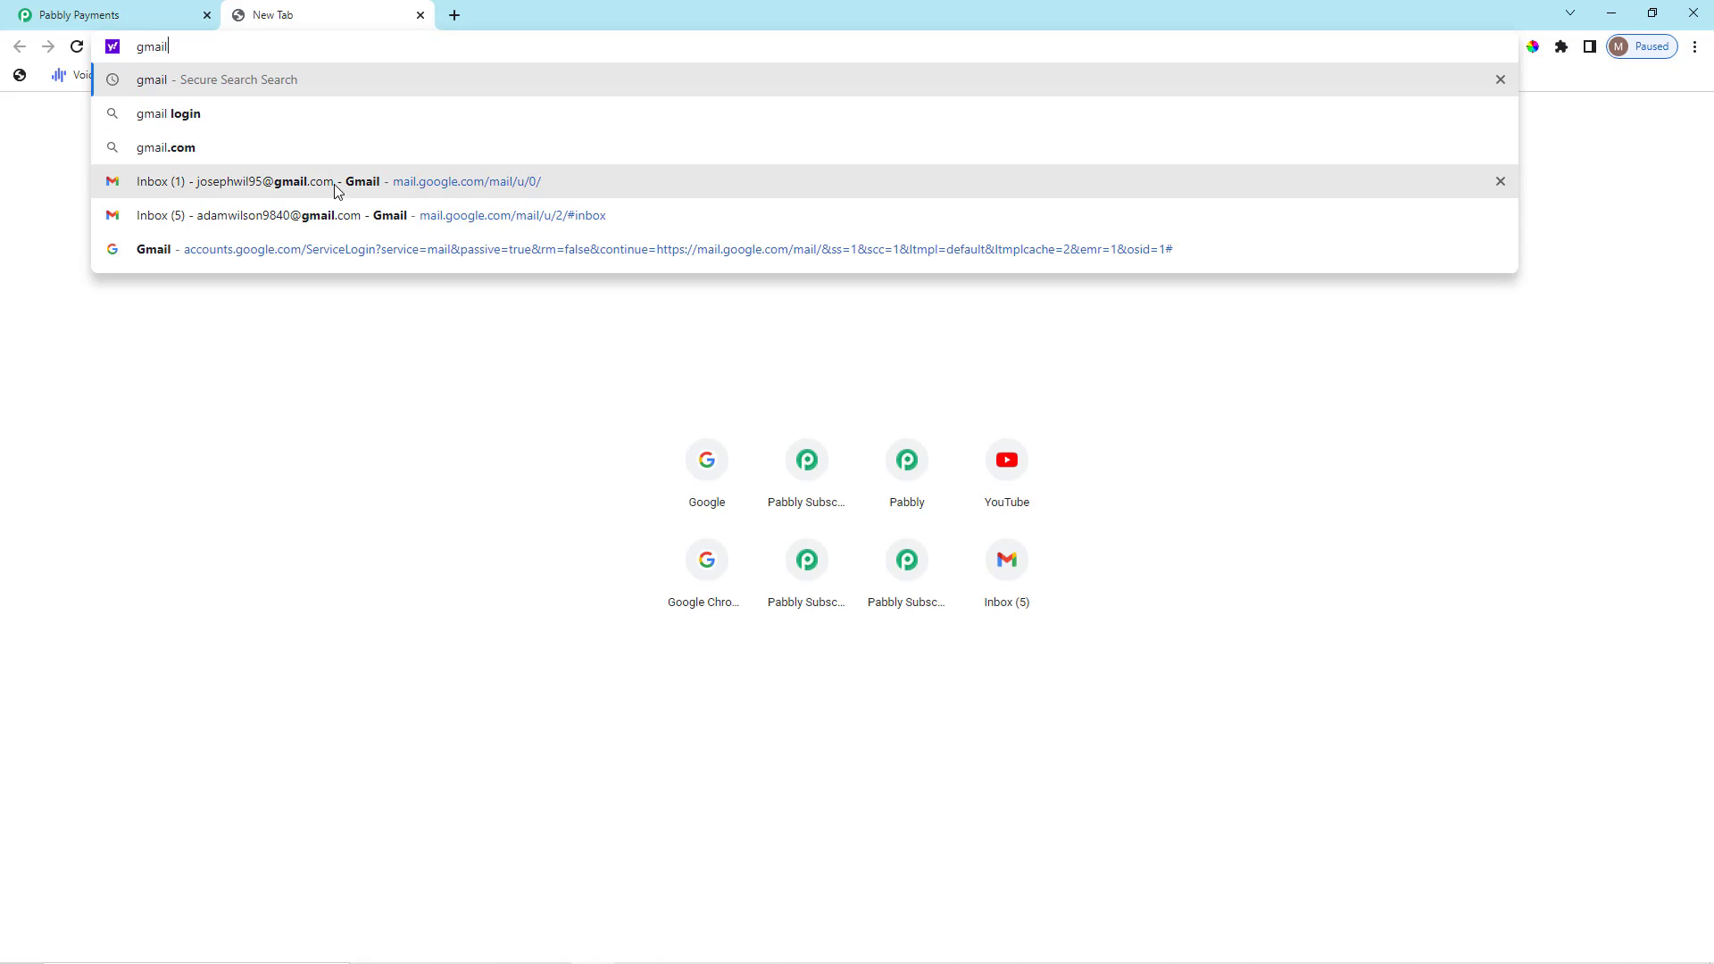
left_click(344, 217)
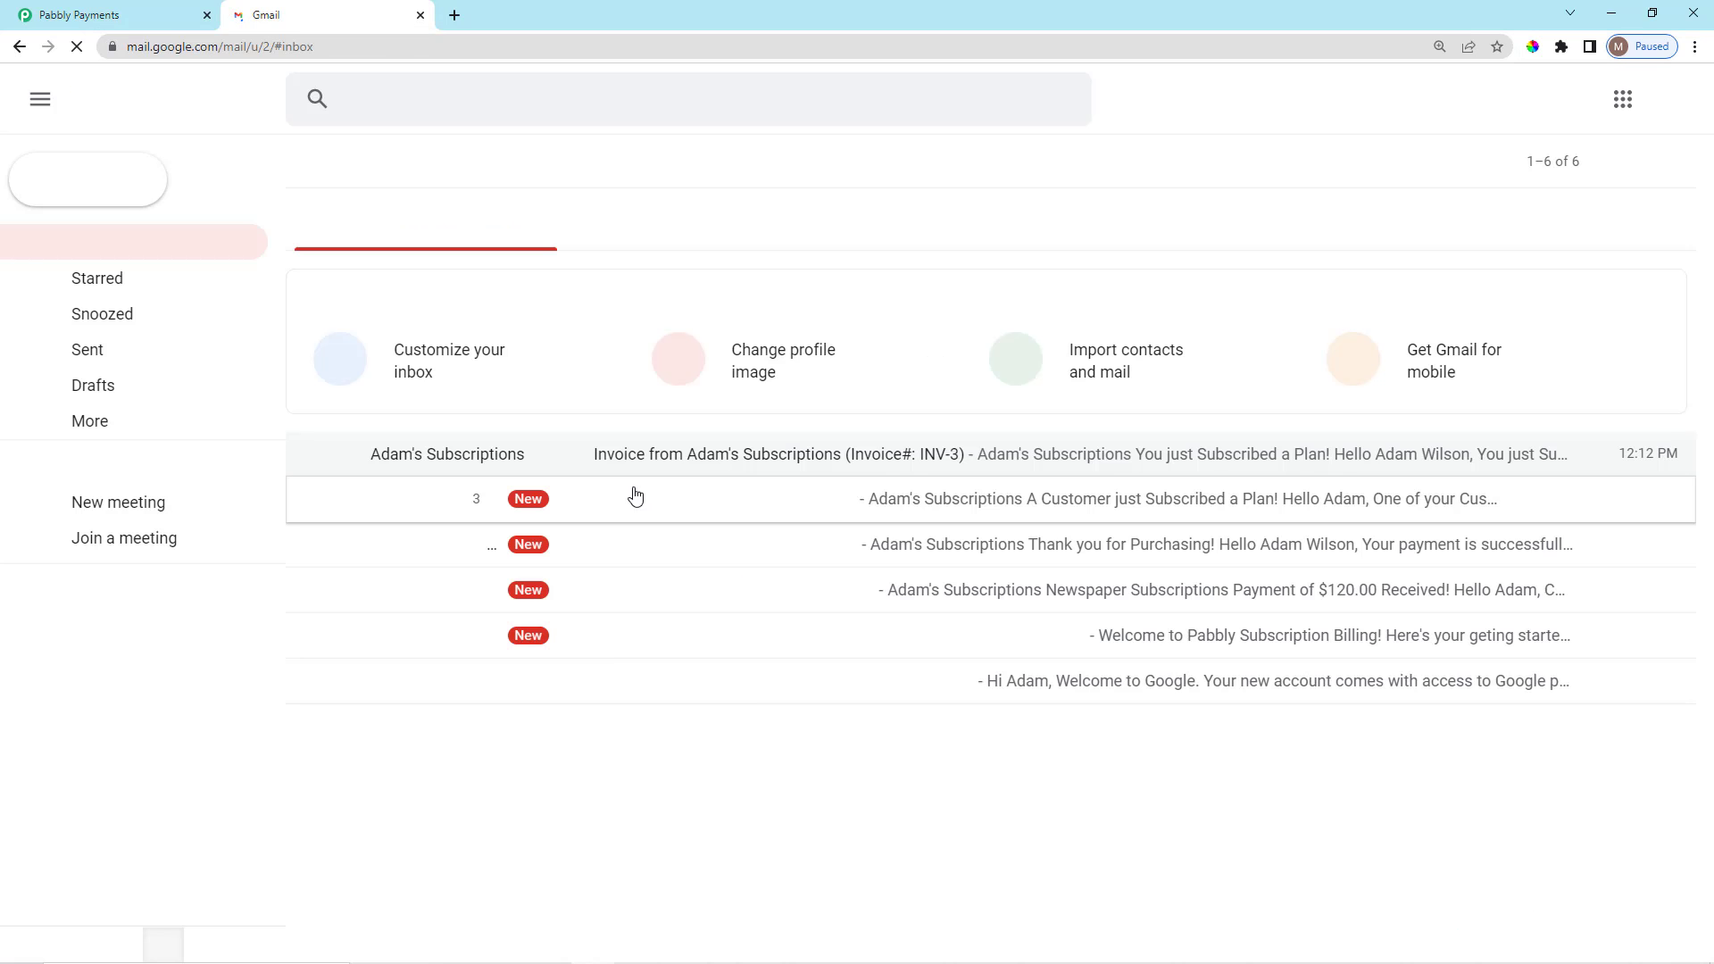
left_click(766, 456)
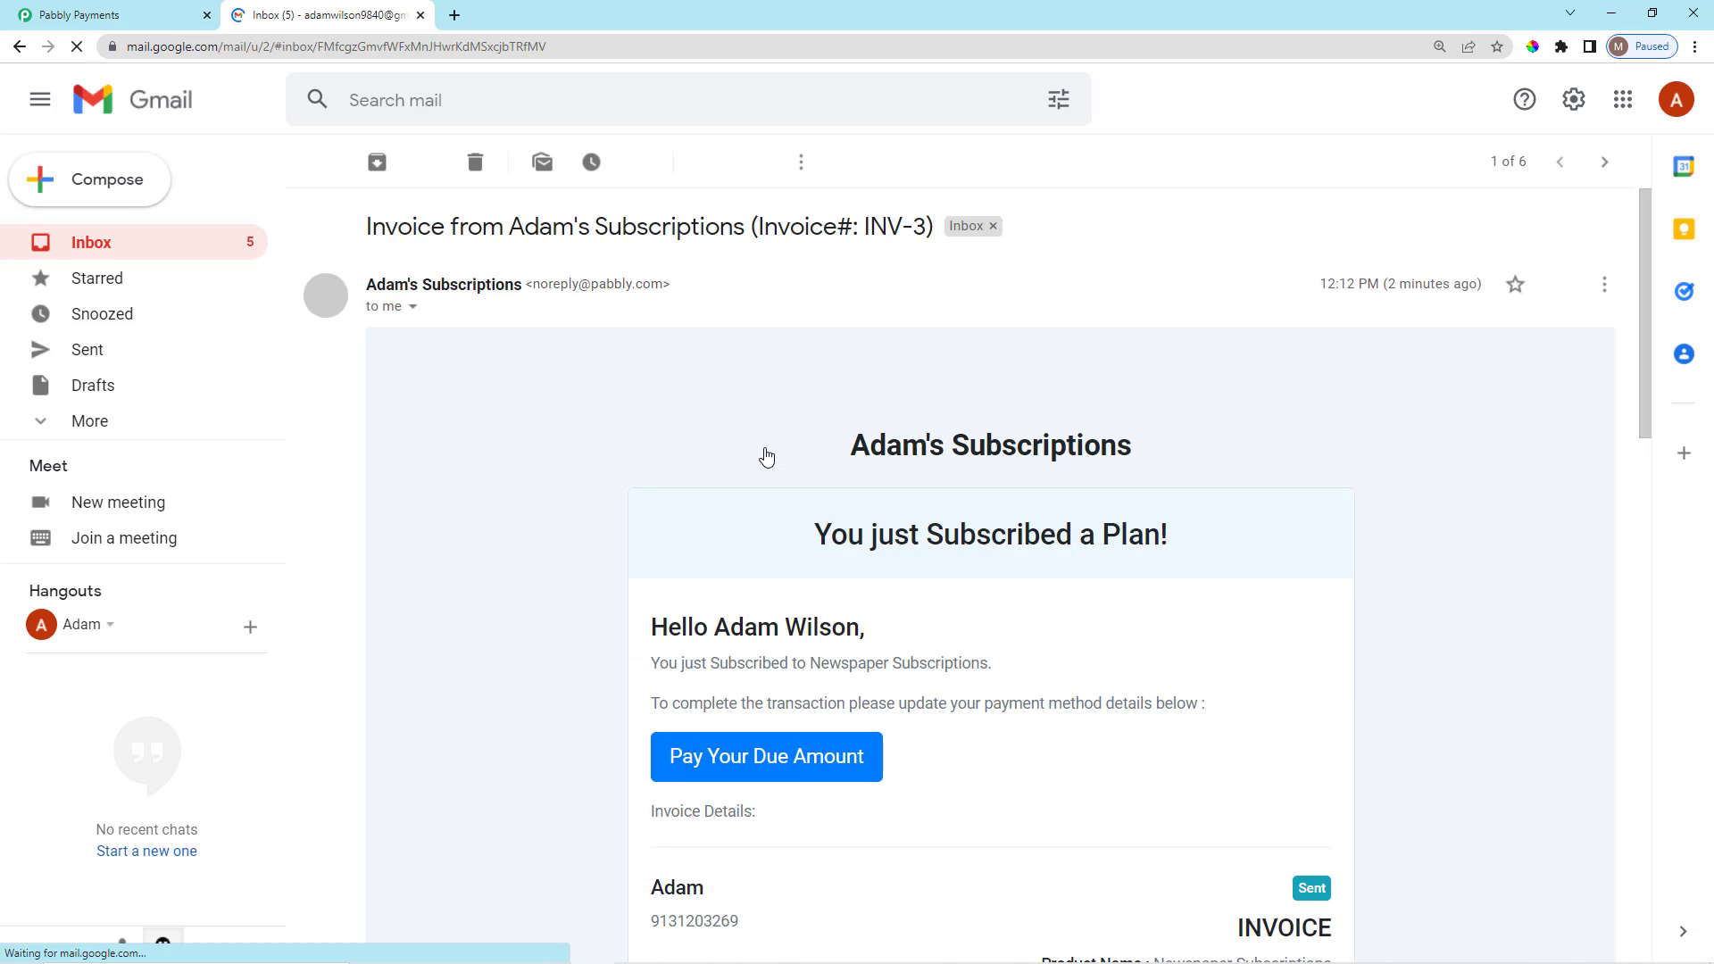
scroll(914, 541, "down", 8)
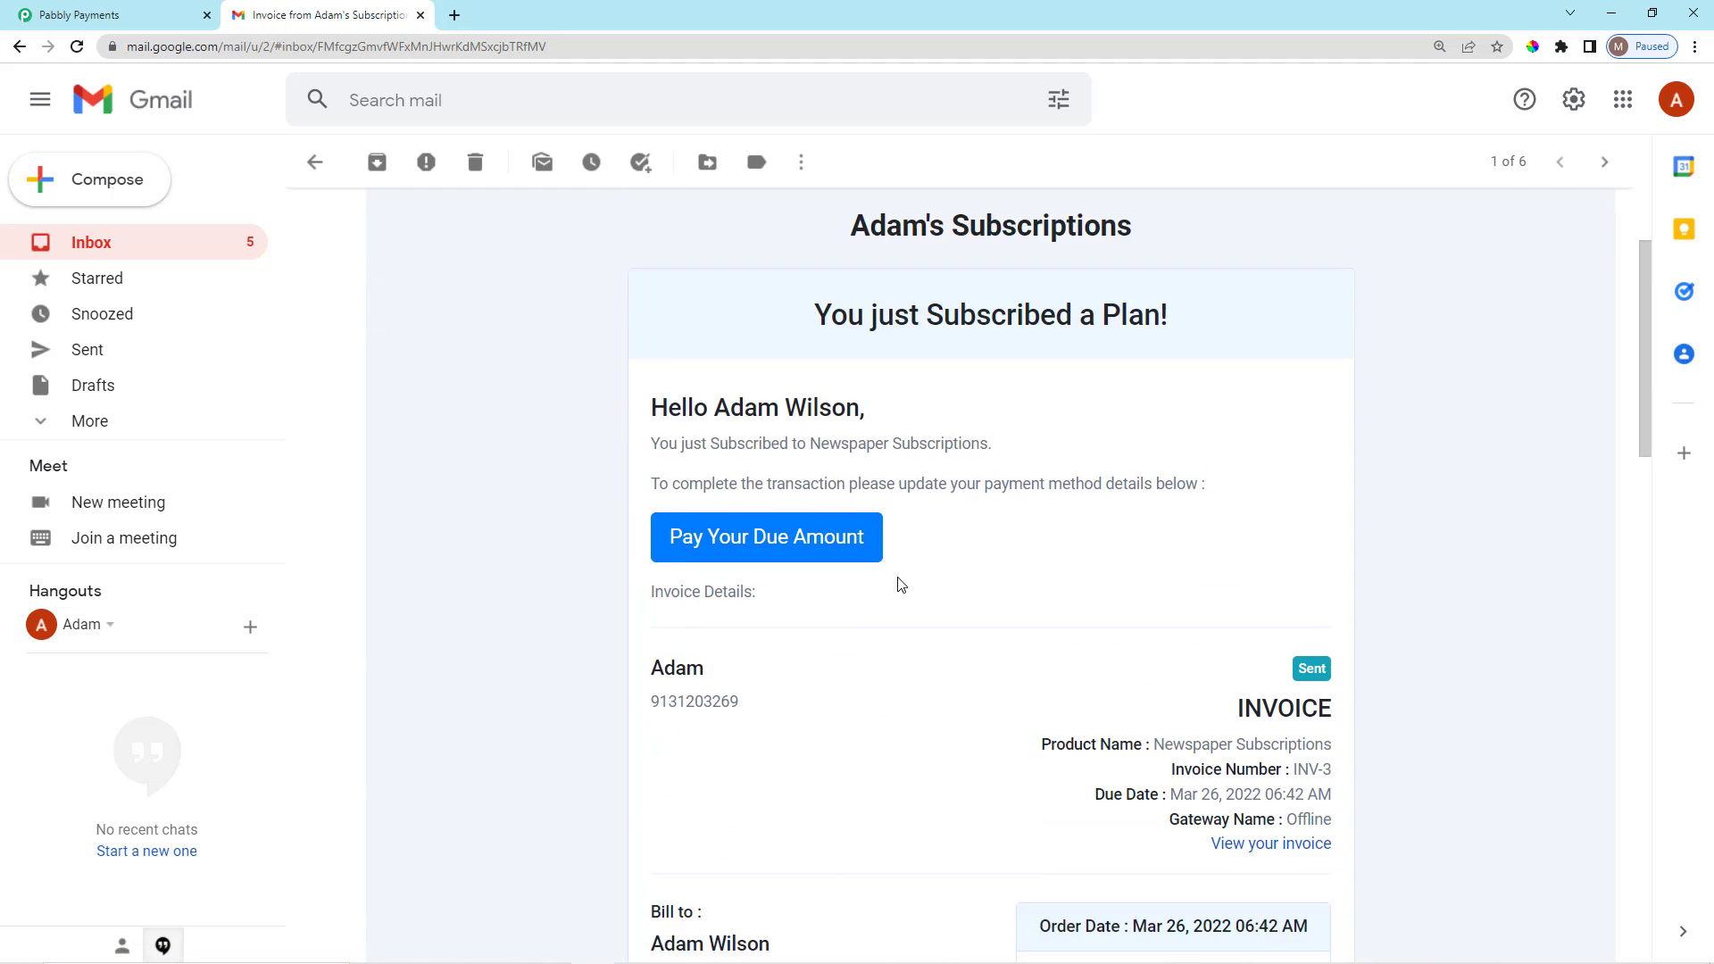
scroll(899, 688, "up", 7)
scroll(899, 689, "up", 1)
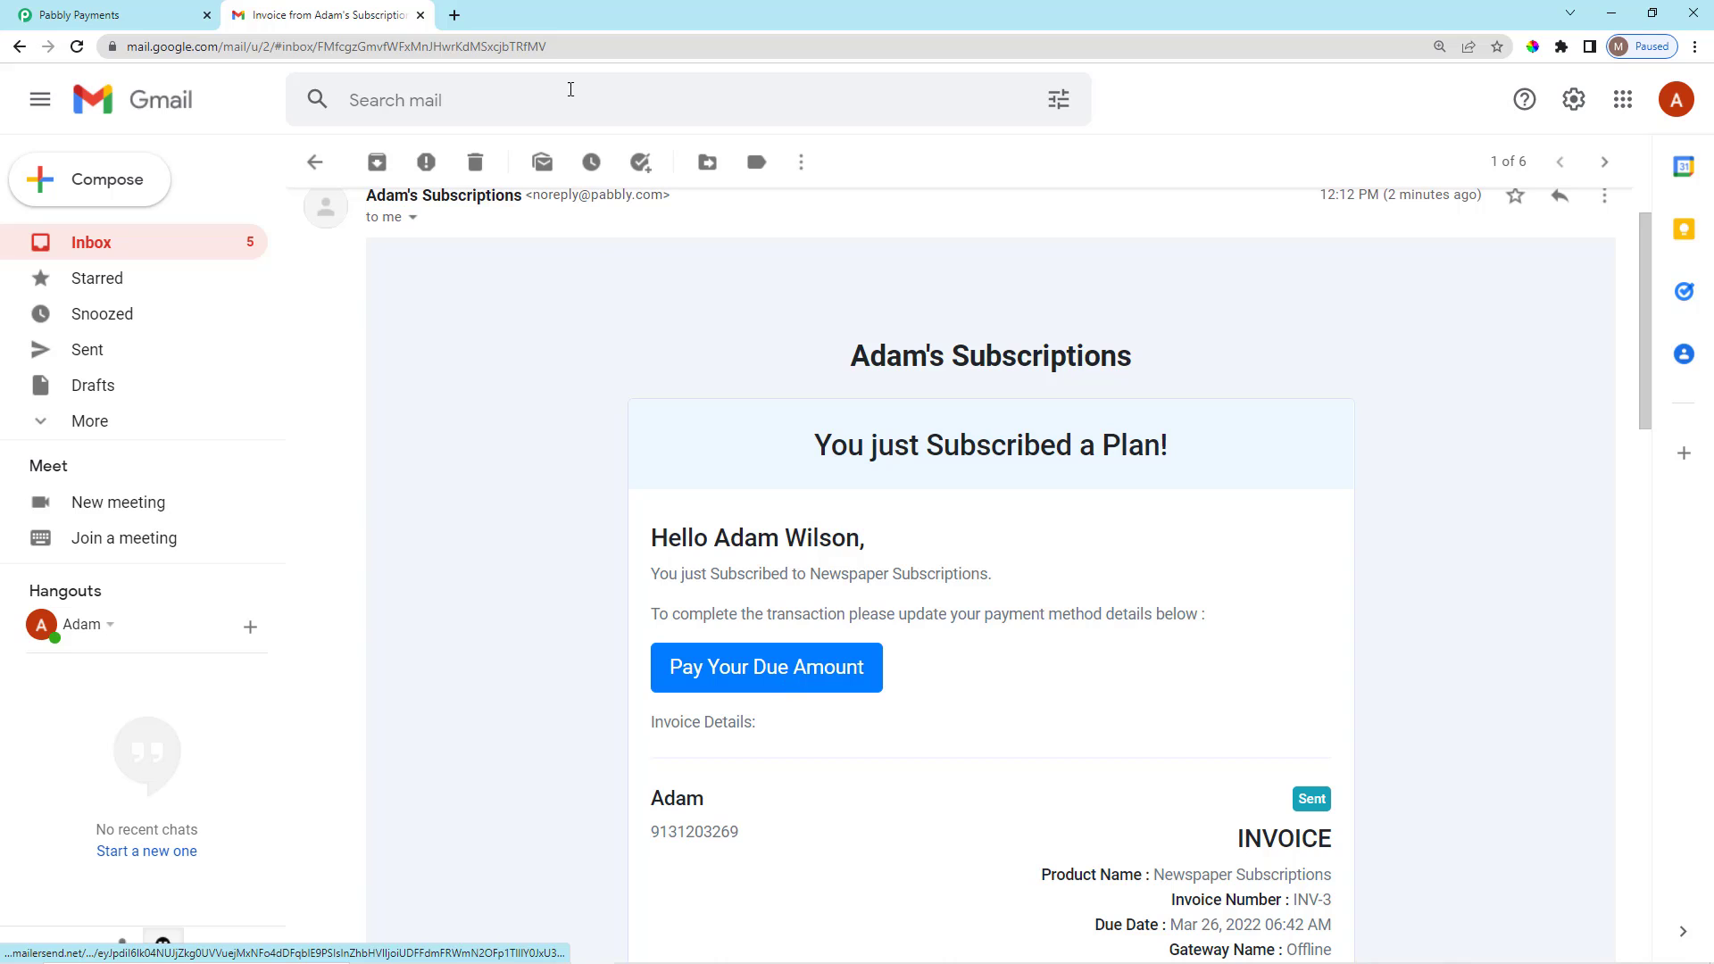
Back in Pabbly, record INV-3's payment as Cash with the note 'Payment Made In Cash'.
left_click(421, 15)
scroll(1262, 601, "down", 1)
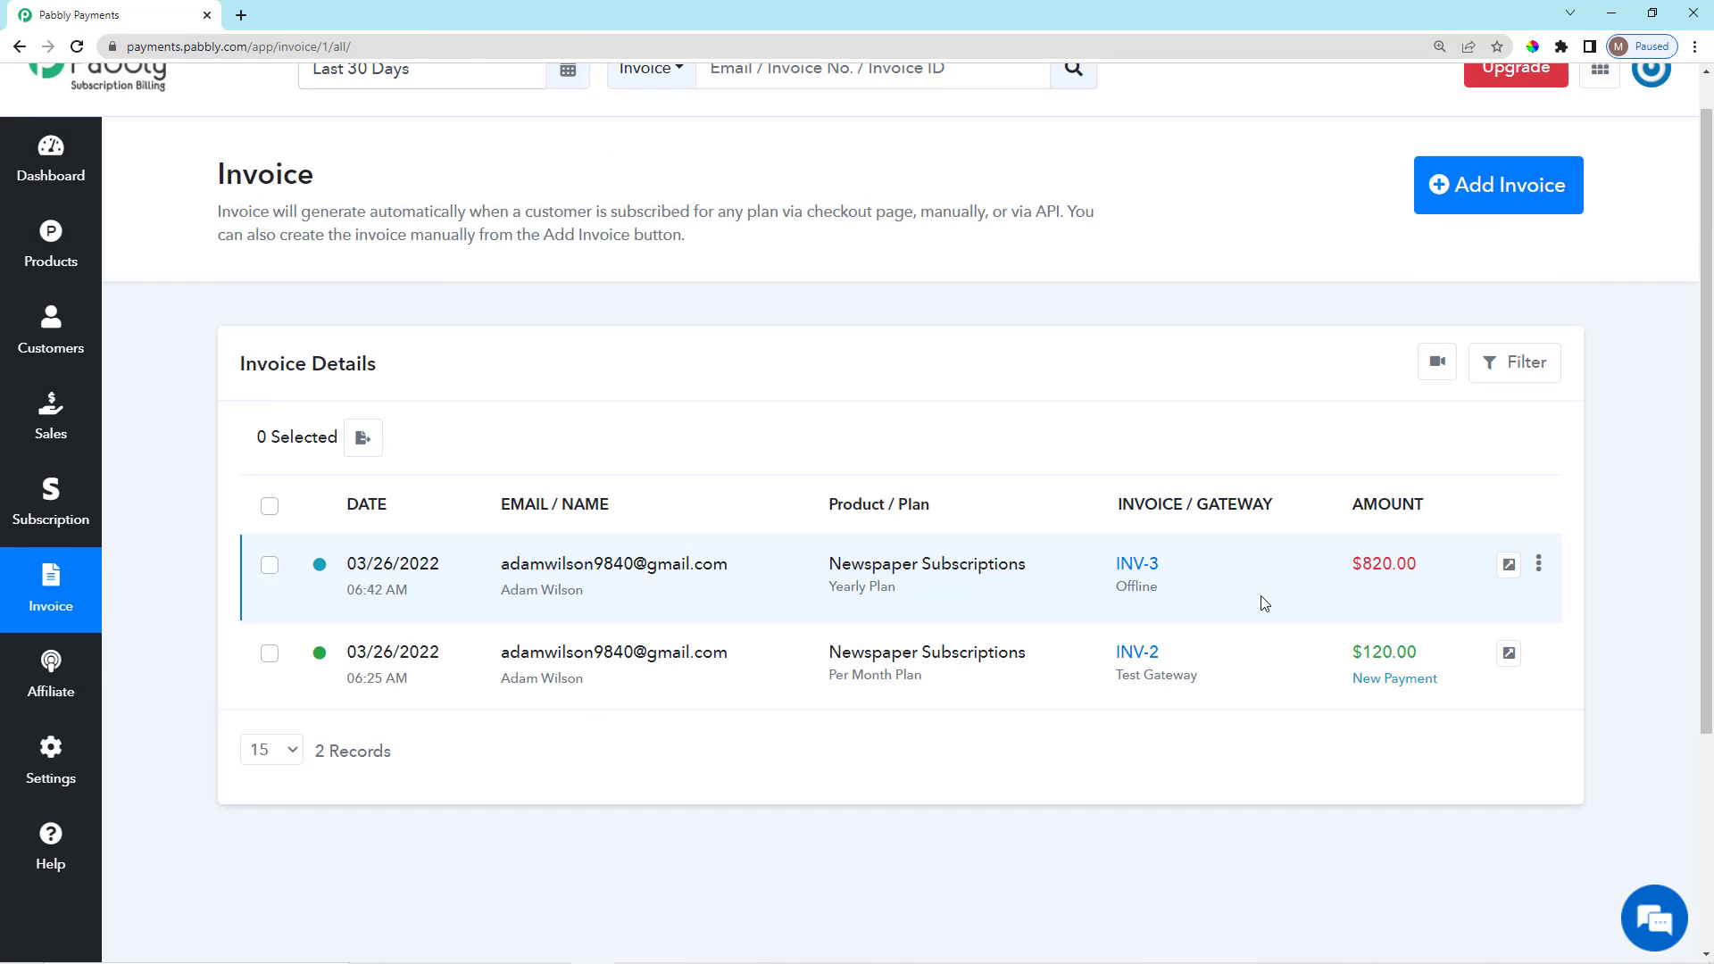
scroll(1286, 625, "up", 1)
left_click(1538, 613)
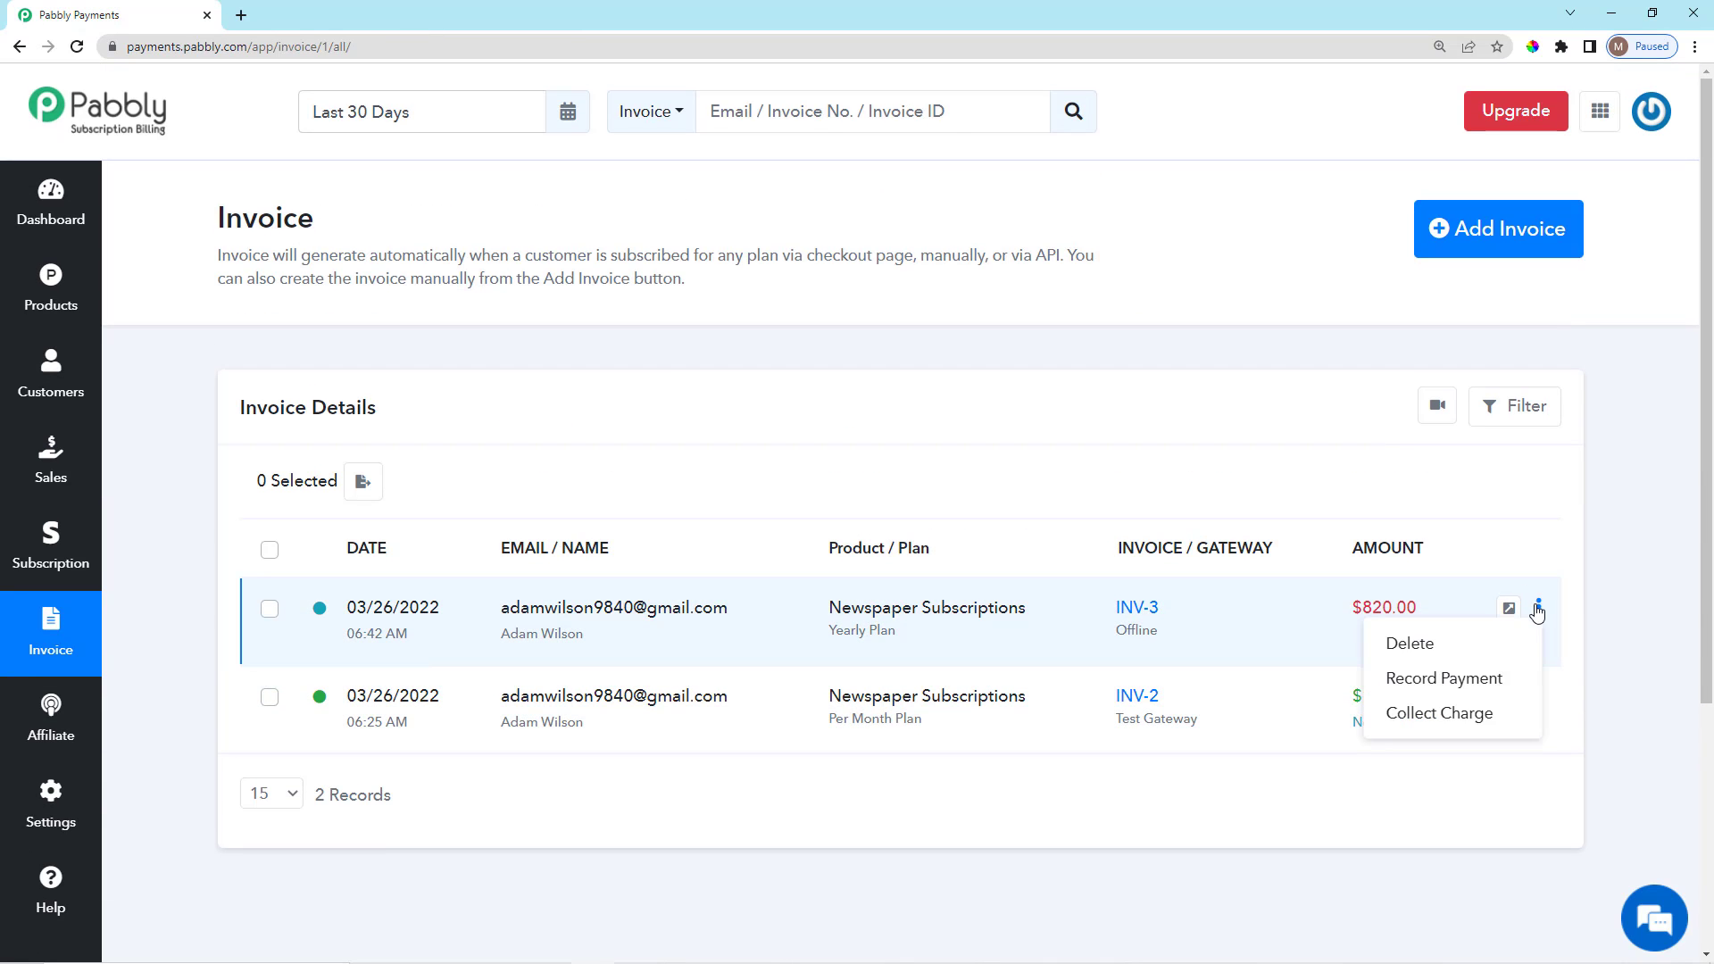
left_click(1392, 678)
scroll(498, 711, "down", 3)
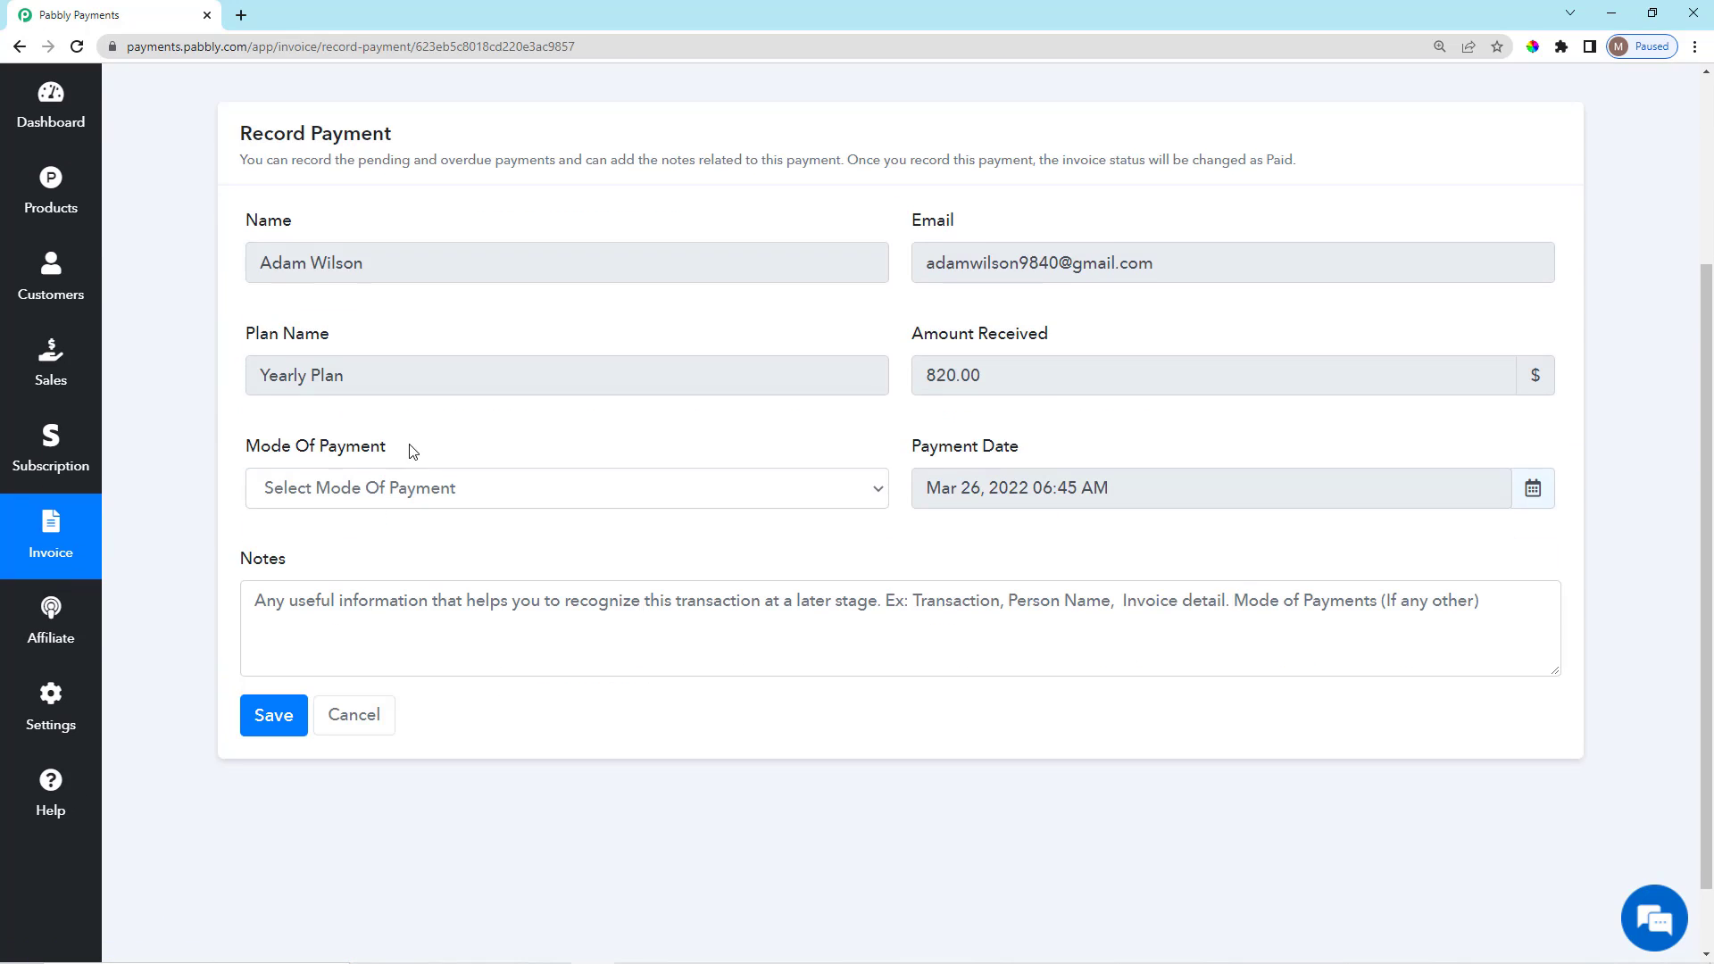
left_click(431, 489)
left_click(402, 544)
left_click(457, 623)
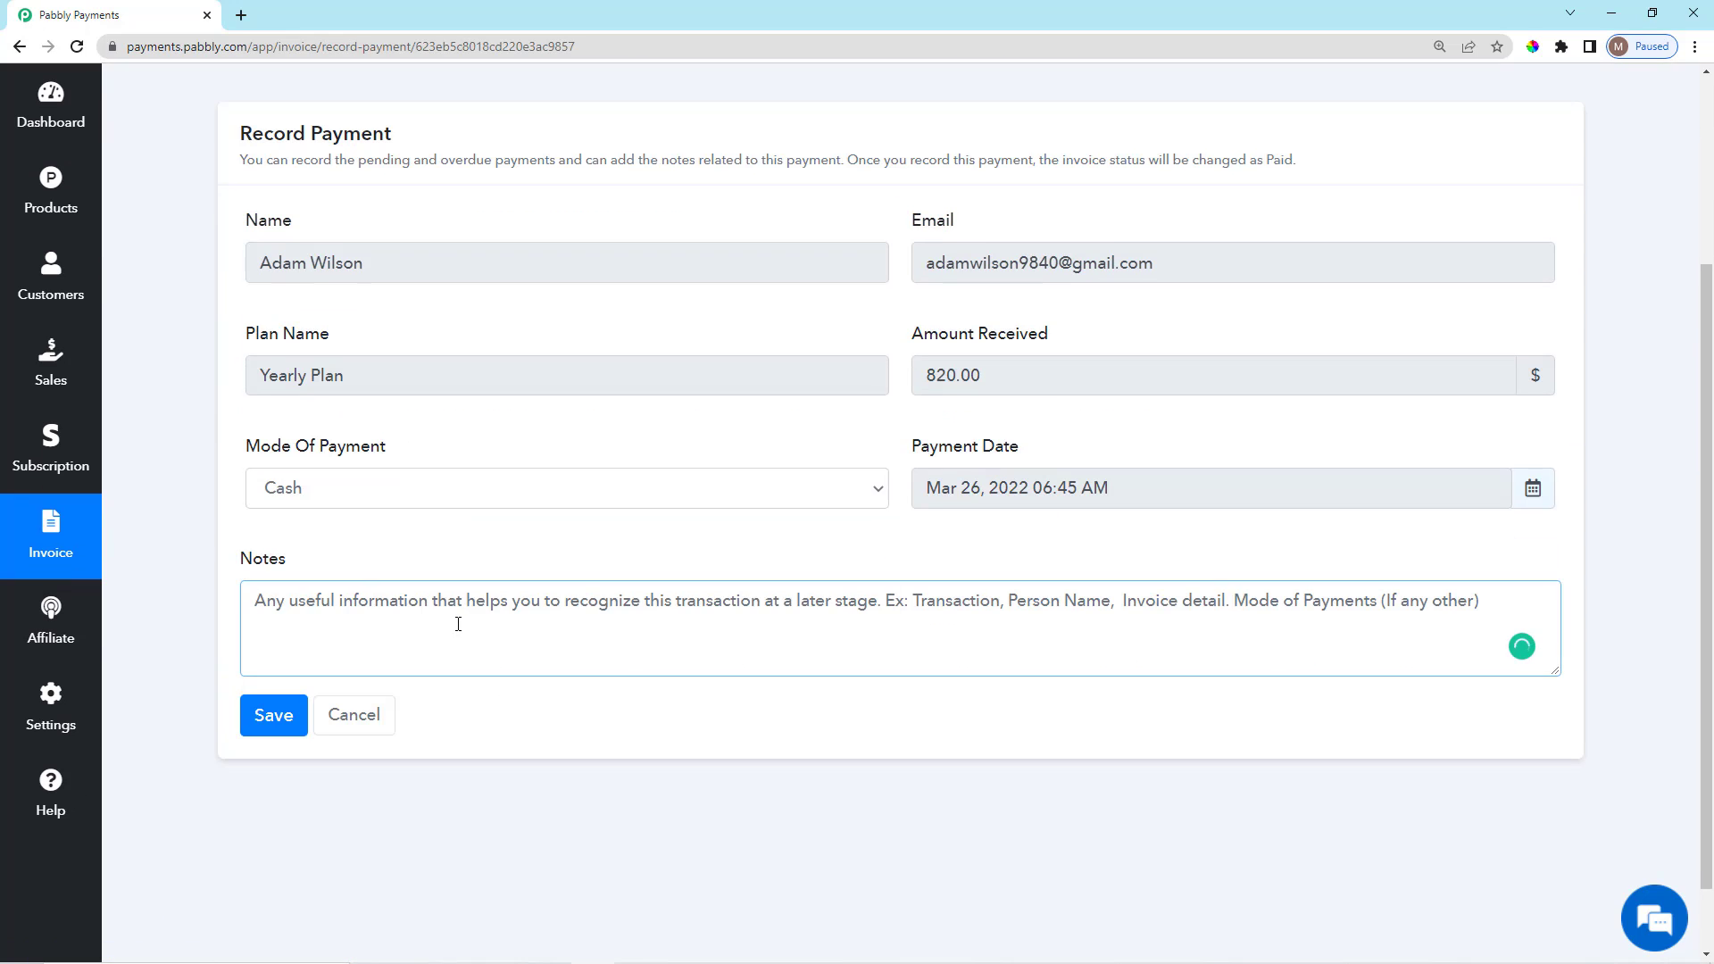
type("Payment Made In Cash")
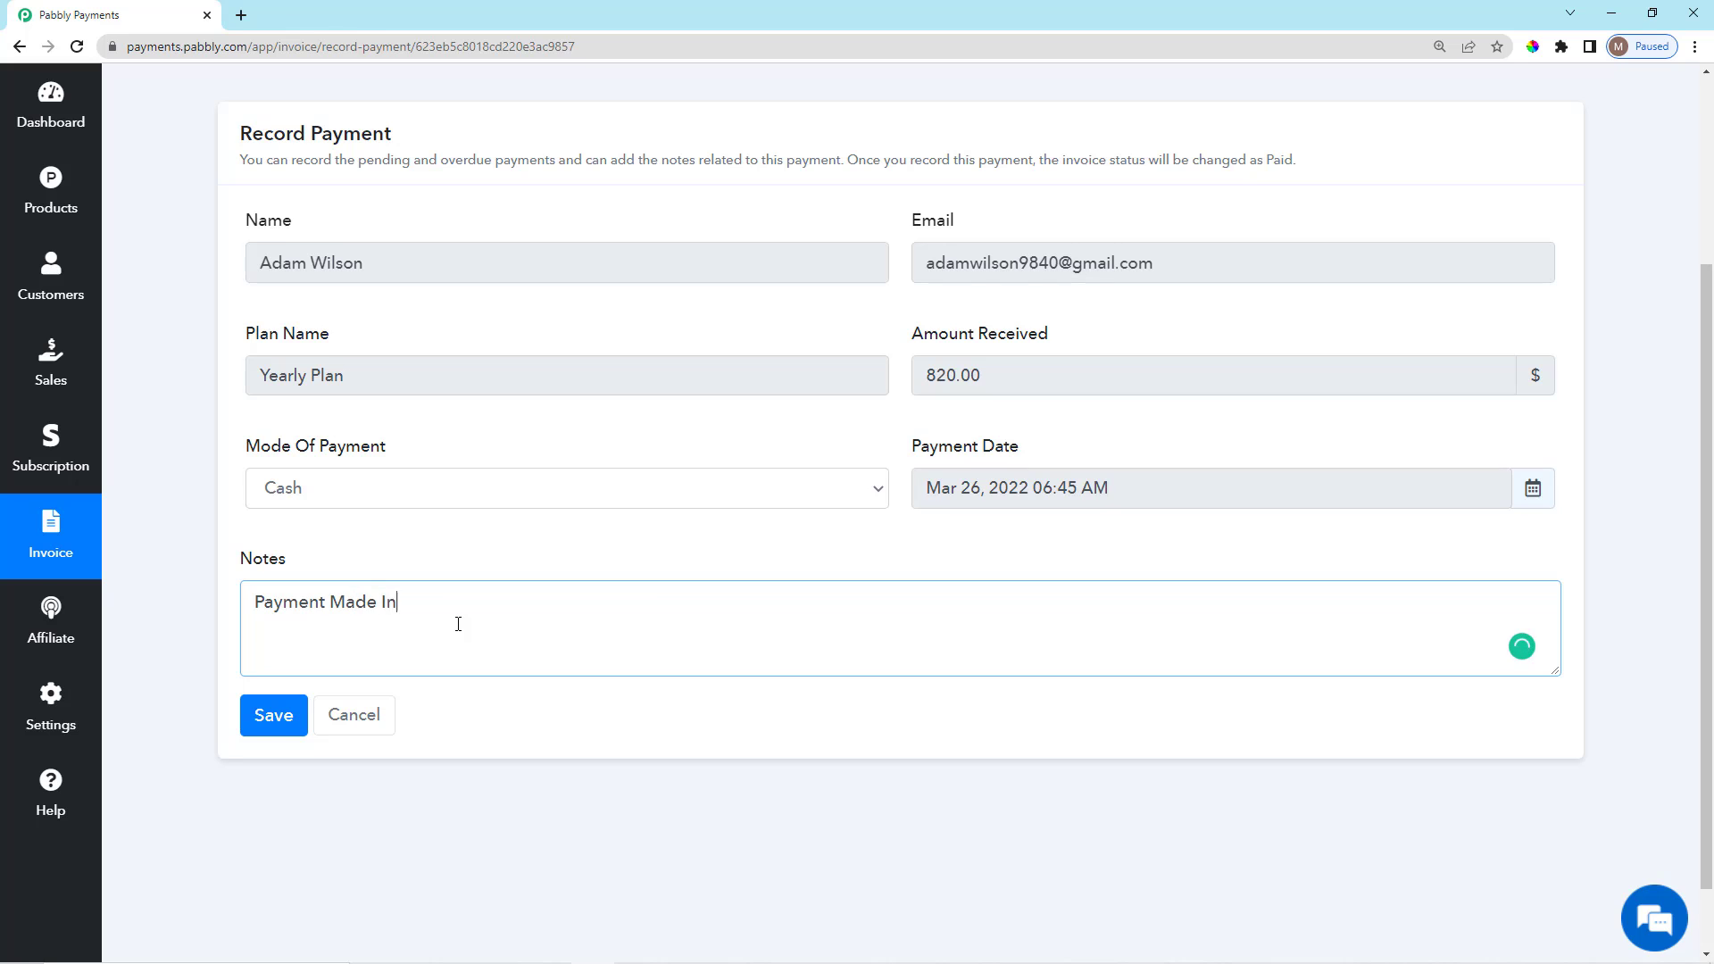
left_click(266, 717)
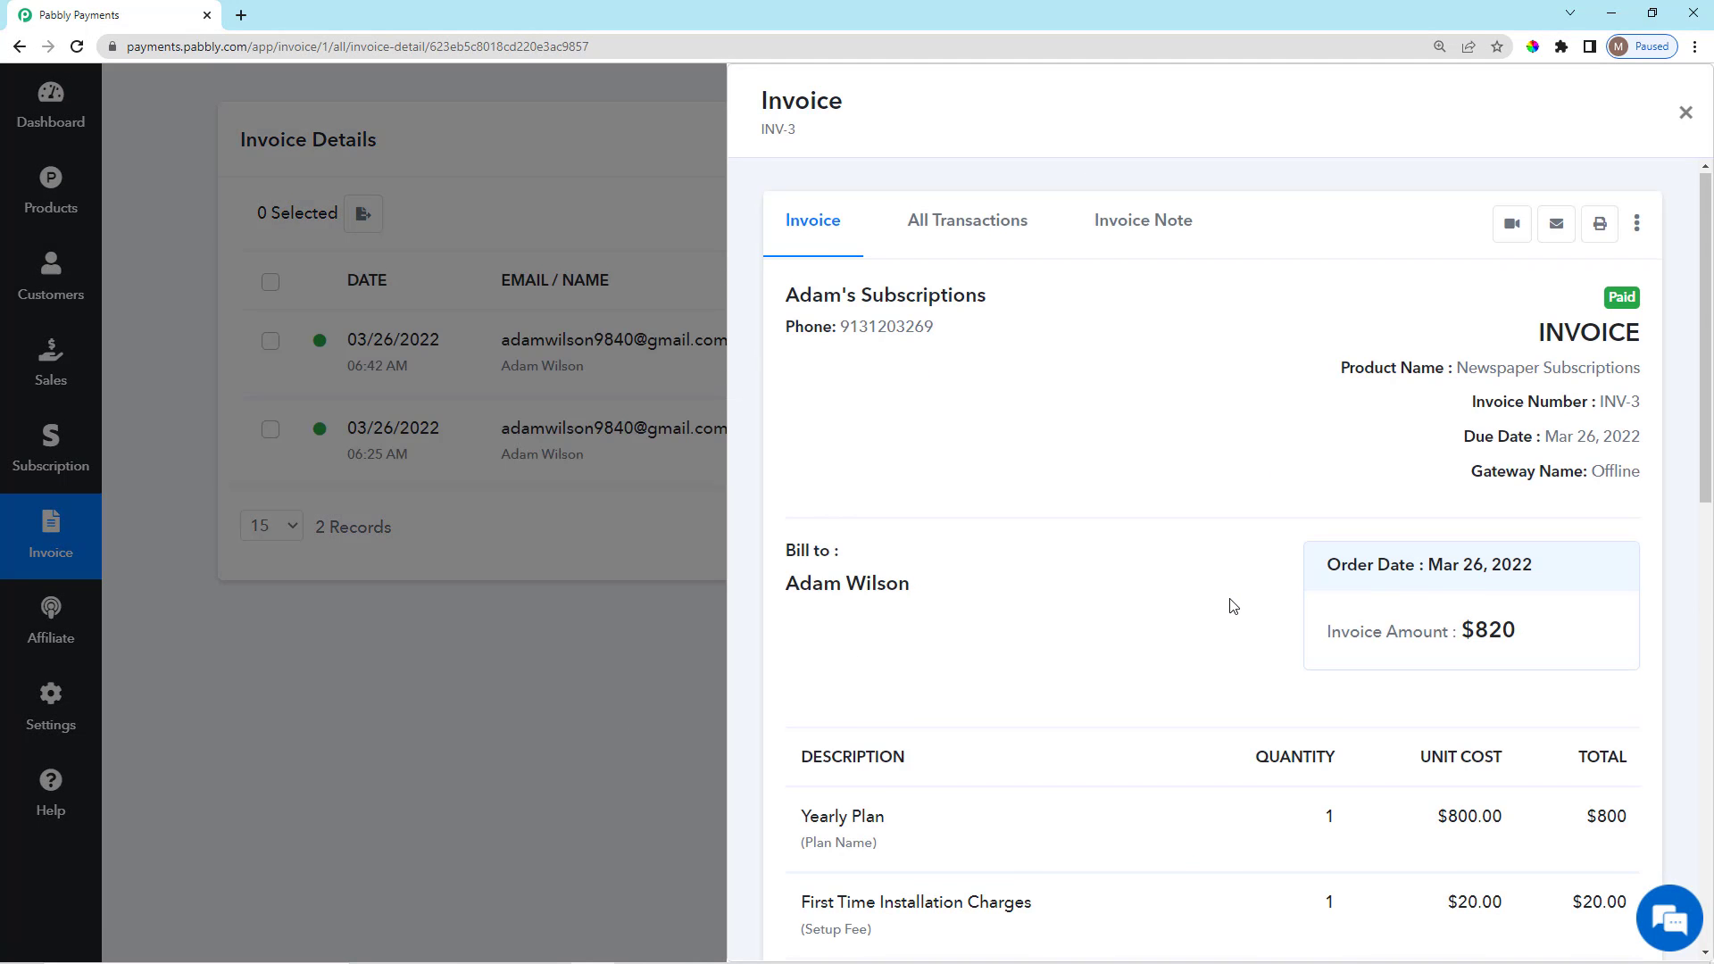
Review the INV-3 invoice heading and its Payment Made amount.
scroll(1232, 605, "down", 4)
scroll(1028, 574, "up", 4)
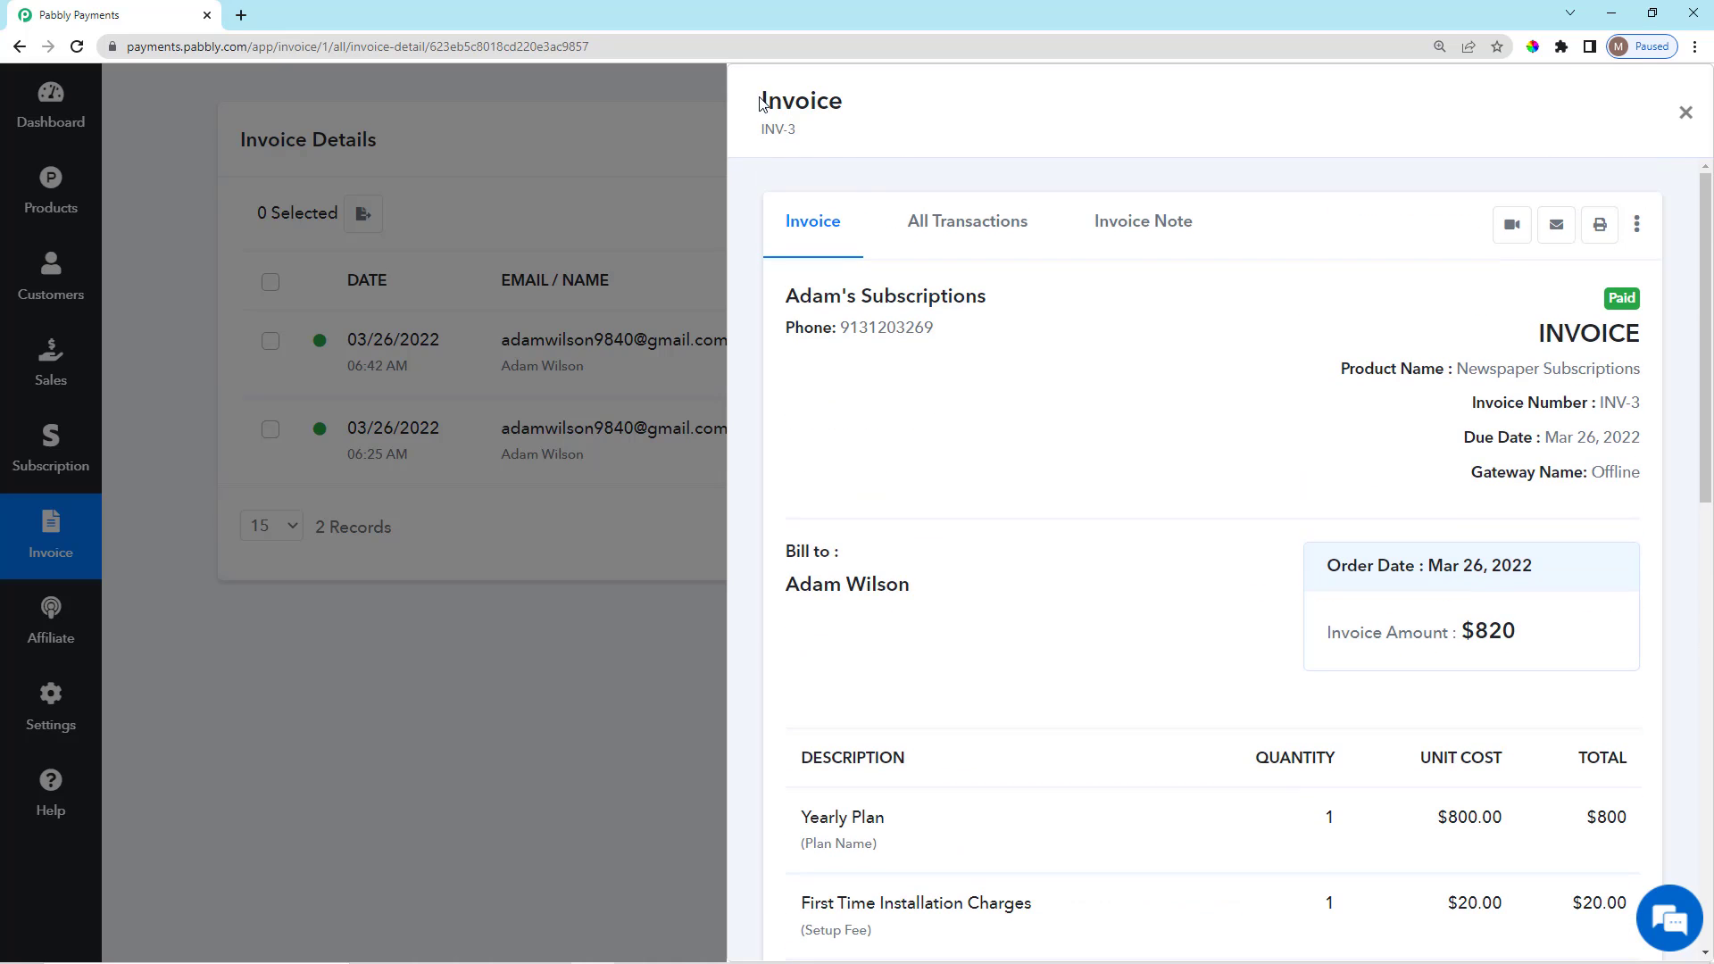
left_click_drag(759, 98, 826, 142)
left_click(826, 143)
scroll(1561, 520, "down", 1)
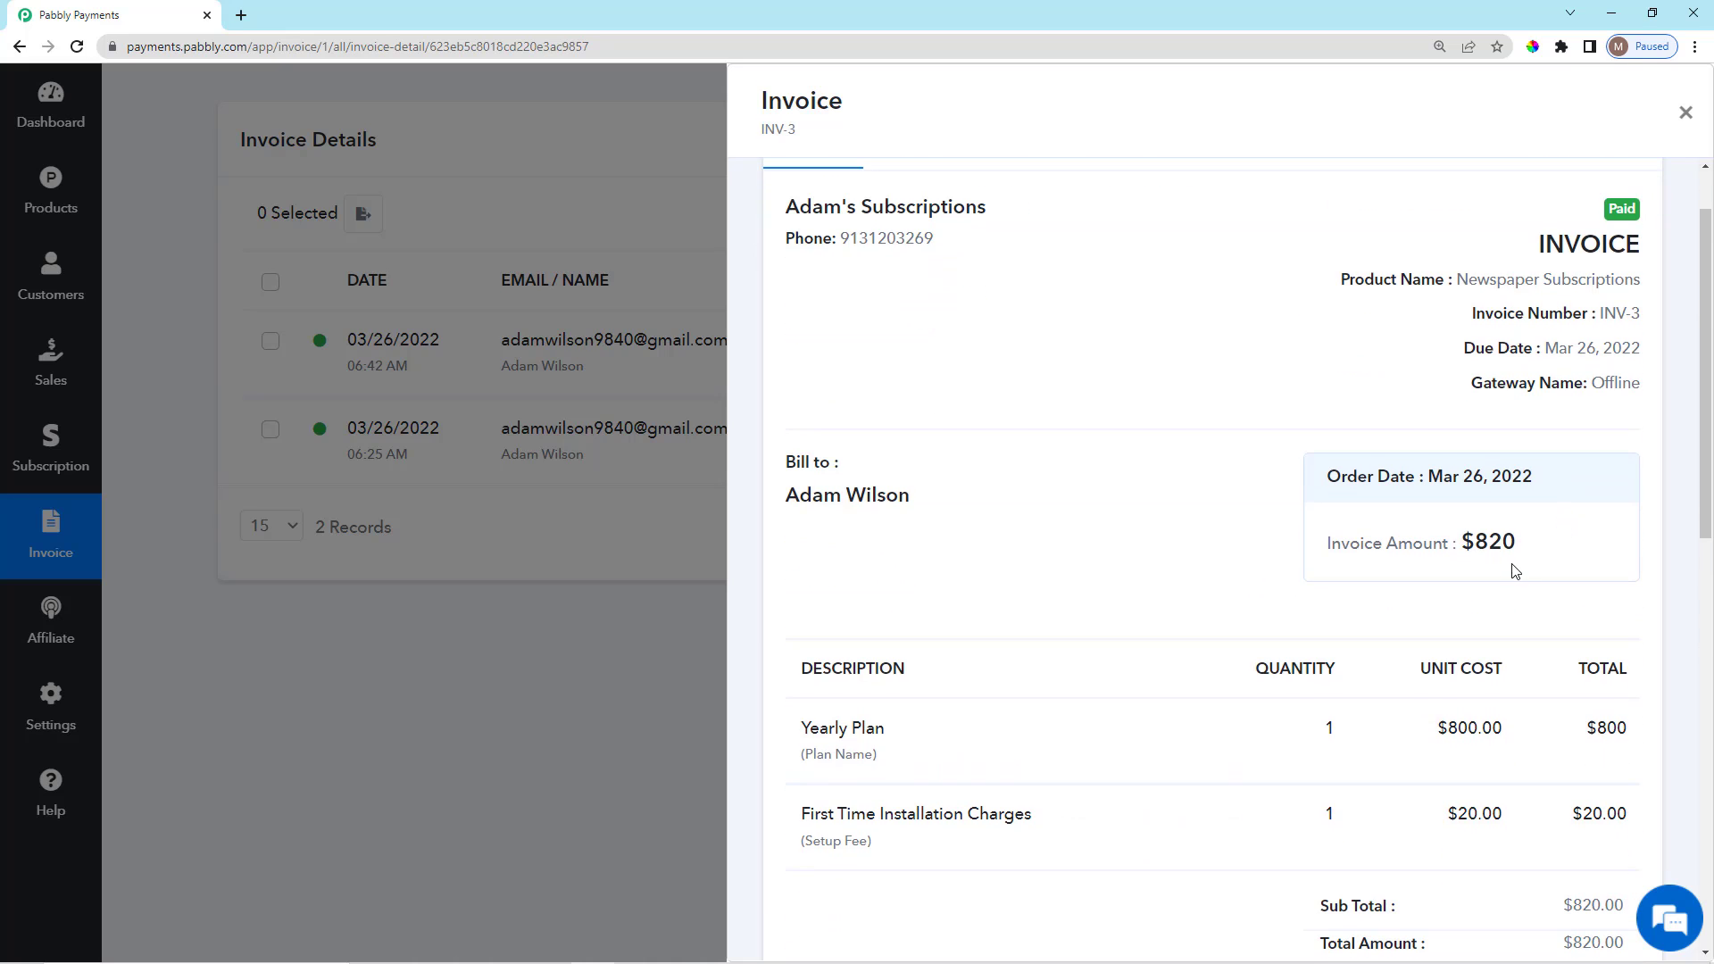
scroll(1509, 572, "down", 2)
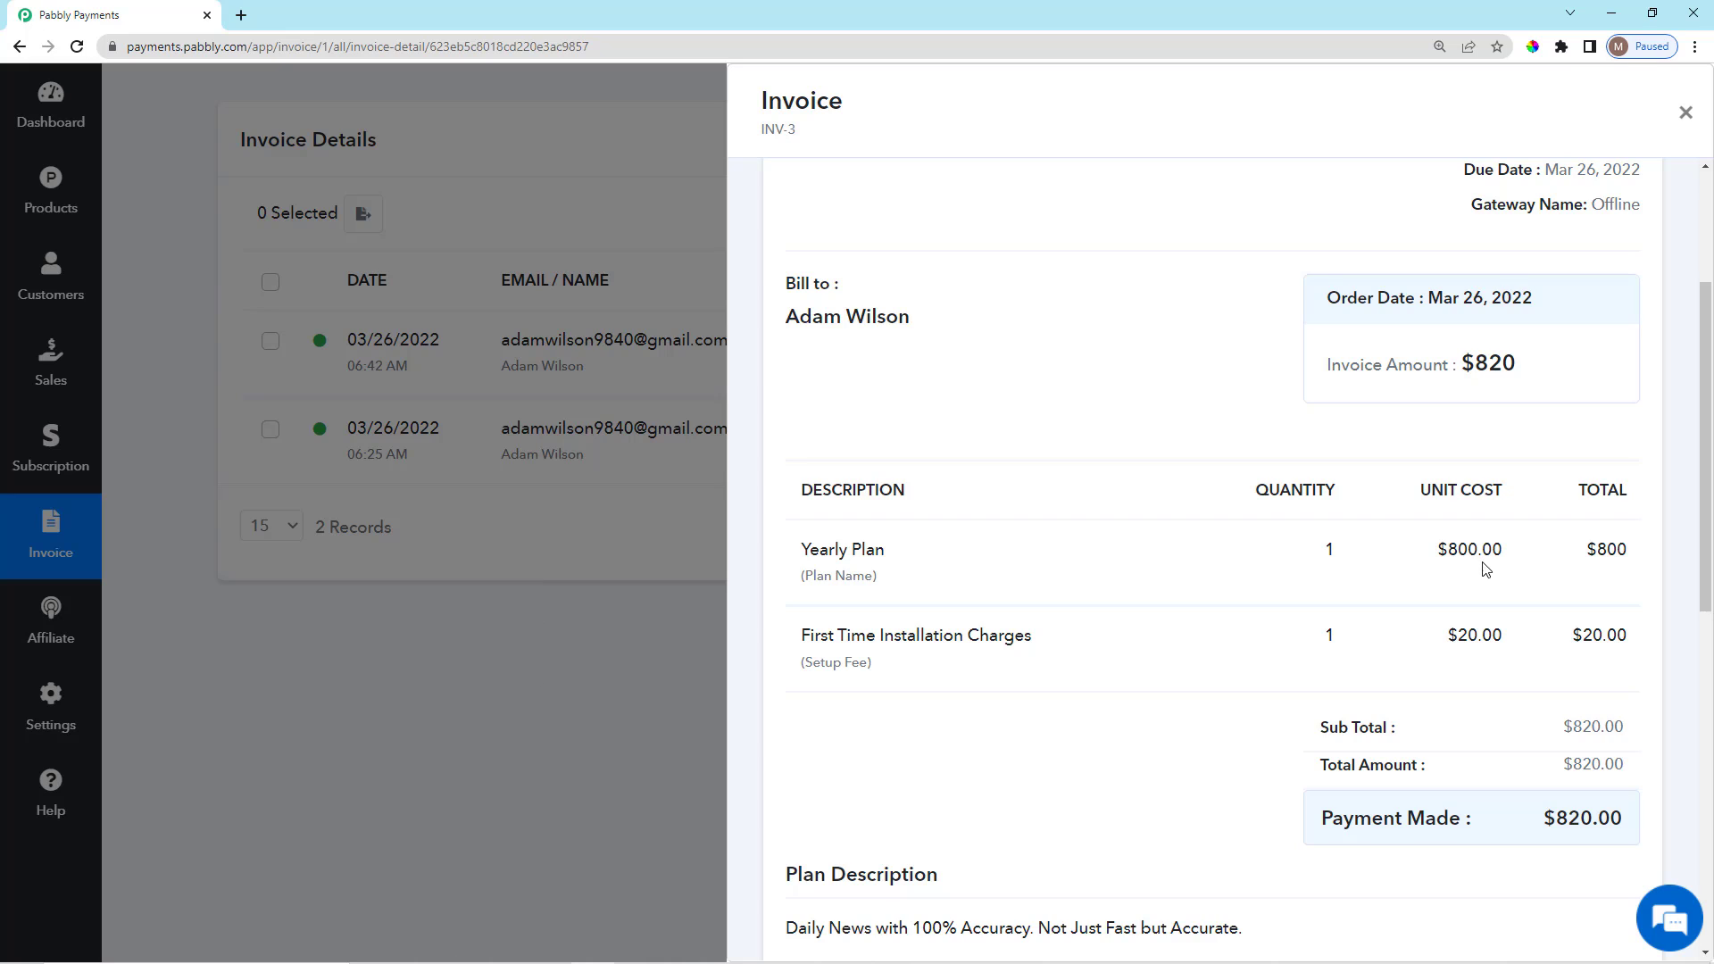
scroll(1485, 569, "down", 2)
left_click_drag(1333, 649, 1511, 643)
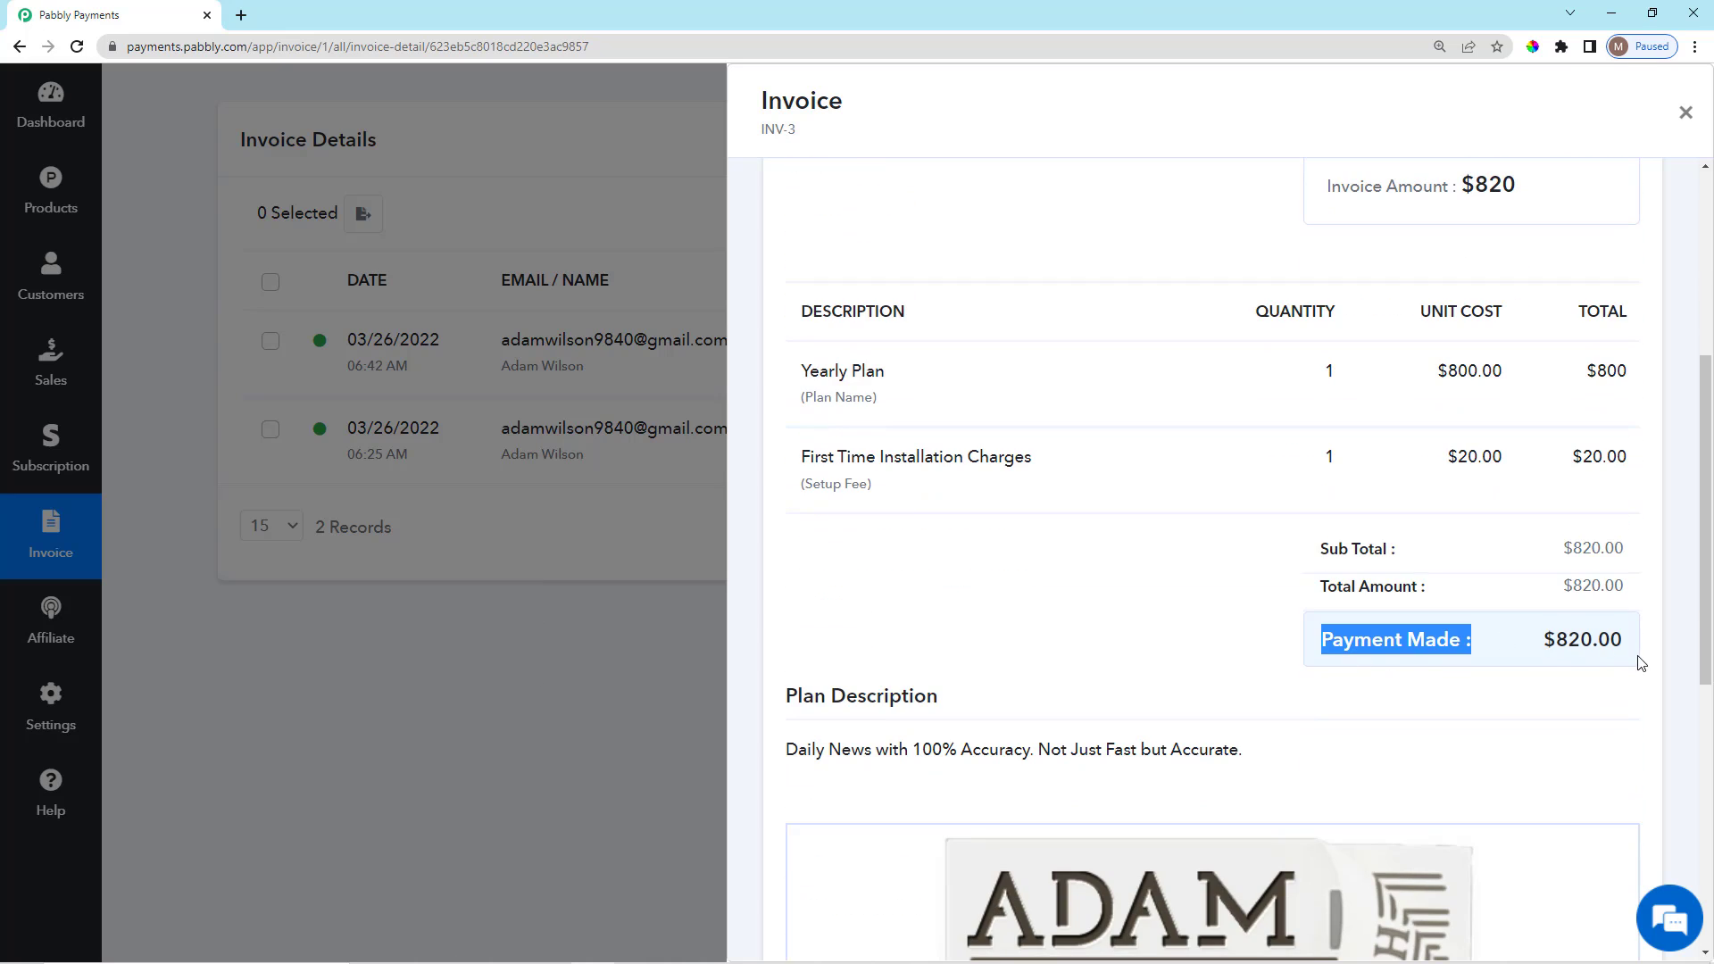
left_click(1604, 672)
Check the Yearly Plan line item and quantity, then close the INV-3 panel.
scroll(1568, 673, "down", 7)
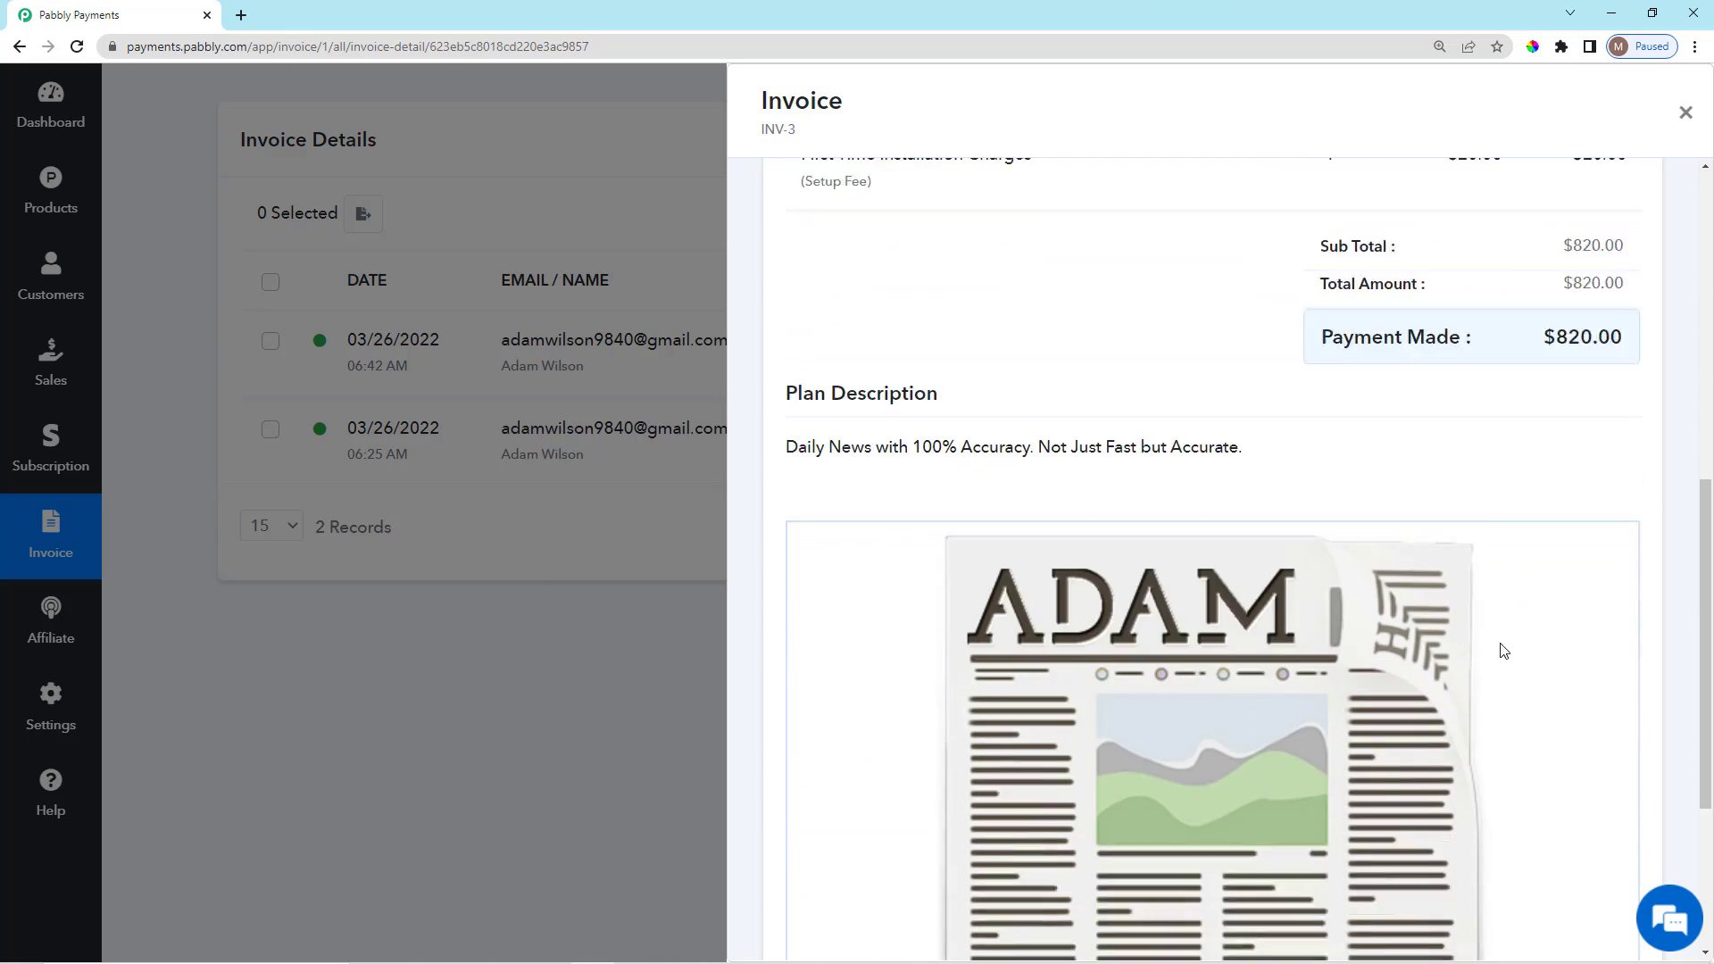
scroll(893, 901, "up", 10)
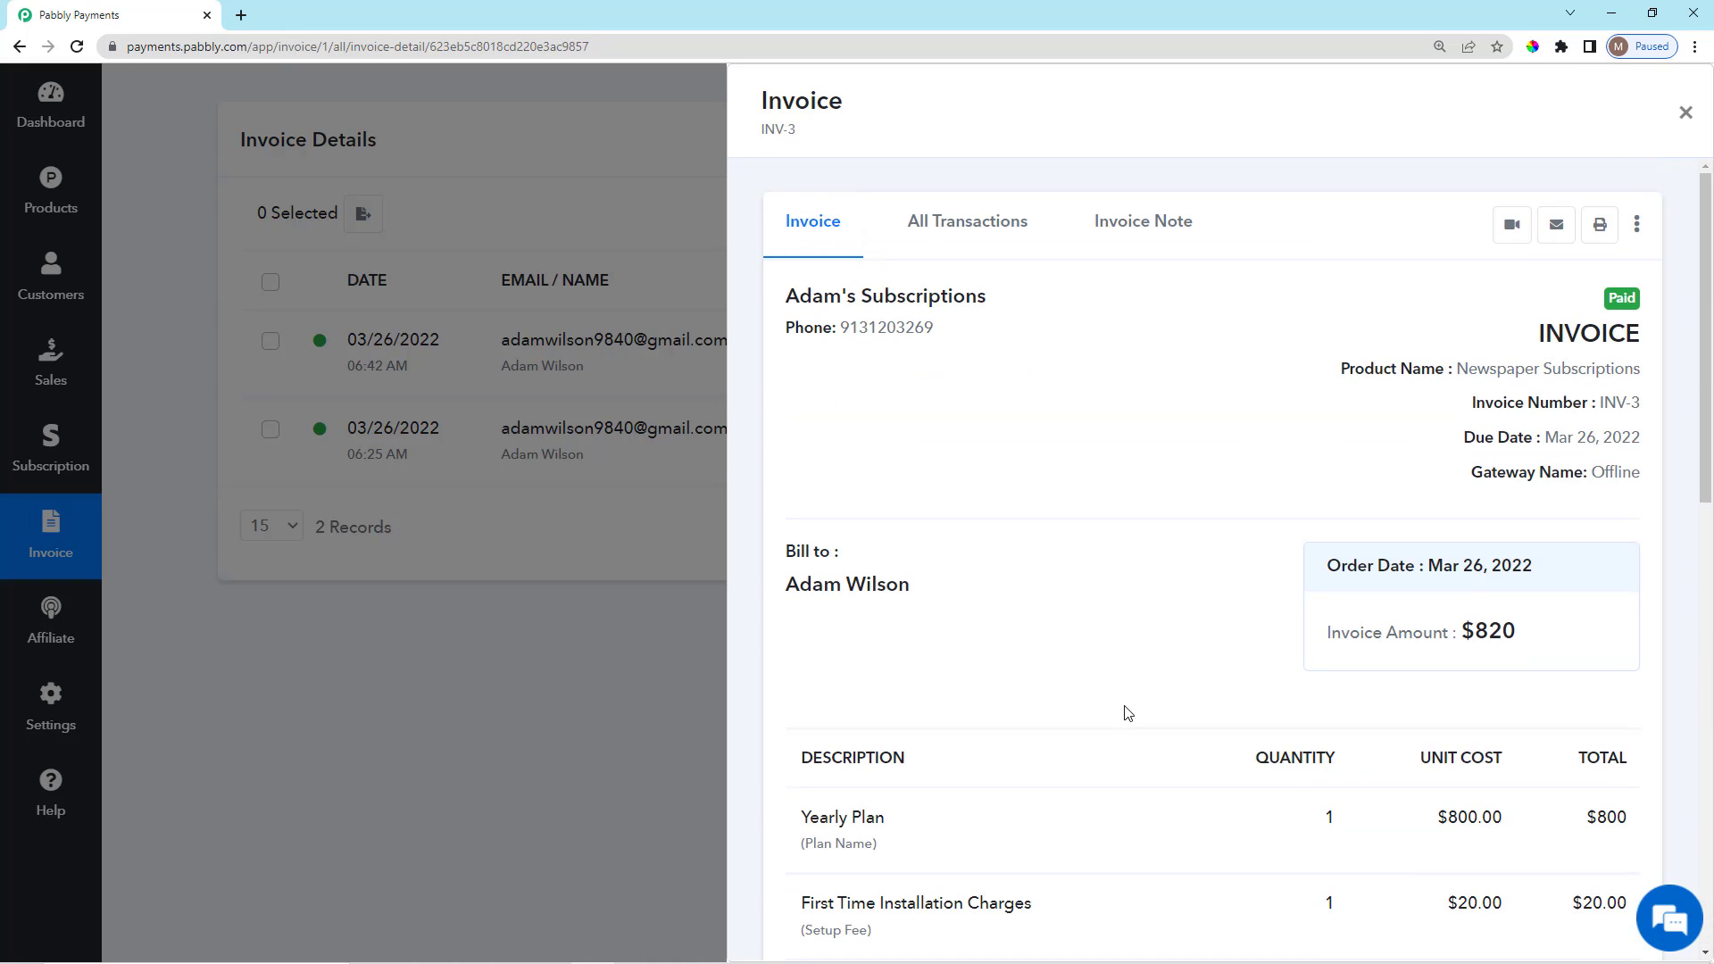
scroll(1223, 719, "down", 2)
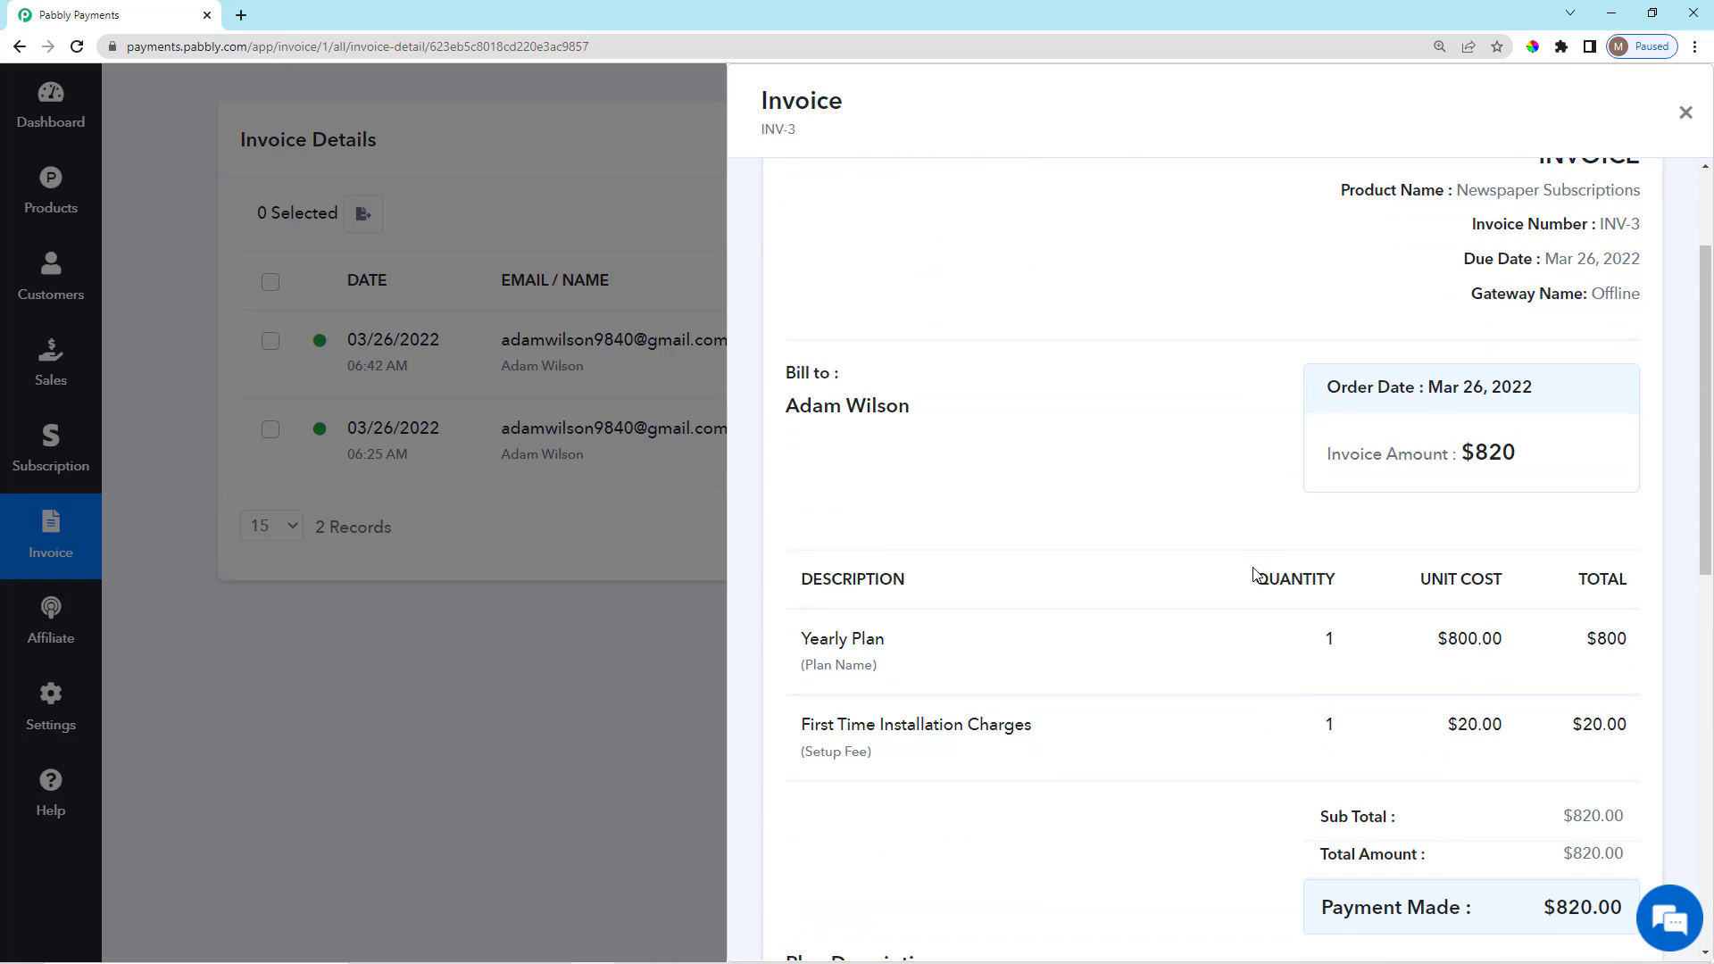
left_click_drag(1253, 574, 1363, 681)
left_click_drag(1306, 646, 1366, 650)
left_click(641, 405)
scroll(720, 700, "up", 3)
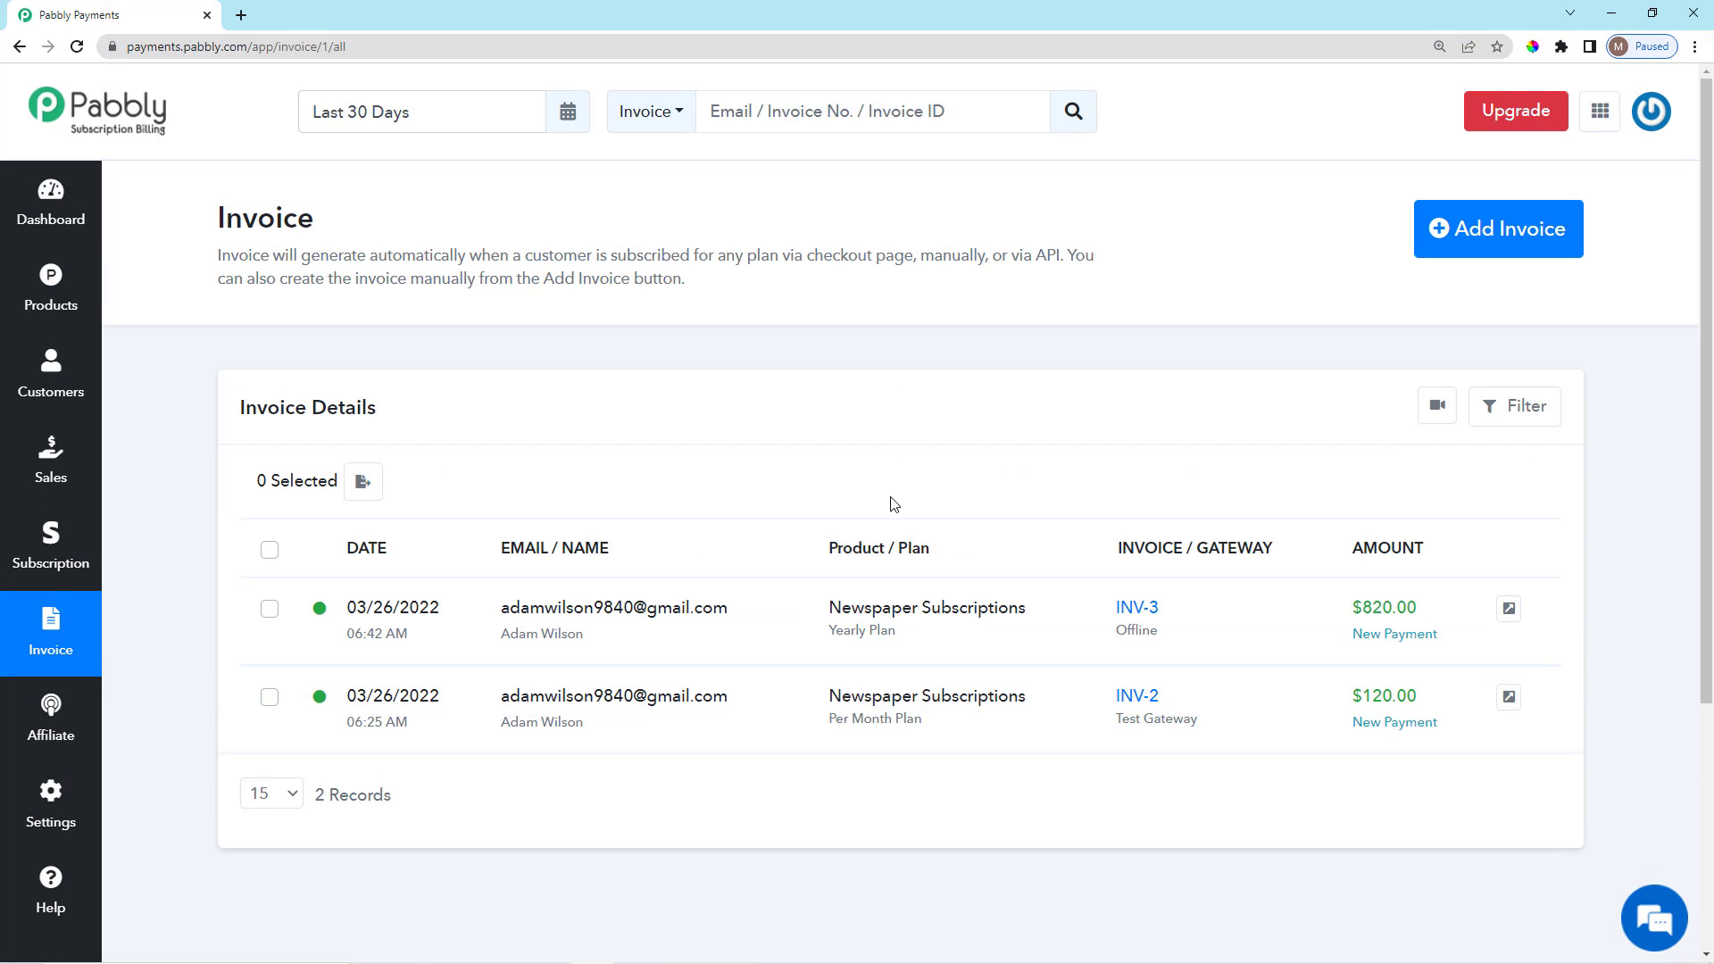
Go to the Subscriptions page and review the subscriptions table.
scroll(891, 501, "down", 2)
scroll(883, 518, "up", 2)
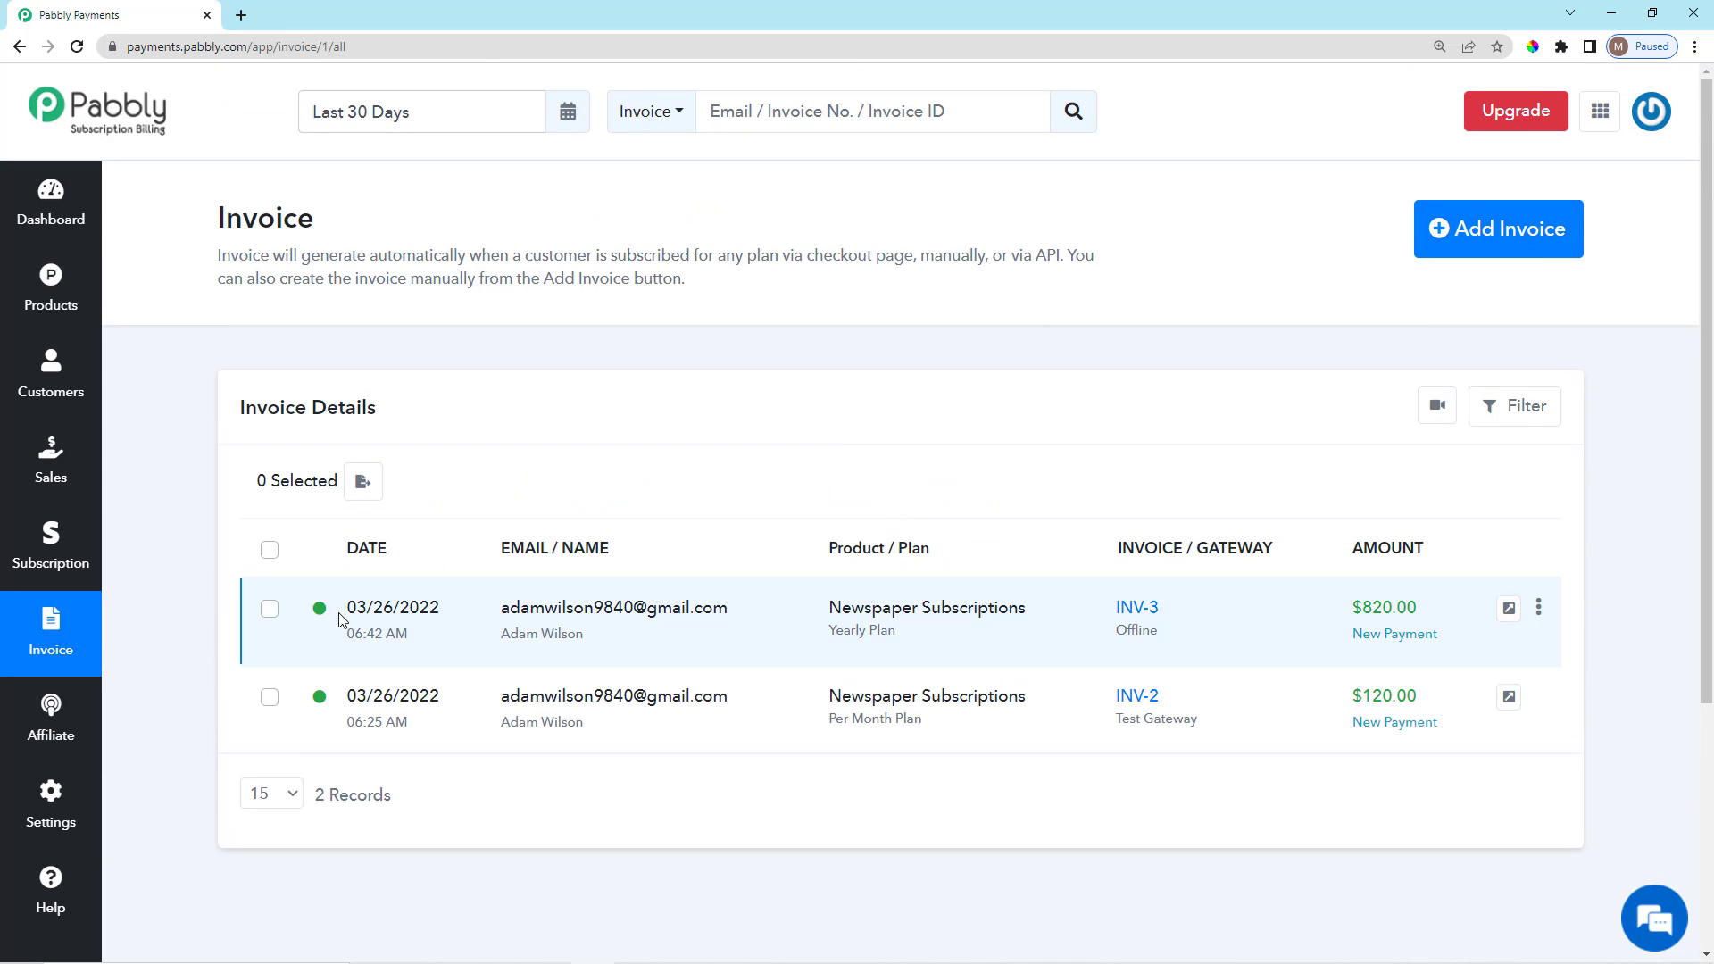
mouse_move(322, 613)
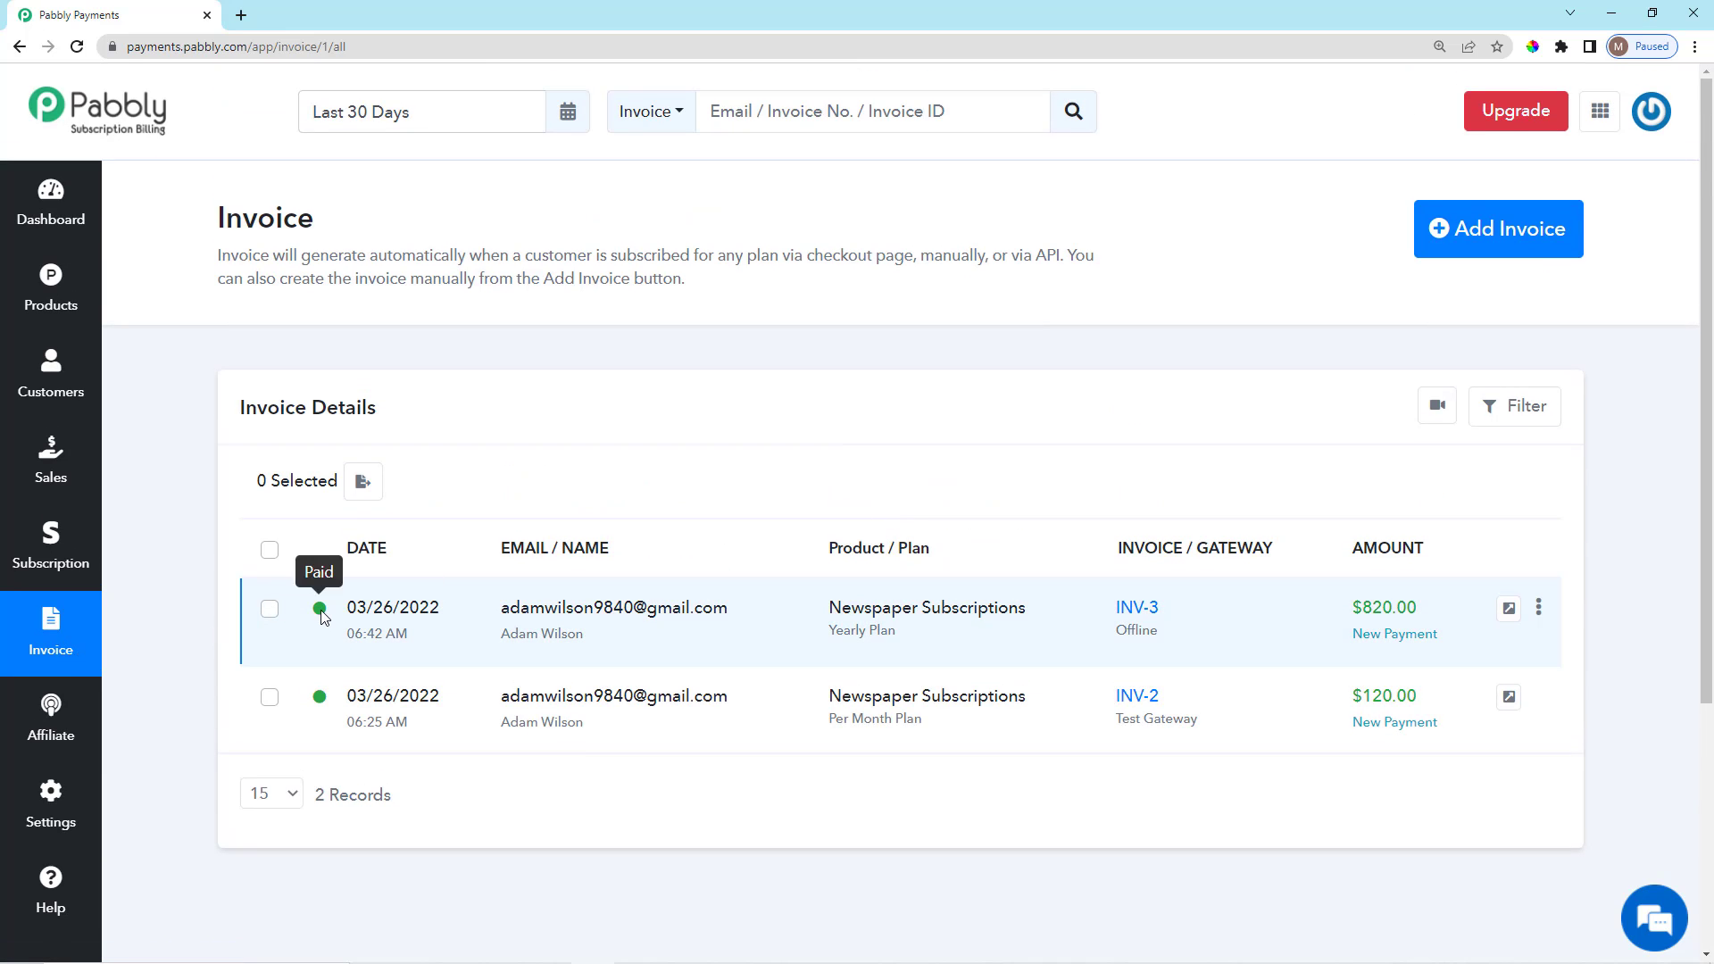
left_click(51, 546)
scroll(410, 668, "down", 4)
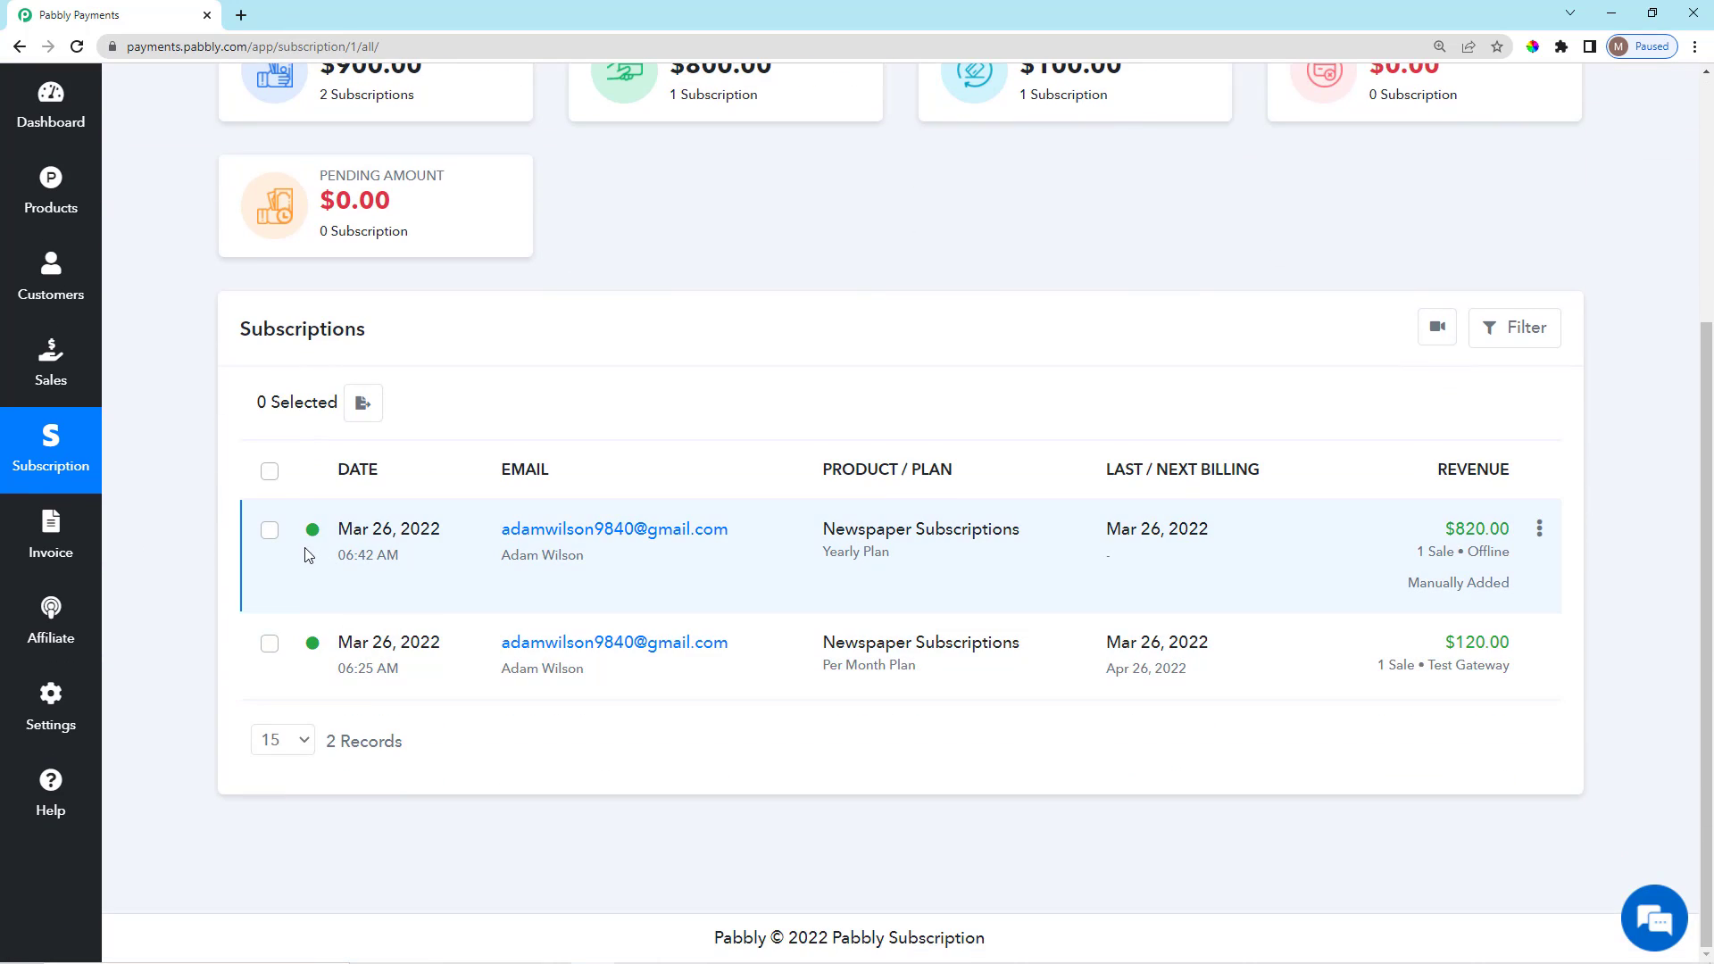
mouse_move(317, 533)
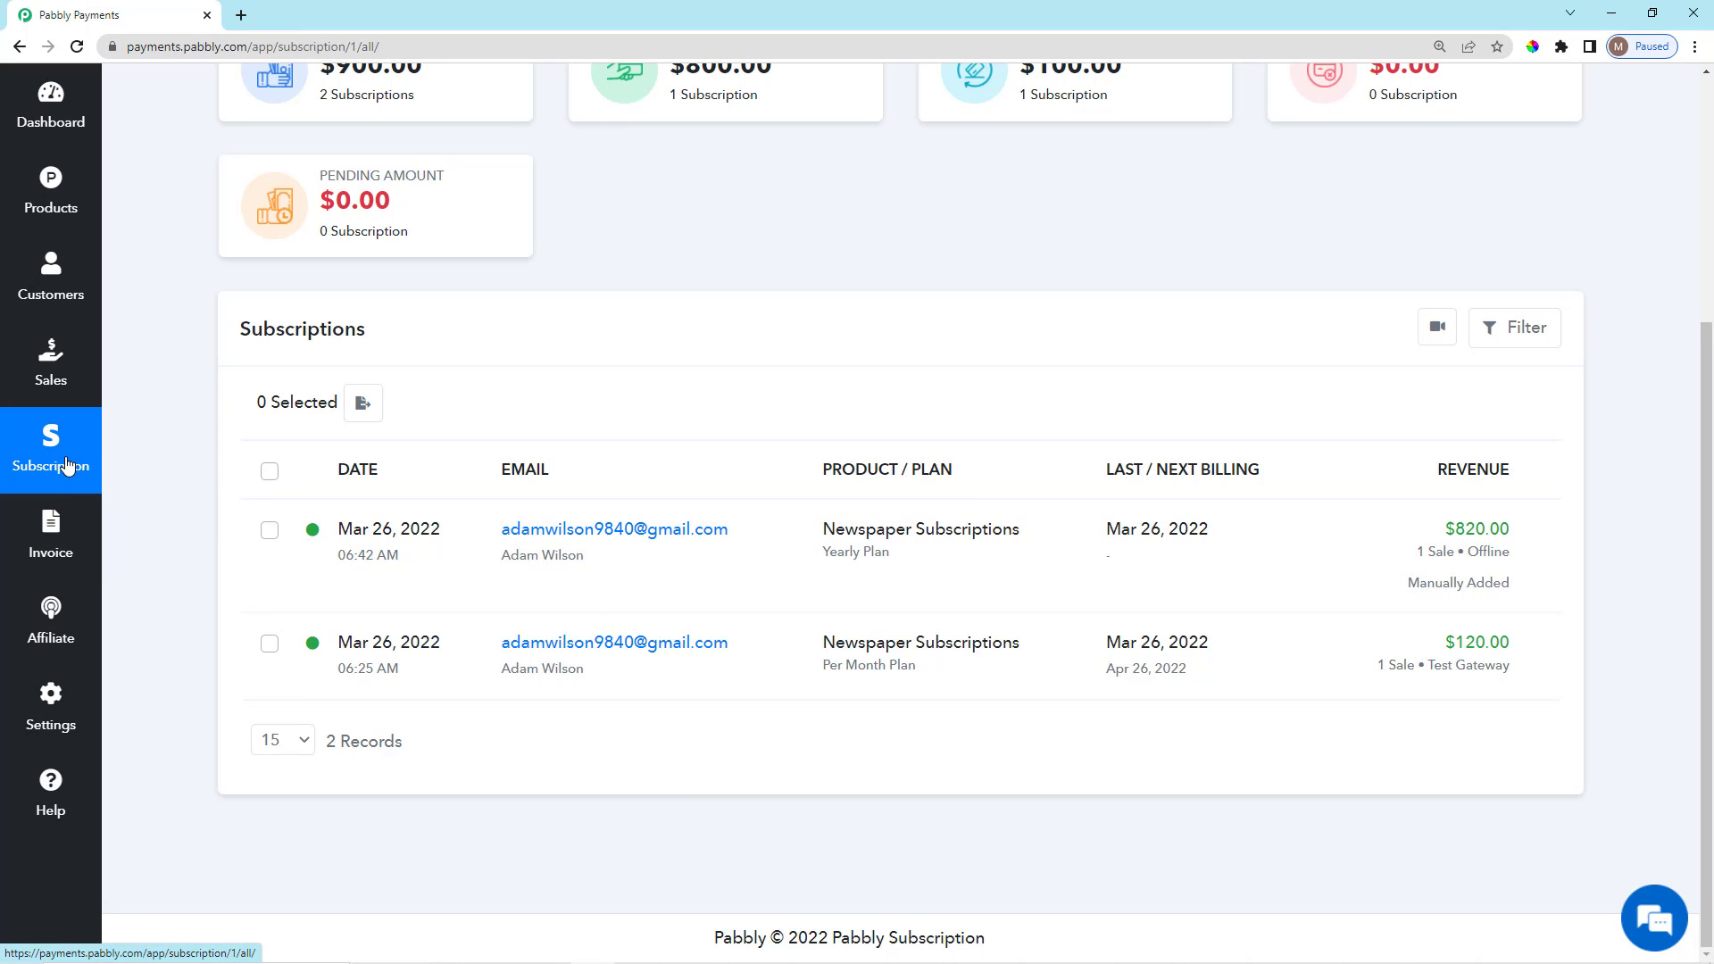
scroll(1285, 562, "up", 4)
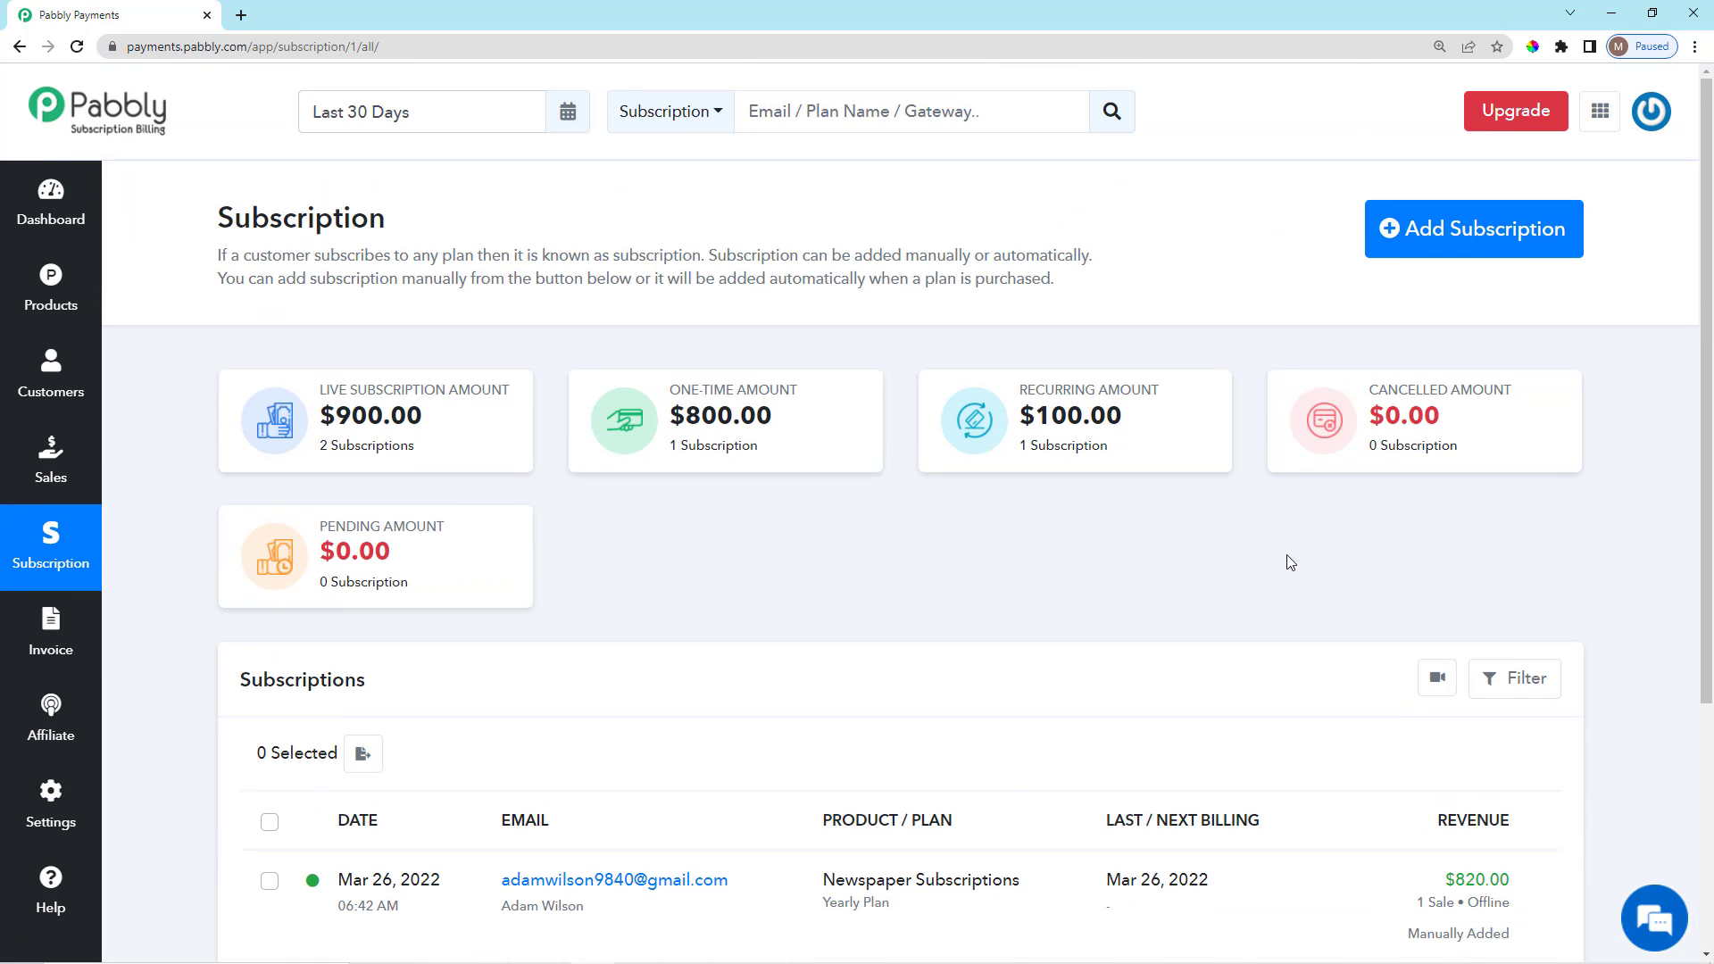
scroll(1300, 676, "down", 3)
scroll(1143, 661, "up", 3)
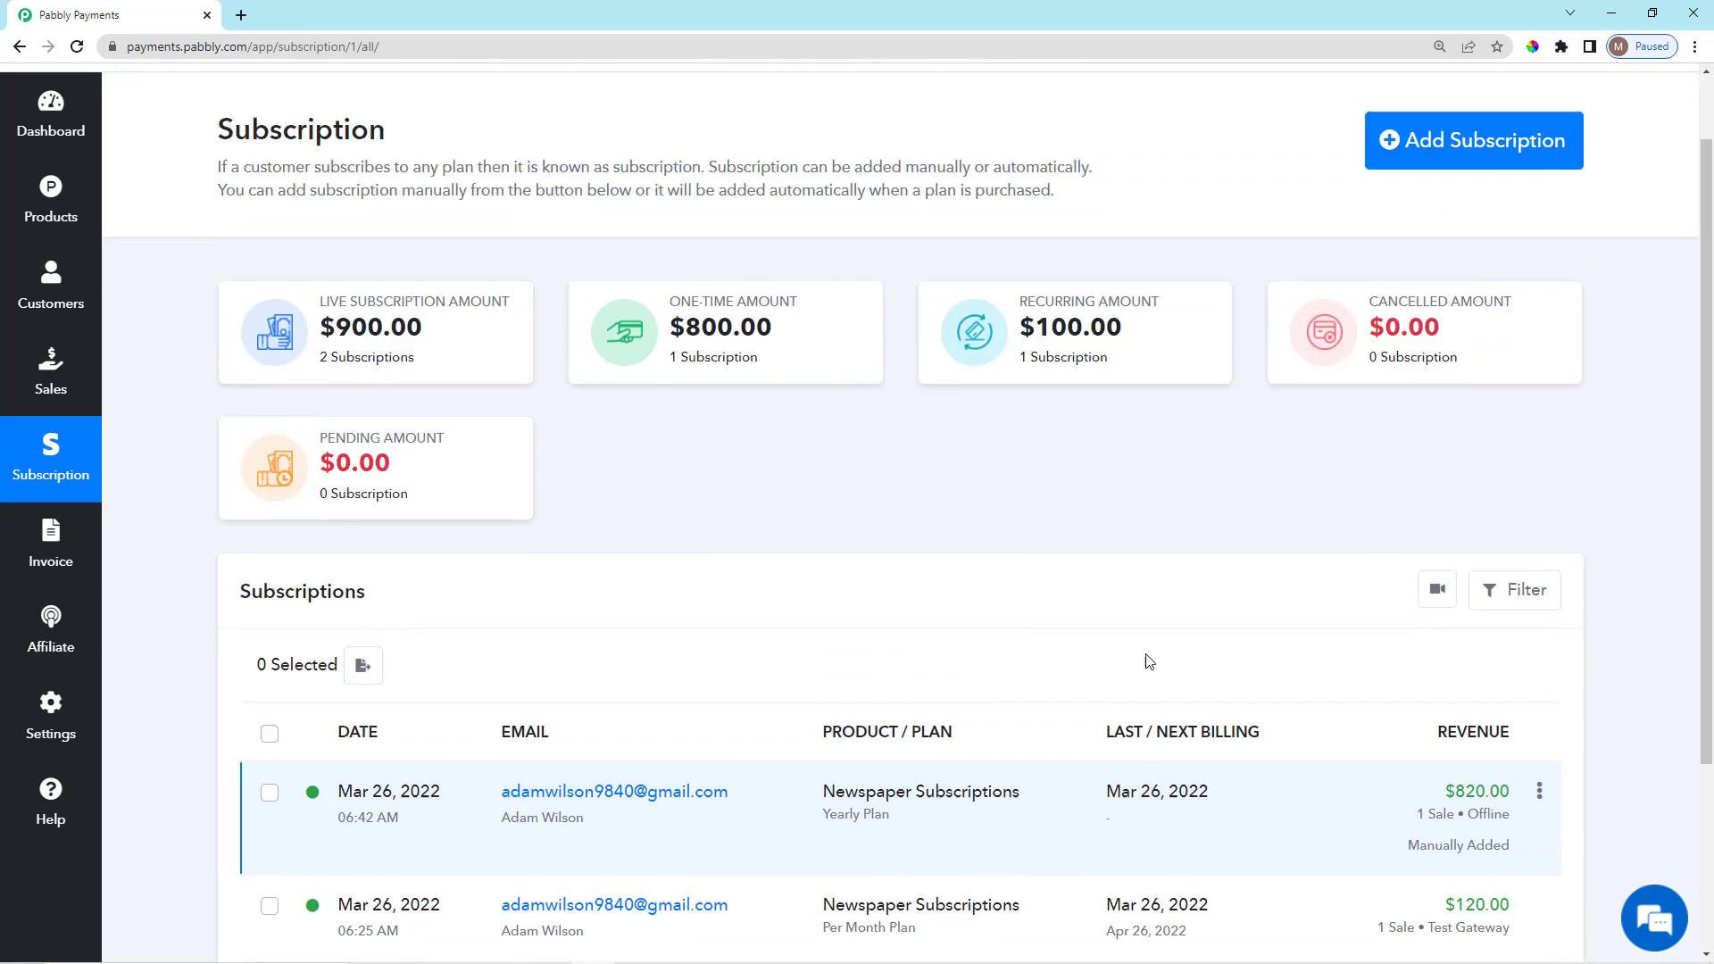
scroll(912, 536, "down", 3)
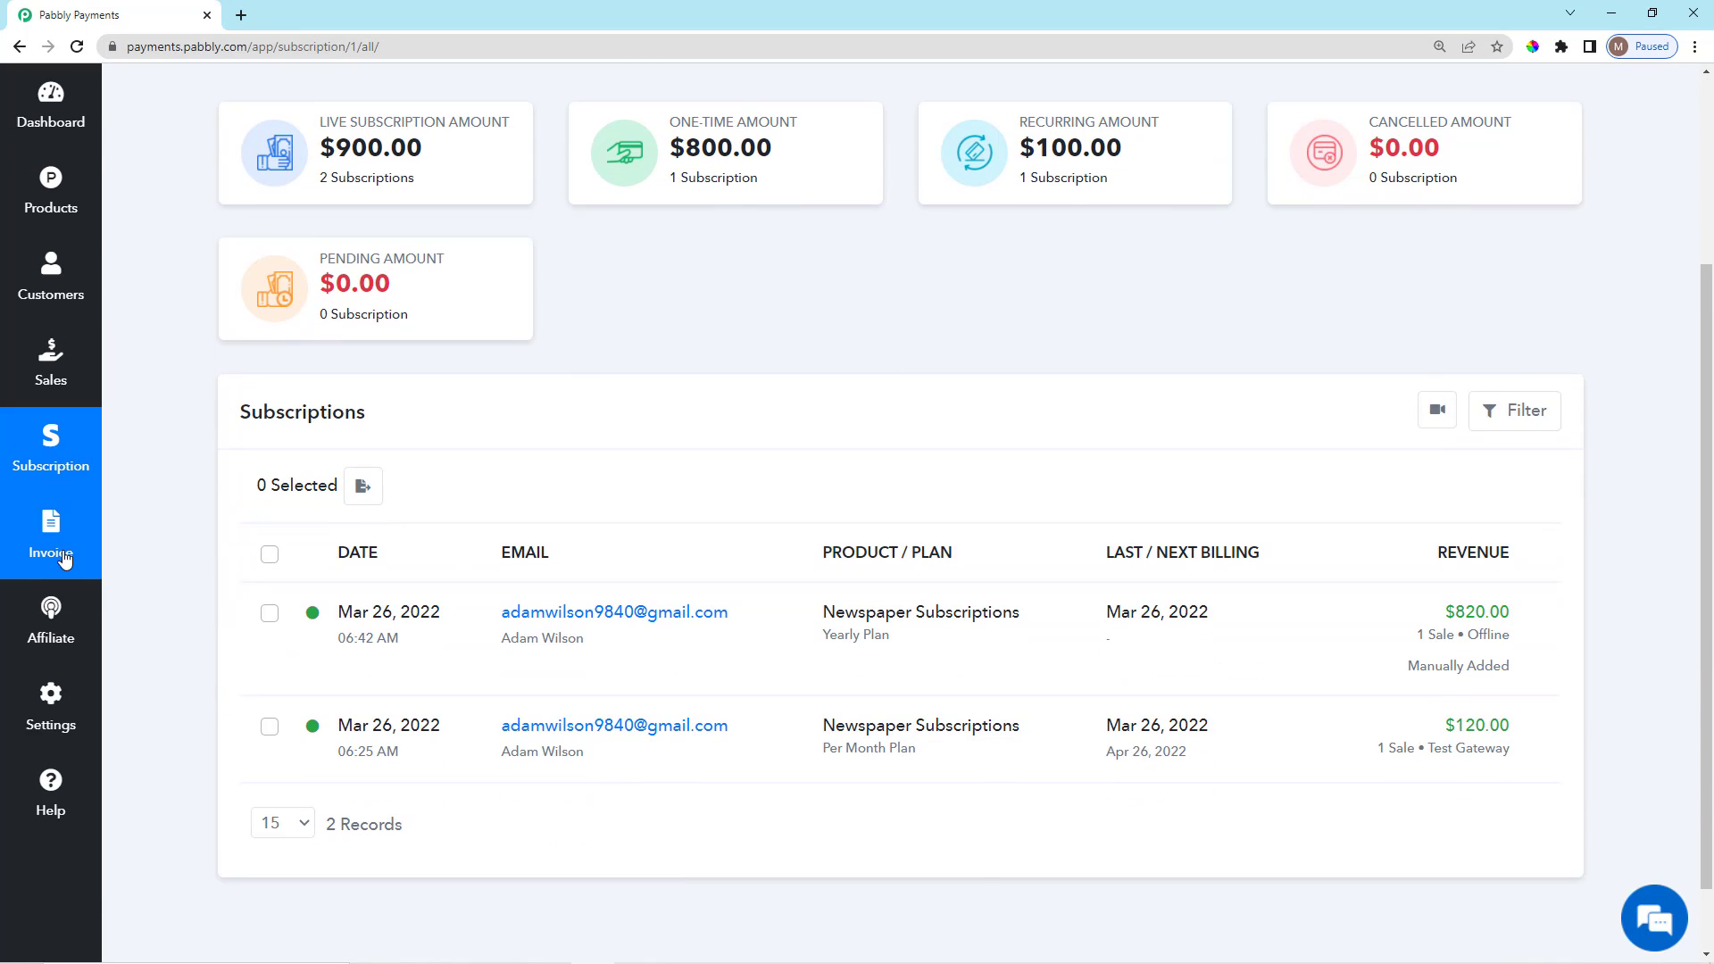
Return to the Invoice list and open INV-3's details.
left_click(51, 535)
scroll(964, 589, "up", 3)
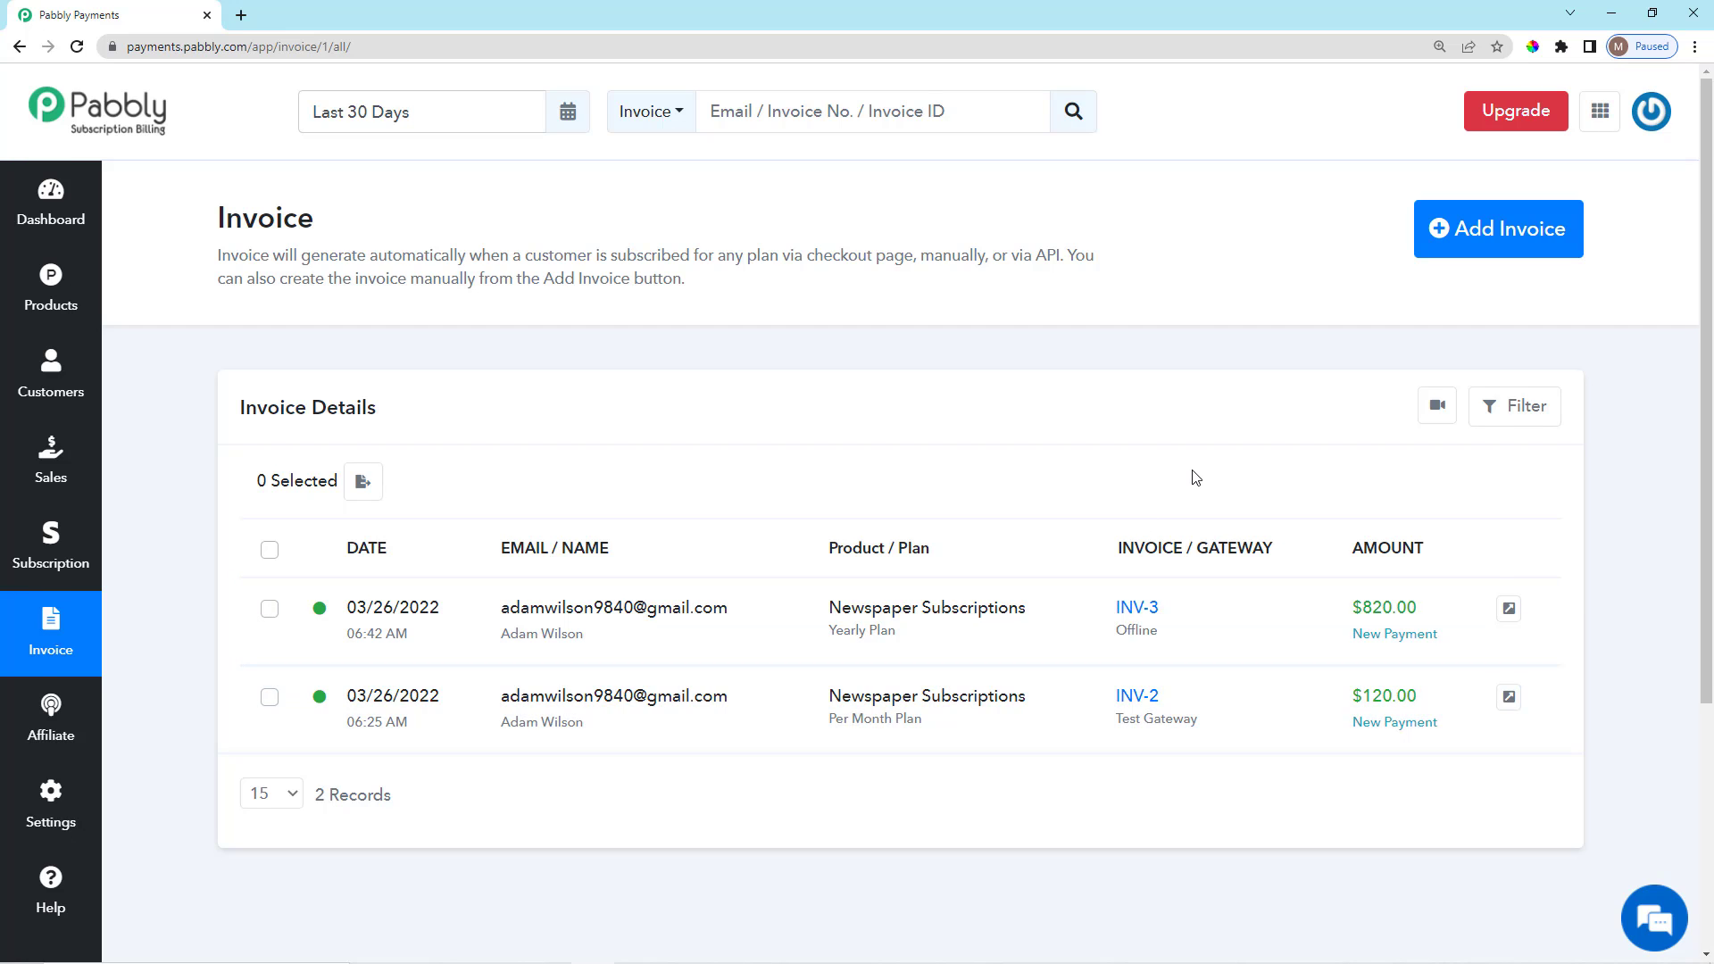
scroll(1194, 475, "down", 3)
scroll(1197, 509, "up", 3)
scroll(1216, 574, "down", 2)
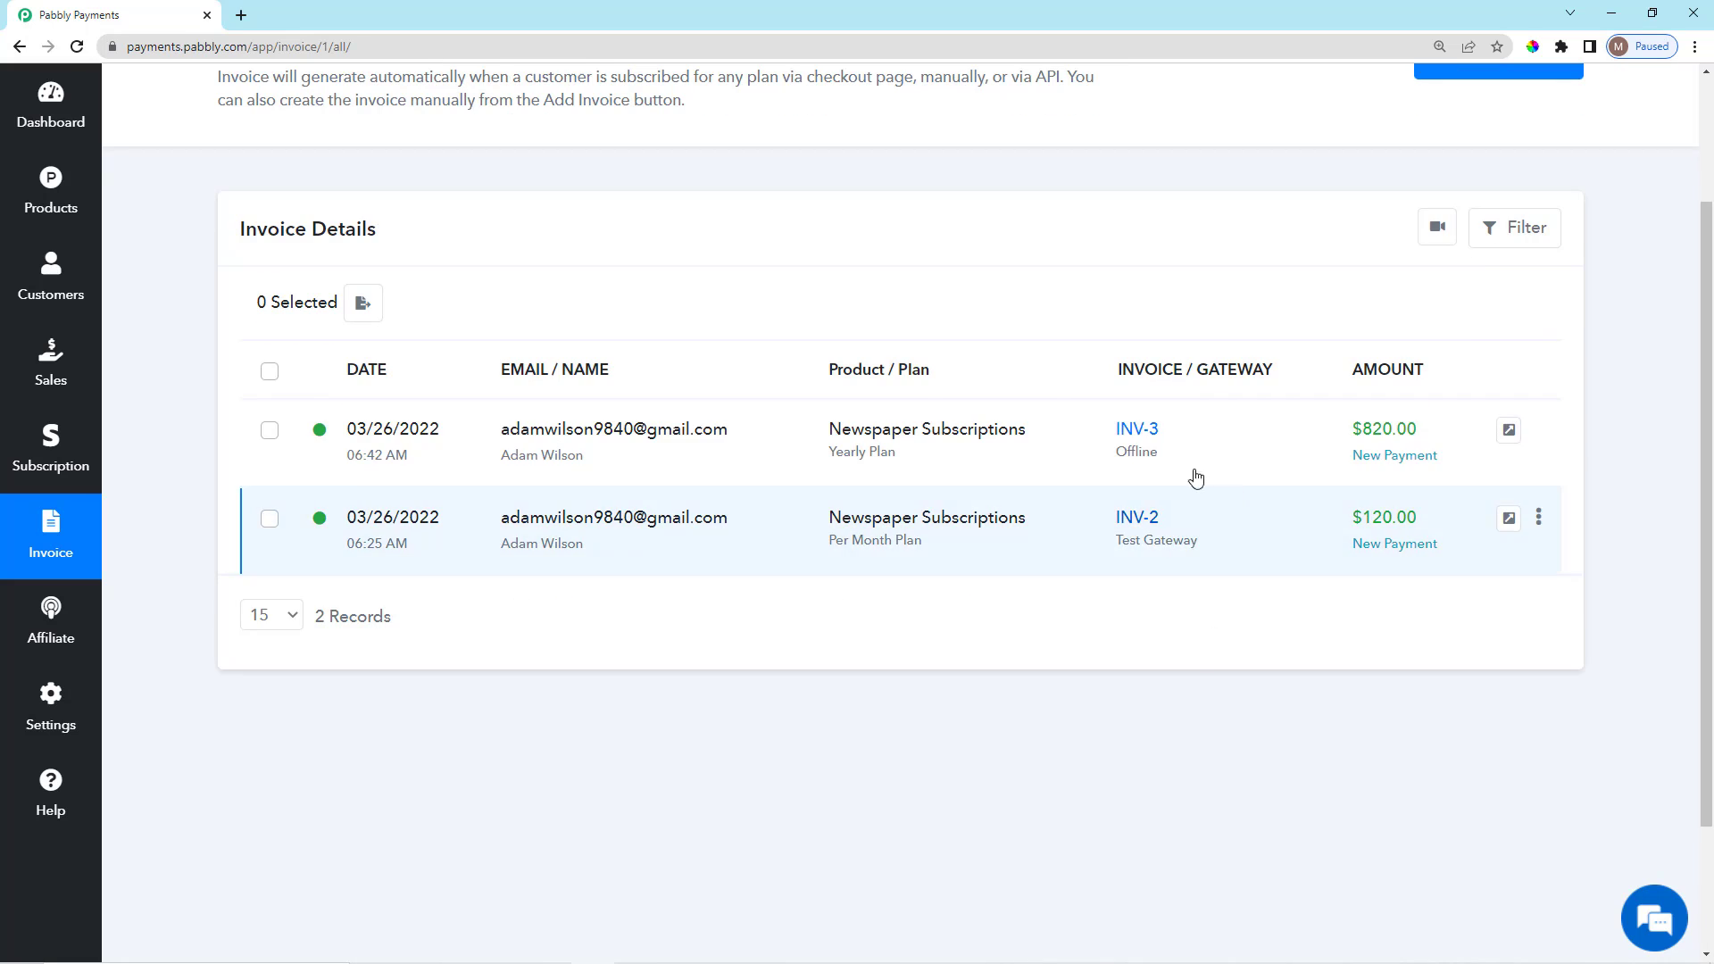
left_click(1146, 436)
scroll(1160, 625, "down", 9)
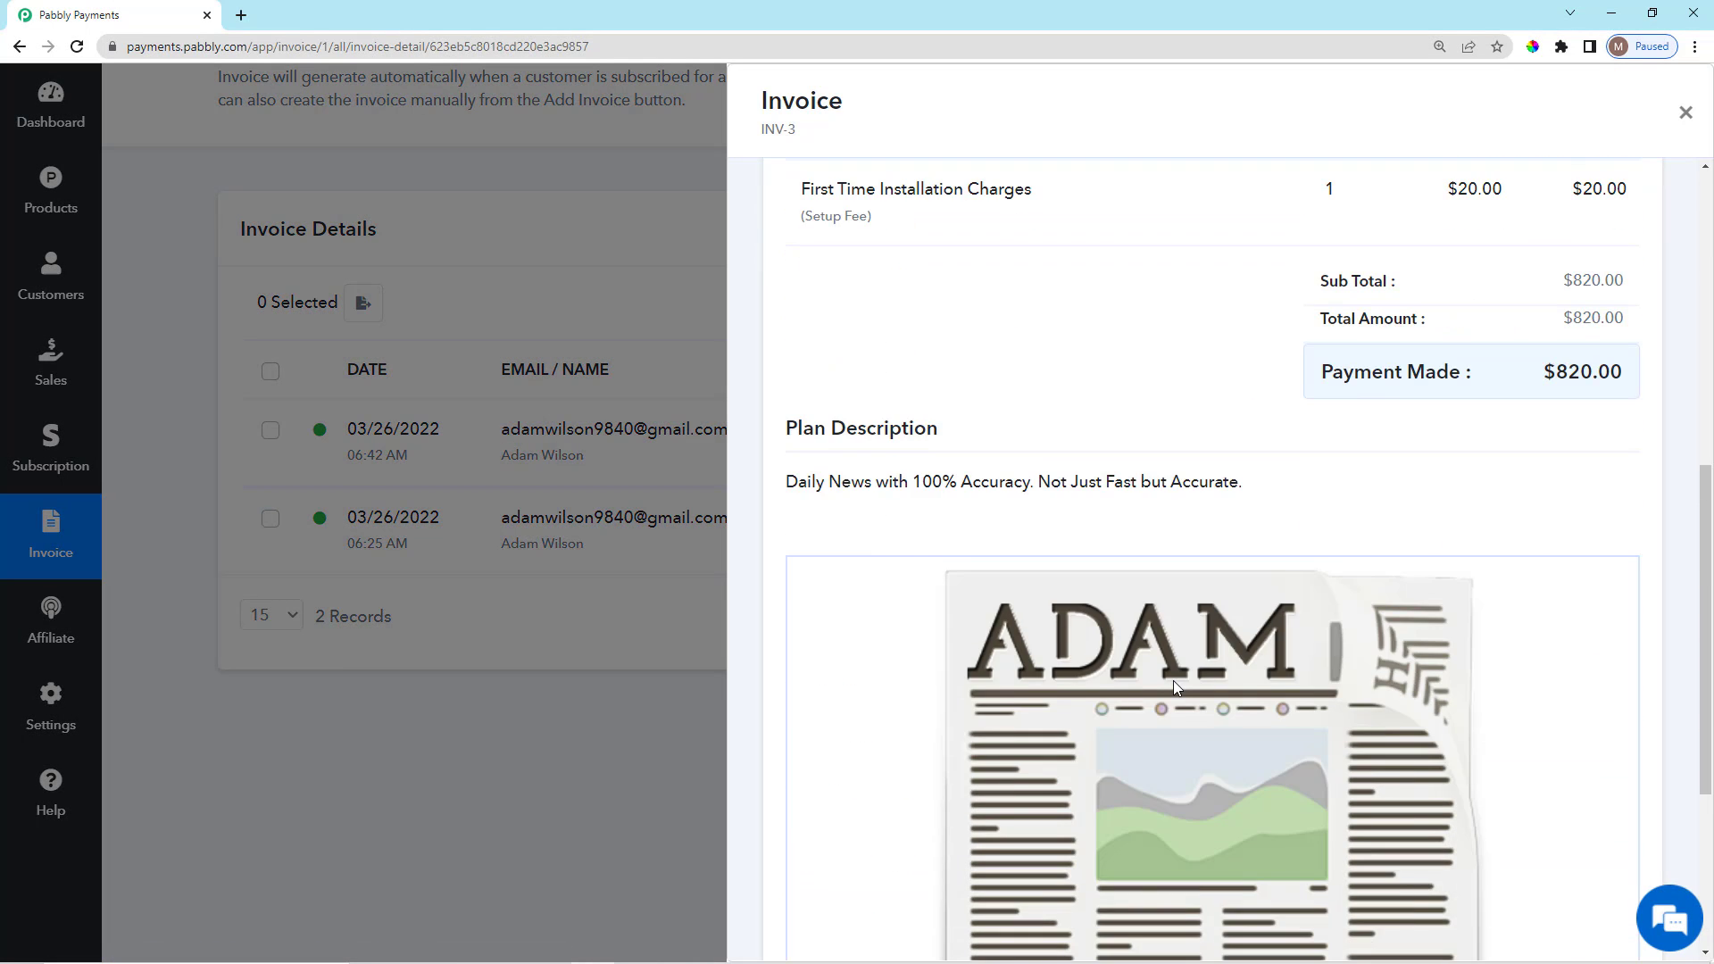
scroll(1173, 680, "up", 8)
Switch from INV-3 to INV-2's details and note its business name and INVOICE title.
scroll(1175, 687, "up", 1)
left_click(666, 311)
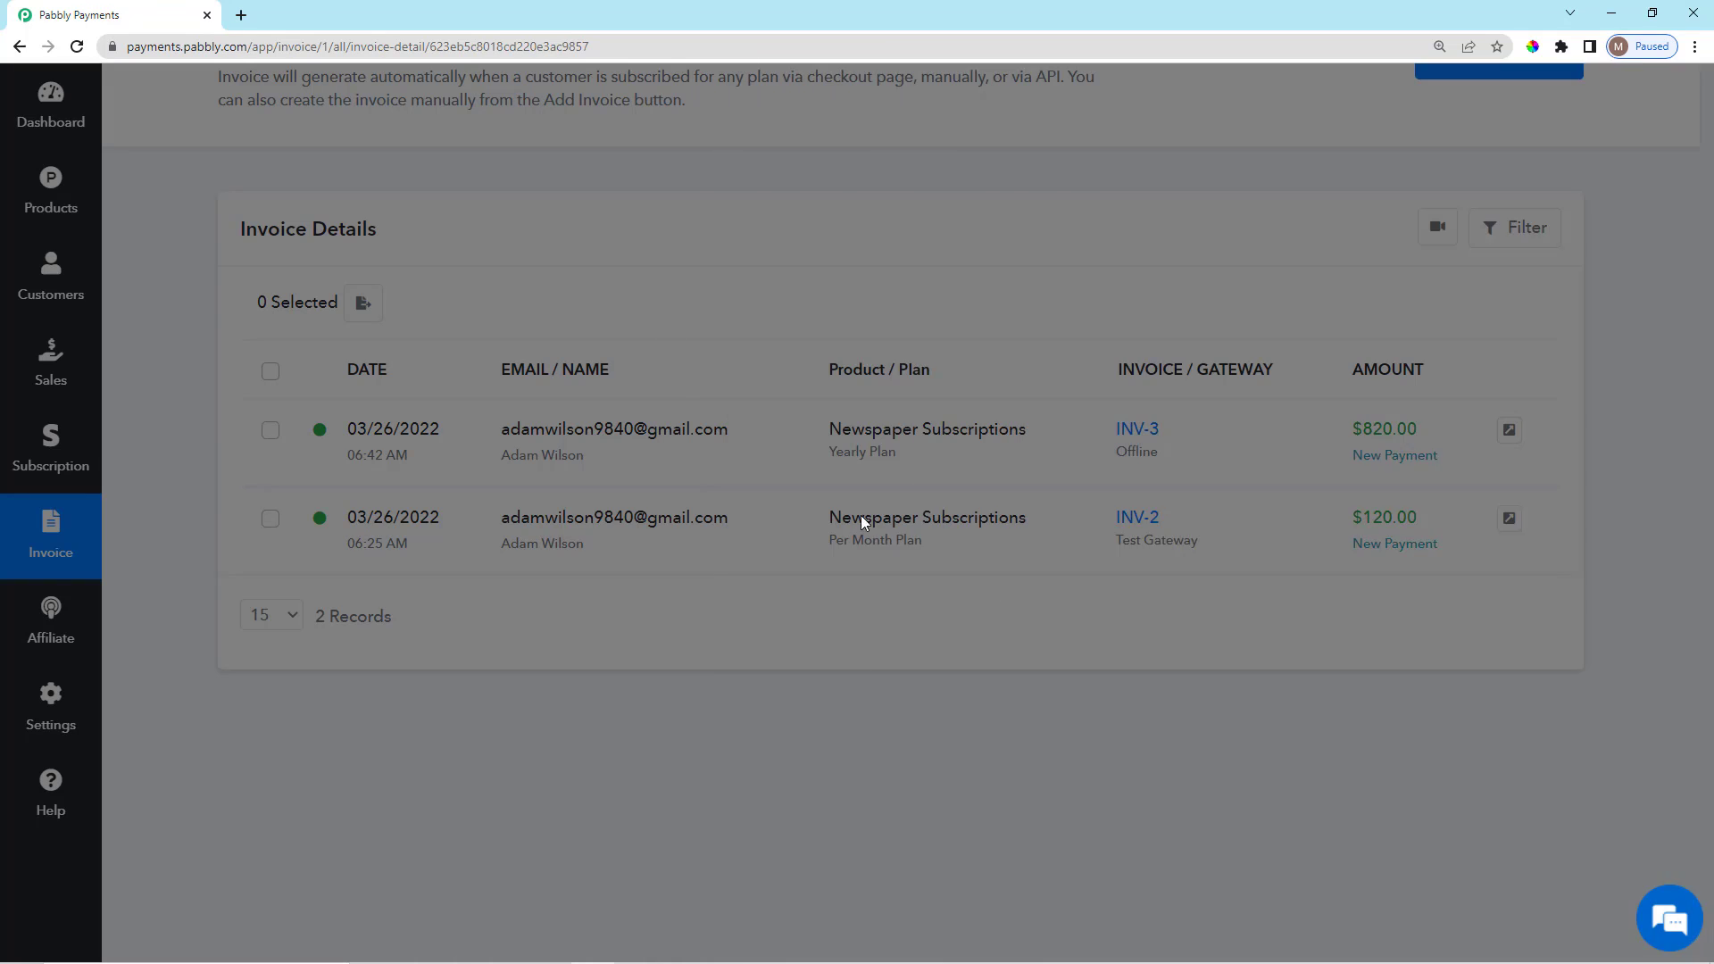
left_click(1135, 516)
scroll(1415, 624, "down", 2)
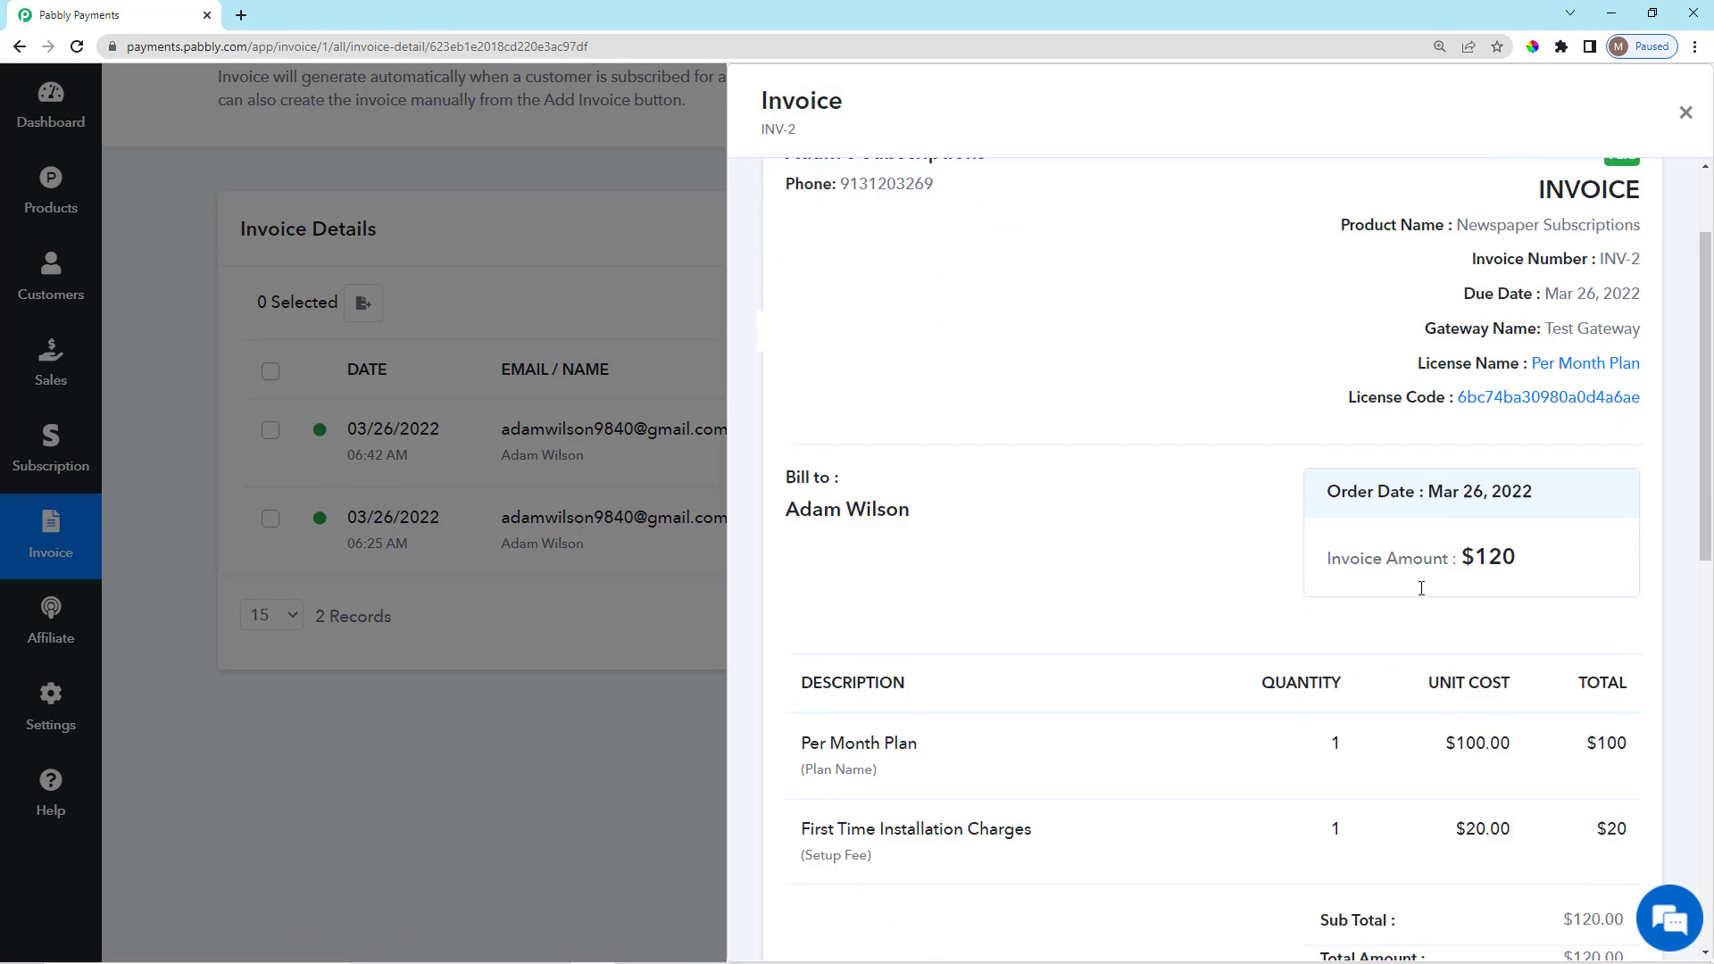
scroll(1412, 580, "up", 2)
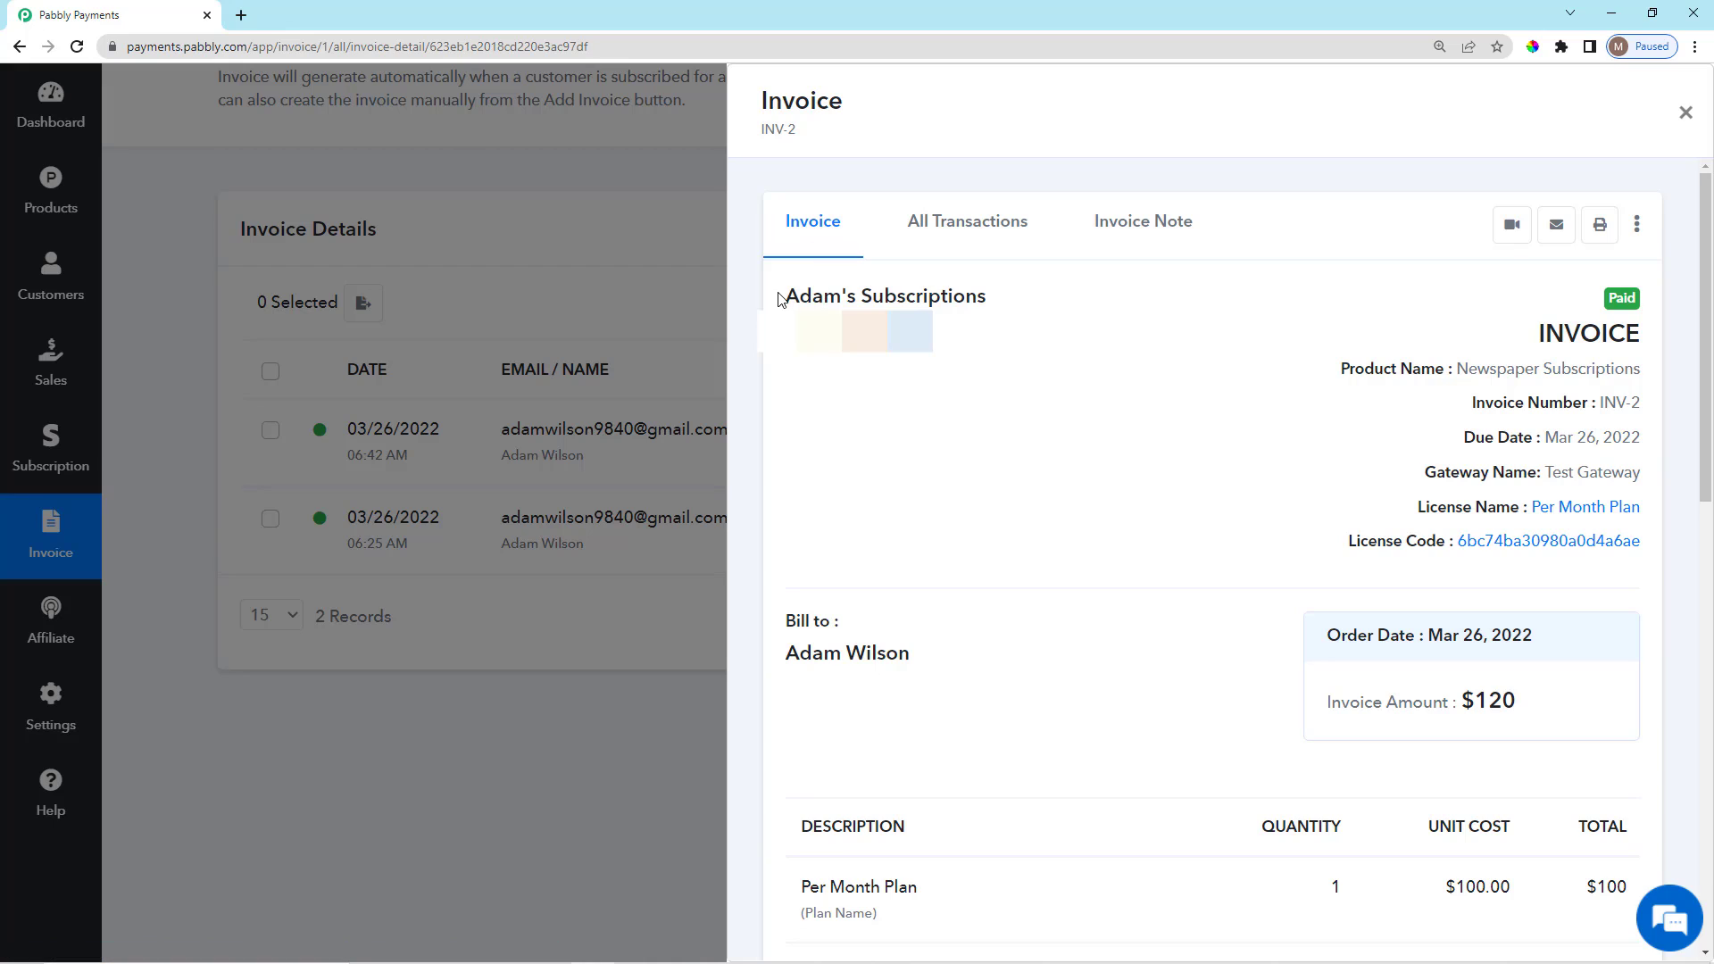
left_click_drag(778, 296, 981, 359)
left_click(1147, 451)
left_click_drag(1535, 340, 1595, 361)
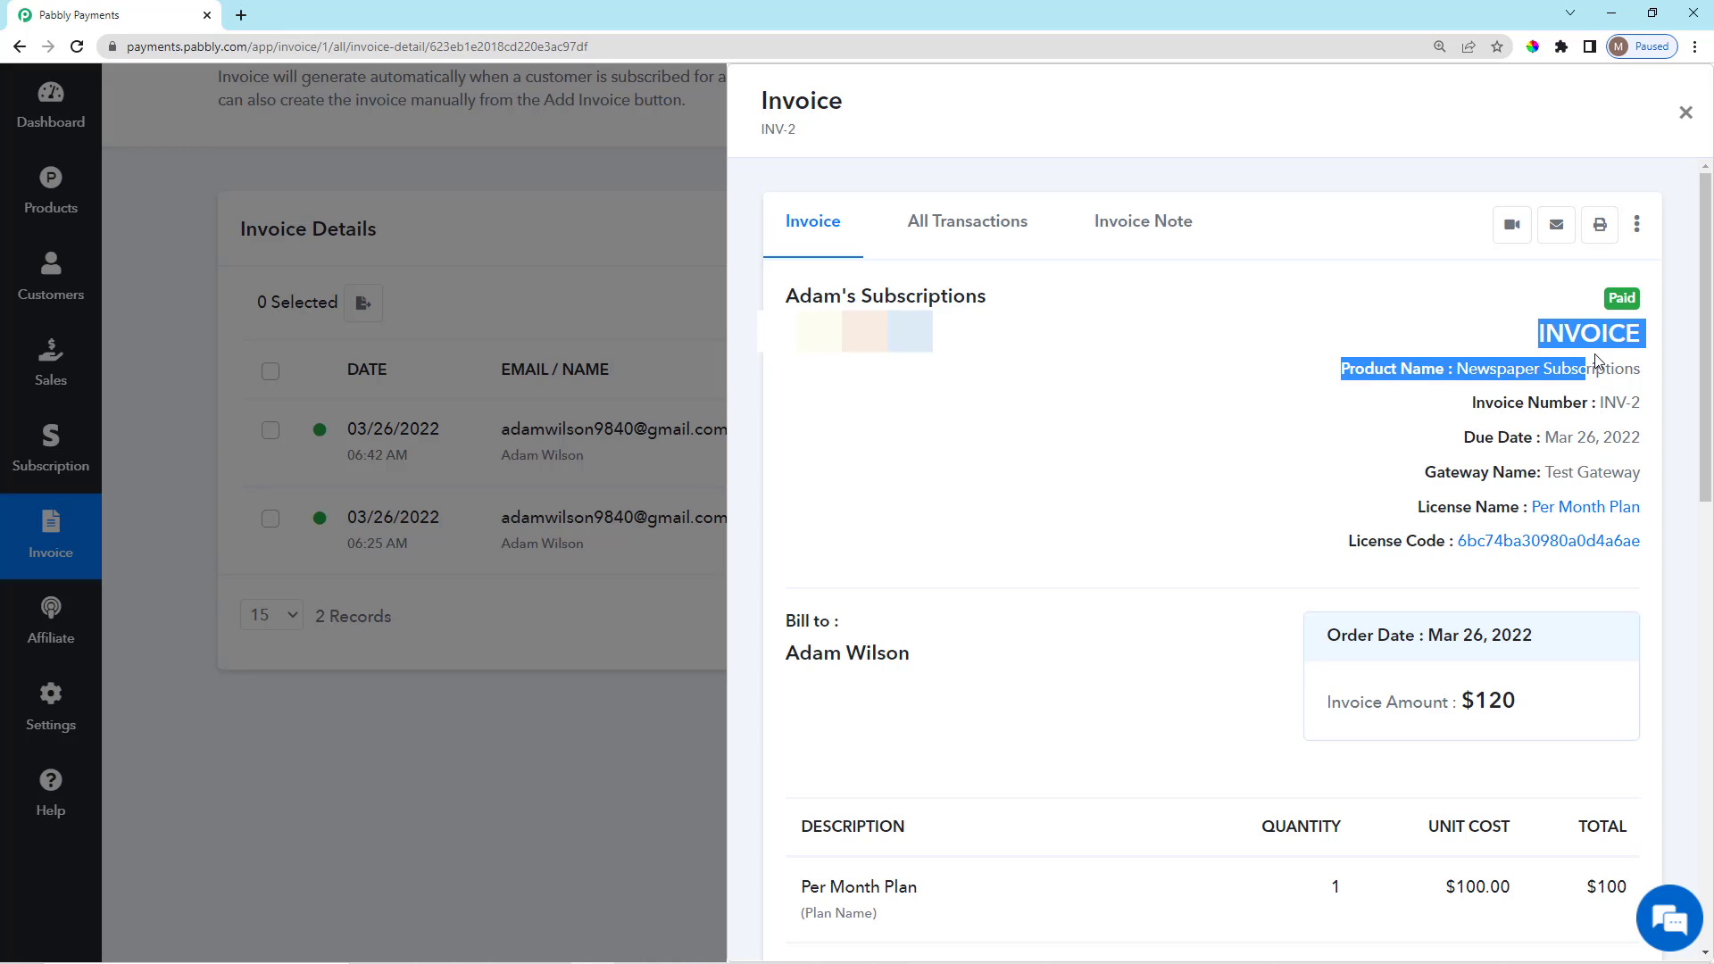
left_click(1533, 338)
Scroll through INV-2's License Code, bill-to details and invoice number.
scroll(1514, 464, "down", 2)
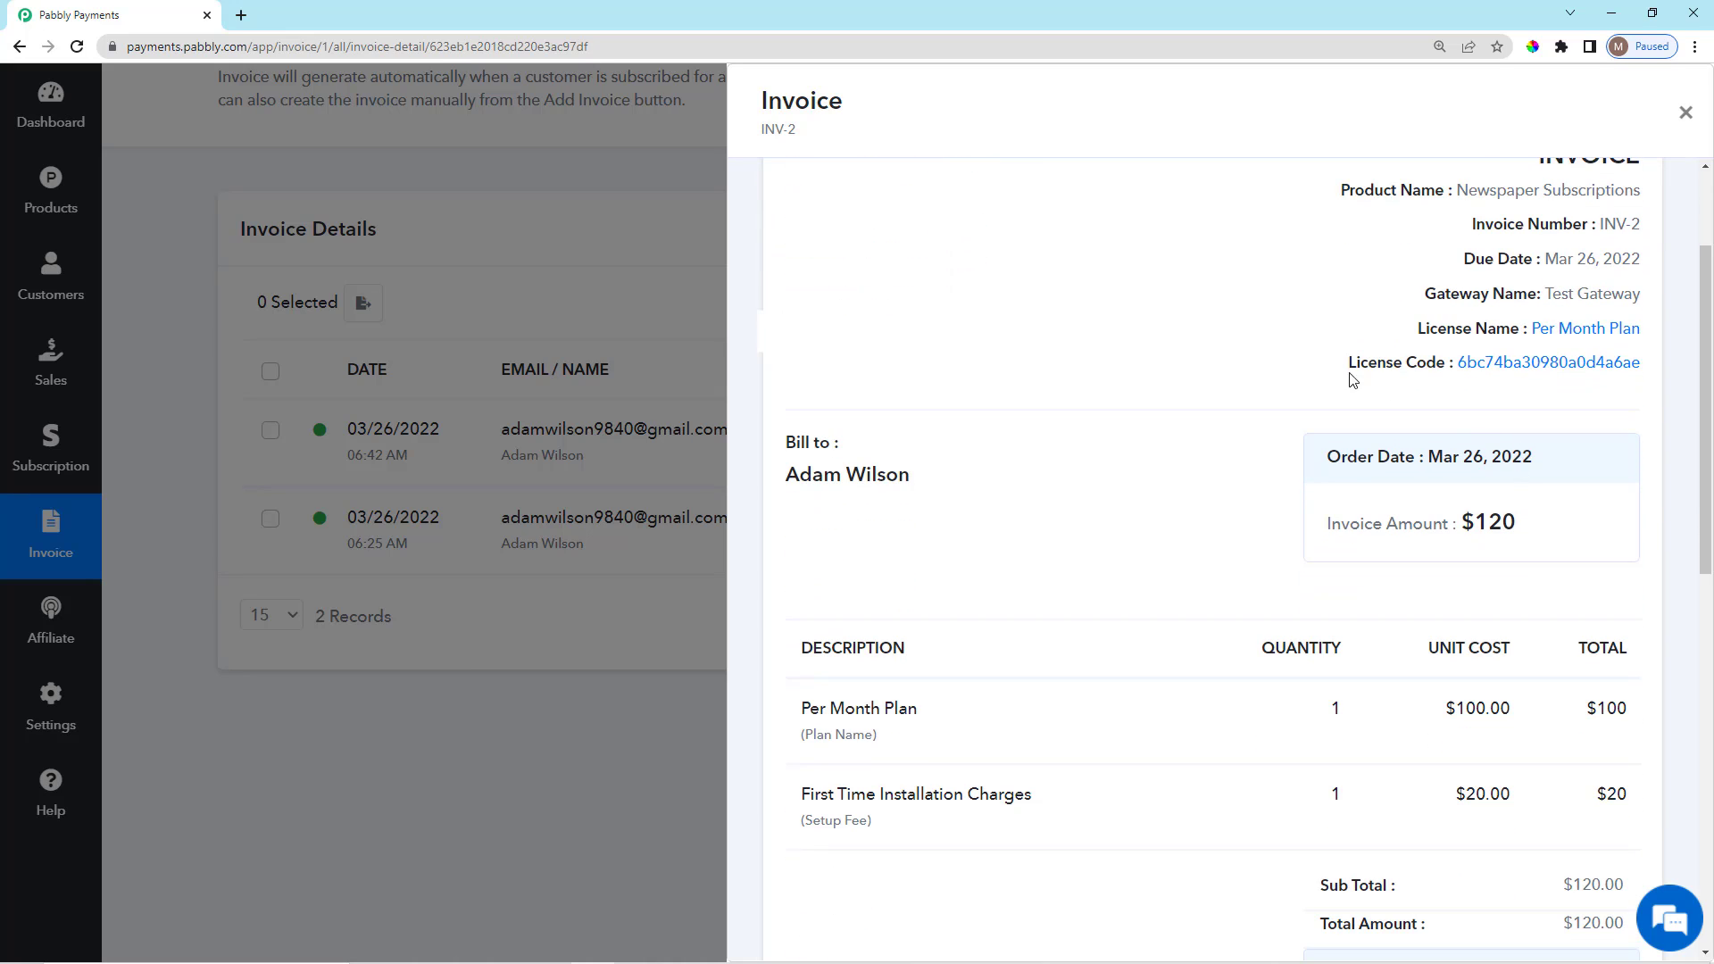
left_click_drag(1349, 375, 1599, 394)
left_click(1035, 401)
scroll(1036, 498, "down", 2)
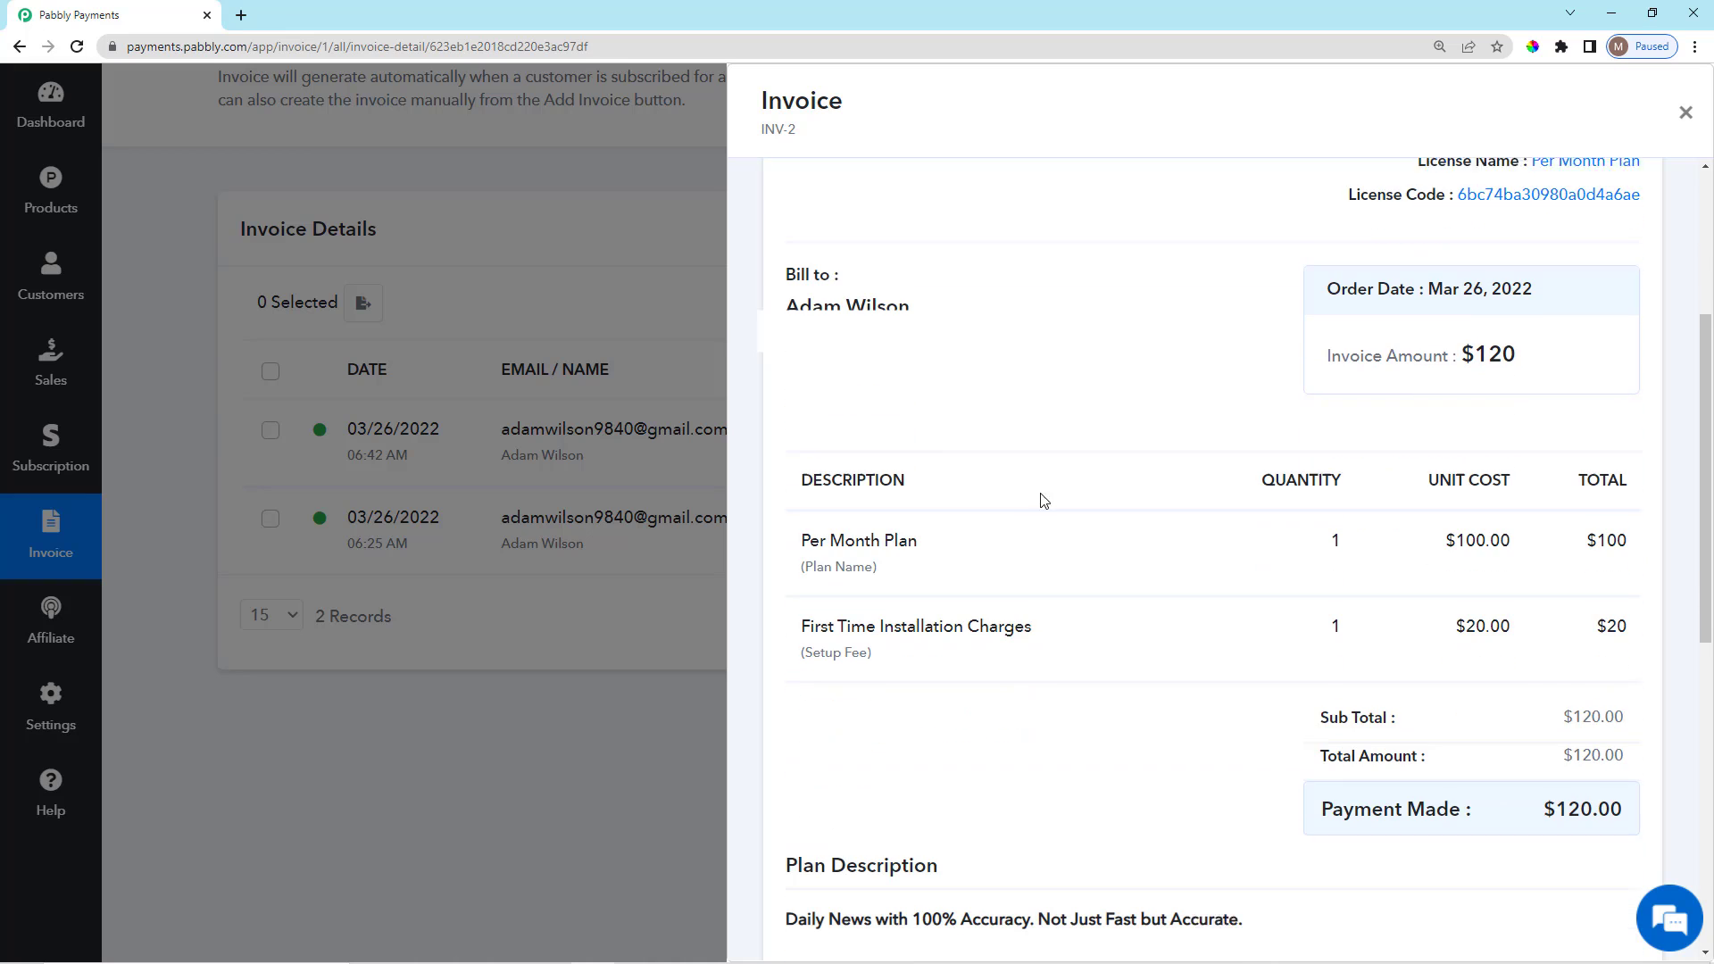
left_click_drag(809, 254, 910, 303)
scroll(1018, 371, "down", 1)
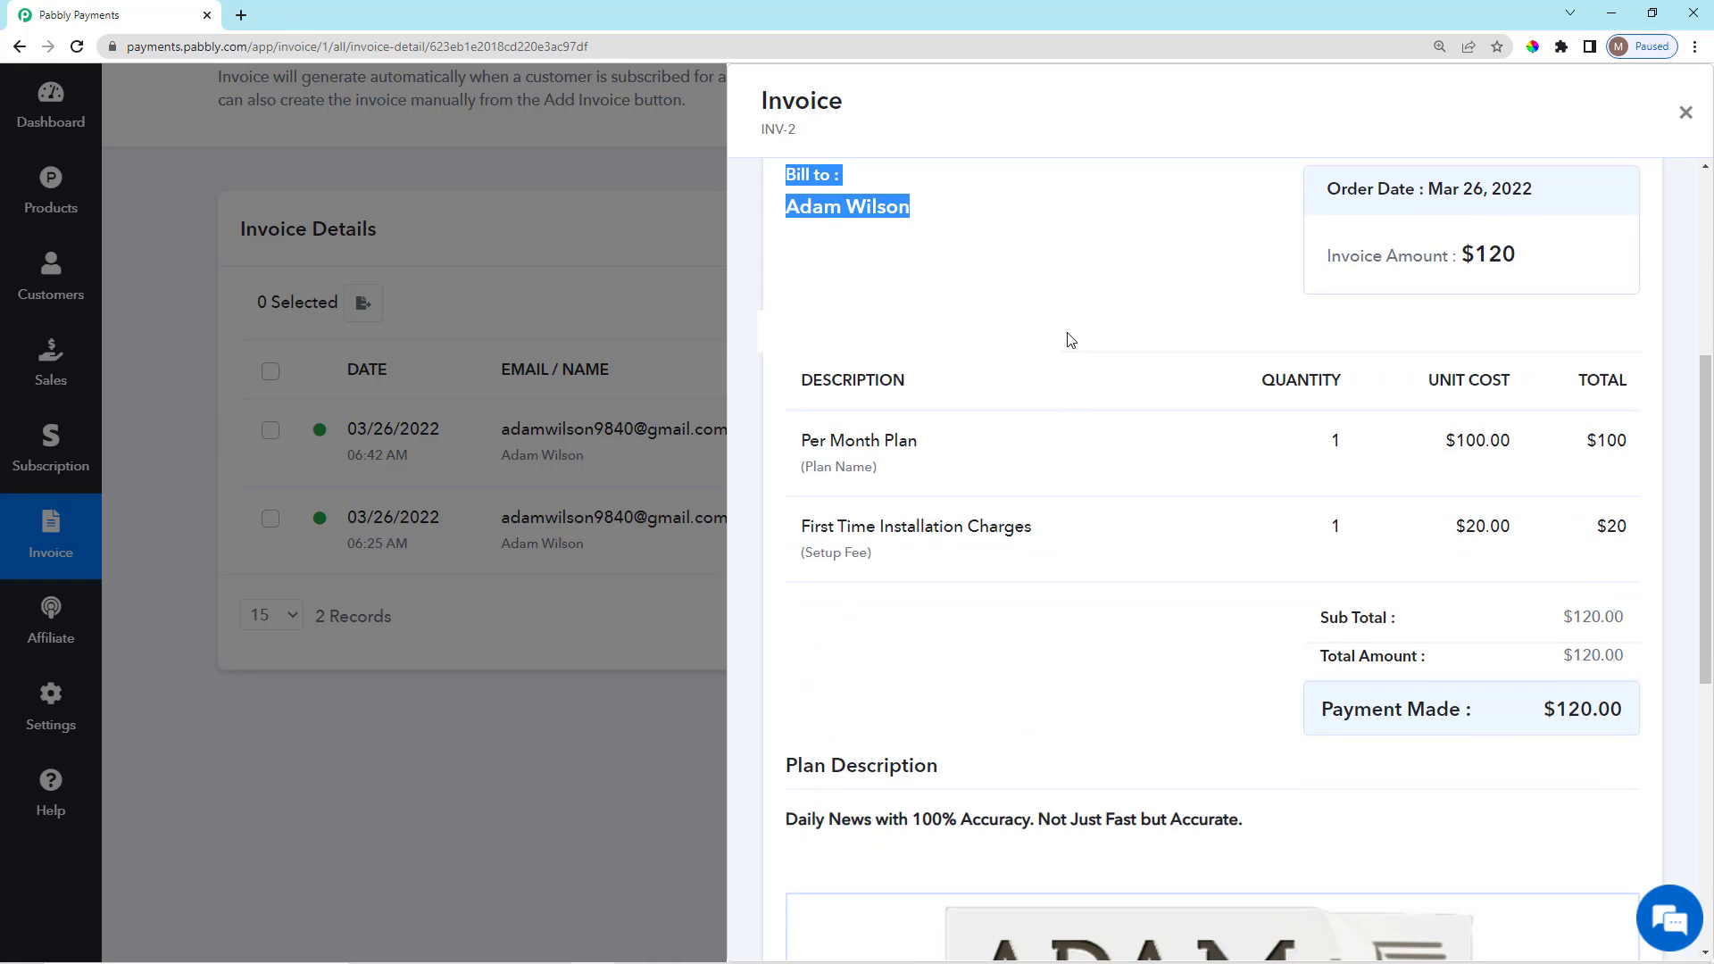
left_click(1129, 397)
scroll(1229, 524, "down", 7)
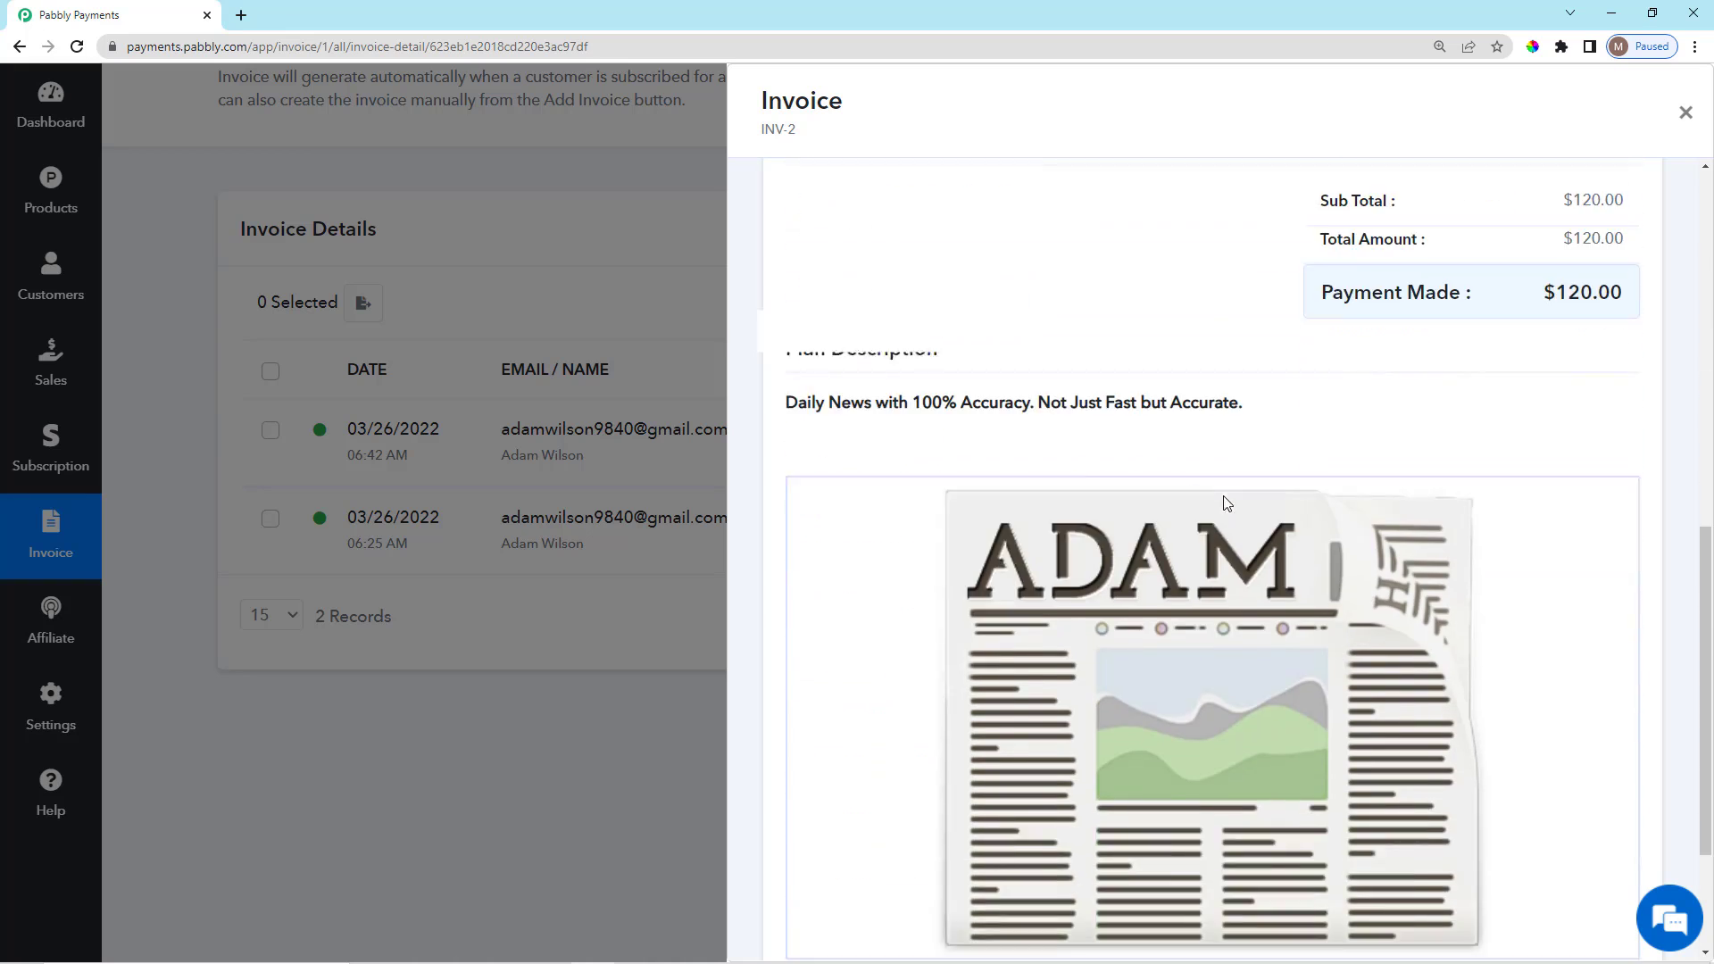
scroll(1098, 585, "up", 4)
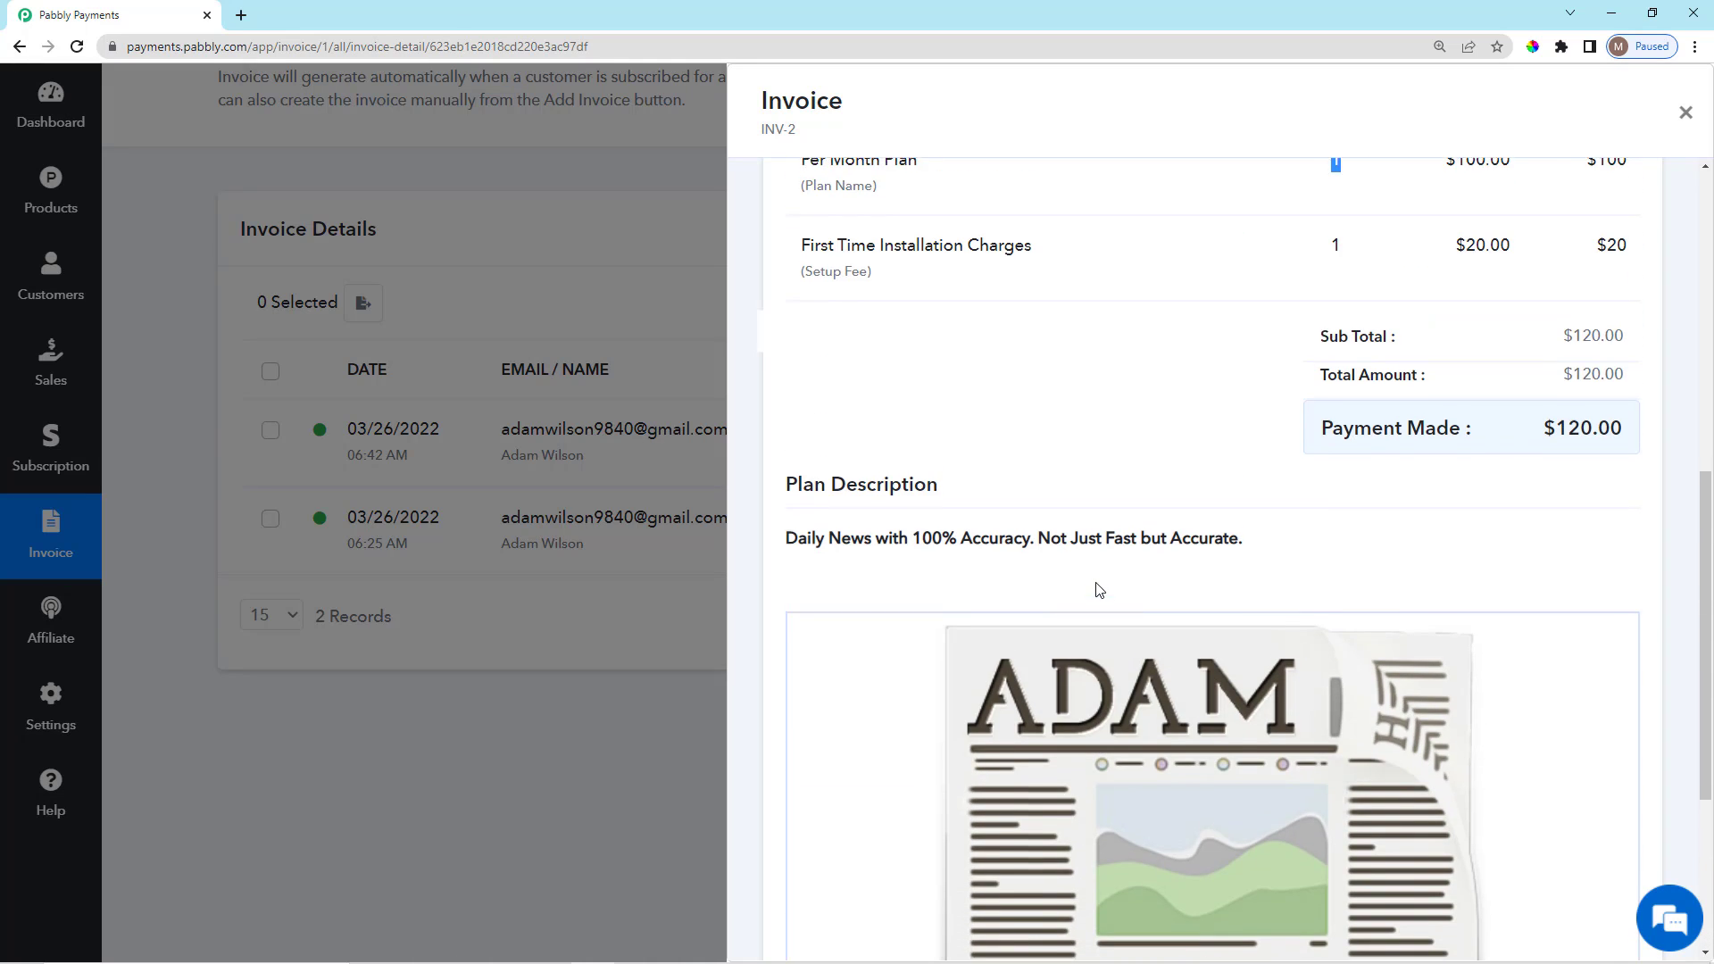
scroll(1250, 757, "down", 3)
scroll(1250, 761, "up", 6)
scroll(1250, 761, "up", 5)
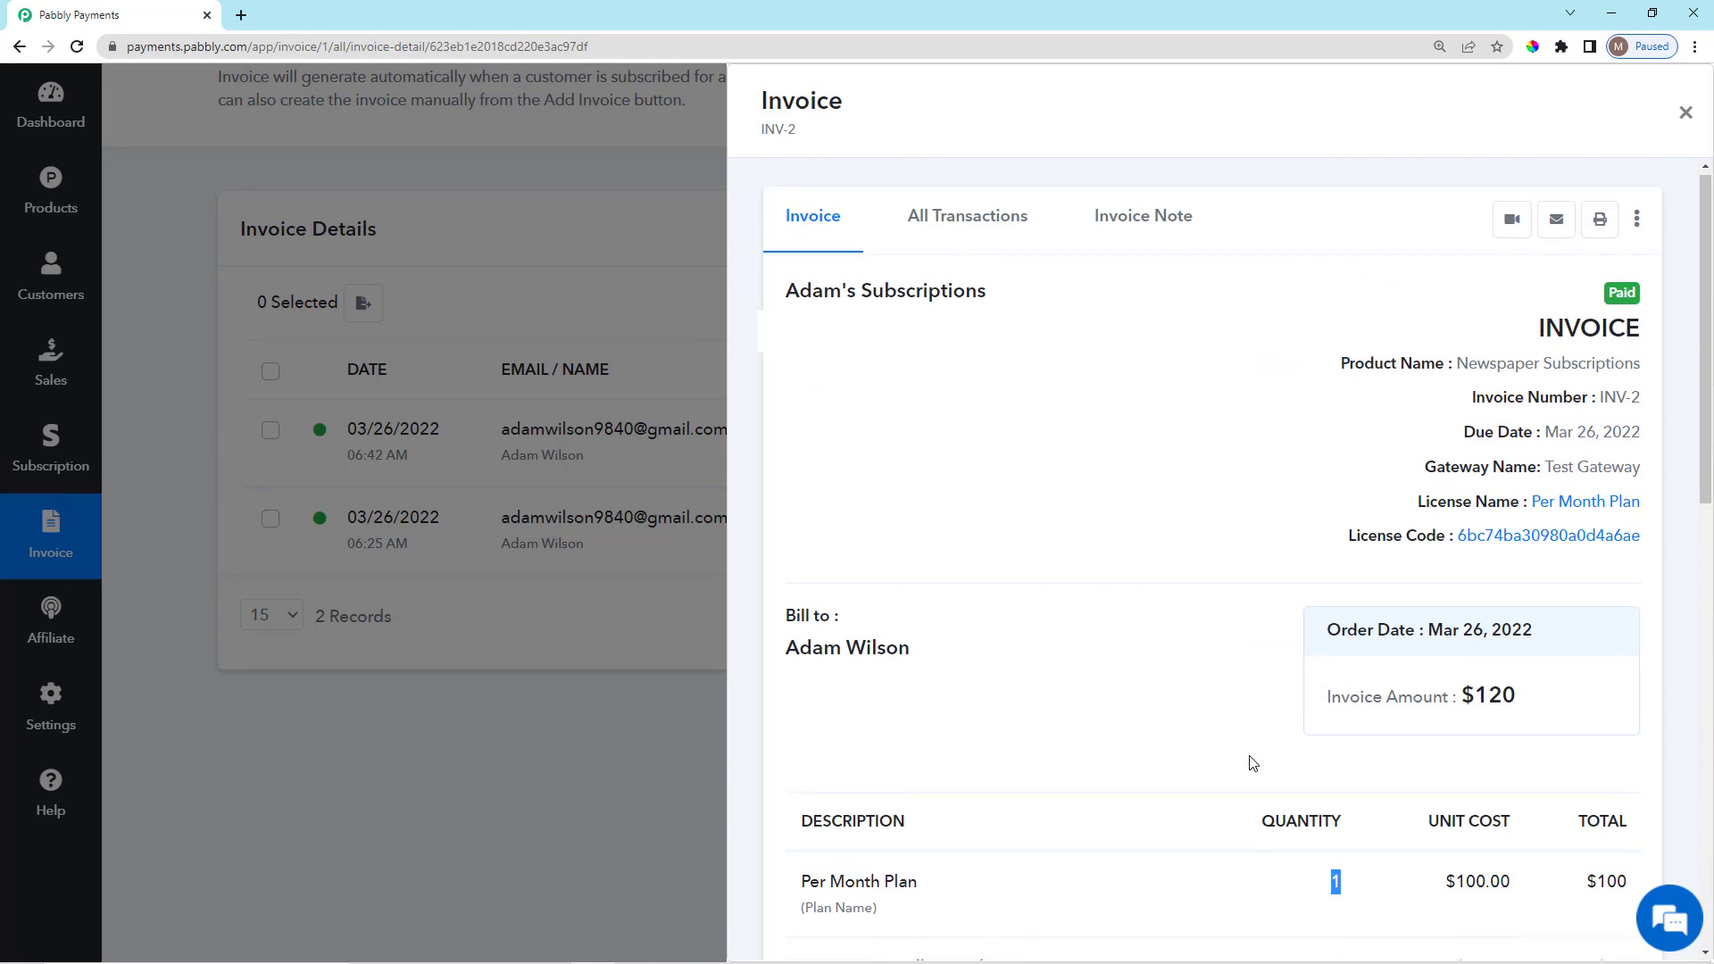
left_click_drag(758, 131, 814, 146)
left_click(813, 145)
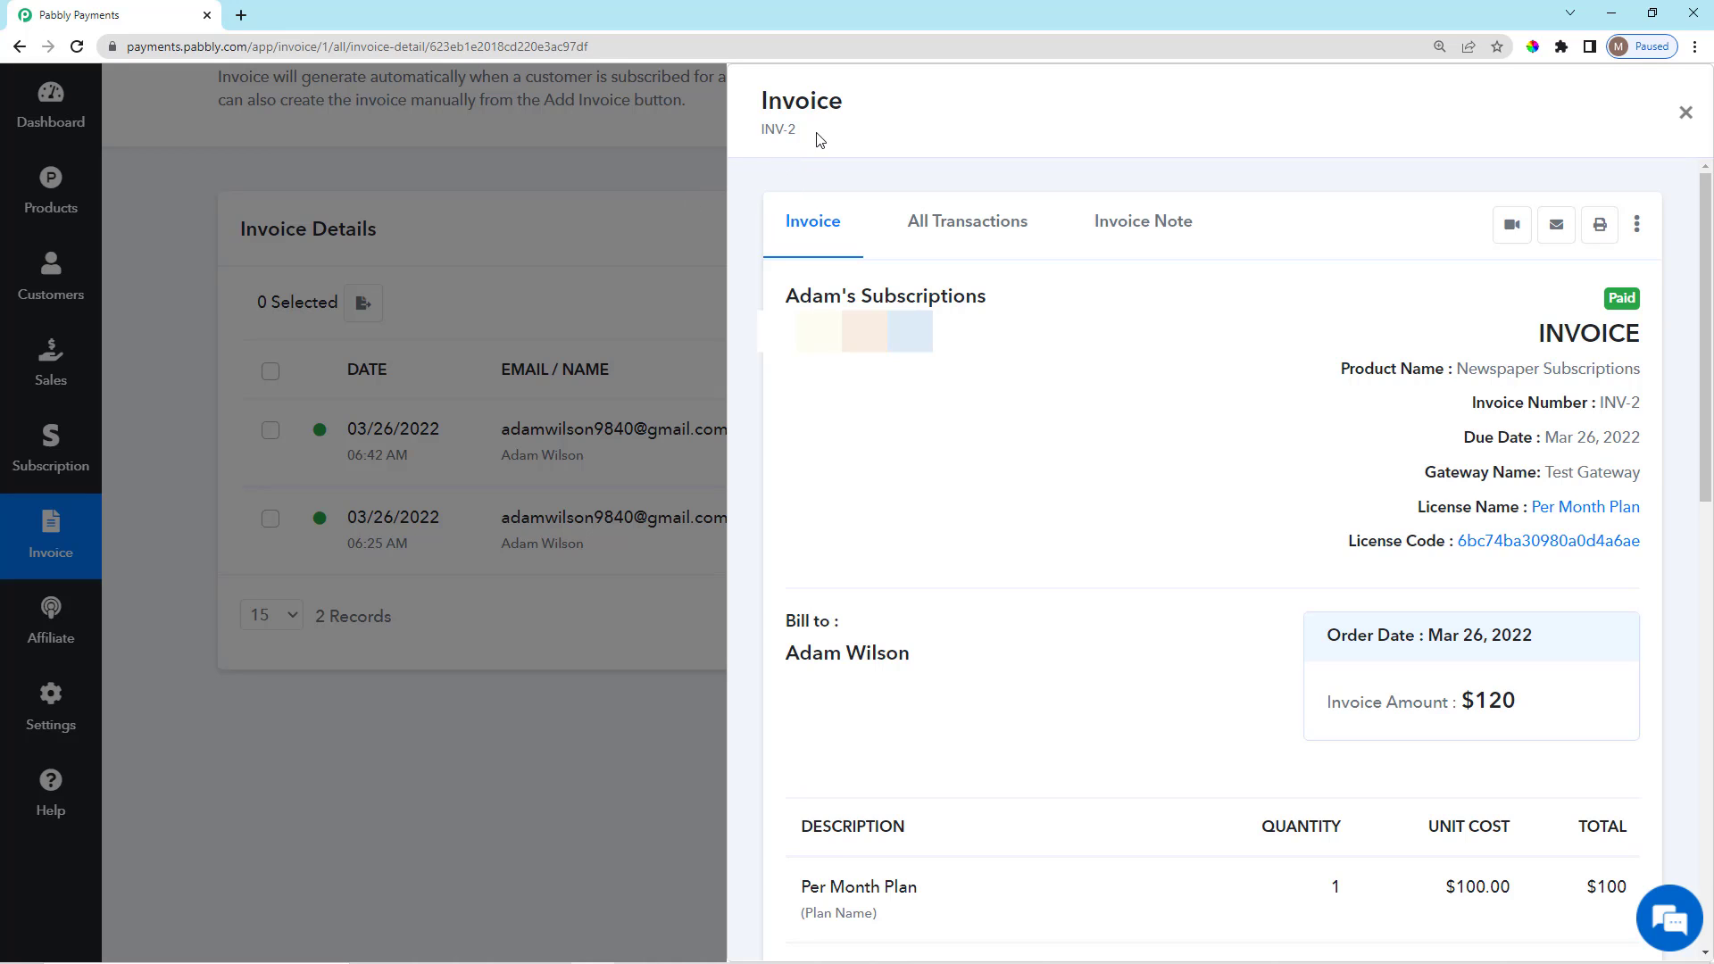
left_click(659, 158)
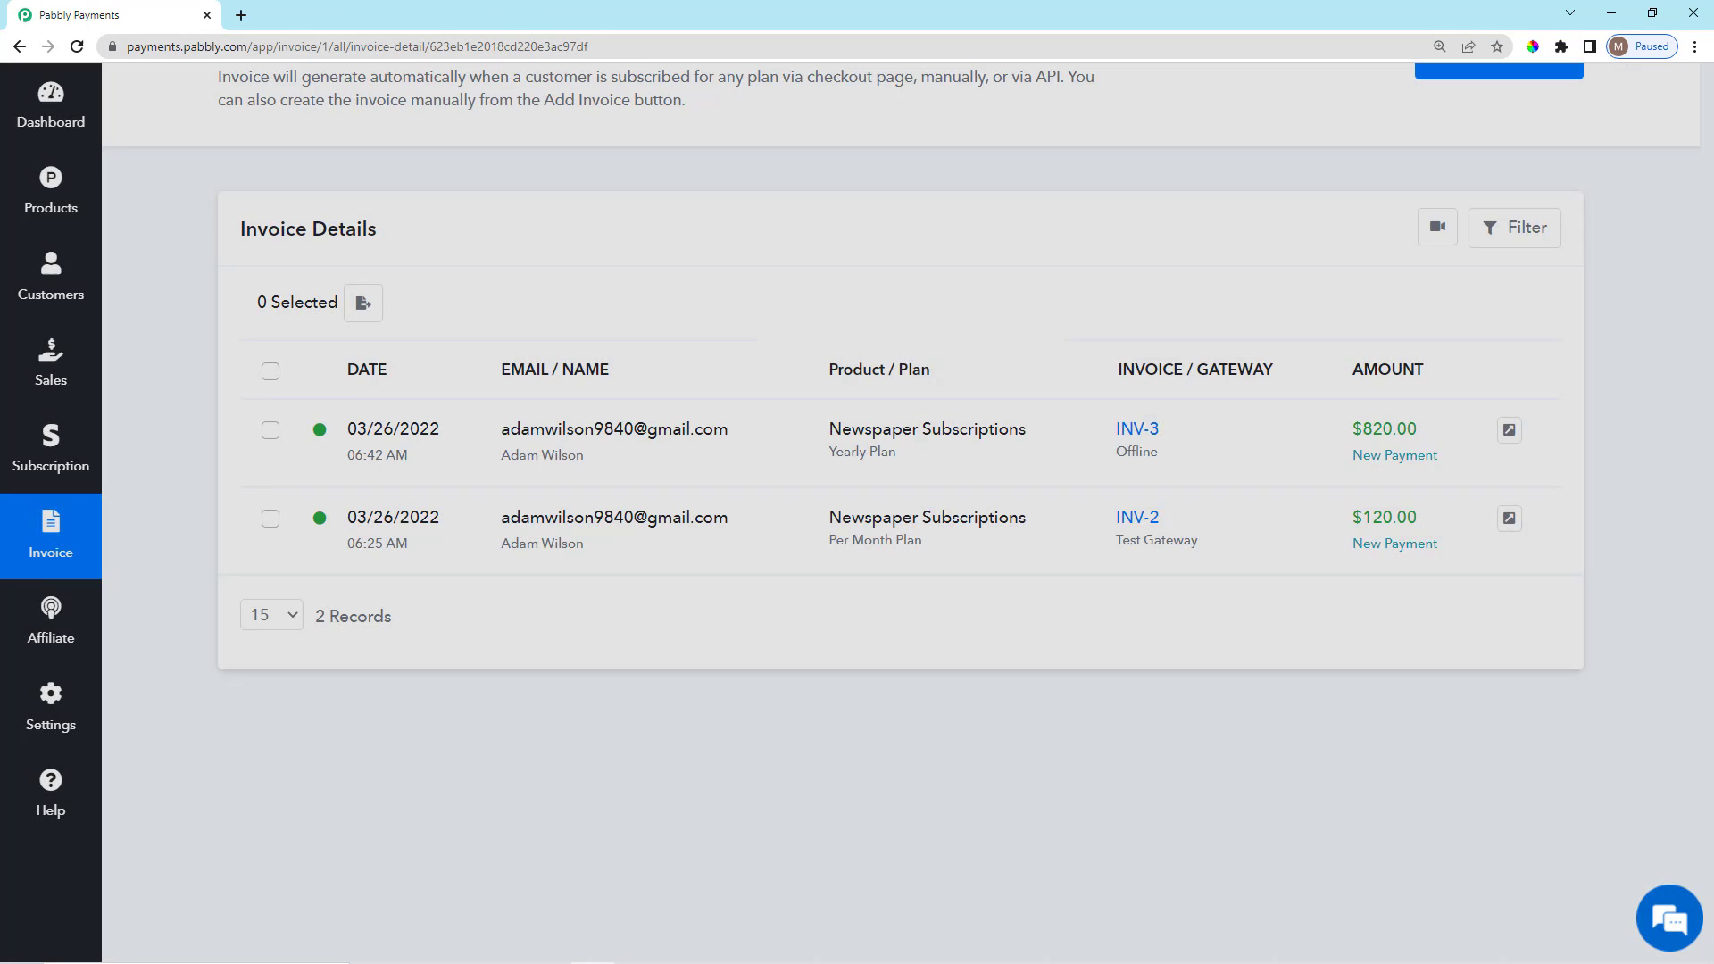
scroll(1433, 492, "down", 1)
scroll(1404, 627, "up", 3)
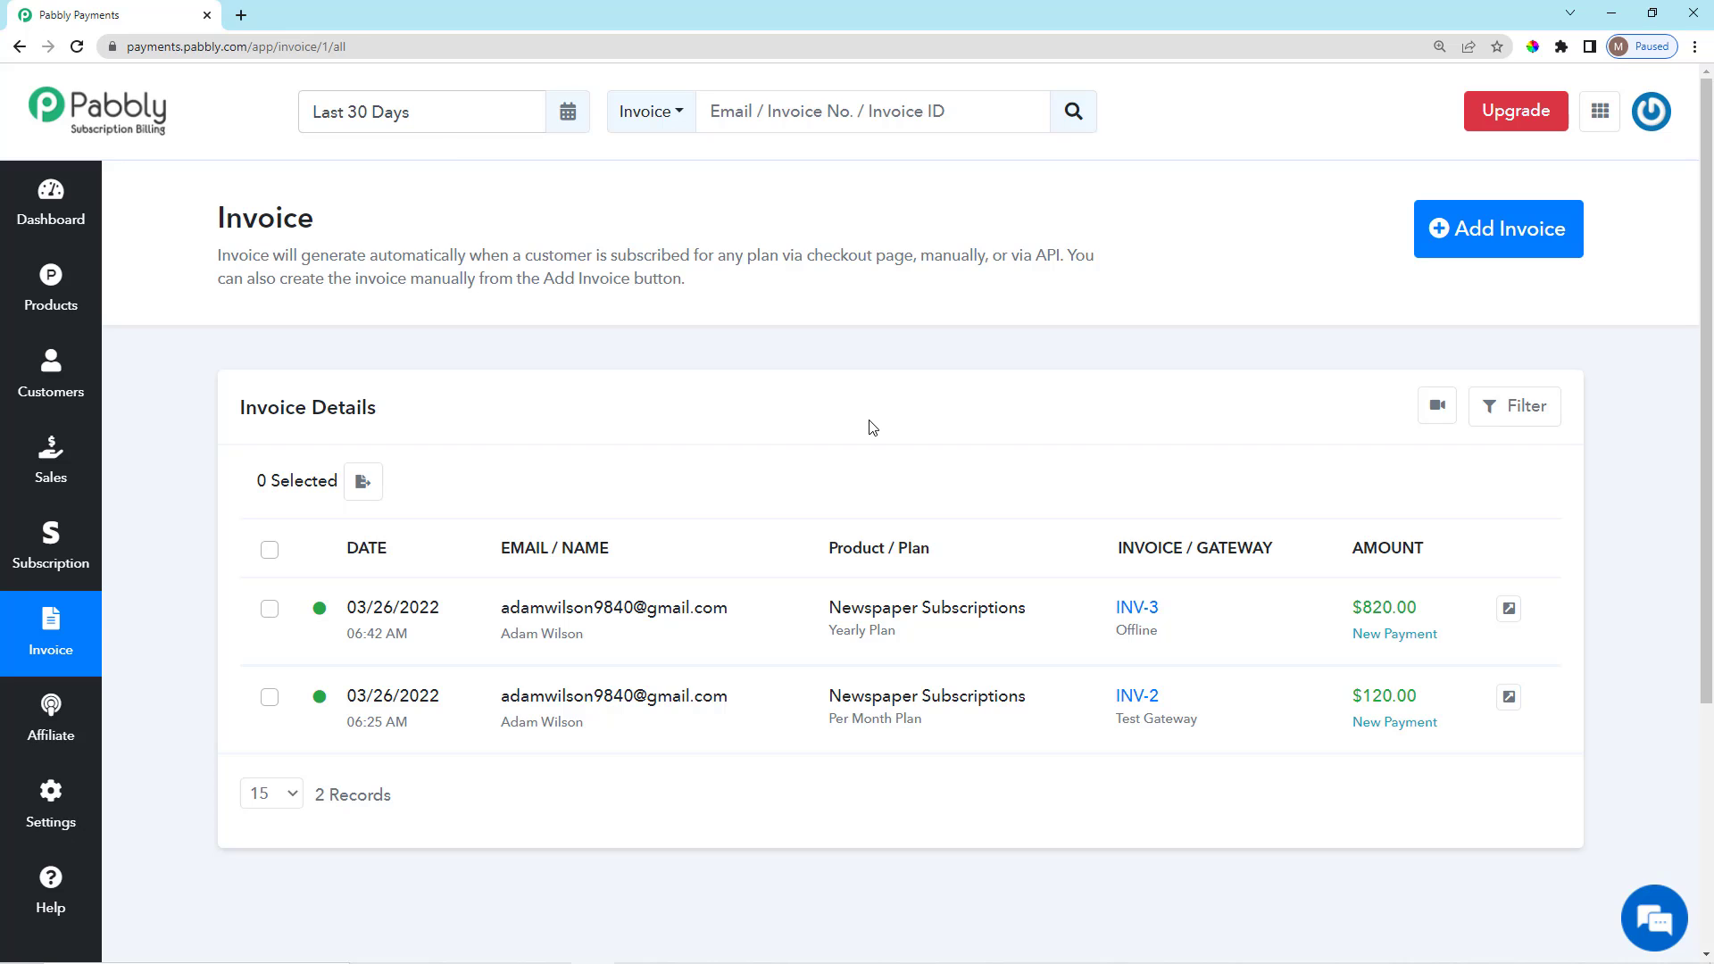
scroll(870, 477, "down", 2)
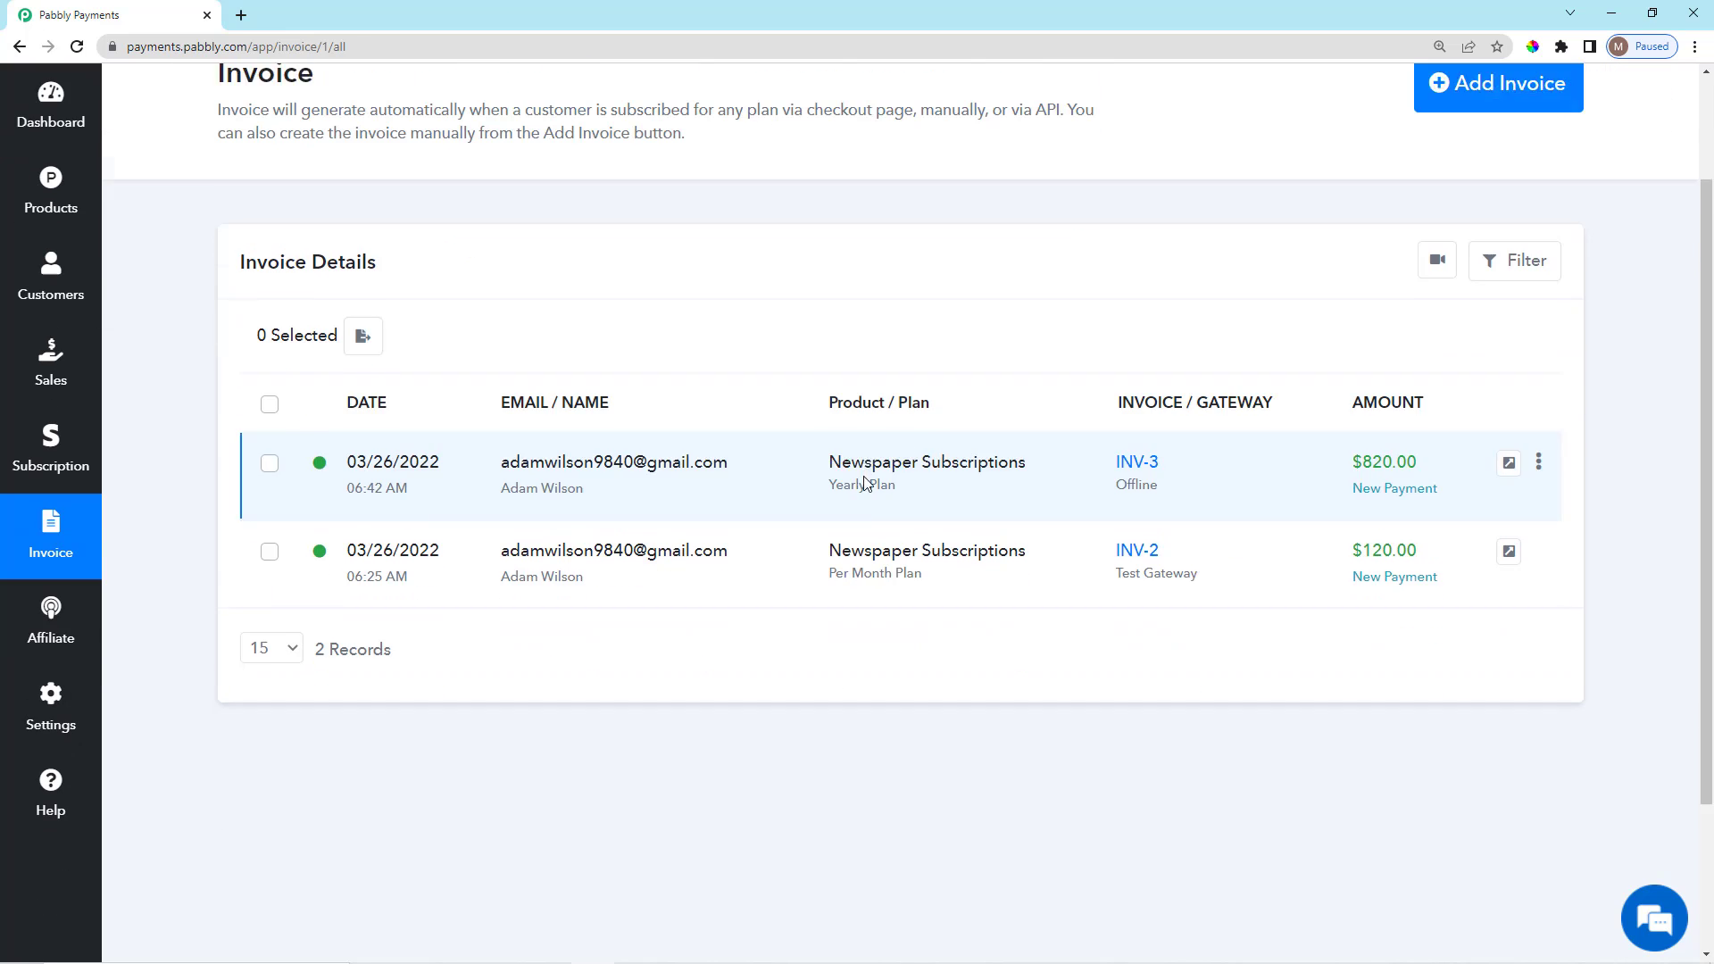
left_click(58, 723)
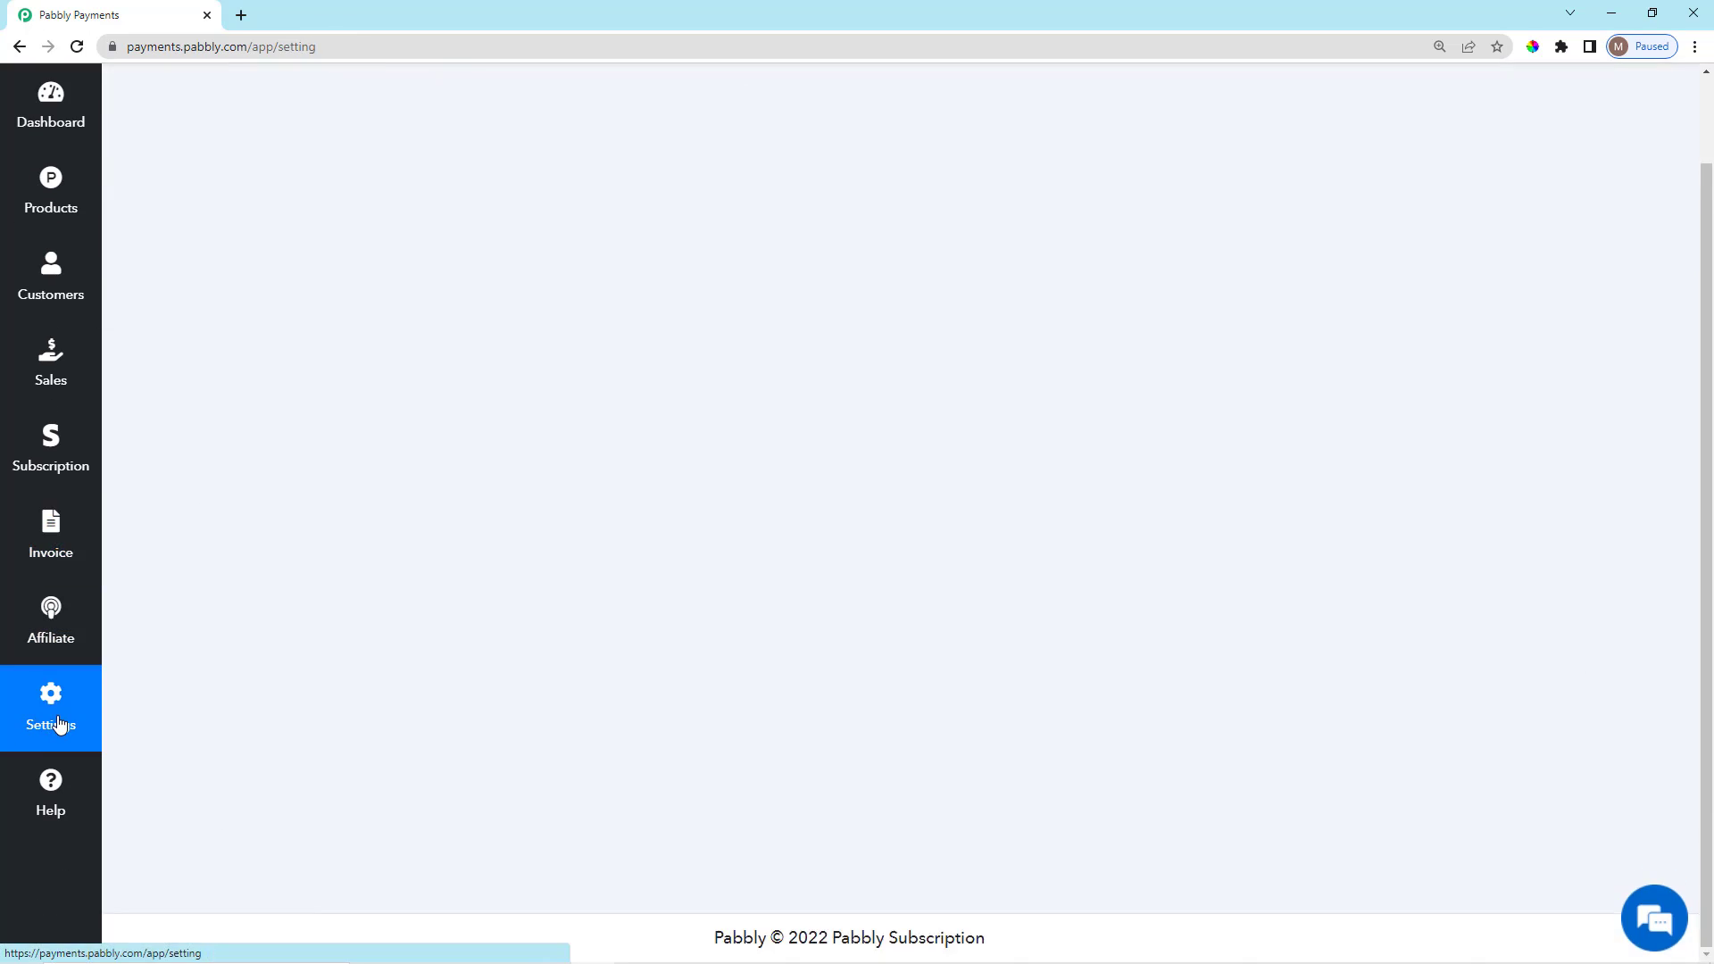
scroll(481, 633, "down", 2)
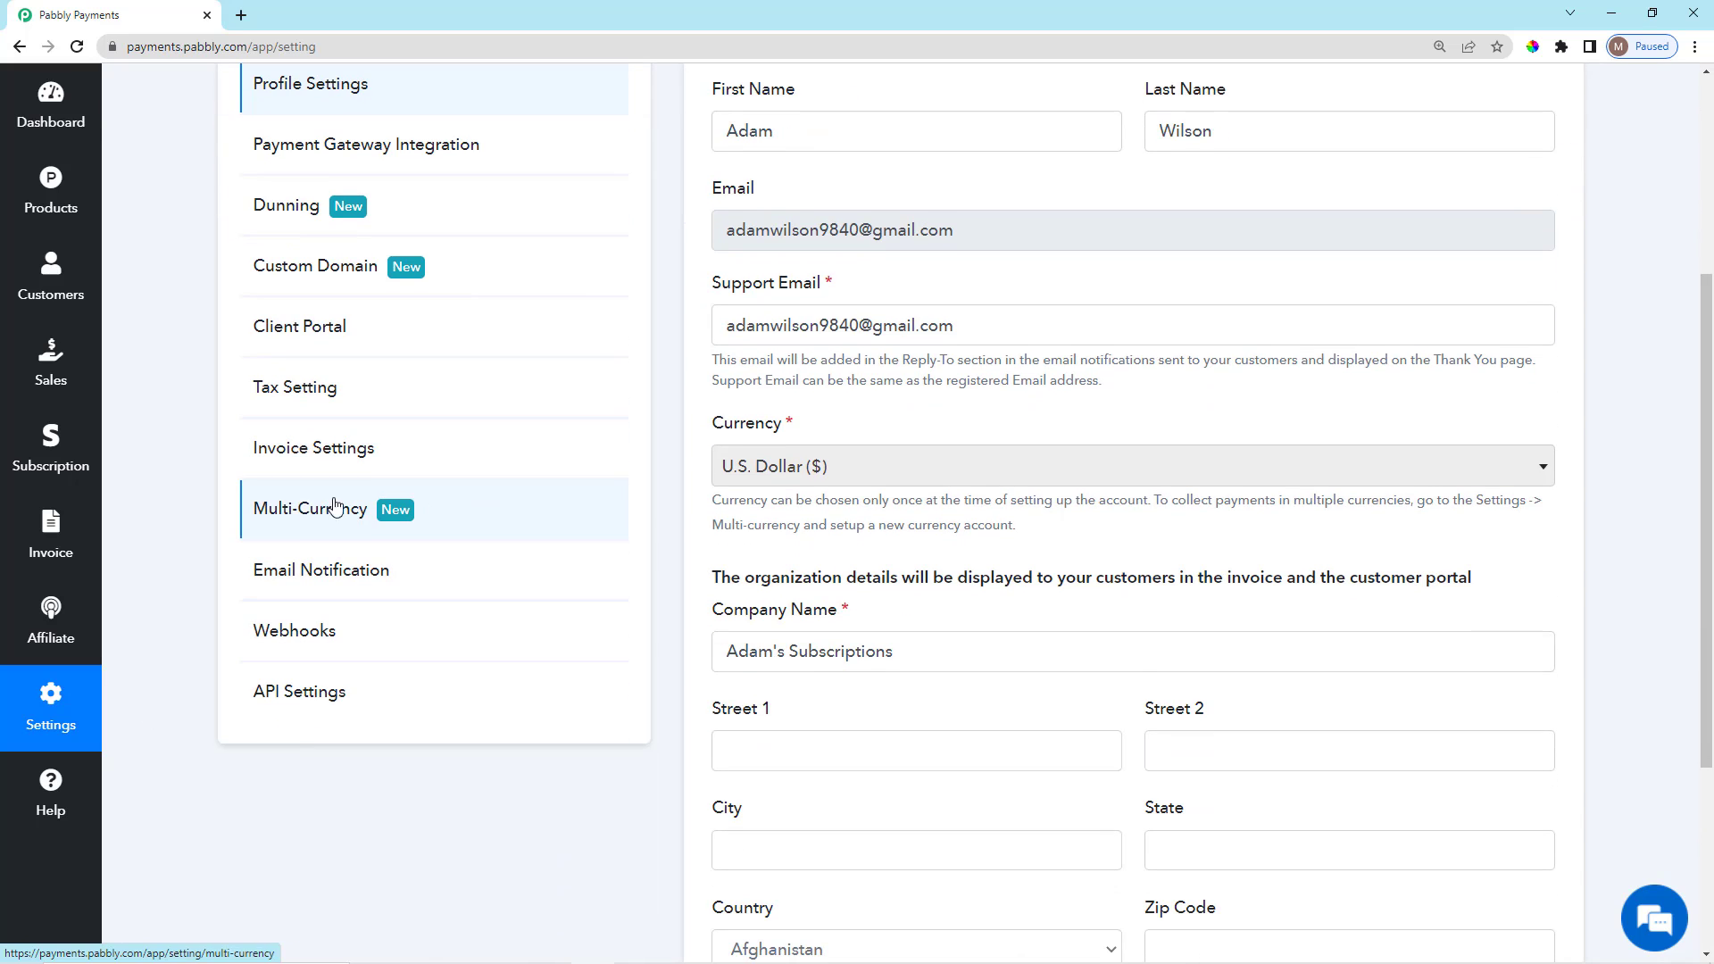
left_click(386, 459)
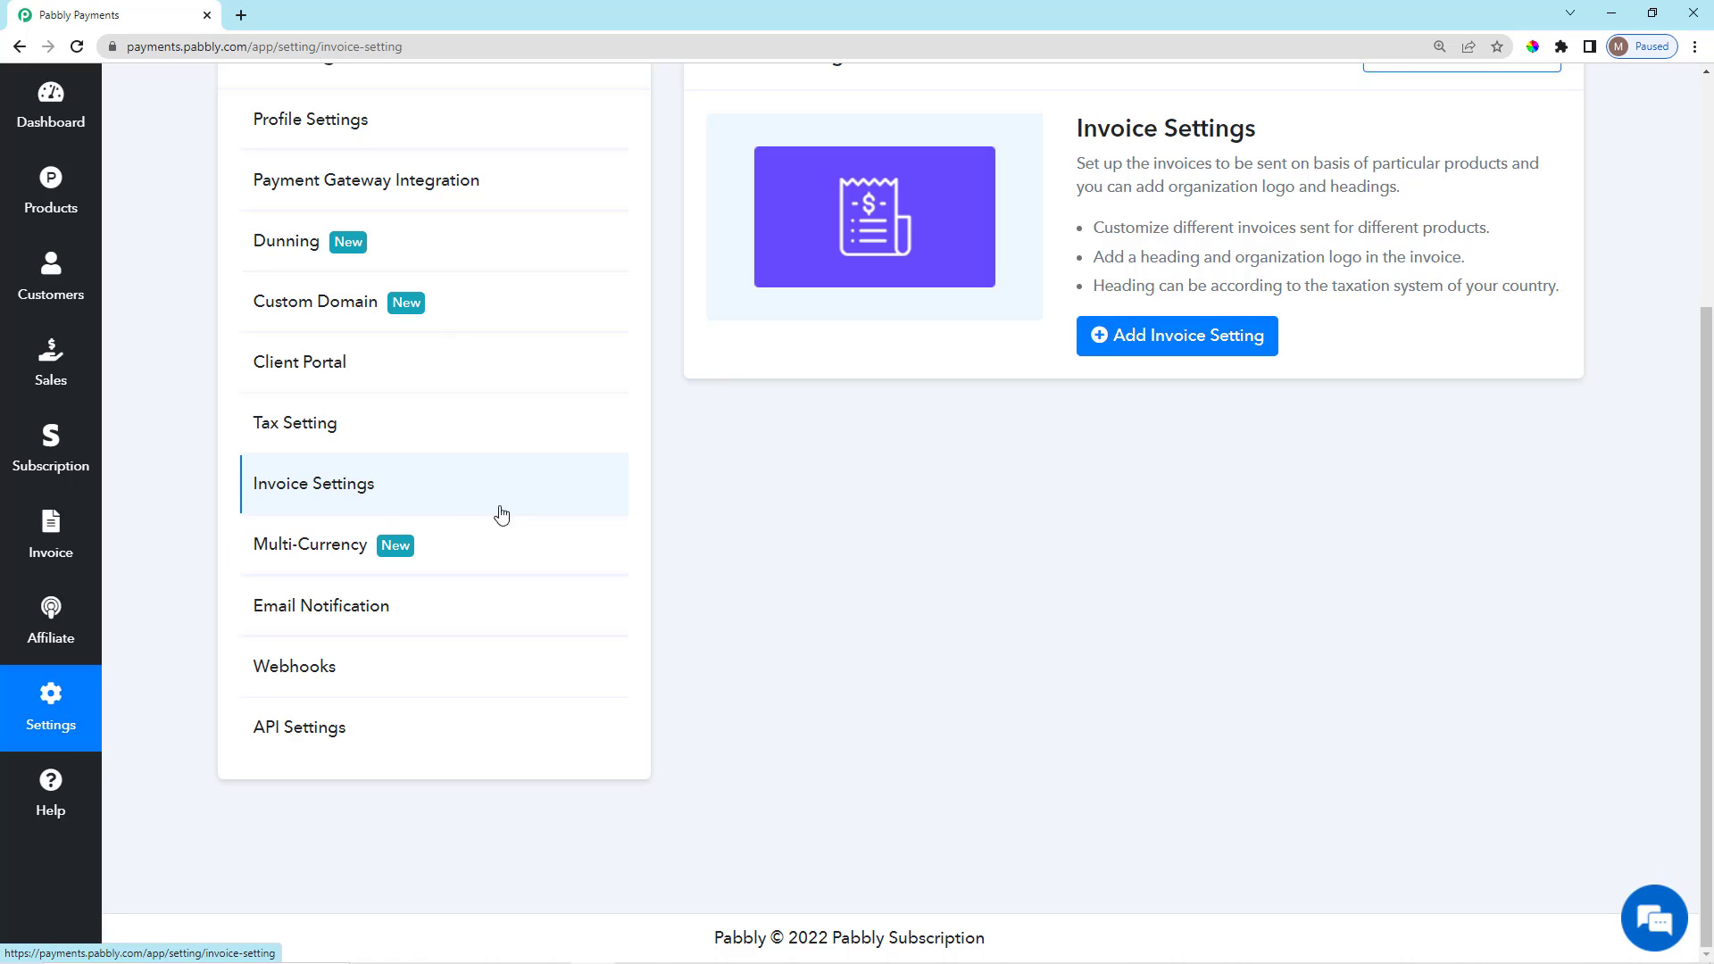
scroll(1105, 660, "up", 3)
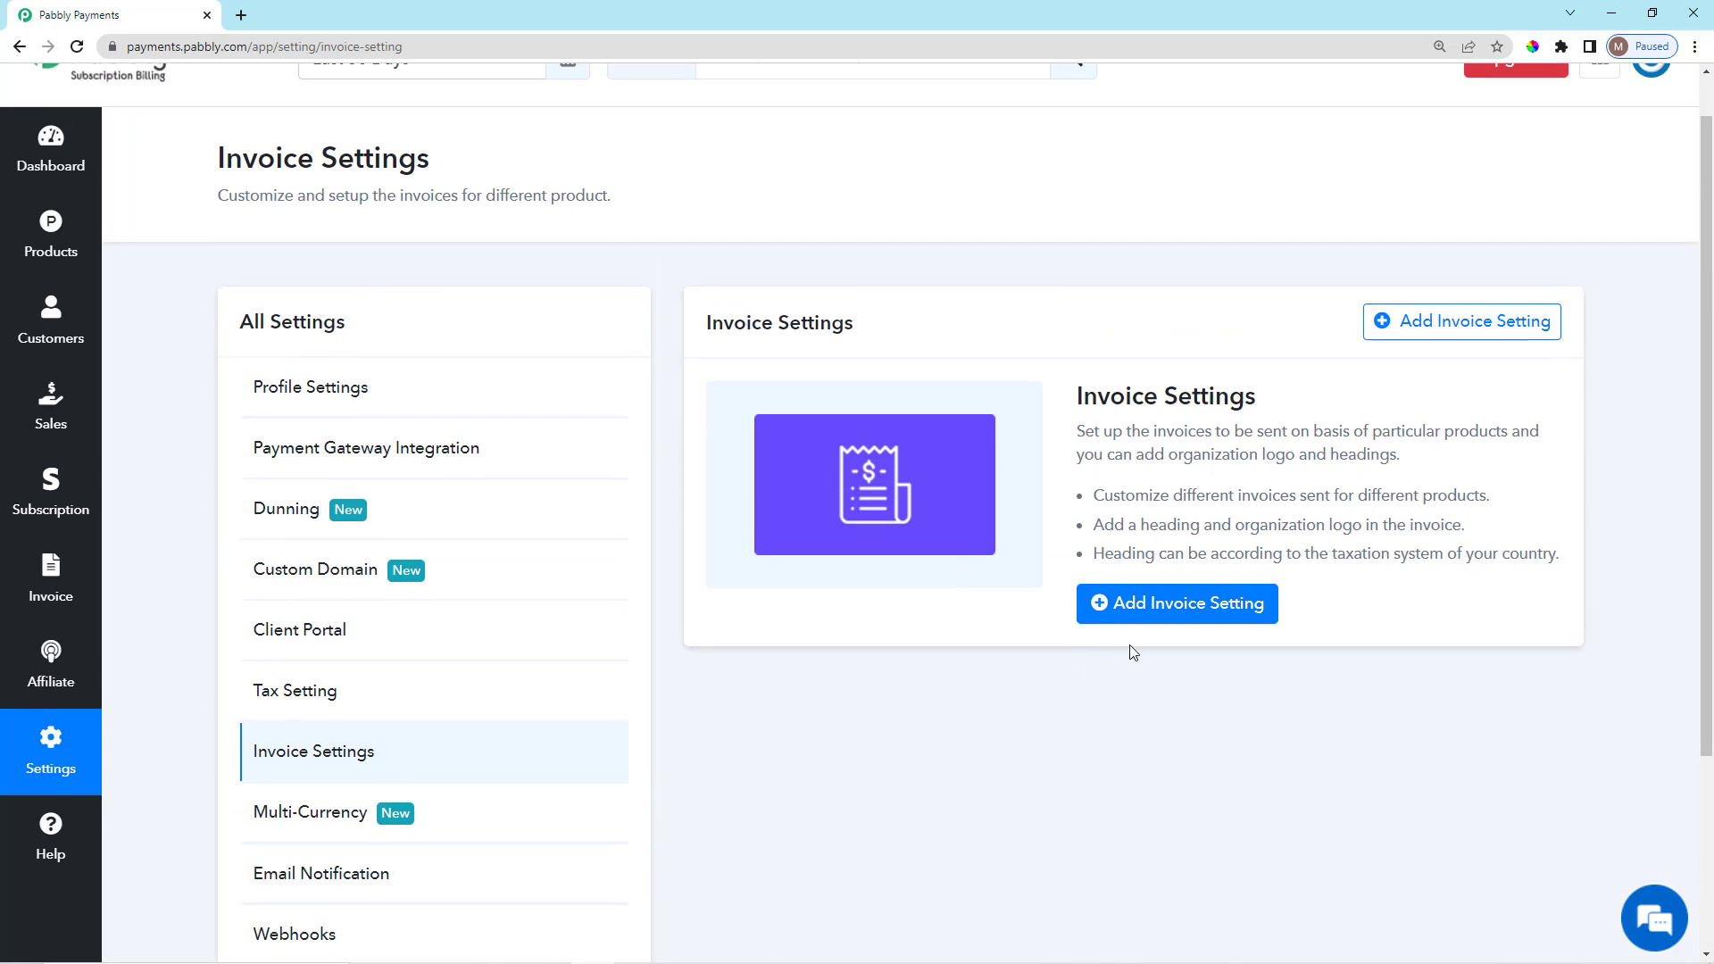
left_click(1190, 602)
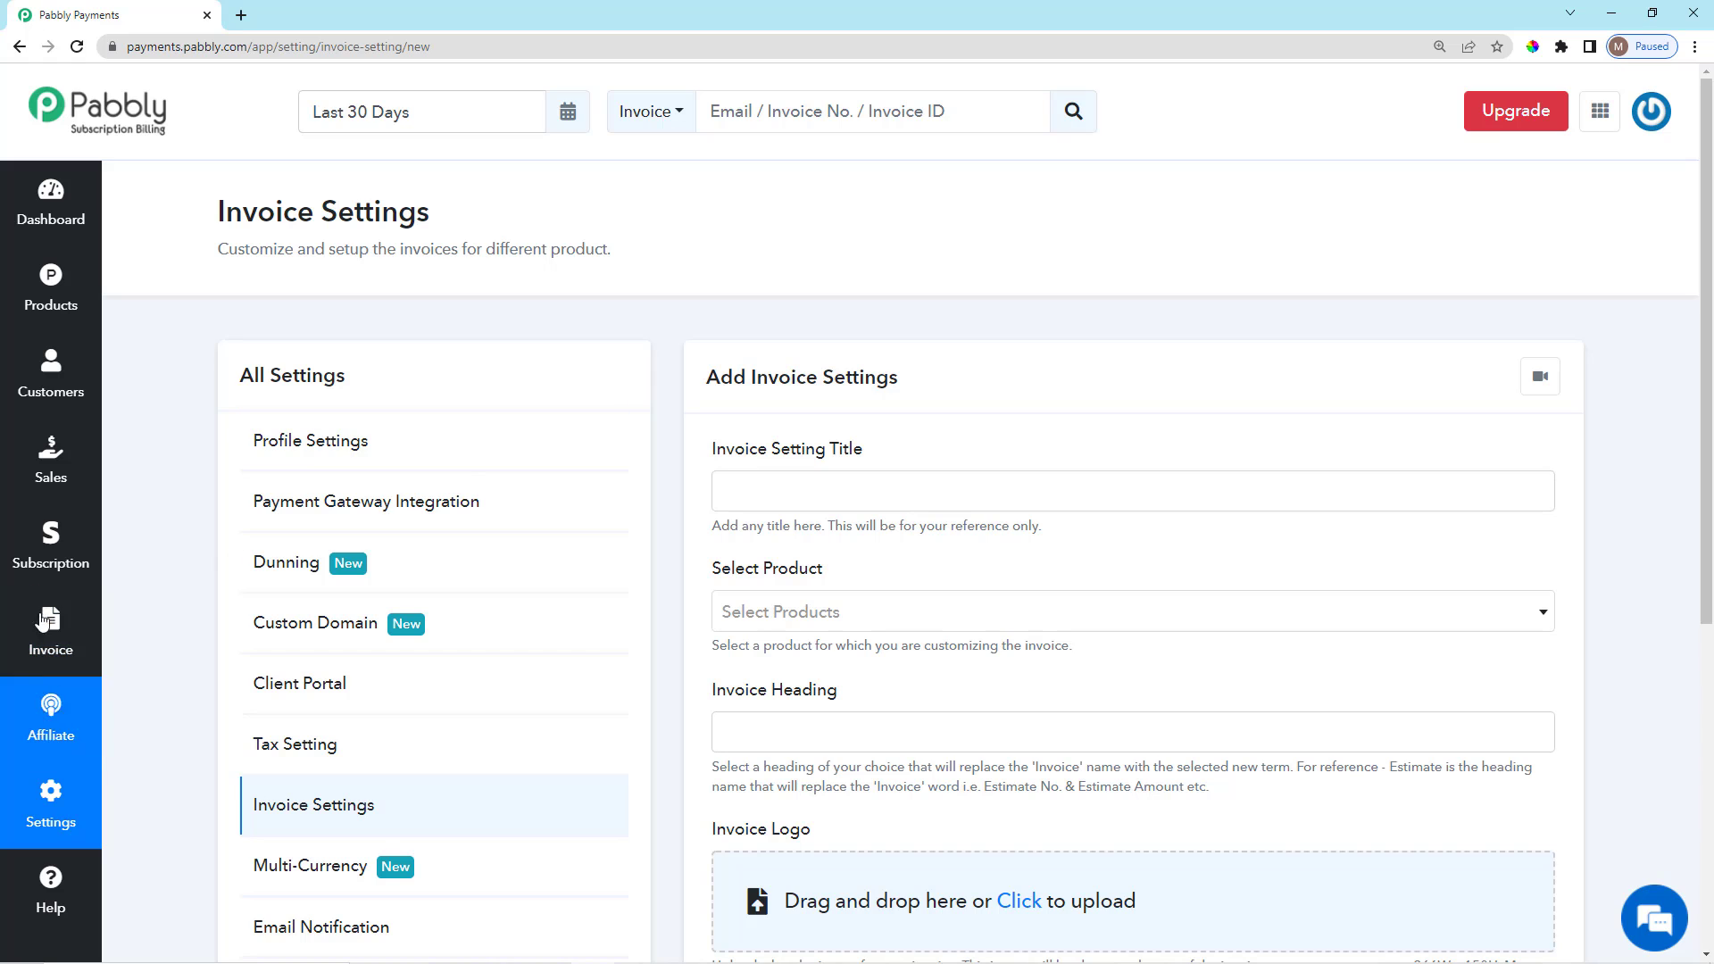
left_click(51, 649)
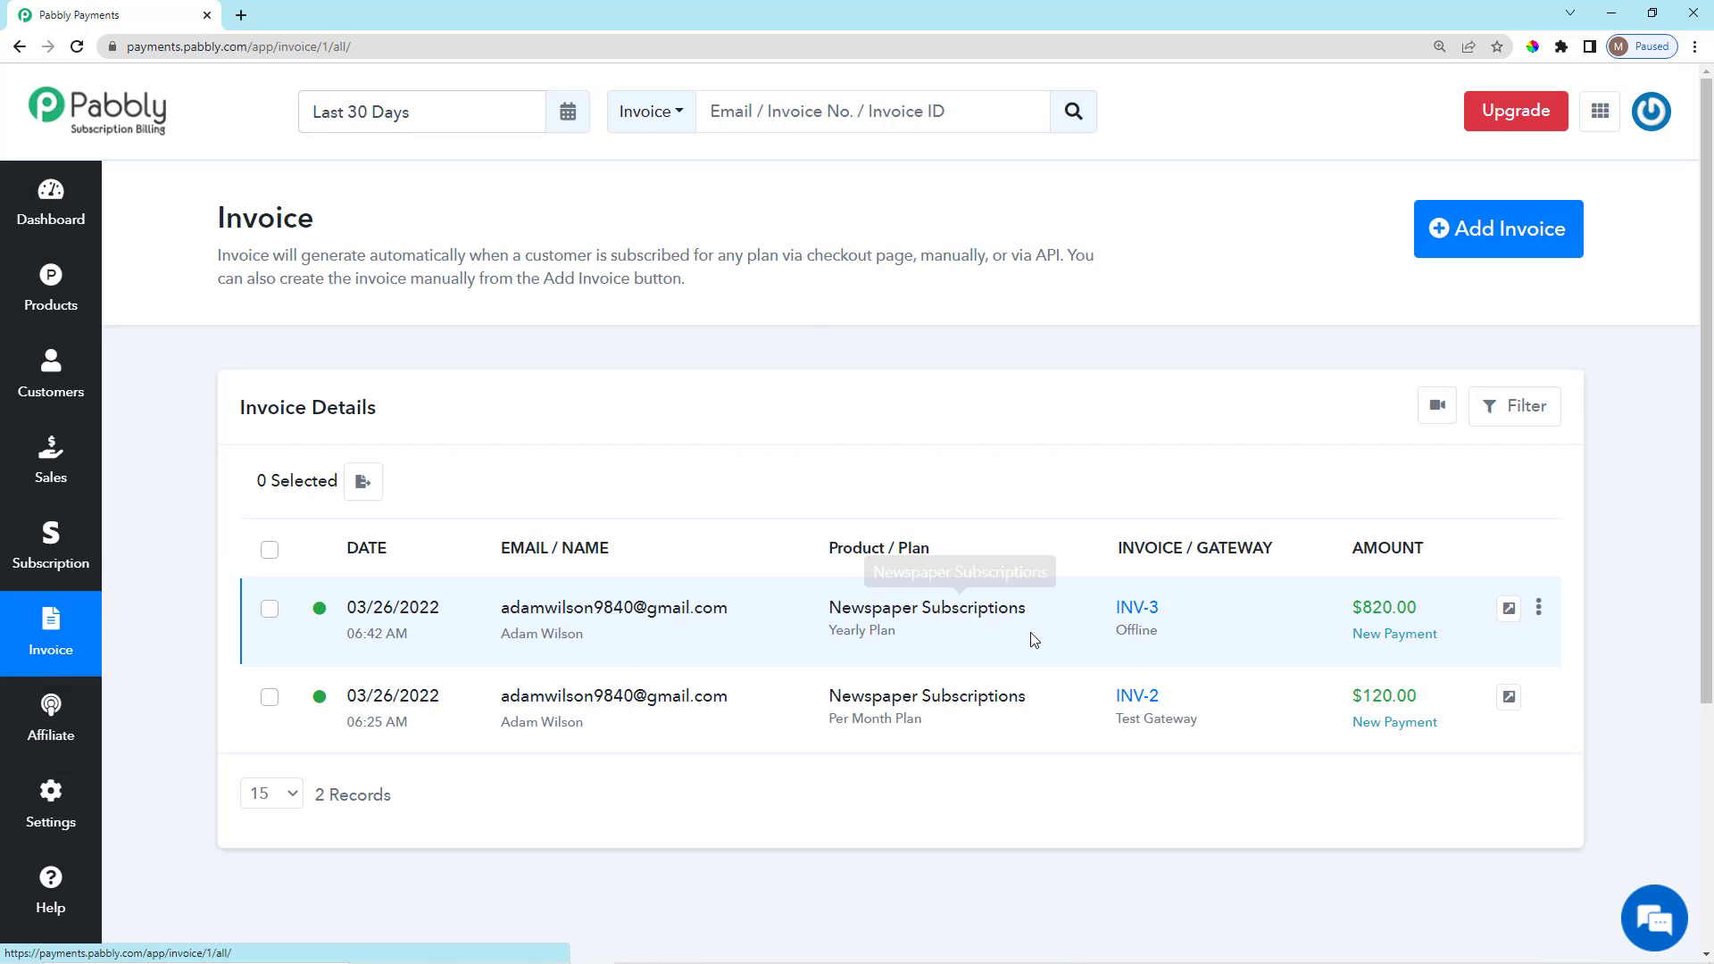
scroll(1190, 667, "down", 2)
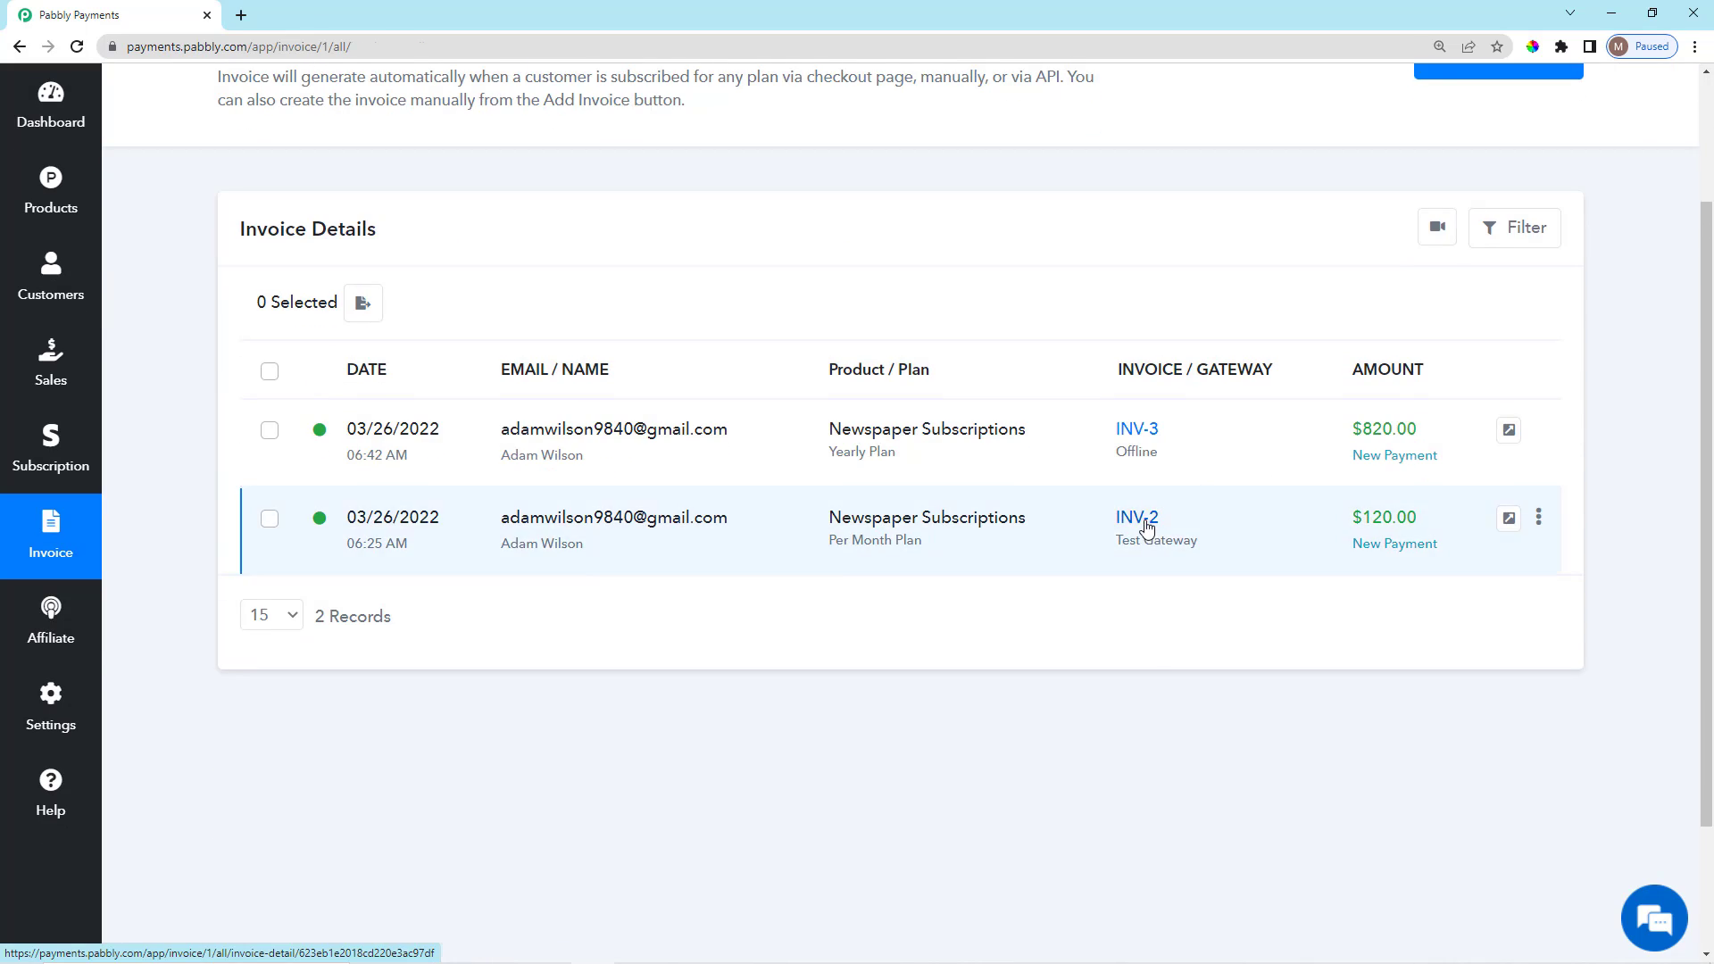
Open INV-2's detail panel and review its invoice number and INVOICE heading.
left_click(1139, 518)
scroll(1074, 475, "down", 2)
scroll(1080, 482, "up", 2)
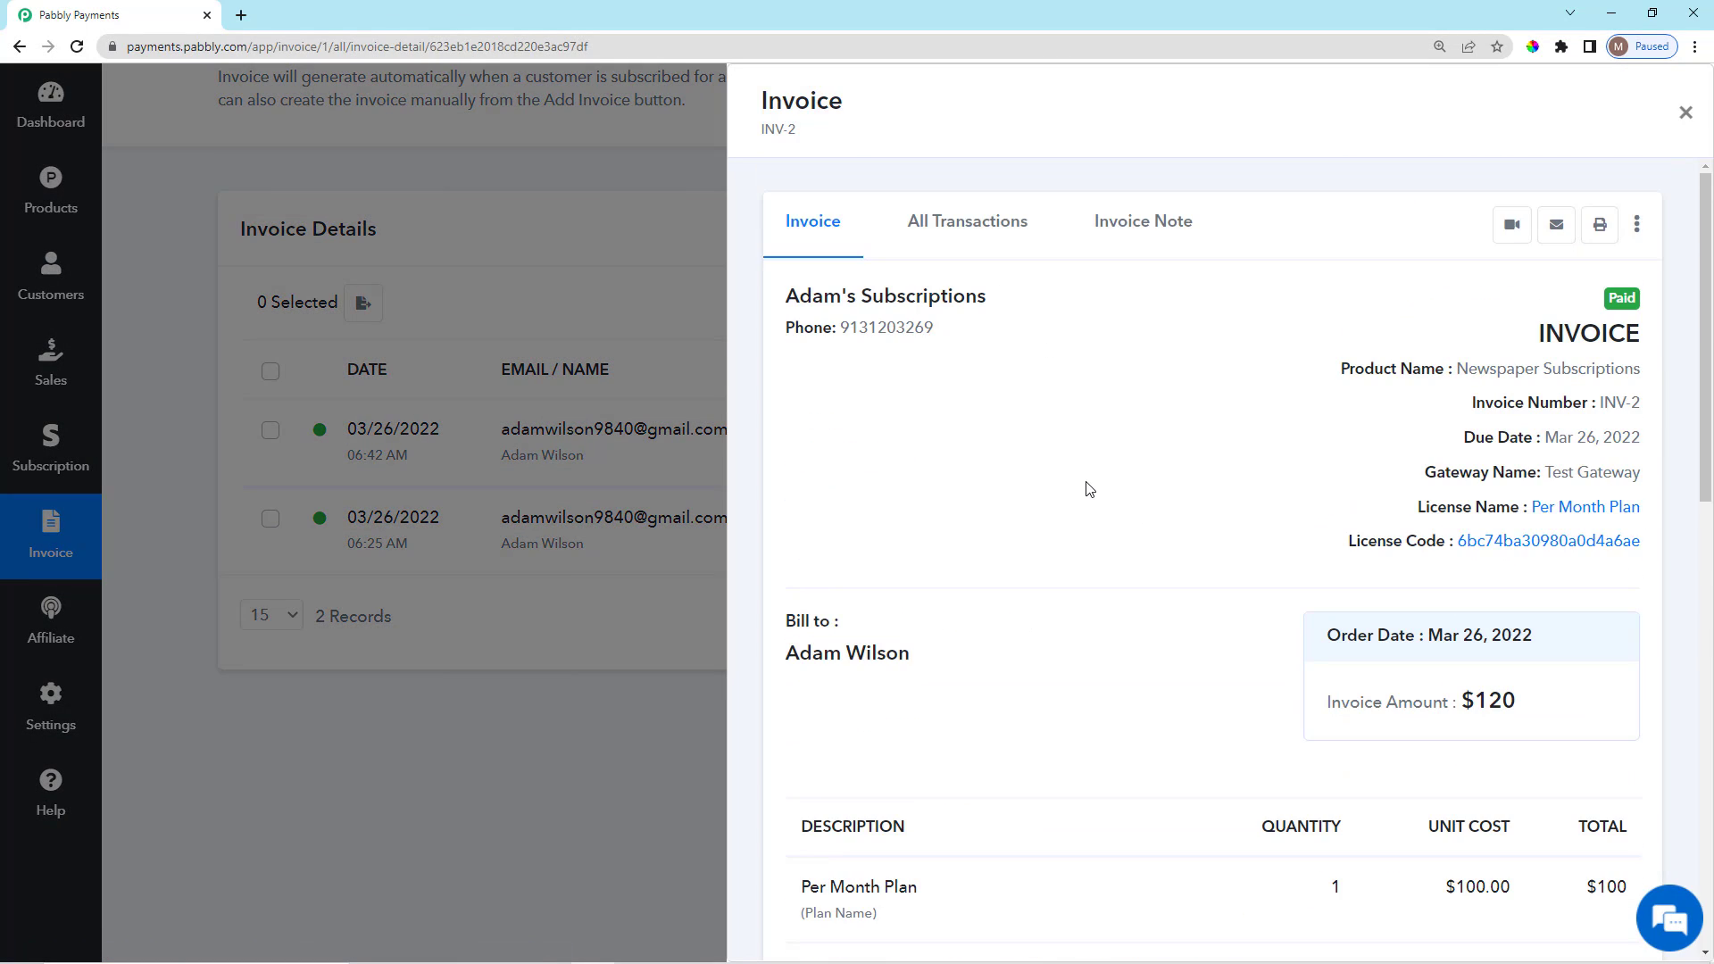
scroll(976, 486, "down", 8)
scroll(1132, 685, "down", 4)
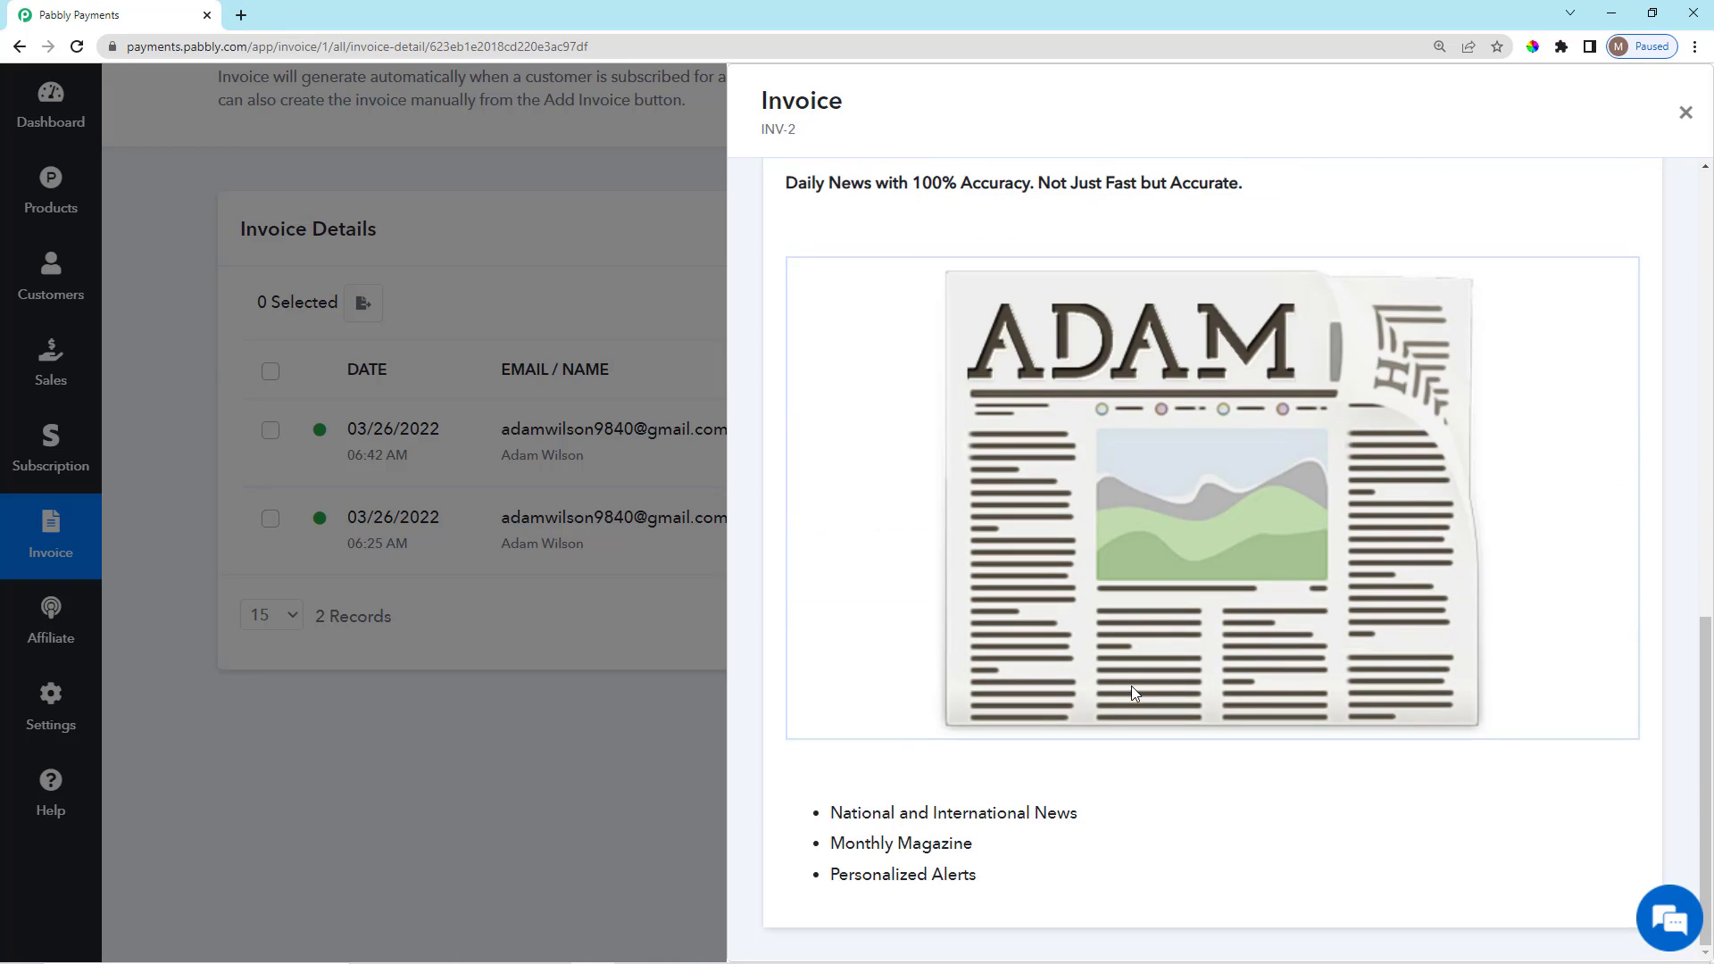
scroll(1132, 685, "up", 12)
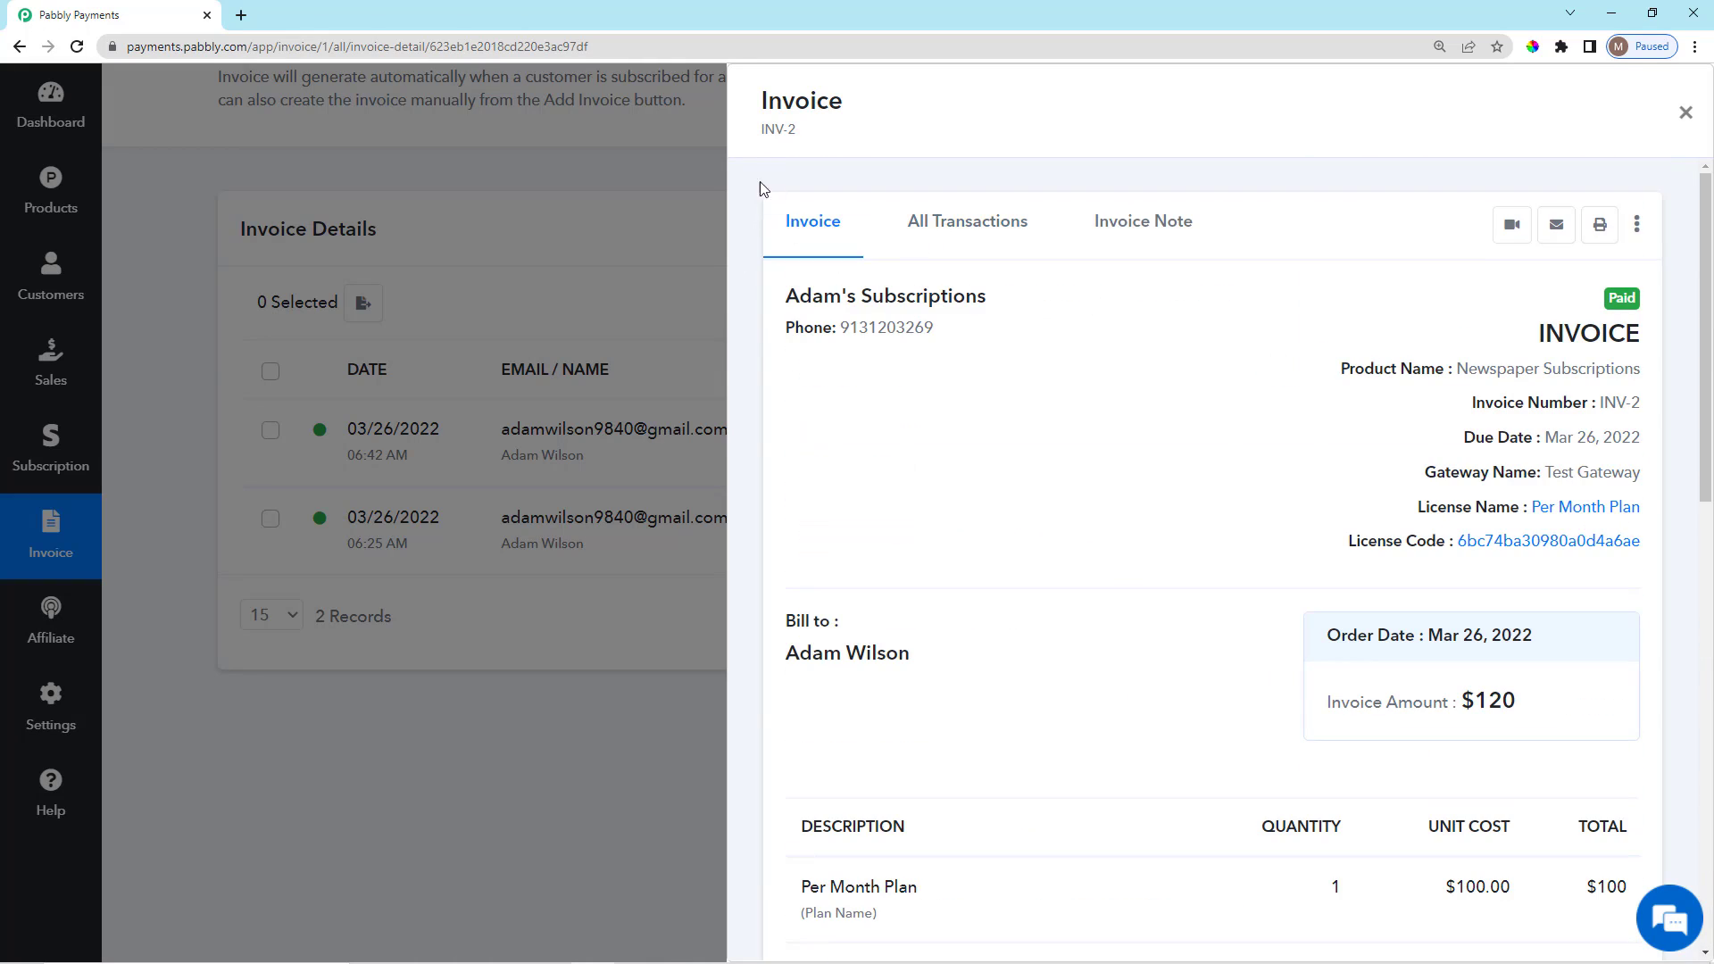
left_click_drag(754, 130, 808, 138)
left_click(810, 138)
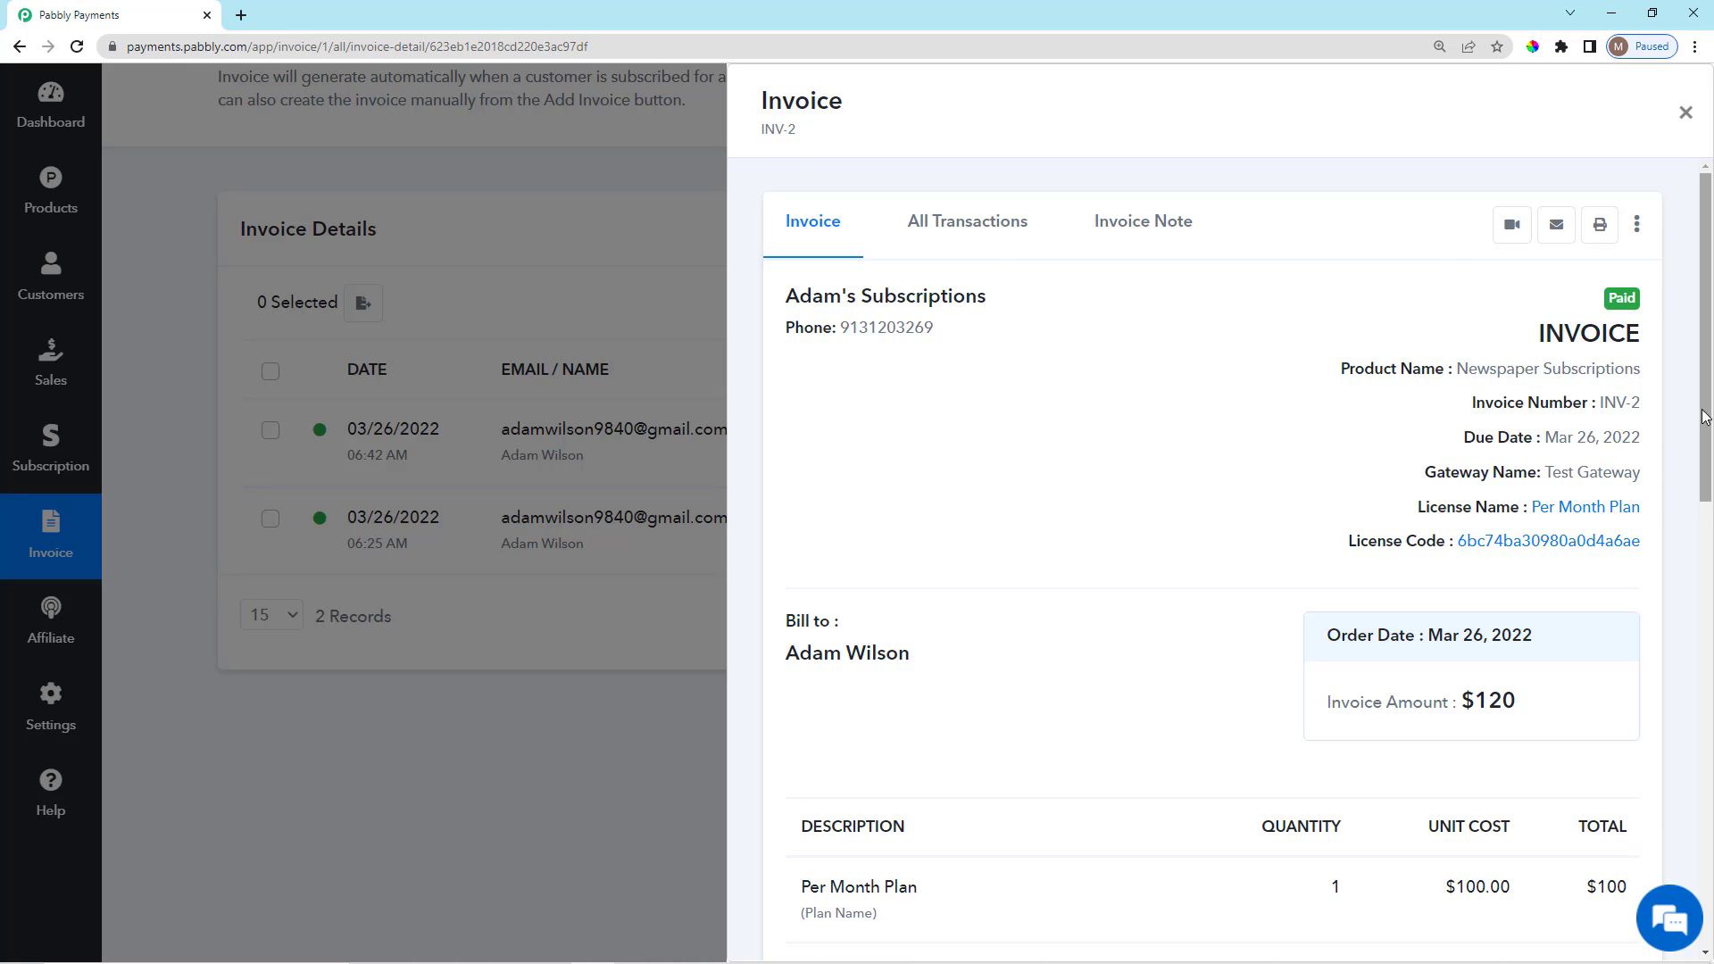
left_click_drag(1533, 341, 1648, 344)
left_click(1247, 360)
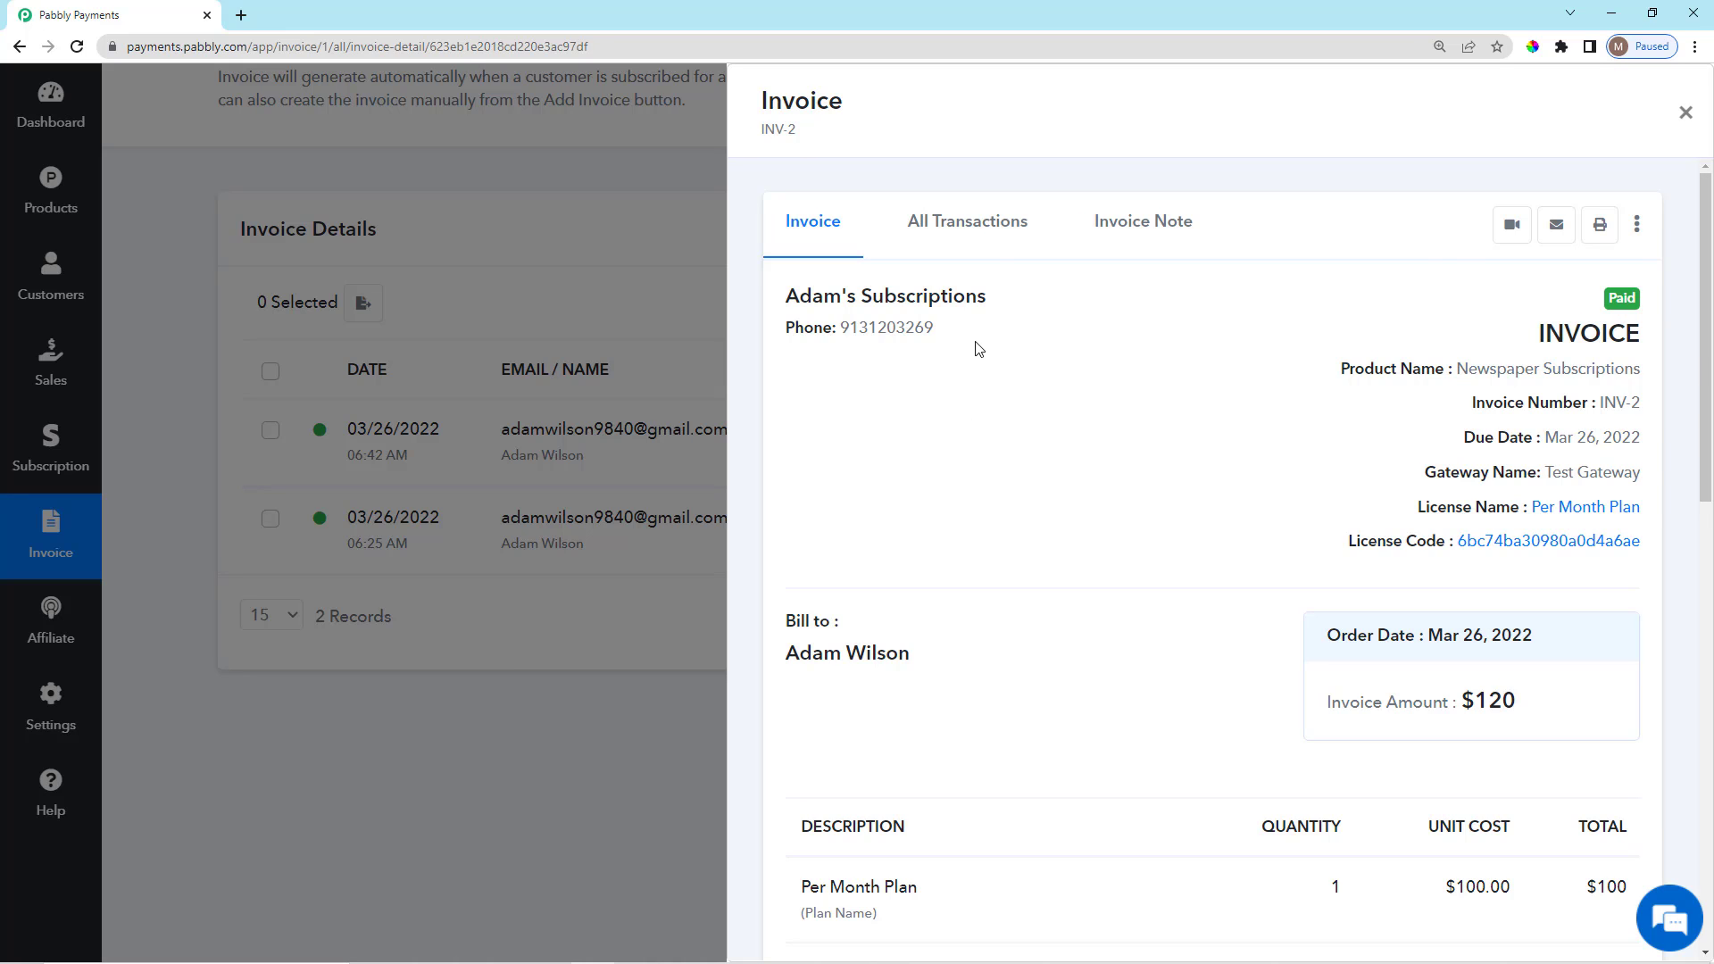
Close the INV-2 panel and go to account Settings.
scroll(1051, 777, "down", 12)
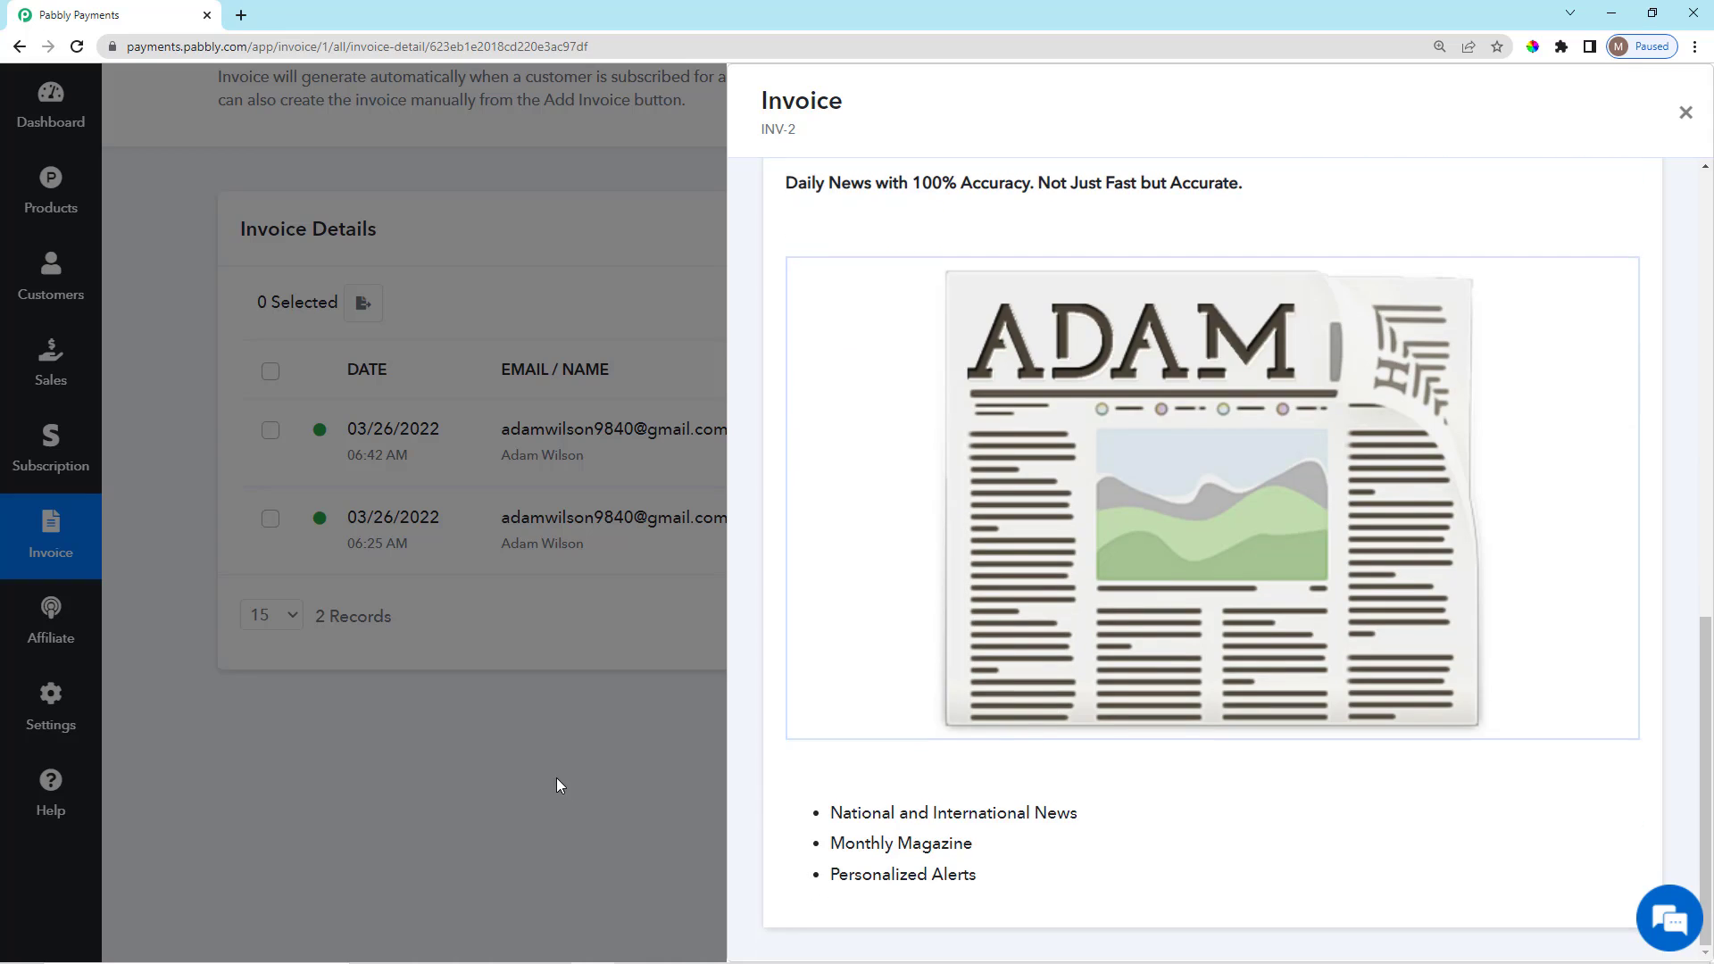
left_click(555, 778)
left_click(85, 699)
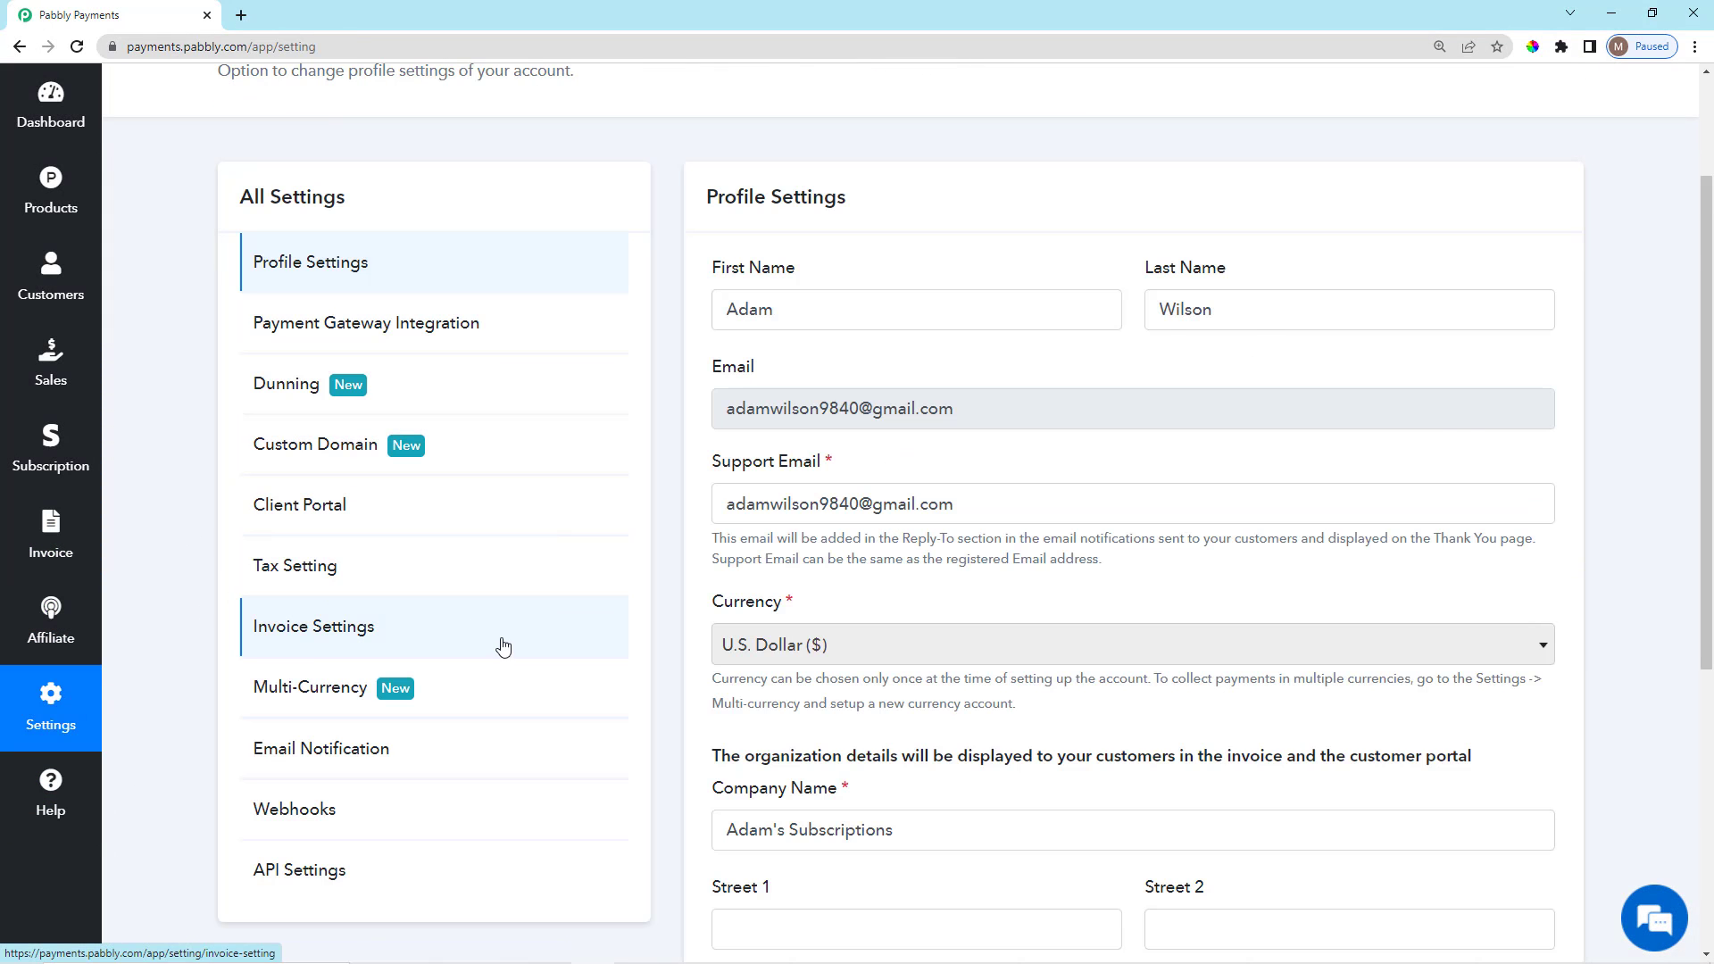
In Invoice Settings, add a new invoice setting titled 'Subscription Invoice'.
left_click(502, 651)
scroll(1286, 723, "up", 2)
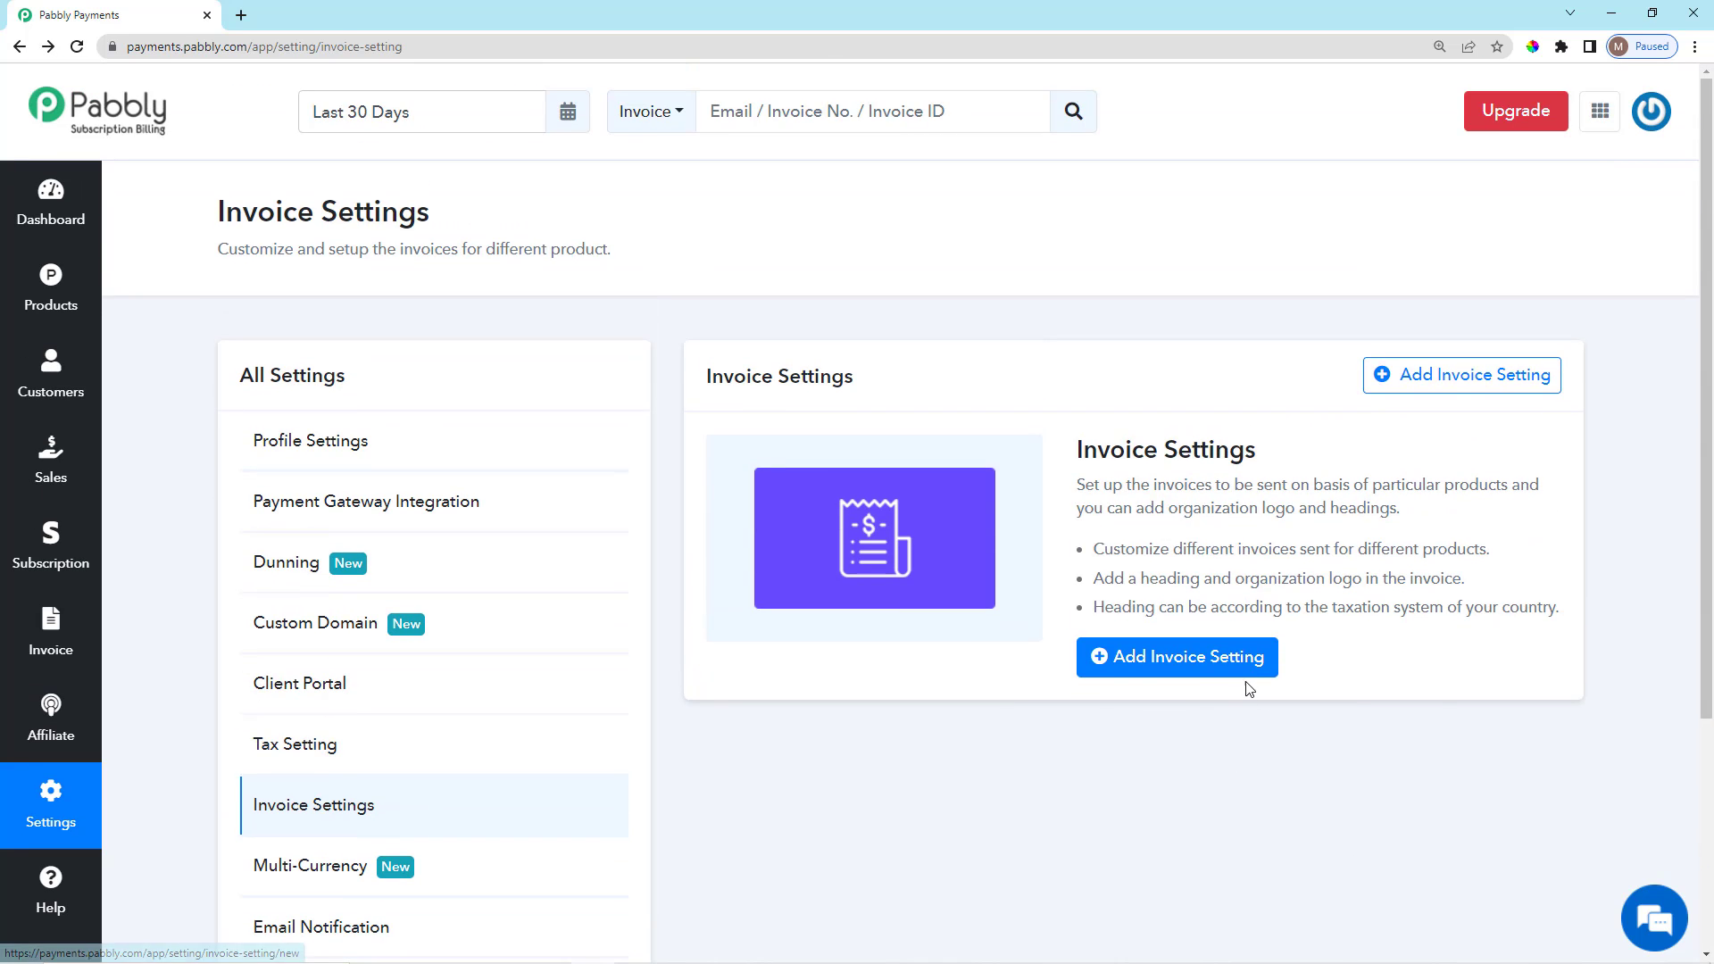
scroll(1197, 699, "down", 3)
scroll(1181, 607, "up", 3)
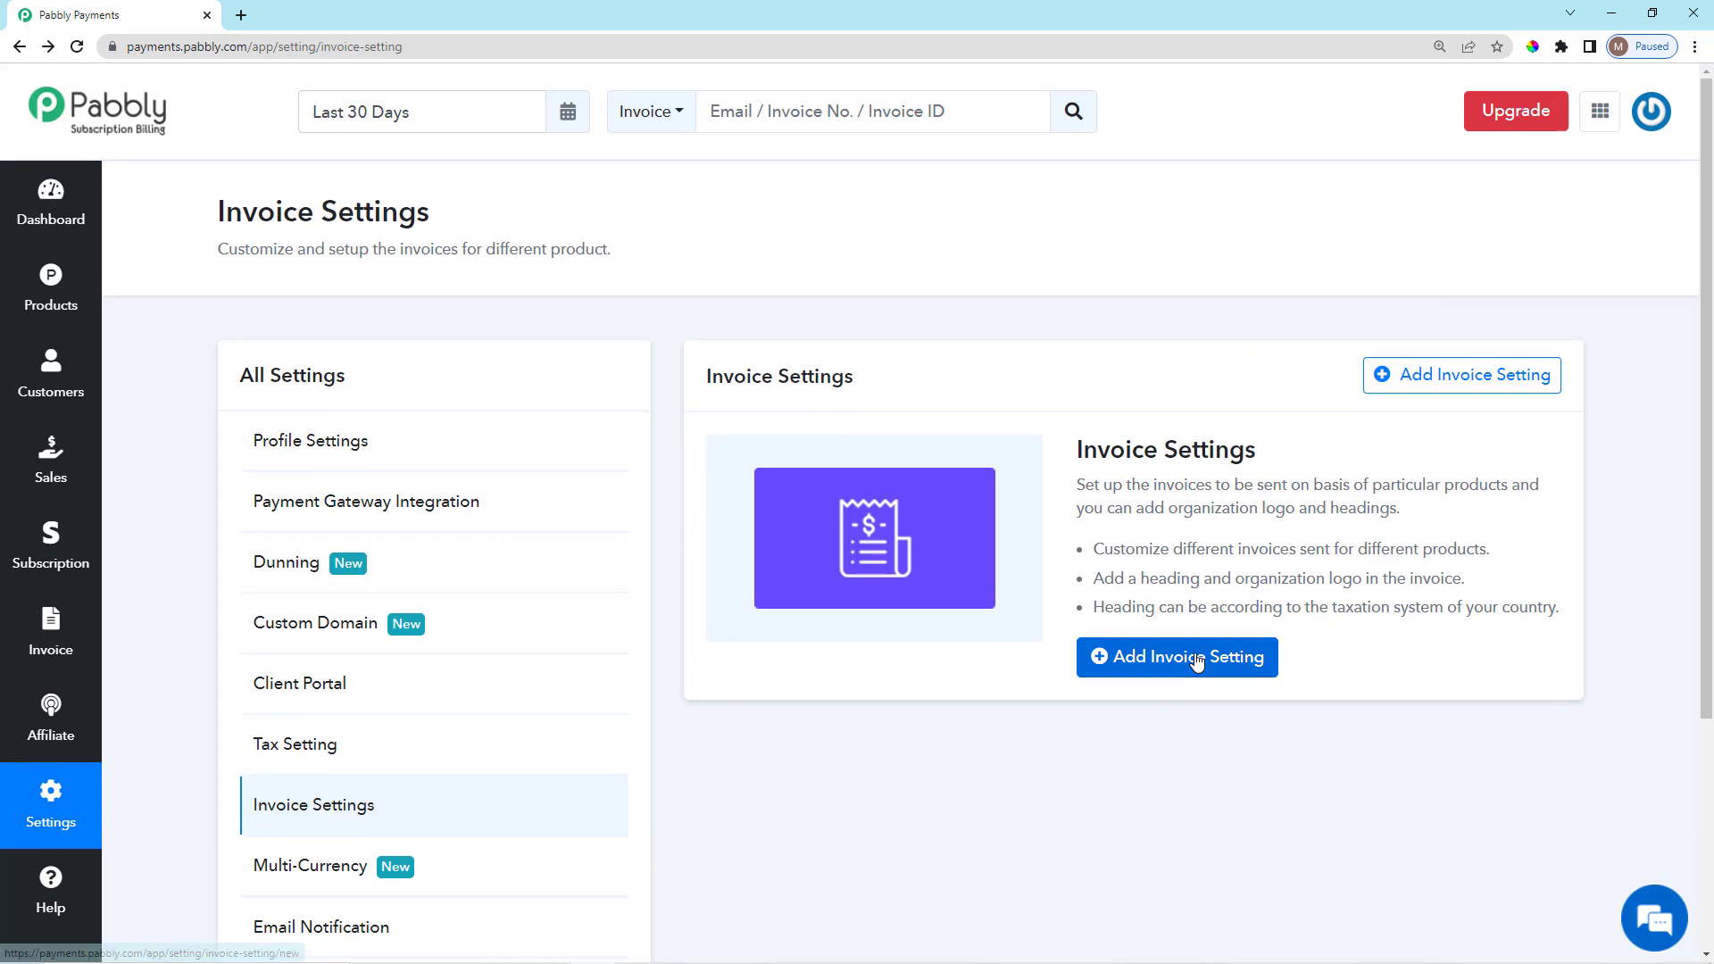
left_click(1195, 658)
scroll(1018, 571, "down", 4)
scroll(839, 406, "up", 4)
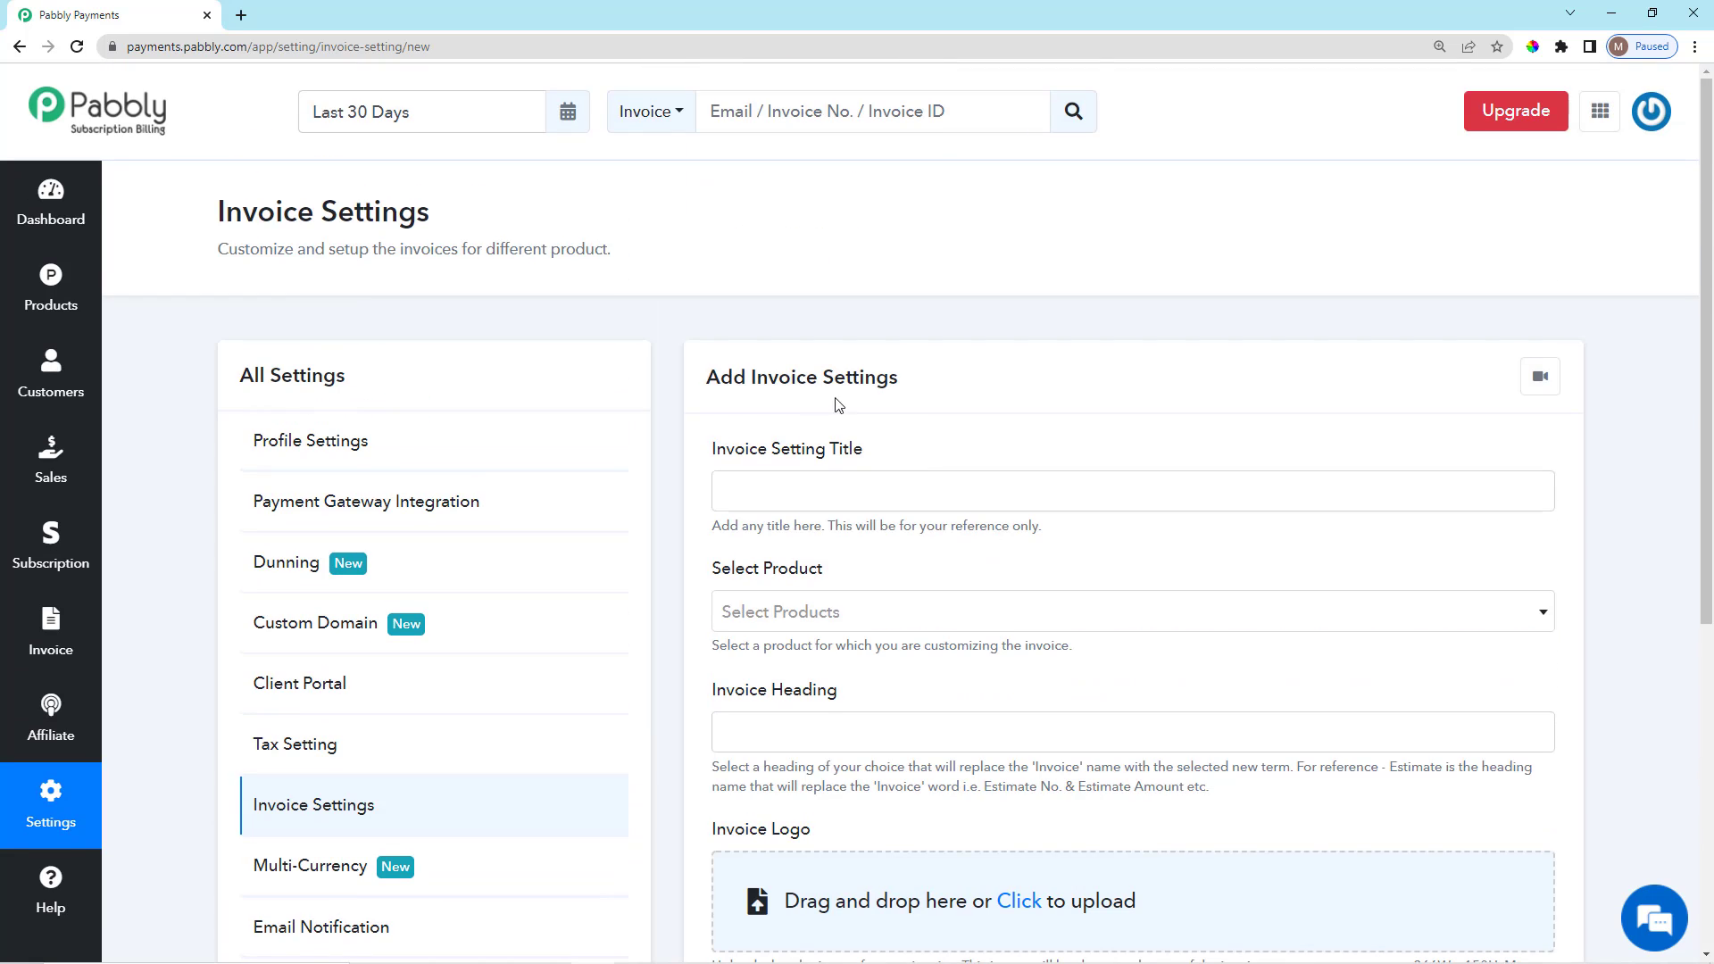
scroll(763, 450, "down", 1)
left_click_drag(712, 366, 997, 383)
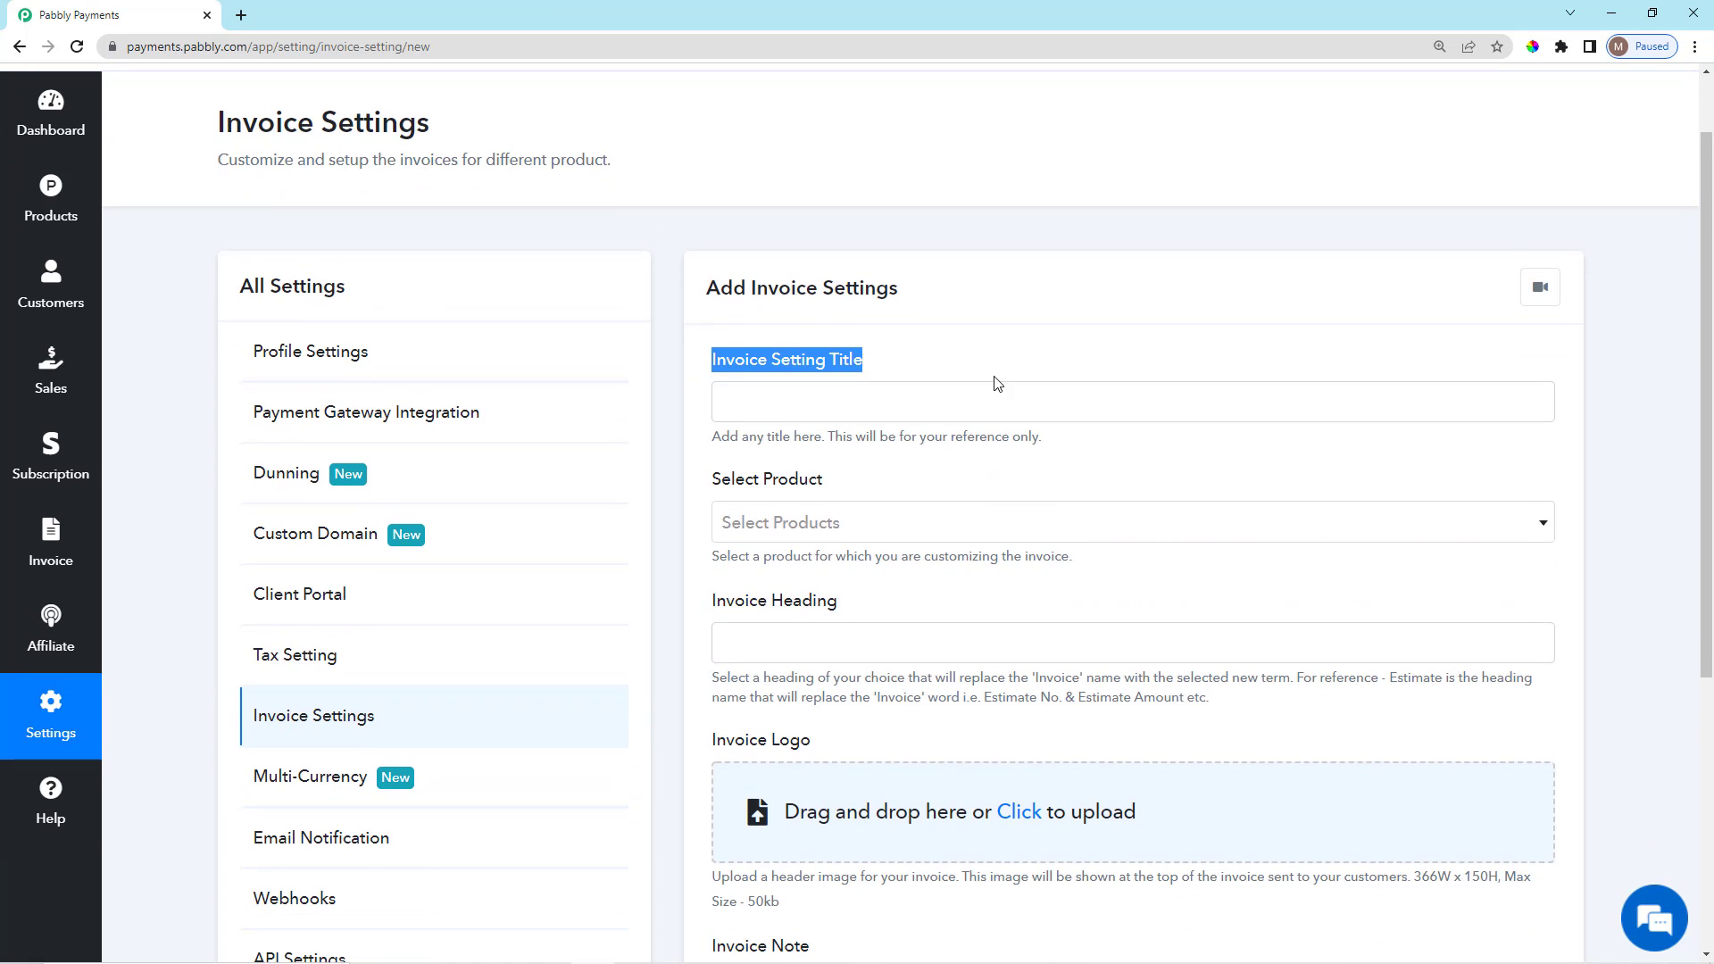
left_click(926, 408)
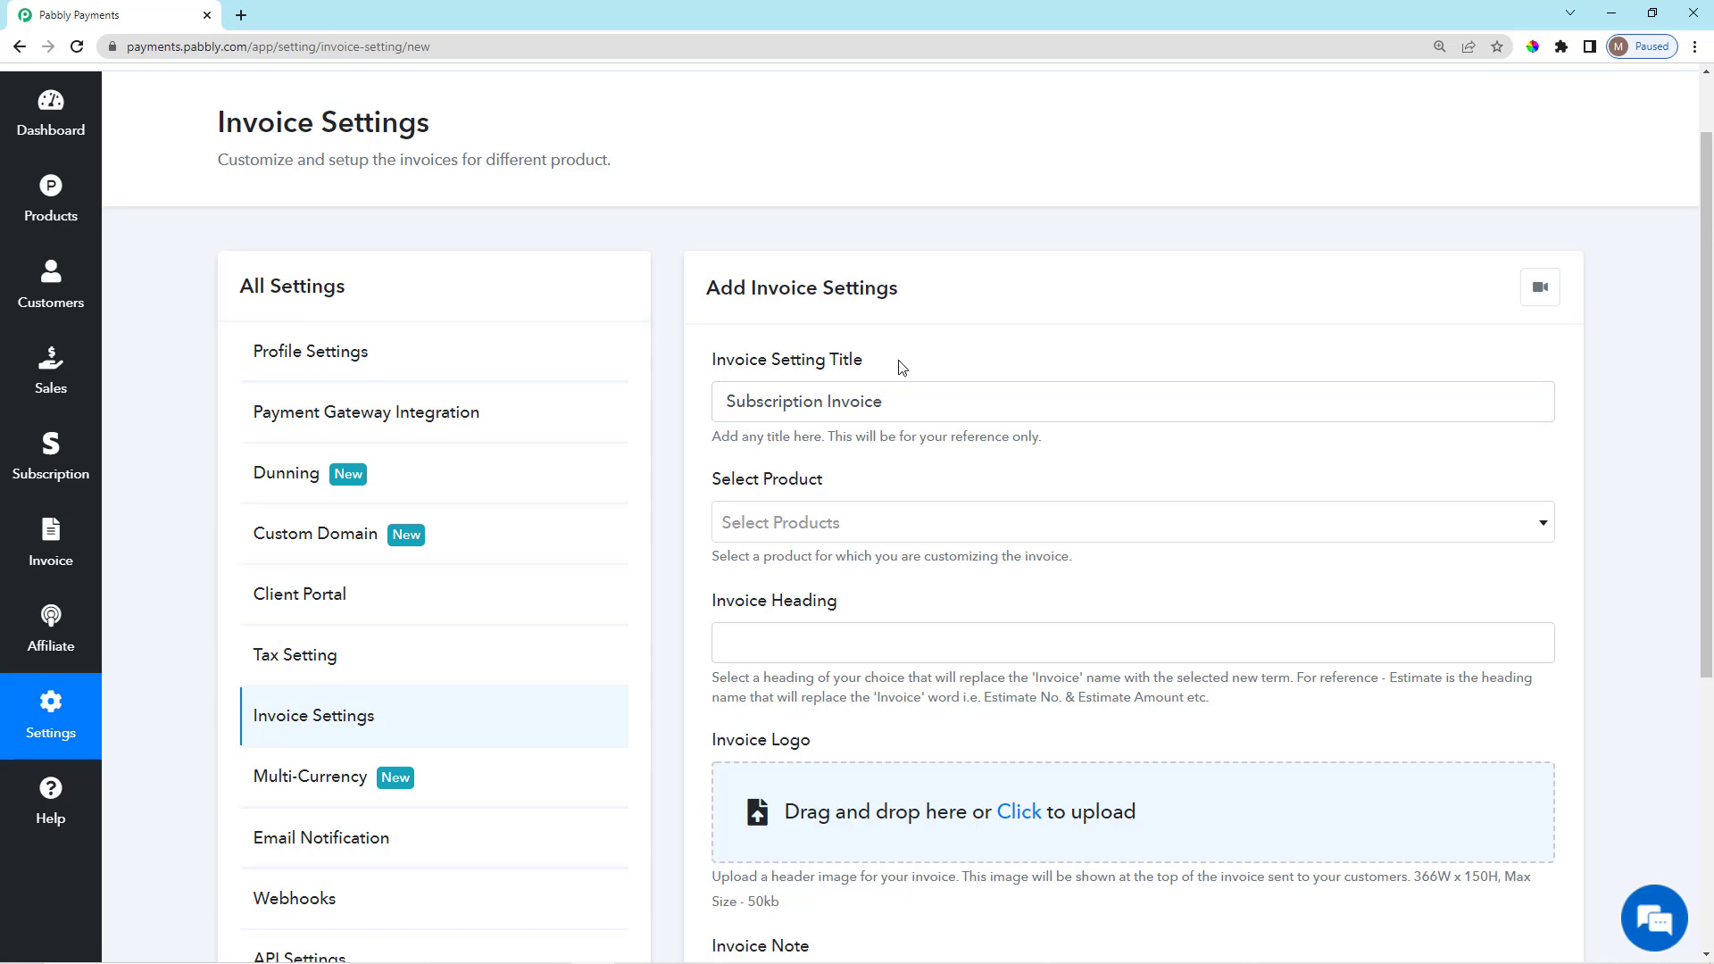
Select Newspaper Subscriptions as the setting's product.
scroll(901, 357, "down", 3)
left_click(854, 258)
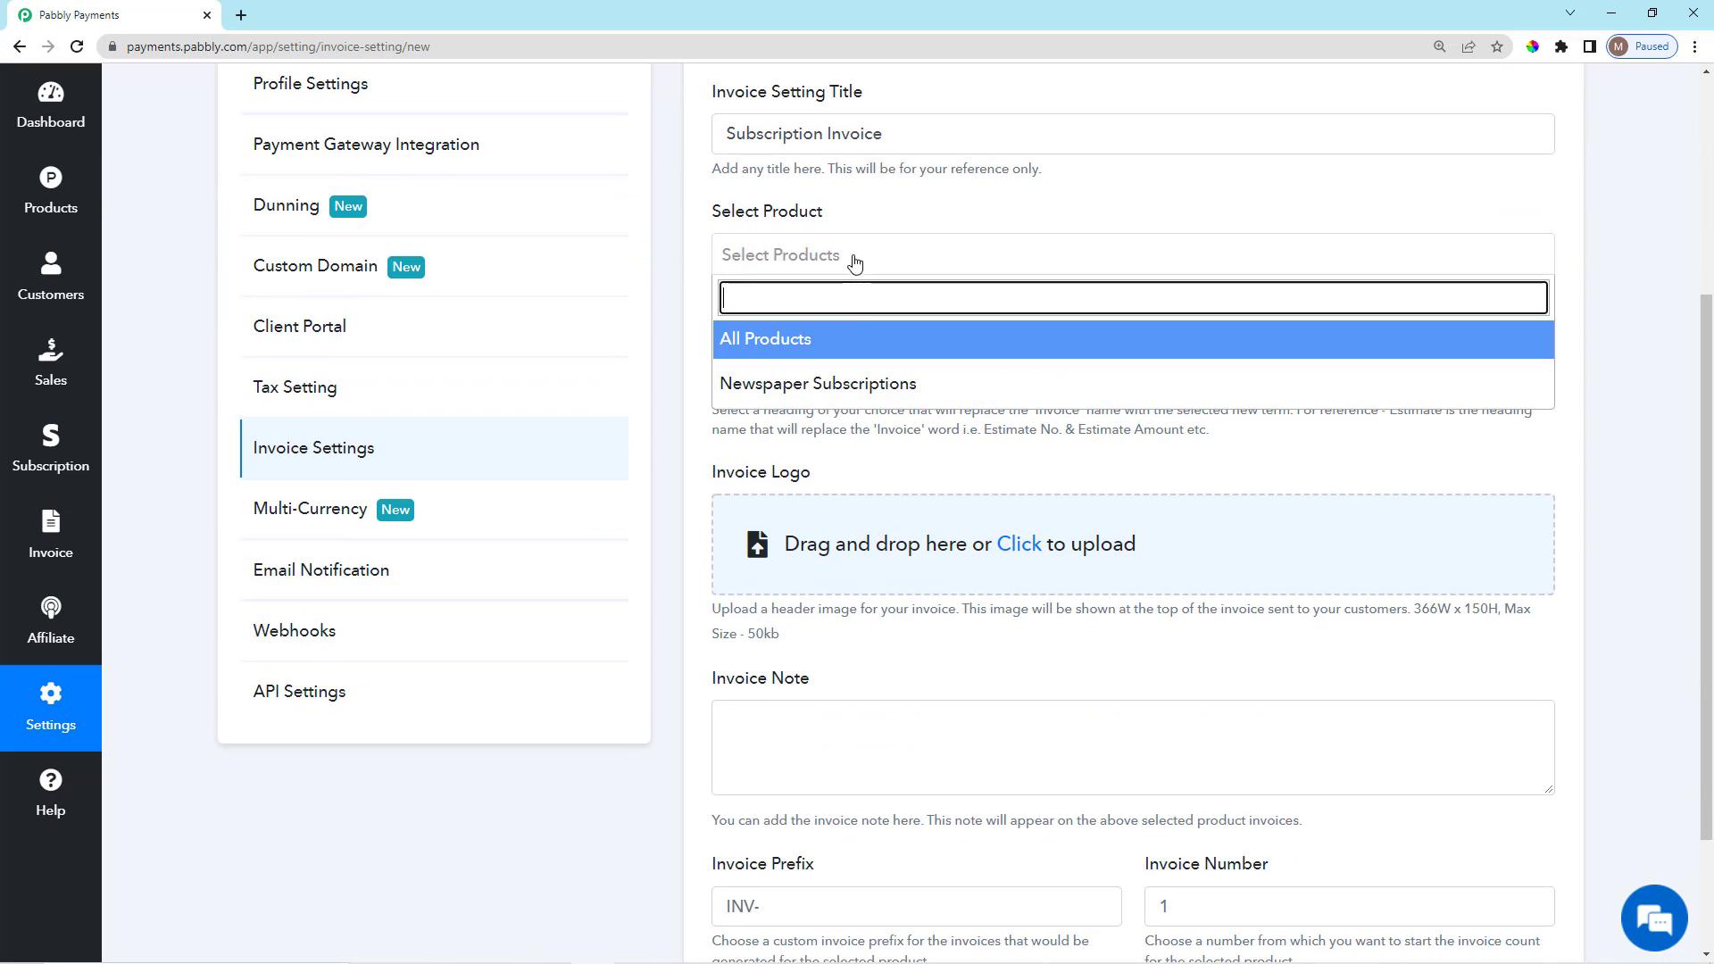
left_click(852, 382)
scroll(874, 319, "down", 2)
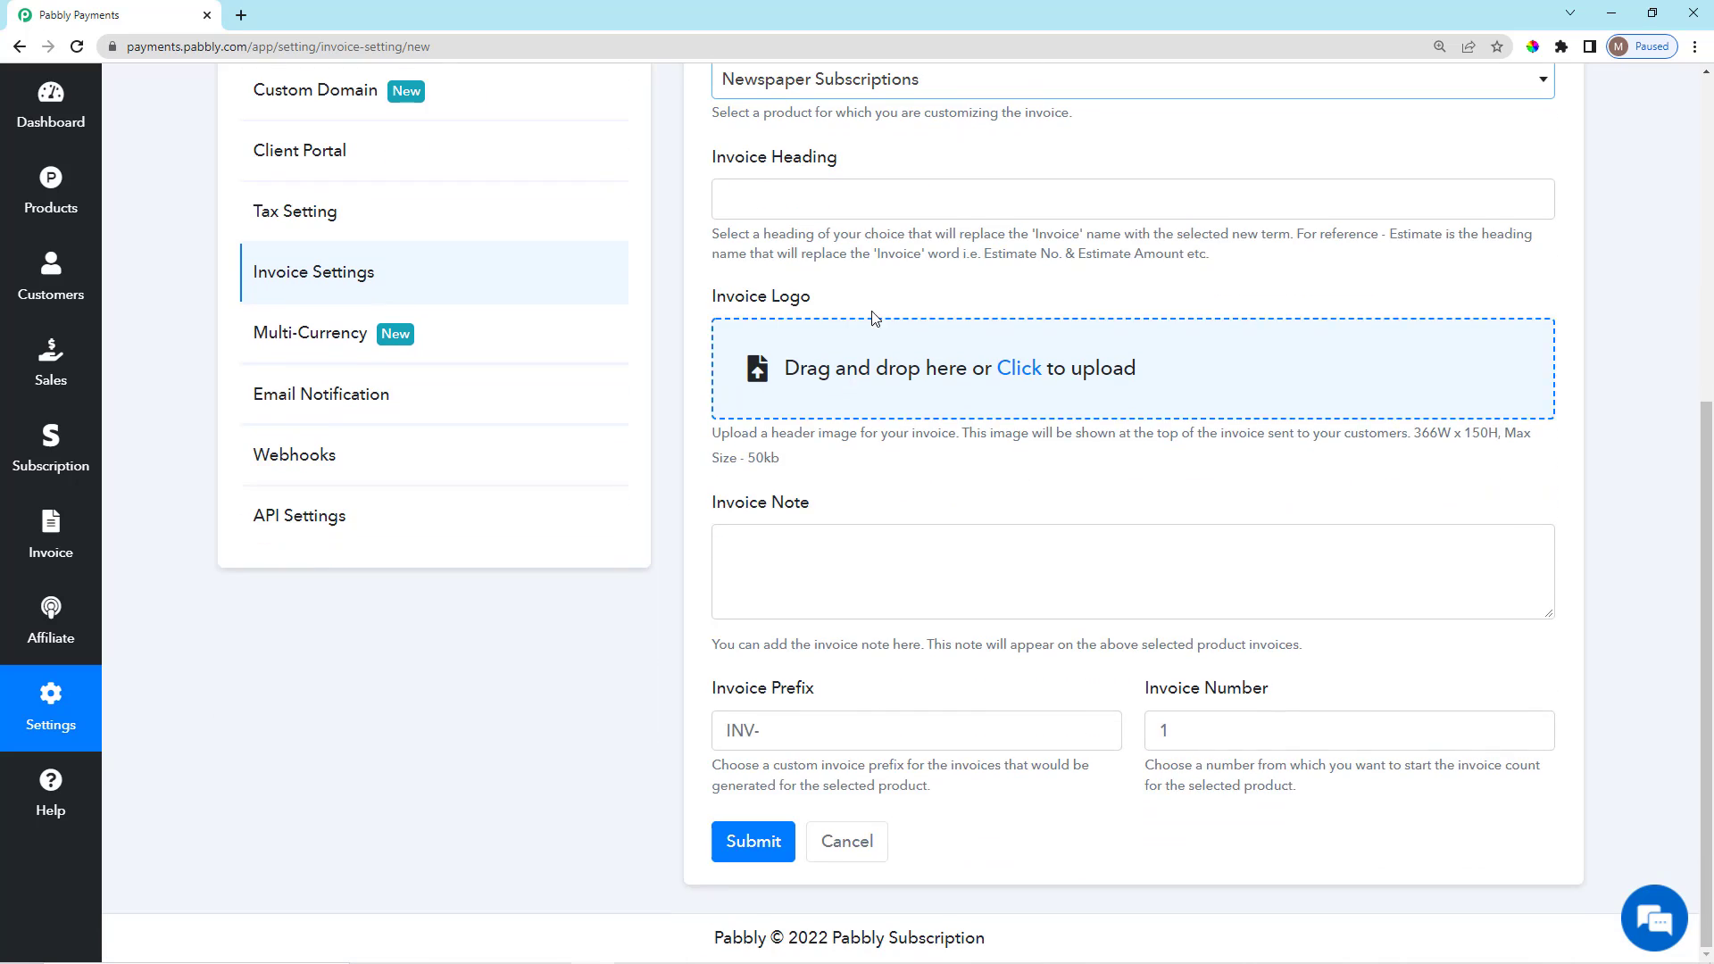
scroll(830, 384, "up", 2)
Enter 'Estimate' as the invoice heading.
left_click(852, 384)
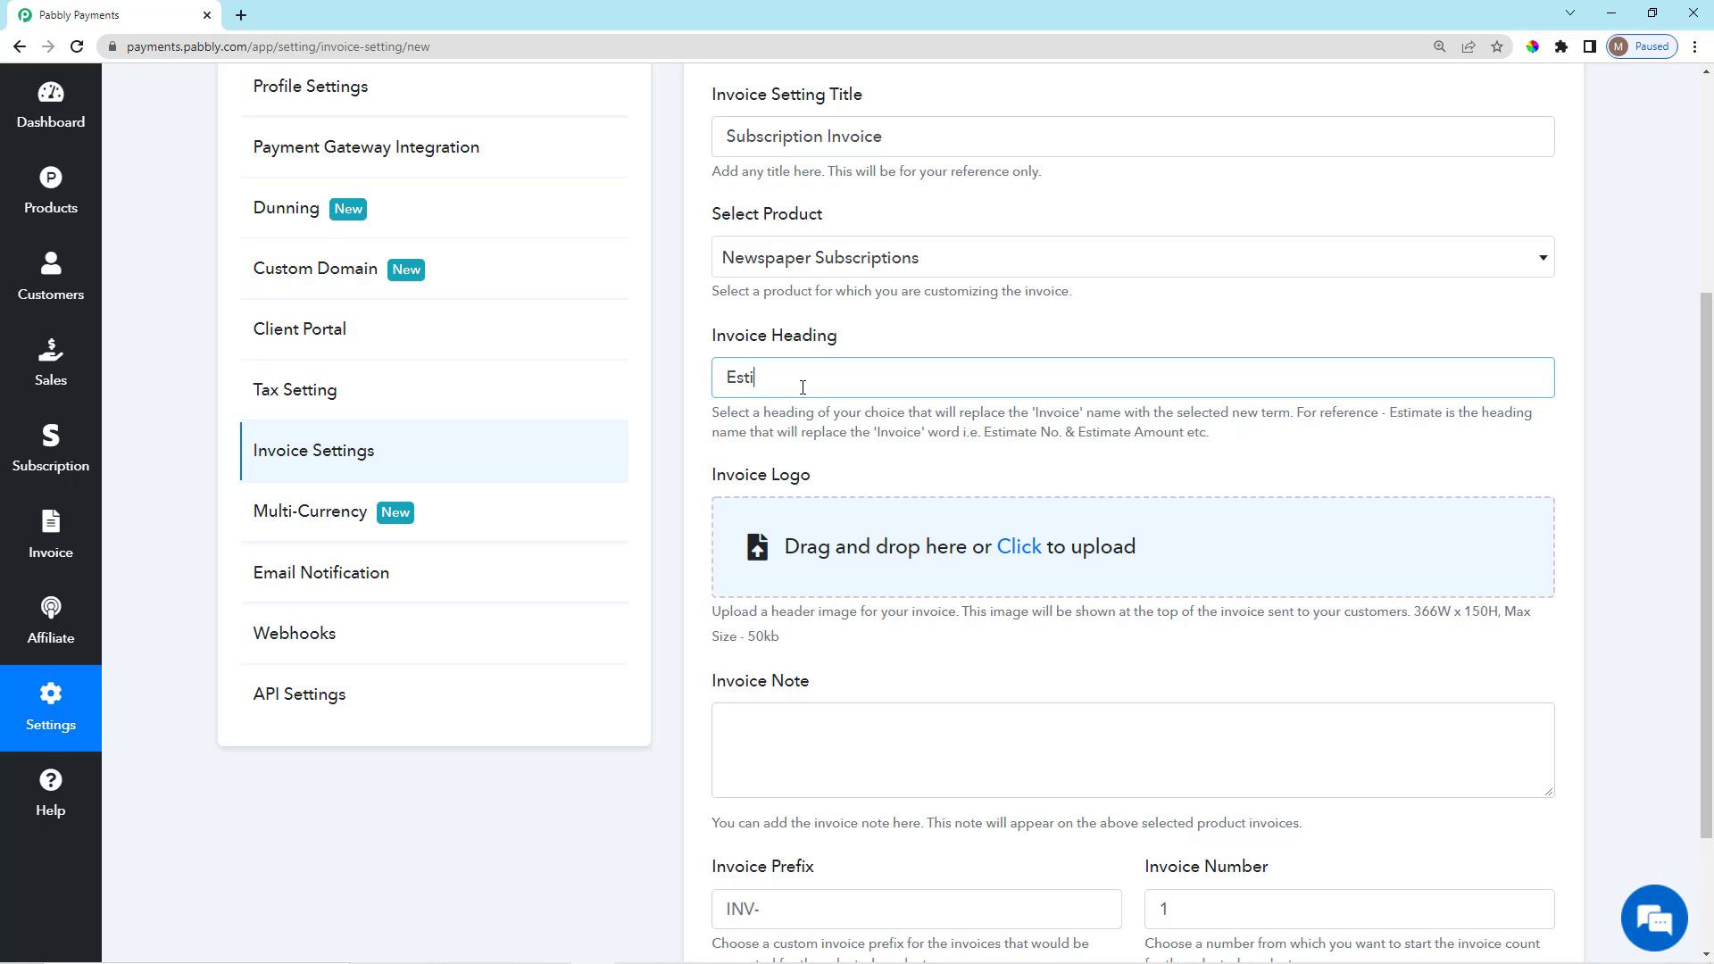
left_click(838, 462)
scroll(846, 475, "down", 3)
scroll(863, 530, "up", 3)
scroll(845, 509, "down", 2)
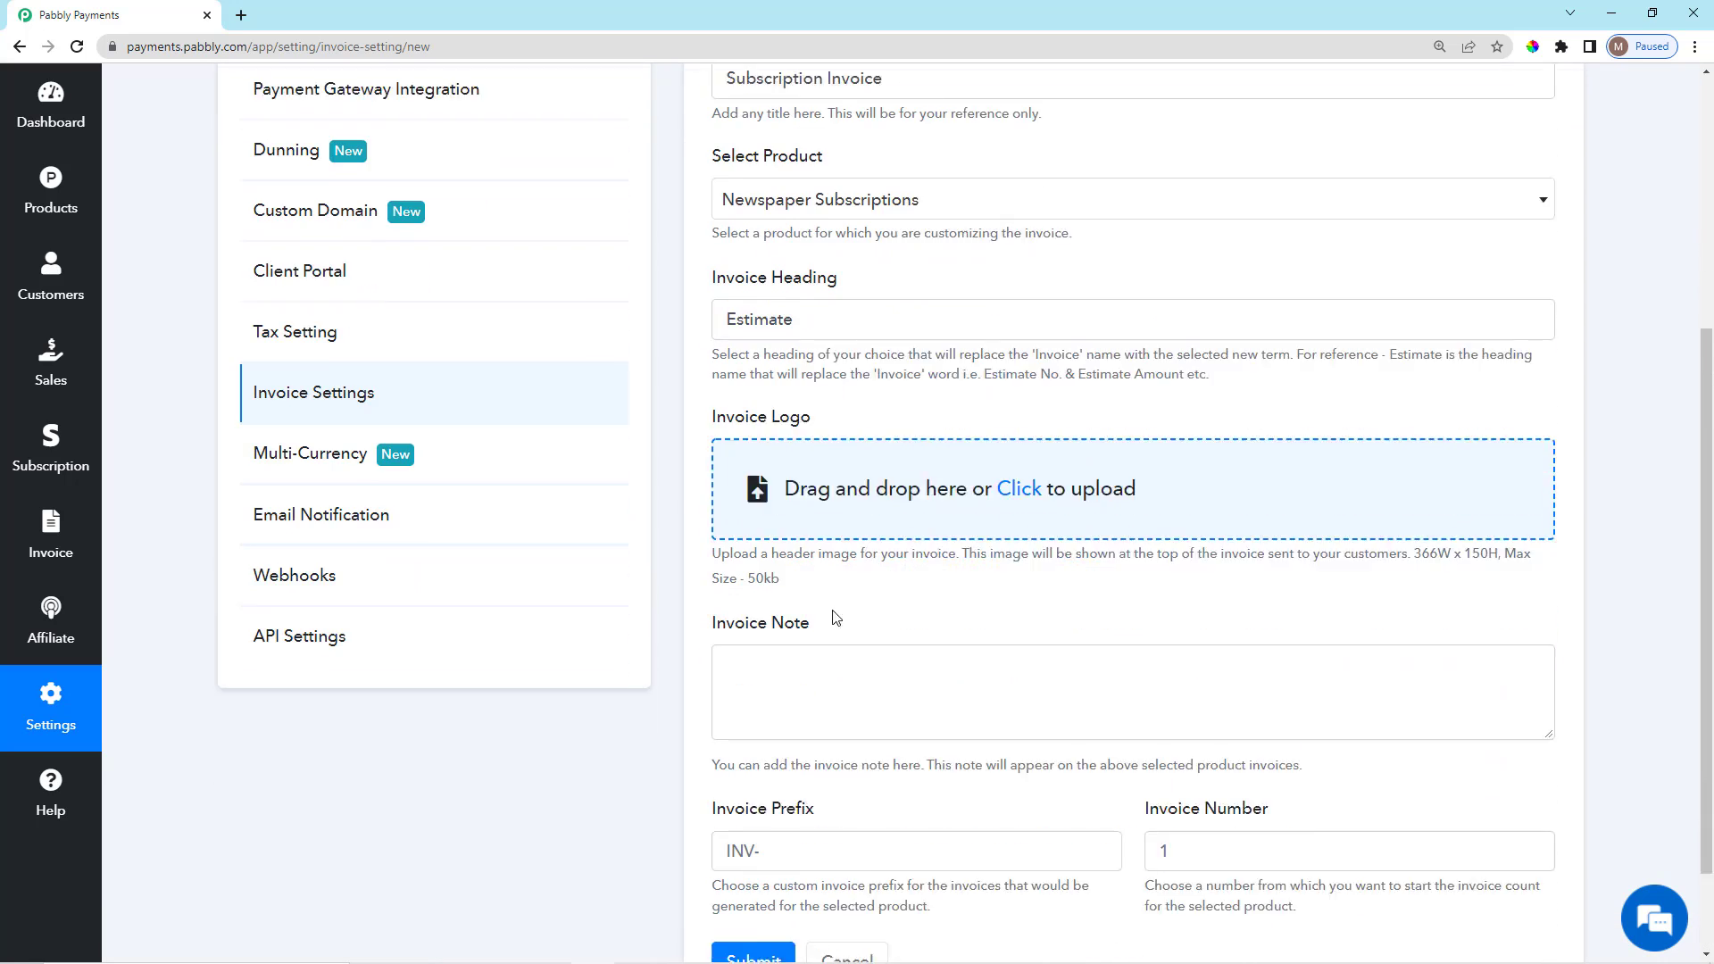
scroll(837, 617, "down", 1)
Upload a logo image for the invoice.
left_click(1017, 469)
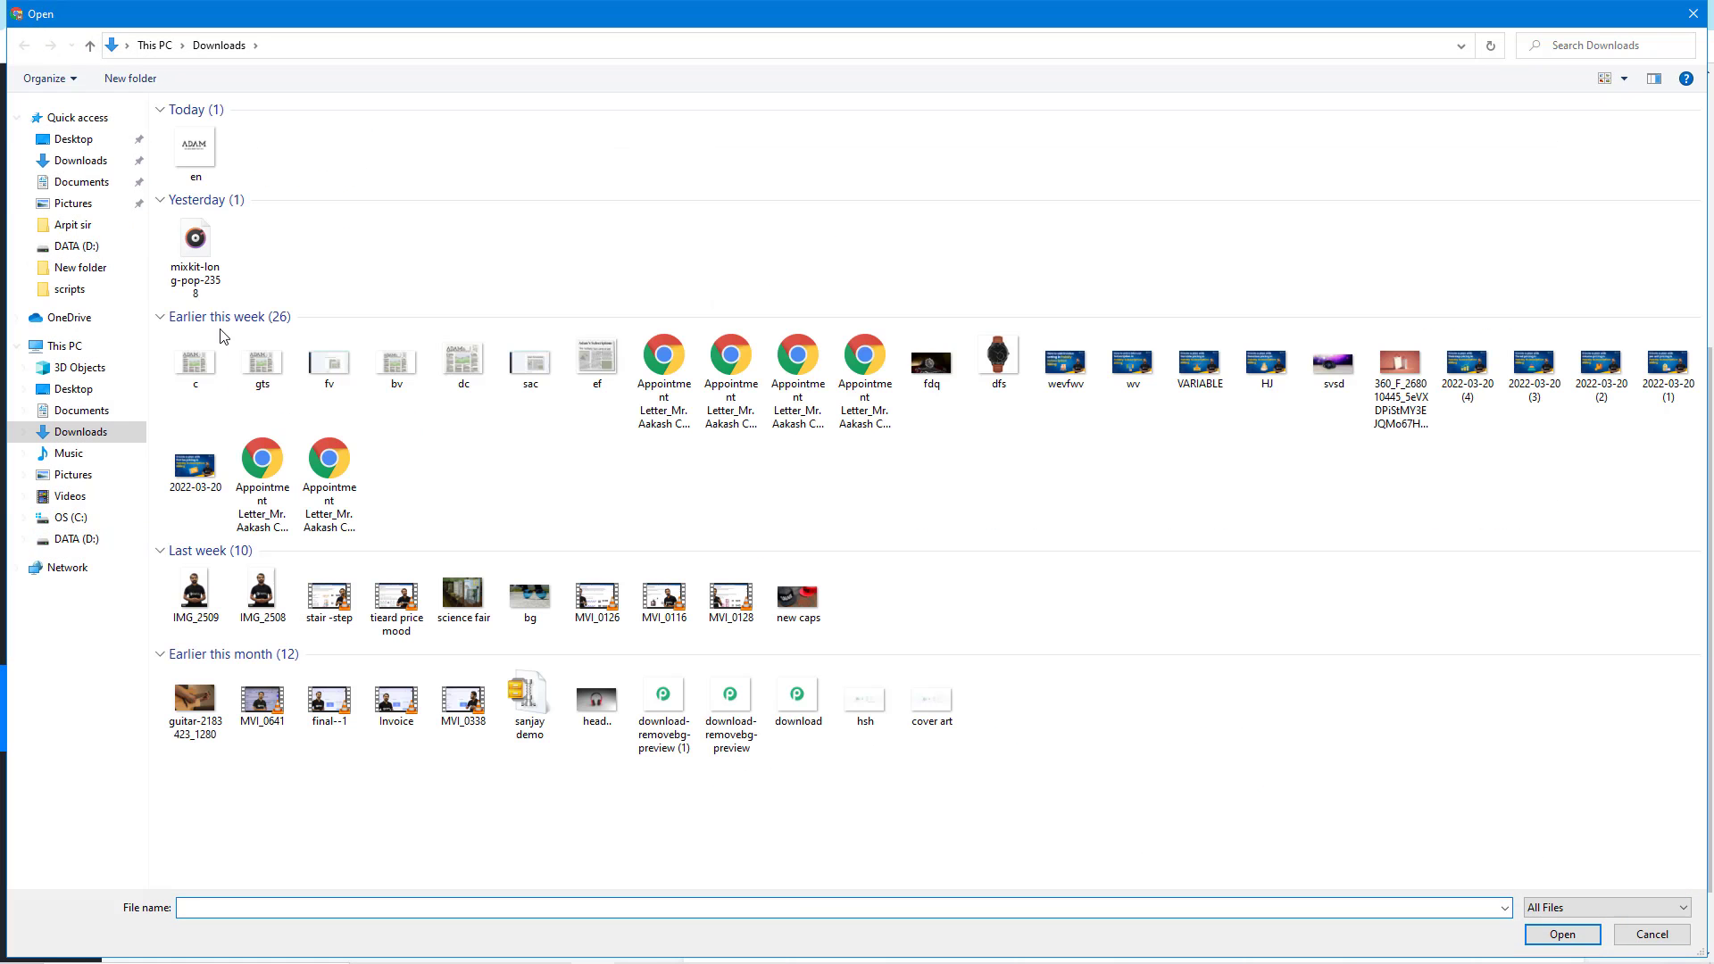
double_click(196, 160)
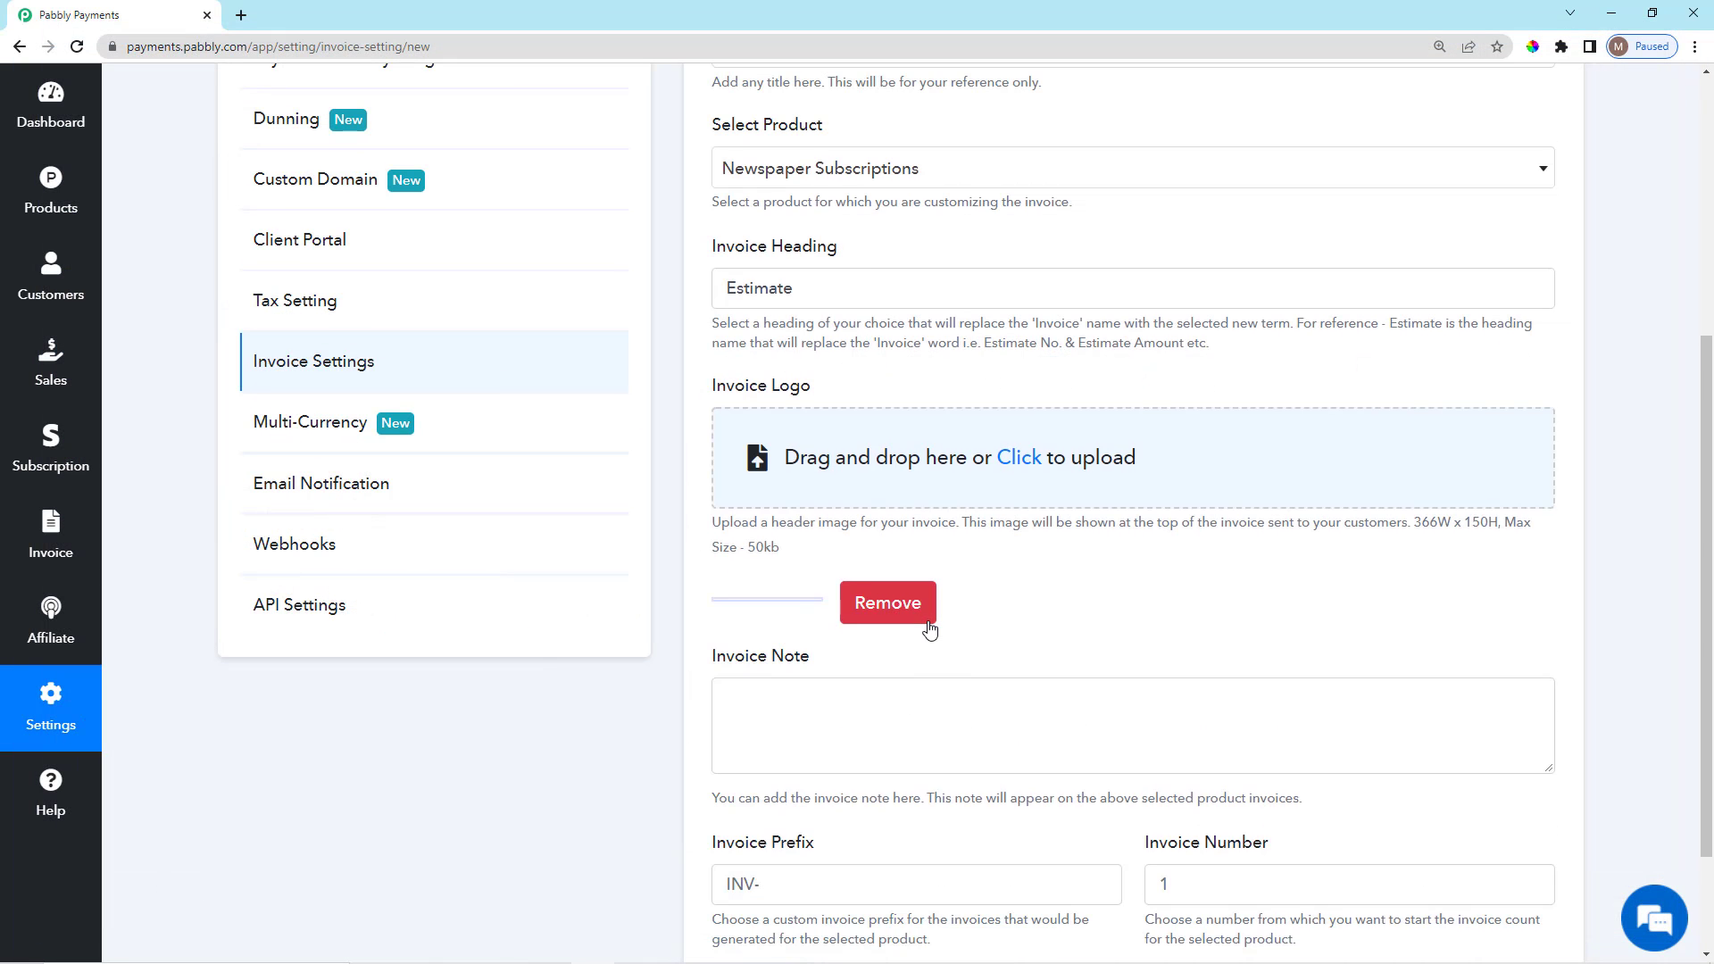
scroll(926, 625, "down", 2)
scroll(932, 629, "down", 1)
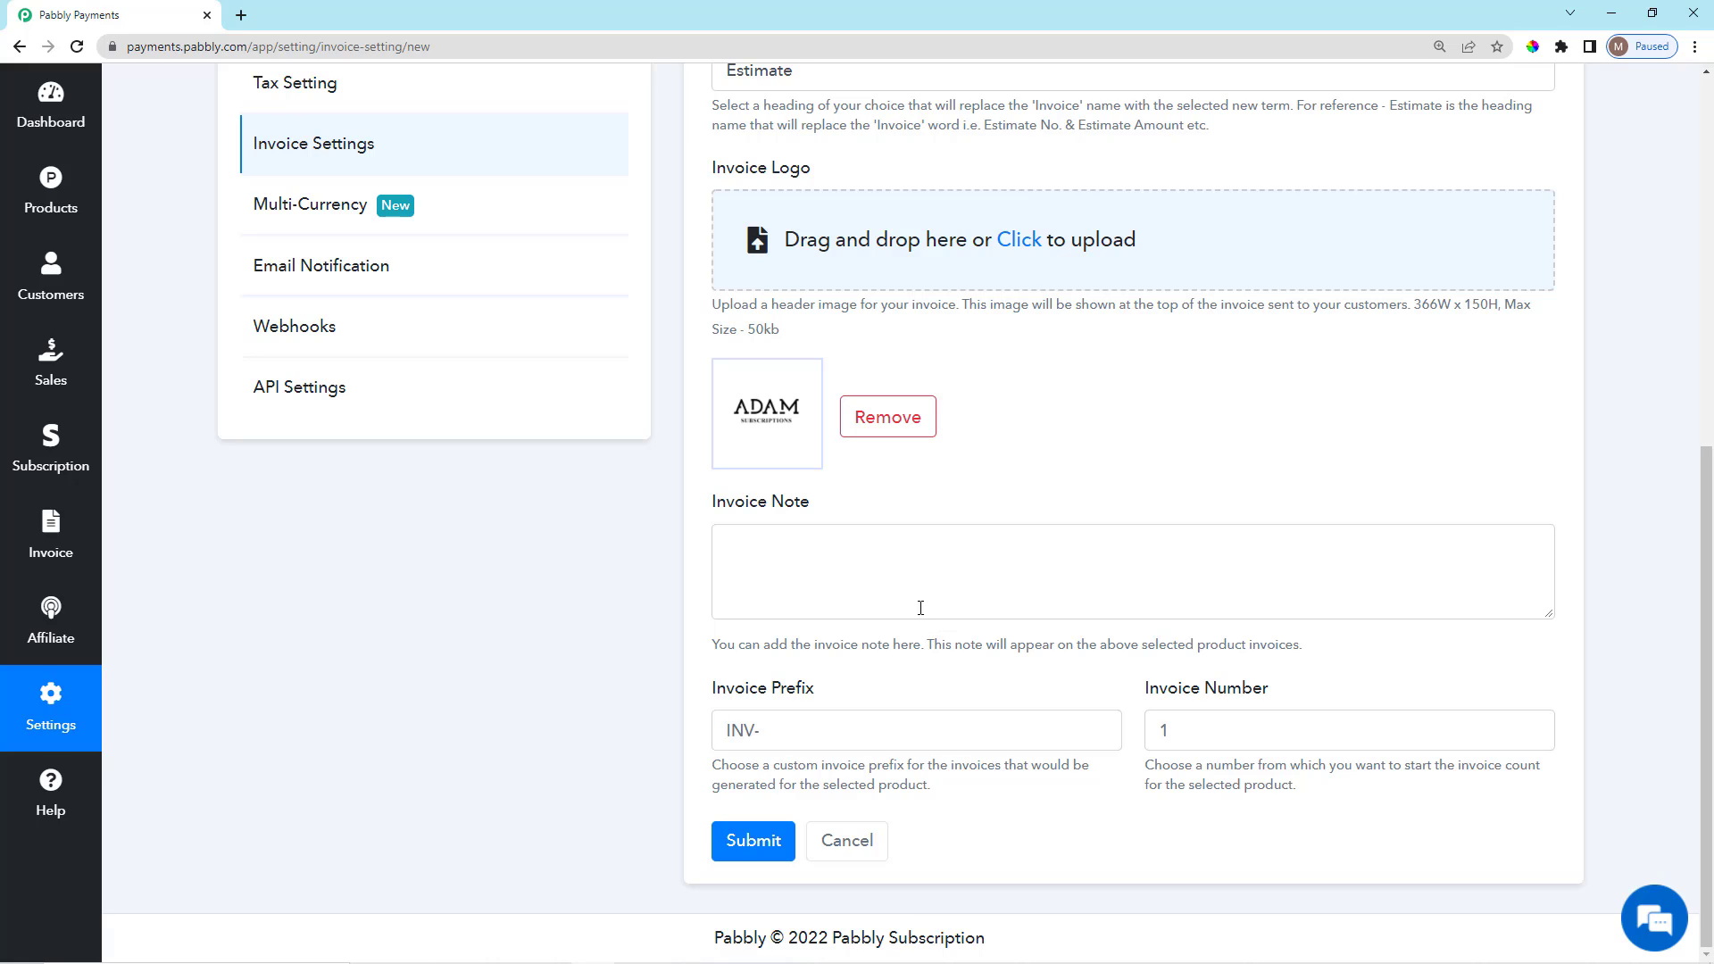
Paste the newspaper invoice note into the note field.
left_click(851, 580)
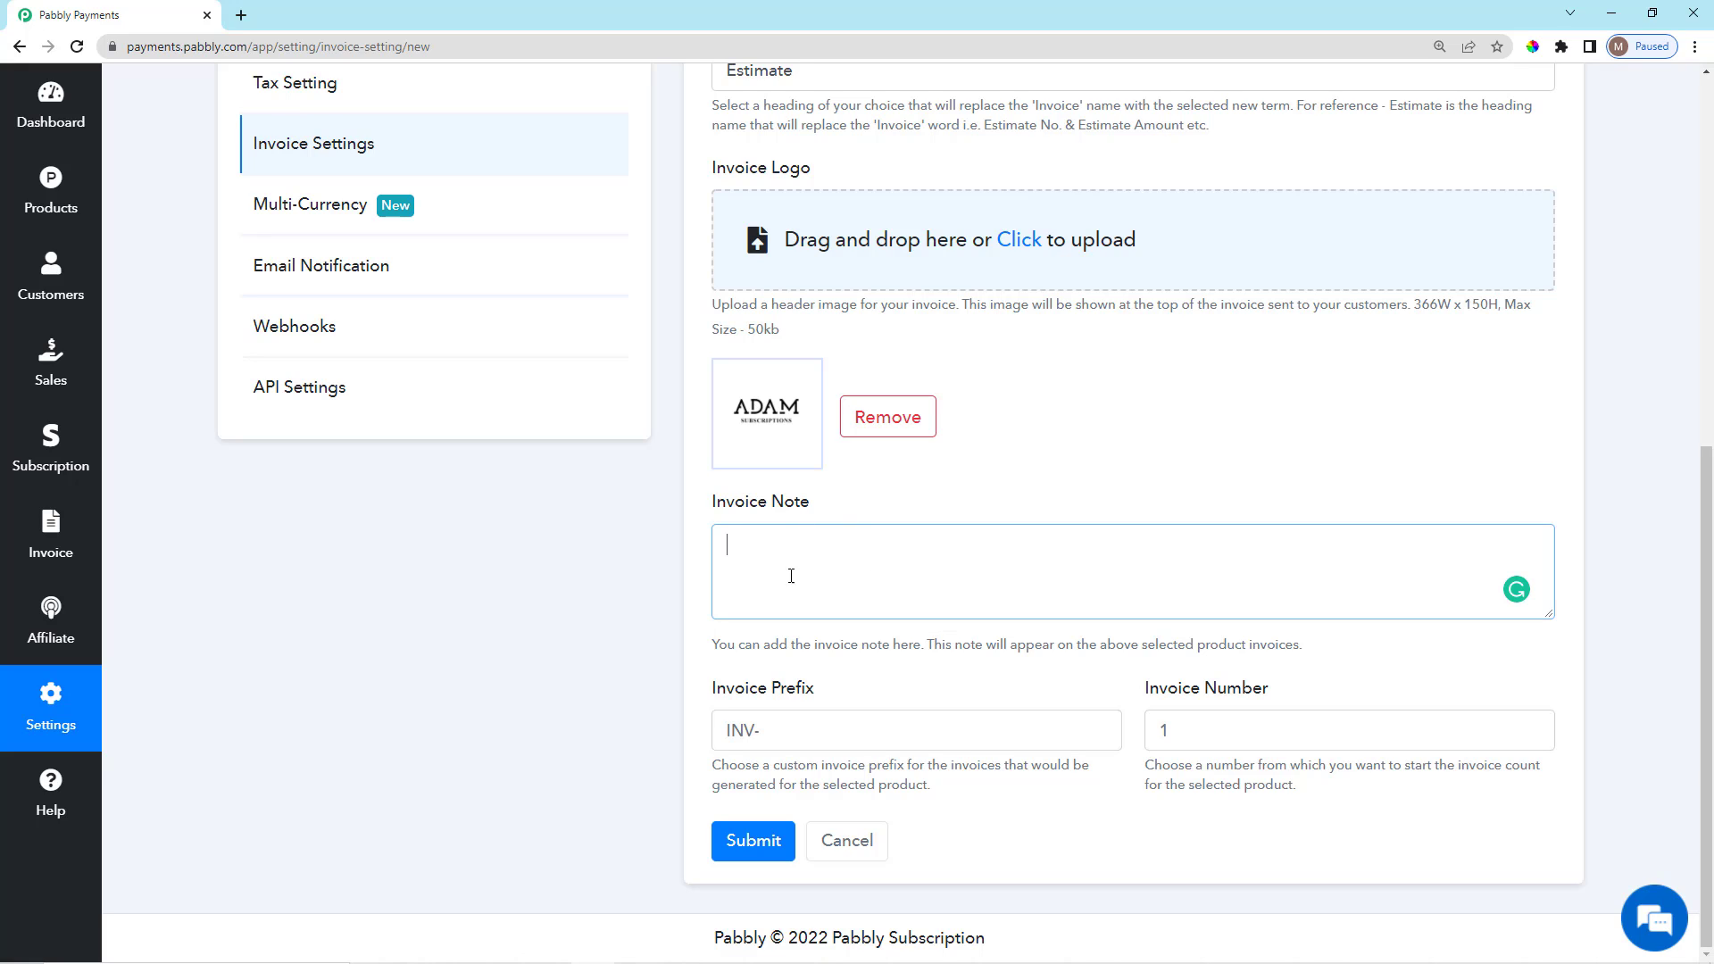
type("Daily News with 100% Accuracy. Not Just Fast but Accurate.")
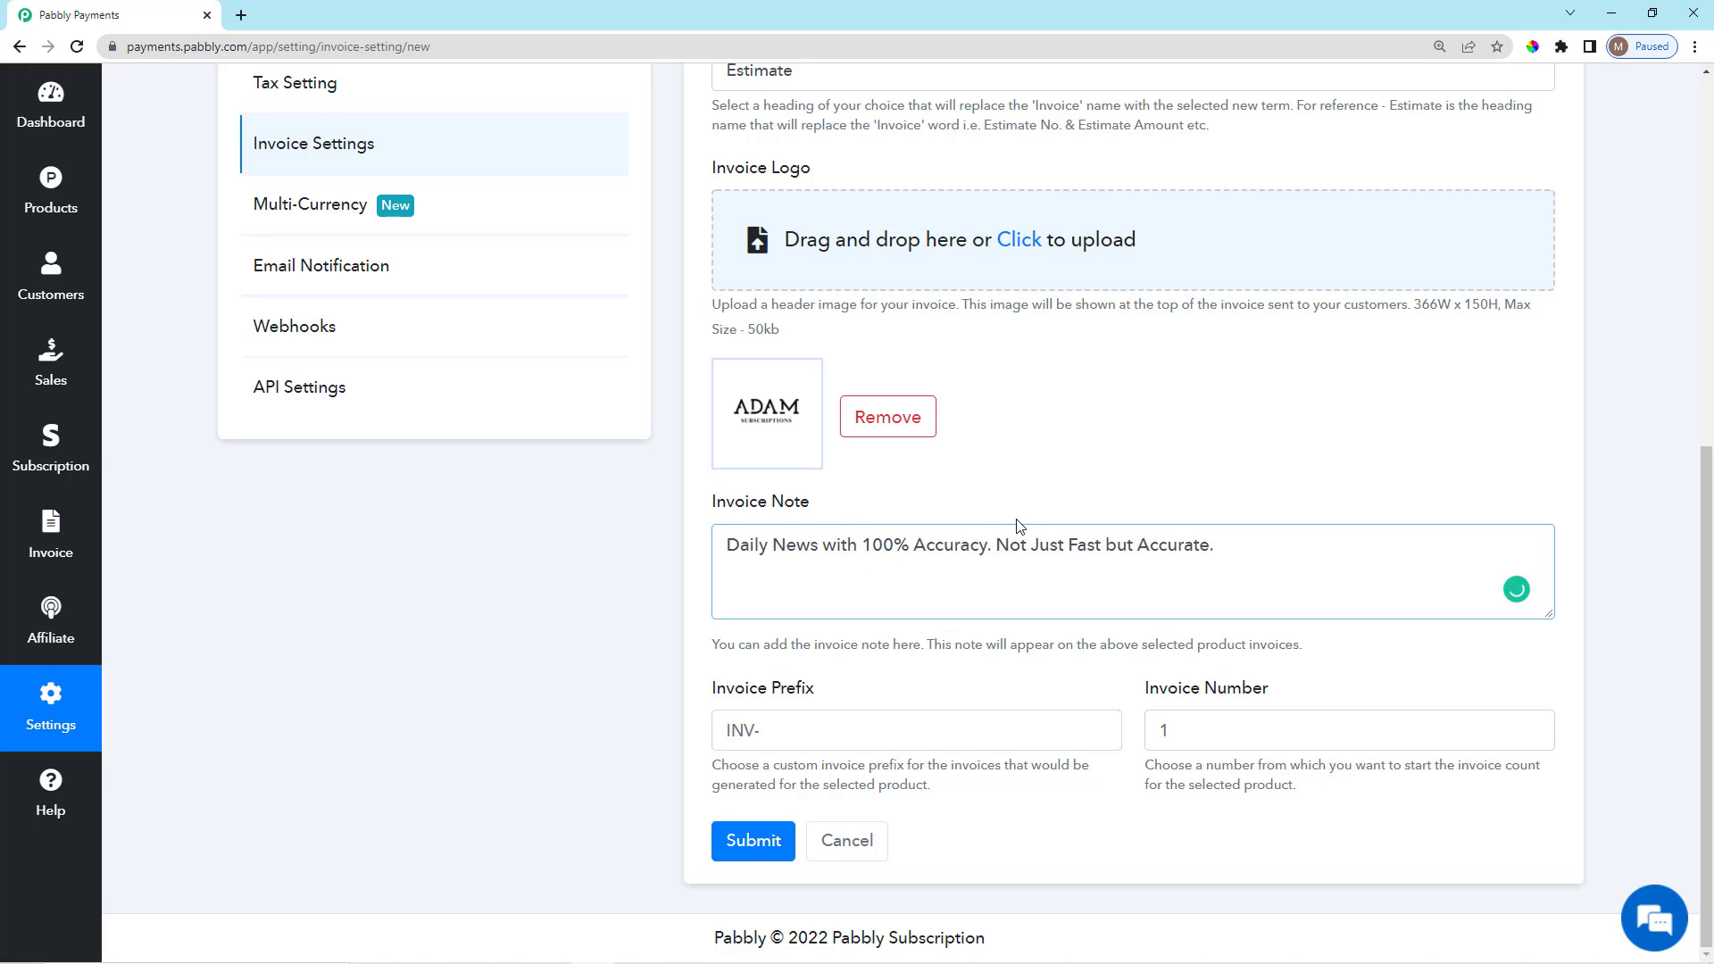
left_click(1204, 499)
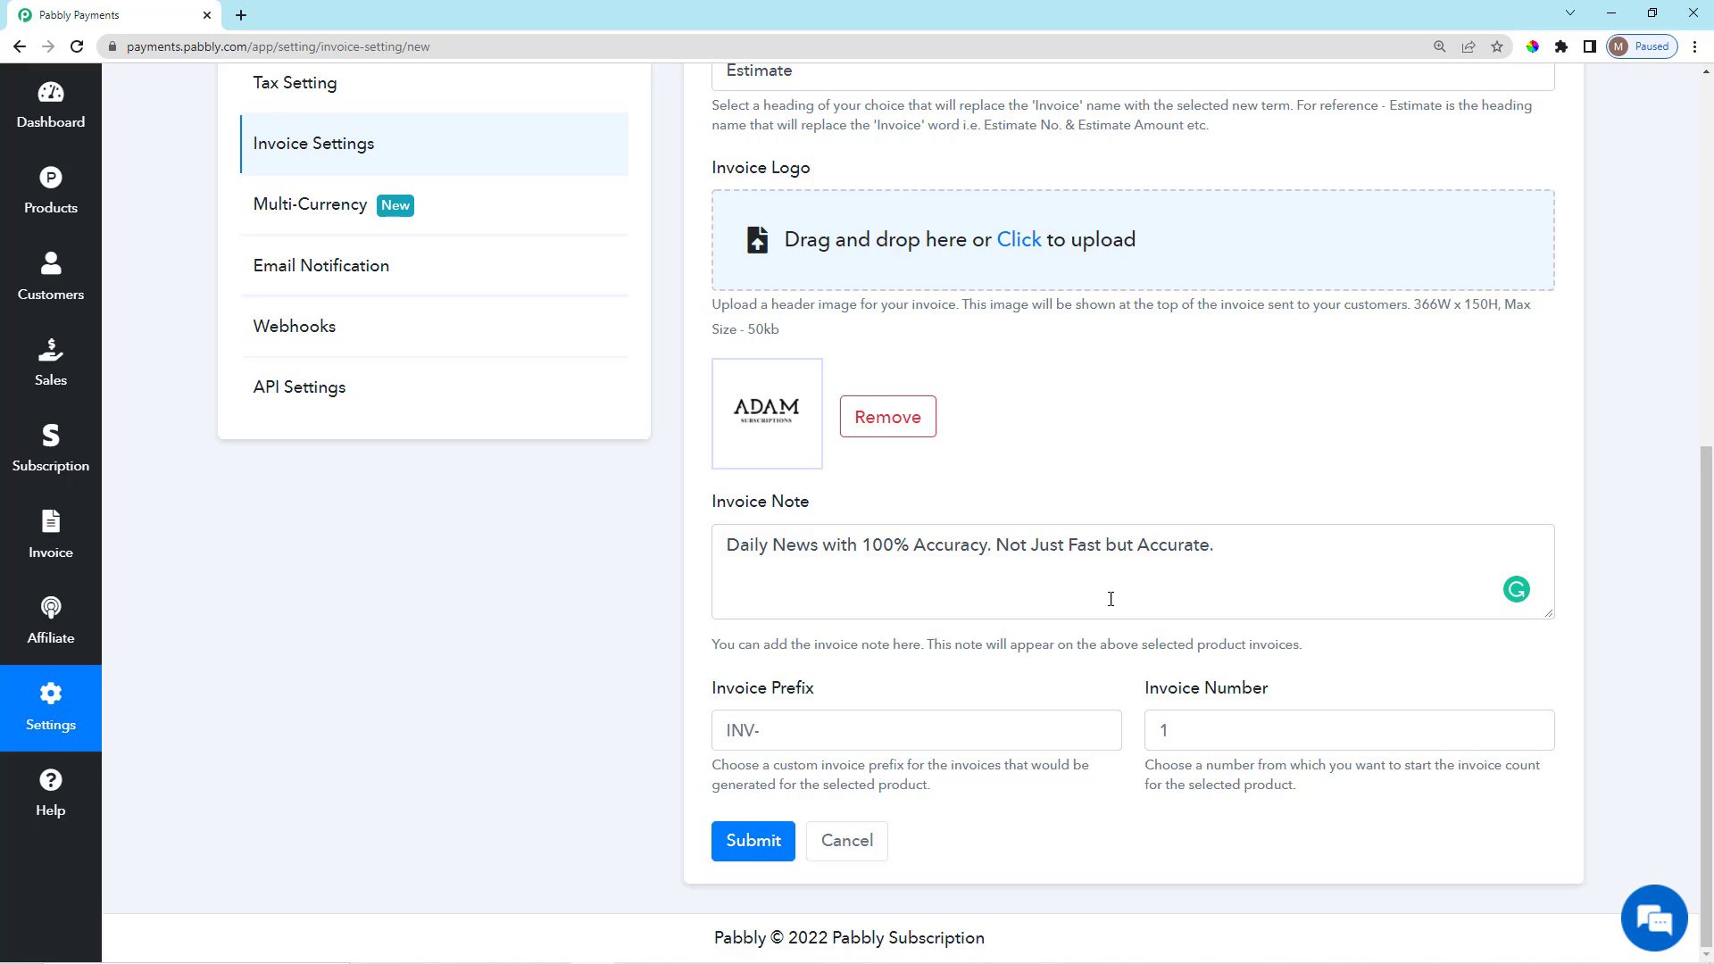
scroll(1102, 595, "up", 1)
scroll(1062, 602, "down", 1)
left_click_drag(725, 550, 1250, 578)
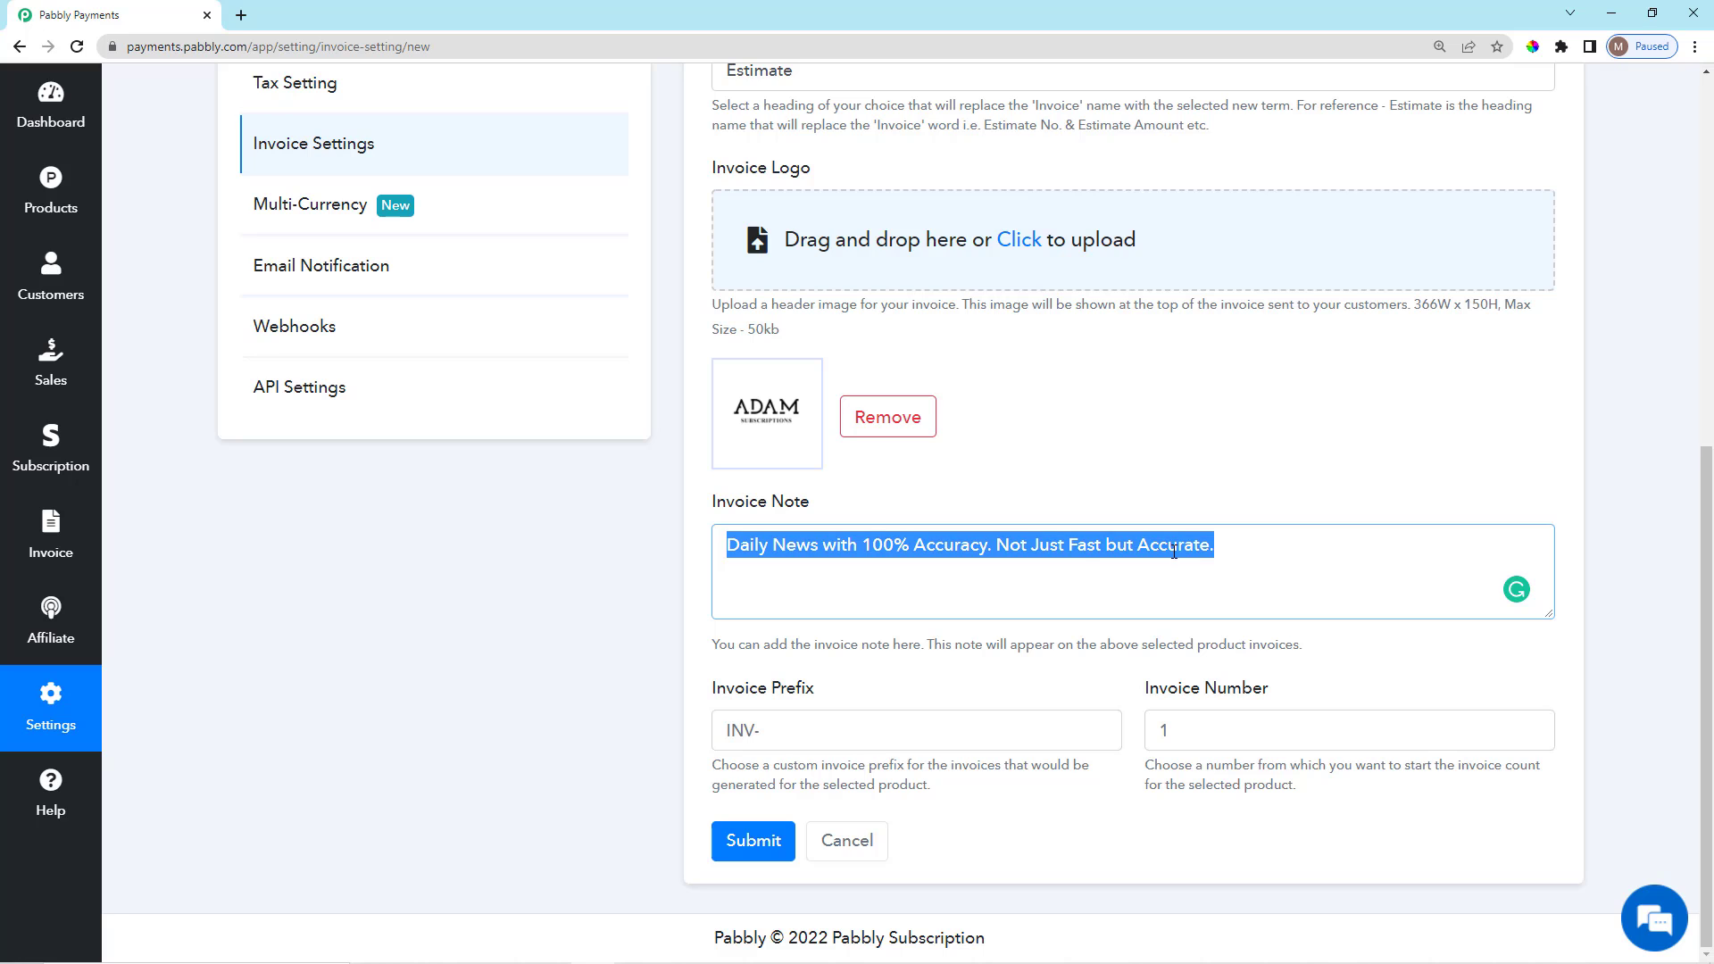
left_click(1058, 492)
scroll(1027, 661, "up", 1)
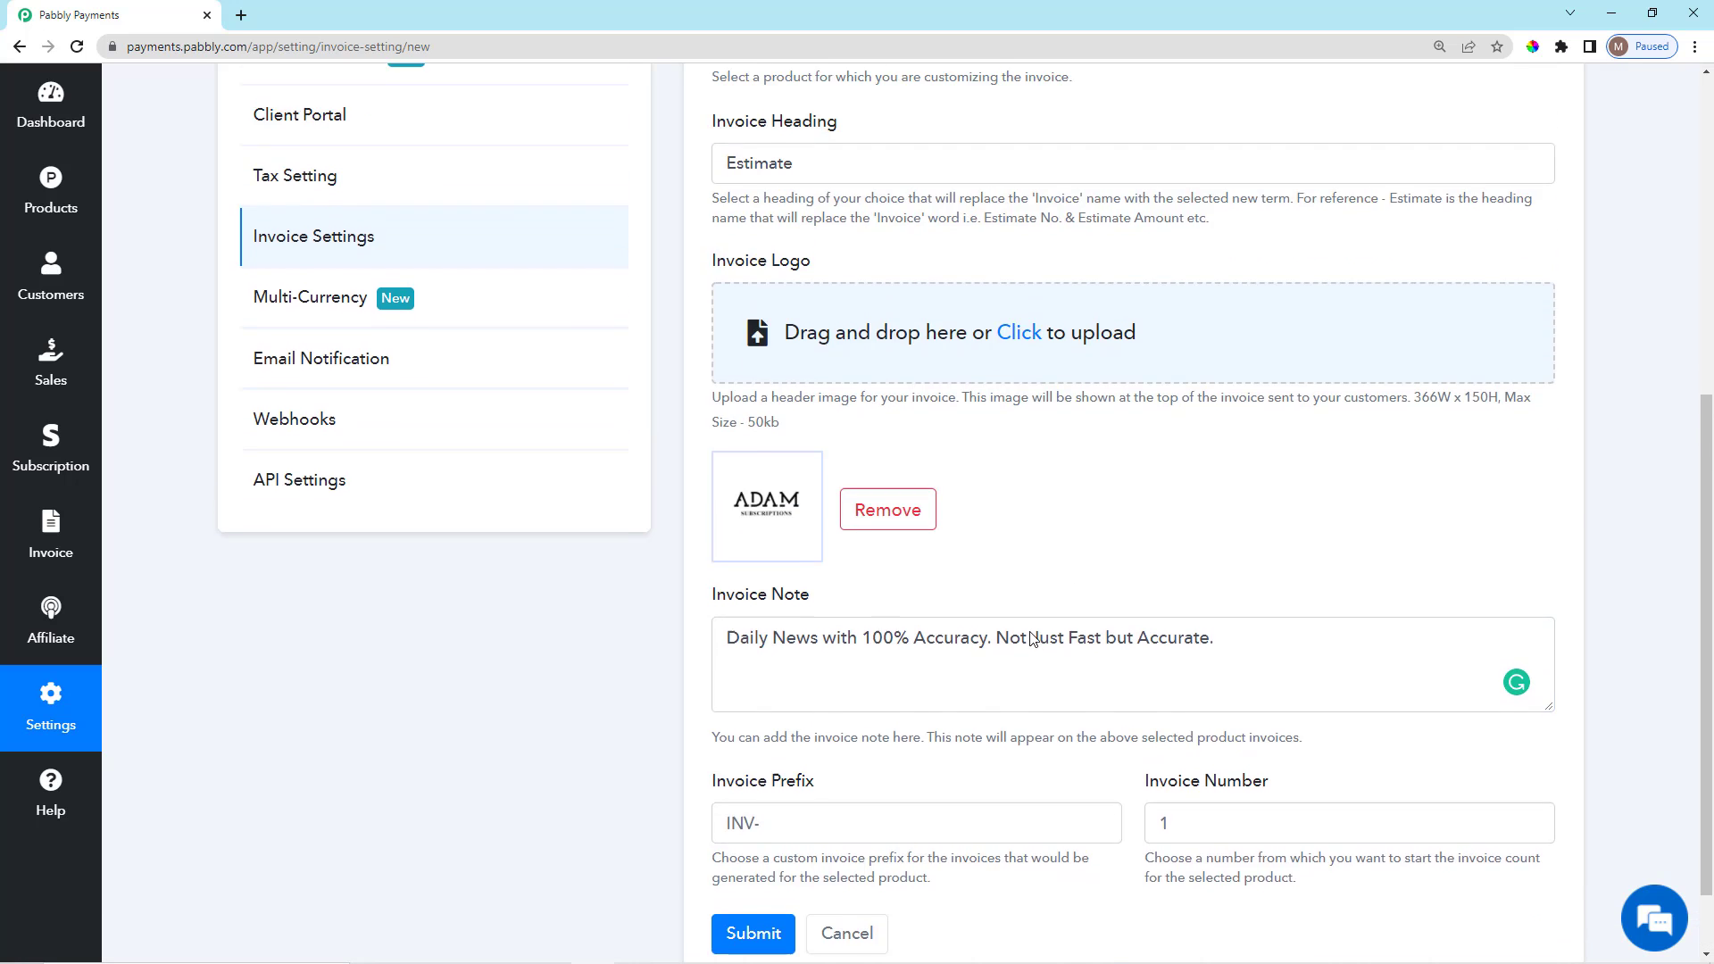
scroll(967, 699, "down", 1)
Set the invoice prefix to EST.
left_click(824, 734)
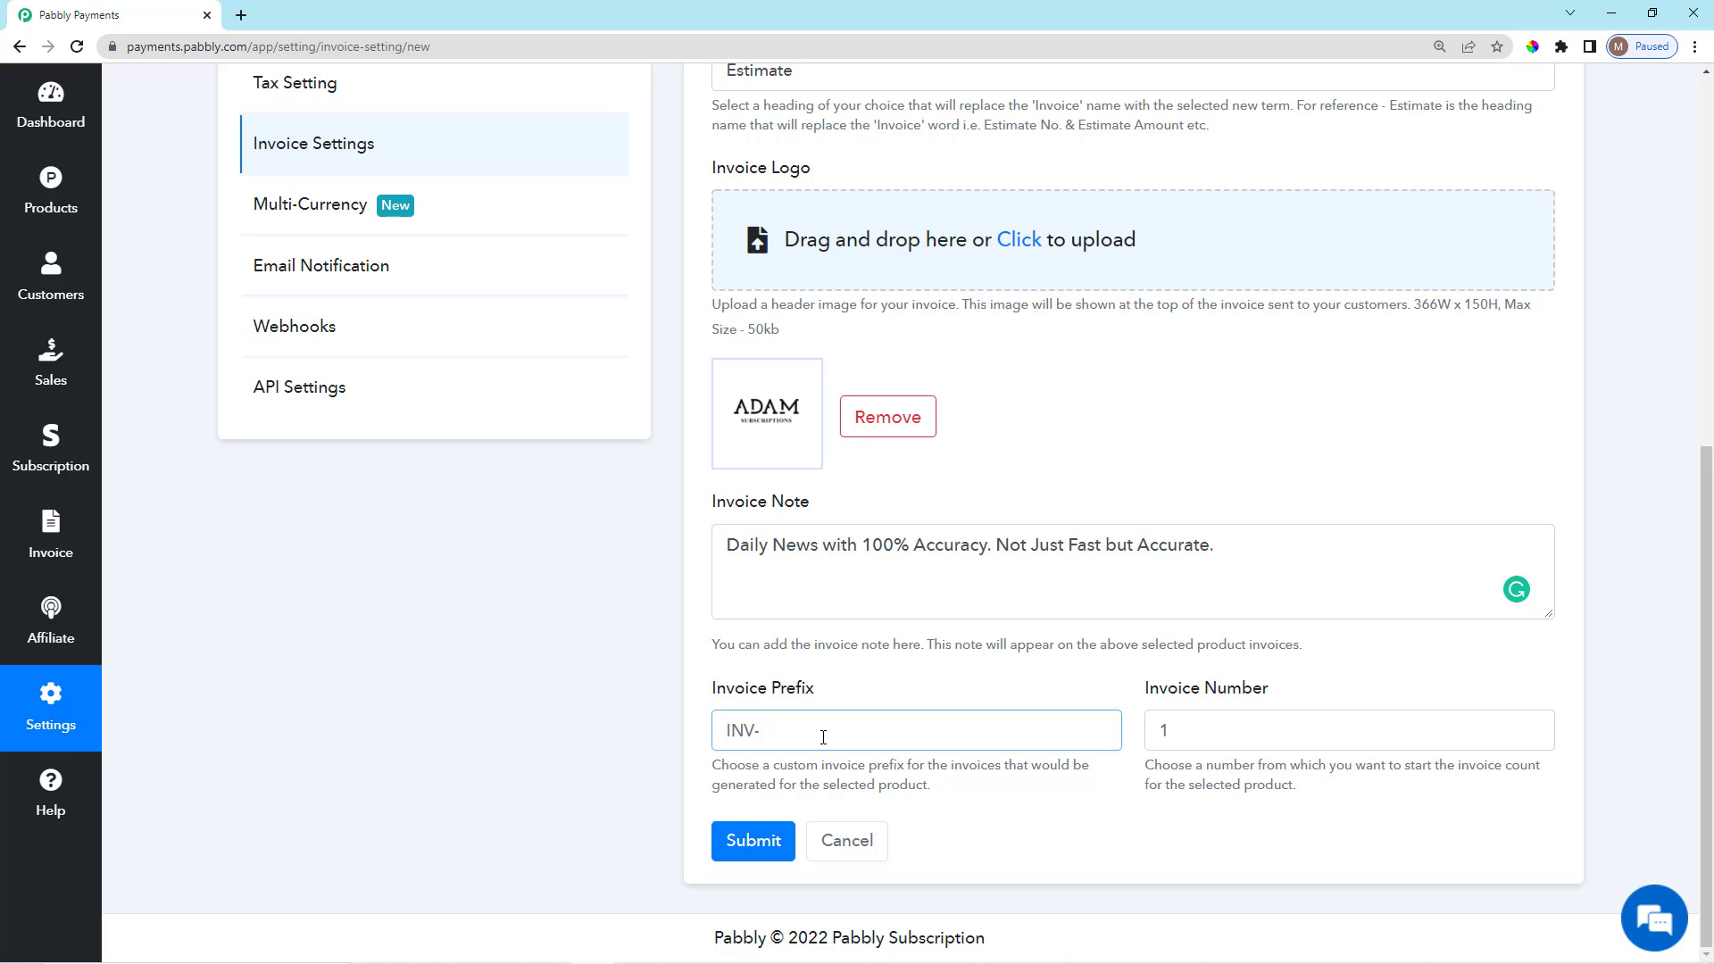
scroll(823, 737, "up", 3)
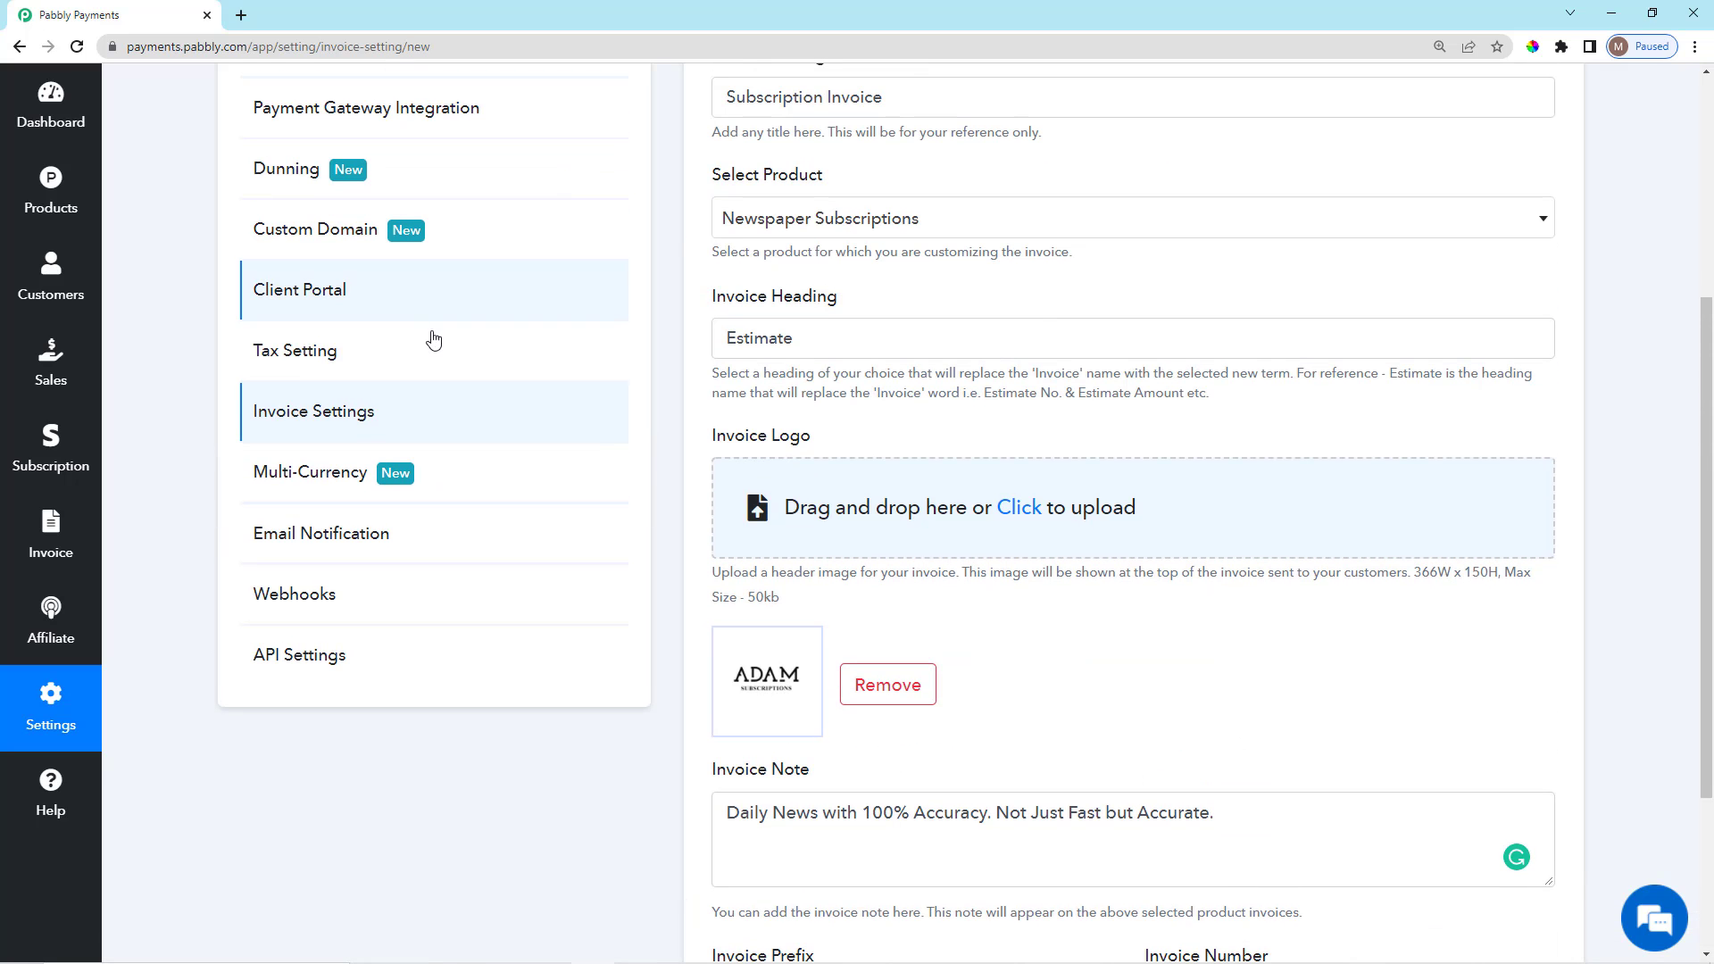
left_click_drag(711, 307, 785, 307)
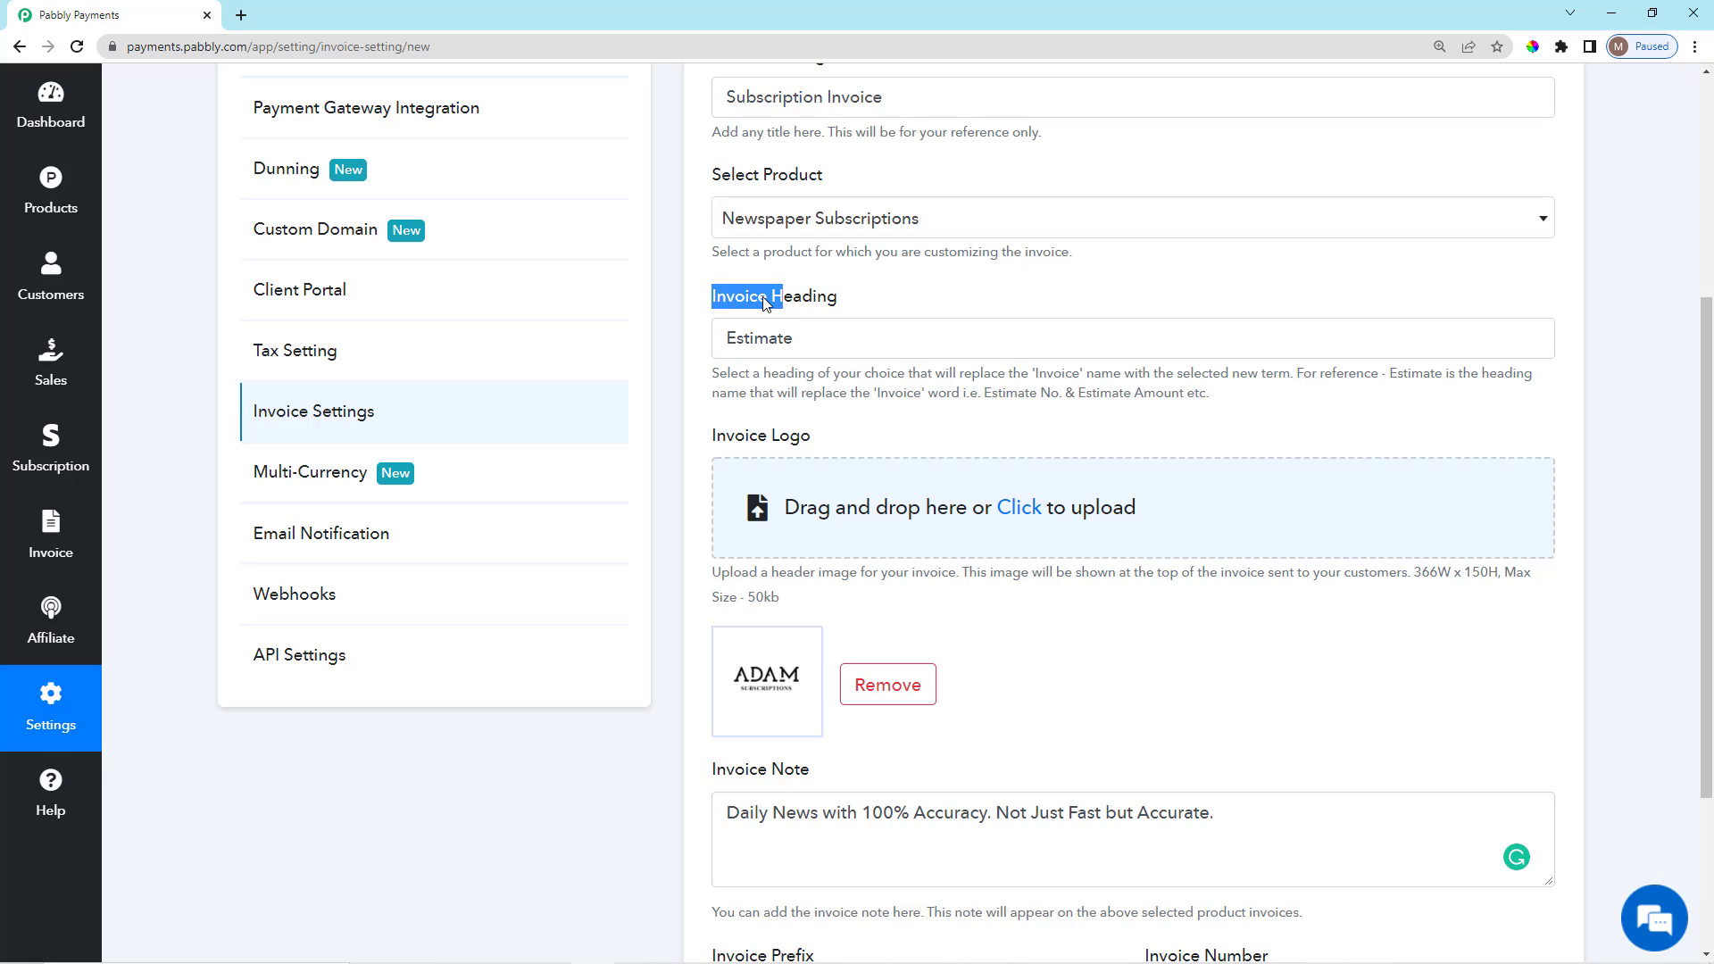
left_click(769, 339)
scroll(774, 721, "down", 3)
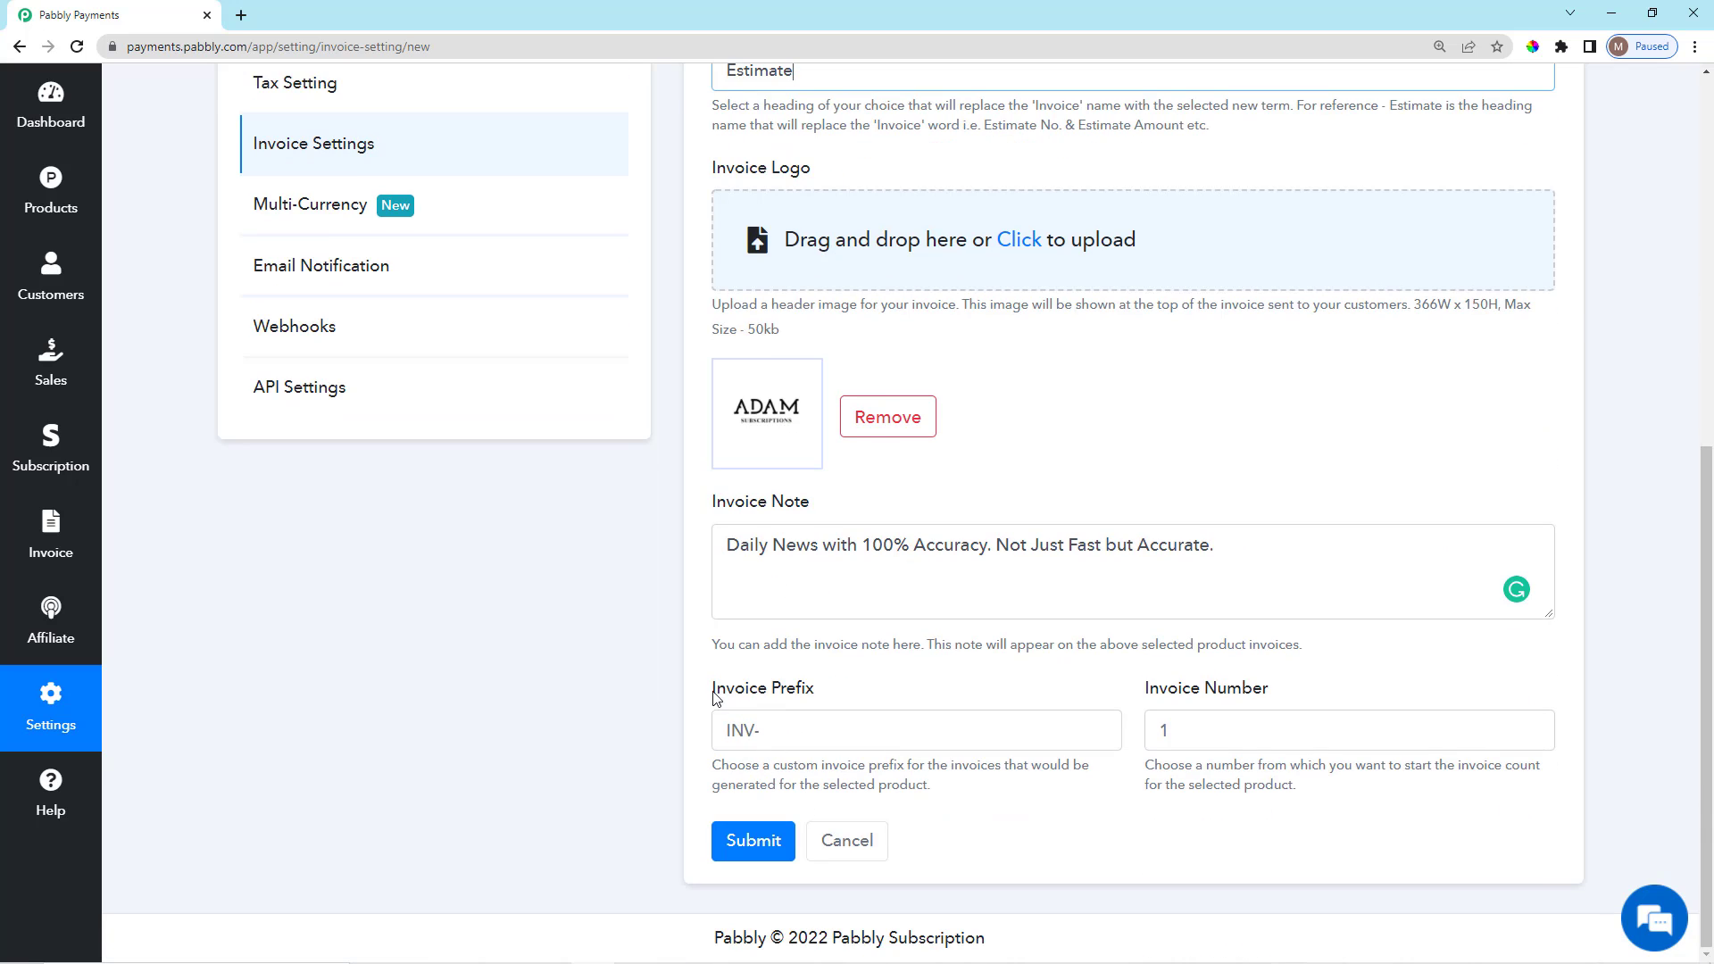
left_click_drag(714, 698, 768, 721)
left_click(773, 733)
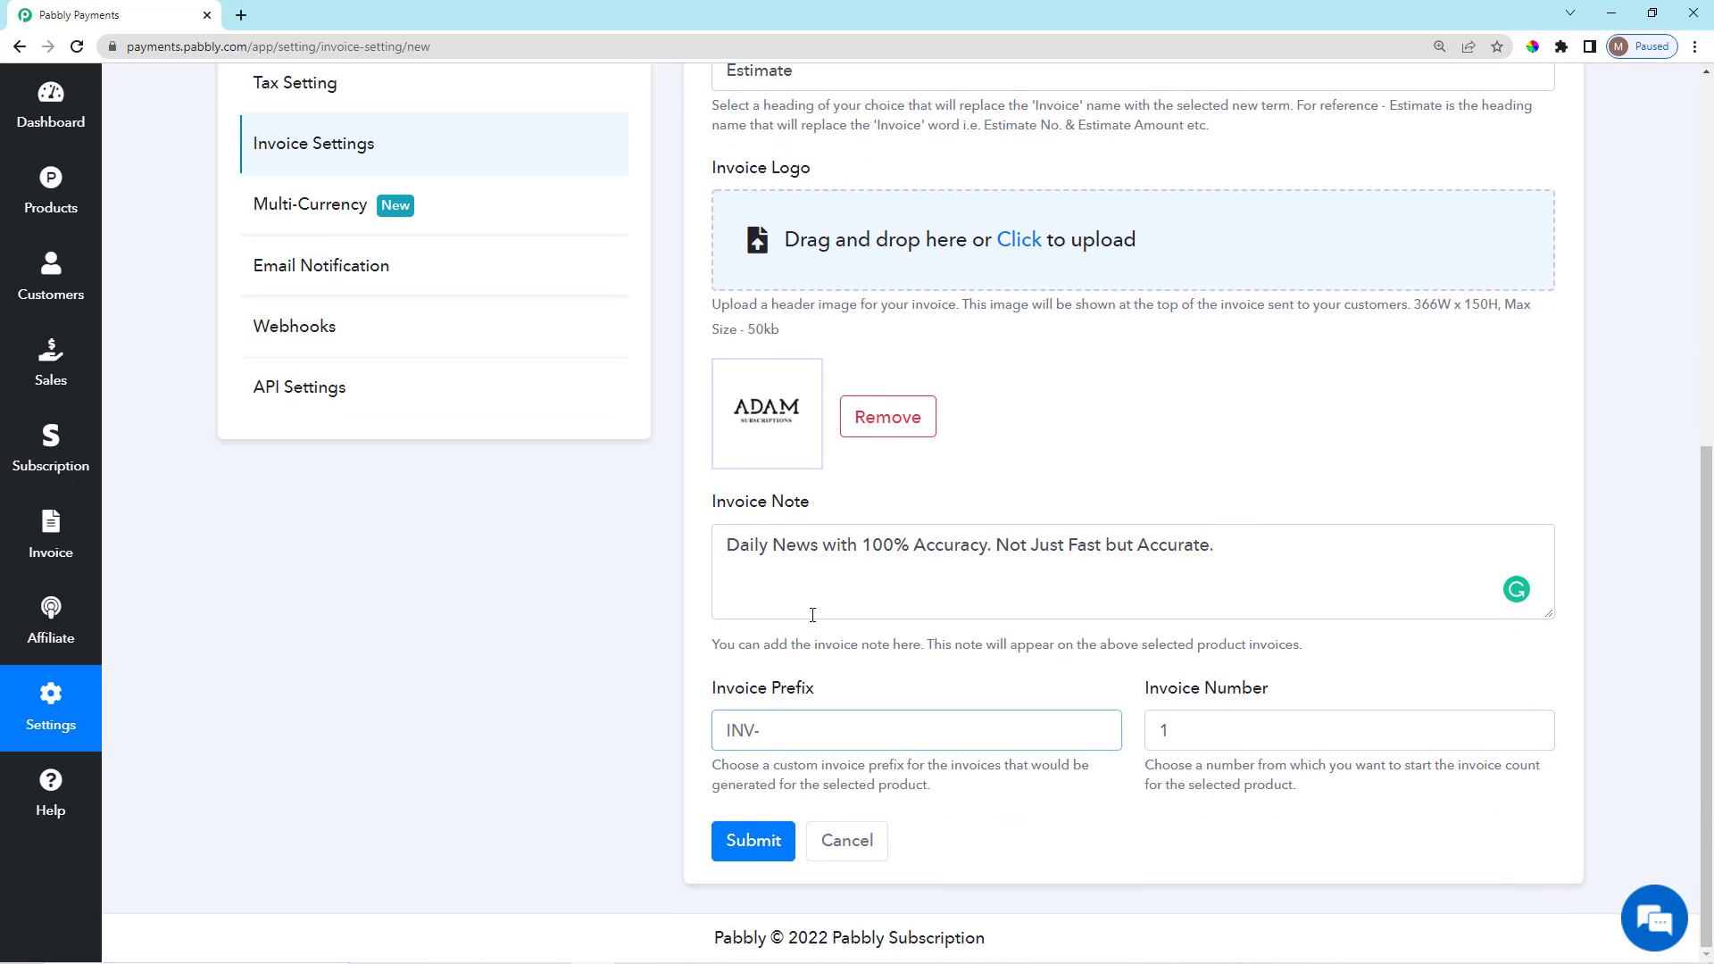
scroll(812, 614, "up", 4)
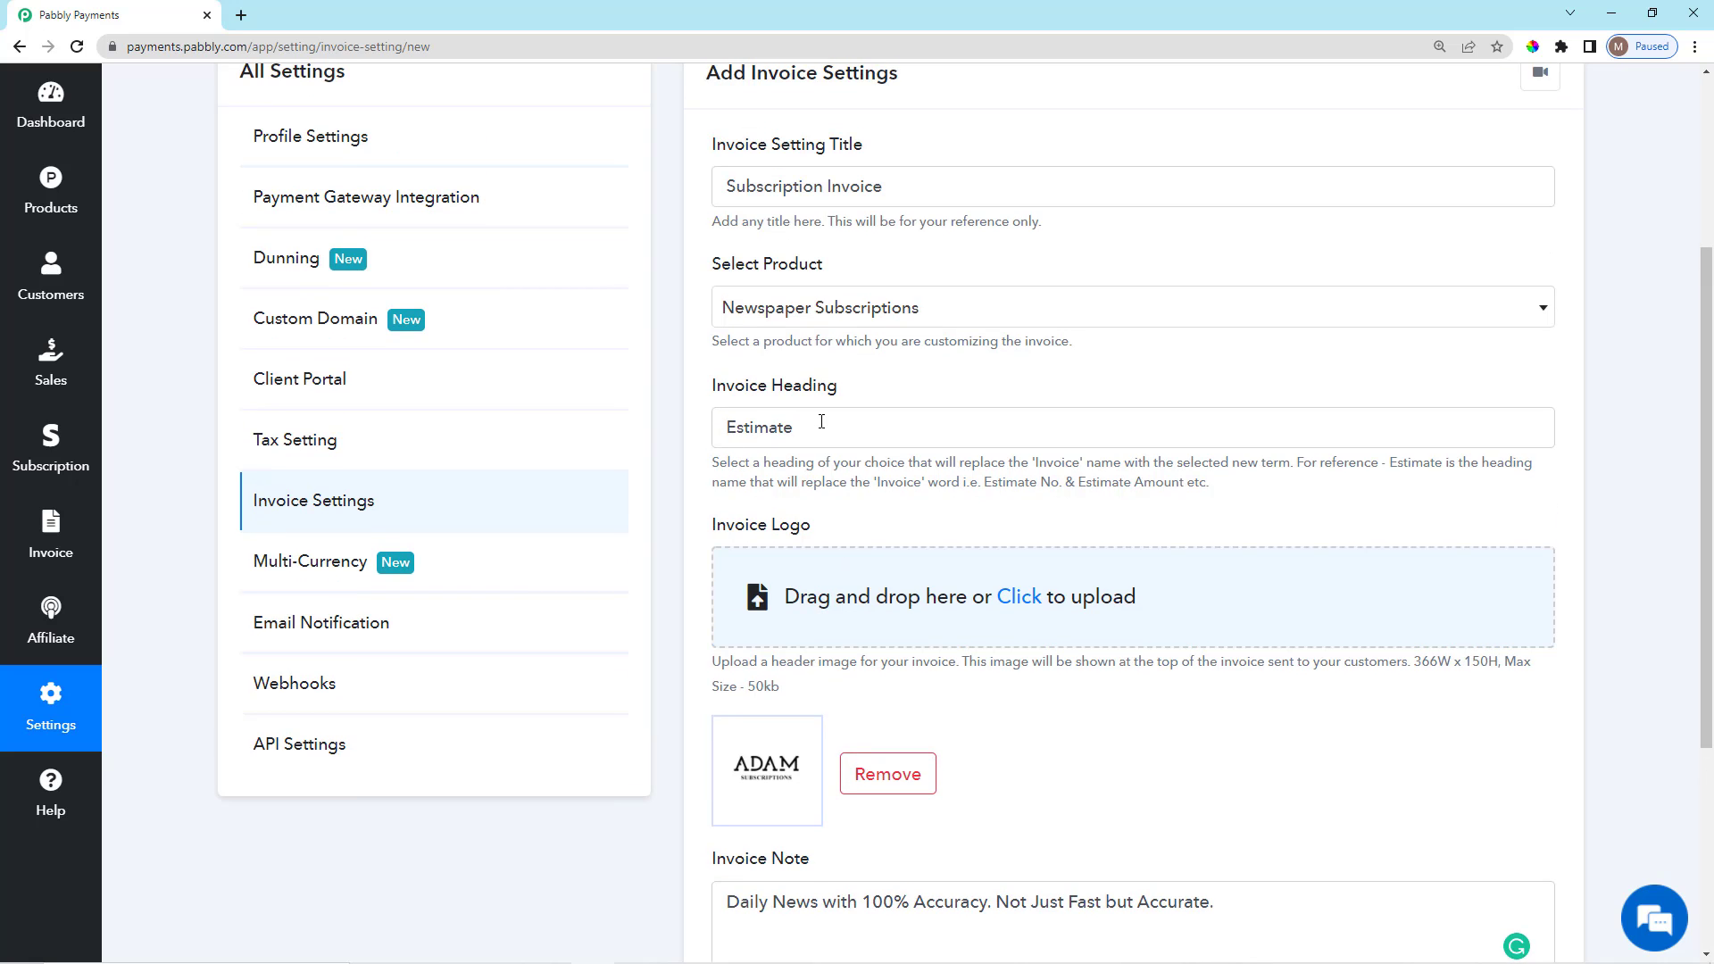
scroll(821, 421, "down", 4)
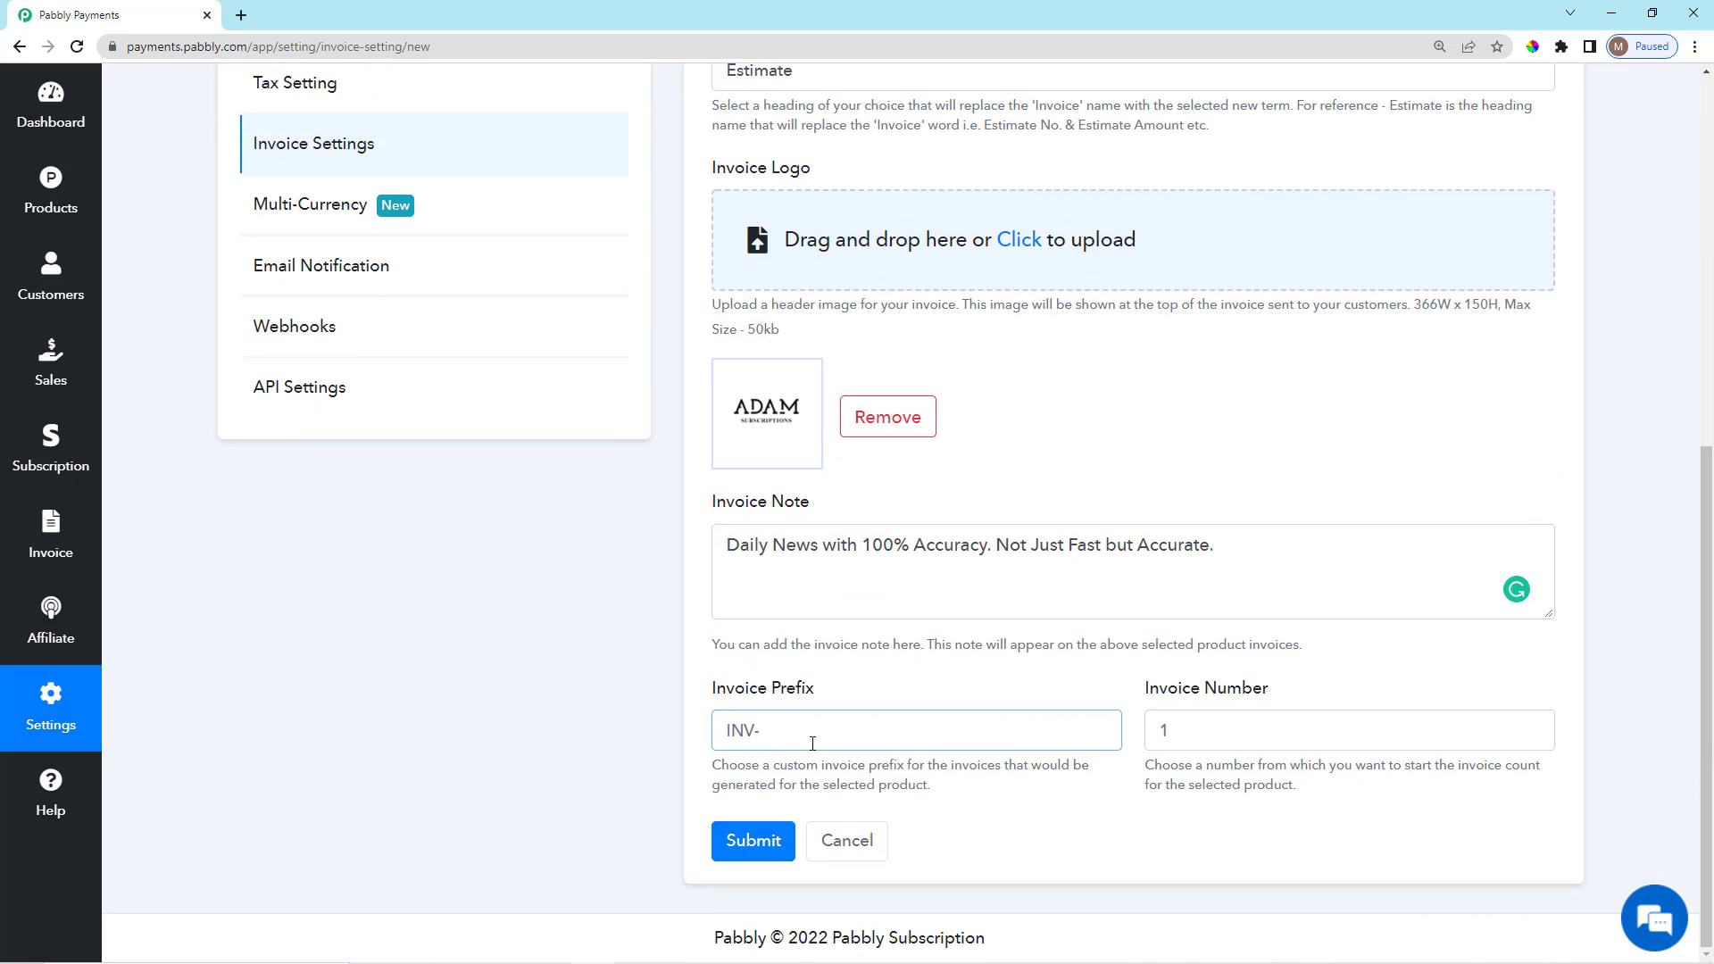
type("EST")
left_click(1125, 687)
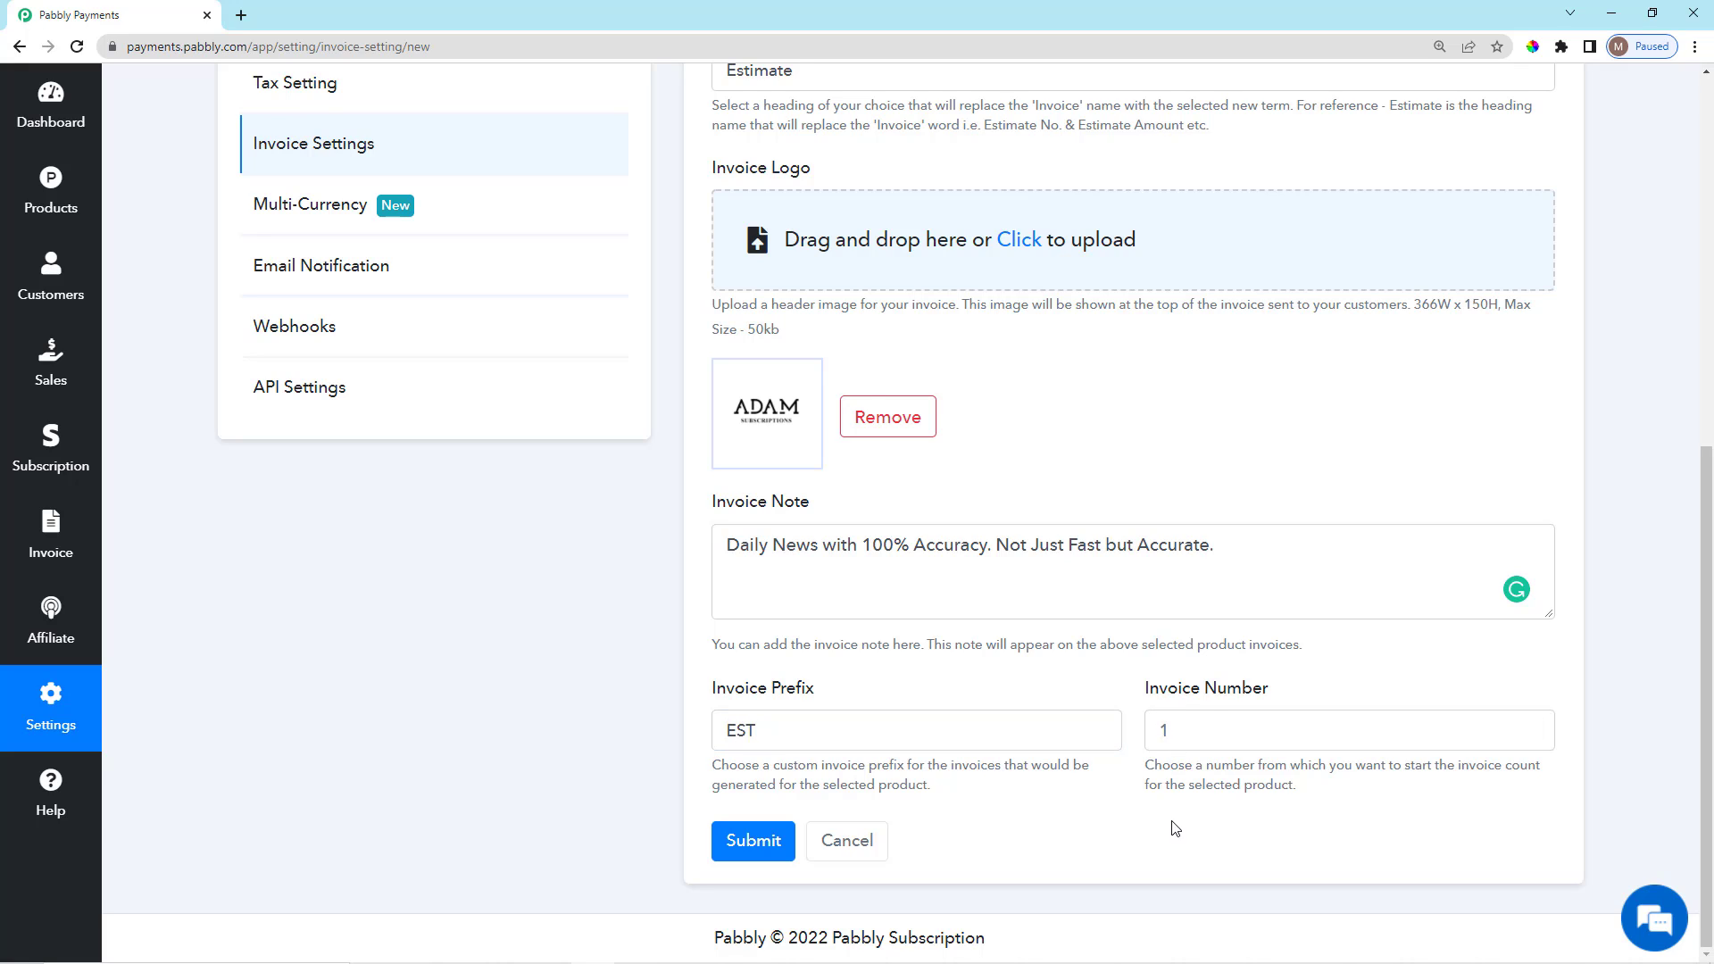
Set the starting invoice number to 10.
left_click(1255, 729)
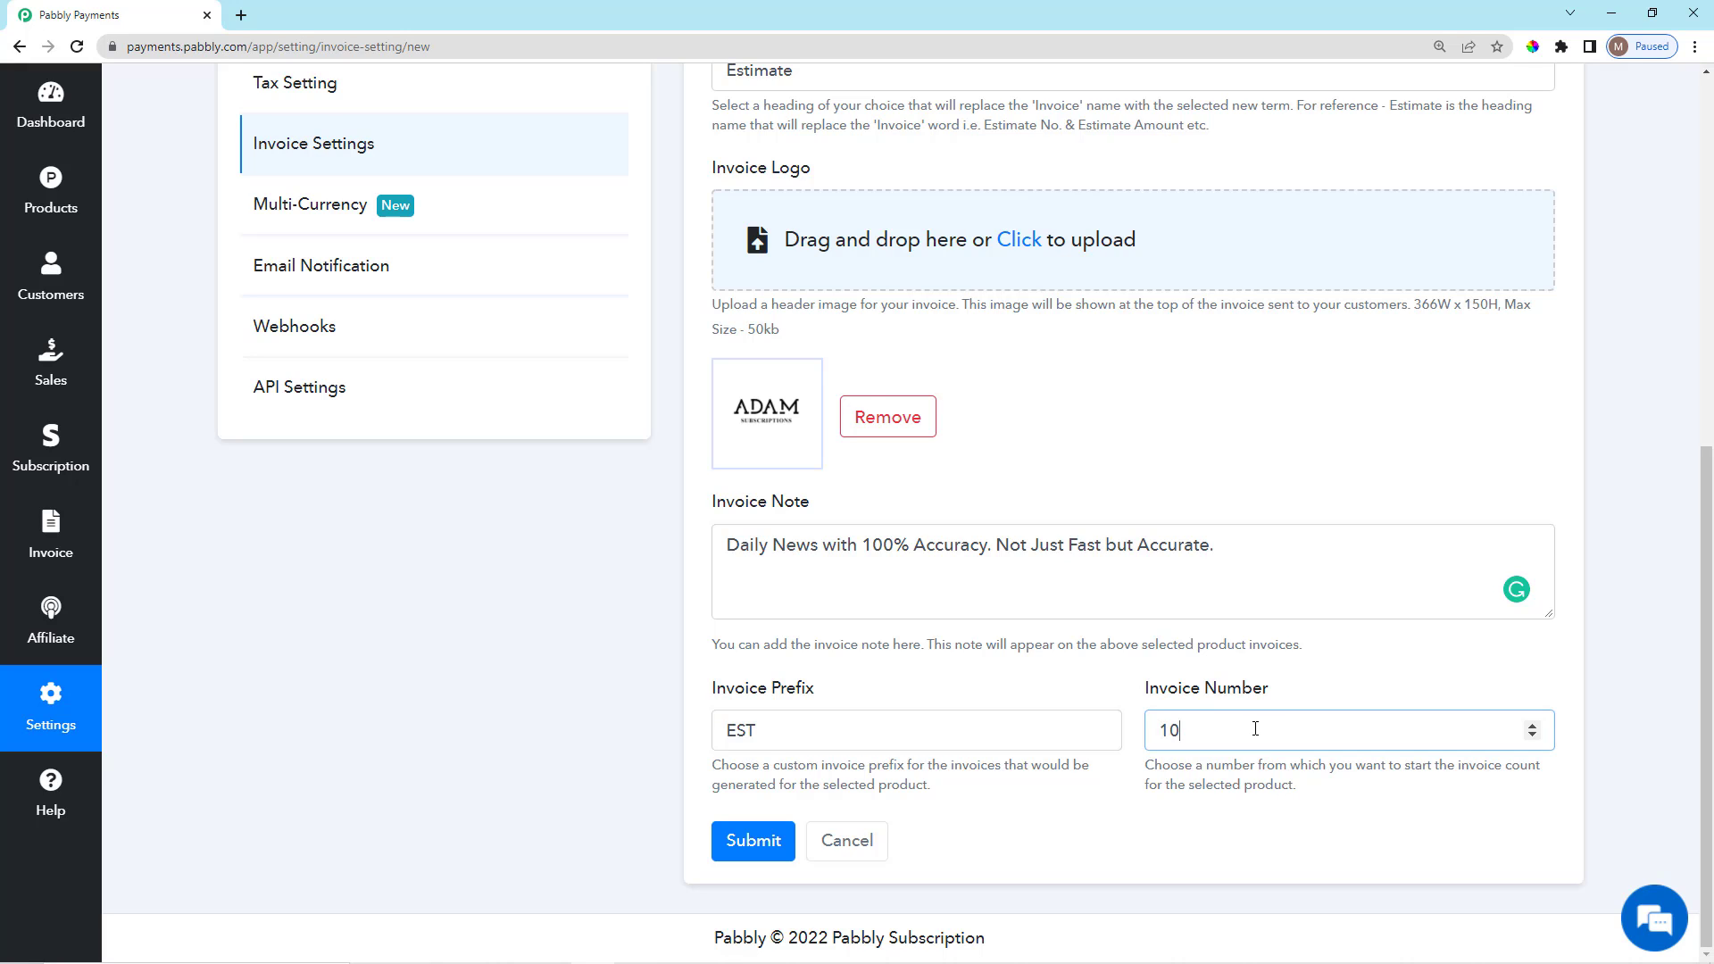
scroll(936, 666, "up", 5)
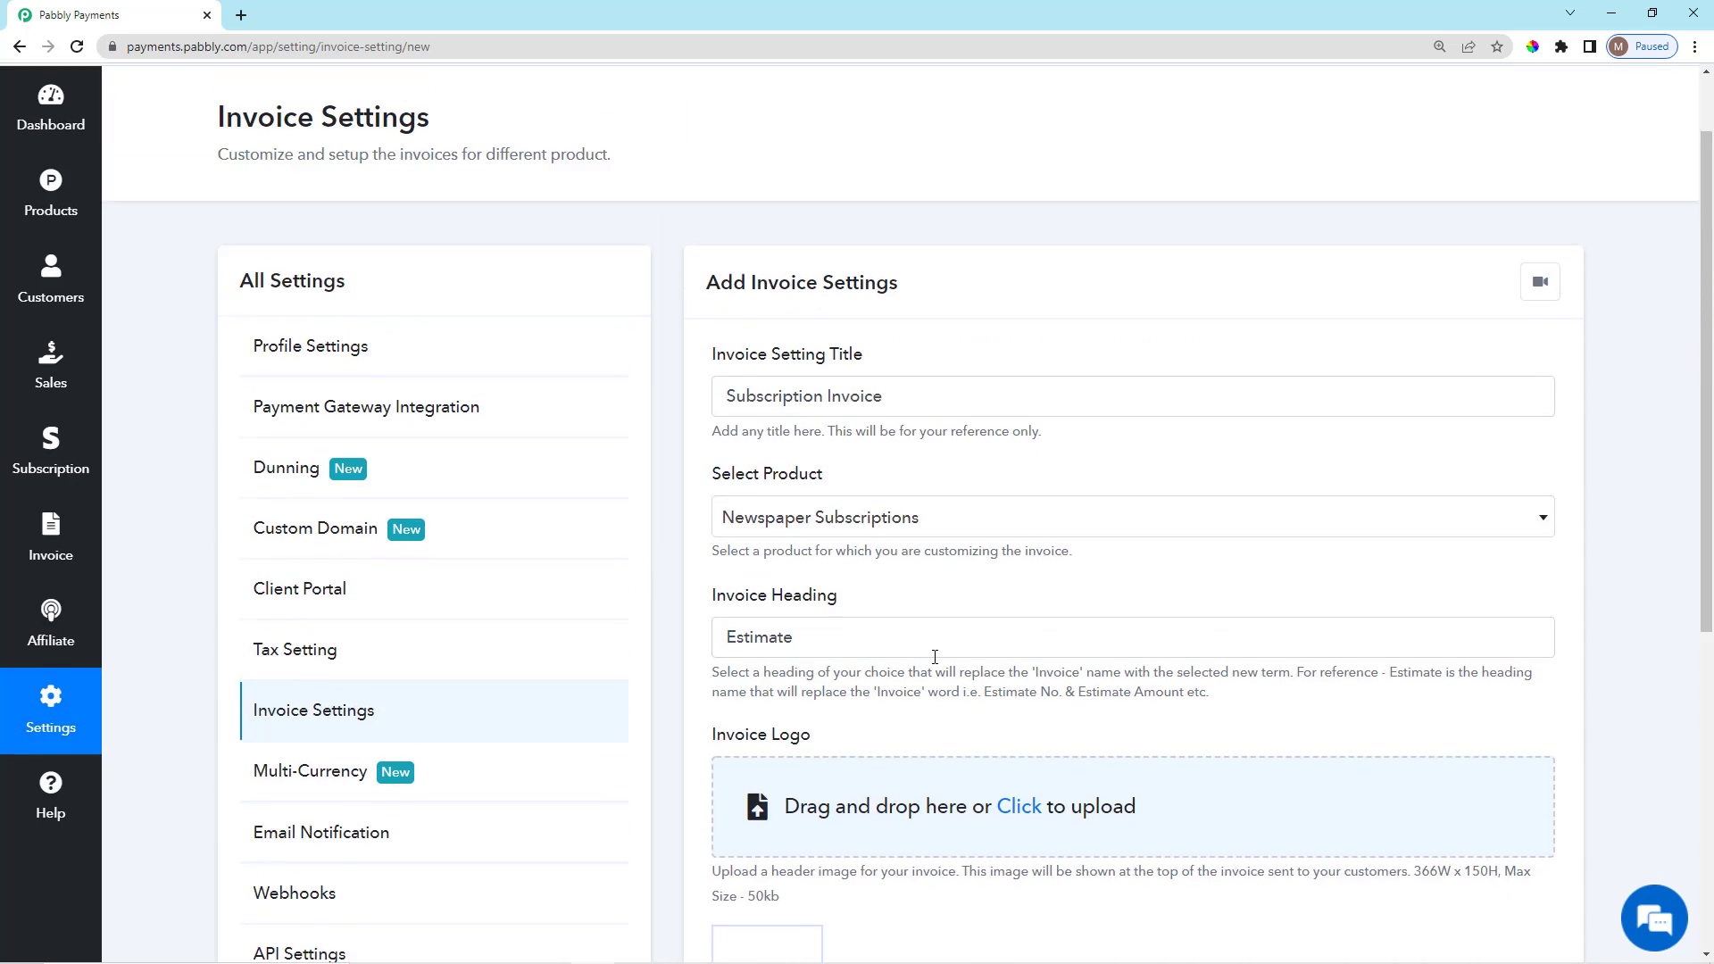
scroll(888, 677, "down", 6)
Save the Subscription Invoice settings.
left_click(756, 842)
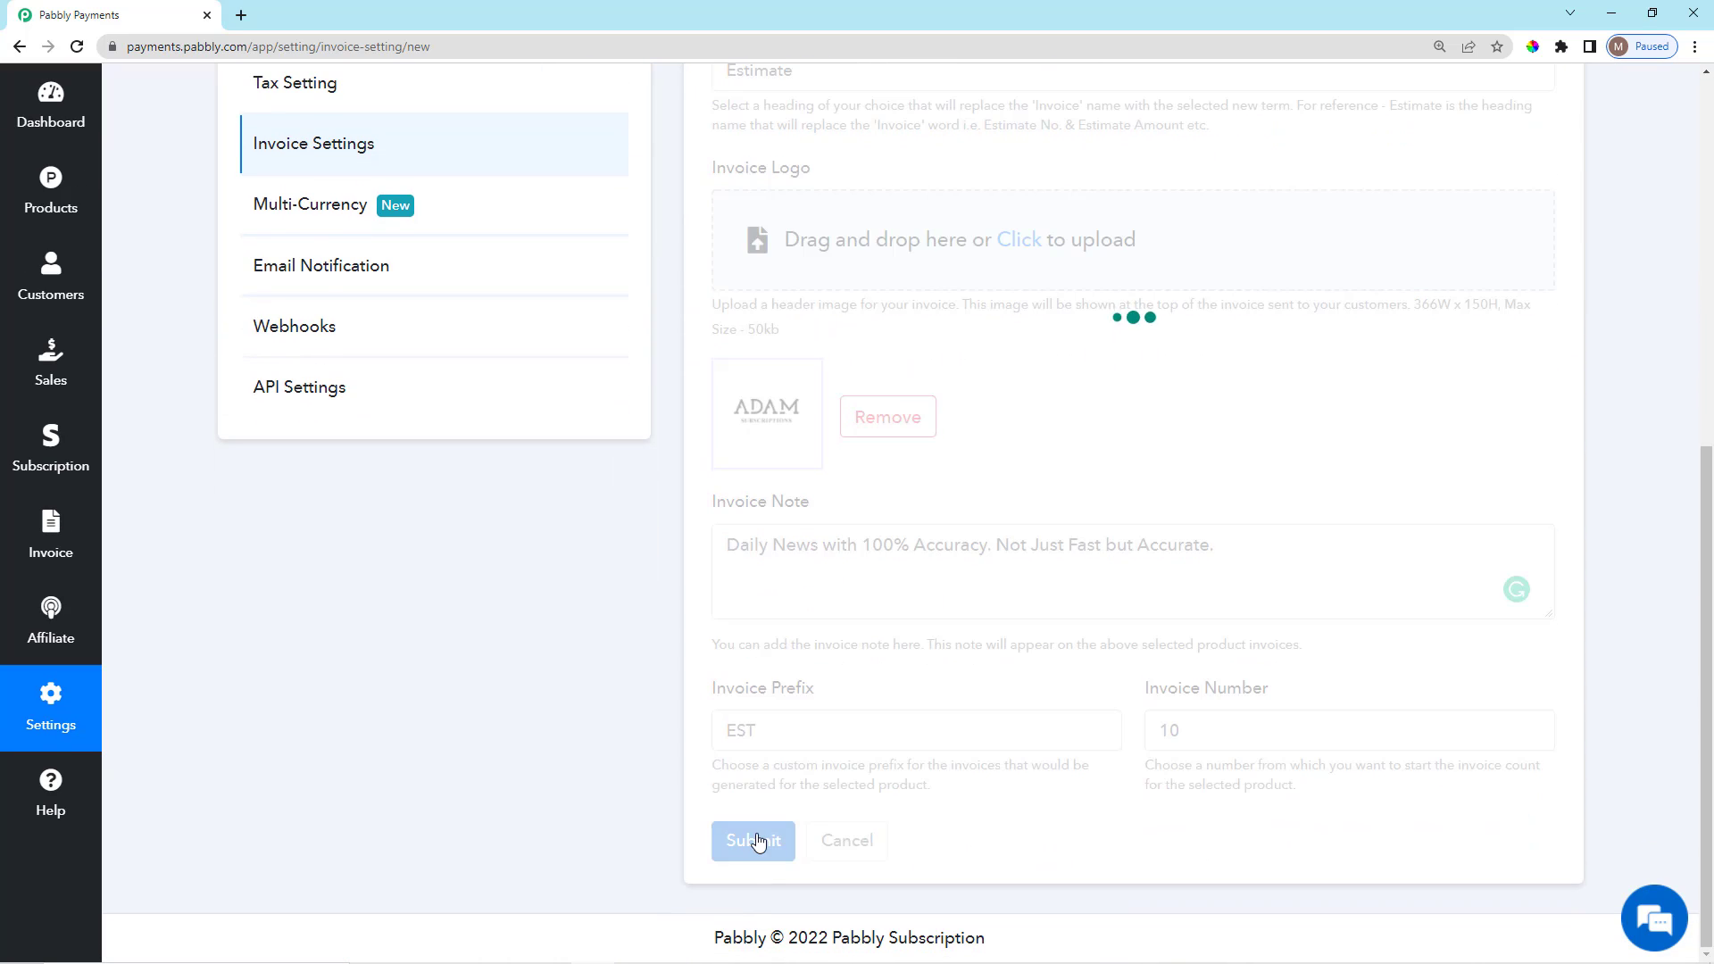
scroll(1038, 636, "up", 2)
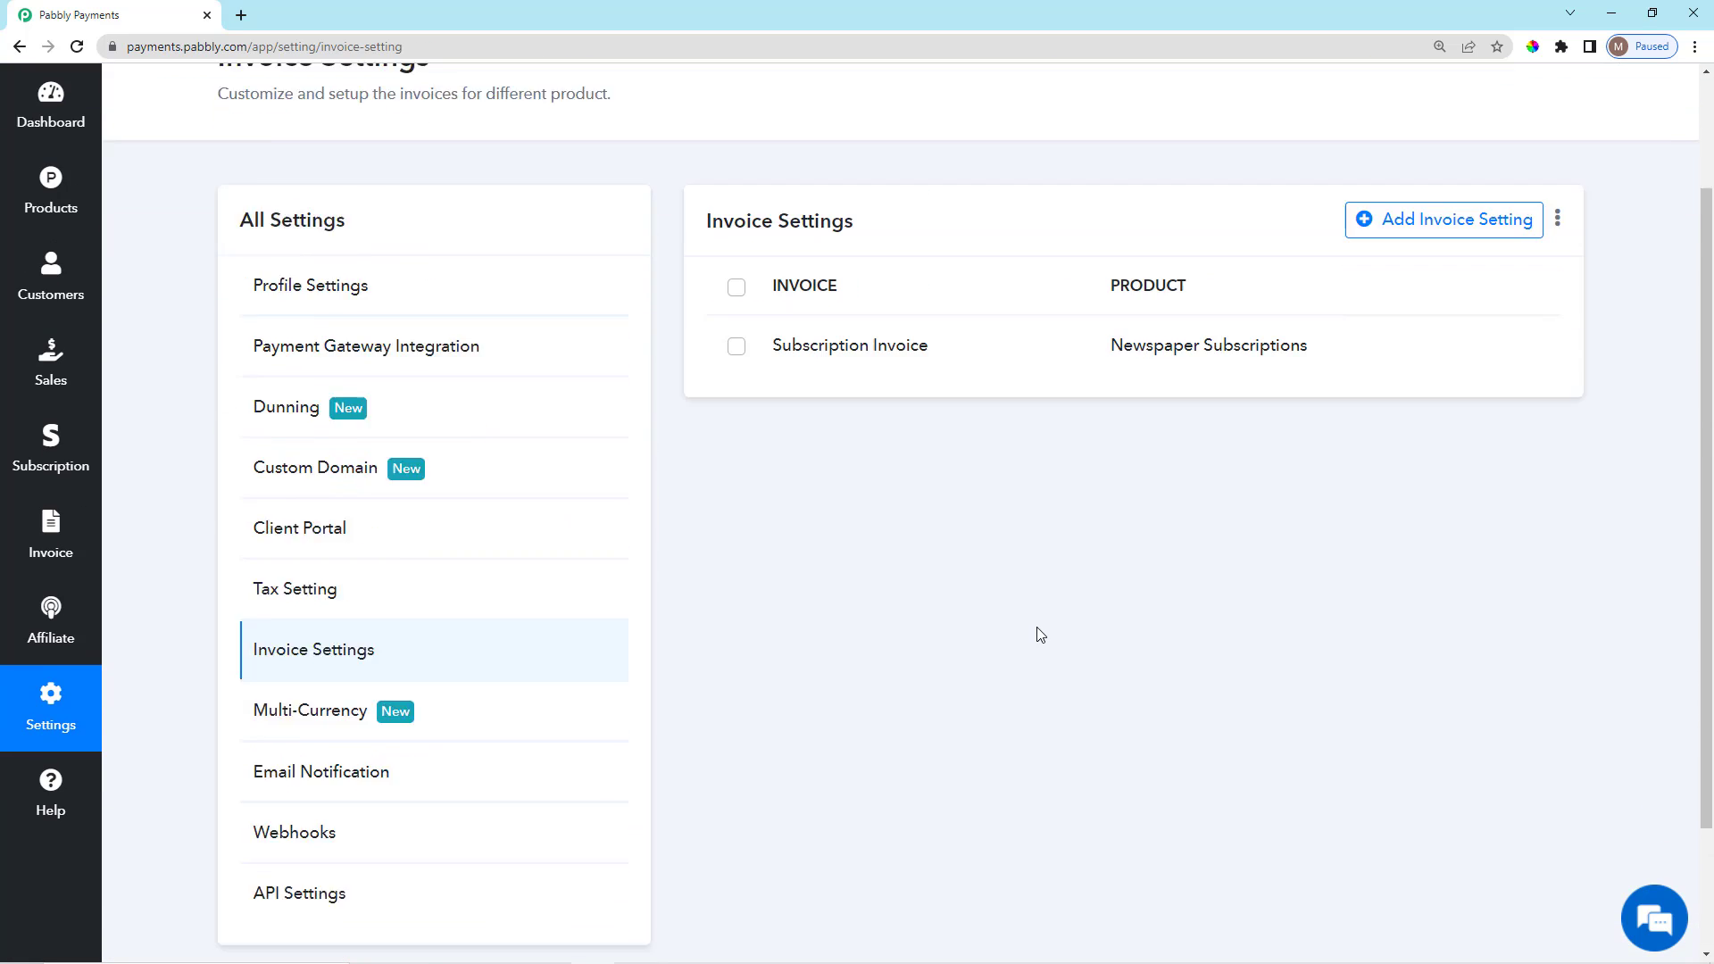
scroll(982, 632, "down", 2)
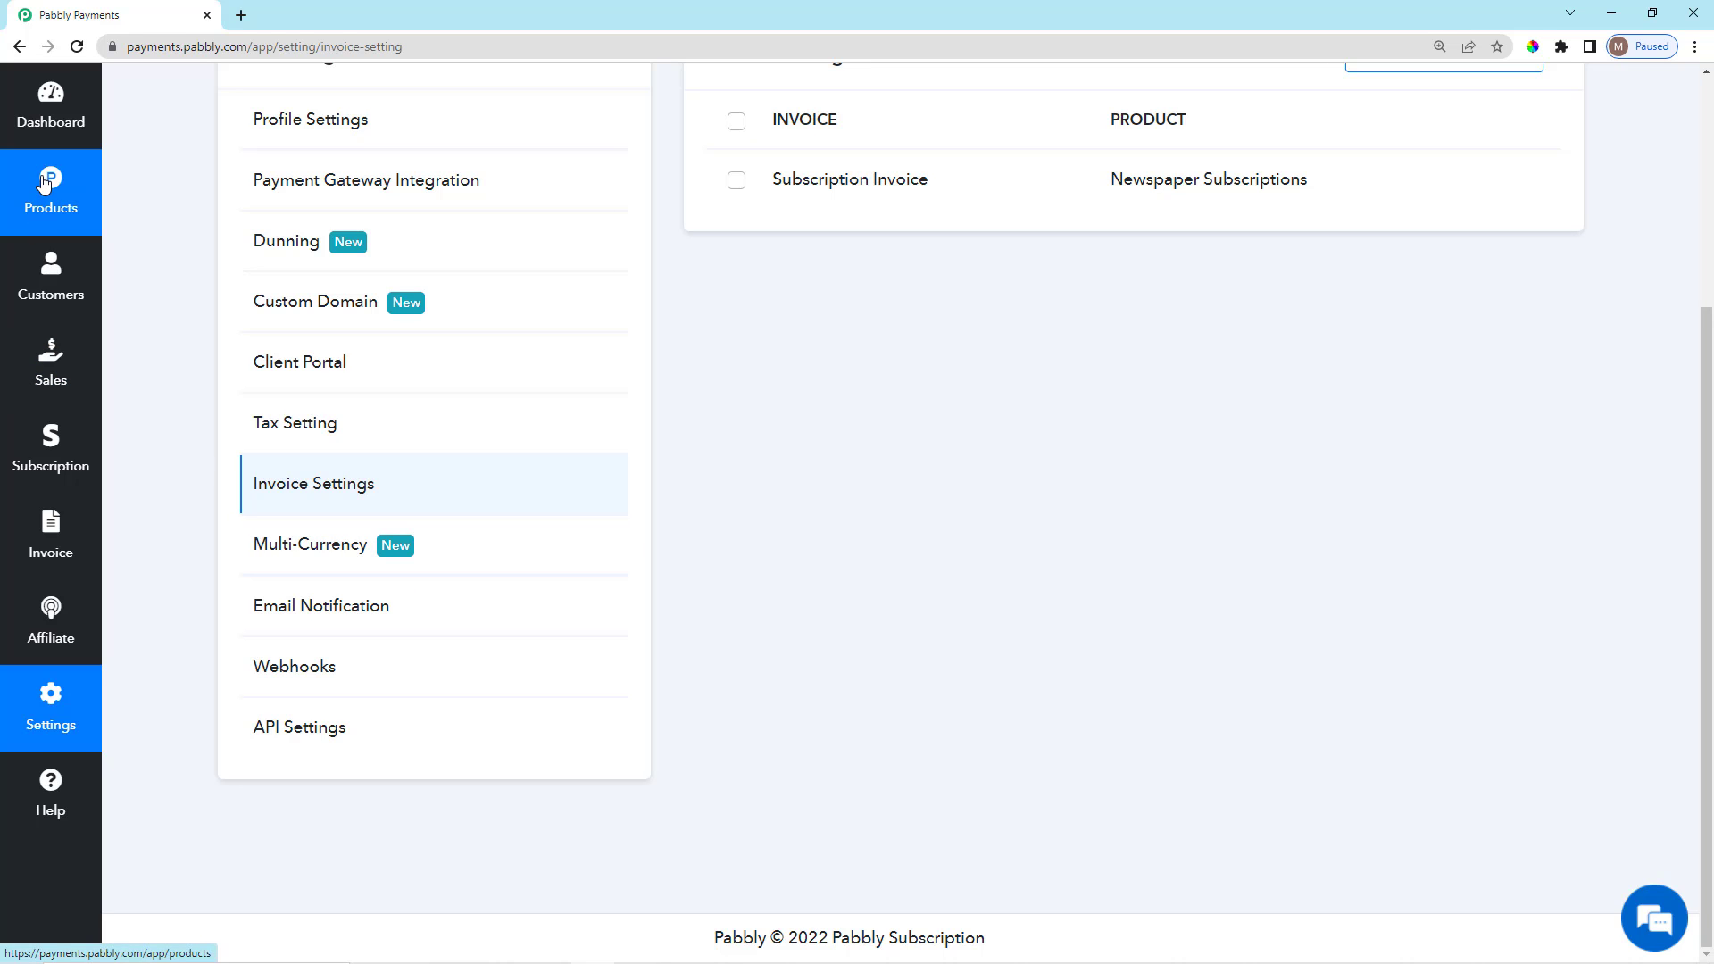
Go to the Products page for Newspaper Subscriptions.
left_click(44, 183)
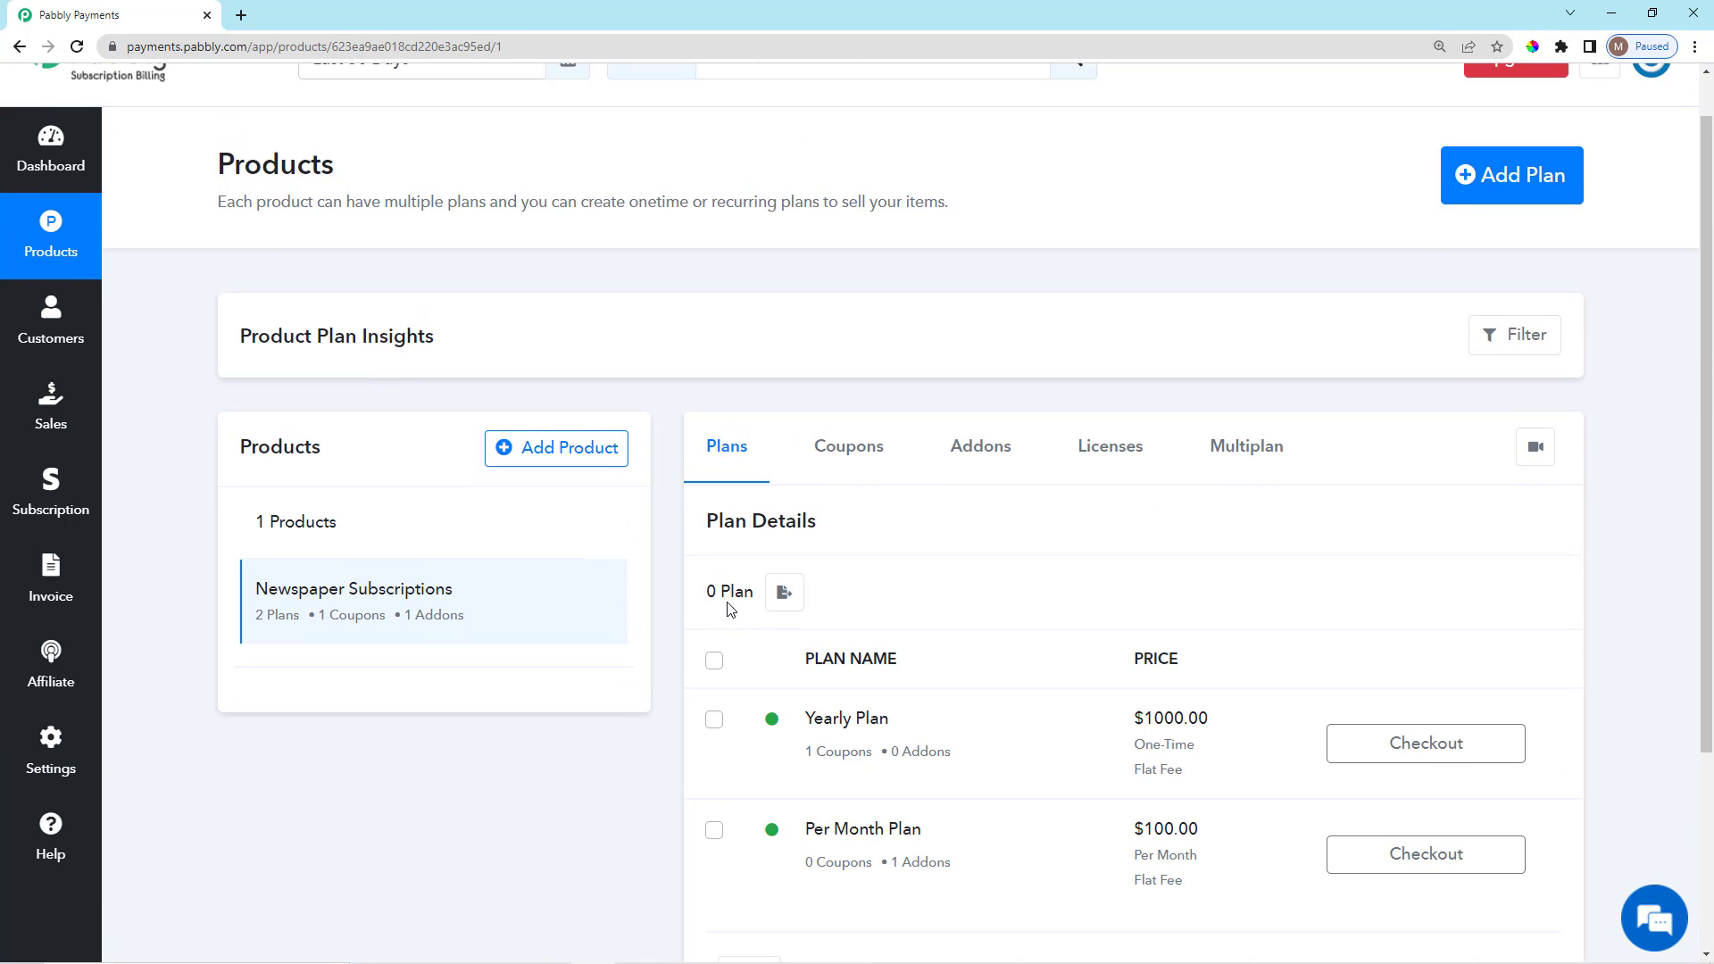
scroll(728, 609, "down", 3)
scroll(880, 884, "up", 2)
scroll(870, 830, "down", 1)
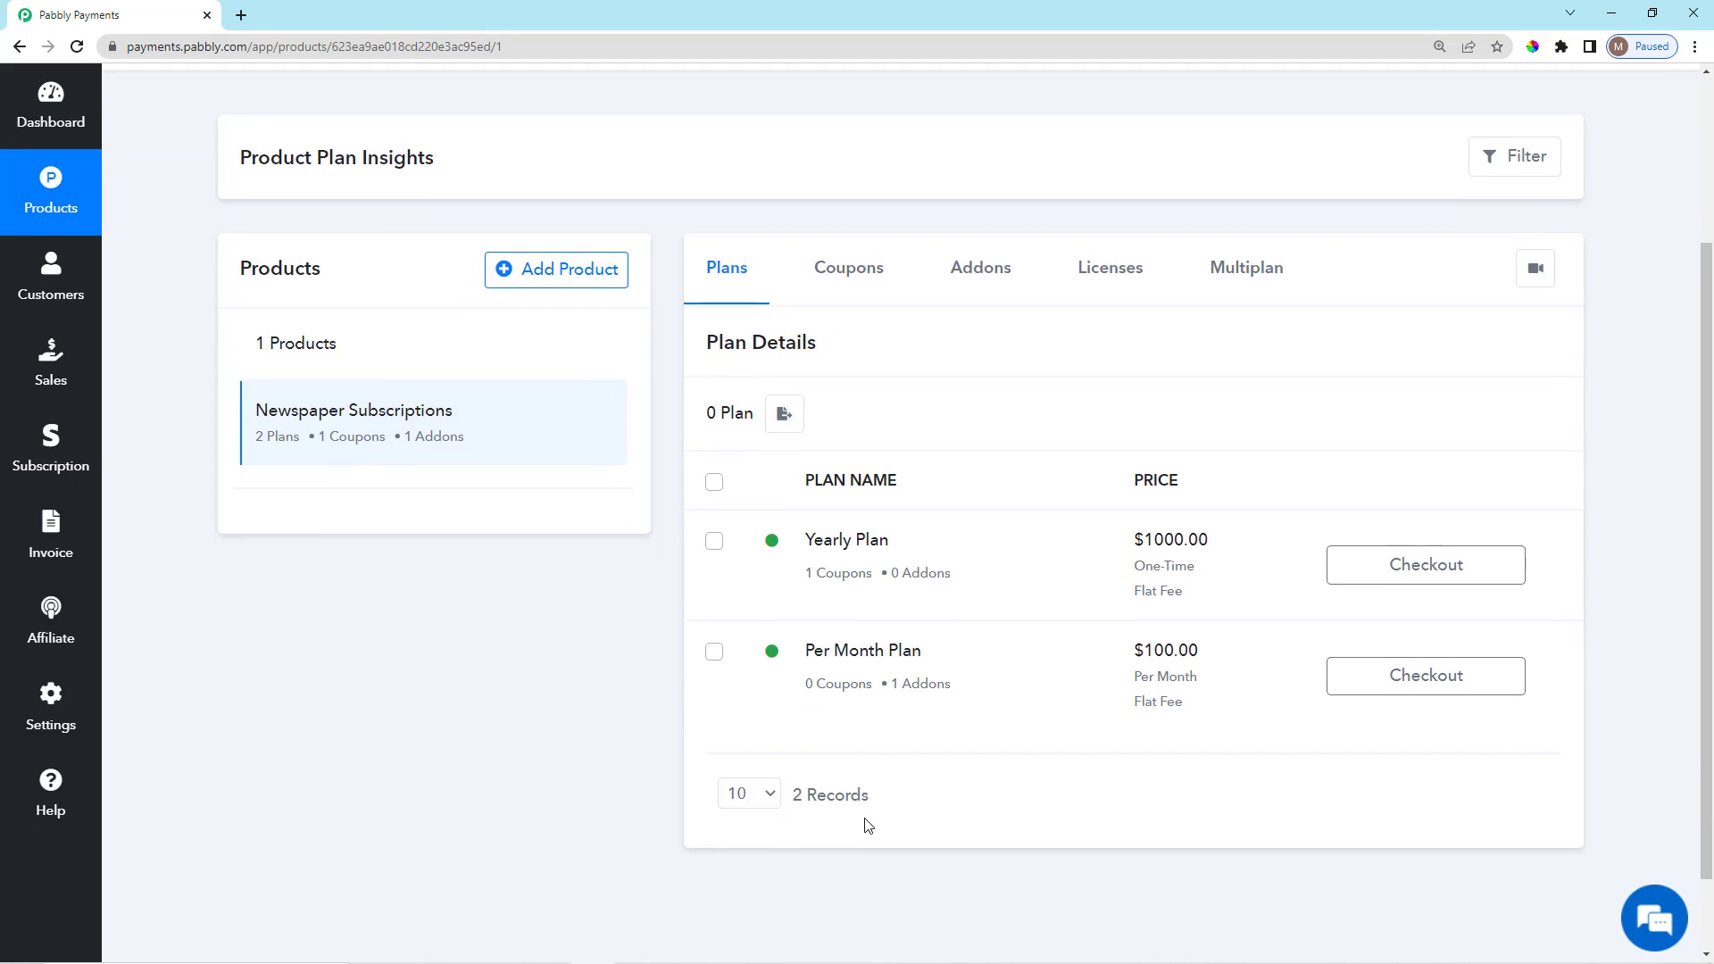
scroll(868, 825, "up", 2)
scroll(1036, 725, "down", 2)
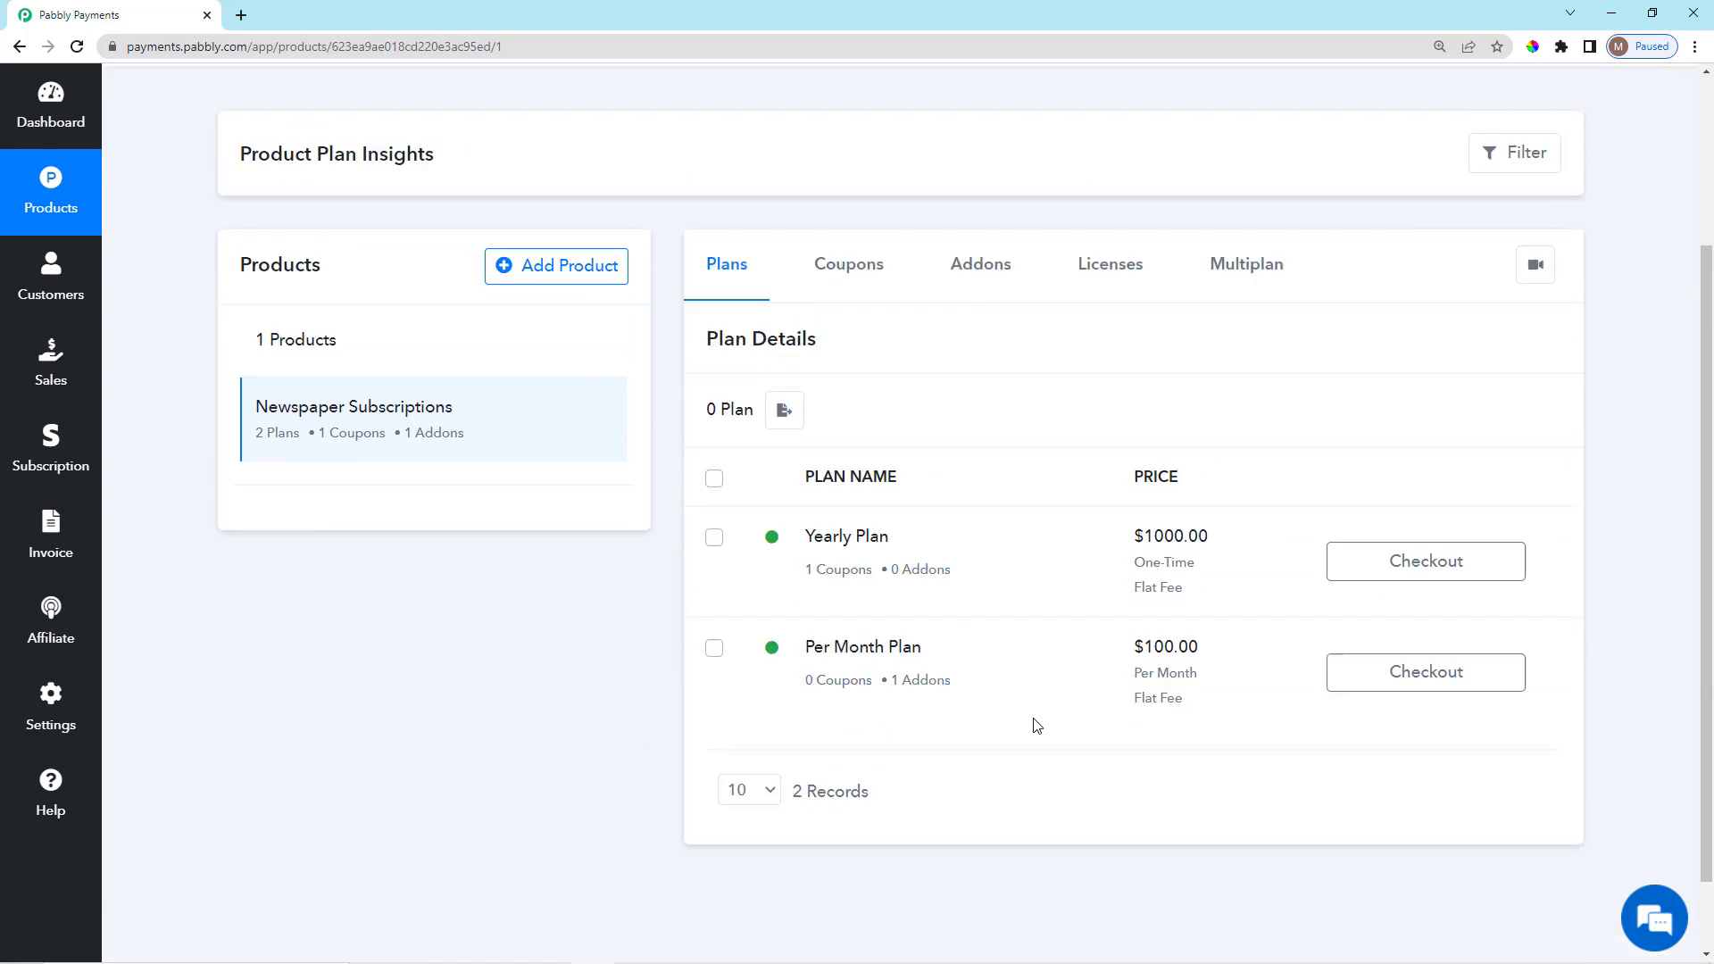
scroll(1274, 601, "up", 2)
Open the Per Month Plan checkout and enter the customer's first name, last name and email.
left_click(1432, 847)
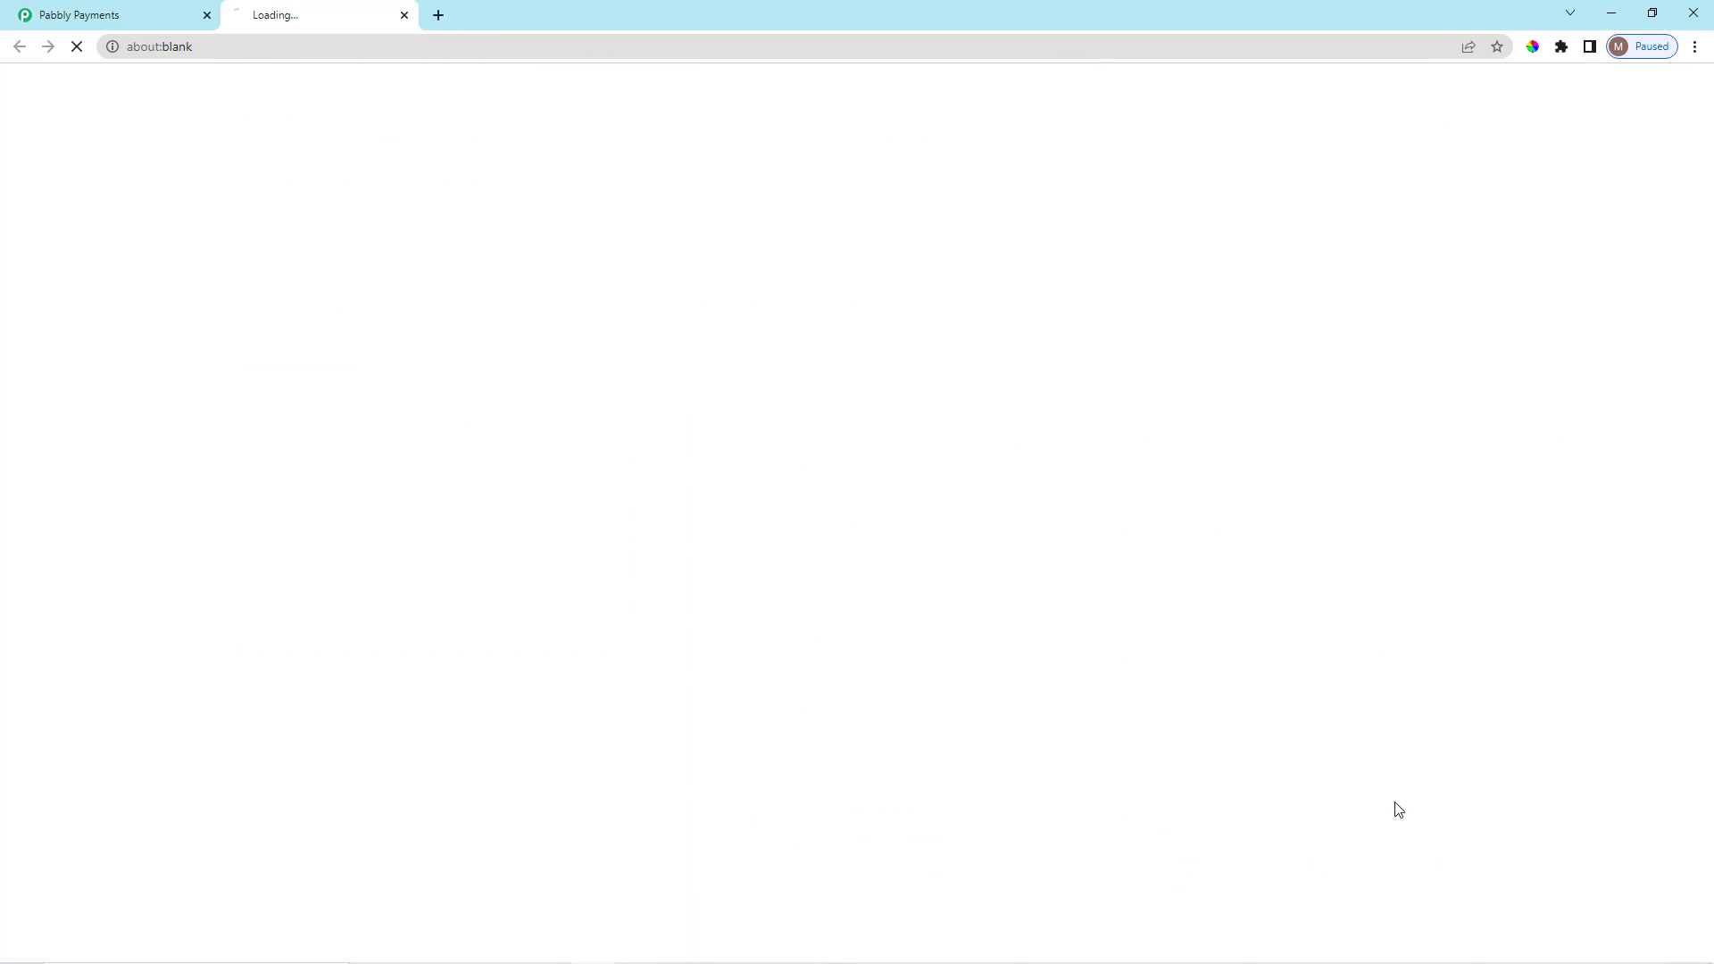
scroll(539, 370, "down", 3)
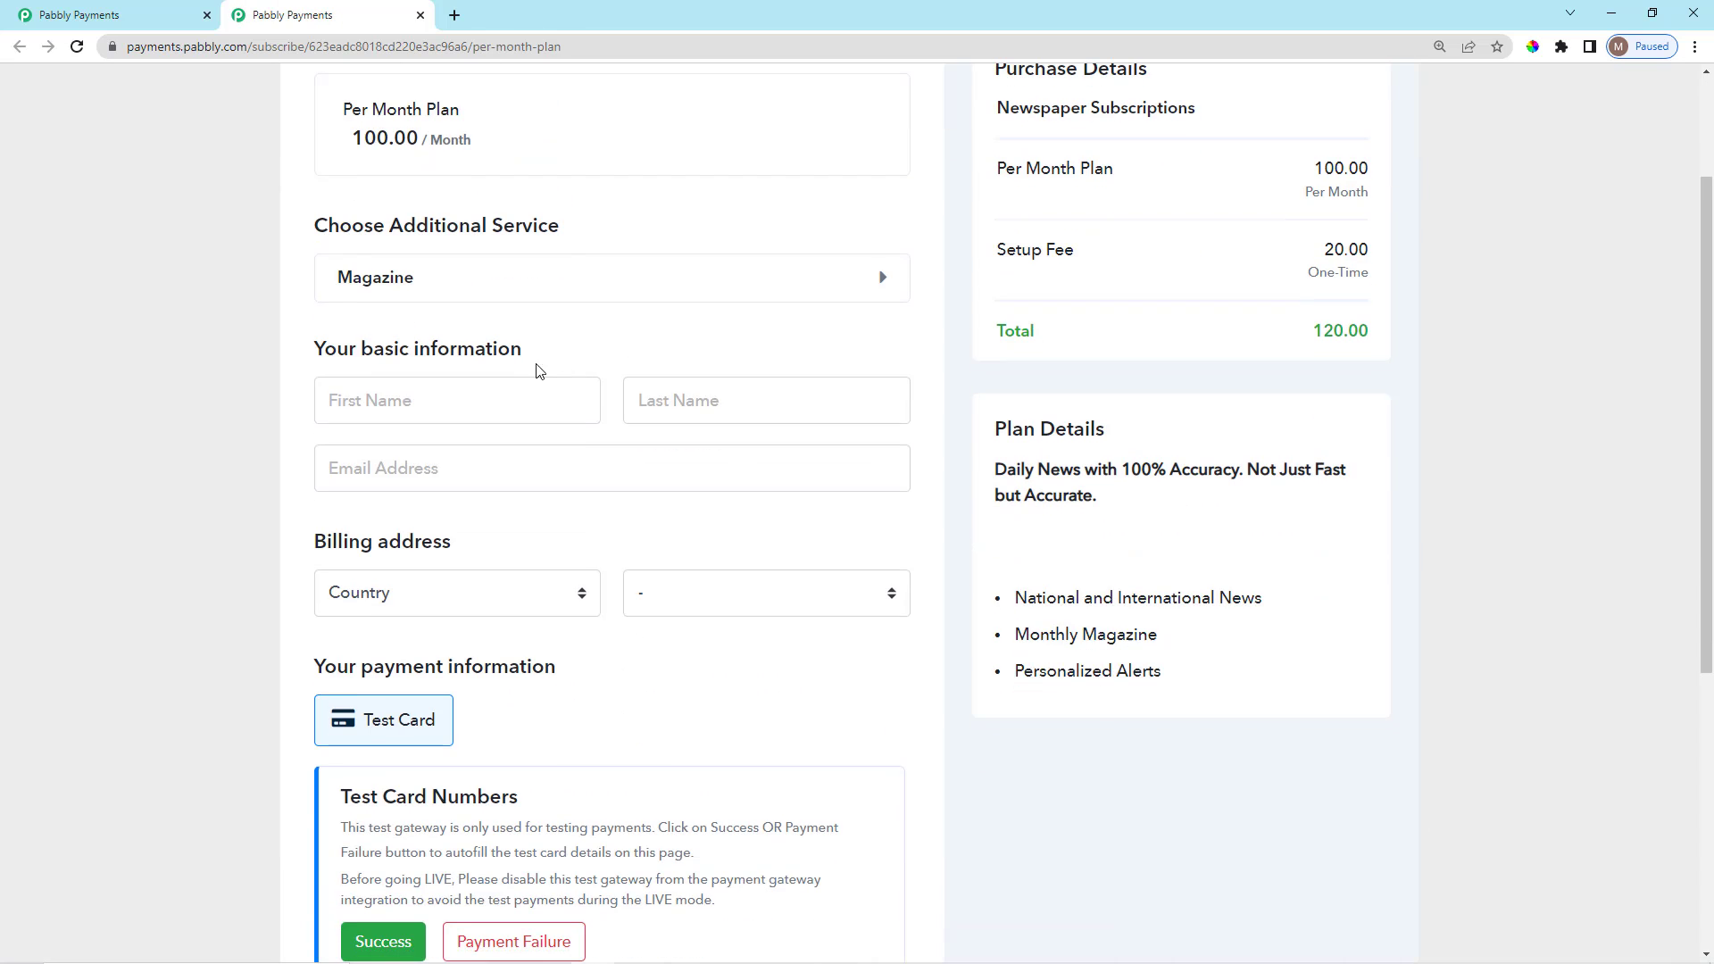
left_click(469, 417)
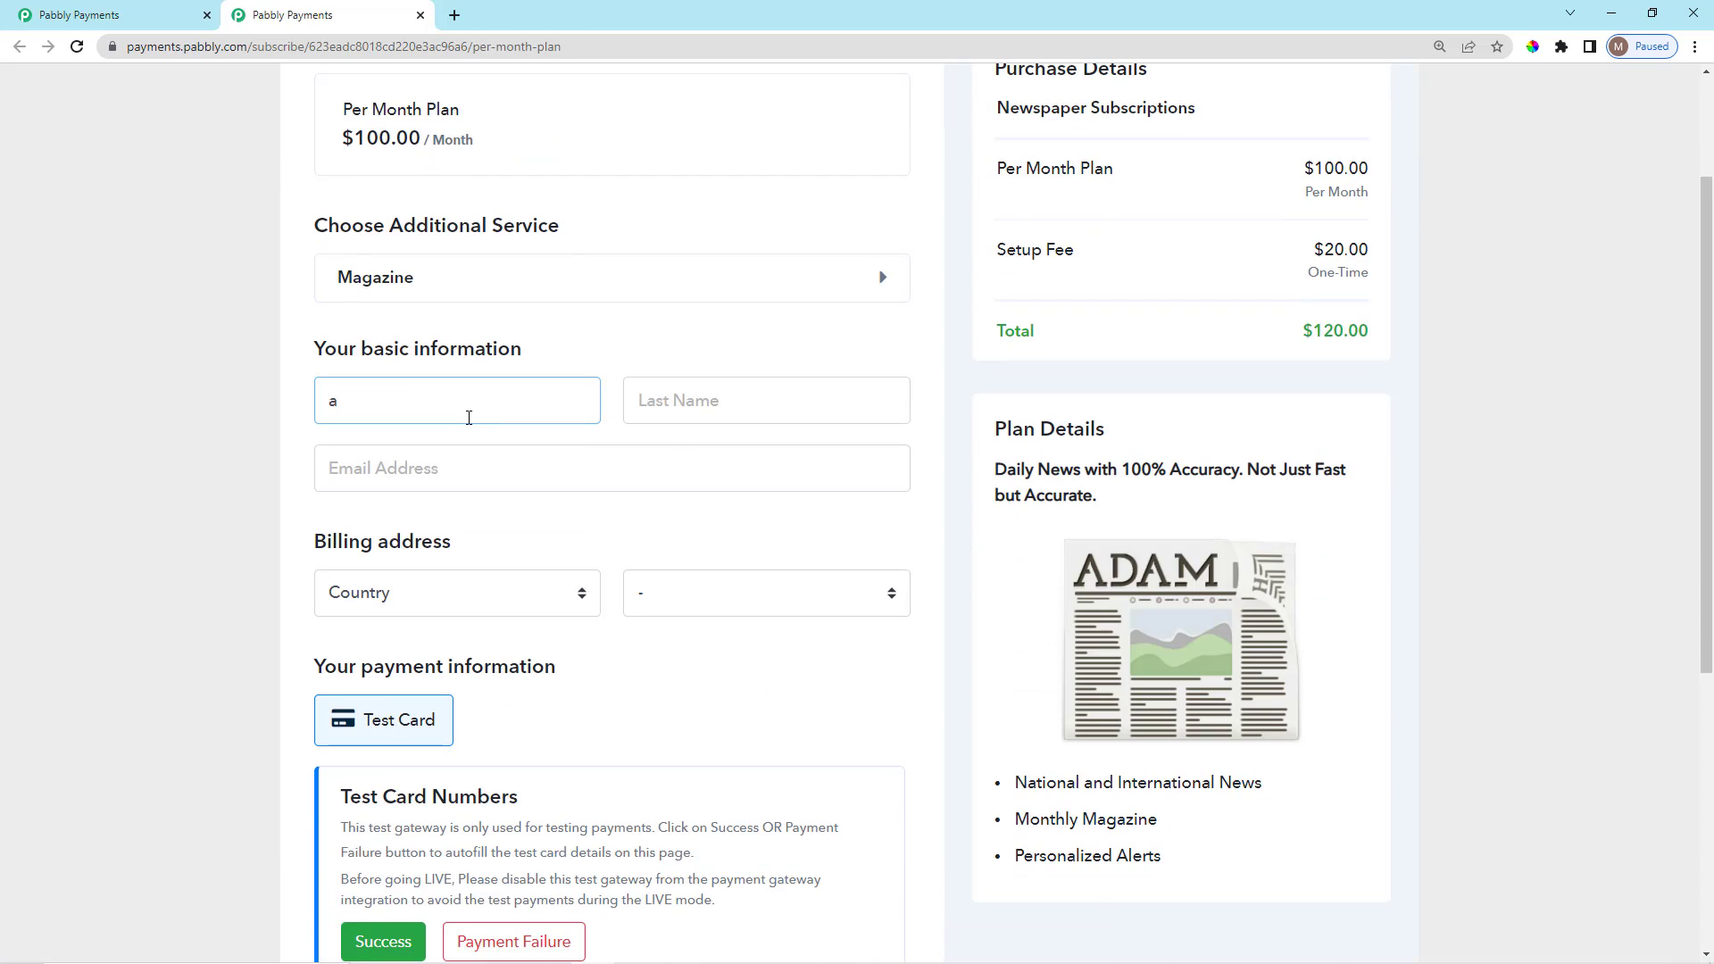
key("Tab")
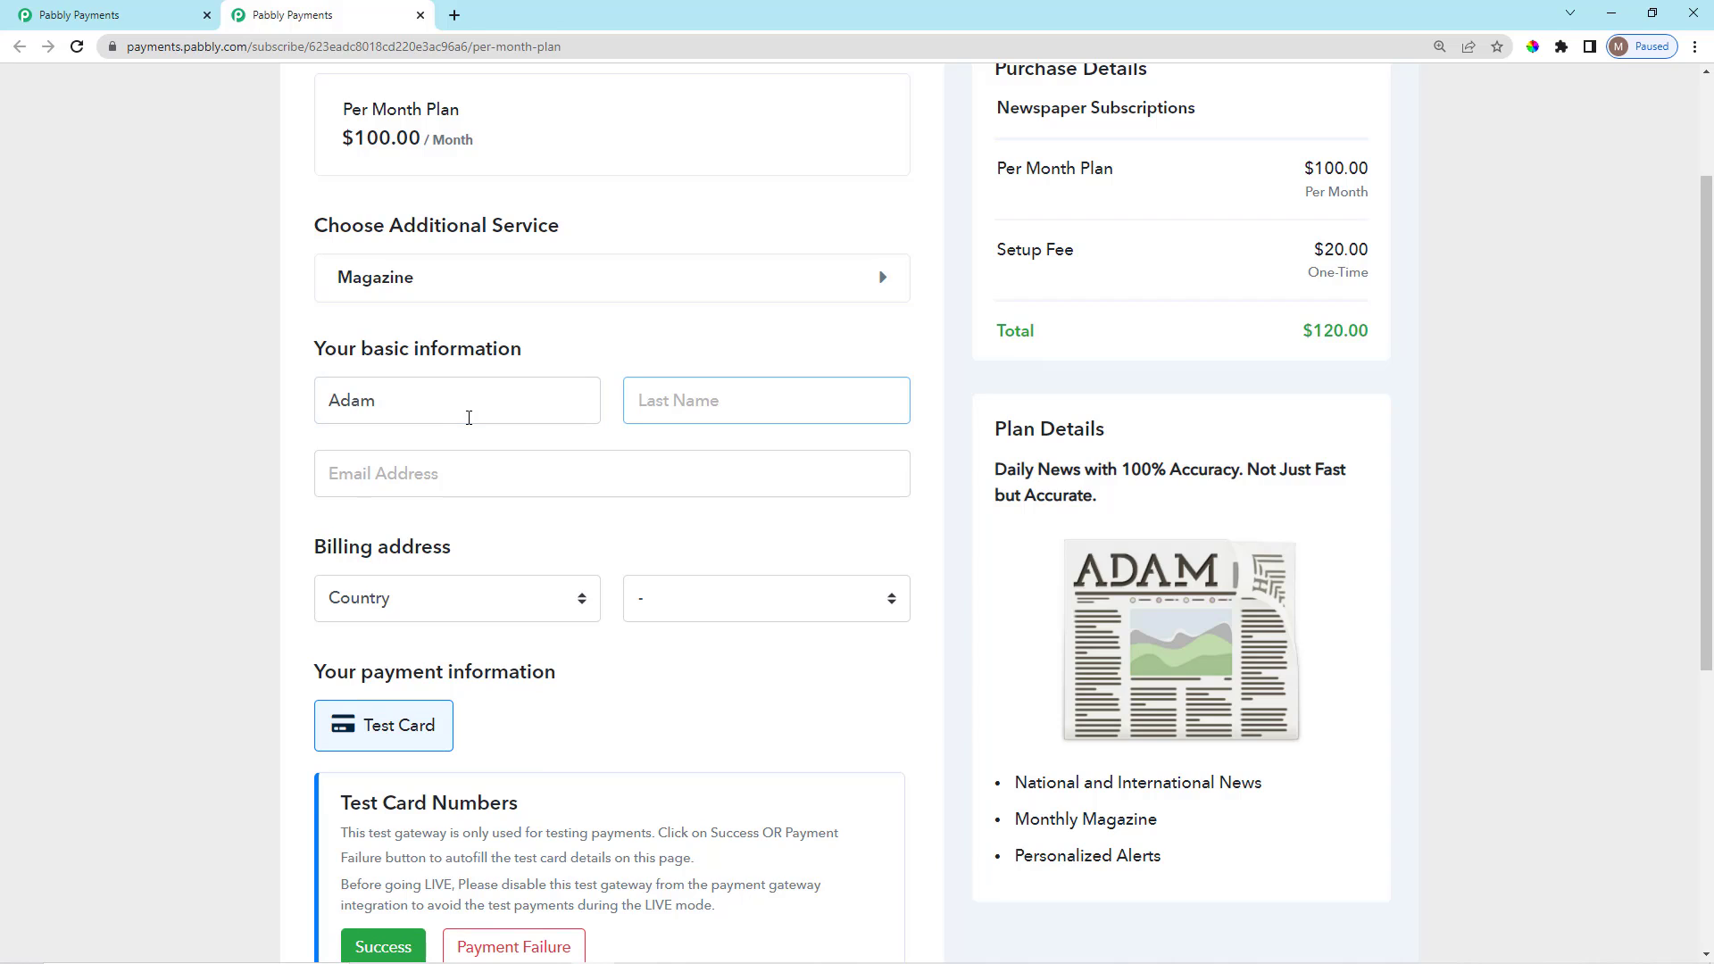
key("Tab")
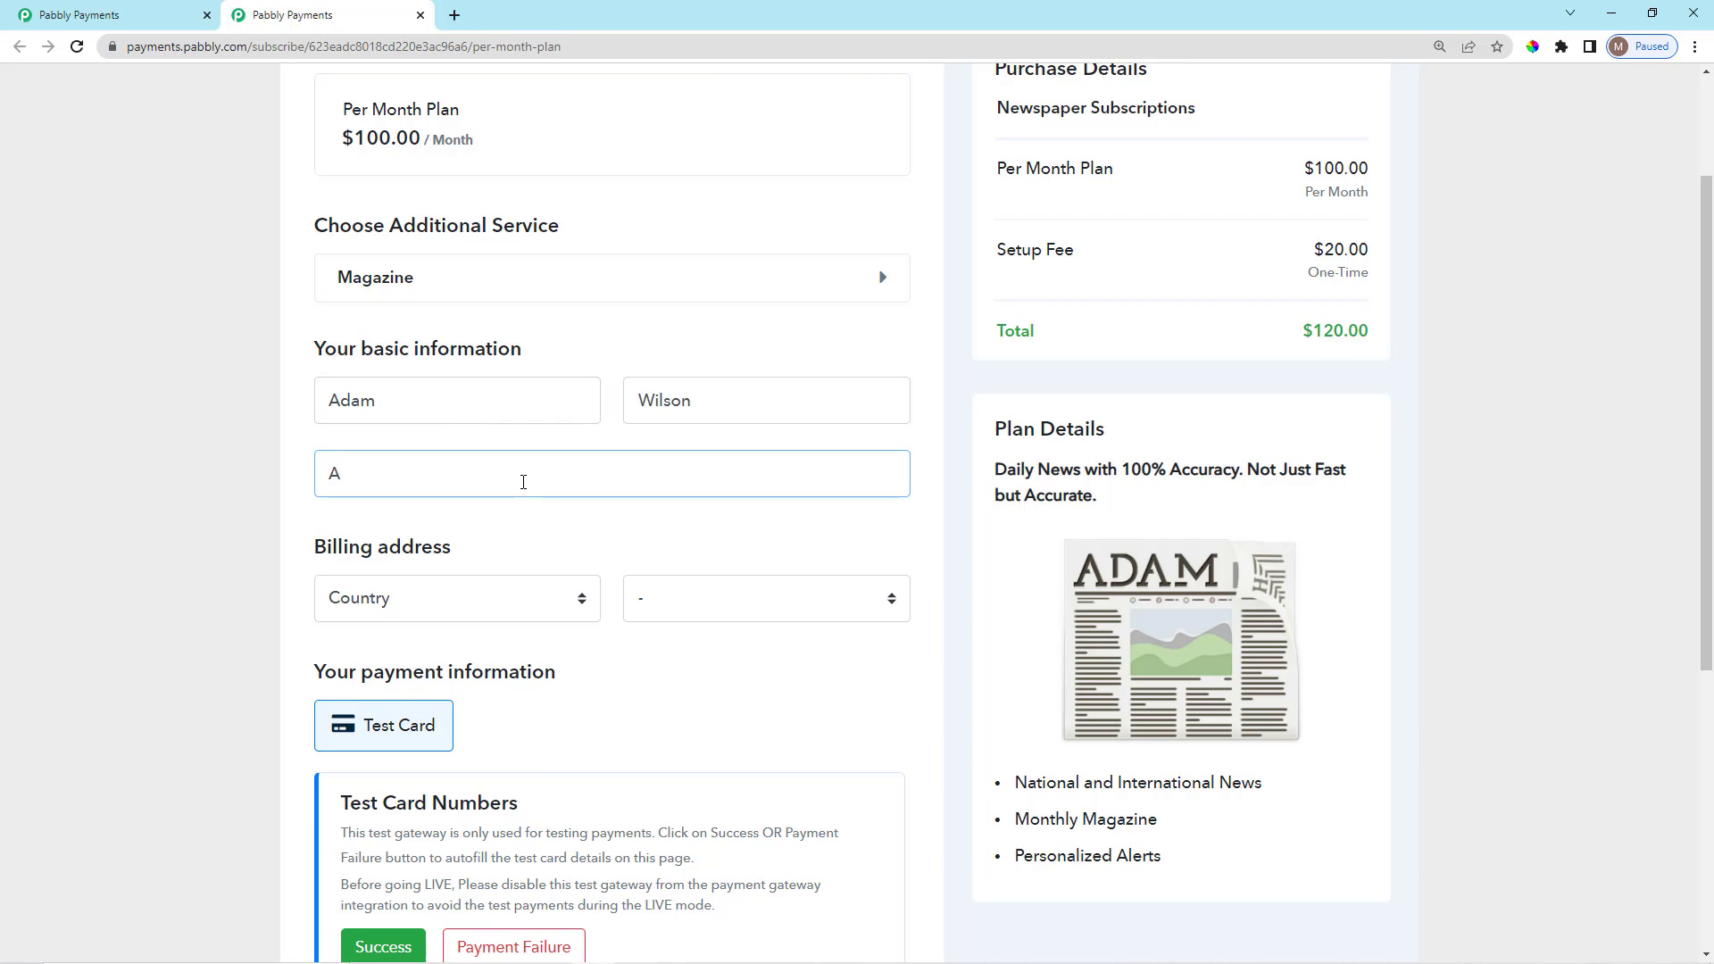
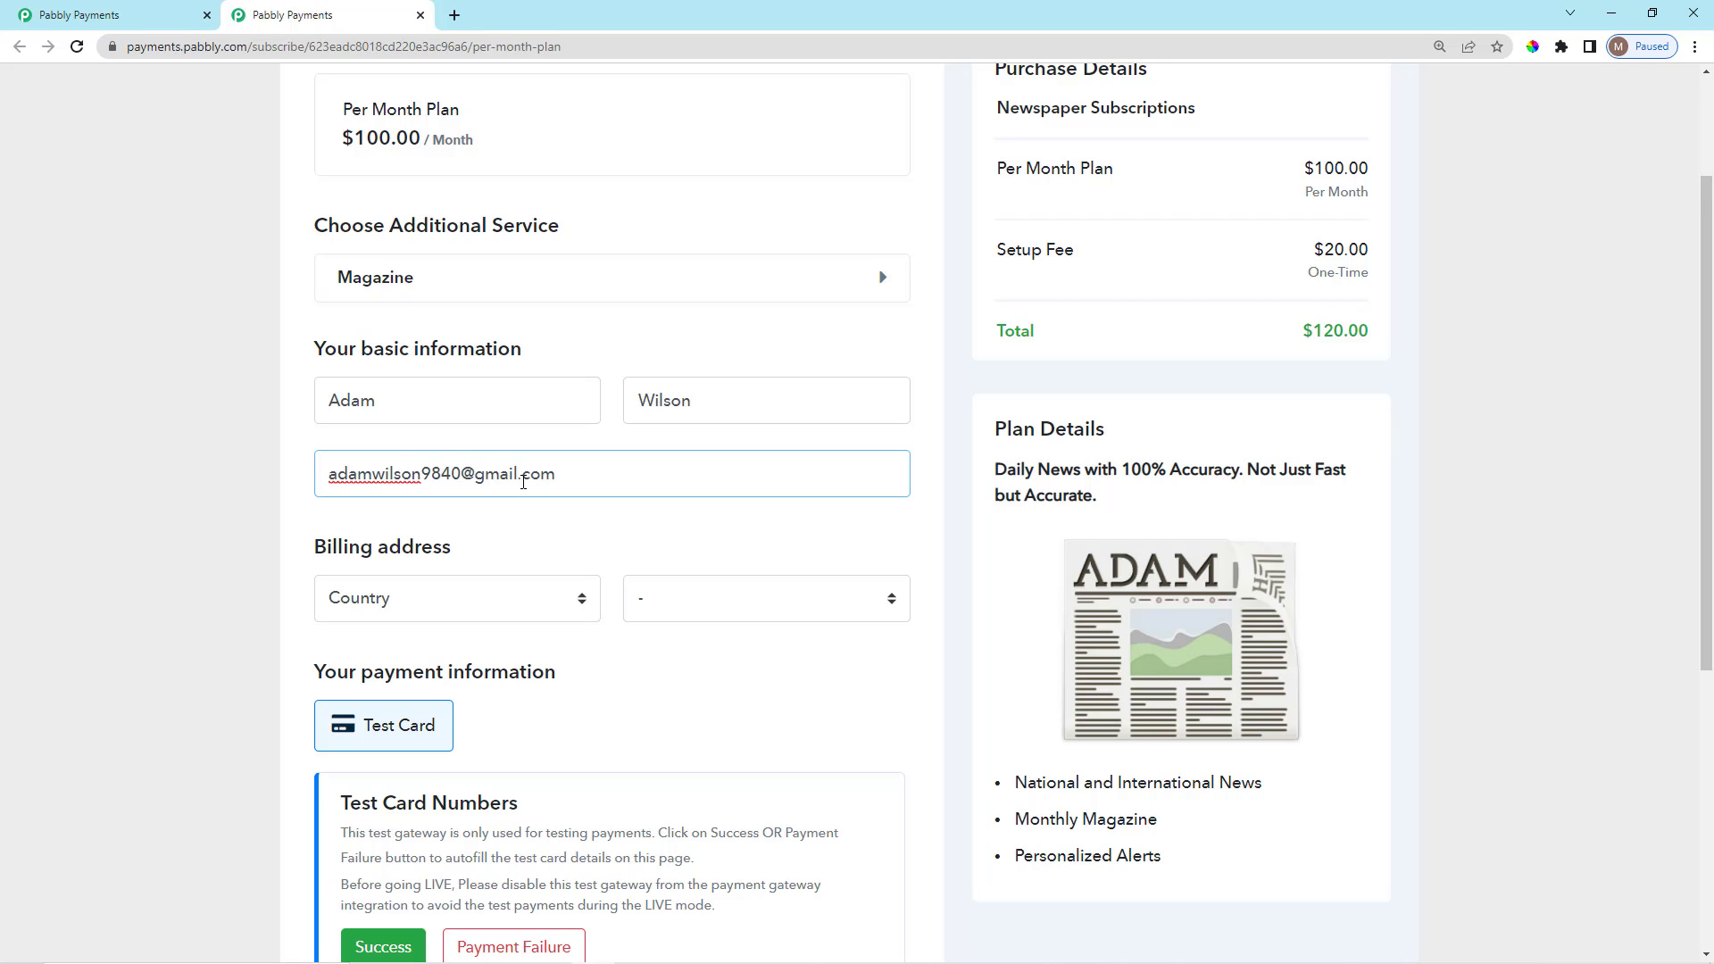
Complete the test order and close the thank-you page.
scroll(624, 625, "down", 5)
left_click(709, 733)
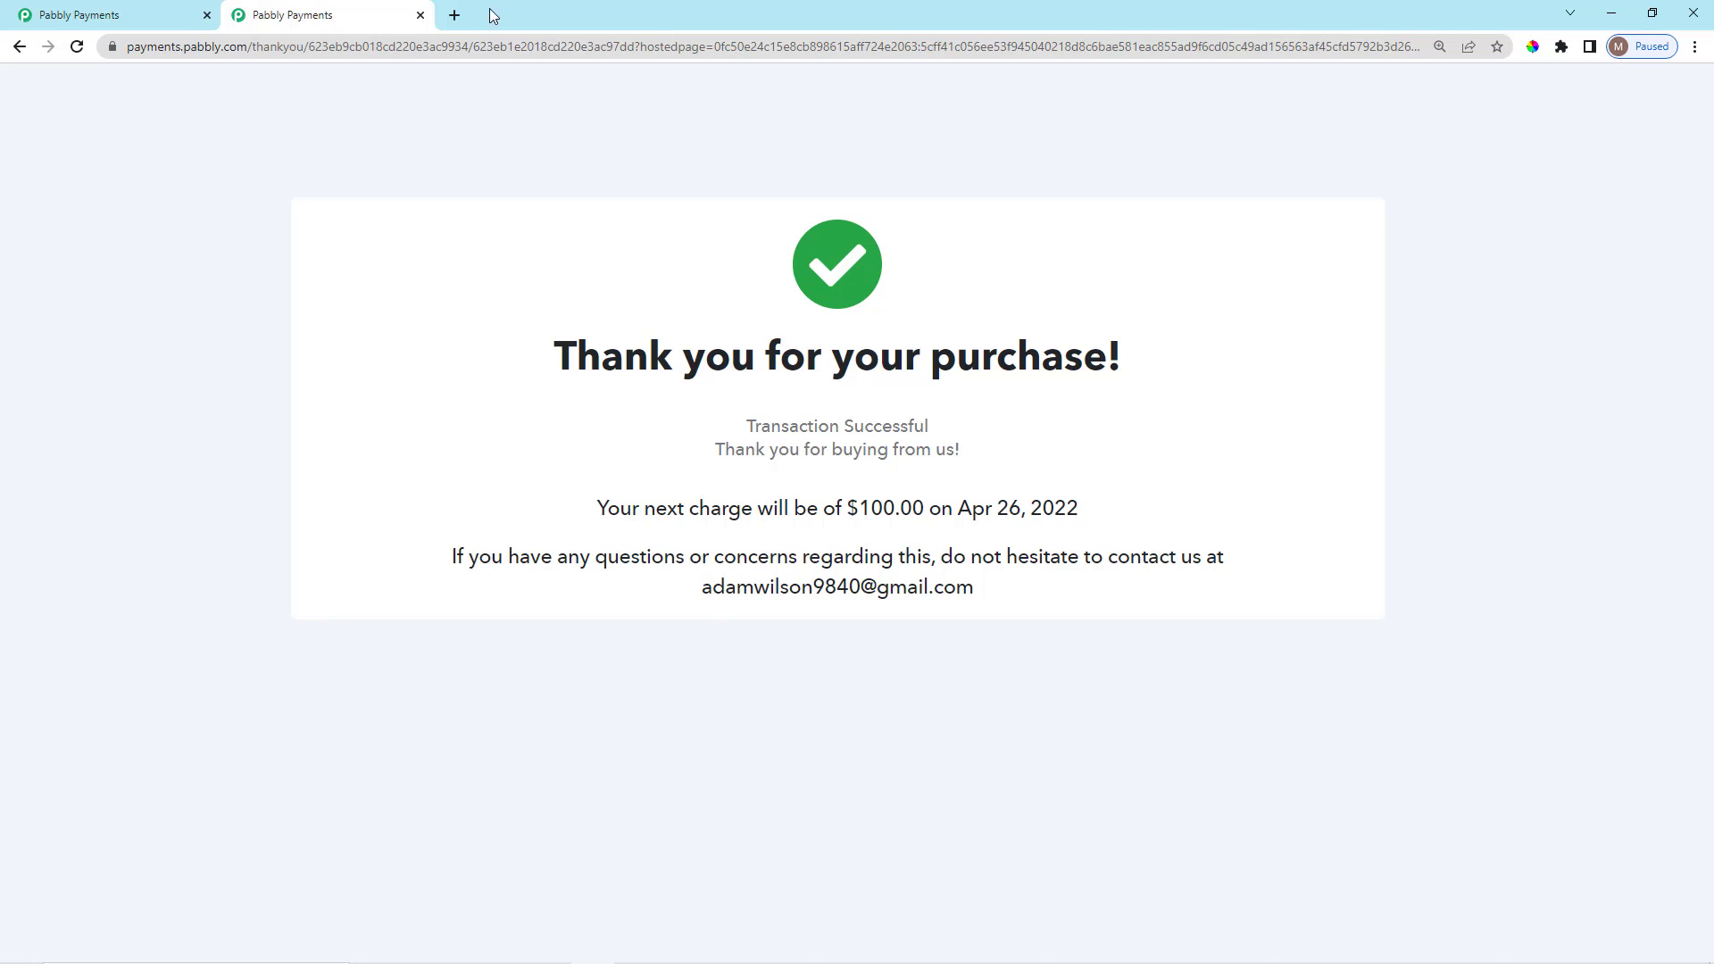
left_click(420, 15)
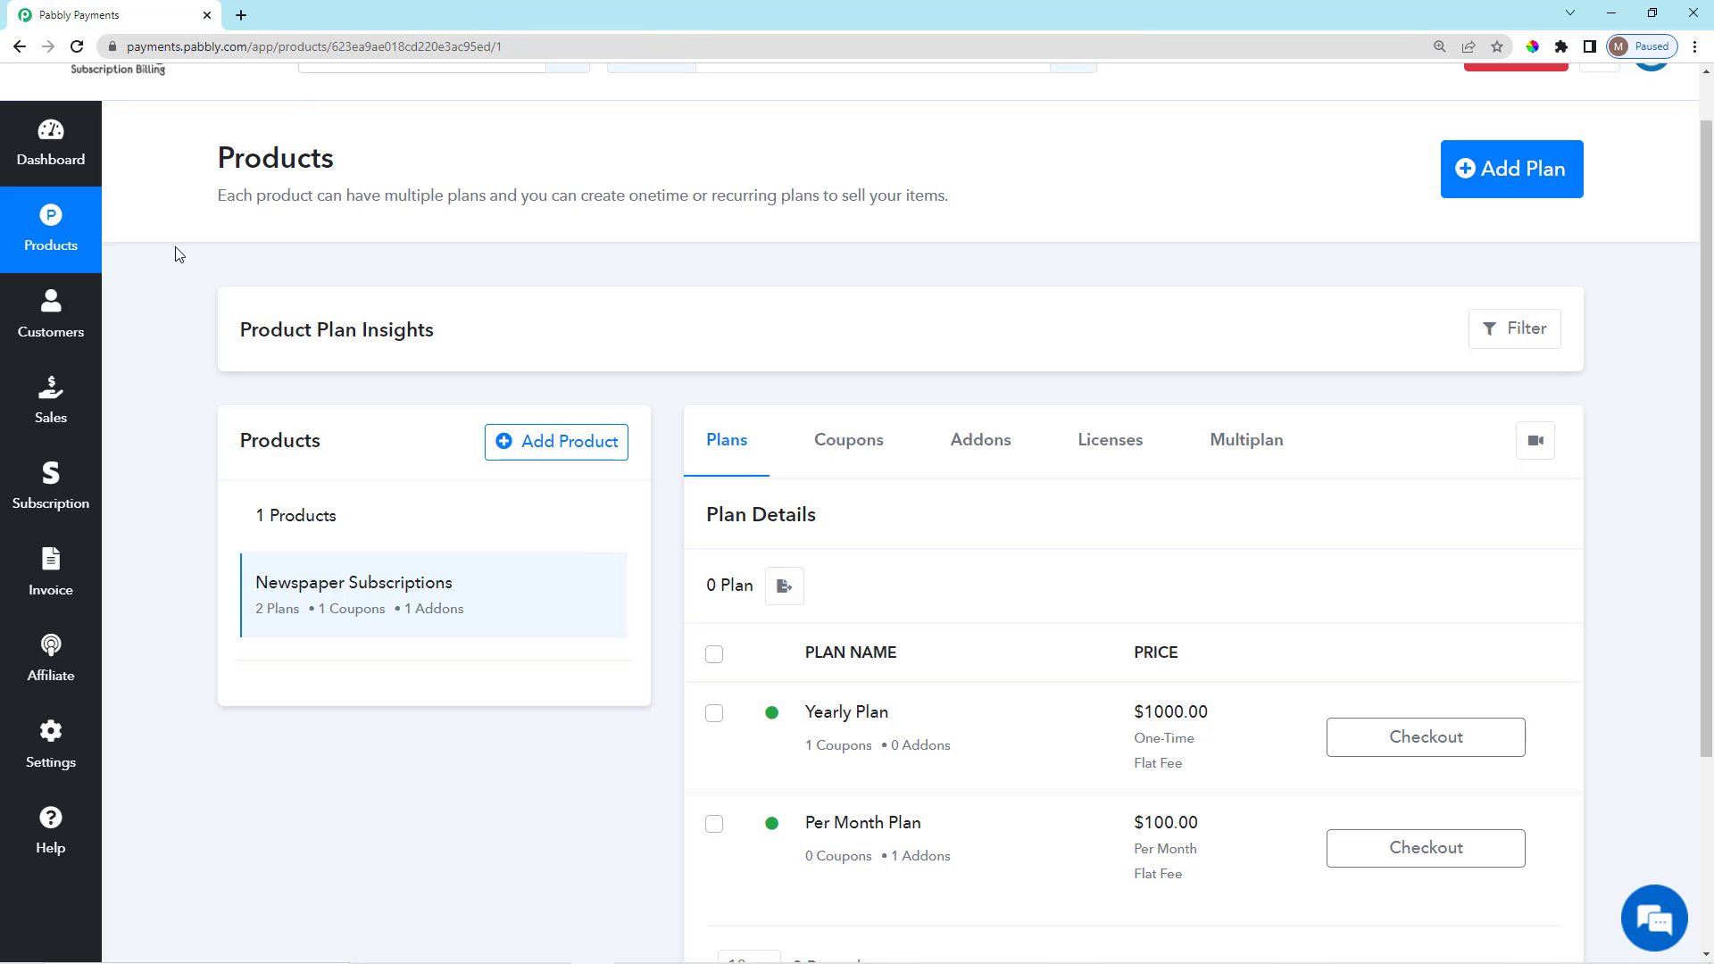
Reload Products, then open invoice EST10's details from the Invoice list.
left_click(76, 47)
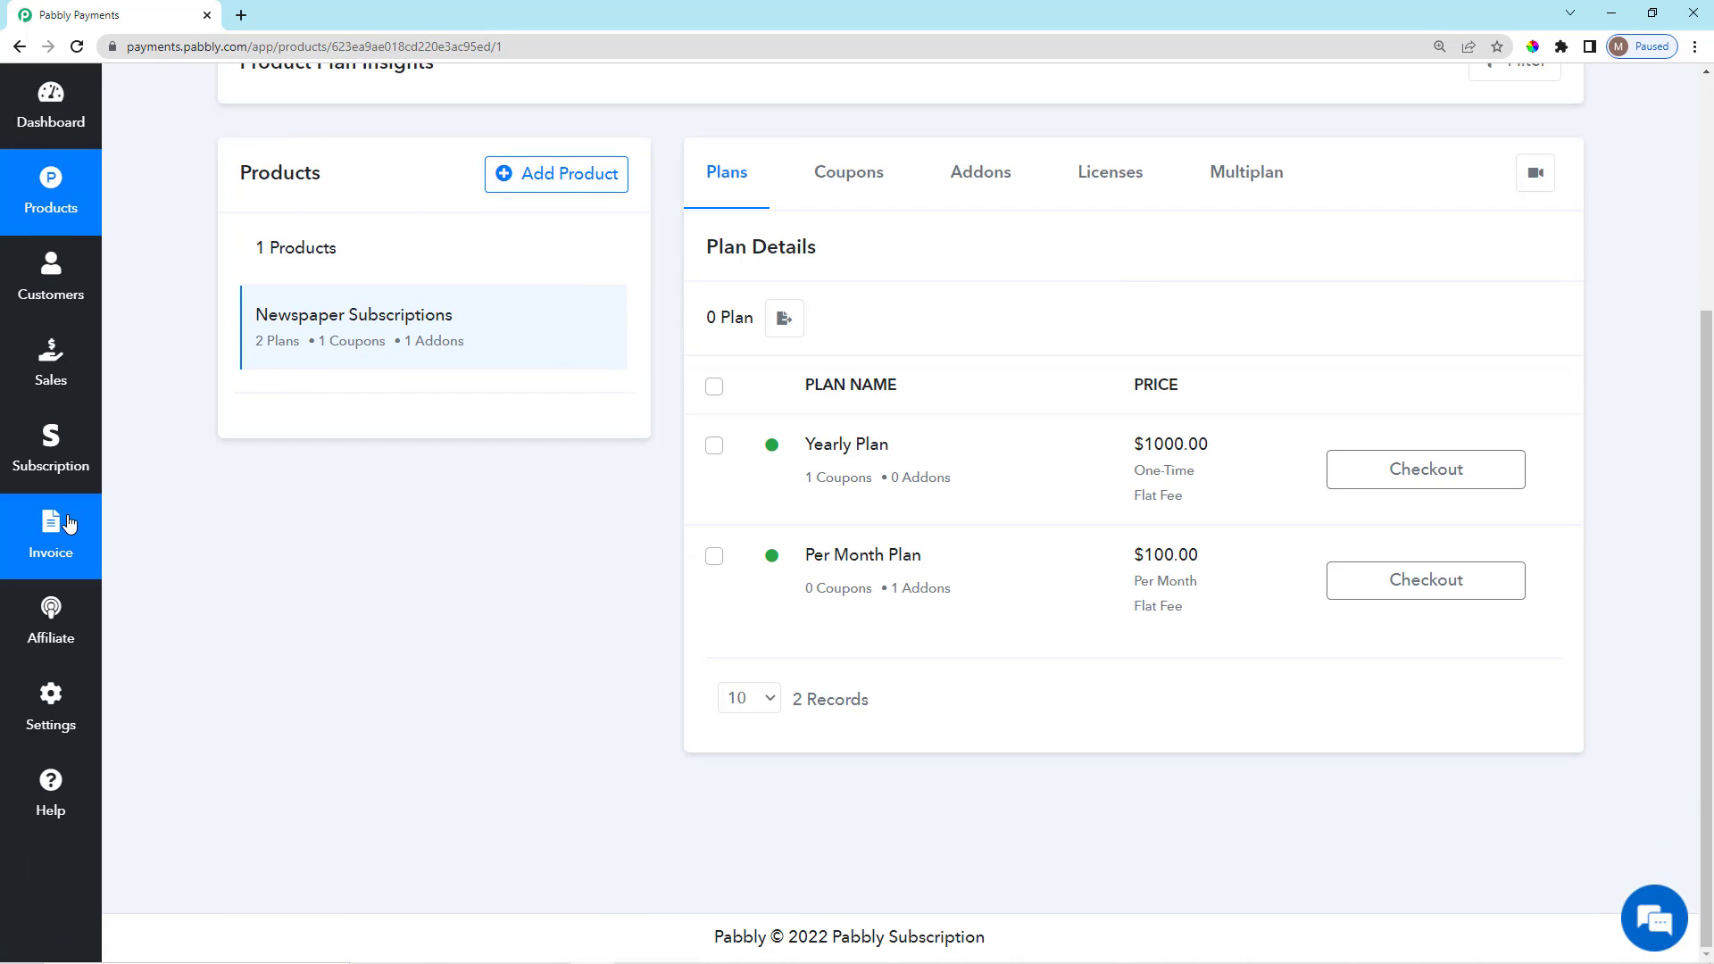
left_click(69, 524)
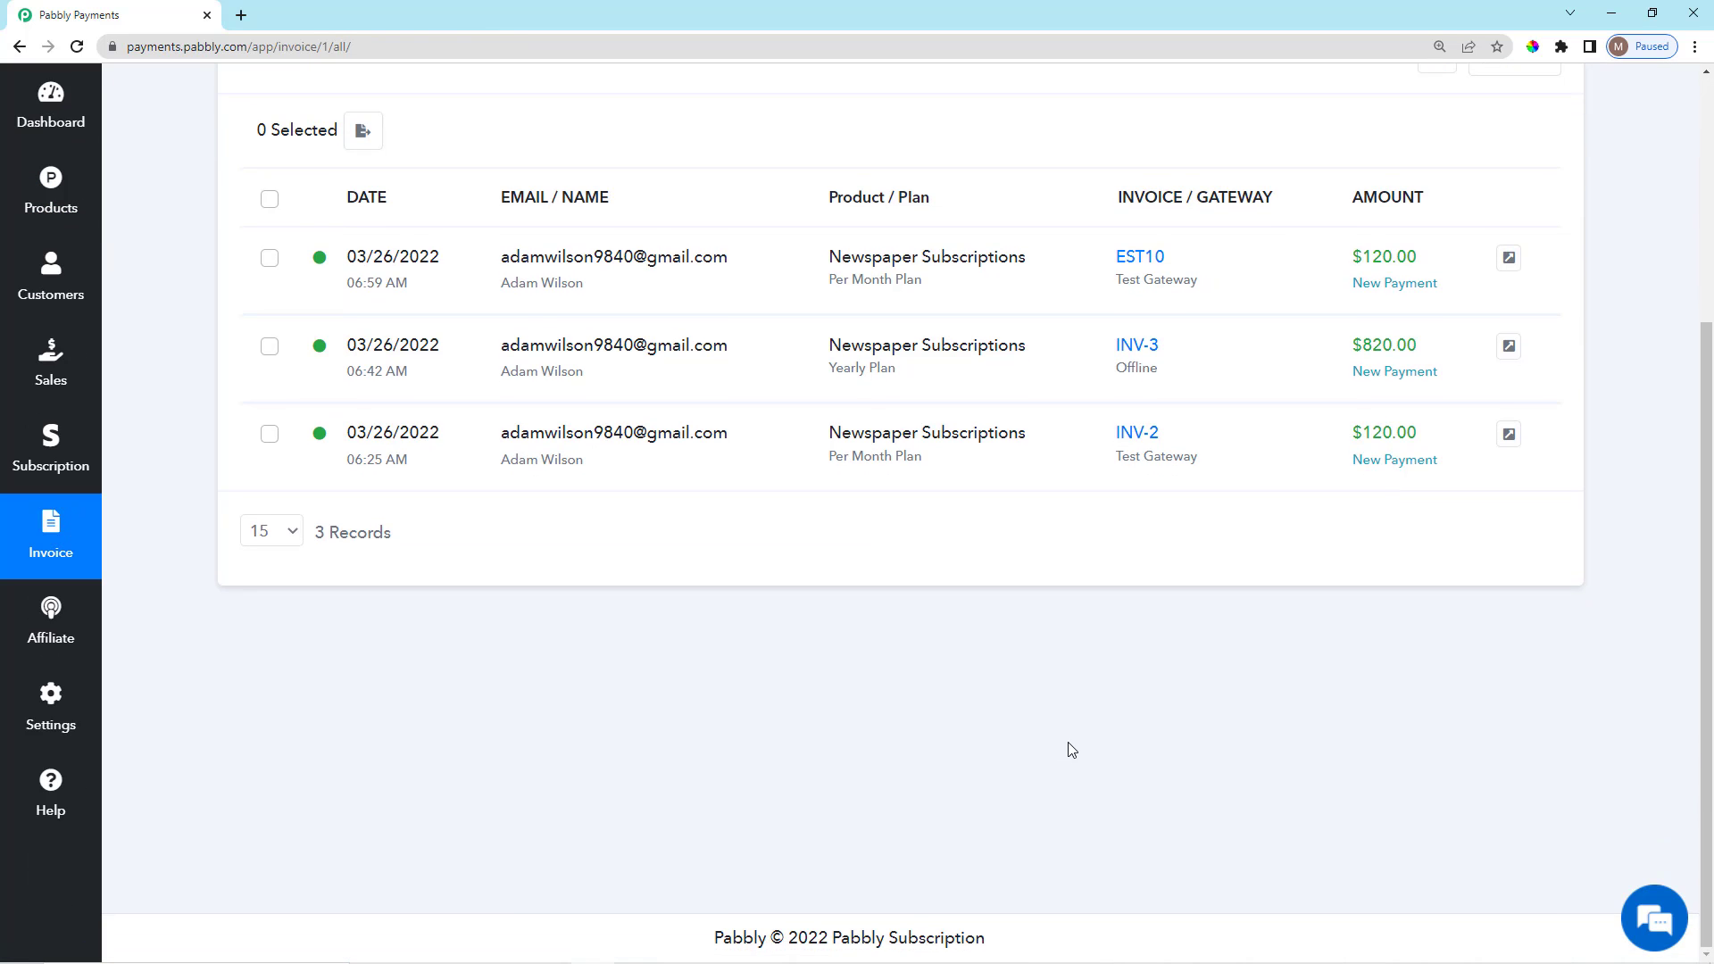
scroll(1072, 750, "up", 3)
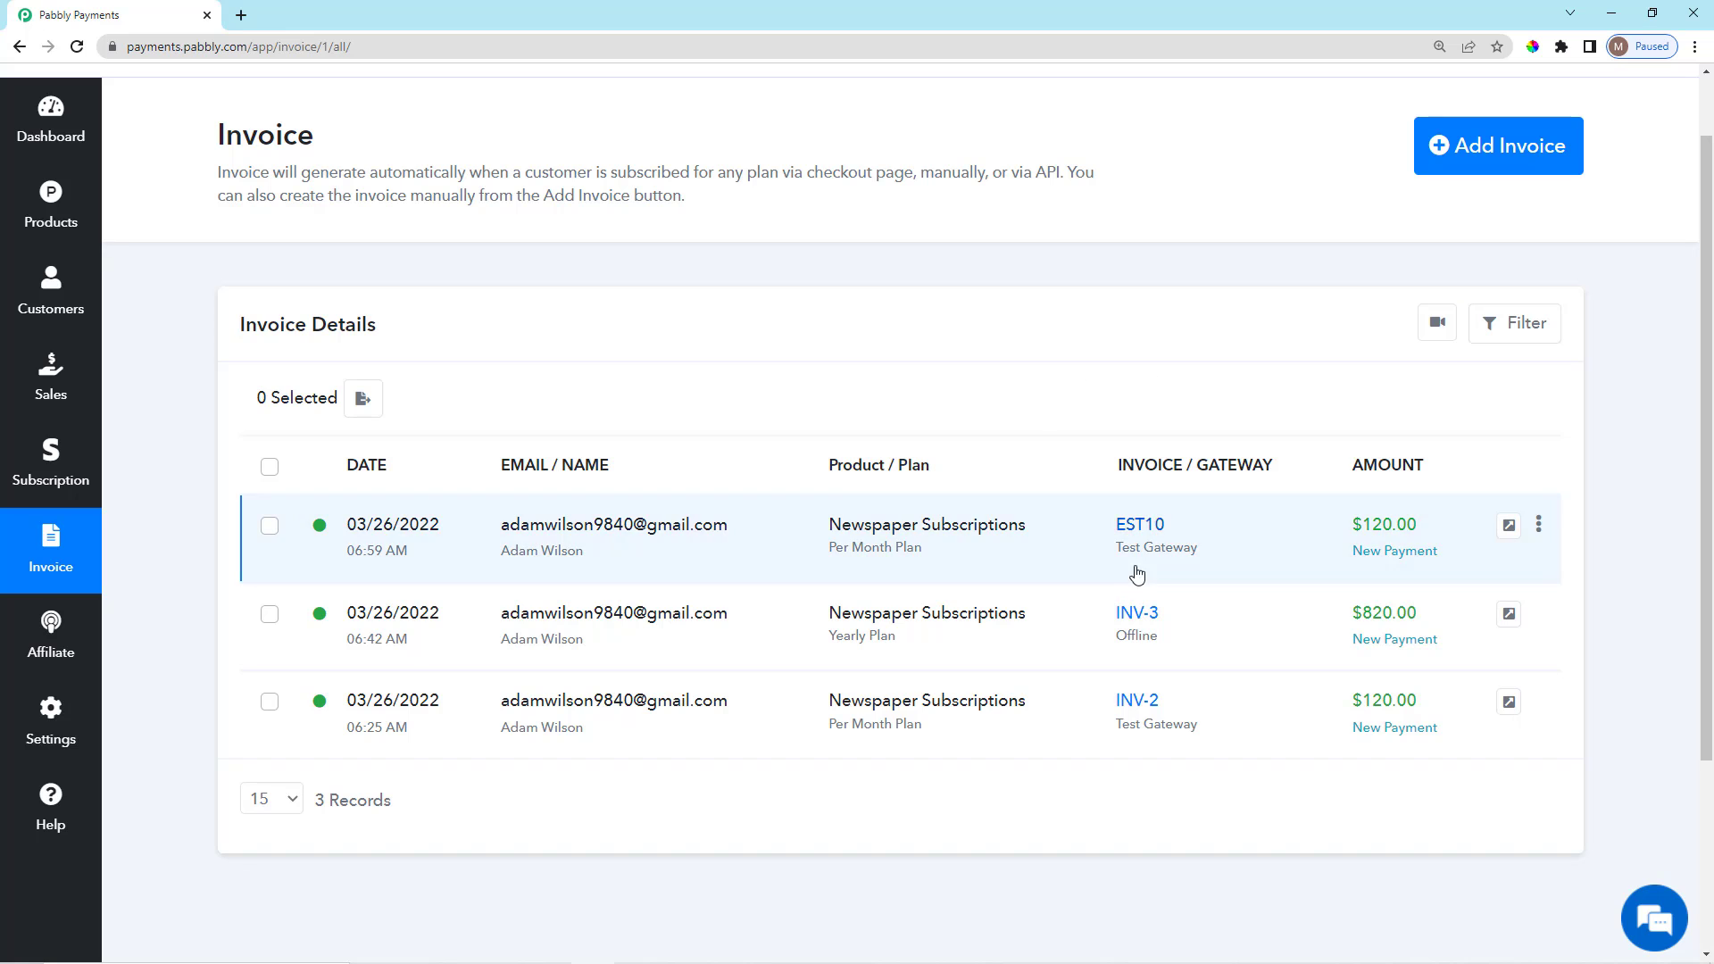
left_click(1138, 533)
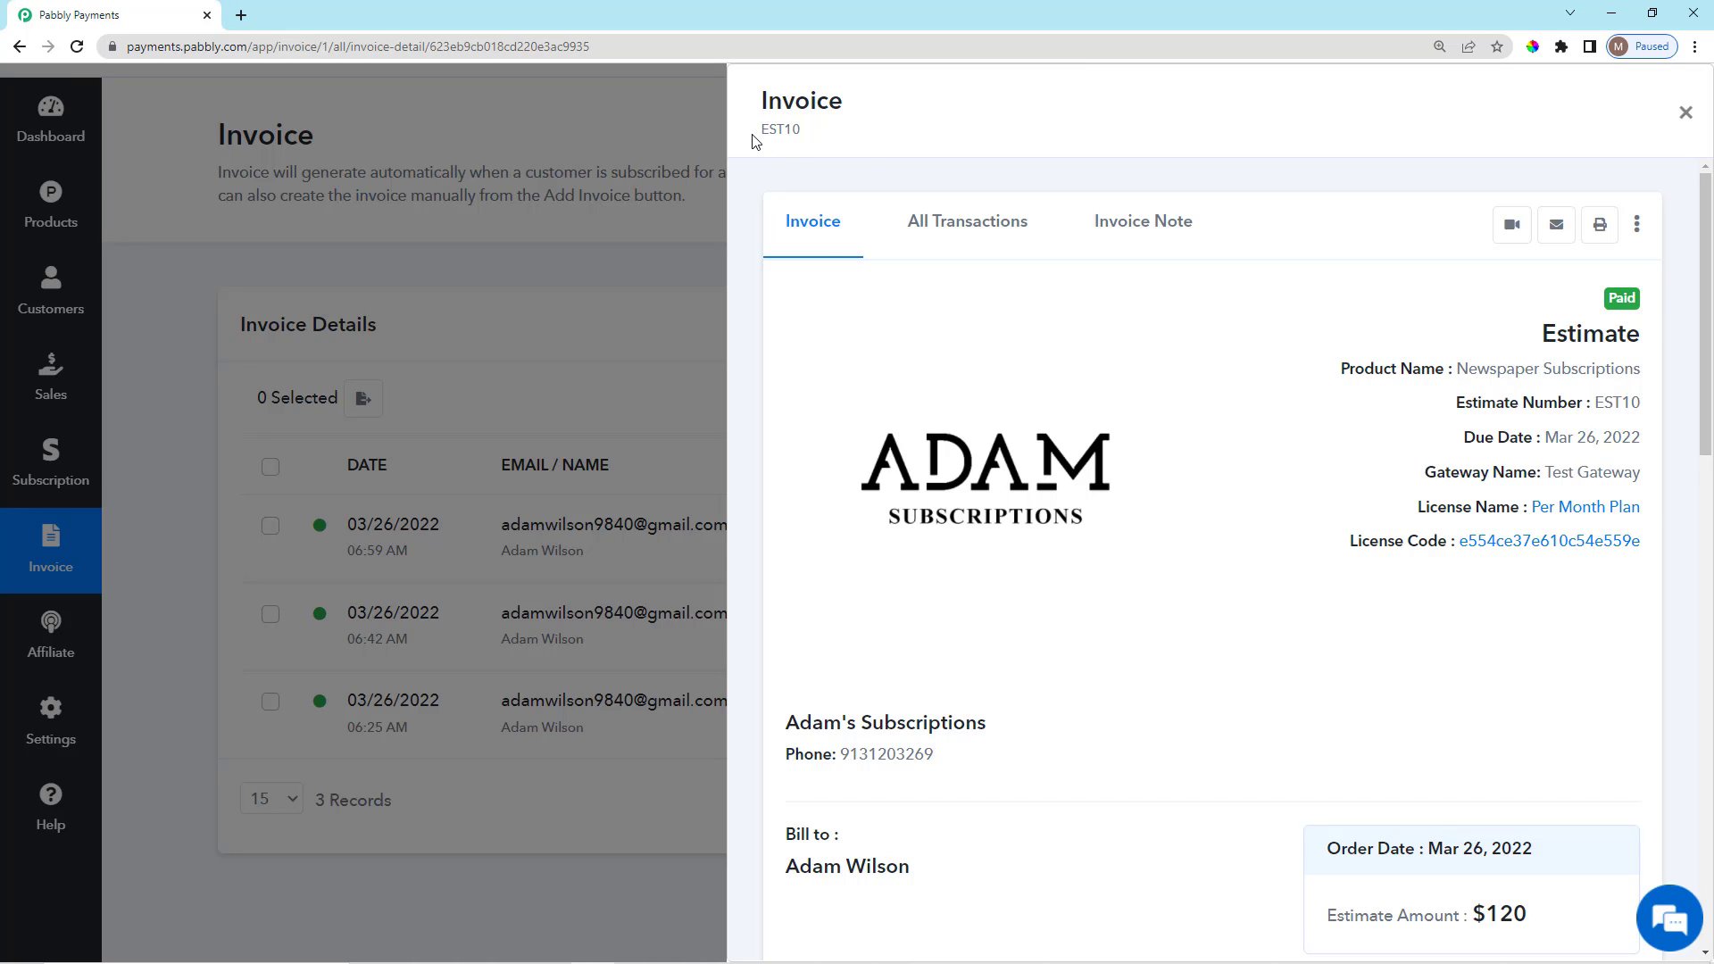
Point out the EST prefix and the number 10 in the EST10 invoice ID.
left_click_drag(753, 141, 788, 147)
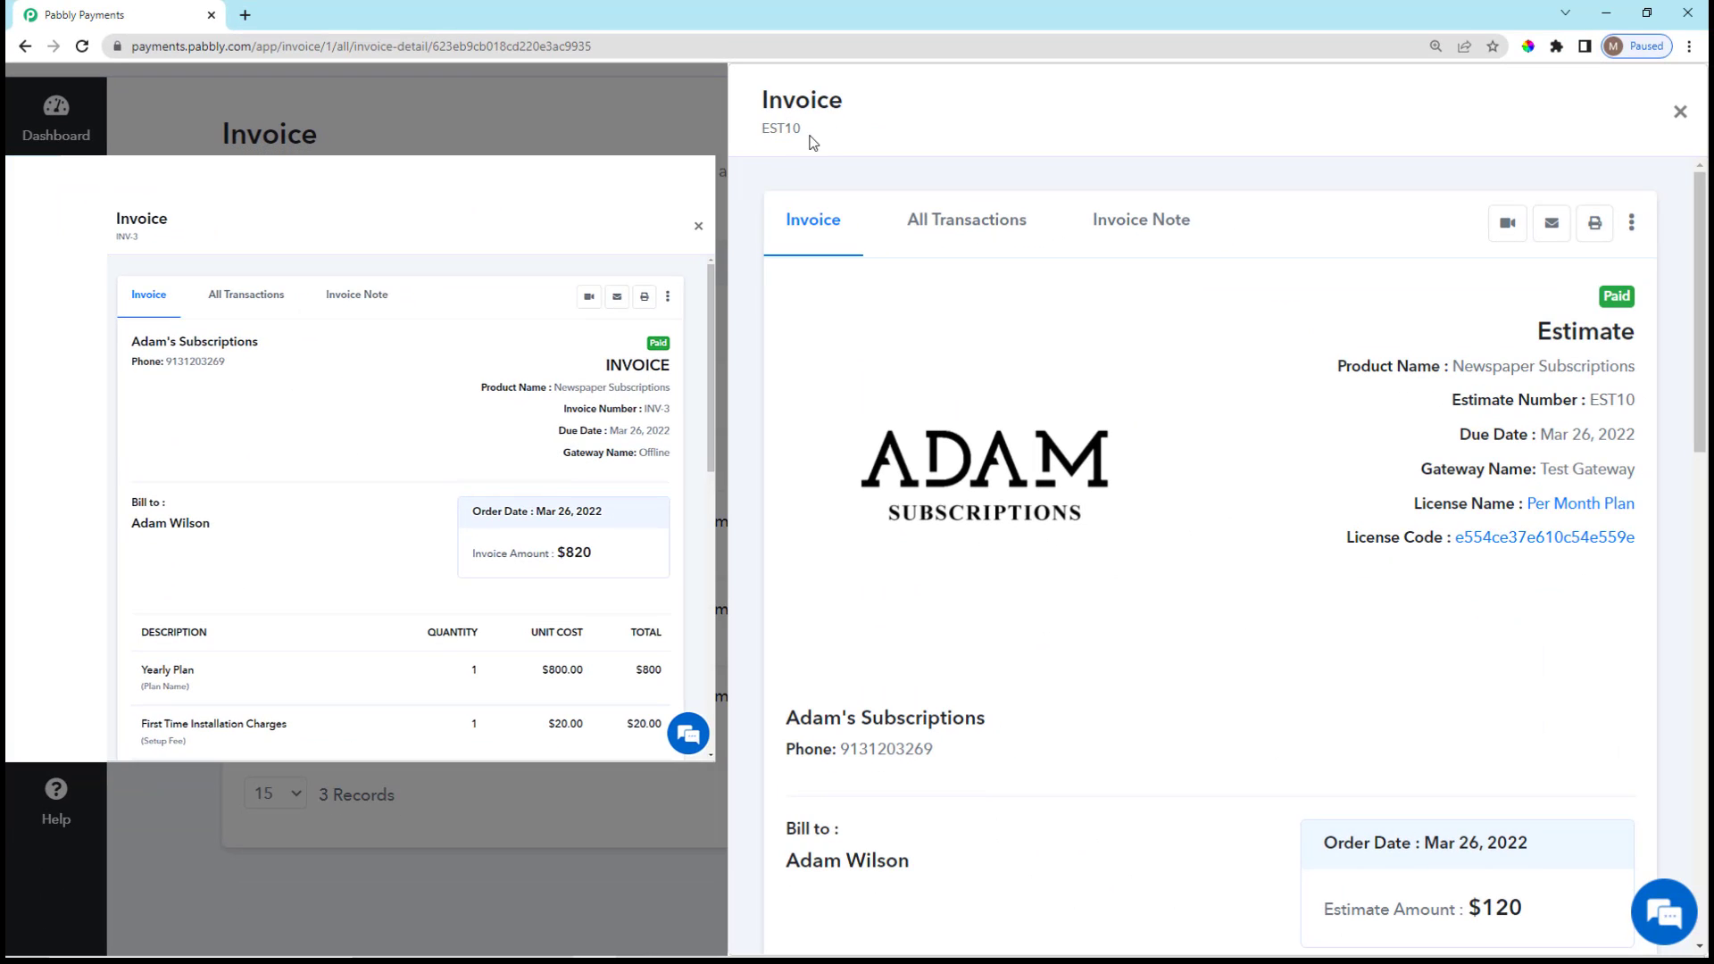
left_click_drag(788, 128, 807, 134)
left_click(809, 136)
scroll(1545, 474, "down", 1)
scroll(1537, 469, "up", 1)
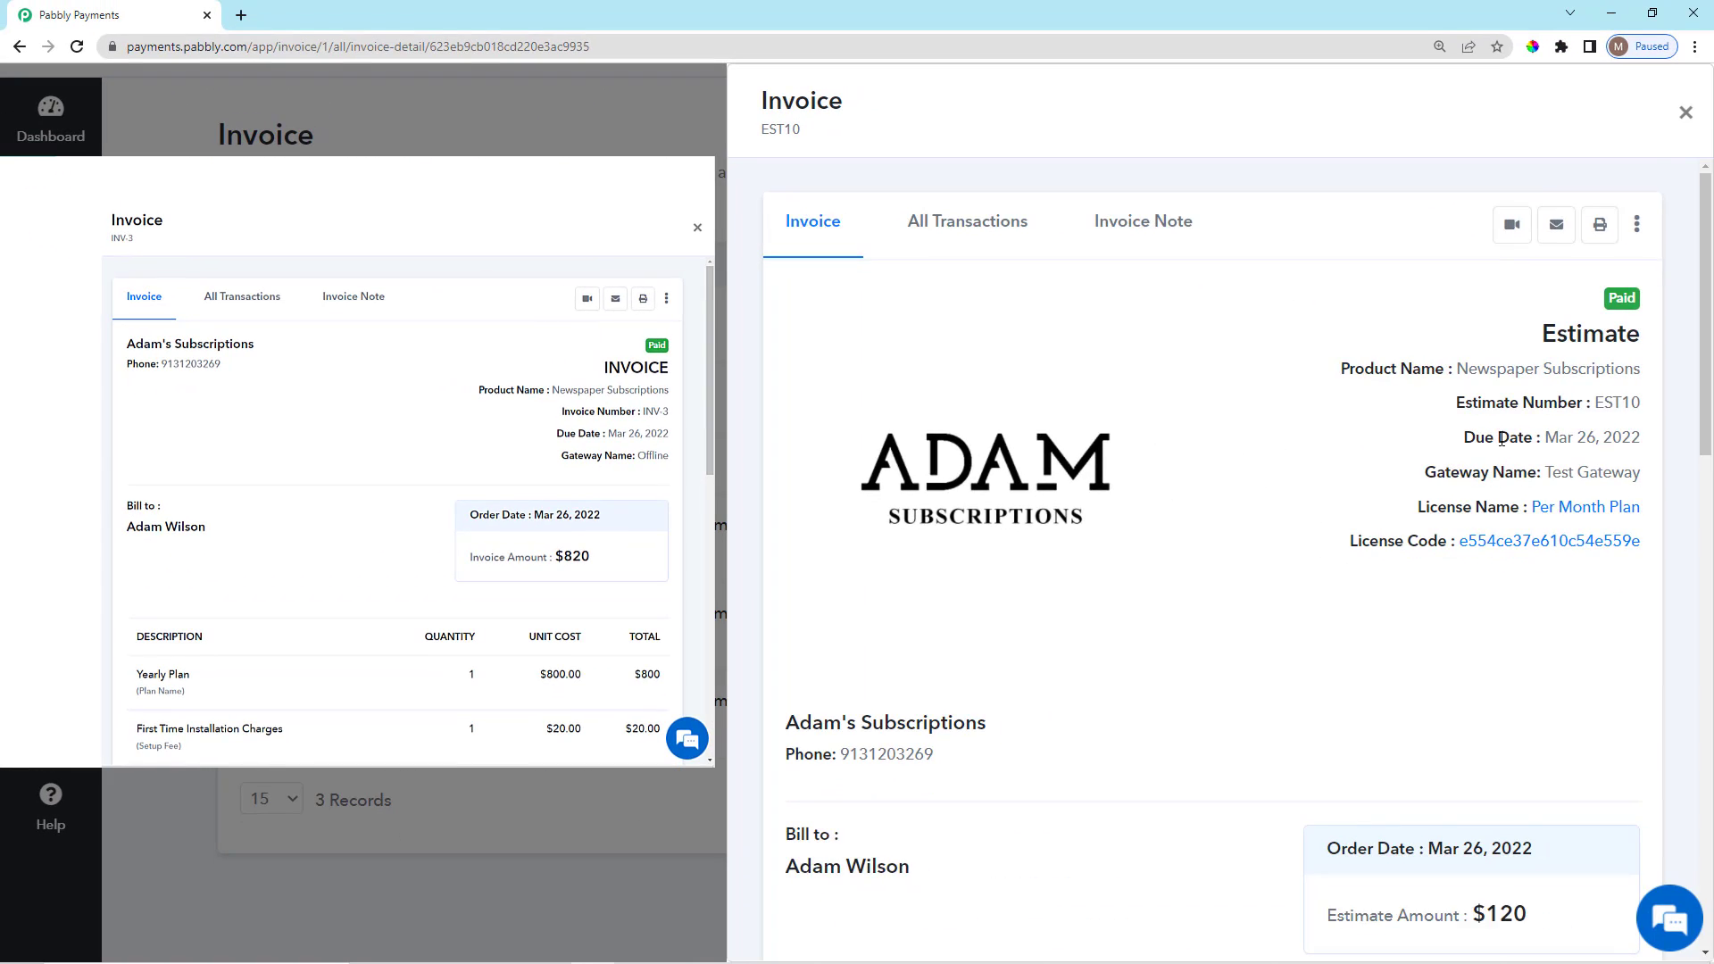
Scroll through EST10's line items, totals and notes, highlighting the NOTES section.
scroll(1479, 486, "down", 2)
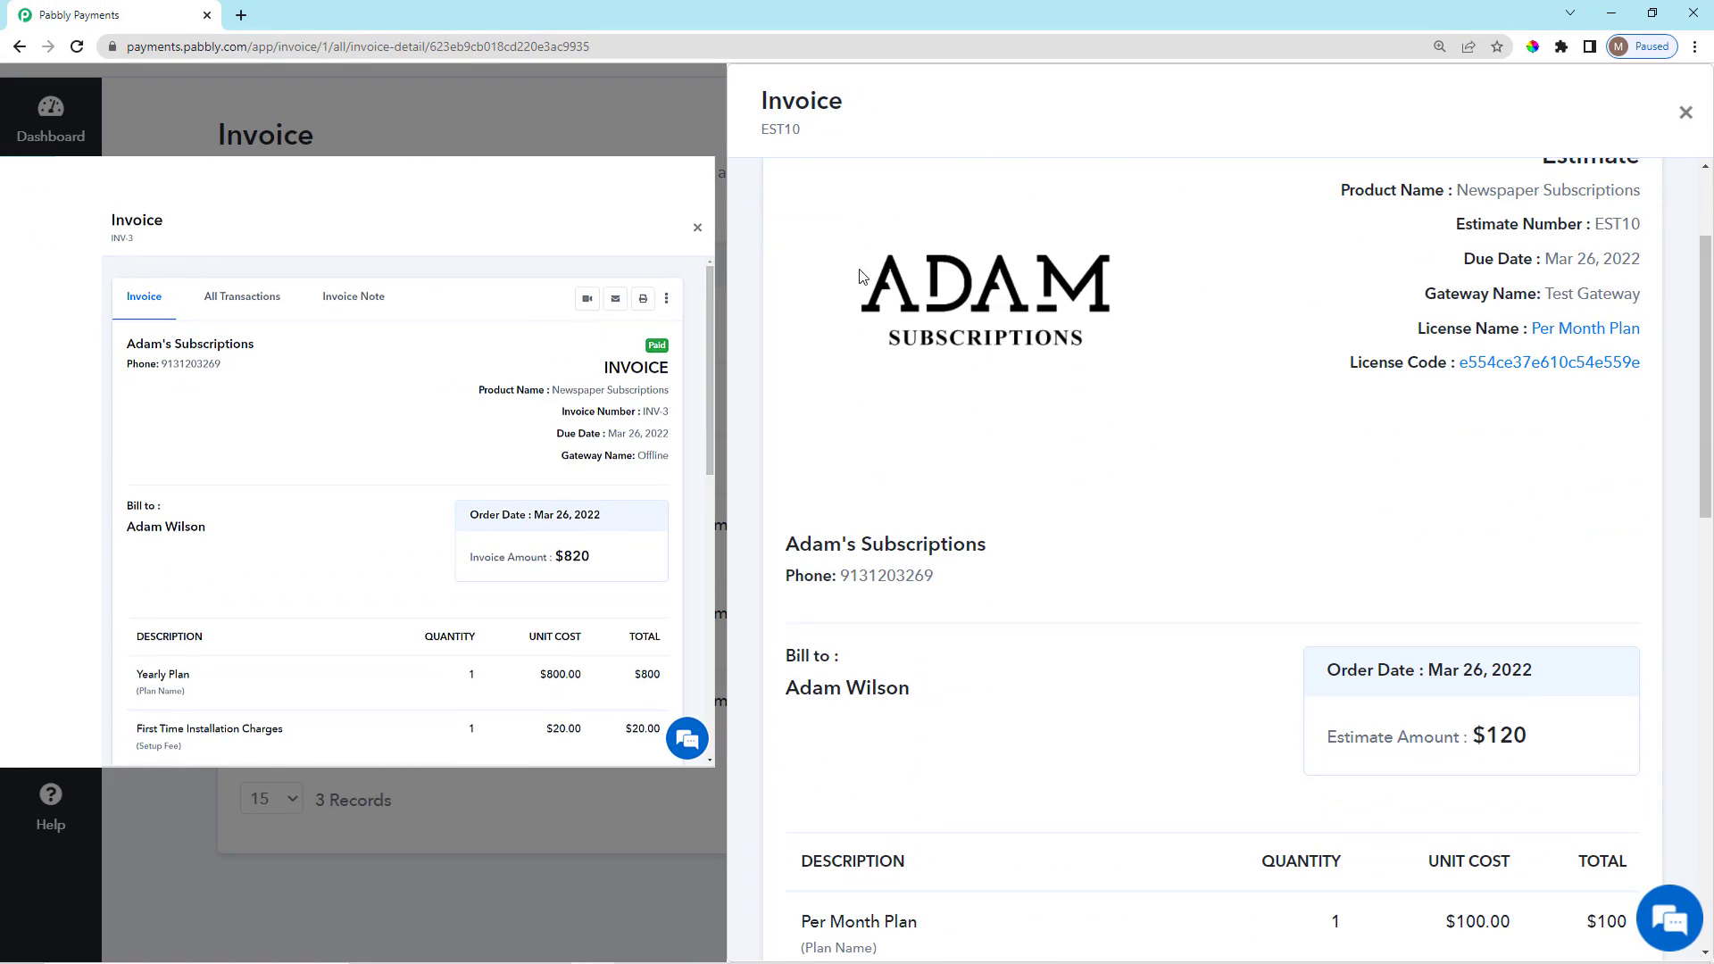
scroll(1007, 413, "down", 3)
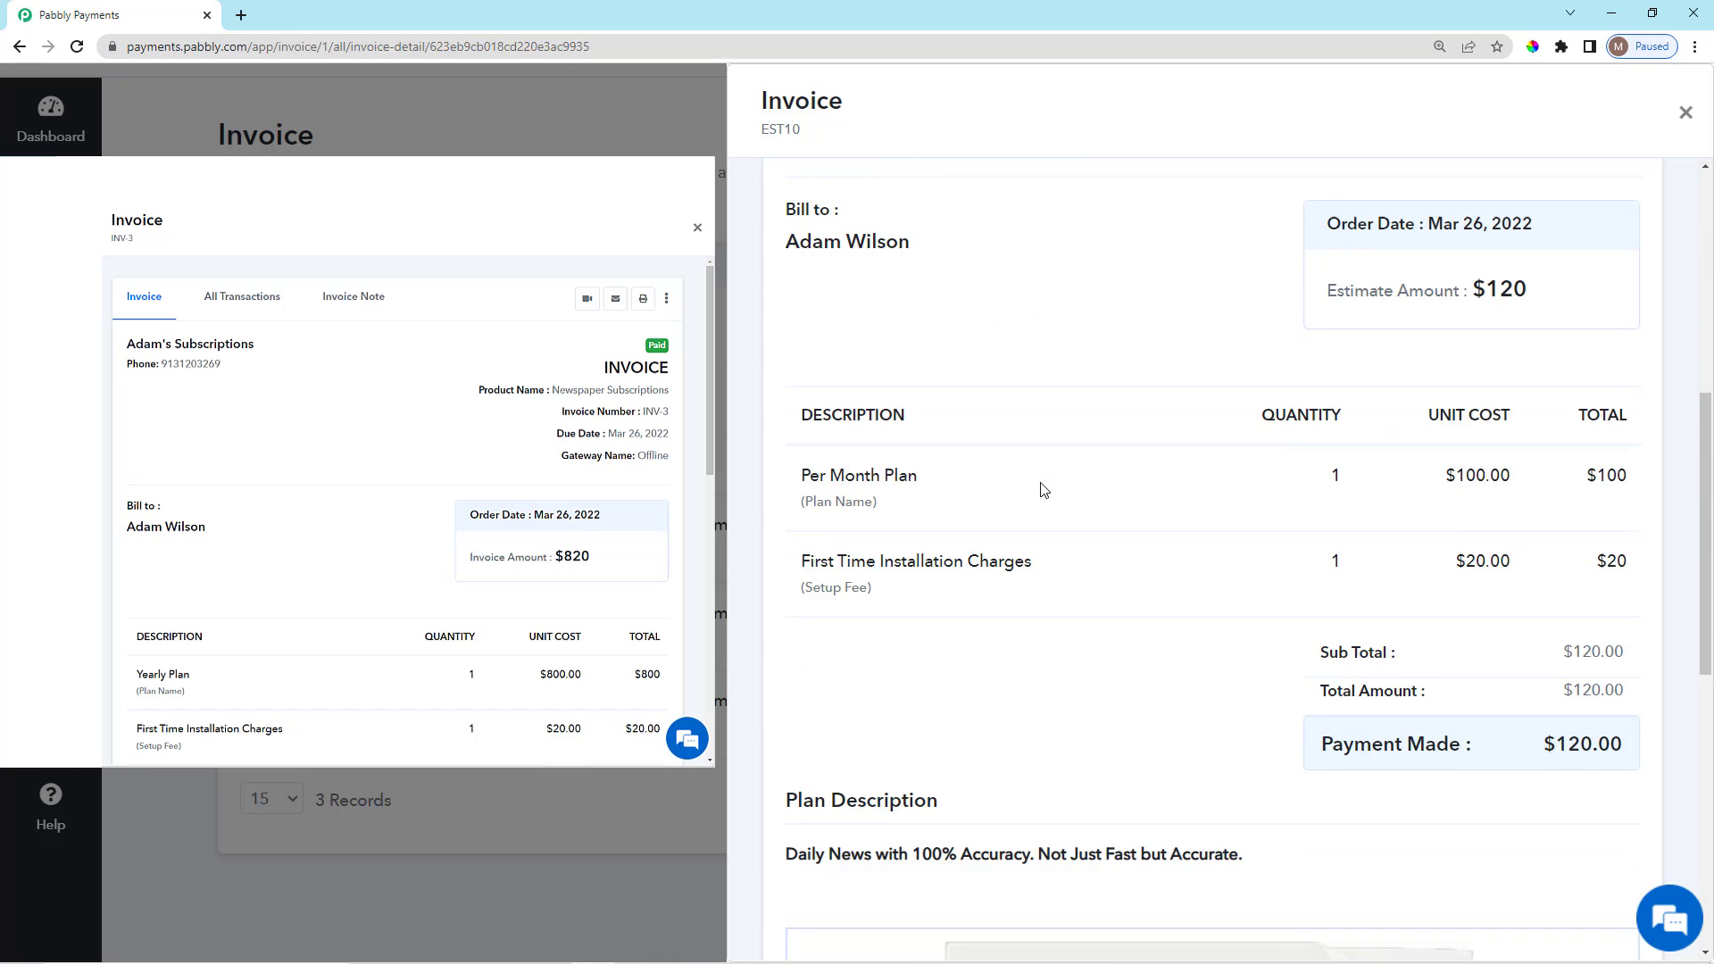
scroll(1044, 490, "up", 1)
scroll(1045, 490, "up", 1)
scroll(926, 509, "down", 3)
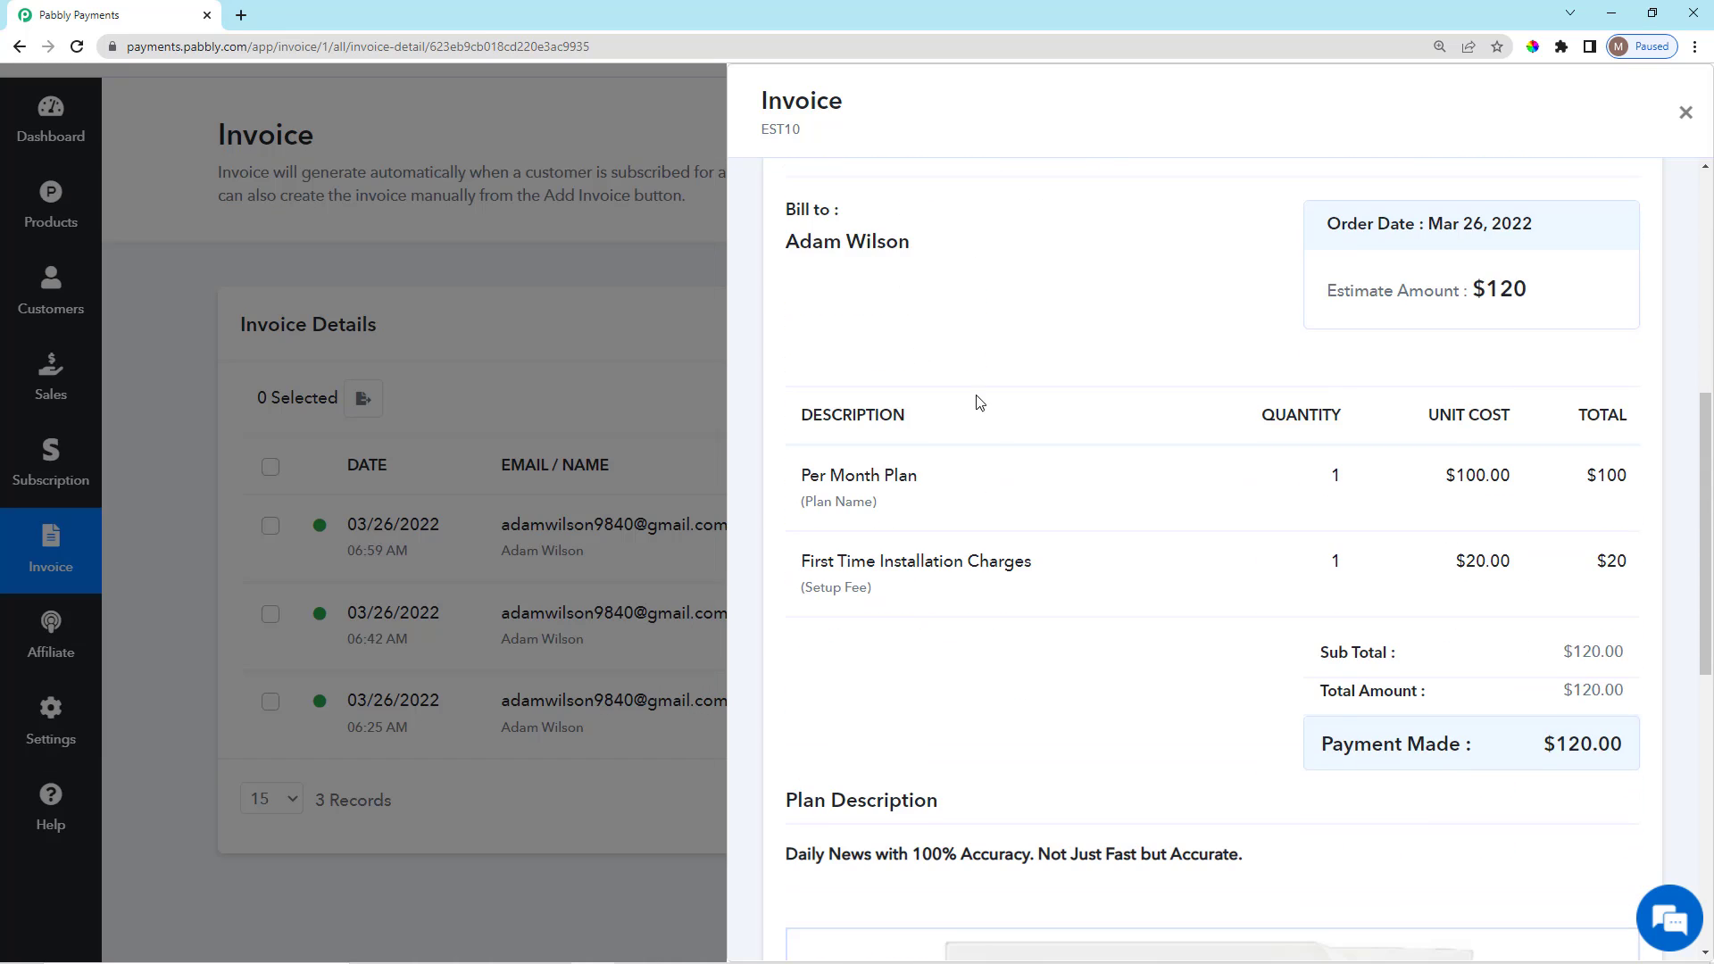
scroll(976, 398, "down", 4)
scroll(1029, 506, "down", 5)
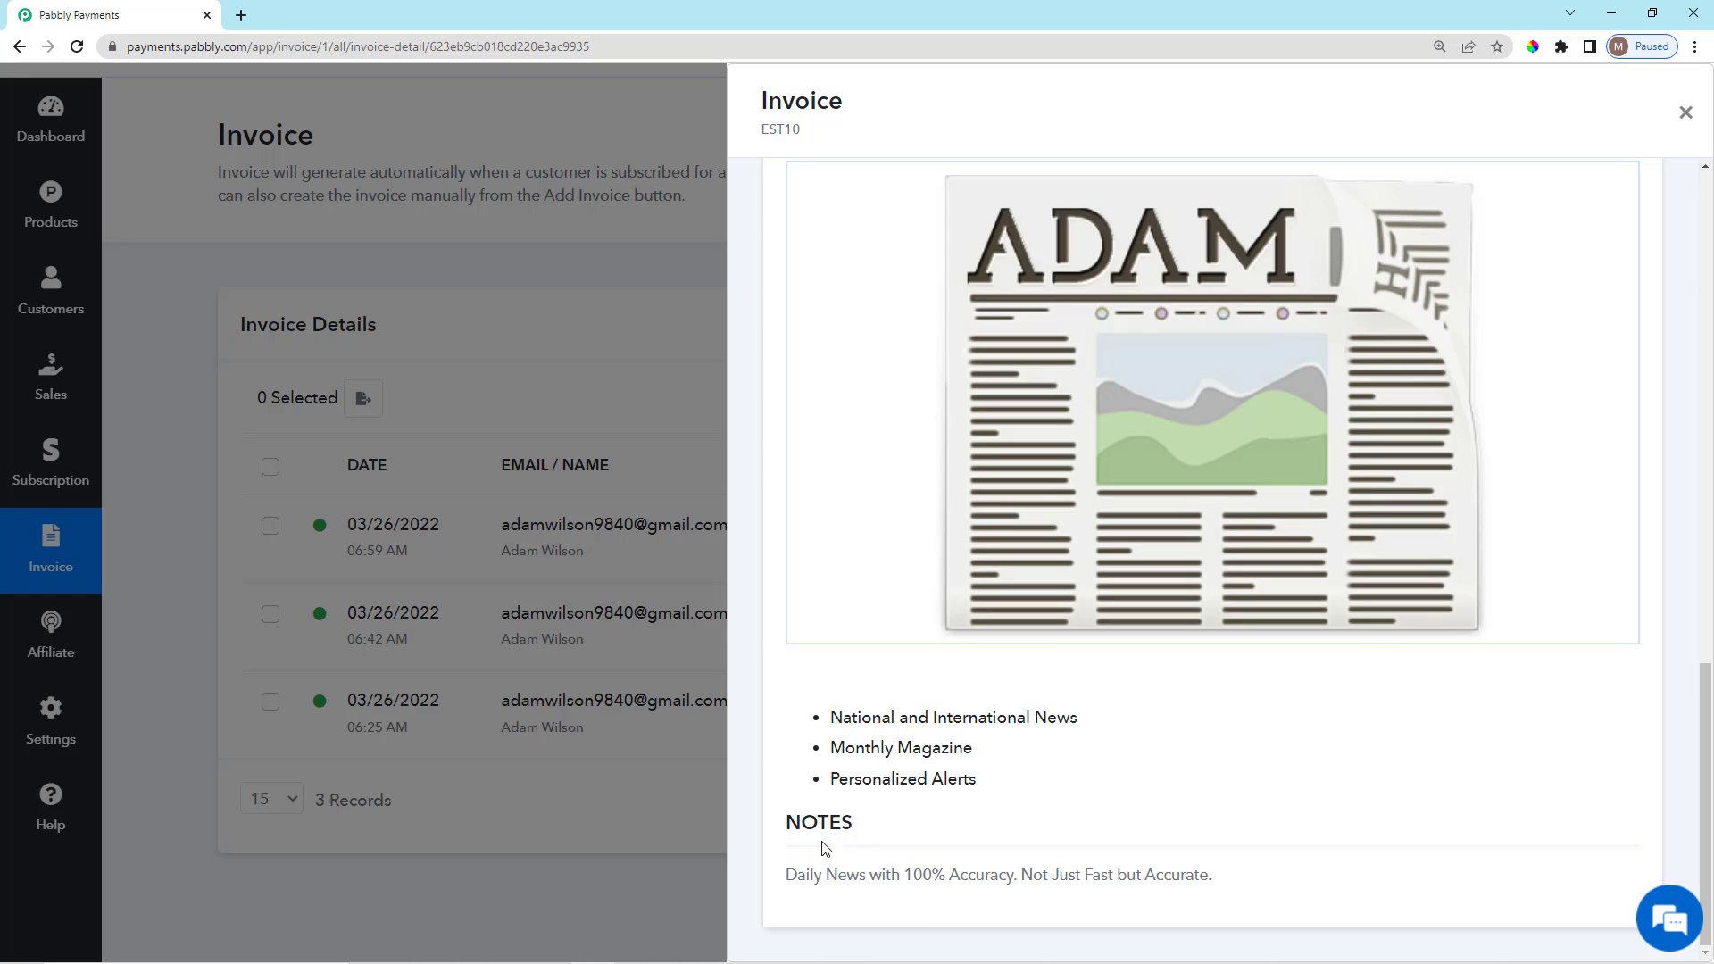
left_click_drag(783, 833, 1215, 908)
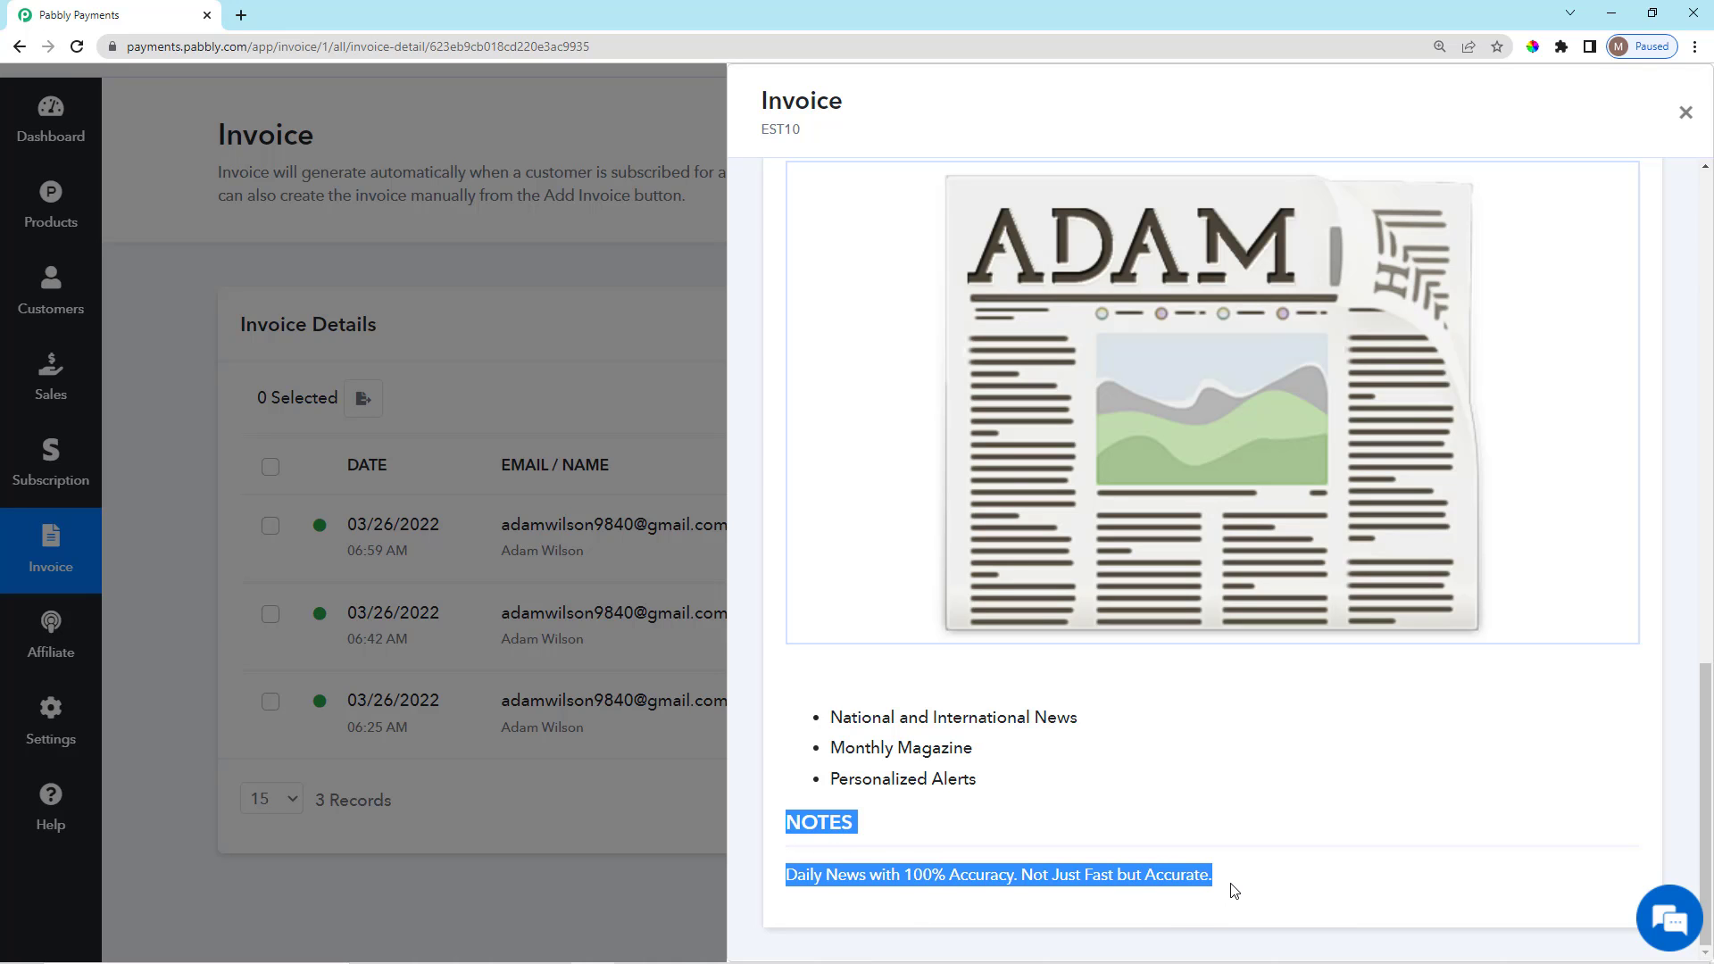
left_click(916, 851)
scroll(971, 745, "up", 5)
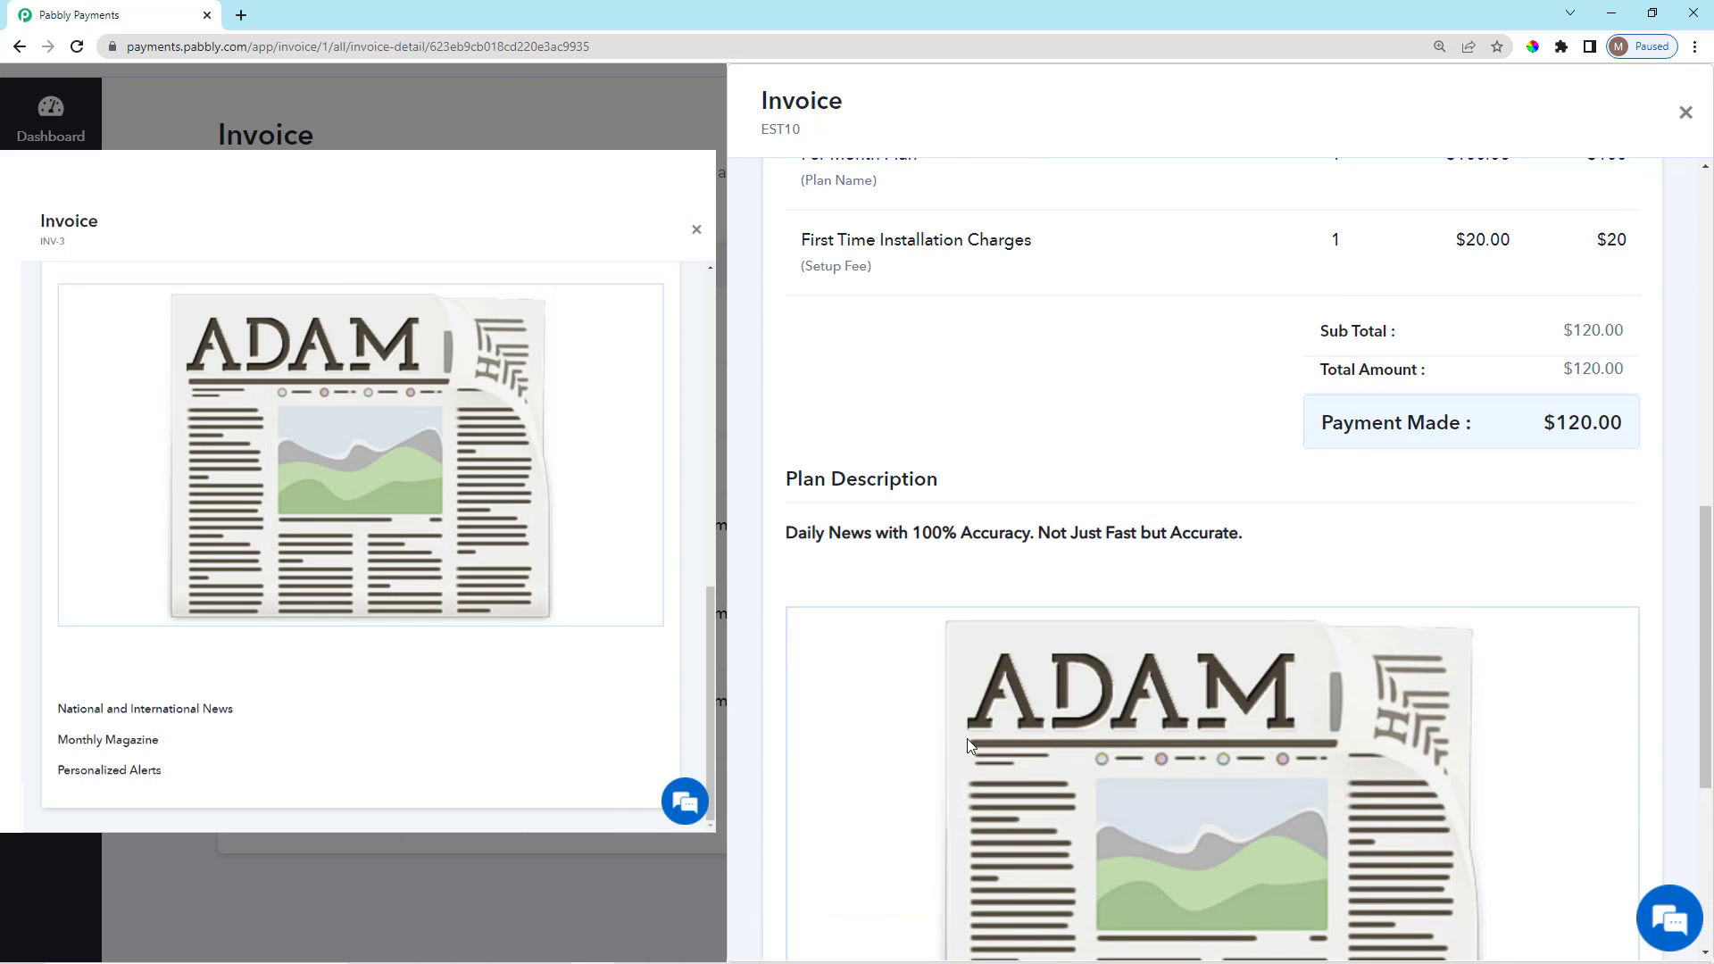
scroll(971, 746, "up", 3)
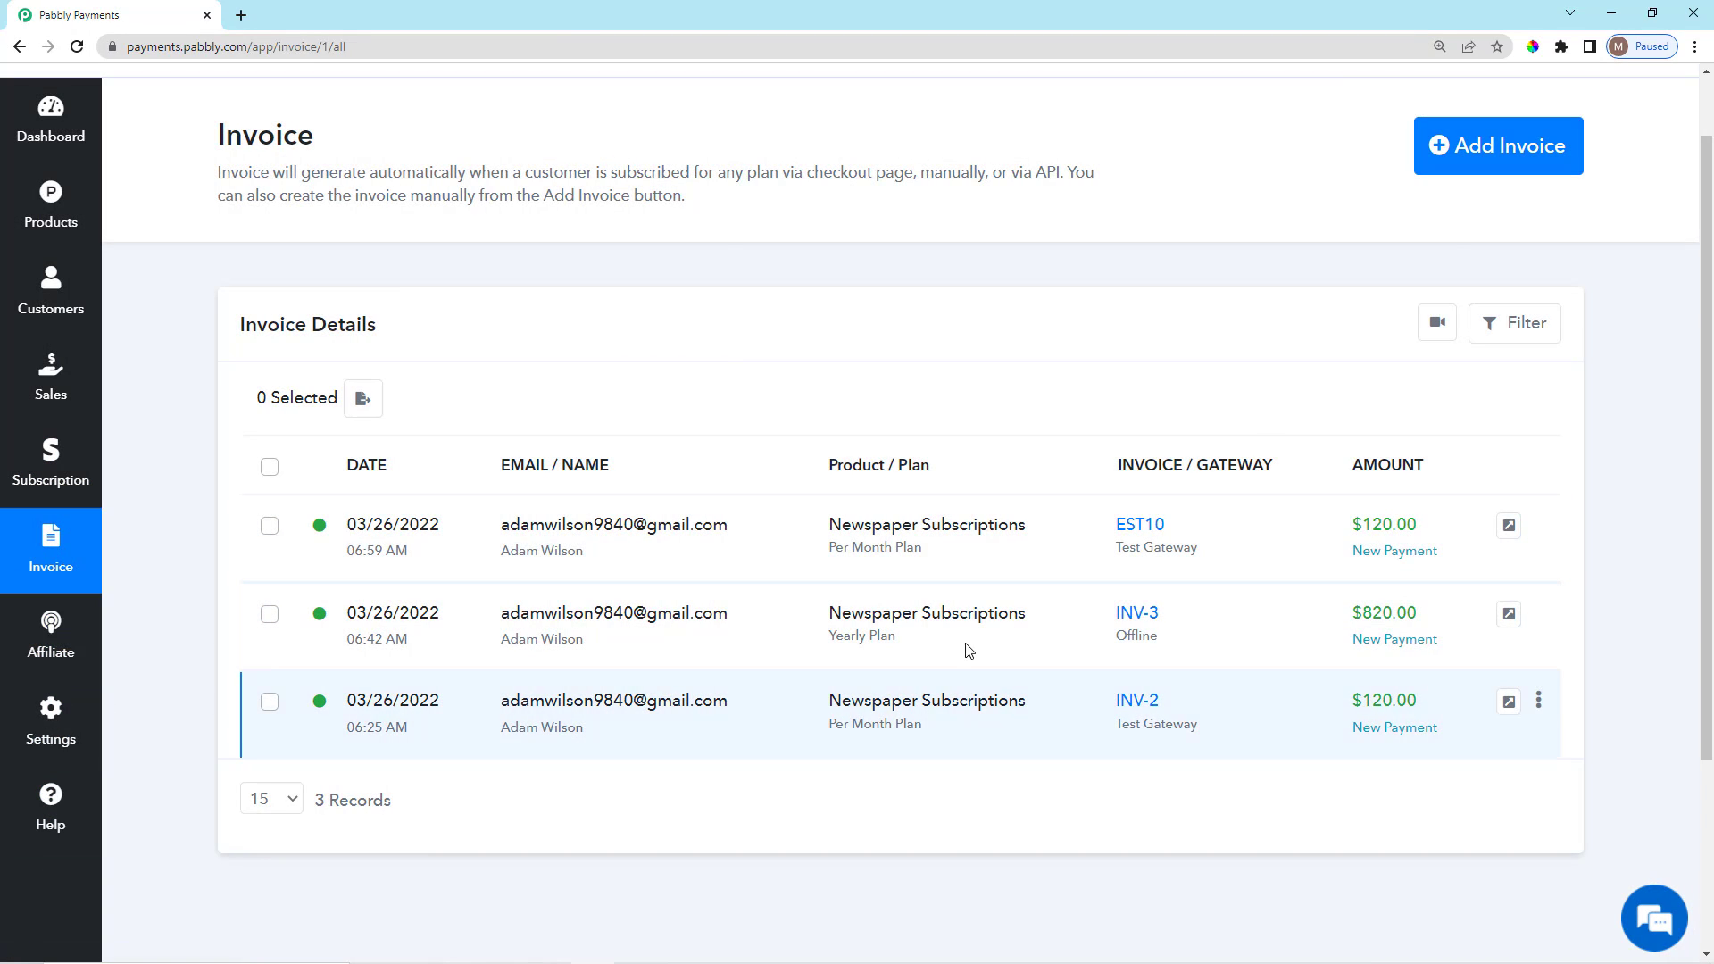
scroll(1331, 558, "up", 1)
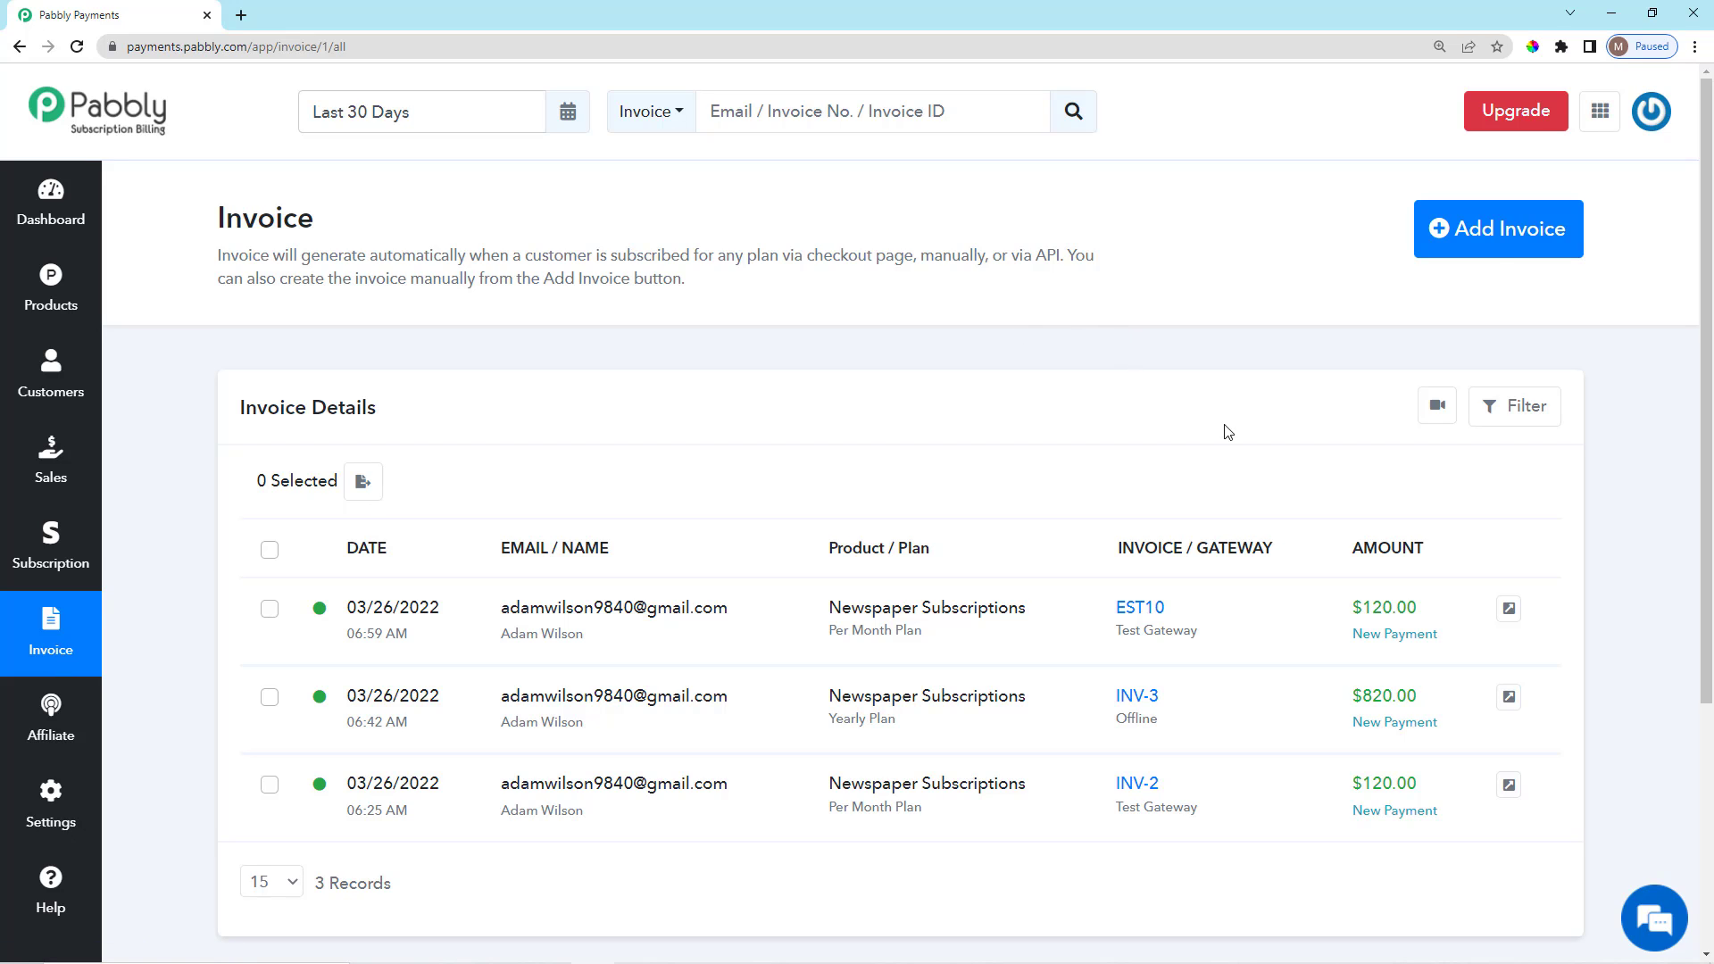
Start a new invoice and pick the existing customer as its recipient.
left_click(1484, 232)
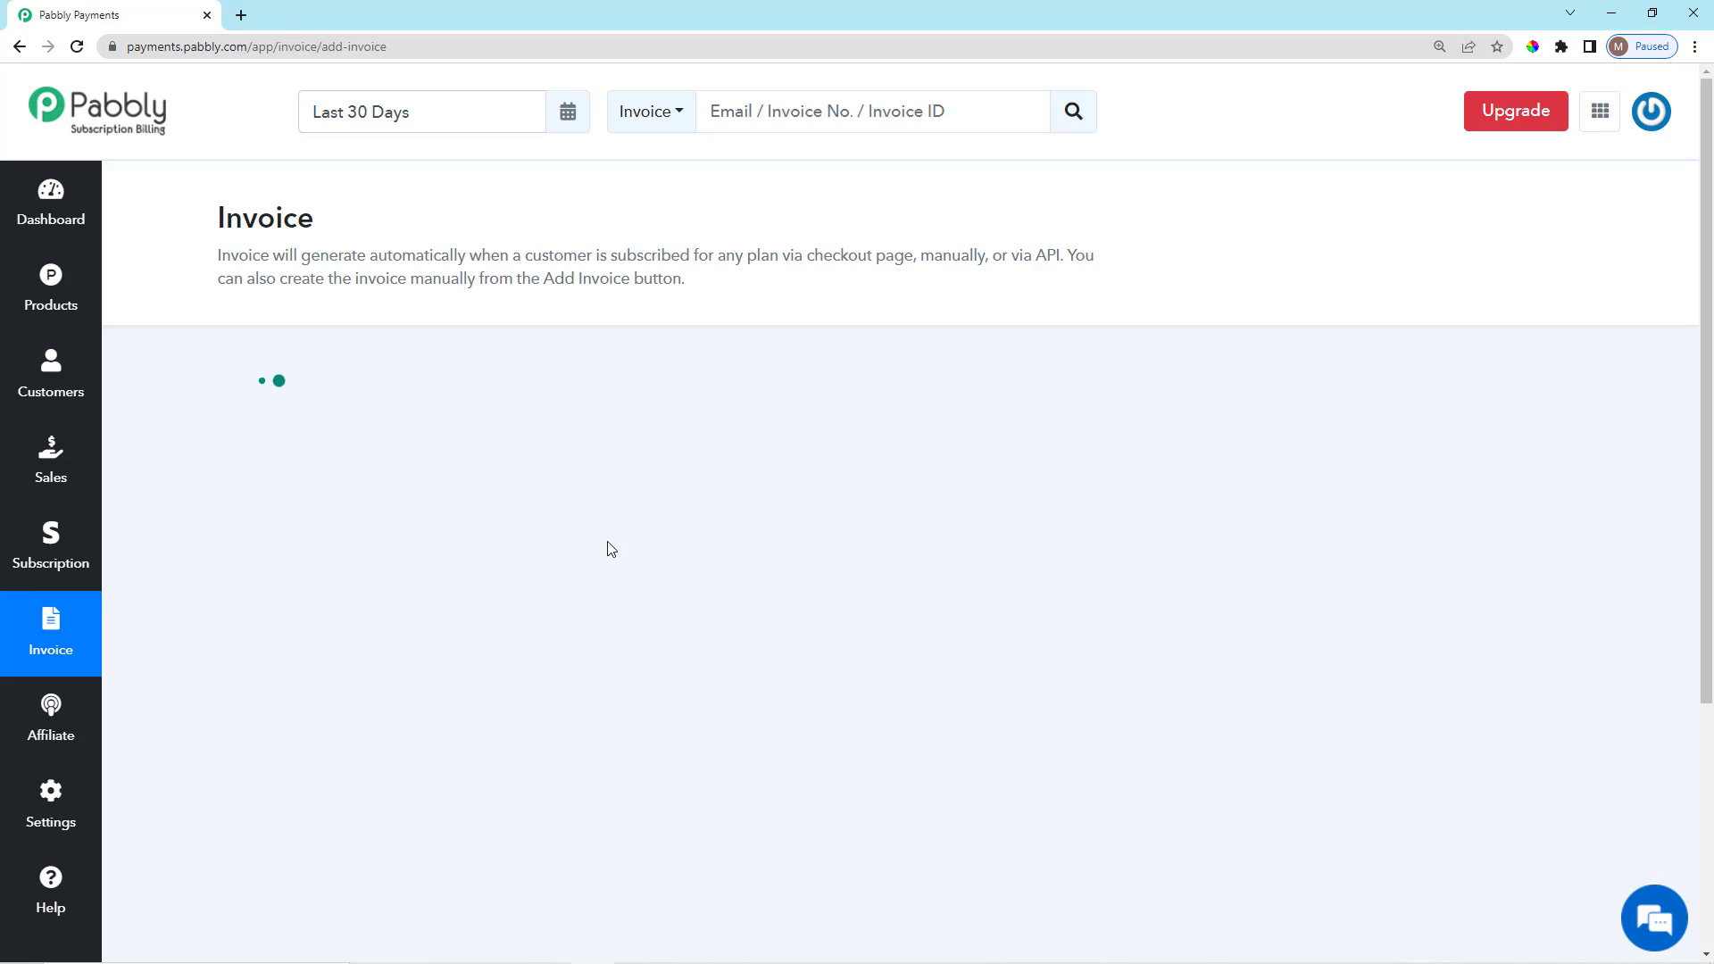
scroll(619, 560, "down", 4)
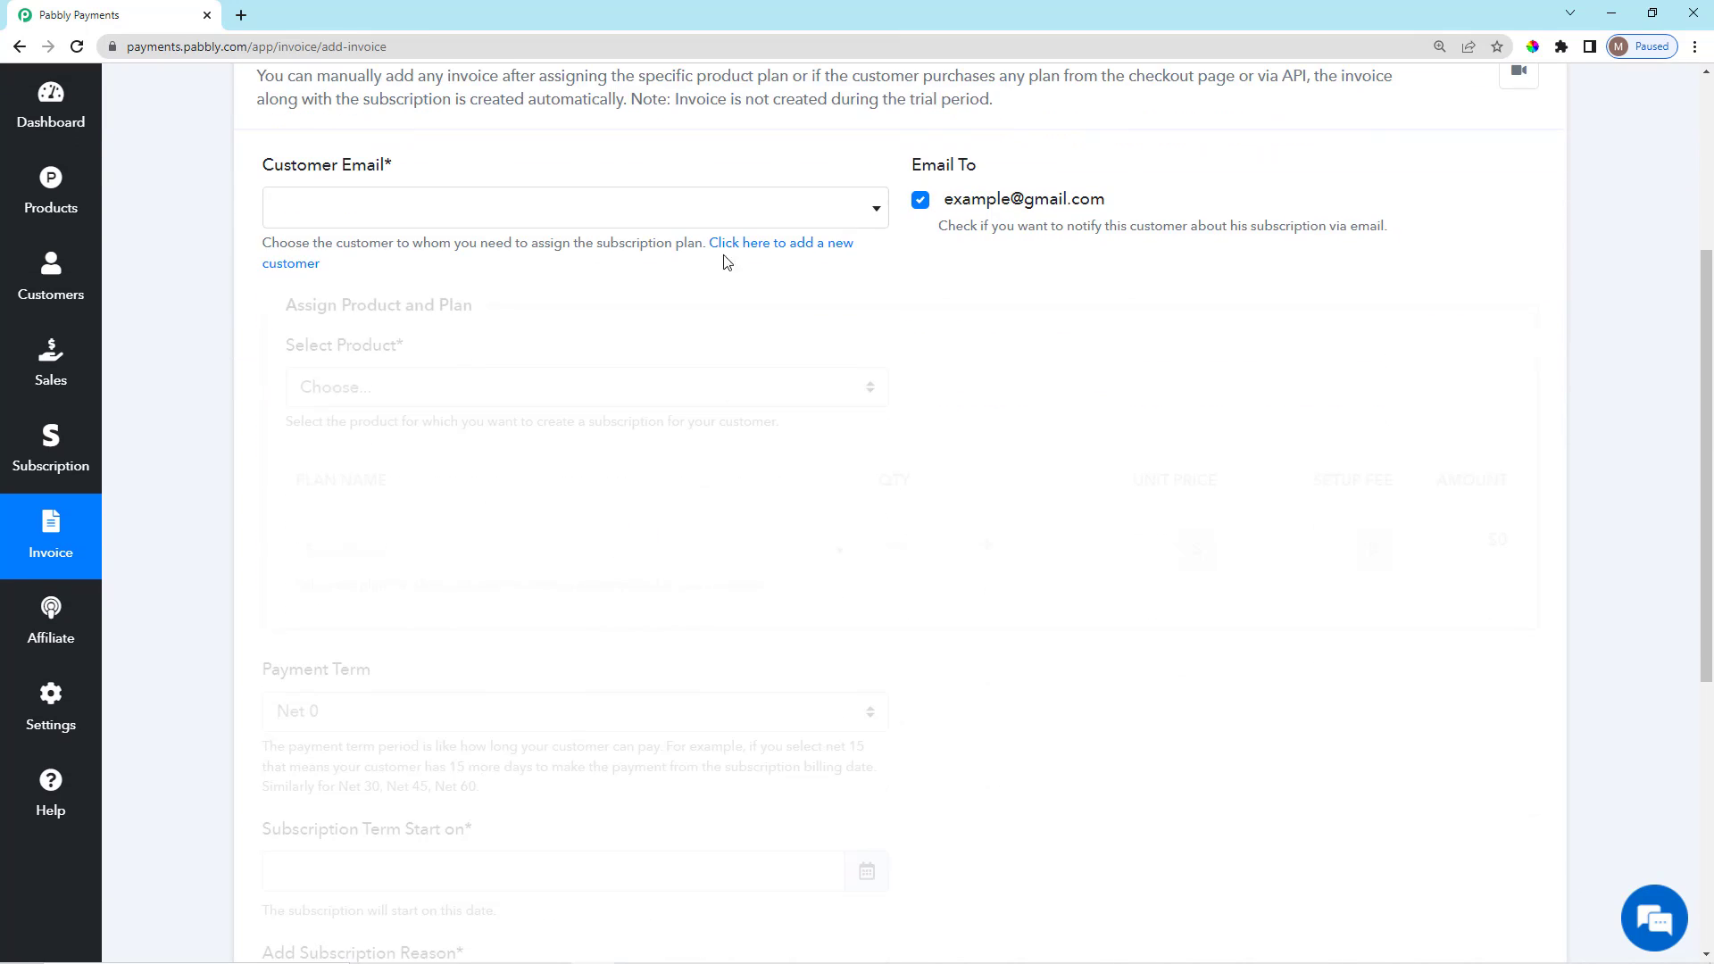
left_click(707, 211)
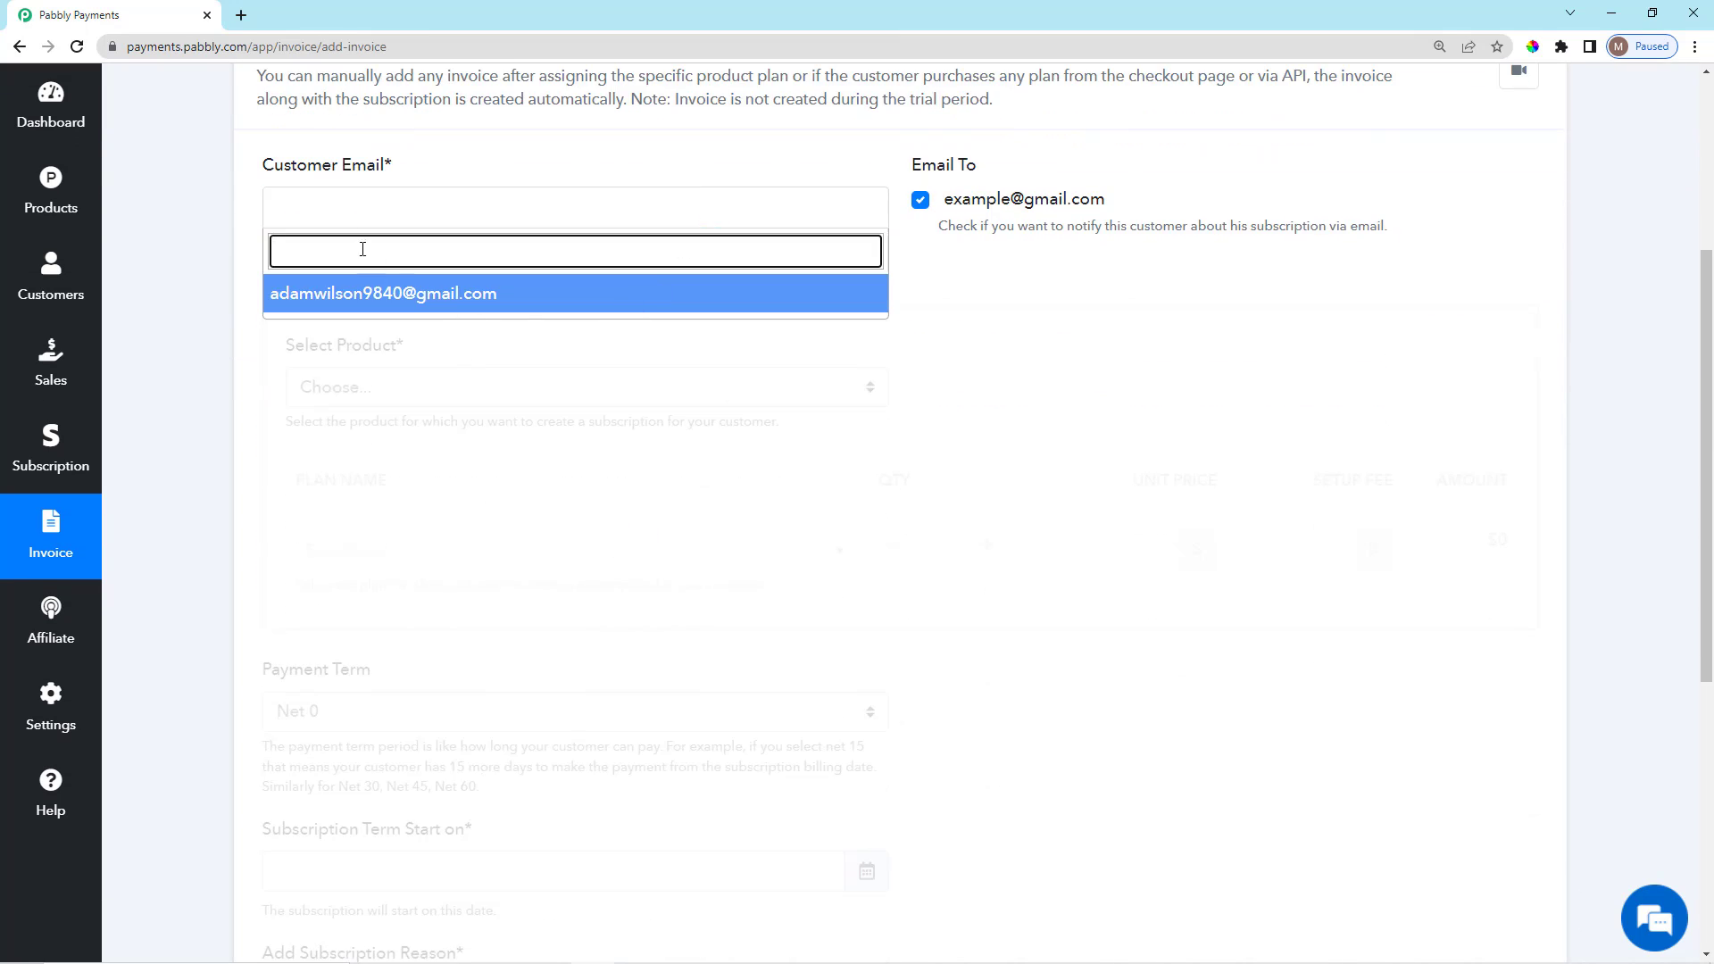
left_click(332, 179)
triple_click(332, 178)
left_click(397, 214)
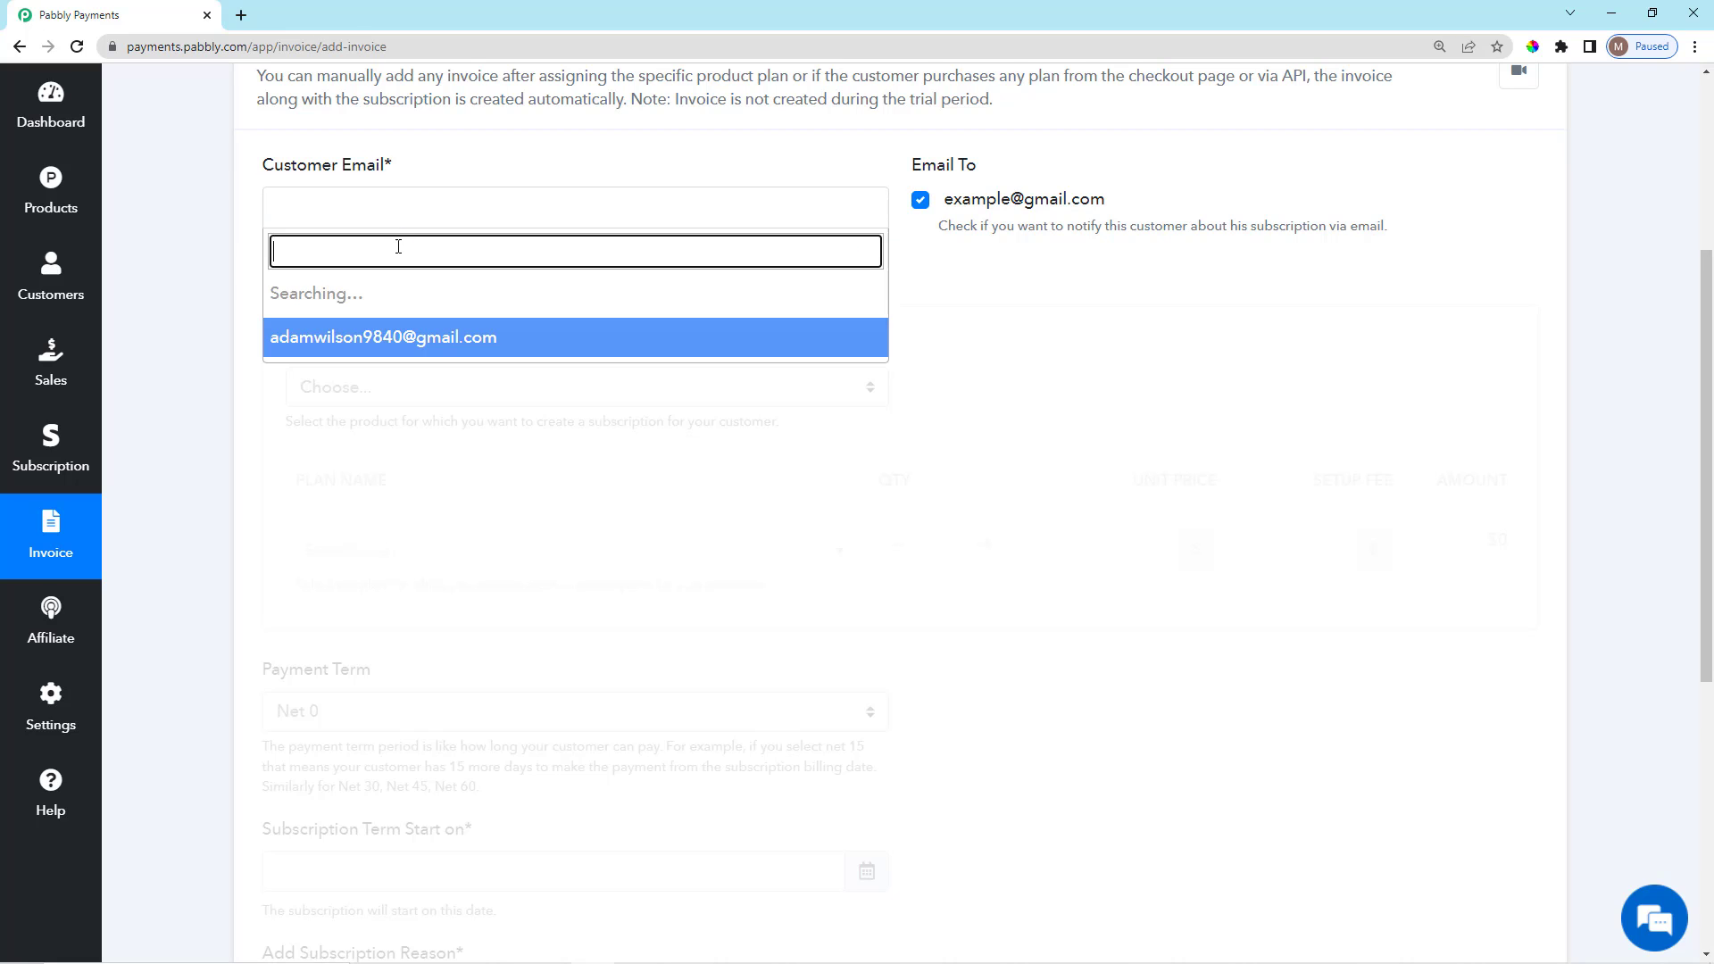
left_click(432, 296)
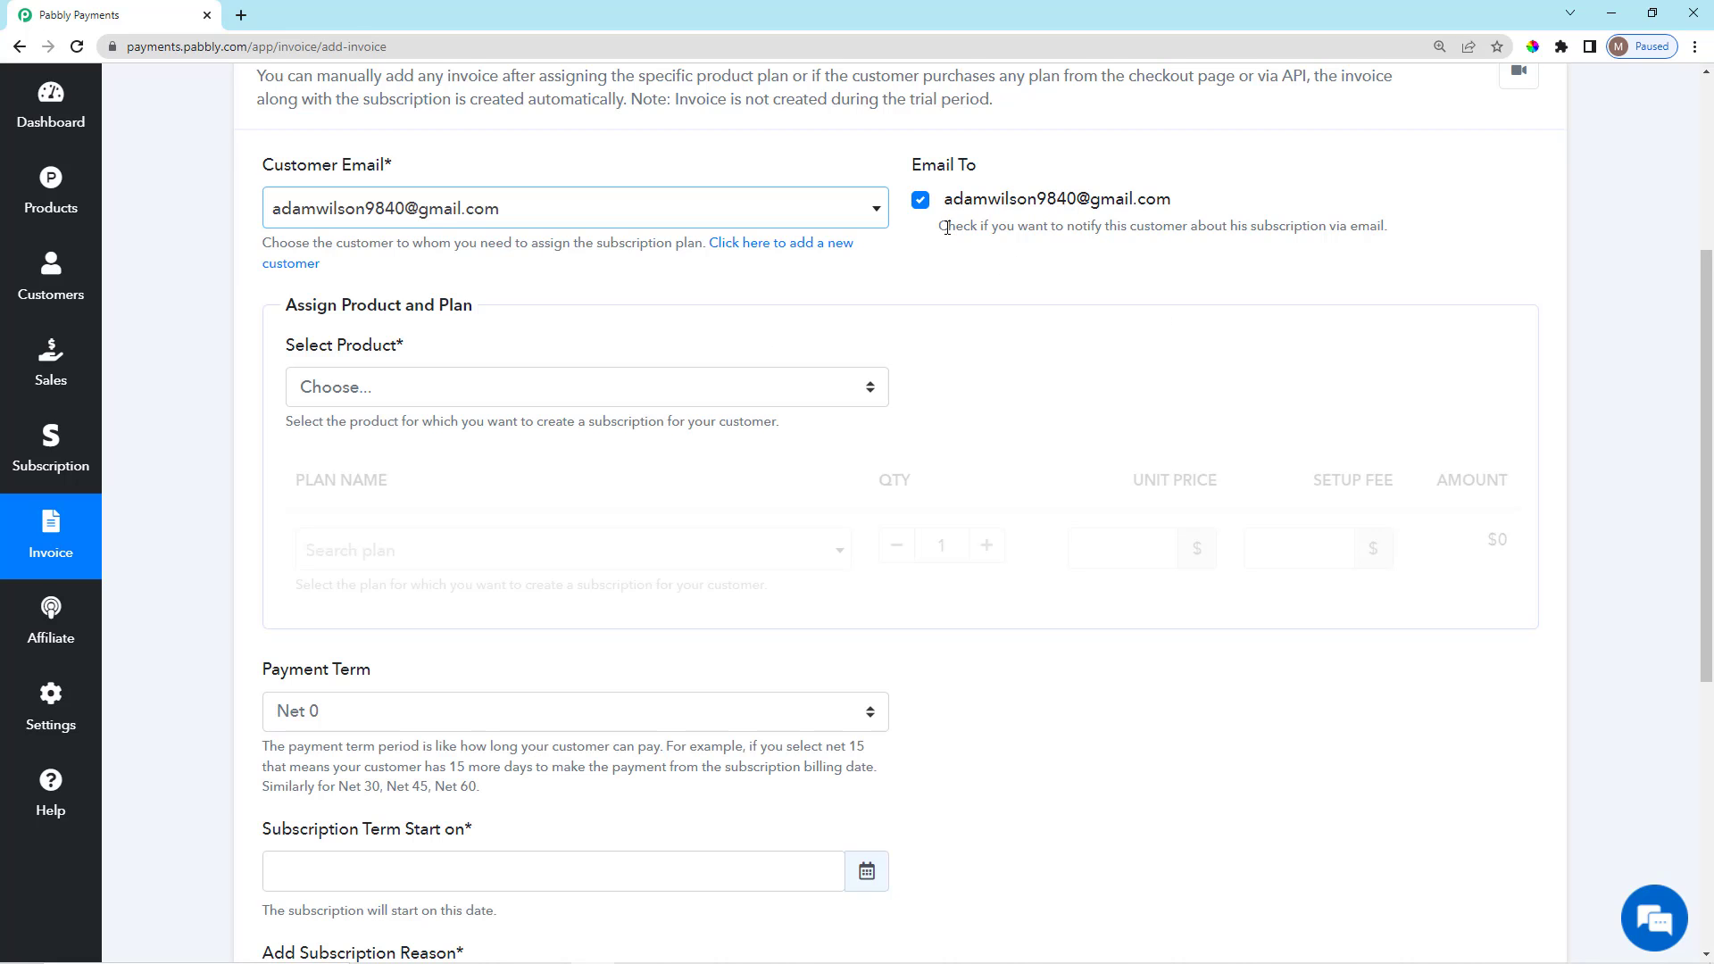
left_click_drag(946, 228, 1385, 228)
left_click(1407, 242)
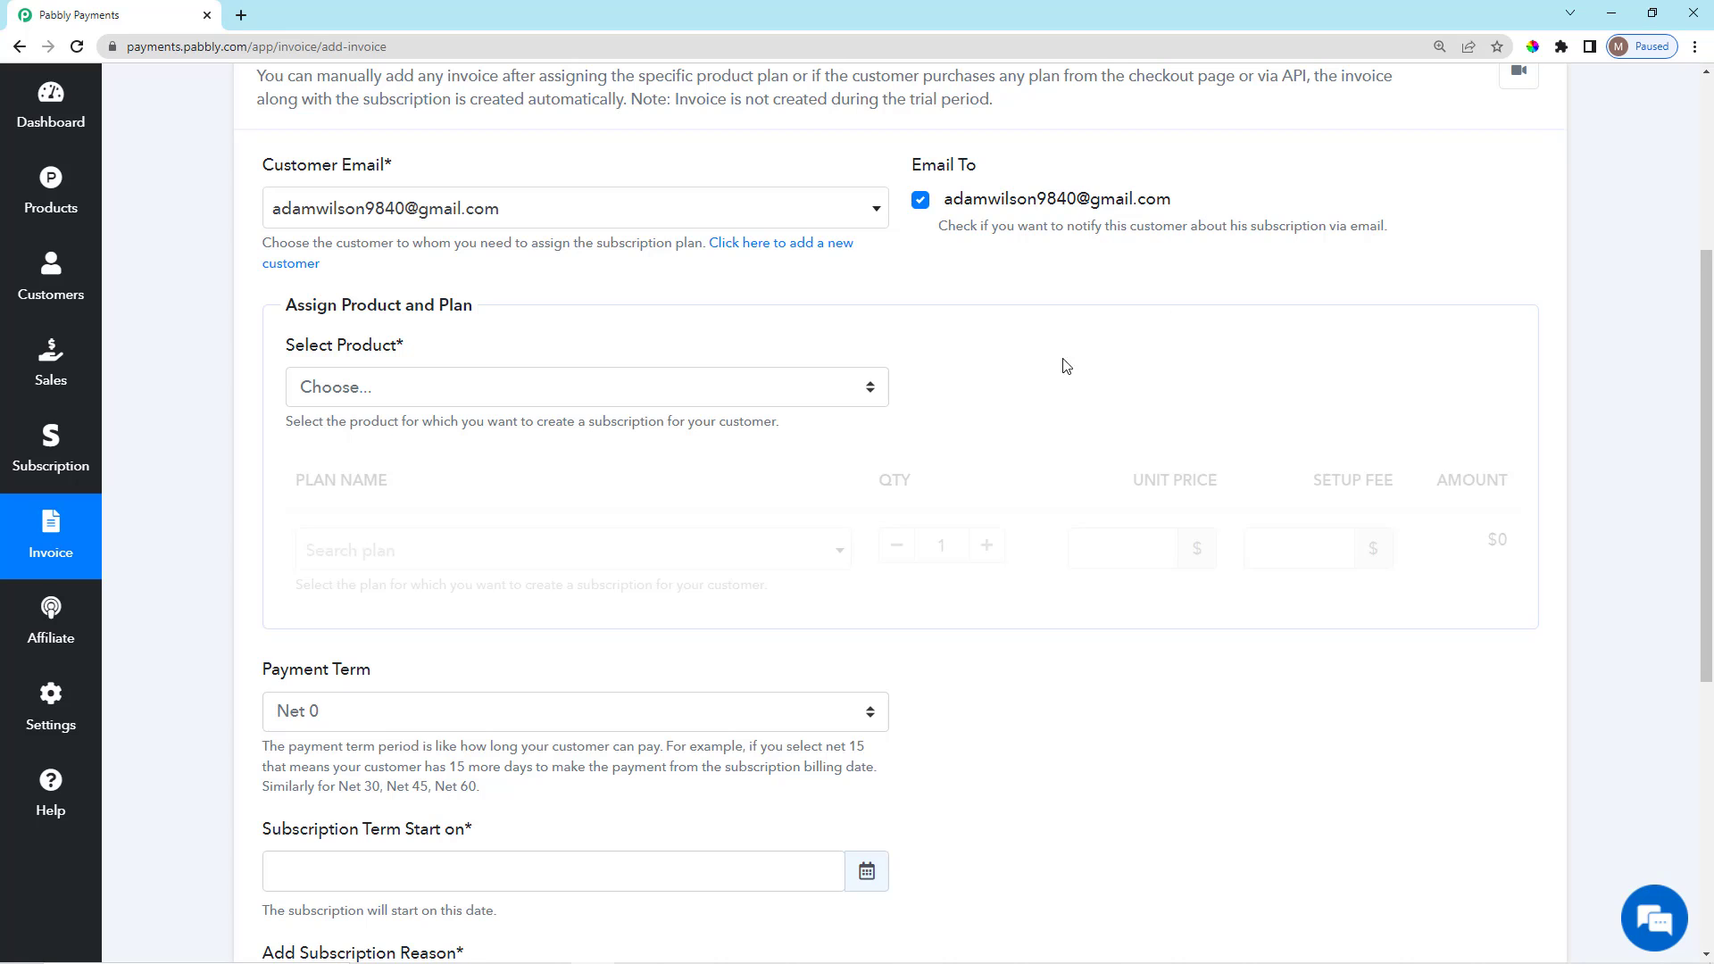
scroll(857, 530, "down", 3)
scroll(891, 532, "up", 5)
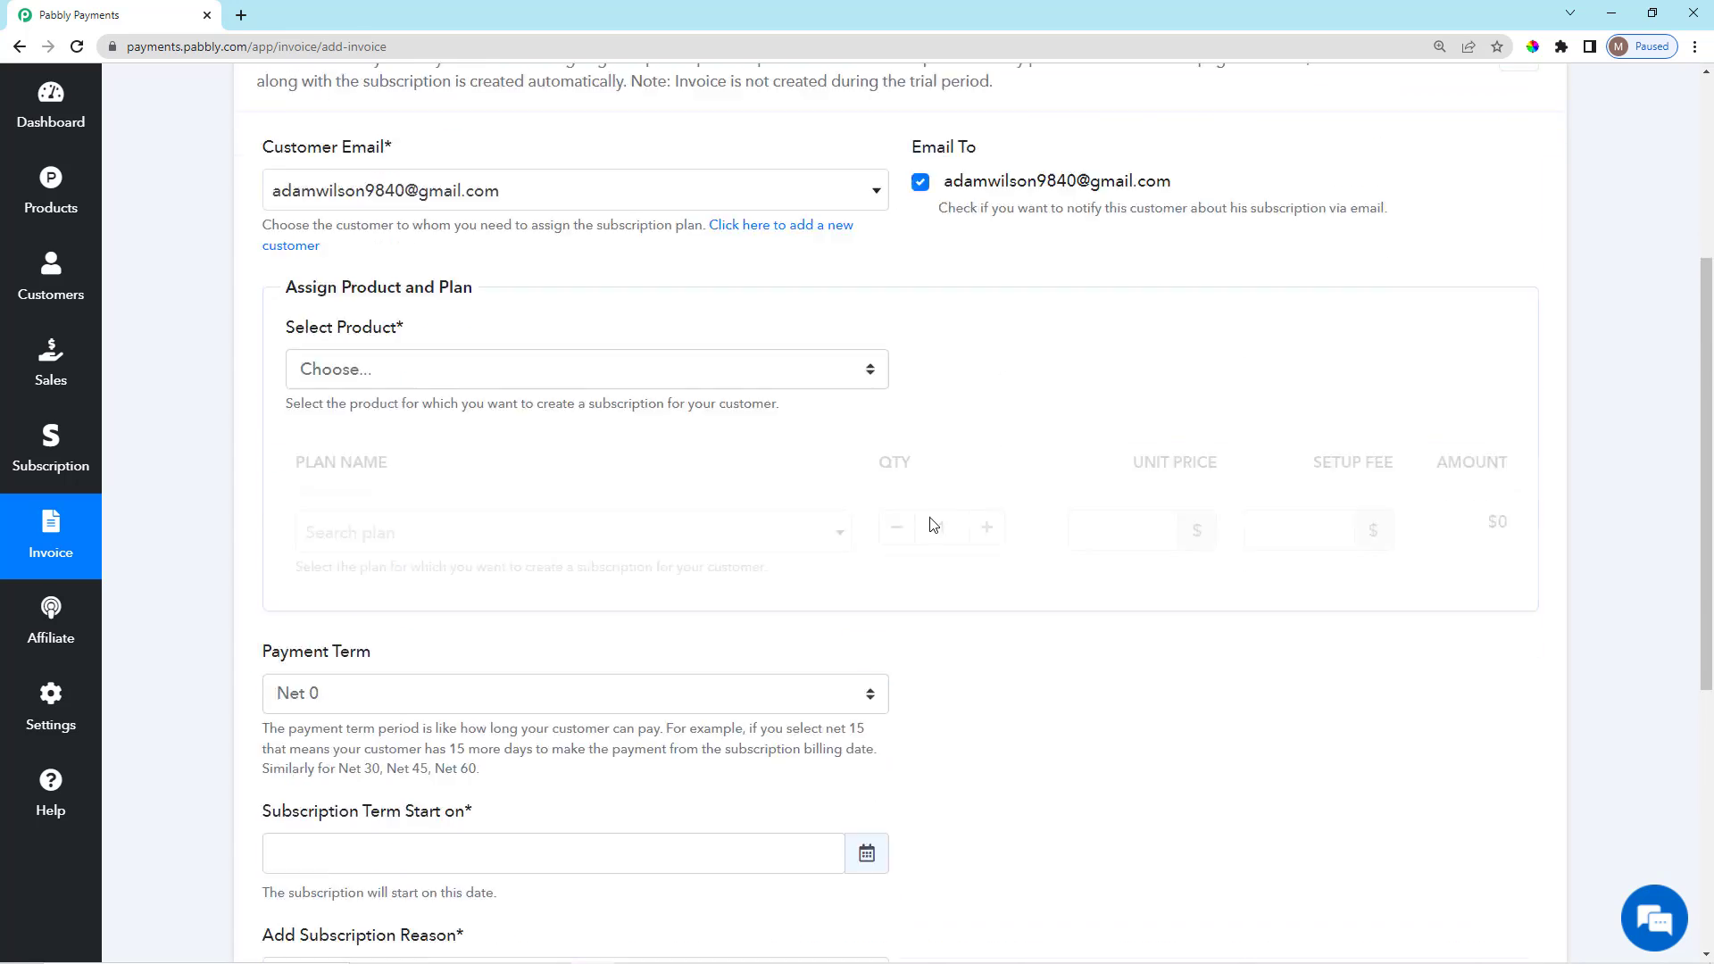
scroll(788, 541, "down", 4)
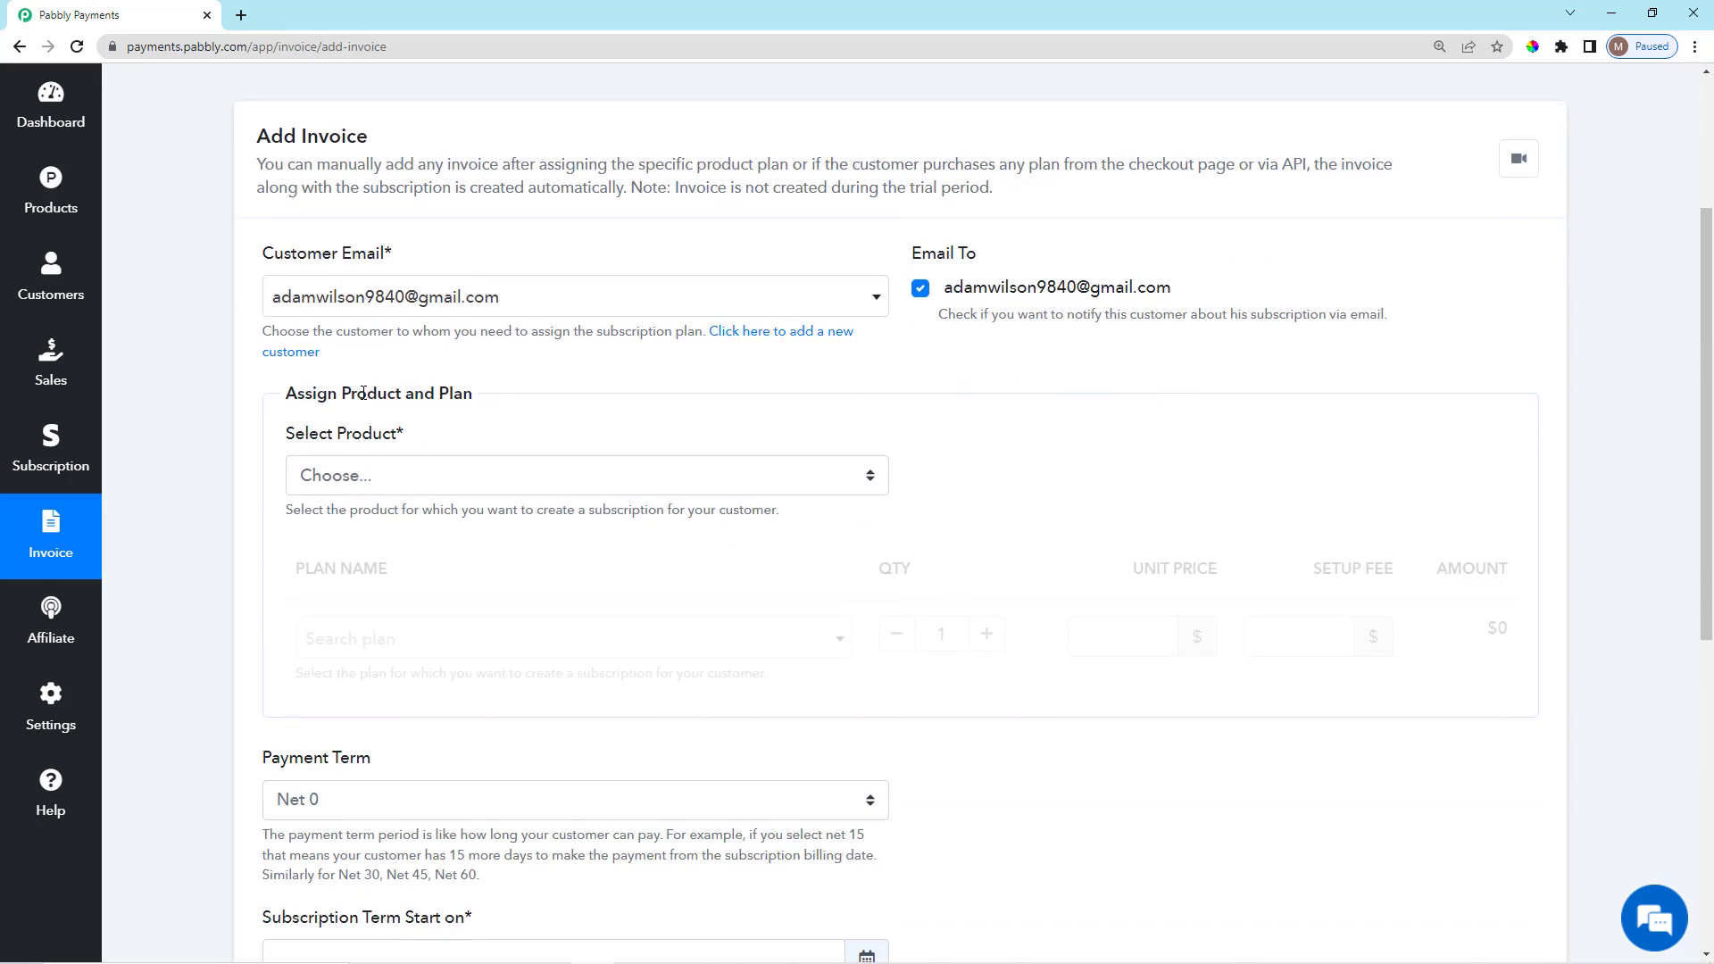
Choose the Newspaper Subscriptions product with its Per Month Plan.
left_click(435, 214)
left_click(431, 261)
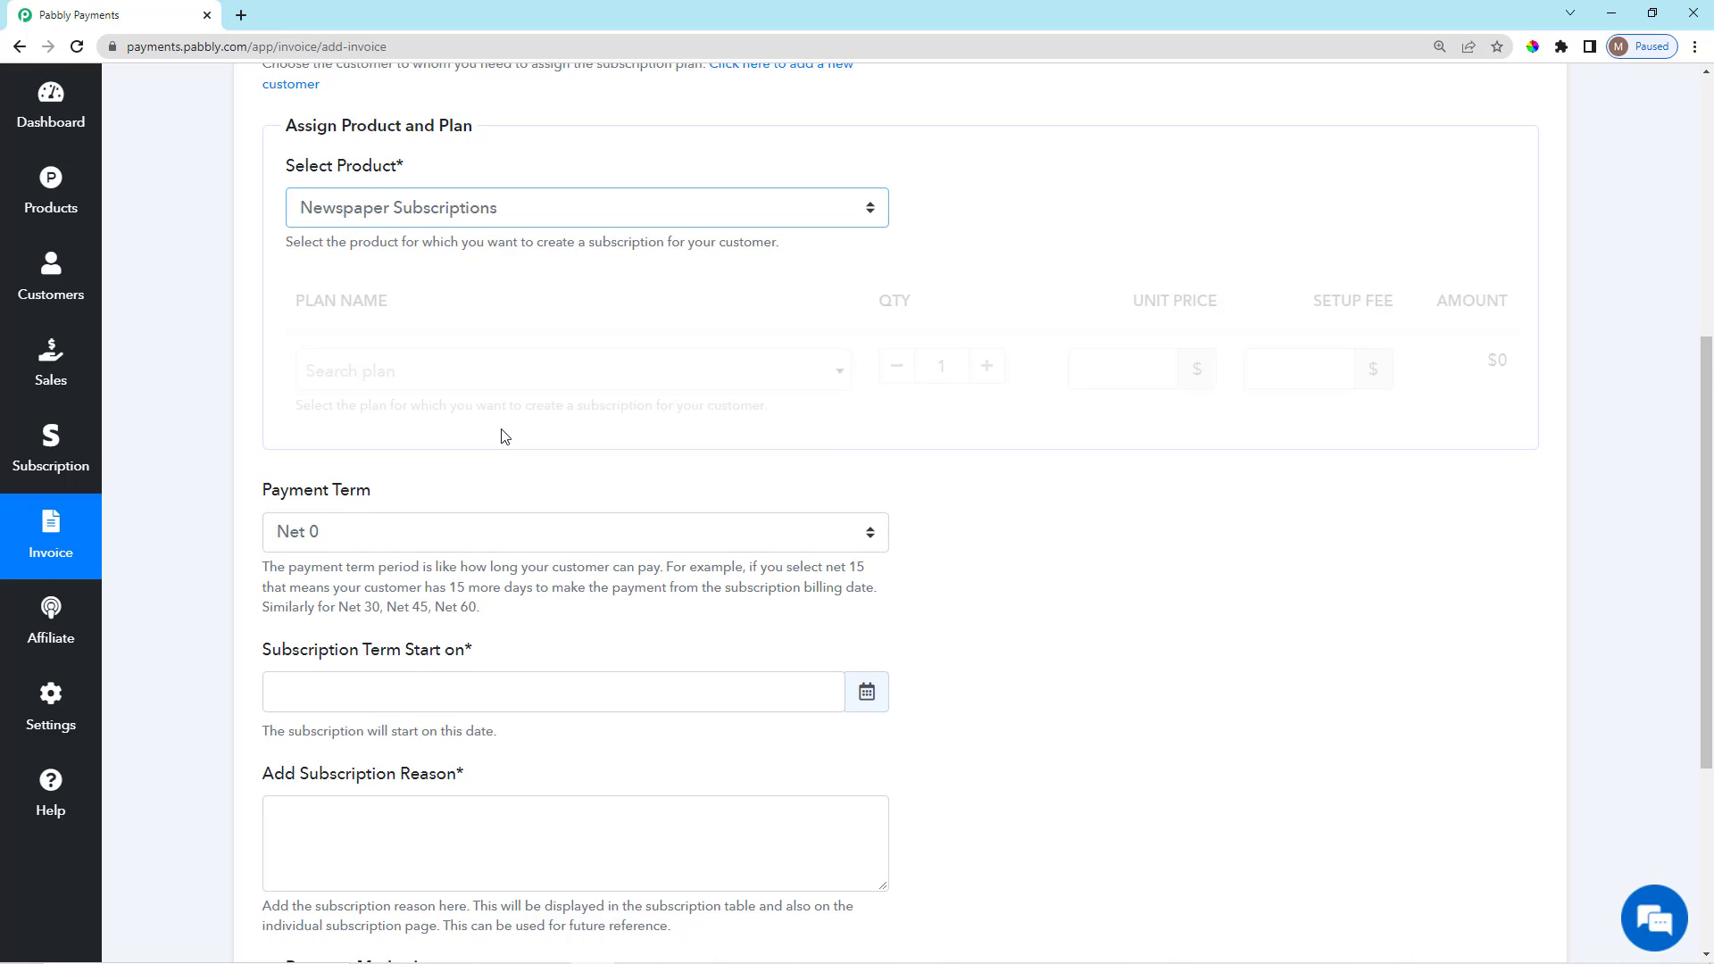
scroll(508, 392, "down", 1)
left_click(527, 283)
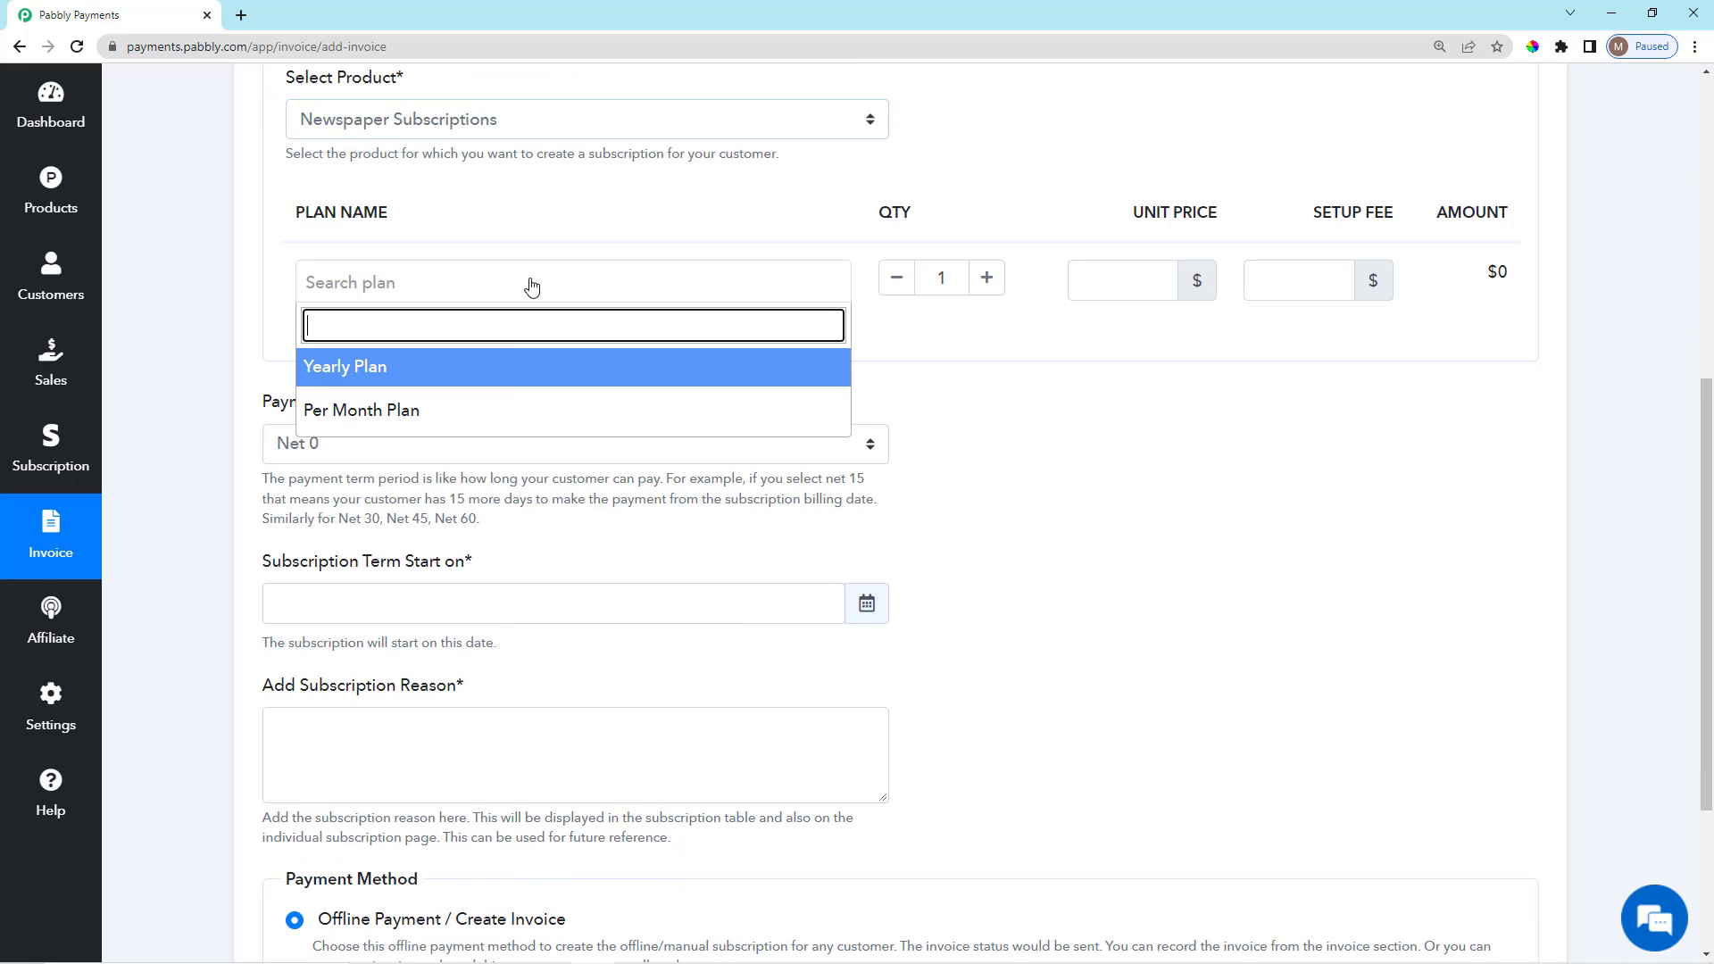
left_click(647, 410)
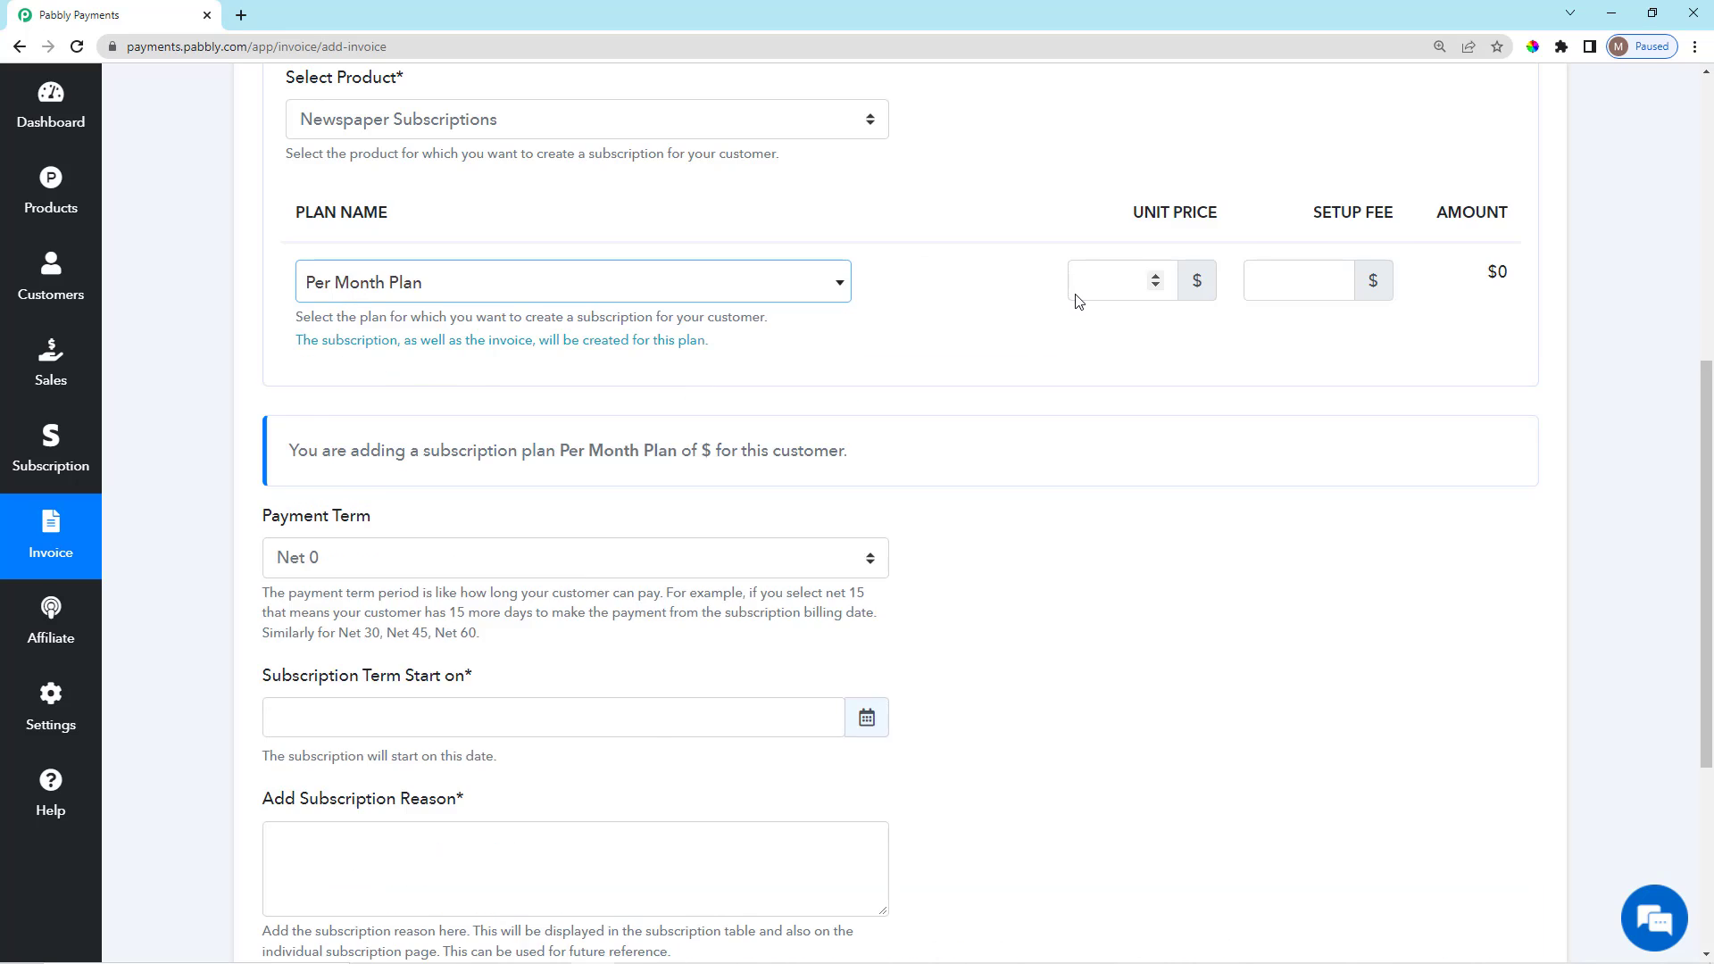
scroll(429, 410, "down", 2)
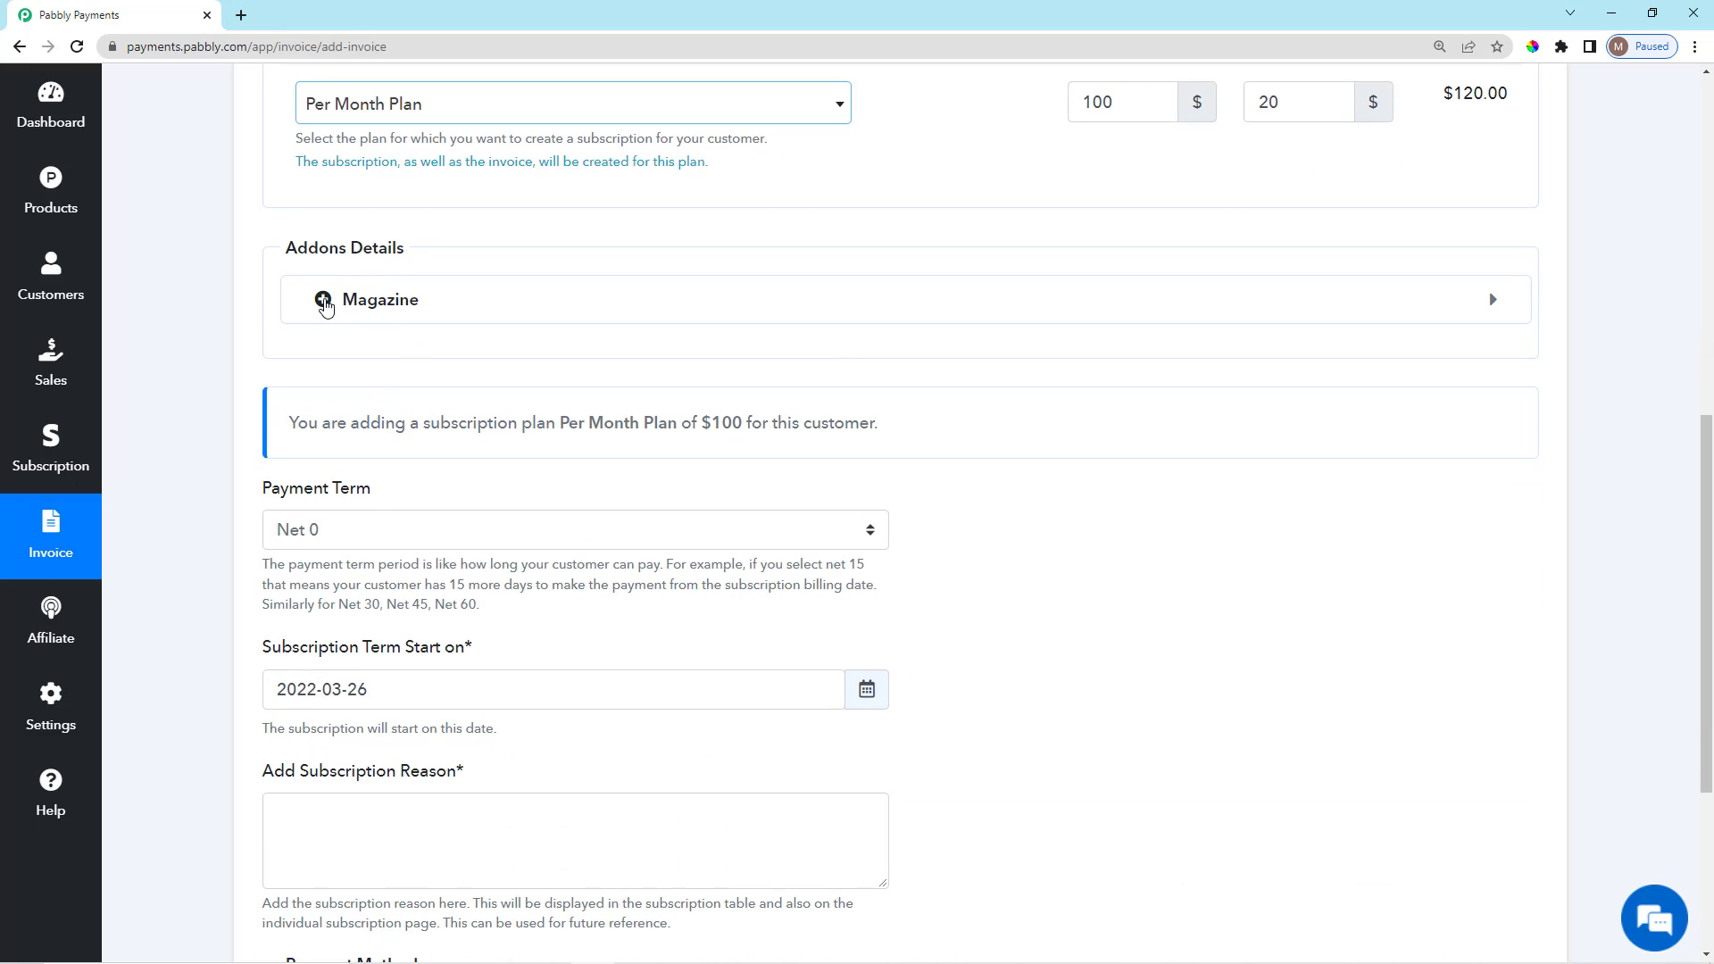
Review the Magazine addon, Payment Term and Subscription Term Start on fields.
left_click(323, 300)
left_click(323, 300)
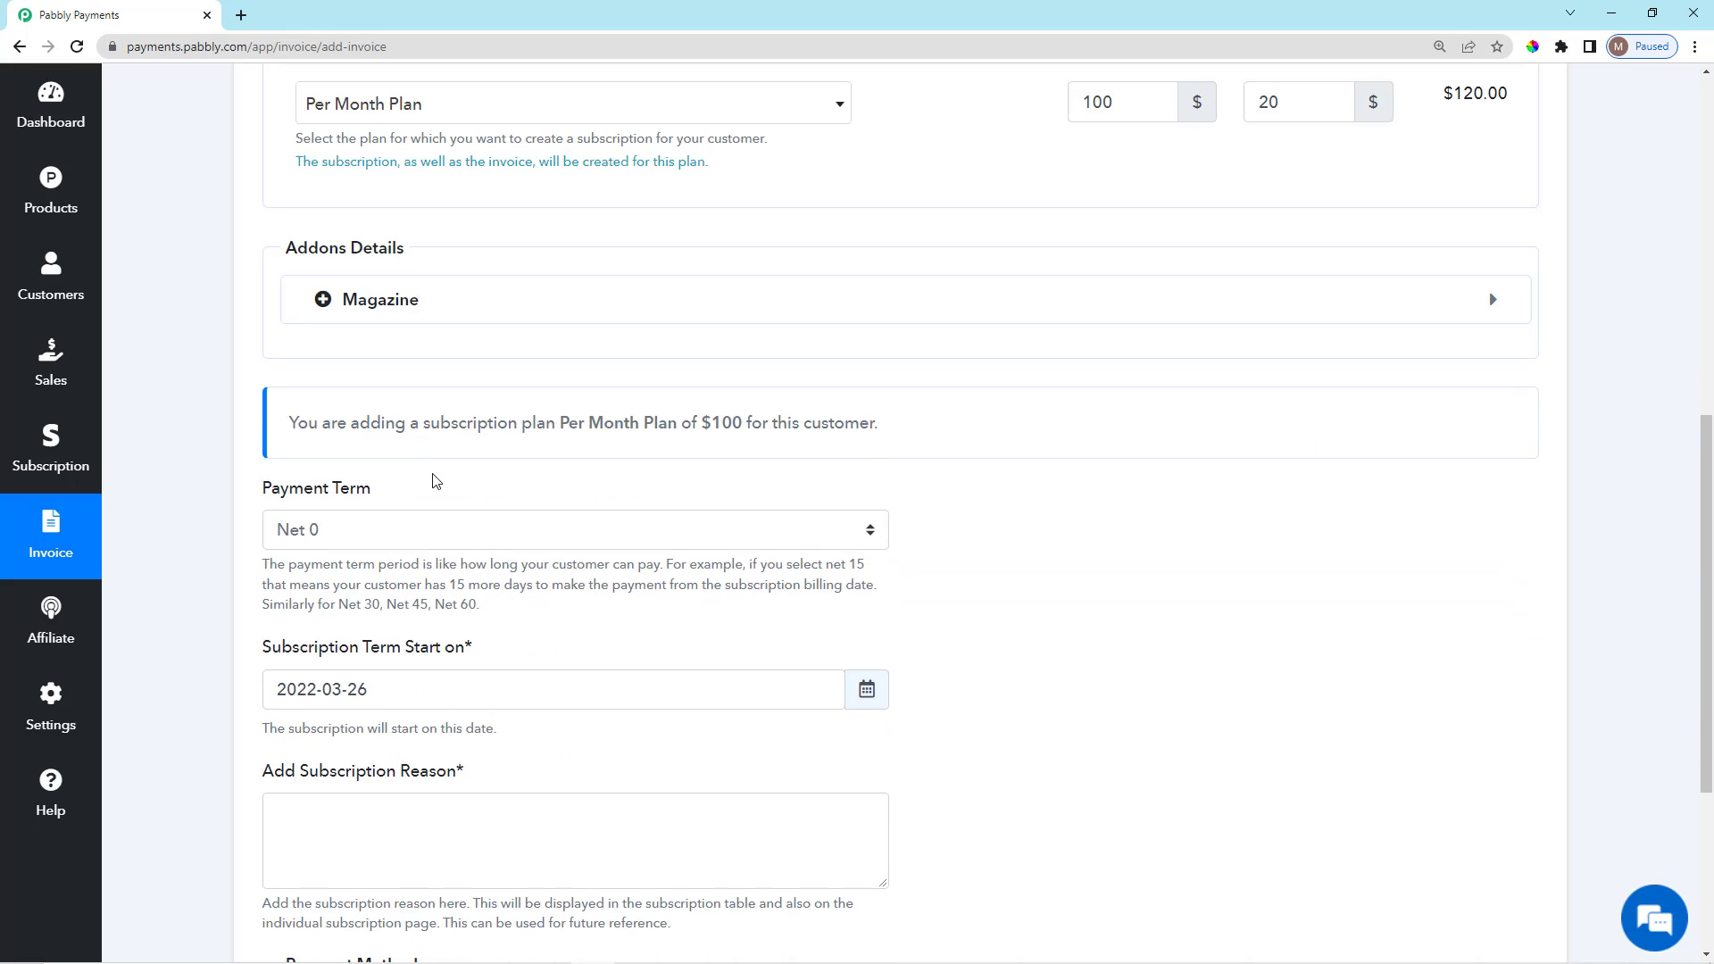
scroll(434, 479, "down", 3)
left_click_drag(302, 156, 998, 172)
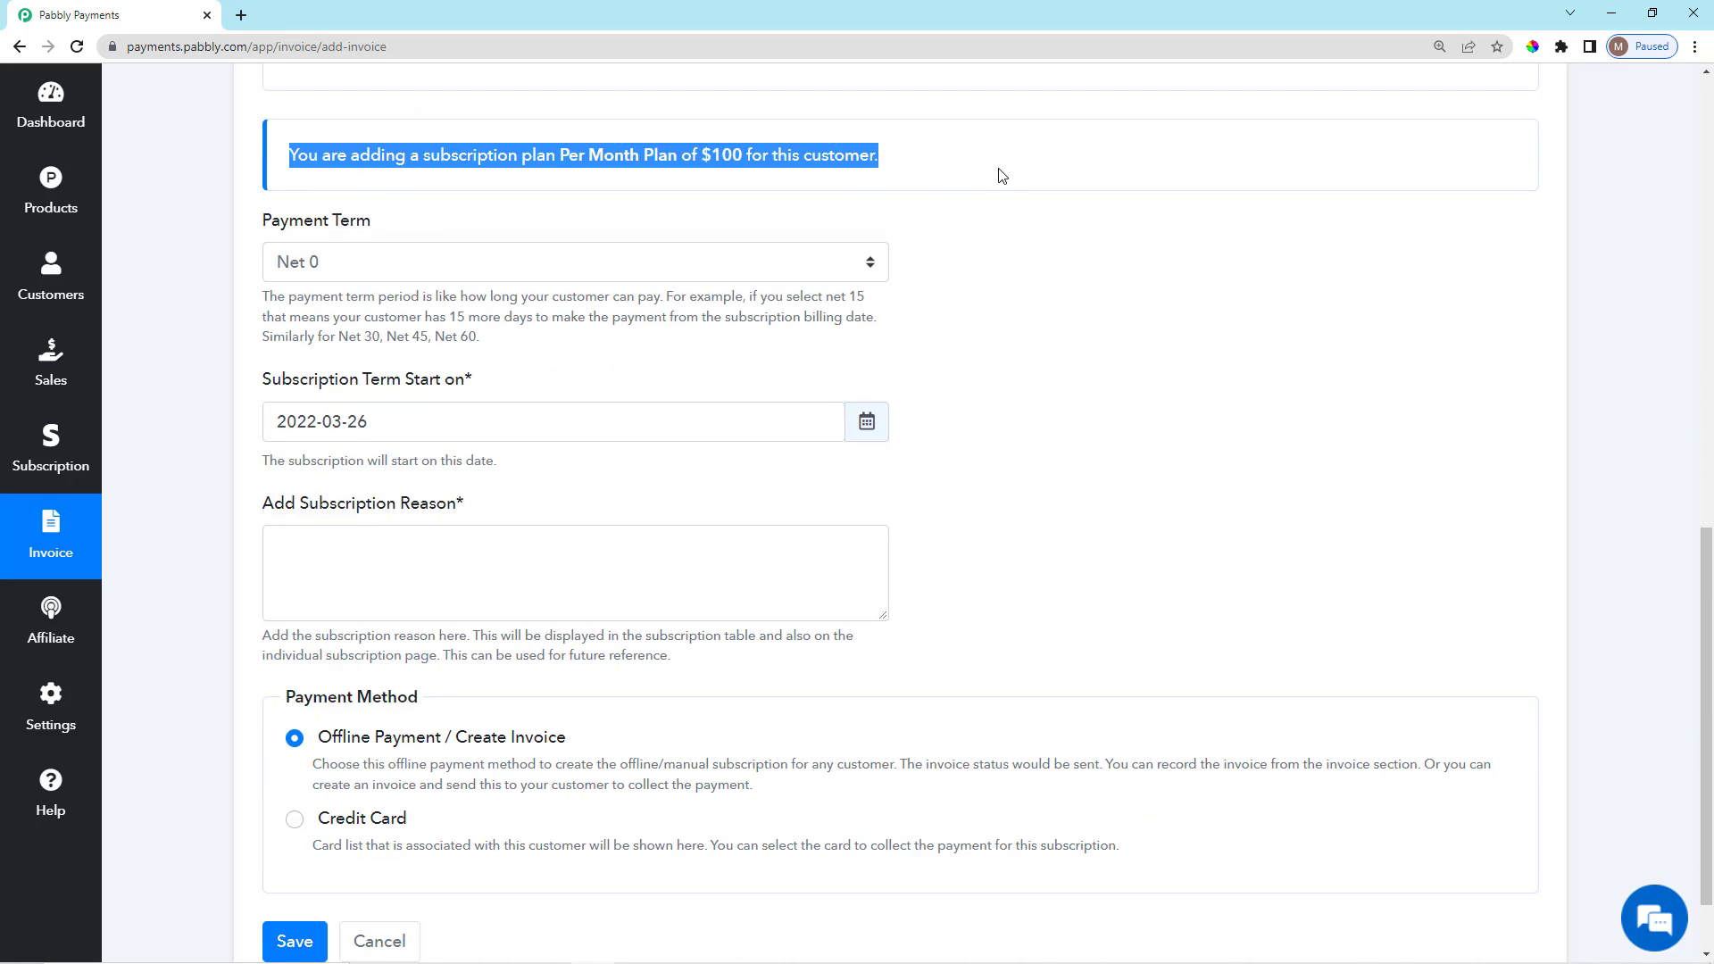
left_click(1056, 295)
scroll(1328, 374, "up", 5)
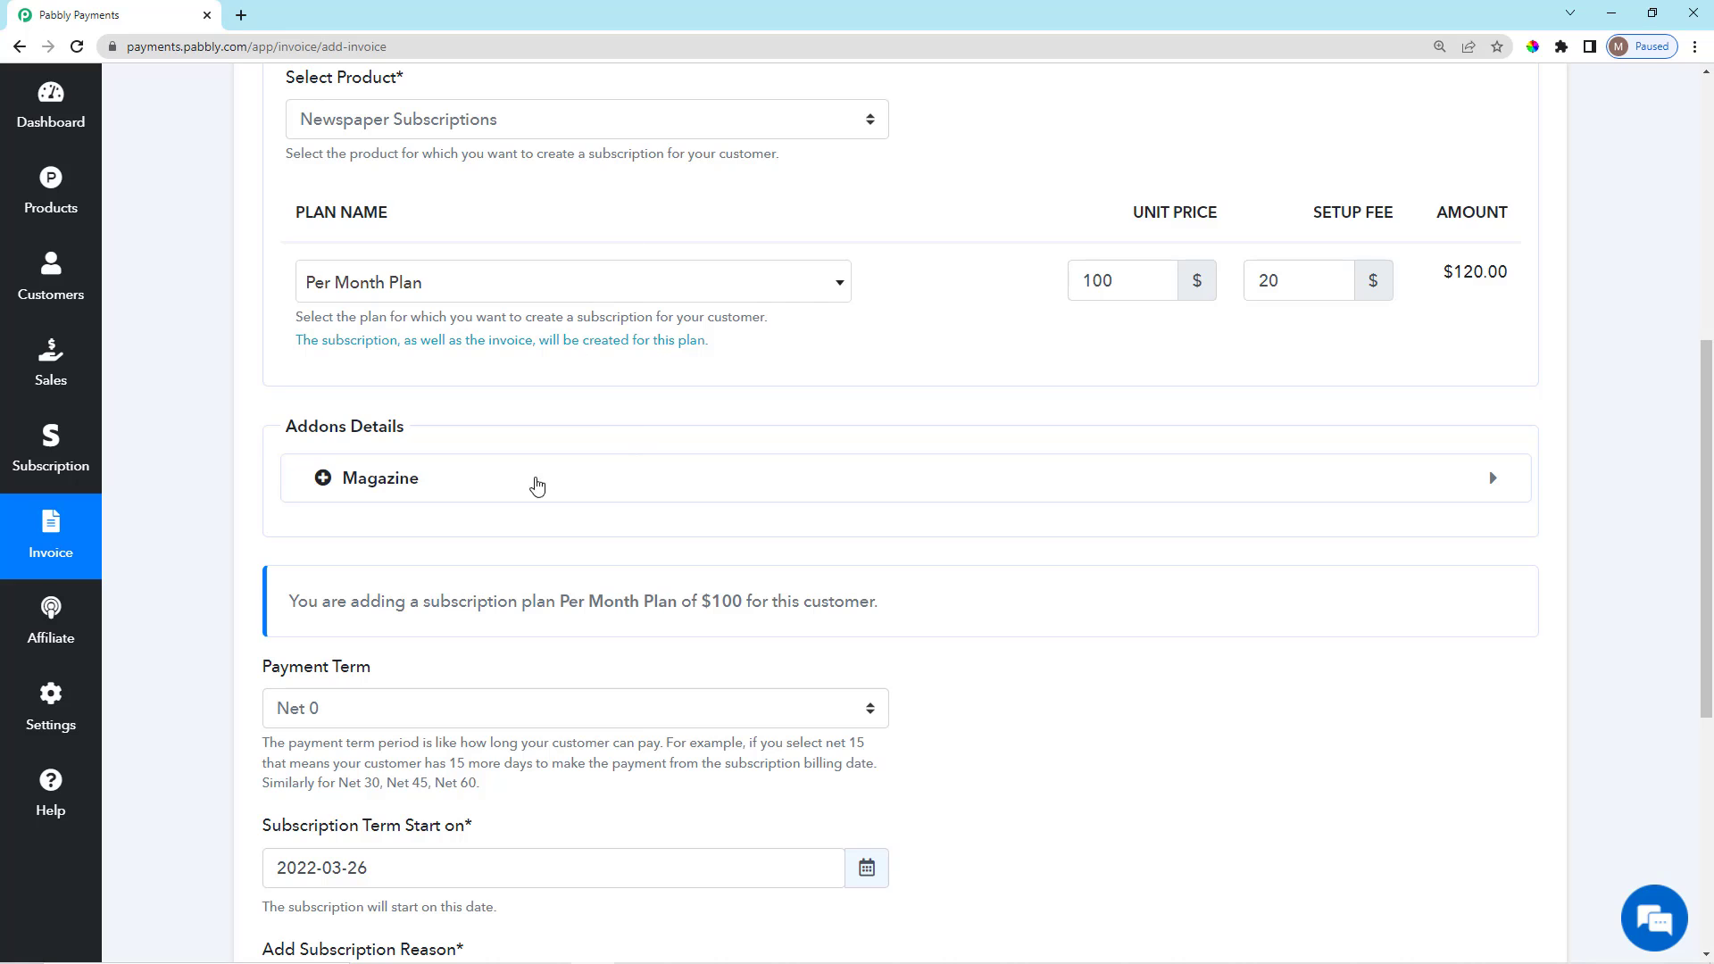
scroll(412, 511, "down", 3)
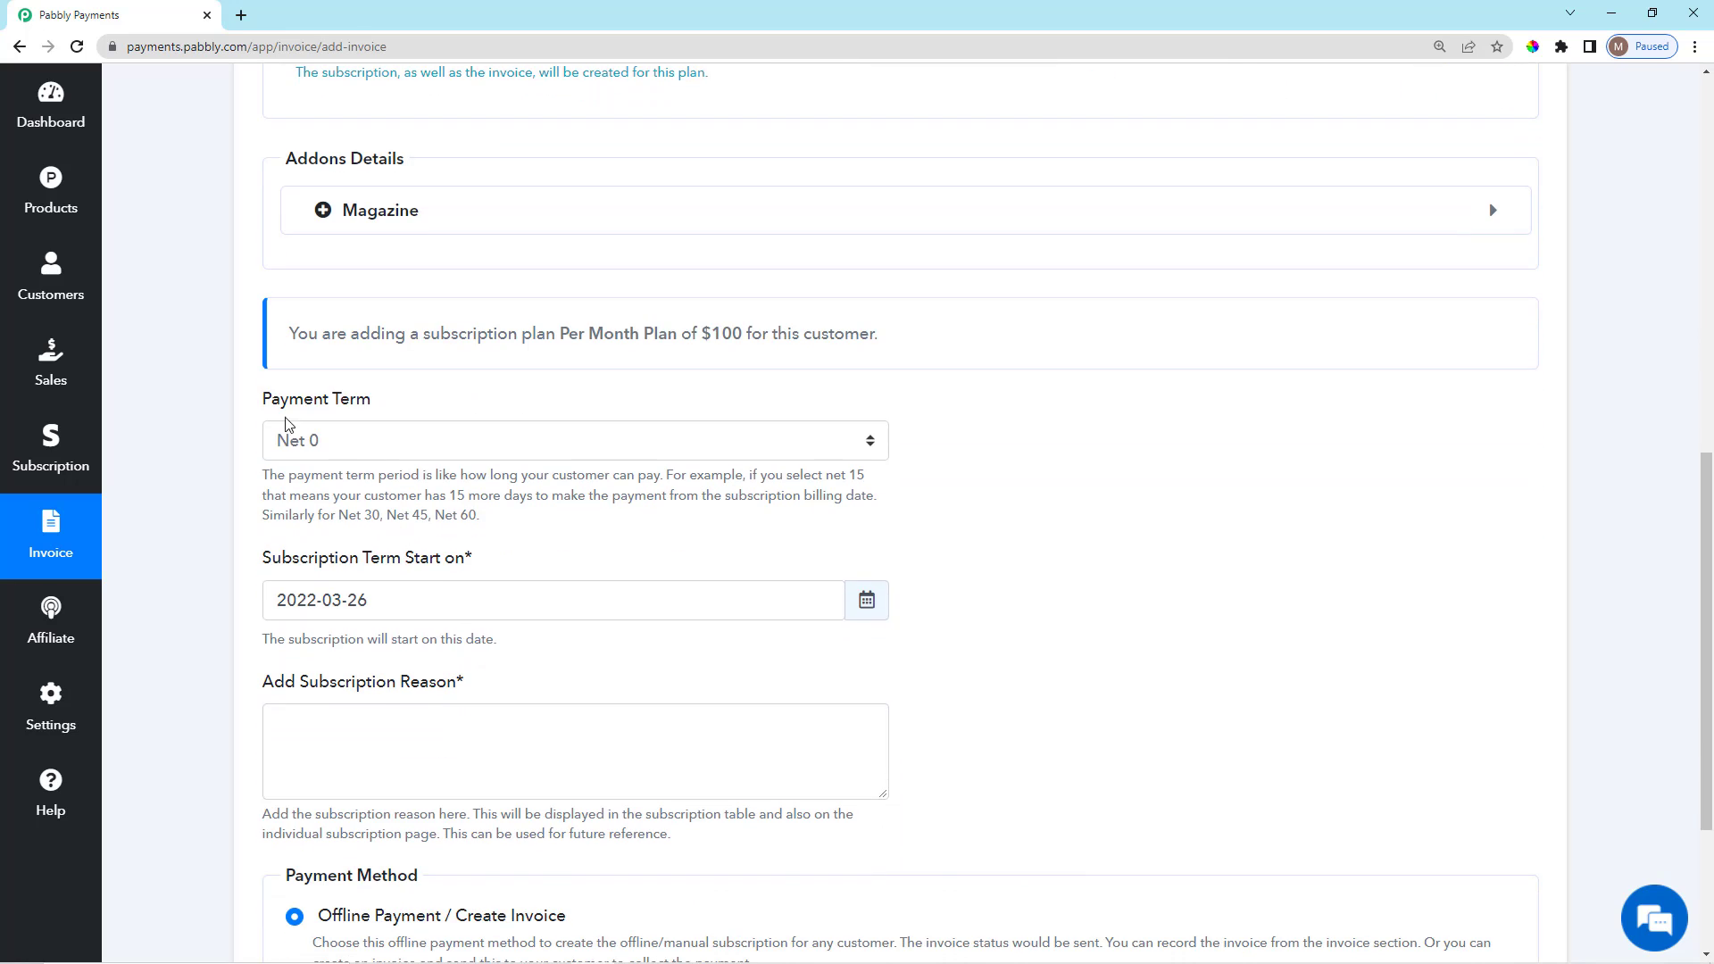
left_click_drag(264, 401, 387, 399)
left_click(396, 401)
scroll(410, 428, "down", 2)
scroll(381, 441, "down", 1)
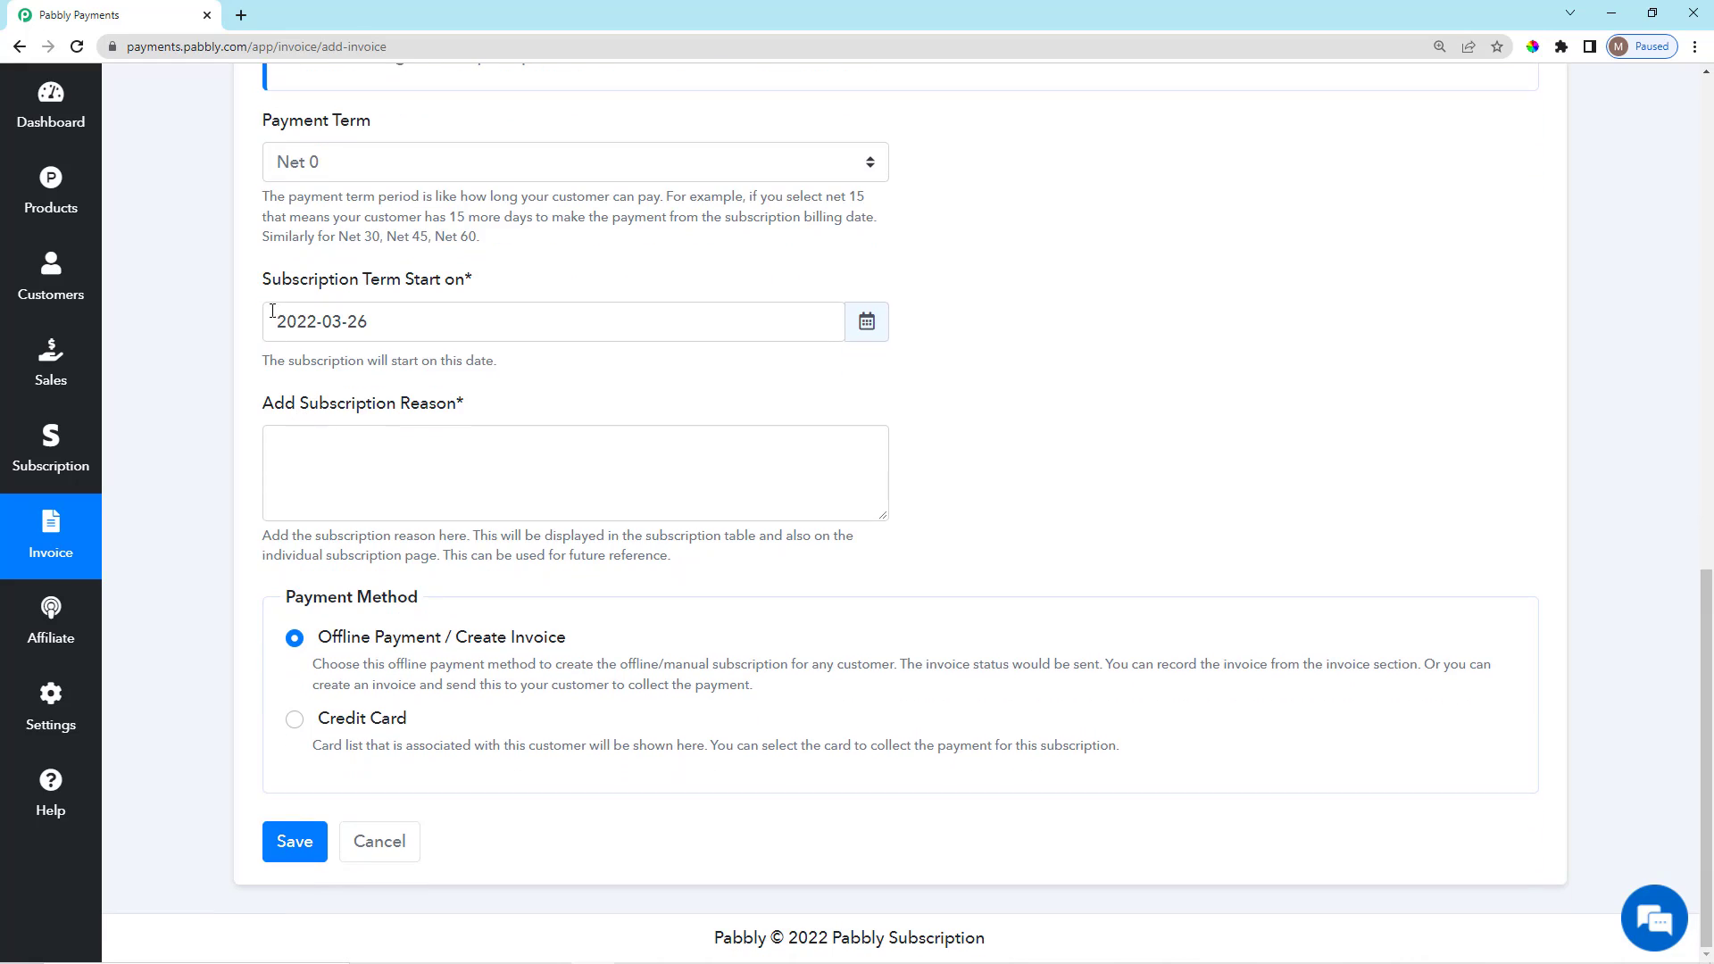
left_click_drag(261, 283, 486, 278)
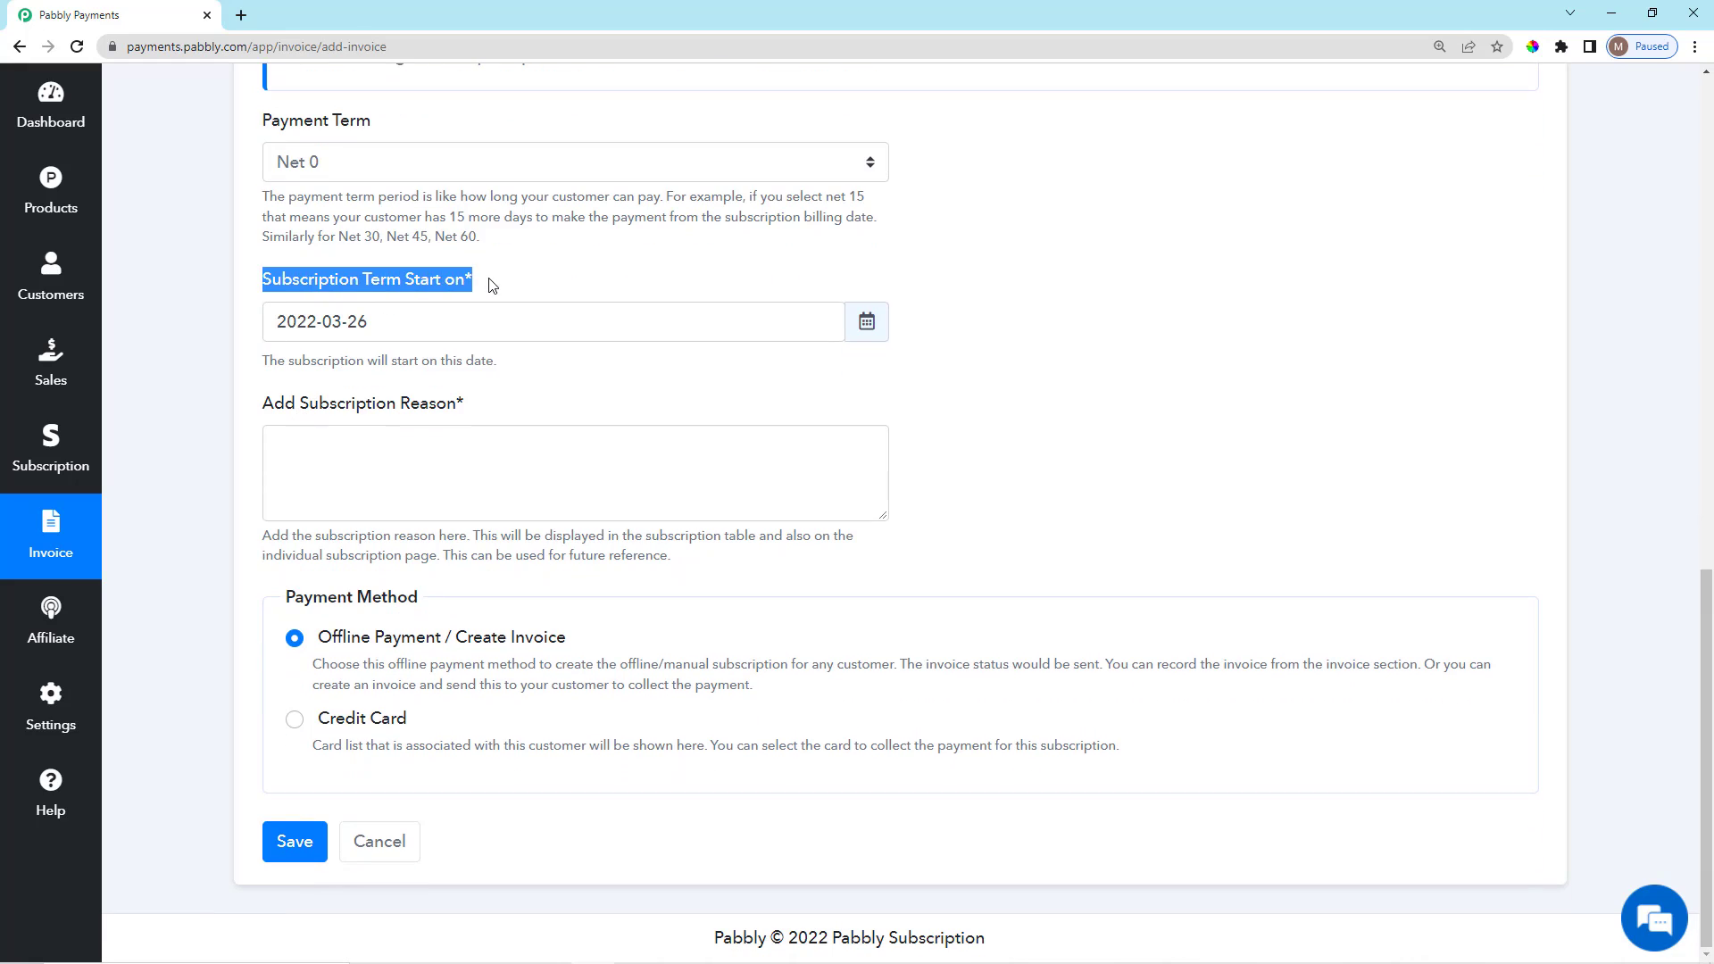
left_click(484, 284)
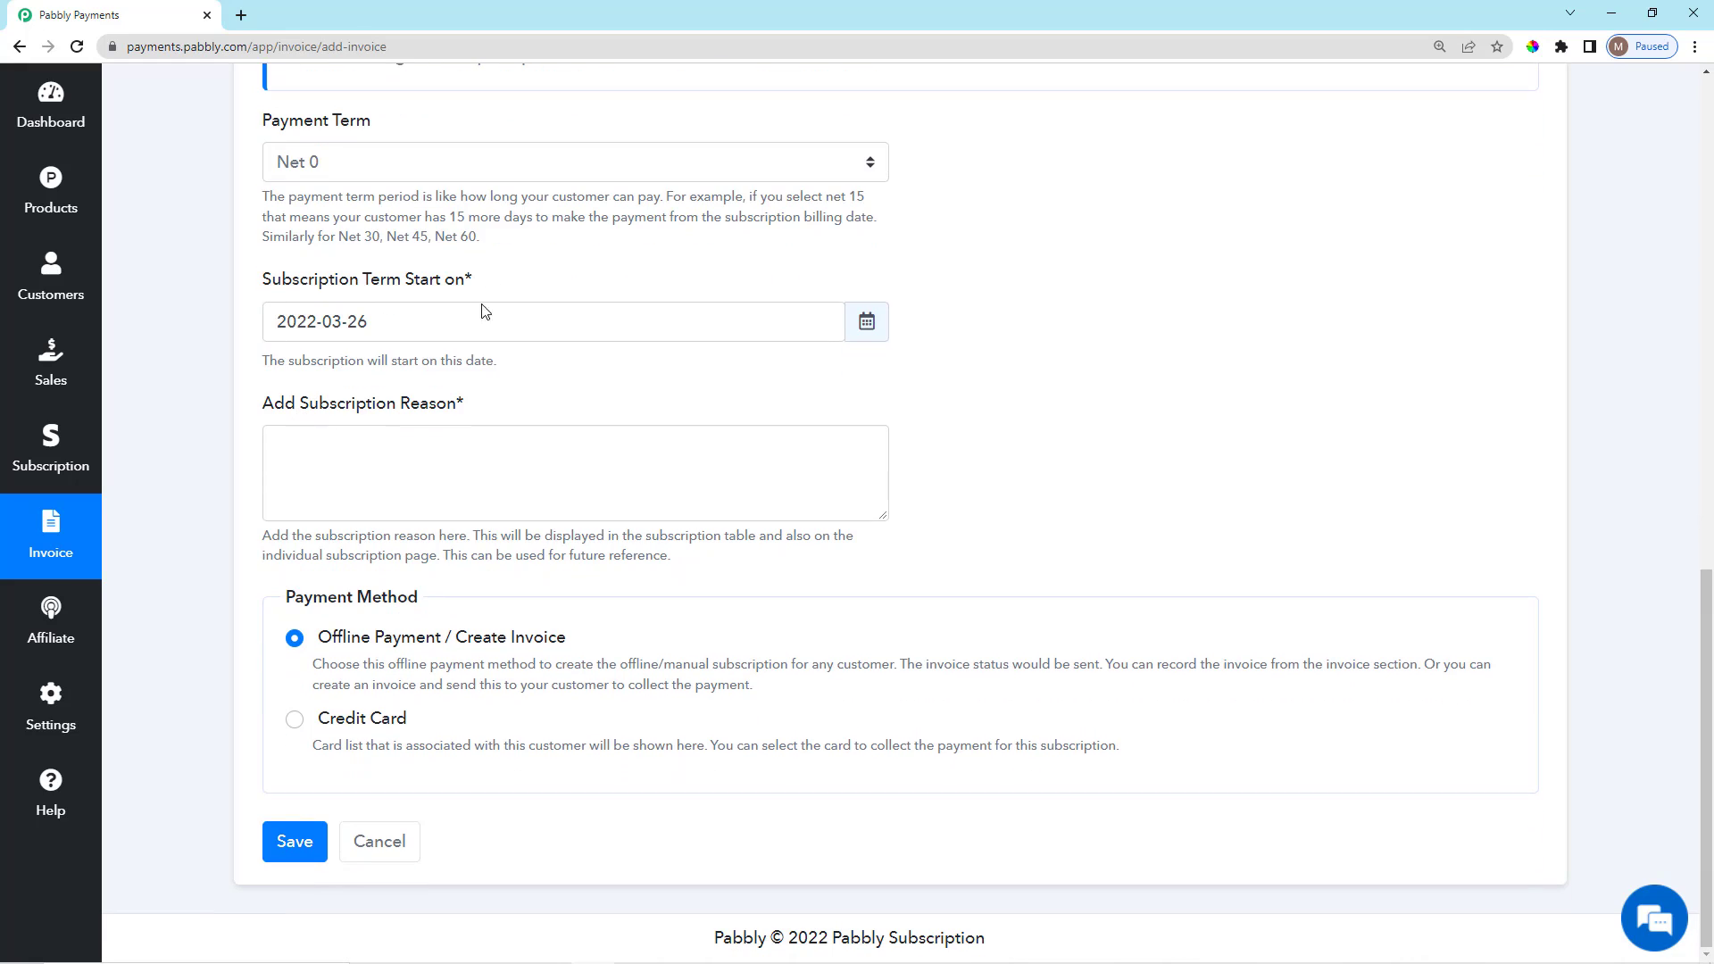
Note the compulsory subscription reason, then leave the form unsaved for the Invoice list.
left_click(369, 485)
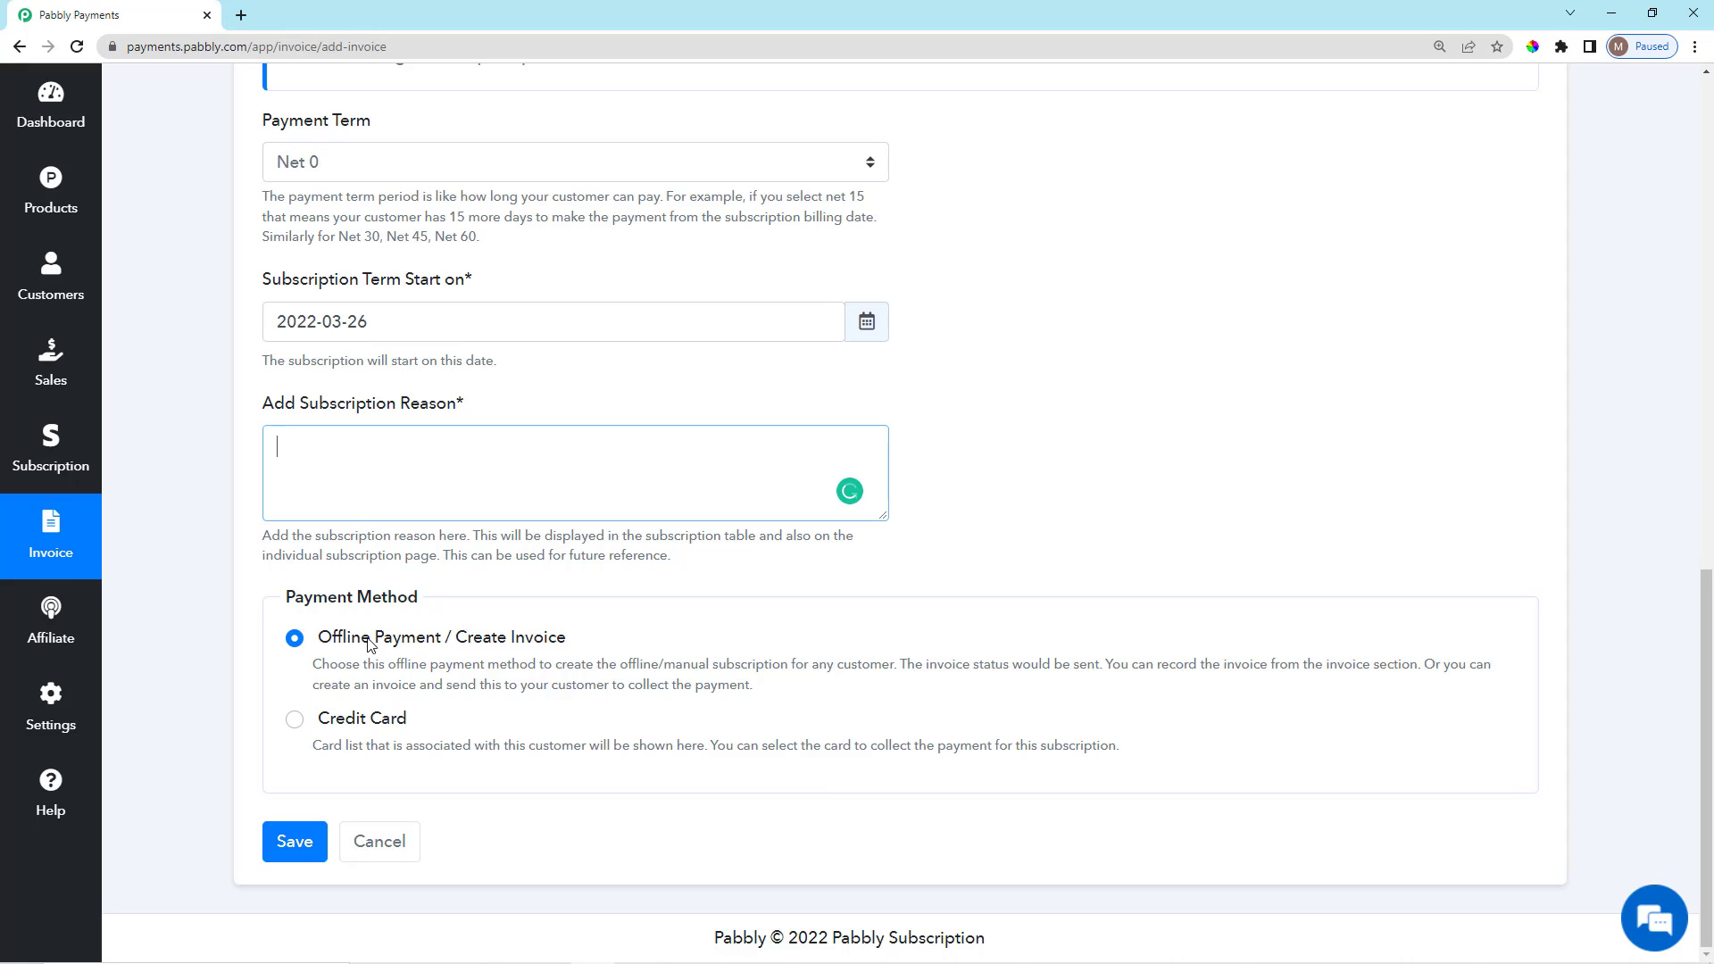
left_click_drag(297, 586, 417, 585)
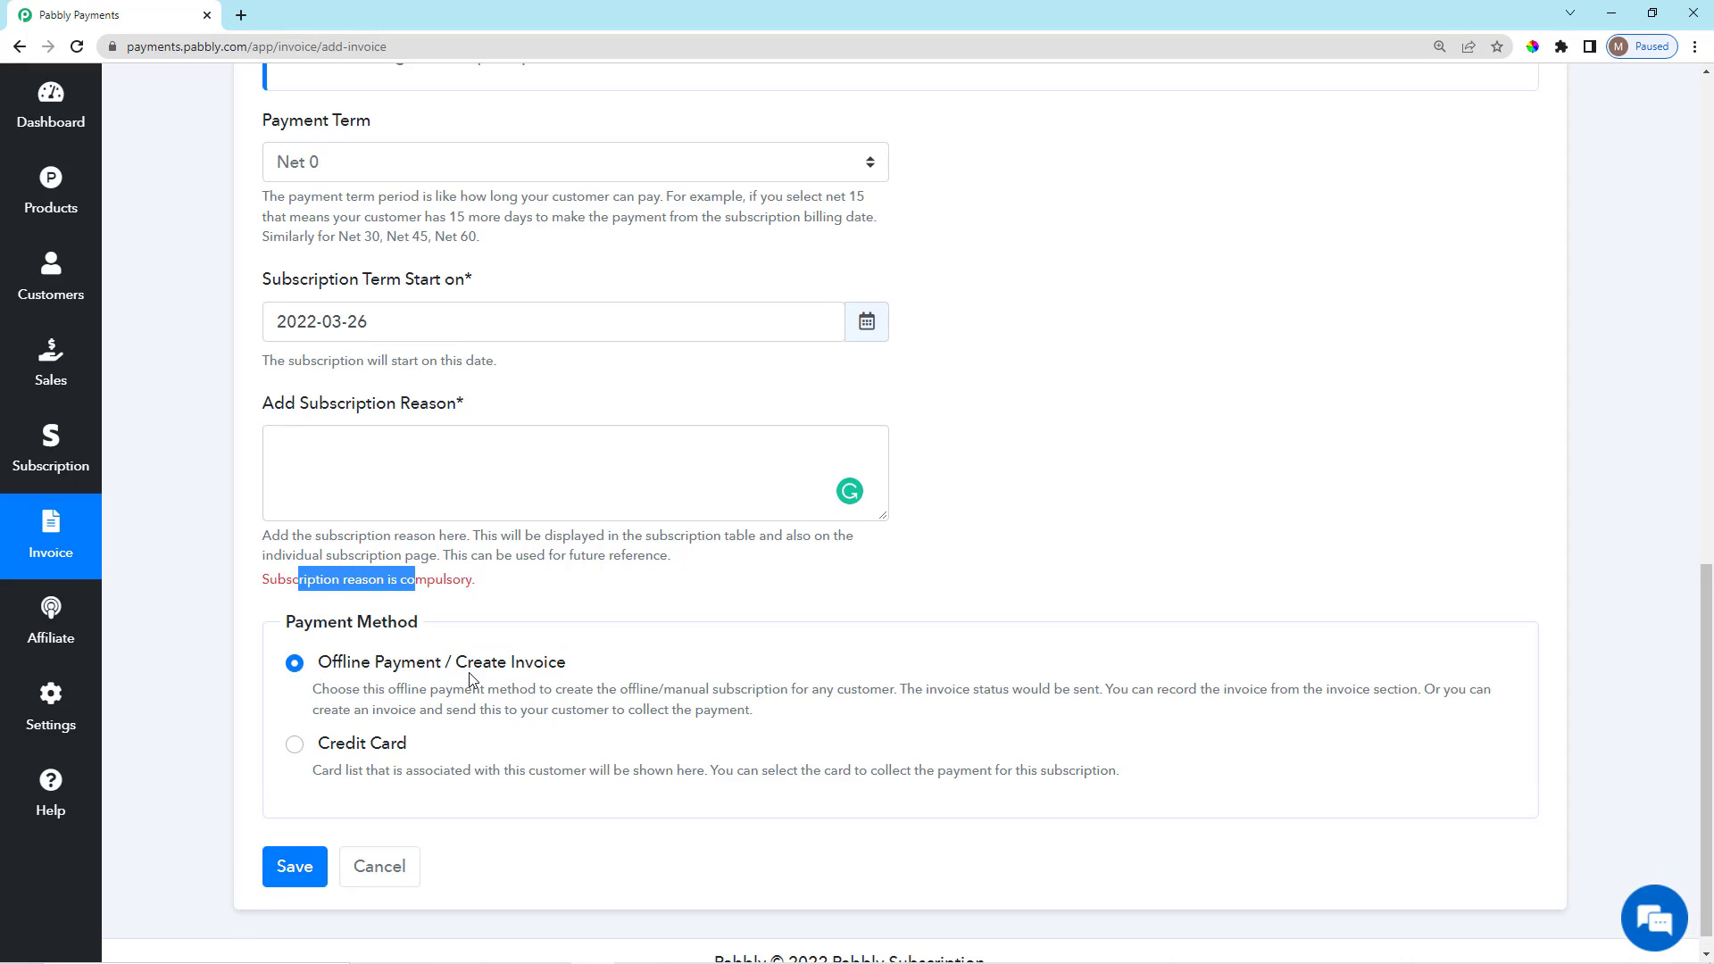
left_click(476, 644)
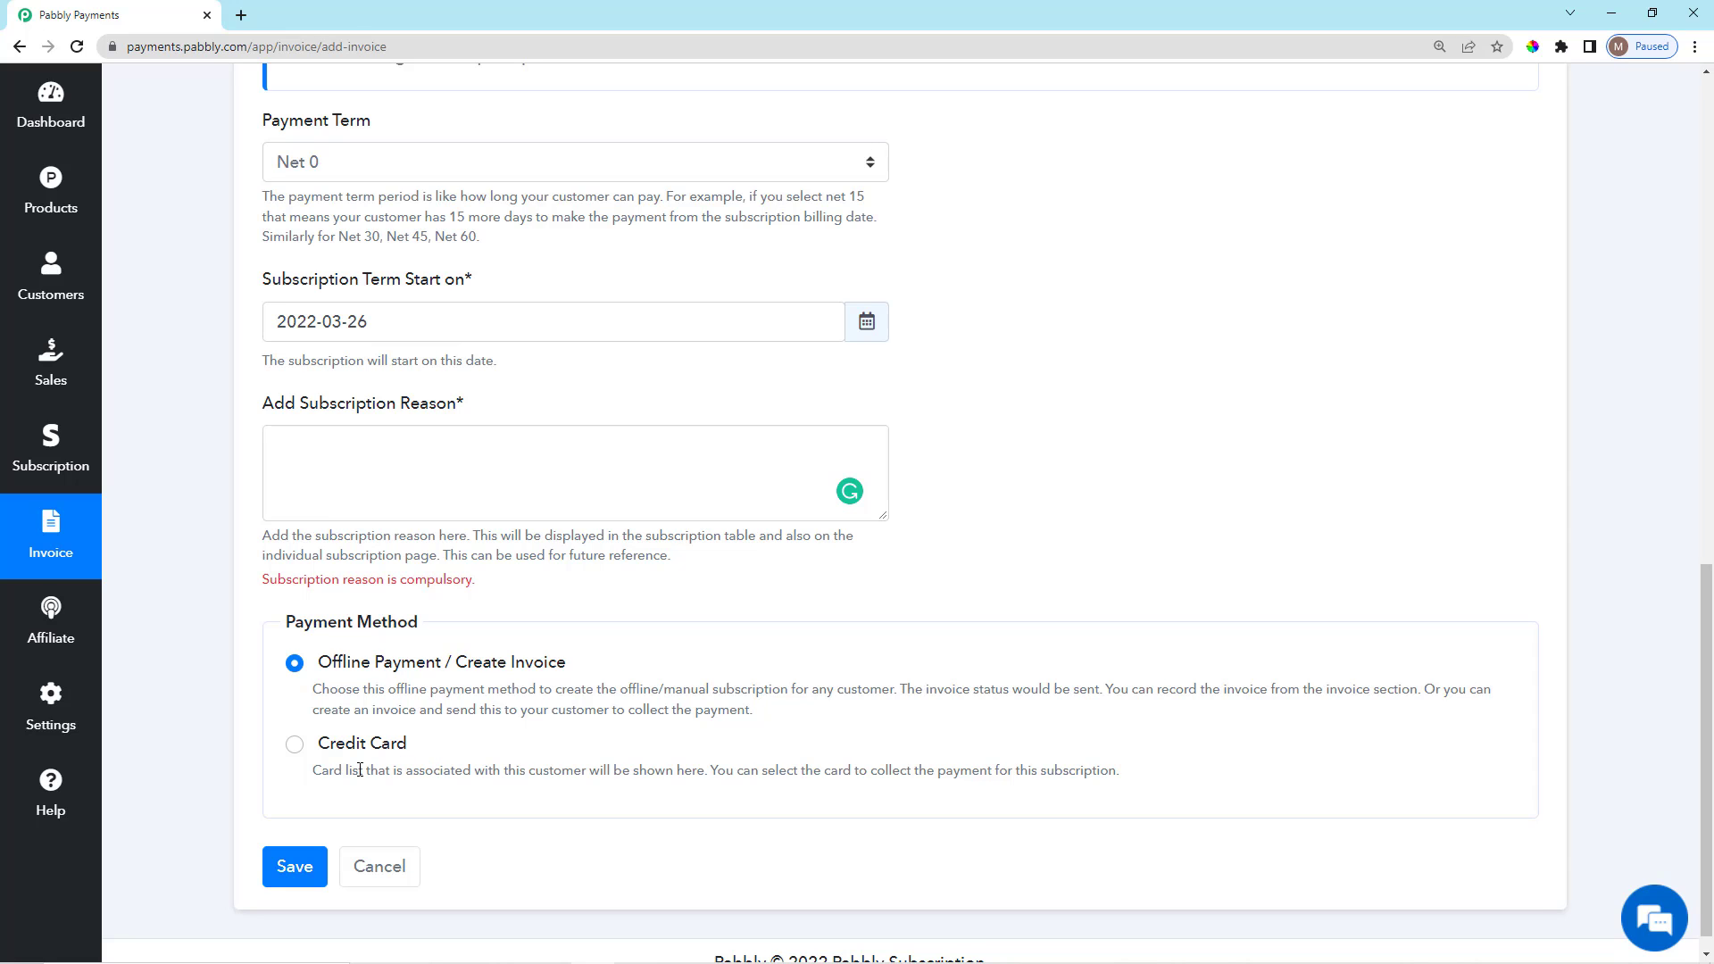
left_click(50, 548)
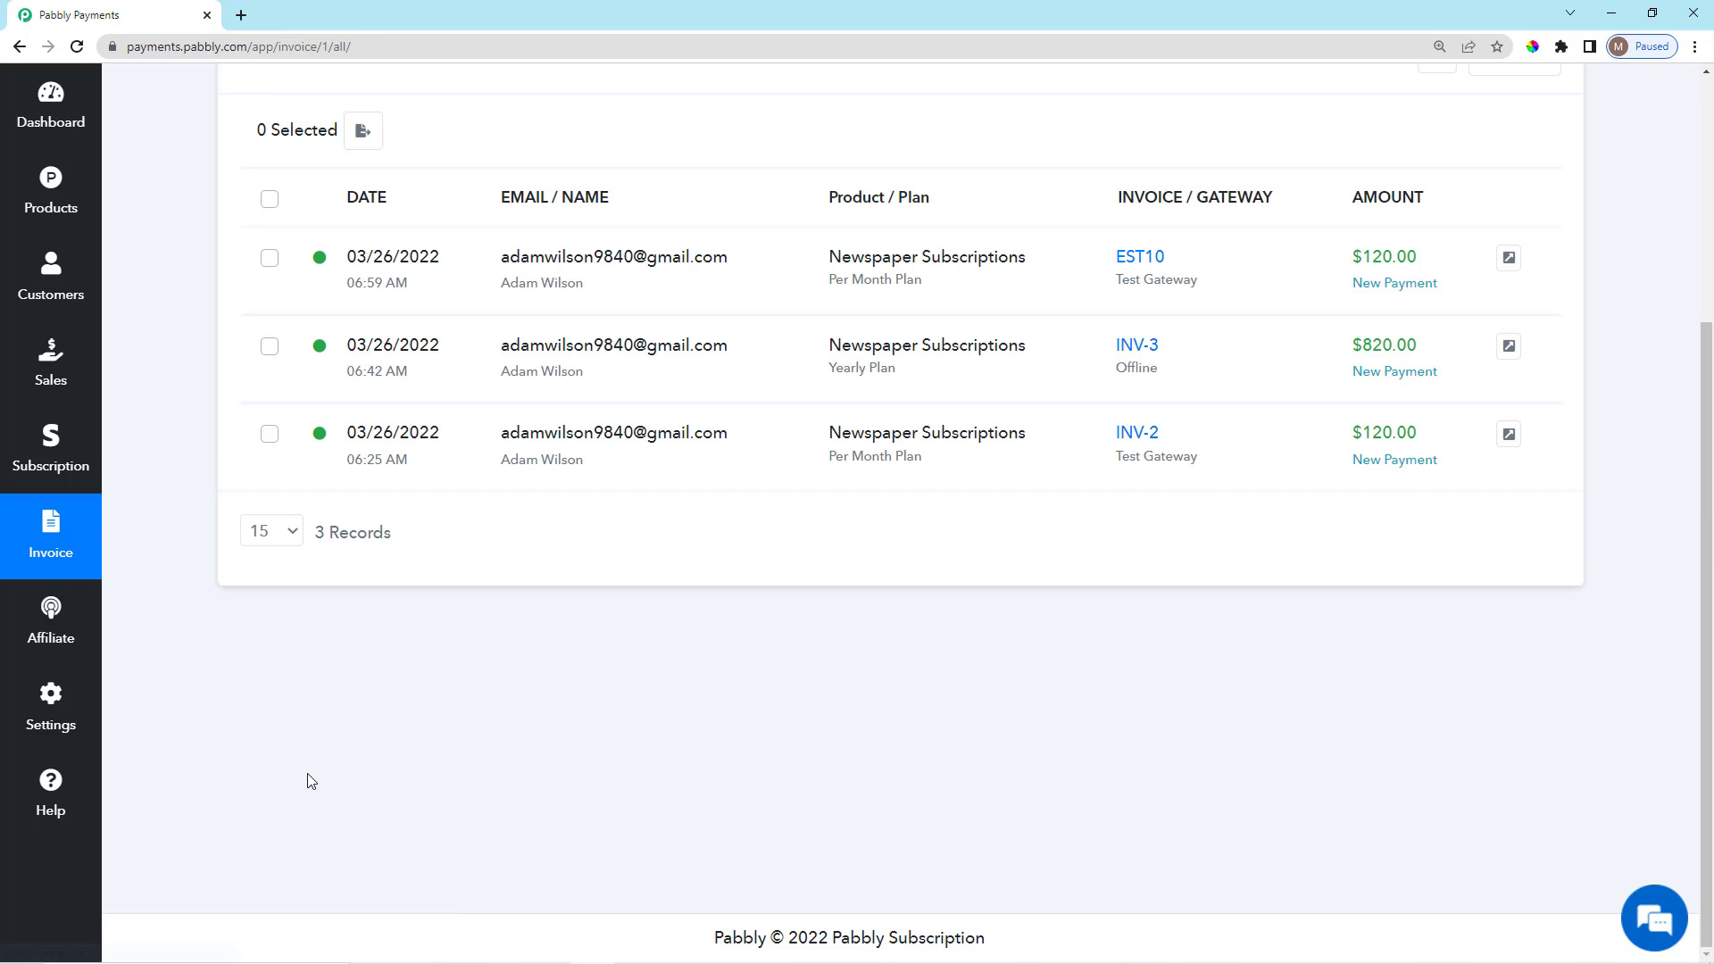
scroll(335, 745, "up", 4)
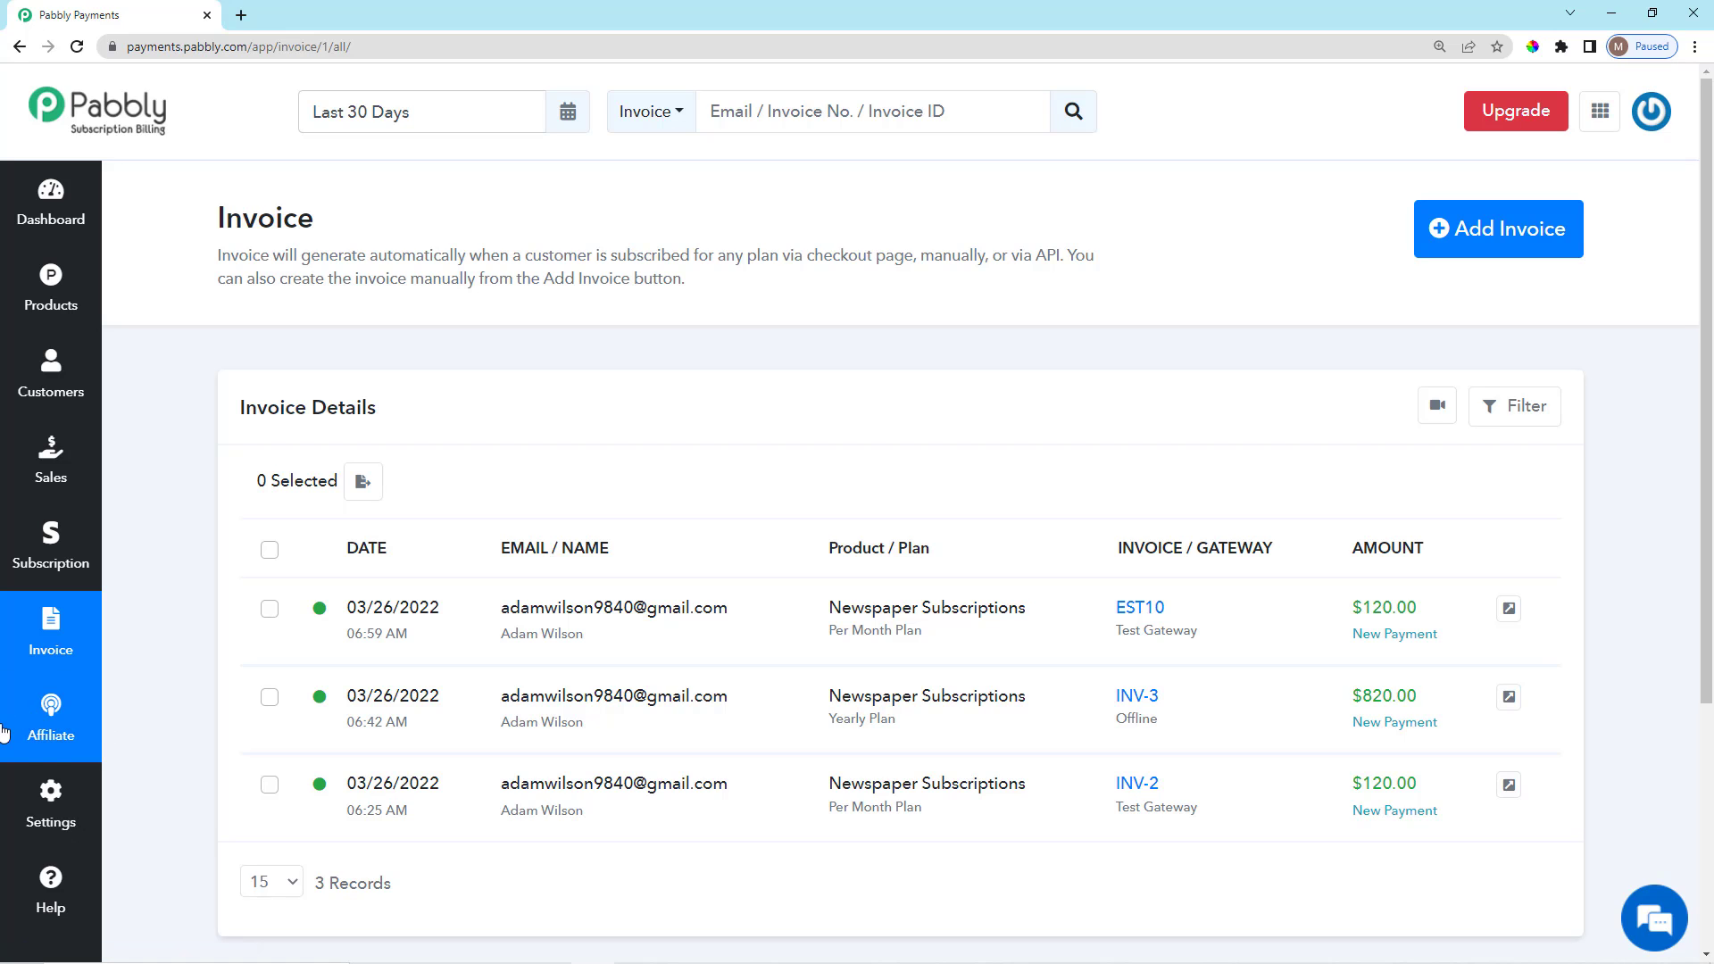
Open Profile Settings and point out the First Name field.
left_click(51, 821)
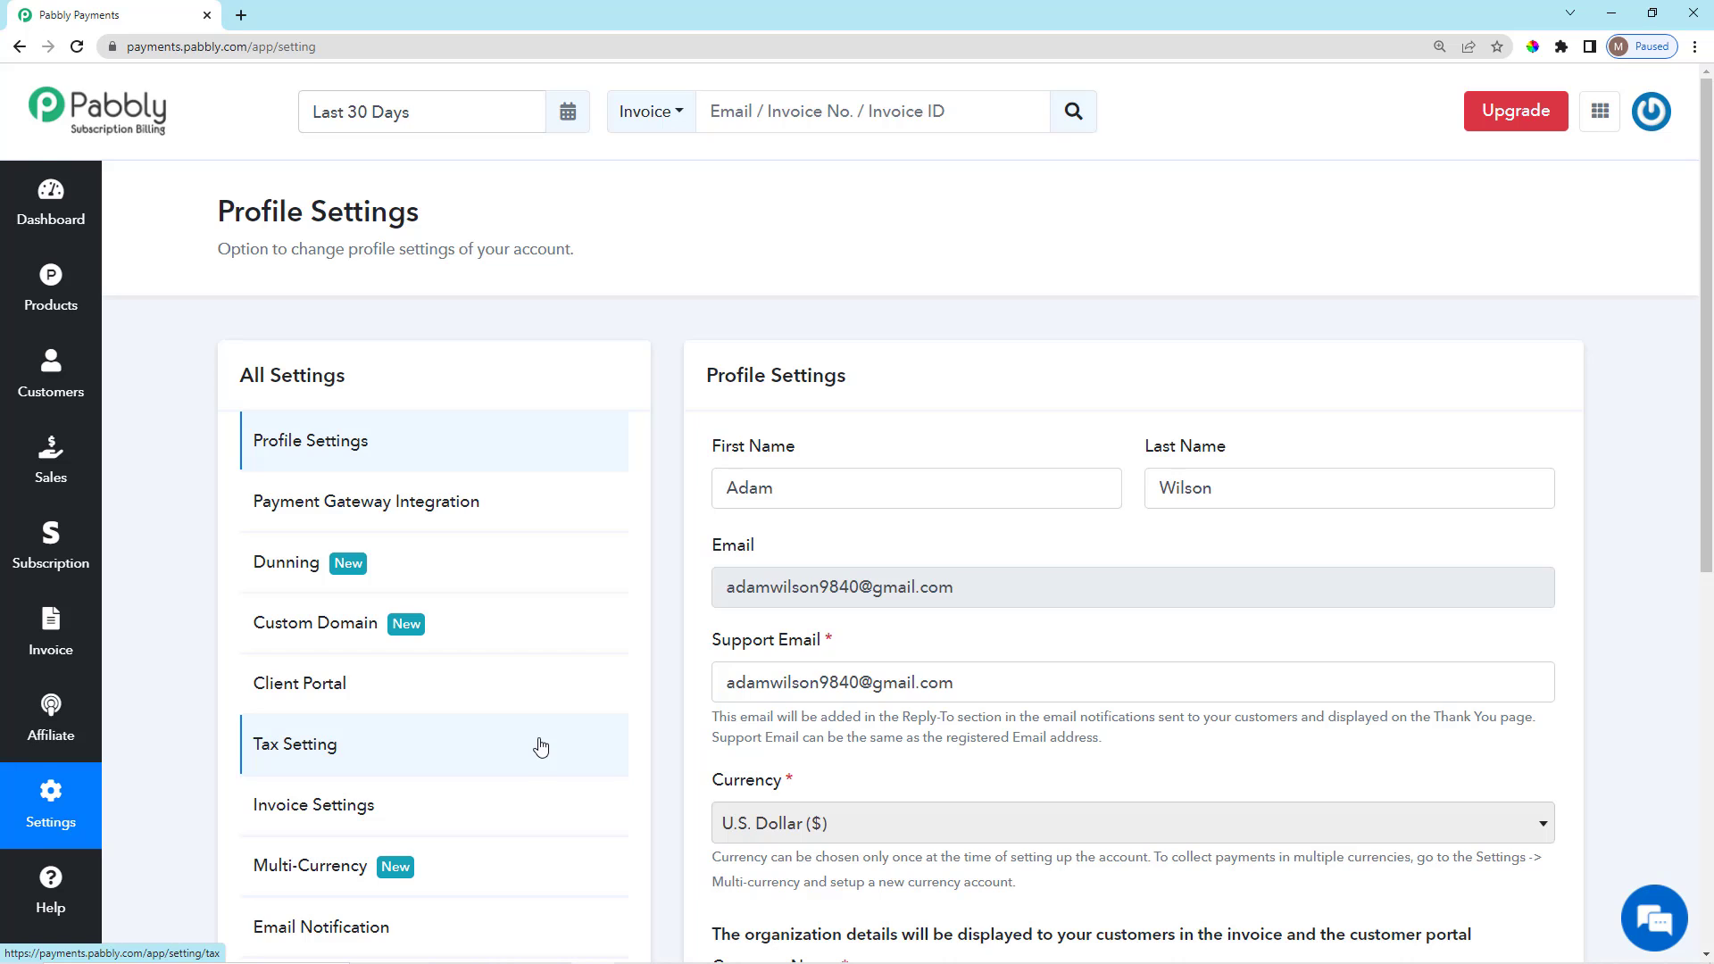
scroll(540, 746, "down", 4)
scroll(566, 734, "up", 4)
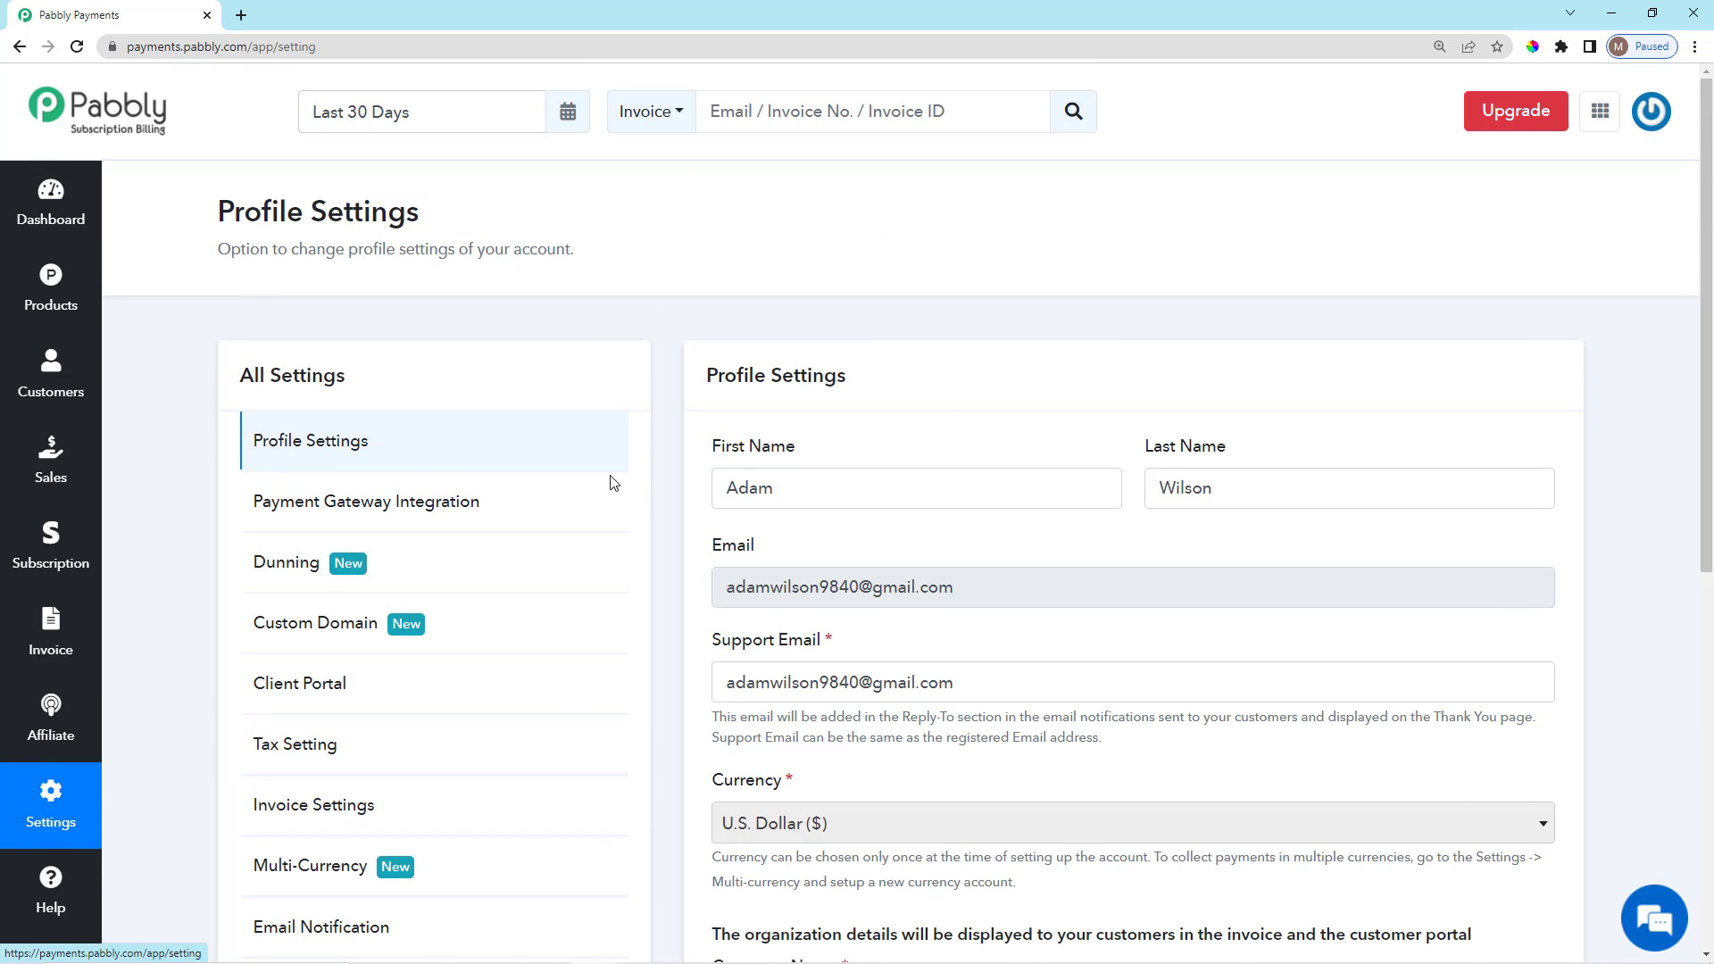
scroll(697, 535, "down", 1)
scroll(781, 591, "up", 1)
left_click_drag(713, 448, 846, 450)
left_click(844, 453)
left_click(829, 492)
left_click(874, 446)
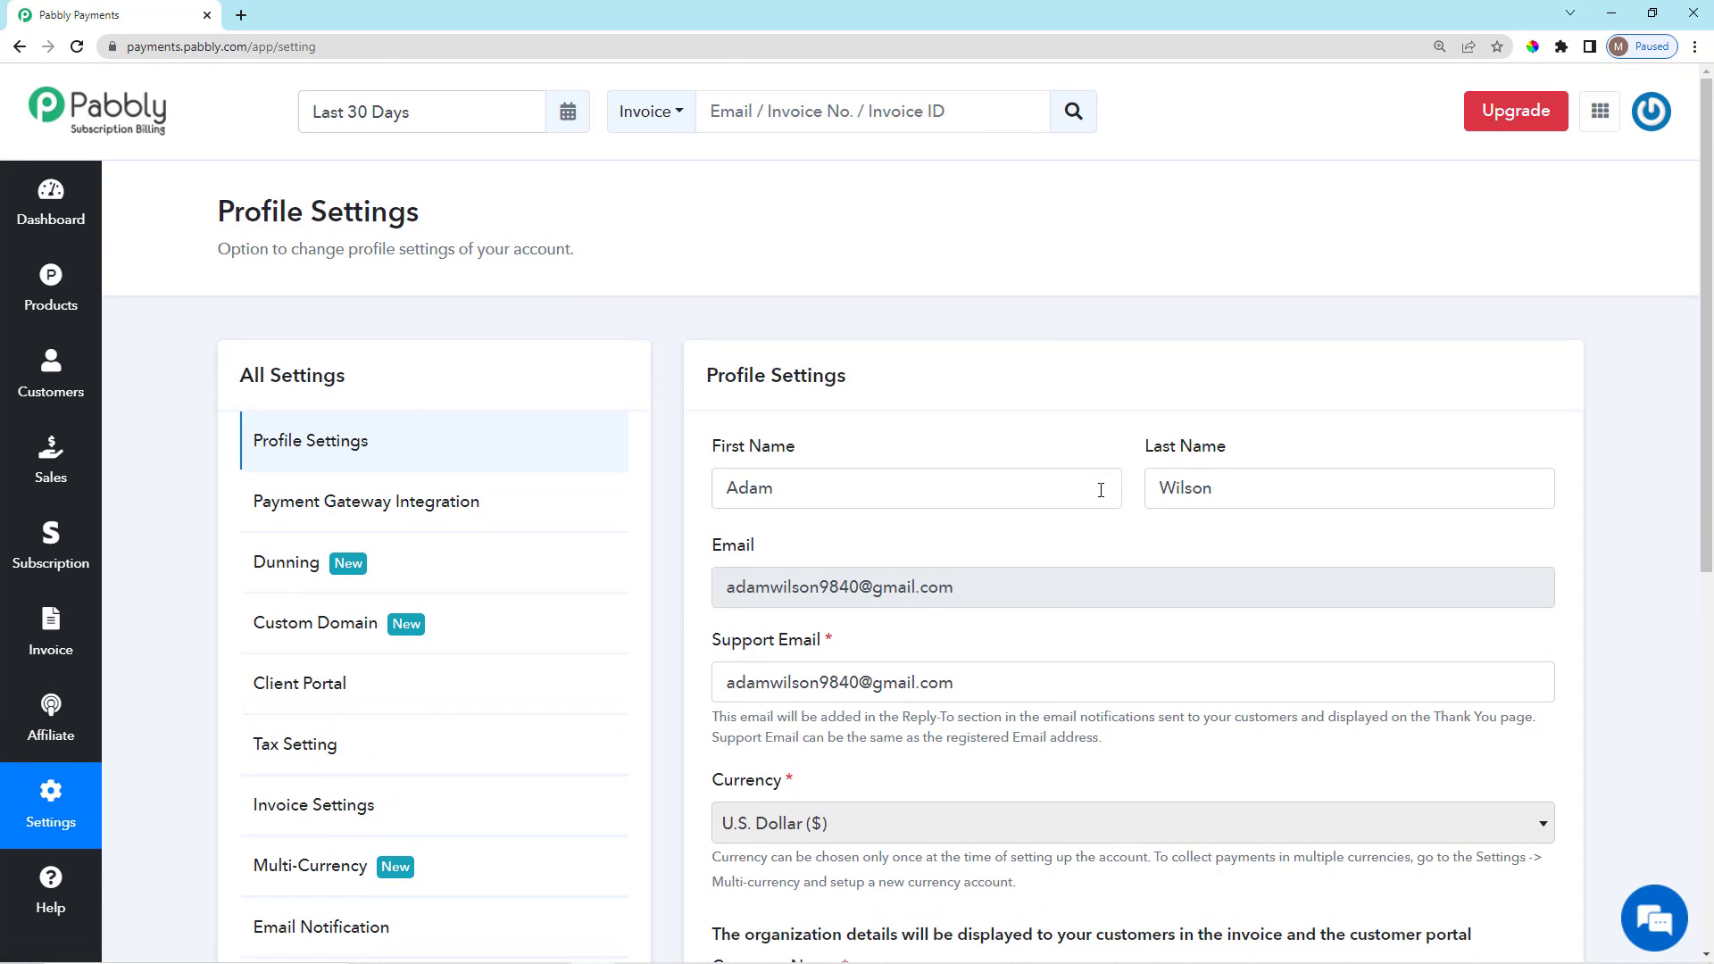
Highlight the account Email and Support Email fields and their addresses.
scroll(1083, 585, "down", 3)
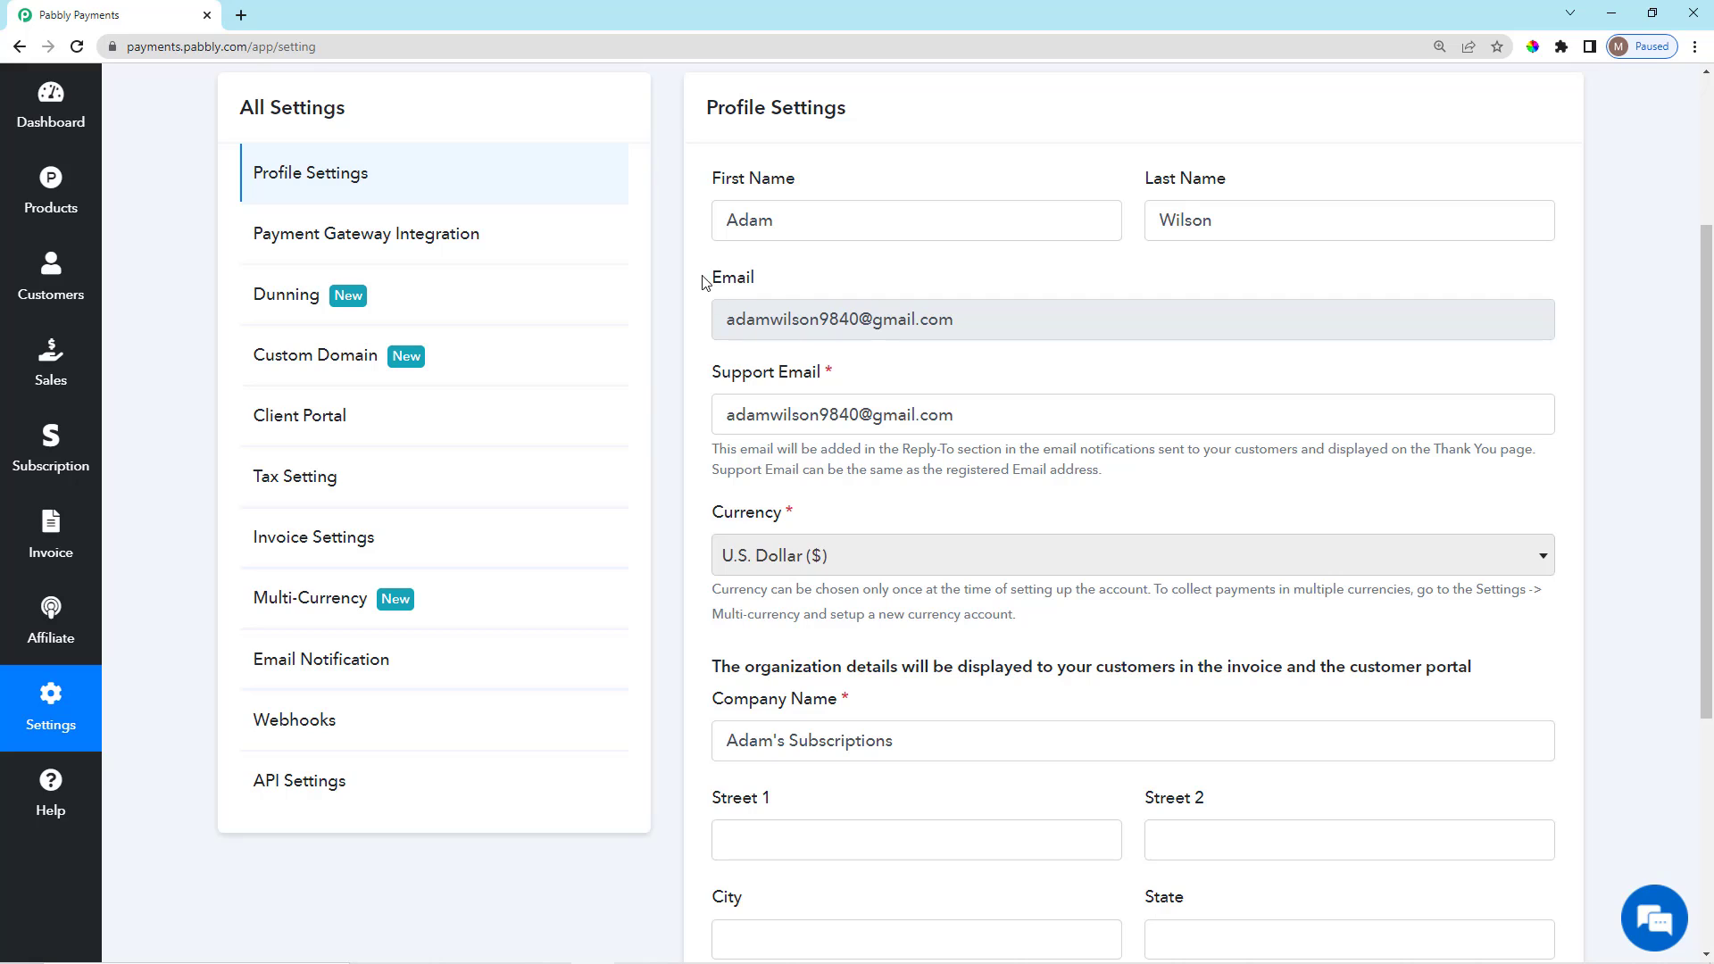
left_click_drag(703, 282, 785, 280)
left_click(912, 346)
left_click_drag(967, 317, 718, 346)
left_click(864, 289)
scroll(887, 408, "down", 1)
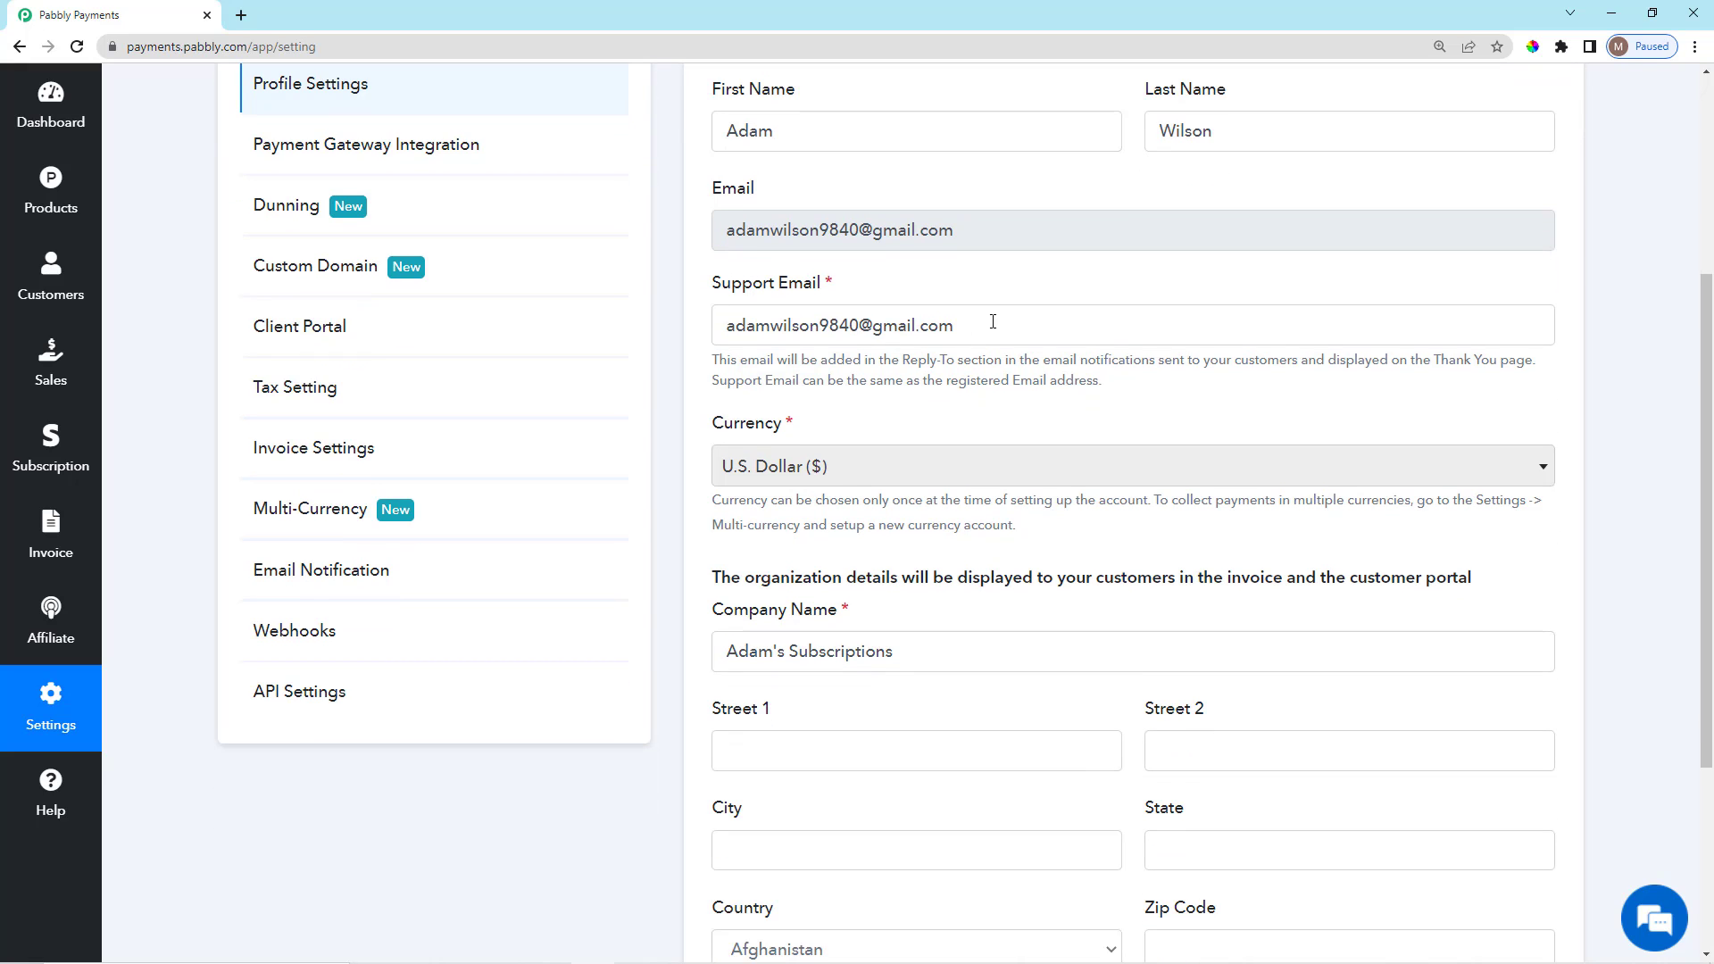
left_click_drag(962, 327, 710, 342)
left_click(861, 287)
left_click_drag(950, 333, 739, 336)
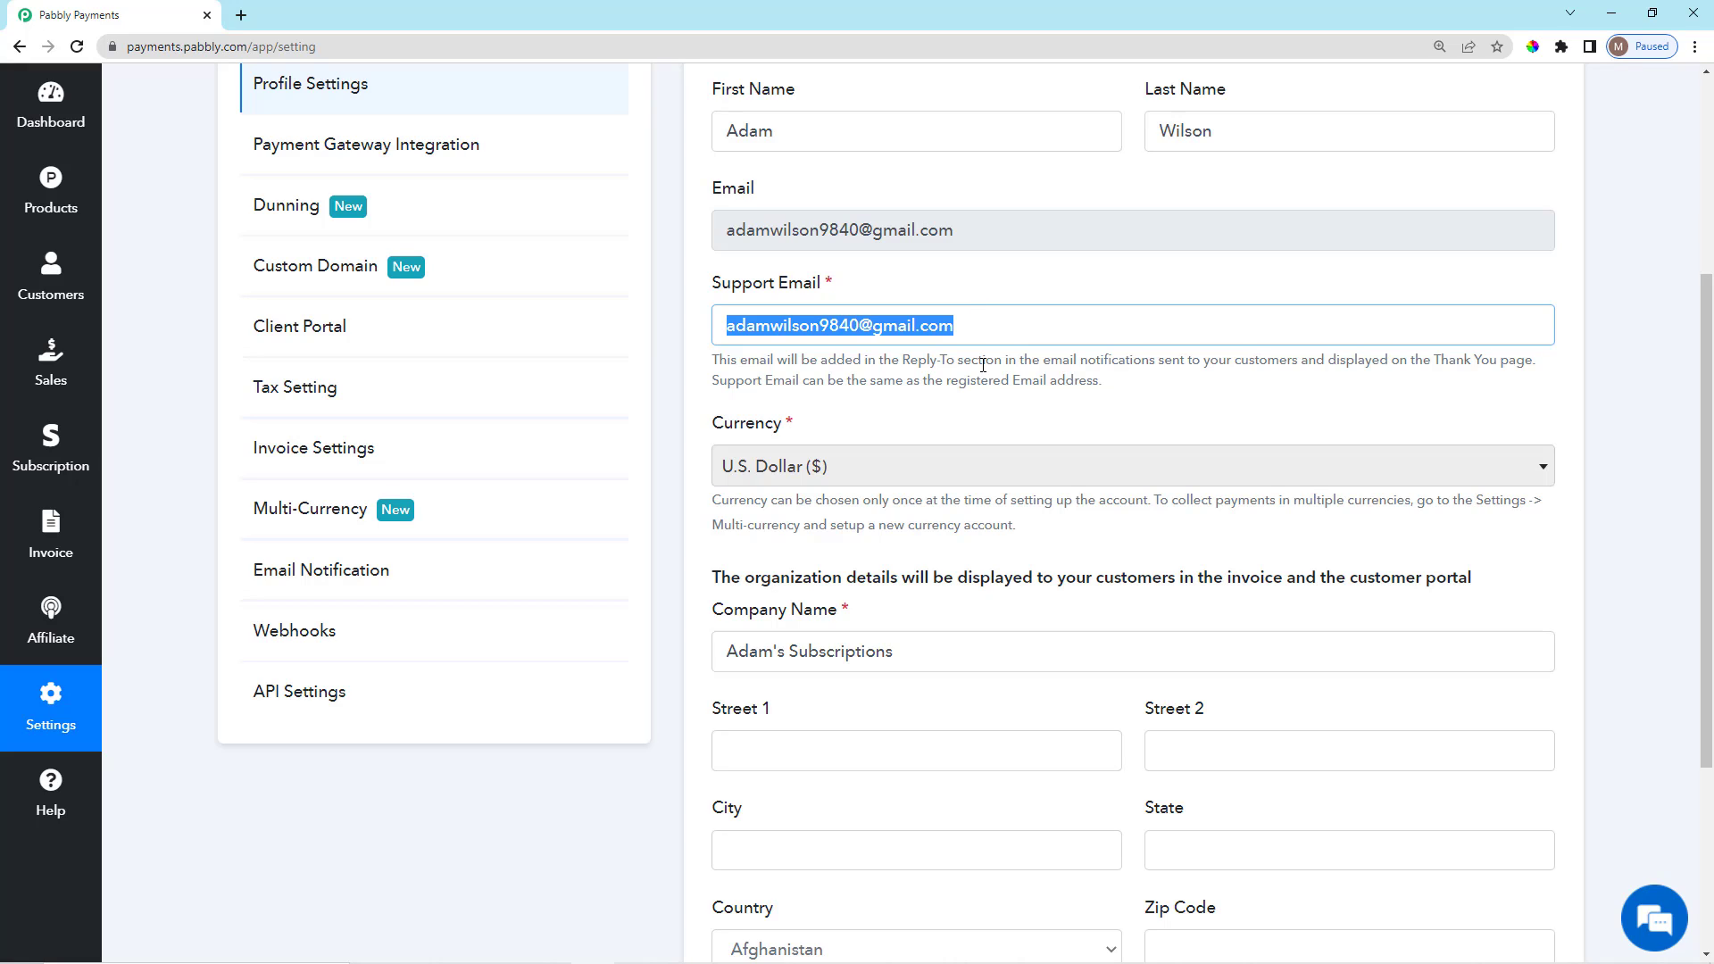
mouse_move(709, 297)
left_mouse_down()
mouse_move(828, 290)
mouse_move(694, 303)
left_mouse_up()
left_click(839, 288)
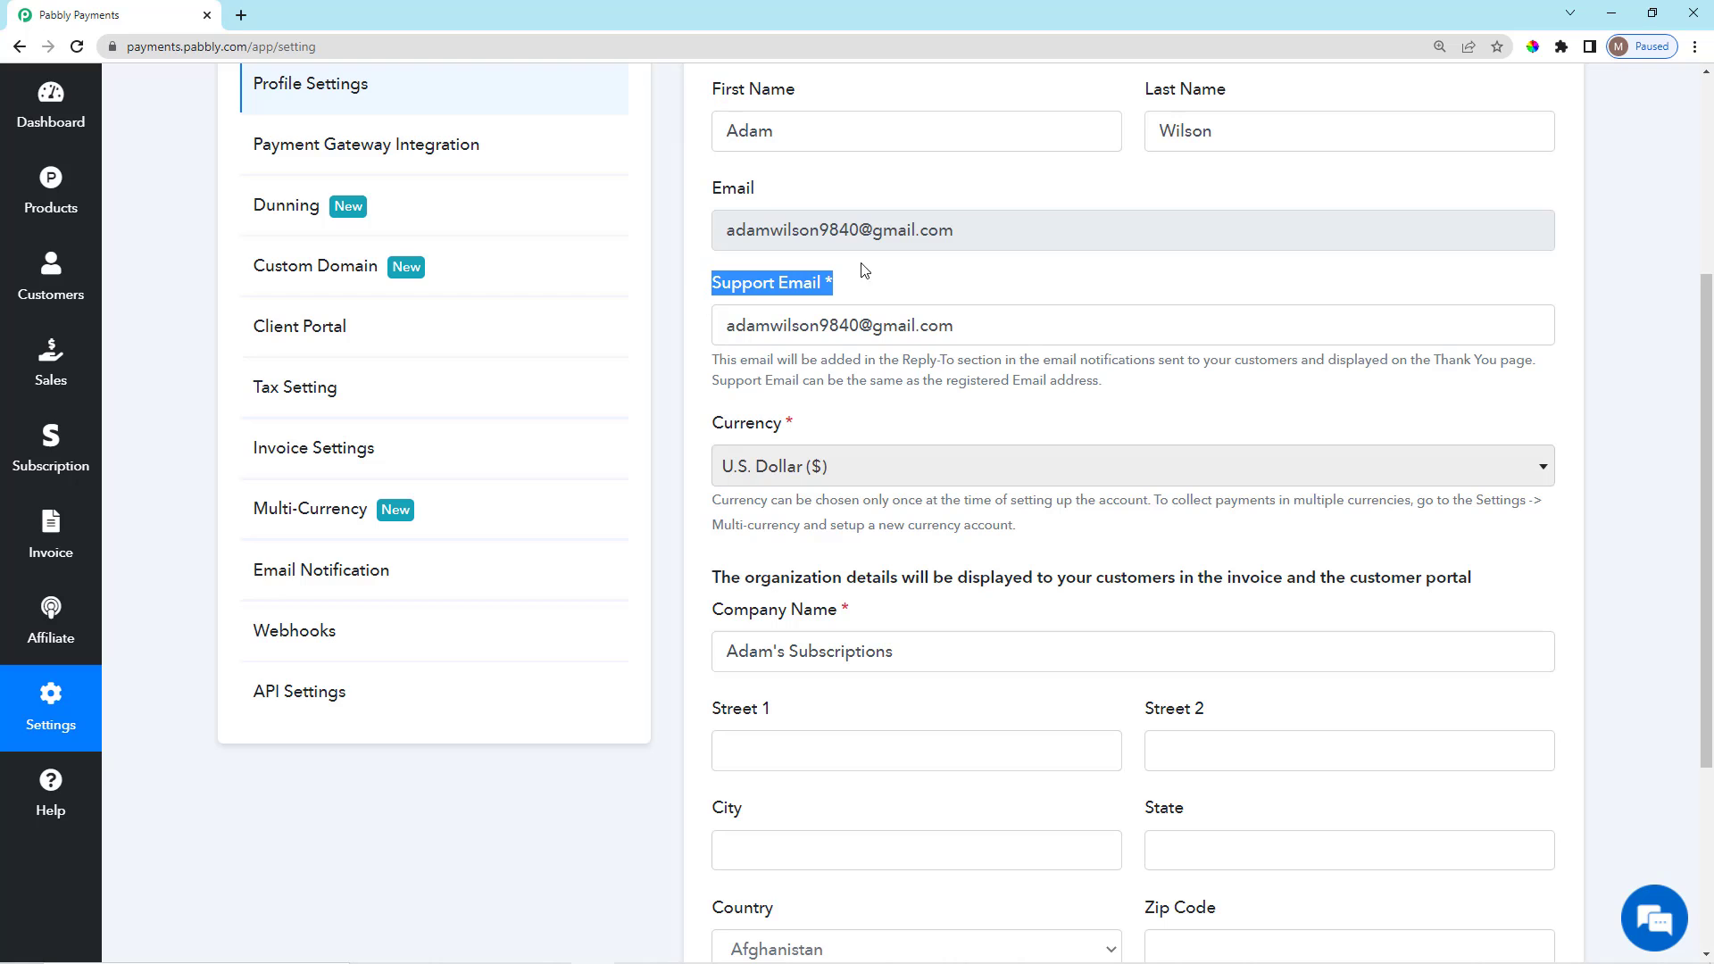
left_click(884, 296)
Scroll through the remaining organization details in the profile.
scroll(896, 464, "down", 2)
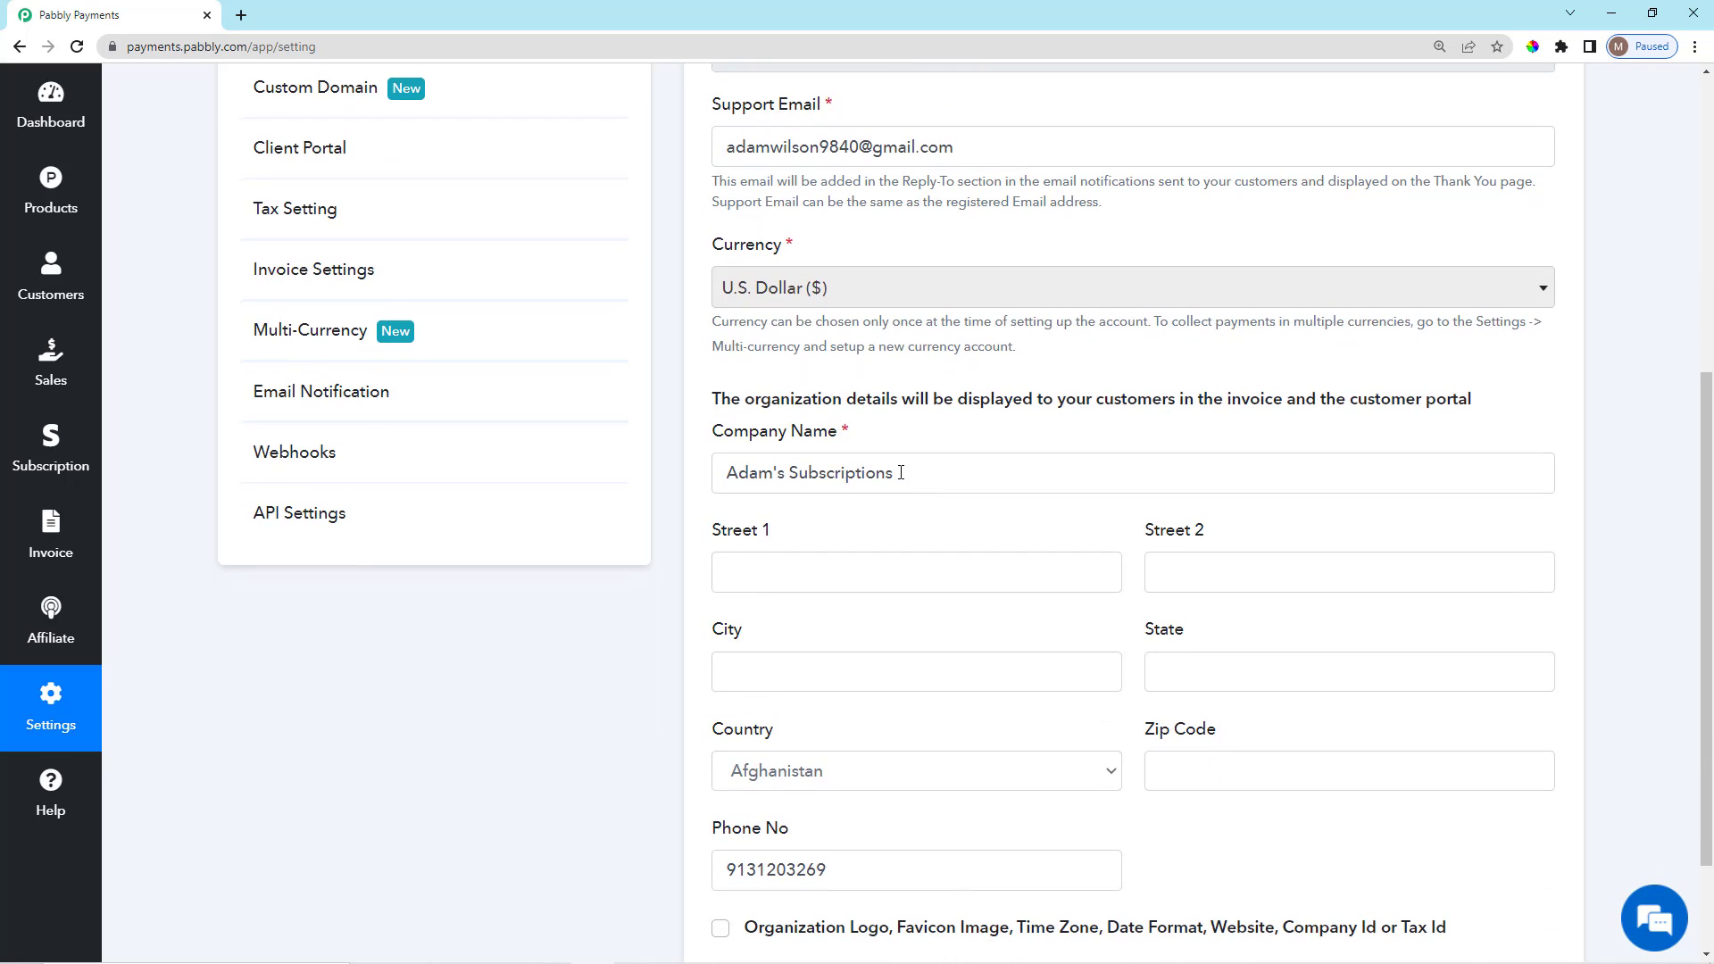
scroll(901, 472, "up", 1)
scroll(900, 489, "down", 2)
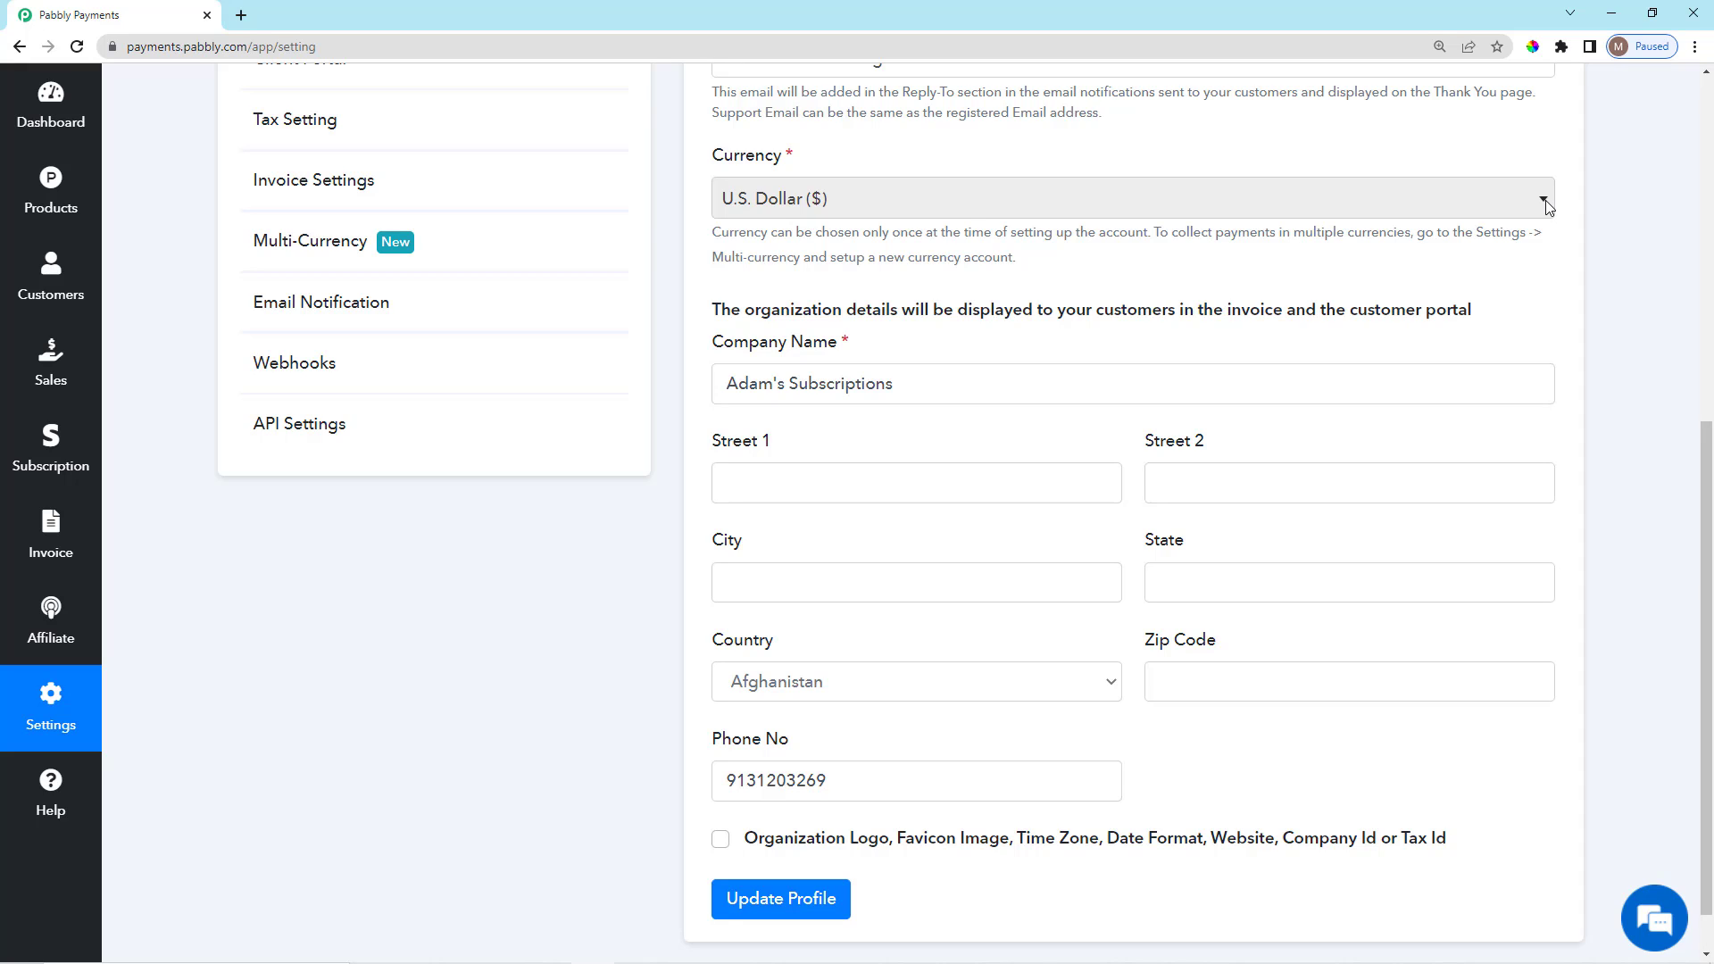
scroll(827, 398, "down", 1)
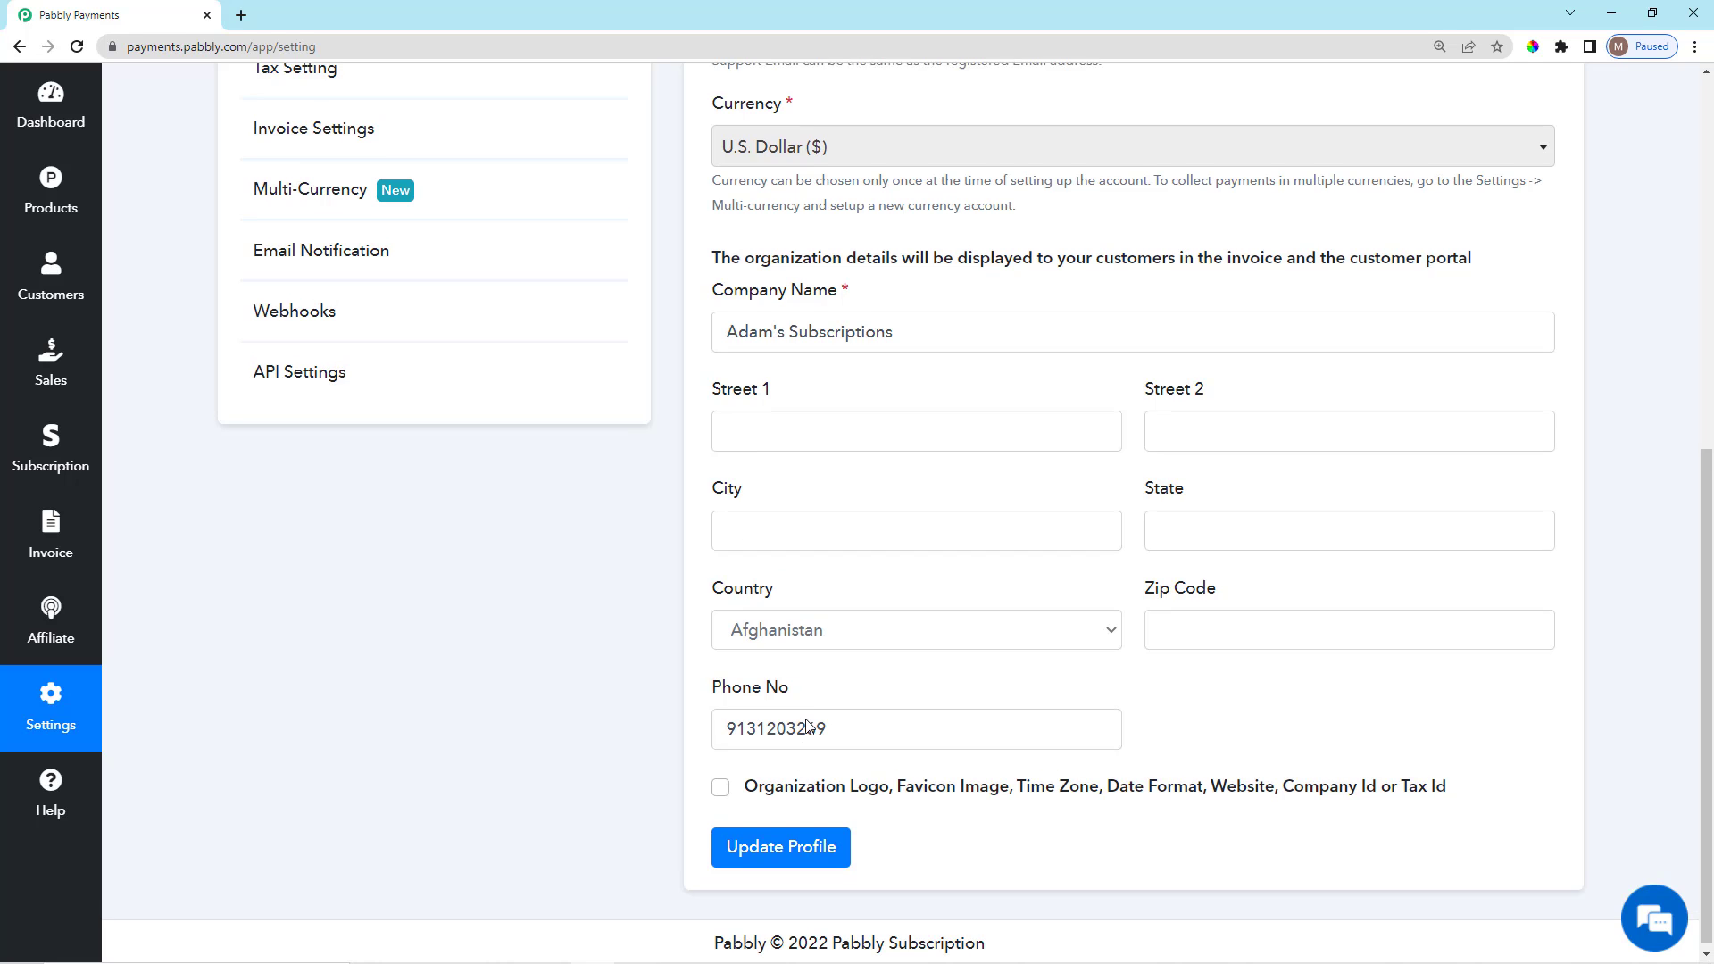
scroll(794, 714, "up", 6)
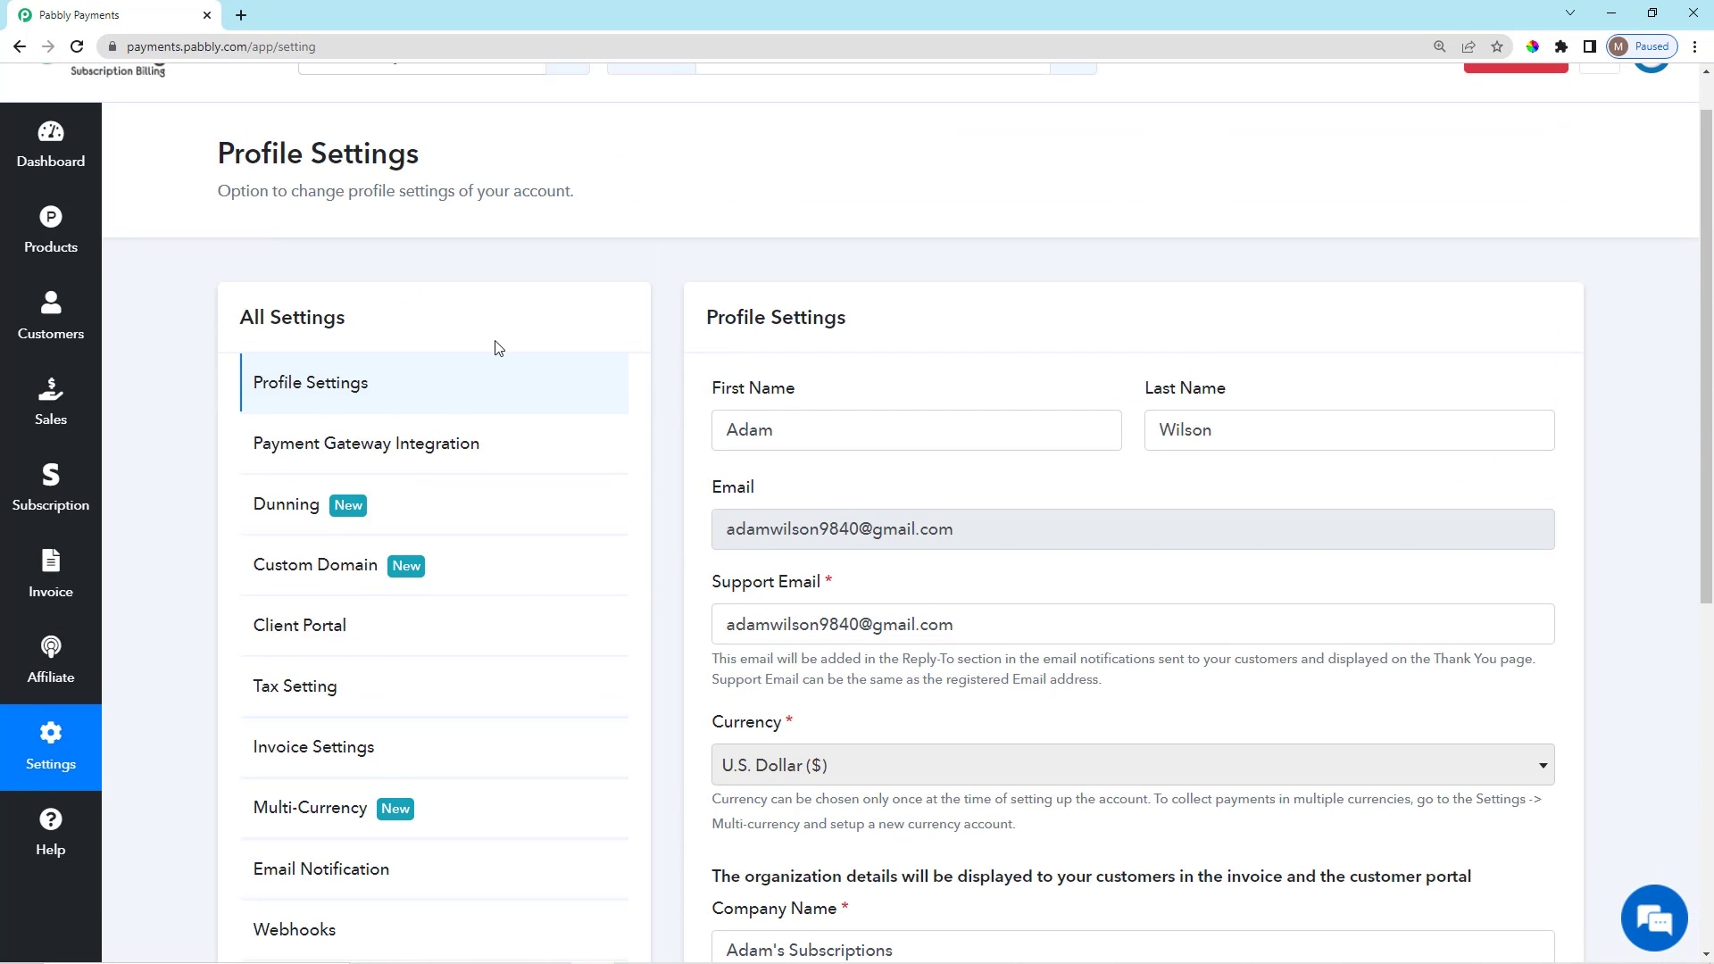
scroll(623, 689, "down", 7)
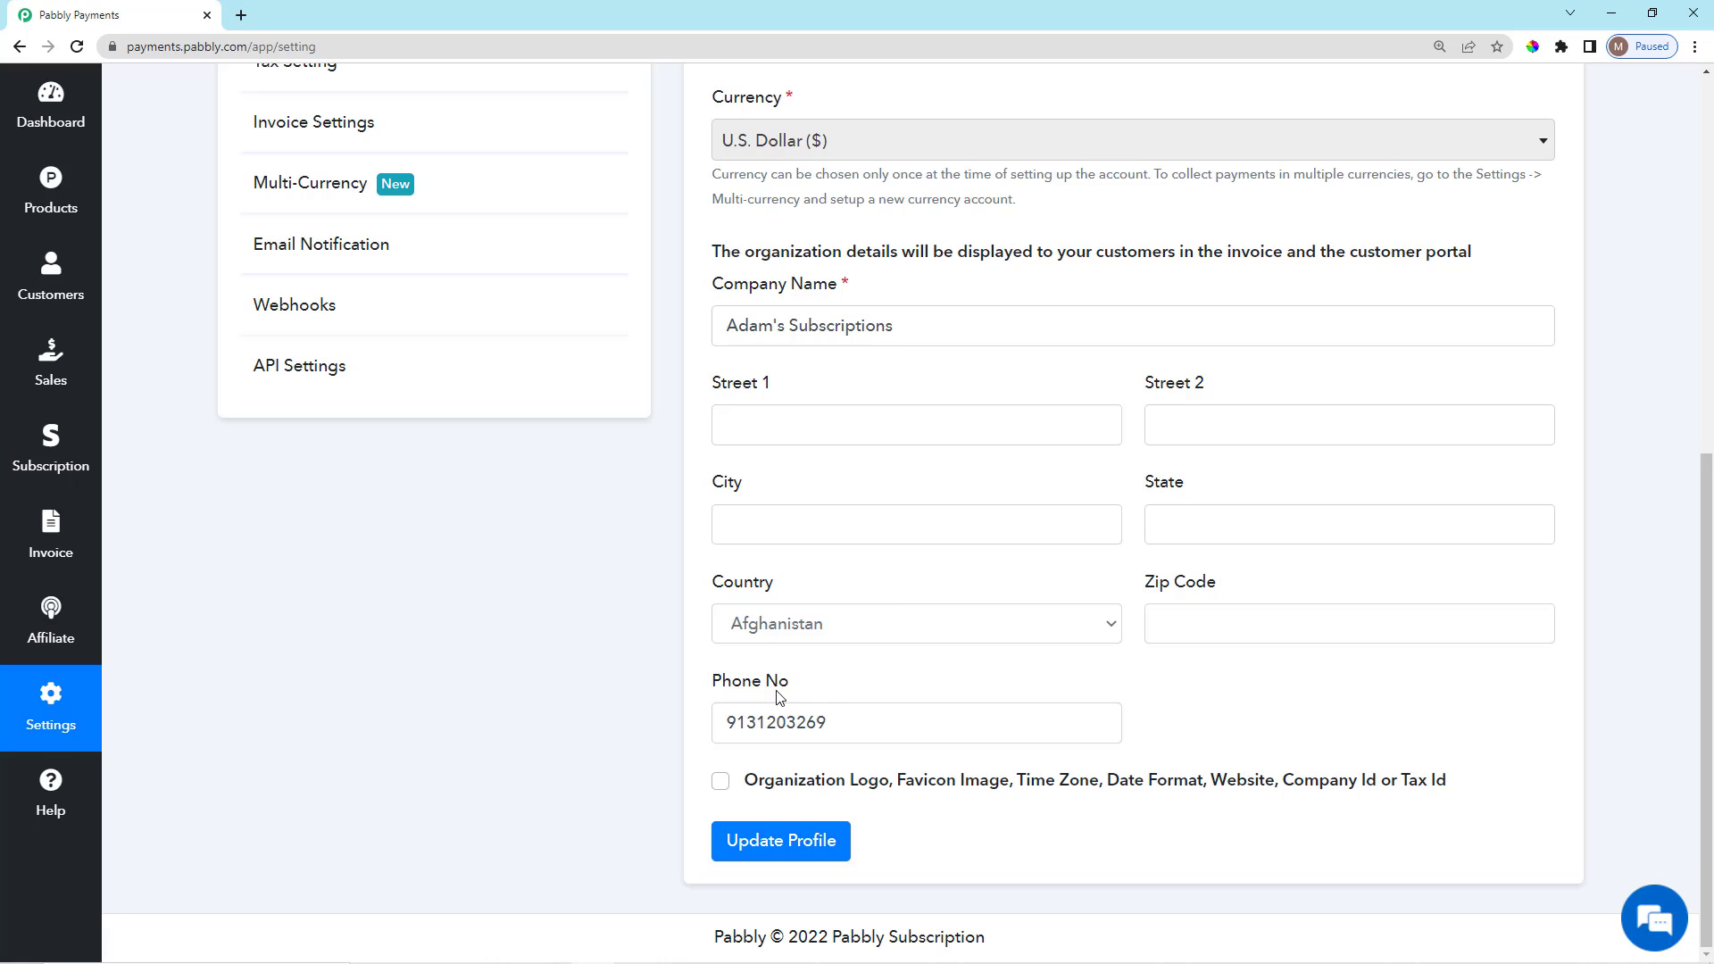
Tick the extra-details checkbox and review the new logo, favicon, time zone, website and tax ID fields.
left_click(721, 789)
scroll(714, 789, "down", 8)
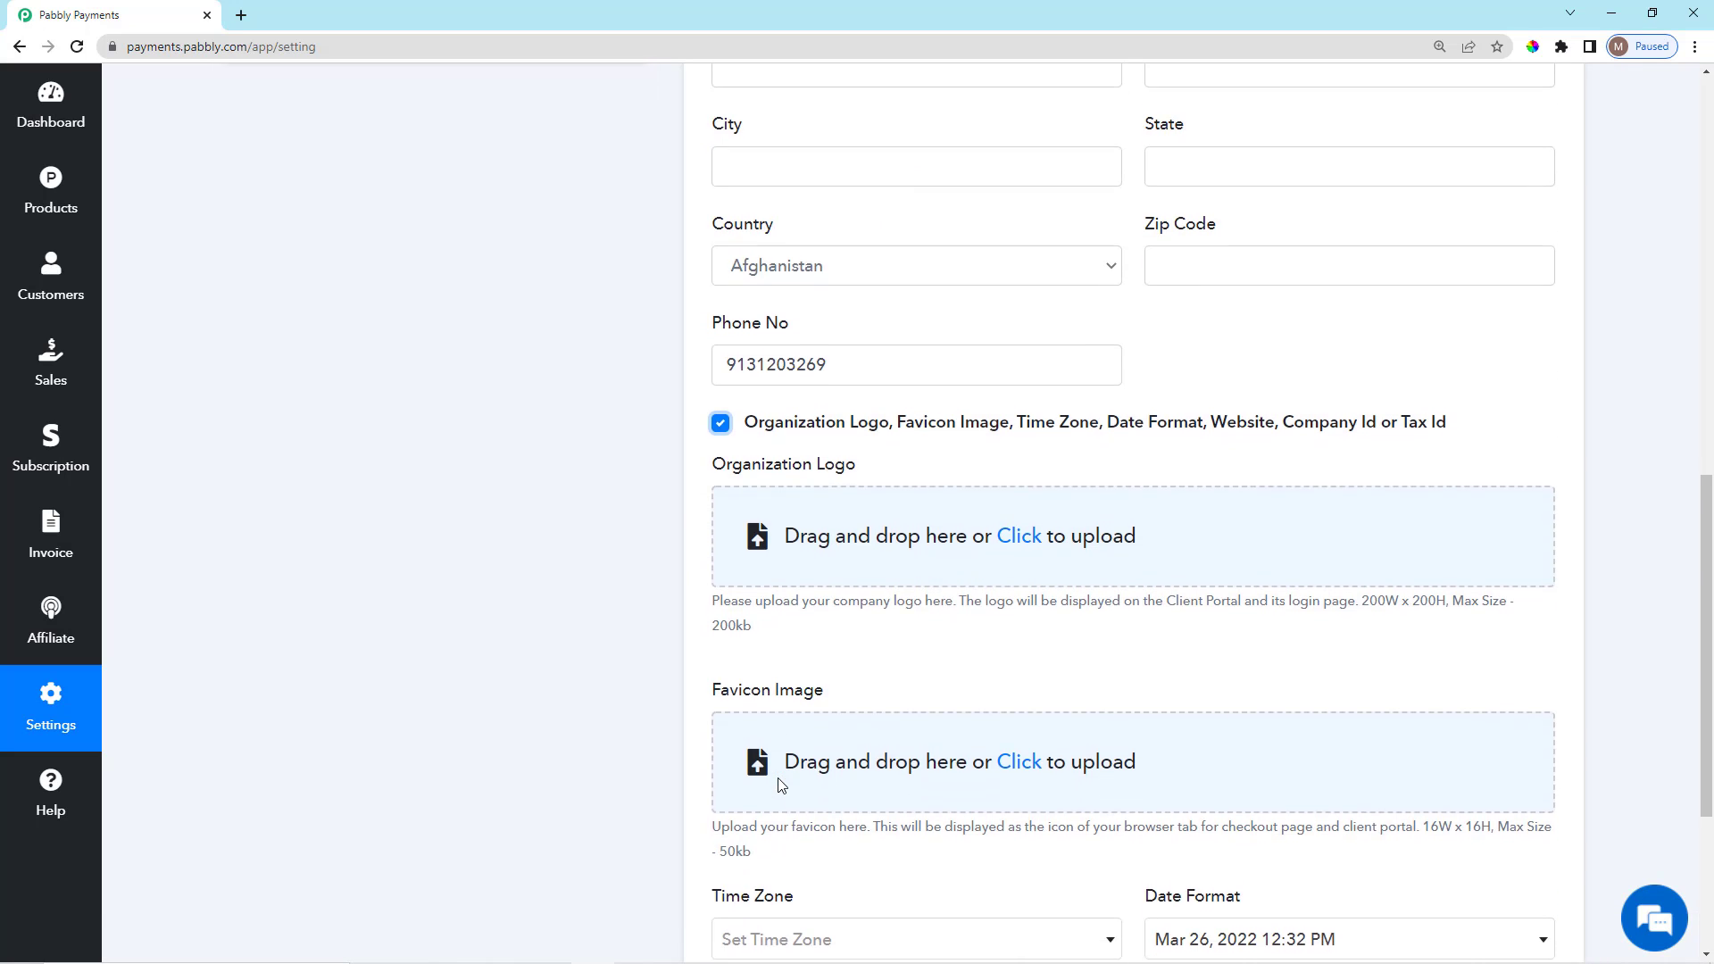
scroll(779, 784, "up", 2)
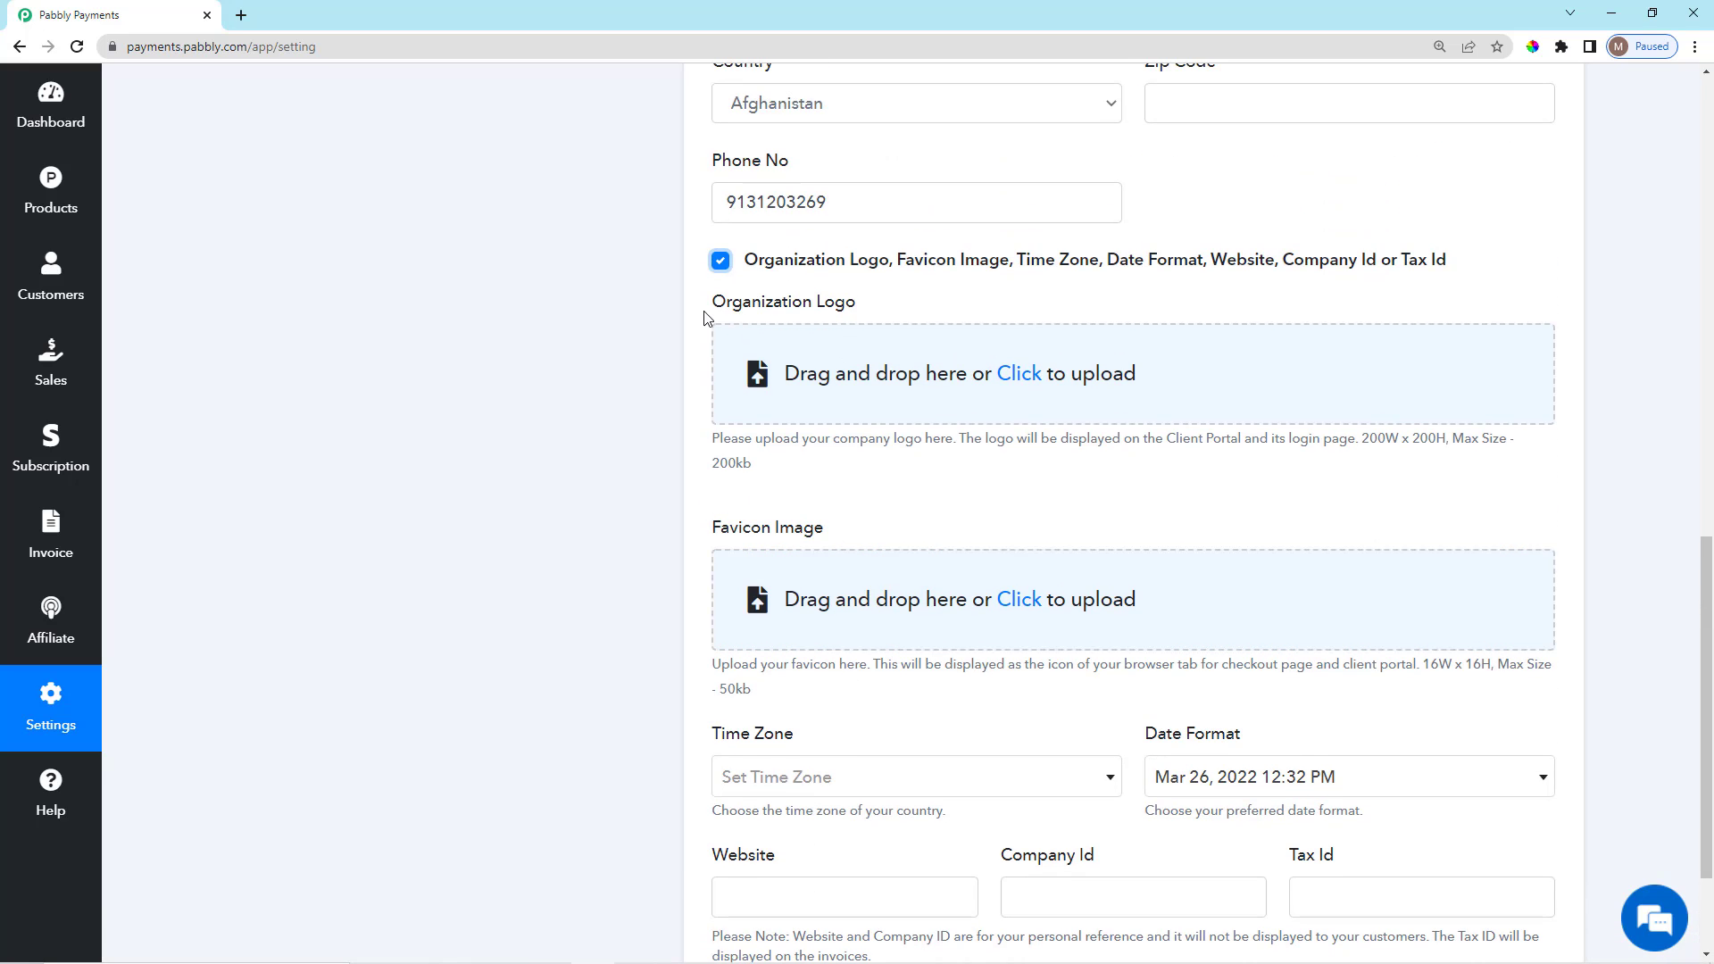
left_click_drag(707, 315, 879, 313)
left_click(880, 315)
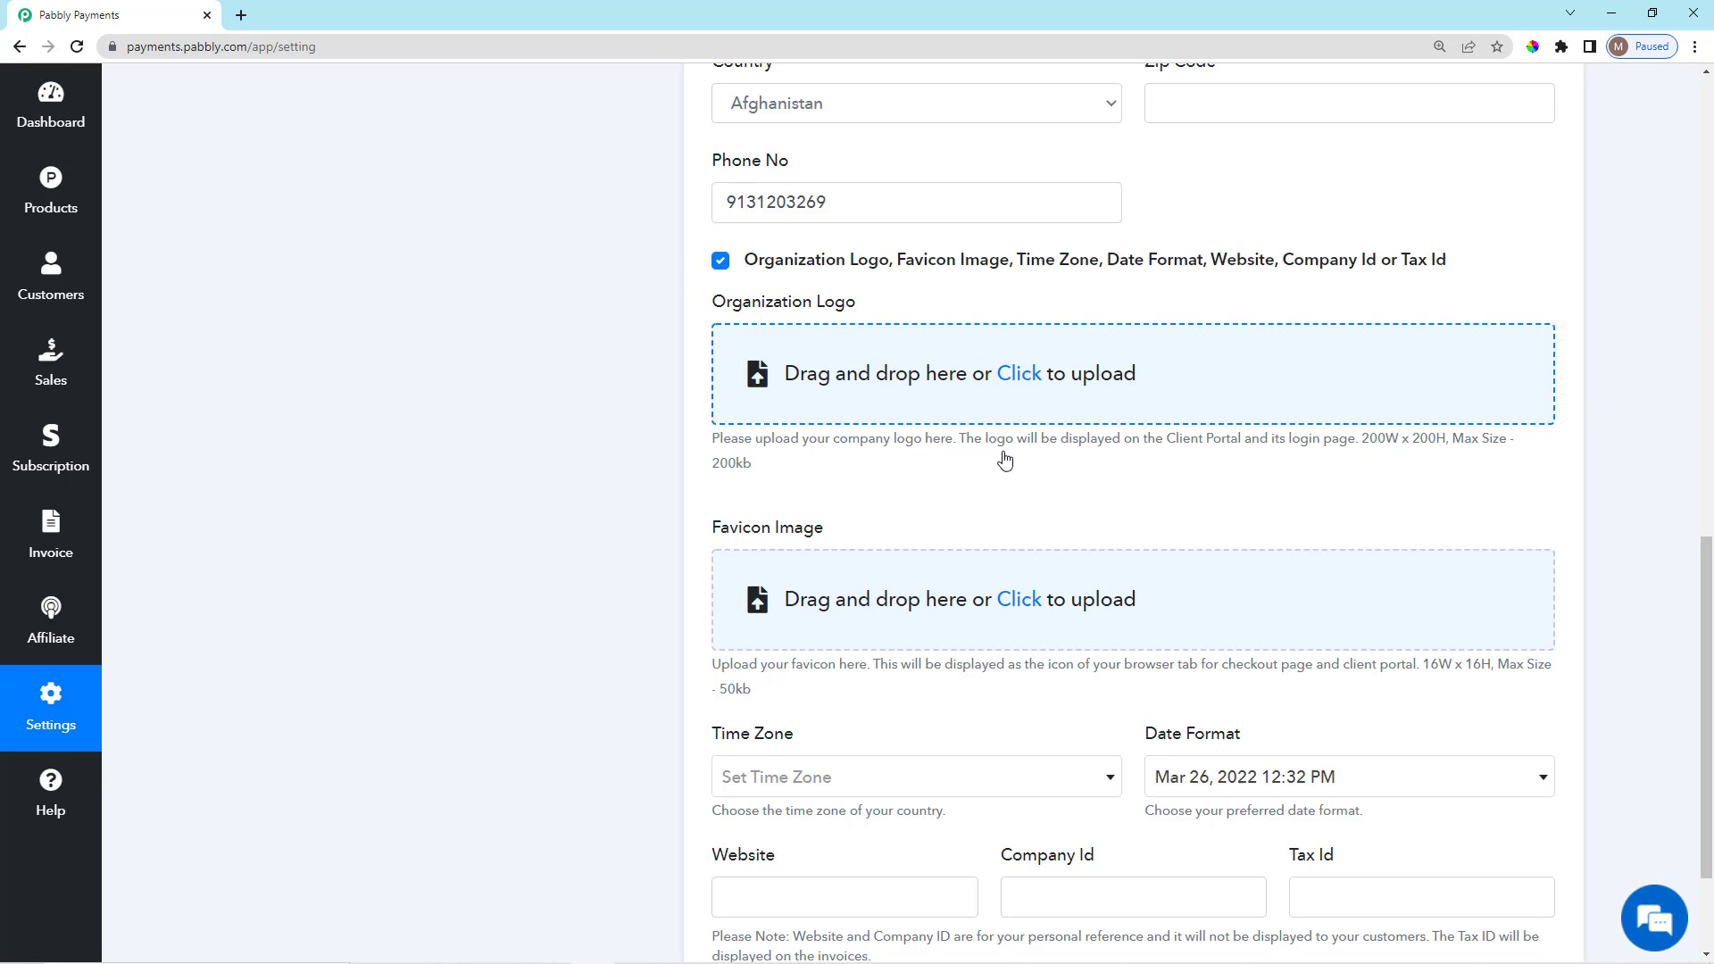
scroll(946, 517, "down", 2)
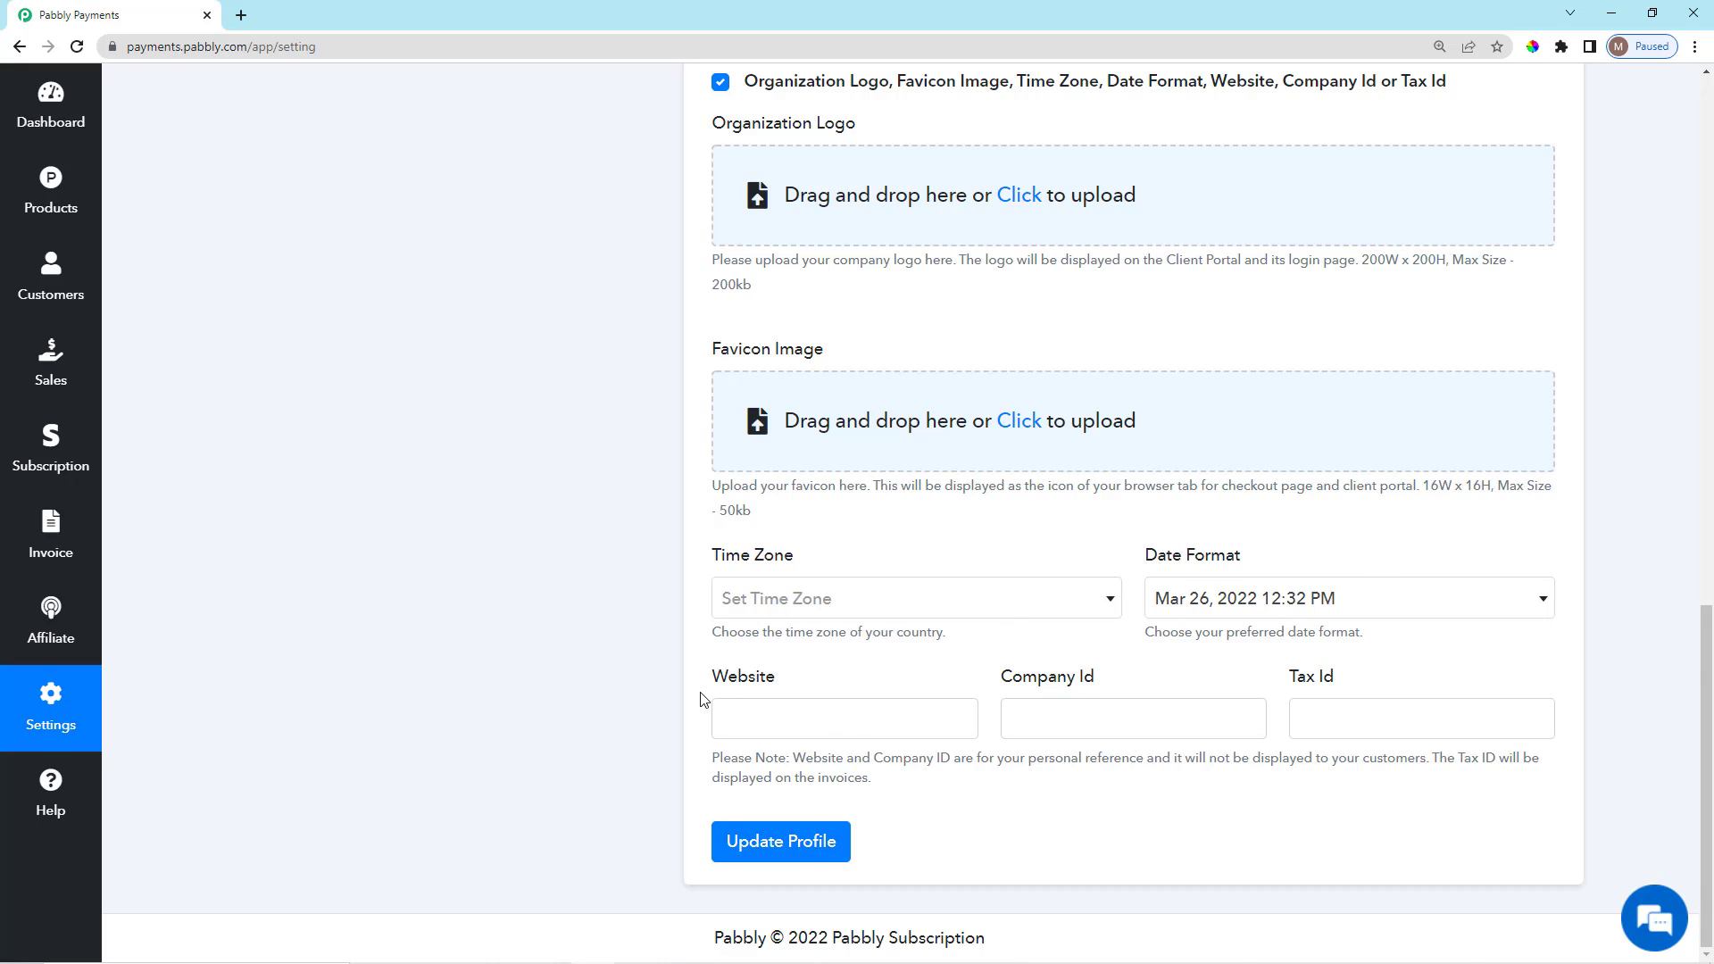
left_click_drag(701, 699, 776, 688)
left_click(806, 676)
scroll(575, 678, "up", 15)
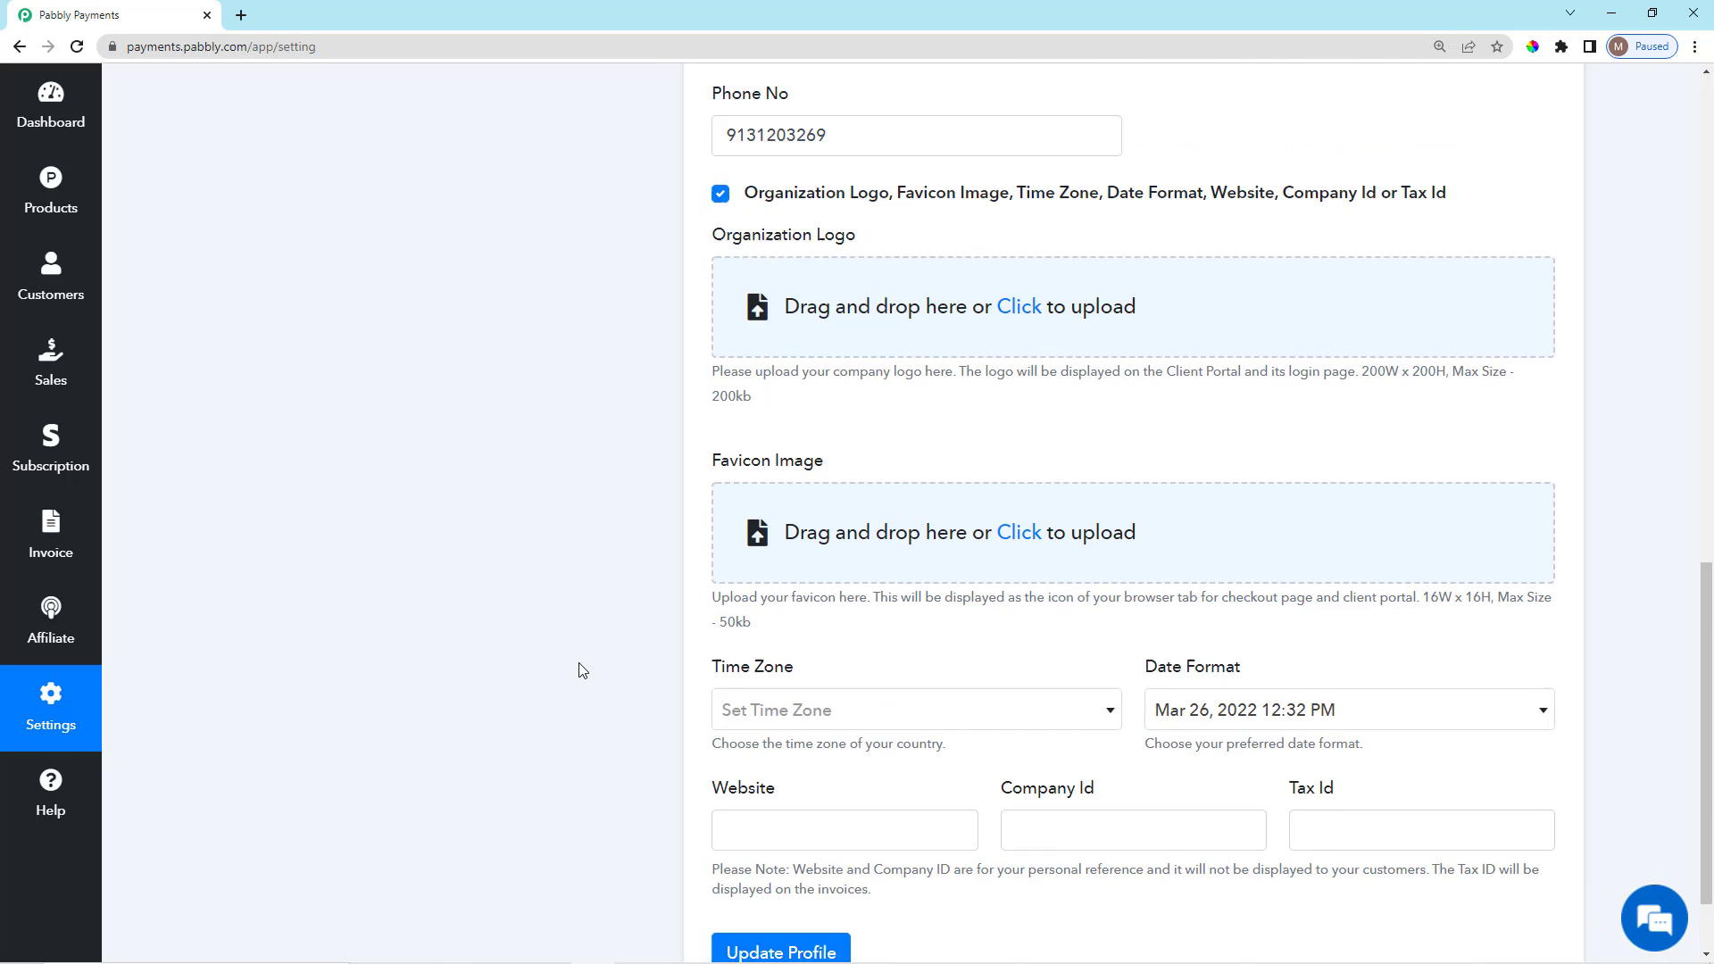
scroll(501, 596, "down", 2)
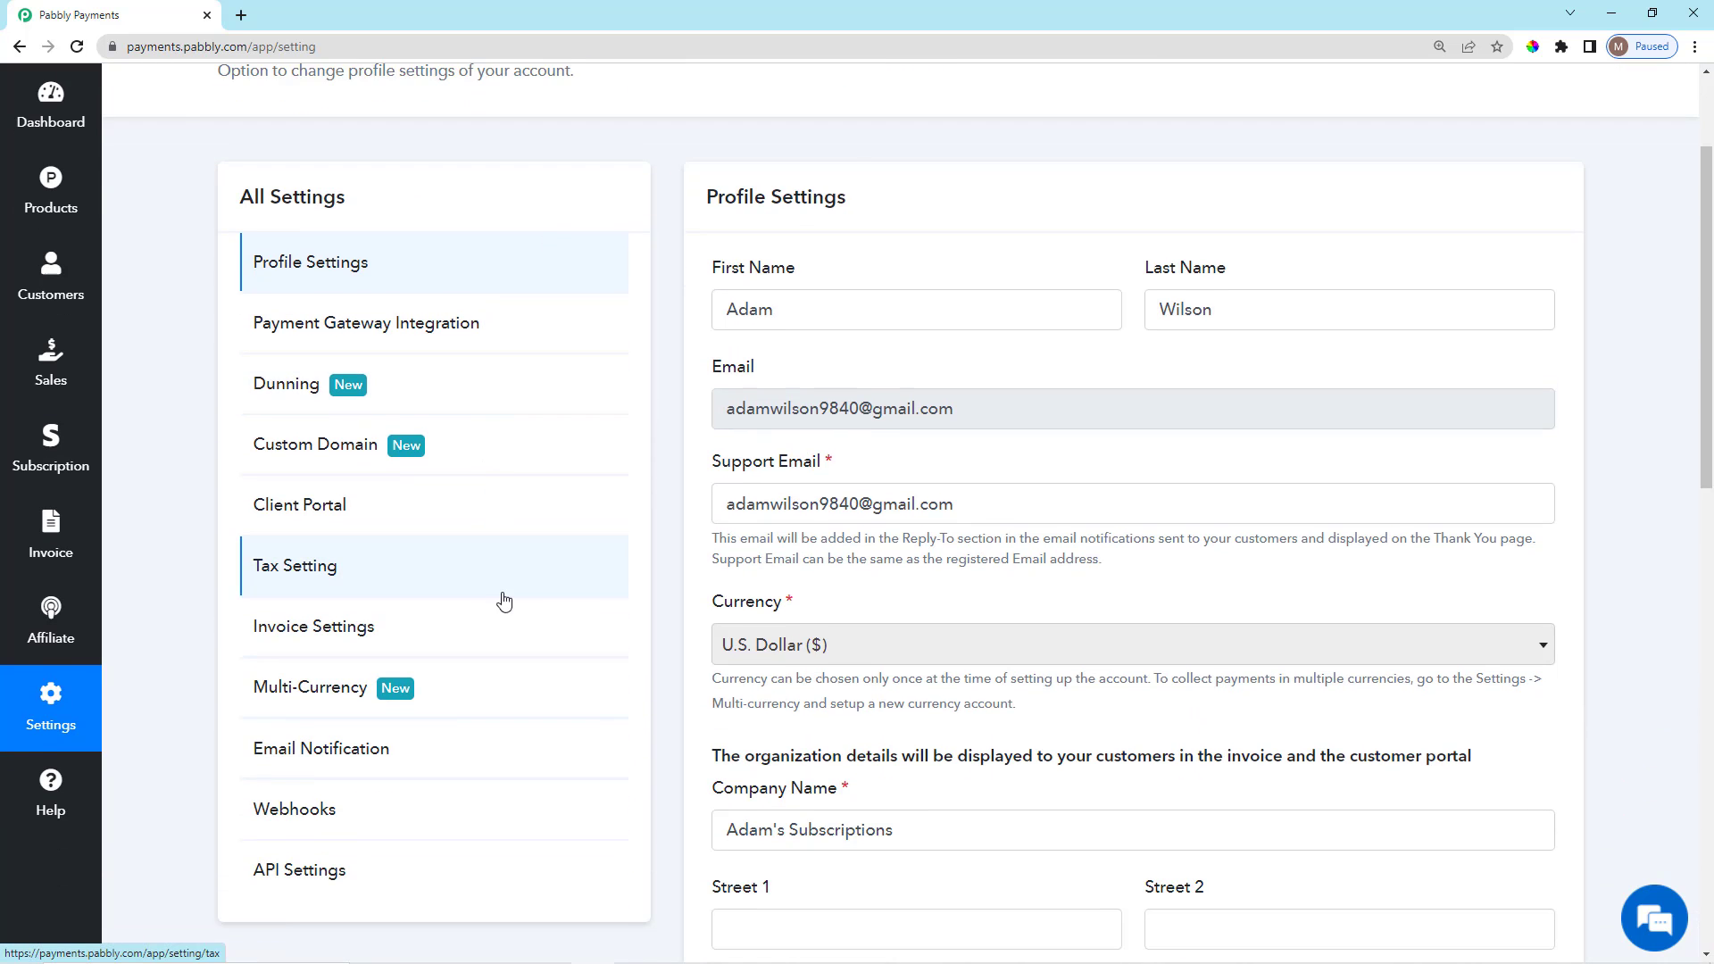
scroll(532, 440, "up", 2)
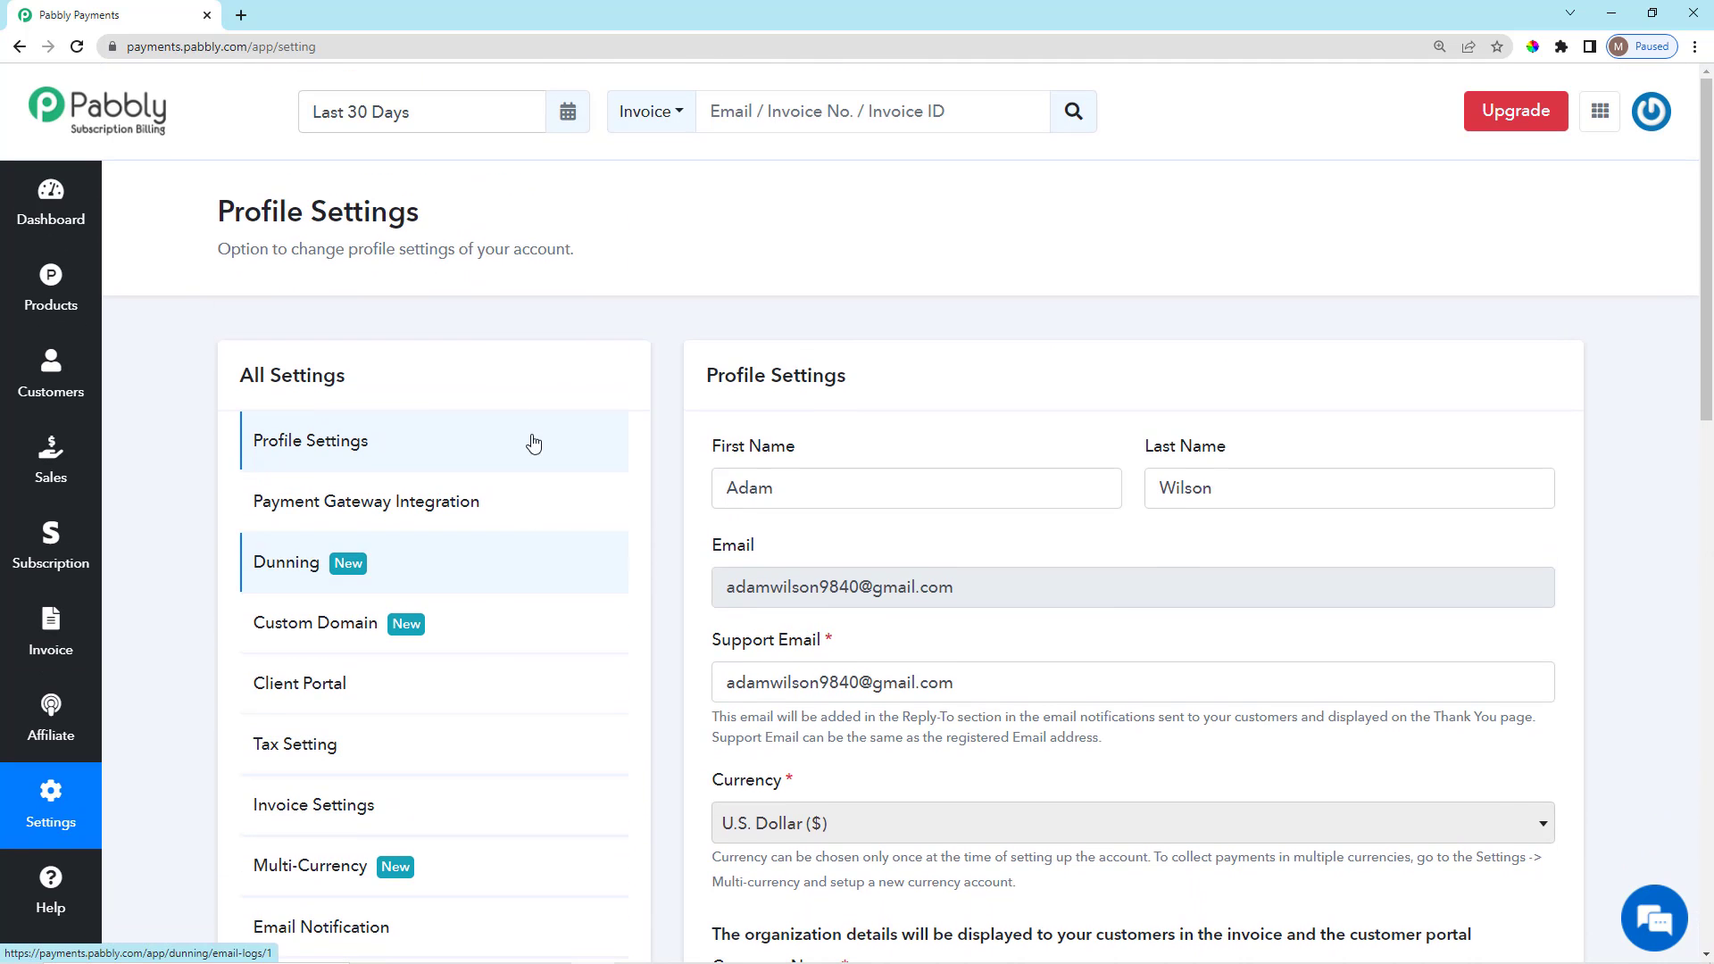
left_click(482, 509)
scroll(1166, 509, "down", 2)
scroll(1195, 518, "up", 2)
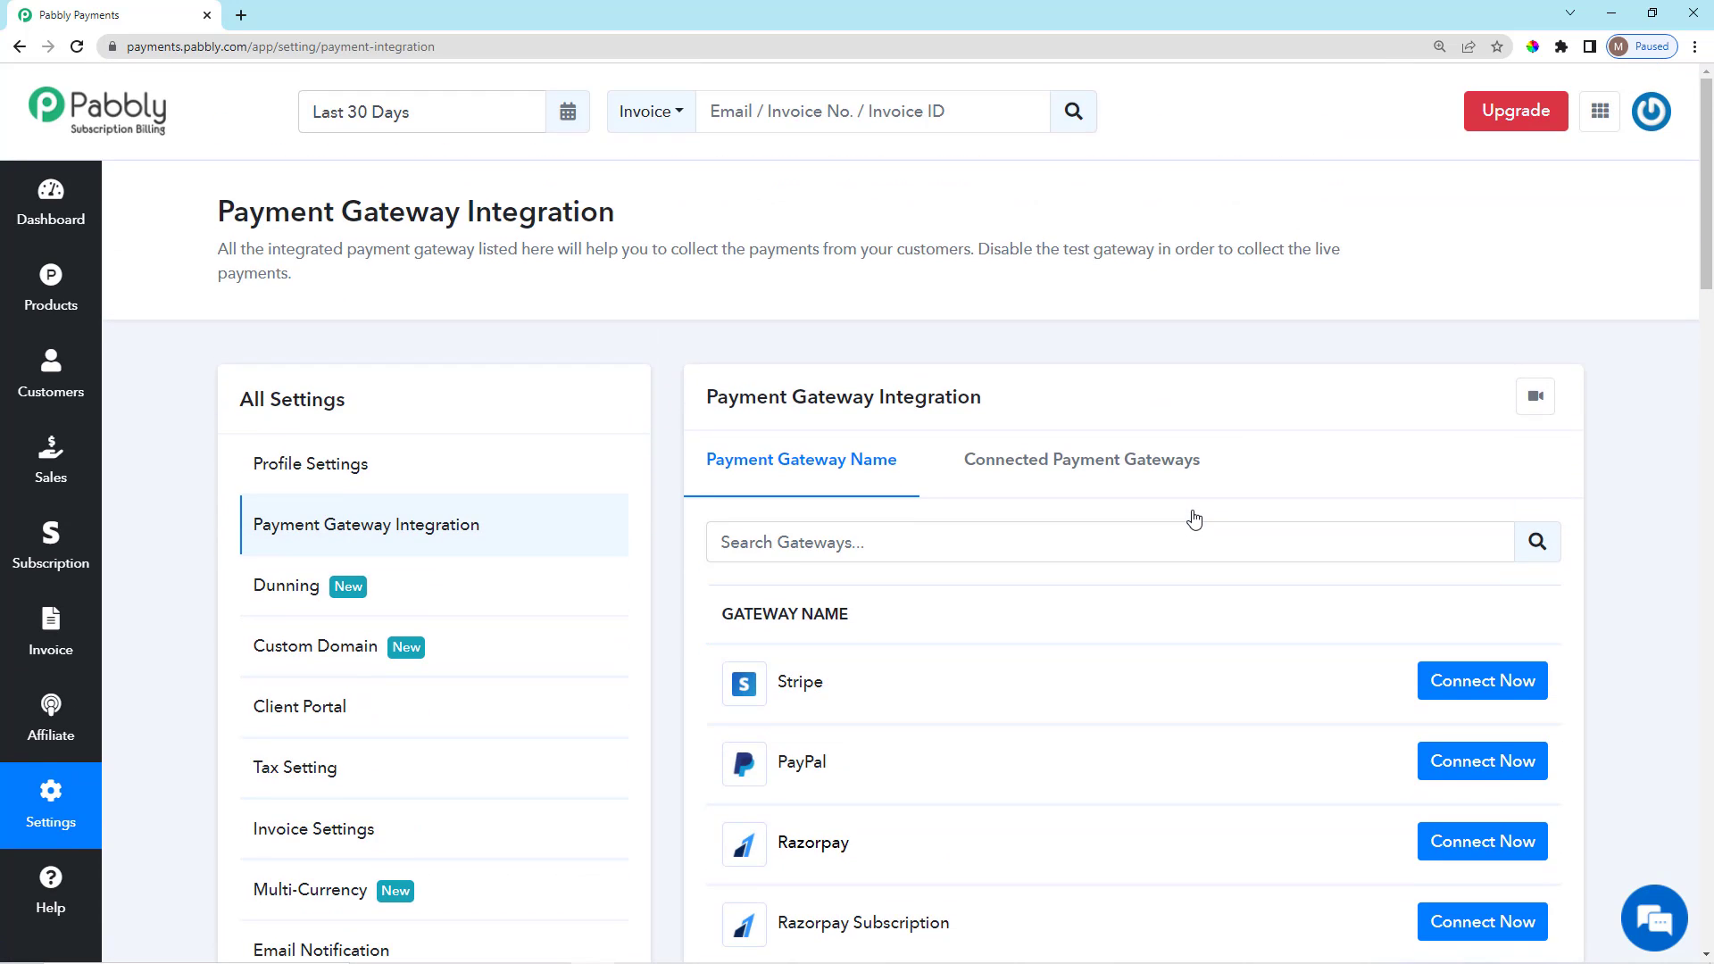
scroll(1293, 593, "down", 2)
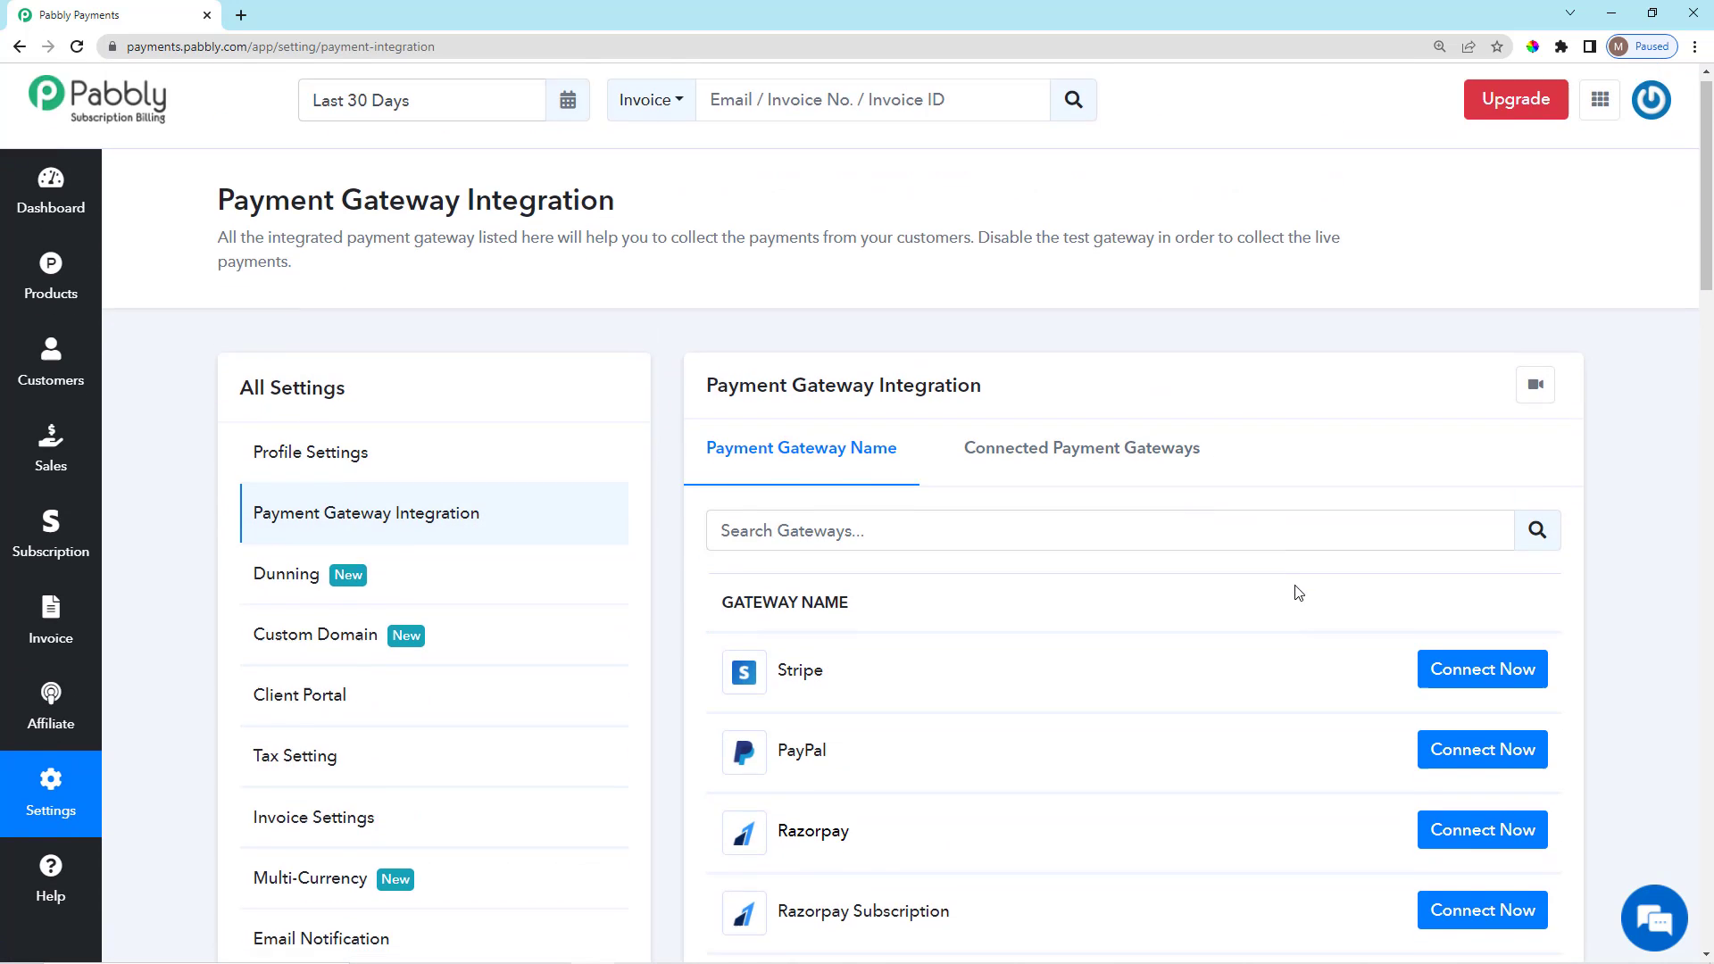
scroll(973, 482, "down", 3)
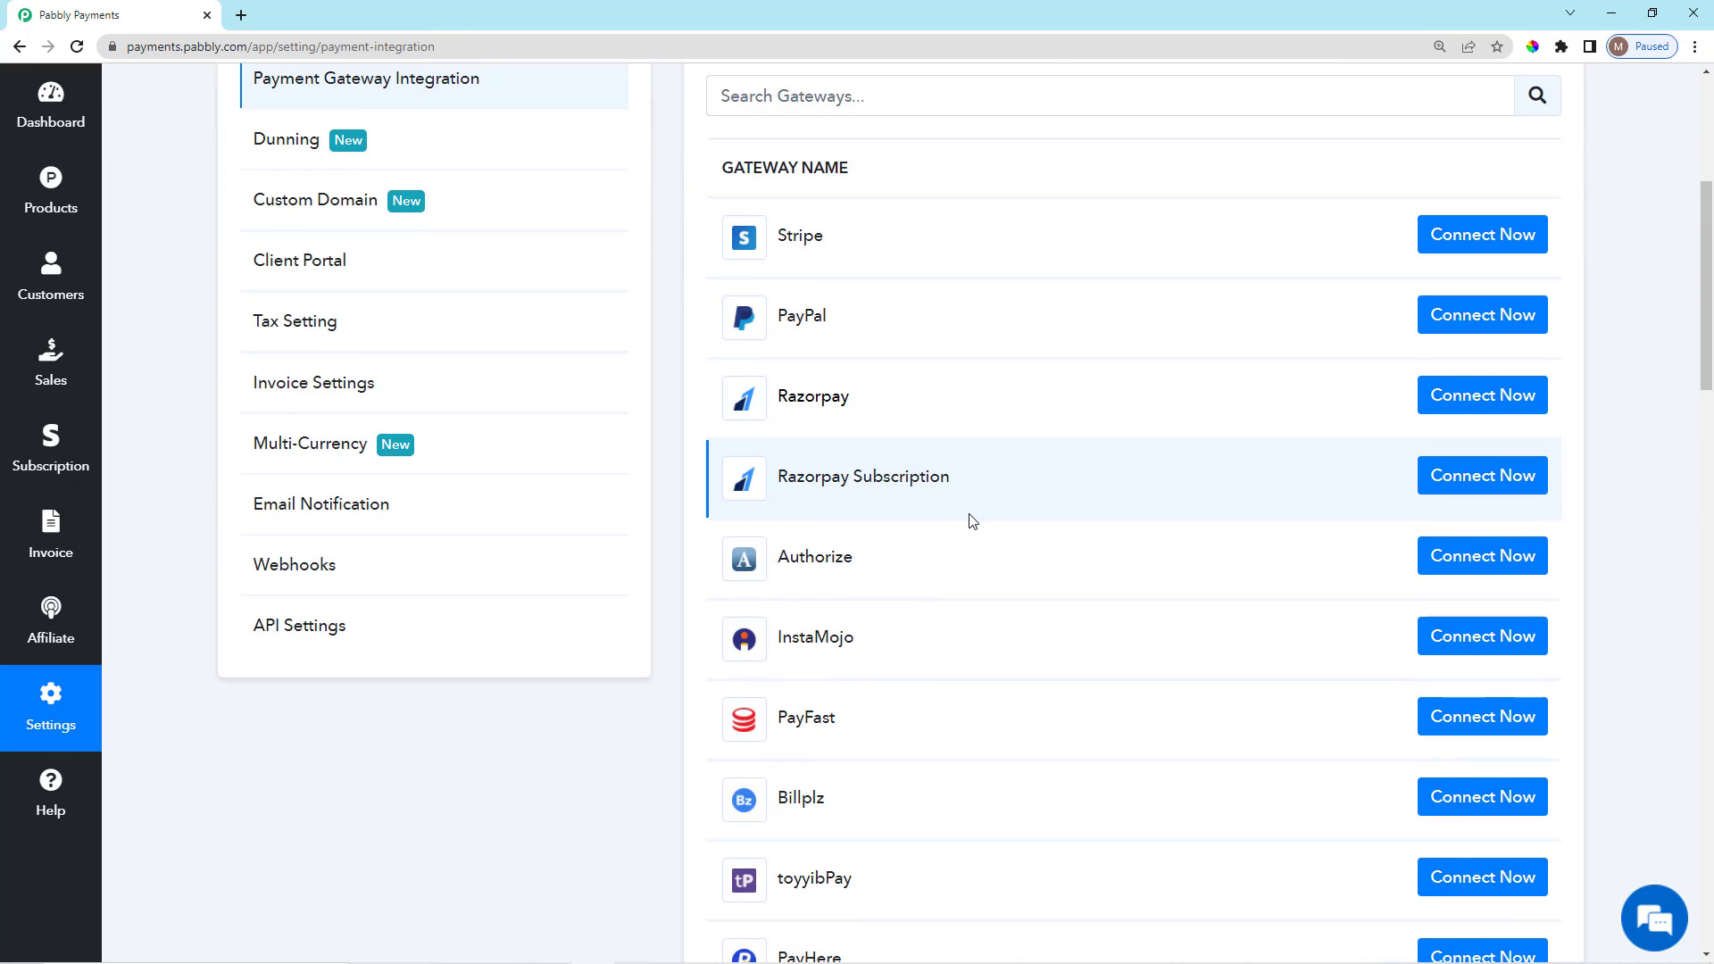
scroll(968, 522, "up", 4)
scroll(974, 531, "down", 2)
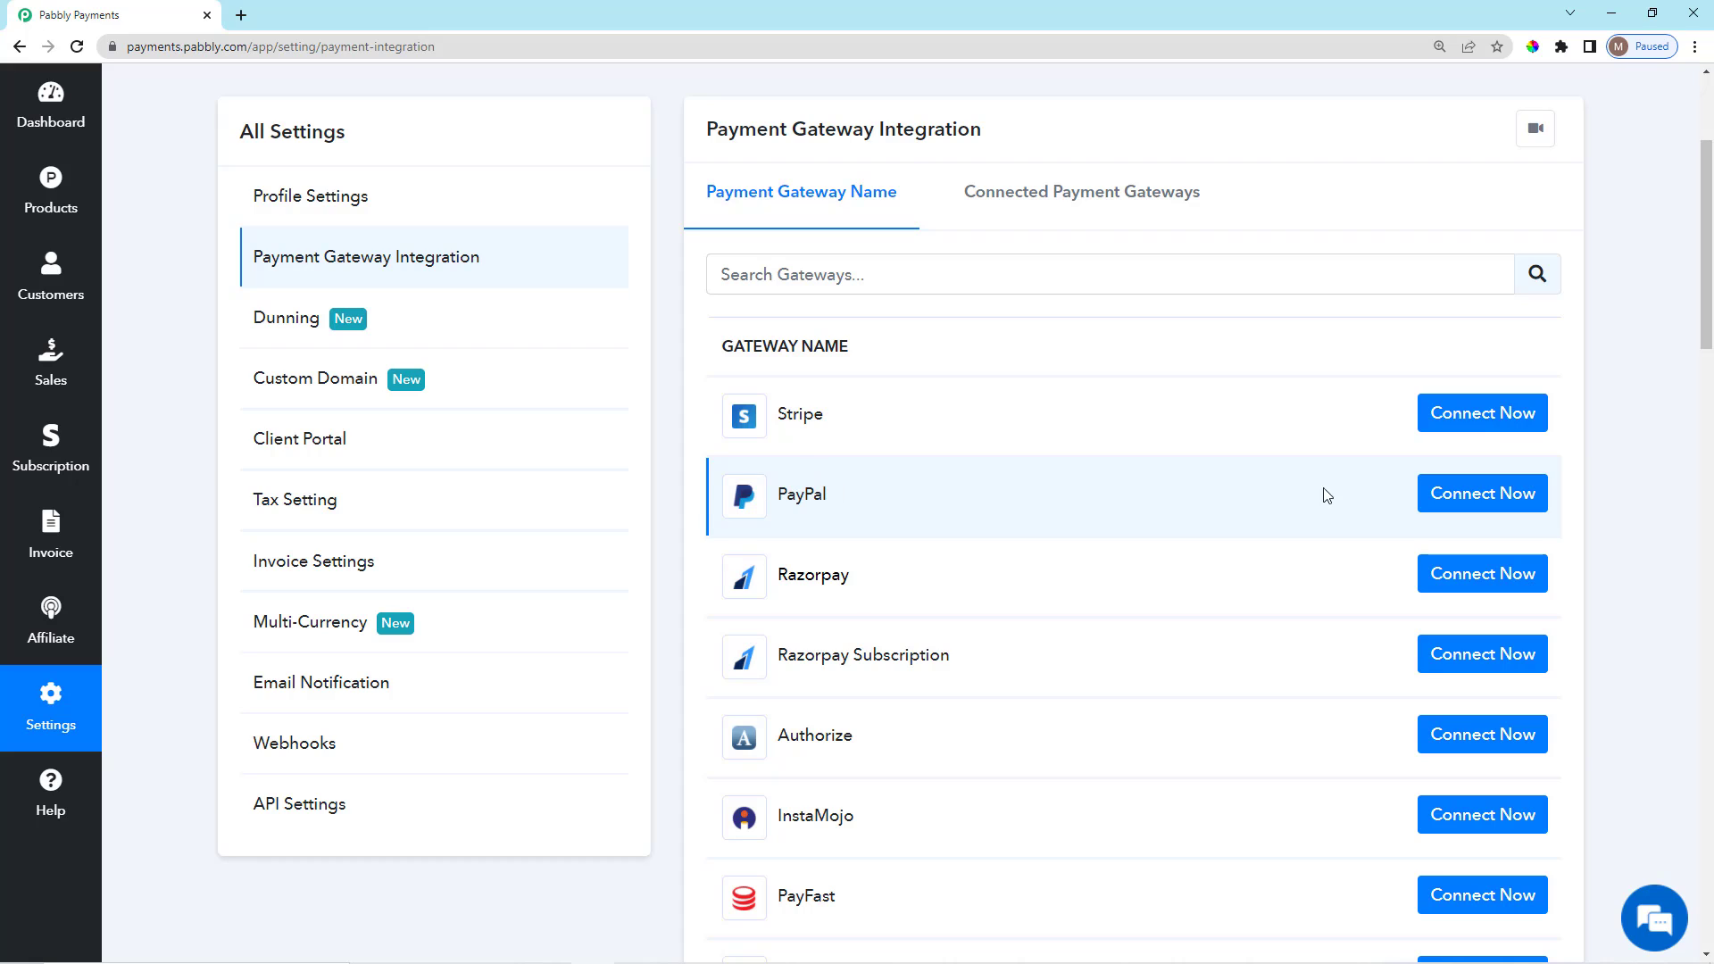
Open the PayPal Connect Now form and inspect its empty Client Id and Client Secret fields.
left_click(1498, 500)
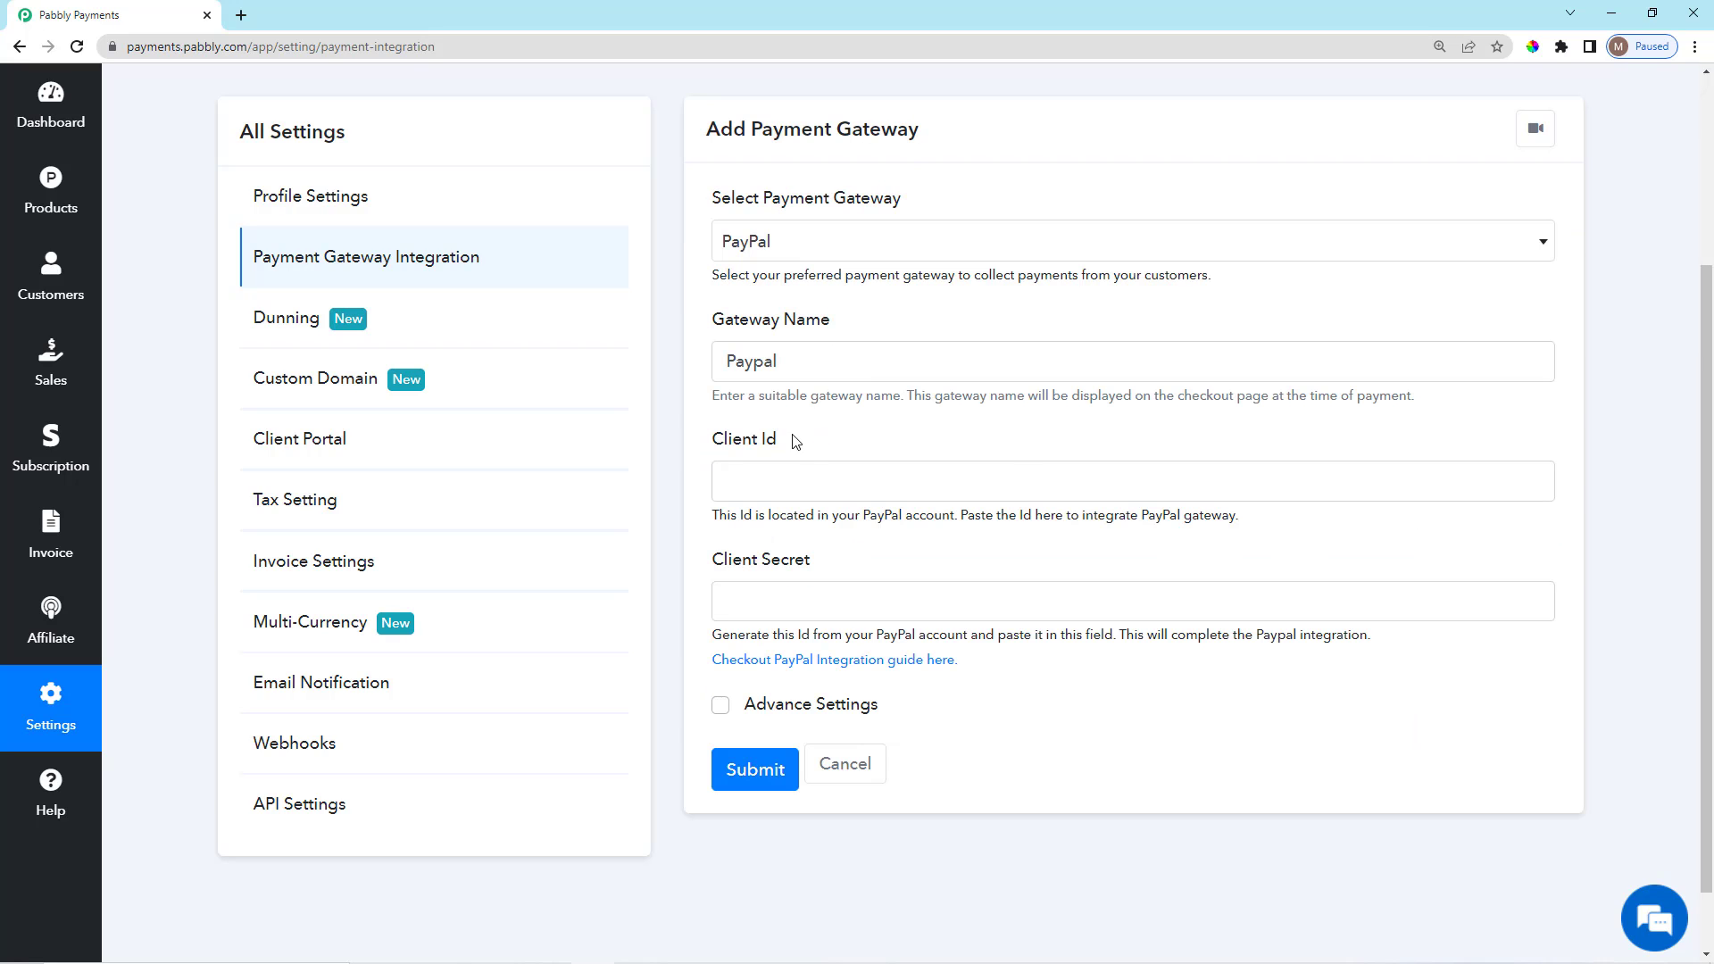
scroll(792, 396, "up", 2)
scroll(765, 375, "down", 1)
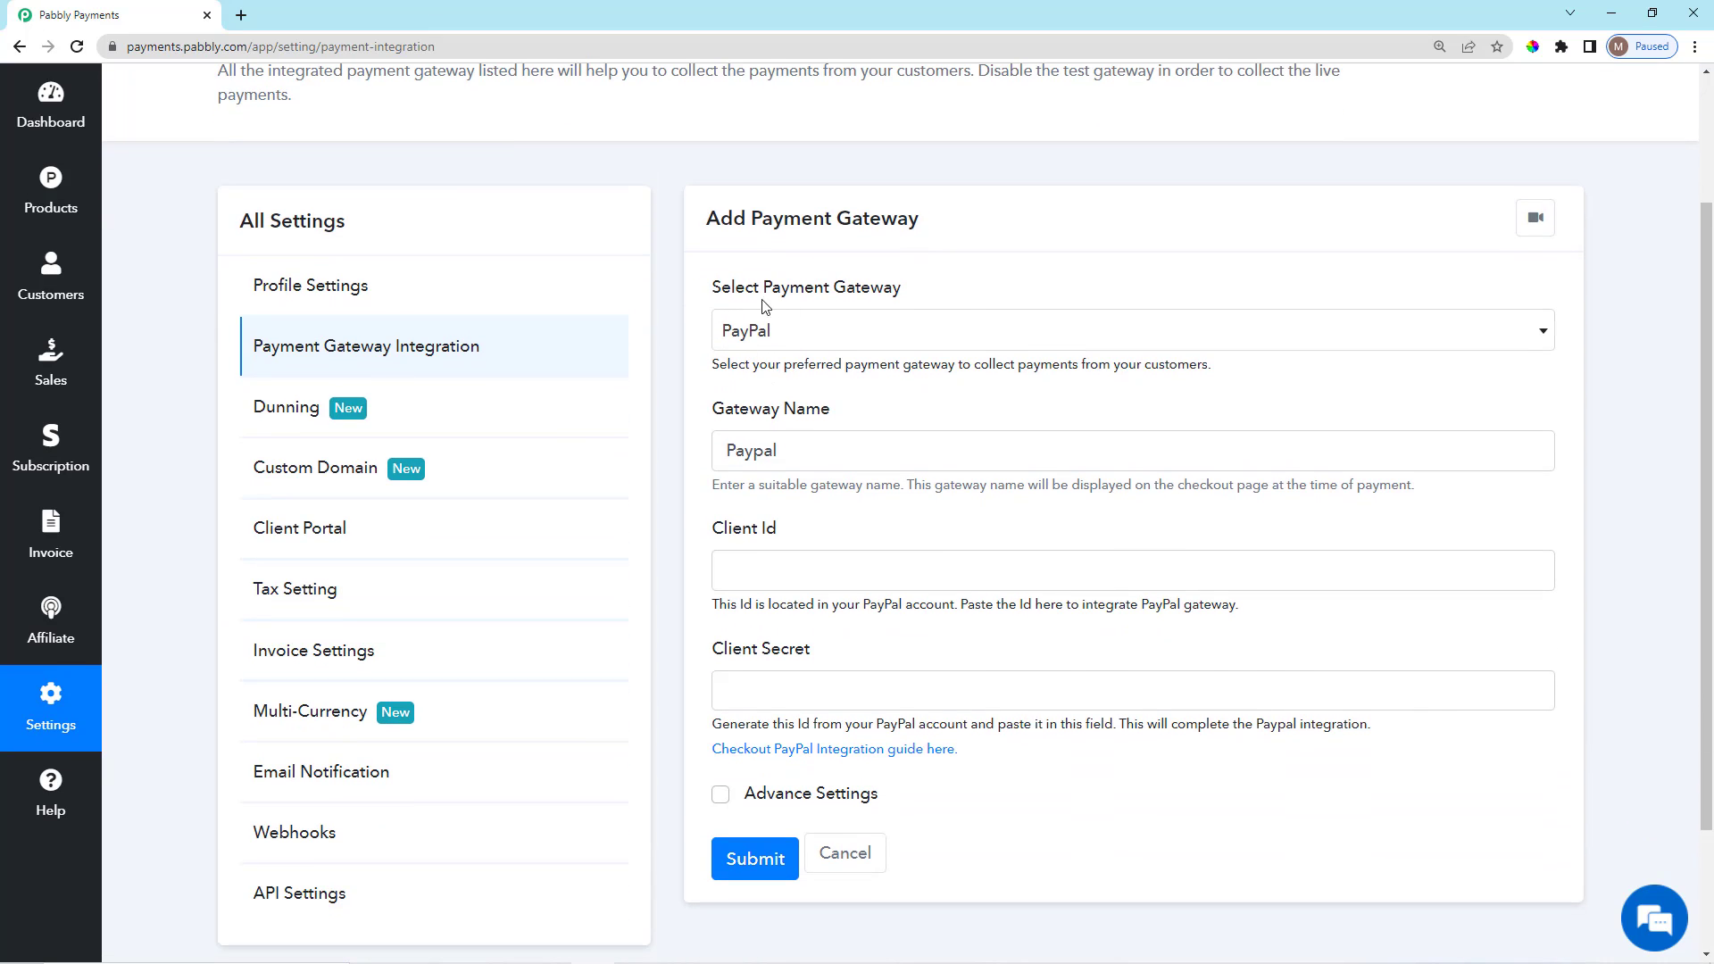
triple_click(765, 304)
scroll(748, 355, "down", 2)
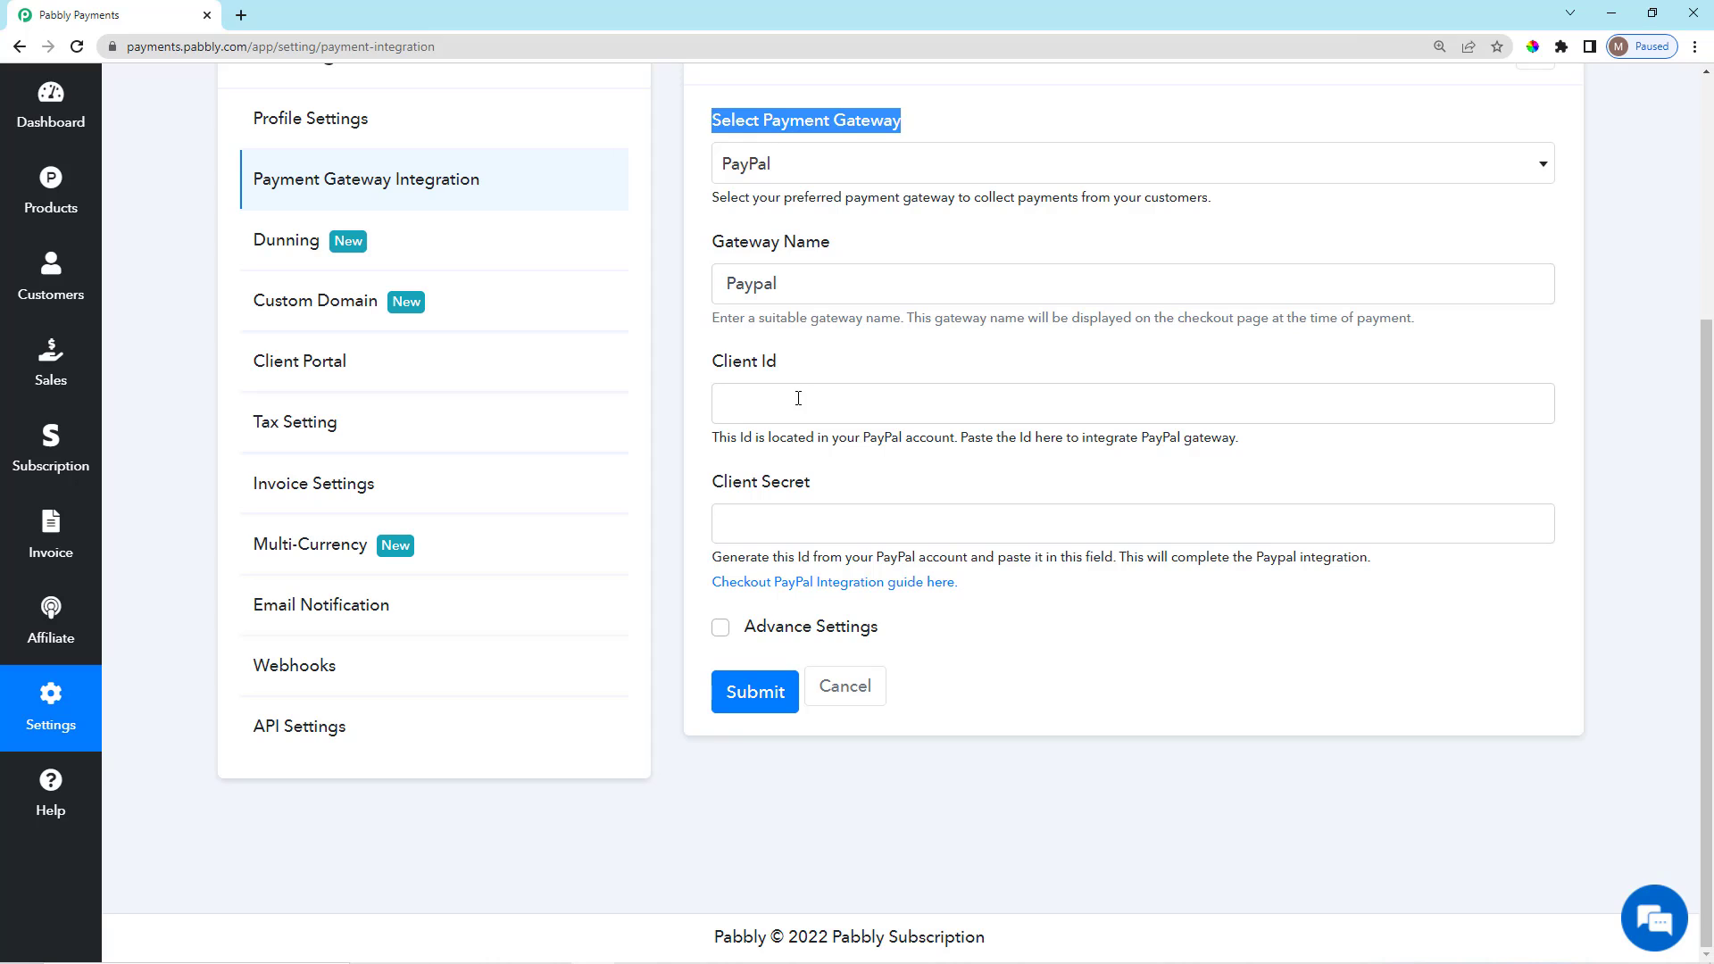
left_click(798, 398)
left_click(797, 521)
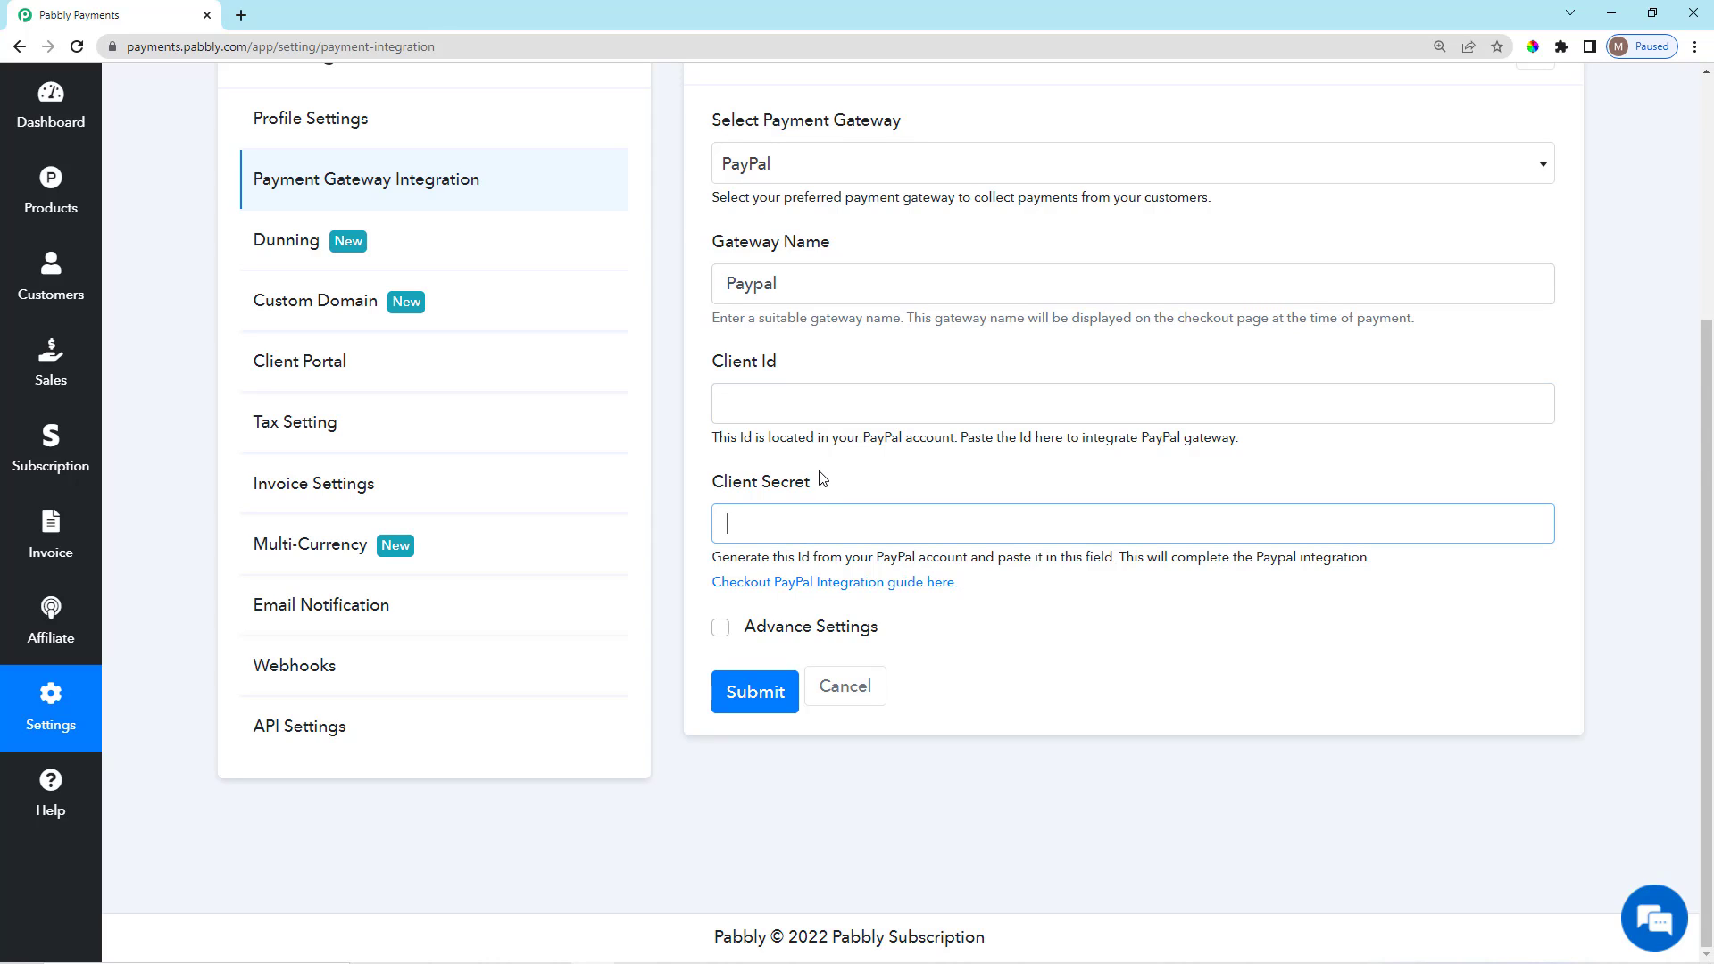
scroll(891, 584, "up", 2)
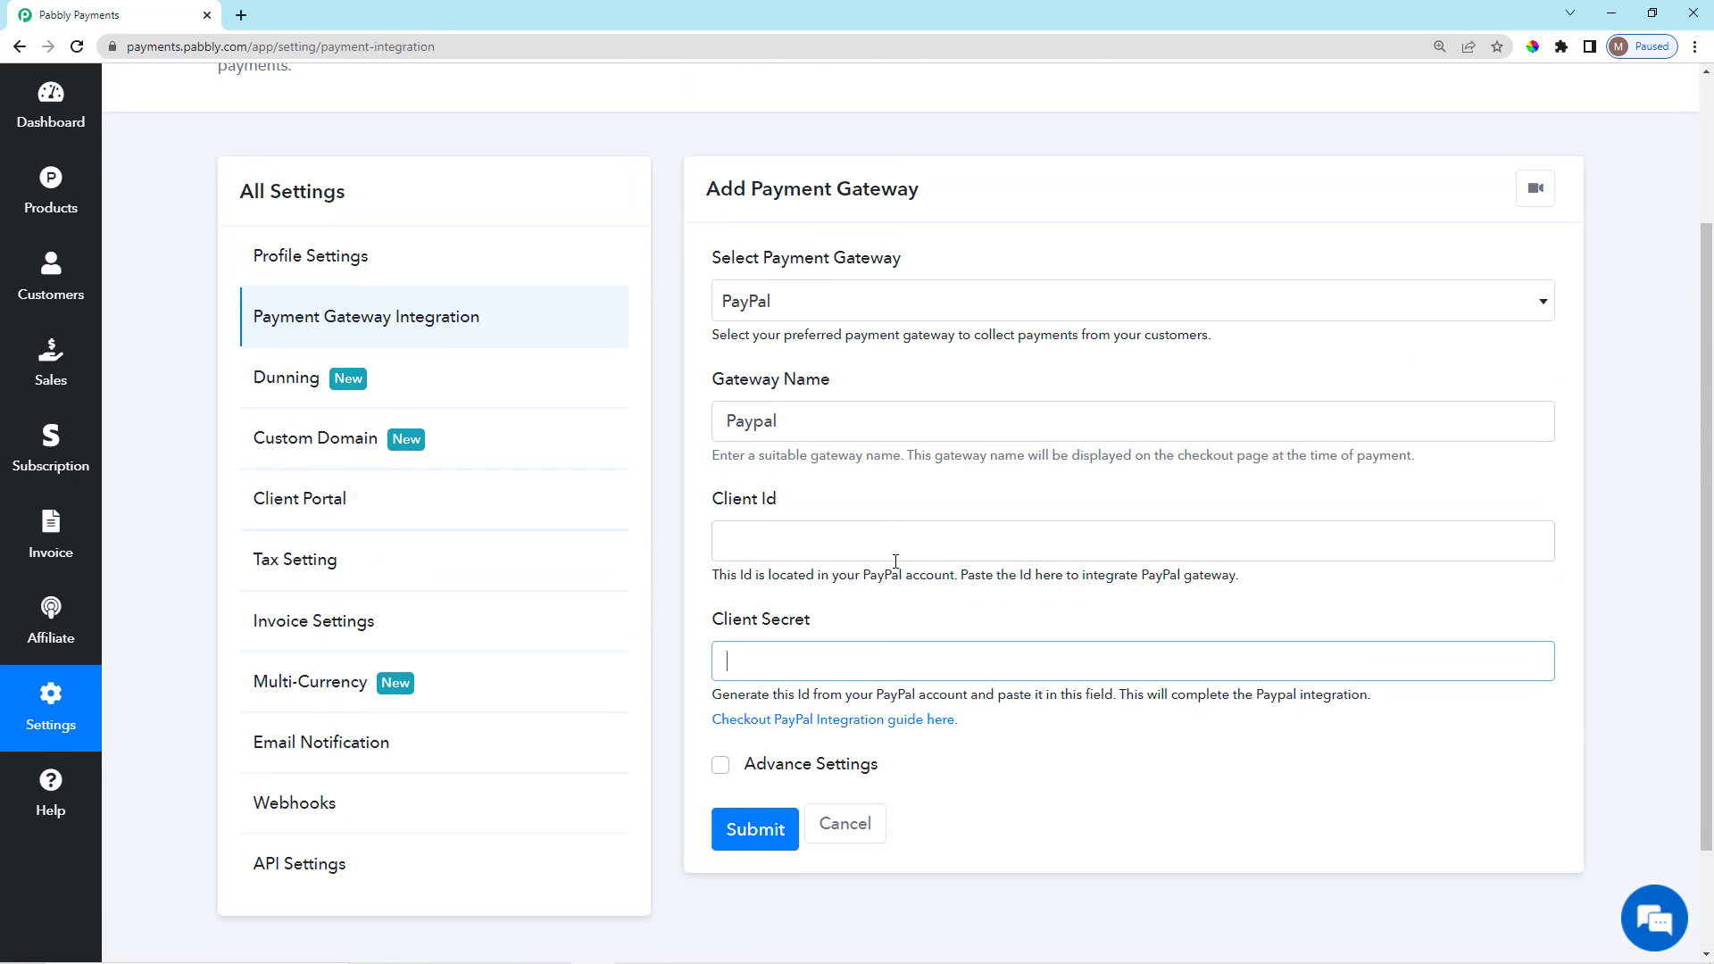
scroll(891, 584, "down", 2)
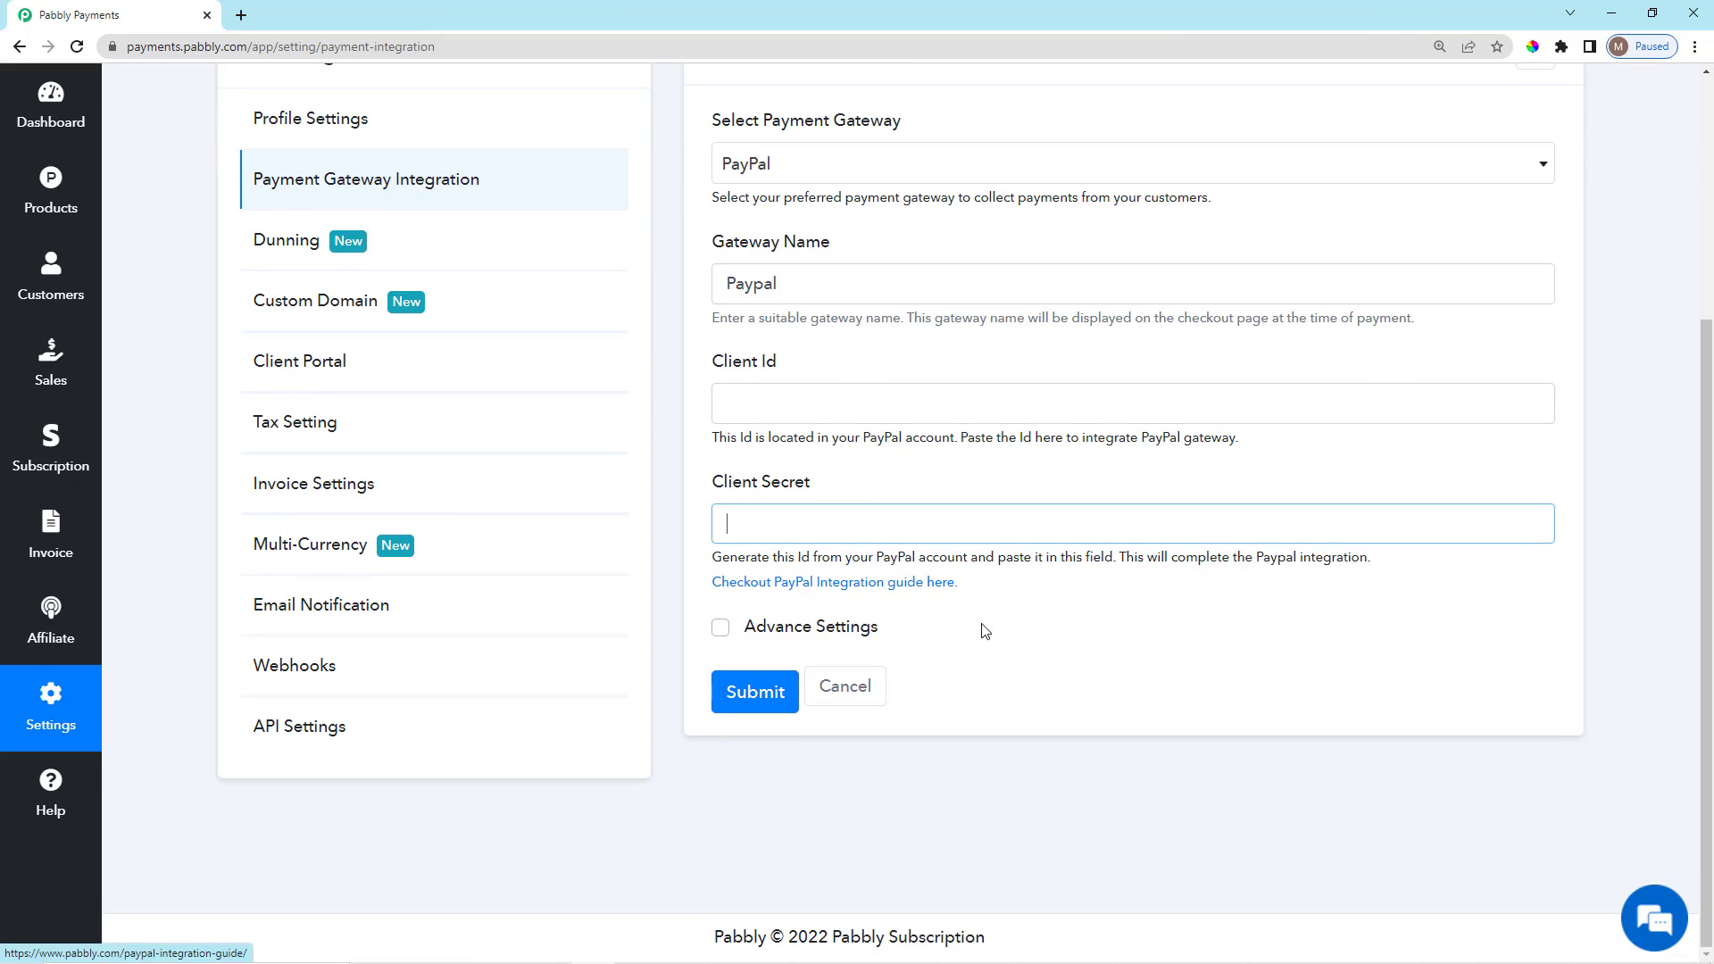
left_click(791, 380)
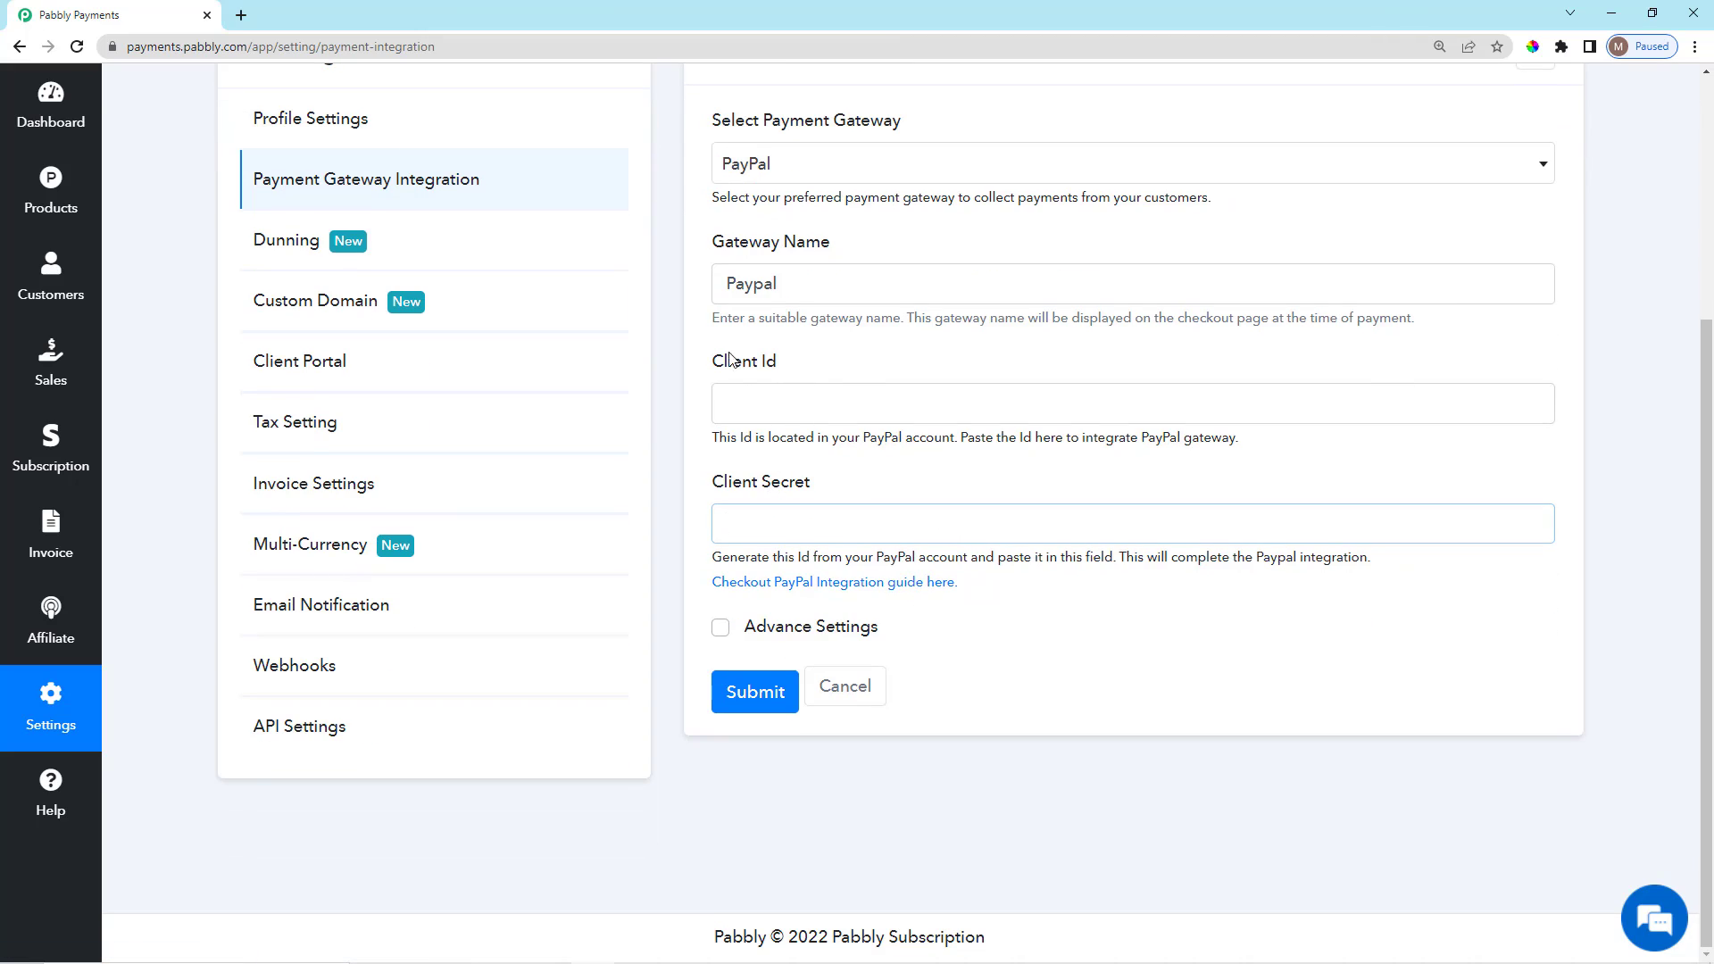
Search 'paypal developer account' in a new tab and open the Sandbox accounts - PayPal Developer result.
left_click(241, 16)
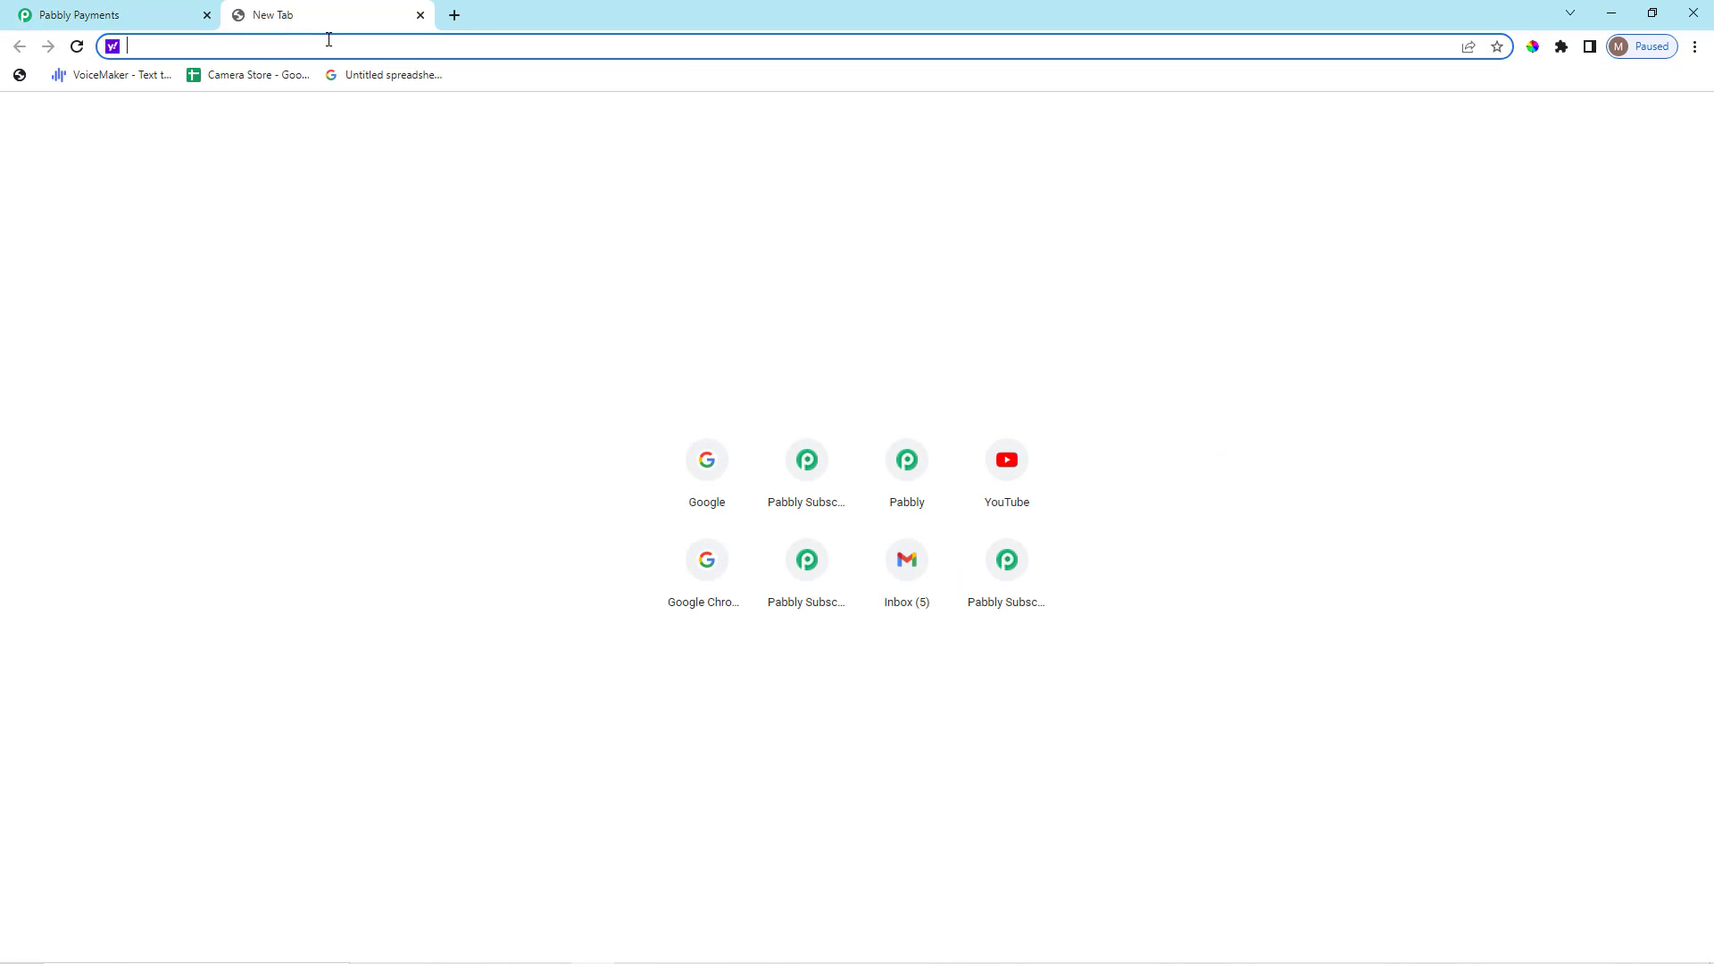
type("paypal deve")
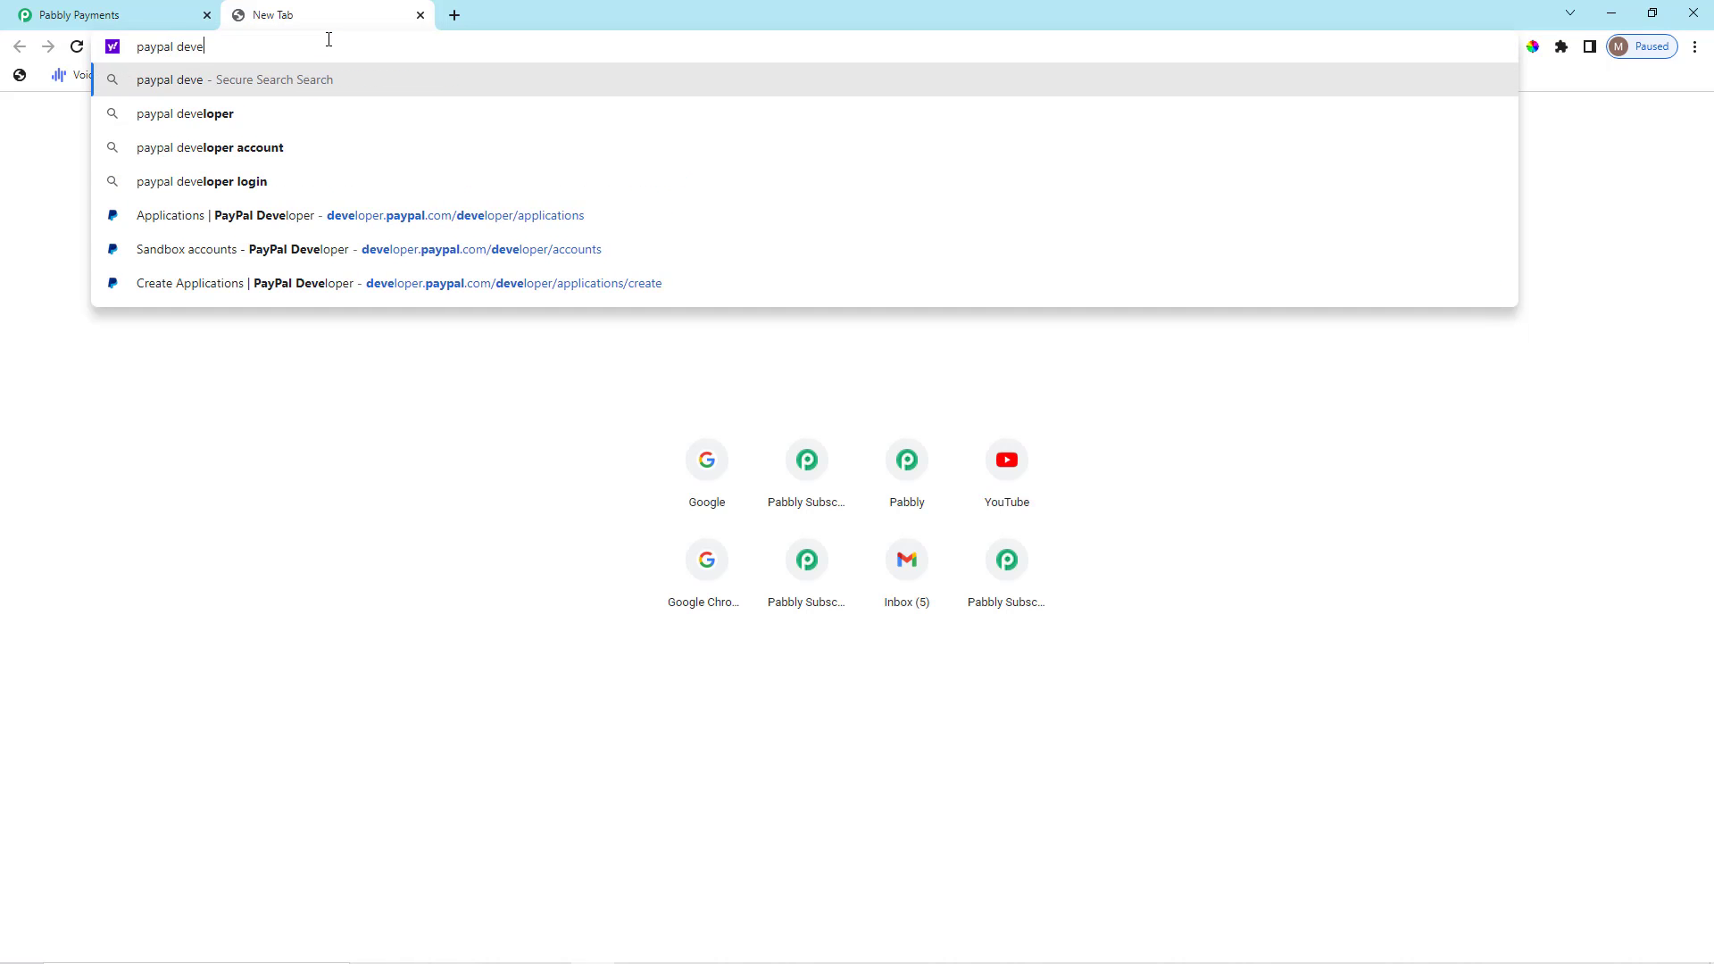
type("loper acc")
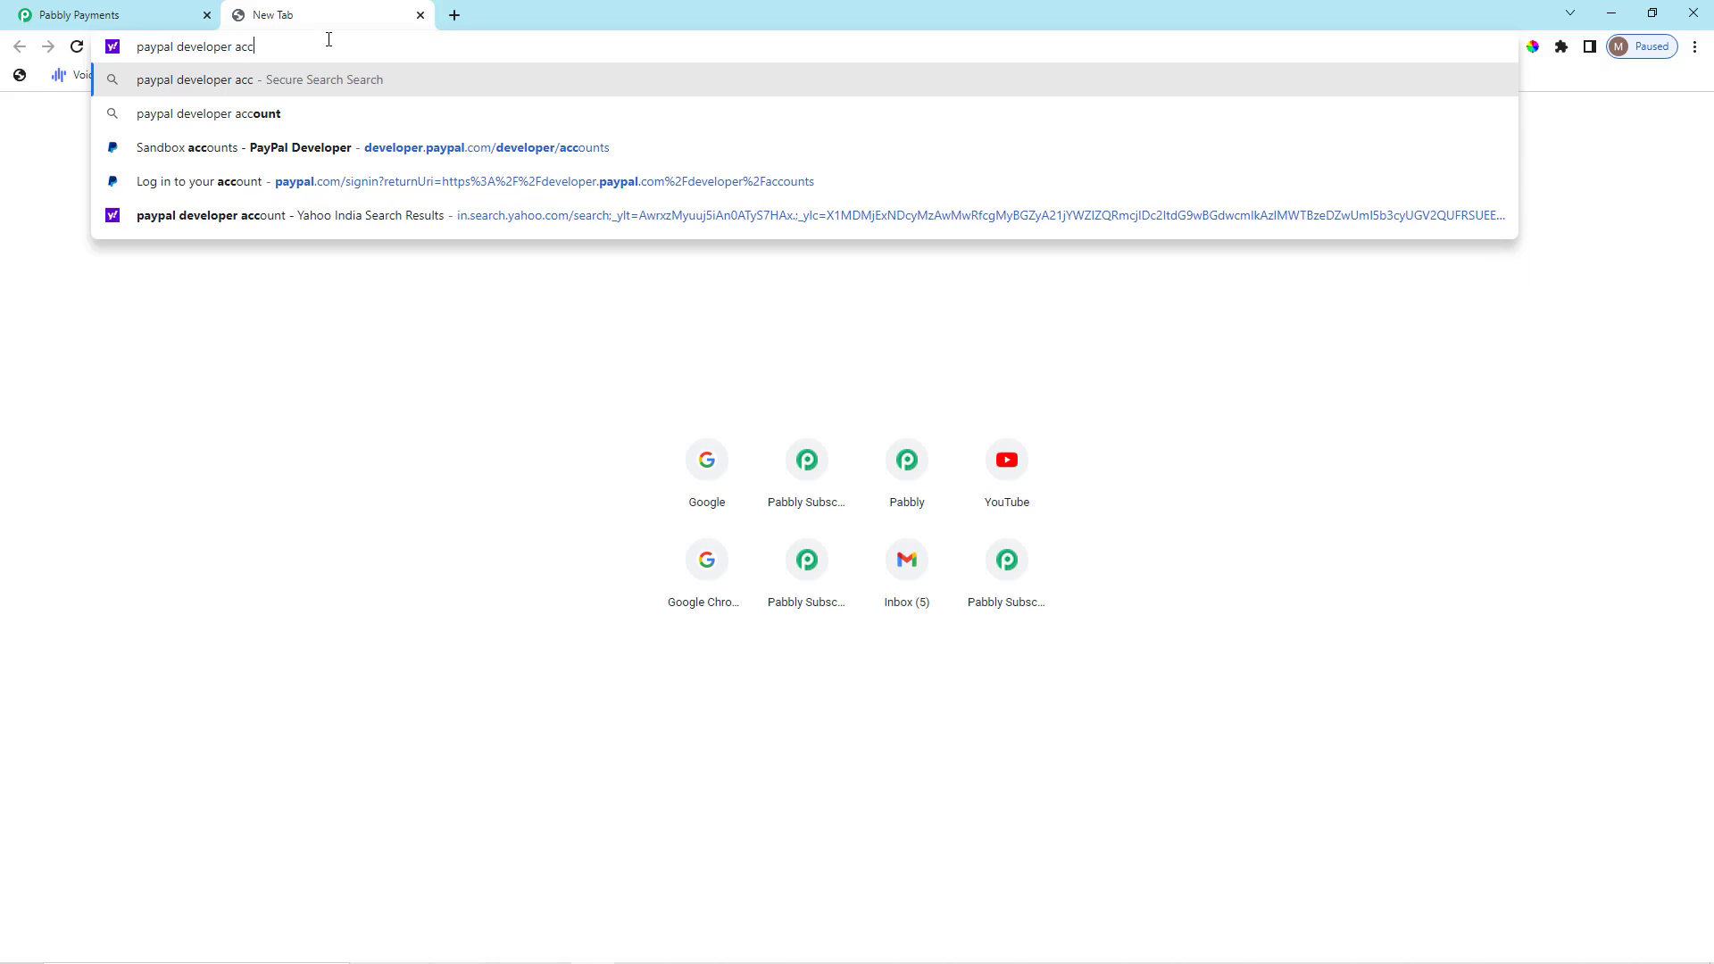
type("ount")
key("Return")
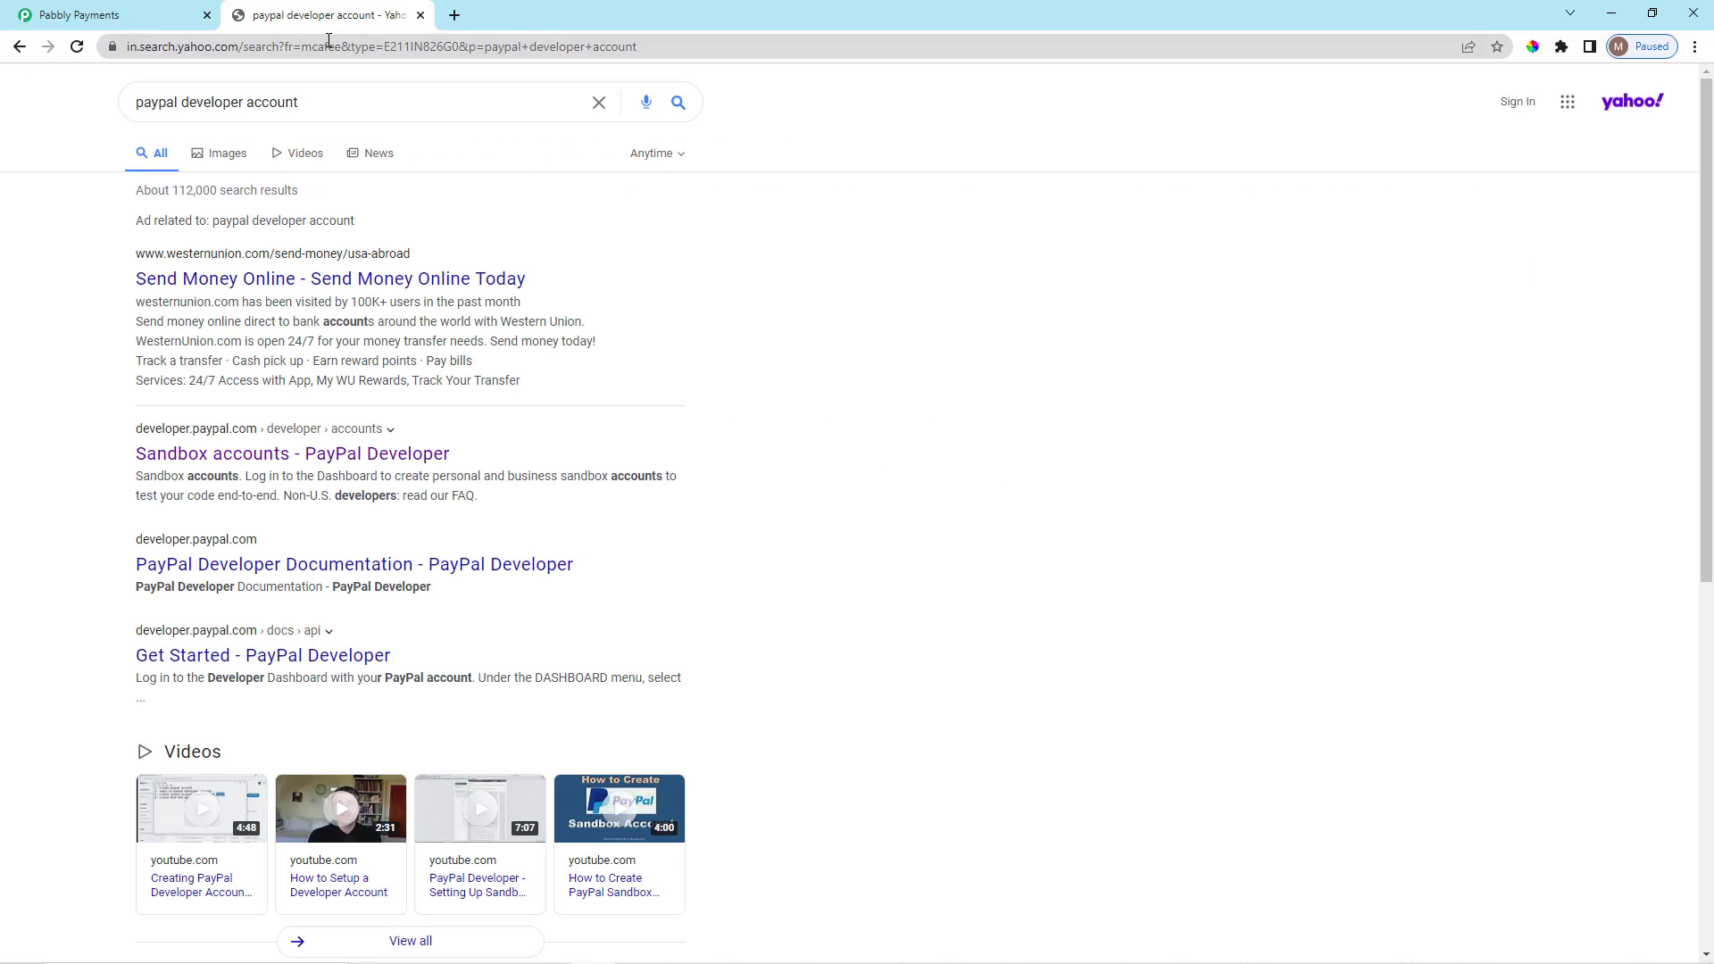
scroll(370, 282, "down", 1)
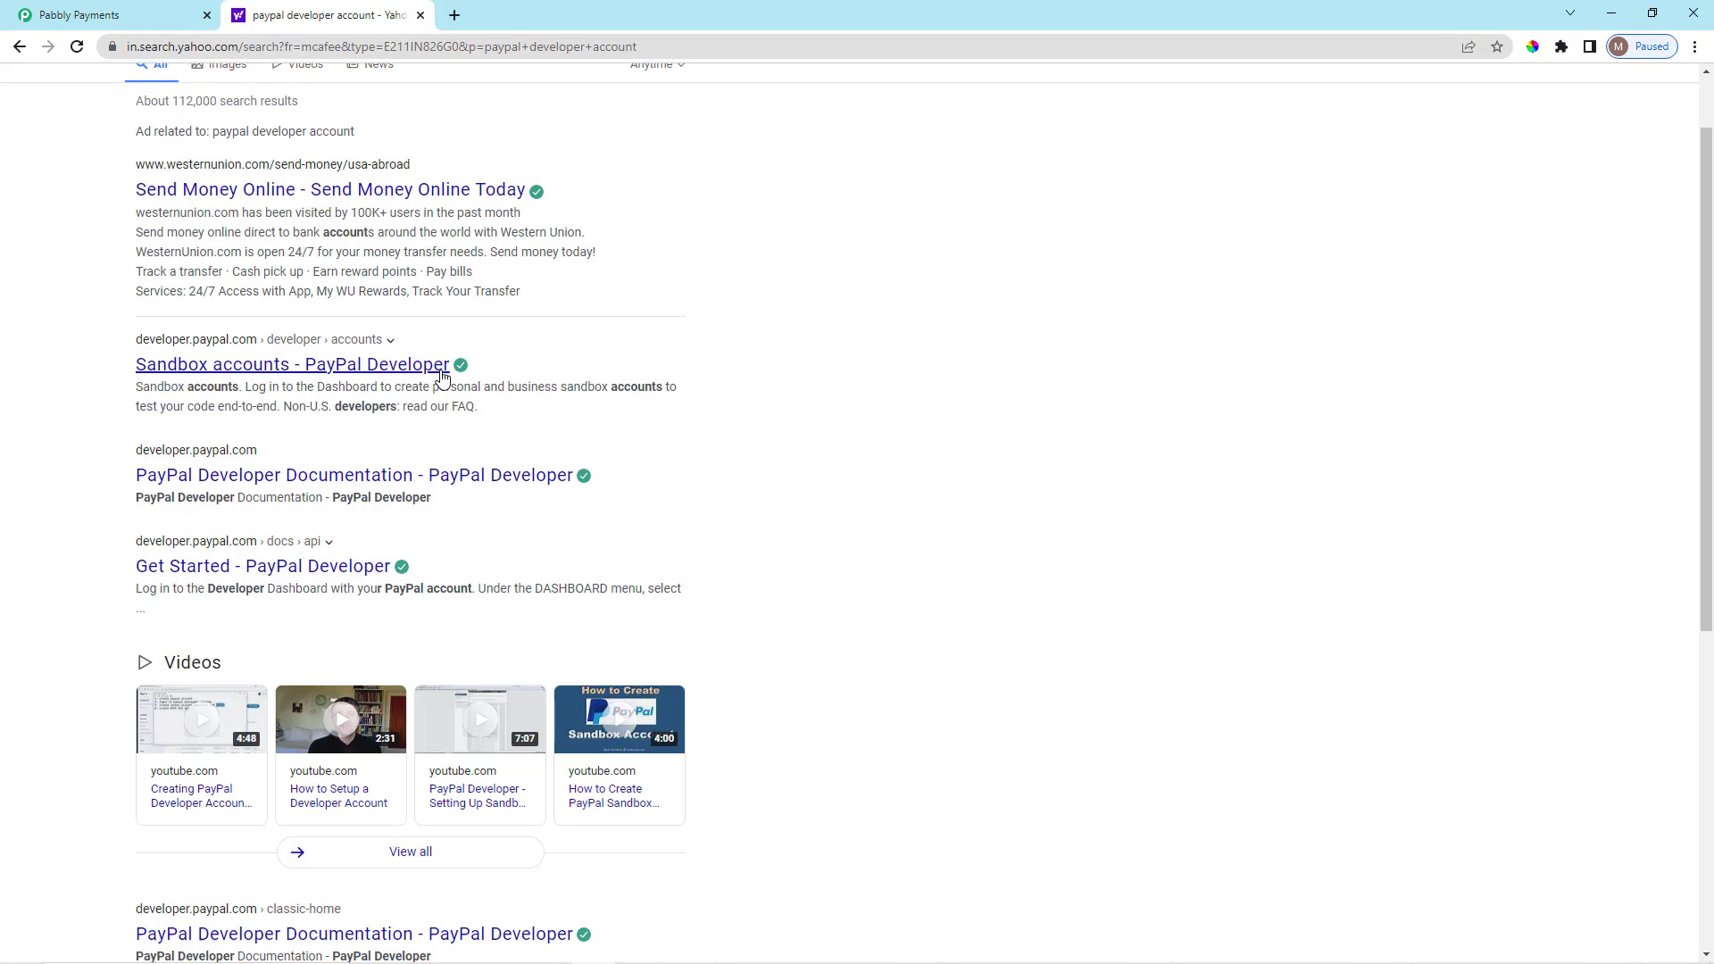
left_click(441, 371)
Close the search tab and go to PayPal Developer's My Apps & Credentials page in Sandbox mode.
left_click(420, 15)
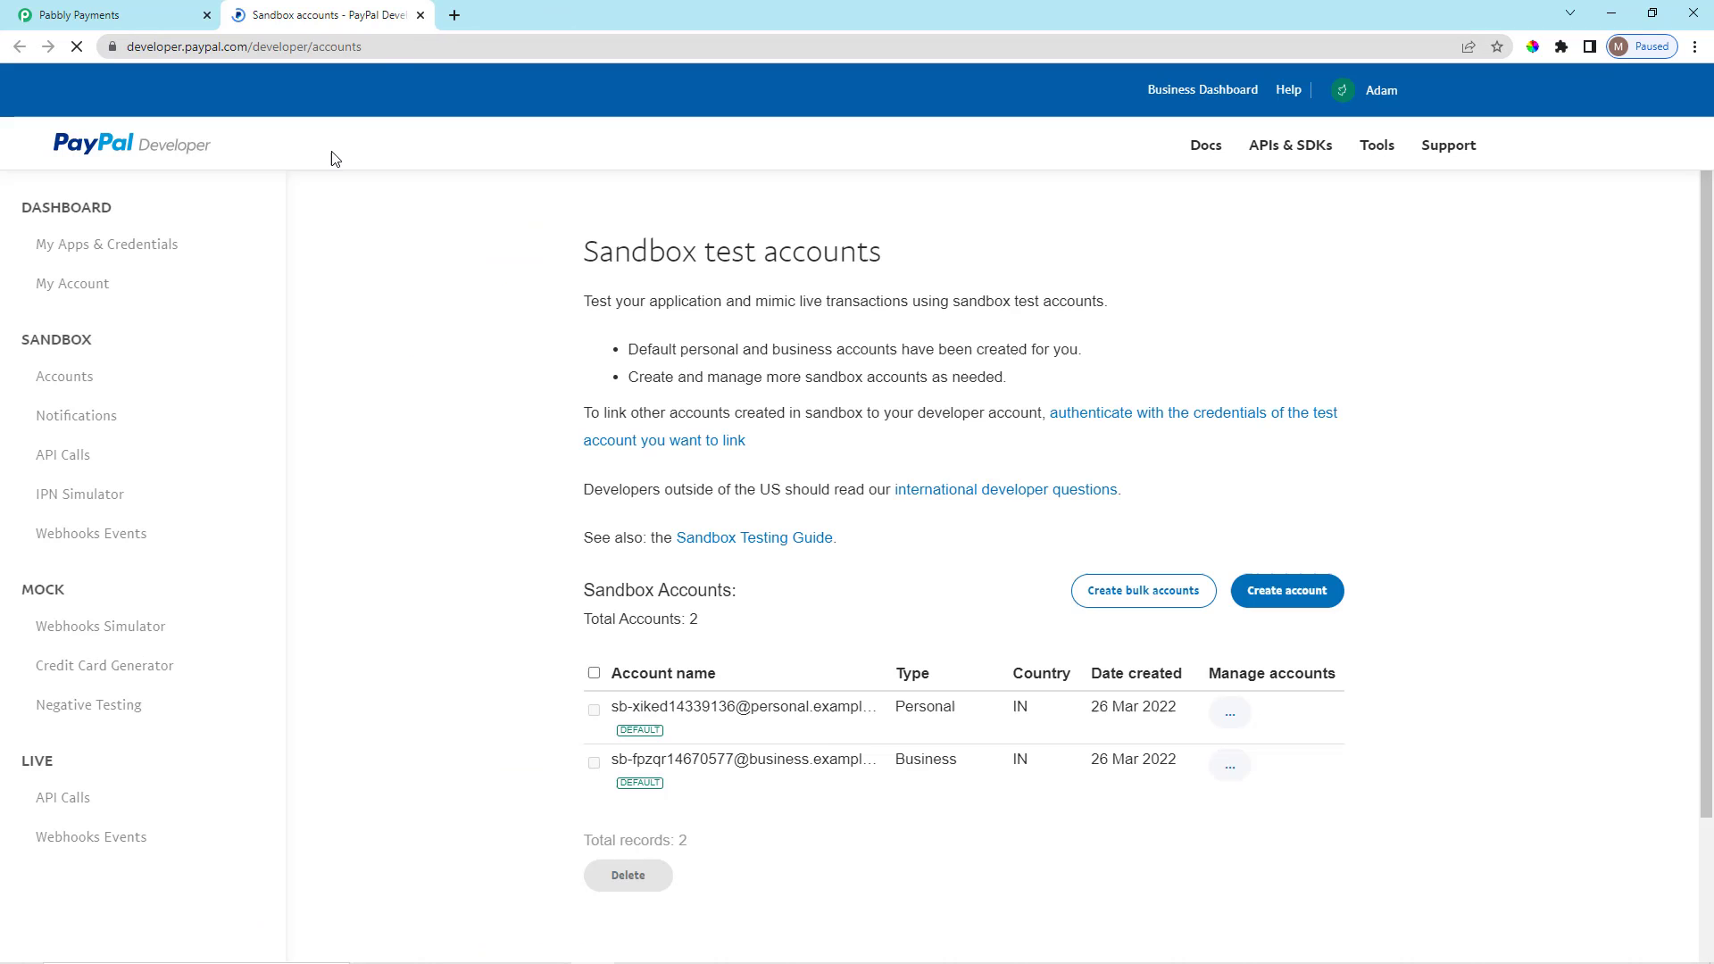
scroll(526, 513, "down", 1)
scroll(549, 522, "up", 1)
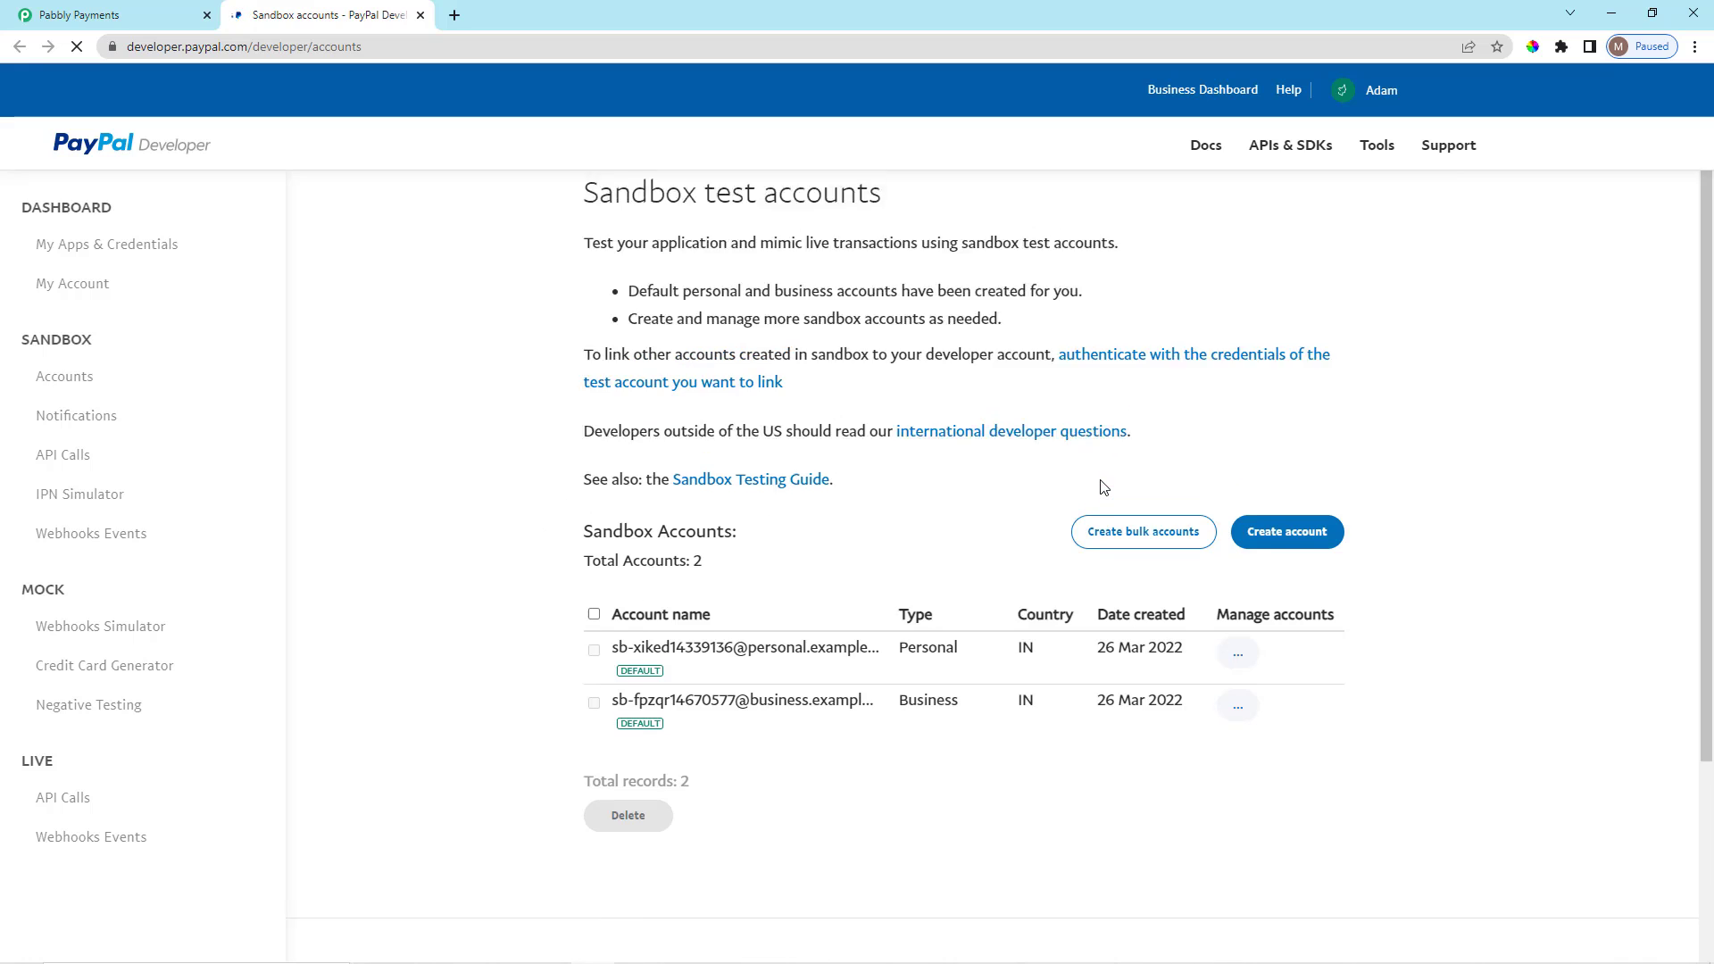
mouse_move(1386, 119)
mouse_move(1343, 94)
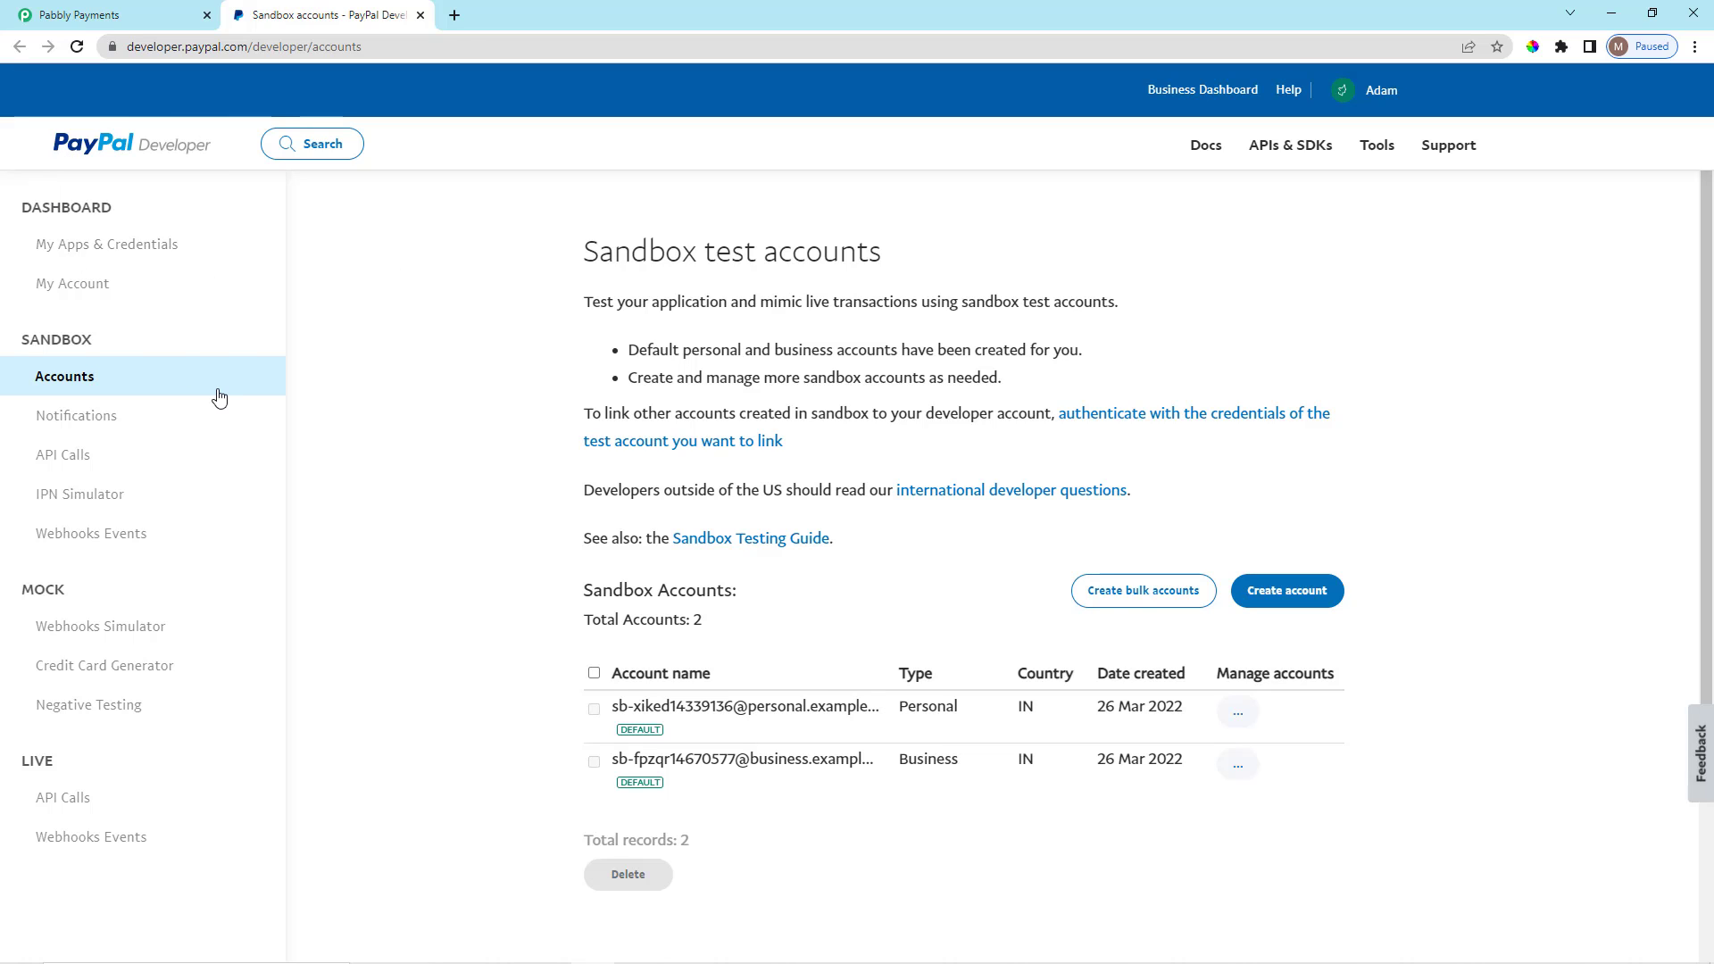
left_click(143, 251)
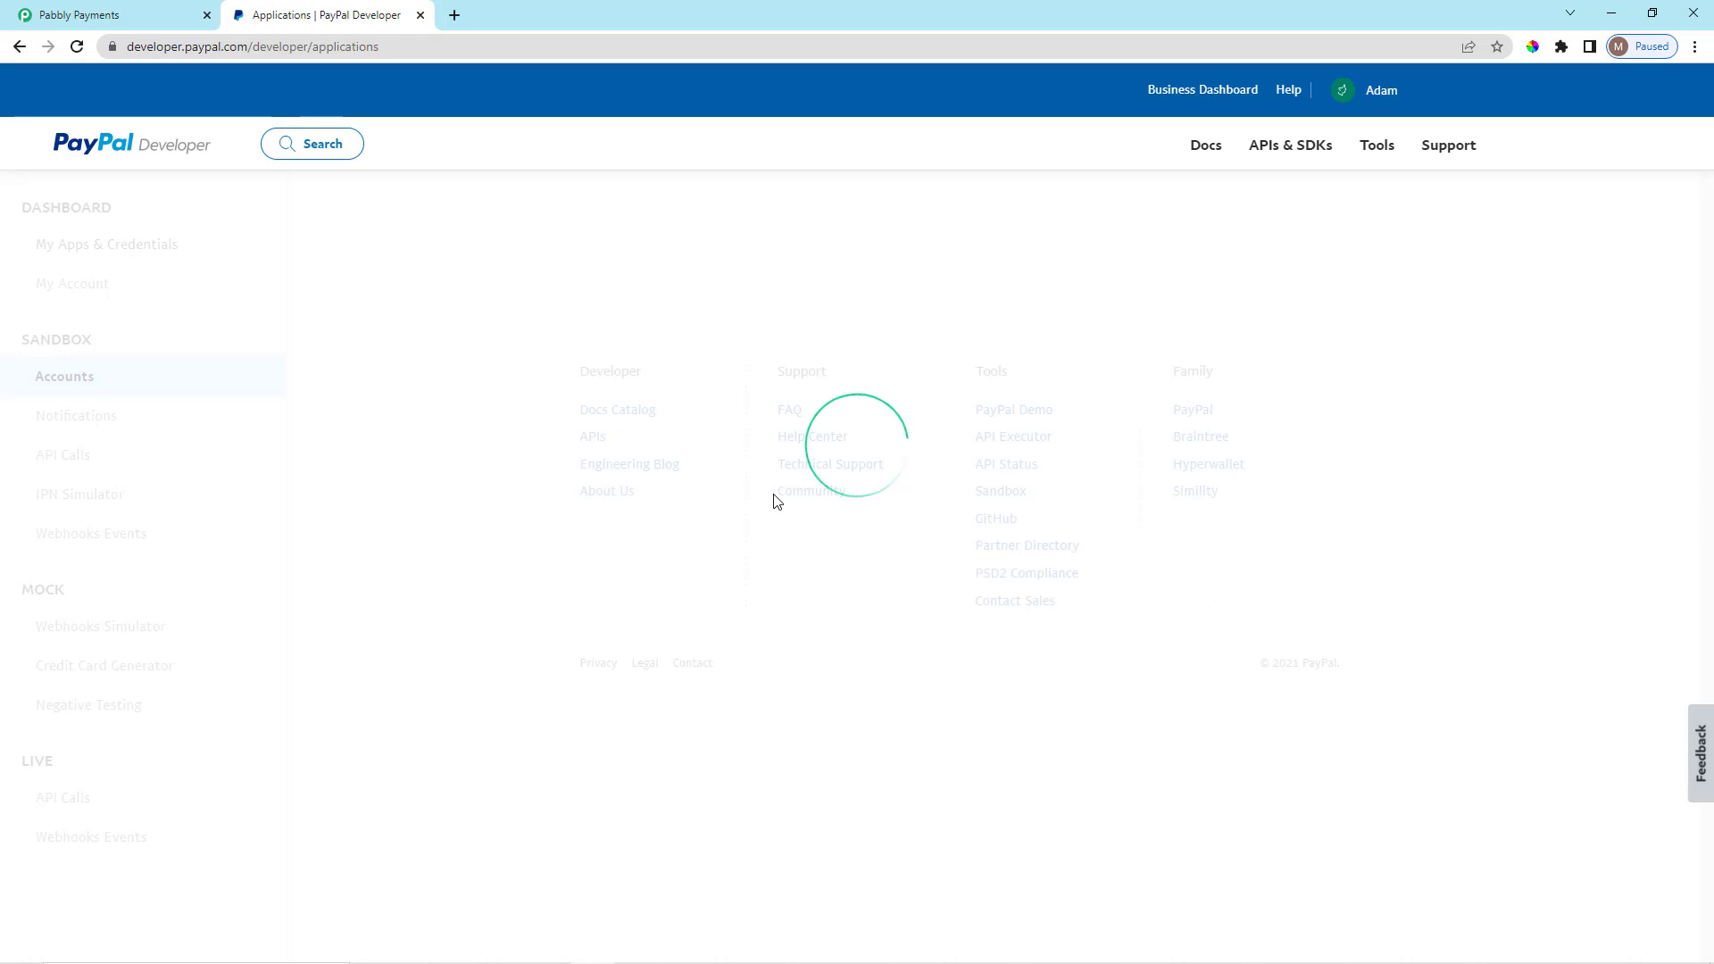
scroll(773, 502, "down", 2)
scroll(773, 501, "up", 2)
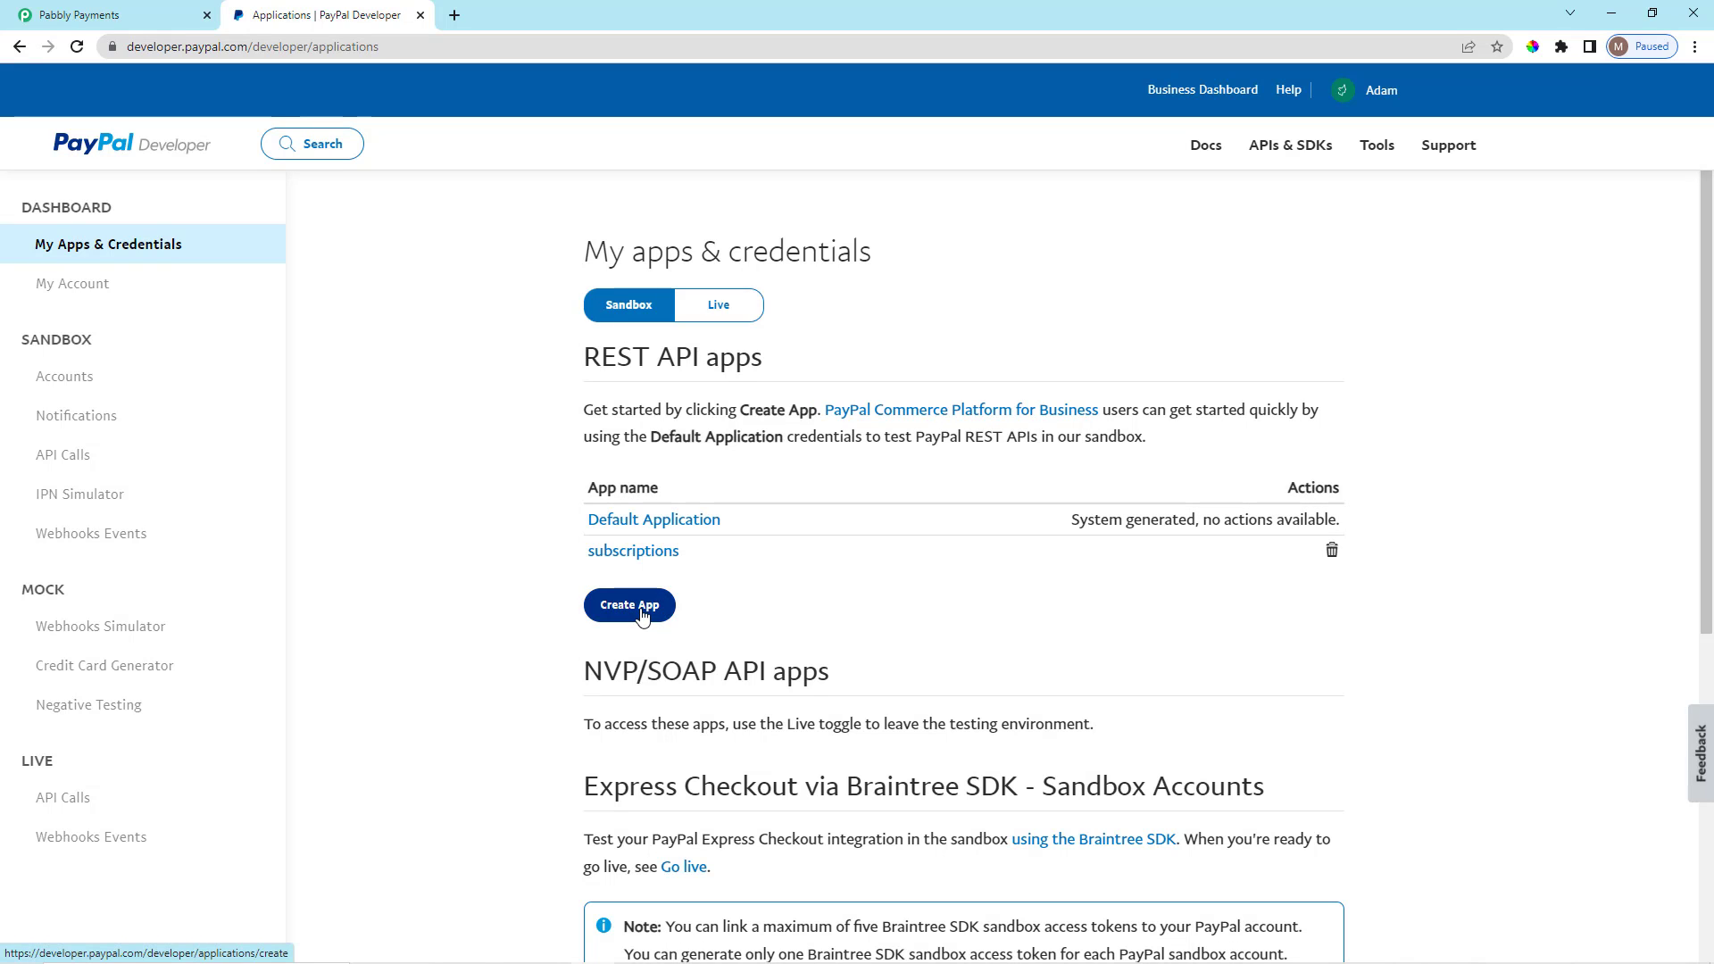
Create a Merchant sandbox app named 'Per Month Plan', then return to the Pabbly tab.
left_click(641, 612)
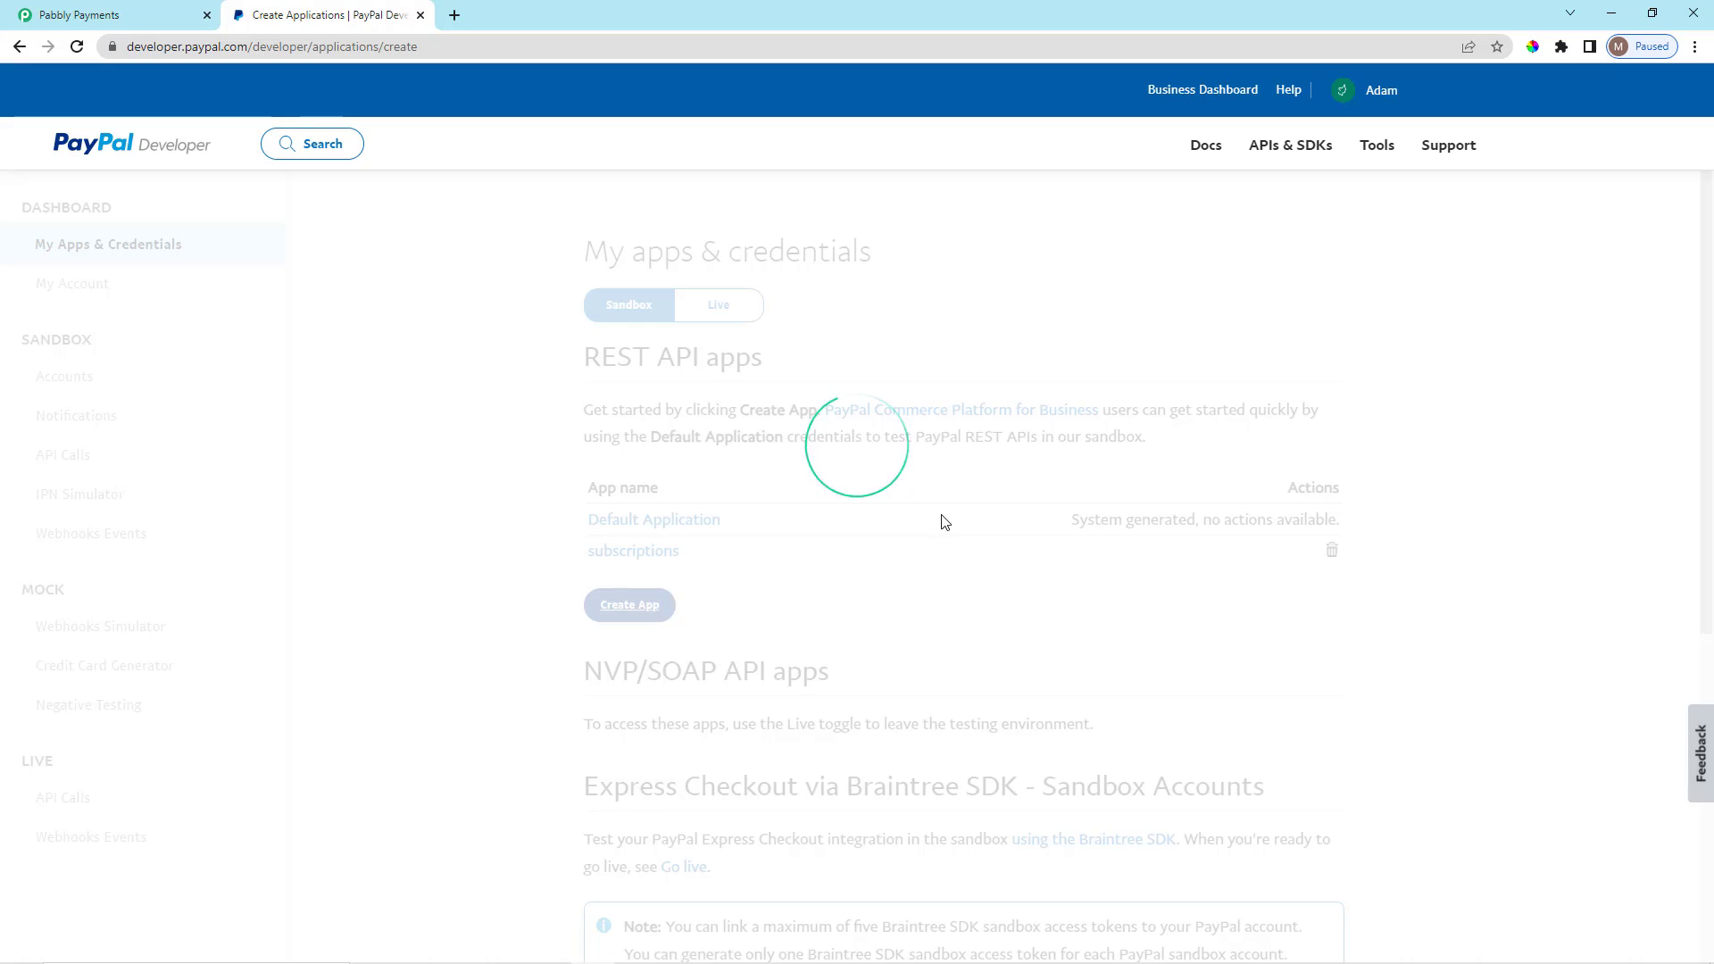
scroll(881, 523, "down", 1)
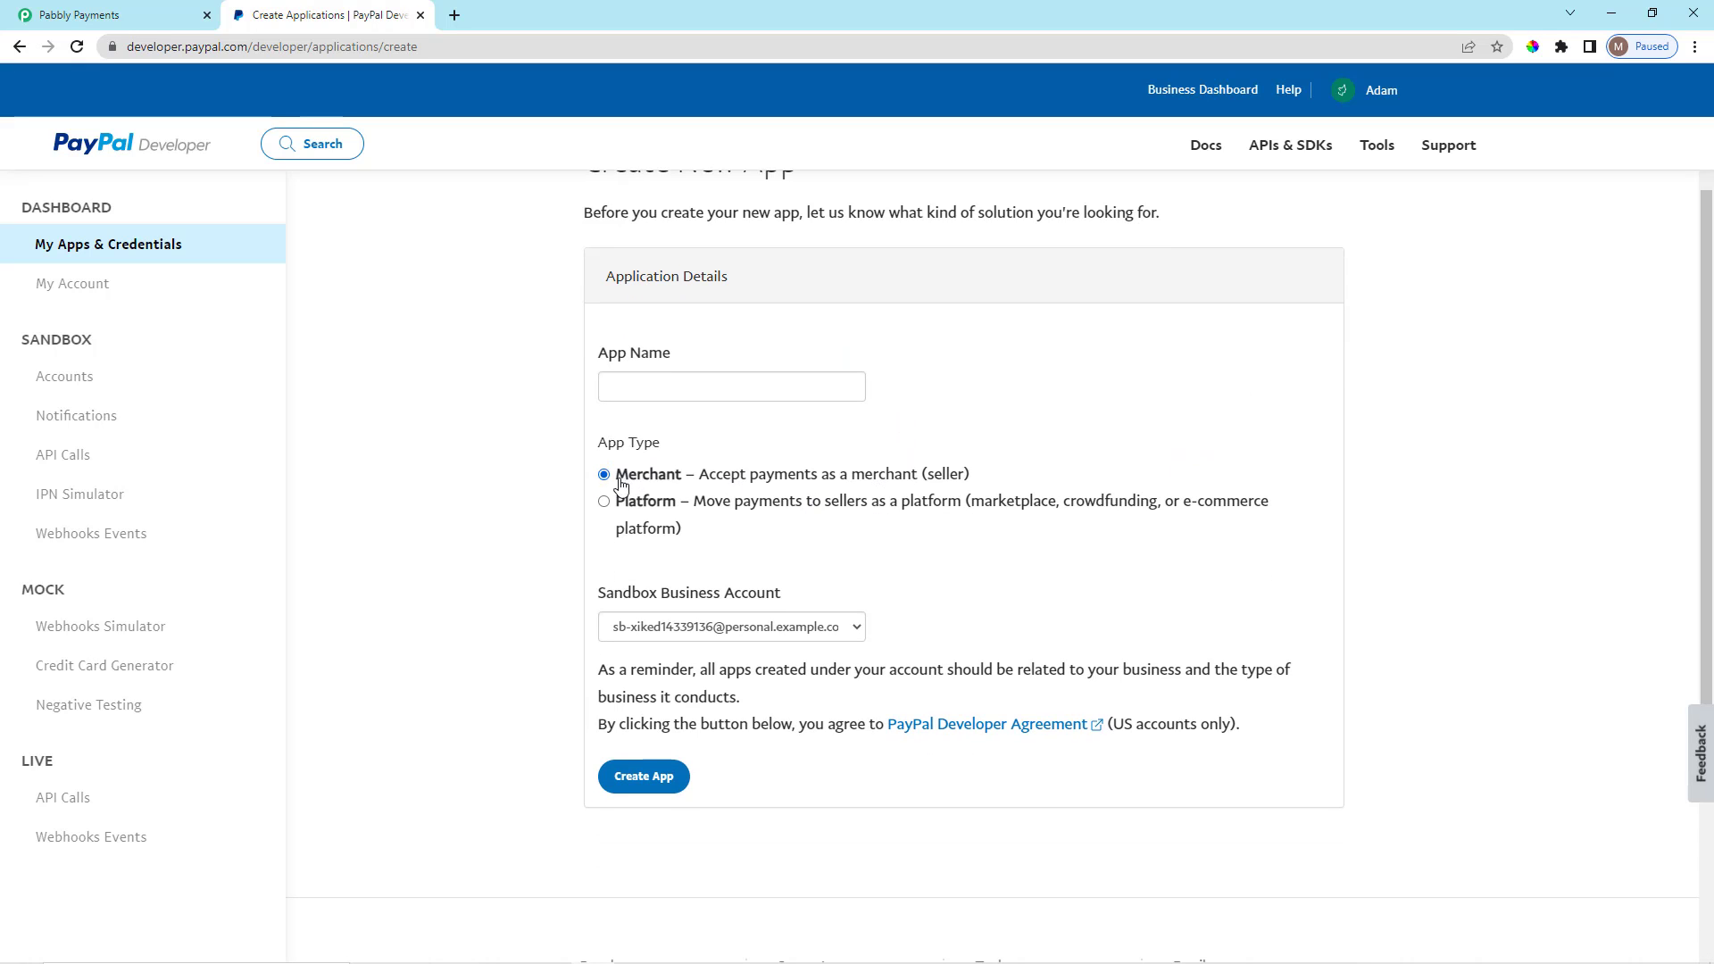
left_click(685, 386)
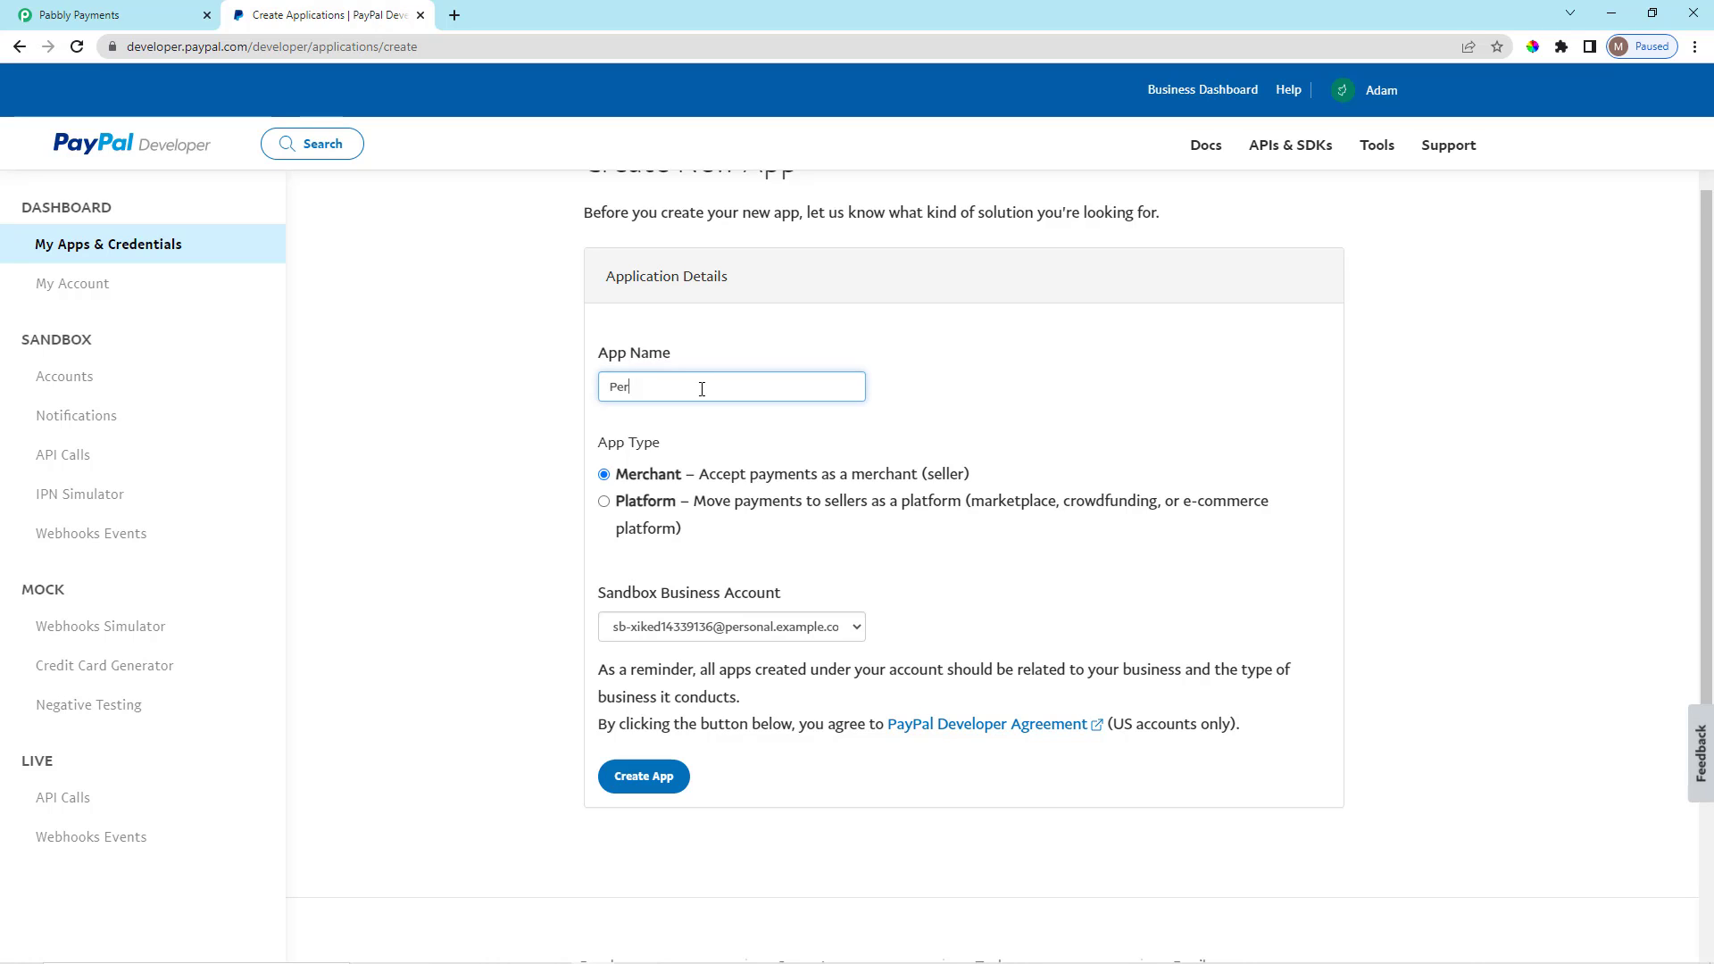
type("Per Month Plan")
left_click(643, 776)
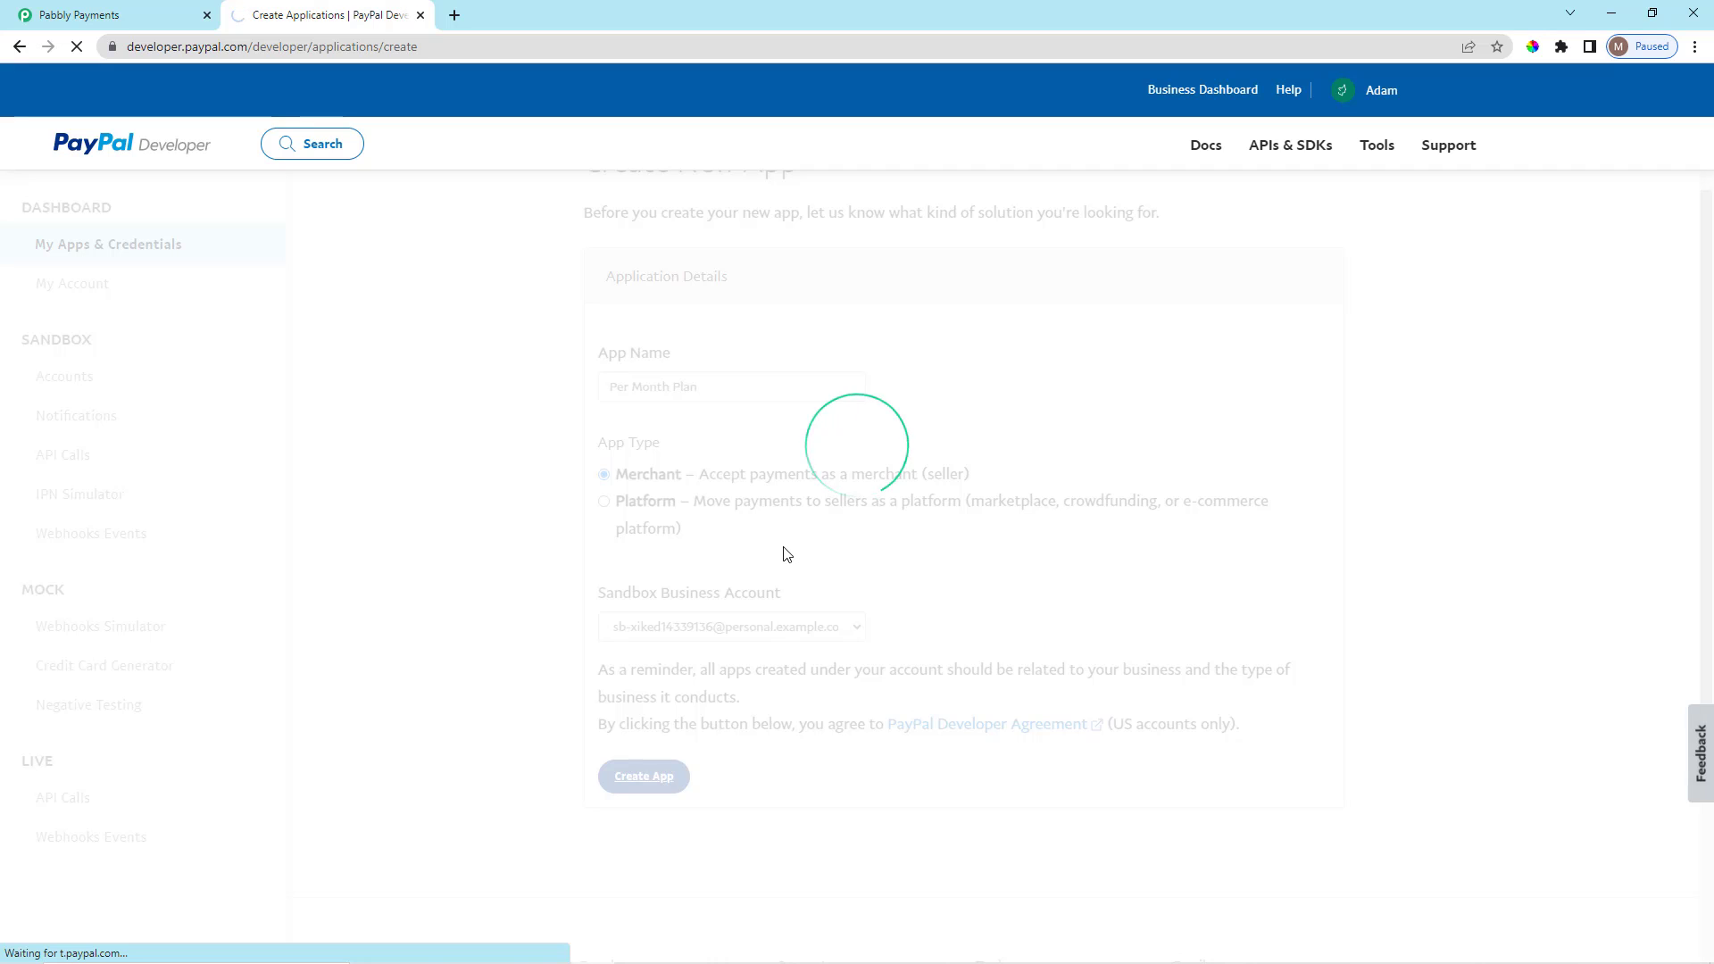
left_click(132, 16)
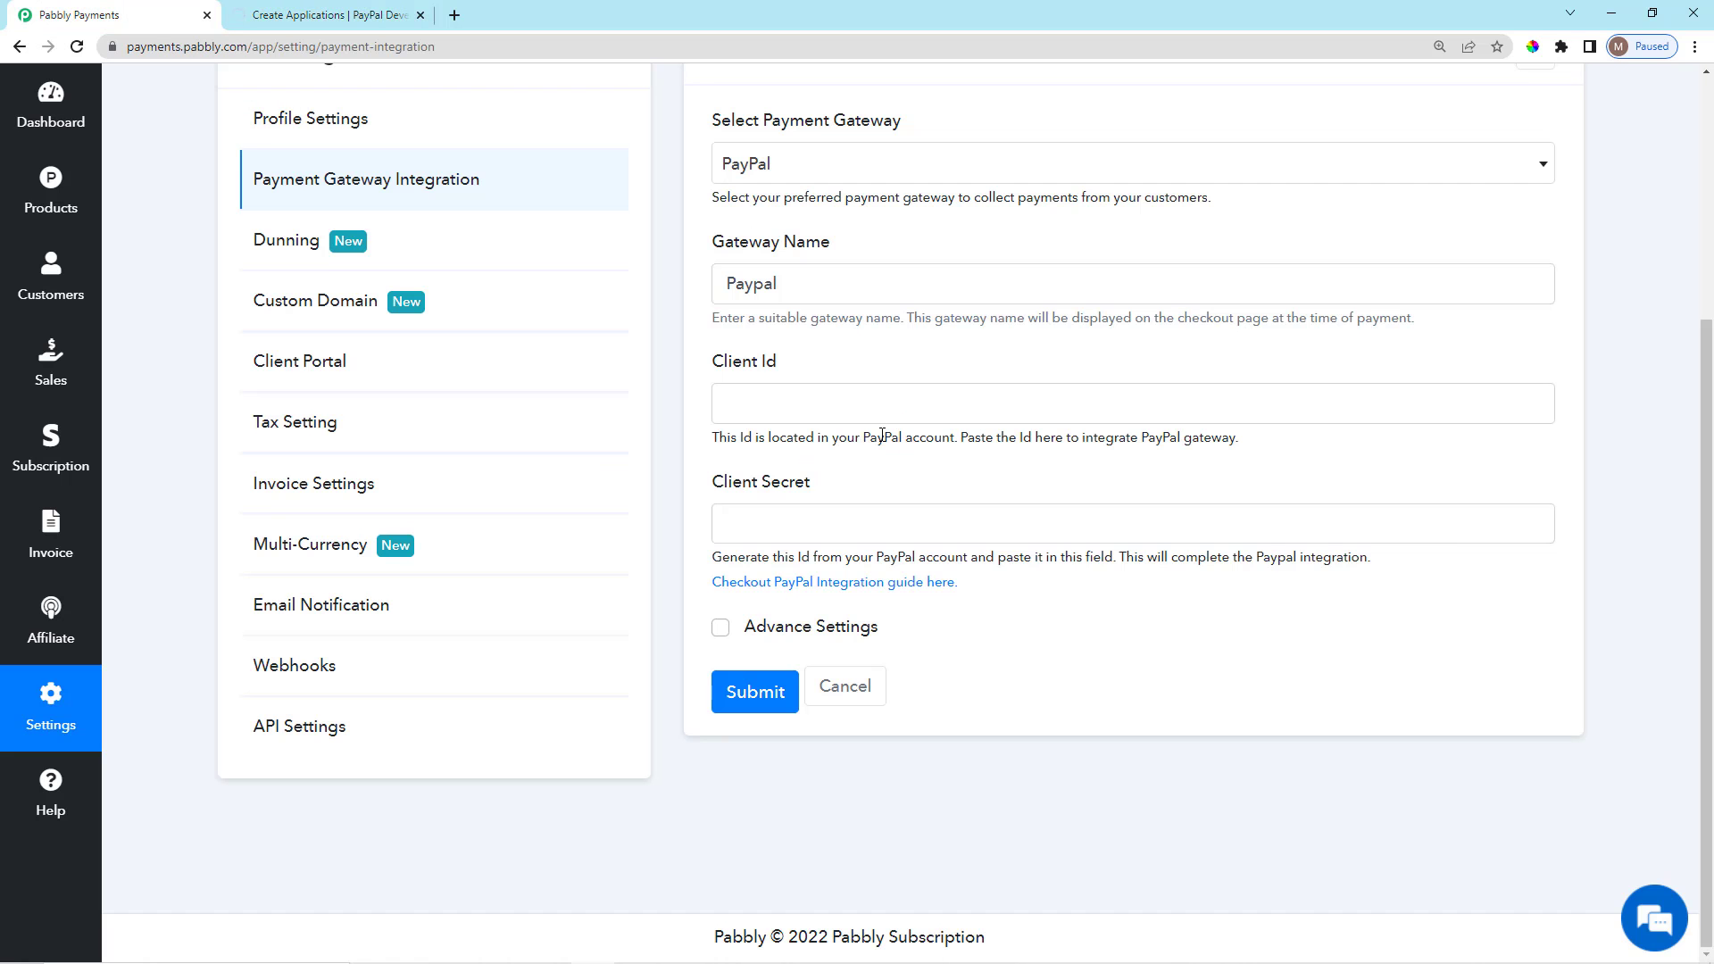
Copy the Per Month Plan app's sandbox Client ID into Pabbly's PayPal Client Id field.
left_click_drag(724, 370, 777, 368)
left_click(639, 210)
left_click(382, 23)
scroll(775, 662, "down", 1)
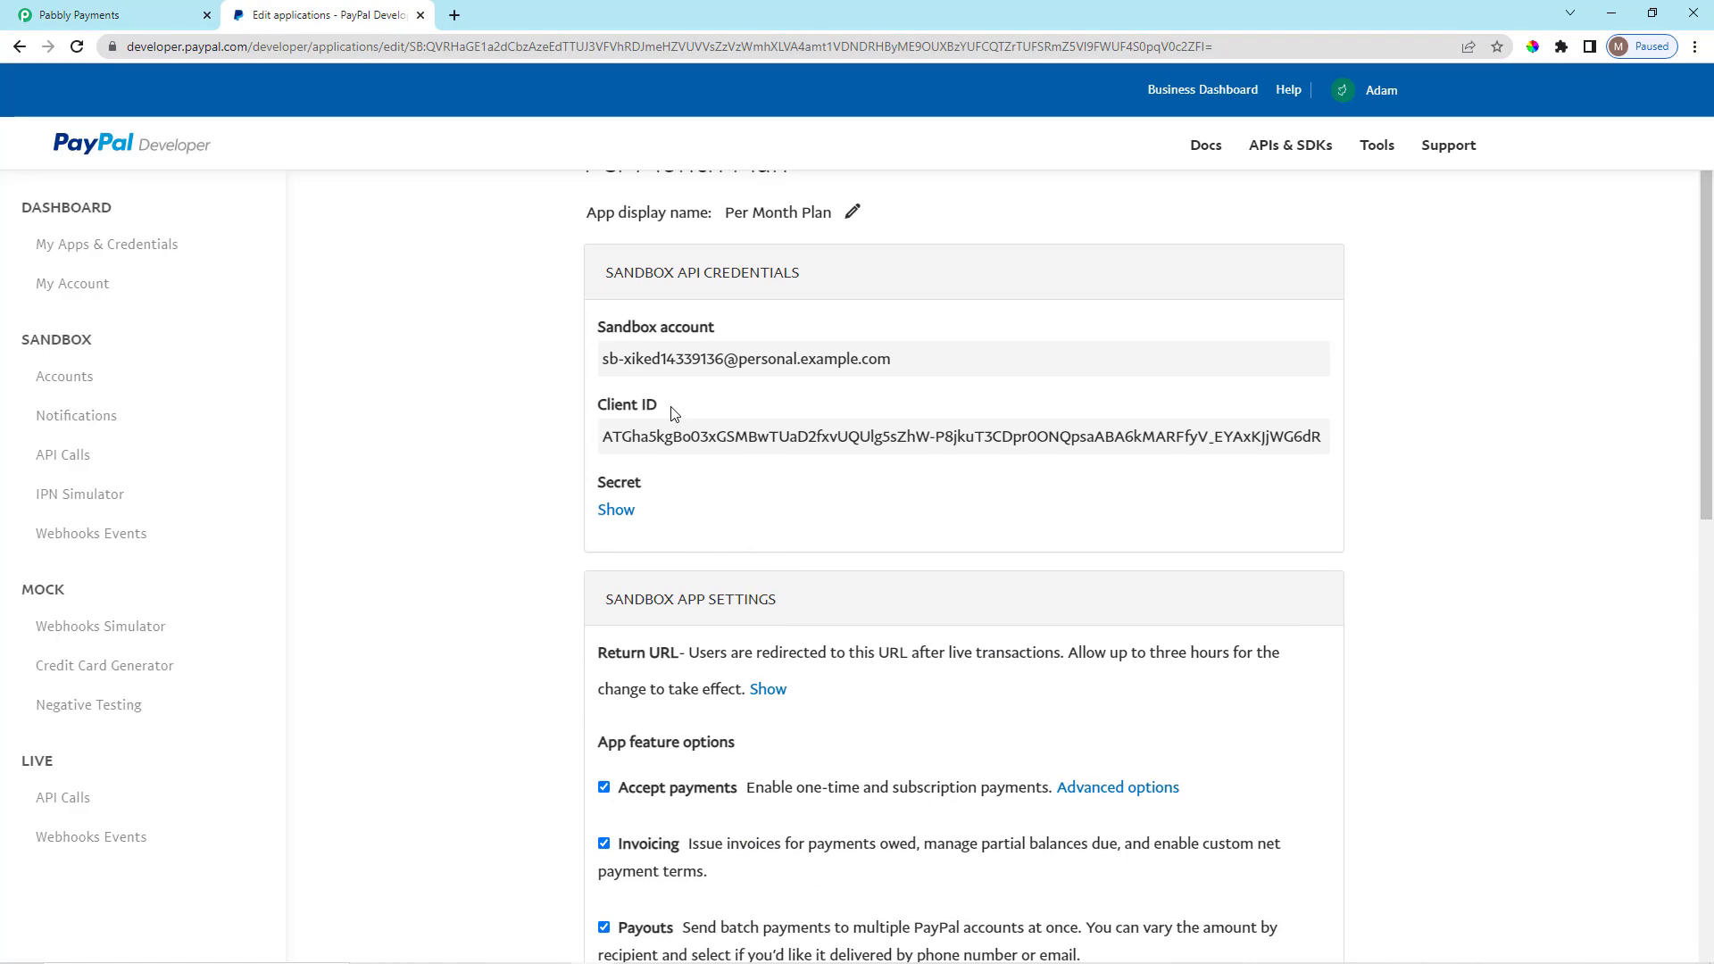
triple_click(701, 439)
key("ctrl+c")
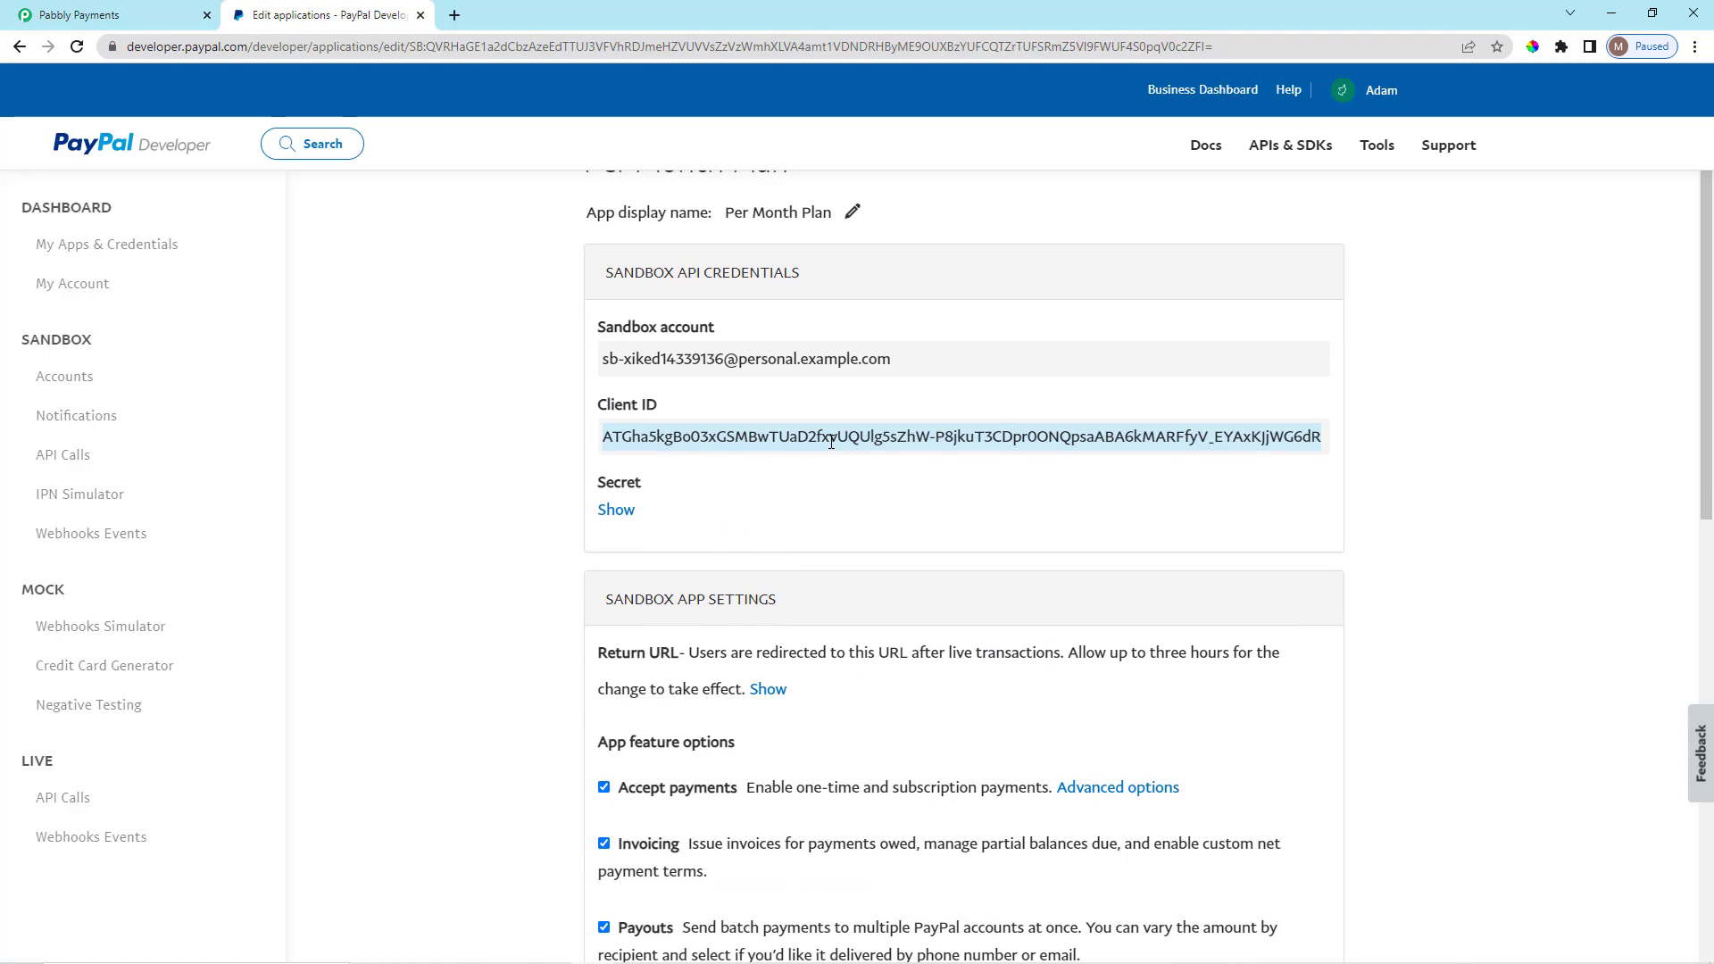
left_click(108, 9)
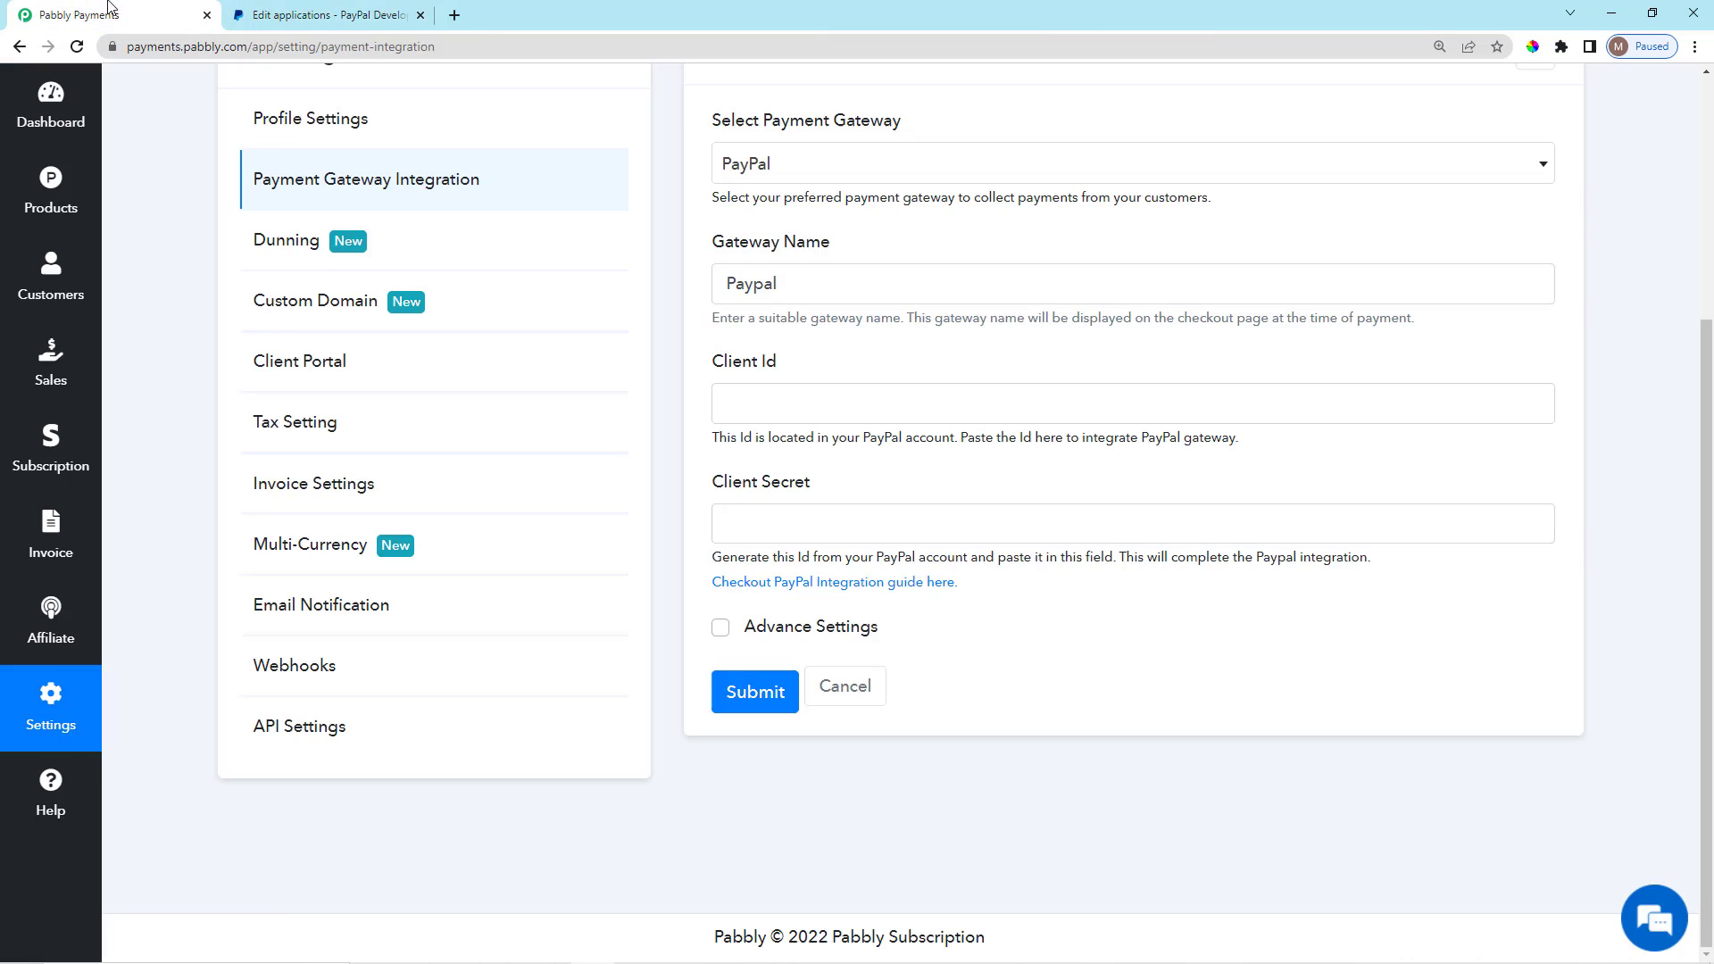
left_click(925, 399)
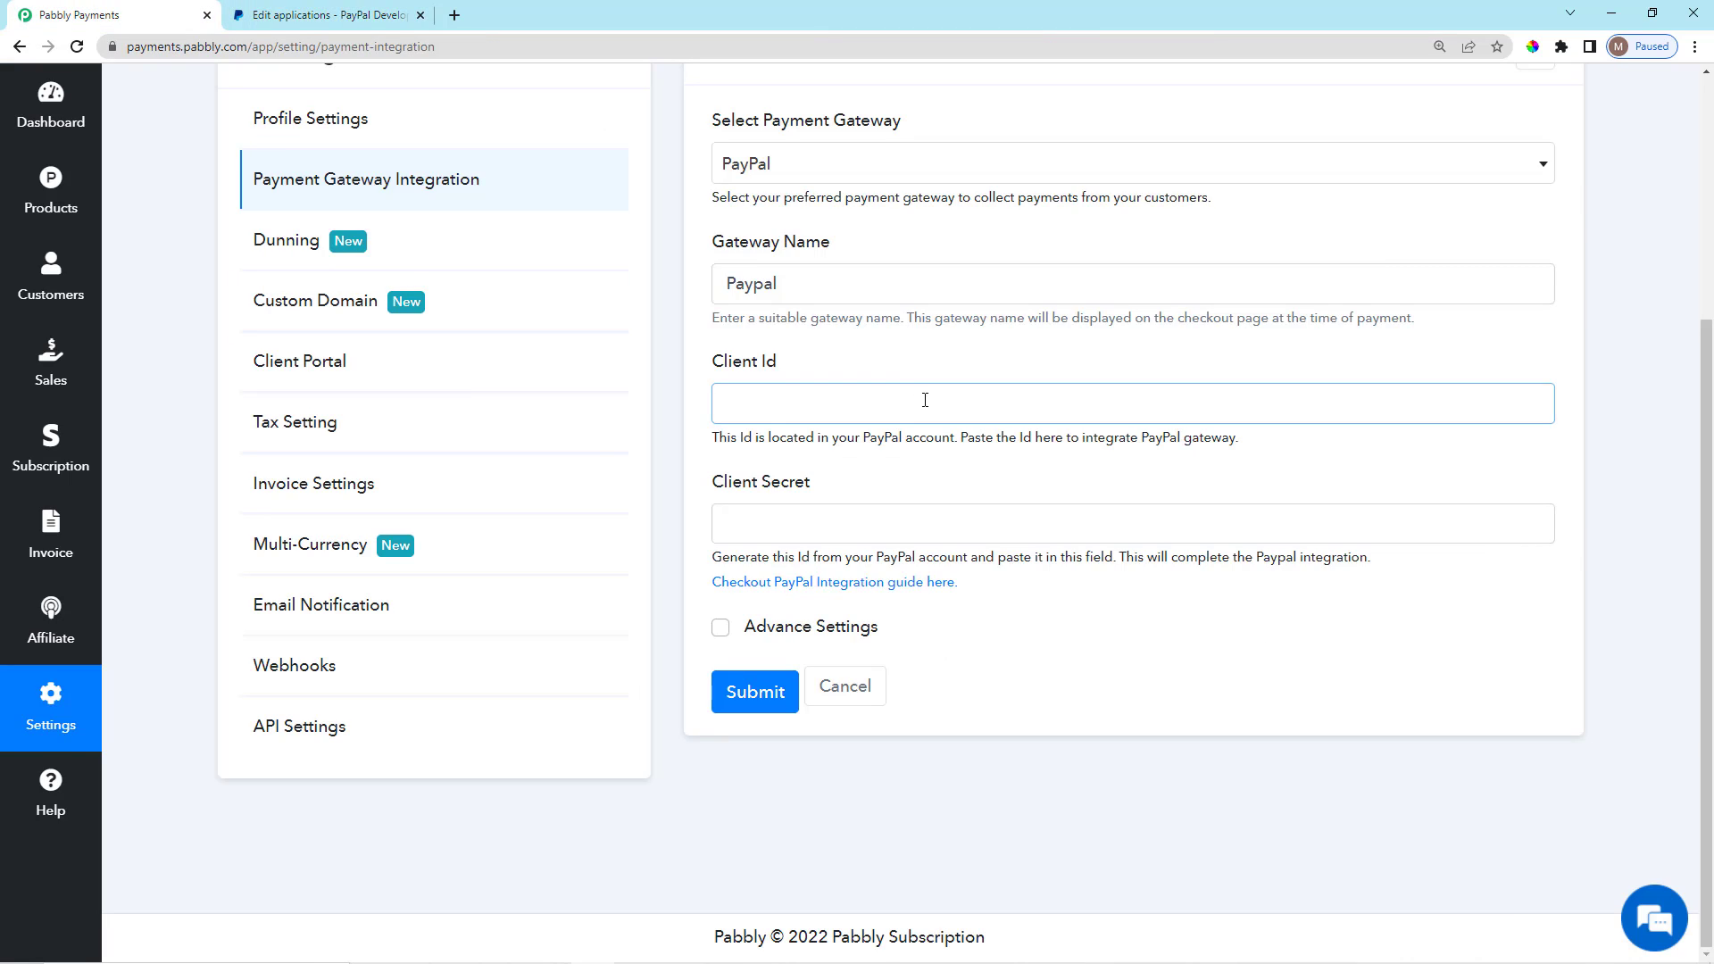
key("ctrl+v")
Reveal and copy the sandbox secret into Client Secret, then close the PayPal Developer tab.
left_click(839, 496)
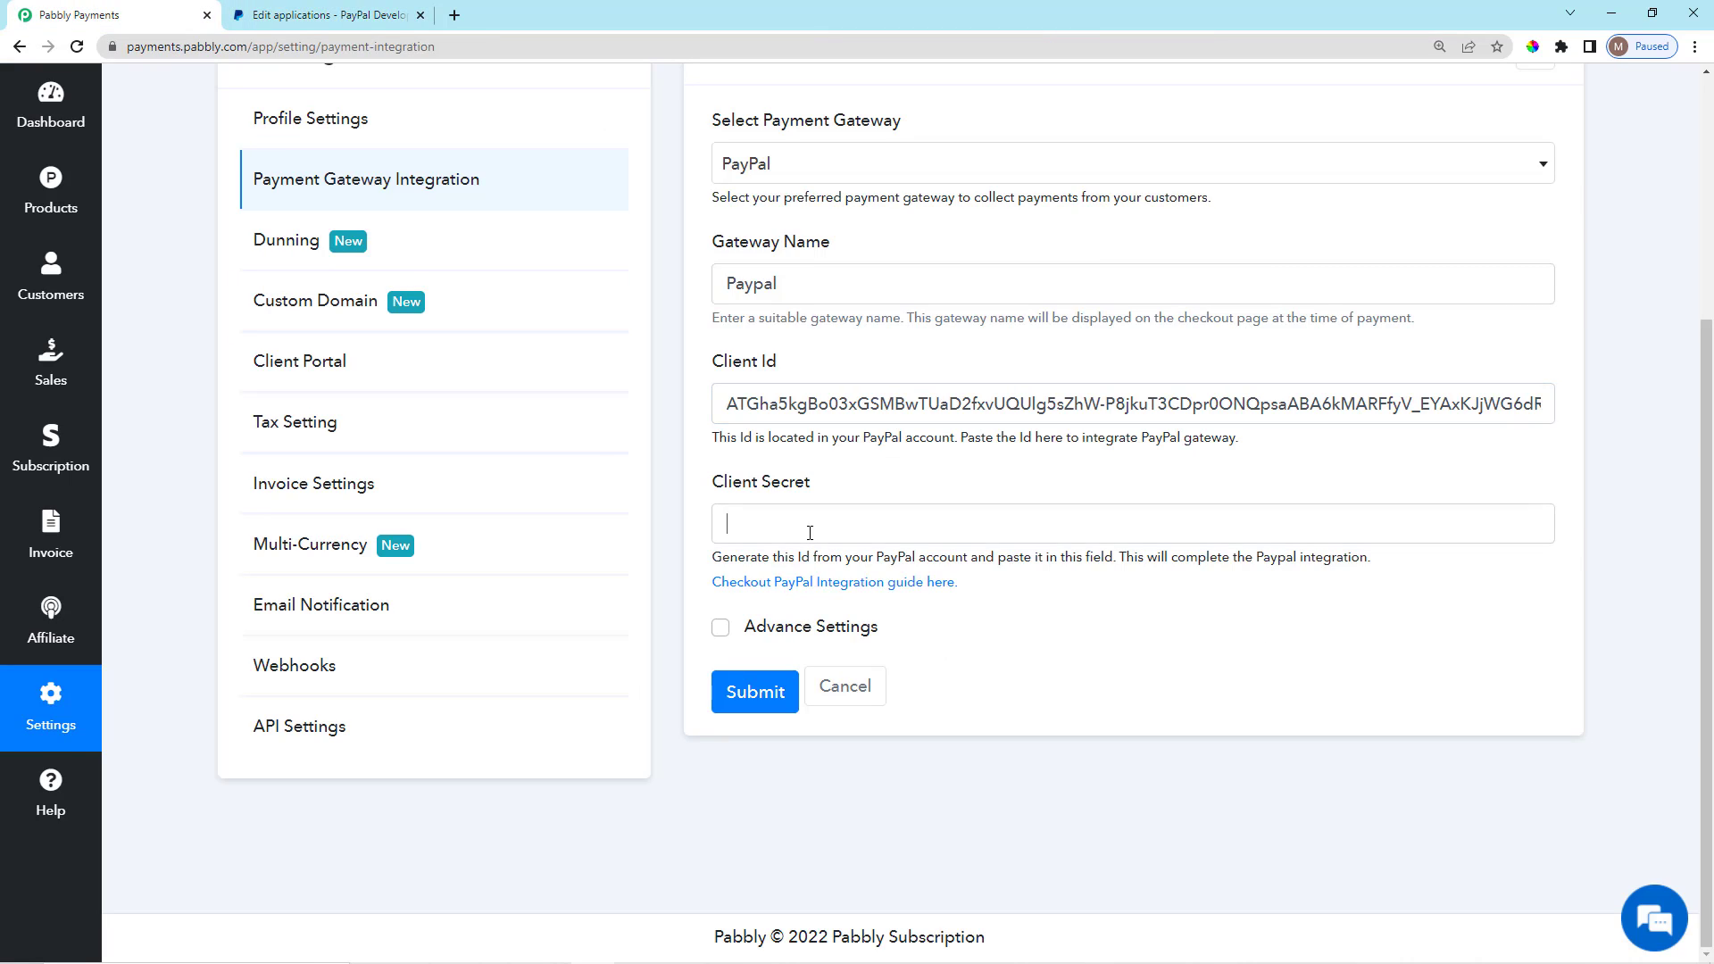
left_click(350, 16)
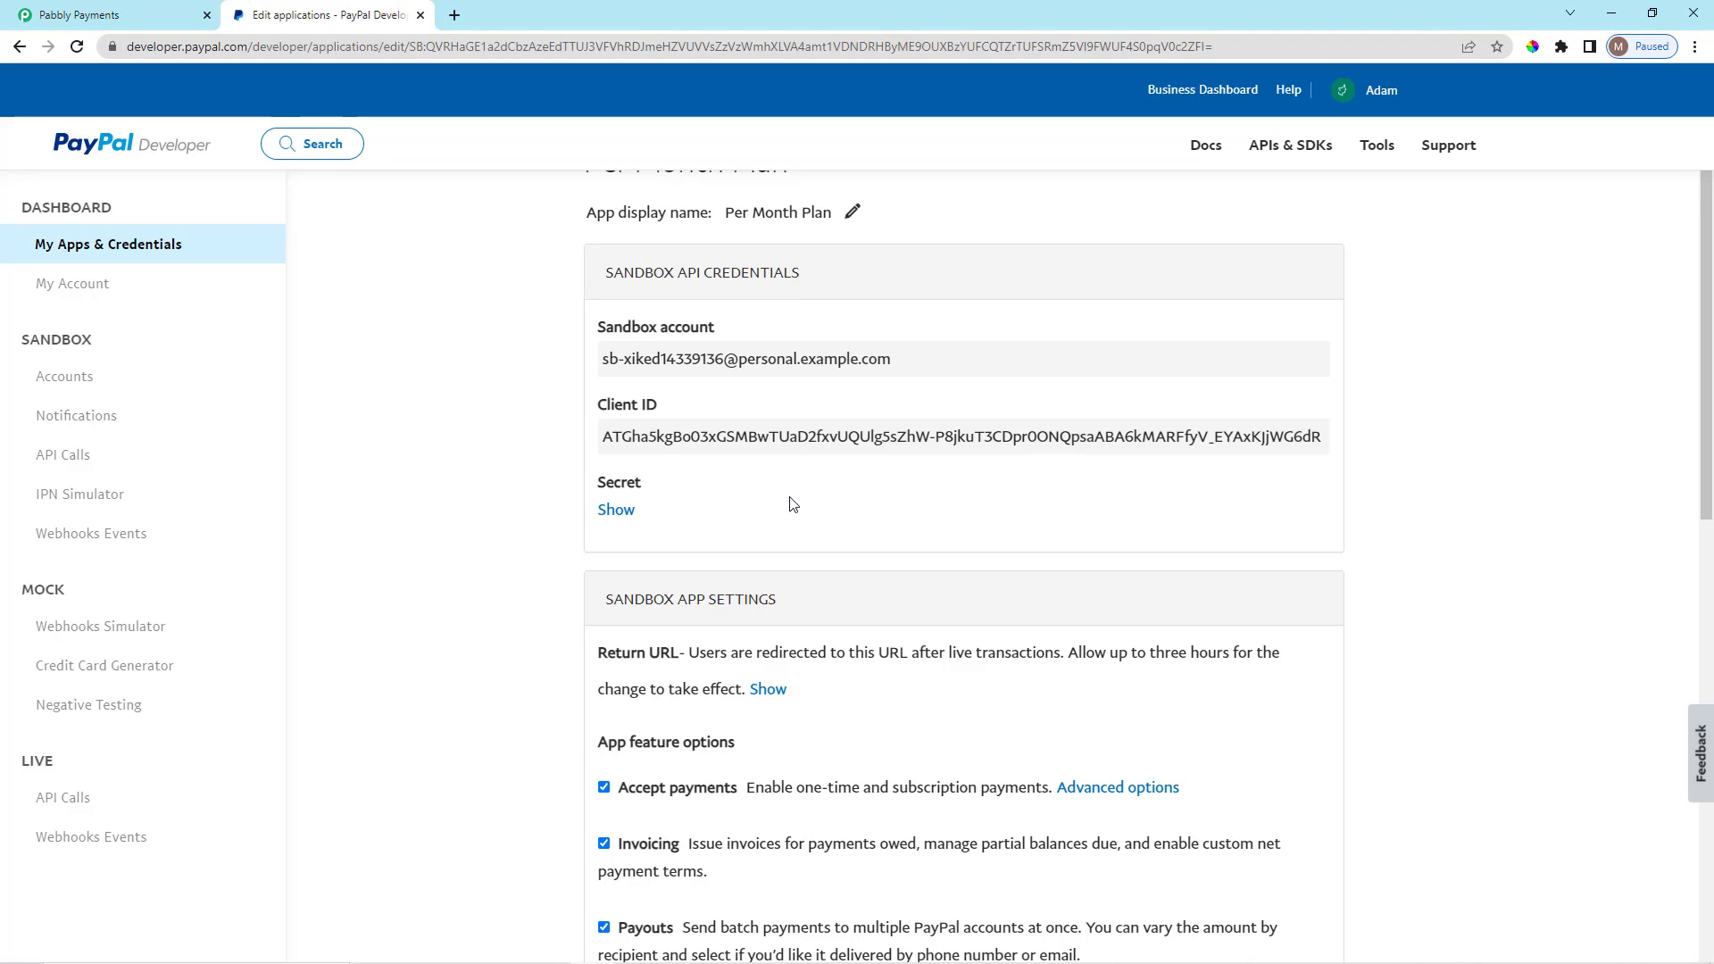
scroll(793, 506, "down", 1)
left_click_drag(594, 407, 658, 406)
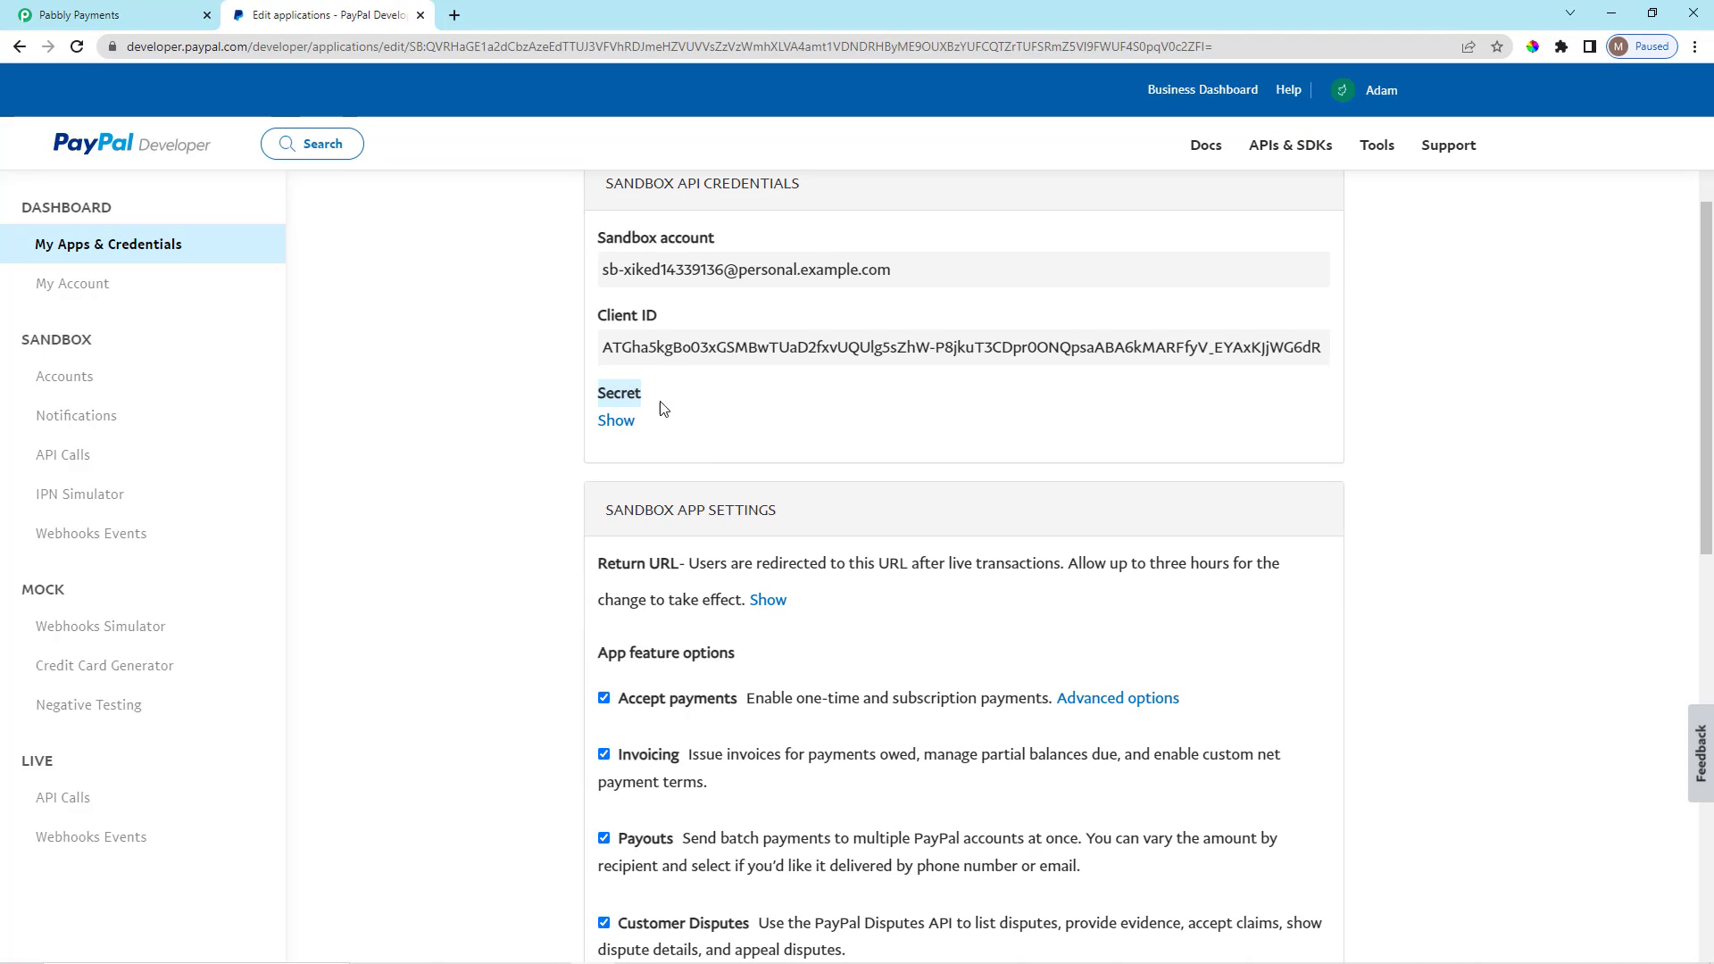
left_click(618, 423)
scroll(759, 482, "down", 2)
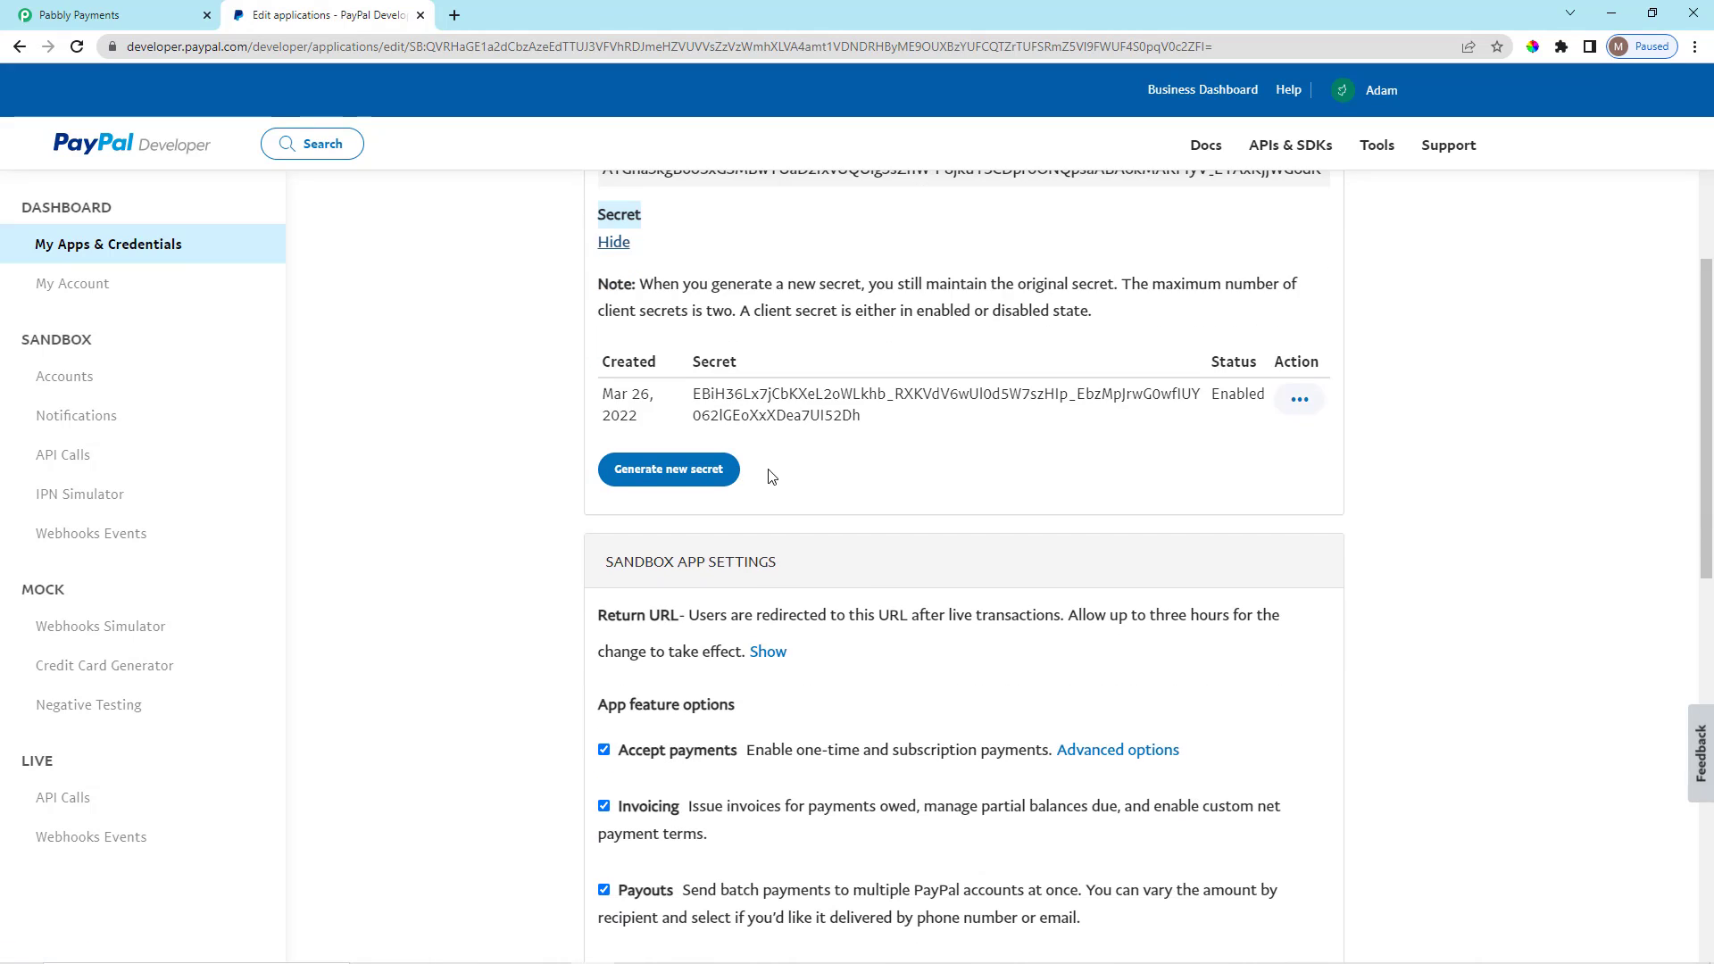
double_click(794, 414)
key("ctrl+c")
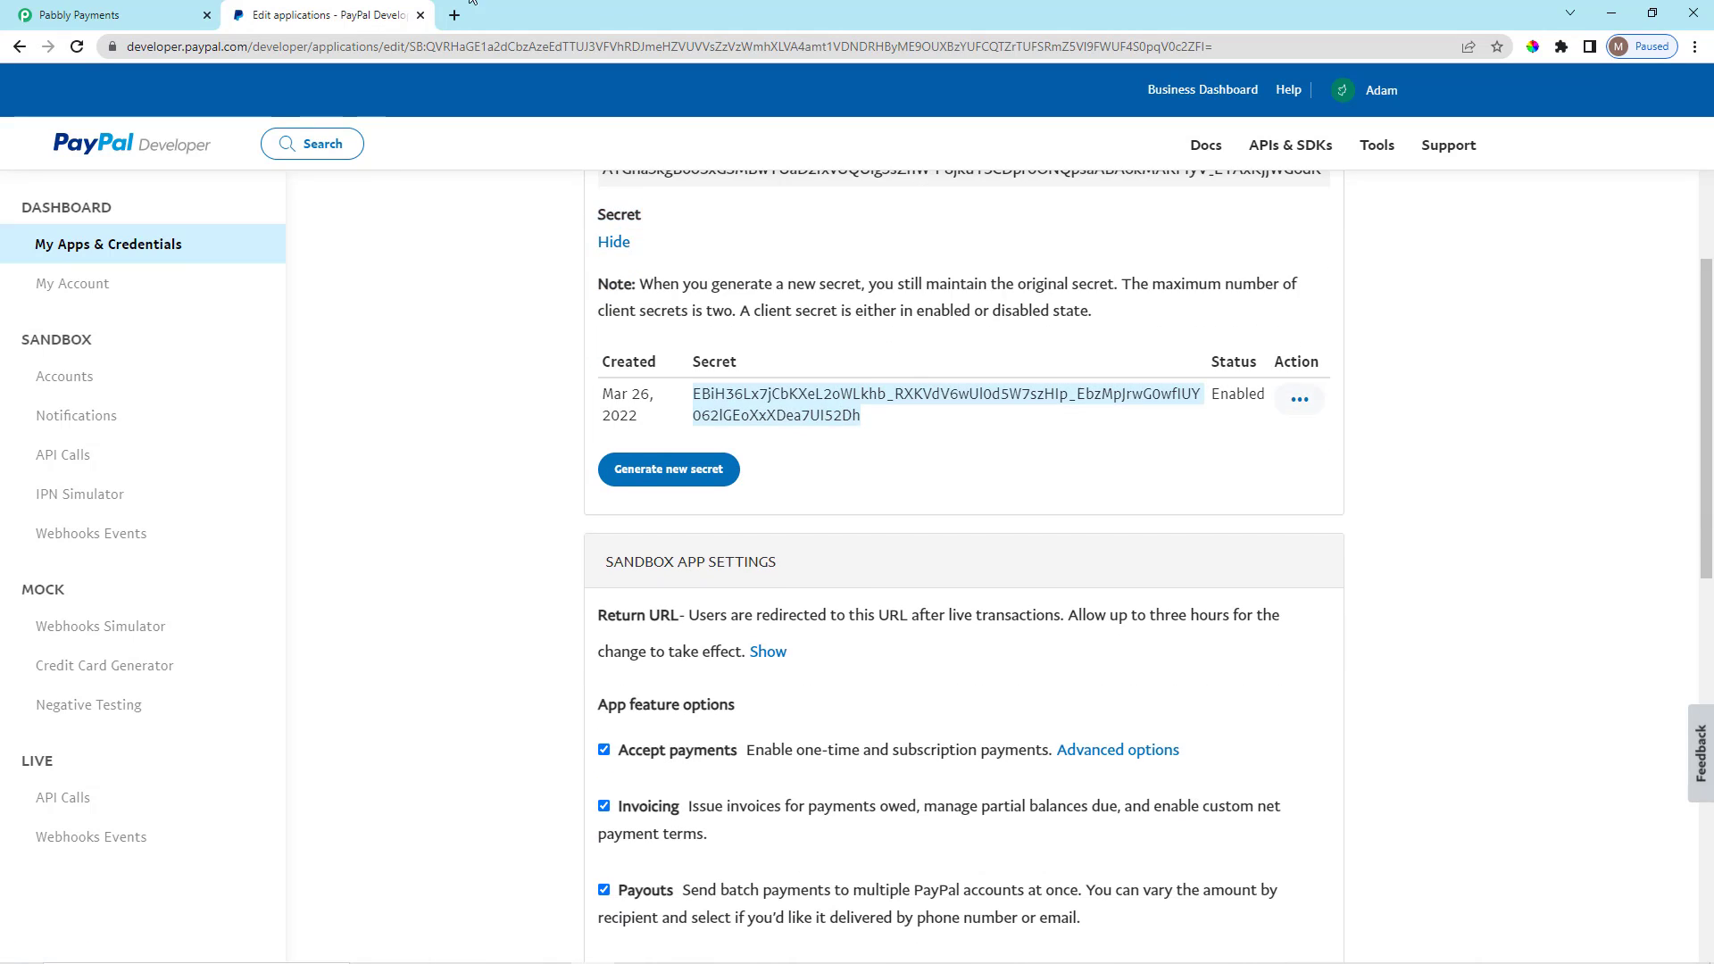
left_click(125, 16)
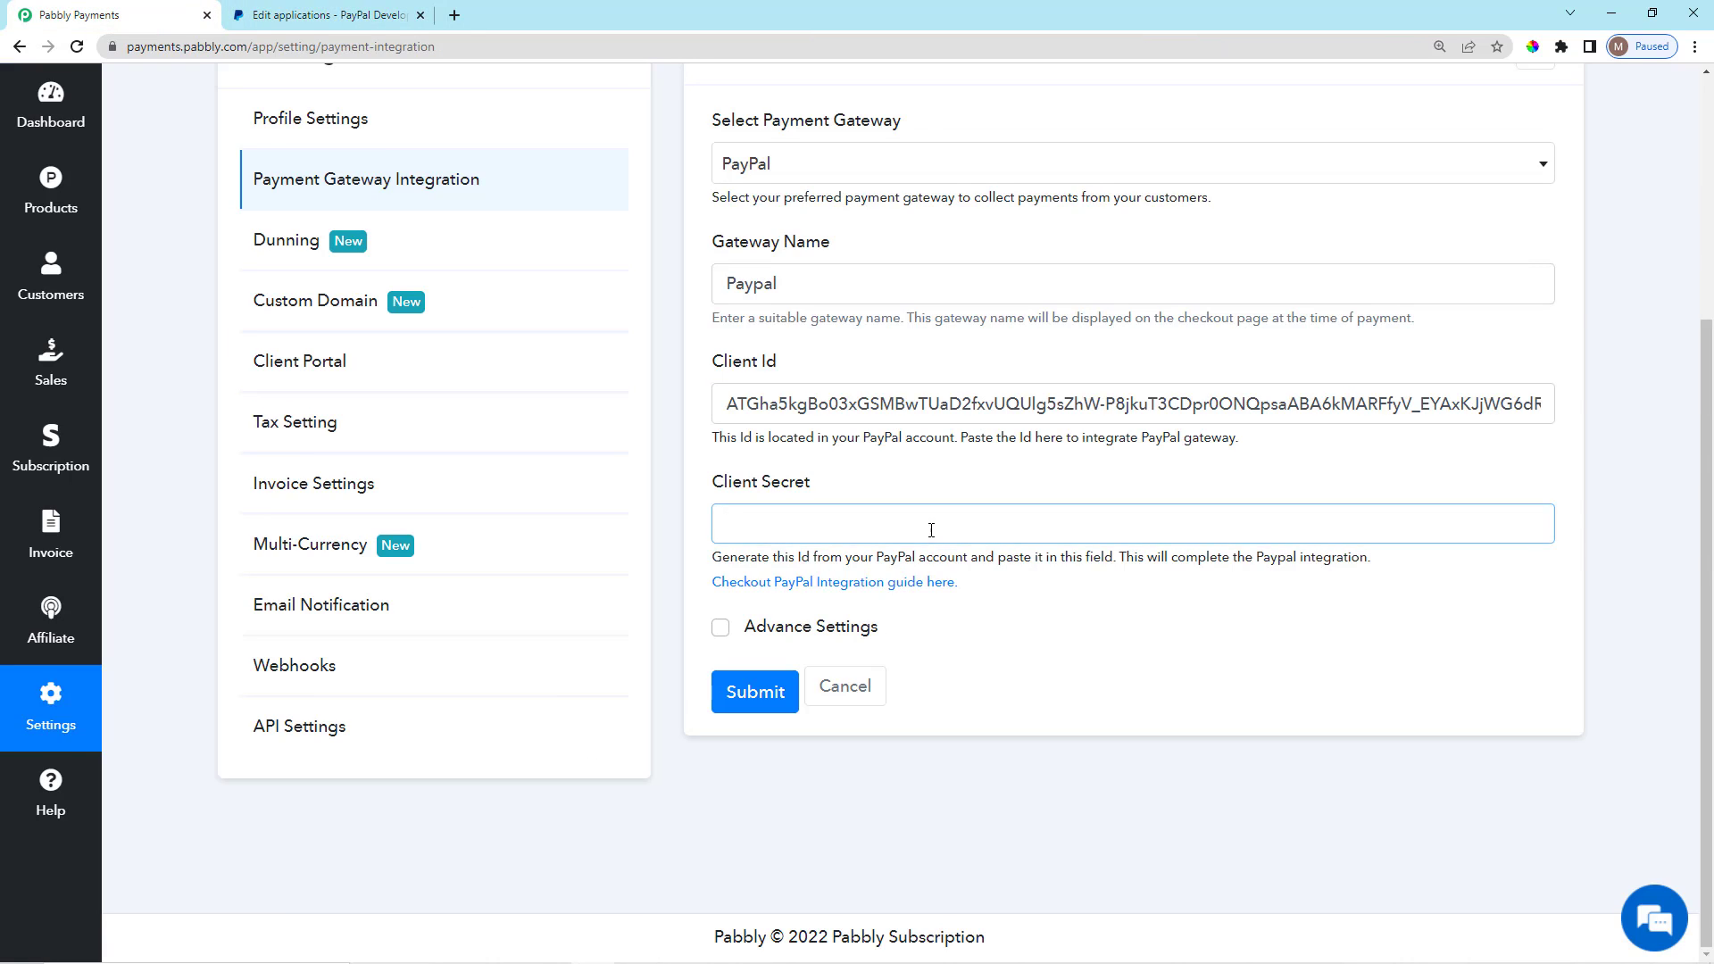
key("ctrl+v")
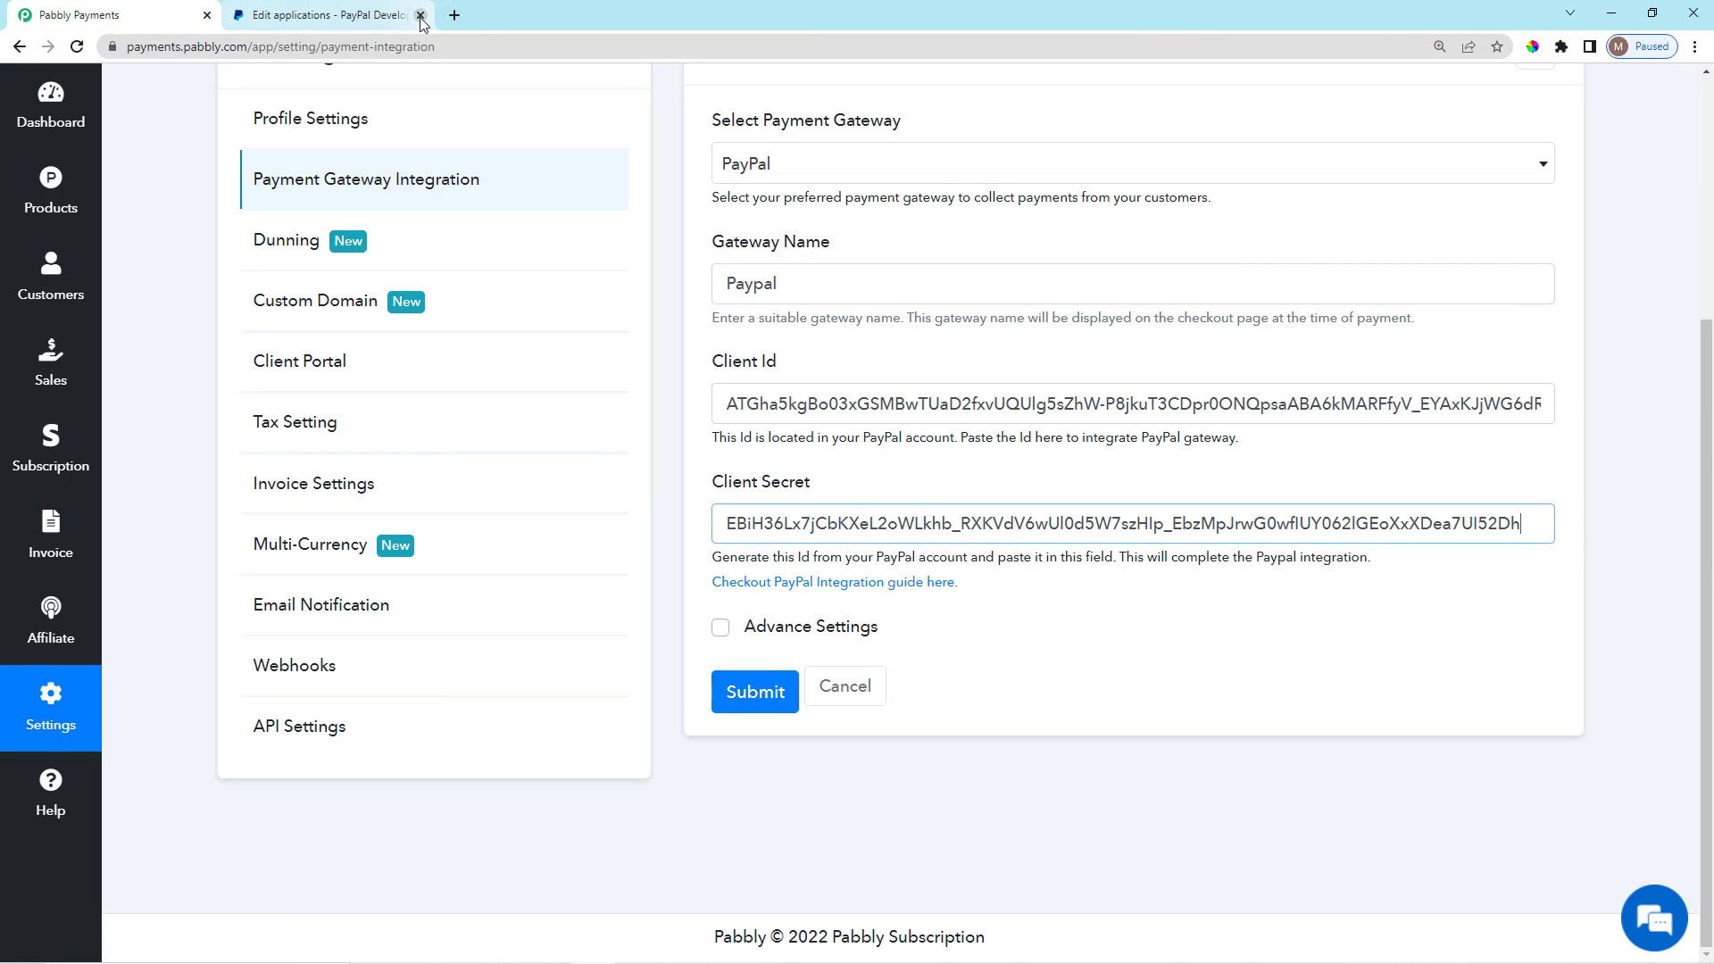
left_click(420, 16)
left_click(1086, 489)
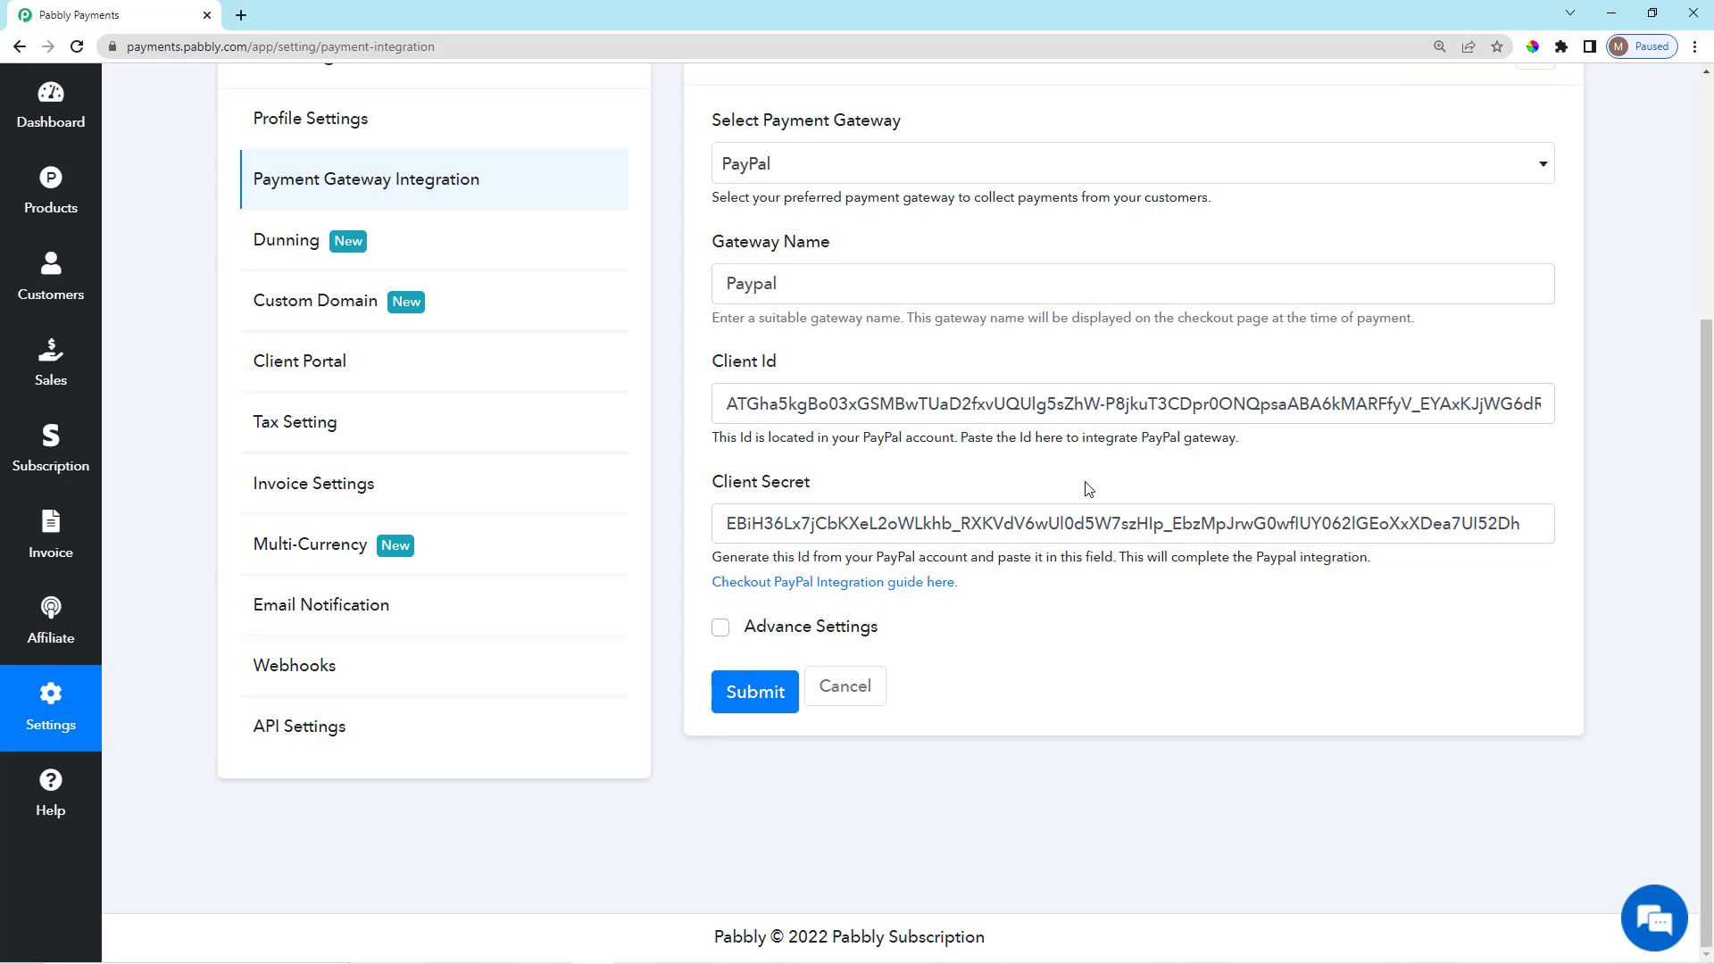
Submit the PayPal credentials and confirm the Paypal Live Active row in Connected Payment Gateways.
left_click(748, 696)
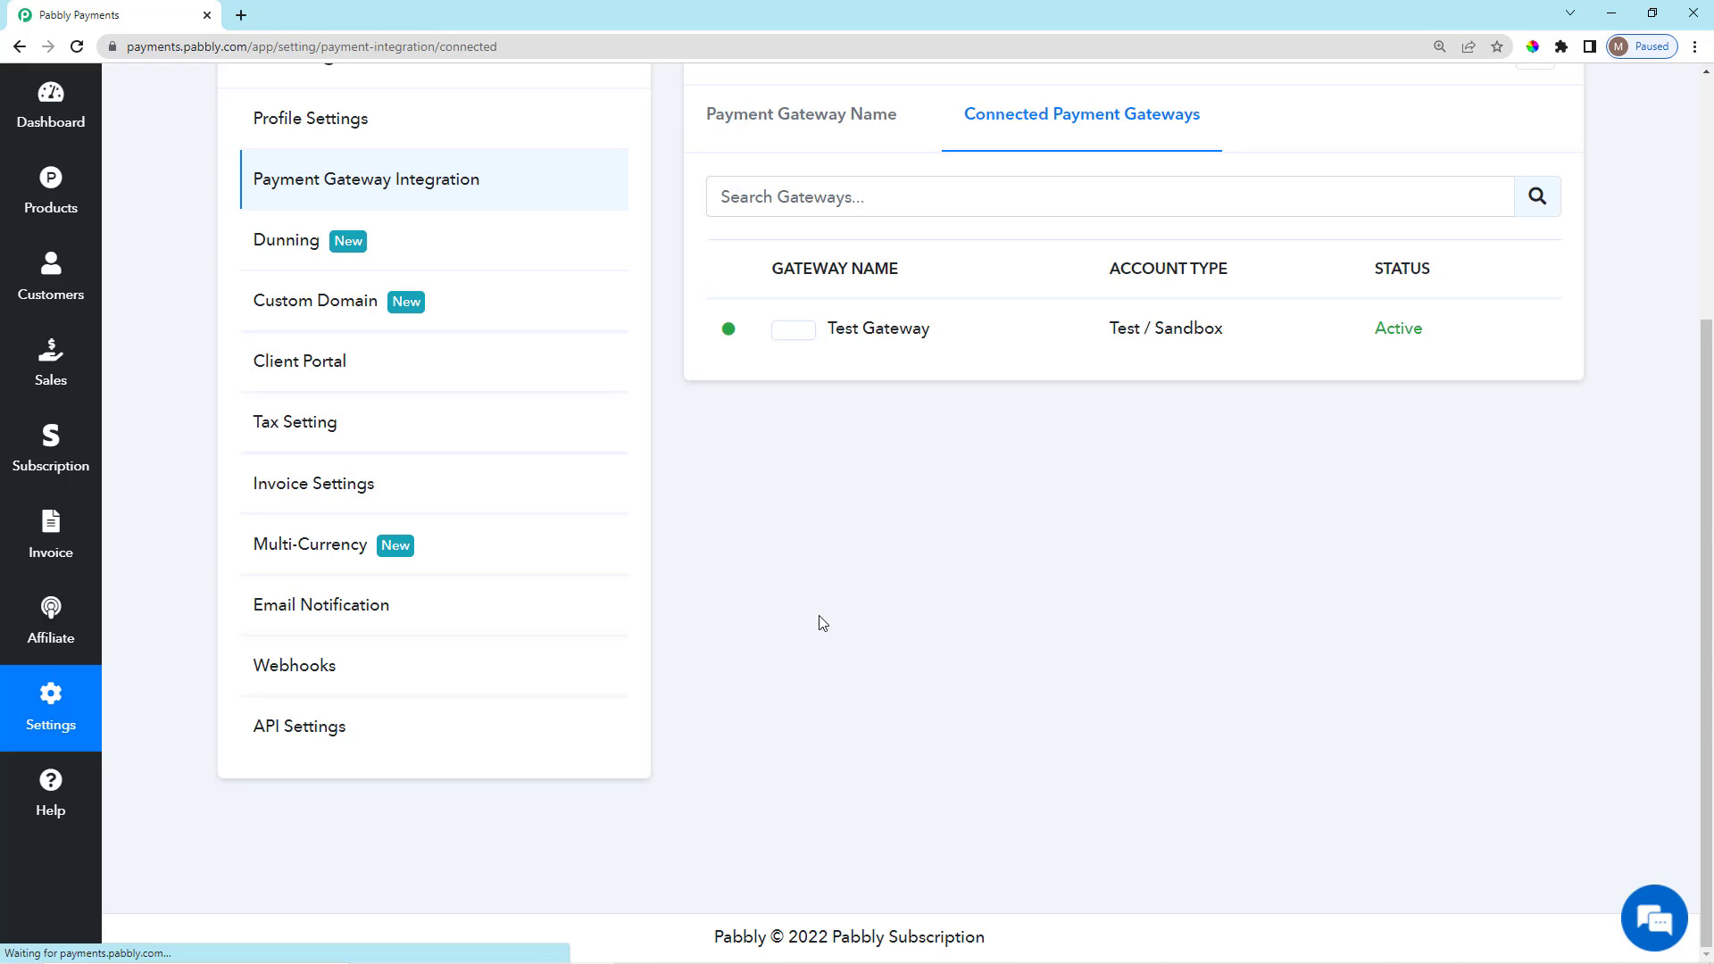
scroll(937, 491, "down", 1)
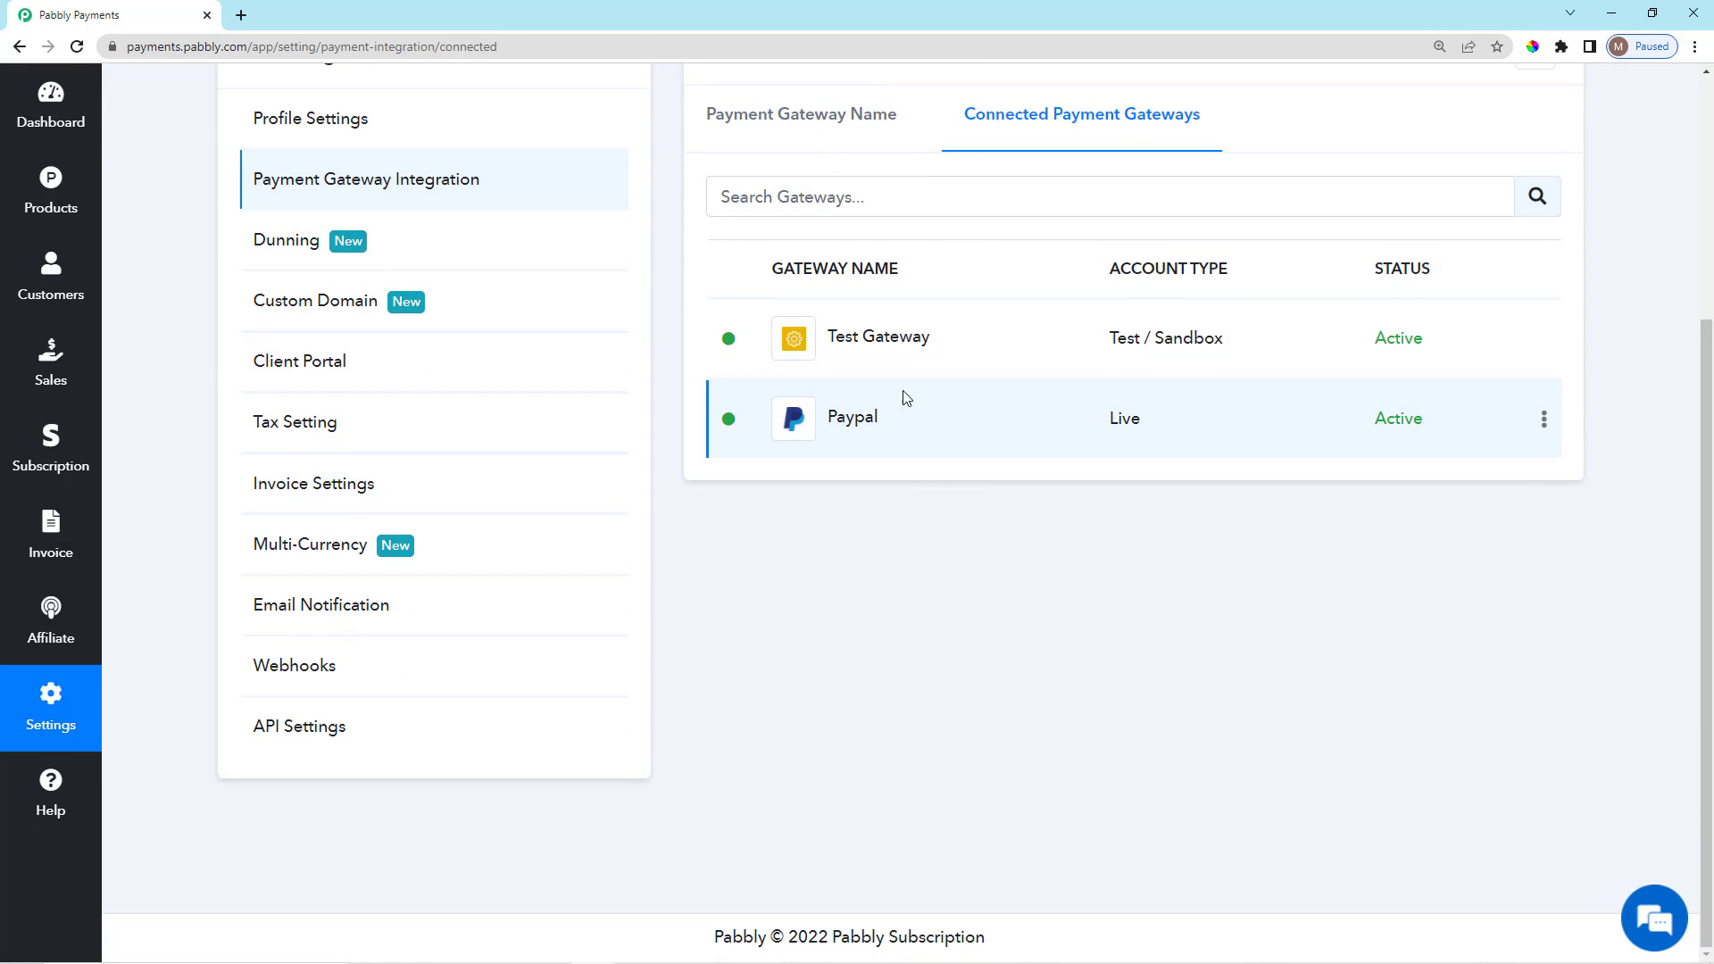
left_click_drag(822, 422, 1186, 482)
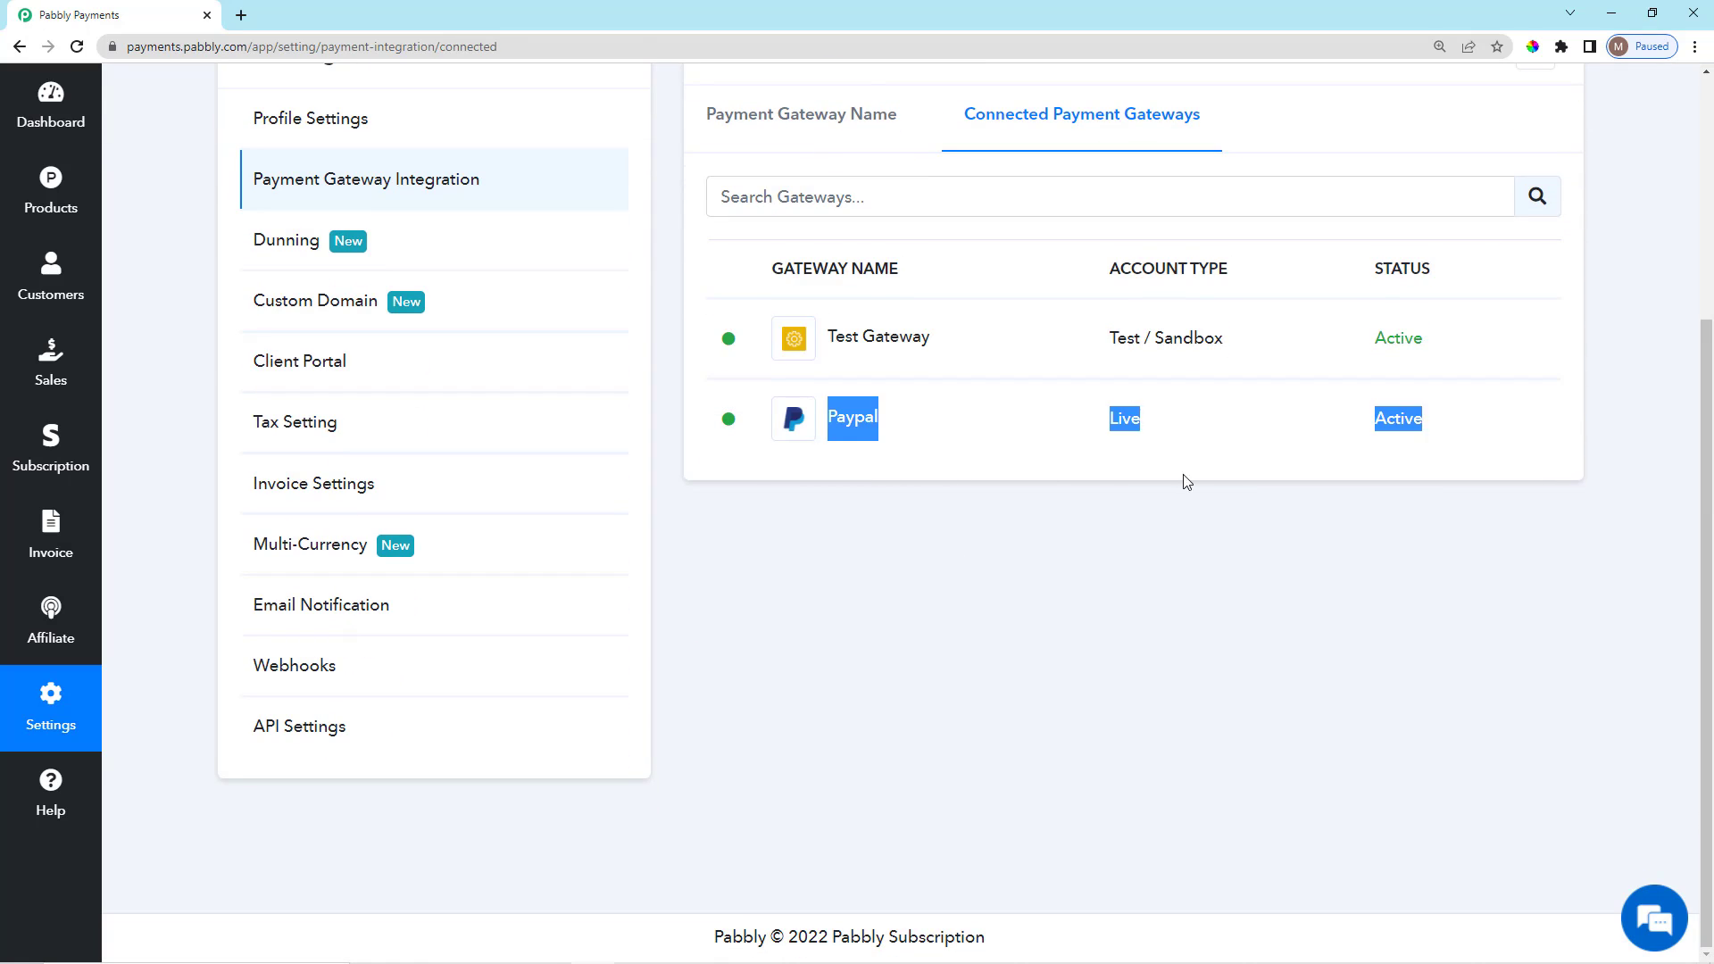
left_click(1207, 570)
Return to the list of available payment gateways and browse it from Stripe and PayPal onward.
left_click(758, 121)
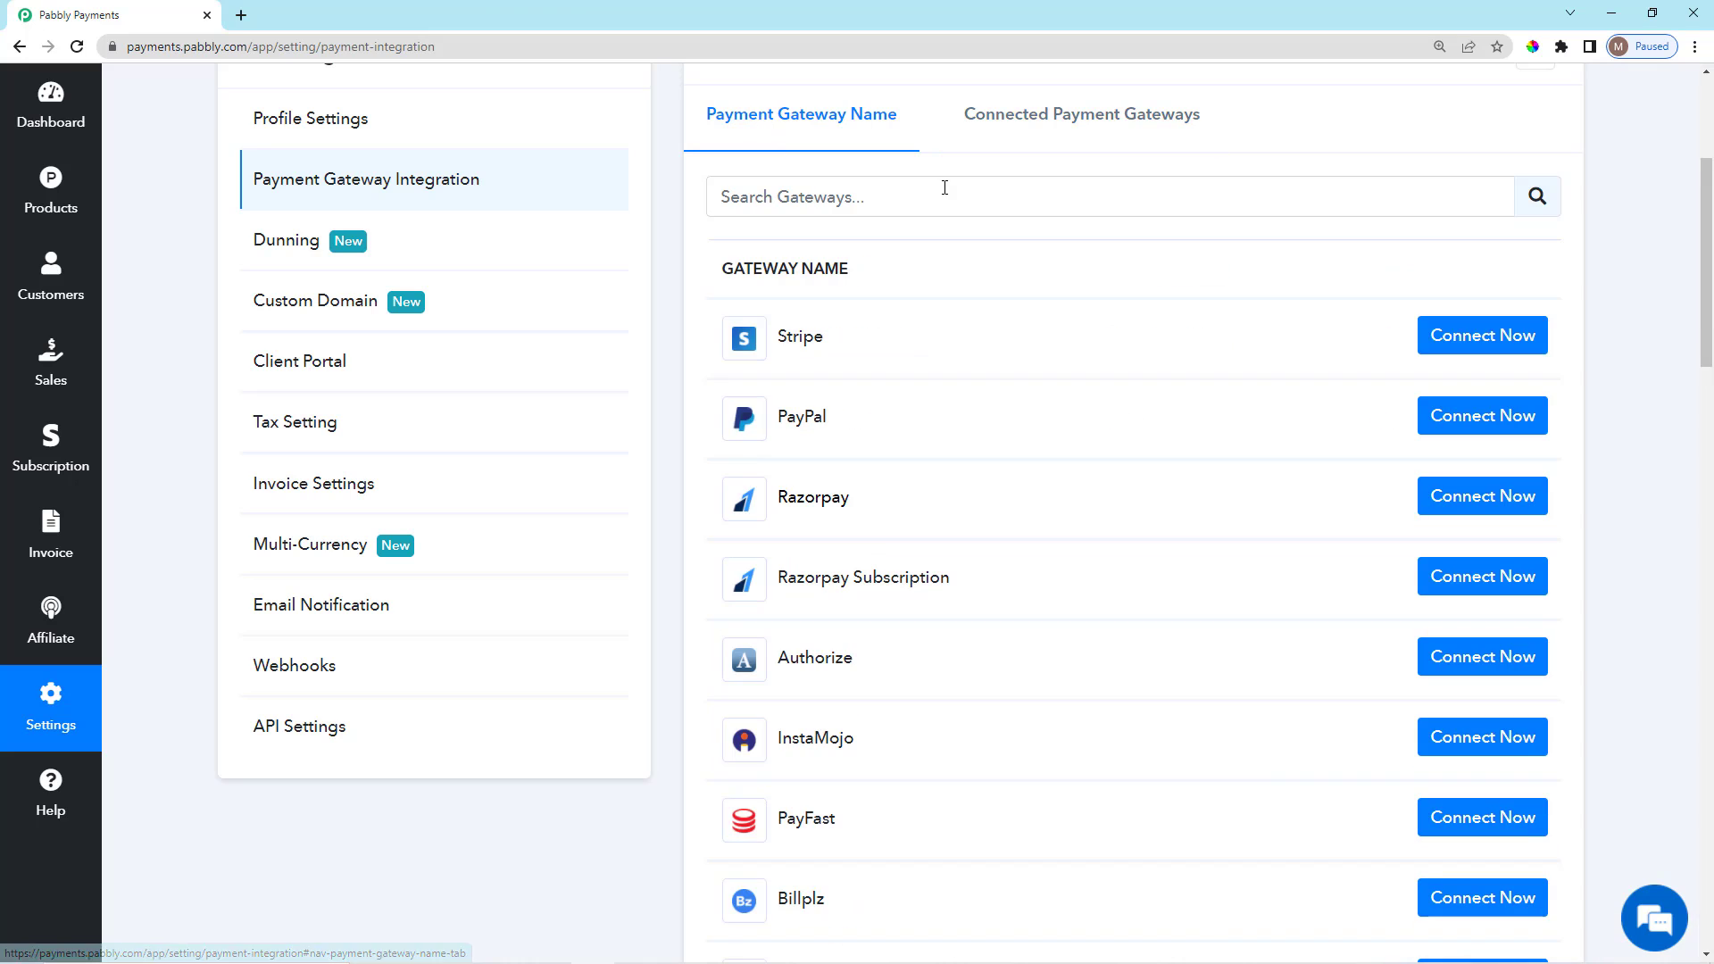
left_click(955, 192)
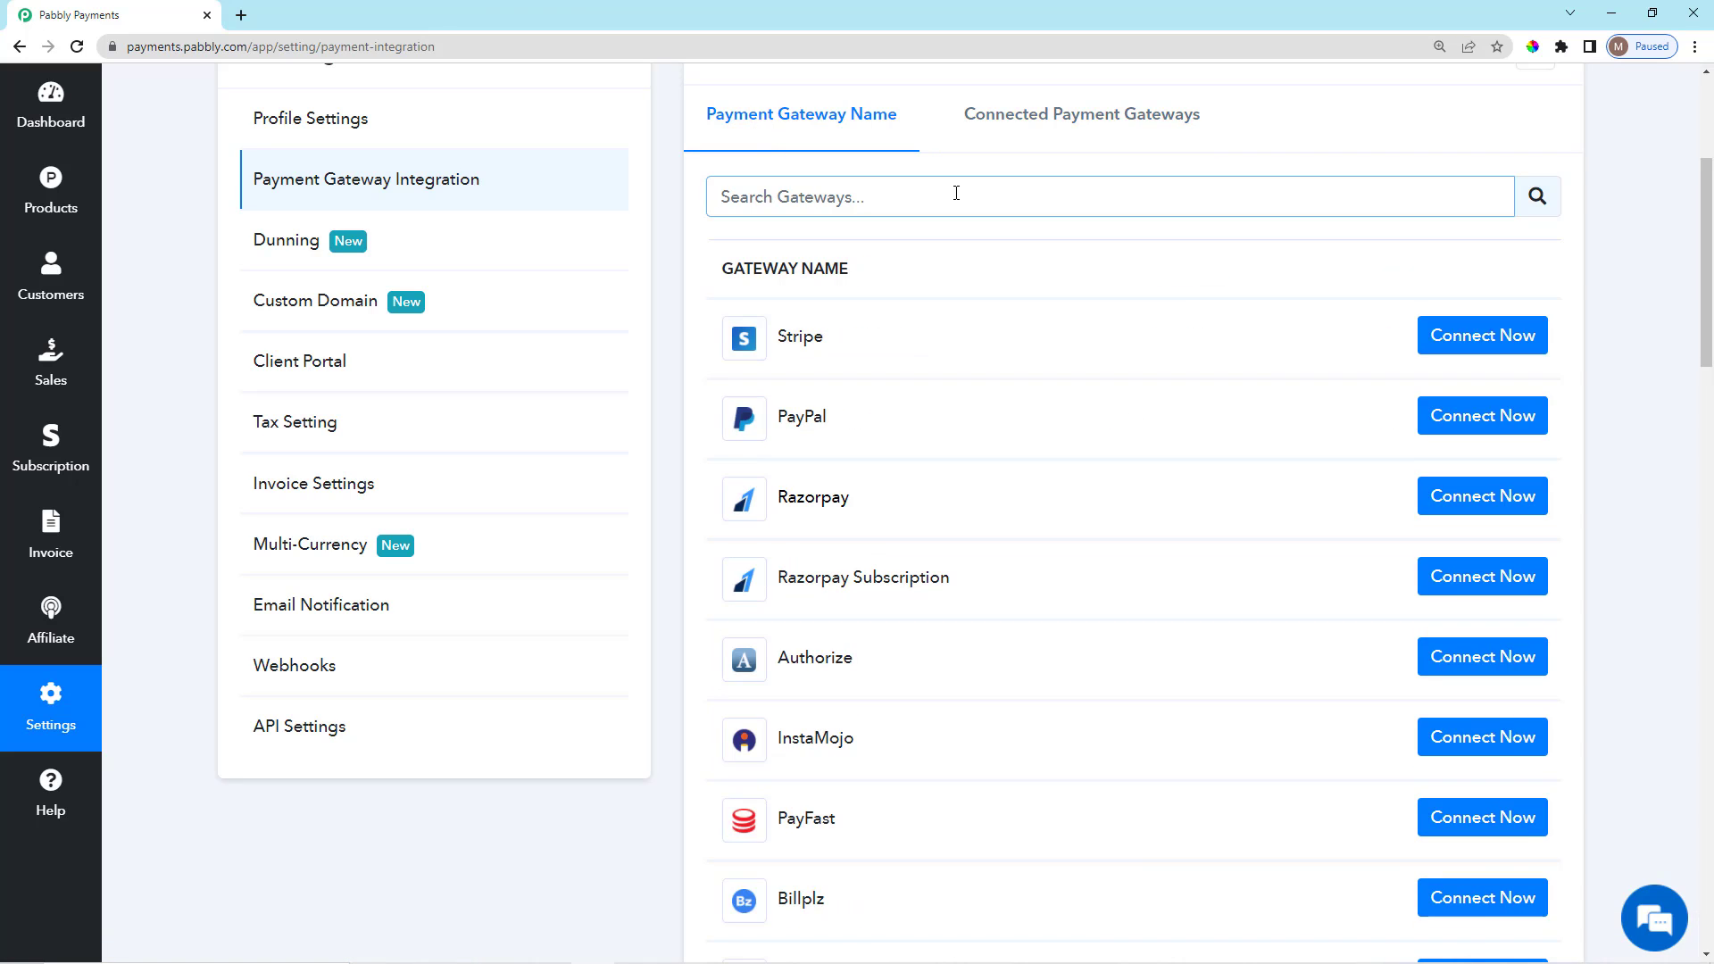
scroll(987, 607, "down", 20)
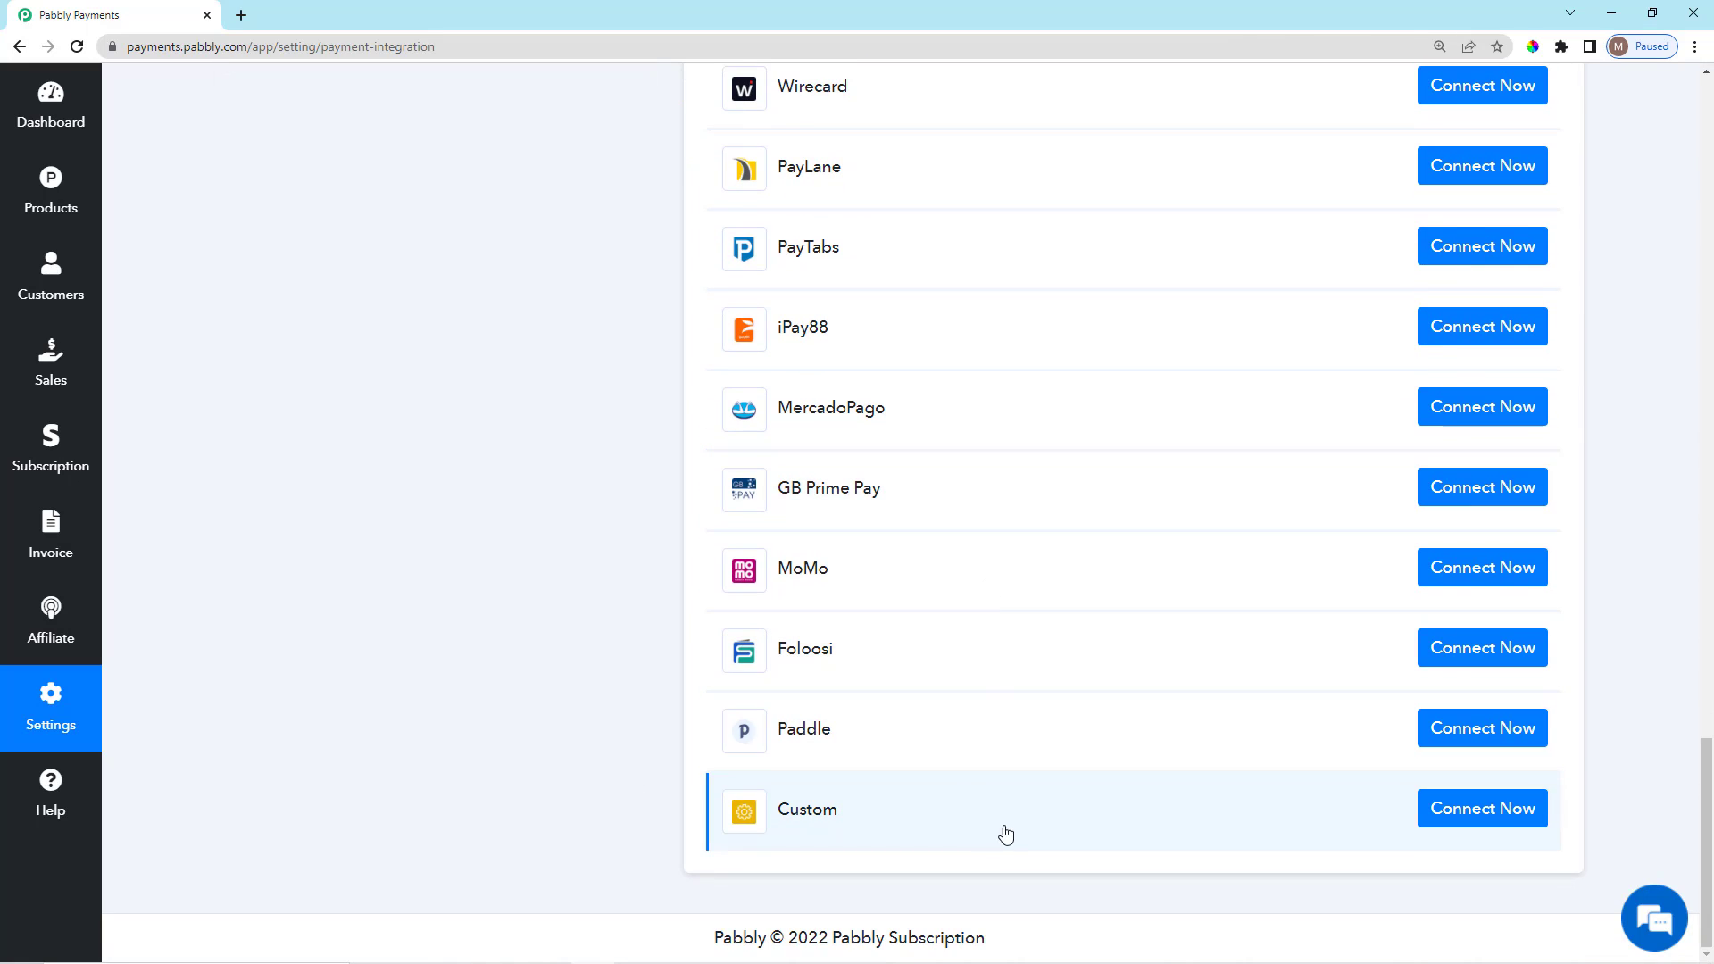
scroll(1003, 833, "up", 15)
scroll(1020, 794, "up", 15)
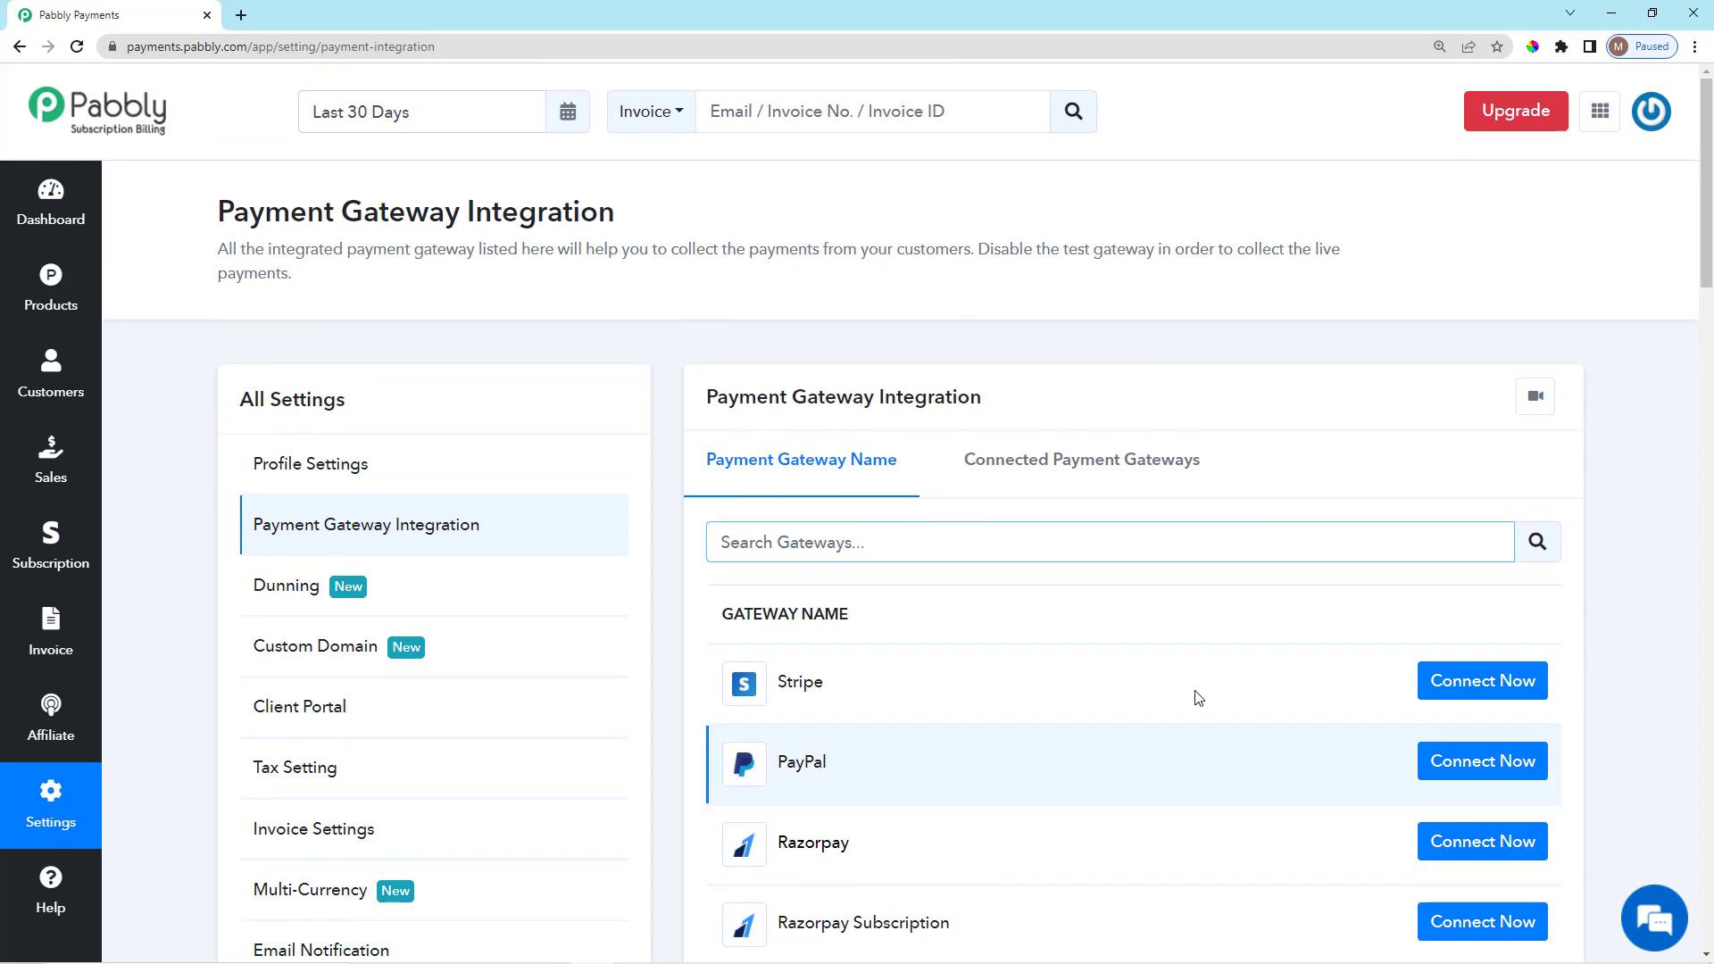
scroll(1193, 696, "down", 7)
scroll(960, 524, "down", 3)
scroll(960, 524, "up", 10)
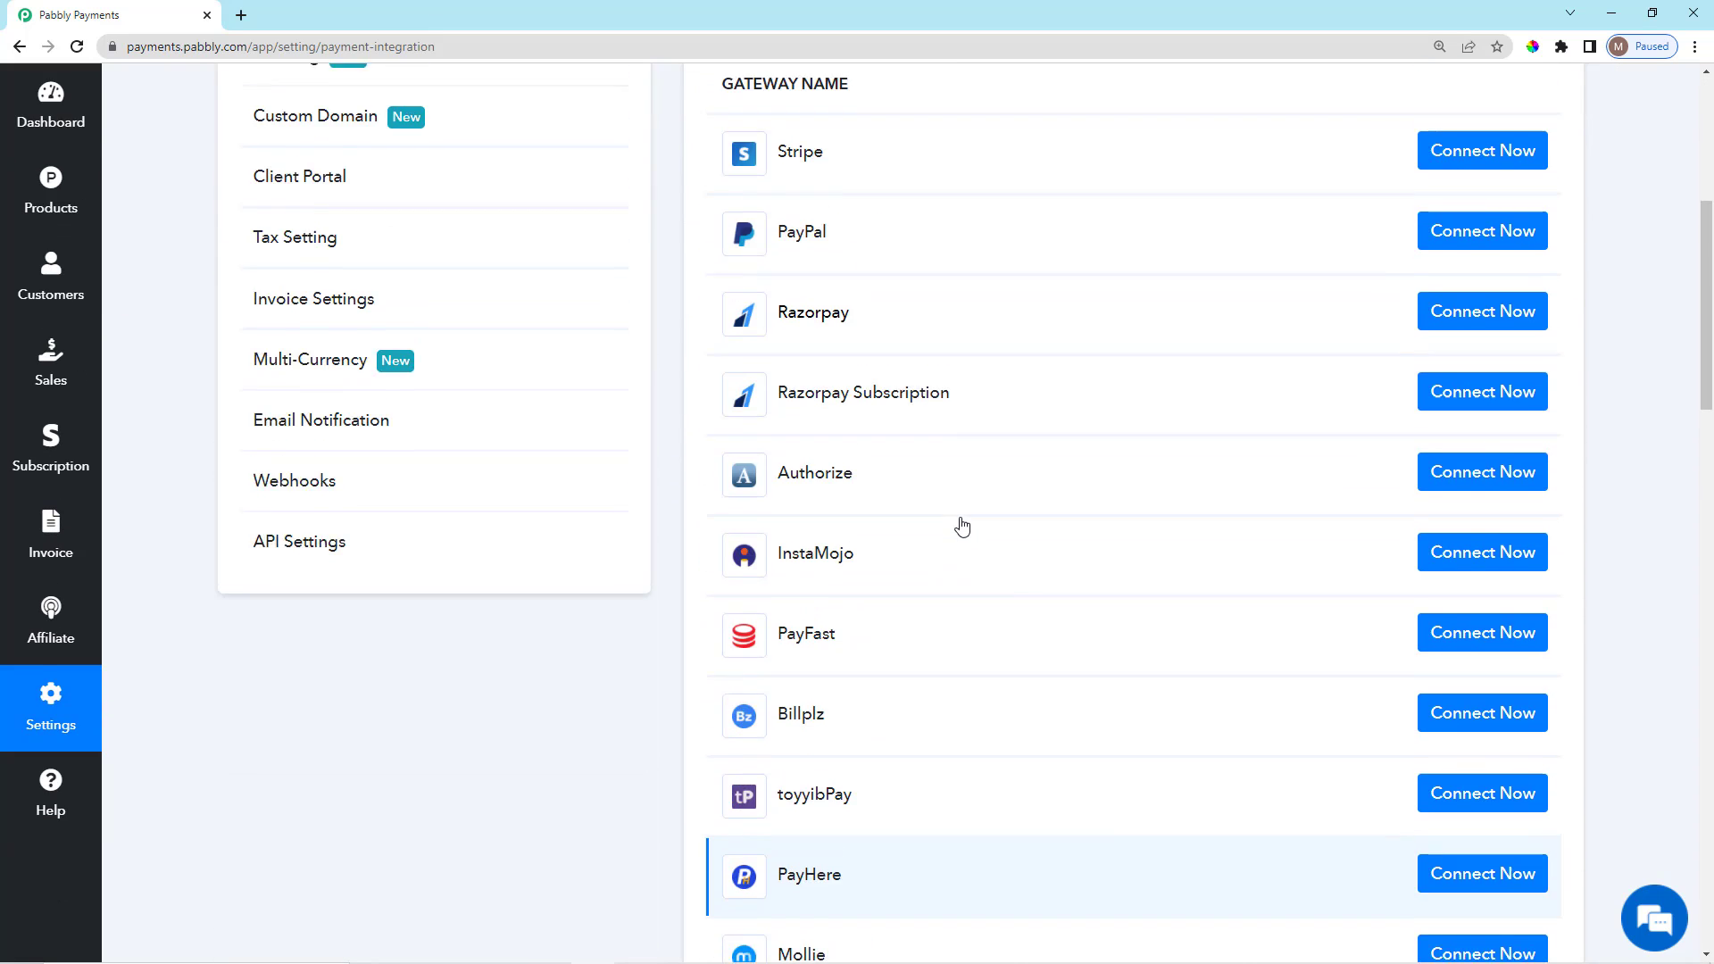
scroll(956, 549, "down", 2)
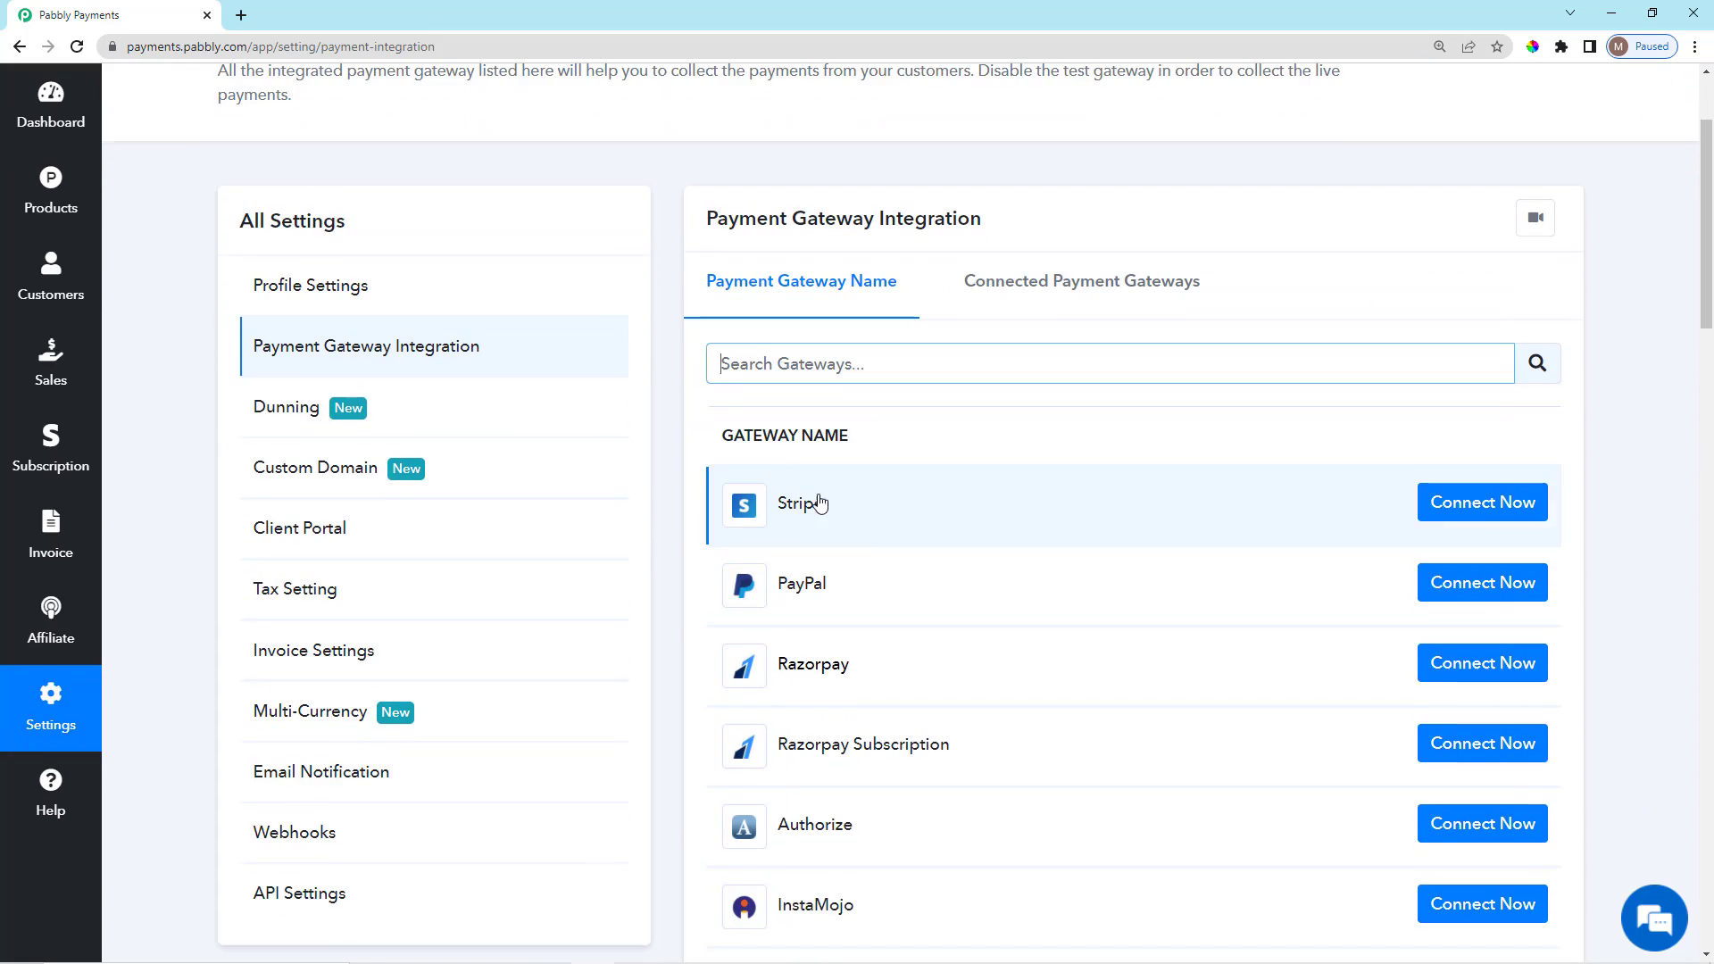
left_click_drag(714, 434, 857, 449)
left_click(881, 402)
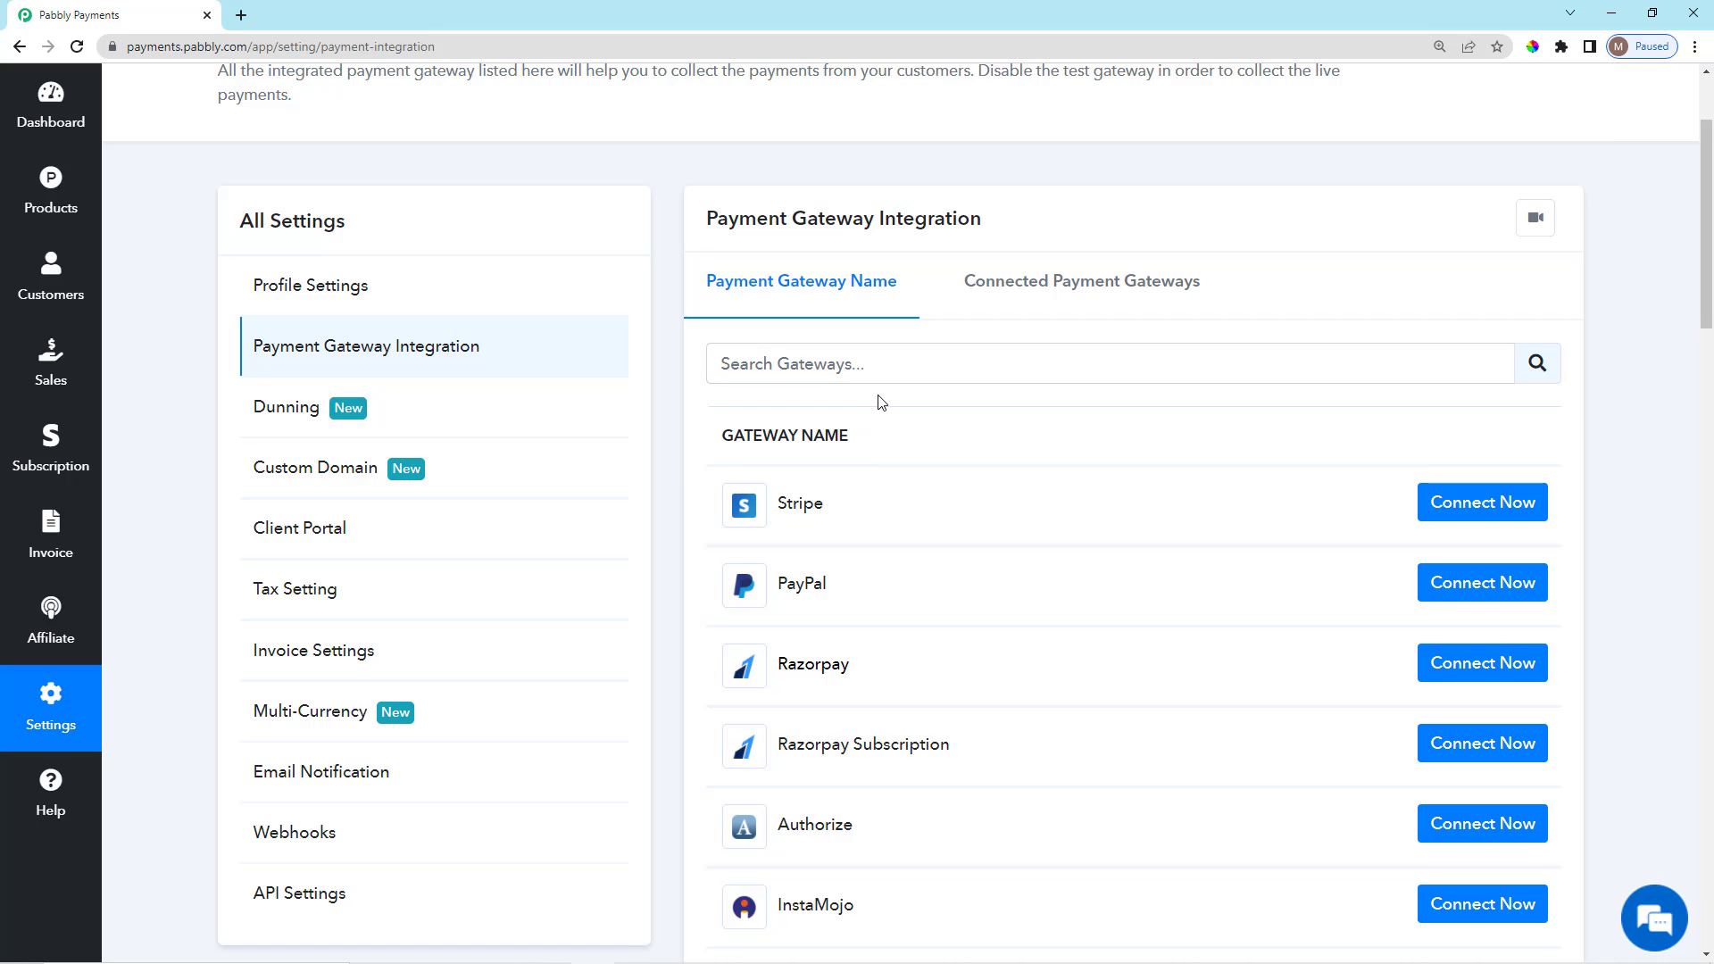
scroll(1135, 357, "up", 2)
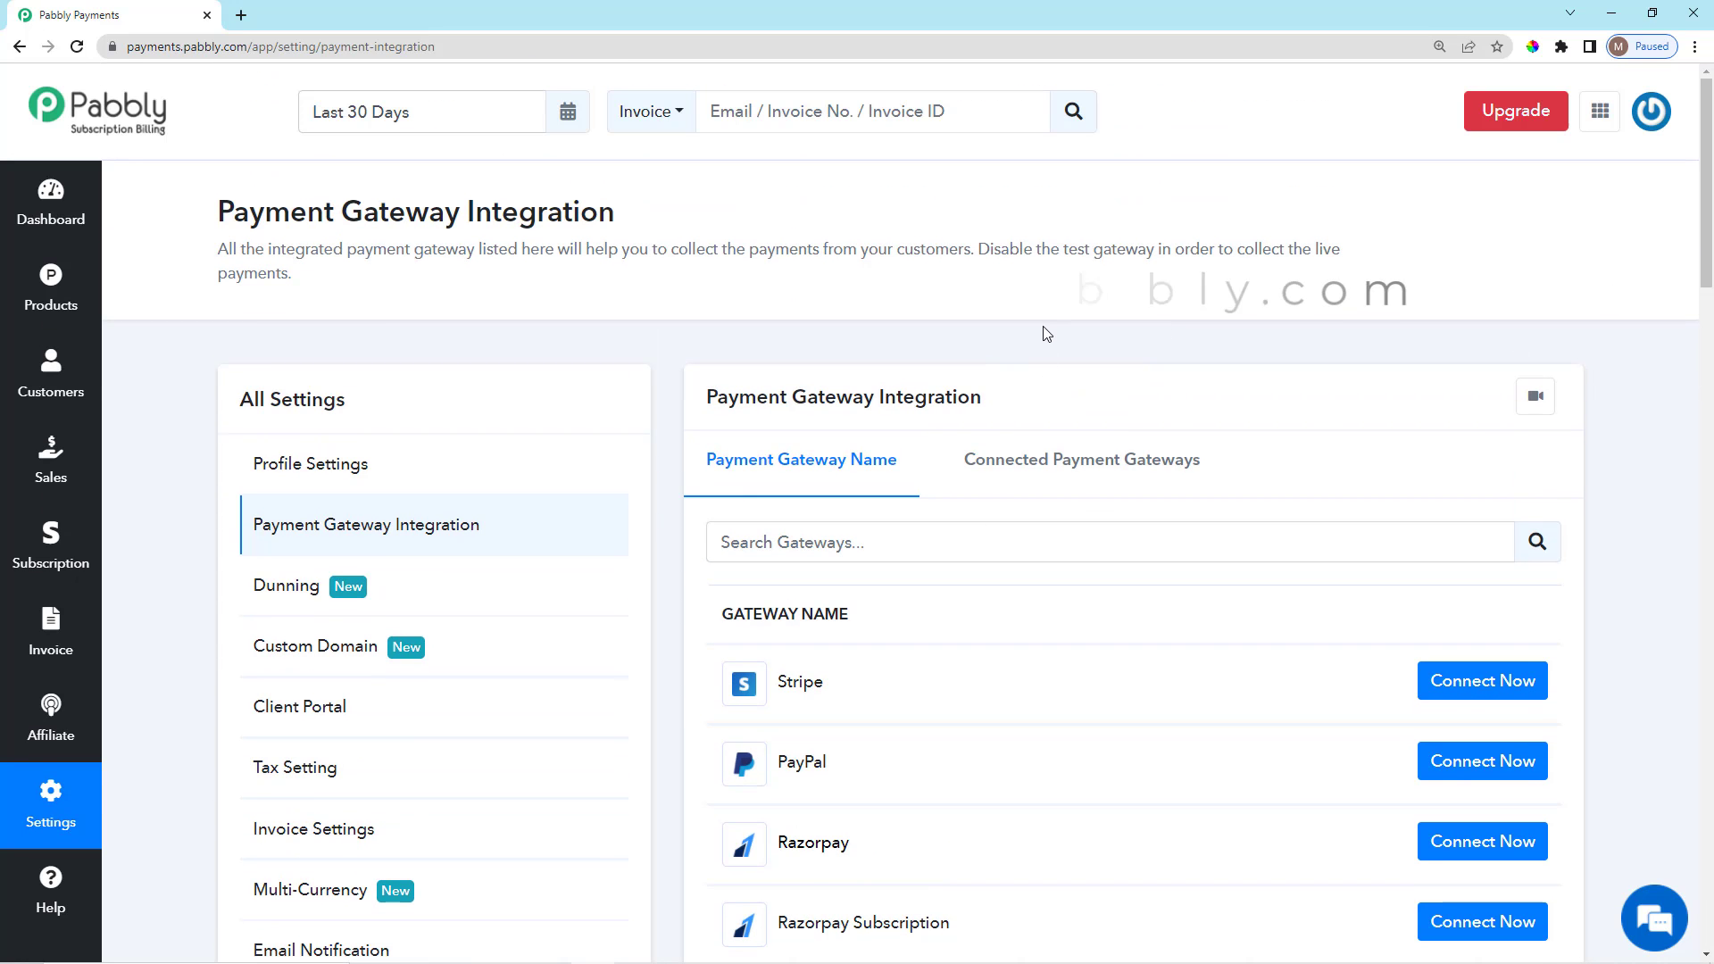
scroll(383, 451, "down", 2)
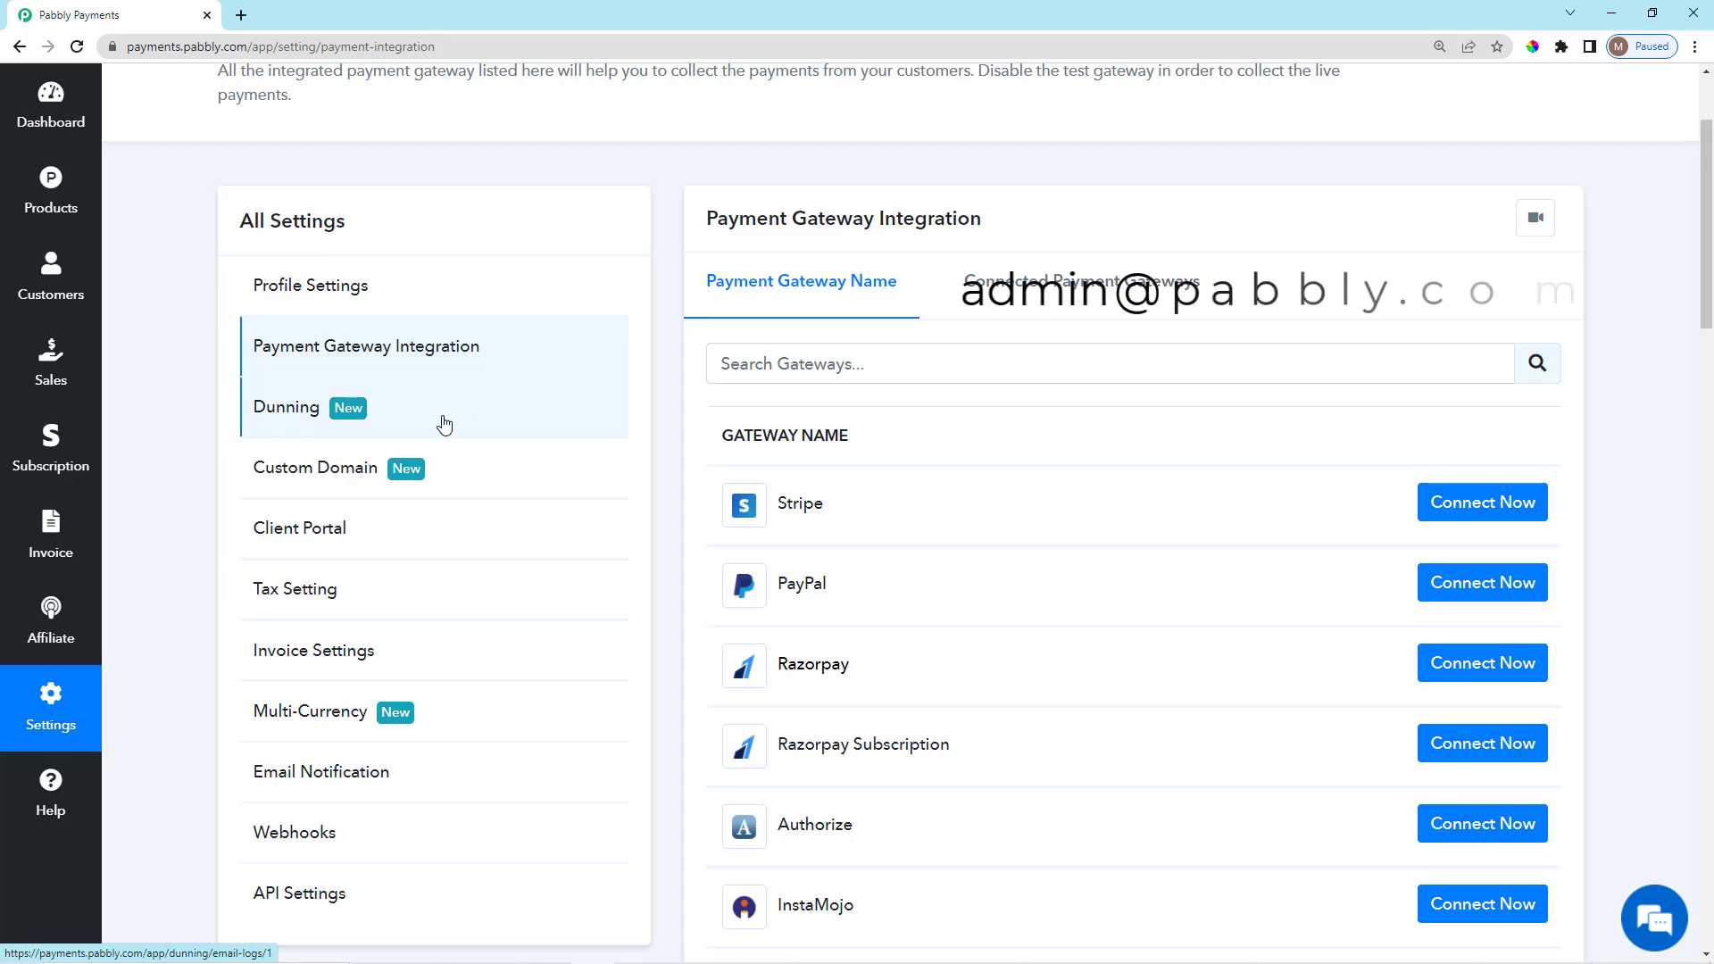
scroll(401, 446, "down", 2)
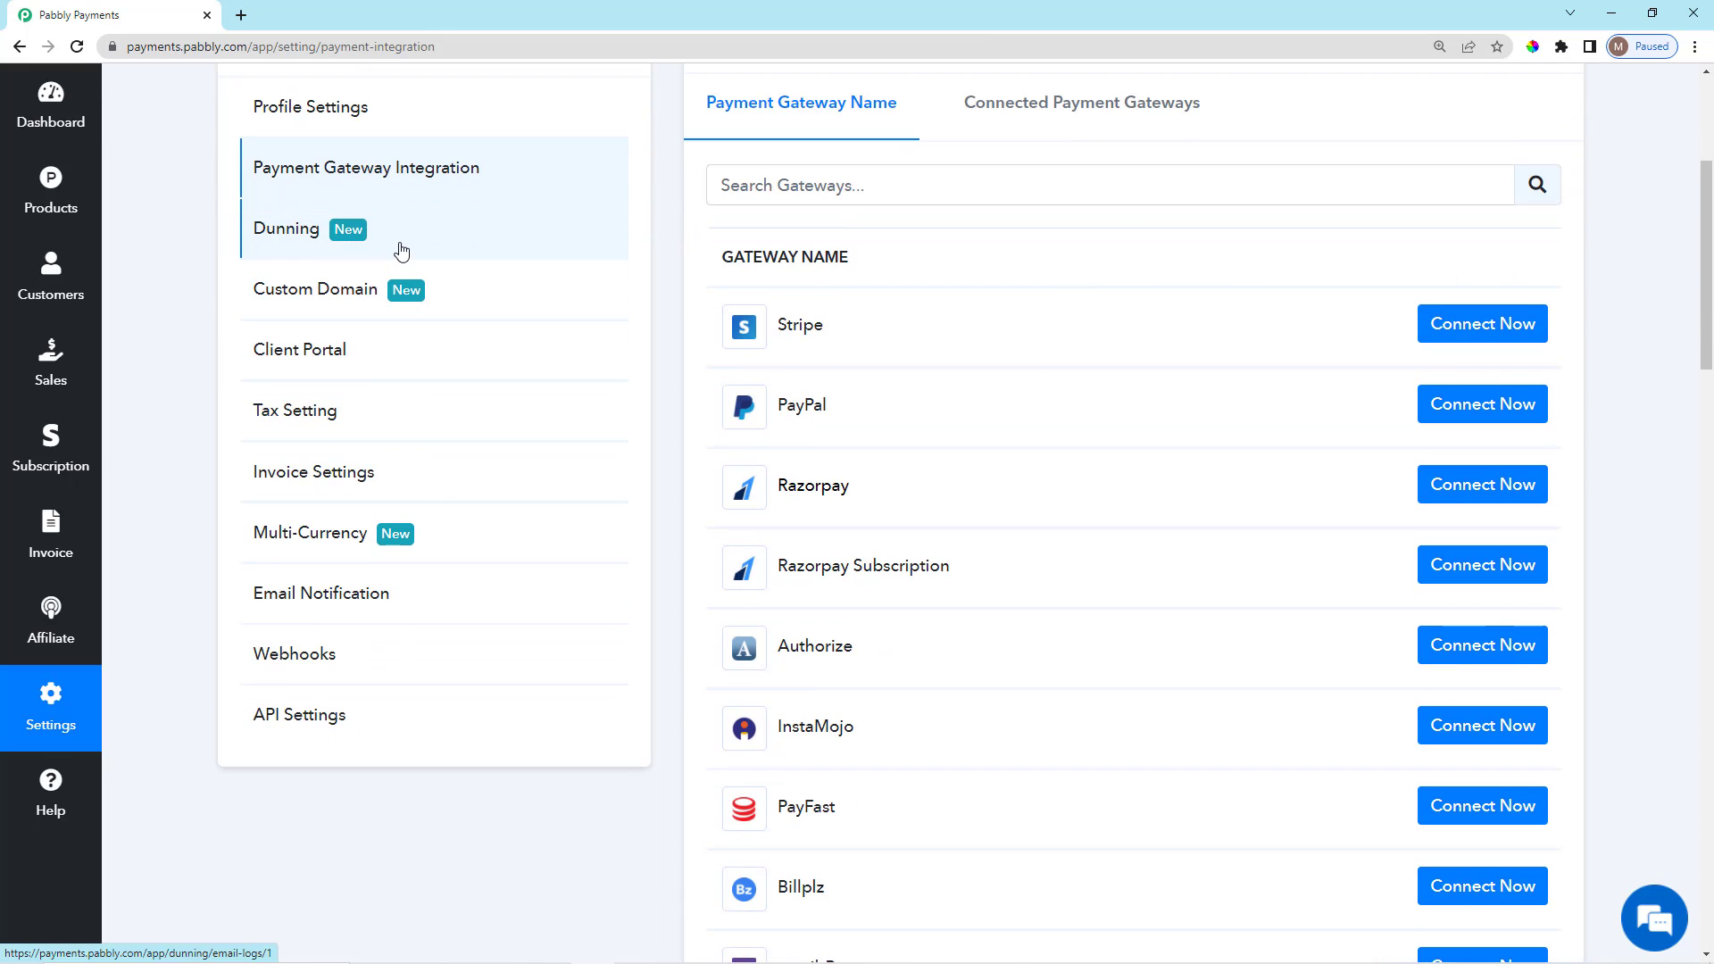
Open Dunning Management from All Settings, note the Lost Payment figures, and switch to Dunning Setting.
left_click(401, 244)
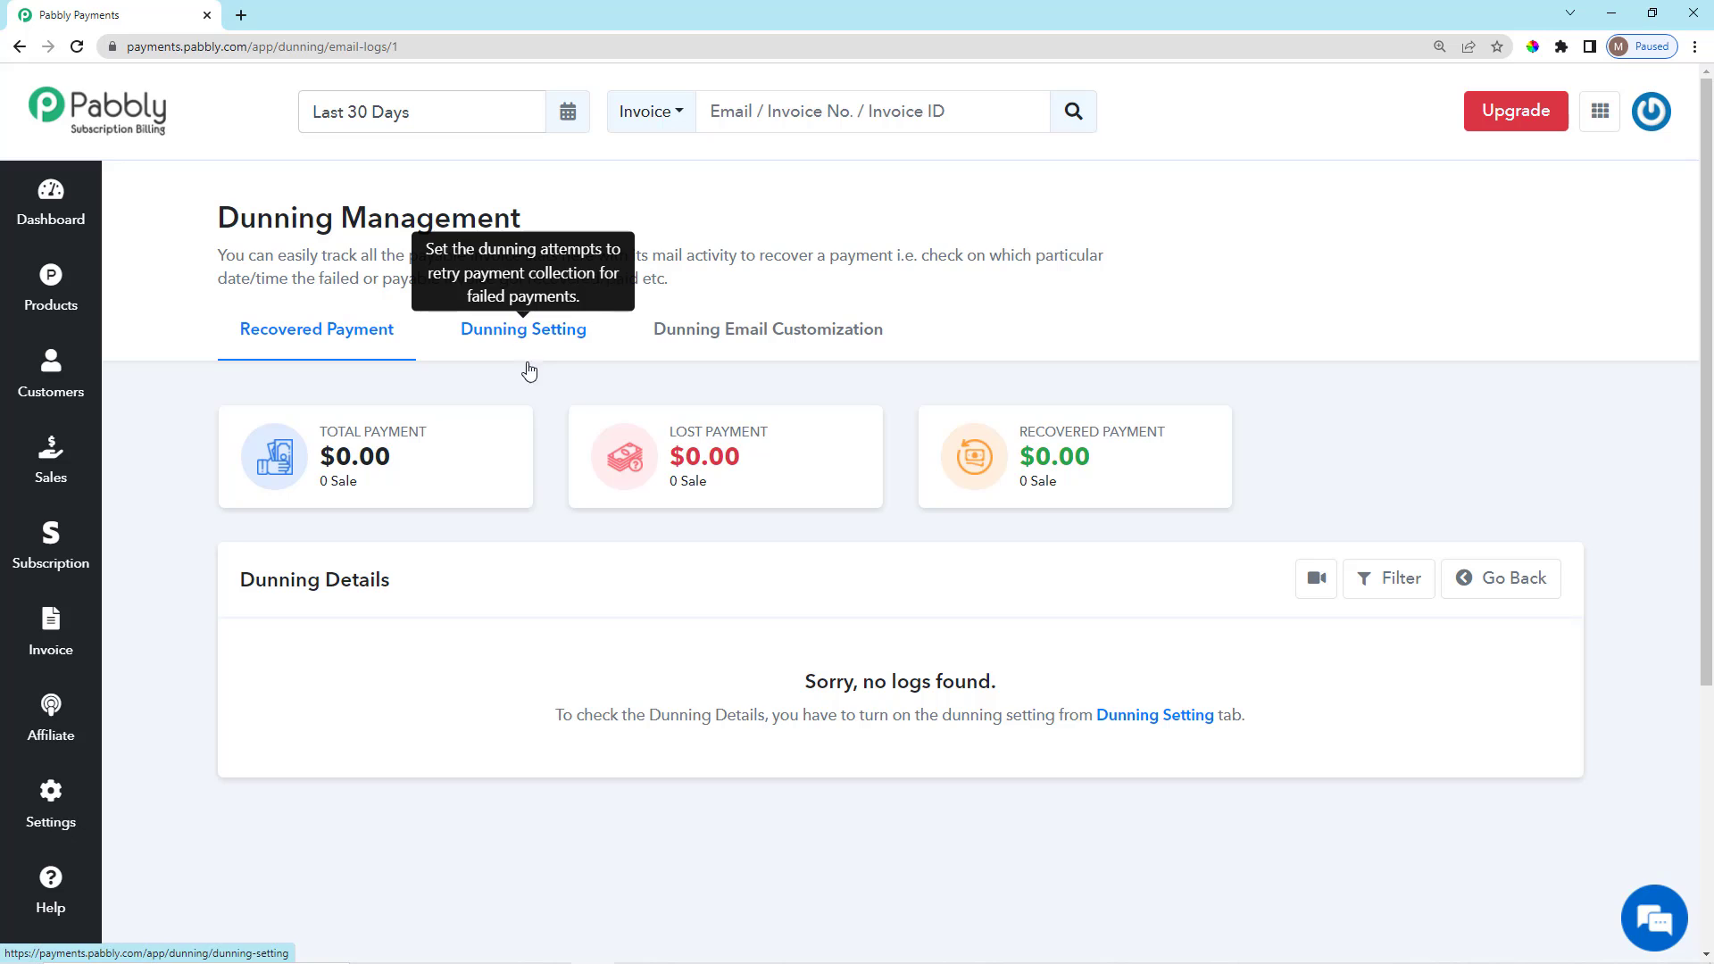
mouse_move(662, 435)
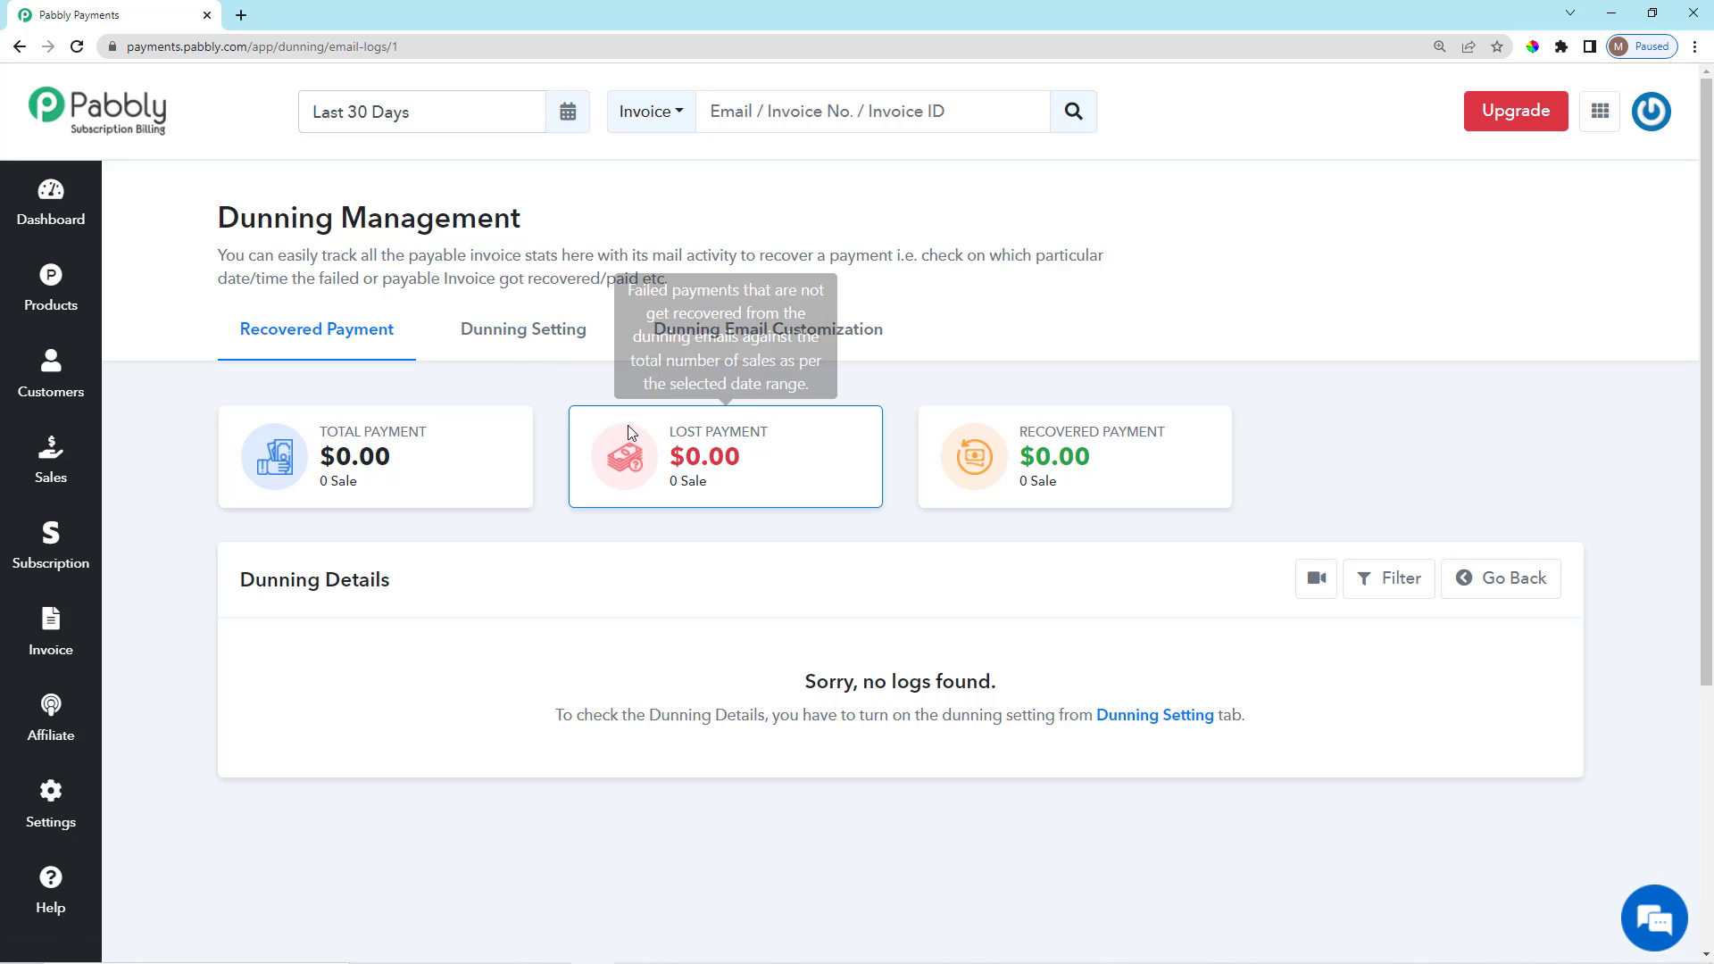
triple_click(714, 494)
left_click(726, 486)
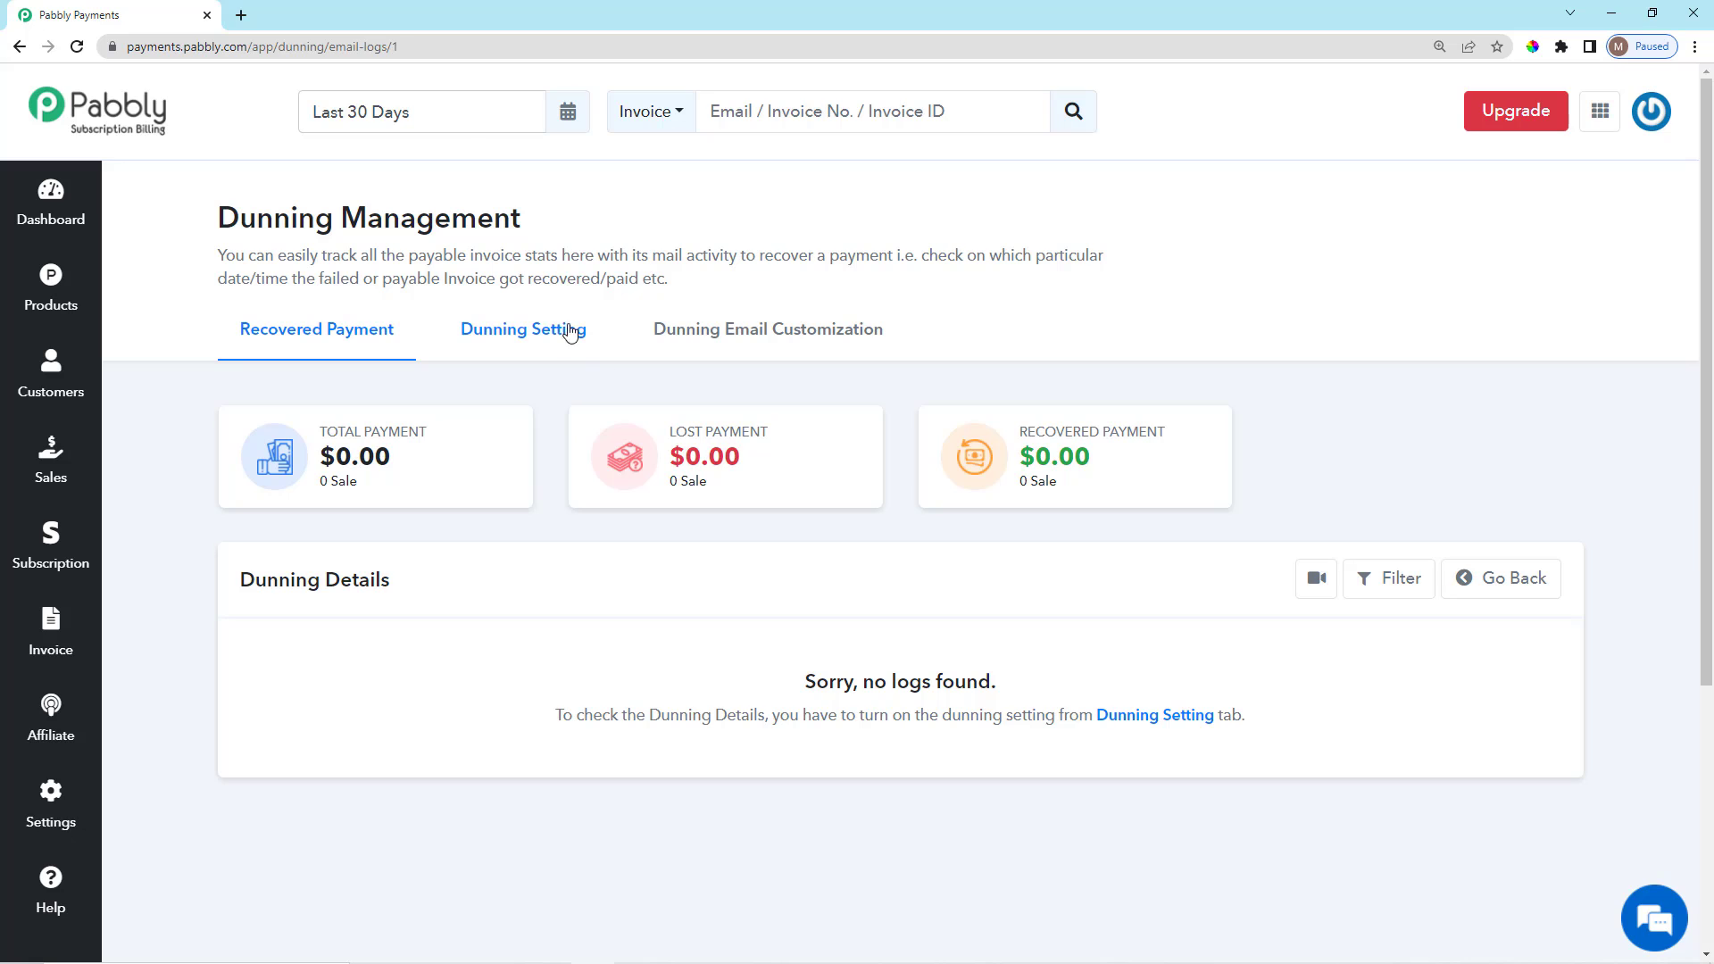
left_click(527, 332)
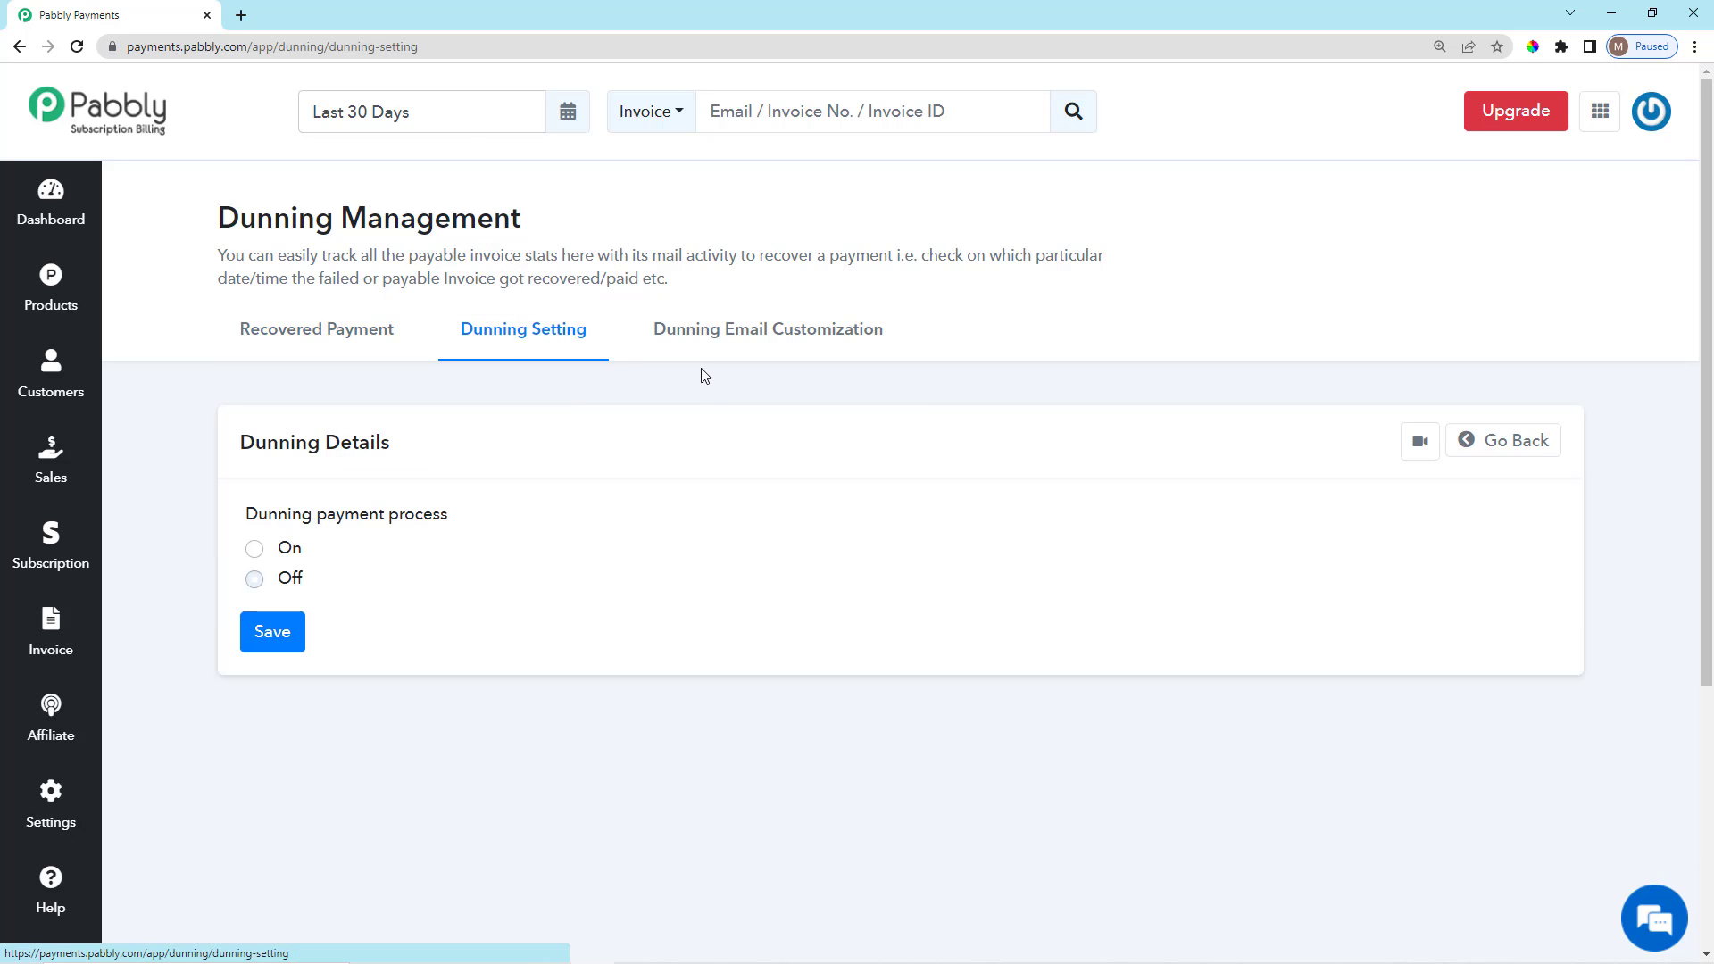
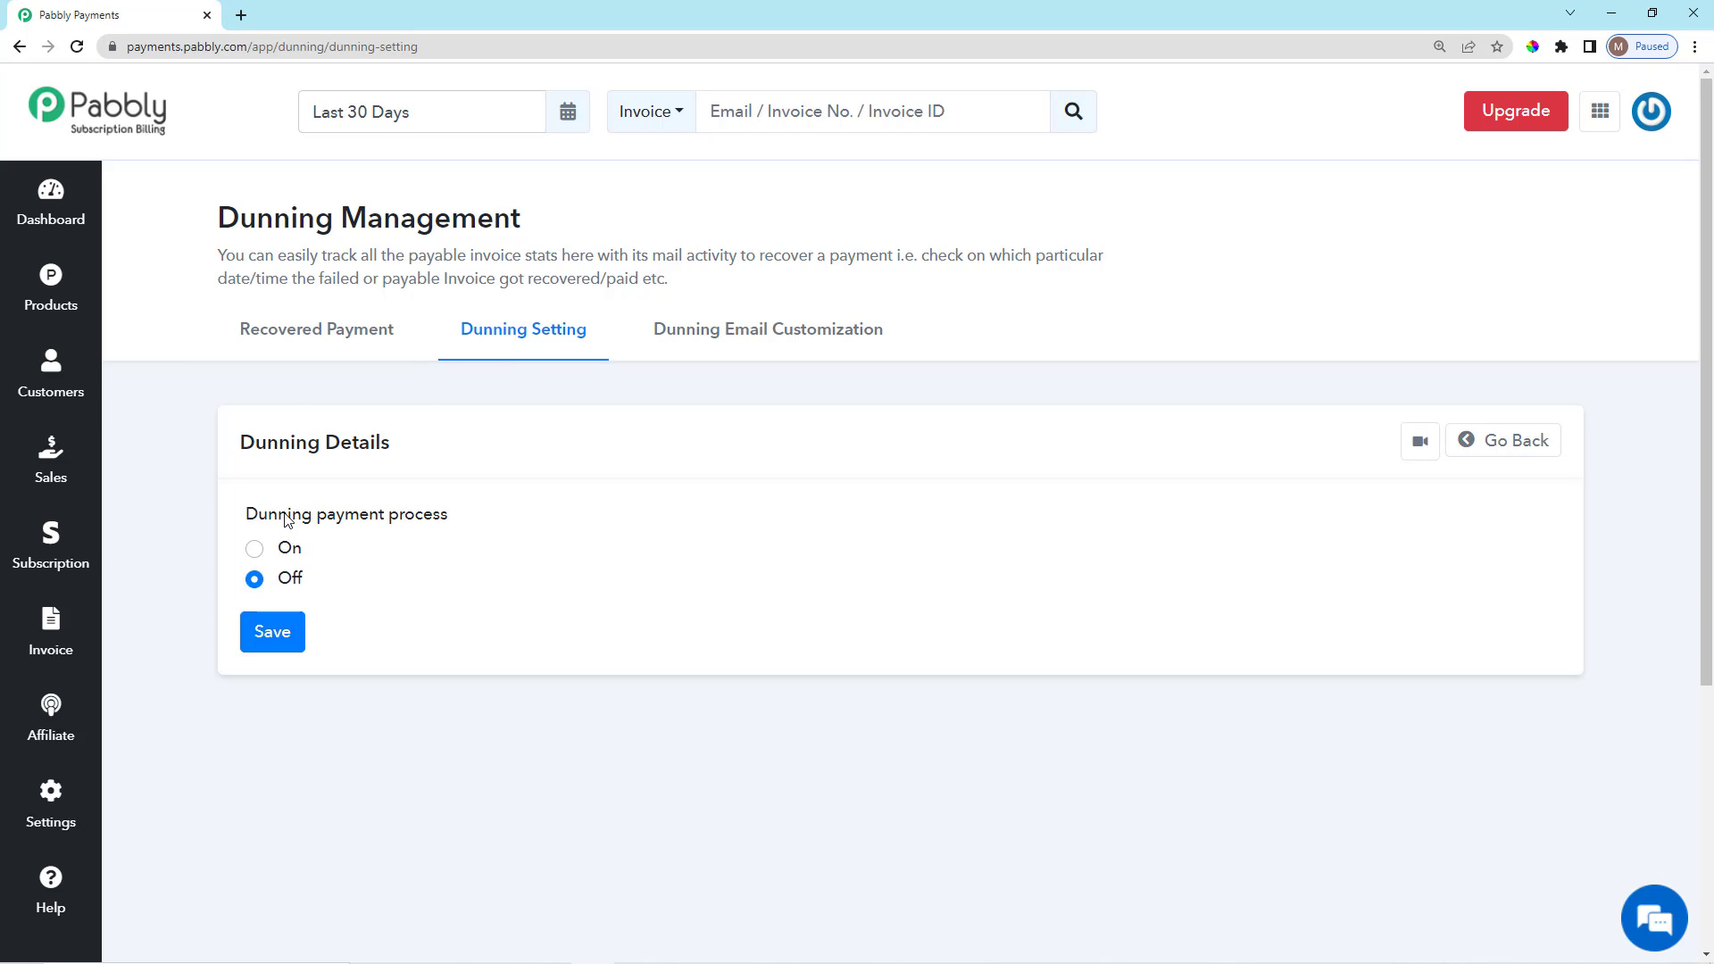
Turn on the dunning payment process and keep Dunning Attempts at 3.
left_click_drag(259, 523, 256, 553)
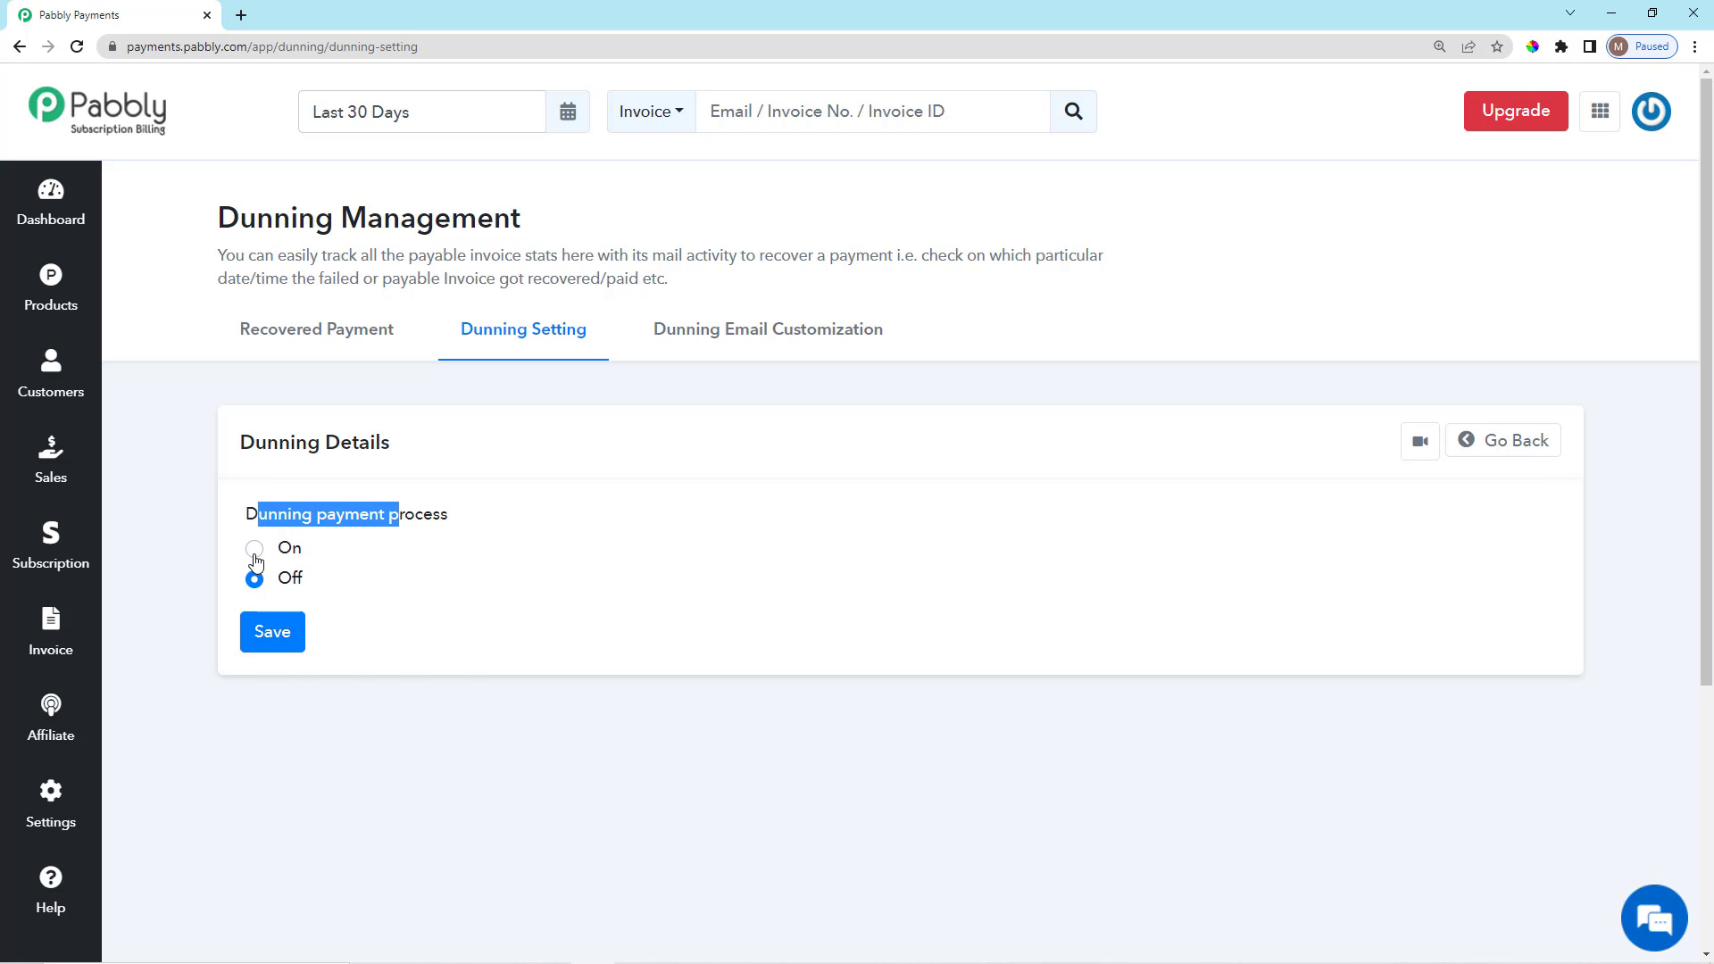
left_click(254, 548)
scroll(539, 548, "down", 5)
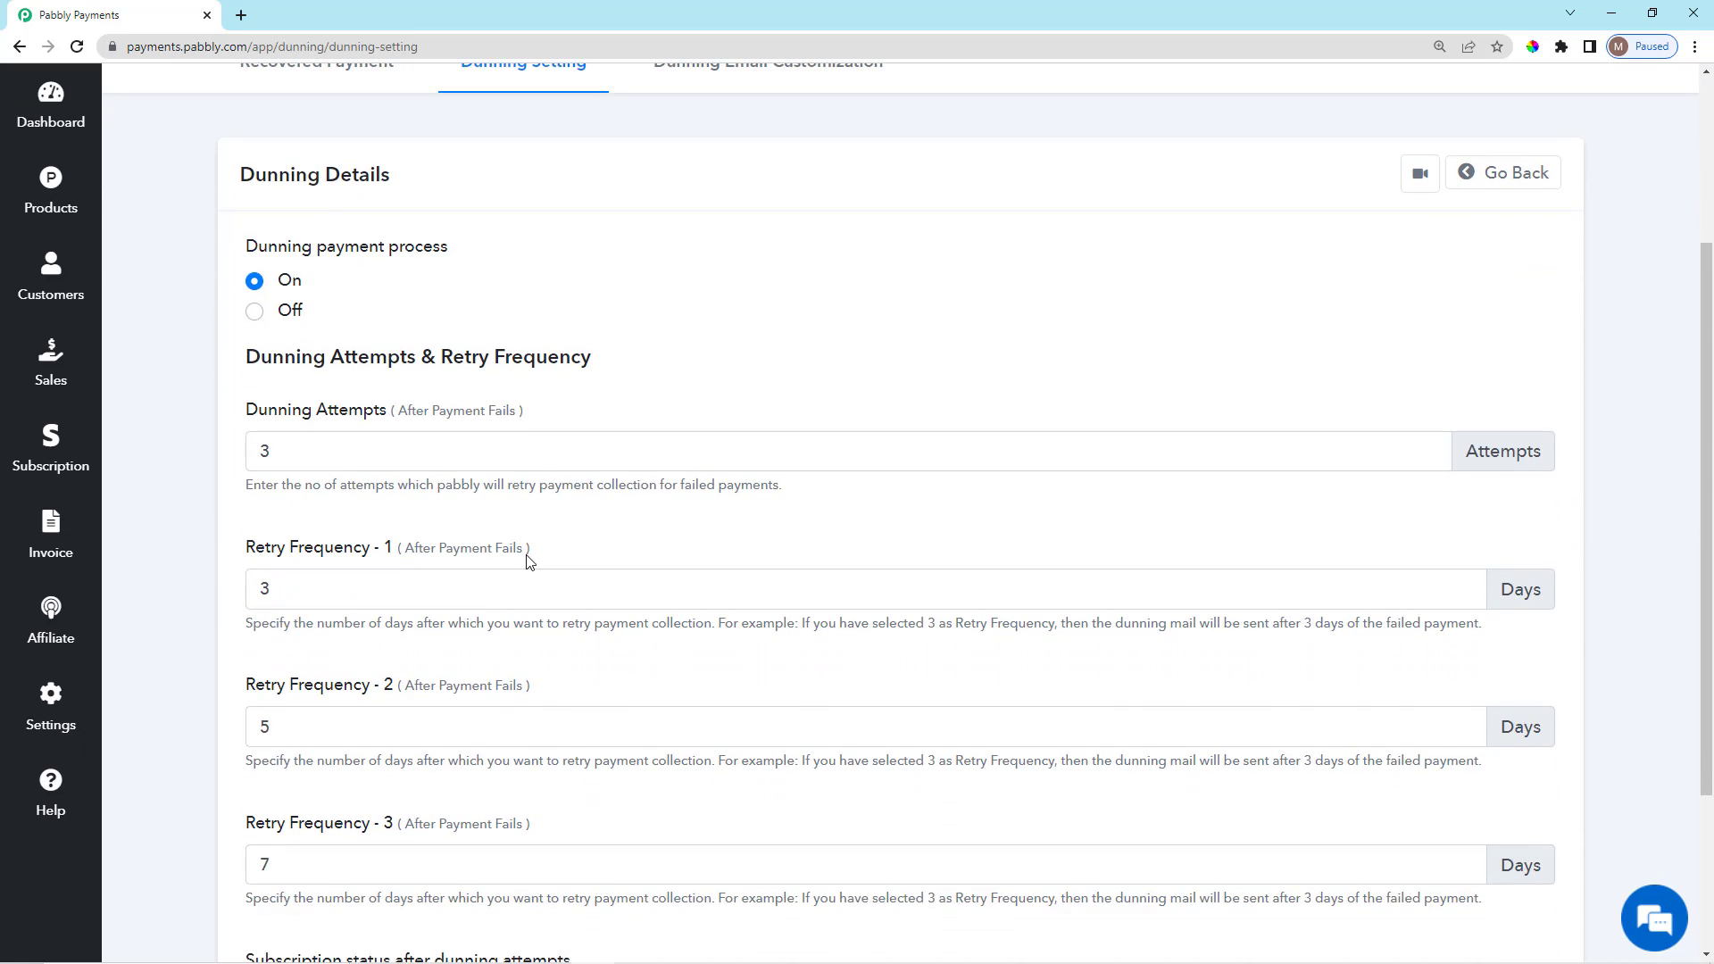
left_click_drag(245, 236, 595, 237)
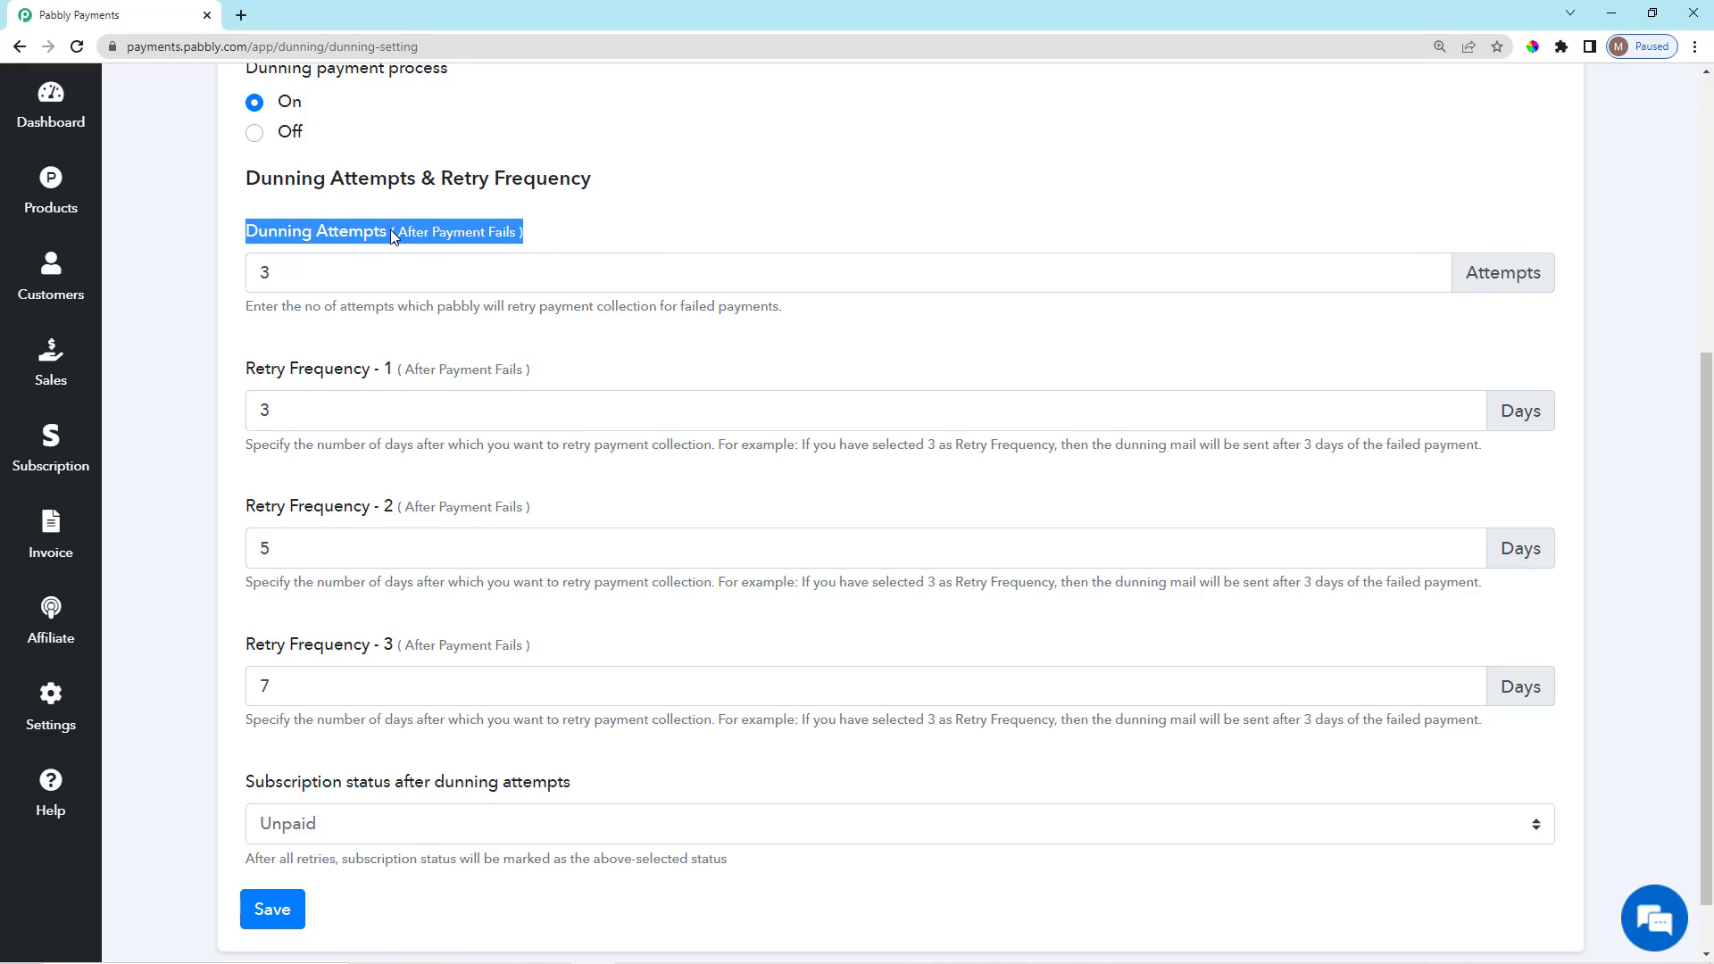
left_click_drag(390, 230, 527, 236)
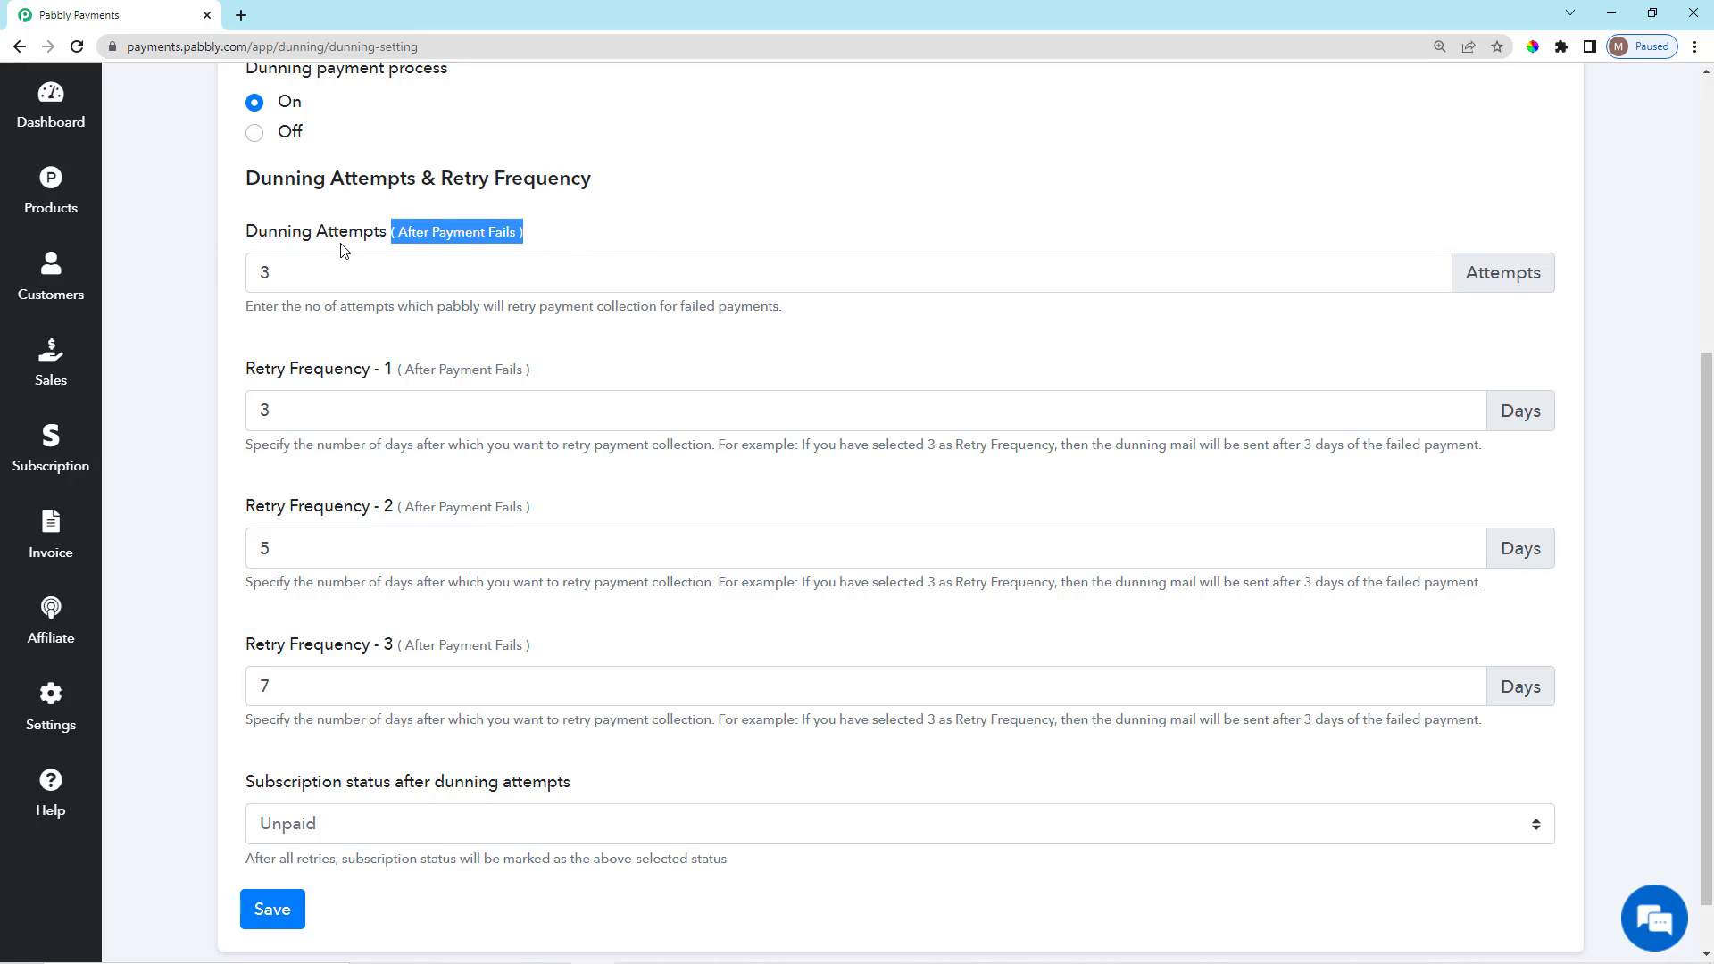
left_click_drag(247, 239, 391, 236)
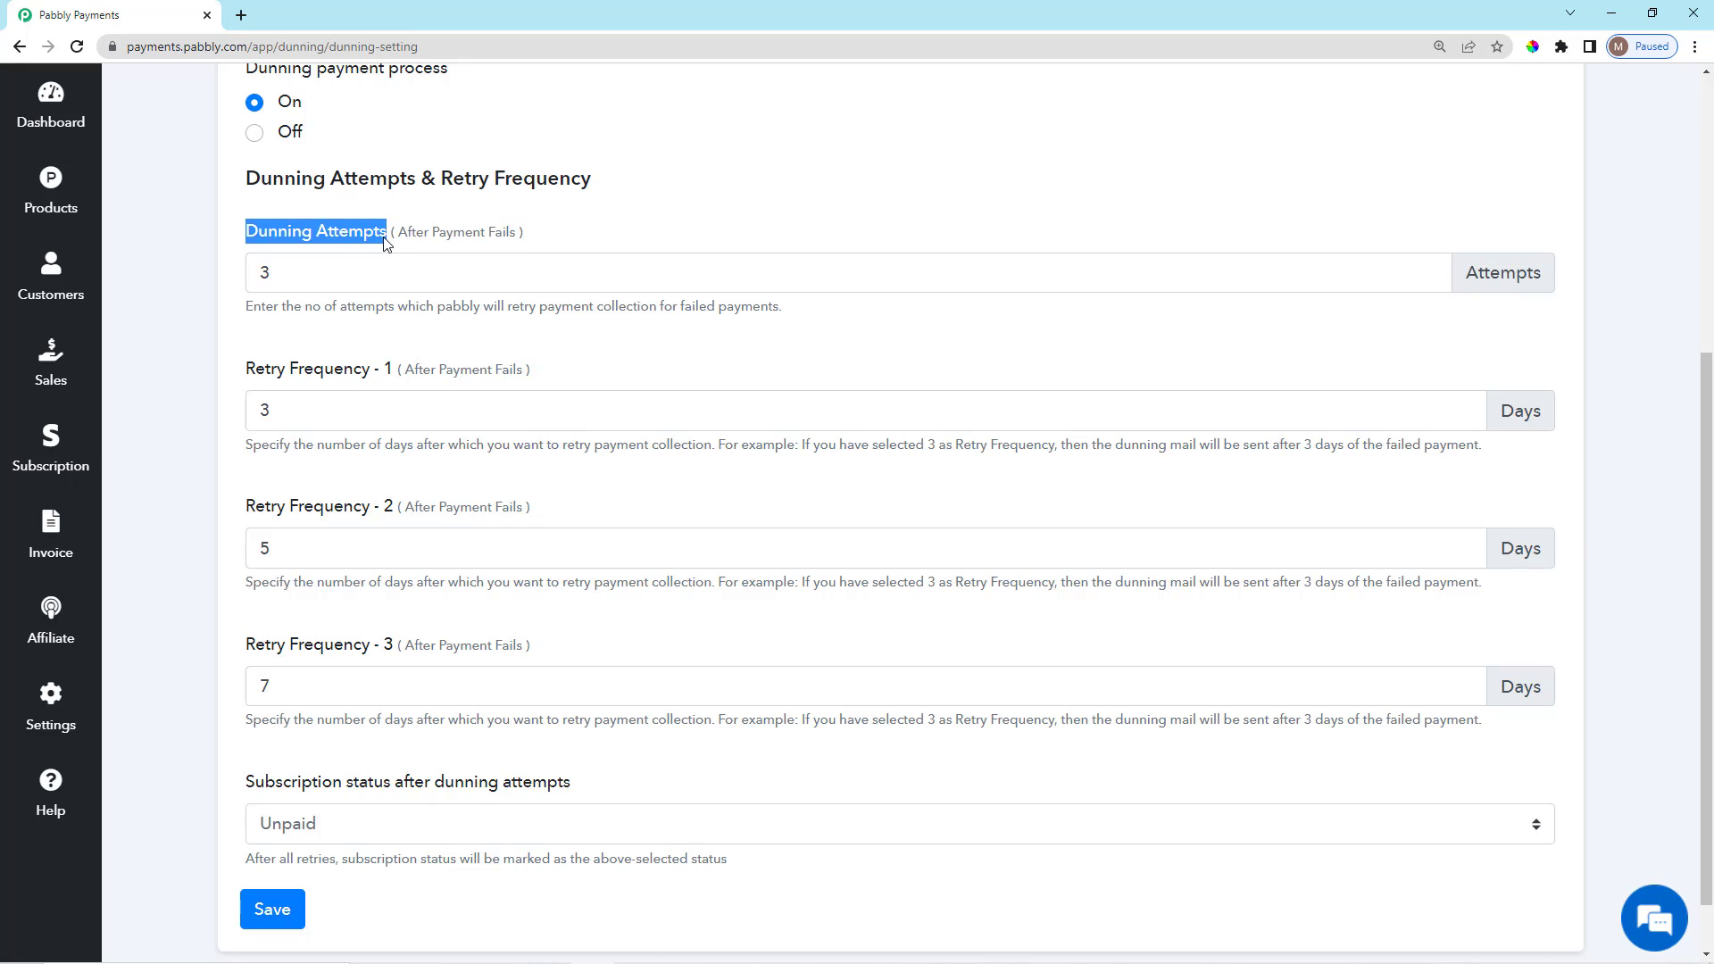
left_click(320, 269)
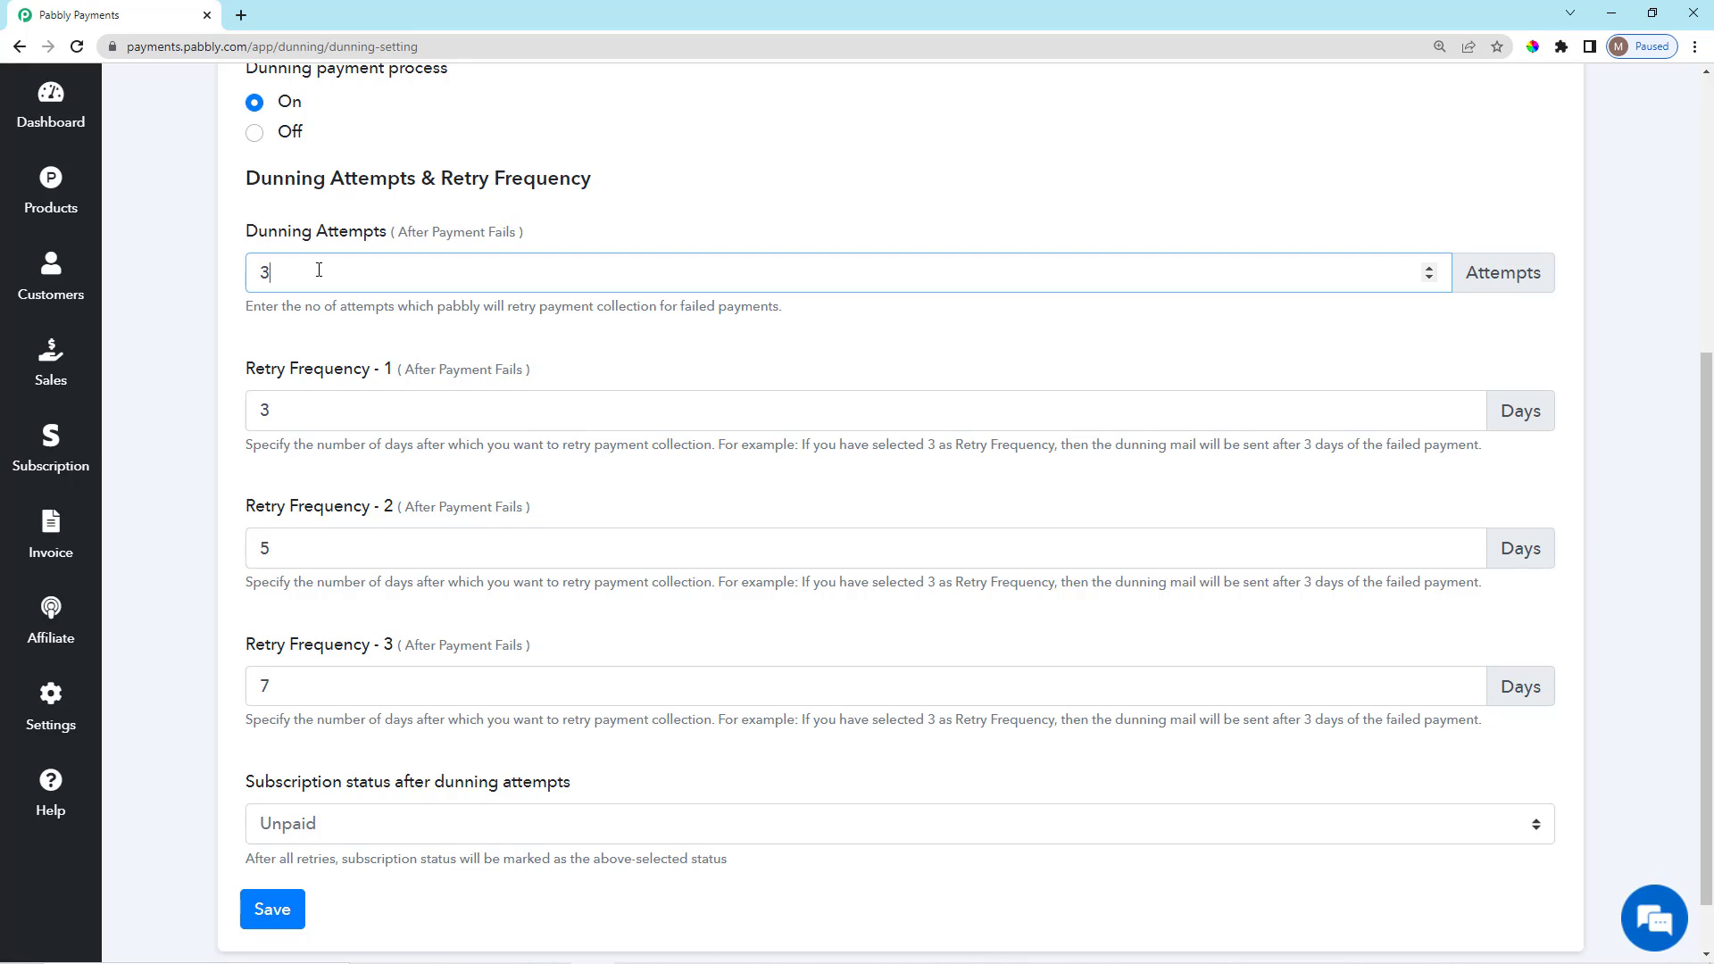
Keep the retry intervals at 3, 5 and 7 days after payment fails.
scroll(333, 315, "down", 1)
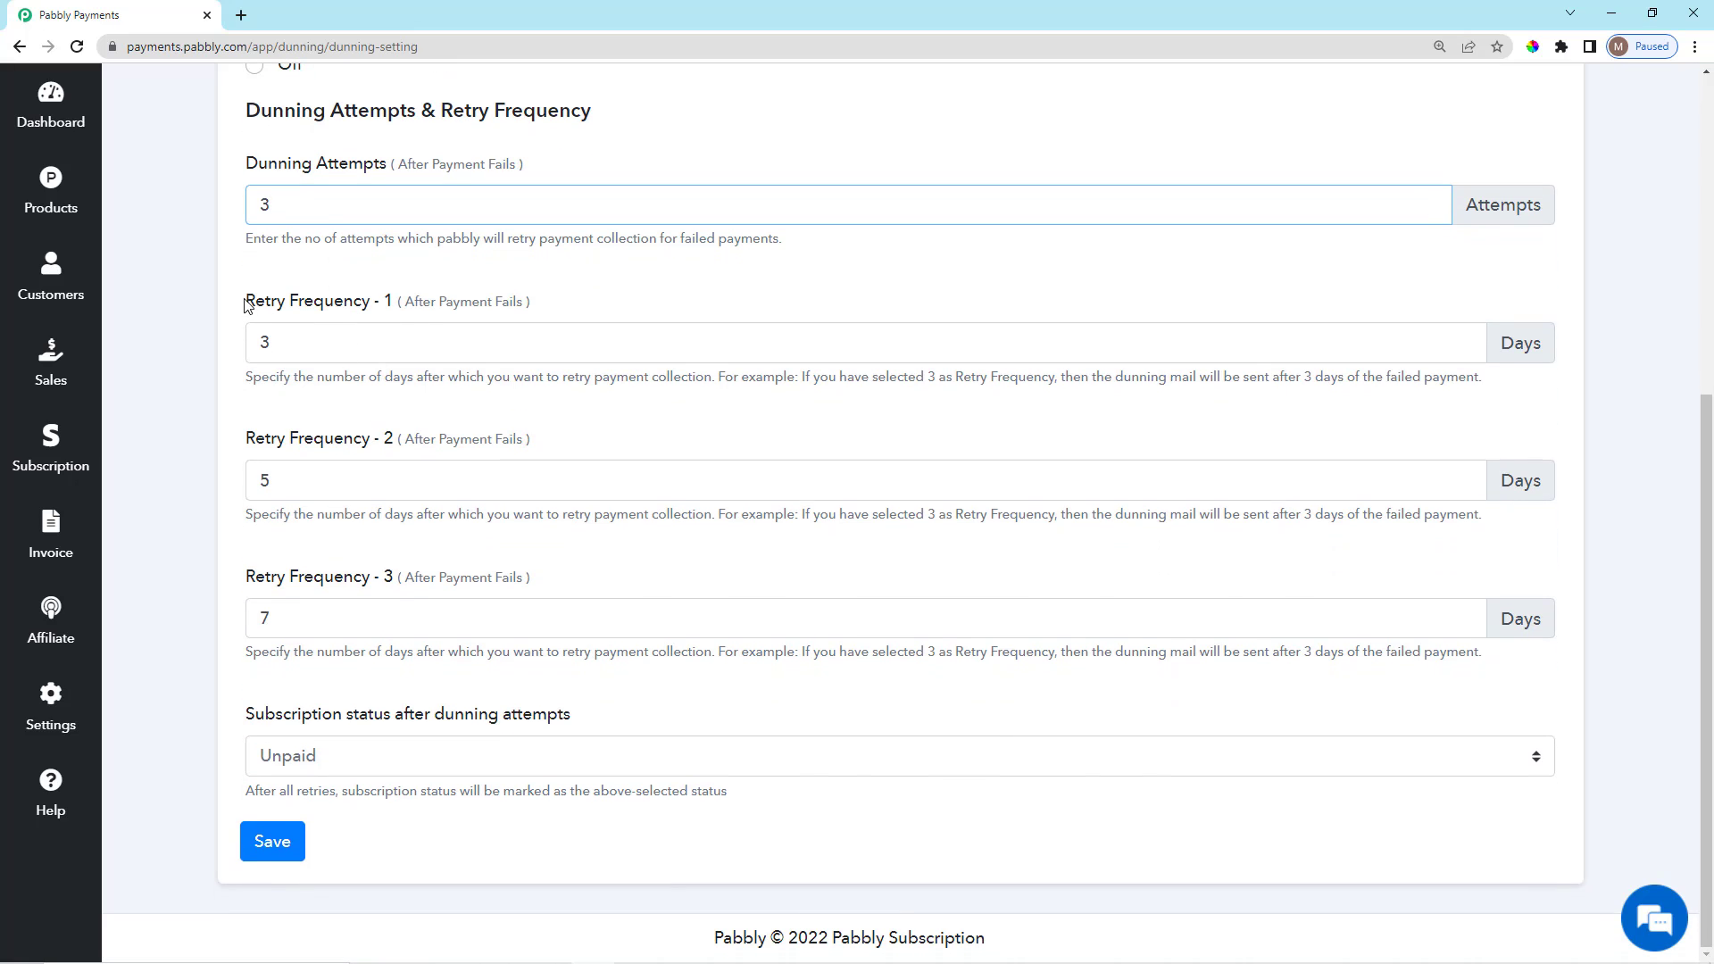
left_click_drag(246, 300, 527, 313)
left_click(407, 302)
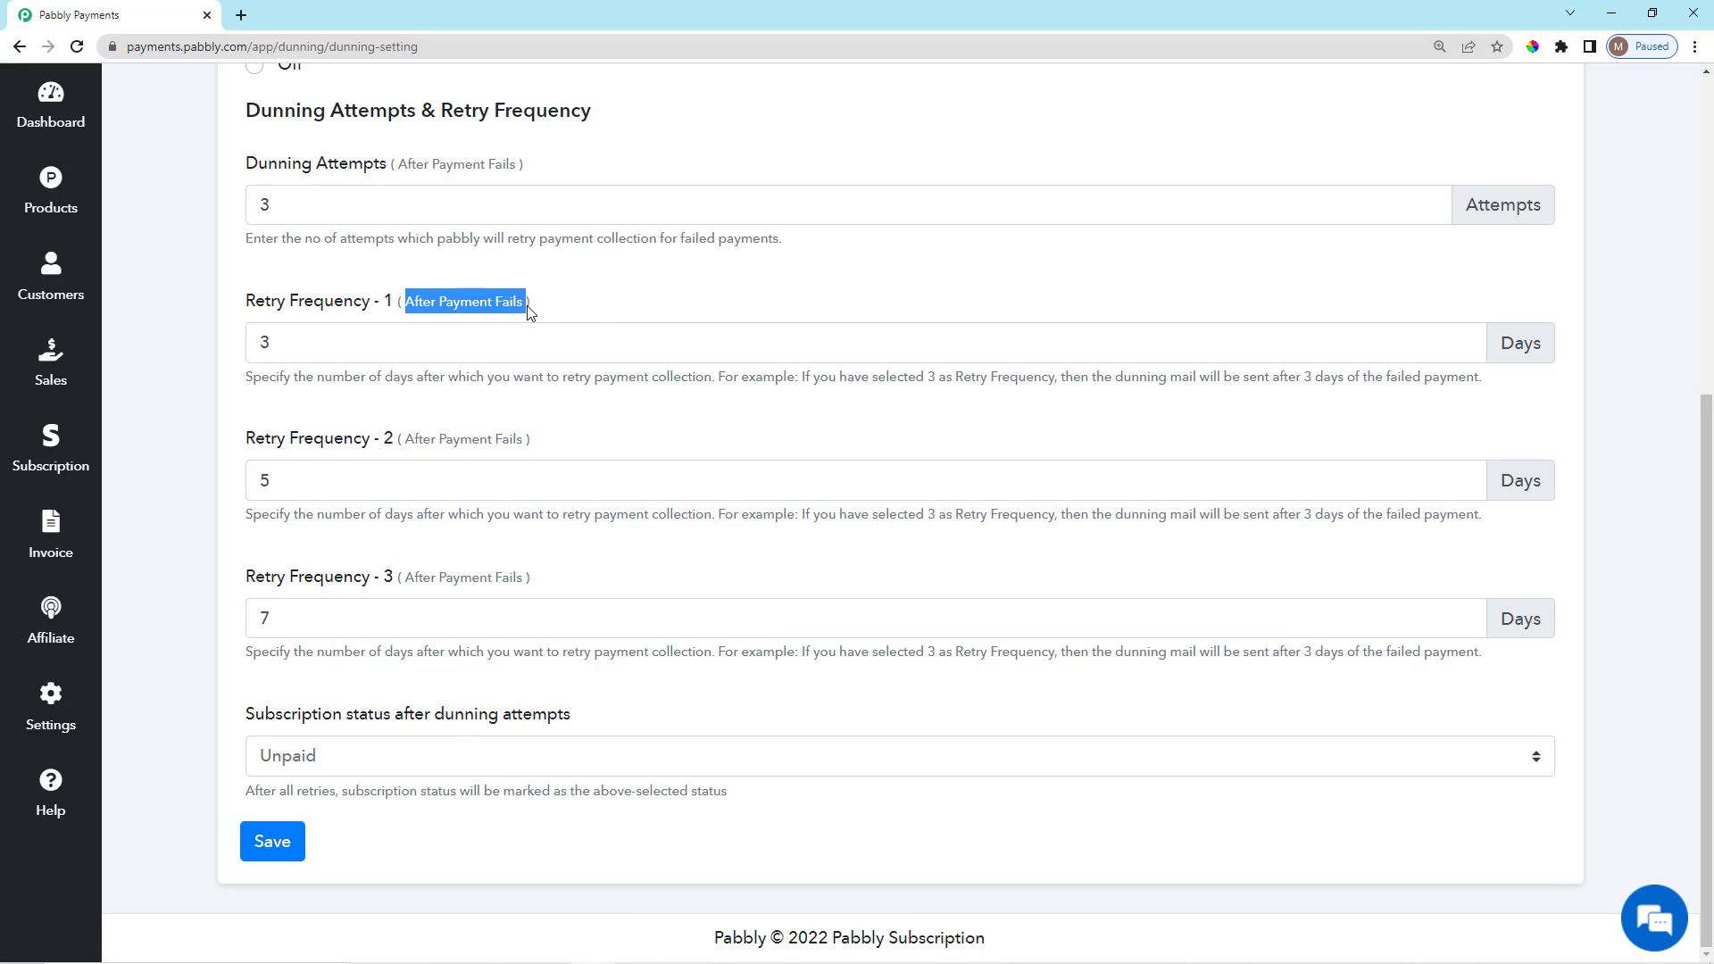
left_click(595, 316)
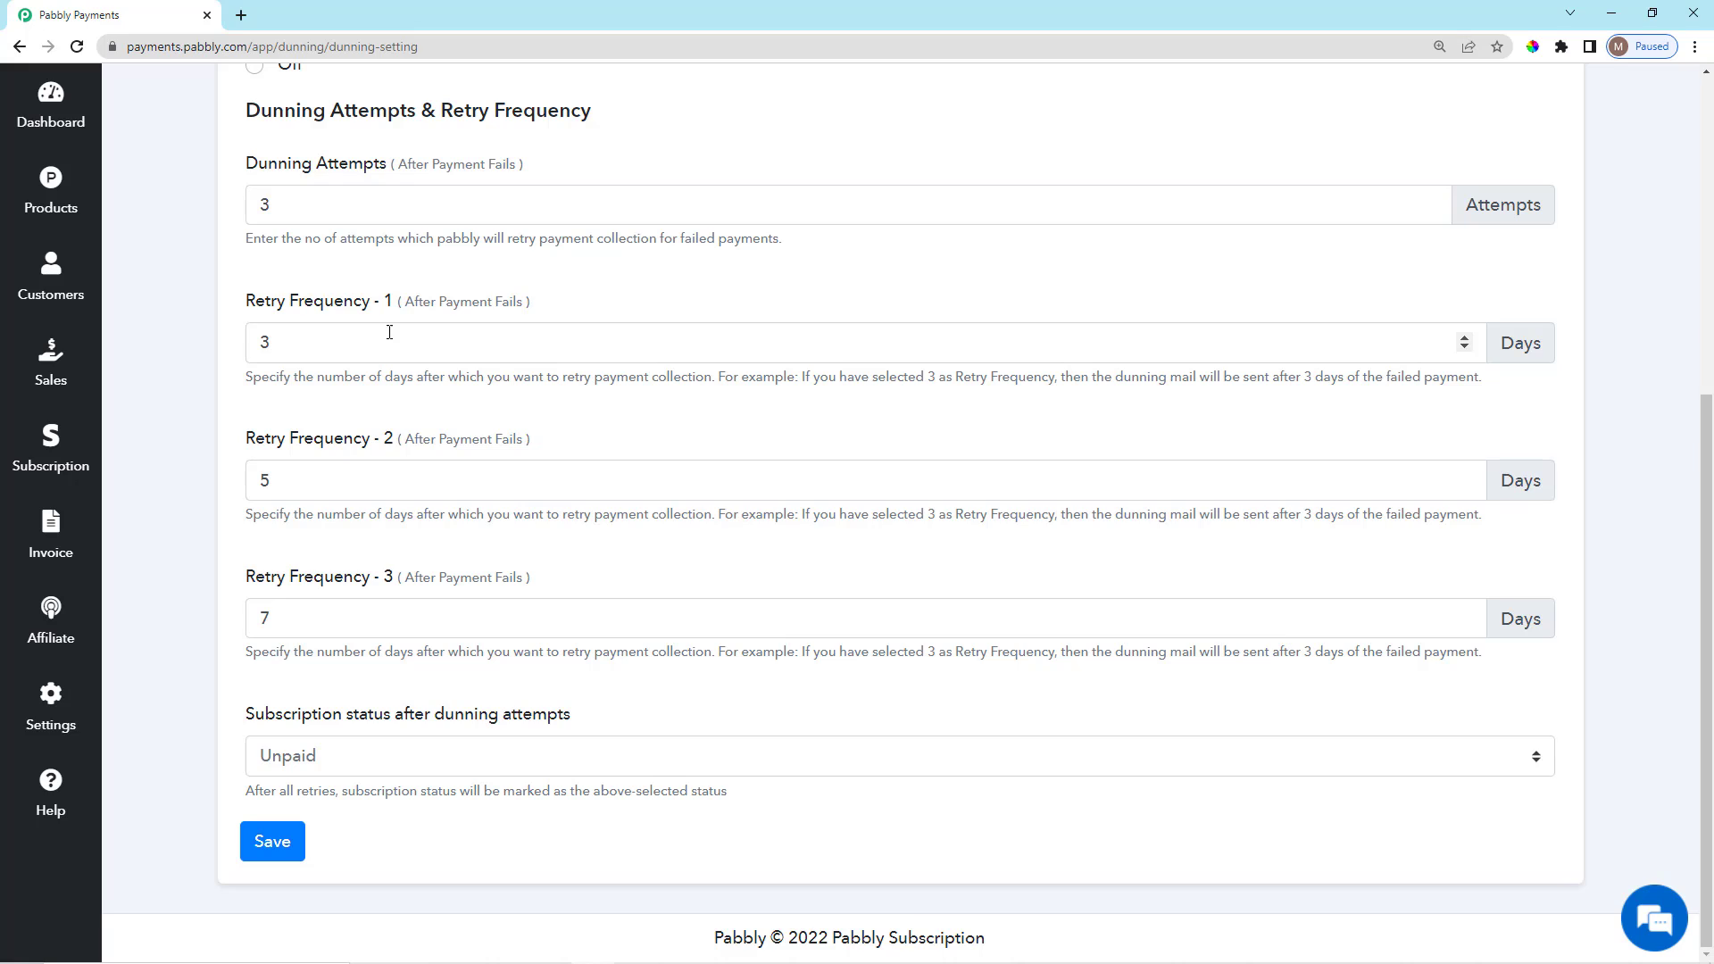
double_click(285, 347)
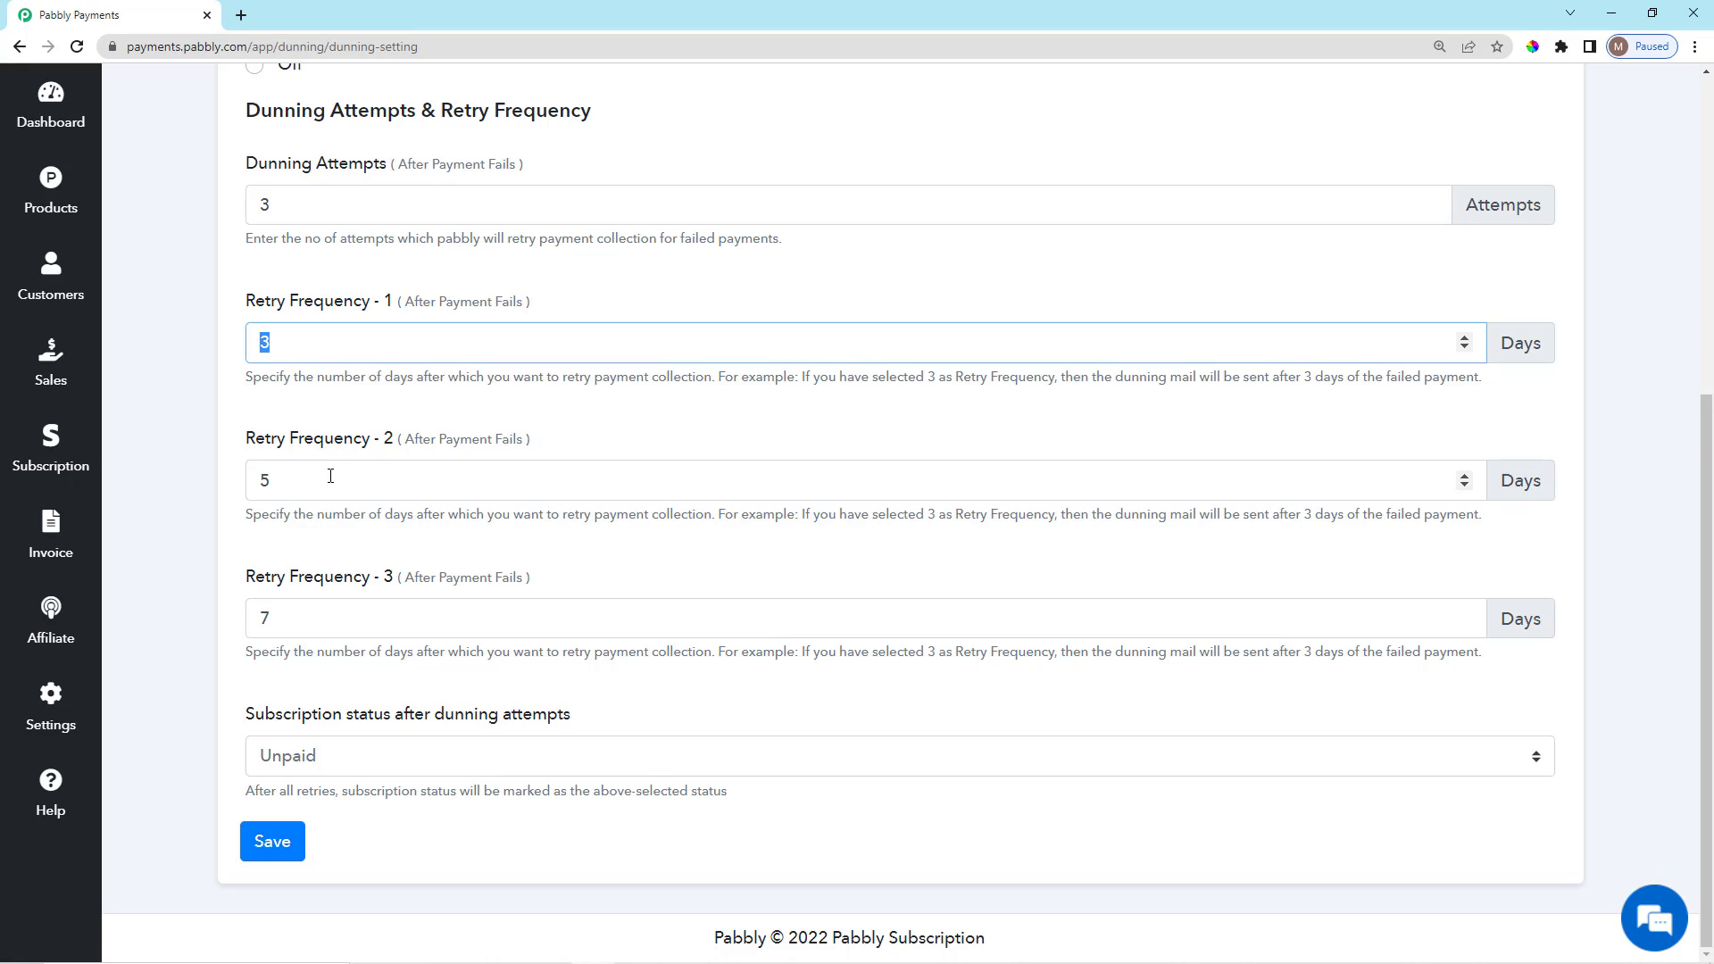
left_click(306, 451)
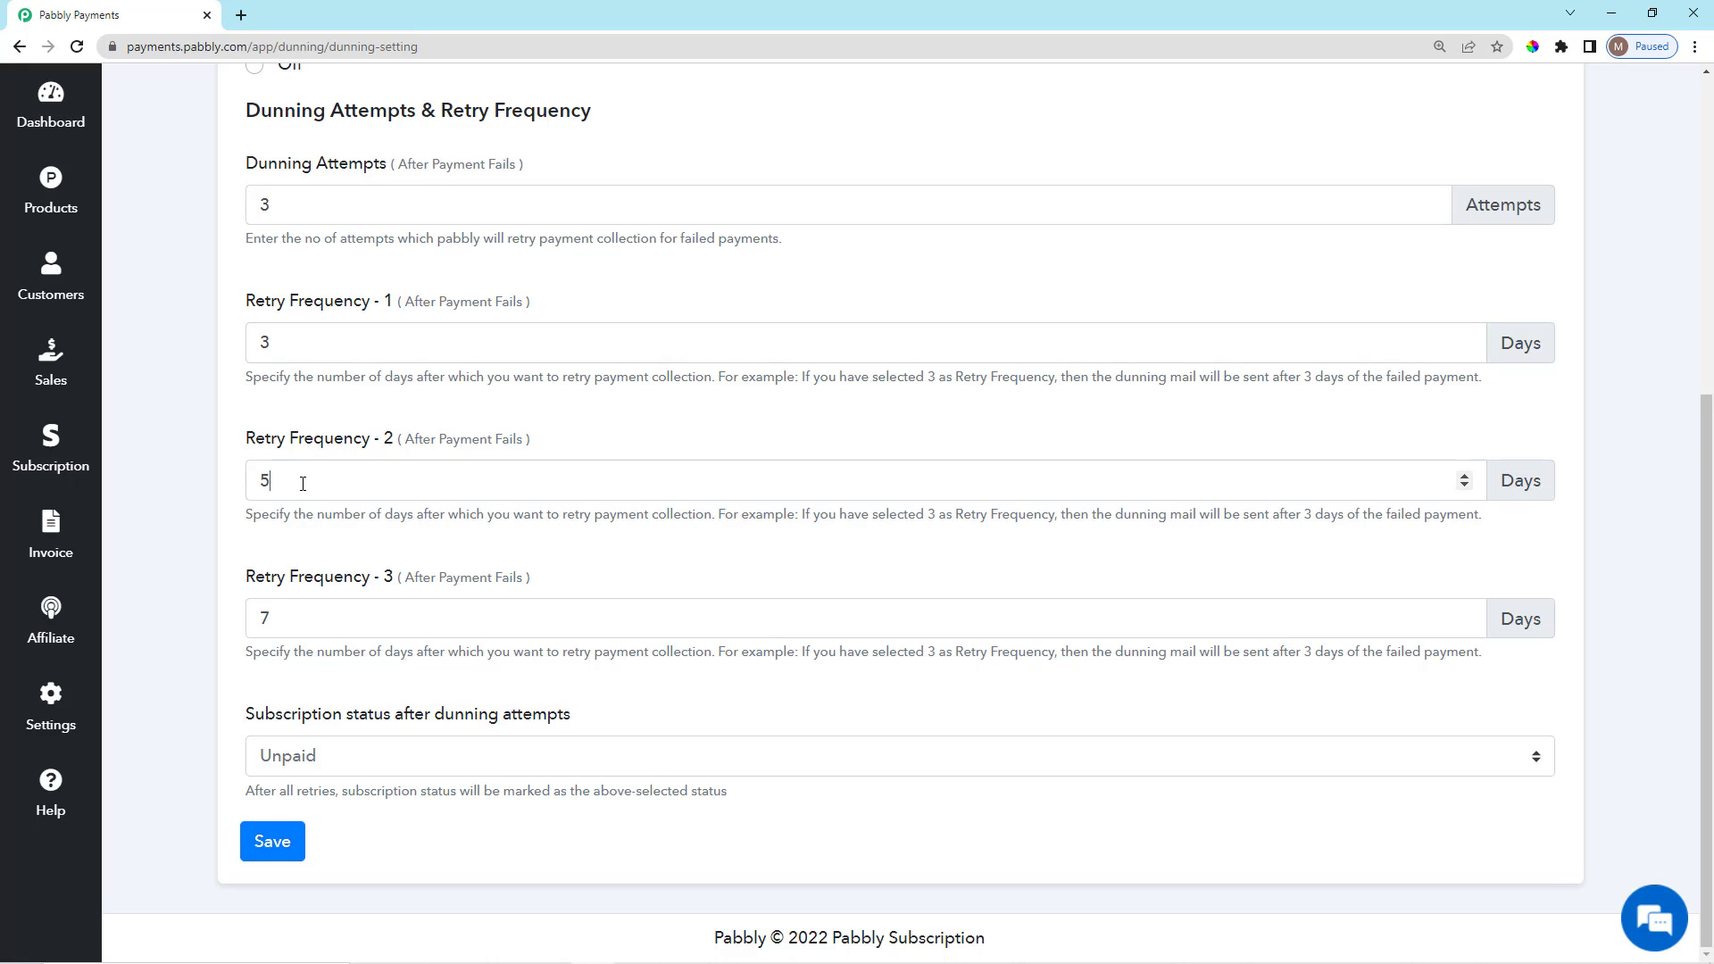
key("Tab")
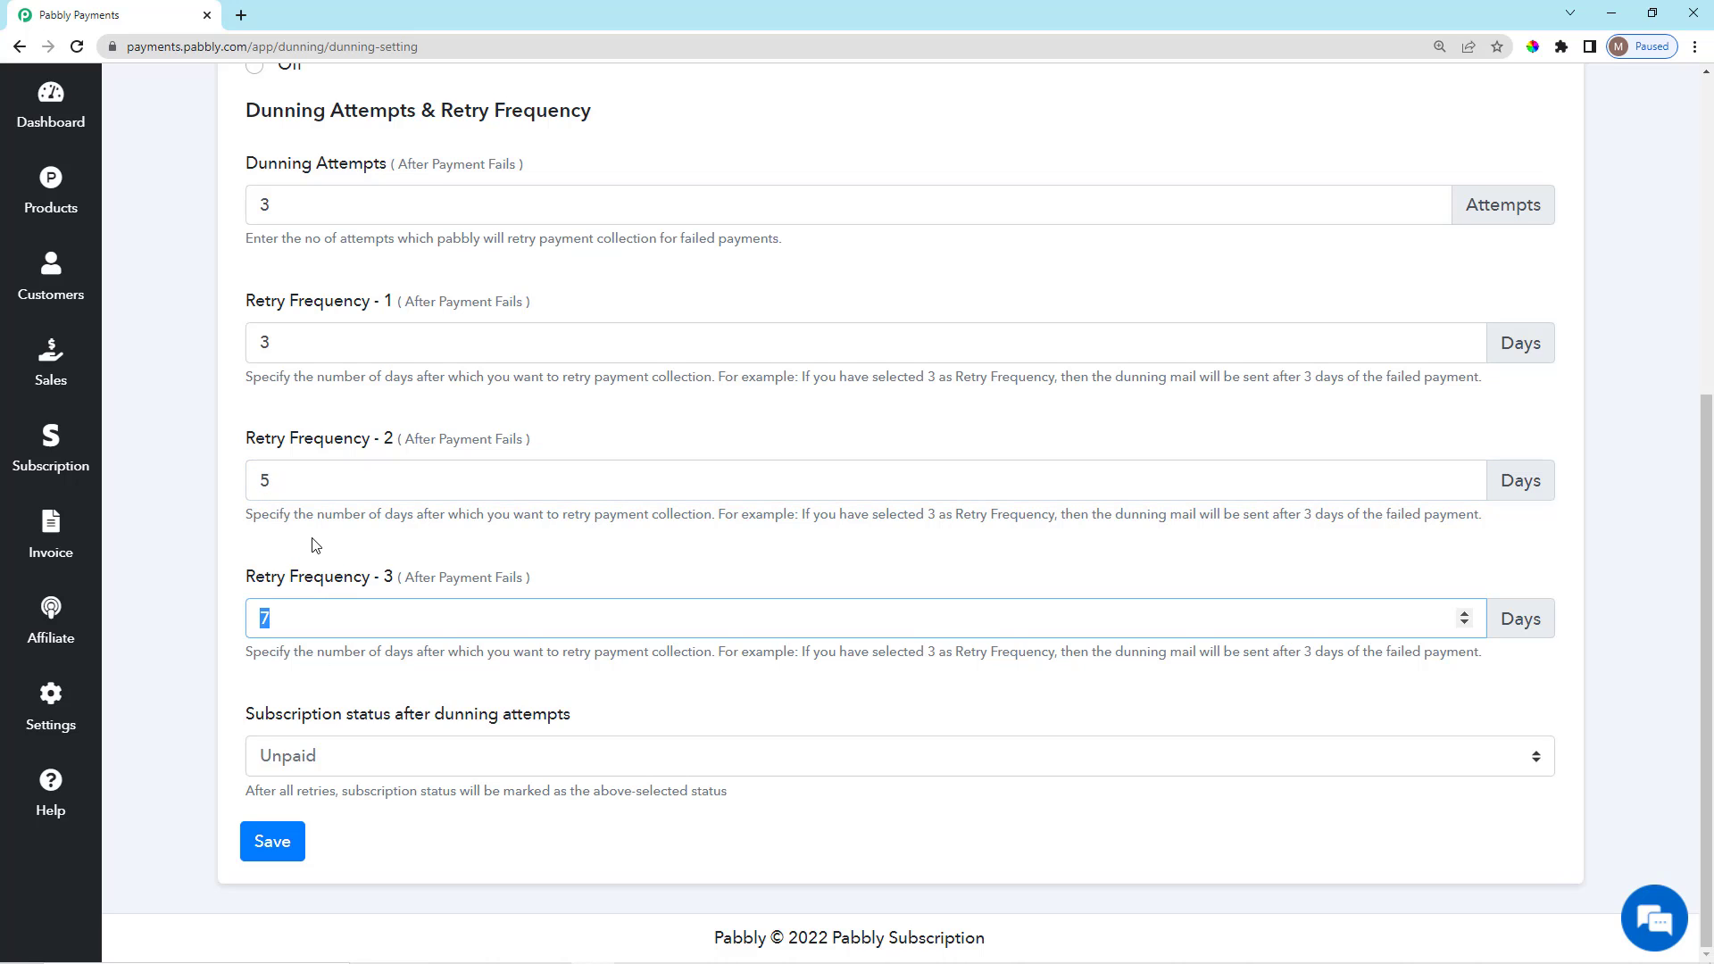
left_click(315, 546)
scroll(418, 712, "up", 2)
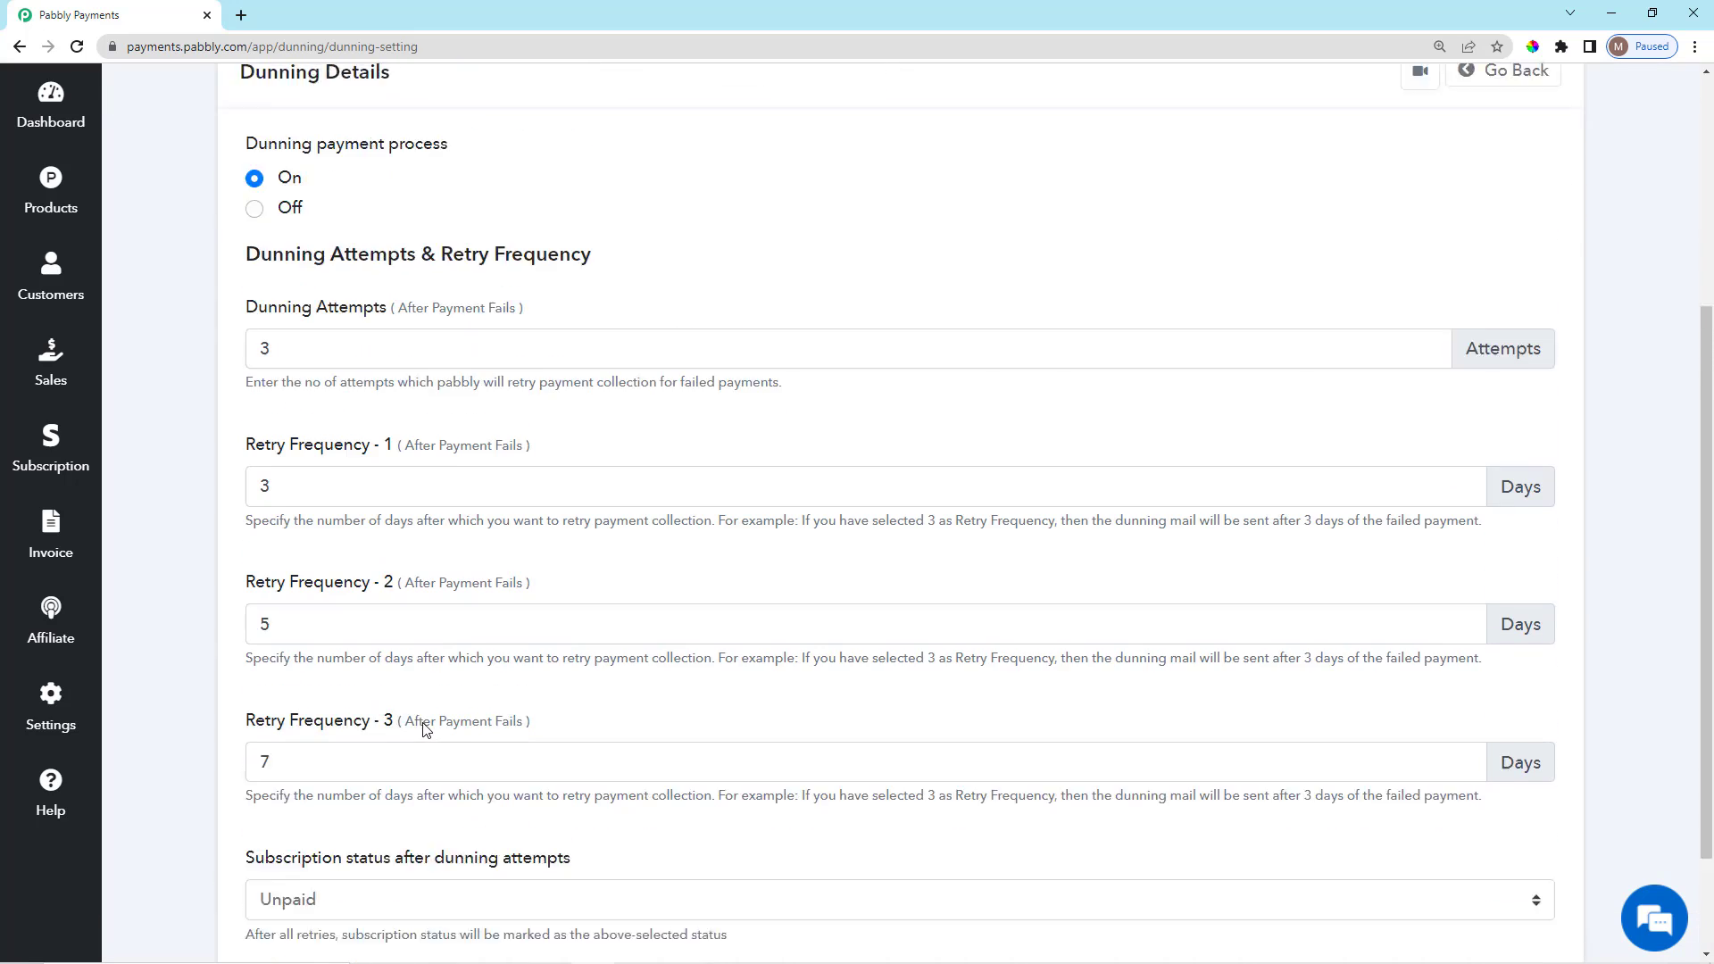
scroll(425, 729, "down", 2)
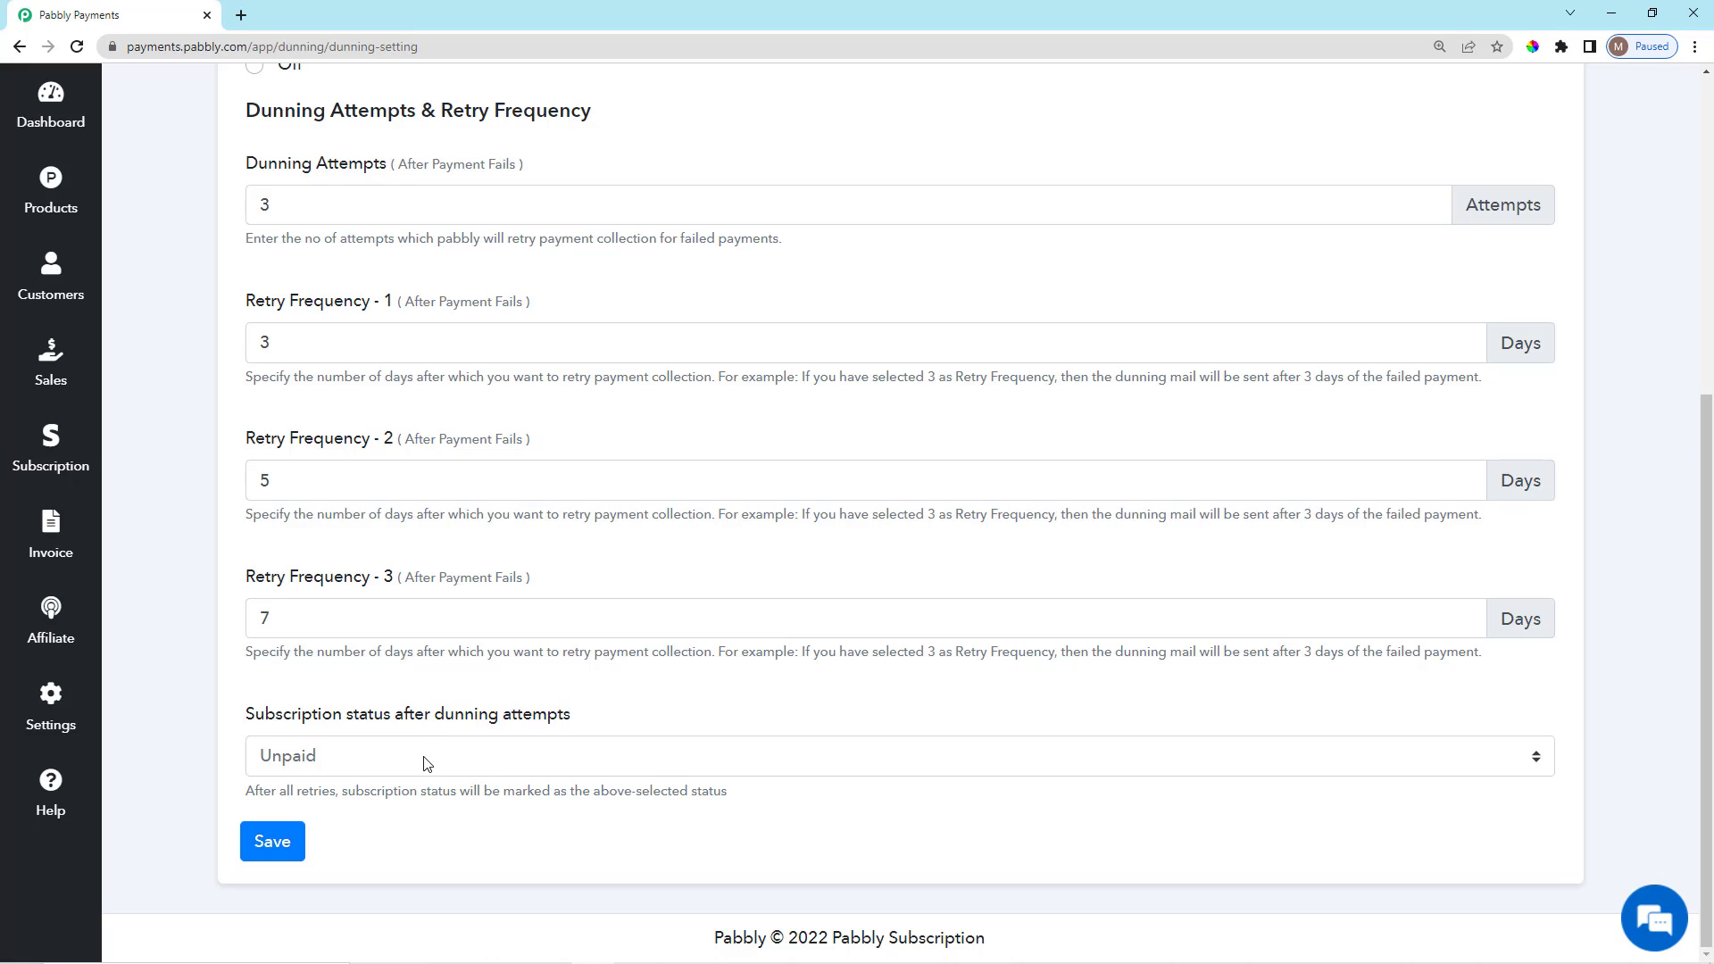
Keep Unpaid as the subscription status after dunning and save the settings.
left_click(424, 760)
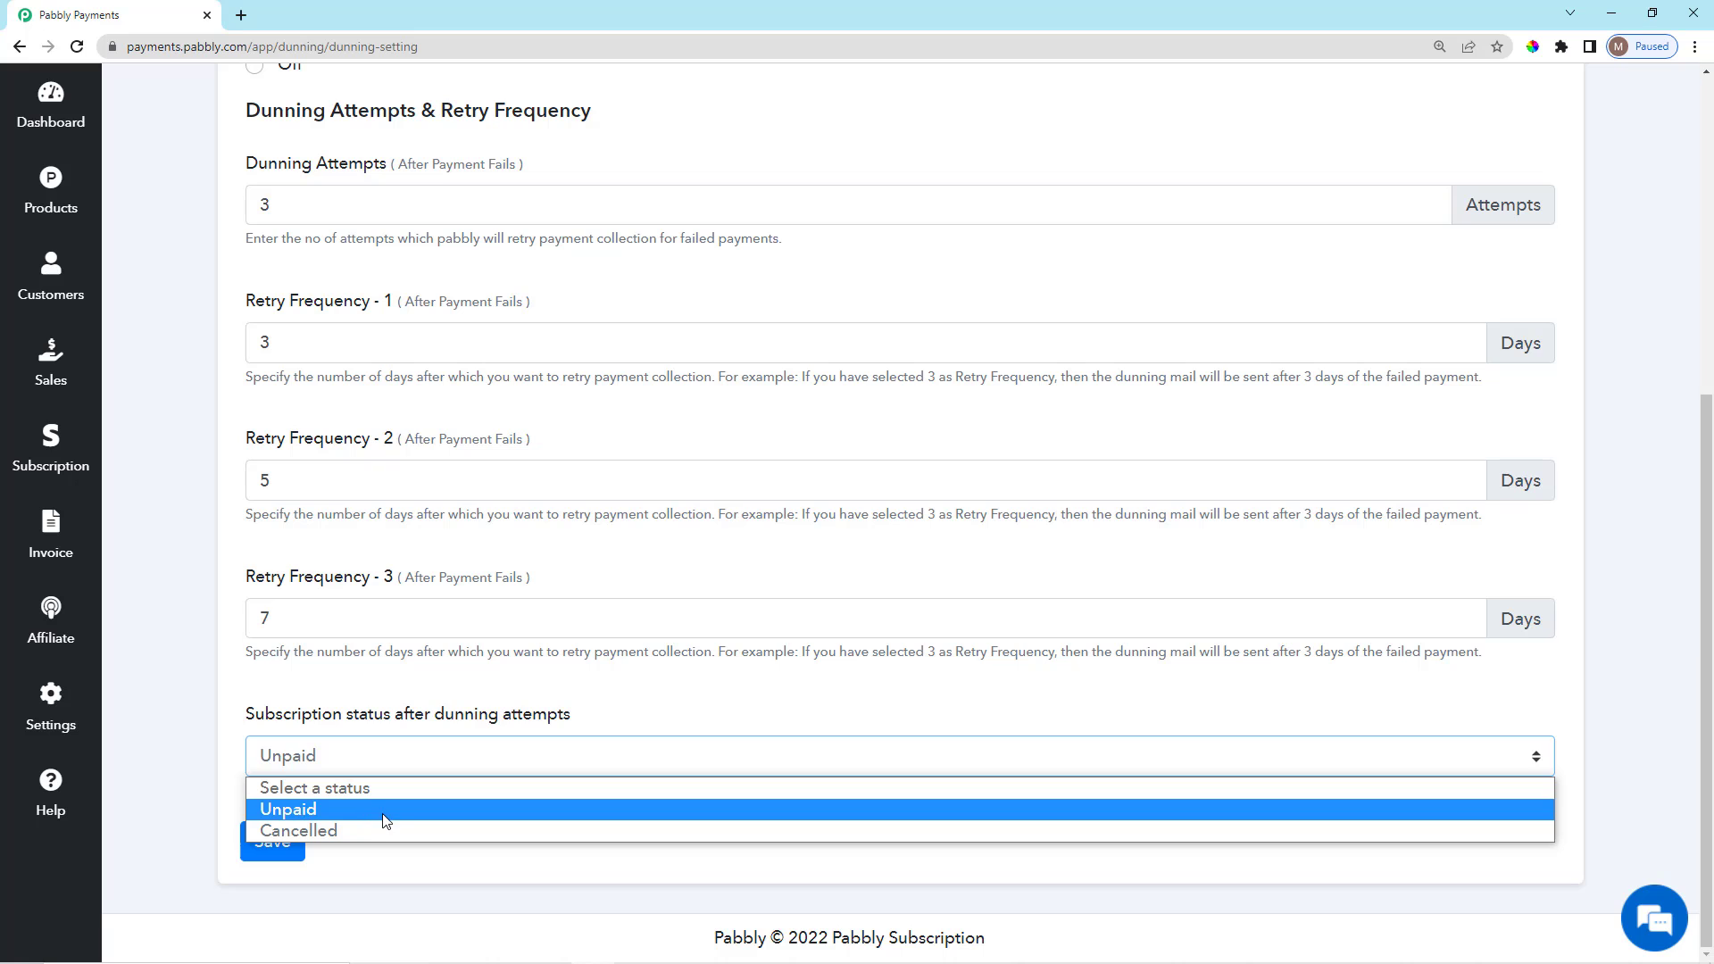
left_click(306, 812)
left_click(274, 846)
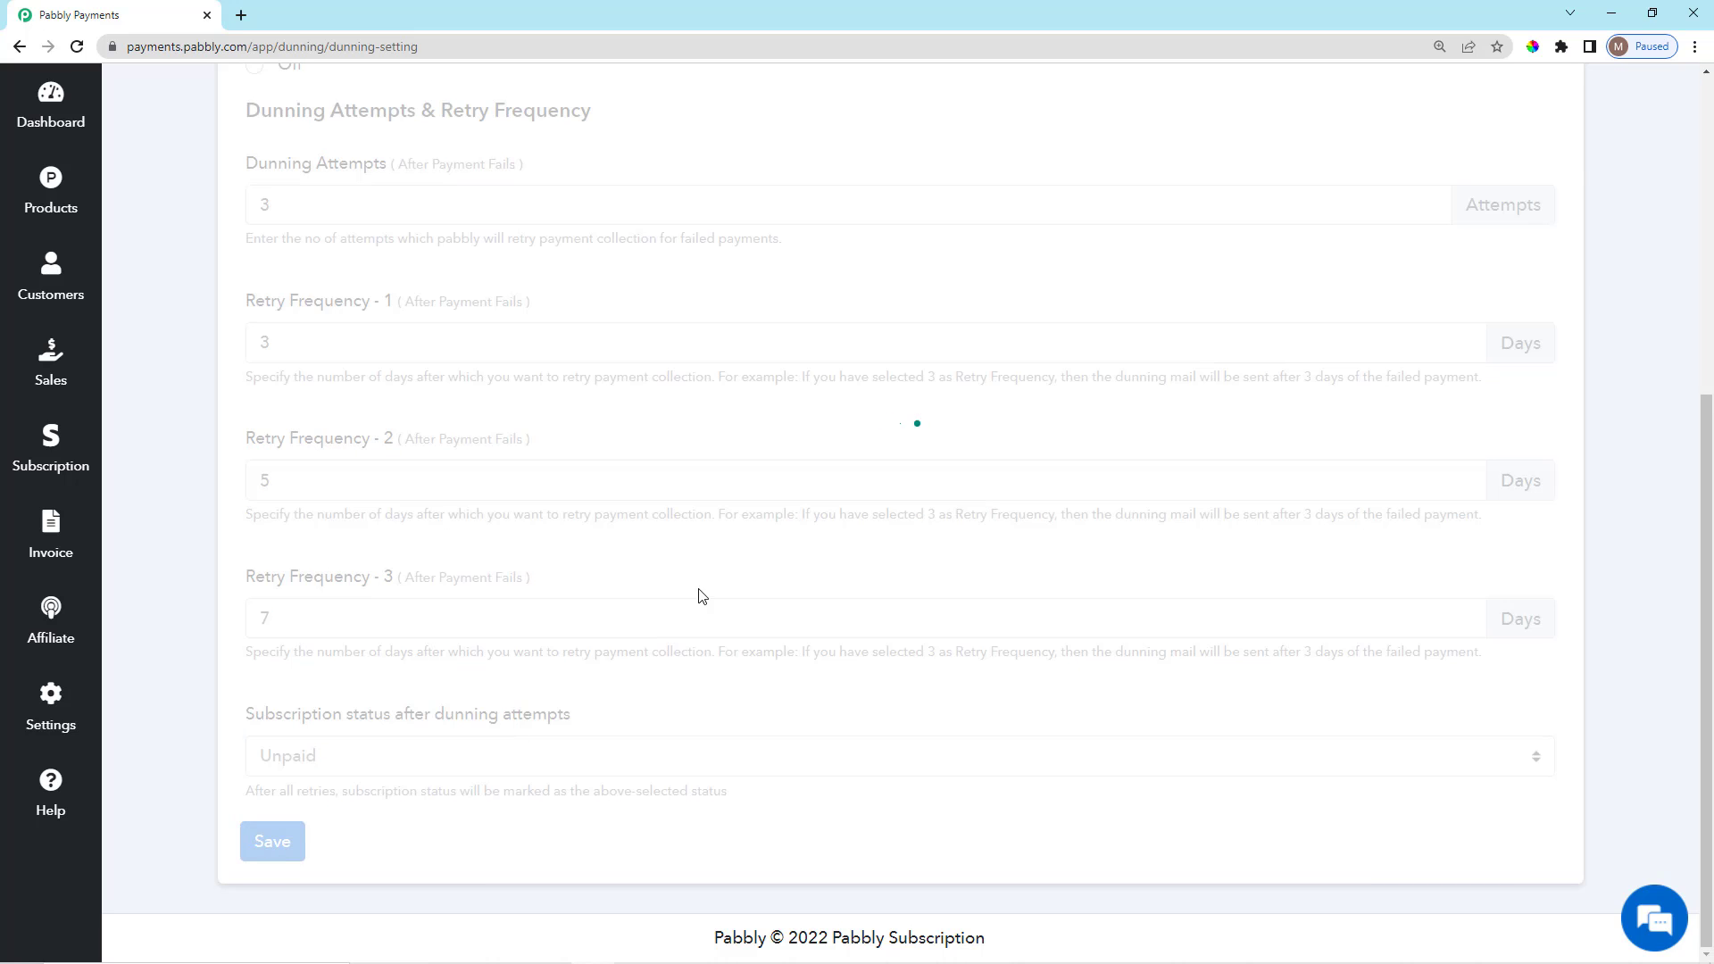
scroll(701, 493, "up", 3)
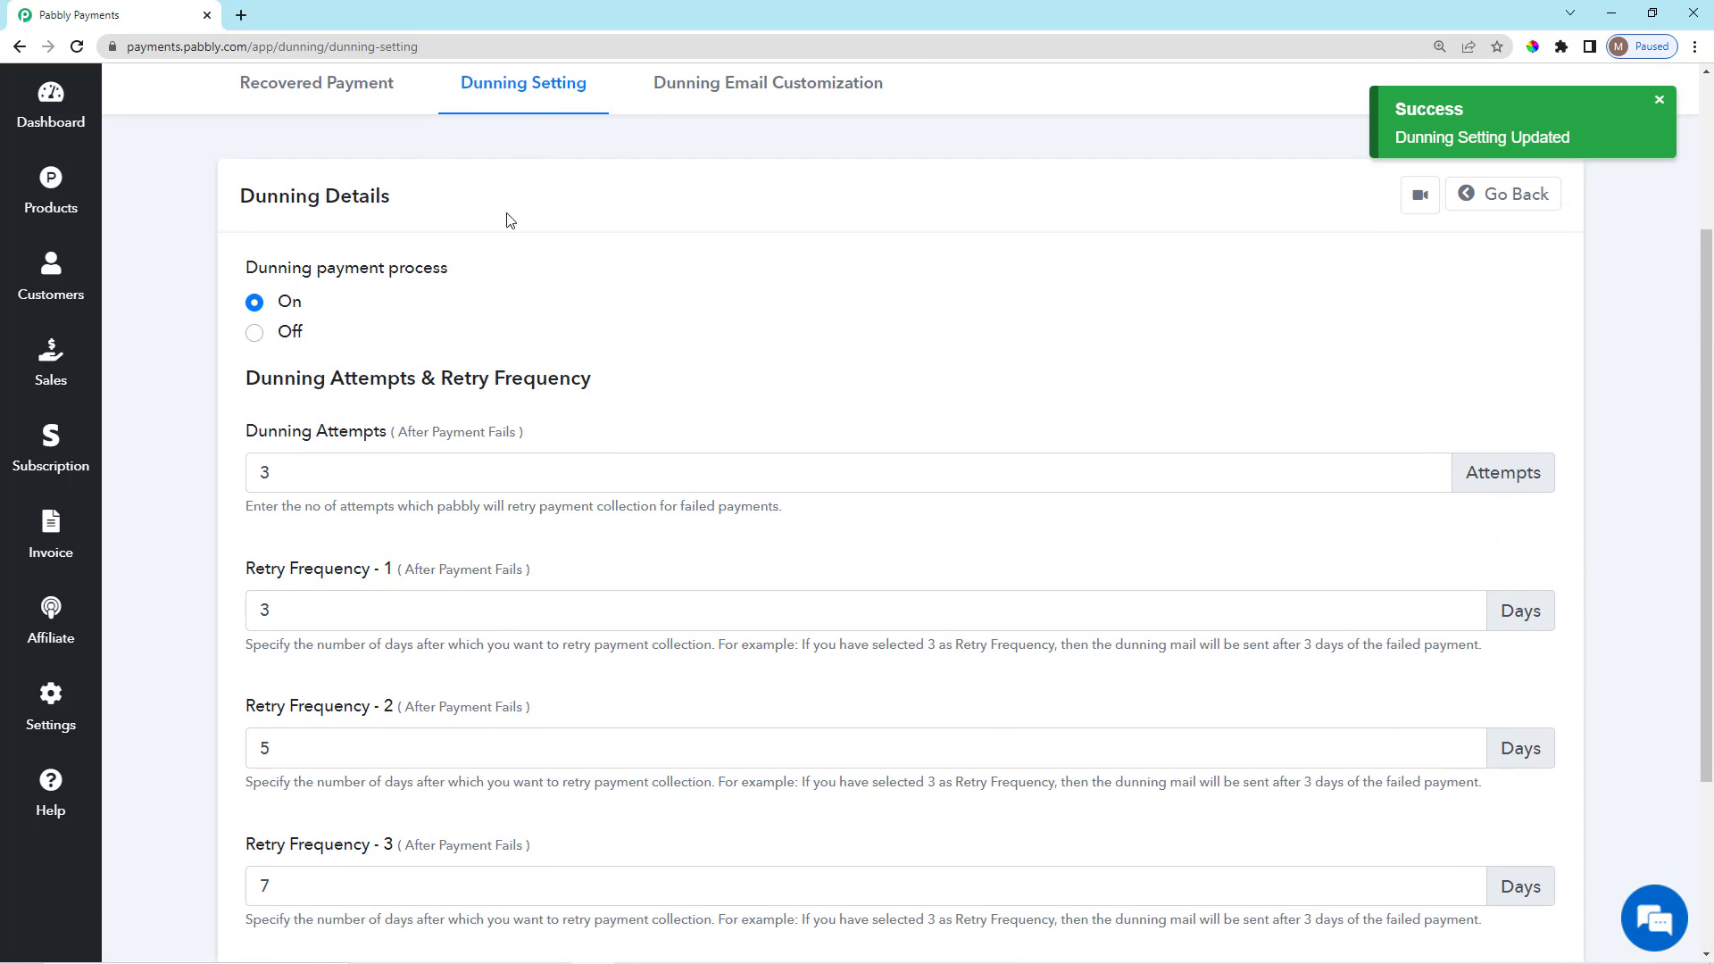
scroll(848, 580, "up", 3)
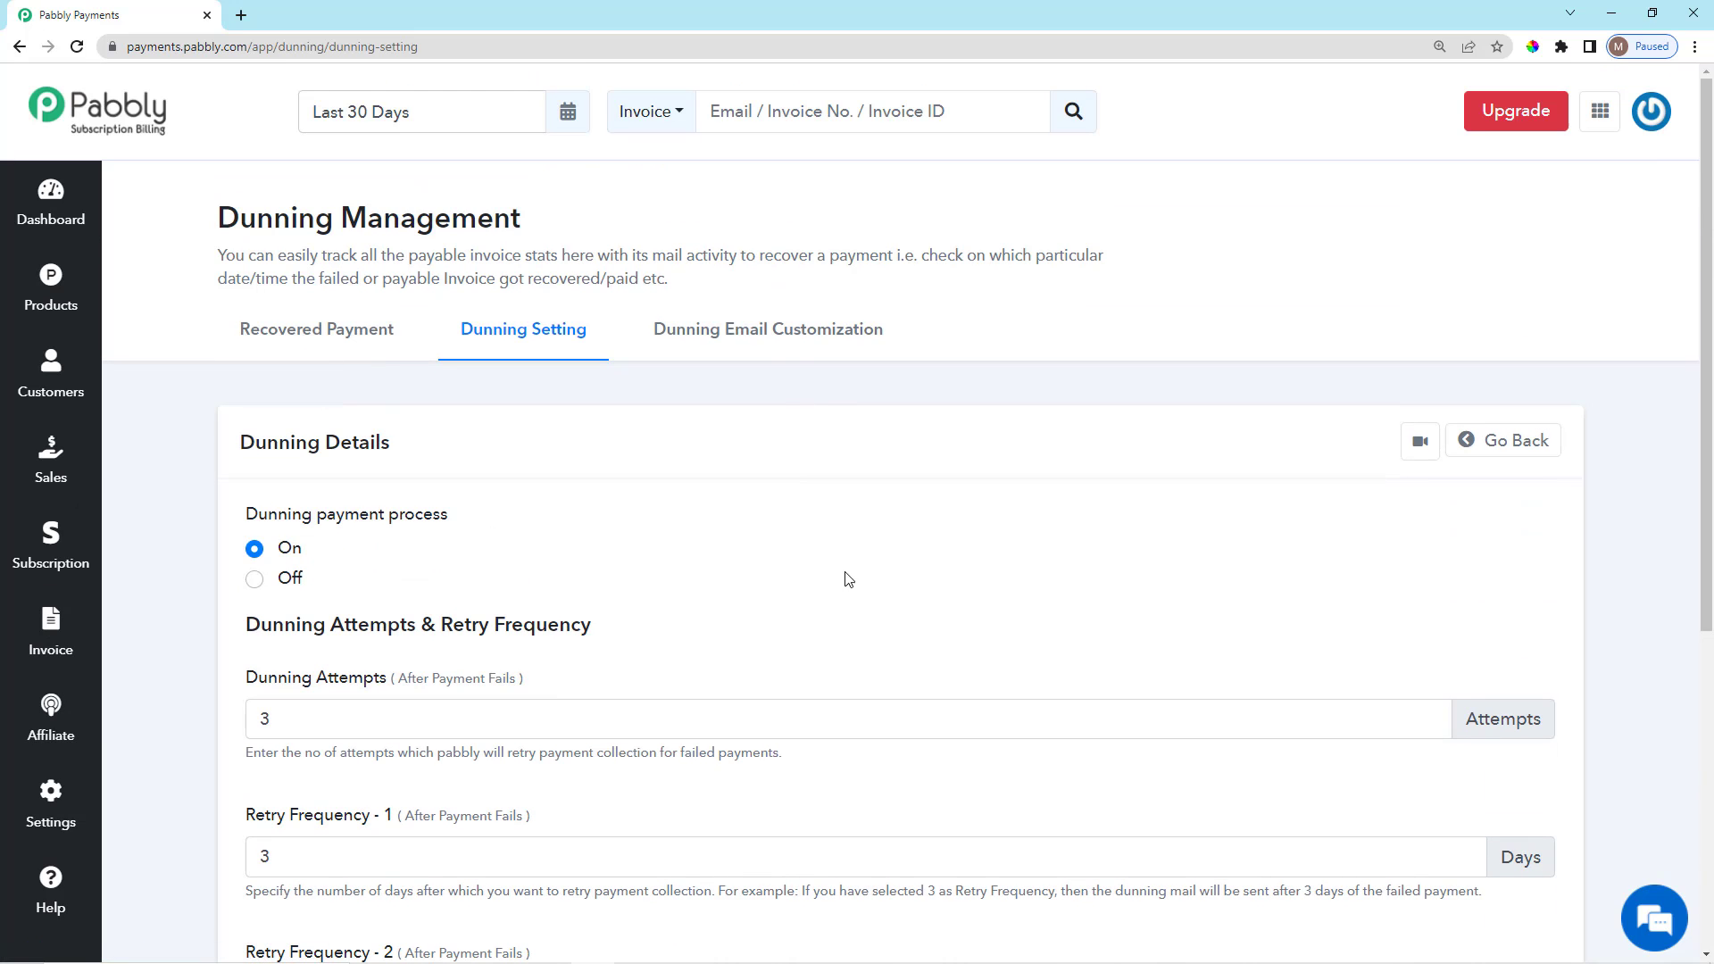
Switch to Dunning Email Customization and review the first merchant email template and its description.
left_click(767, 332)
scroll(795, 474, "down", 2)
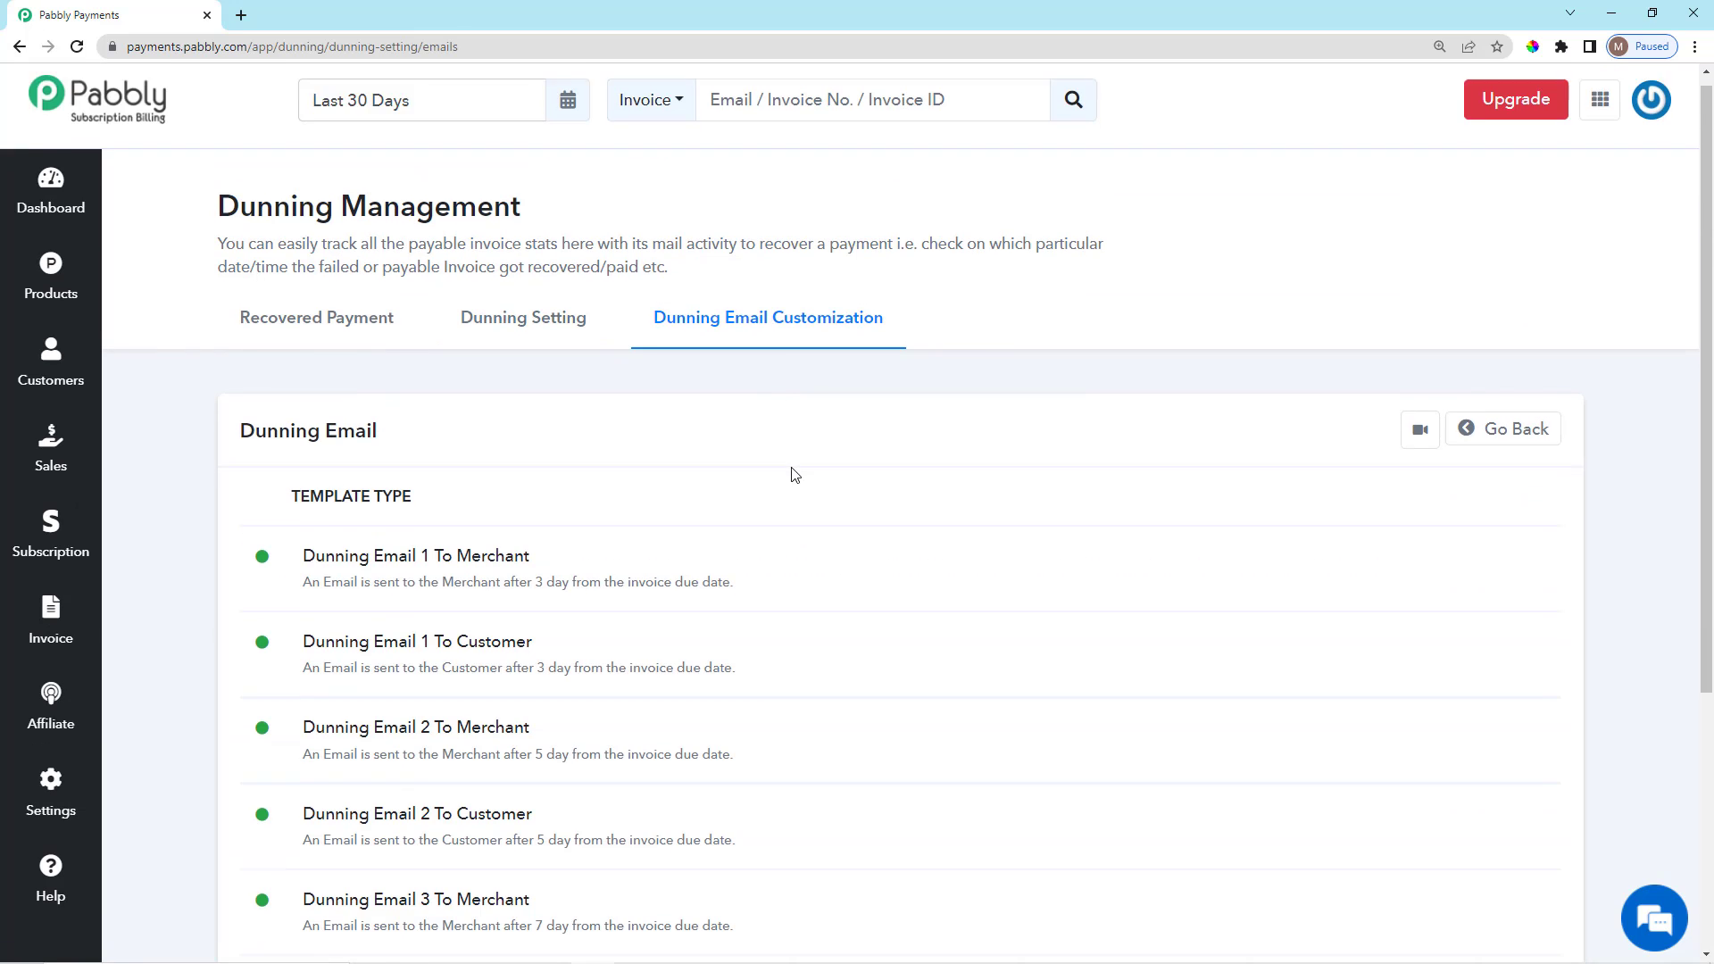
scroll(794, 474, "down", 3)
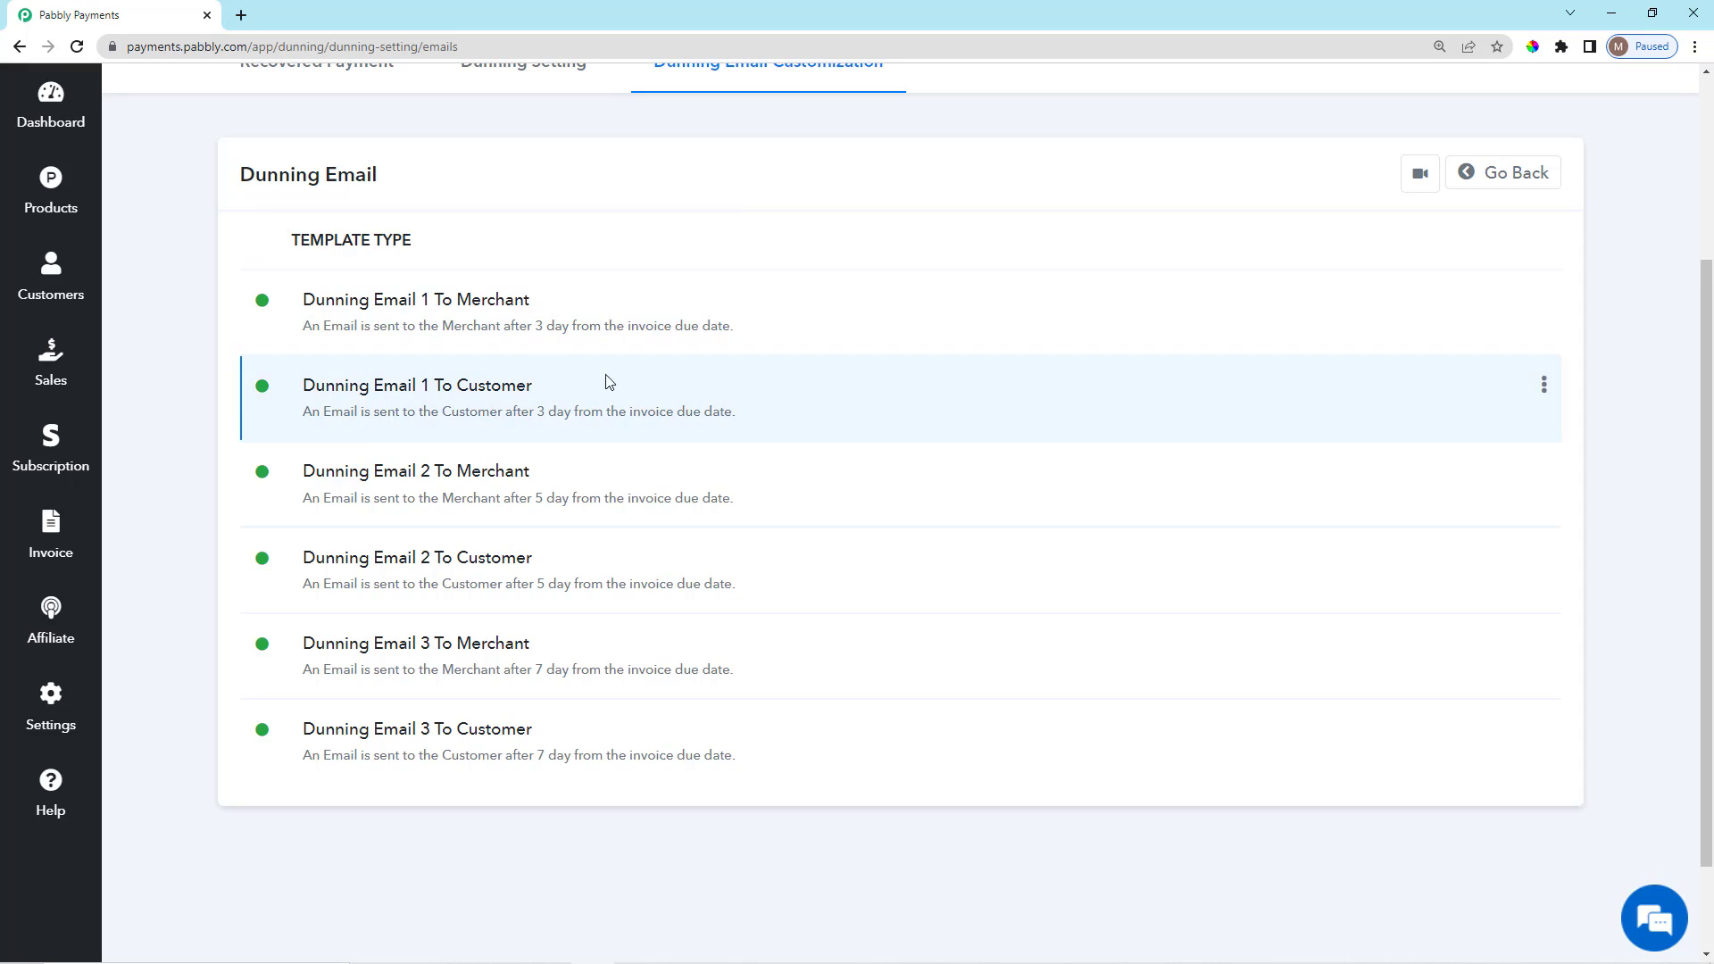
left_click_drag(303, 301, 556, 302)
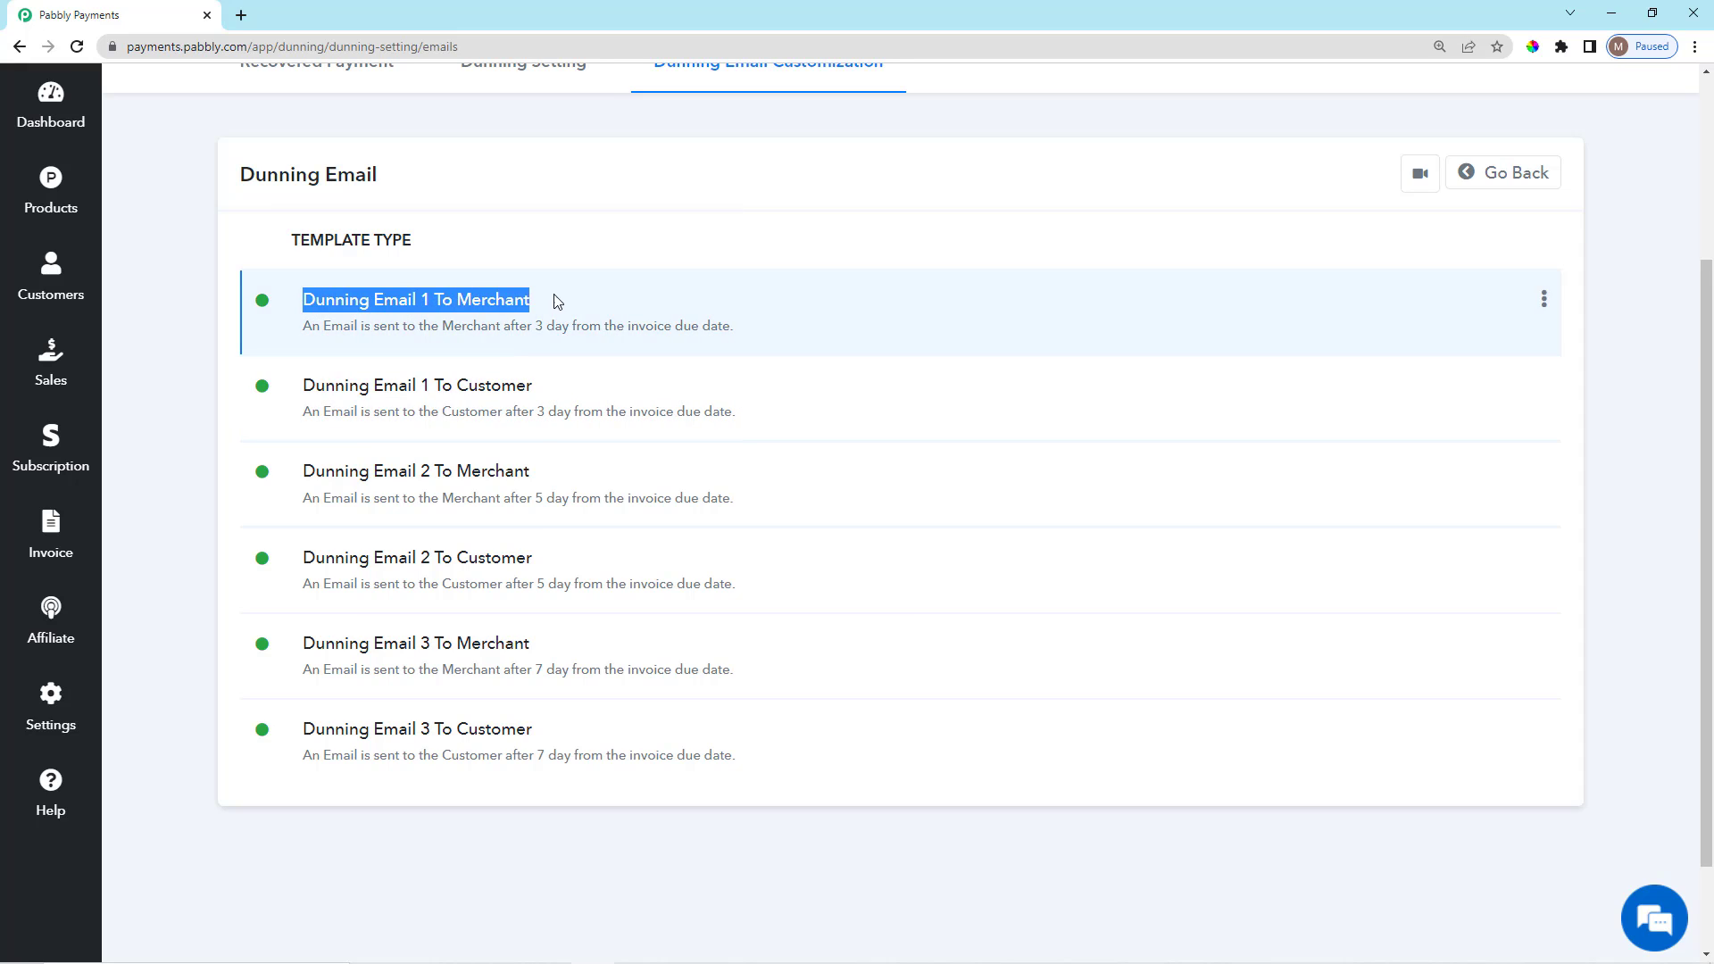
left_click(507, 317)
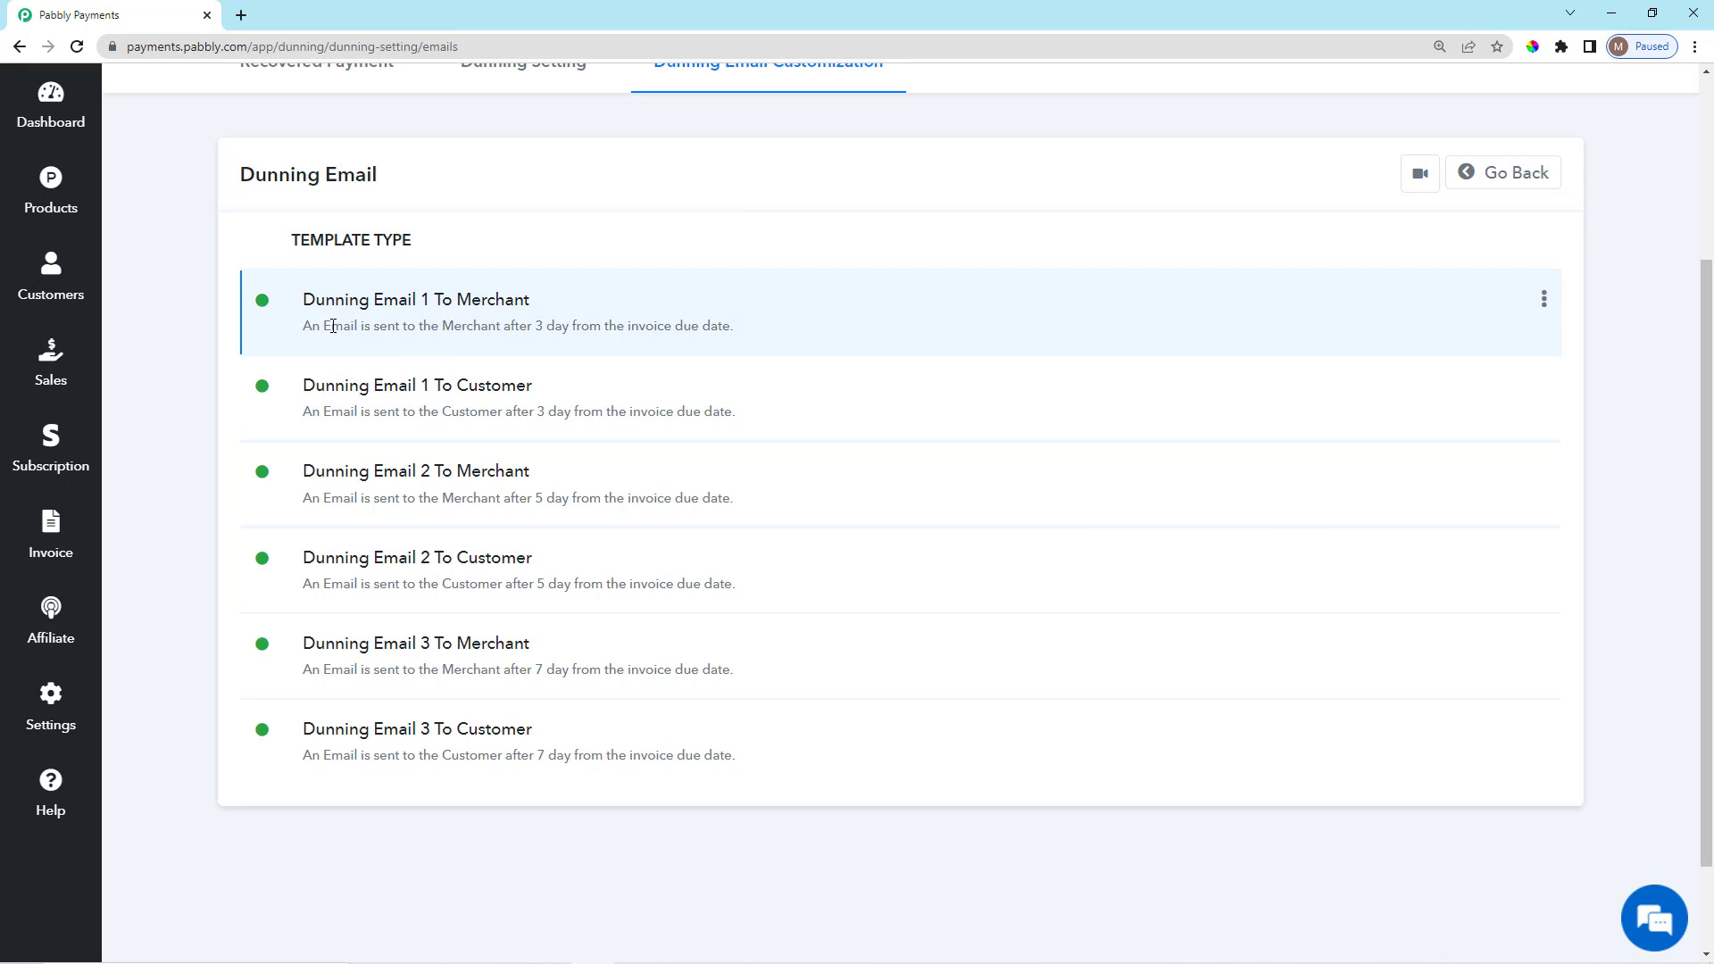
left_click_drag(332, 326, 749, 333)
left_click(750, 218)
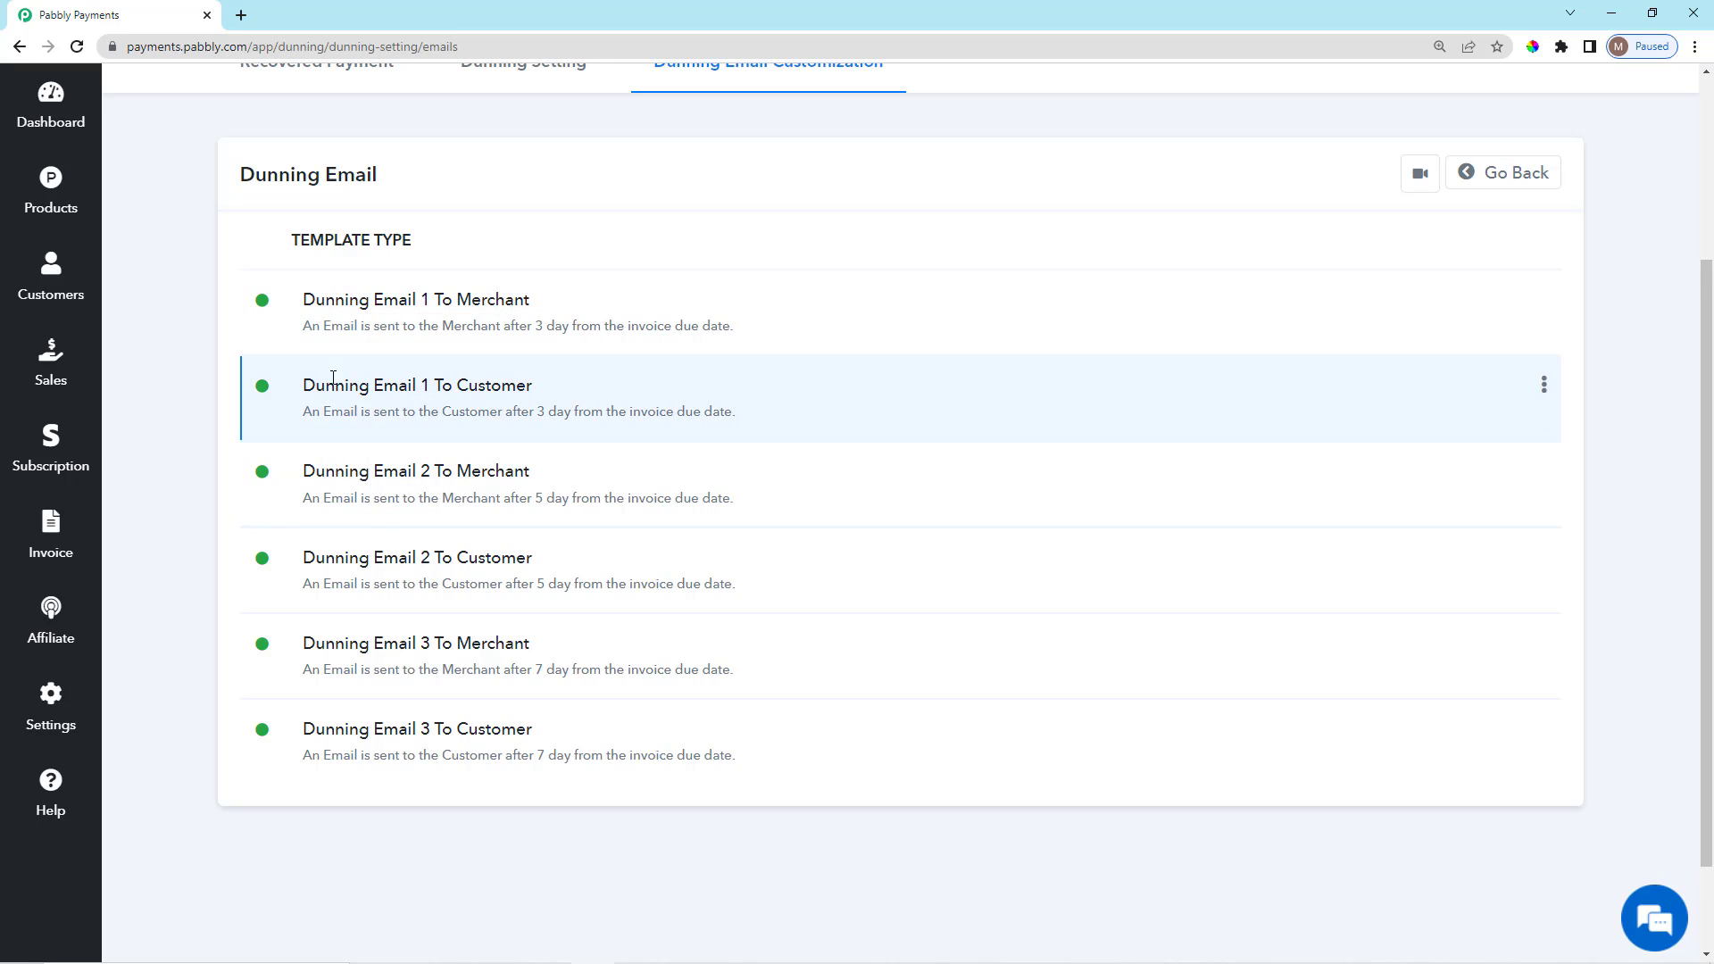
Review the first customer email template and the first four dunning templates in the list.
left_click_drag(294, 385, 550, 385)
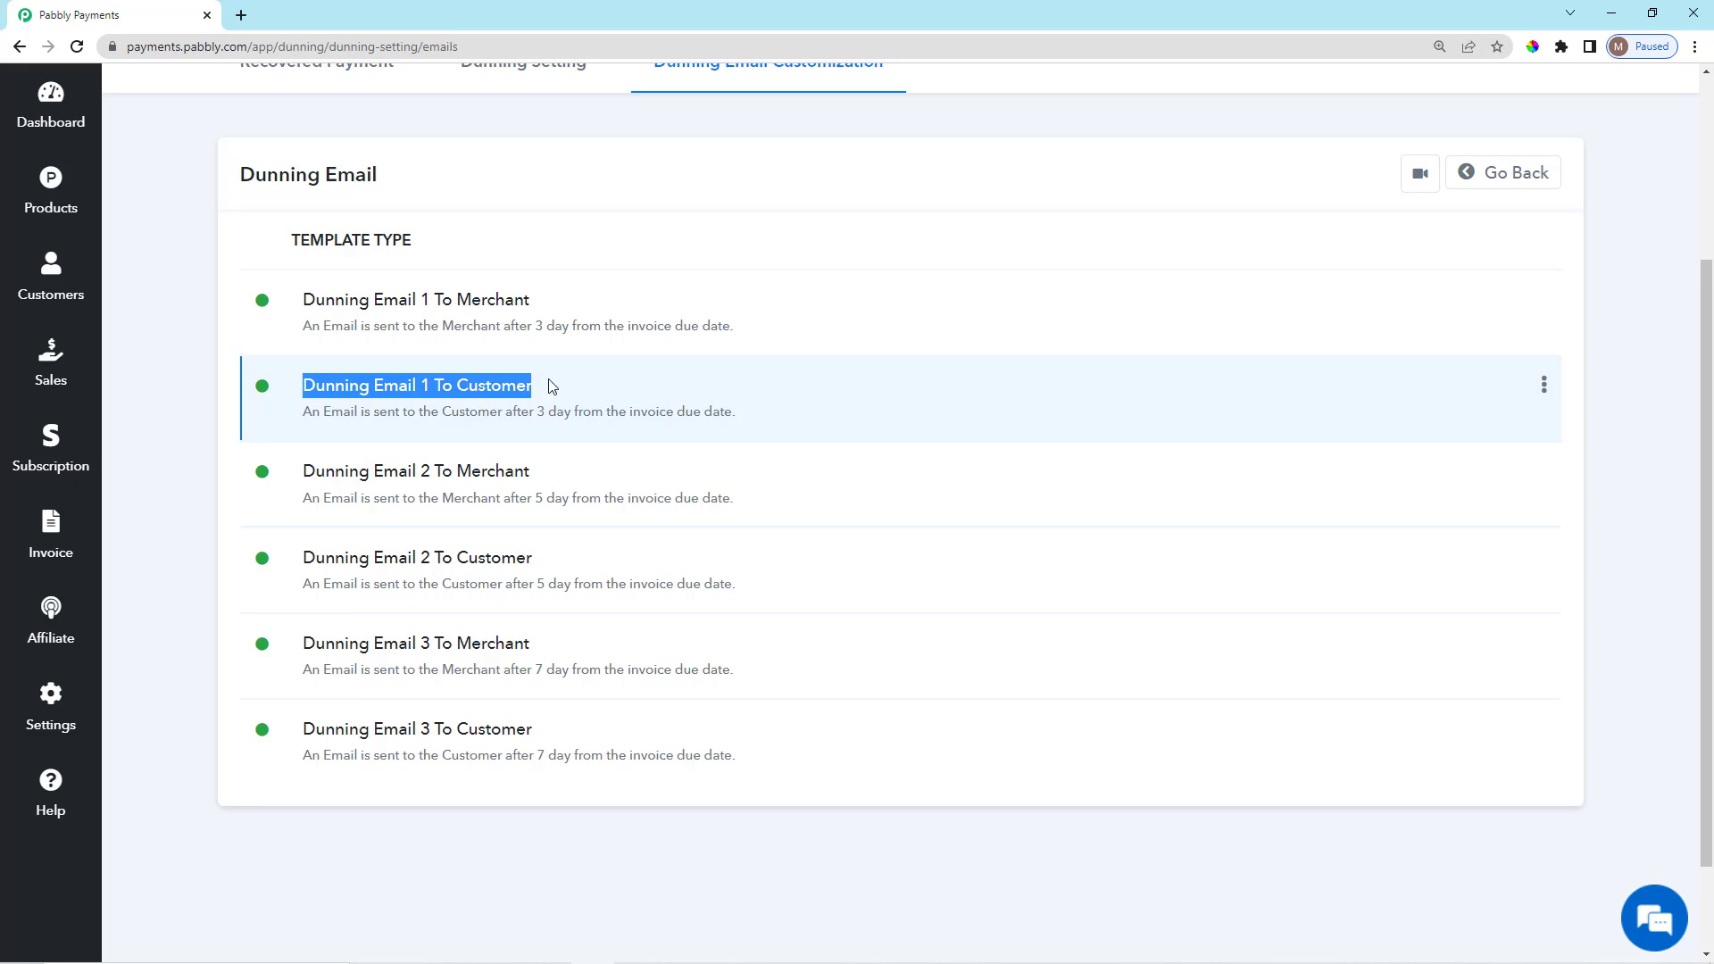
left_click(563, 381)
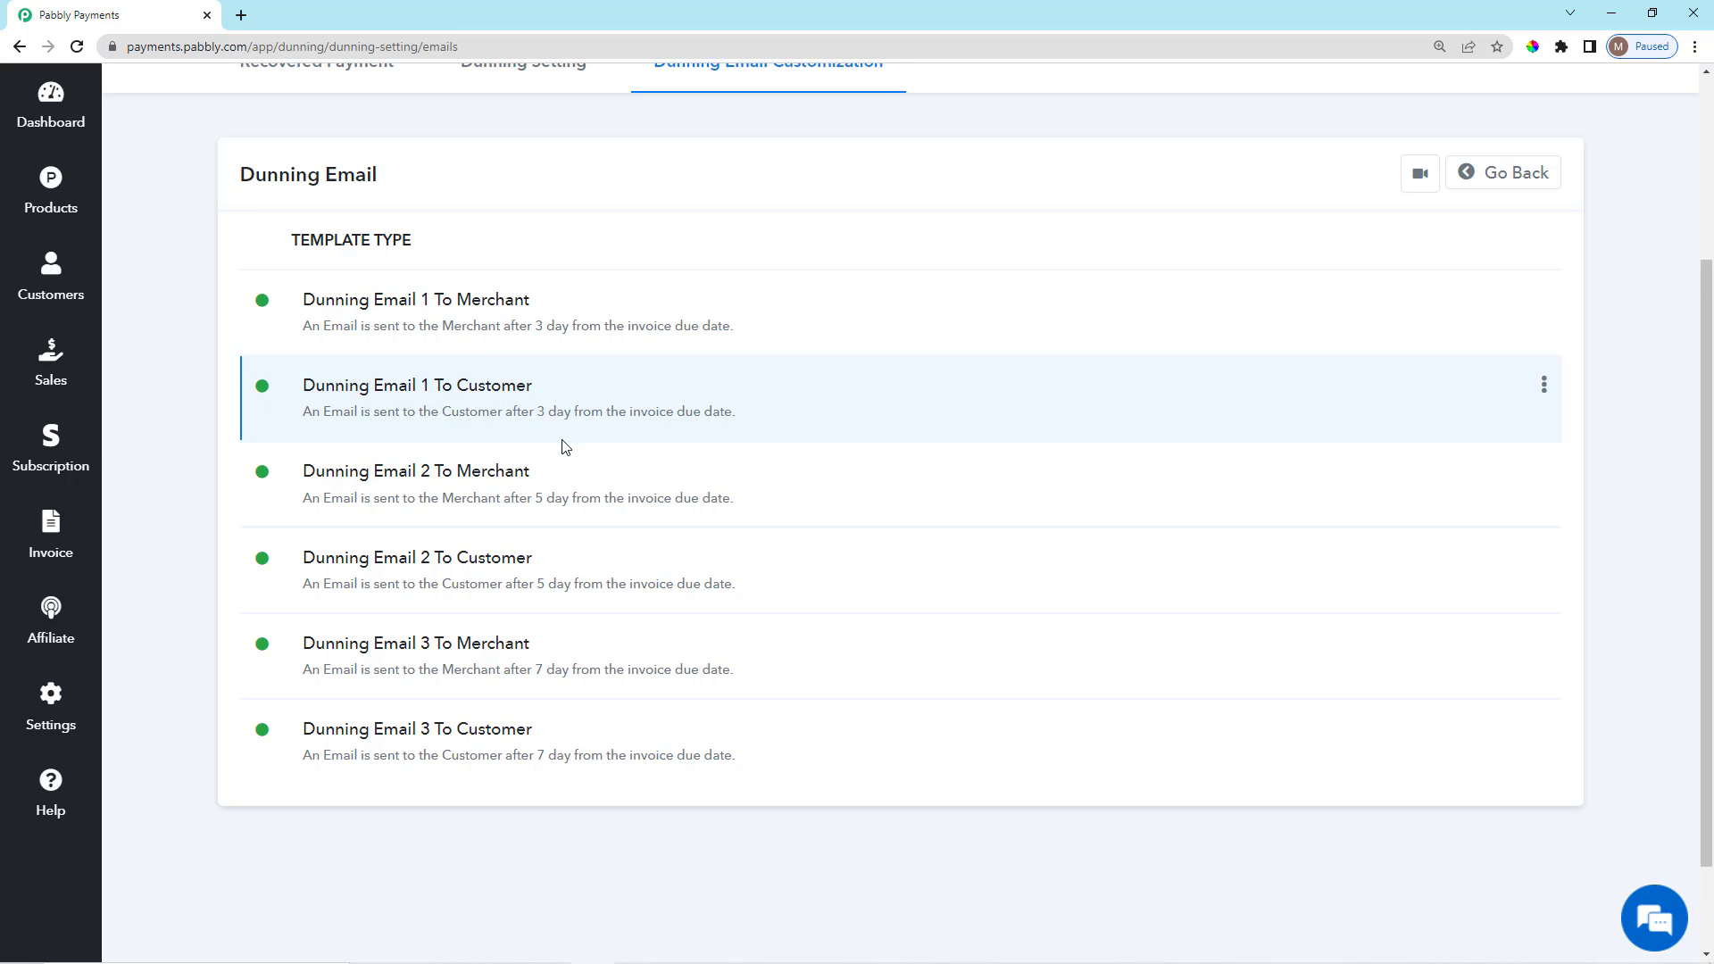
scroll(565, 447, "down", 1)
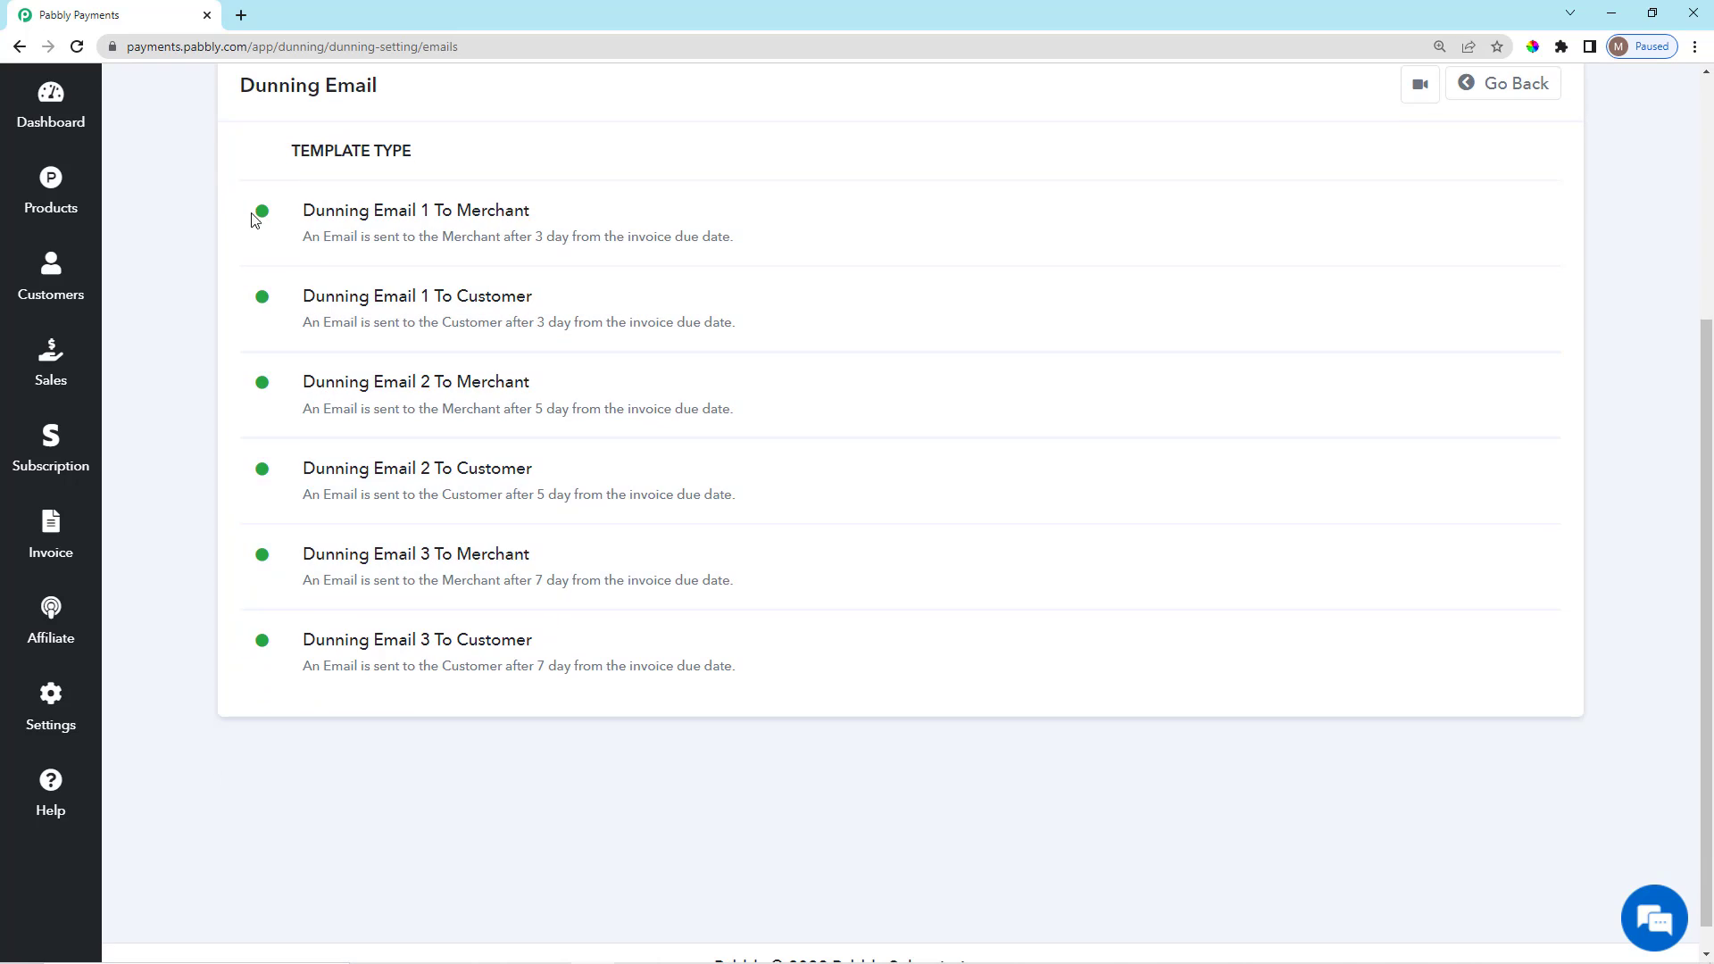
left_click_drag(254, 220, 314, 528)
left_click(344, 699)
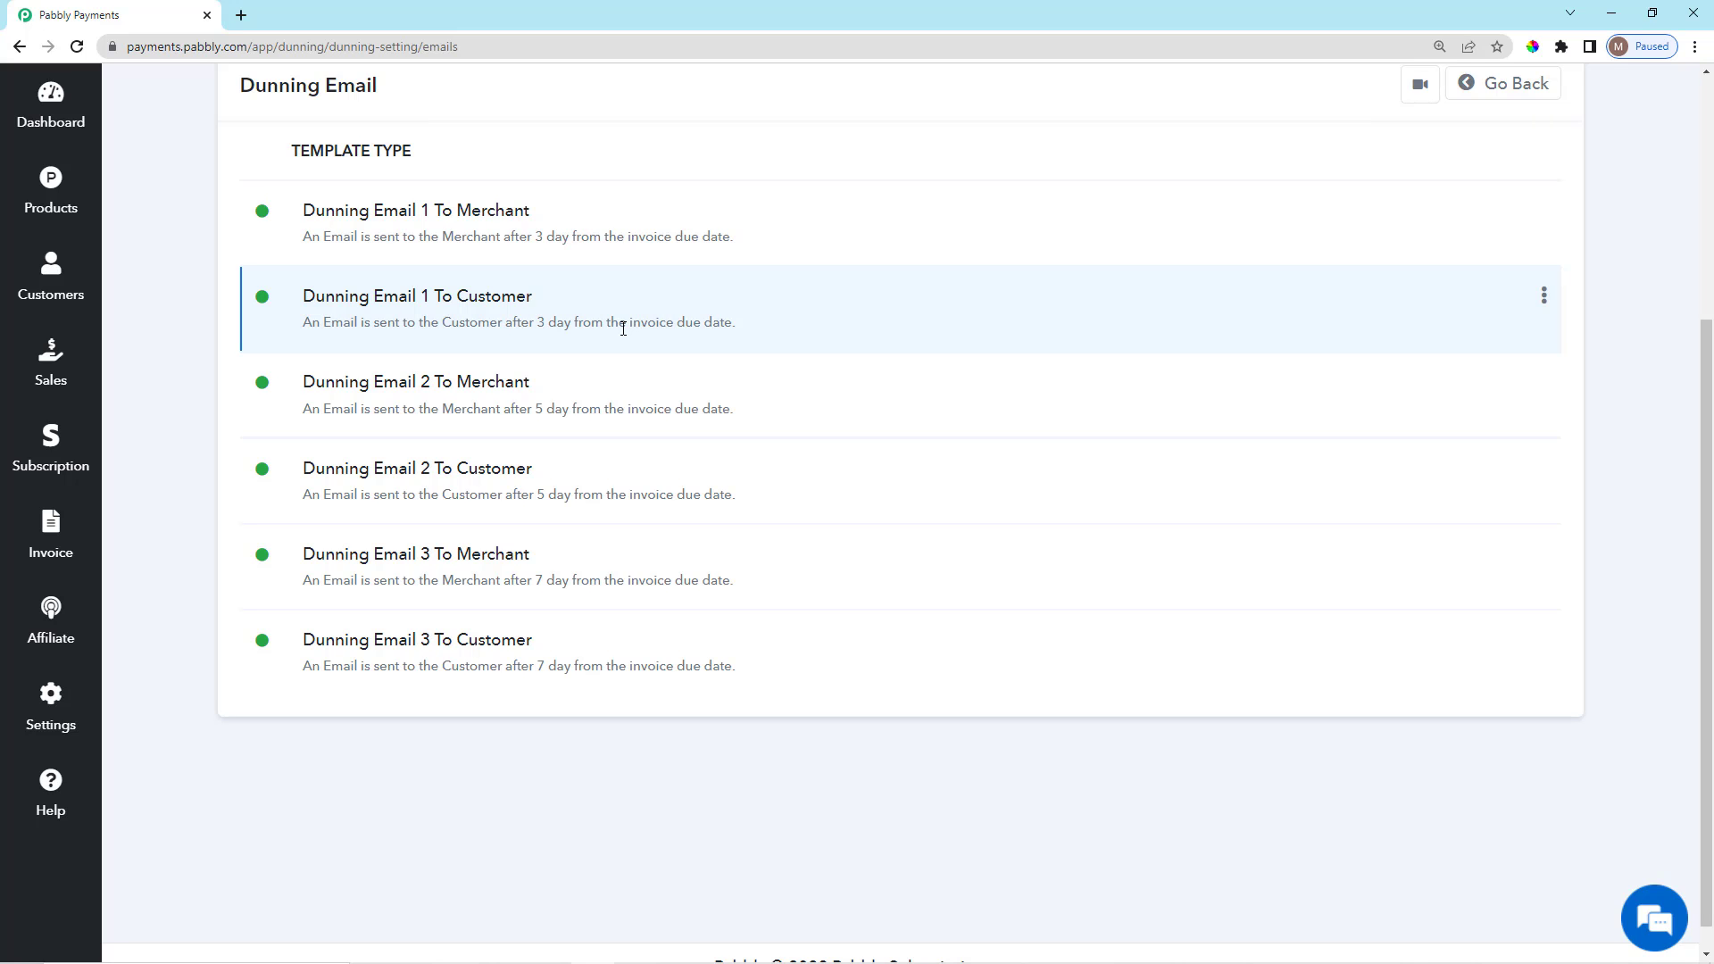
scroll(330, 462, "up", 4)
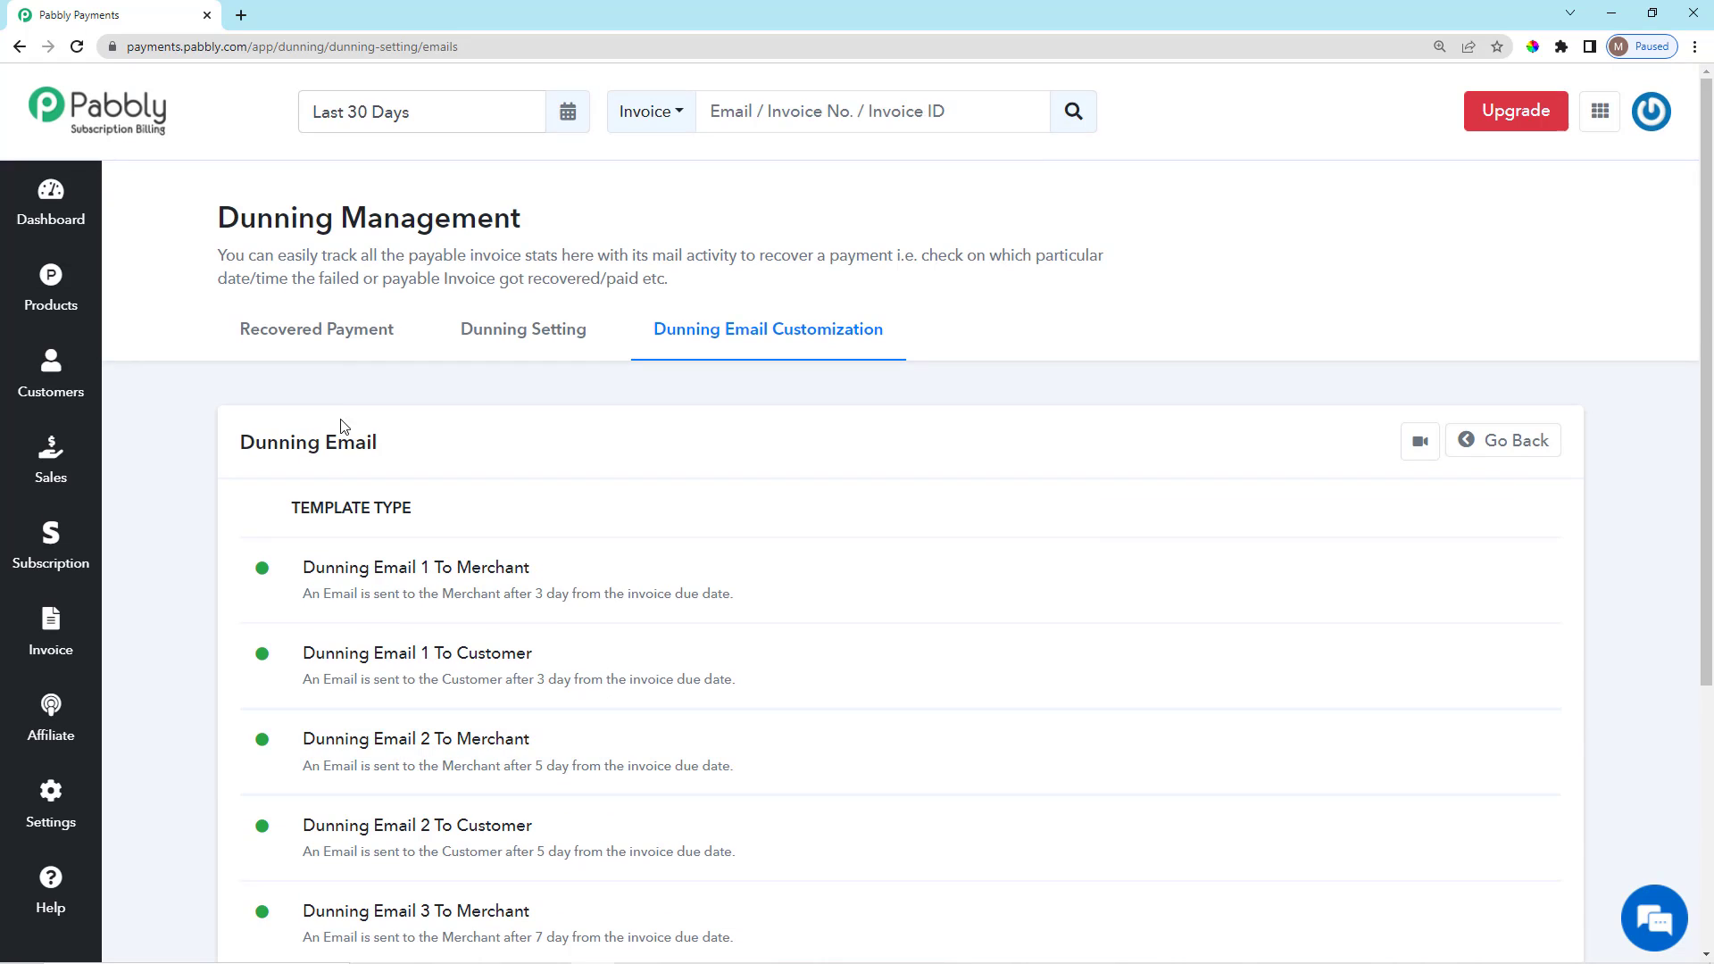
left_click(51, 803)
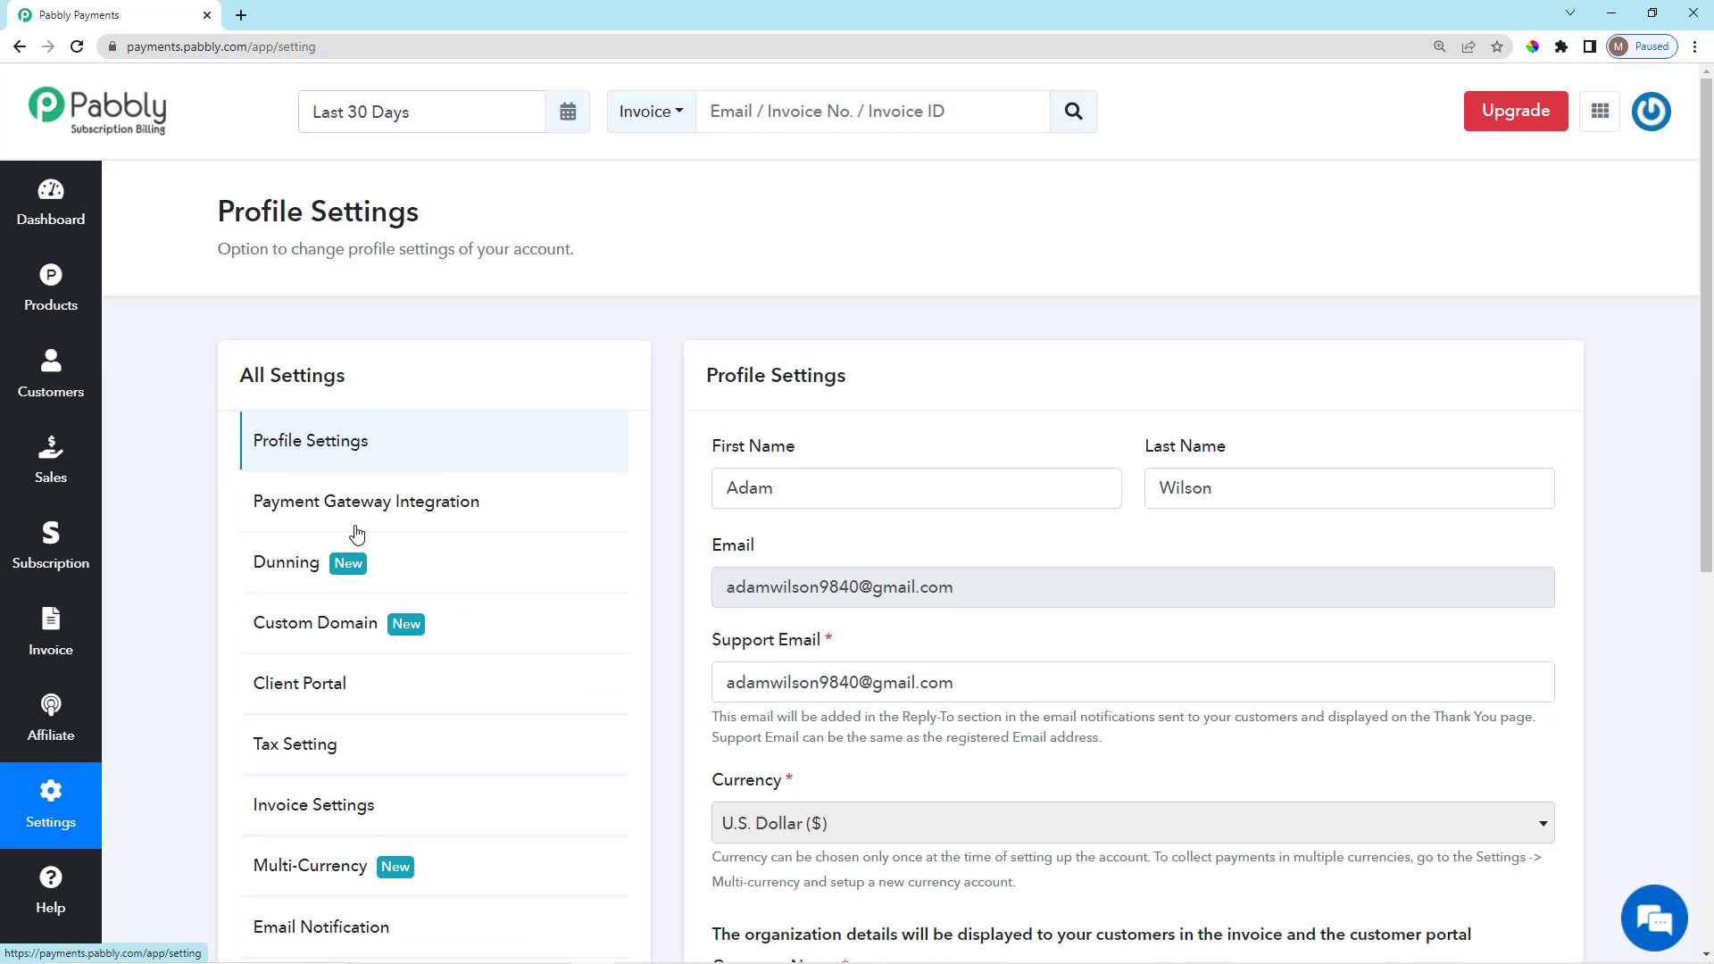
scroll(553, 583, "down", 2)
scroll(553, 583, "down", 3)
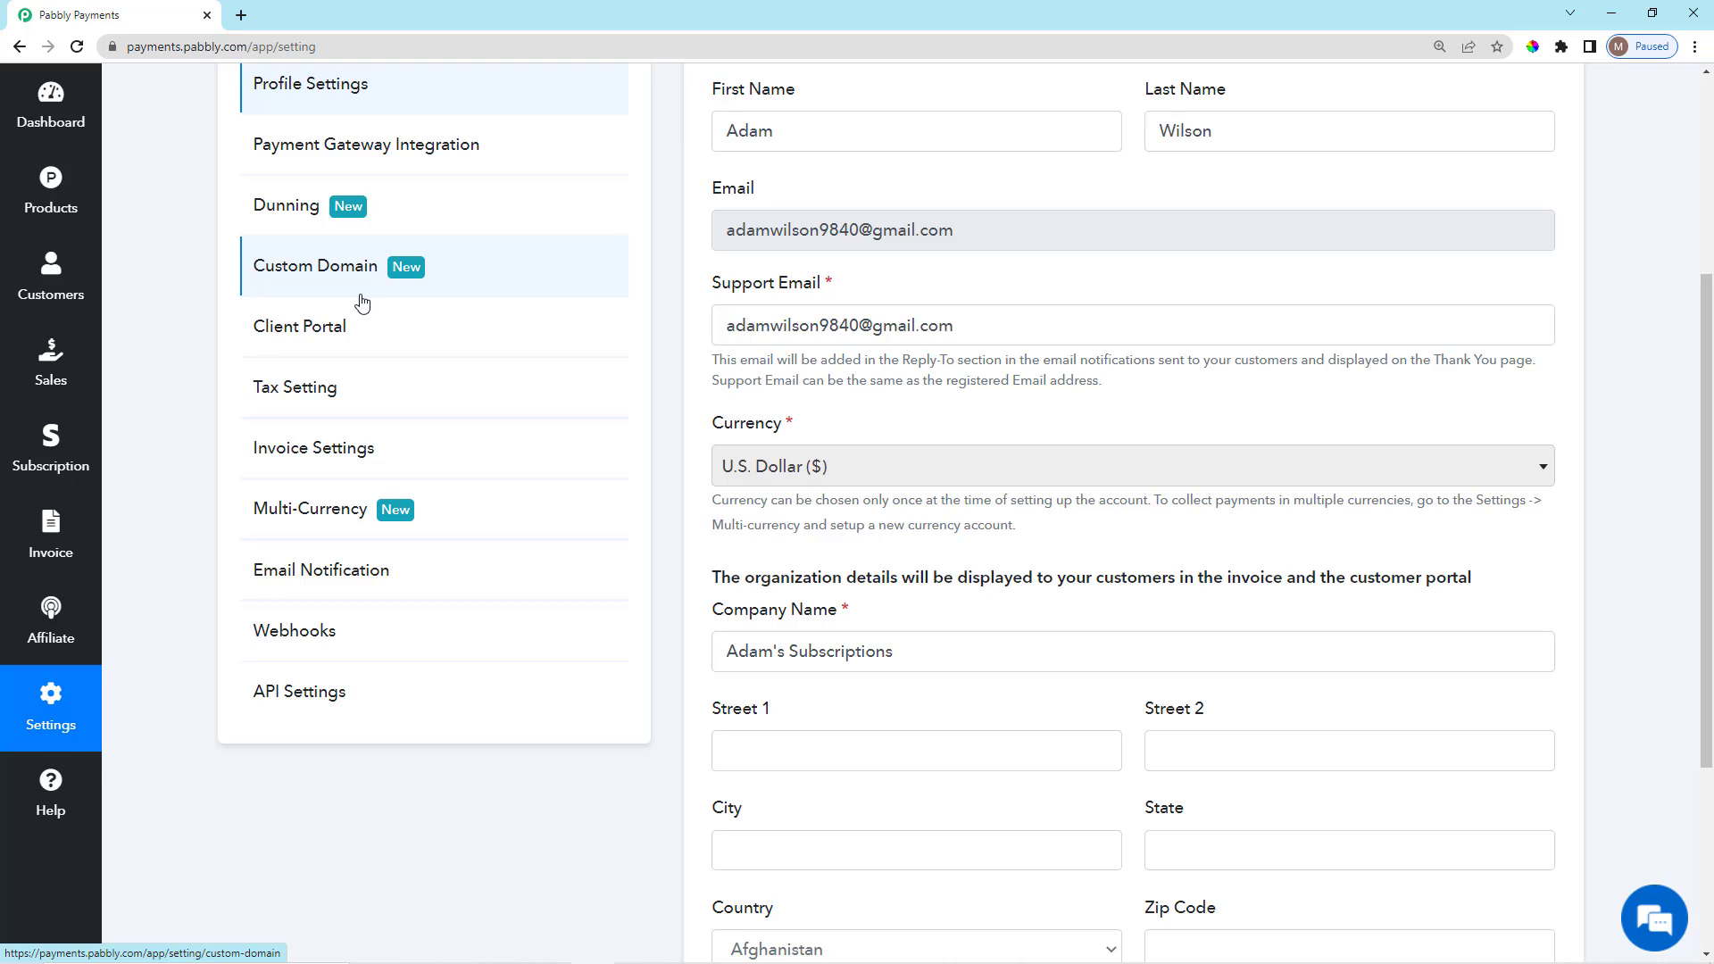
left_click(524, 281)
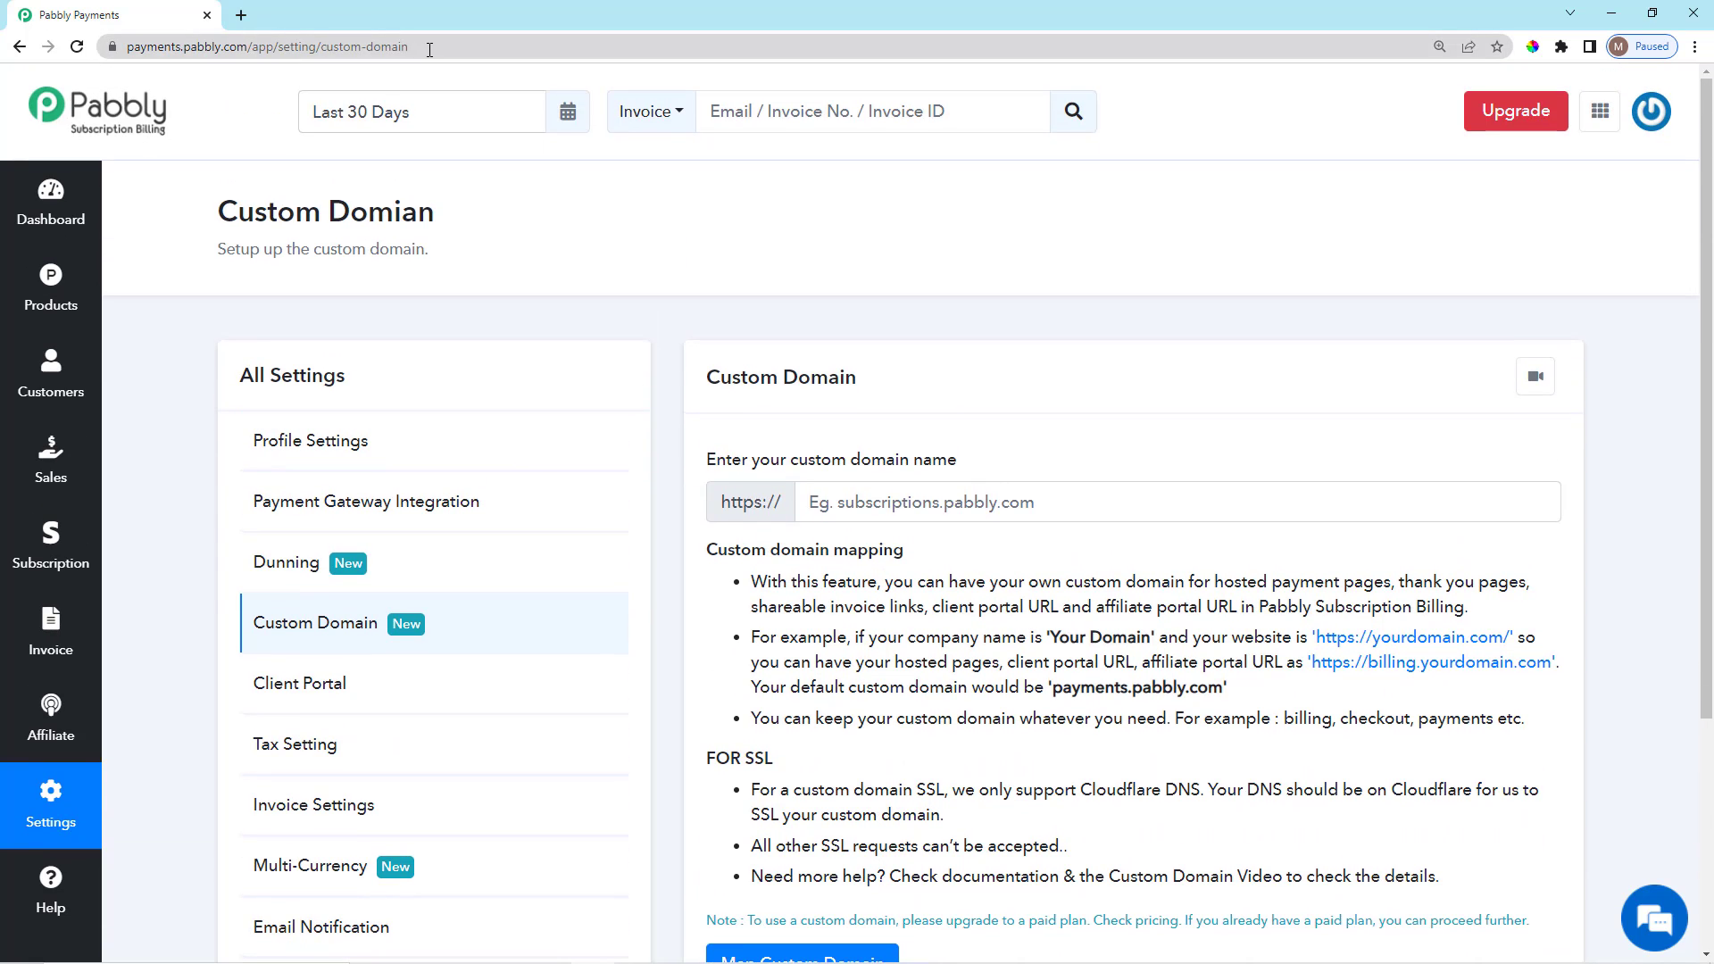
left_click(429, 50)
left_click(241, 129)
scroll(982, 625, "down", 2)
scroll(1006, 672, "up", 2)
scroll(1339, 603, "down", 1)
left_click_drag(751, 518, 1051, 525)
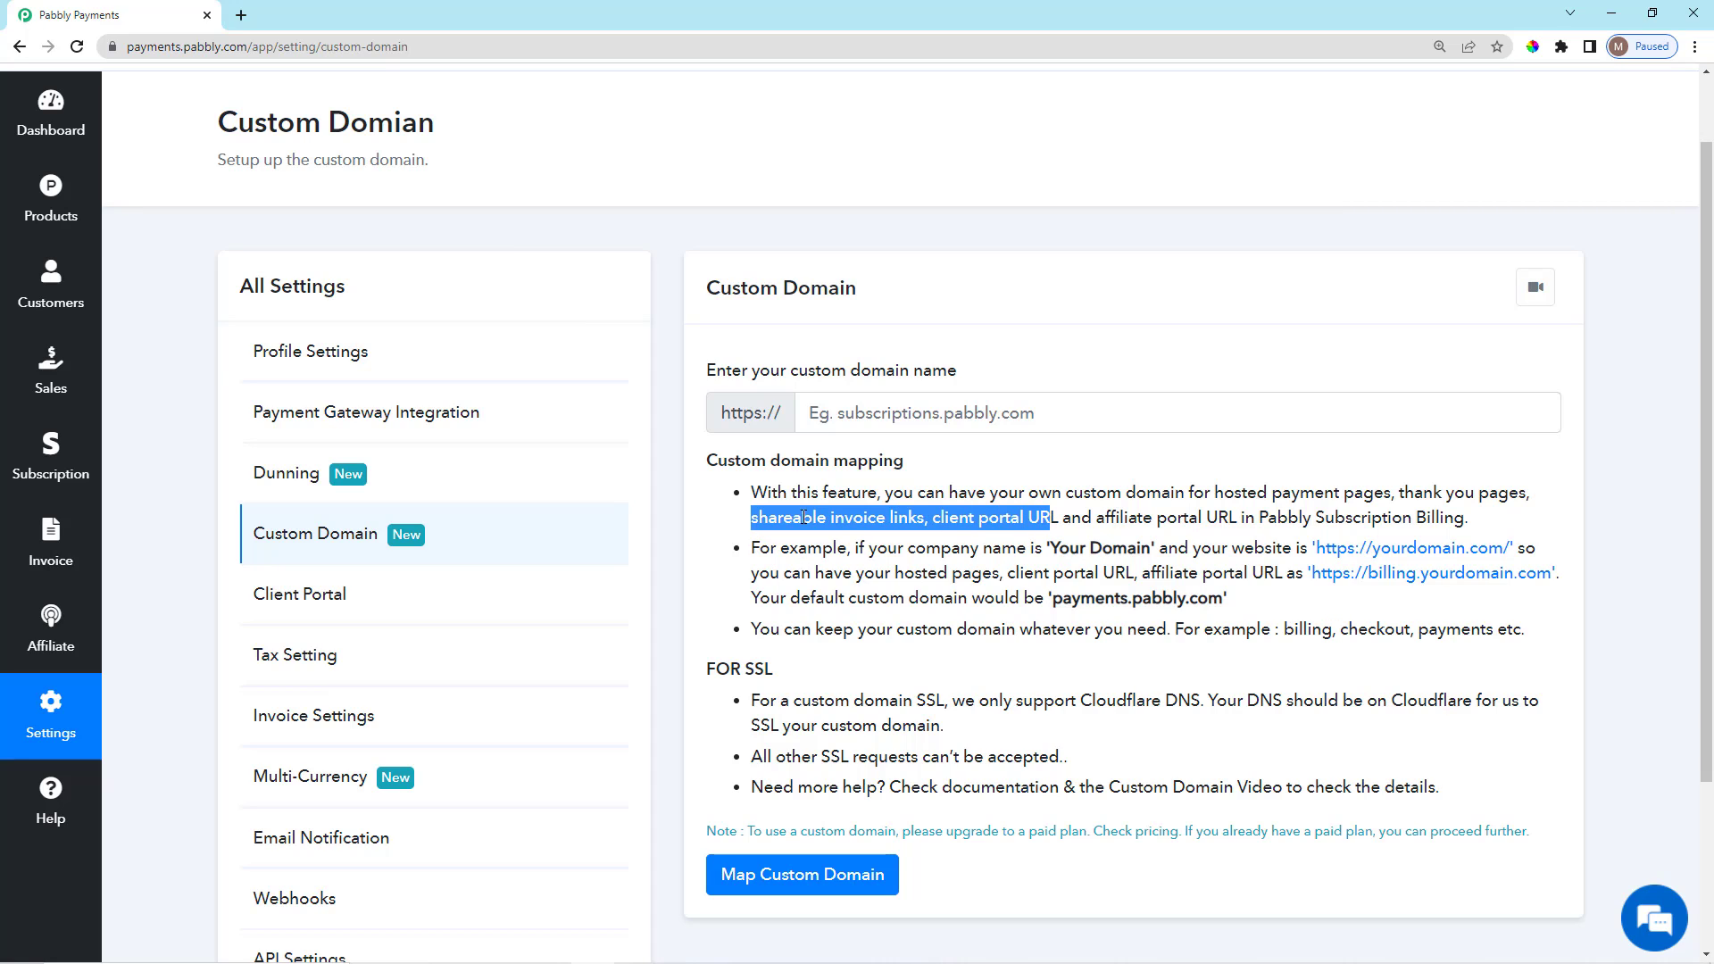
left_click(1109, 521)
left_click_drag(923, 516, 1280, 517)
left_click(1348, 468)
scroll(779, 725, "up", 1)
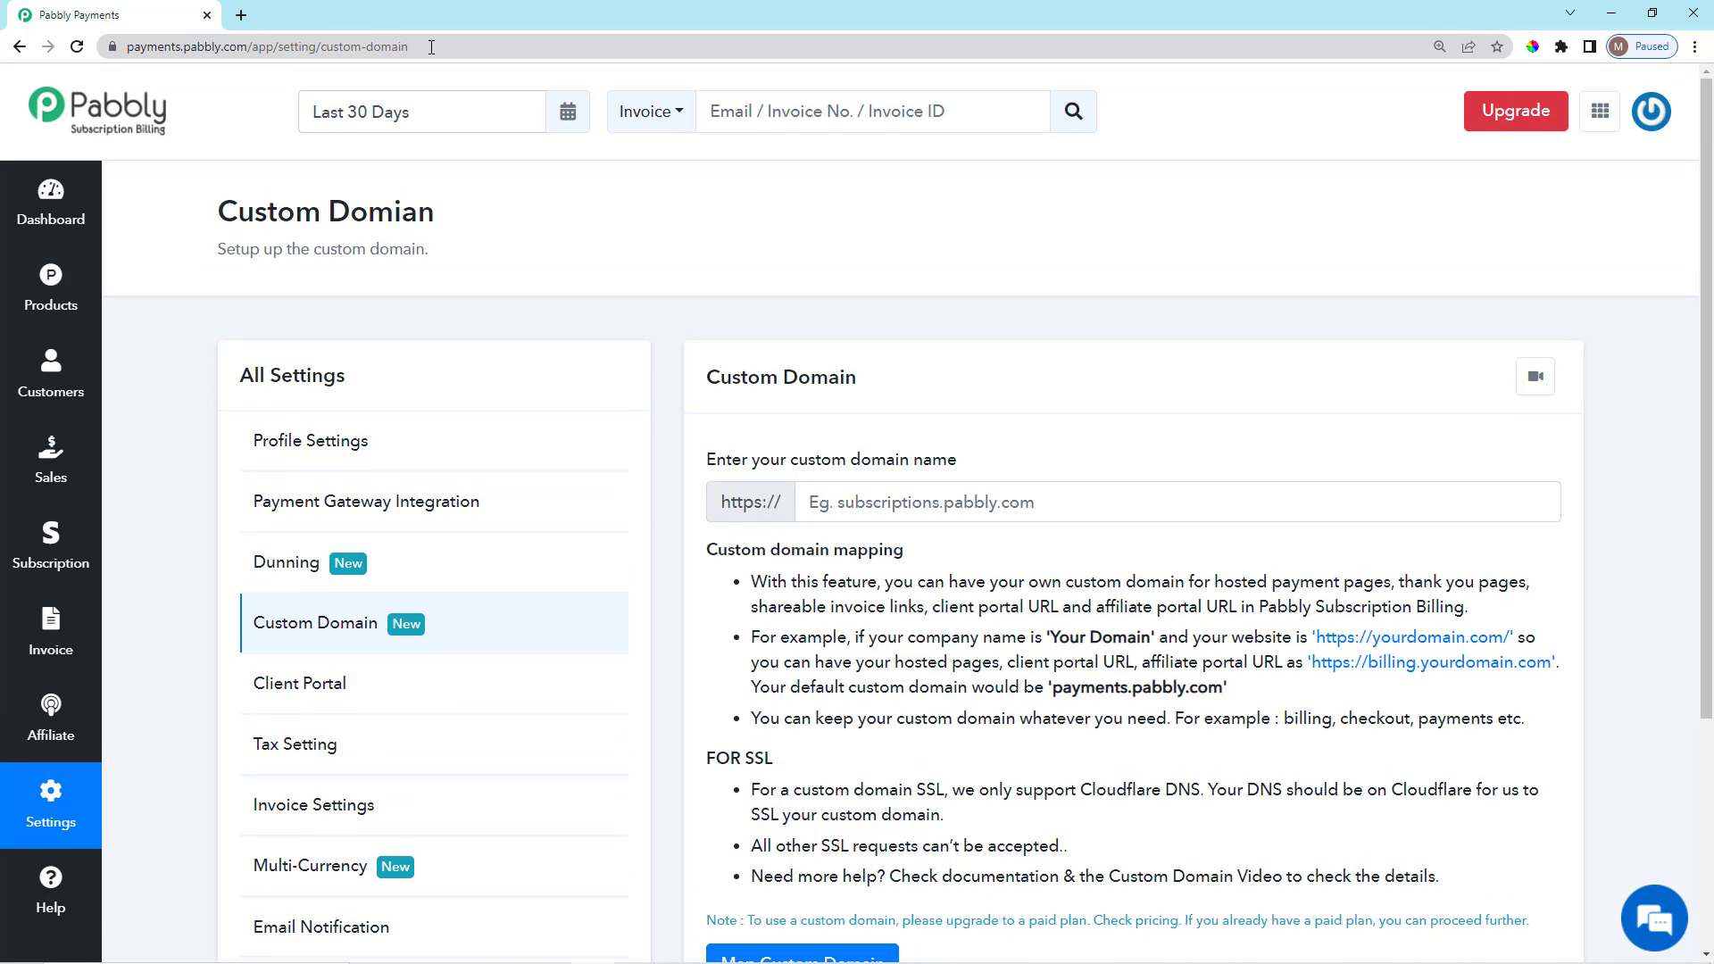
left_click(431, 47)
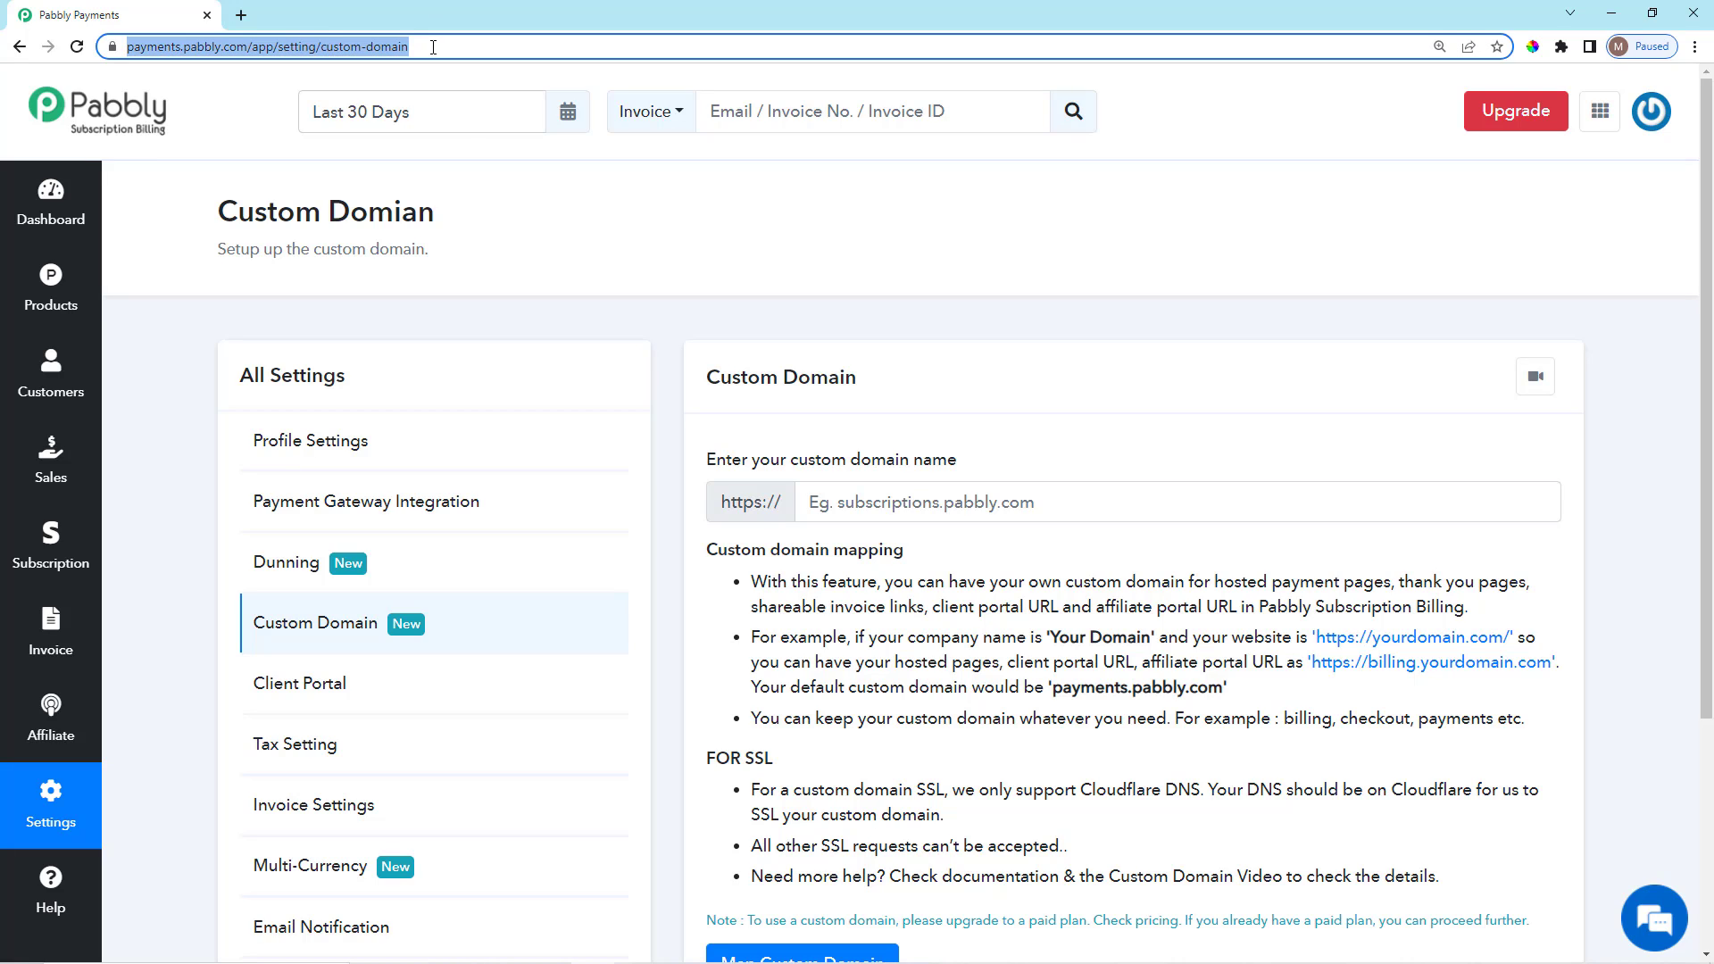
left_click(790, 295)
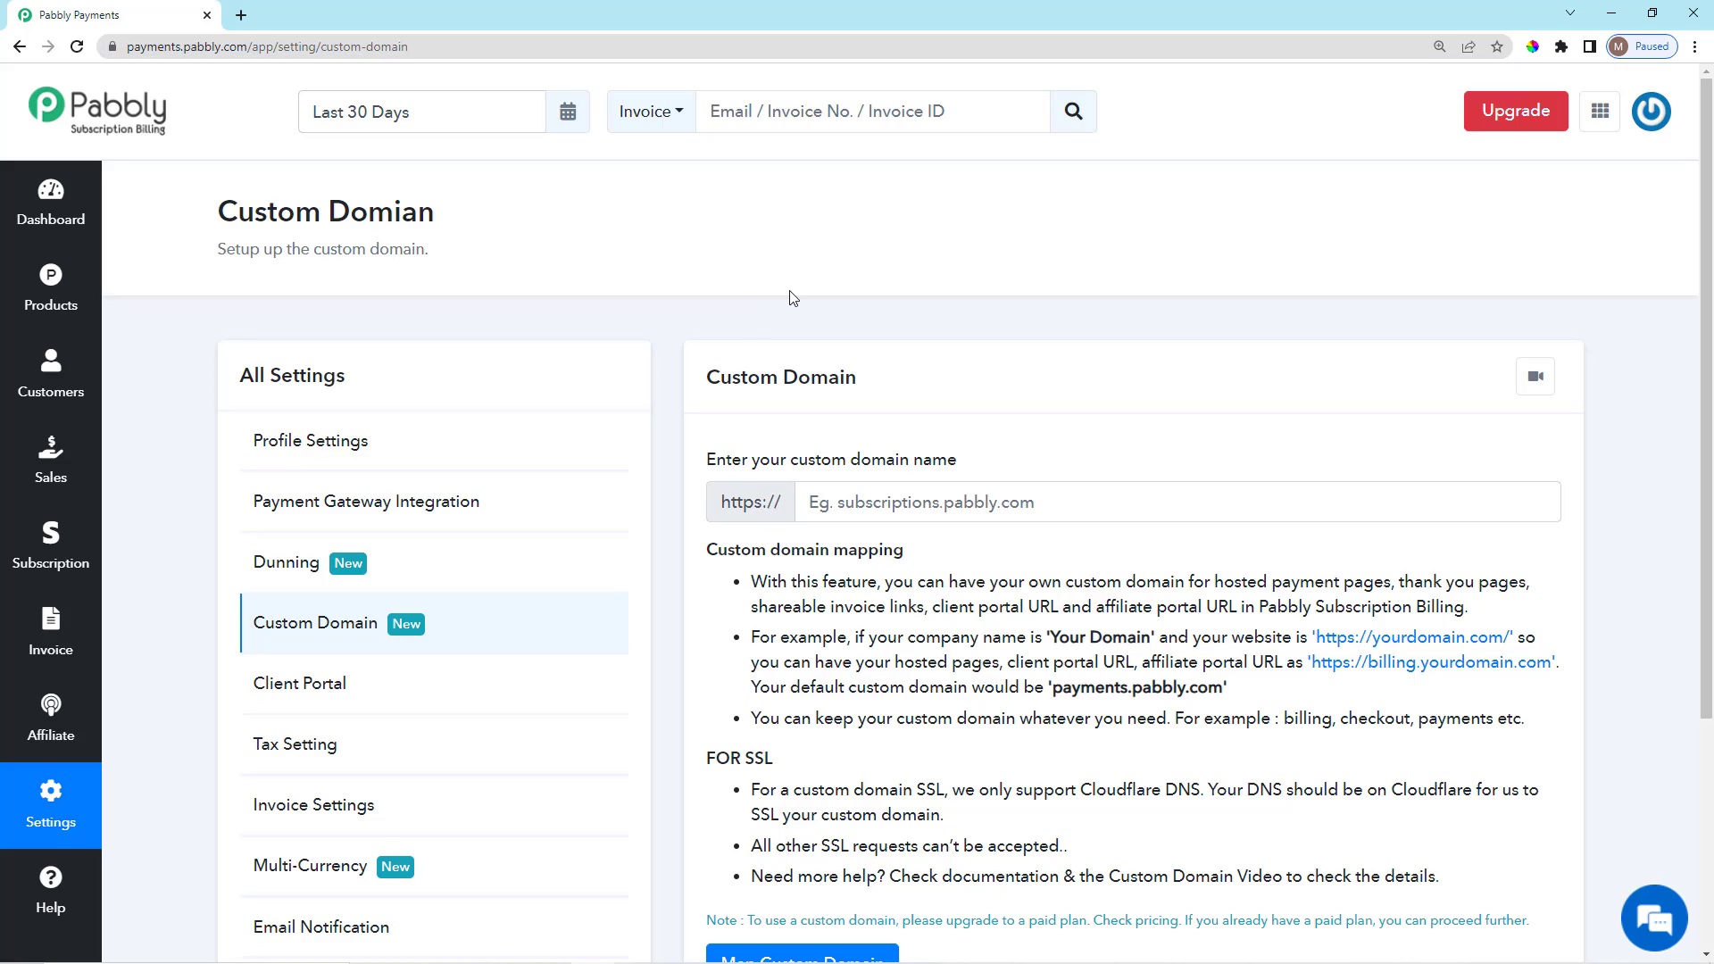
left_click(931, 502)
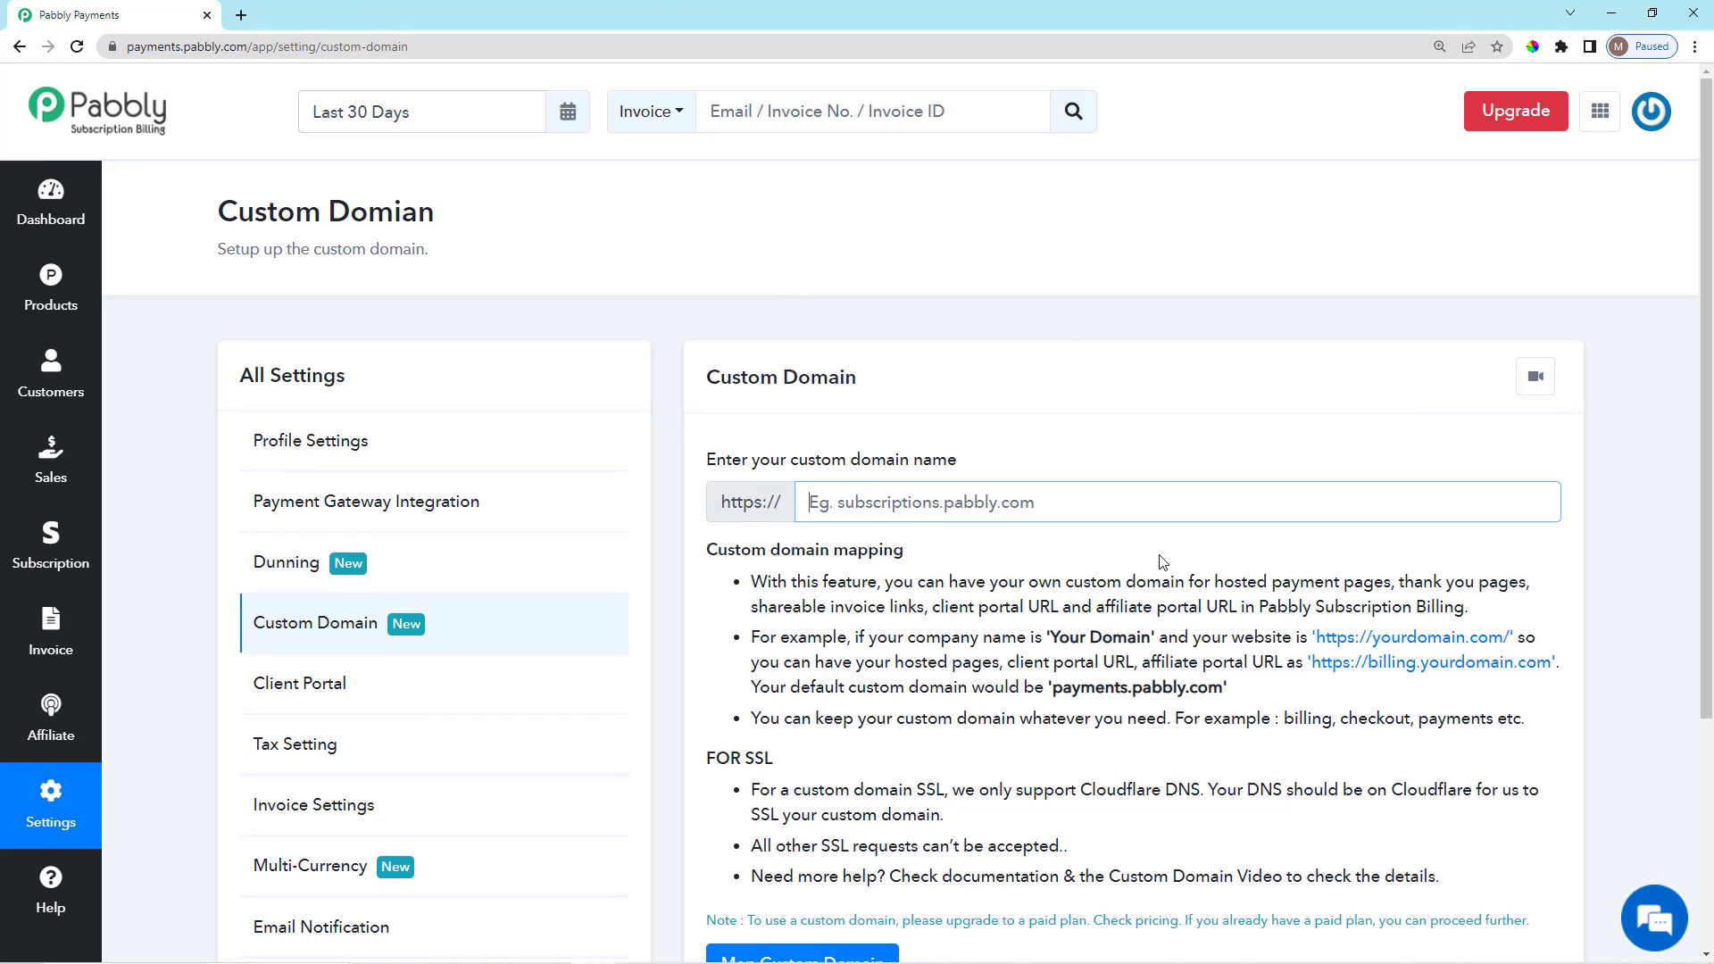
scroll(925, 444, "down", 2)
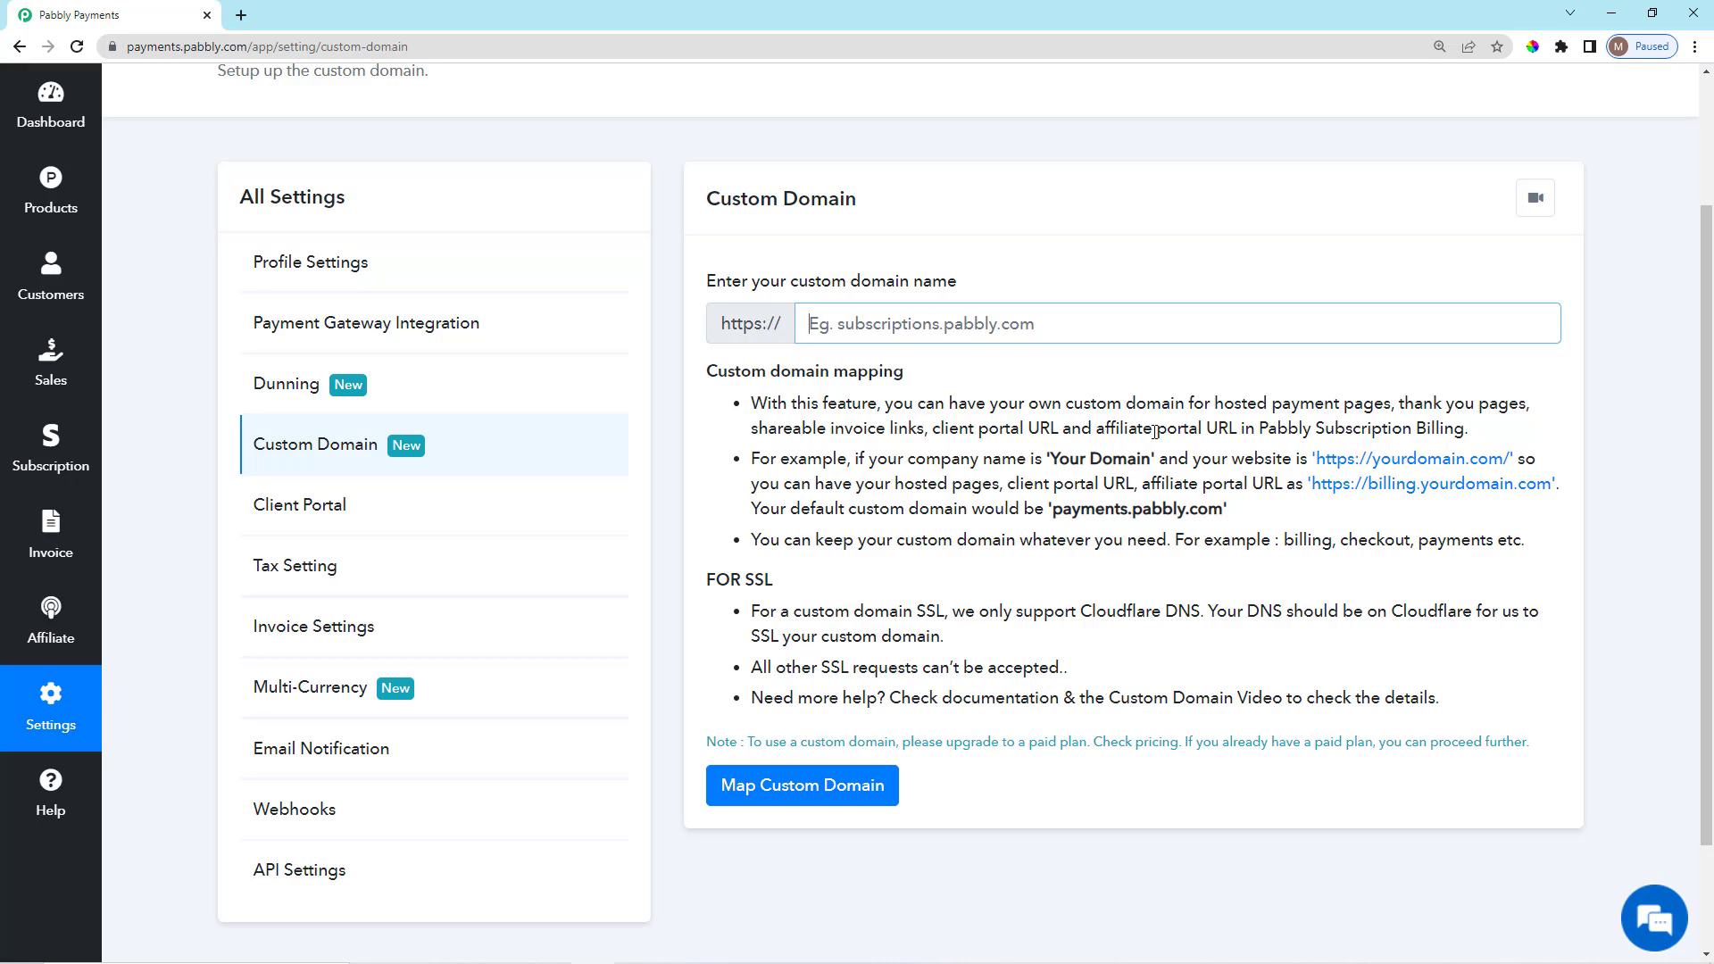
left_click_drag(1150, 429, 1310, 429)
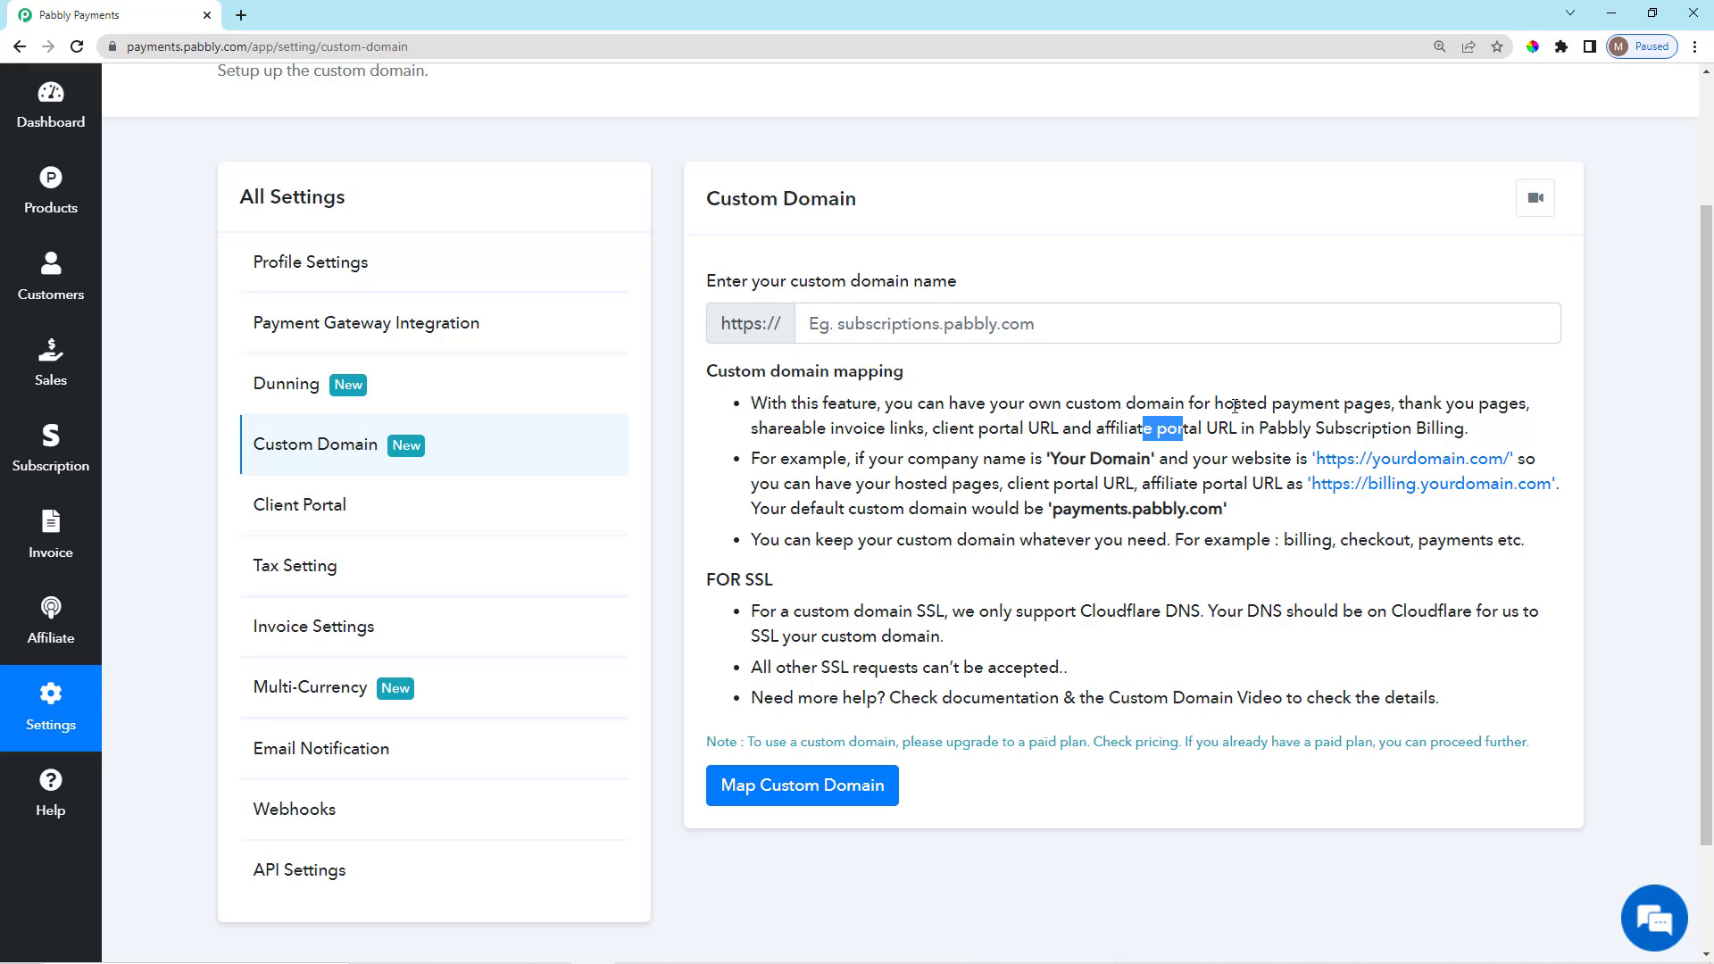
left_click_drag(1212, 405, 1456, 403)
left_click(1521, 374)
scroll(434, 578, "up", 2)
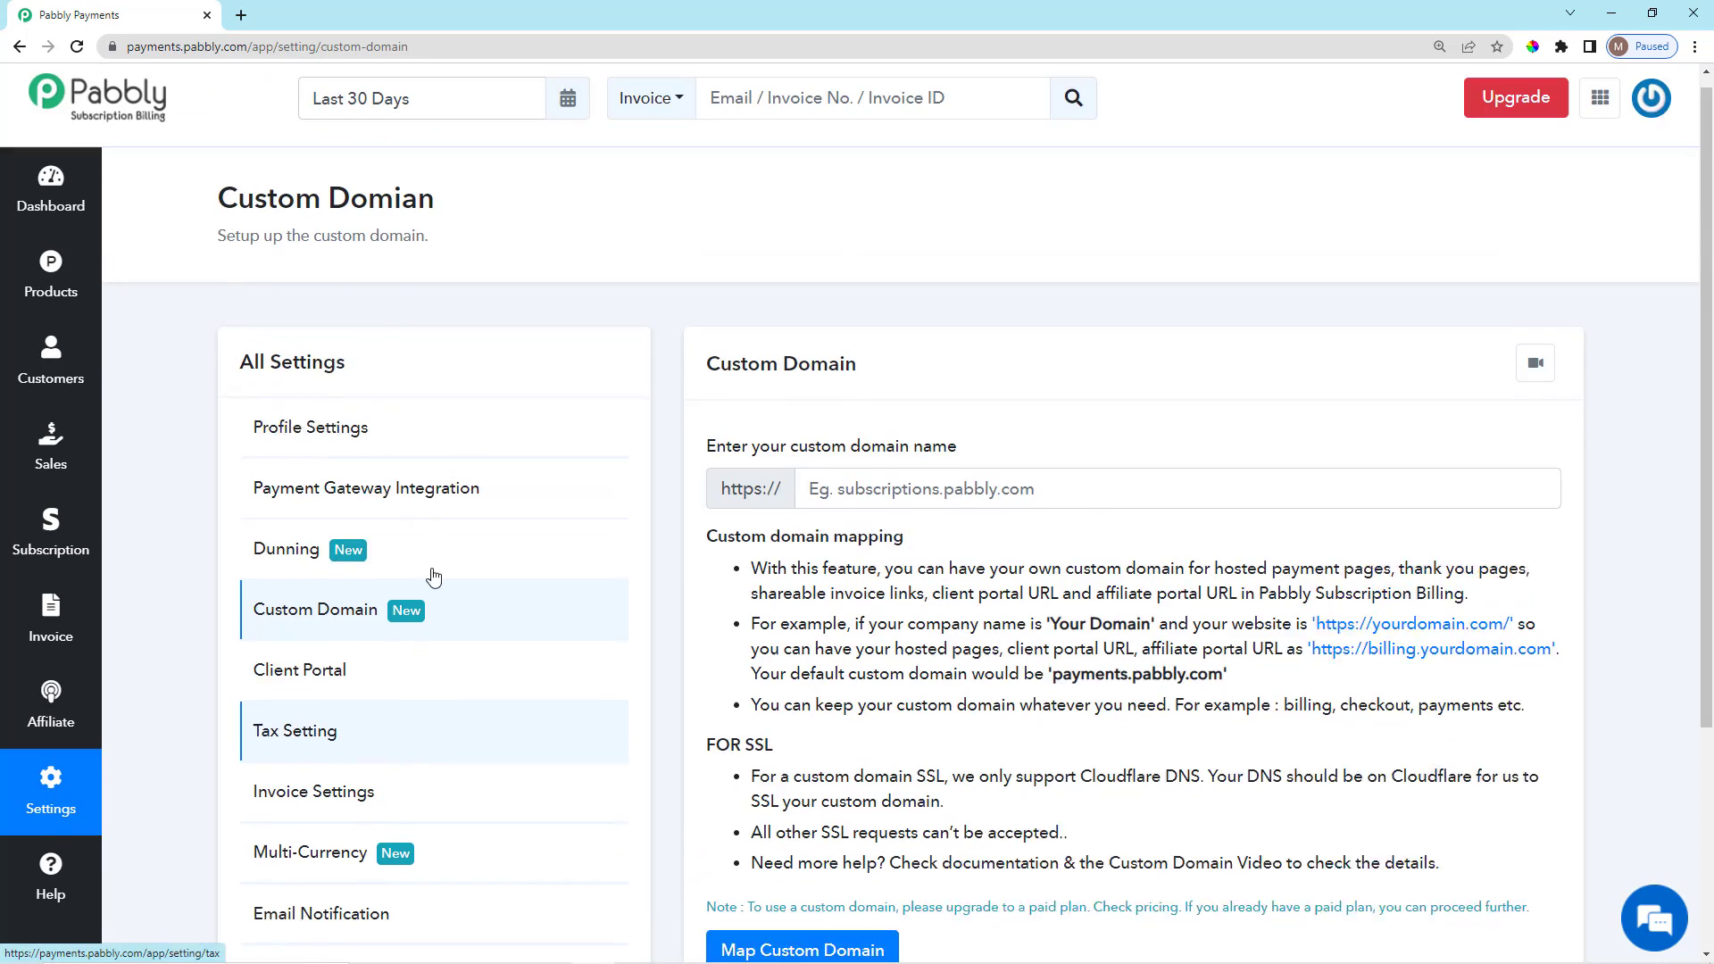
scroll(434, 578, "down", 3)
scroll(814, 484, "up", 3)
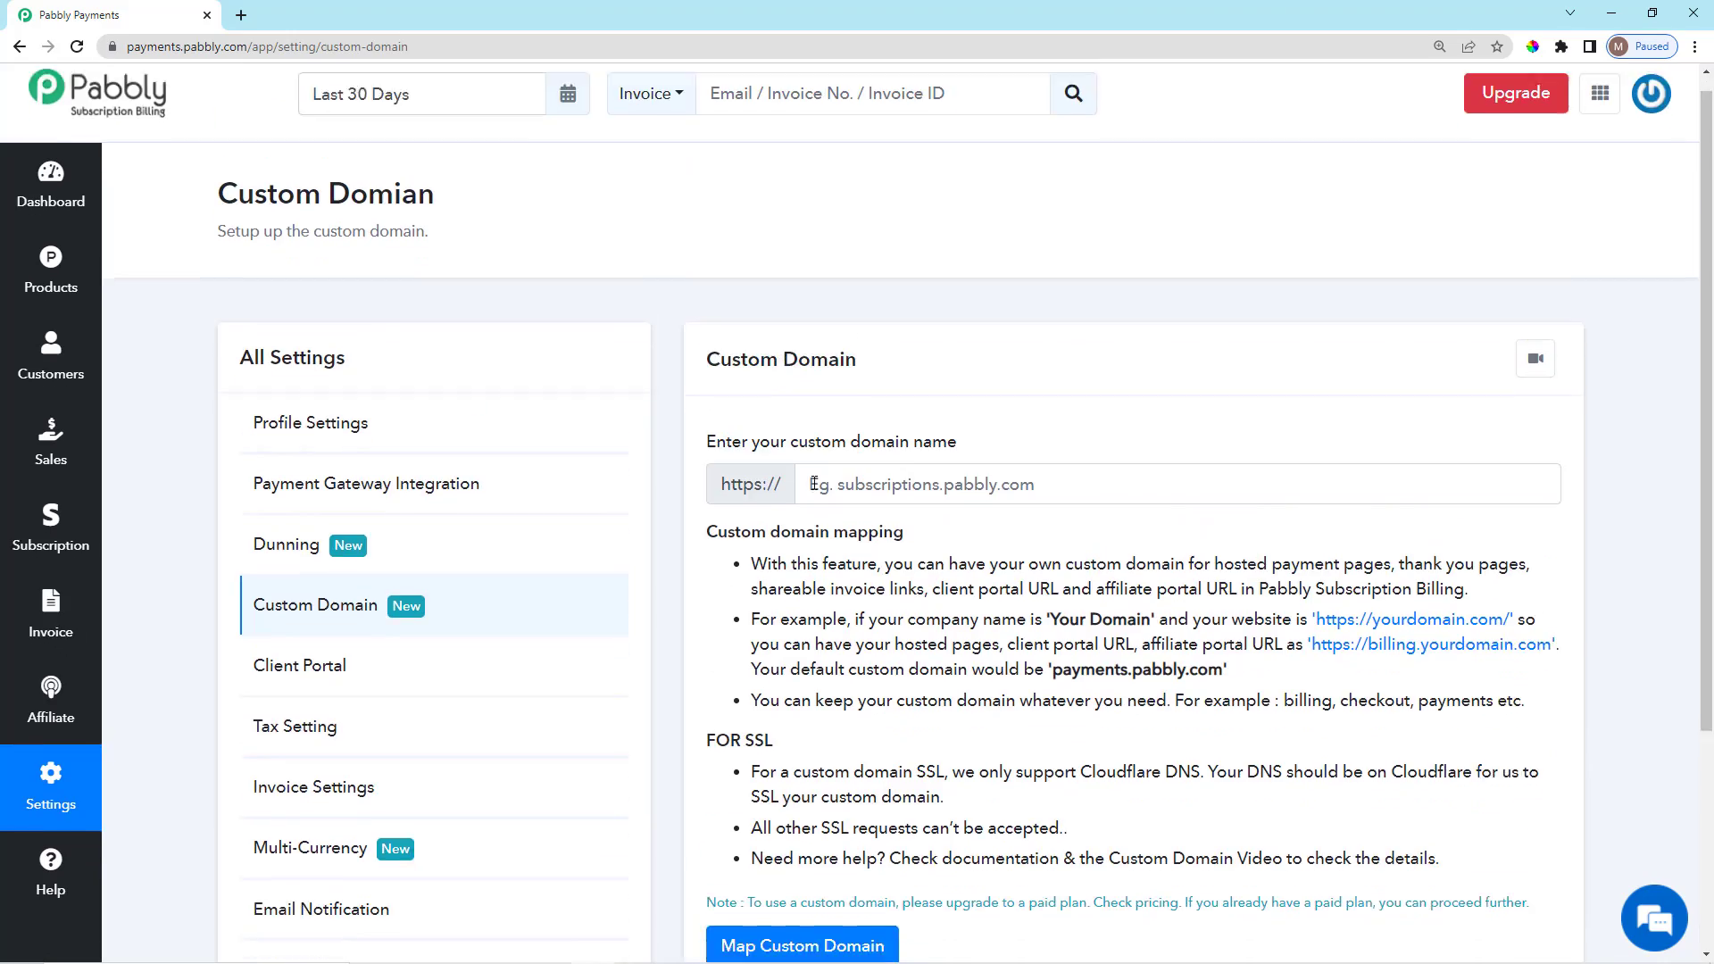
scroll(814, 484, "down", 3)
scroll(803, 500, "up", 3)
scroll(786, 518, "down", 3)
scroll(763, 540, "up", 3)
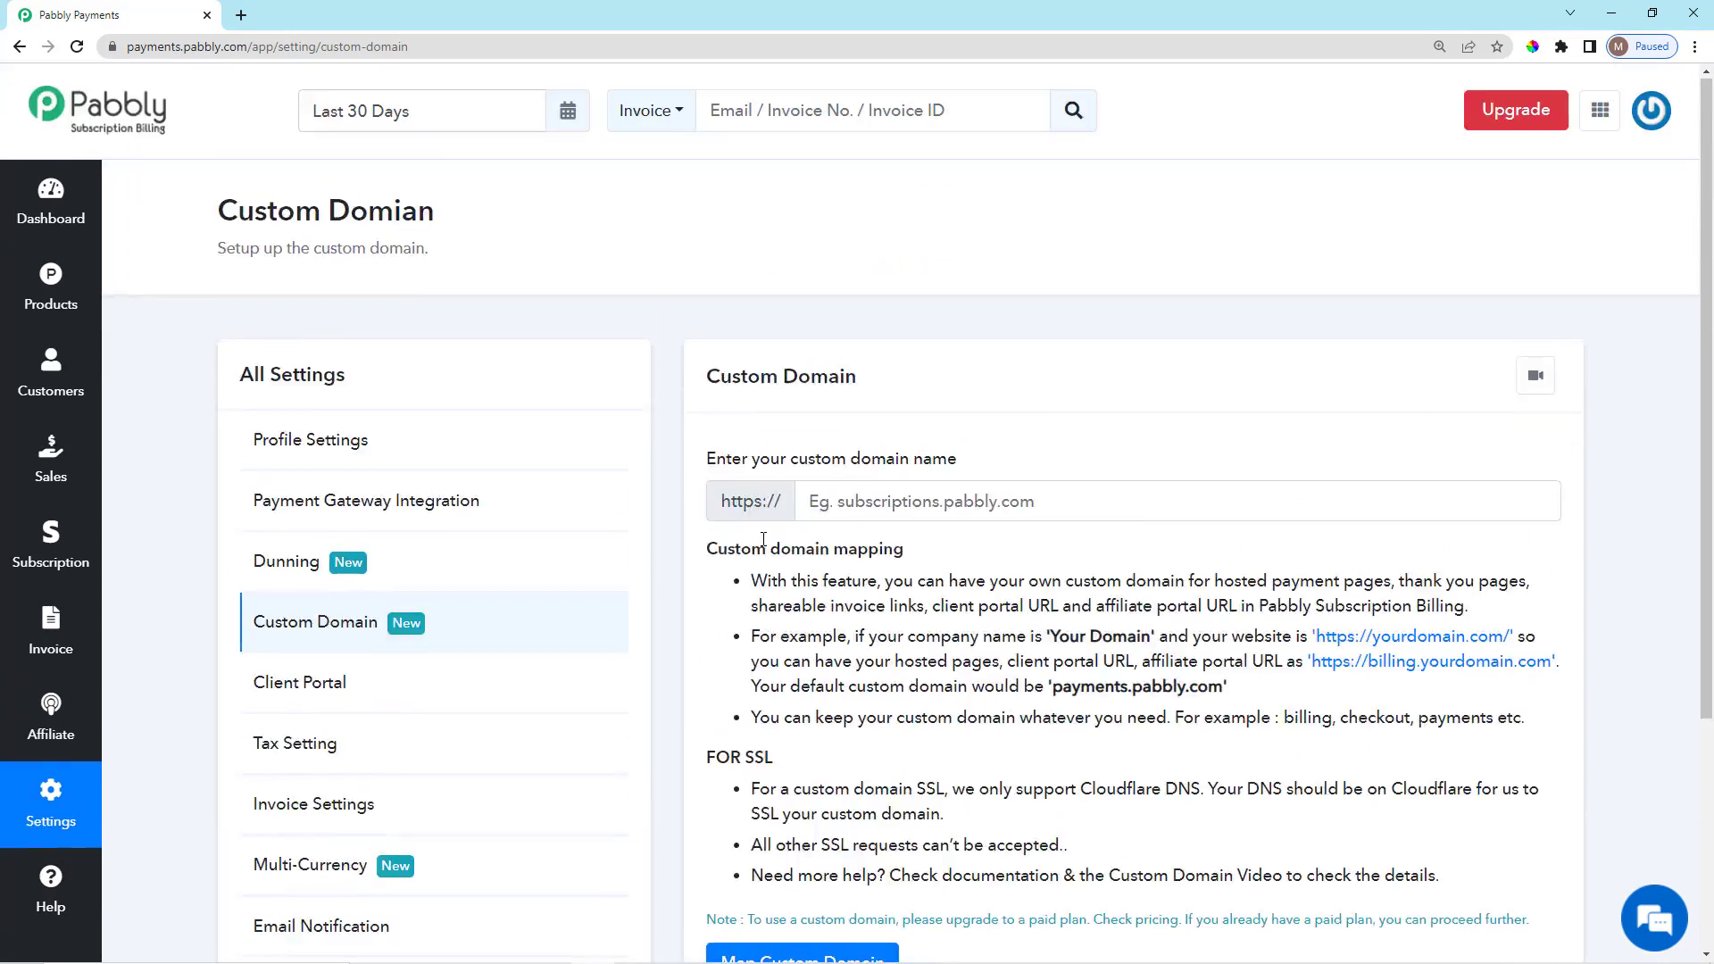
scroll(763, 539, "down", 3)
Open Tax Setting and review the existing Taxes list.
left_click(490, 479)
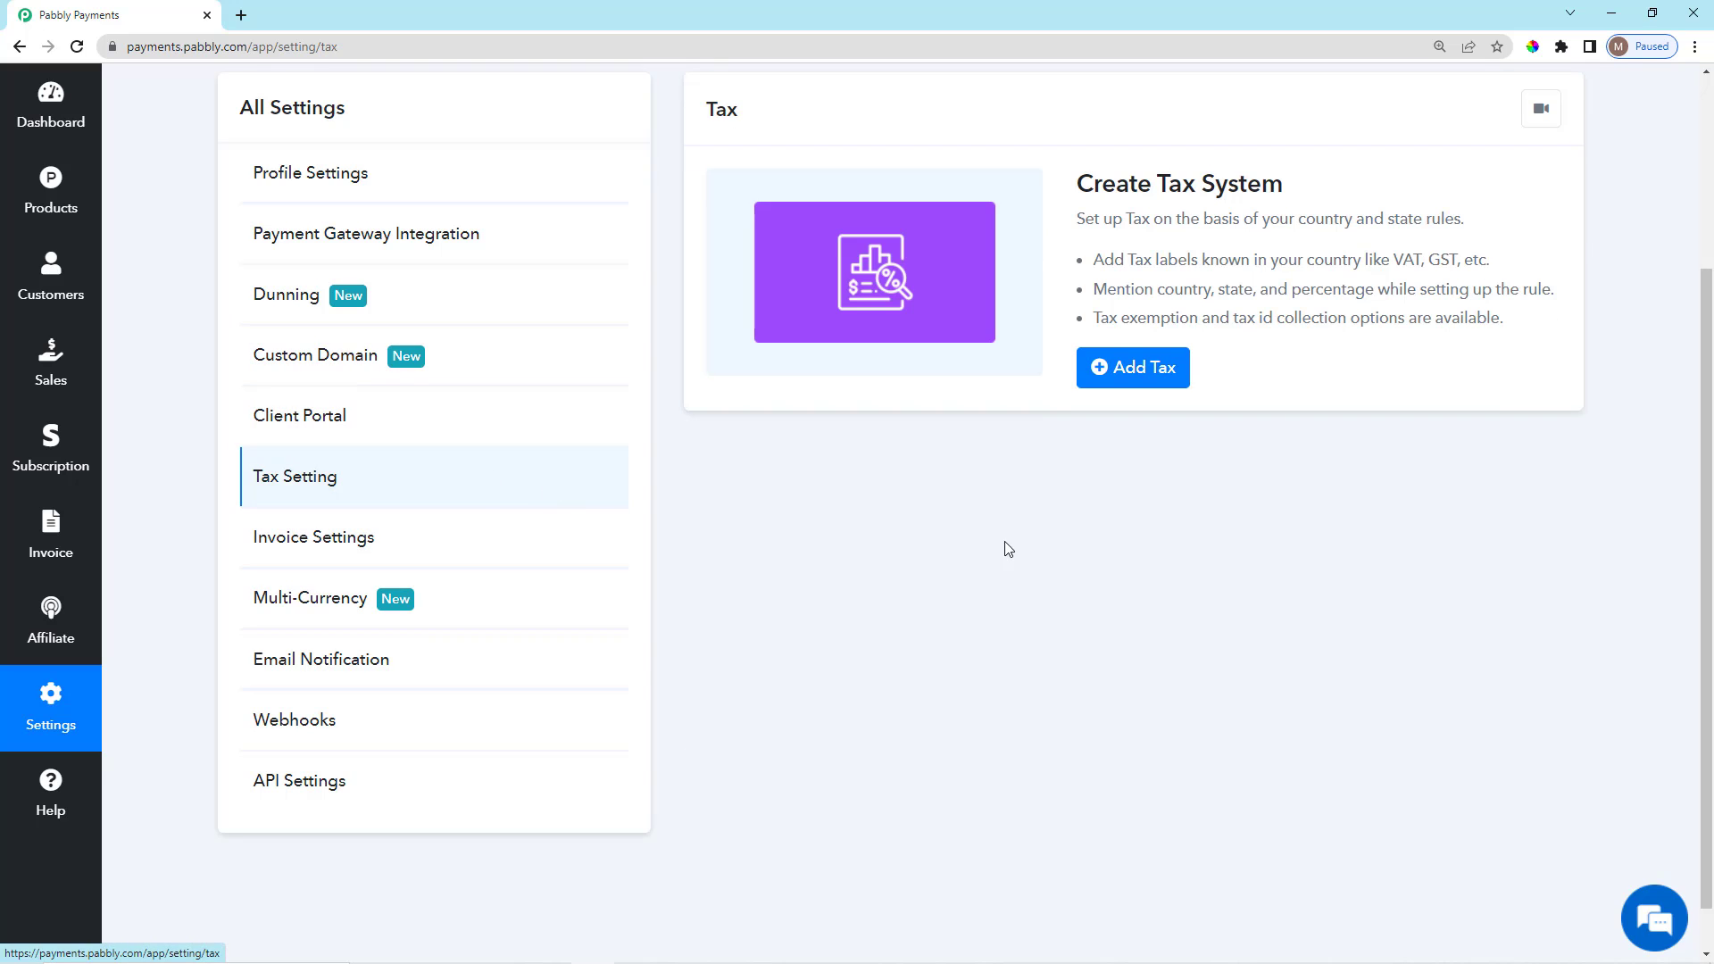
scroll(1008, 548, "up", 3)
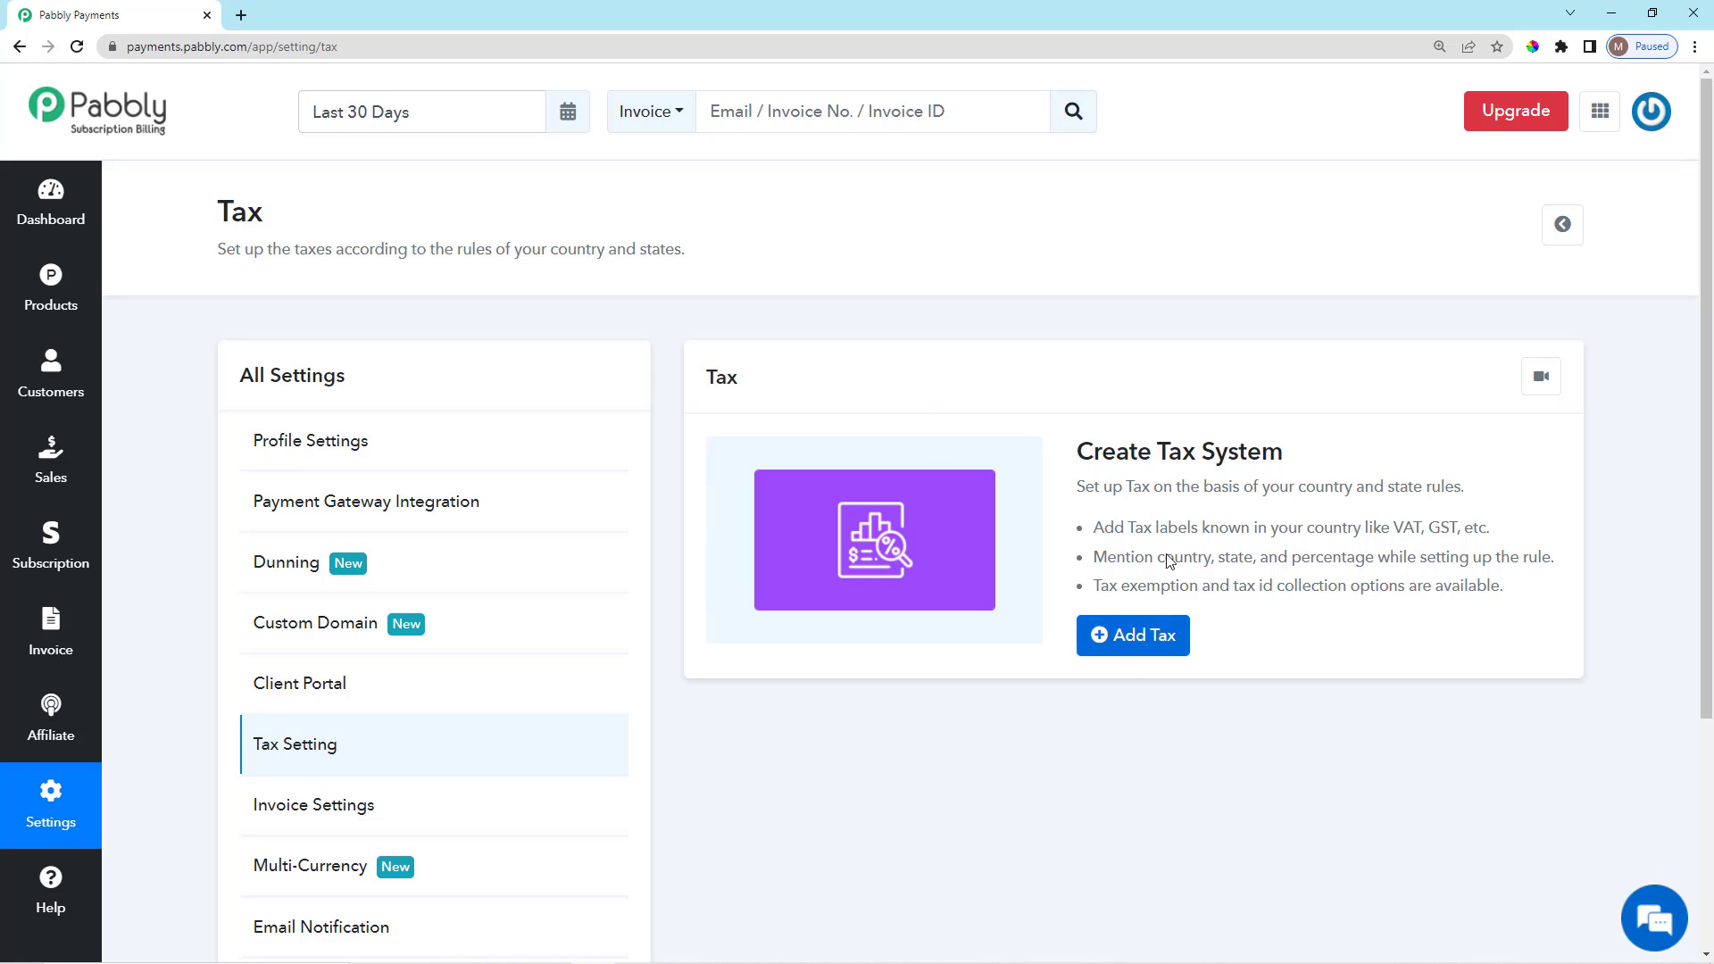
scroll(1082, 704, "down", 2)
scroll(1089, 694, "up", 2)
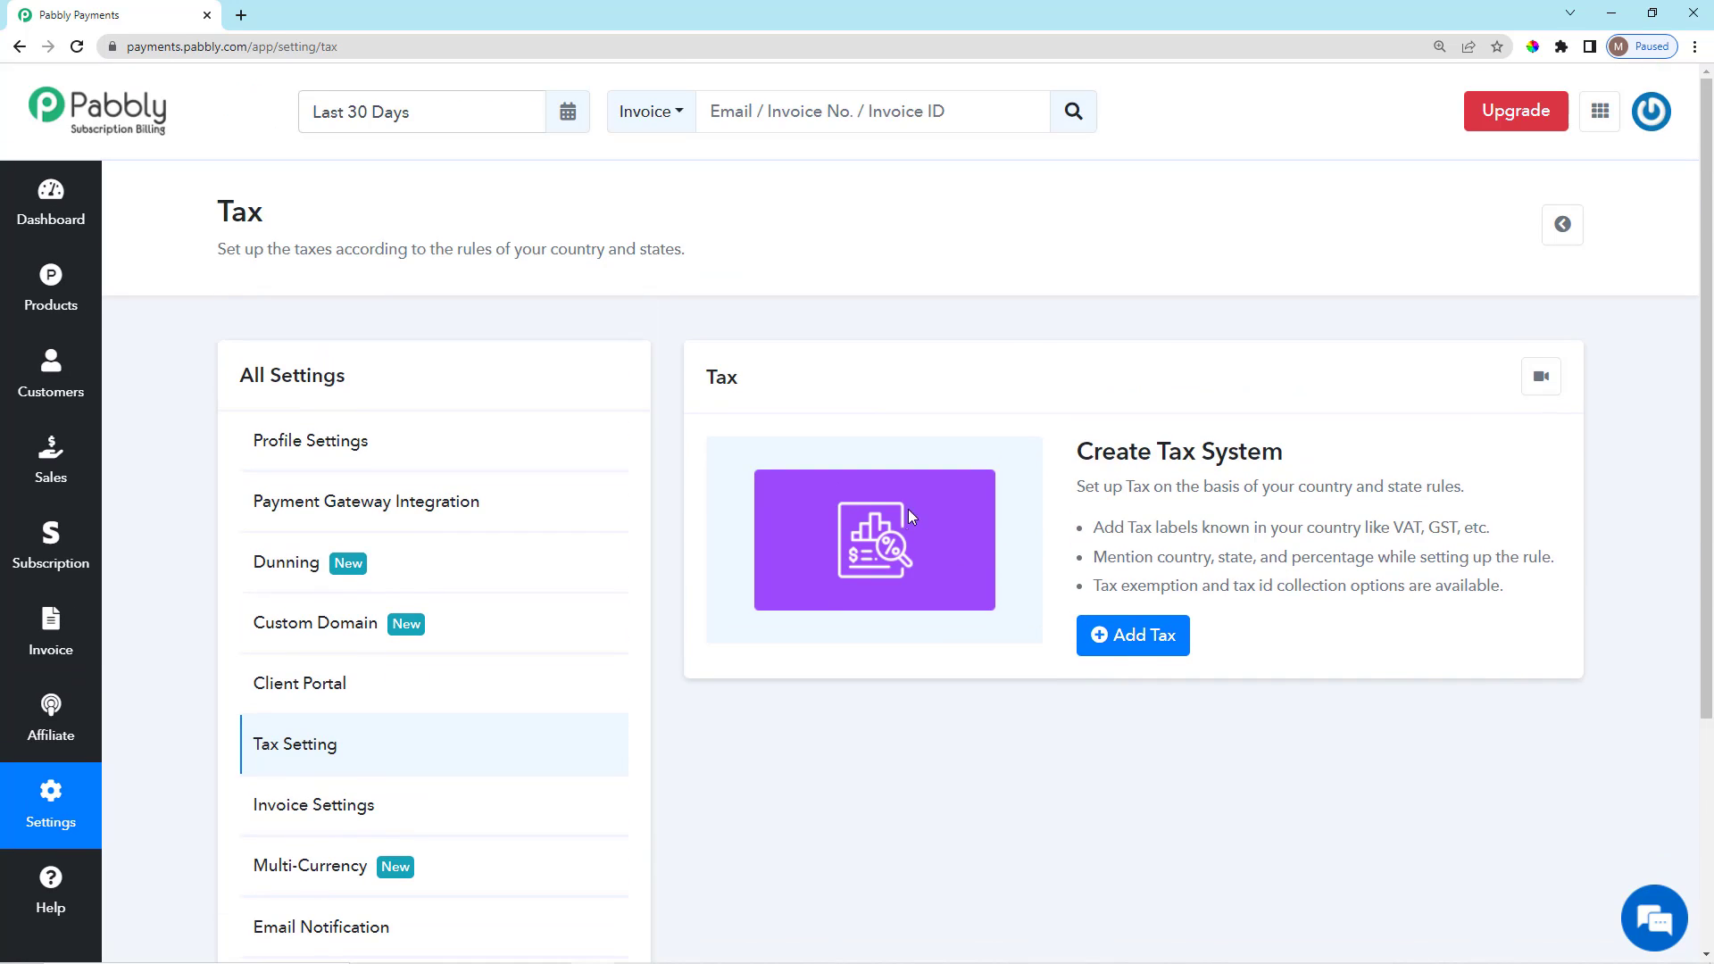
Add a new tax named VAT so it appears next to TAX.
left_click(1148, 634)
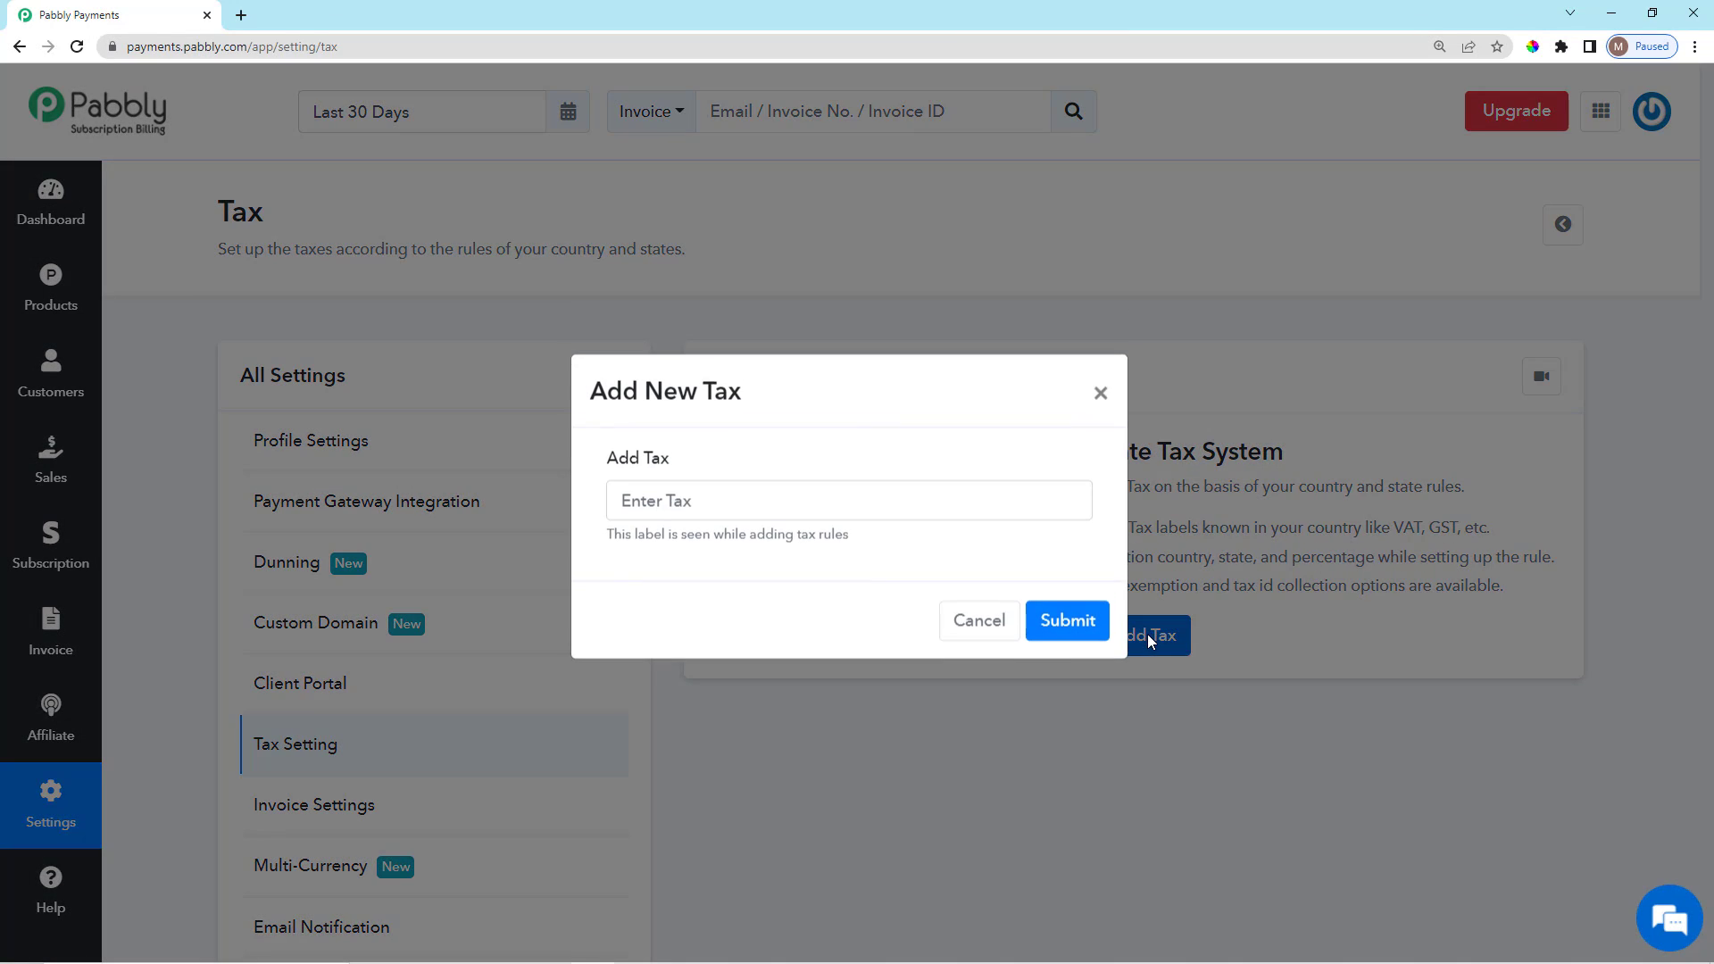
left_click(805, 508)
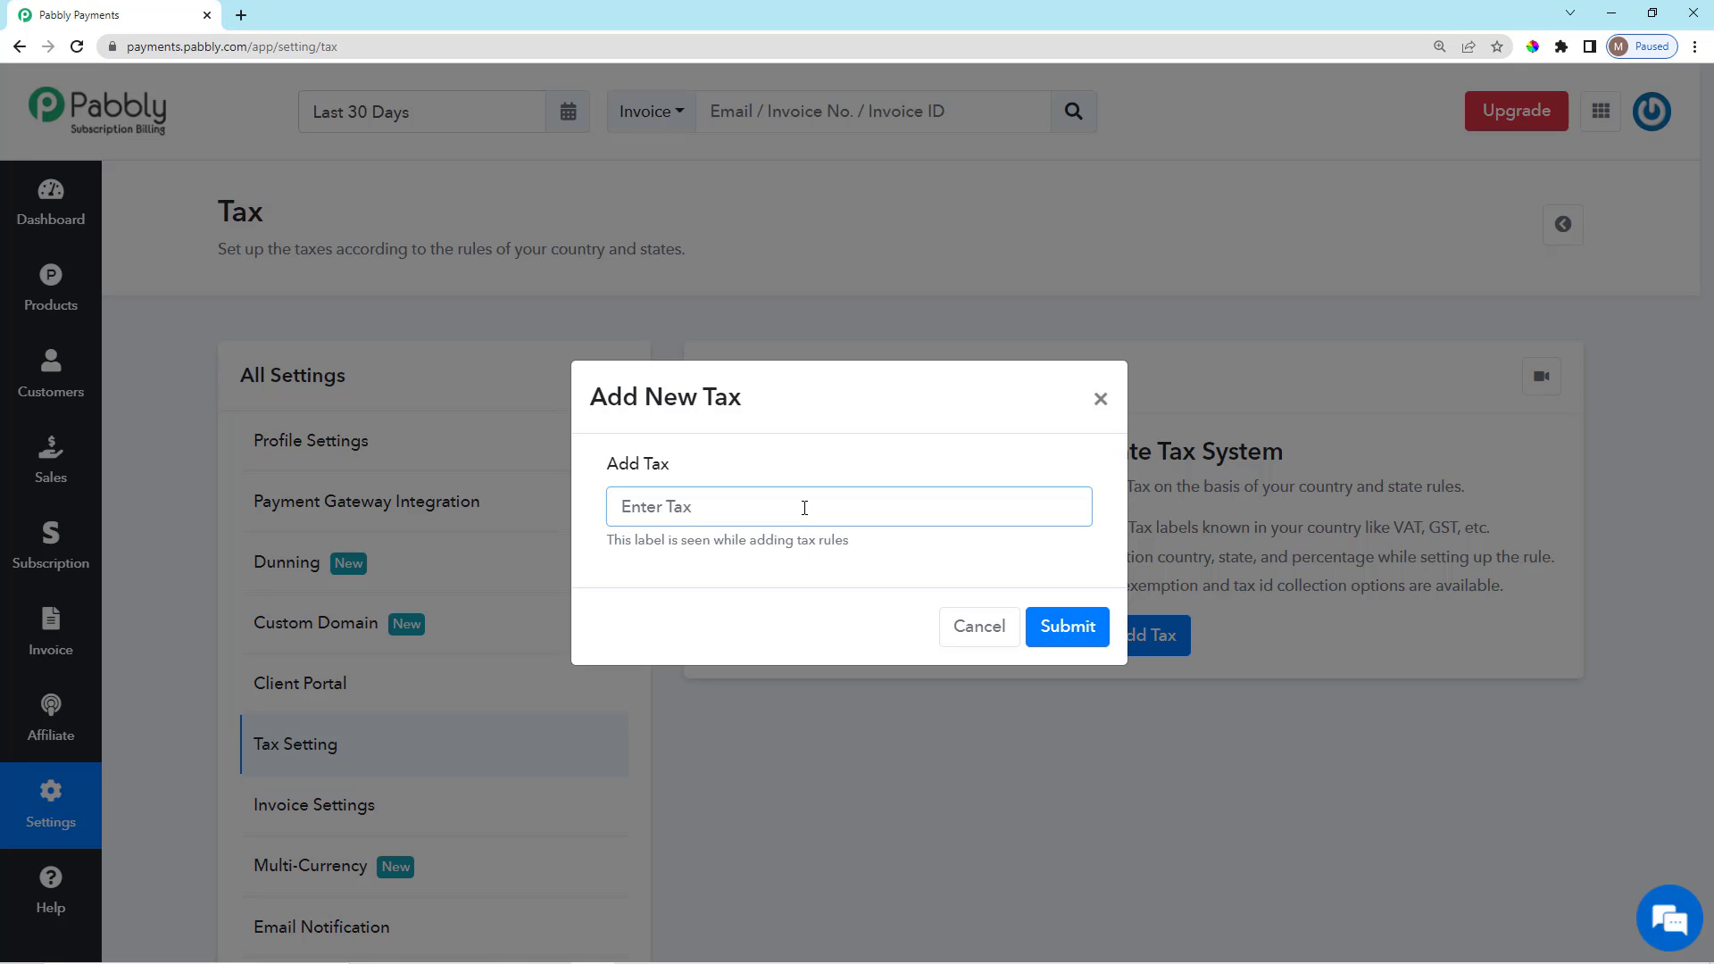
type("VAT")
left_click(1069, 628)
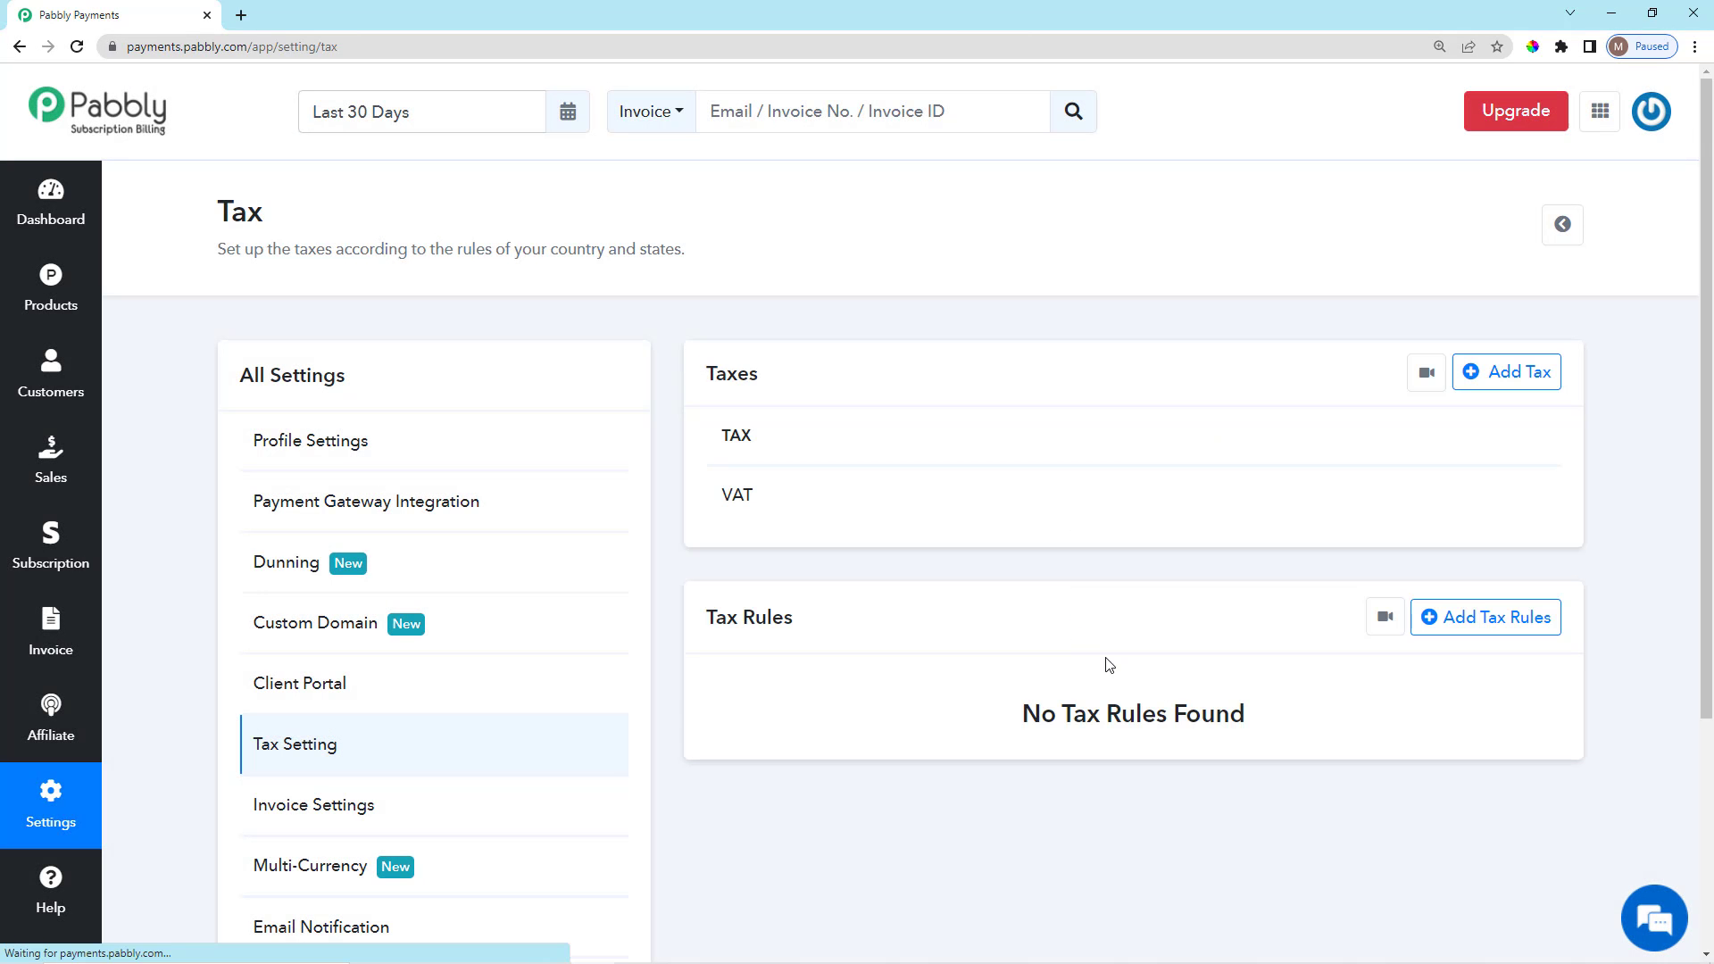
scroll(1156, 723, "down", 3)
scroll(1155, 711, "up", 2)
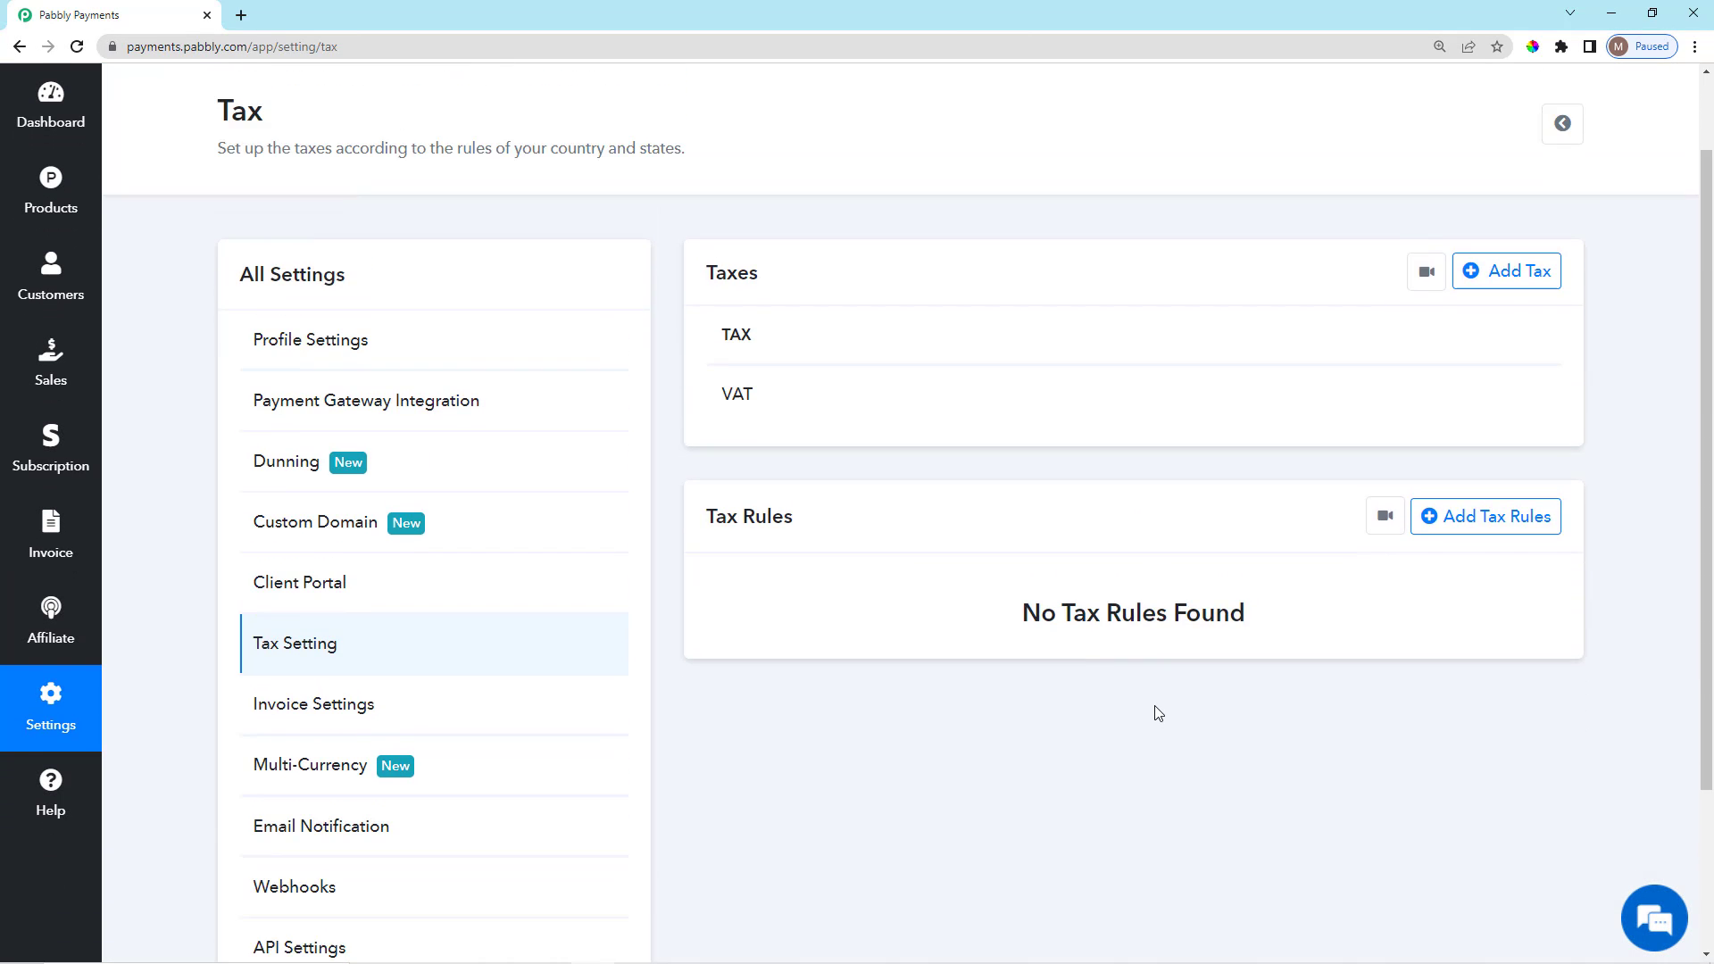
scroll(1156, 713, "down", 2)
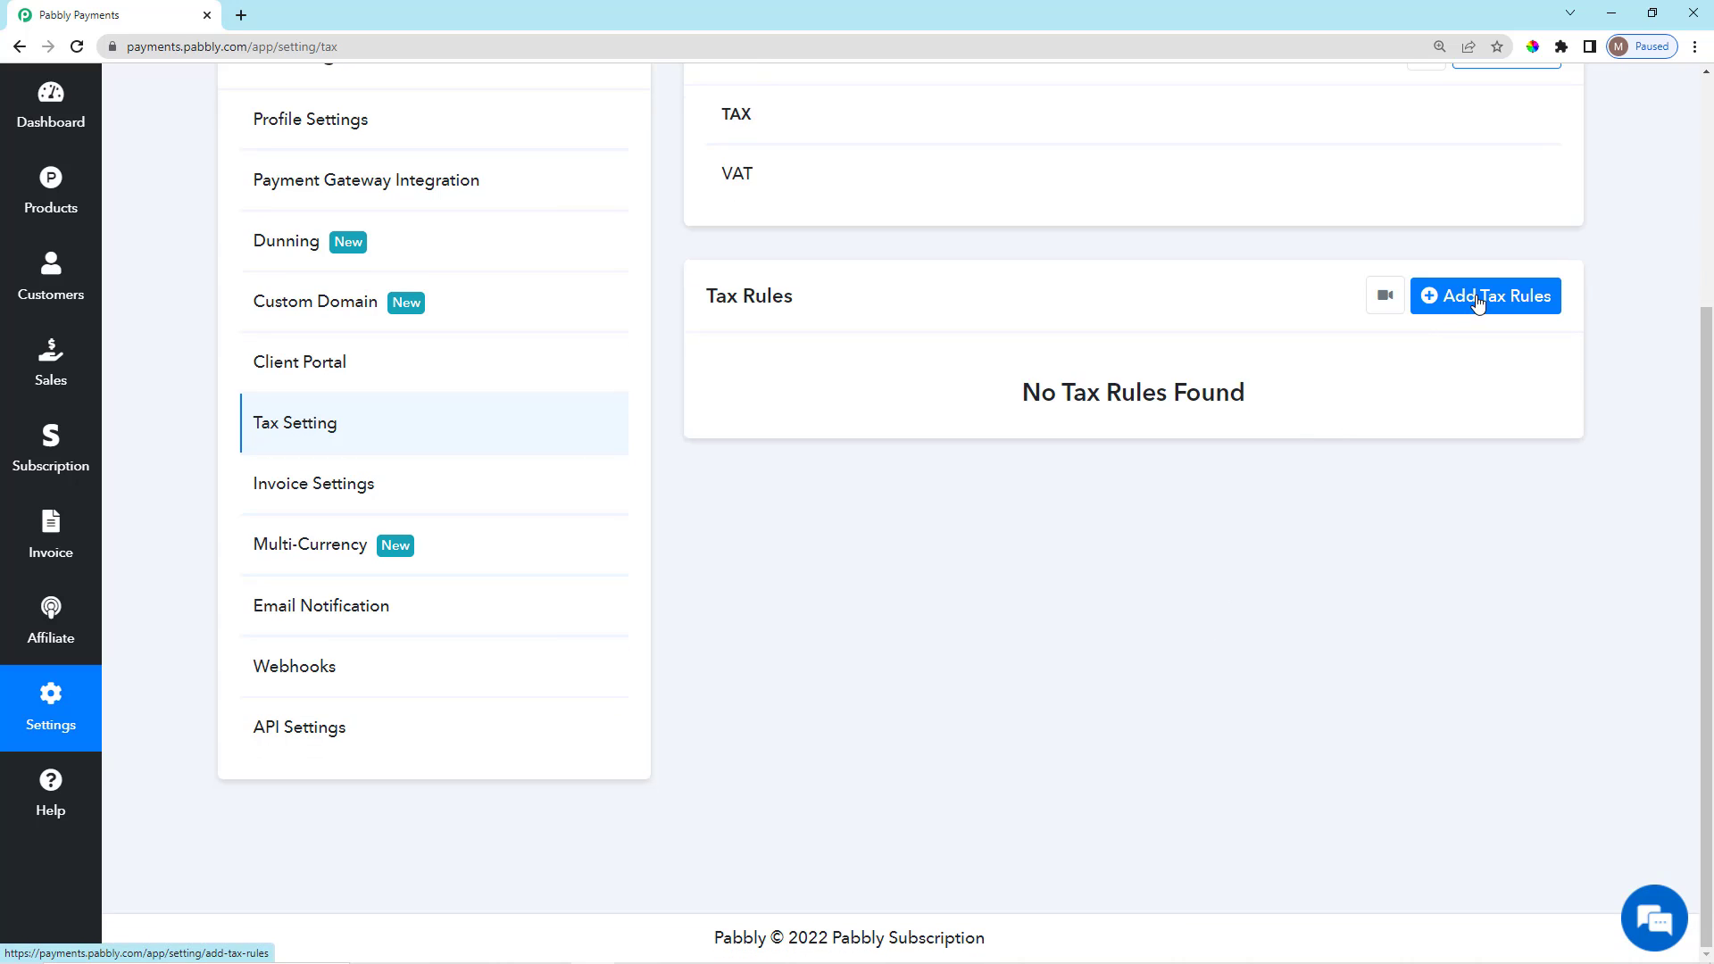
Start a new tax rule with Luxembourg as the country.
left_click(1515, 302)
scroll(945, 421, "up", 4)
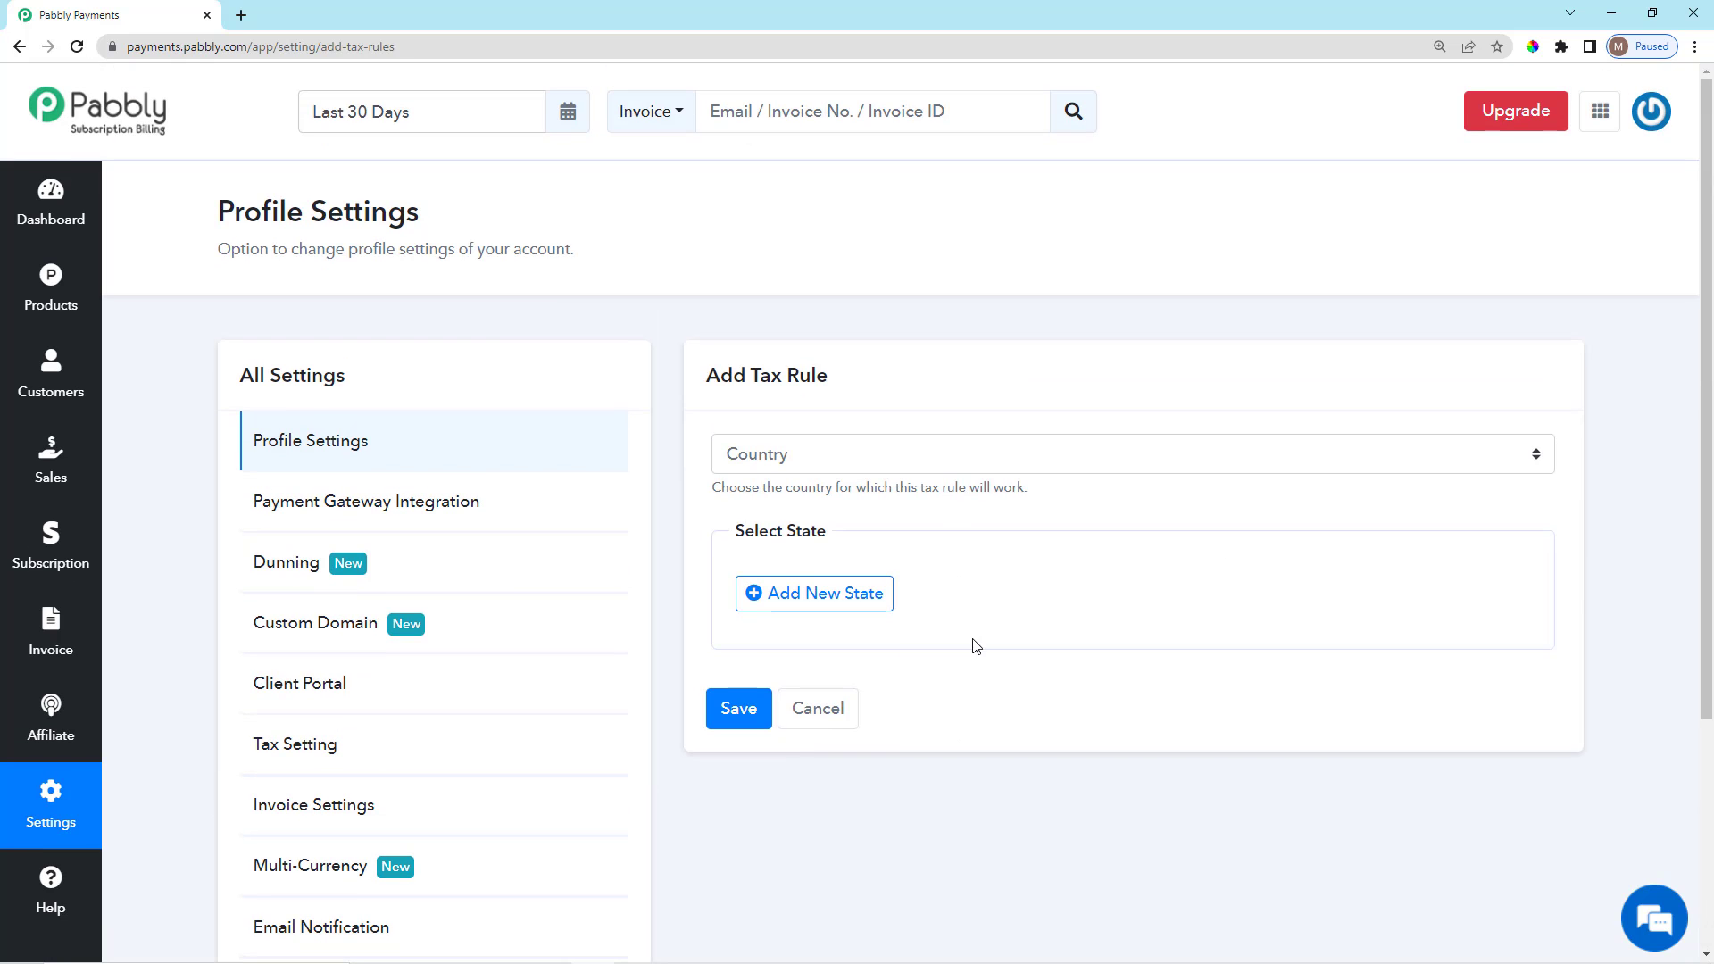
left_click(996, 460)
scroll(929, 688, "down", 20)
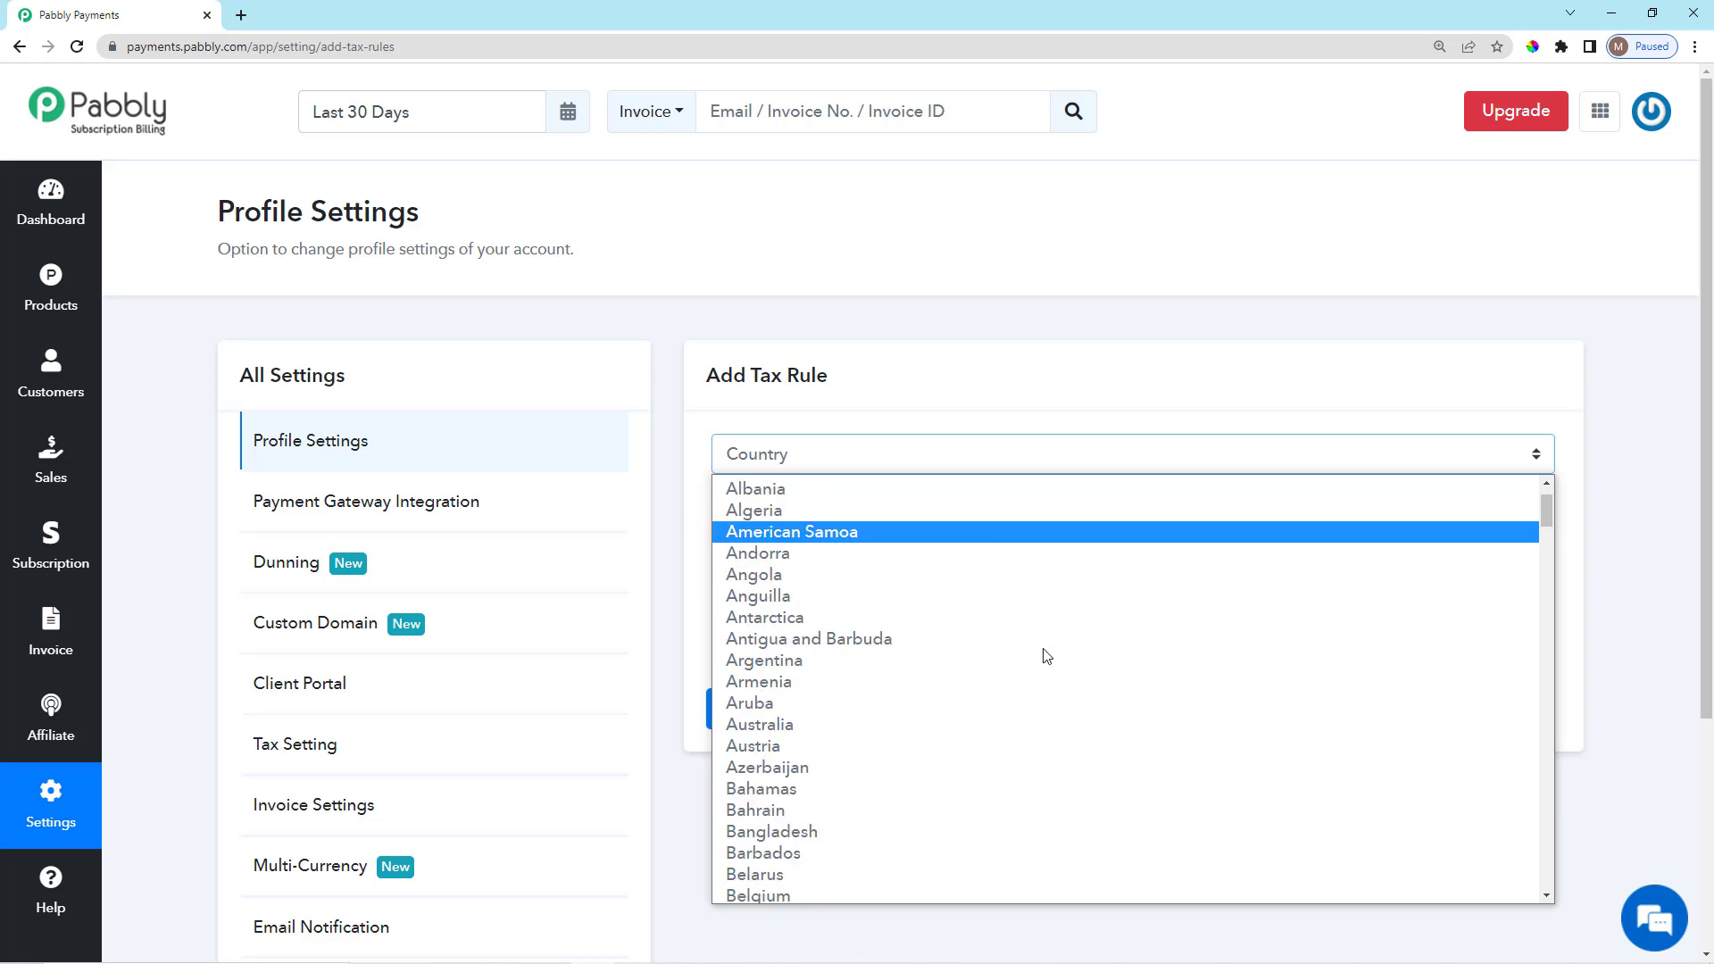
scroll(928, 689, "down", 6)
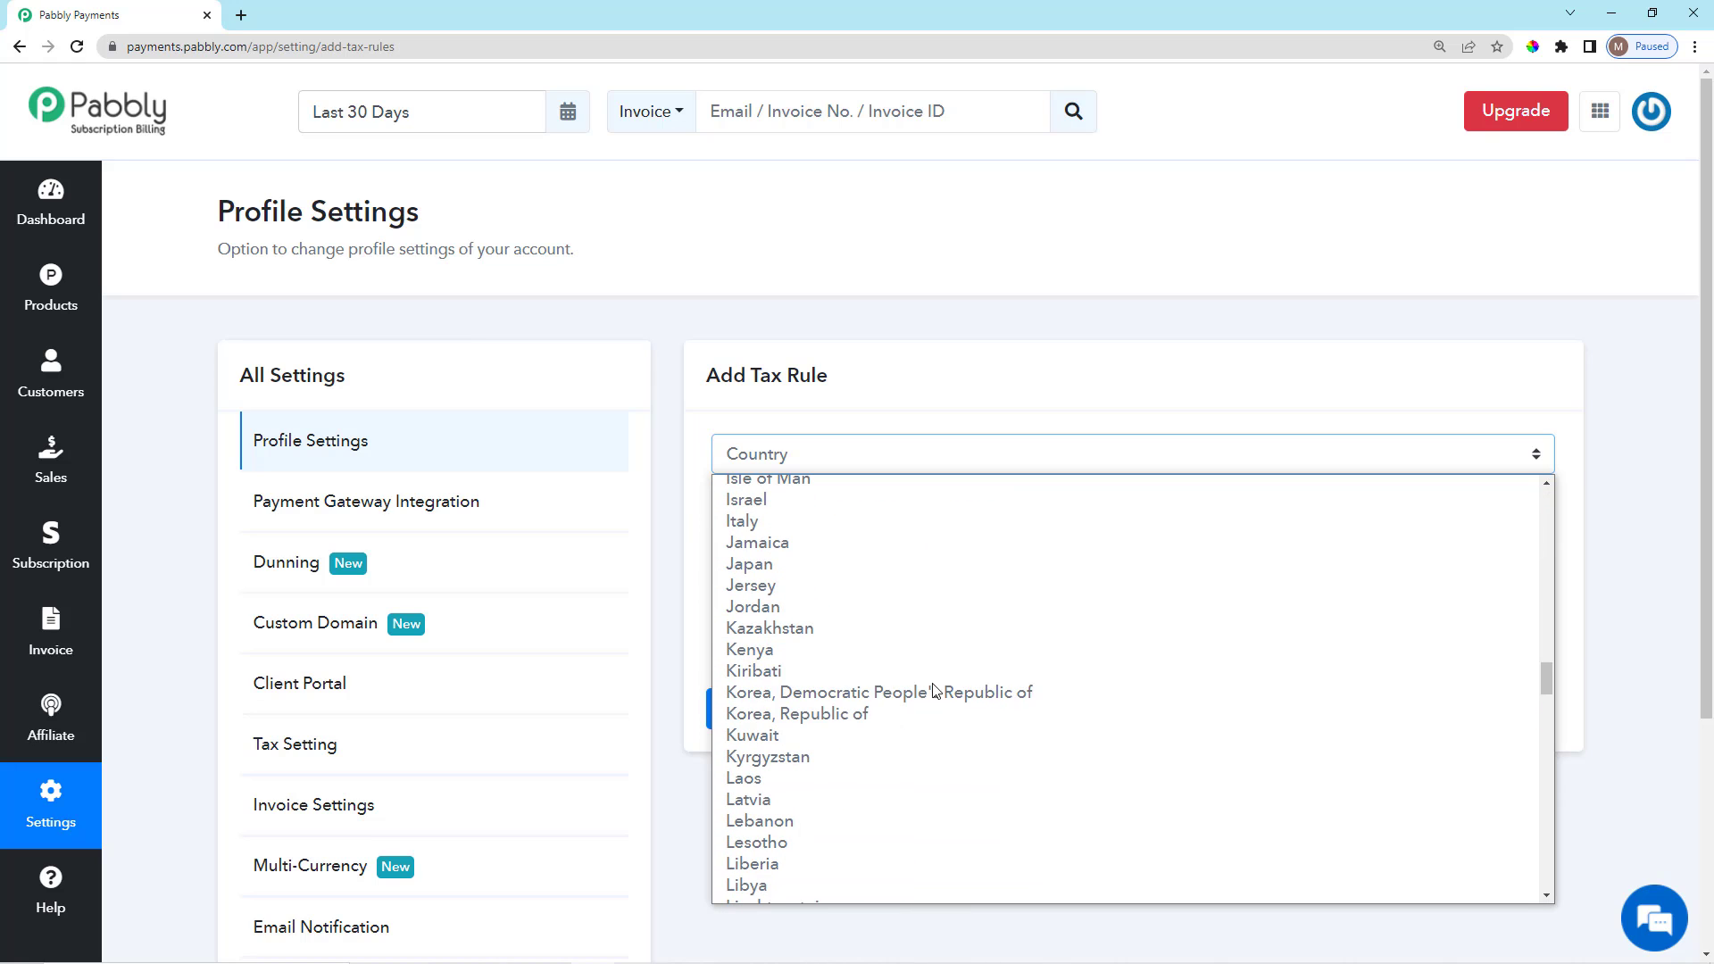
scroll(897, 799, "down", 4)
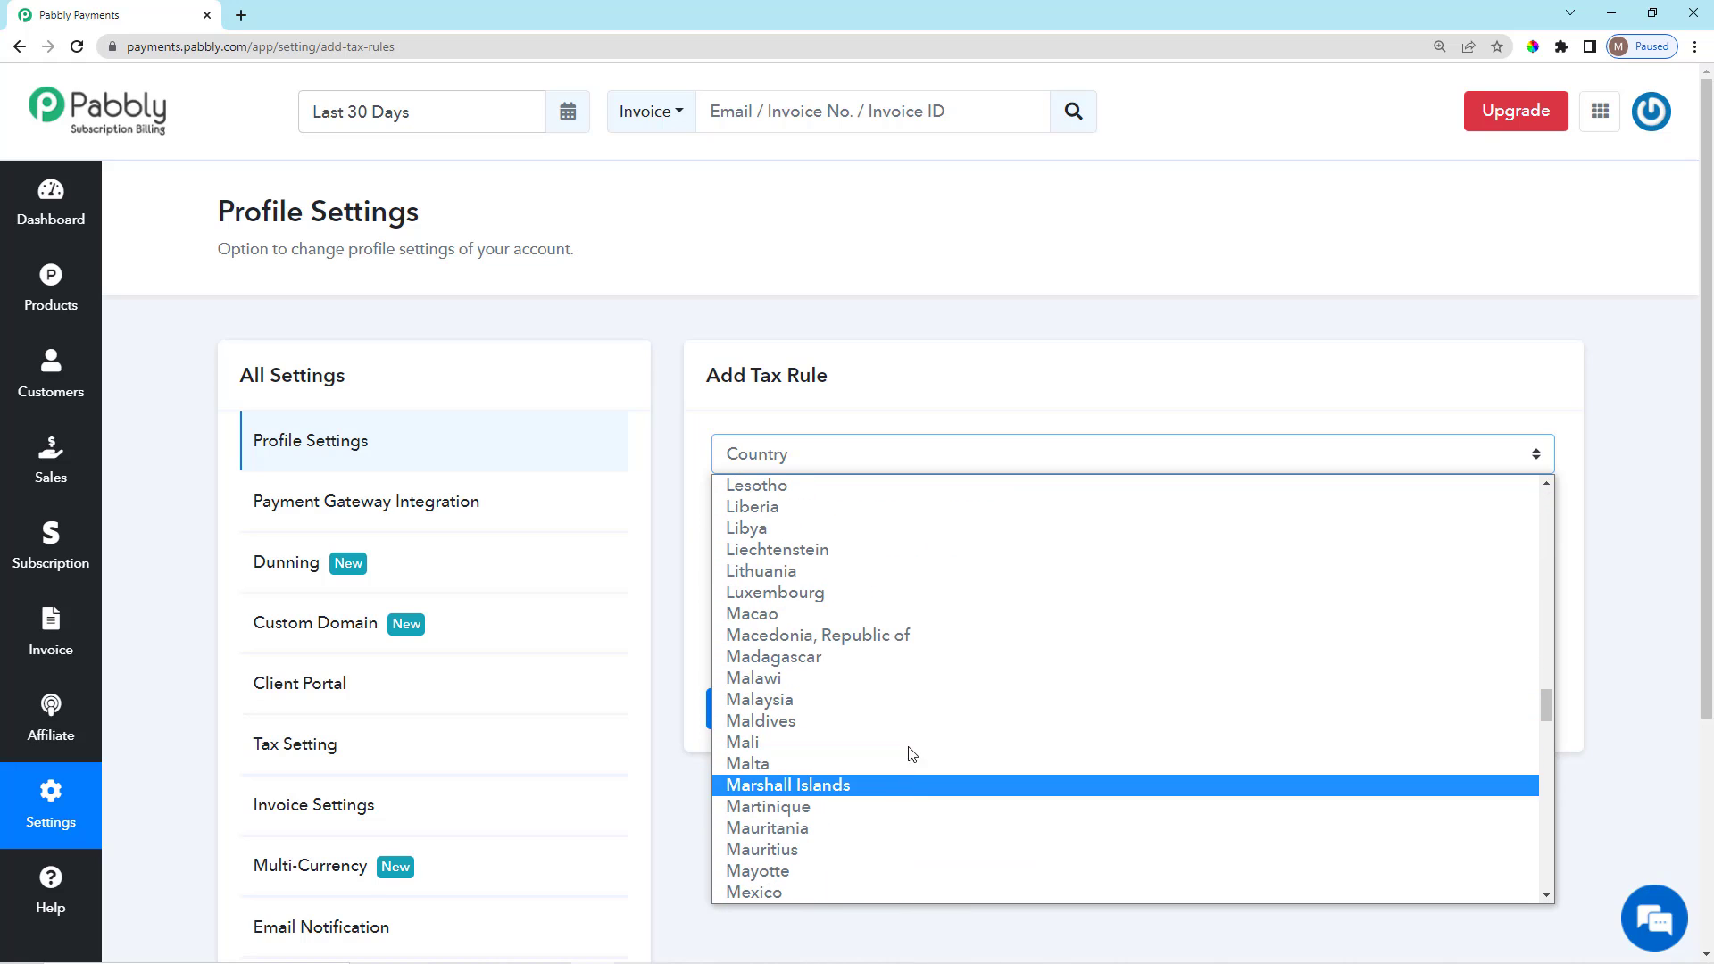
left_click(887, 594)
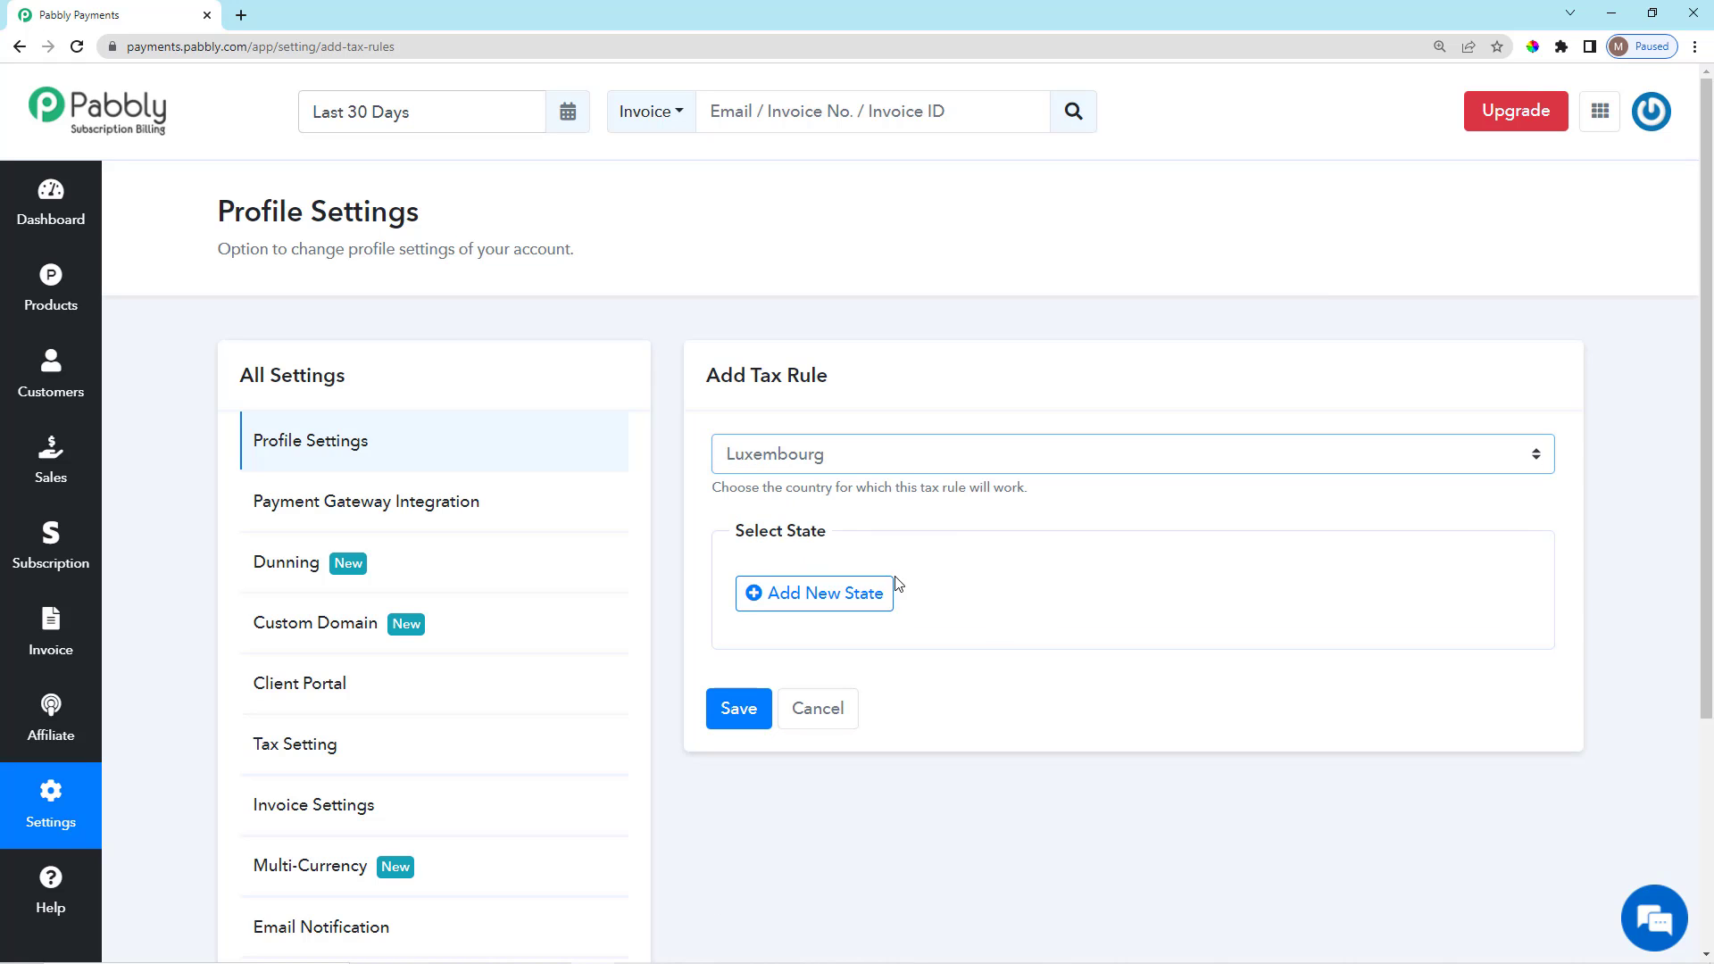
Add a state entry set to Luxembourg, ready for its VAT percentage.
left_click(845, 596)
scroll(1021, 451, "down", 3)
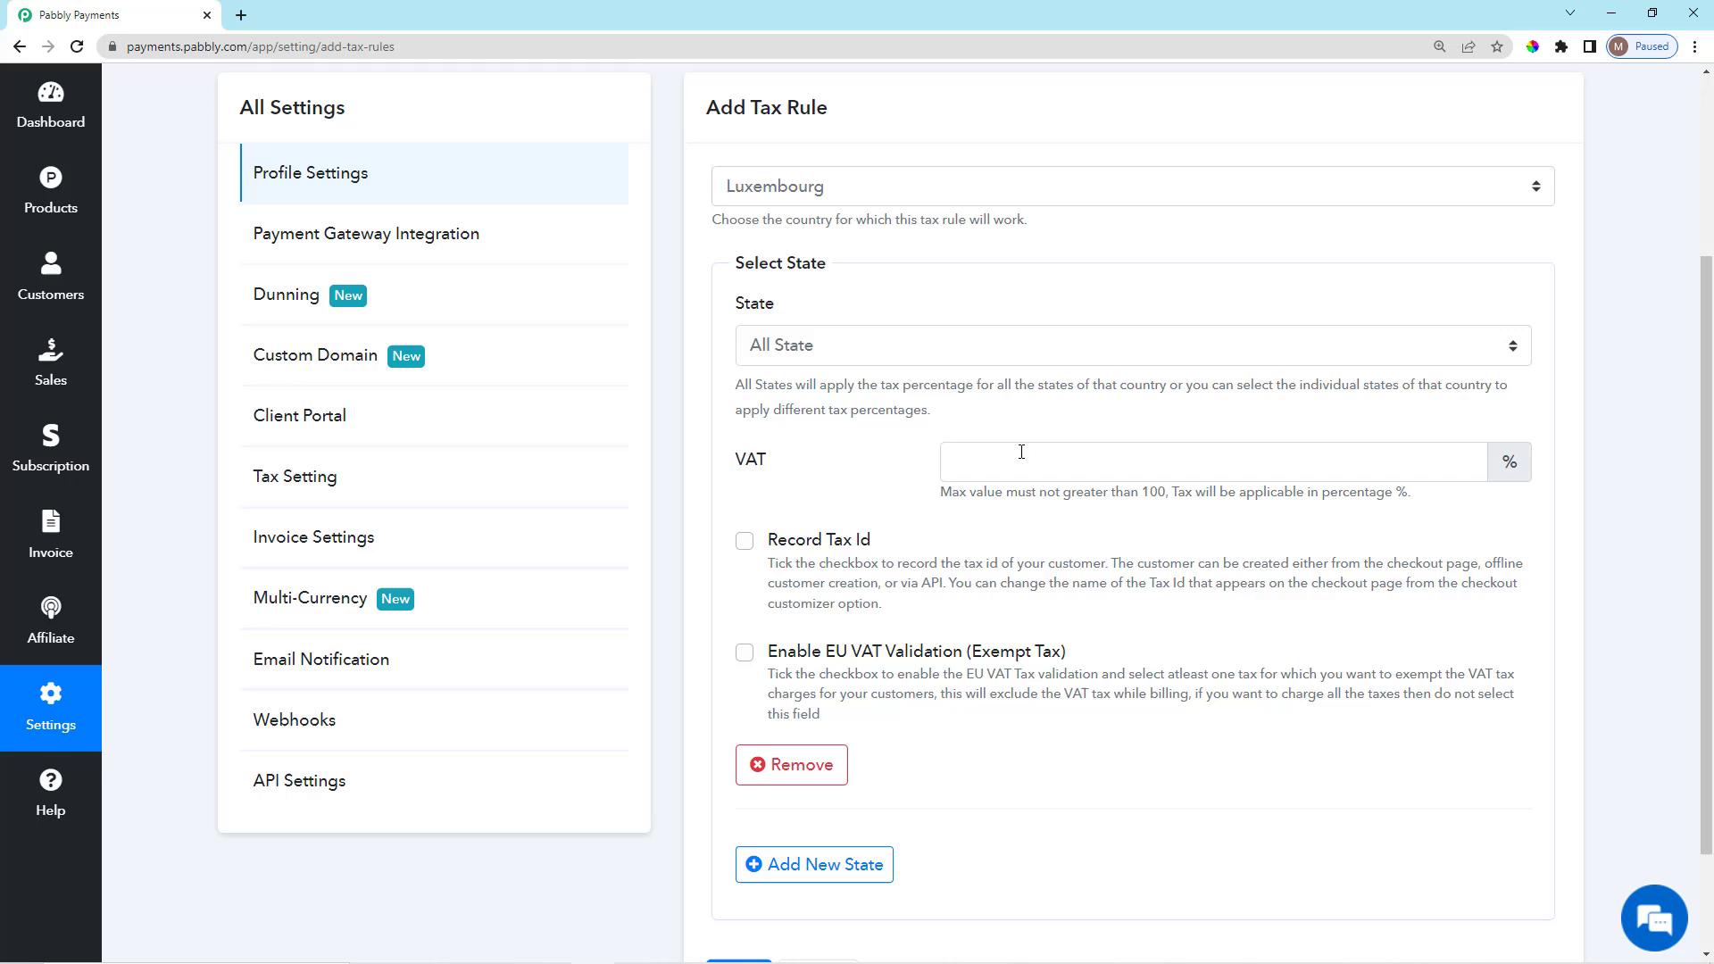
left_click(996, 354)
left_click(900, 525)
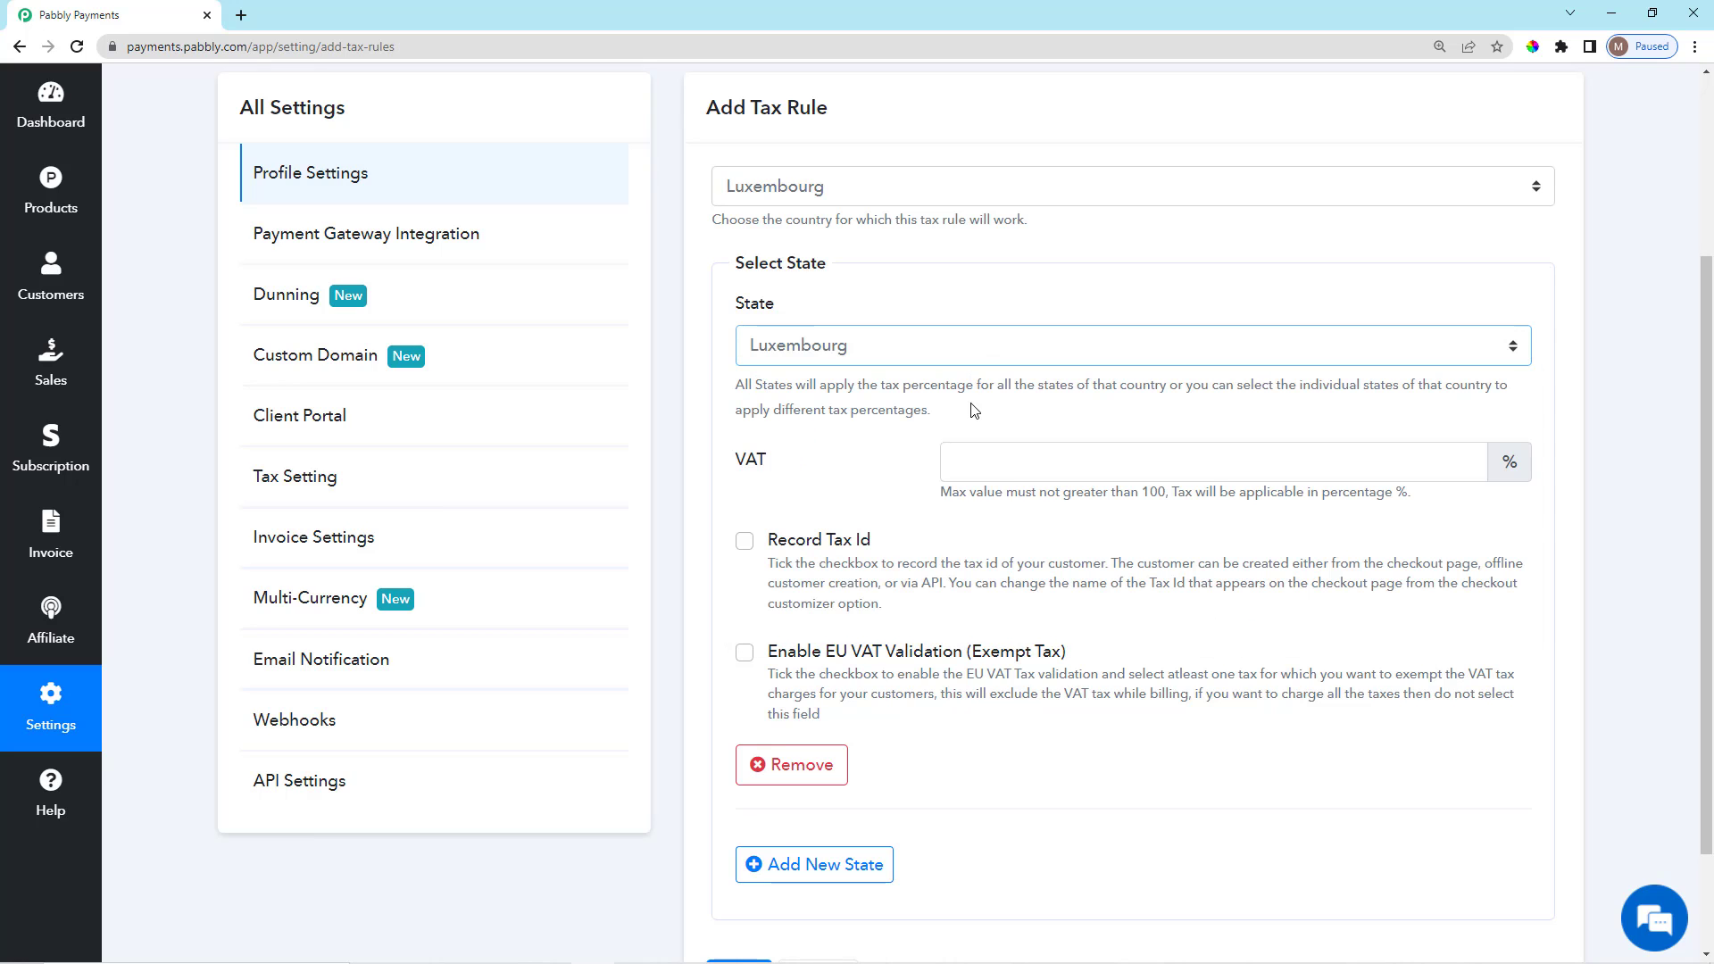
scroll(982, 410, "down", 2)
left_click(1059, 323)
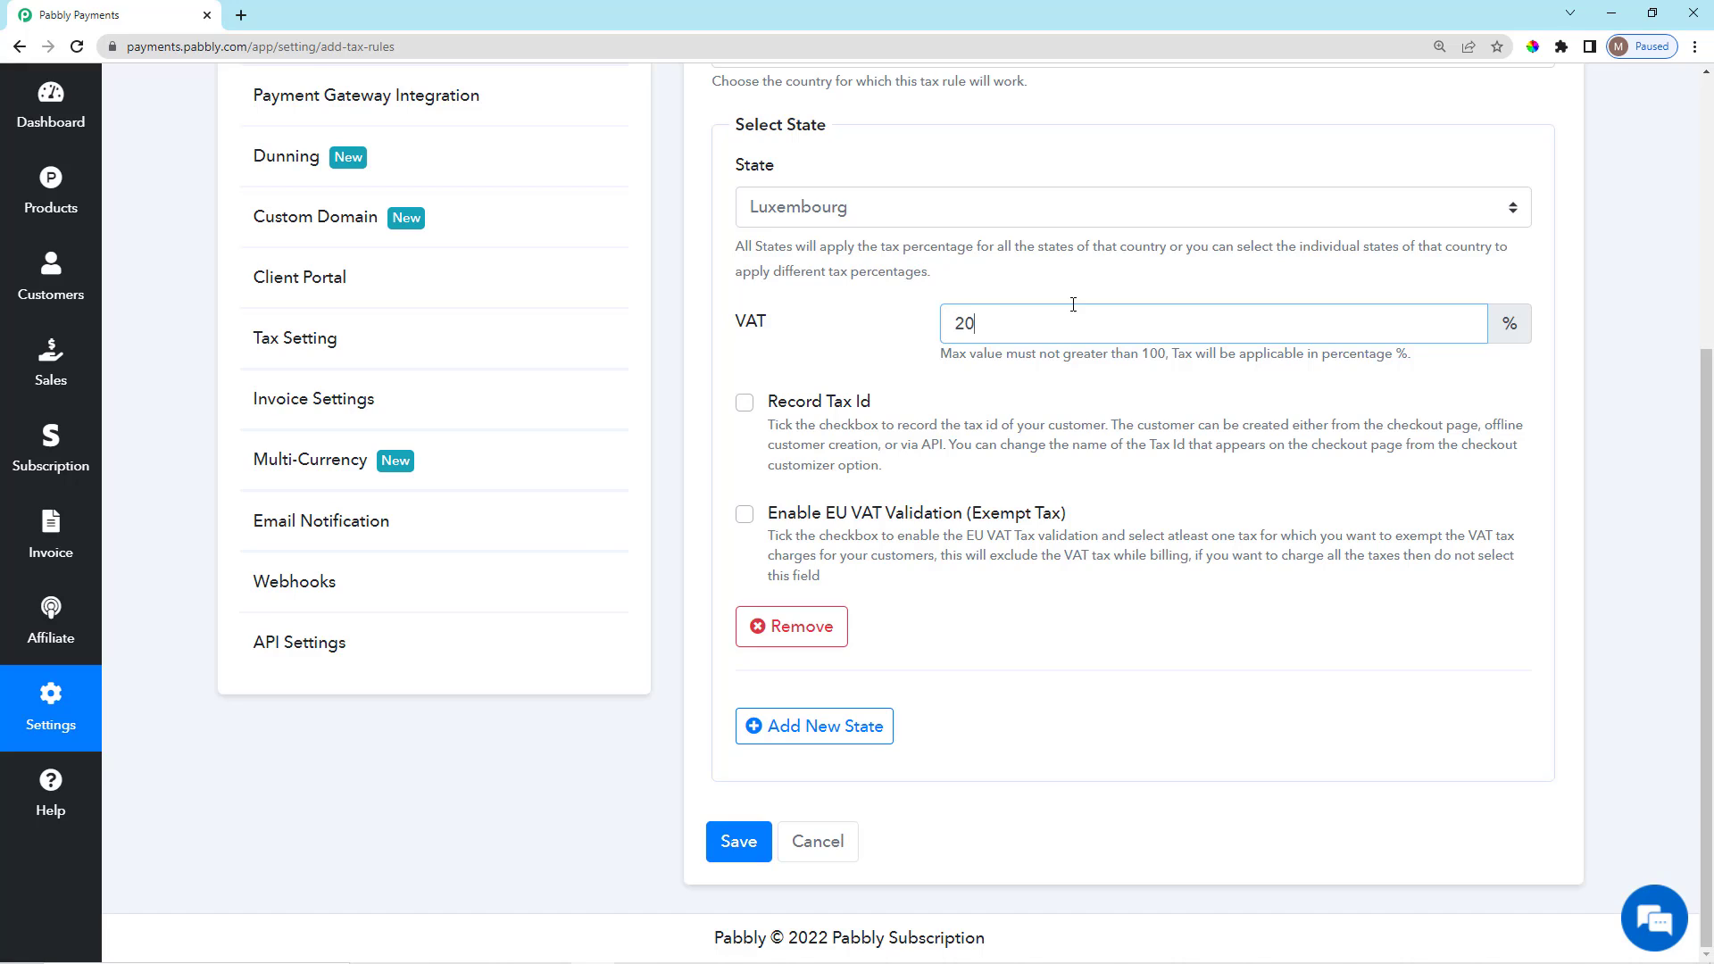
Set the state VAT to 20% and turn on recording the customer's tax ID.
left_click(1114, 293)
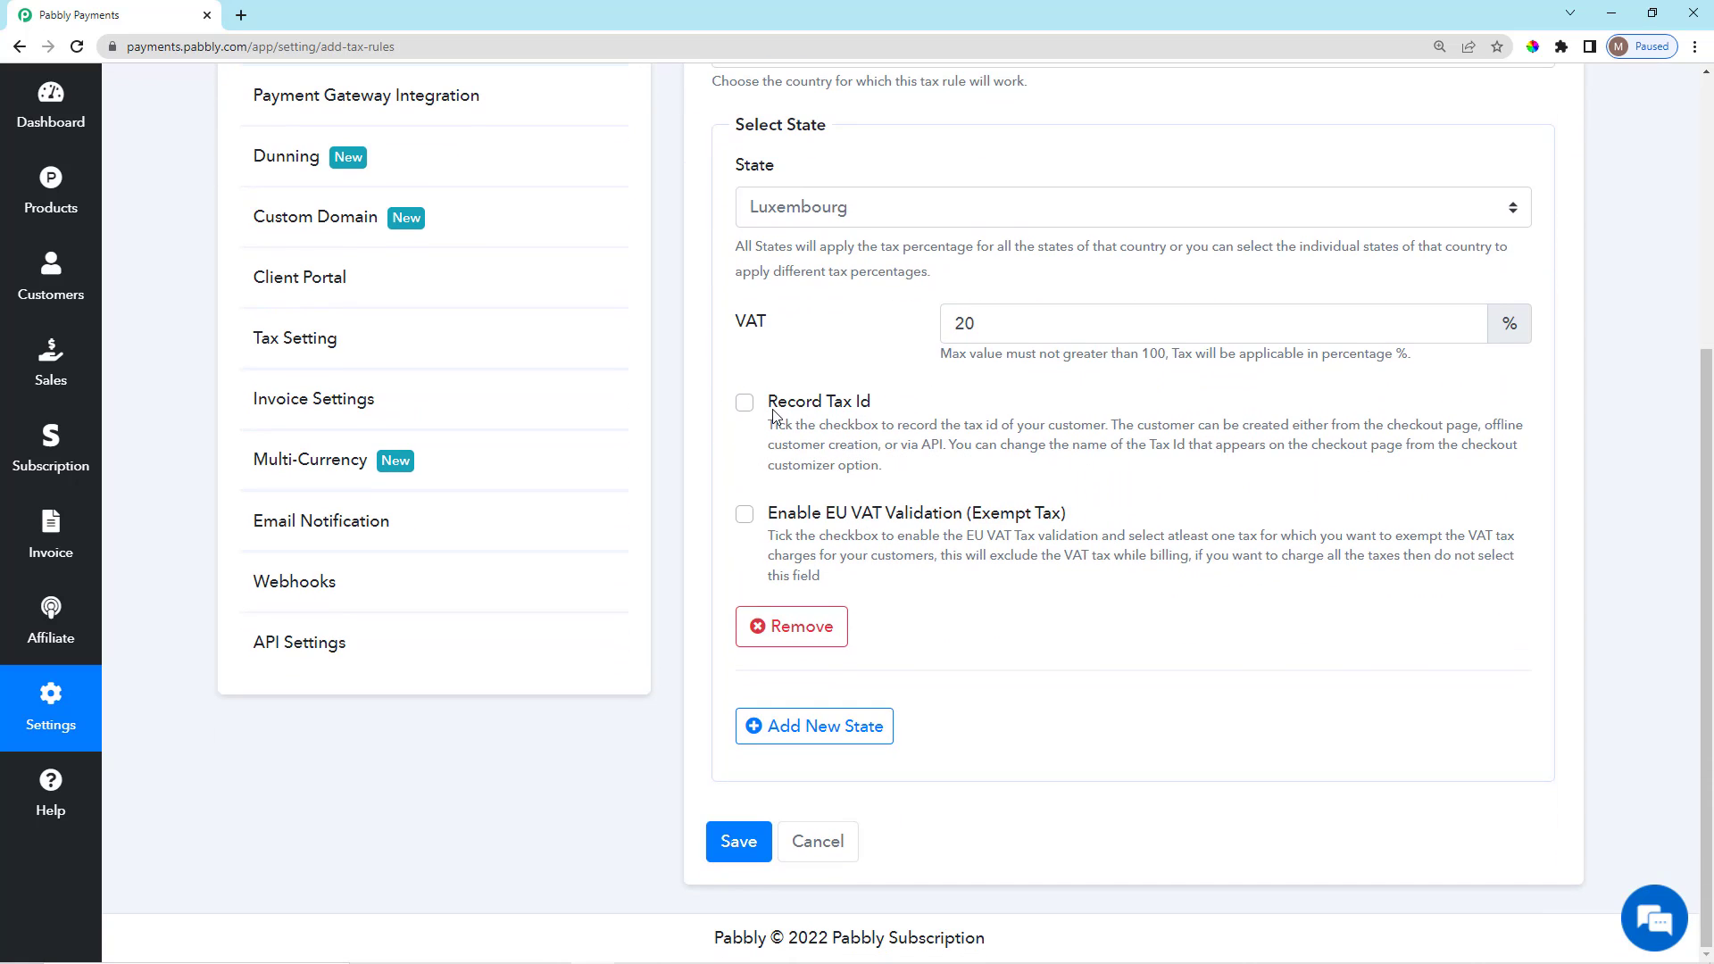
left_click_drag(765, 398, 891, 486)
left_click(901, 477)
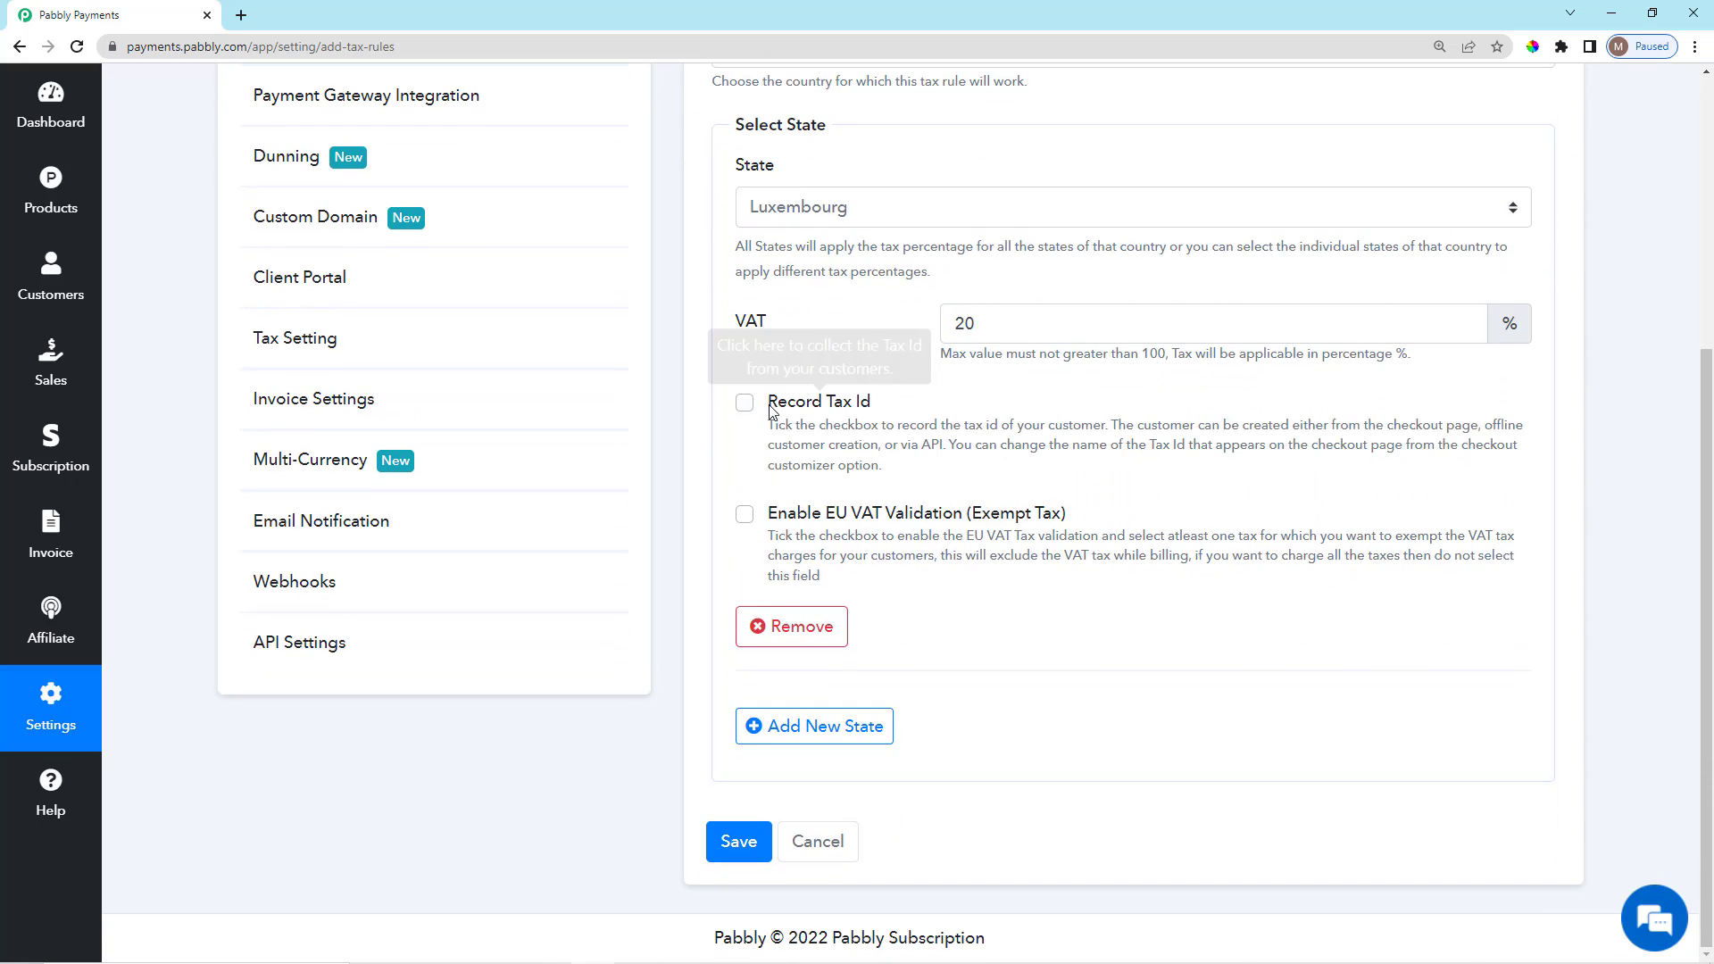
left_click_drag(765, 398, 893, 478)
left_click(906, 485)
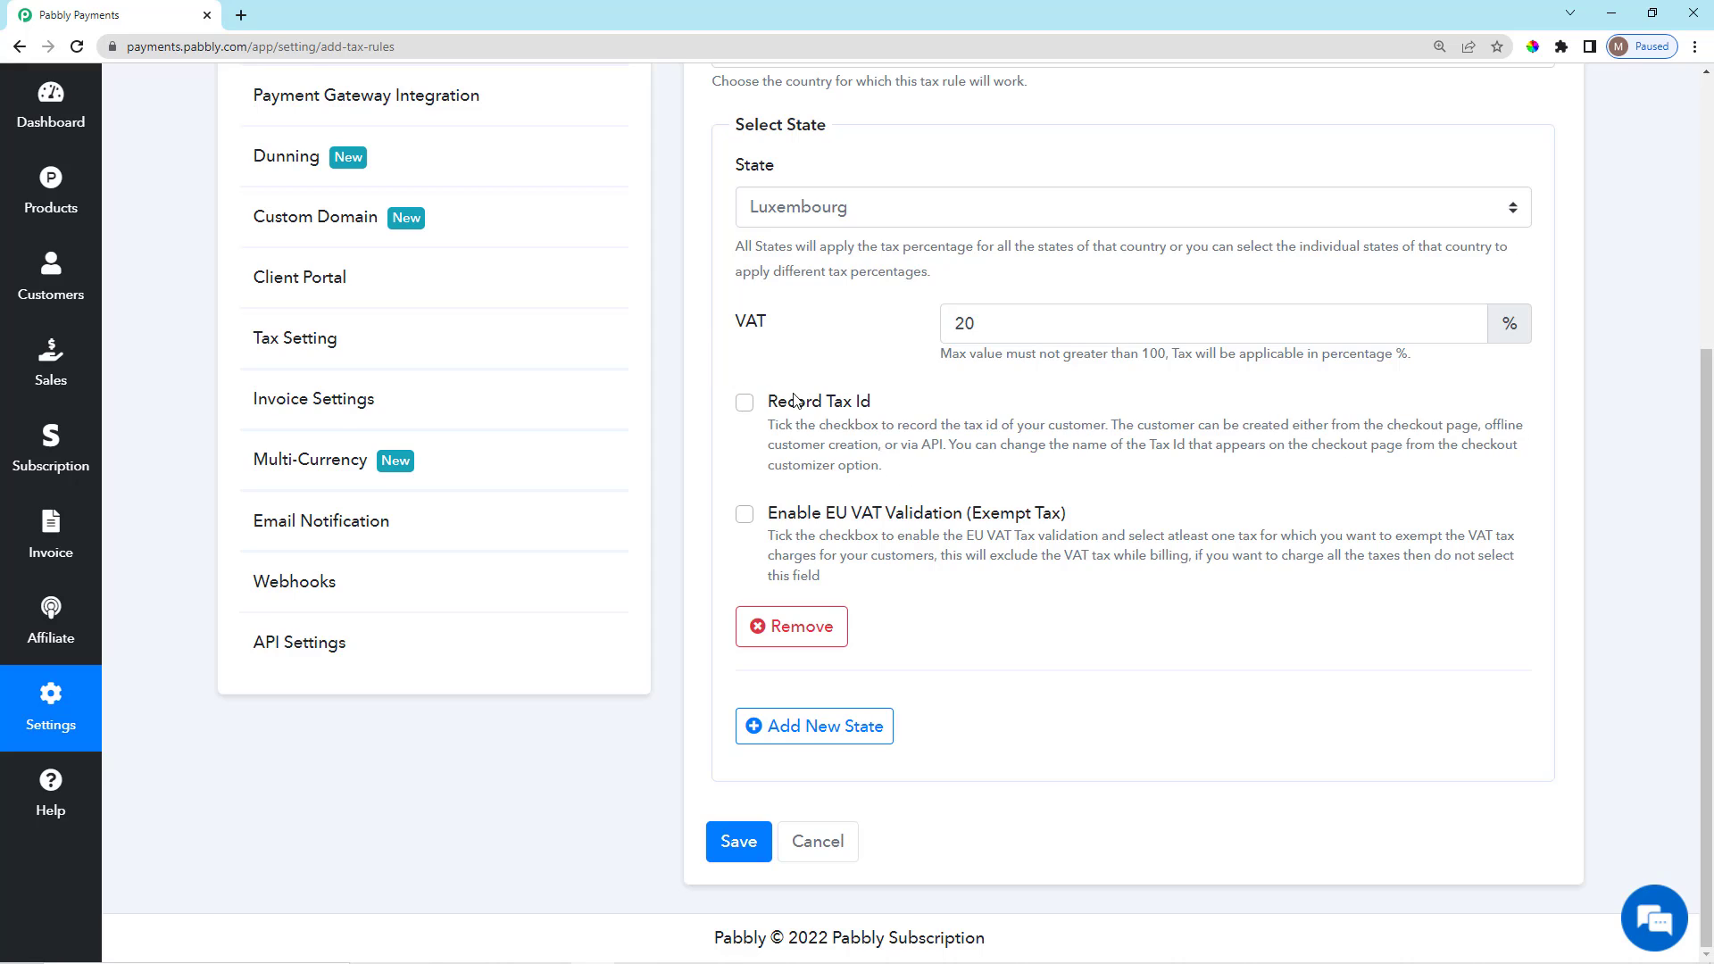
left_click(745, 406)
scroll(1024, 616, "up", 4)
scroll(1021, 675, "down", 4)
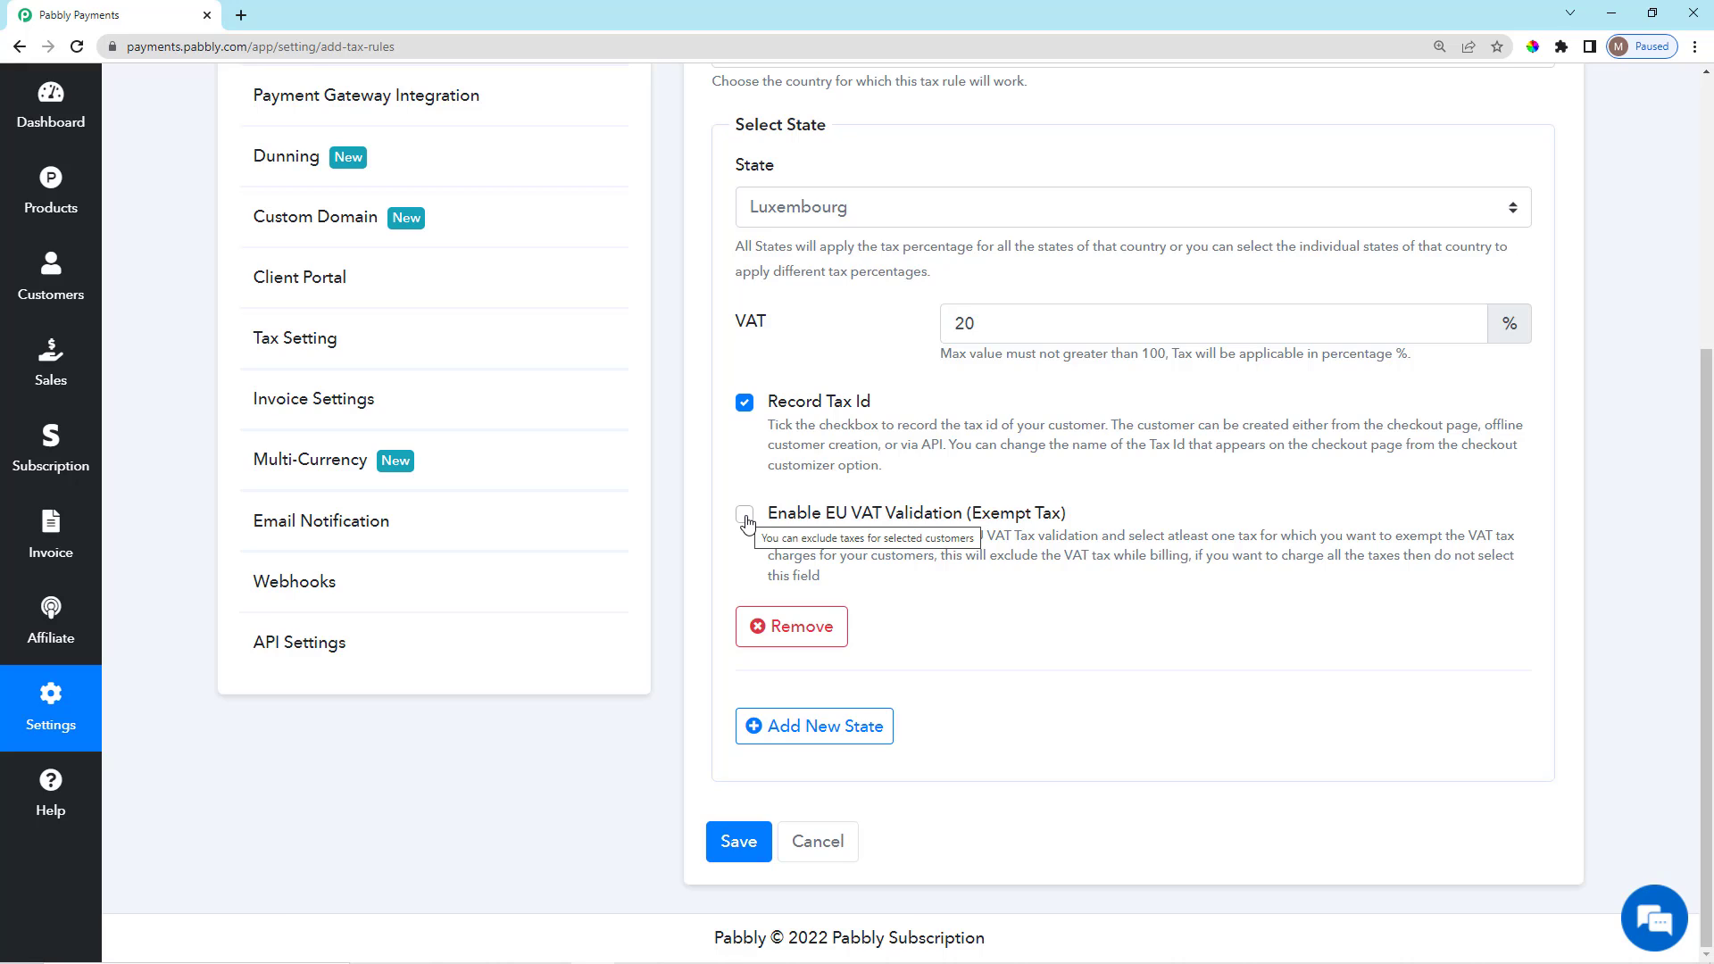
Enable EU VAT validation tax exemption and choose VAT as the exempted tax.
left_click(745, 515)
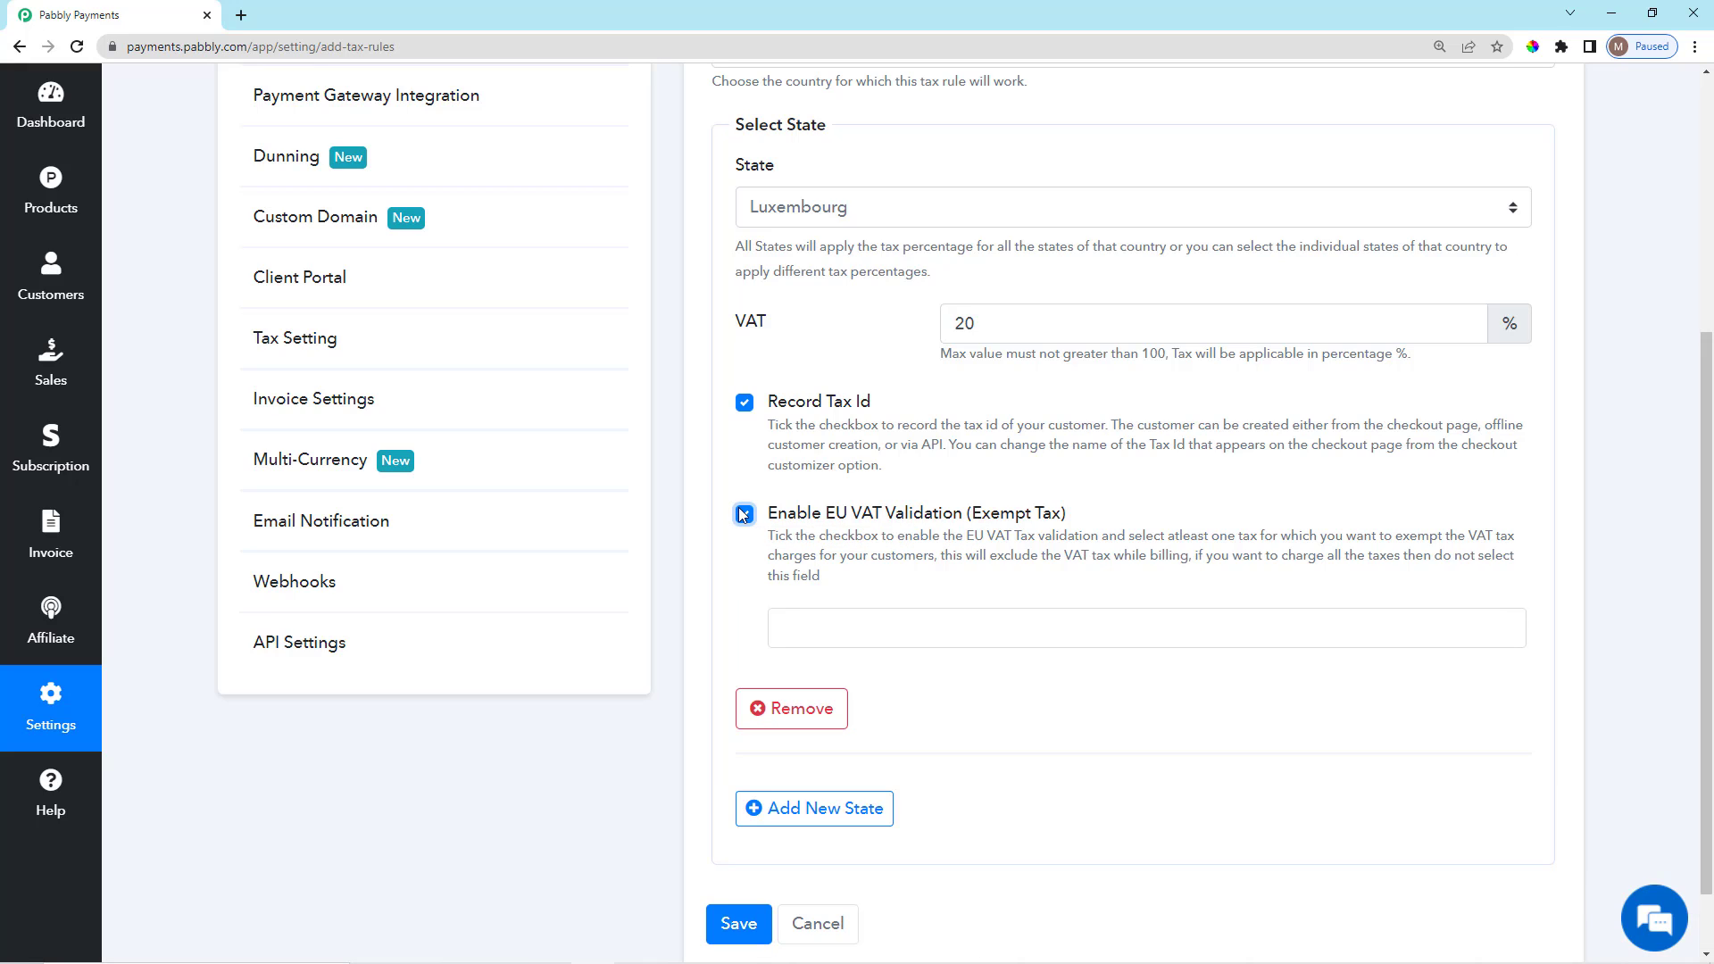
left_click_drag(823, 516, 1053, 511)
left_click(1089, 501)
left_click(999, 634)
scroll(999, 585, "down", 1)
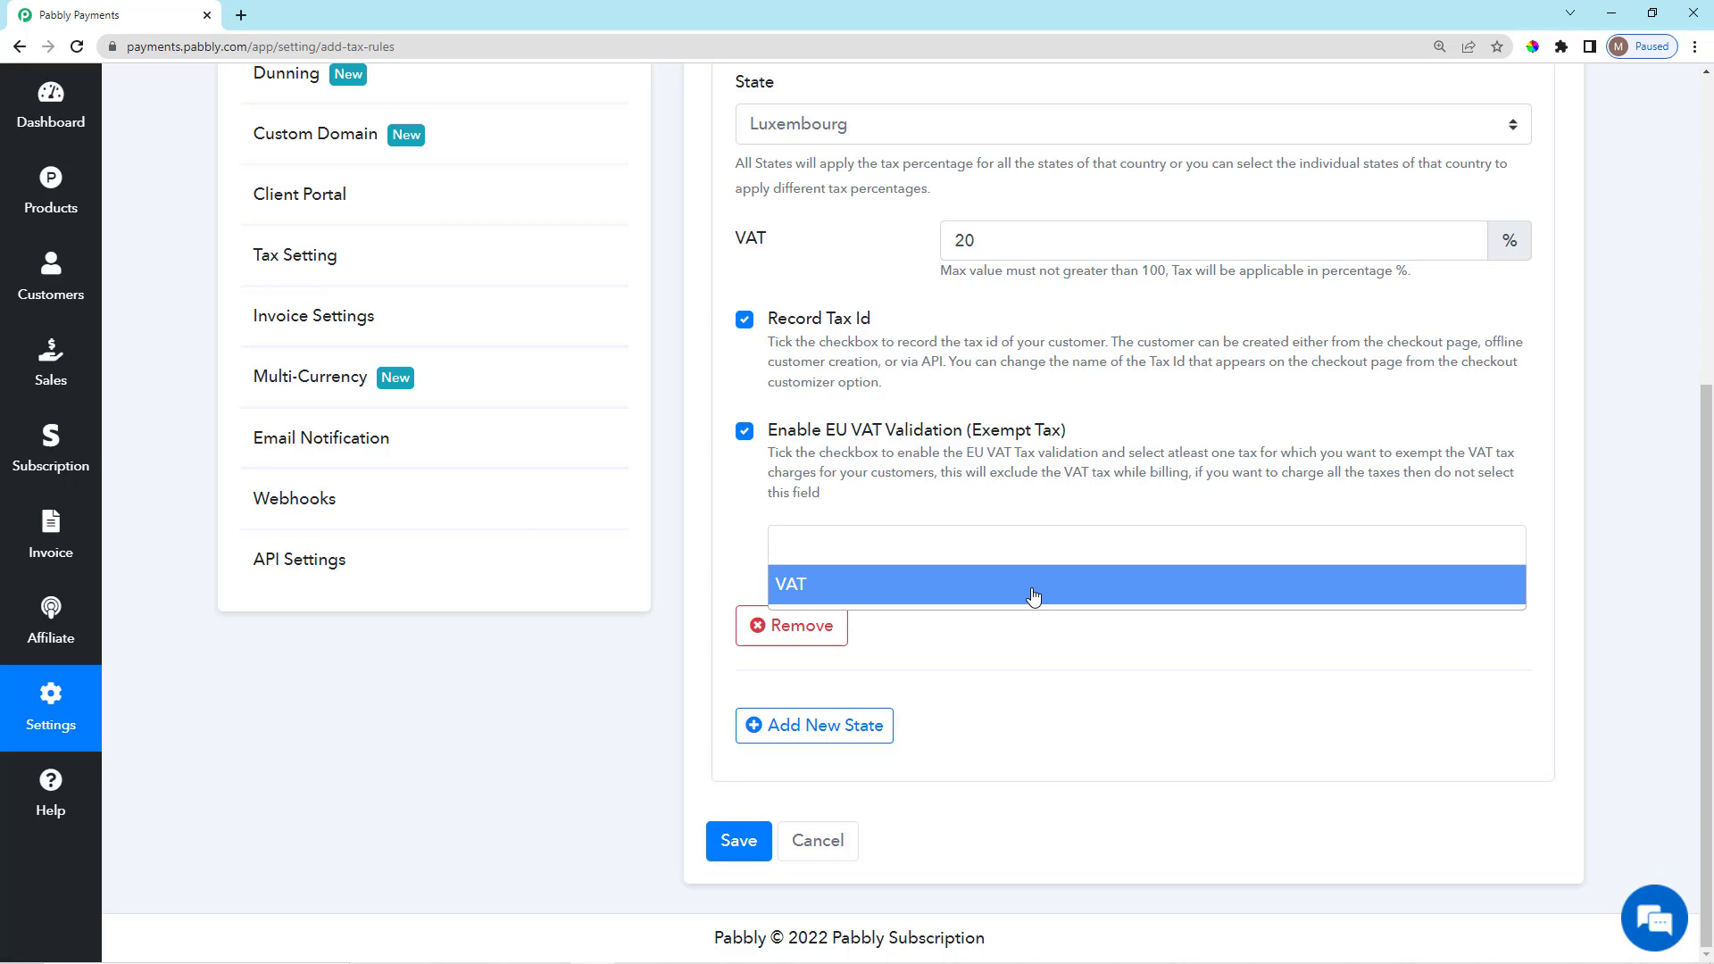
left_click(1033, 596)
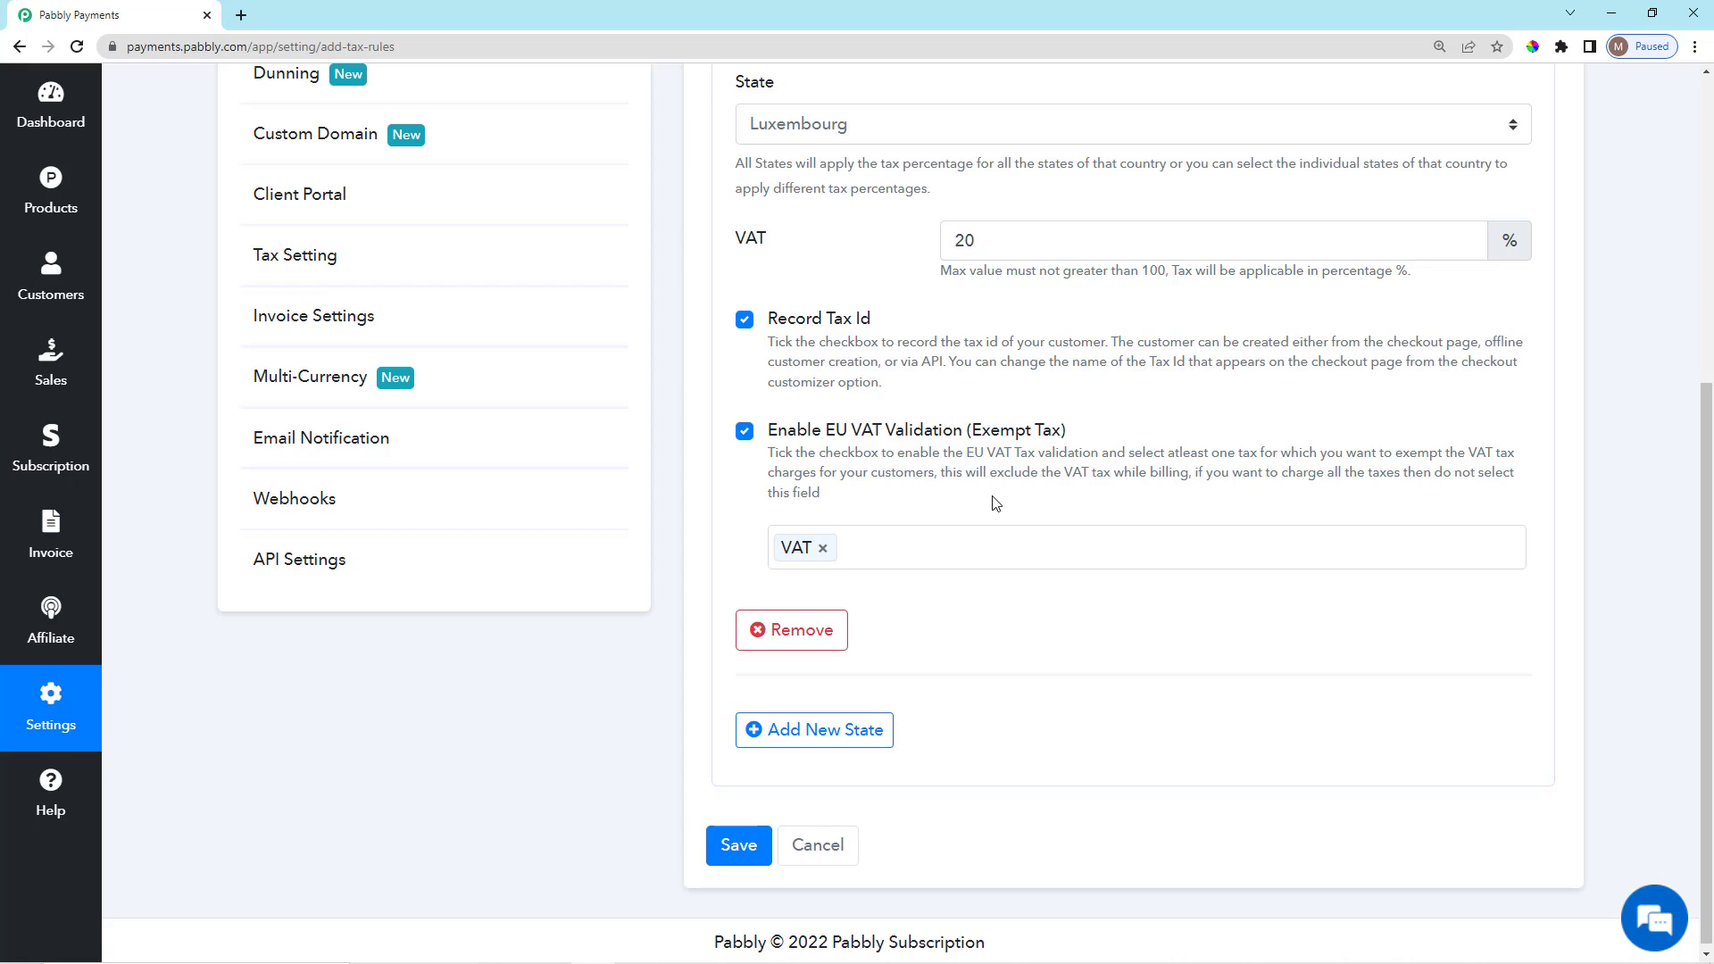
Save the Luxembourg tax rule so it appears in the Tax Rules list.
scroll(928, 637, "down", 1)
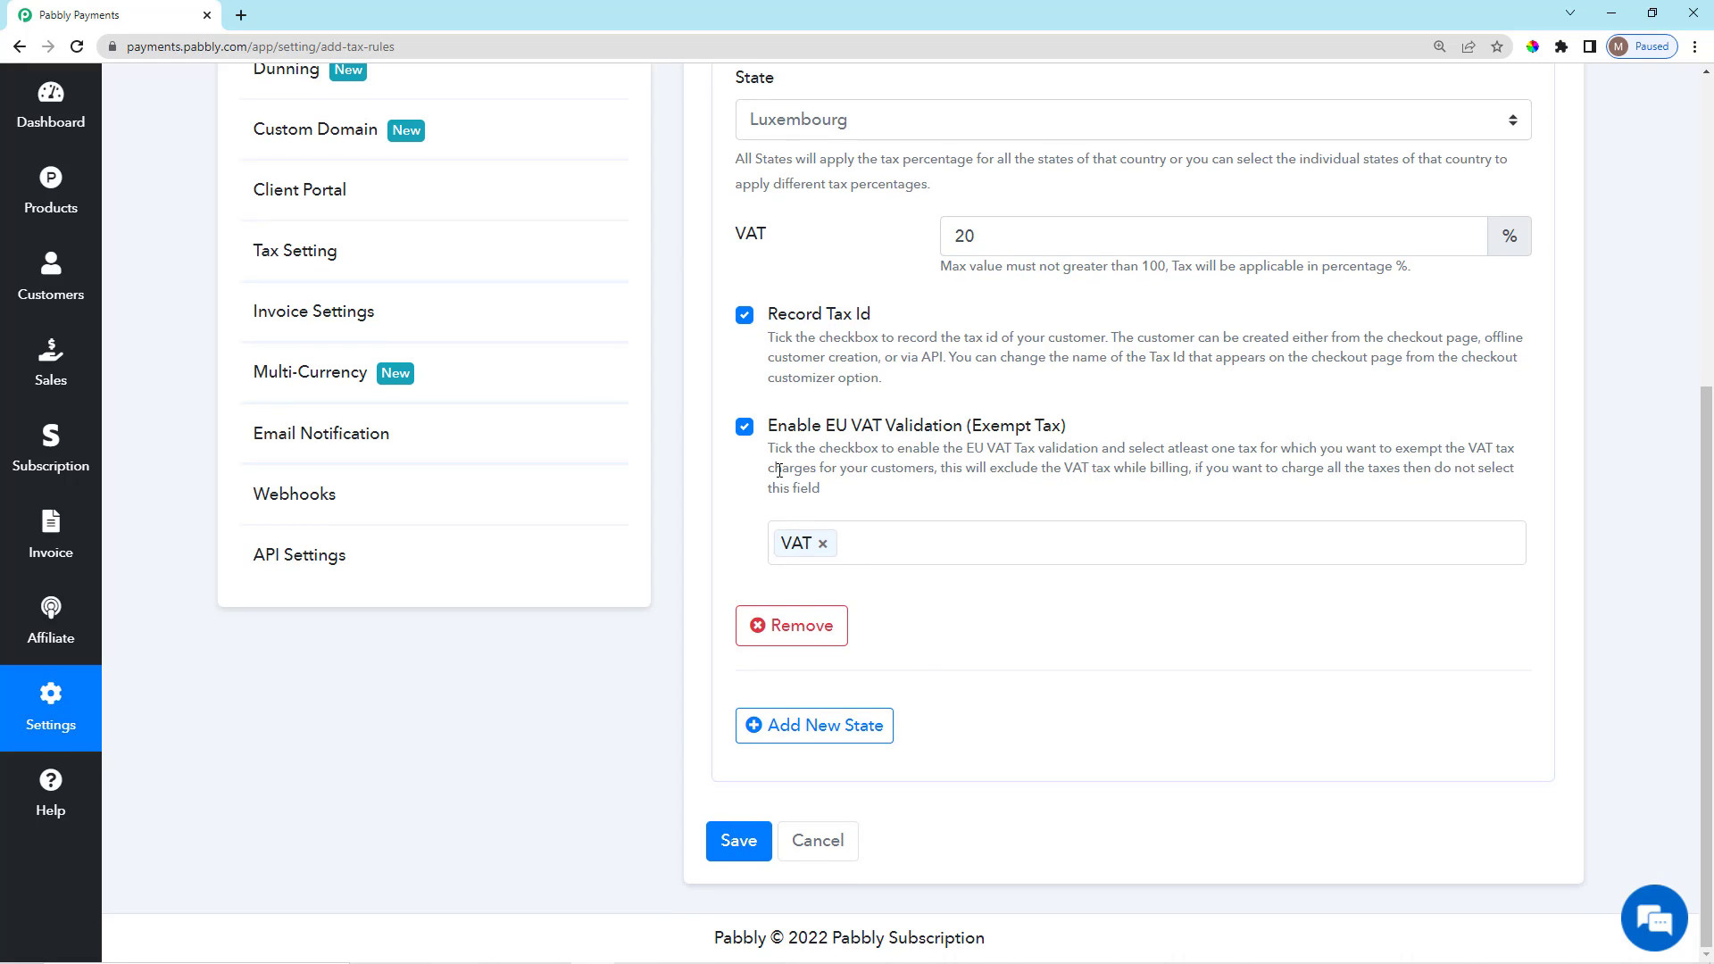
scroll(990, 728, "up", 5)
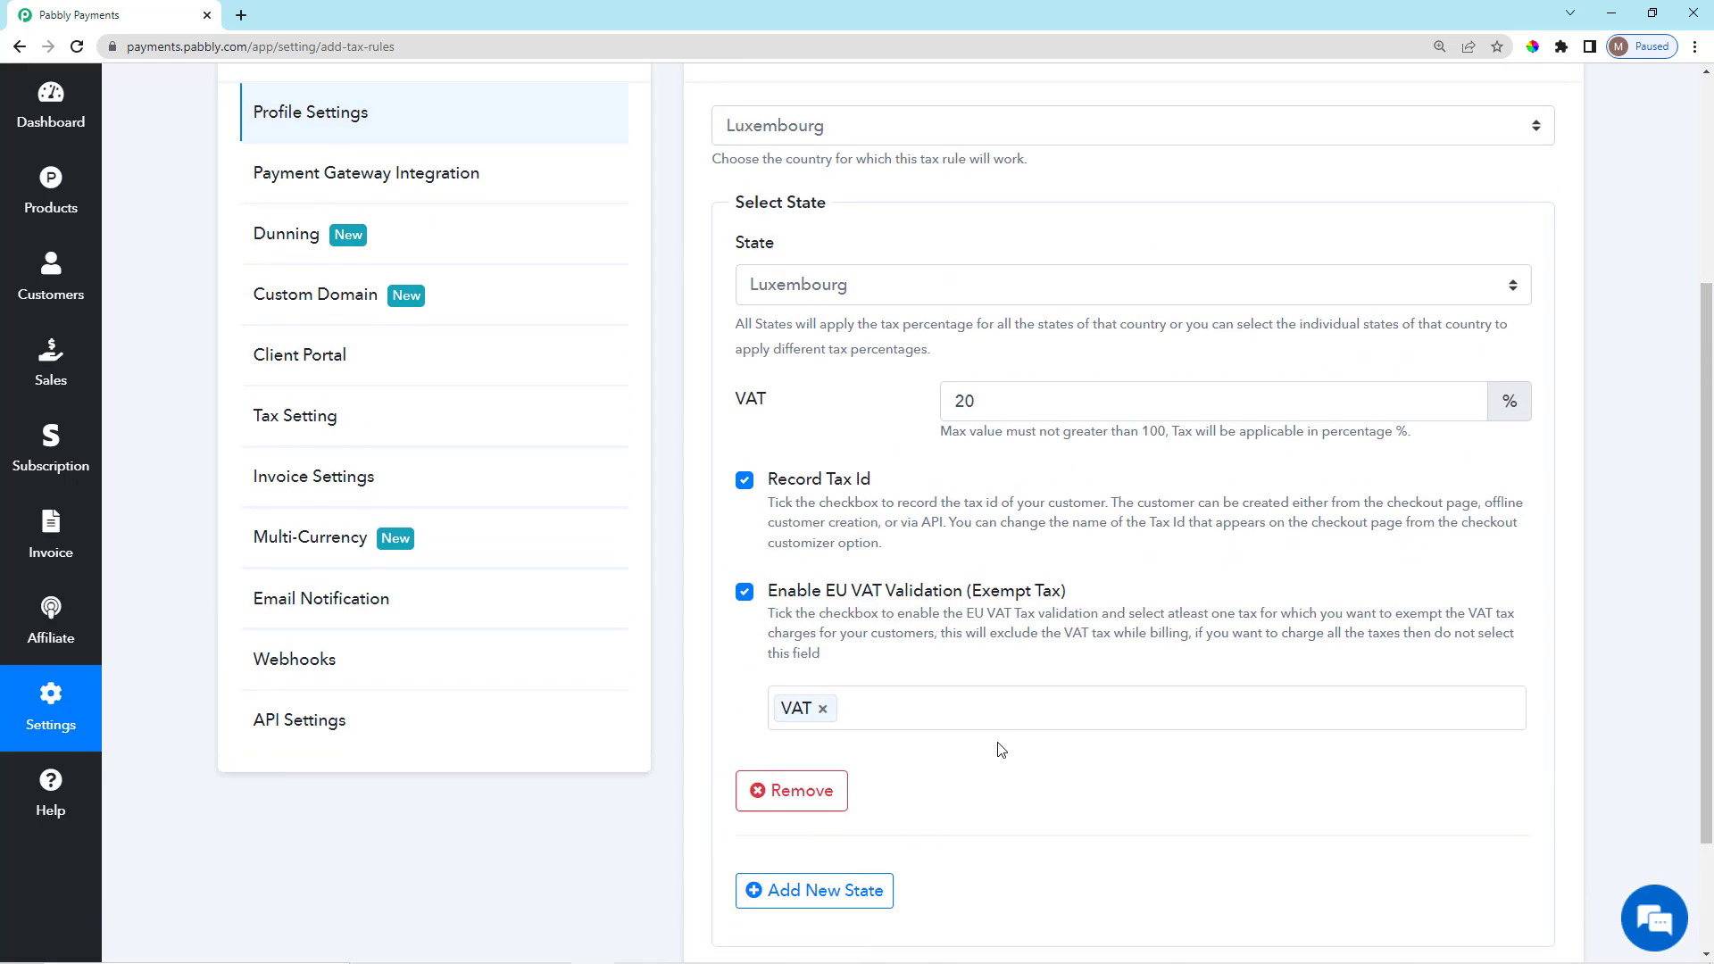
scroll(964, 719, "down", 4)
scroll(956, 718, "down", 1)
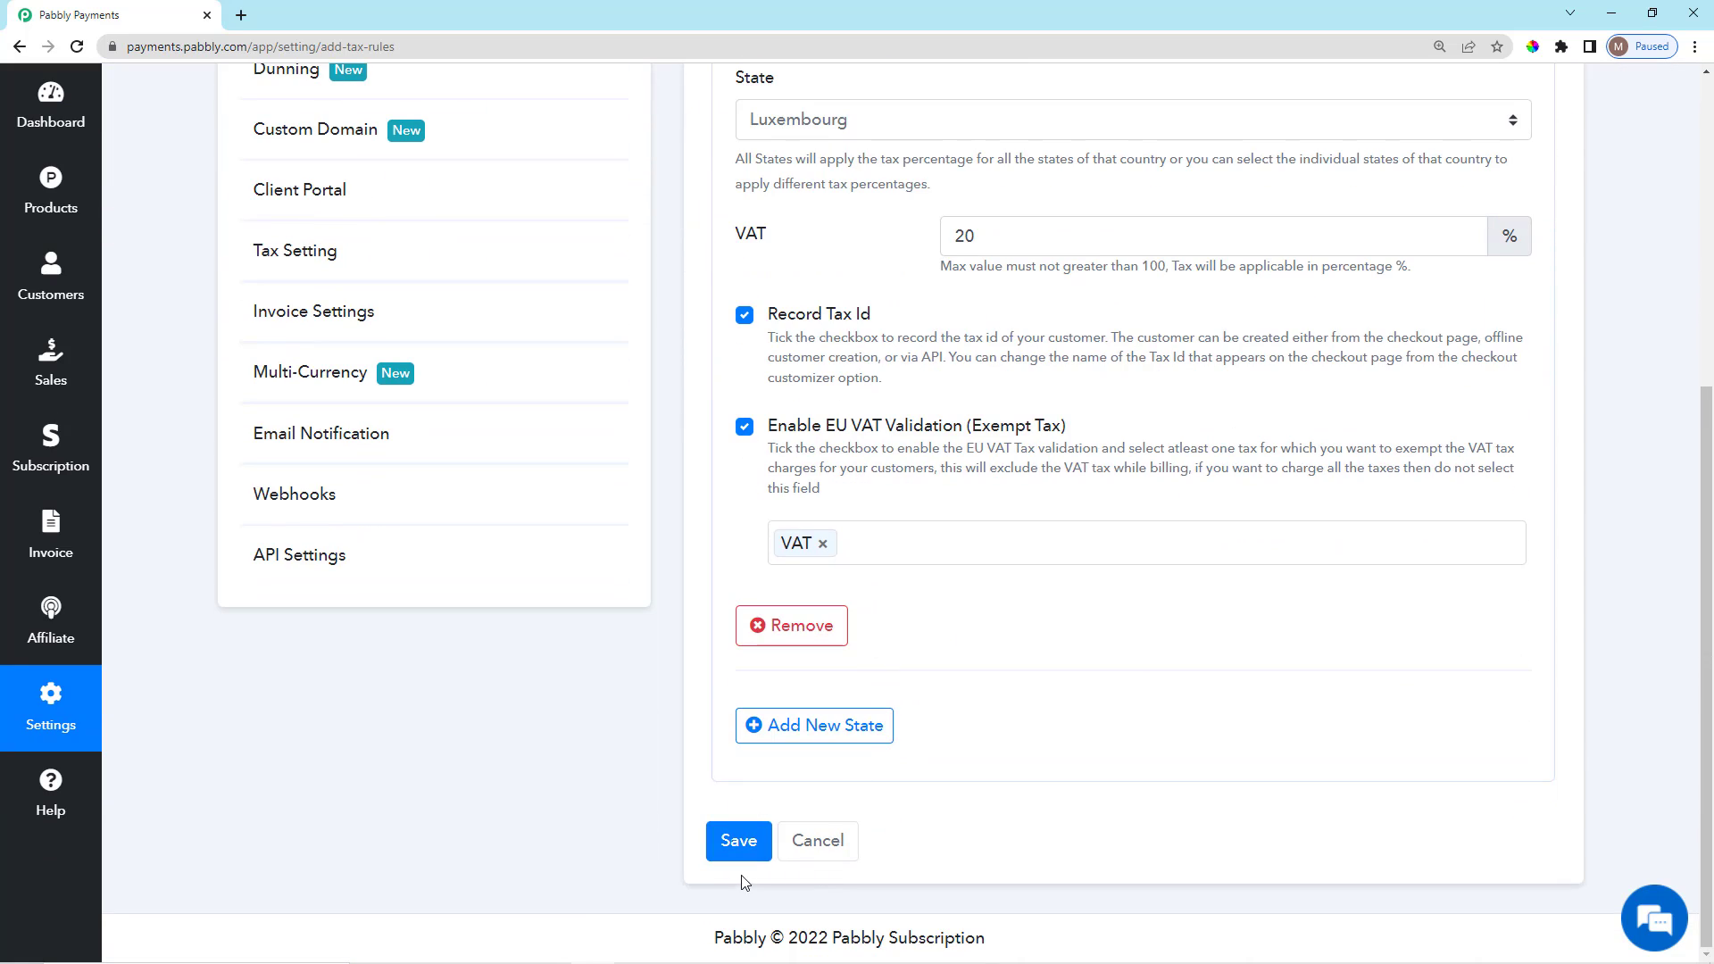
scroll(803, 598, "up", 5)
scroll(745, 878, "down", 4)
scroll(745, 878, "down", 1)
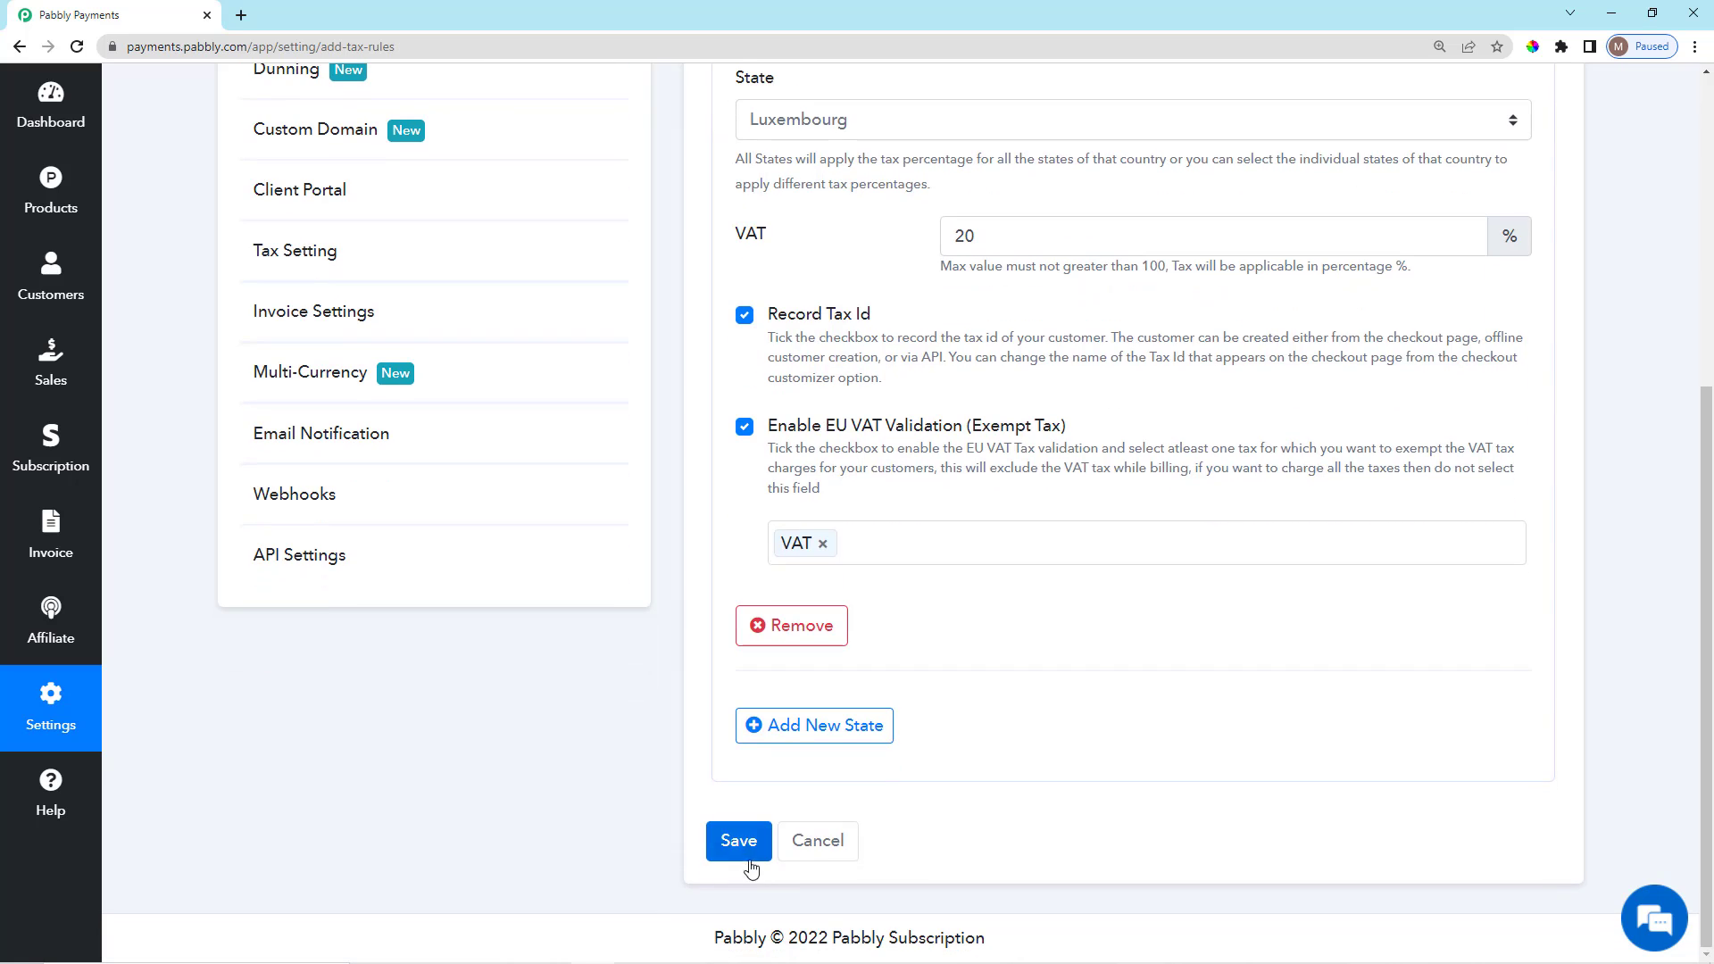
left_click(746, 852)
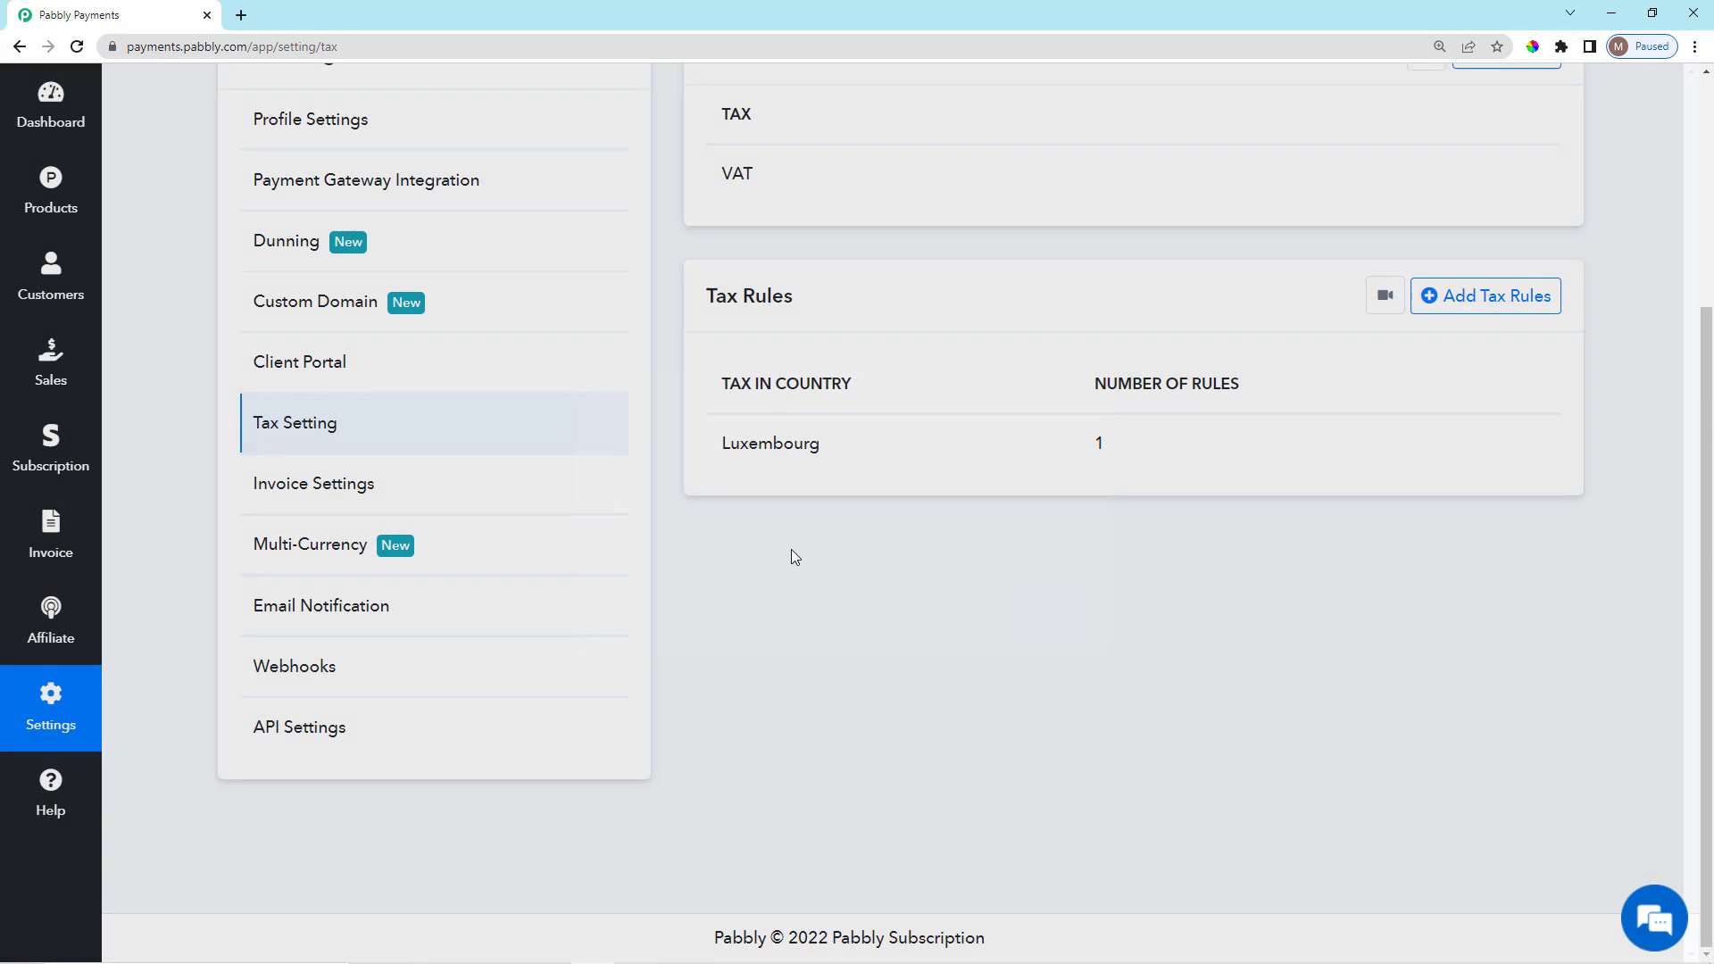
scroll(1043, 728, "up", 4)
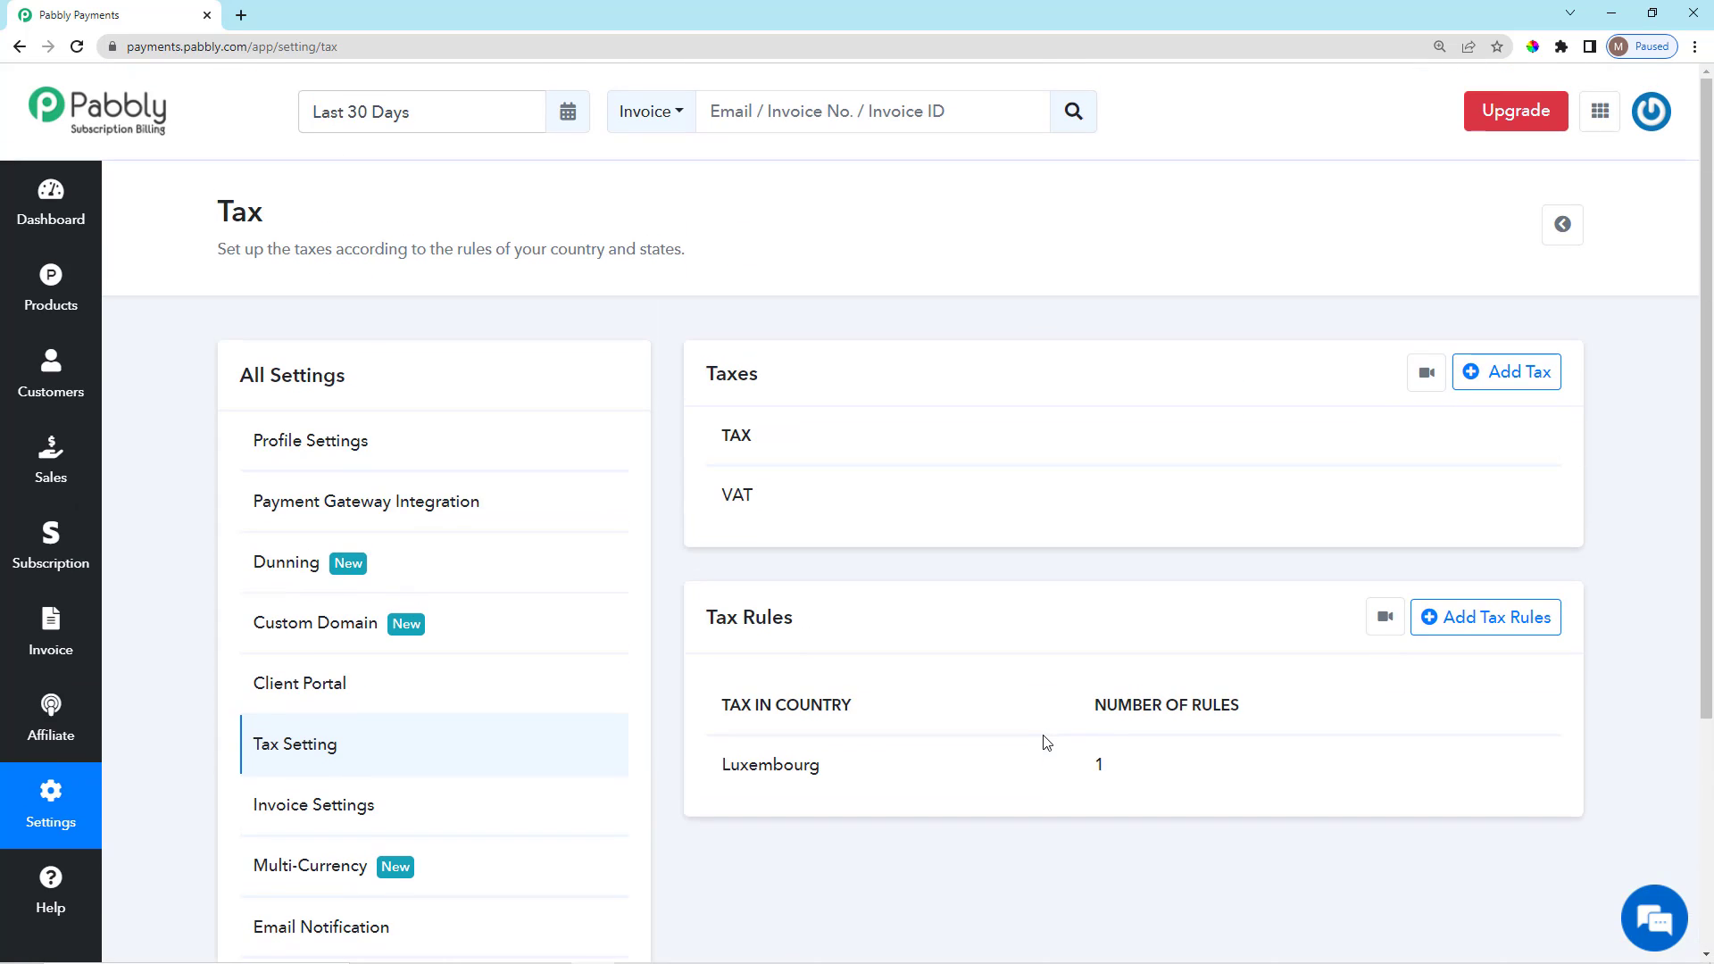
Open the Subscription Plan multiplan checkout and select the Yearly Plan at $1000.00.
left_click(51, 302)
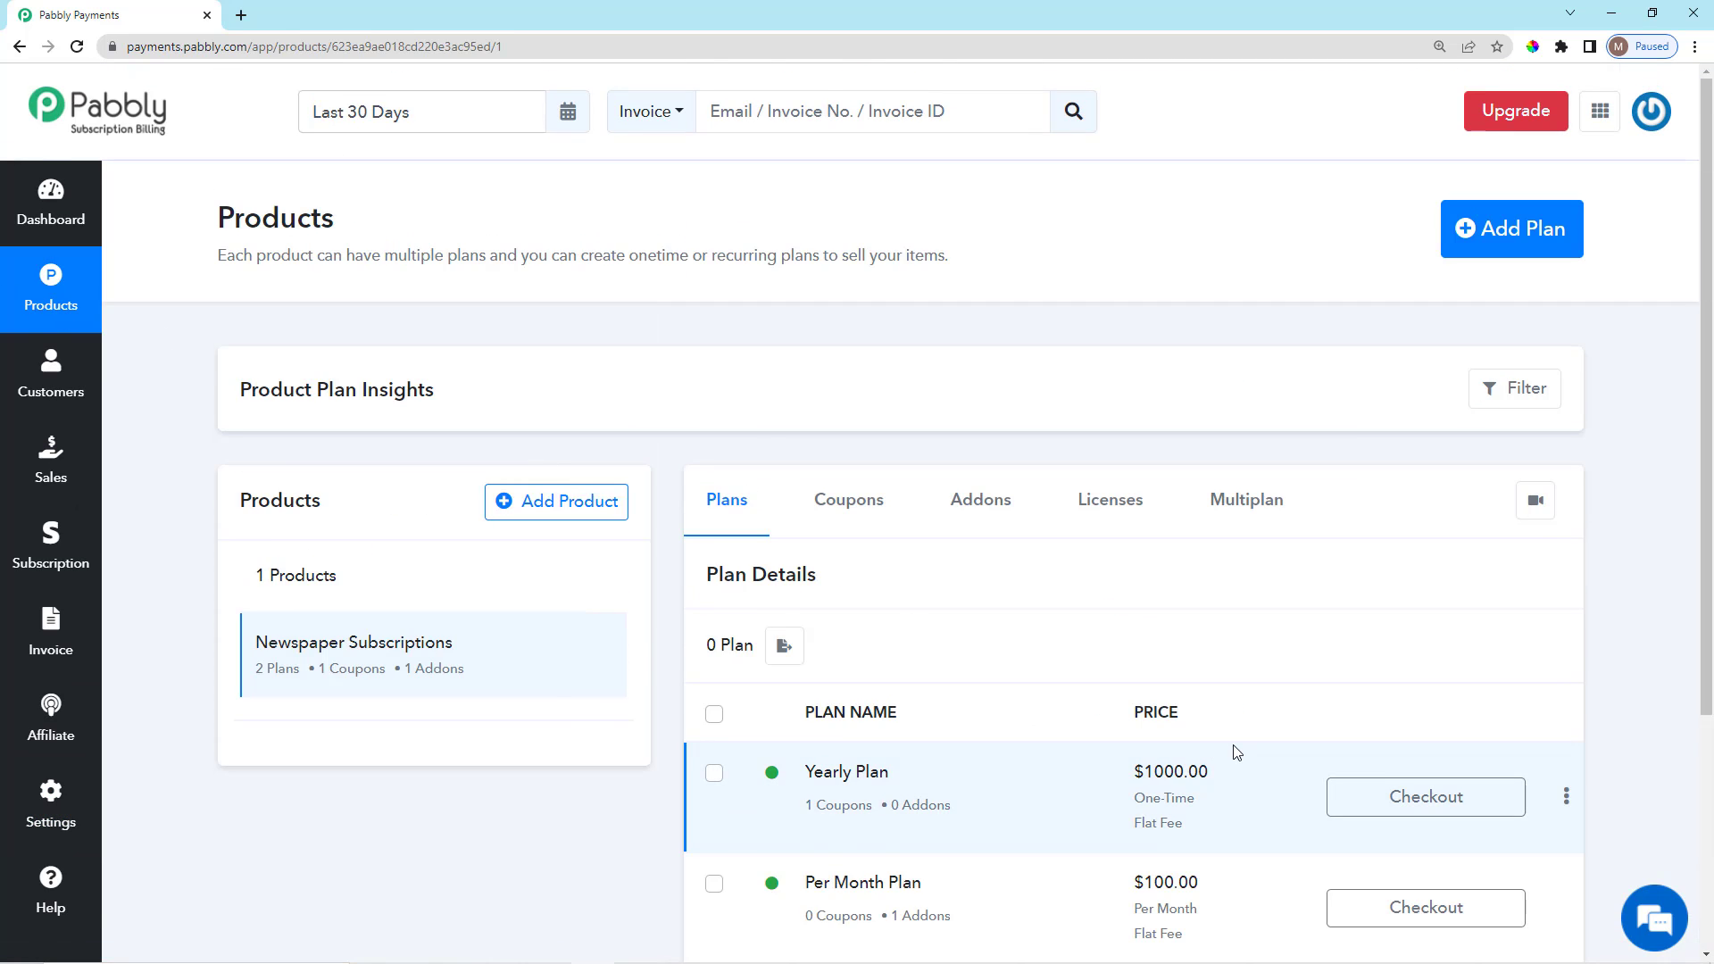
scroll(1231, 750, "down", 3)
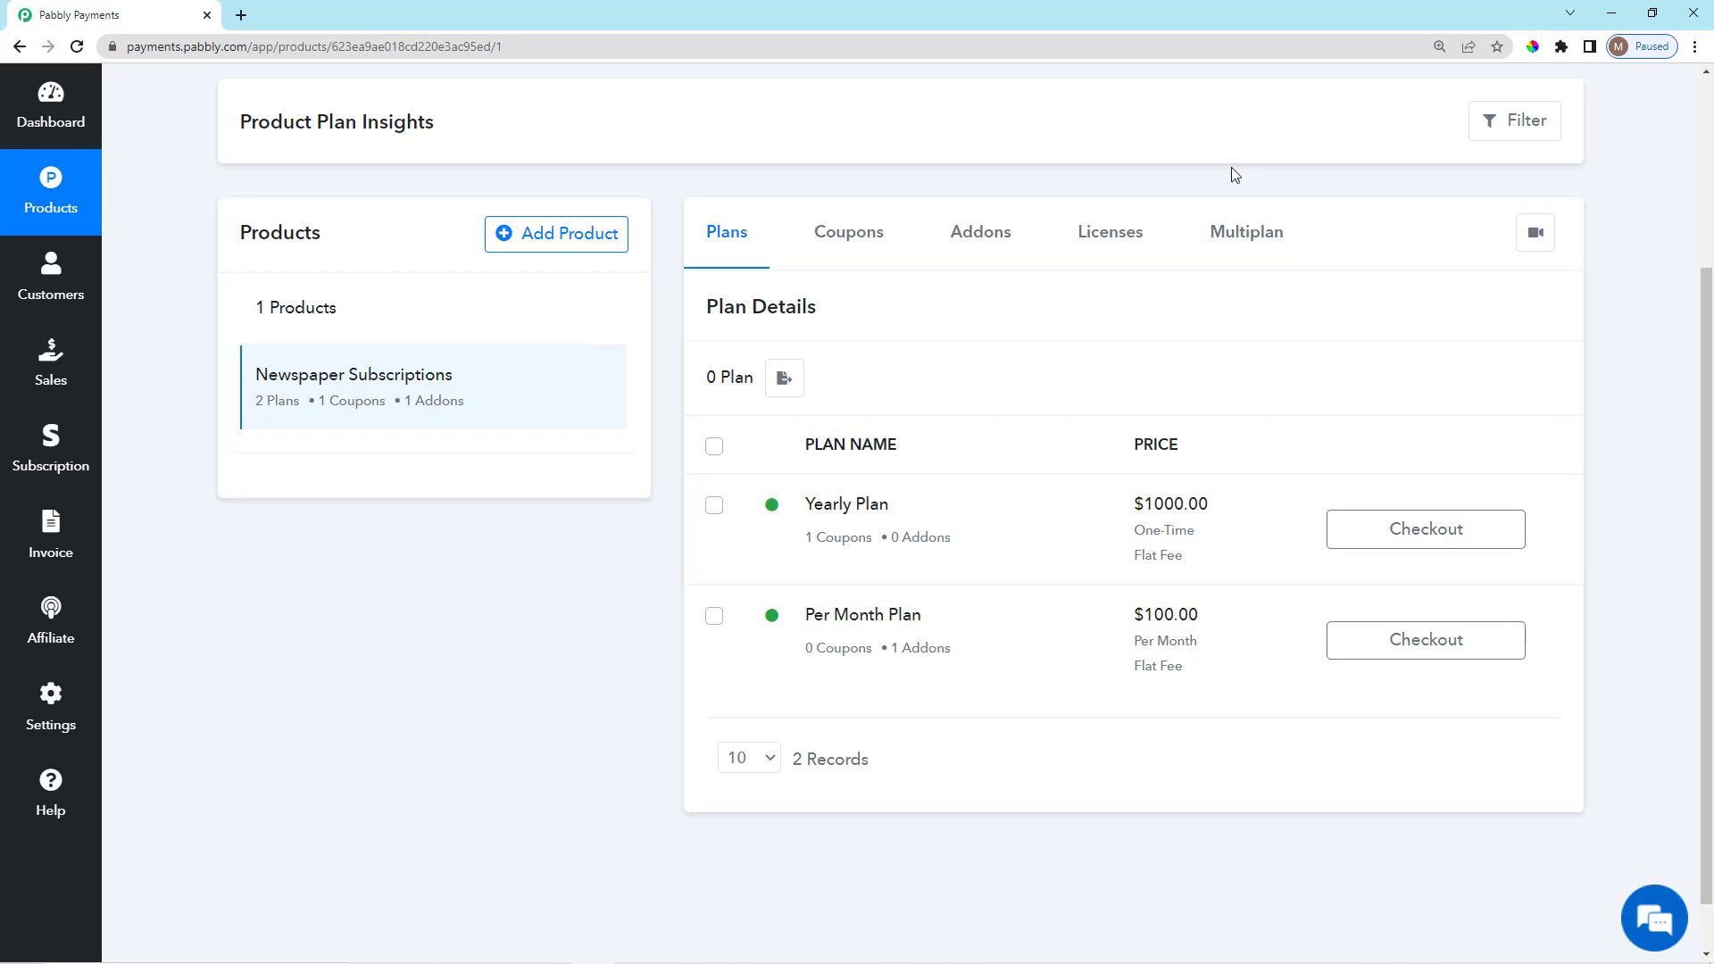
left_click(1246, 234)
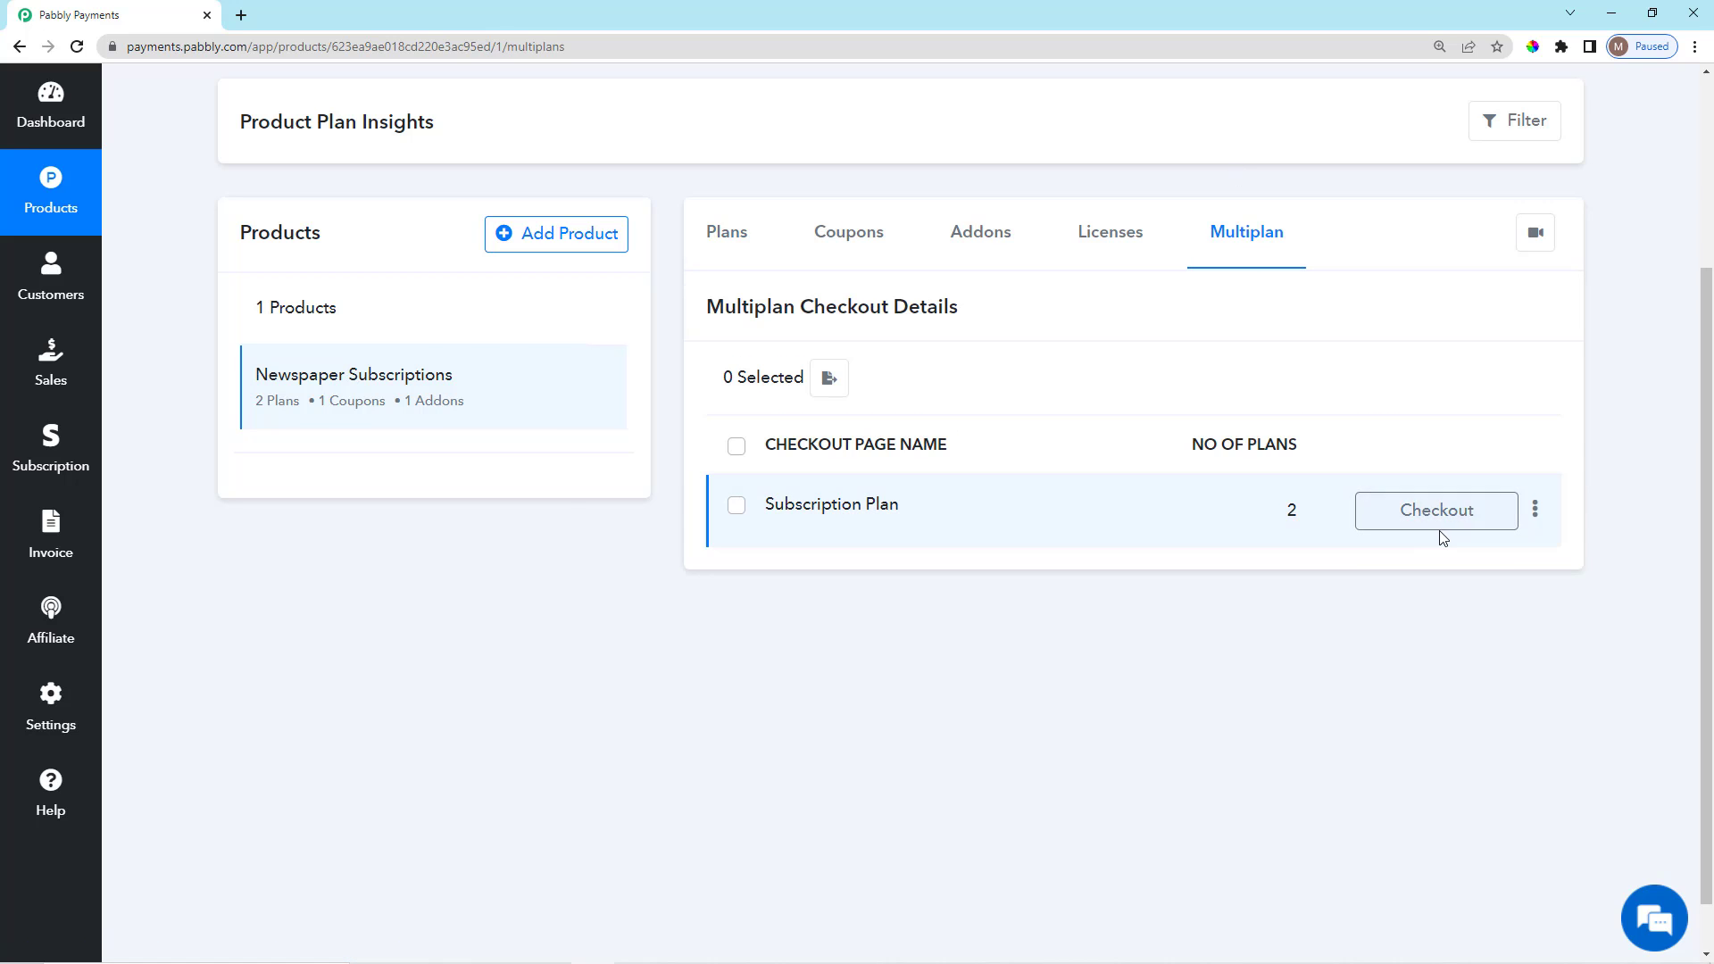
left_click(1443, 515)
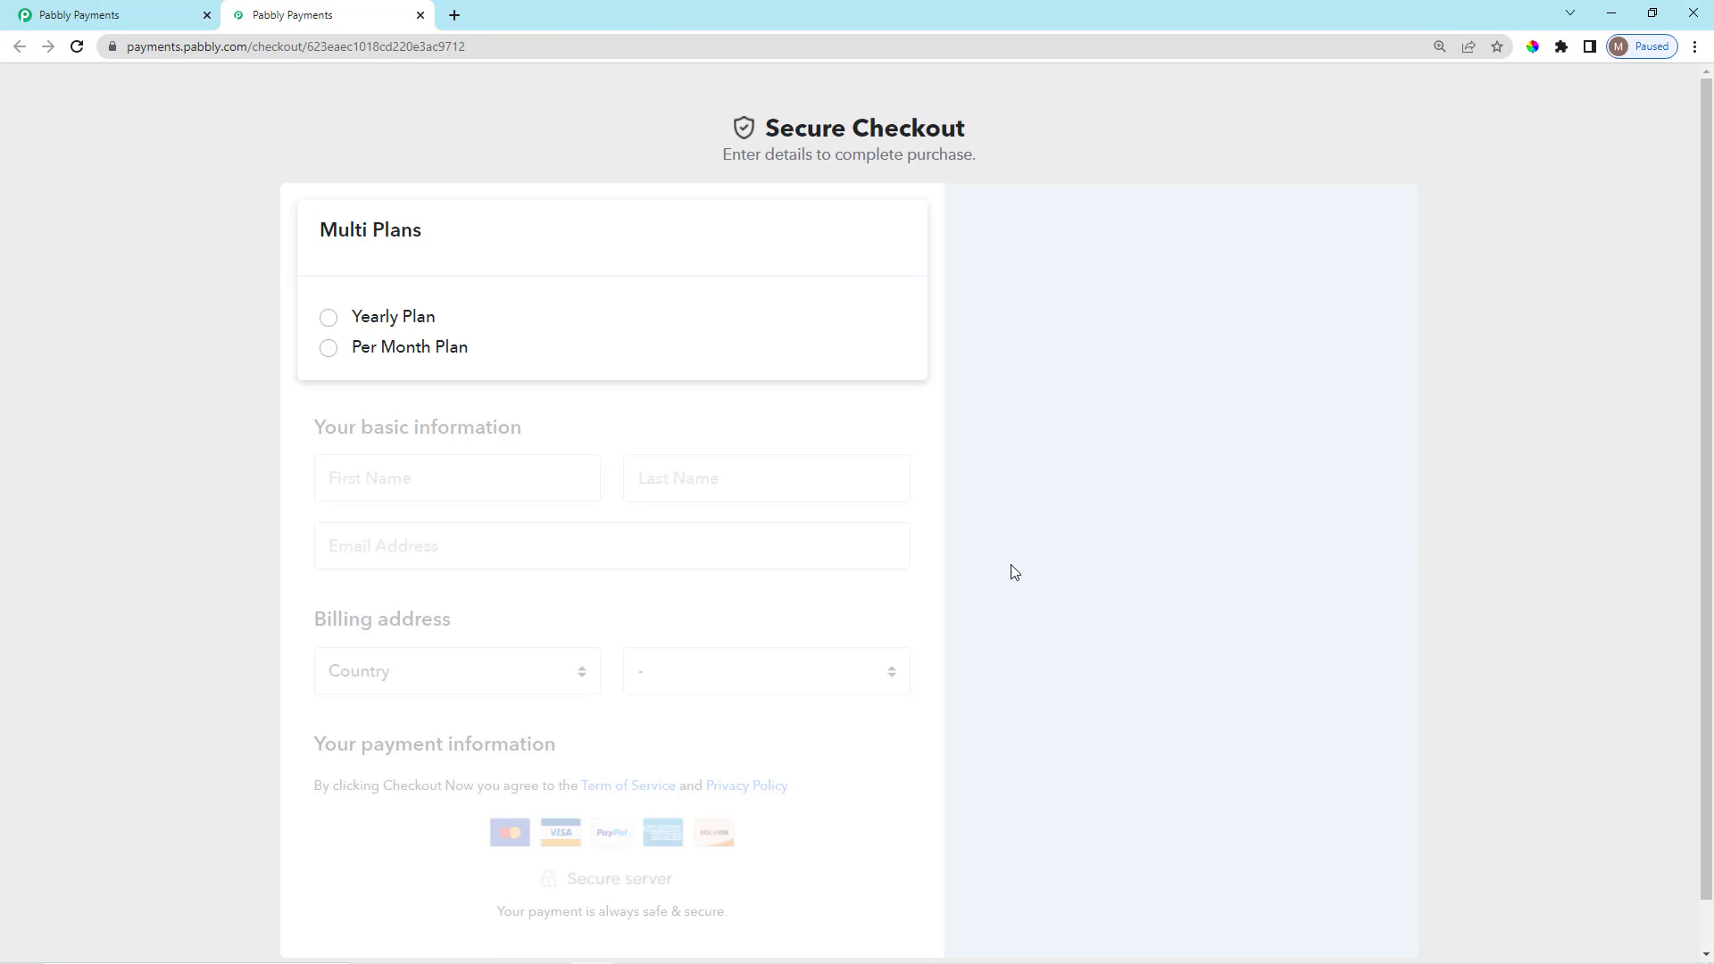
left_click(329, 318)
scroll(857, 601, "down", 4)
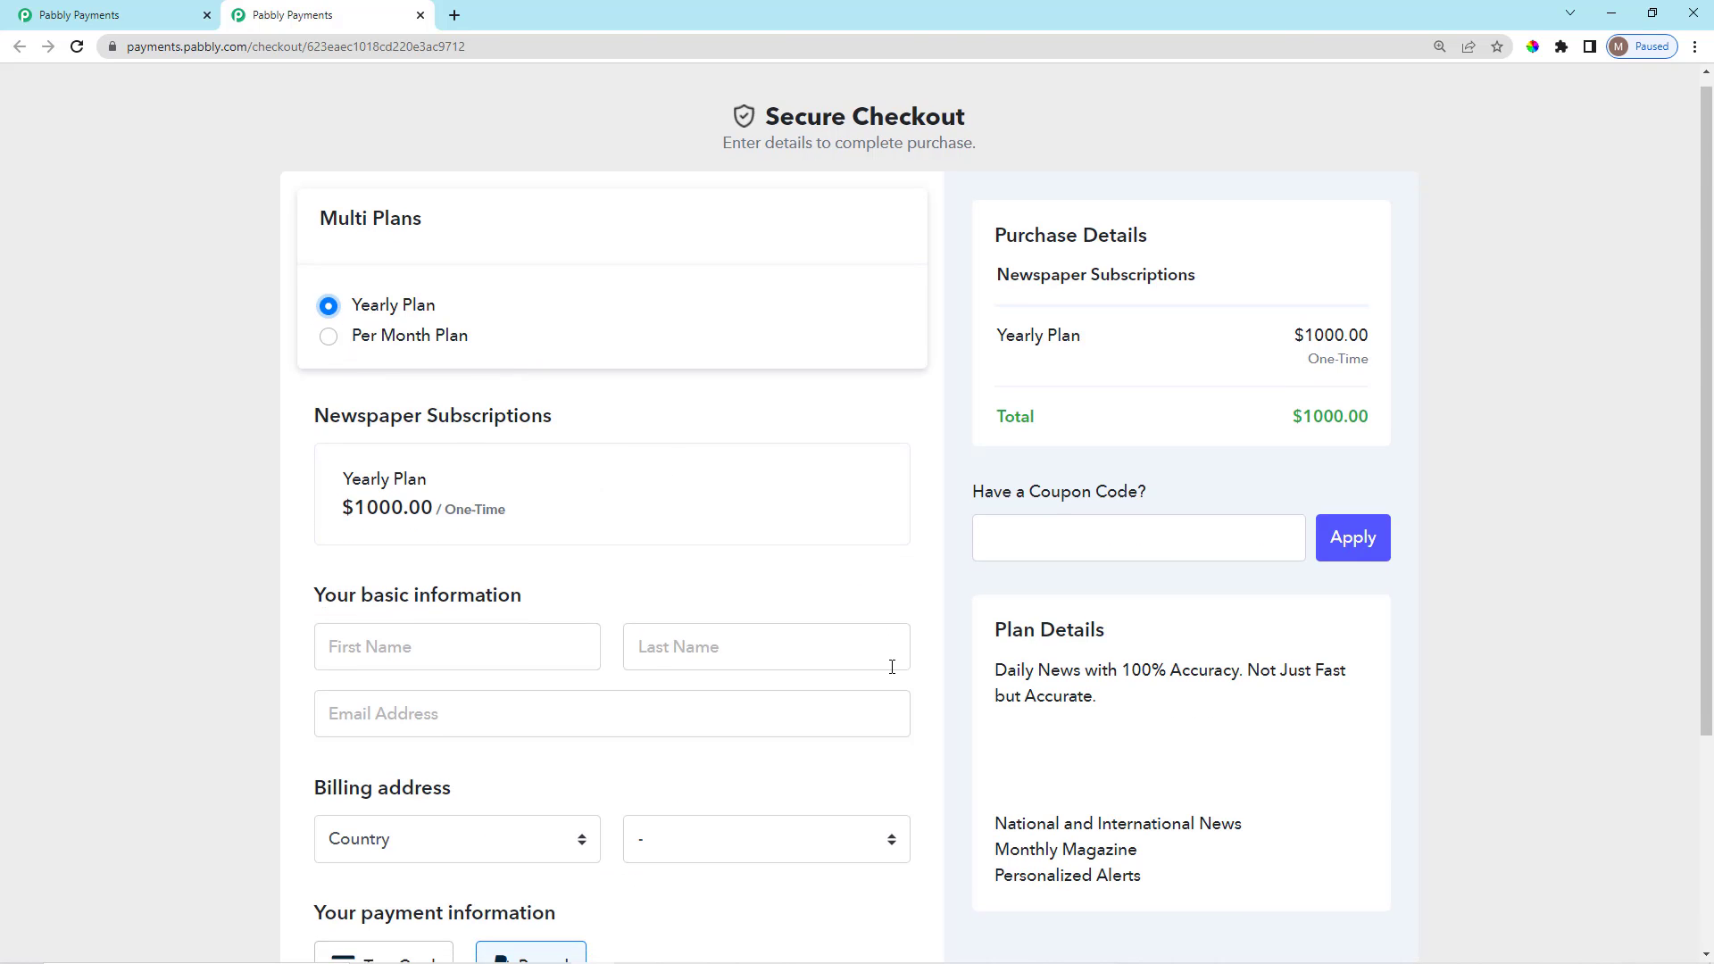
Fill in the customer's first name, last name and e-mail address.
left_click(502, 307)
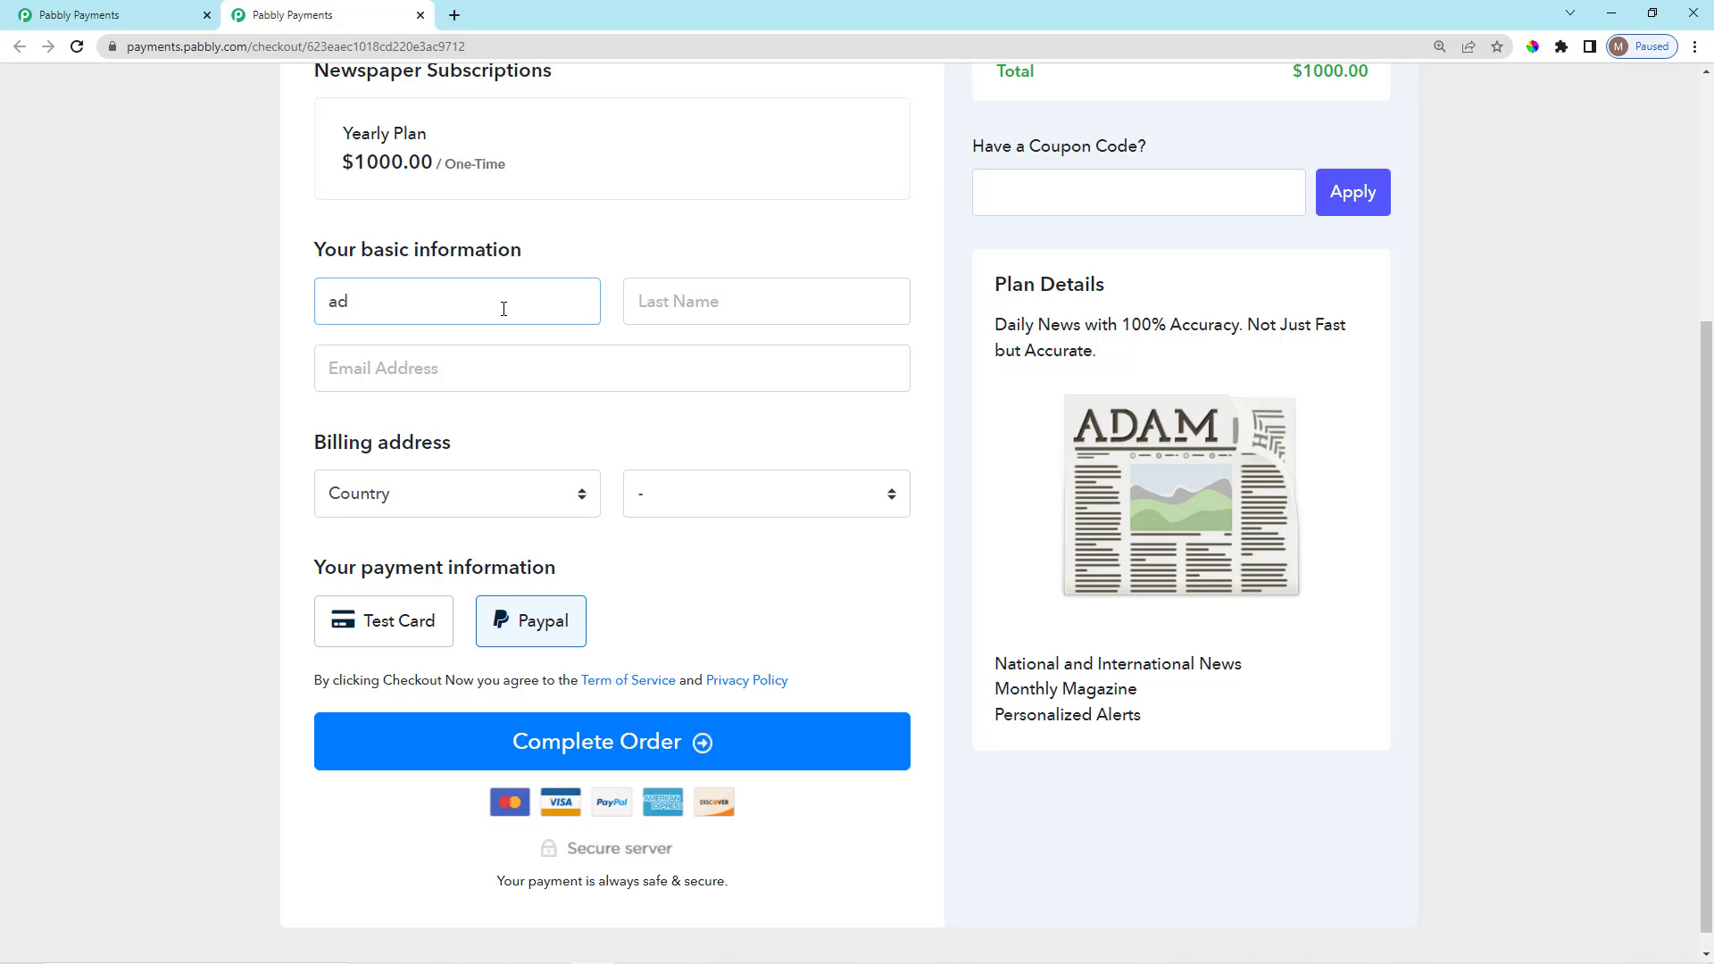
key("Tab")
key("Tab")
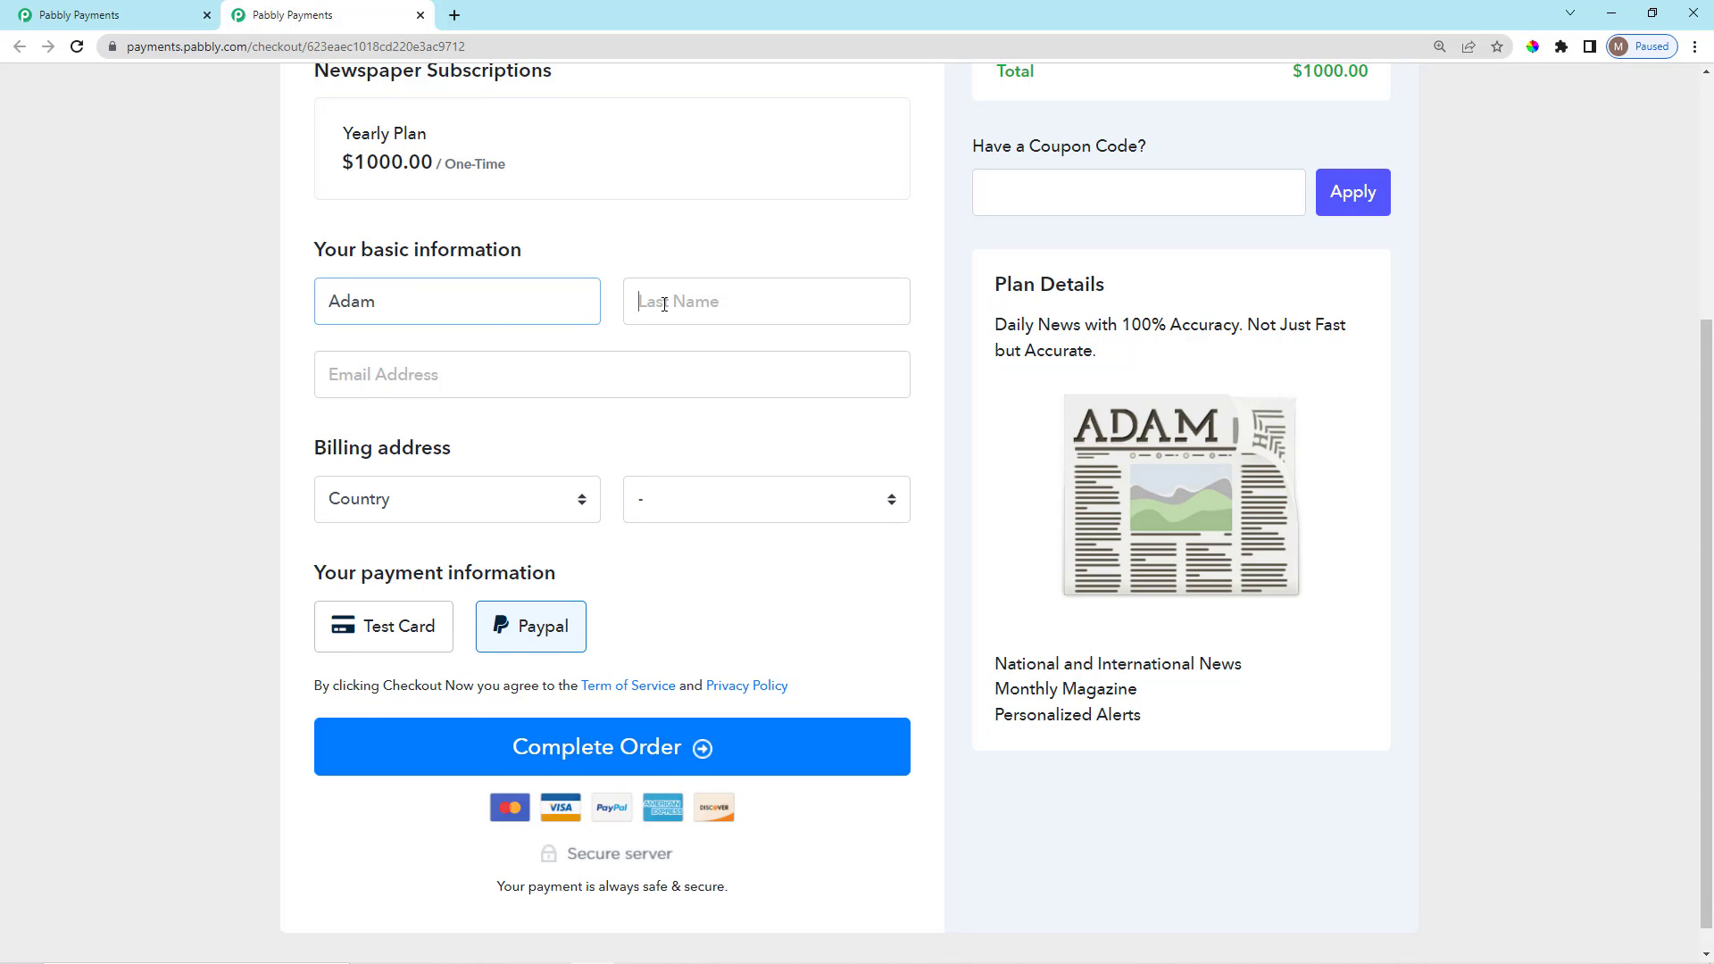
type("w")
key("Tab")
left_click(665, 304)
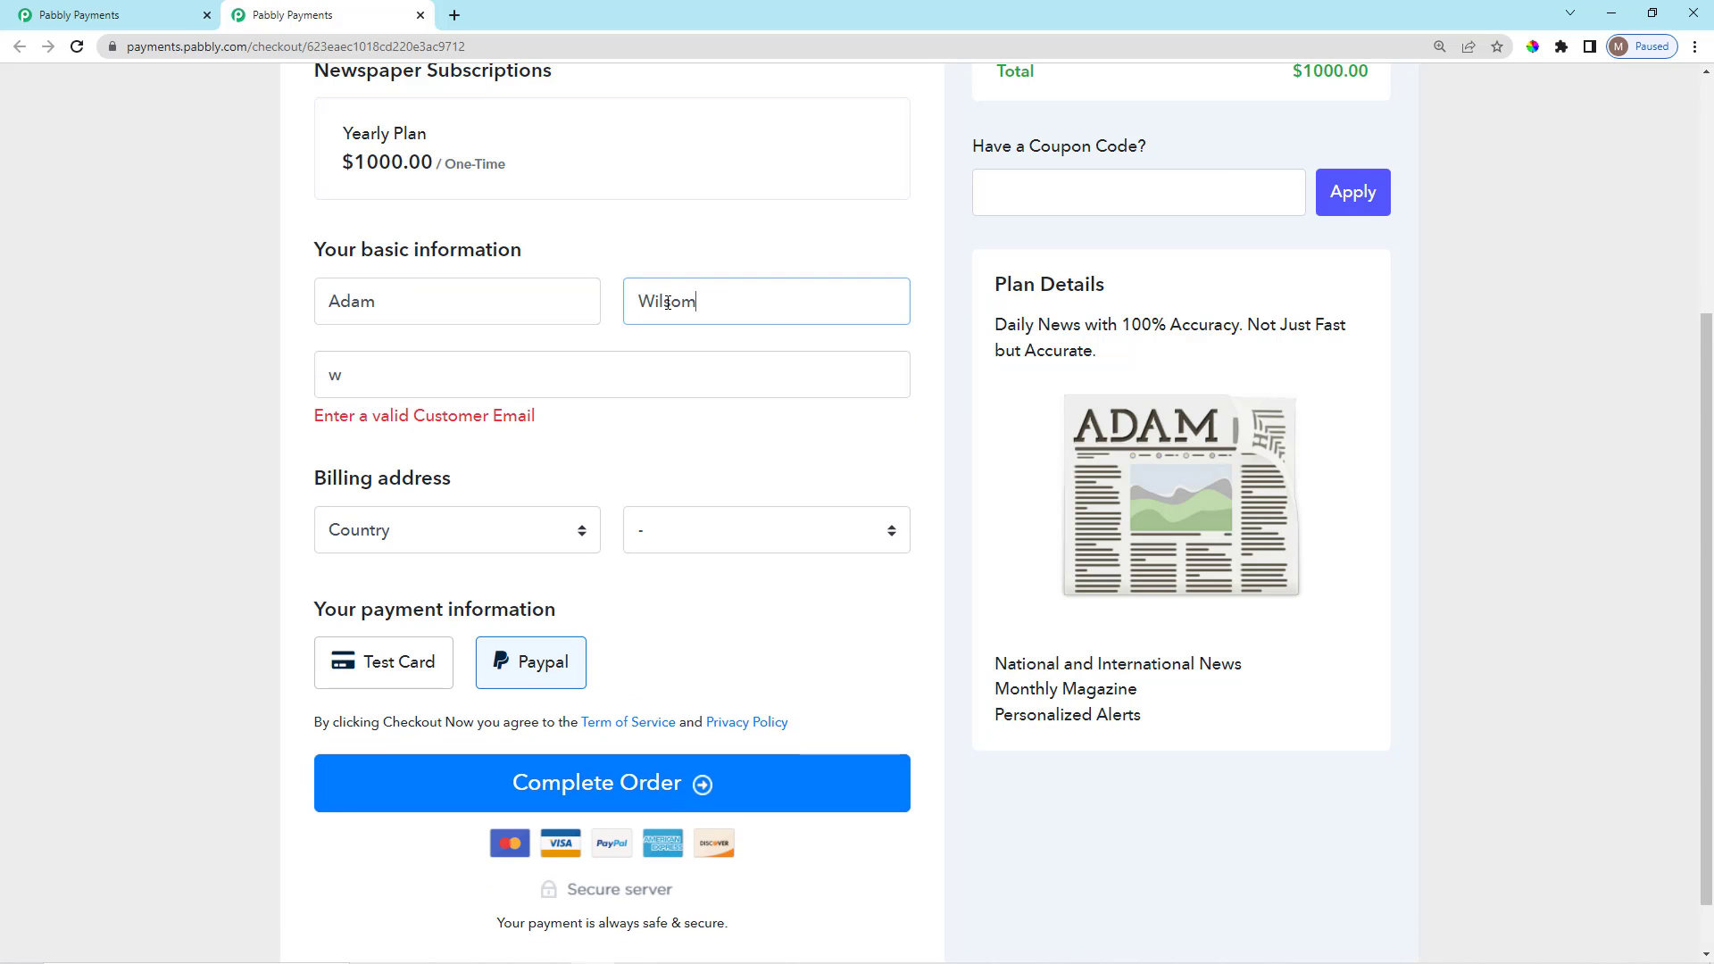
left_click(654, 379)
key("BackSpace")
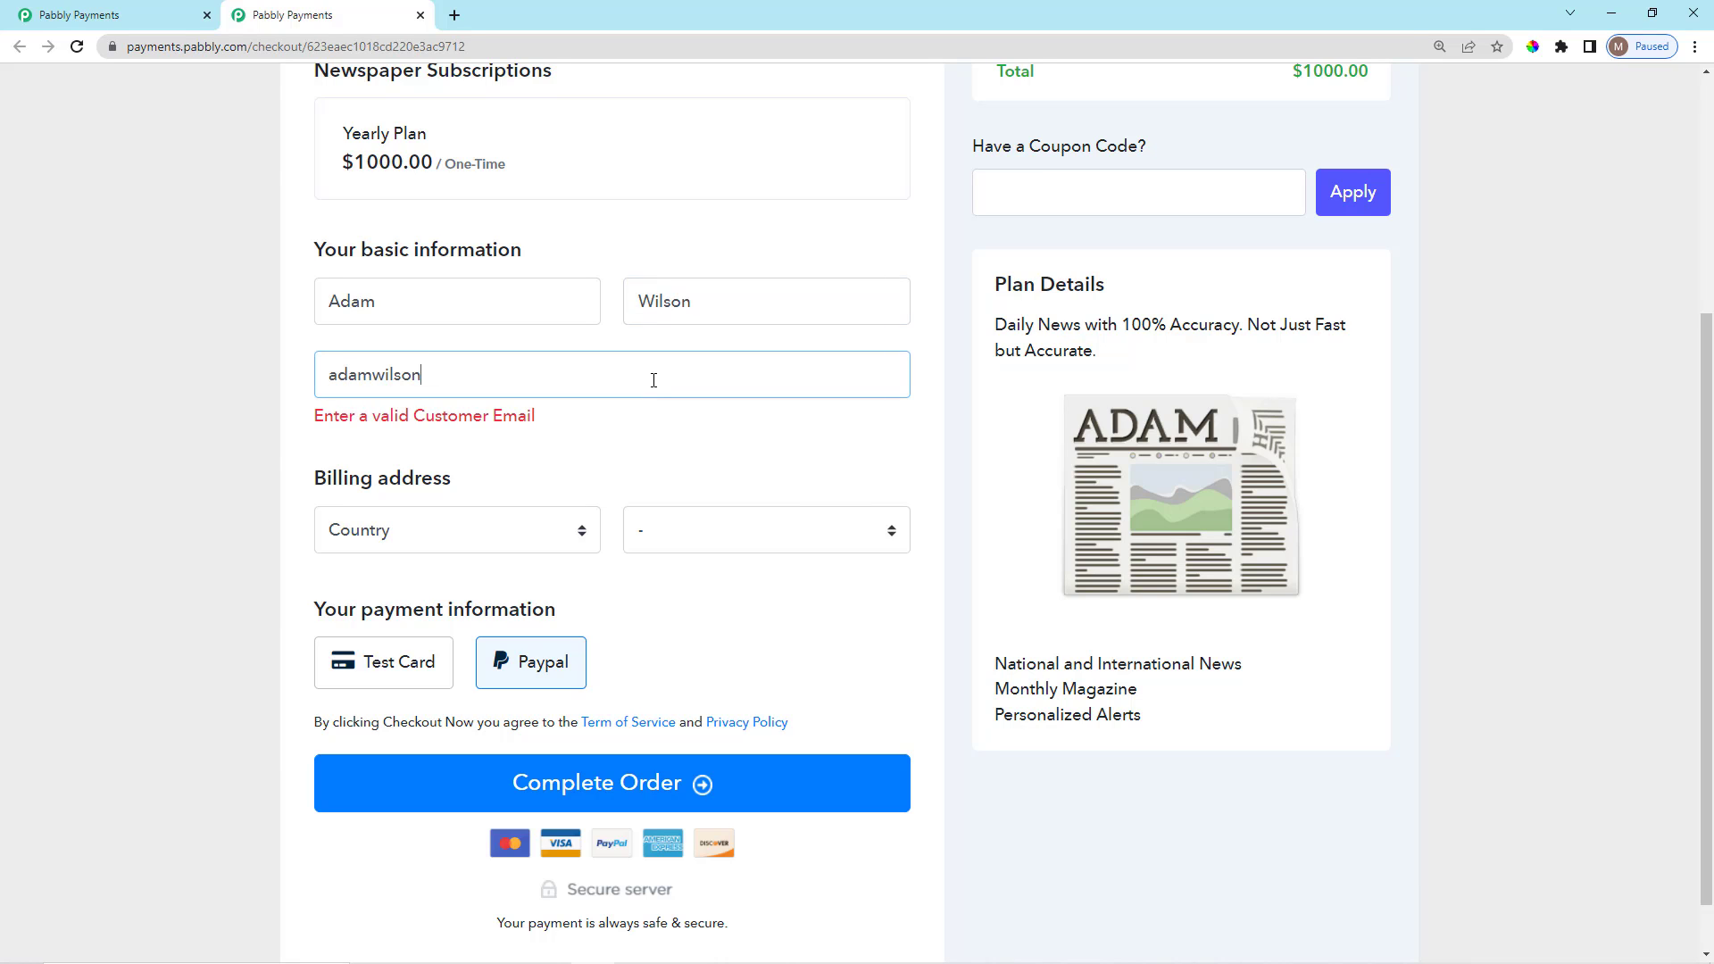
Set the billing country and state to Luxembourg.
left_click(612, 445)
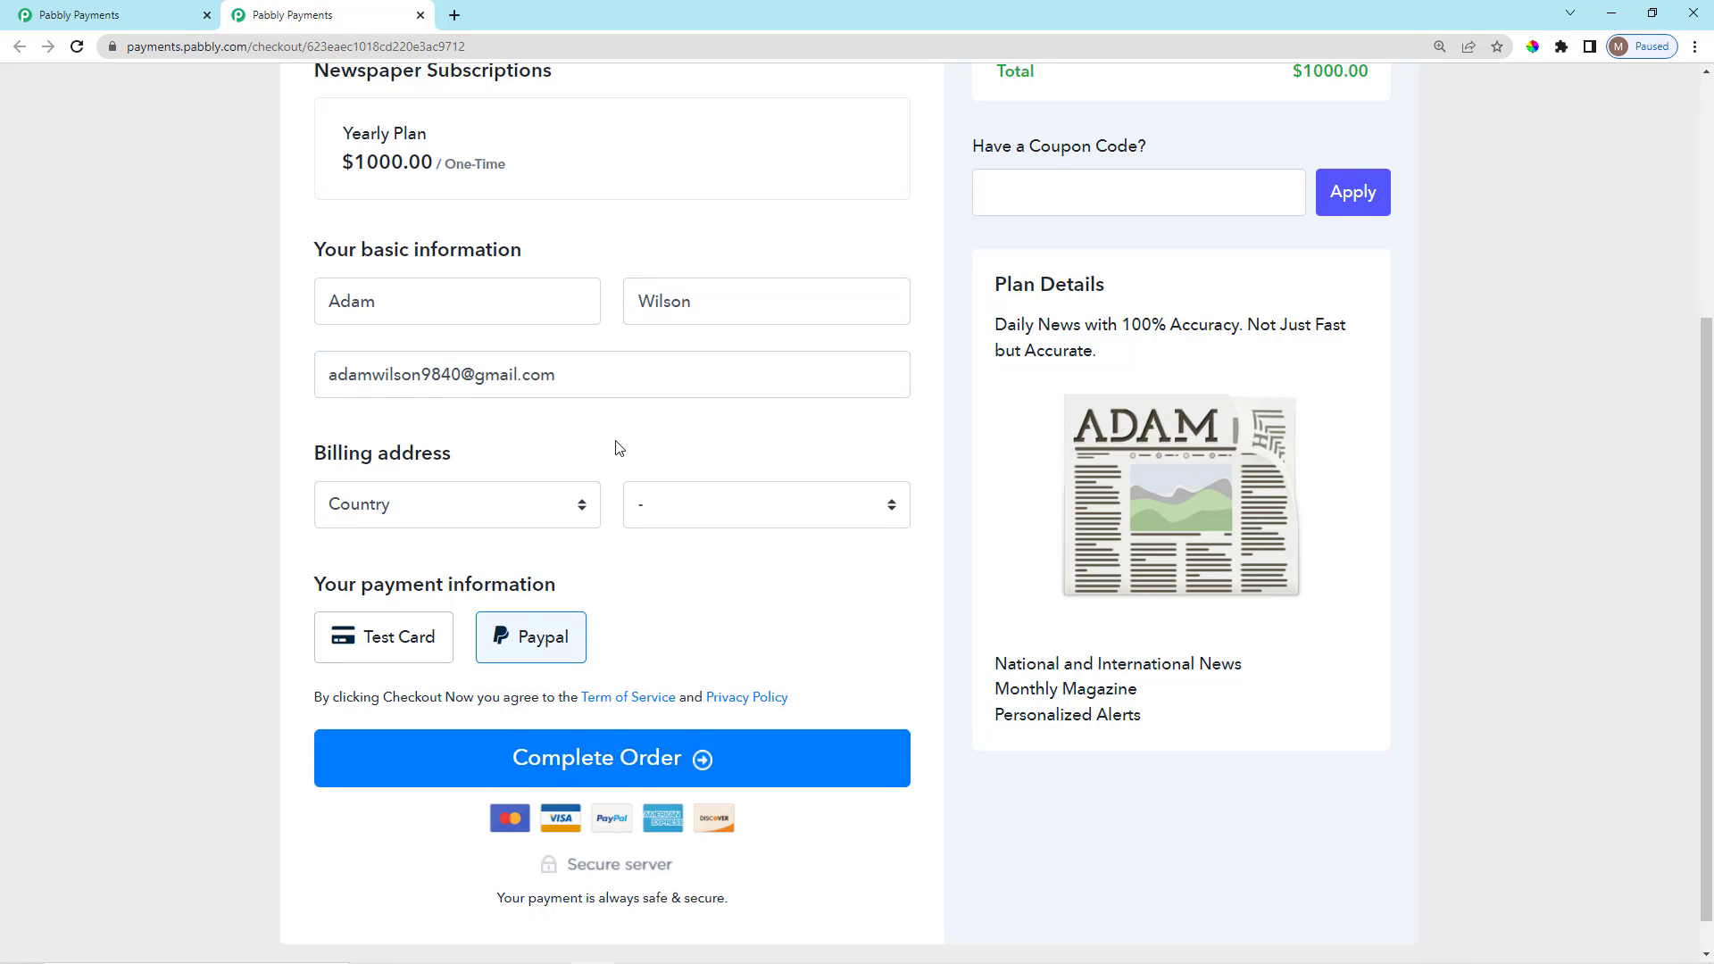
scroll(590, 528, "down", 1)
left_click(509, 475)
scroll(554, 795, "down", 18)
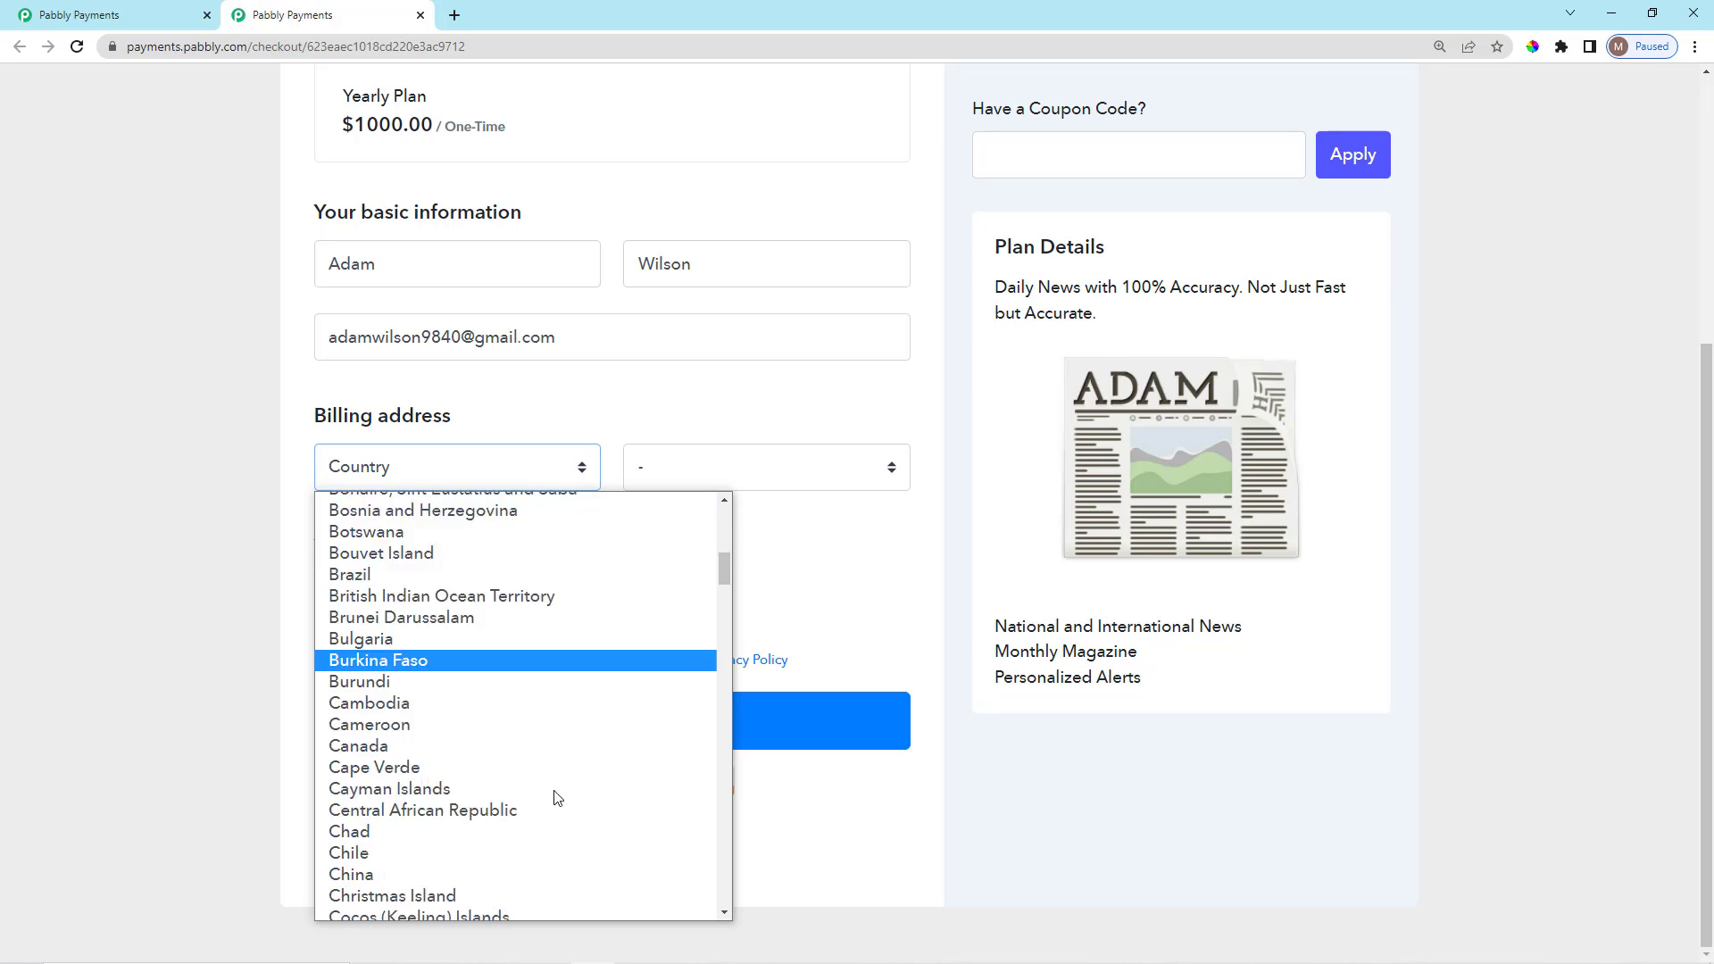
scroll(364, 727, "down", 9)
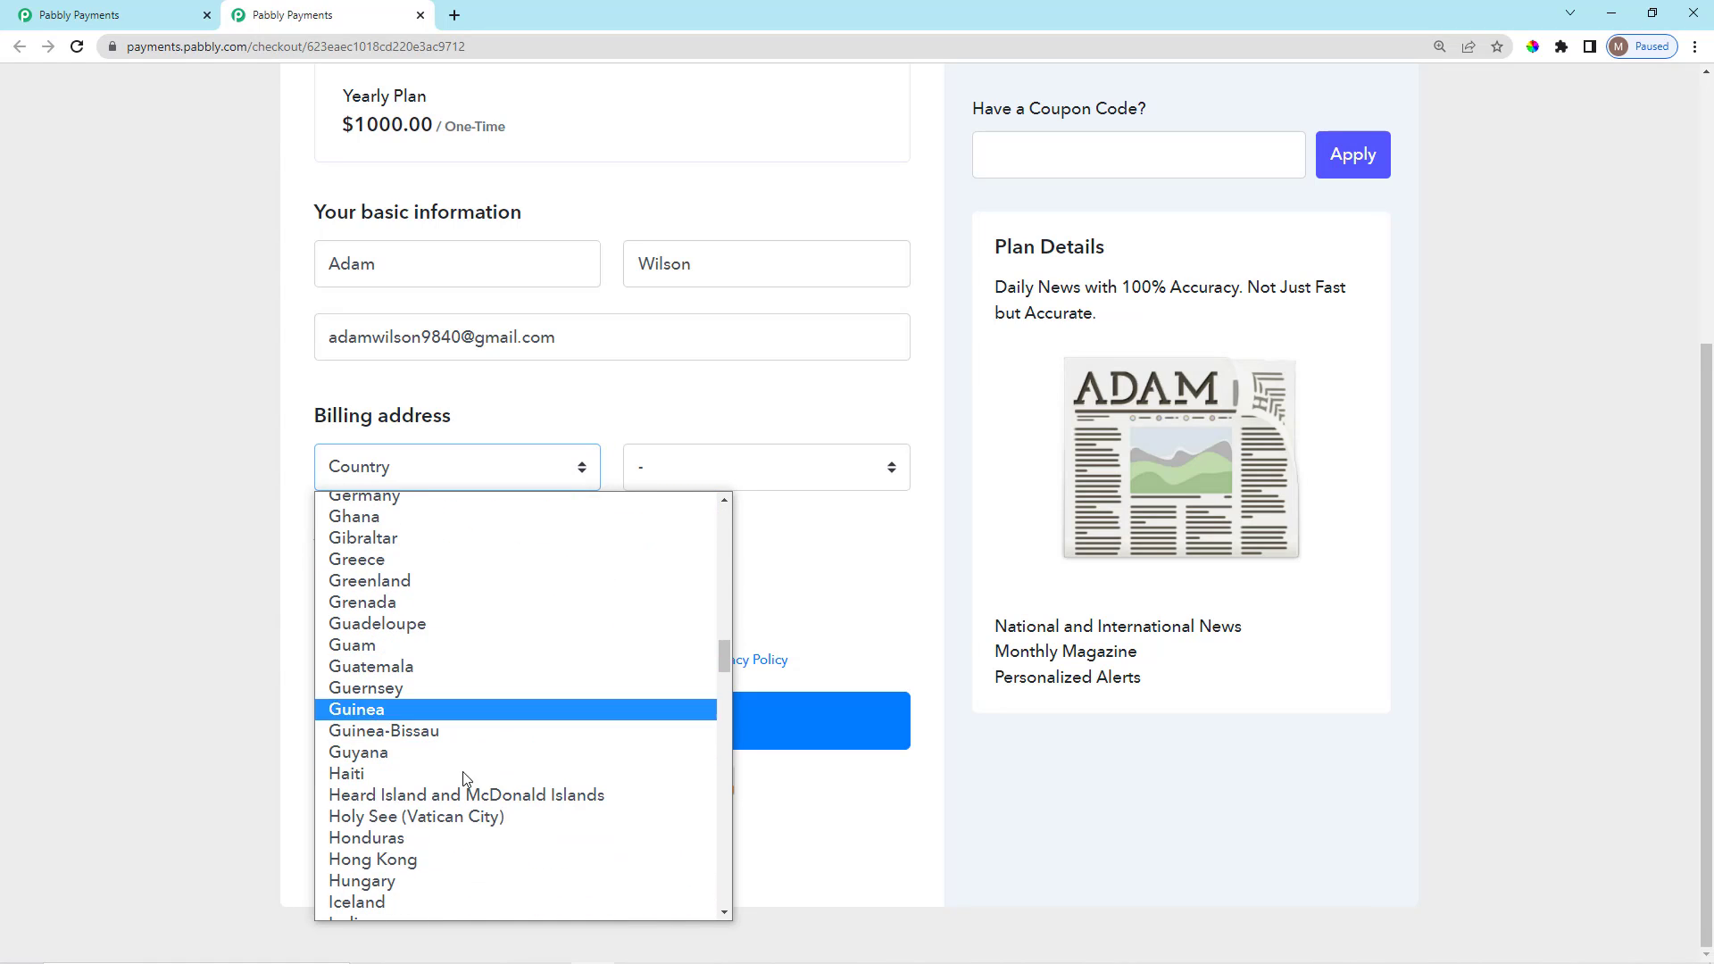
scroll(455, 678, "down", 5)
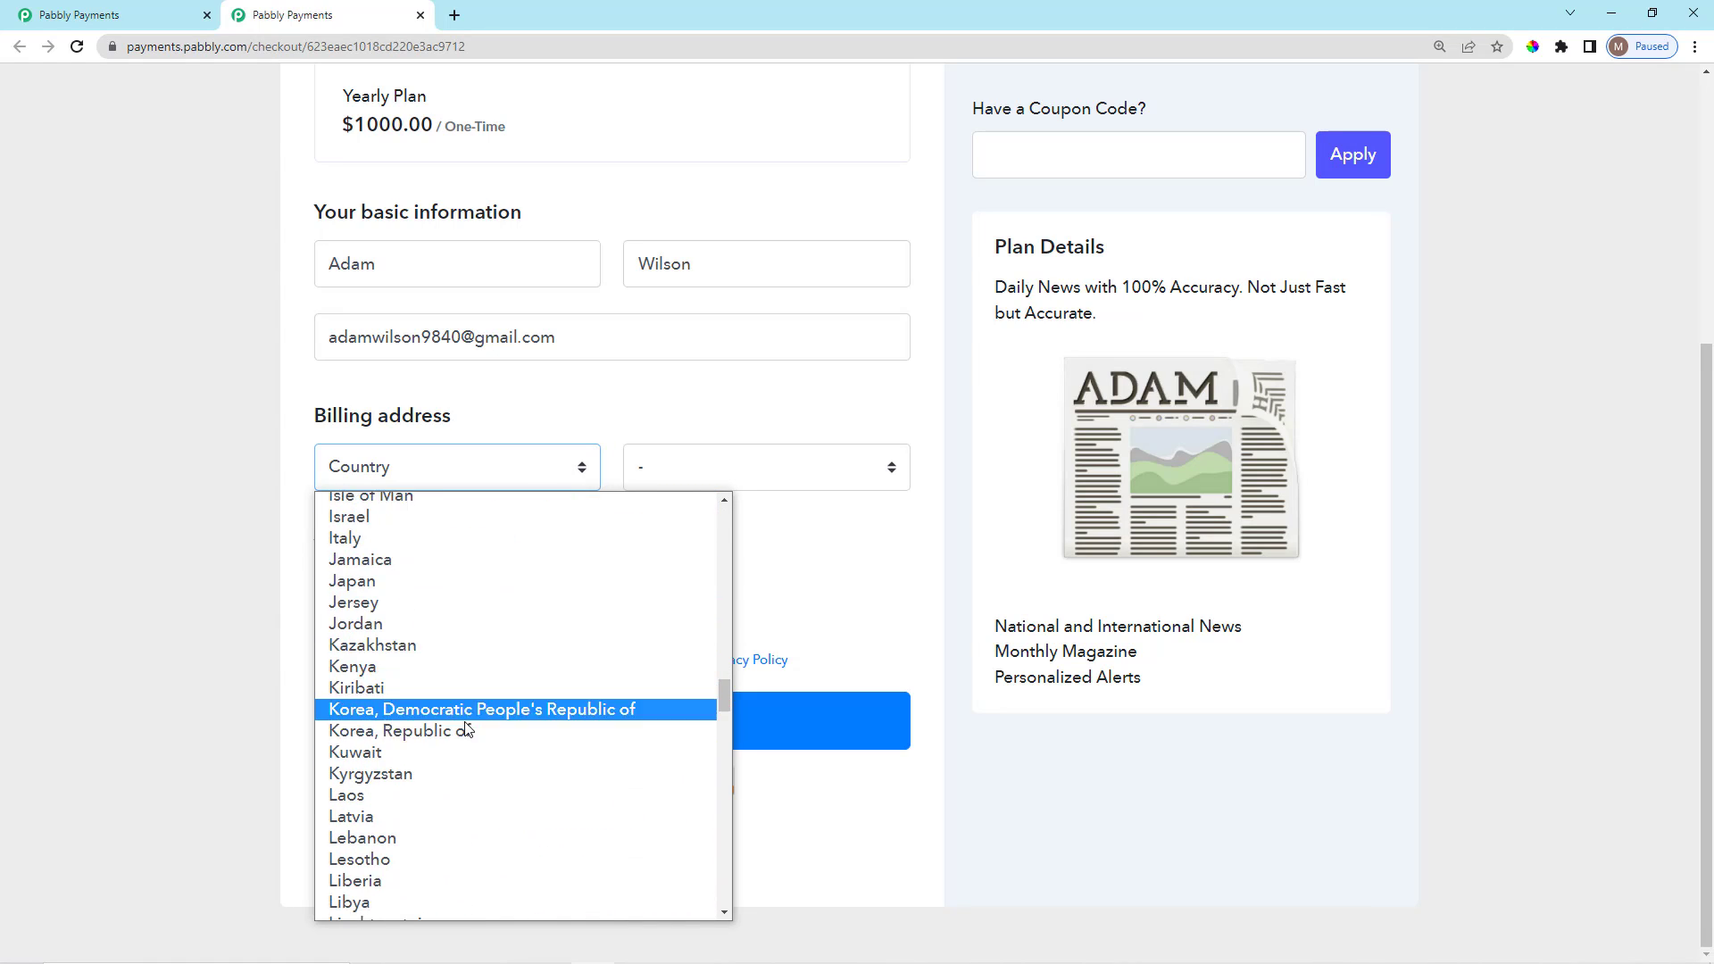
left_click(488, 788)
left_click(748, 473)
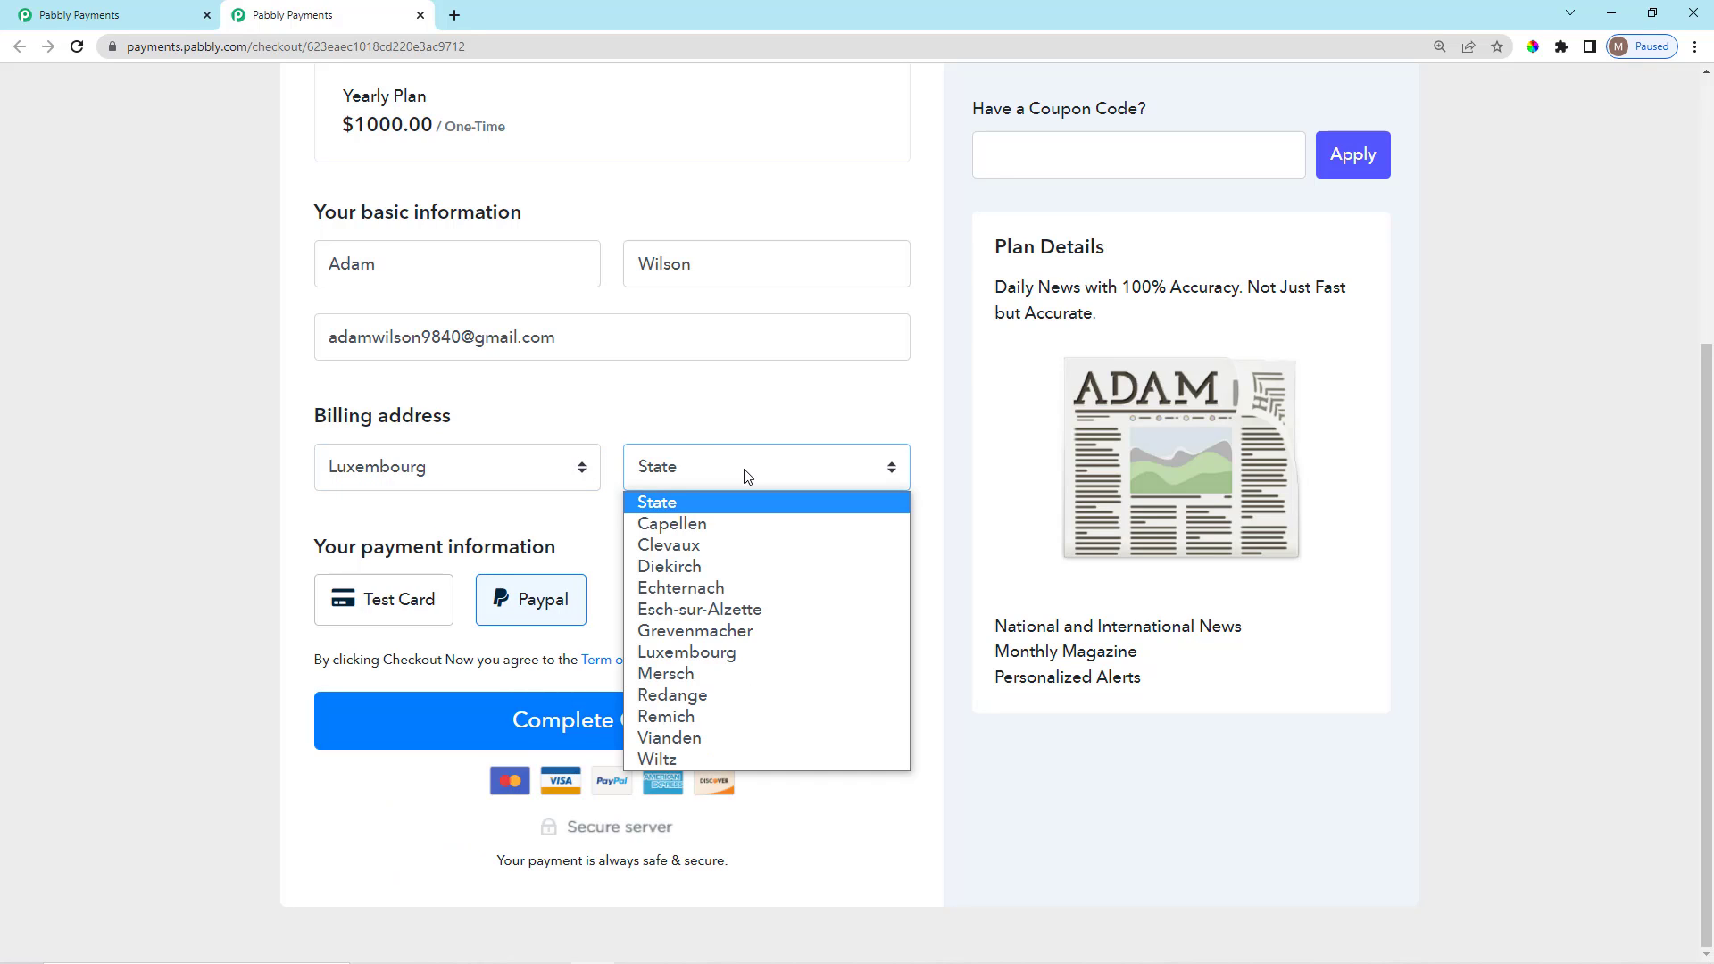
left_click(735, 651)
Pay with the Test Card gateway using the Success test card details.
scroll(431, 574, "down", 1)
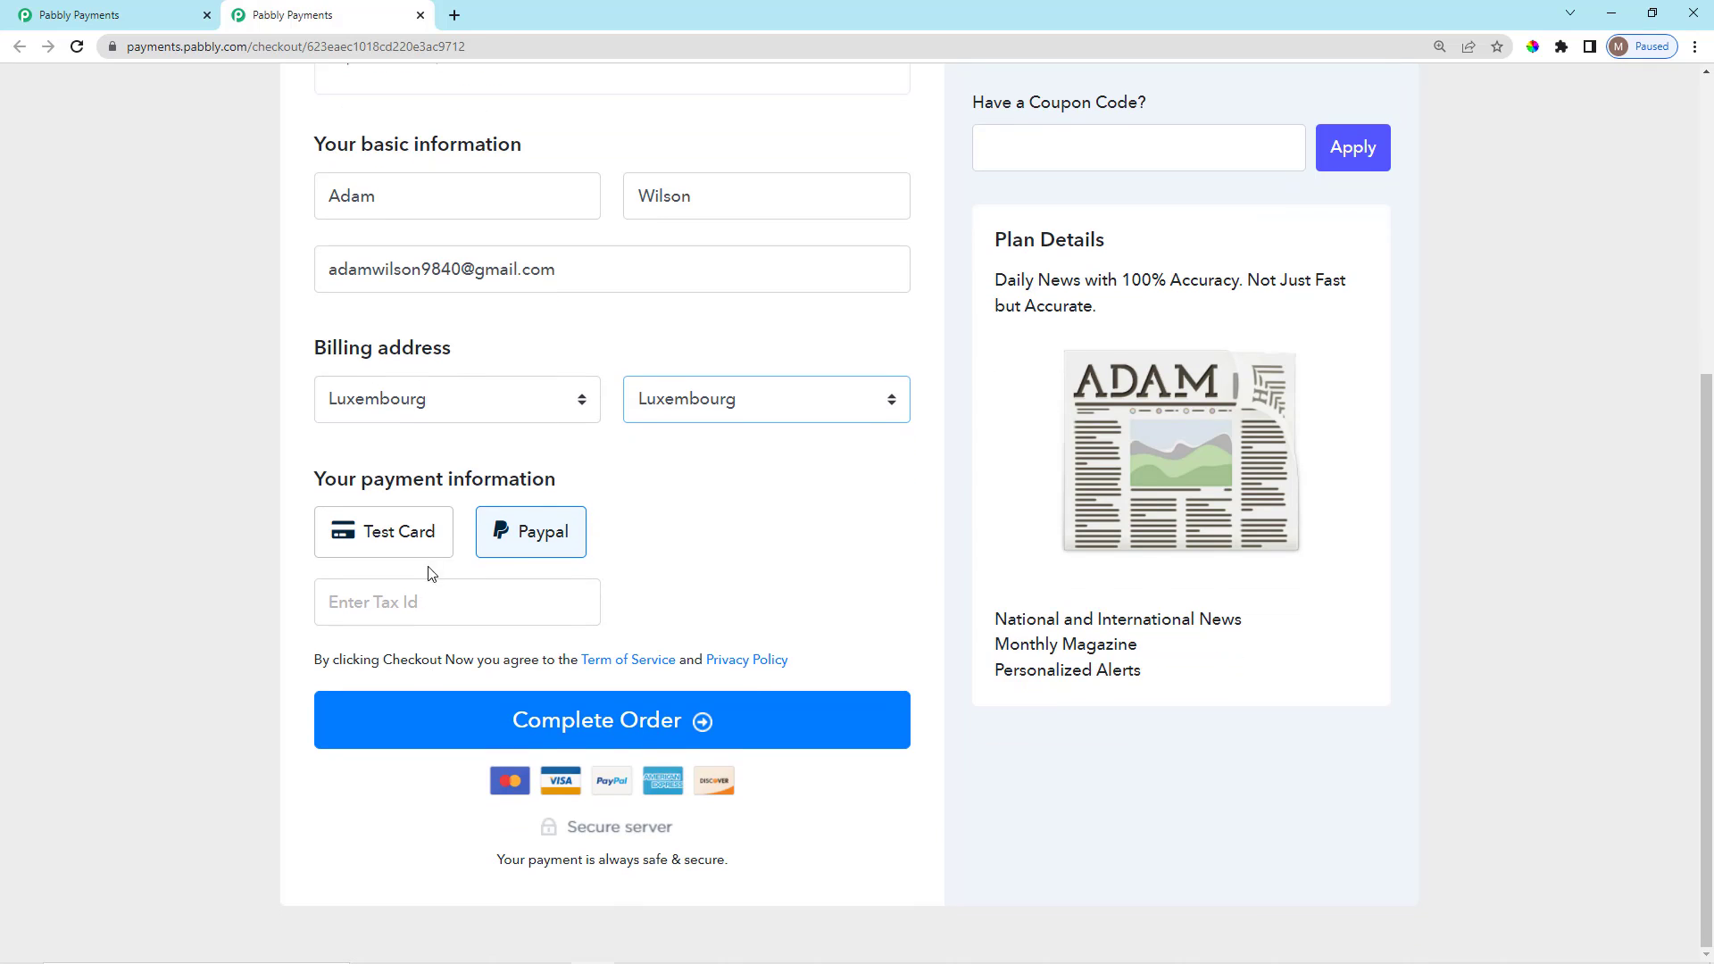
left_click(404, 536)
scroll(401, 623, "down", 2)
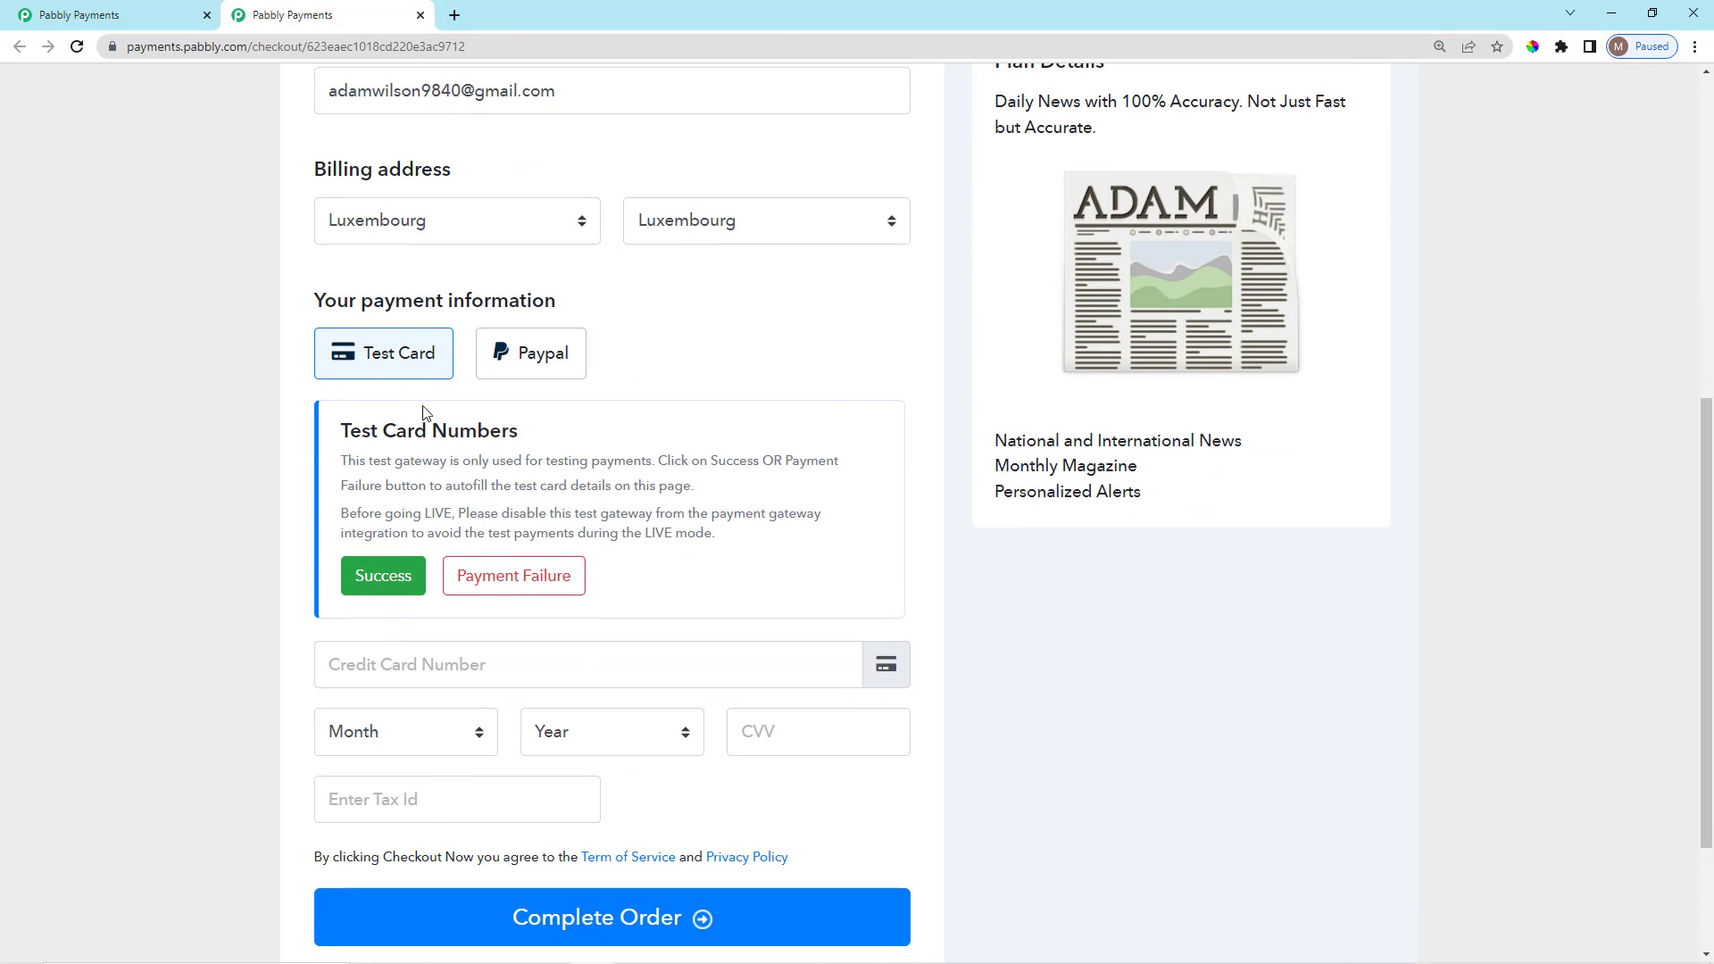
left_click(381, 589)
scroll(474, 601, "down", 2)
Paste the customer's tax ID so the 20% VAT drops and the total is $1000.00.
left_click(471, 601)
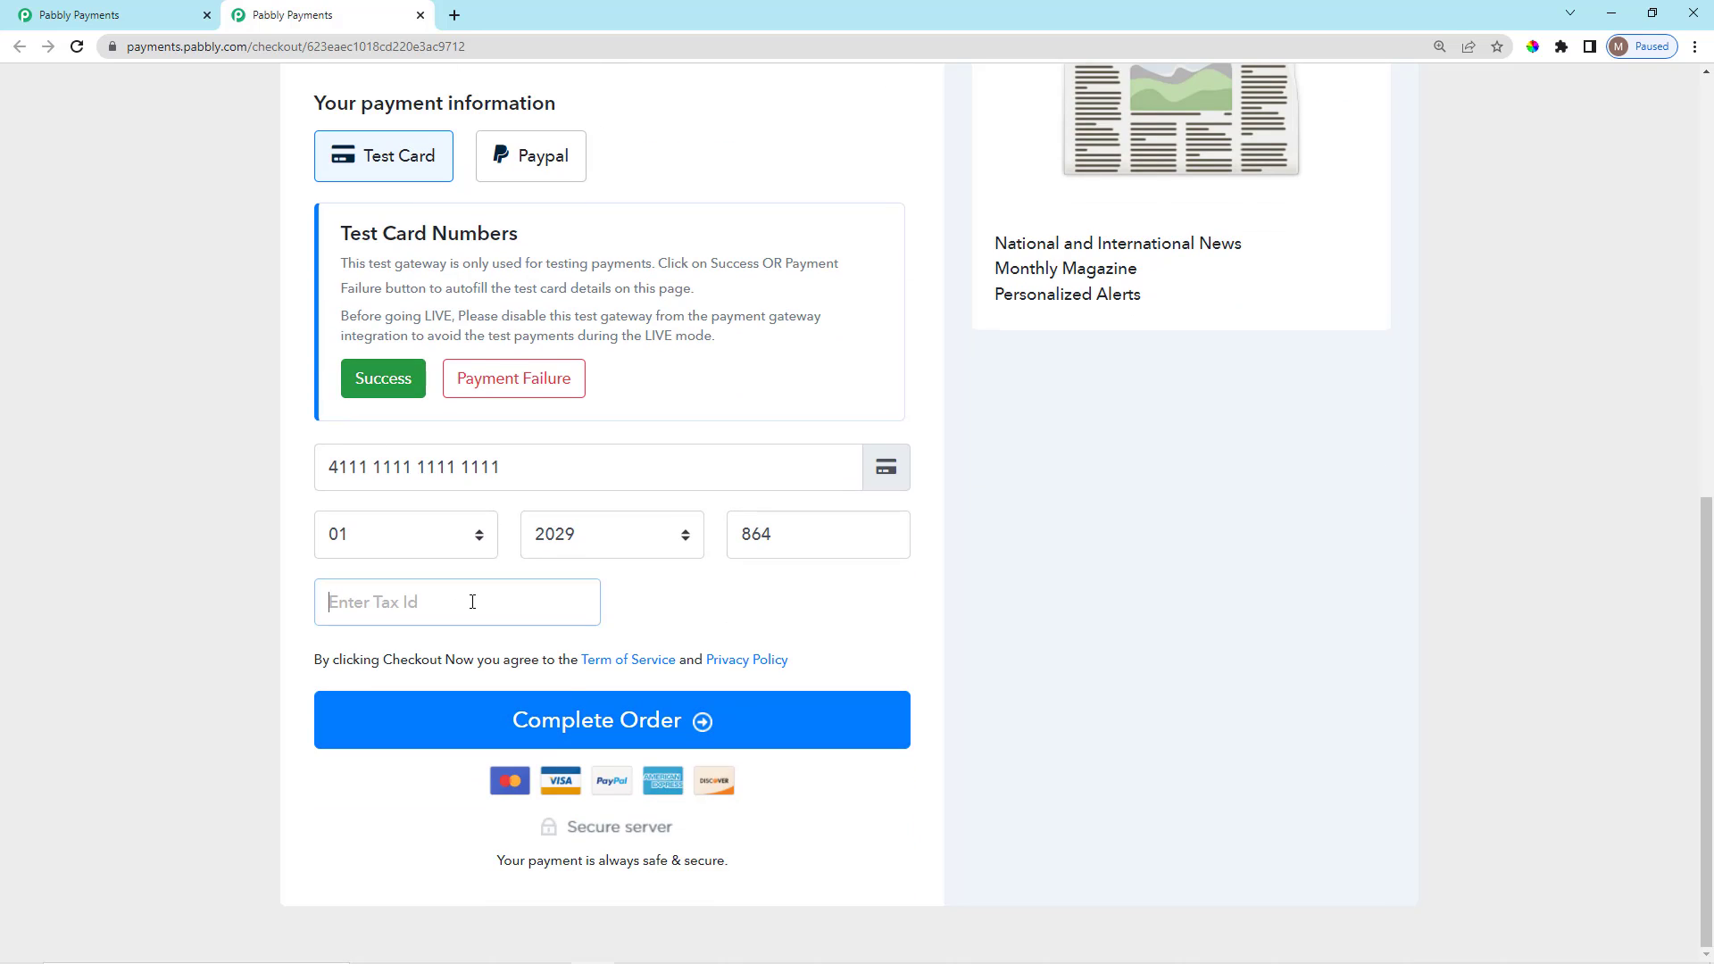
scroll(563, 650, "up", 1)
scroll(562, 720, "down", 1)
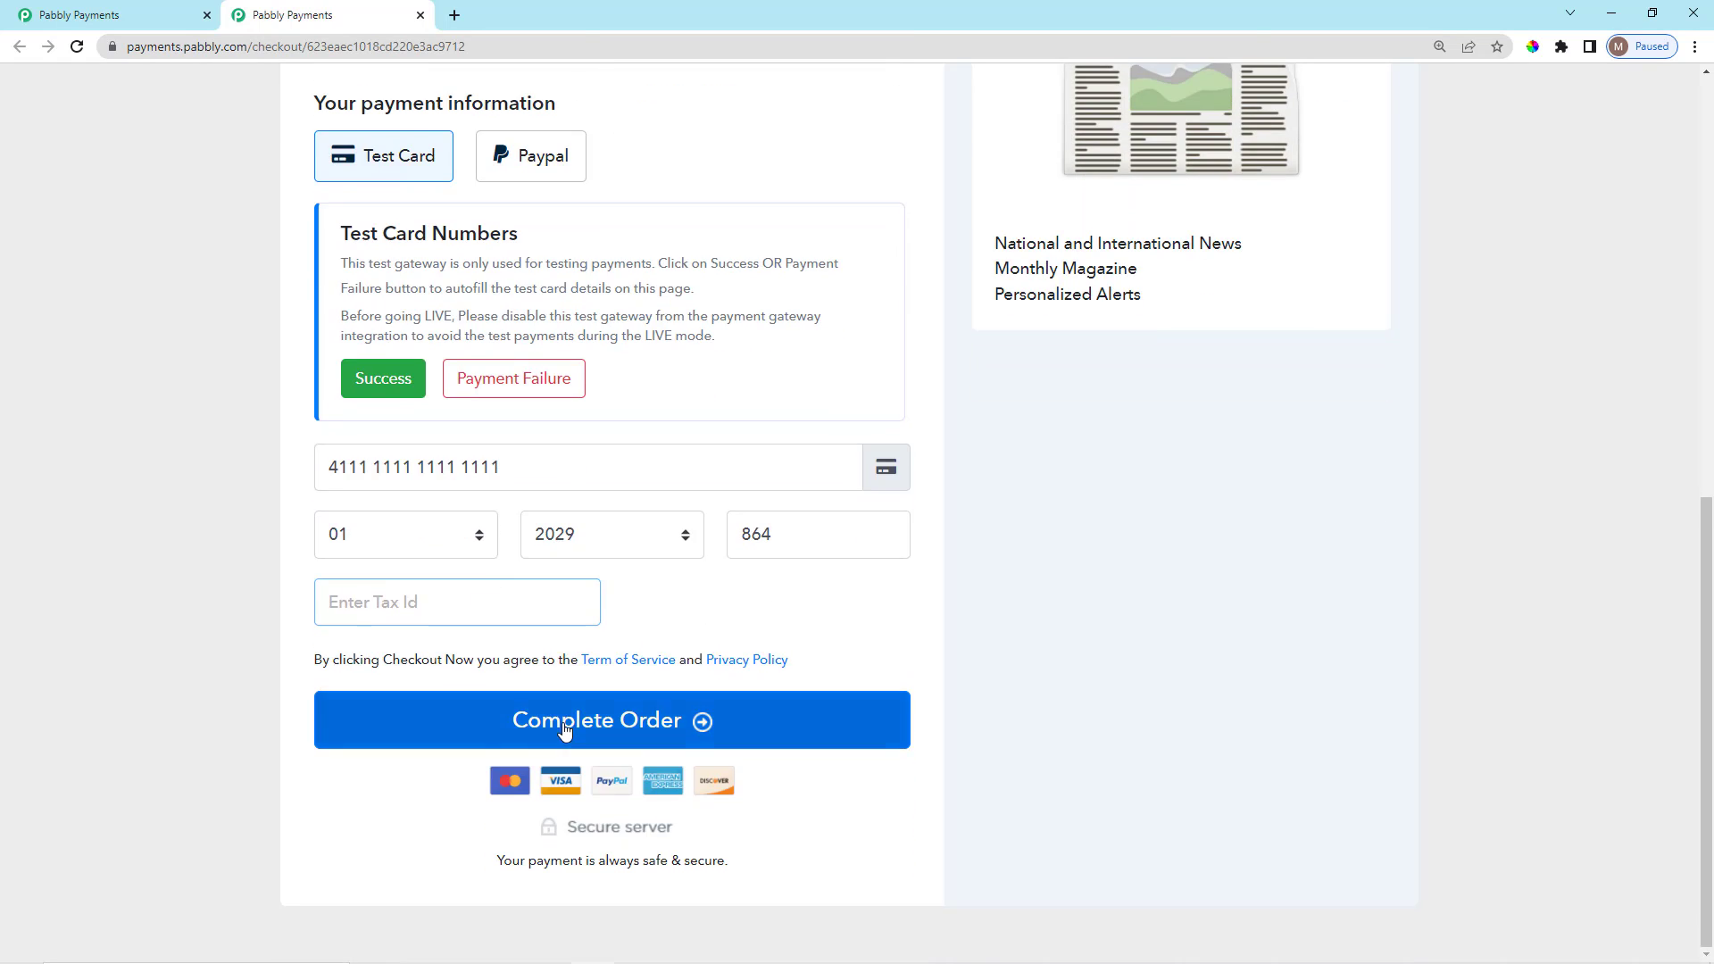
scroll(581, 719, "up", 4)
scroll(929, 624, "up", 4)
scroll(911, 589, "down", 4)
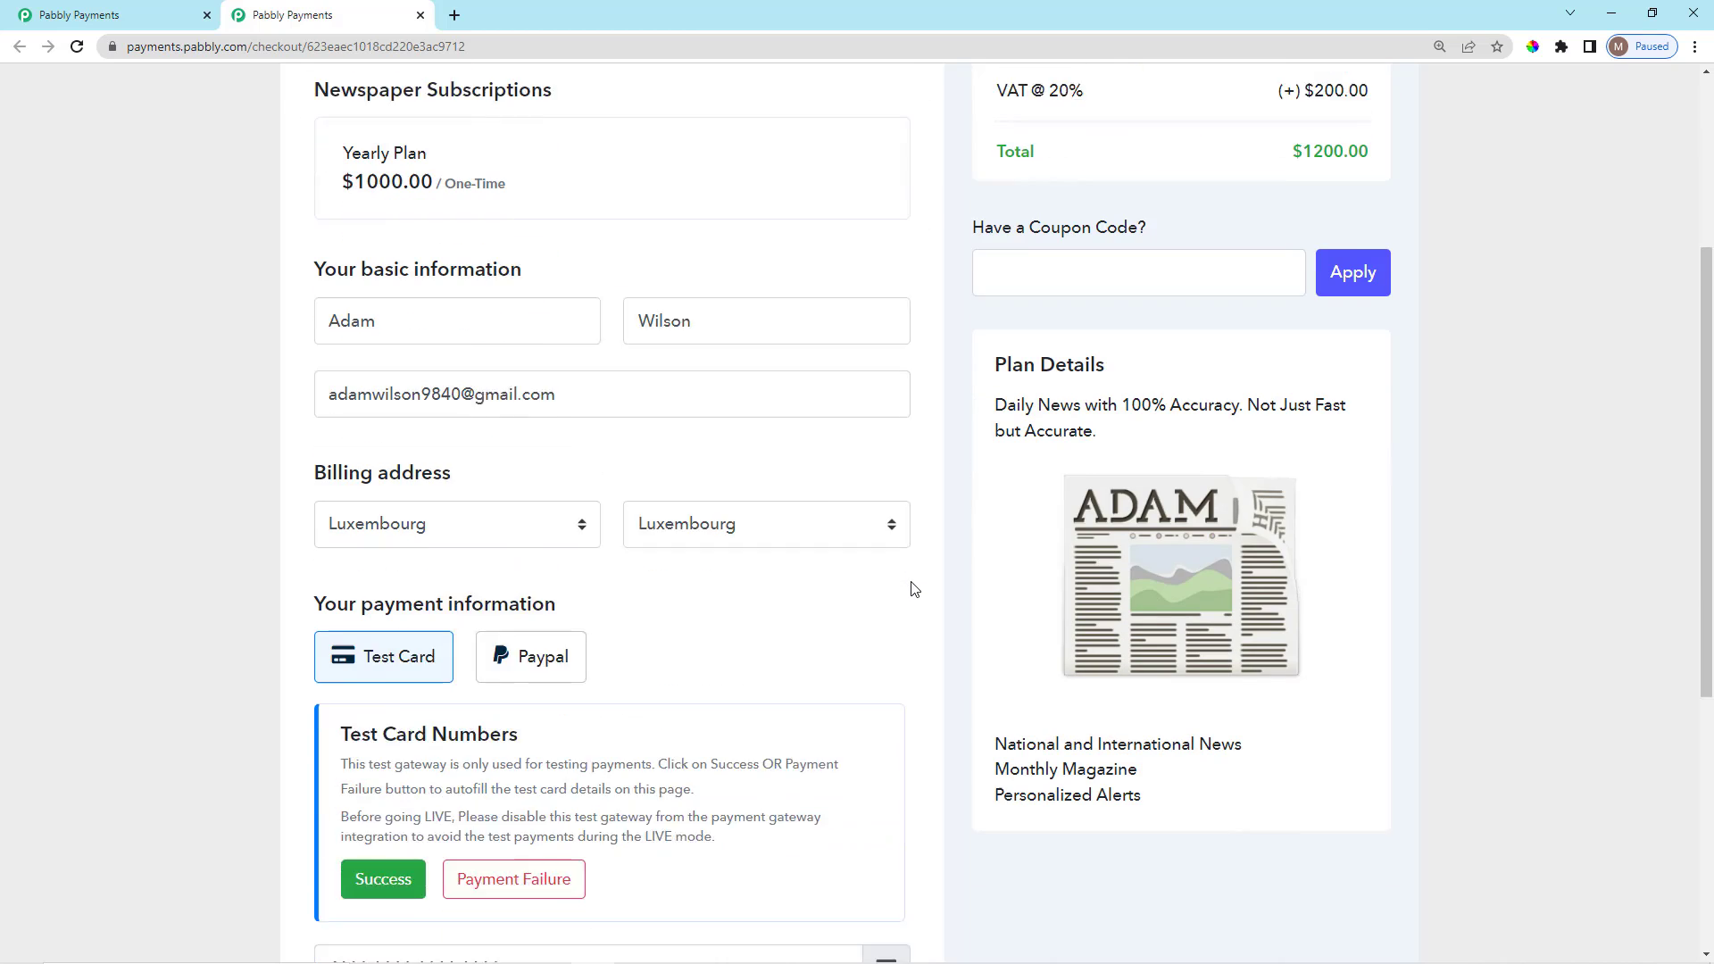
scroll(912, 589, "down", 3)
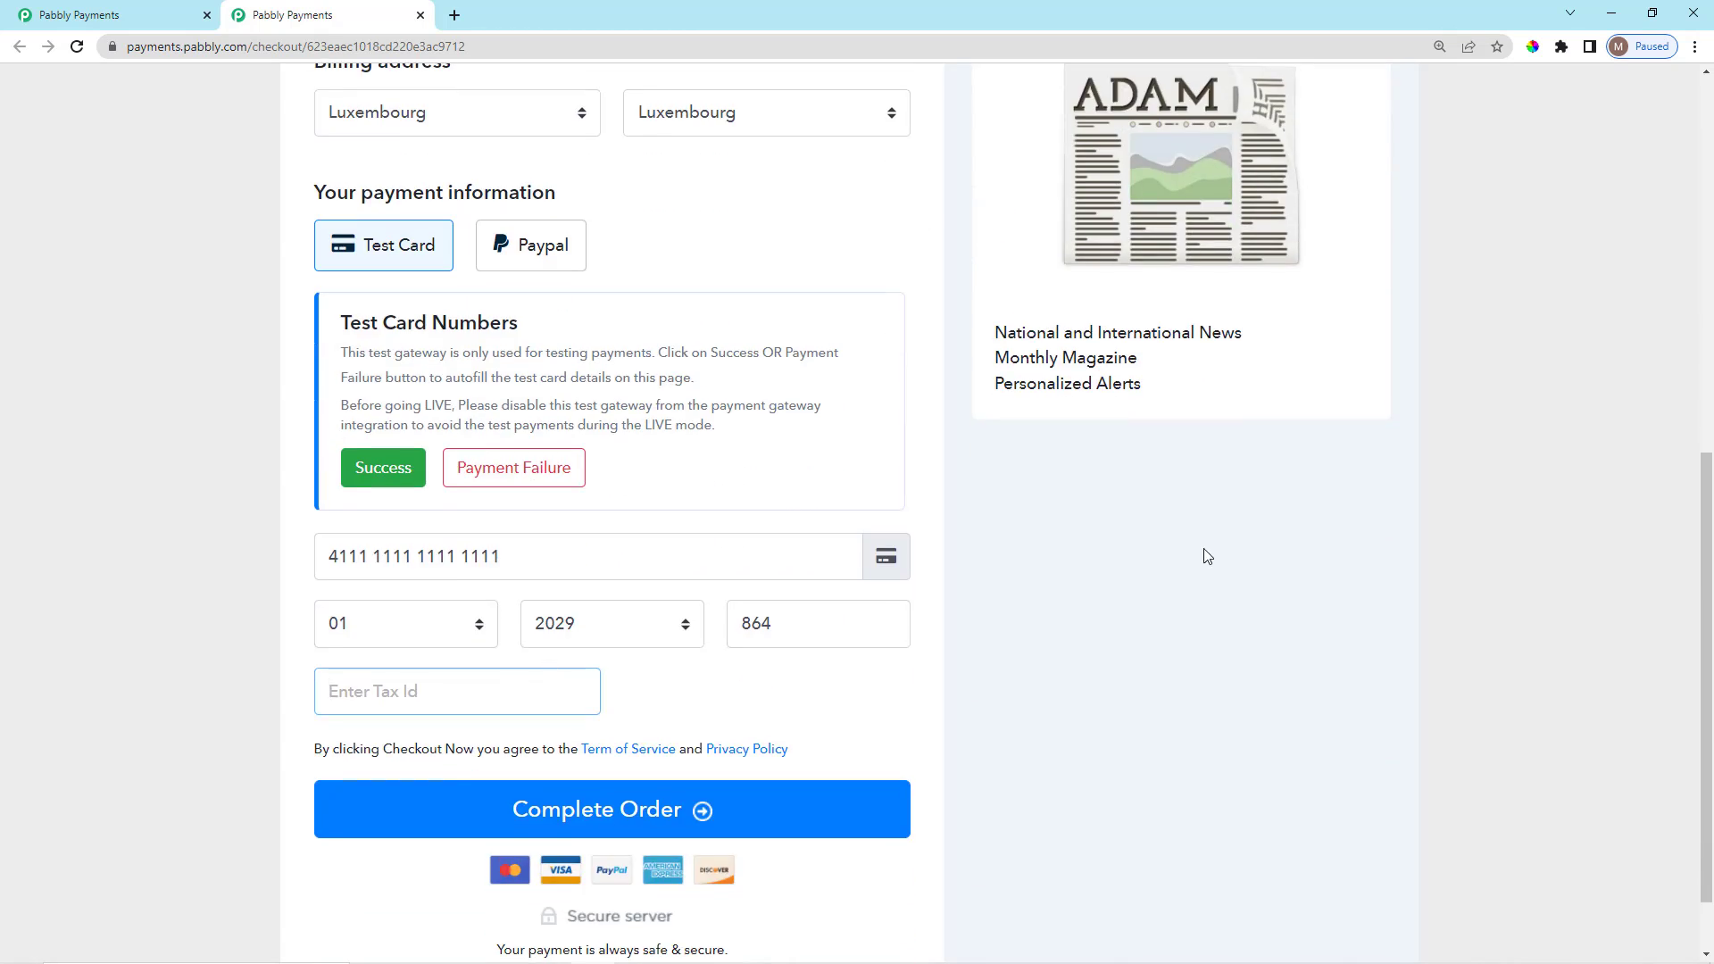
scroll(1207, 556, "up", 5)
scroll(1120, 482, "up", 3)
scroll(505, 730, "down", 9)
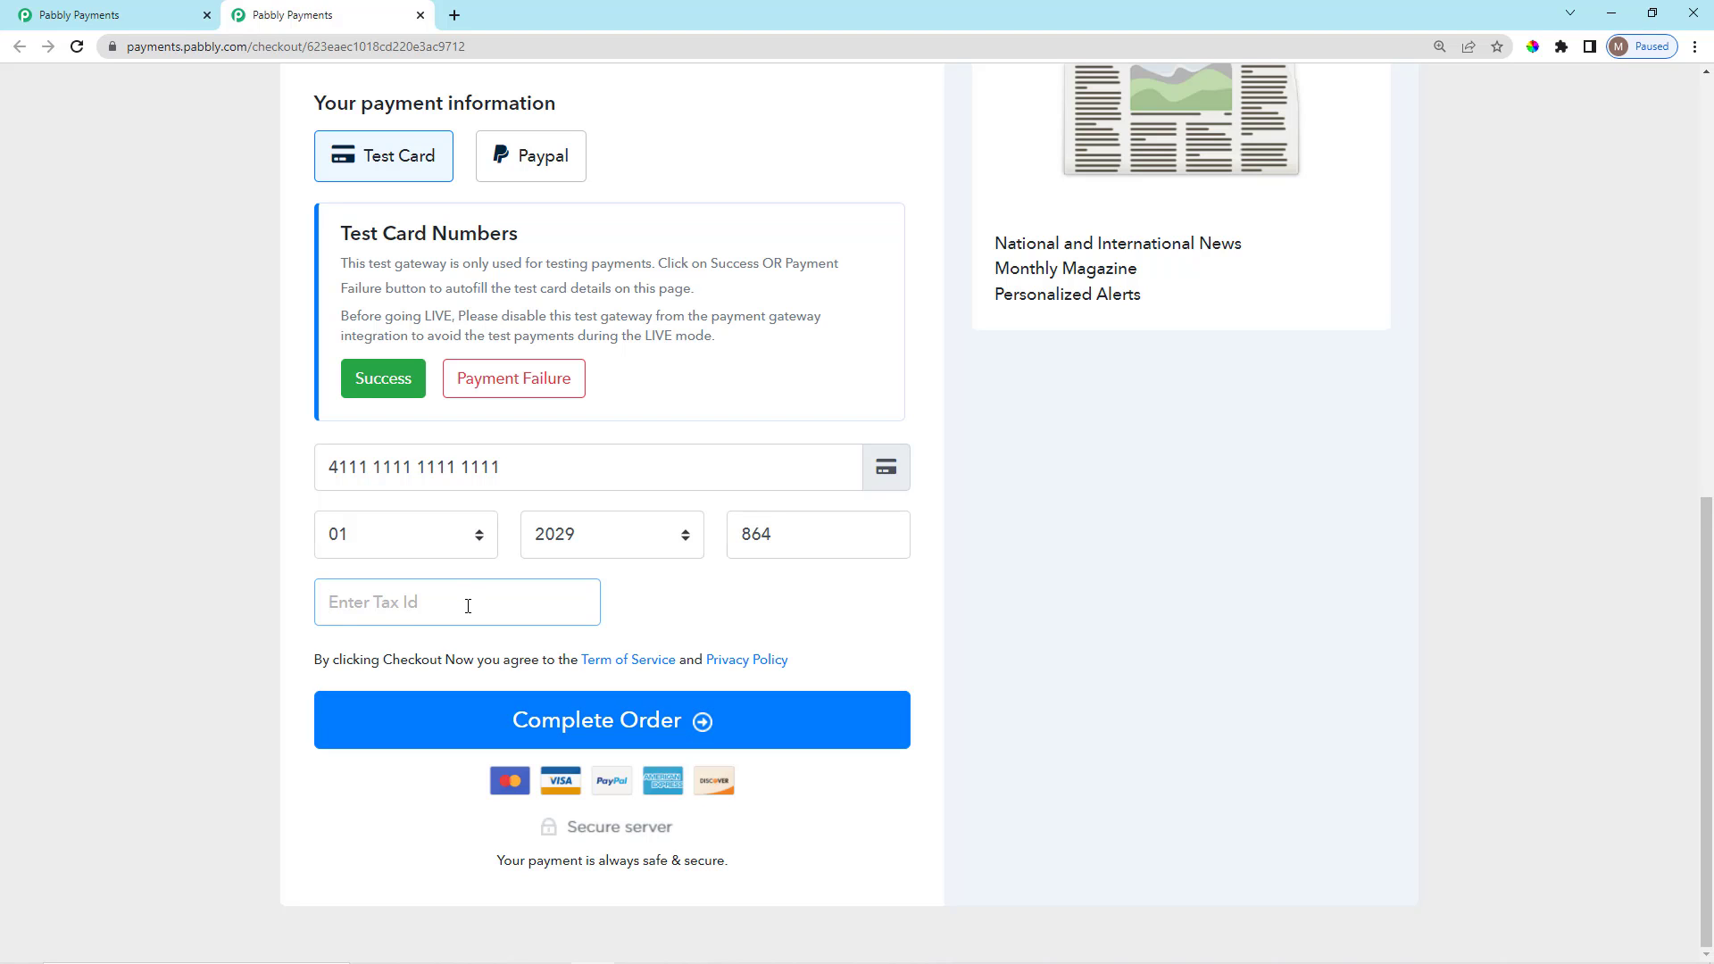
left_click(728, 622)
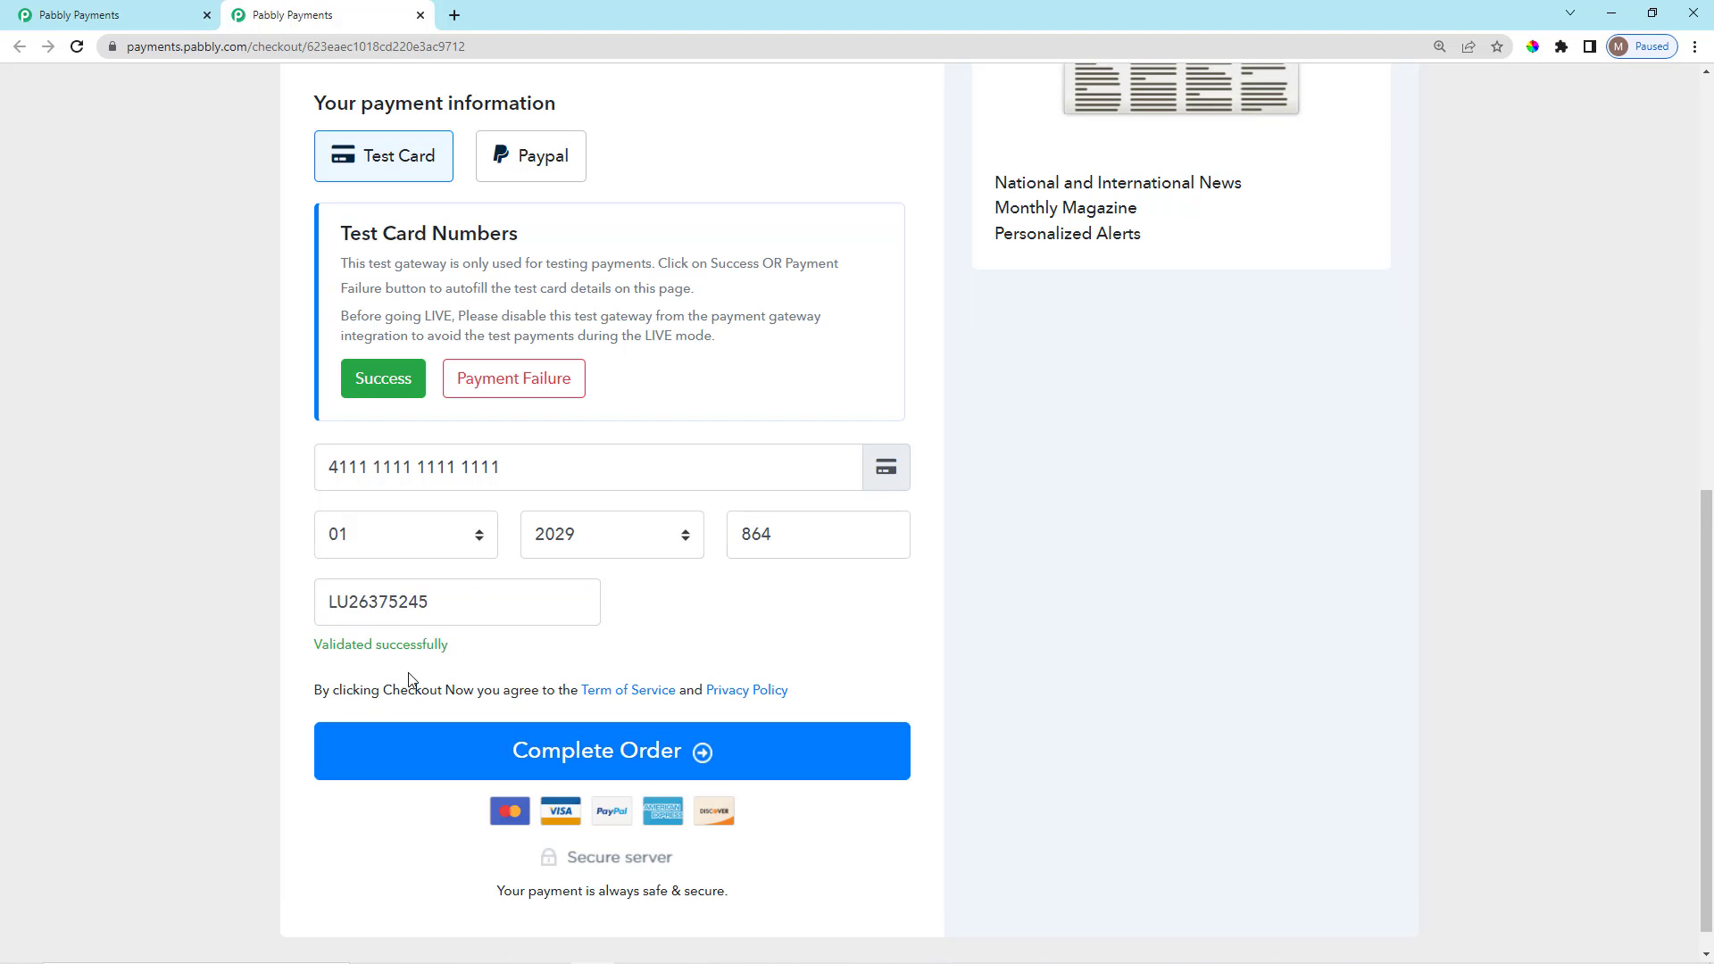
scroll(841, 581, "up", 8)
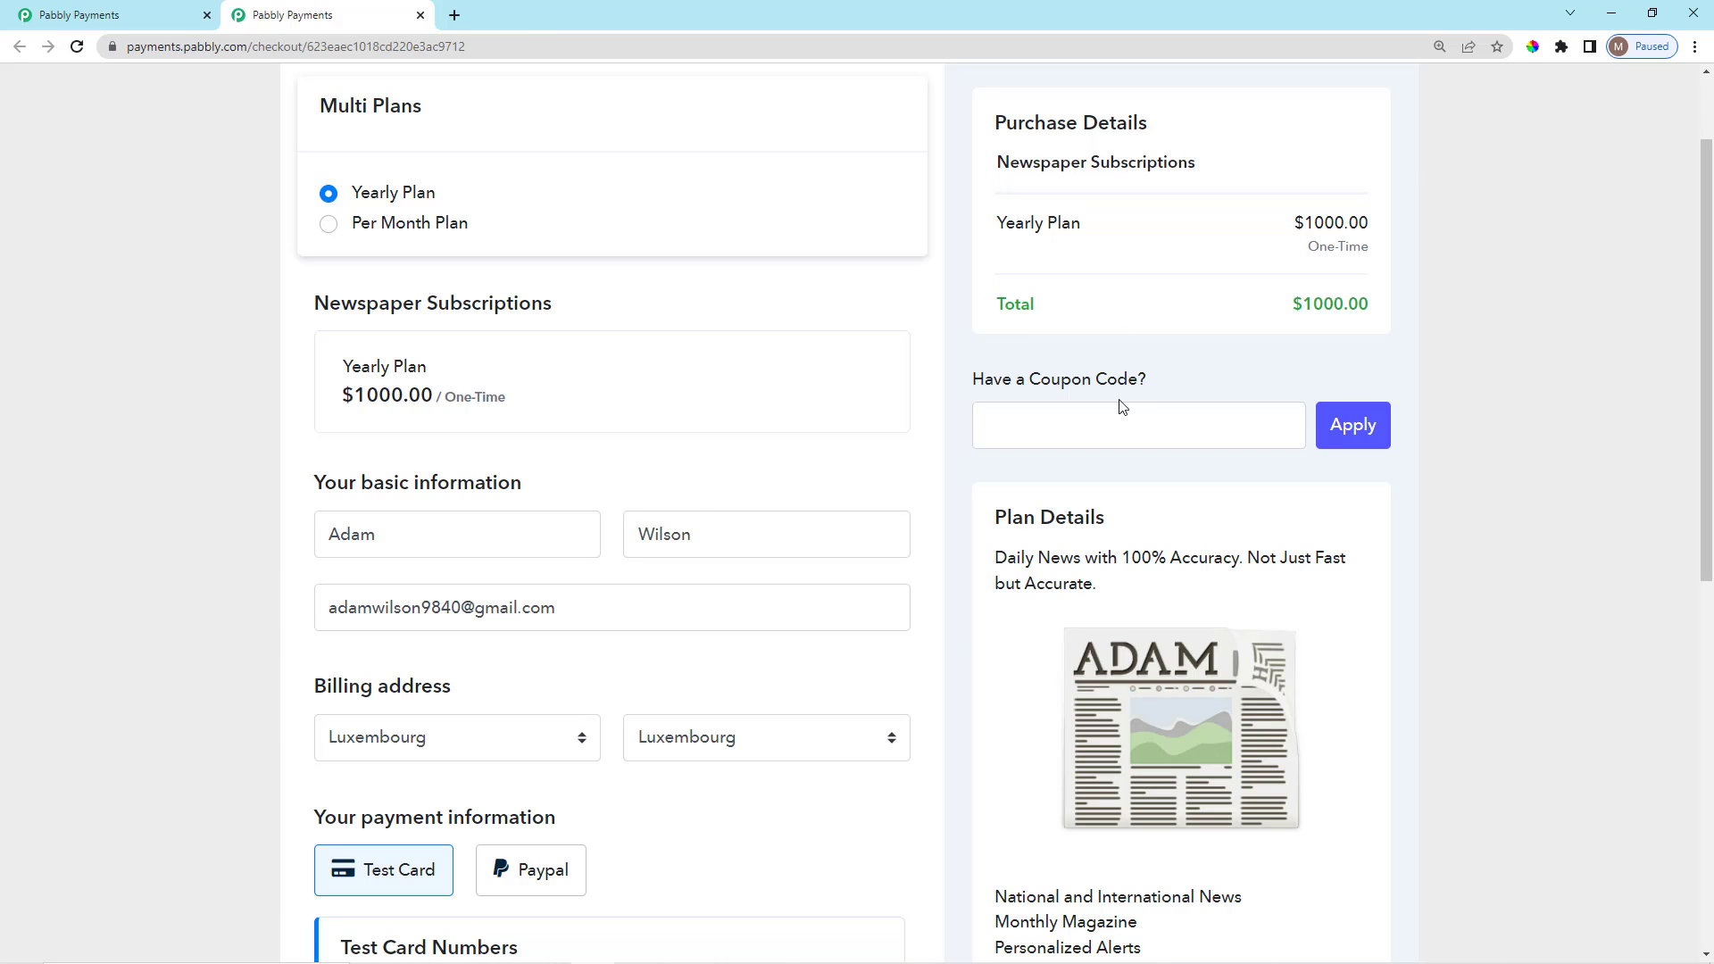
Close the checkout and go from All Settings through Invoice Settings to Multi-Currency.
left_click(421, 16)
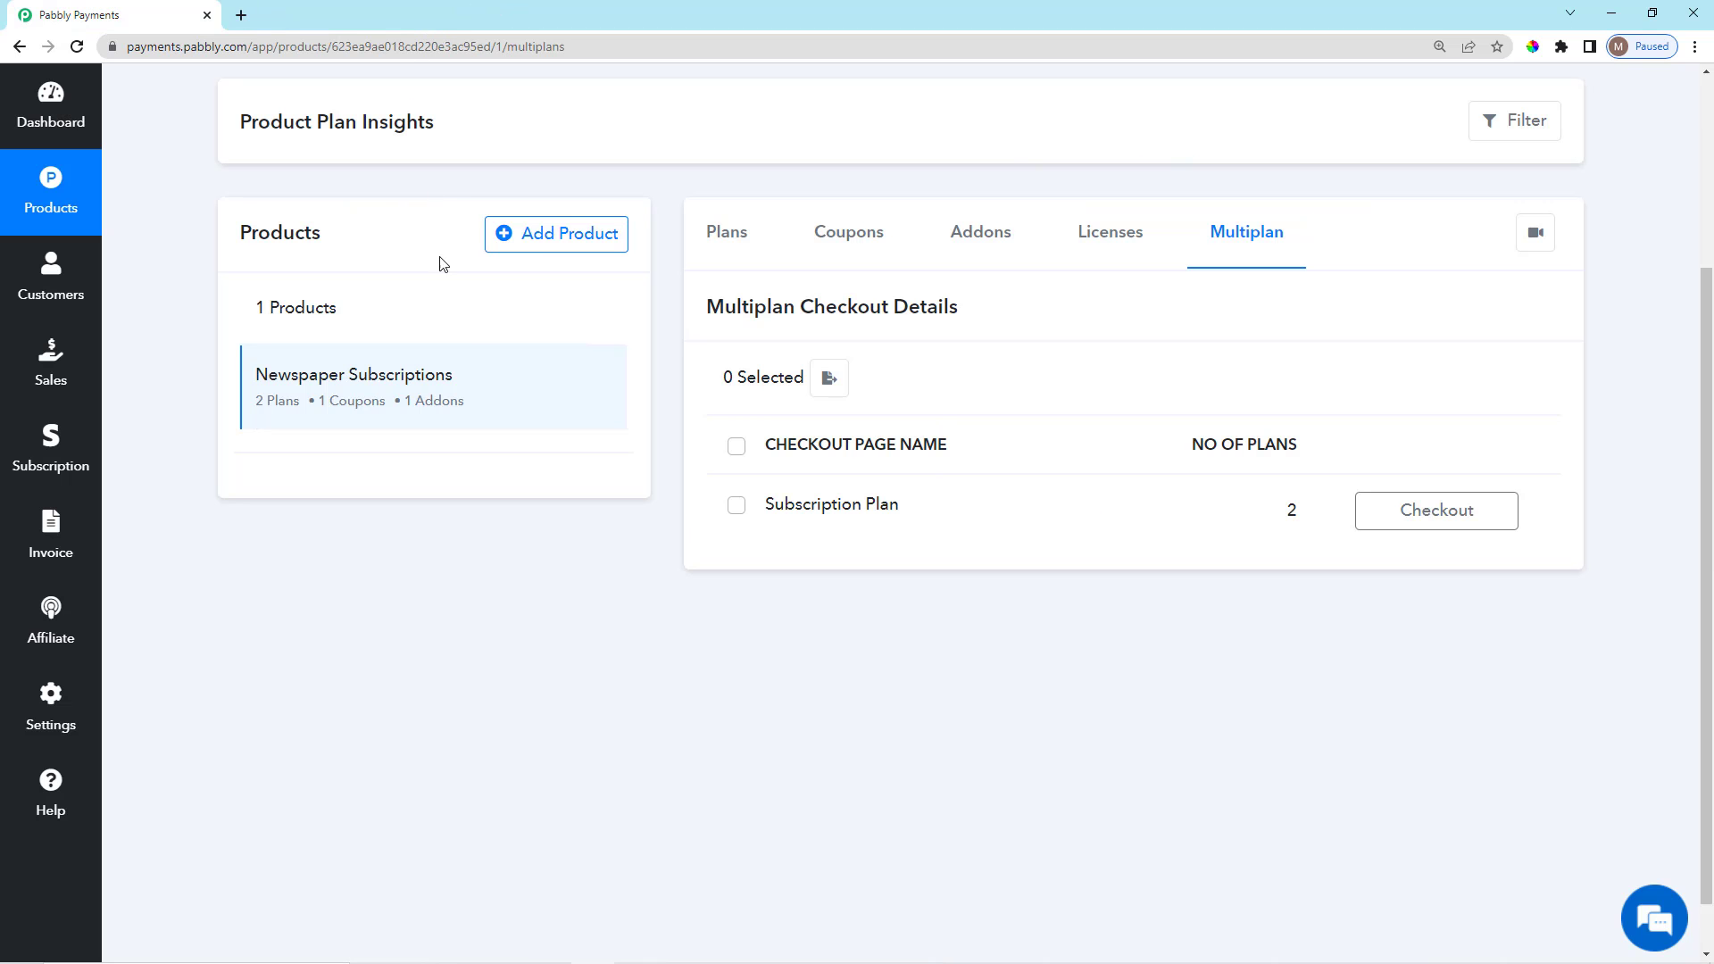
left_click(55, 721)
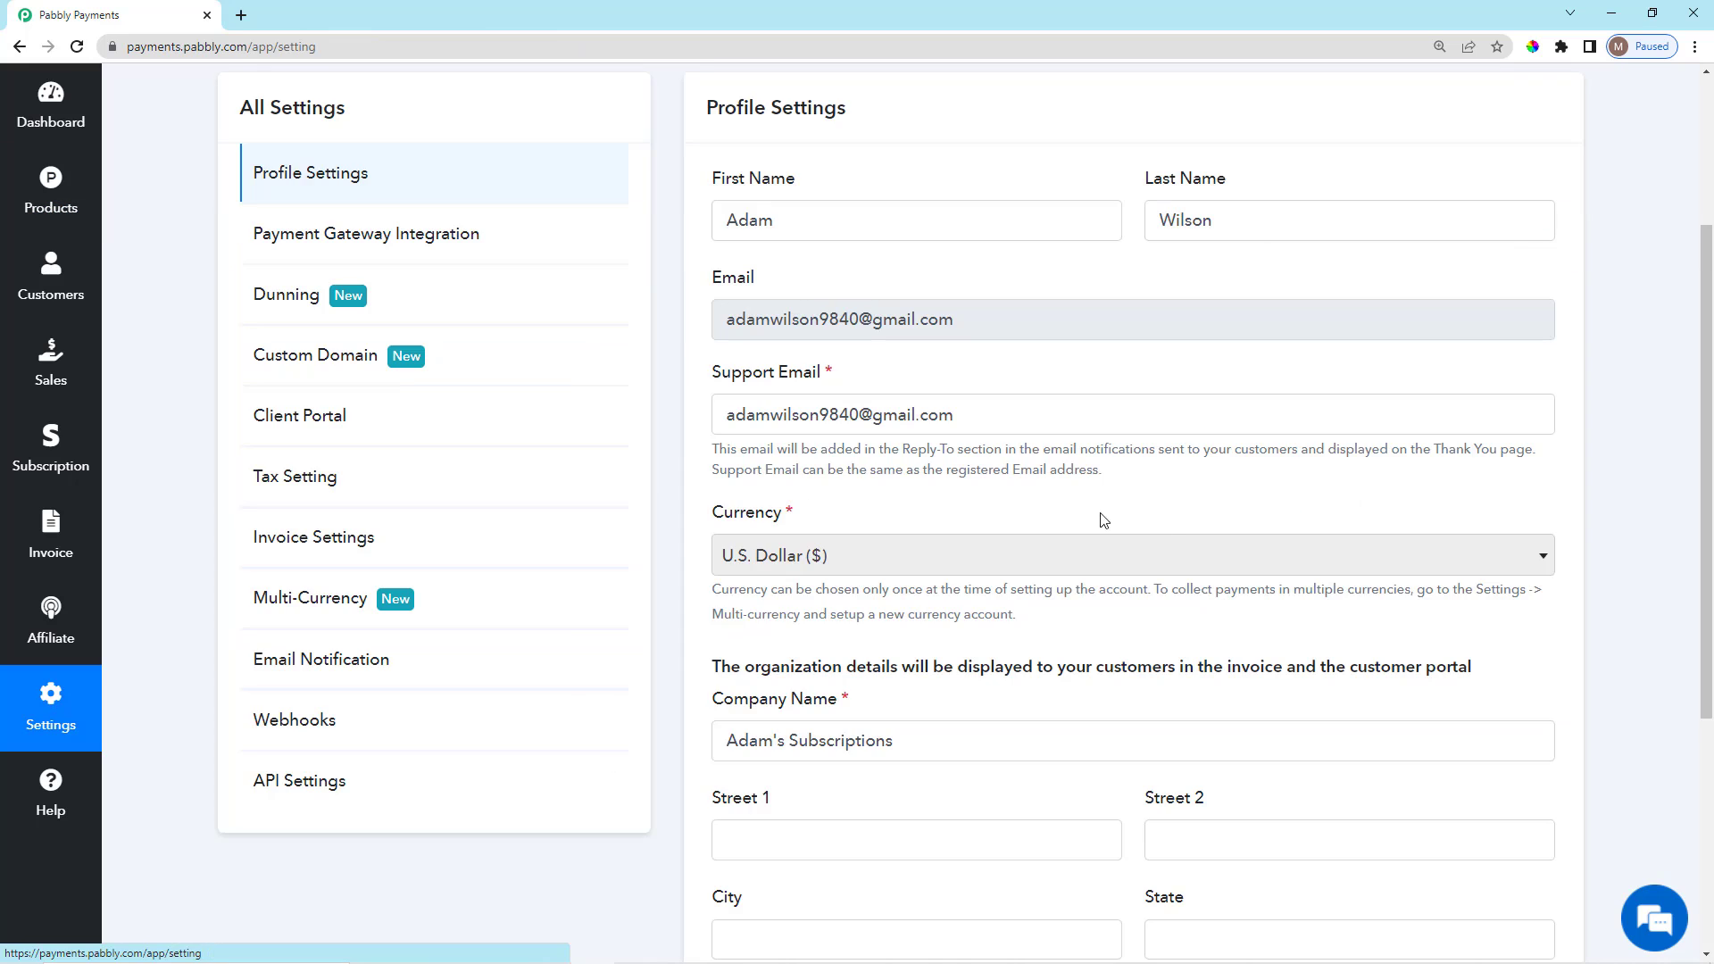
left_click(534, 479)
scroll(980, 705, "down", 1)
scroll(974, 706, "up", 2)
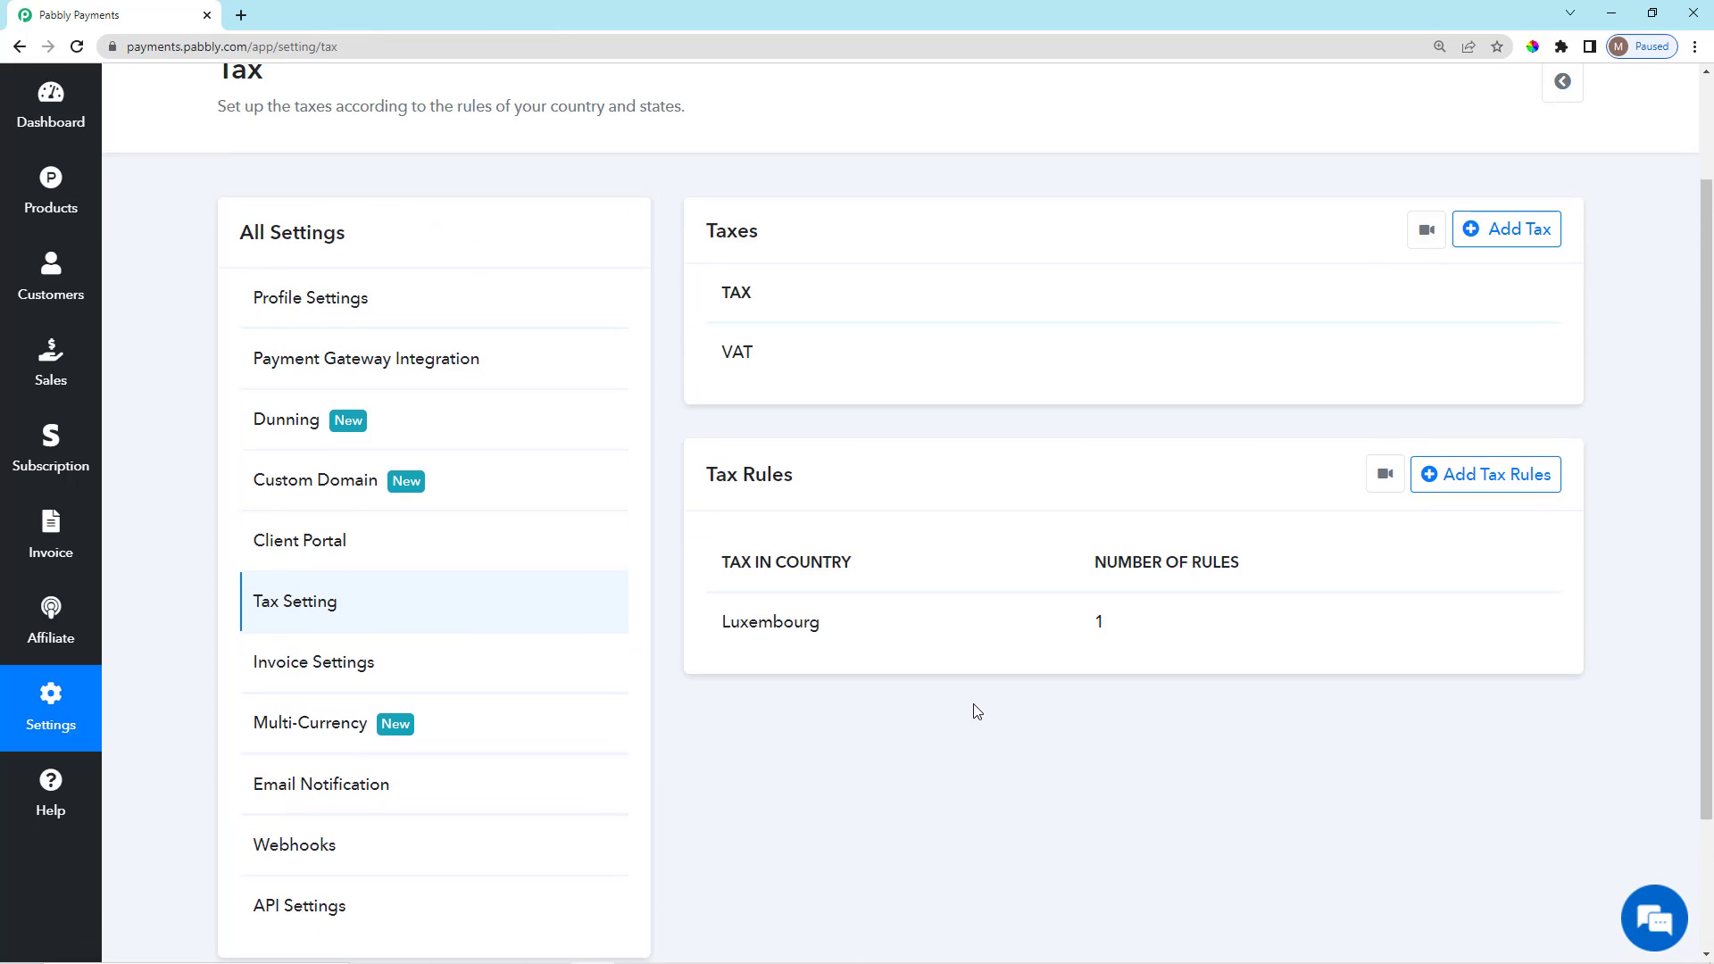
scroll(972, 707, "down", 2)
left_click(373, 487)
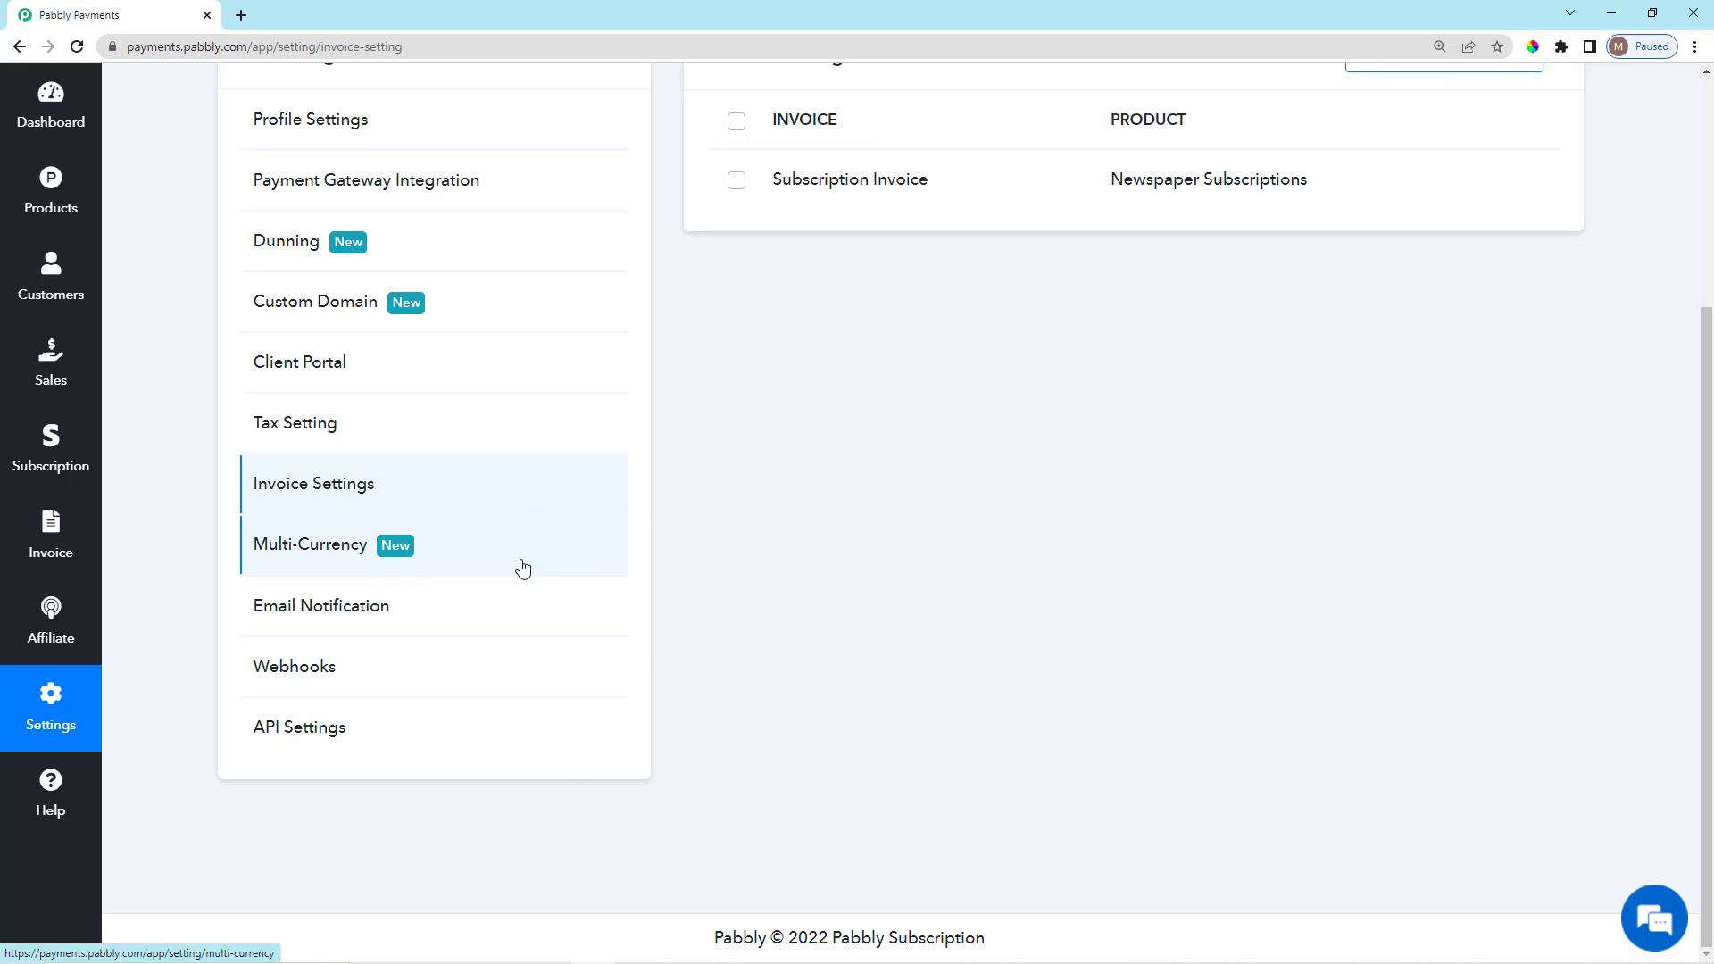
left_click(367, 548)
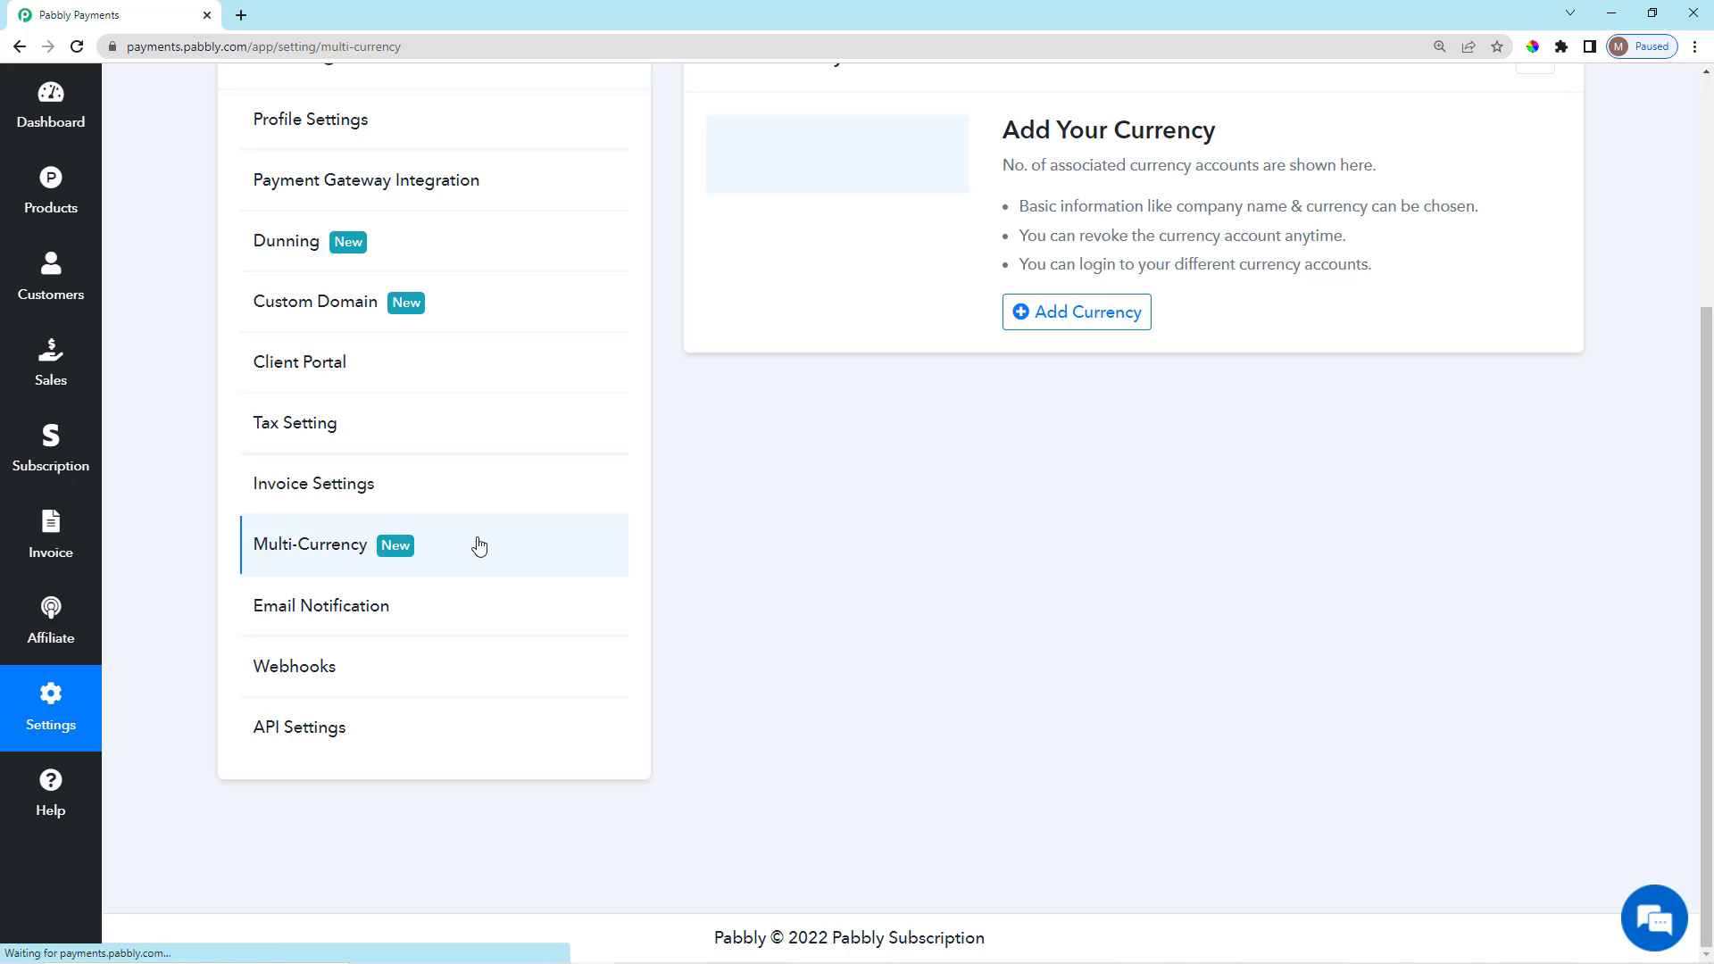
scroll(1160, 634, "up", 3)
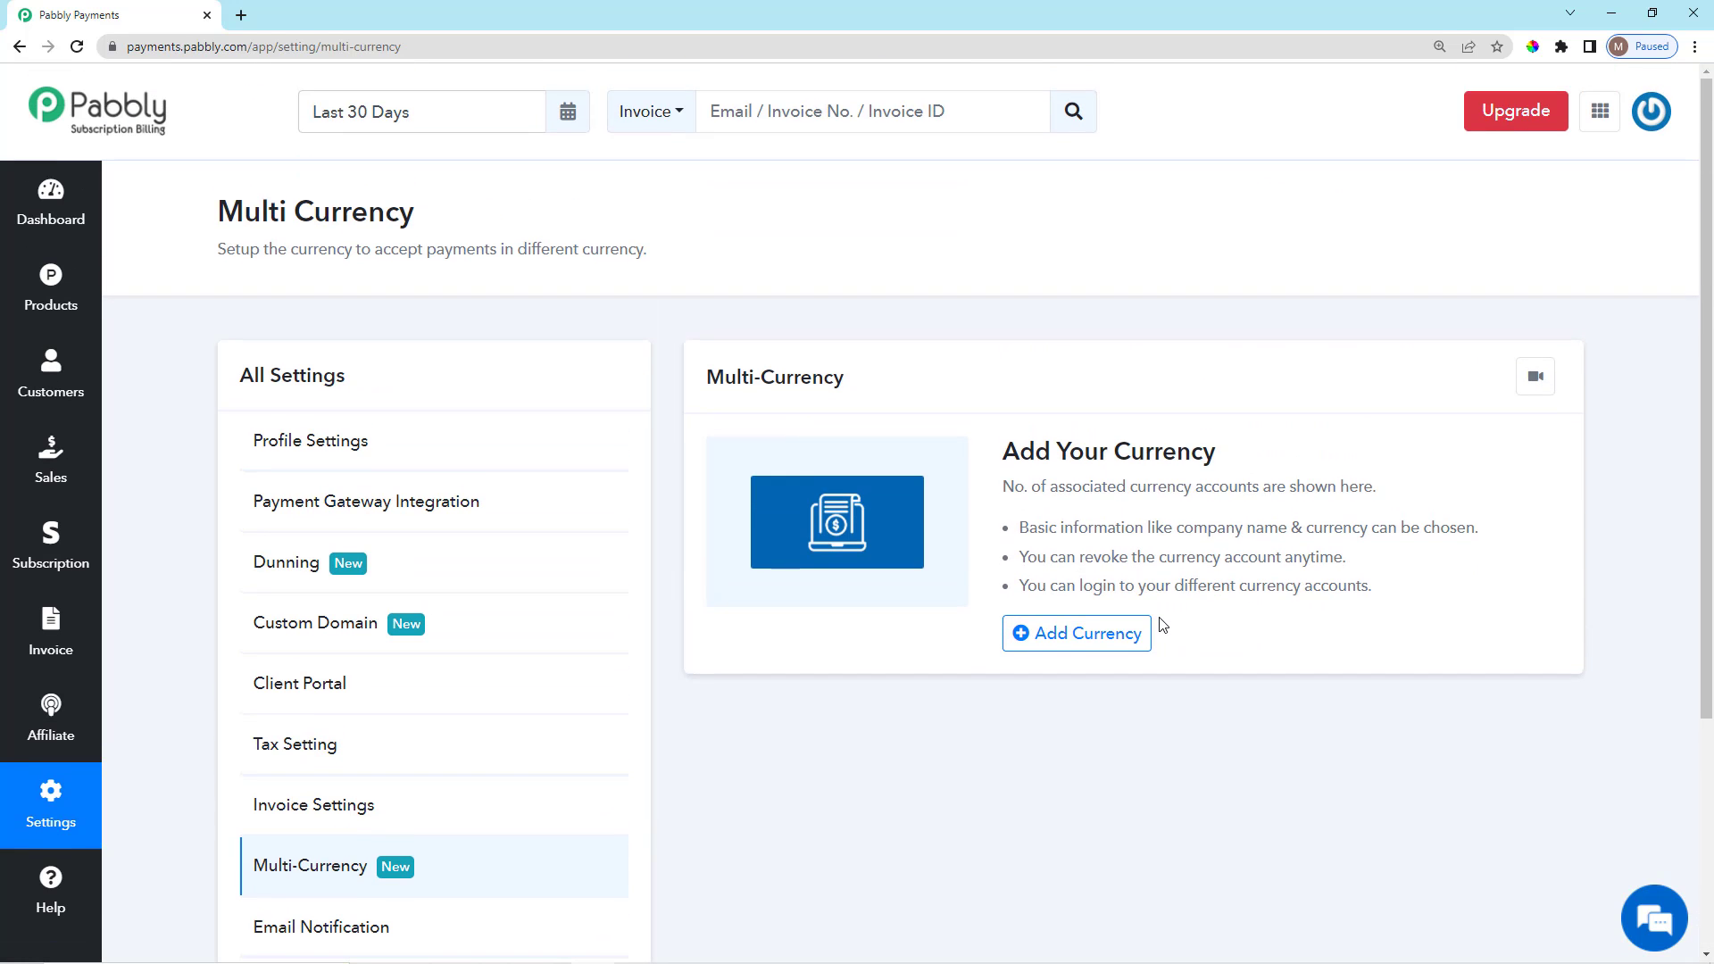
left_click(1095, 639)
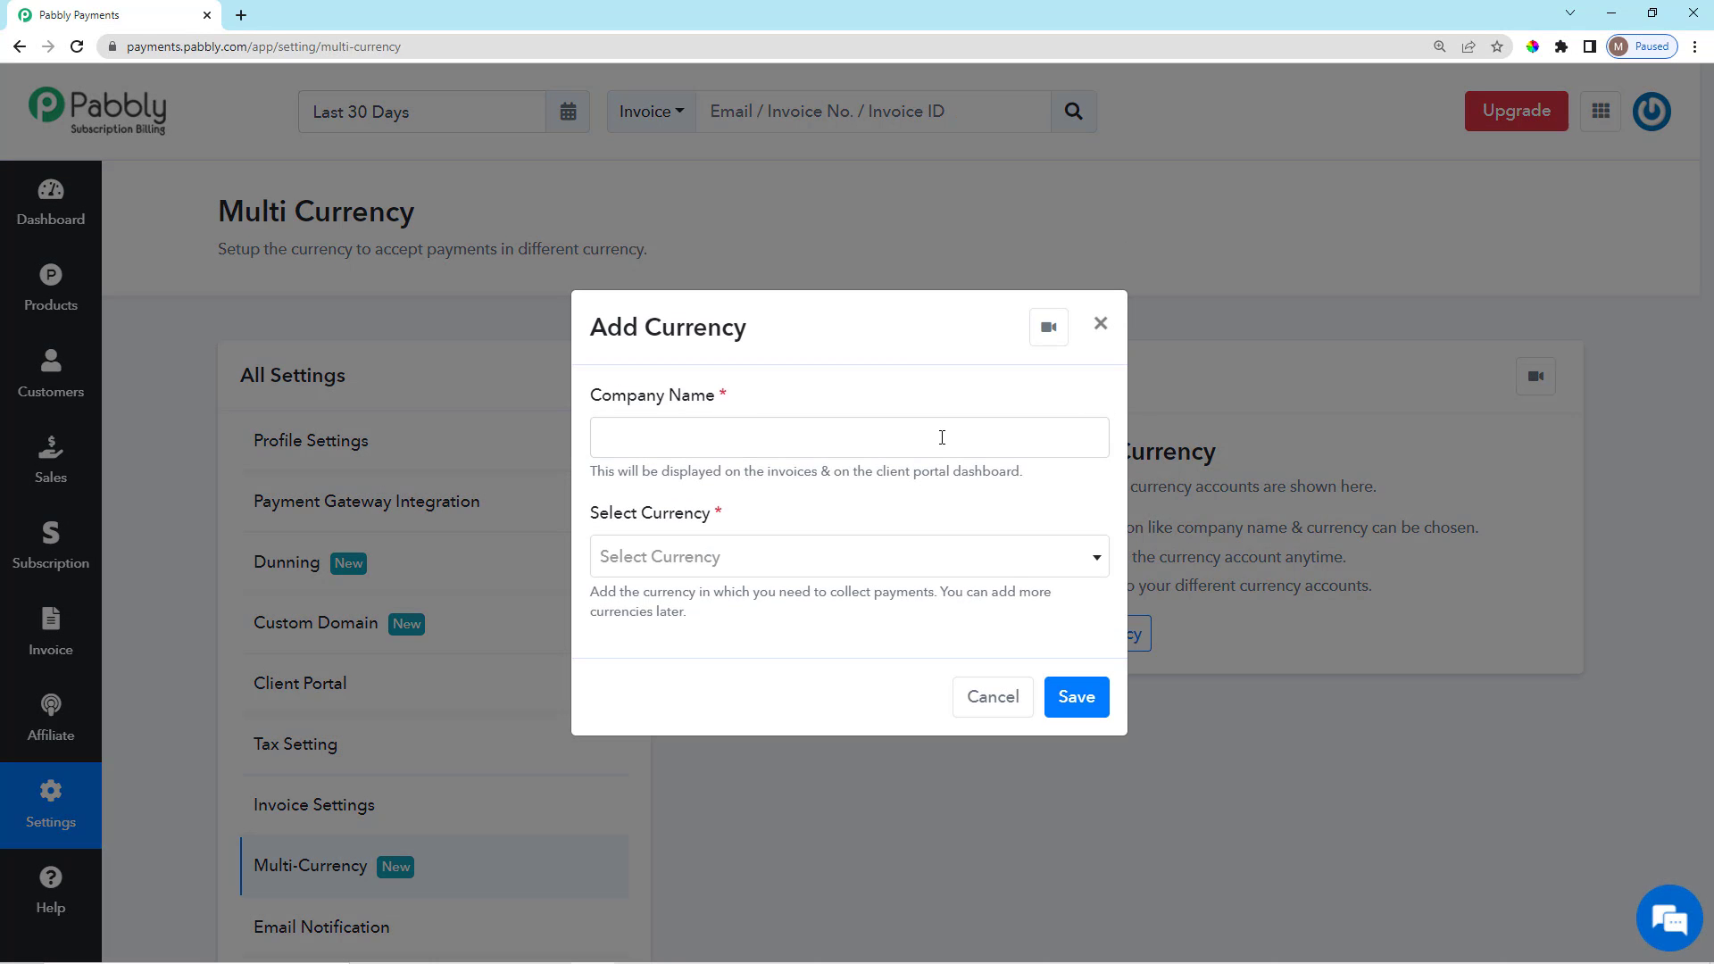
left_click(861, 438)
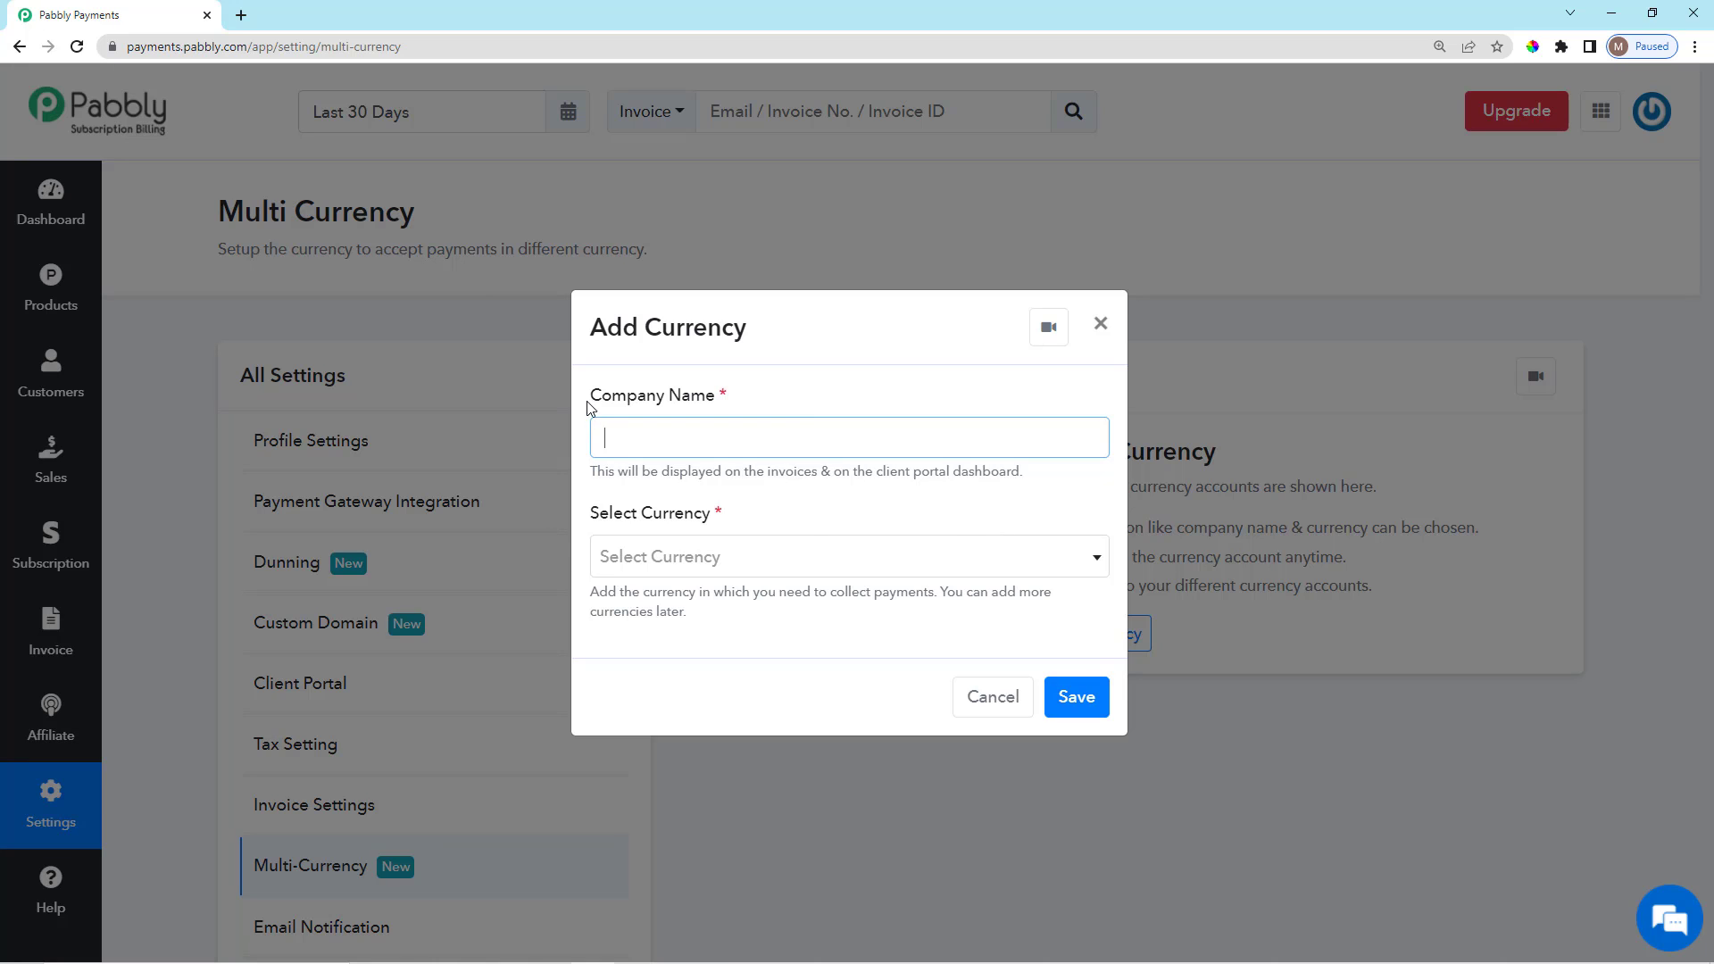
left_click_drag(589, 408, 792, 402)
left_click(795, 403)
left_click(825, 559)
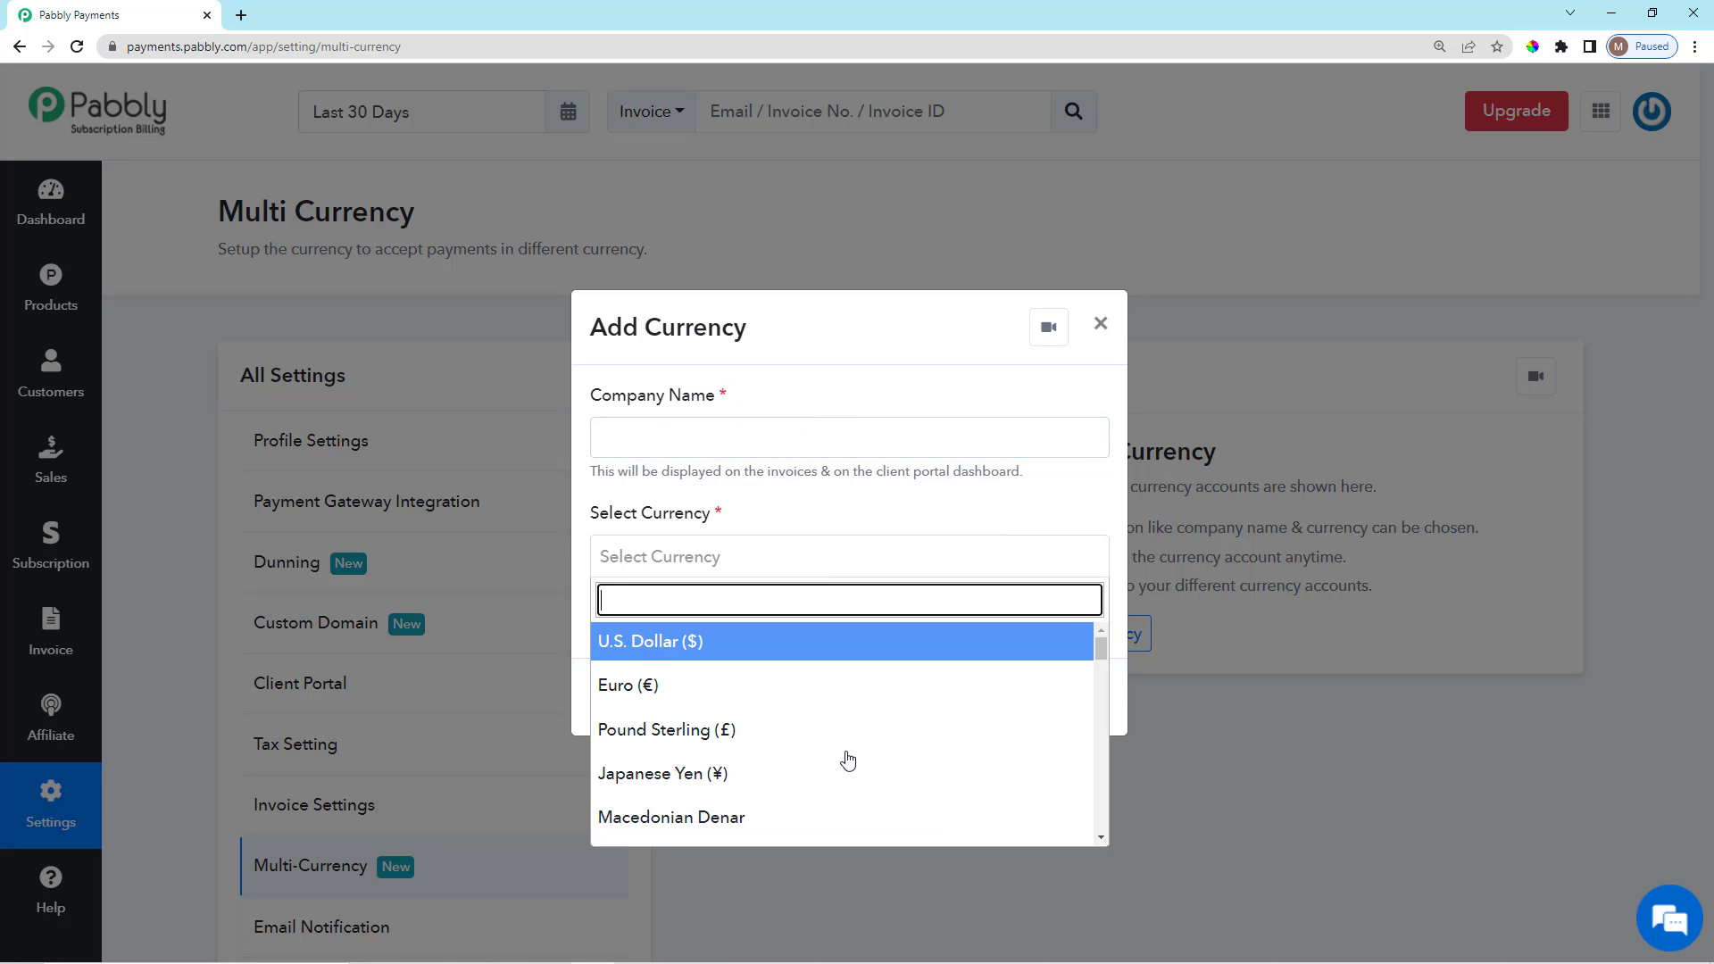
scroll(857, 754, "down", 3)
scroll(858, 752, "down", 2)
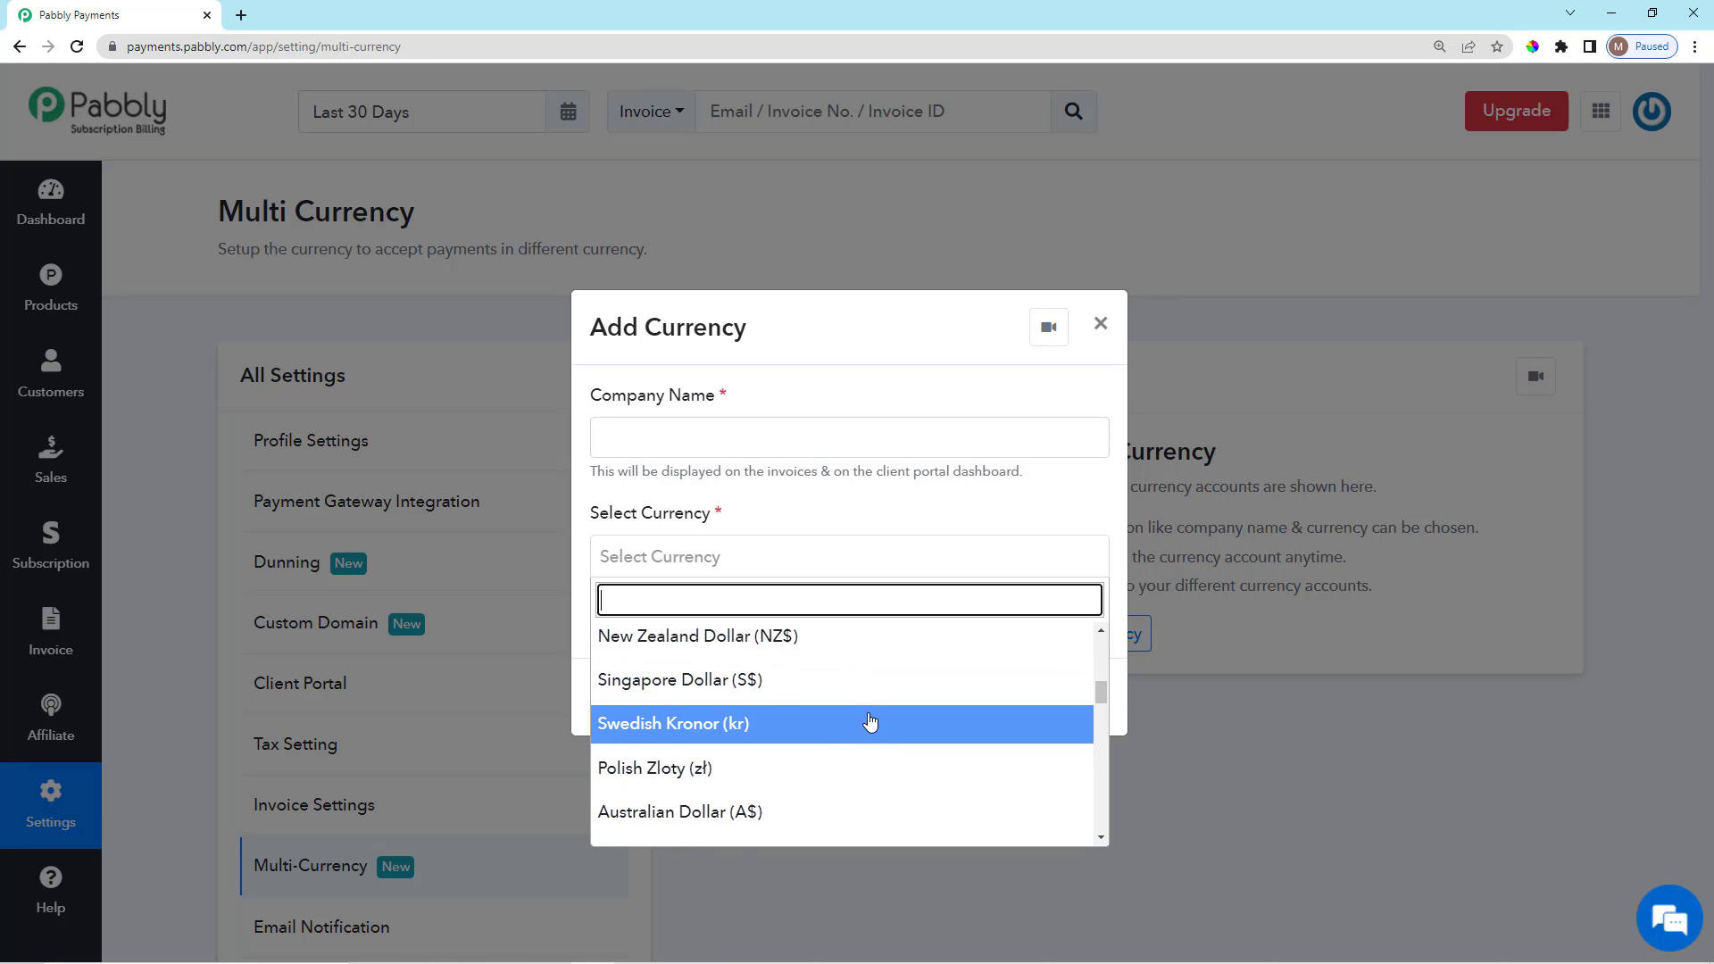
scroll(893, 714, "down", 2)
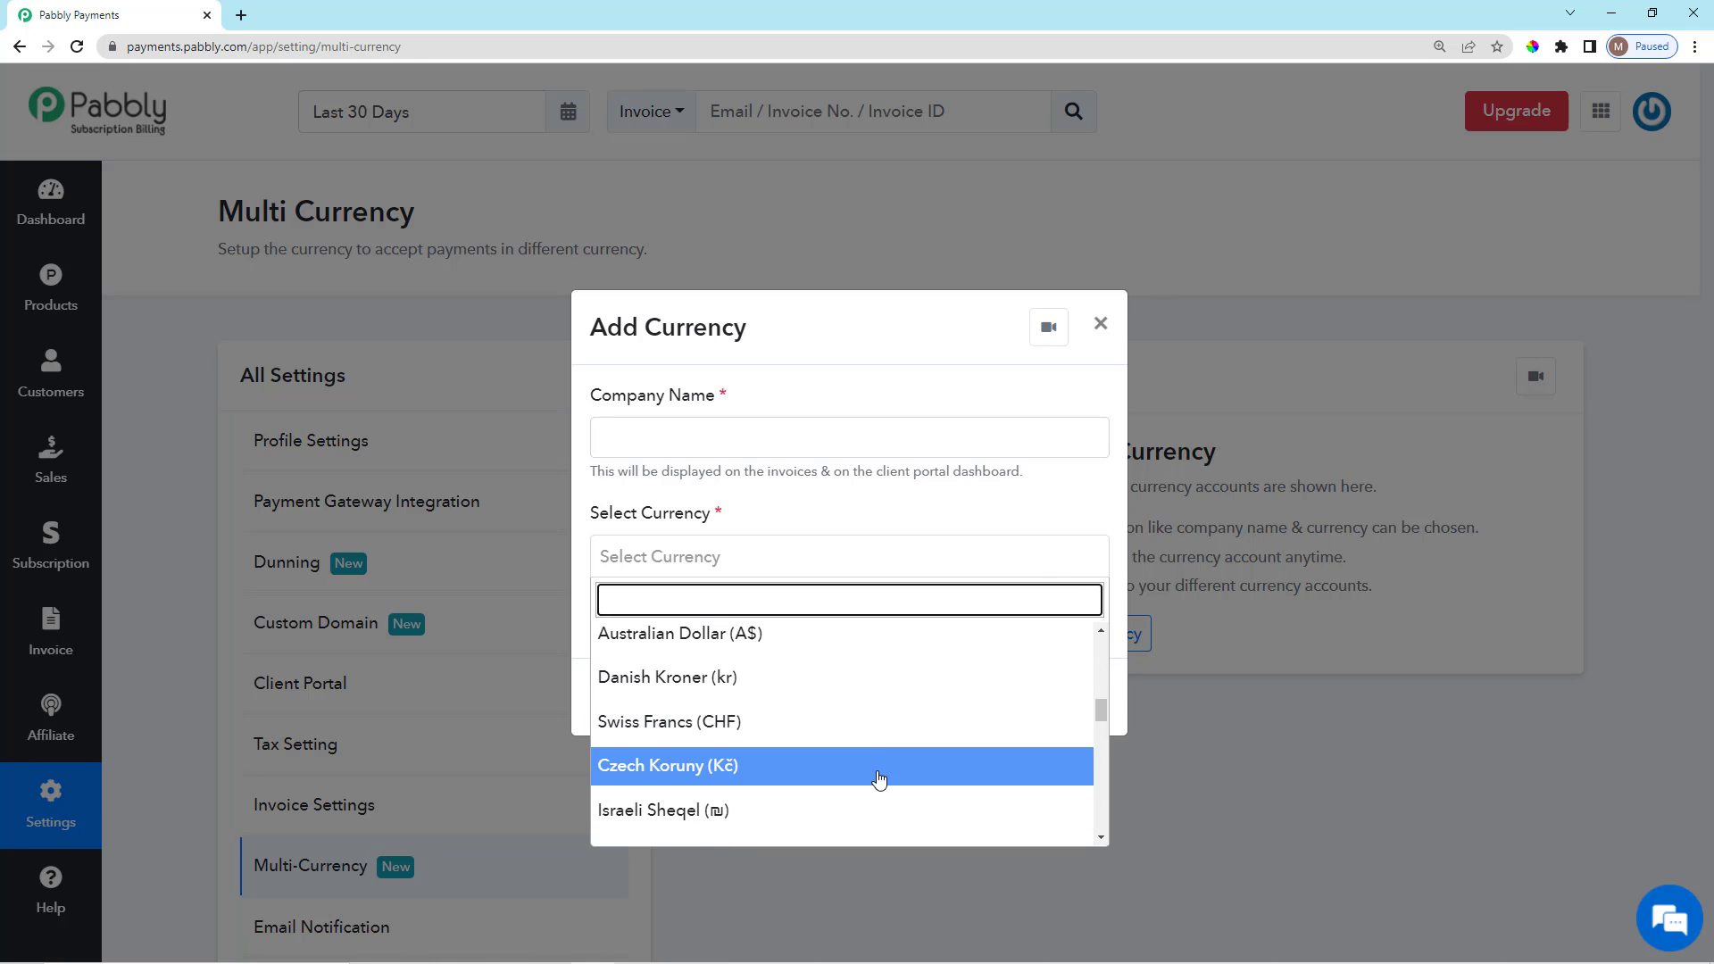
left_click(938, 507)
left_click(1097, 324)
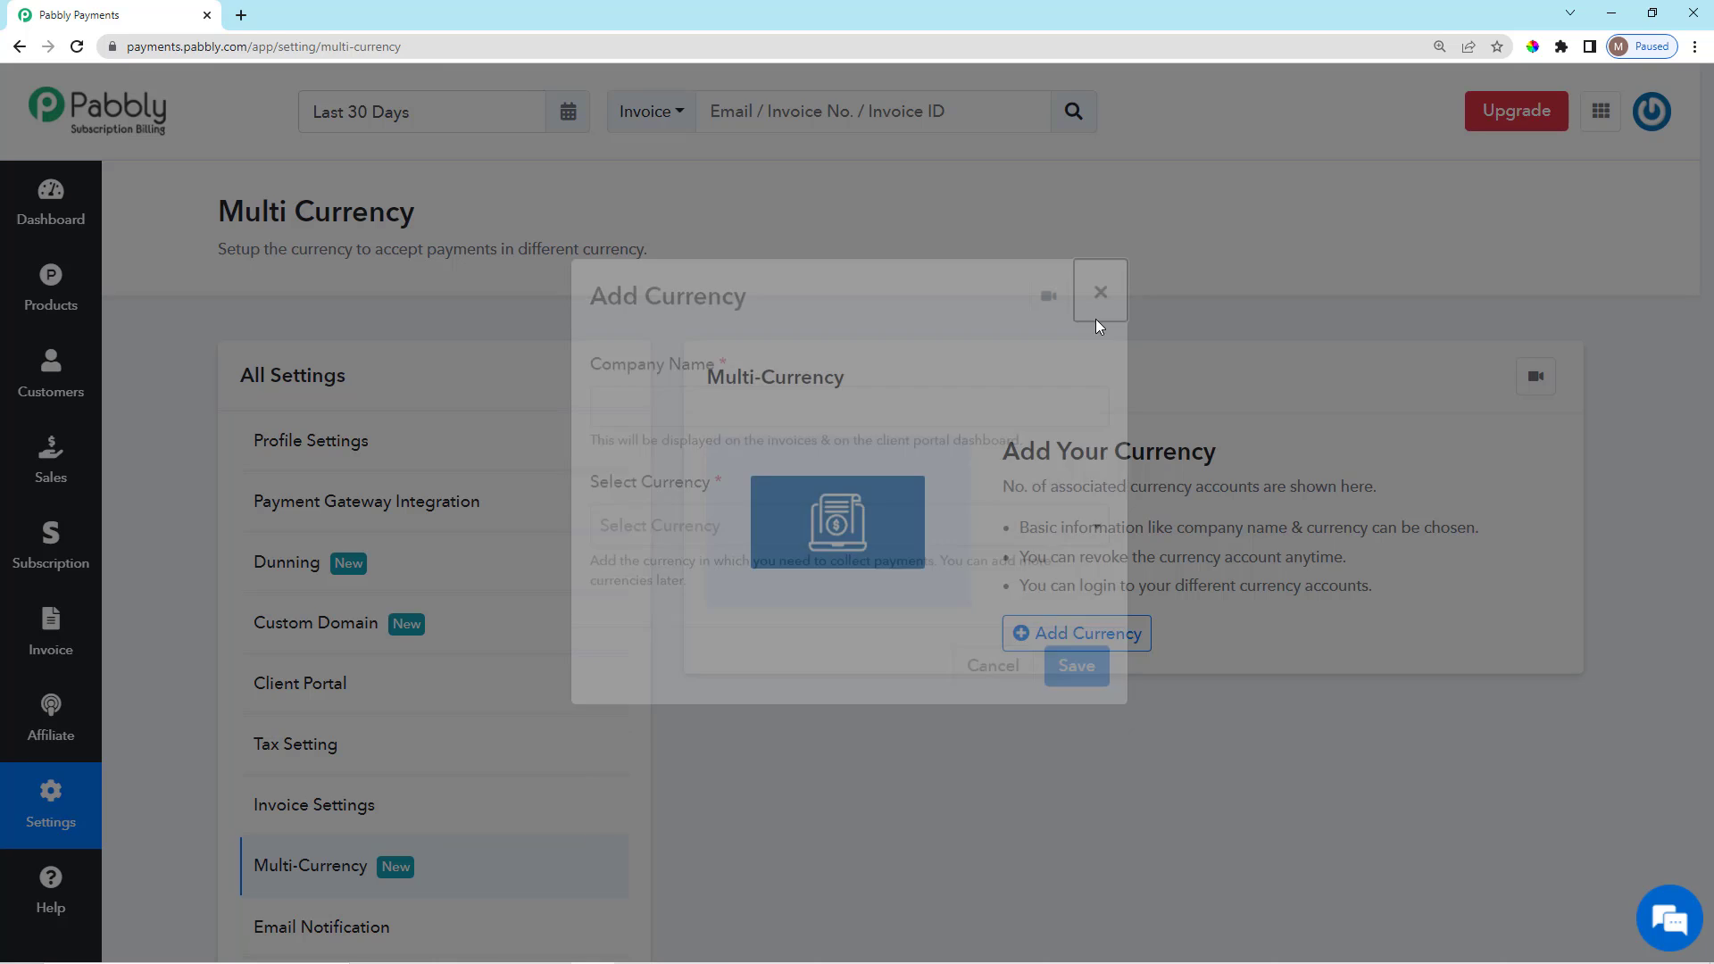
scroll(938, 727, "down", 4)
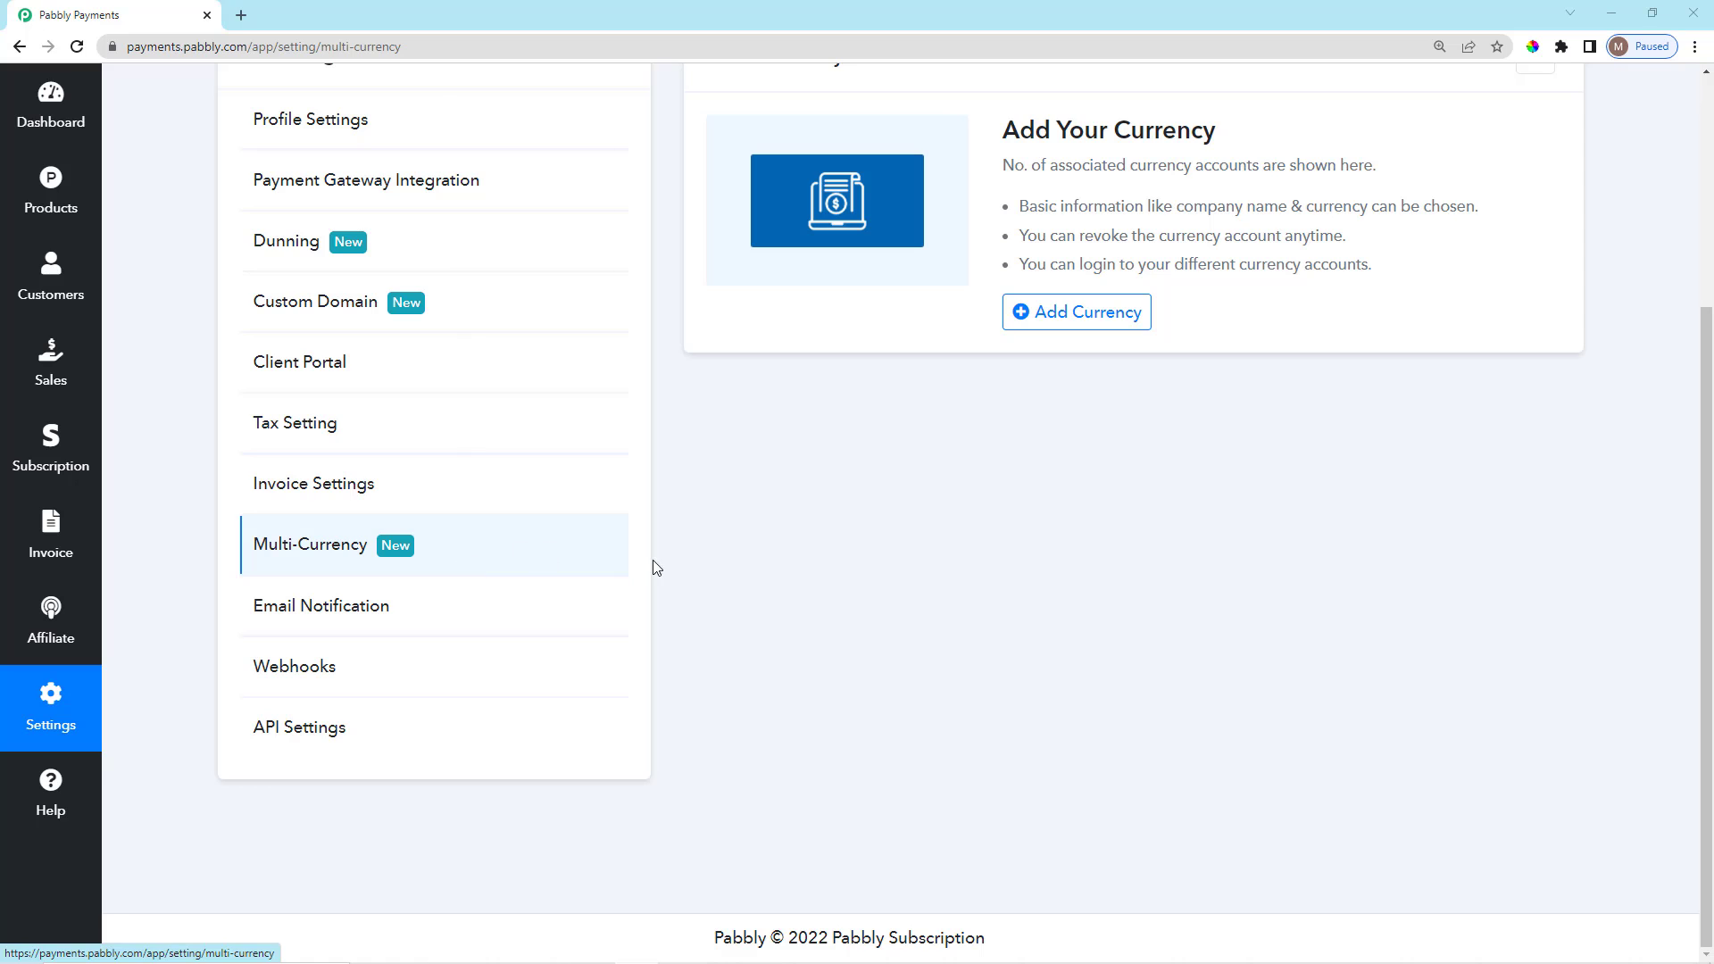
Open the Email Notification settings and look over the page description.
left_click(432, 616)
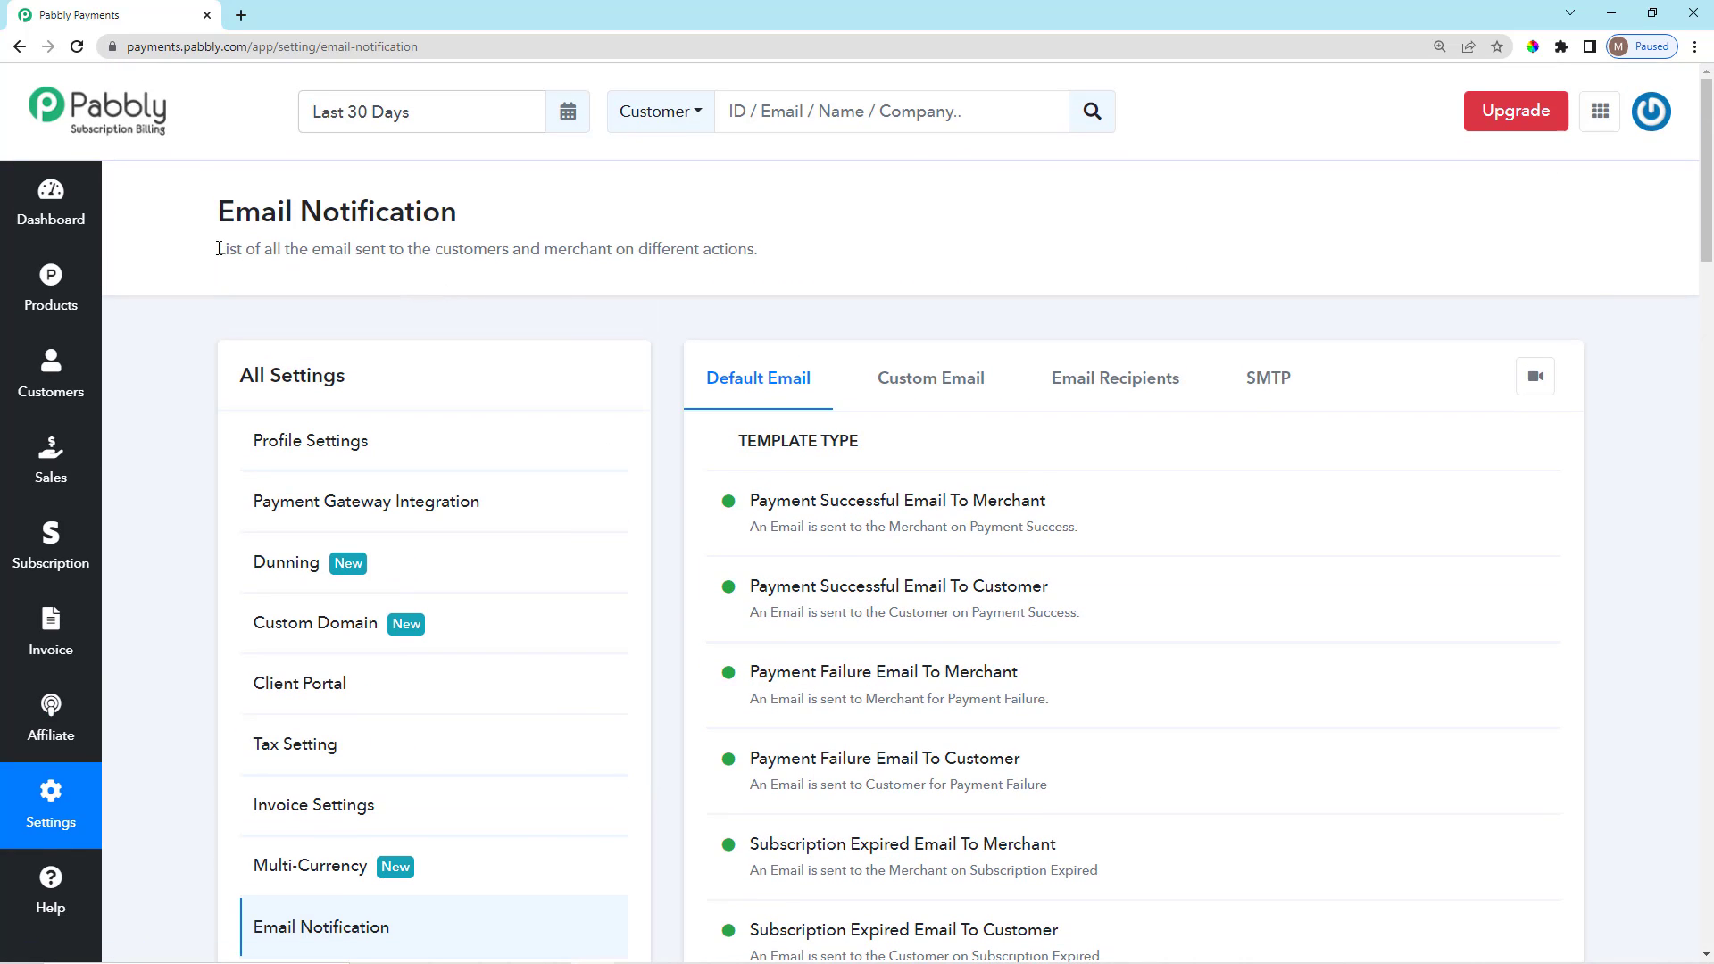
left_click_drag(218, 249, 759, 254)
left_click(666, 257)
Scroll the template list and open the options menu for Payment Successful Email To Merchant.
scroll(744, 316, "down", 4)
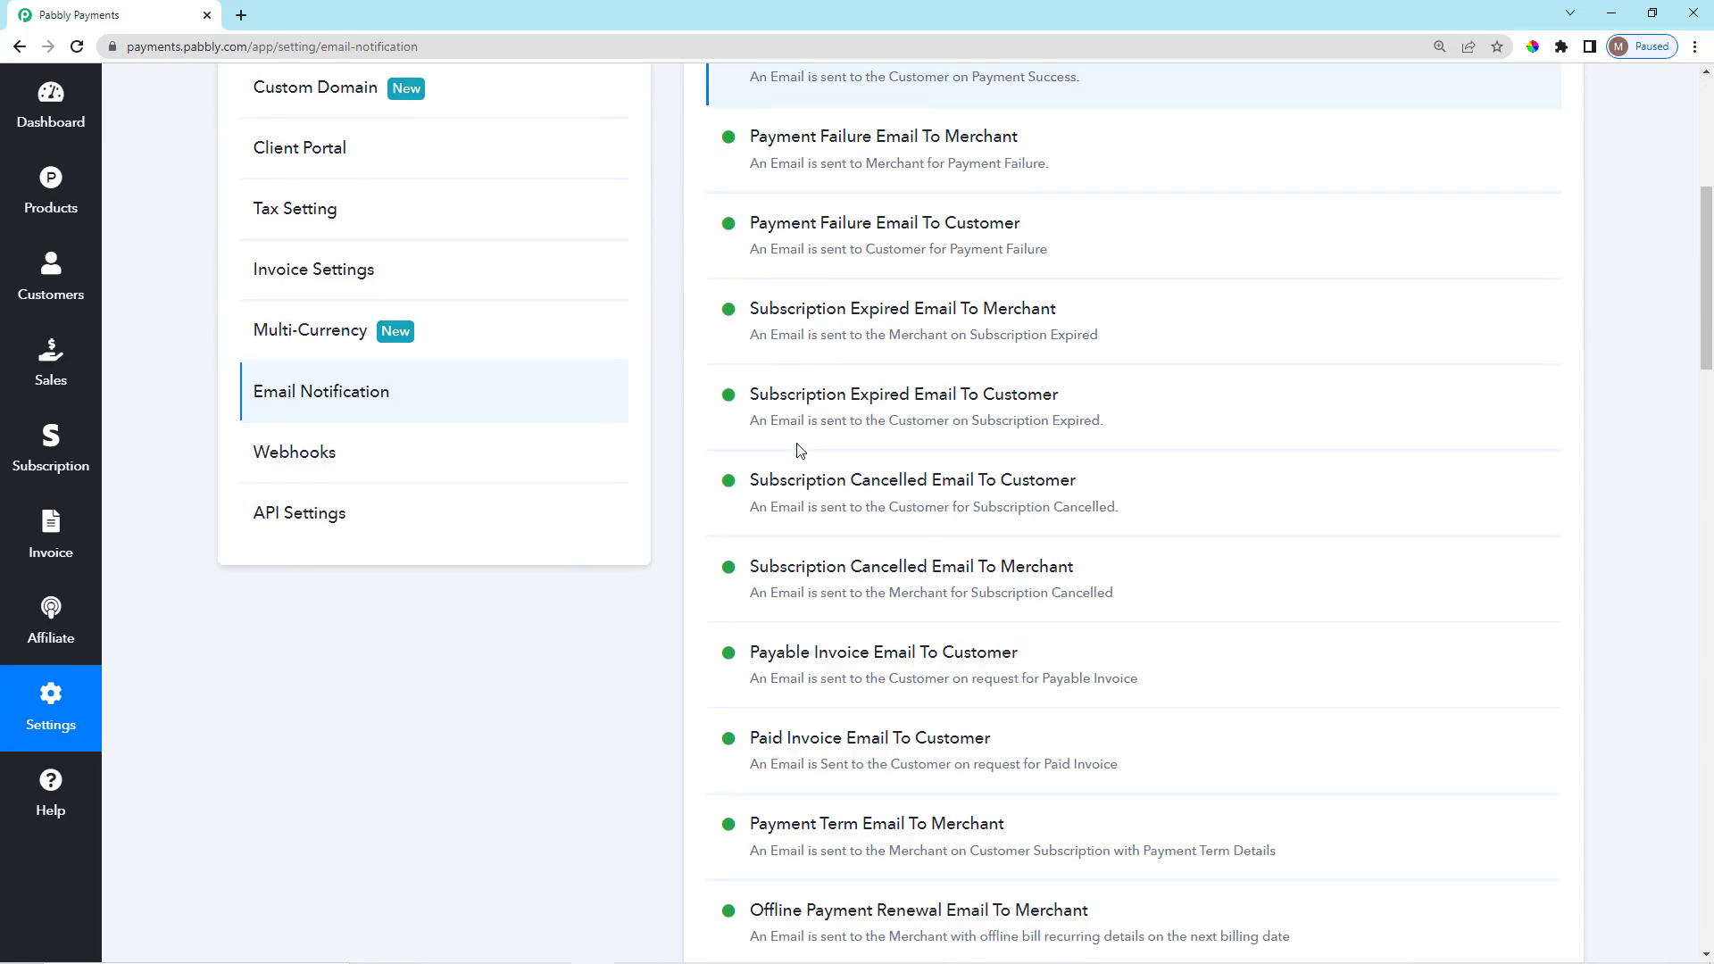
scroll(780, 196, "down", 3)
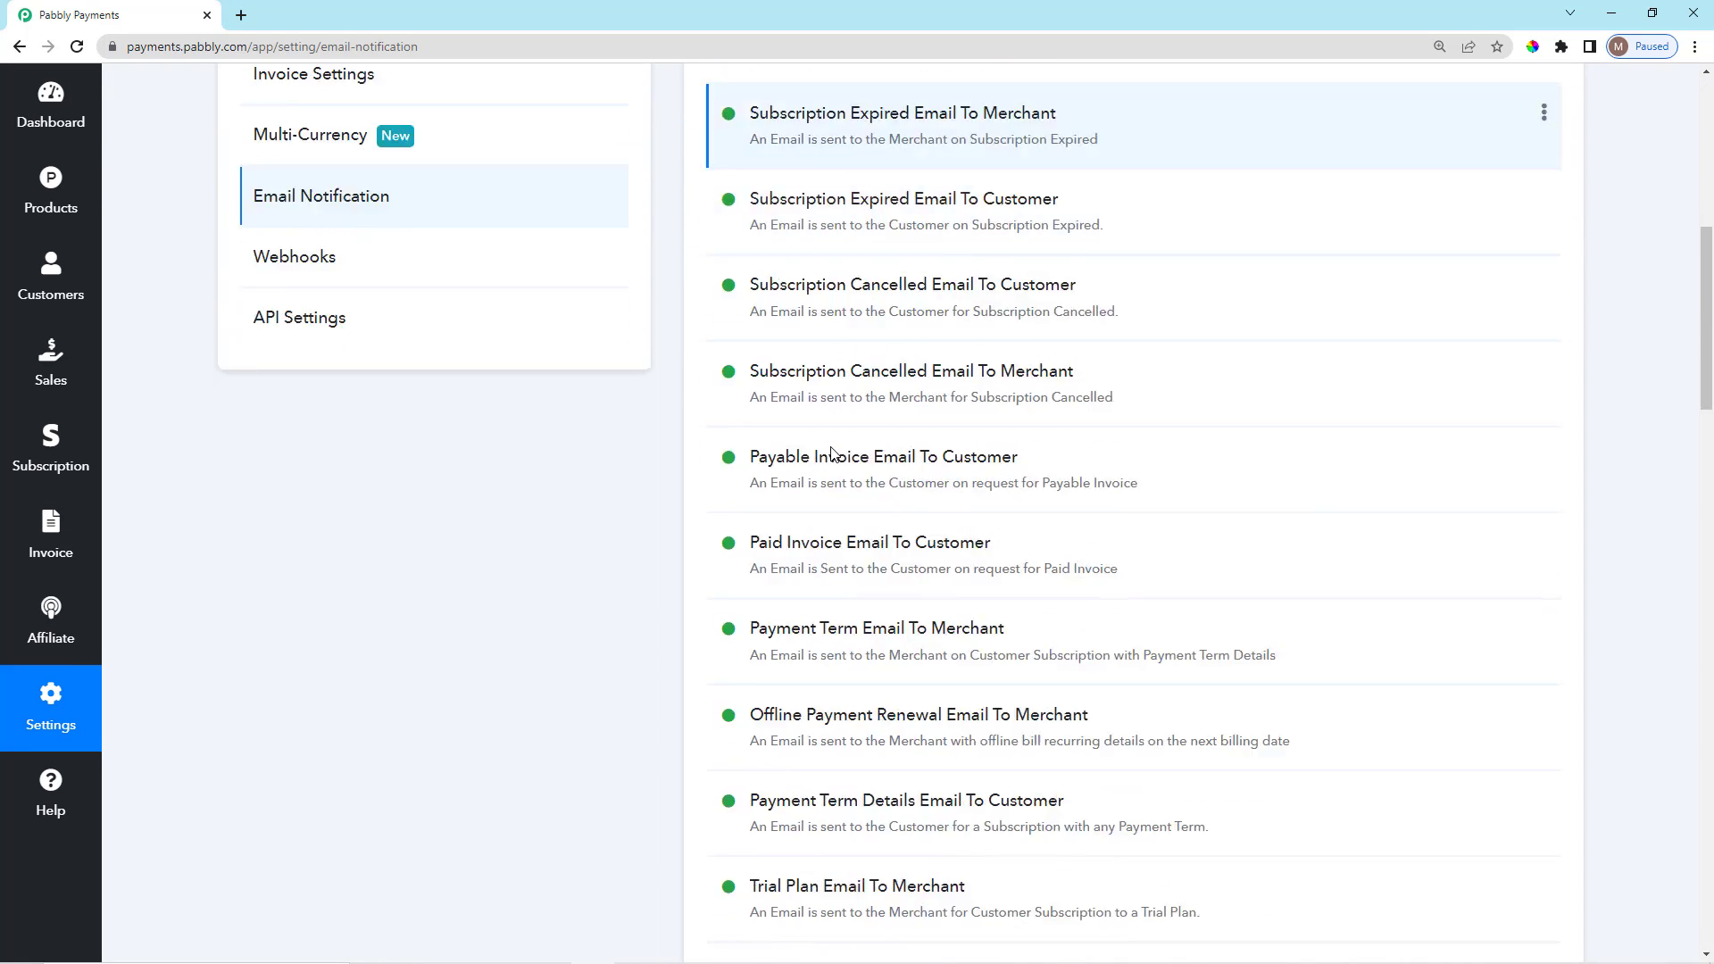
scroll(830, 455, "down", 2)
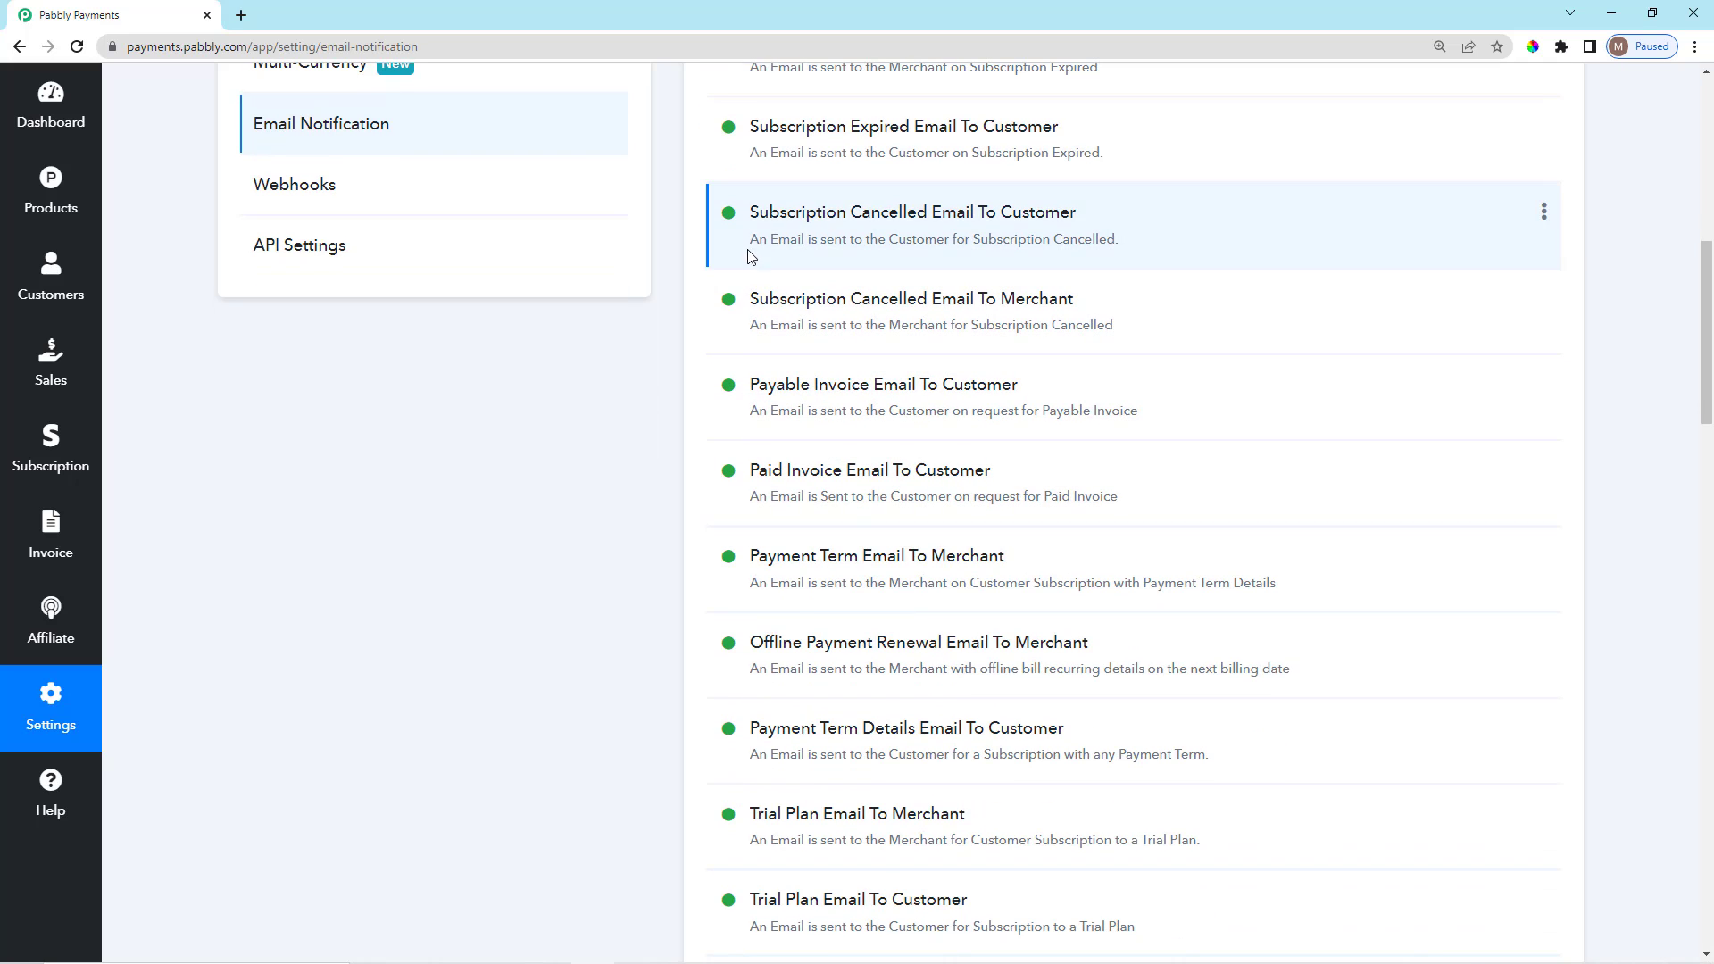
scroll(846, 296, "down", 12)
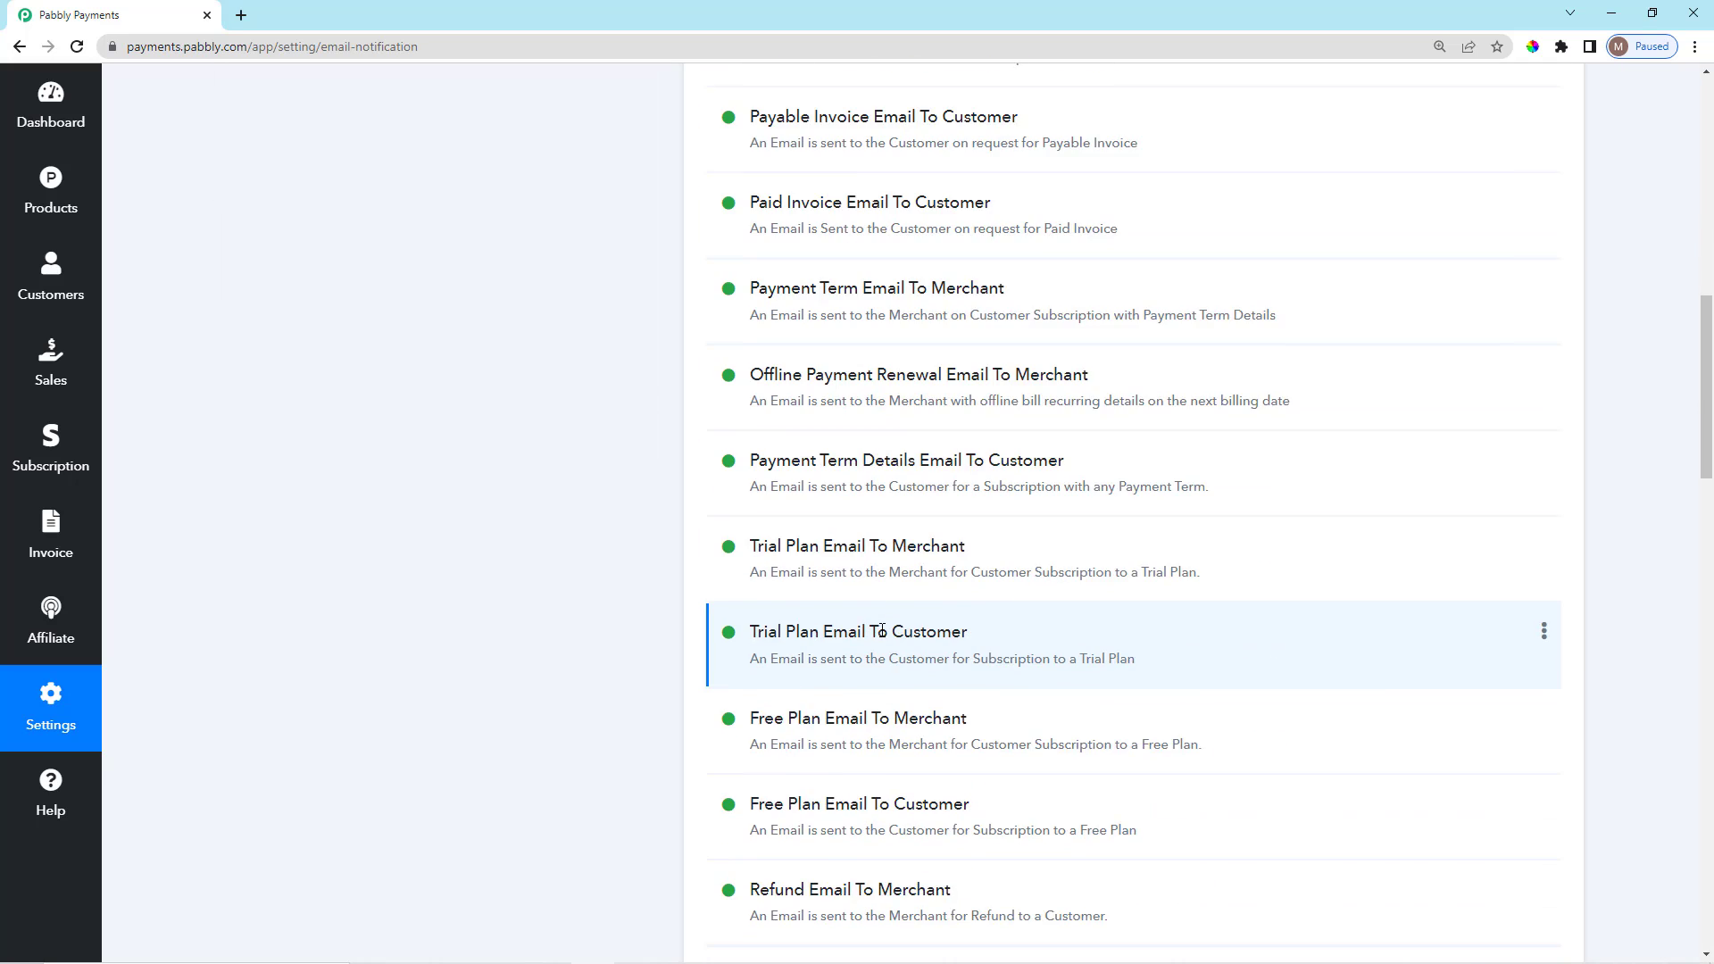
scroll(921, 763, "up", 6)
scroll(920, 763, "up", 15)
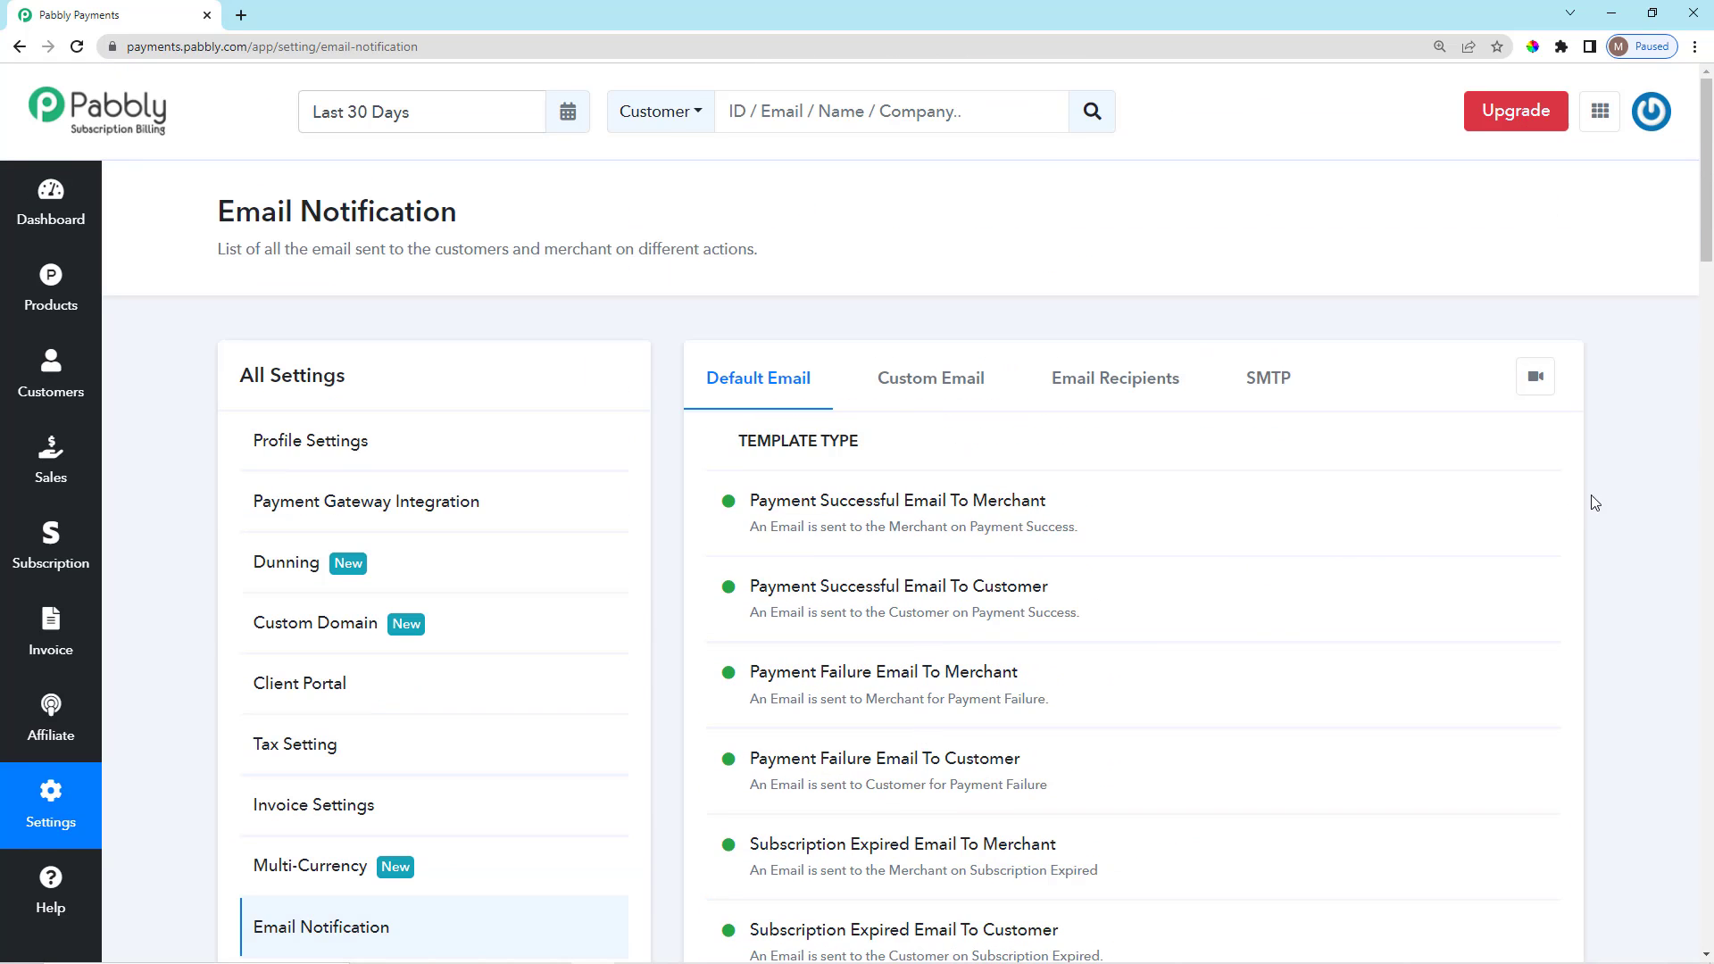
scroll(1593, 482, "down", 3)
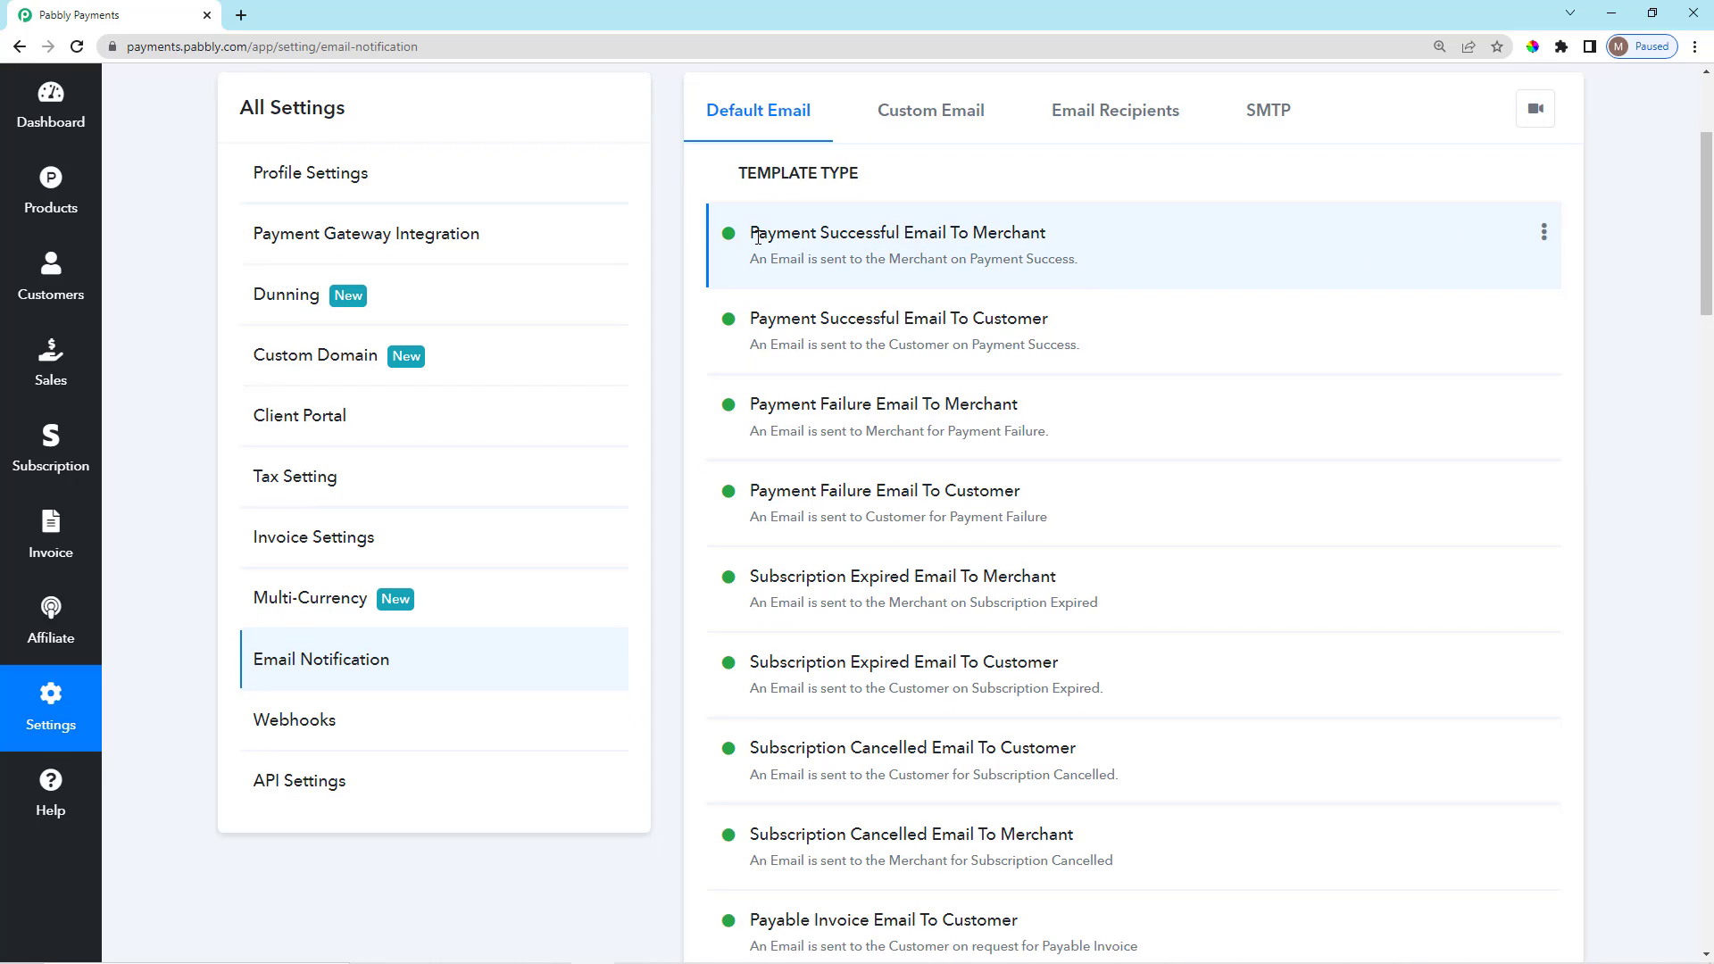
left_click_drag(959, 234, 1040, 234)
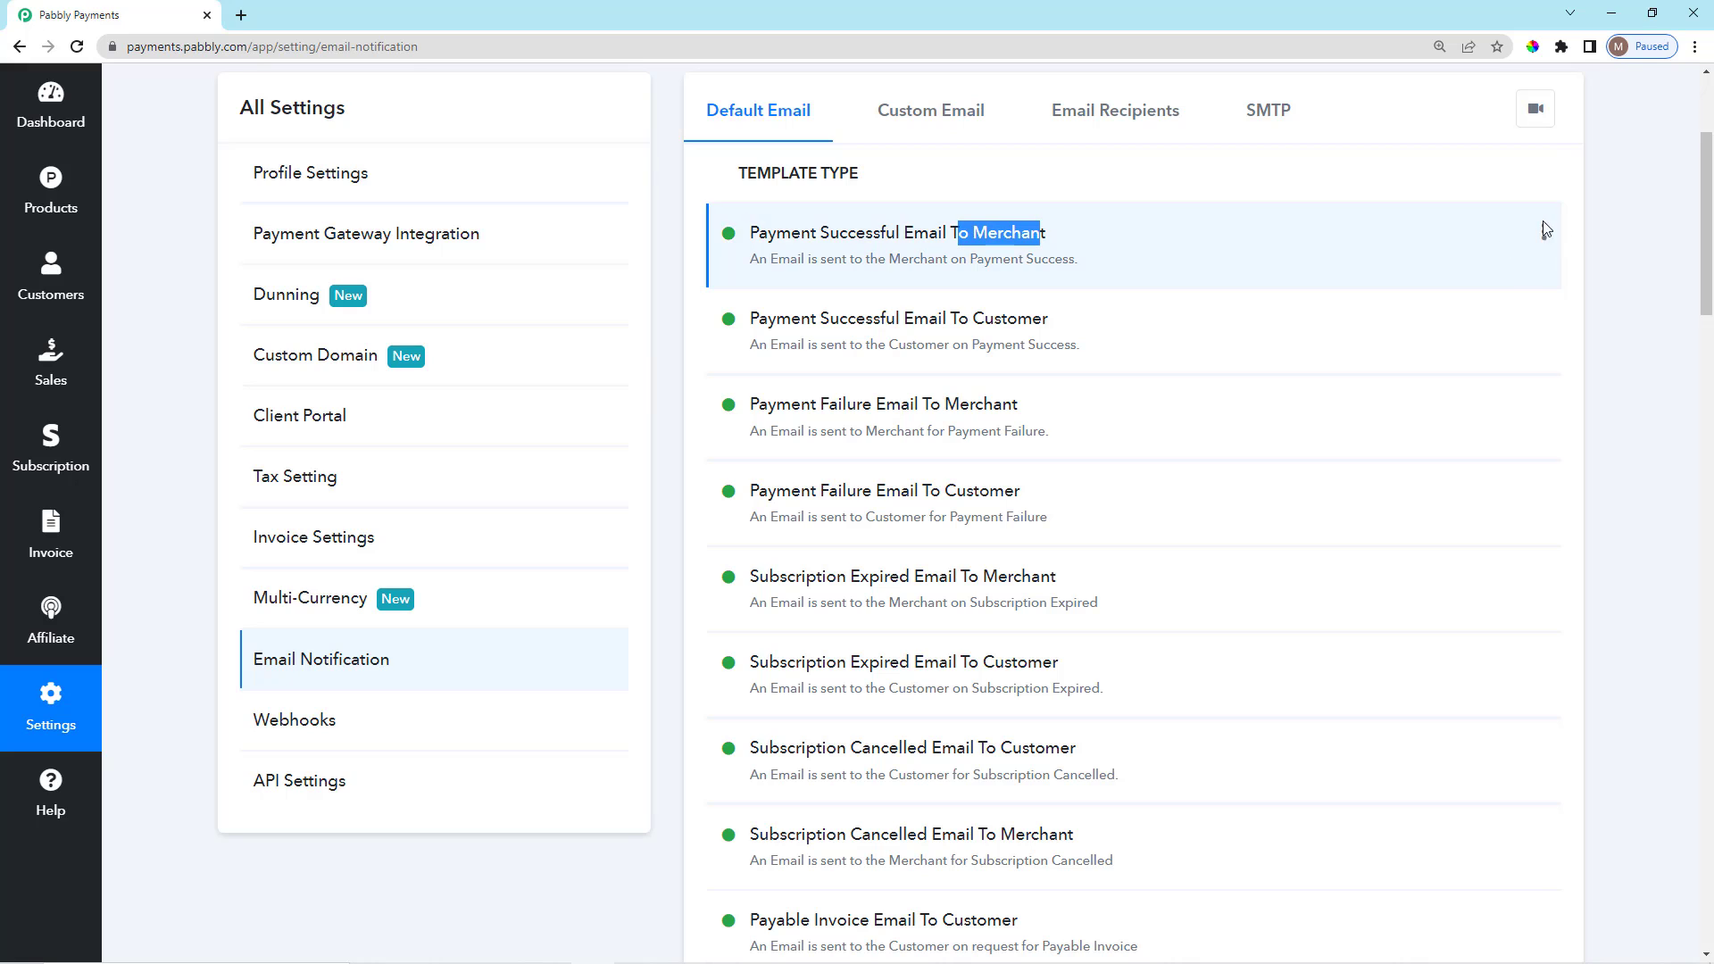
left_click(1544, 232)
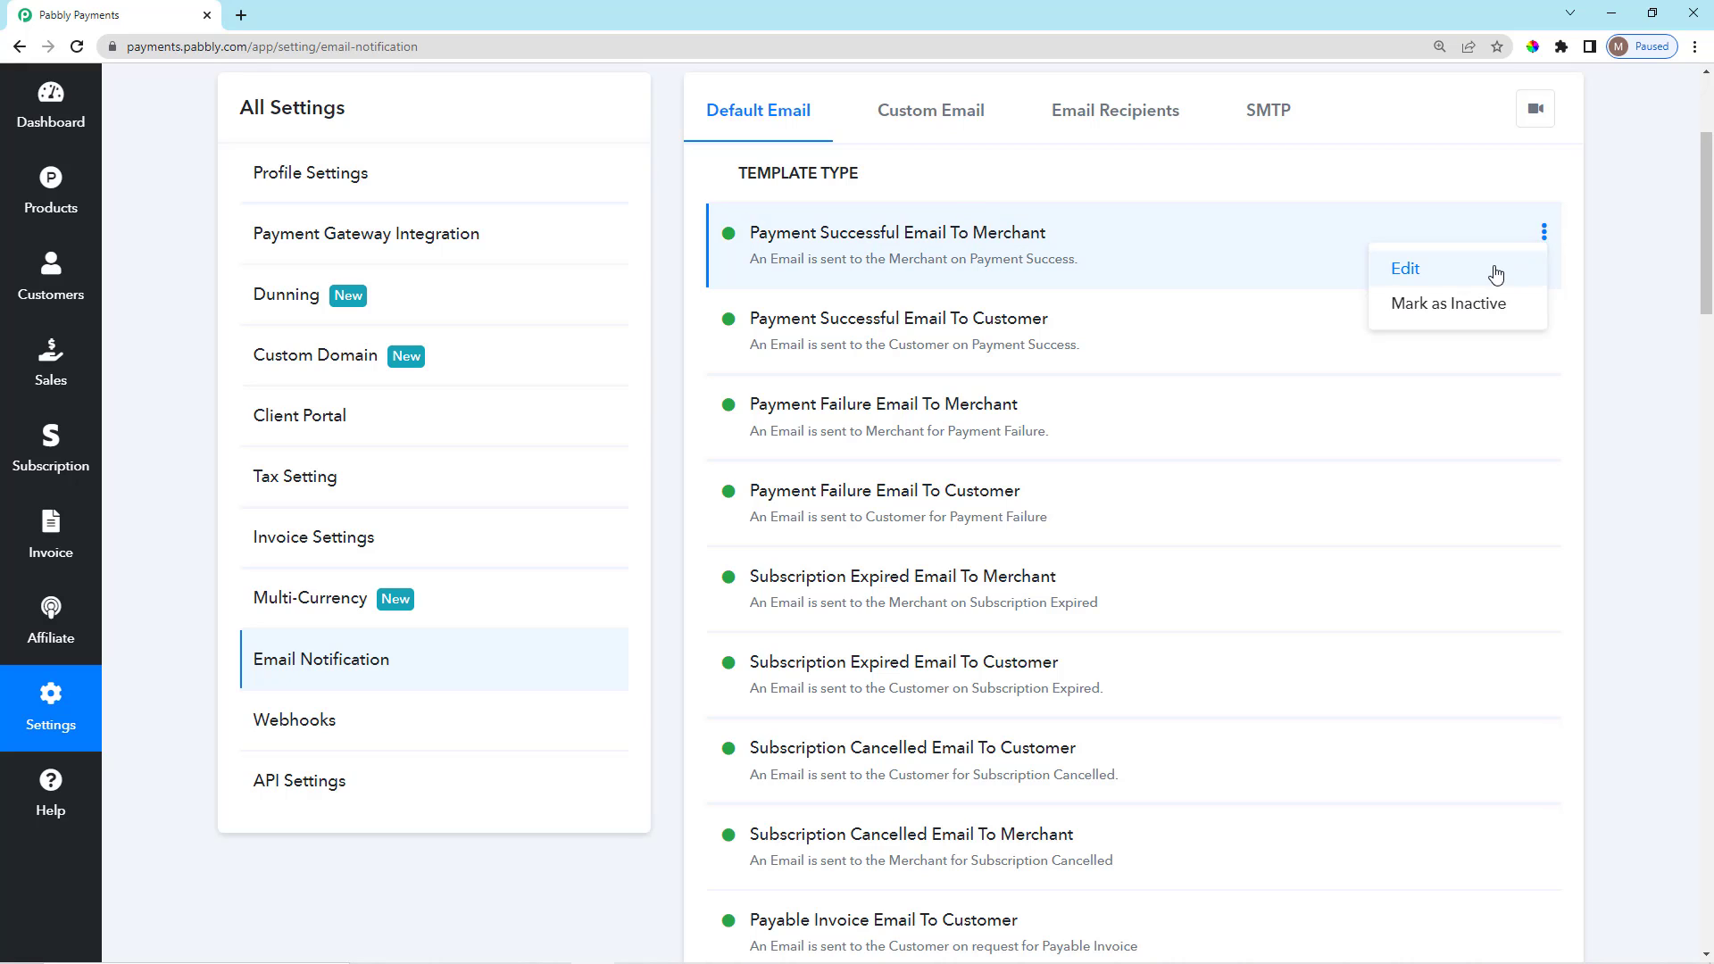
left_click(1406, 269)
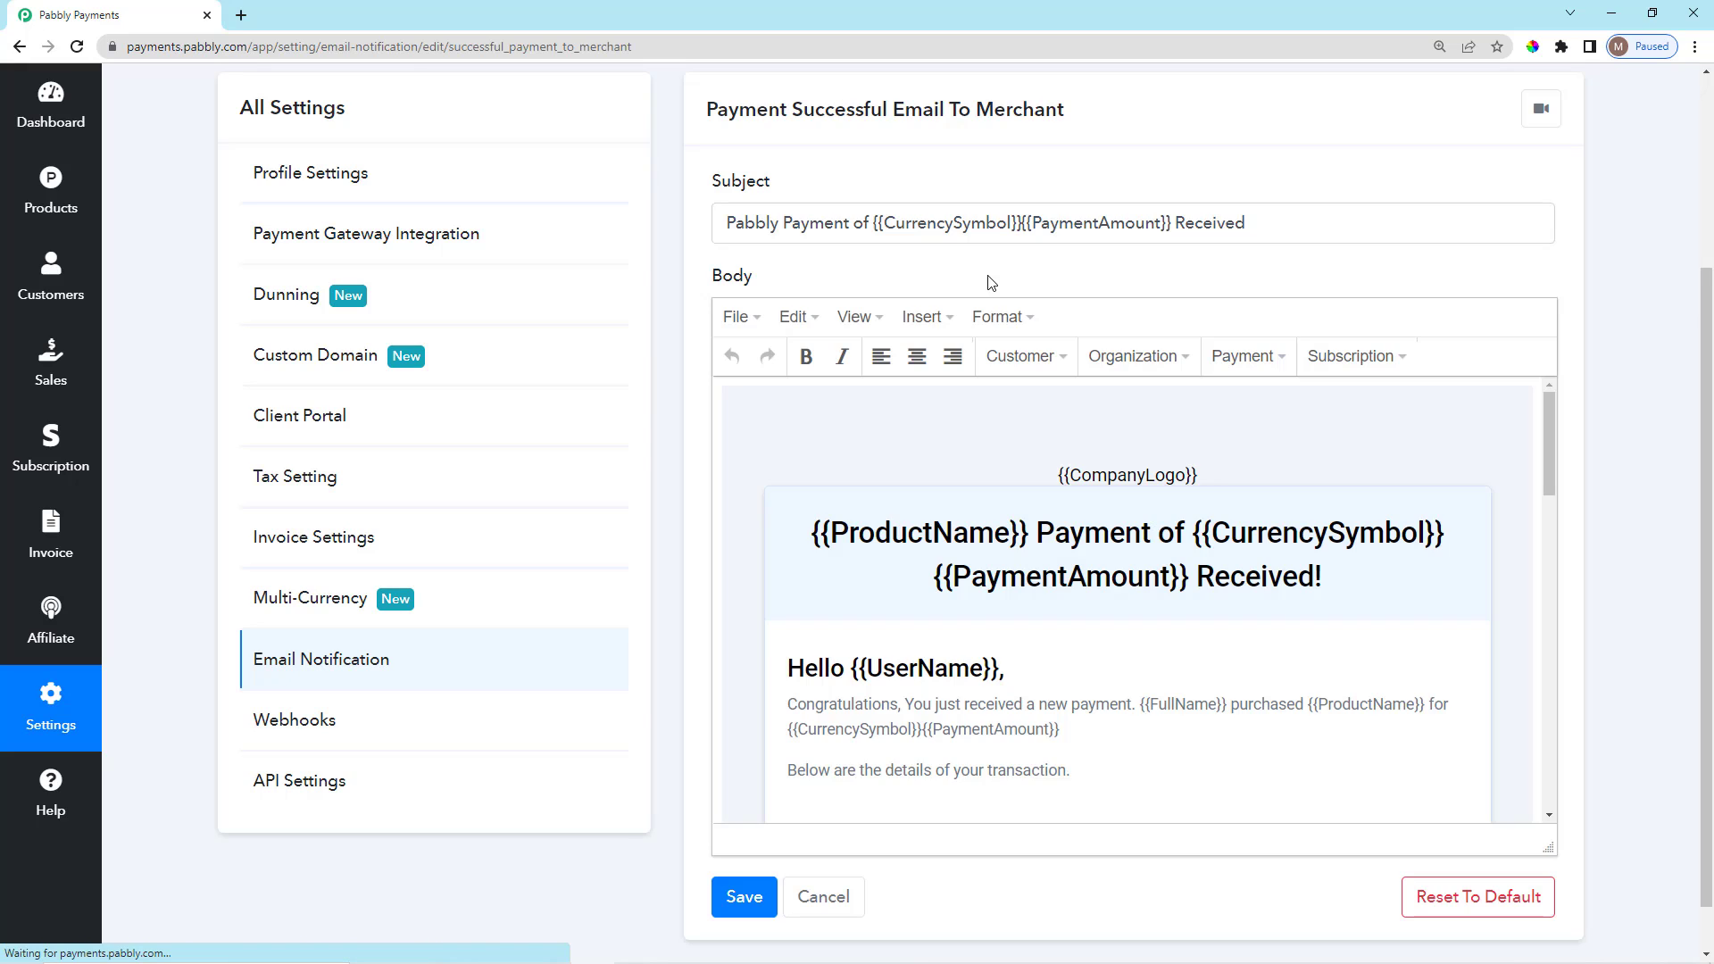
scroll(1617, 337, "up", 3)
scroll(1618, 338, "down", 3)
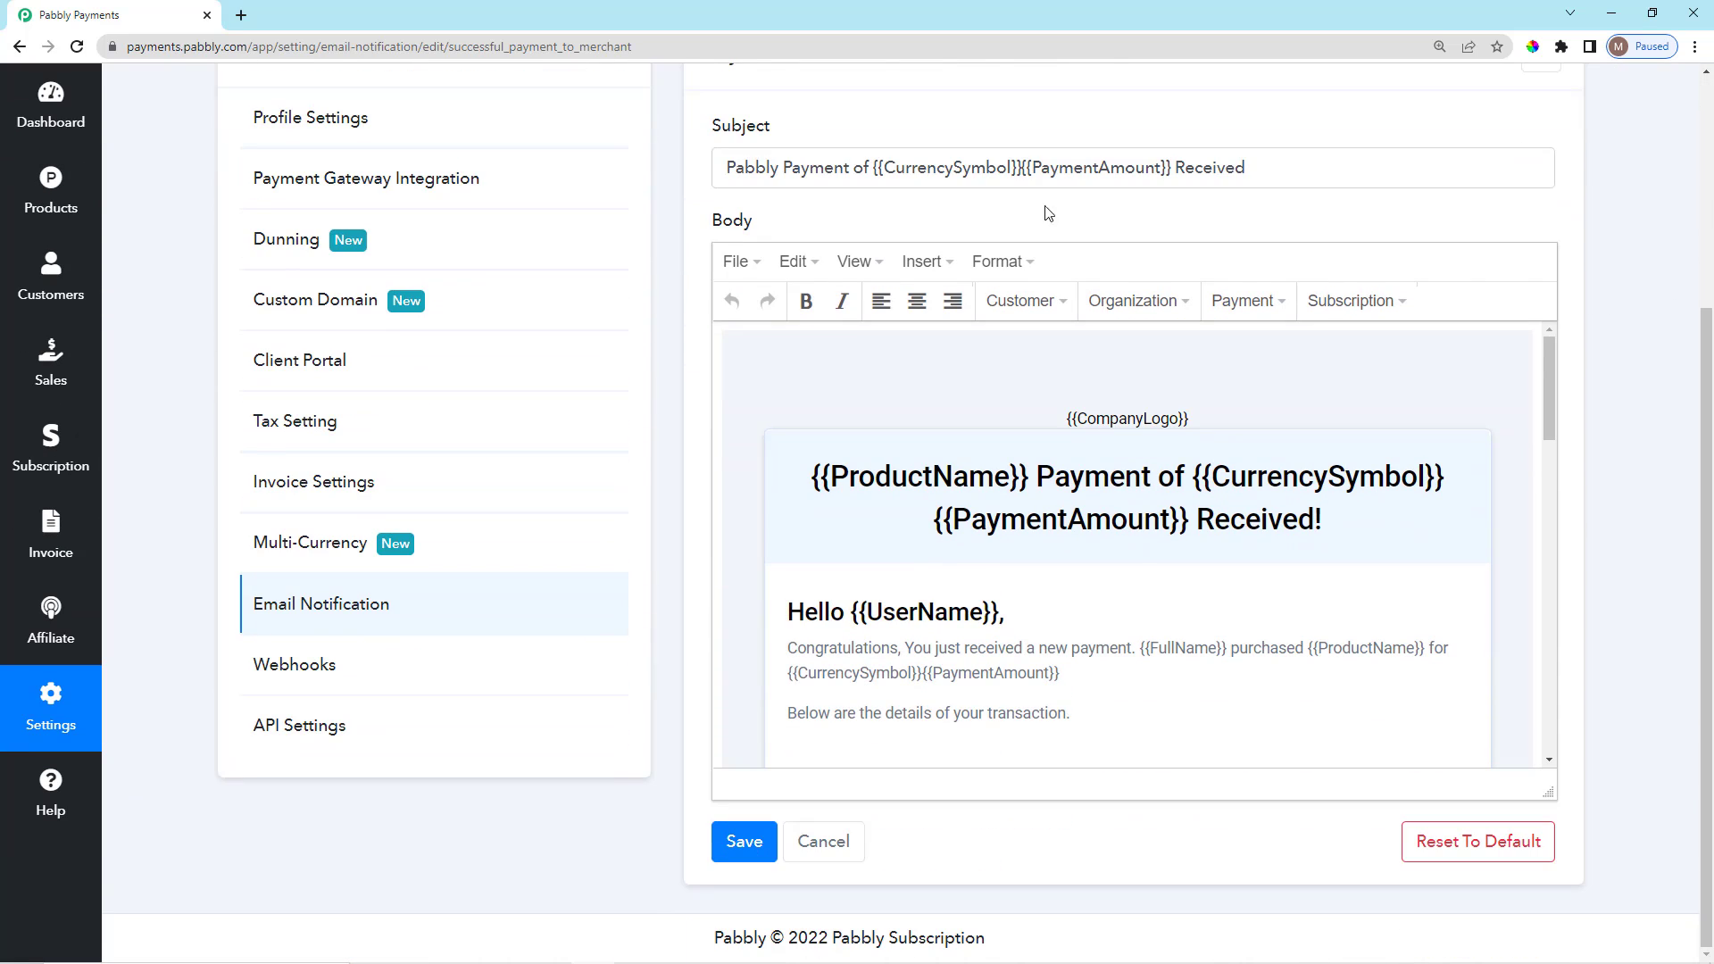
scroll(1048, 214, "up", 3)
scroll(746, 259, "down", 2)
scroll(830, 339, "down", 1)
scroll(1107, 548, "down", 4)
scroll(1107, 548, "up", 4)
scroll(1107, 548, "down", 10)
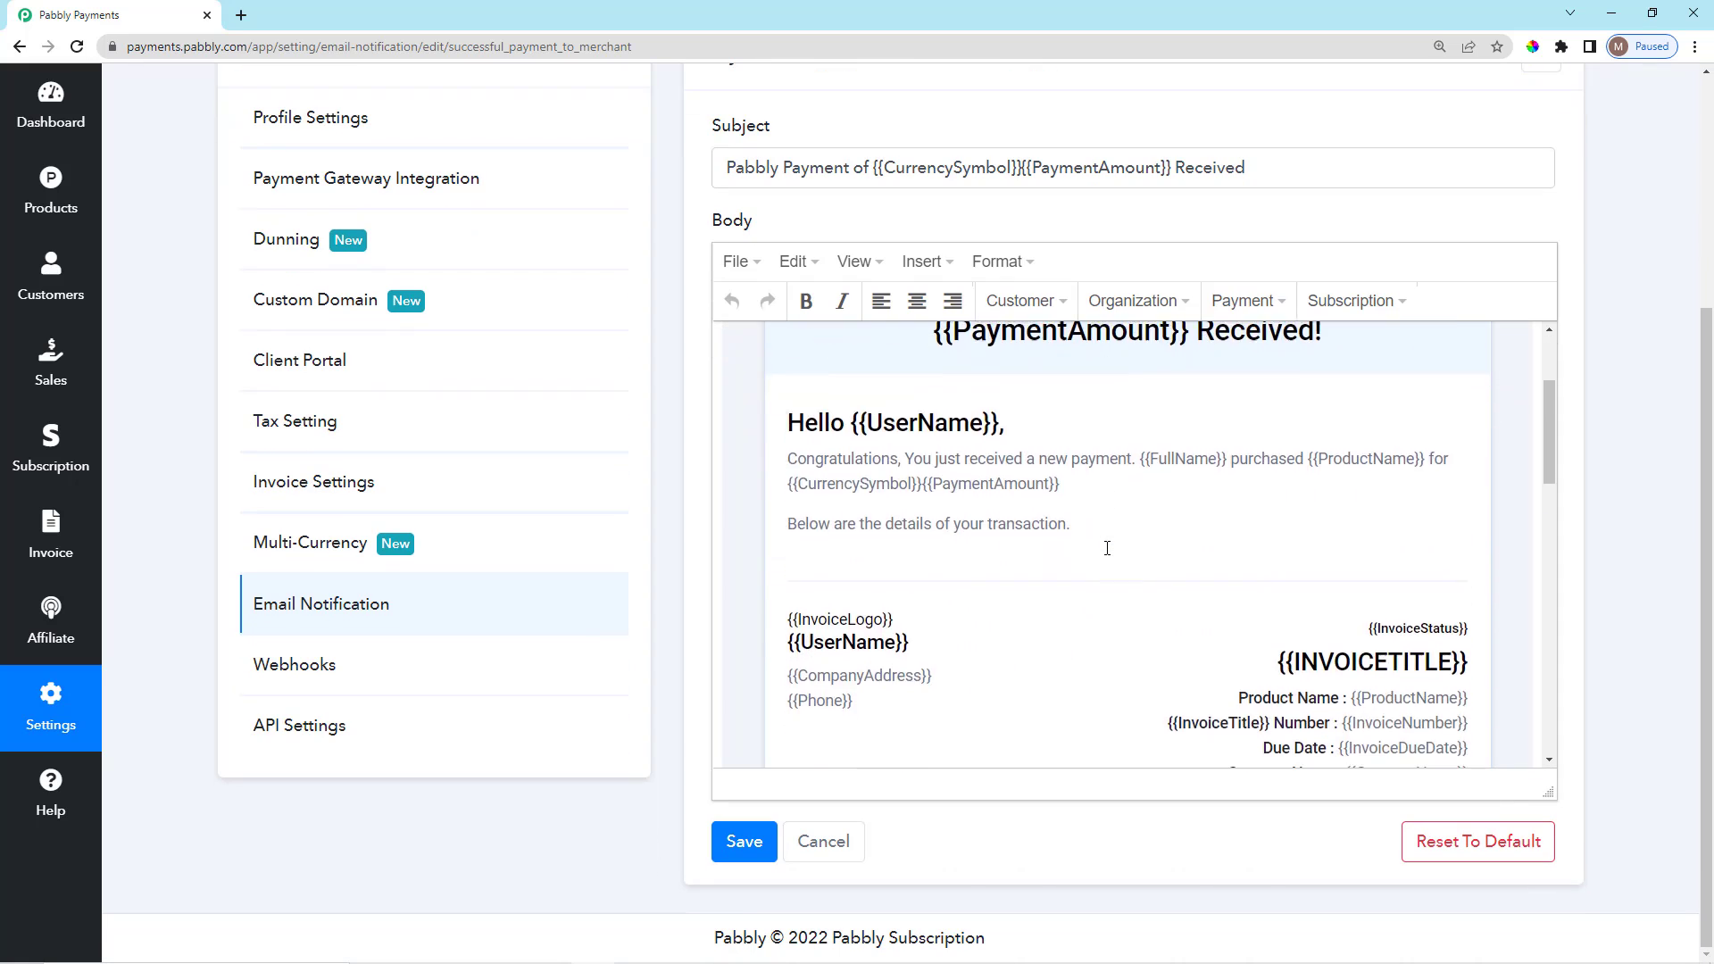
scroll(1070, 623, "down", 3)
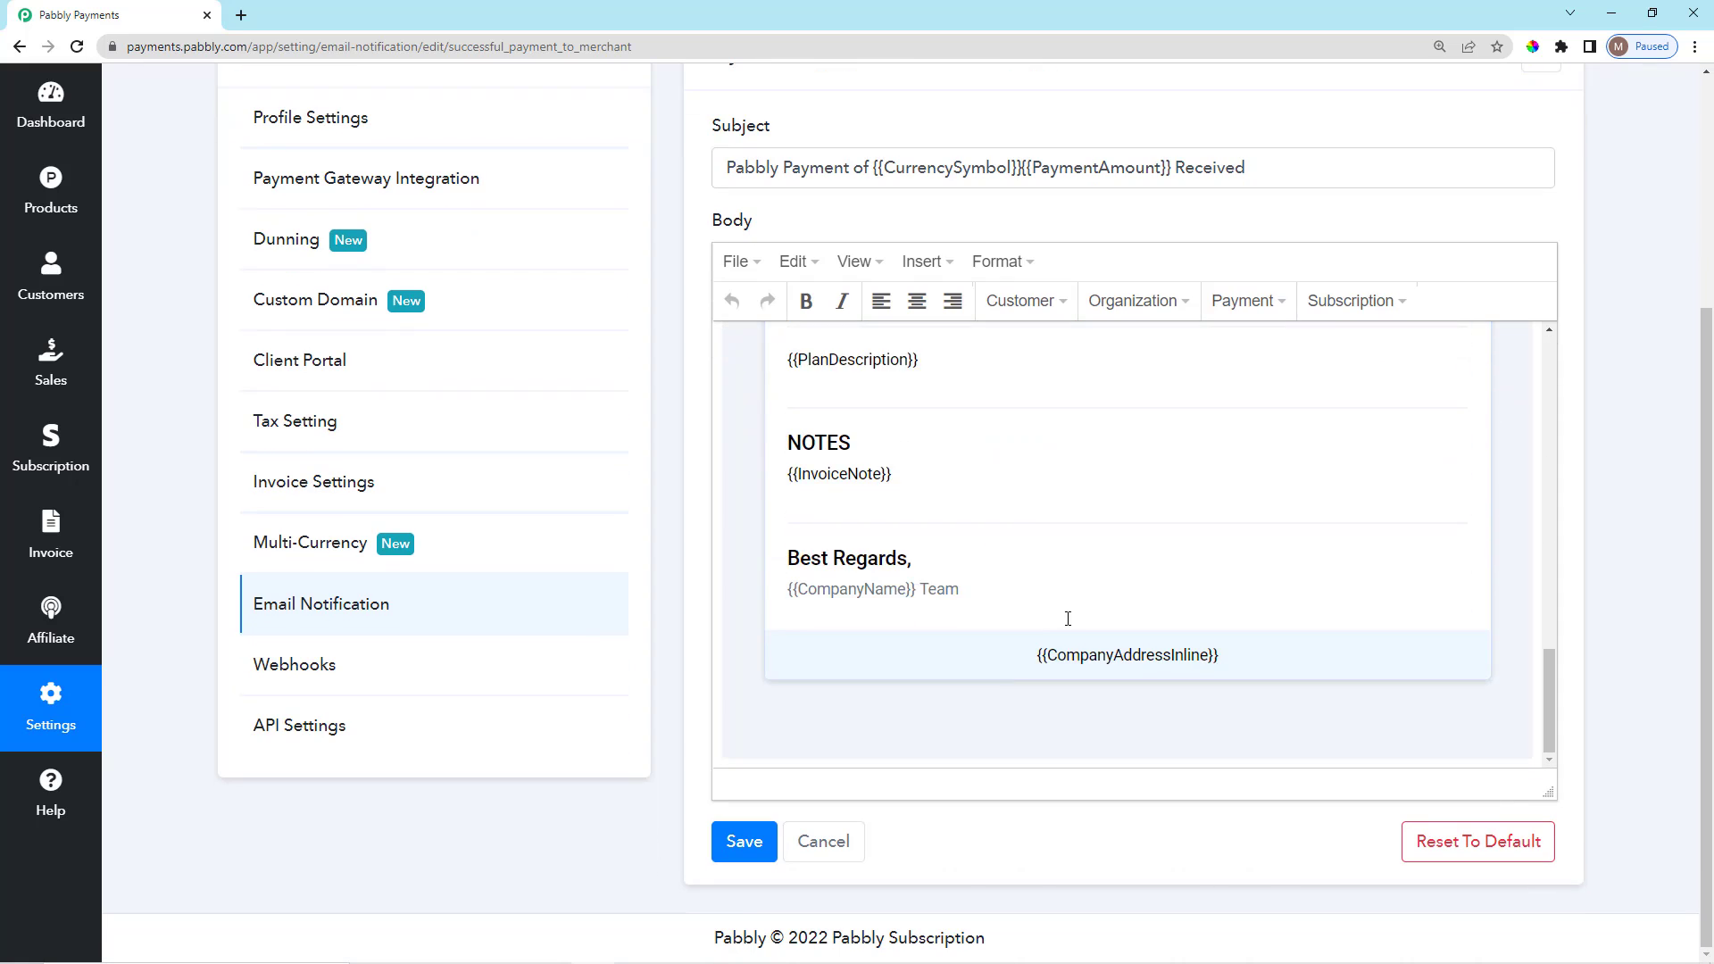
scroll(1045, 571, "up", 3)
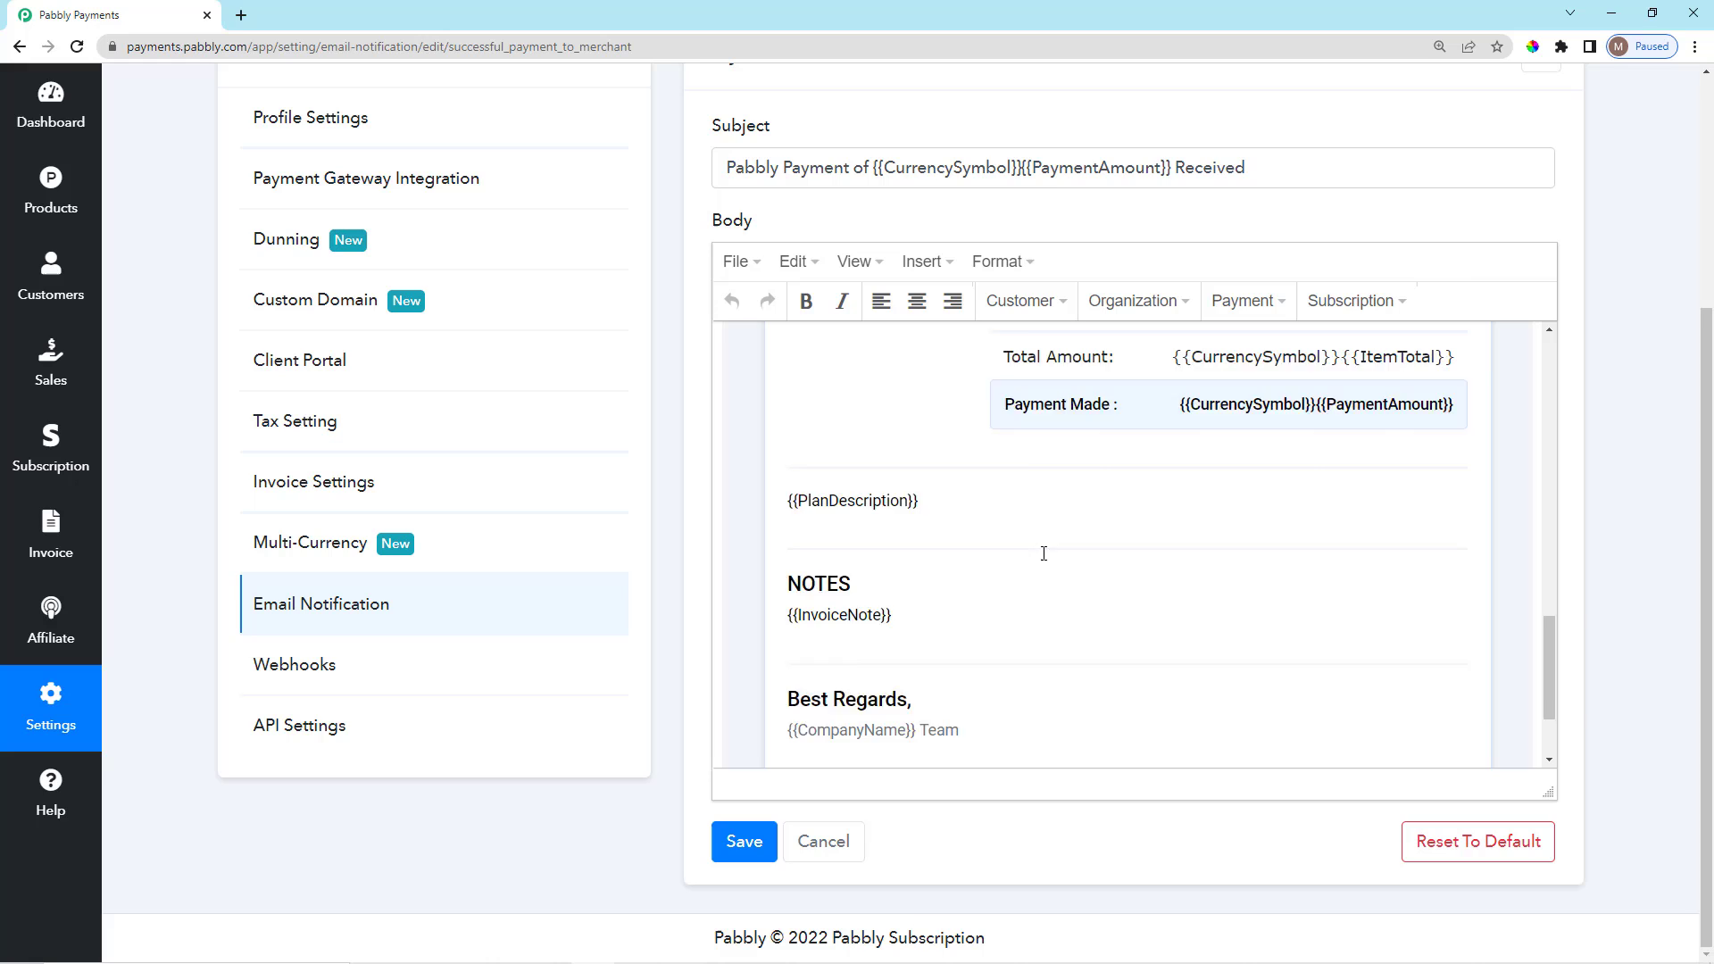
left_click(1026, 308)
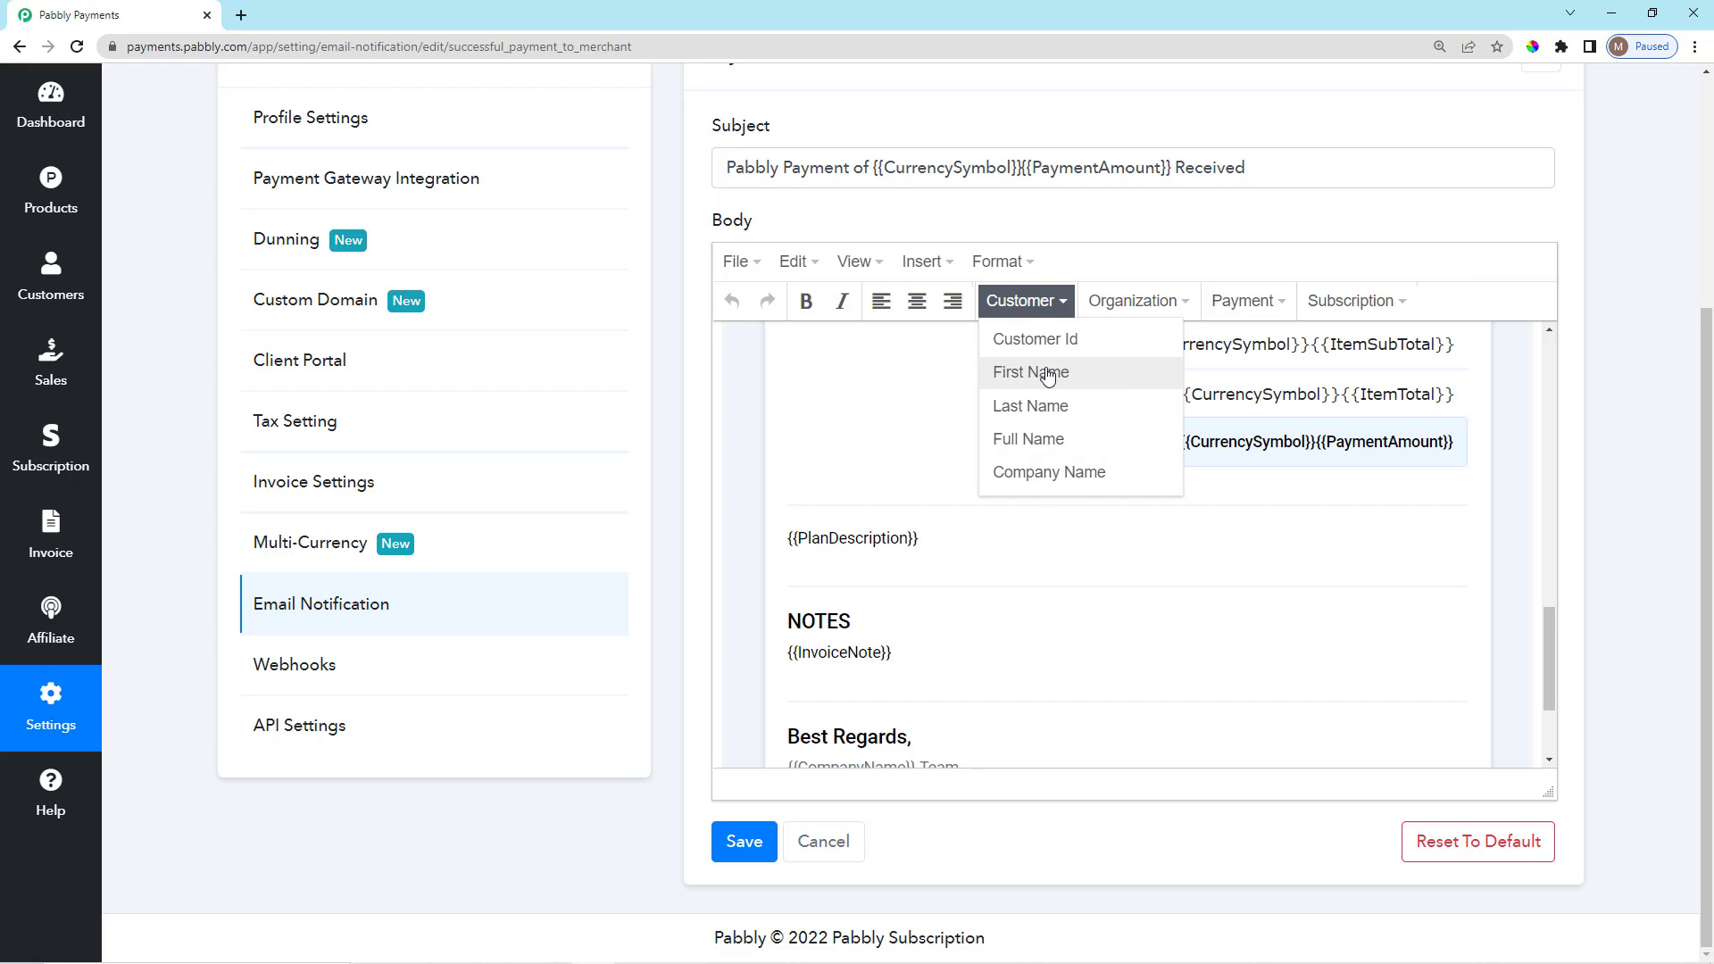
left_click(1134, 308)
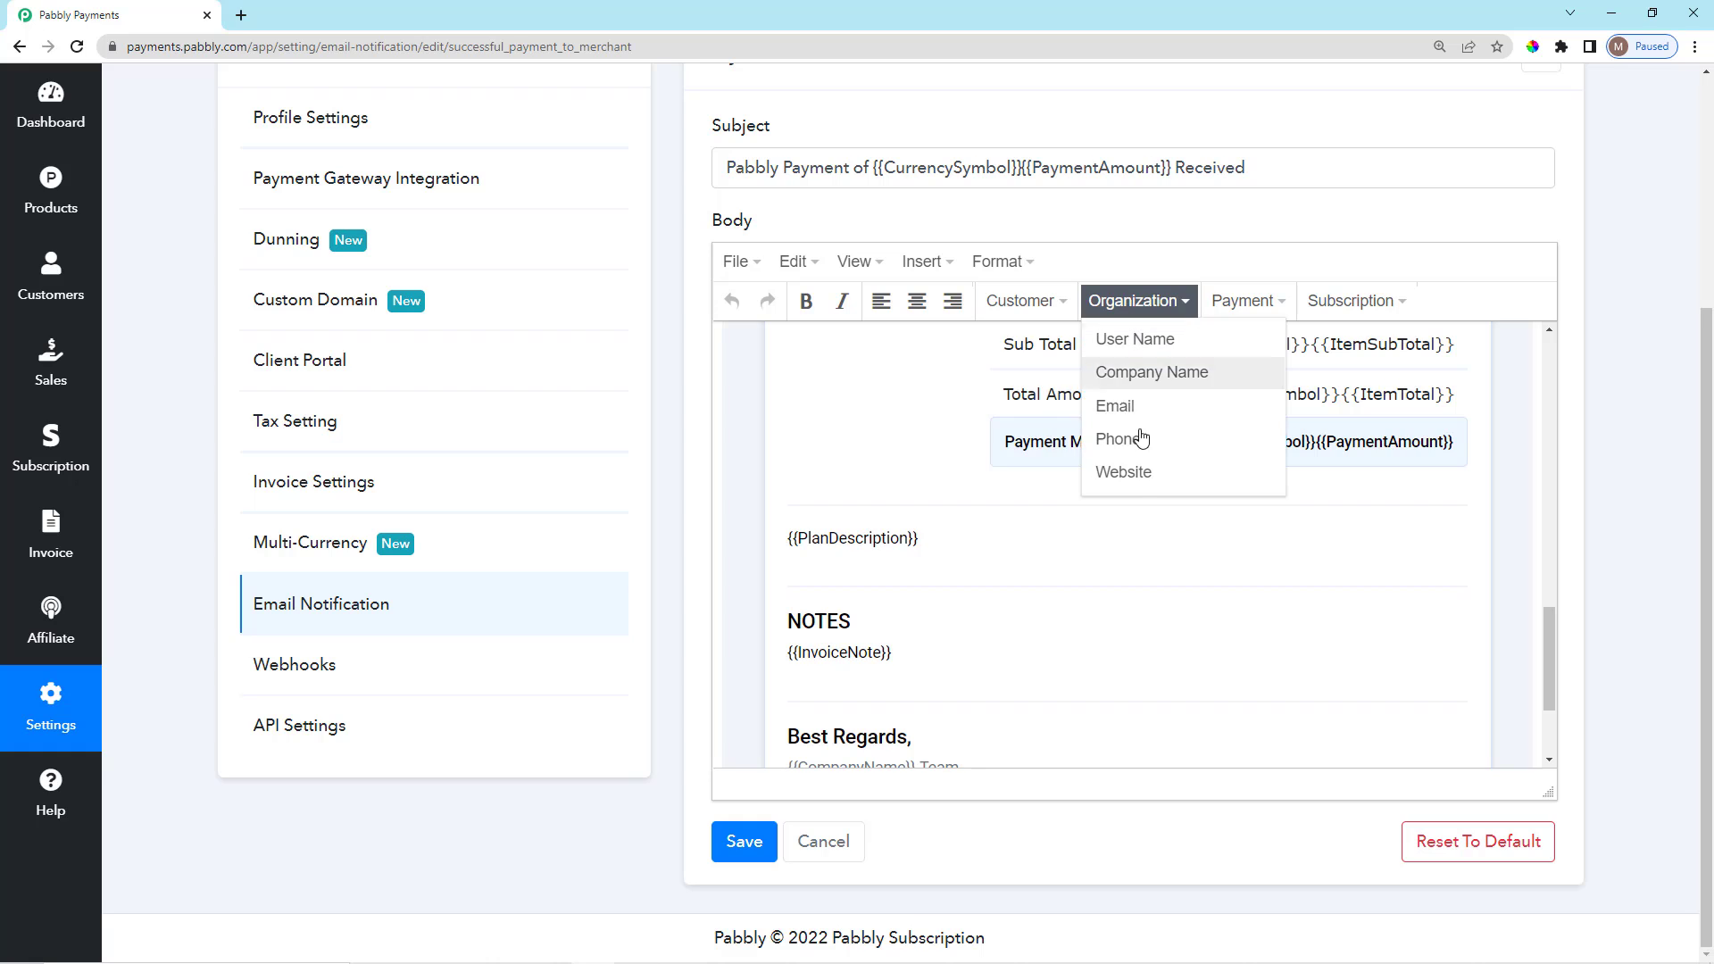
left_click(1281, 302)
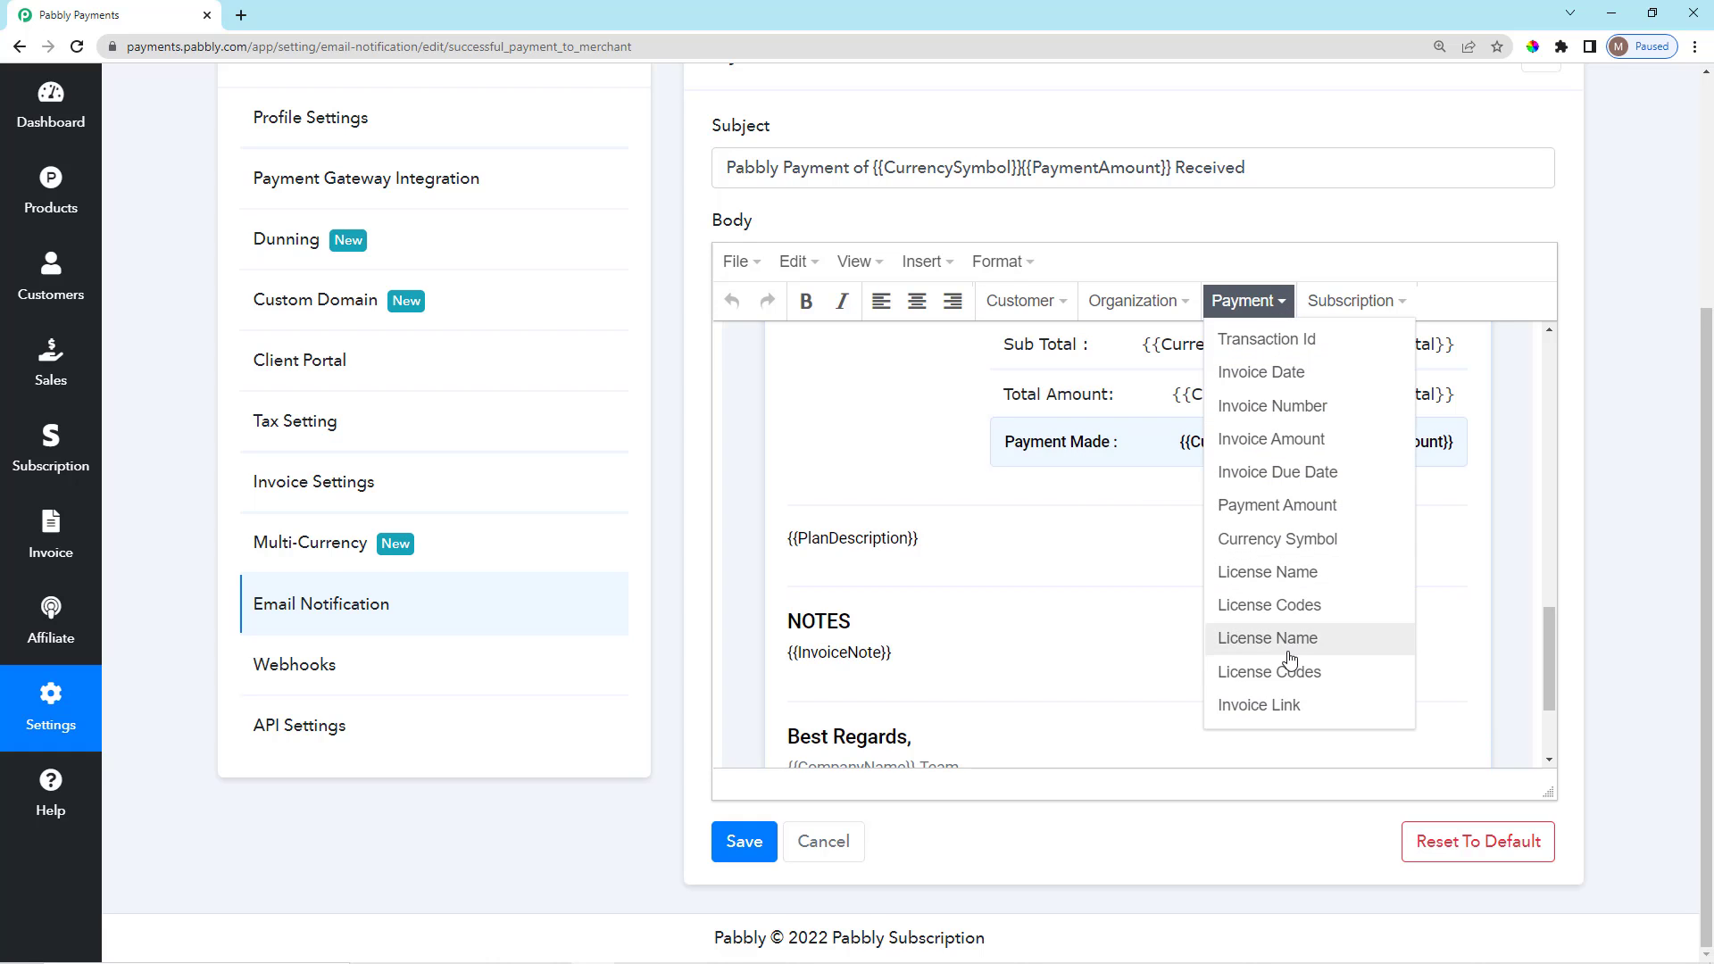
left_click(1349, 301)
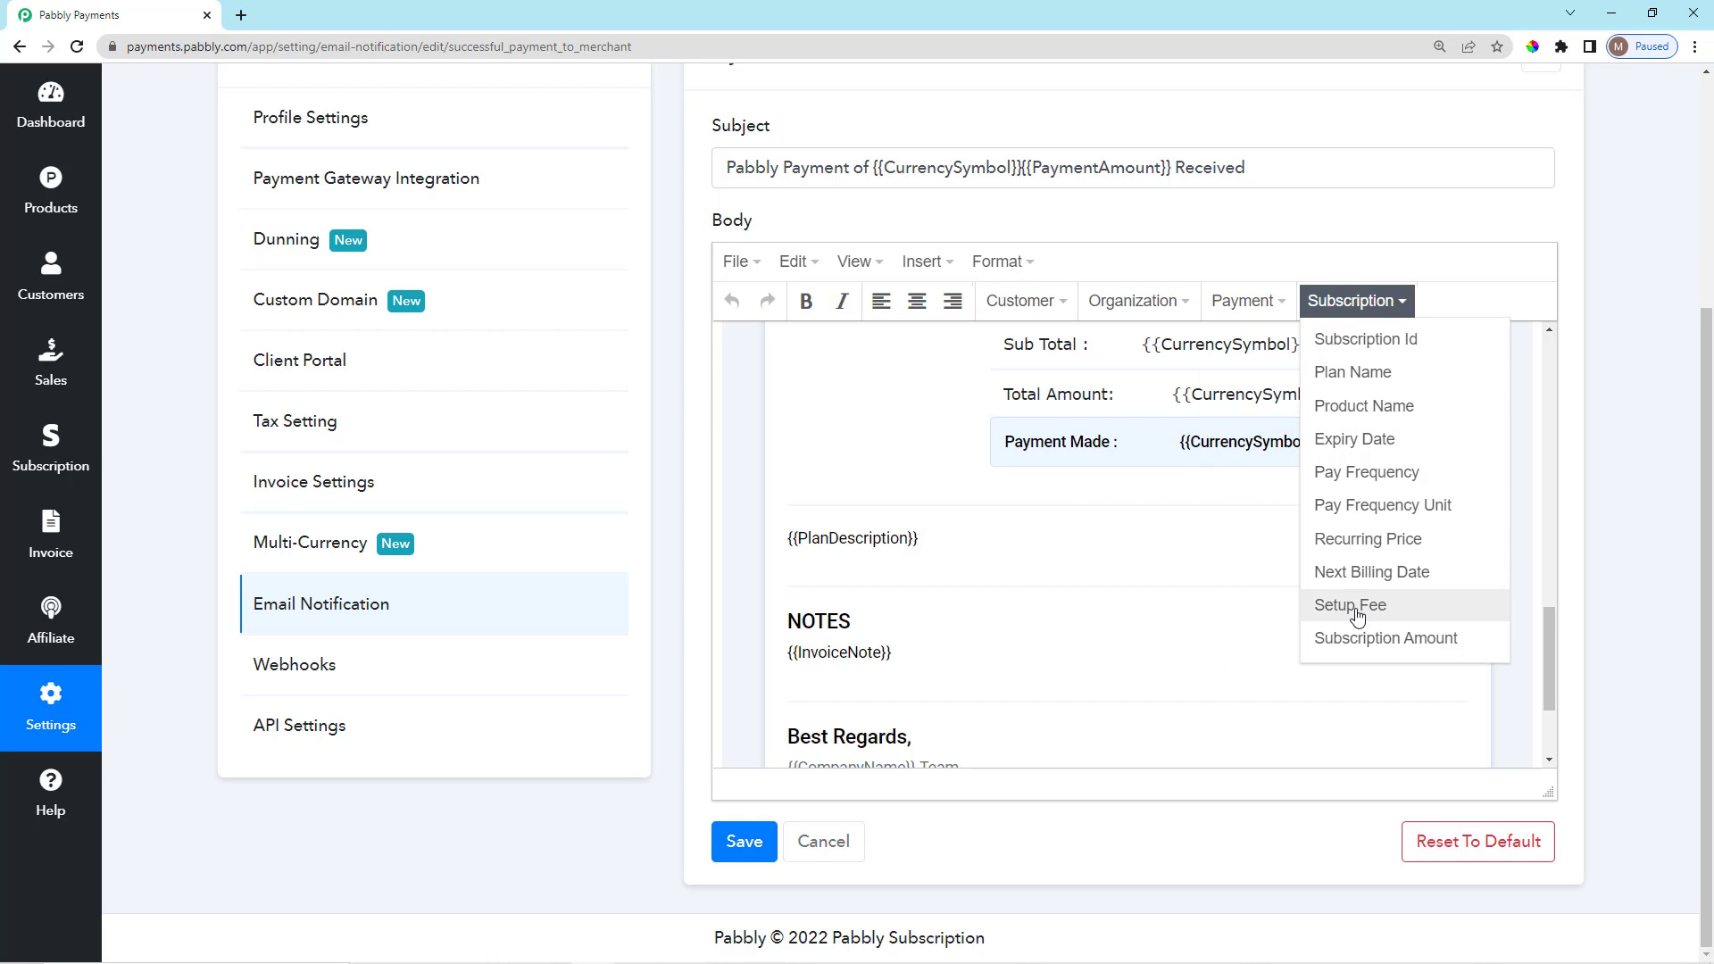
scroll(1647, 455, "up", 4)
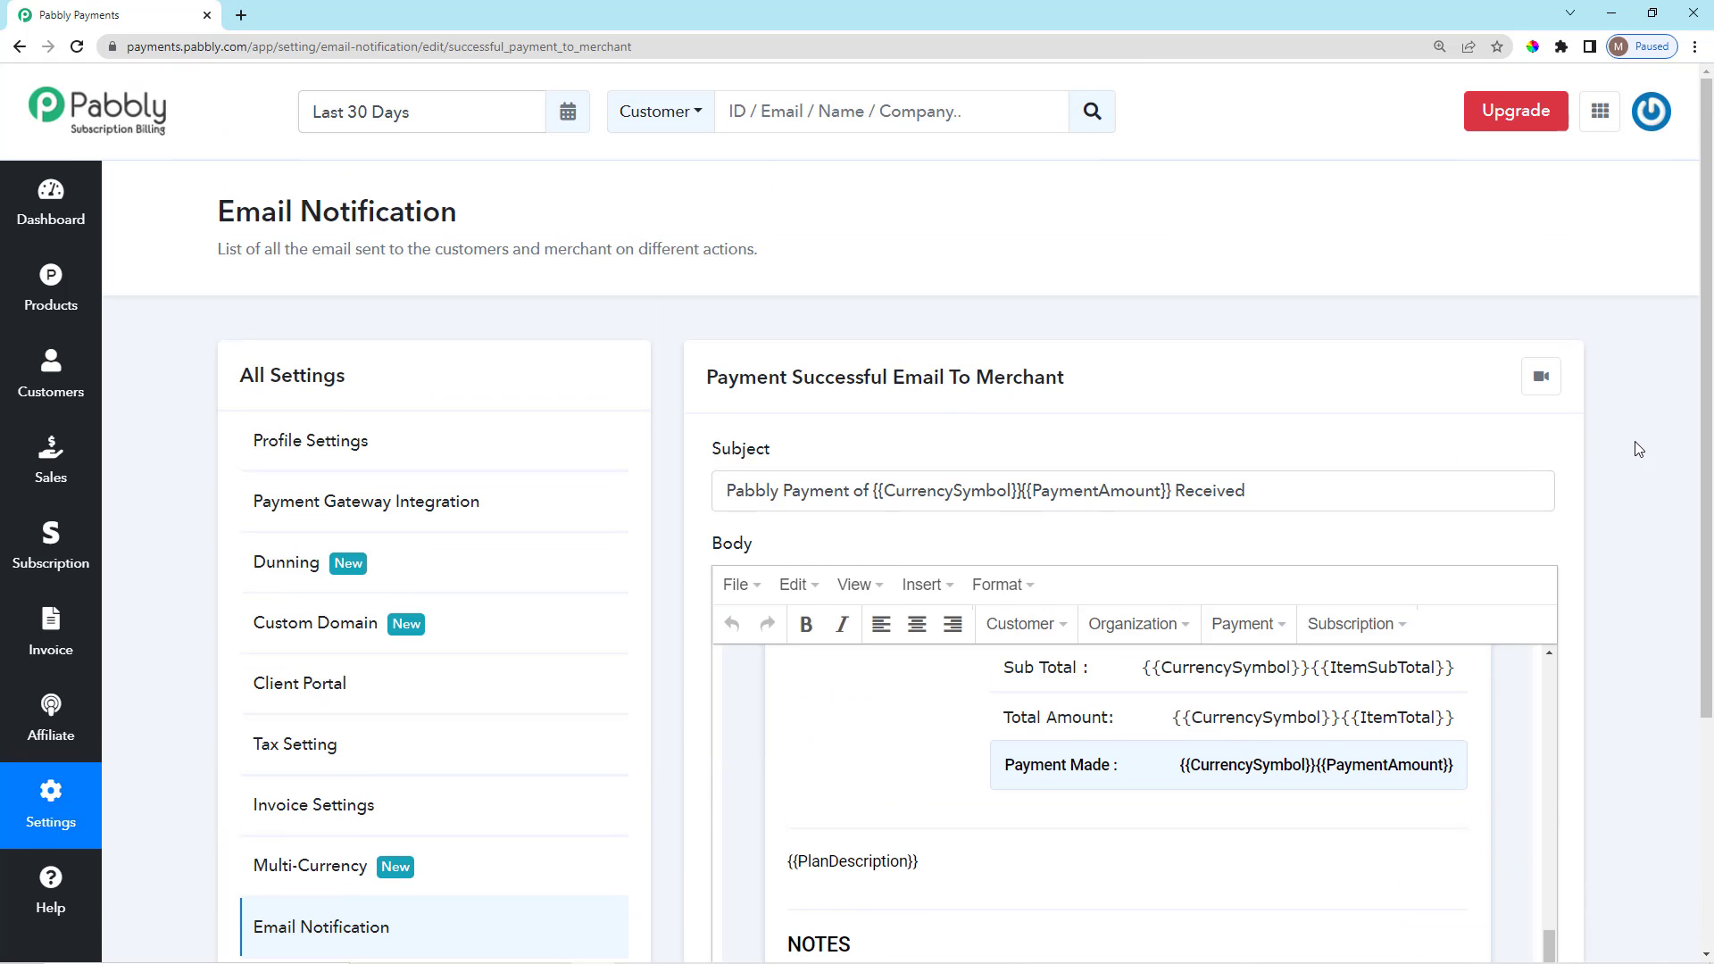
left_click(20, 49)
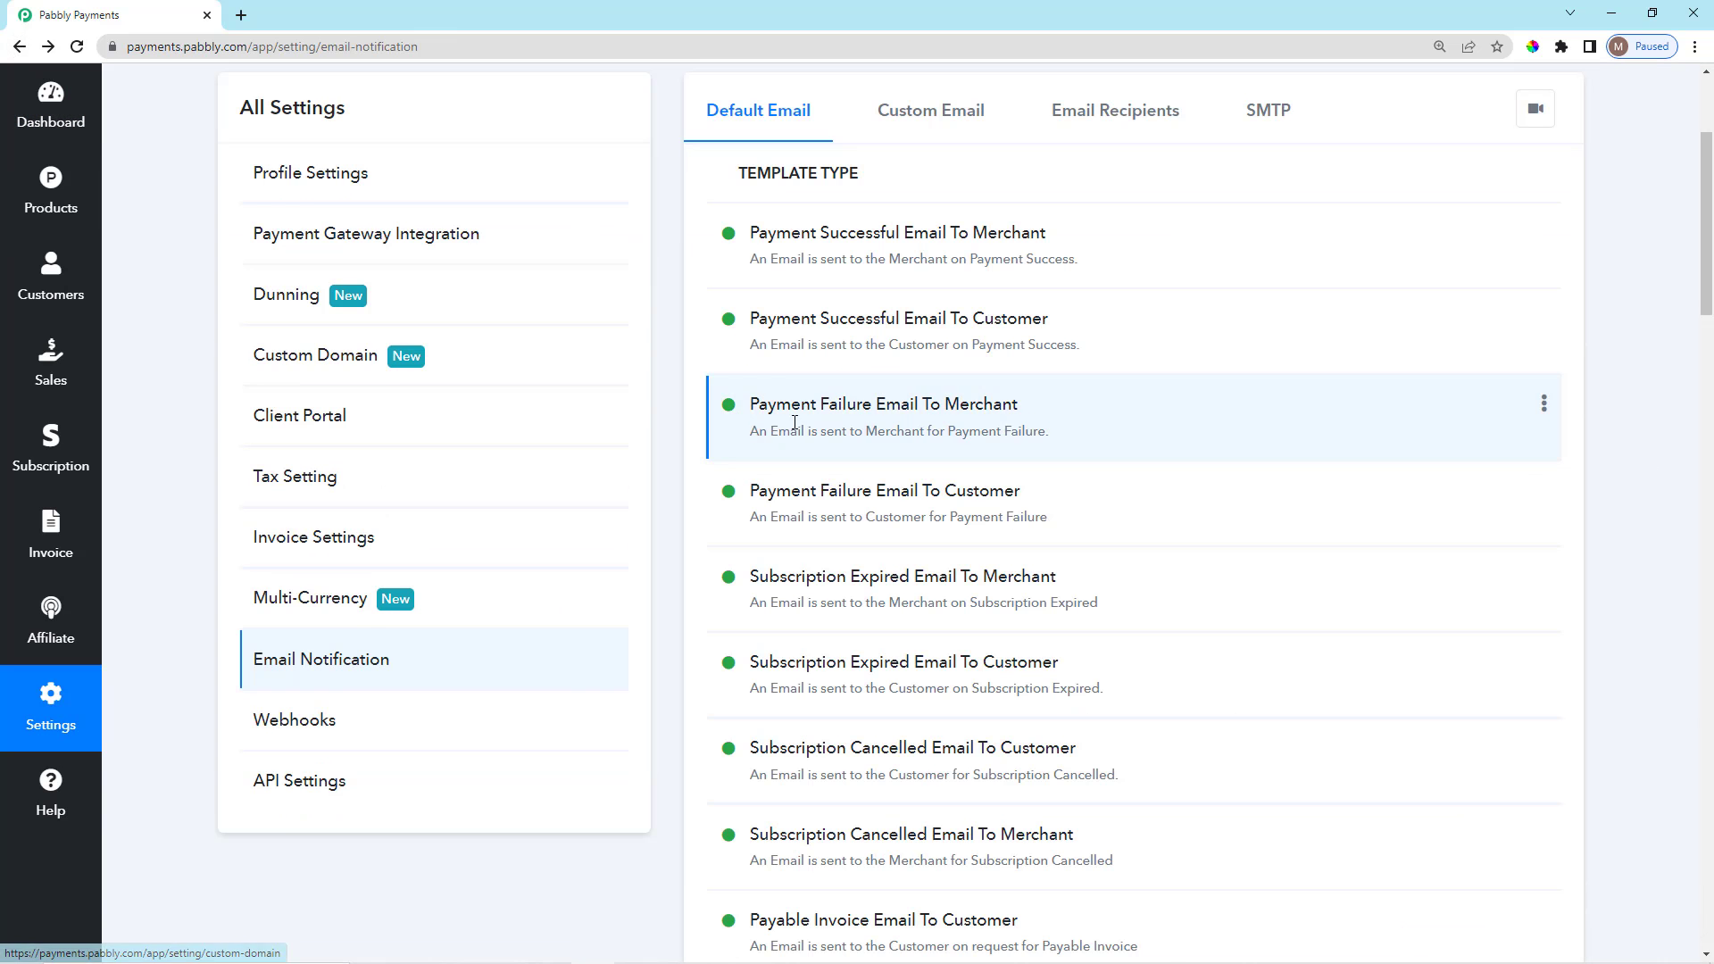
Go to the Custom Email templates and start adding a new template.
scroll(823, 428, "up", 1)
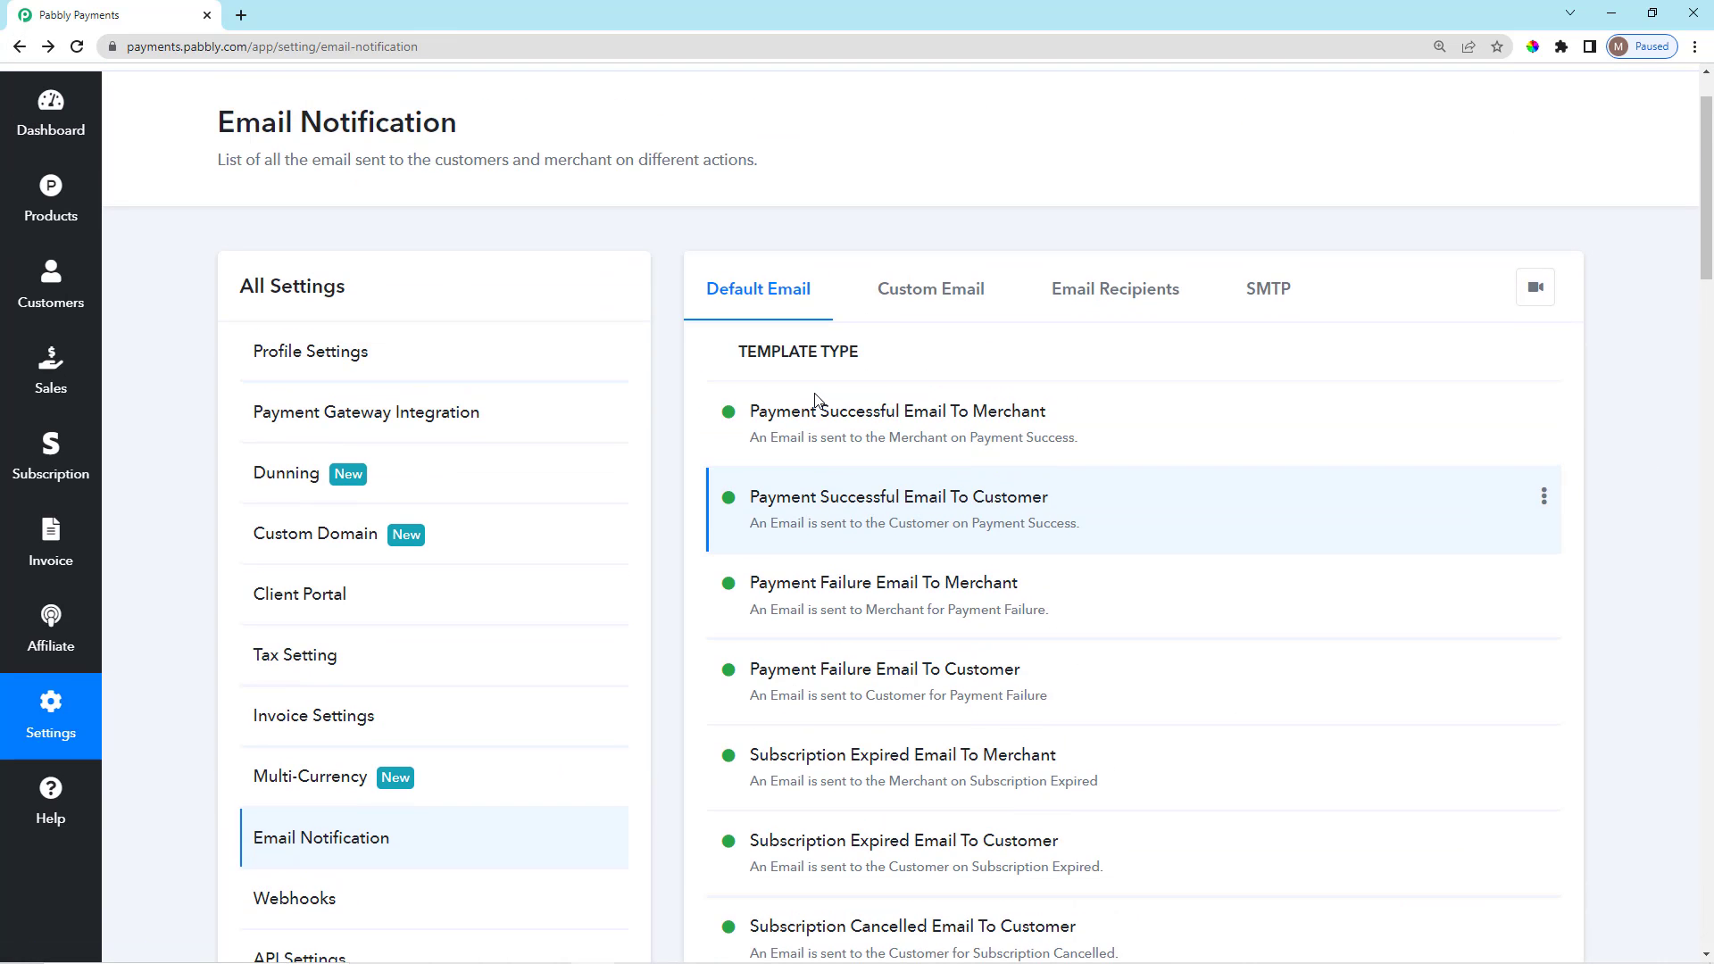
left_click(914, 287)
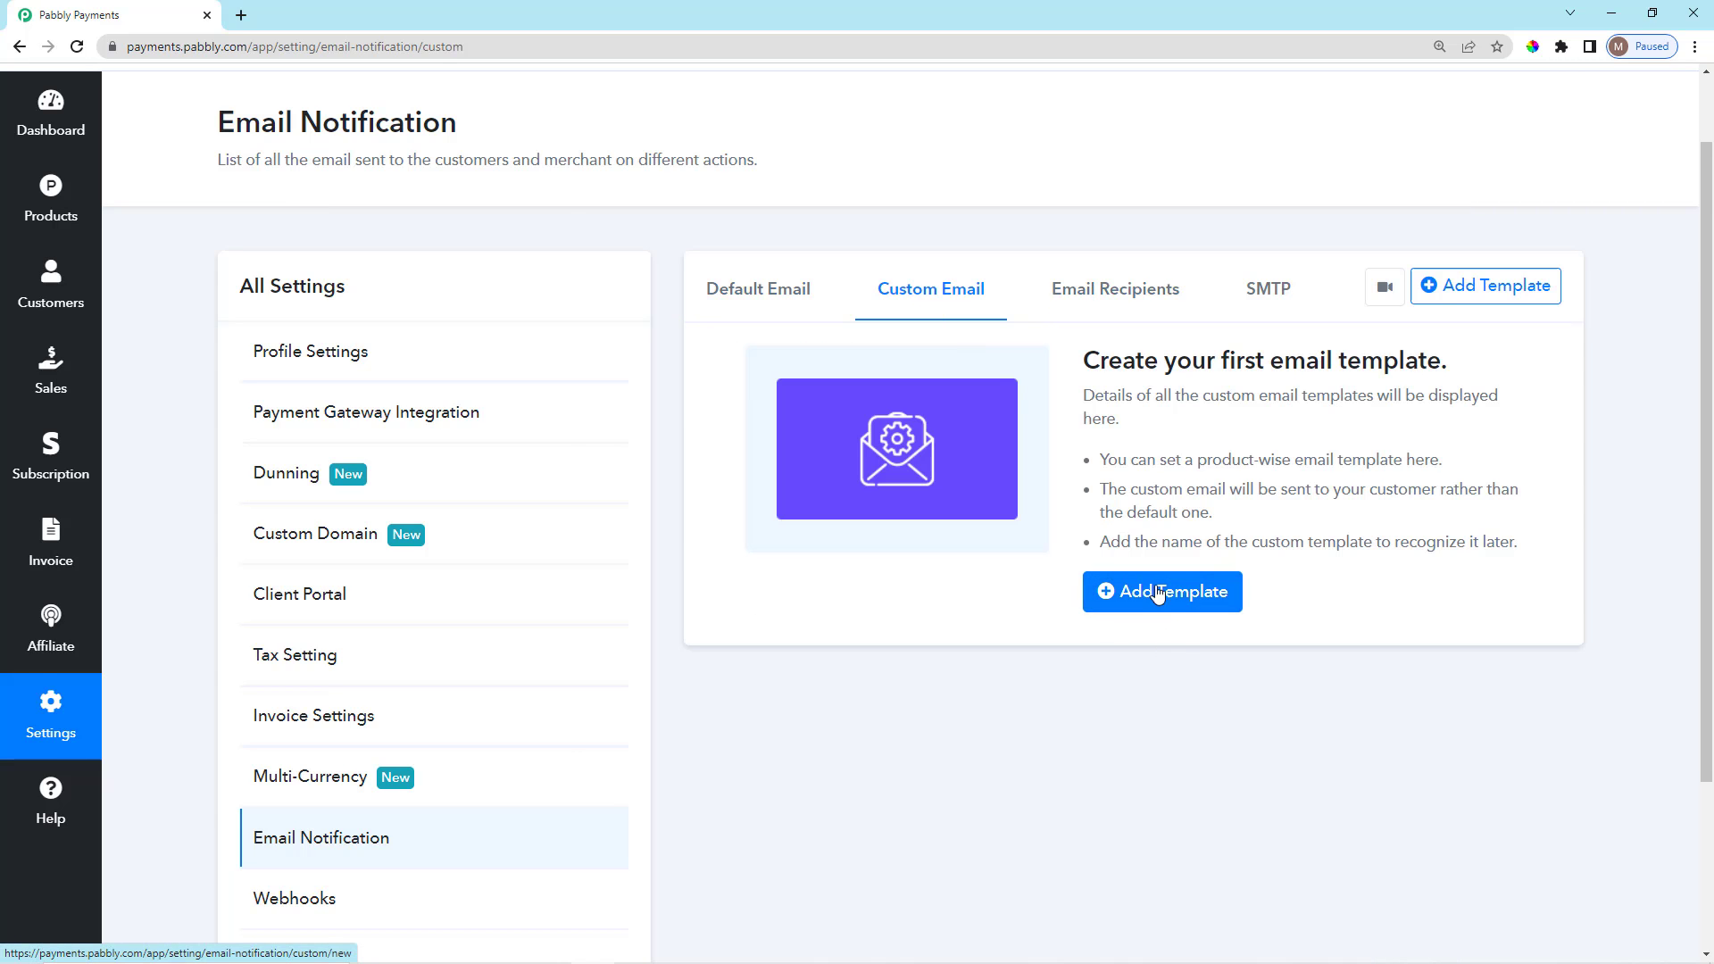
scroll(1151, 571, "down", 1)
scroll(1155, 625, "up", 2)
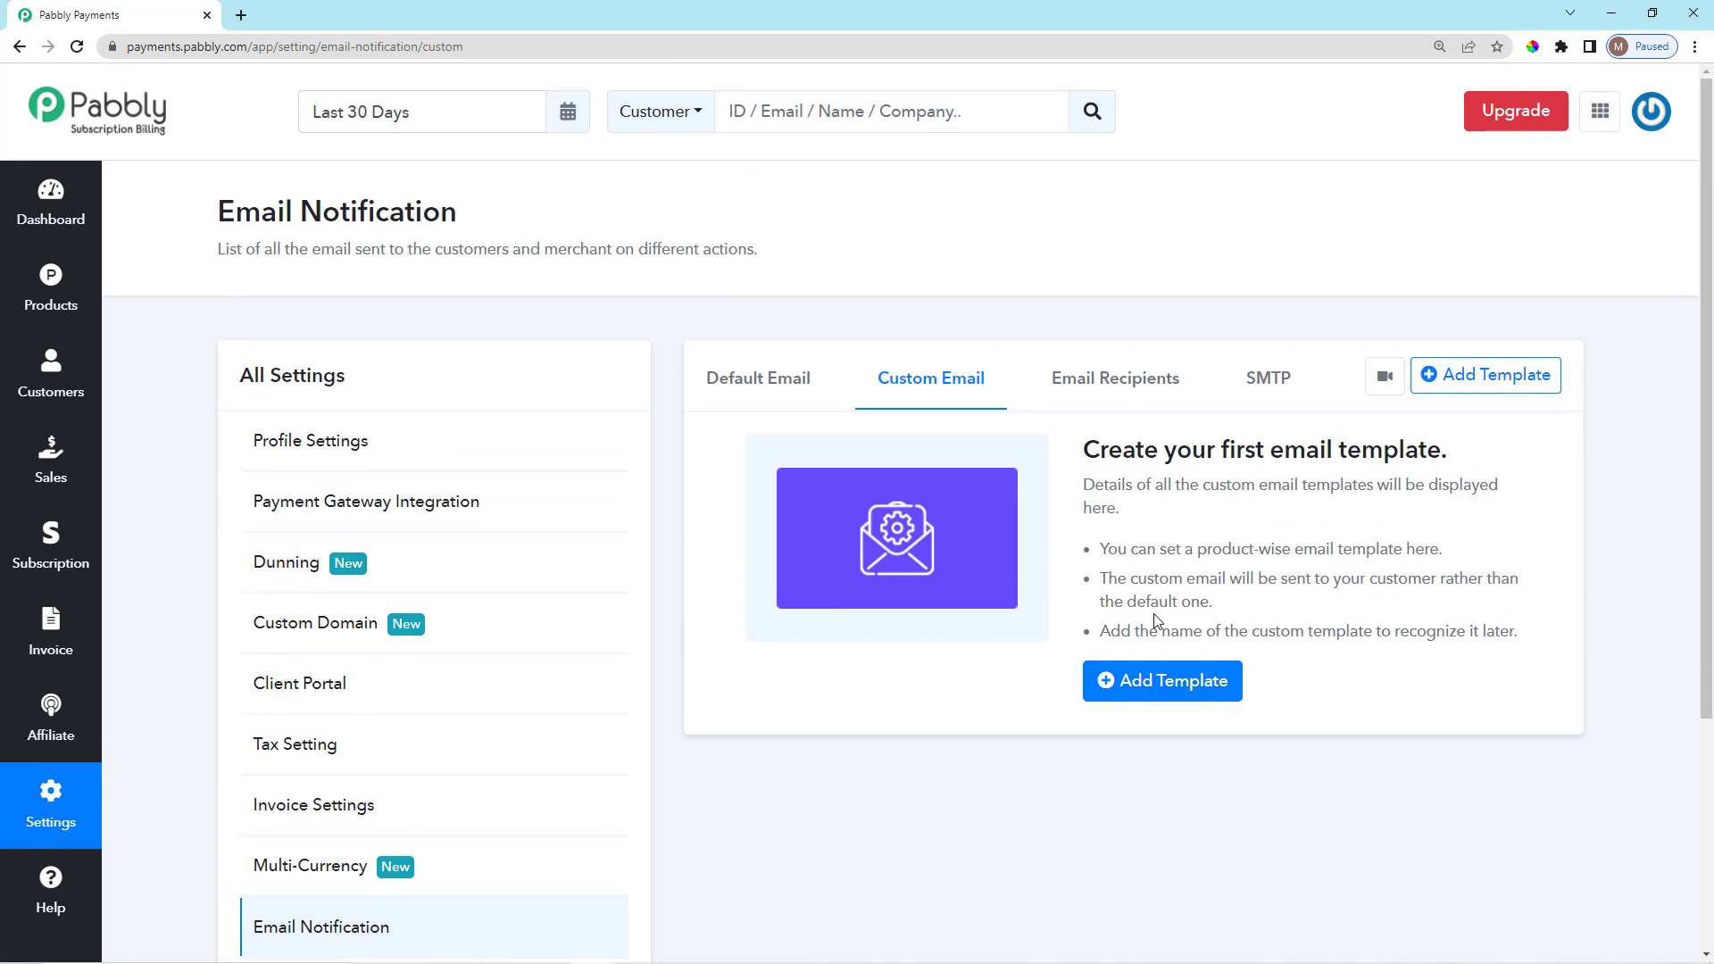
scroll(1161, 625, "down", 2)
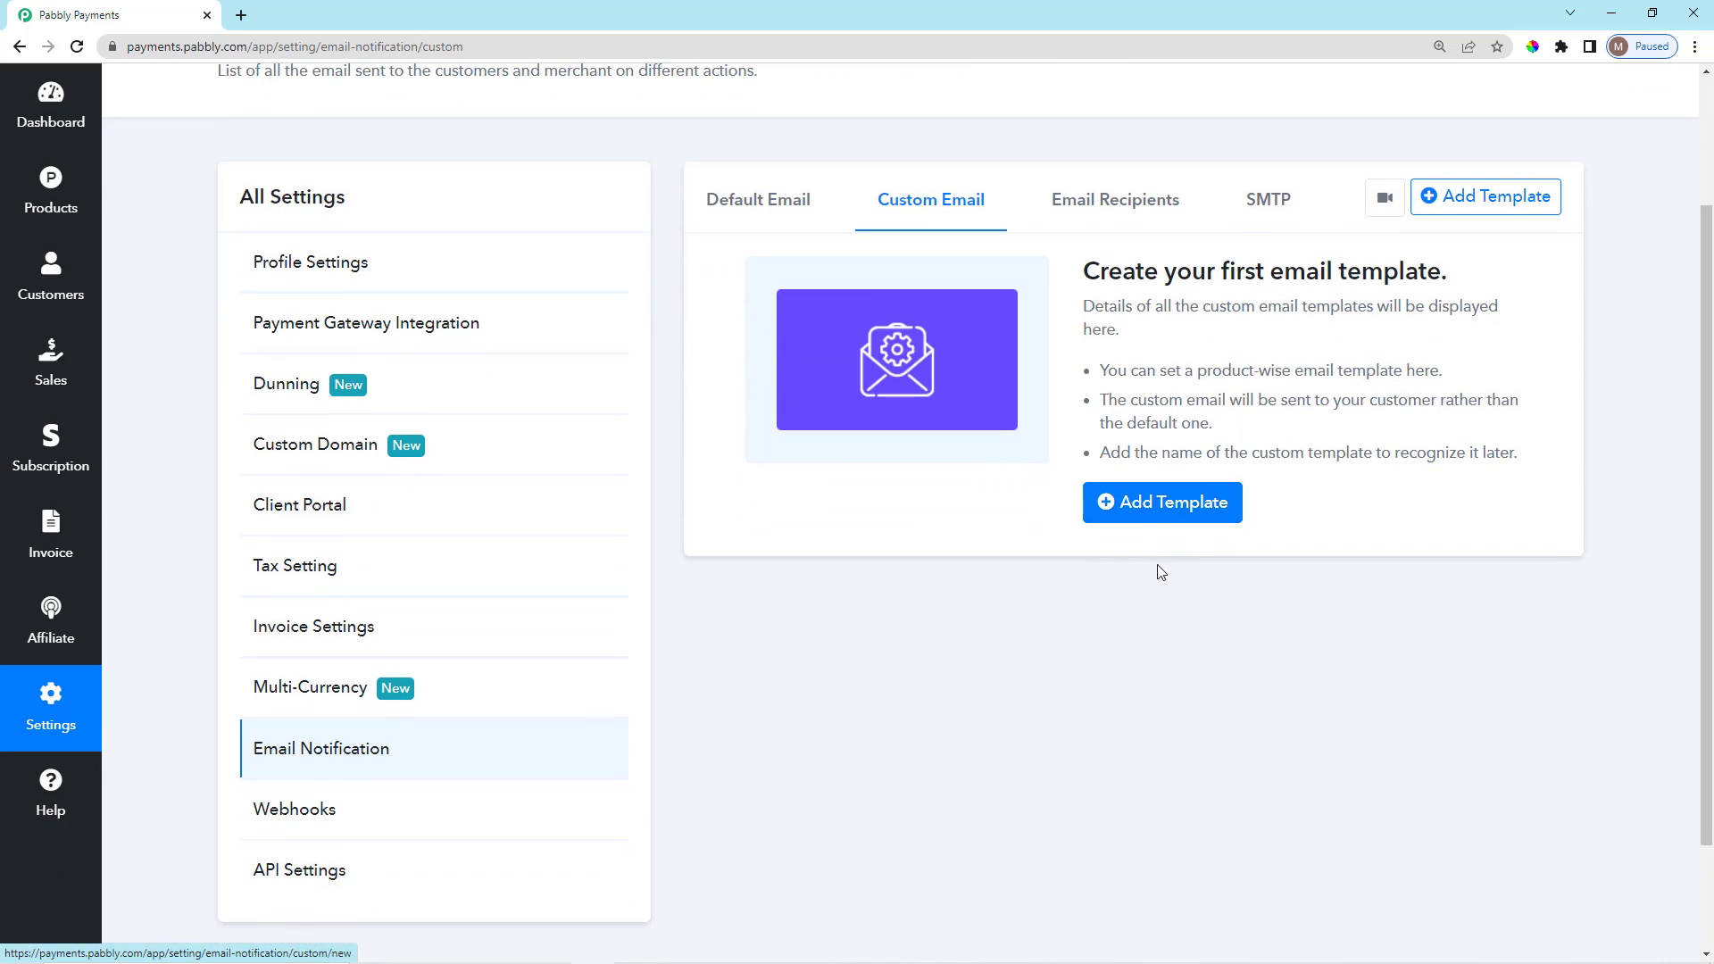
left_click(1151, 518)
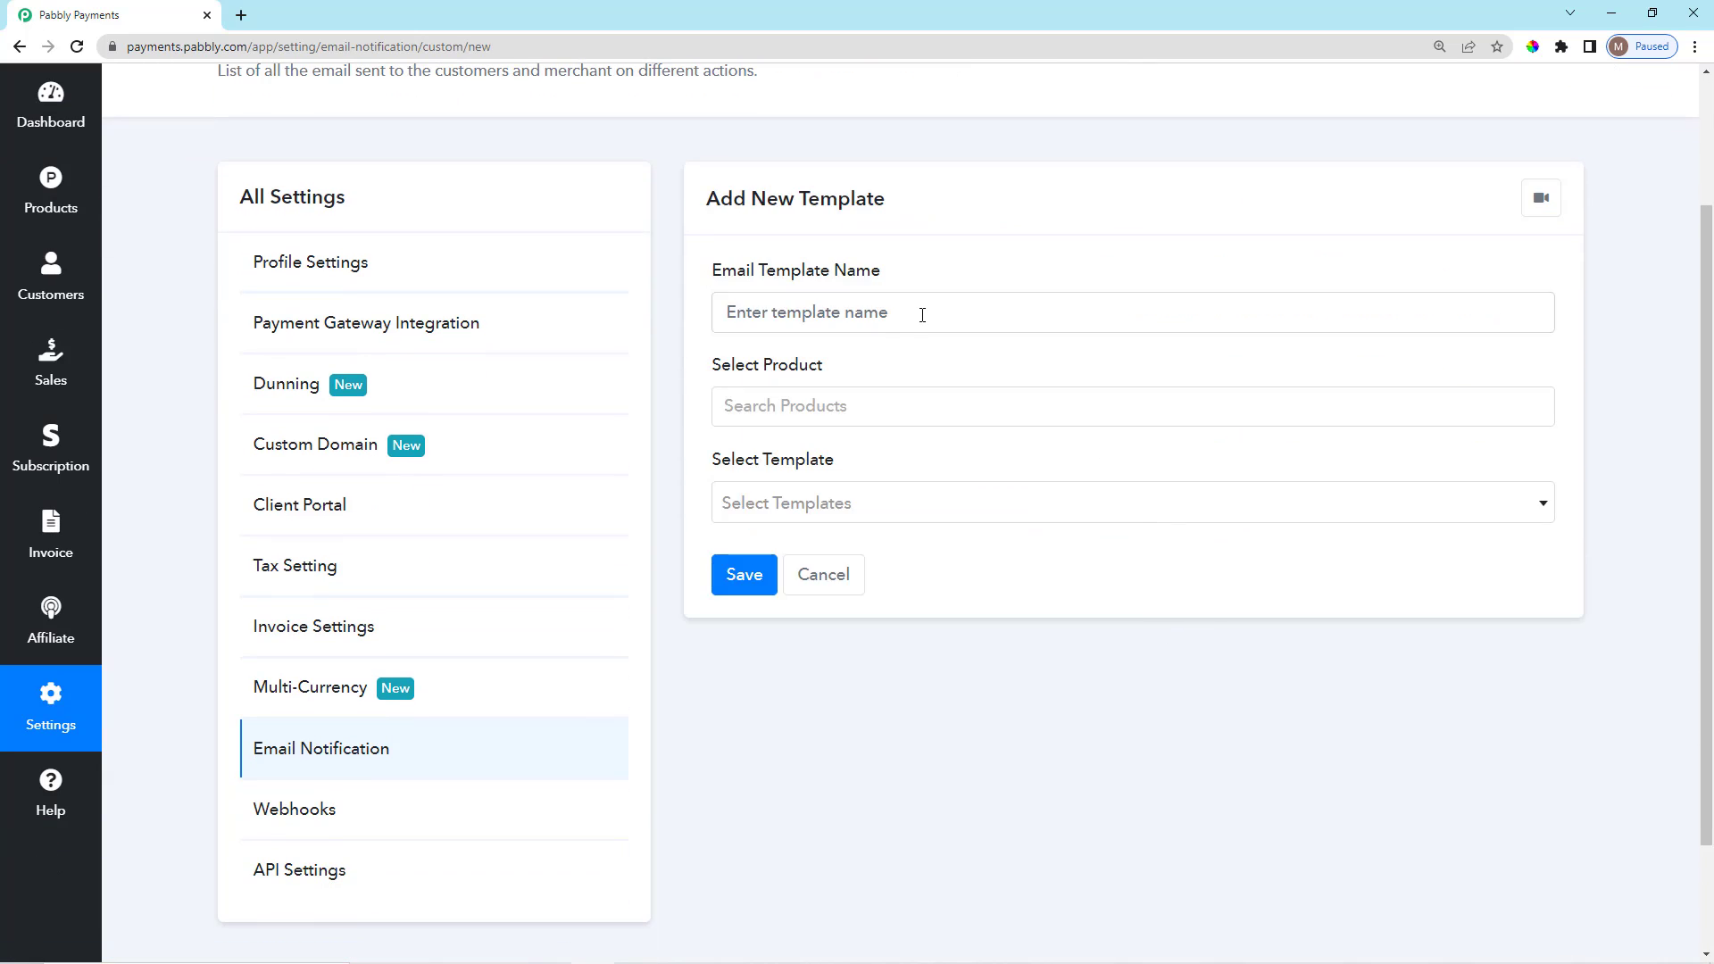
Name it Plan Upgrade Template for Newspaper Subscriptions, based on Plan Upgrade Email To Customer.
left_click(771, 304)
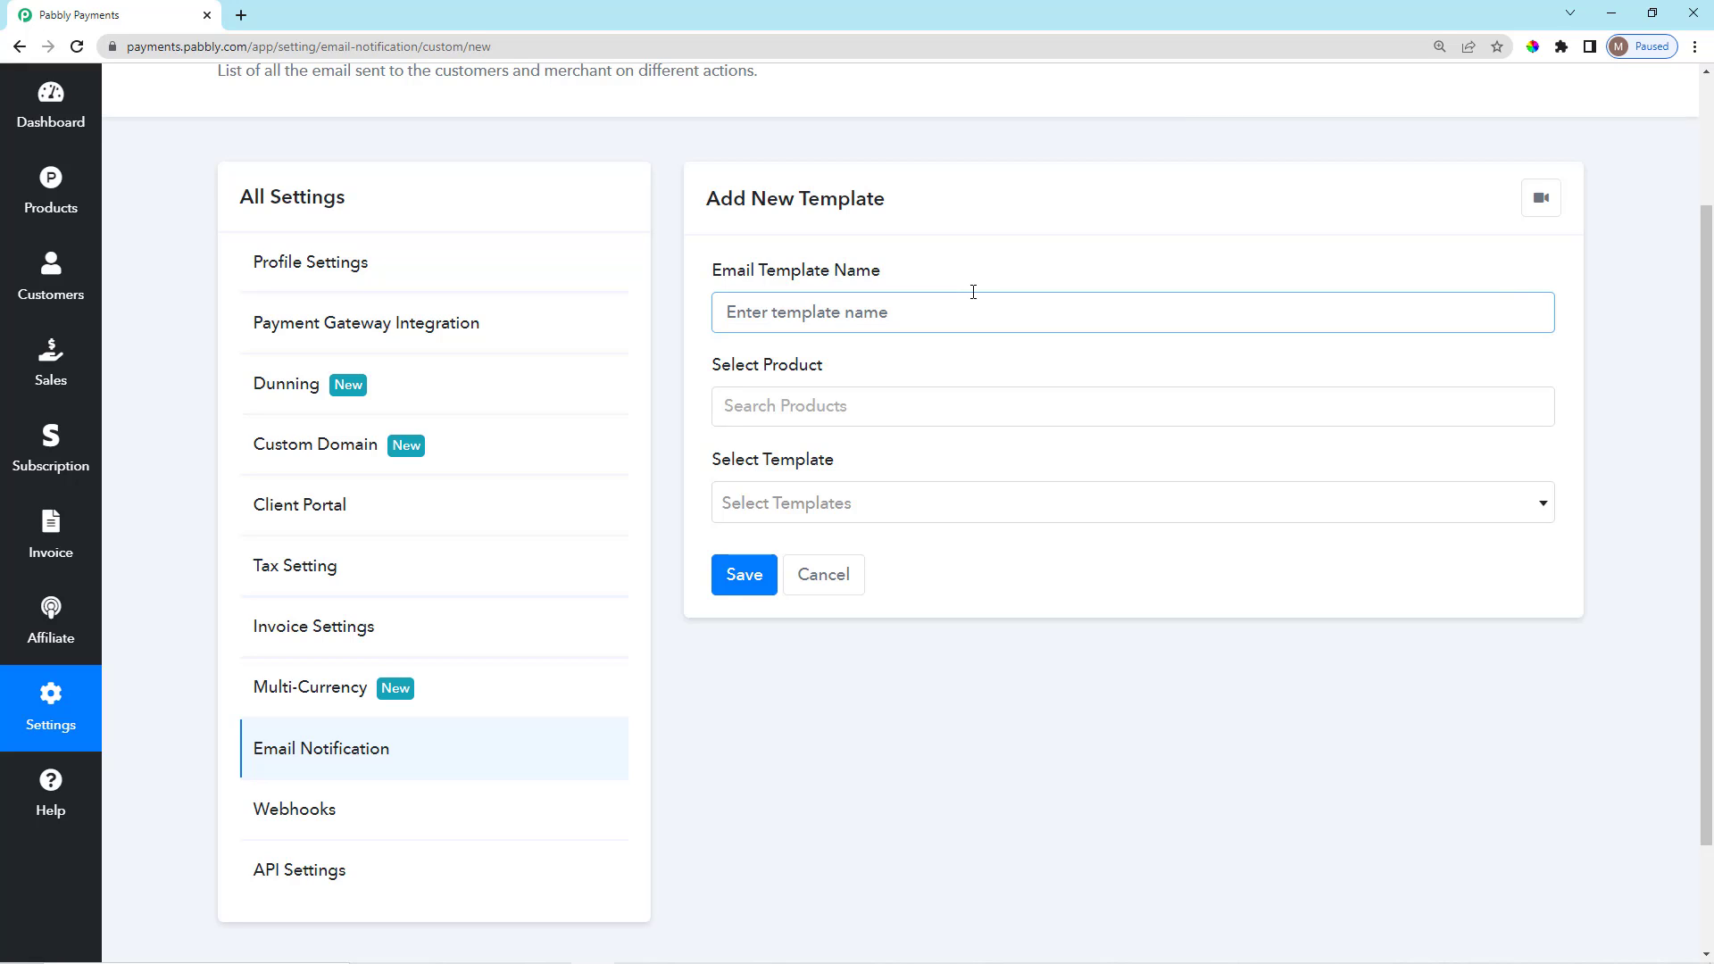
type("Plan Upgrade Template")
left_click(895, 366)
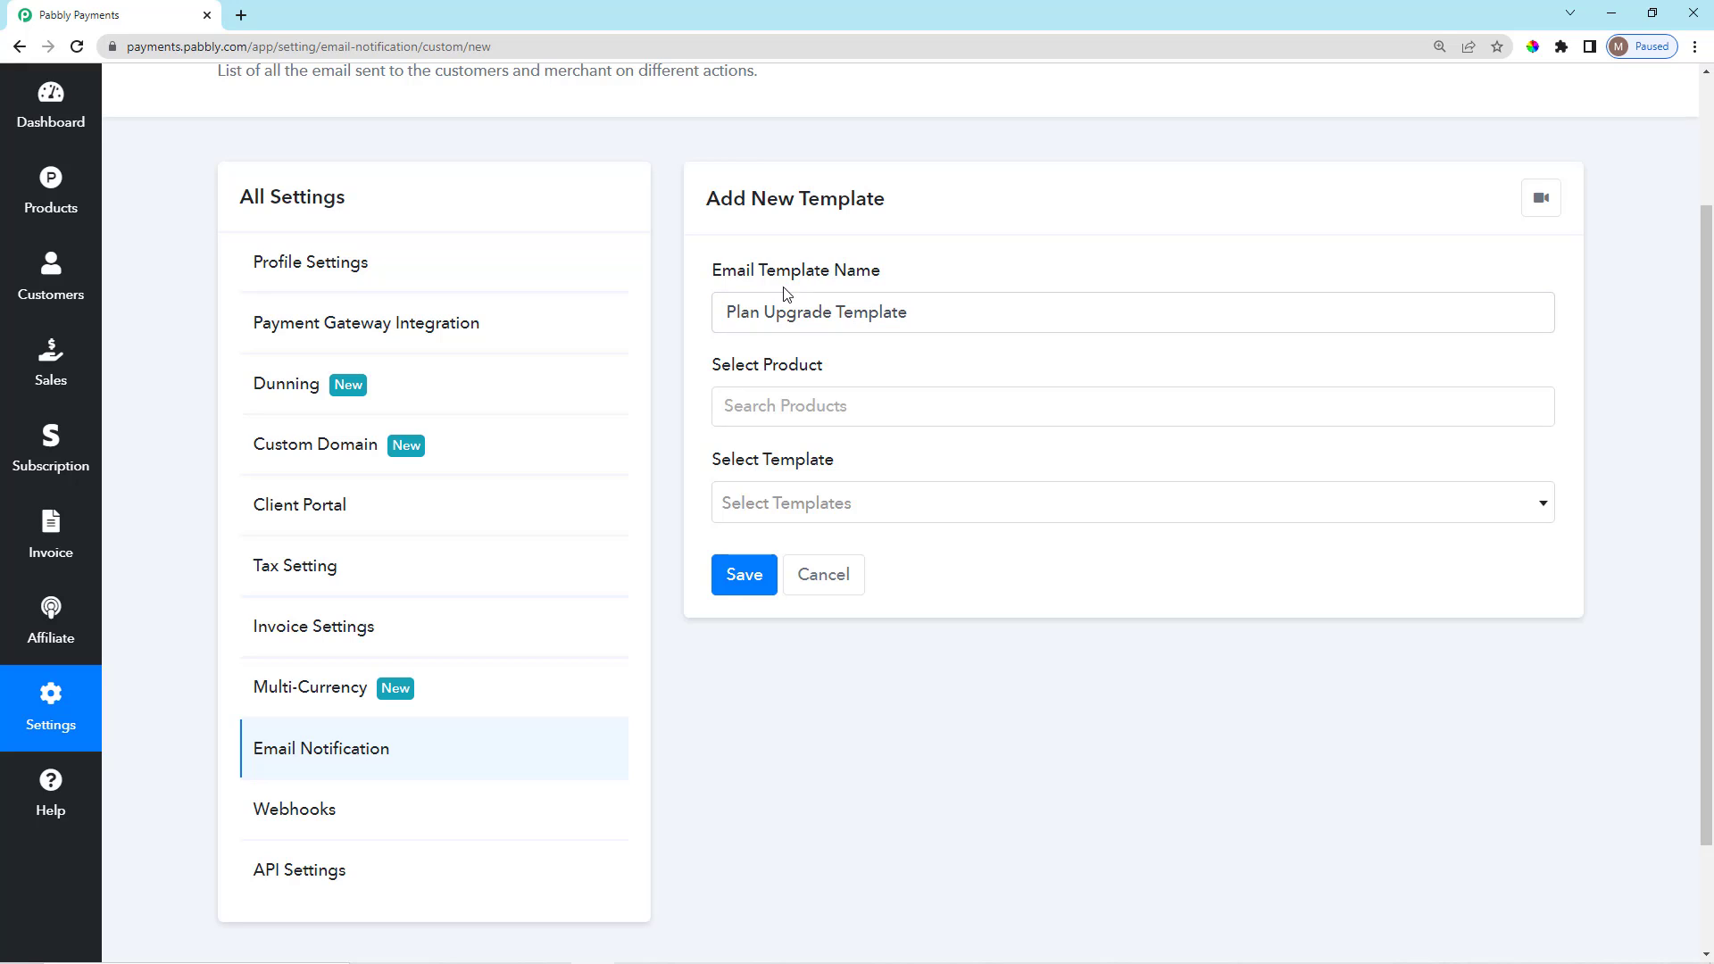
left_click(876, 393)
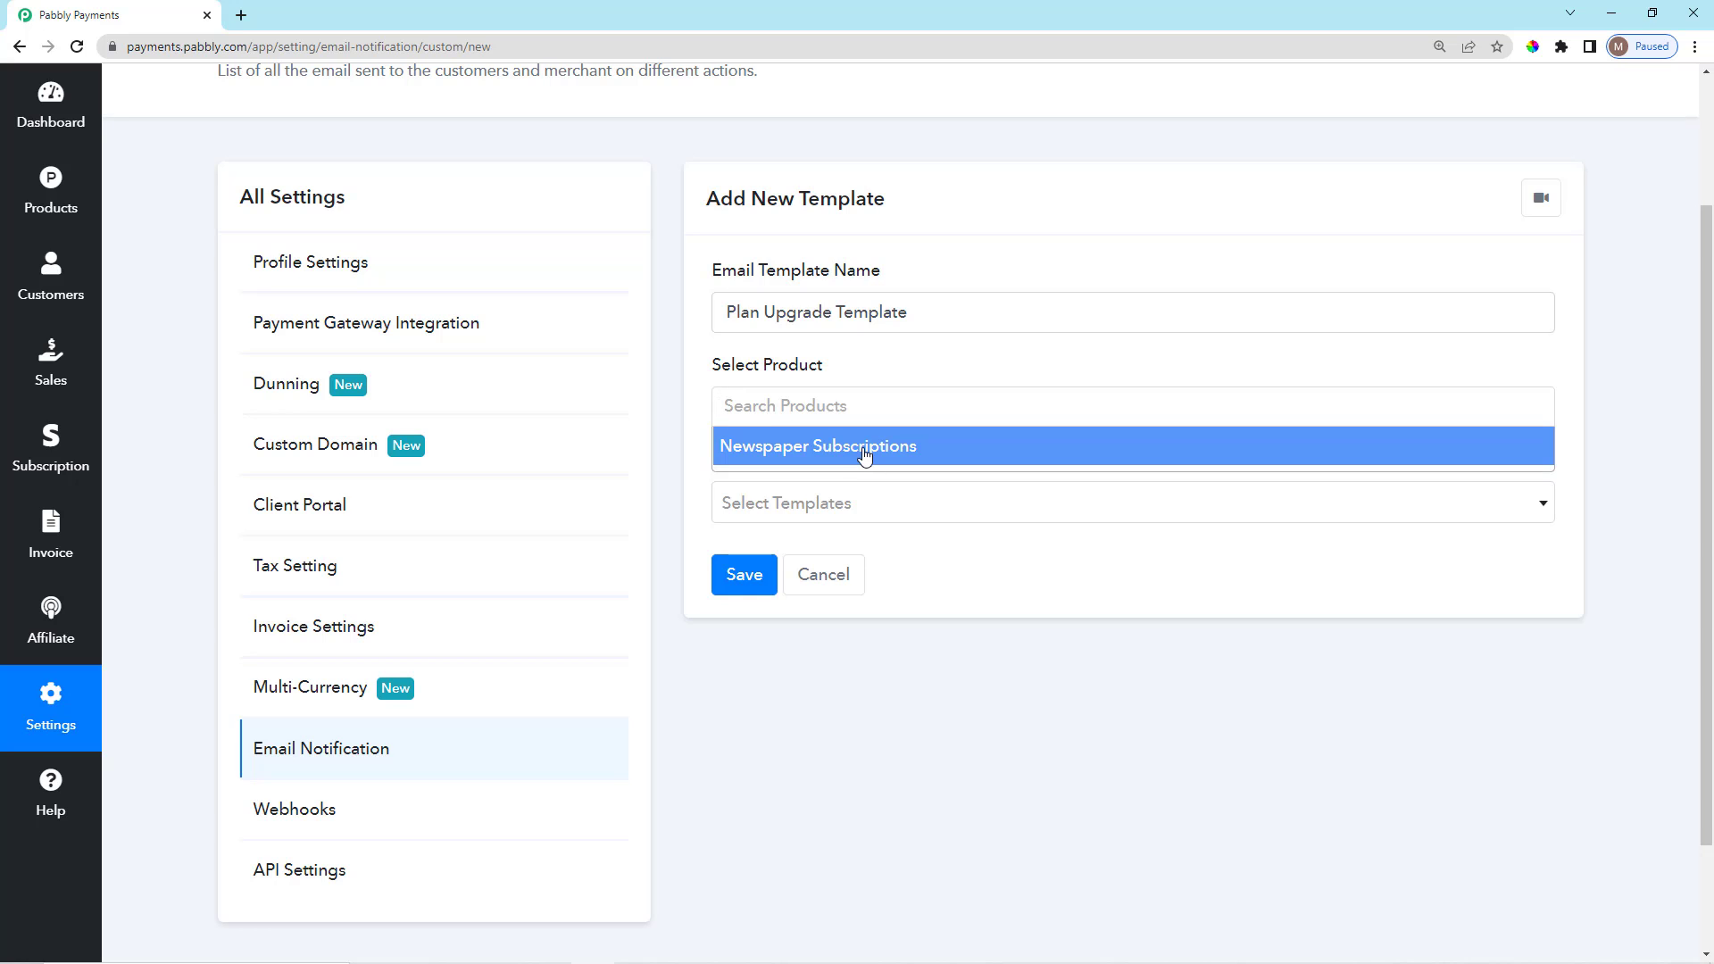
left_click(864, 456)
scroll(852, 429, "down", 2)
left_click(897, 369)
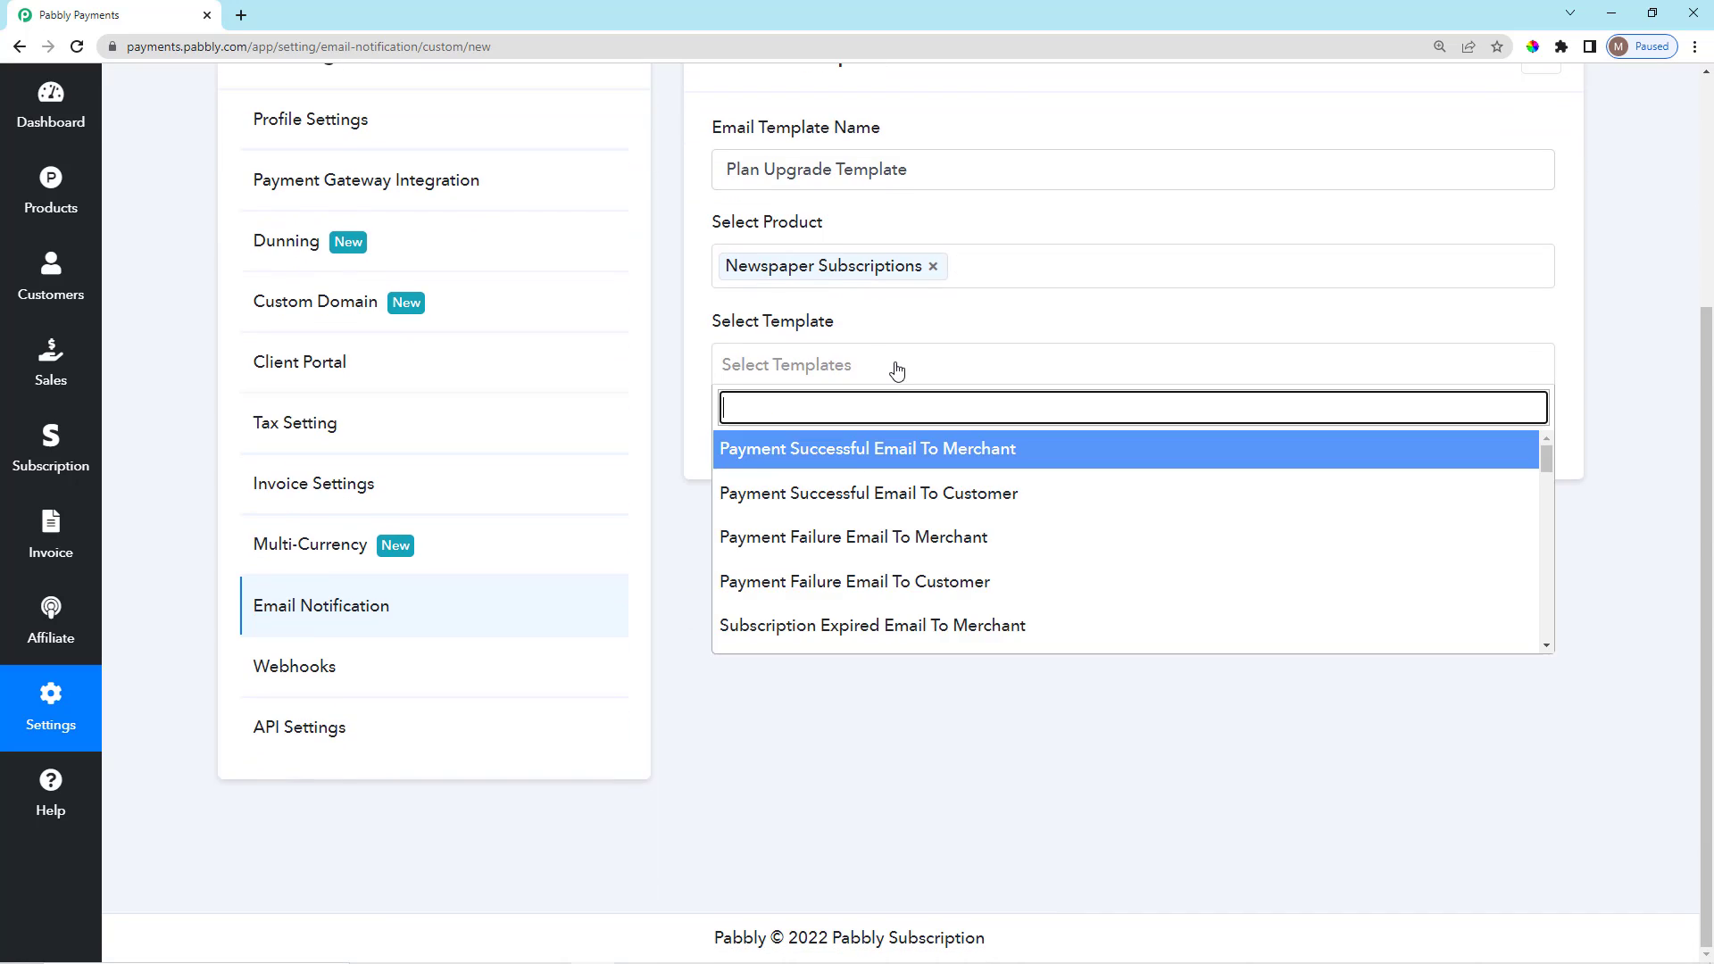
scroll(896, 486, "down", 10)
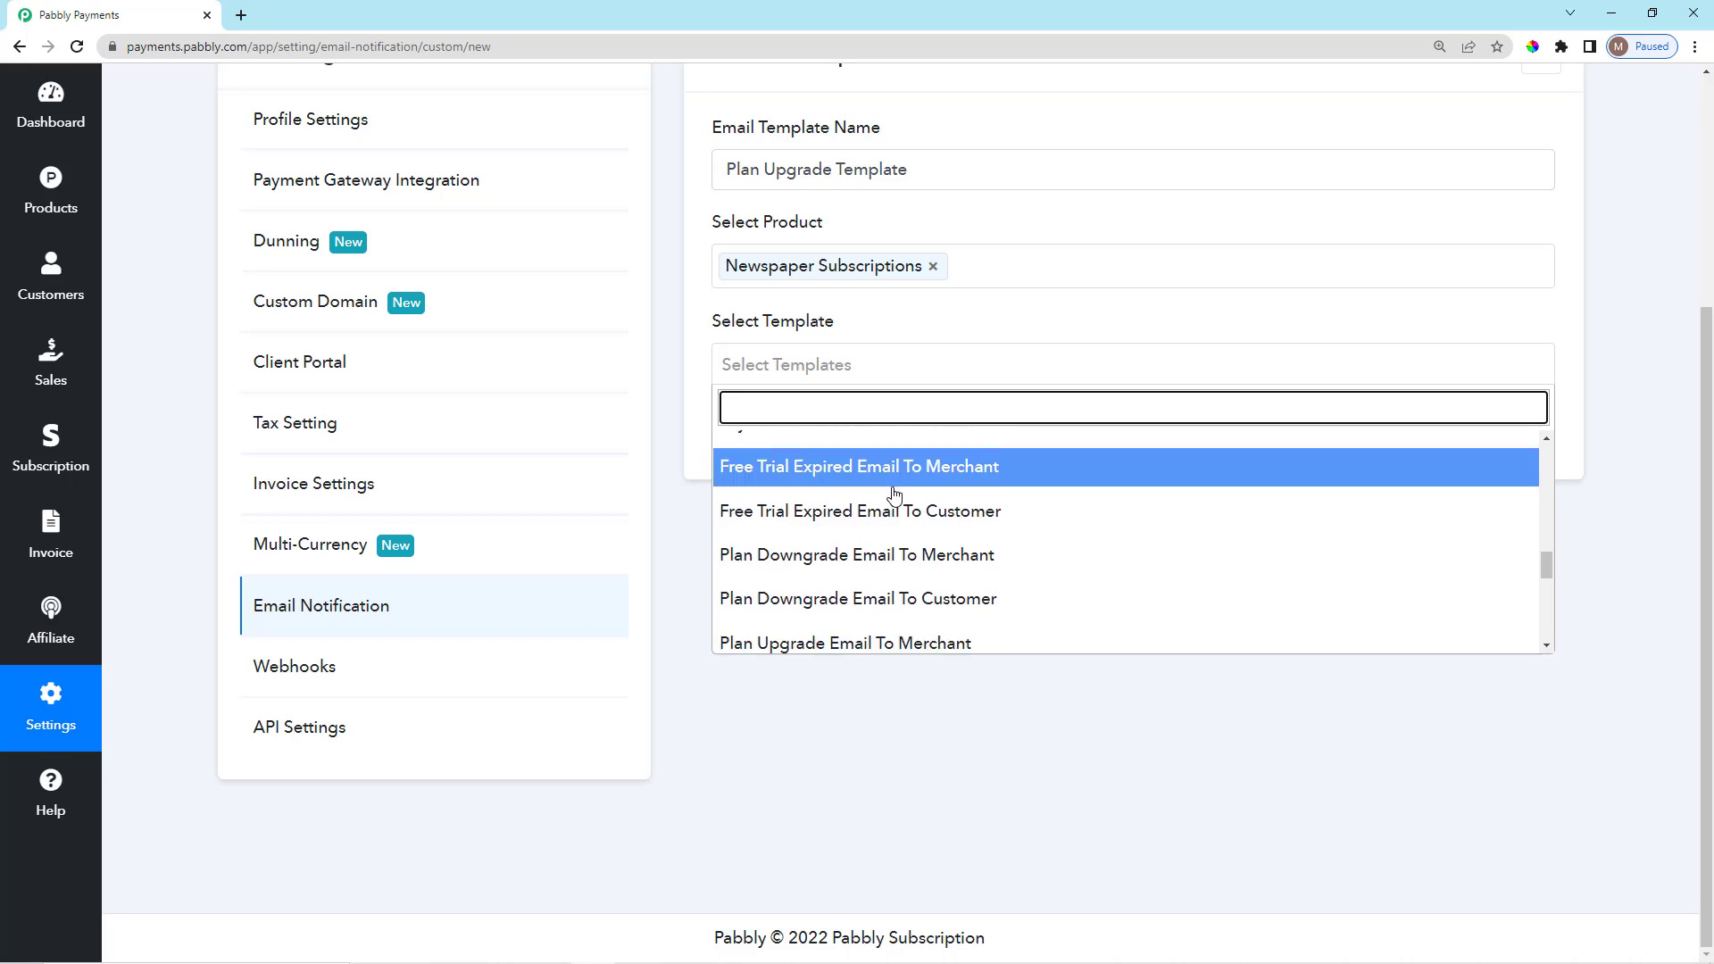
scroll(808, 491, "up", 5)
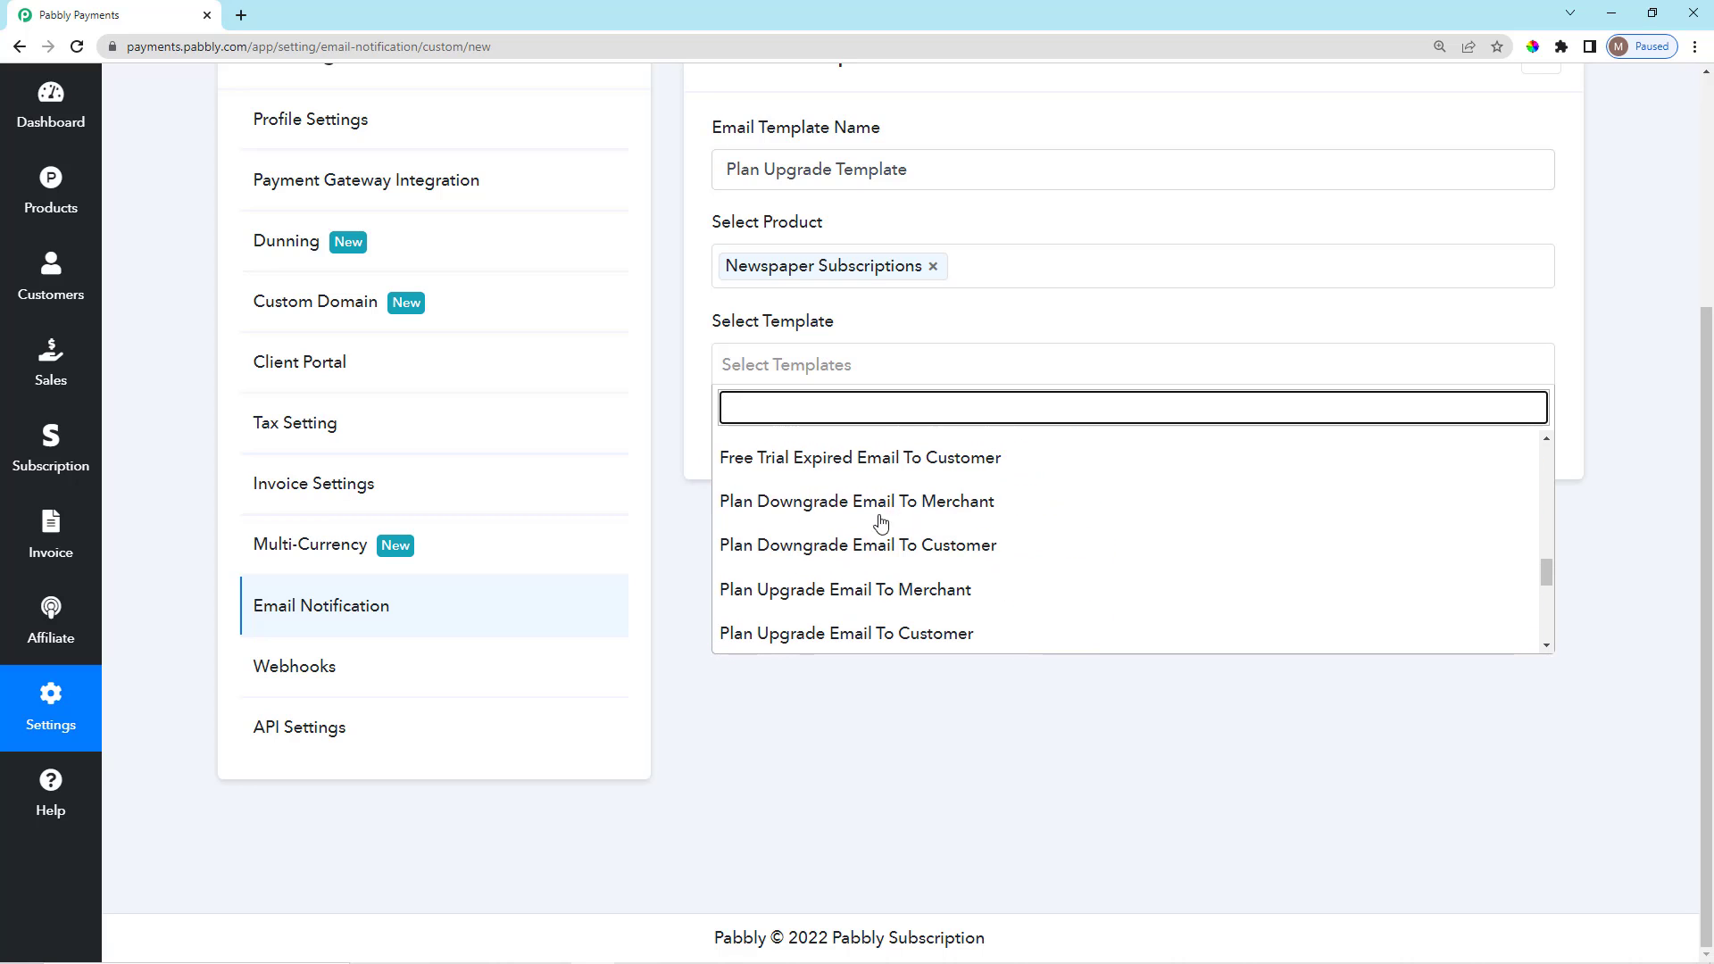
scroll(843, 593, "down", 2)
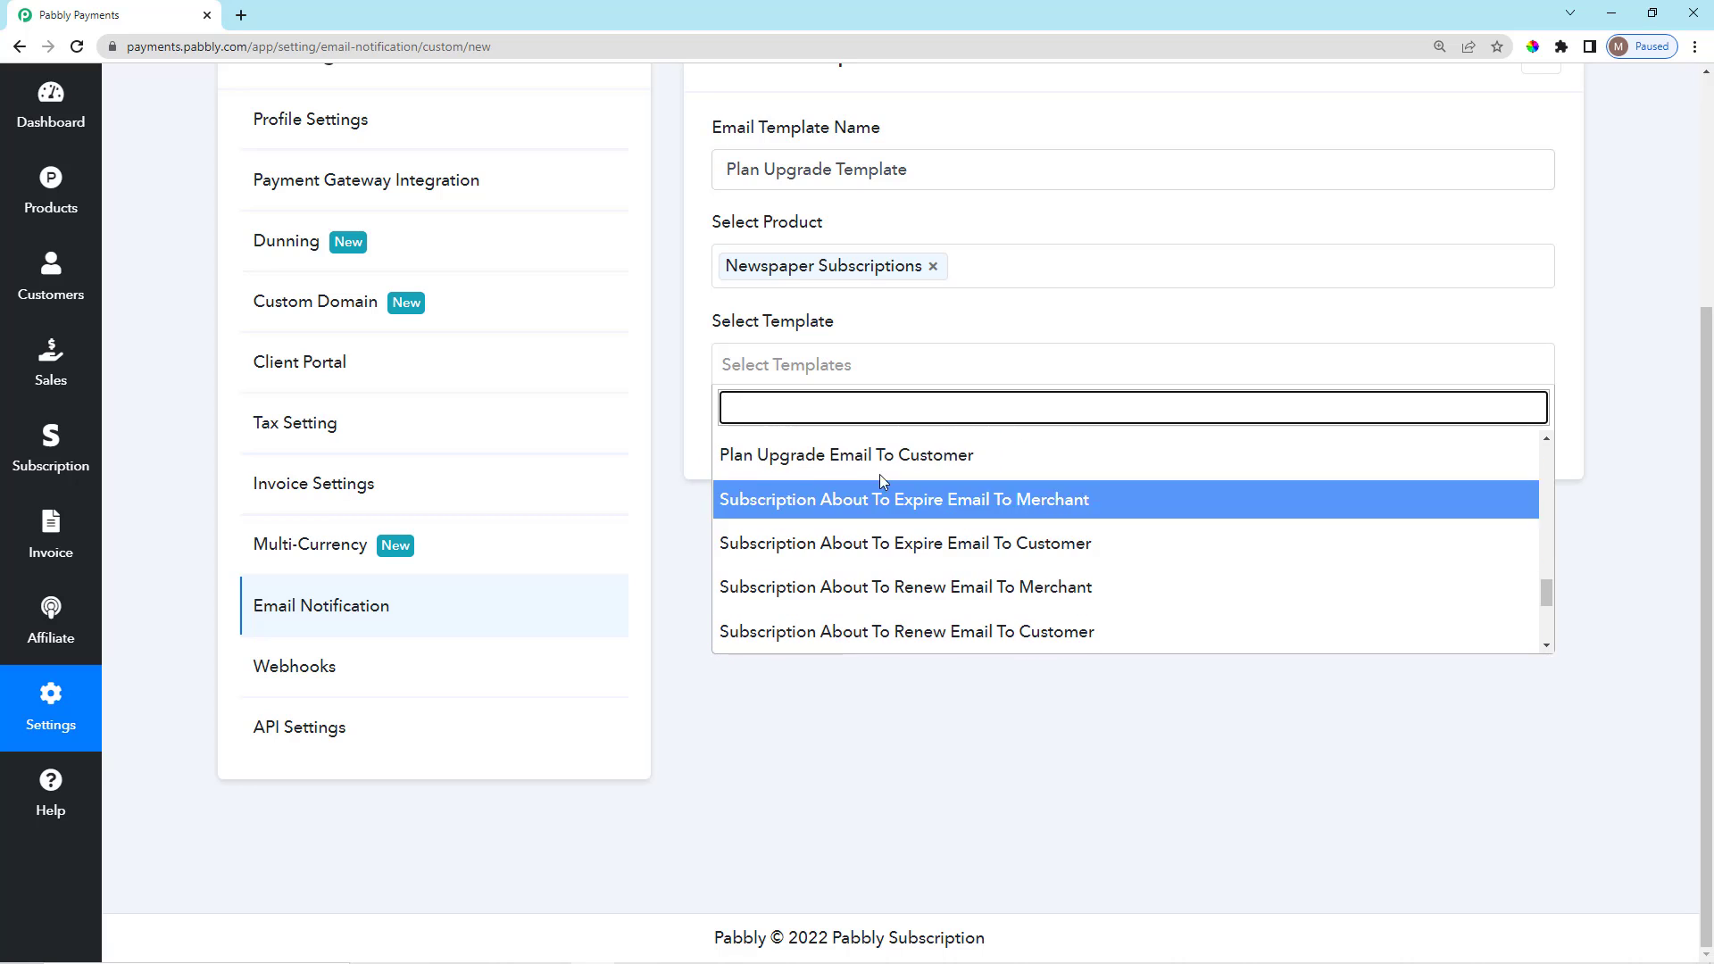
left_click(930, 455)
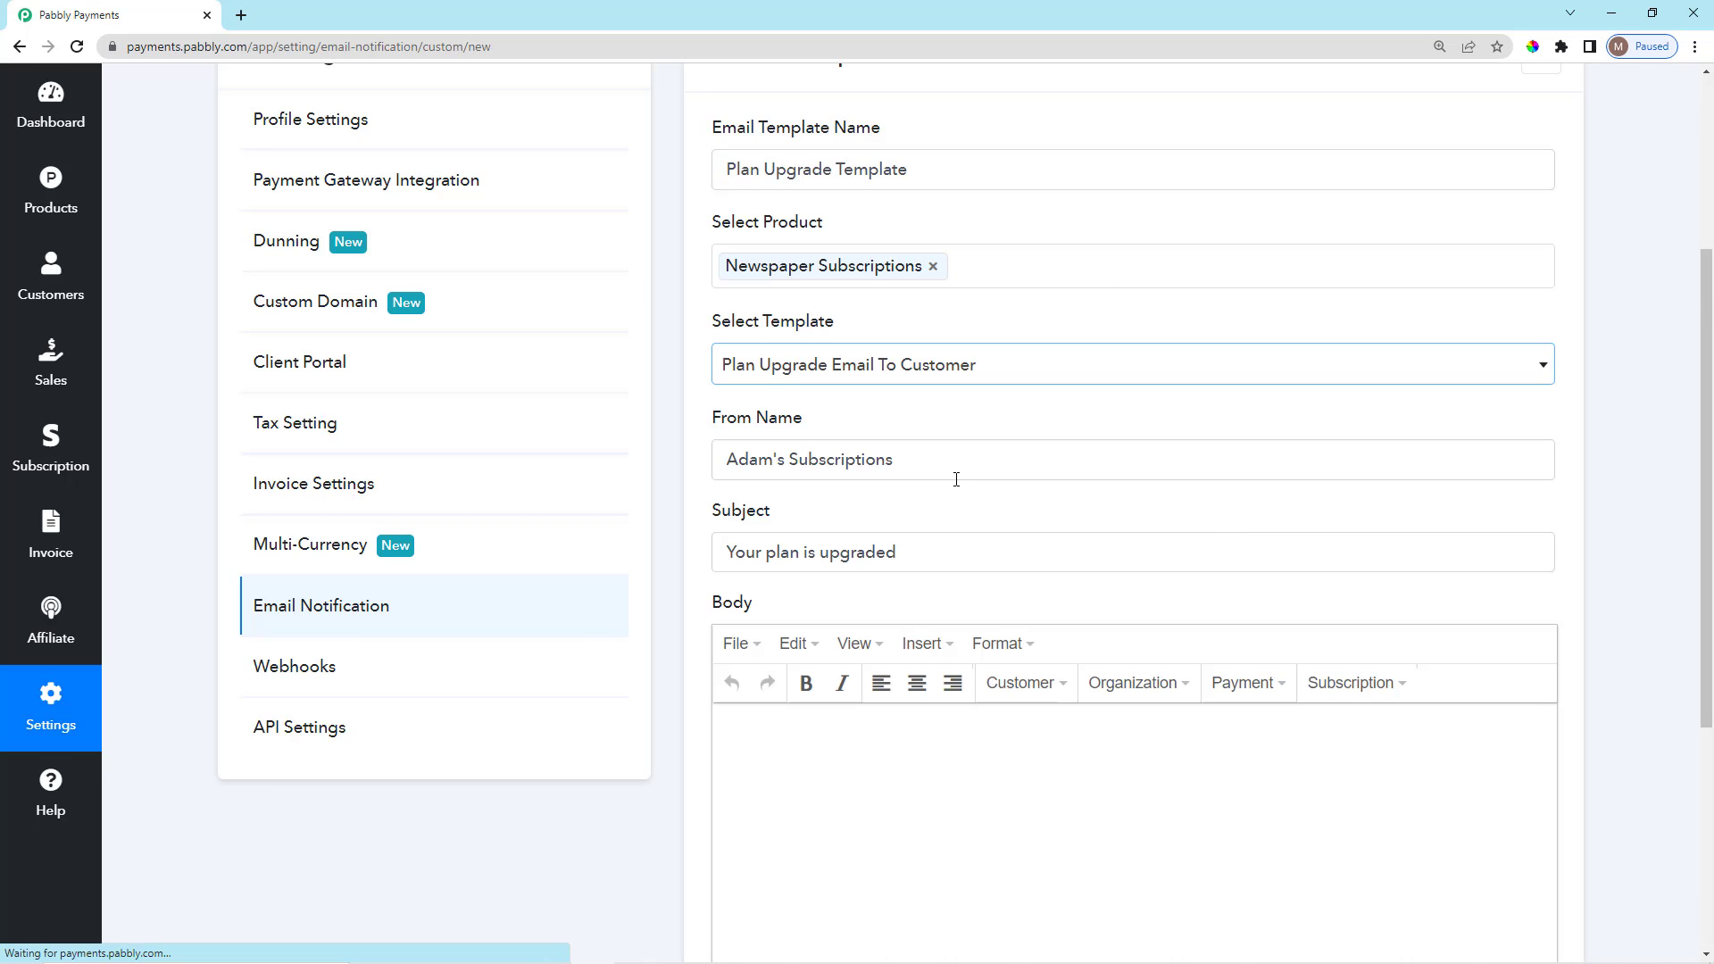
Check the plan-upgrade email's From Name and Subject fields.
scroll(1294, 566, "down", 1)
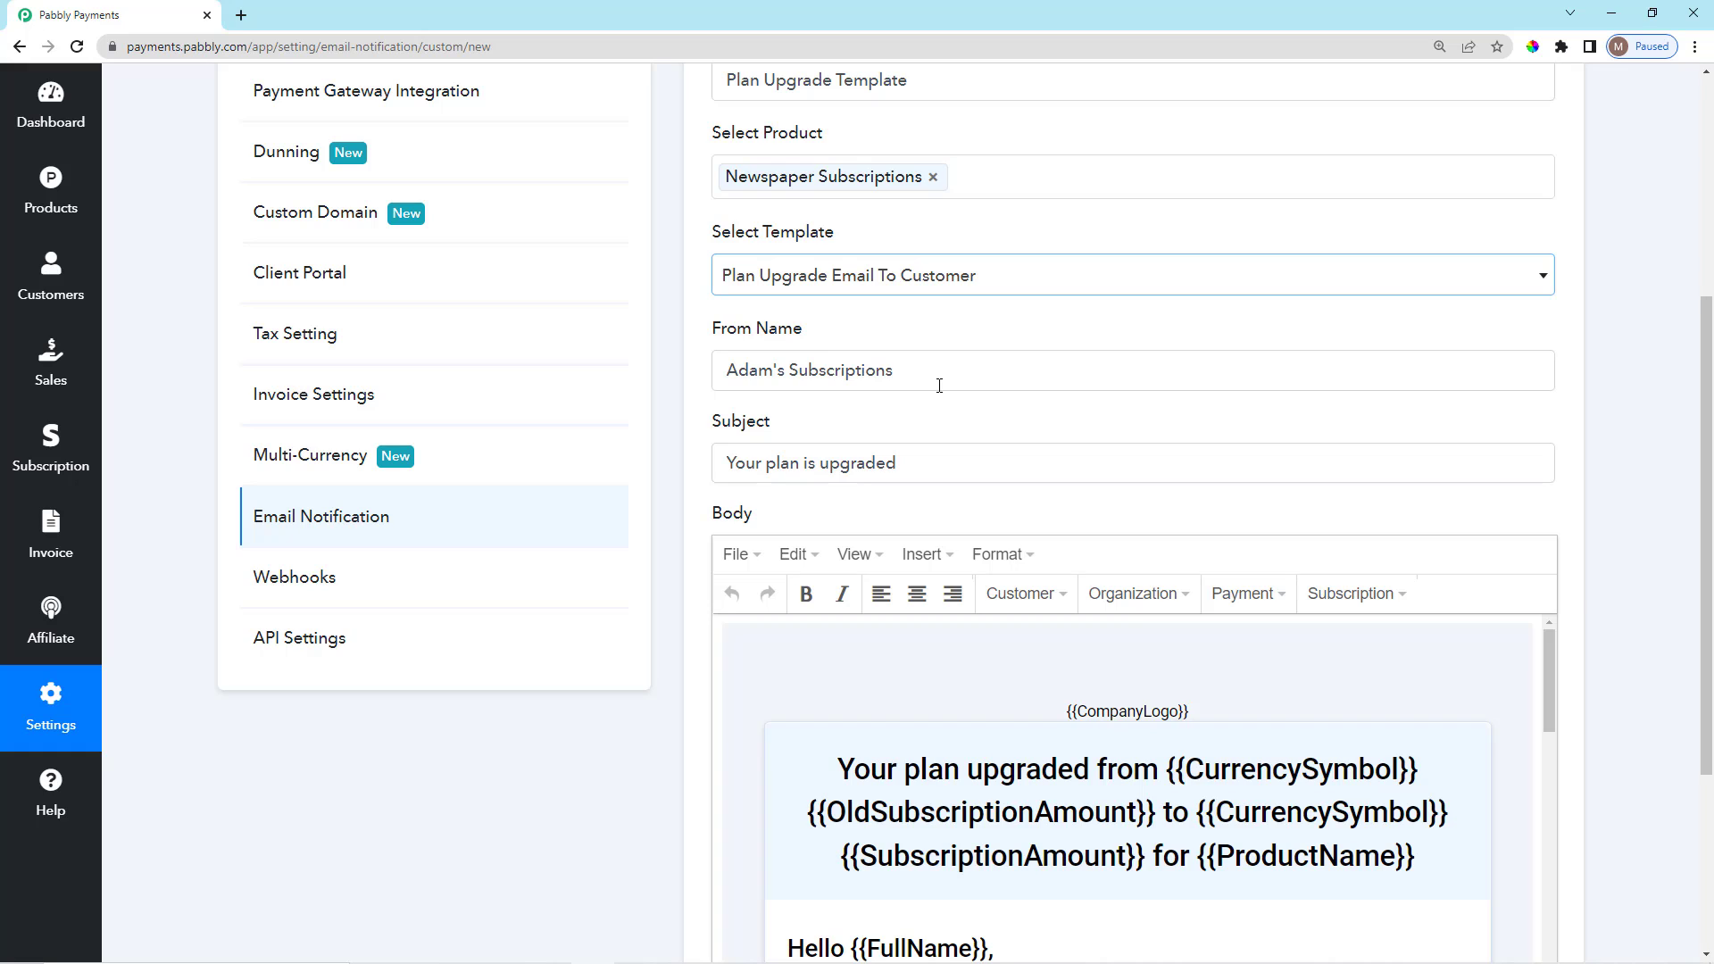
left_click_drag(939, 385, 720, 367)
left_click(824, 330)
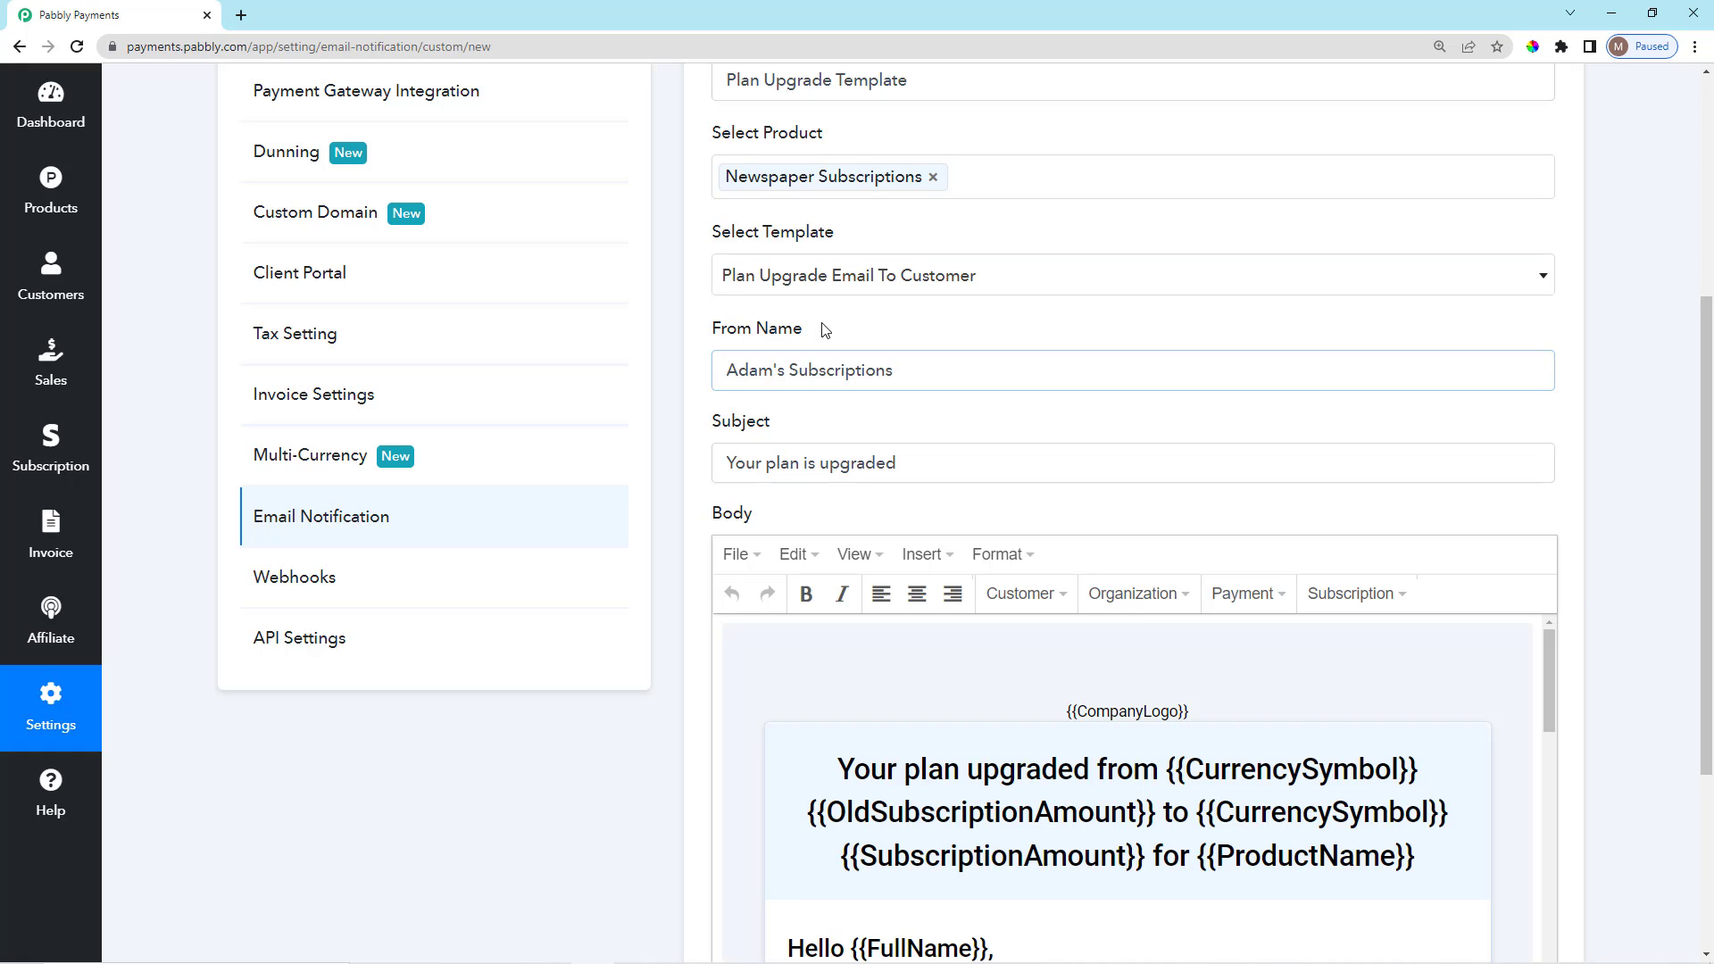
scroll(814, 413, "down", 2)
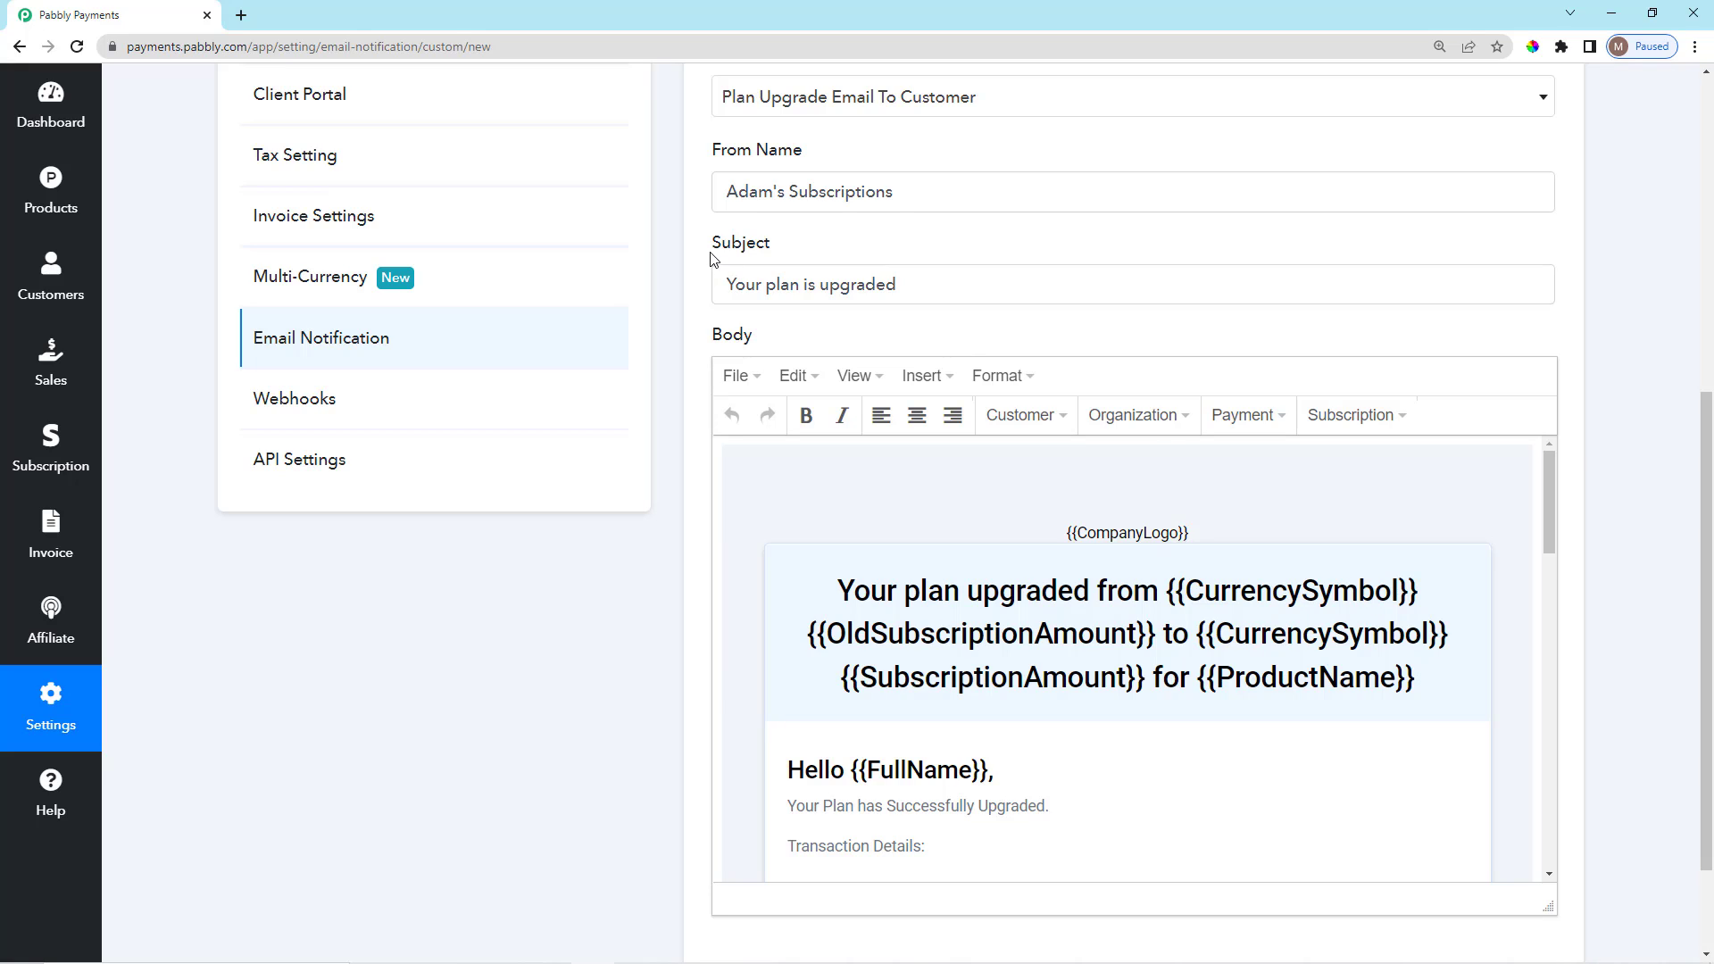
left_click_drag(714, 259, 799, 259)
left_click(803, 259)
left_click(928, 281)
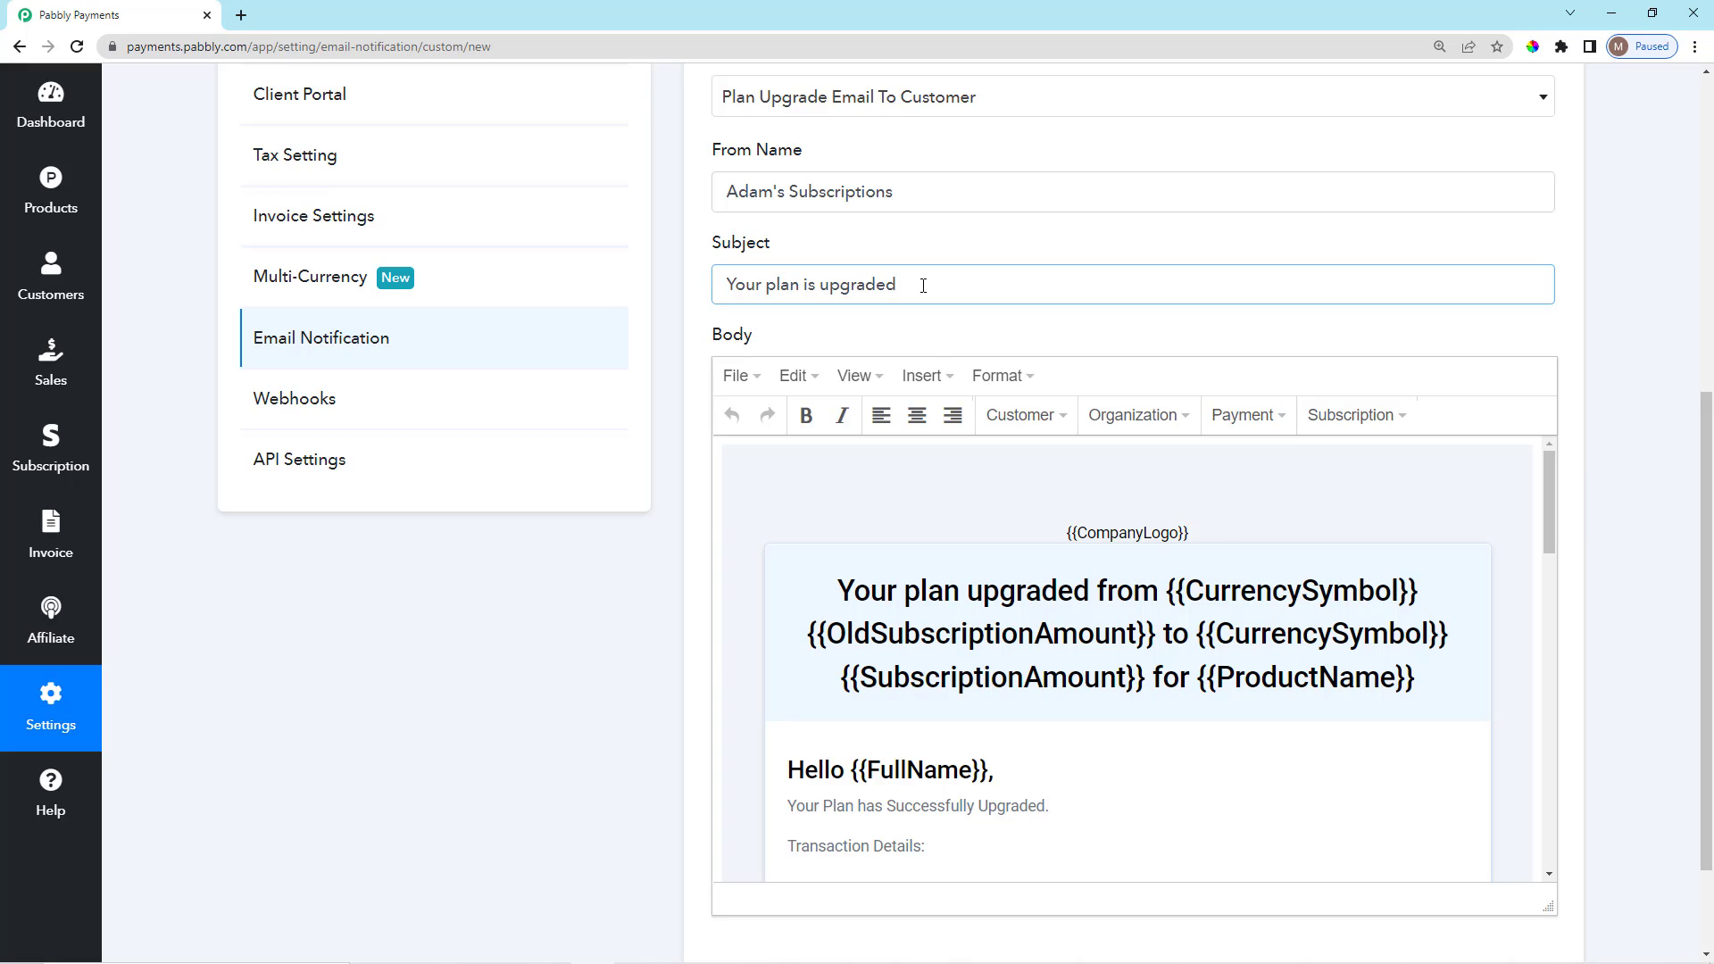
left_click_drag(898, 292, 725, 293)
left_click(805, 255)
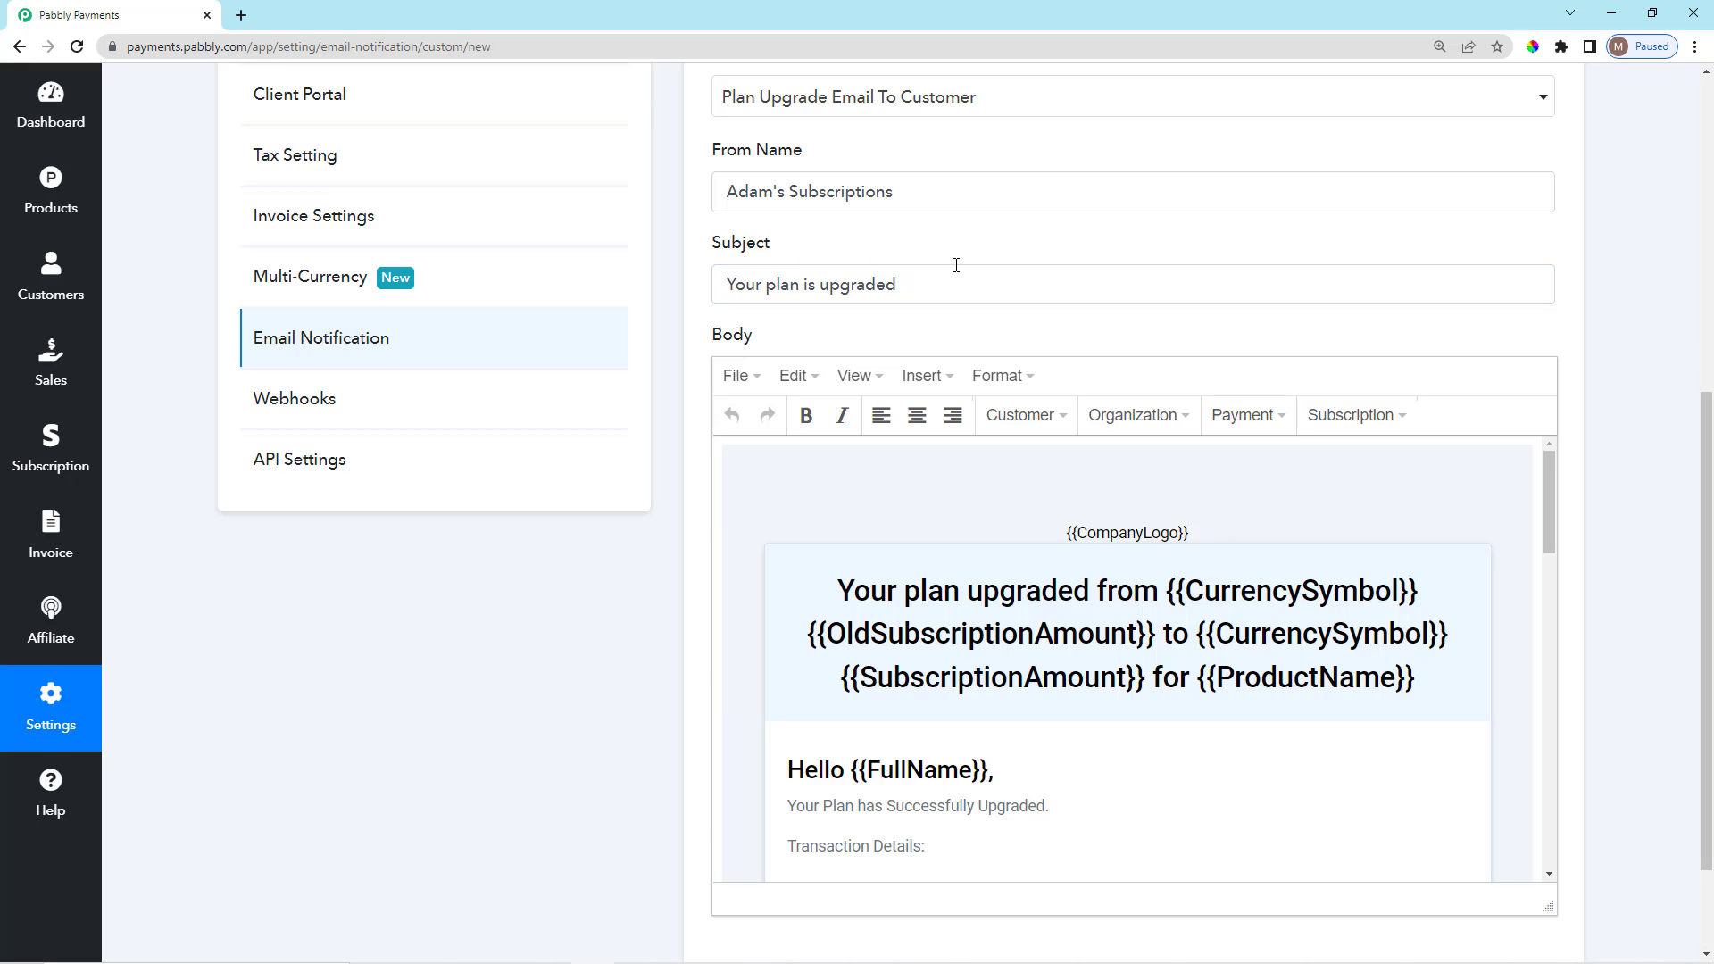
Scroll through the email body, then go to Webhooks without saving the template.
scroll(1678, 598, "down", 2)
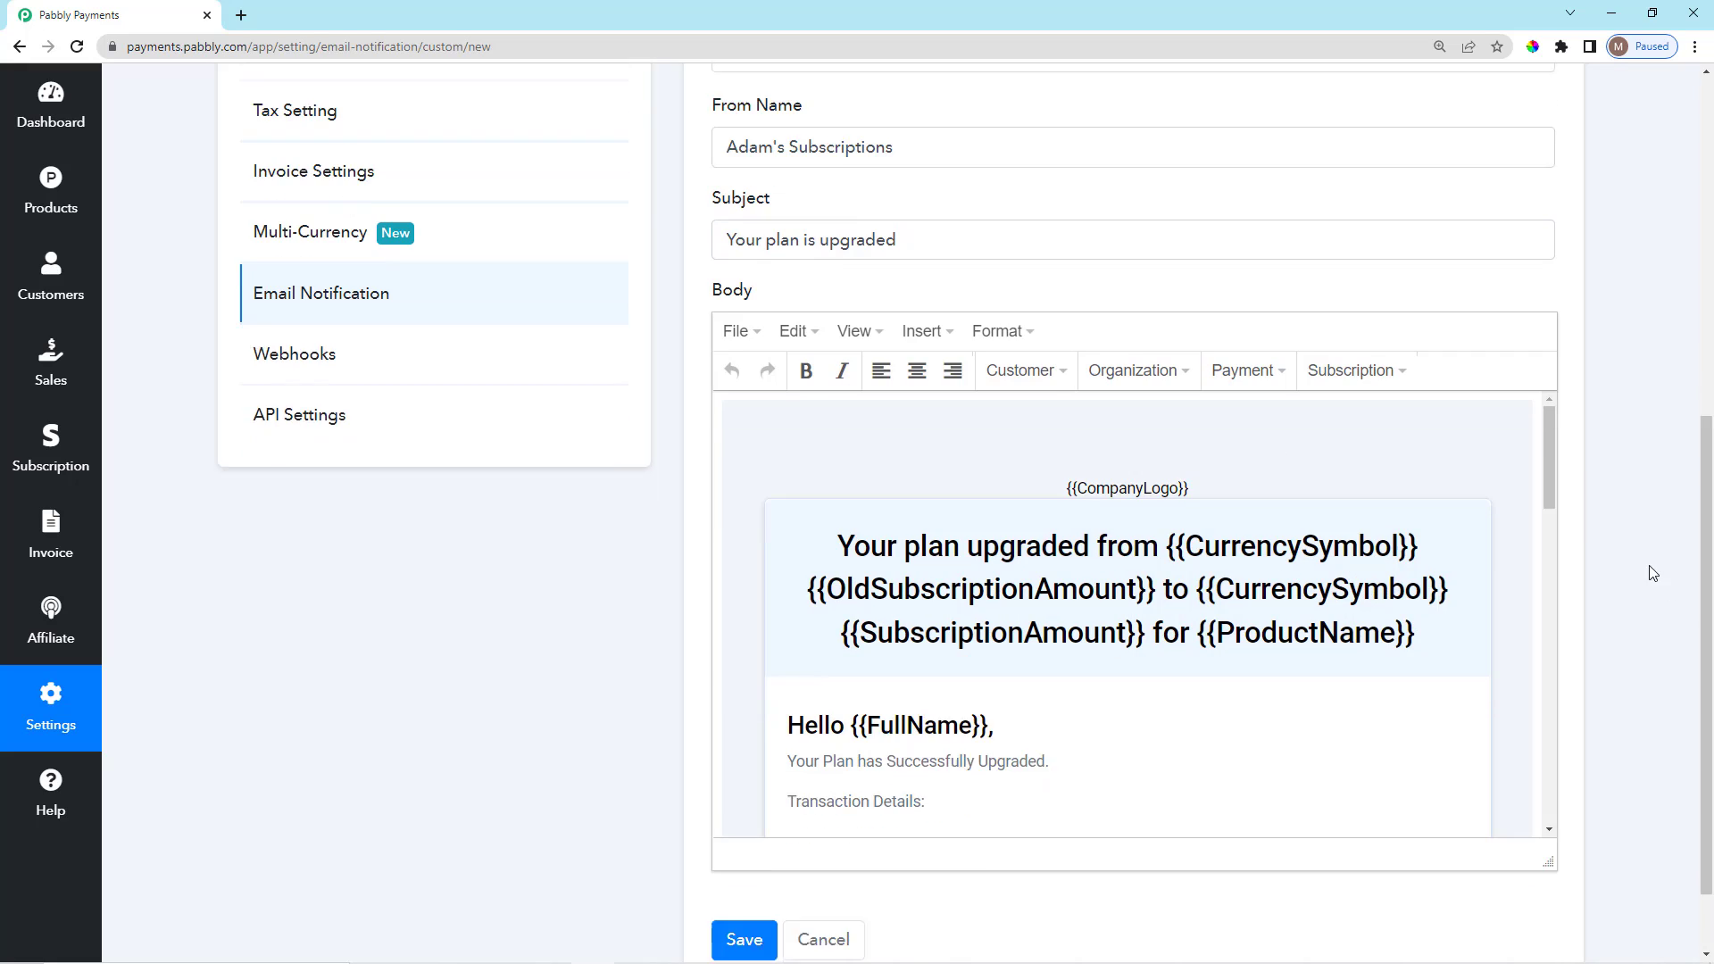
scroll(1269, 476, "down", 3)
scroll(1269, 477, "down", 3)
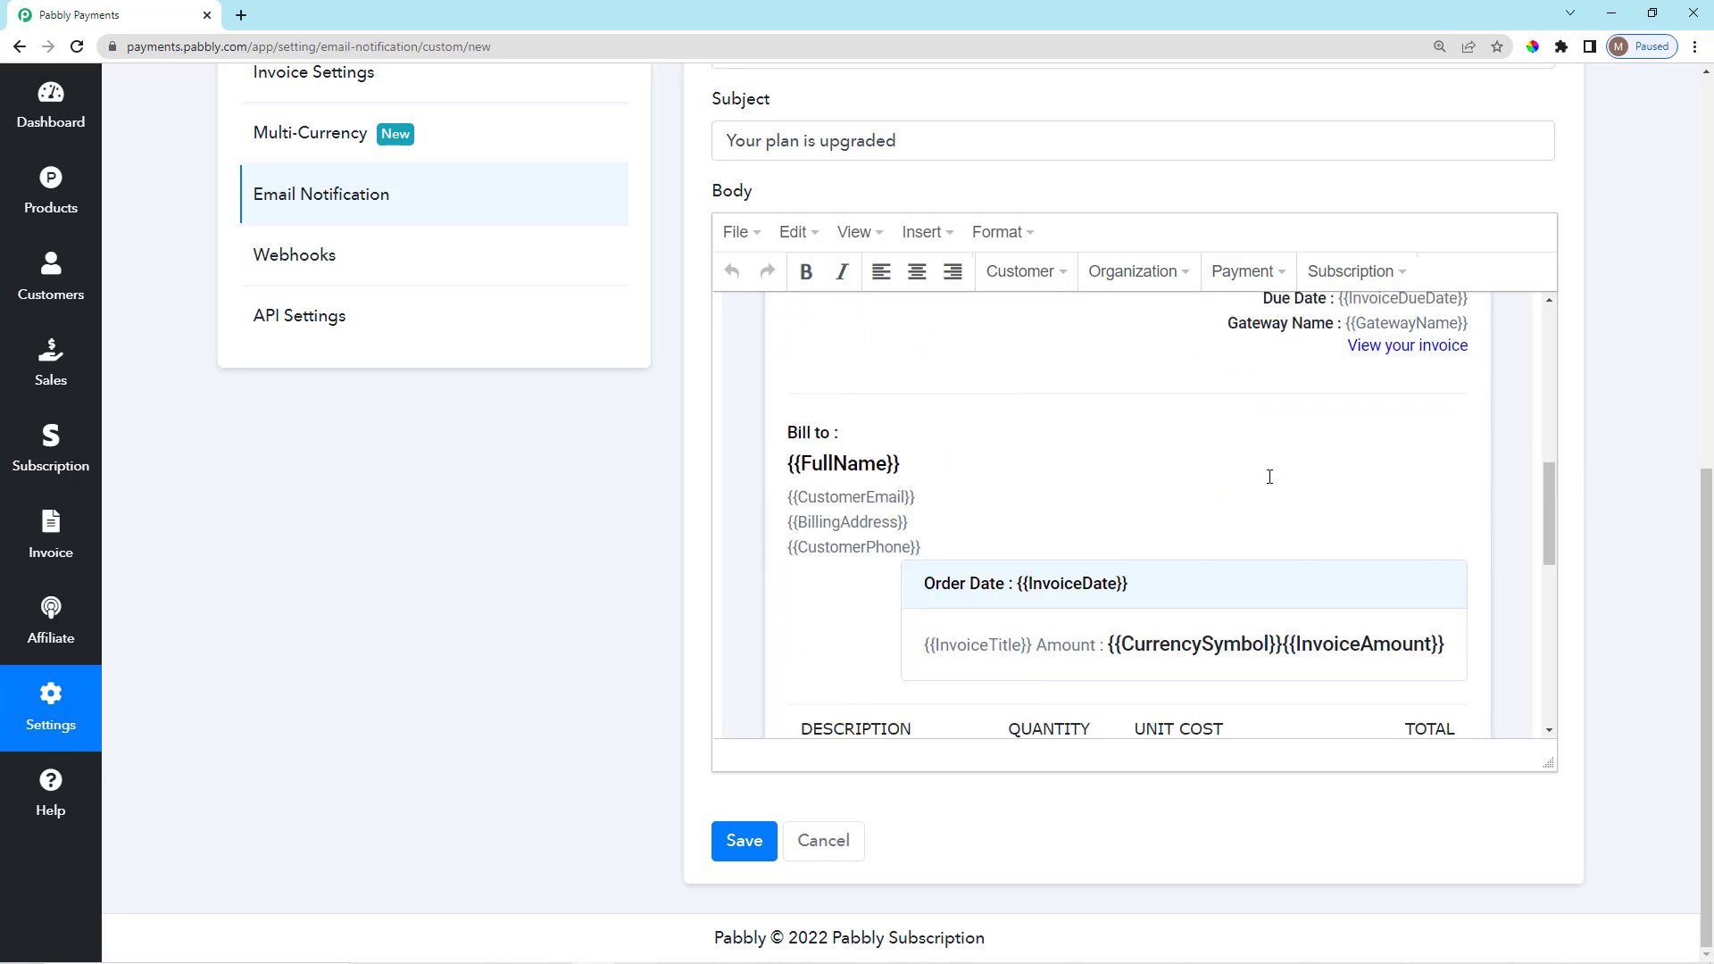
scroll(1270, 477, "down", 5)
scroll(1269, 476, "down", 3)
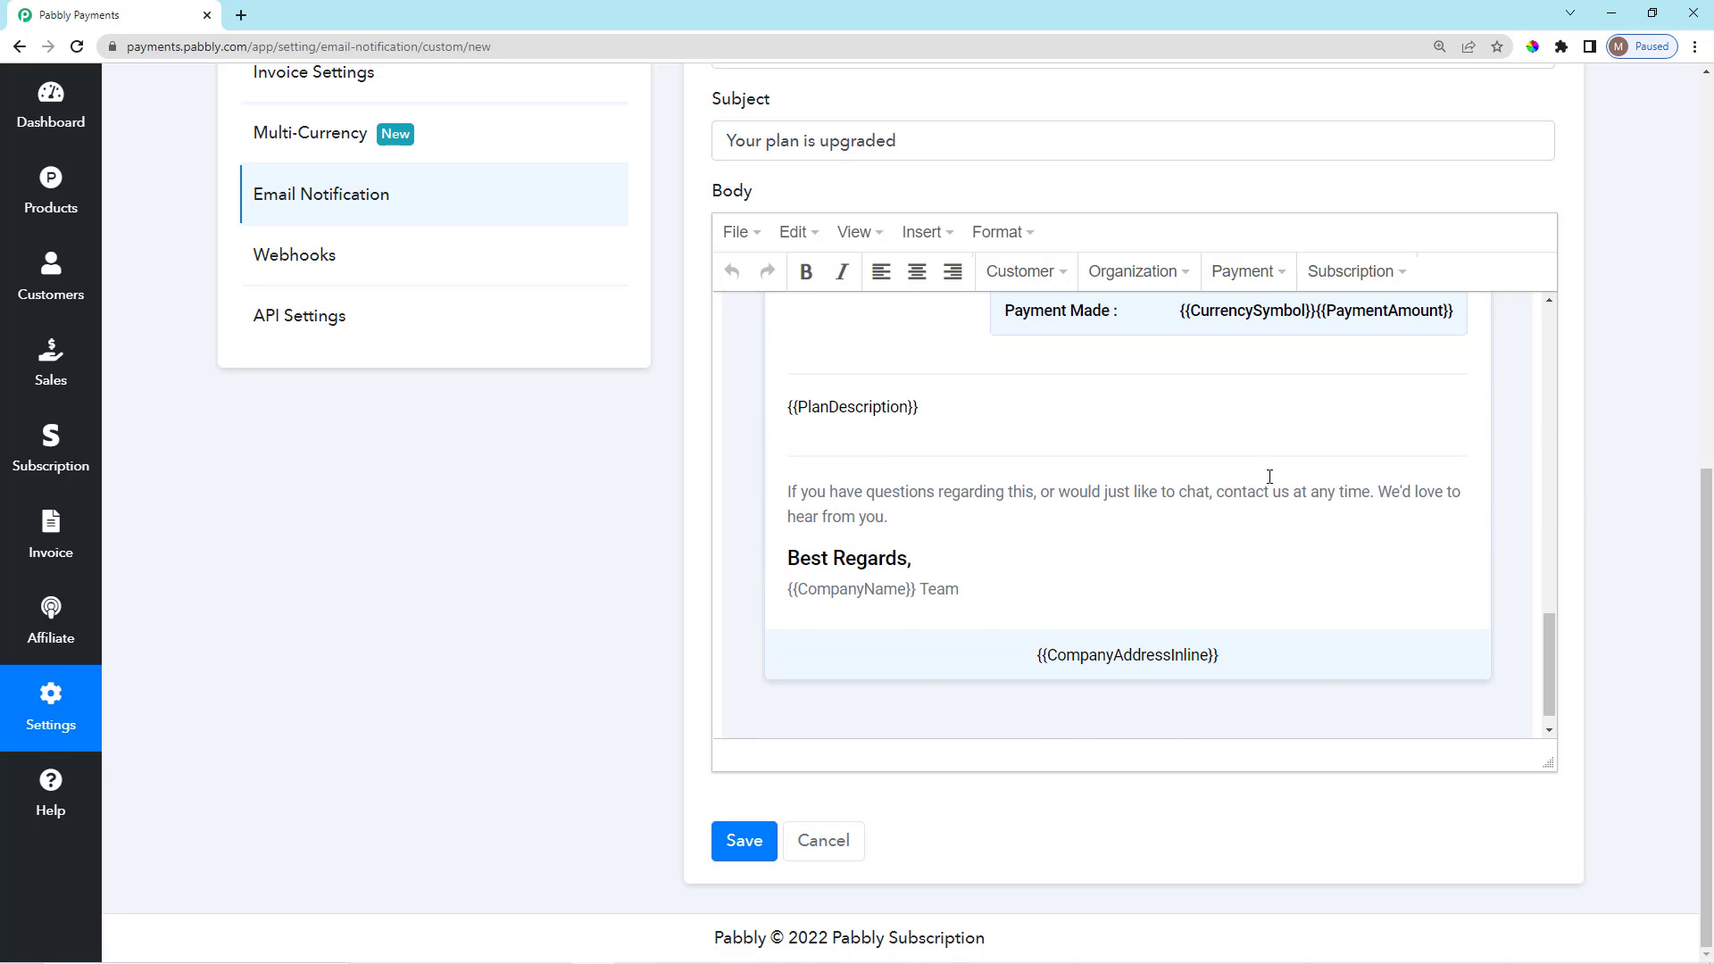
scroll(1289, 303, "down", 1)
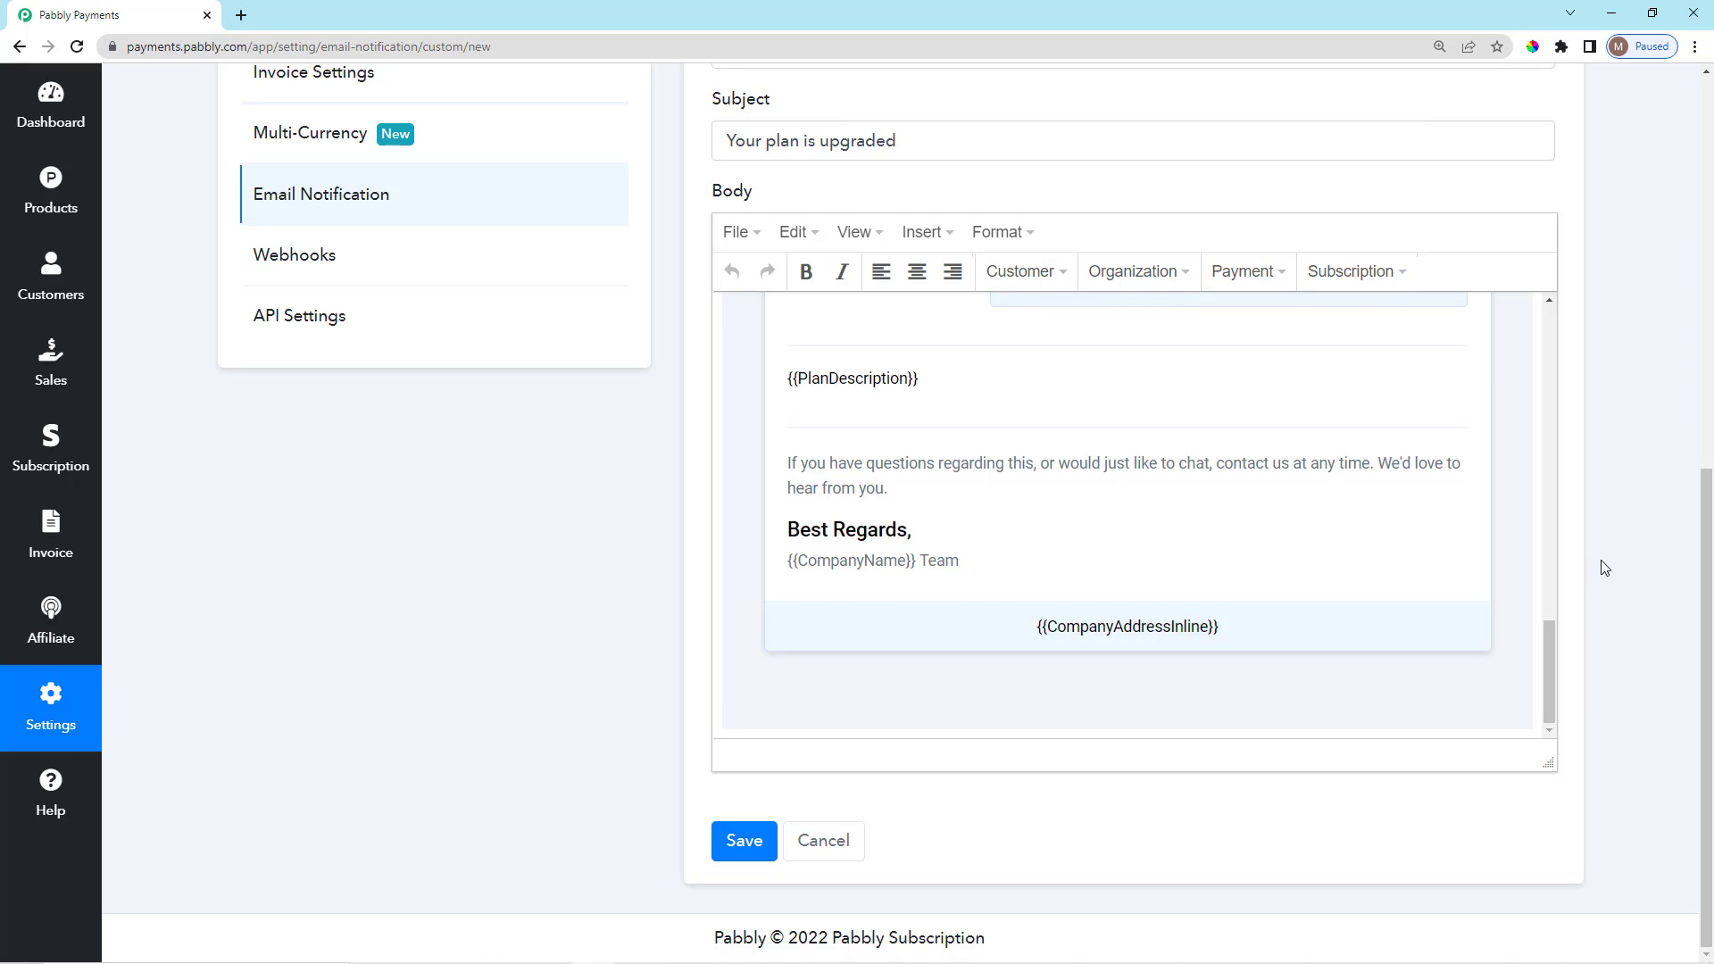
scroll(1090, 499, "up", 4)
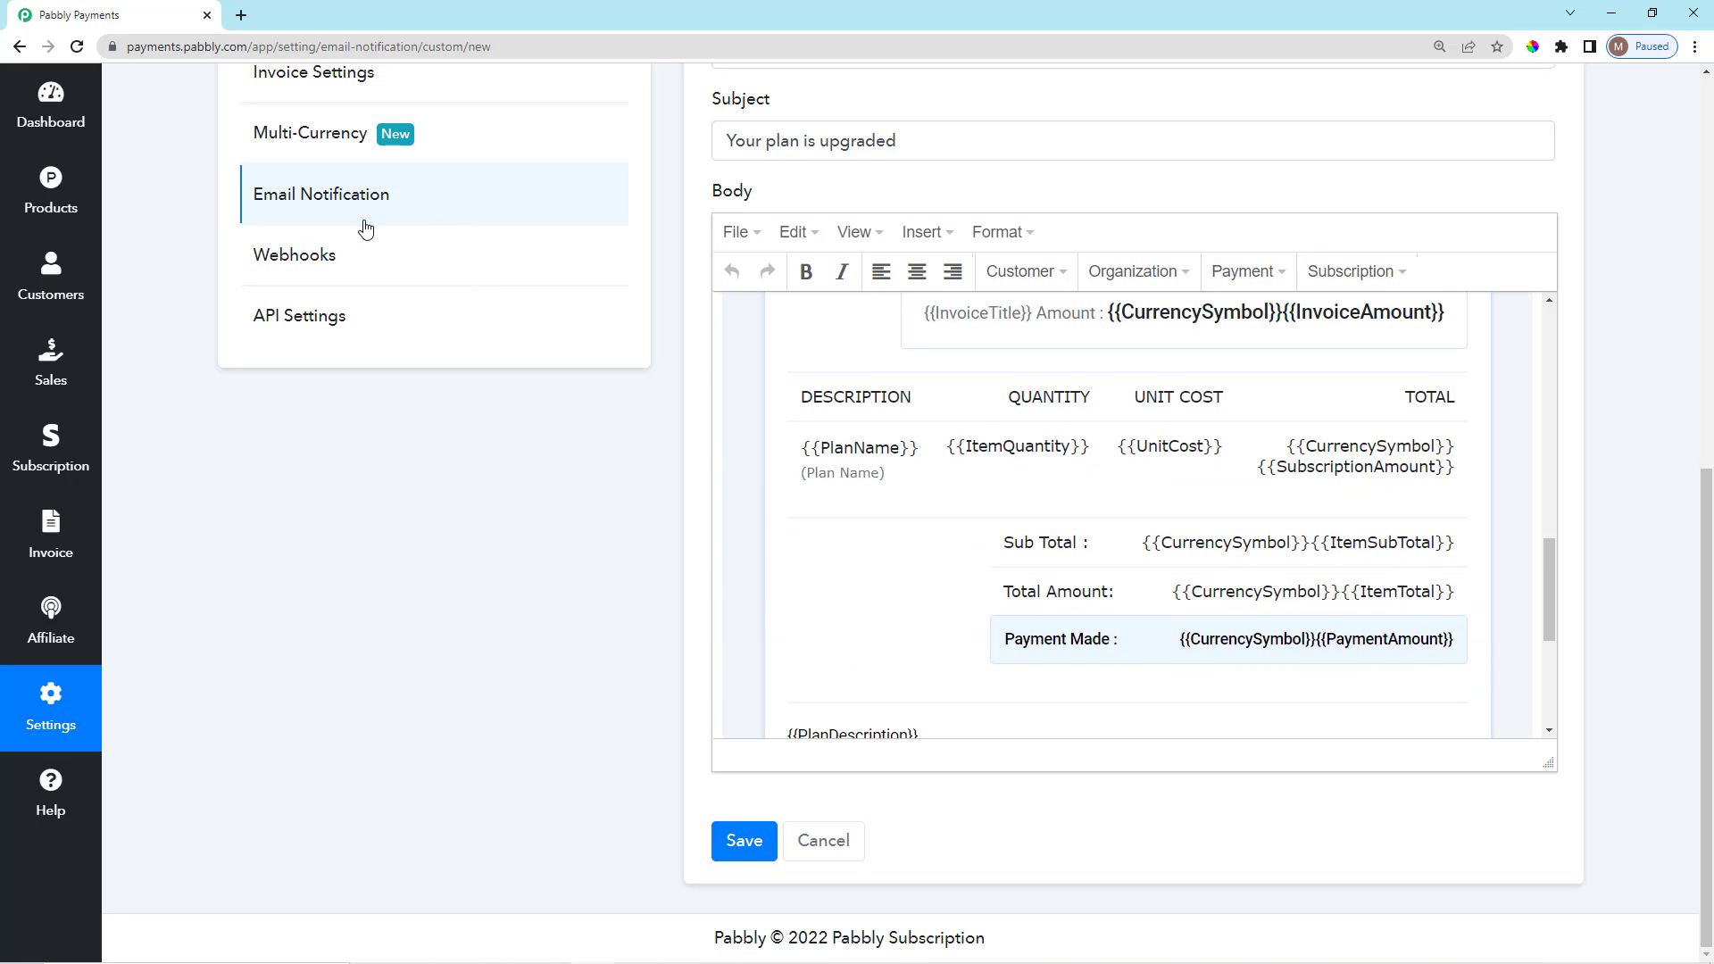
left_click(413, 265)
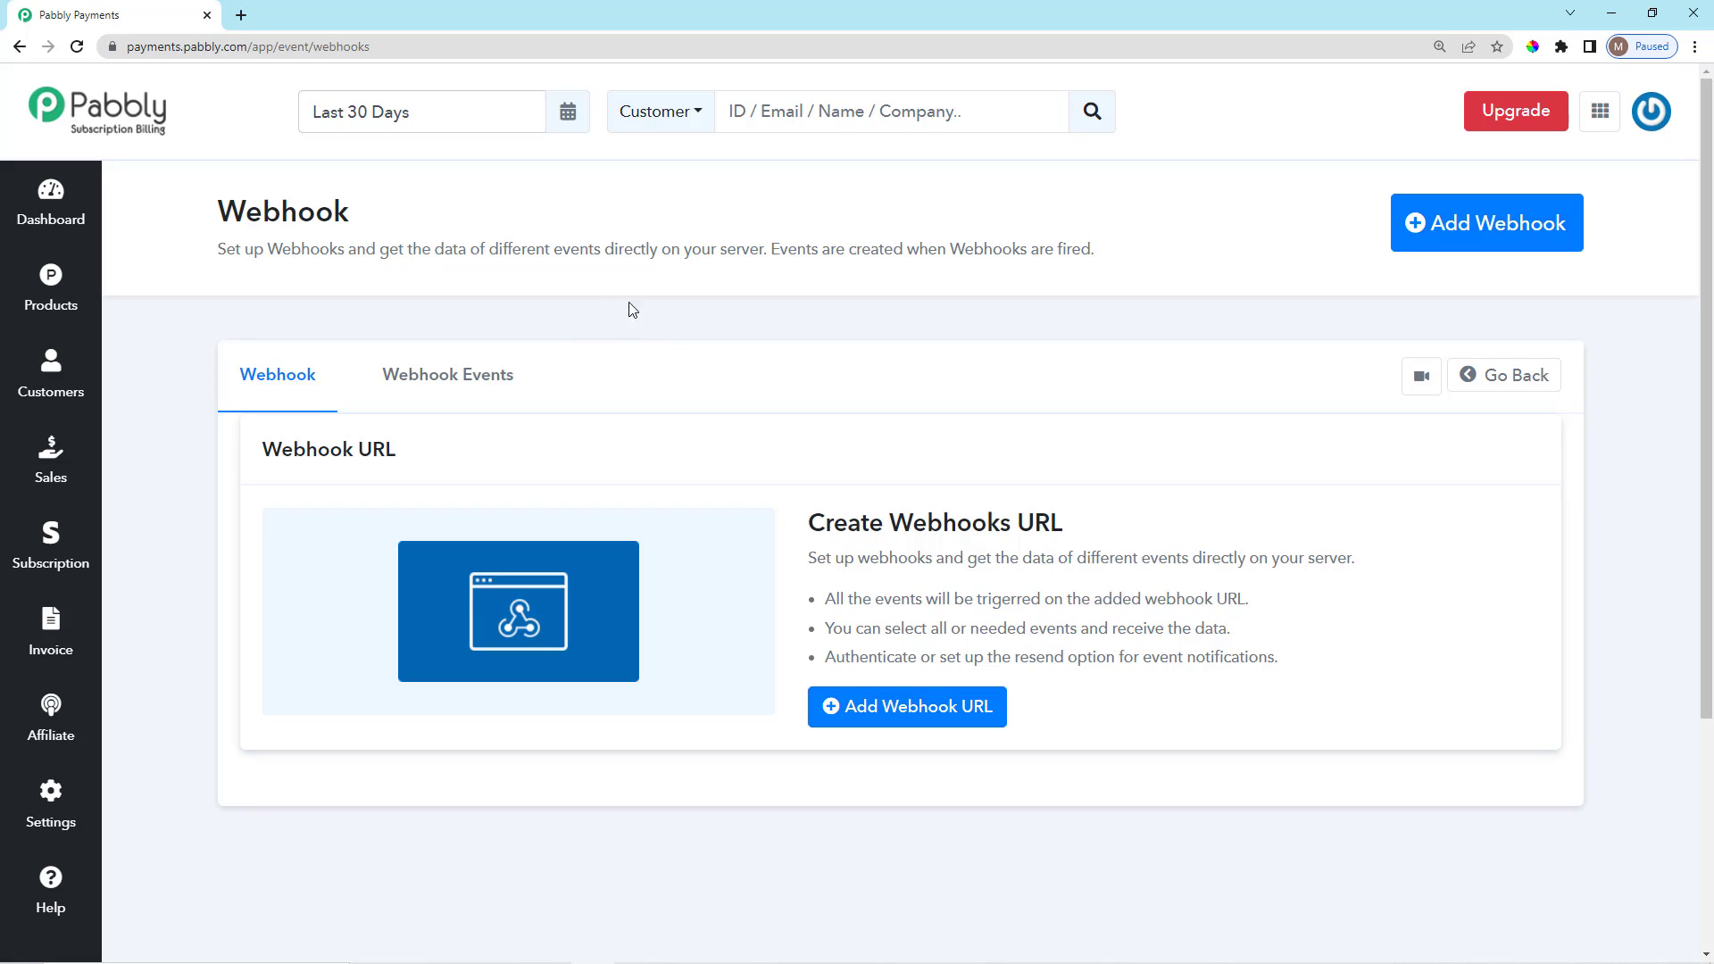
Read the Webhook page's explanation of how webhooks are fired.
left_click_drag(770, 251, 1117, 259)
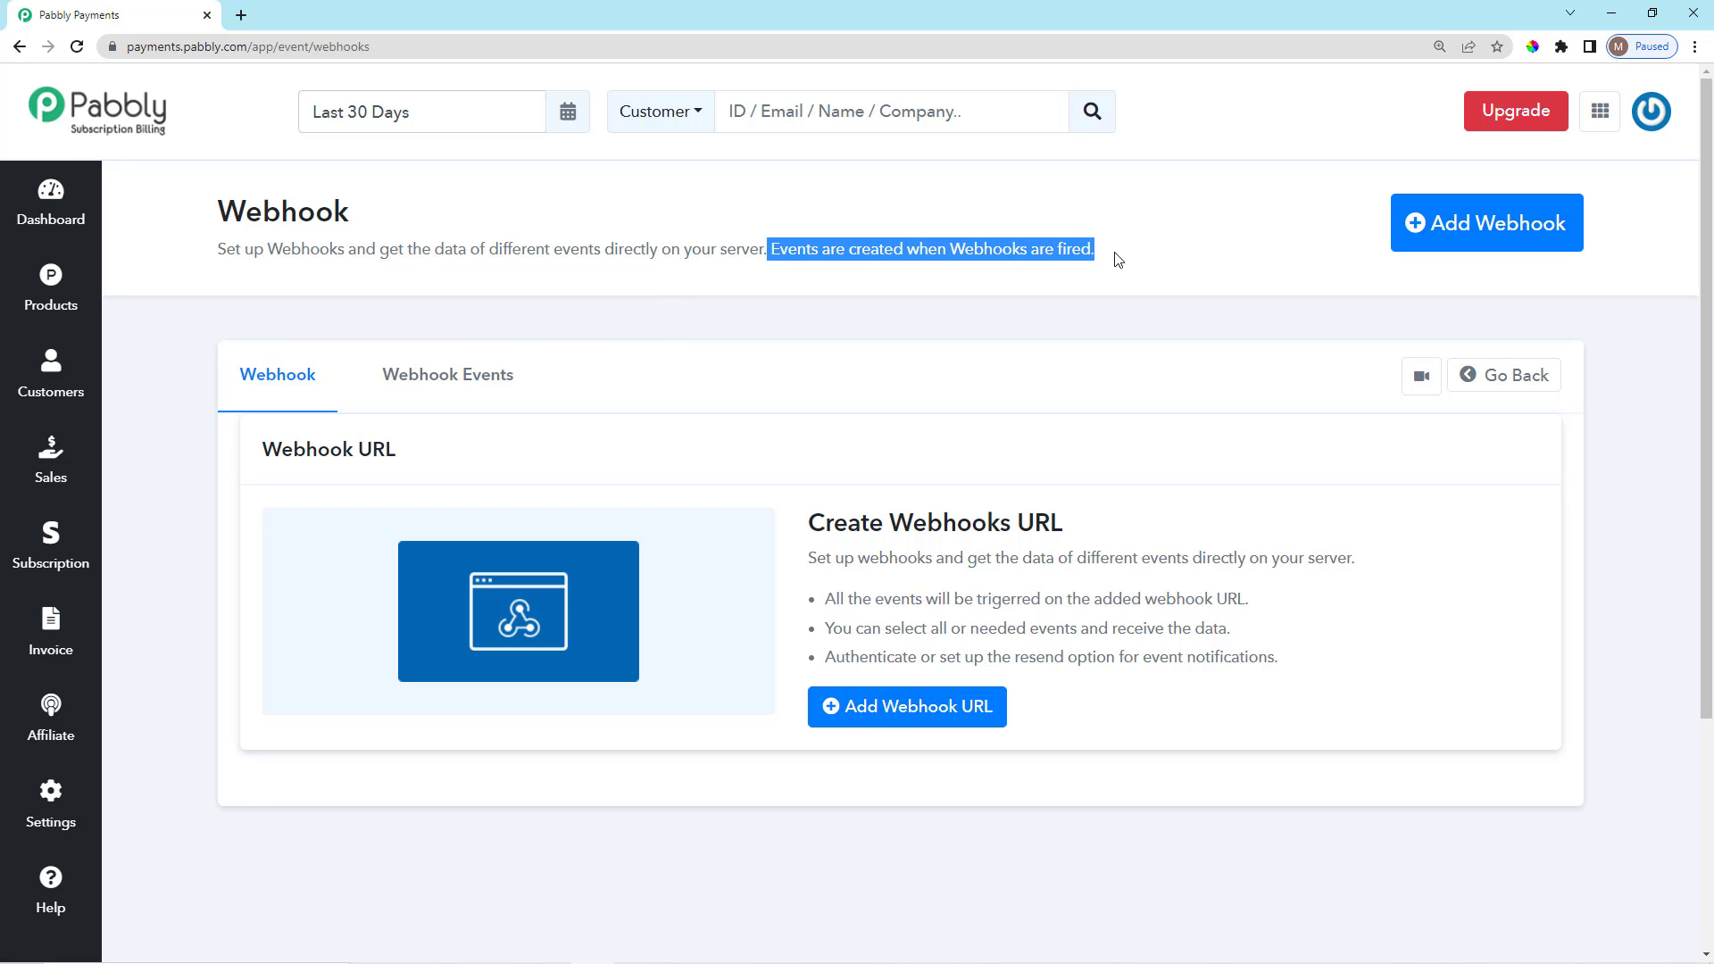
left_click(1118, 259)
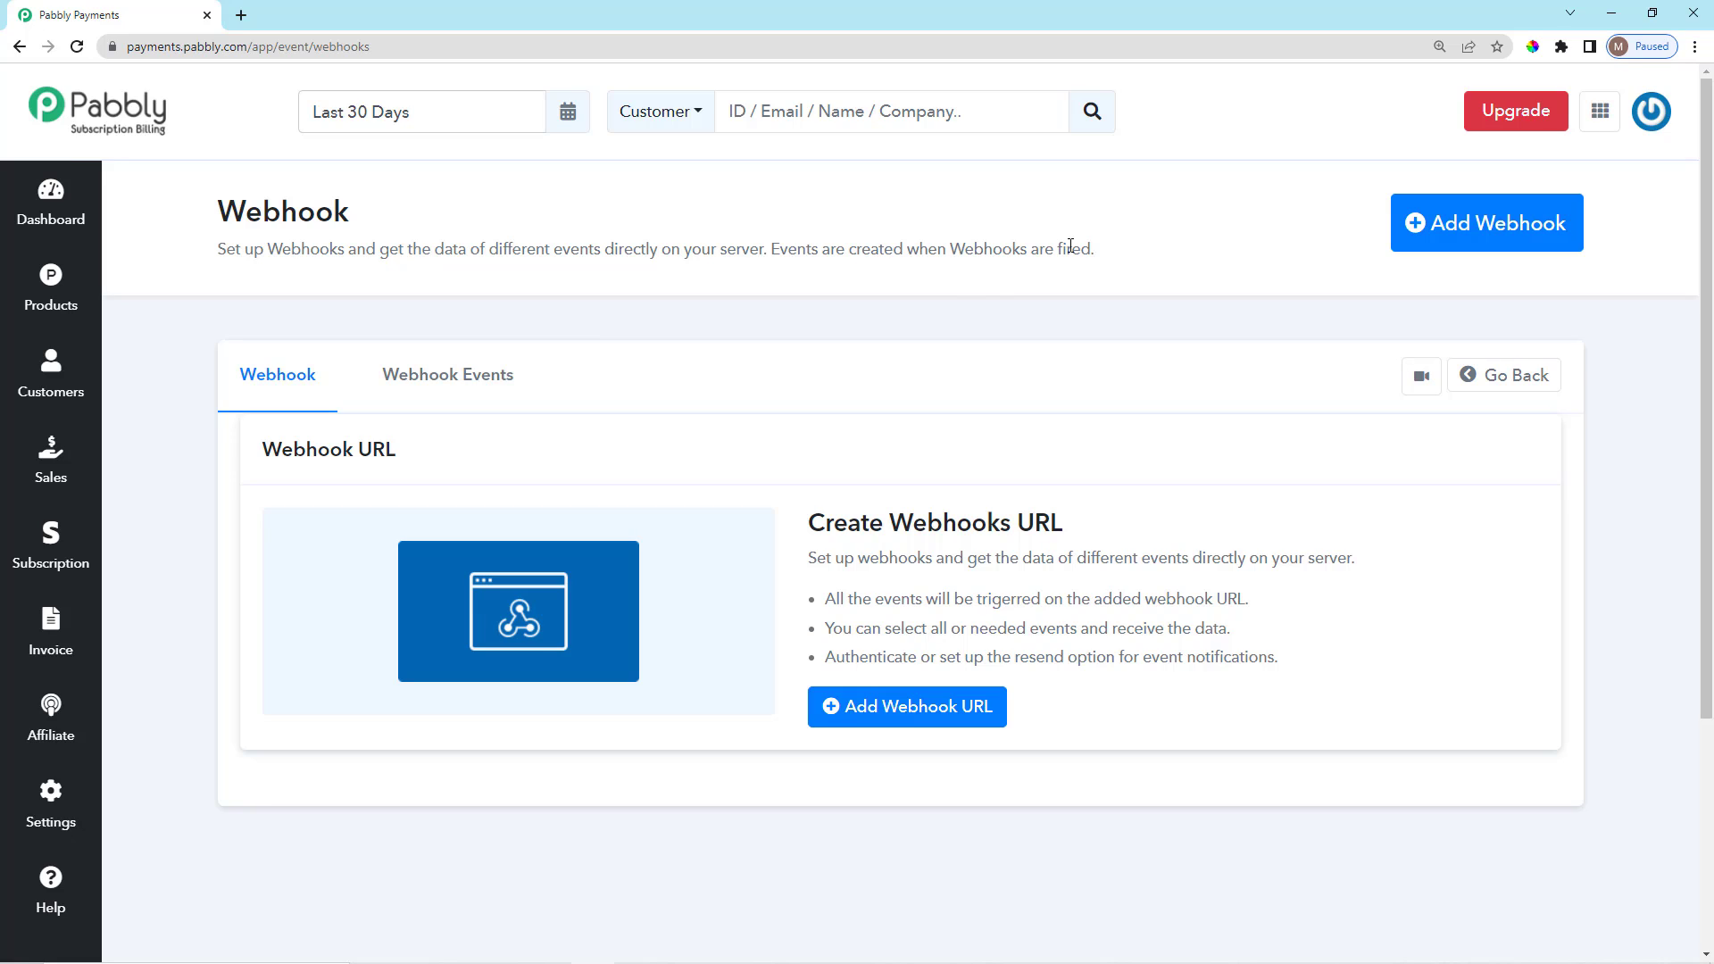
left_click_drag(951, 253, 1110, 256)
left_click(1109, 253)
scroll(985, 666, "down", 2)
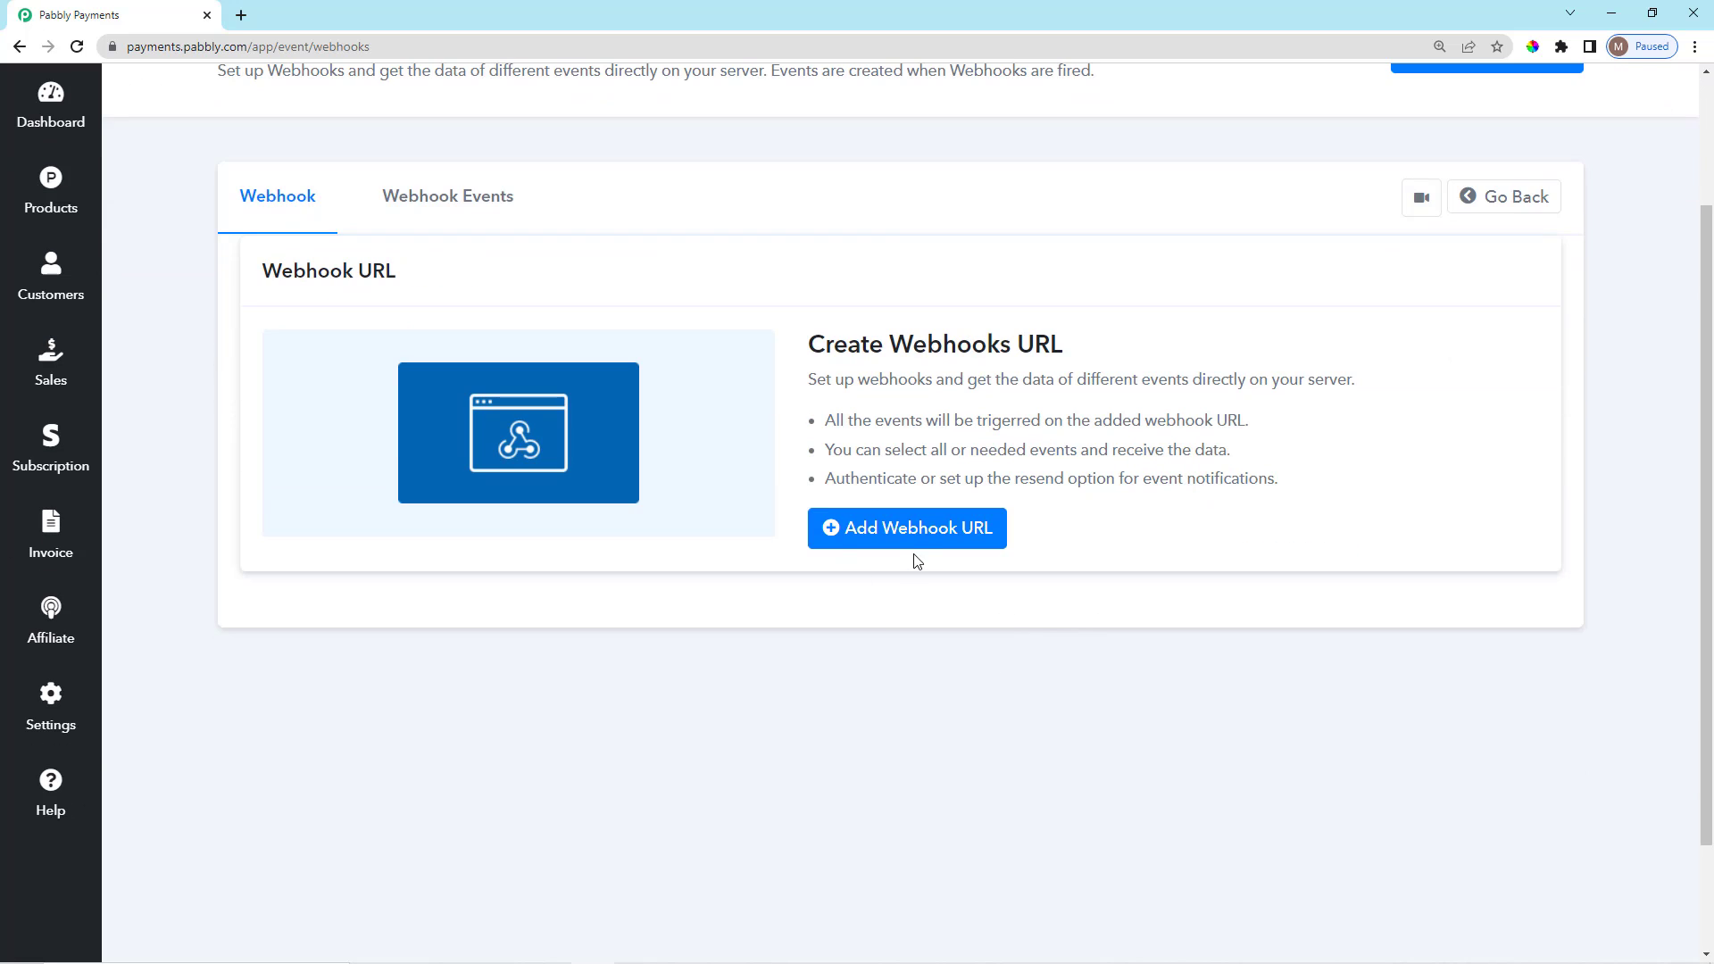
Add a webhook named Customer Create Event for Newspaper Subscriptions and All Plan.
left_click(914, 546)
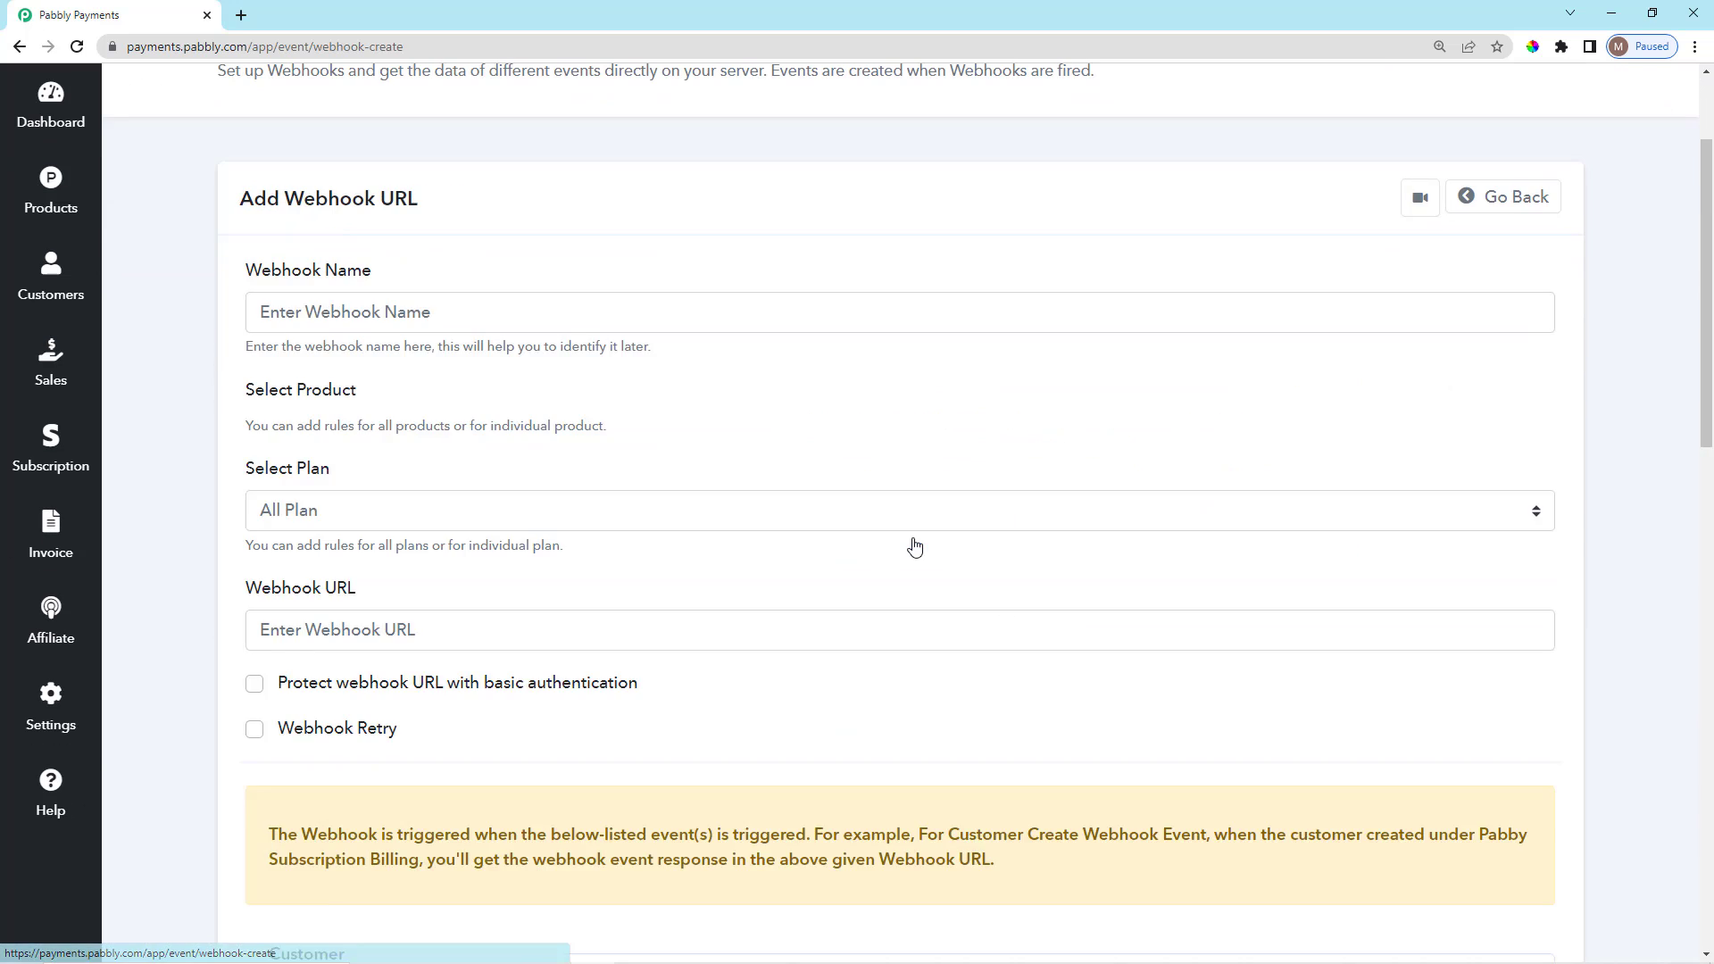
left_click(483, 319)
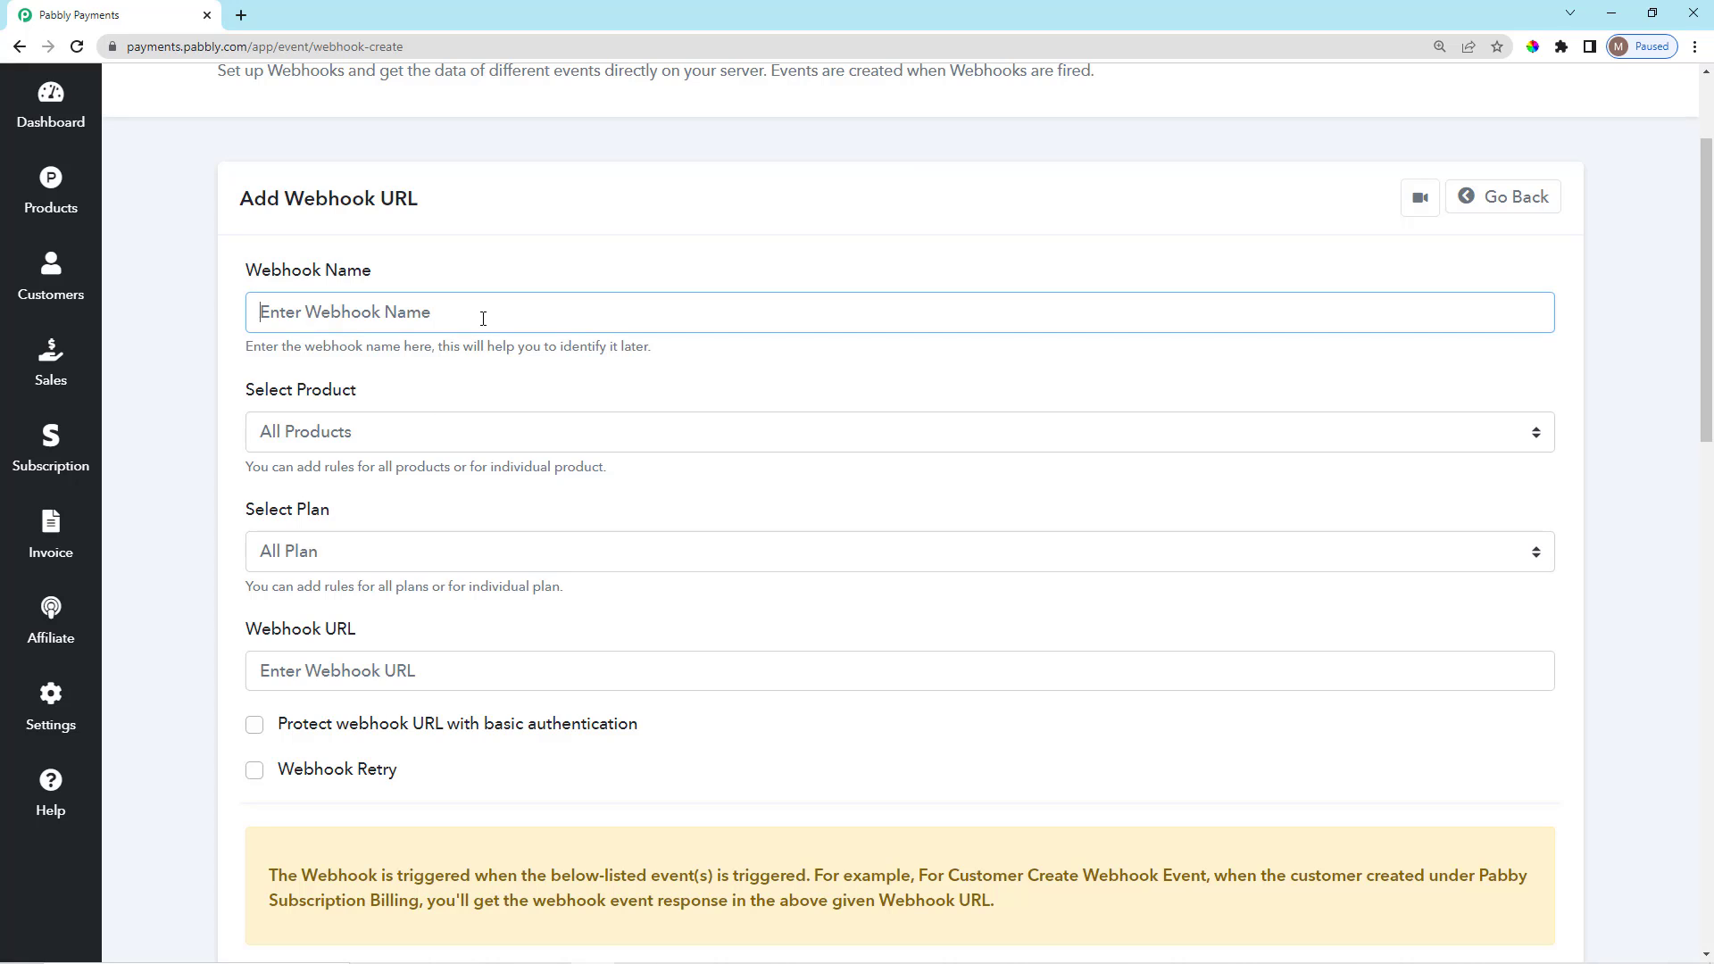
type("Customer Create Event")
left_click(518, 382)
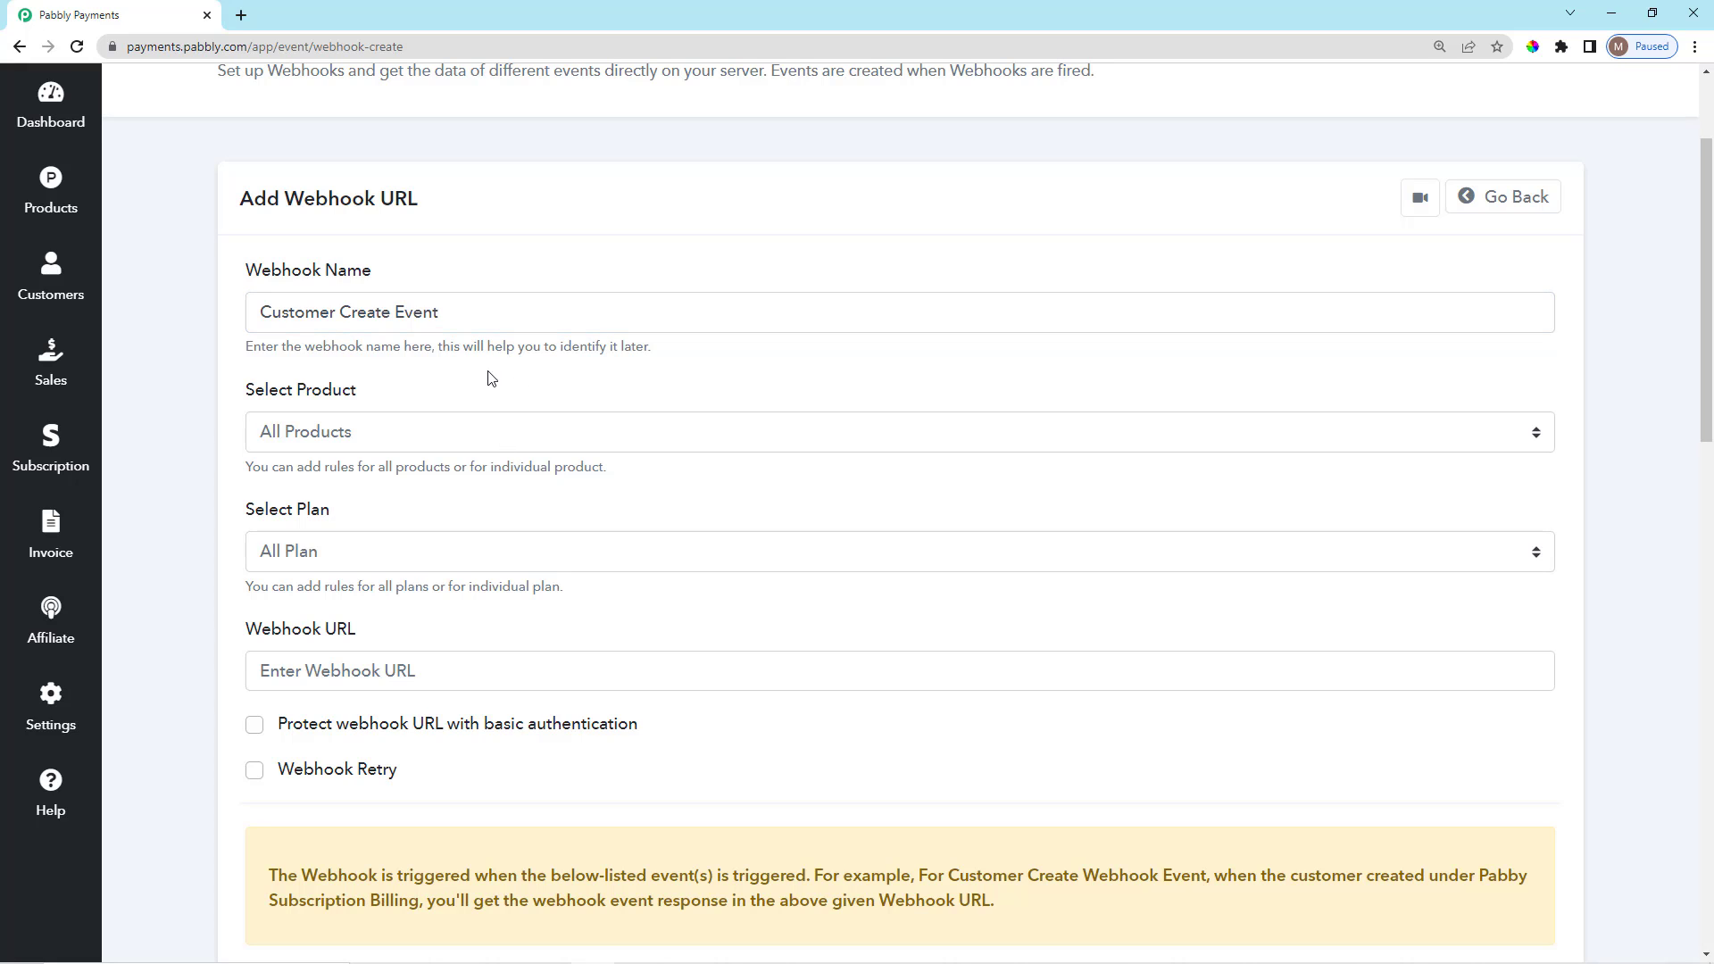
scroll(528, 371, "down", 2)
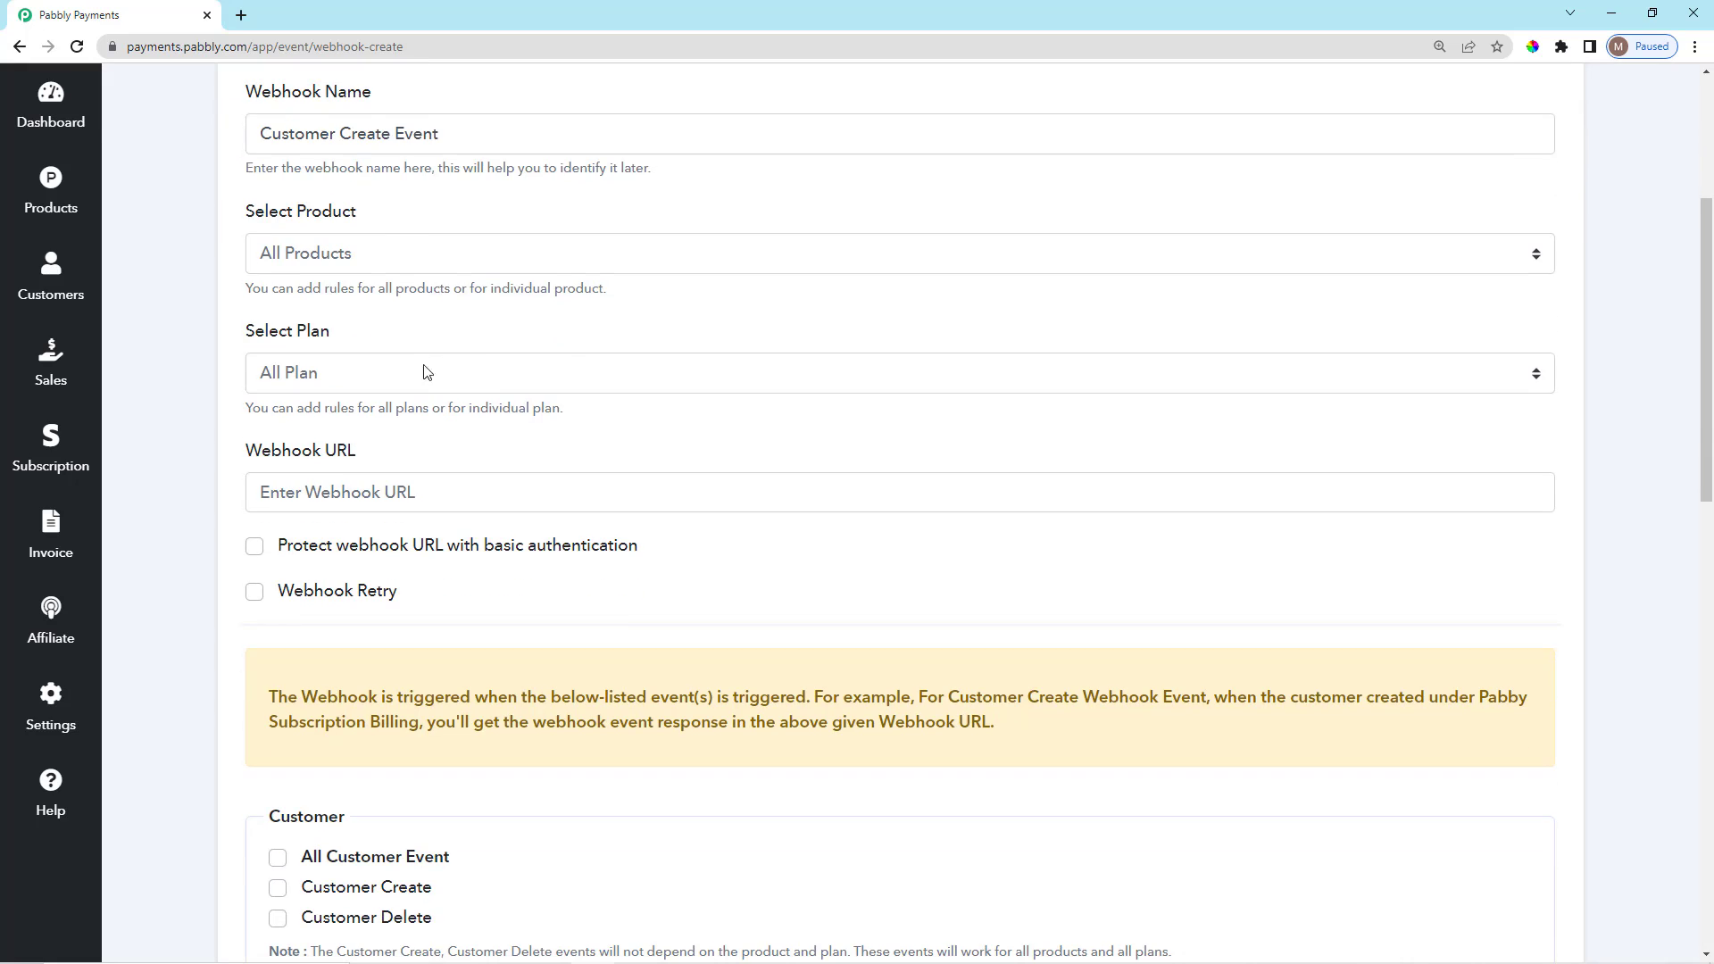
left_click(394, 256)
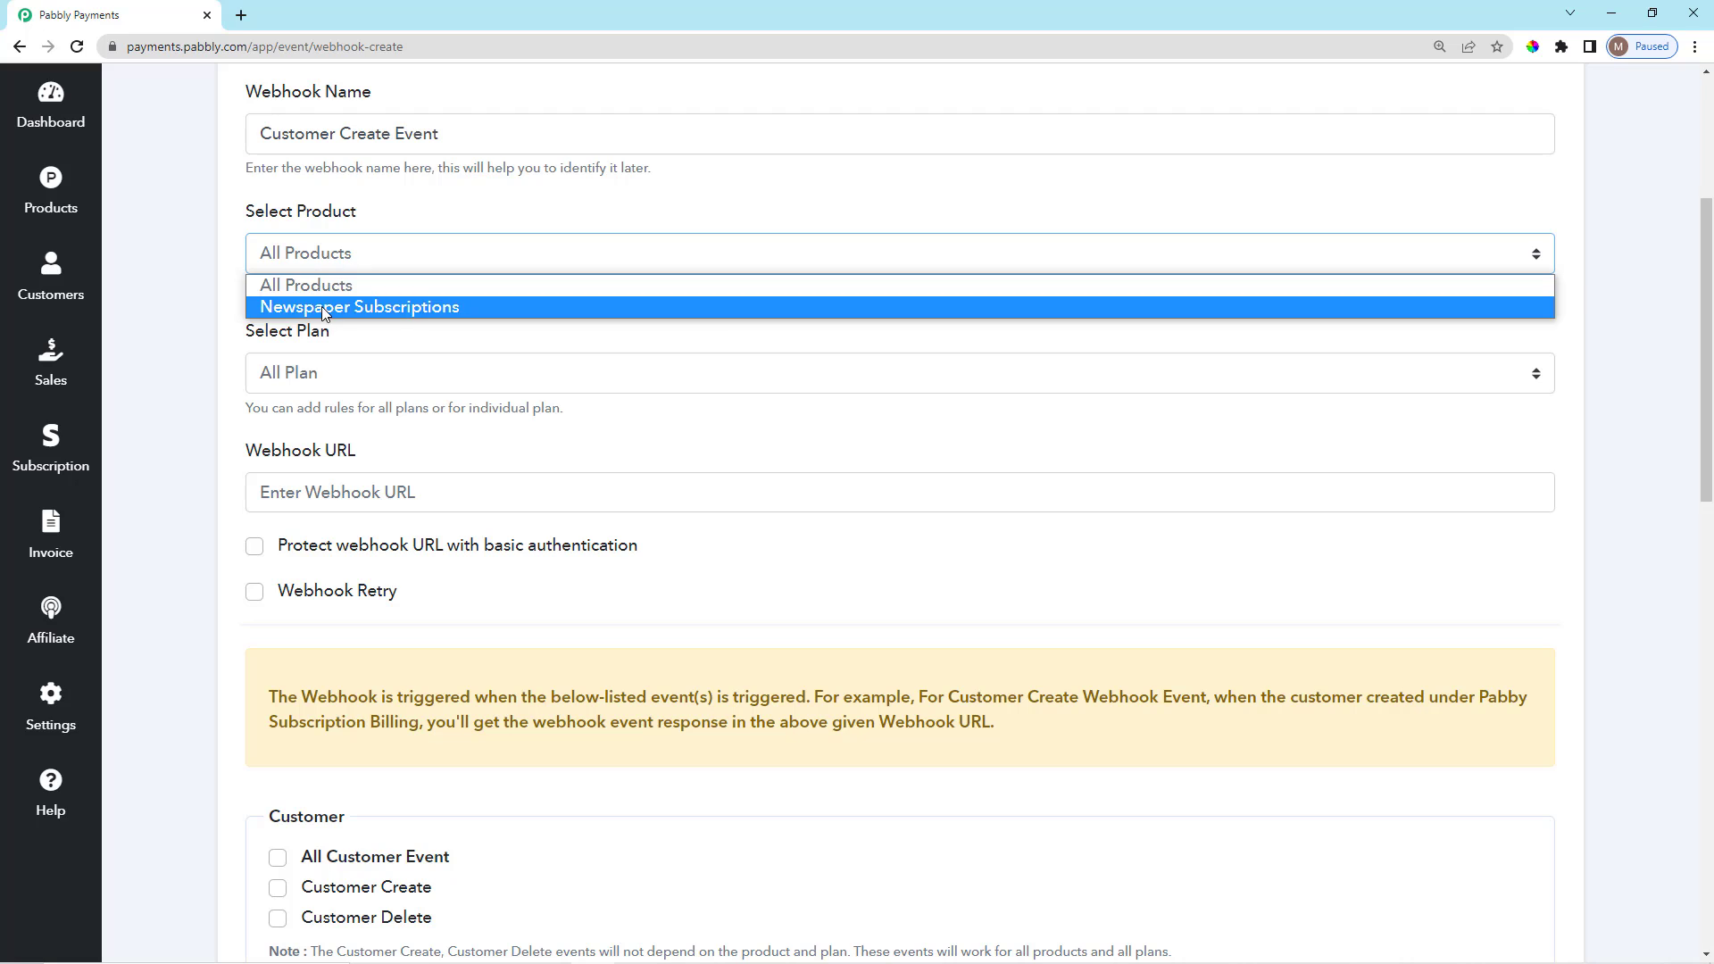
left_click(323, 307)
scroll(399, 331, "down", 2)
left_click(399, 206)
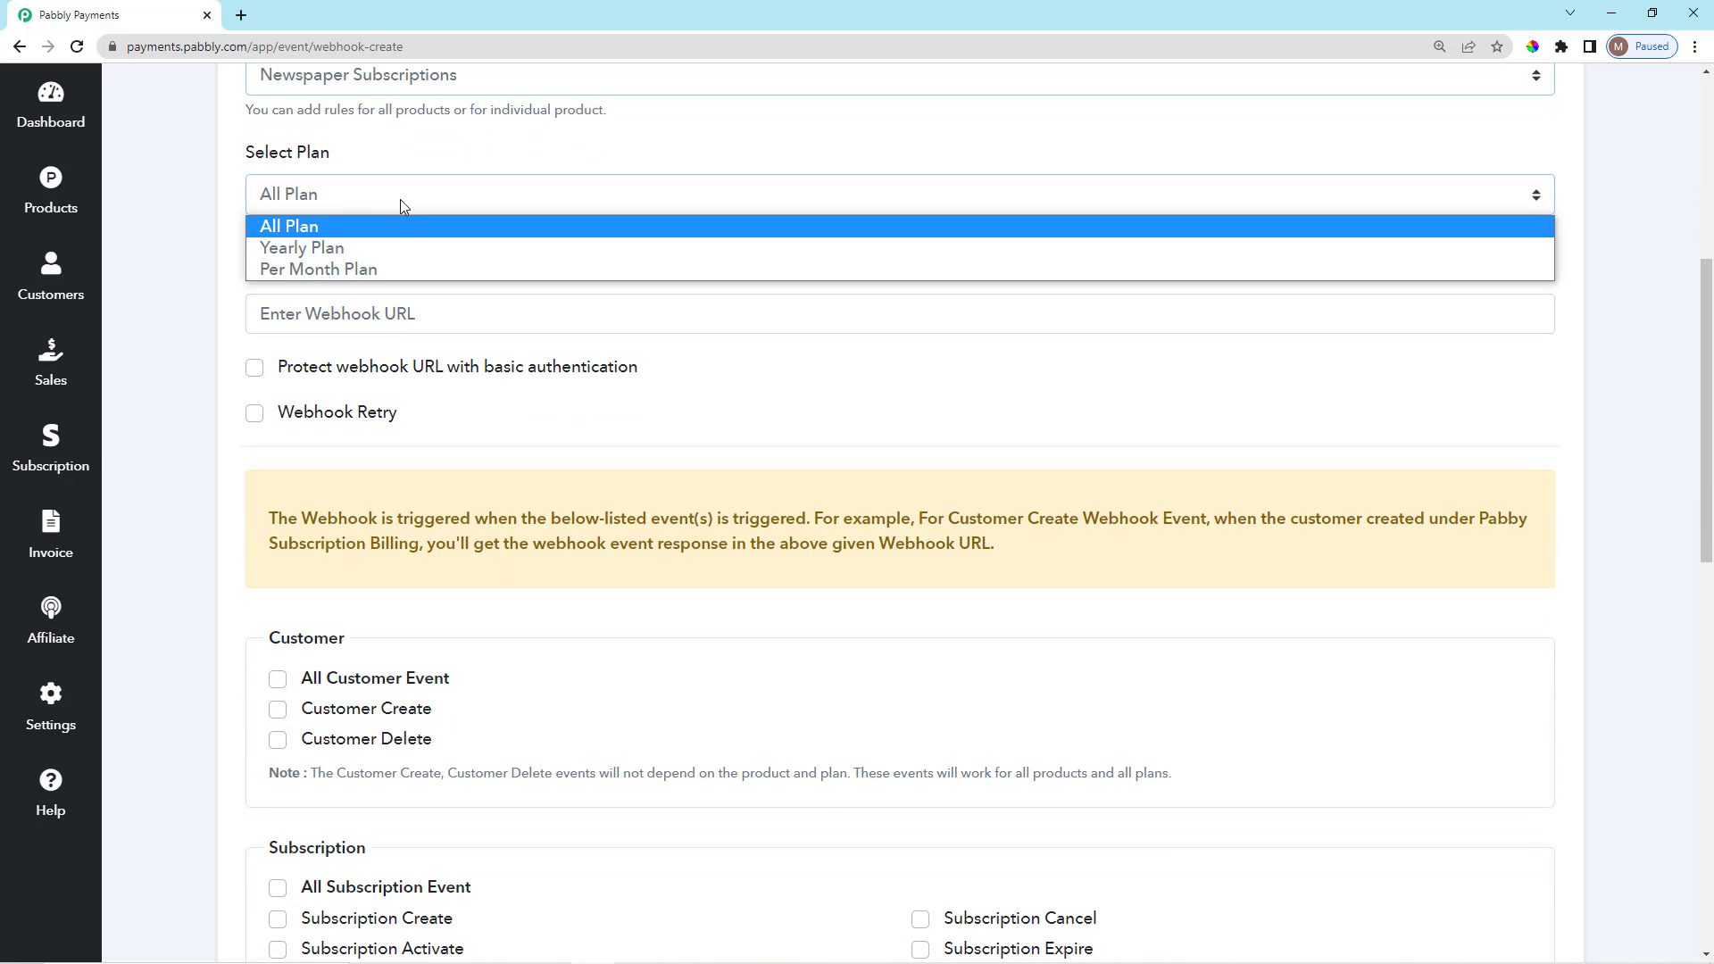
left_click(304, 225)
Scroll the Add Webhook URL form, leaving the Webhook URL field empty for now.
scroll(413, 223, "down", 1)
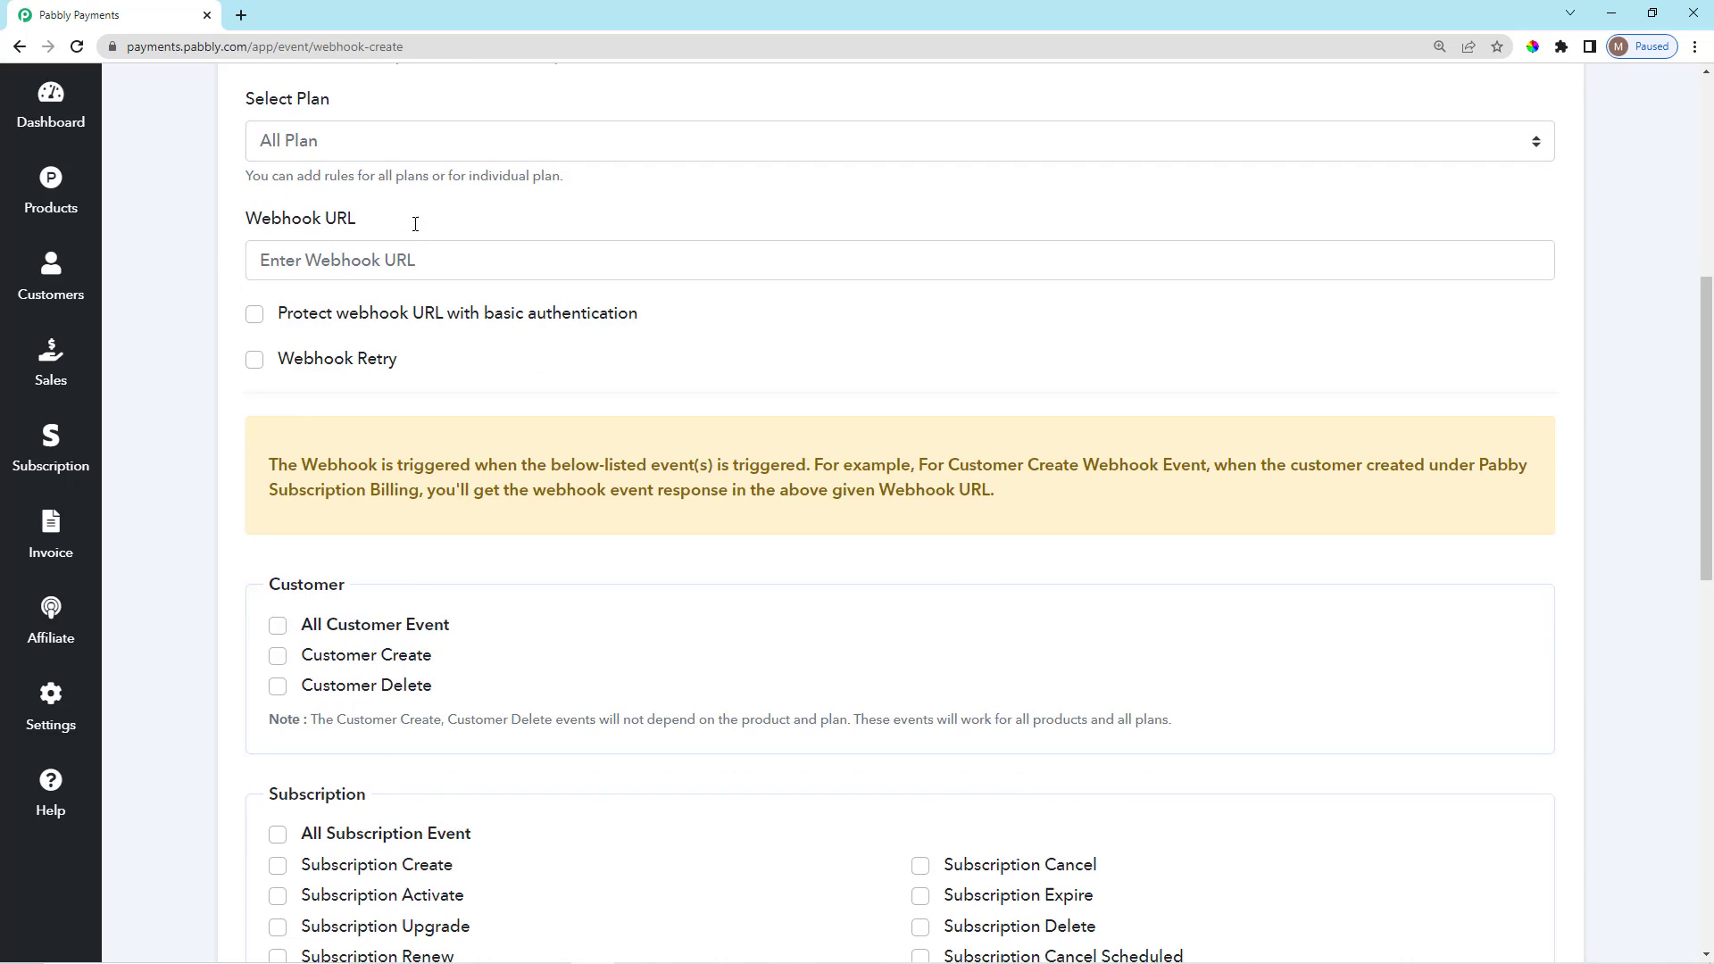
scroll(409, 256, "up", 2)
scroll(372, 387, "down", 2)
scroll(363, 372, "up", 4)
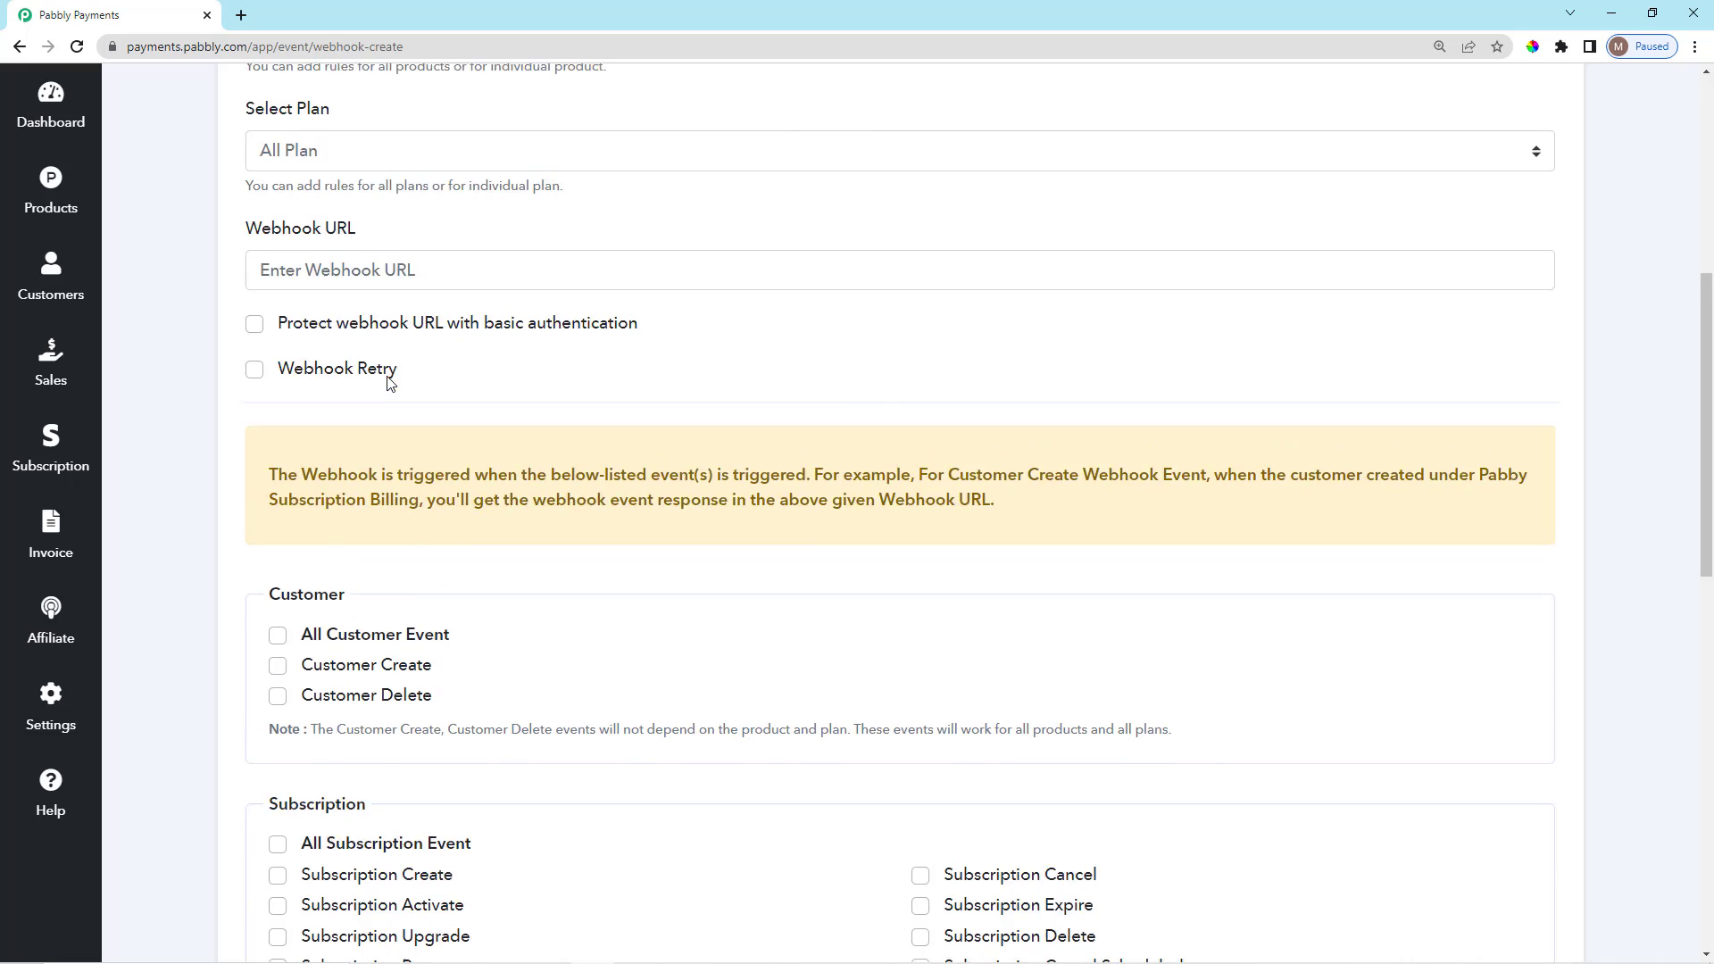
scroll(435, 485, "down", 2)
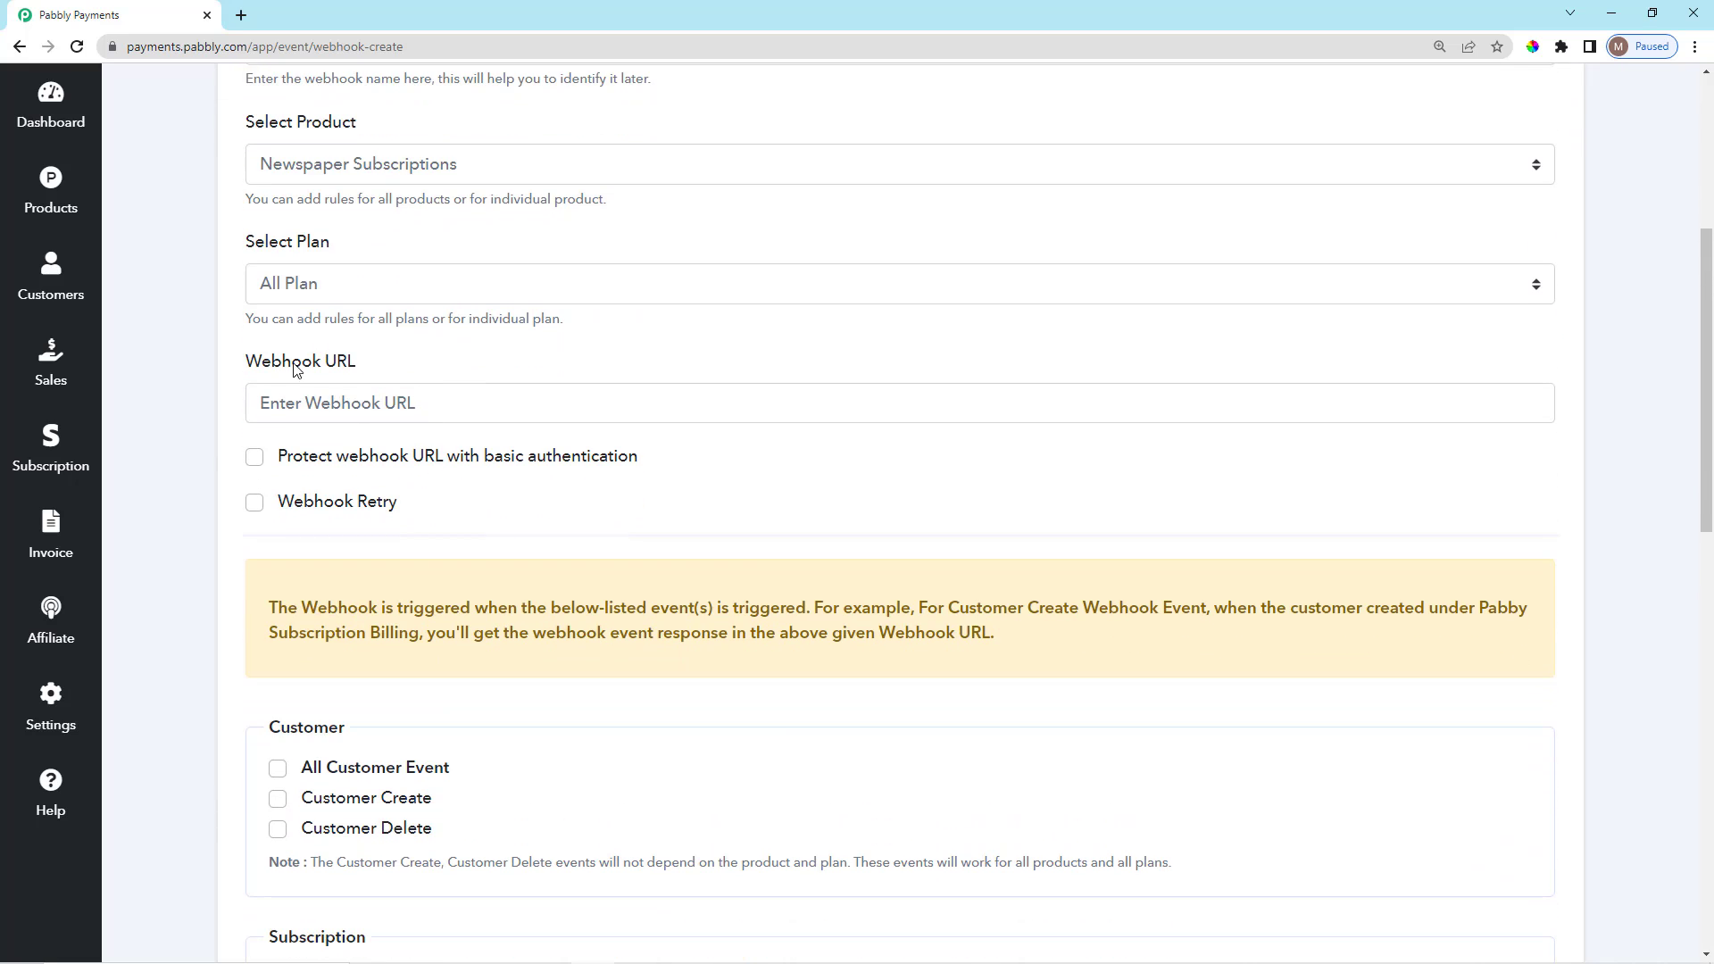
left_click(374, 408)
left_click(727, 368)
scroll(1509, 456, "up", 5)
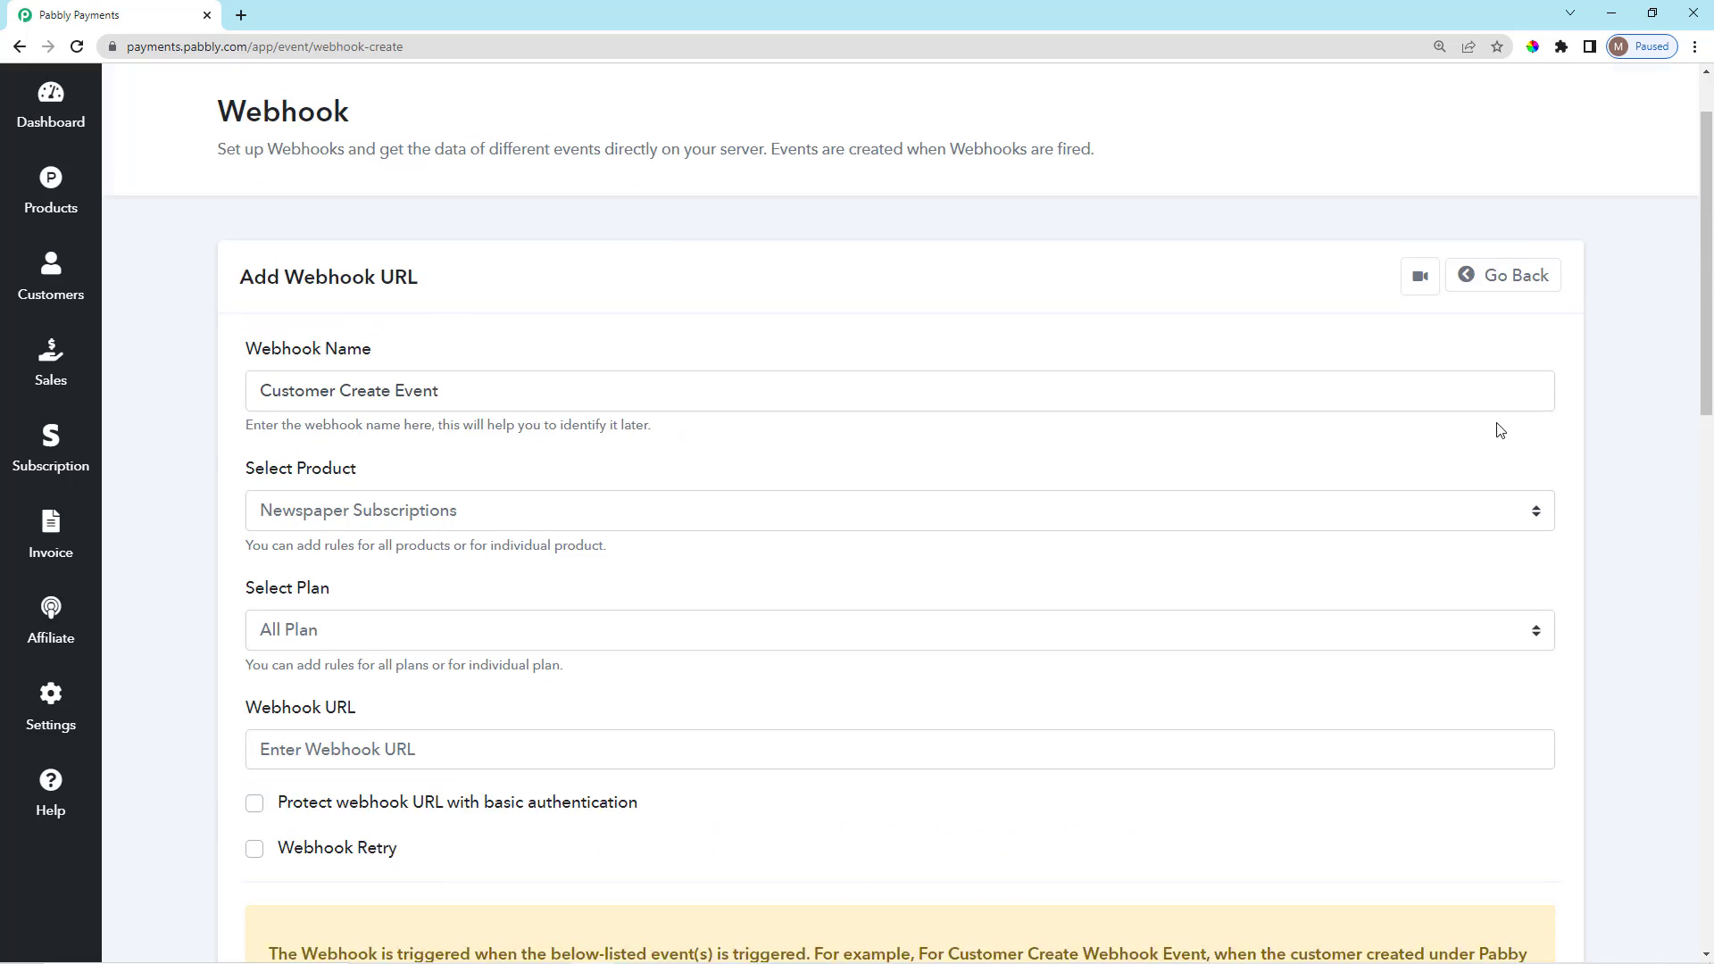
Open Pabbly Connect and create a workflow named Customer Create Event 1.
left_click(1600, 110)
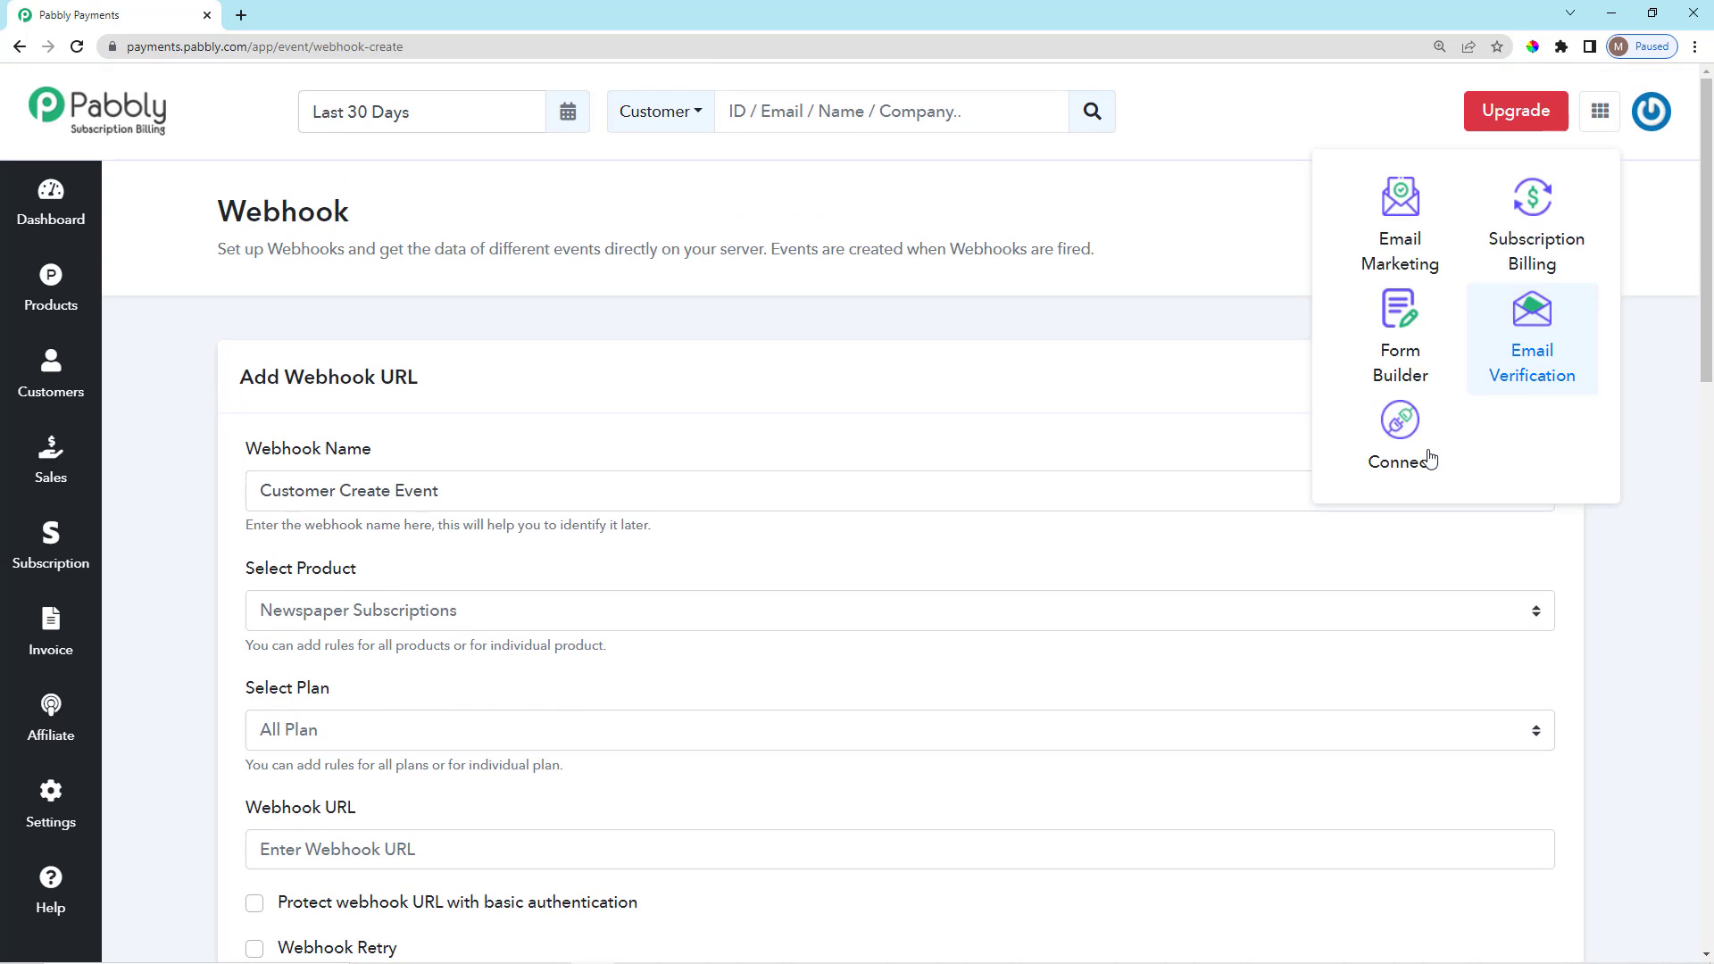
left_click(1418, 458)
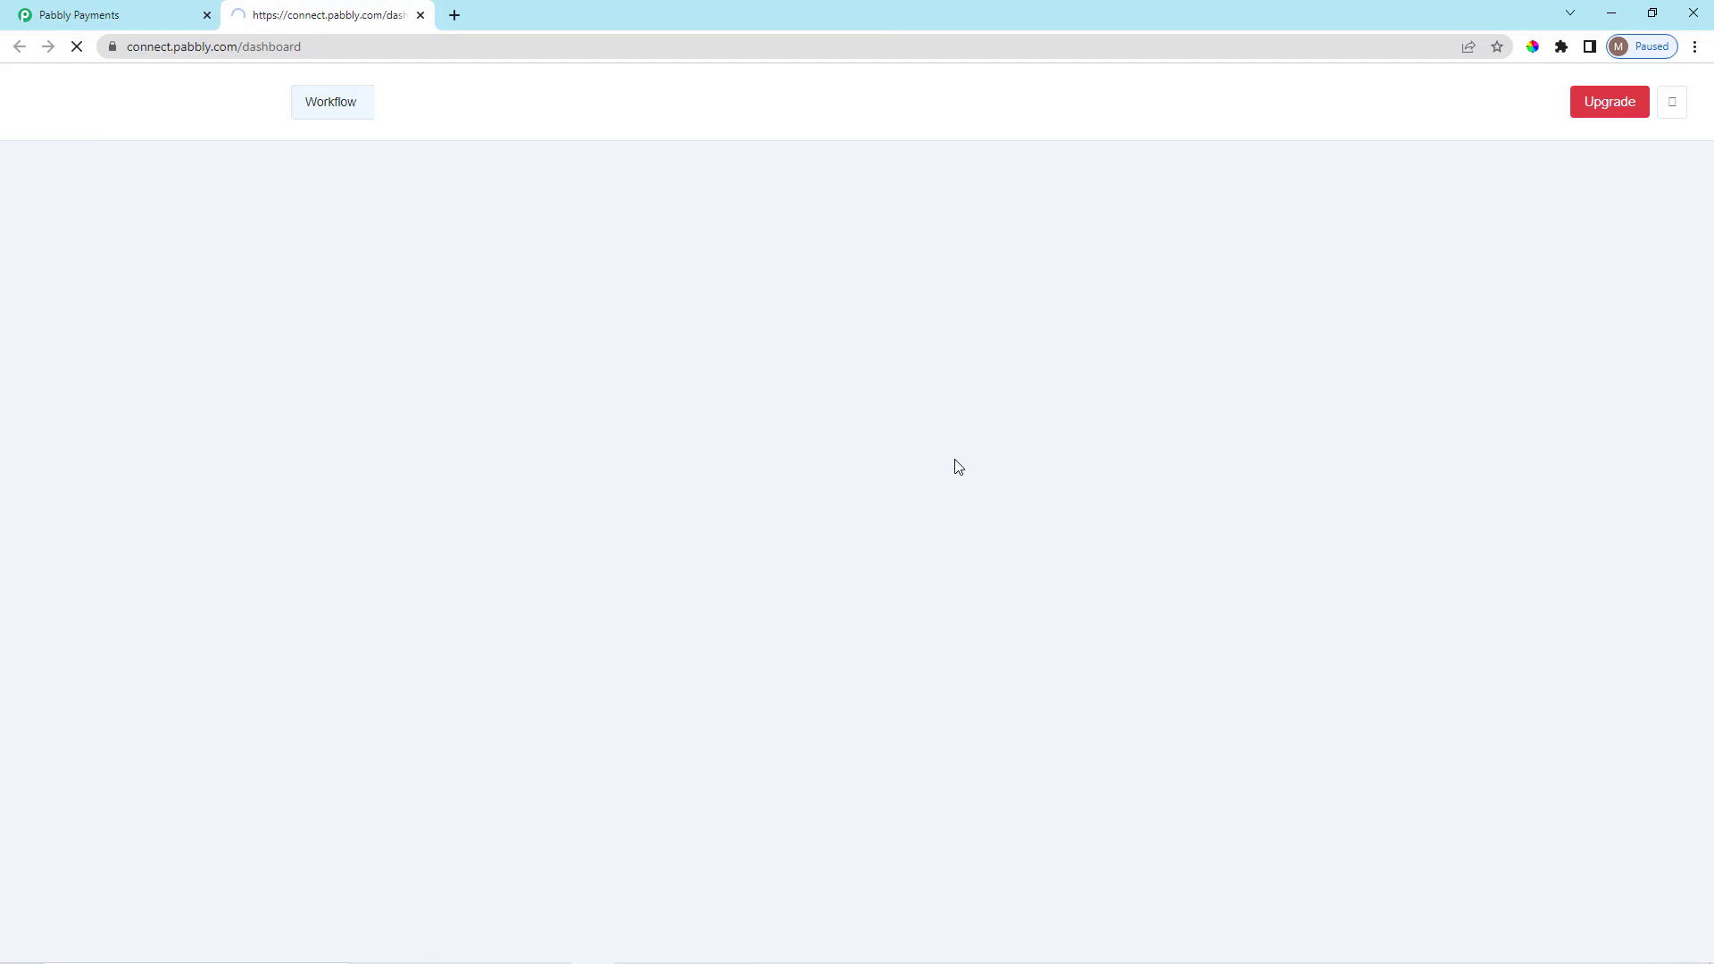
scroll(1136, 515, "down", 3)
scroll(1243, 507, "up", 2)
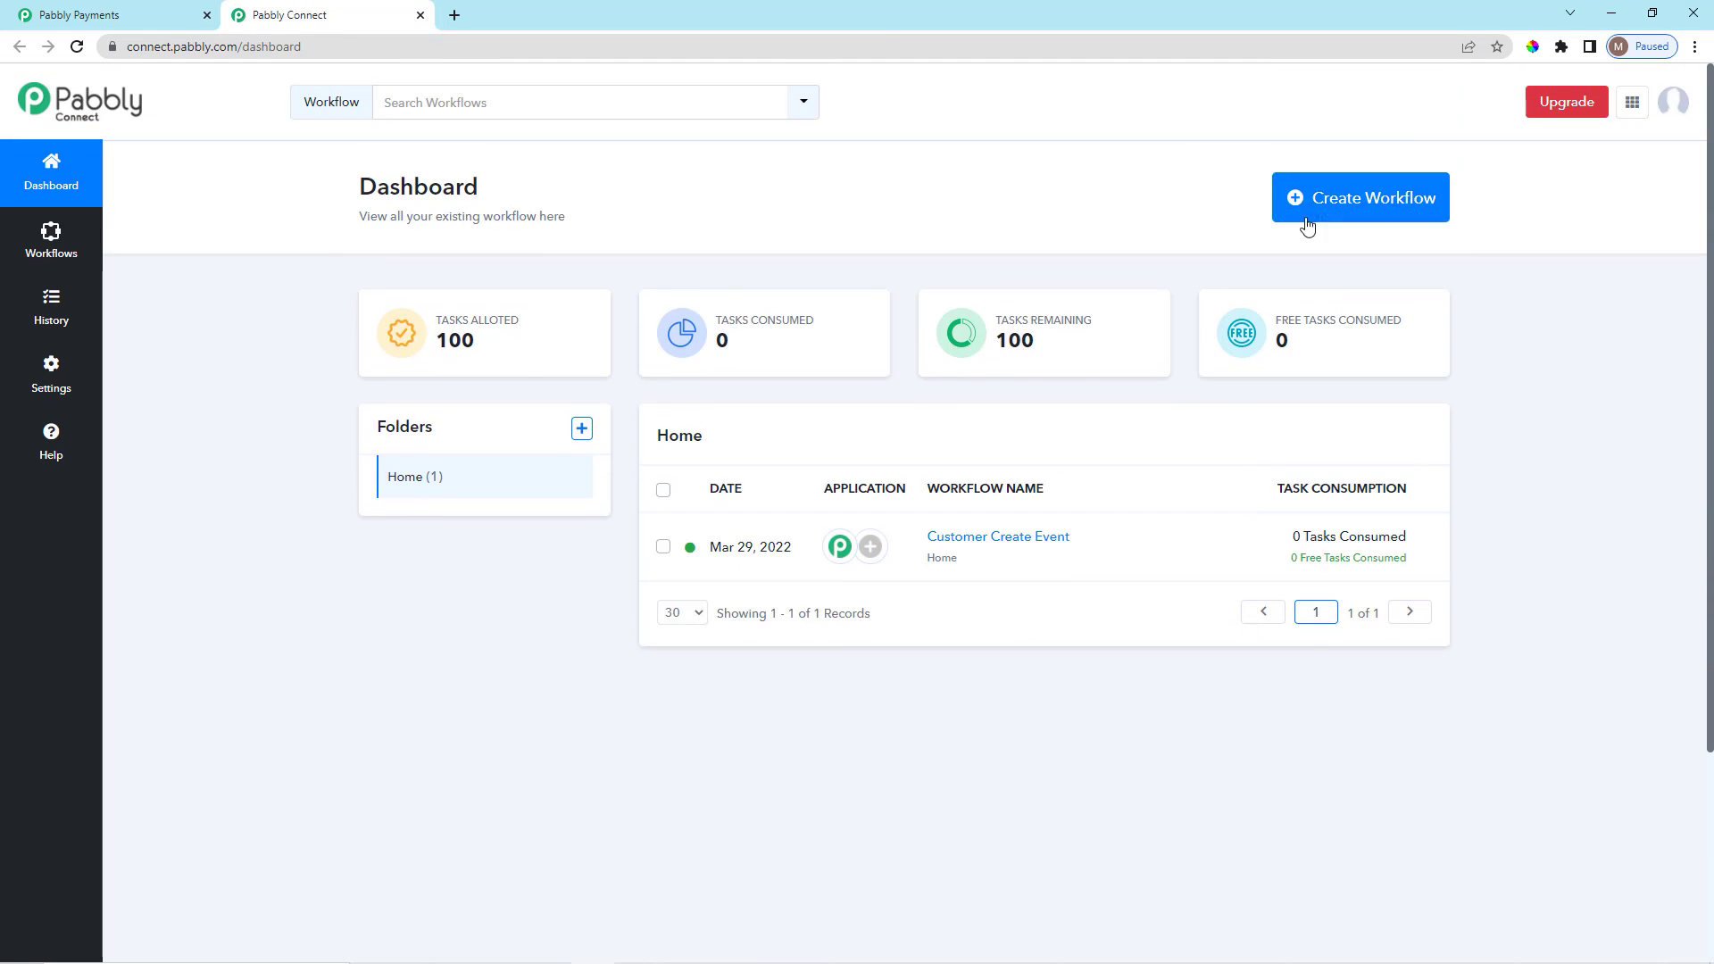
mouse_move(1361, 281)
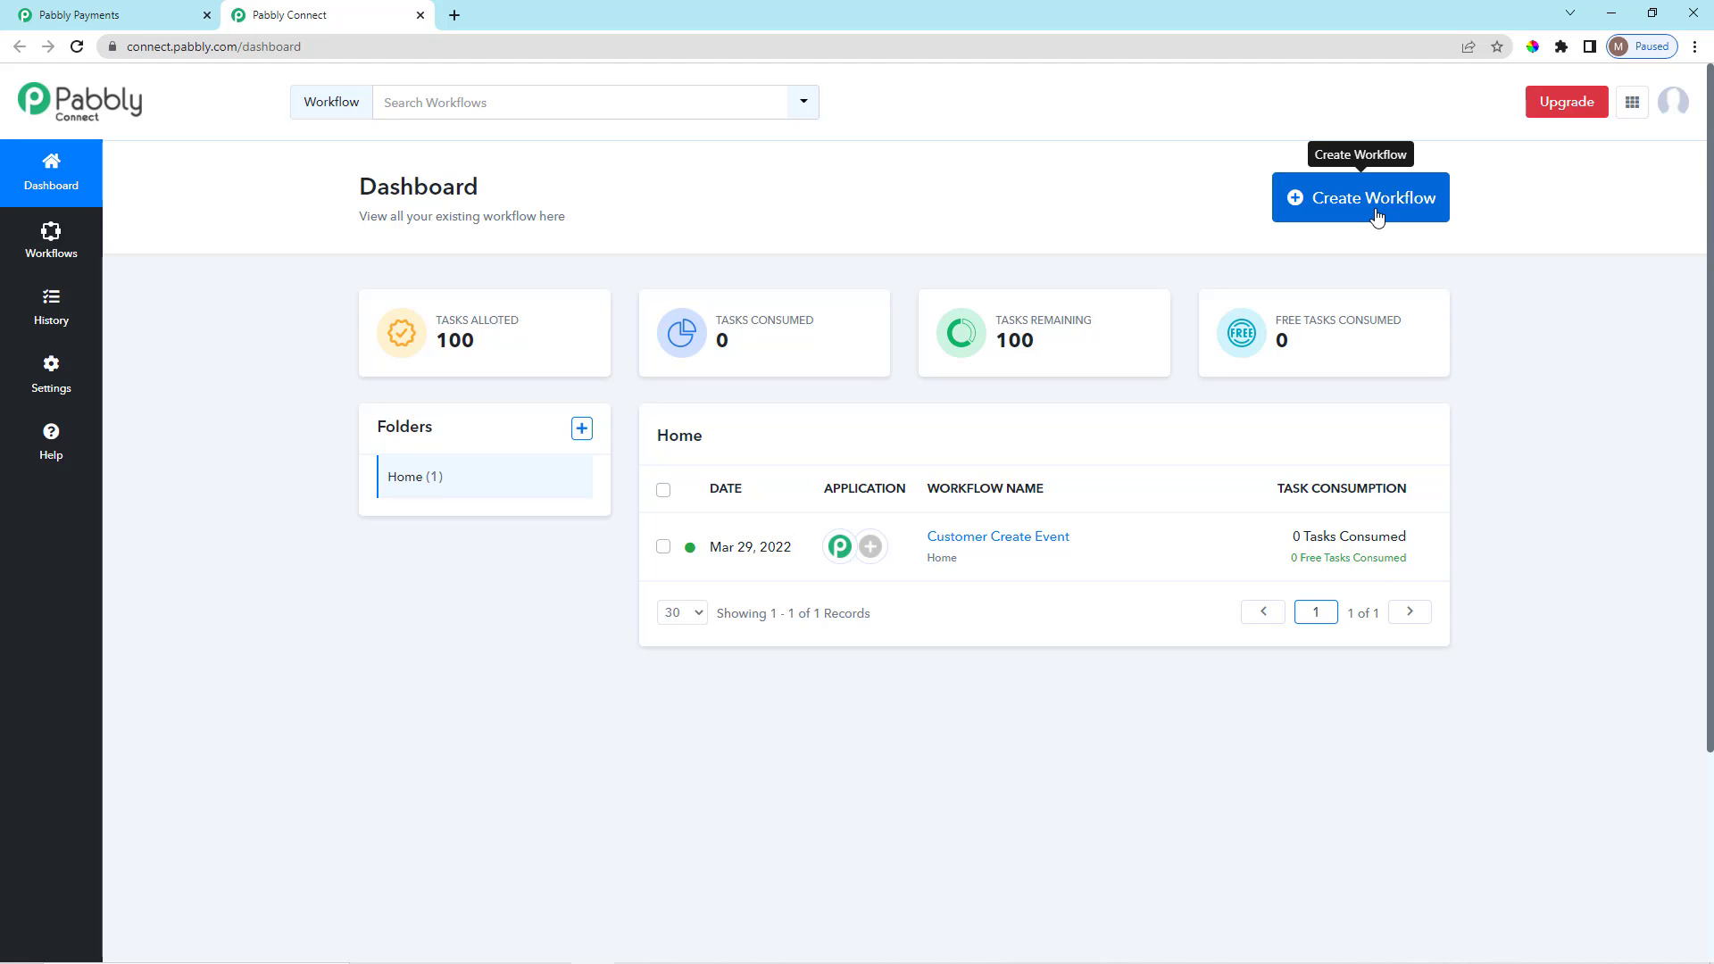
left_click(1375, 215)
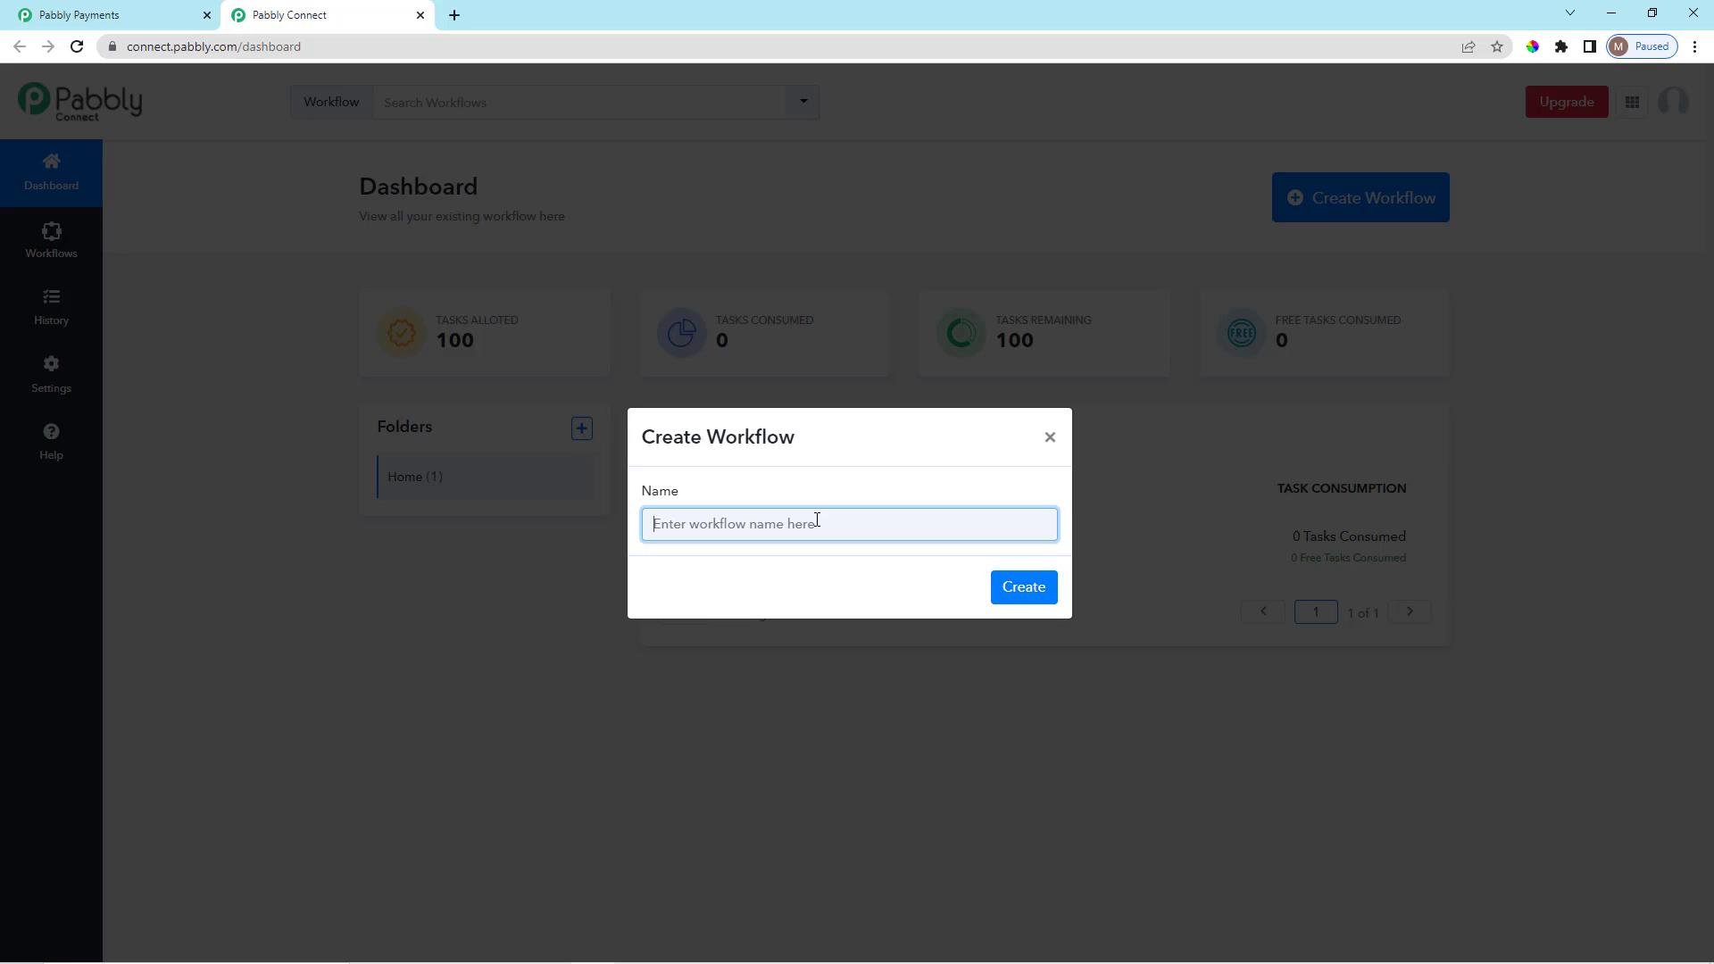
type("Customer Create Event 1")
left_click(1027, 589)
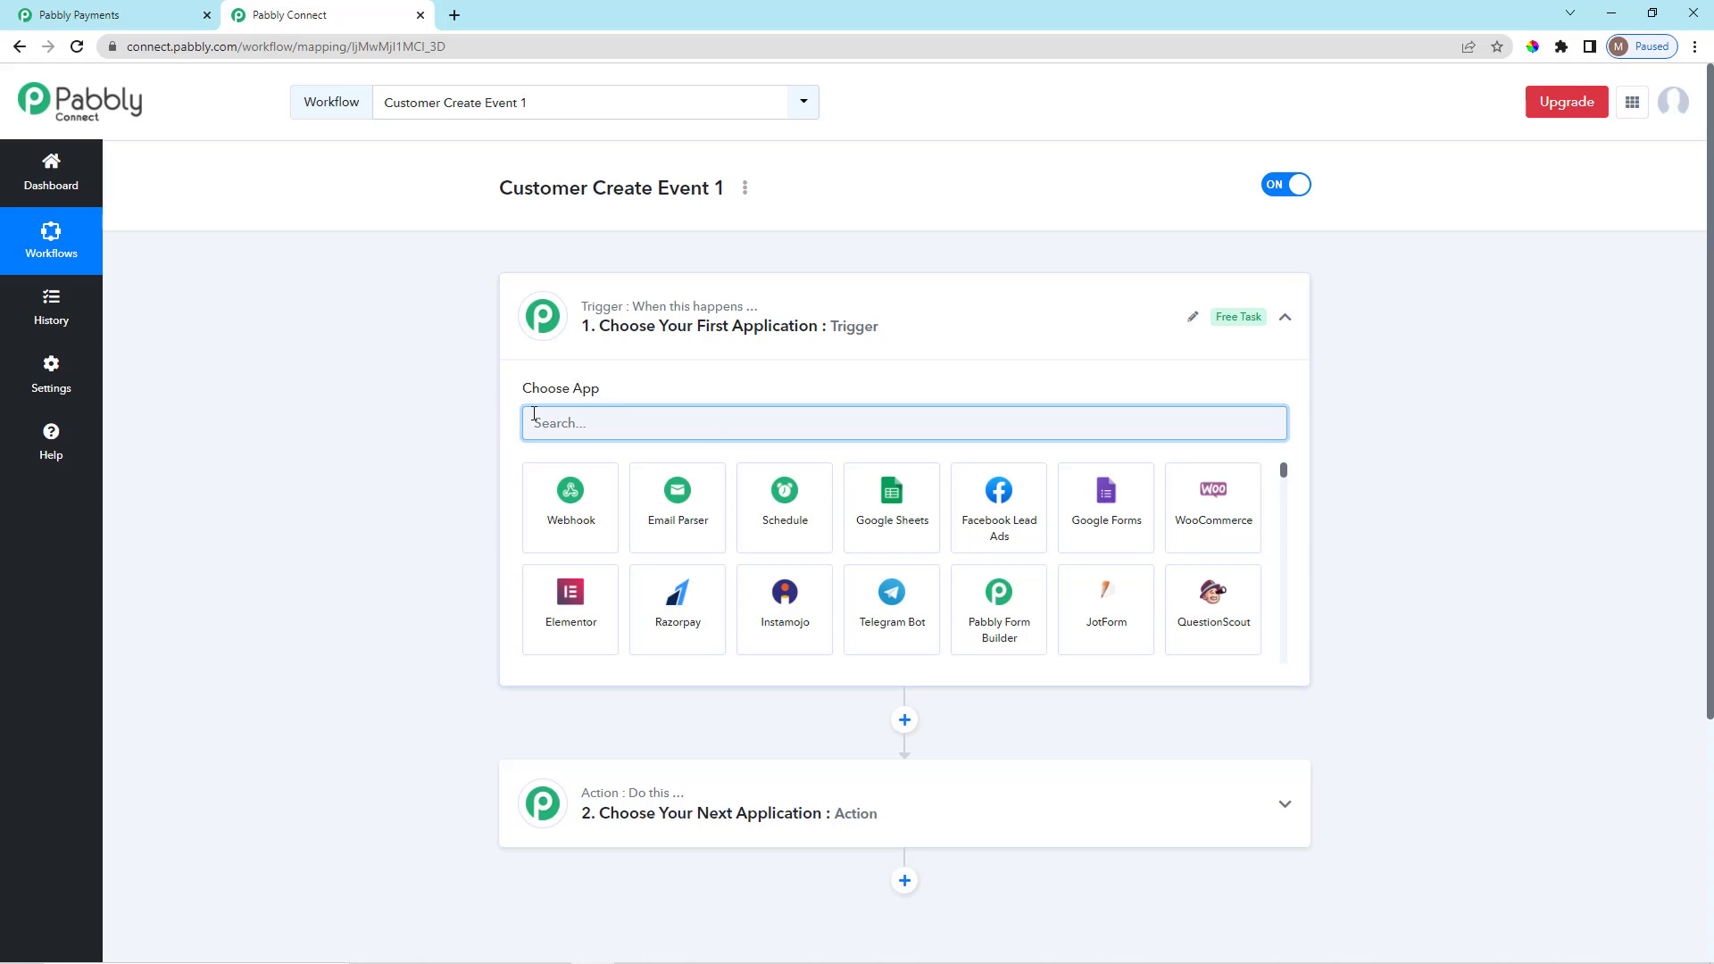
Use Webhook as the trigger and paste its URL into the billing Webhook URL field.
left_click(572, 523)
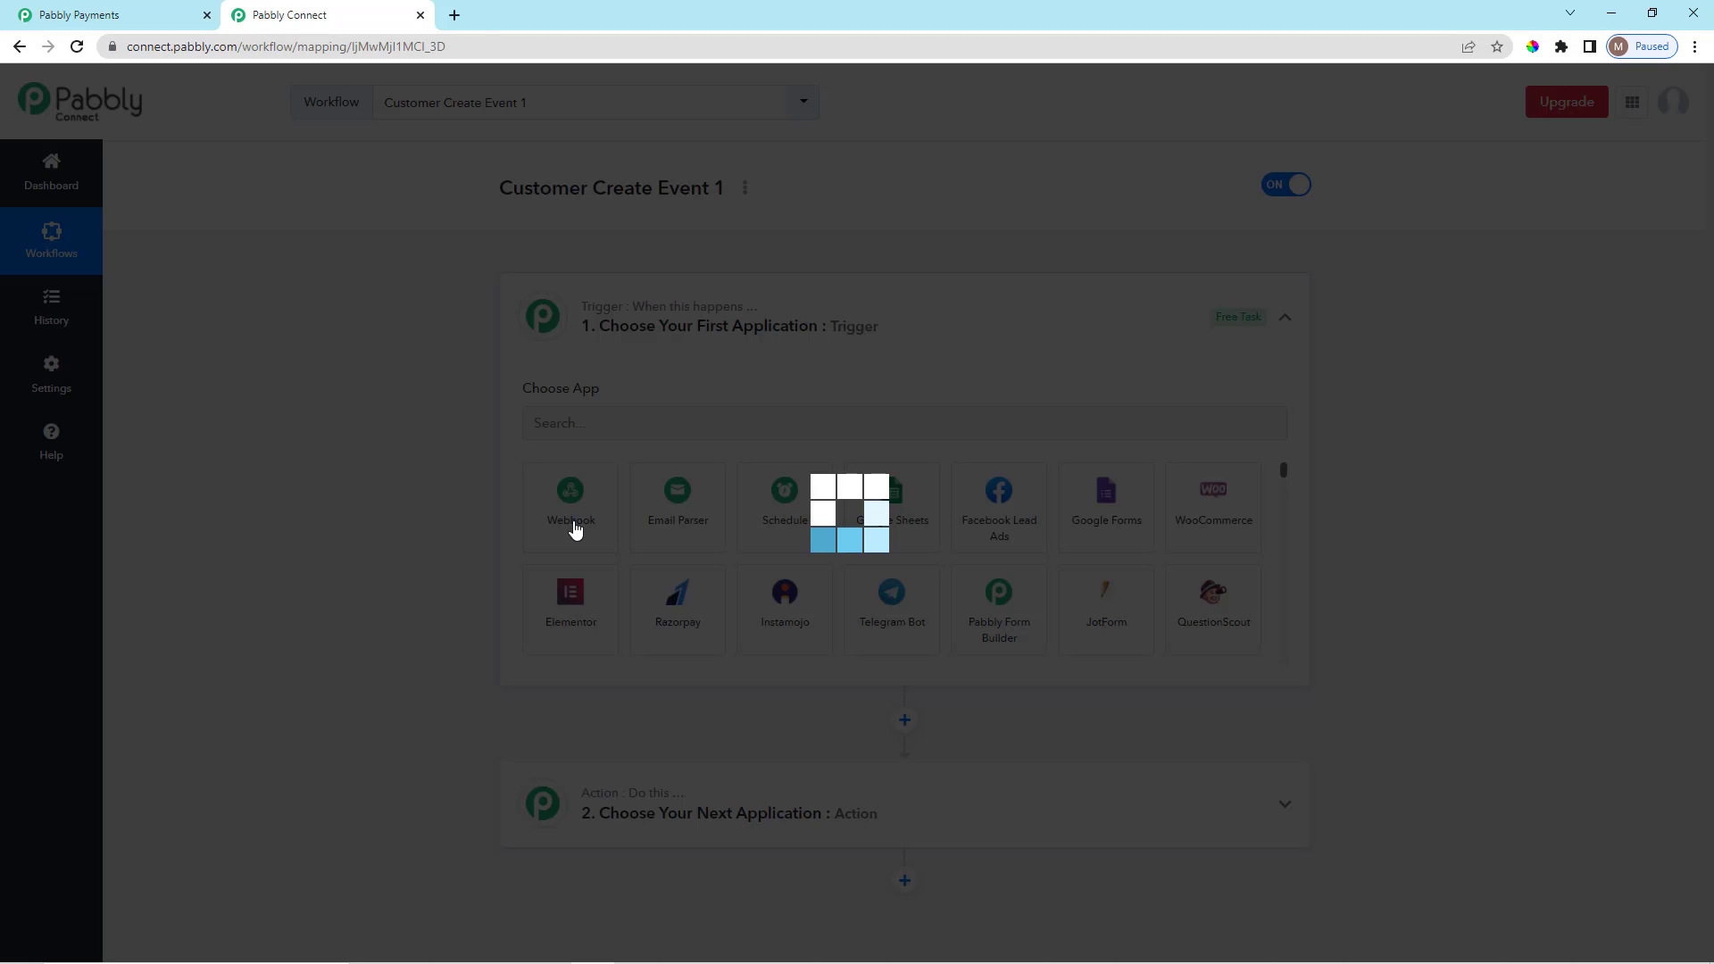
scroll(574, 521, "down", 1)
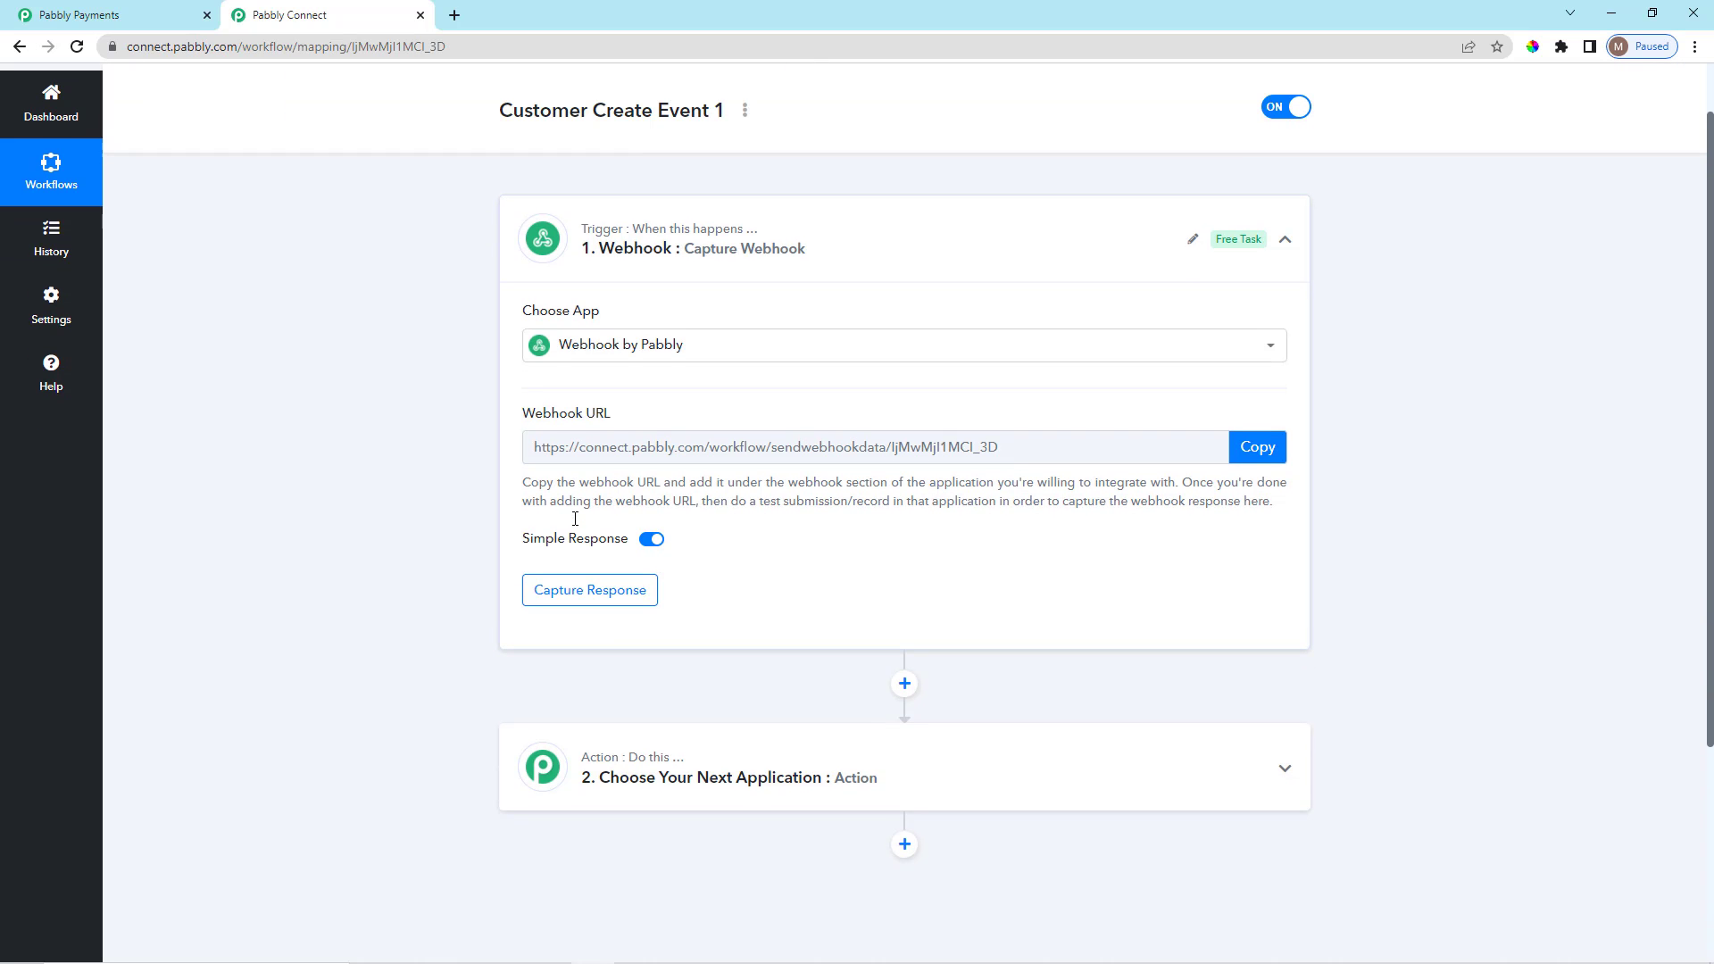
left_click(1257, 435)
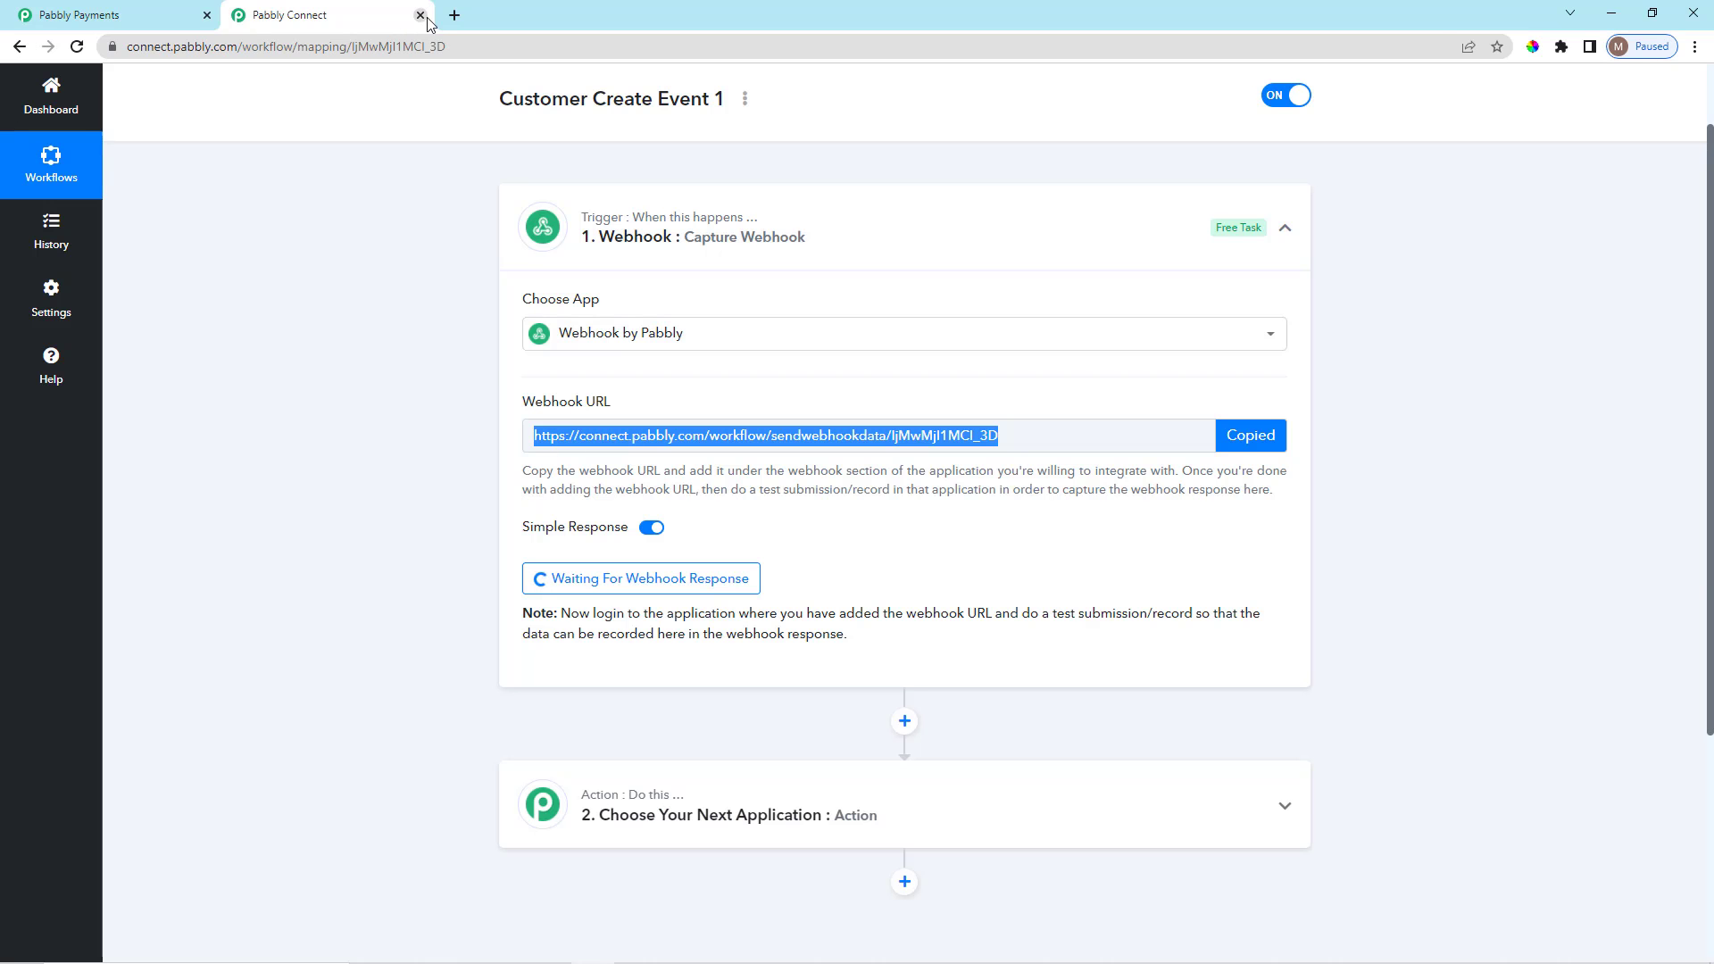
left_click(420, 15)
scroll(696, 631, "down", 3)
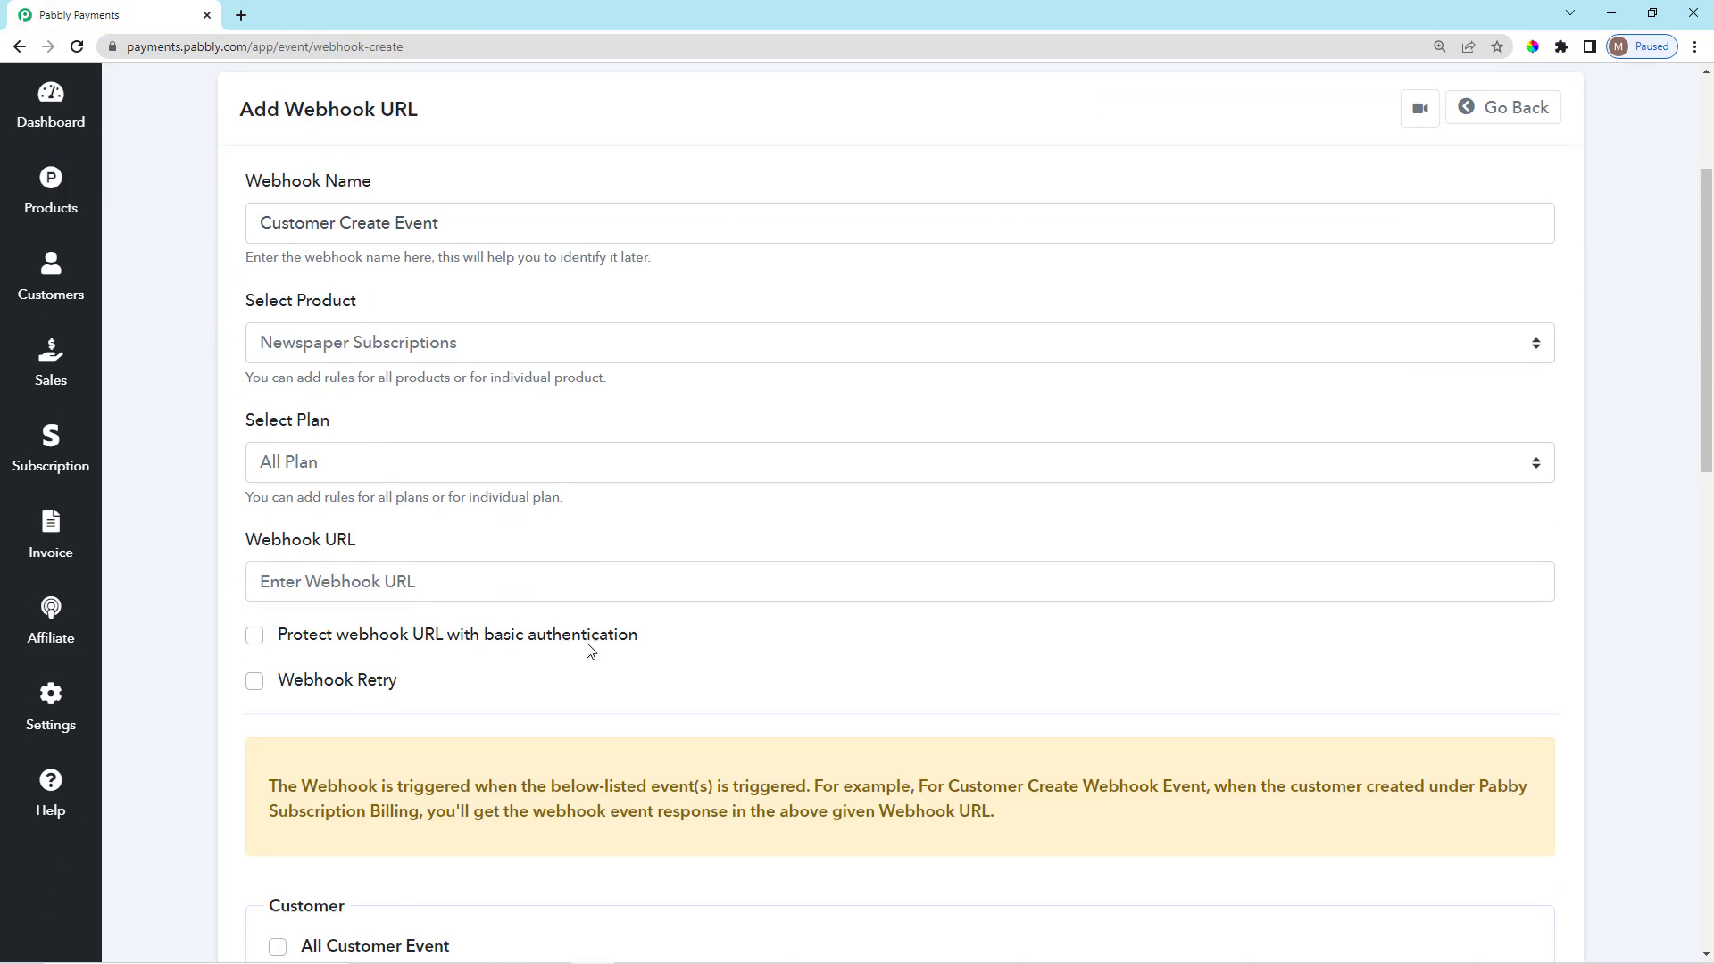
left_click(520, 588)
key("ctrl+v")
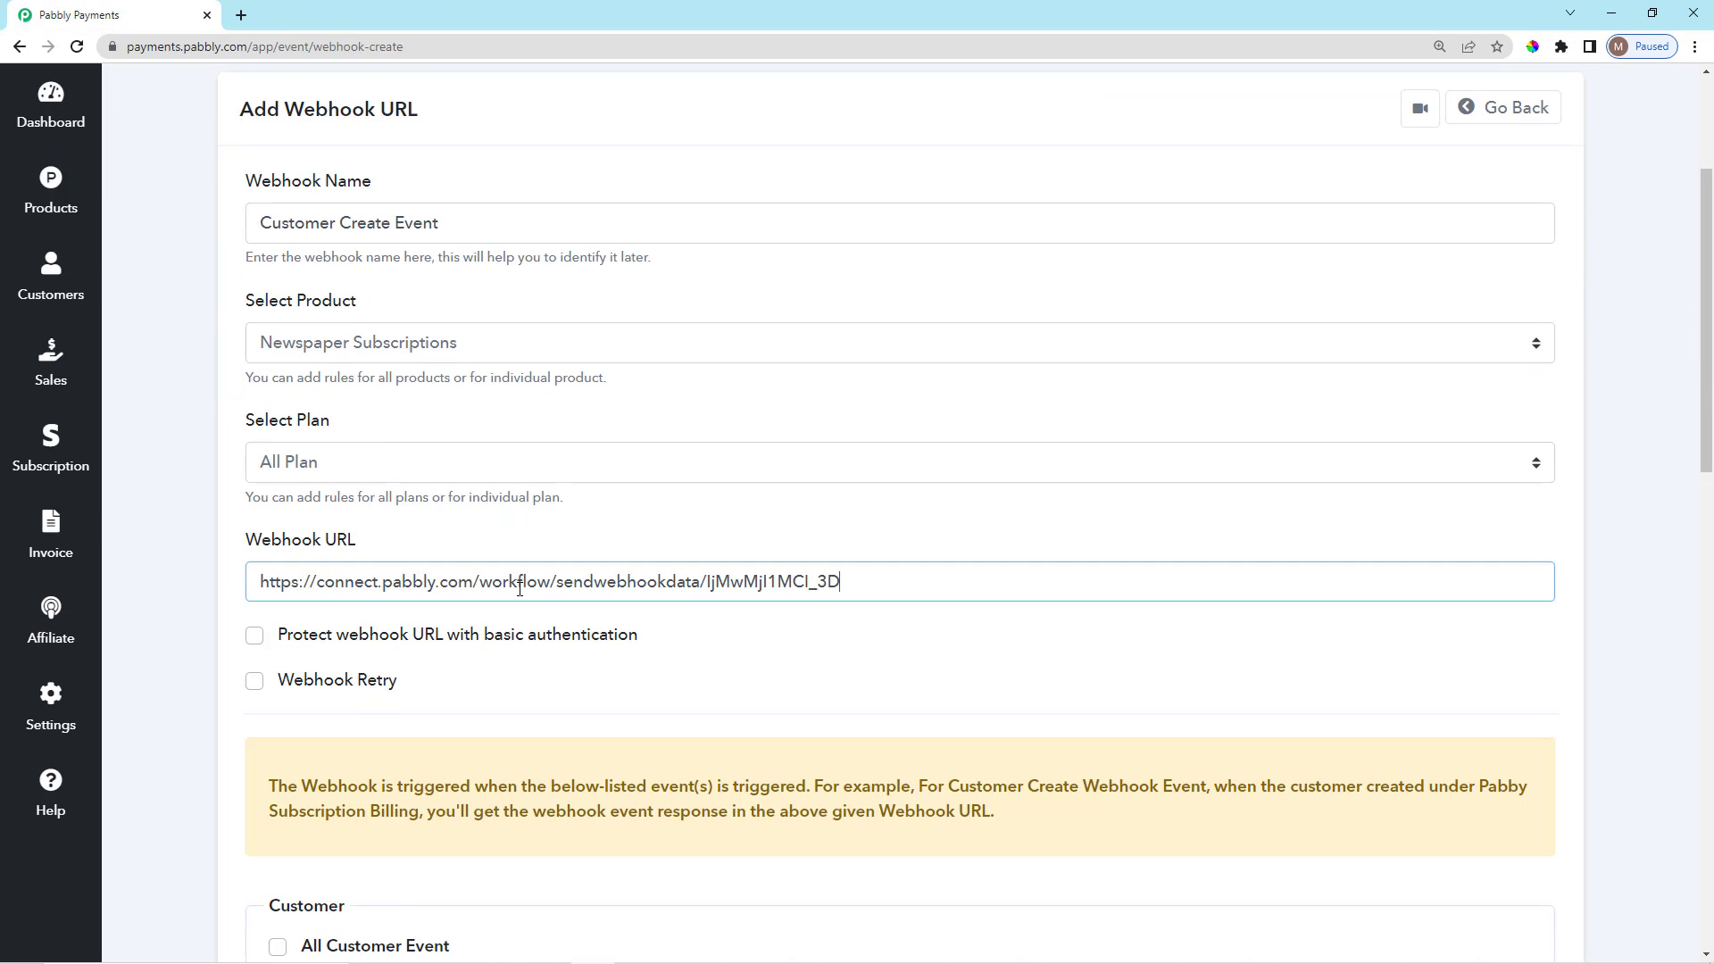
left_click(561, 667)
scroll(500, 580, "down", 2)
scroll(352, 410, "up", 1)
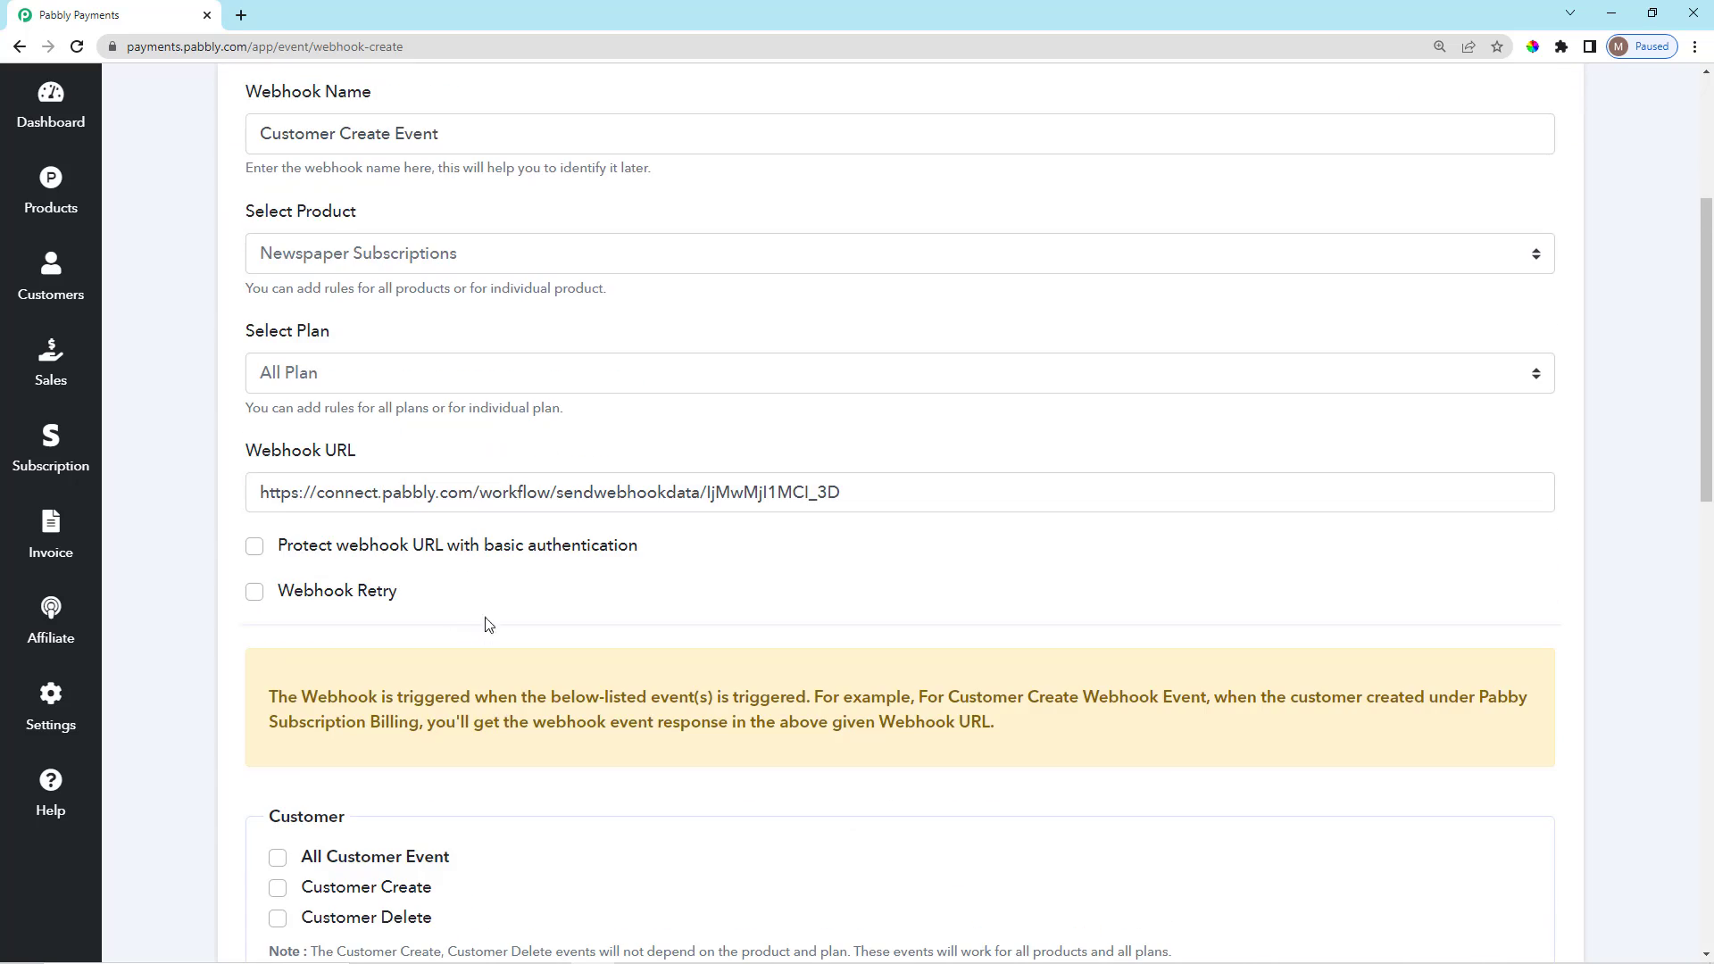
Turn on basic authentication to view its username and password fields, then turn it off.
scroll(256, 553, "down", 2)
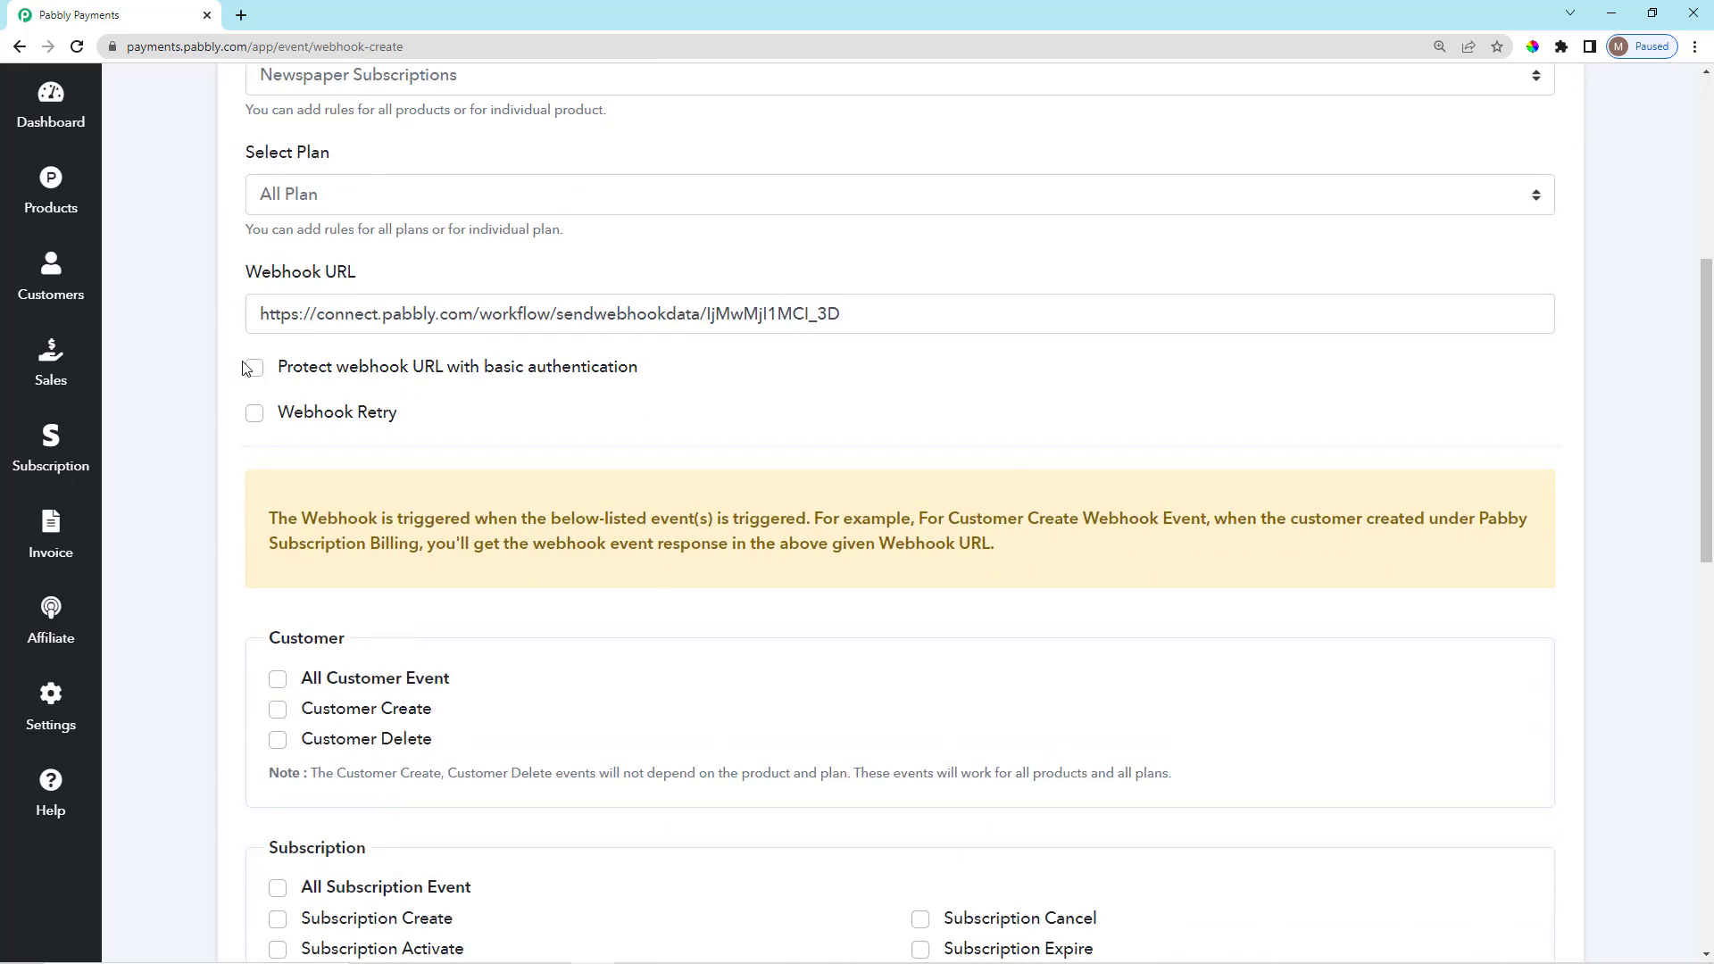
left_click(256, 374)
triple_click(279, 371)
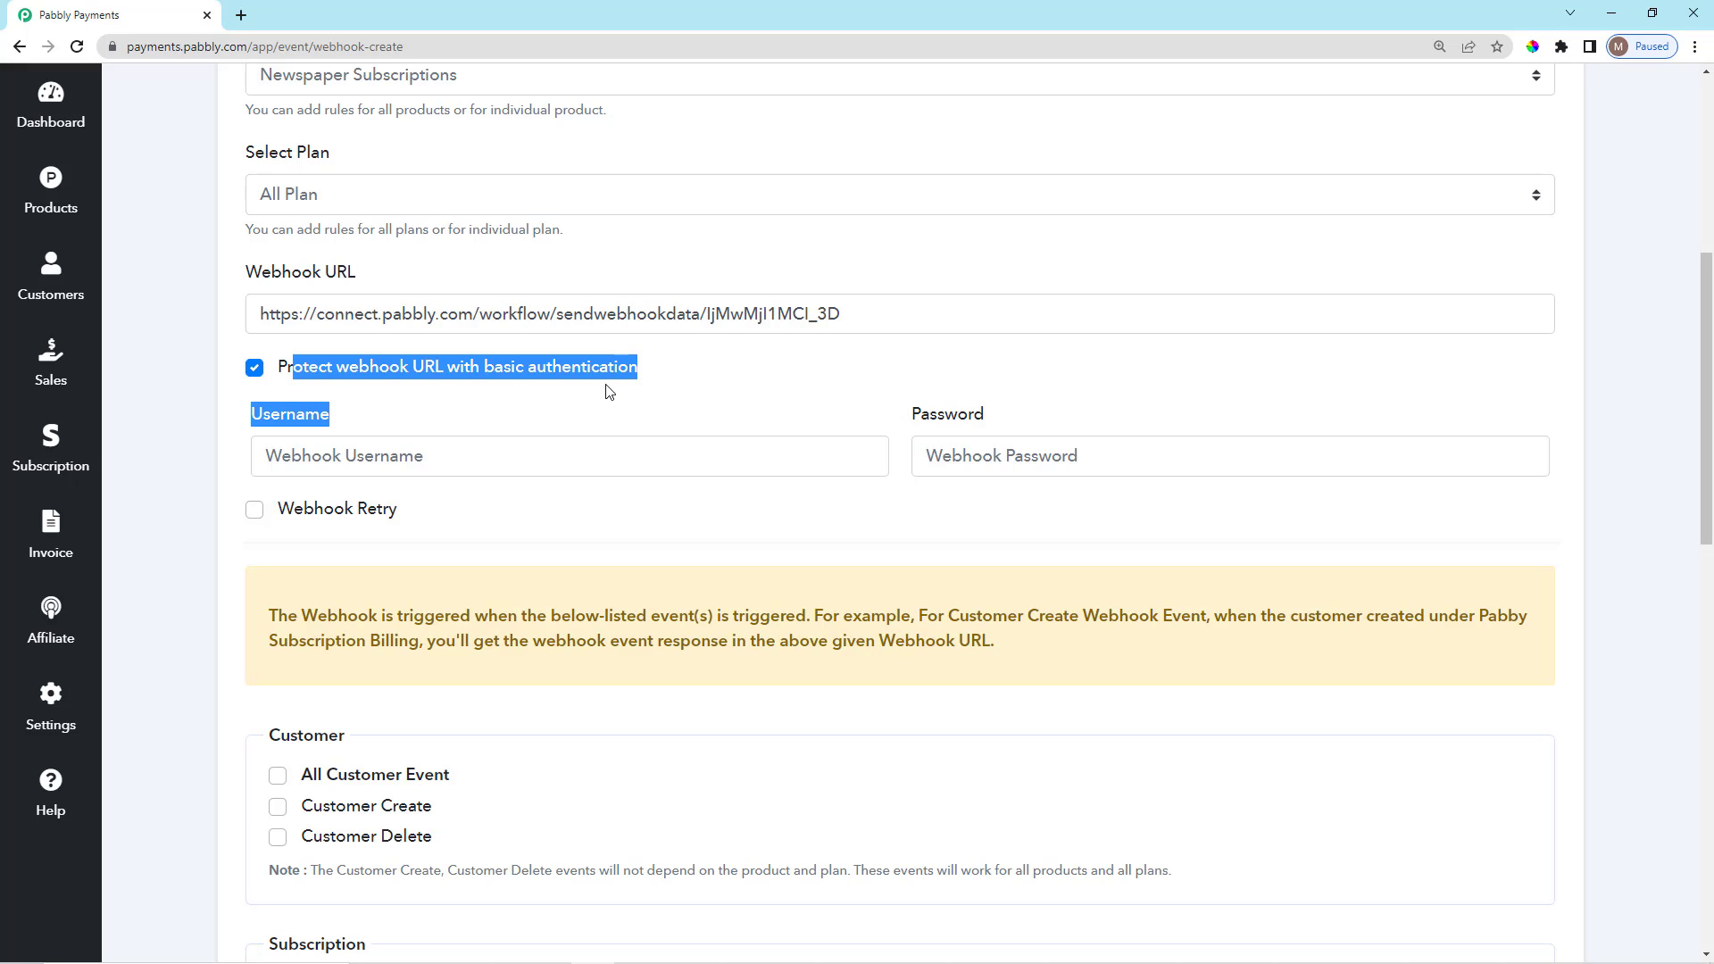
left_click(623, 416)
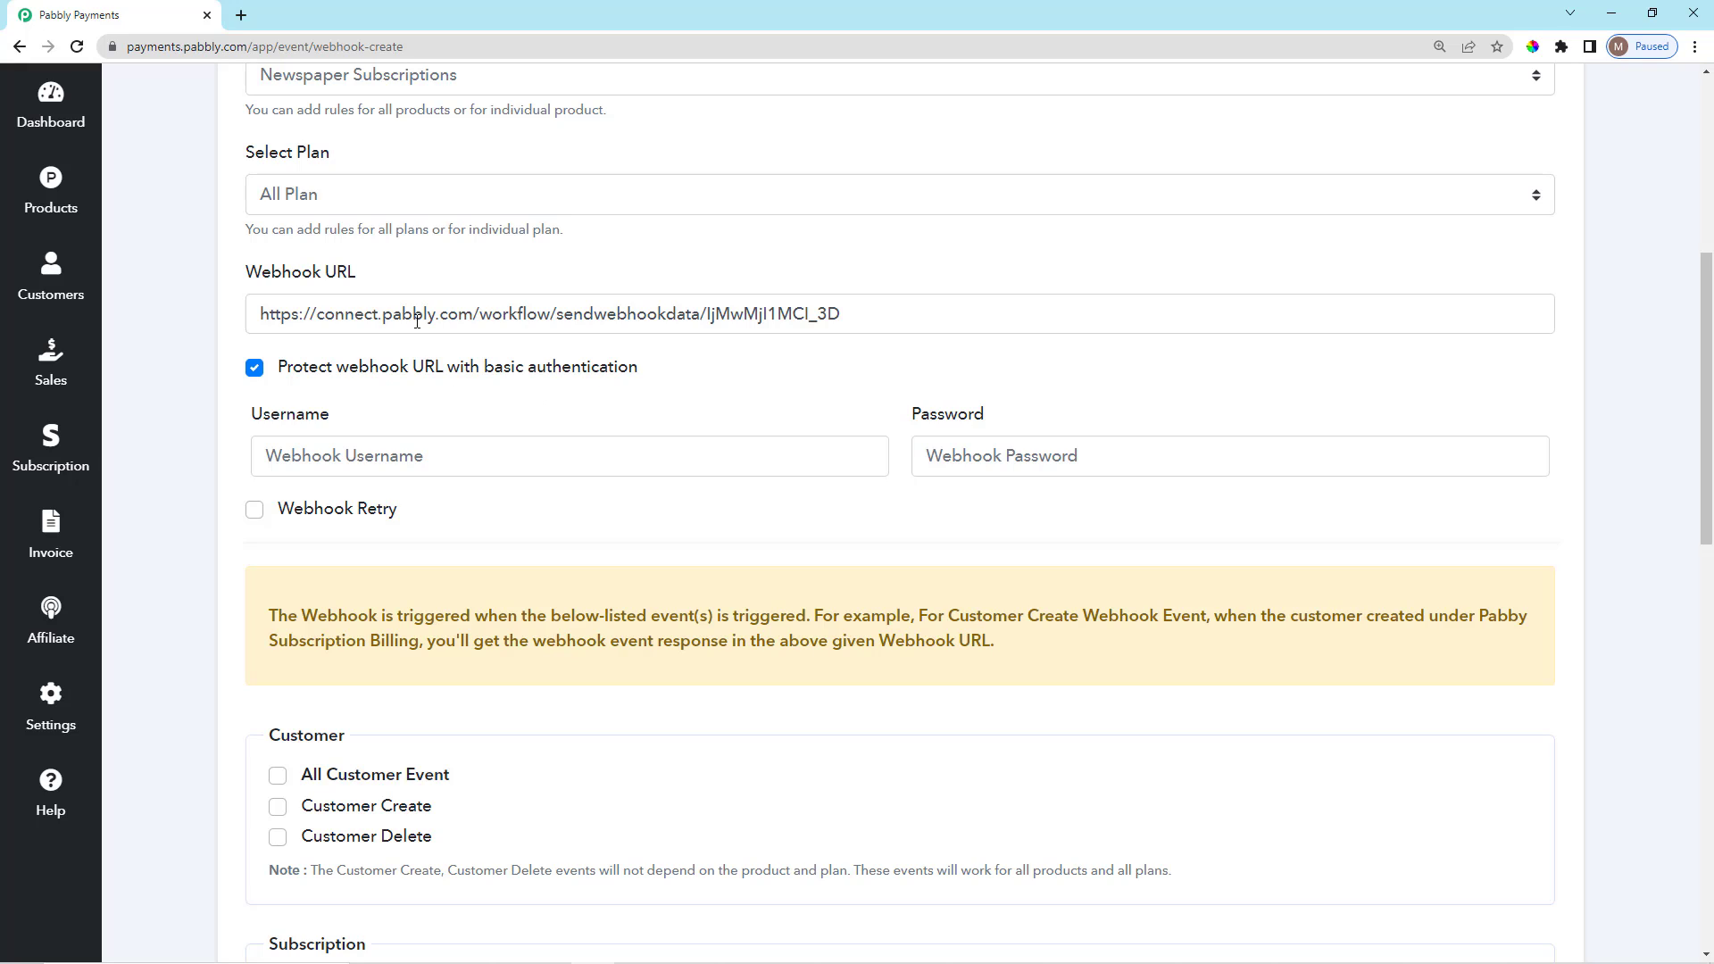
left_click_drag(232, 279, 366, 279)
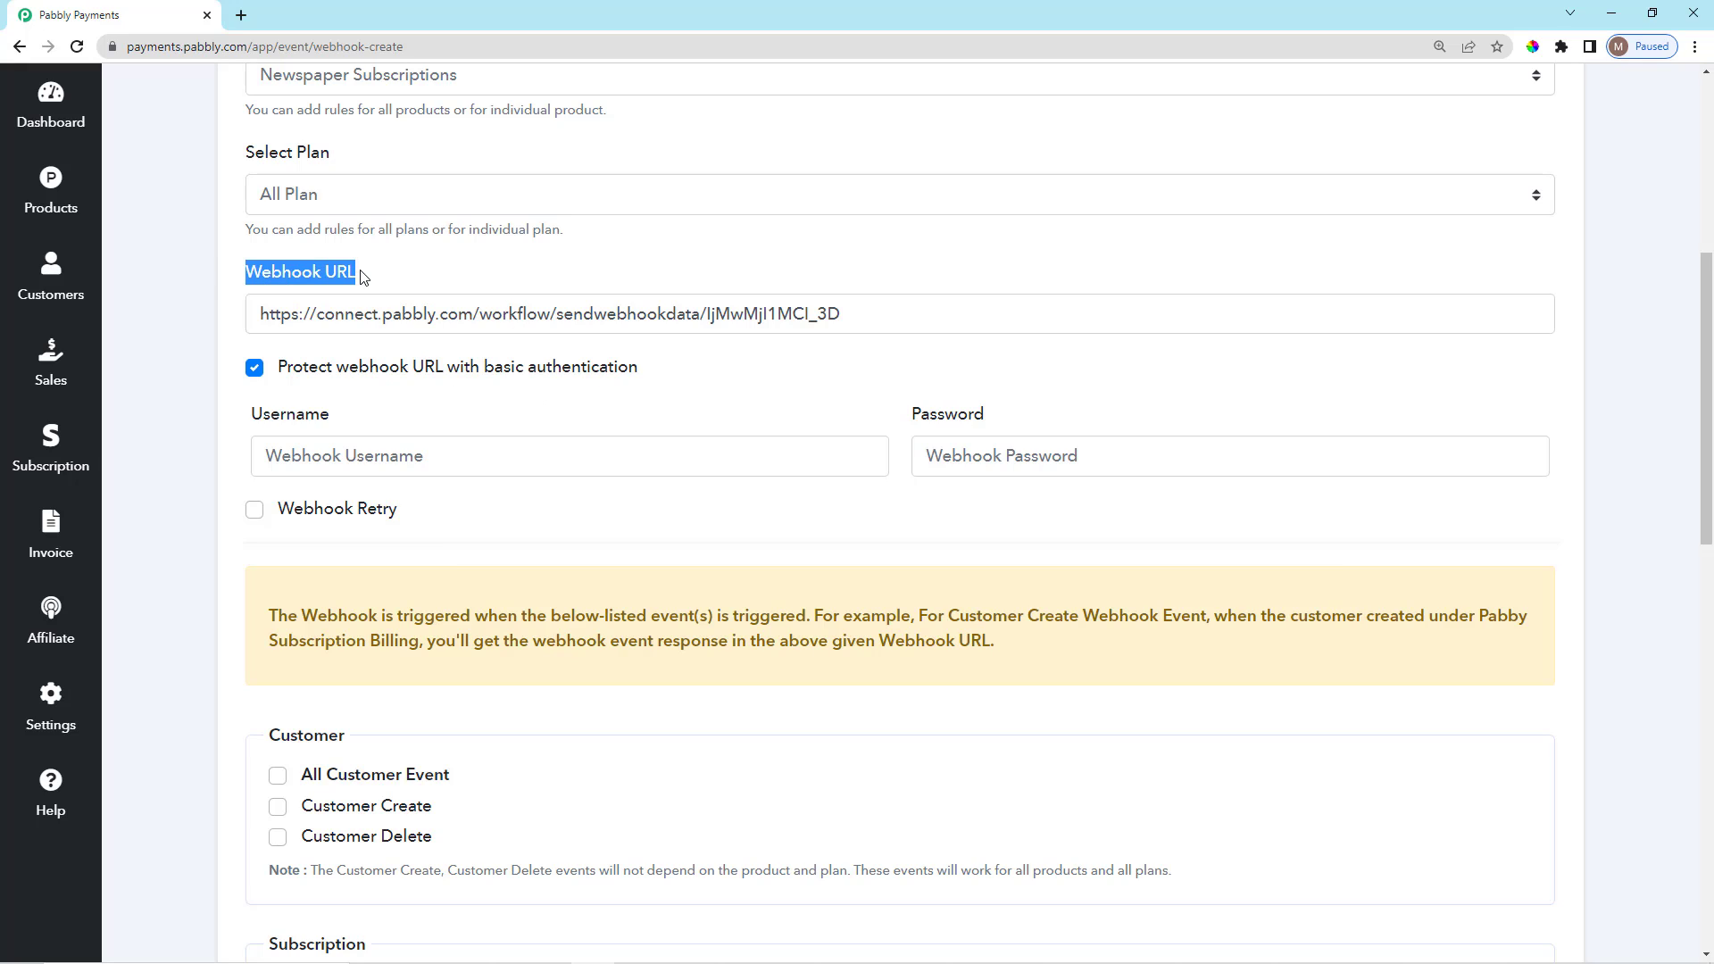
left_click(362, 287)
scroll(323, 444, "down", 1)
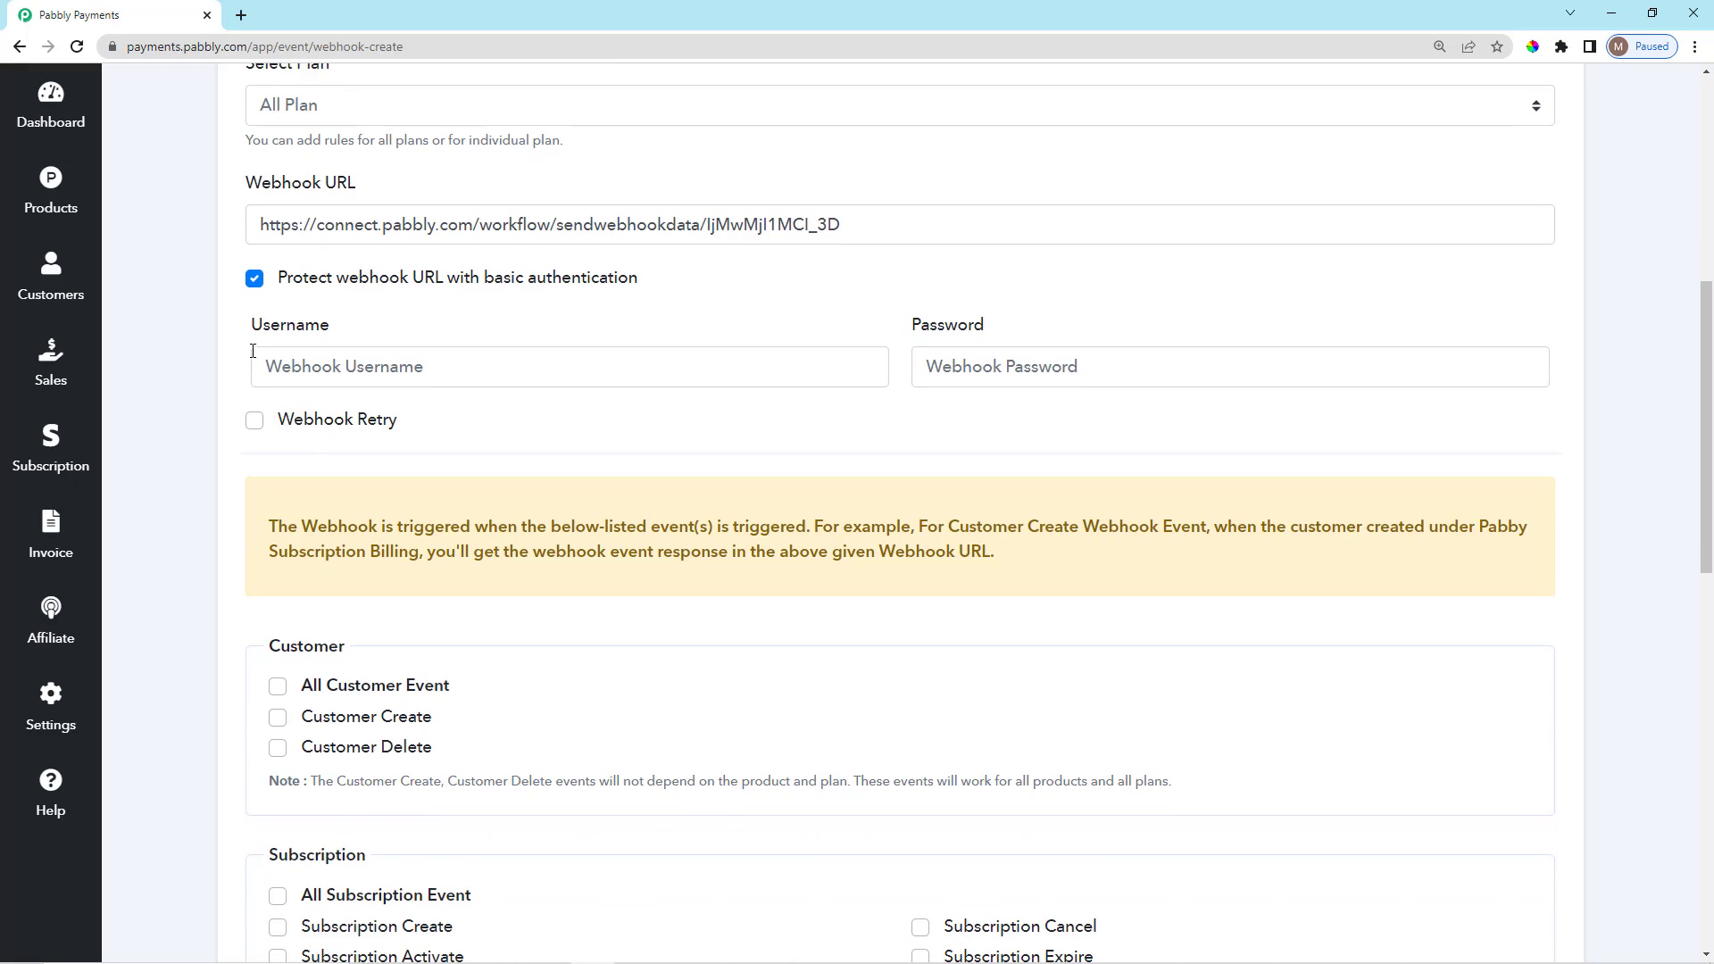
left_click_drag(249, 347, 374, 339)
left_click(385, 337)
left_click_drag(869, 349, 987, 339)
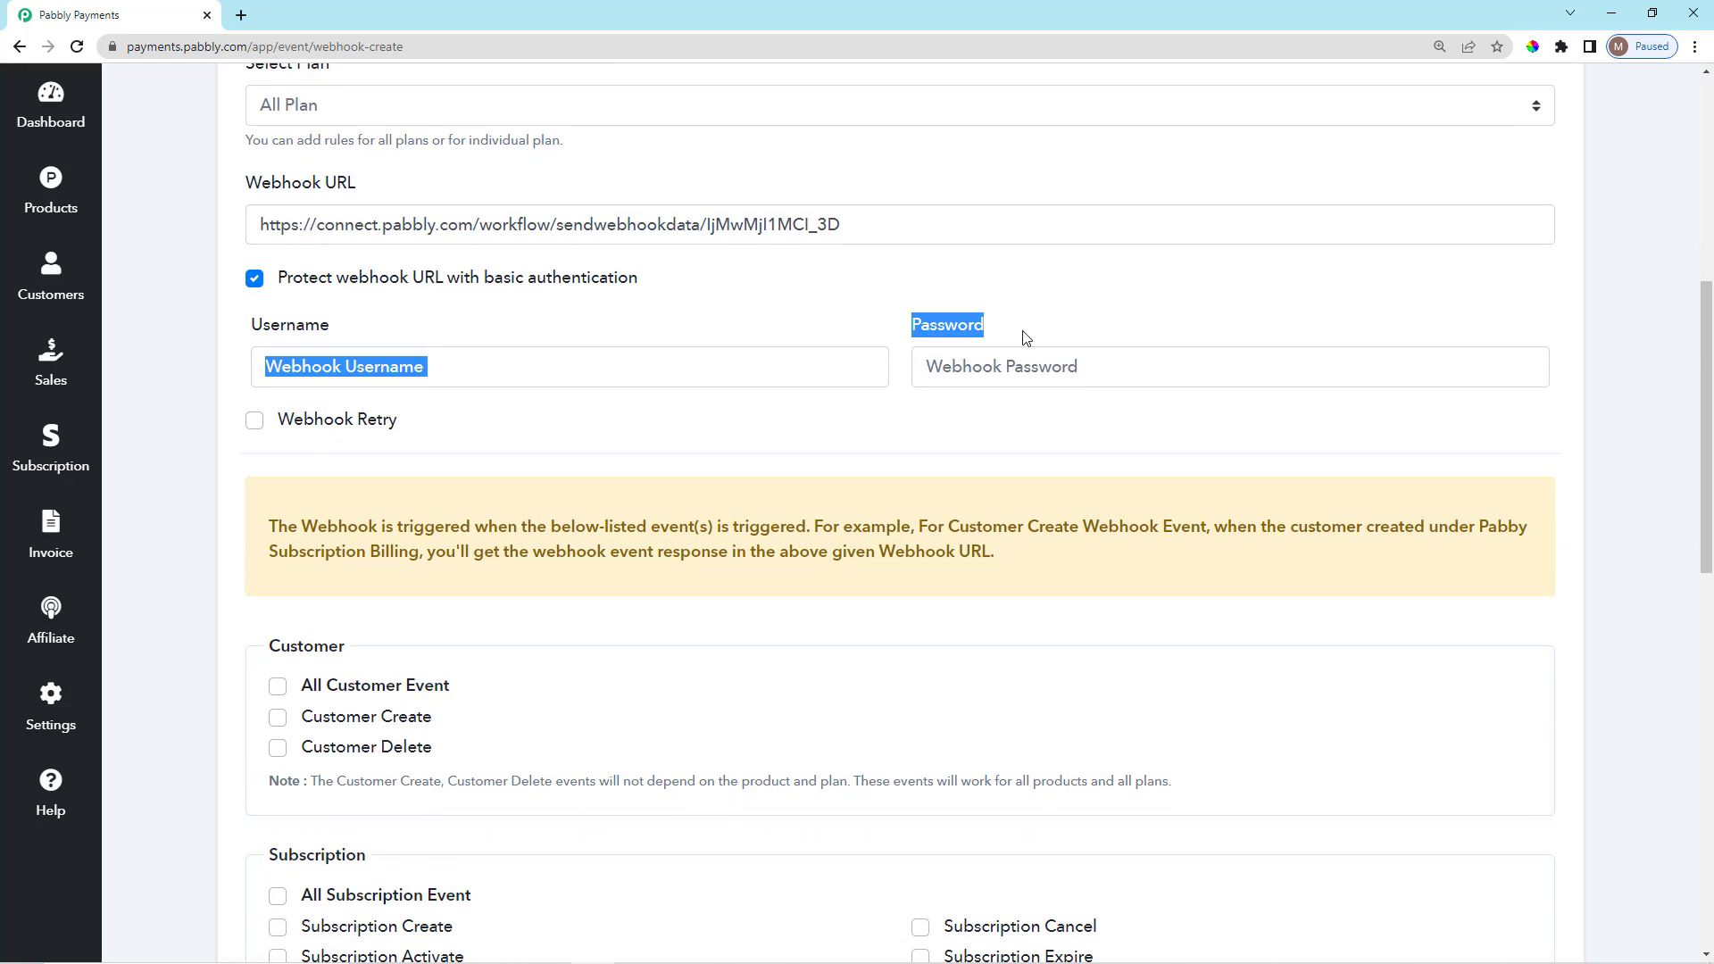
left_click(983, 348)
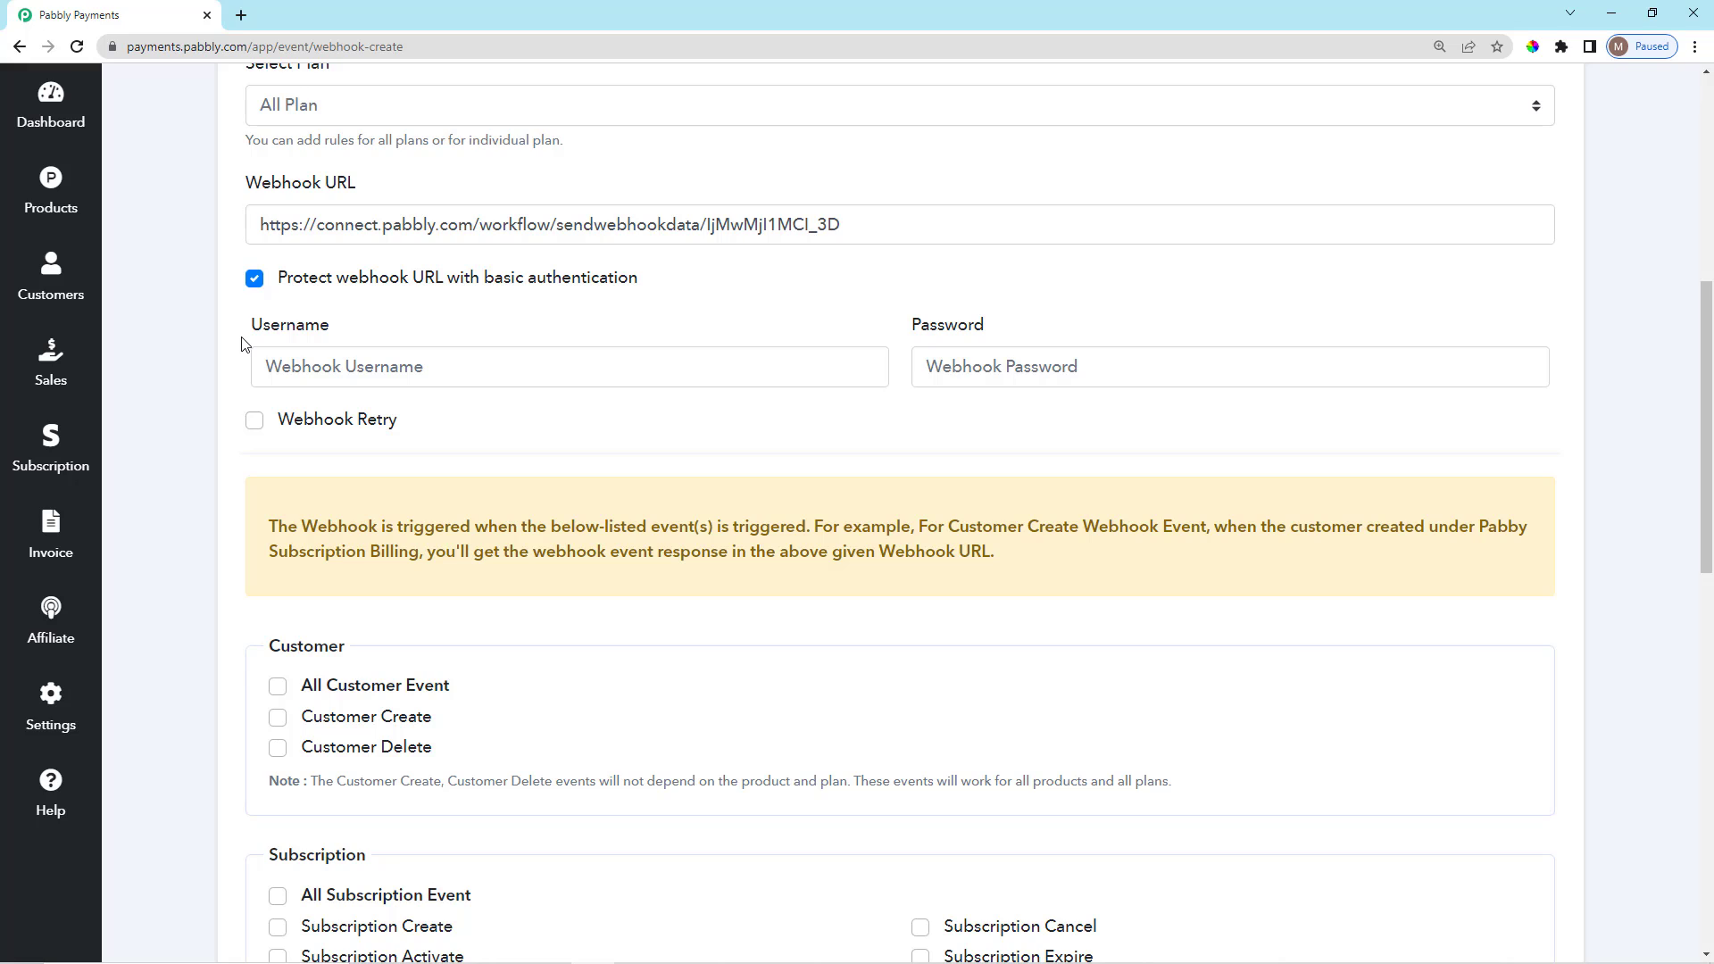
left_click(253, 279)
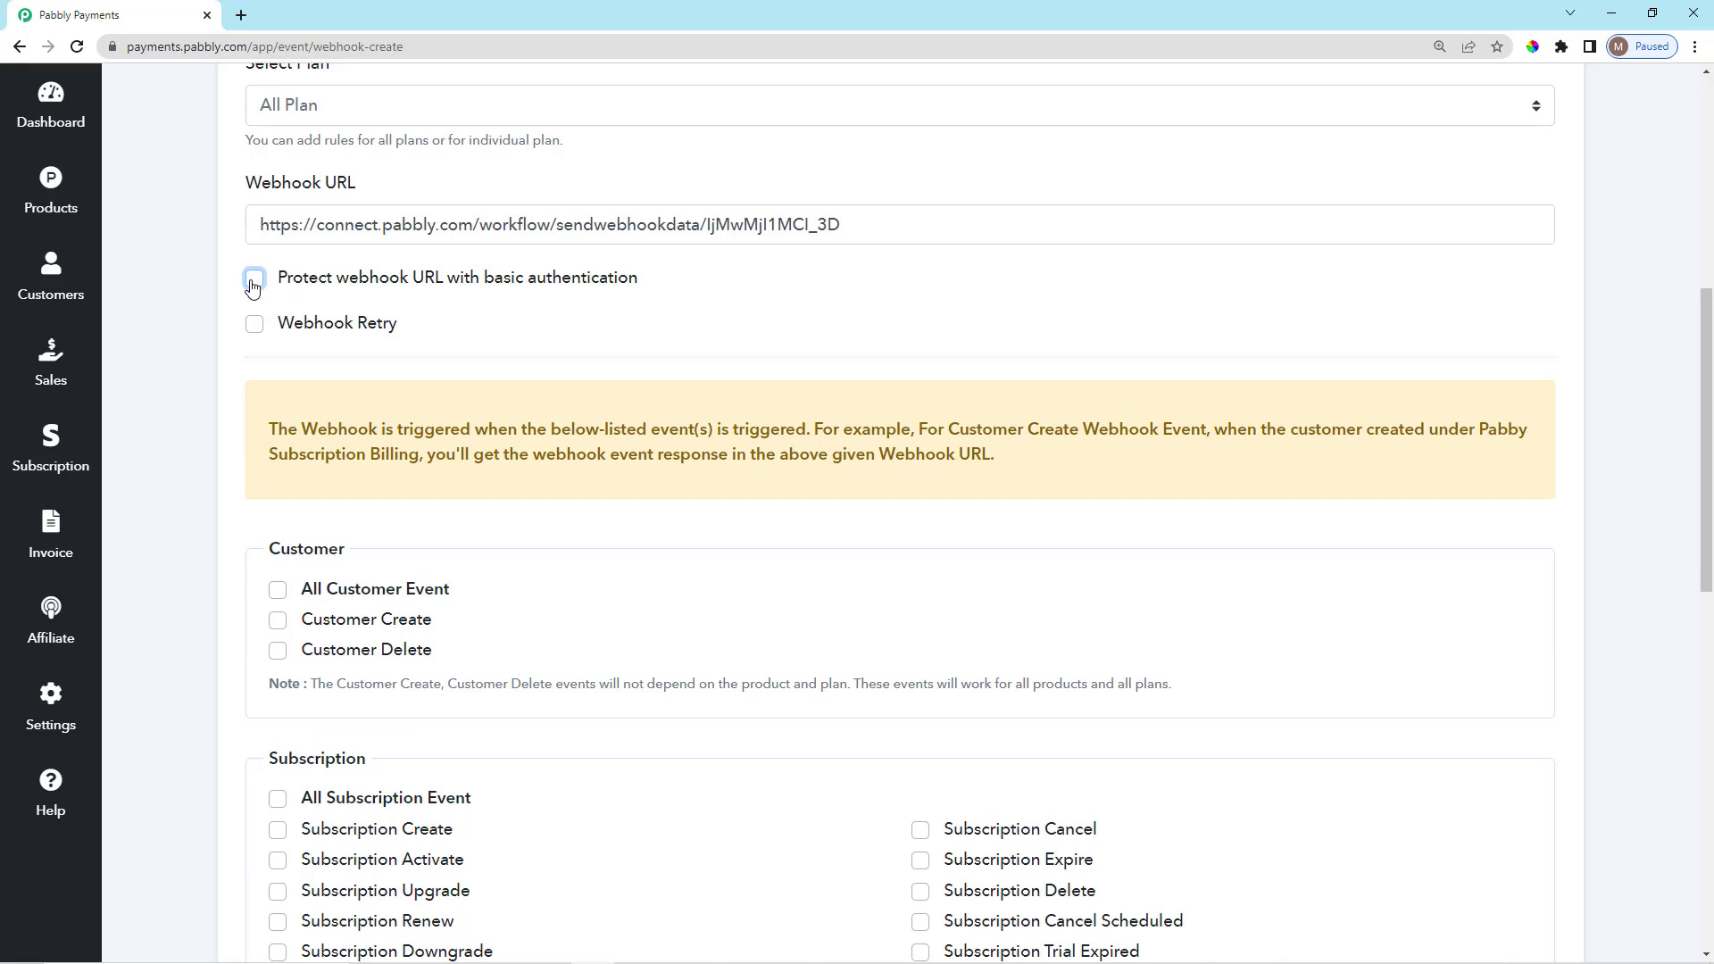
Enable automatic webhook retries and recheck the webhook name Customer Create Event.
left_click(255, 325)
scroll(835, 397, "up", 4)
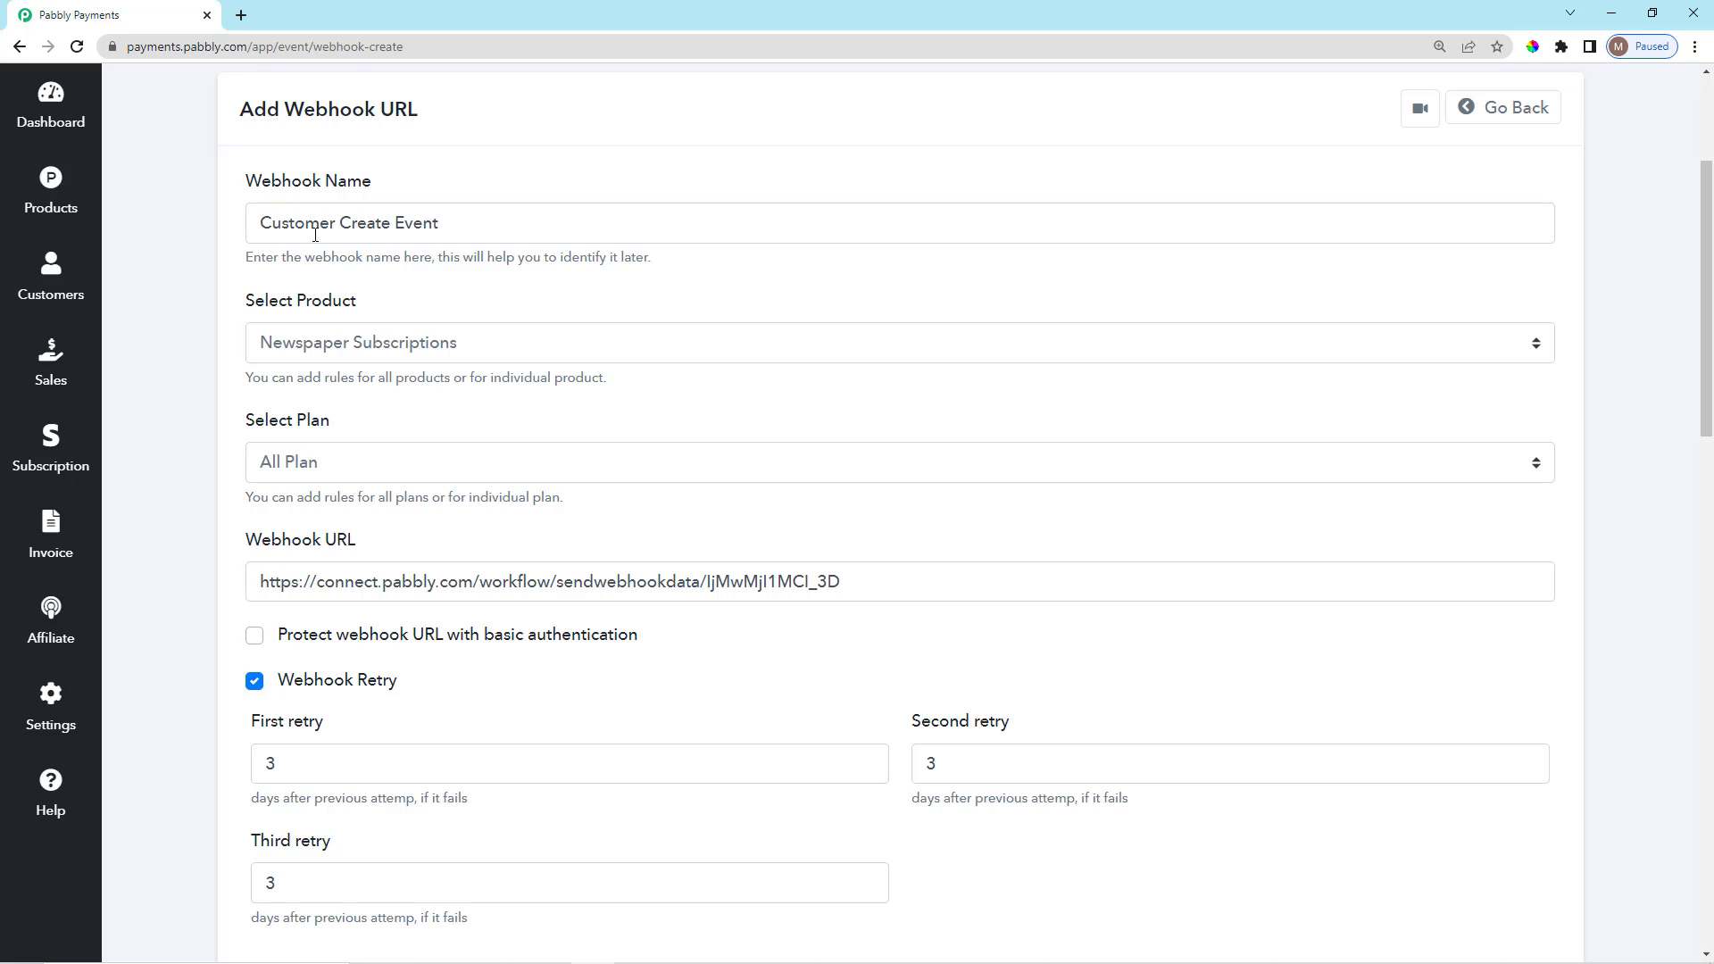
left_click_drag(447, 223, 246, 241)
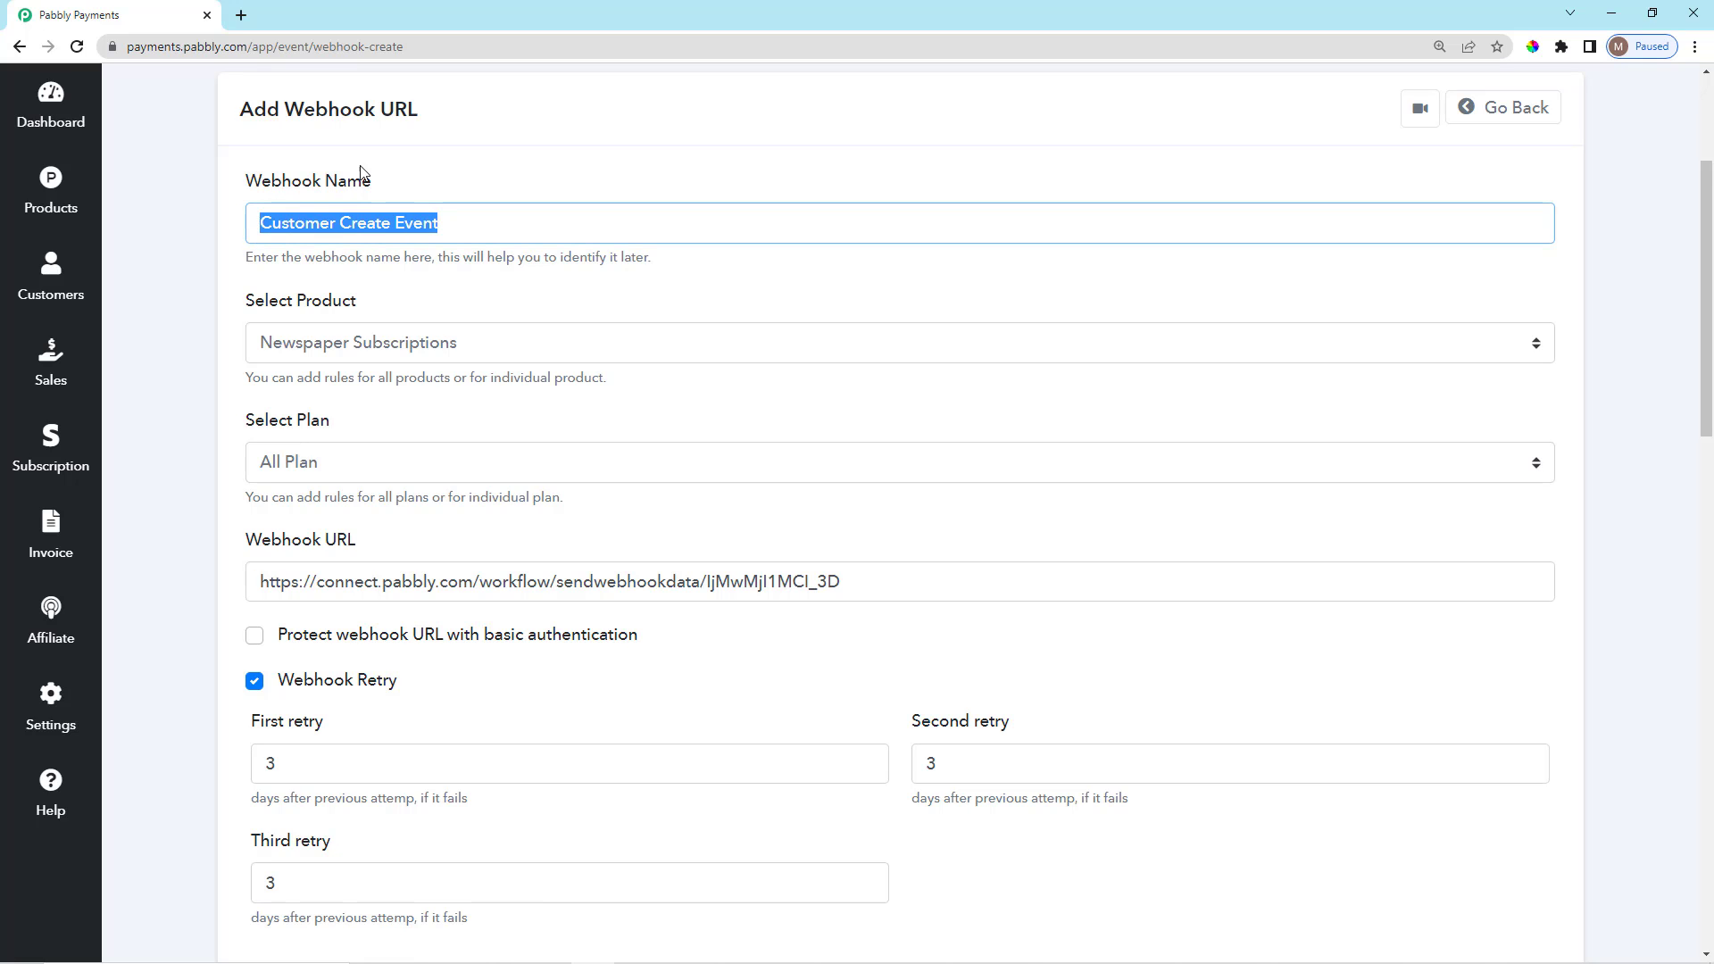
left_click(390, 195)
scroll(566, 490, "down", 2)
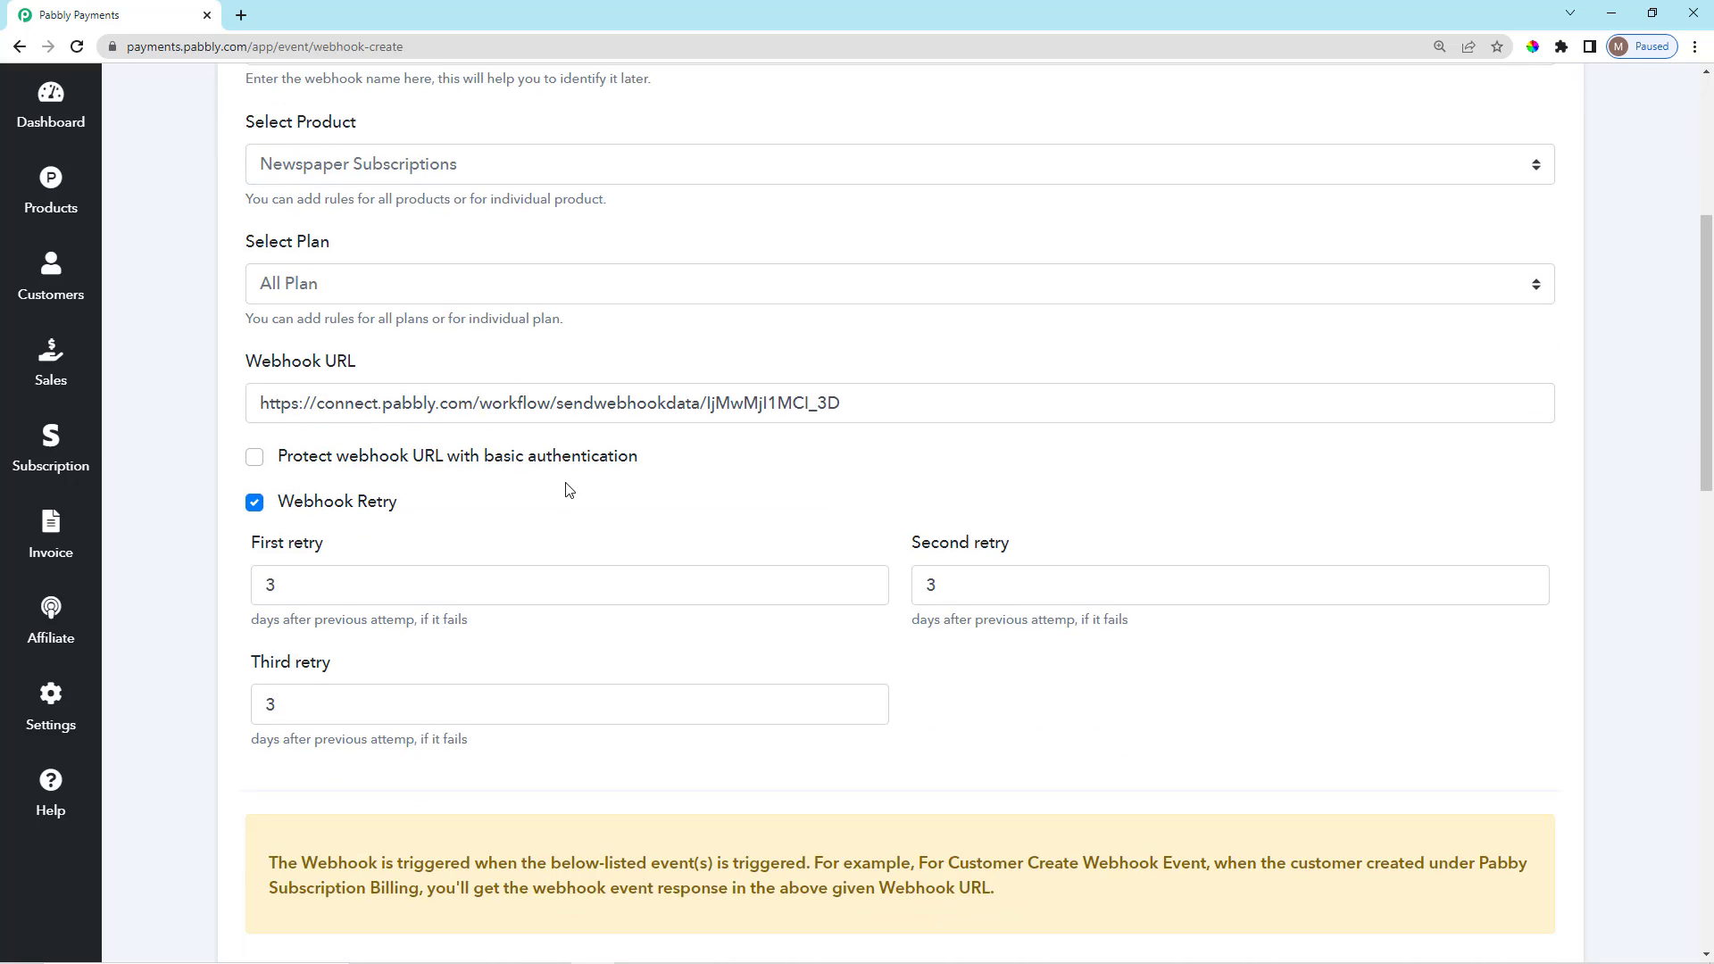
scroll(568, 495, "down", 2)
scroll(562, 509, "up", 2)
scroll(538, 562, "down", 2)
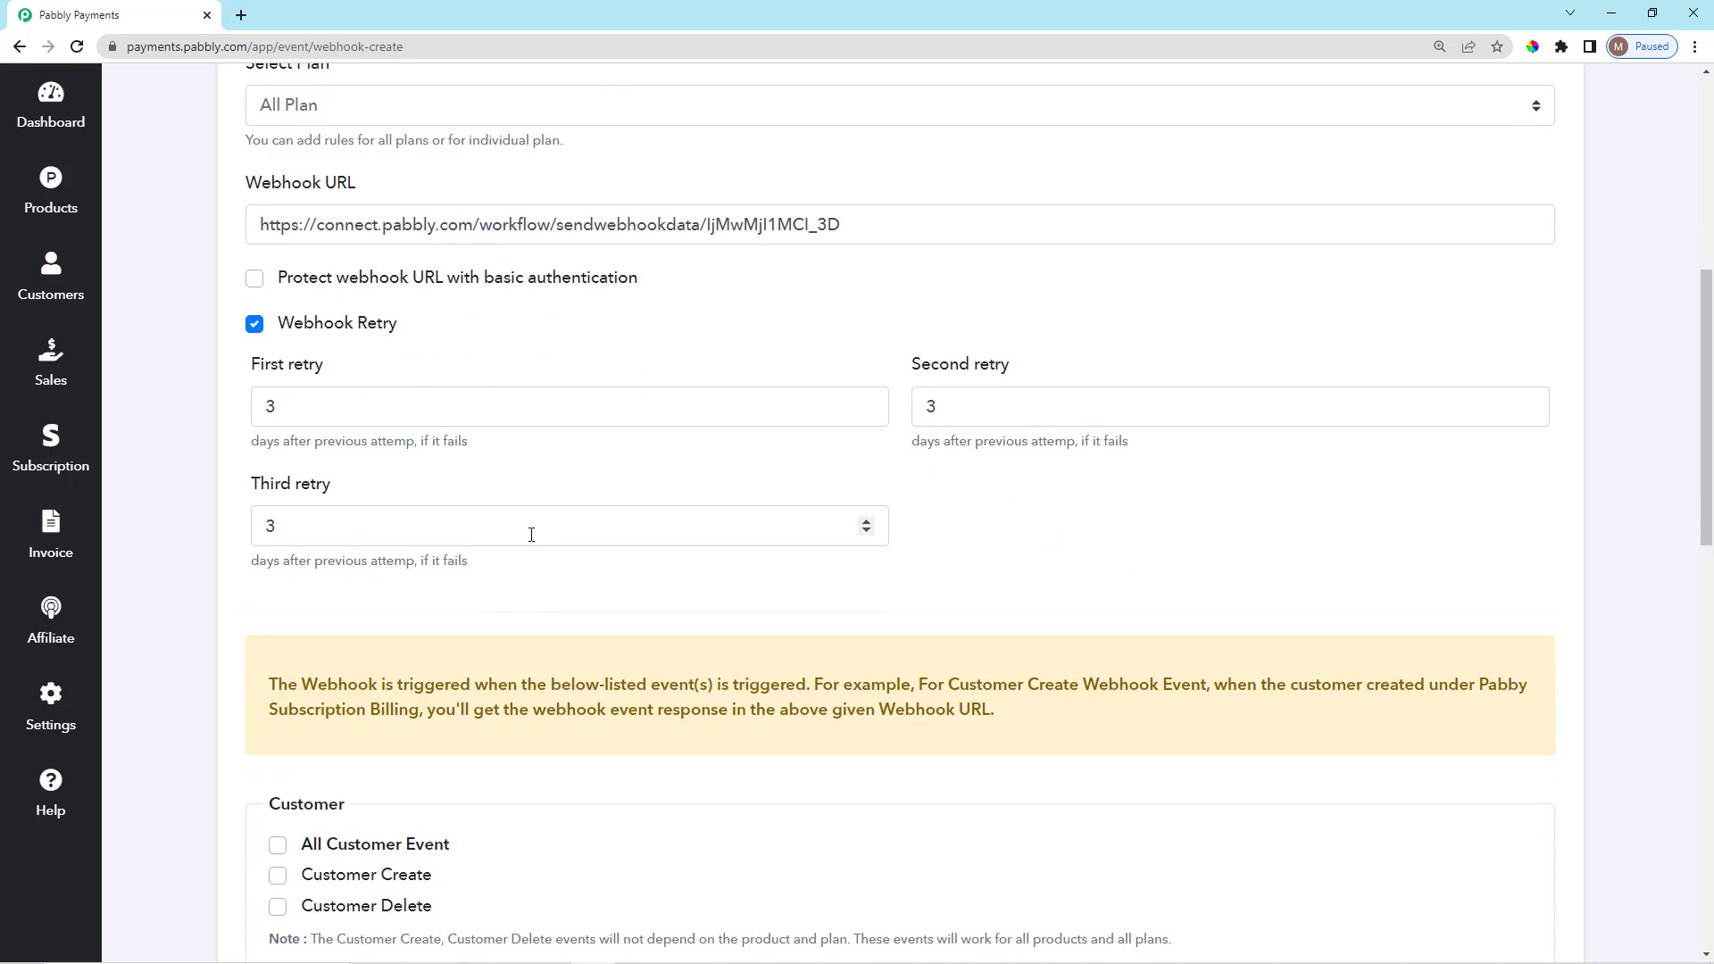
scroll(366, 544, "down", 1)
Review the retry schedule: first, second and third retries each 3 days apart.
left_click_drag(327, 595, 498, 589)
left_click(481, 525)
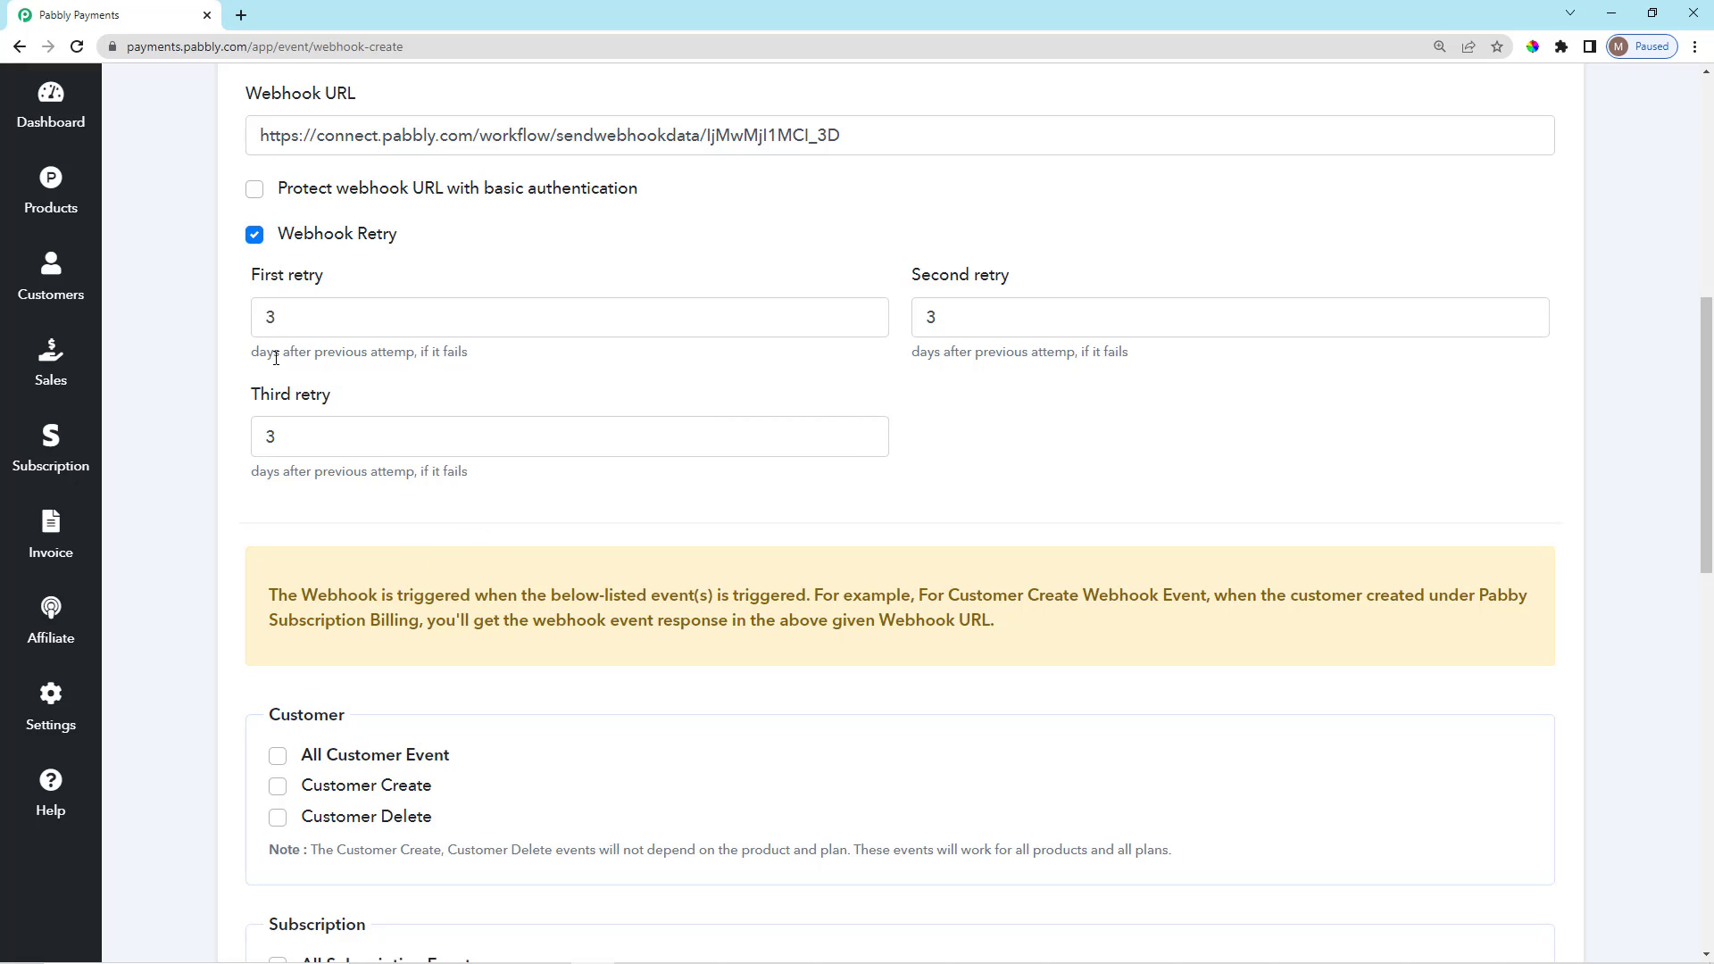
left_click_drag(239, 360, 478, 367)
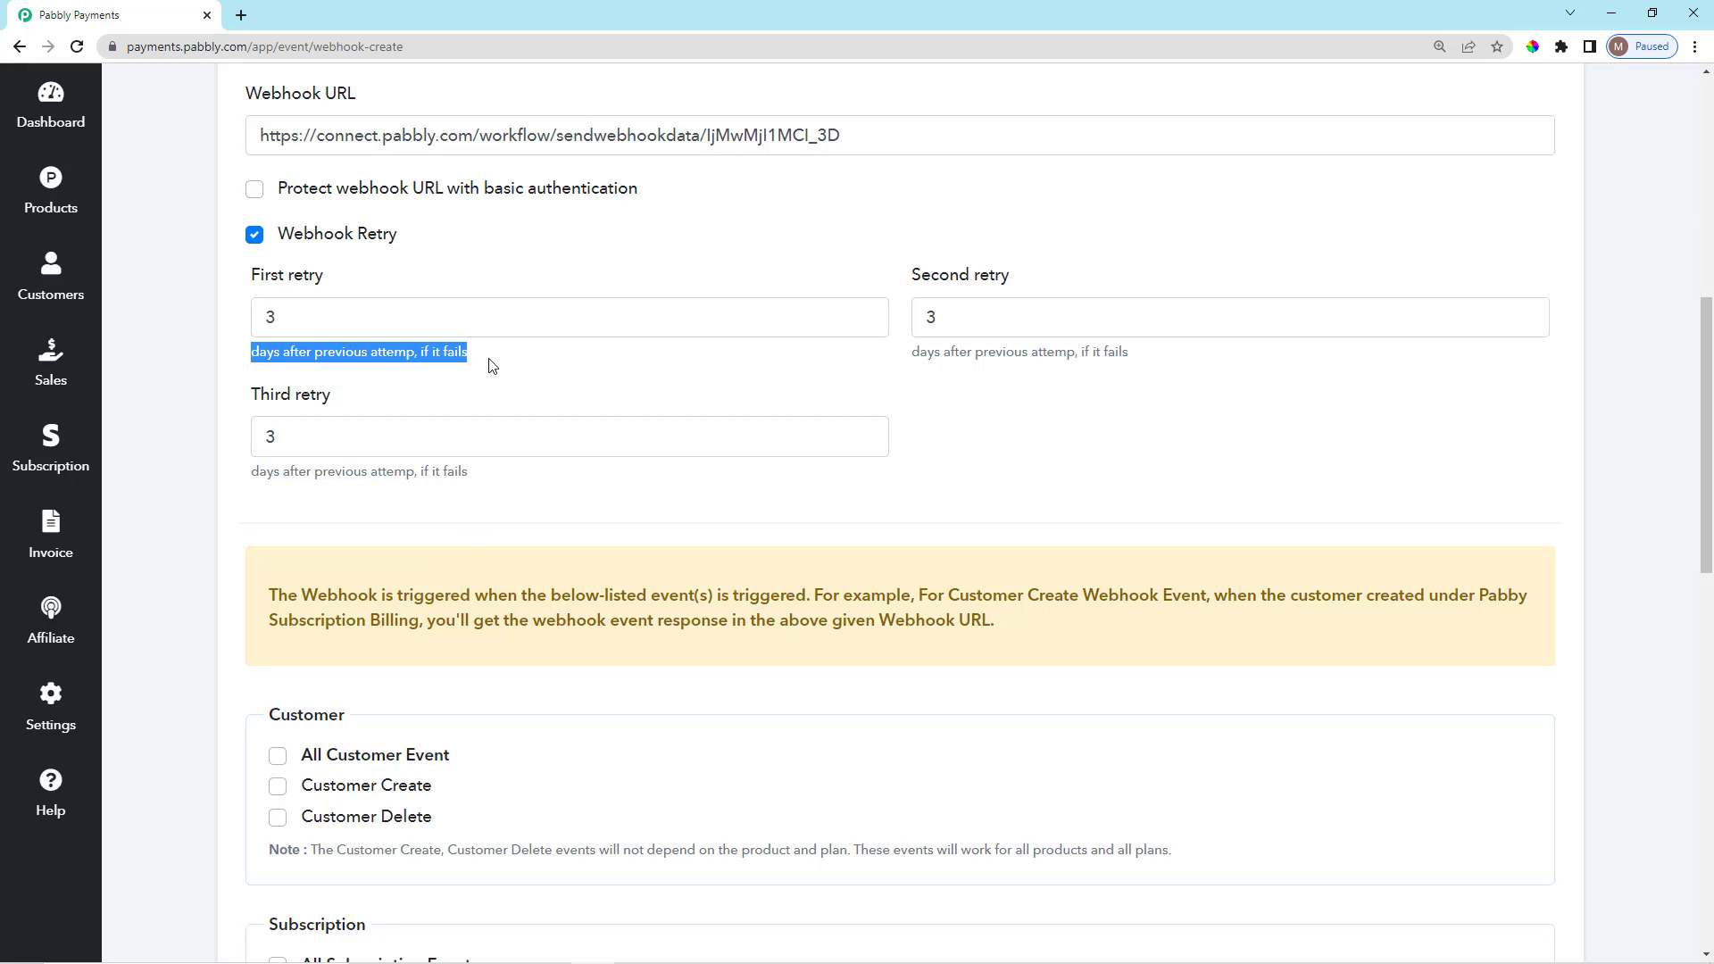
left_click(489, 365)
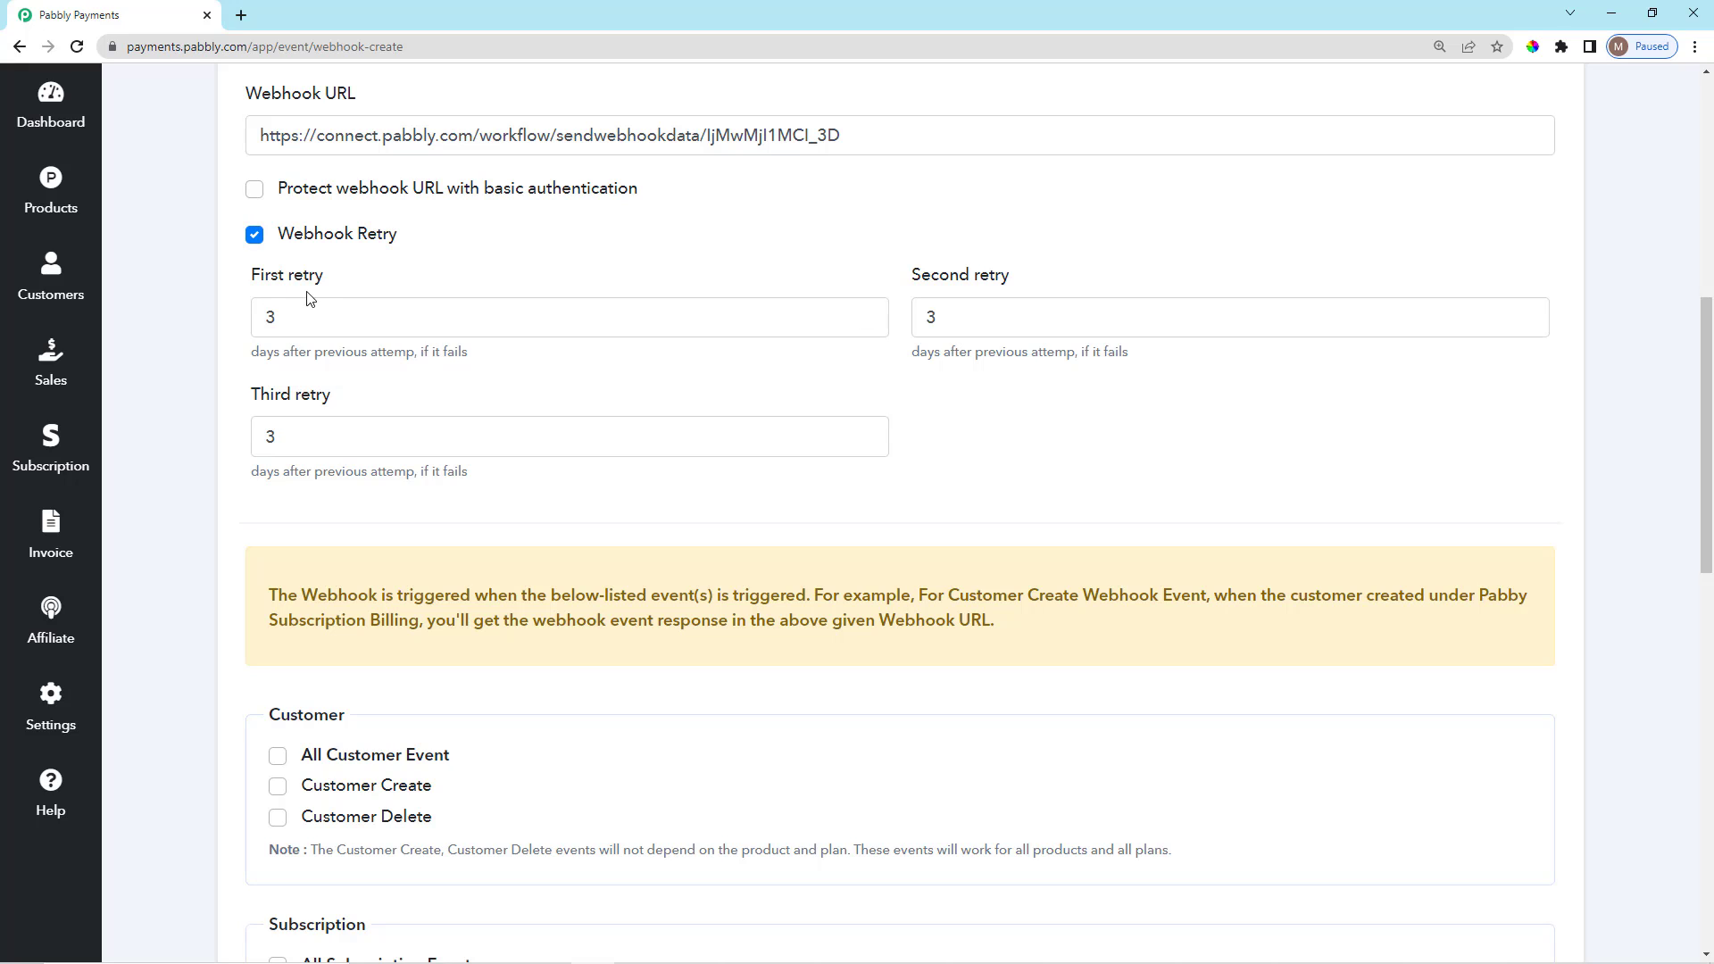
left_click_drag(239, 278, 326, 286)
left_click(319, 318)
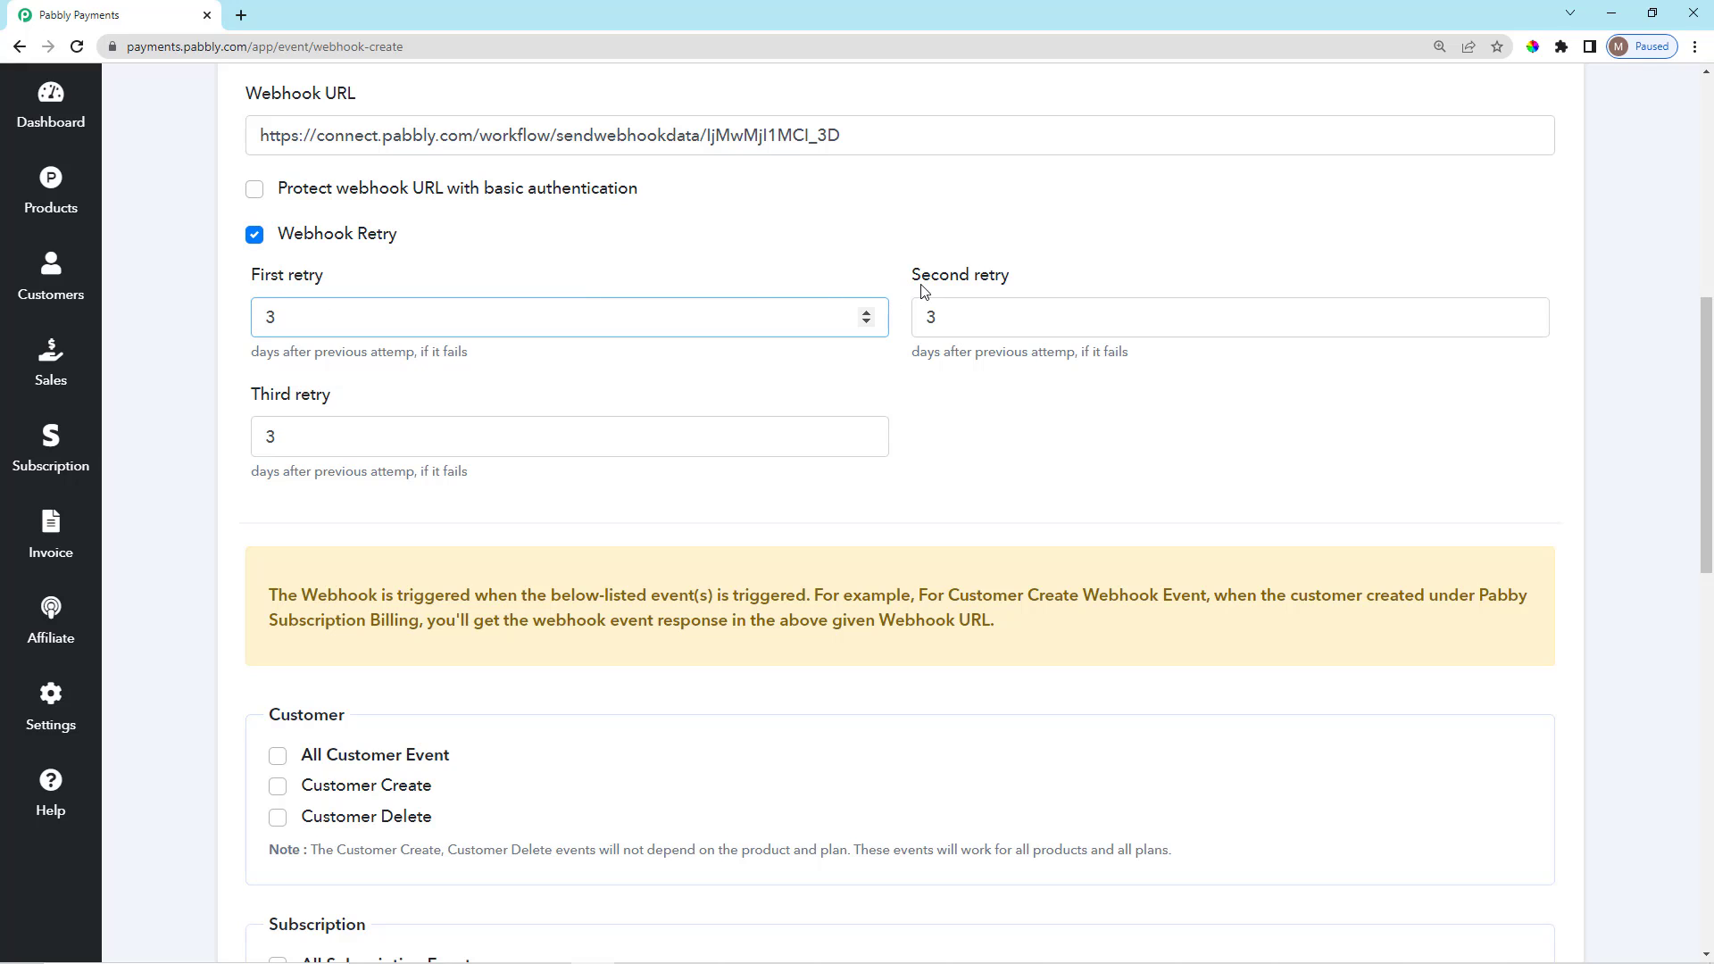
left_click_drag(259, 395, 344, 397)
left_click(348, 398)
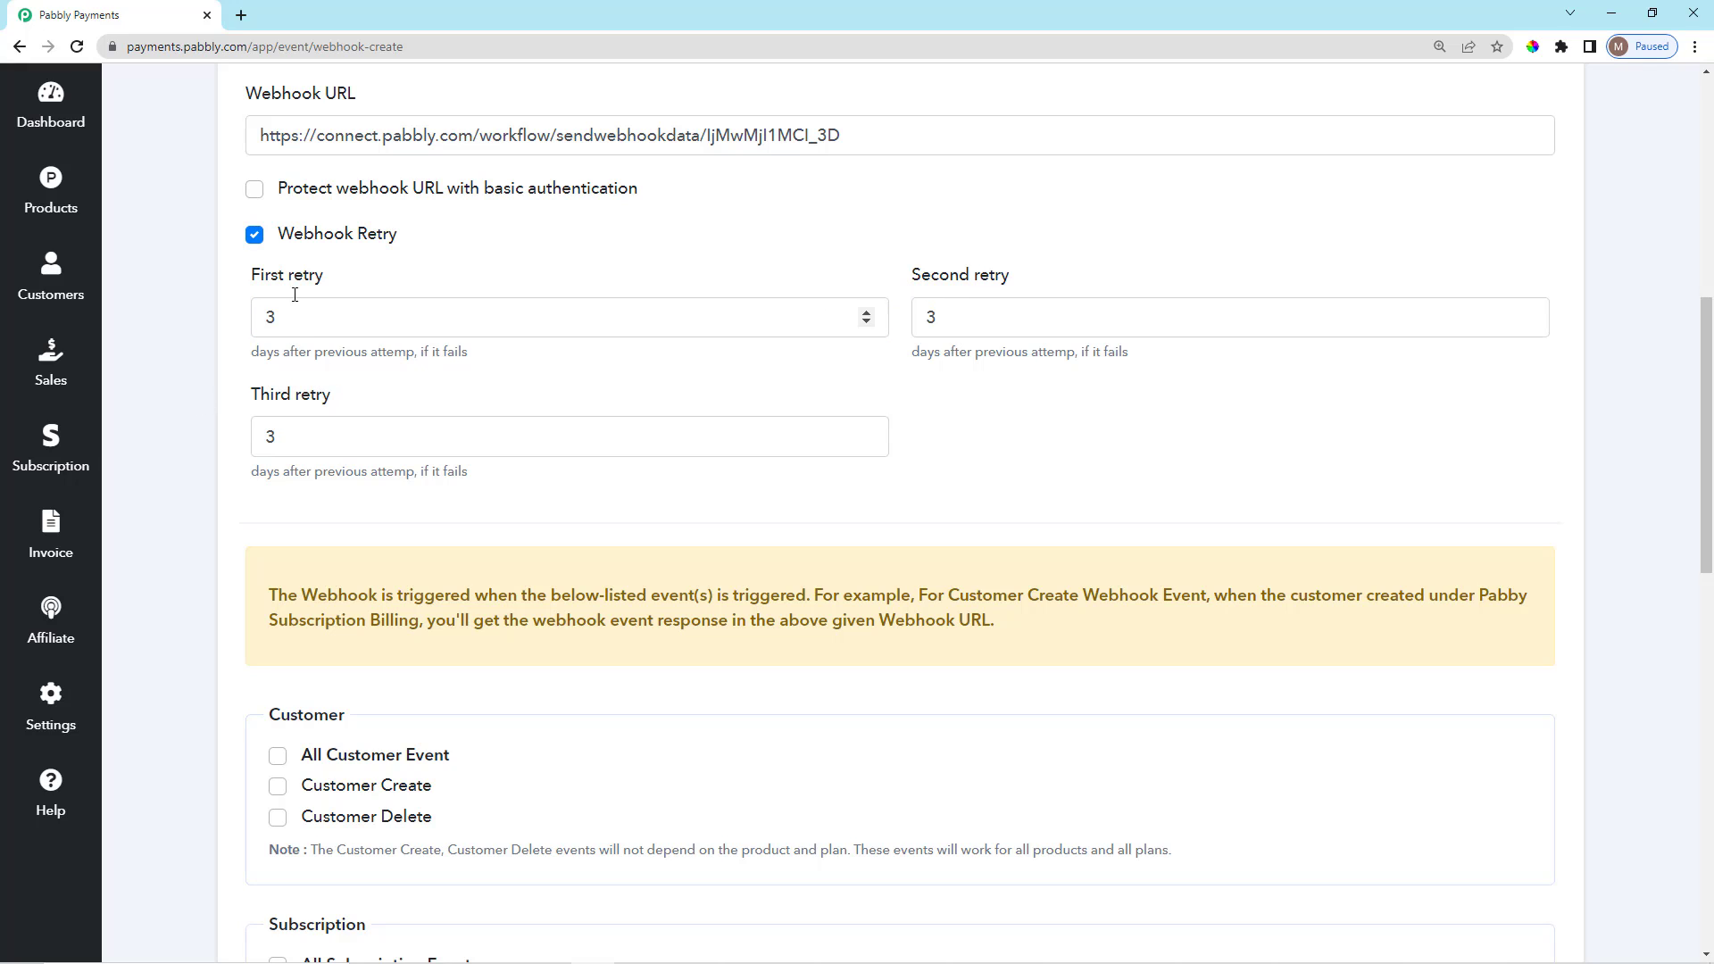
Switch off webhook retries and subscribe only to the Customer Create event.
left_click(254, 235)
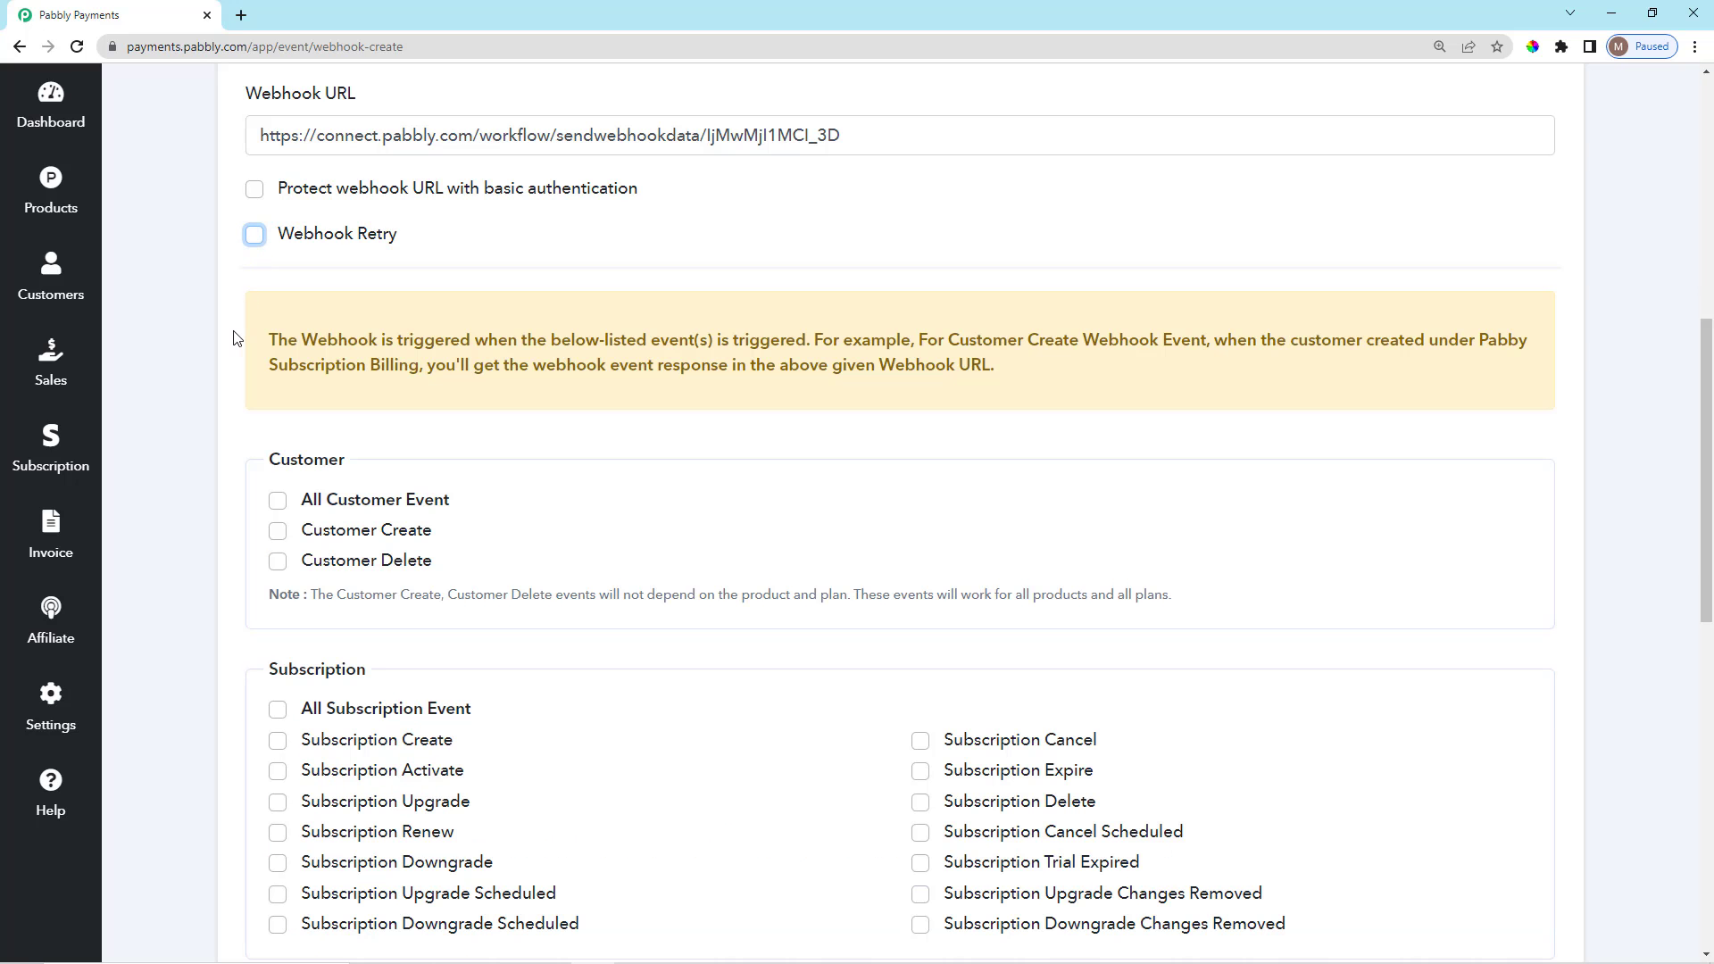
scroll(268, 357, "down", 2)
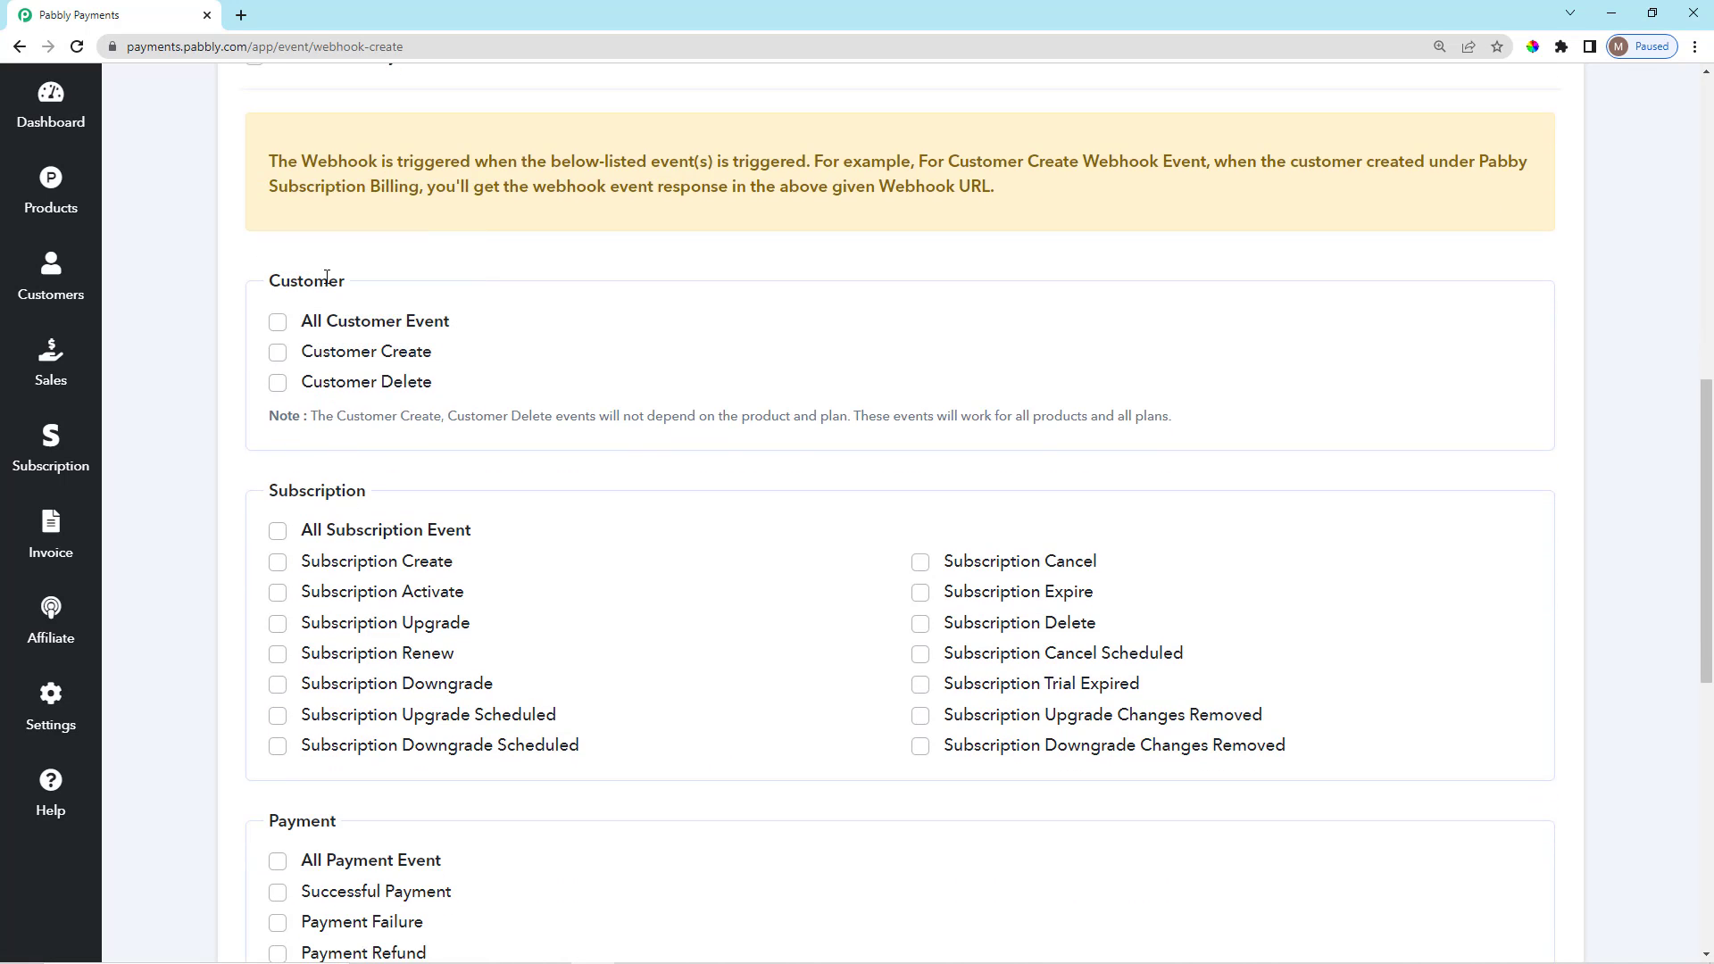
left_click(282, 330)
left_click(279, 329)
left_click(278, 352)
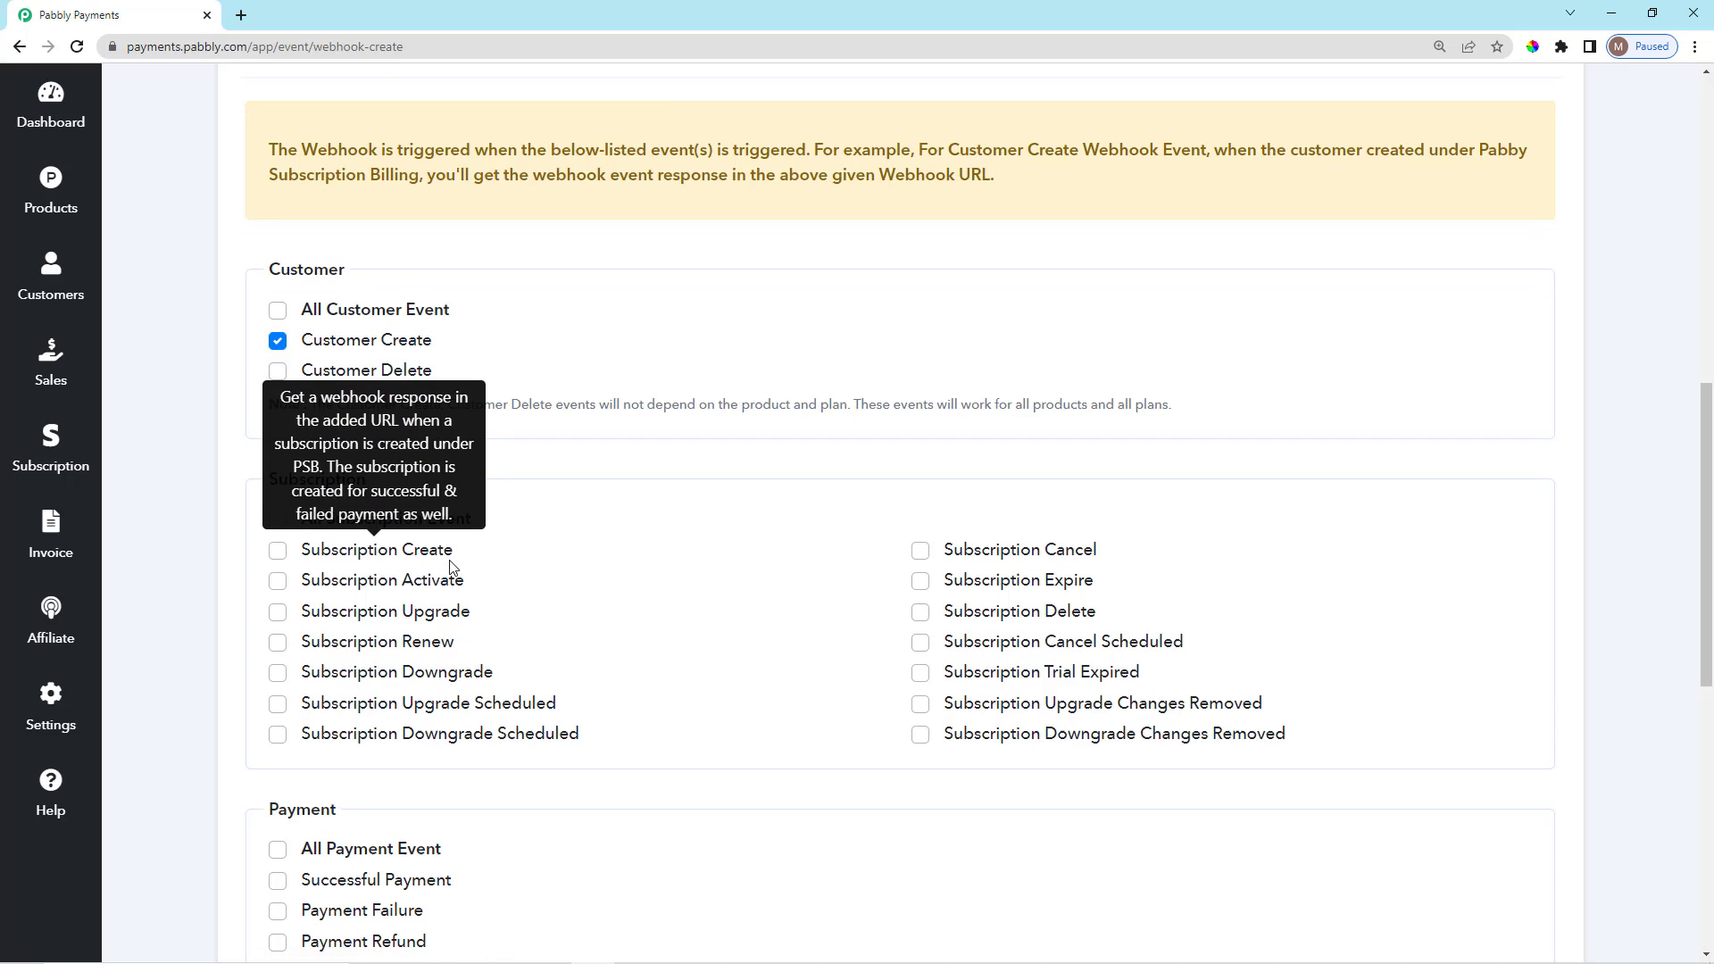
Show the customer select-all toggle, leave it unchecked, and tick All Subscription Event.
scroll(453, 567, "up", 5)
scroll(355, 325, "up", 5)
scroll(291, 414, "down", 2)
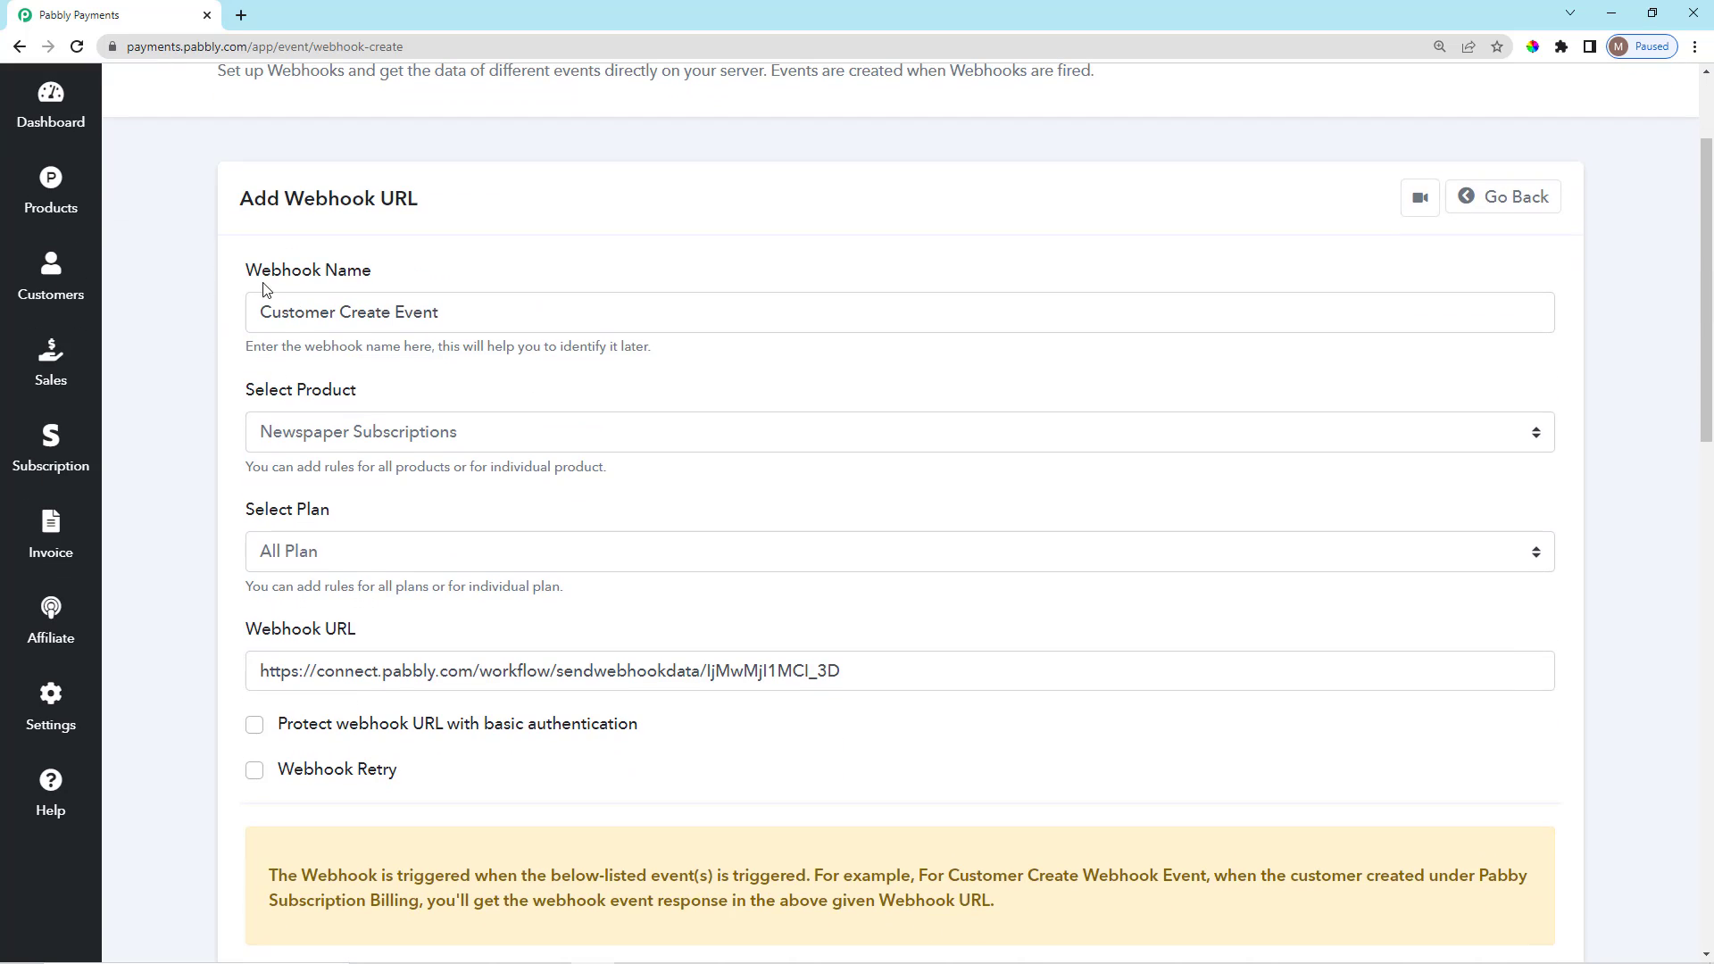
left_click_drag(316, 280, 322, 279)
scroll(357, 345, "down", 6)
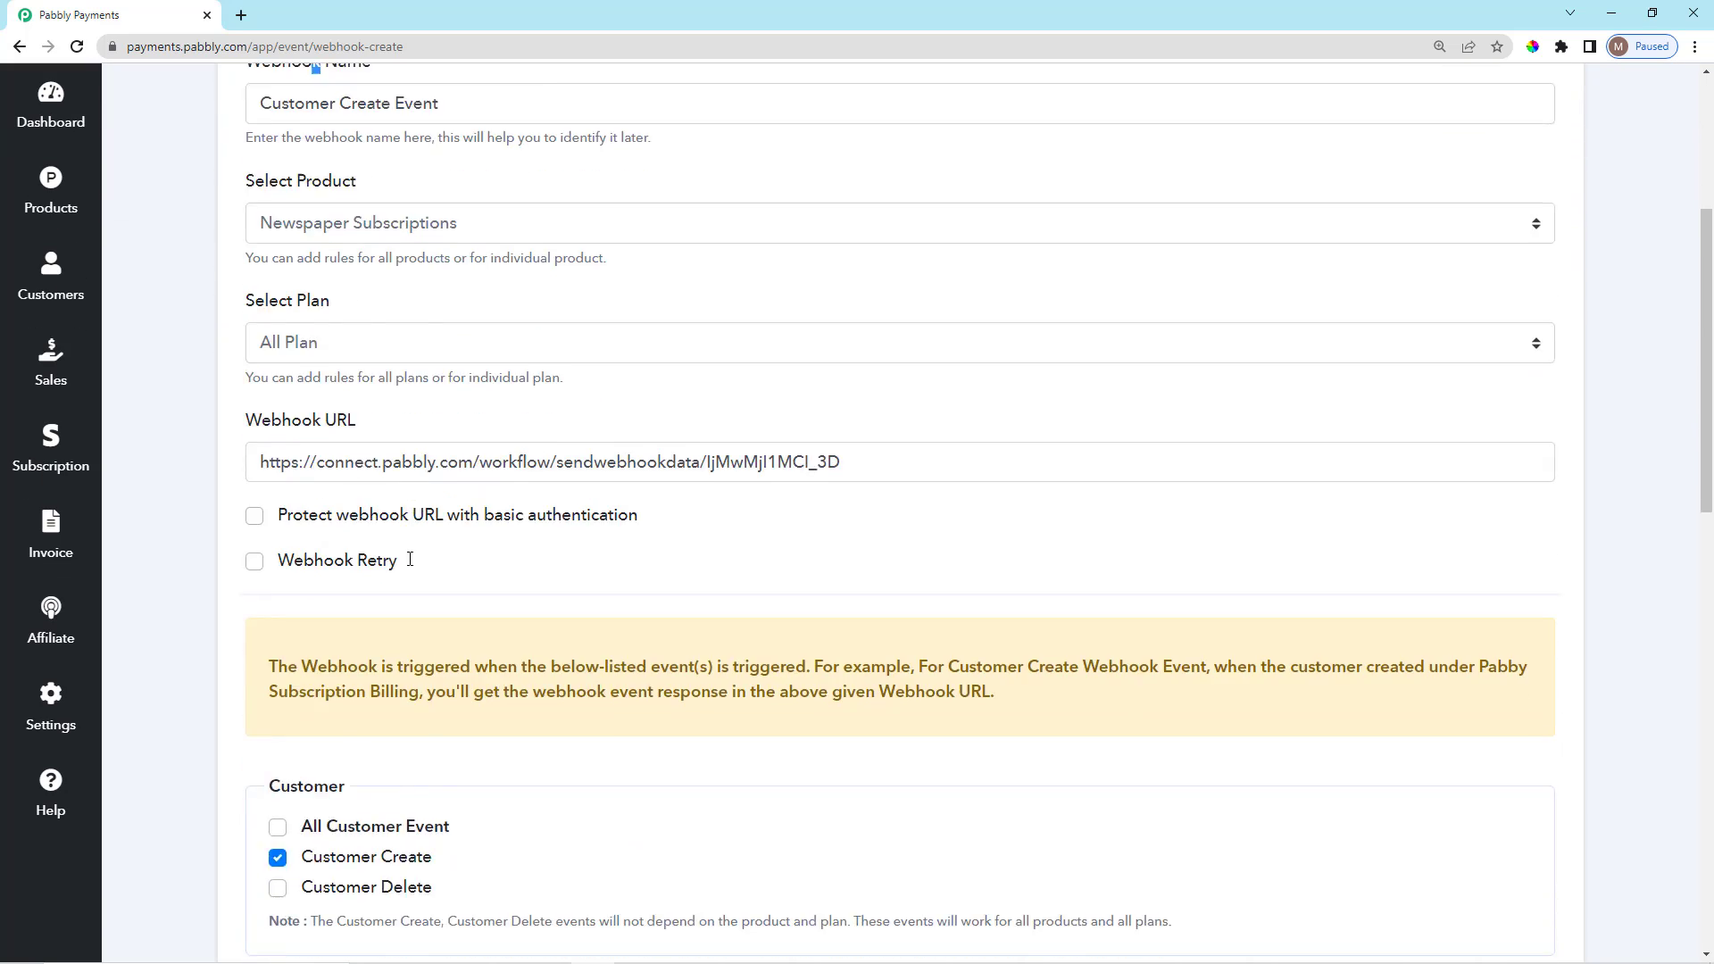
mouse_move(282, 546)
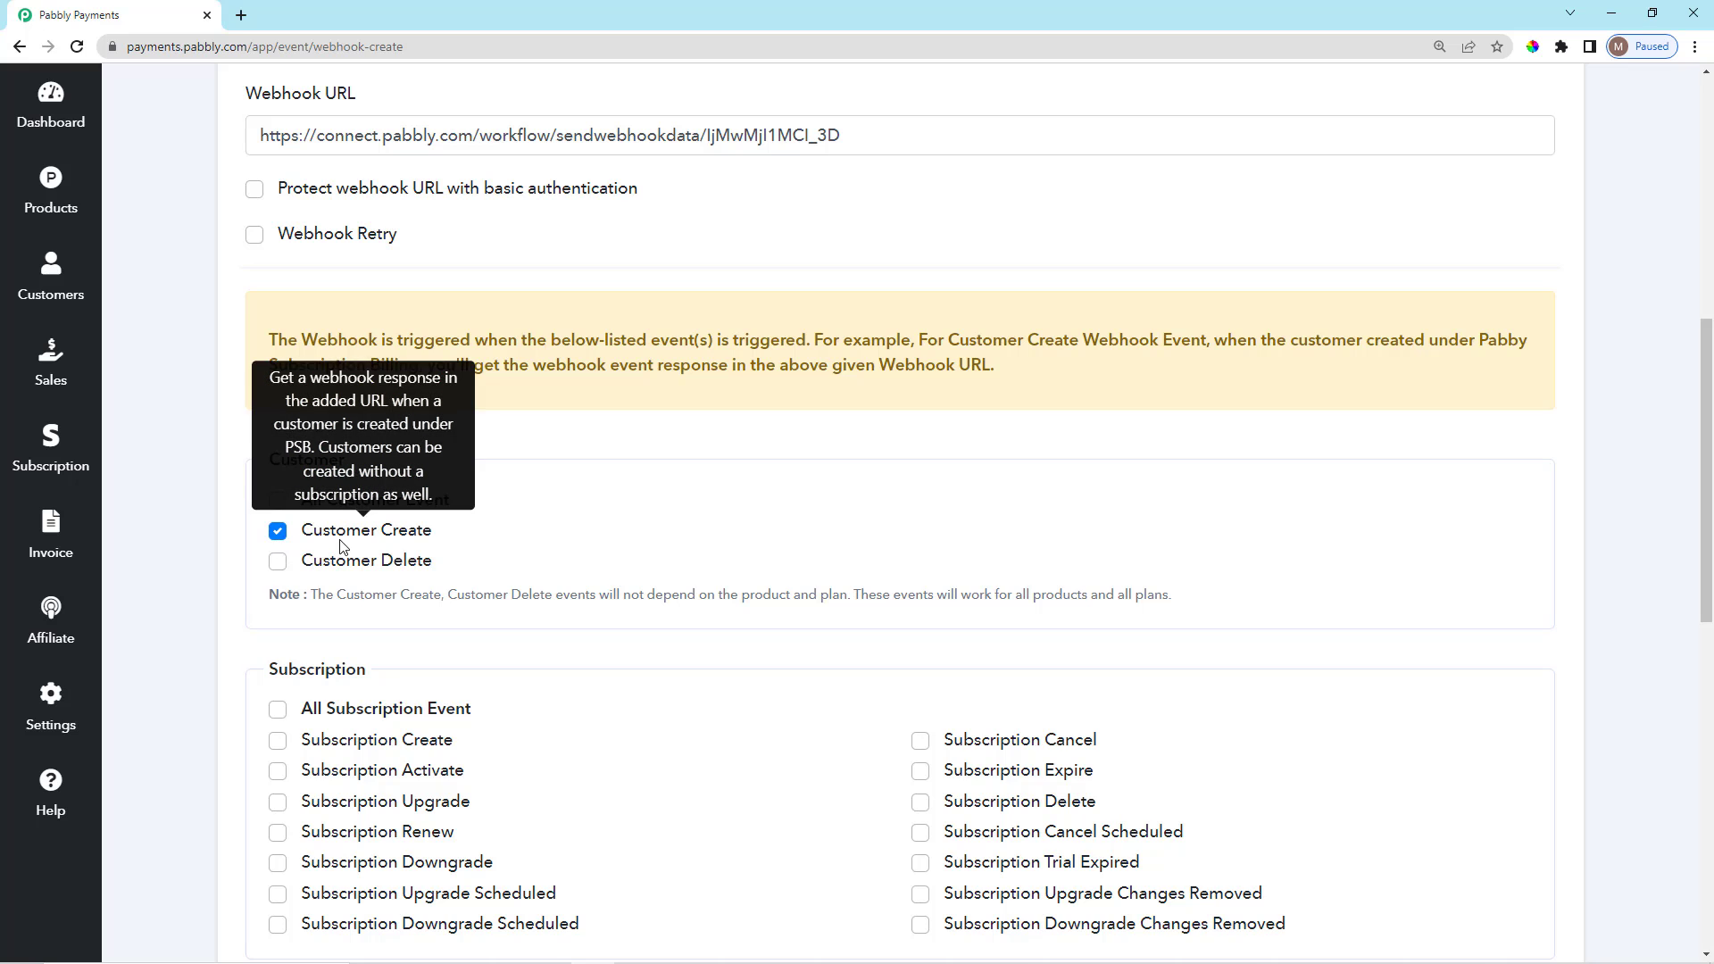
scroll(344, 547, "down", 2)
left_click(278, 322)
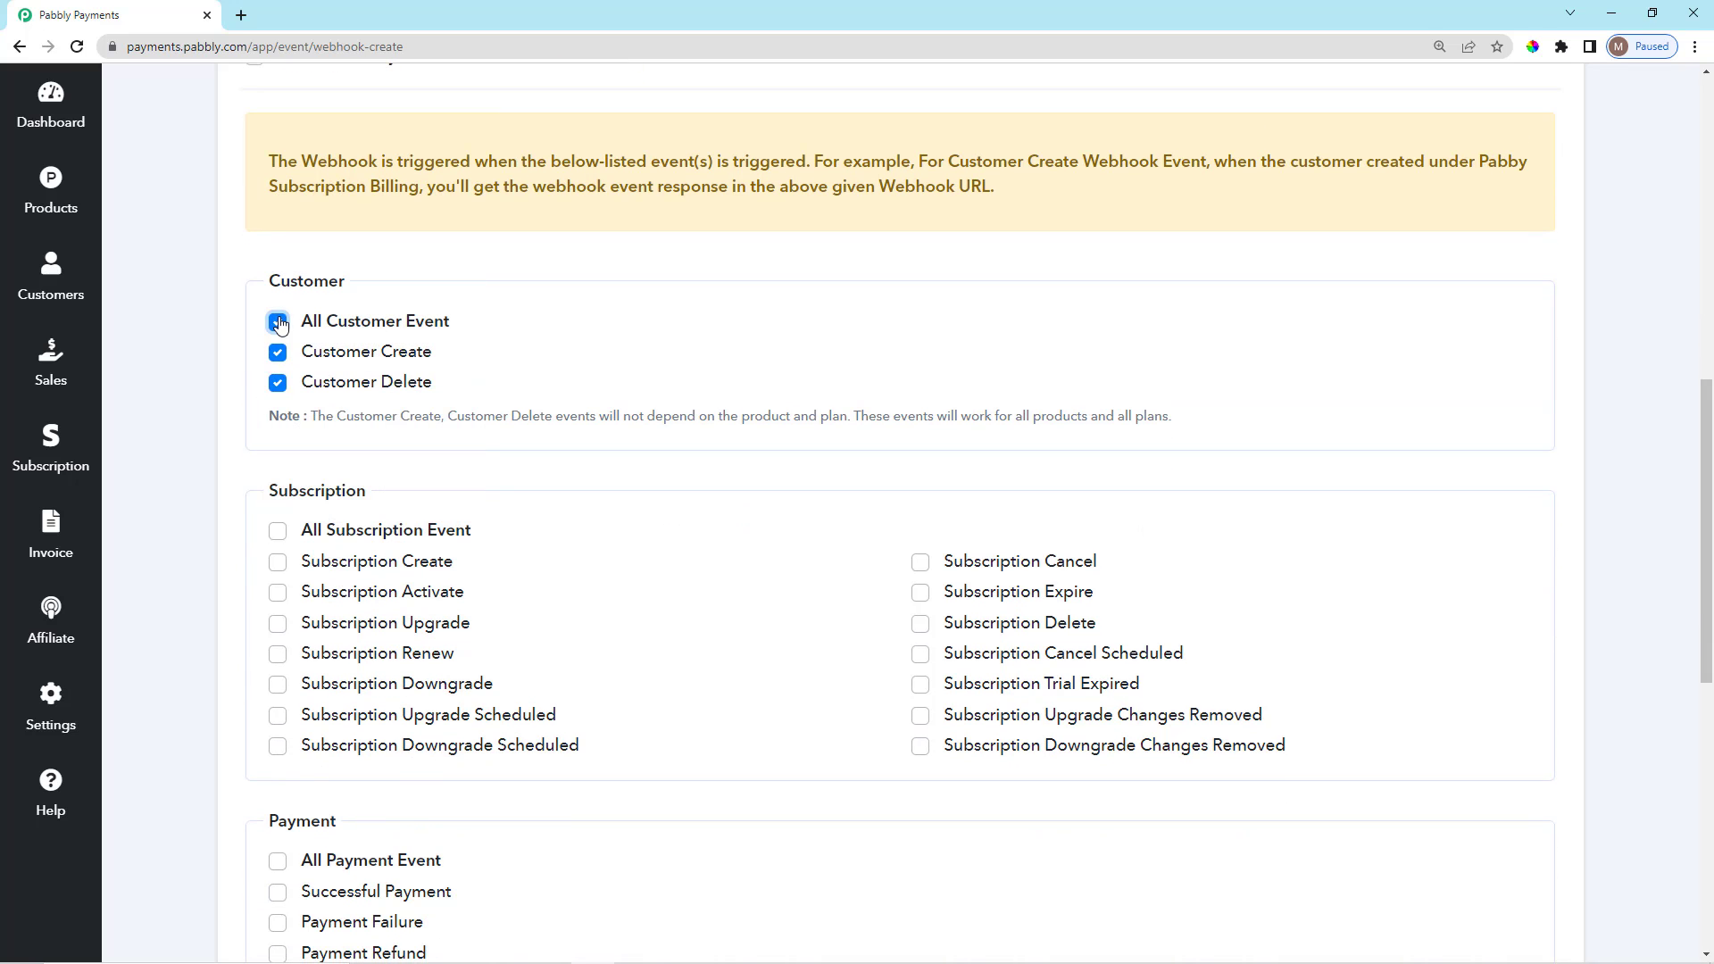
left_click(278, 322)
scroll(238, 481, "down", 2)
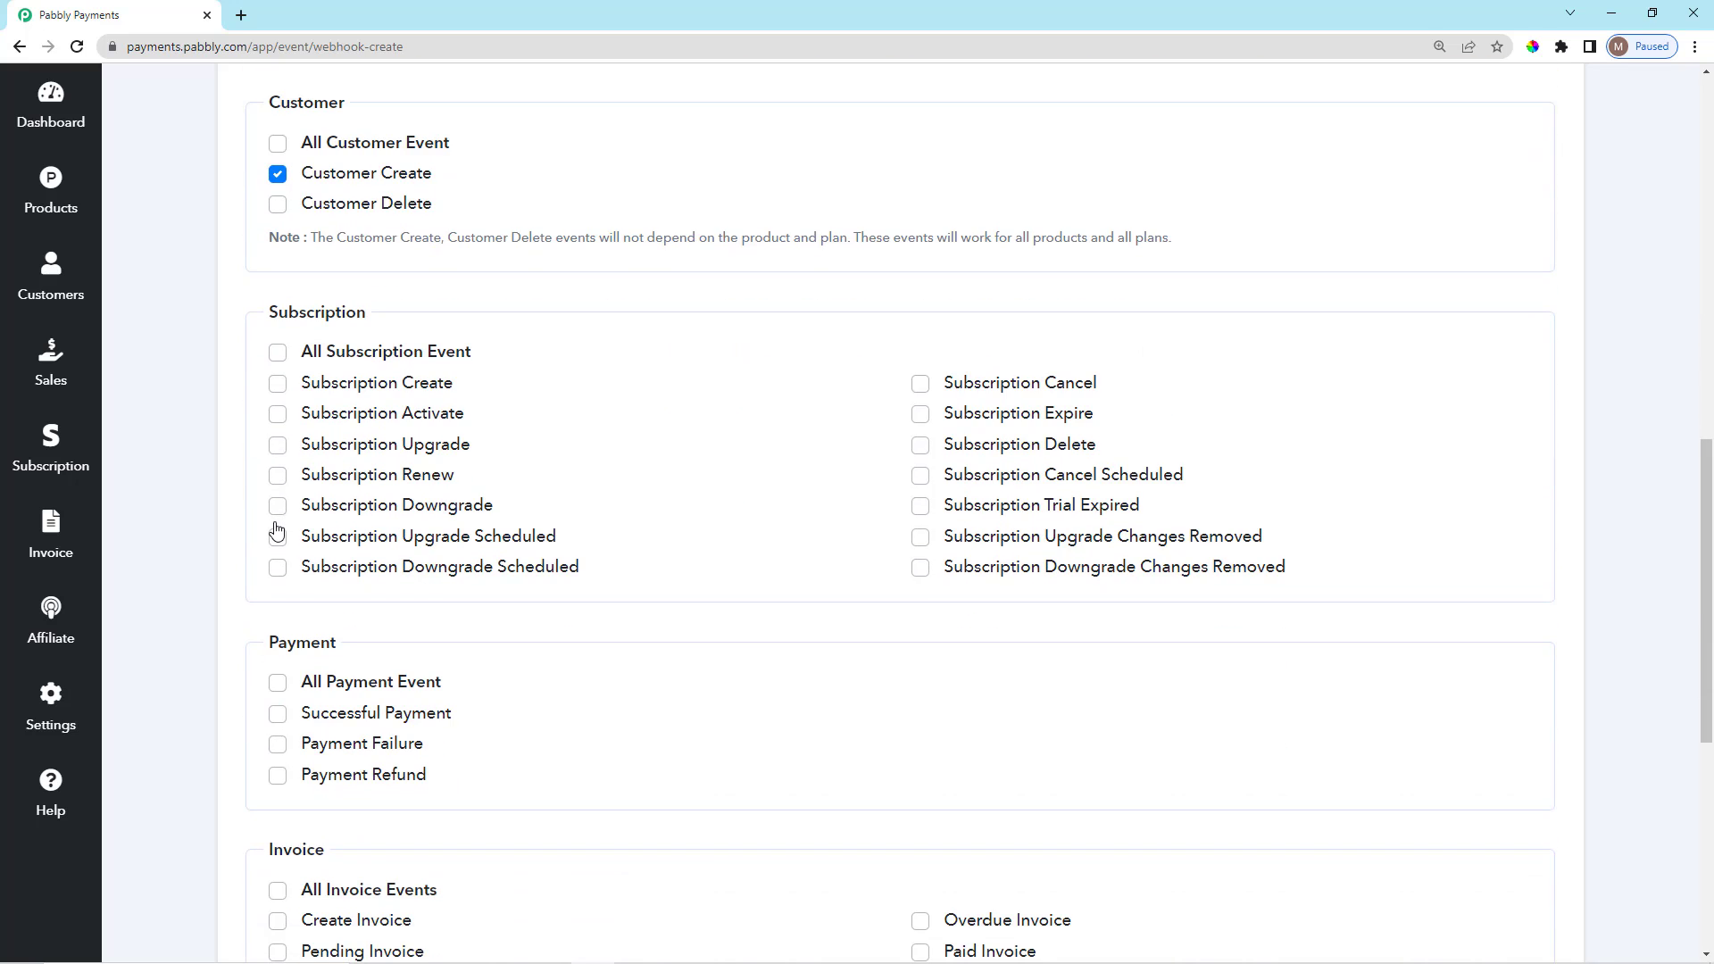
left_click(277, 350)
Tick All Payment Event and All Credit Events.
scroll(302, 613, "down", 2)
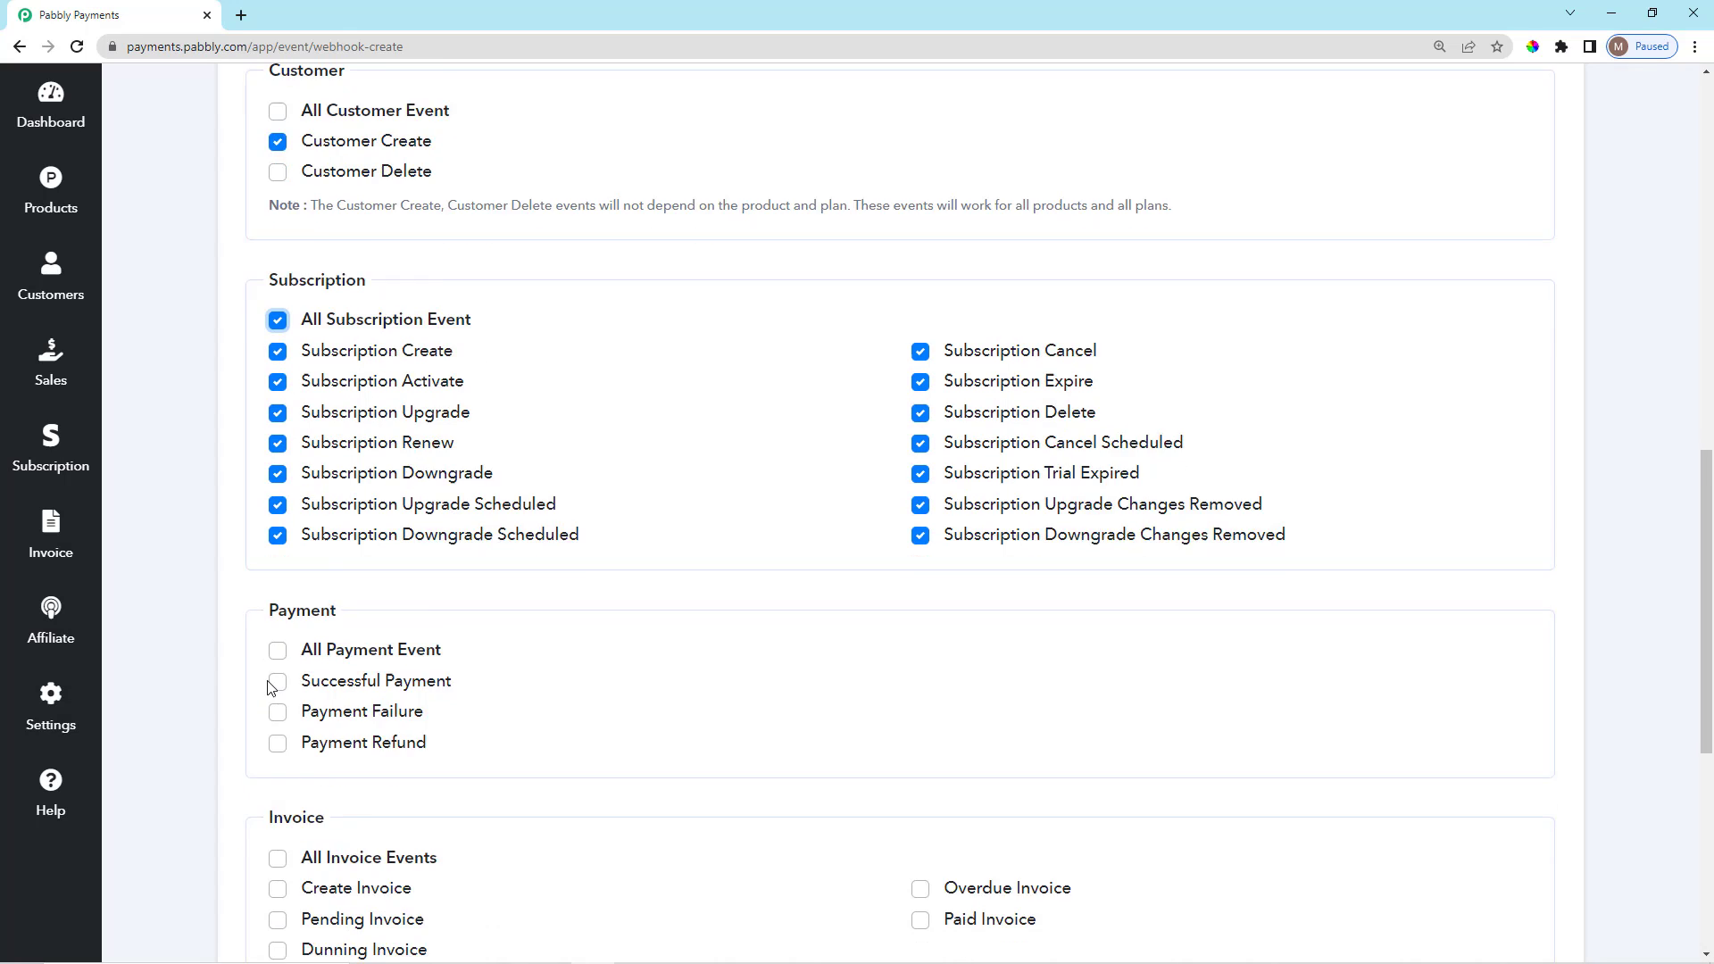
left_click(277, 502)
scroll(291, 730, "down", 2)
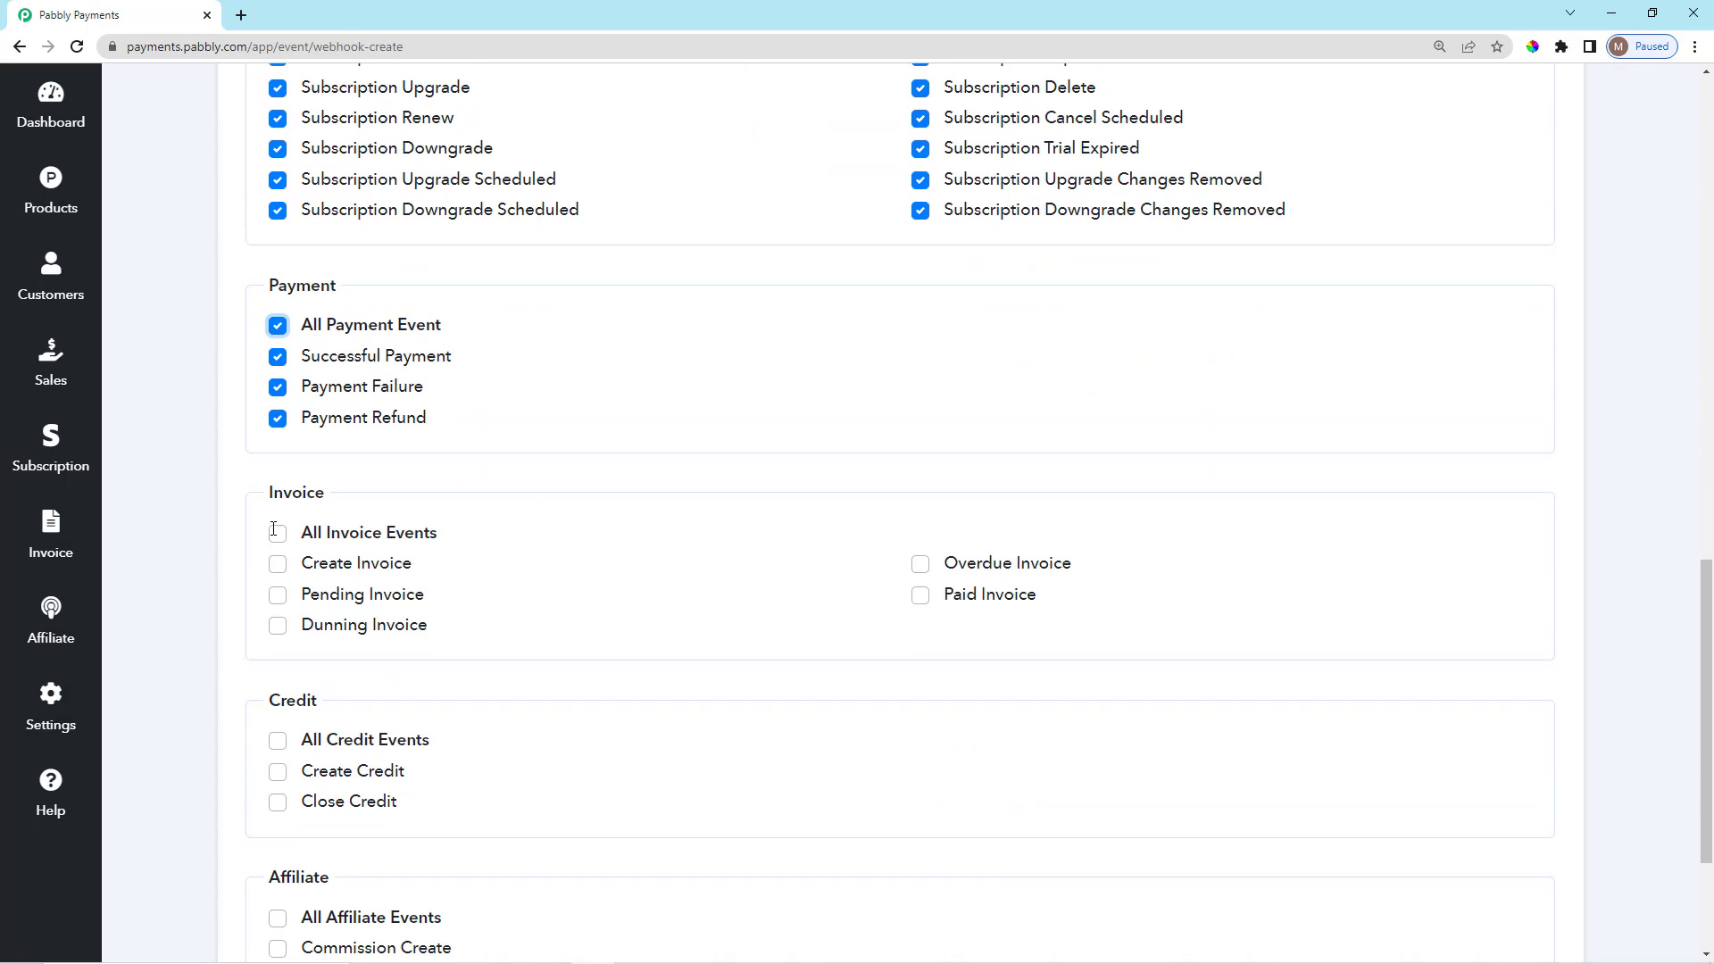
left_click(276, 742)
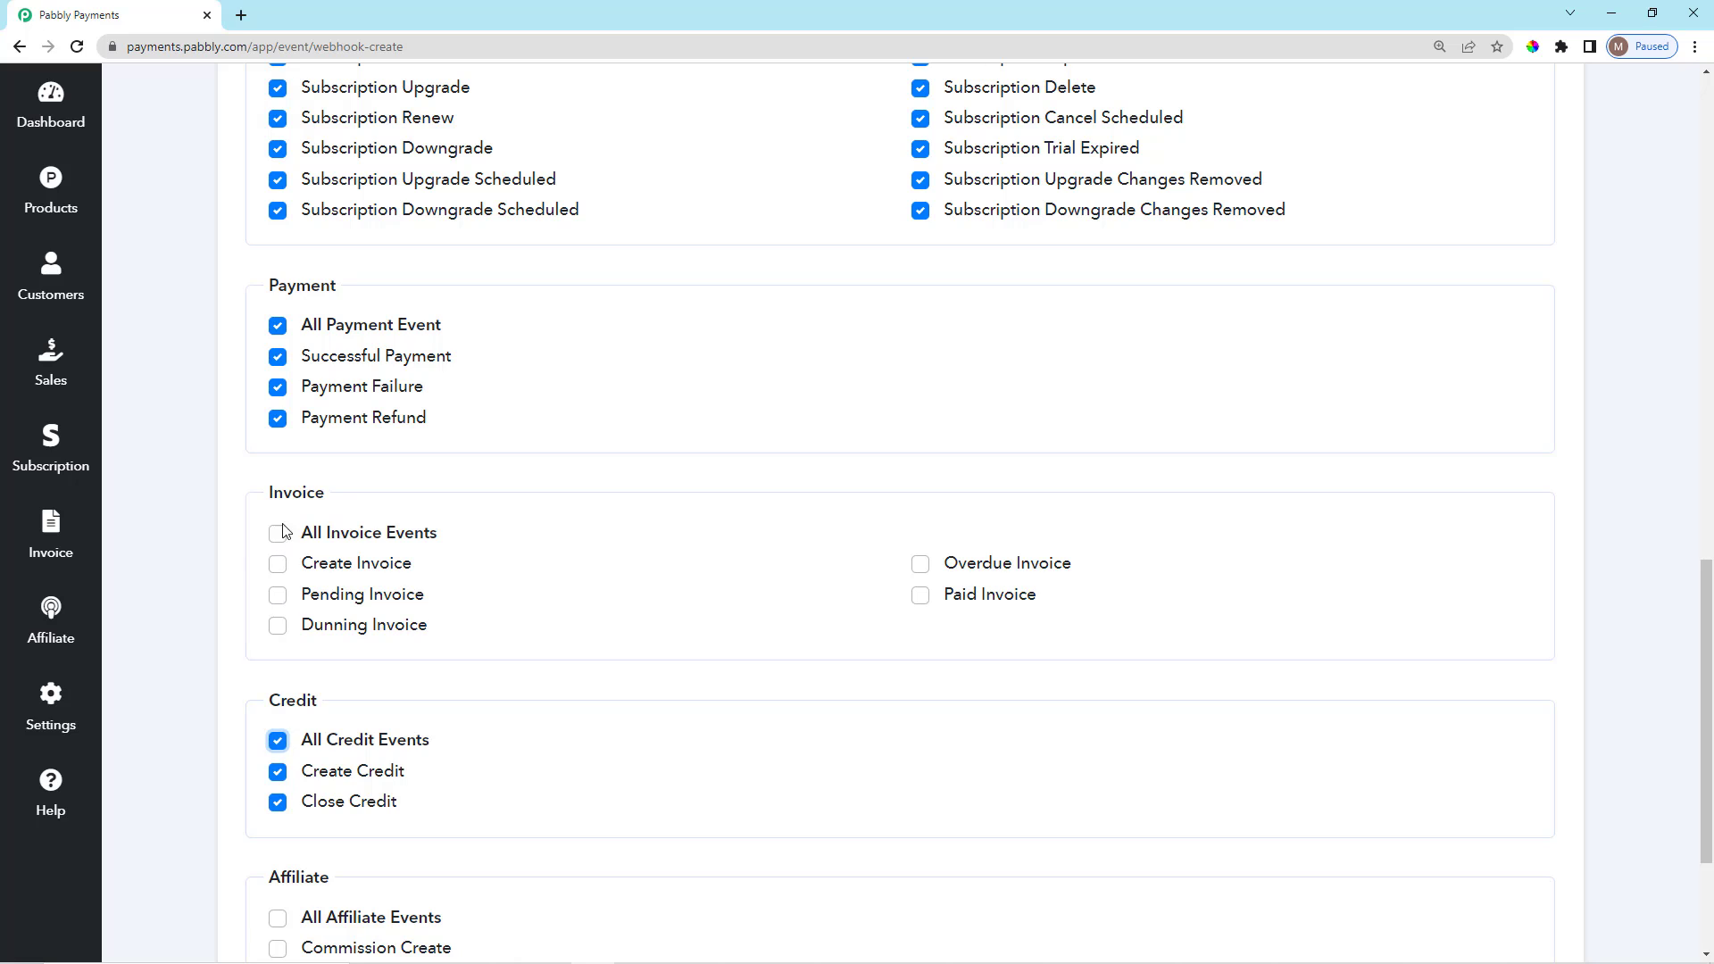
Select all invoice events, then untick Pending, Create and Dunning, leaving Overdue and Paid Invoice.
left_click(278, 533)
left_click(278, 595)
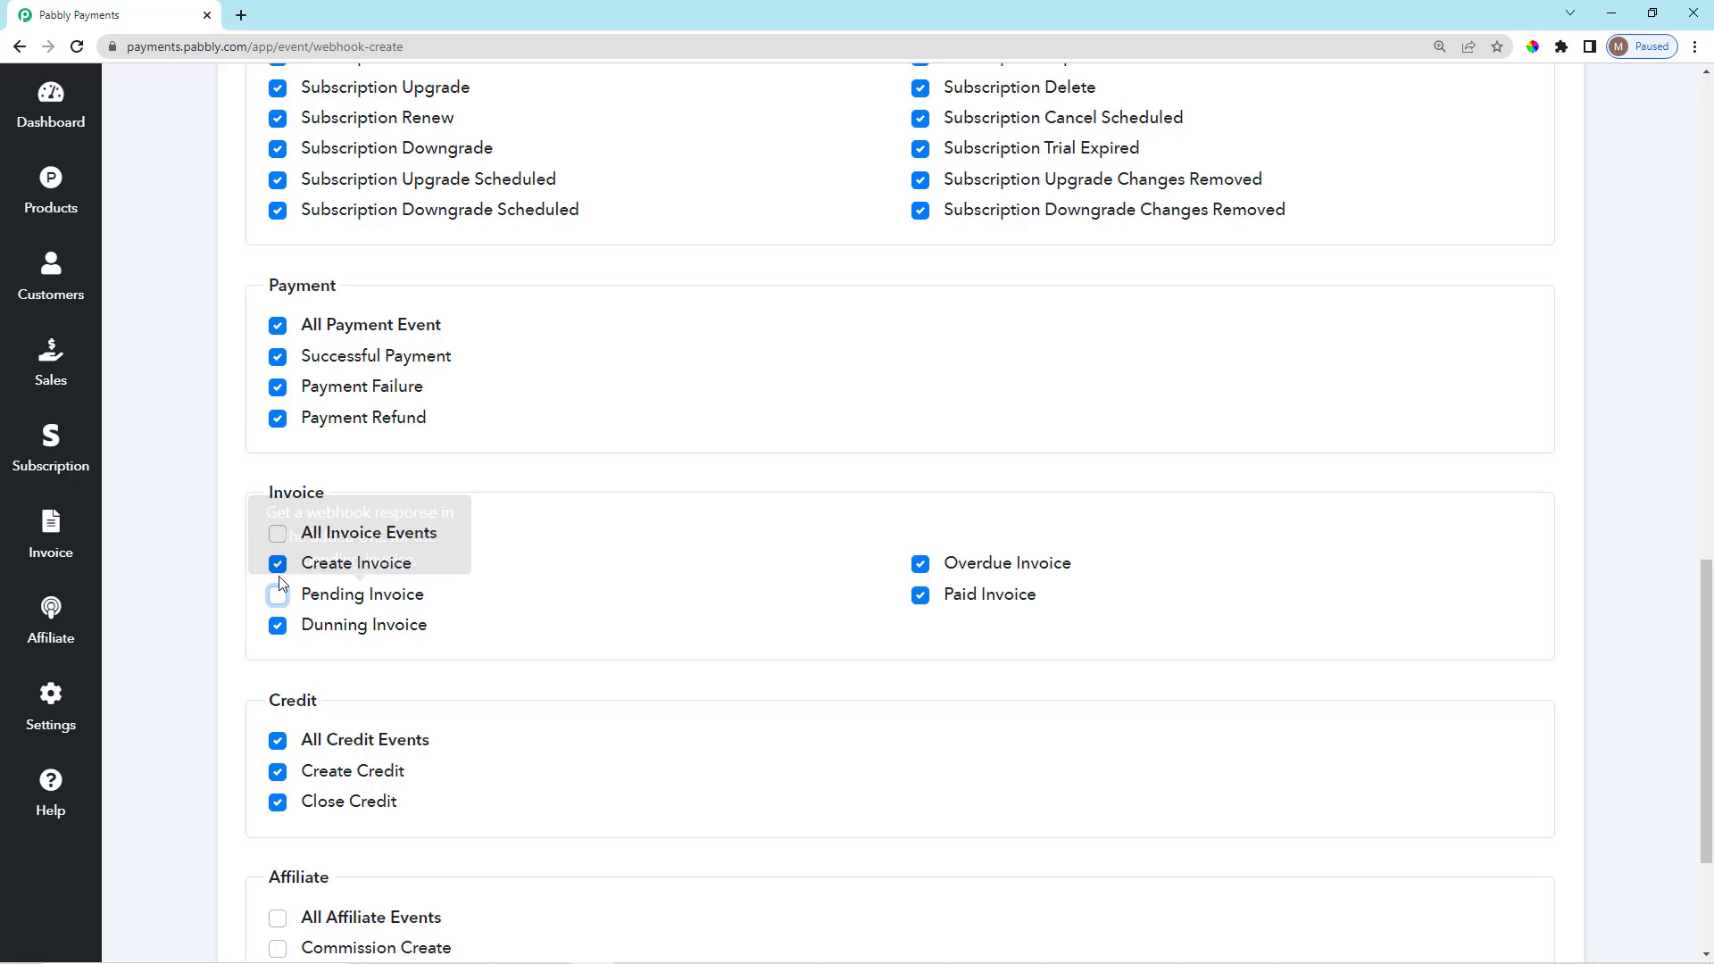
left_click(278, 565)
left_click(278, 626)
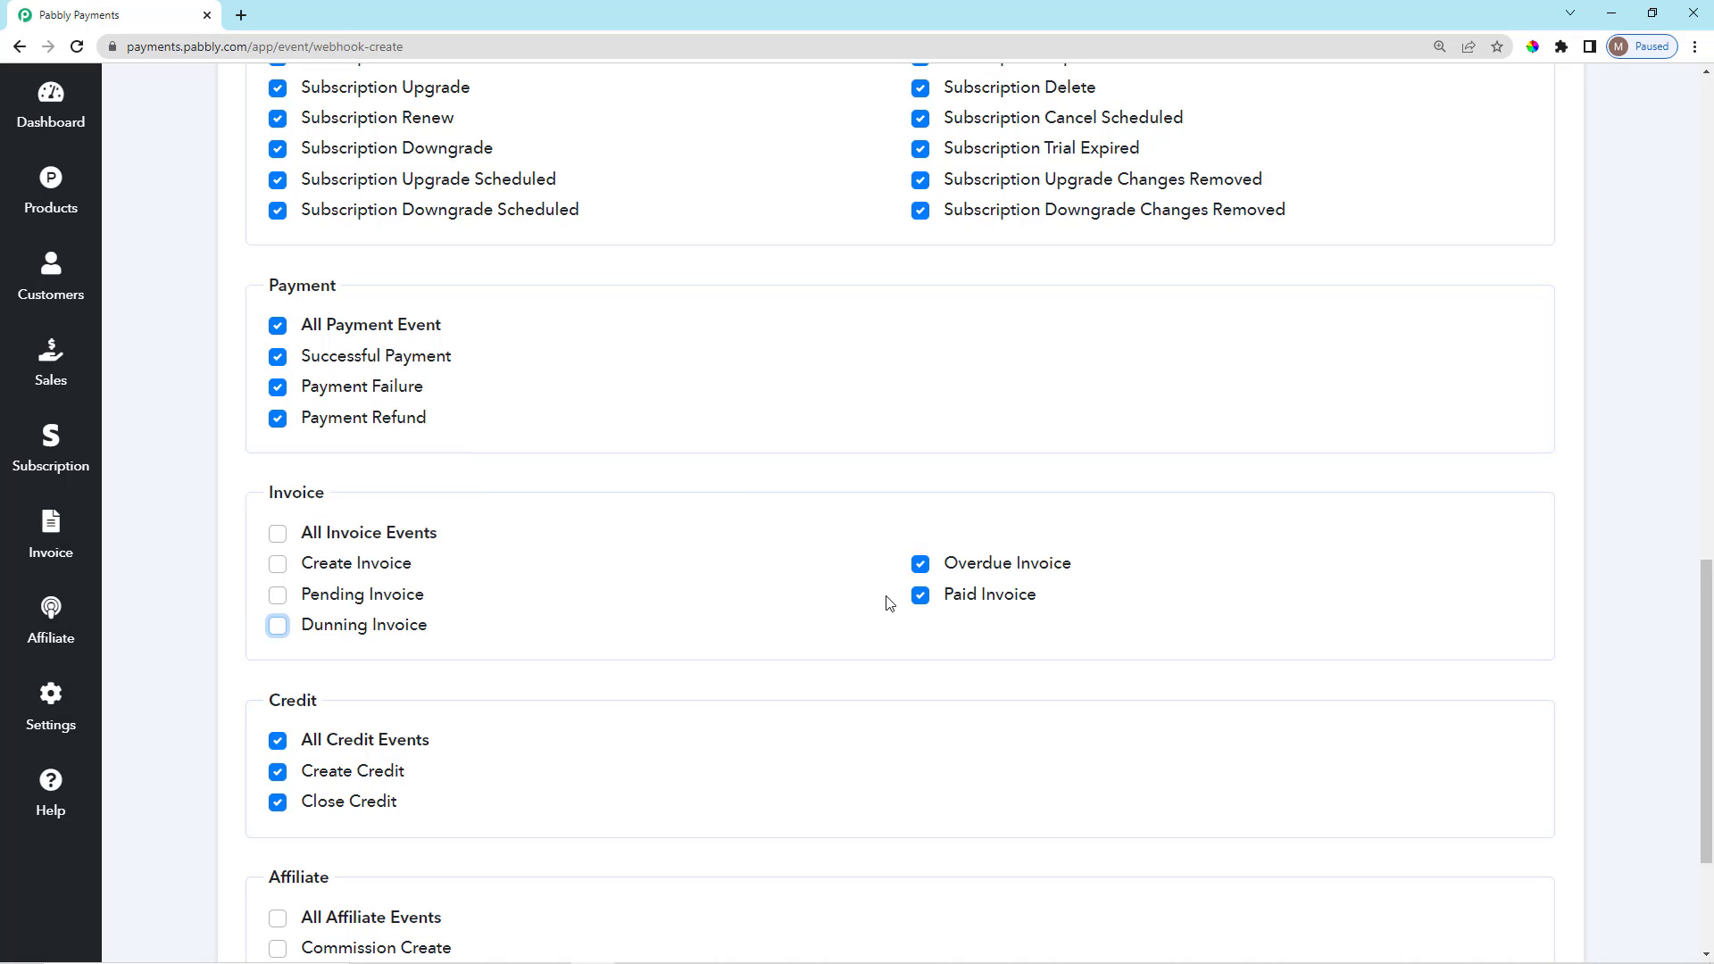
scroll(529, 631, "down", 3)
scroll(321, 667, "up", 8)
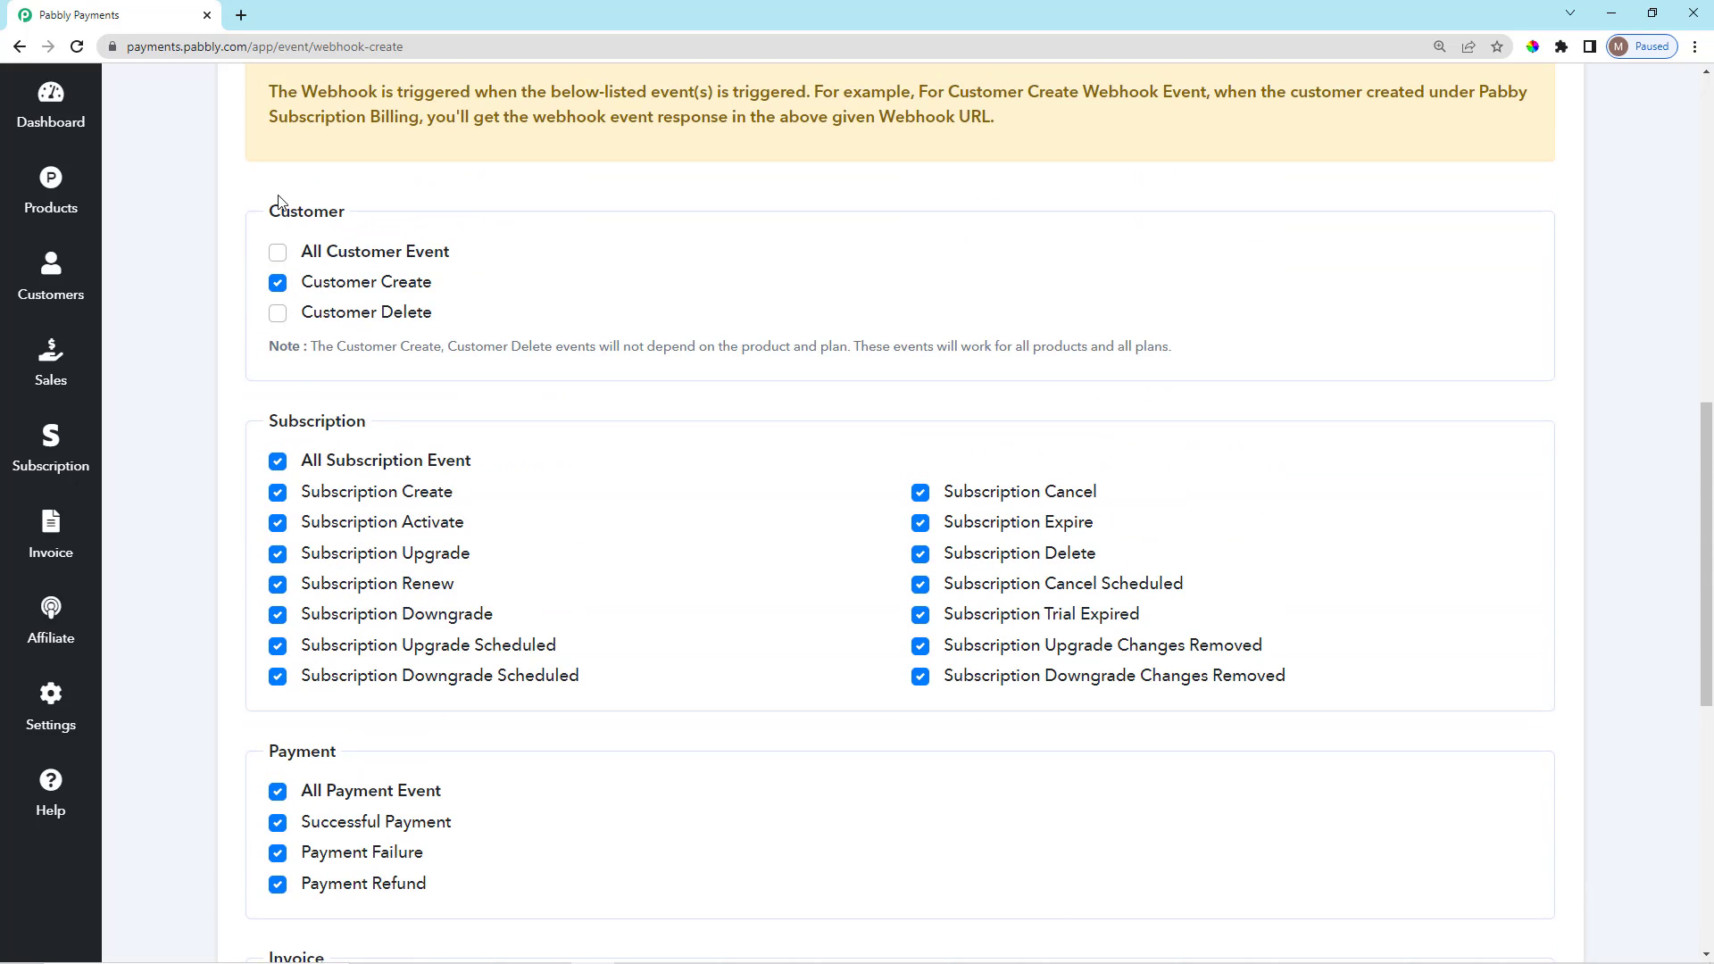
scroll(317, 535, "down", 8)
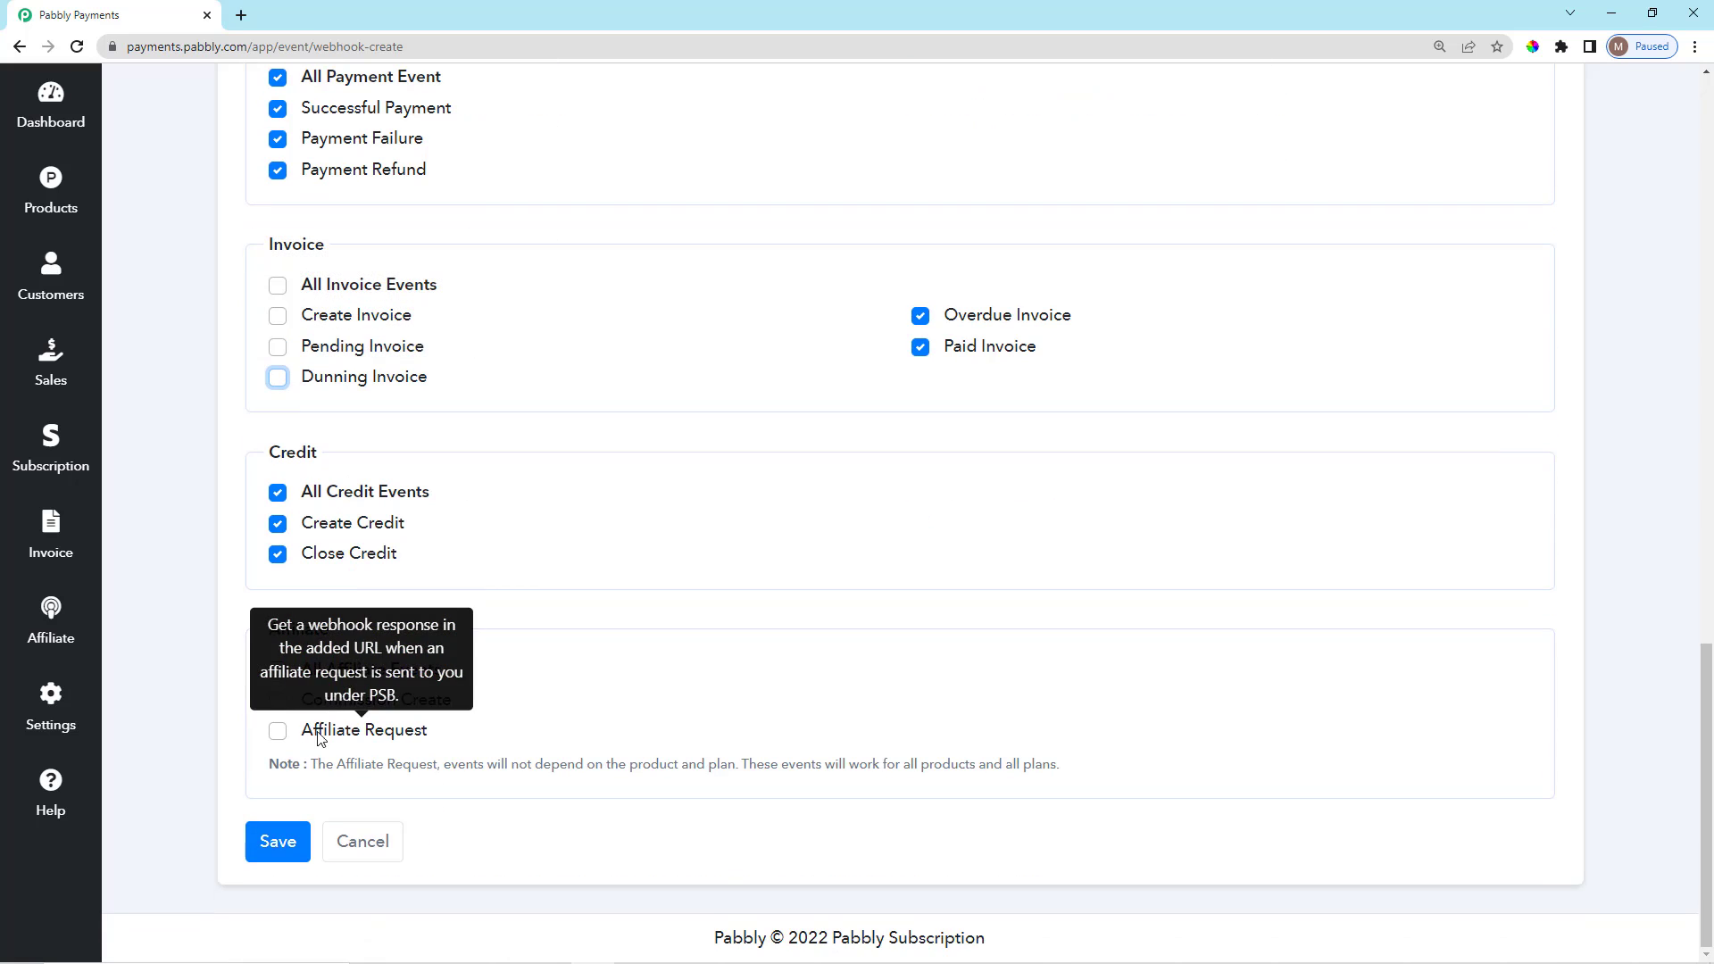
left_click_drag(270, 630, 356, 640)
left_click(357, 641)
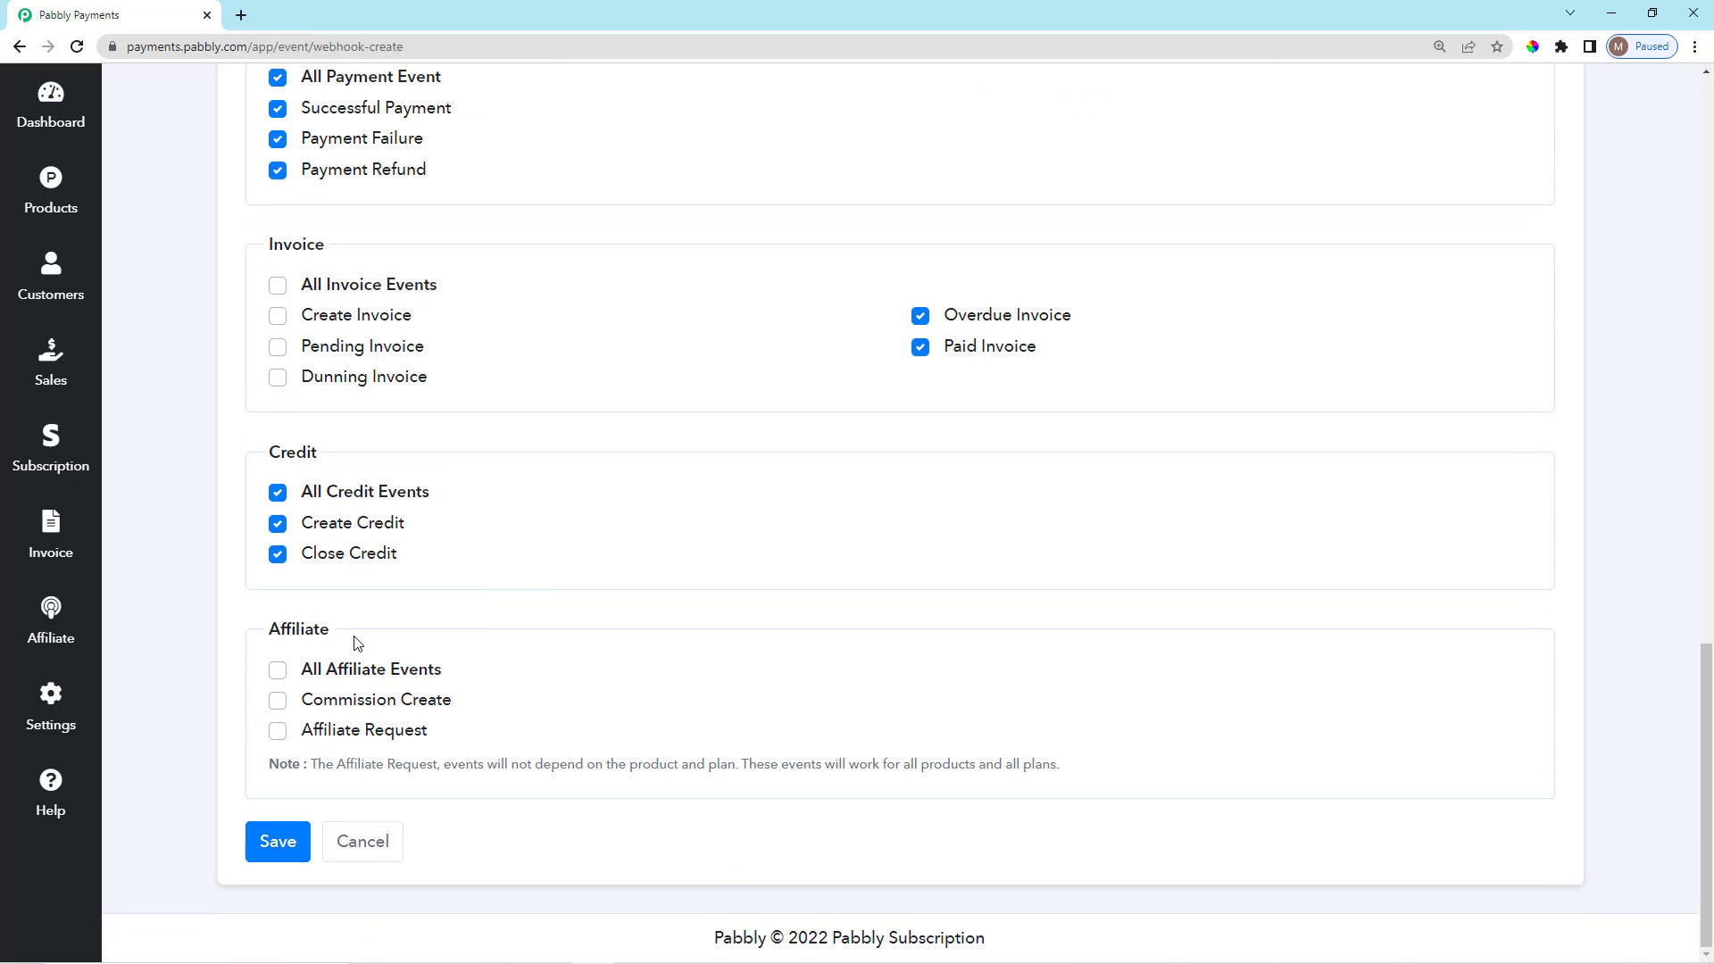
Review the webhook form and its selected events.
scroll(474, 643, "up", 3)
scroll(477, 645, "up", 9)
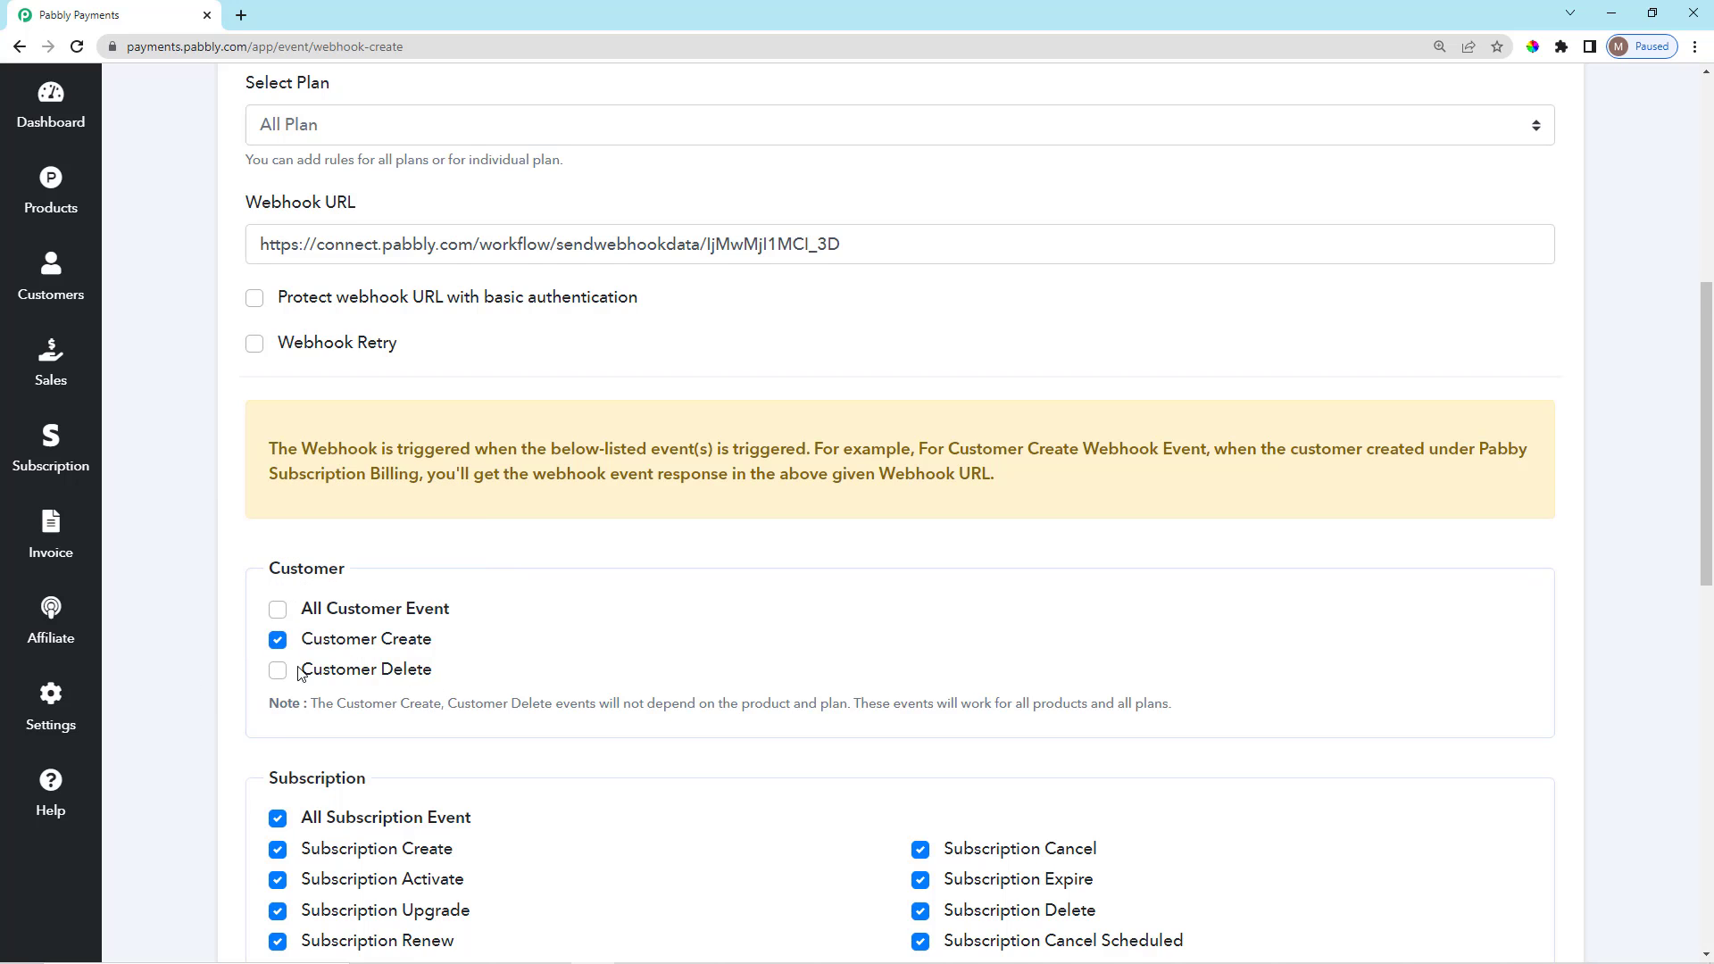
scroll(297, 674, "down", 10)
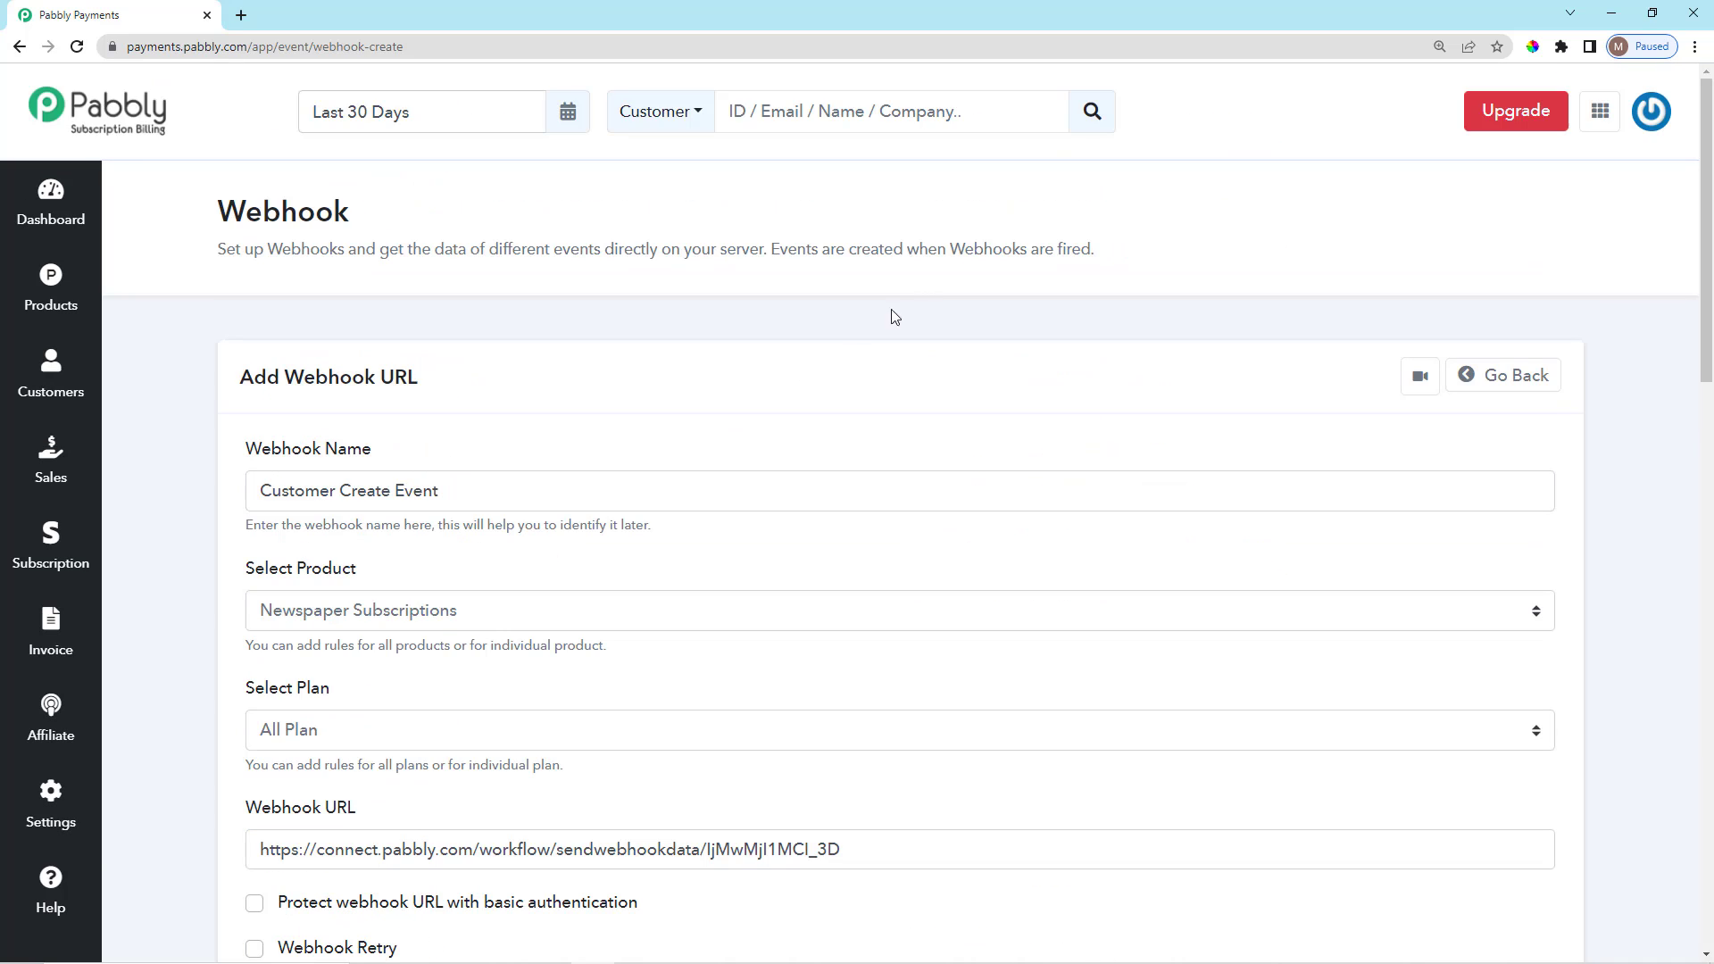
left_click_drag(945, 253, 1098, 260)
left_click(1094, 303)
scroll(1139, 437, "down", 3)
scroll(1247, 490, "up", 3)
scroll(1315, 348, "down", 2)
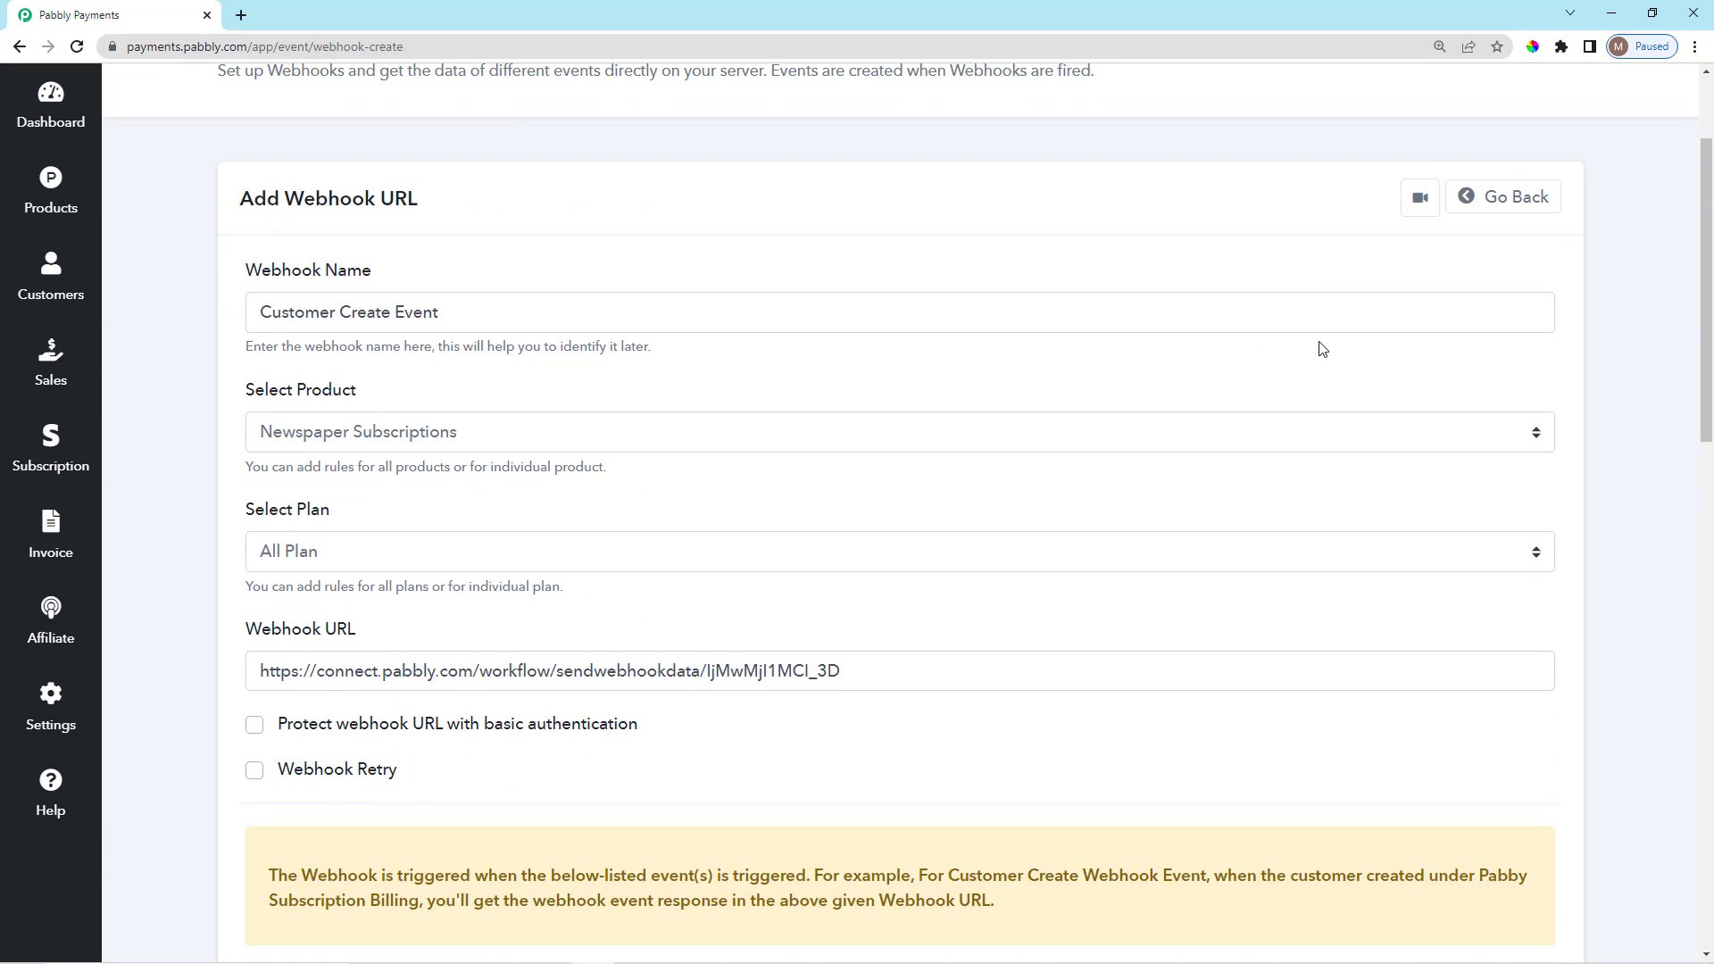
scroll(1322, 349, "up", 2)
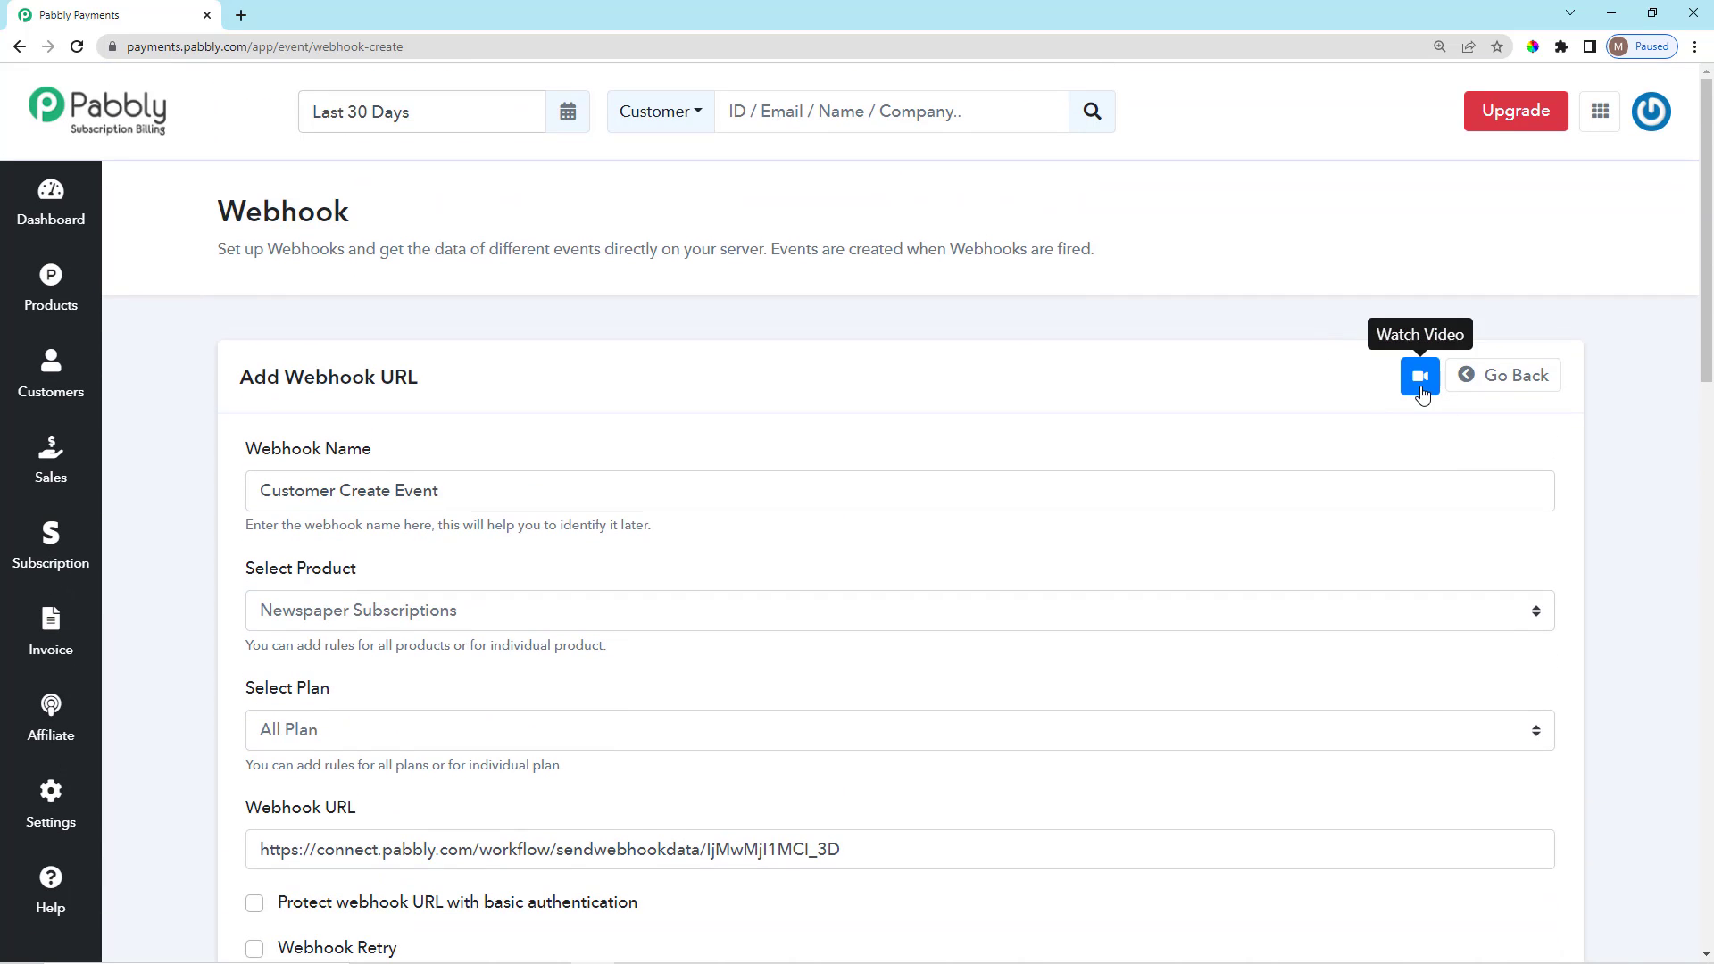
Go back to the webhooks list, then open Settings > API Settings to show the API and secret keys.
left_click(20, 46)
scroll(279, 478, "down", 2)
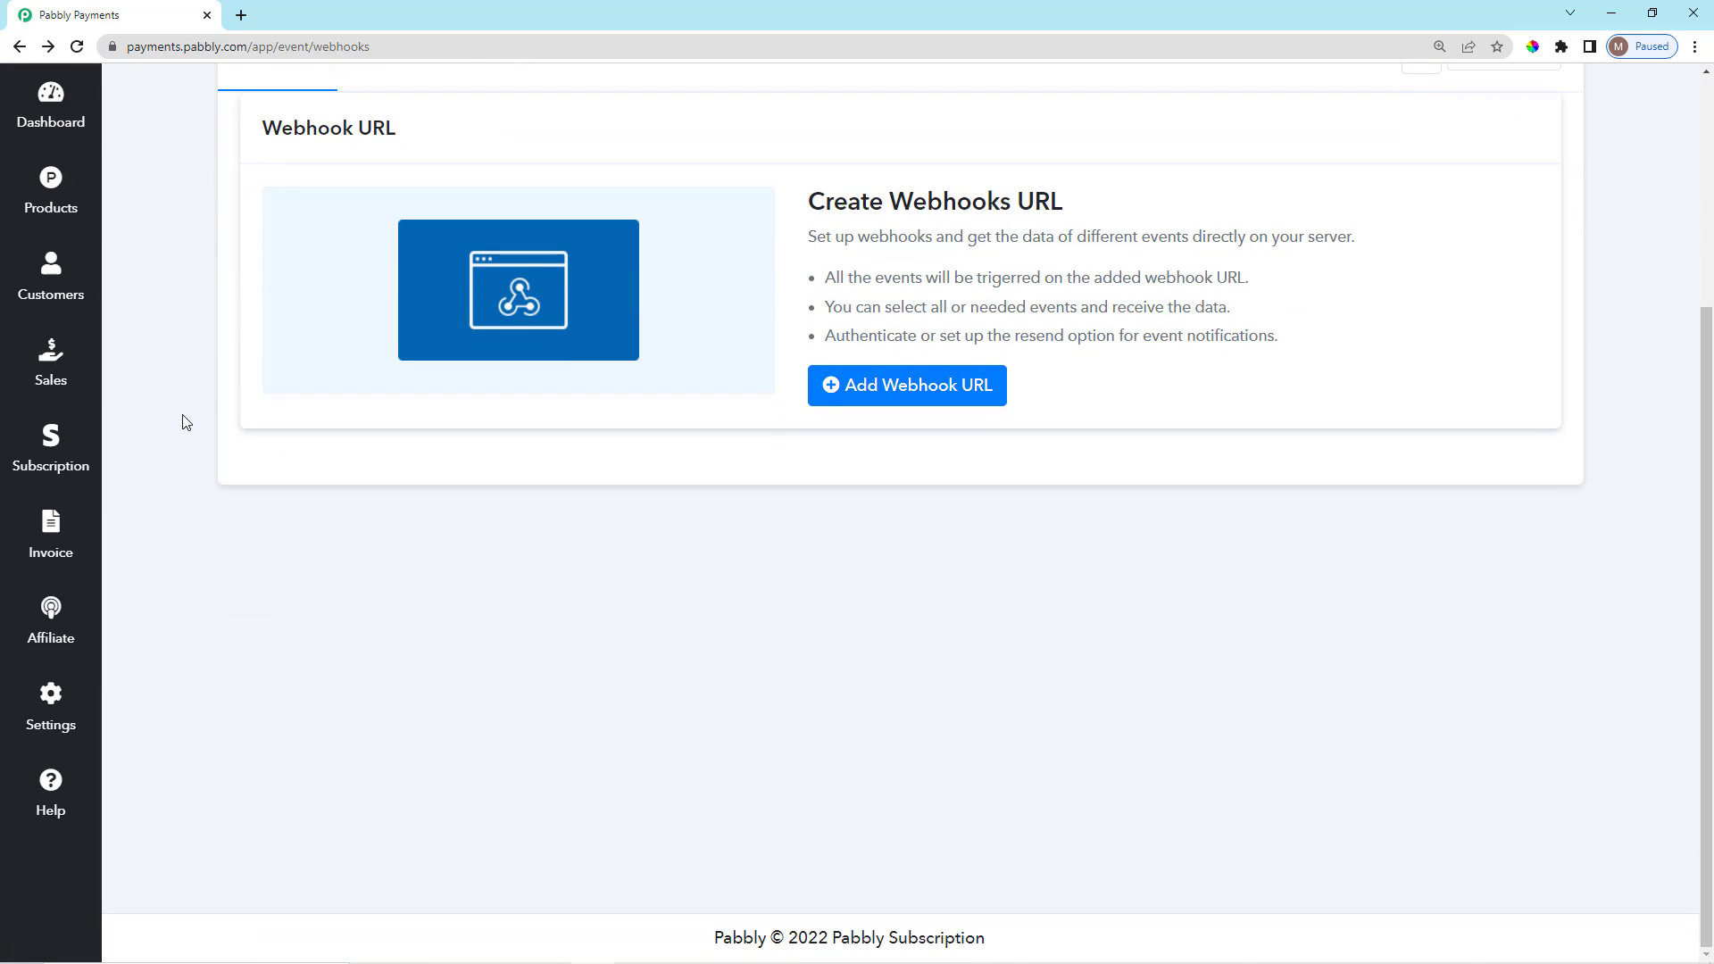
scroll(187, 446, "up", 3)
left_click(49, 803)
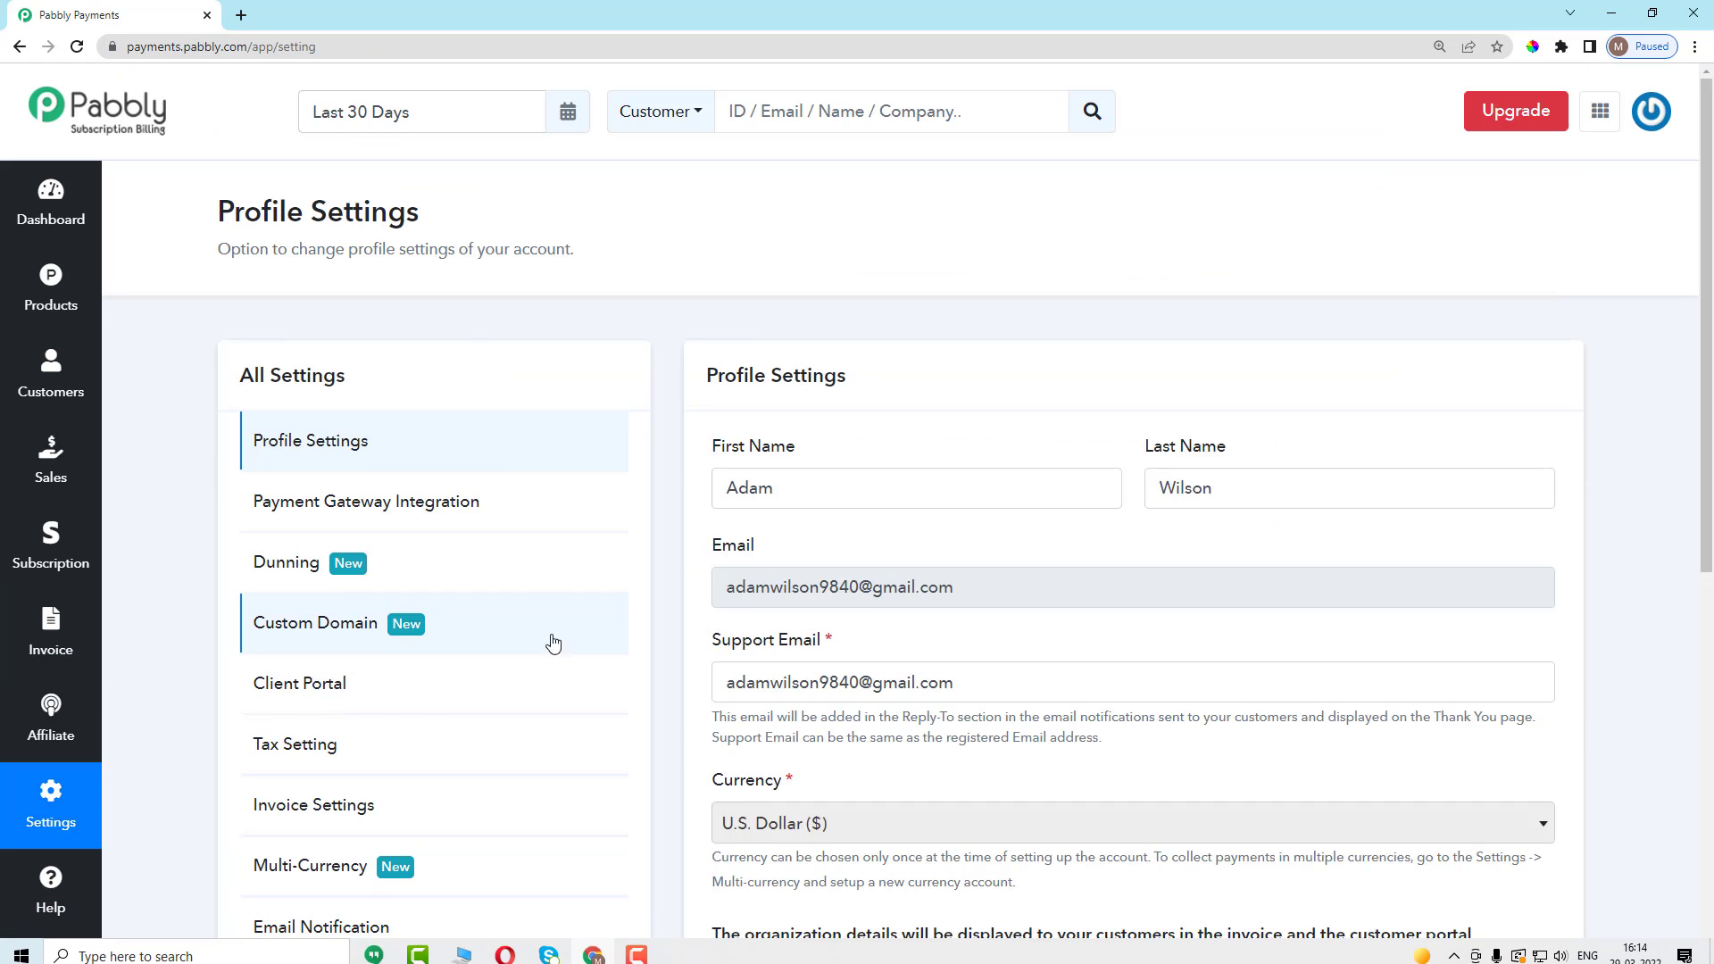
scroll(554, 643, "down", 8)
left_click(456, 424)
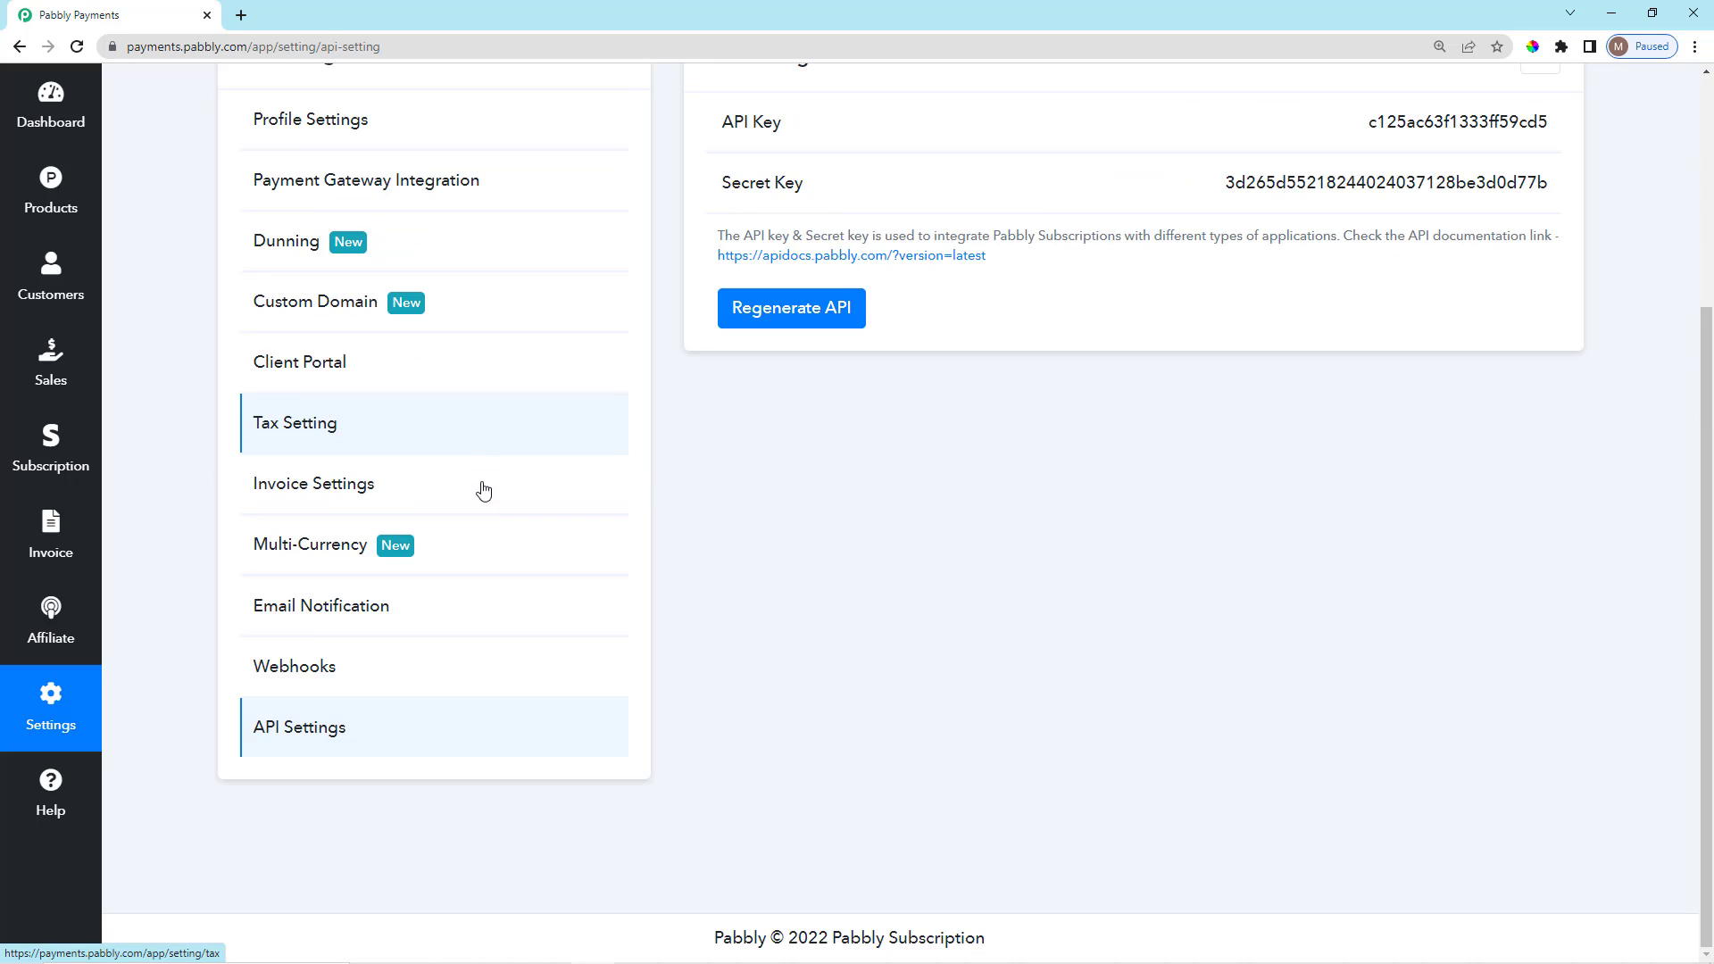
scroll(893, 647, "up", 3)
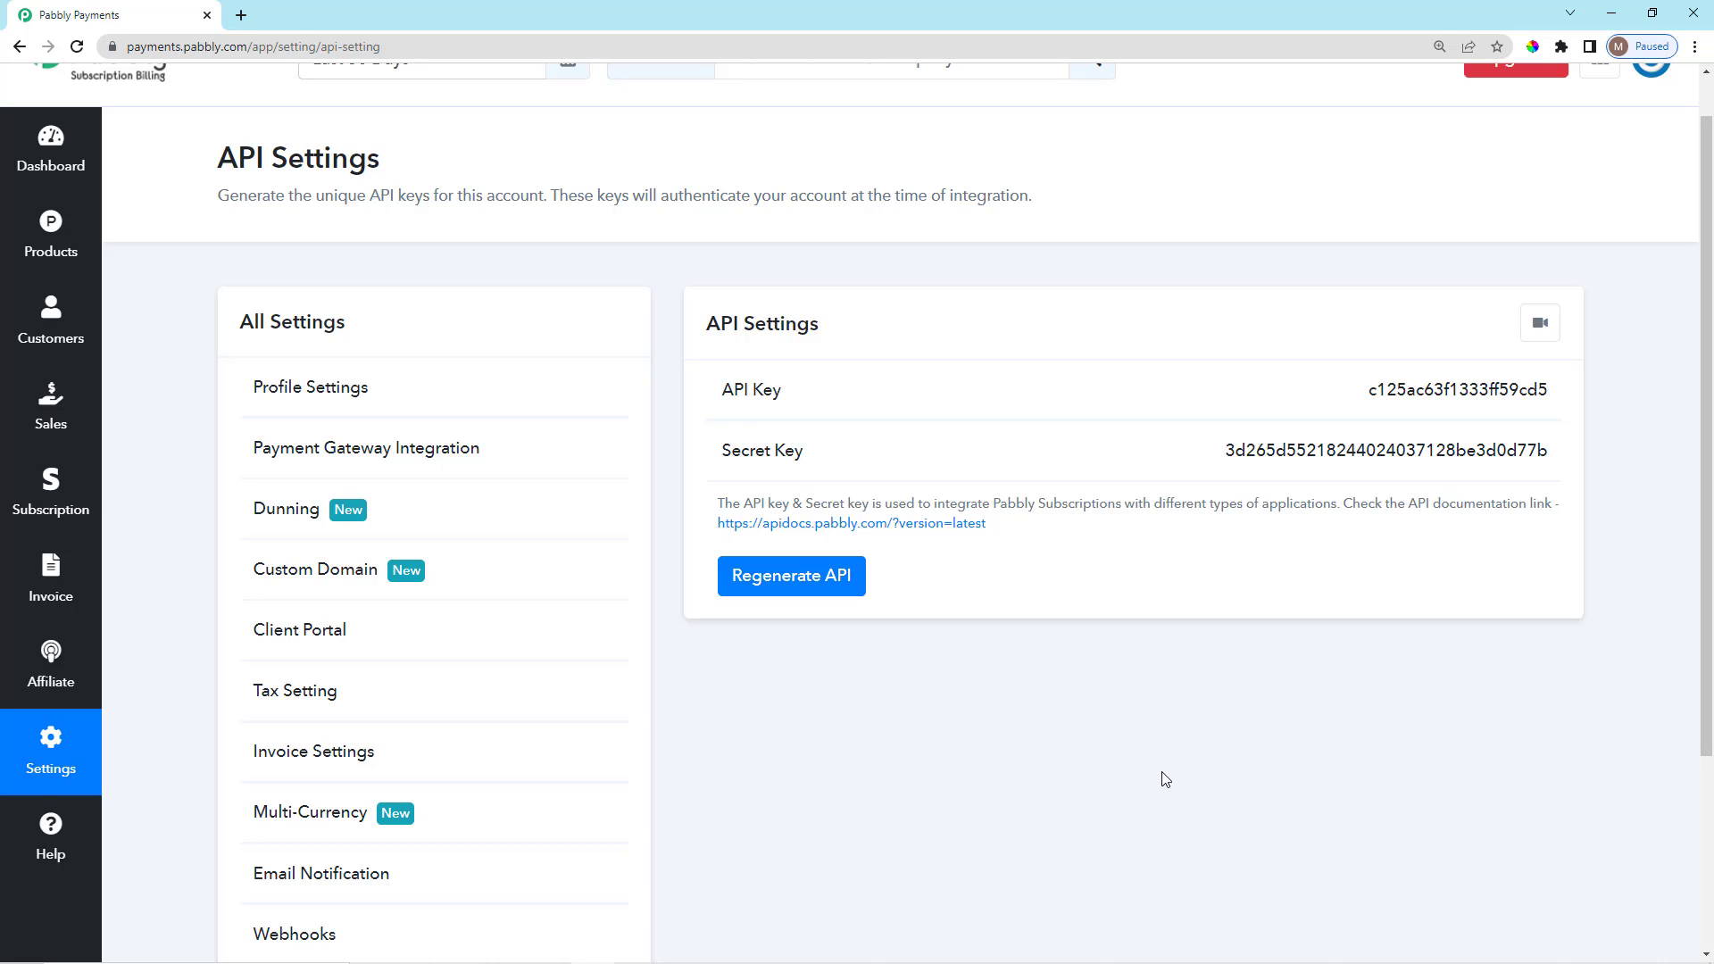
scroll(1165, 779, "down", 2)
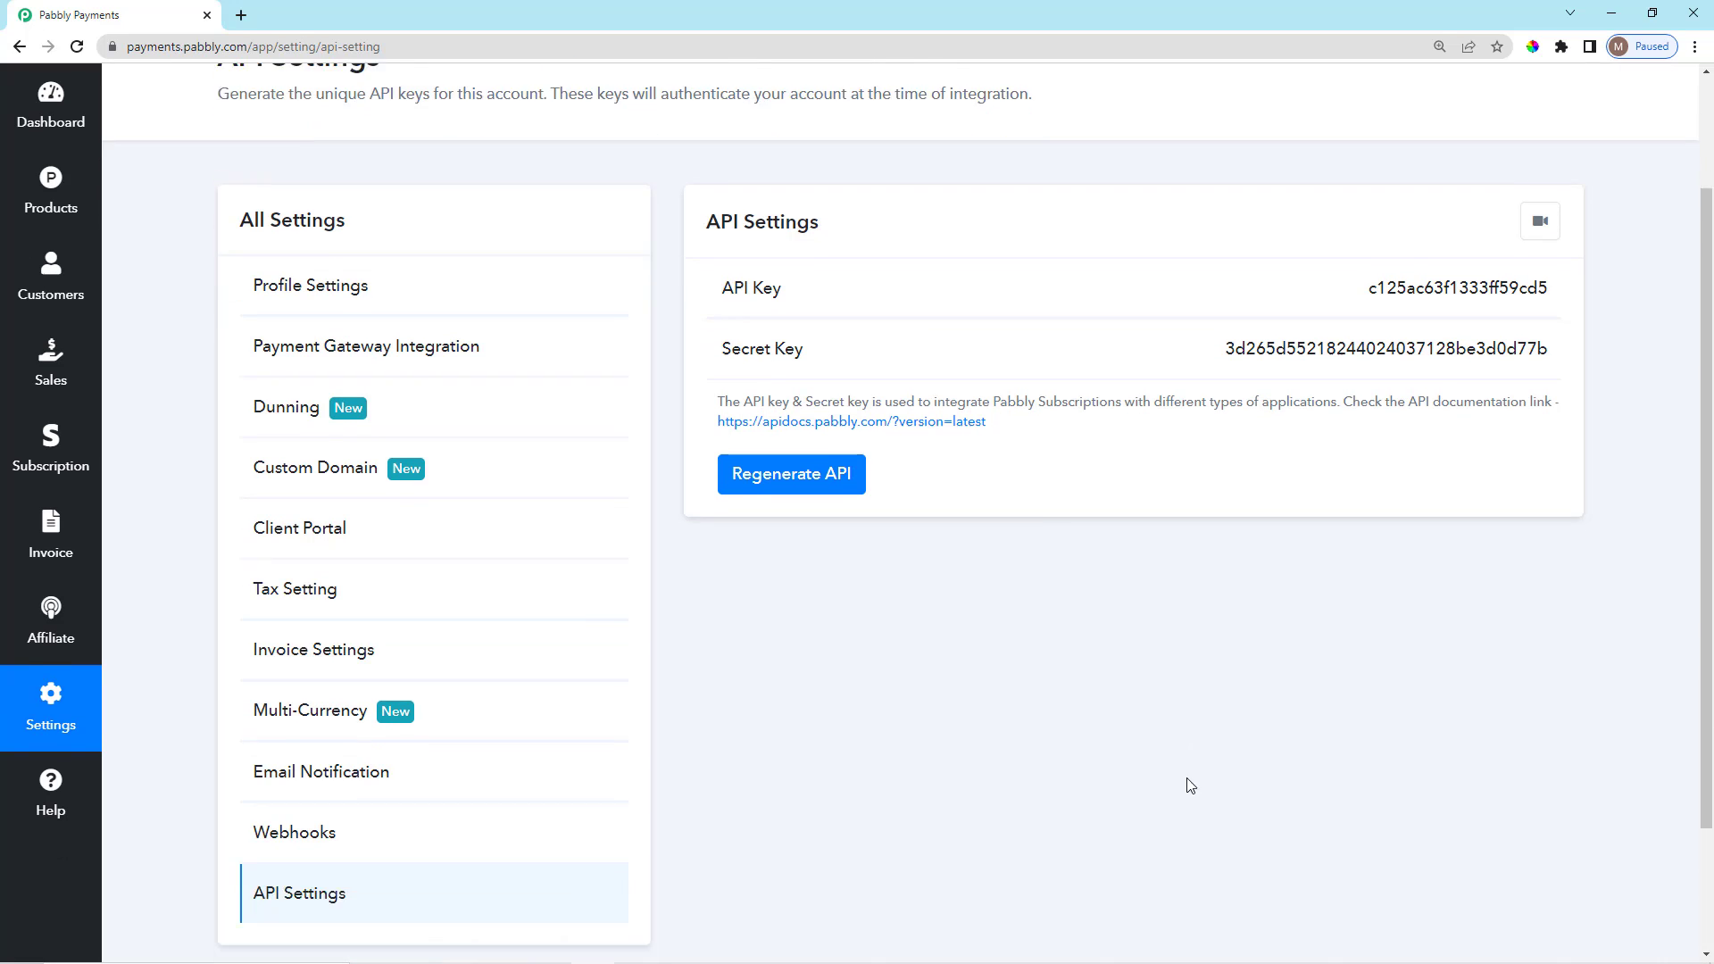
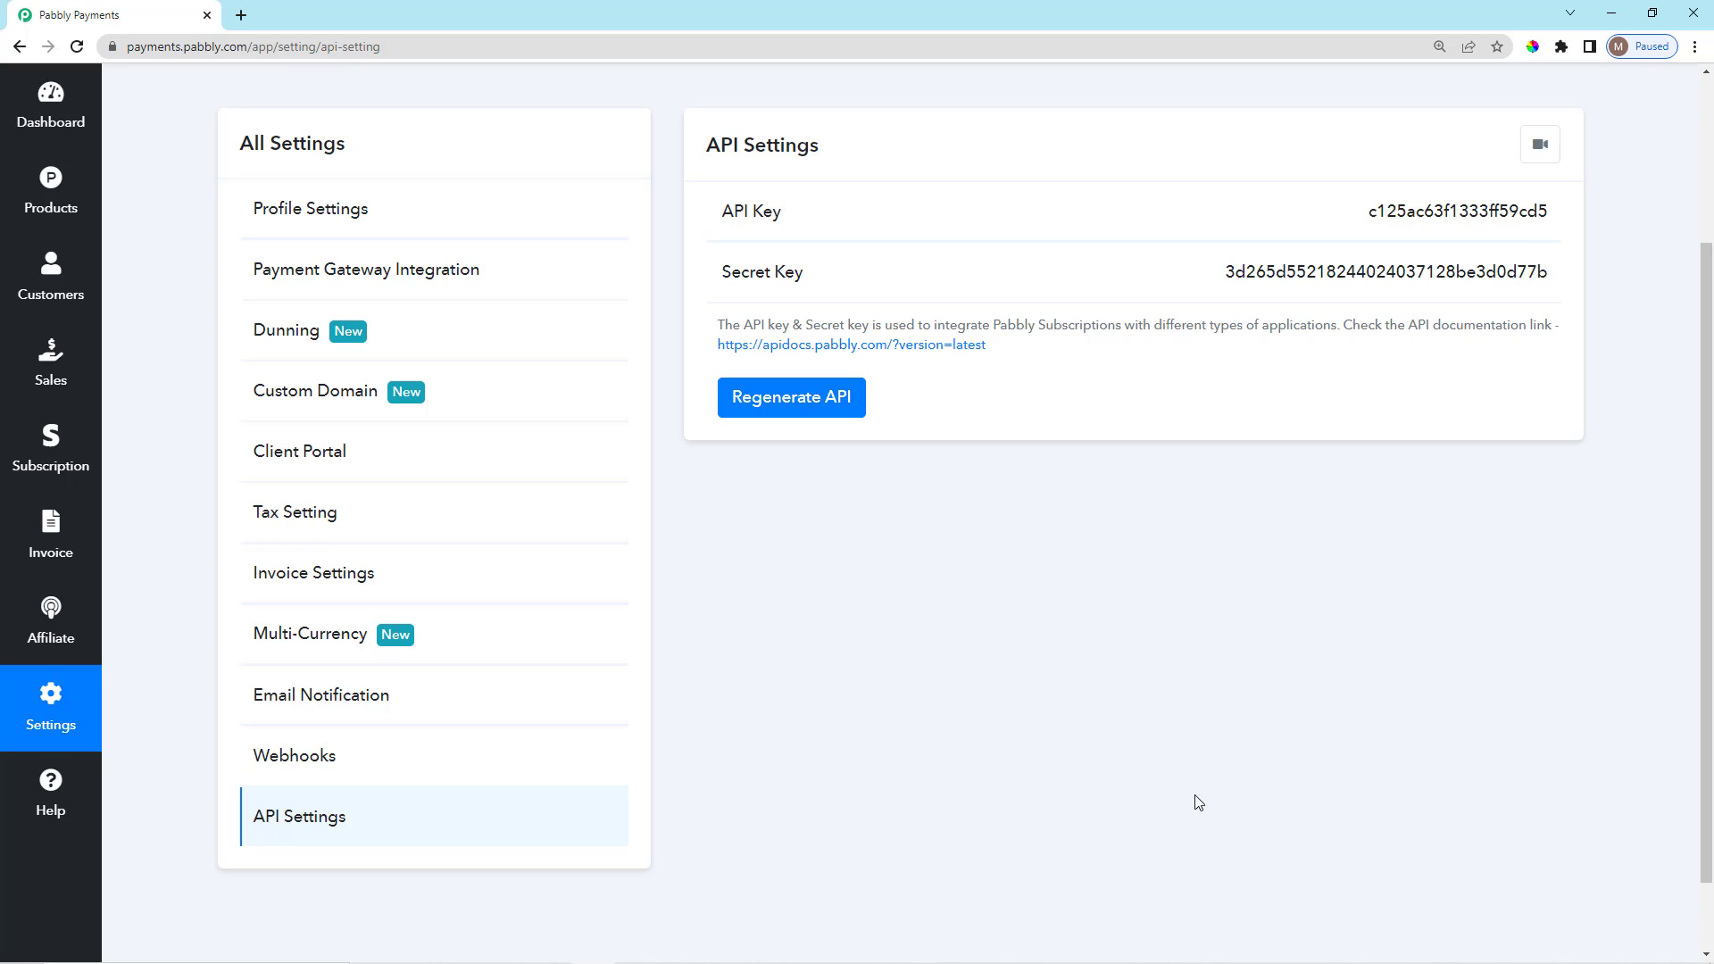
Regenerate the API and secret keys on the API Settings page, confirming with OK.
scroll(1098, 620, "up", 1)
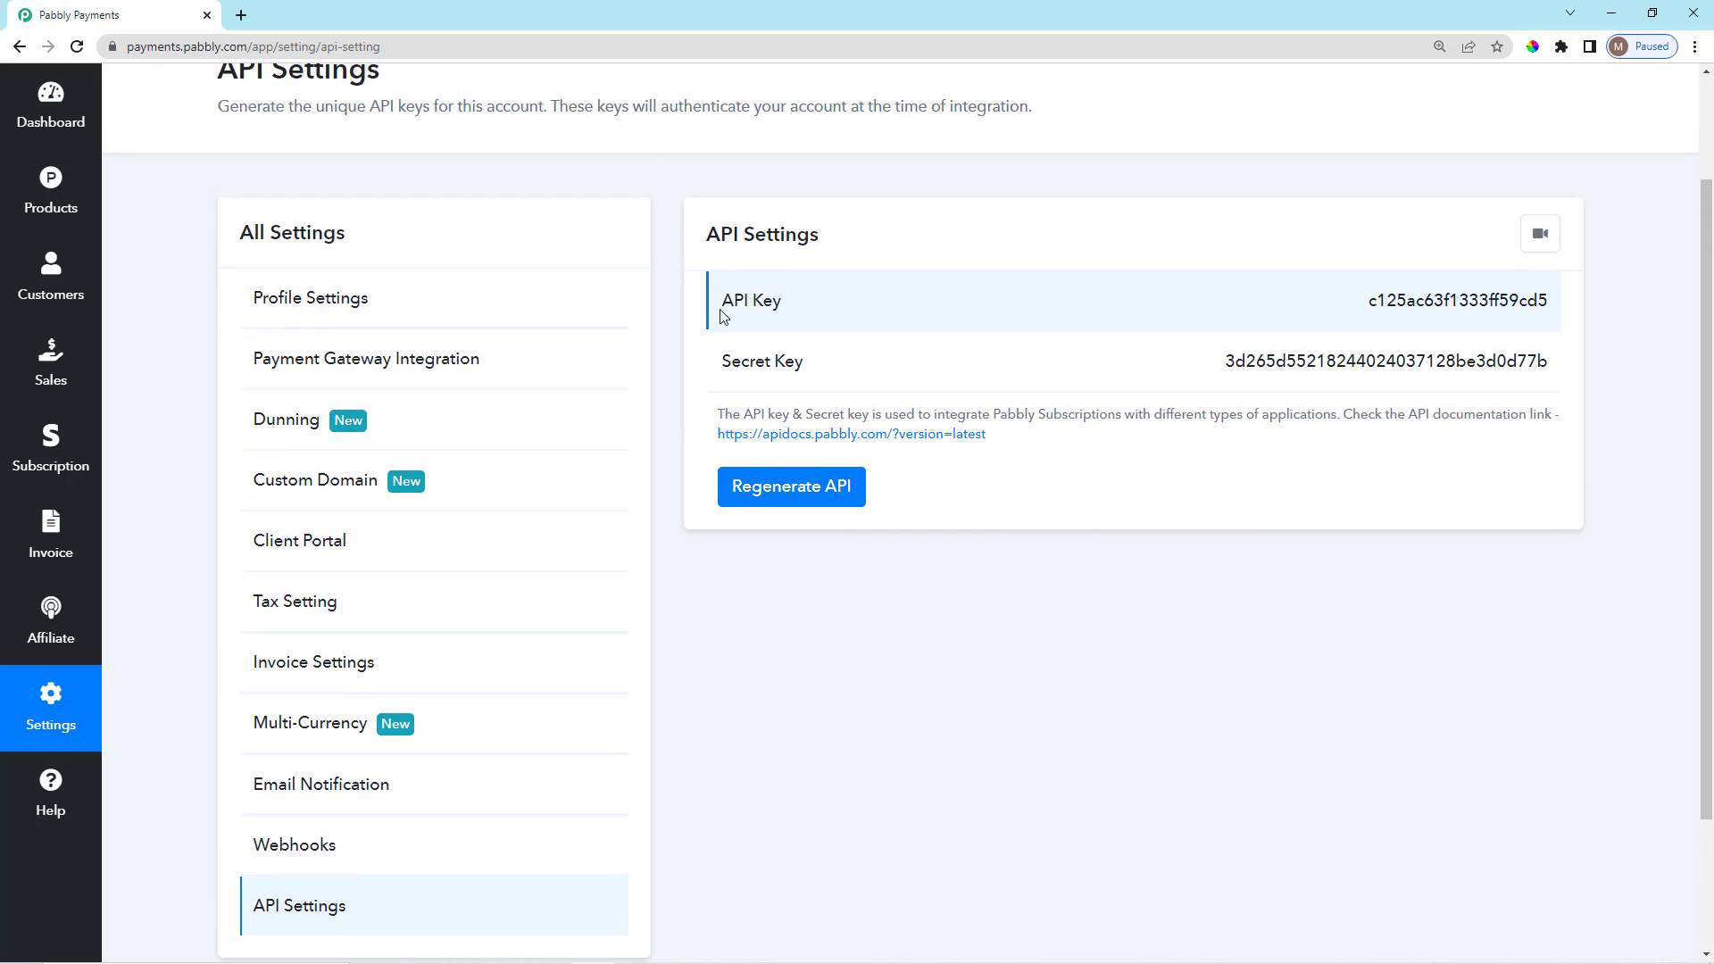
left_click_drag(719, 300, 830, 370)
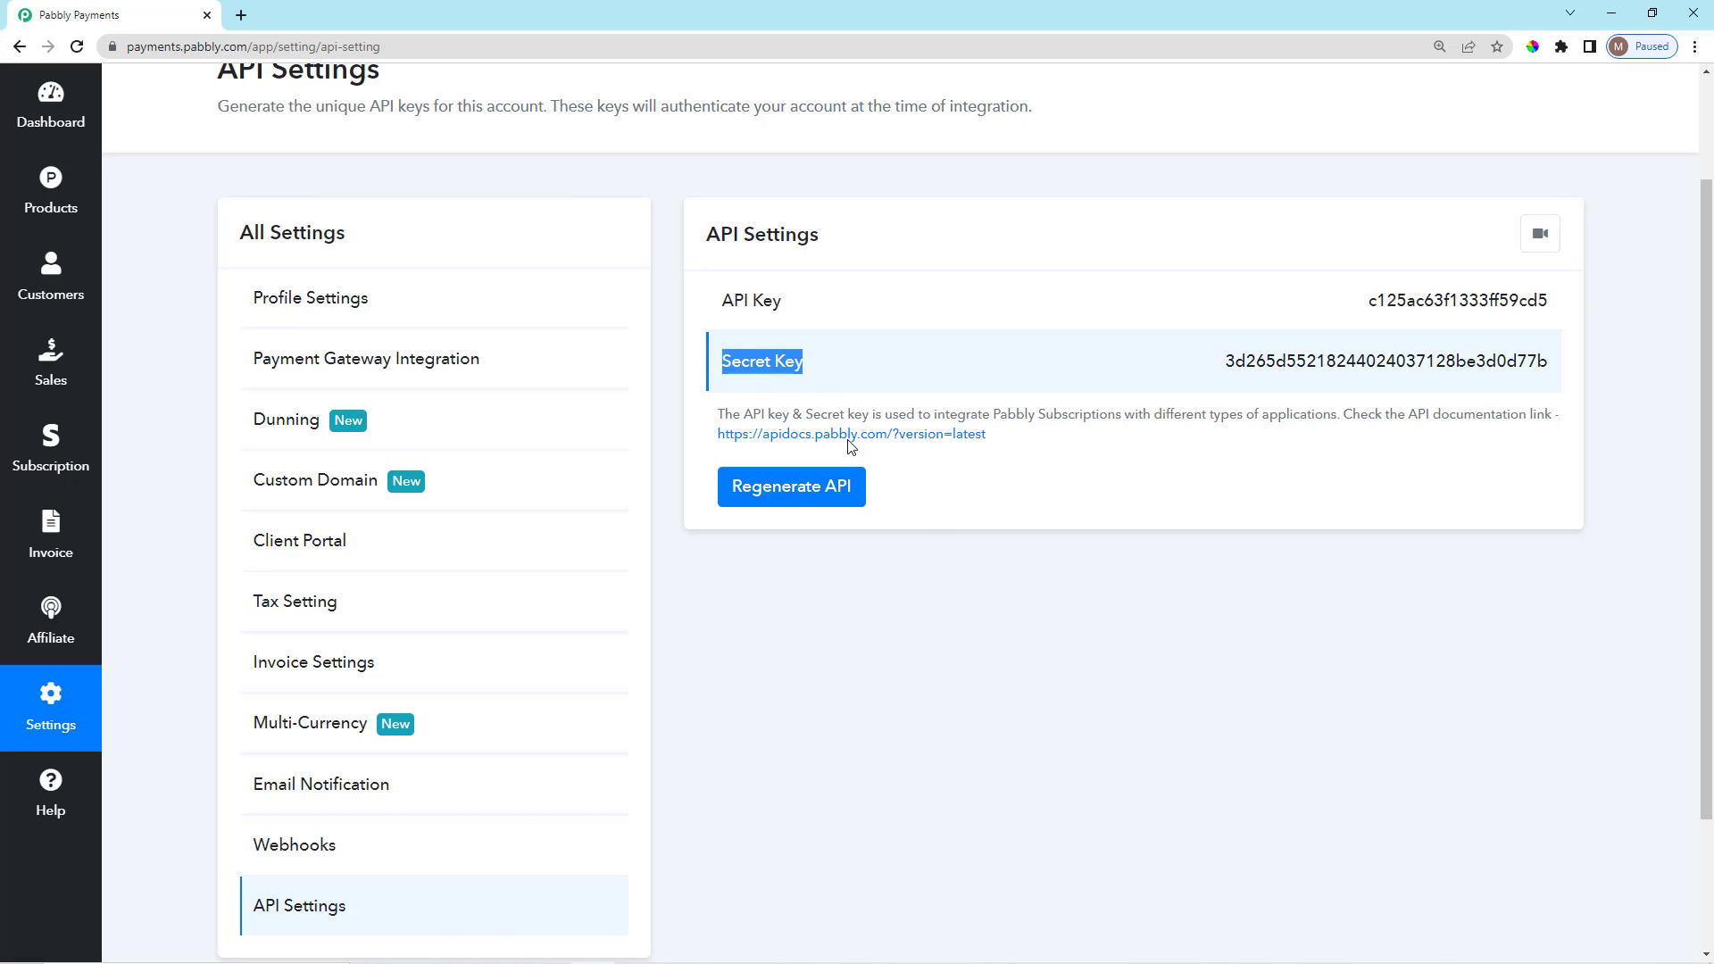
left_click(931, 535)
scroll(1013, 616, "up", 2)
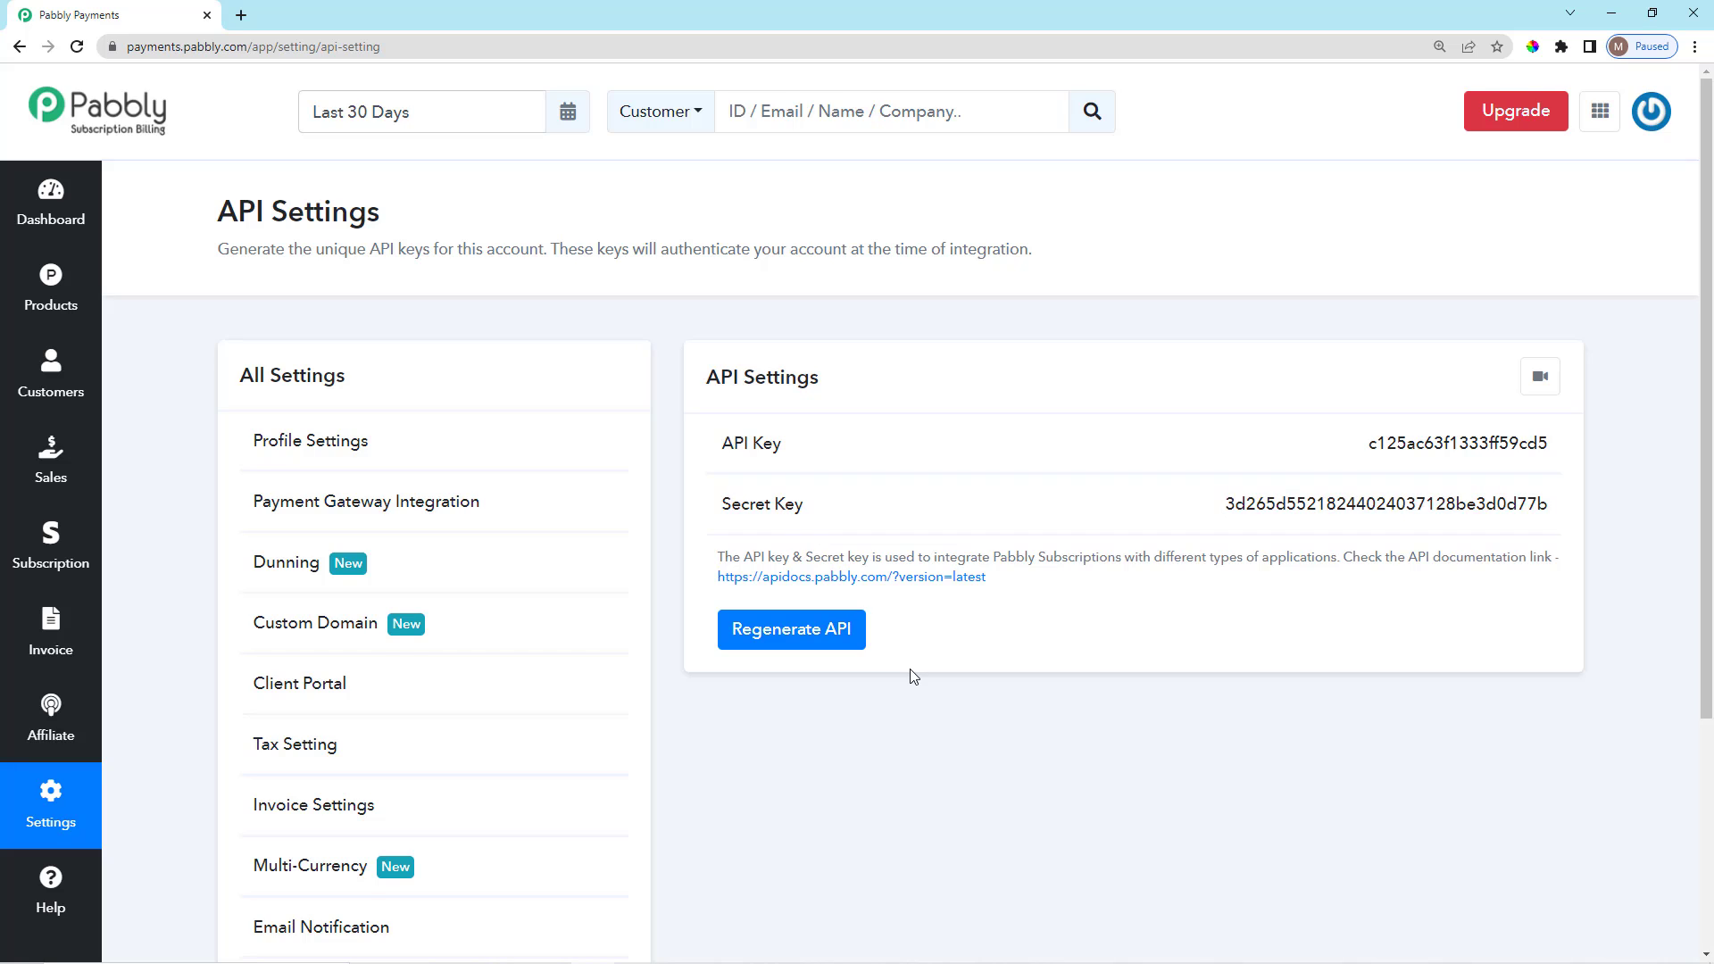
scroll(910, 677, "down", 1)
scroll(982, 741, "up", 1)
scroll(1004, 765, "down", 2)
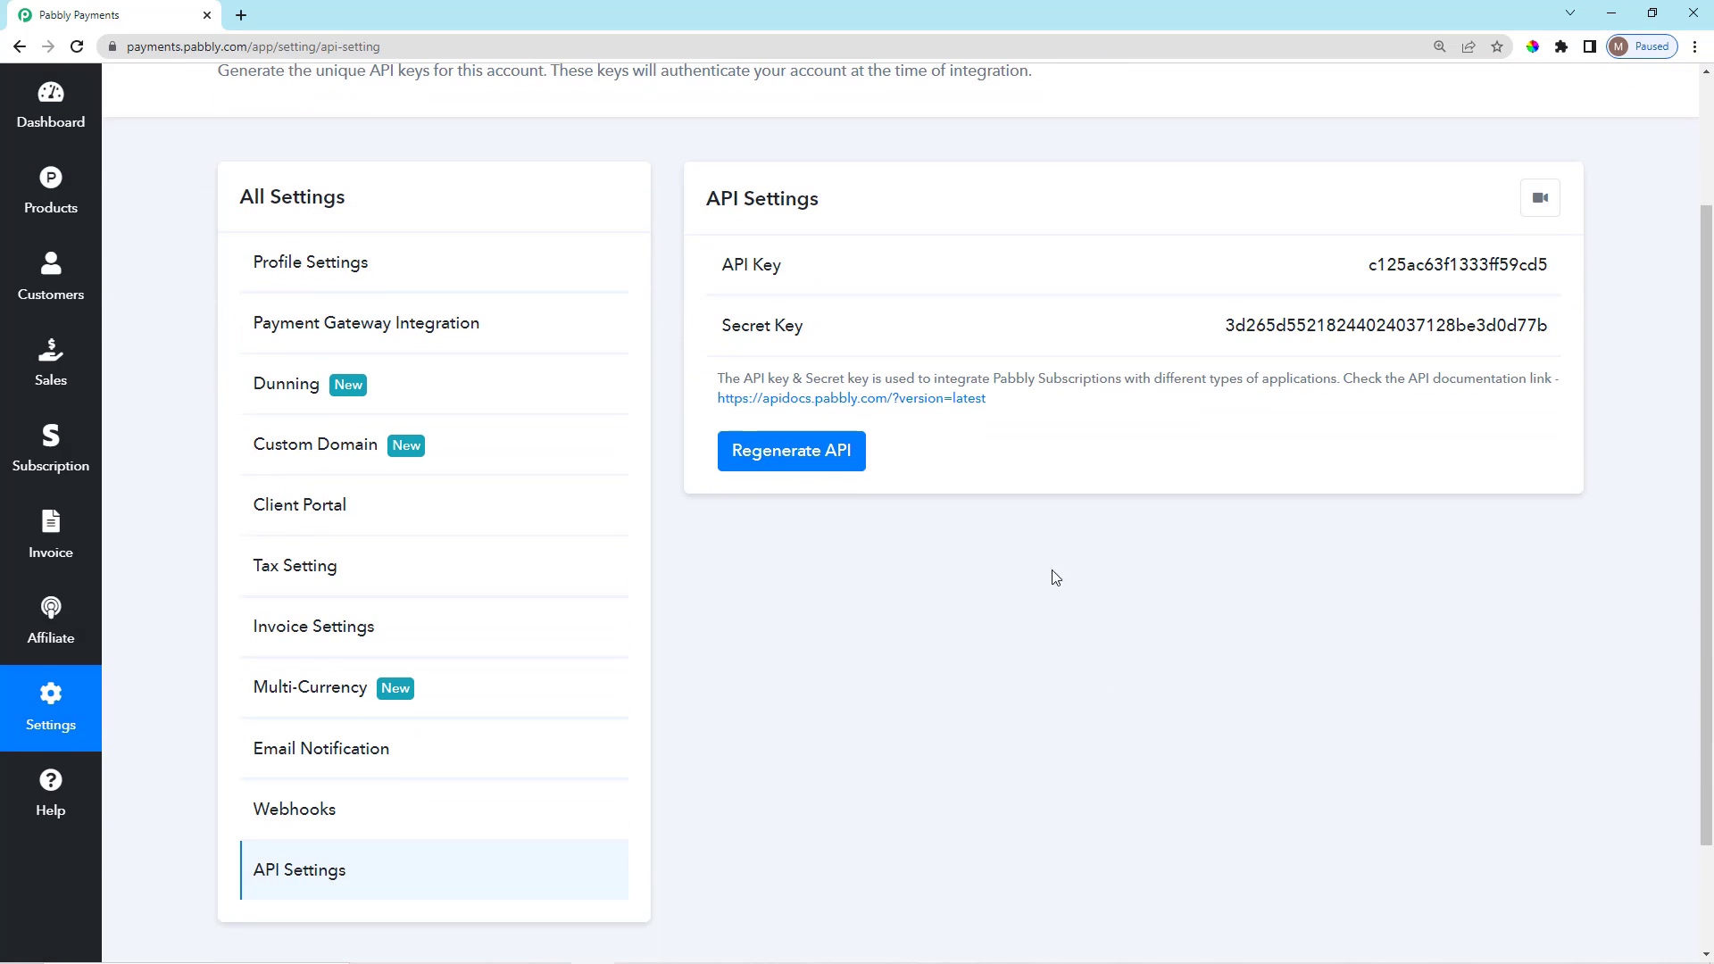
scroll(822, 447, "up", 2)
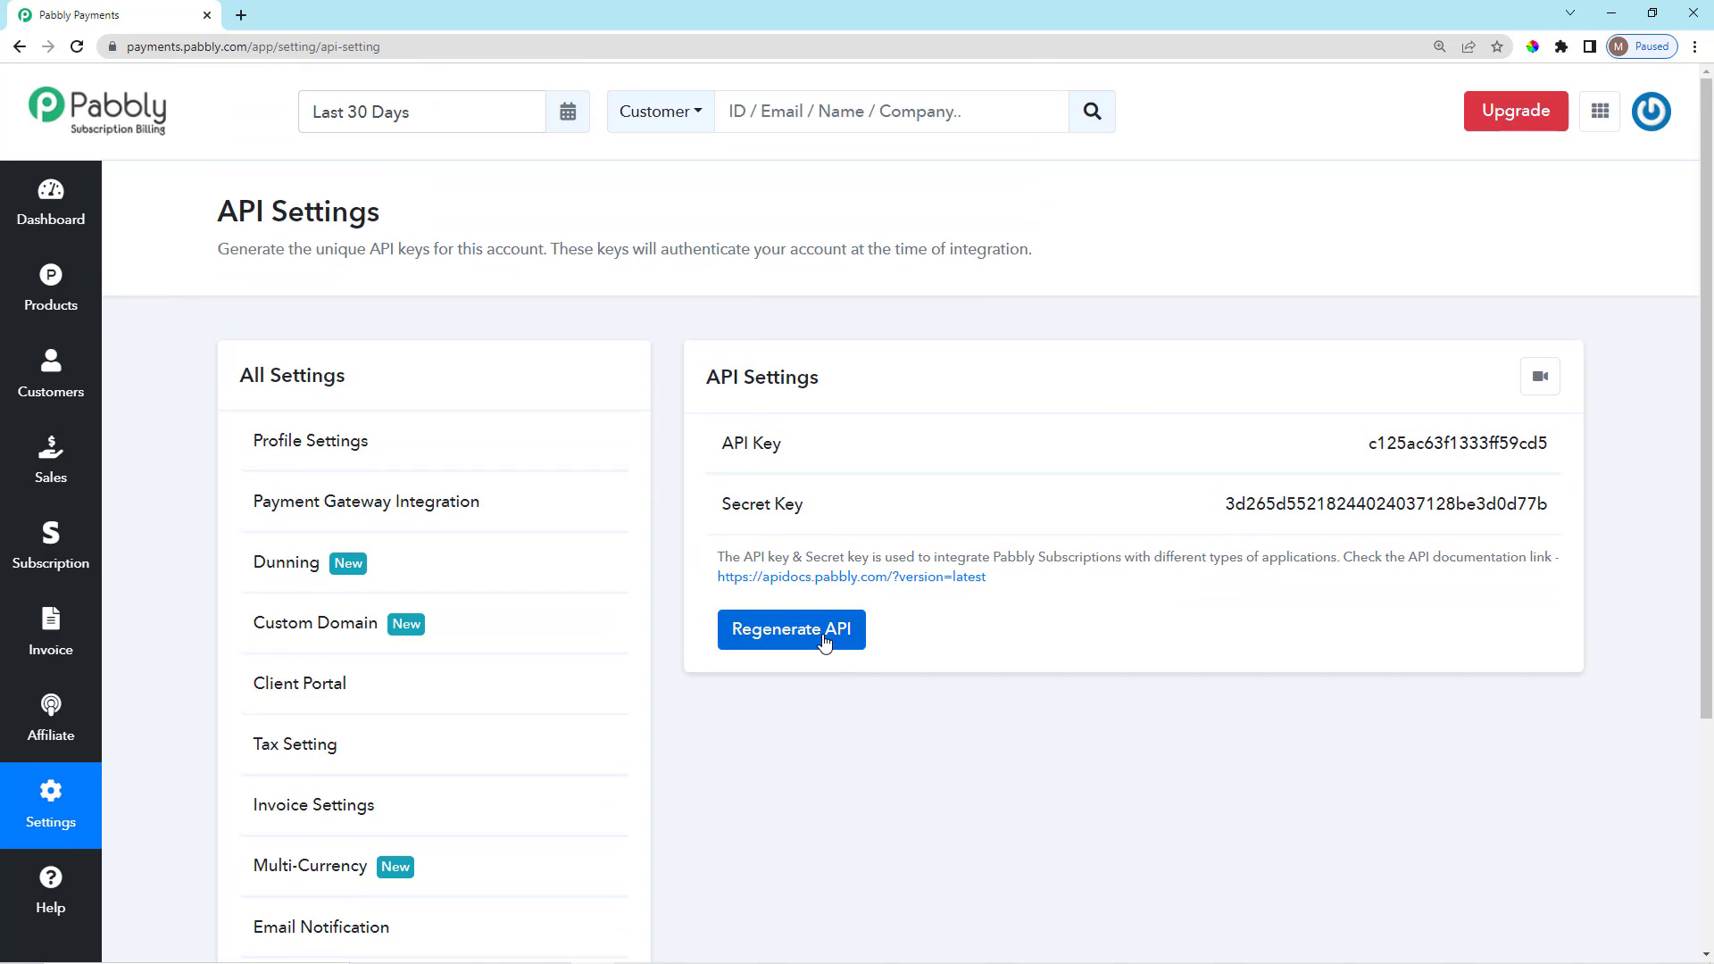
left_click(827, 639)
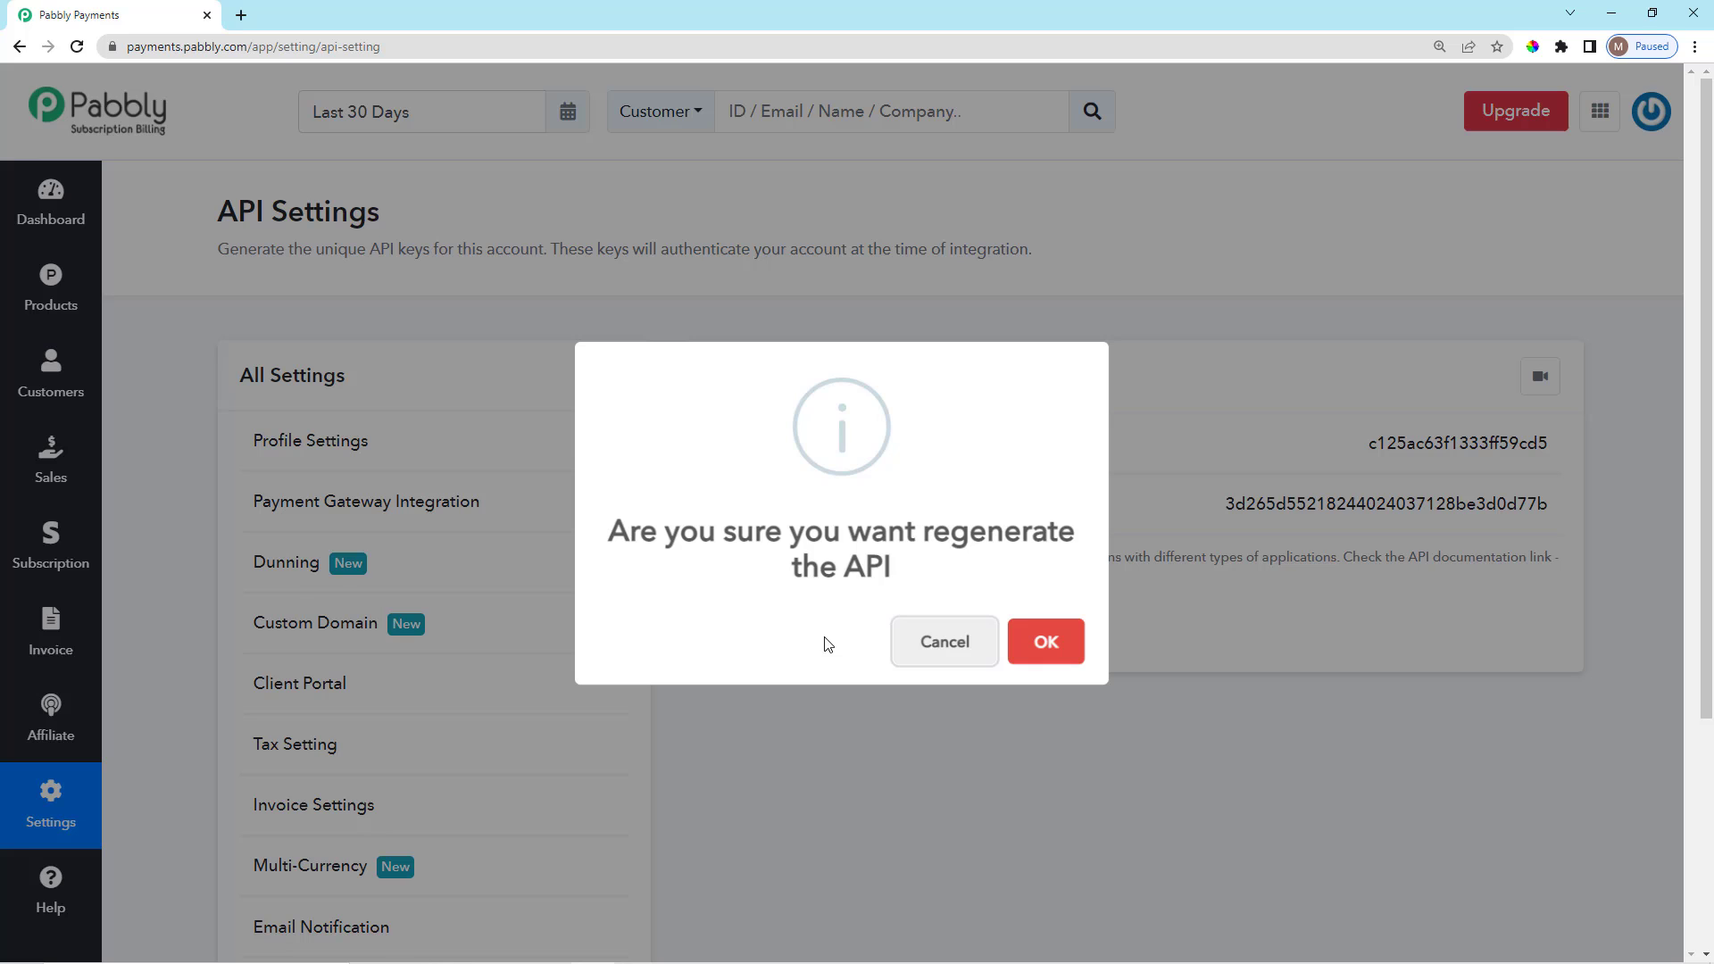
left_click(1045, 643)
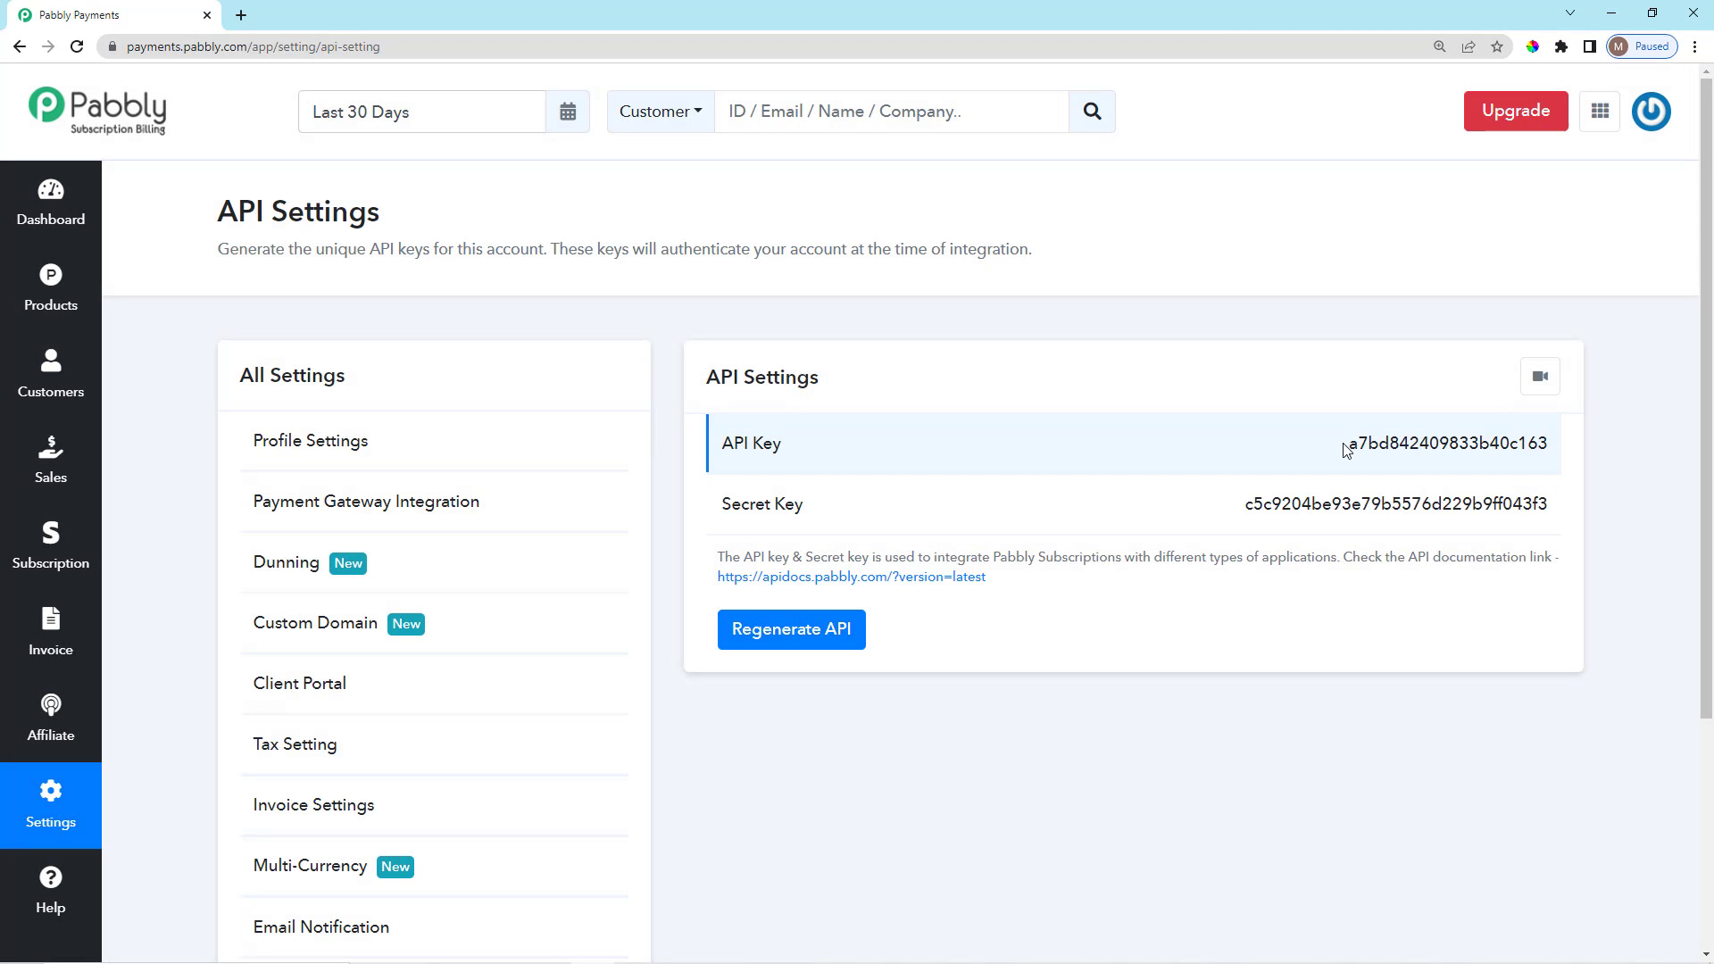
Review the newly generated API key and secret key.
left_click_drag(1346, 450, 1562, 532)
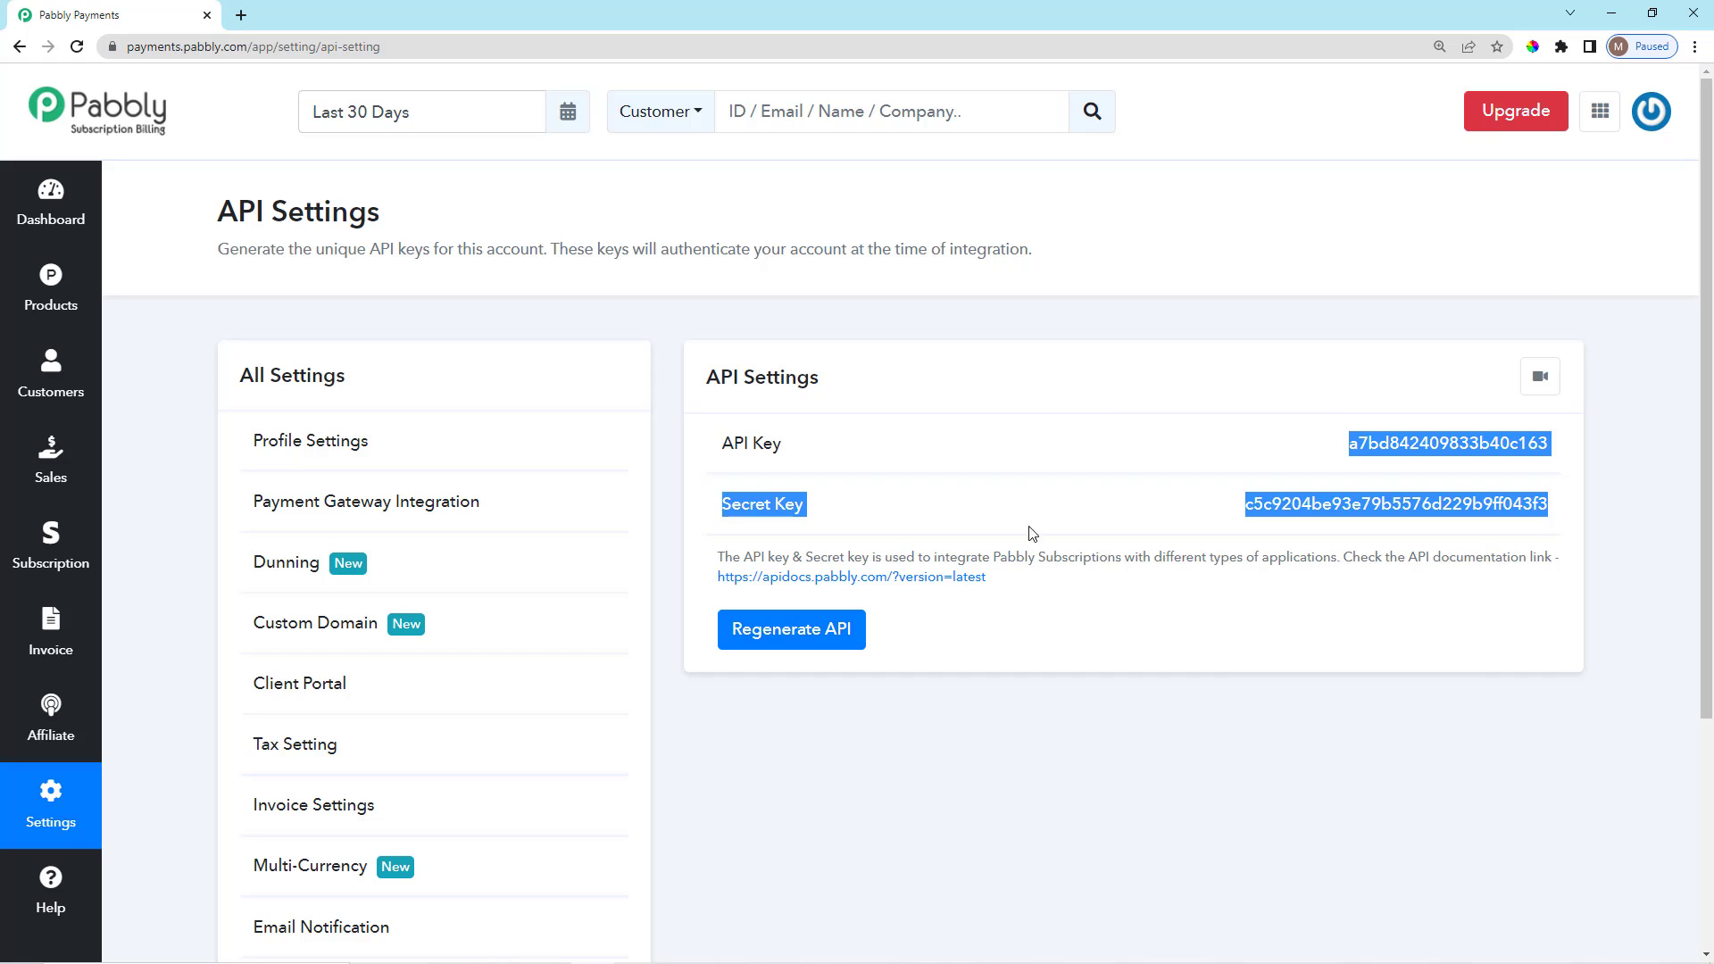
left_click(964, 505)
scroll(1148, 755, "down", 4)
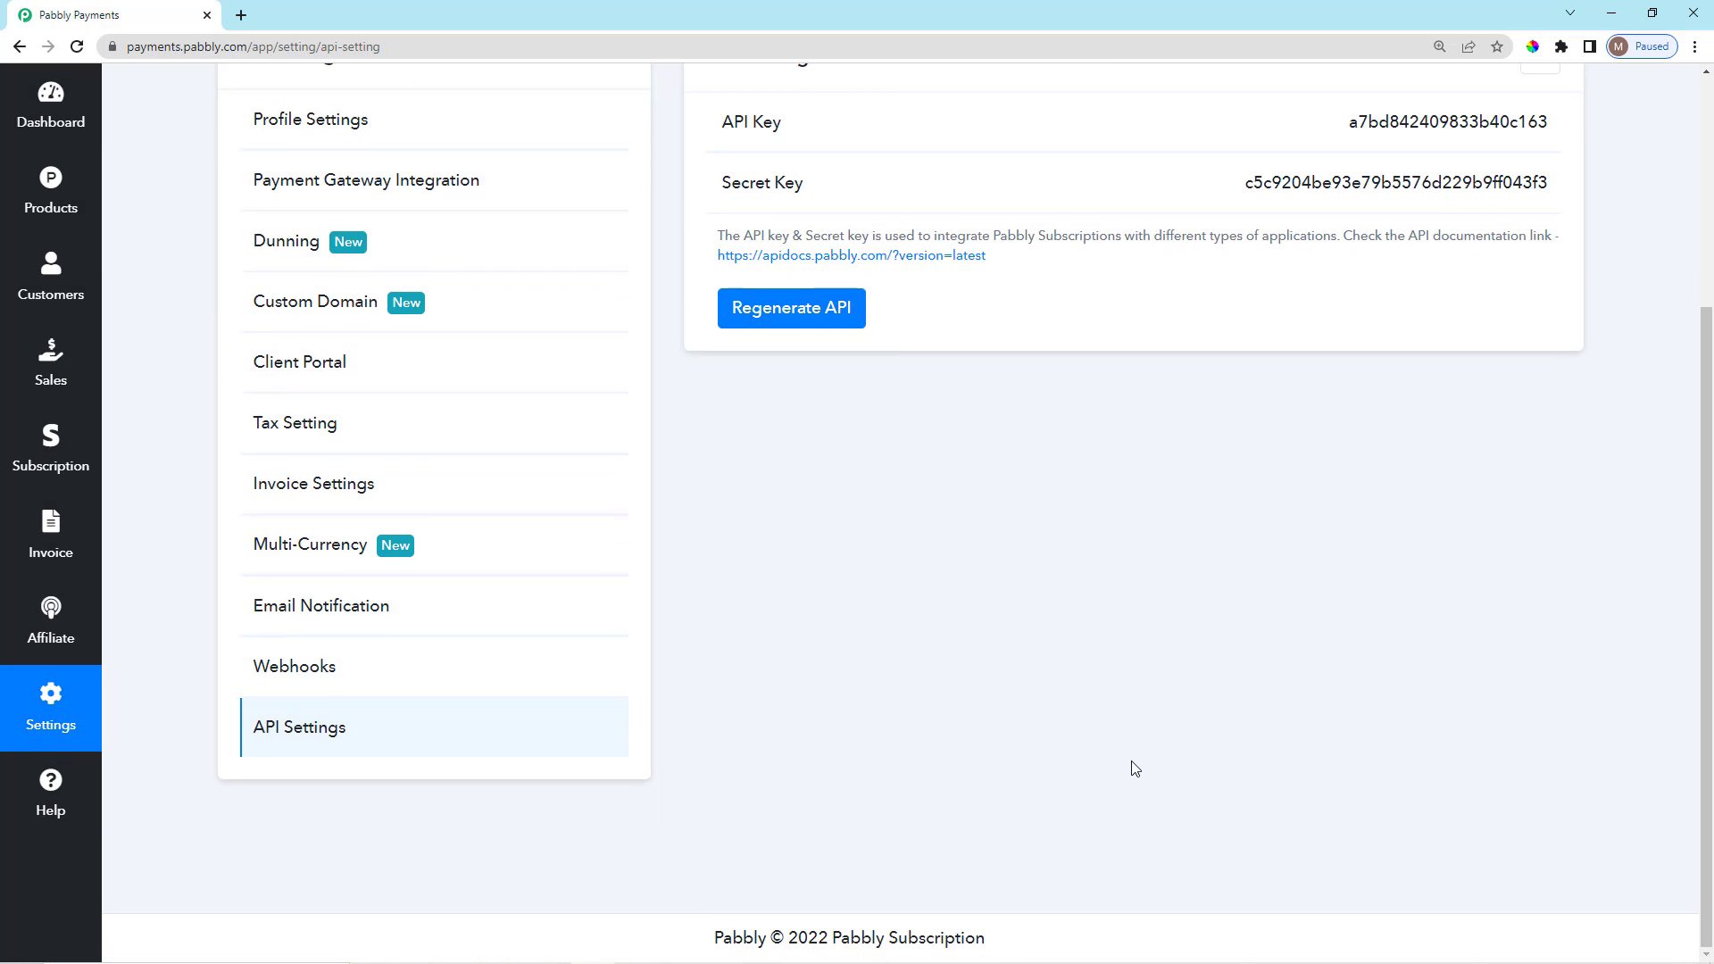
scroll(1134, 769, "up", 4)
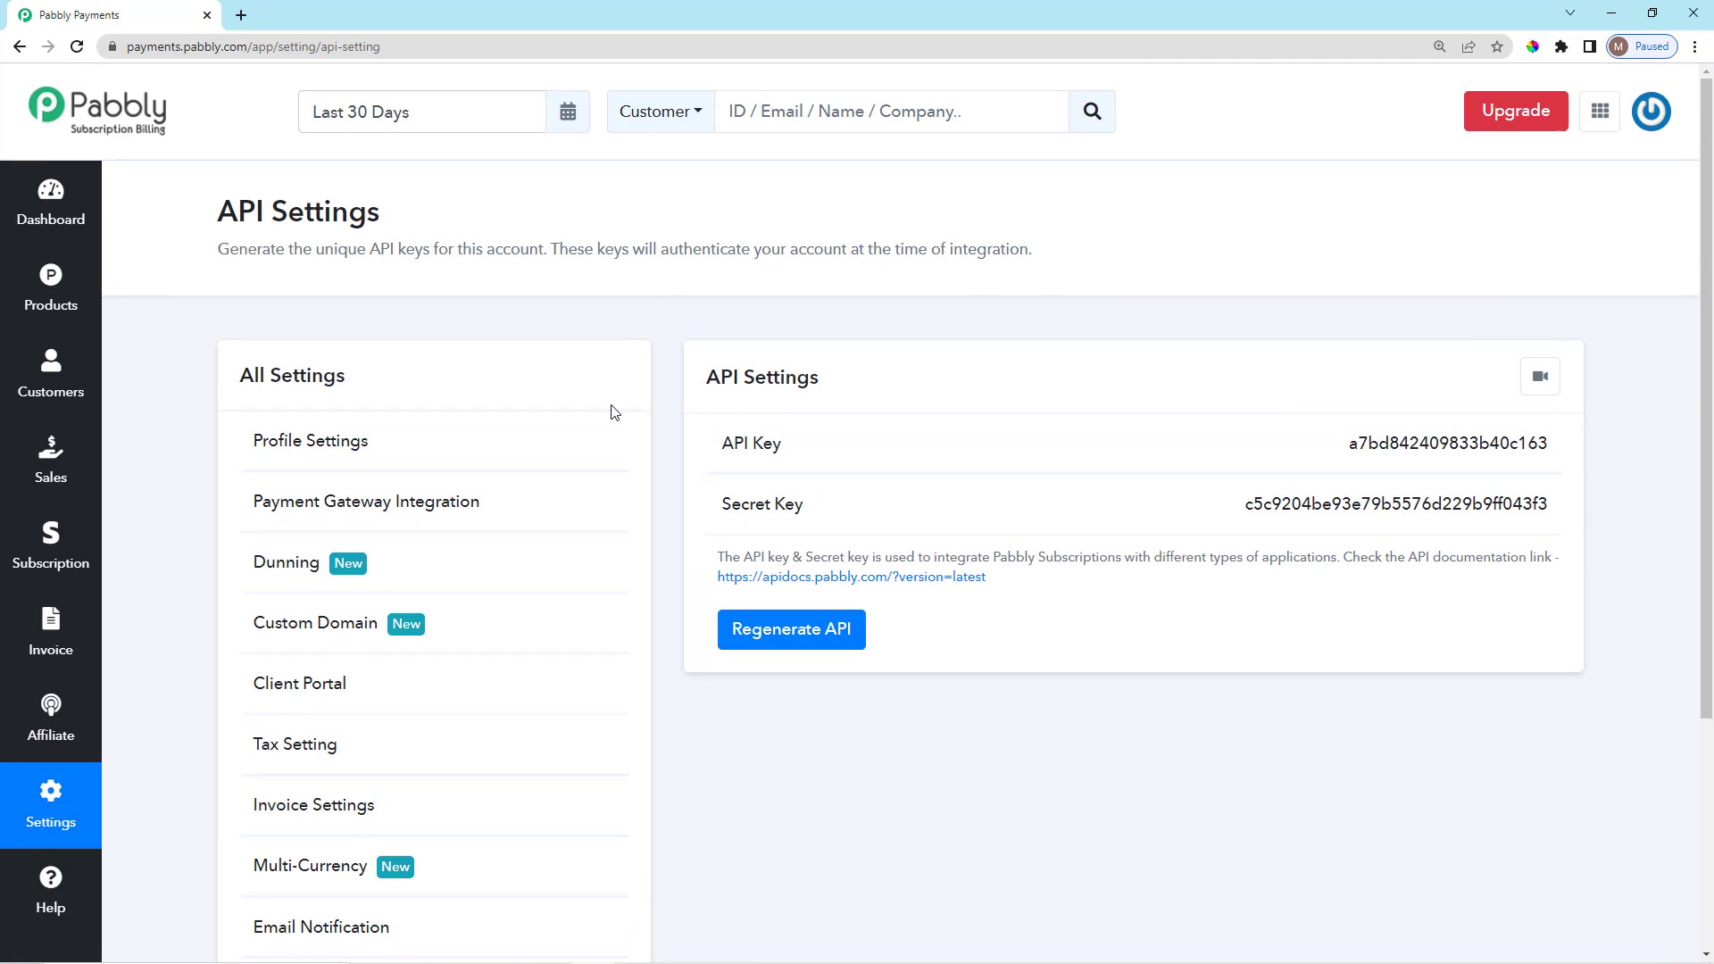
left_click_drag(709, 392, 875, 398)
left_click(1222, 404)
scroll(834, 727, "down", 3)
scroll(837, 719, "up", 2)
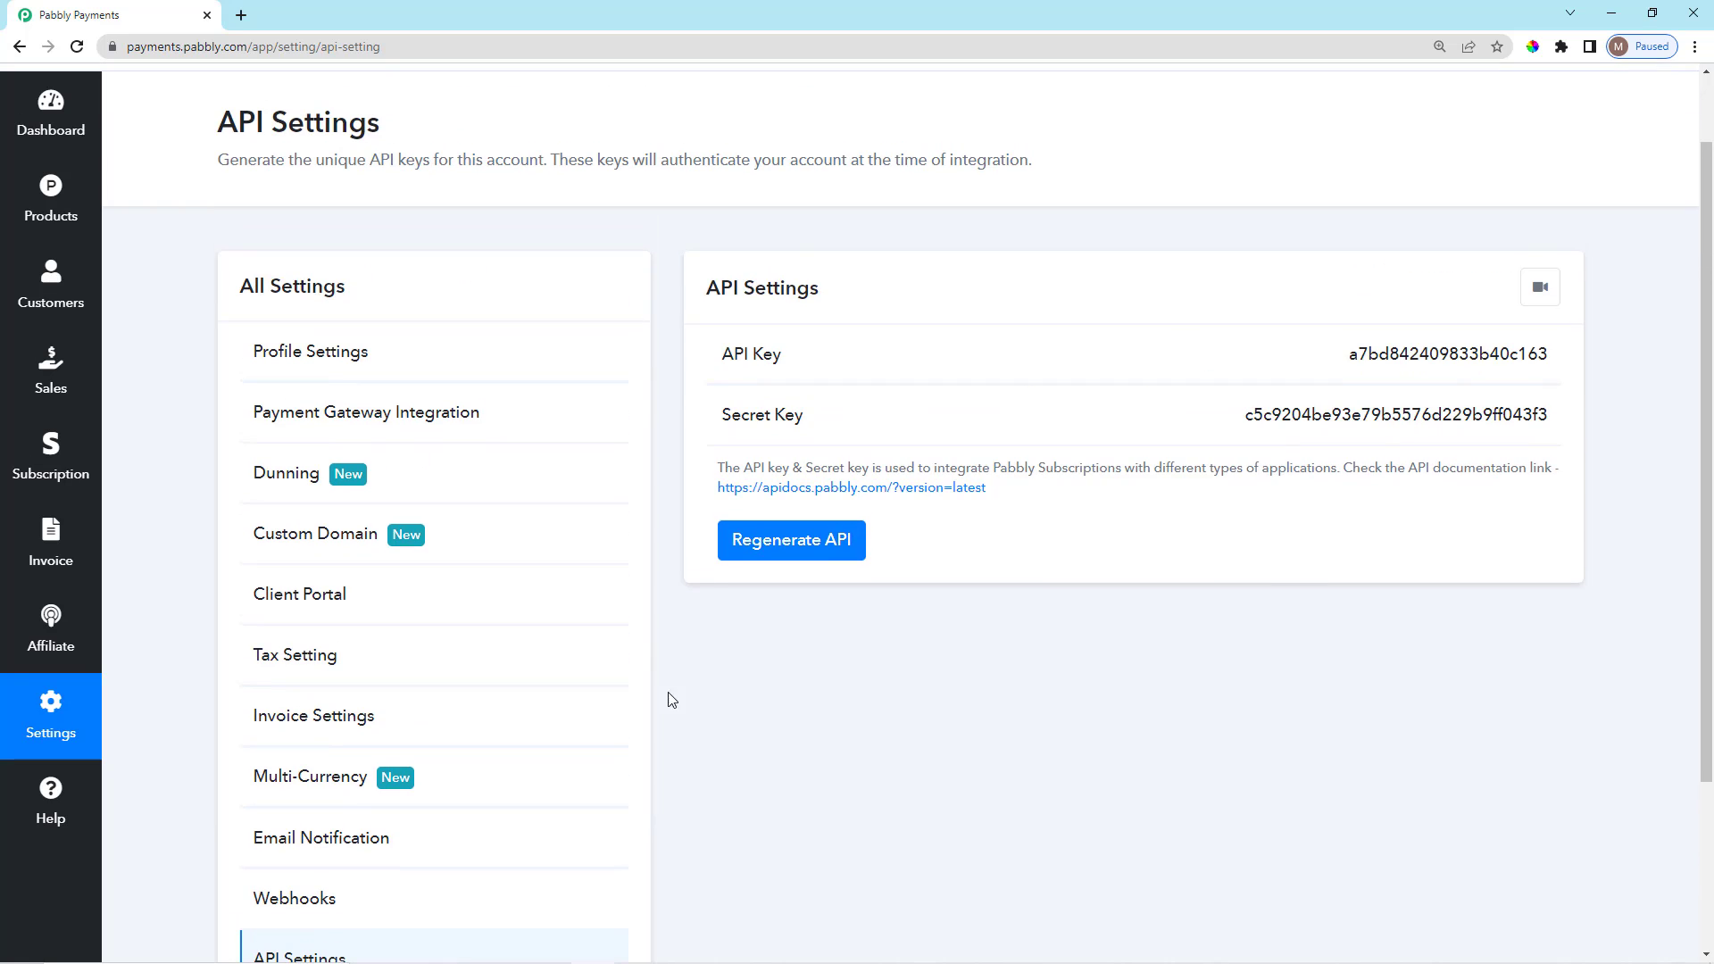
scroll(455, 614, "down", 1)
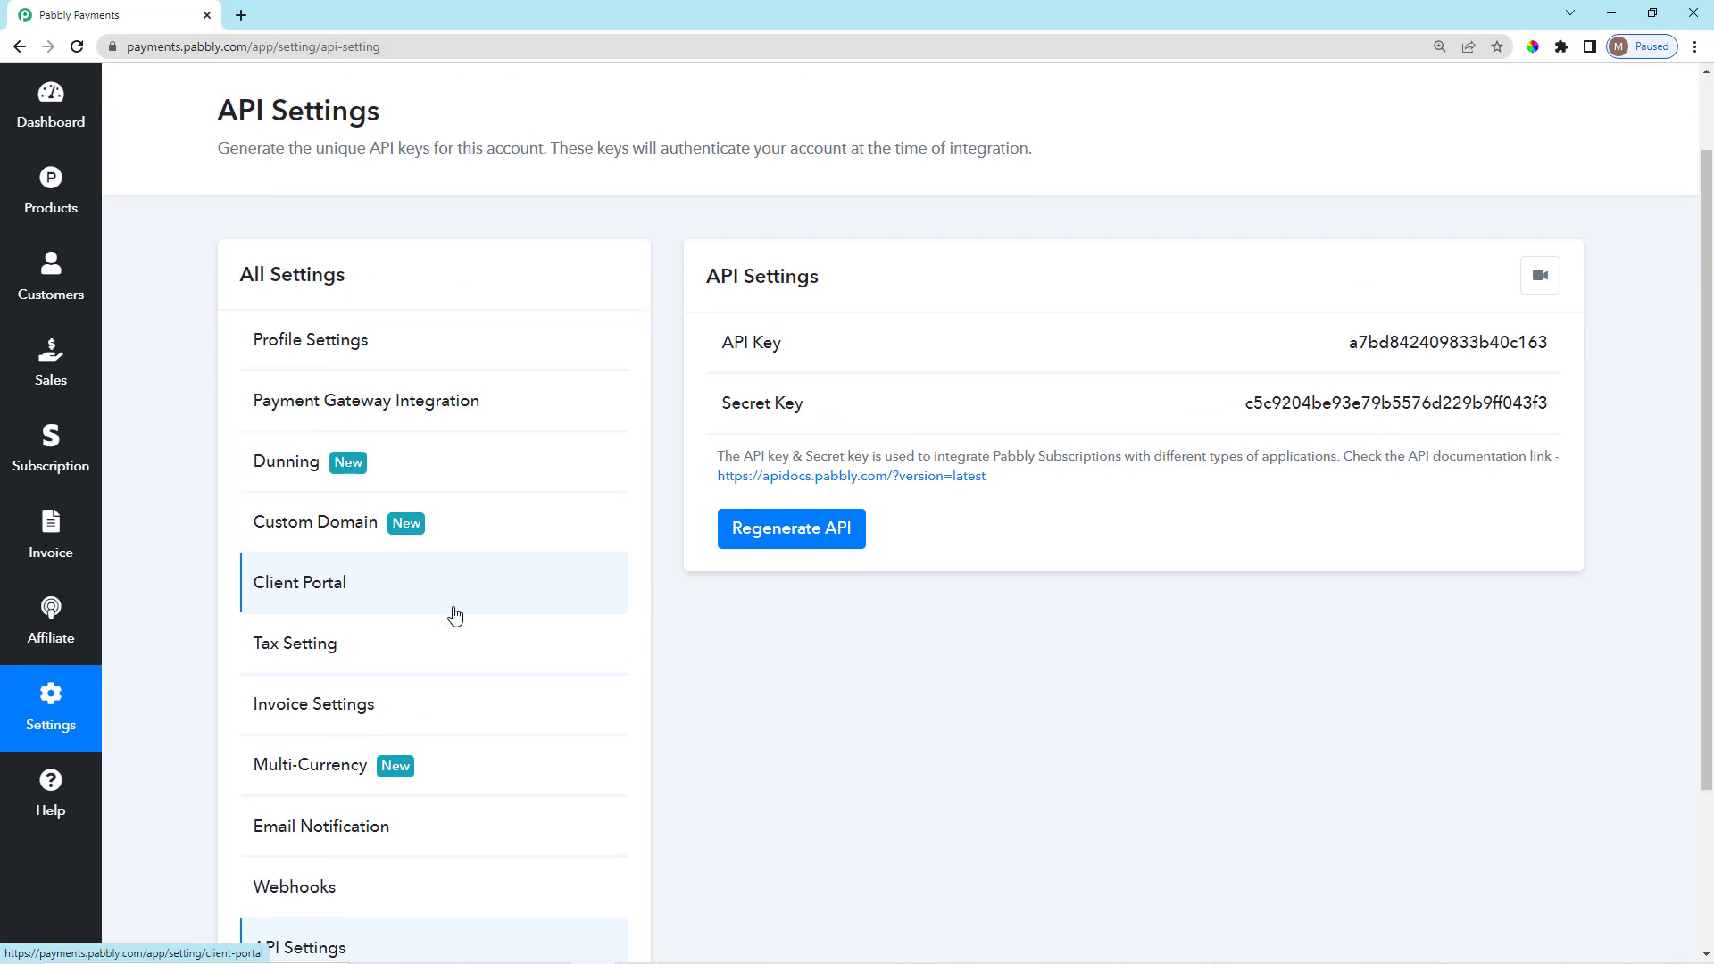
Open Client Portal settings and read the notice on what customers can do in the portal.
left_click(437, 507)
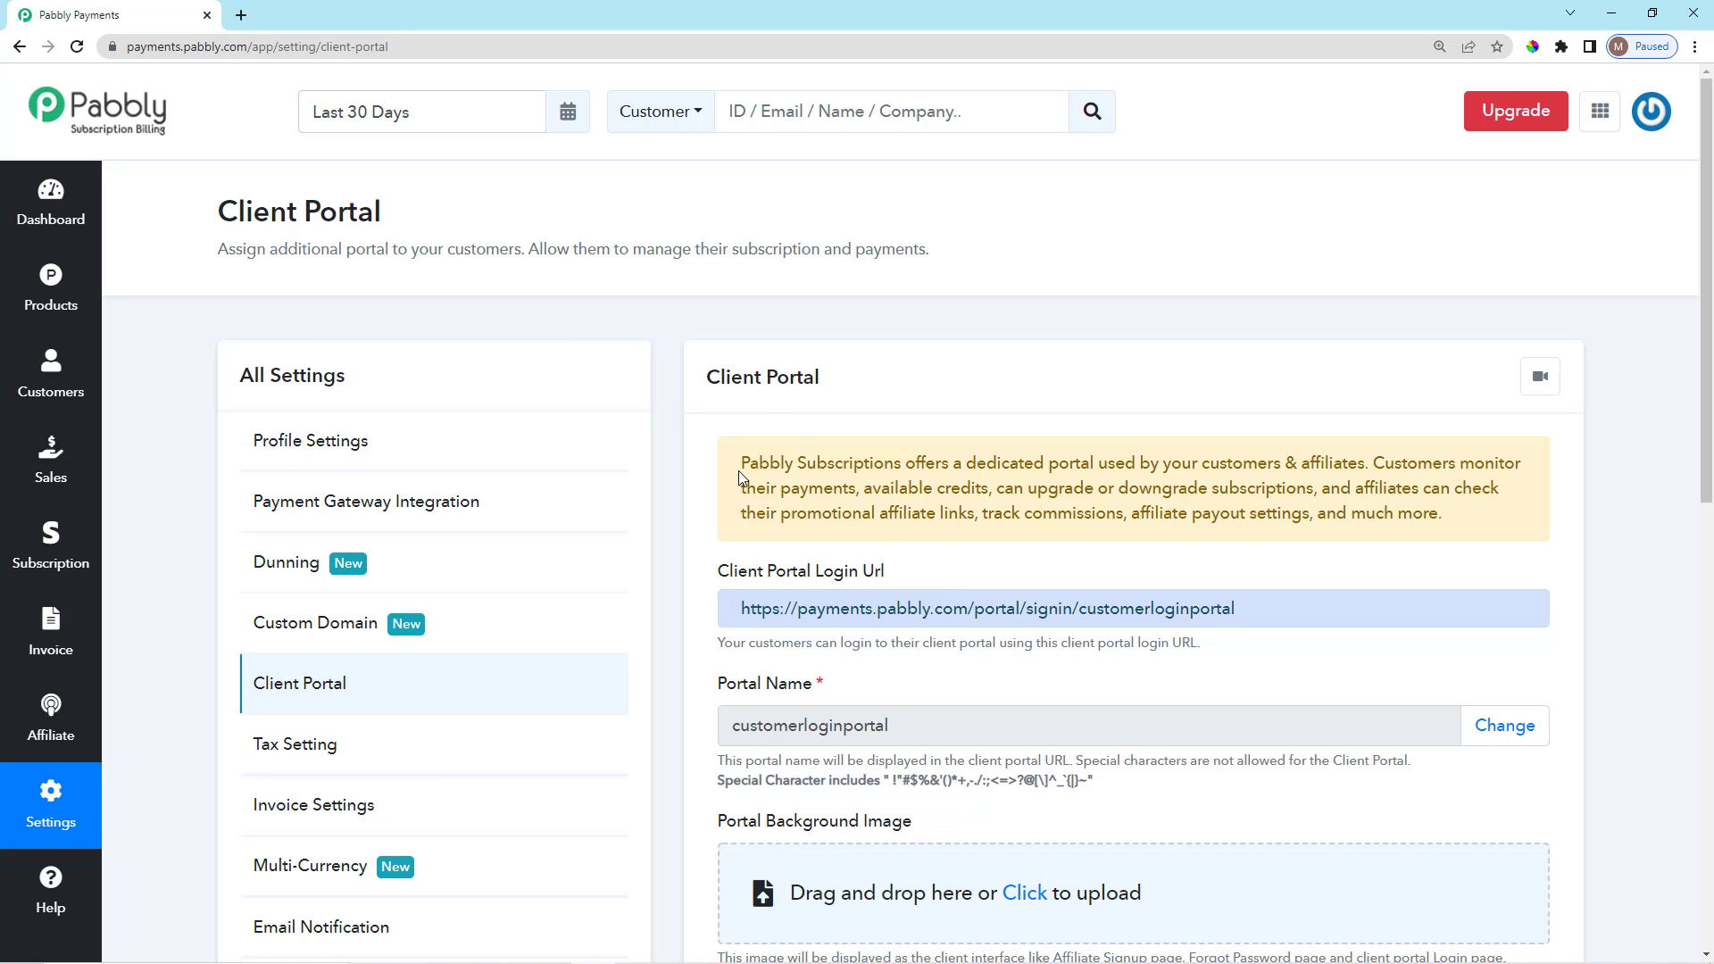
left_click_drag(740, 466, 1454, 552)
left_click(1458, 525)
scroll(749, 469, "down", 1)
left_click_drag(896, 376, 1094, 394)
left_click(1140, 402)
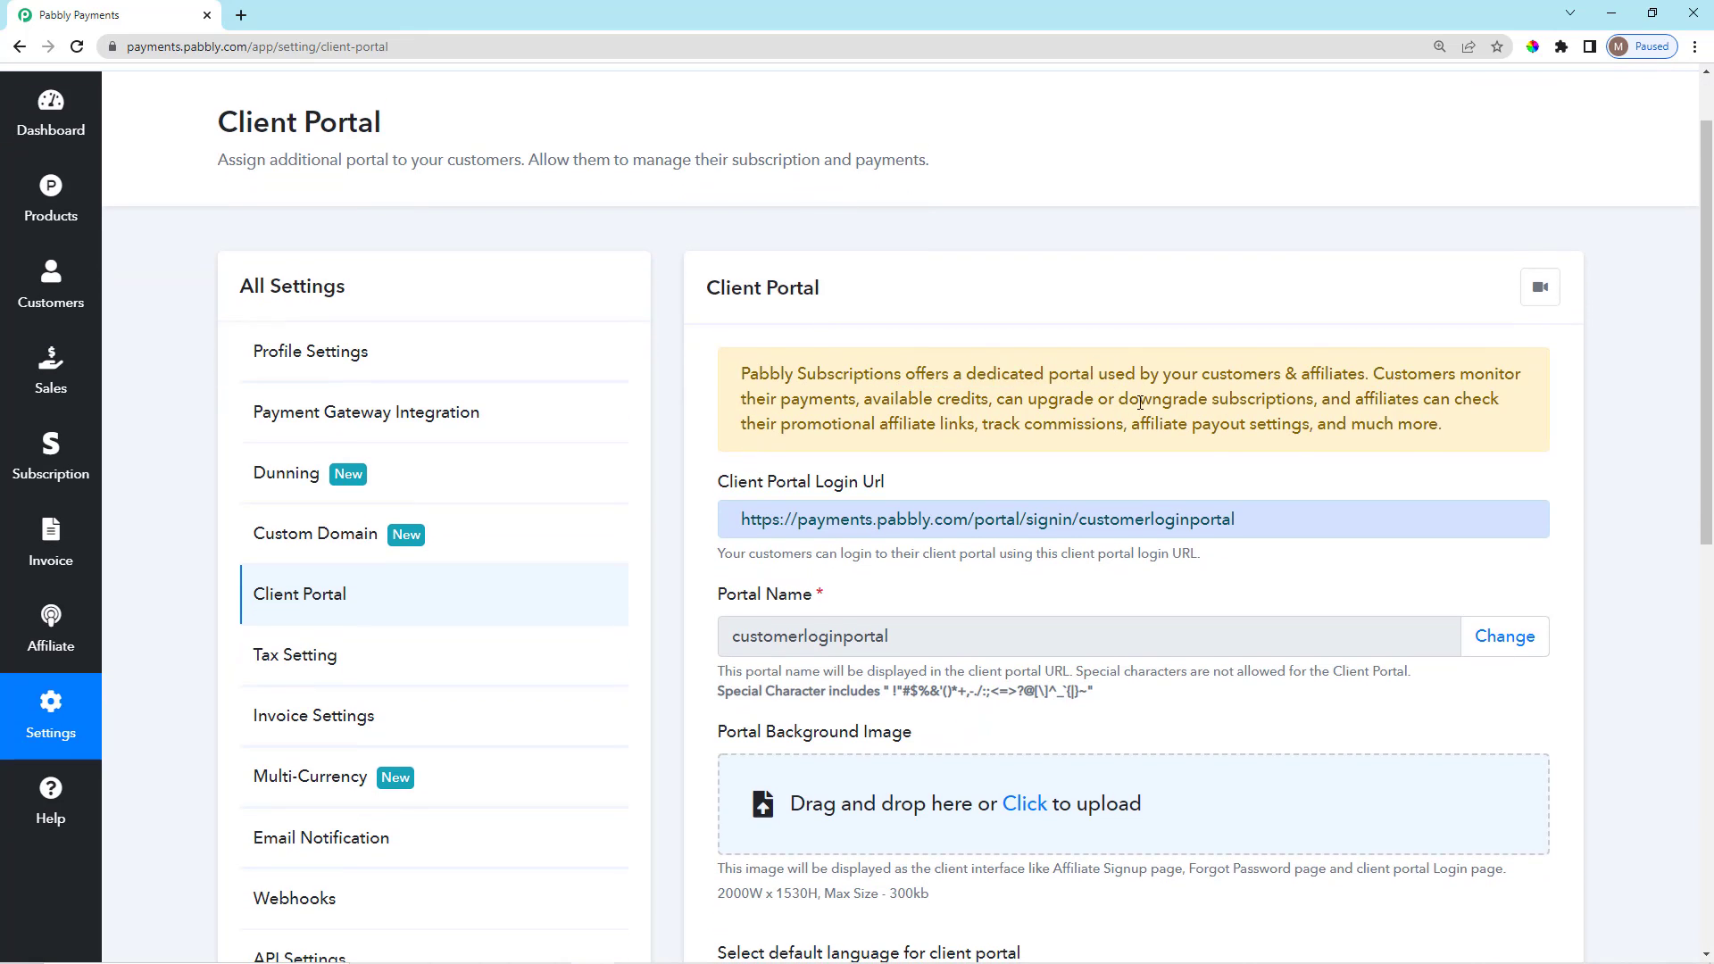
left_click_drag(1194, 373, 1375, 379)
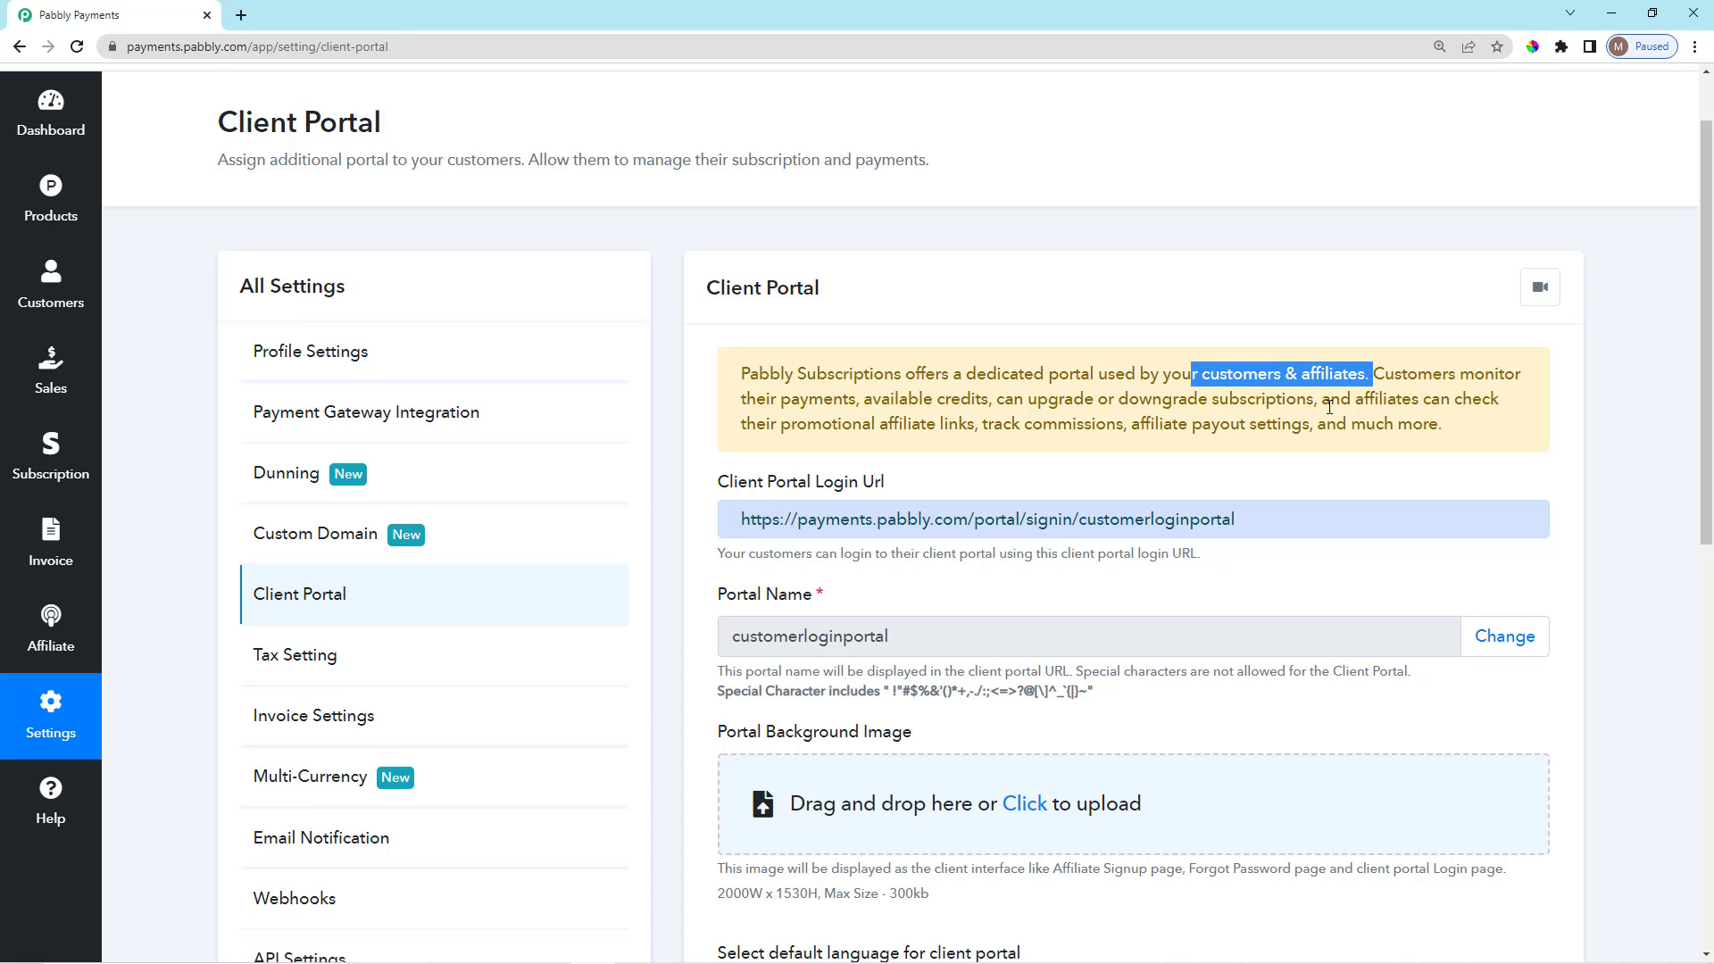
scroll(1323, 436, "down", 1)
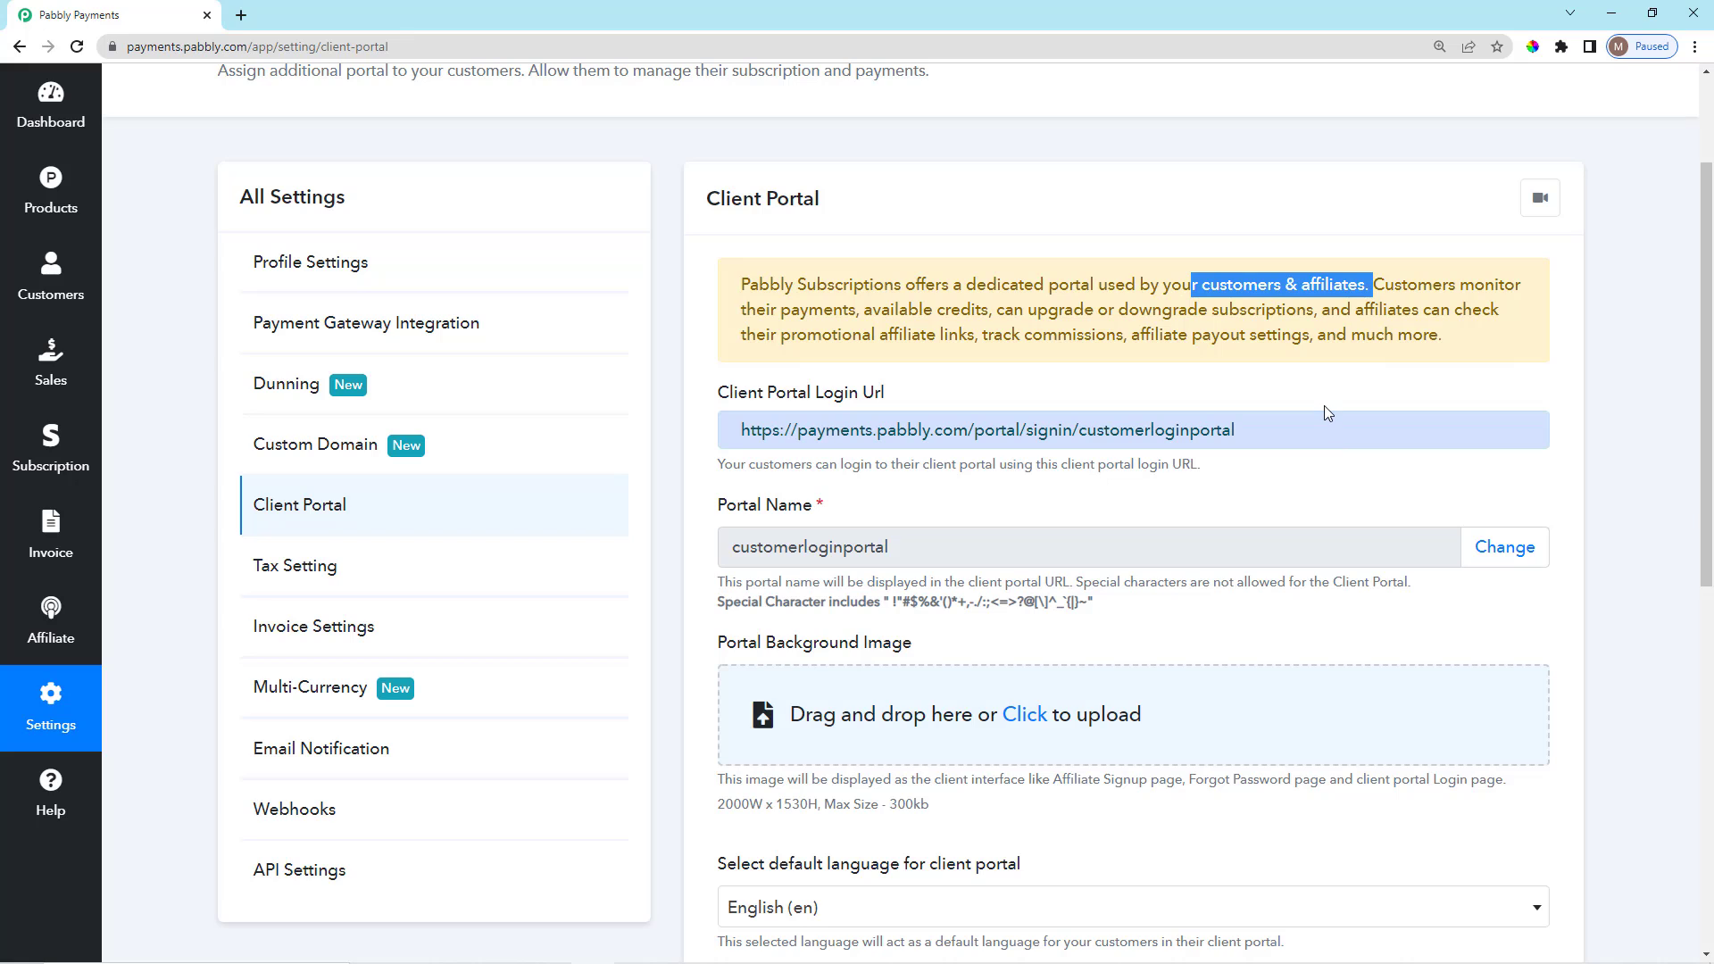
left_click(1417, 305)
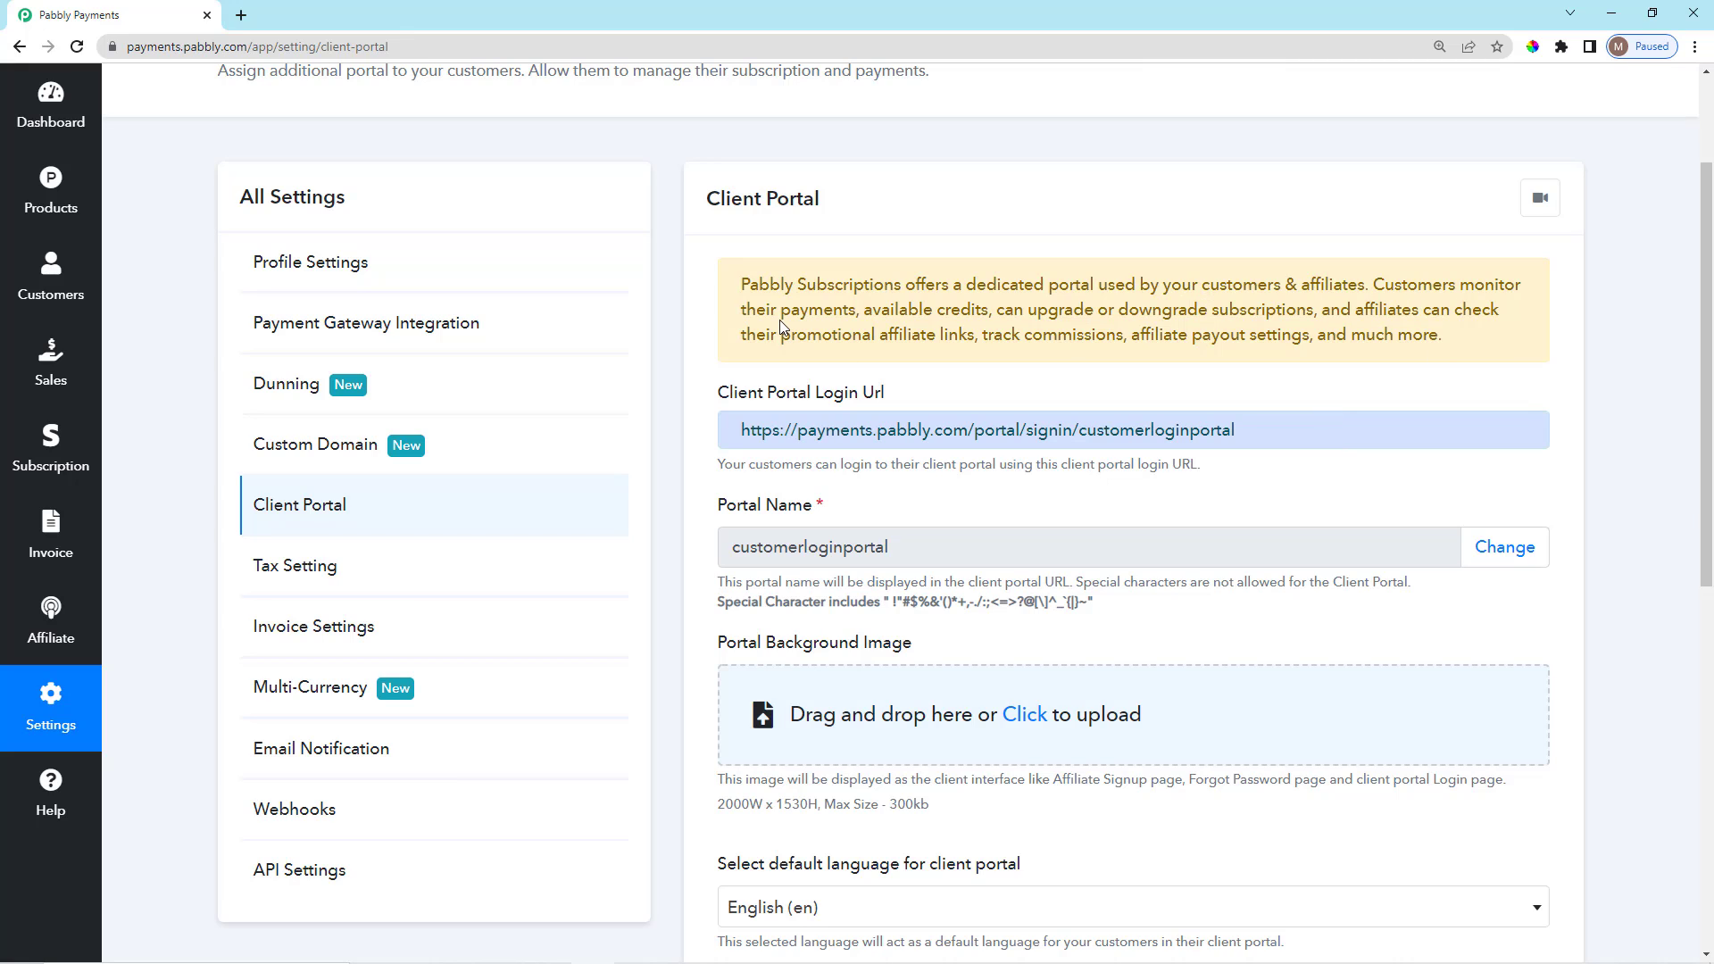
left_click_drag(752, 323, 1322, 314)
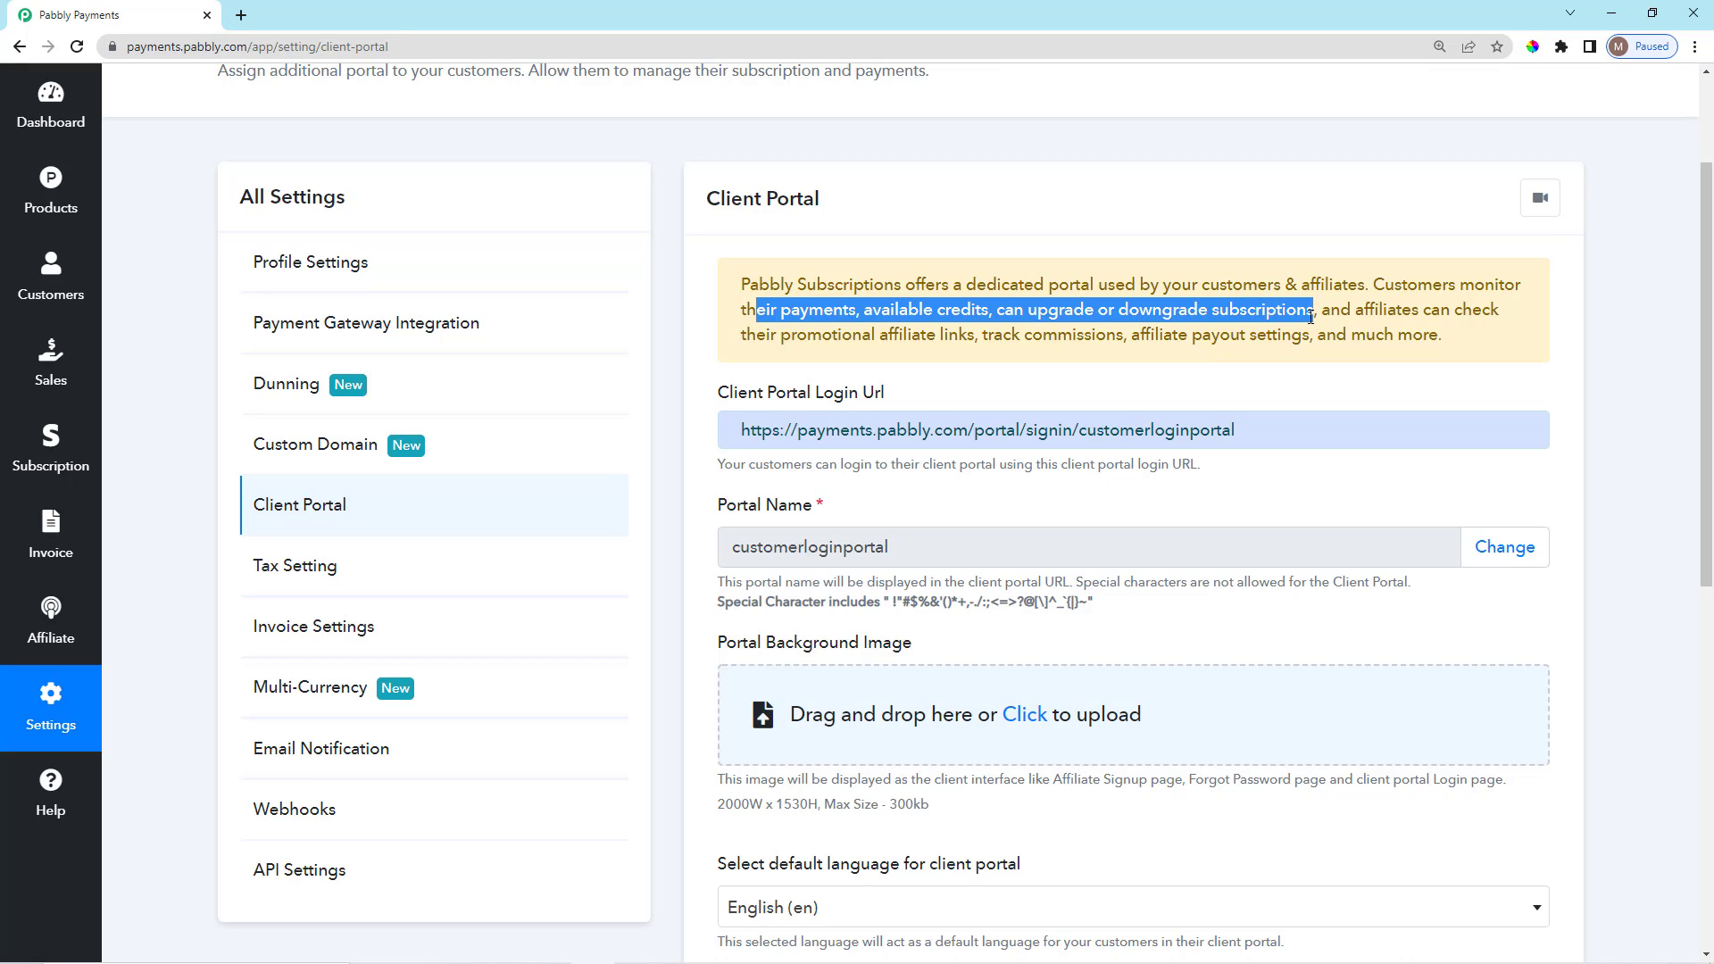
left_click(1327, 332)
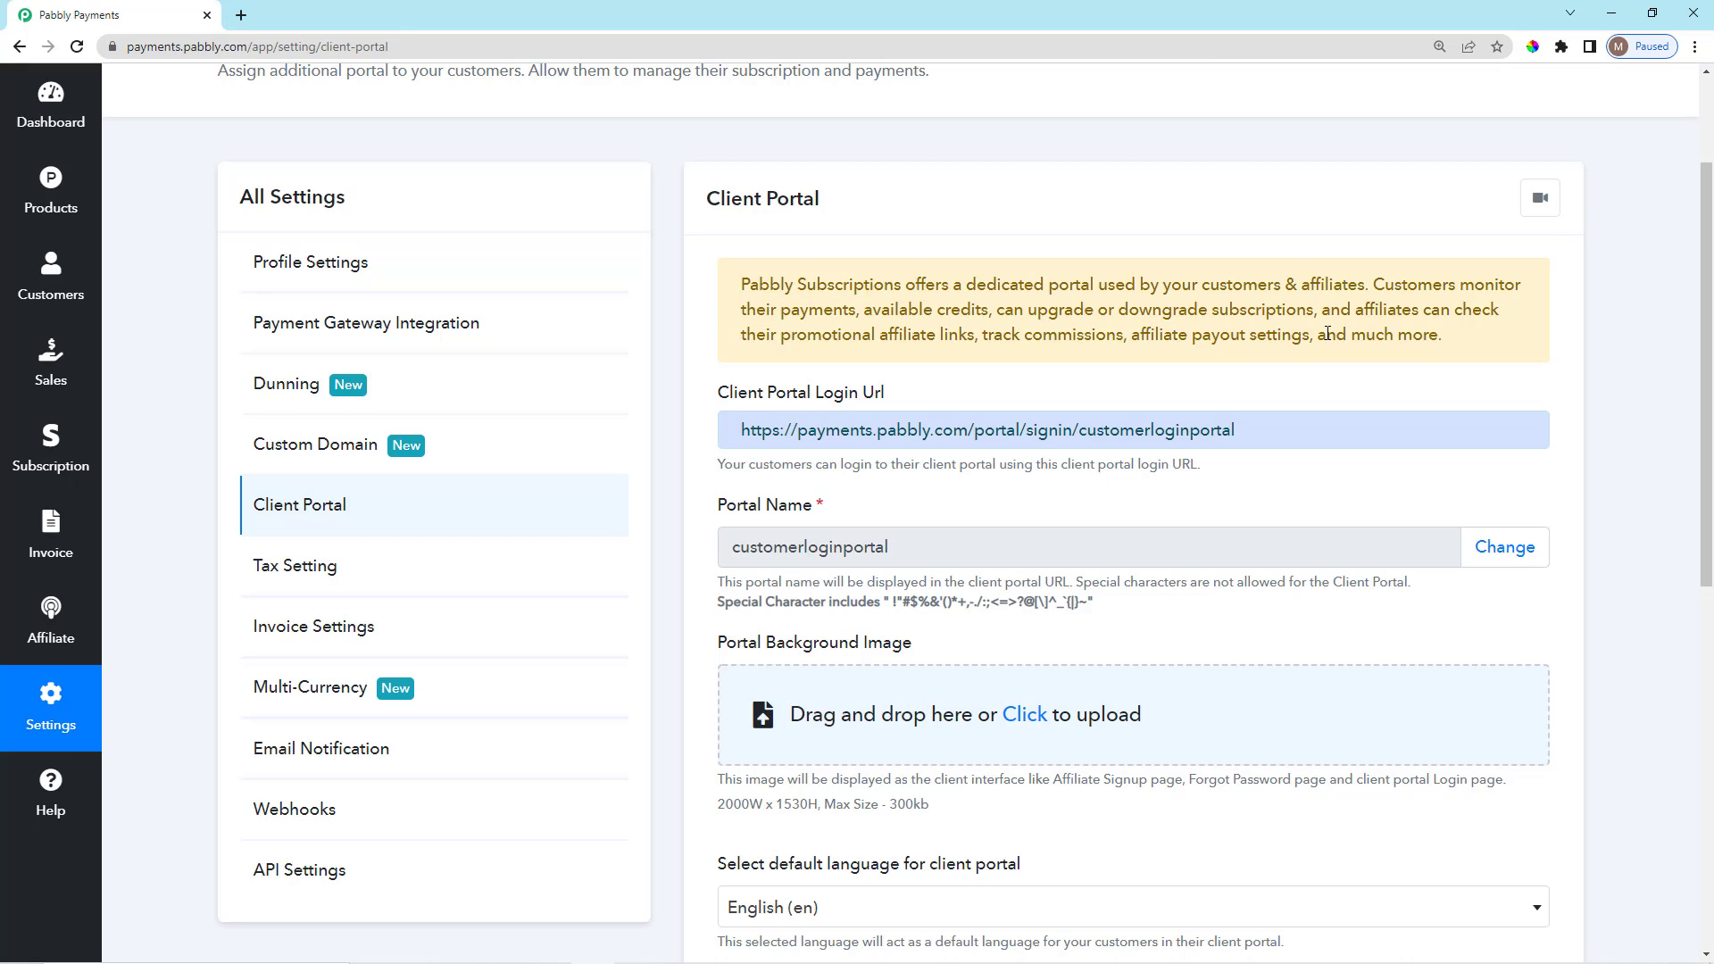
Read what affiliates can do in the portal and scroll through the portal settings.
scroll(1328, 333, "down", 1)
scroll(1327, 333, "up", 1)
left_click_drag(872, 335, 1485, 357)
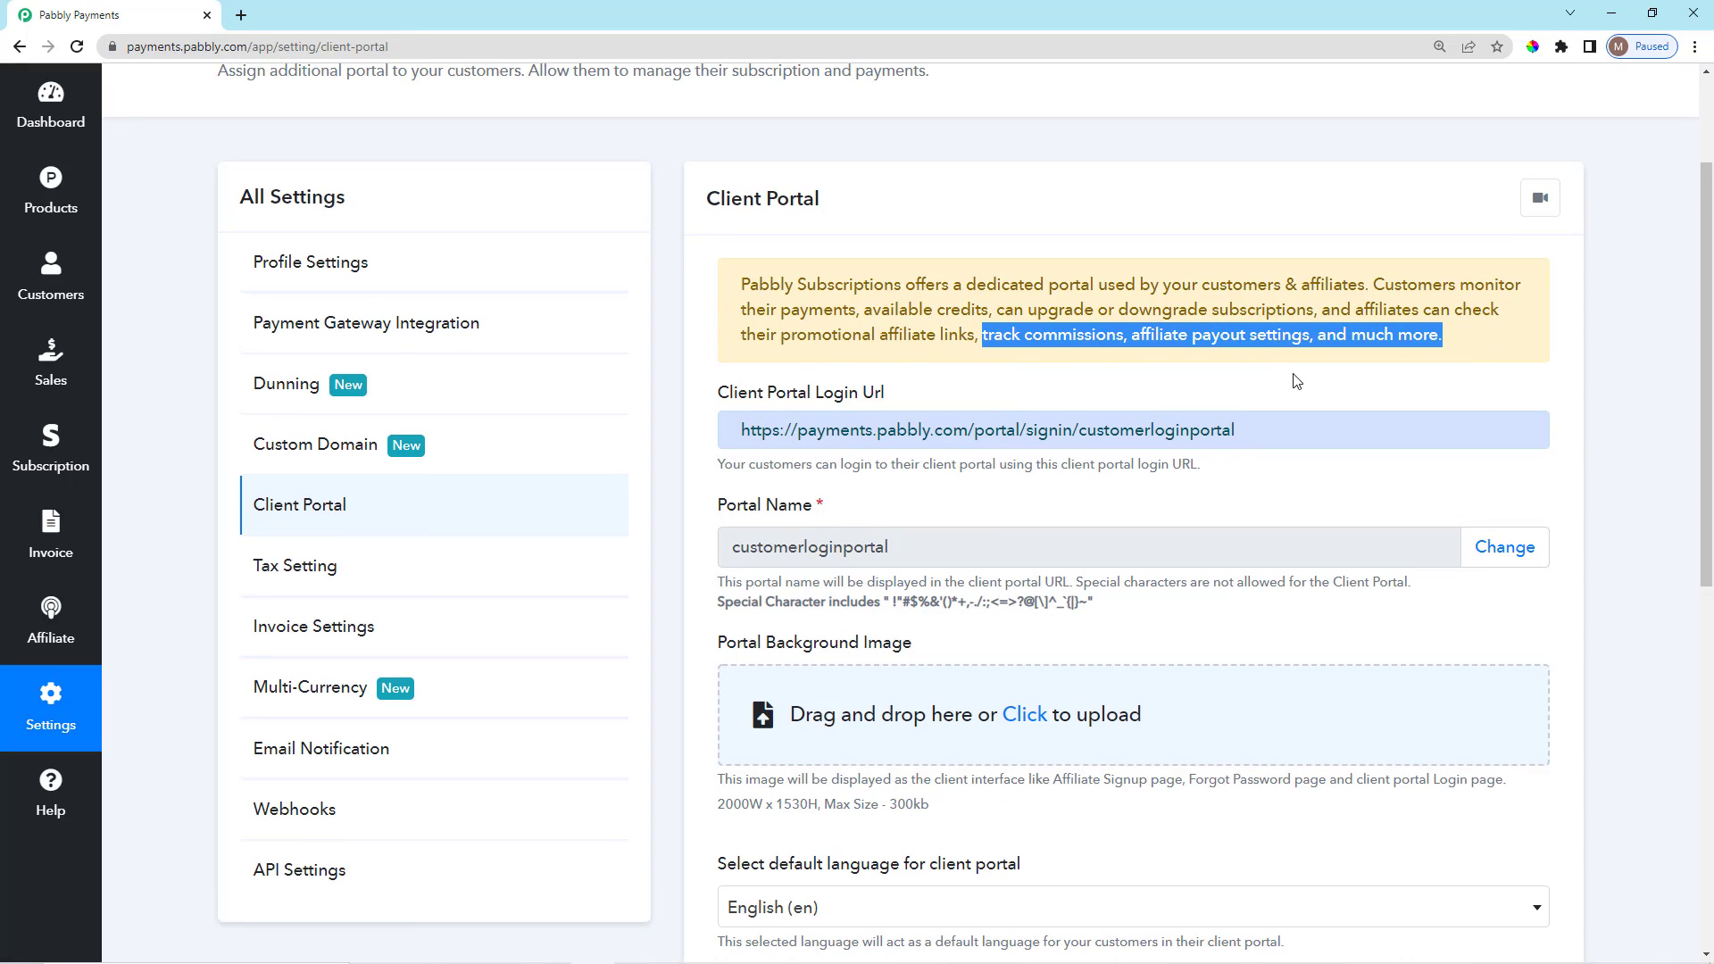
left_click(1249, 387)
scroll(1039, 443, "down", 1)
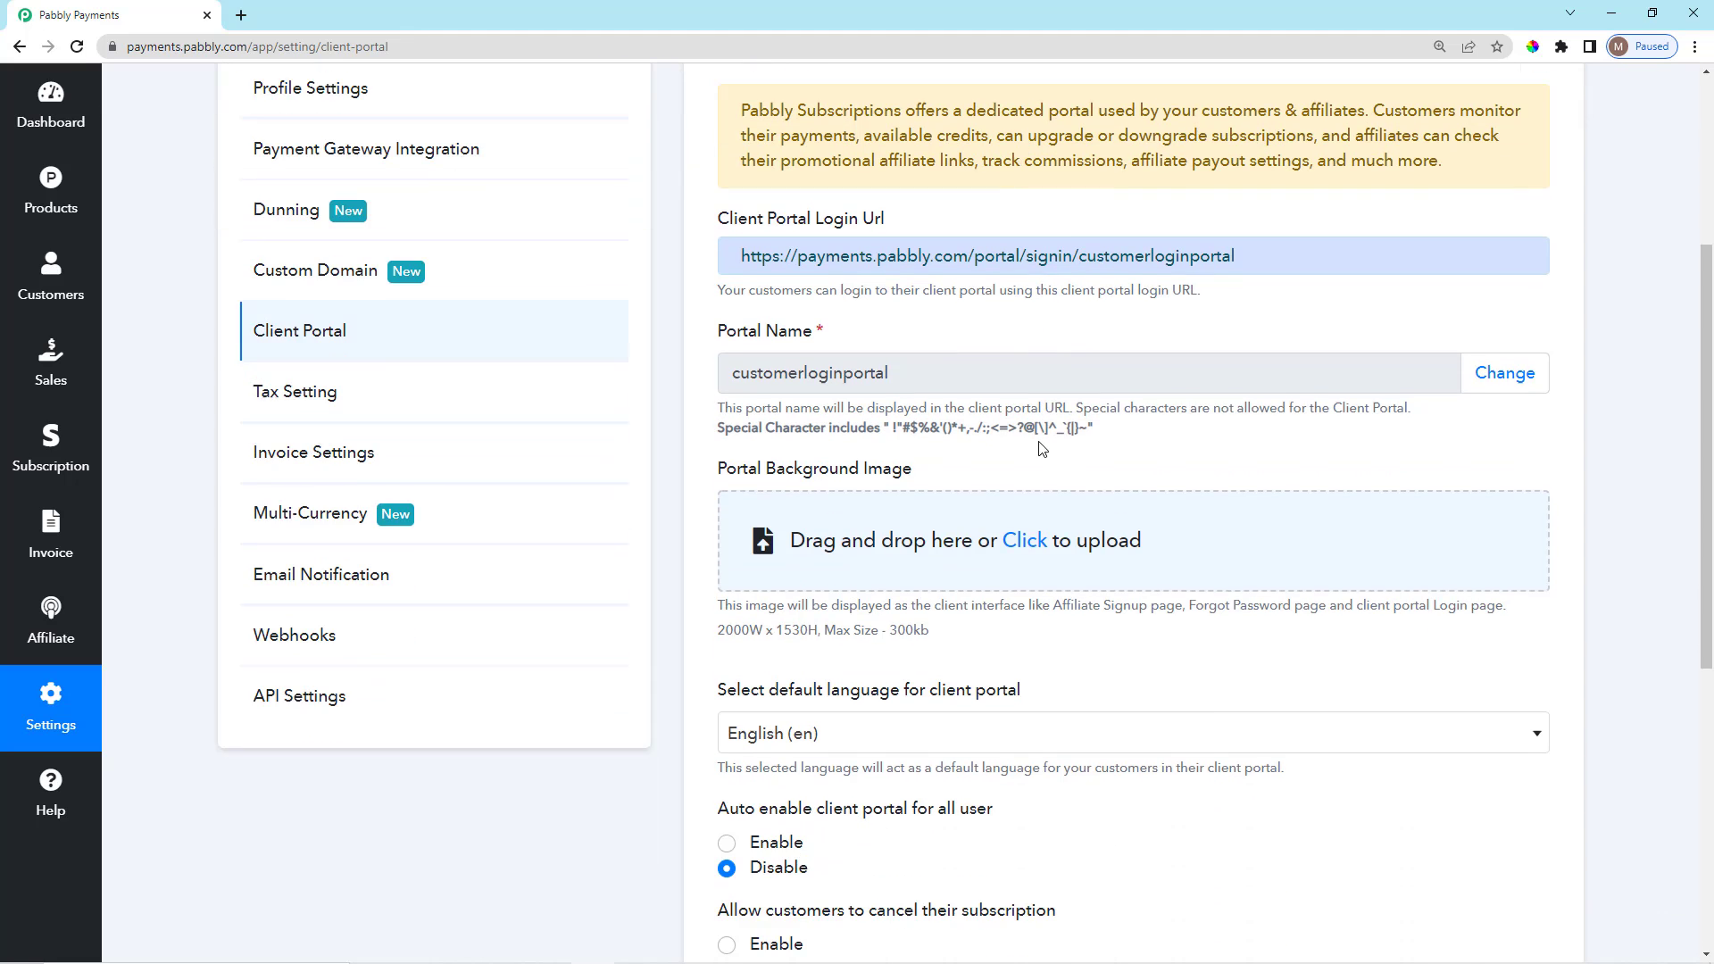
scroll(1038, 441, "up", 1)
scroll(982, 442, "down", 1)
scroll(822, 343, "down", 1)
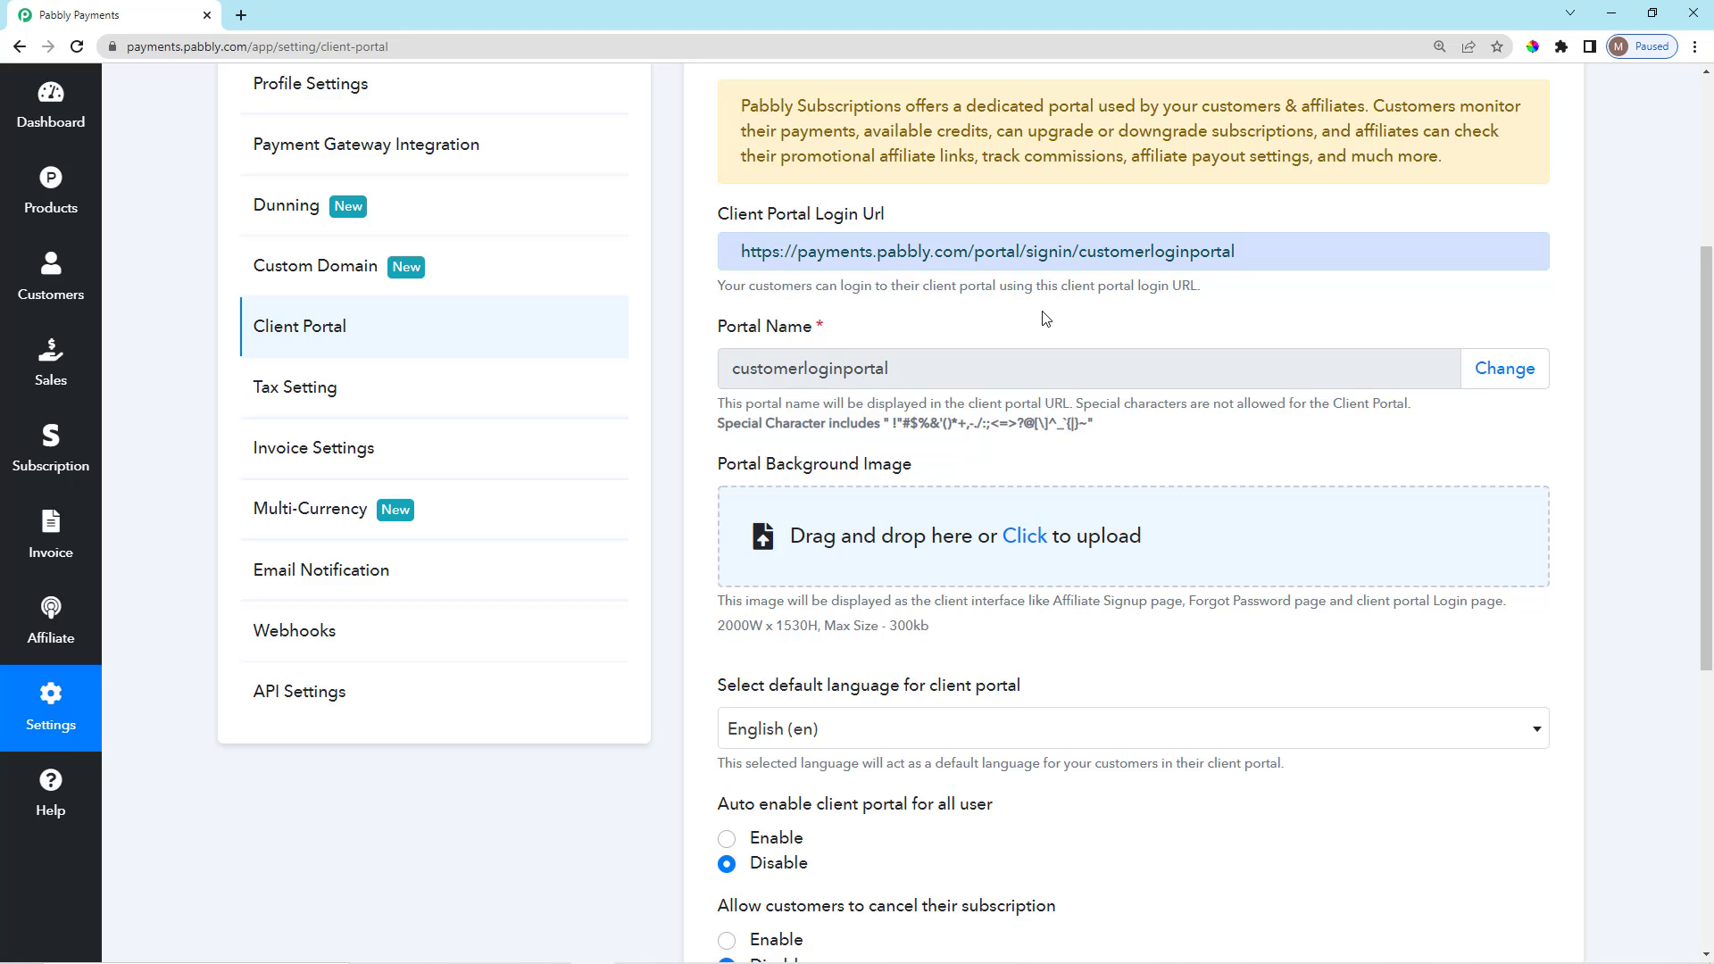
scroll(1044, 319, "up", 3)
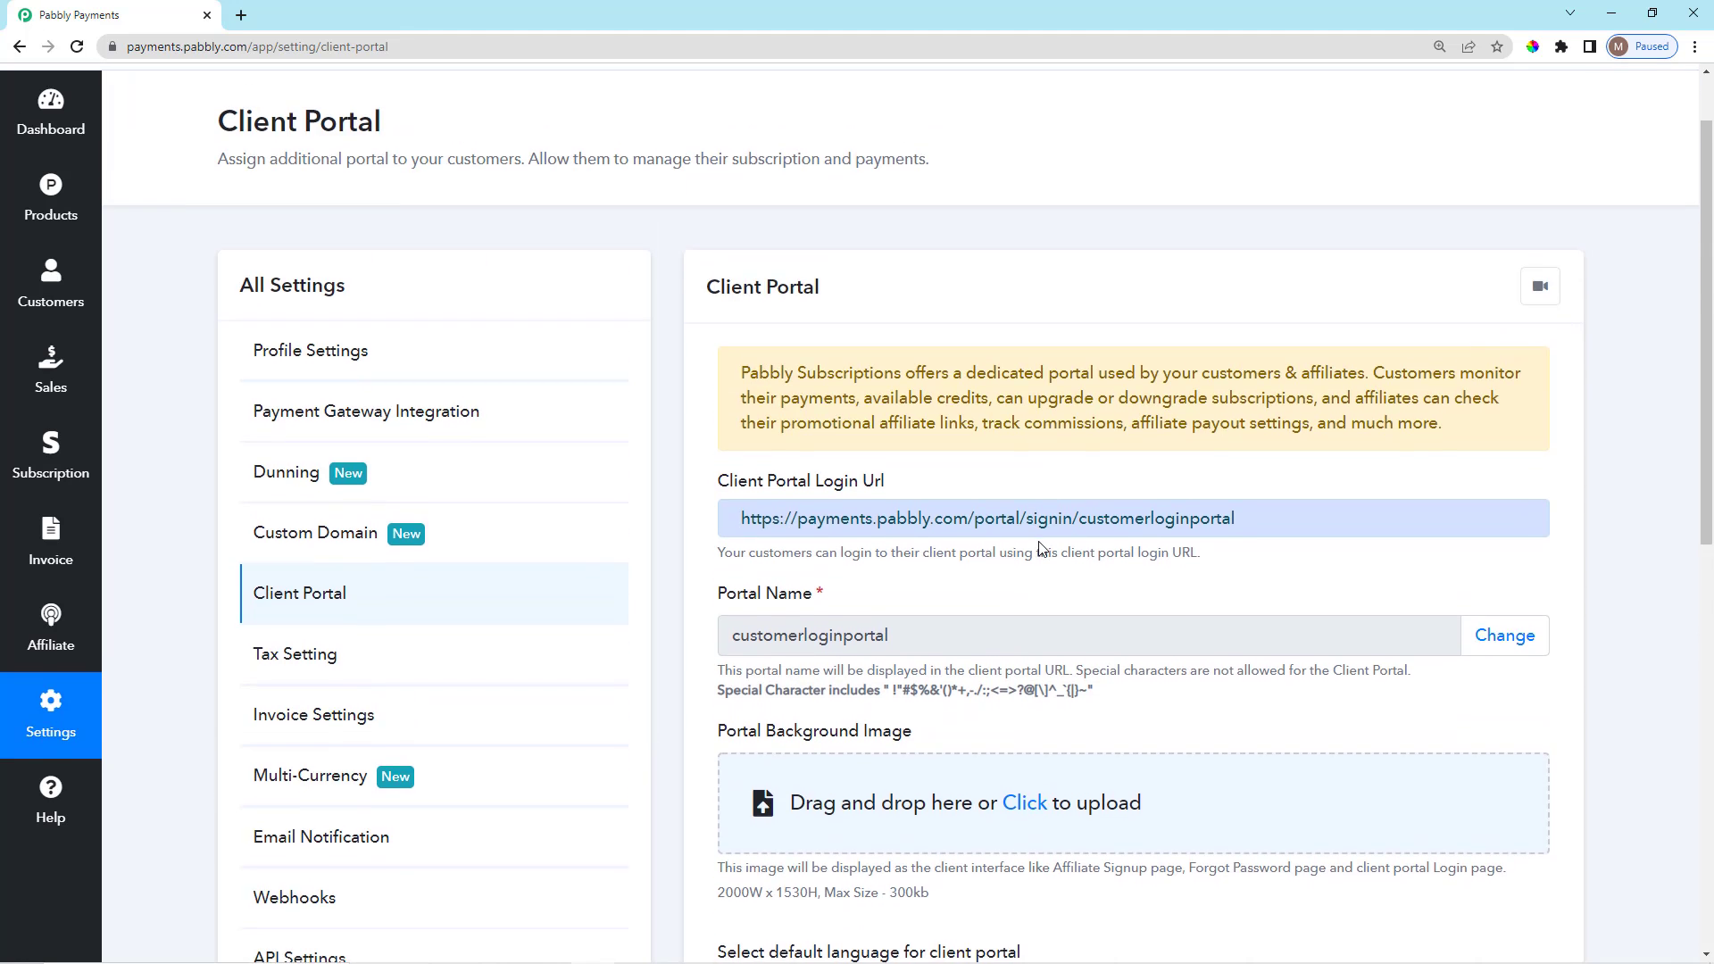
scroll(1040, 547, "down", 3)
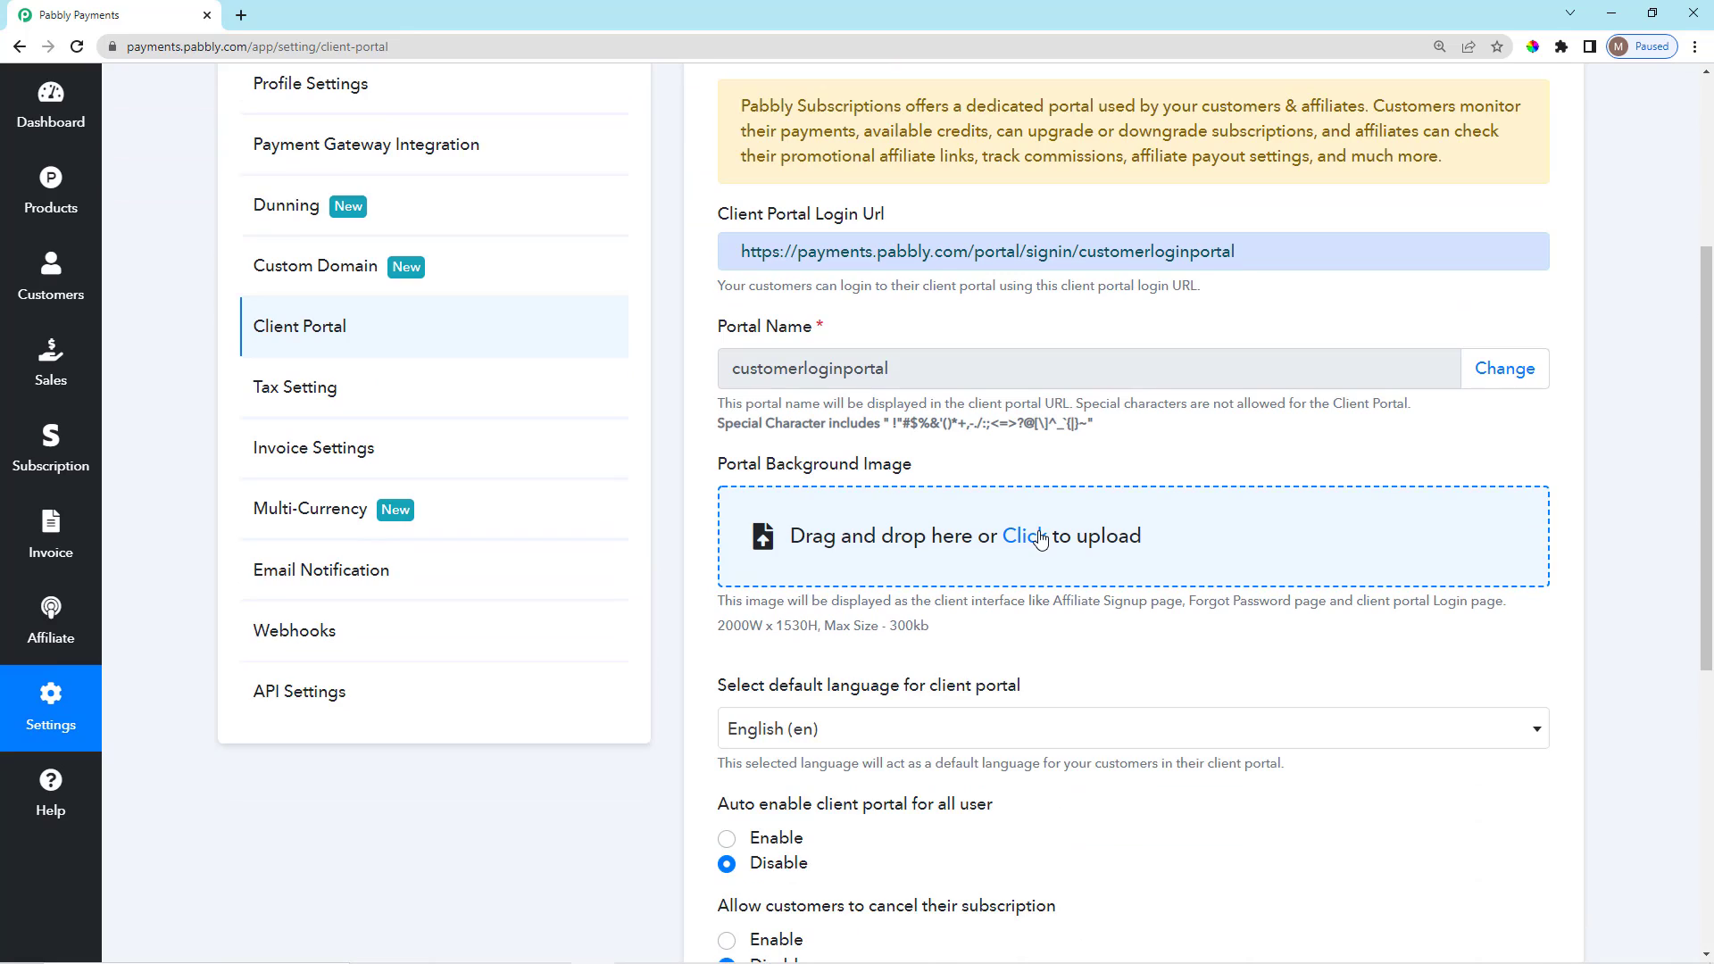
scroll(1041, 539, "up", 1)
scroll(884, 447, "down", 1)
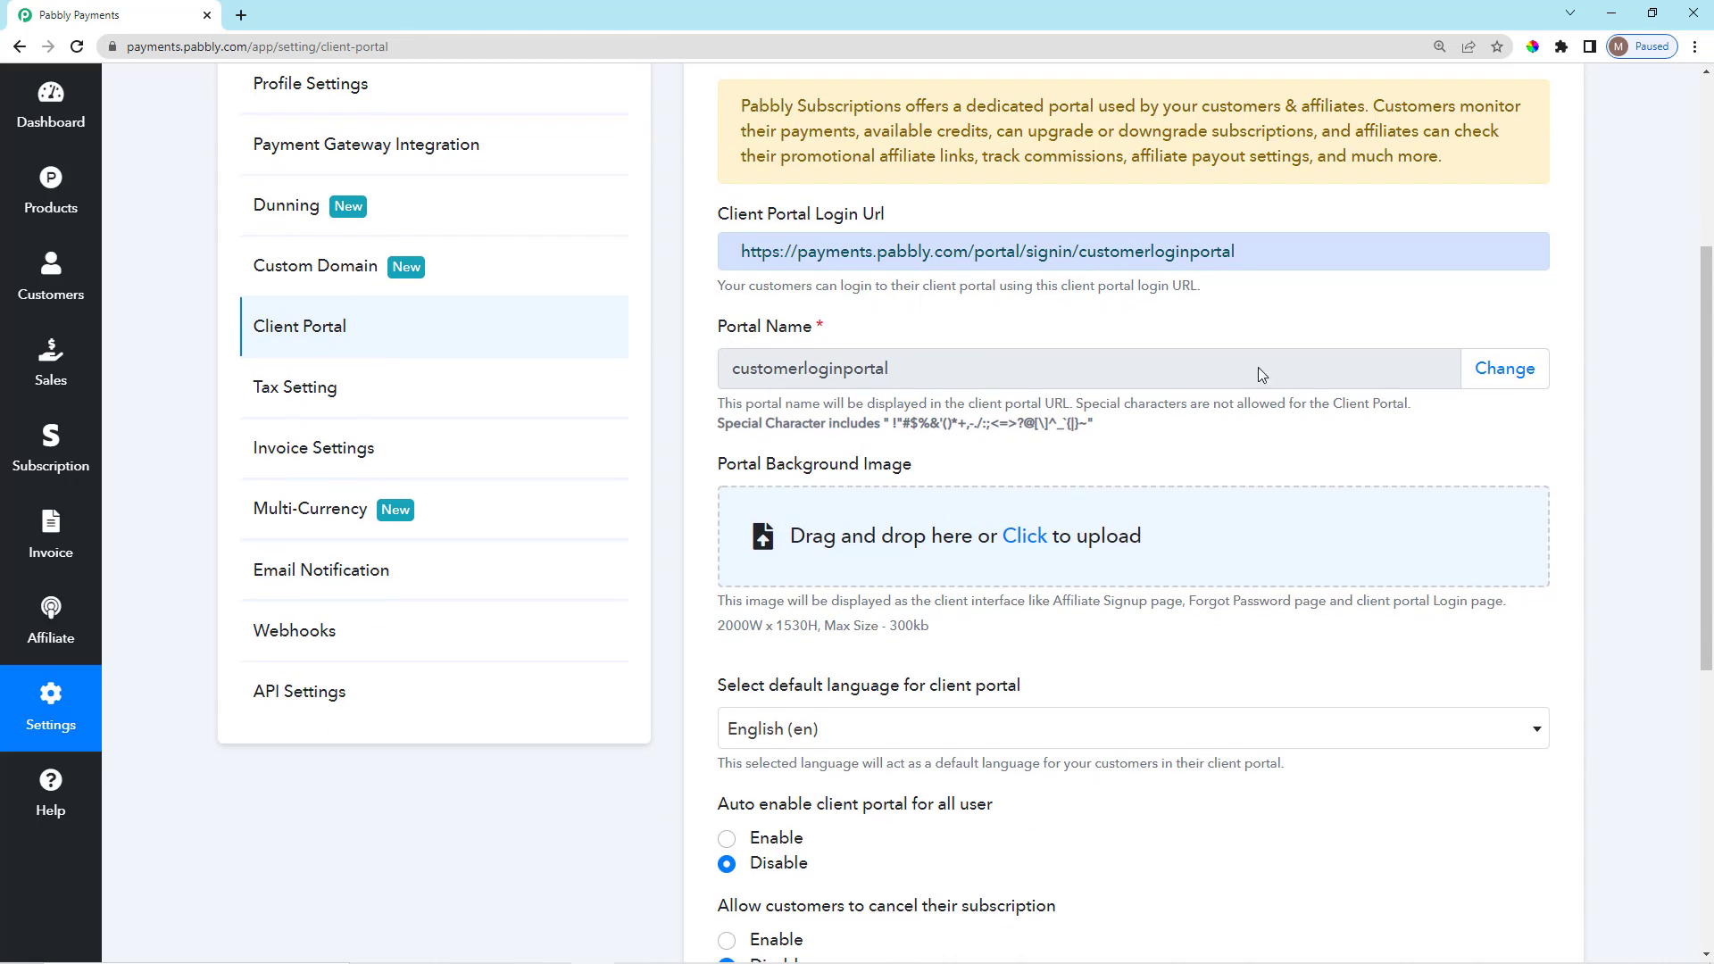
Start renaming the client portal, then abandon the rename.
left_click(1511, 378)
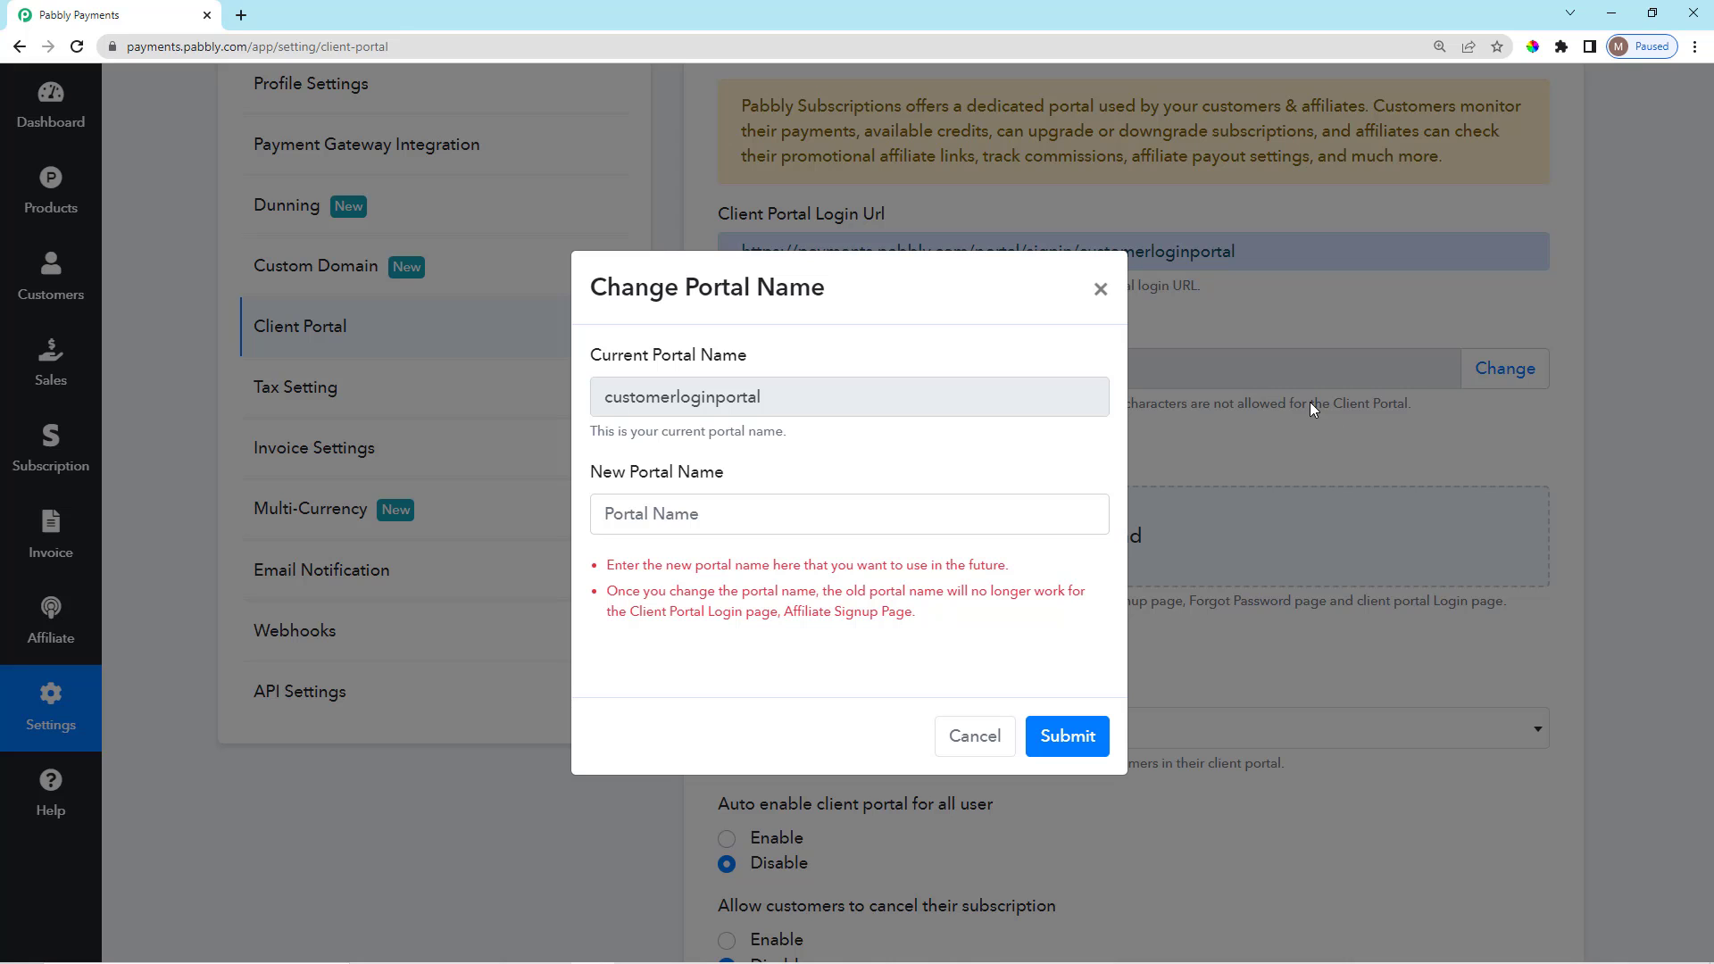
left_click(1099, 290)
scroll(906, 411, "down", 2)
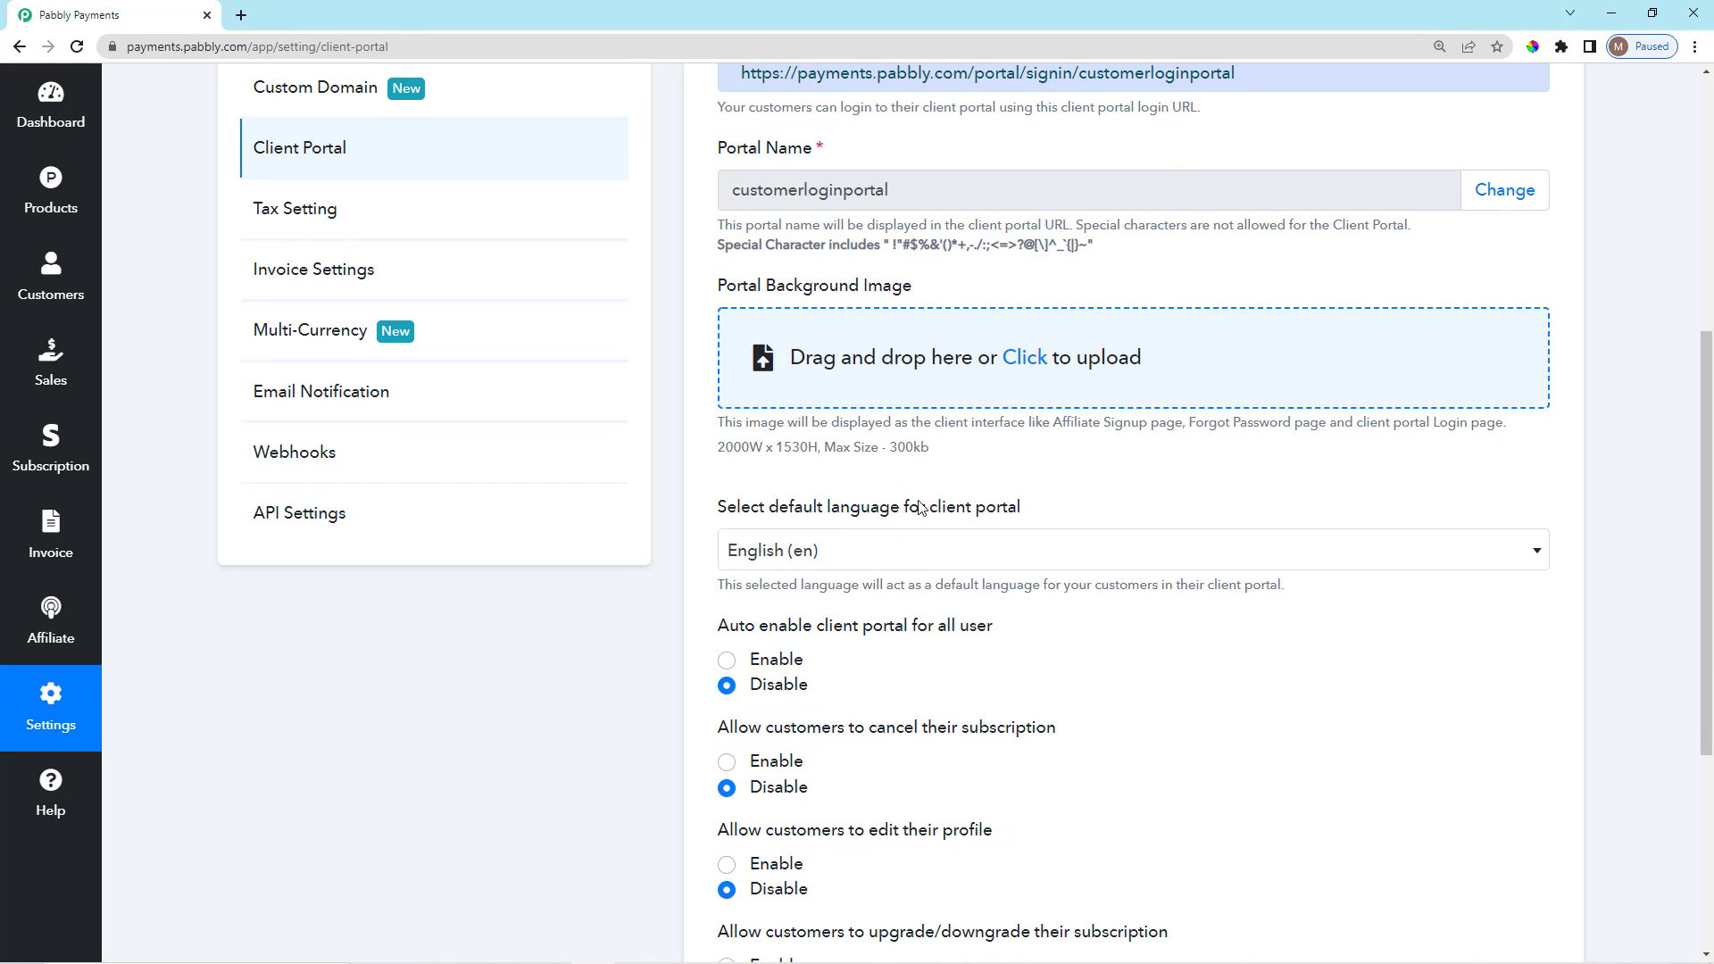
scroll(743, 327, "up", 1)
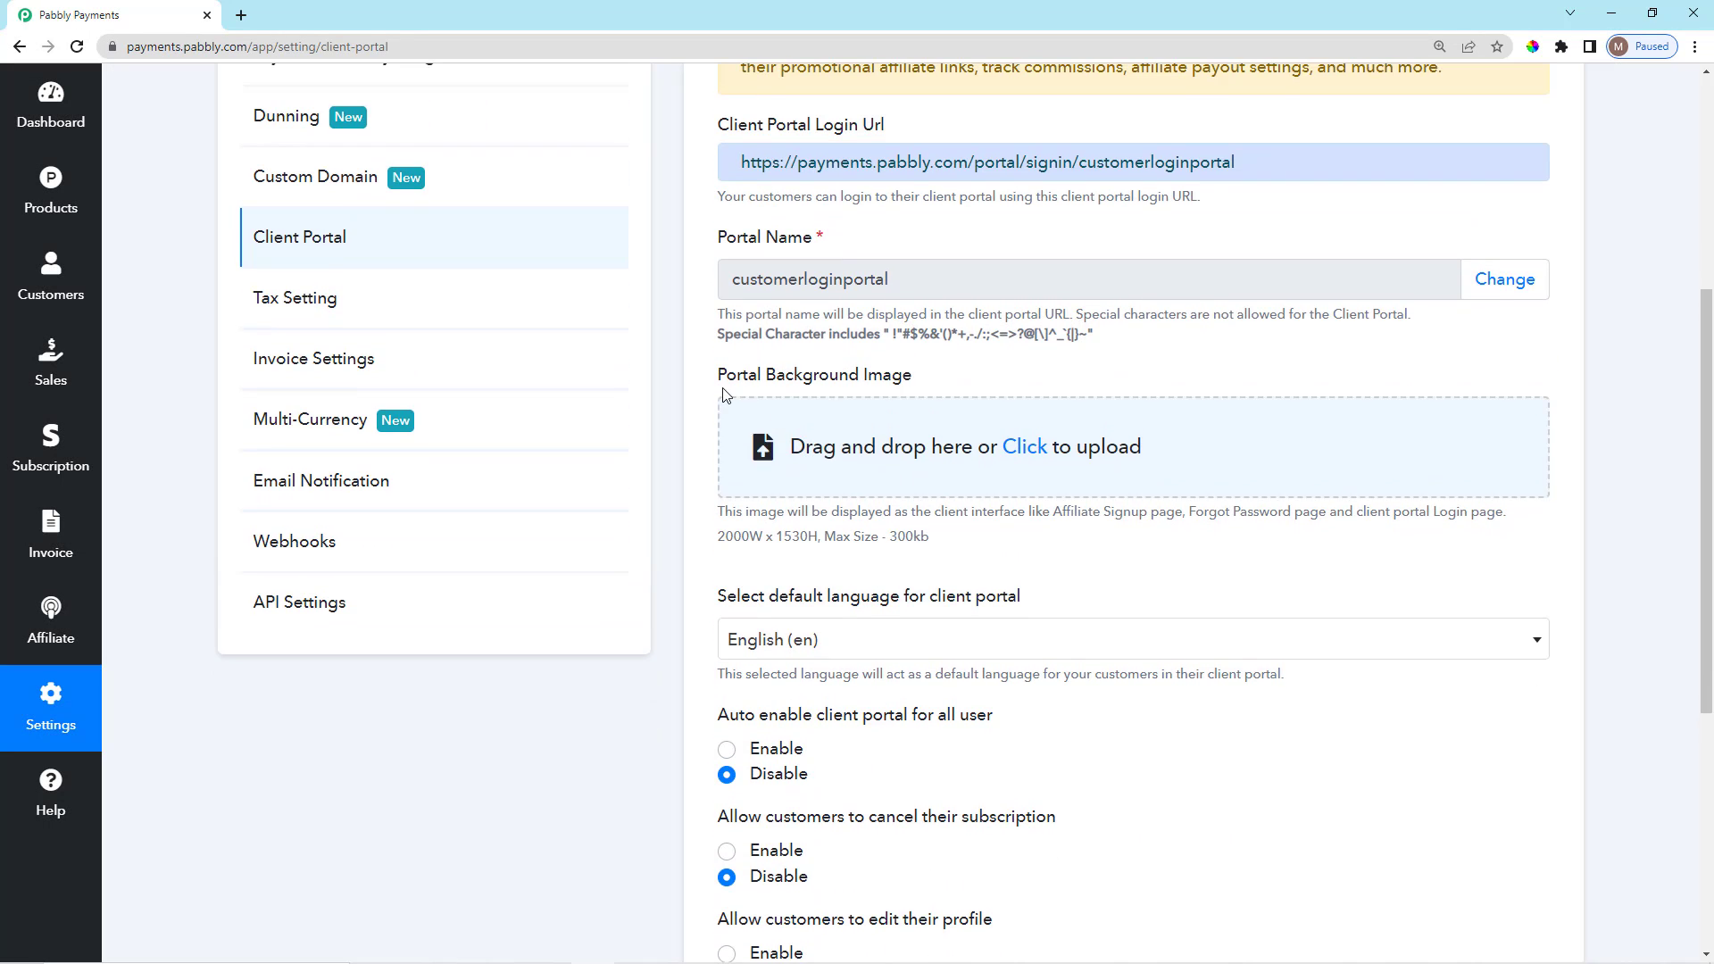
Upload a Portal Background Image and submit the client portal settings.
left_click(1043, 449)
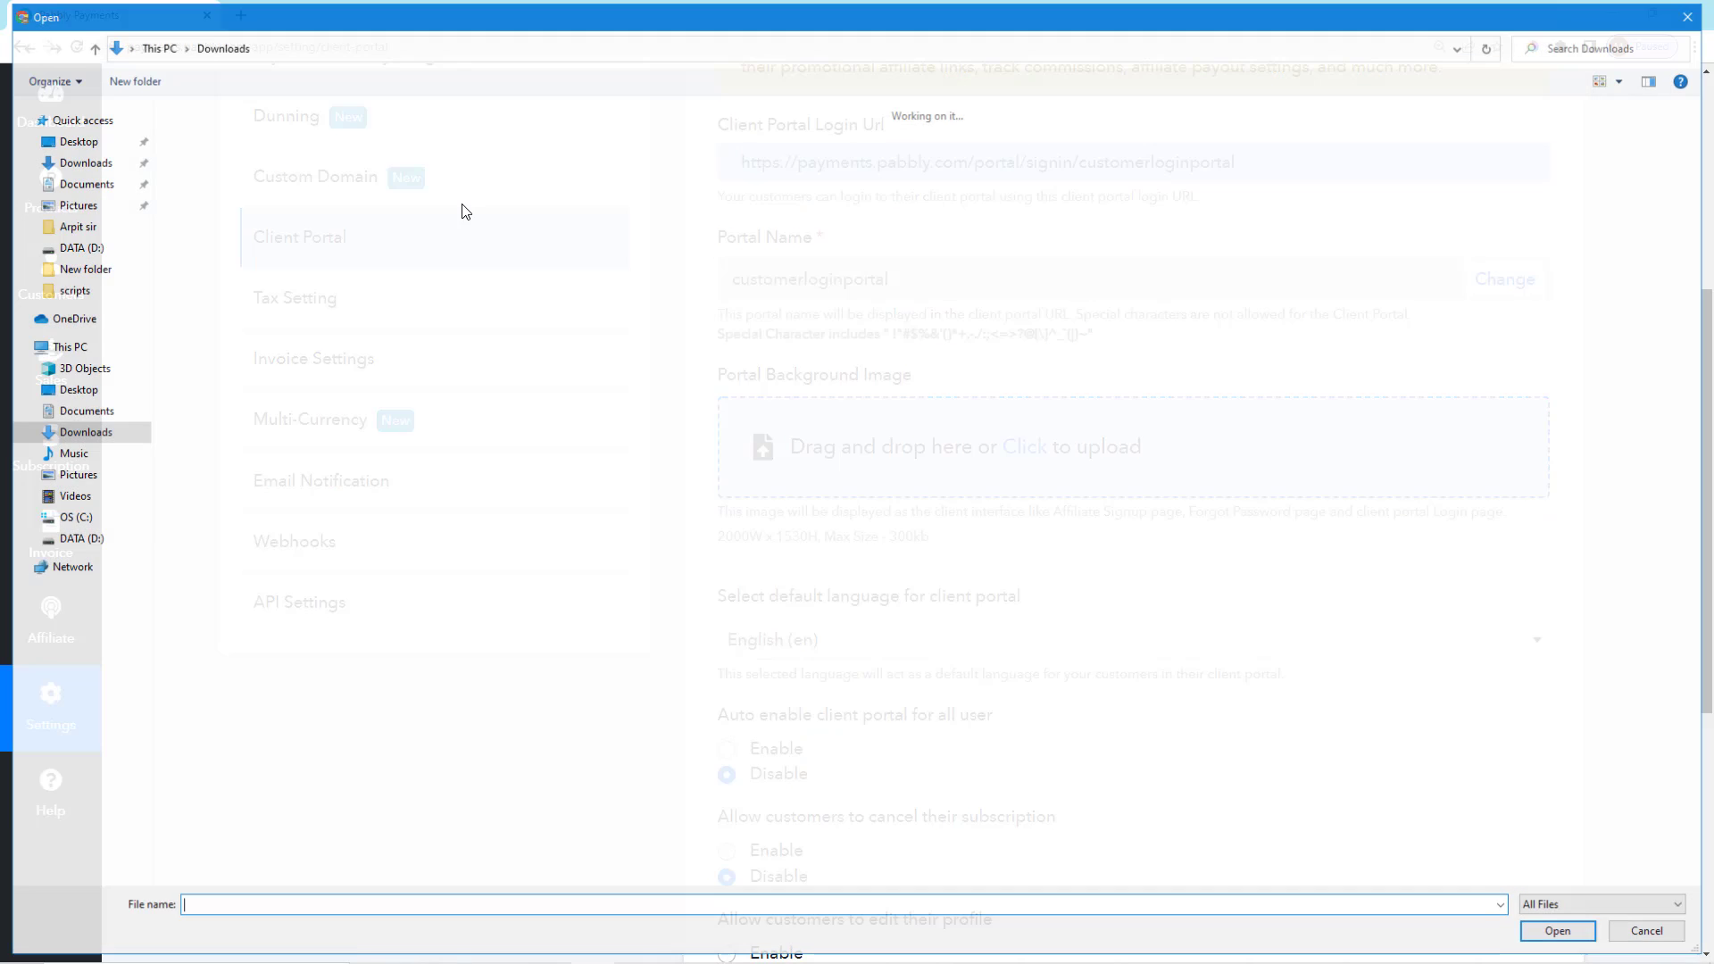
double_click(187, 154)
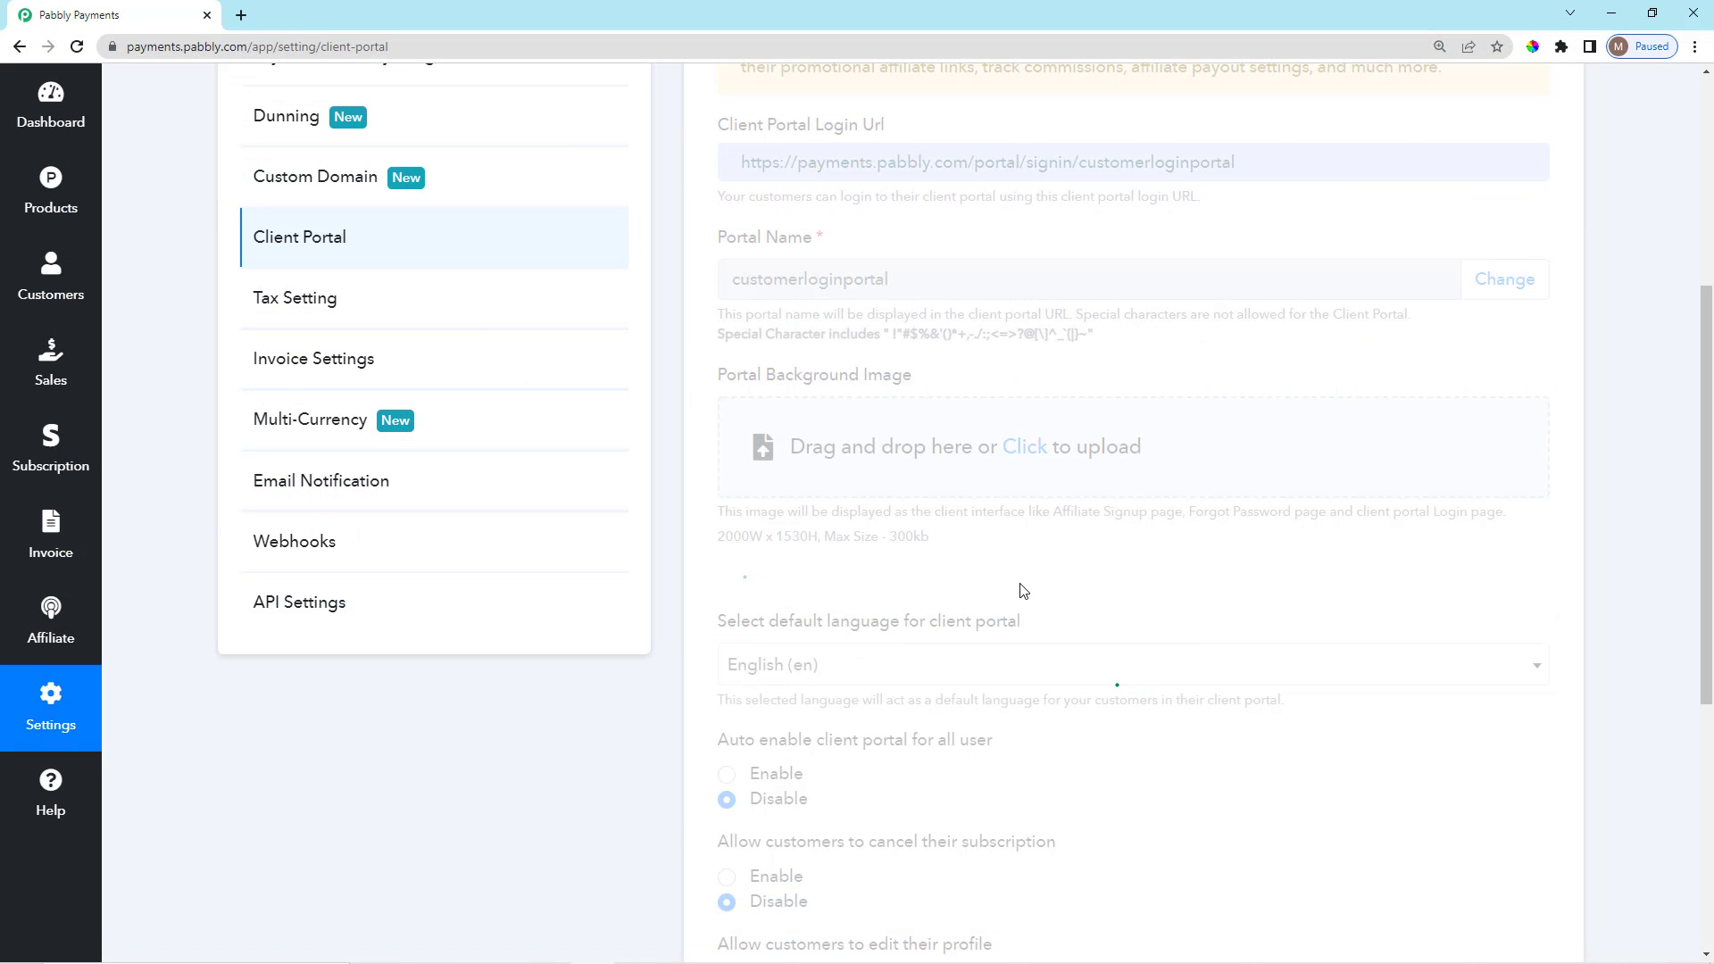
scroll(1018, 604, "down", 6)
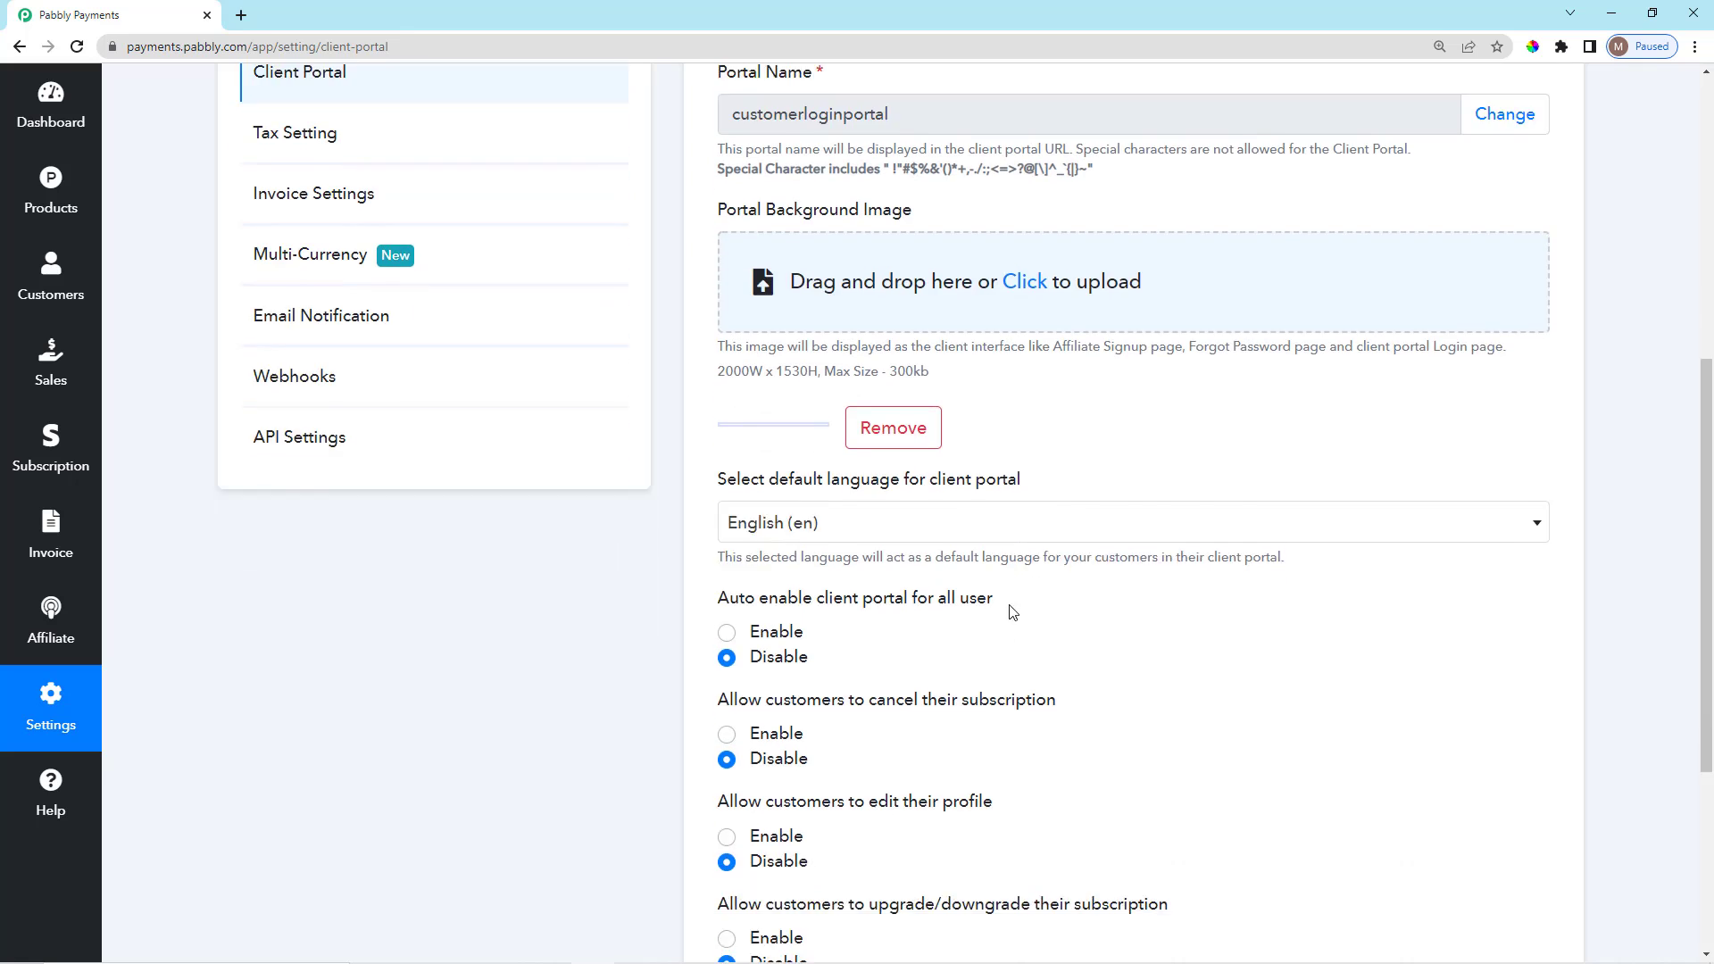
left_click(761, 871)
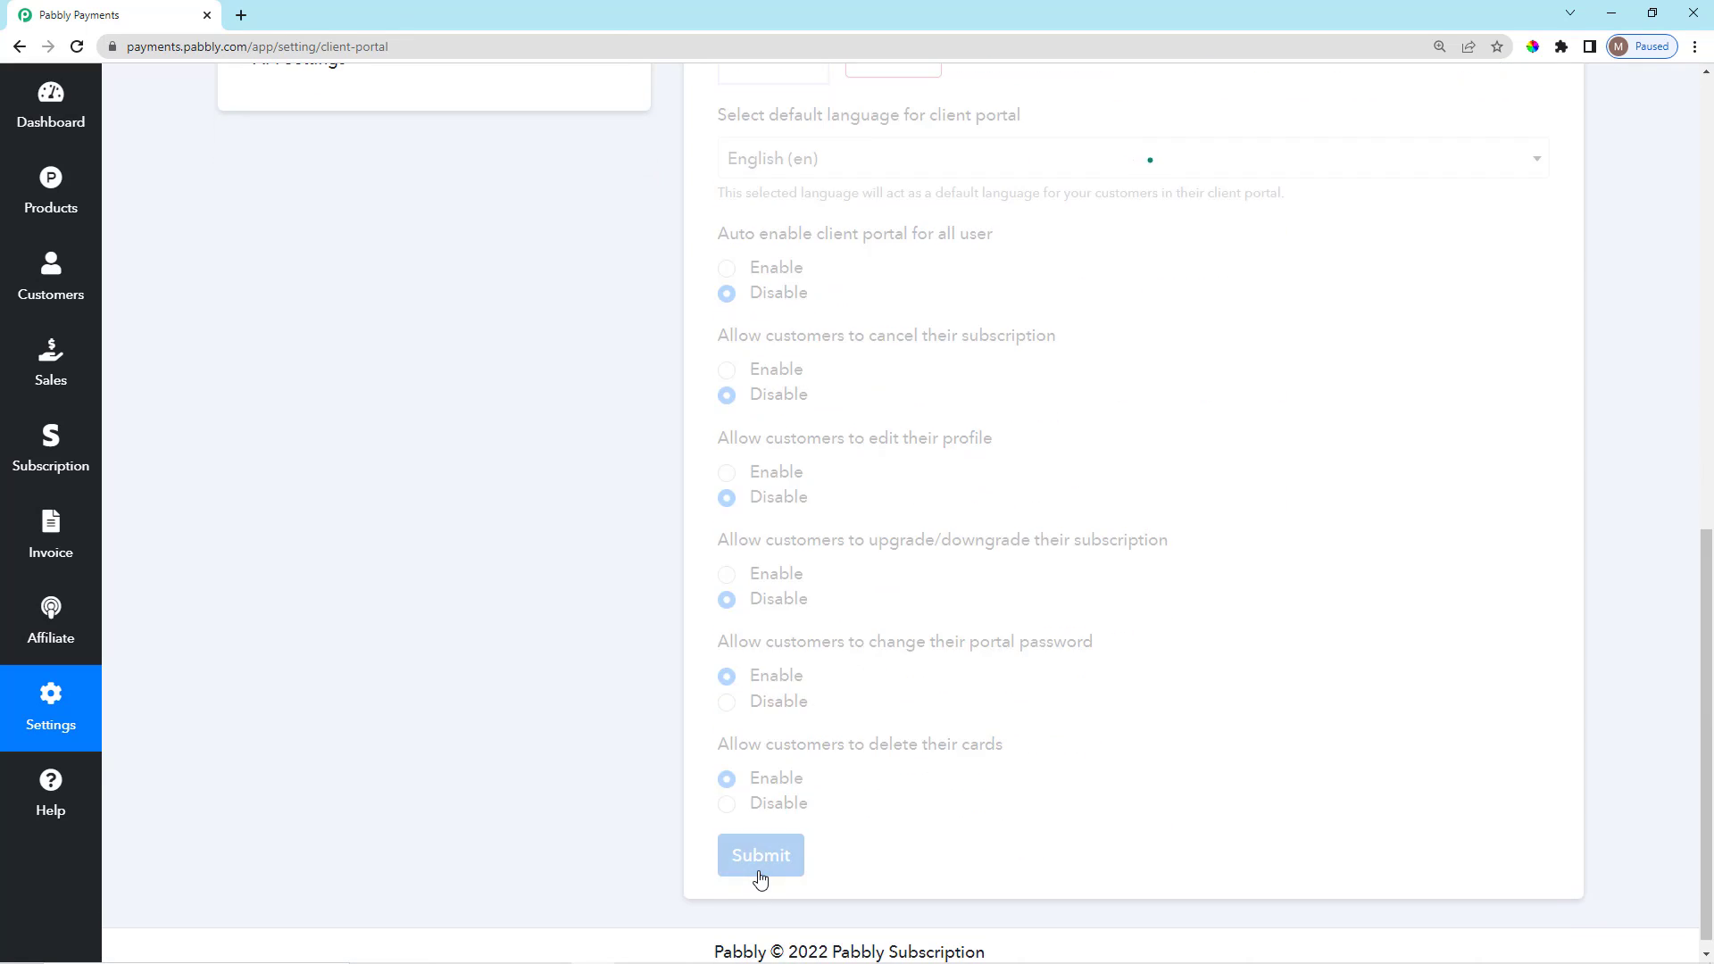
scroll(401, 559, "up", 3)
scroll(393, 465, "up", 8)
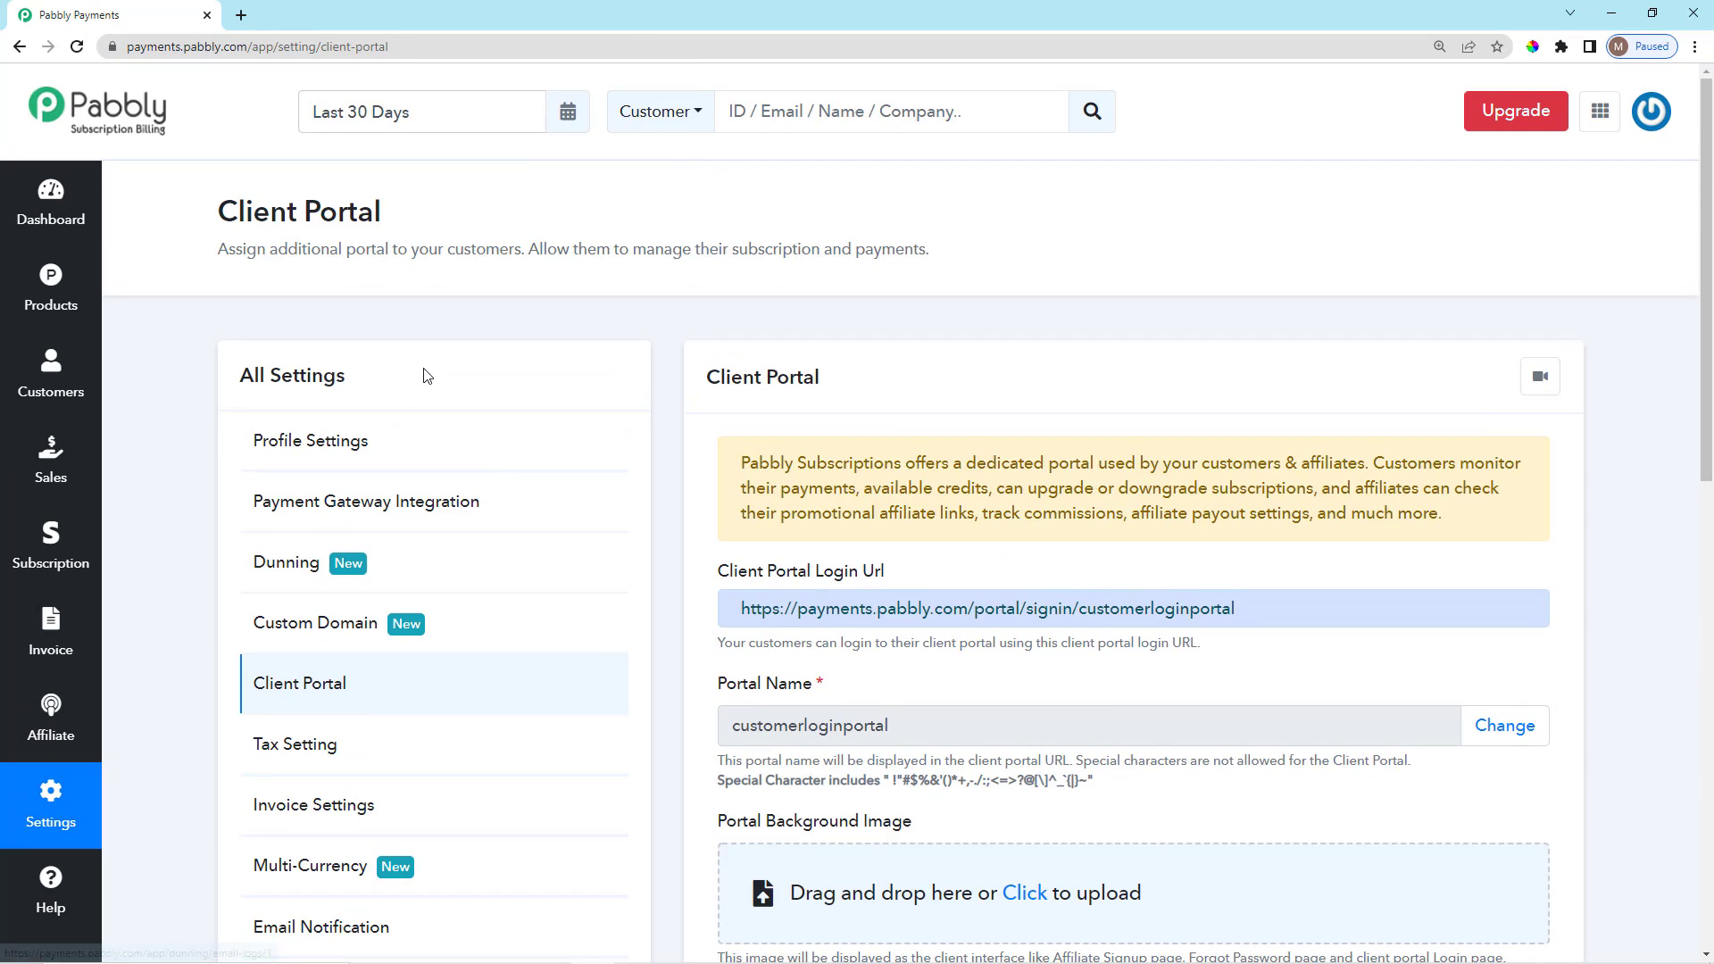
Enable Organization Logo in Profile Settings, upload a logo file, and update the profile.
left_click(490, 461)
scroll(931, 472, "down", 3)
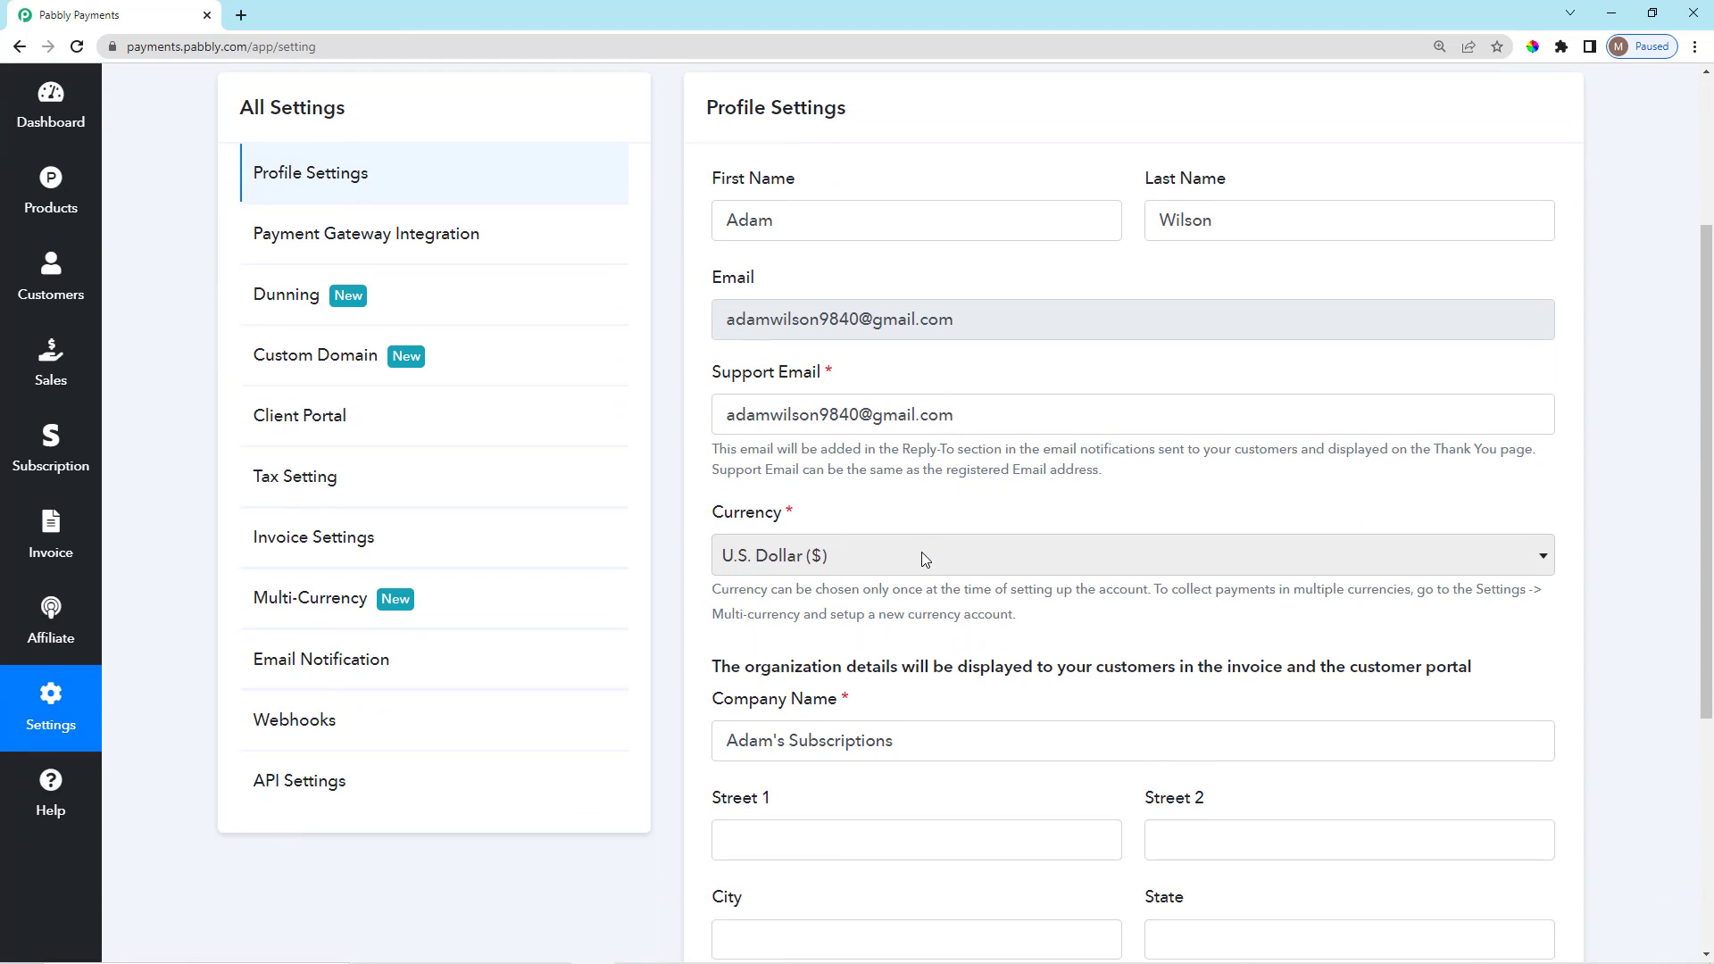
scroll(869, 593, "down", 5)
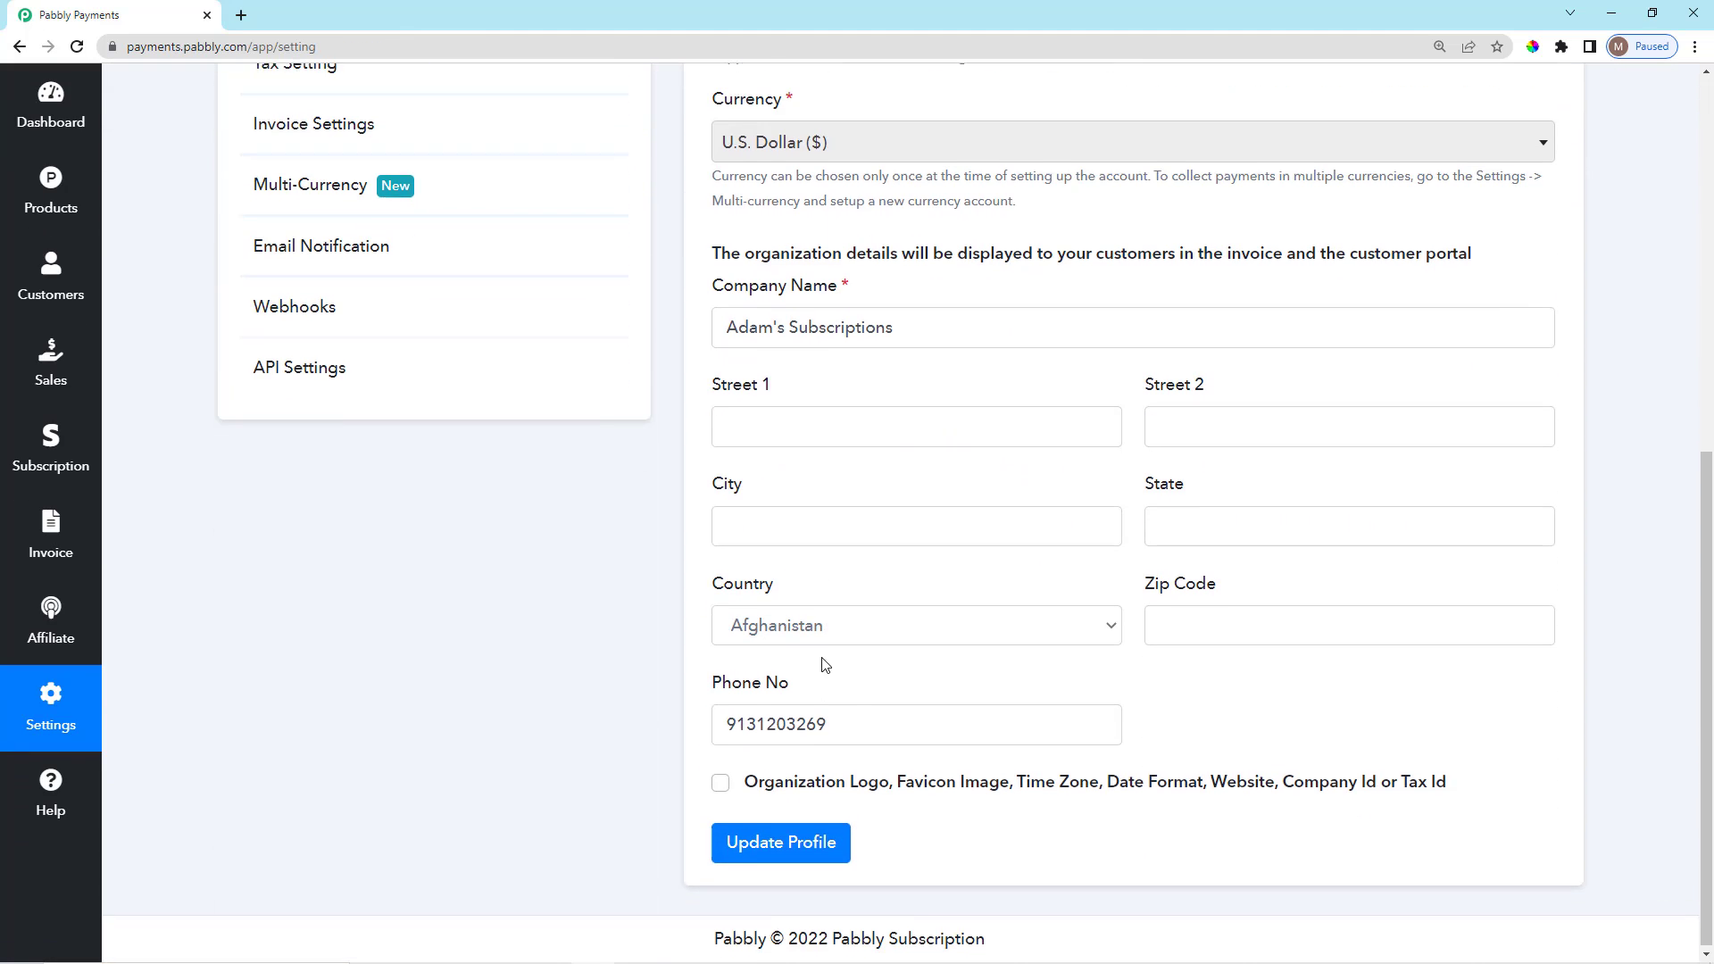
left_click(721, 783)
scroll(804, 714, "down", 4)
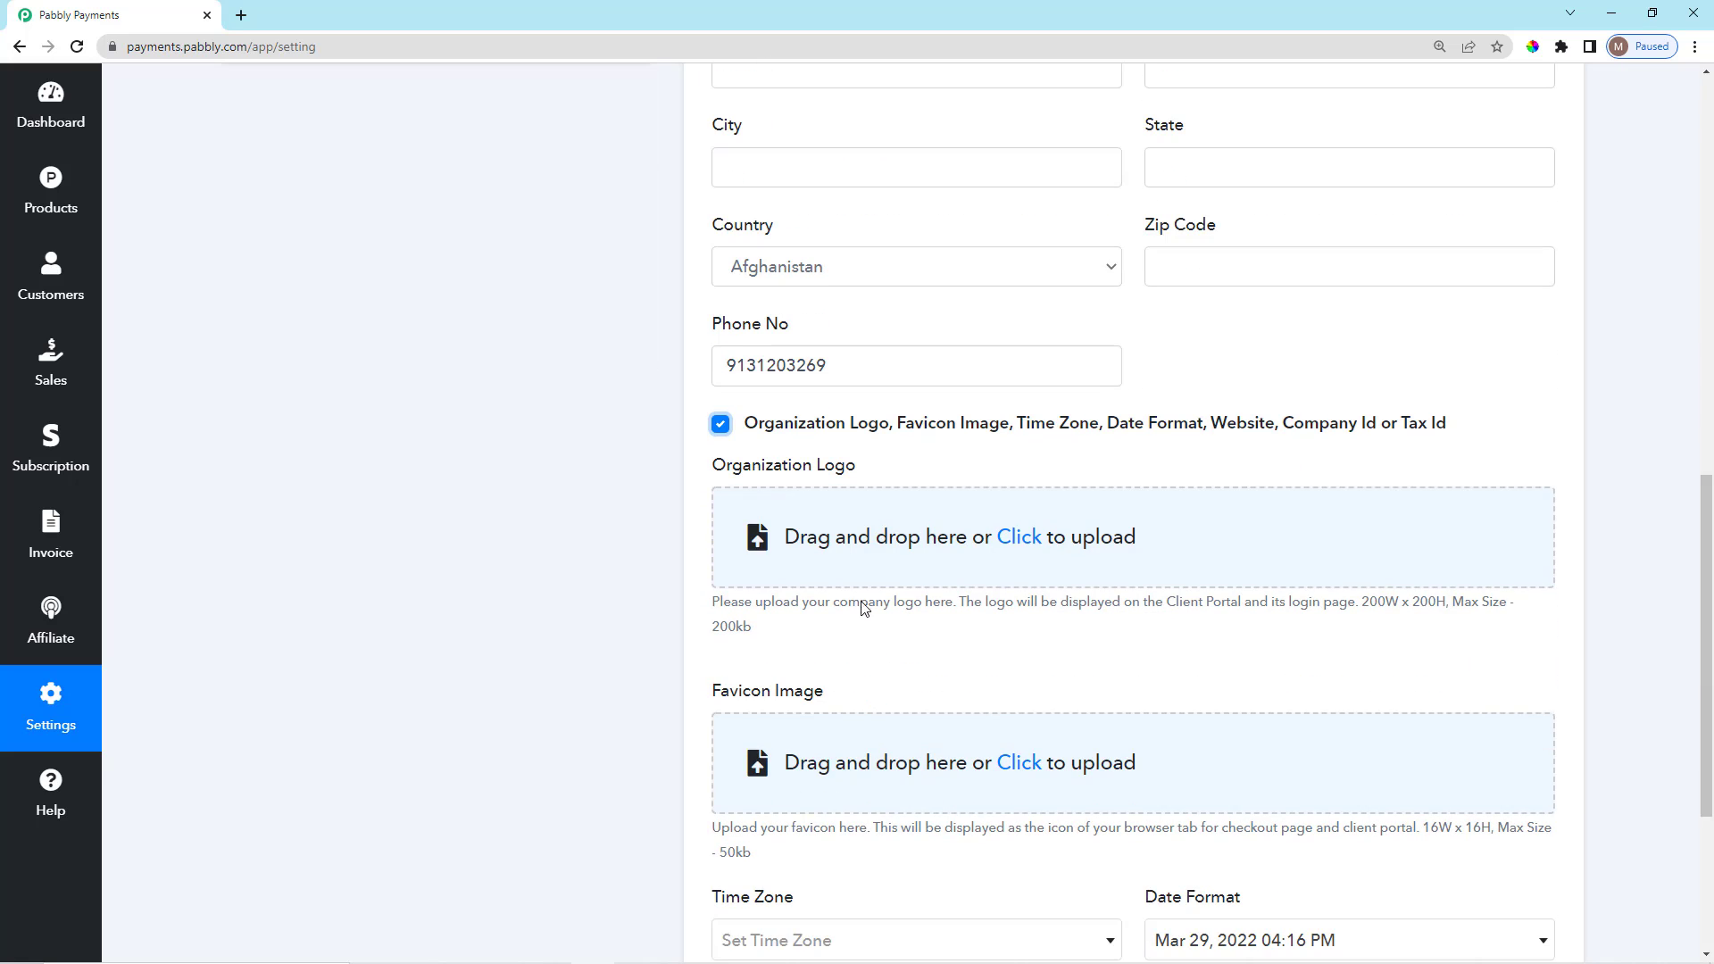
left_click(1024, 546)
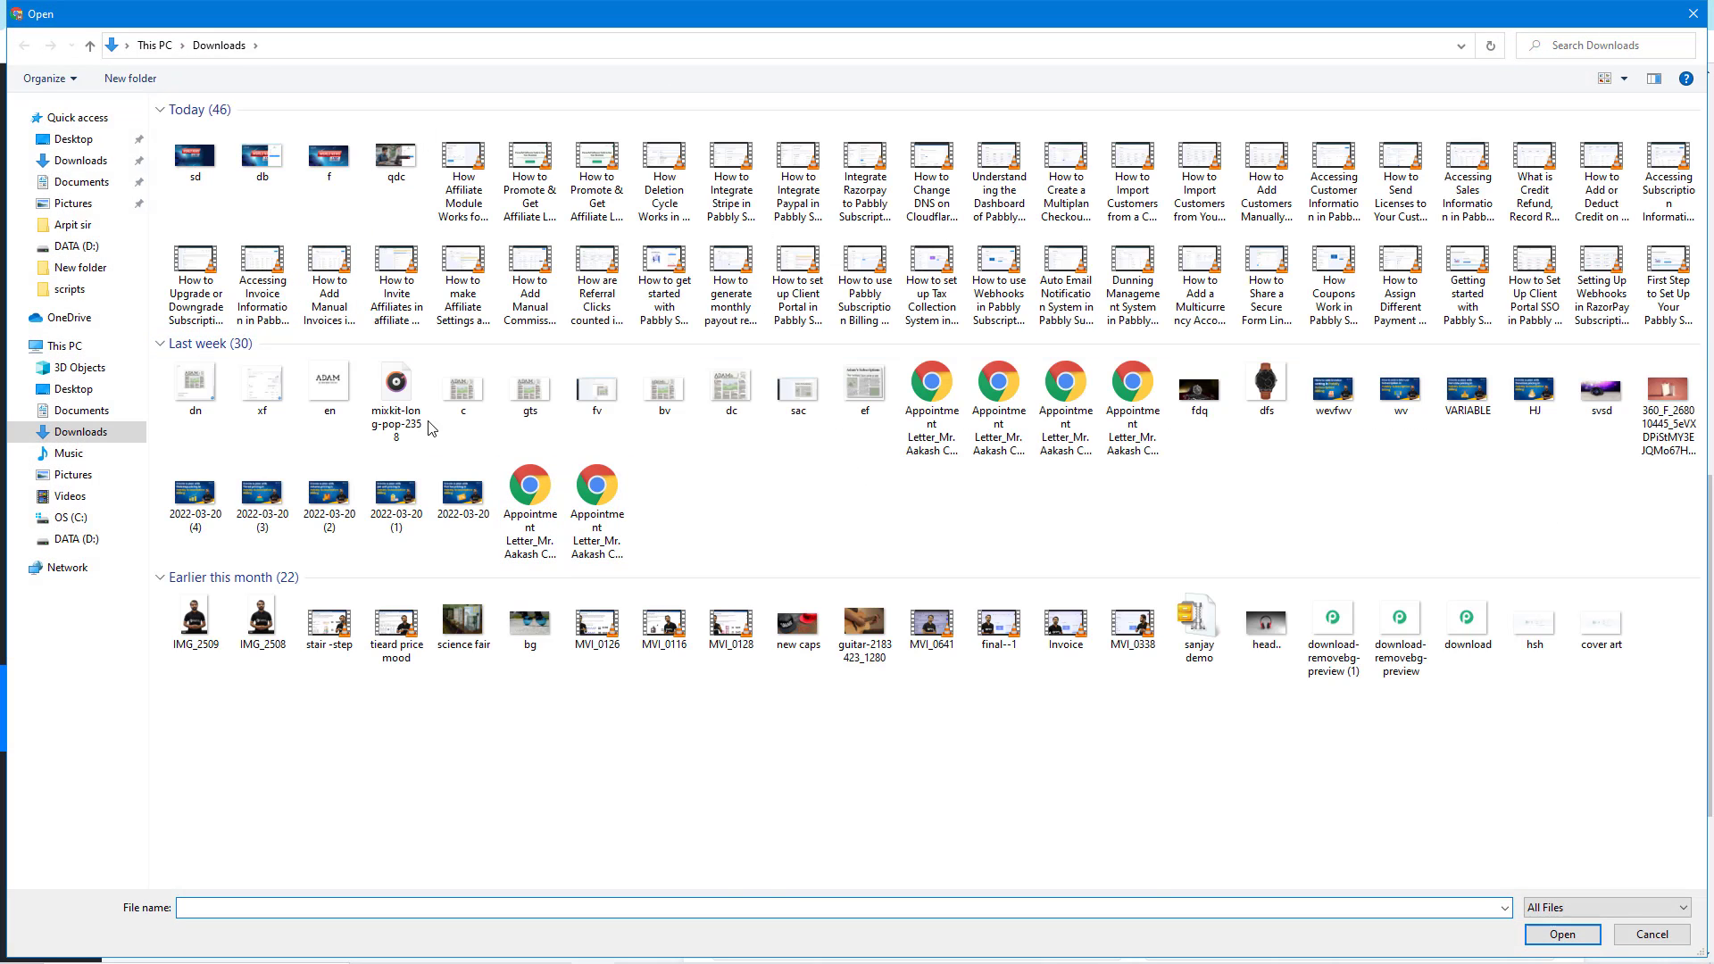
double_click(340, 410)
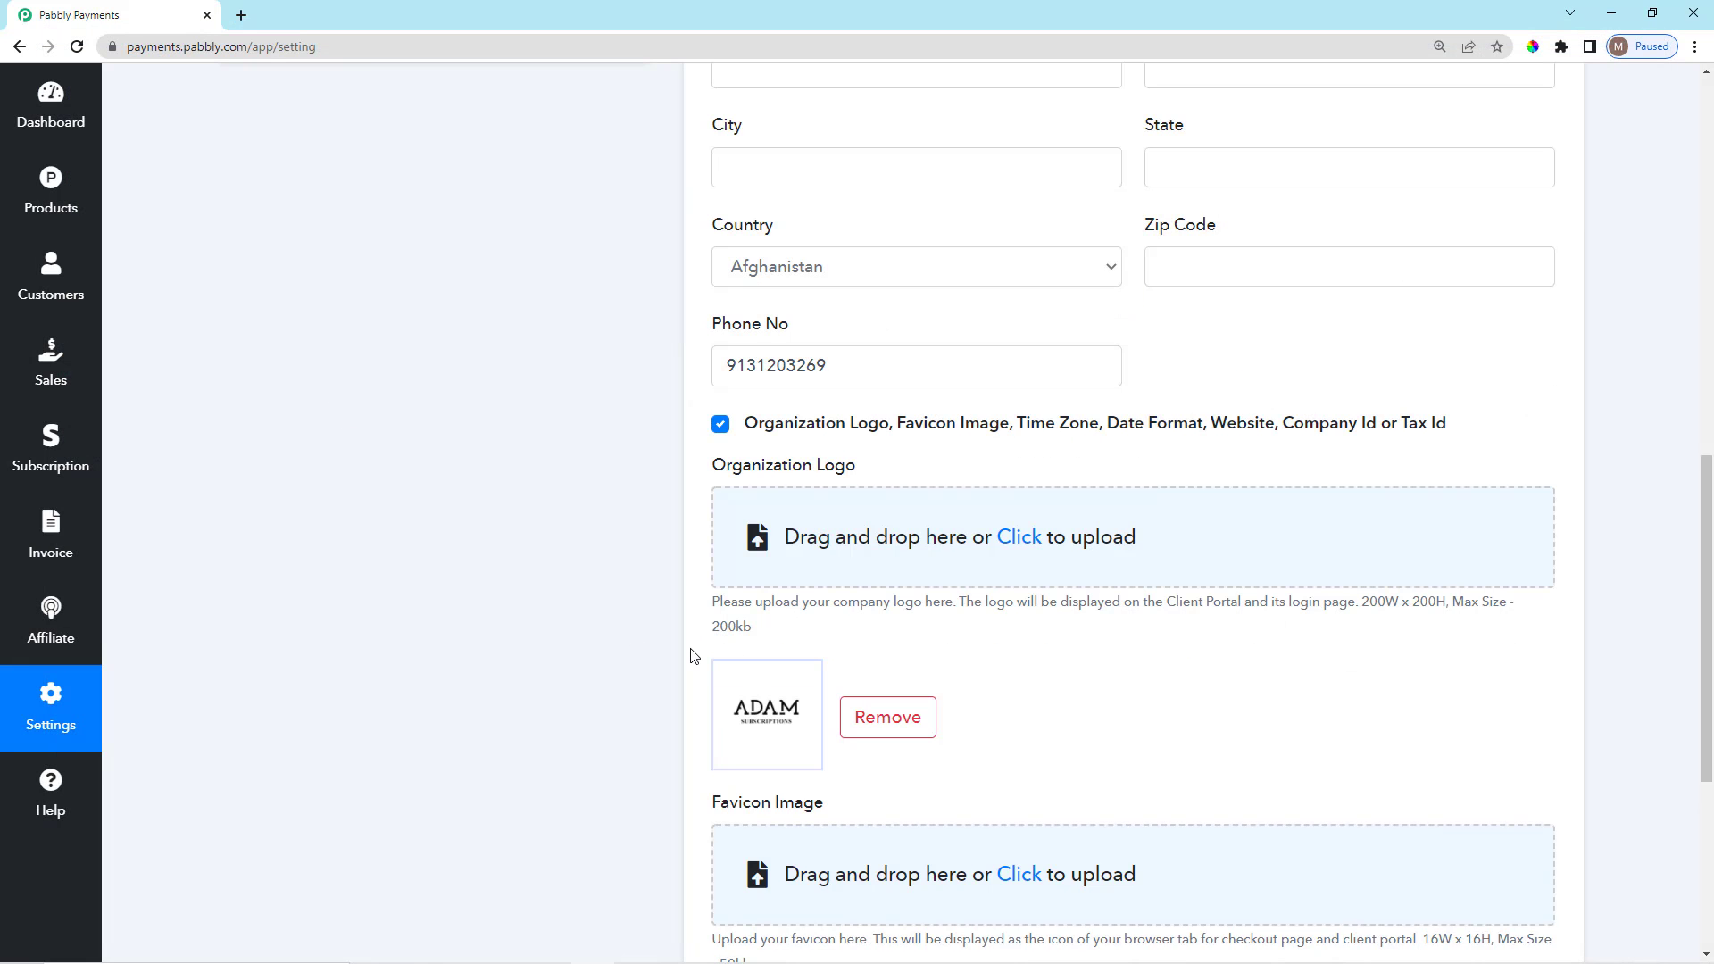
scroll(695, 656, "down", 5)
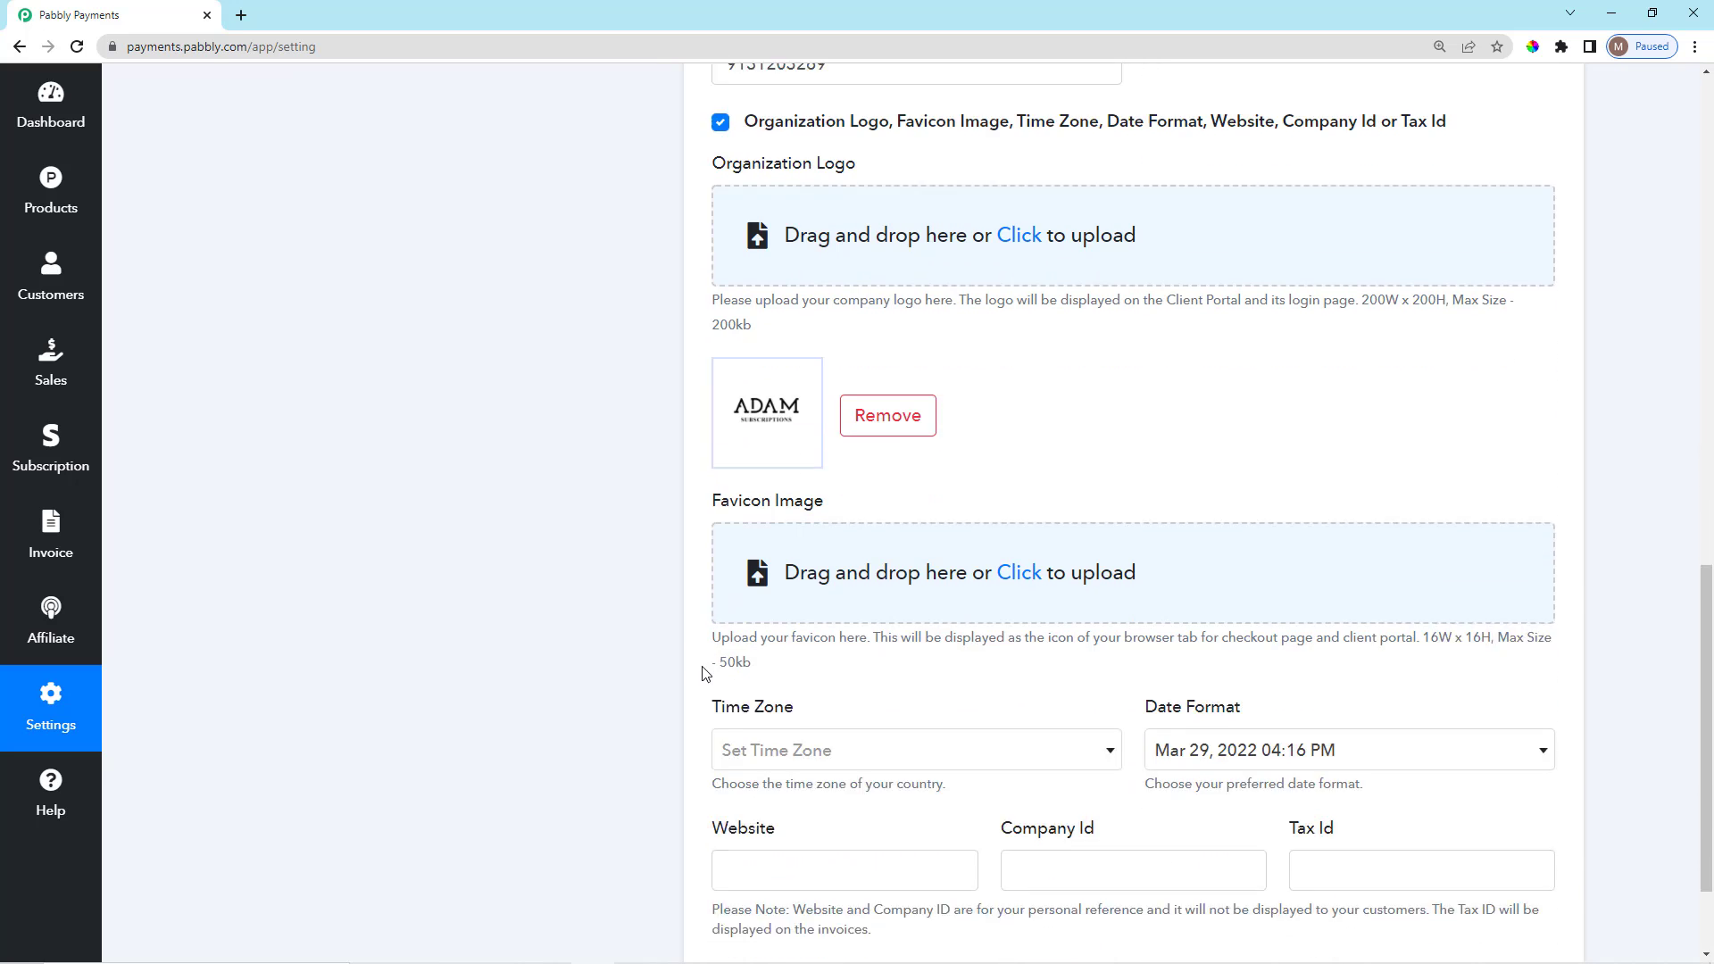
left_click(801, 852)
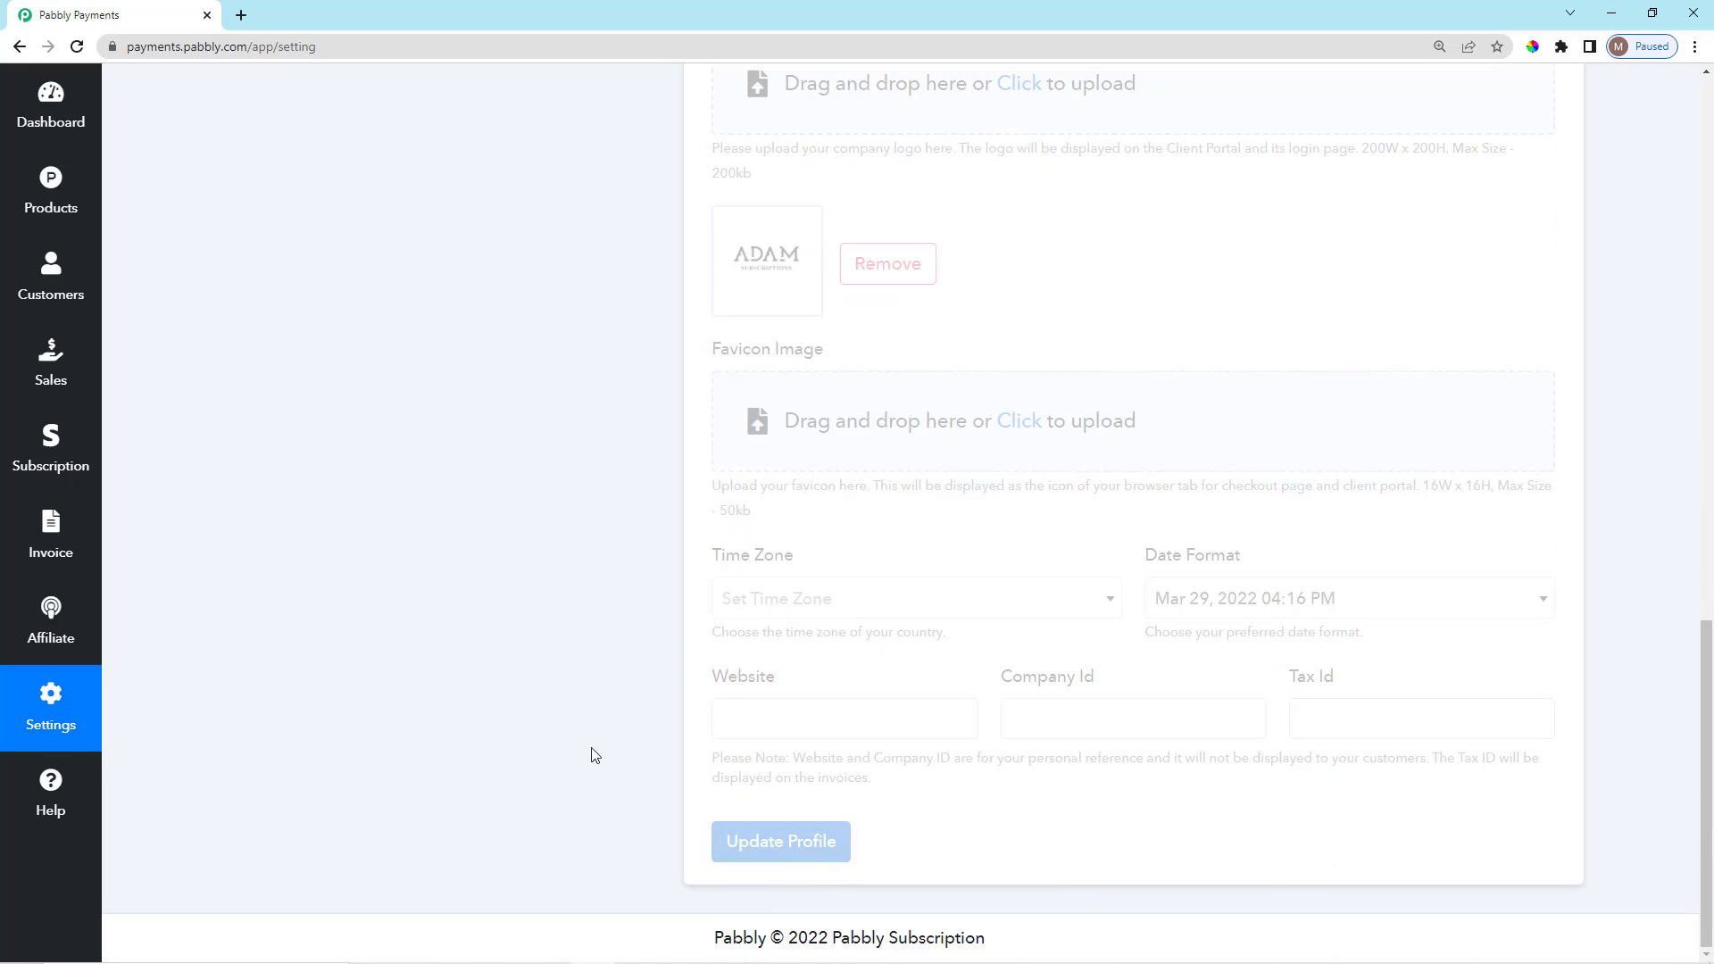
Return to Client Portal settings and select the full portal login URL.
scroll(423, 571, "up", 10)
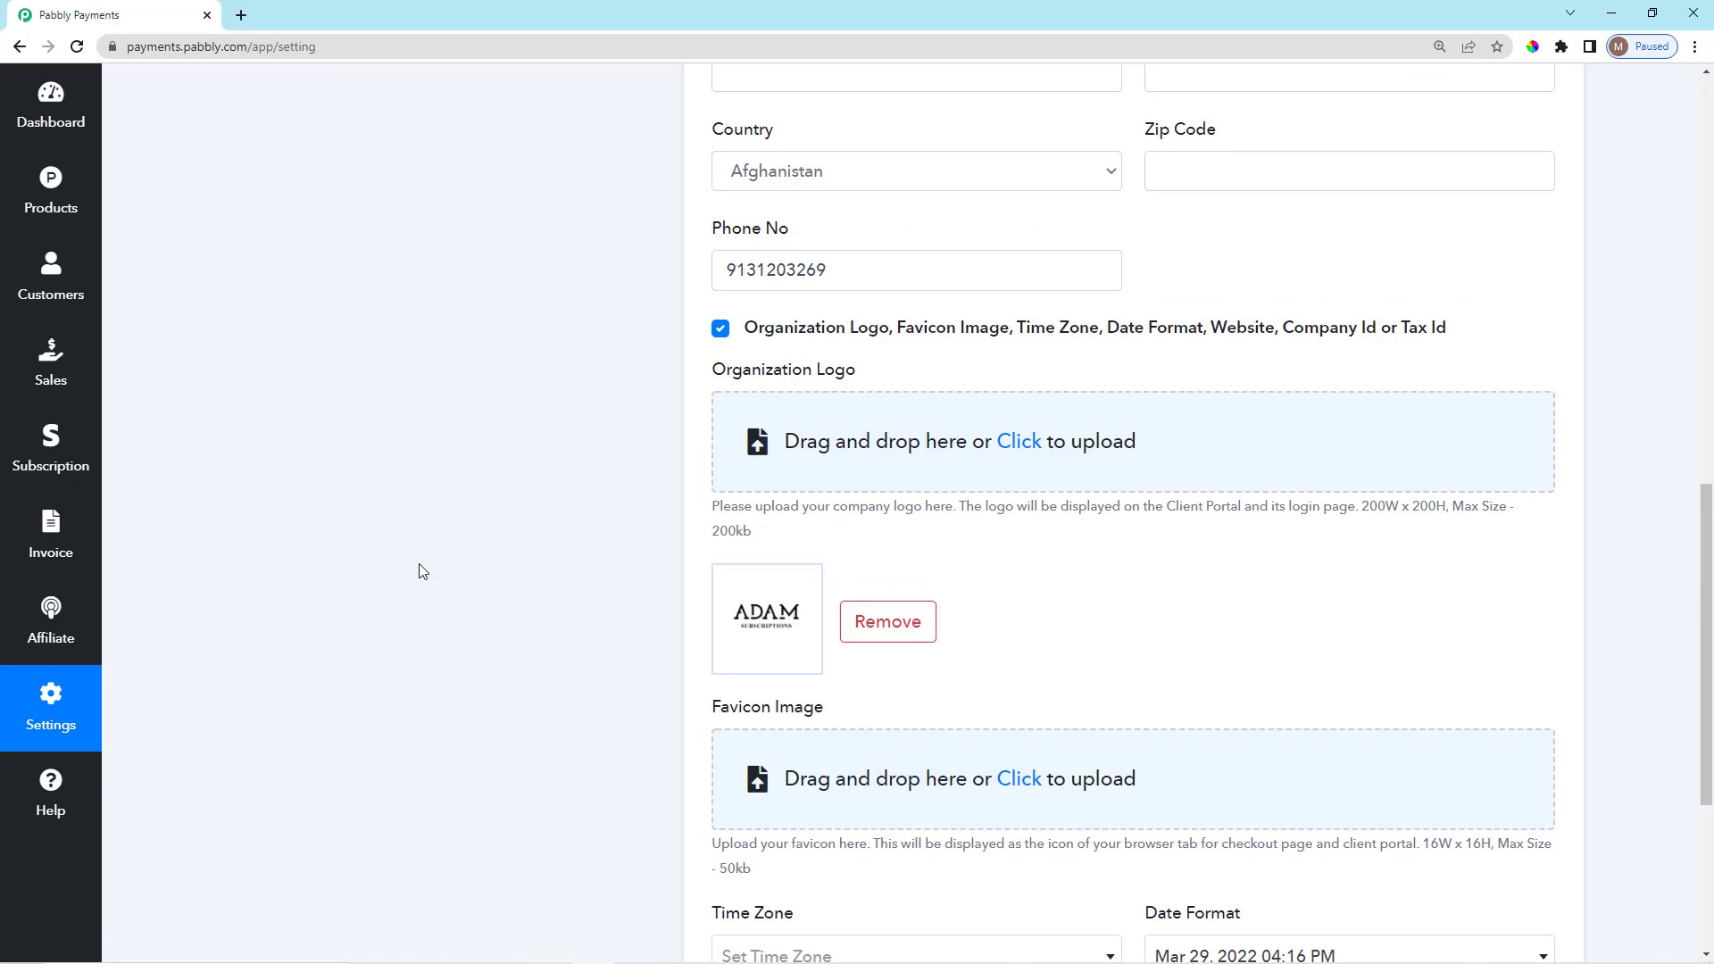
left_click(458, 265)
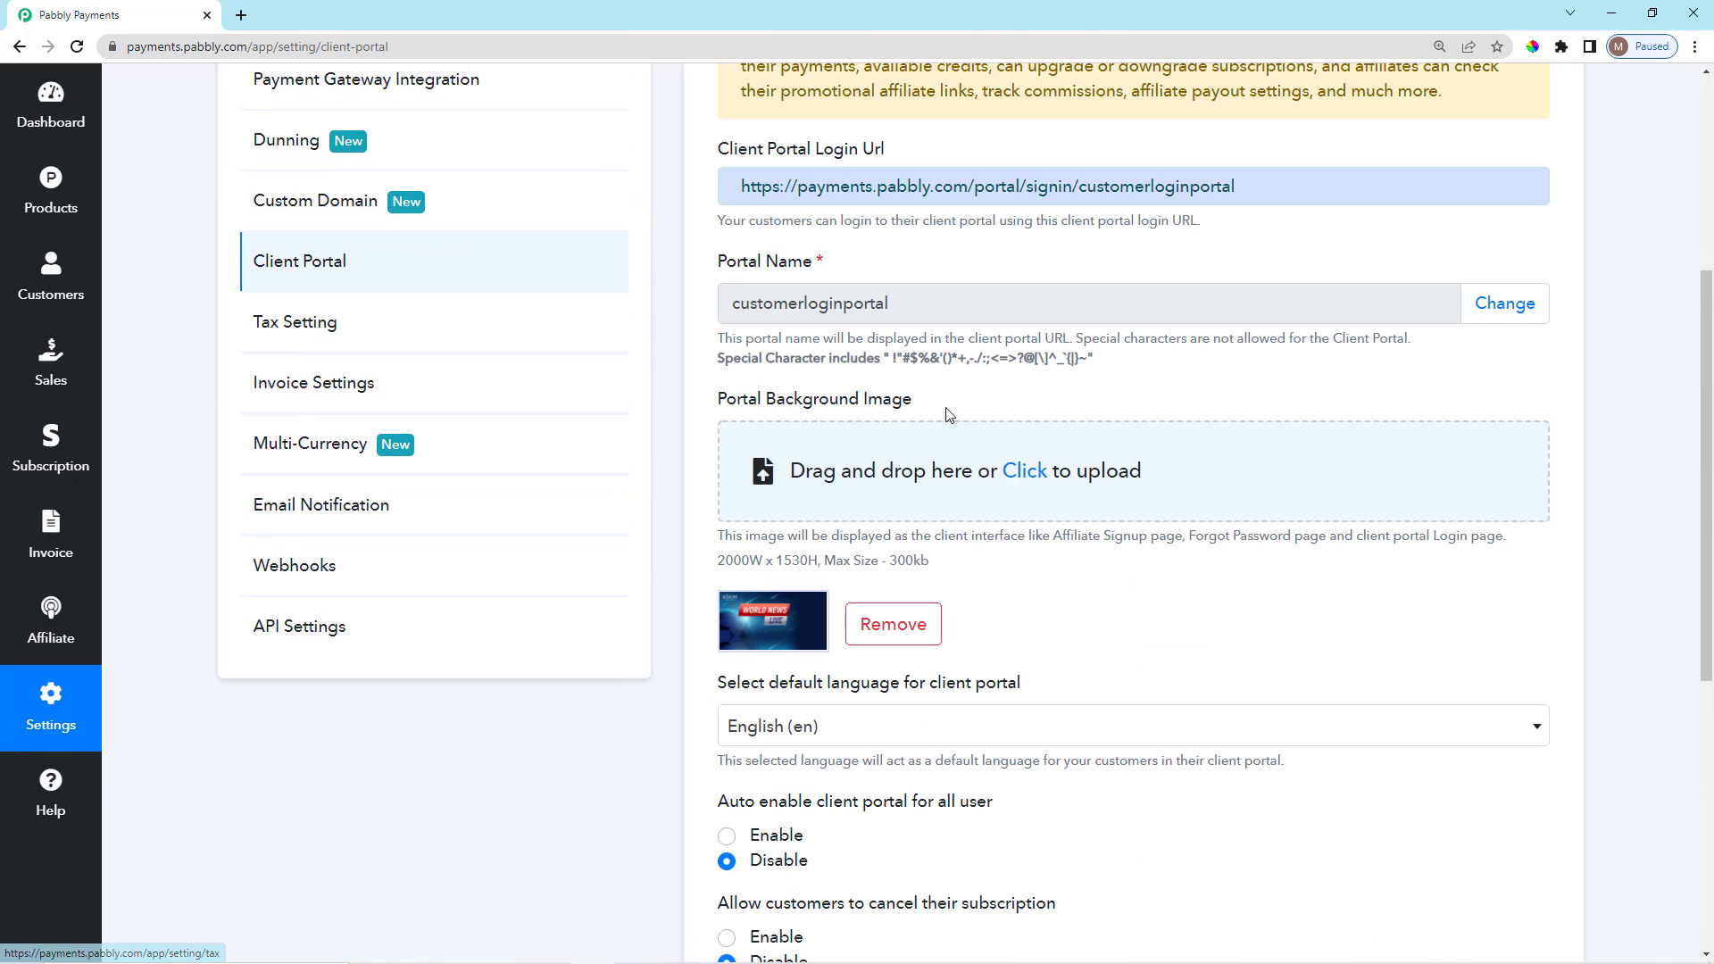
triple_click(984, 187)
key("ctrl+c")
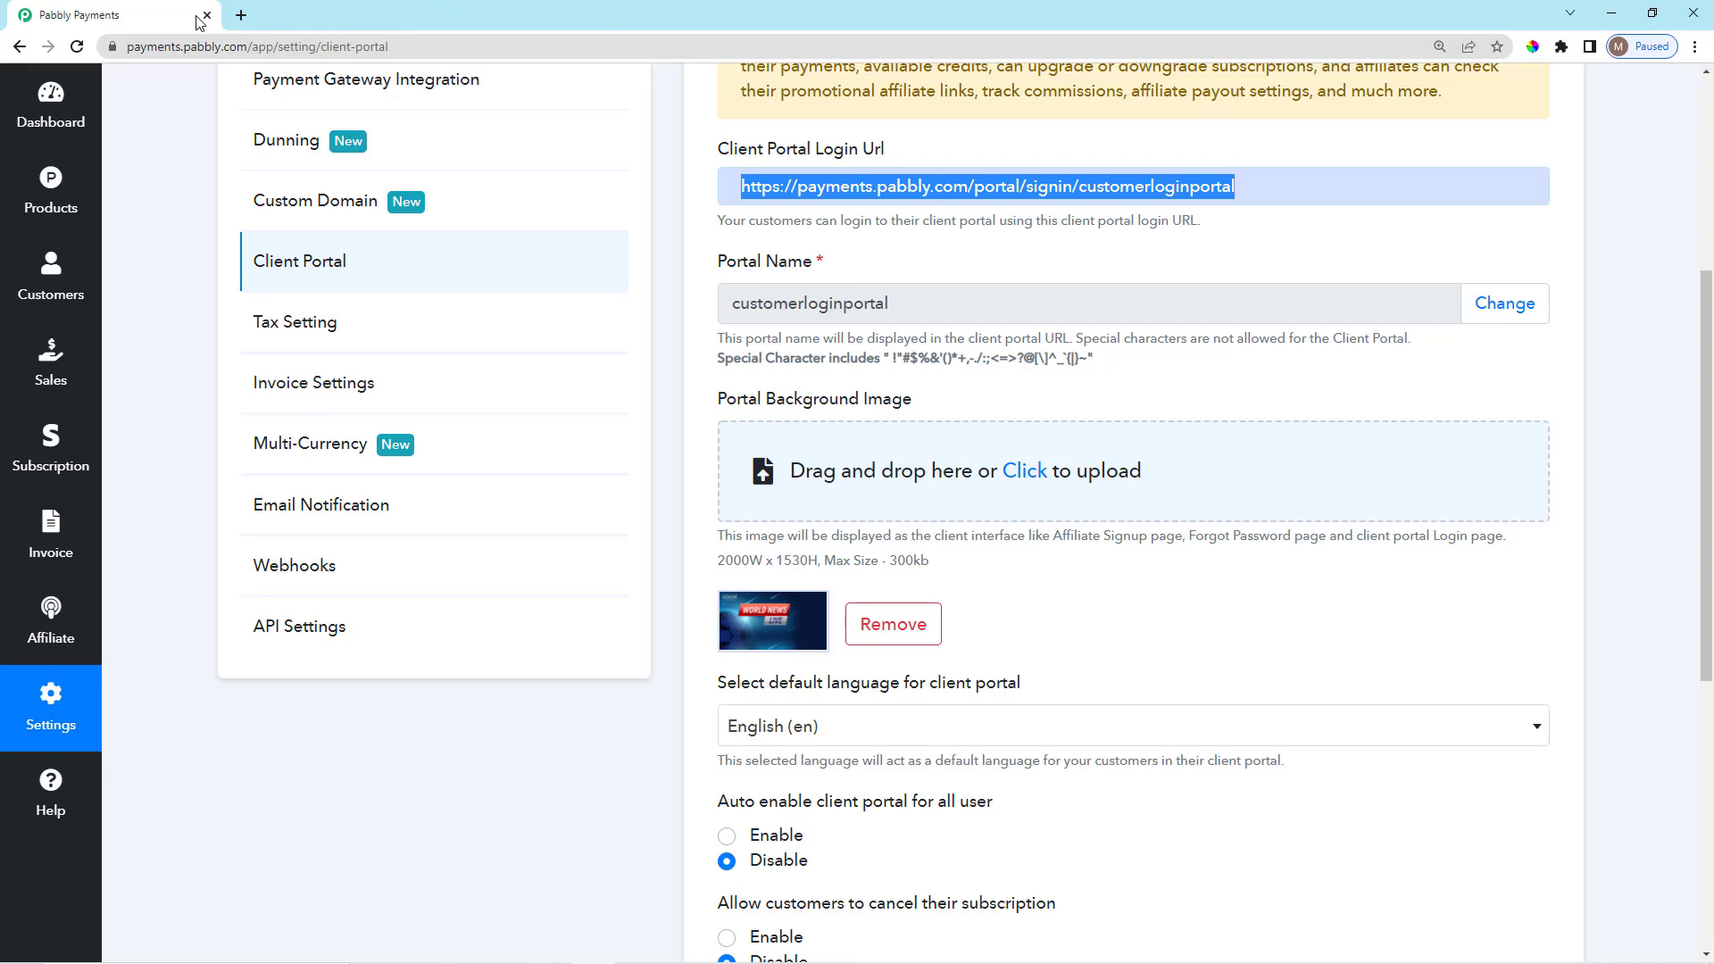
left_click(241, 15)
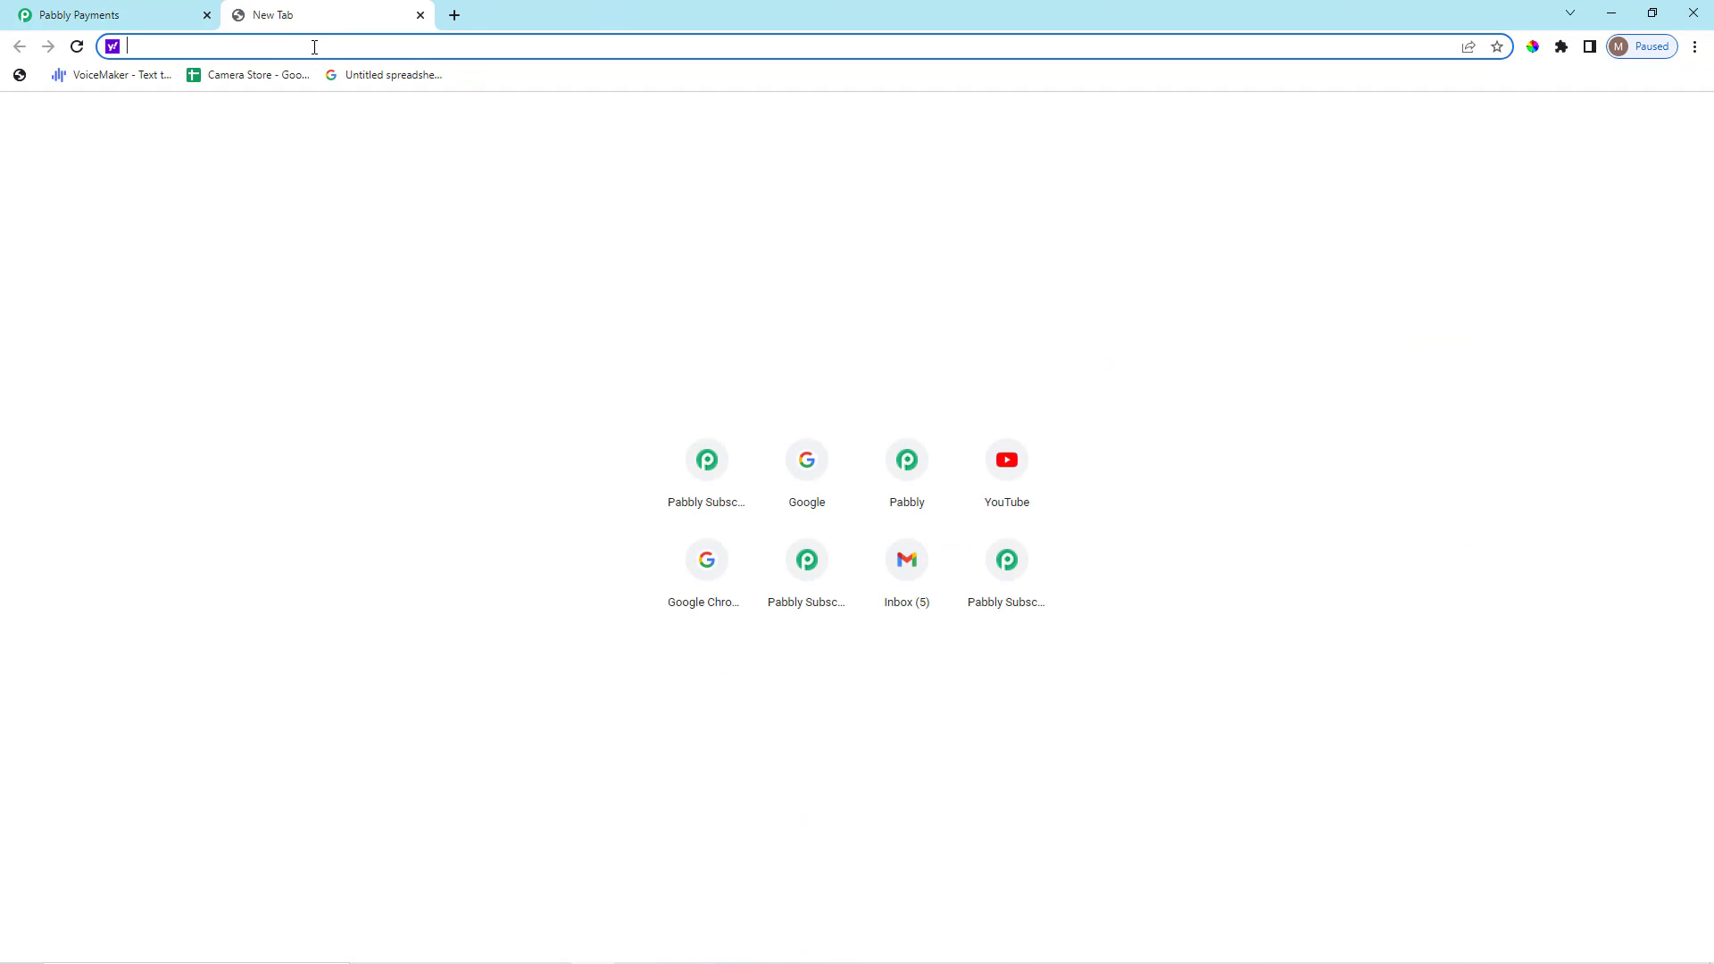
key("ctrl+v")
key("Return")
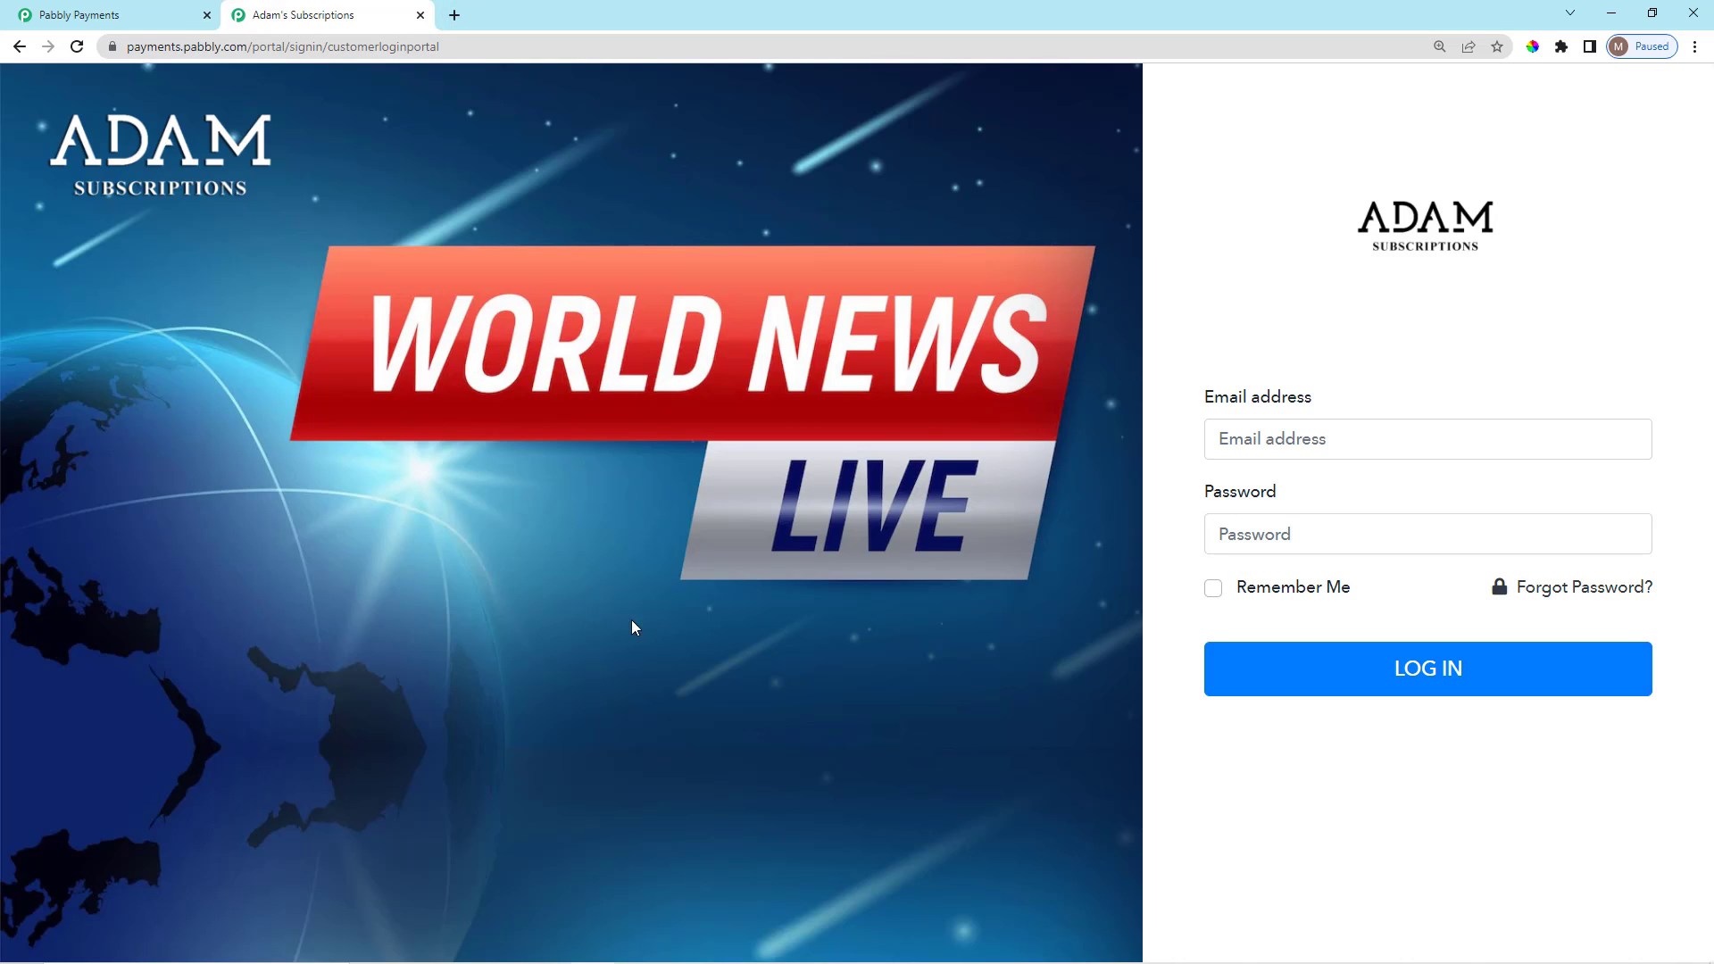
Close the login page tab and check the default portal language, keeping English (en).
left_click(420, 15)
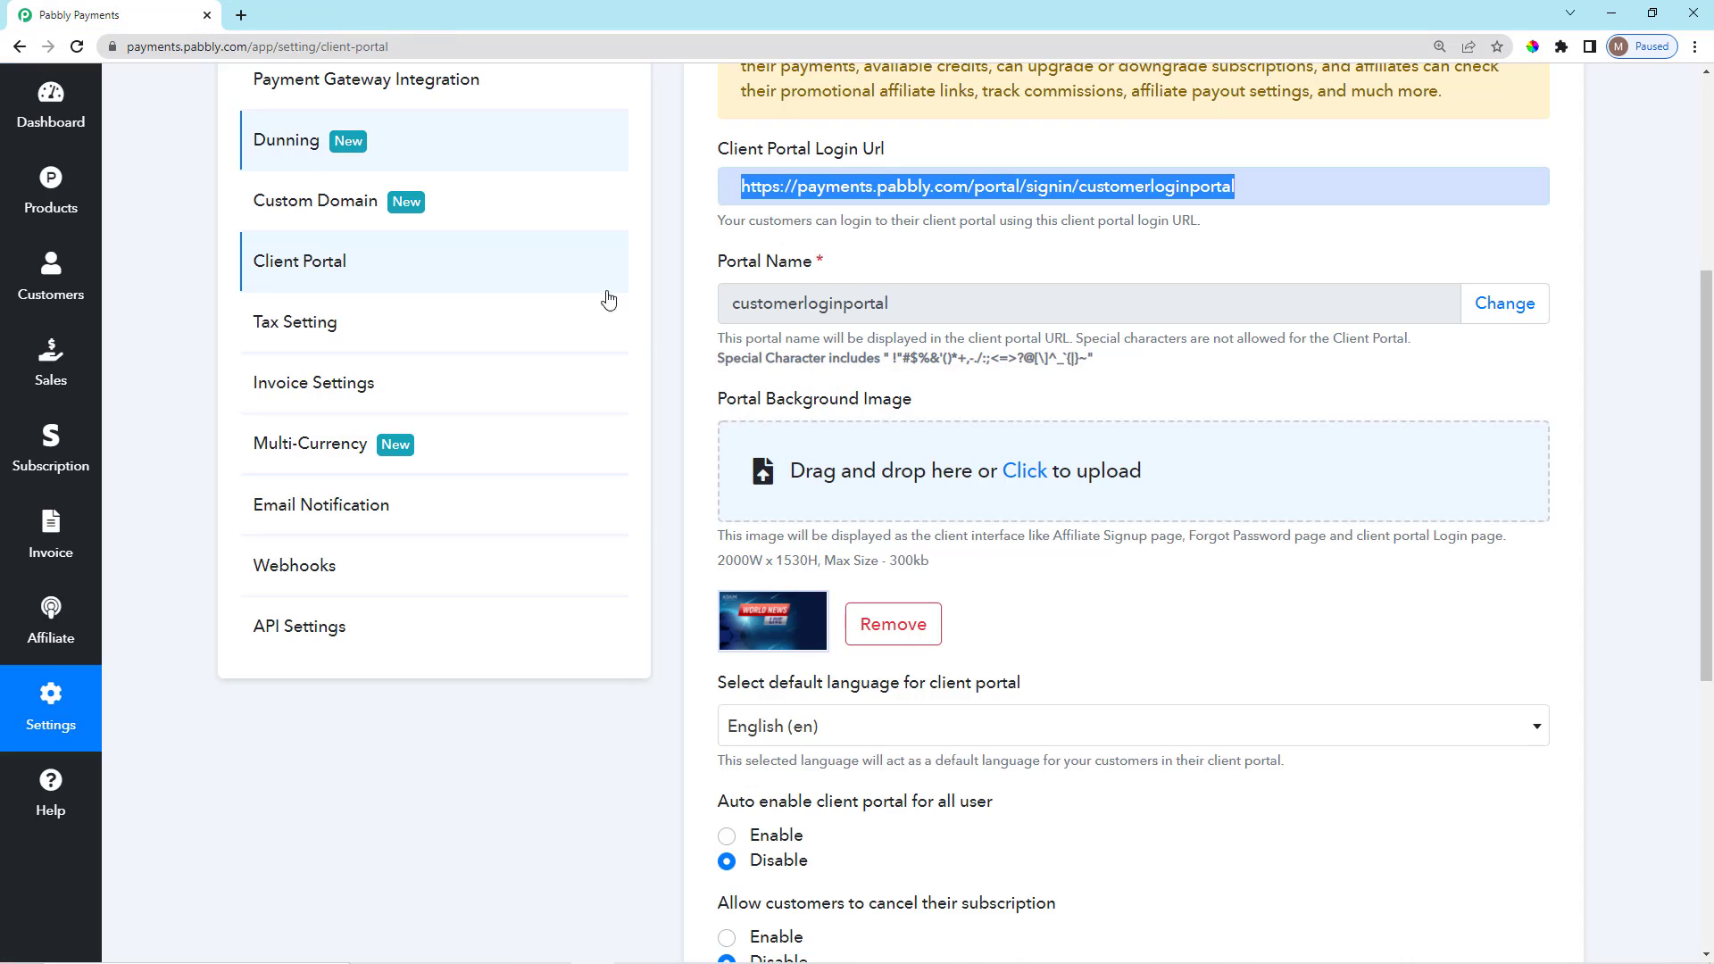
scroll(554, 568, "down", 1)
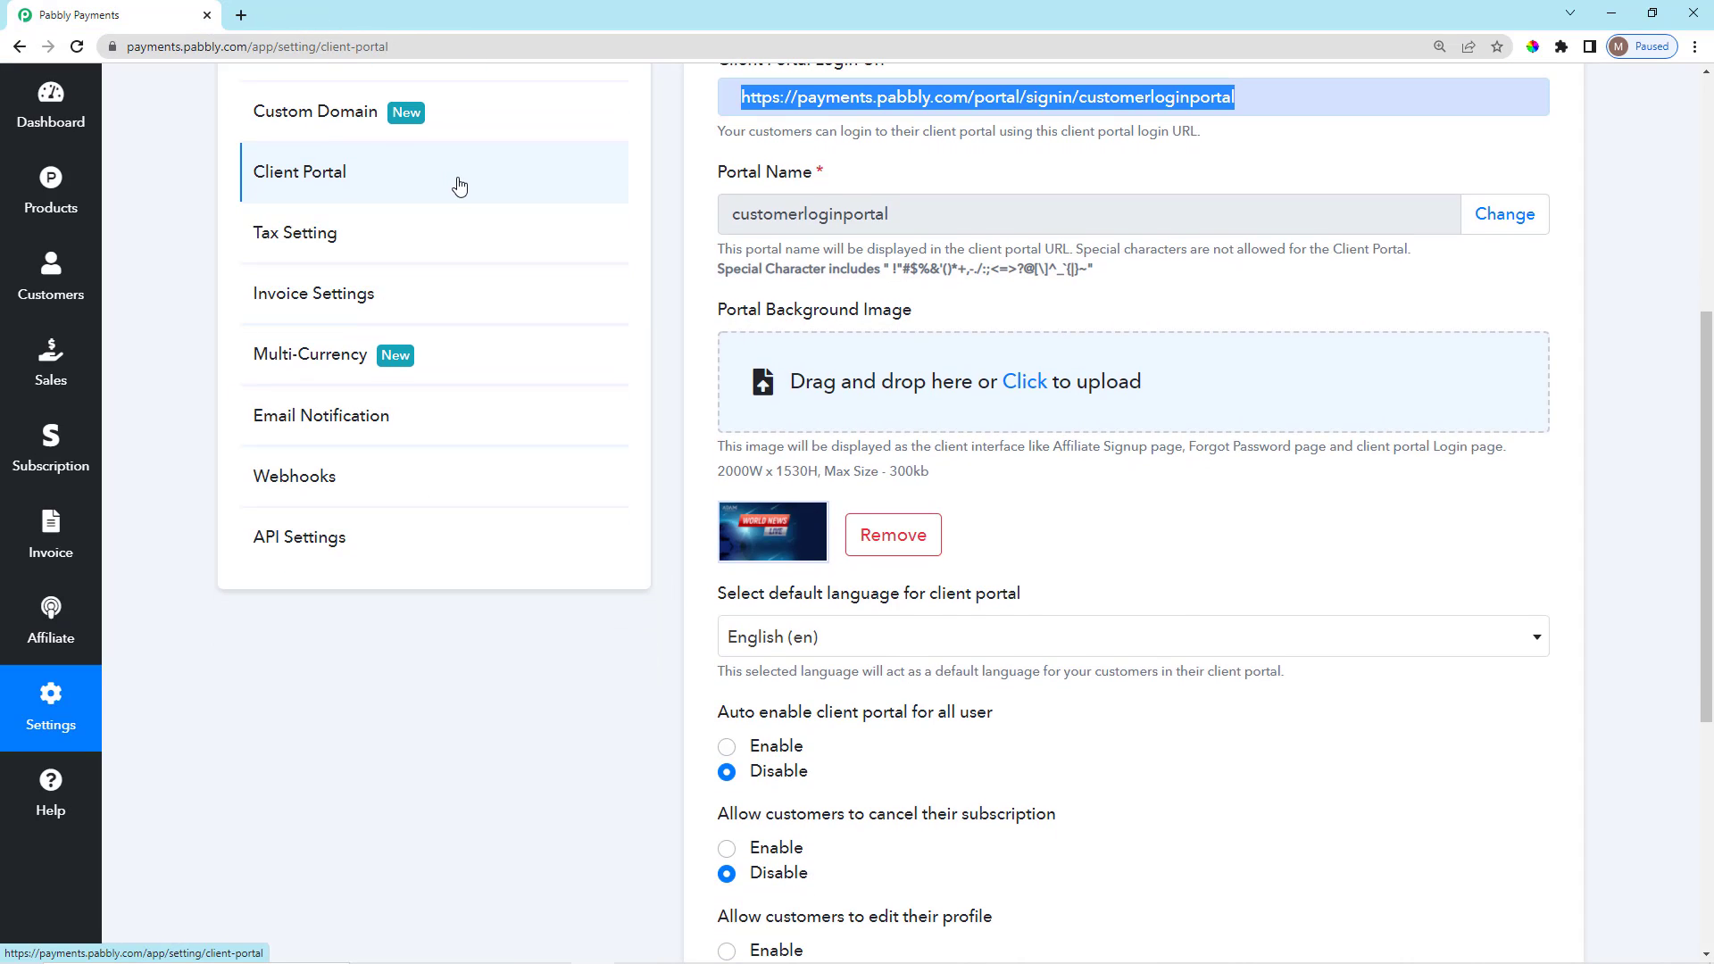
scroll(964, 575, "down", 1)
scroll(964, 576, "down", 3)
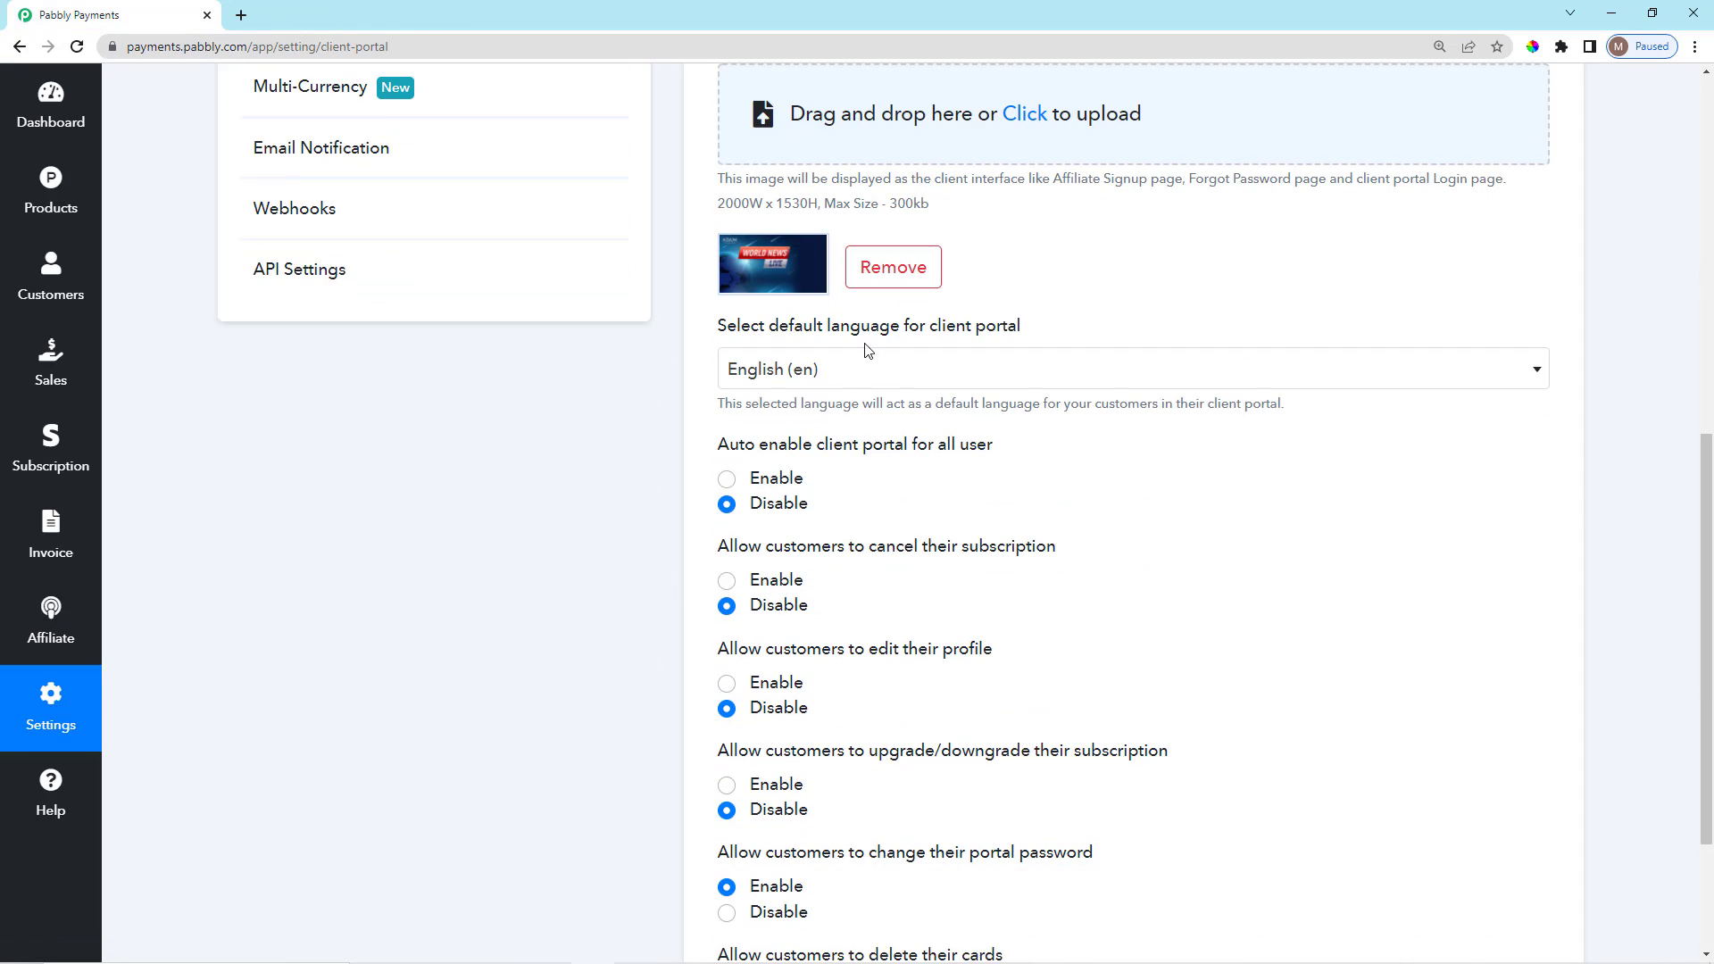
left_click(889, 373)
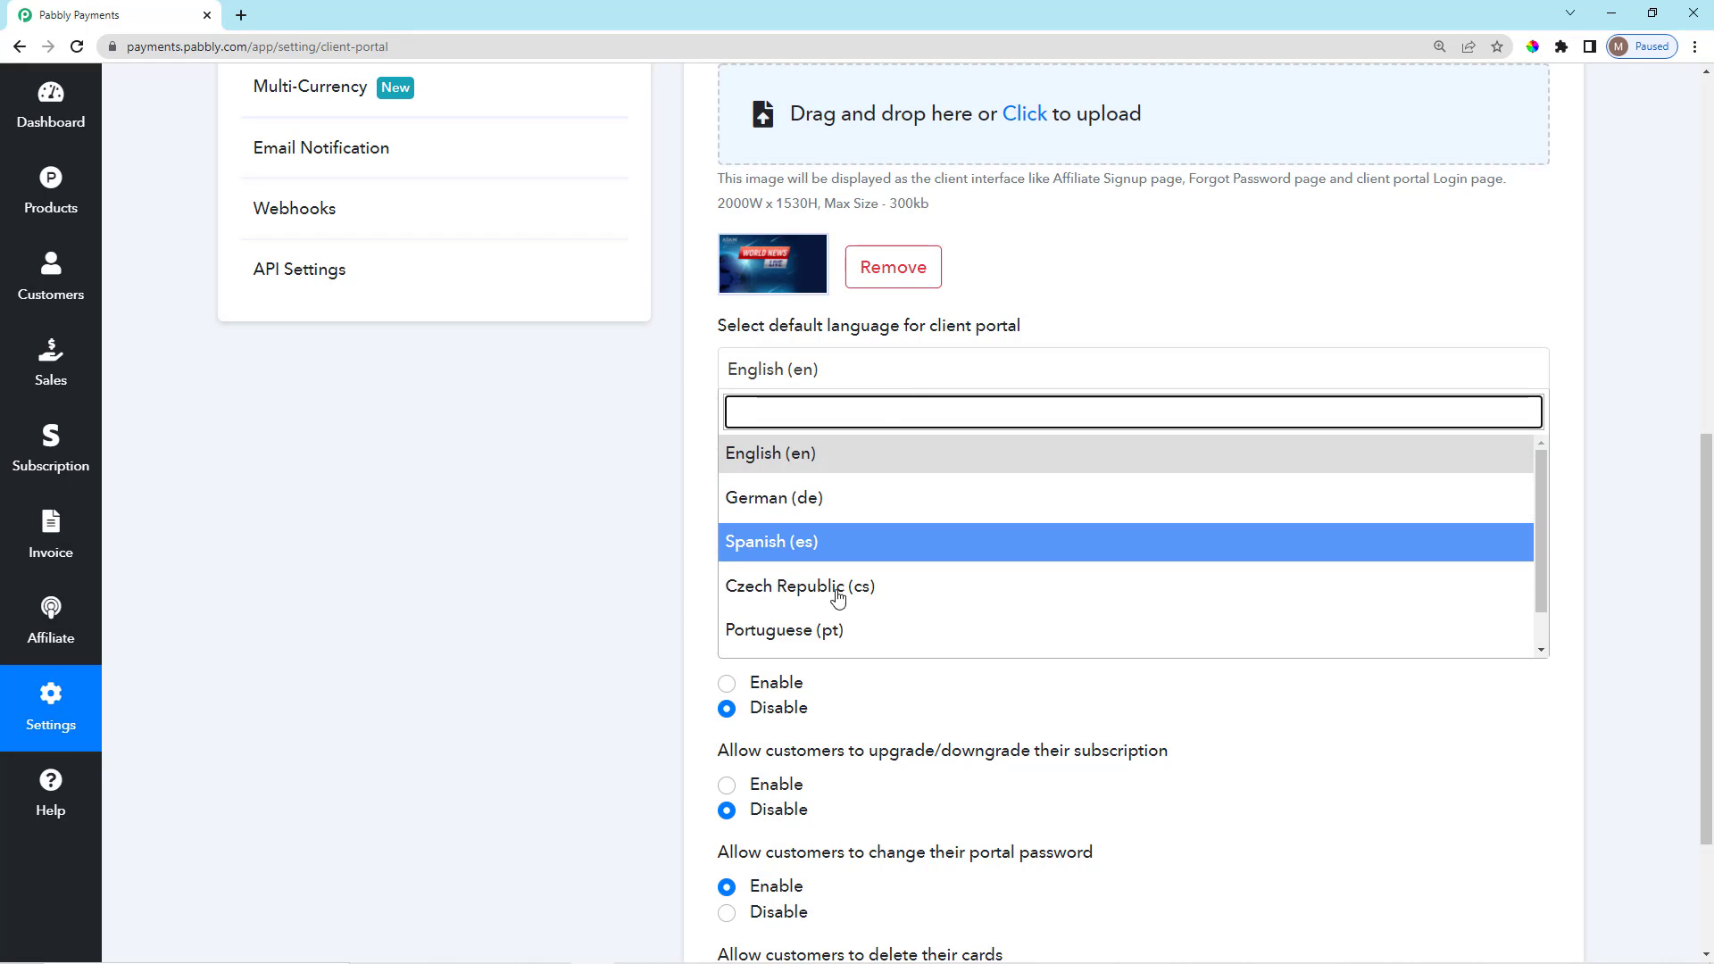
left_click(702, 424)
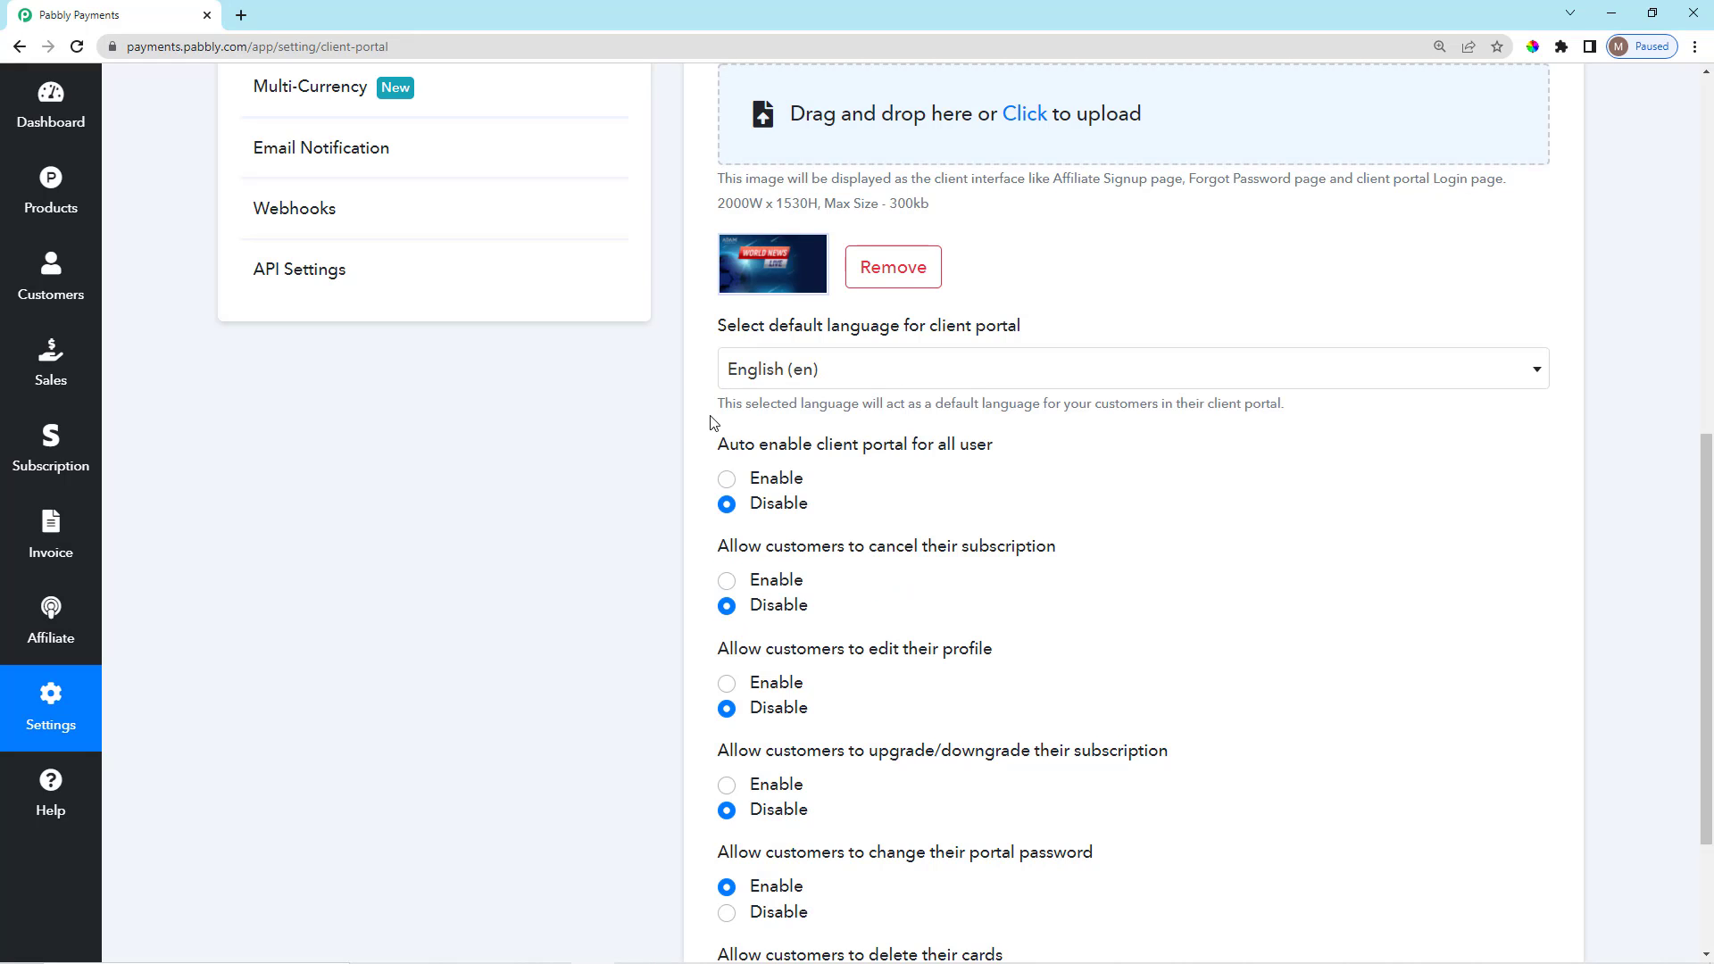
Read the language hint and reopen the language list, leaving English (en) unchanged.
left_click_drag(712, 424, 836, 430)
left_click(705, 408)
left_click_drag(777, 406, 889, 400)
left_click(891, 384)
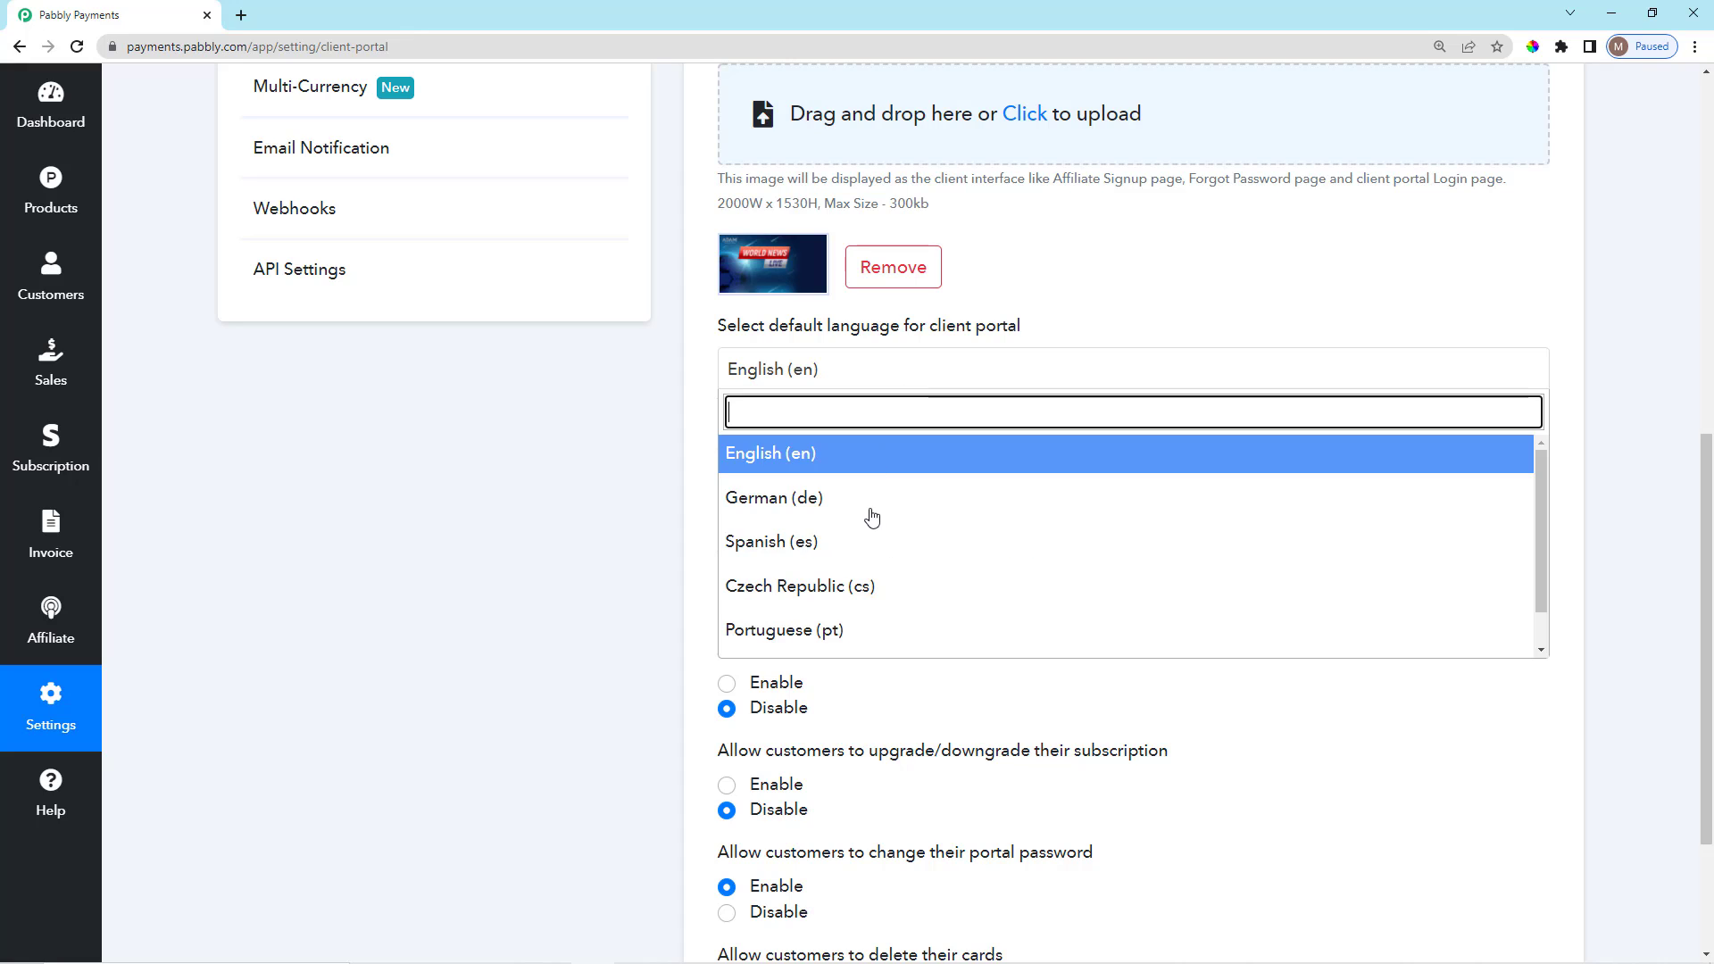
scroll(855, 616, "down", 1)
left_click(793, 382)
left_click(794, 382)
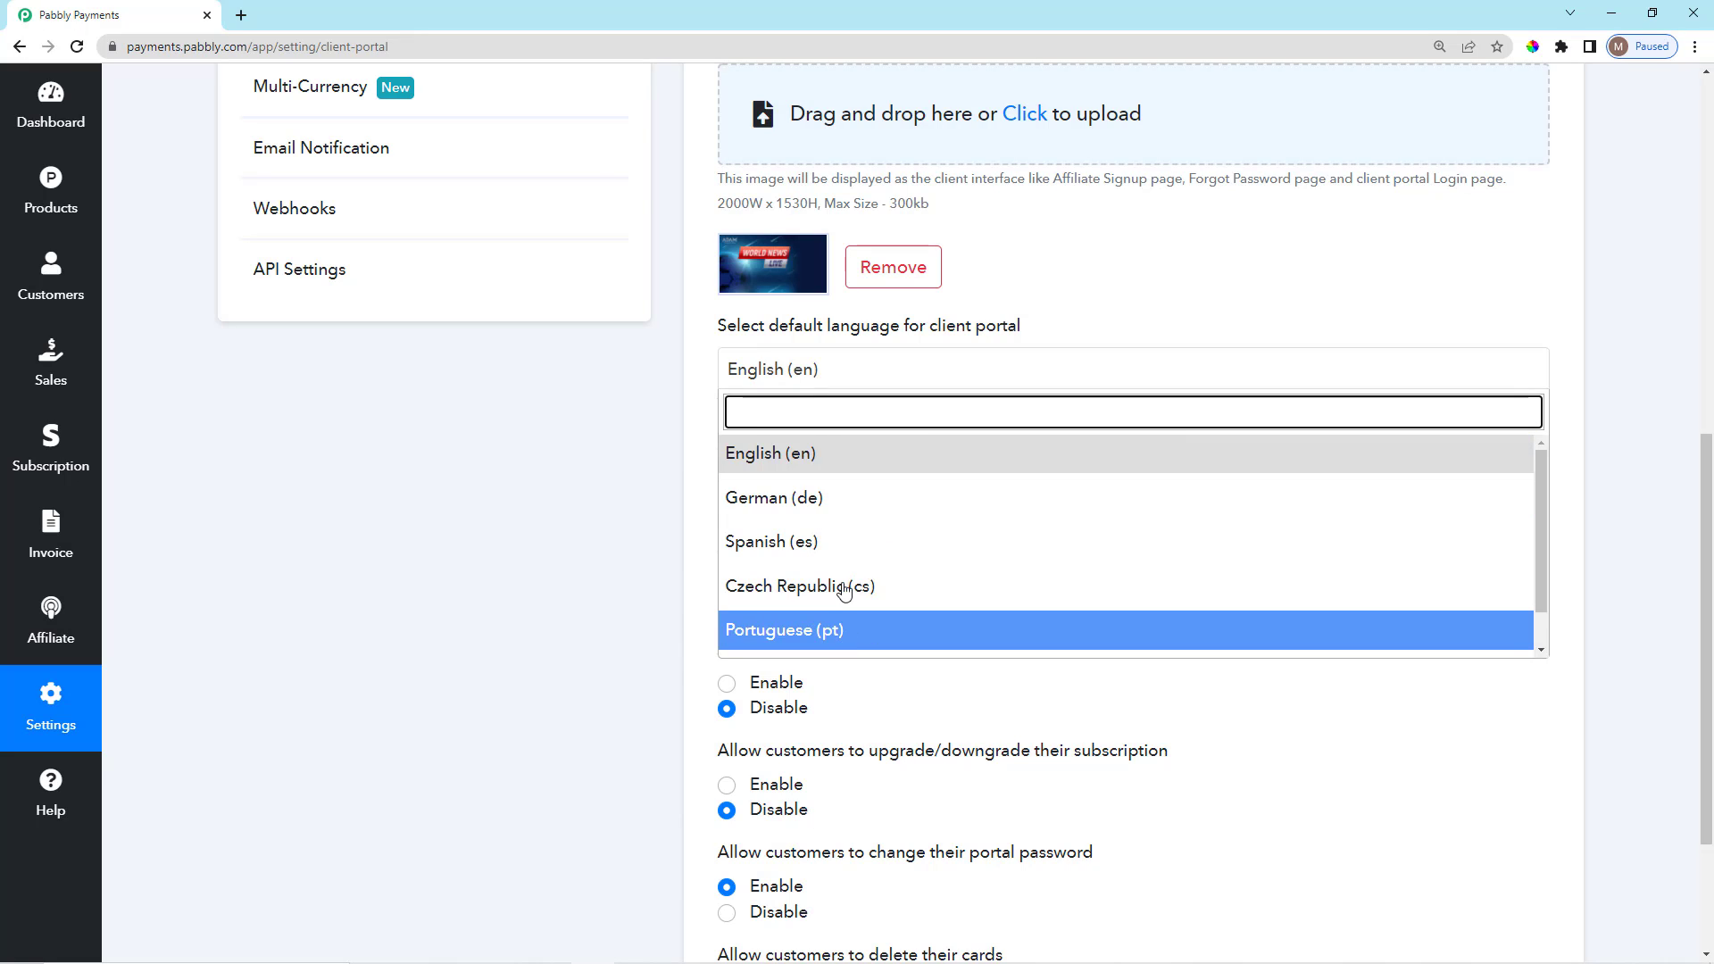
left_click(705, 509)
Keep the option to auto-enable the client portal for all users disabled.
scroll(758, 540, "down", 2)
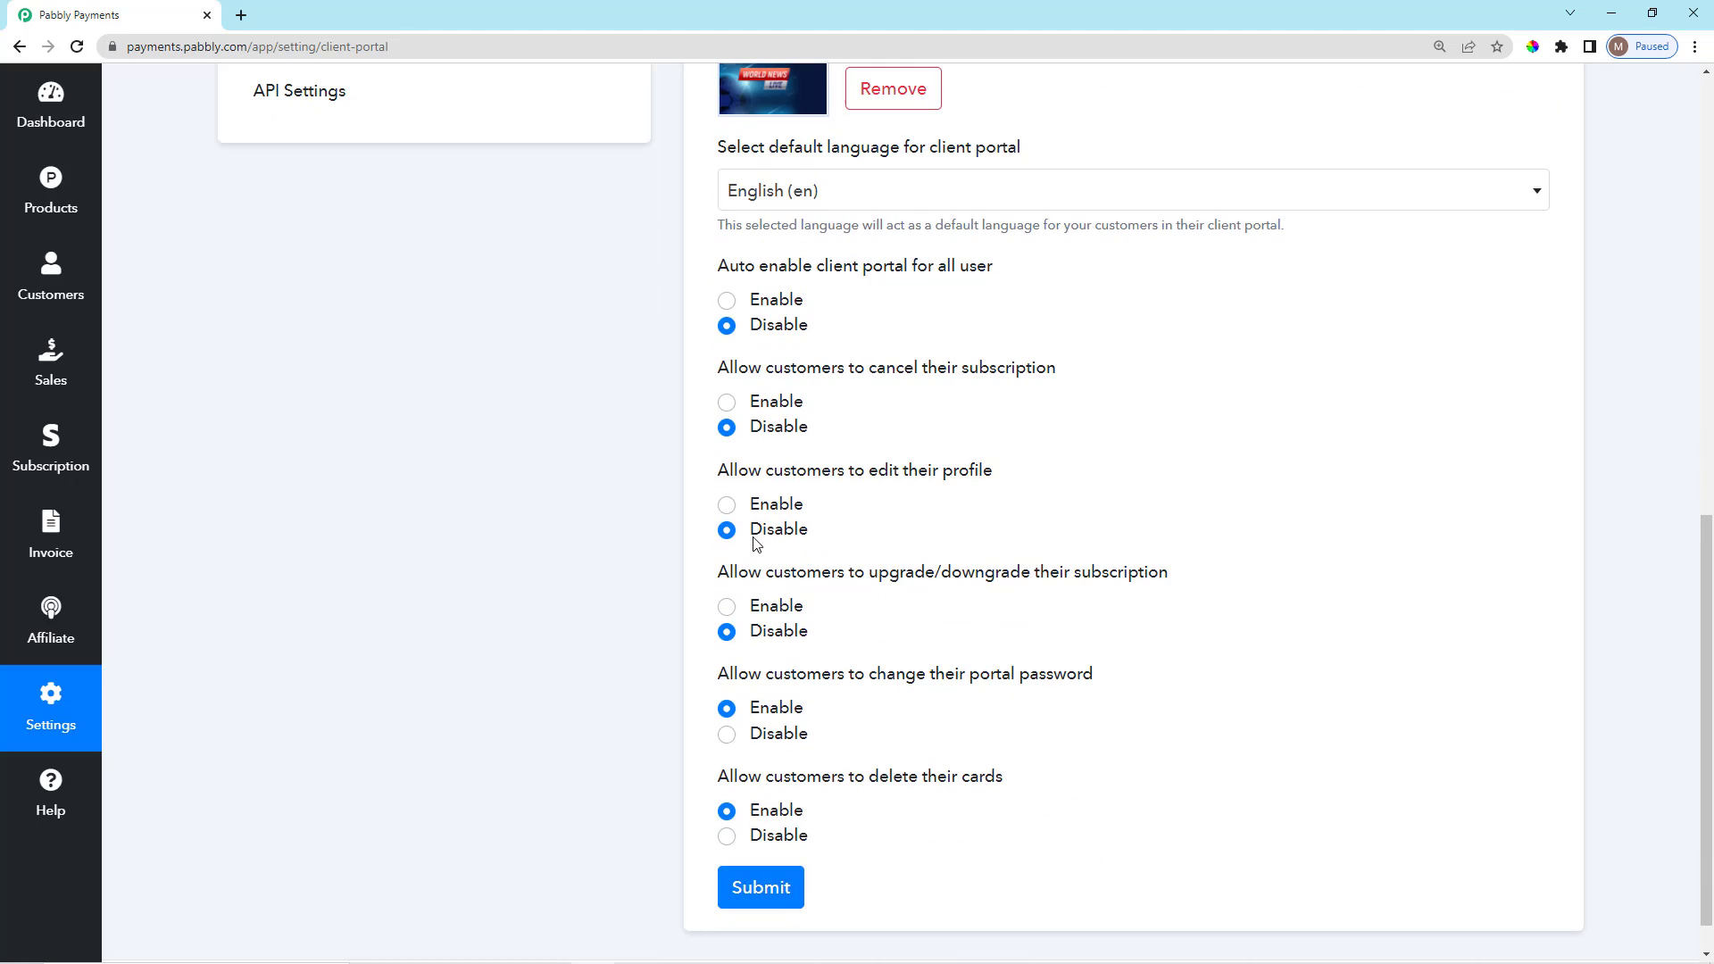
scroll(781, 482, "up", 1)
scroll(791, 408, "up", 1)
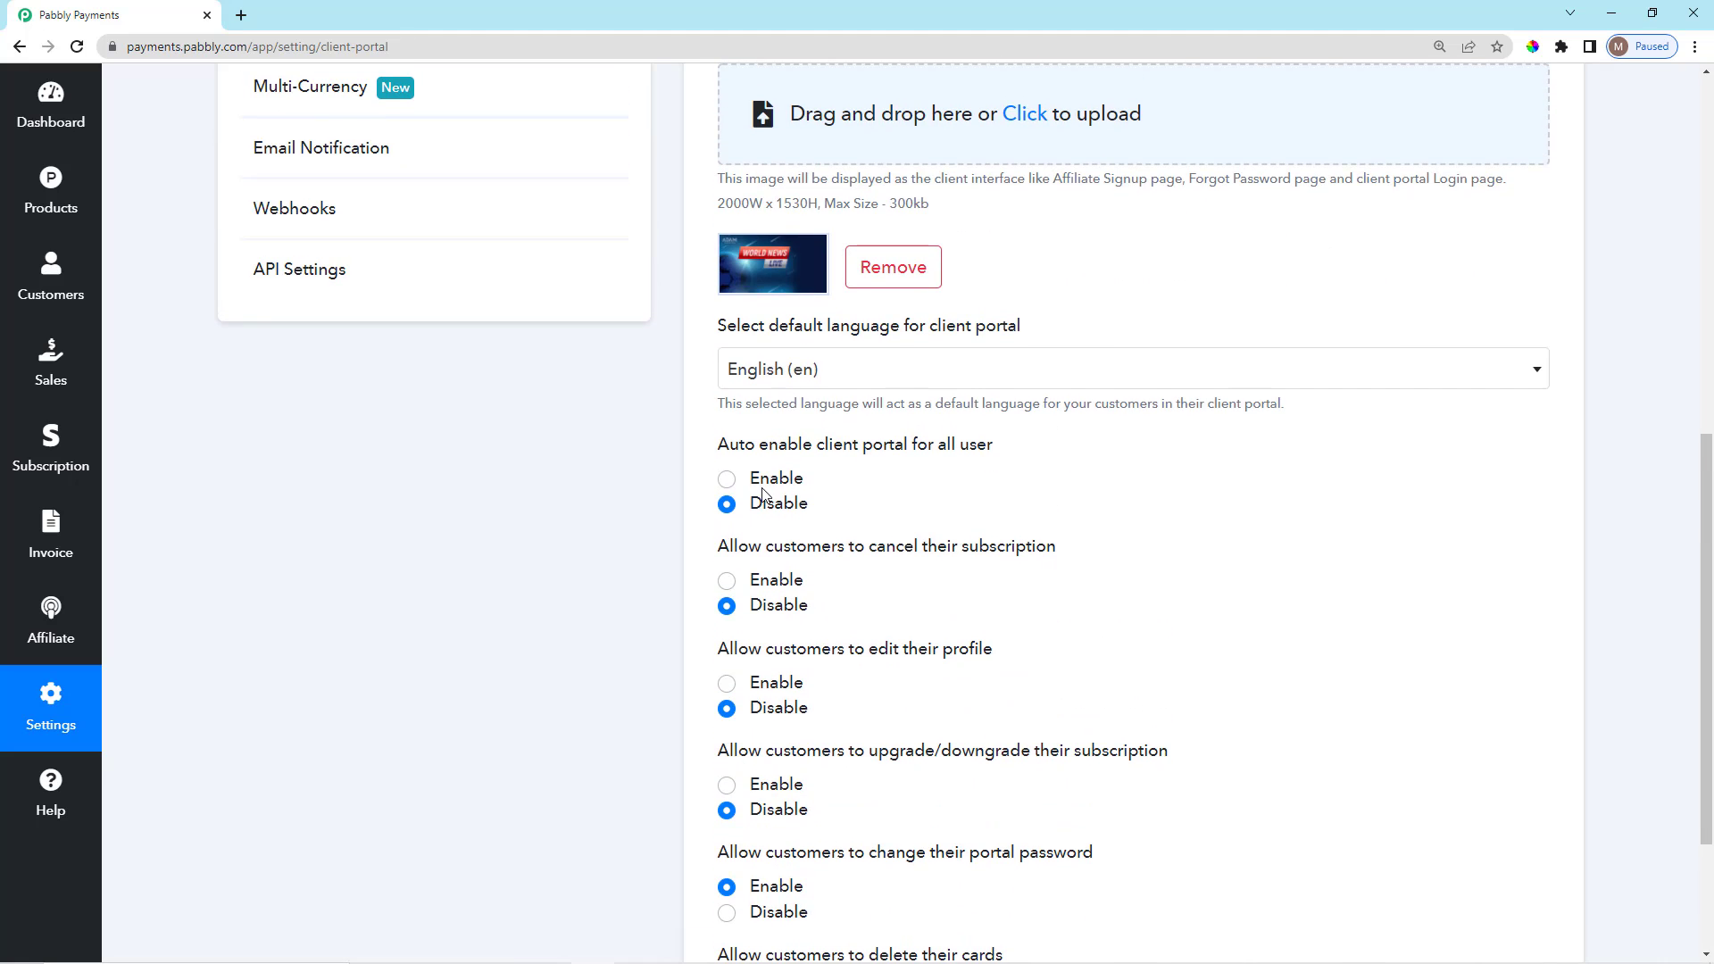
scroll(767, 414, "down", 2)
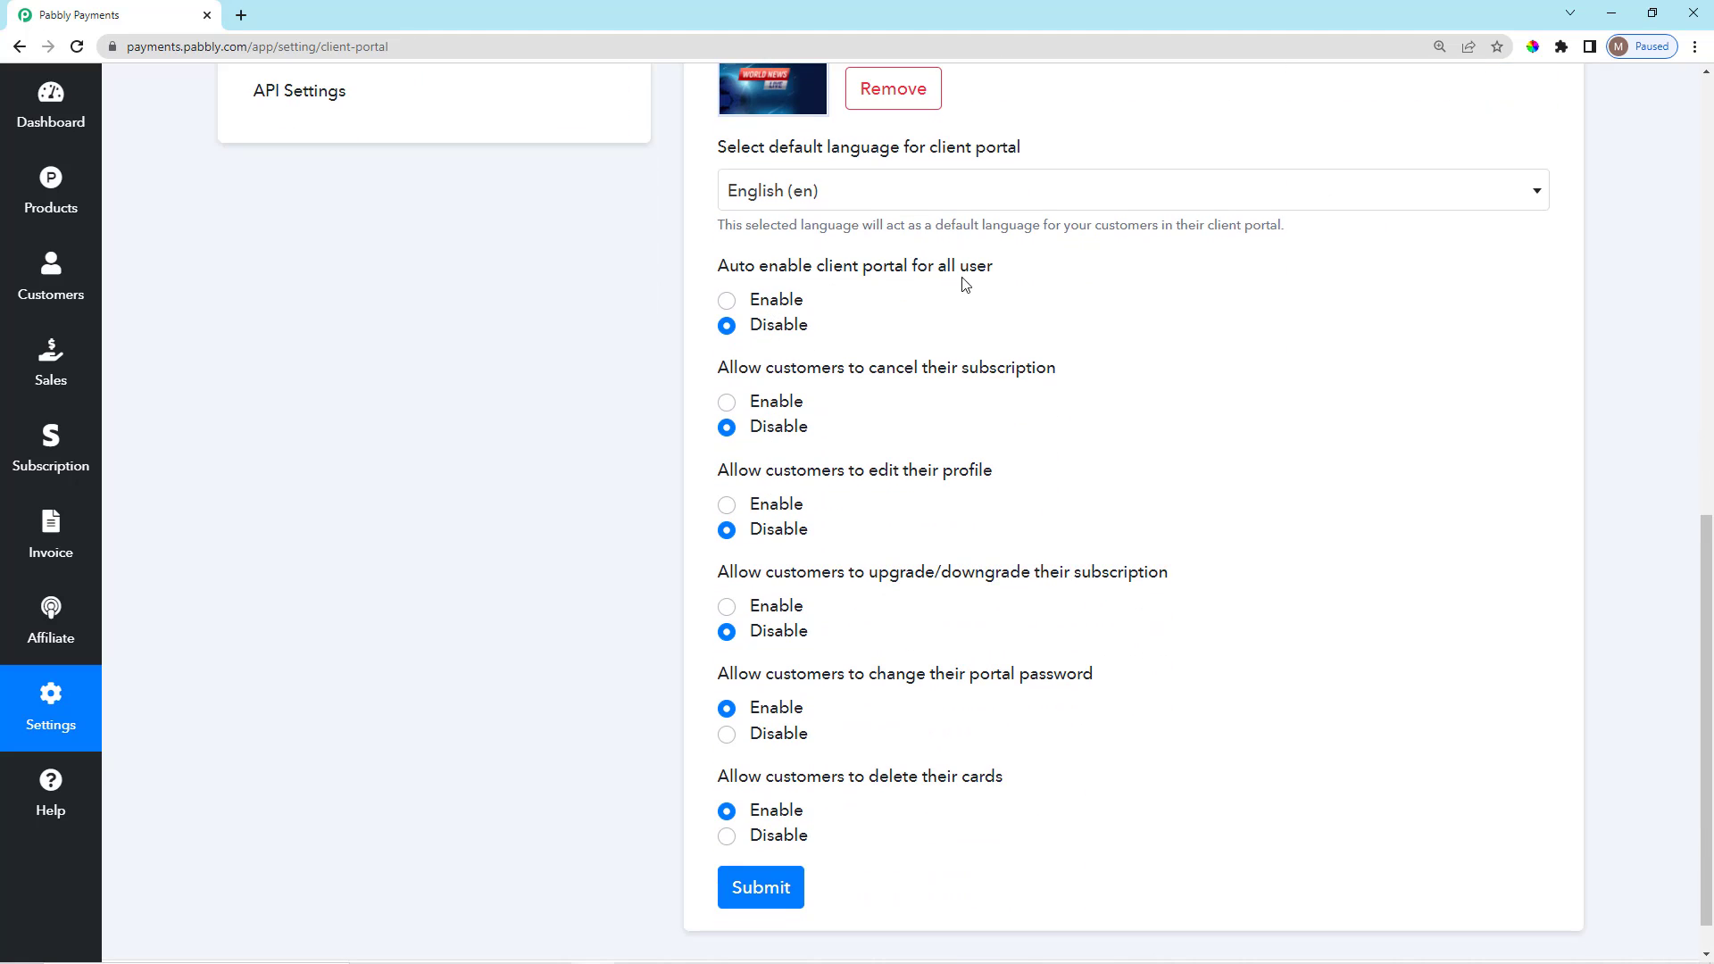
left_click(727, 301)
left_click(726, 325)
scroll(832, 522, "down", 1)
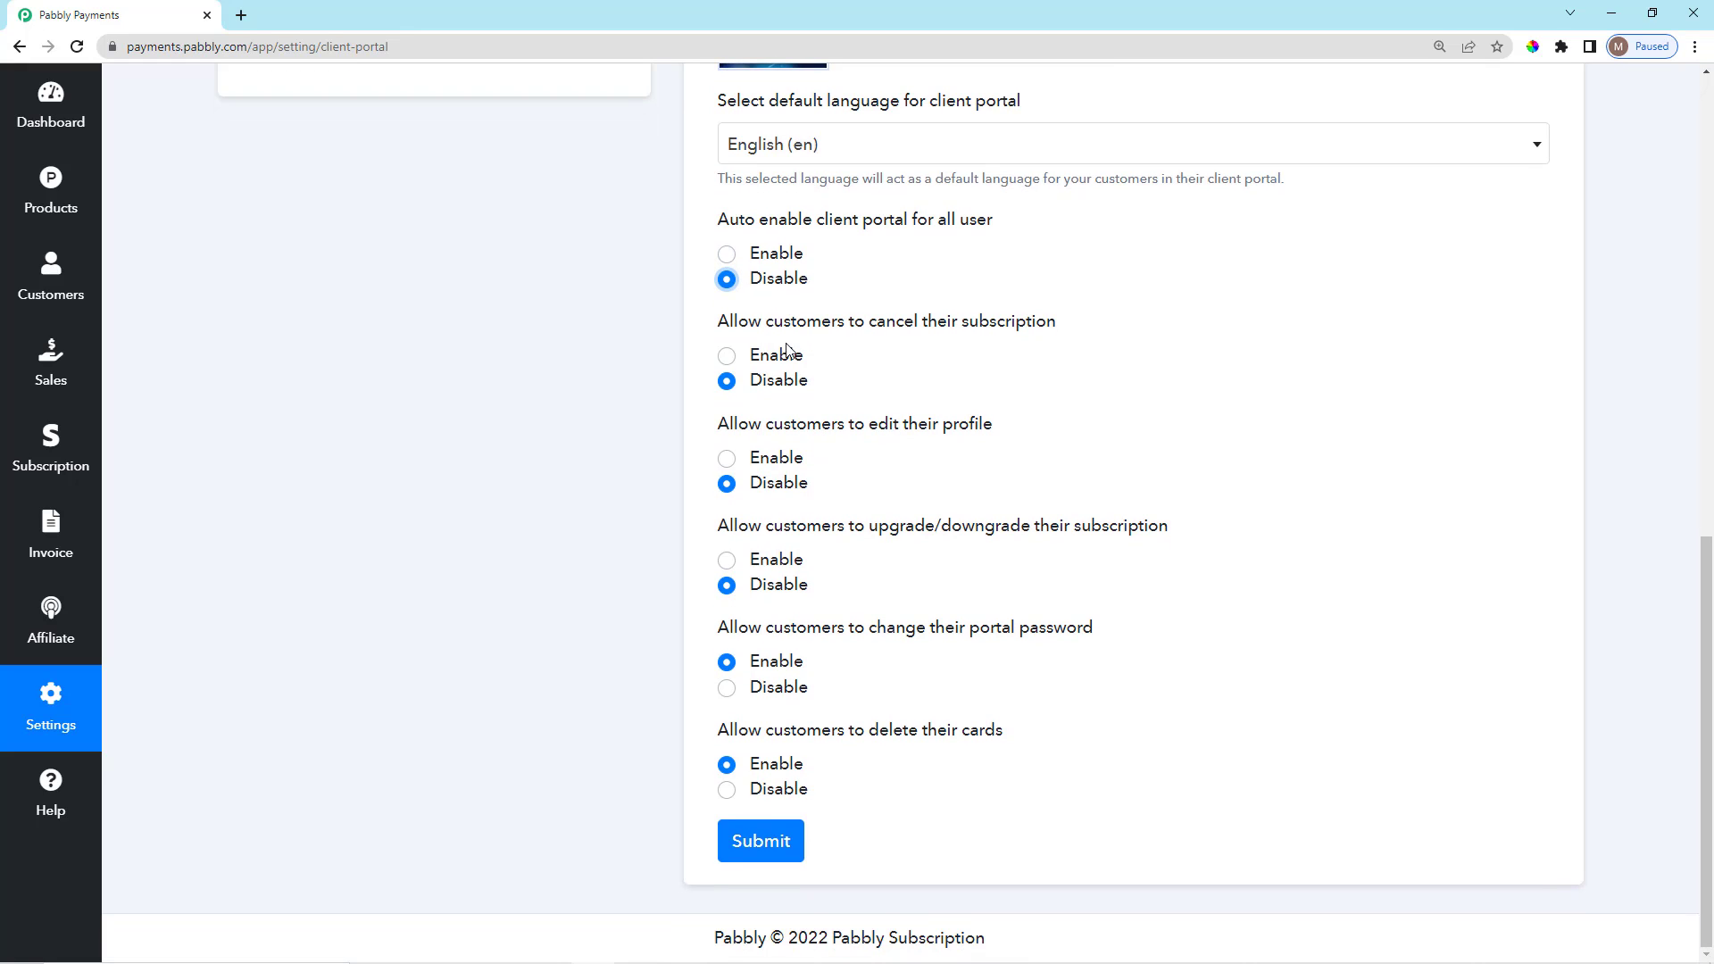
Review the customer portal permissions: cancel subscription, edit profile, upgrade/downgrade, change password, delete cards.
left_click_drag(902, 331, 1155, 330)
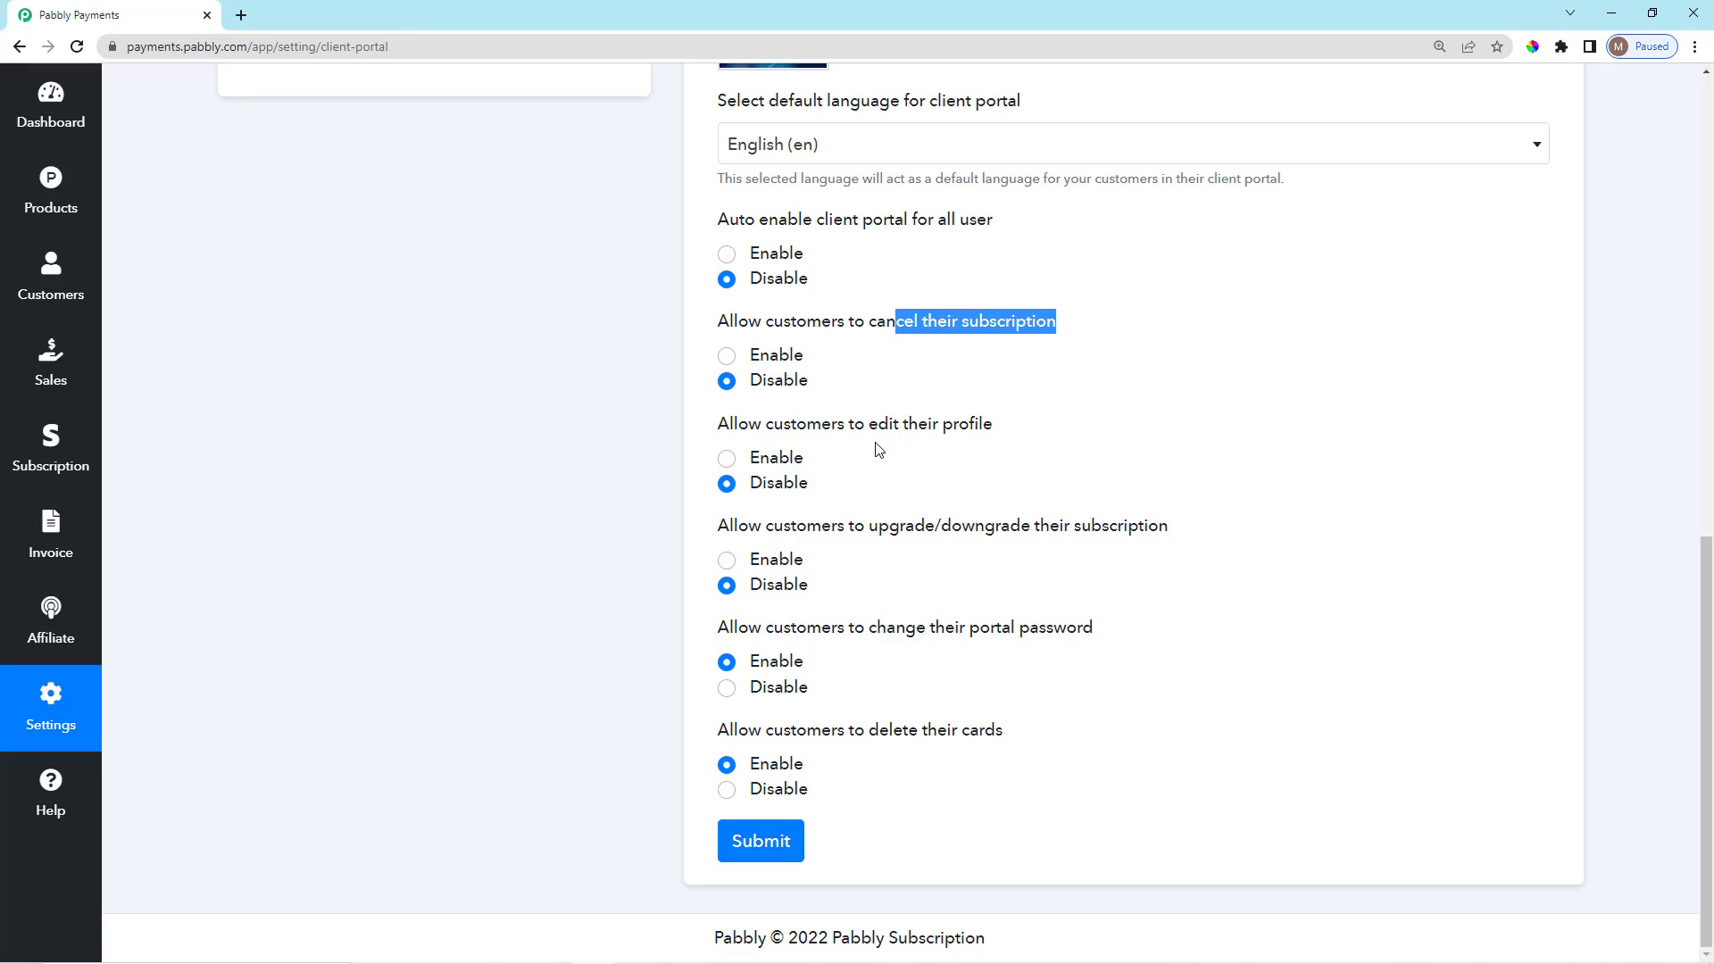
left_click_drag(871, 428, 1008, 434)
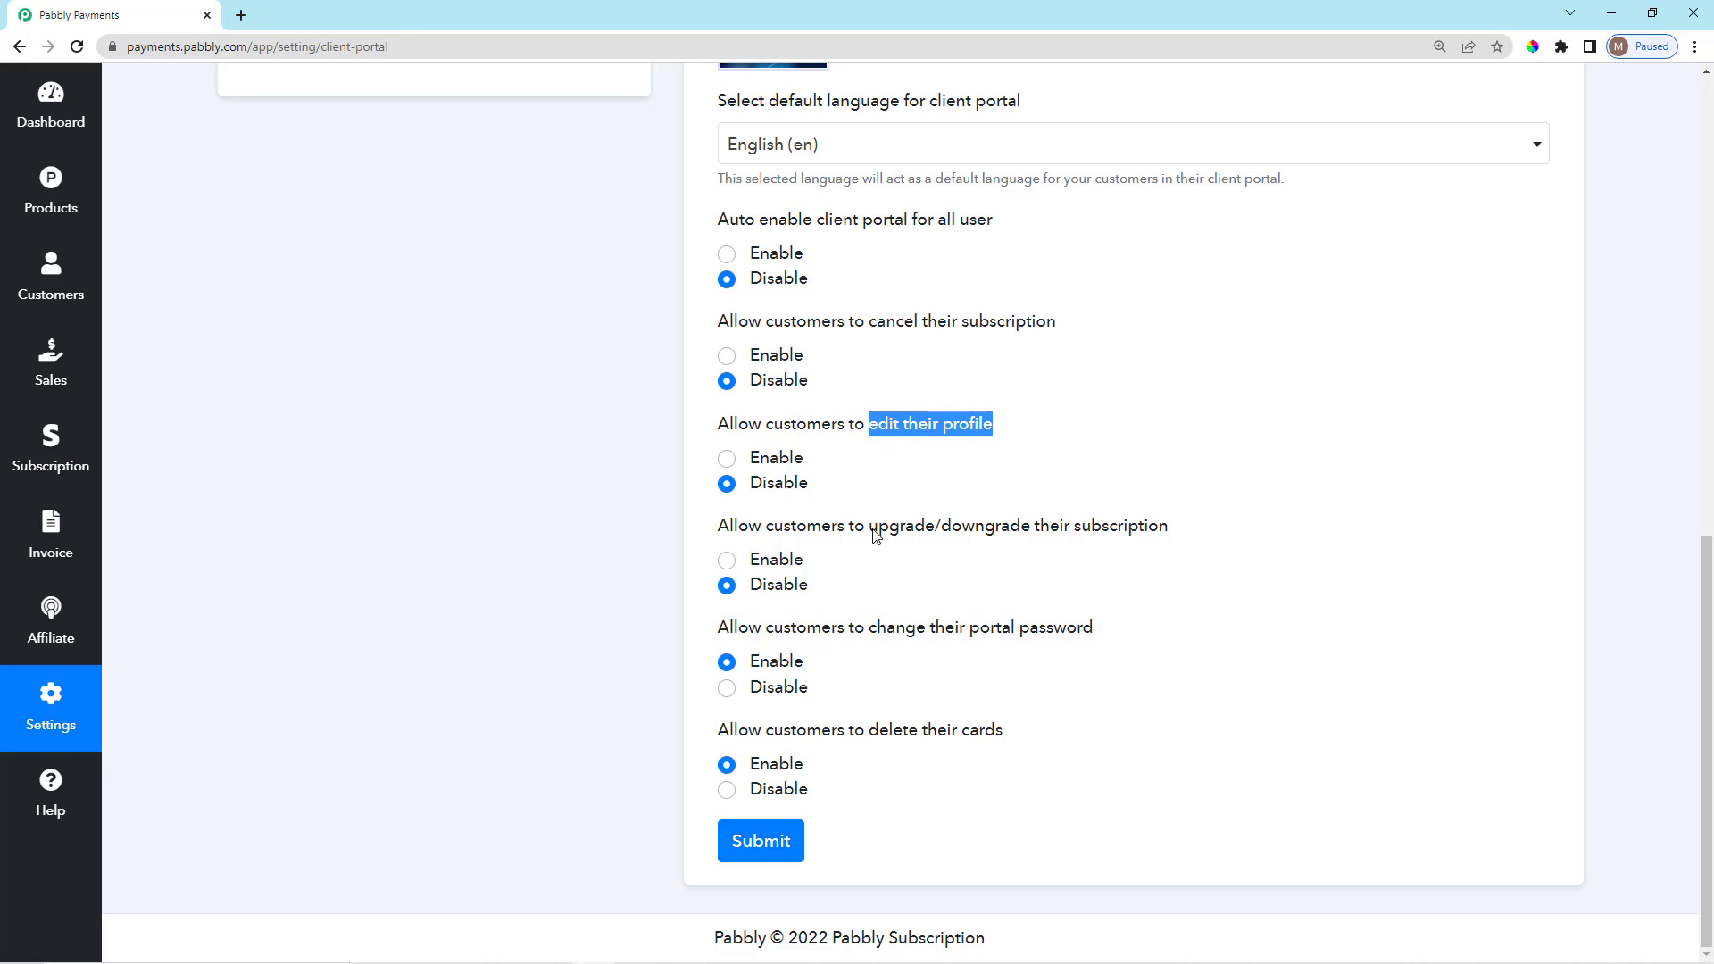
left_click_drag(872, 534, 1176, 535)
left_click(1177, 538)
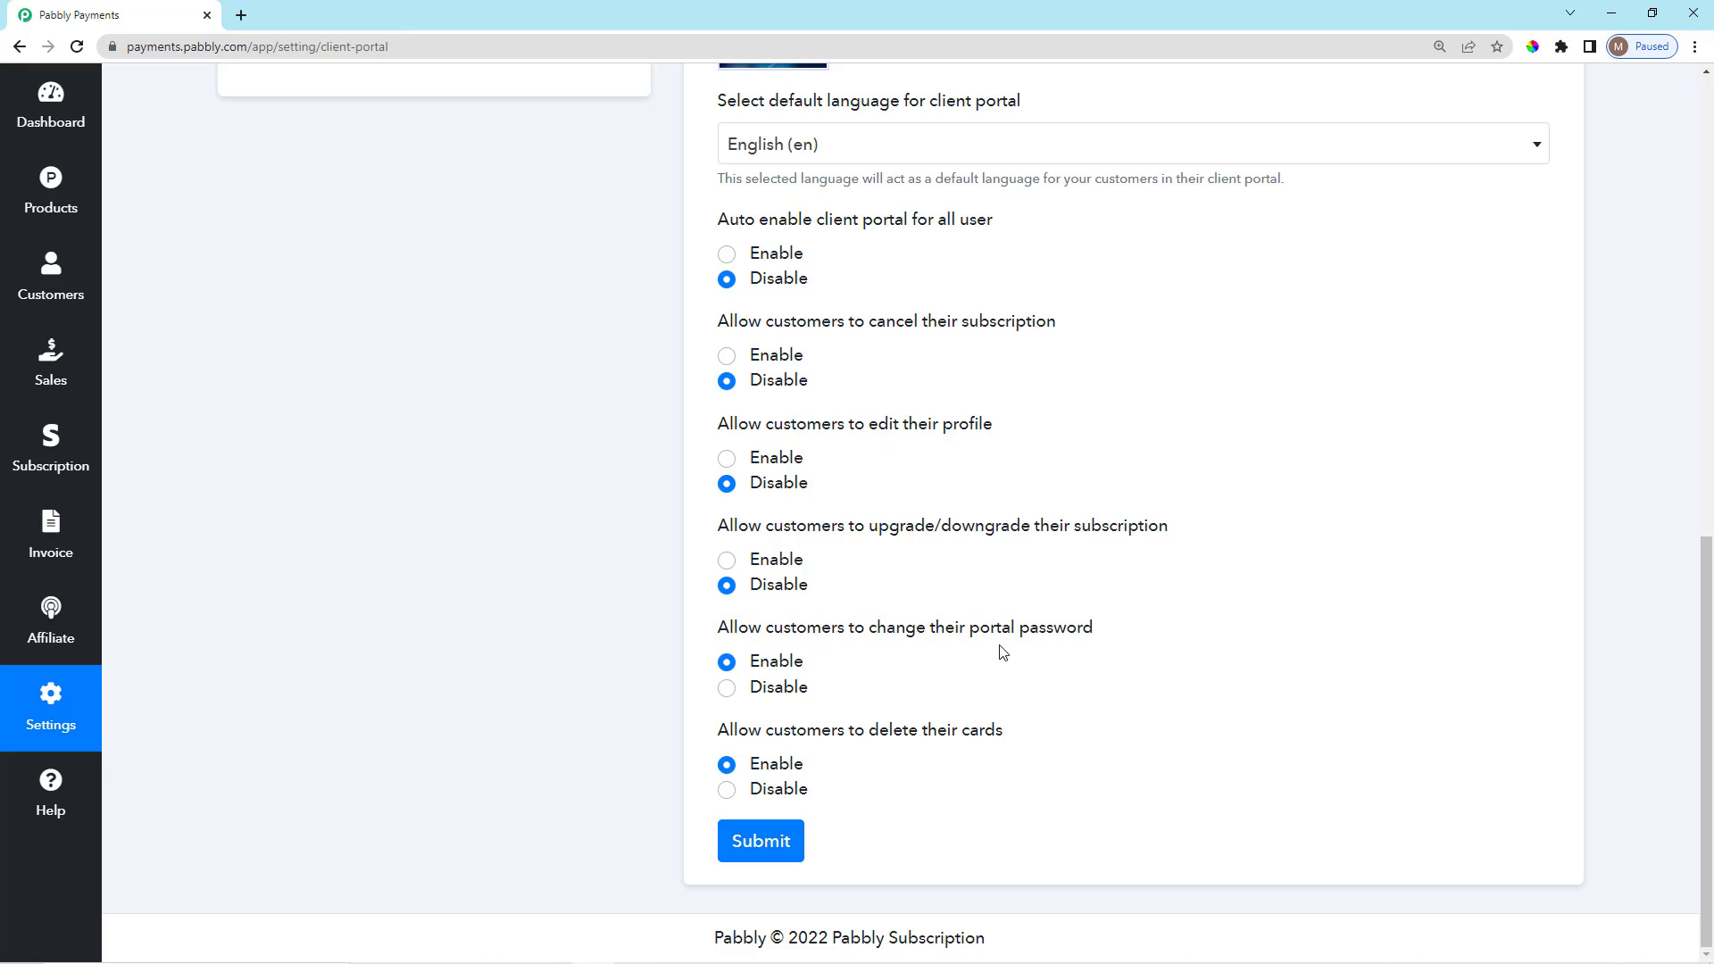
left_click_drag(862, 638, 1071, 641)
left_click(1083, 653)
left_click_drag(864, 726, 1021, 746)
left_click(1025, 774)
Return to the main account Settings page from the sidebar.
scroll(864, 770, "up", 4)
scroll(849, 665, "down", 4)
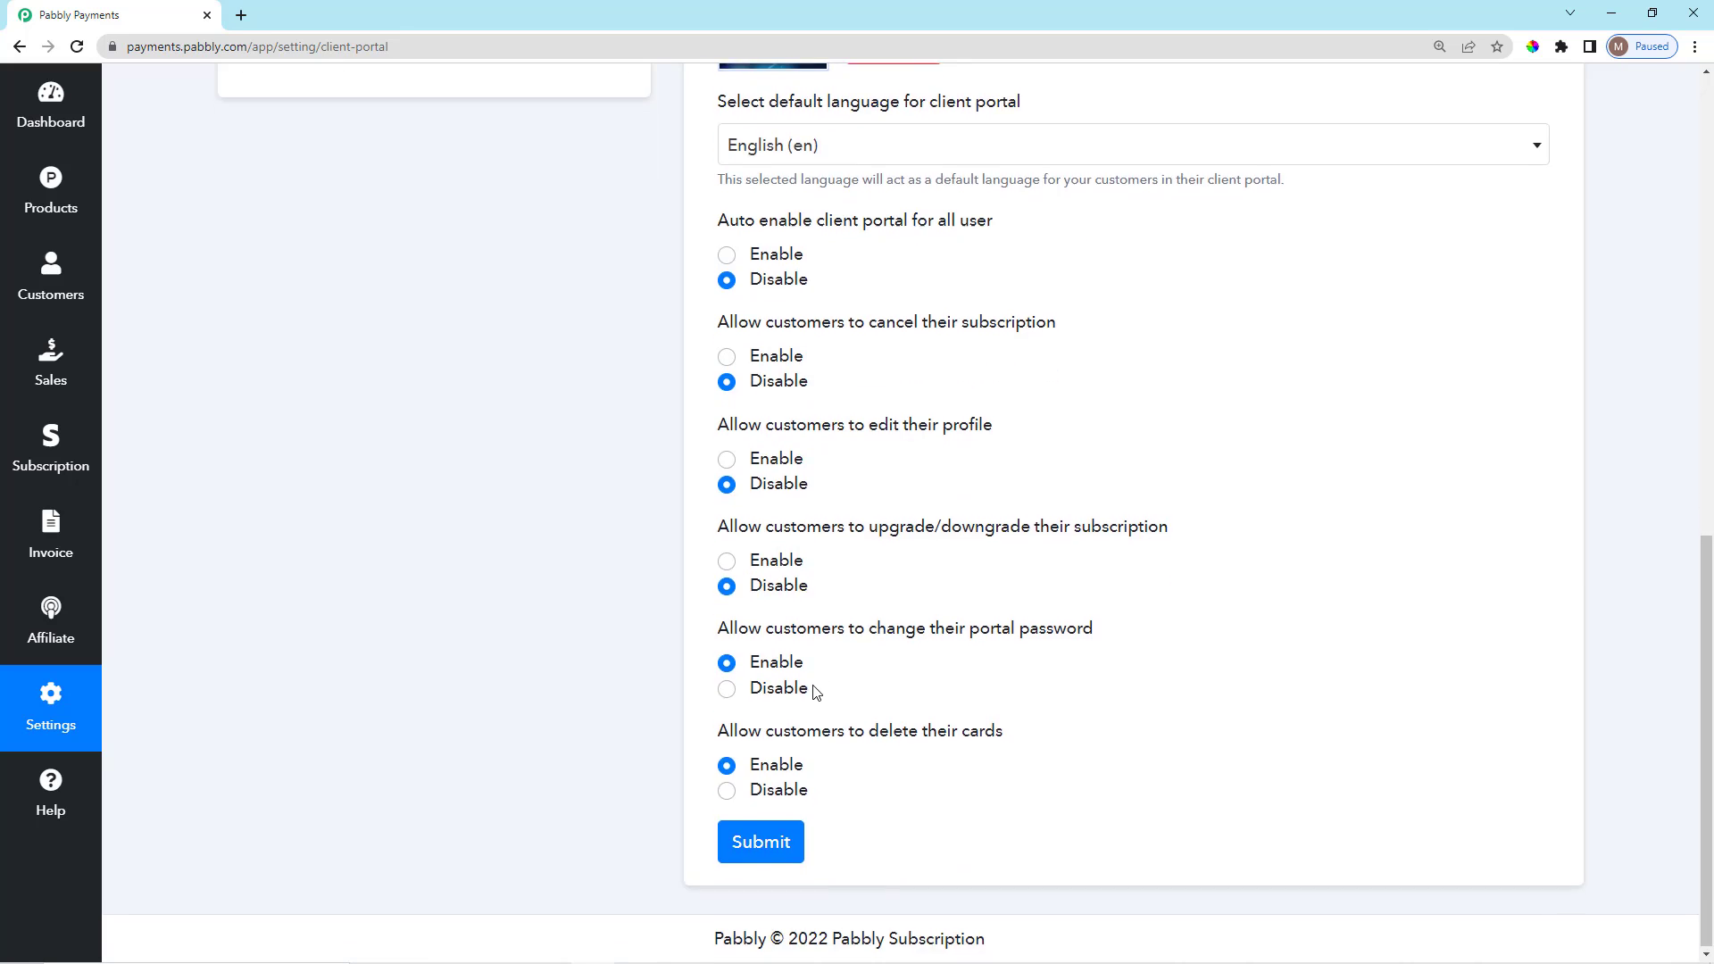
scroll(811, 692, "up", 5)
scroll(782, 734, "up", 6)
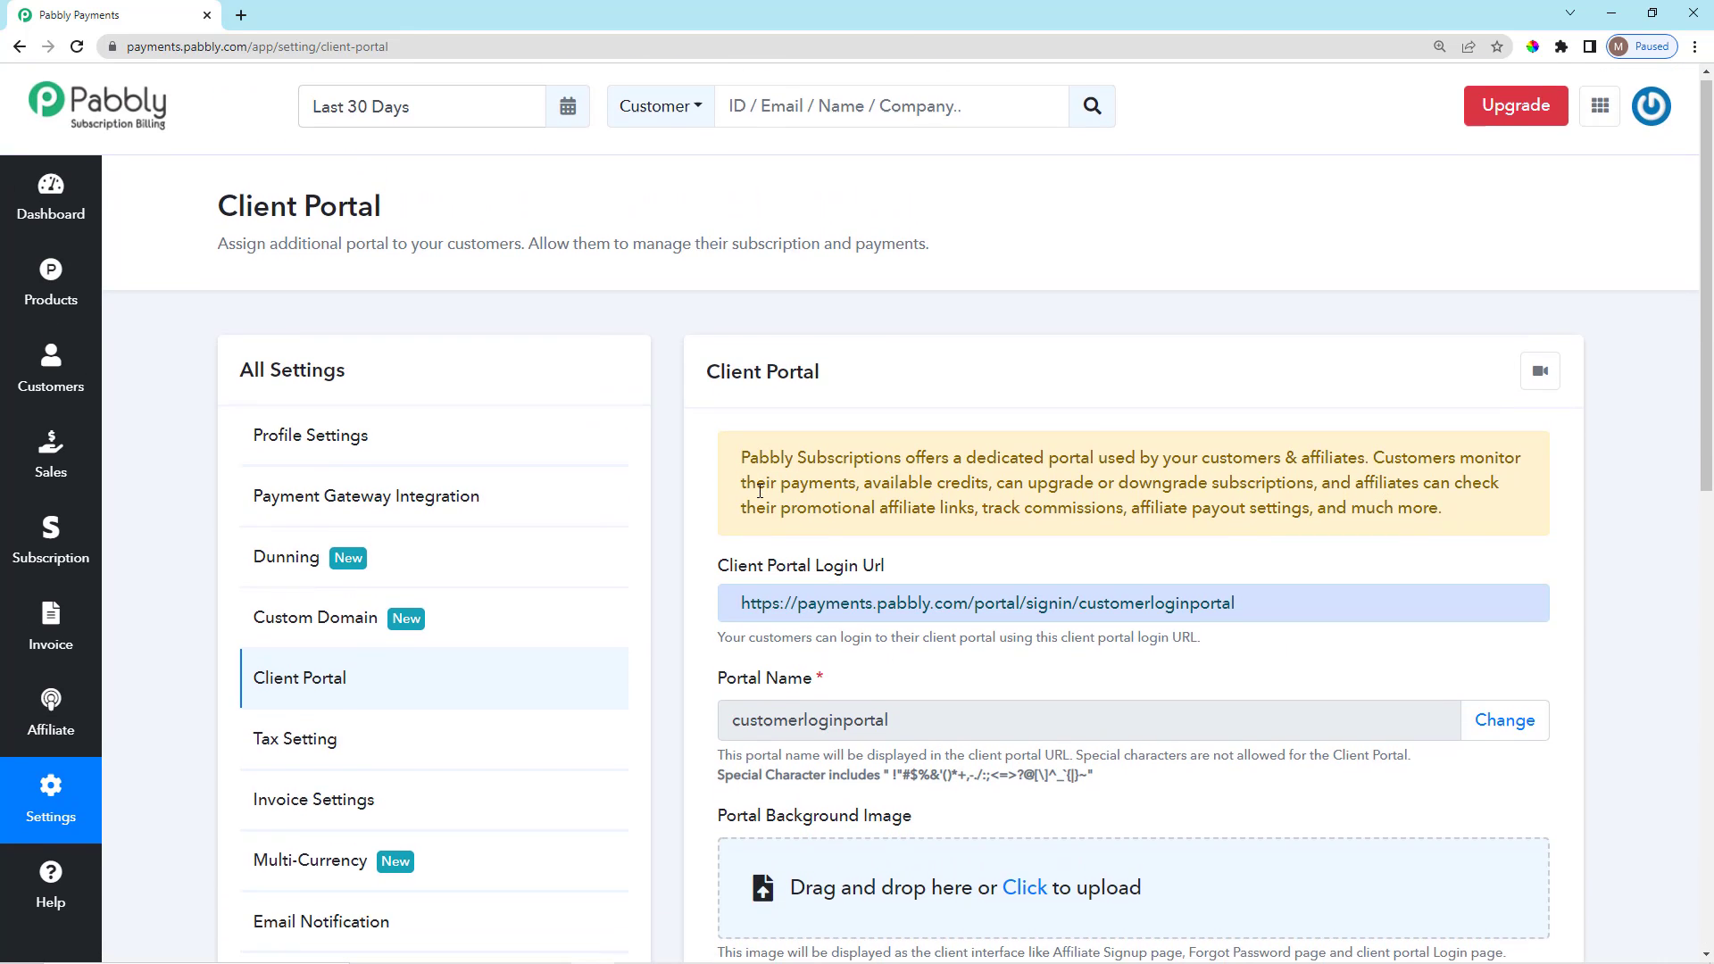
scroll(802, 581, "down", 3)
scroll(807, 602, "down", 8)
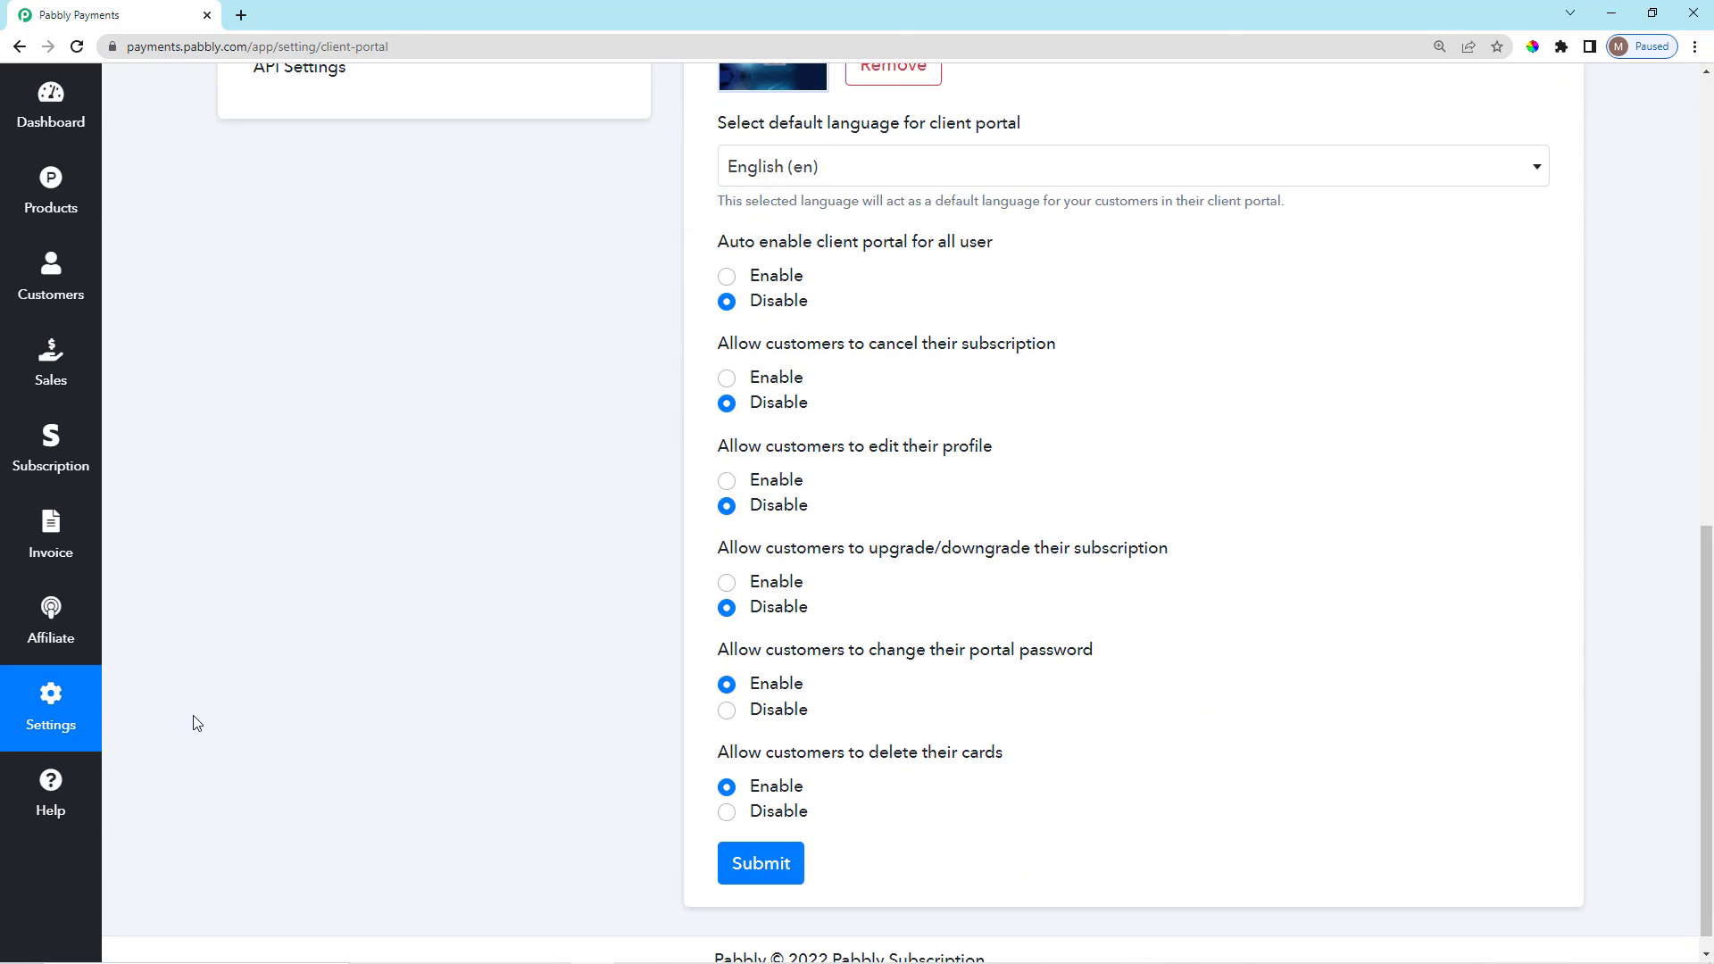
left_click(50, 731)
scroll(402, 662, "up", 7)
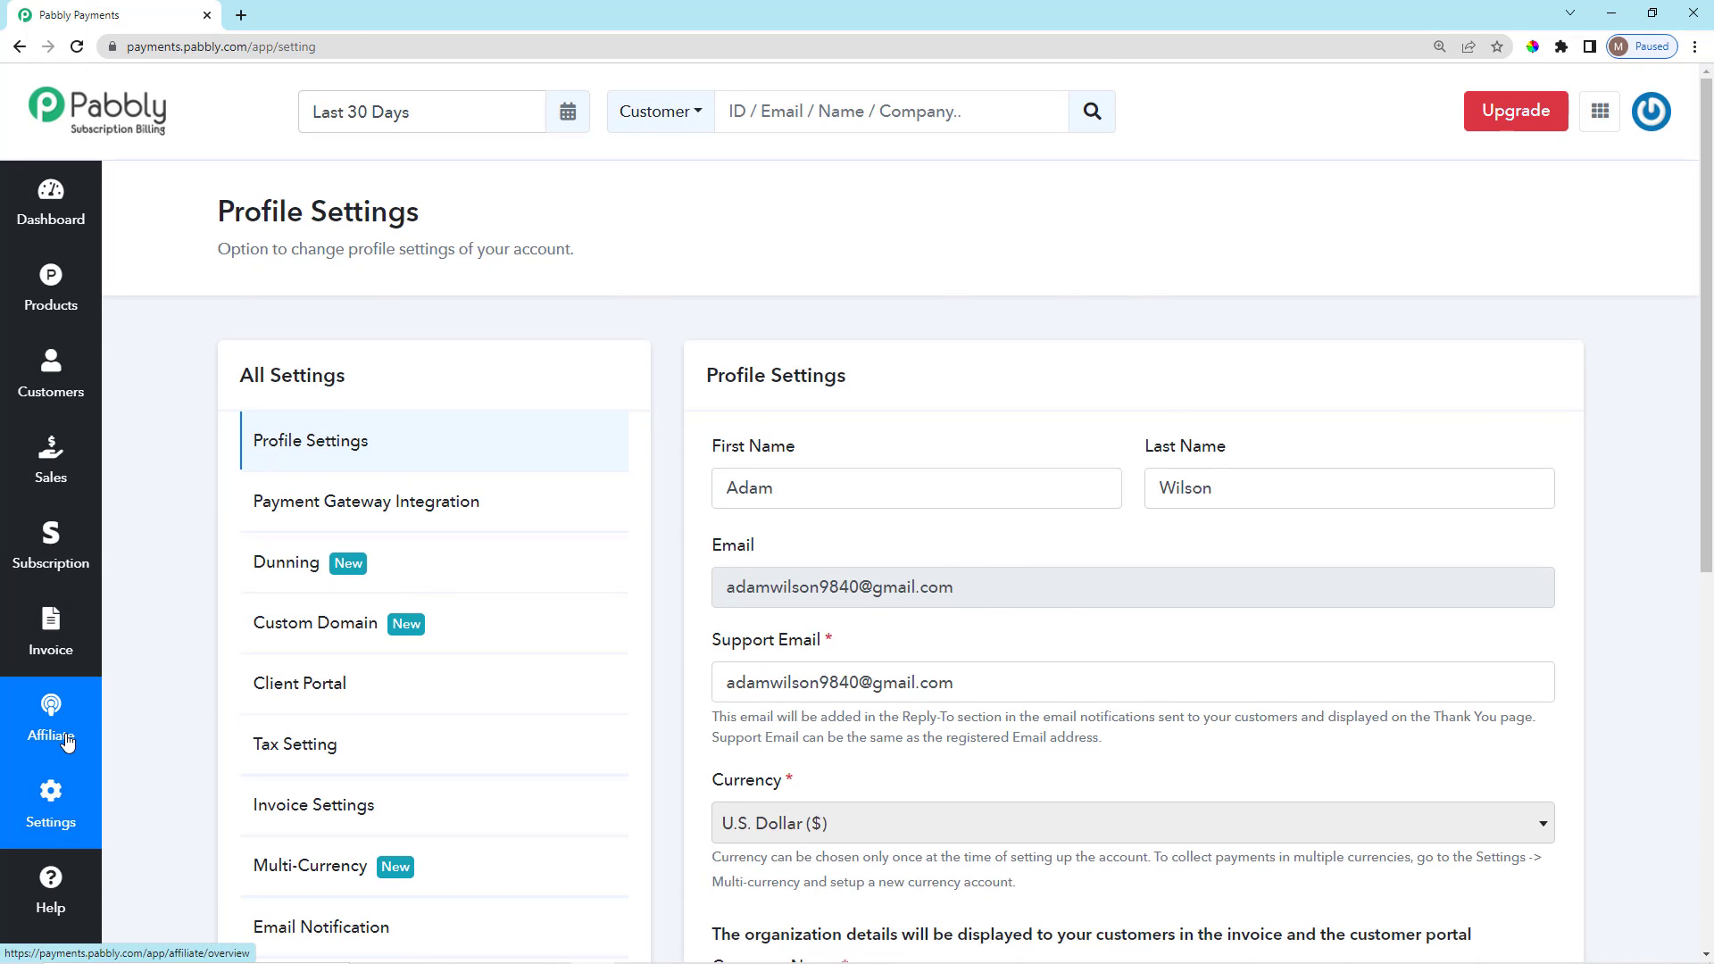
Open the Affiliate overview showing $1060.00 from 3 sales and $0.00 commissions.
left_click(64, 738)
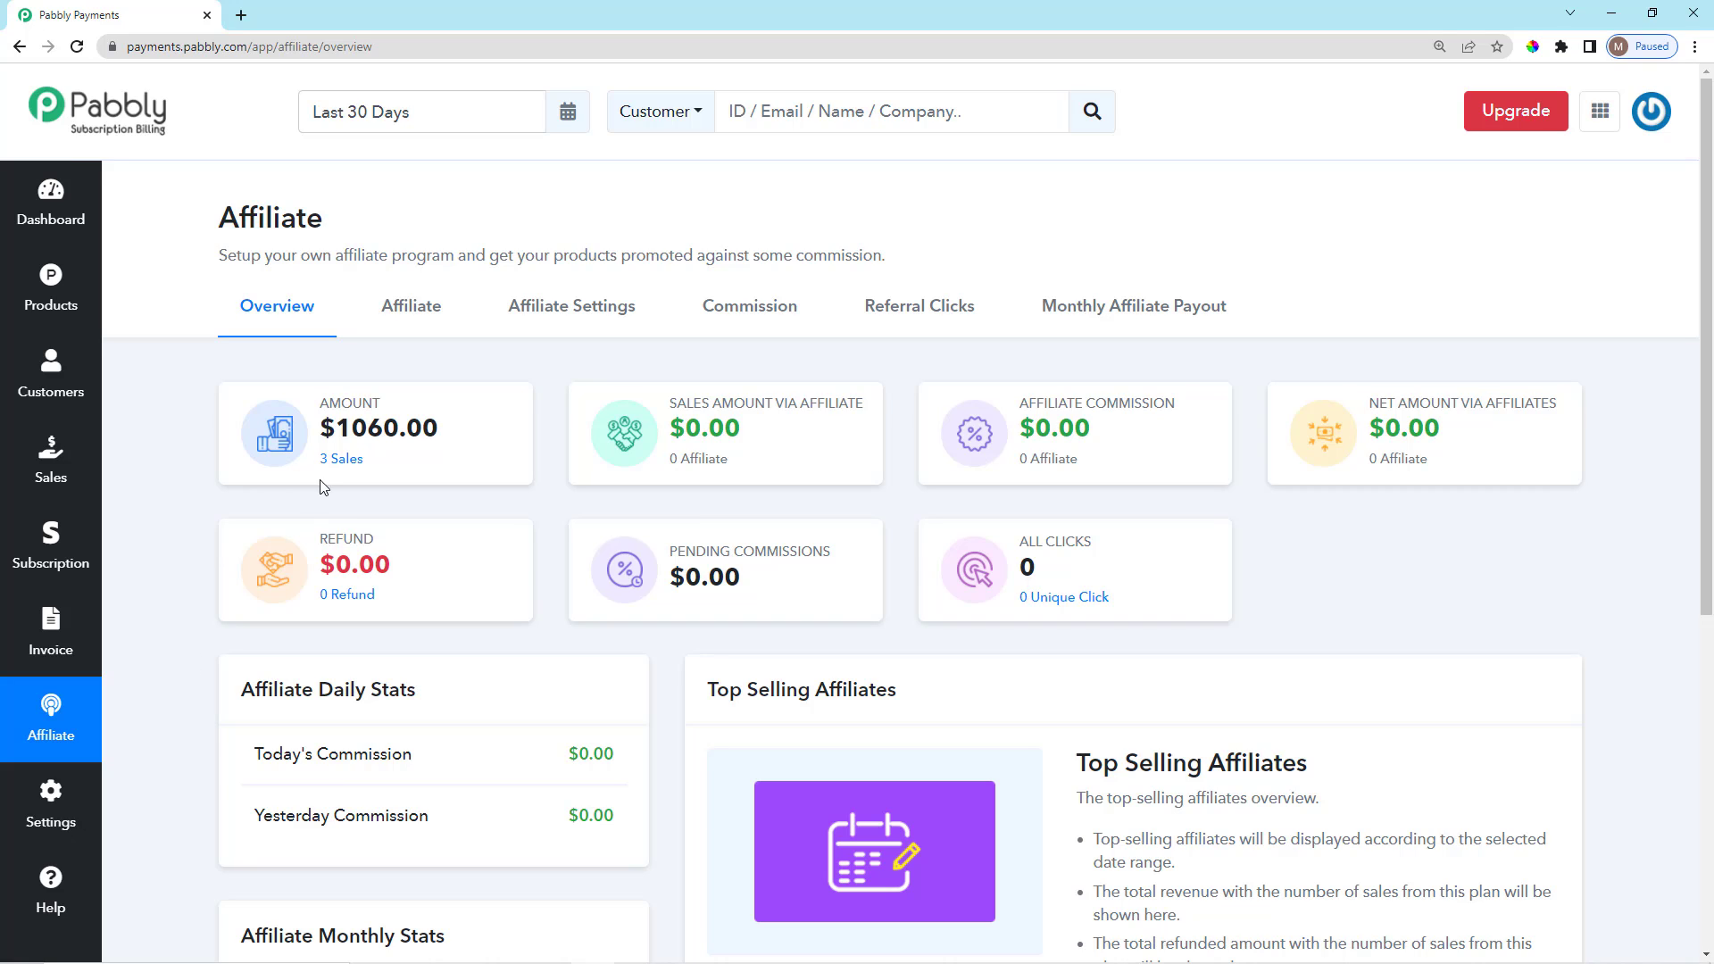
left_click_drag(223, 212, 920, 264)
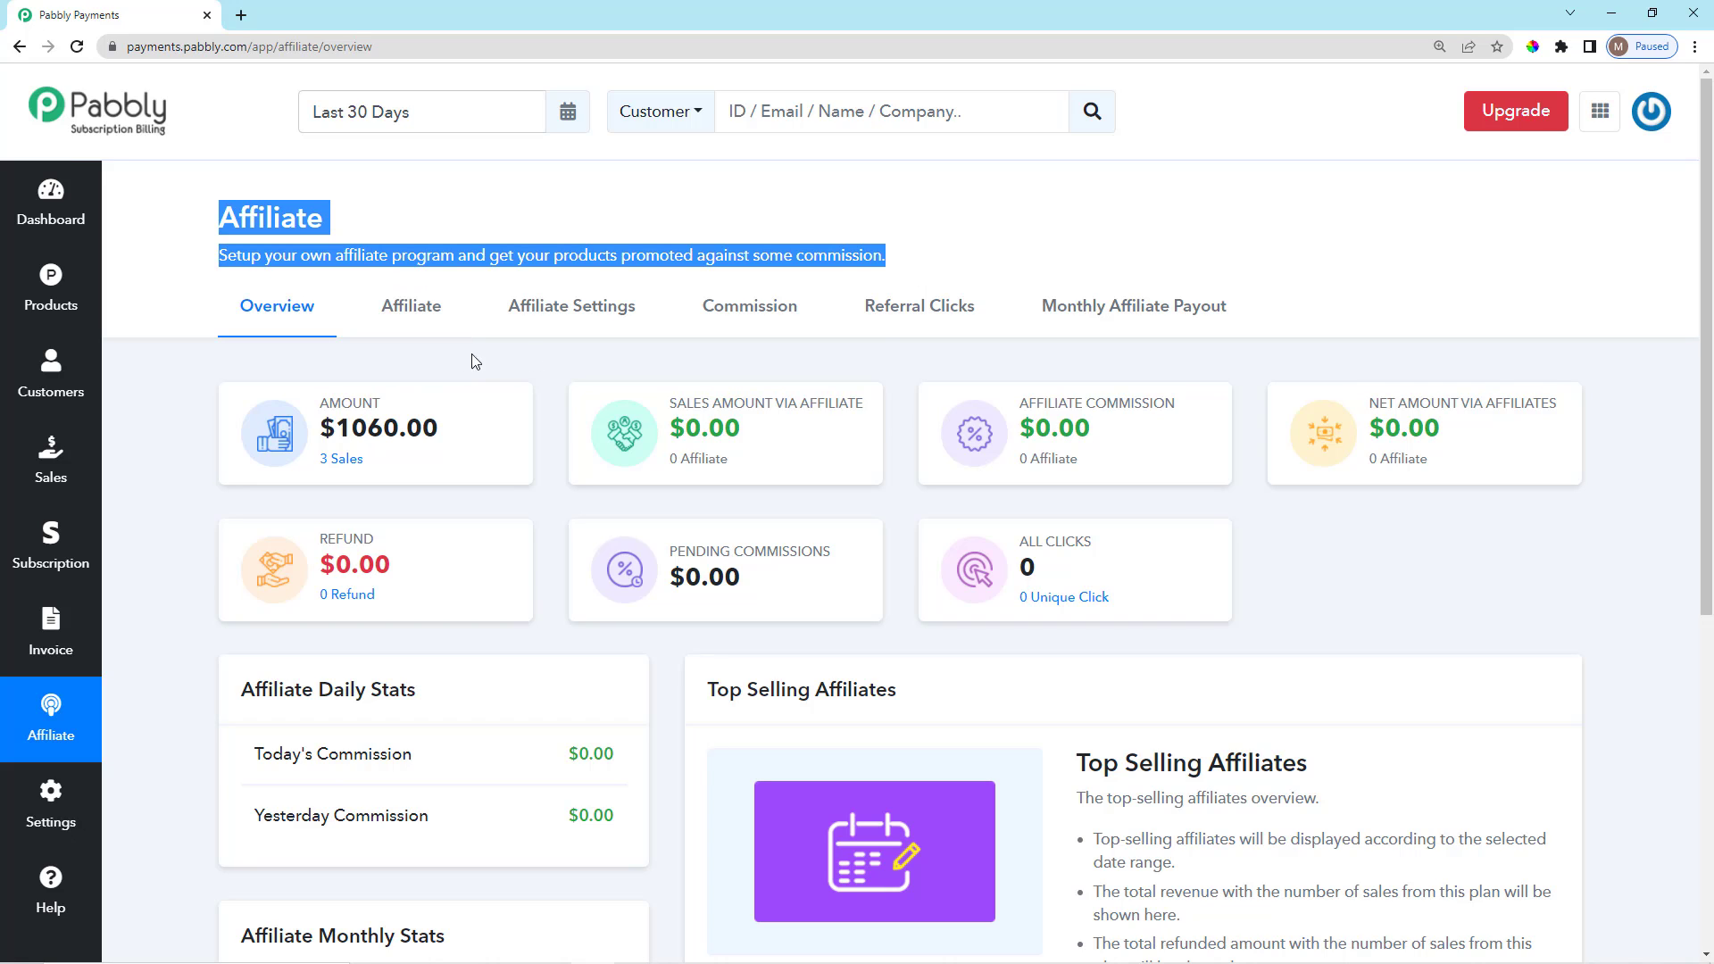
left_click(622, 354)
scroll(607, 387, "down", 2)
scroll(592, 429, "down", 2)
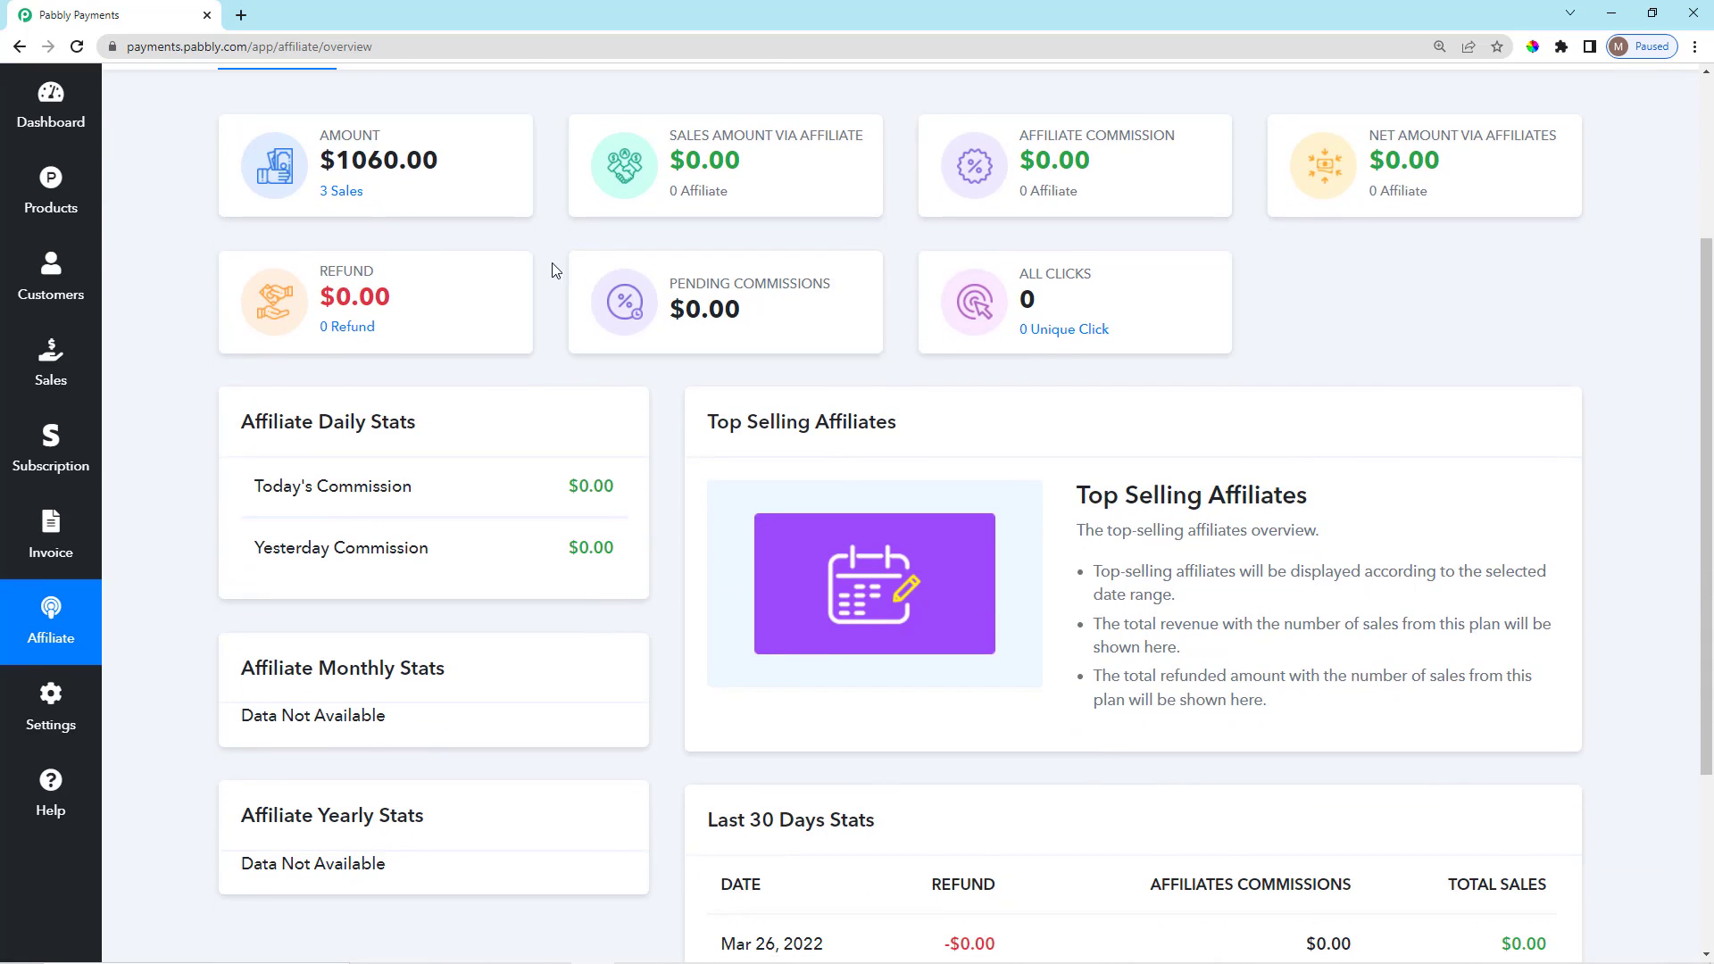
scroll(612, 371, "up", 2)
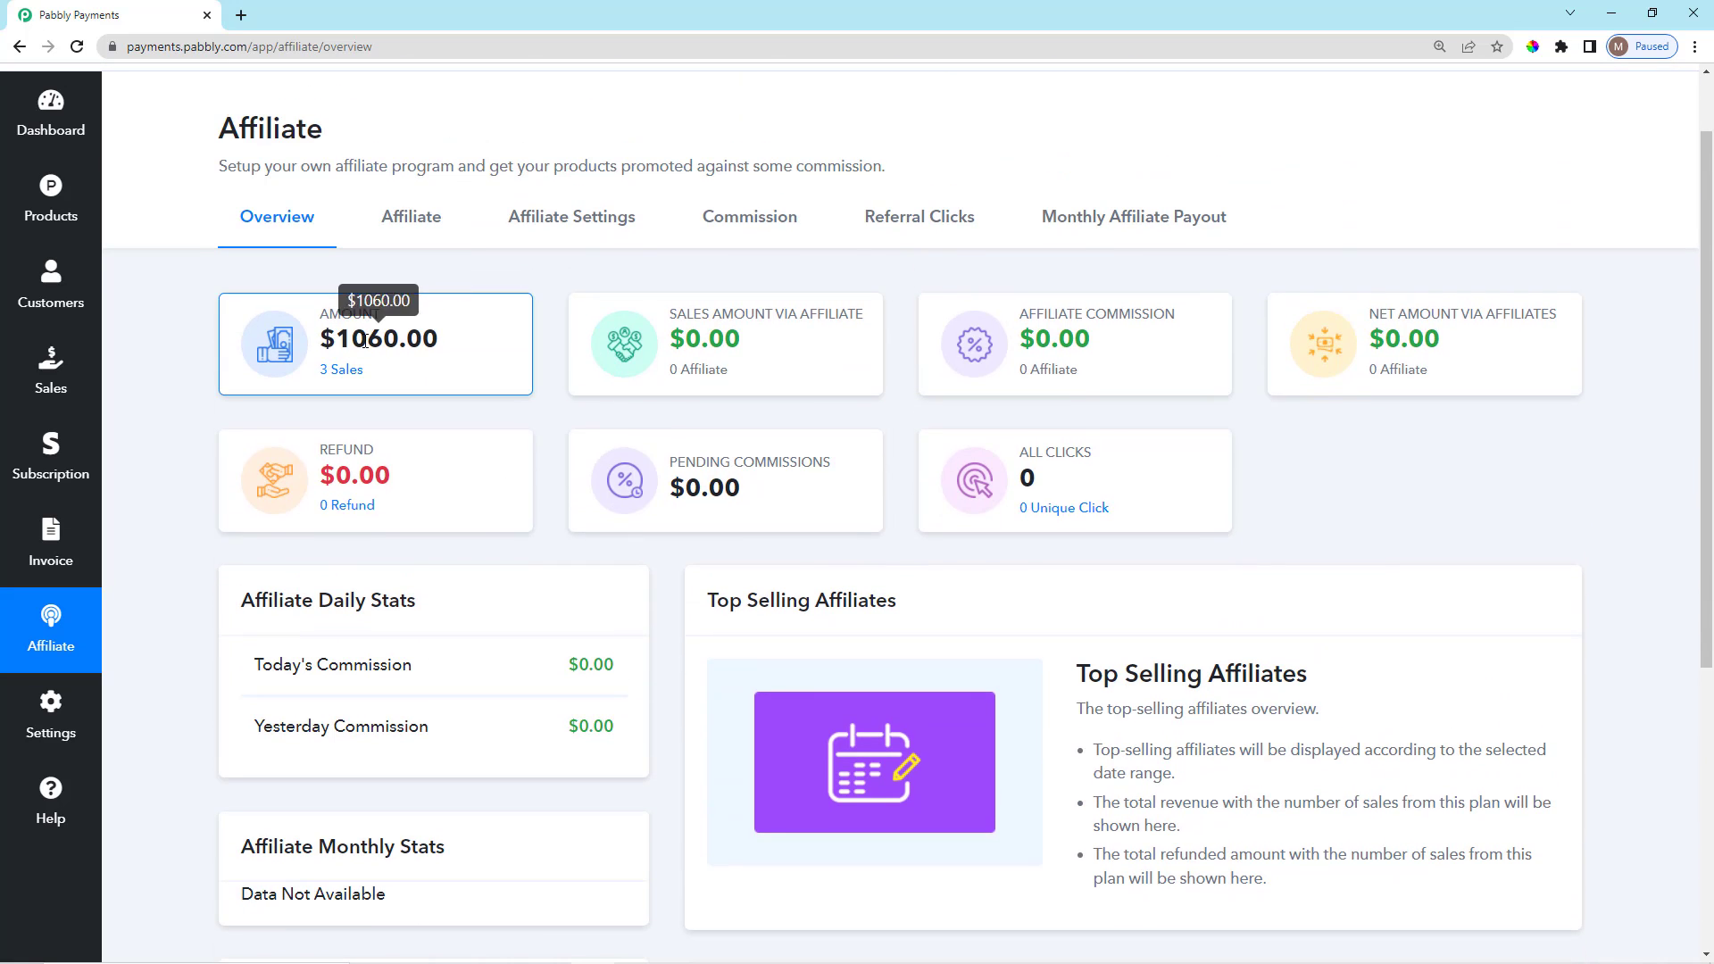
mouse_move(694, 318)
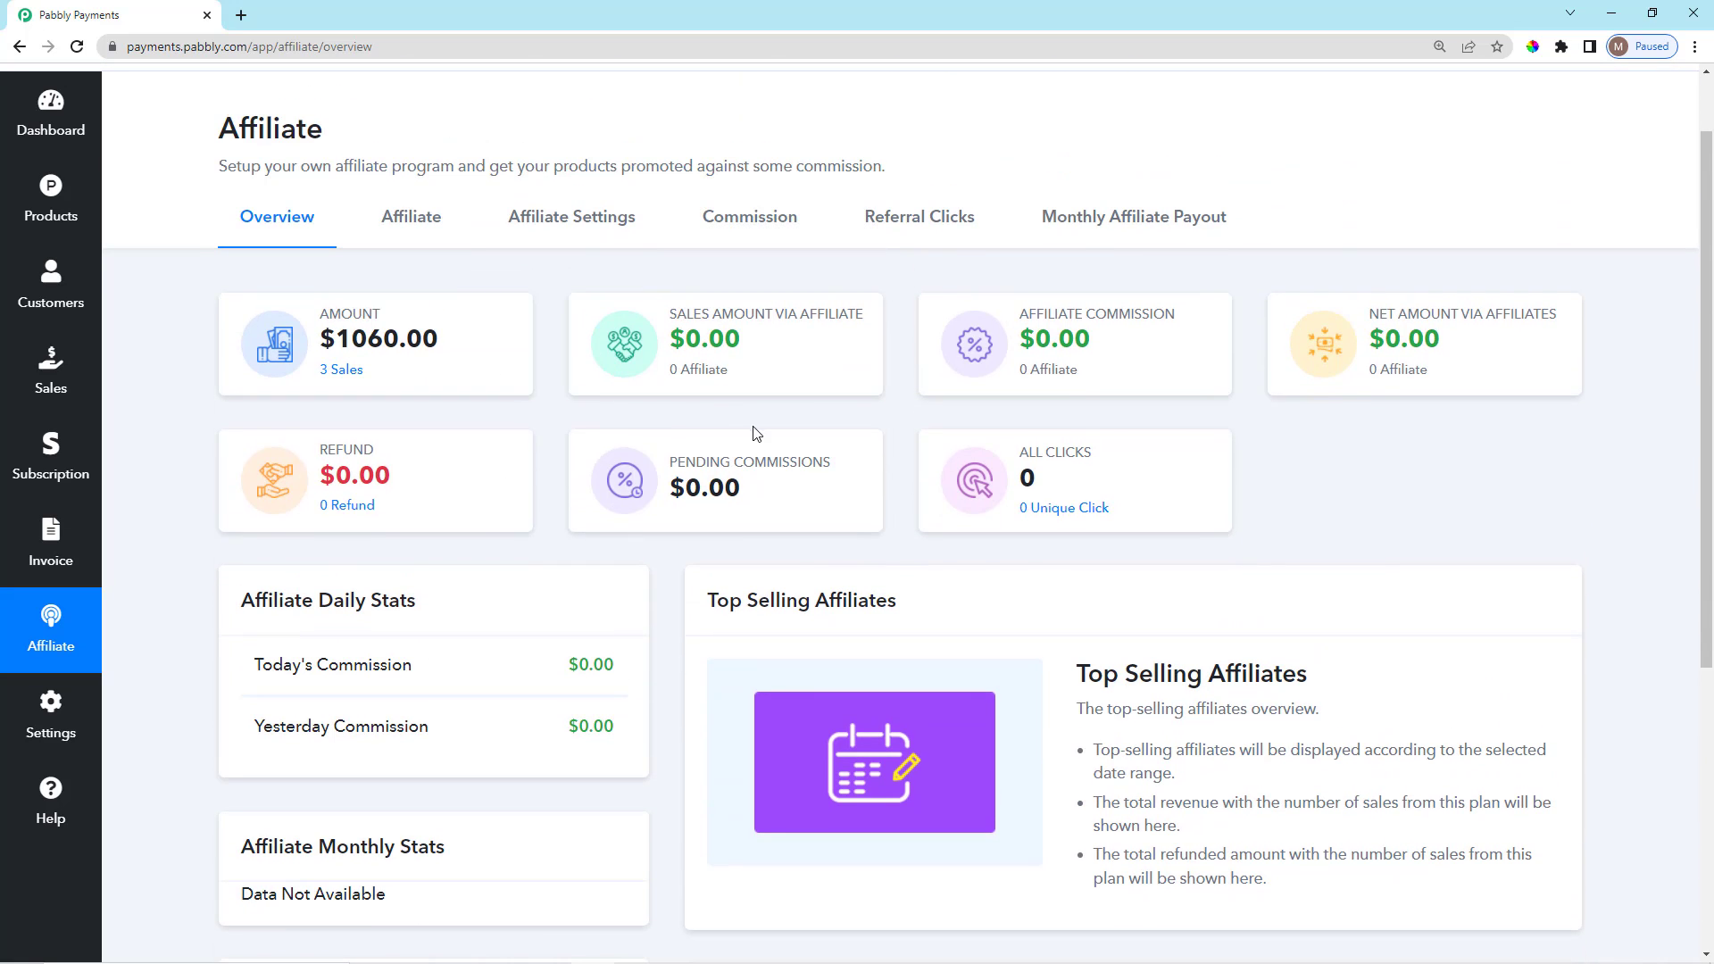
Review the Top Selling Affiliates table and Last 30 Days Stats on the overview.
scroll(759, 446, "down", 1)
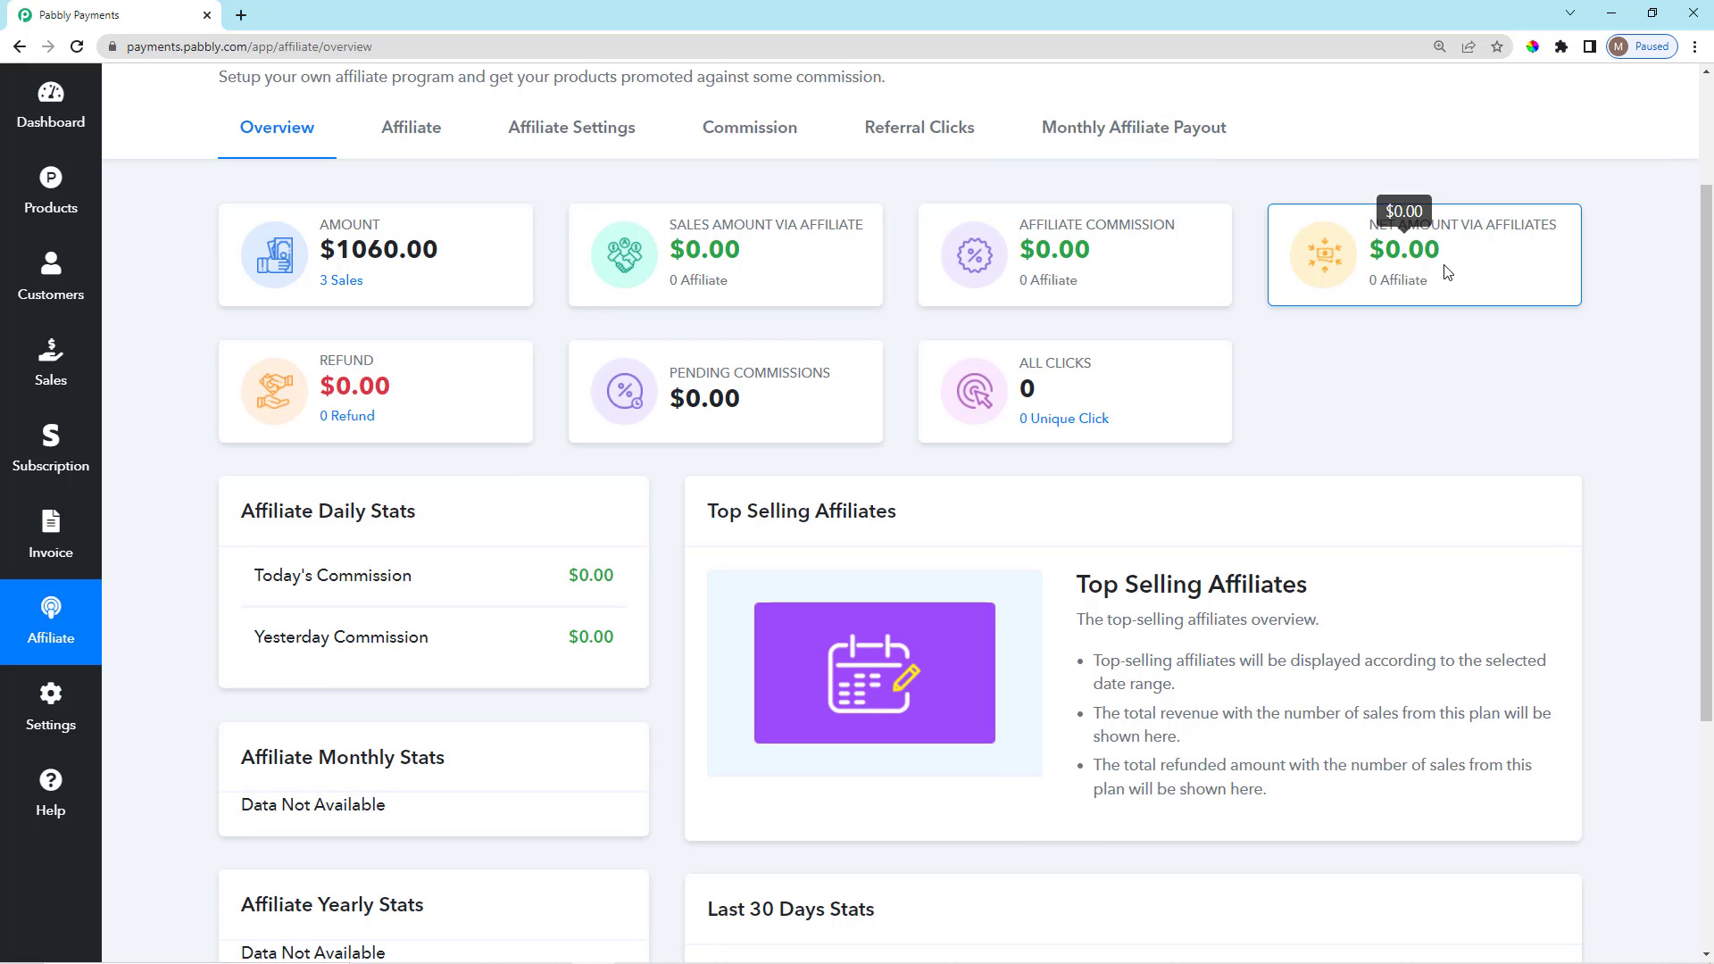
scroll(773, 498, "down", 4)
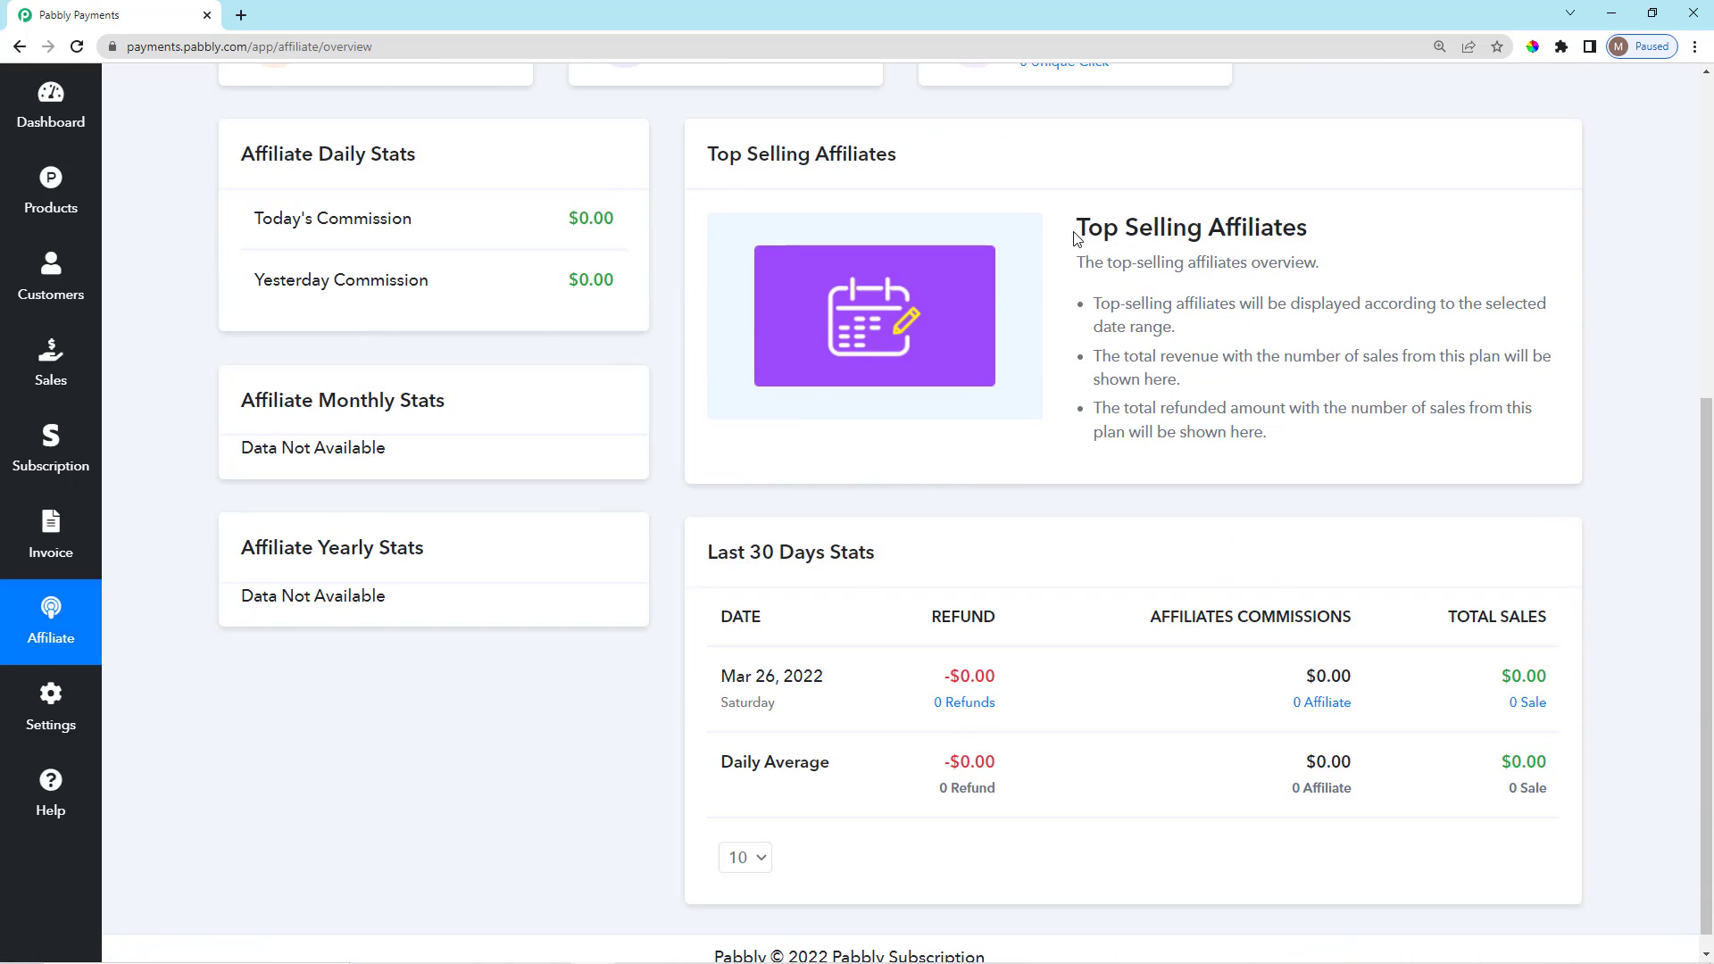
left_click_drag(1076, 234, 1321, 243)
left_click(1330, 261)
scroll(806, 553, "down", 1)
left_click_drag(709, 524, 891, 532)
left_click(892, 560)
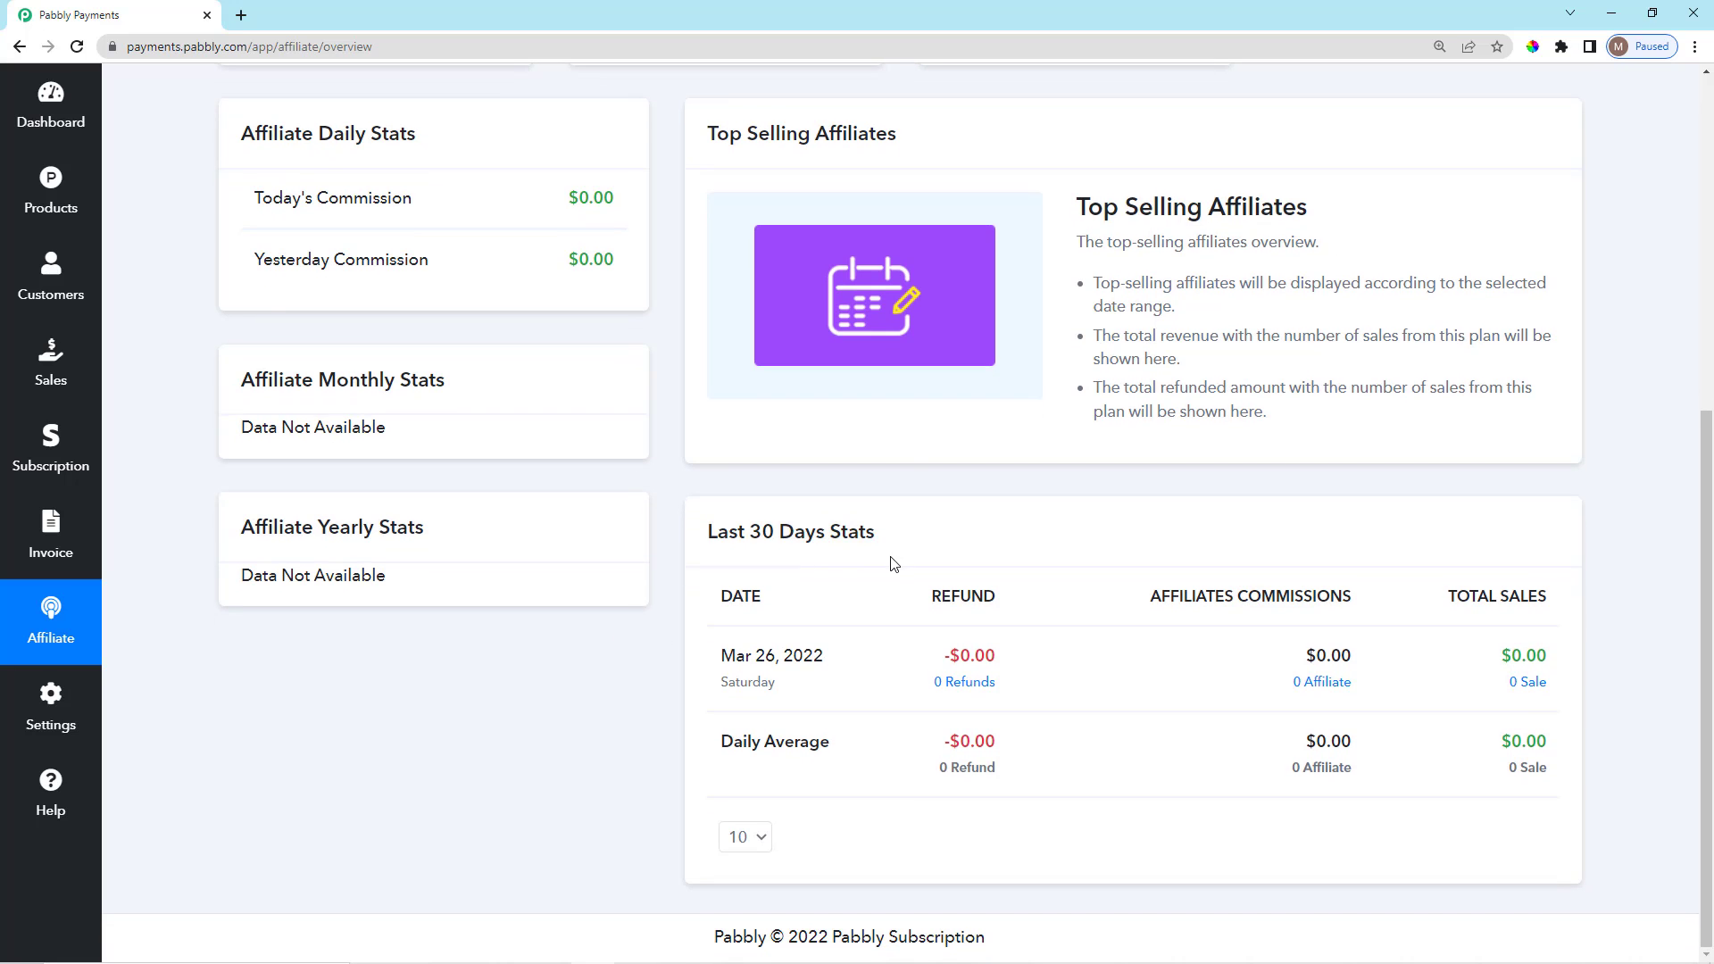
scroll(785, 551, "up", 4)
scroll(464, 170, "up", 3)
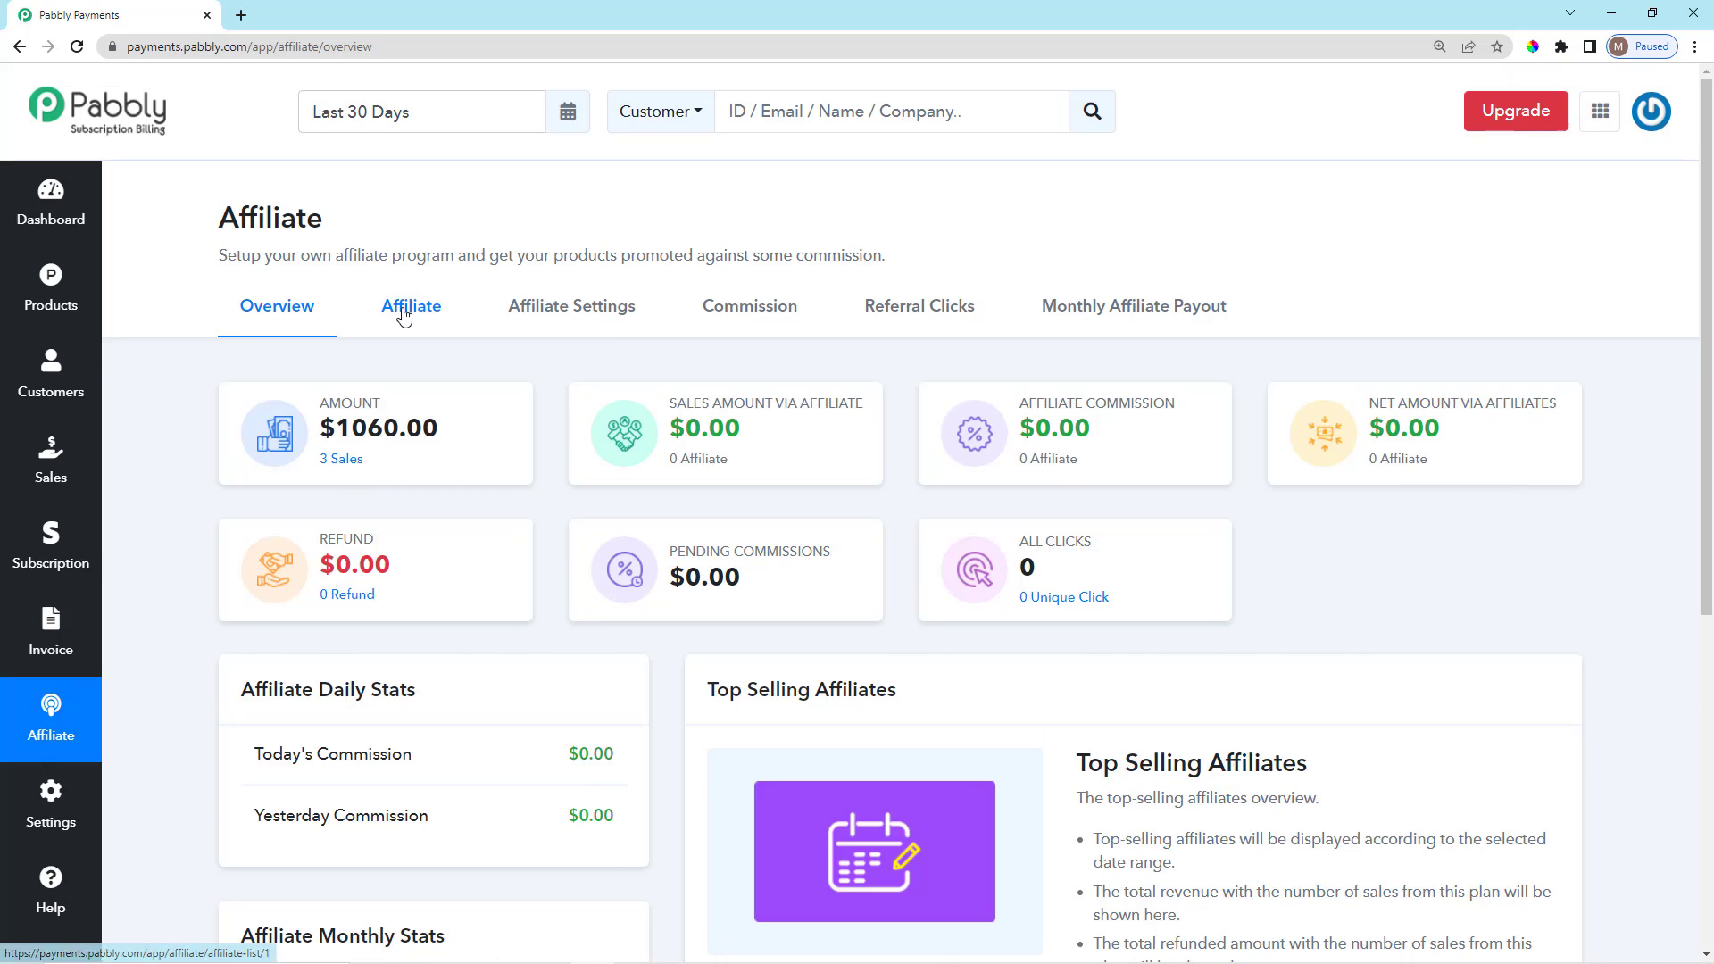
Go to Affiliate > Affiliate Settings and show the Affiliate Link section.
left_click(407, 308)
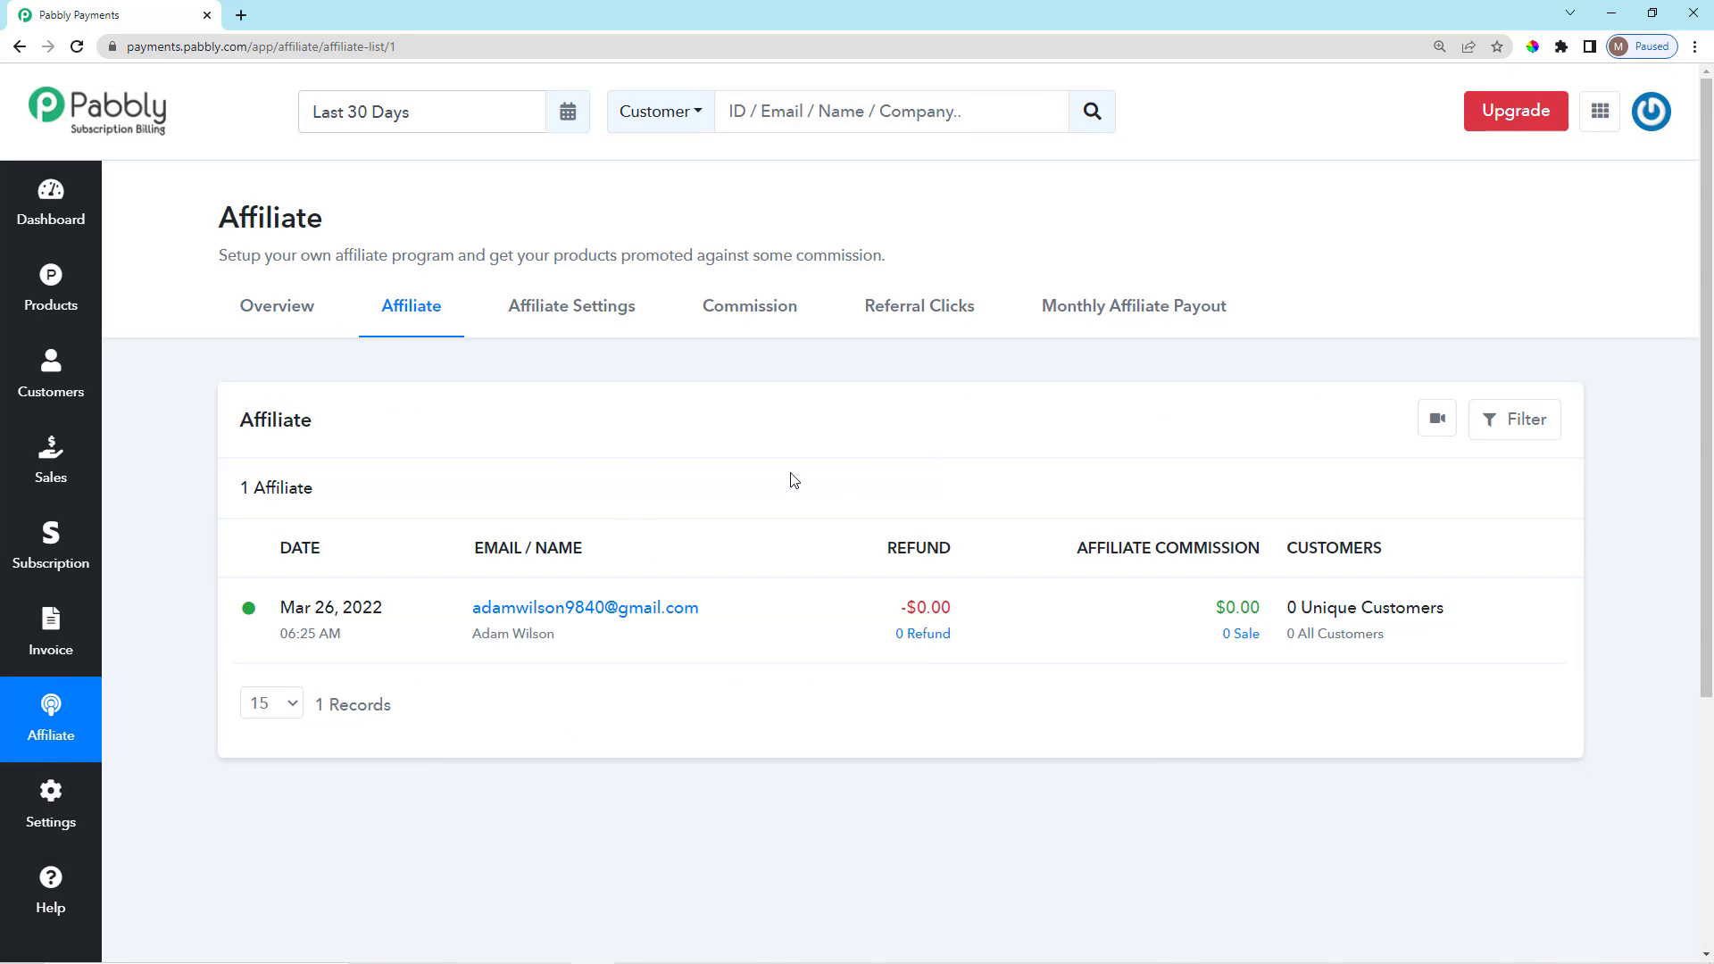
left_click(582, 308)
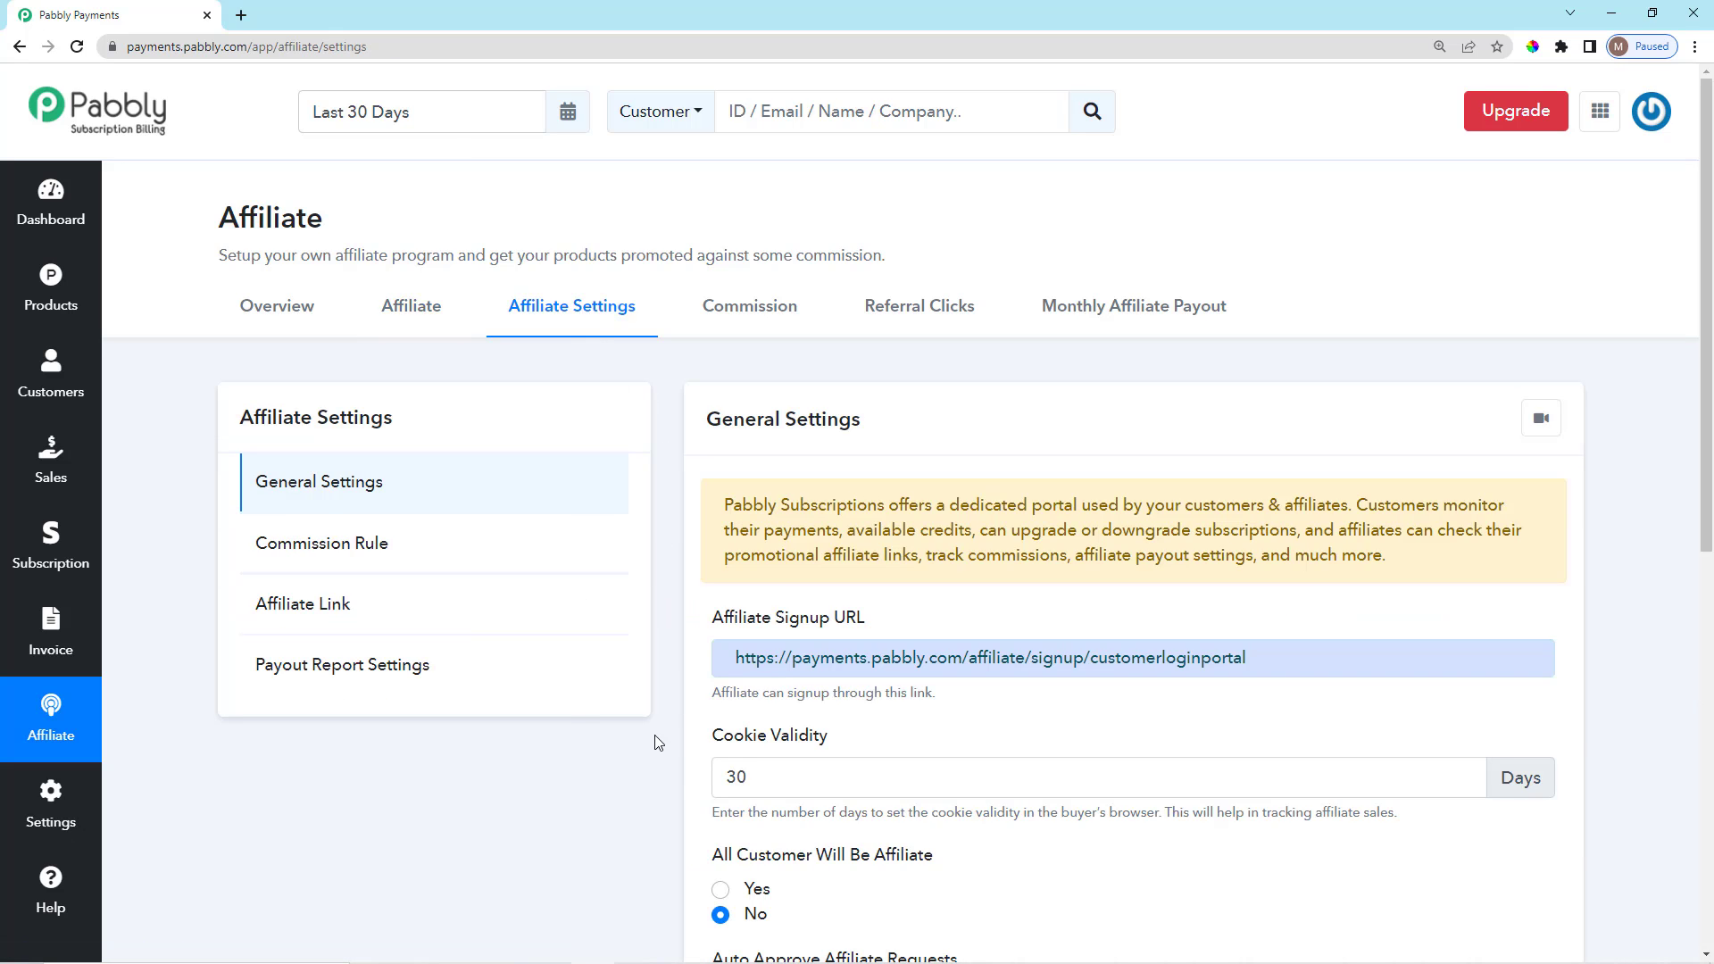
left_click(482, 614)
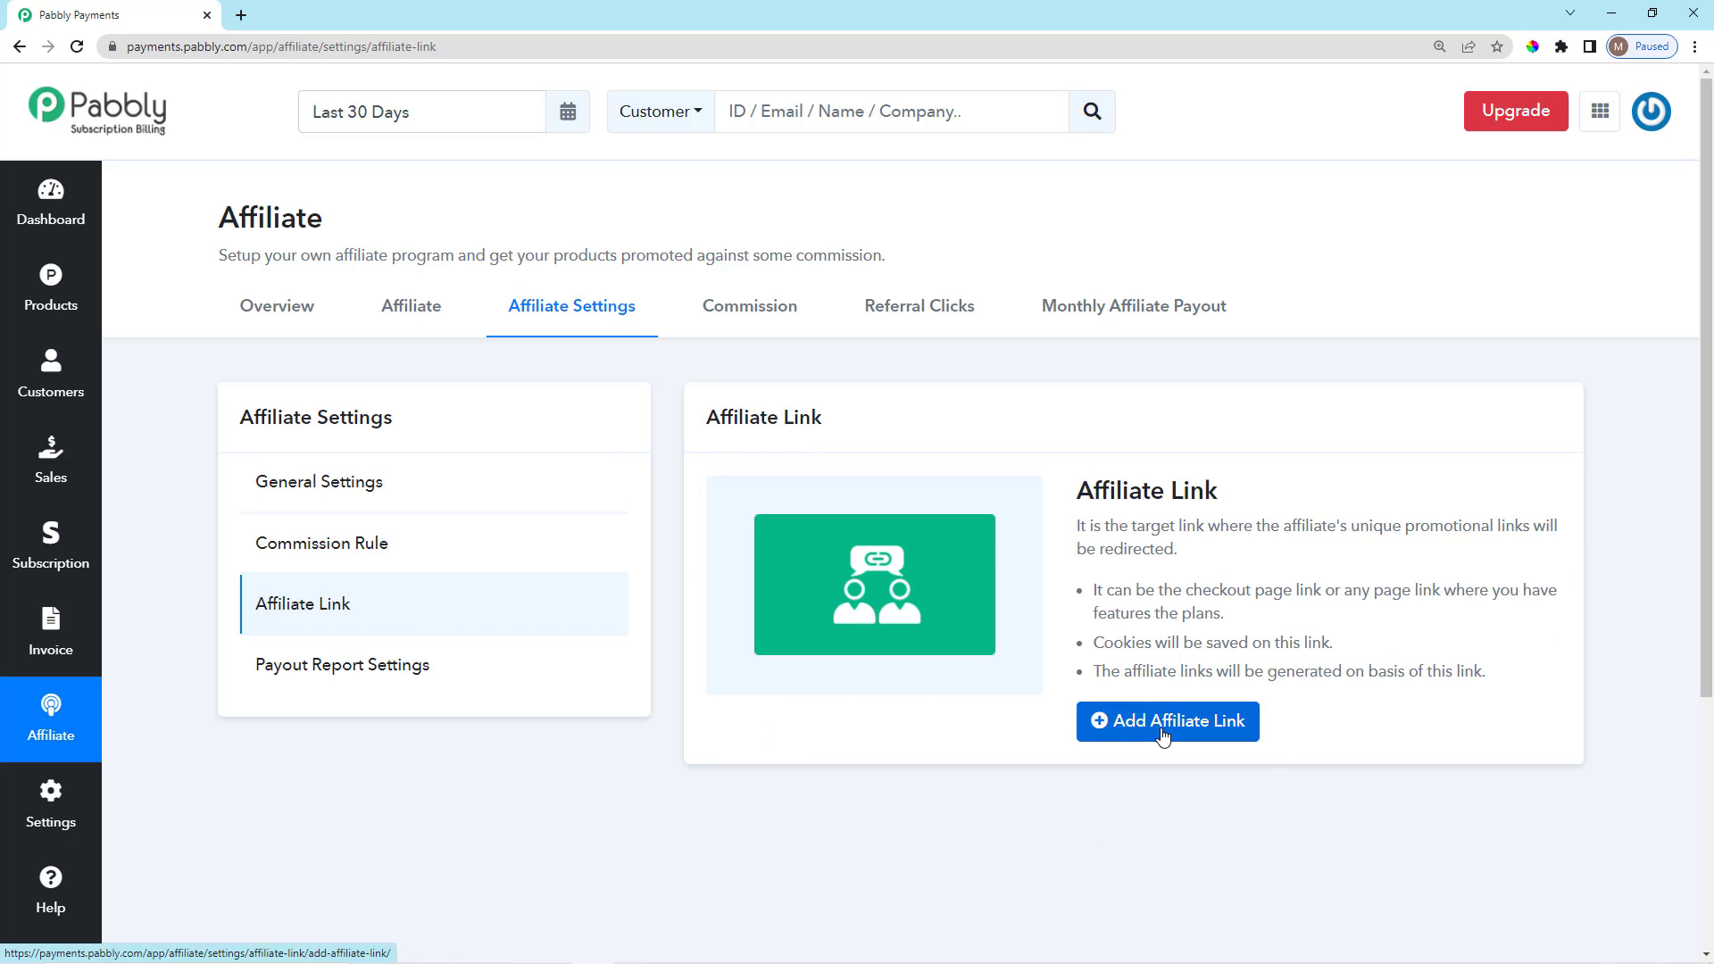
Start a new affiliate link and set its audience to Selected Affiliate.
left_click(1103, 726)
scroll(1181, 681, "down", 3)
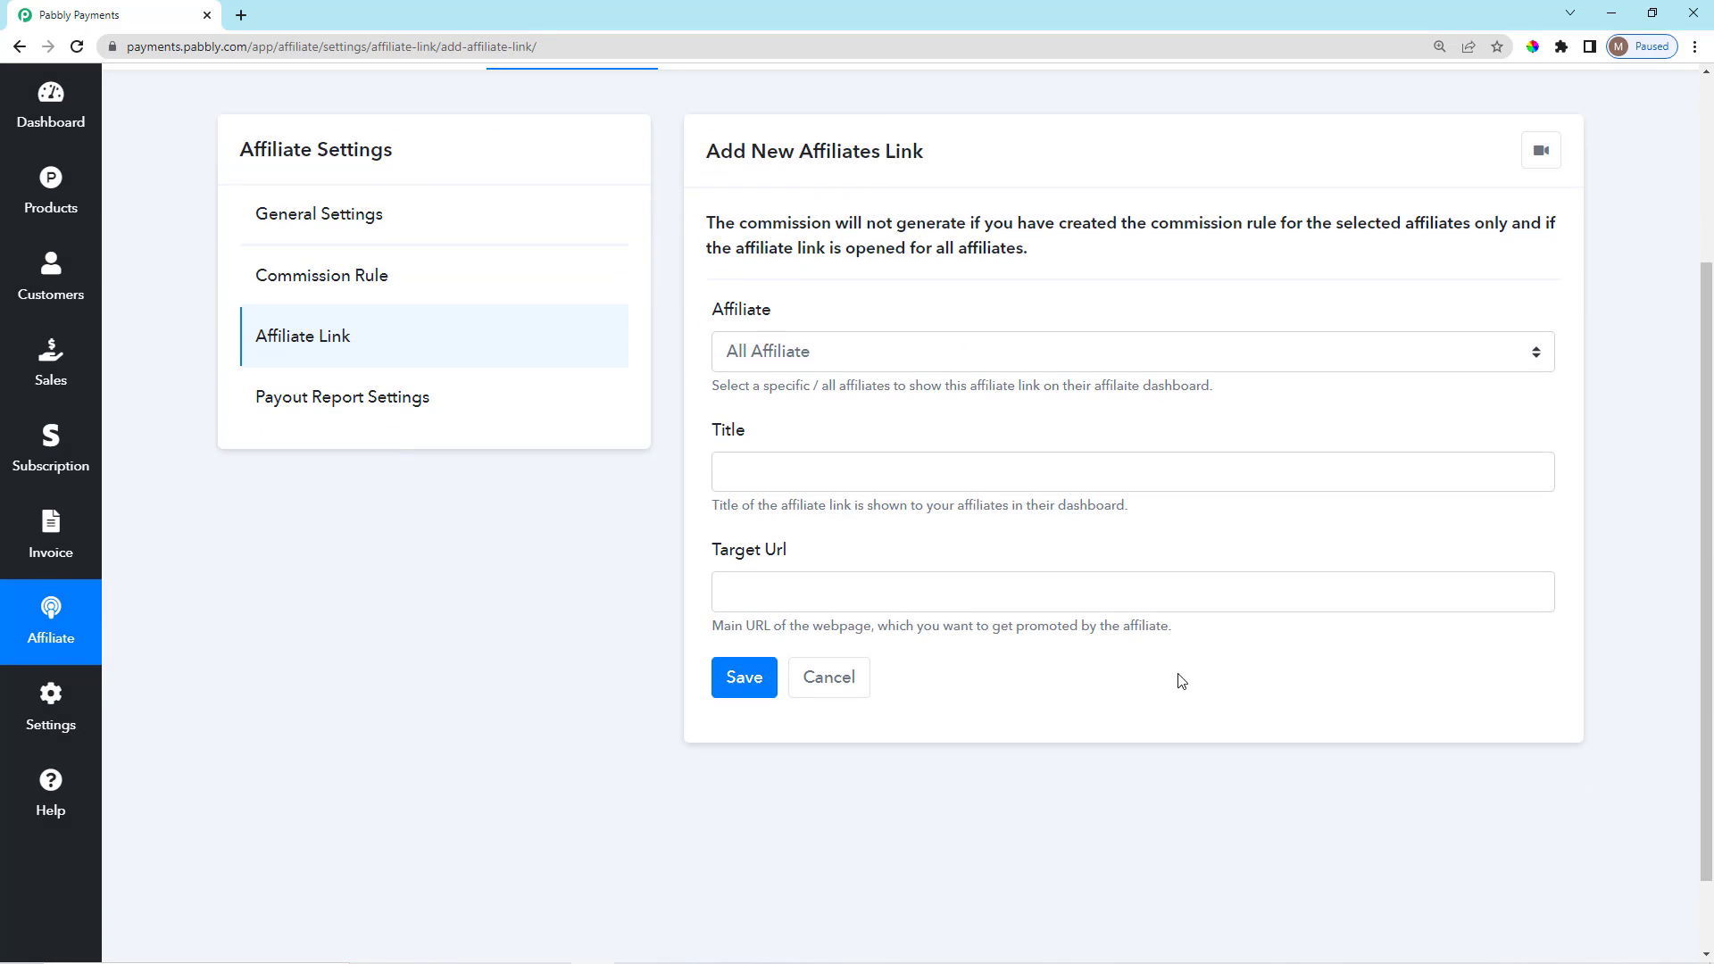
scroll(1181, 683, "up", 2)
scroll(1181, 683, "down", 1)
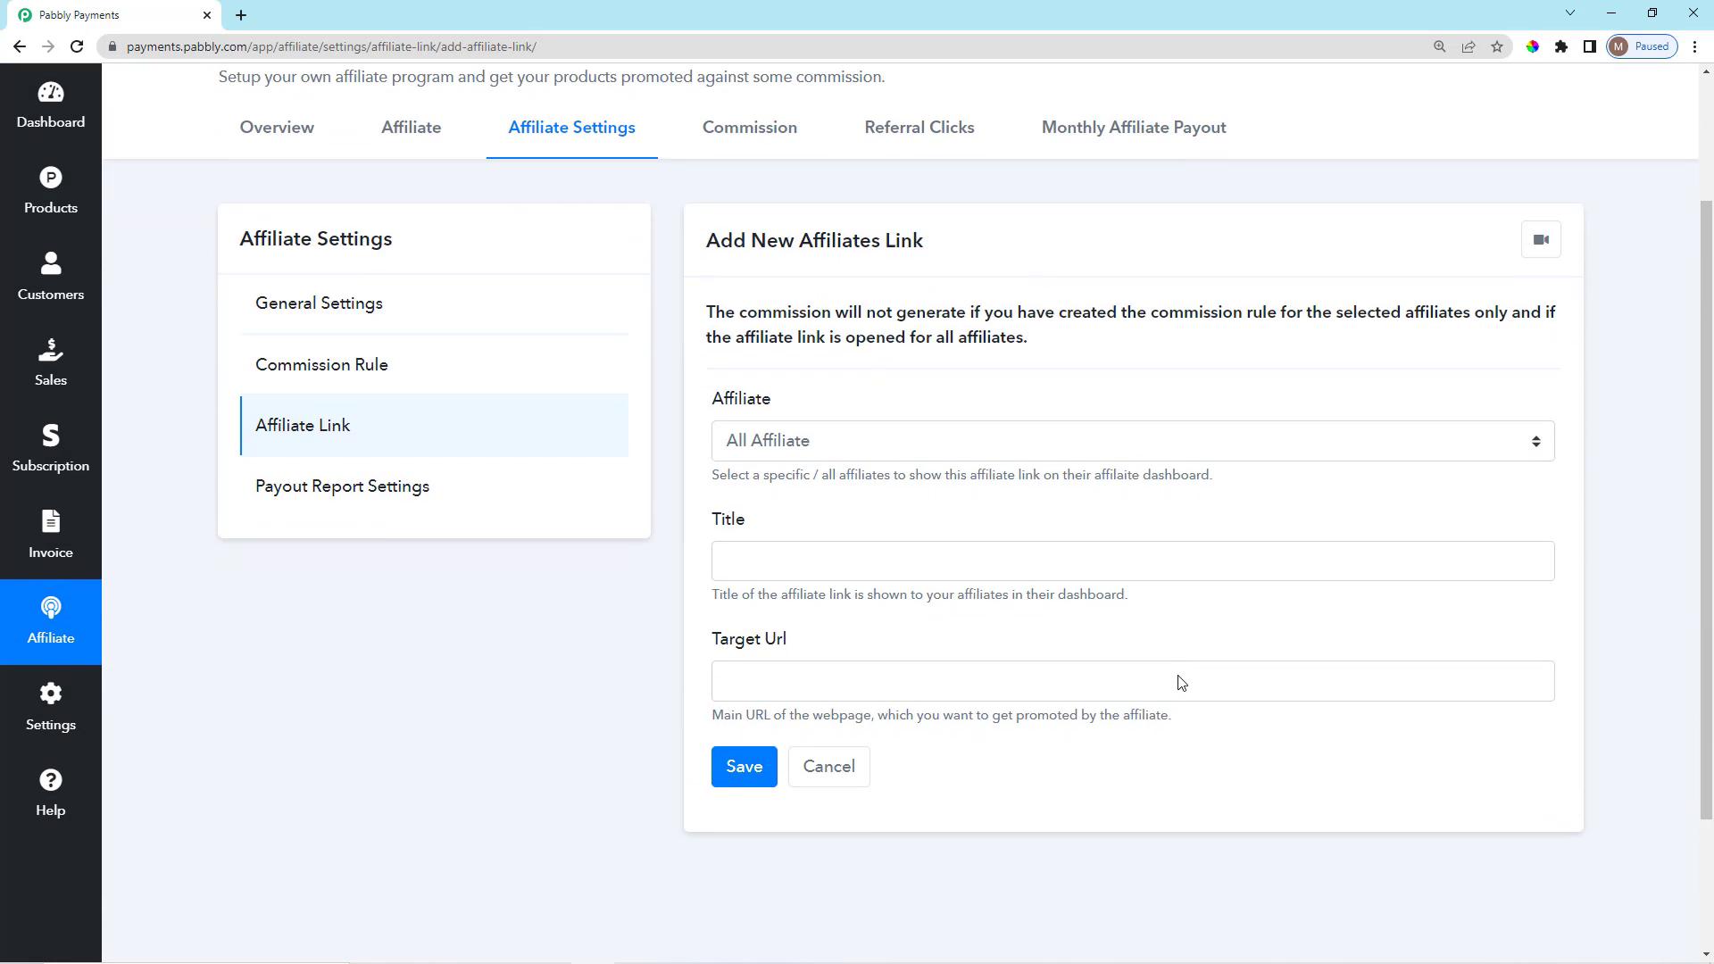
left_click(1087, 450)
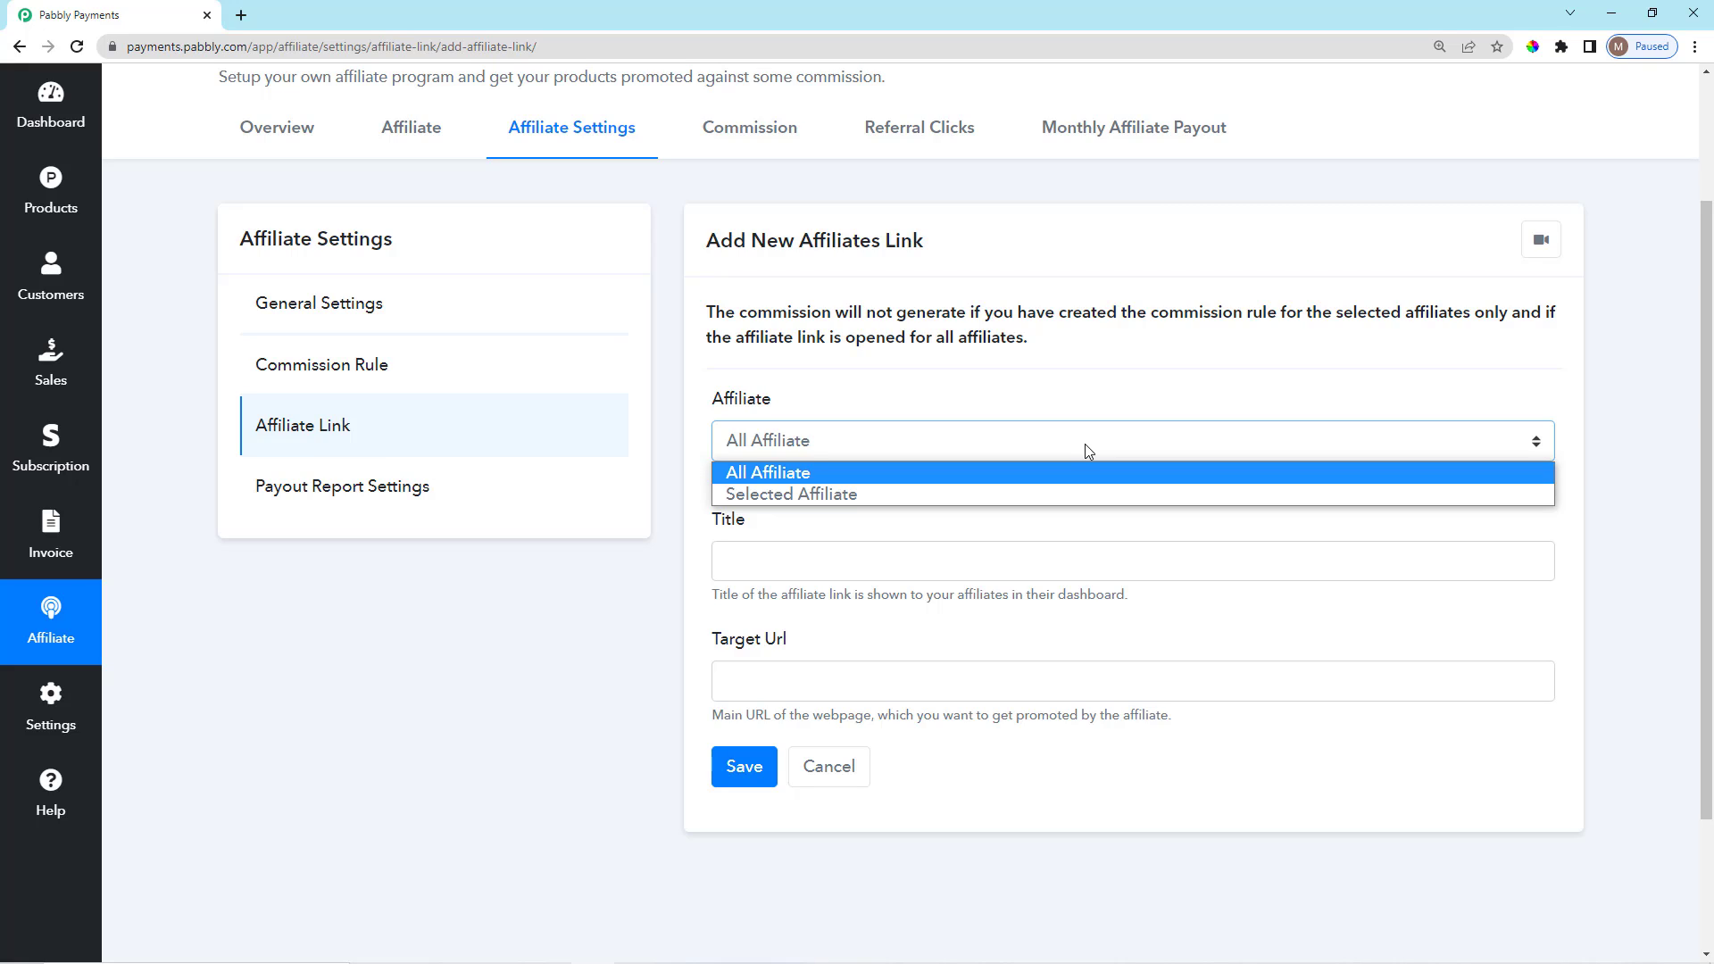
left_click(1052, 428)
scroll(992, 505, "down", 1)
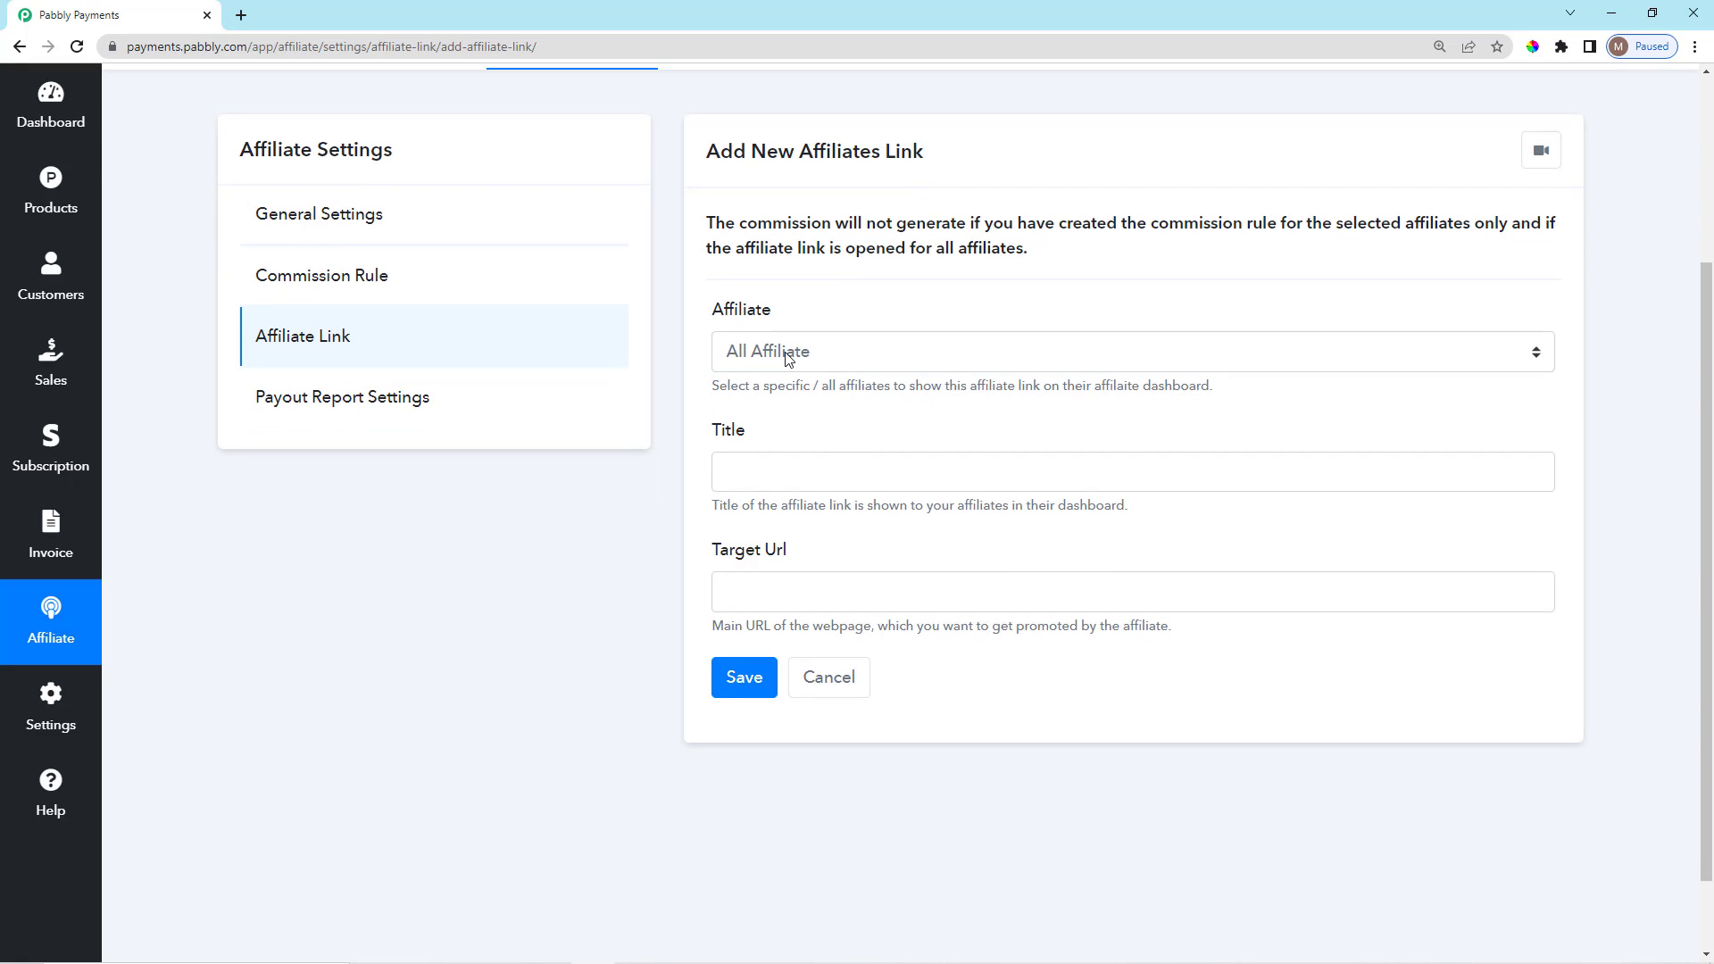
left_click(788, 357)
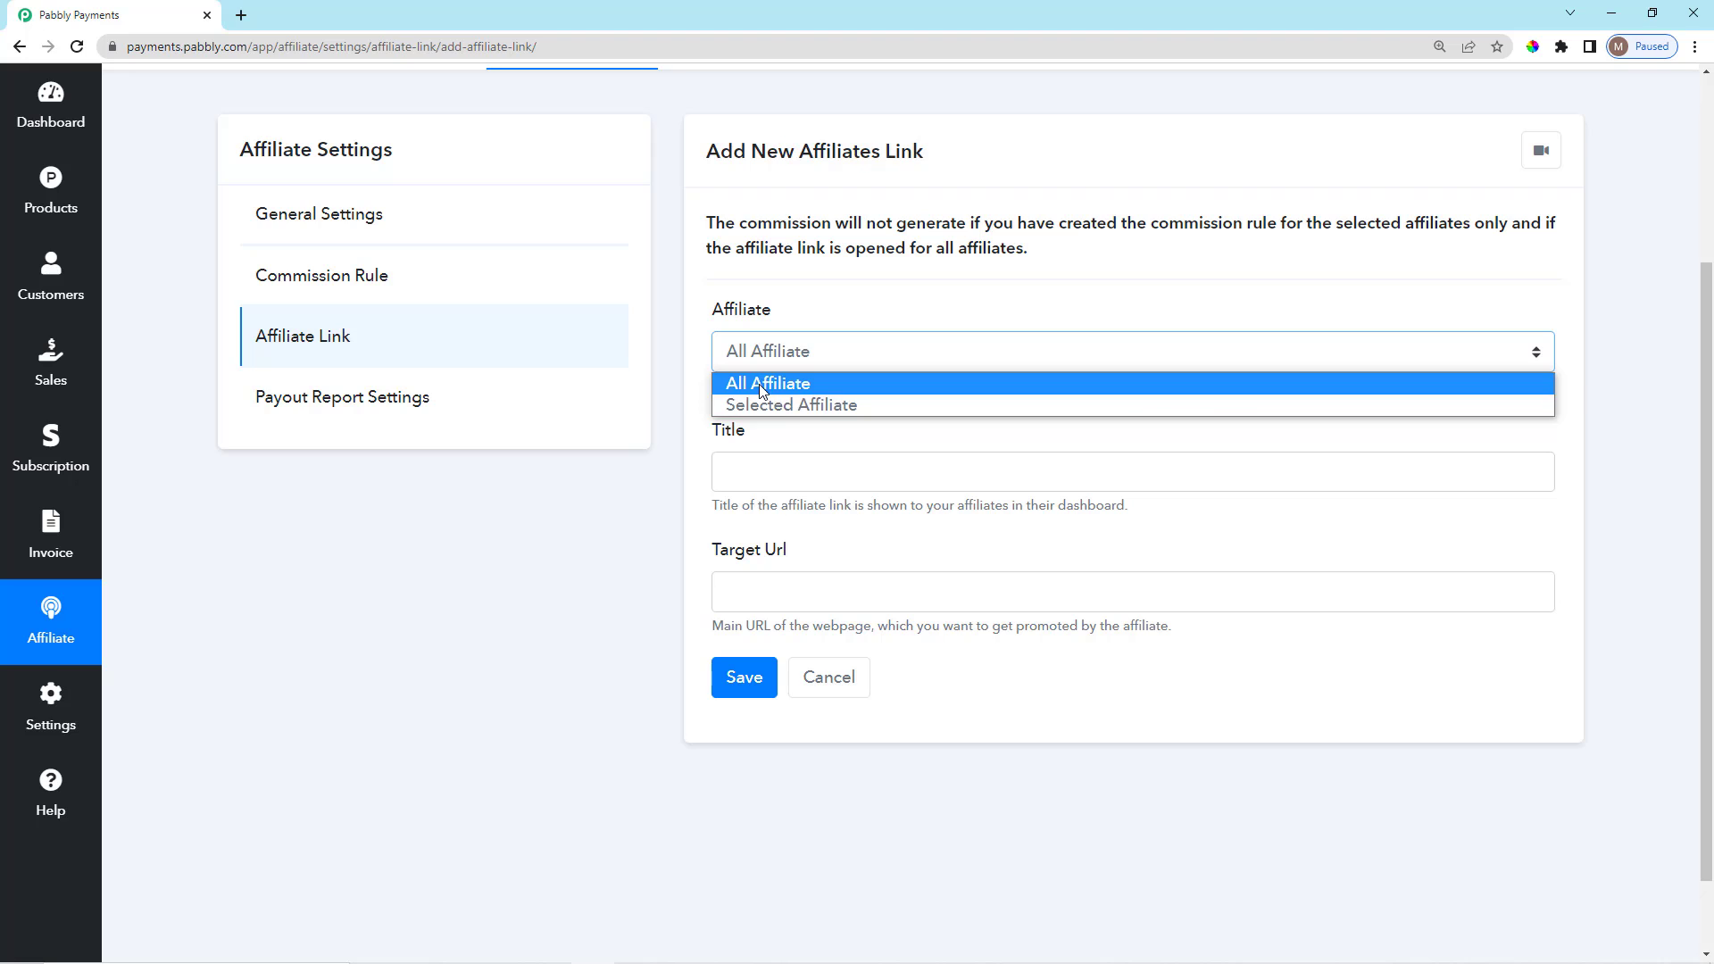
left_click(782, 404)
Assign one affiliate's e-mail, title it 'Subscription Link', and leave Target Url empty.
scroll(804, 457, "down", 1)
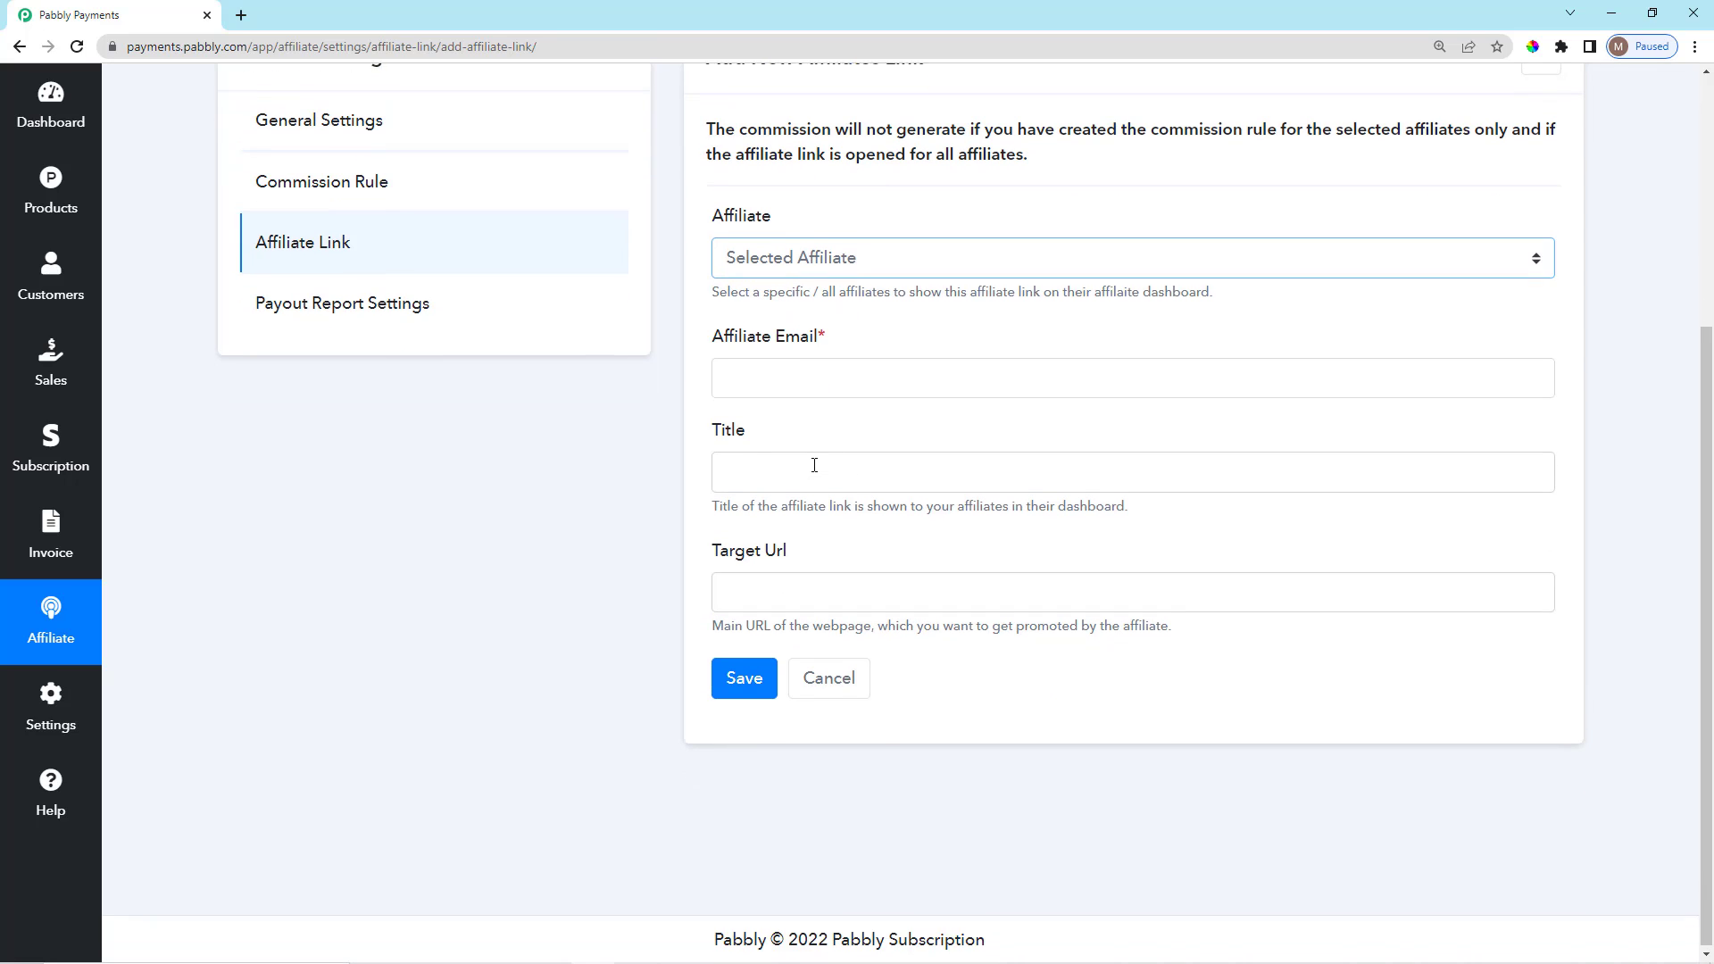
left_click(871, 368)
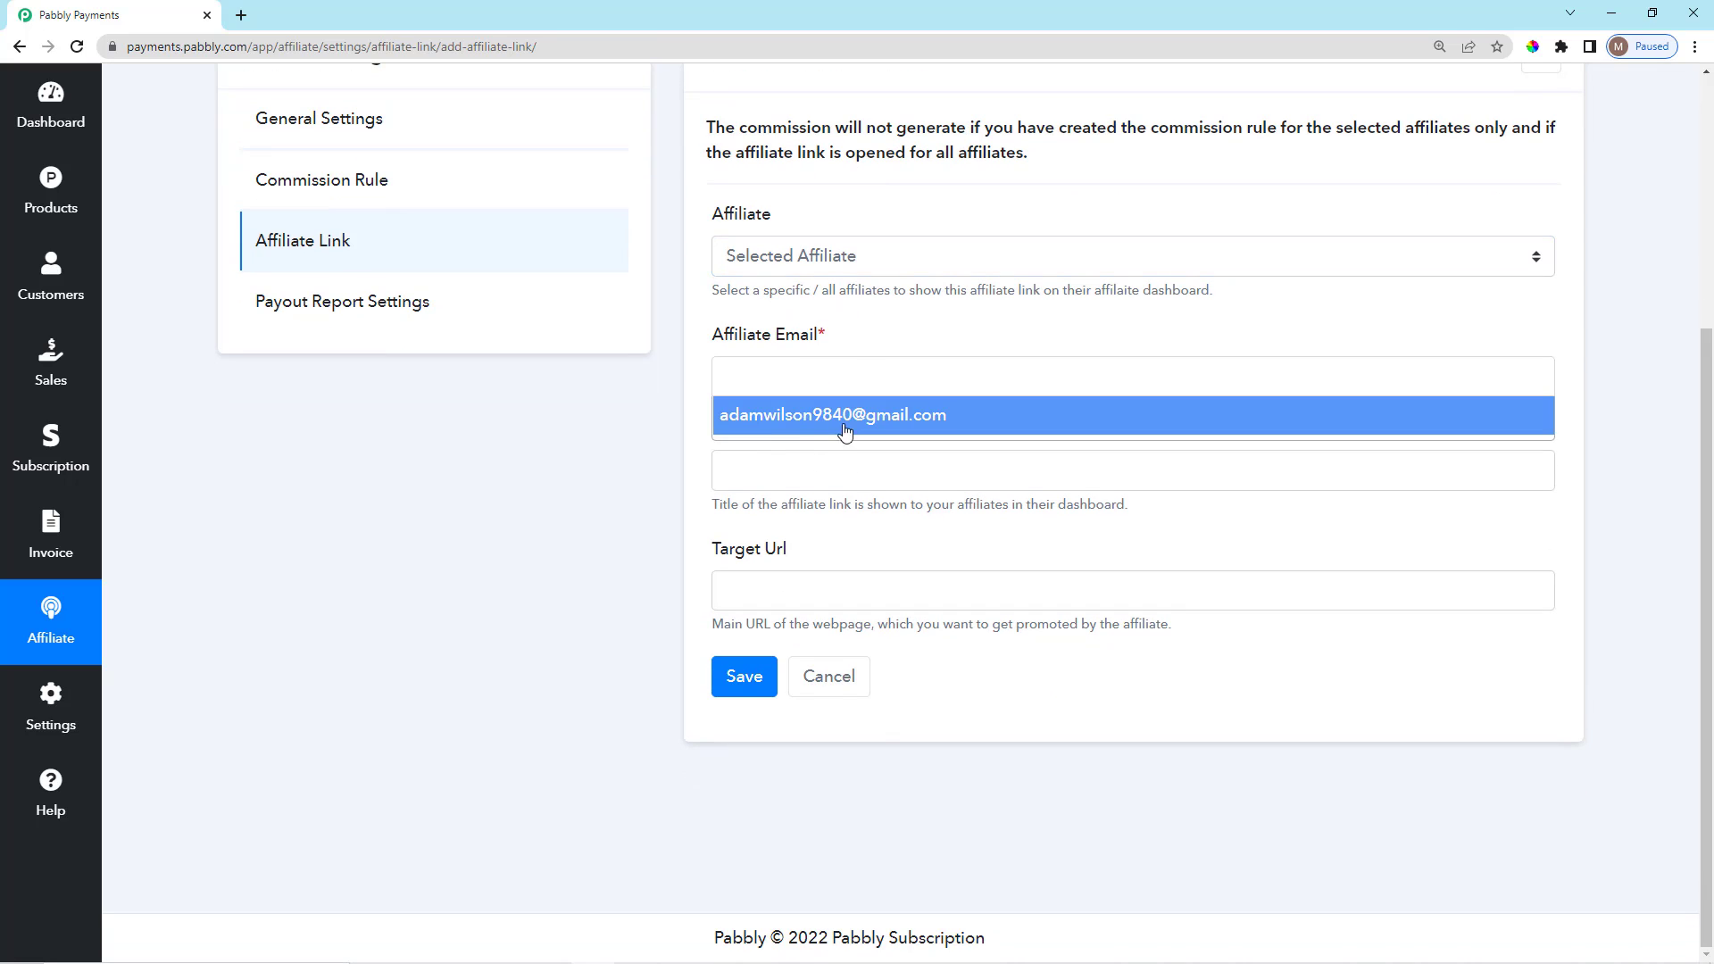
left_click(773, 425)
left_click(845, 478)
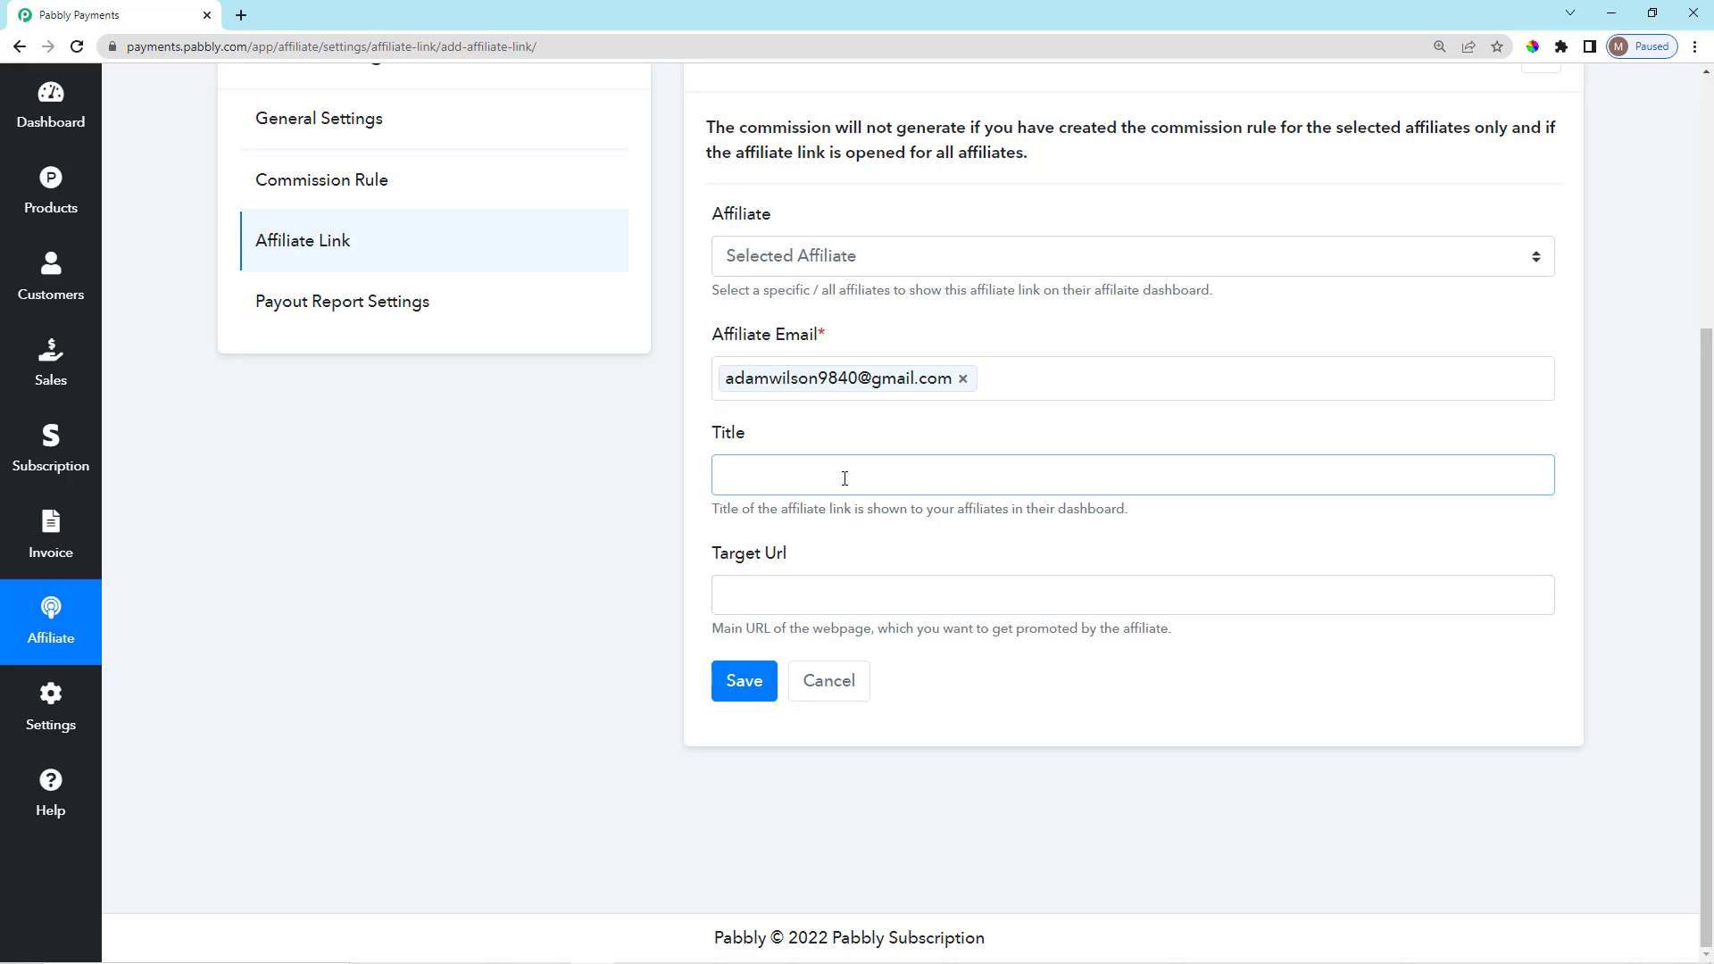
type("Subscription Link")
left_click(857, 542)
left_click(856, 602)
scroll(868, 711, "up", 2)
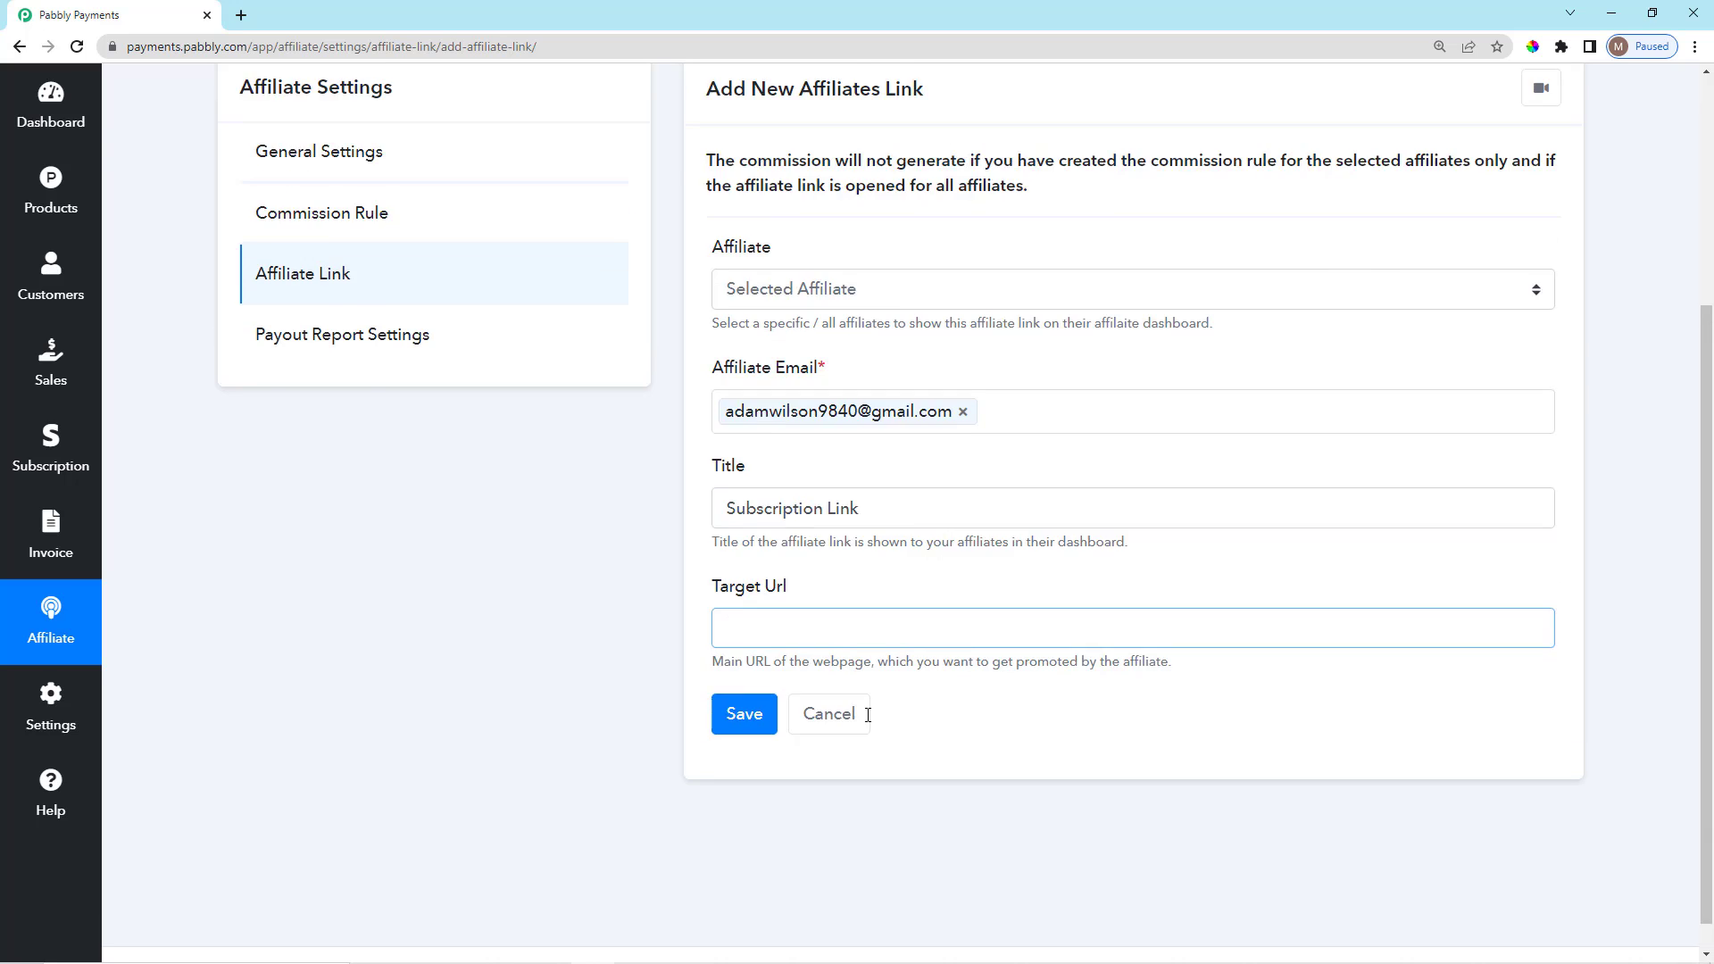
left_click(900, 732)
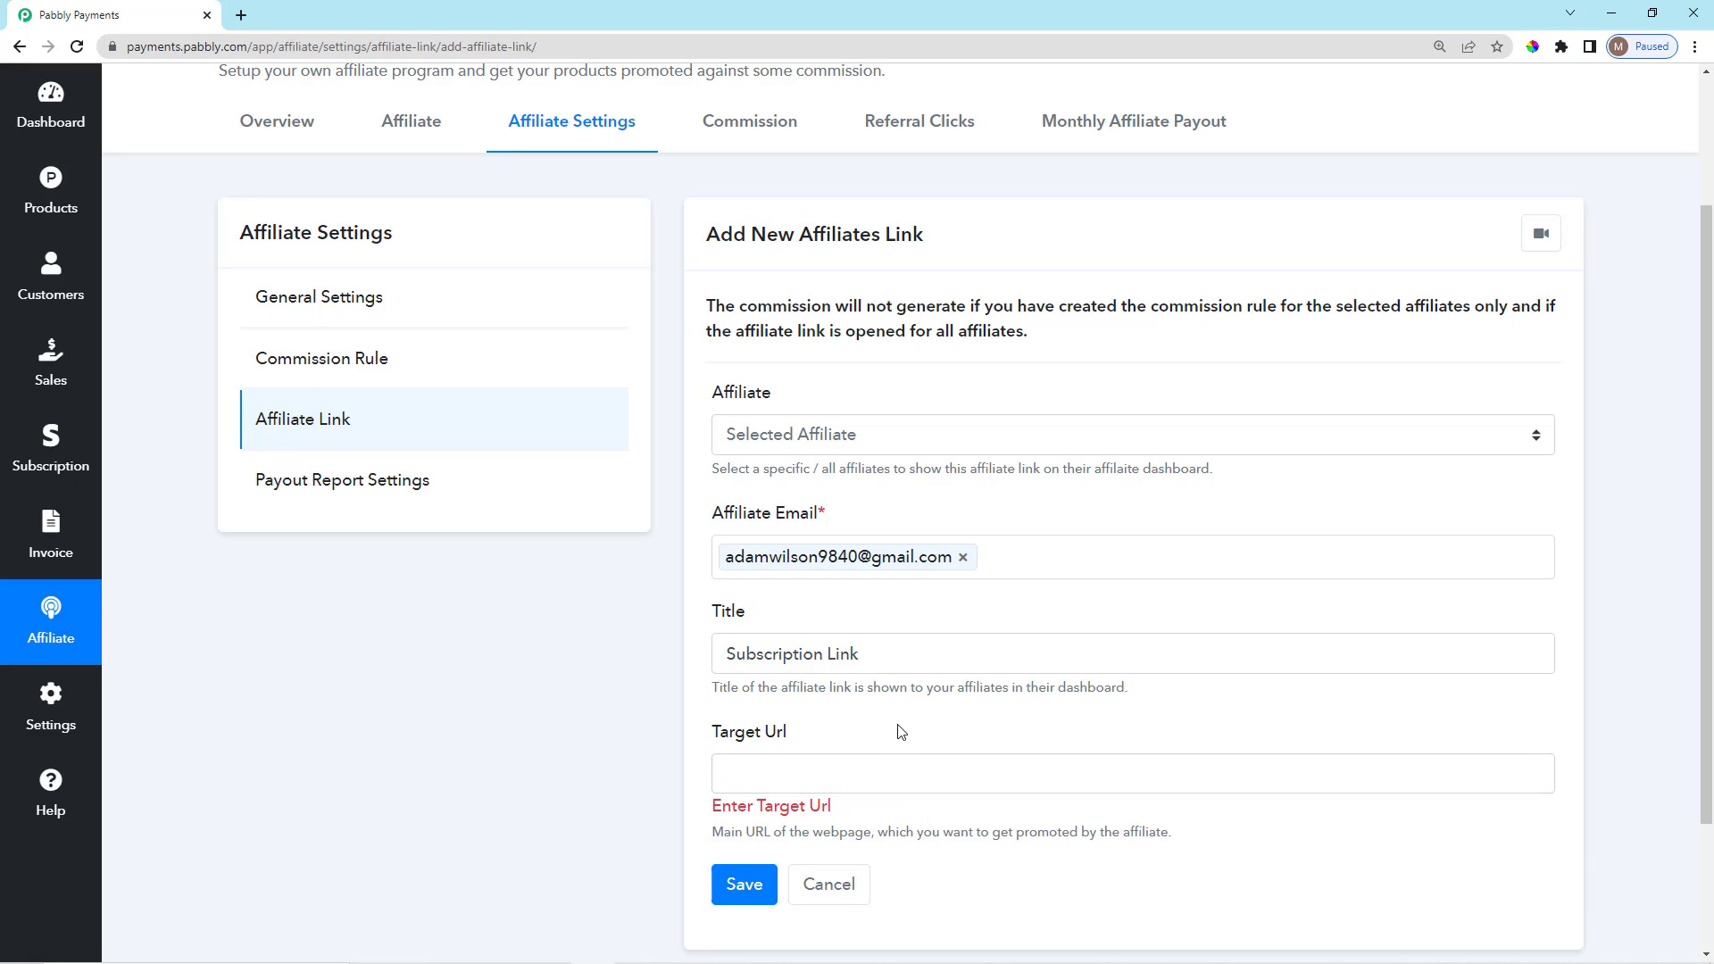
Open the Yearly Plan checkout page in a new tab, copy its web address, and close it.
right_click(71, 198)
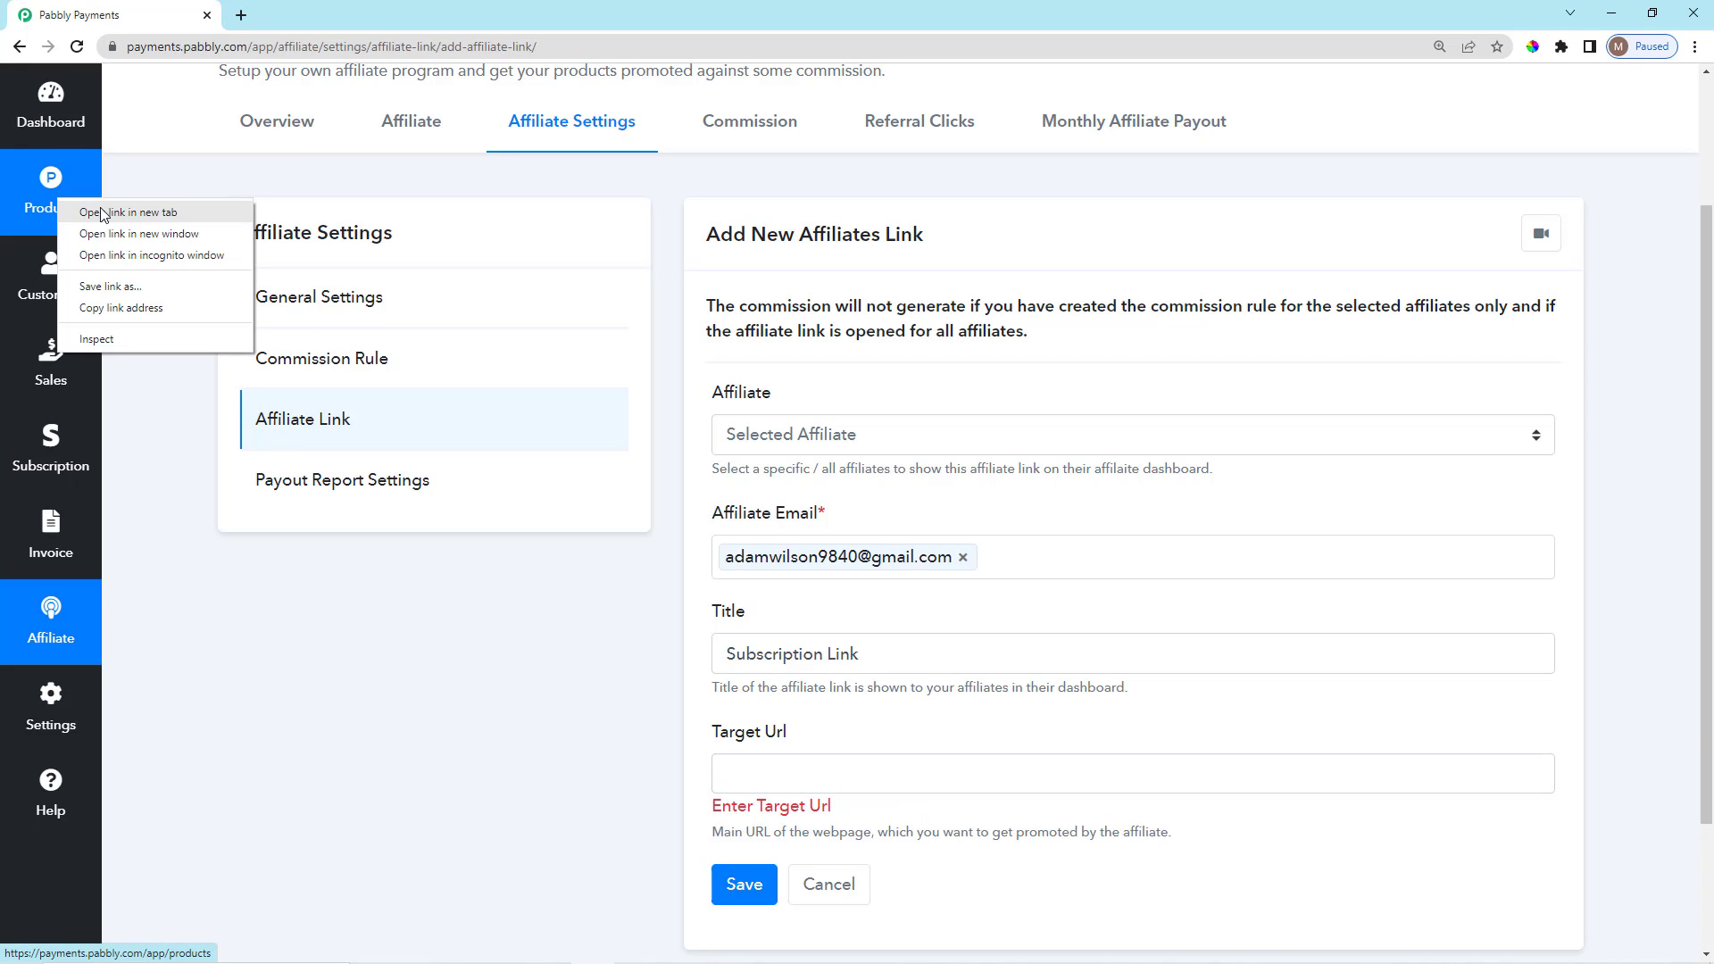
left_click(152, 215)
left_click(268, 14)
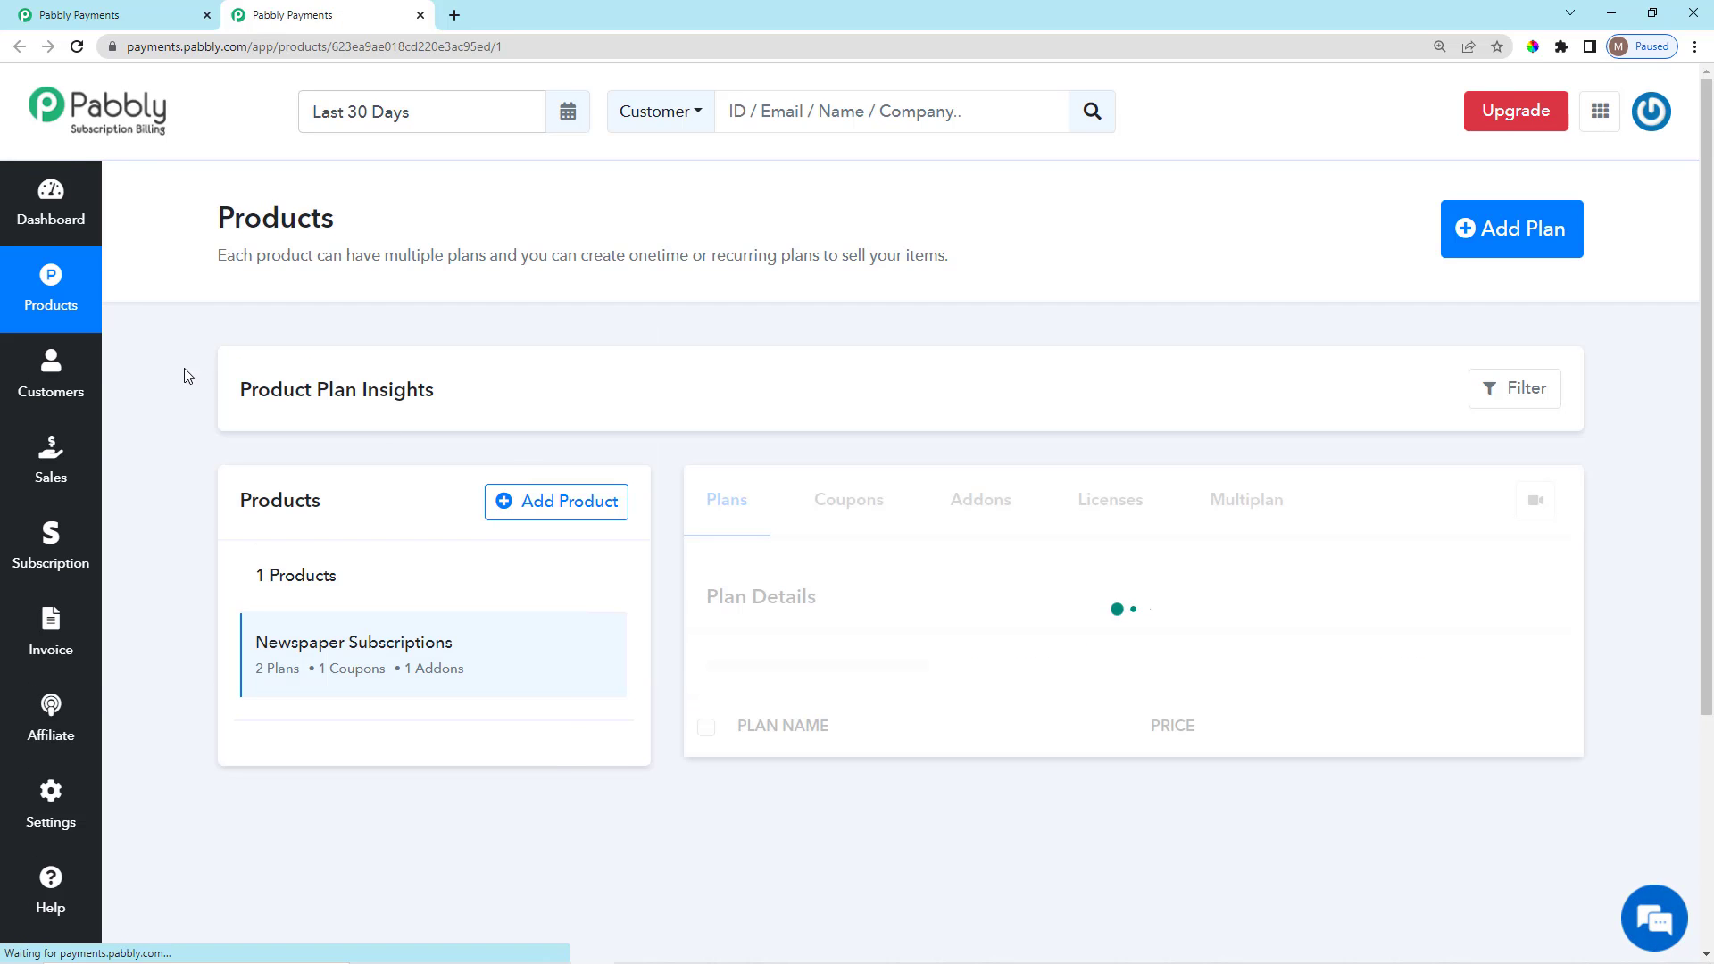
scroll(1428, 794, "down", 2)
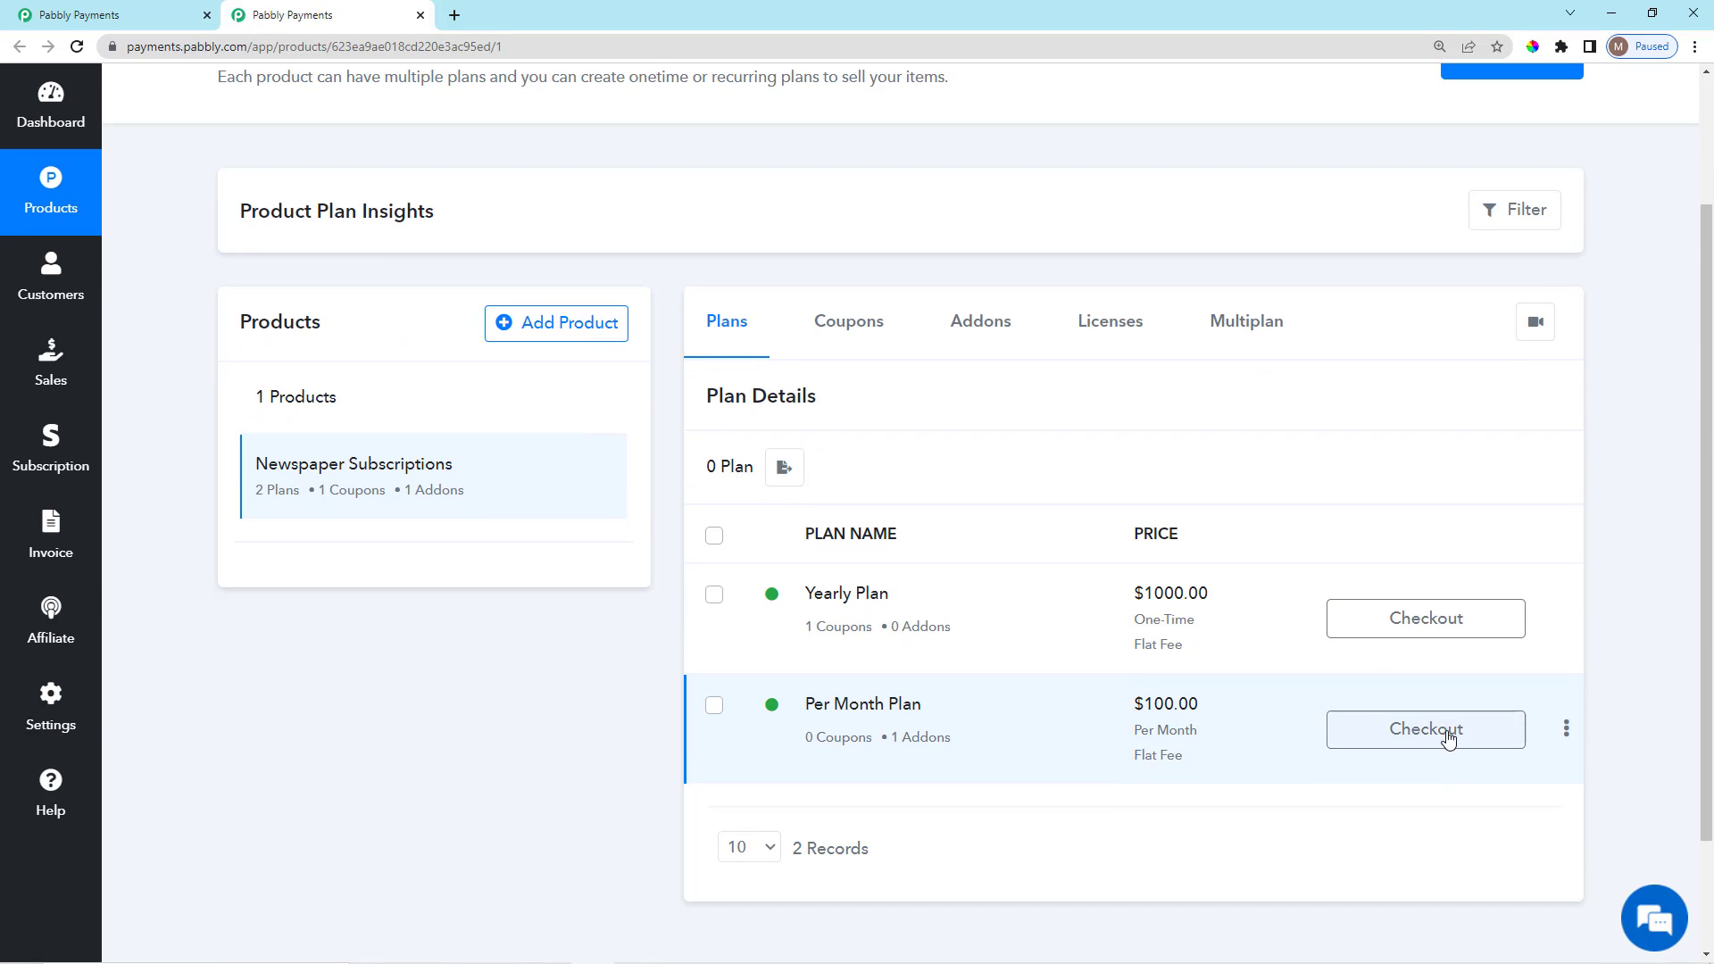
left_click(1436, 630)
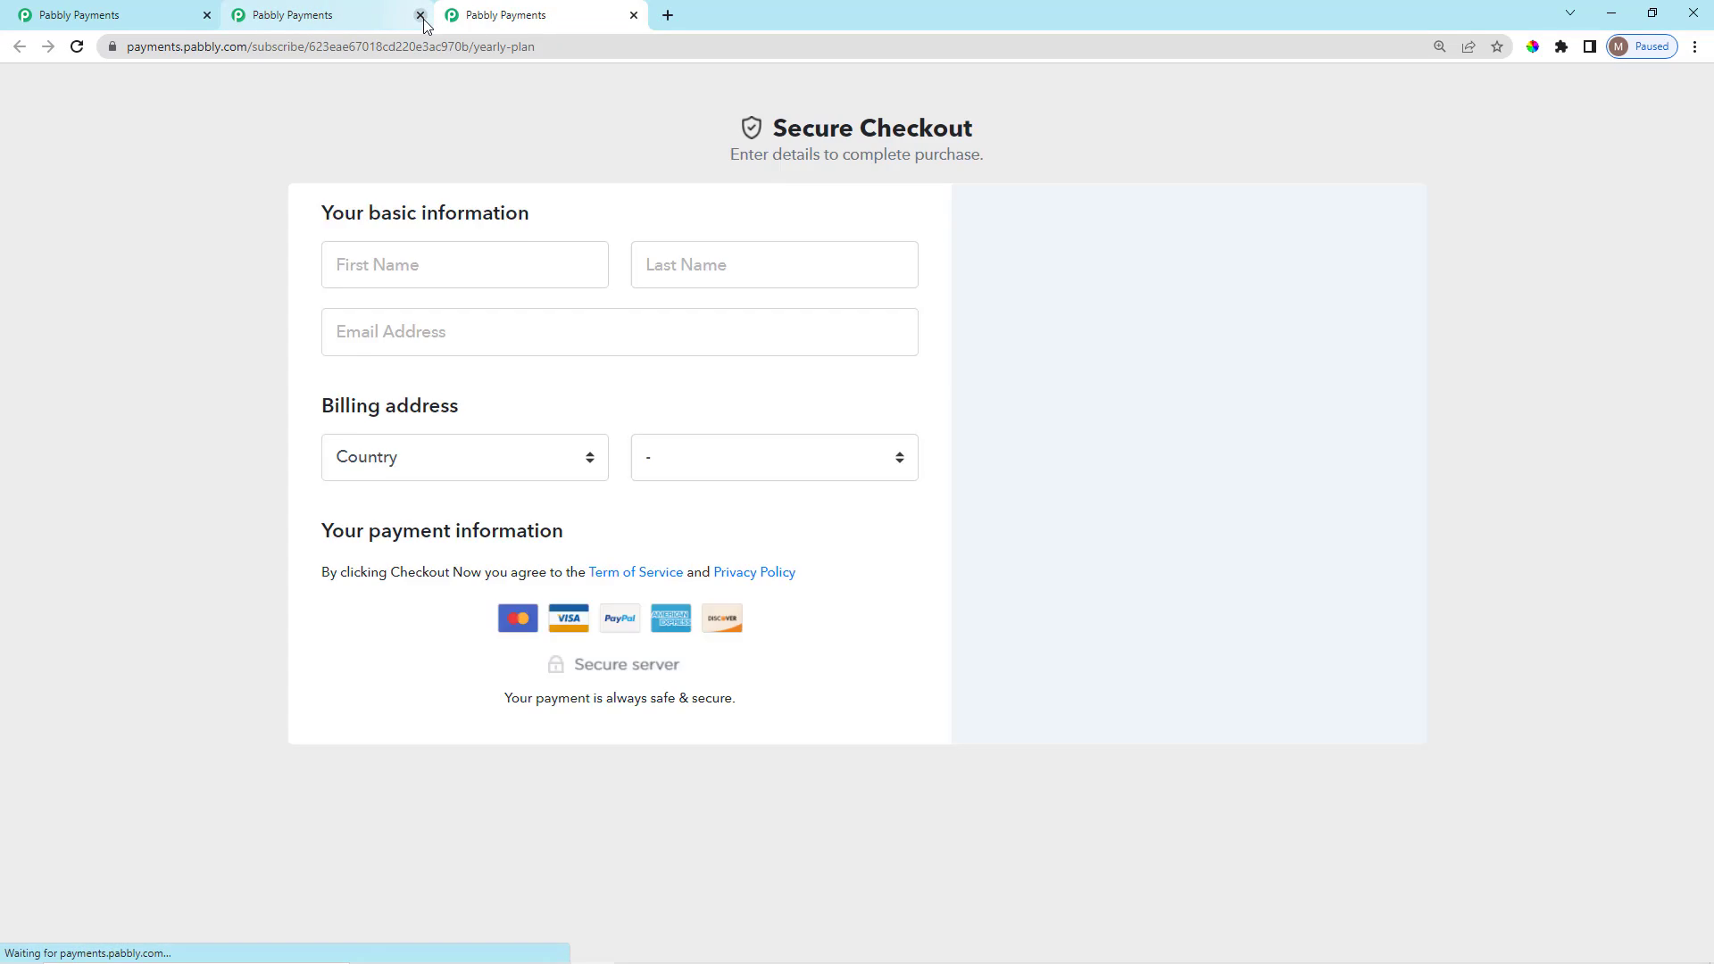
left_click(420, 15)
left_click(534, 47)
key("ctrl+c")
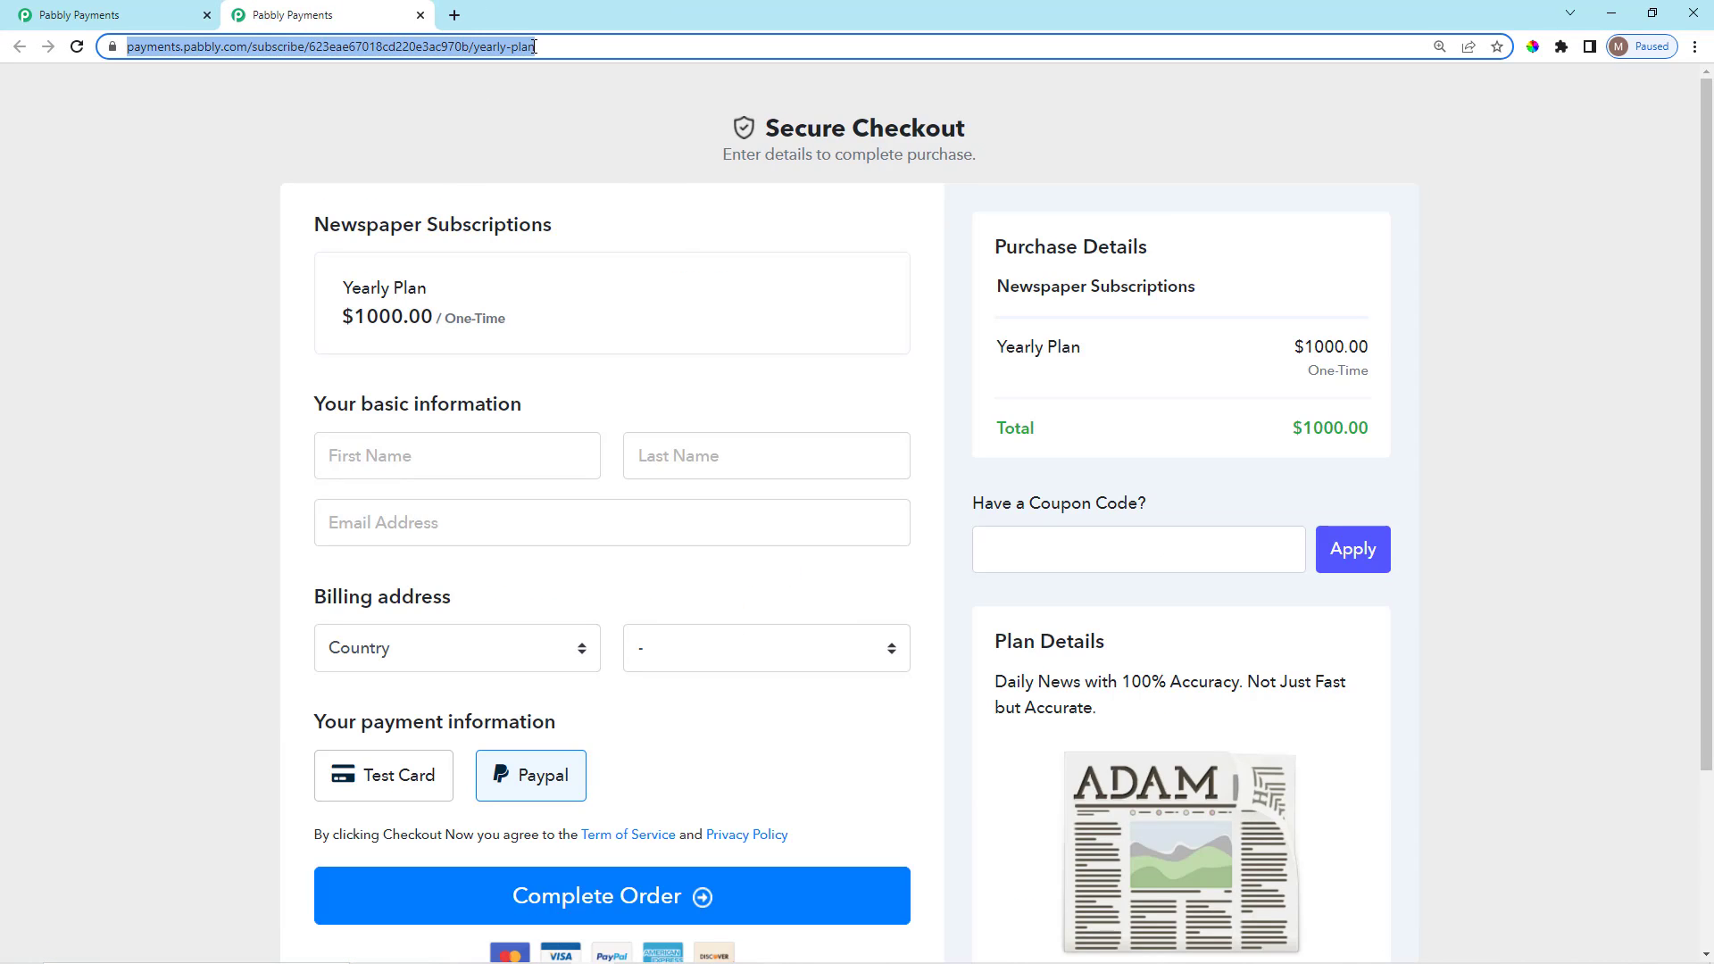
left_click(420, 15)
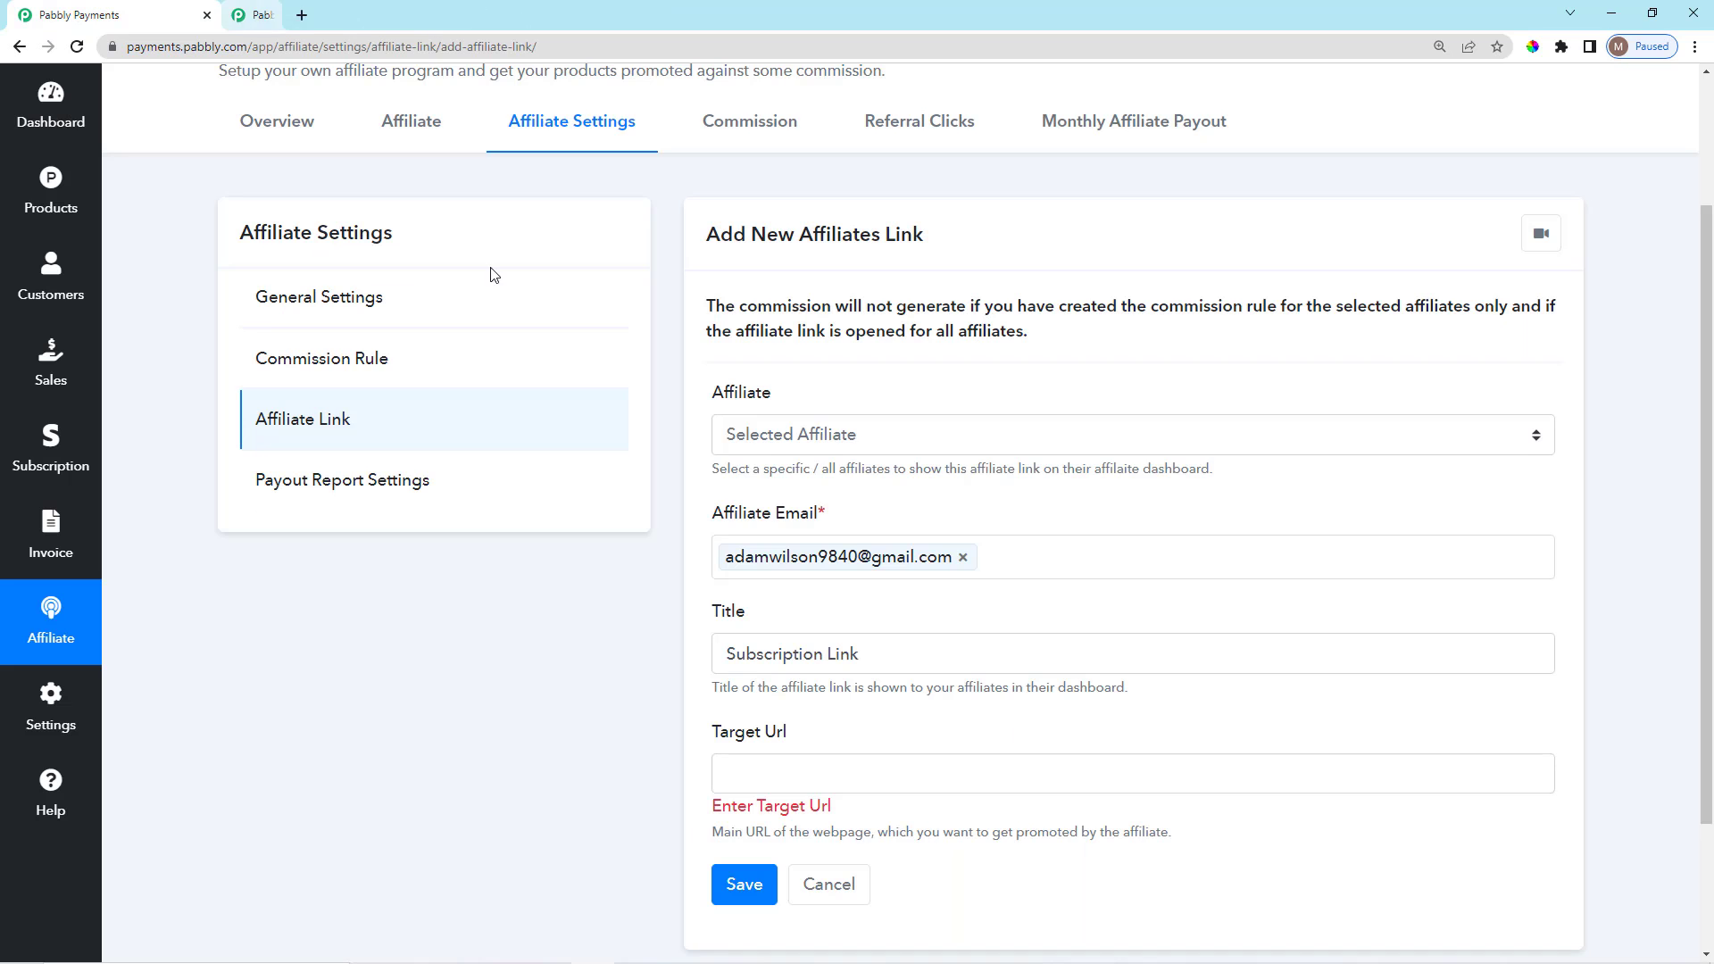
Paste the checkout address as the Subscription Link's Target Url and save the link.
scroll(907, 632, "down", 2)
left_click(912, 599)
key("ctrl+v")
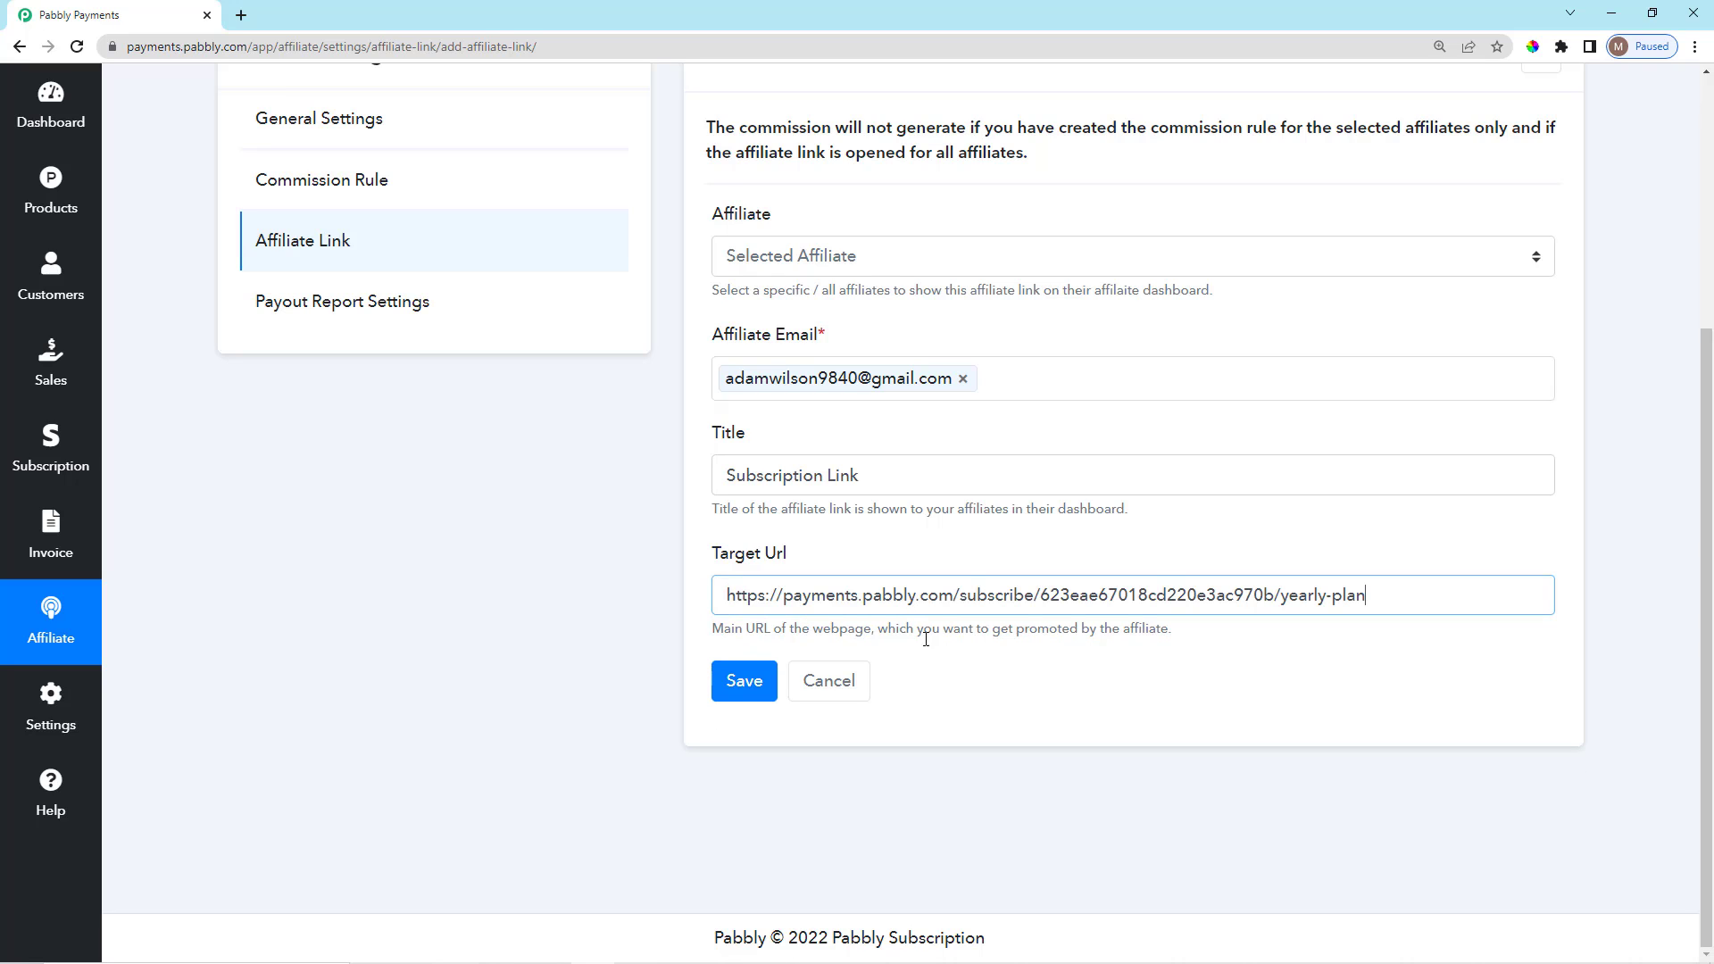
left_click(950, 676)
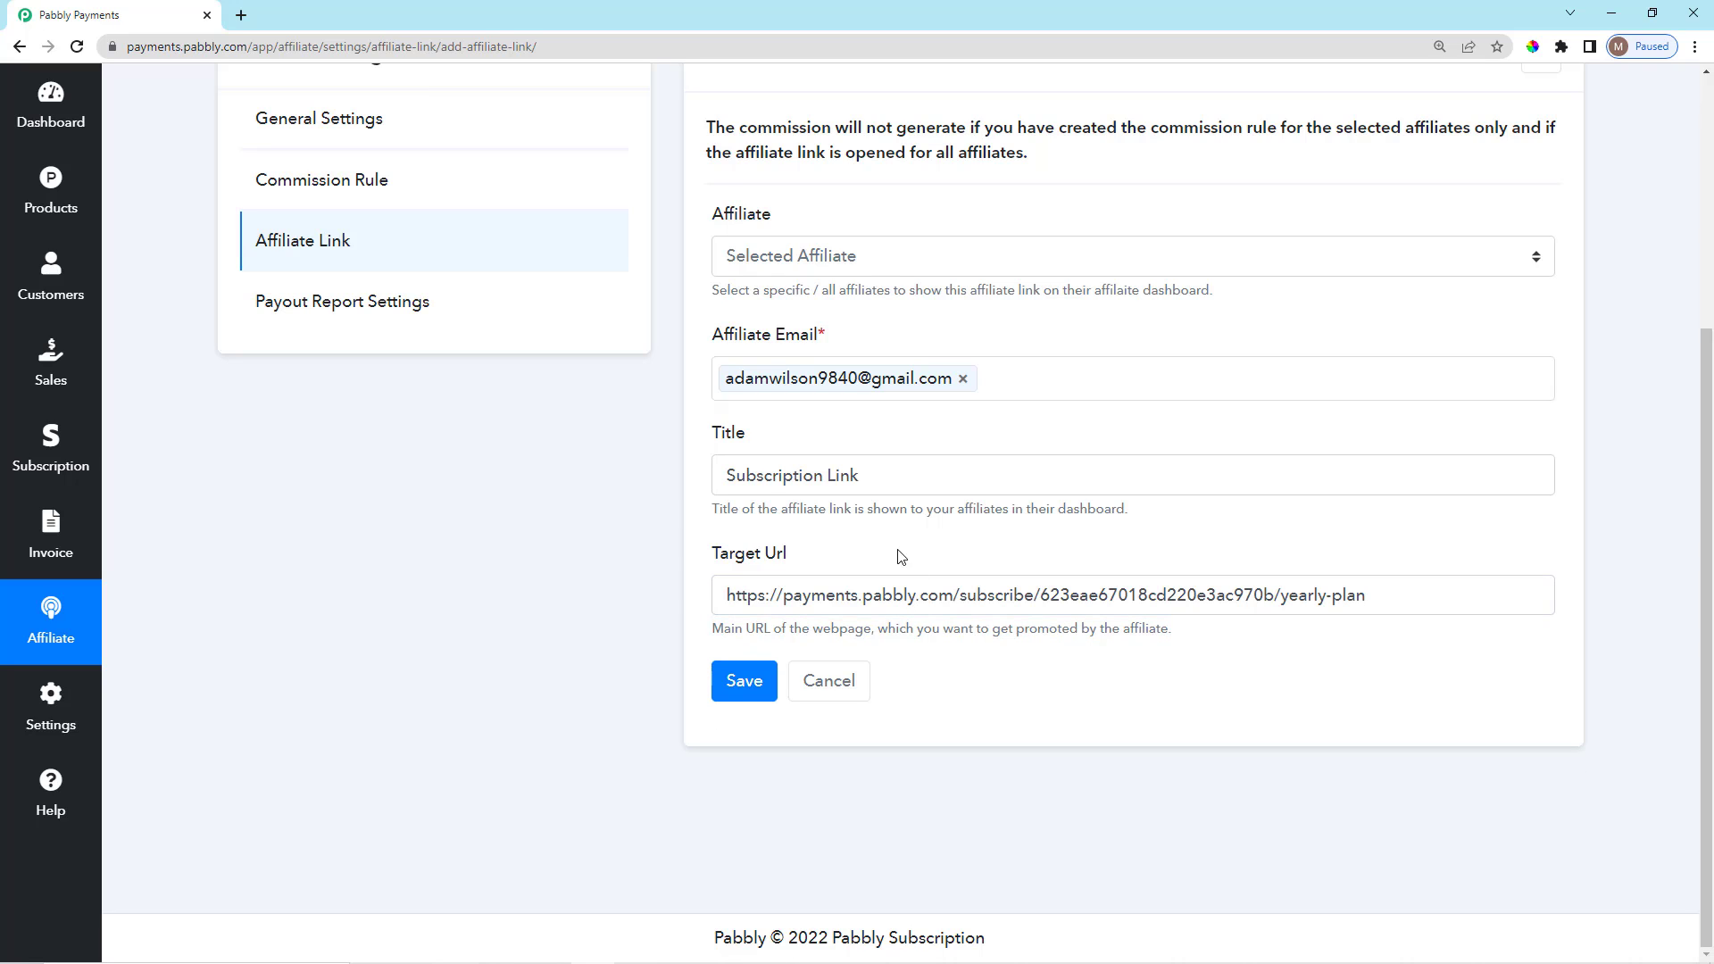
left_click(755, 684)
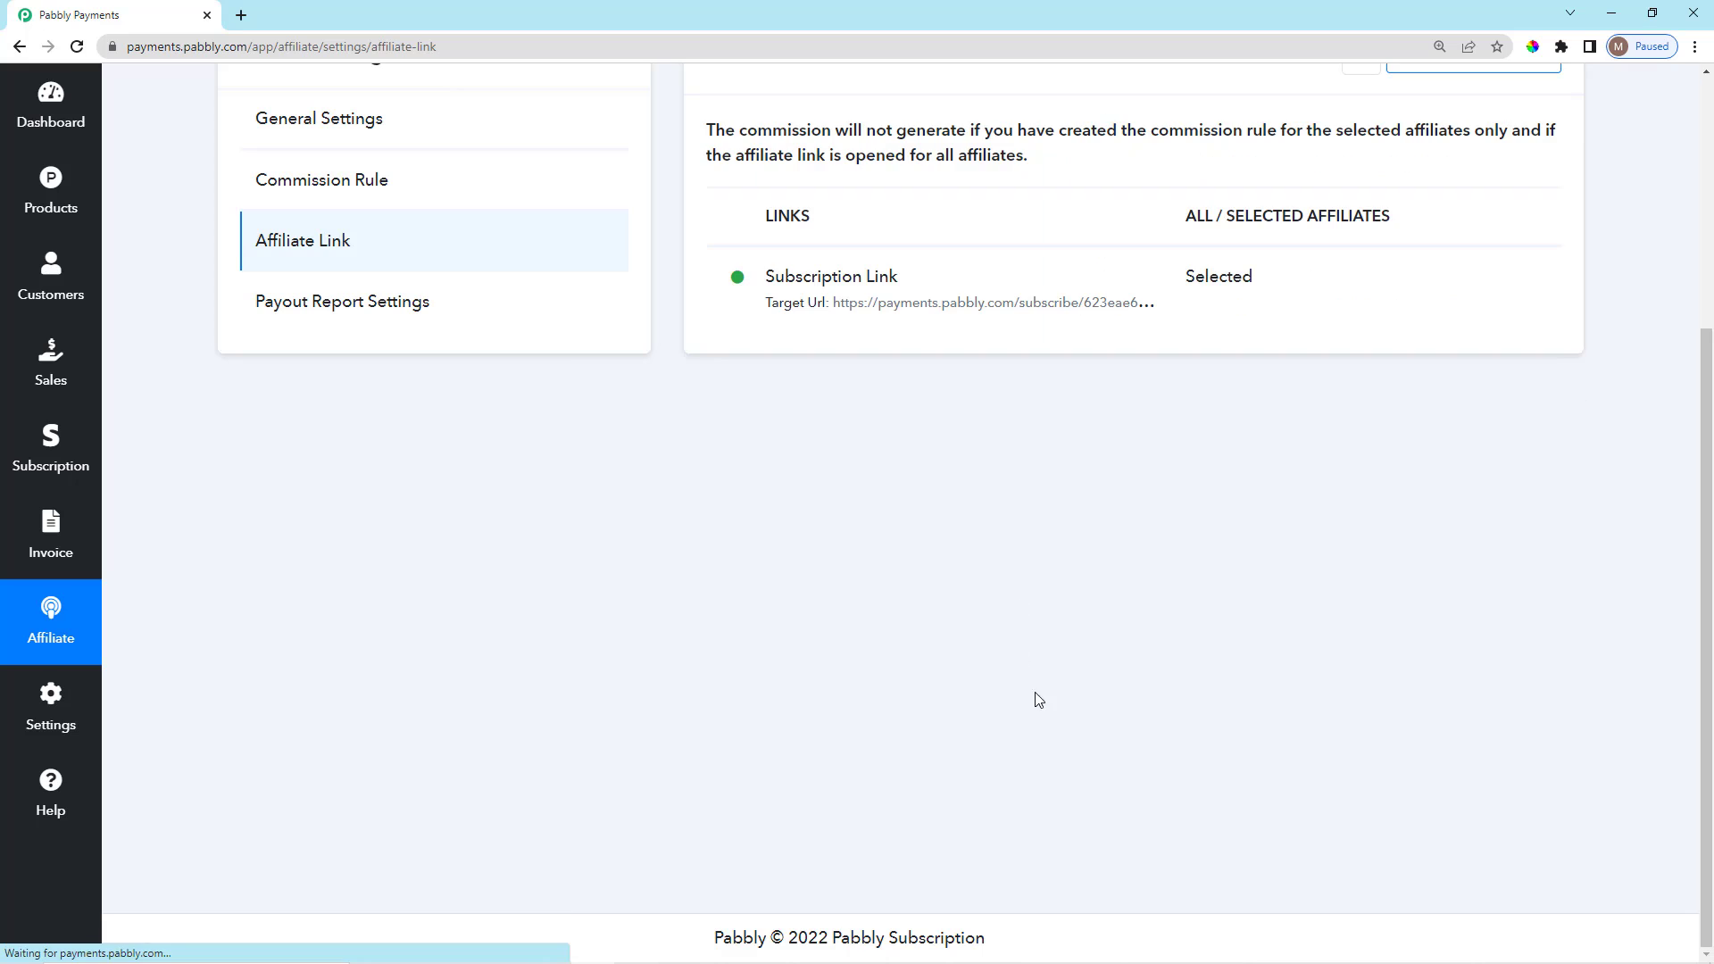
scroll(1014, 670, "up", 2)
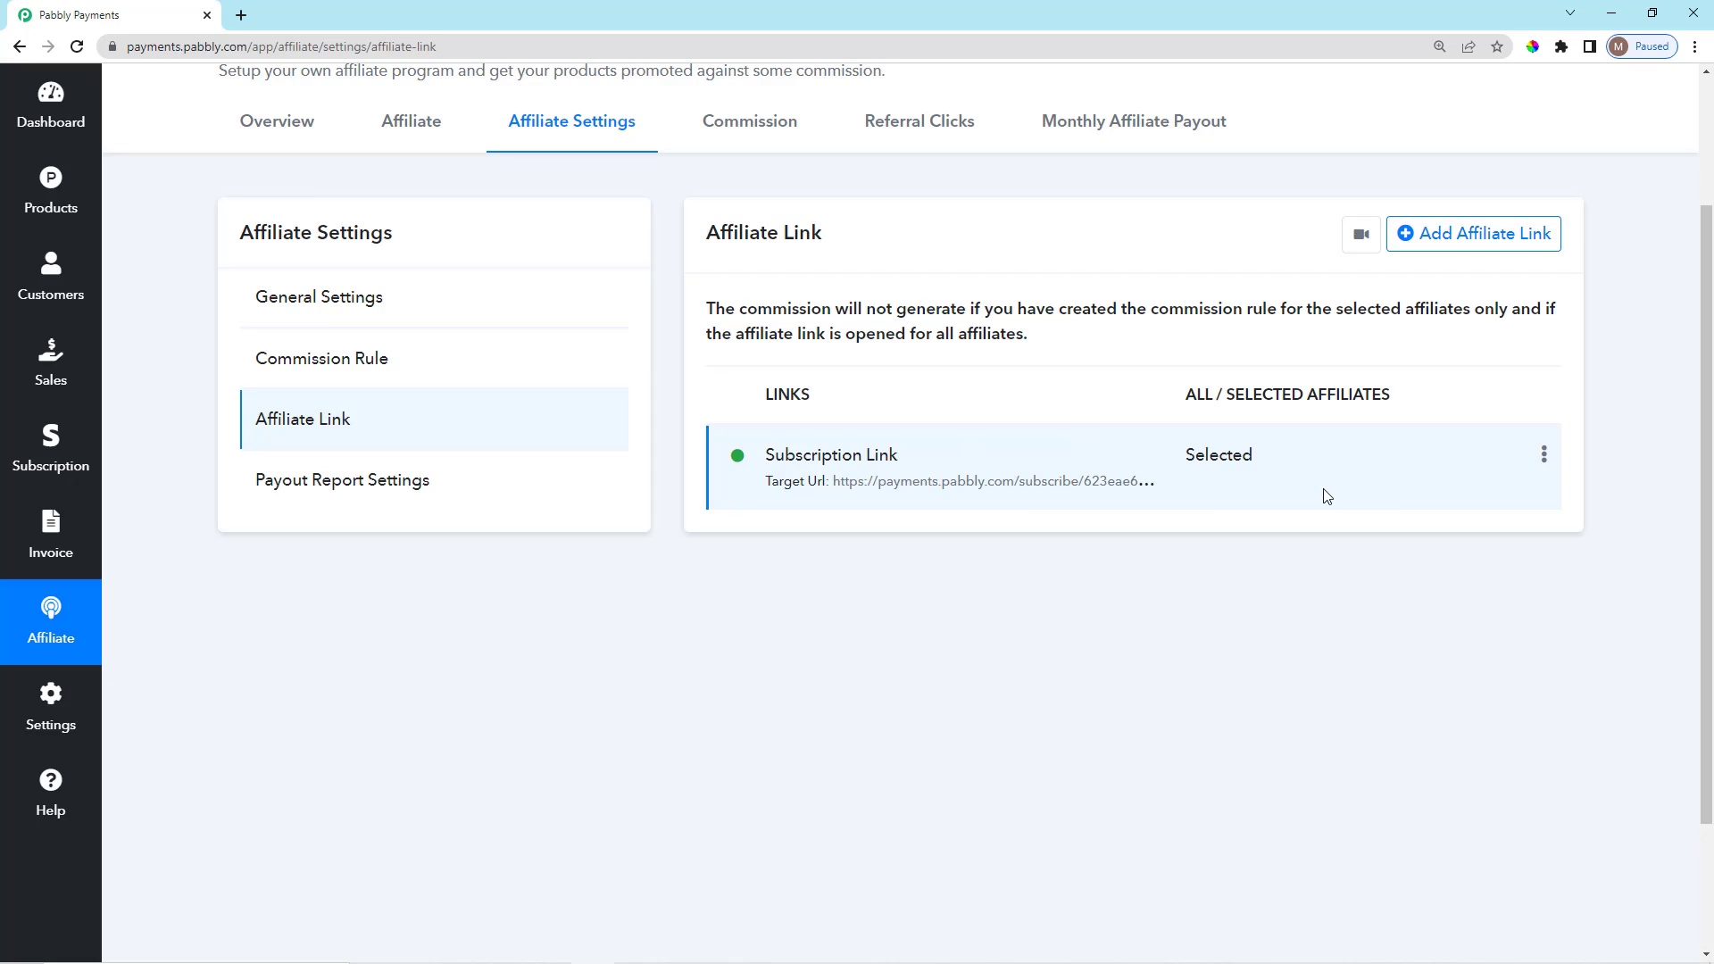
scroll(639, 561, "up", 1)
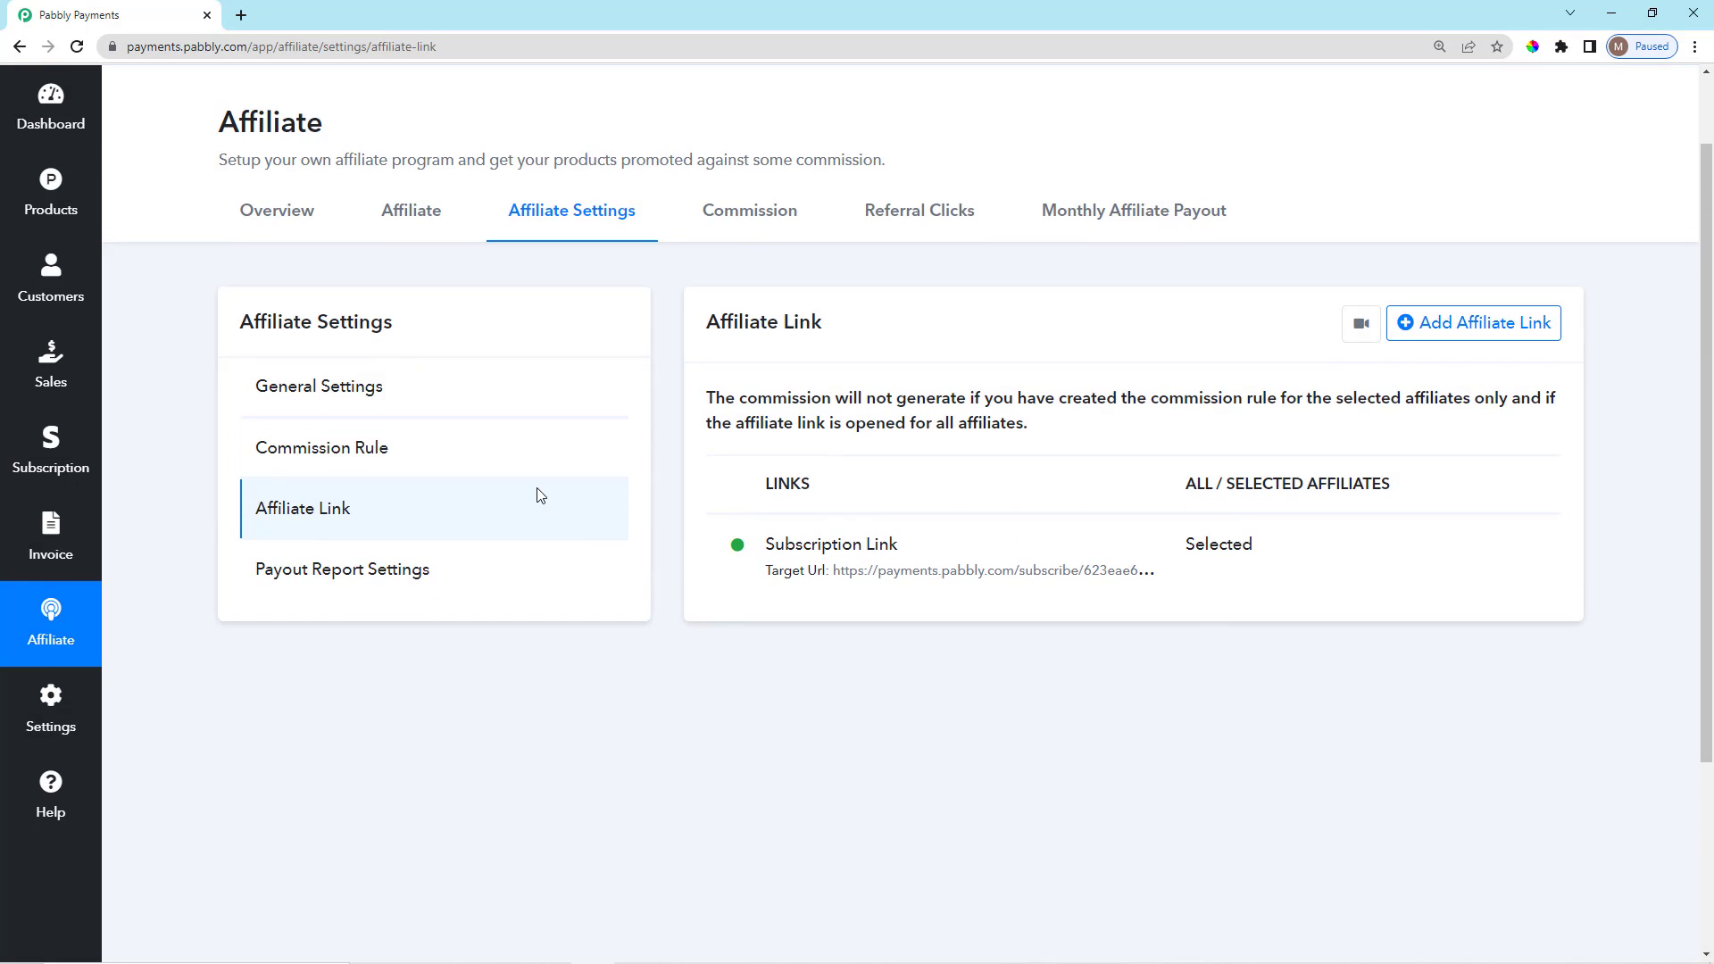
Add a new commission rule named 'Yearly Plan Rule'.
left_click(407, 459)
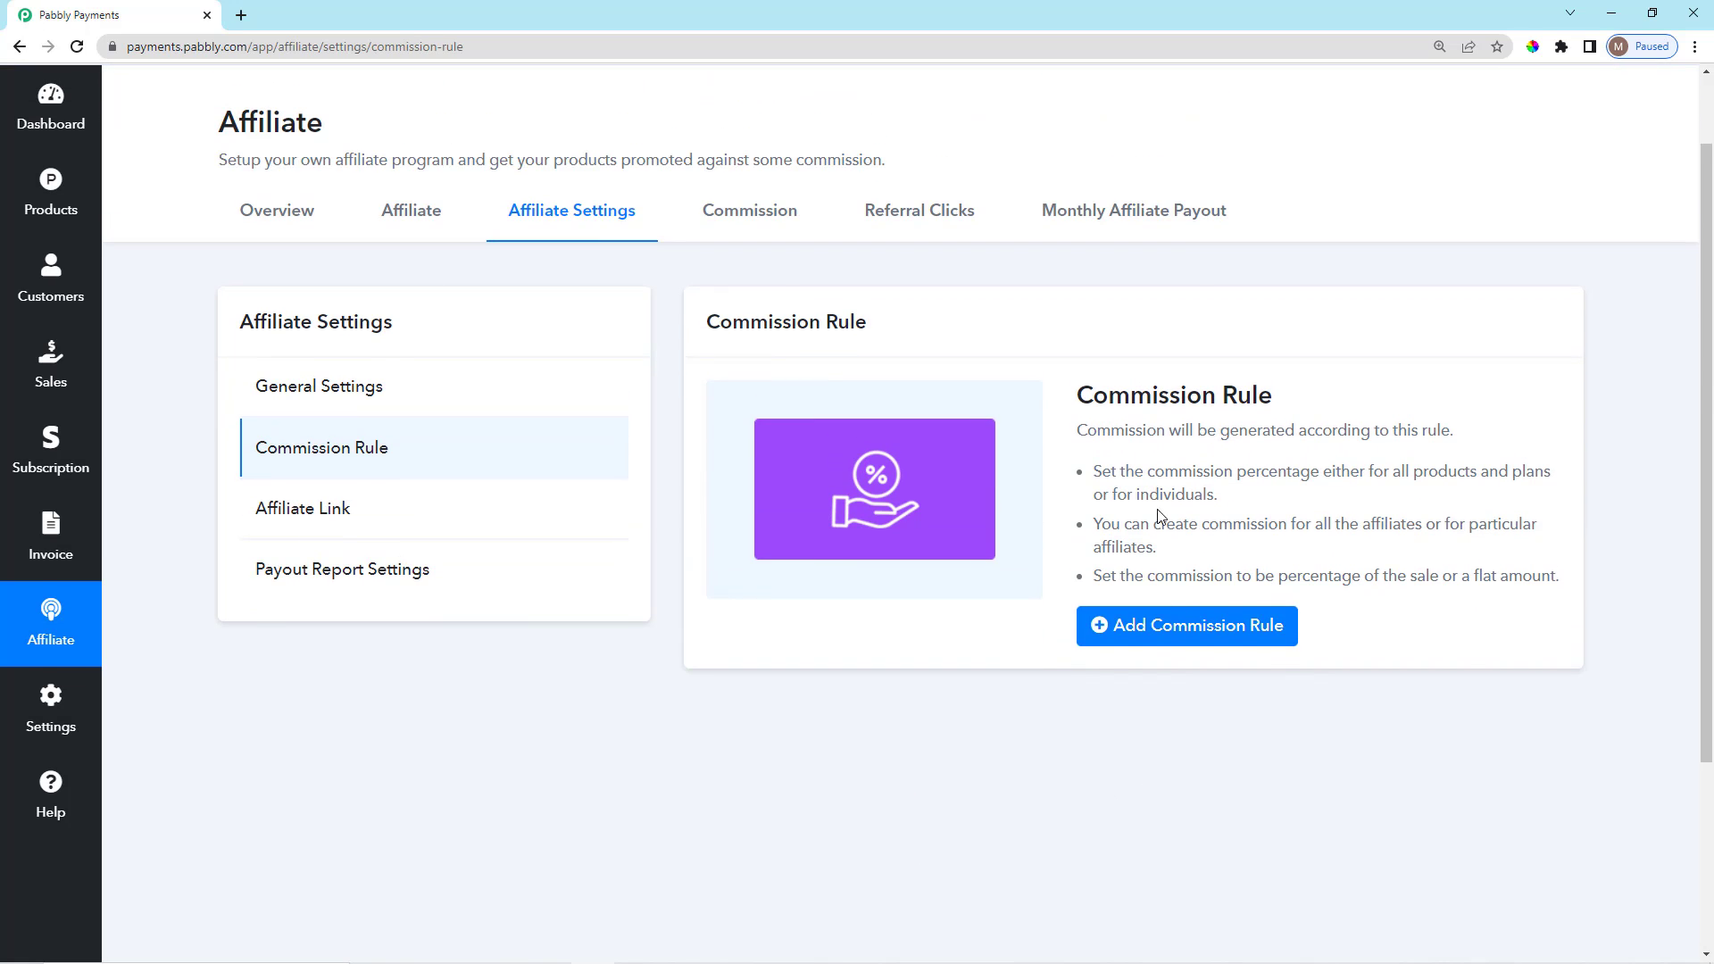
left_click(1183, 625)
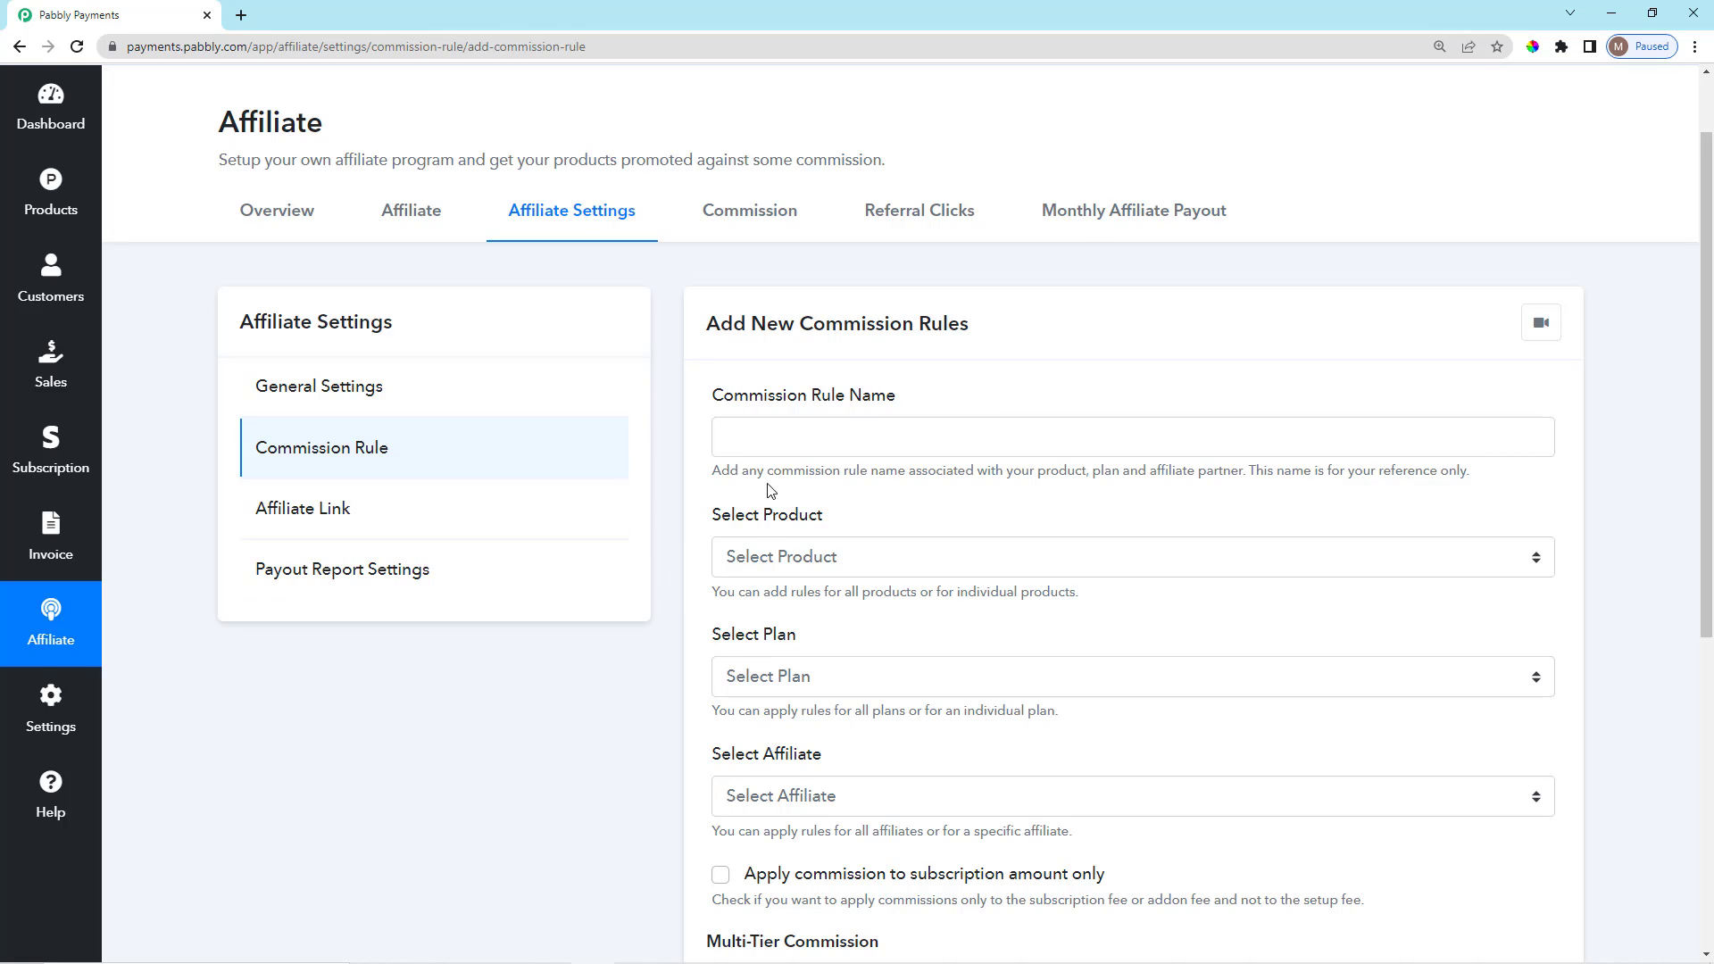
scroll(776, 420, "down", 1)
left_click(869, 348)
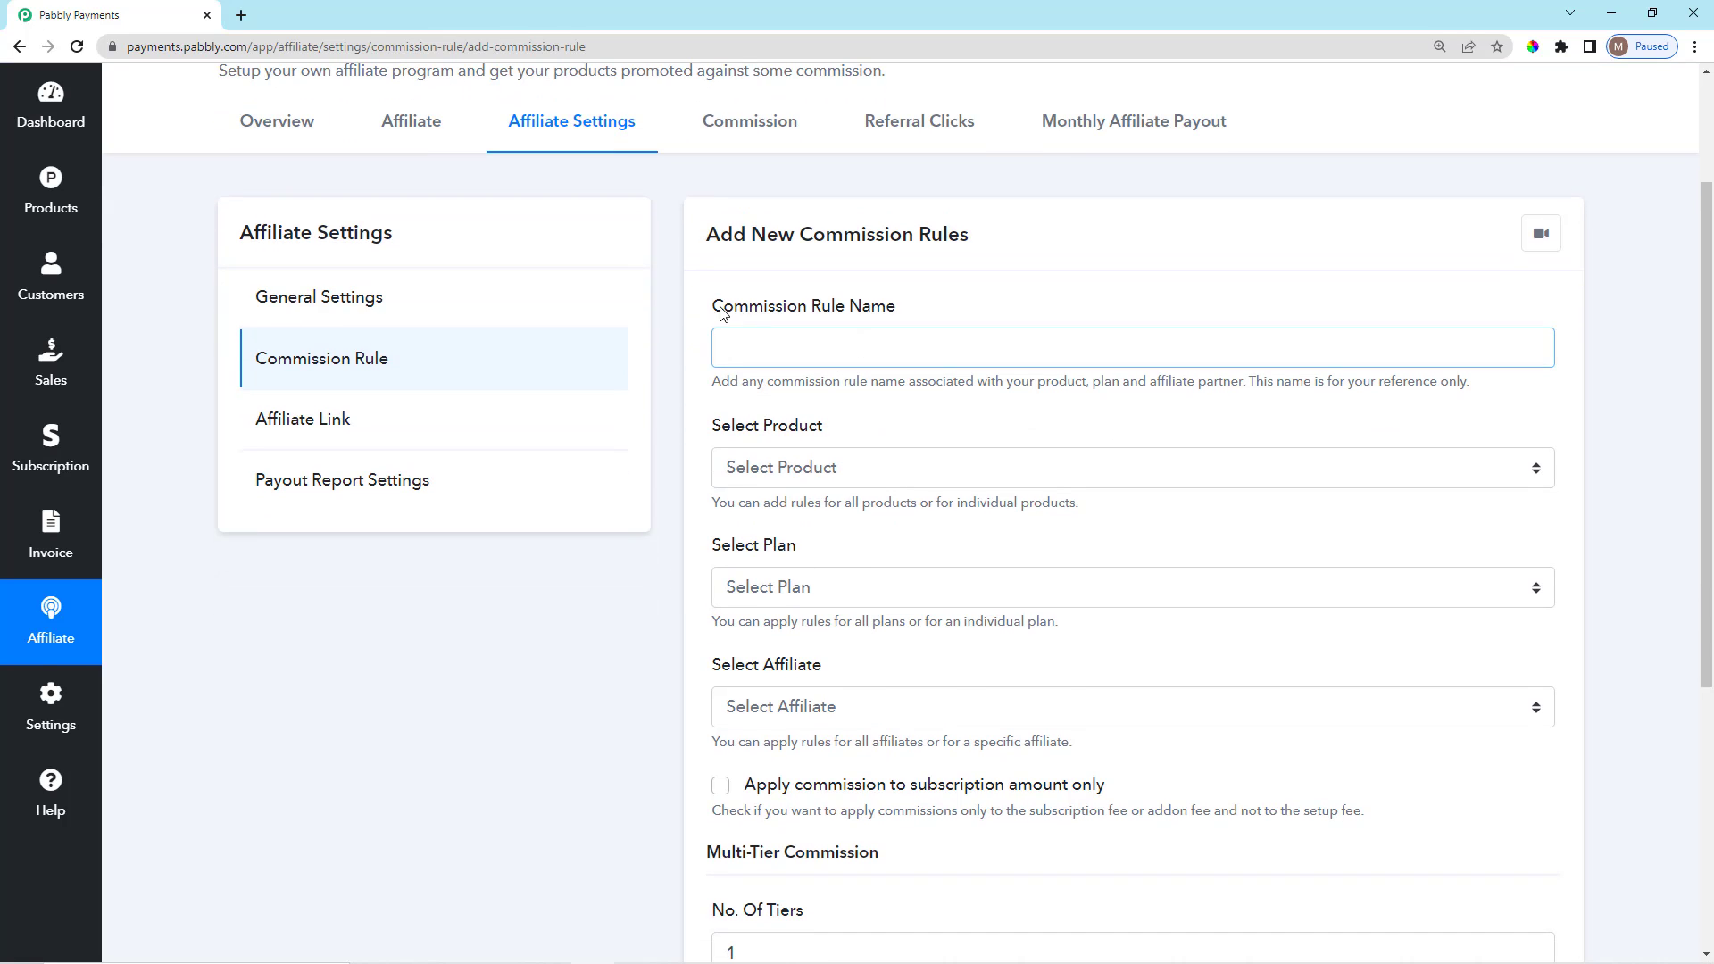
left_click_drag(711, 311, 913, 328)
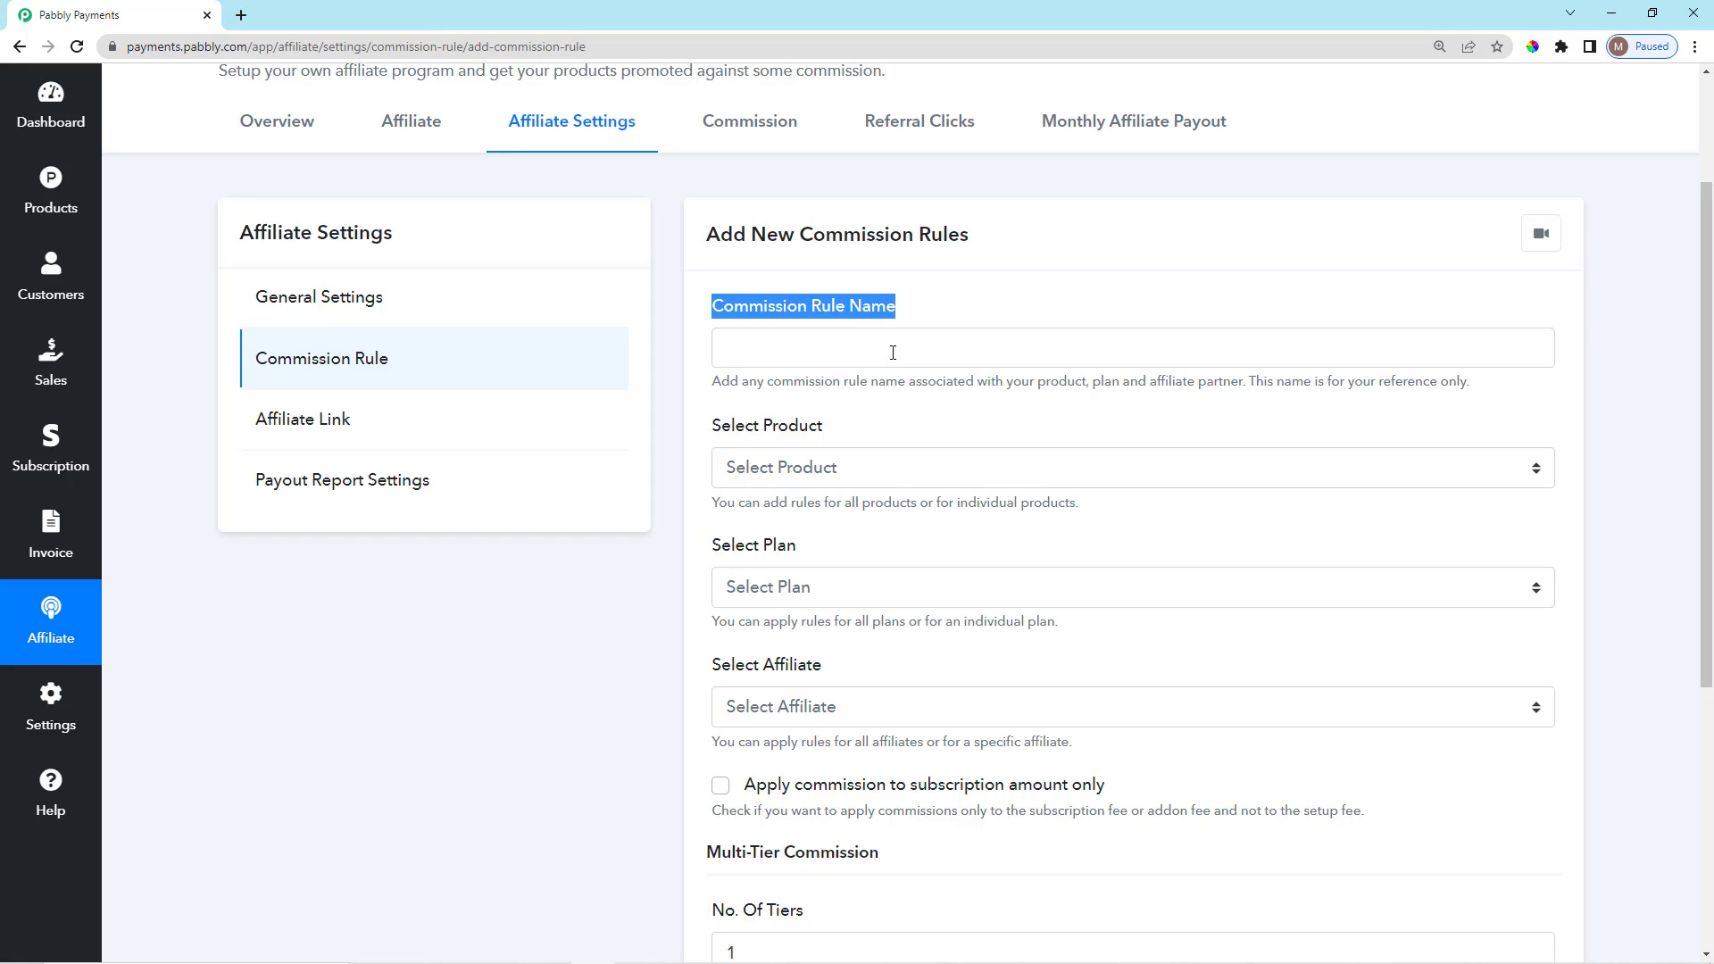
left_click(893, 352)
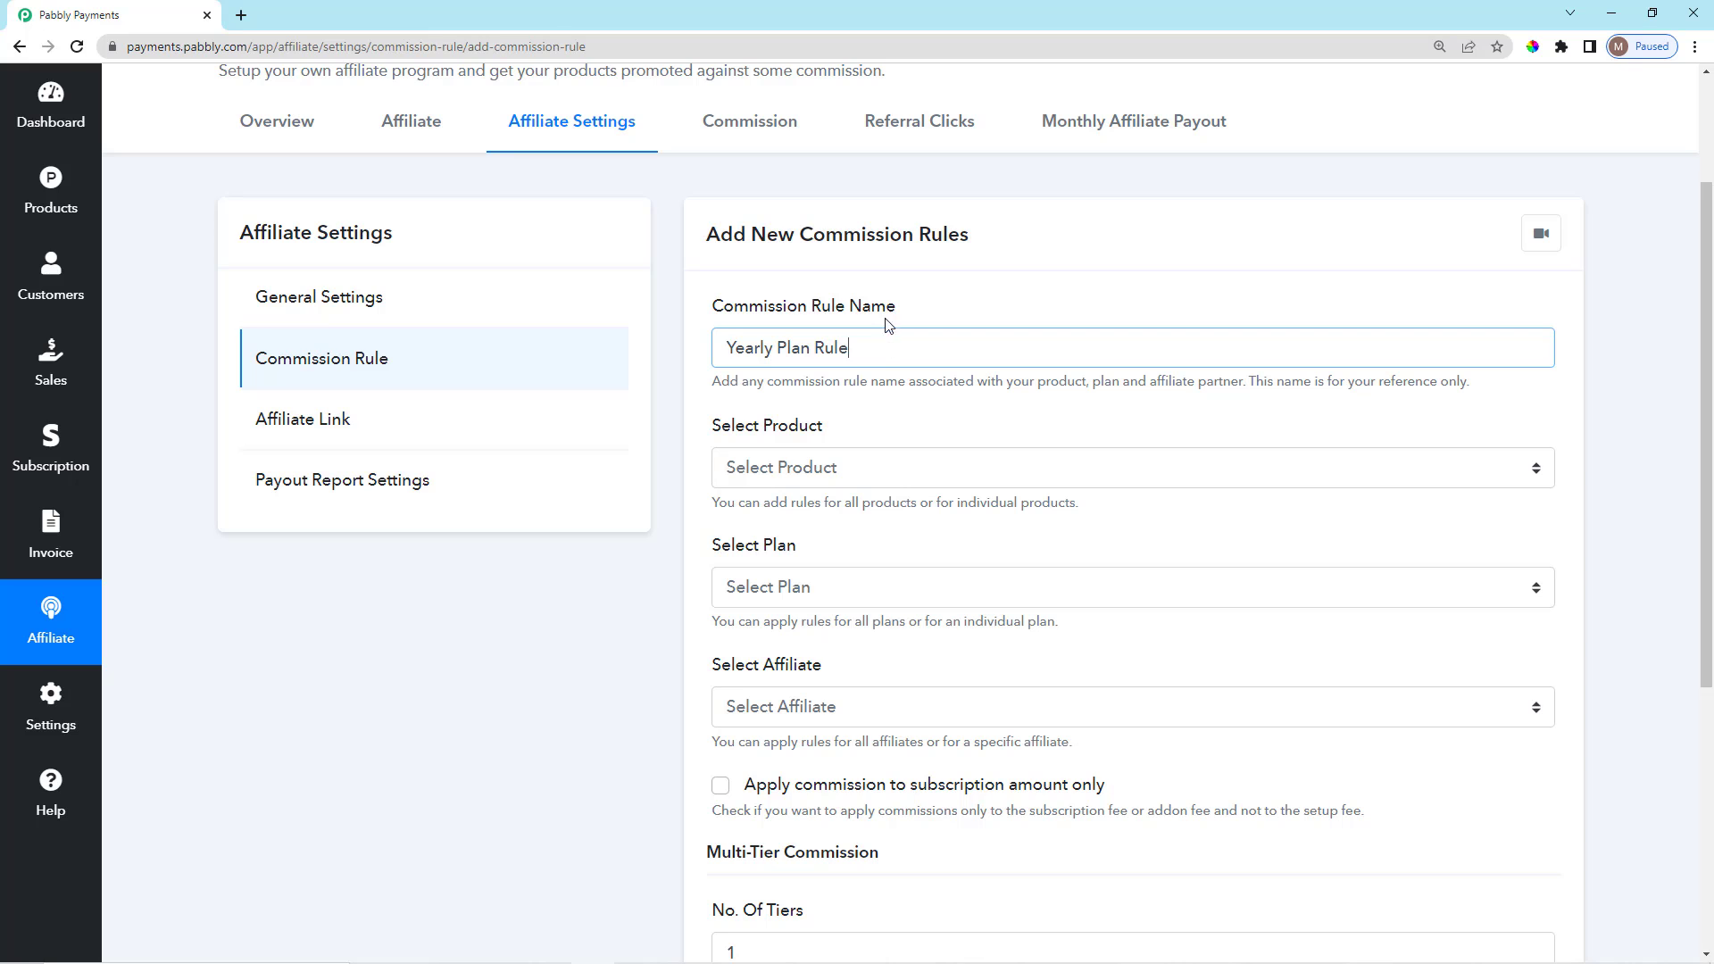
left_click(885, 308)
Target the Newspaper Subscriptions product, limited to Selected Plans → Yearly Plan.
scroll(848, 304, "down", 1)
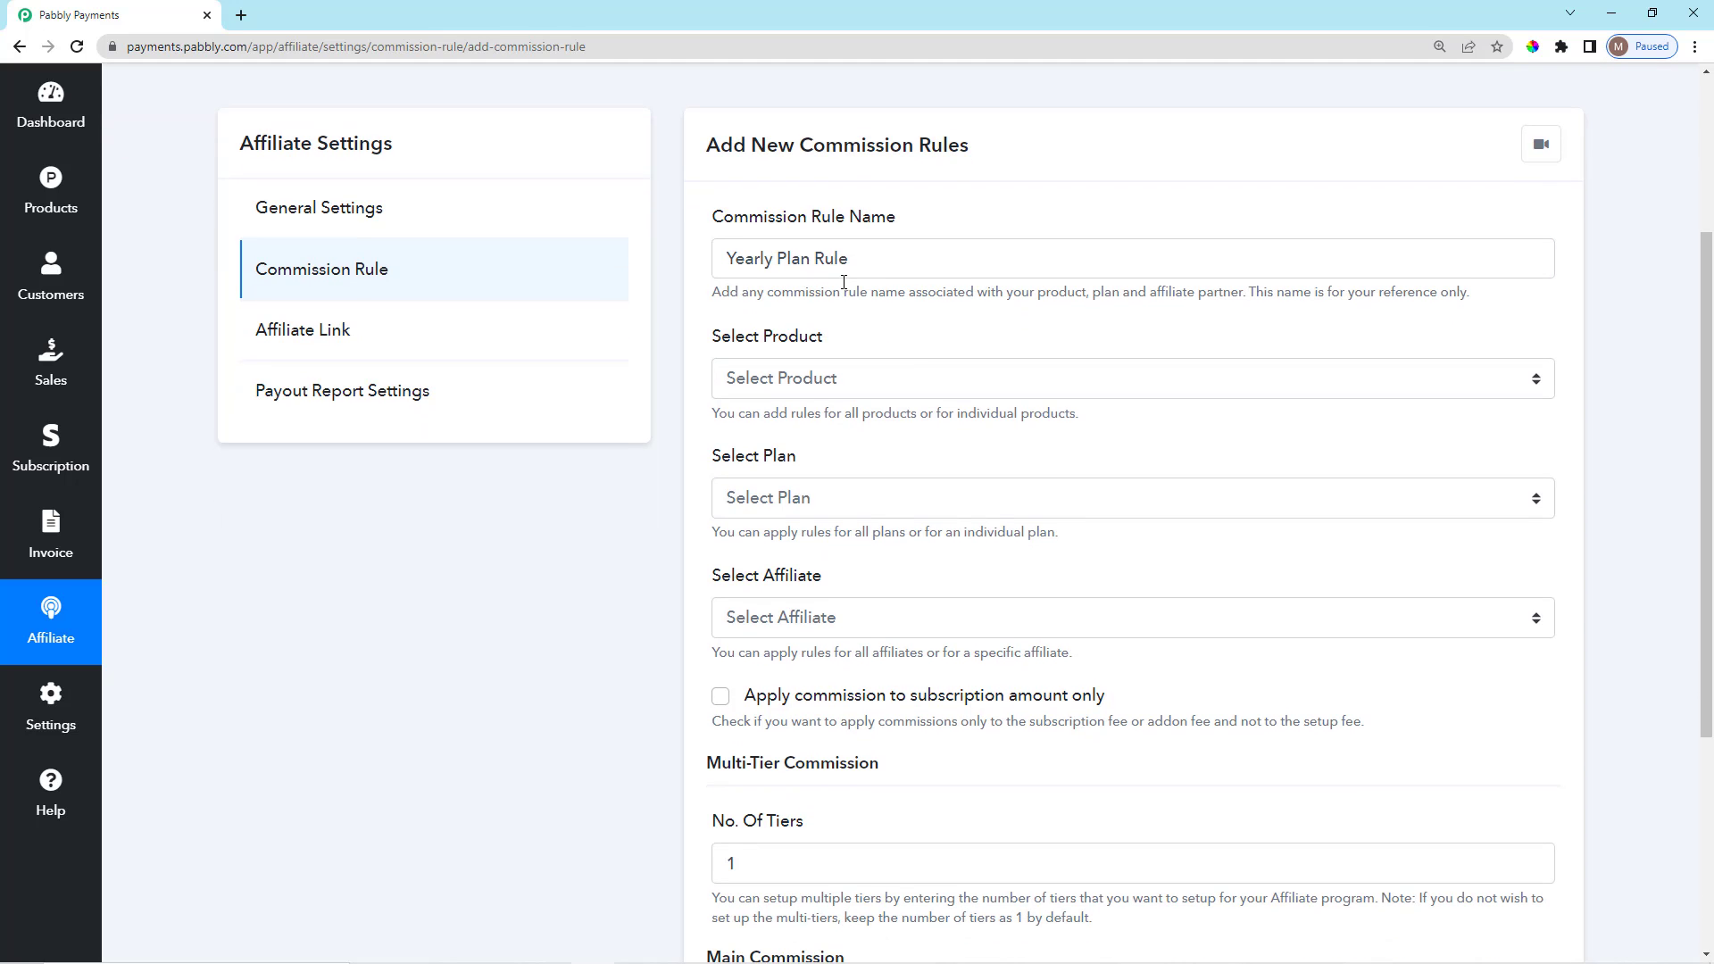
scroll(845, 294, "down", 3)
scroll(848, 304, "up", 2)
left_click(848, 304)
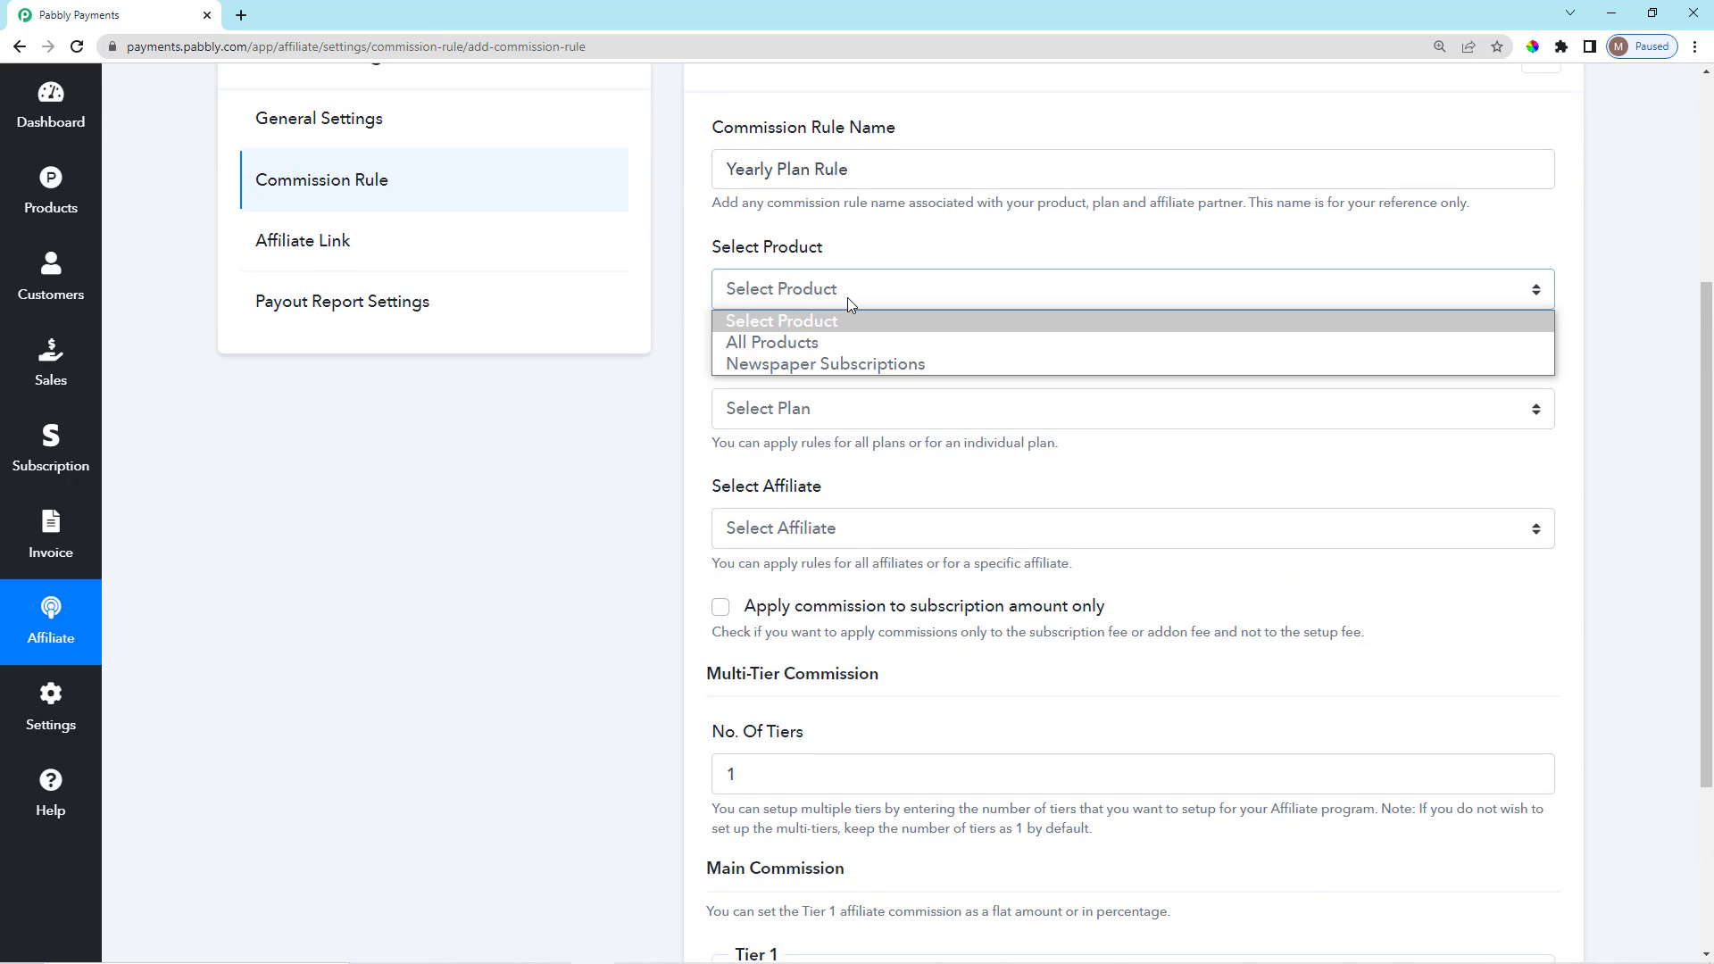
left_click(791, 363)
scroll(852, 268, "down", 2)
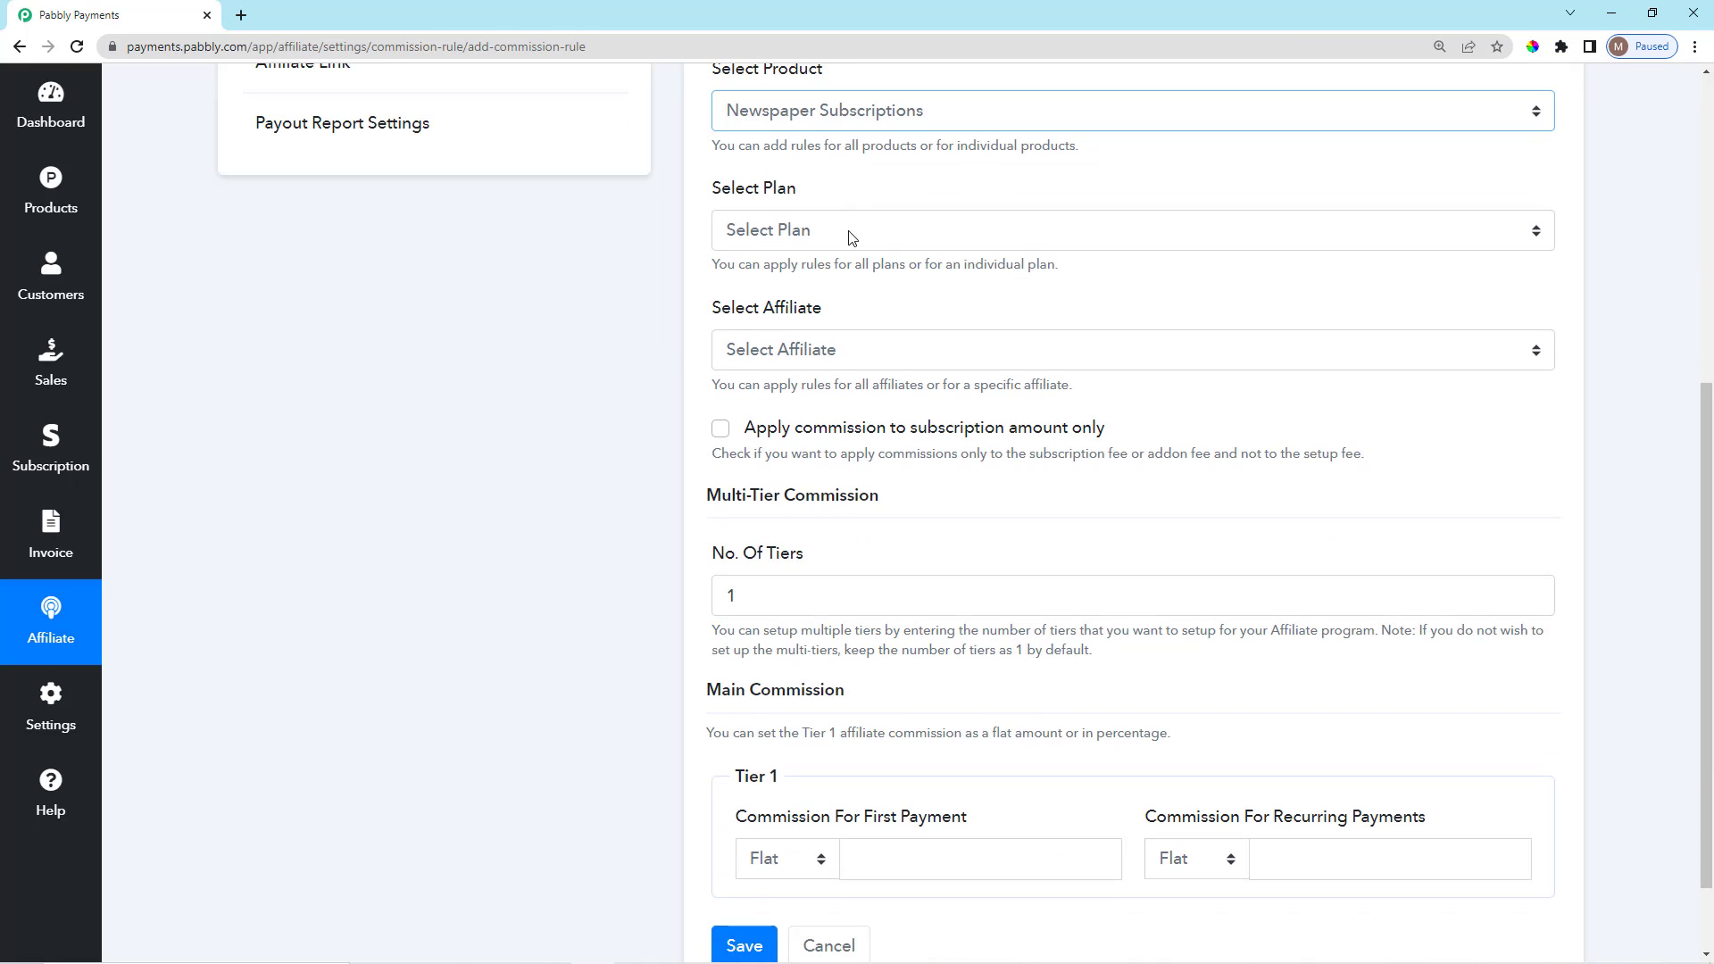
left_click(849, 238)
left_click(807, 302)
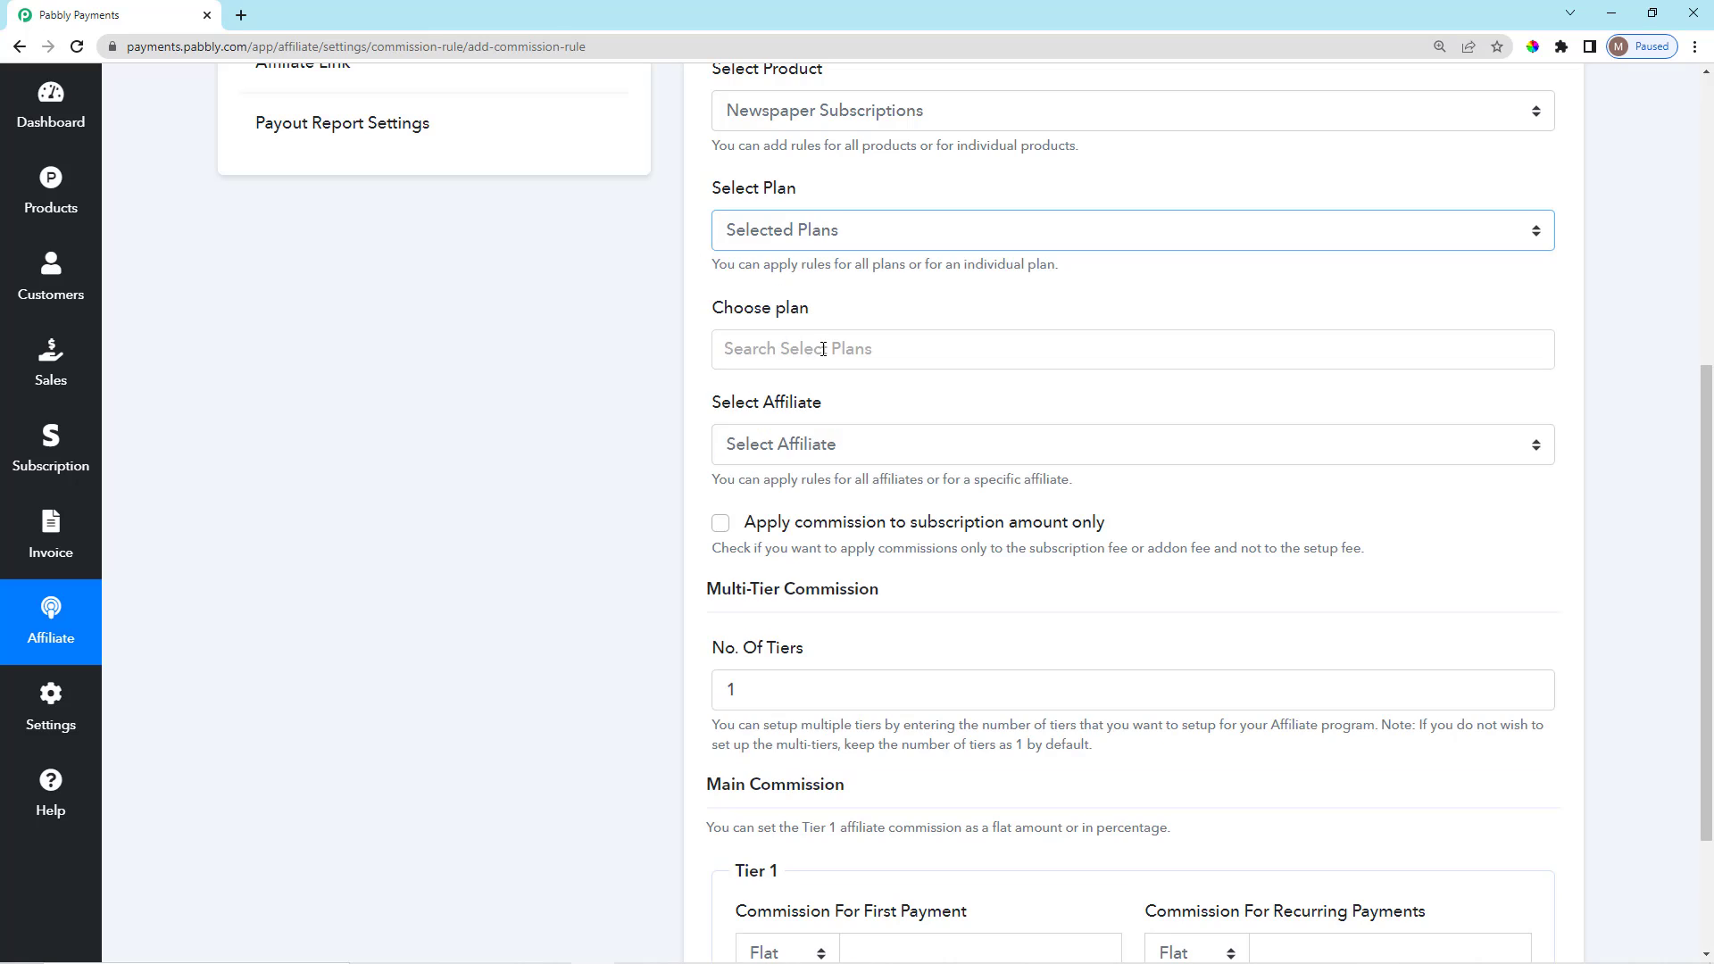
left_click(822, 349)
left_click(819, 393)
Apply the rule to one specific affiliate chosen from the affiliate list.
scroll(875, 357, "down", 3)
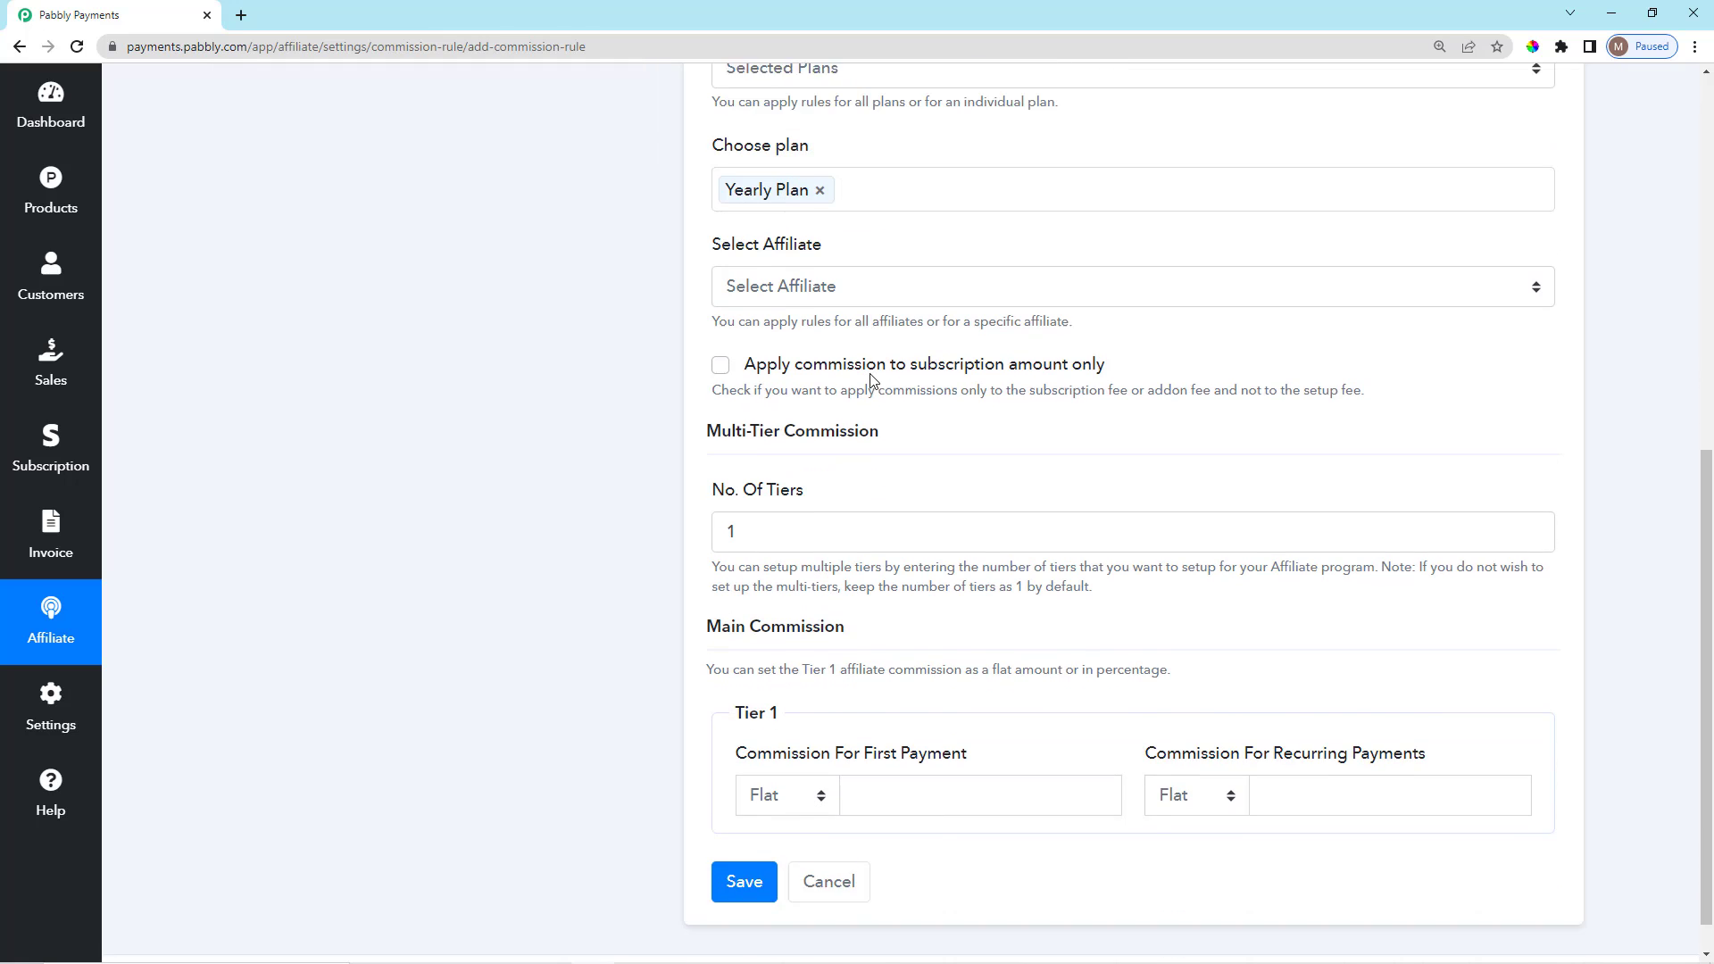
scroll(871, 384, "up", 1)
scroll(857, 390, "down", 1)
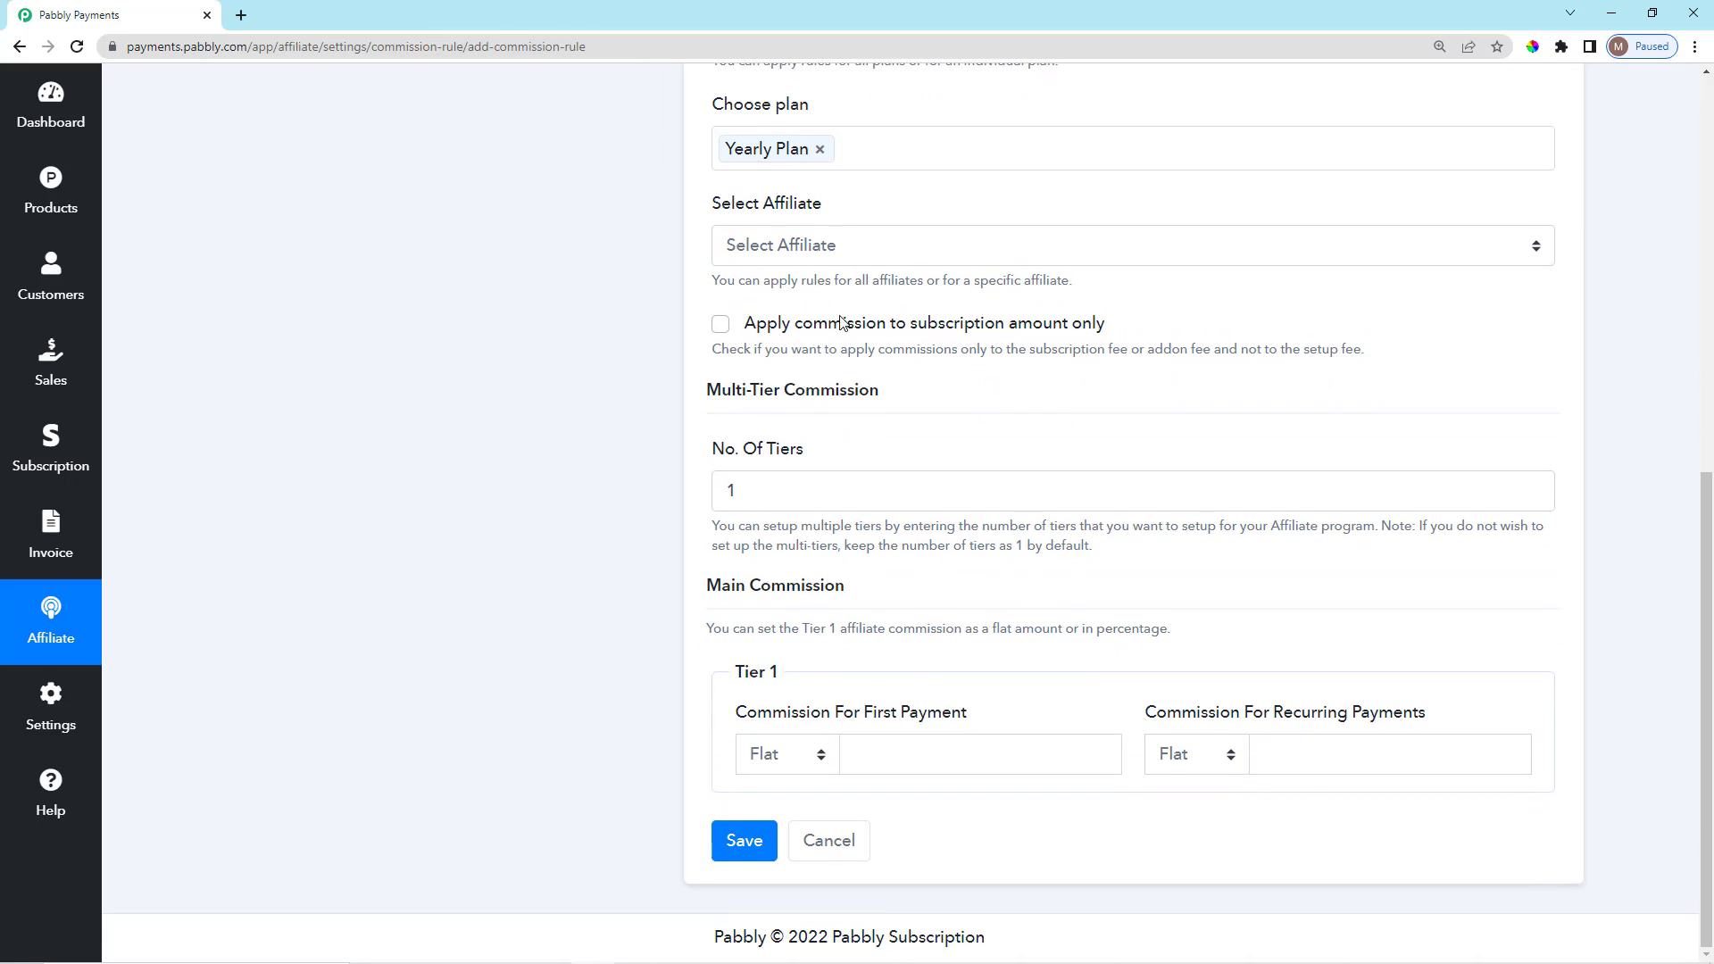
left_click(825, 245)
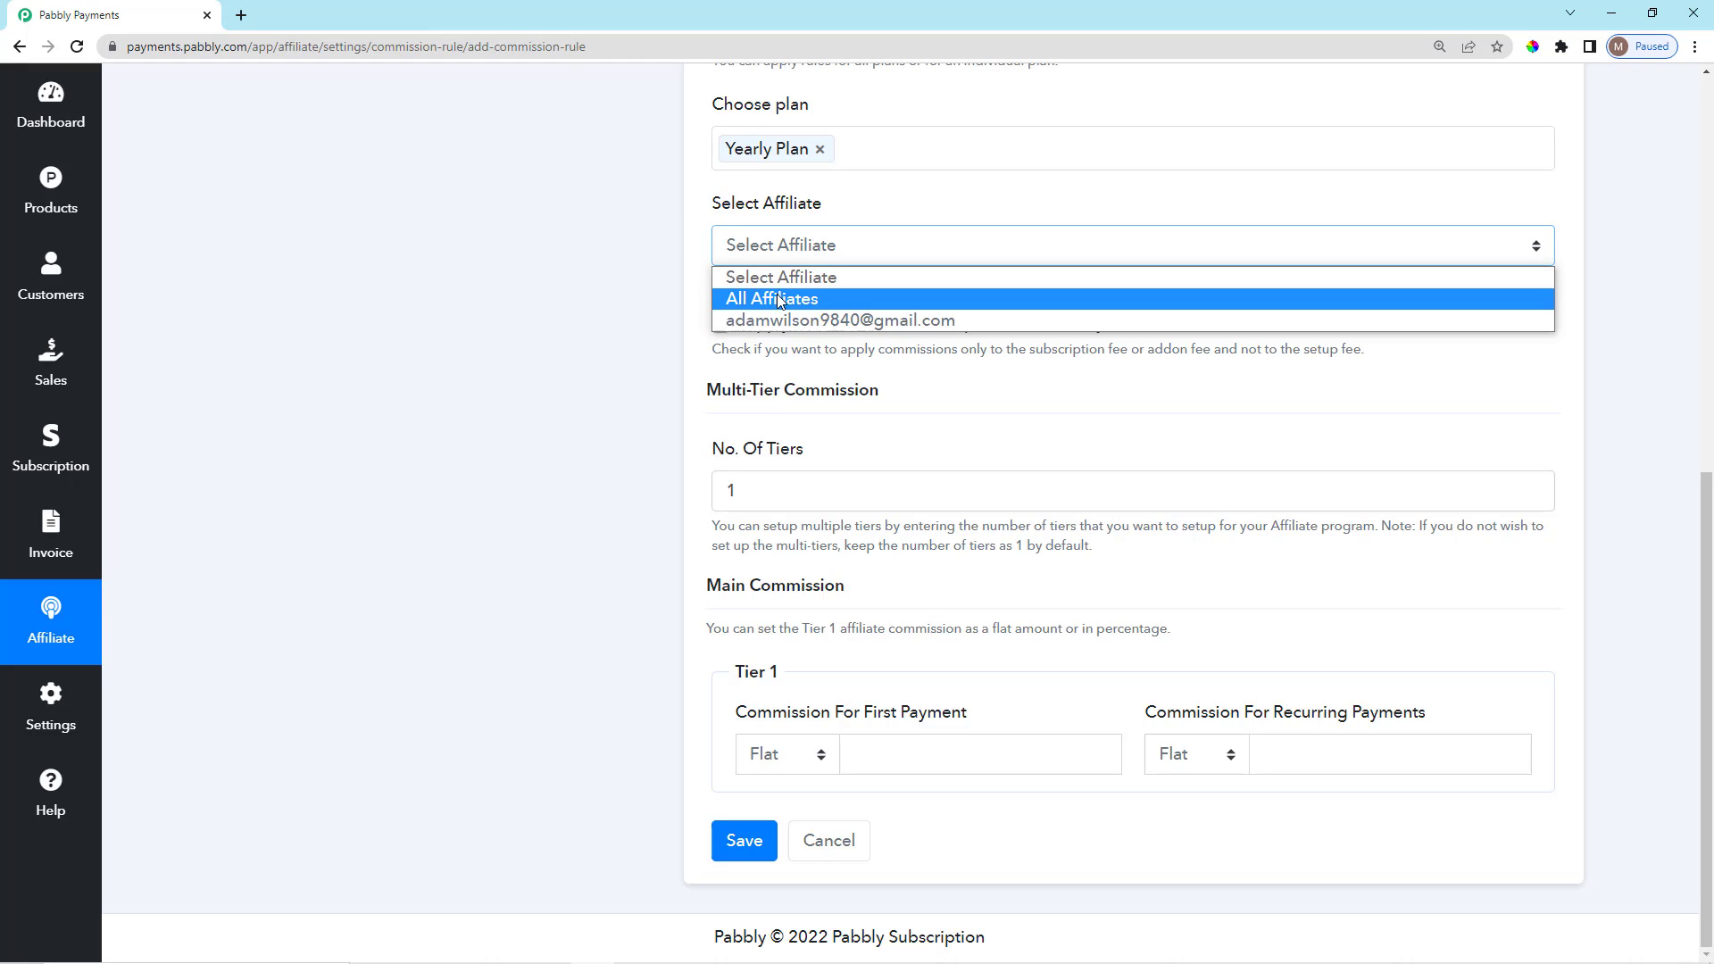
left_click(775, 314)
left_click(875, 214)
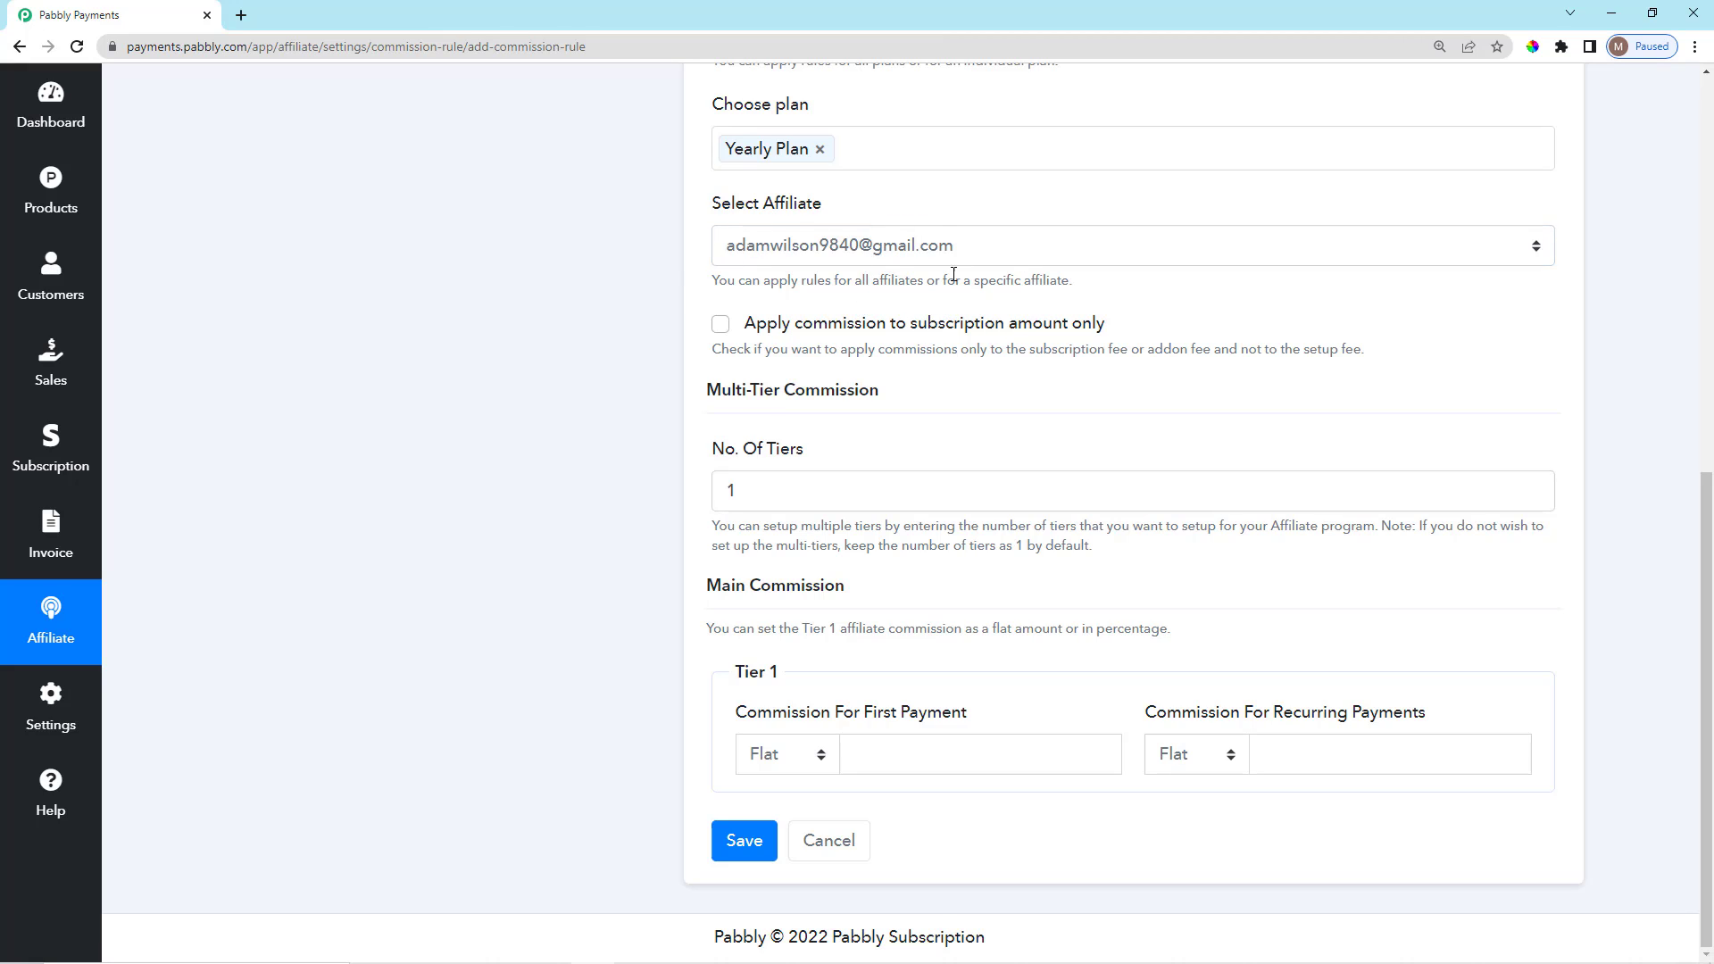
scroll(776, 245, "up", 6)
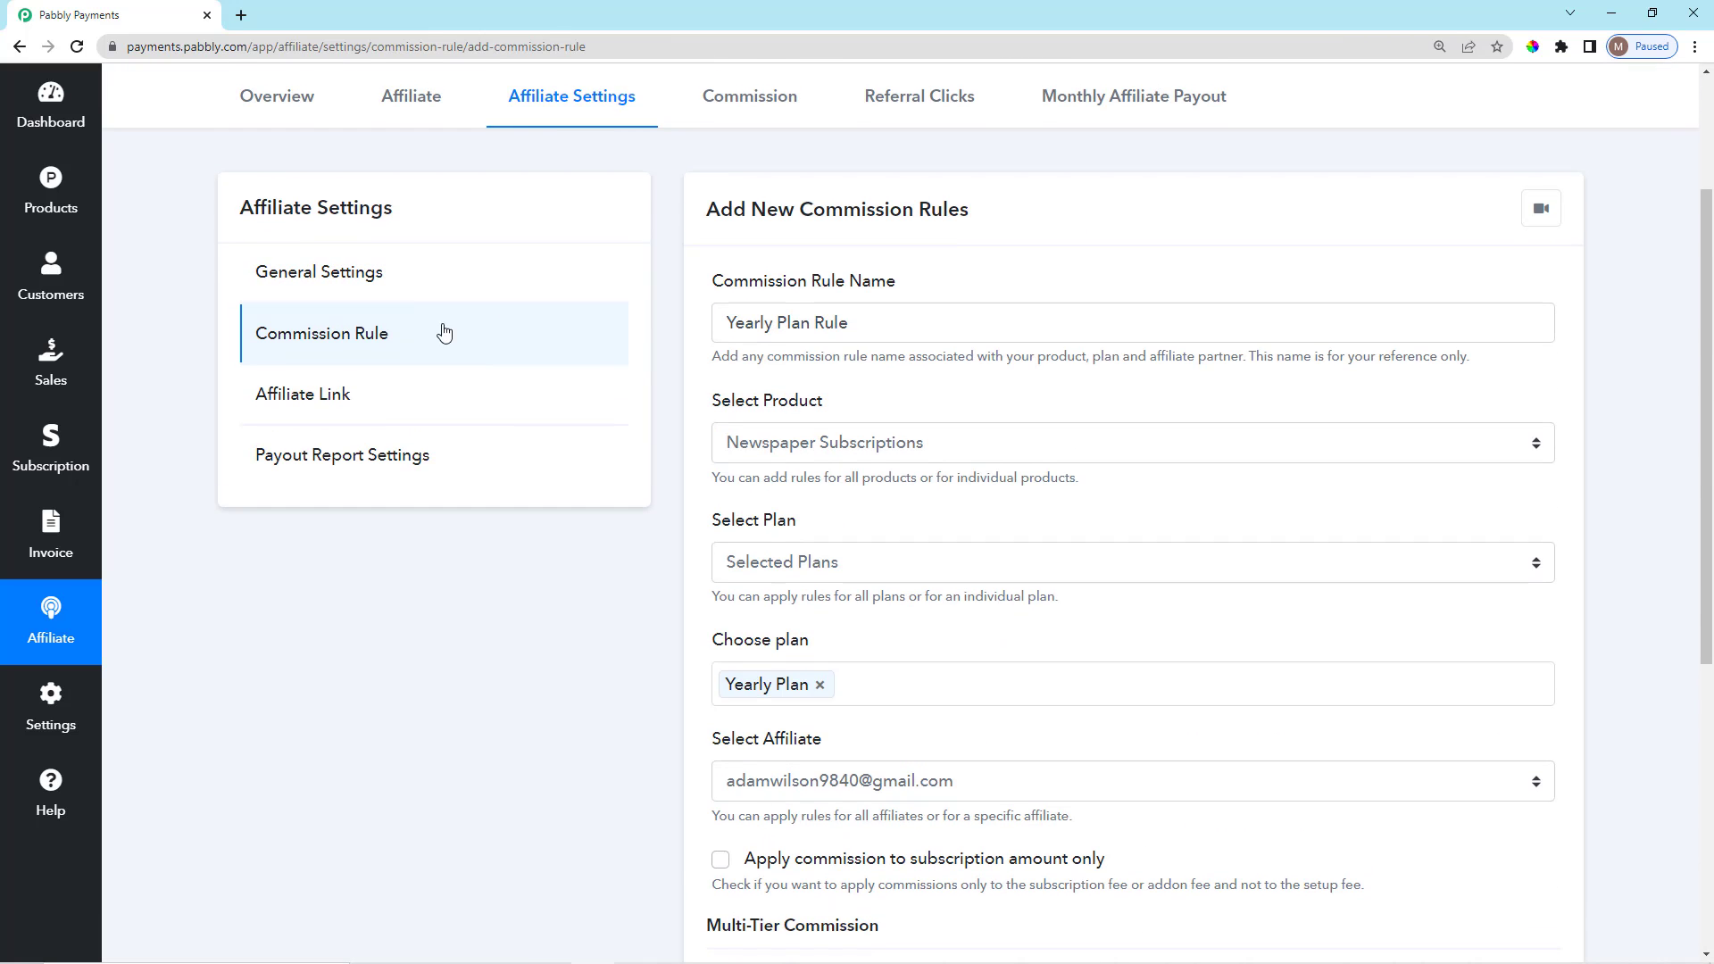
Tick 'Apply commission to subscription amount only' and review the subscription and setup fee notes.
scroll(852, 776, "down", 1)
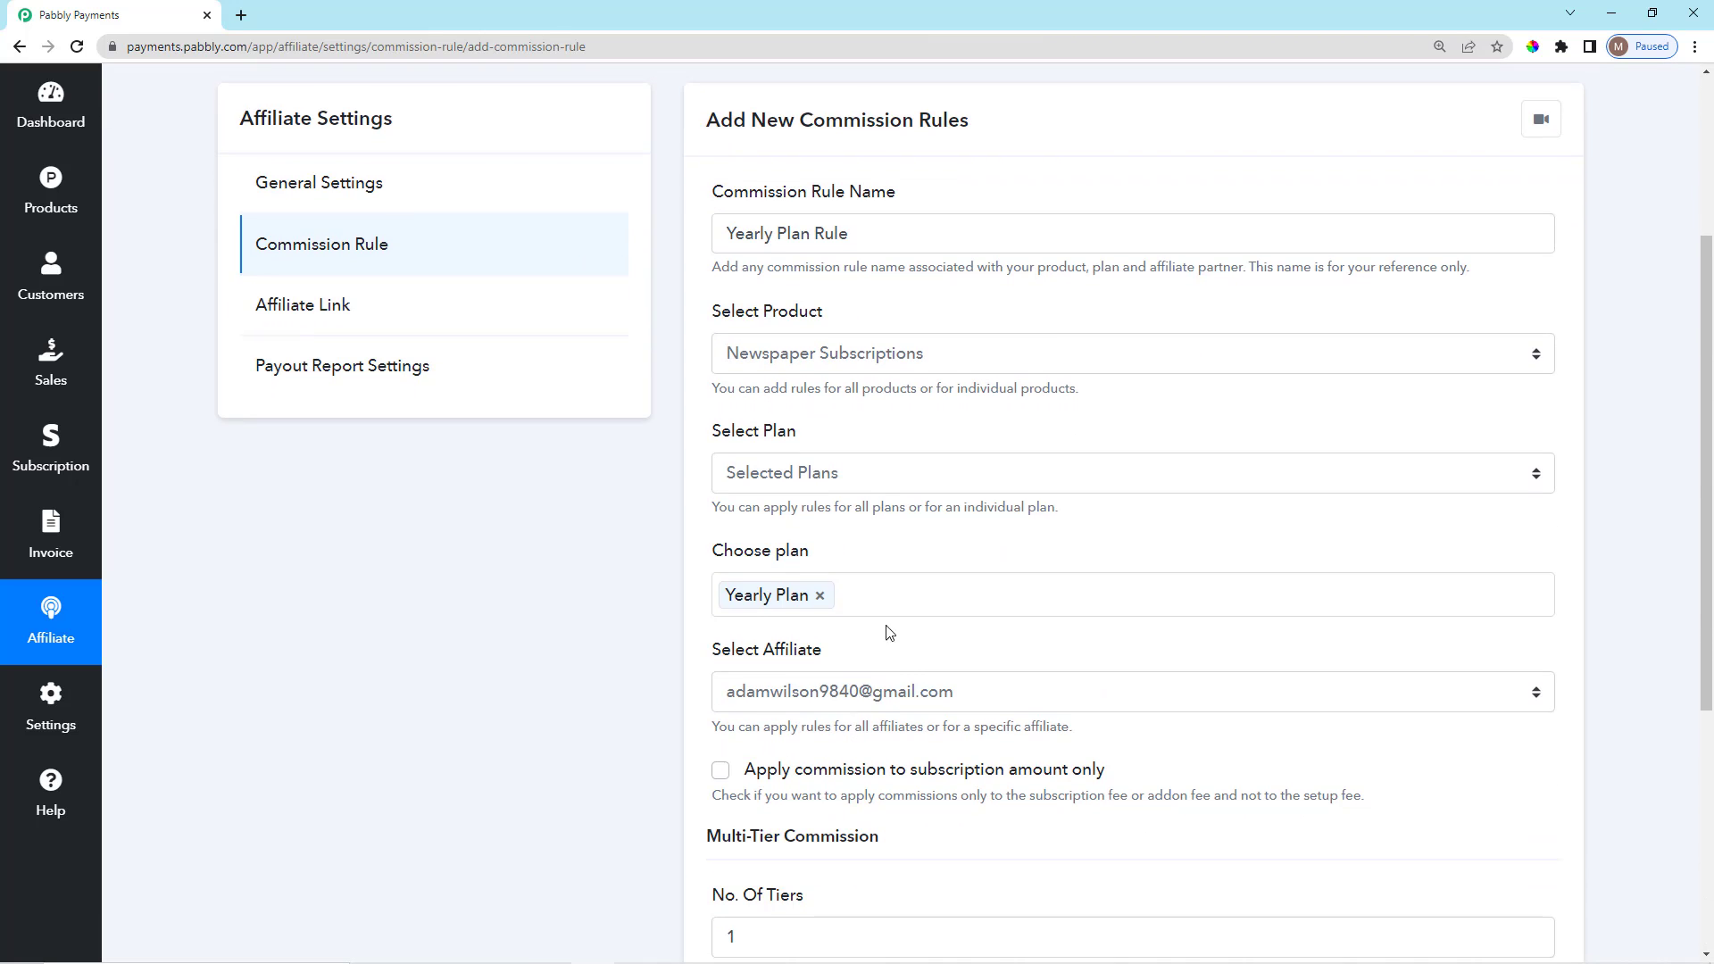
scroll(903, 564, "down", 2)
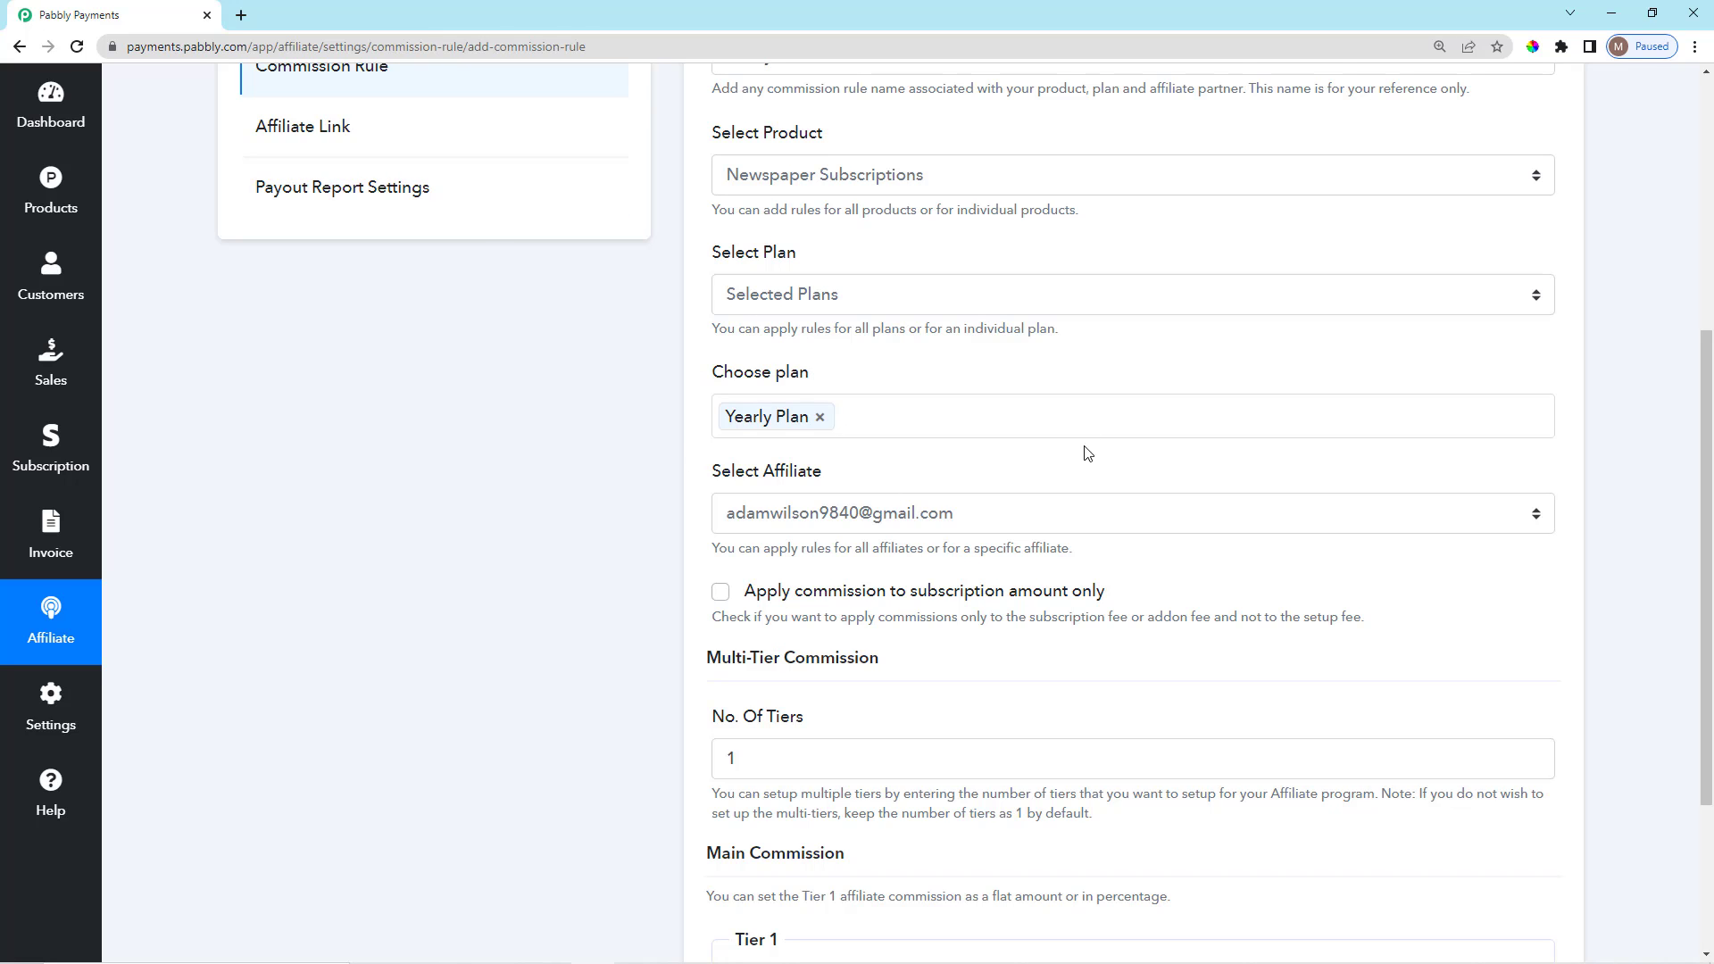
scroll(1087, 453, "down", 3)
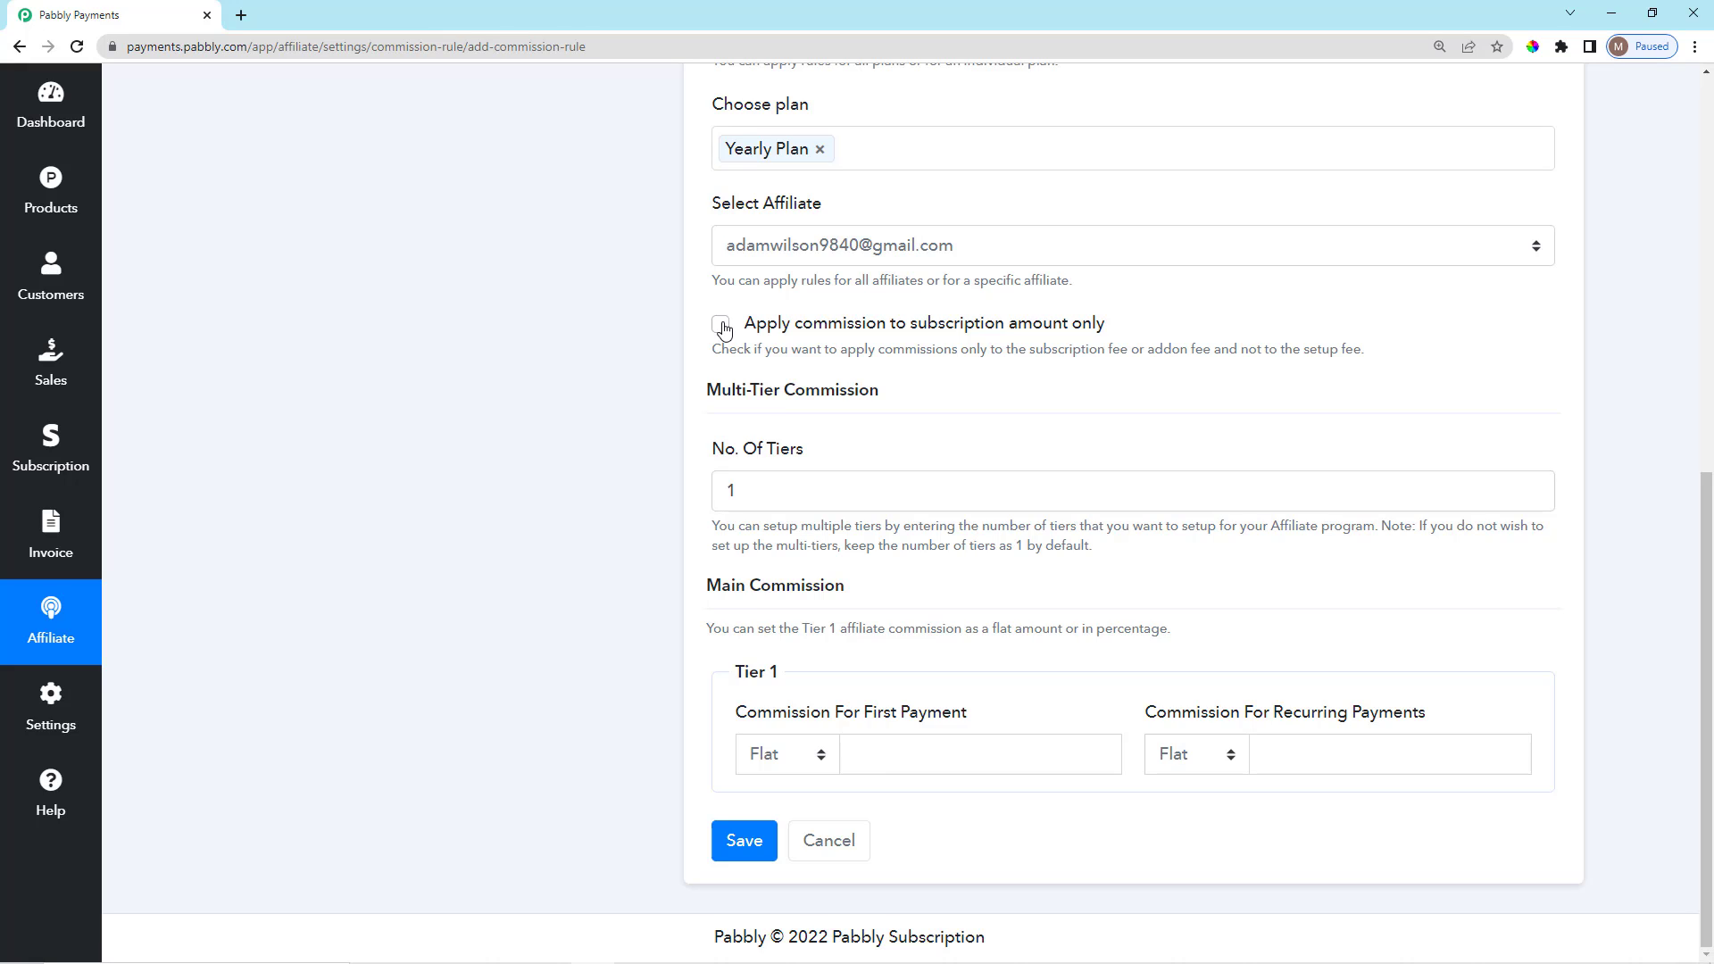
left_click(723, 330)
left_click_drag(761, 364, 1156, 381)
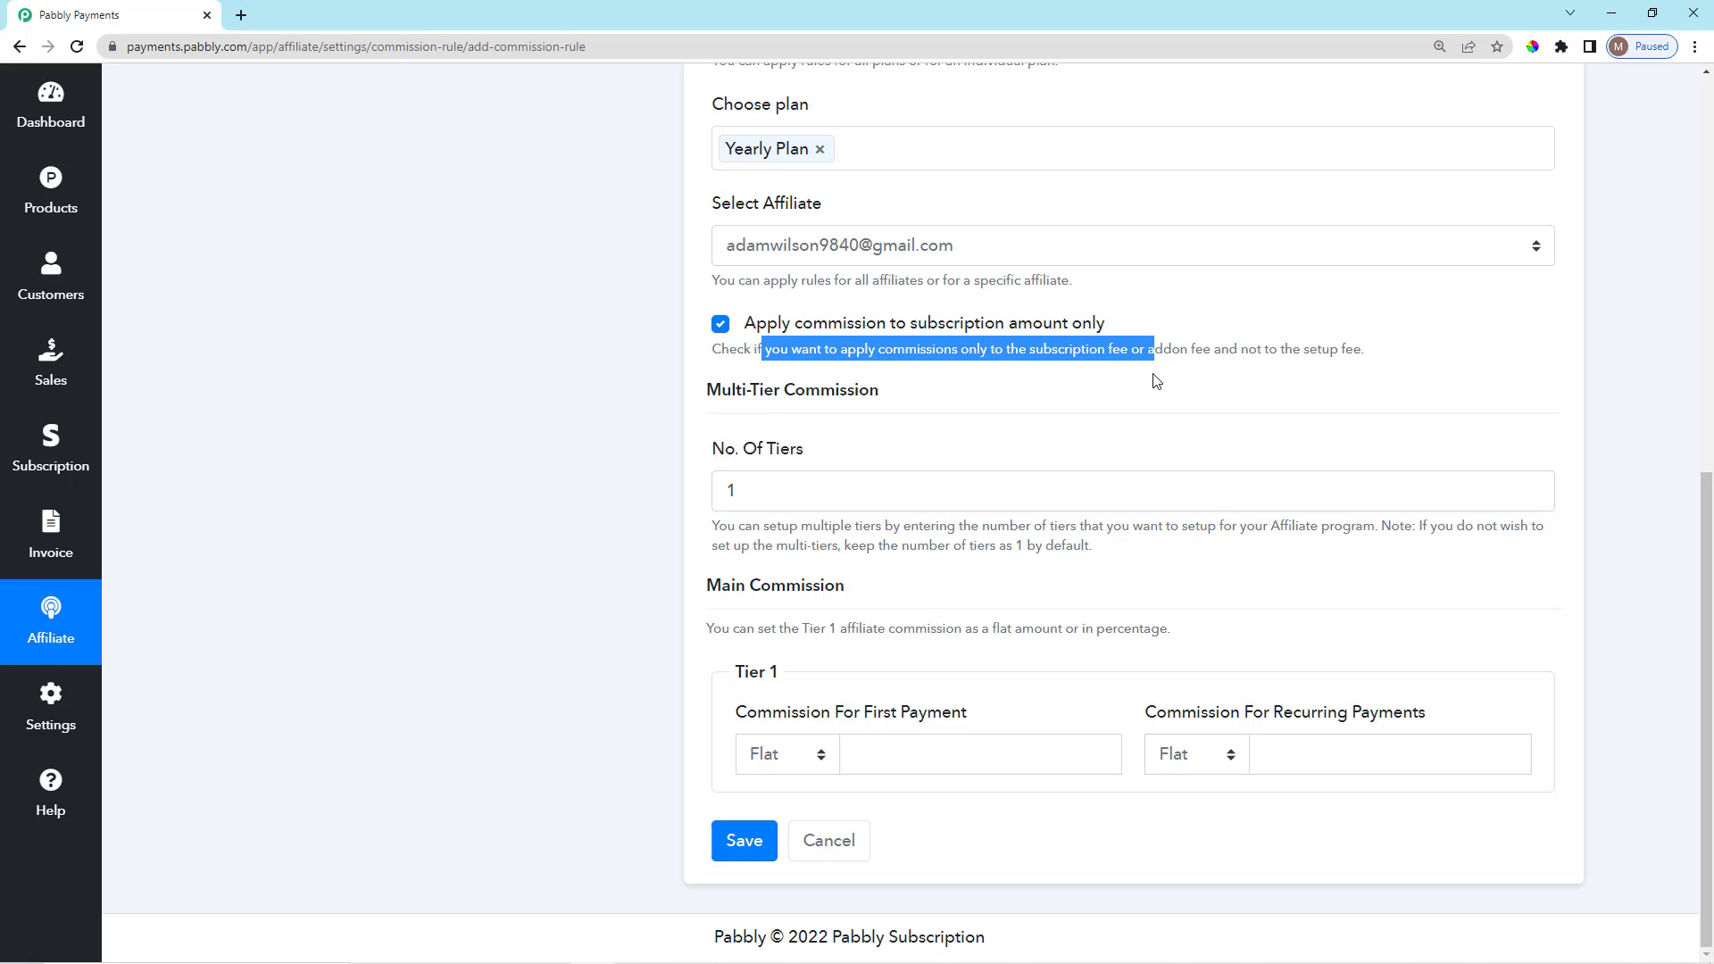
left_click(1131, 386)
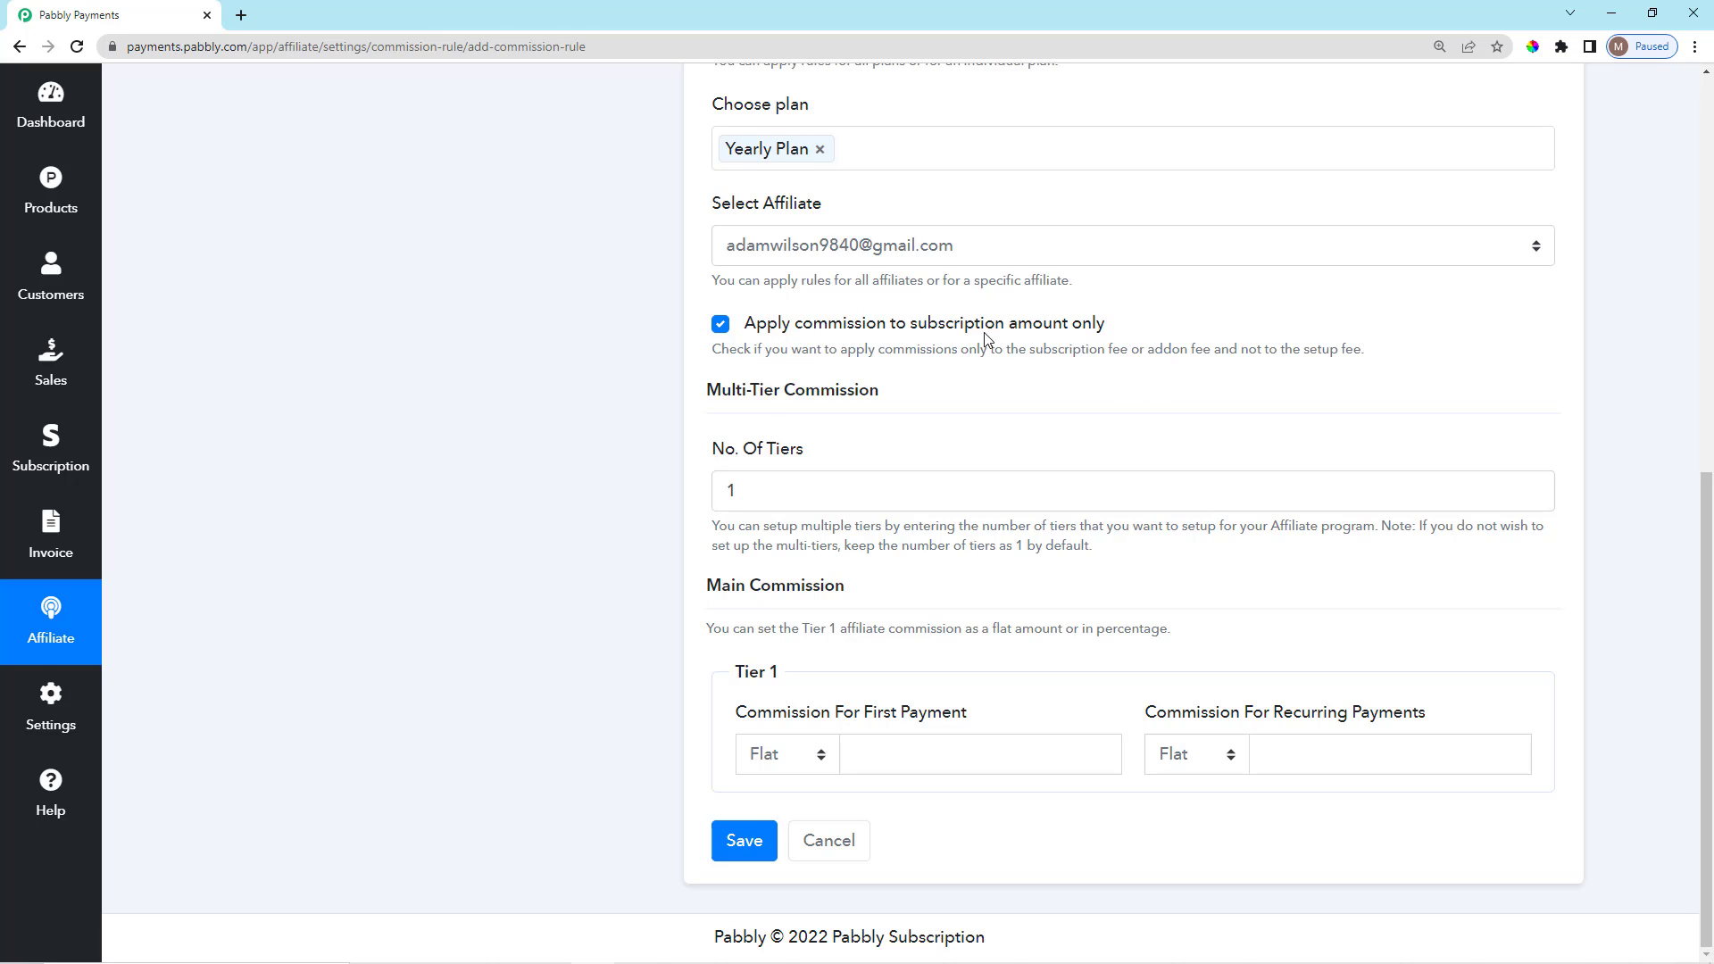
scroll(1062, 393, "up", 1)
scroll(1178, 424, "down", 1)
left_click_drag(1263, 344, 1373, 355)
left_click(1375, 357)
Review the Multi-Tier Commission section and clear the No. Of Tiers field.
scroll(899, 560, "up", 4)
scroll(925, 699, "down", 4)
left_click_drag(705, 398, 900, 389)
left_click(902, 404)
left_click(776, 502)
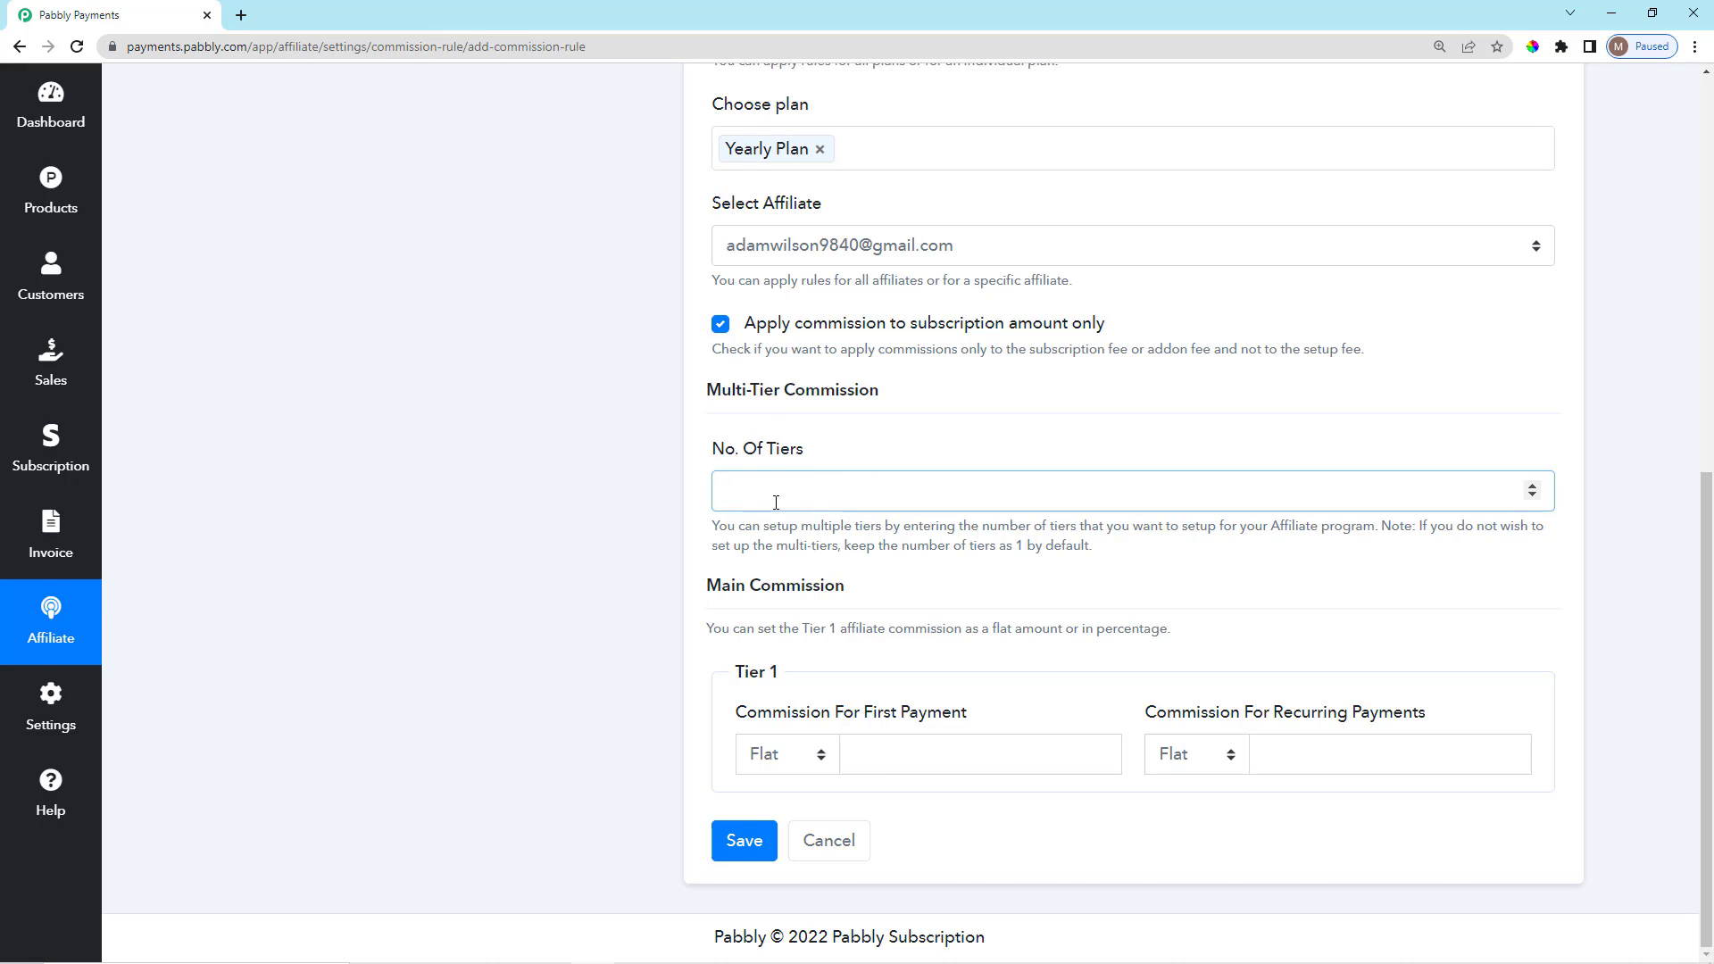
Enter 2 in No. Of Tiers so the Tier 2 percentage commission section appears.
type("2")
scroll(861, 549, "down", 3)
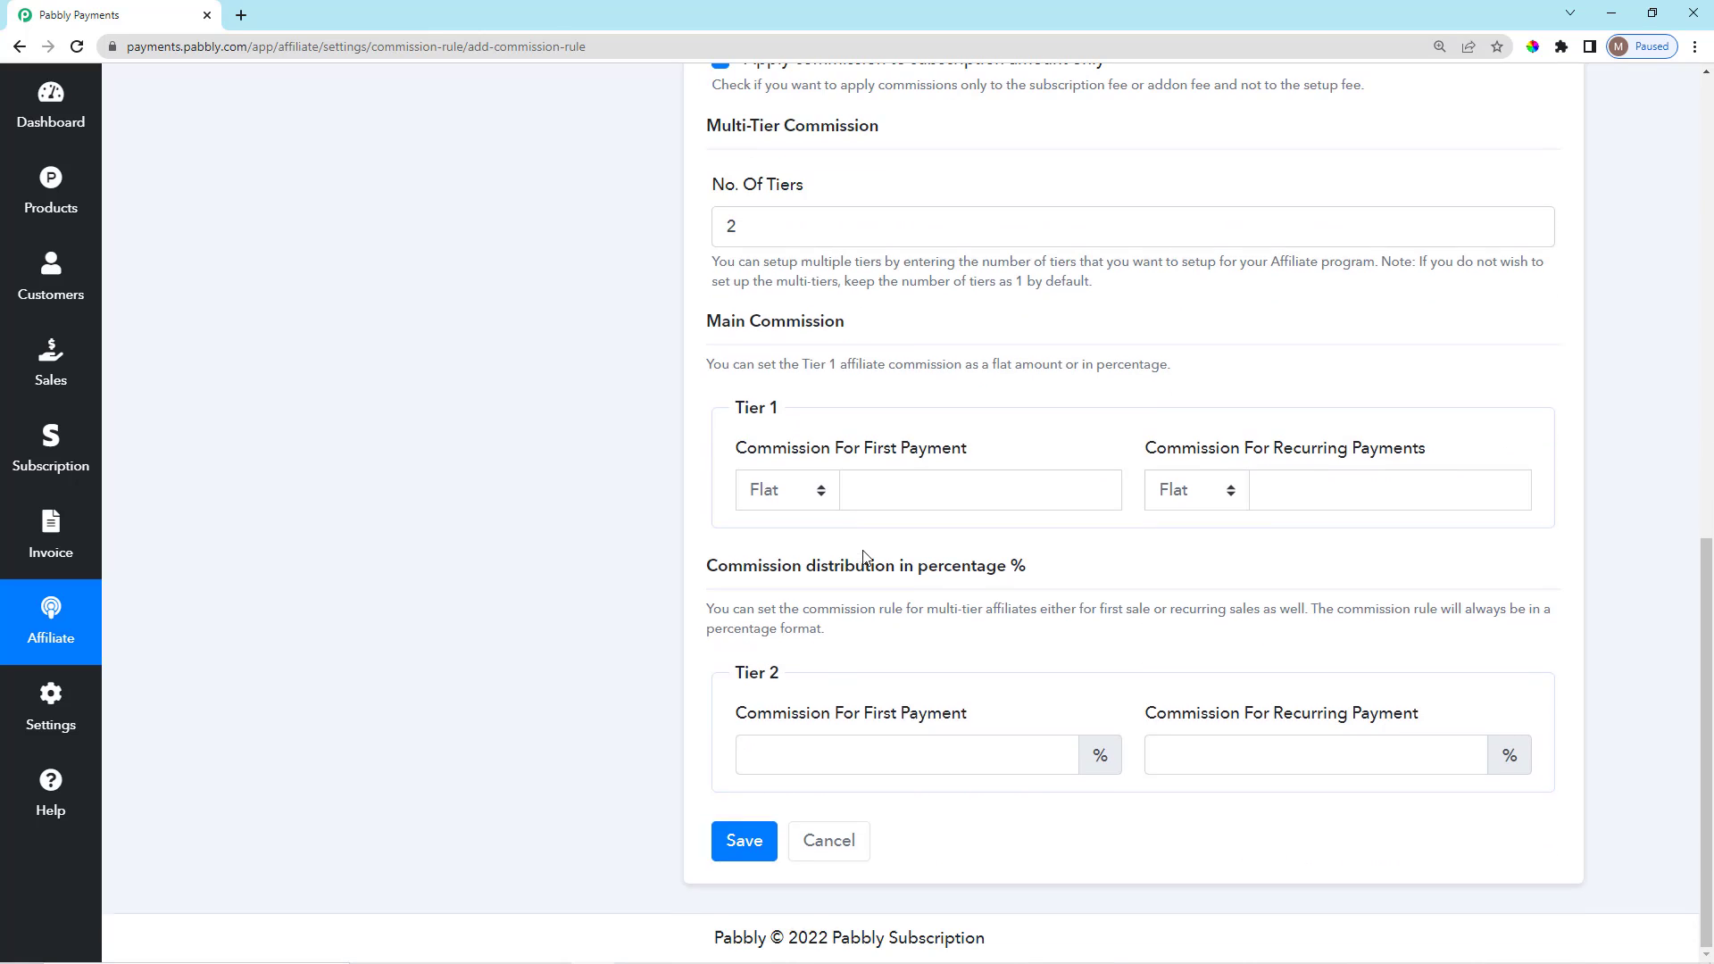
left_click_drag(803, 390, 818, 728)
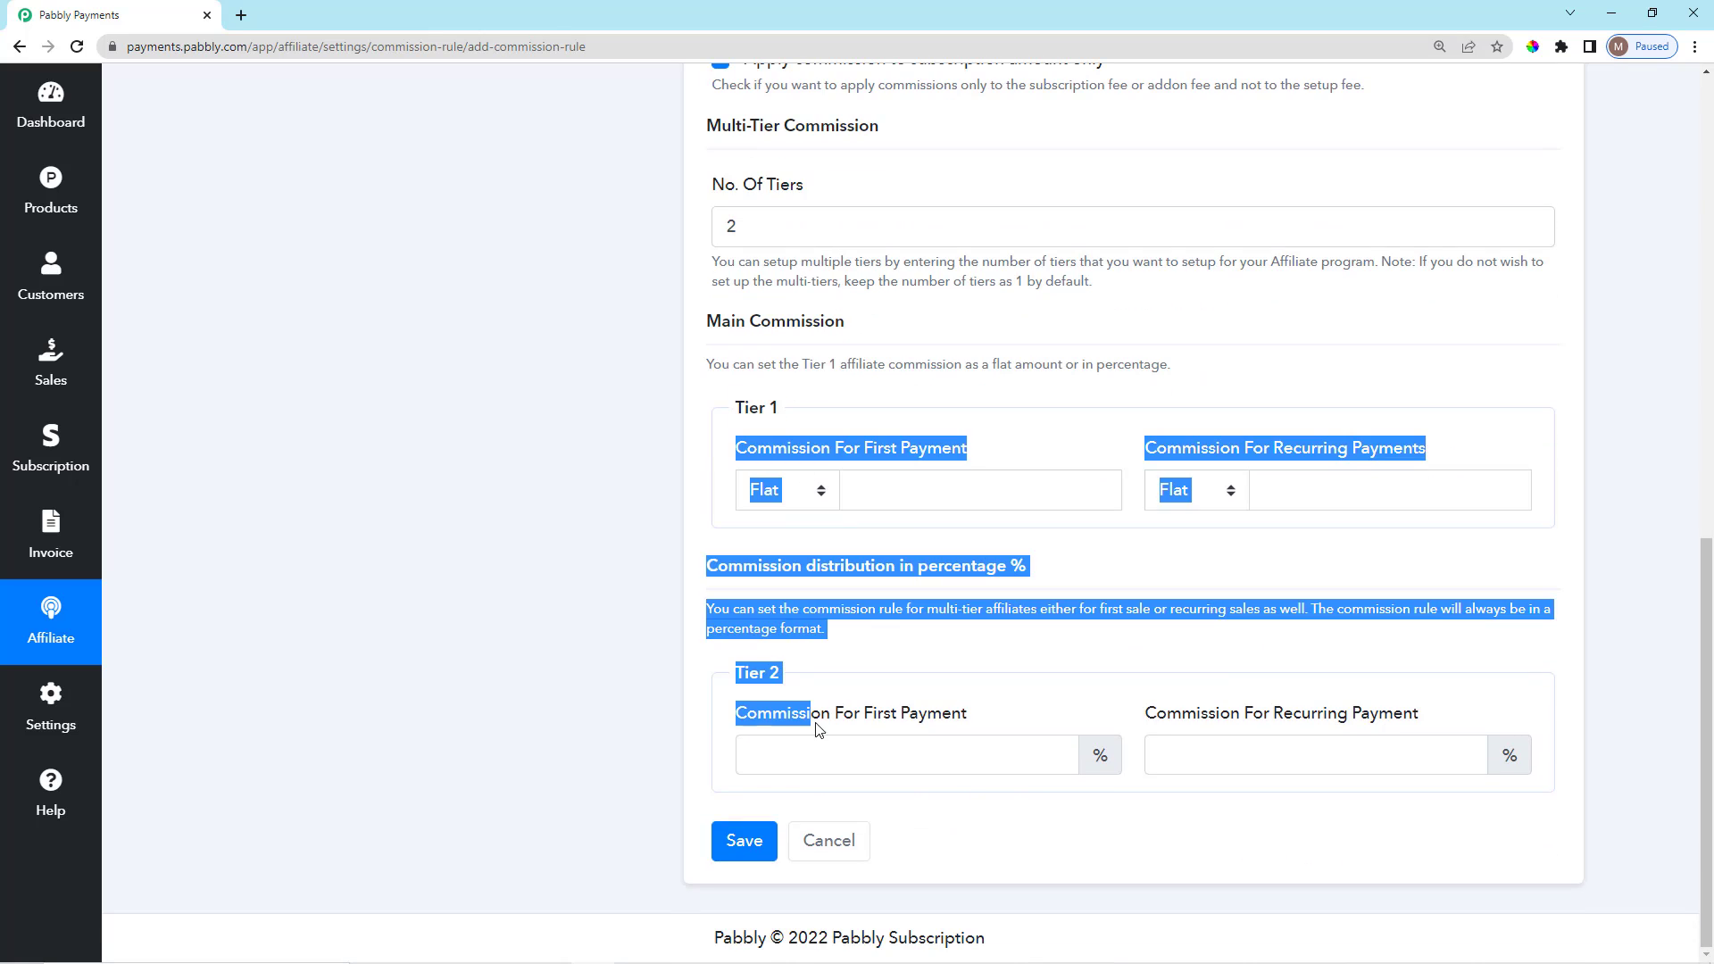
left_click(1258, 656)
scroll(1000, 683, "up", 2)
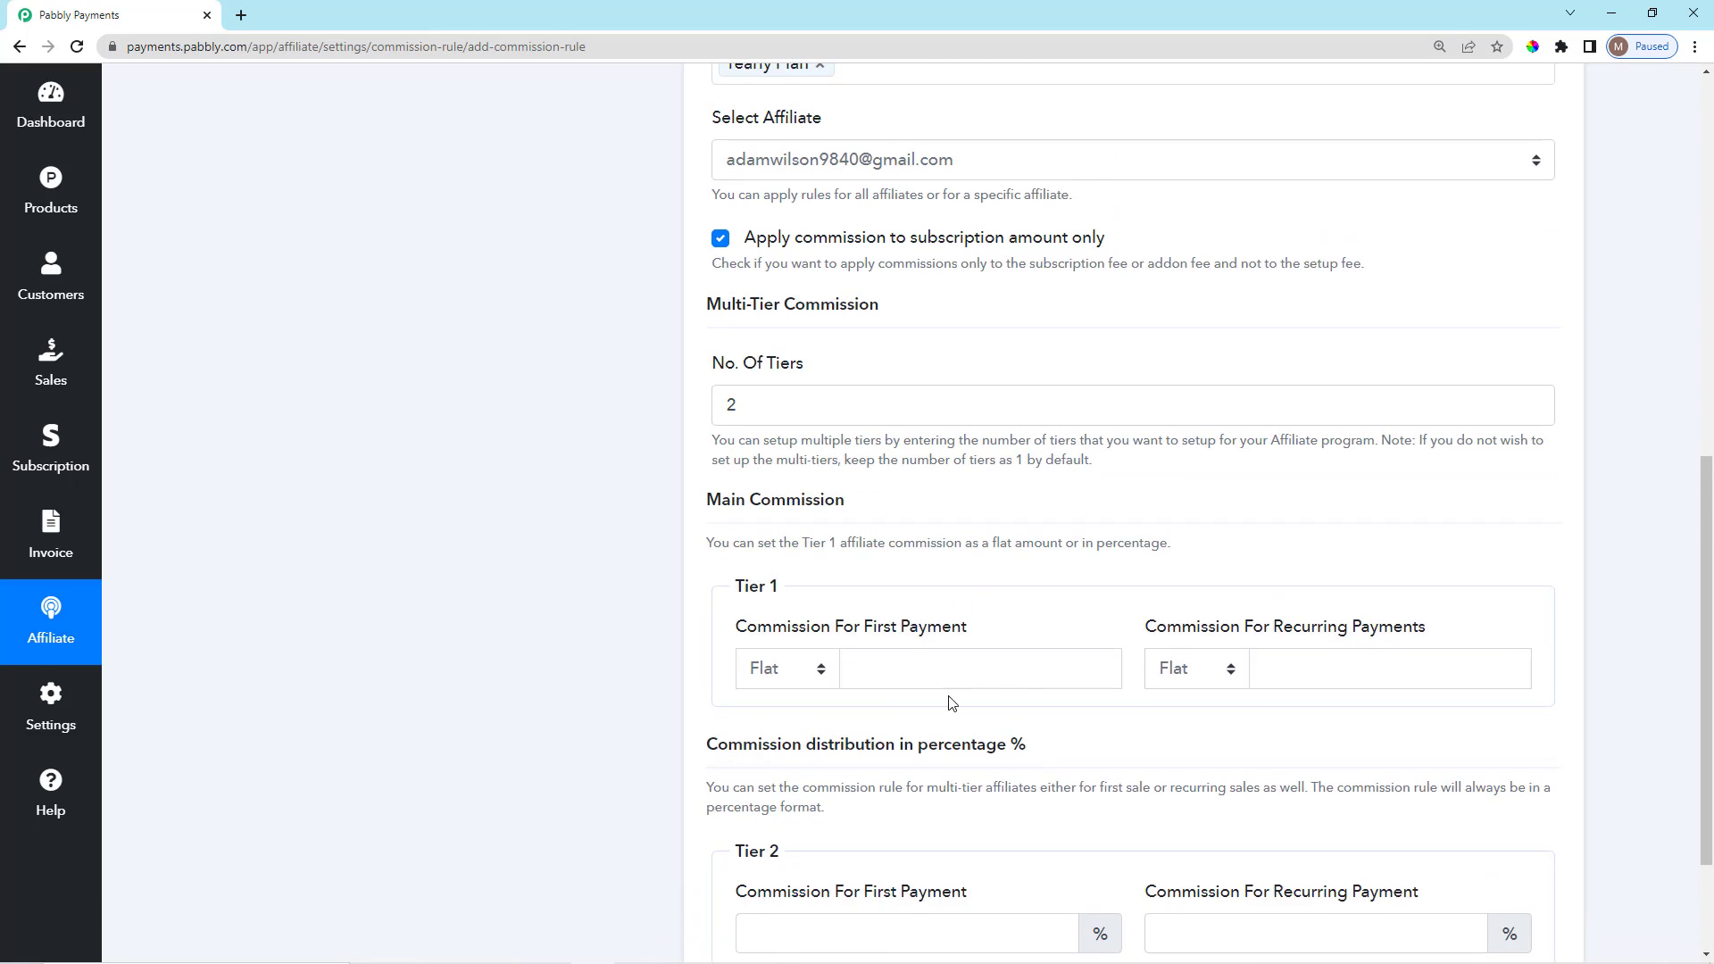
scroll(878, 698, "down", 2)
scroll(840, 611, "up", 3)
scroll(841, 616, "down", 3)
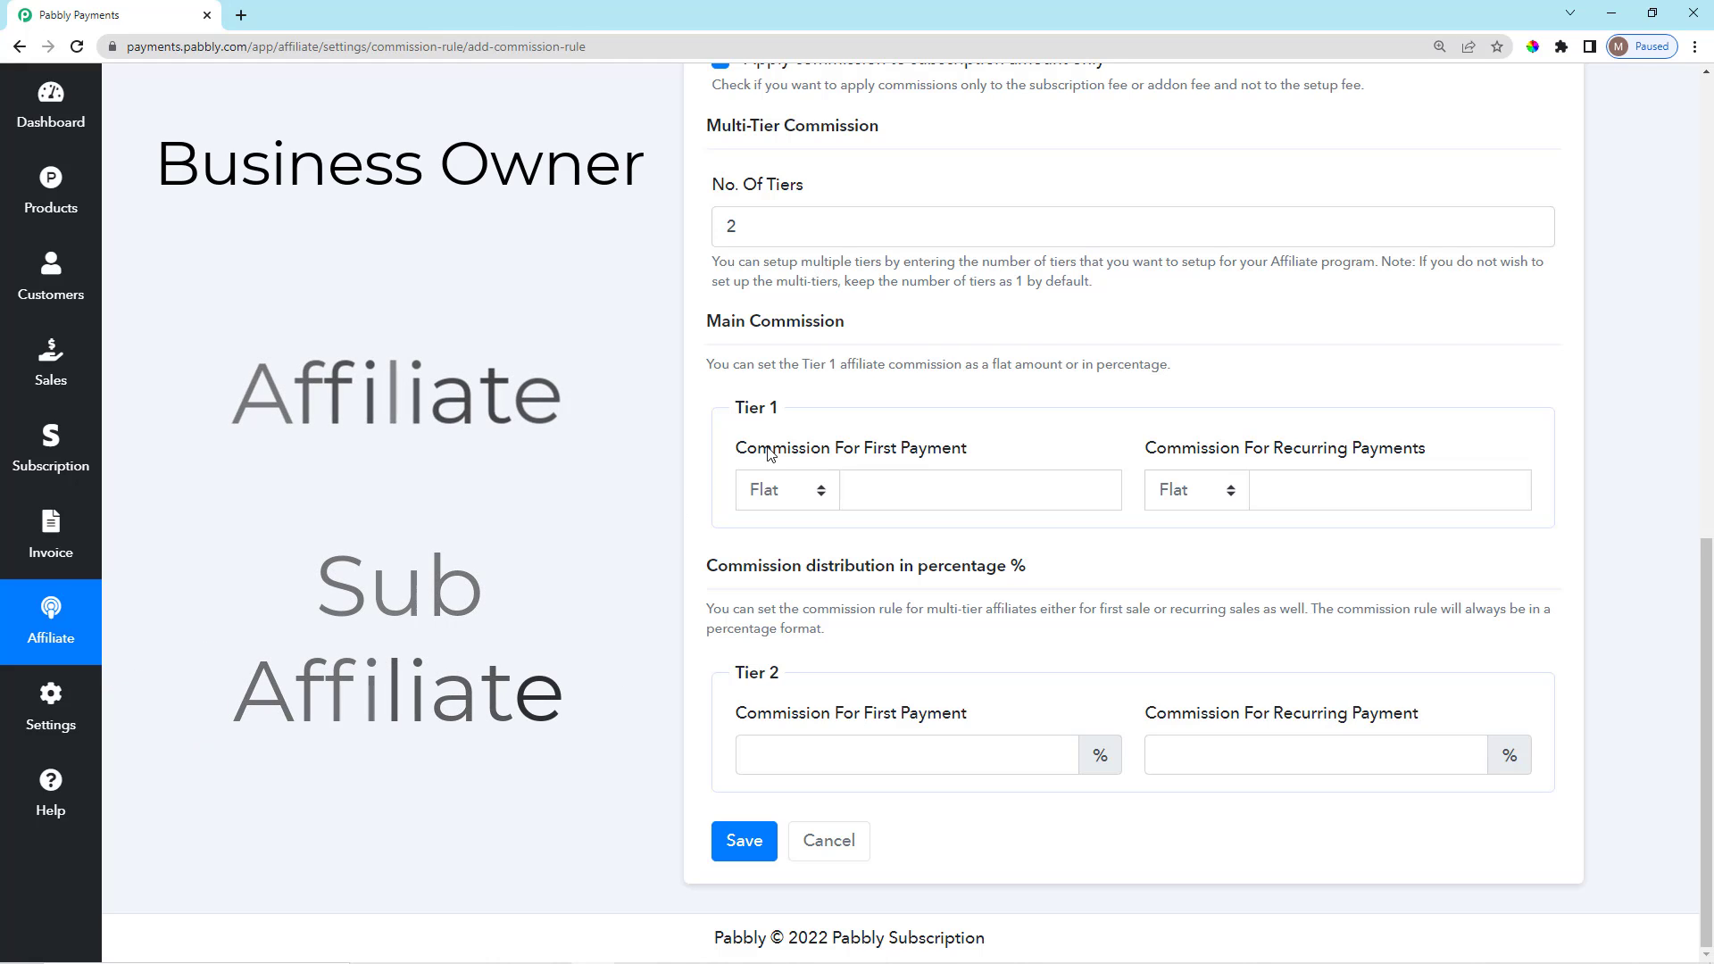
Give Tier 1 flat commissions of 10 on the first payment and 5 recurring.
left_click_drag(738, 448, 884, 450)
left_click(1065, 448)
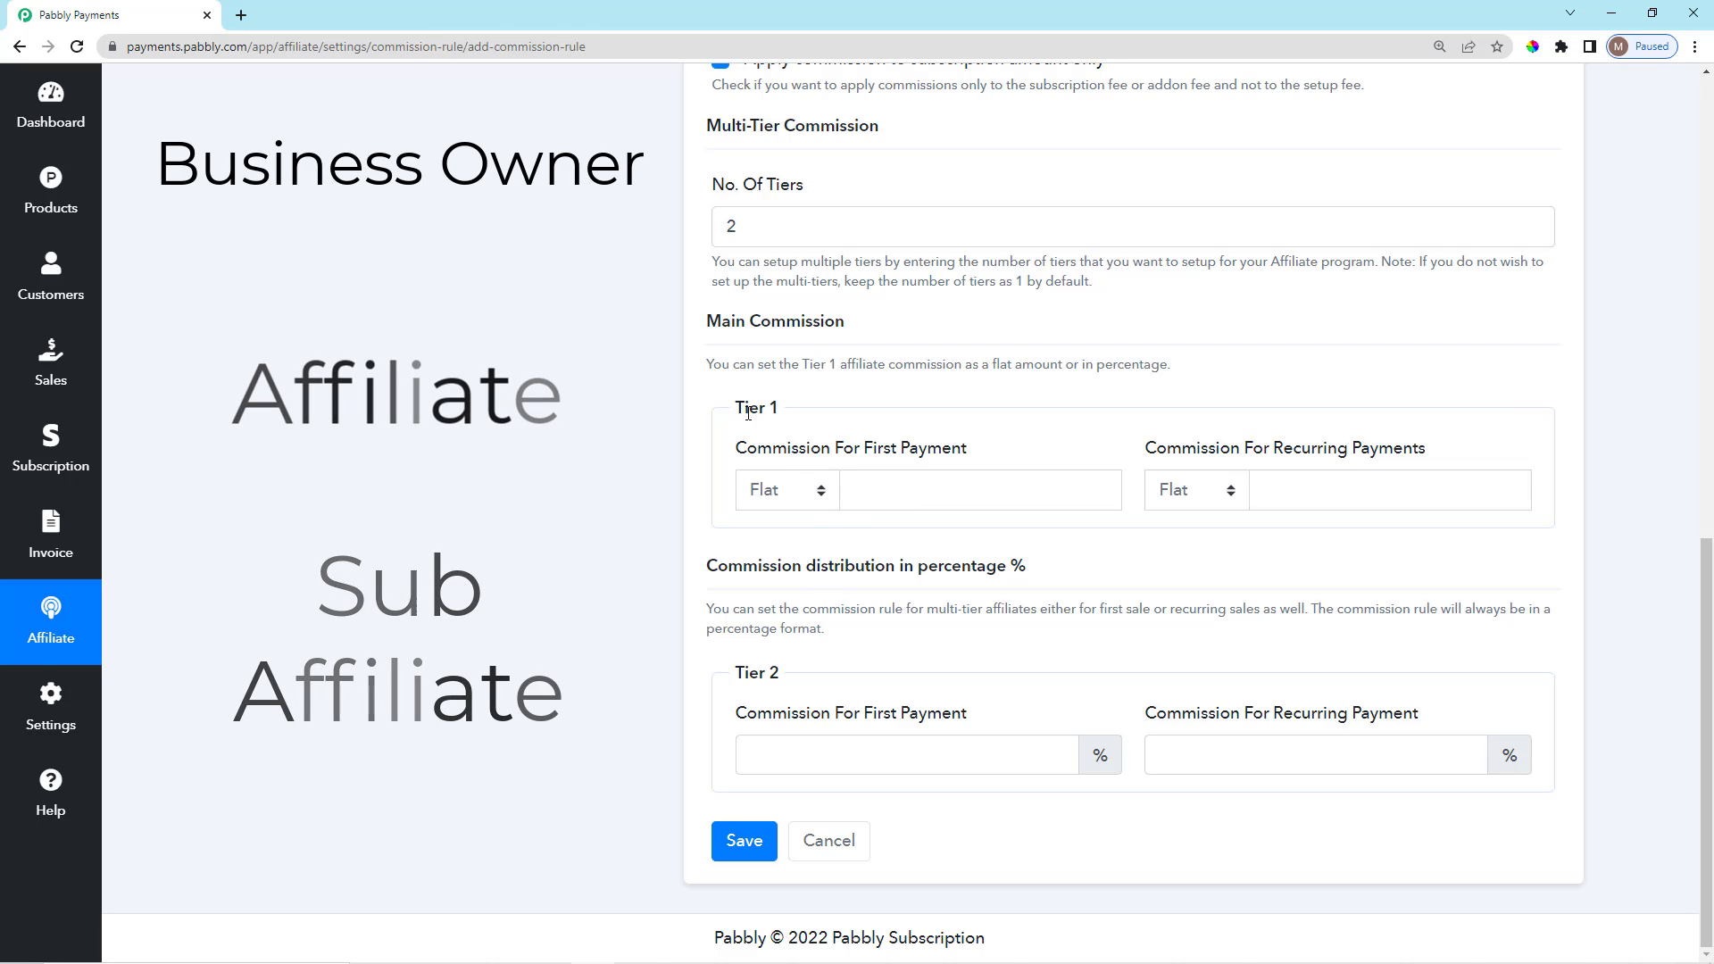
left_click(930, 489)
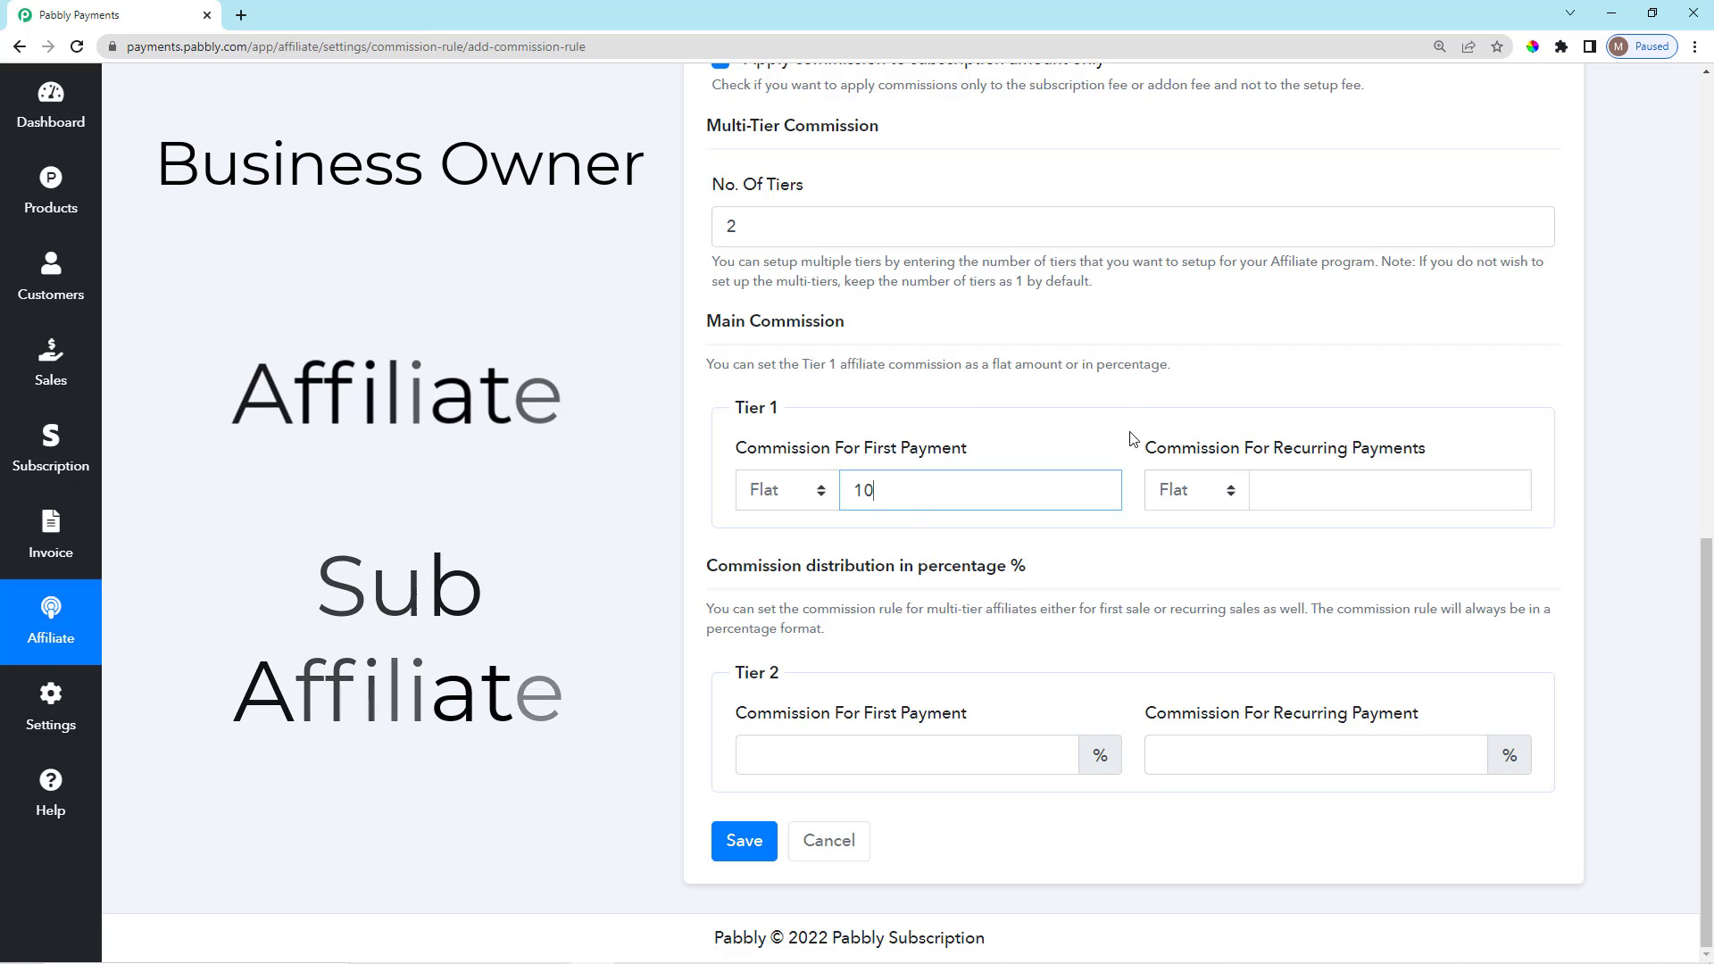
left_click(1306, 469)
left_click(1312, 499)
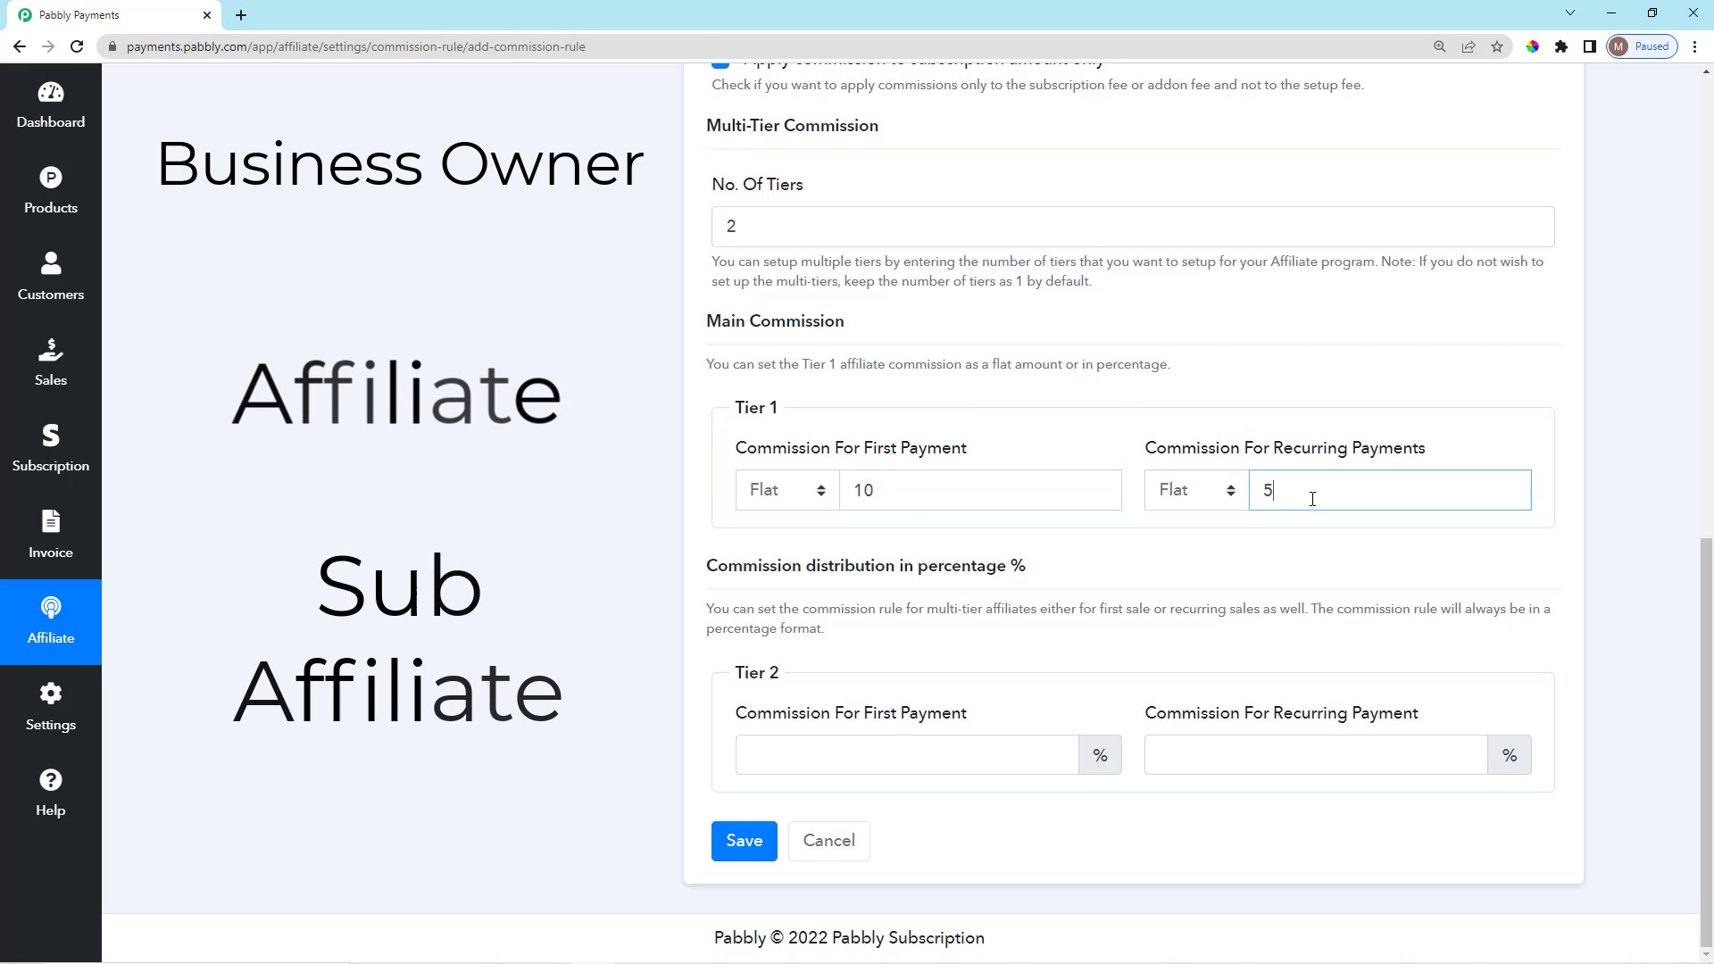
scroll(1064, 678, "up", 4)
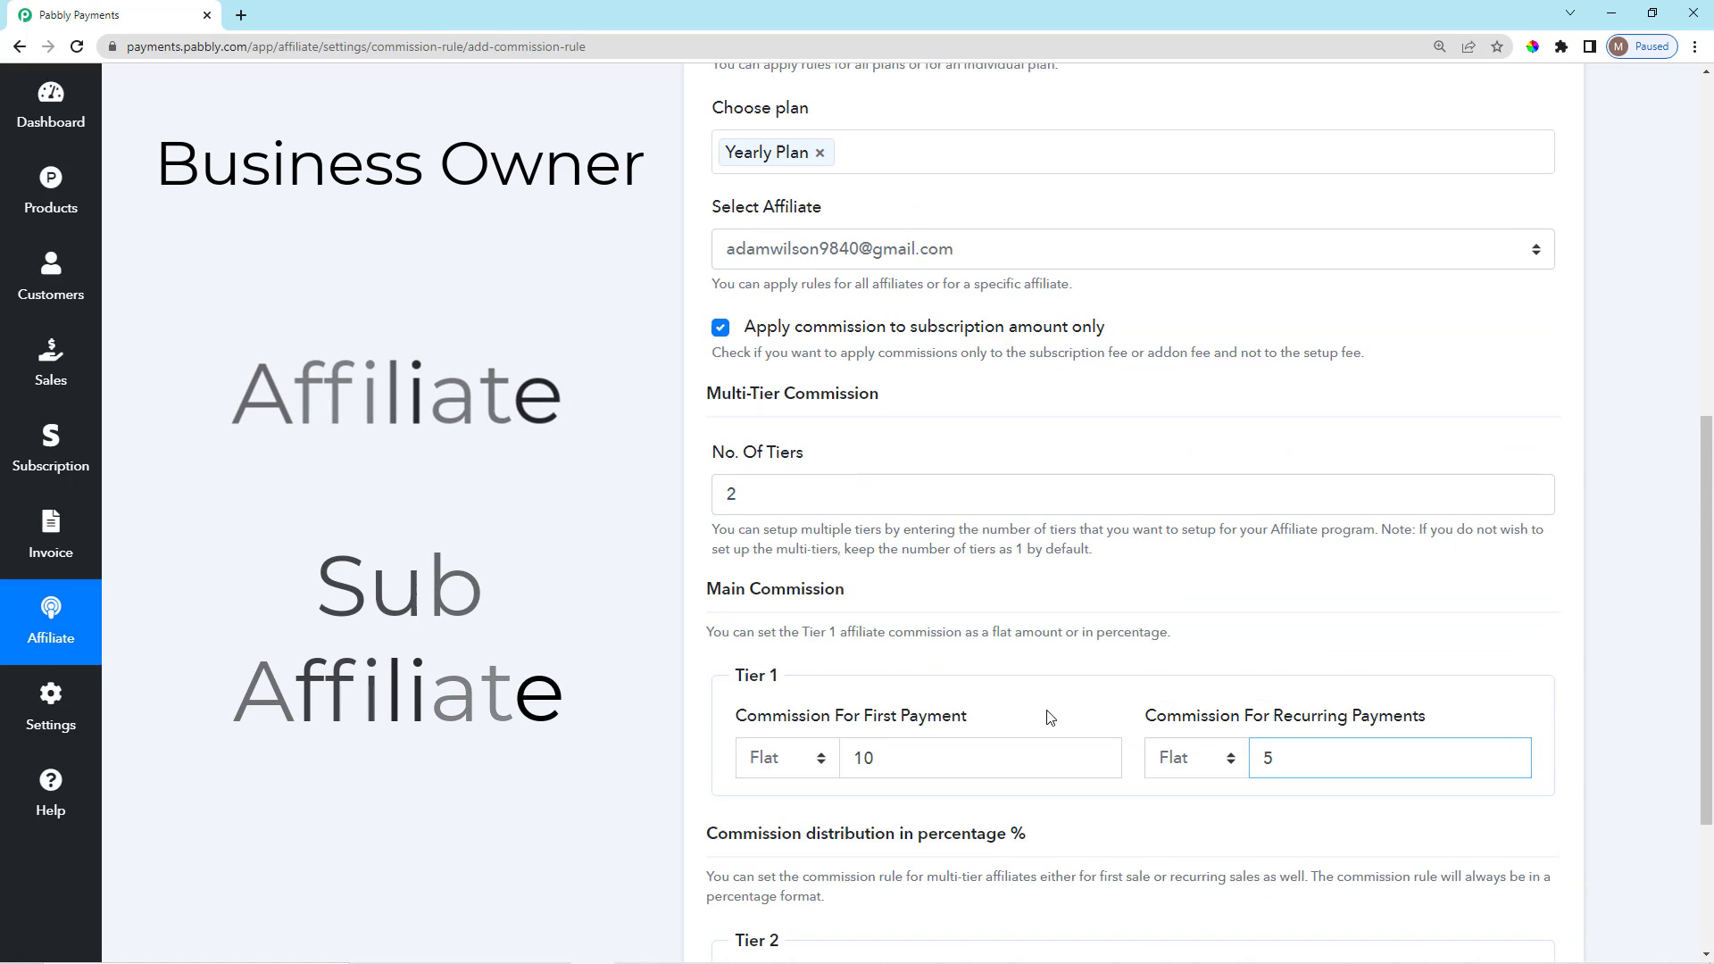
scroll(982, 741, "down", 4)
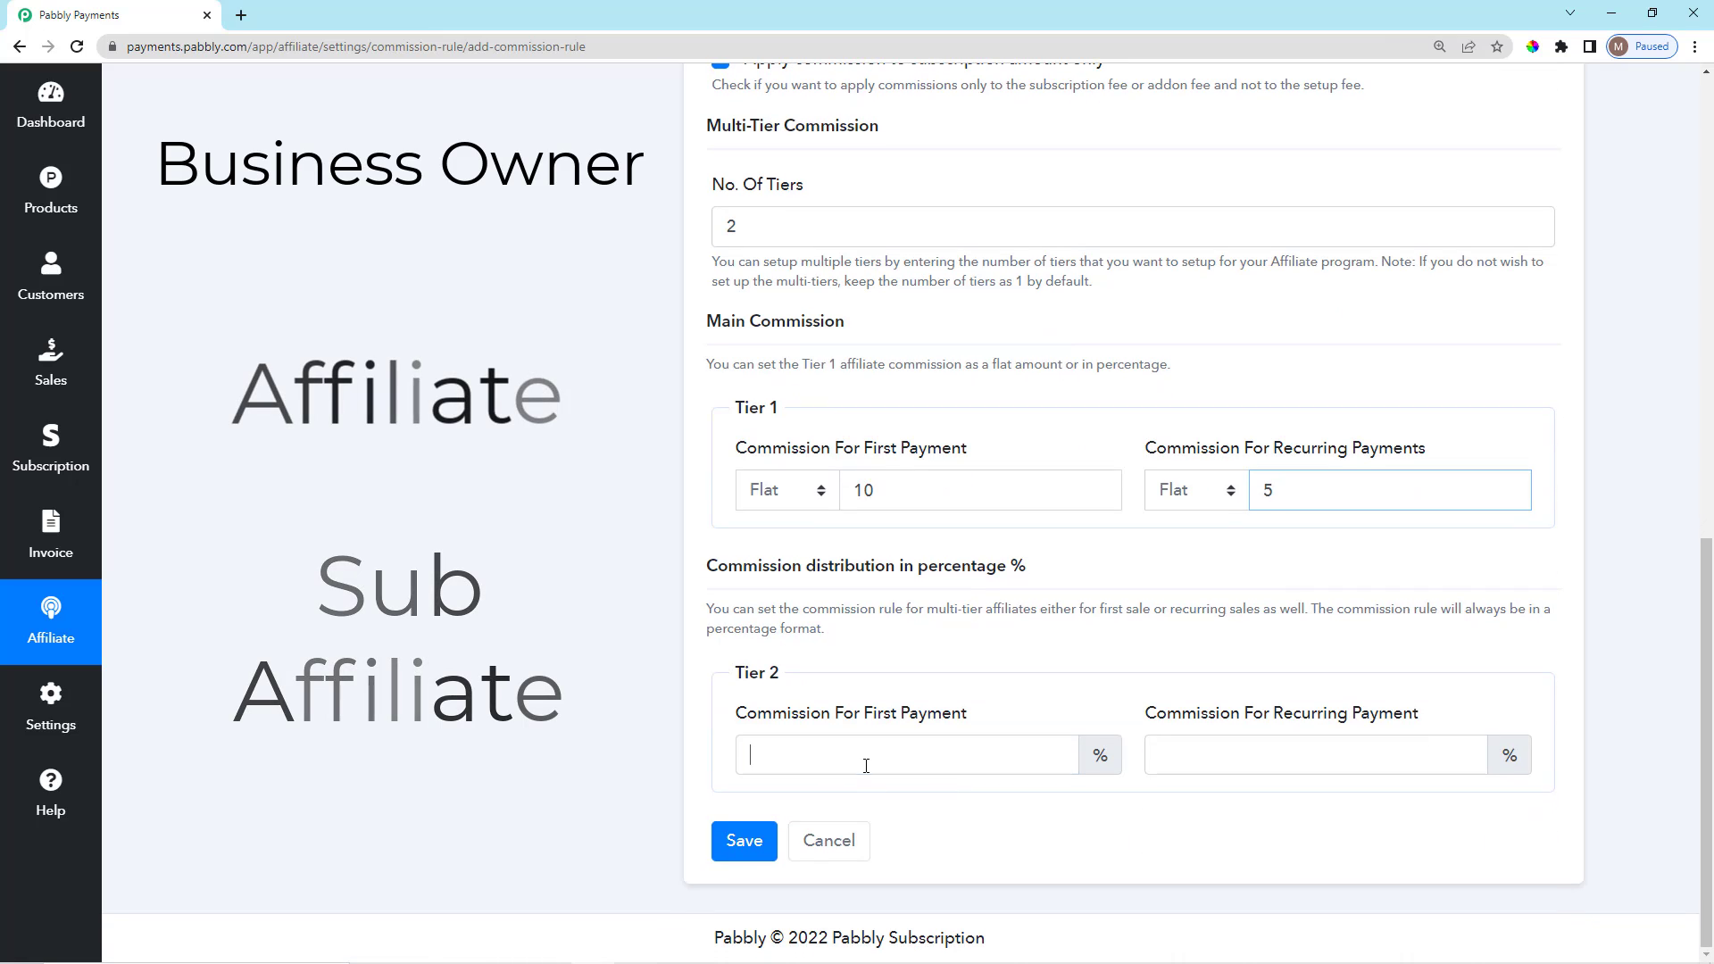
Give Tier 2 2% on the first payment and 1% recurring, then save the rule.
left_click(866, 766)
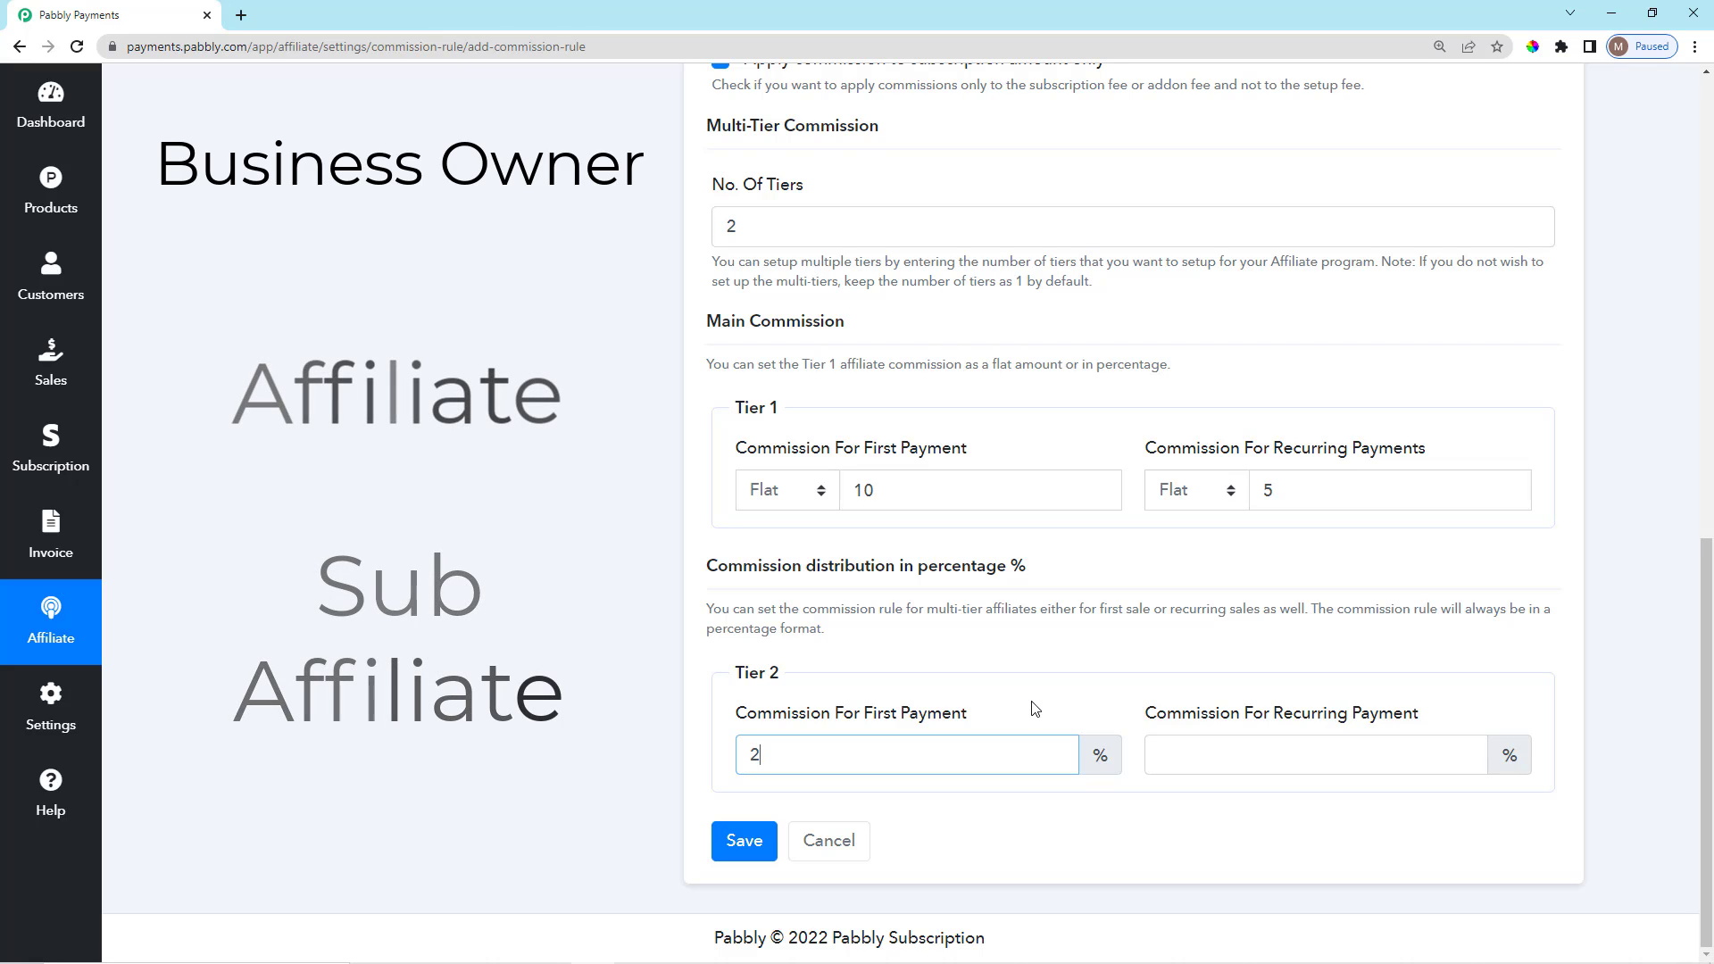
left_click(1247, 758)
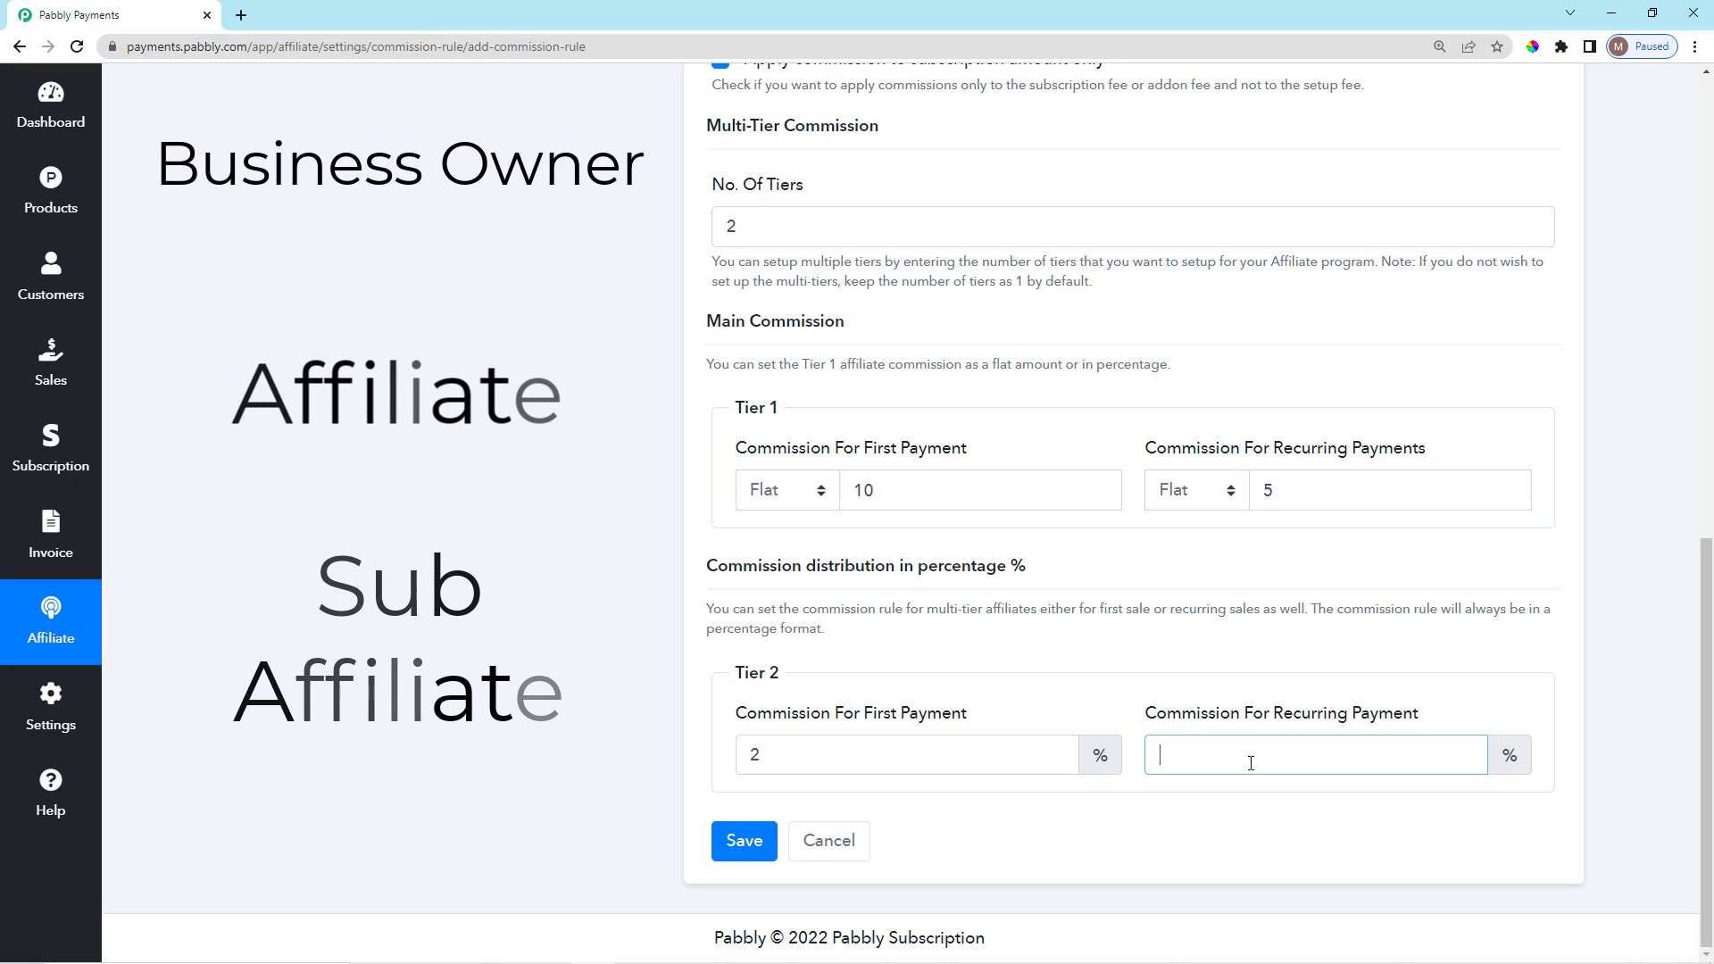
left_click(968, 680)
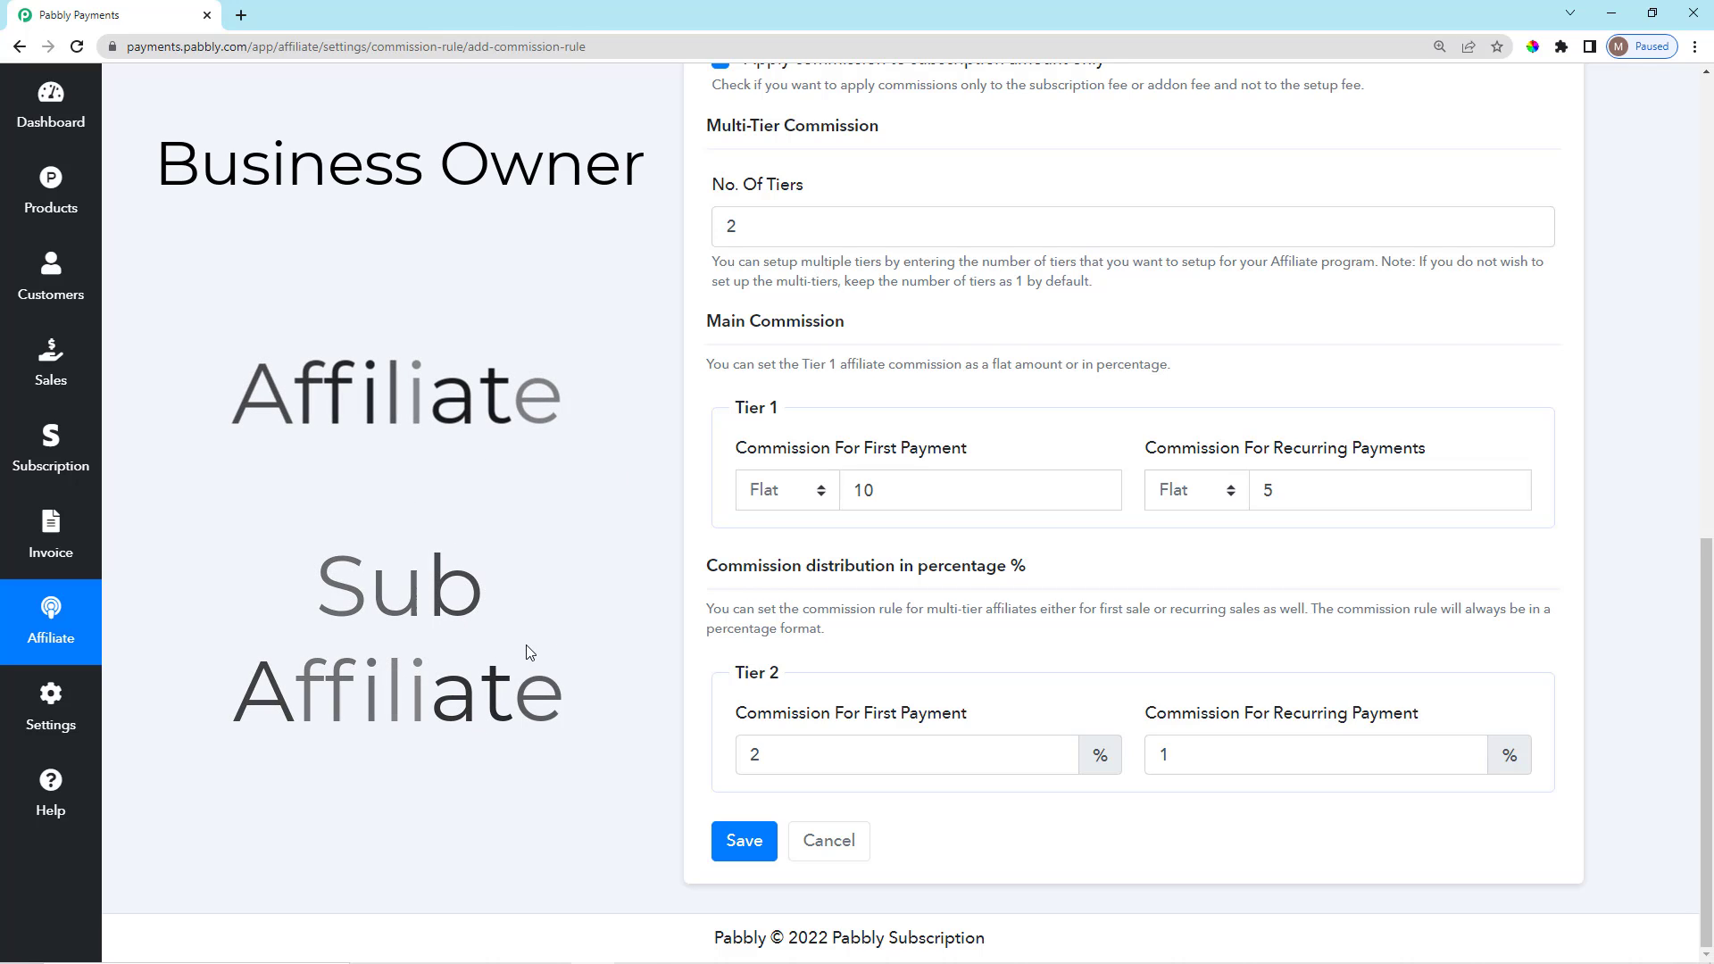
scroll(739, 741, "up", 5)
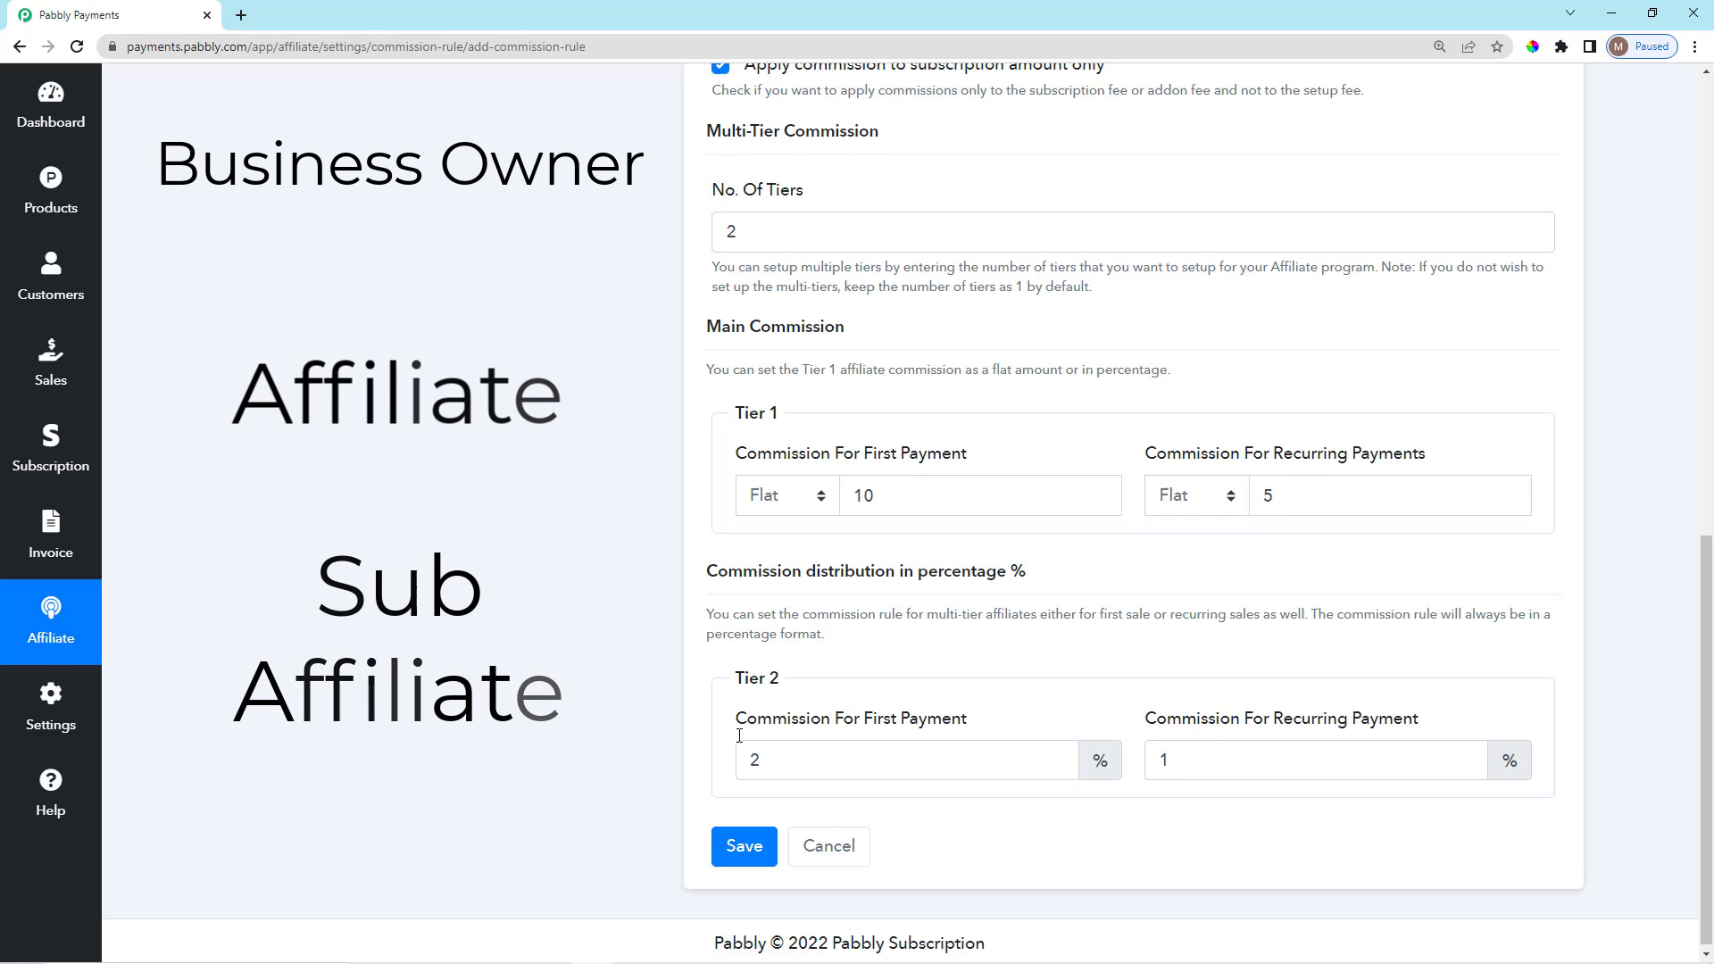
scroll(740, 723, "down", 4)
scroll(740, 719, "up", 2)
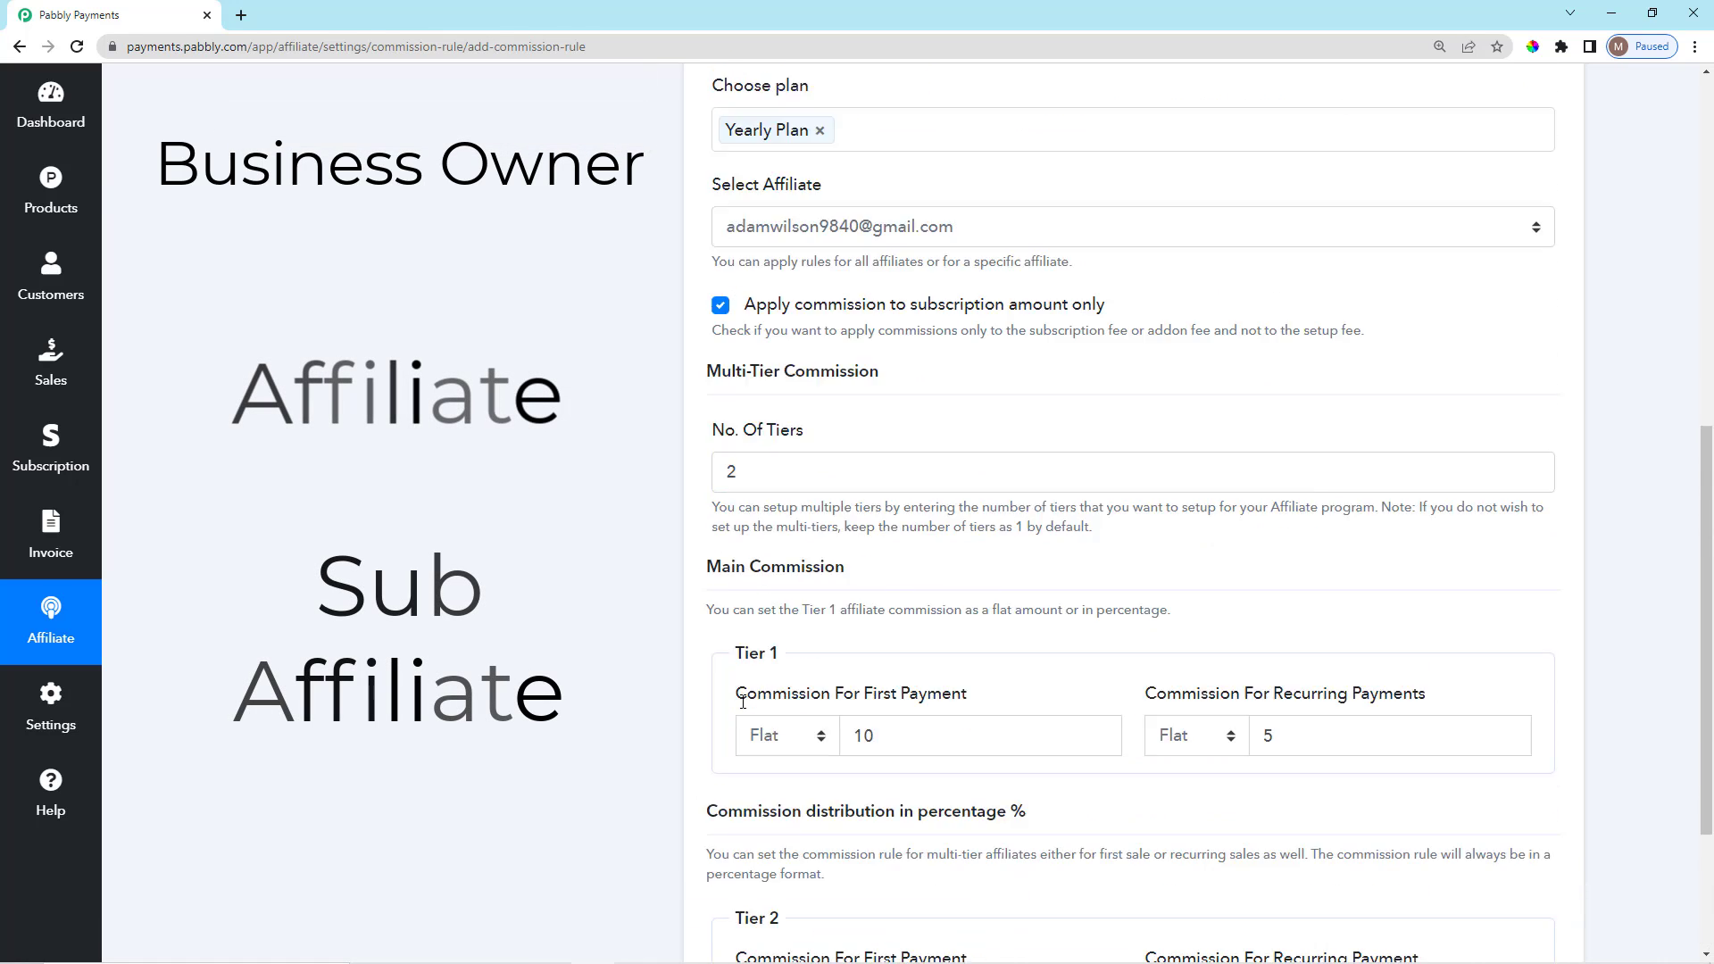
scroll(738, 718, "down", 4)
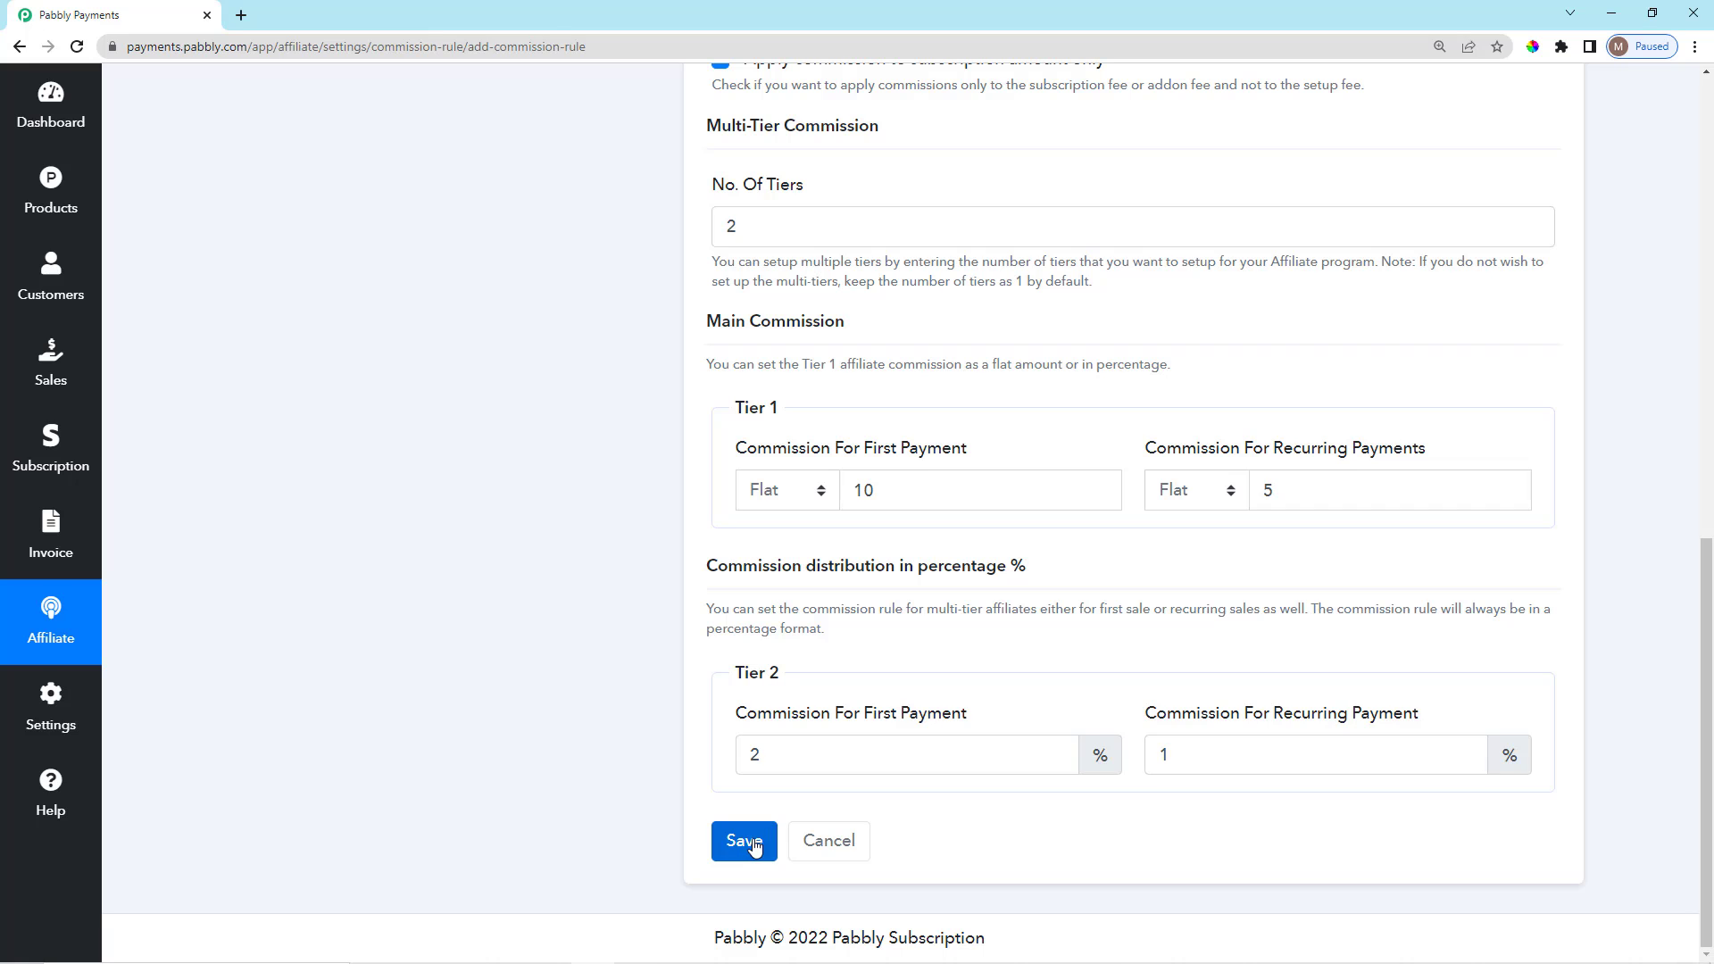
left_click(754, 846)
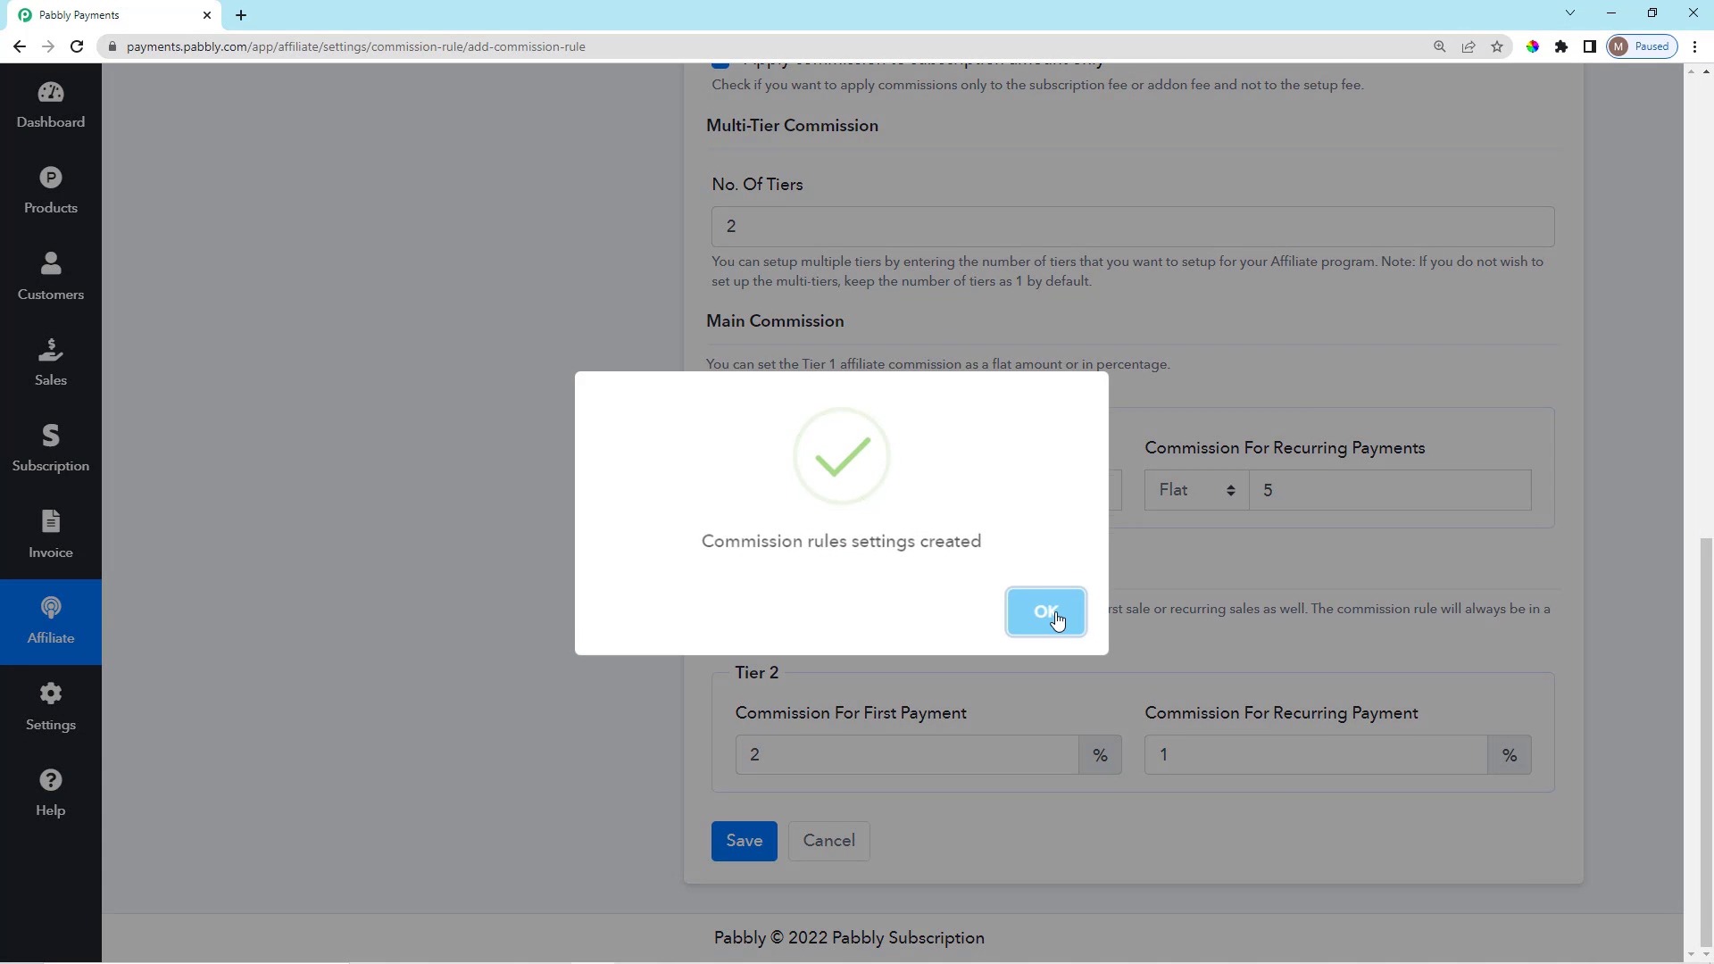
Dismiss the rule-created message, copy the Affiliate Signup URL from General Settings, and open a blank tab.
left_click(1047, 612)
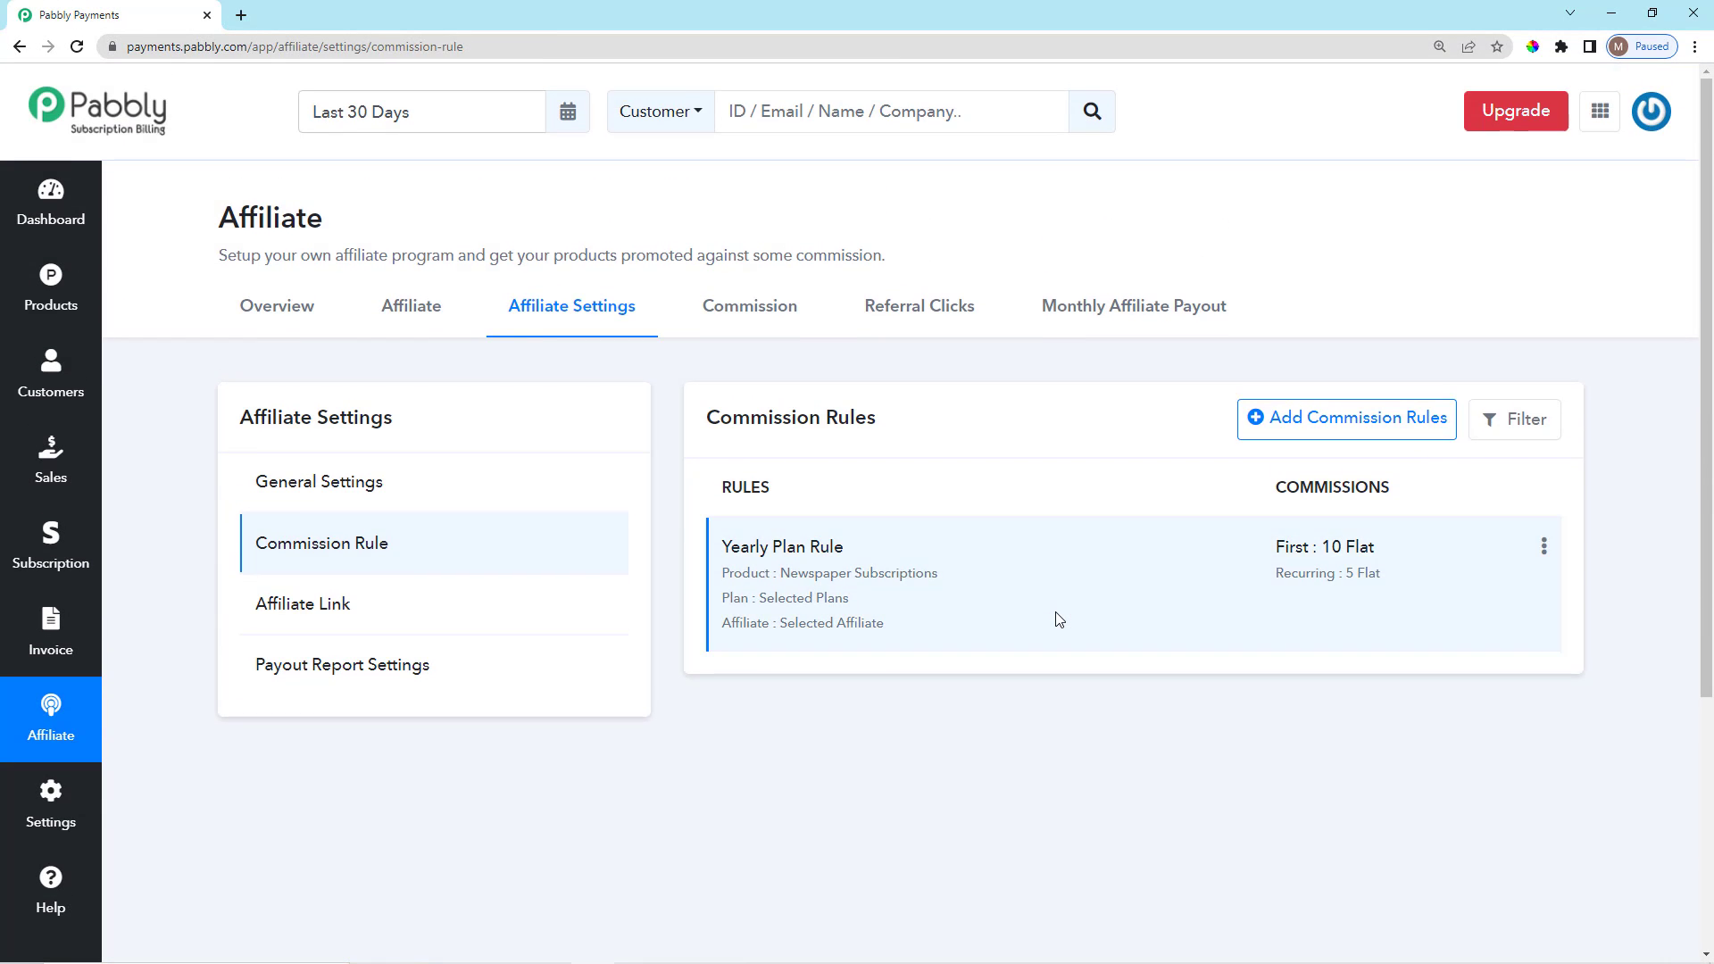
left_click(428, 493)
scroll(593, 708, "down", 7)
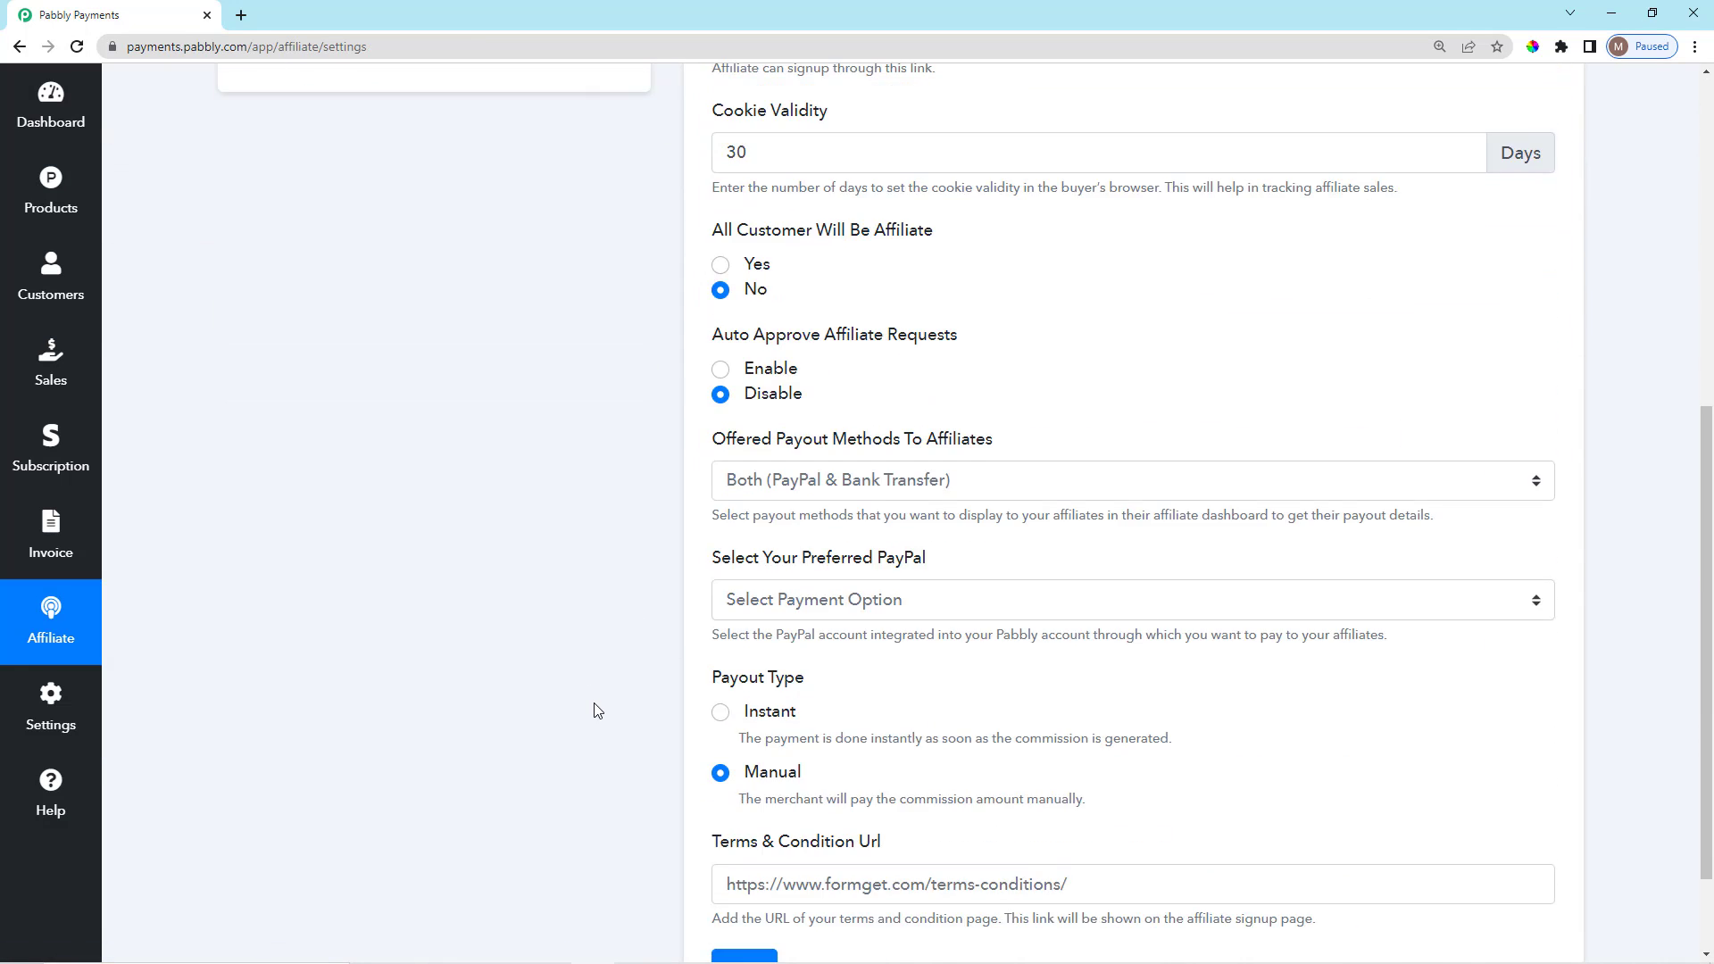
scroll(593, 708, "up", 5)
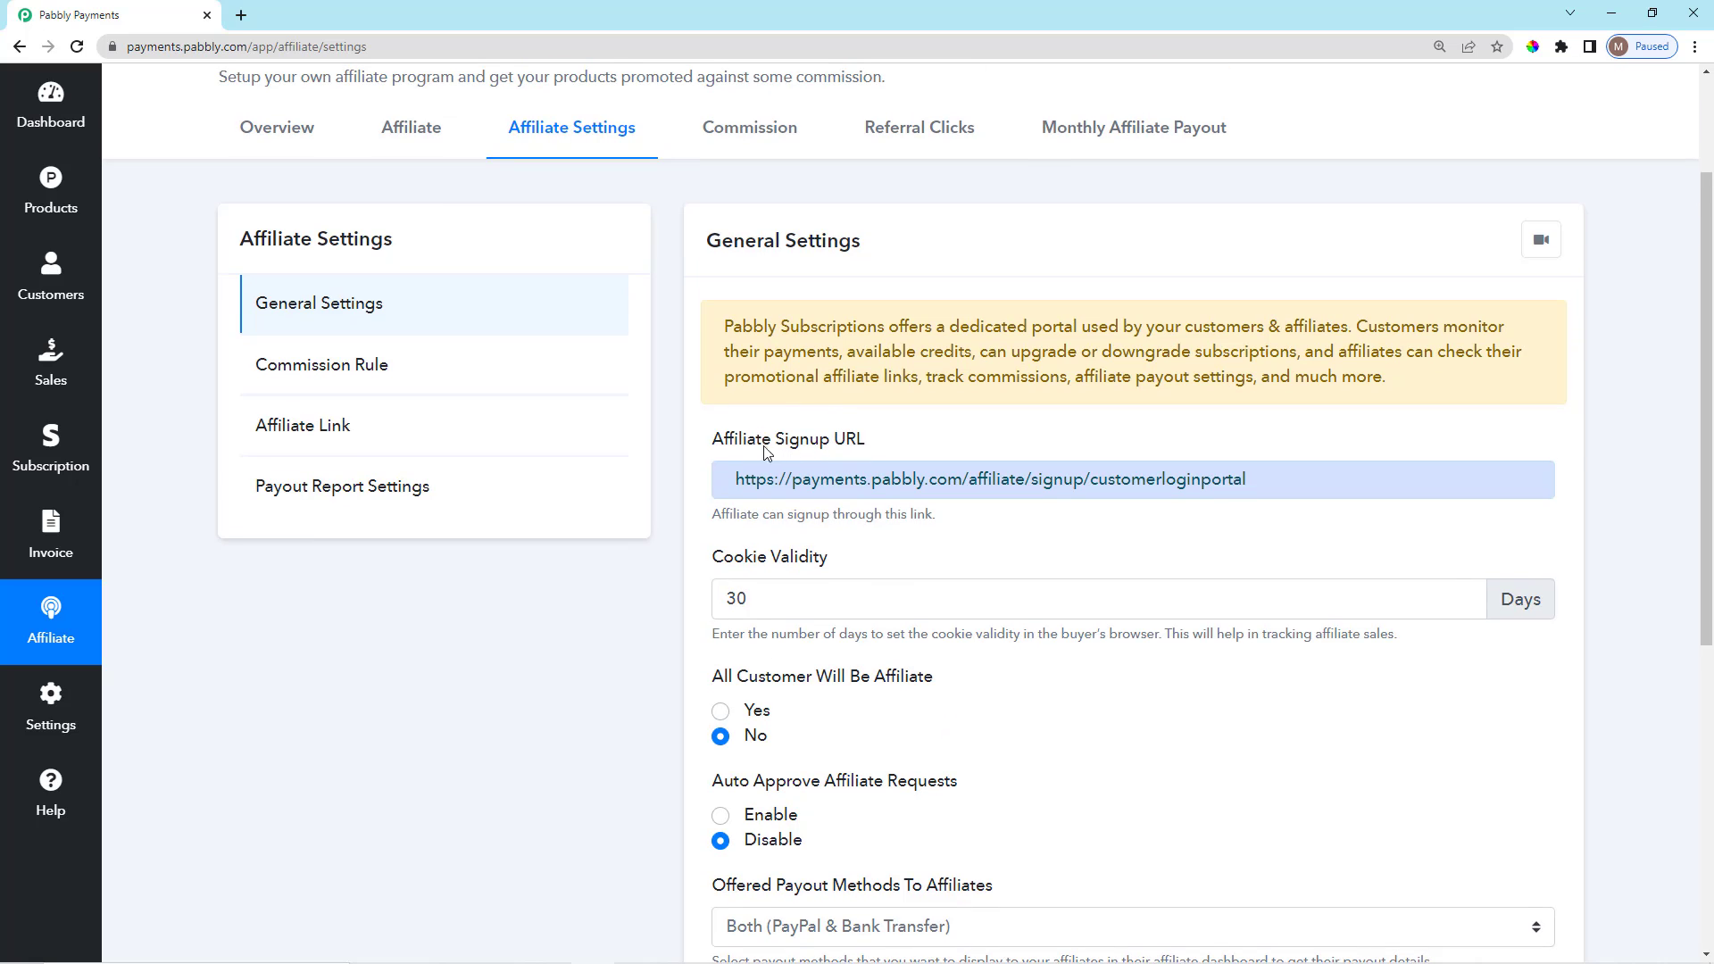
left_click_drag(715, 446, 880, 447)
left_click(894, 448)
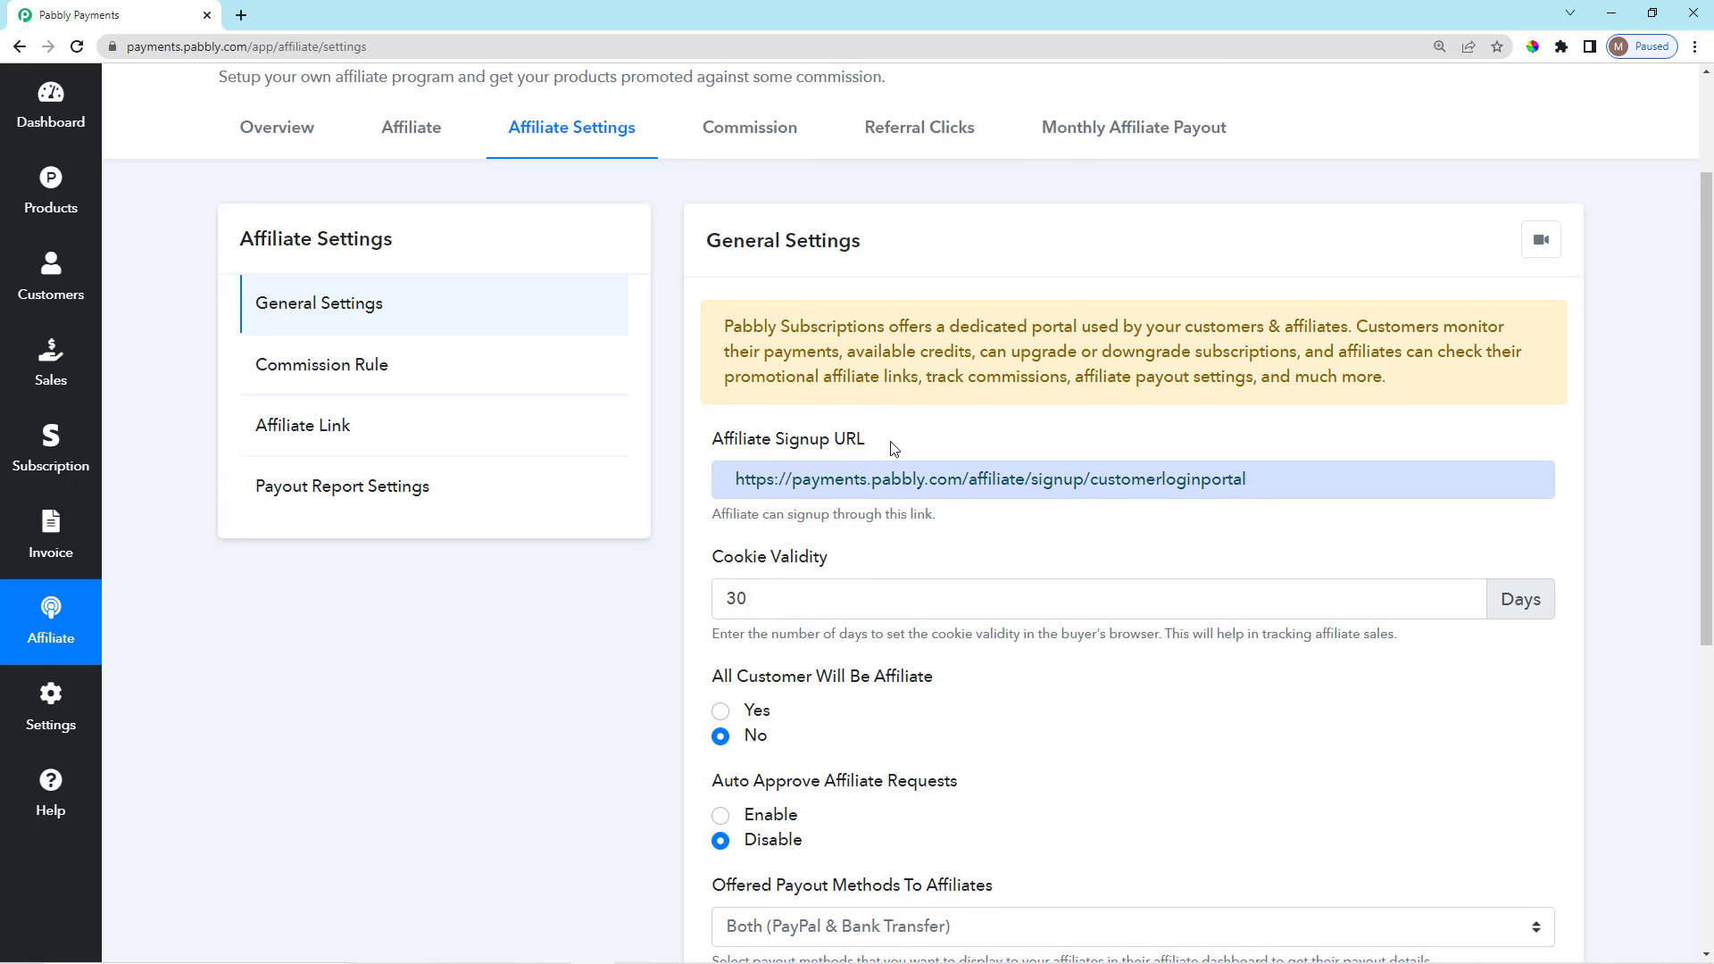
left_click(1029, 480)
key("ctrl+c")
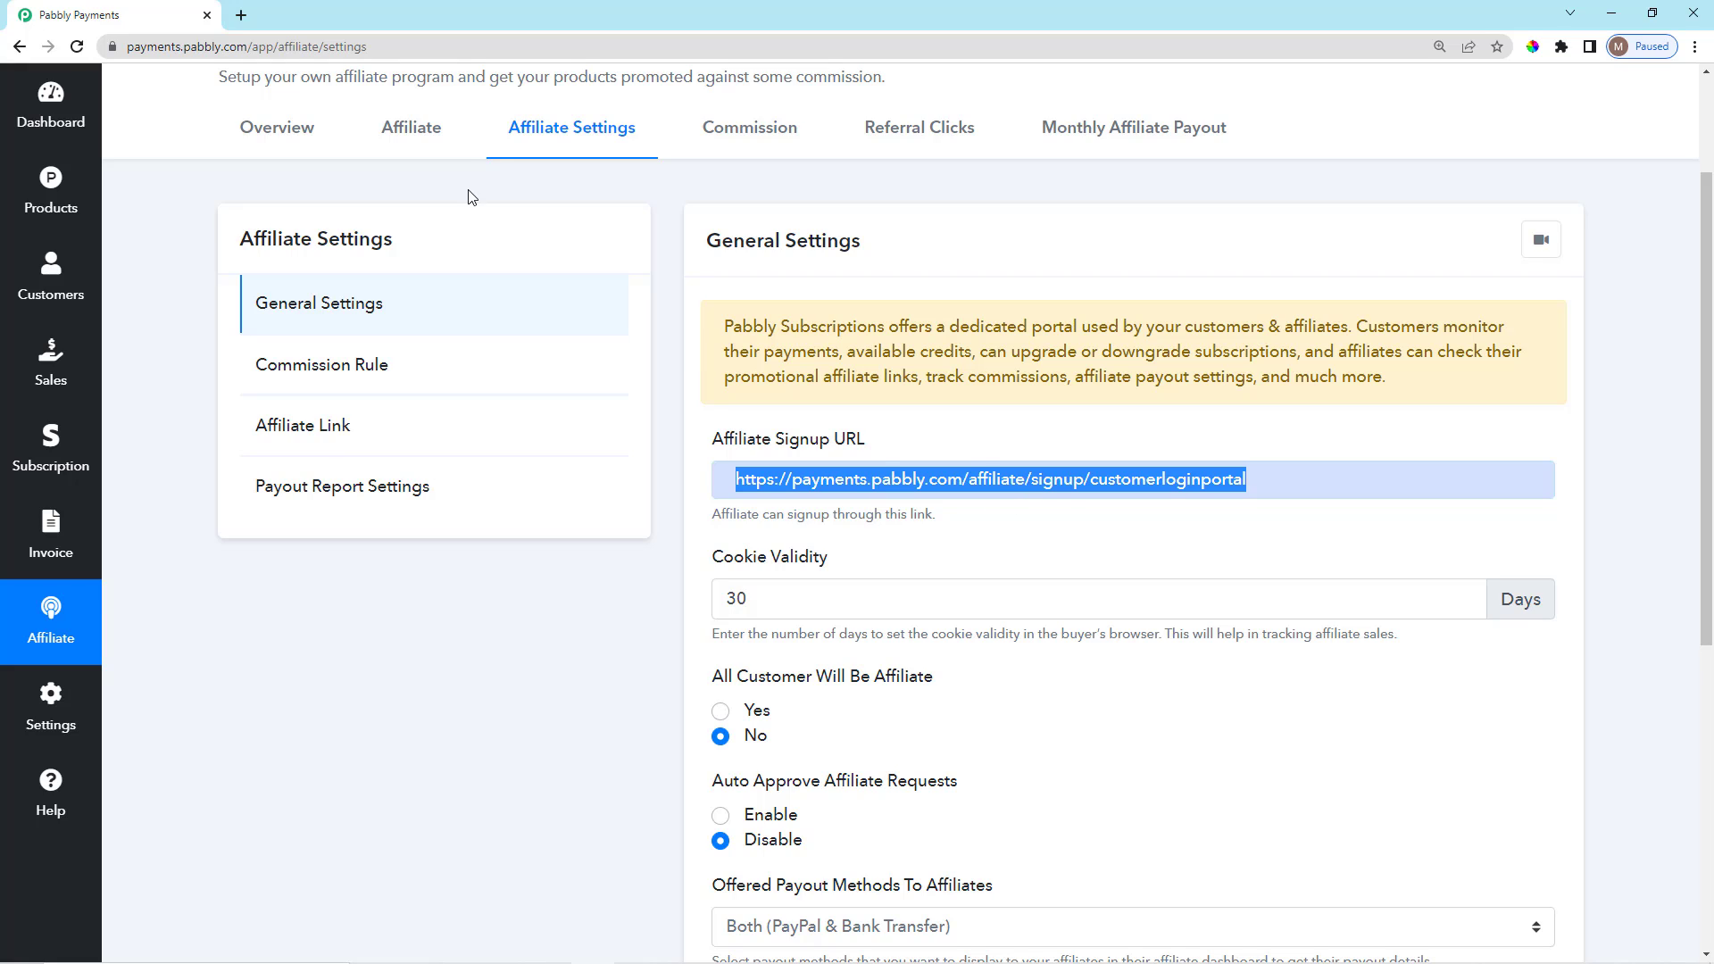
left_click(241, 16)
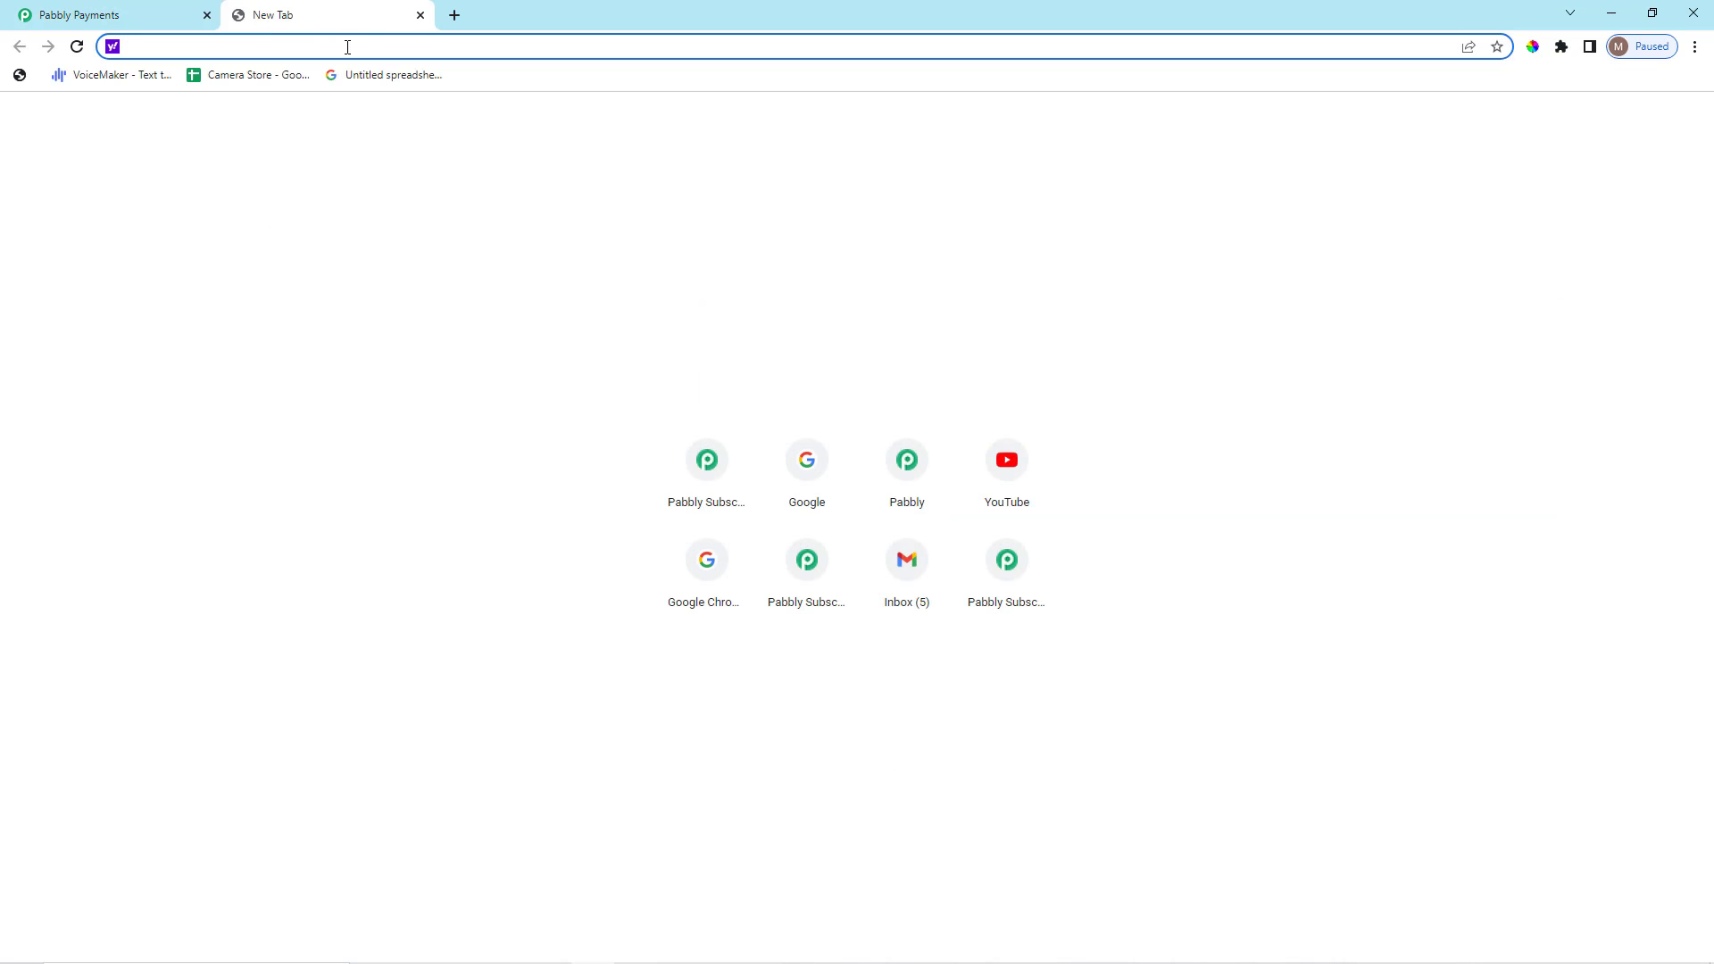
Load the copied affiliate signup URL, review the signup form, then close that tab.
key("ctrl+v")
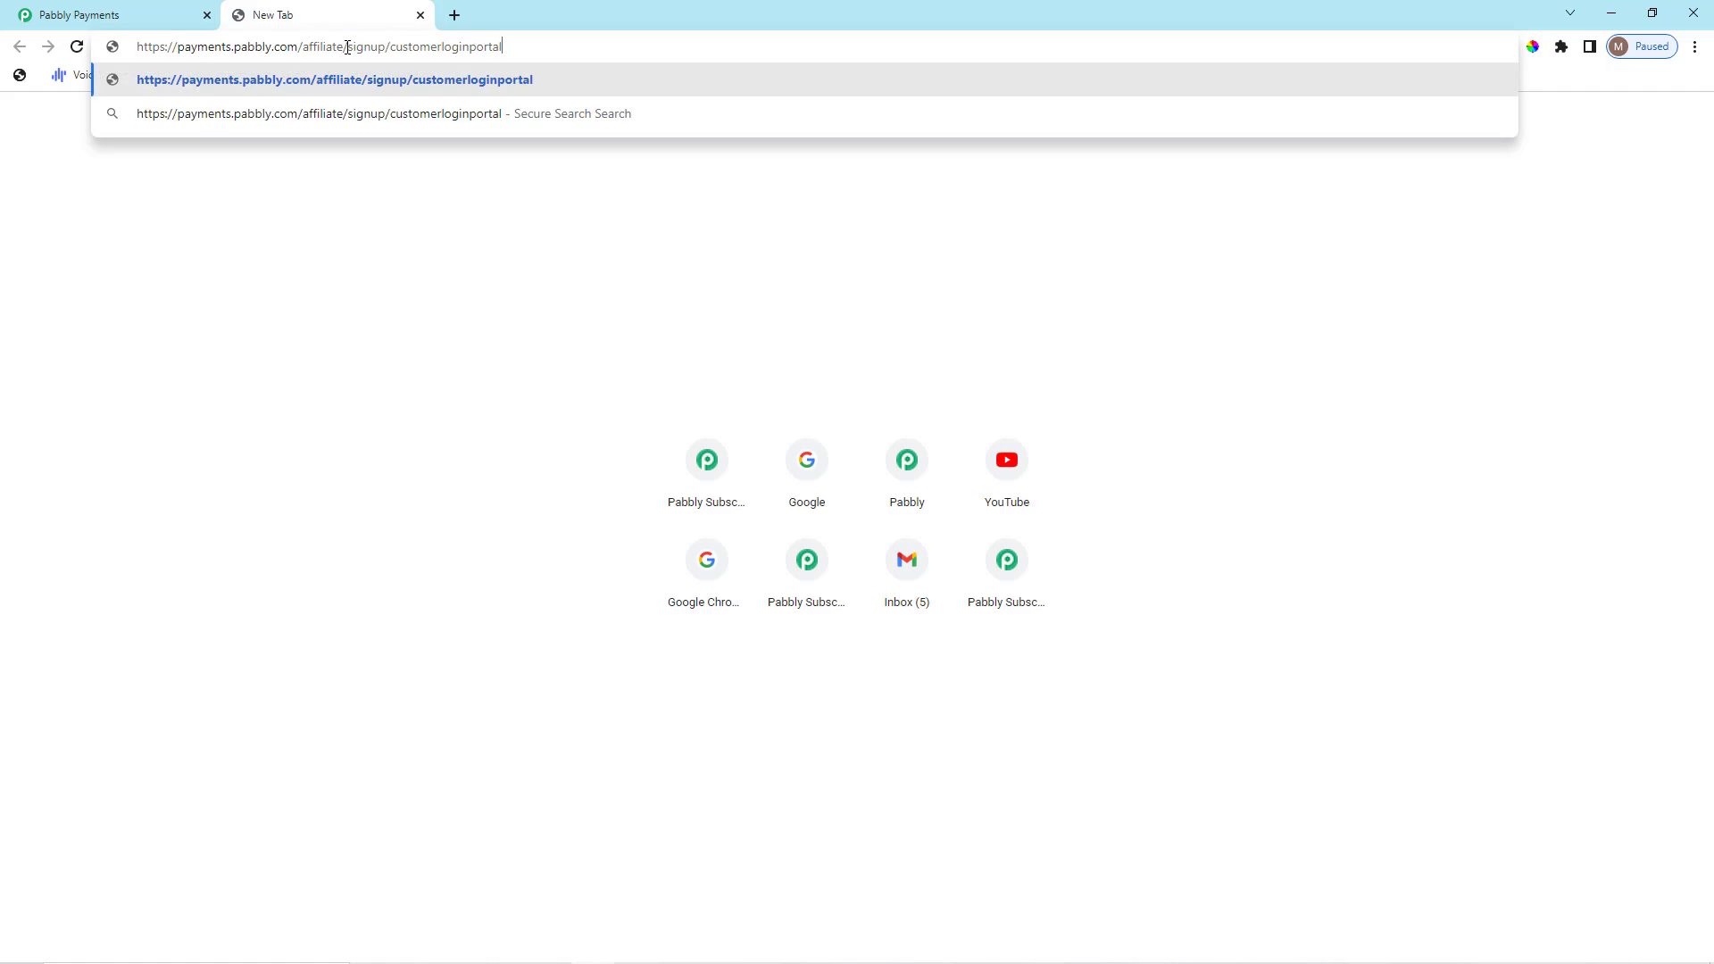
key("Return")
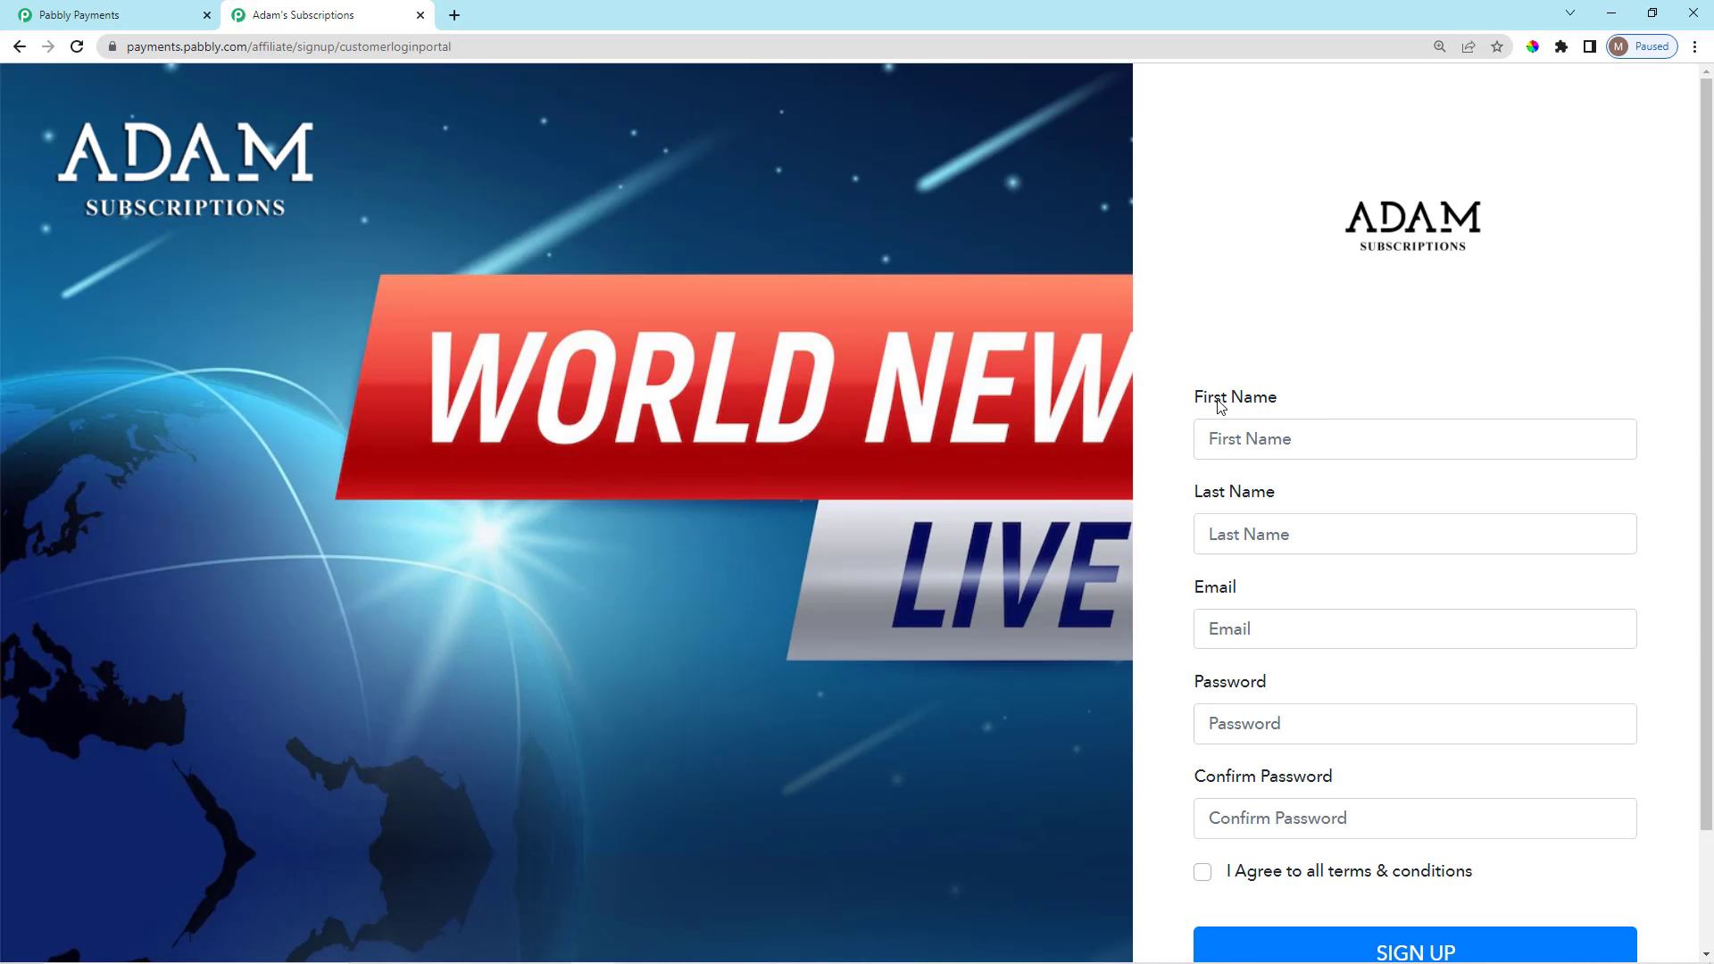
left_click_drag(1220, 406, 1297, 402)
left_click(1302, 409)
scroll(1286, 681, "down", 2)
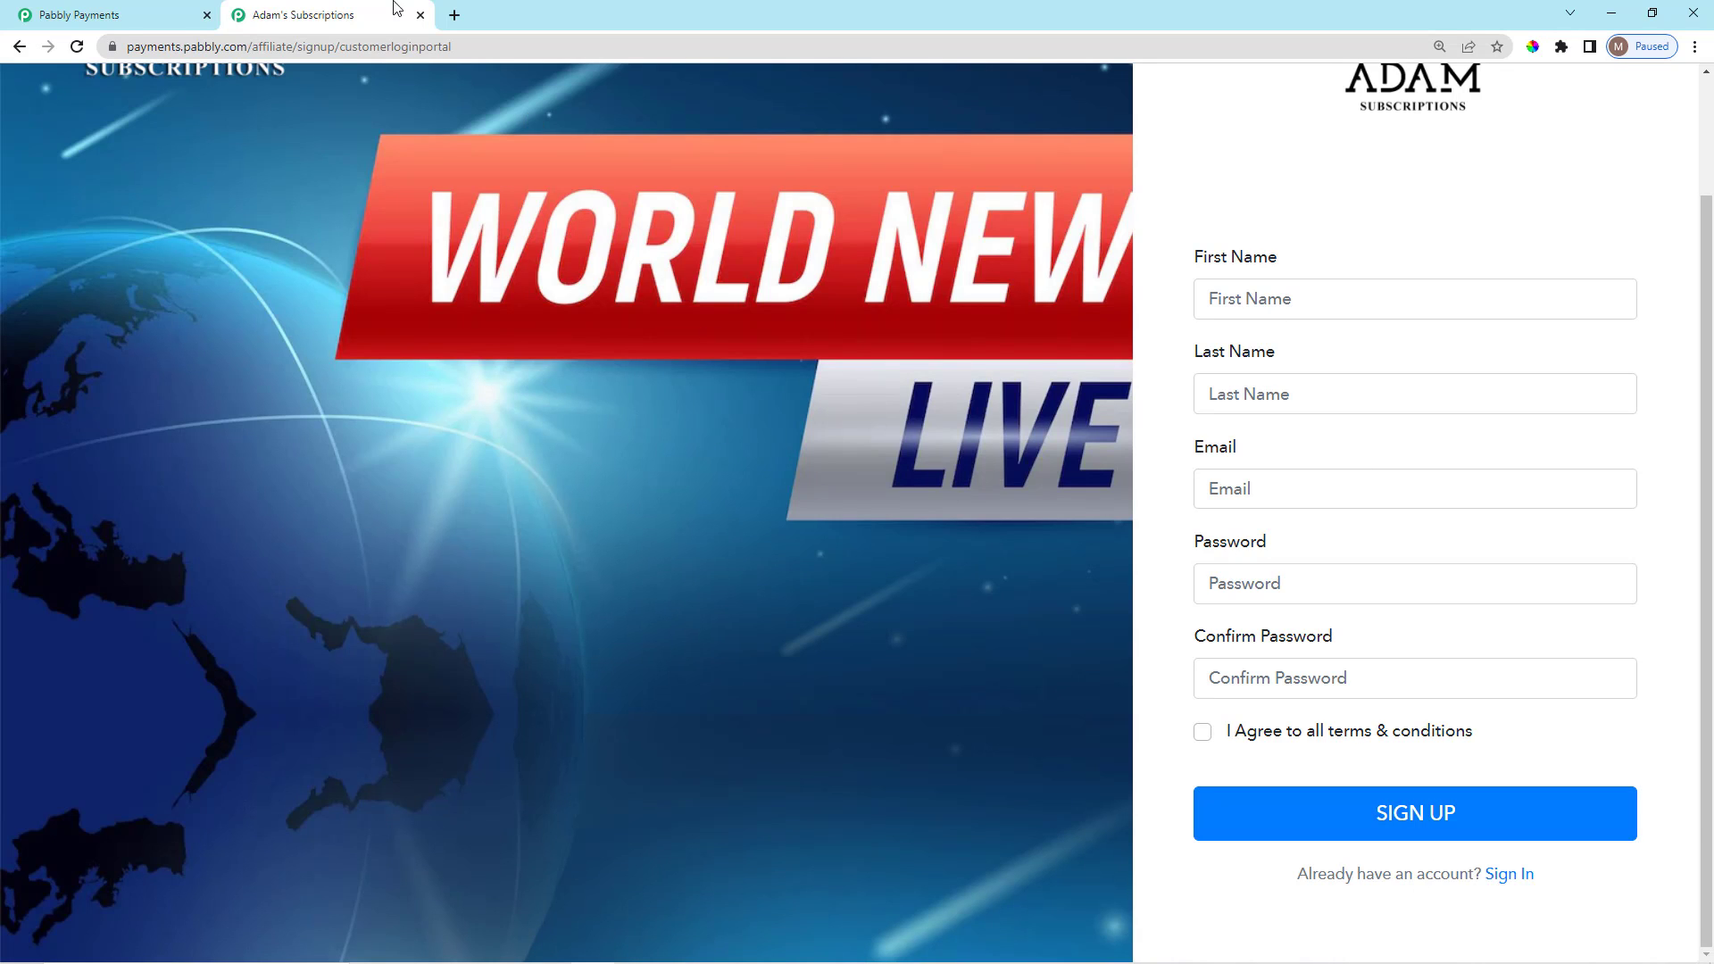
left_click(420, 15)
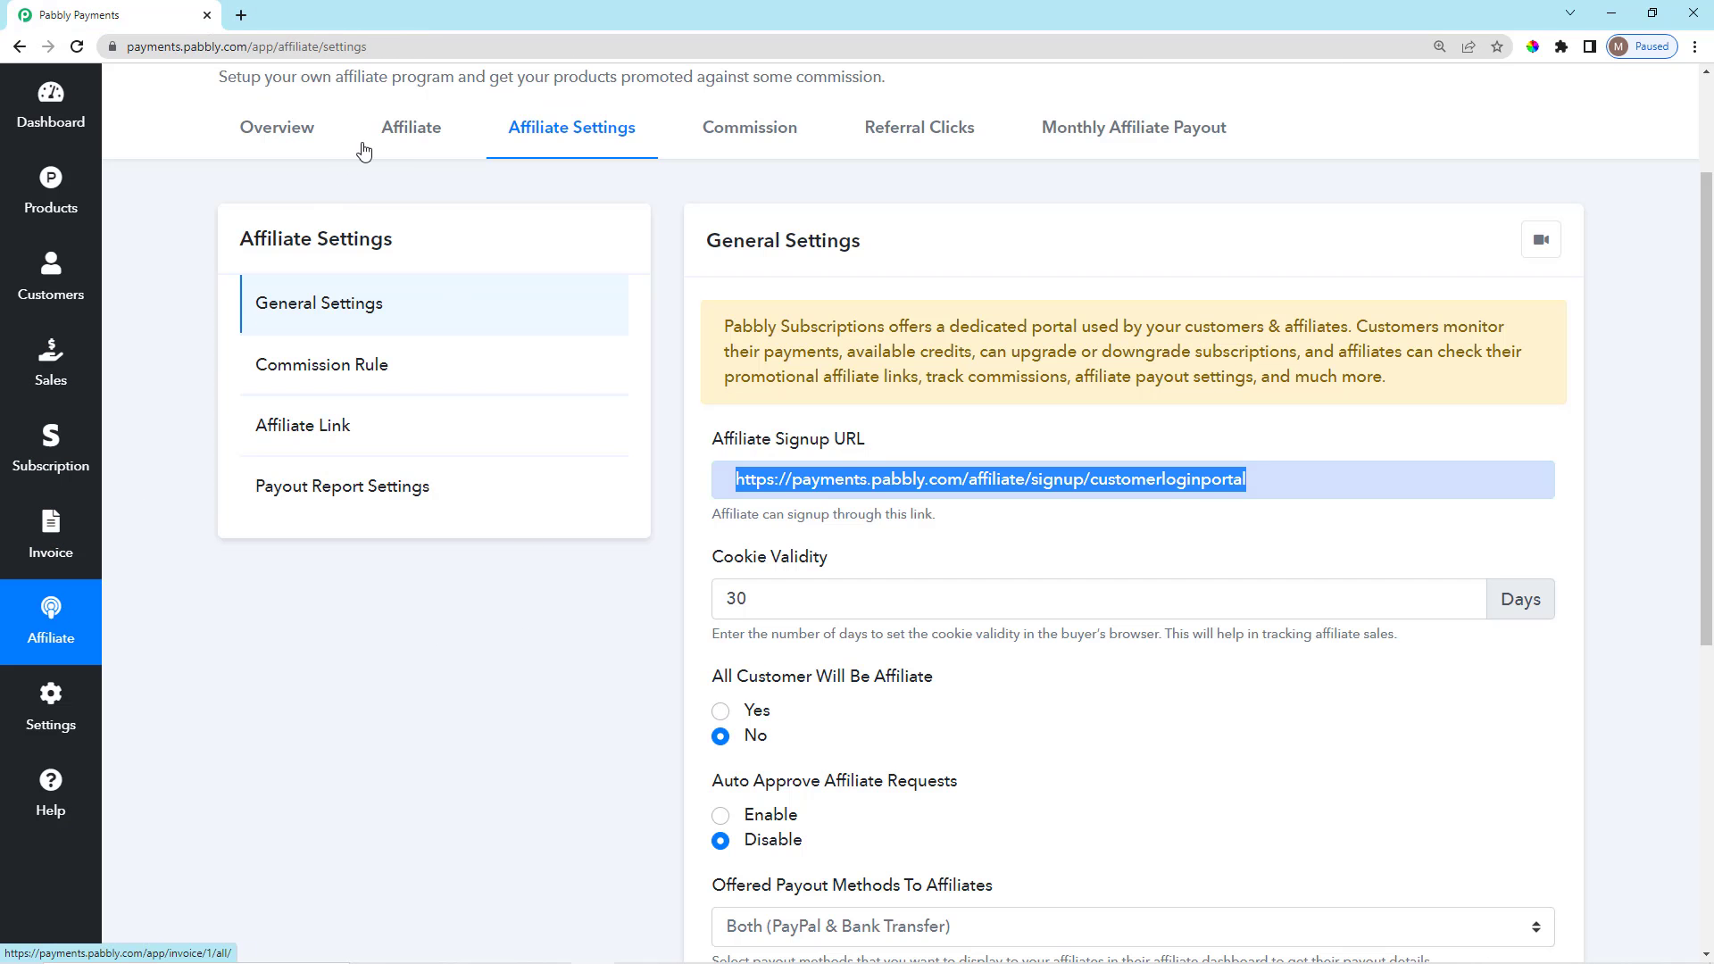
left_click(398, 134)
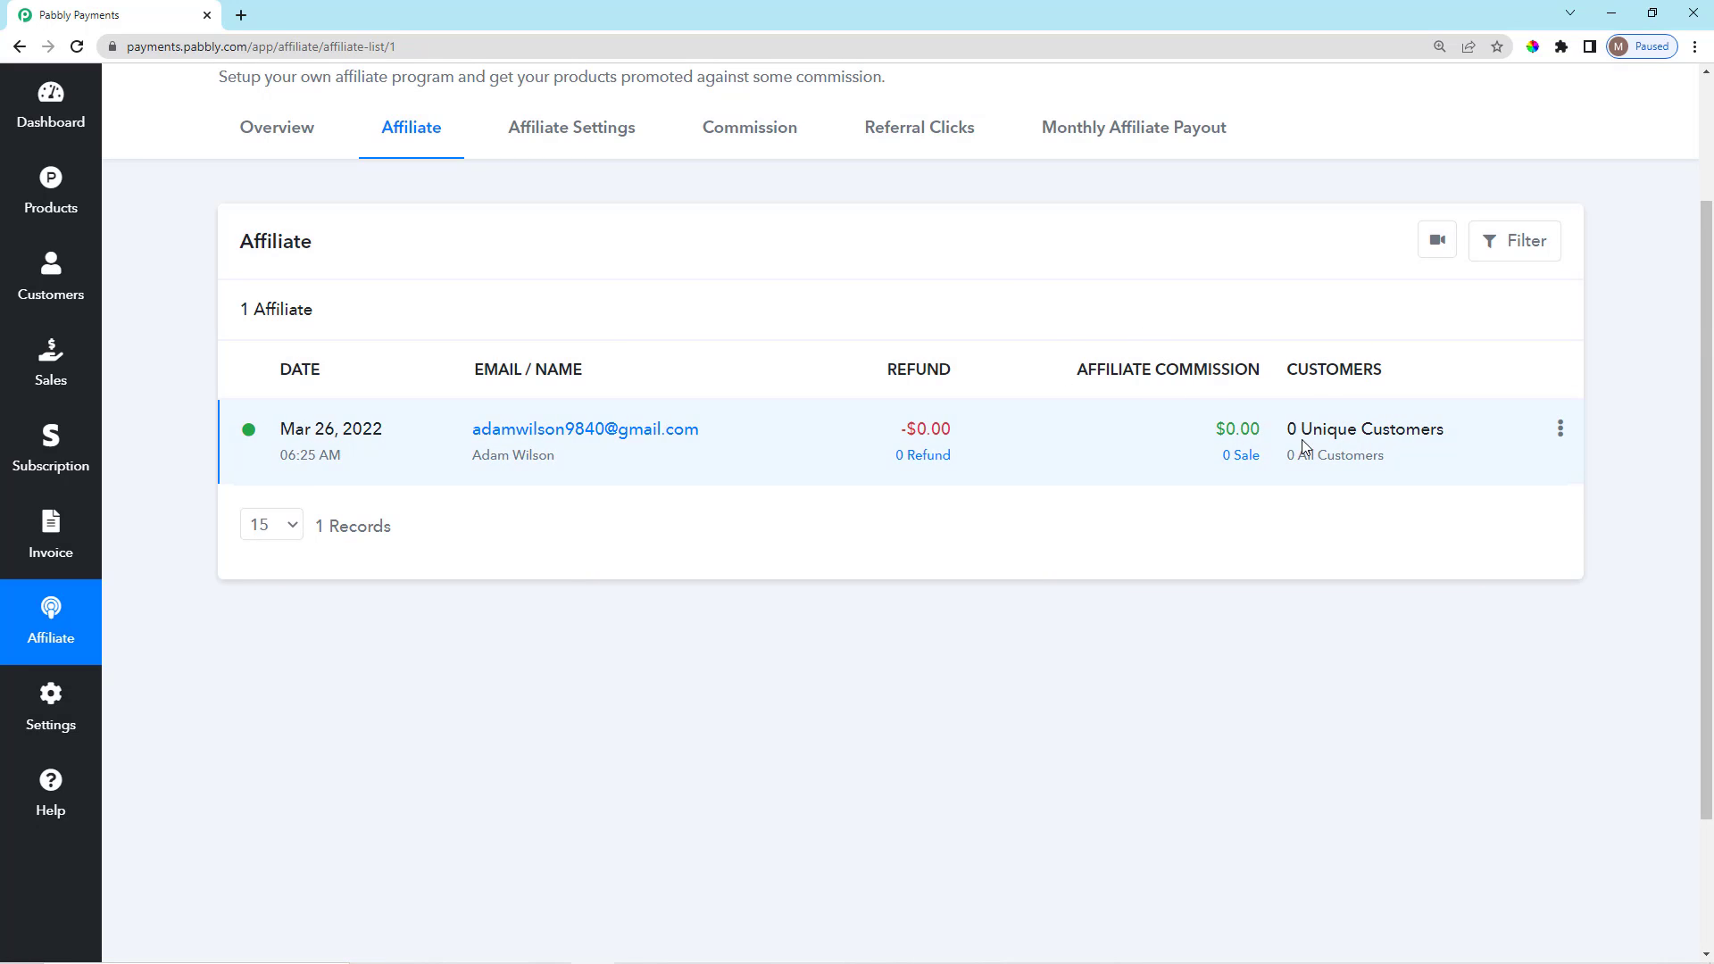
mouse_move(1485, 441)
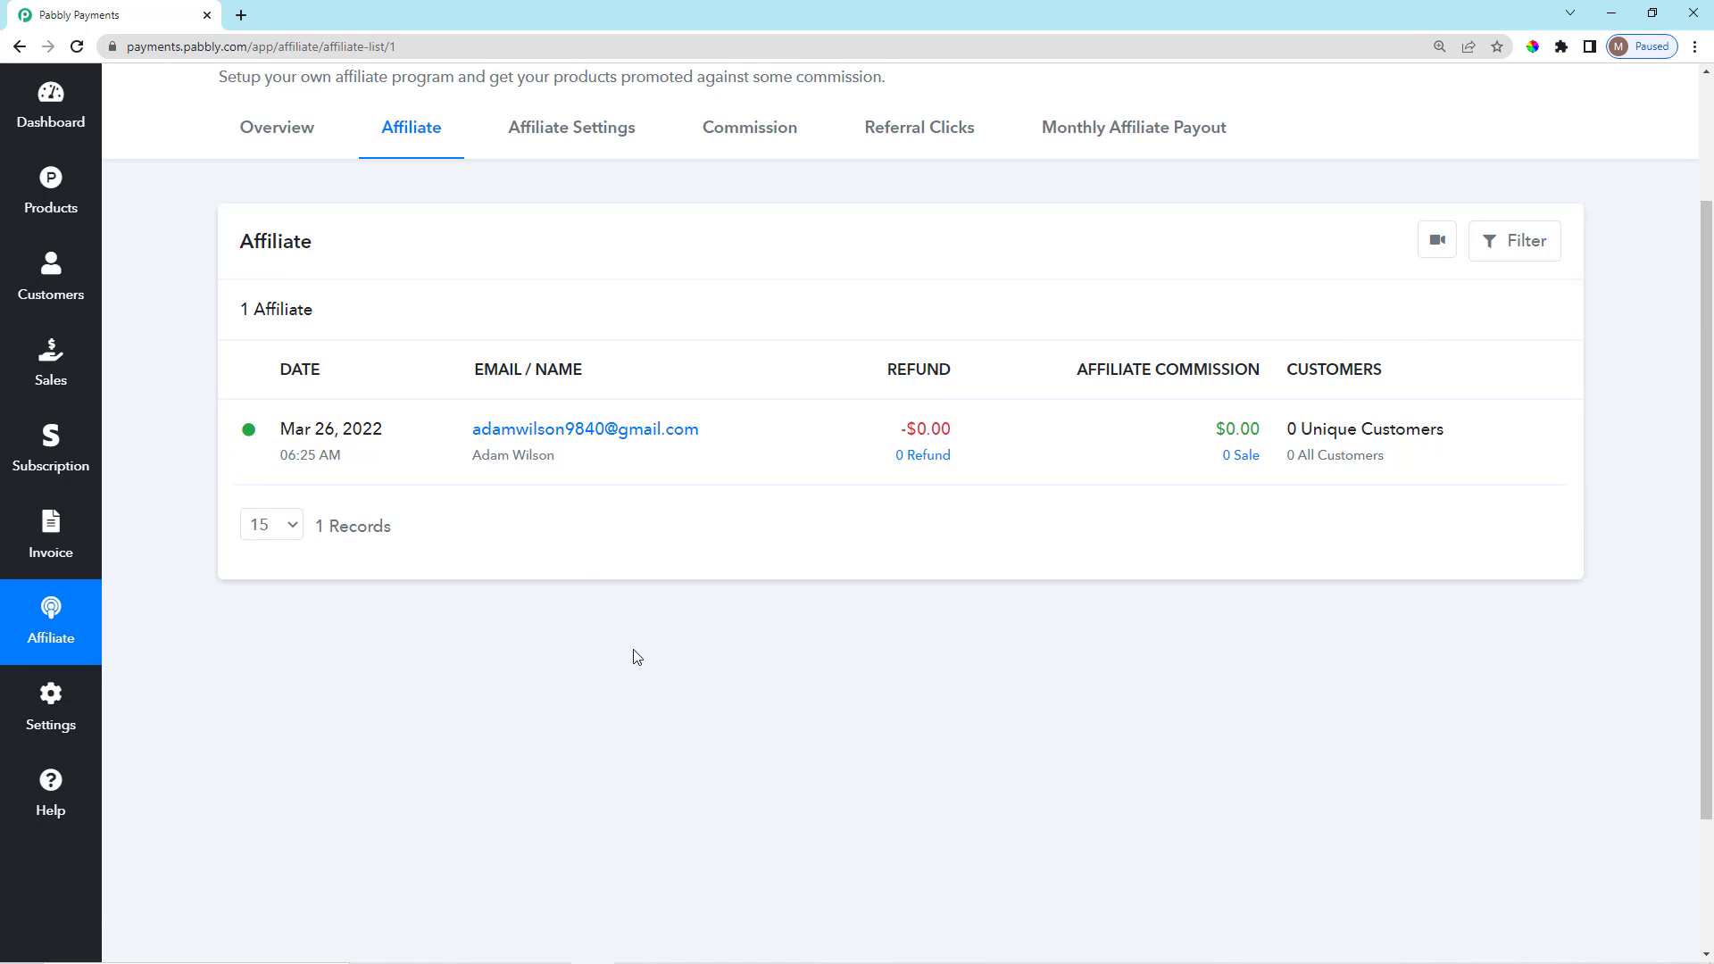
scroll(444, 662, "down", 2)
scroll(444, 662, "up", 4)
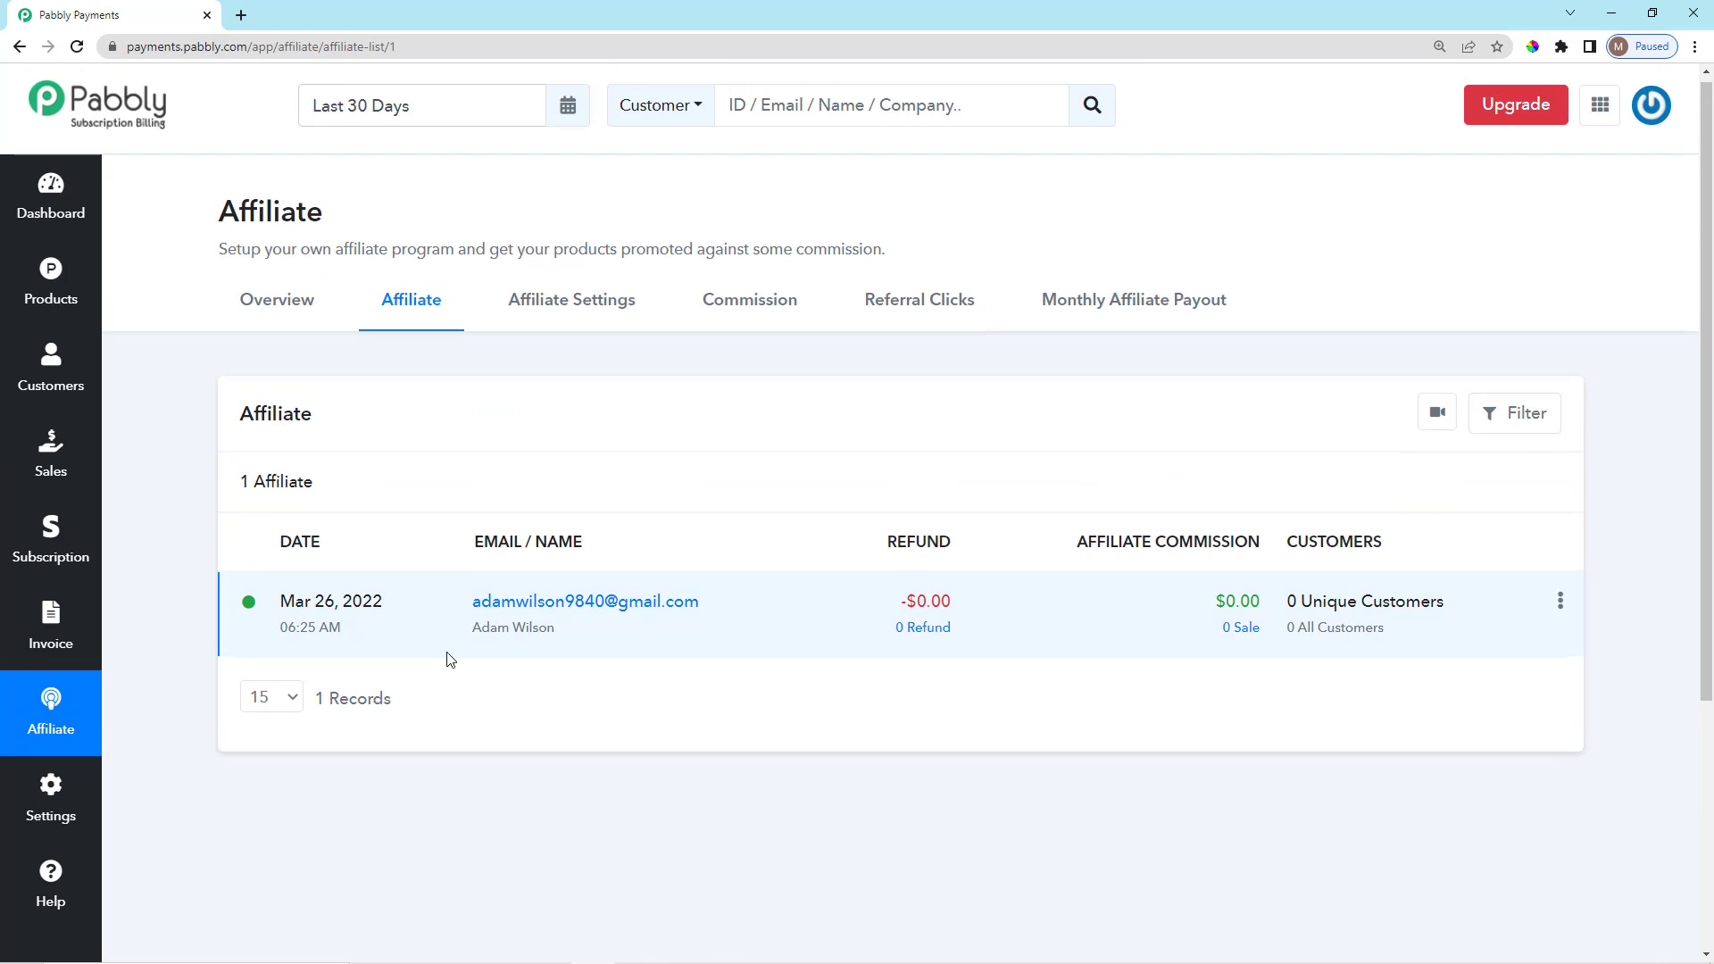
scroll(762, 452, "down", 8)
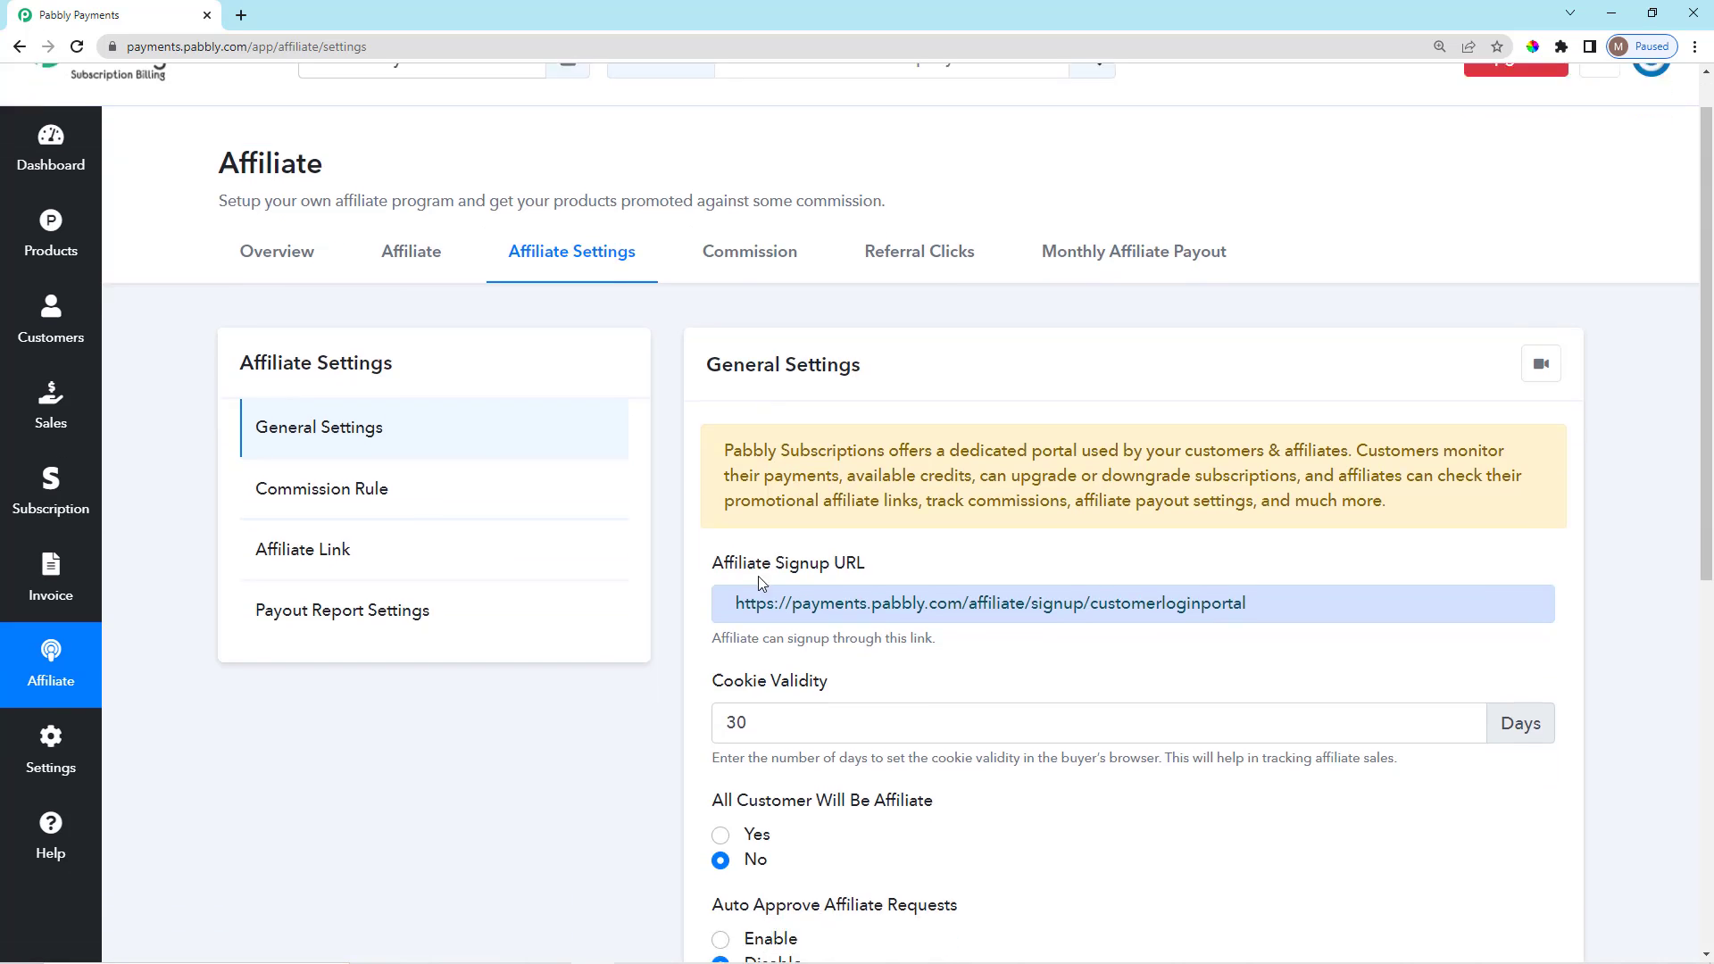
scroll(616, 629, "up", 8)
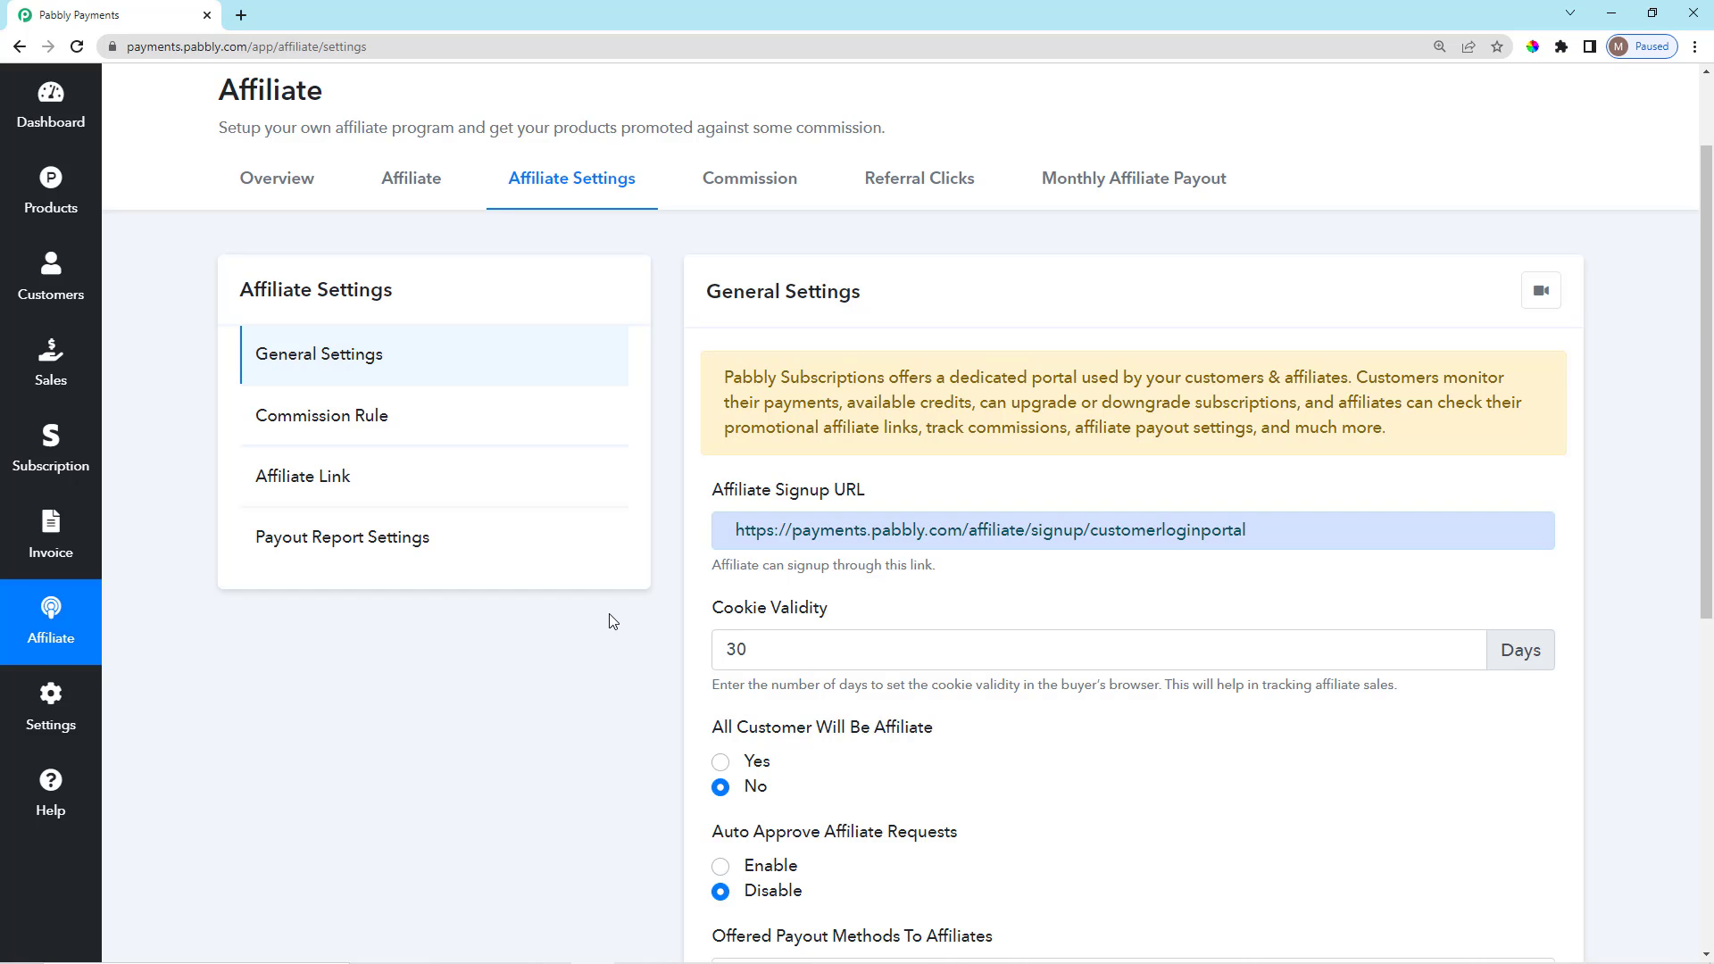
scroll(613, 622, "down", 5)
scroll(571, 644, "up", 5)
scroll(575, 652, "down", 2)
scroll(575, 653, "up", 4)
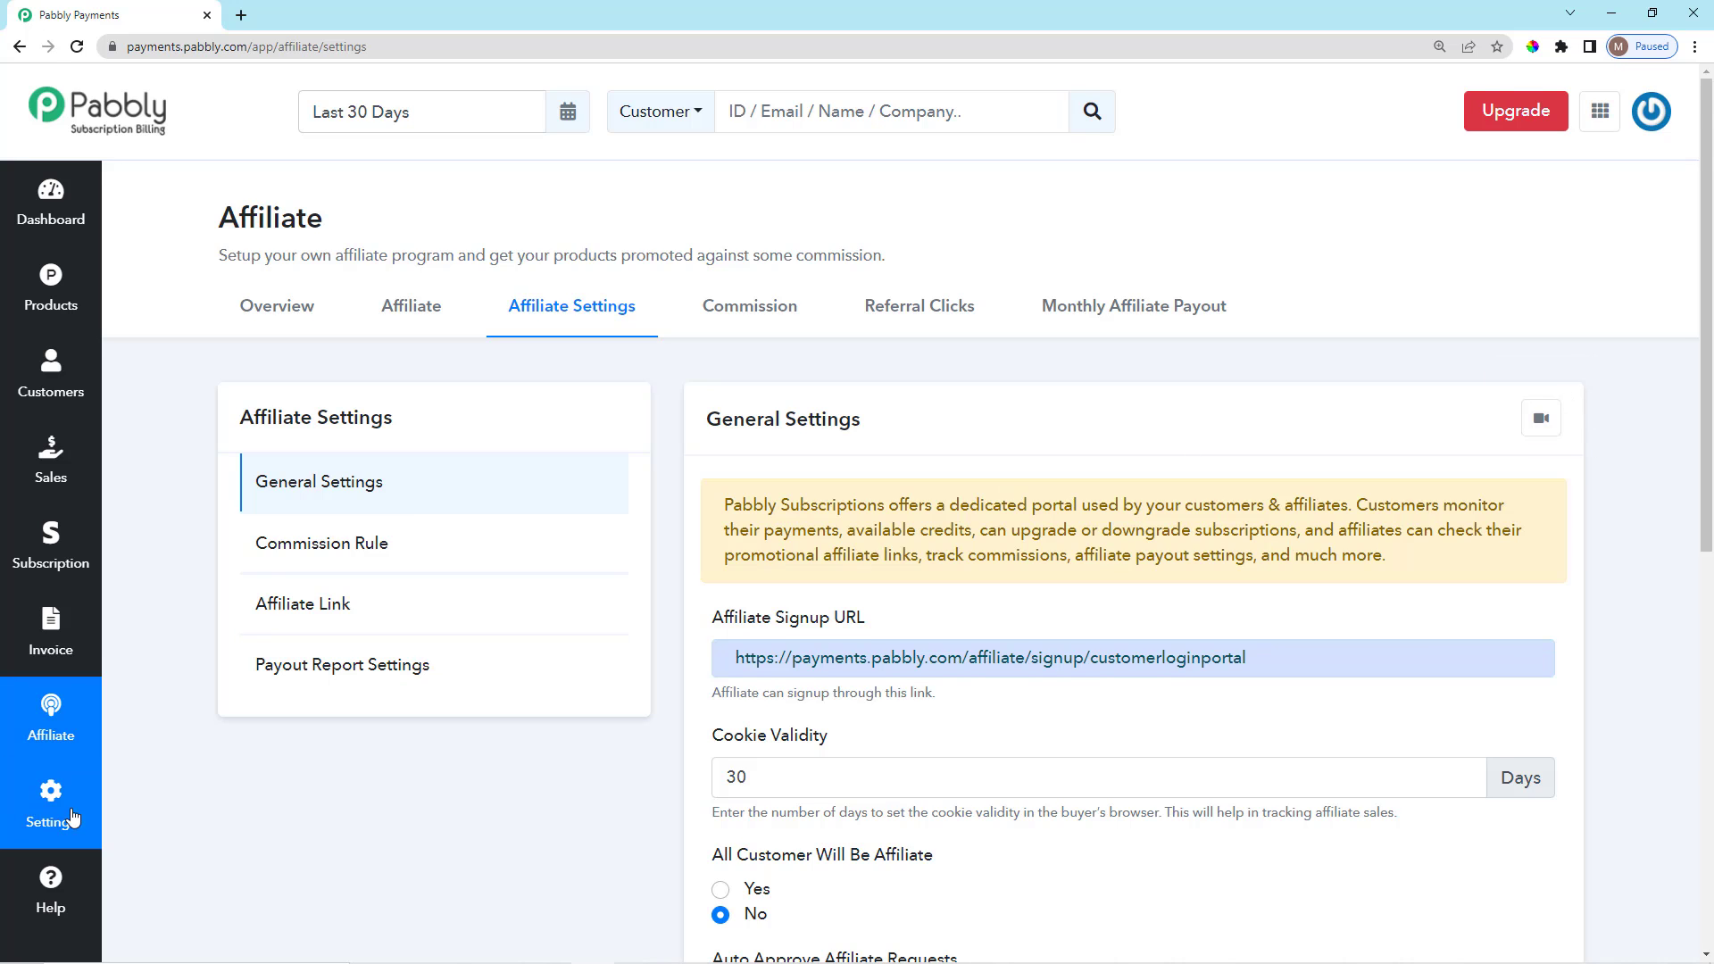
scroll(199, 819, "down", 3)
scroll(726, 678, "up", 2)
scroll(836, 505, "down", 2)
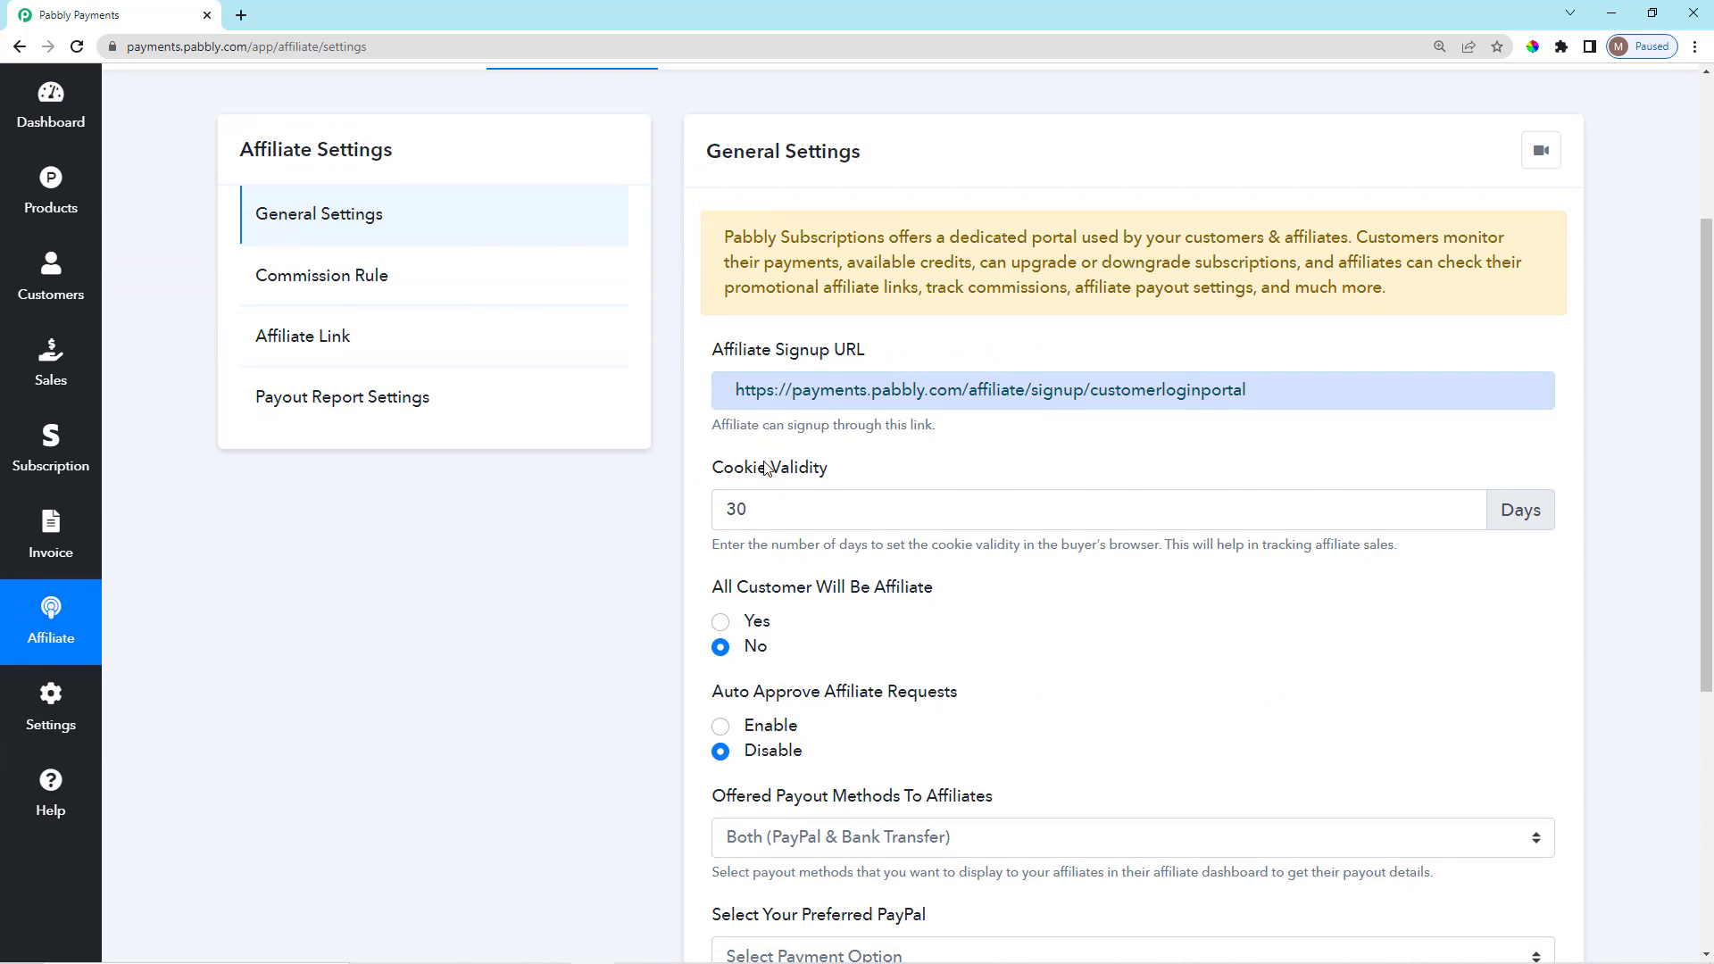
left_click_drag(714, 482, 834, 470)
left_click(795, 501)
scroll(801, 494, "down", 2)
left_click_drag(712, 375, 1400, 382)
left_click(1190, 409)
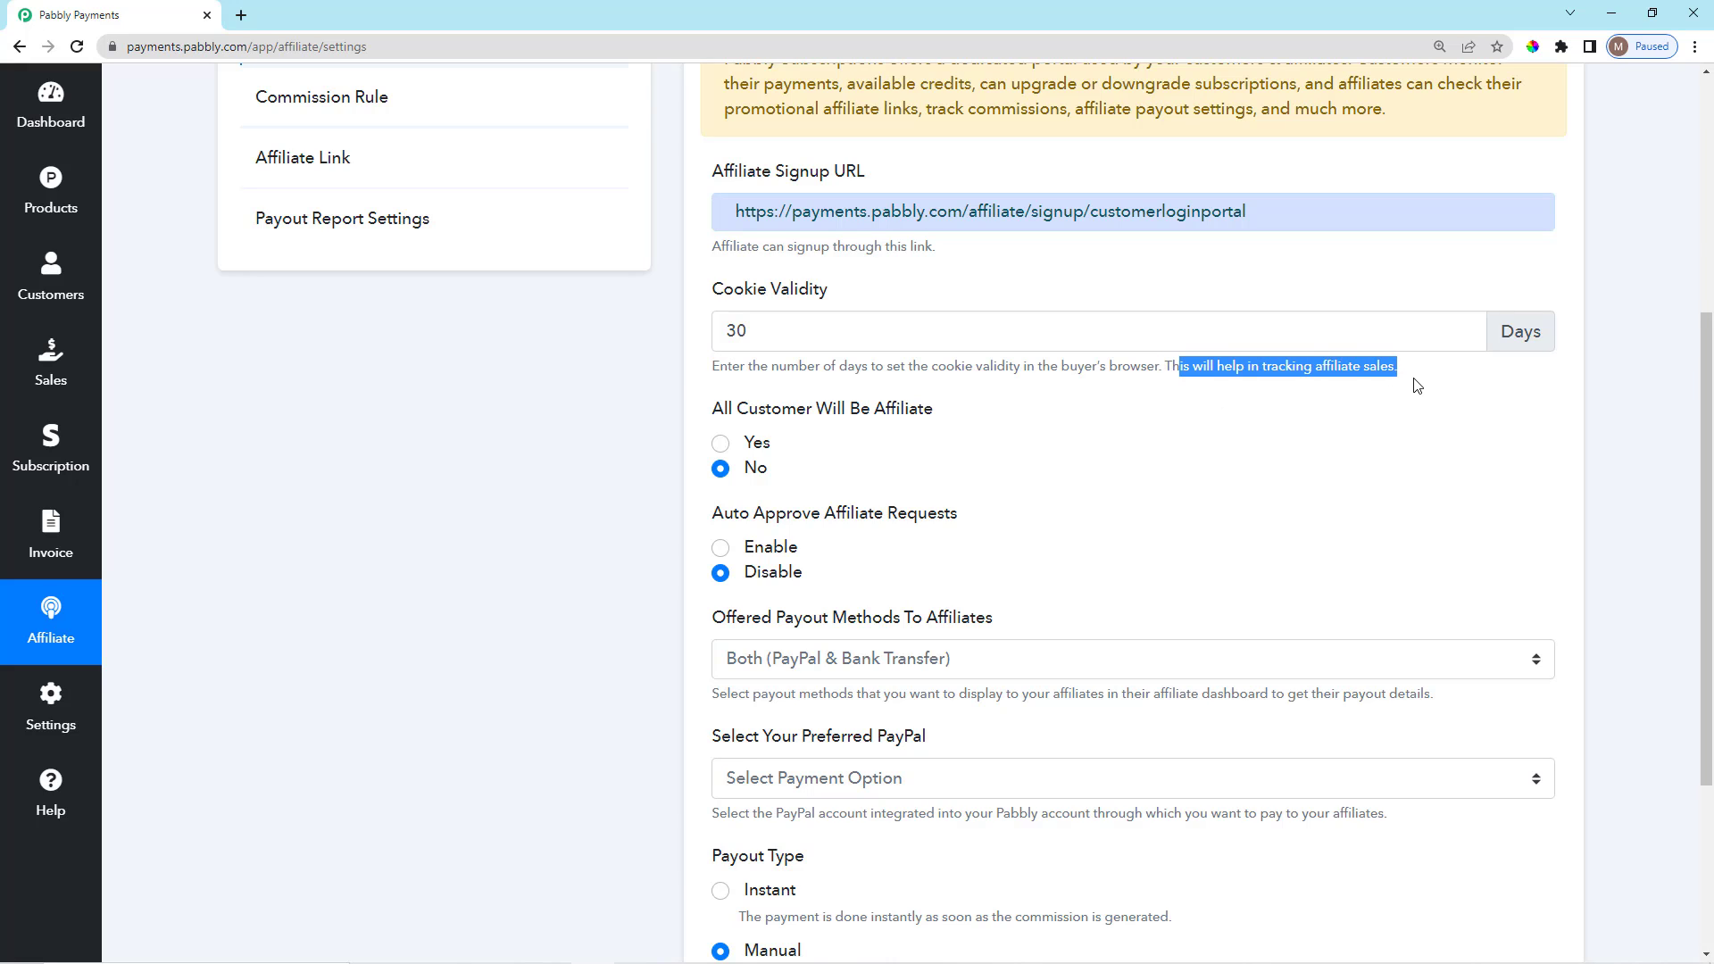
left_click(1410, 390)
scroll(884, 457, "down", 2)
scroll(856, 481, "up", 2)
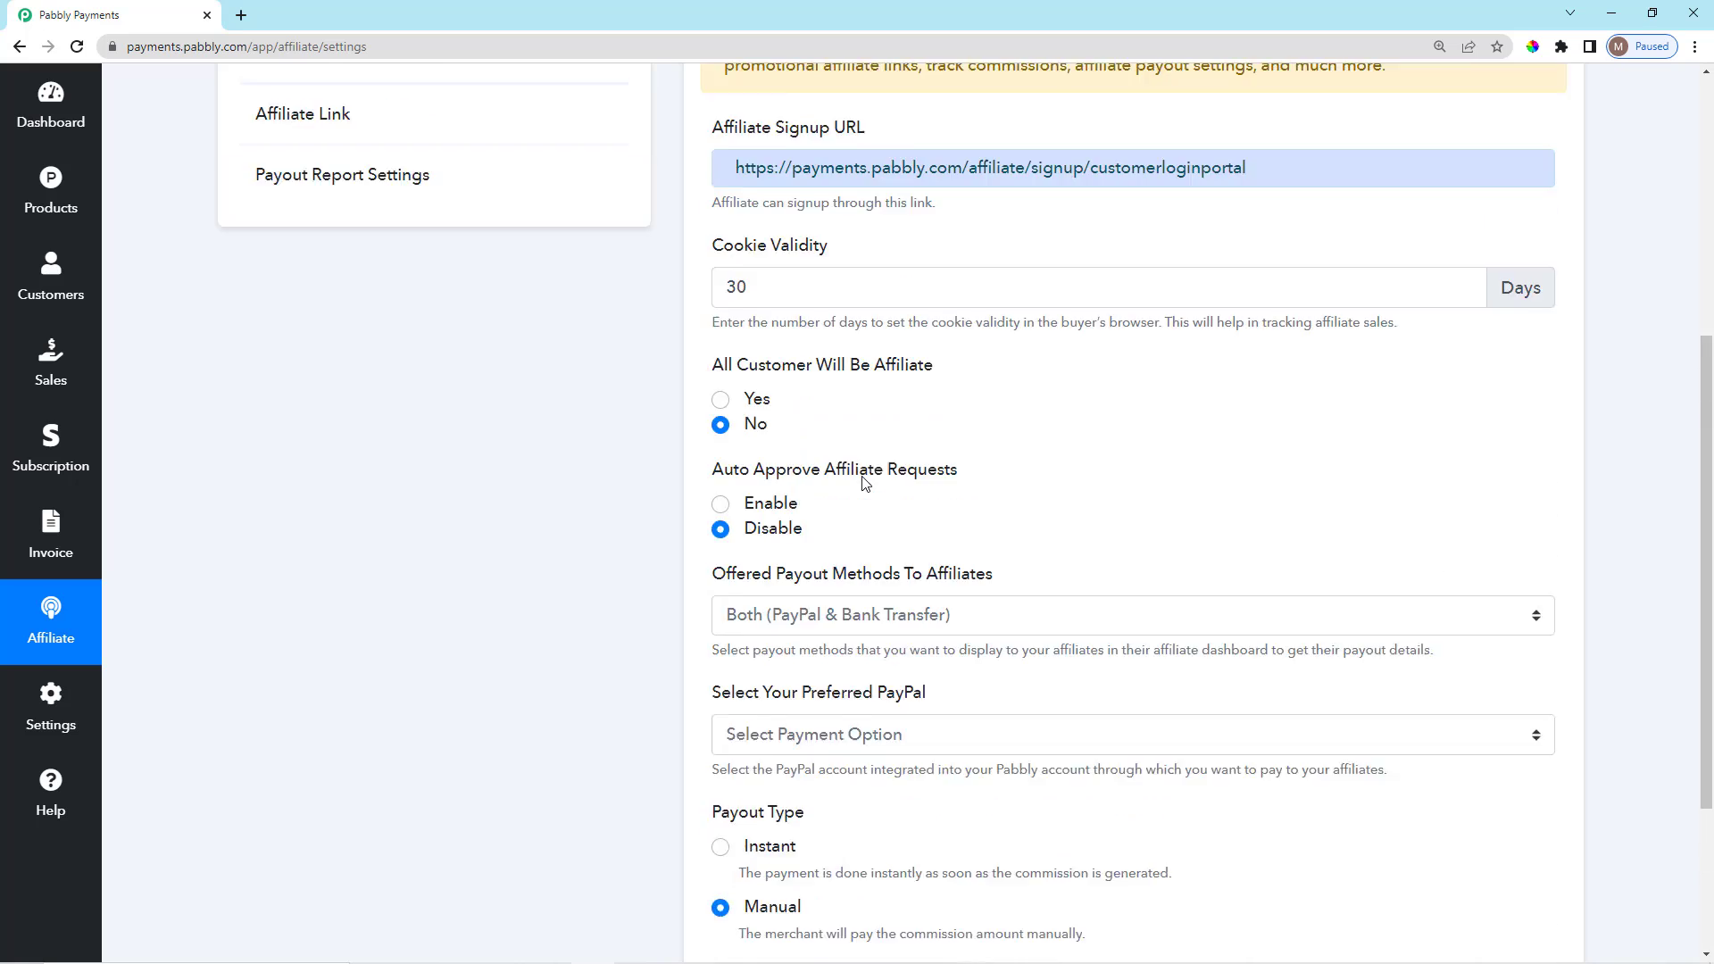
scroll(856, 481, "down", 1)
triple_click(855, 328)
left_click(782, 360)
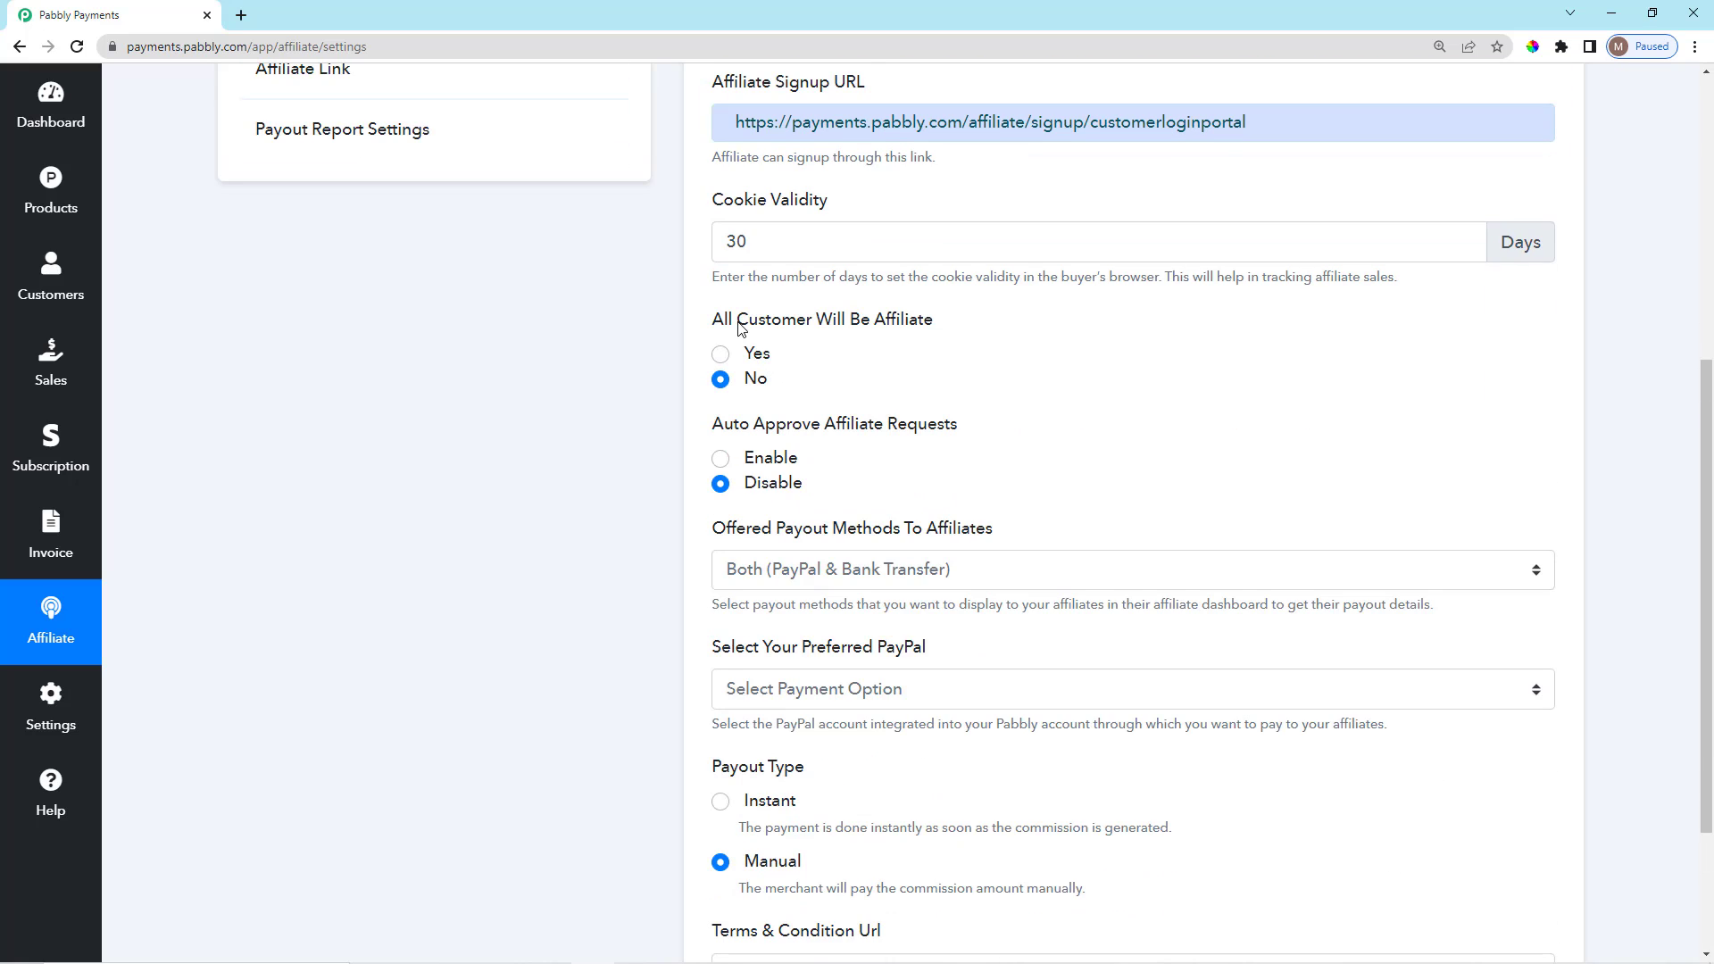
left_click_drag(717, 326, 951, 329)
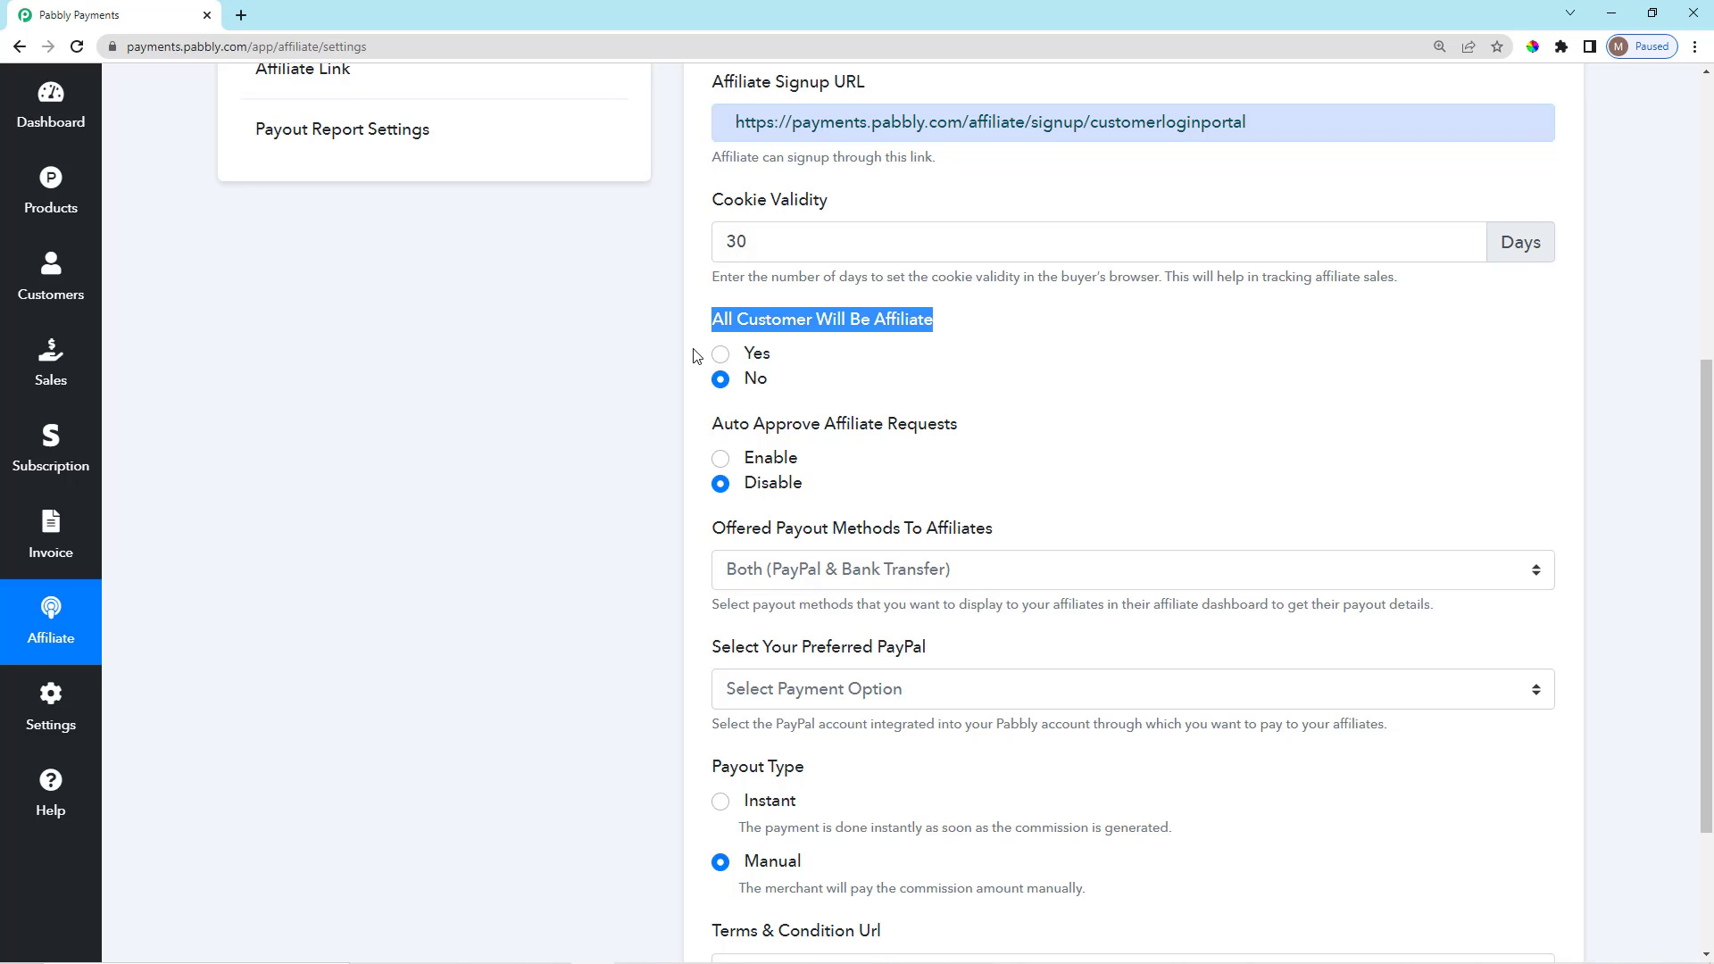
scroll(742, 505, "down", 1)
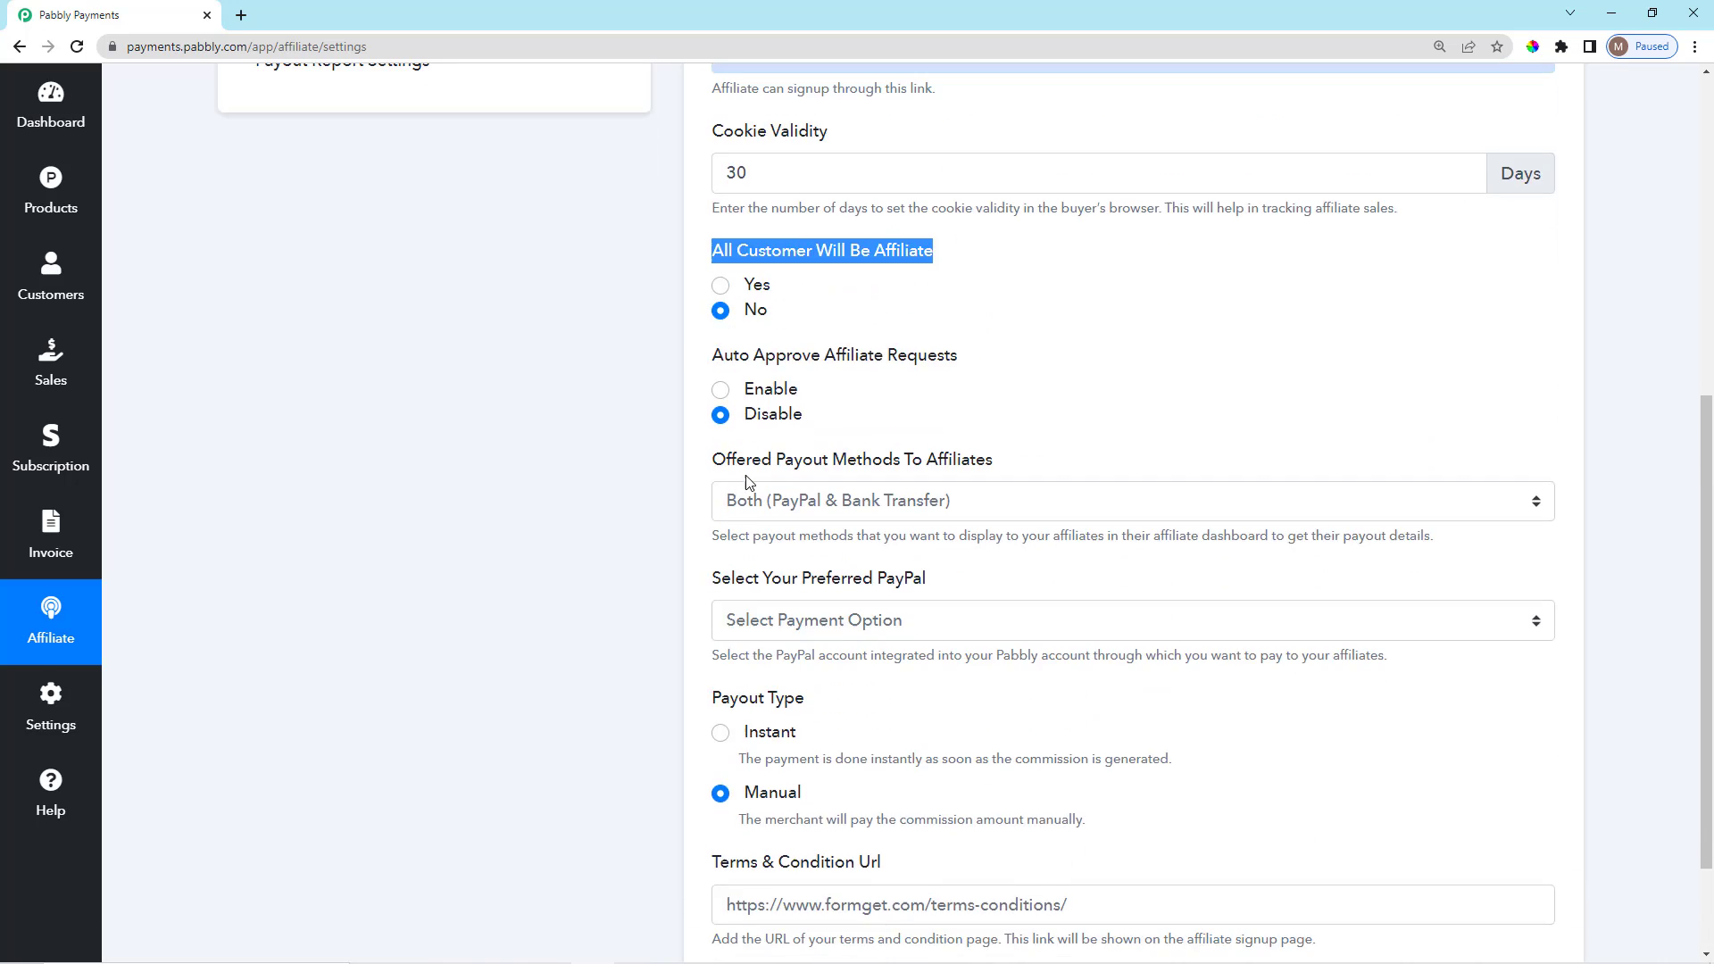
scroll(745, 505, "up", 2)
left_click_drag(712, 475, 975, 486)
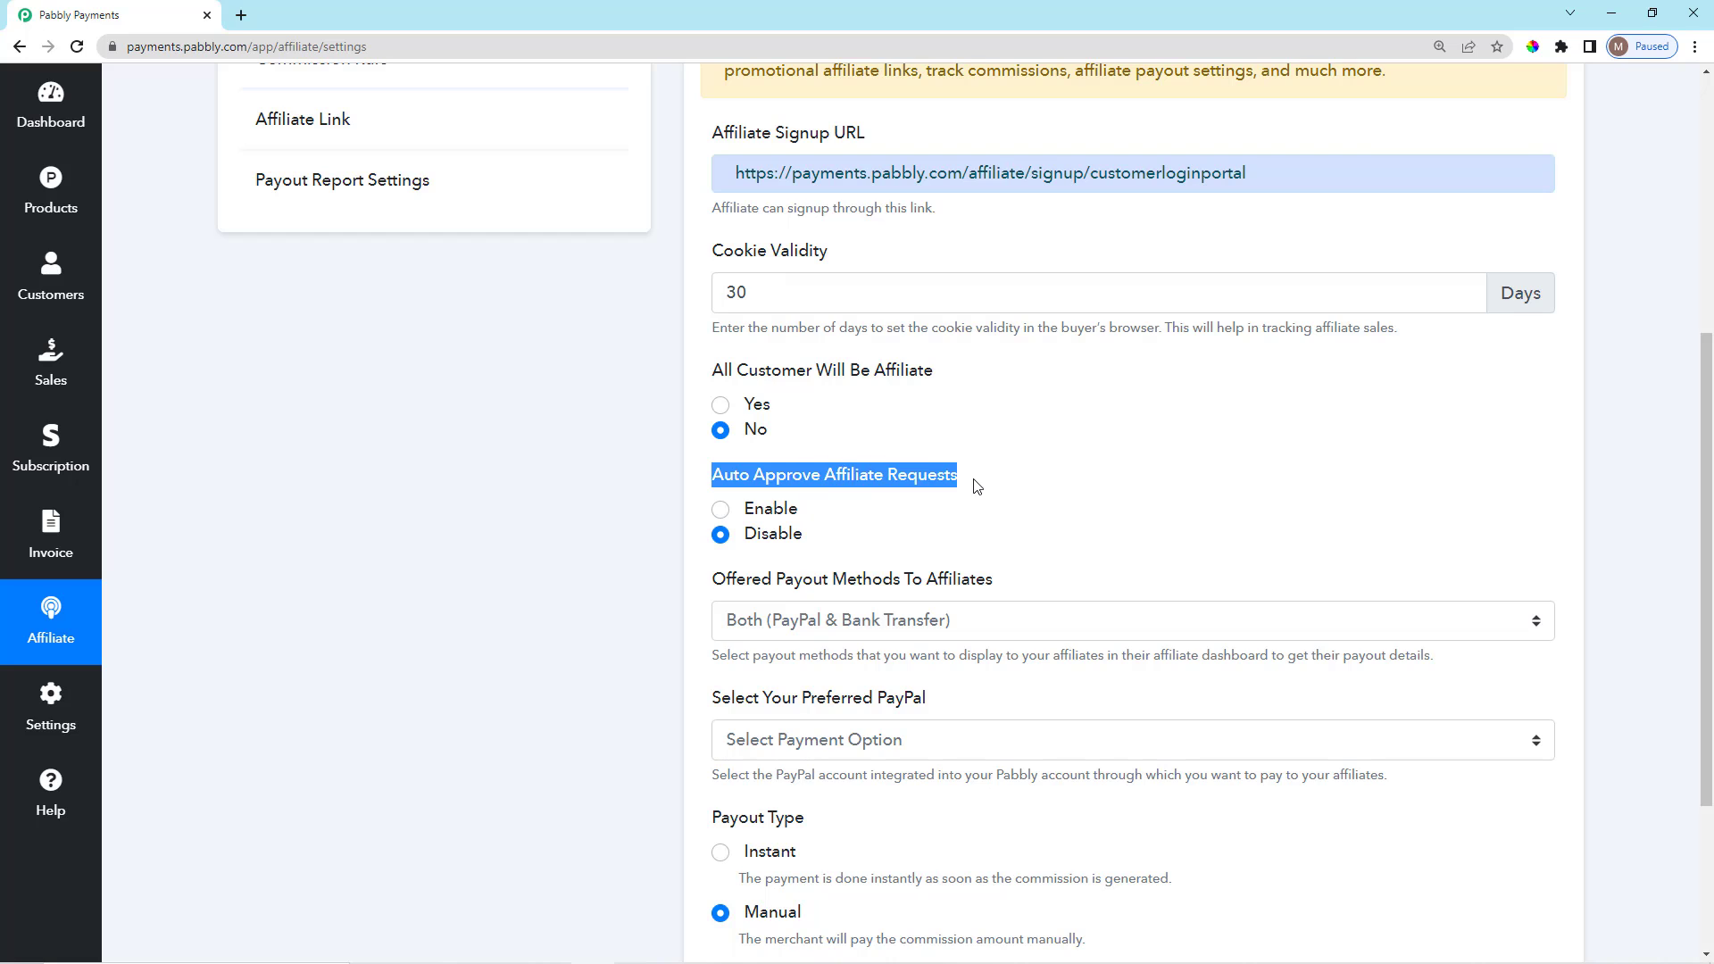
left_click(722, 513)
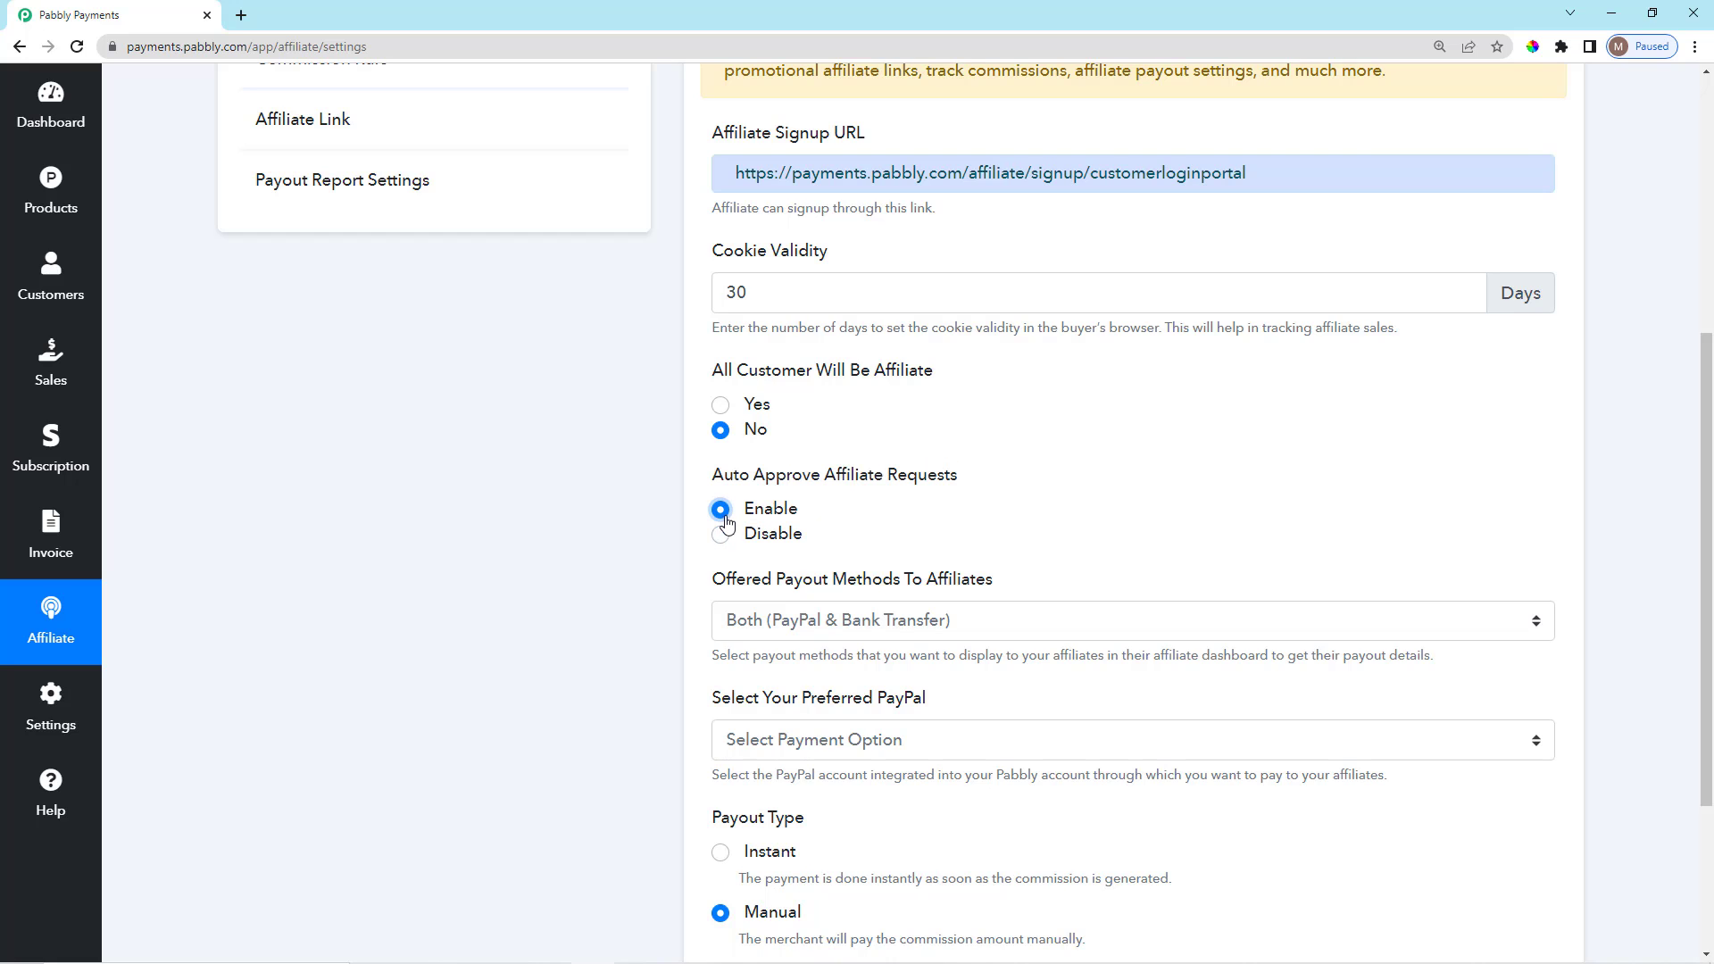
left_click(721, 536)
scroll(939, 654, "down", 1)
Choose Paypal under Select Your Preferred PayPal, leaving the payout methods unchanged.
scroll(939, 654, "down", 2)
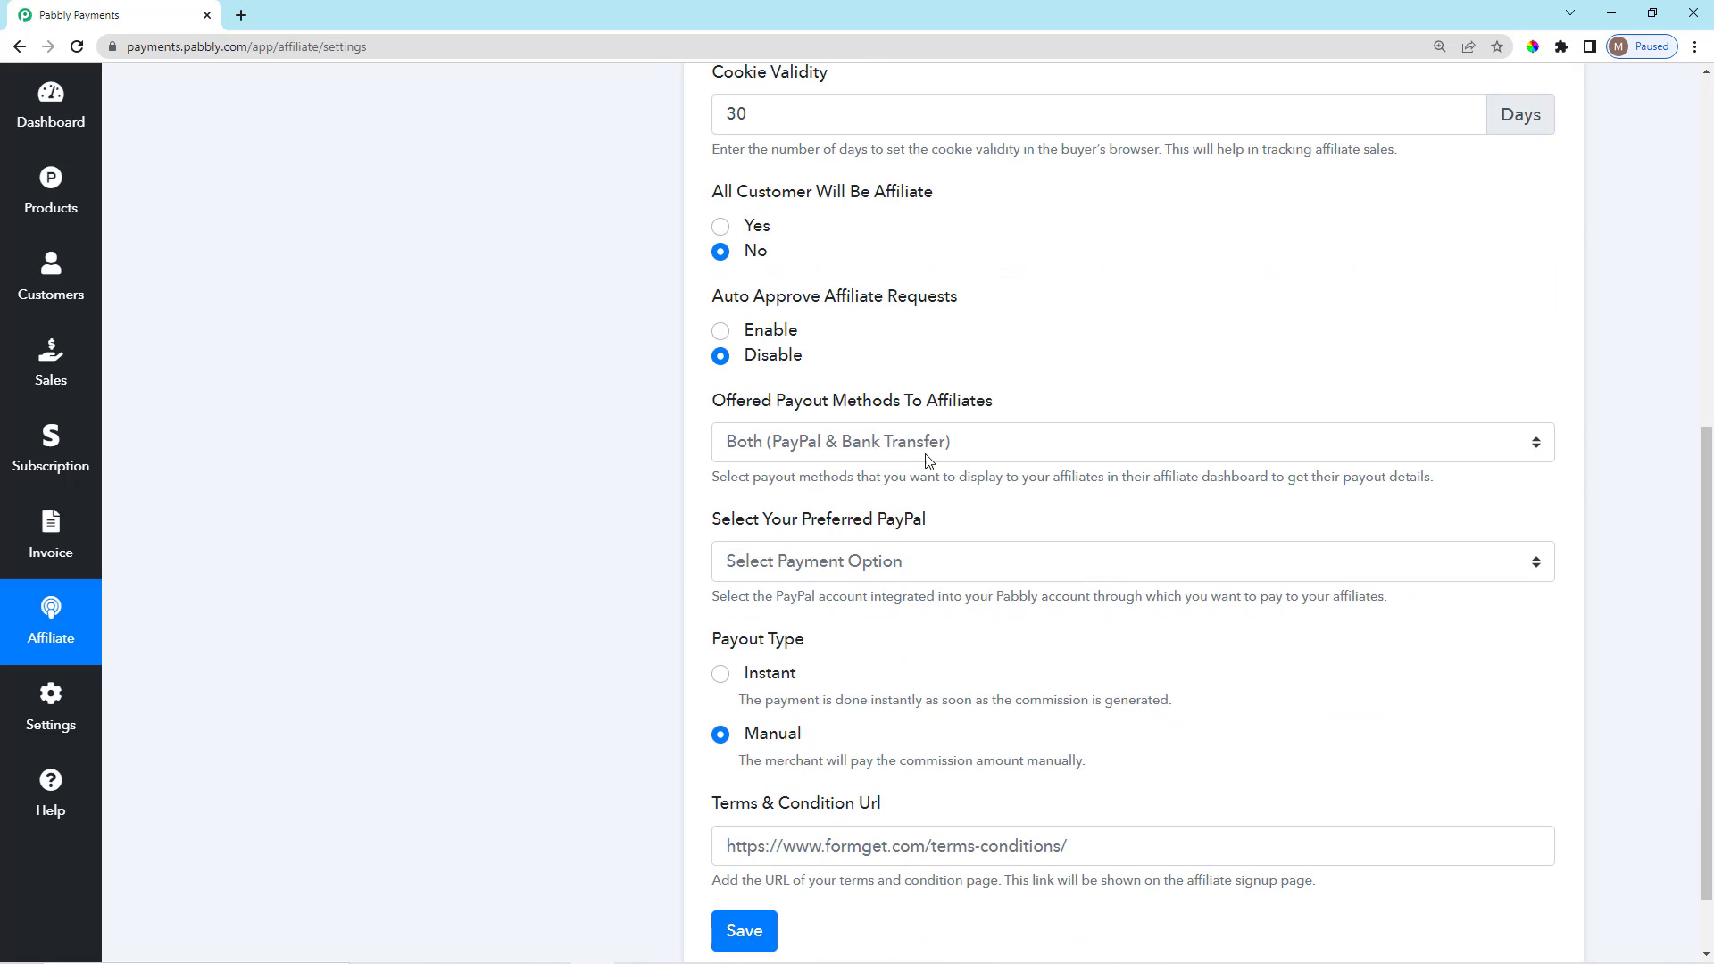
left_click(929, 446)
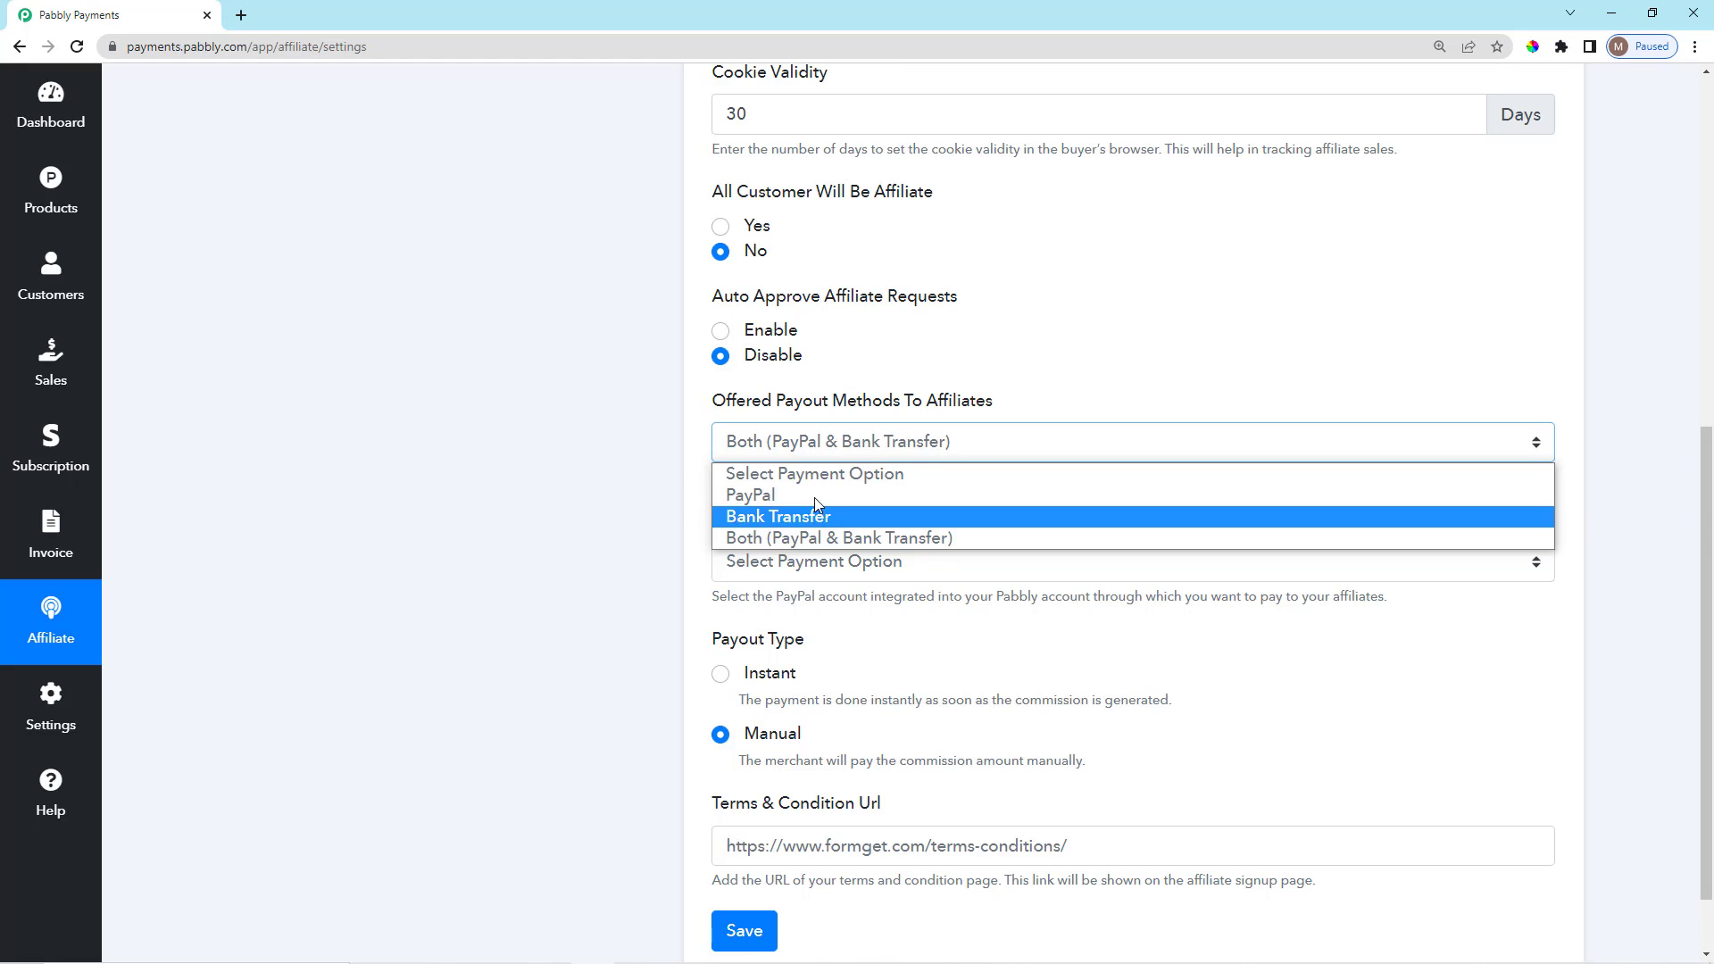
left_click(687, 532)
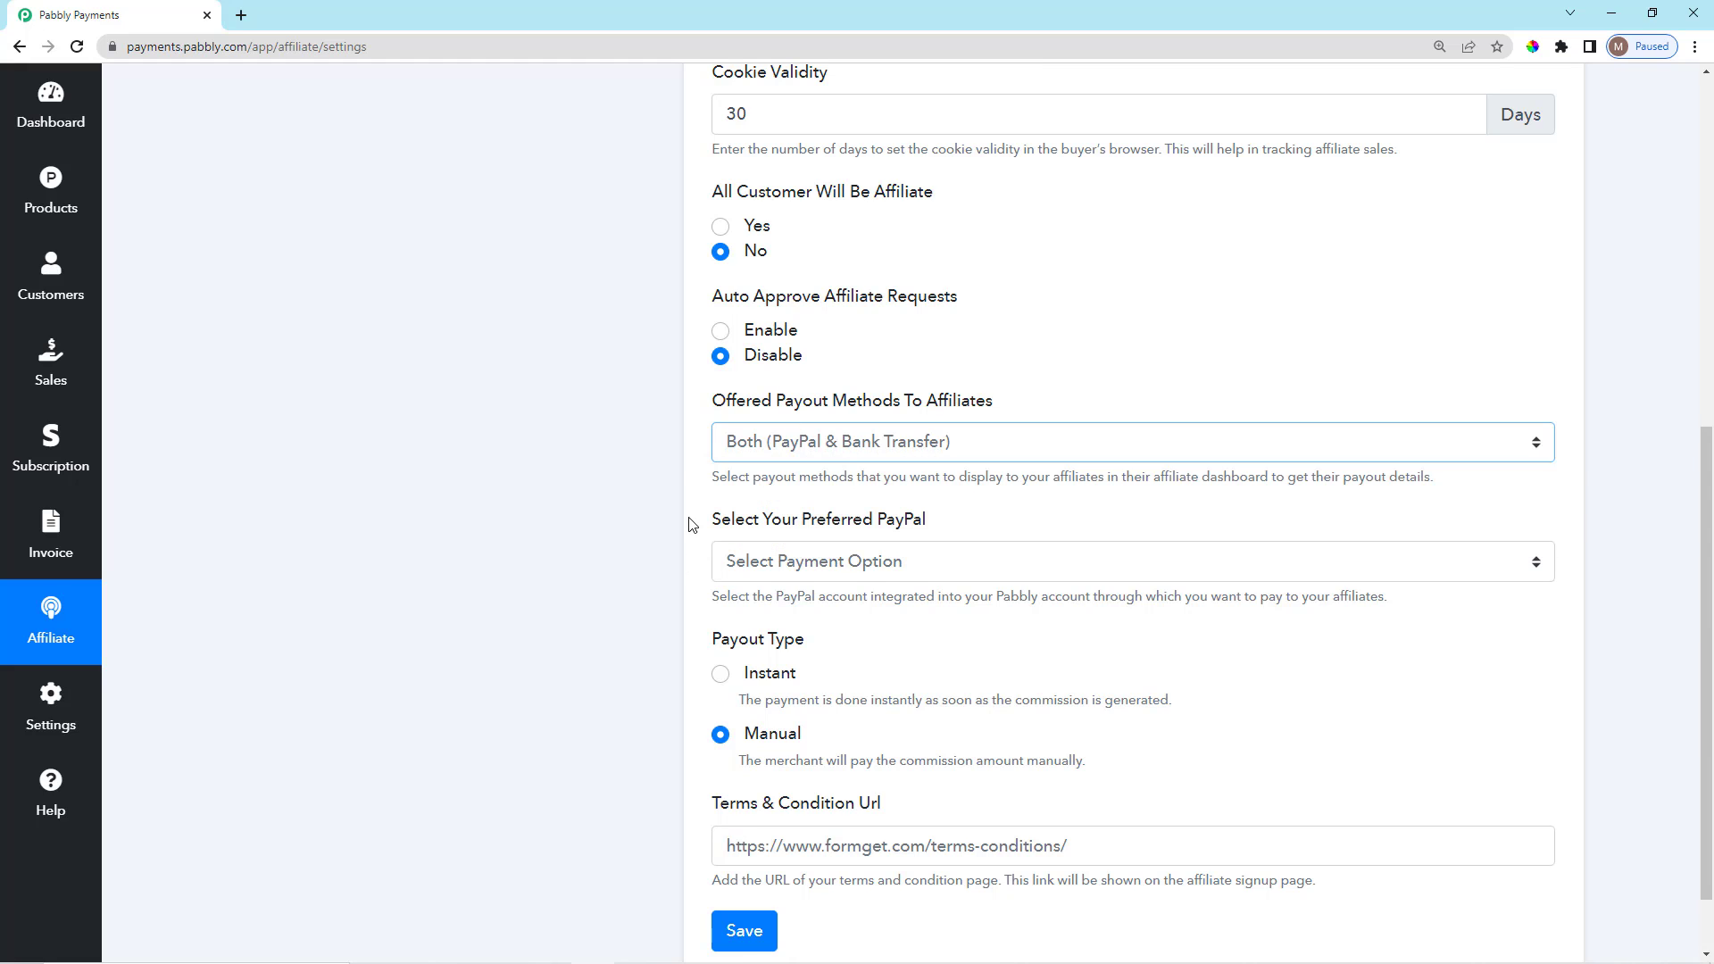
left_click(843, 571)
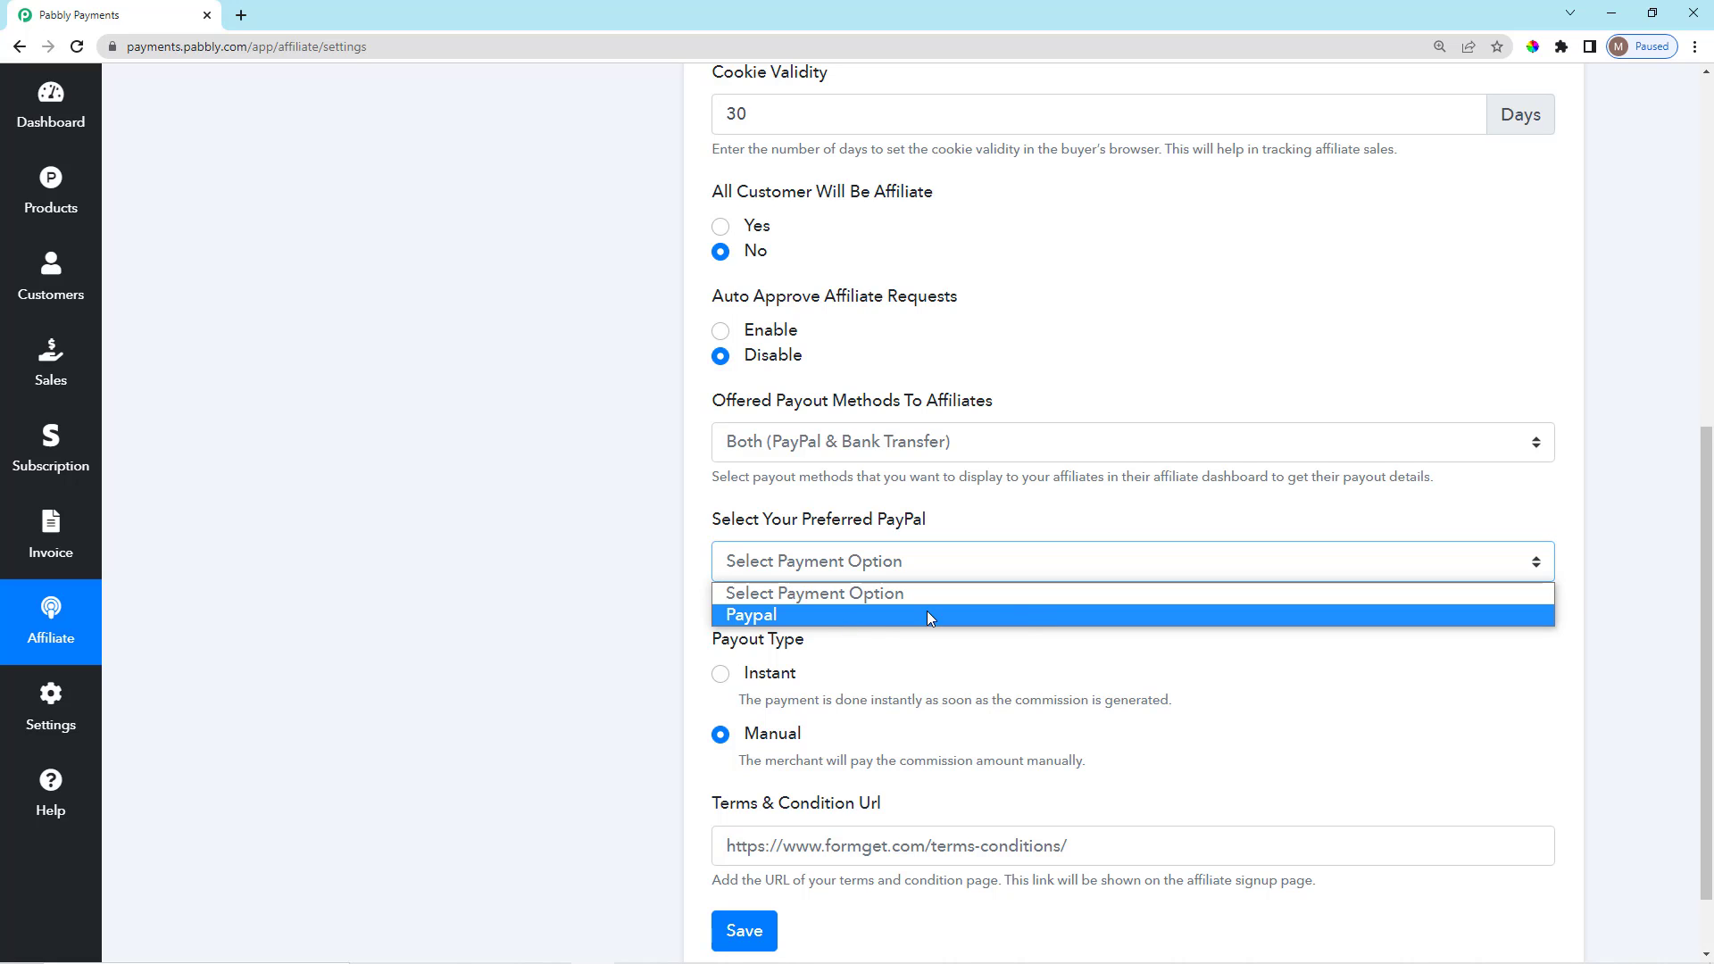
left_click(775, 616)
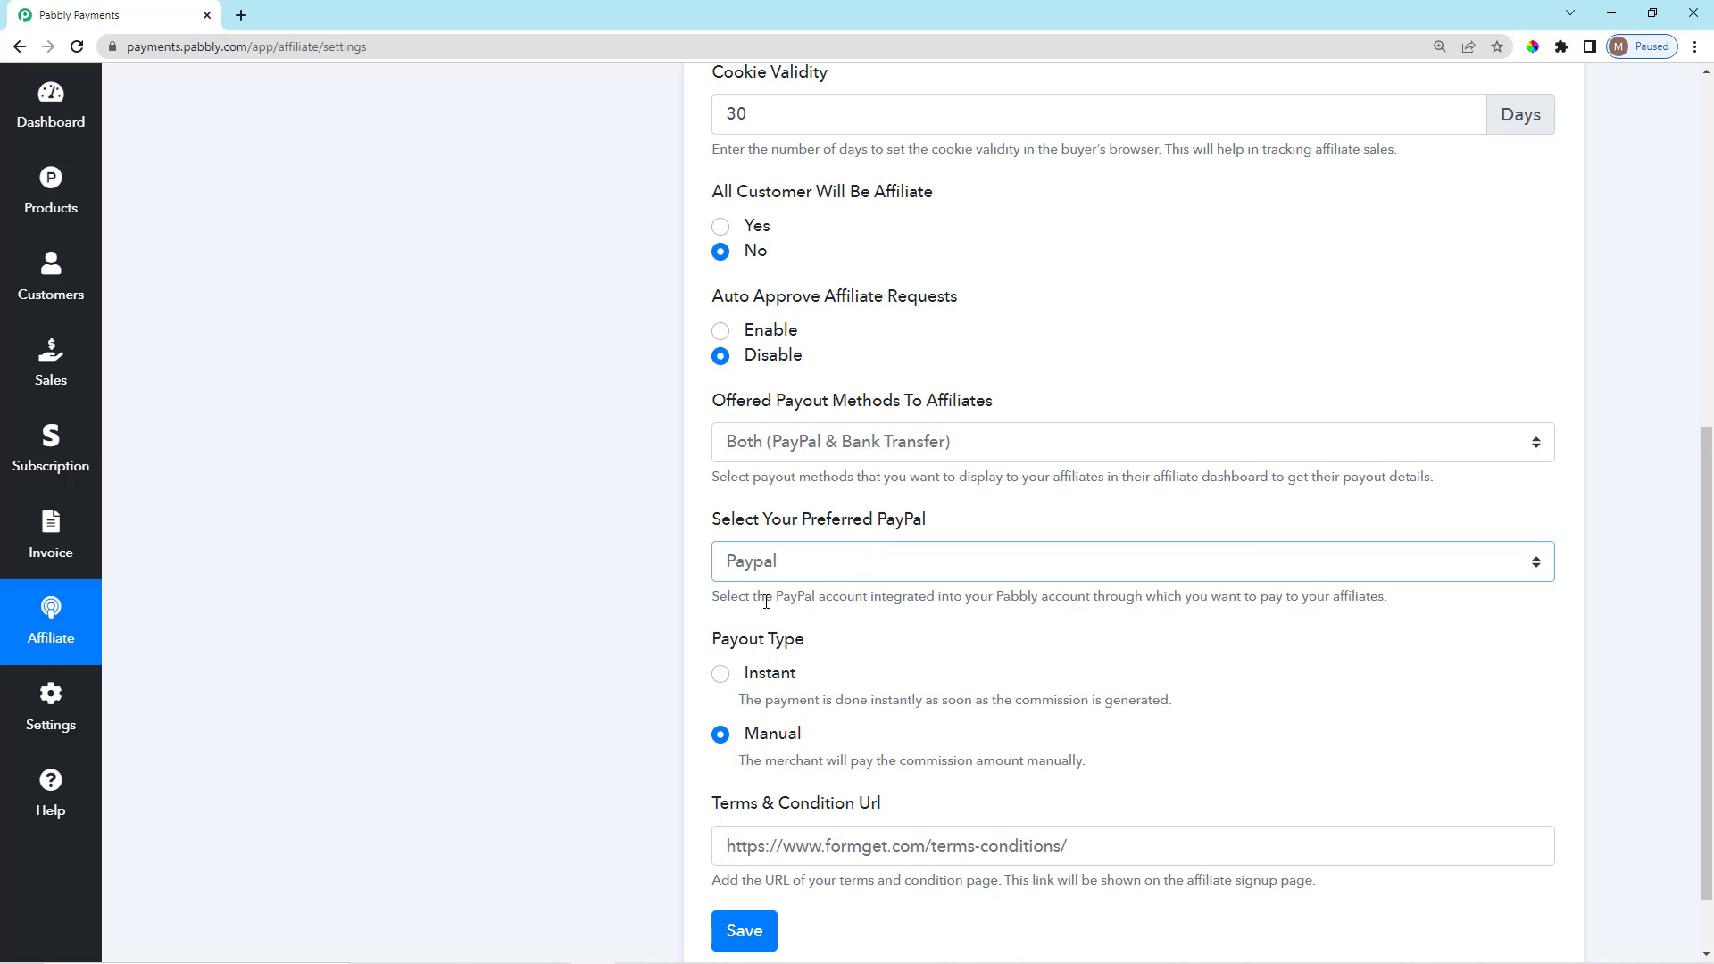
Keep the payout type on Manual and check the Terms & Condition Url field.
scroll(827, 710, "down", 1)
scroll(783, 661, "up", 1)
scroll(785, 658, "down", 1)
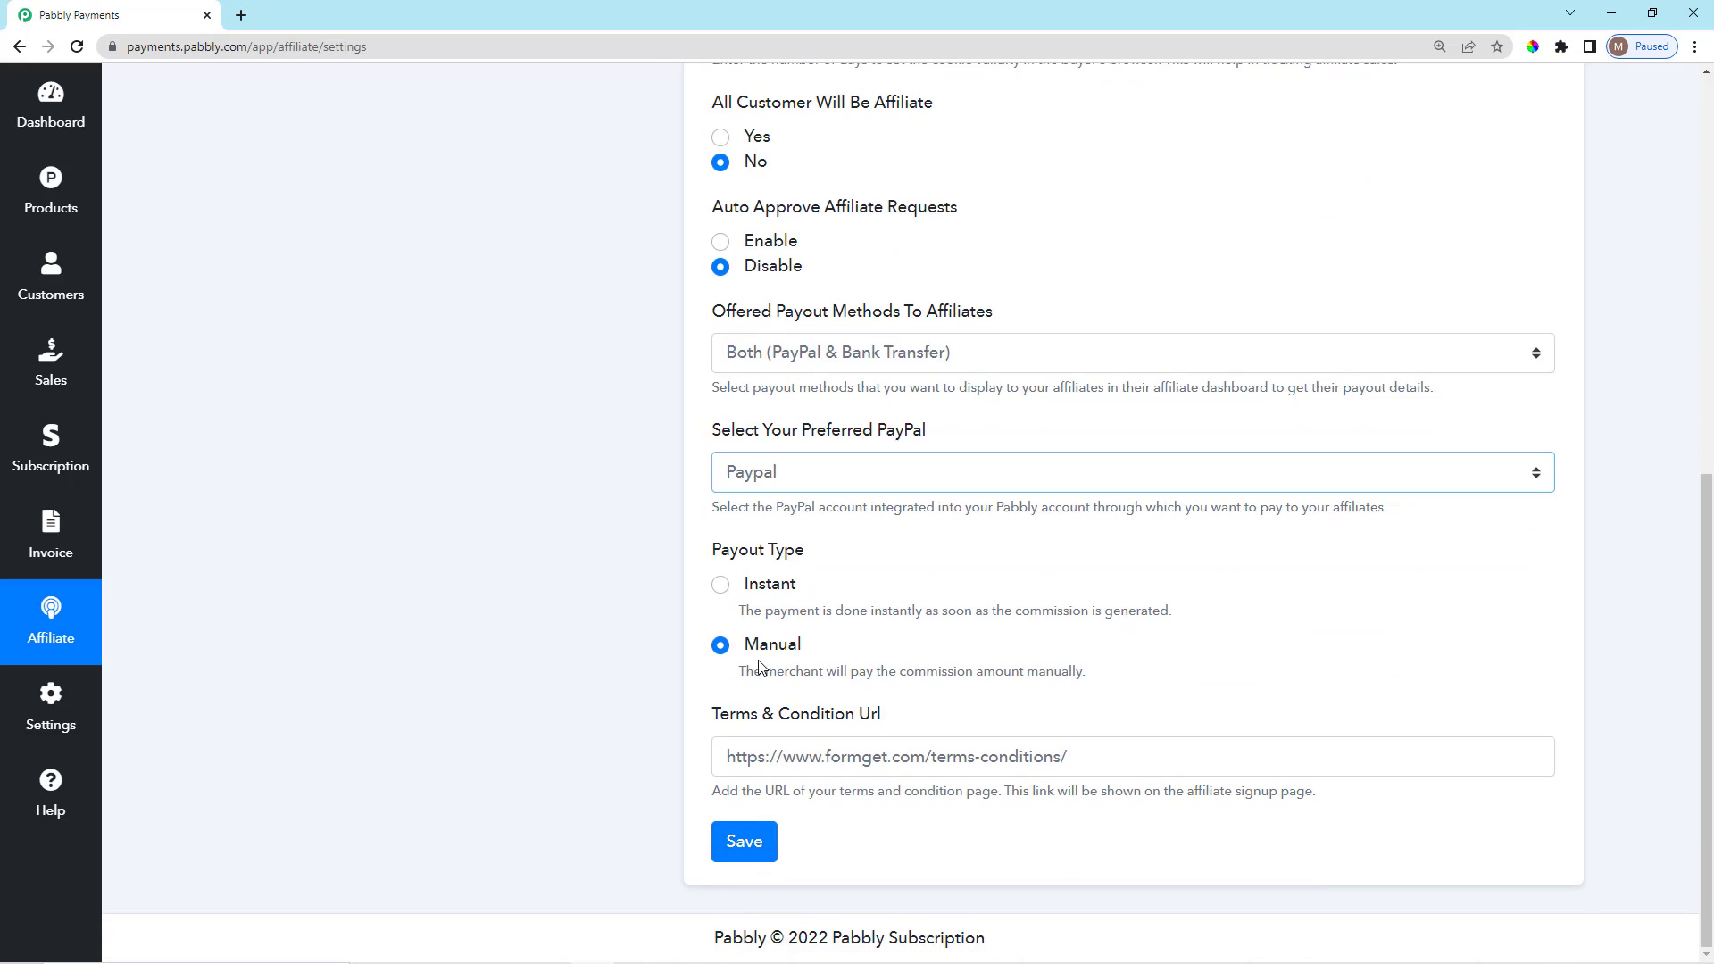
left_click(722, 588)
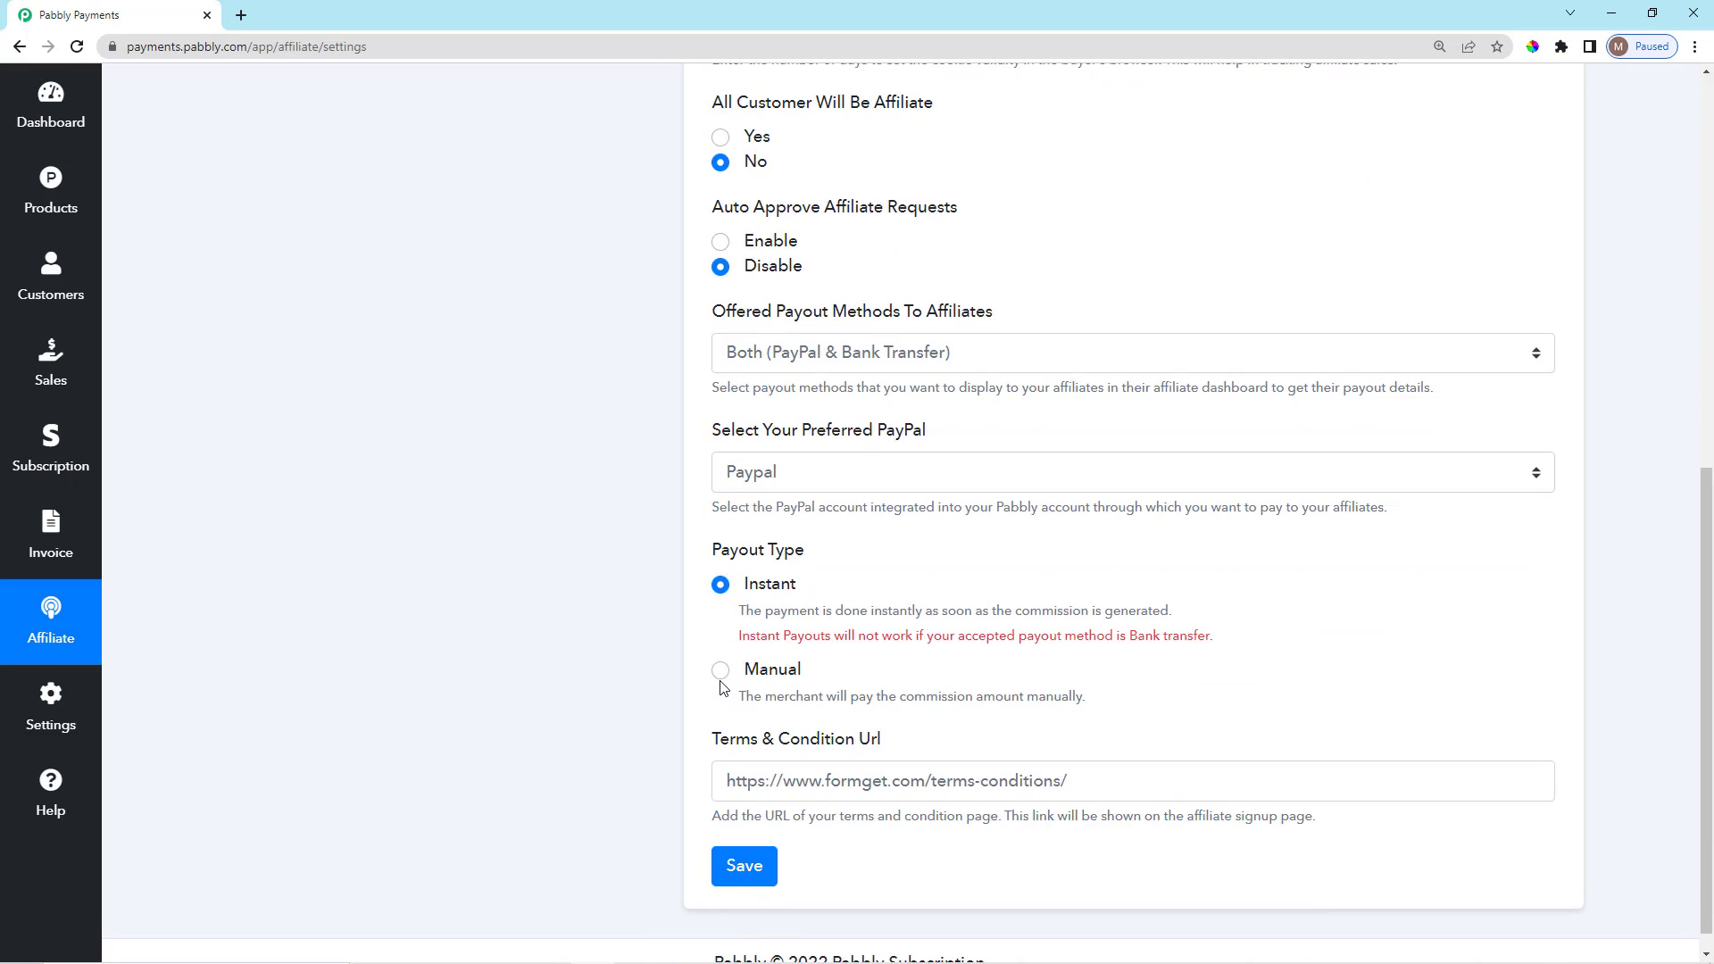
left_click(720, 644)
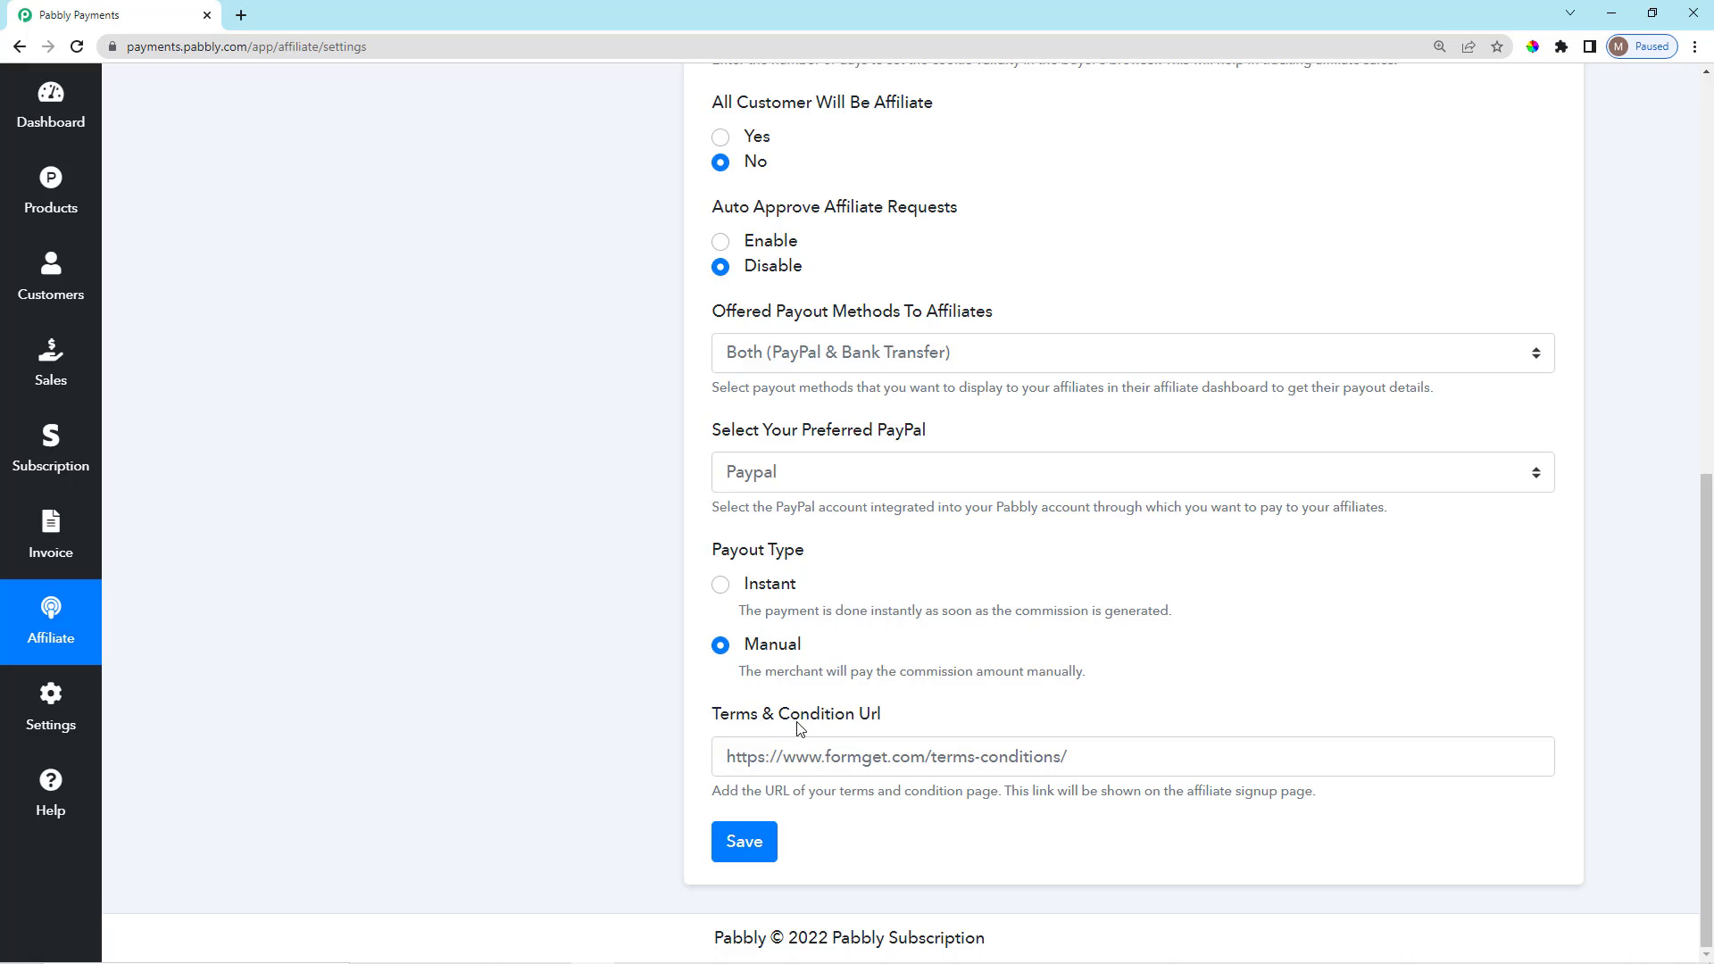
left_click(1015, 765)
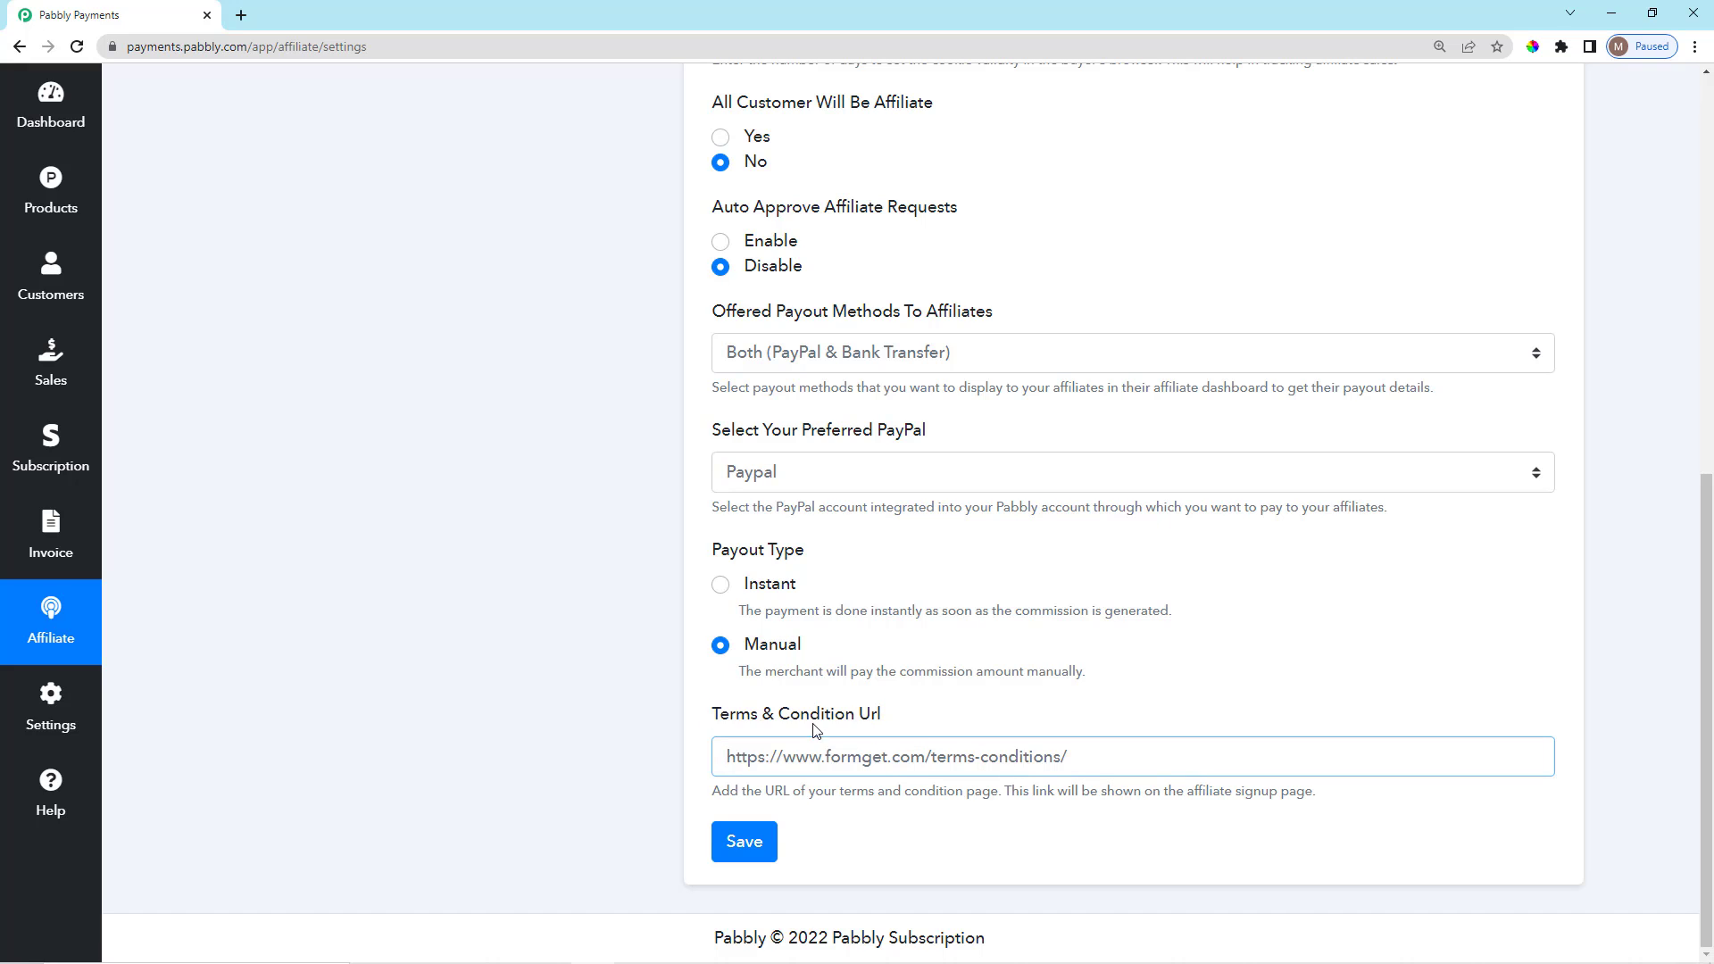
left_click_drag(714, 725, 886, 719)
left_click(920, 719)
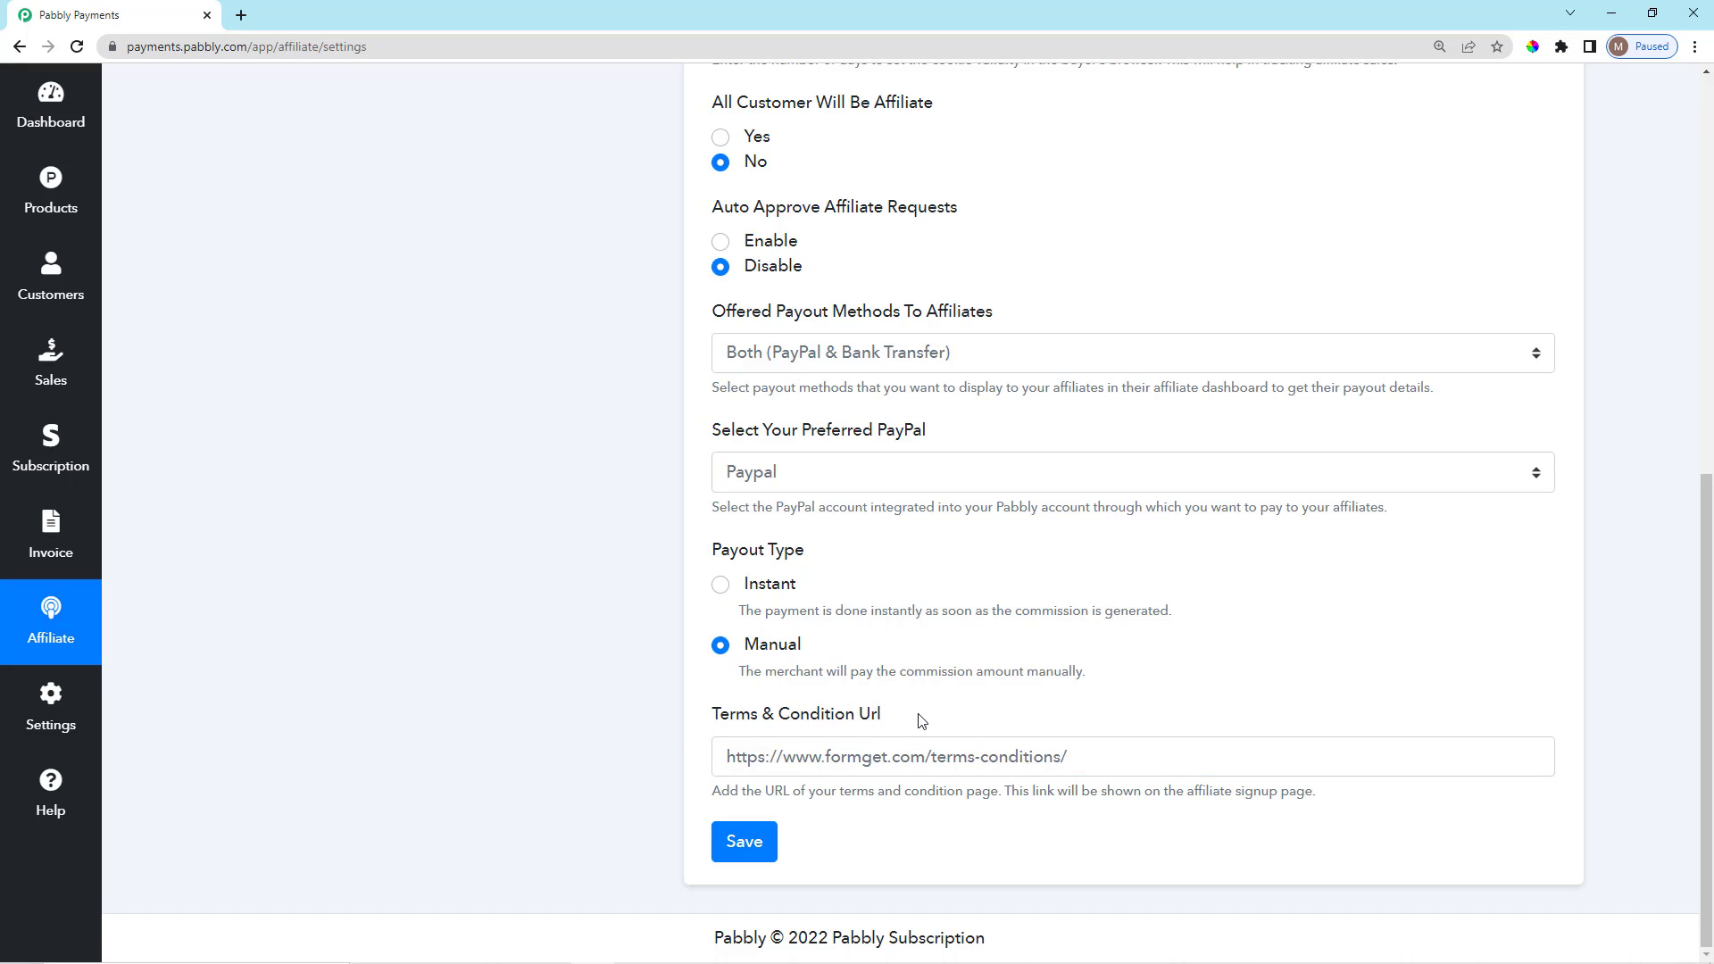
scroll(569, 700, "up", 10)
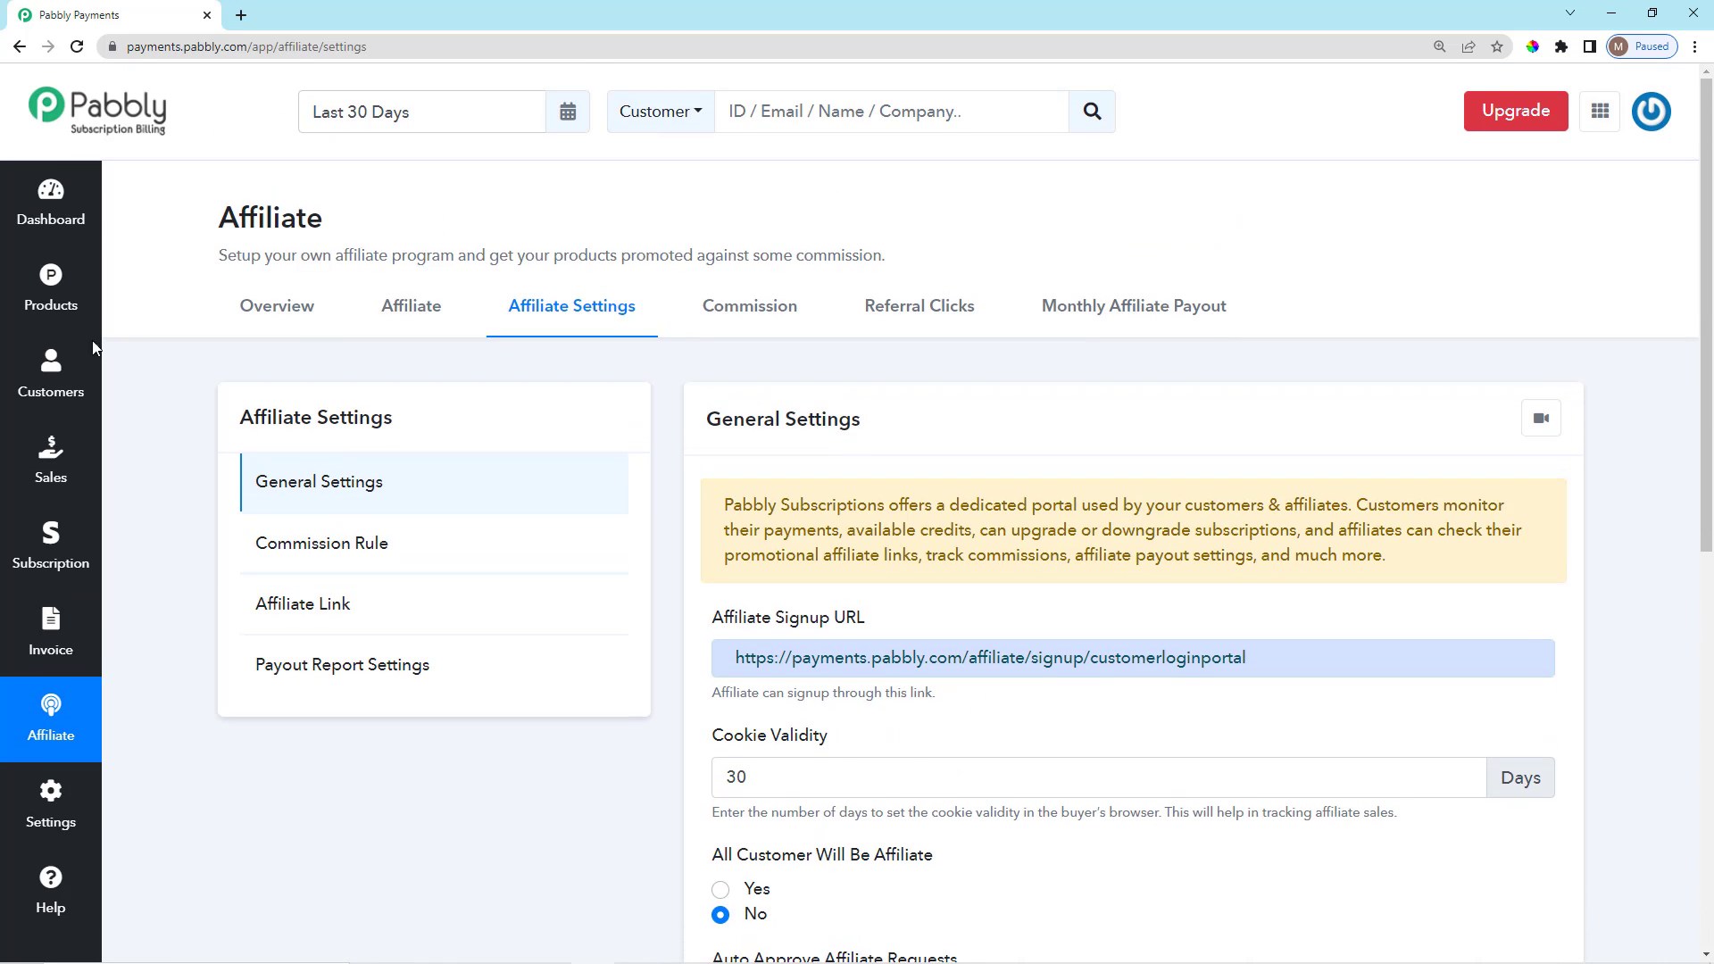
Visit the Dashboard and Products pages, then go to the Help page from the sidebar.
left_click(45, 204)
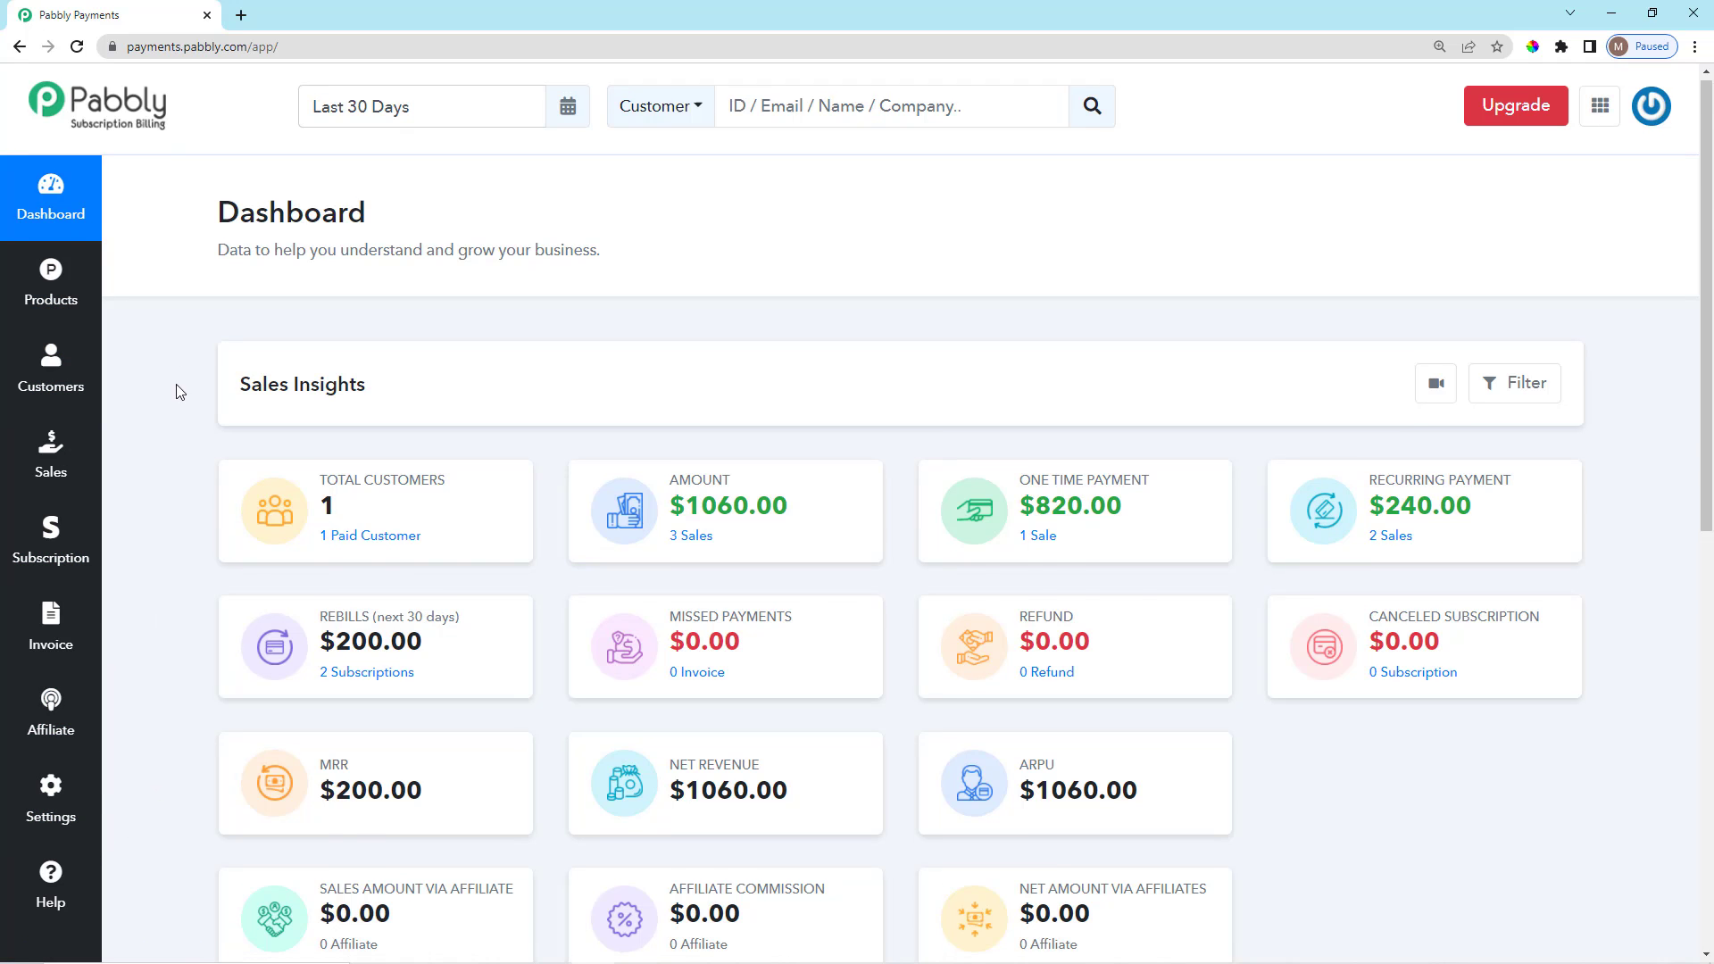
scroll(176, 387, "down", 3)
scroll(141, 683, "up", 3)
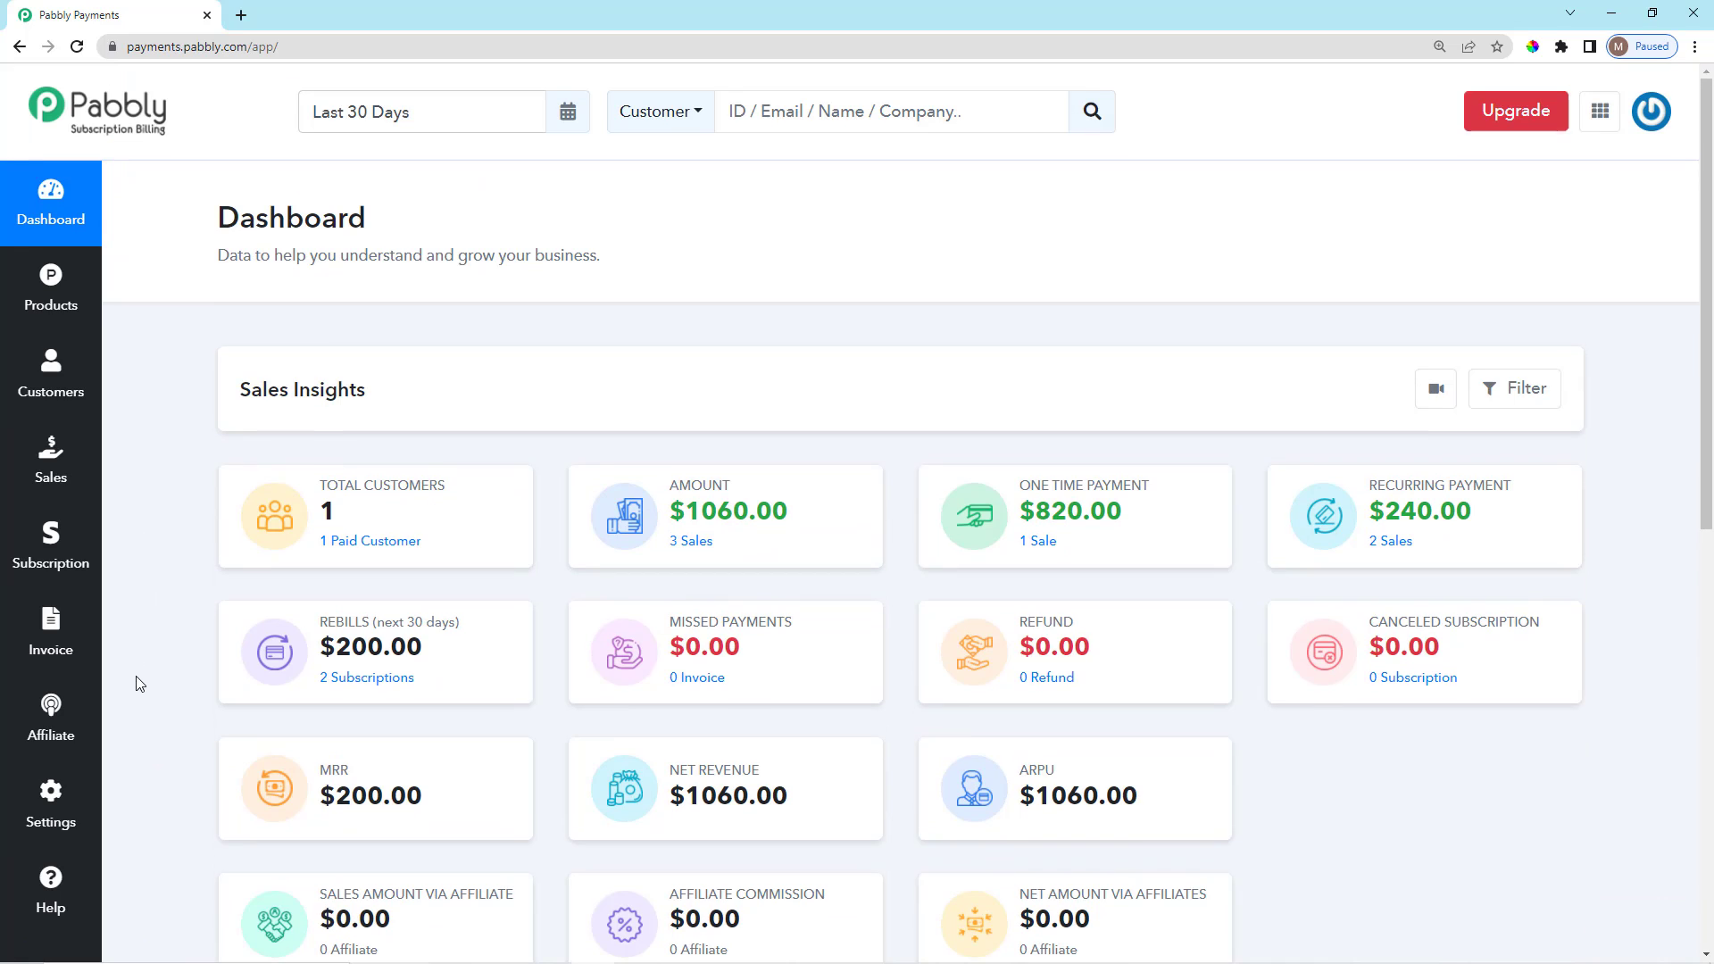
left_click(53, 293)
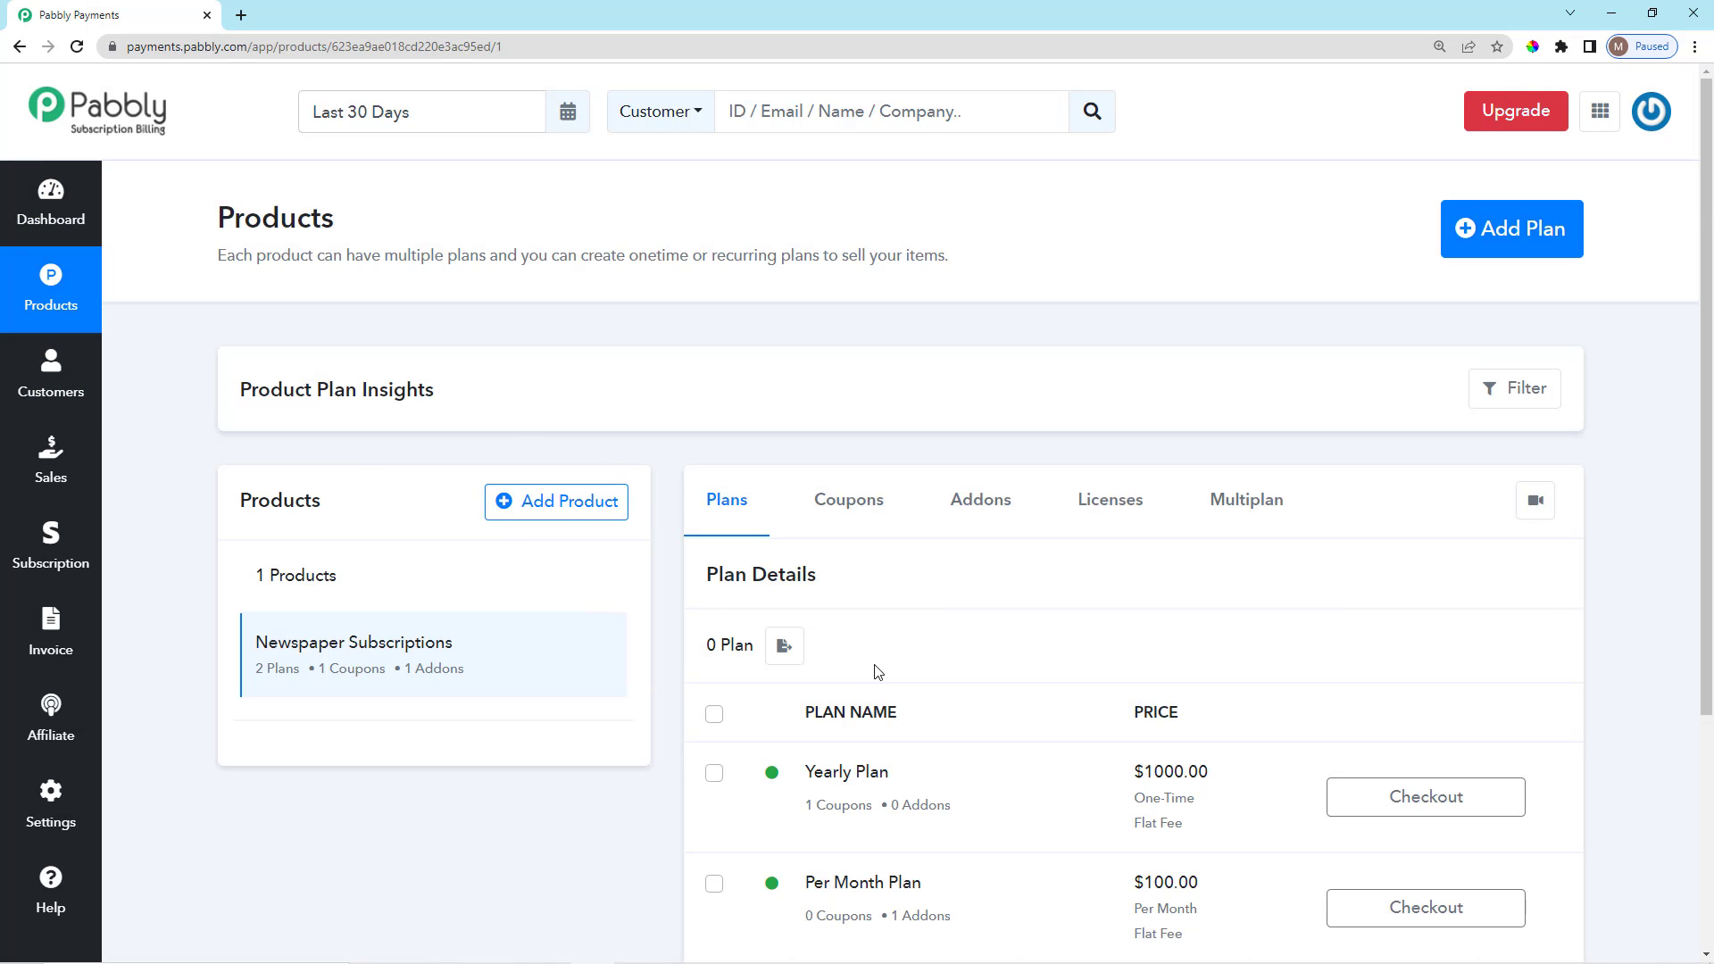
scroll(1028, 776, "down", 4)
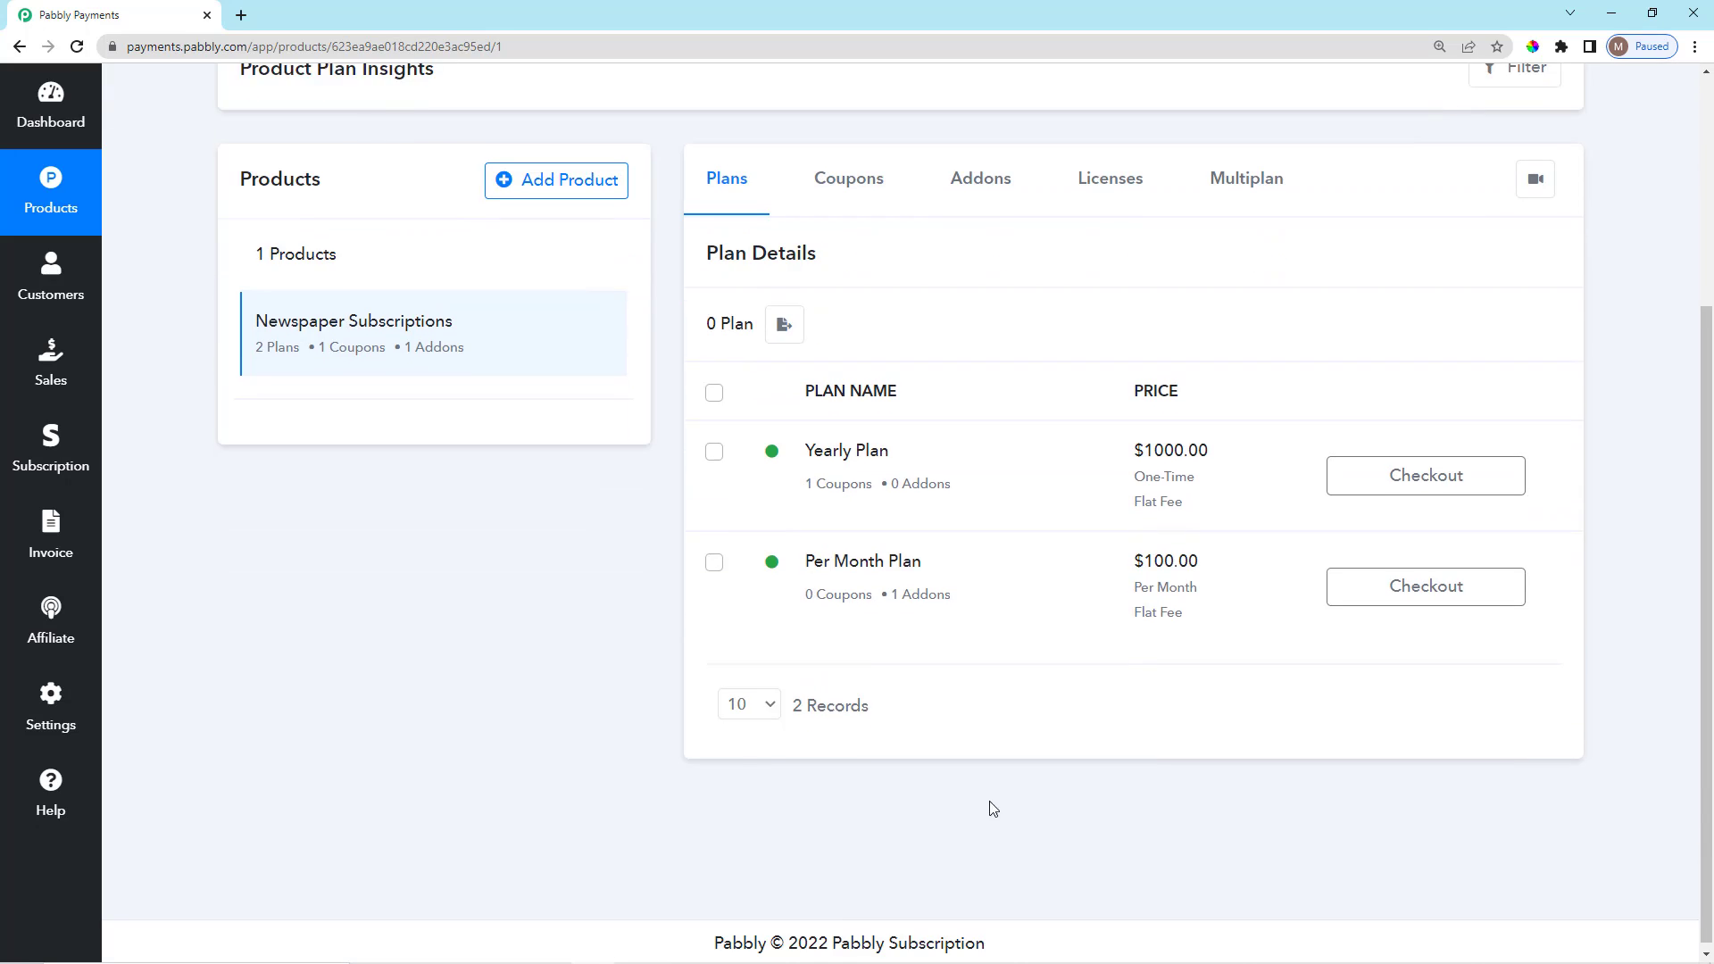
scroll(1114, 819, "up", 4)
left_click_drag(212, 207, 954, 279)
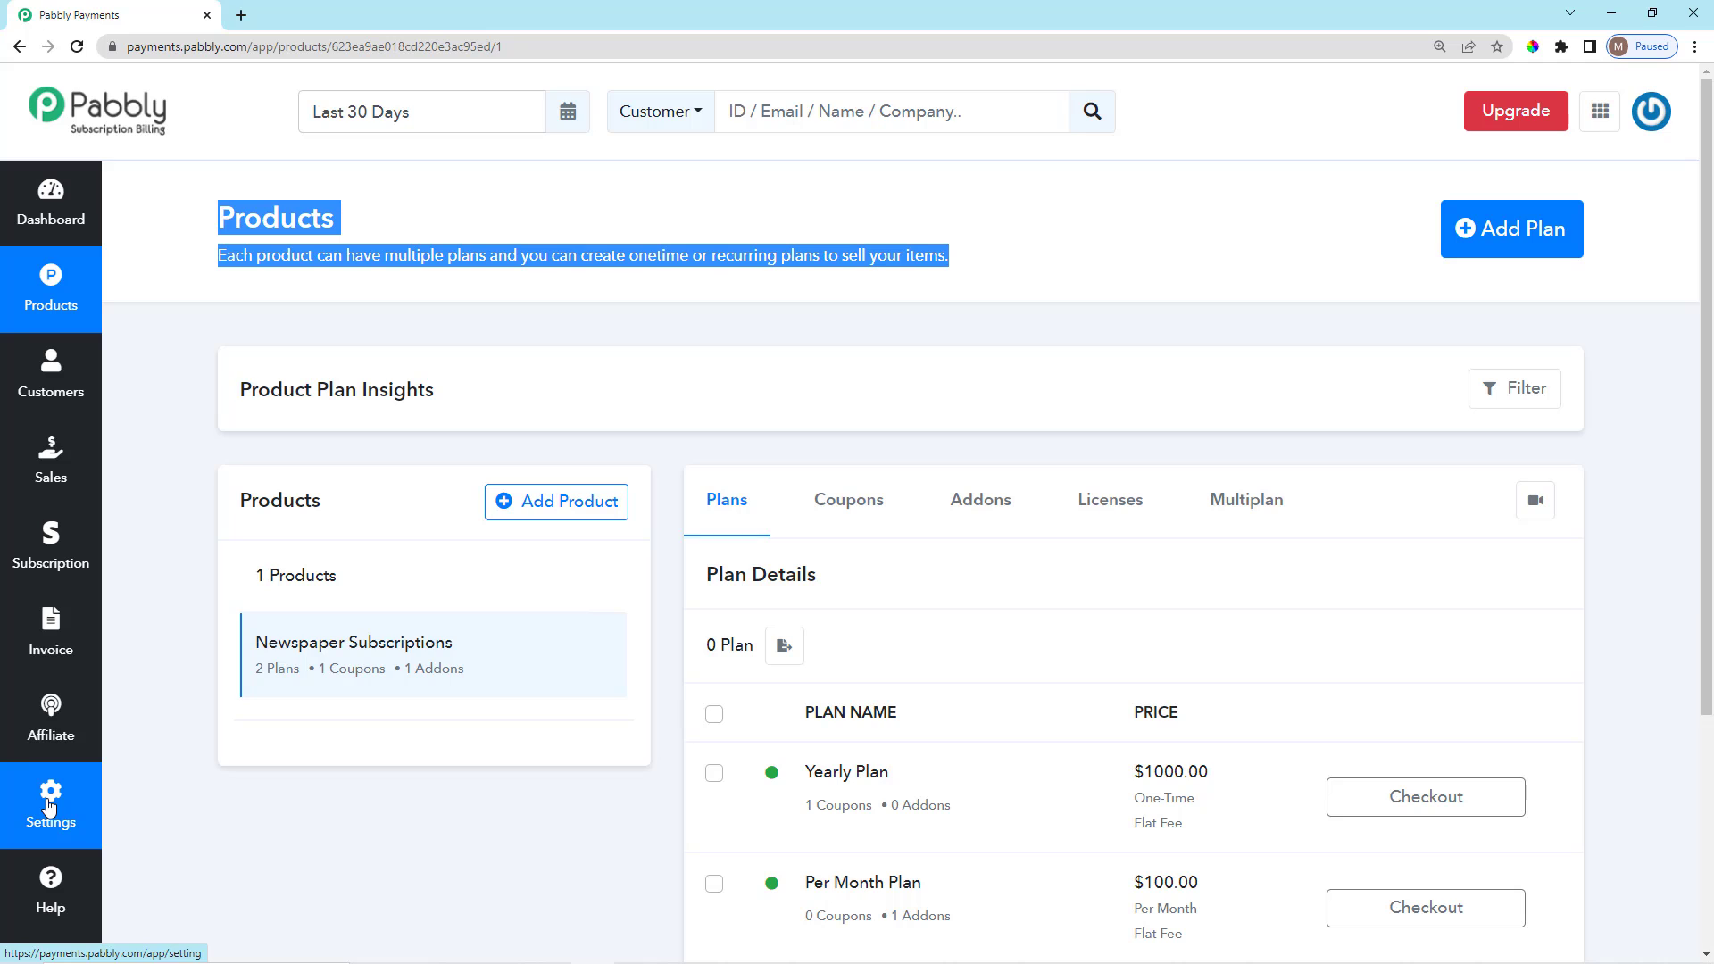
left_click(866, 382)
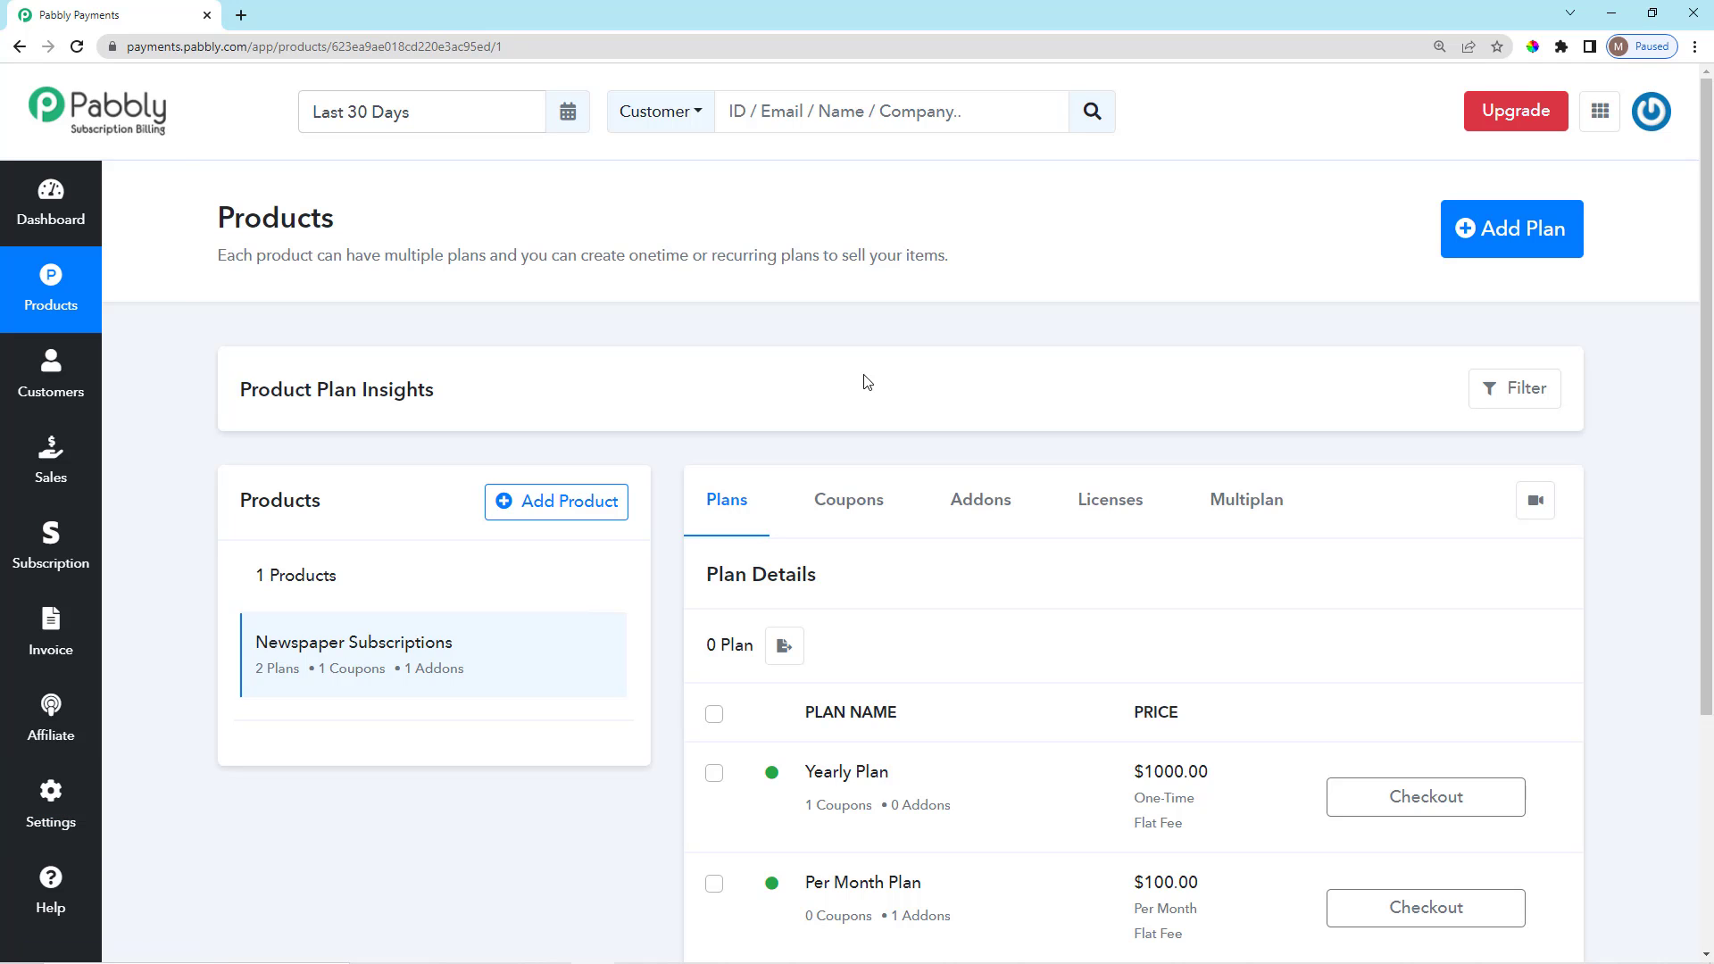
scroll(777, 432, "down", 3)
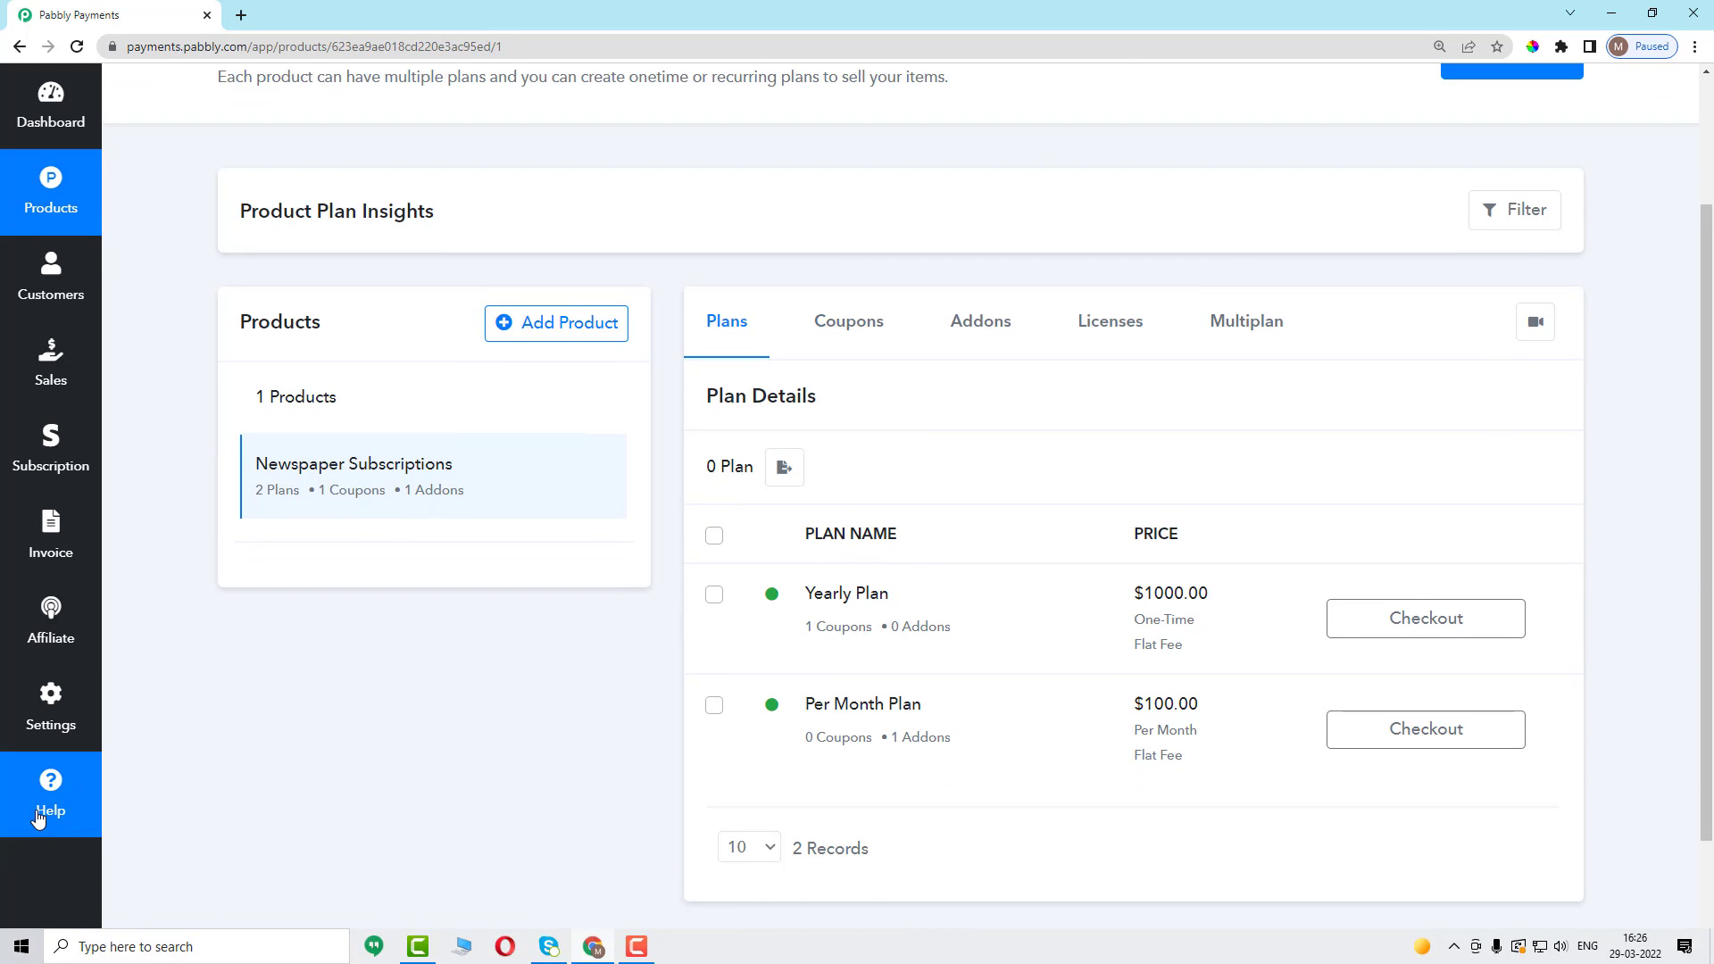
left_click(37, 815)
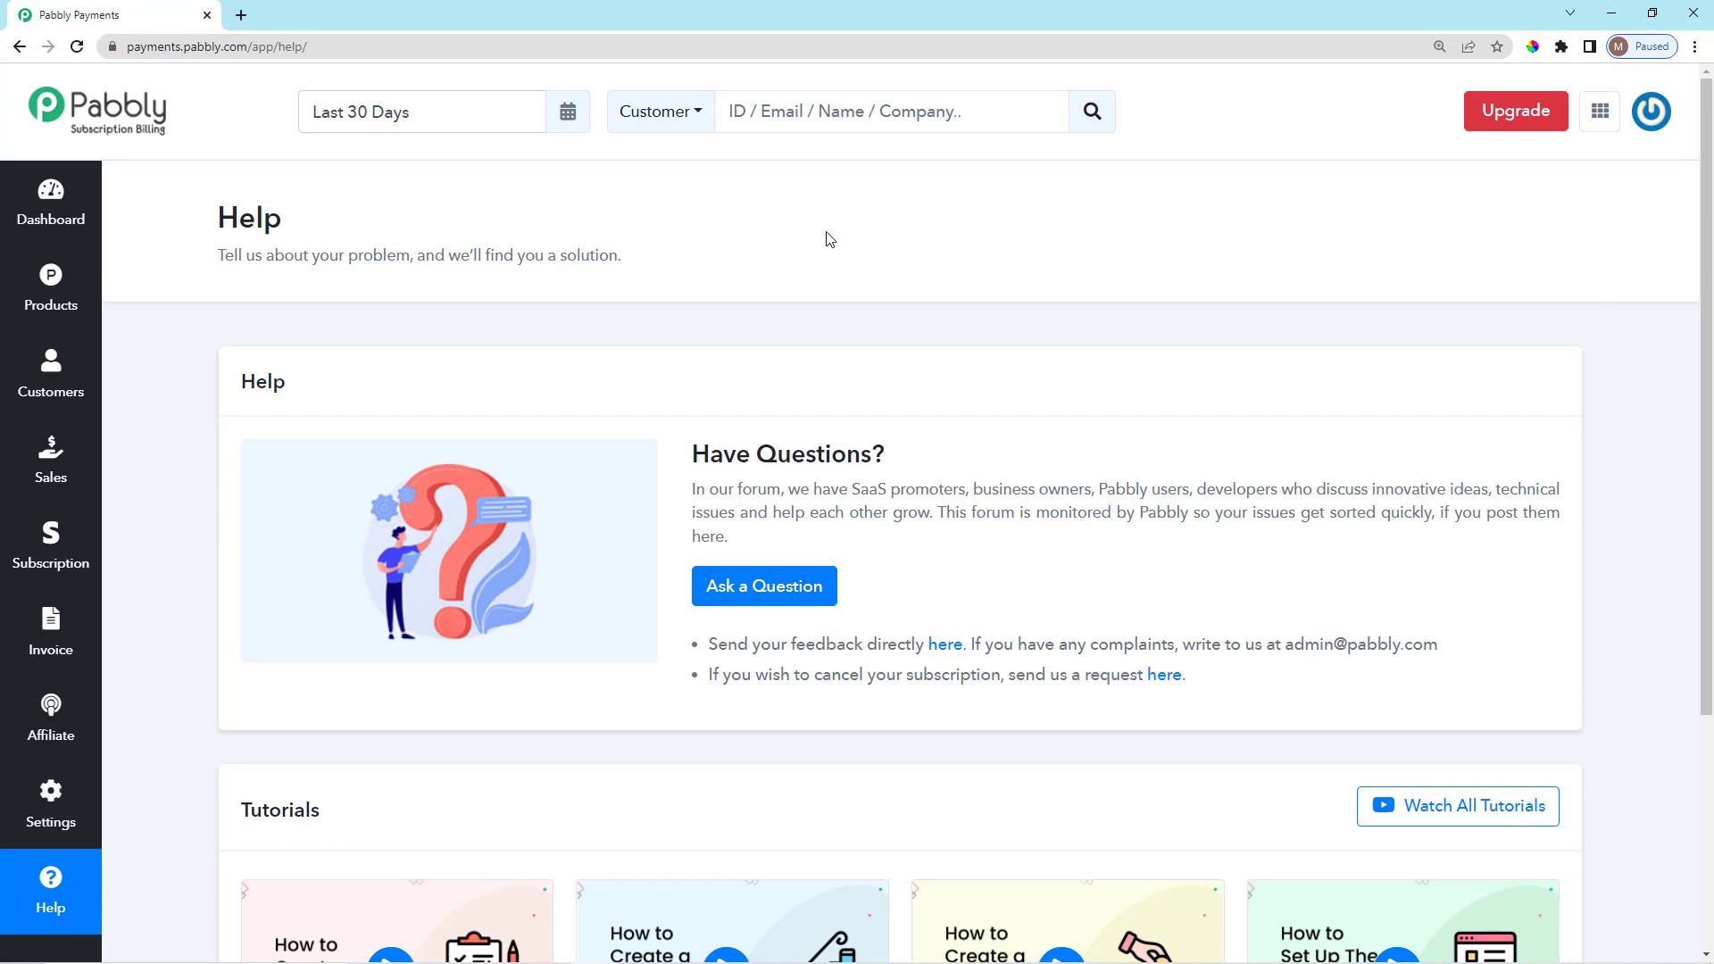